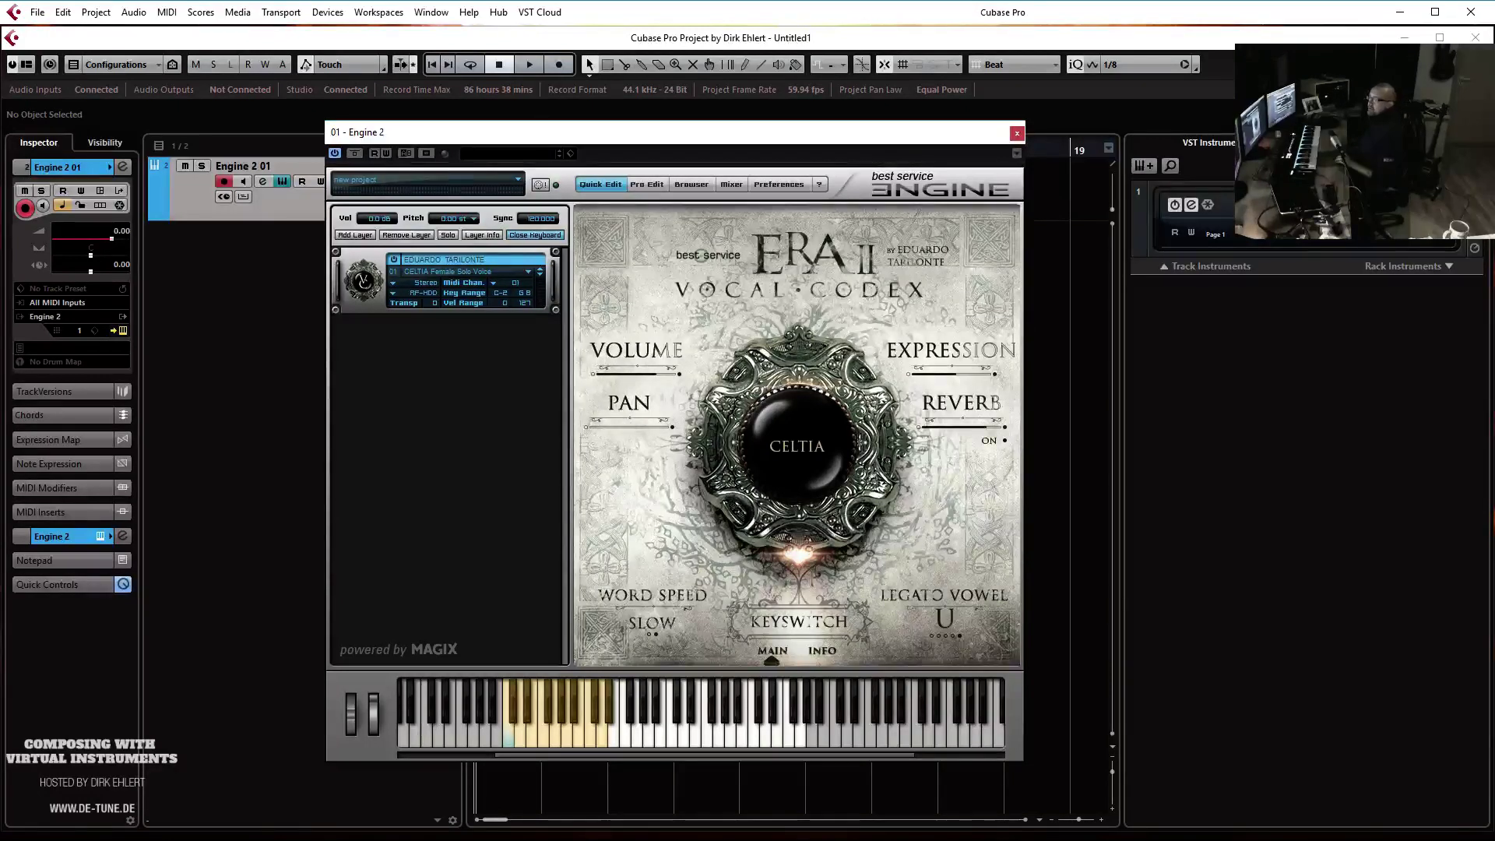
# Show the Era II Vocal Codex product page and its web address in the browser, close it, and return to Cubase
pyautogui.press('Escape')
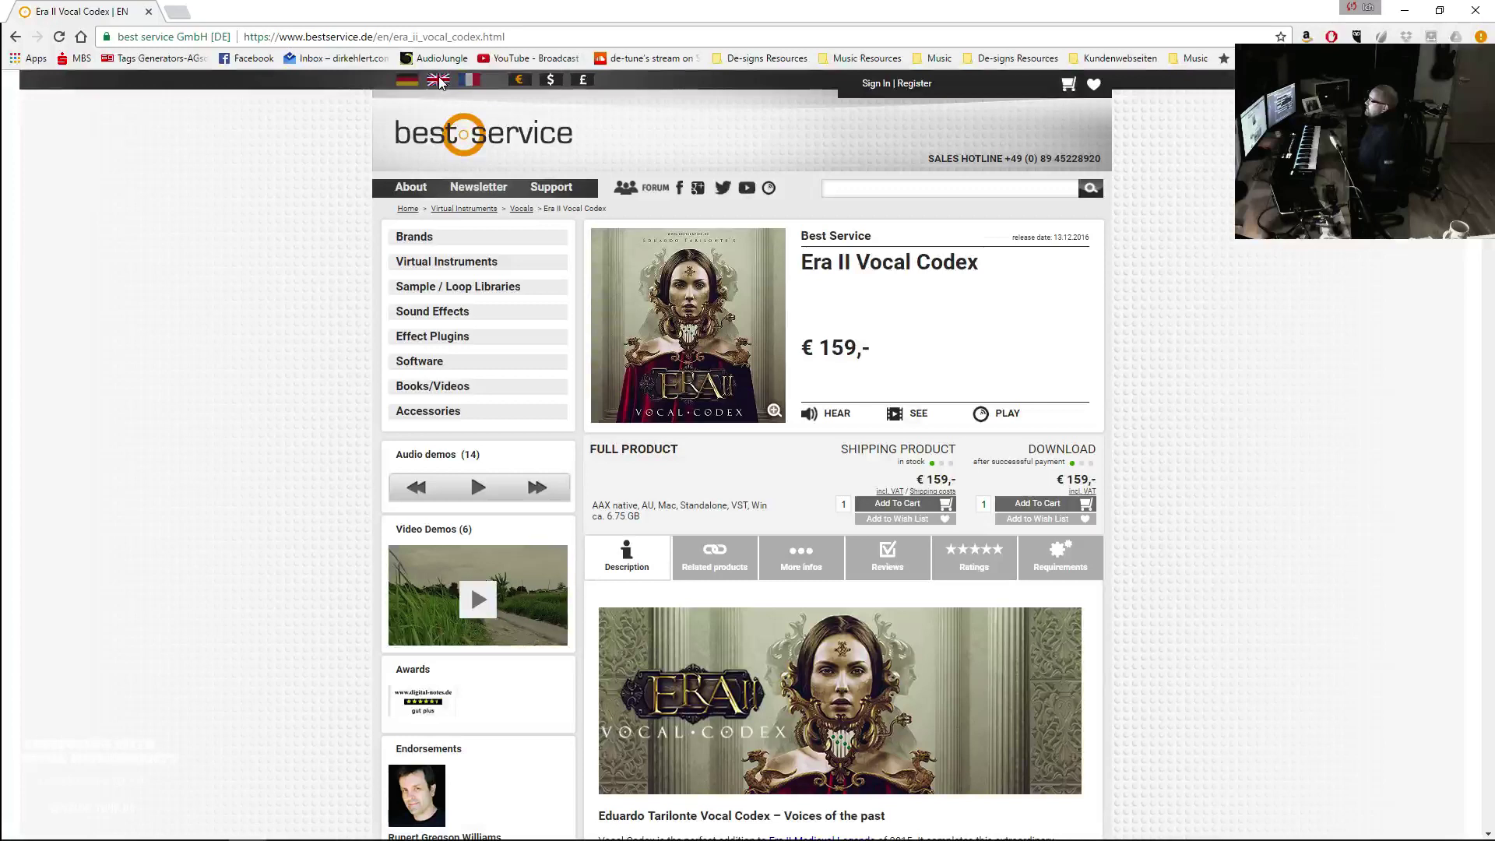
pyautogui.click(537, 37)
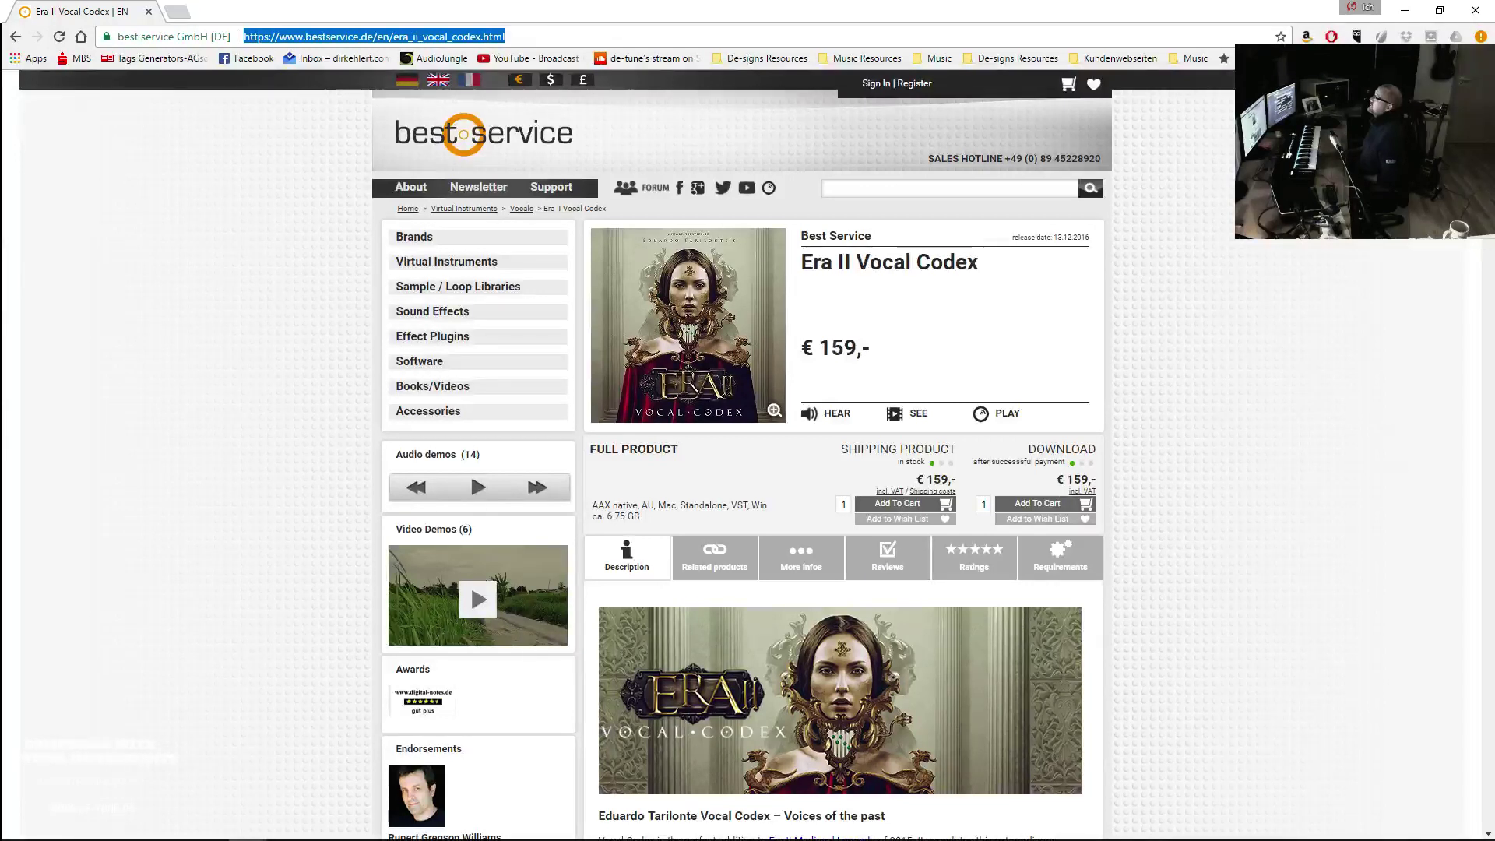
pyautogui.hotkey('alt', 'Tab')
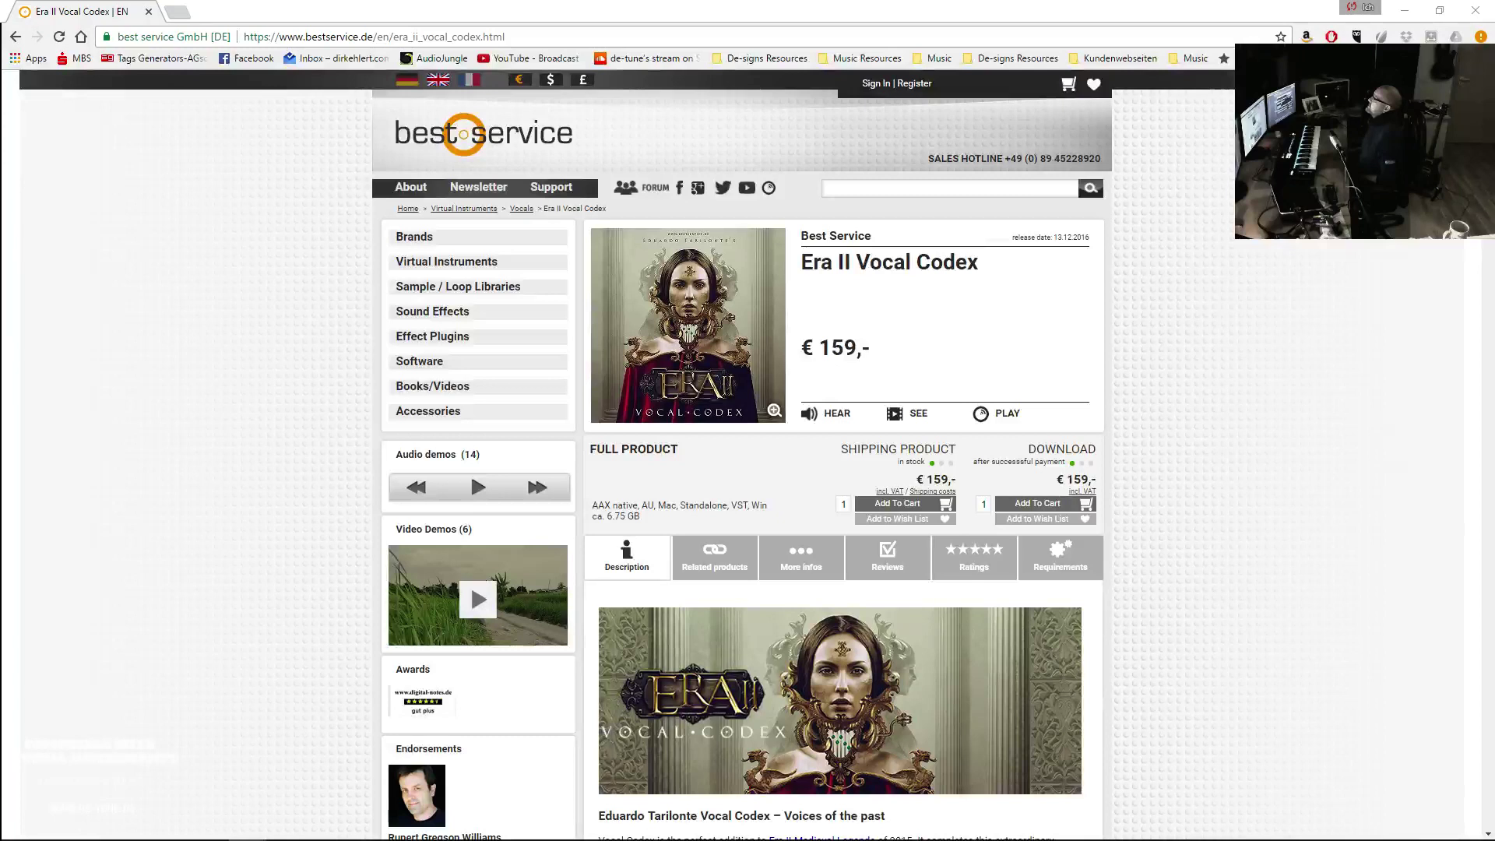
pyautogui.click(148, 11)
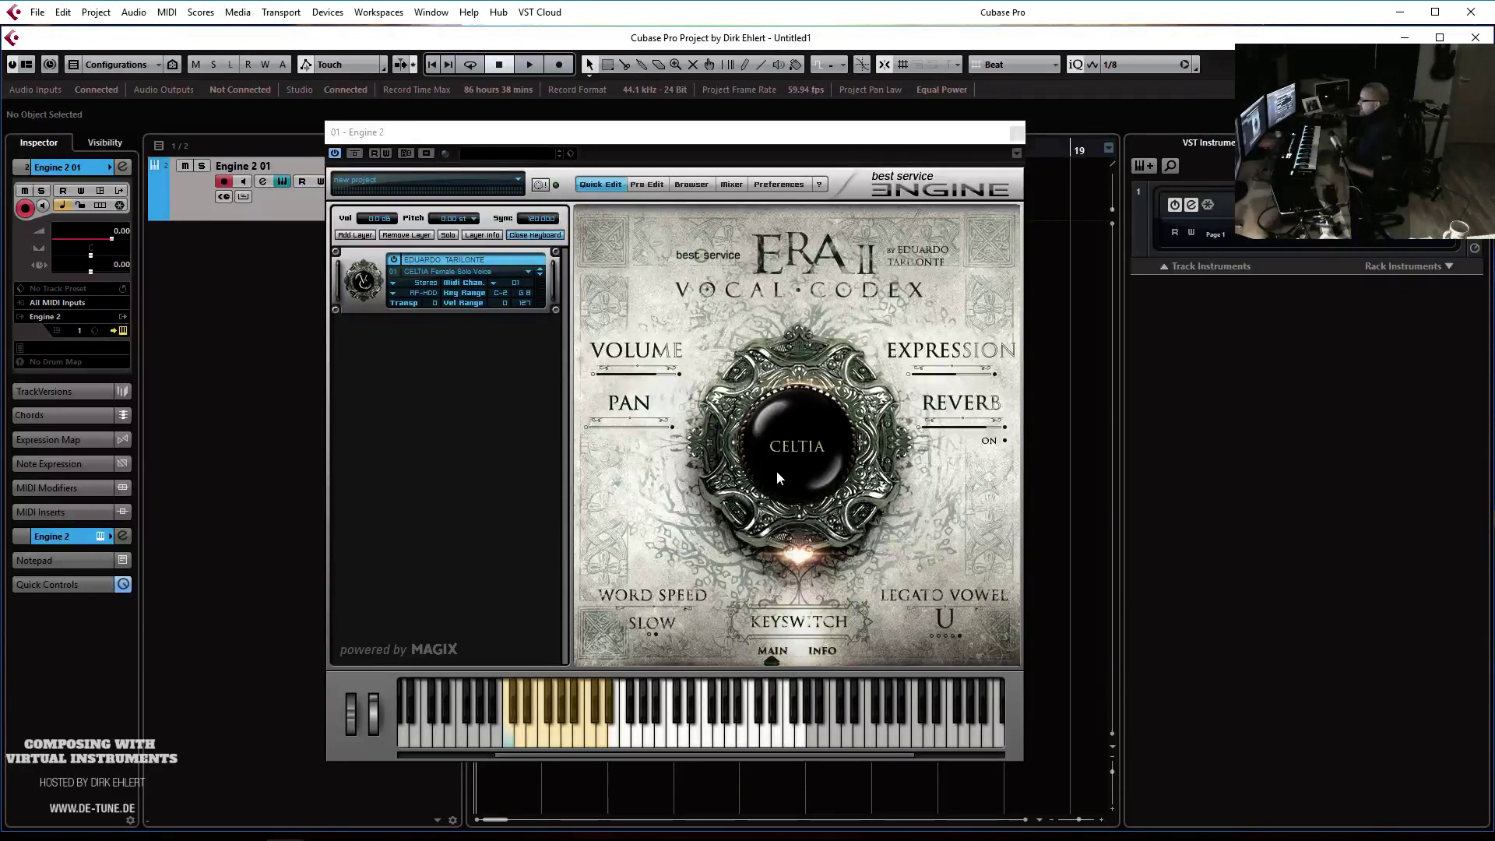
# Browse the Celtia and Heroica female voice patches of ERA II Vocal Codex without loading one, and show Celtia's info page
pyautogui.click(452, 273)
pyautogui.moveTo(453, 277)
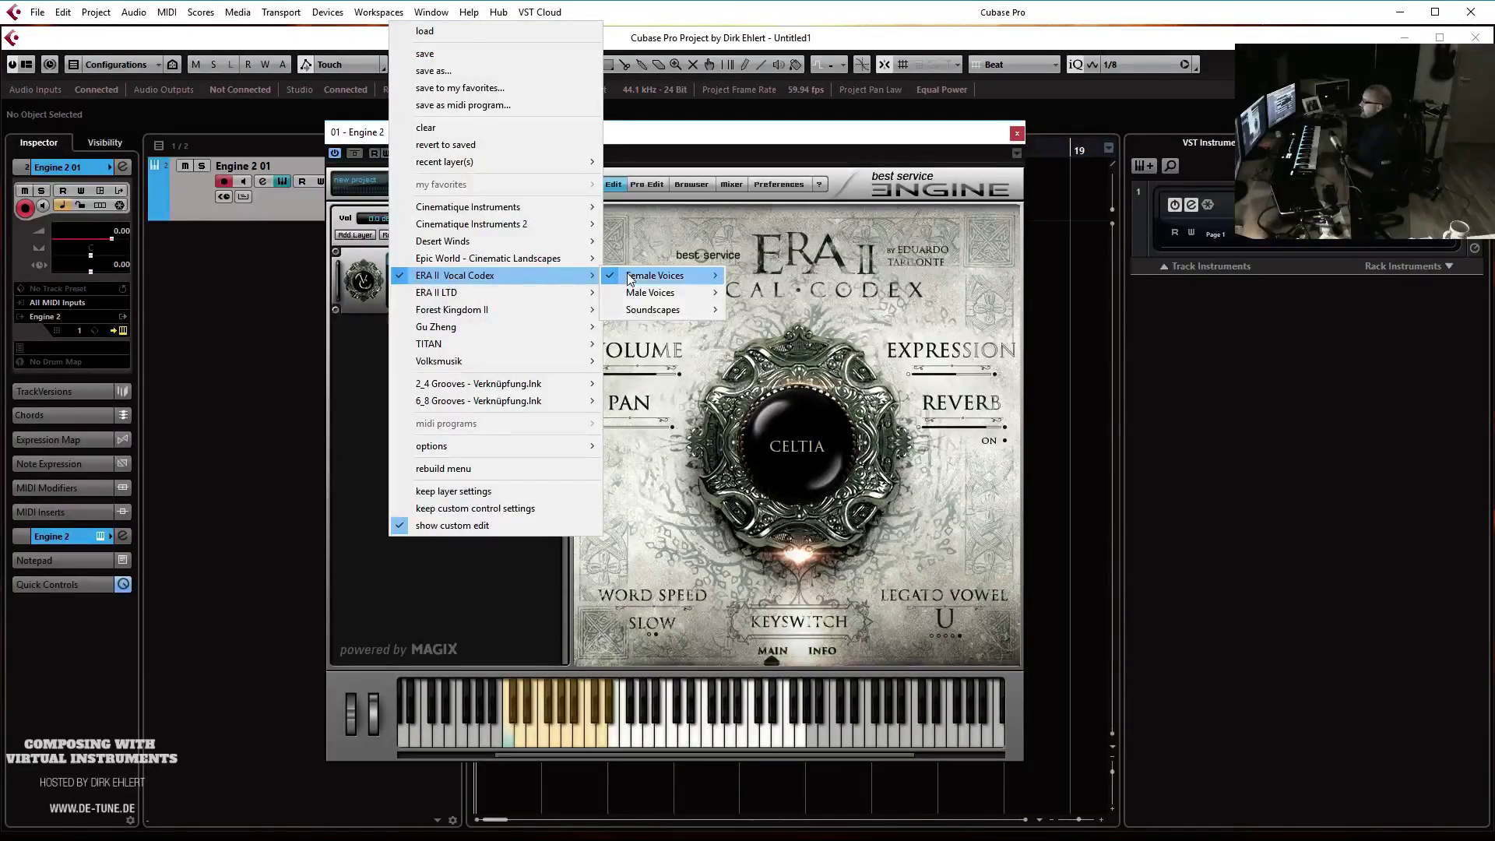
pyautogui.moveTo(649, 274)
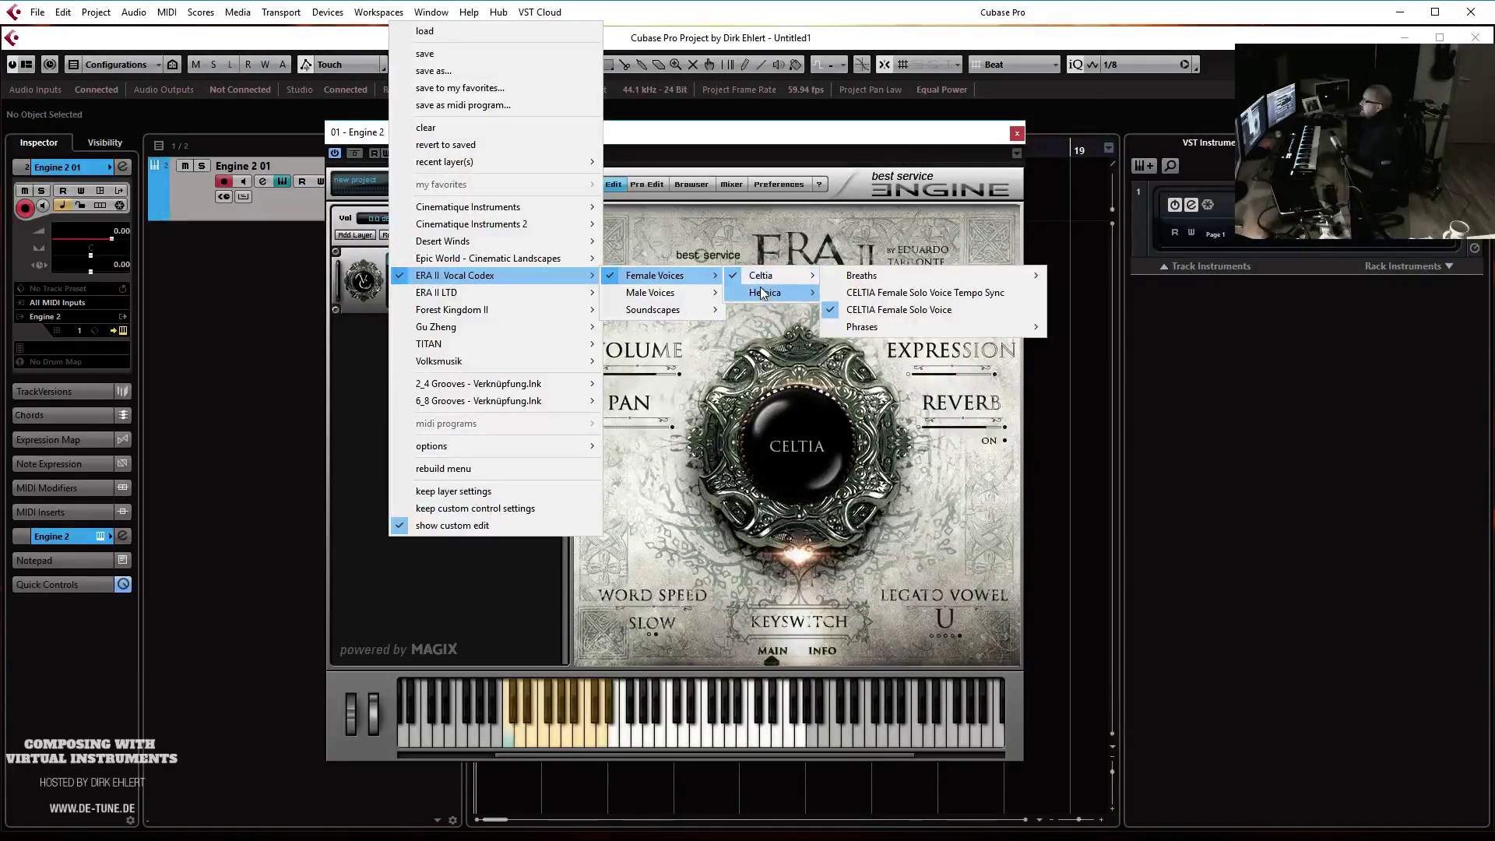
pyautogui.moveTo(763, 298)
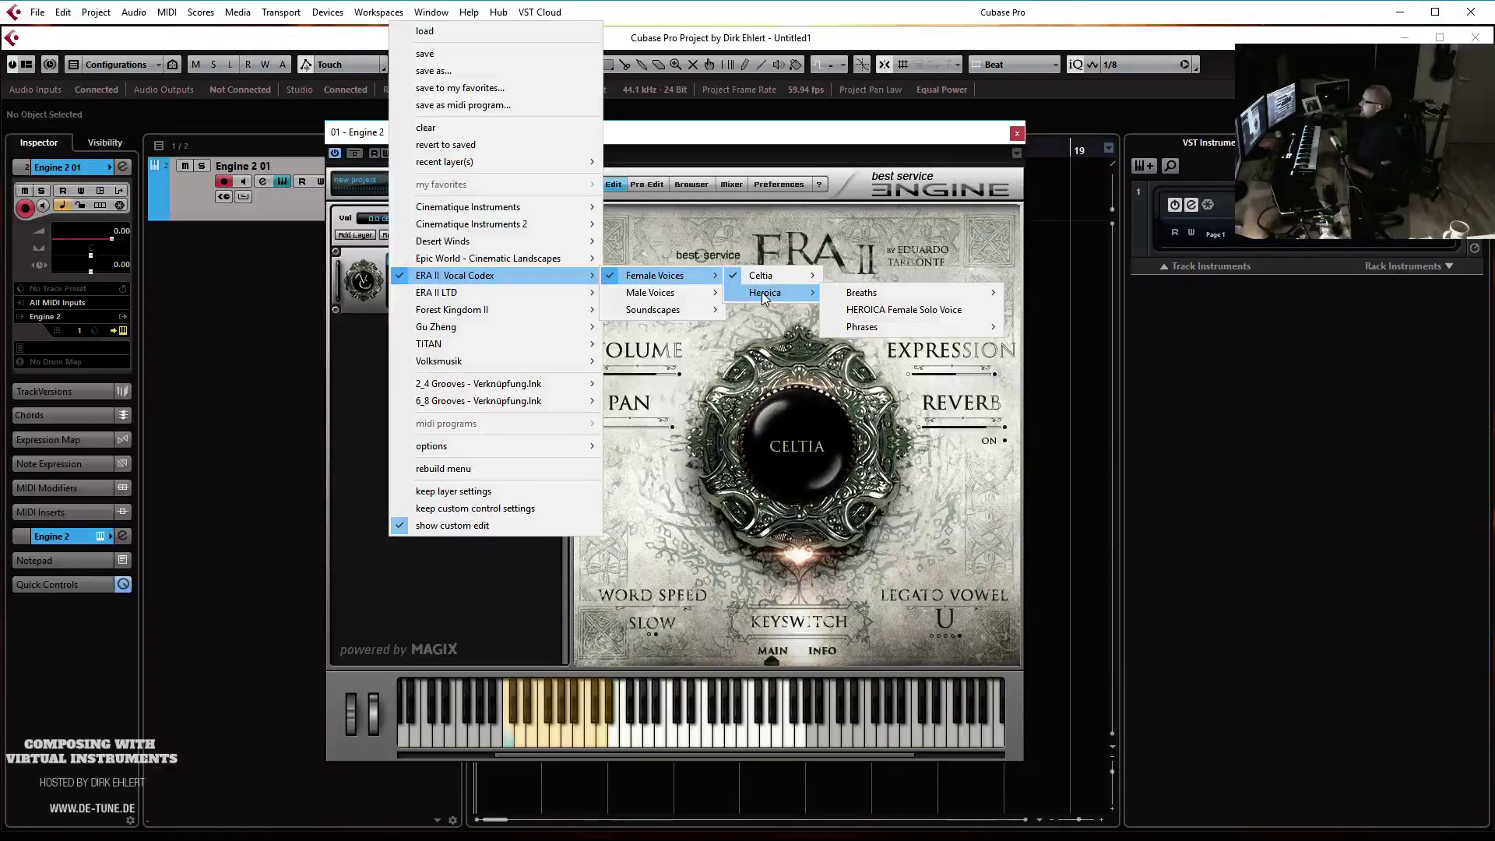
pyautogui.click(914, 591)
pyautogui.click(829, 657)
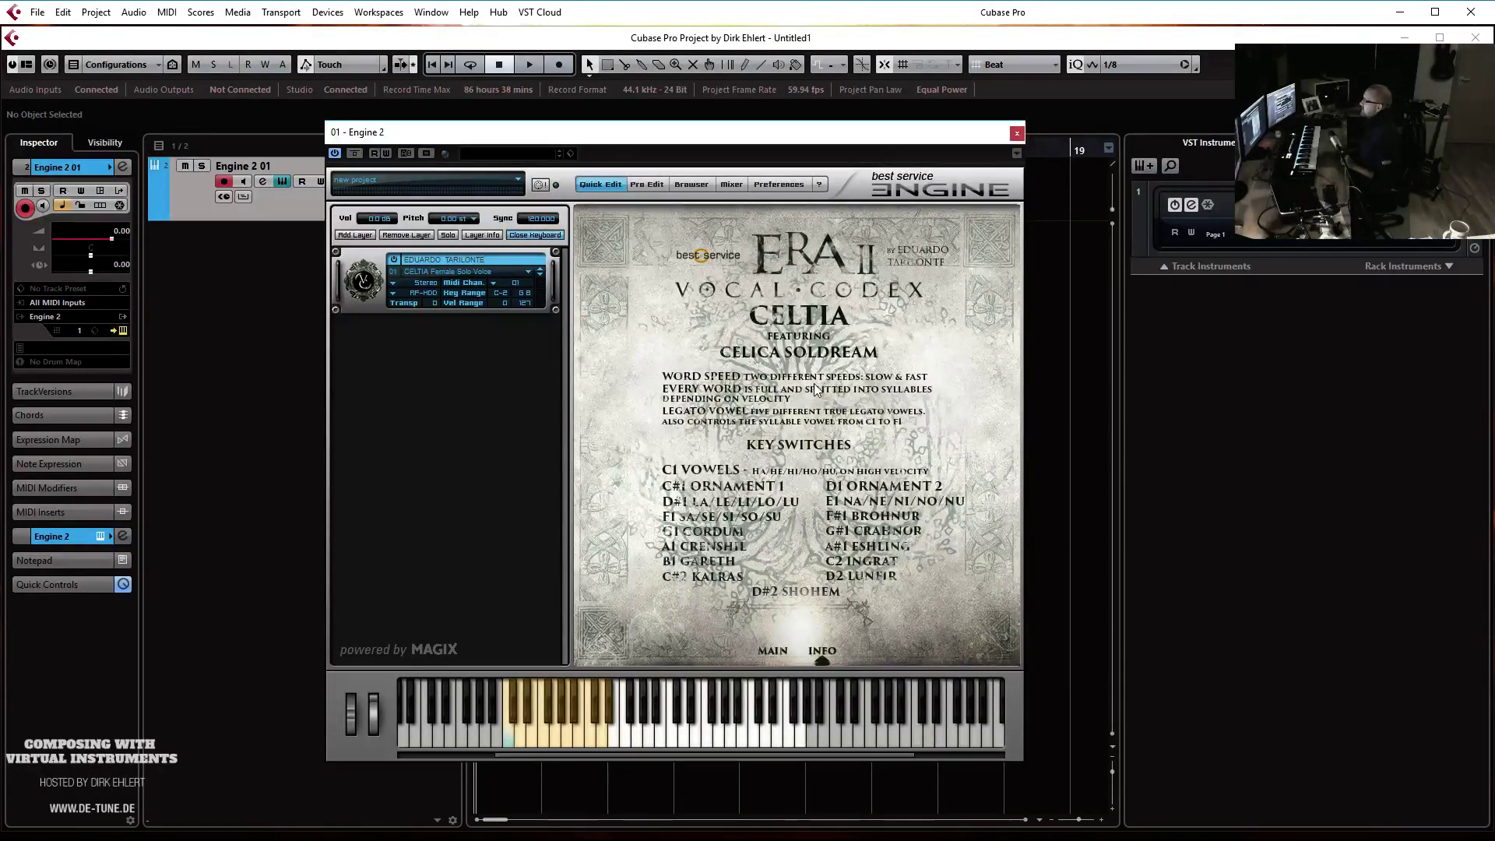
# Look through the Bard and Medieval Tenor male voices and the Celtia patches of ERA II Vocal Codex without changing the patch
pyautogui.click(436, 273)
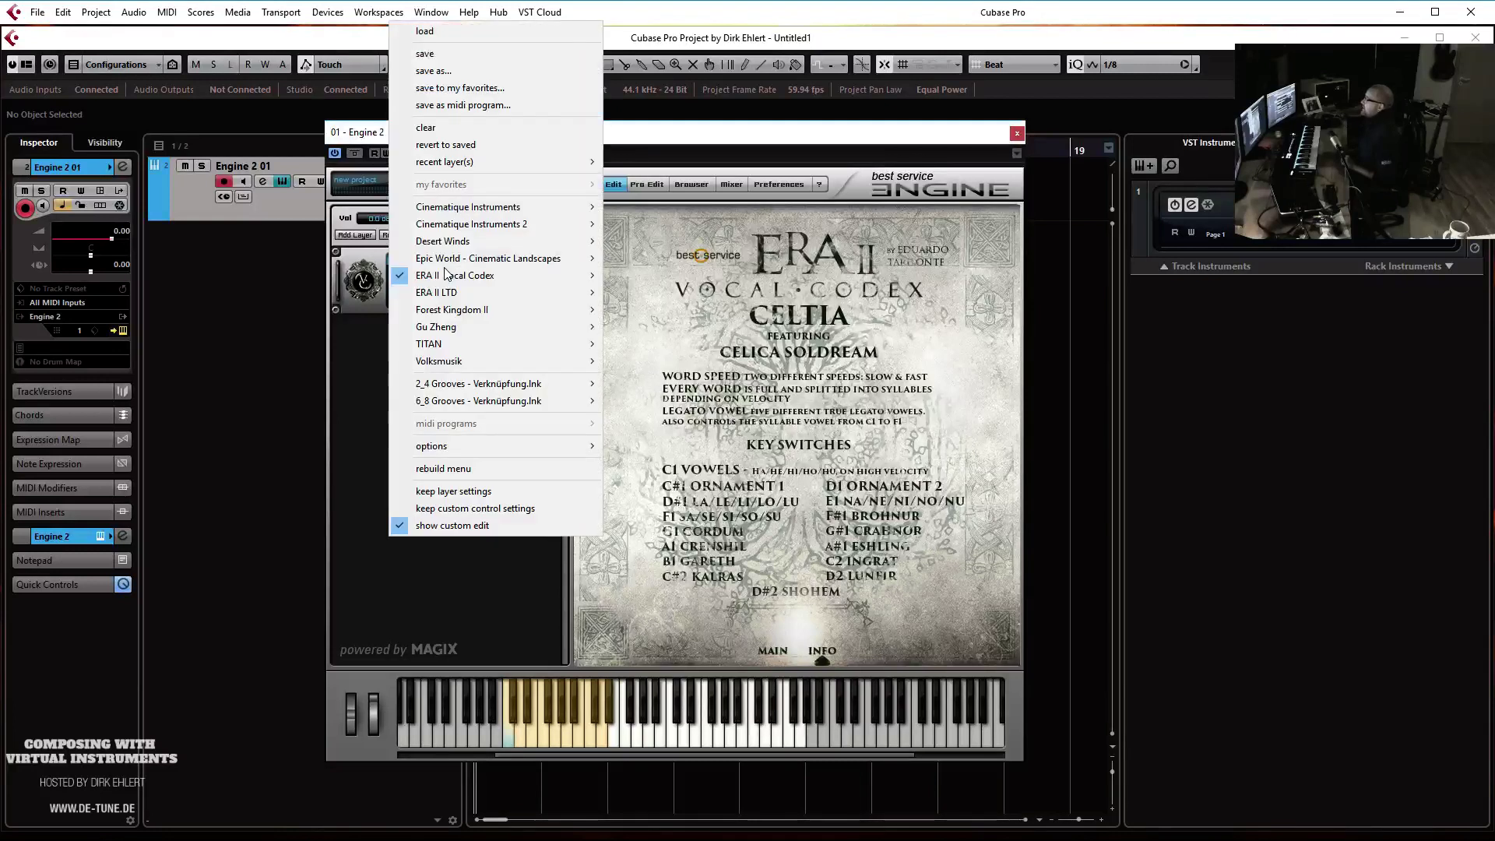
pyautogui.moveTo(451, 277)
pyautogui.moveTo(658, 293)
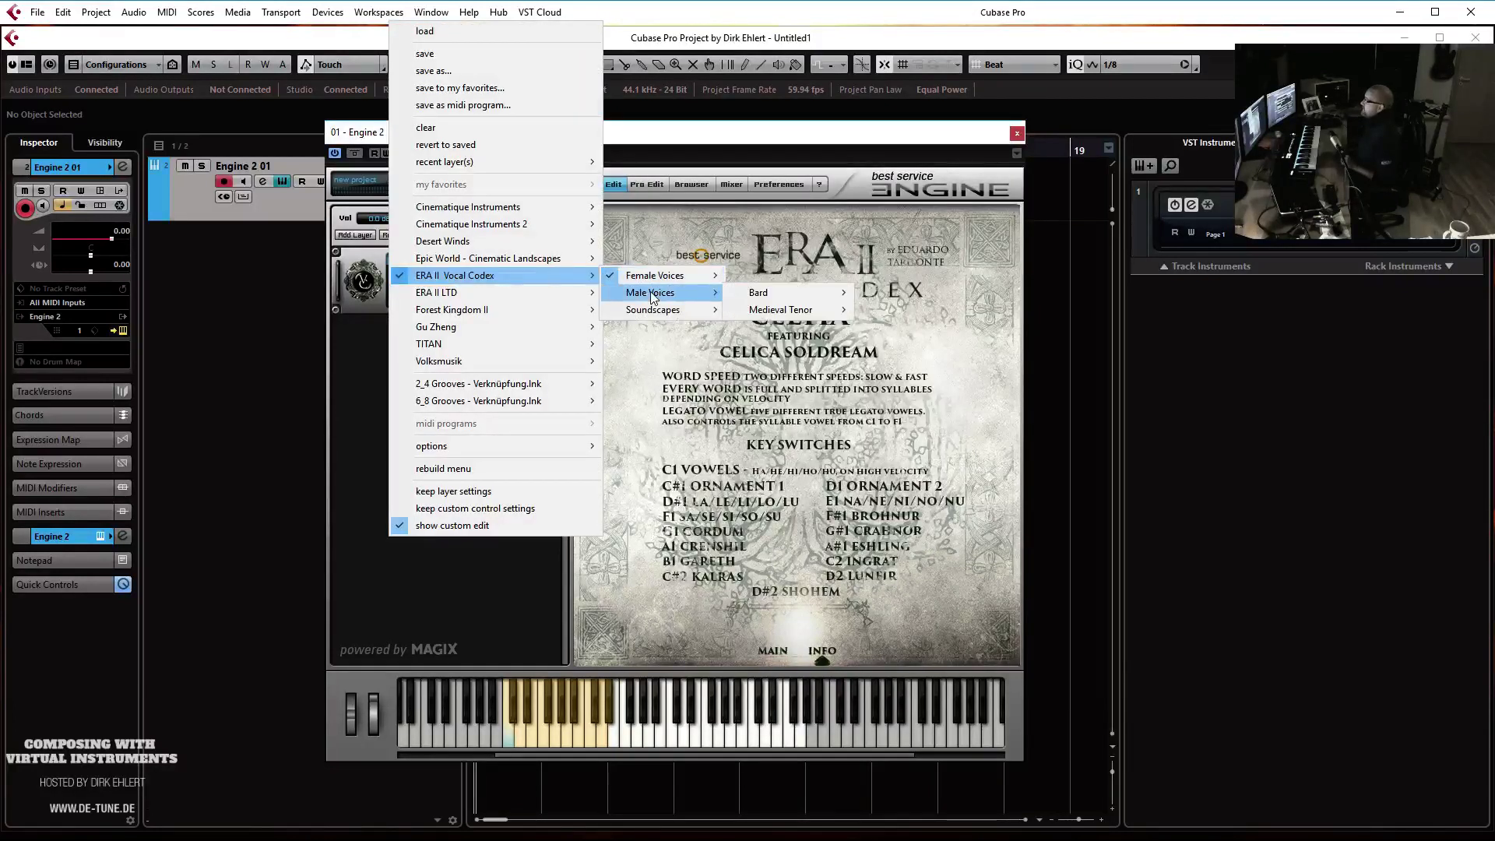
pyautogui.moveTo(757, 297)
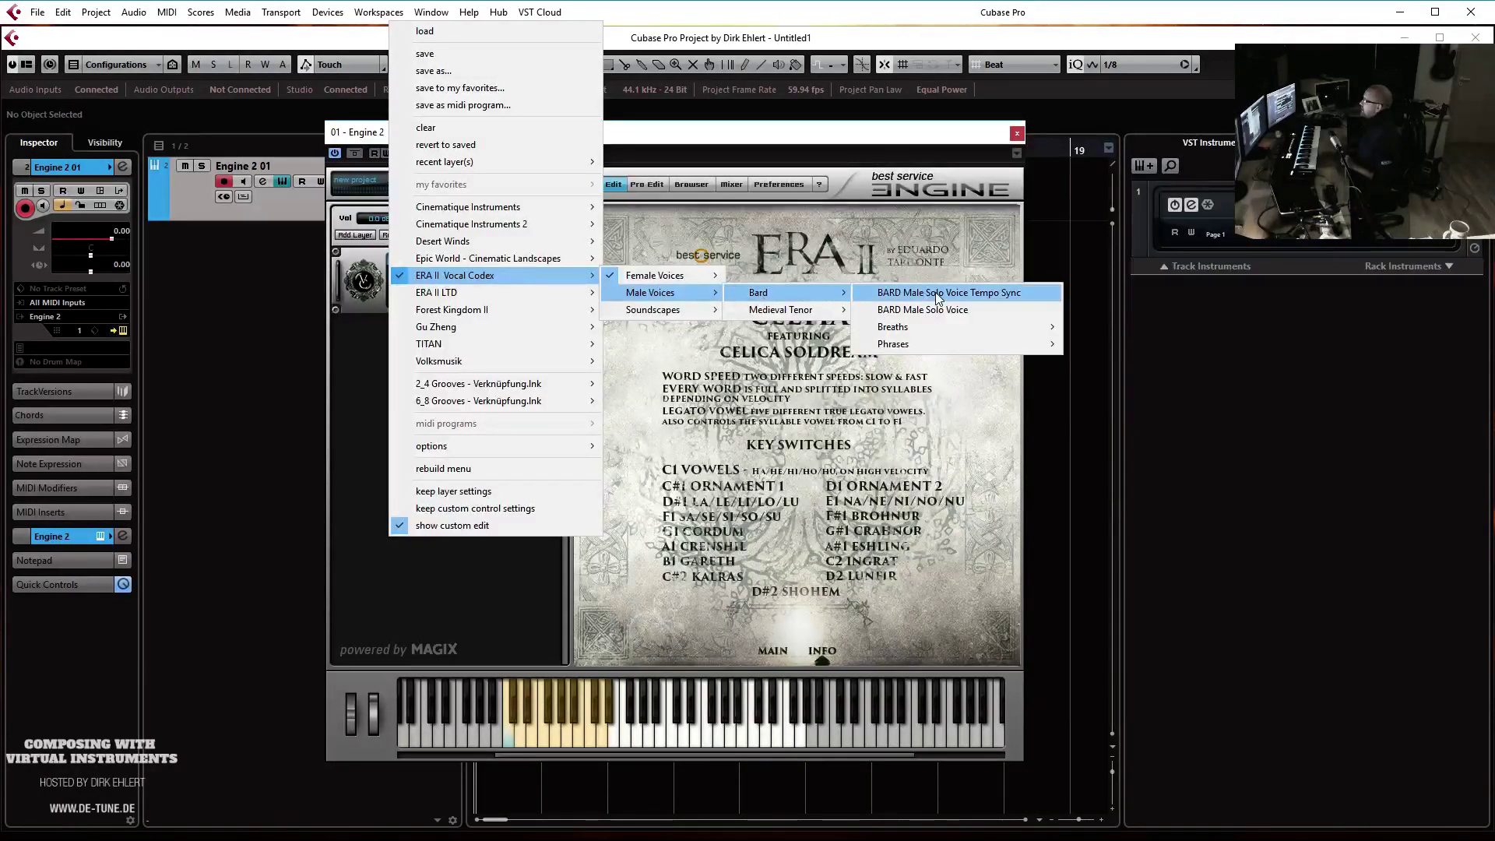
pyautogui.moveTo(927, 352)
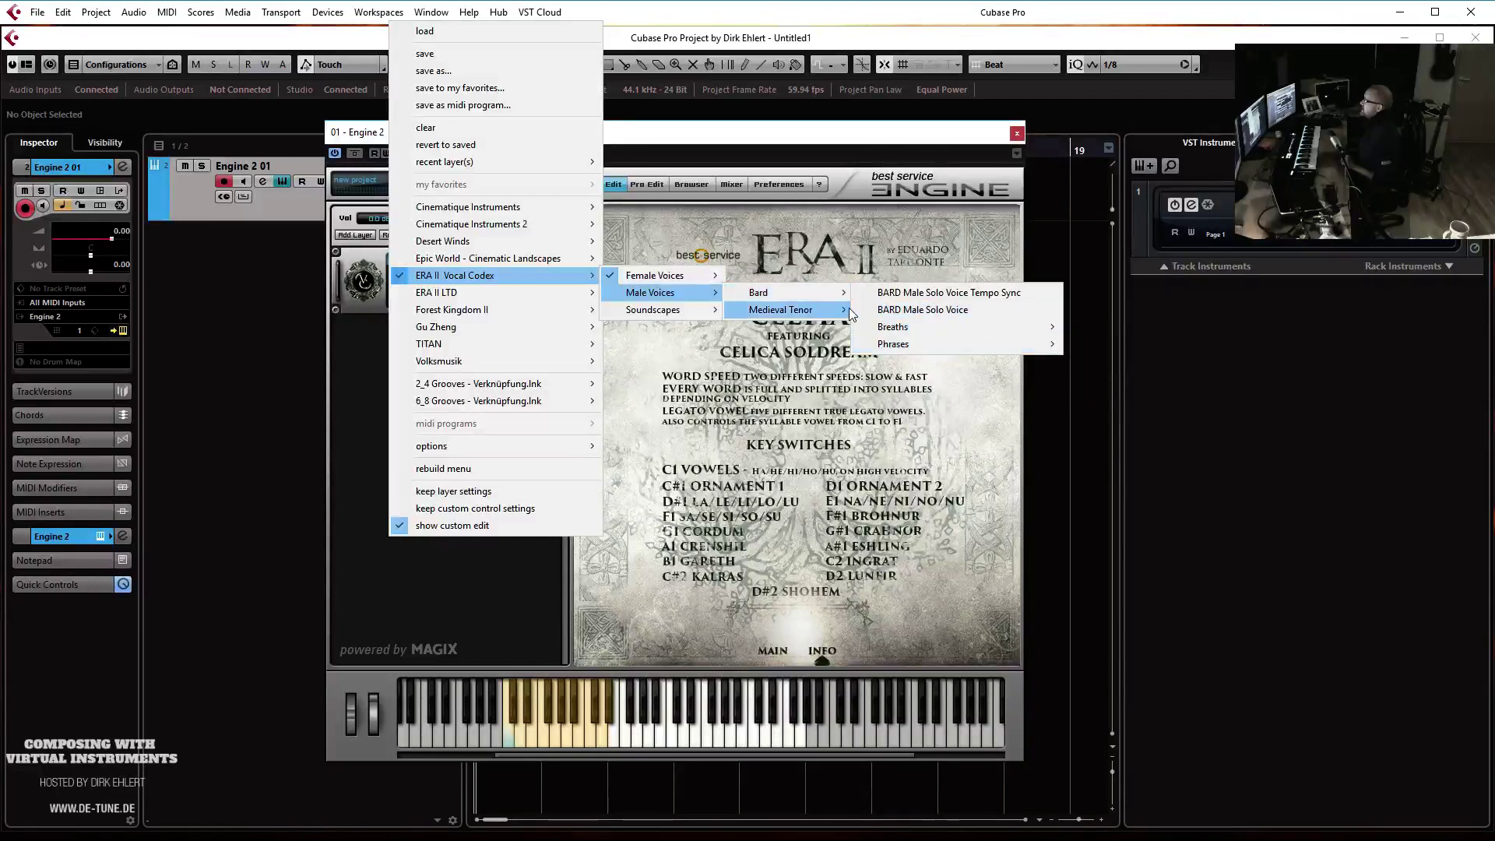
pyautogui.moveTo(848, 310)
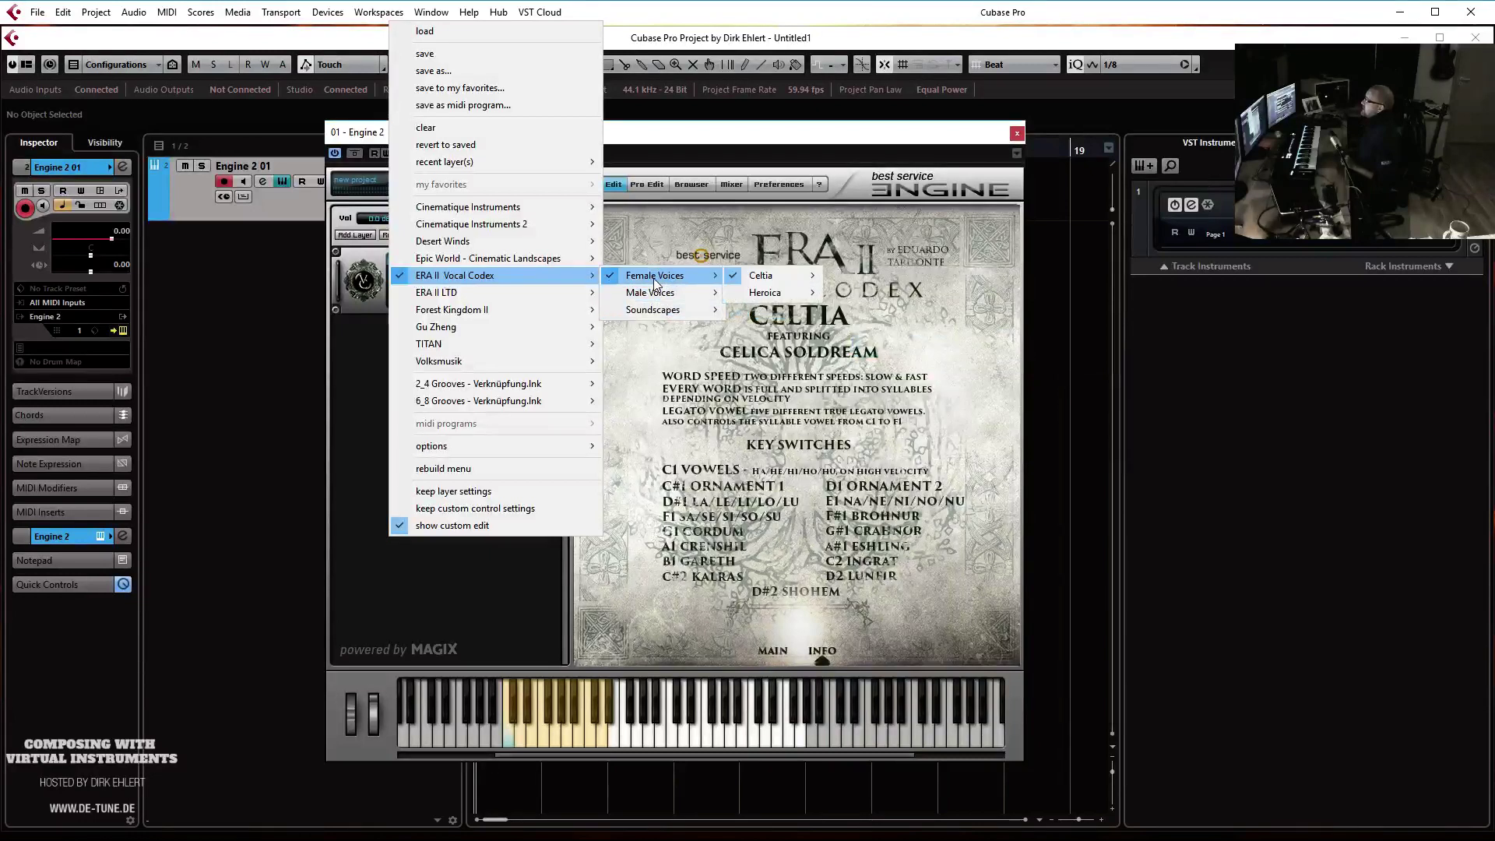
pyautogui.moveTo(789, 278)
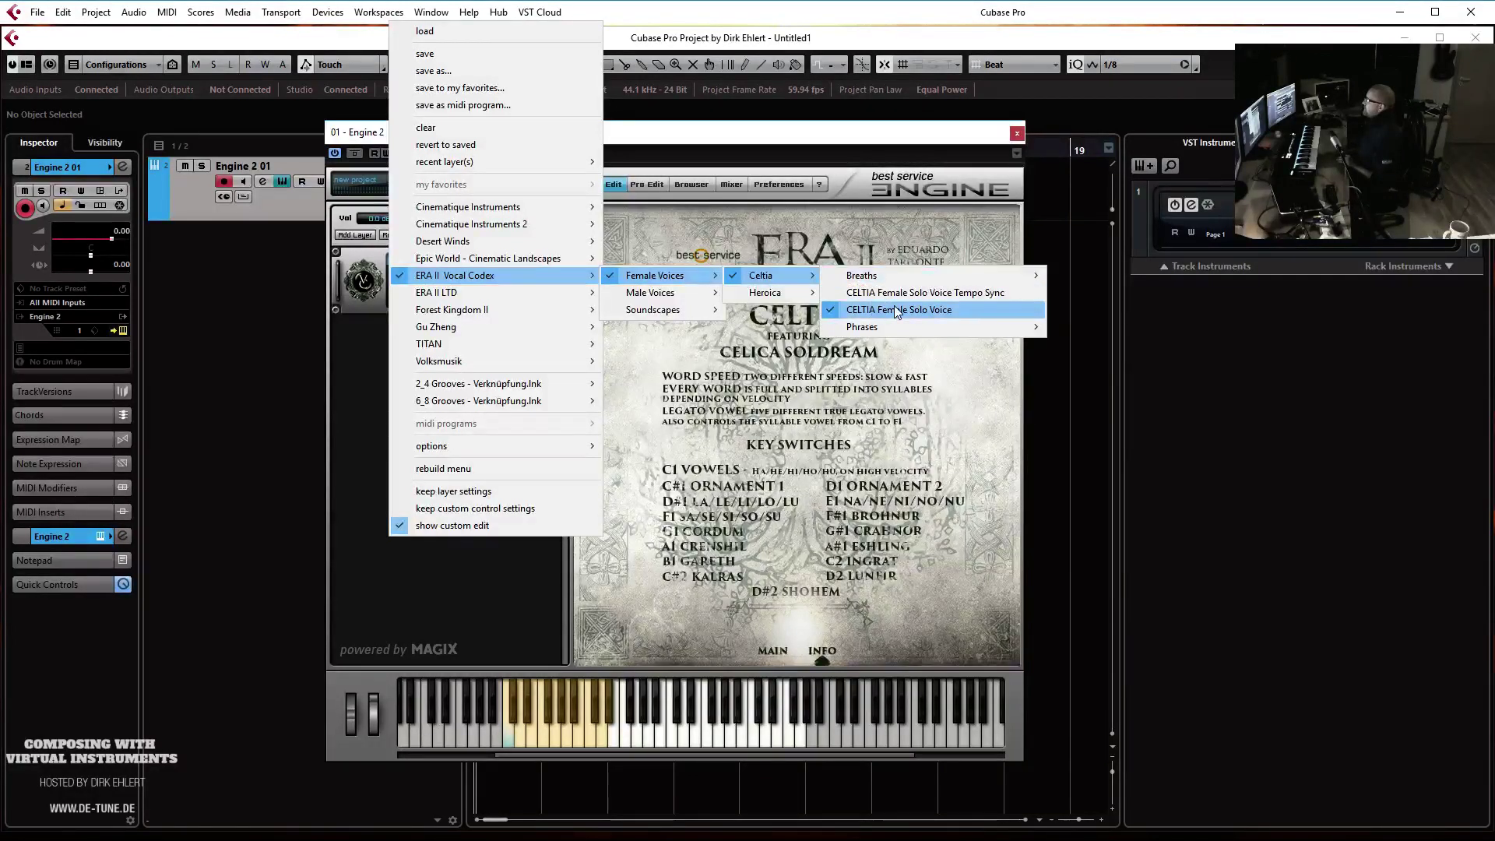
pyautogui.click(961, 446)
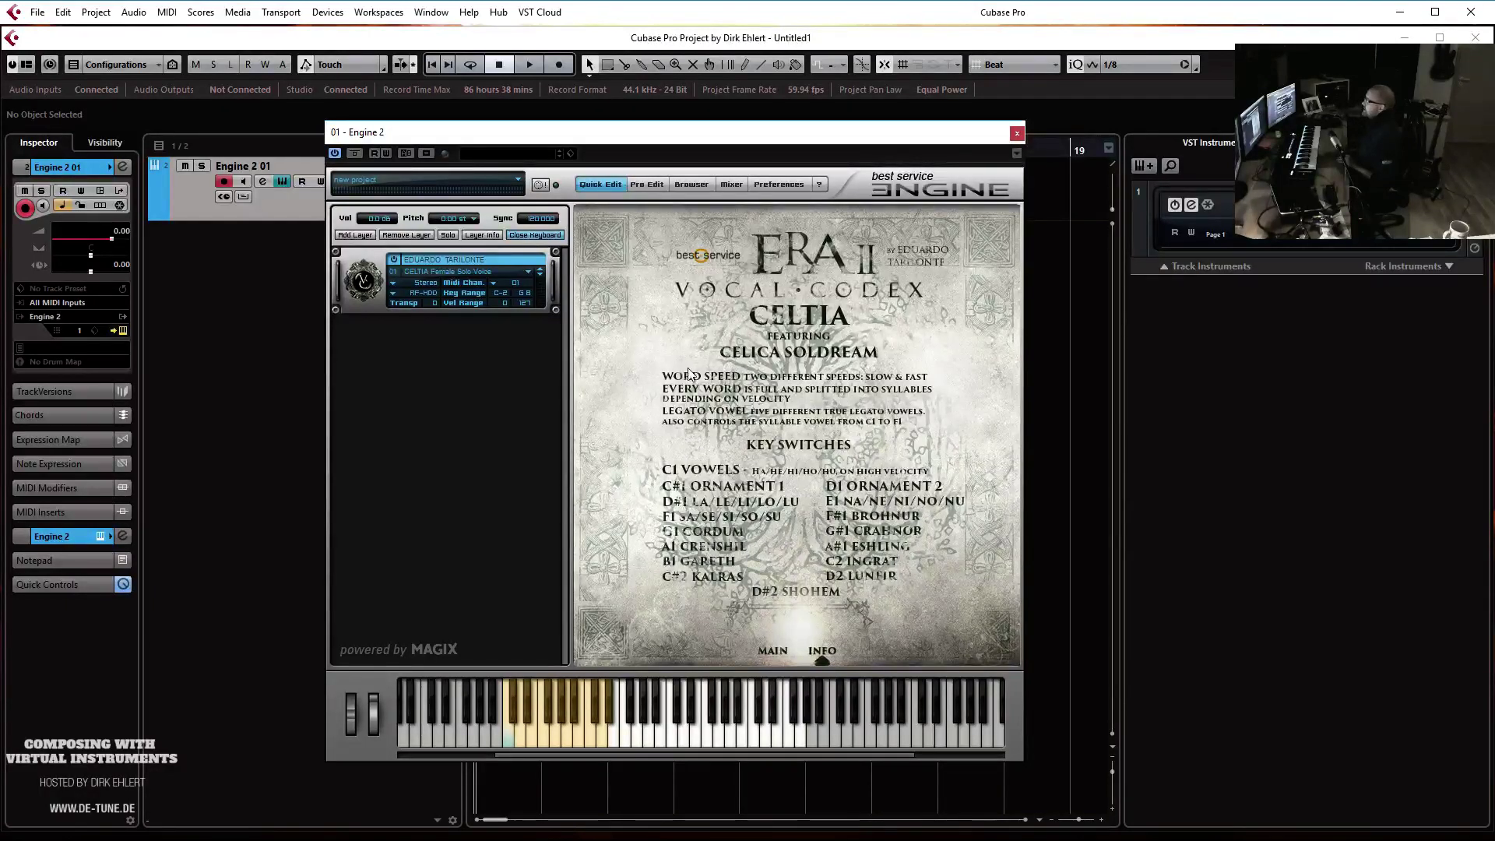
# Return to Celtia's main page and adjust the expression and reverb amounts
pyautogui.click(773, 652)
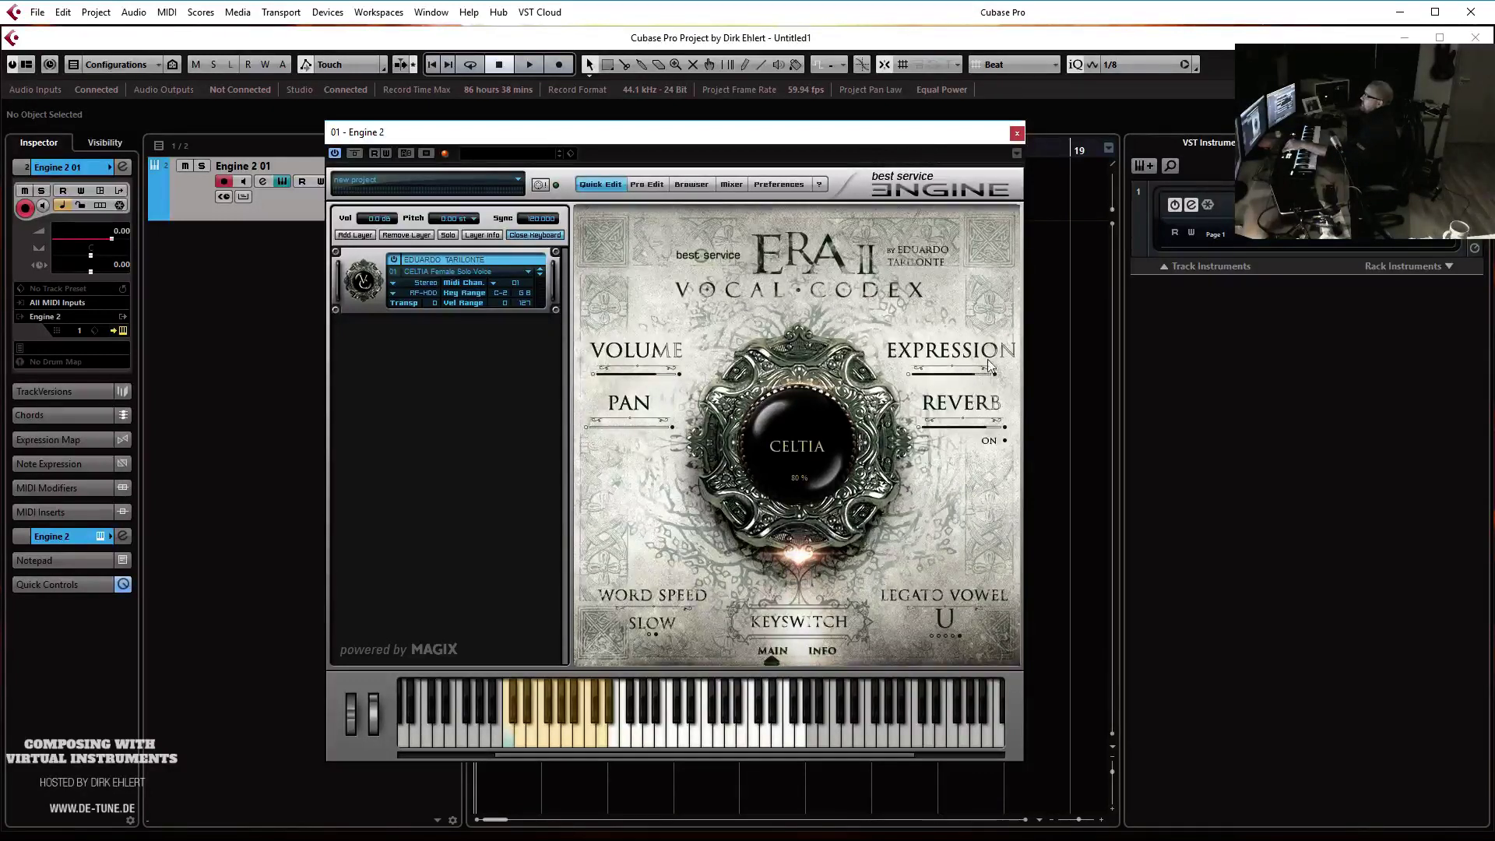
pyautogui.moveTo(950, 361); pyautogui.dragTo(962, 363)
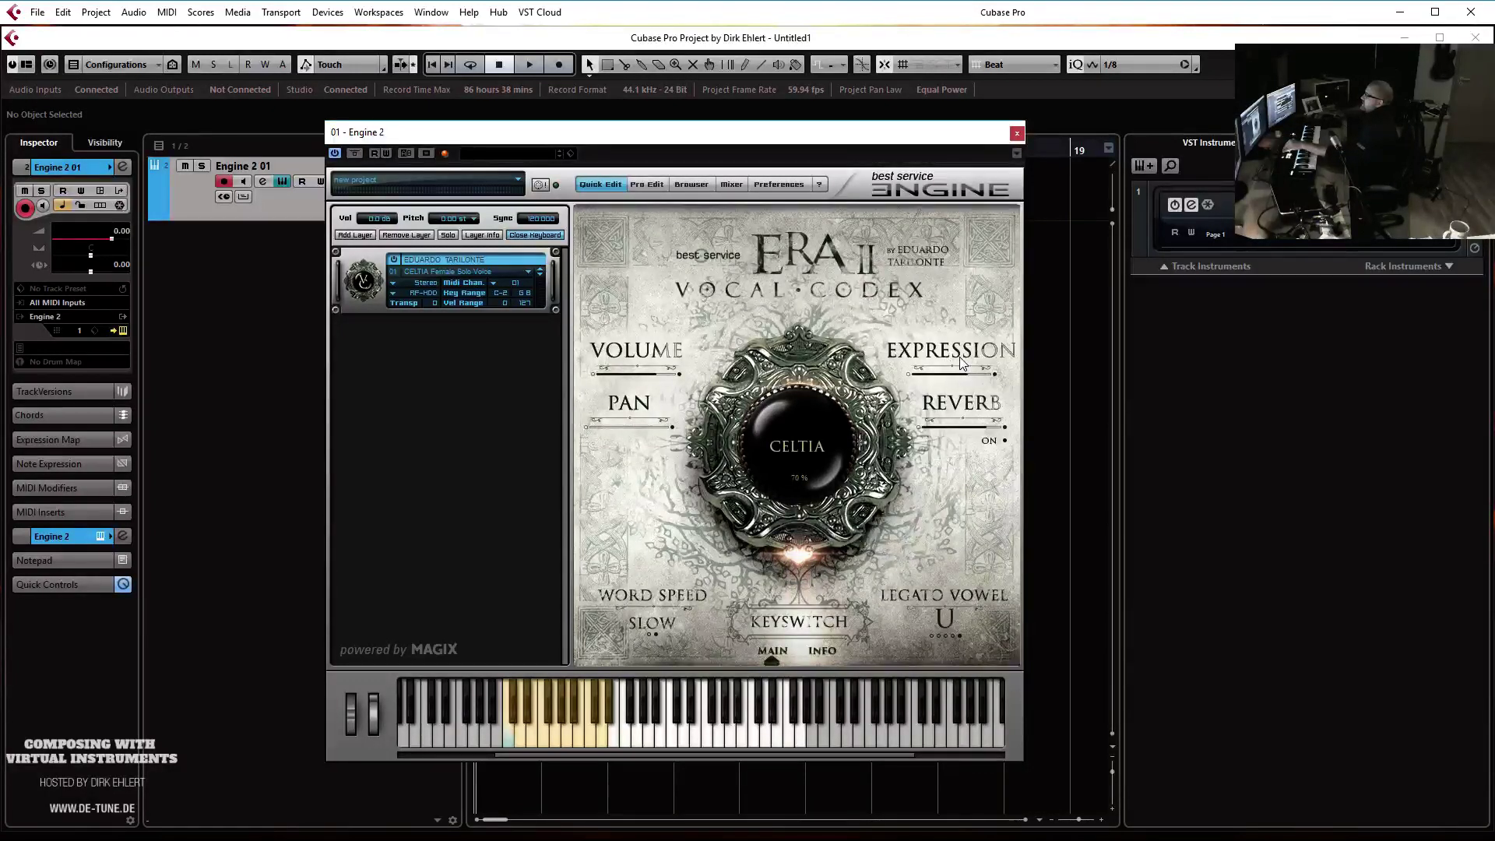
pyautogui.click(976, 426)
pyautogui.moveTo(966, 409)
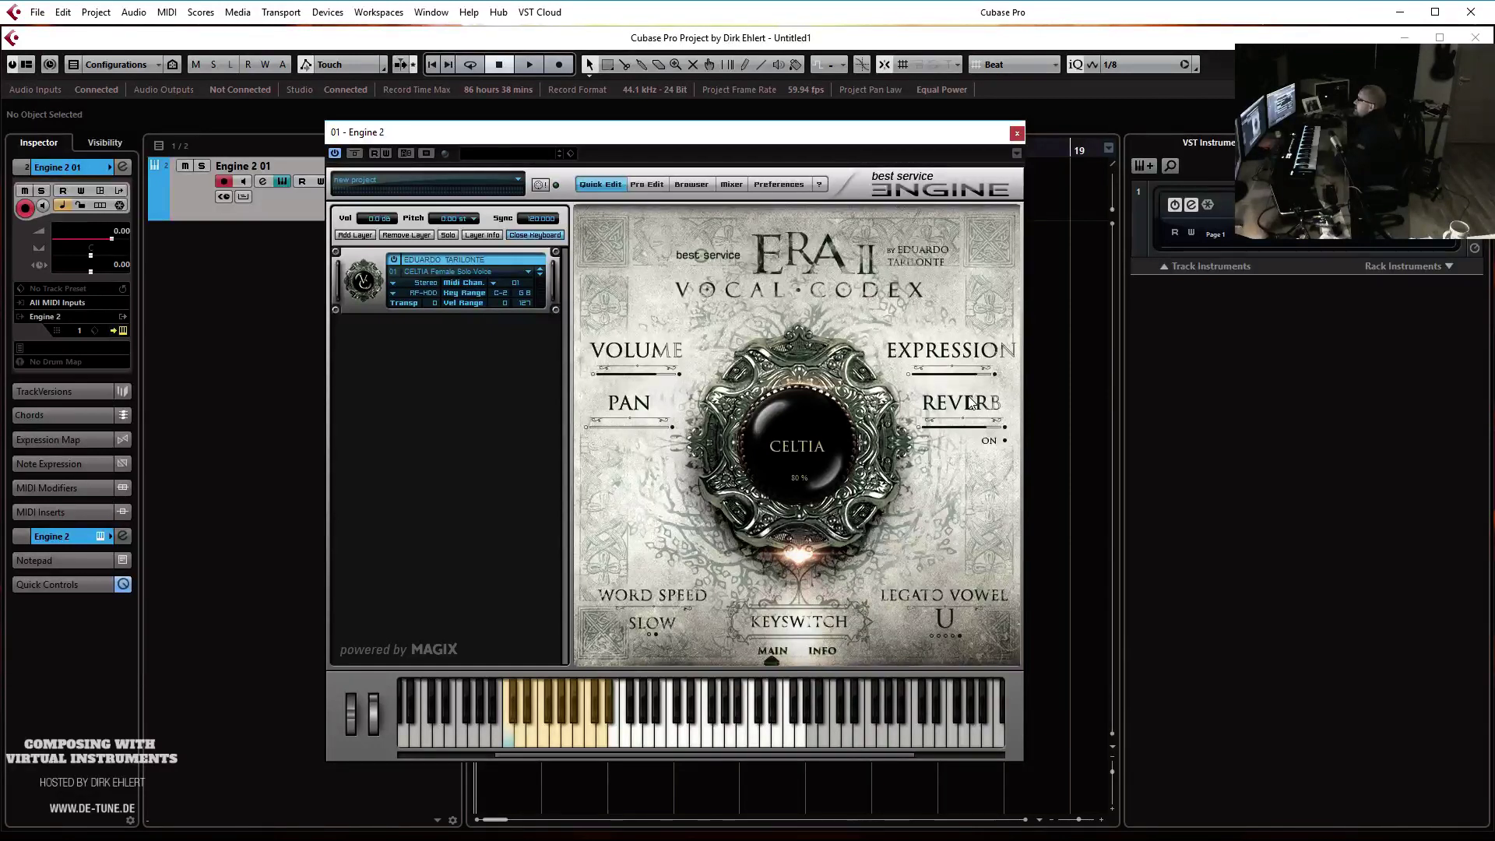
# Move the Engine 2 window higher on the screen and switch Celtia's legato vowel to A
pyautogui.moveTo(722, 143); pyautogui.dragTo(735, 106)
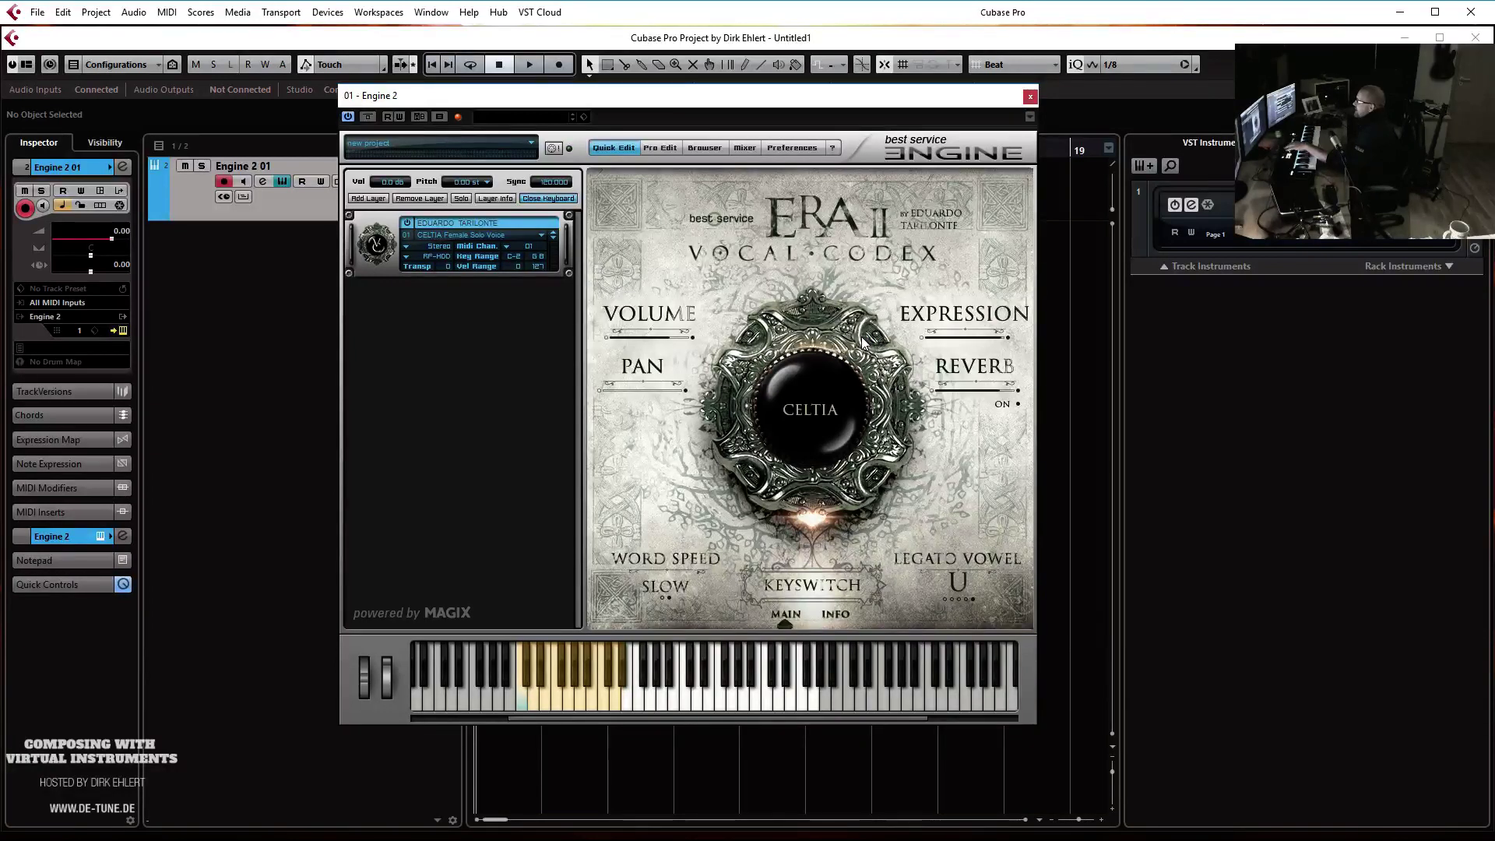
pyautogui.moveTo(979, 372)
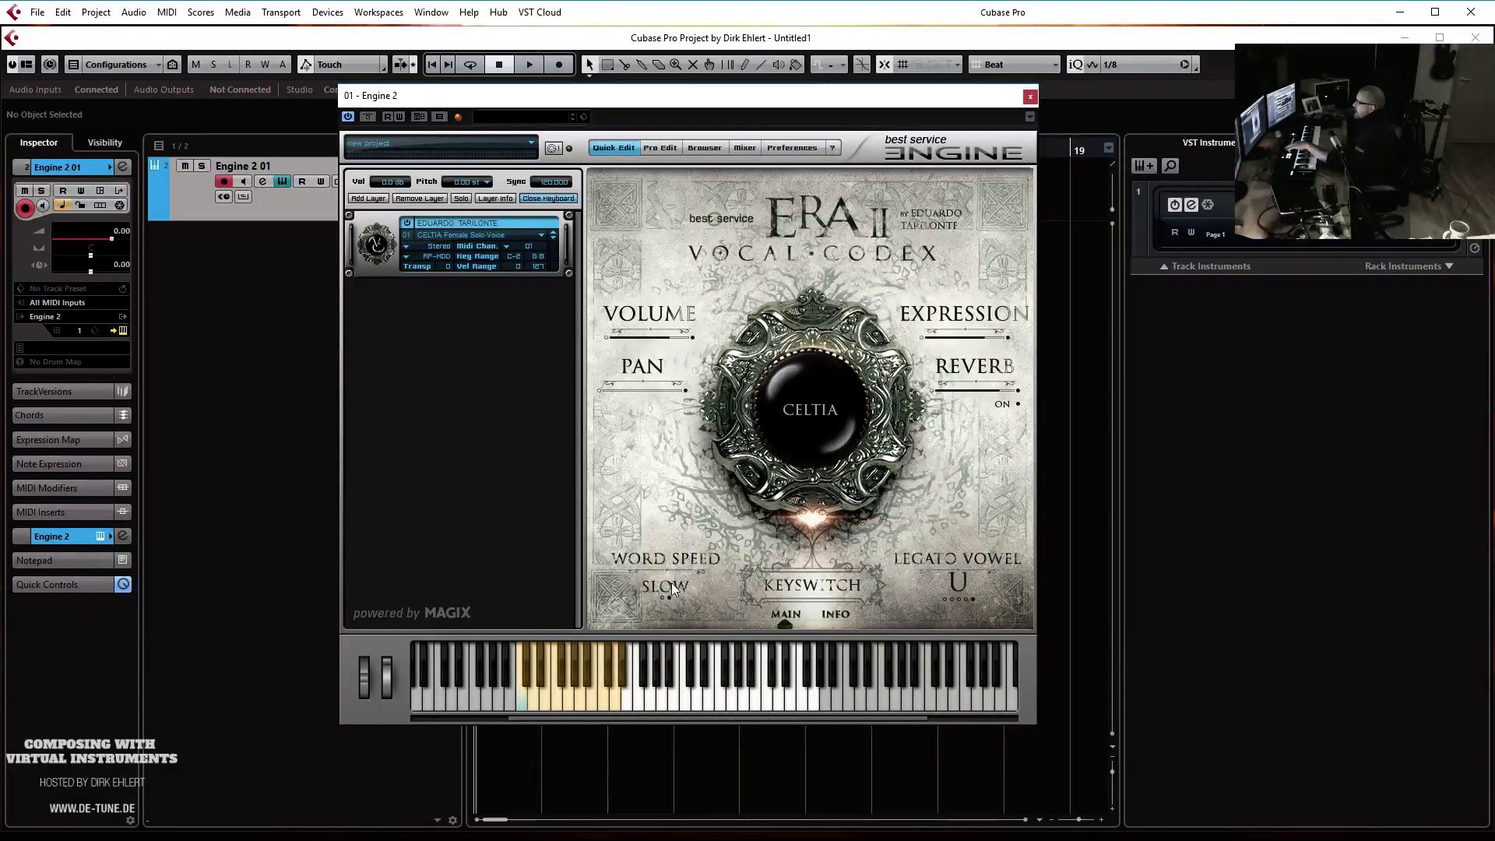
pyautogui.click(944, 570)
pyautogui.click(942, 567)
pyautogui.click(965, 585)
pyautogui.click(965, 586)
pyautogui.click(965, 585)
pyautogui.click(965, 586)
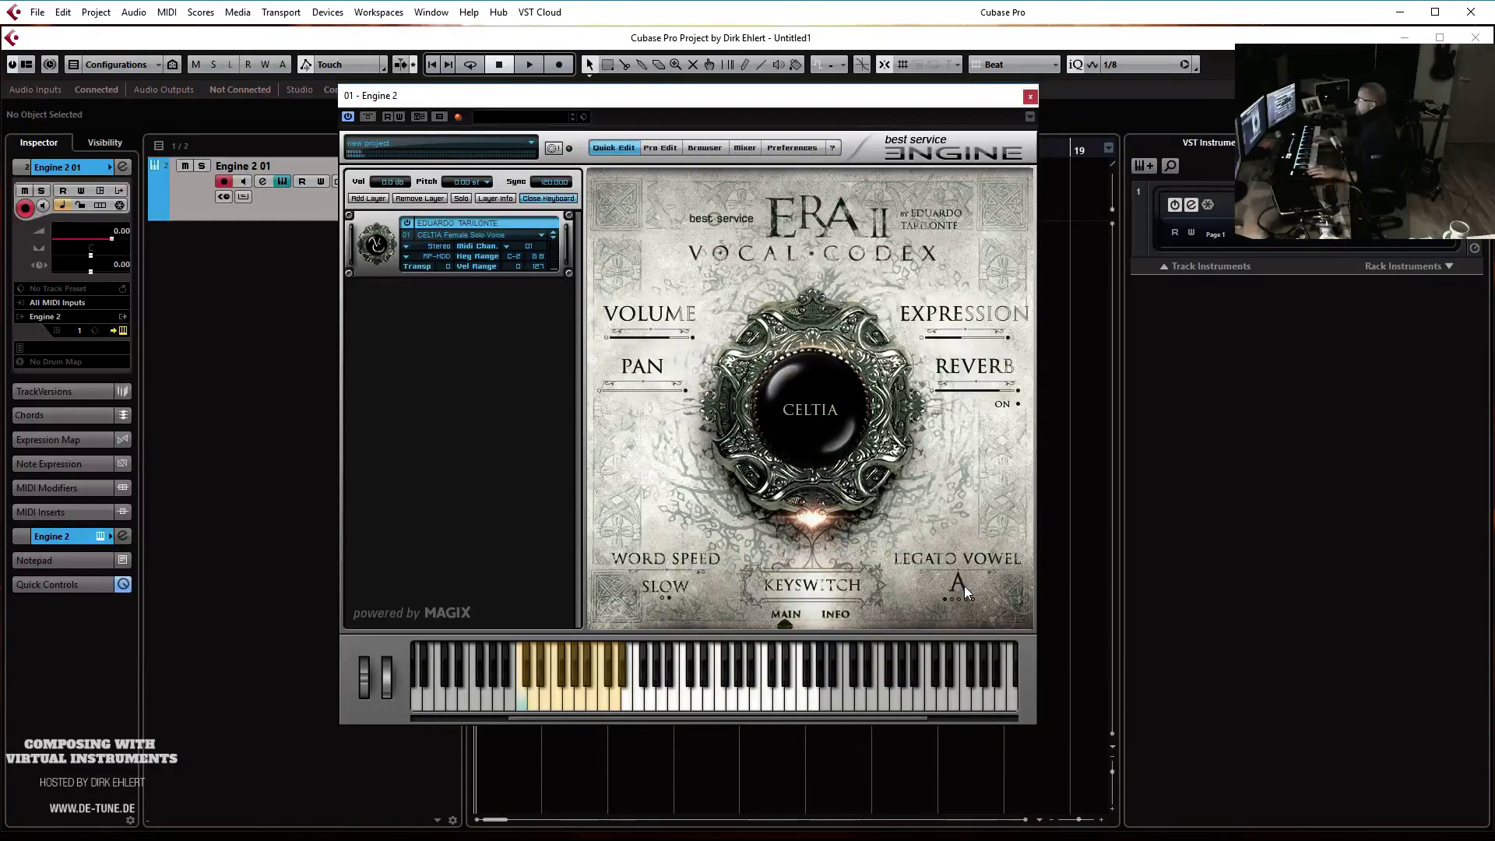
# Cycle Celtia's legato vowel through E, I and O, ending on U
pyautogui.click(960, 584)
pyautogui.click(965, 590)
pyautogui.click(968, 584)
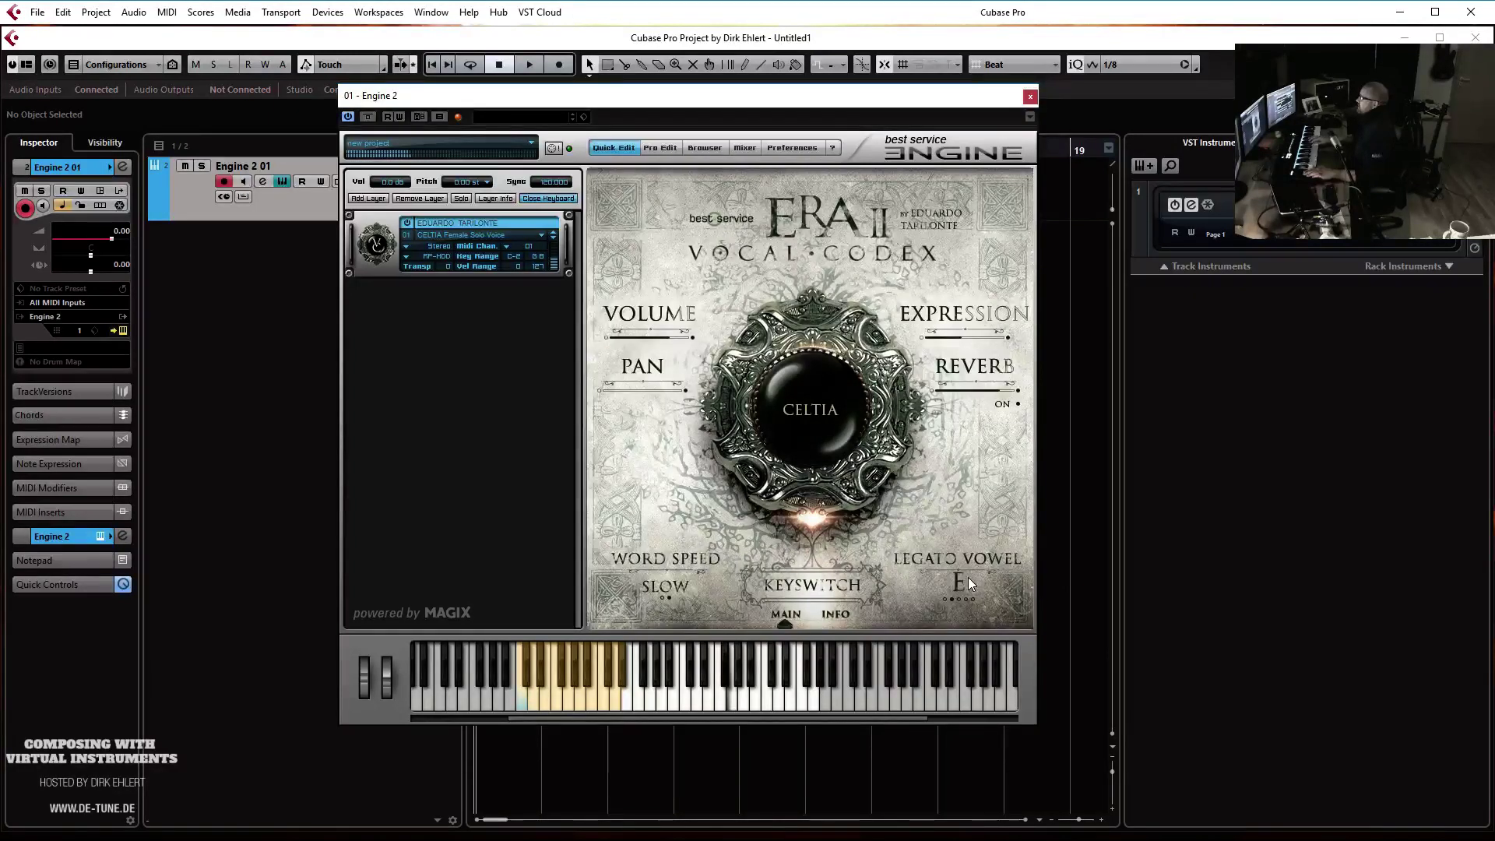
pyautogui.click(968, 584)
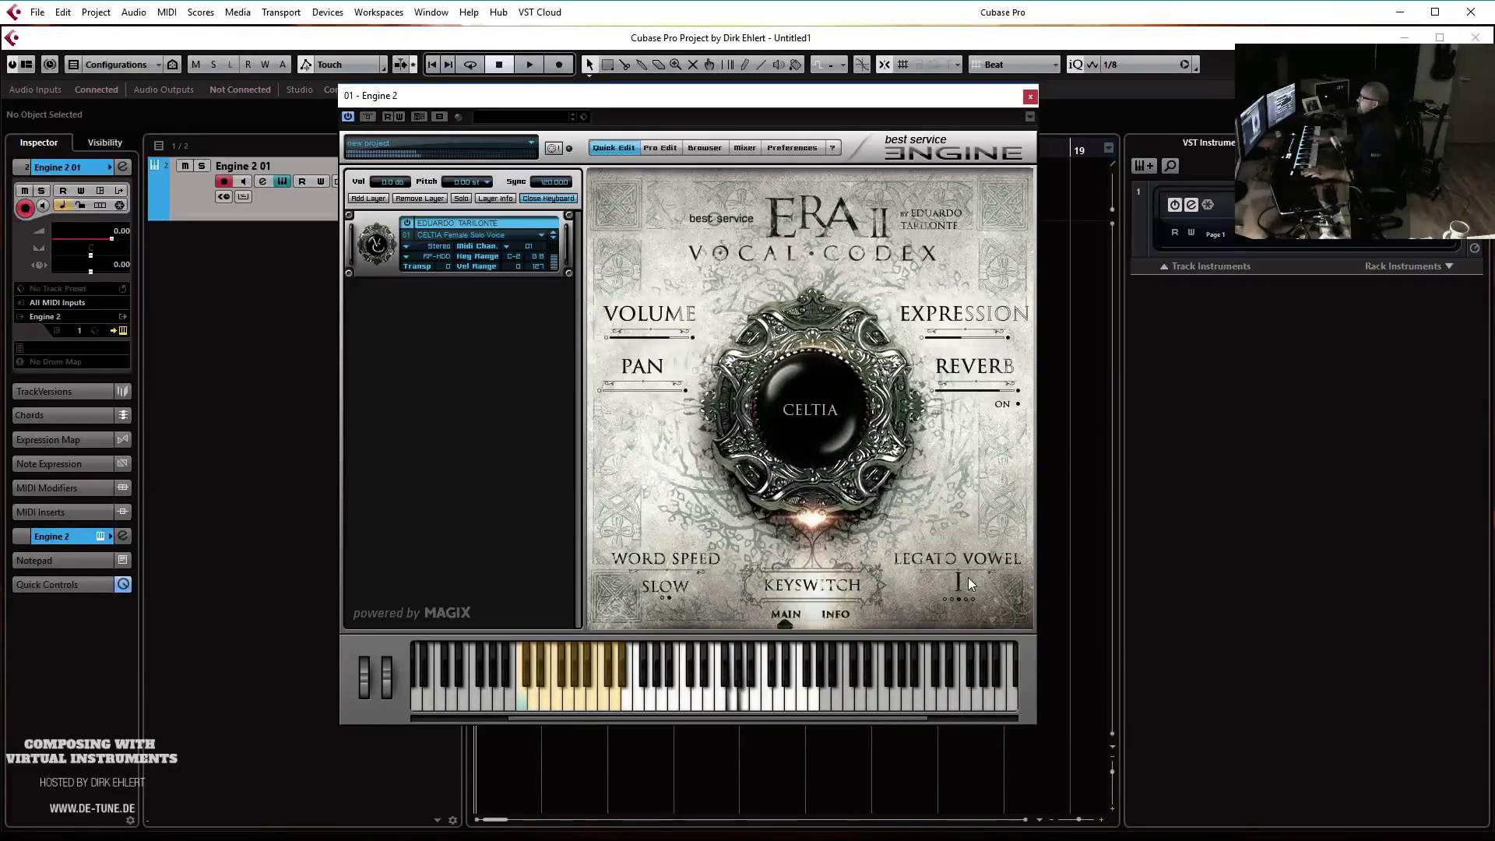
pyautogui.click(969, 584)
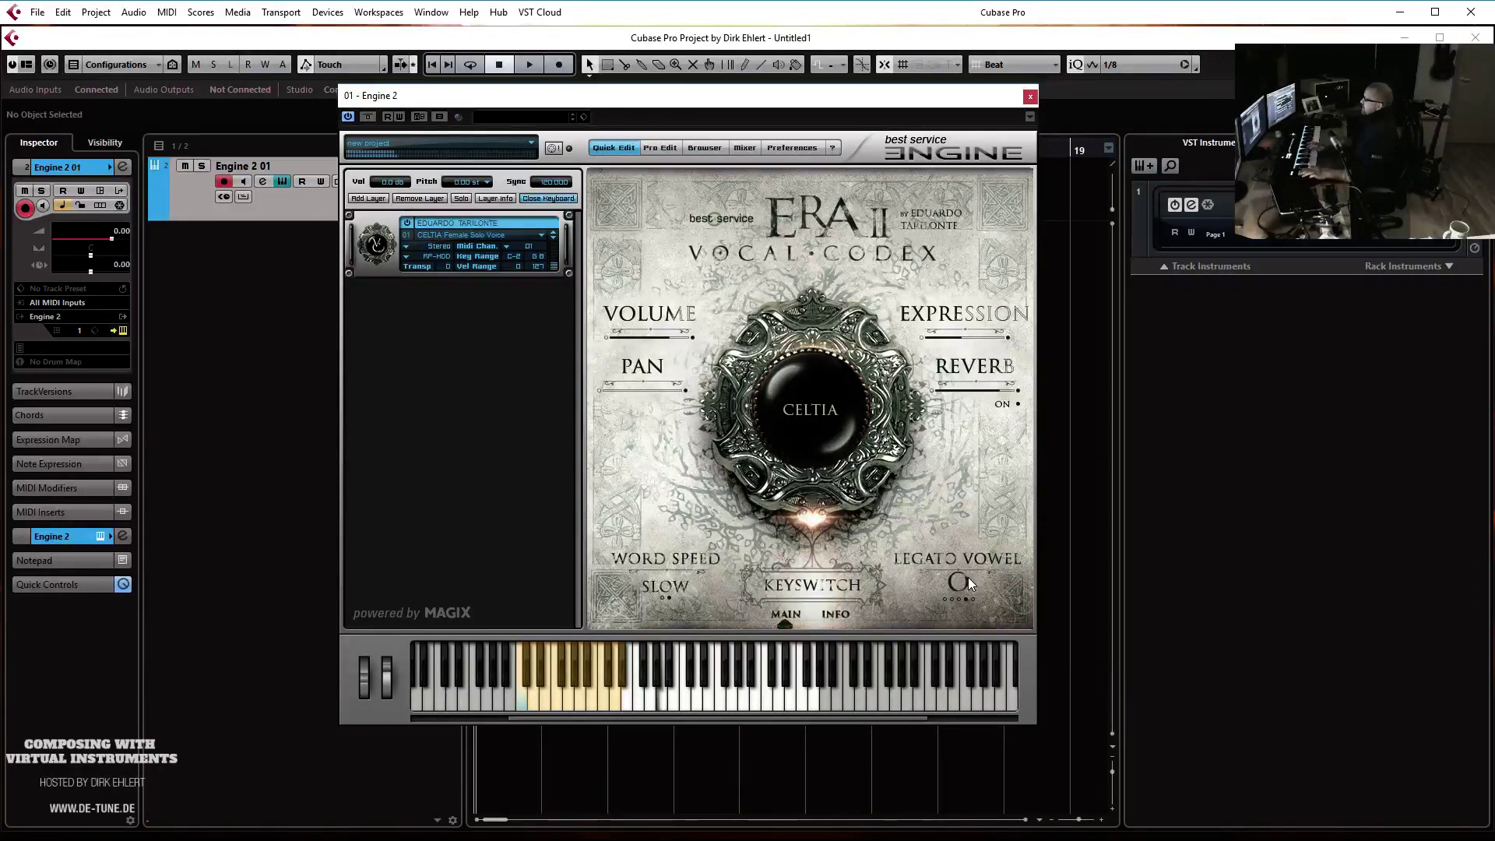
pyautogui.click(969, 584)
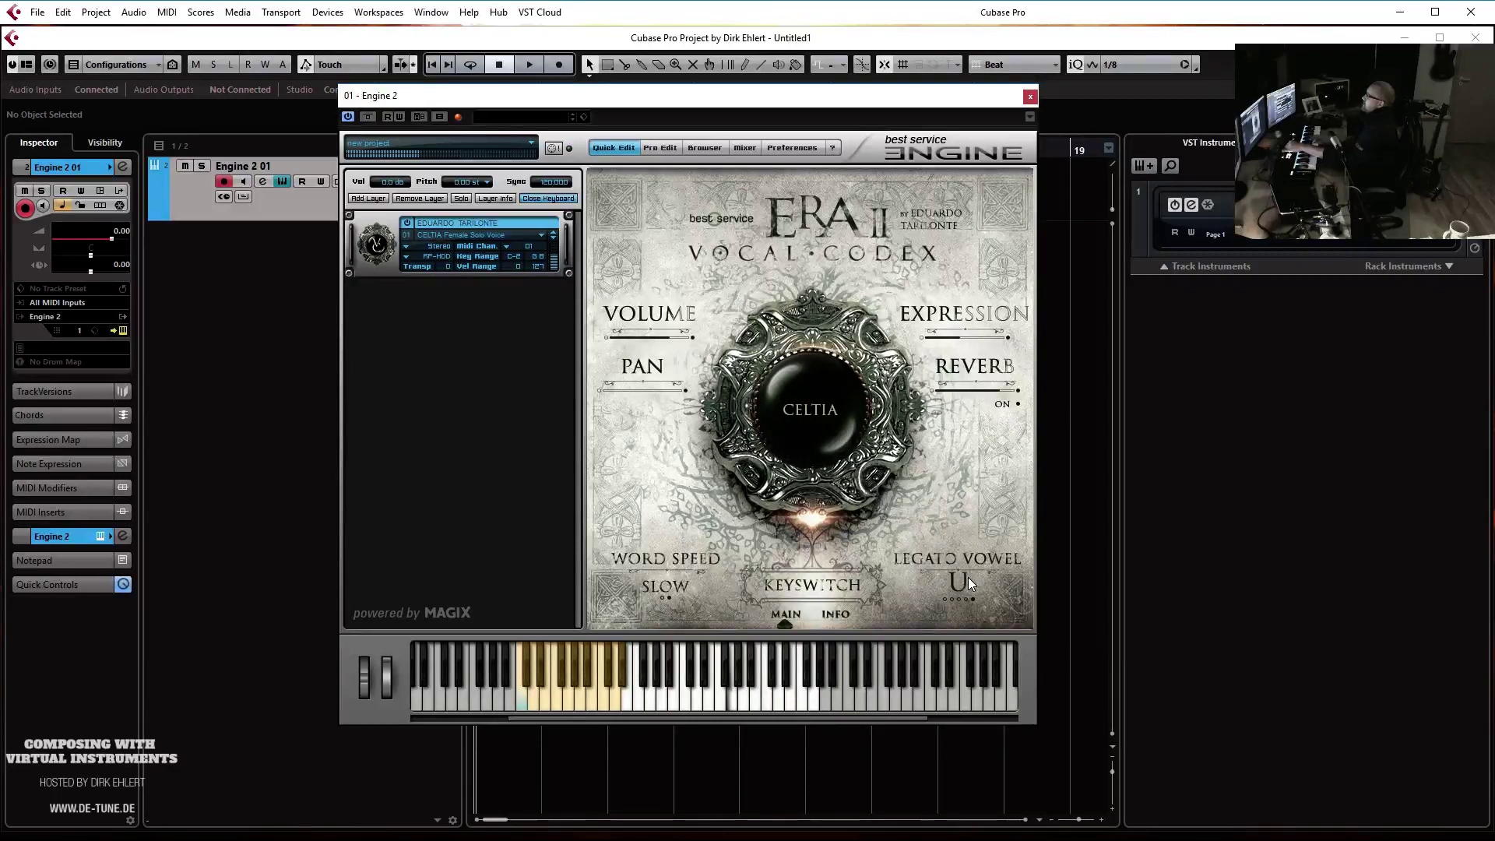
# Audition Celtia with the reverb off, trigger the lowest keyswitch on the on-screen keyboard, and switch the reverb back on
pyautogui.click(1004, 404)
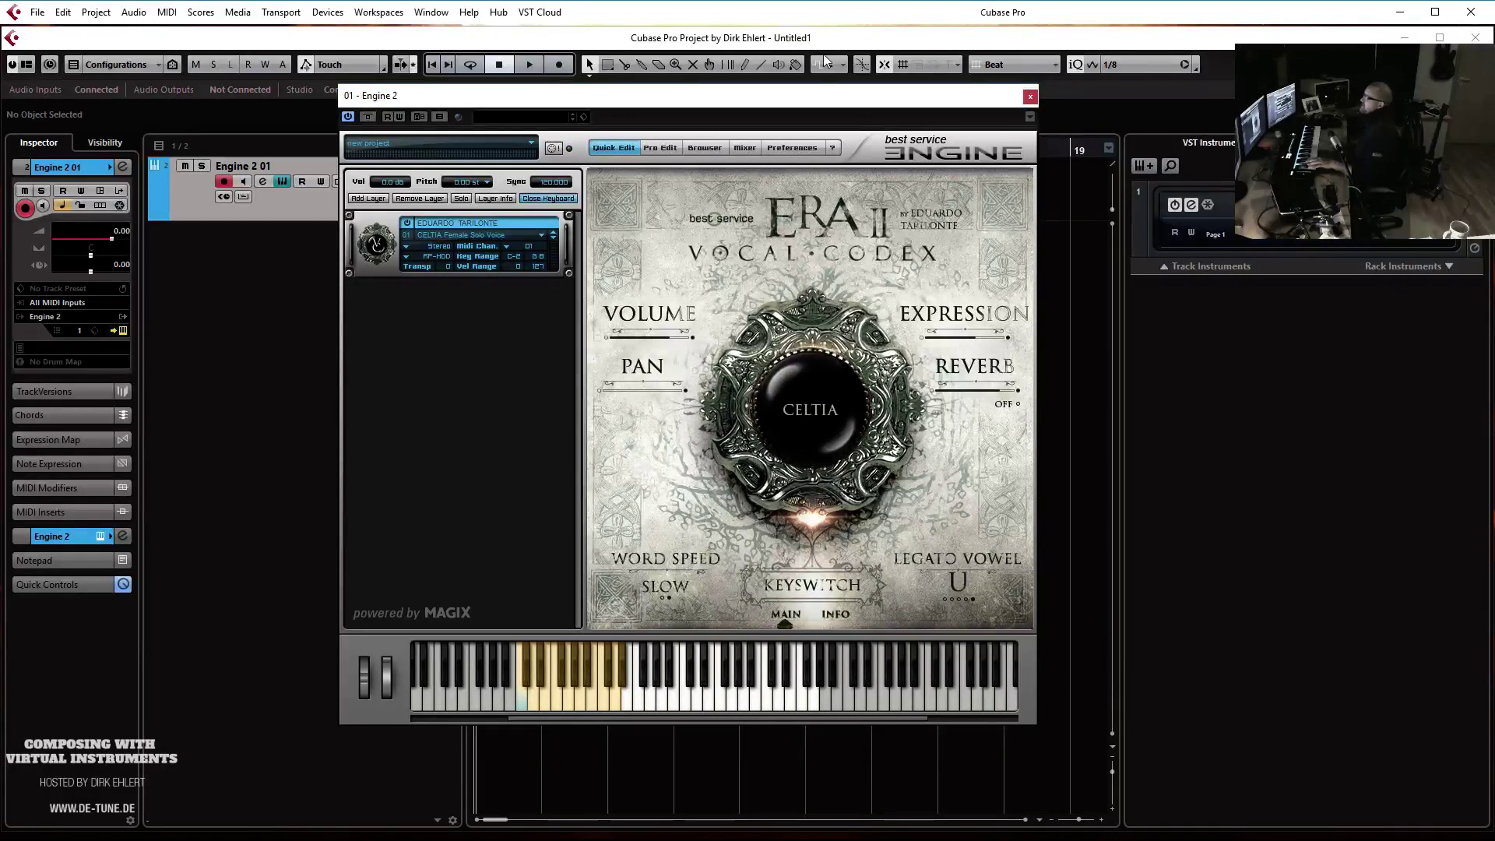
pyautogui.click(528, 695)
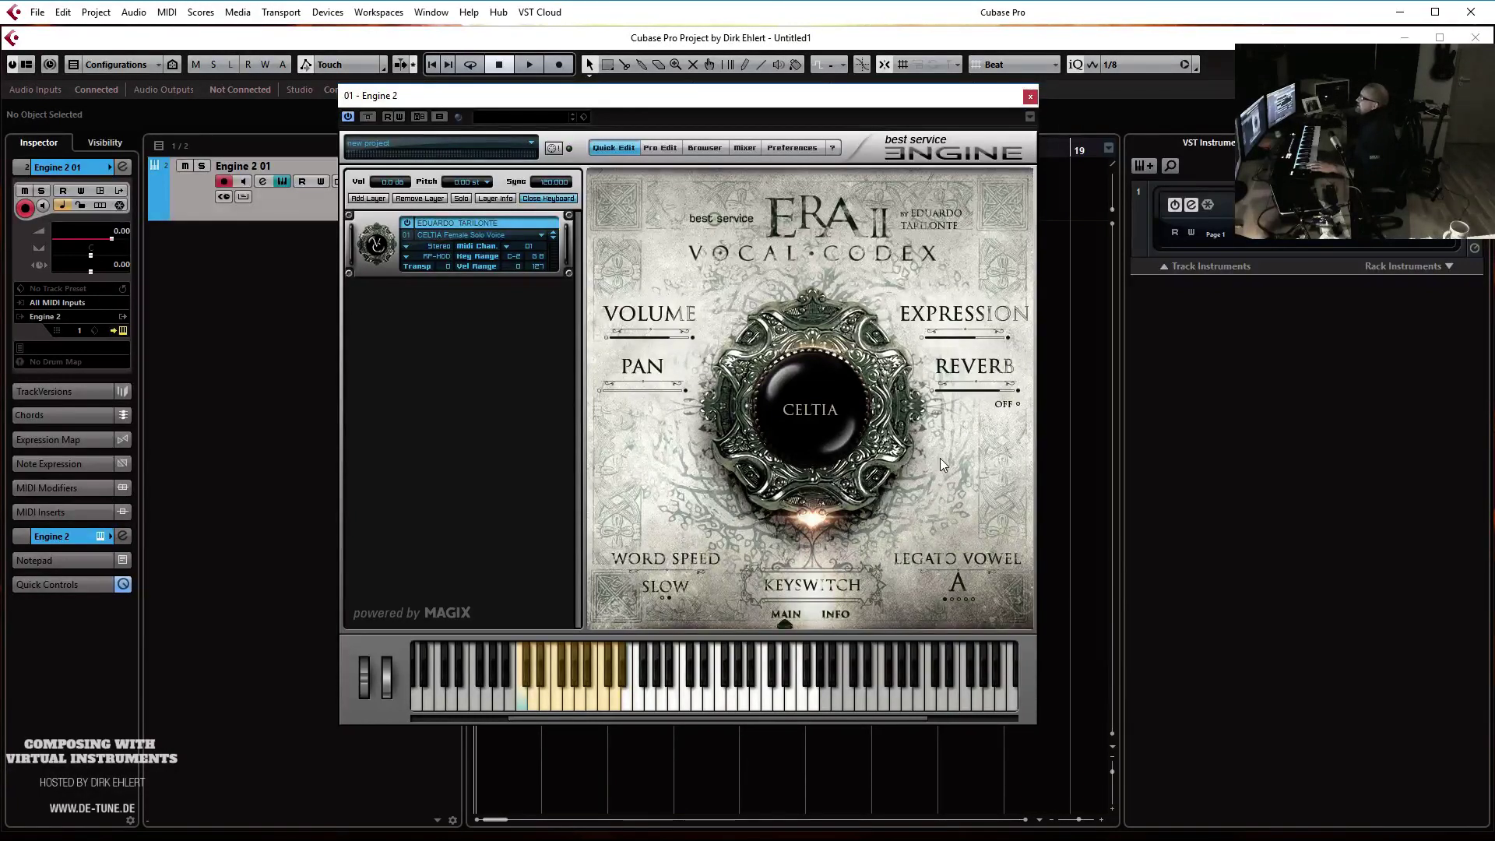
pyautogui.moveTo(862, 99)
pyautogui.mouseDown()
pyautogui.moveTo(844, 97)
pyautogui.moveTo(871, 77)
pyautogui.mouseUp()
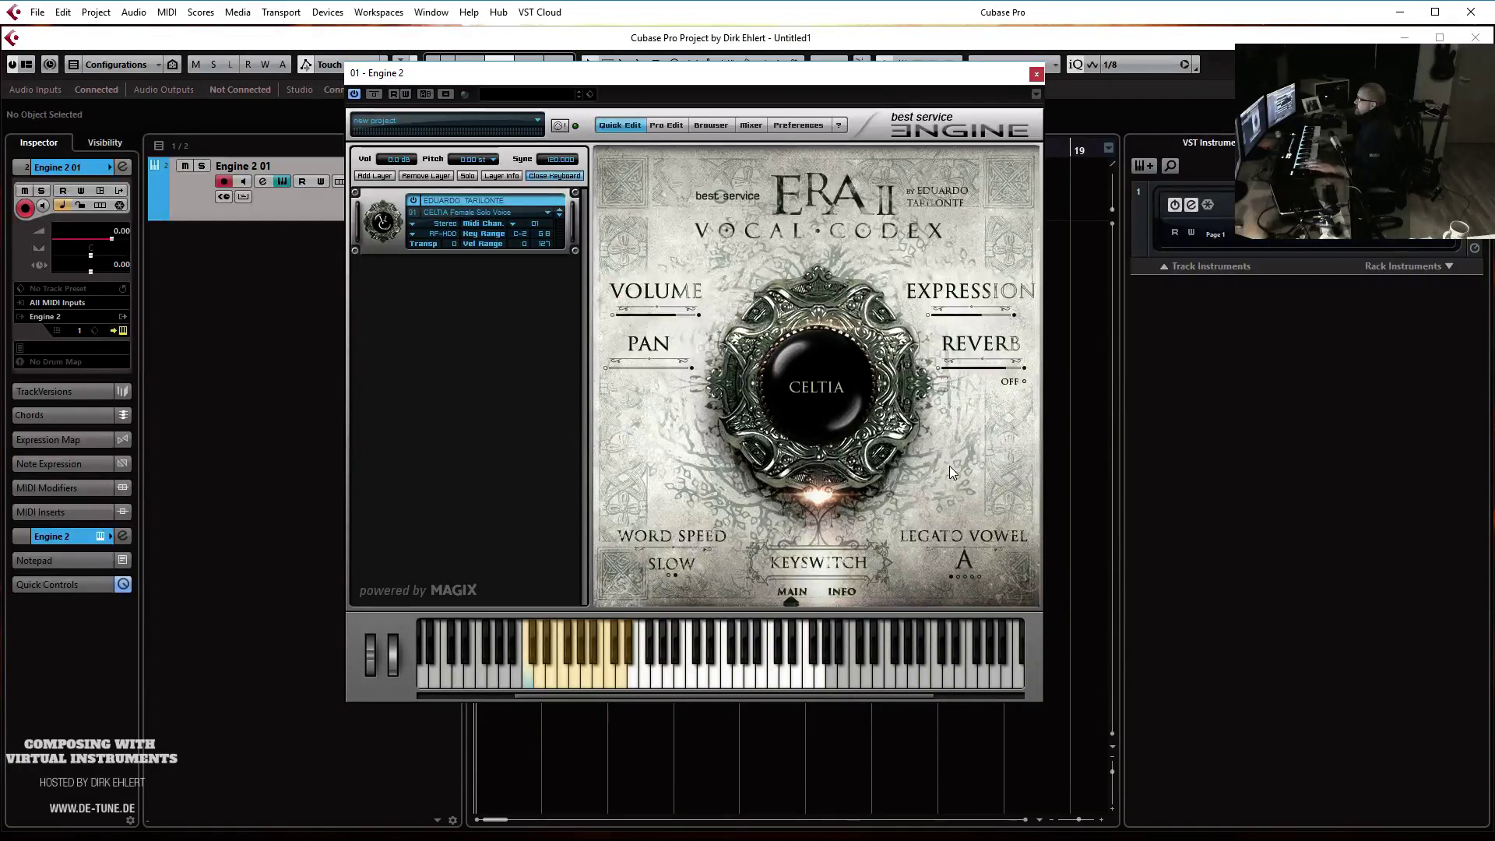
pyautogui.click(1008, 382)
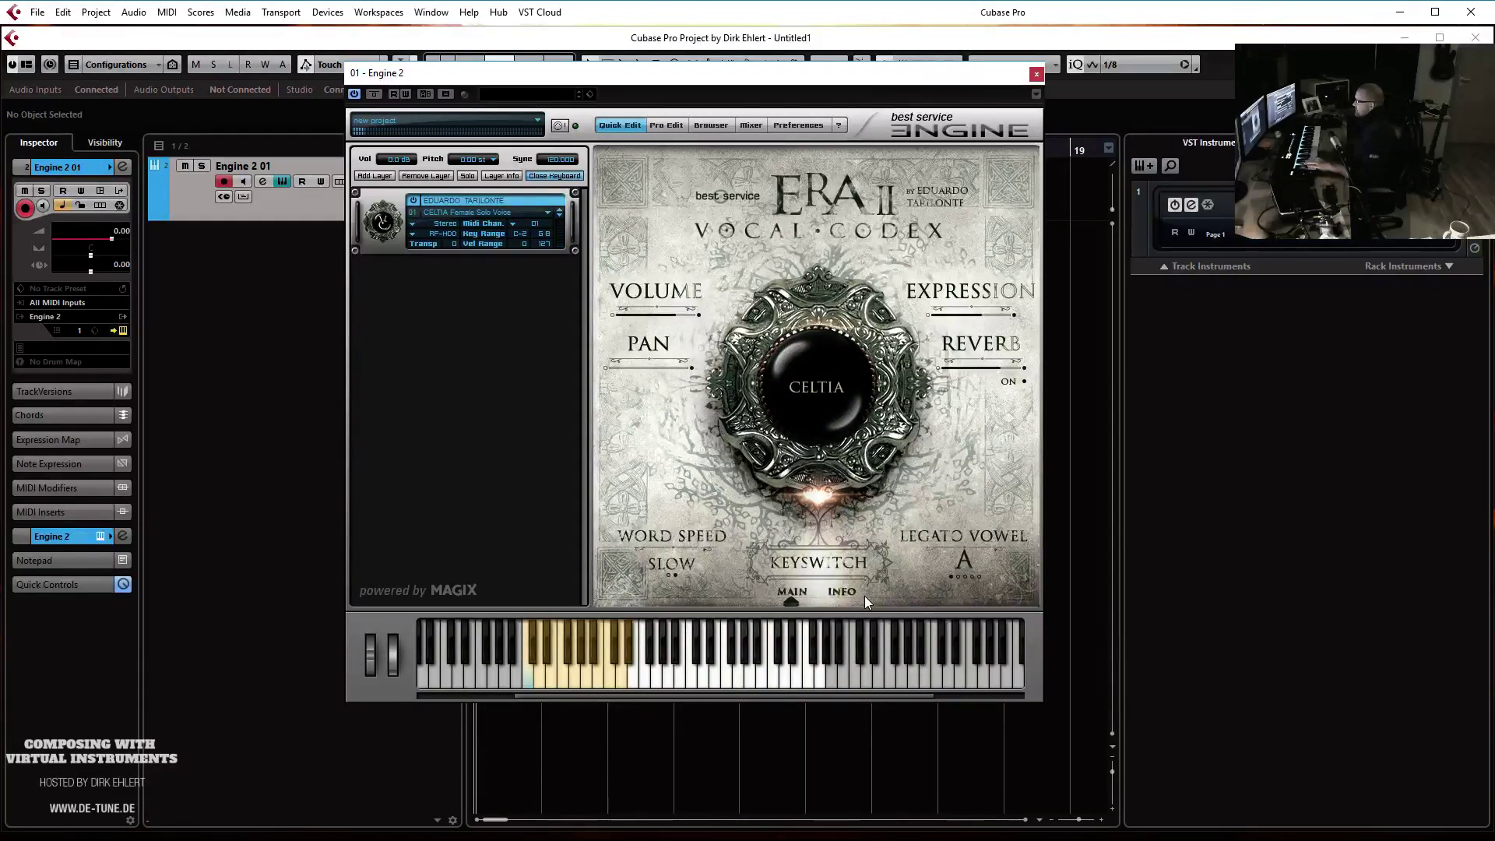
# Review the key switch list on Celtia's info page and return to the main page
pyautogui.click(842, 591)
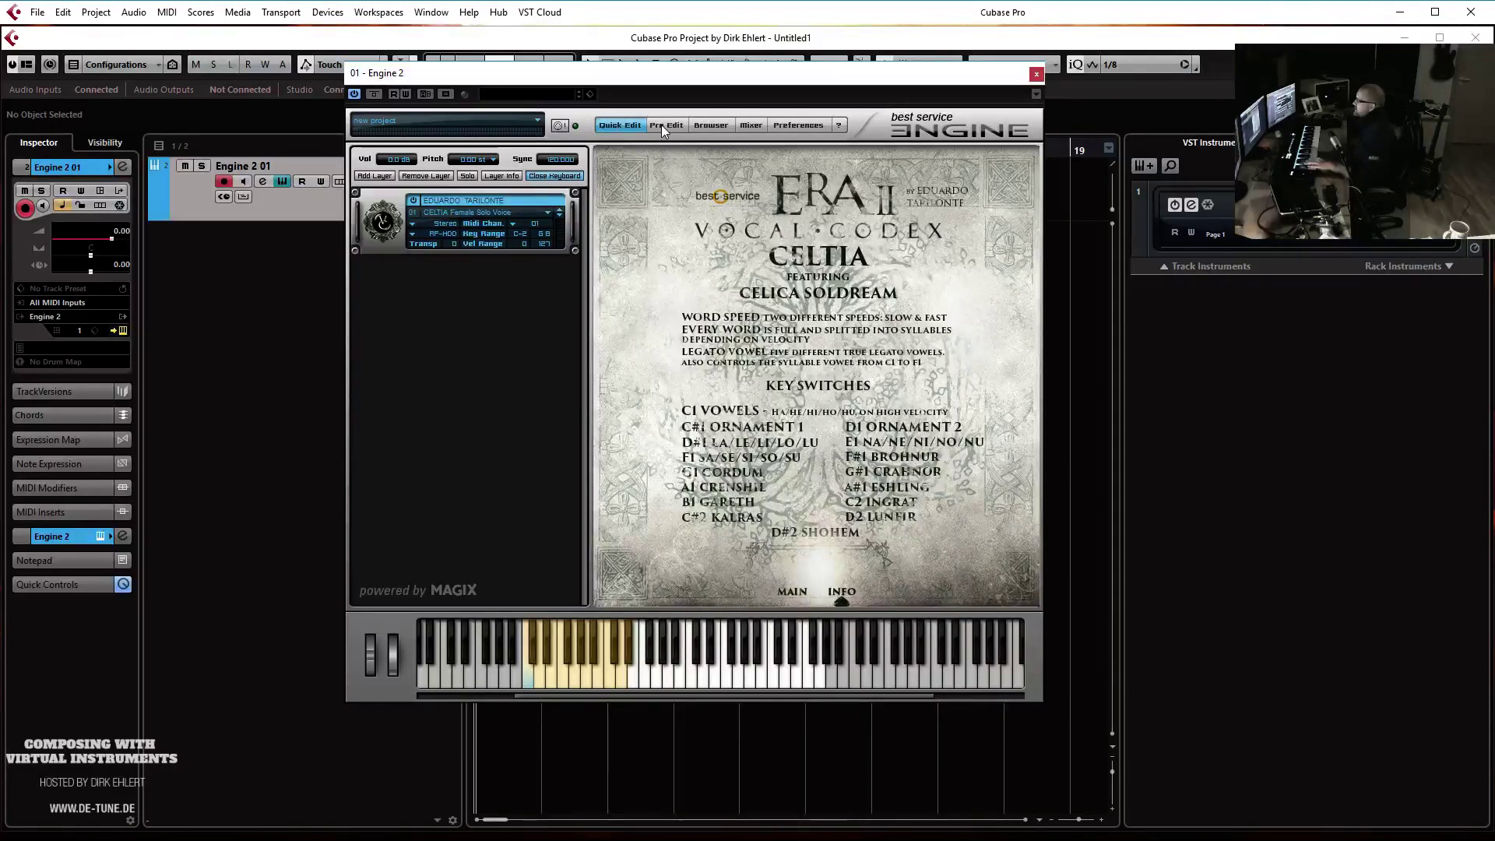
pyautogui.click(794, 592)
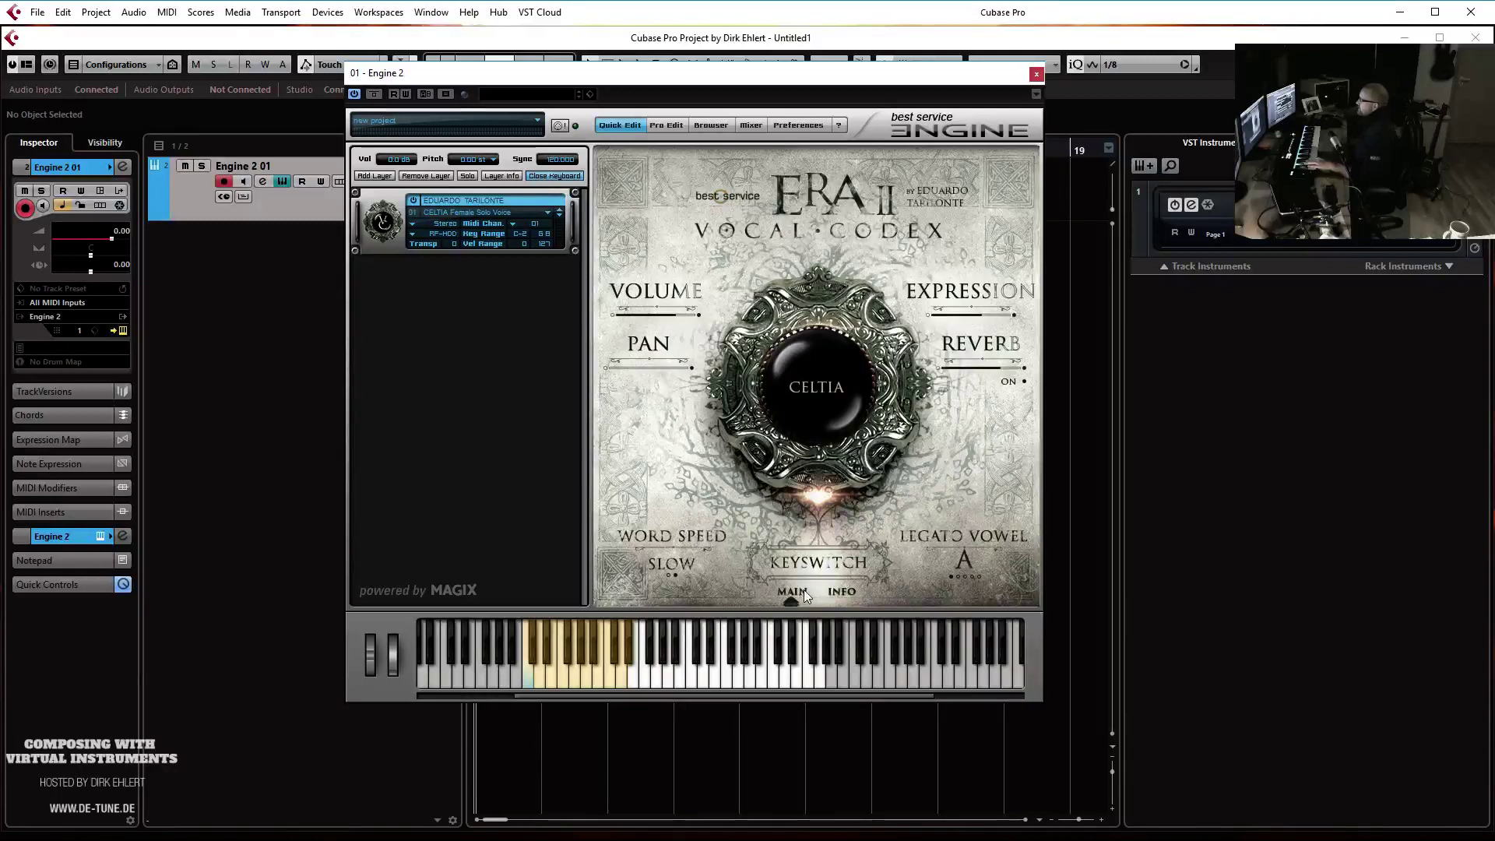
pyautogui.click(844, 593)
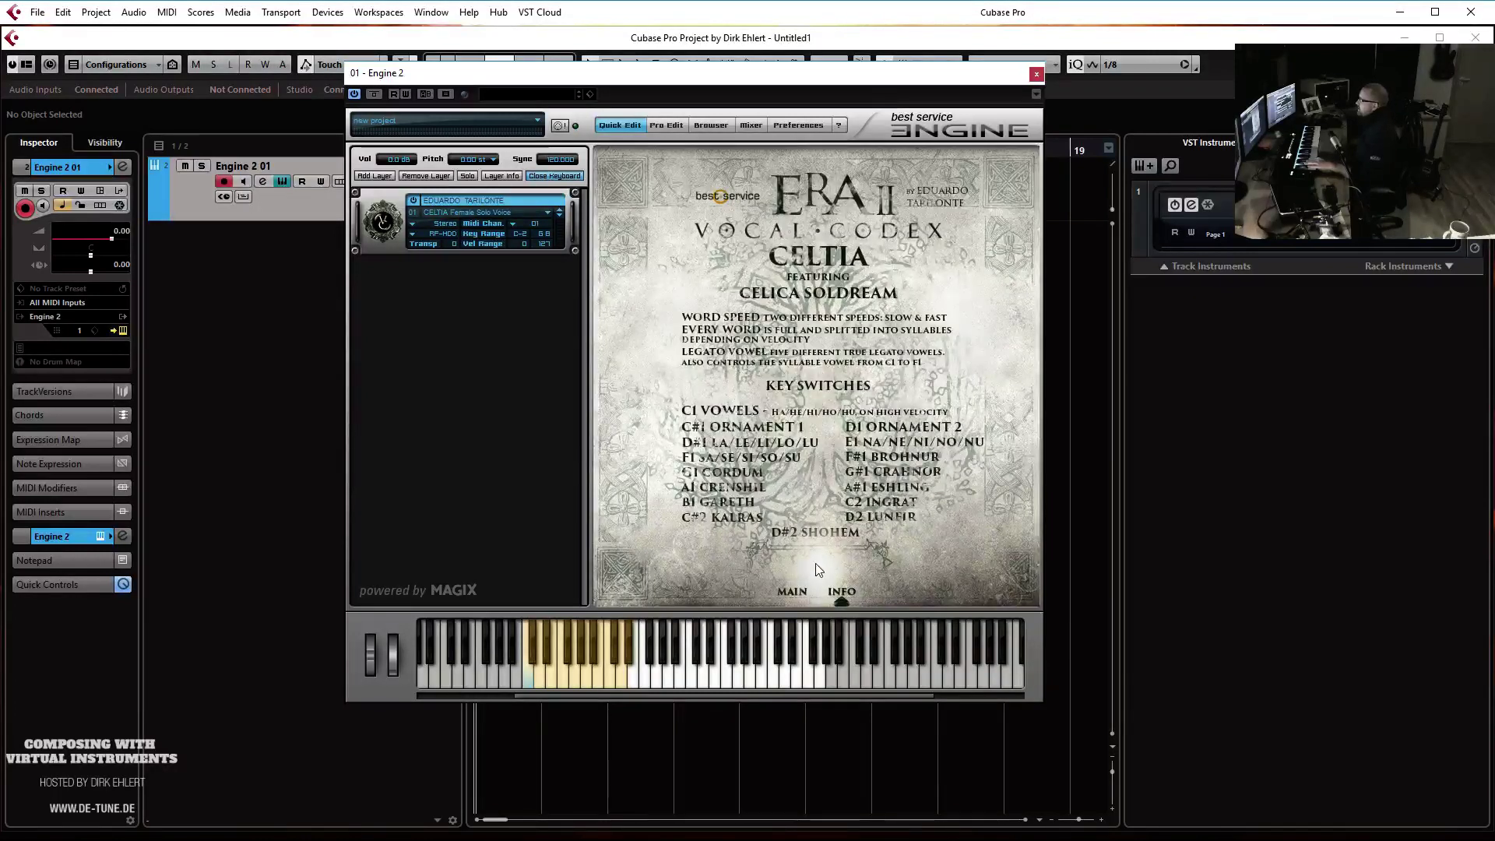
pyautogui.click(791, 592)
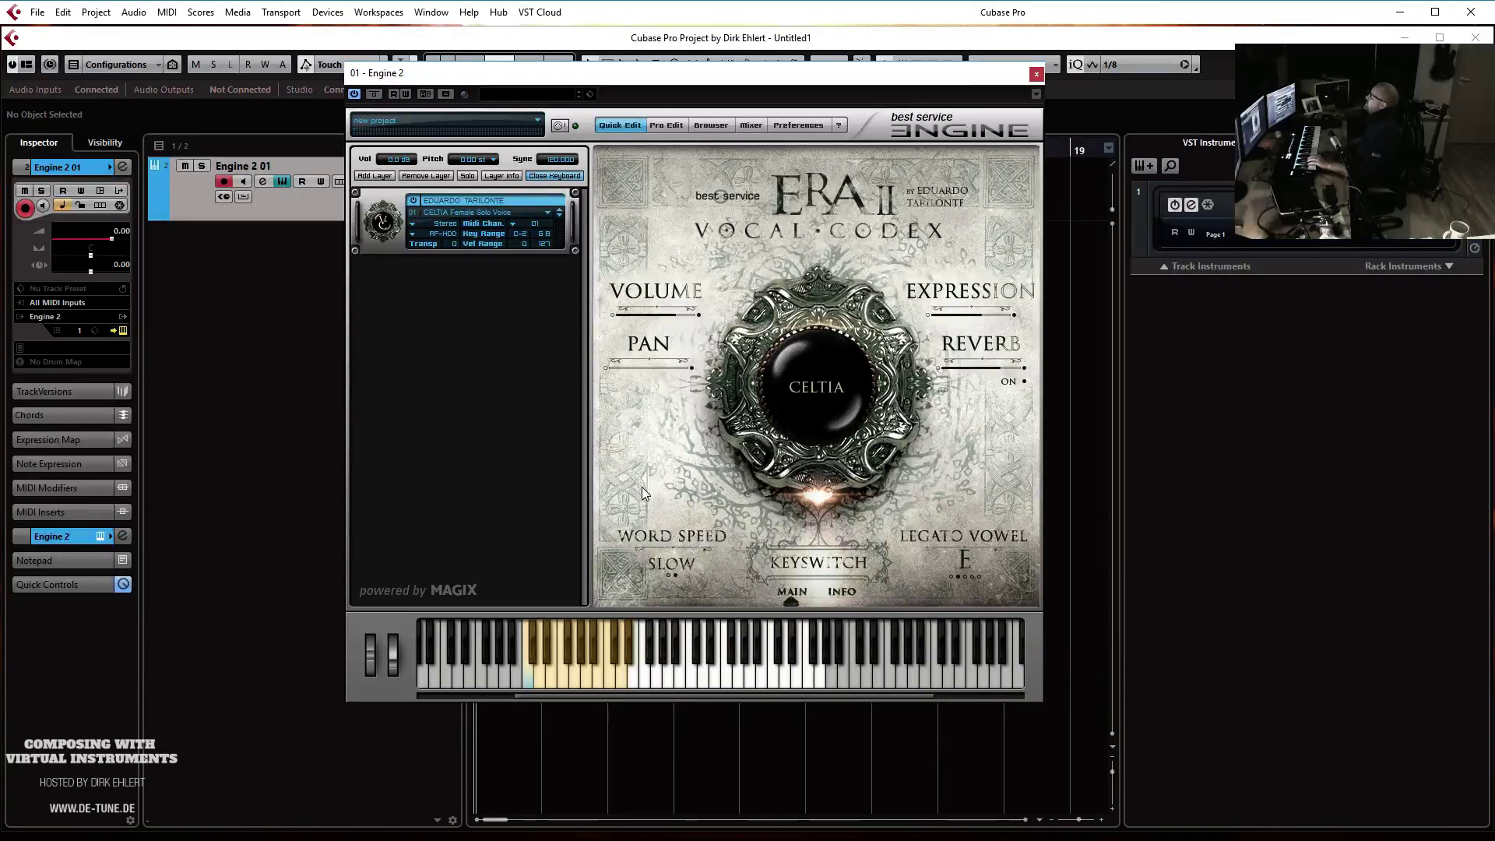
# Add one new instrument track with the Kontakt 5 sampler, routed to Stereo Out
pyautogui.doubleClick(1210, 268)
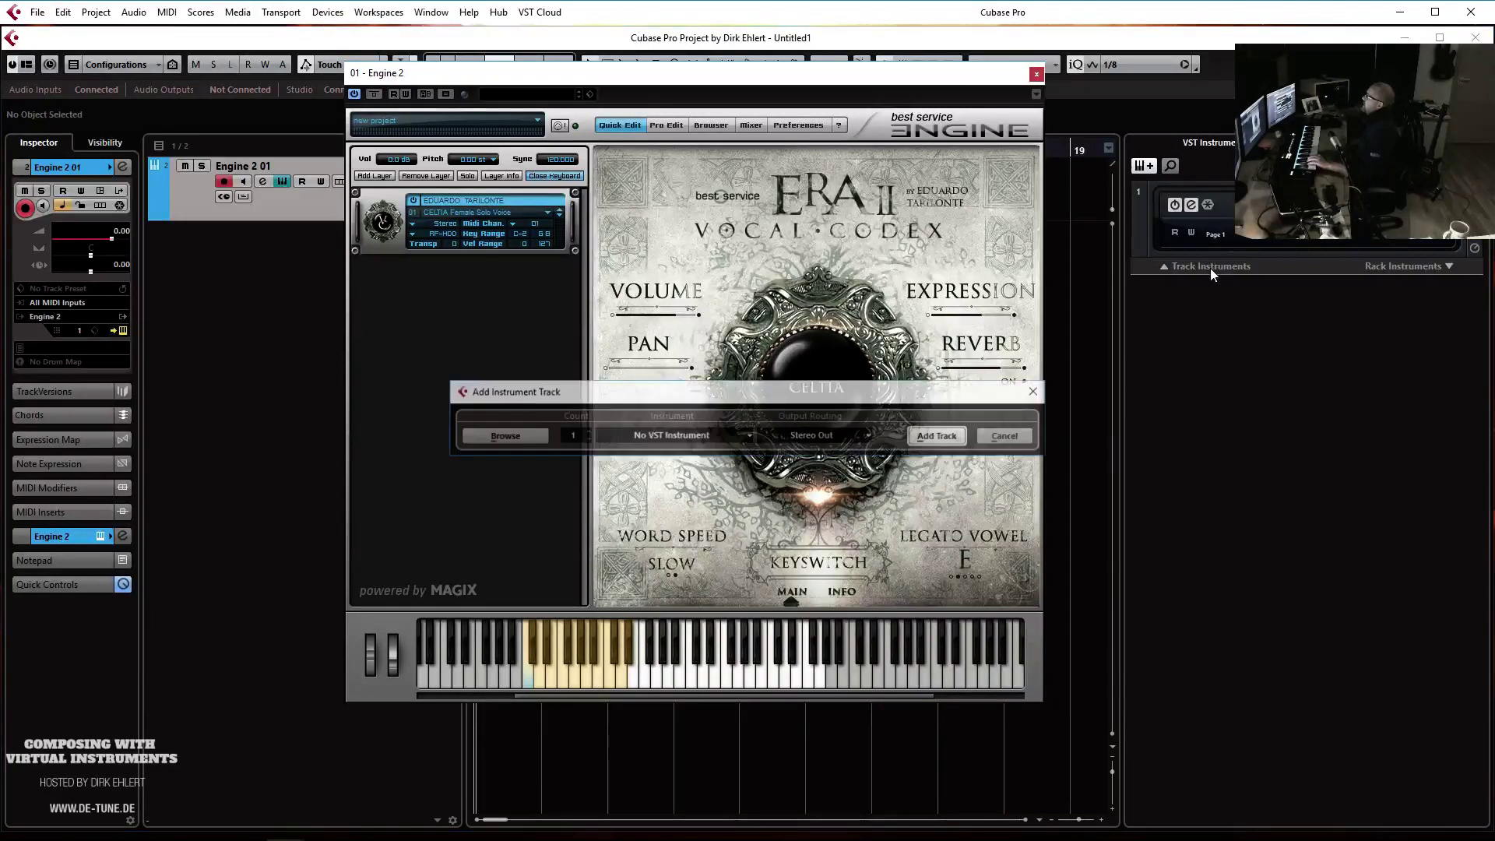
pyautogui.click(696, 441)
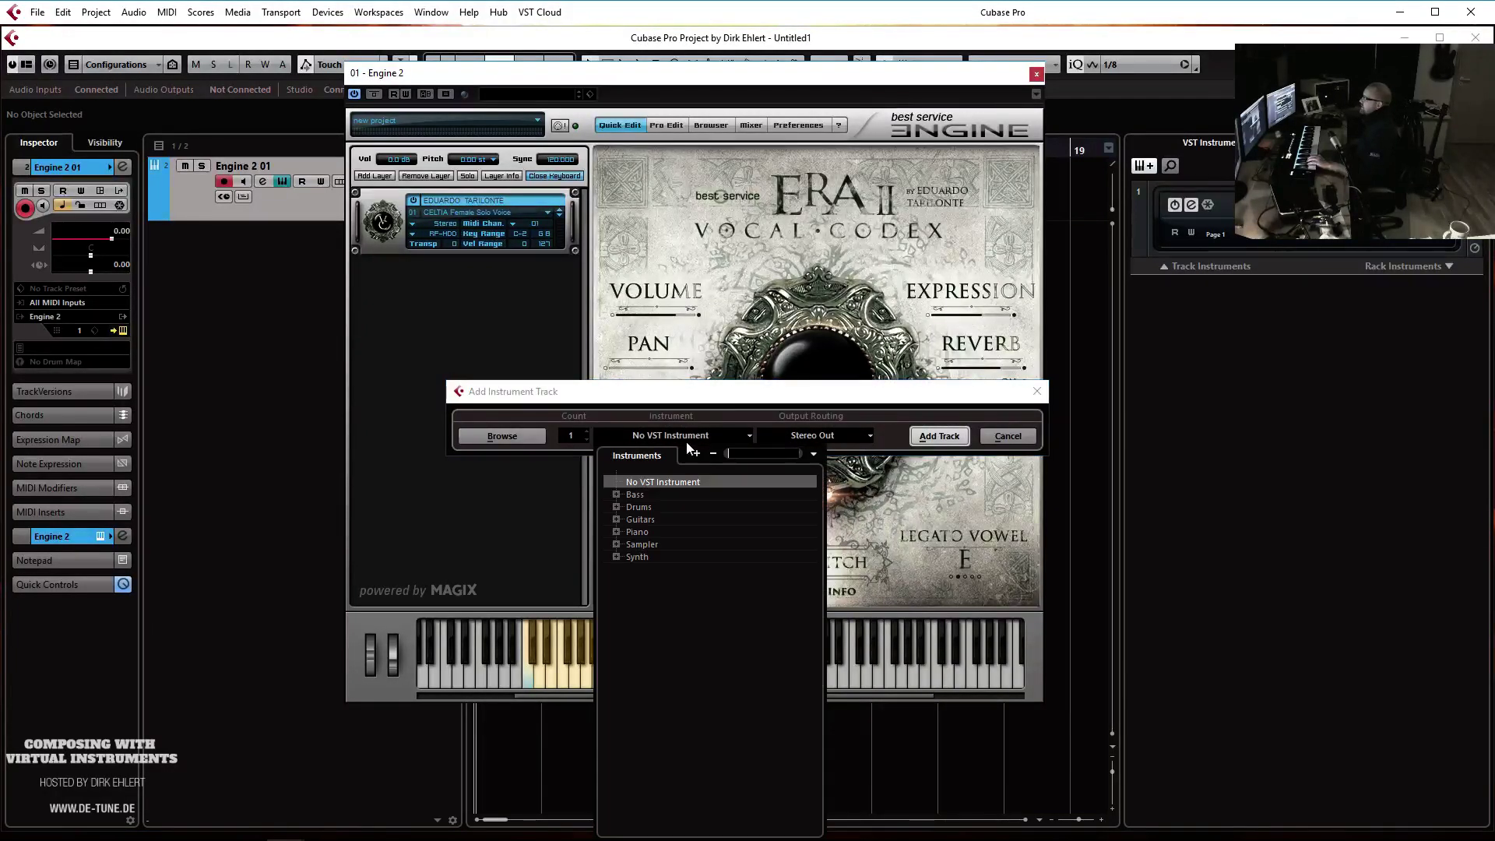
pyautogui.click(616, 545)
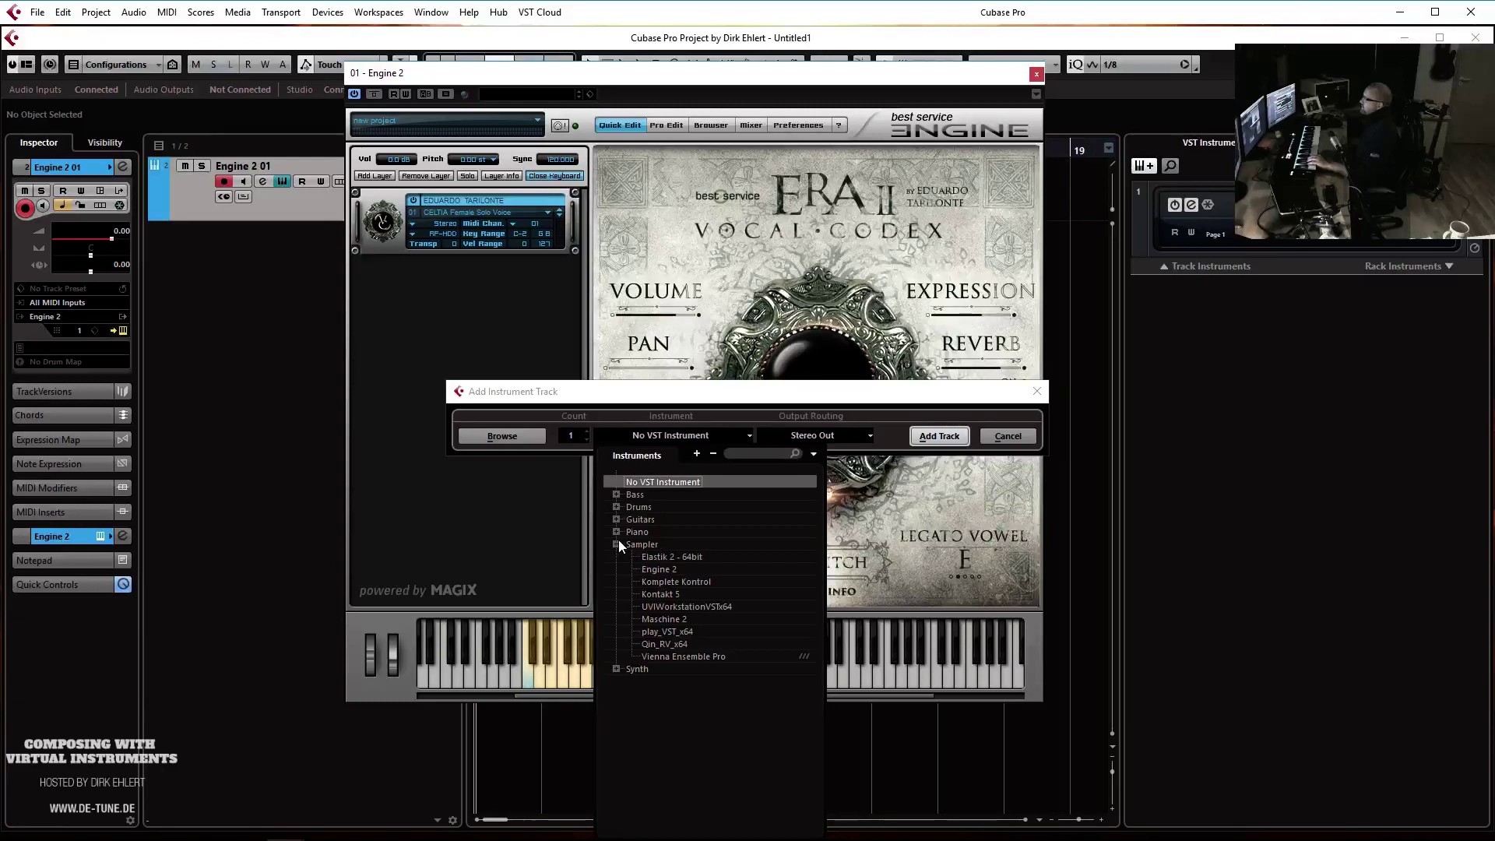
pyautogui.click(669, 590)
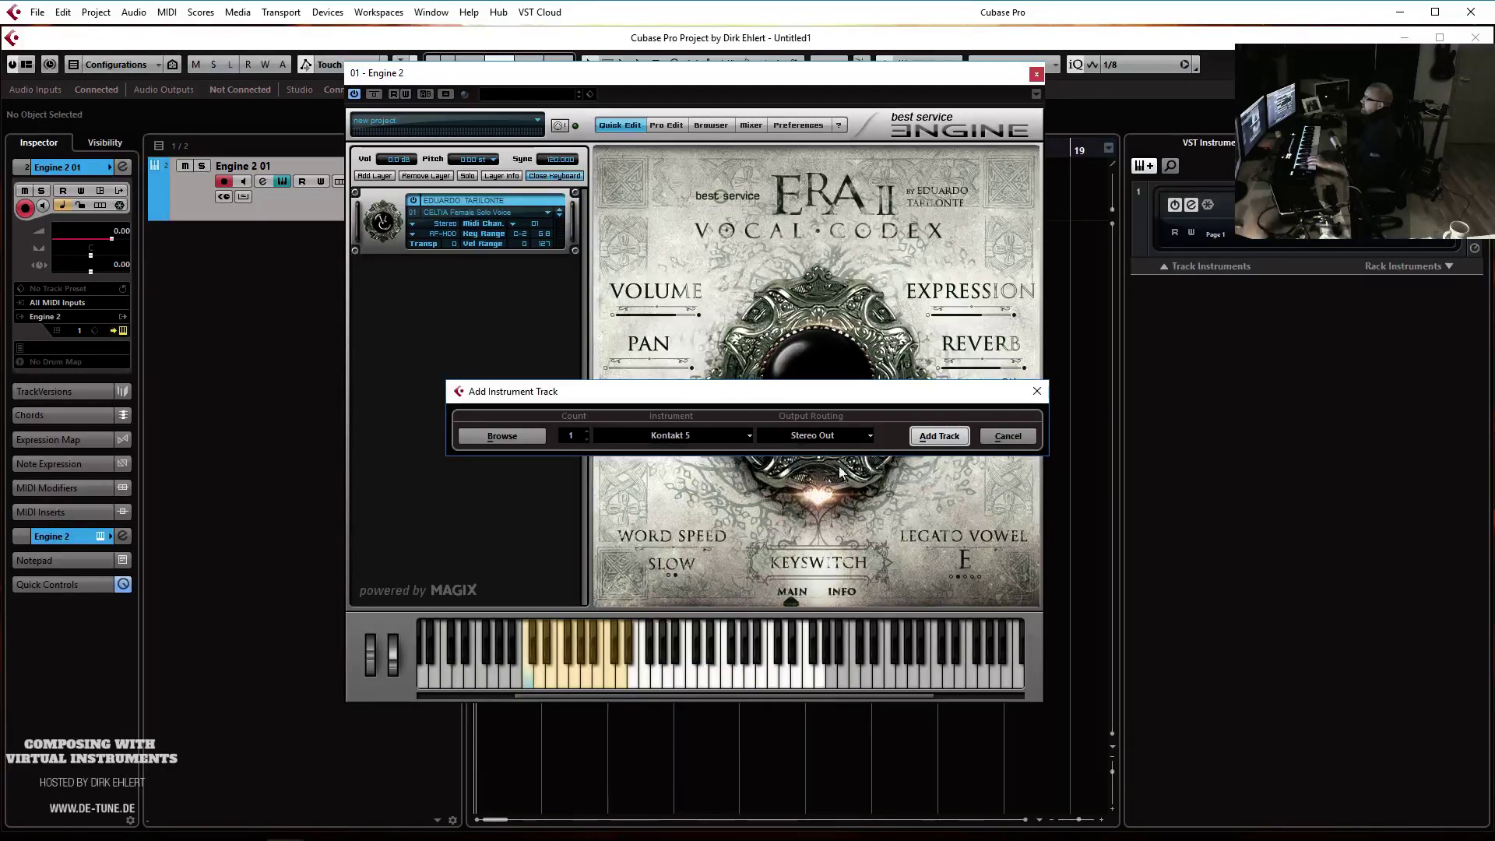
pyautogui.click(958, 437)
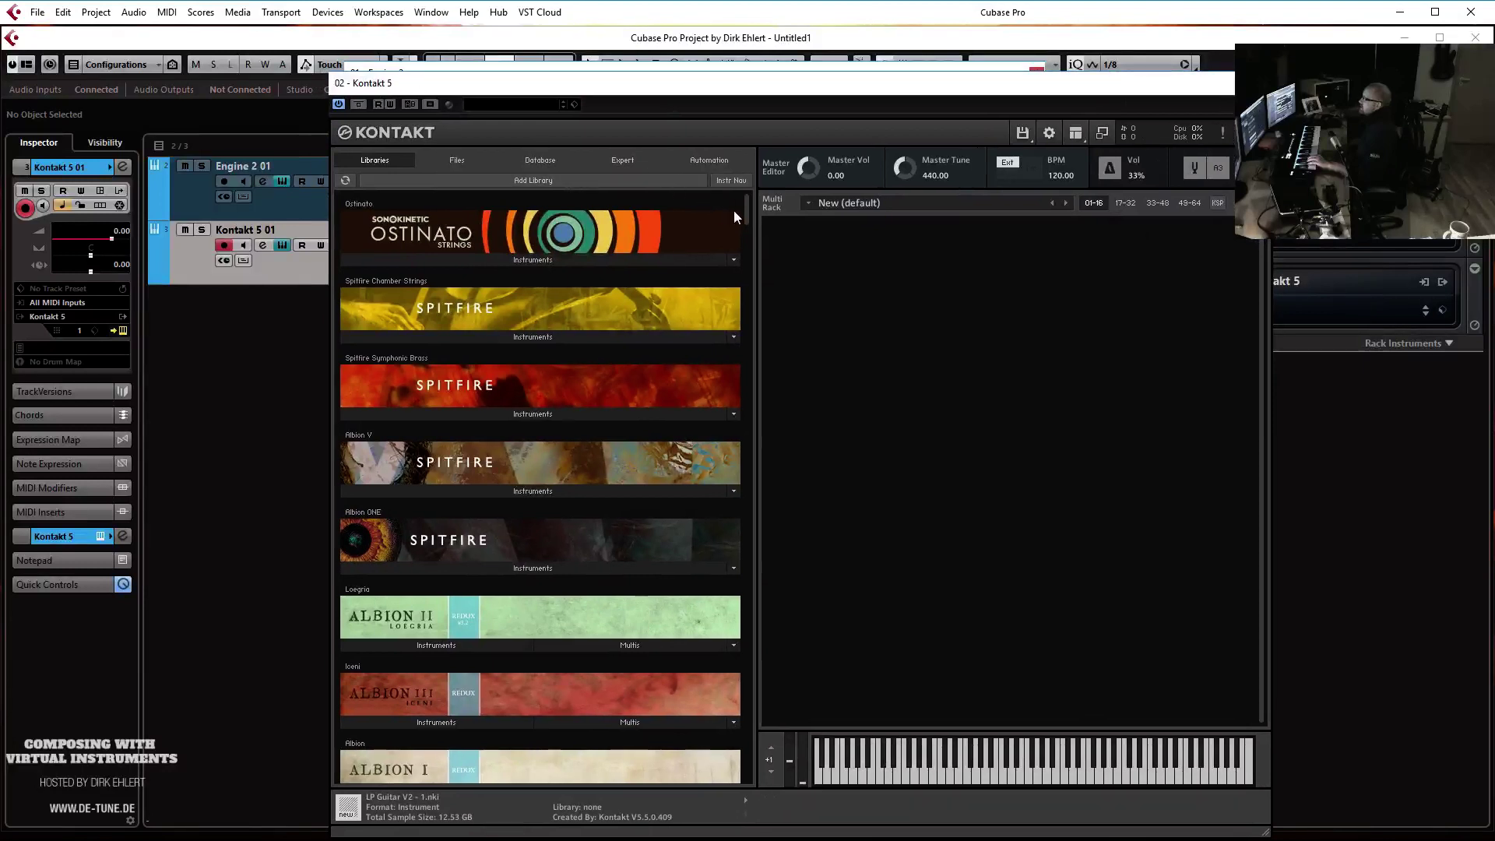
# Load the 1 Shevannai Legato patch from 06_Voice's Shevannai folder, under 1 The Voice, using Quick-Load, and close the Quick-Load browser
pyautogui.moveTo(734, 210); pyautogui.dragTo(732, 592)
pyautogui.scroll(-1, 732, 589)
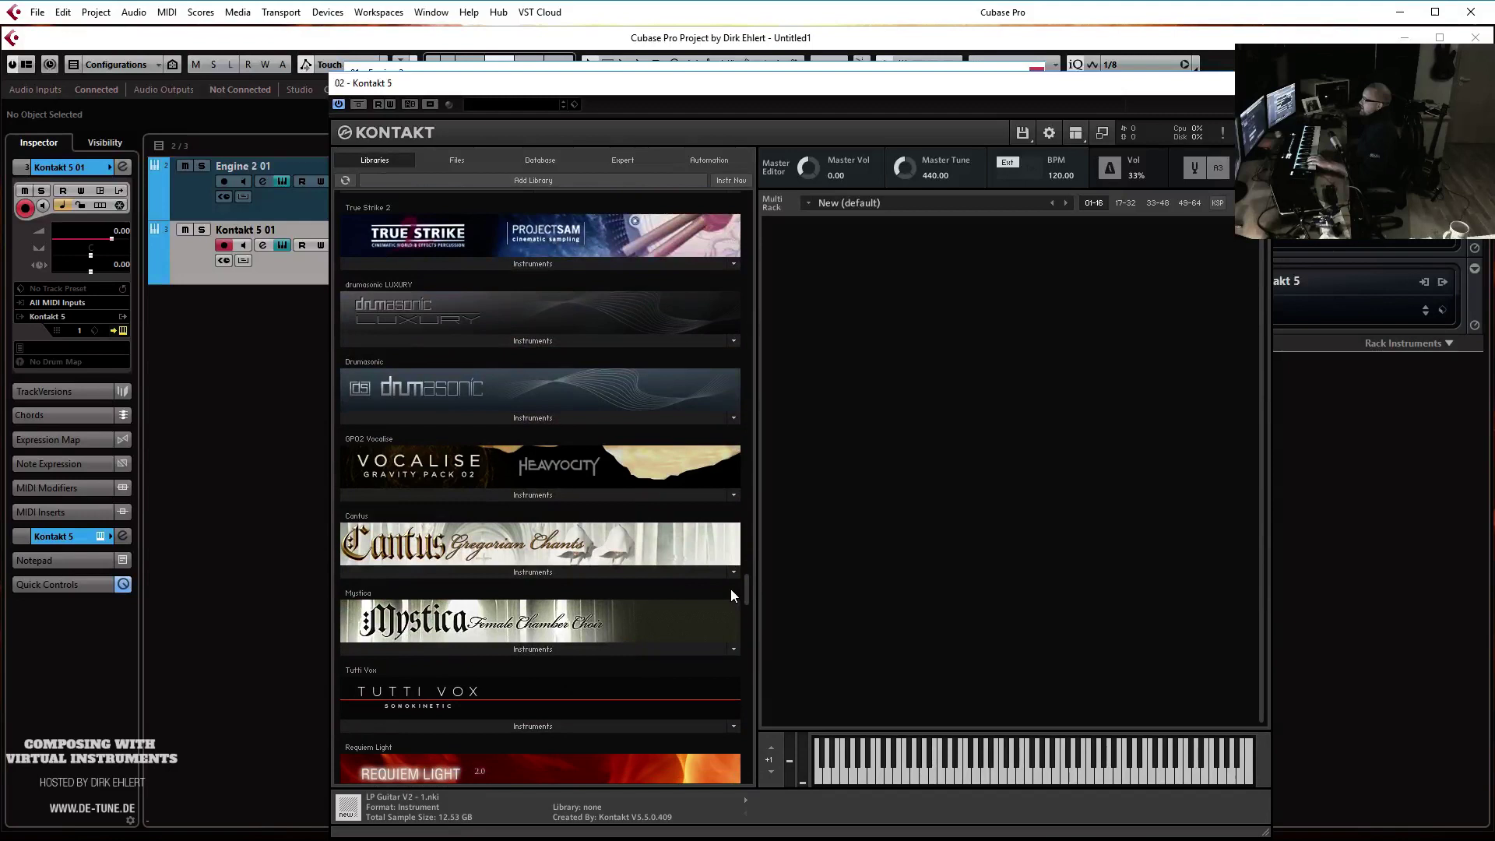
pyautogui.rightClick(969, 568)
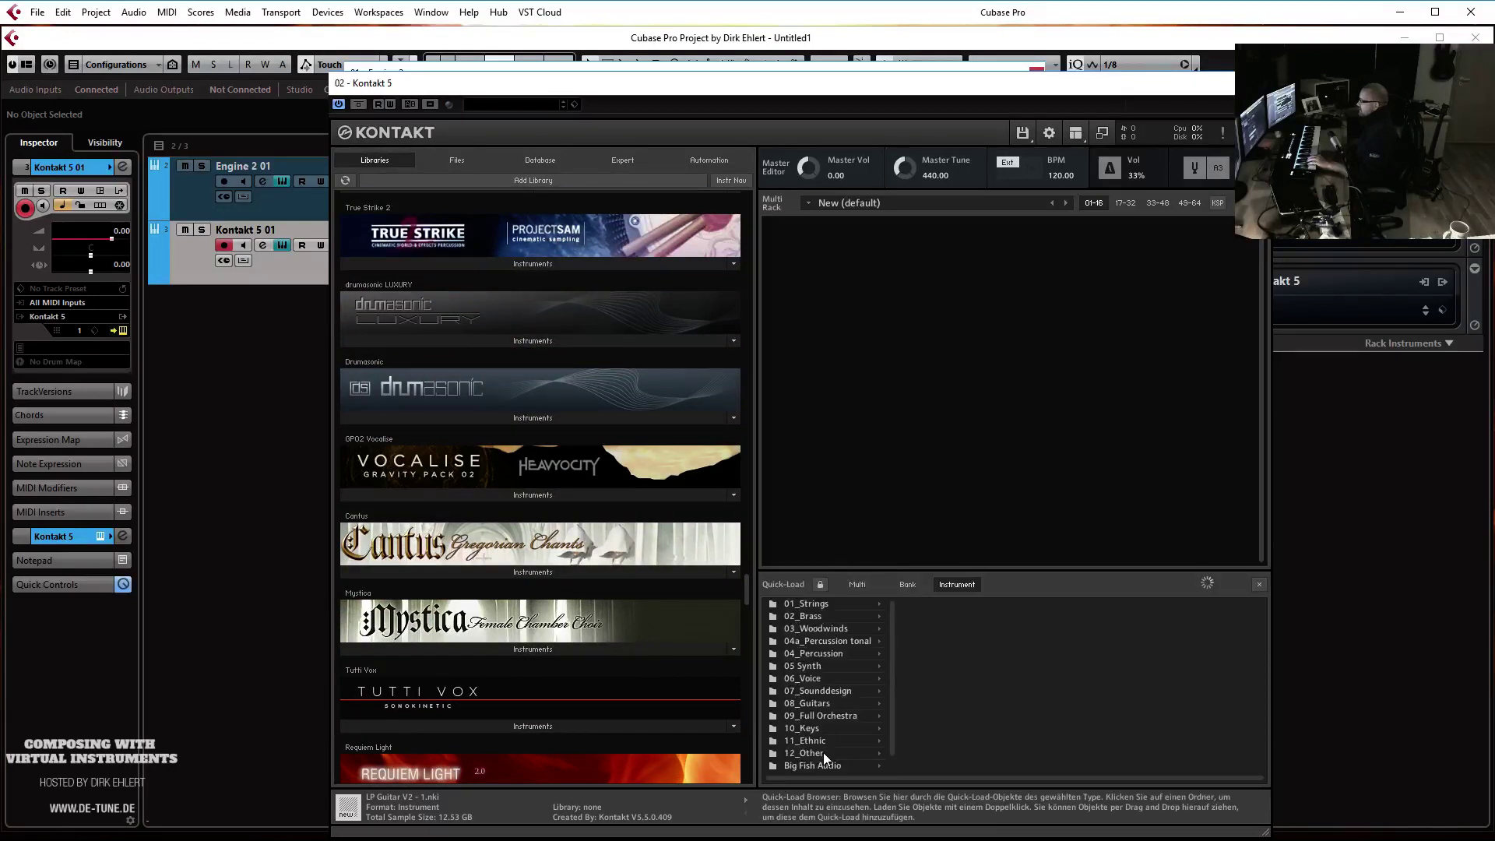
pyautogui.scroll(-1, 822, 703)
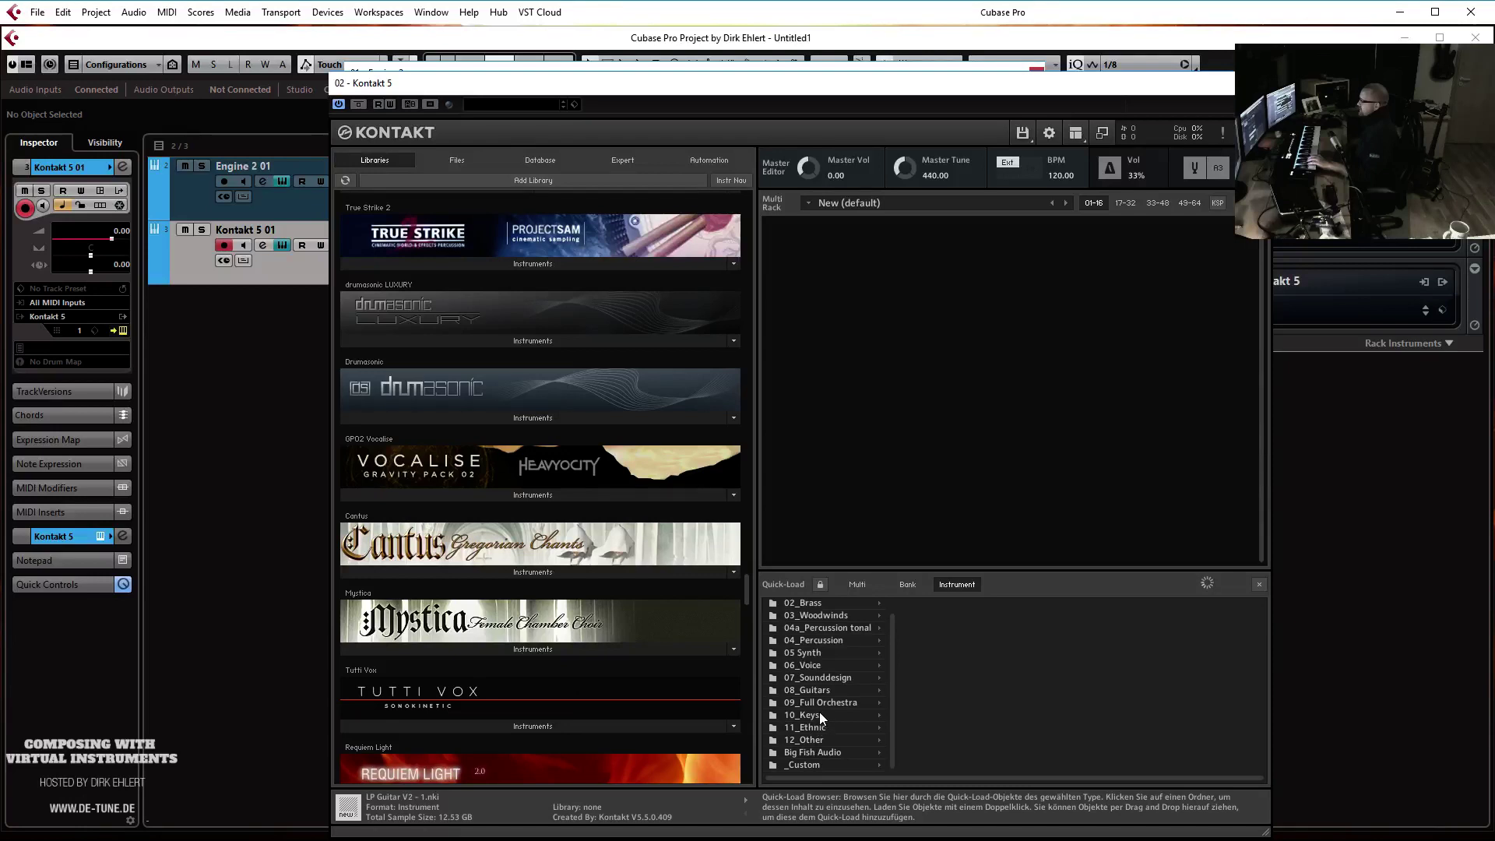
pyautogui.click(841, 661)
pyautogui.click(964, 615)
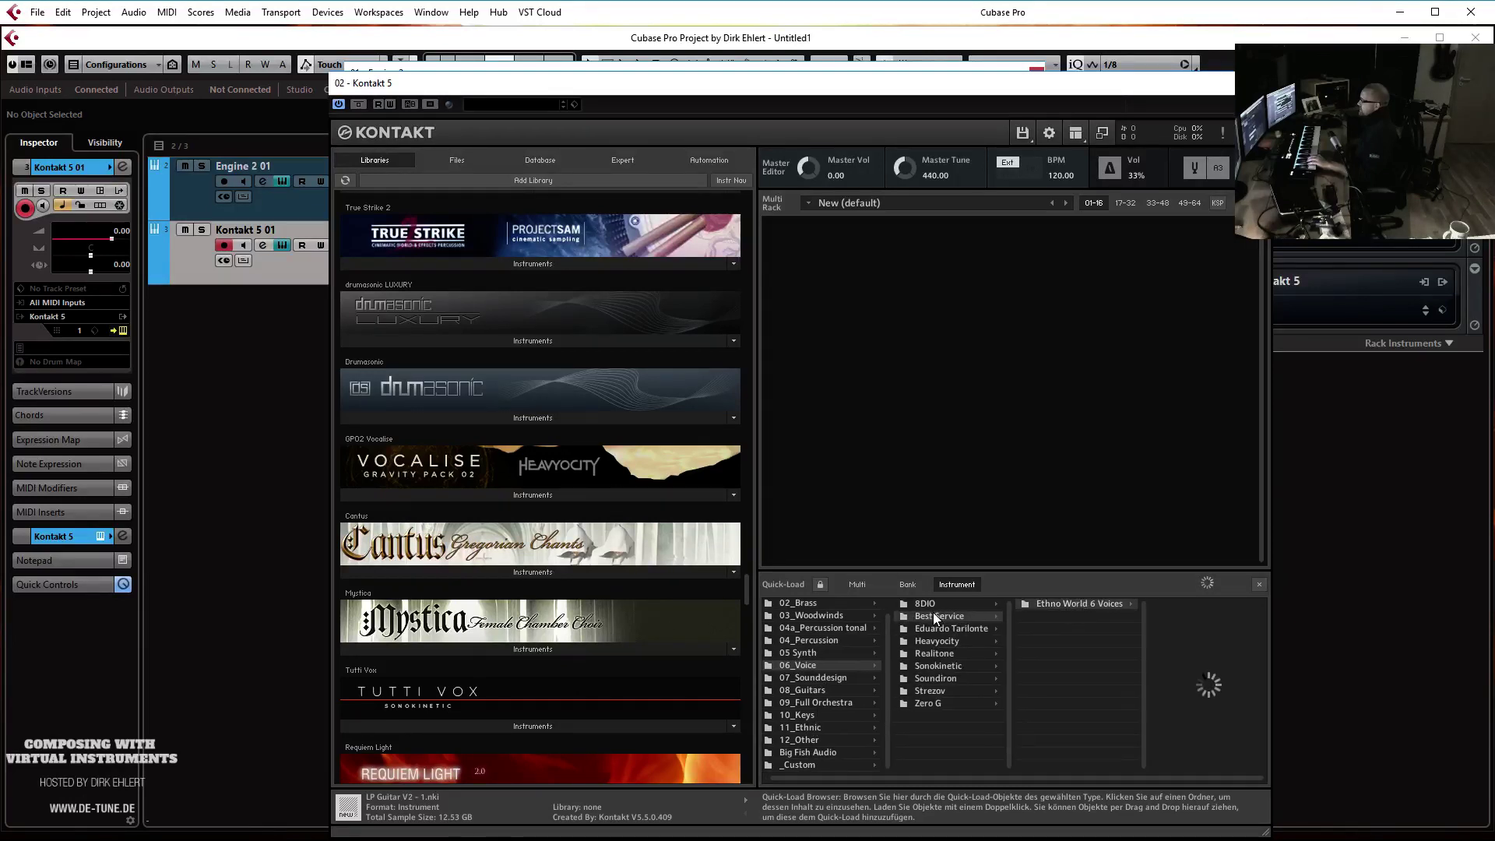
pyautogui.click(934, 626)
pyautogui.click(1066, 630)
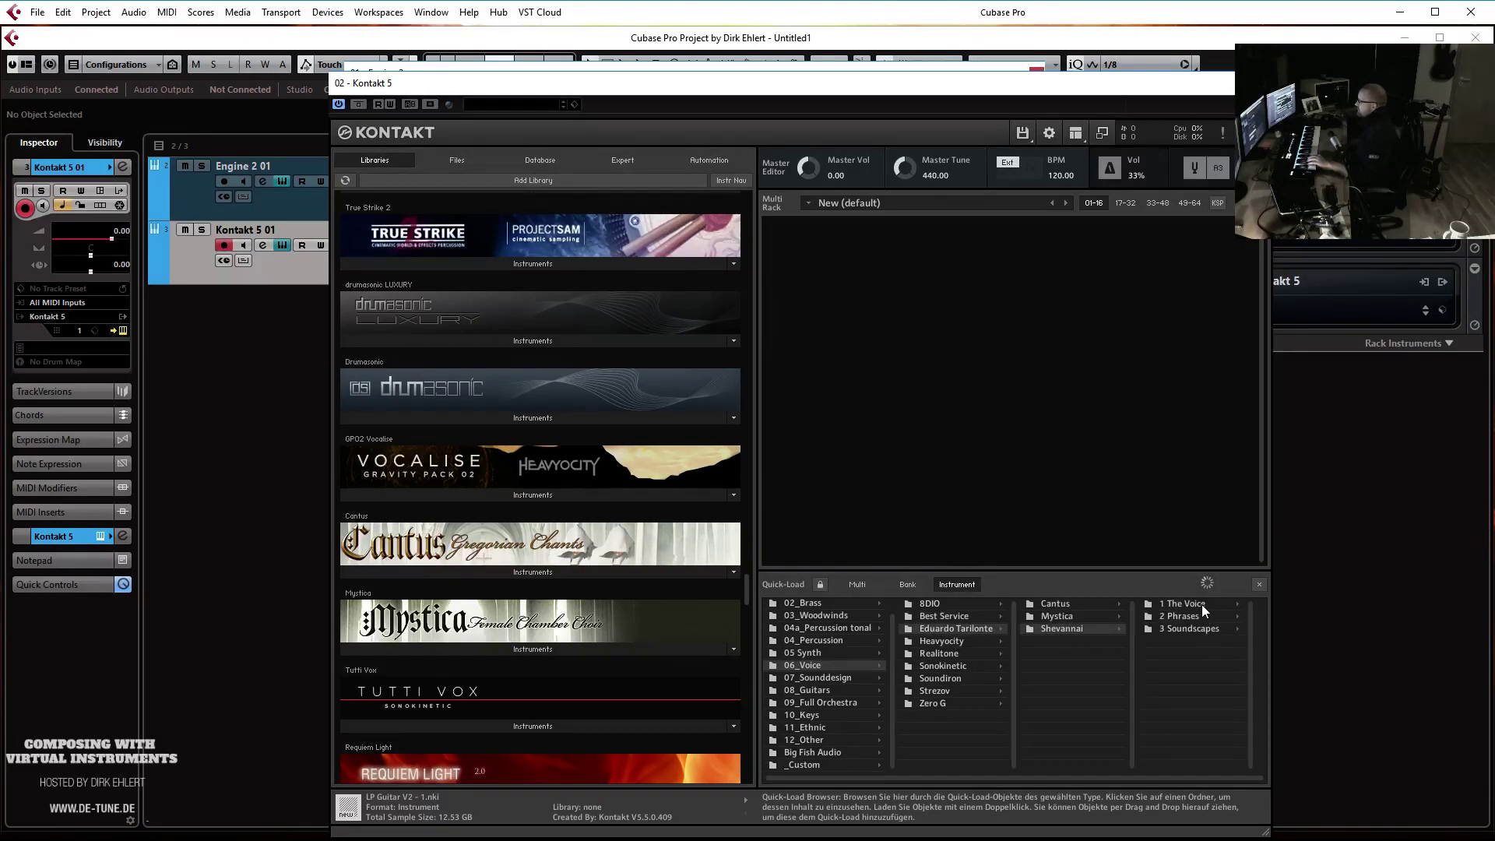
pyautogui.click(1202, 604)
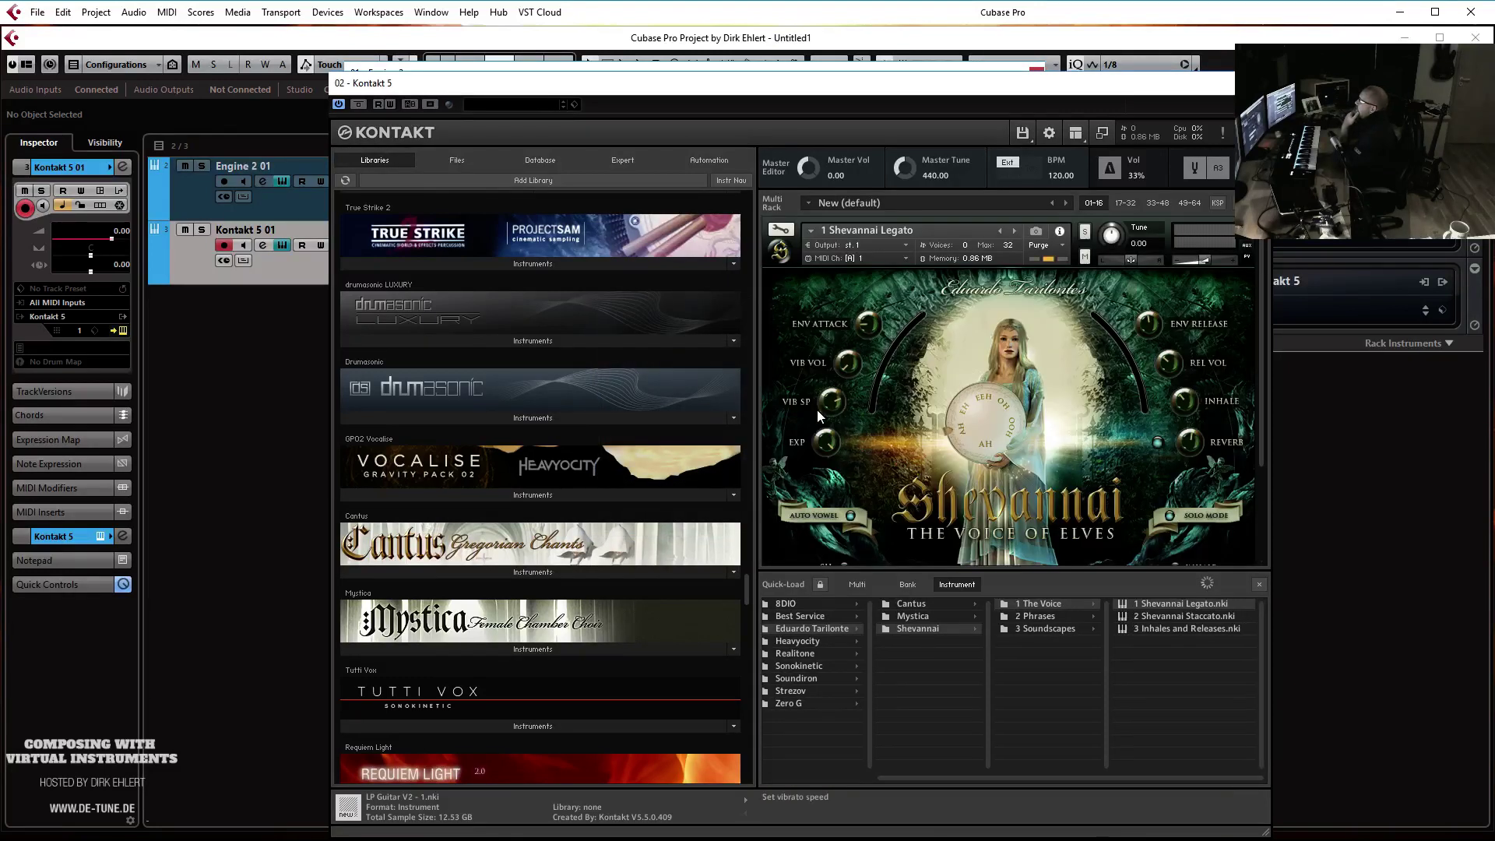
pyautogui.click(1259, 584)
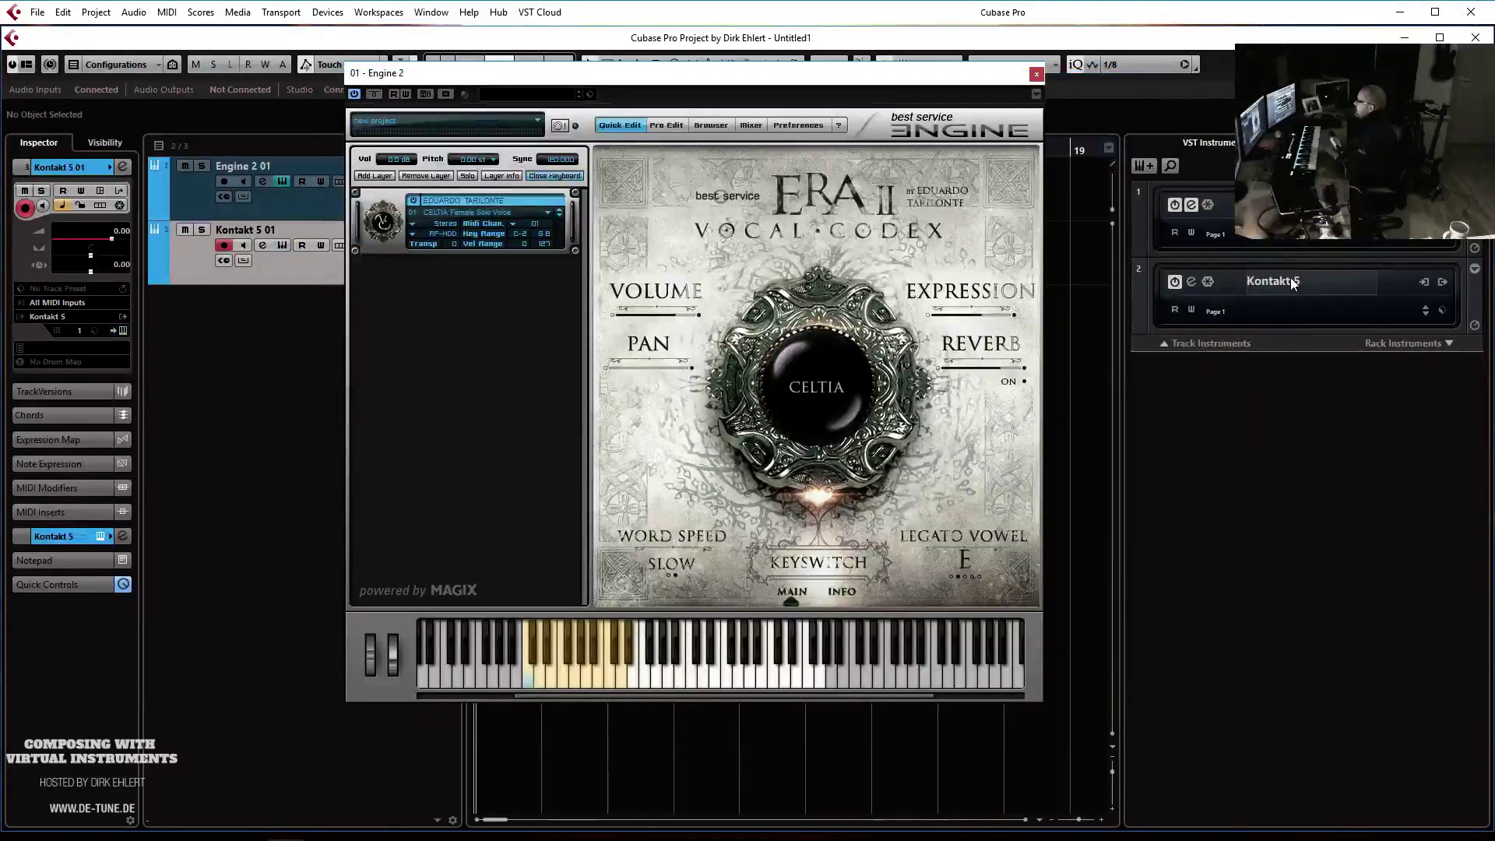
# Unload Kontakt 5 from the VST instrument rack and delete its track
pyautogui.click(1291, 277)
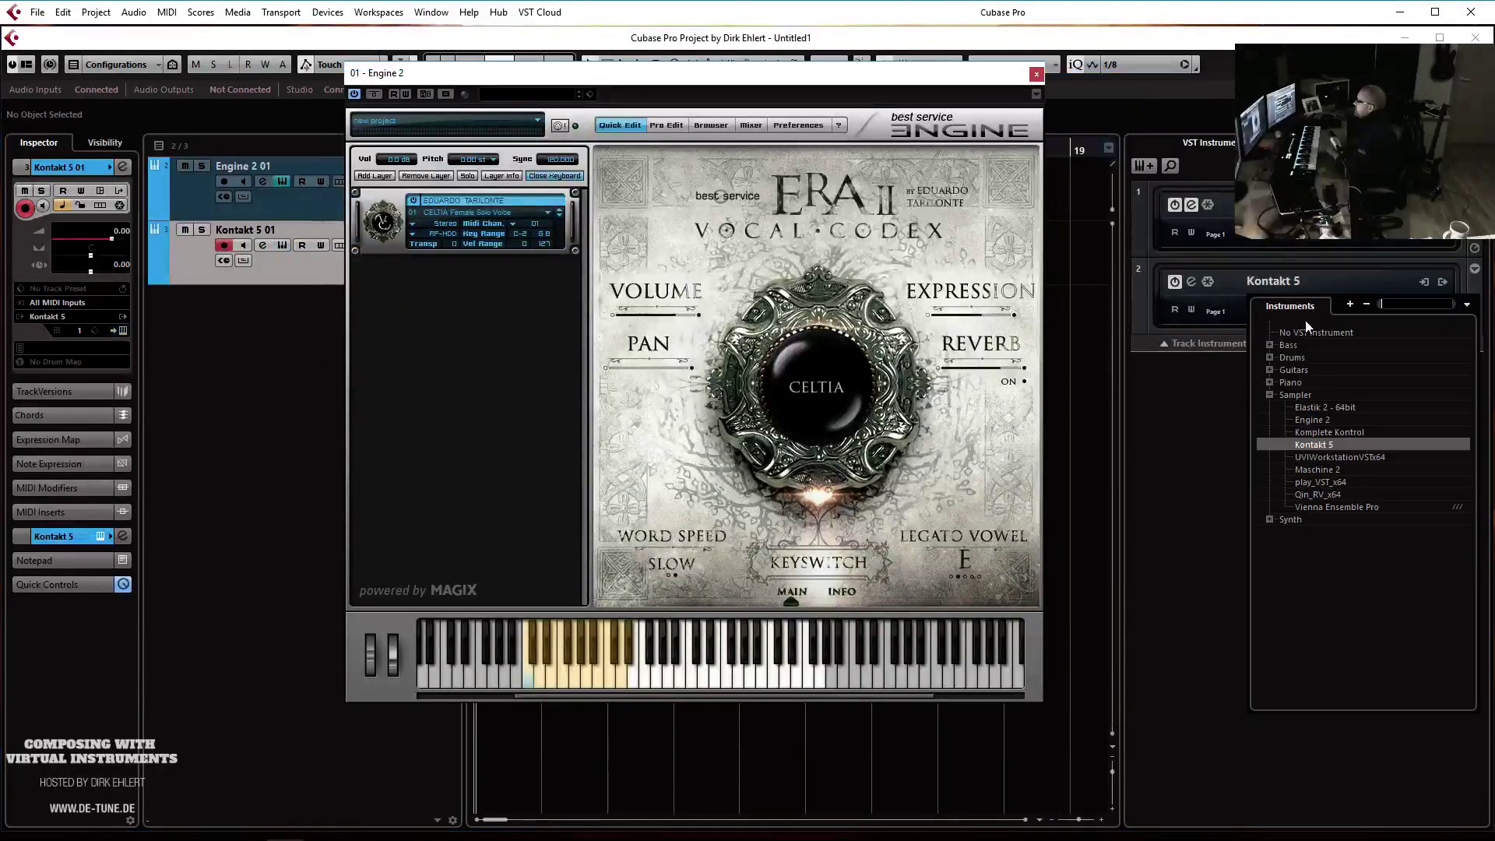
pyautogui.click(1318, 331)
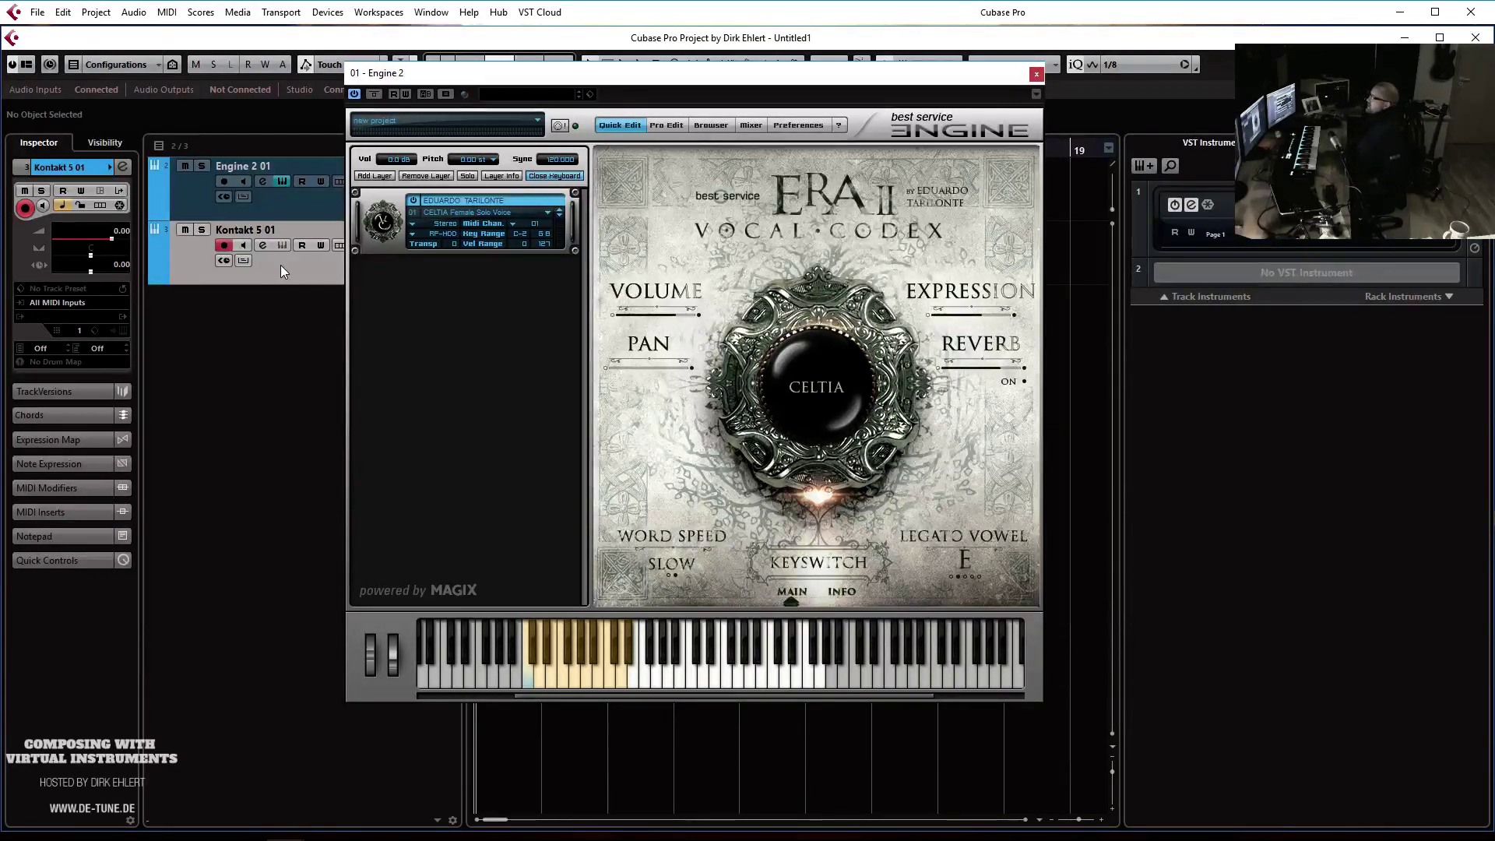
pyautogui.press('Delete')
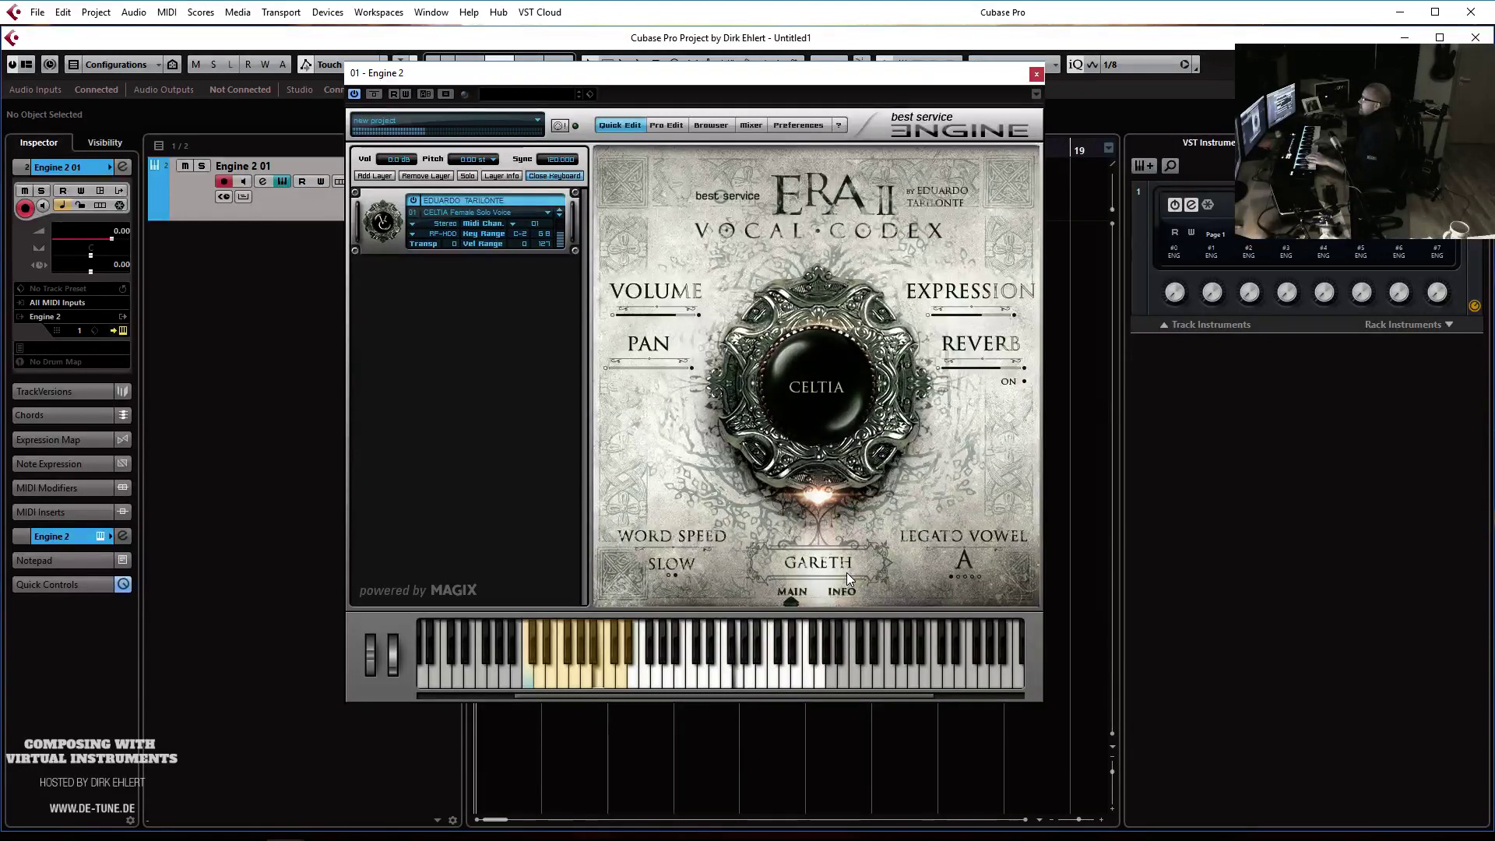
# Load the CELTIA Female Solo Voice Tempo Sync patch from the ERA II Vocal Codex female voices
pyautogui.click(847, 572)
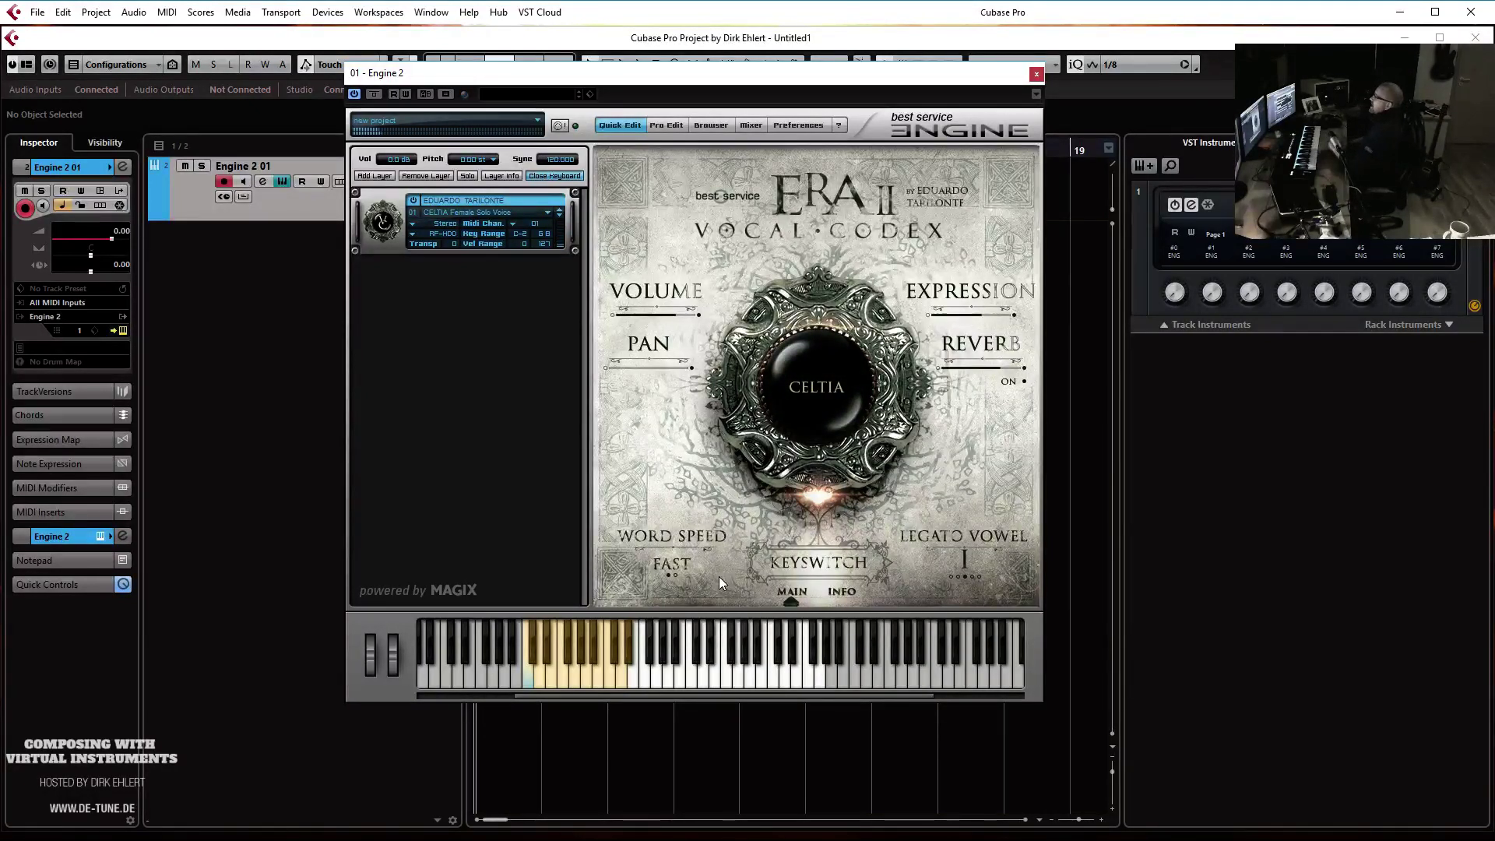
pyautogui.click(483, 218)
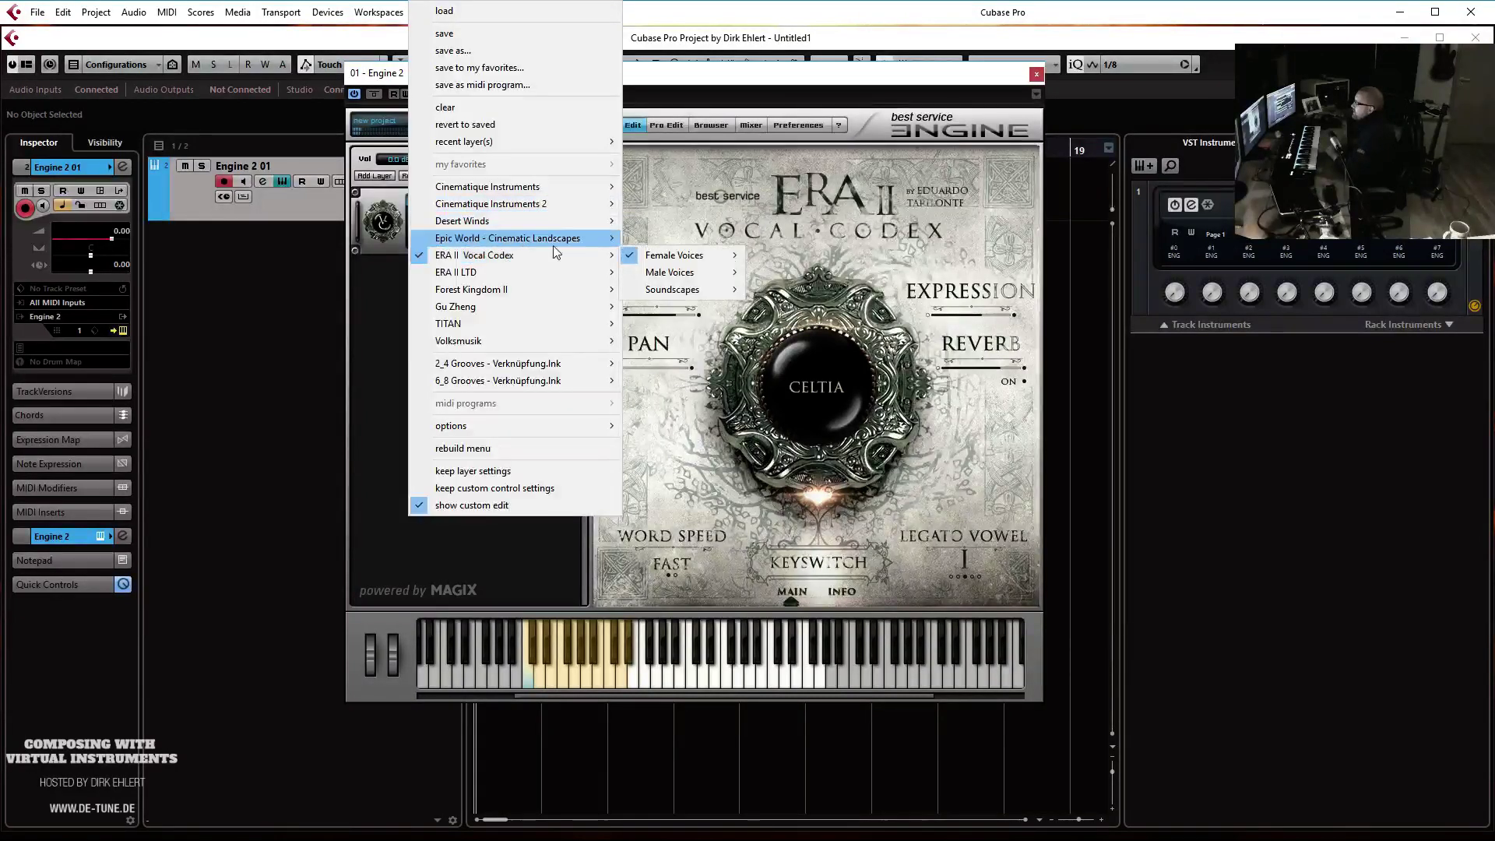
pyautogui.moveTo(701, 256)
pyautogui.moveTo(802, 256)
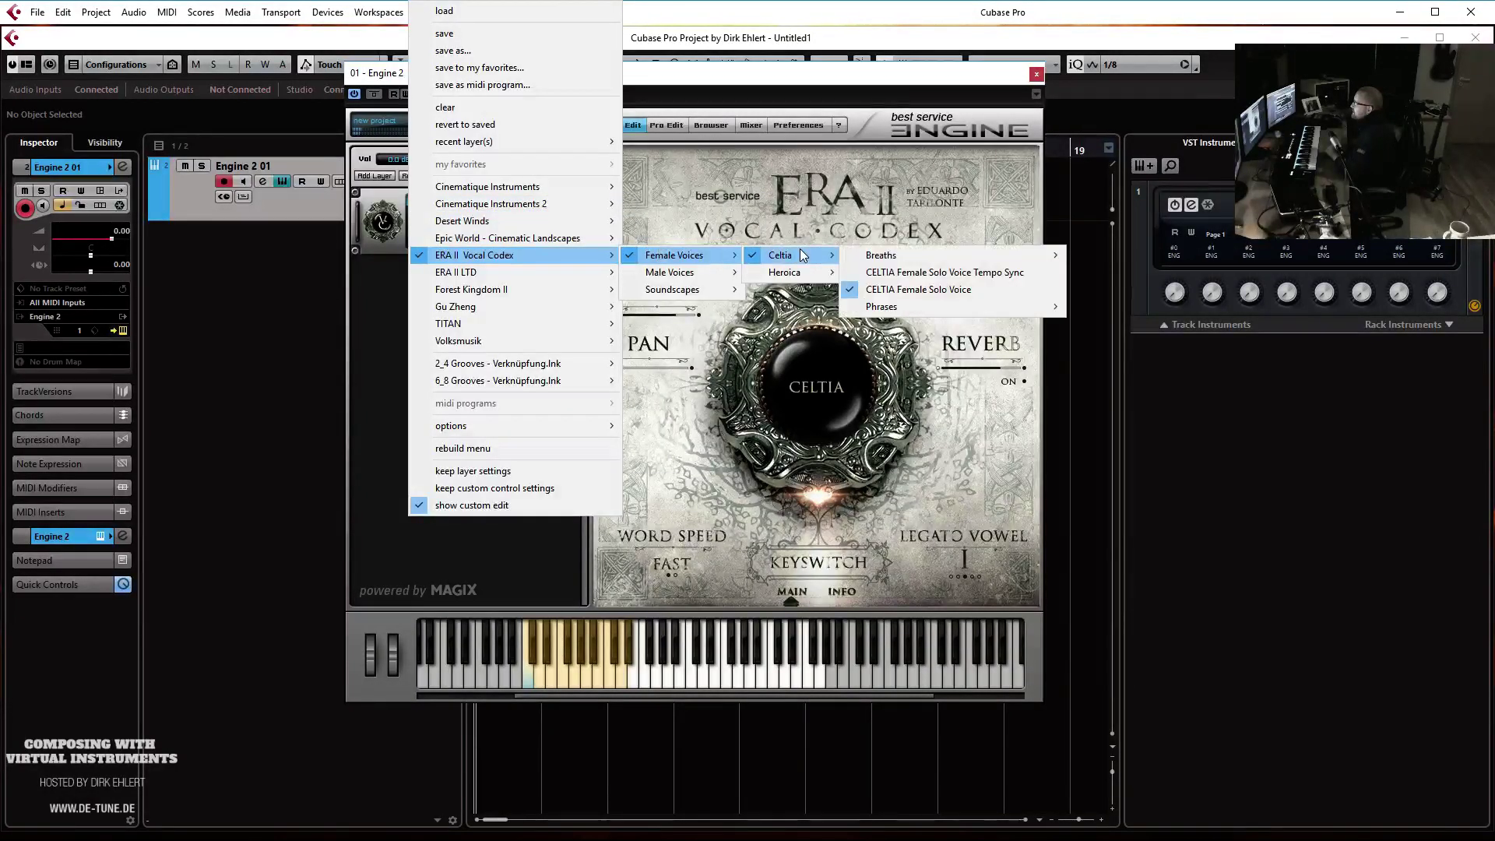
pyautogui.click(952, 273)
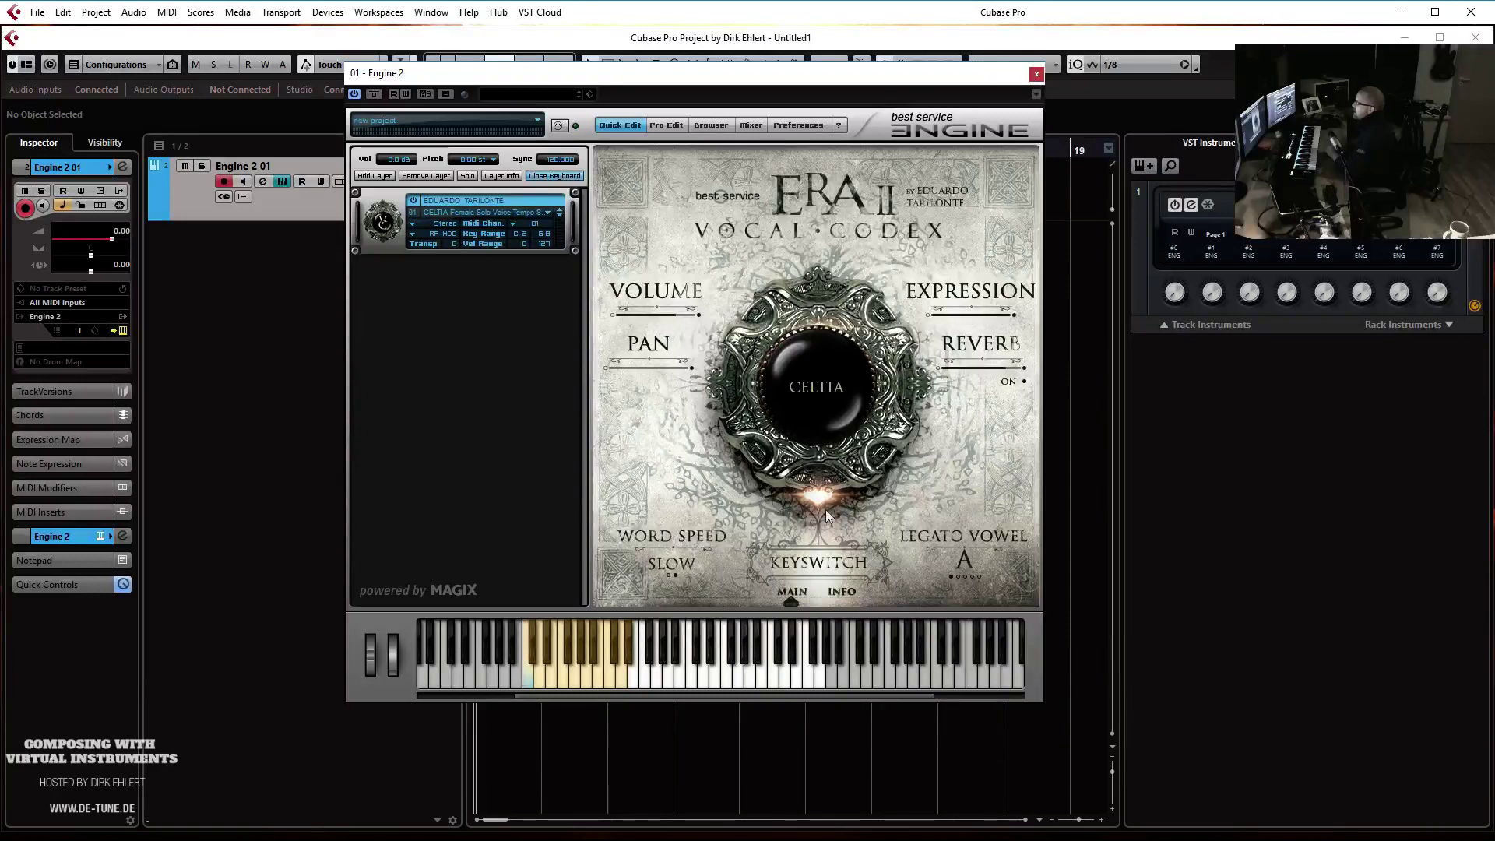
# Move the Engine 2 window clear of the timeline and audition Celtia's word speed during project playback, leaving it on Fast
pyautogui.moveTo(971, 368)
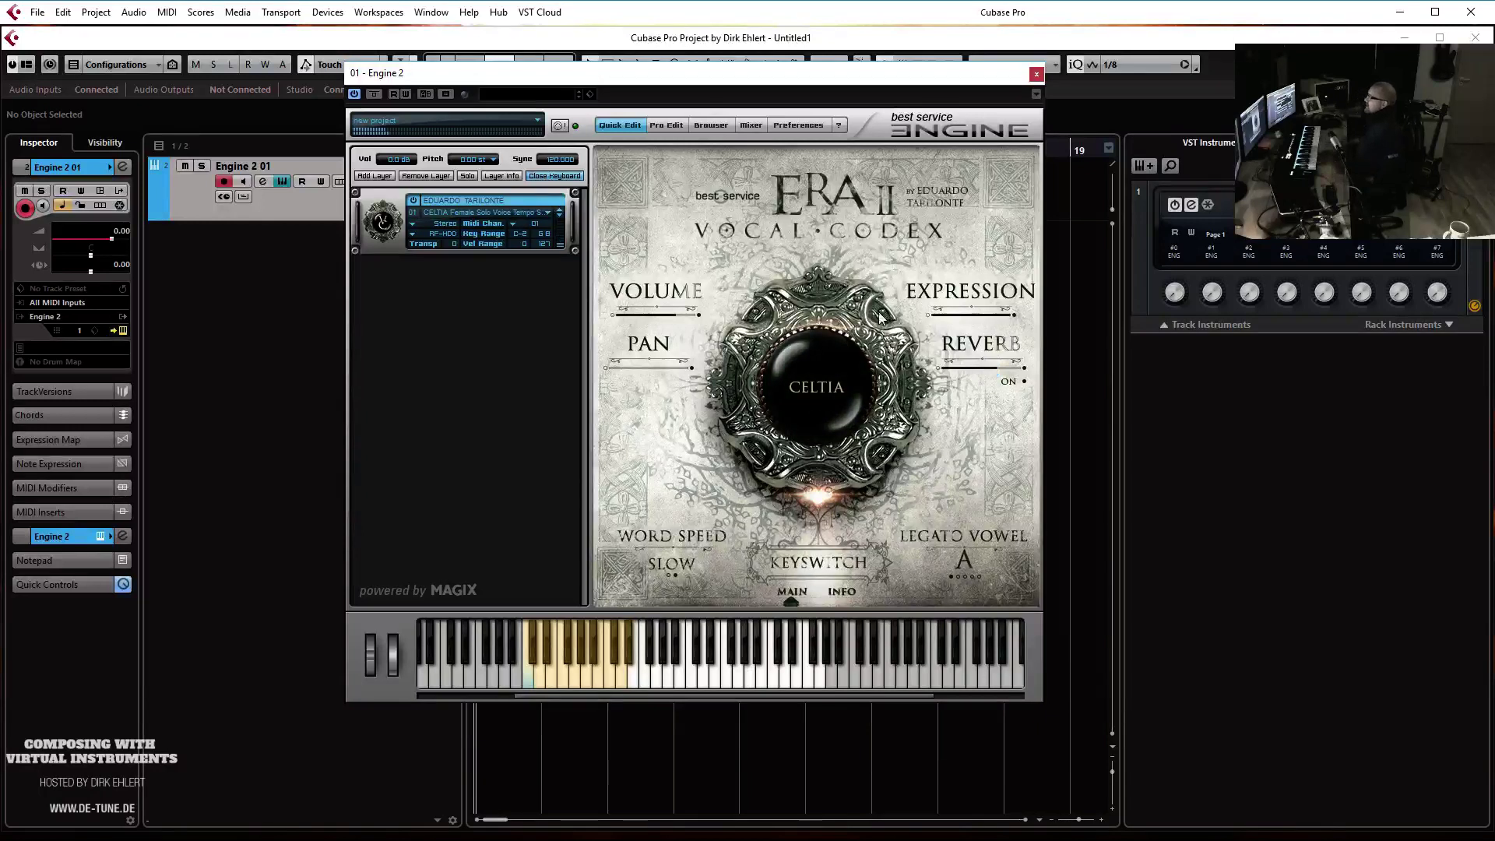
pyautogui.moveTo(701, 72); pyautogui.dragTo(995, 208)
pyautogui.press('space')
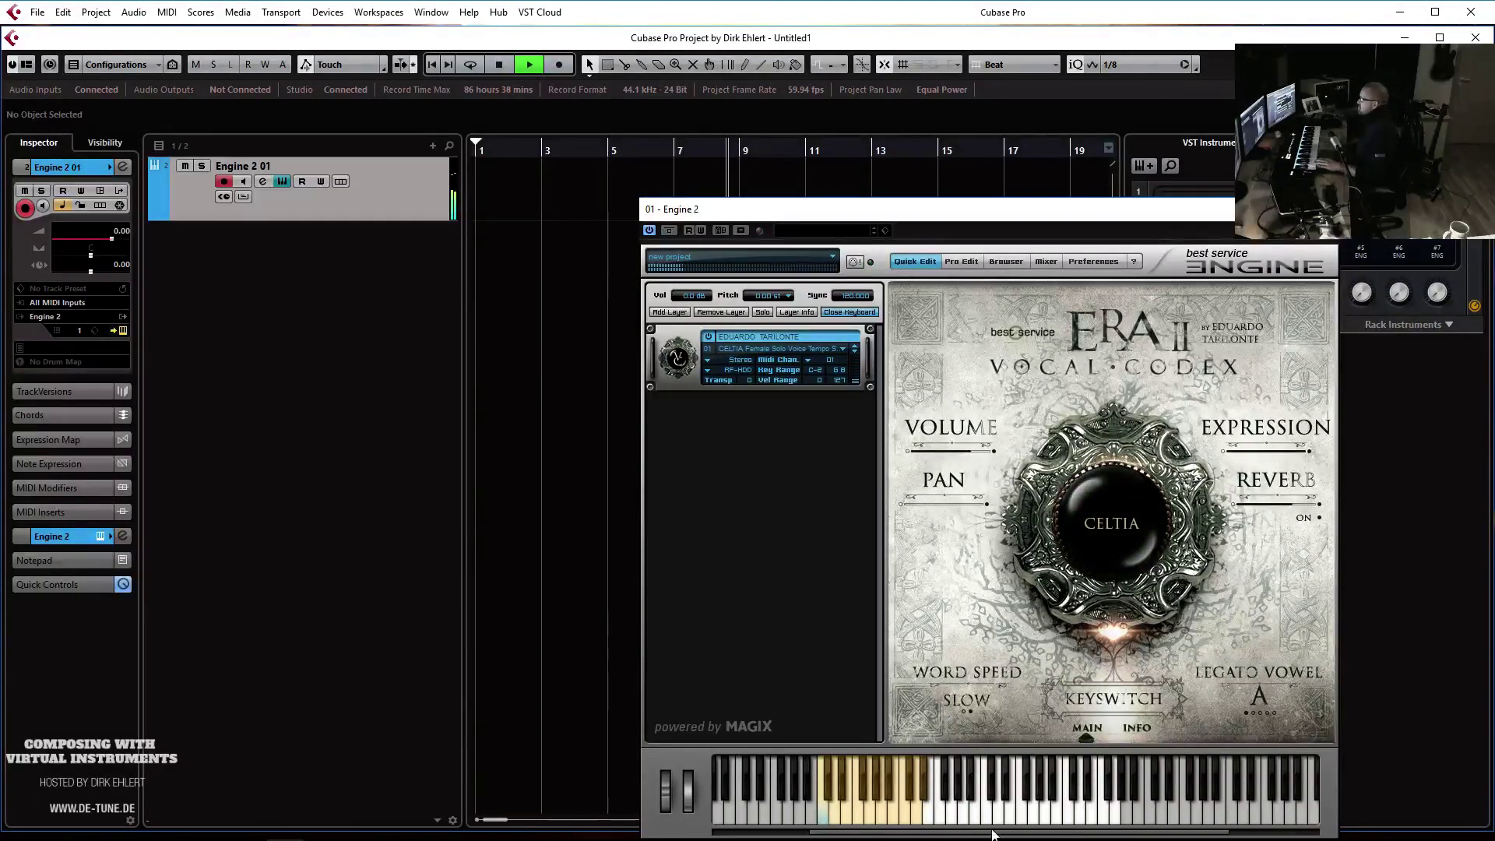
pyautogui.click(966, 709)
pyautogui.click(962, 708)
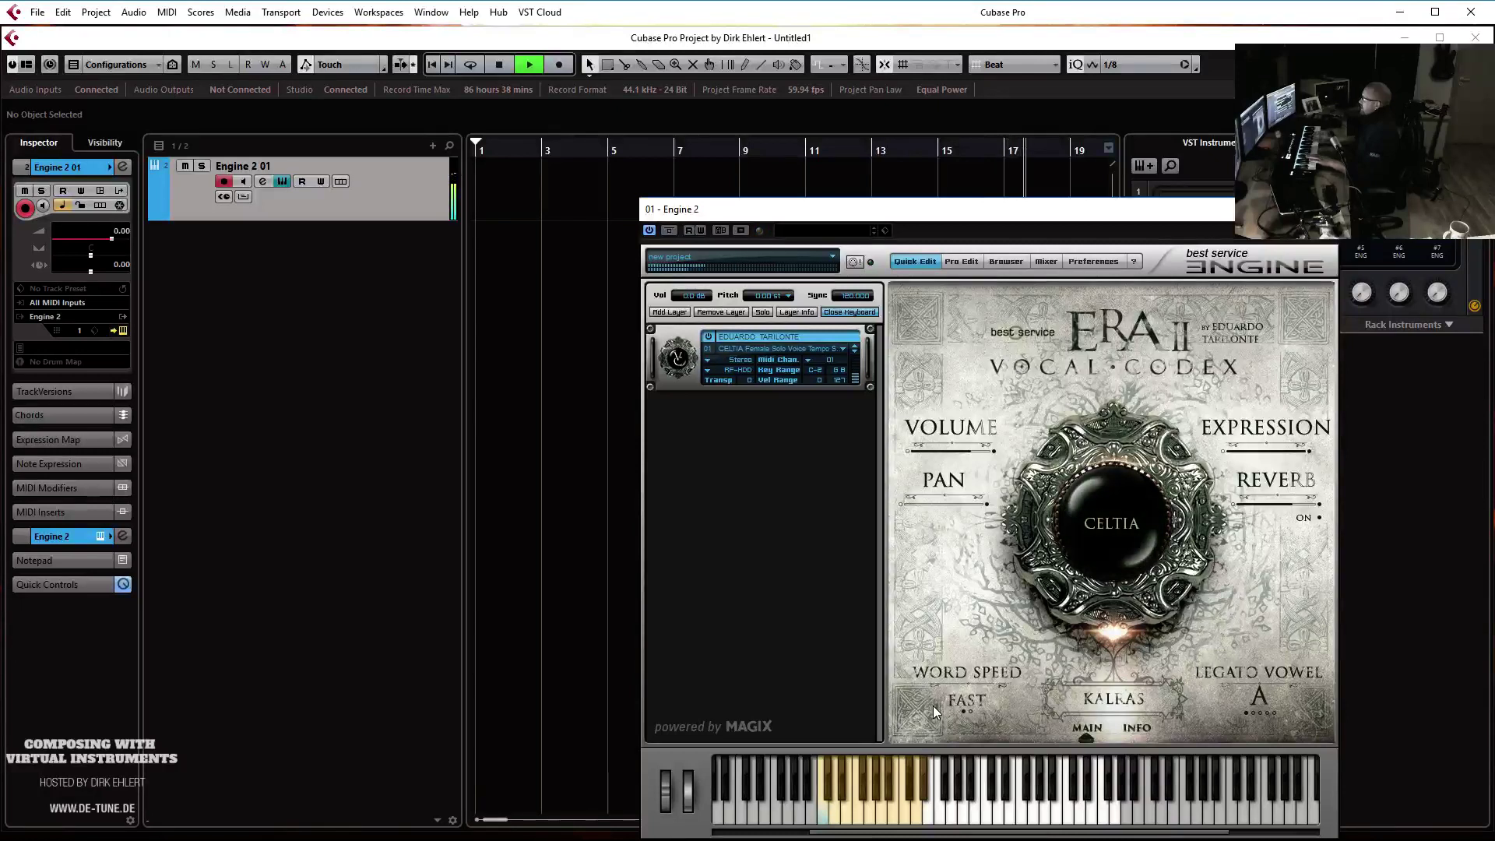
pyautogui.press('space')
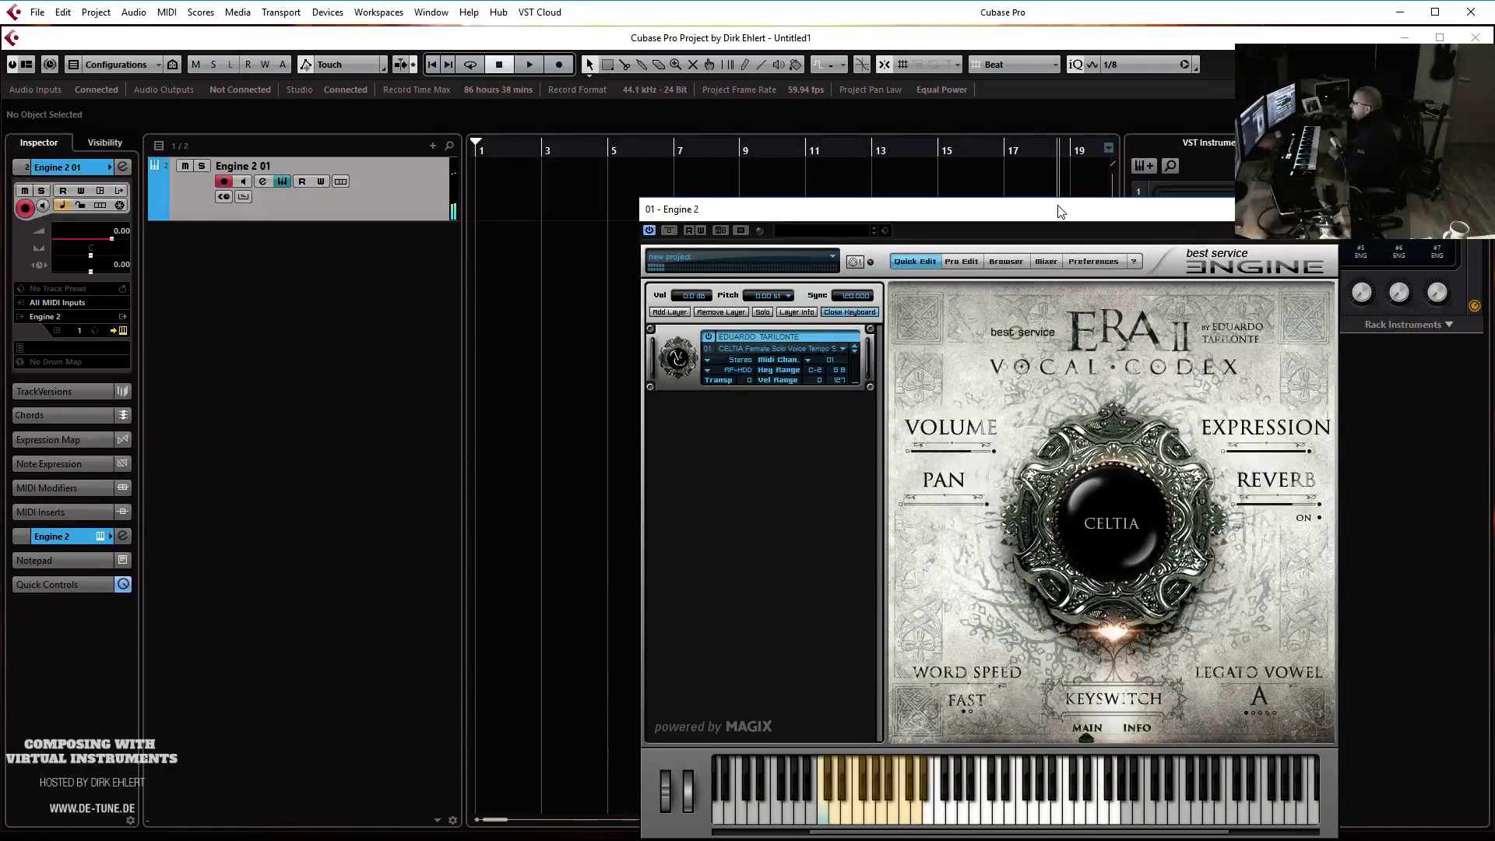
# Move the Engine 2 window back up over the project and load Celtia's Female Breaths patch
pyautogui.moveTo(1059, 210); pyautogui.dragTo(800, 52)
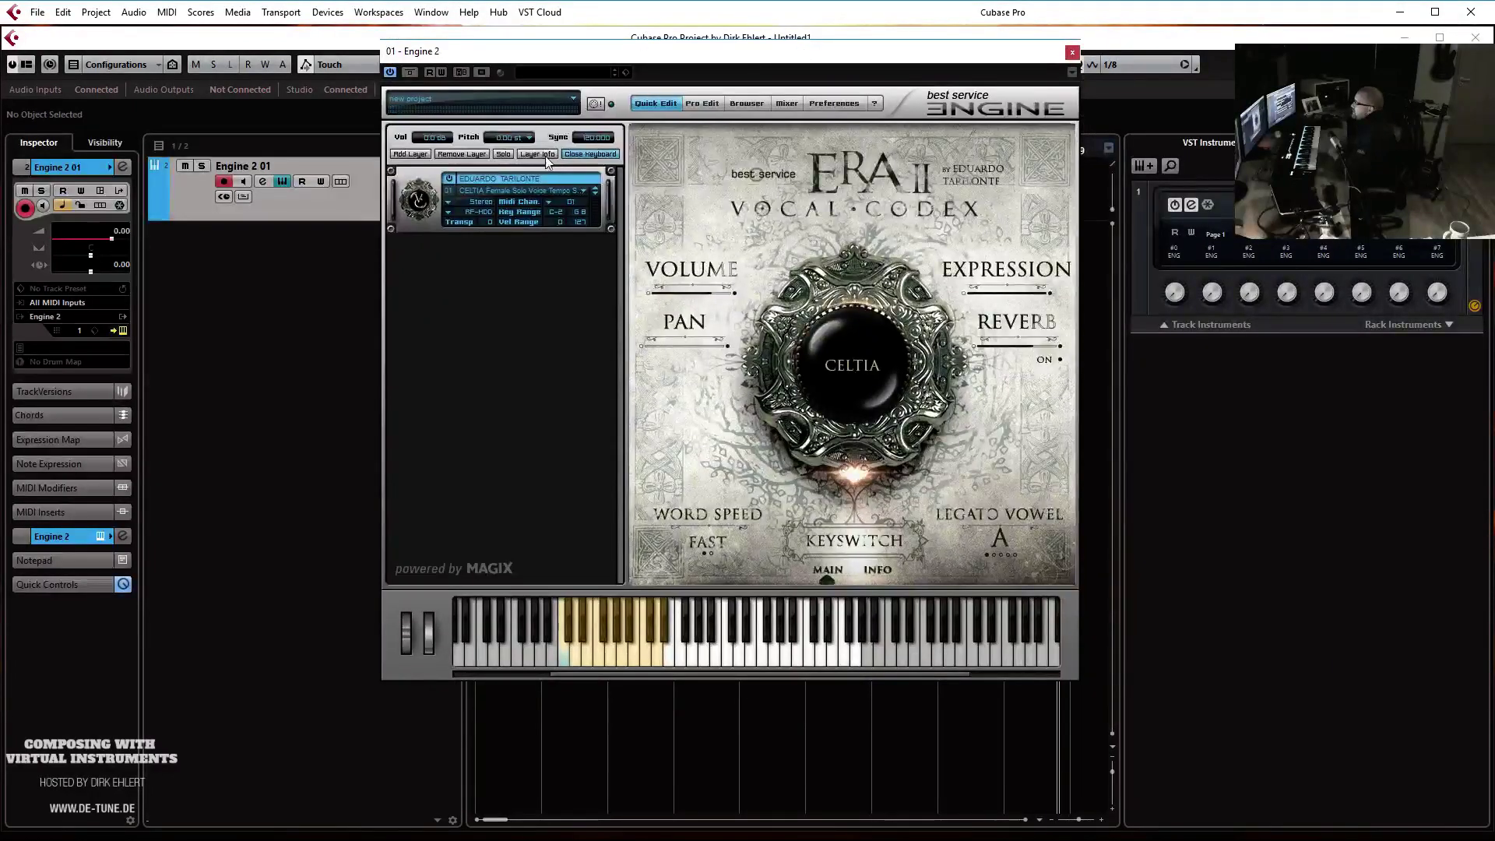
pyautogui.click(526, 190)
pyautogui.moveTo(522, 259)
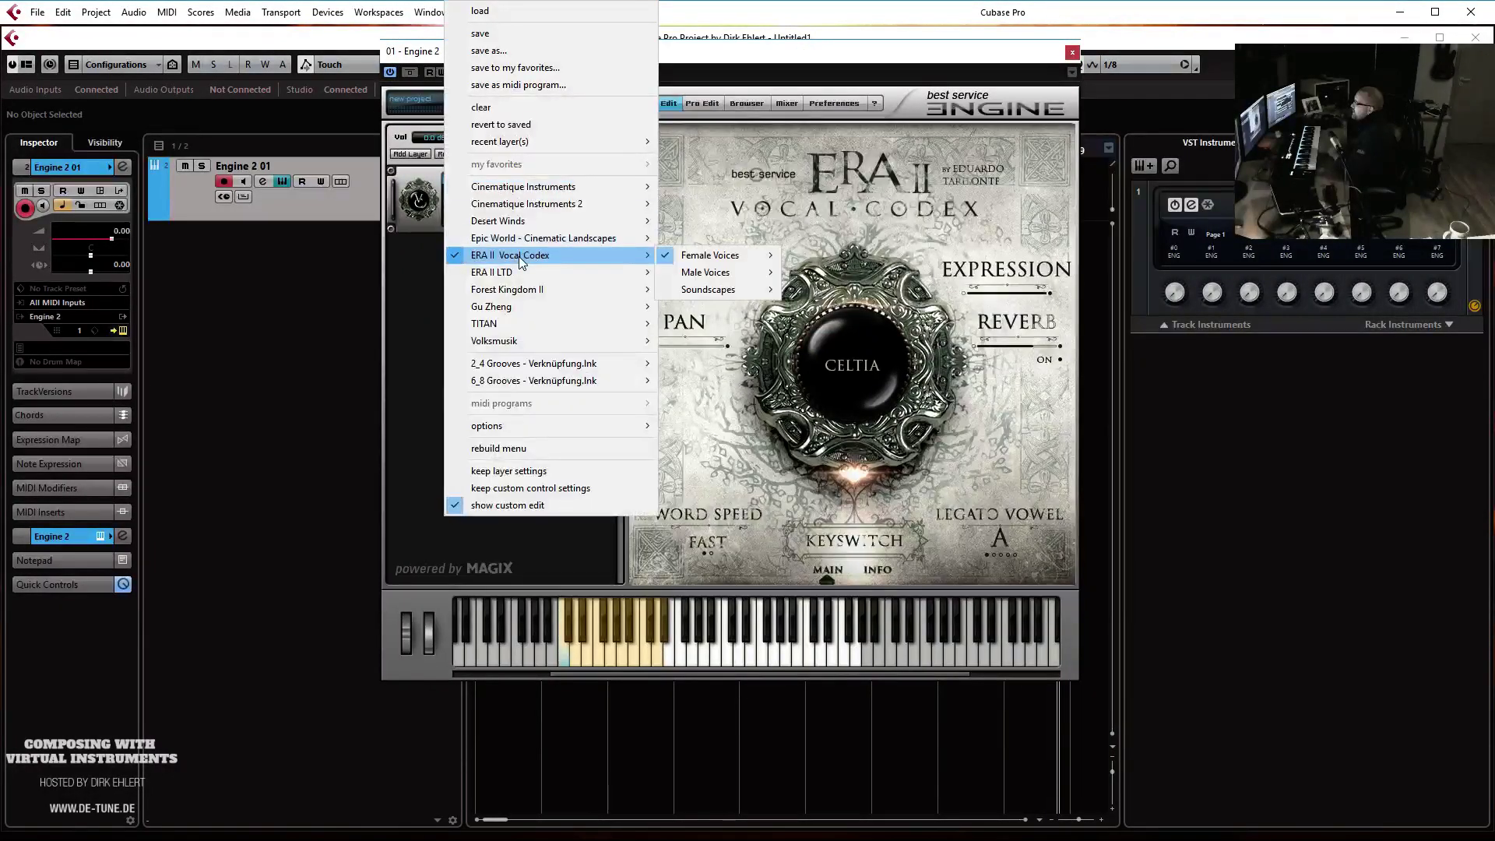
pyautogui.moveTo(710, 261)
pyautogui.moveTo(824, 262)
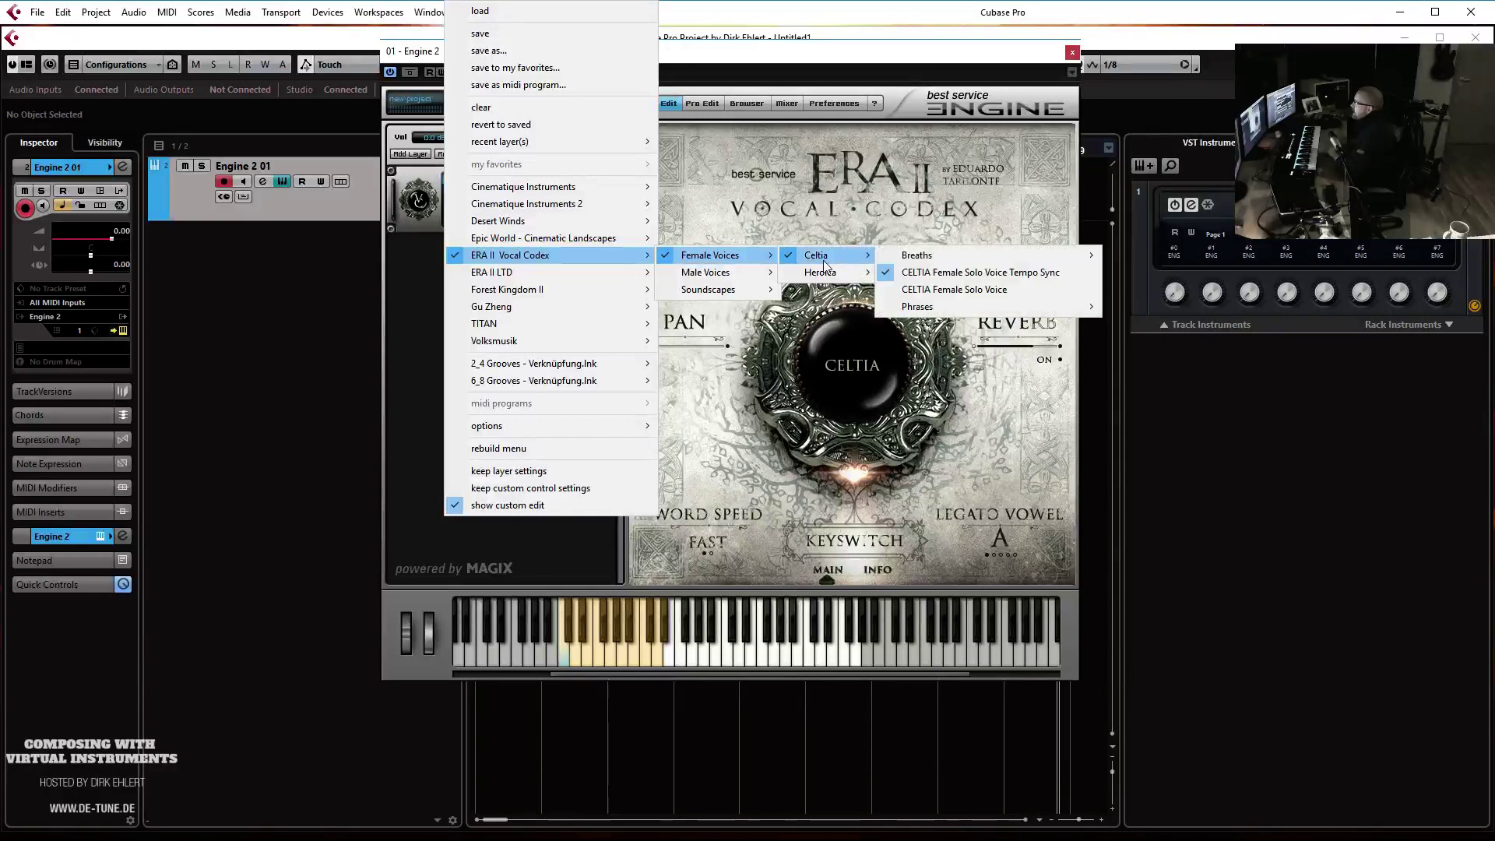
pyautogui.moveTo(923, 257)
pyautogui.click(1155, 256)
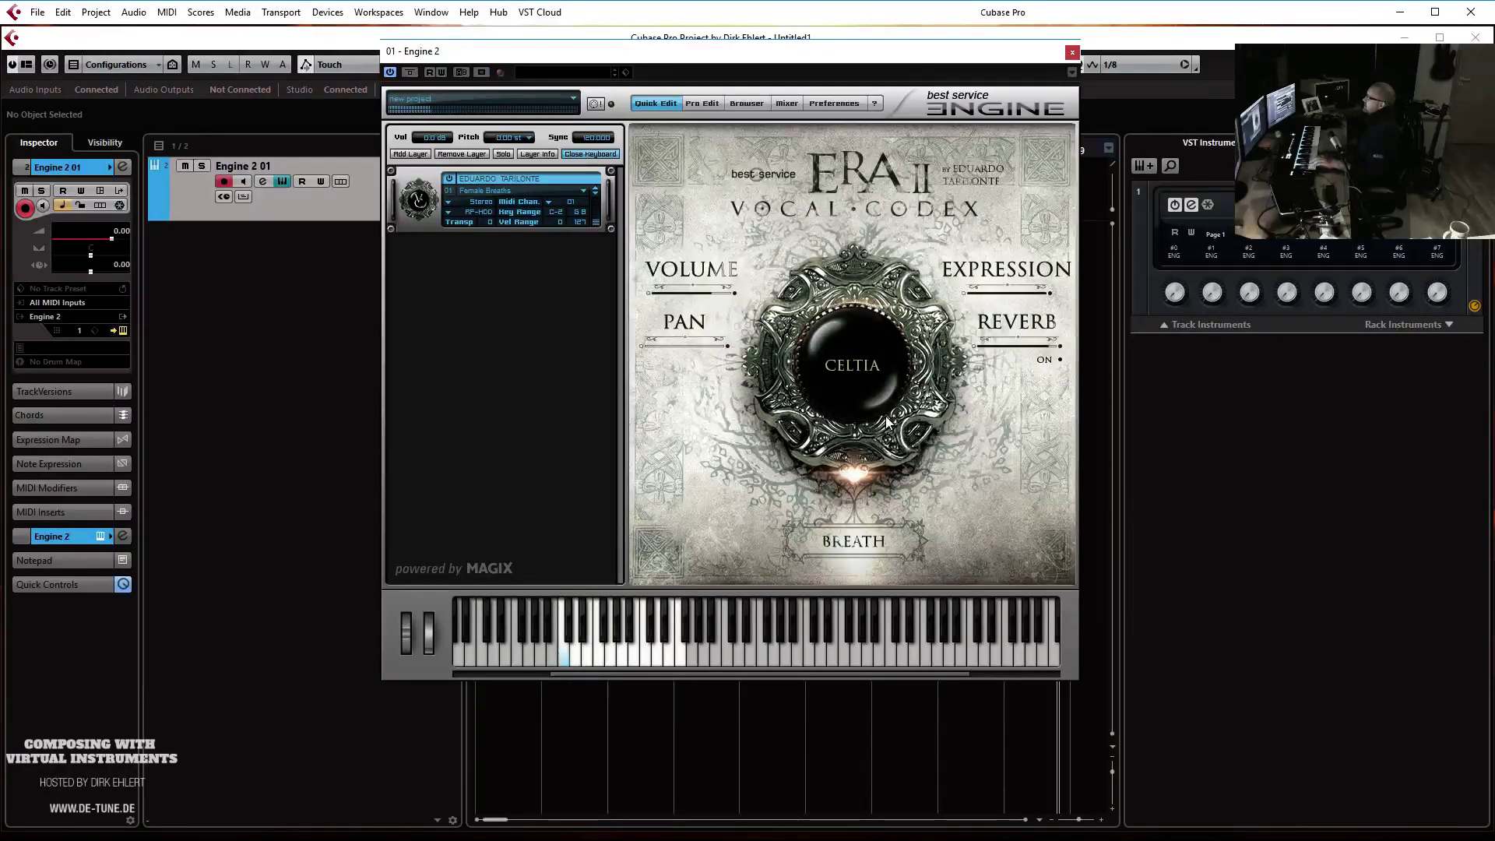
# Sweep the breath patch's expression down to its minimum and back up to full while auditioning it
pyautogui.moveTo(1037, 304)
pyautogui.moveTo(1040, 300); pyautogui.dragTo(971, 298)
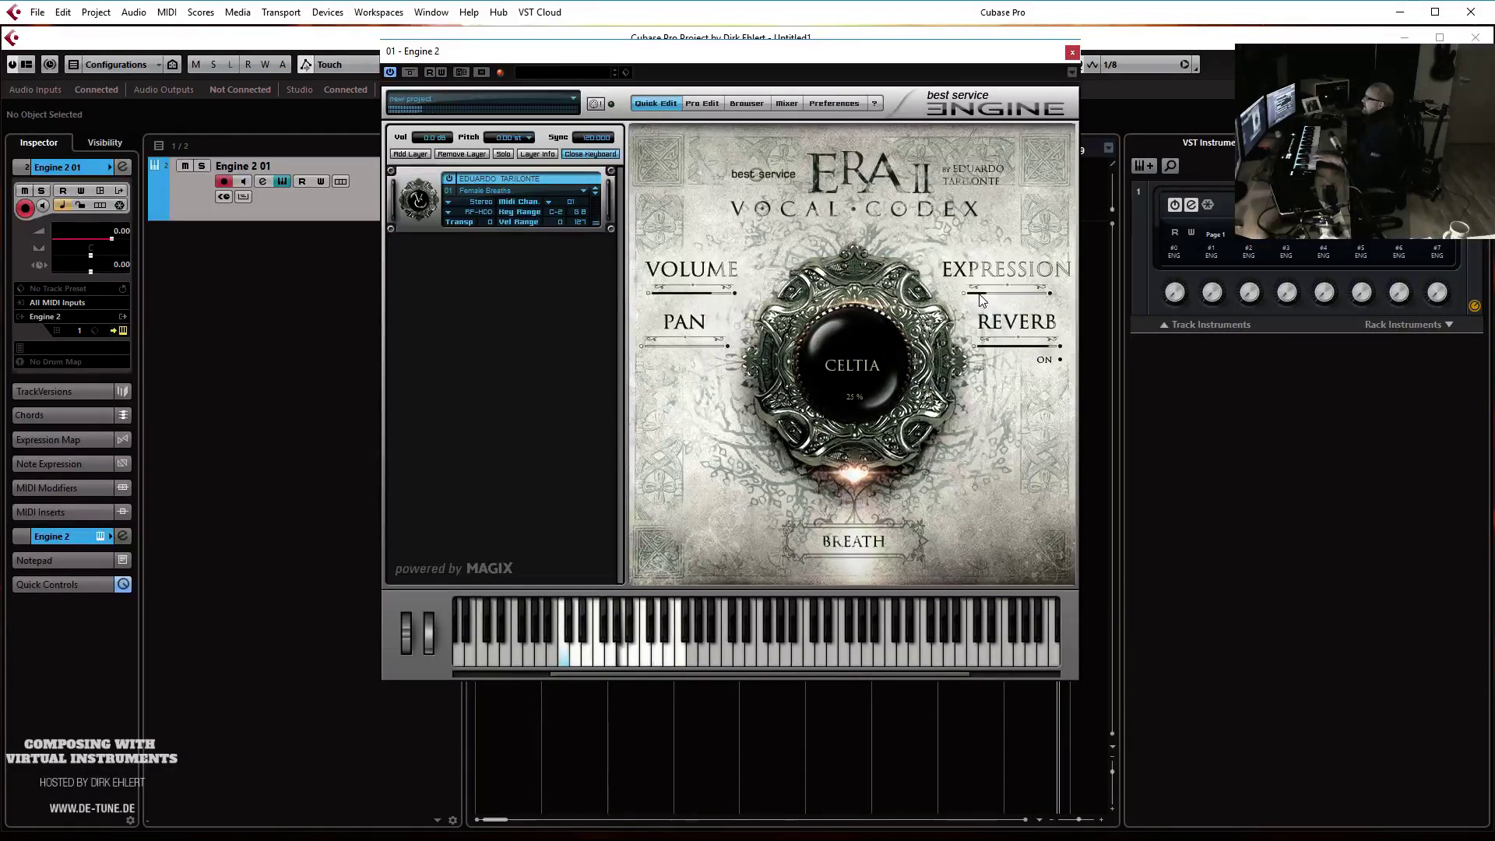
pyautogui.moveTo(970, 295); pyautogui.dragTo(1049, 296)
# Load the Celtia Phrases A patch from the ERA II Vocal Codex female voices
pyautogui.click(482, 100)
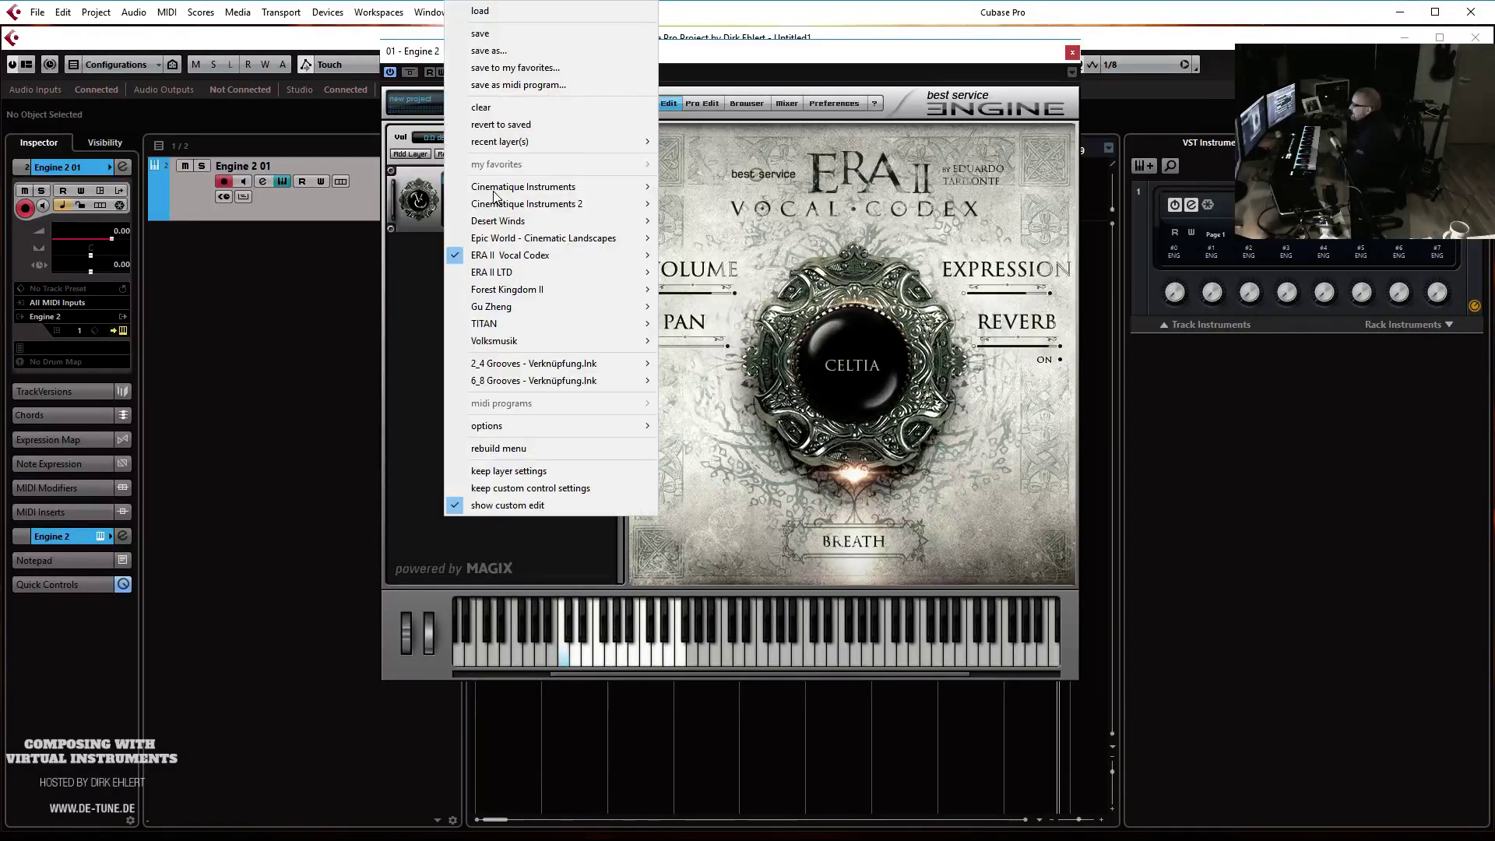
pyautogui.moveTo(591, 256)
pyautogui.moveTo(731, 257)
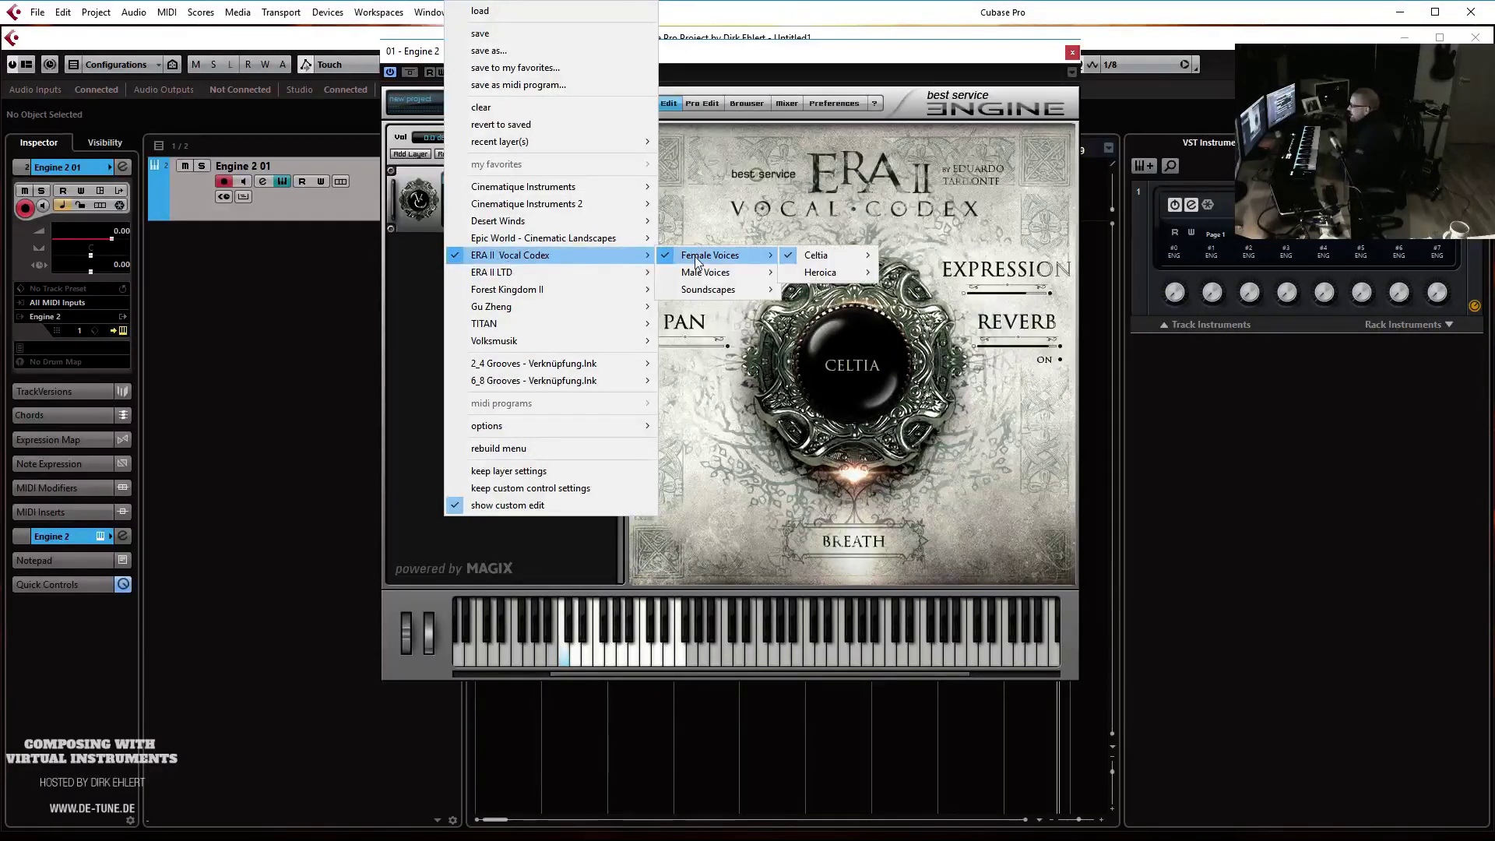
pyautogui.moveTo(812, 258)
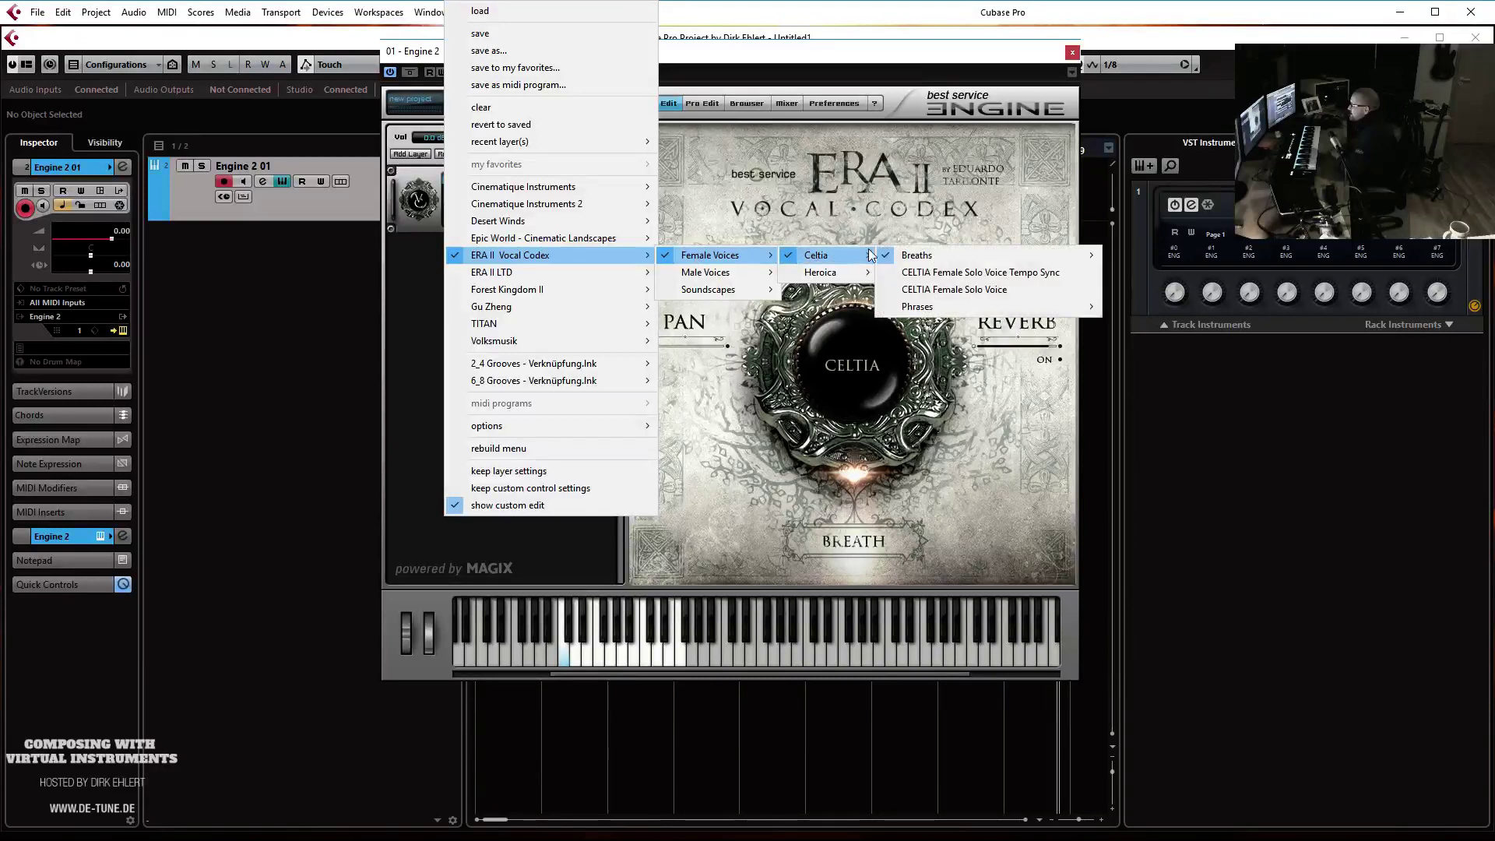
pyautogui.moveTo(929, 257)
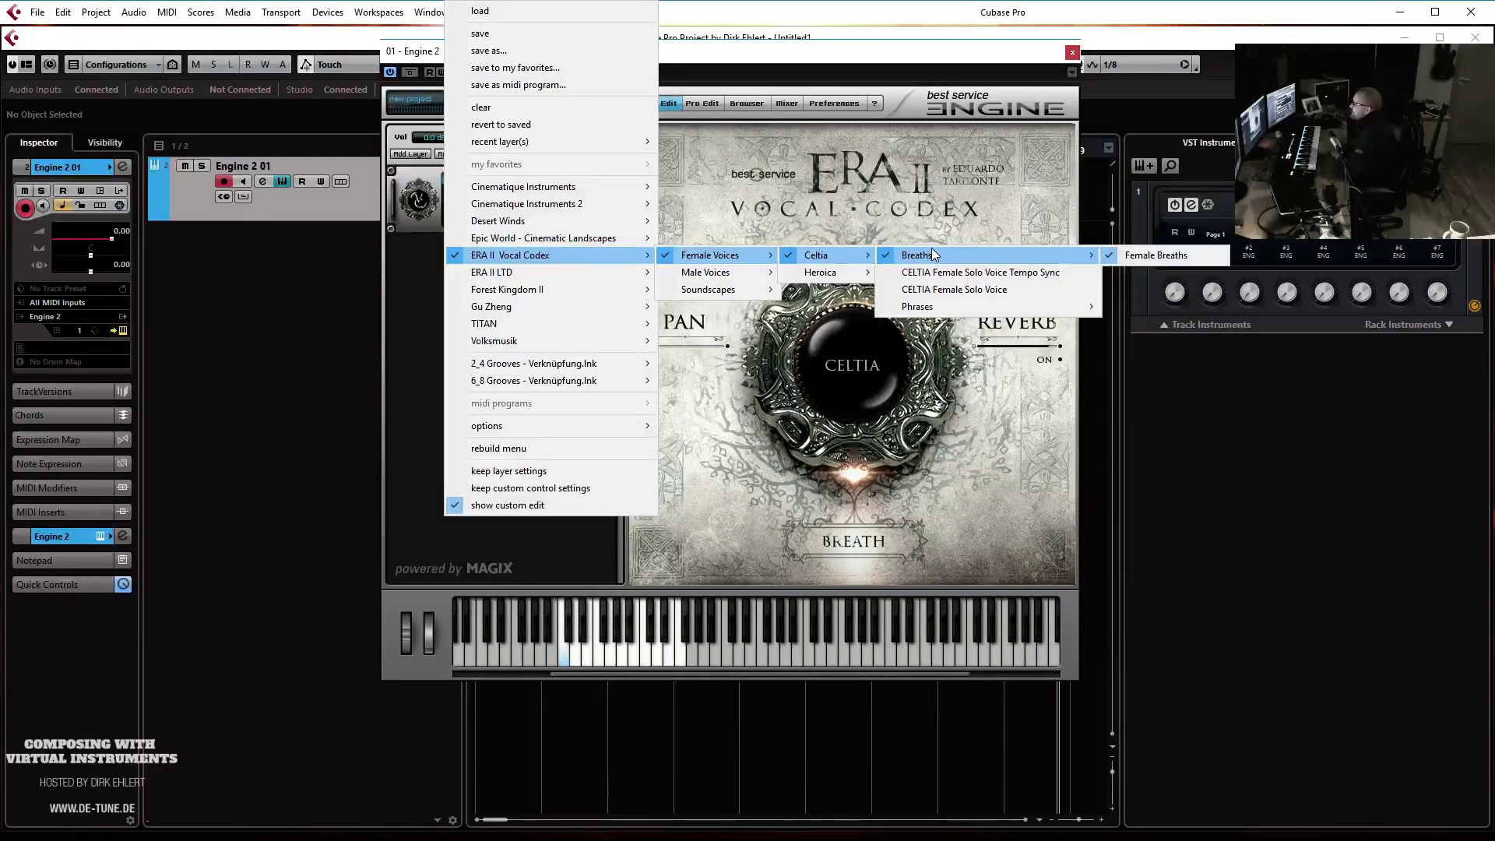
pyautogui.moveTo(967, 302)
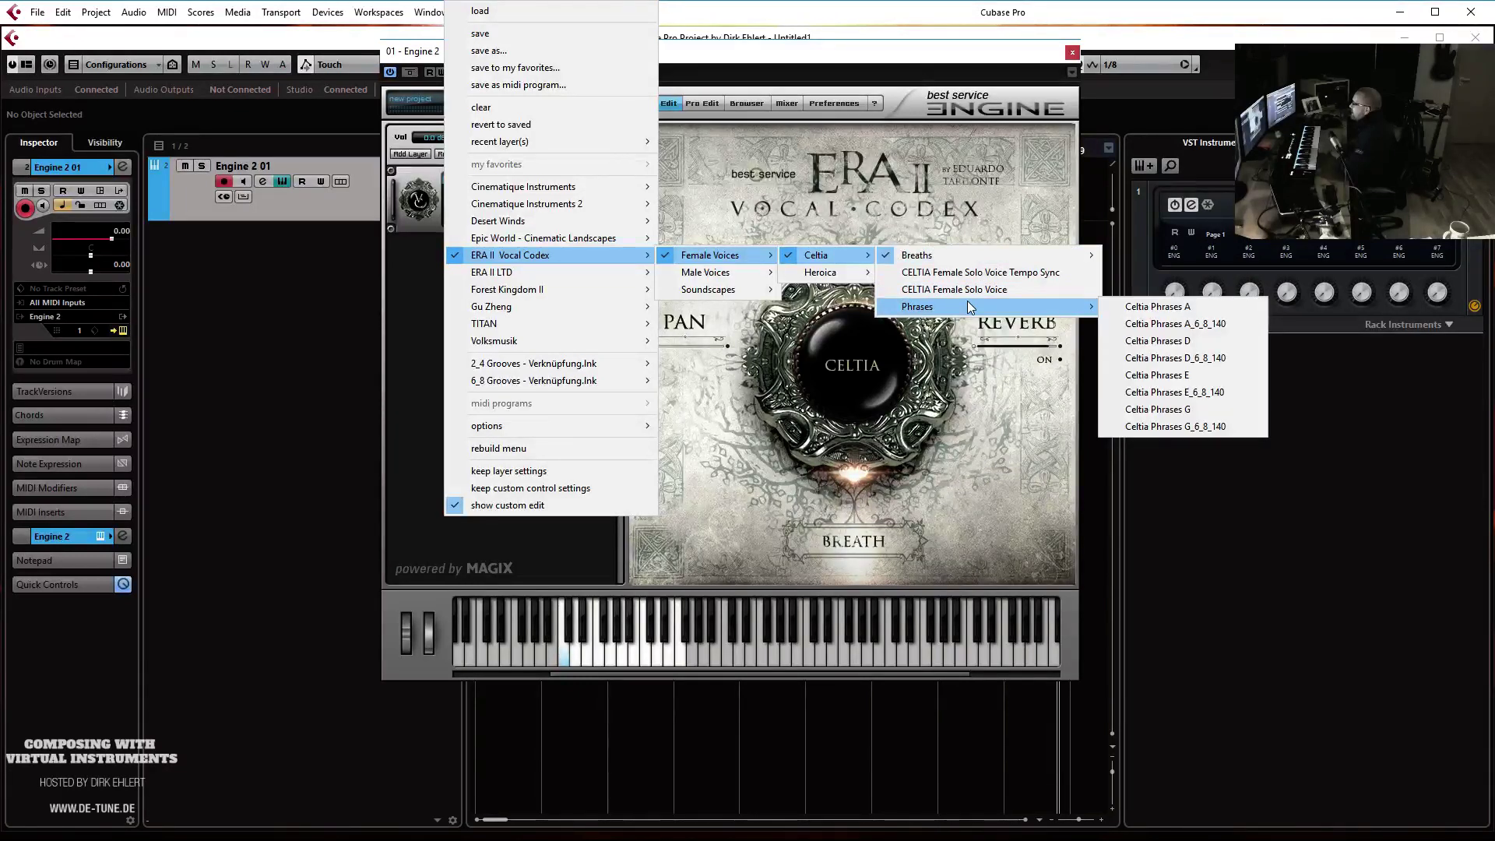
pyautogui.click(1165, 309)
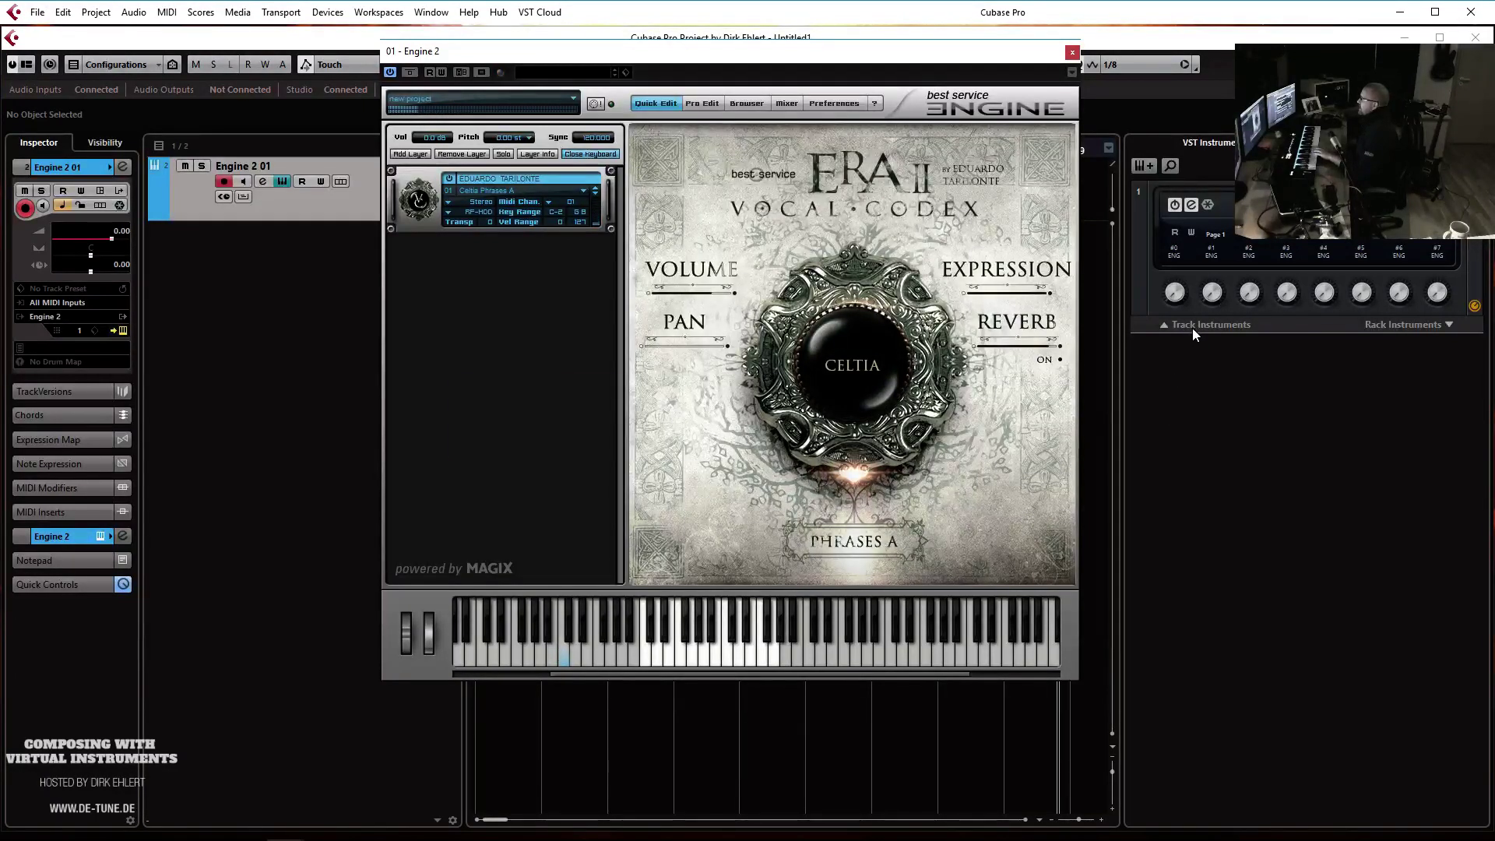
# Add an instrument track hosting EZkeys from the Piano category, with one track routed to Stereo Out
pyautogui.click(1143, 165)
pyautogui.click(727, 439)
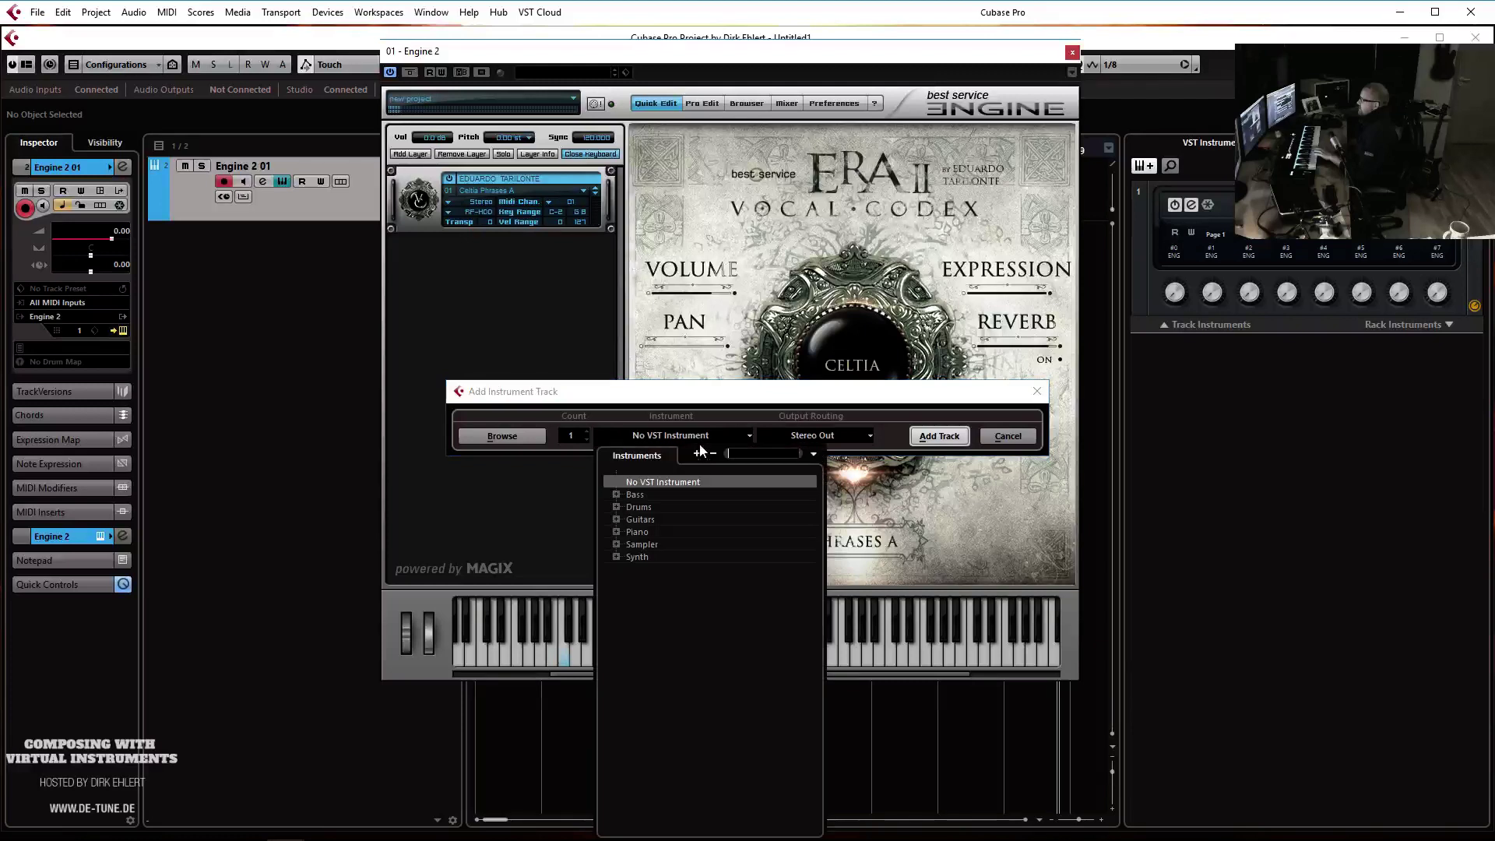
pyautogui.click(616, 533)
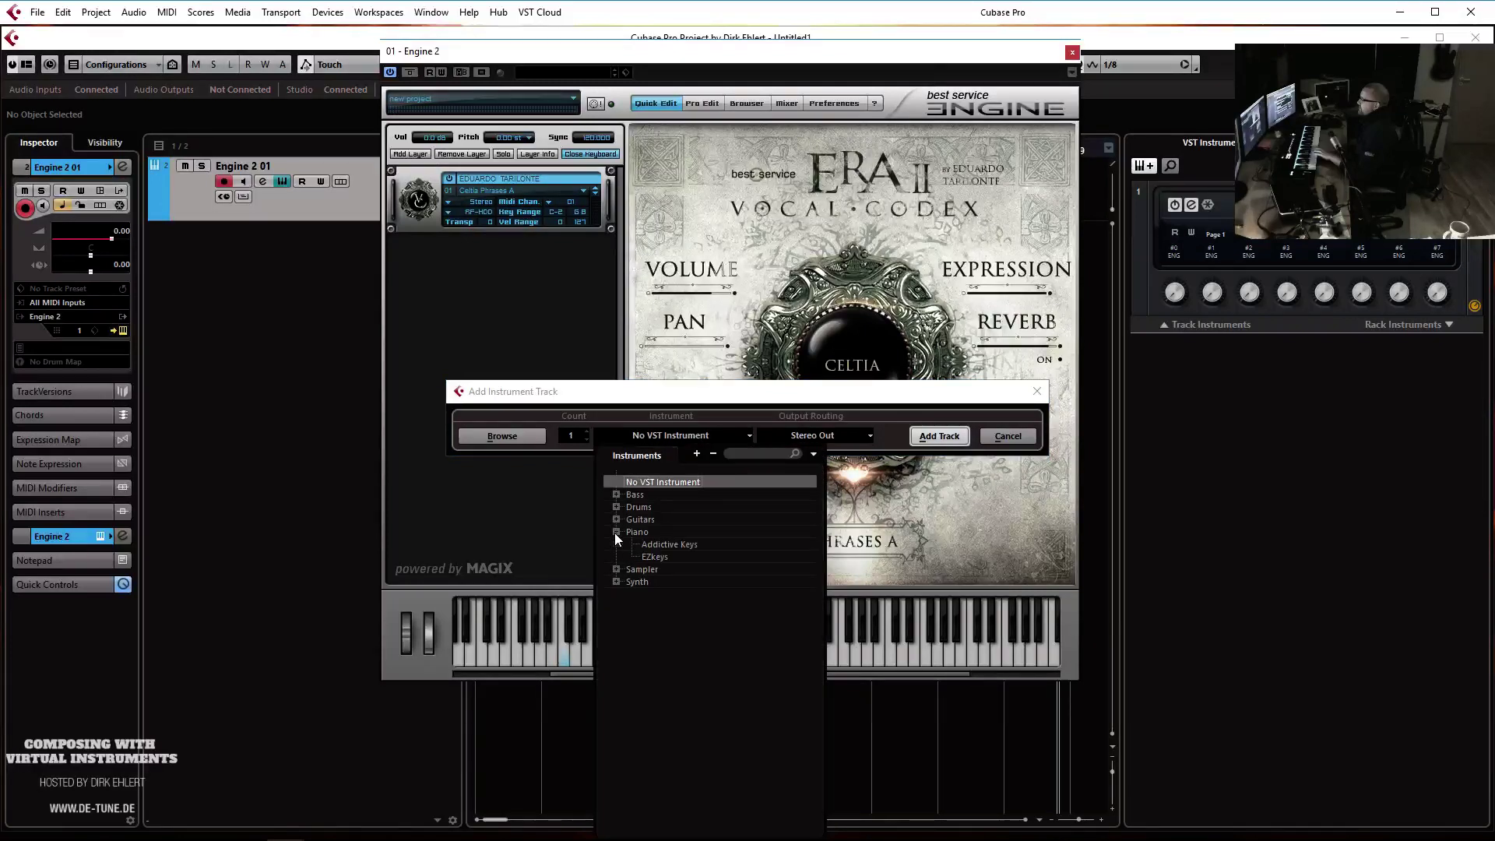
pyautogui.click(661, 556)
pyautogui.click(938, 437)
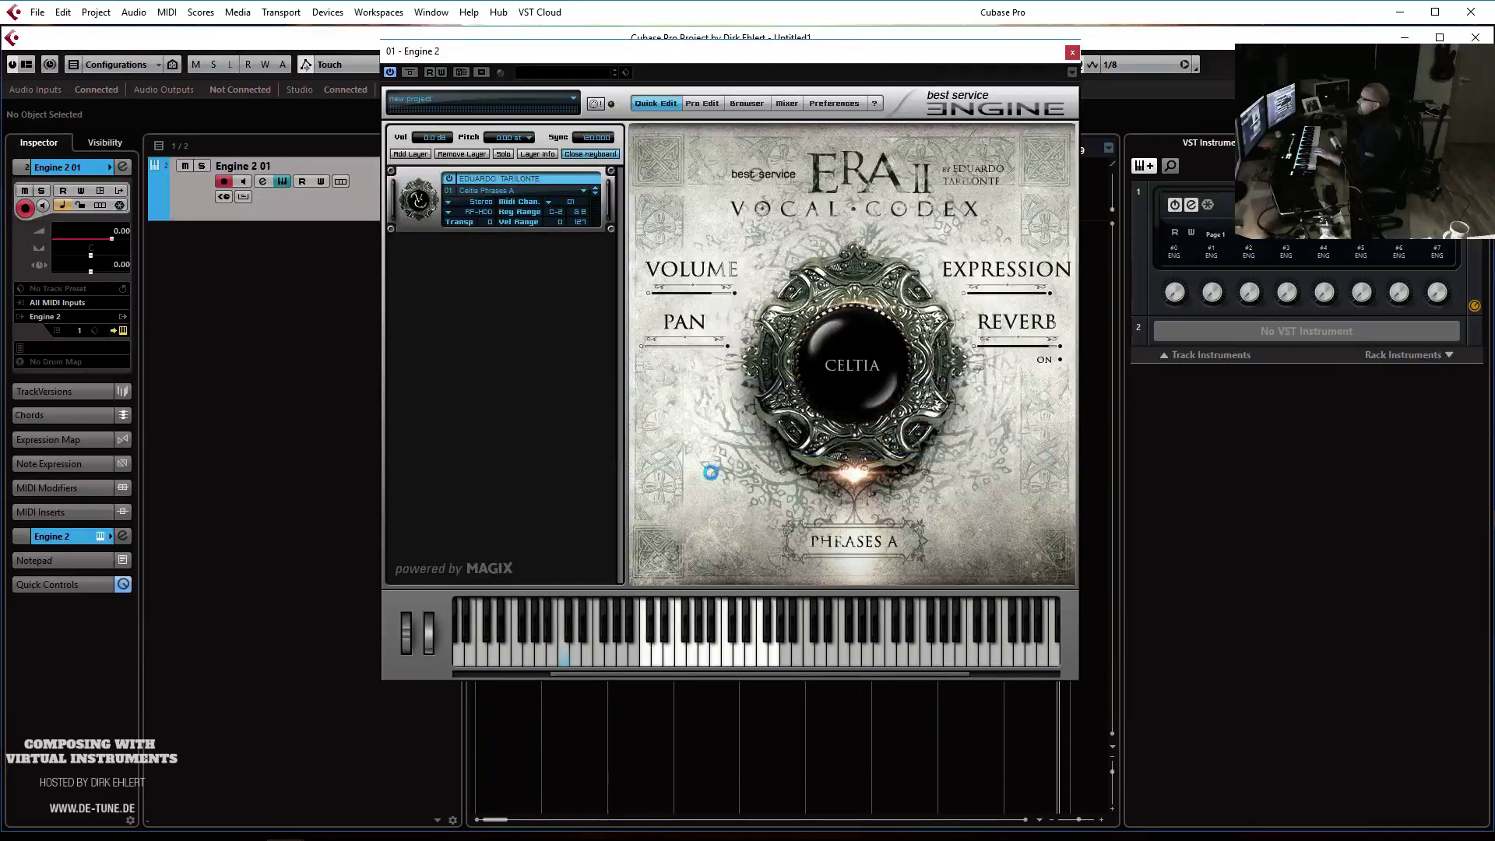
pyautogui.click(122, 331)
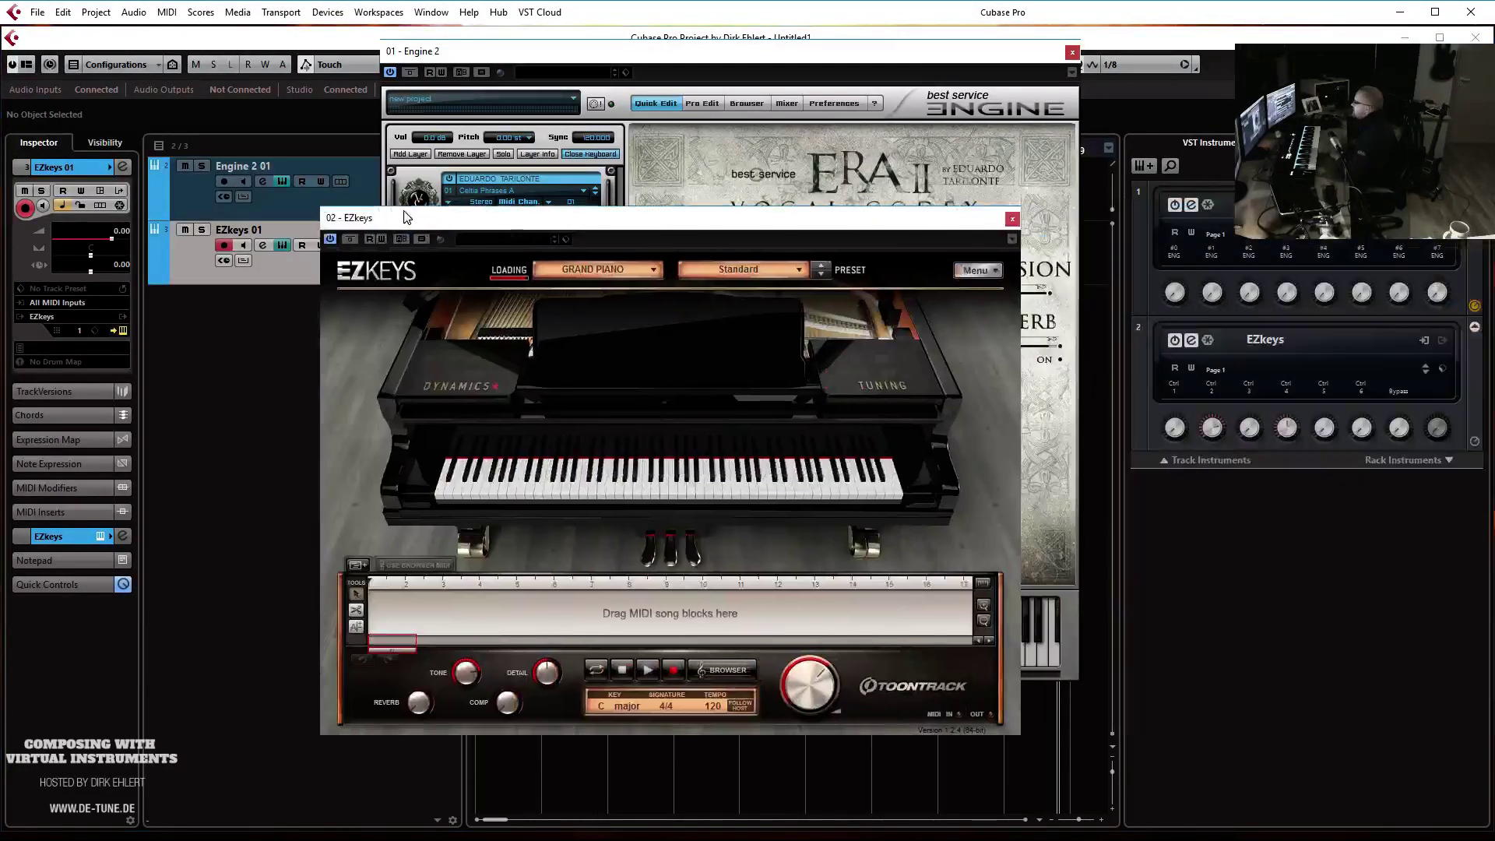
# Load the Vintage Upright piano in EZkeys and adjust its velocity curve, keeping the Standard preset
pyautogui.click(575, 270)
pyautogui.click(596, 305)
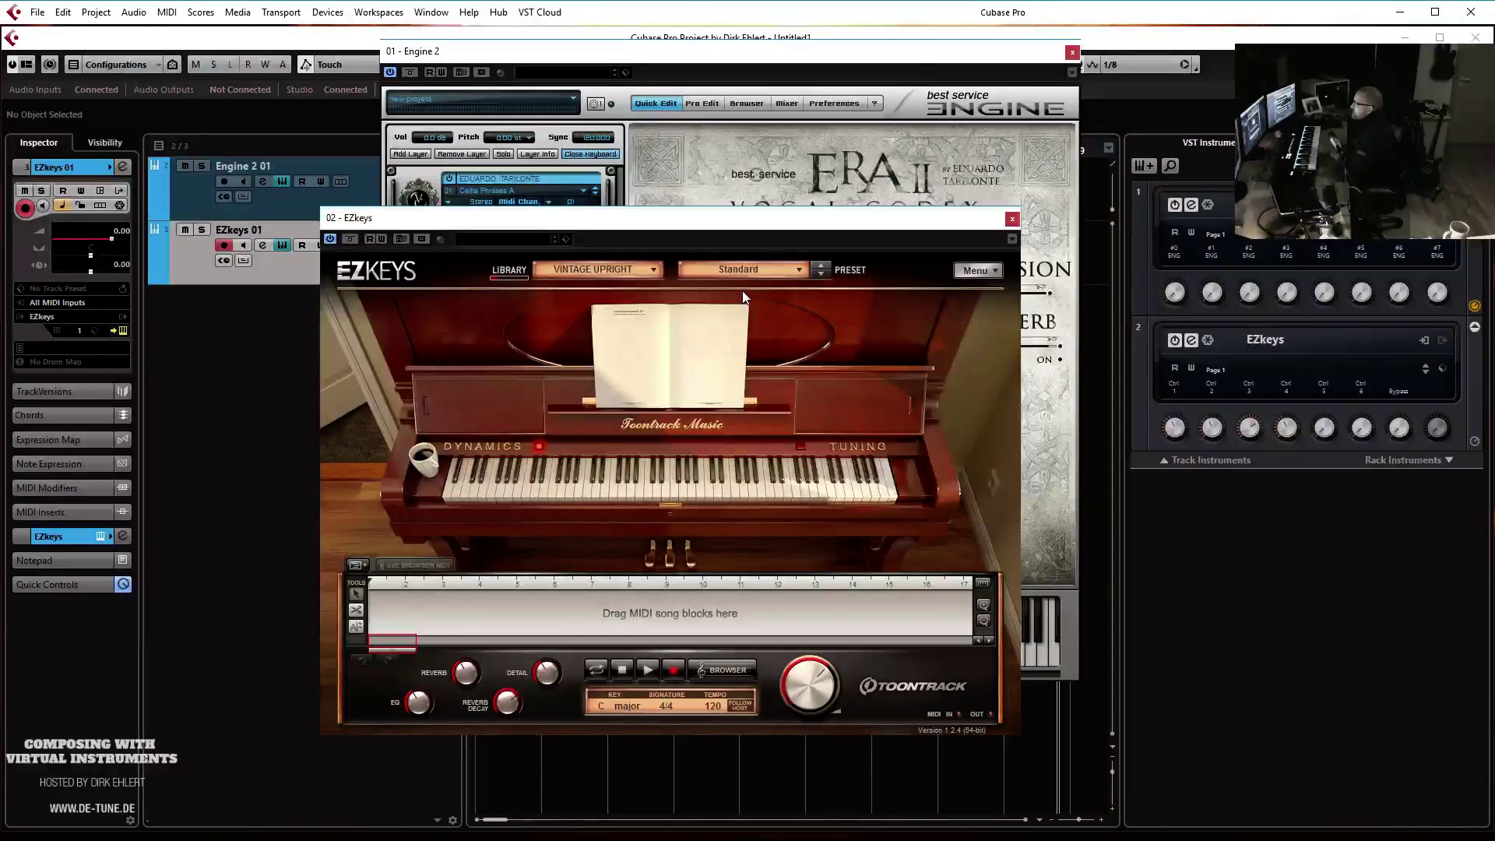
pyautogui.click(468, 408)
pyautogui.click(513, 418)
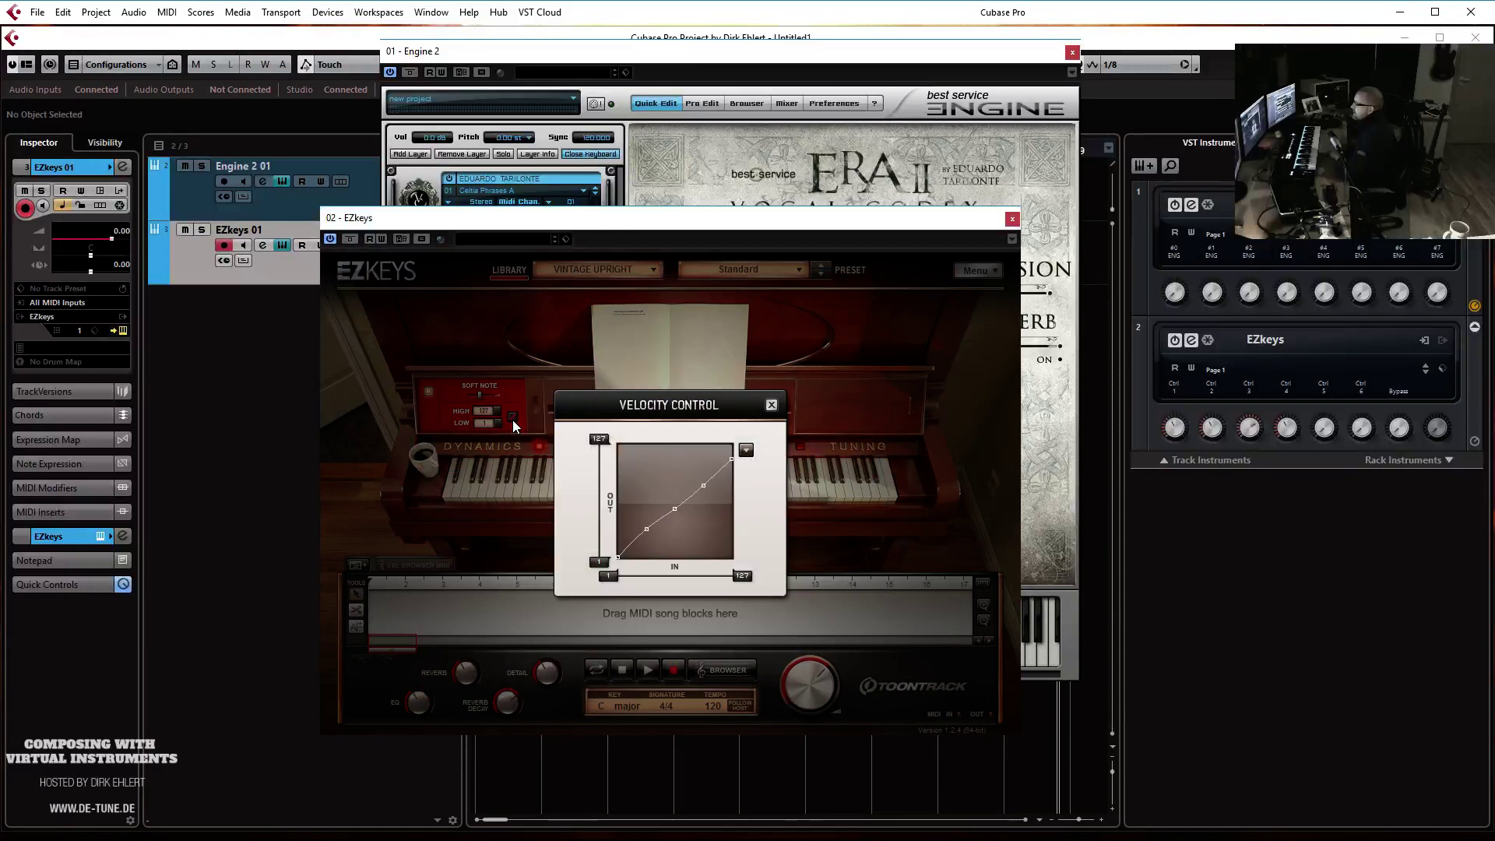
pyautogui.moveTo(705, 494); pyautogui.dragTo(702, 491)
pyautogui.click(771, 405)
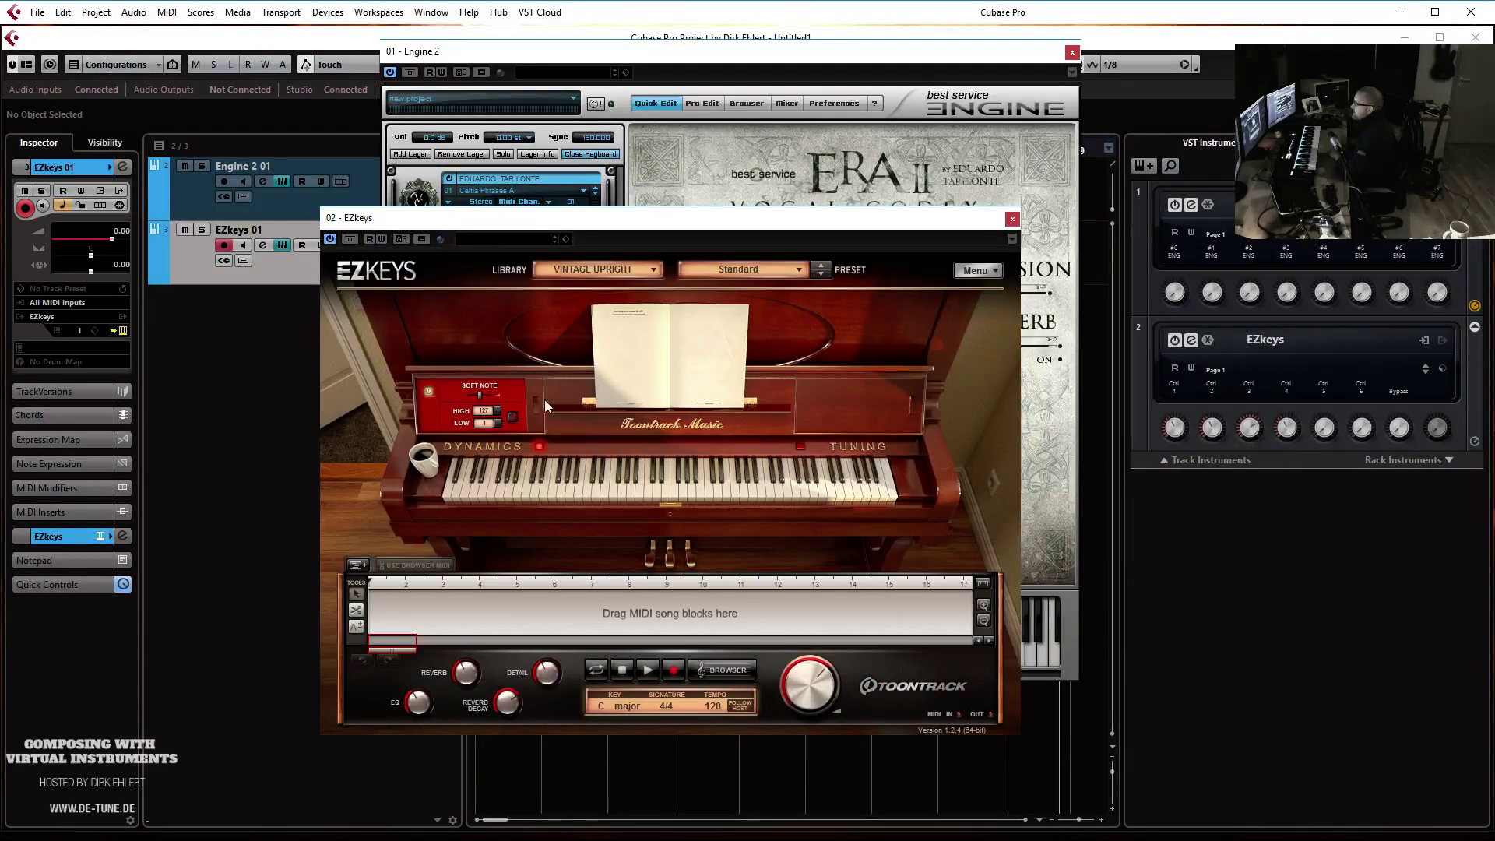
pyautogui.click(536, 406)
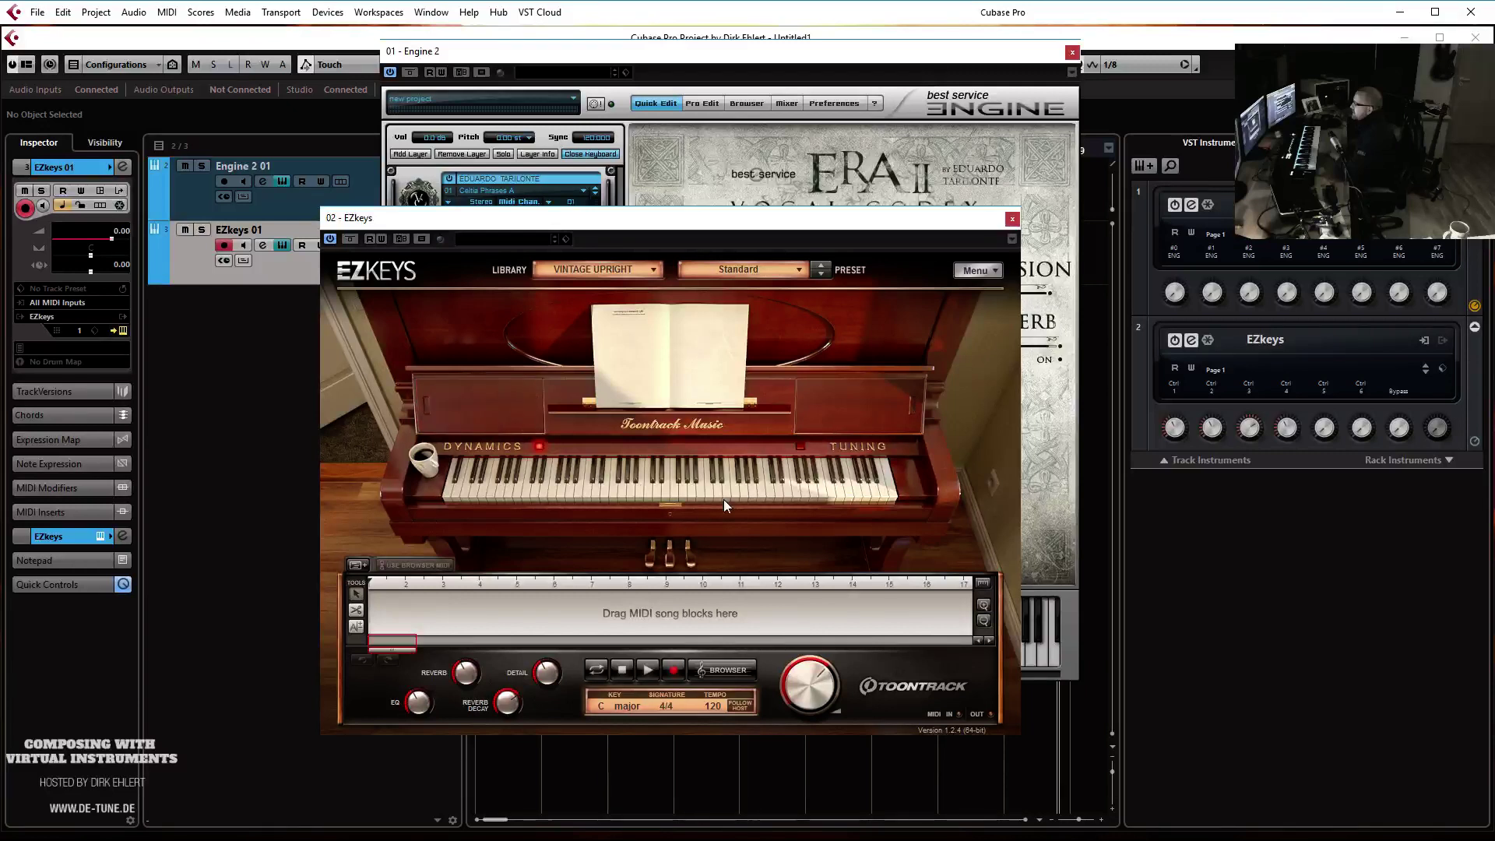
pyautogui.click(744, 270)
pyautogui.click(745, 239)
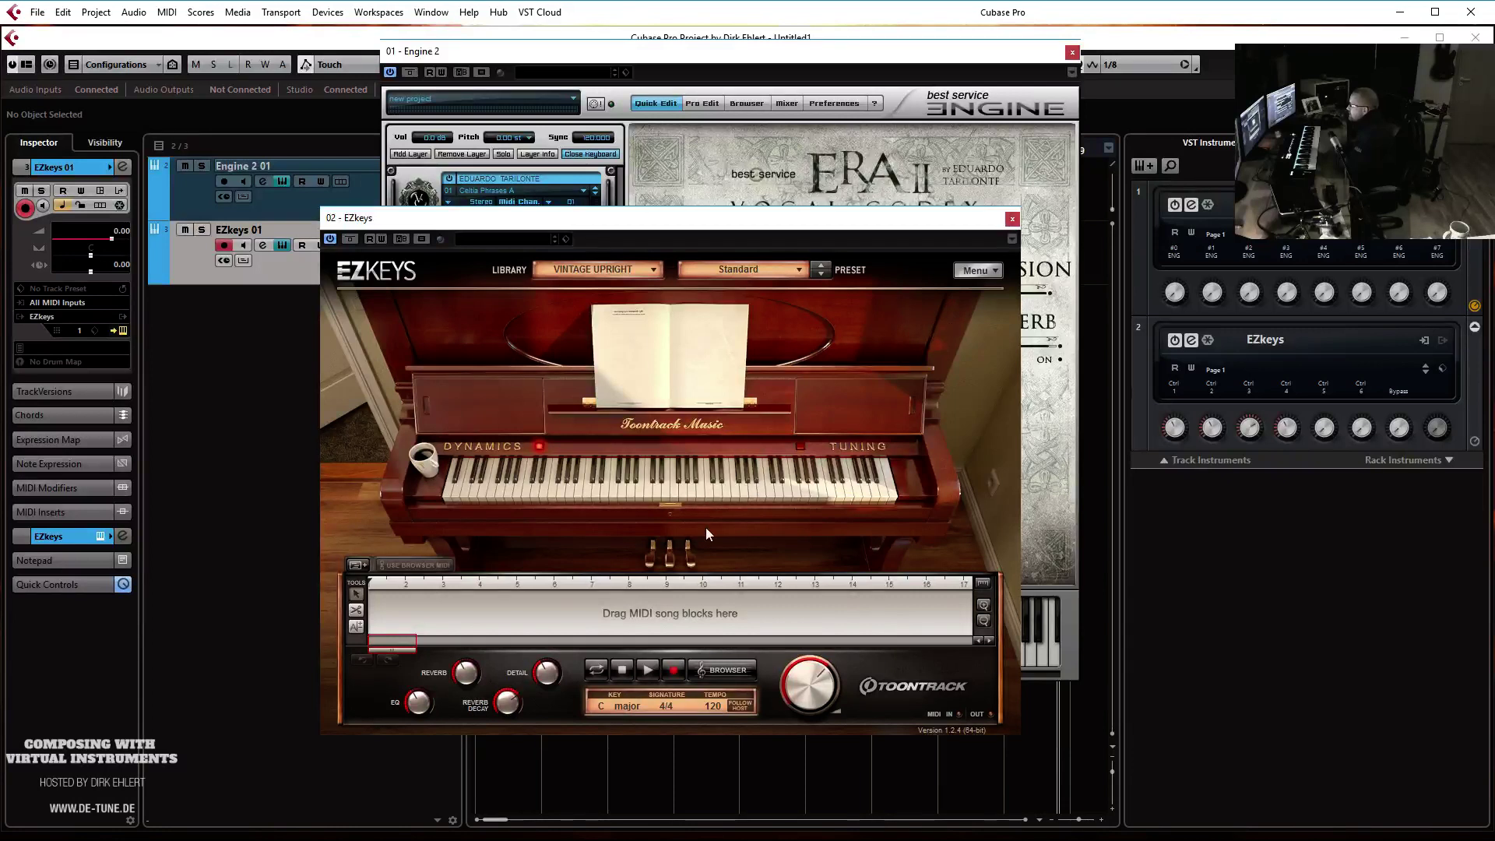
# Browse the EZkeys MIDI Rhythmical Chords and preview Quarter Notes Variations 02, 05 and 06
pyautogui.click(748, 670)
pyautogui.click(510, 340)
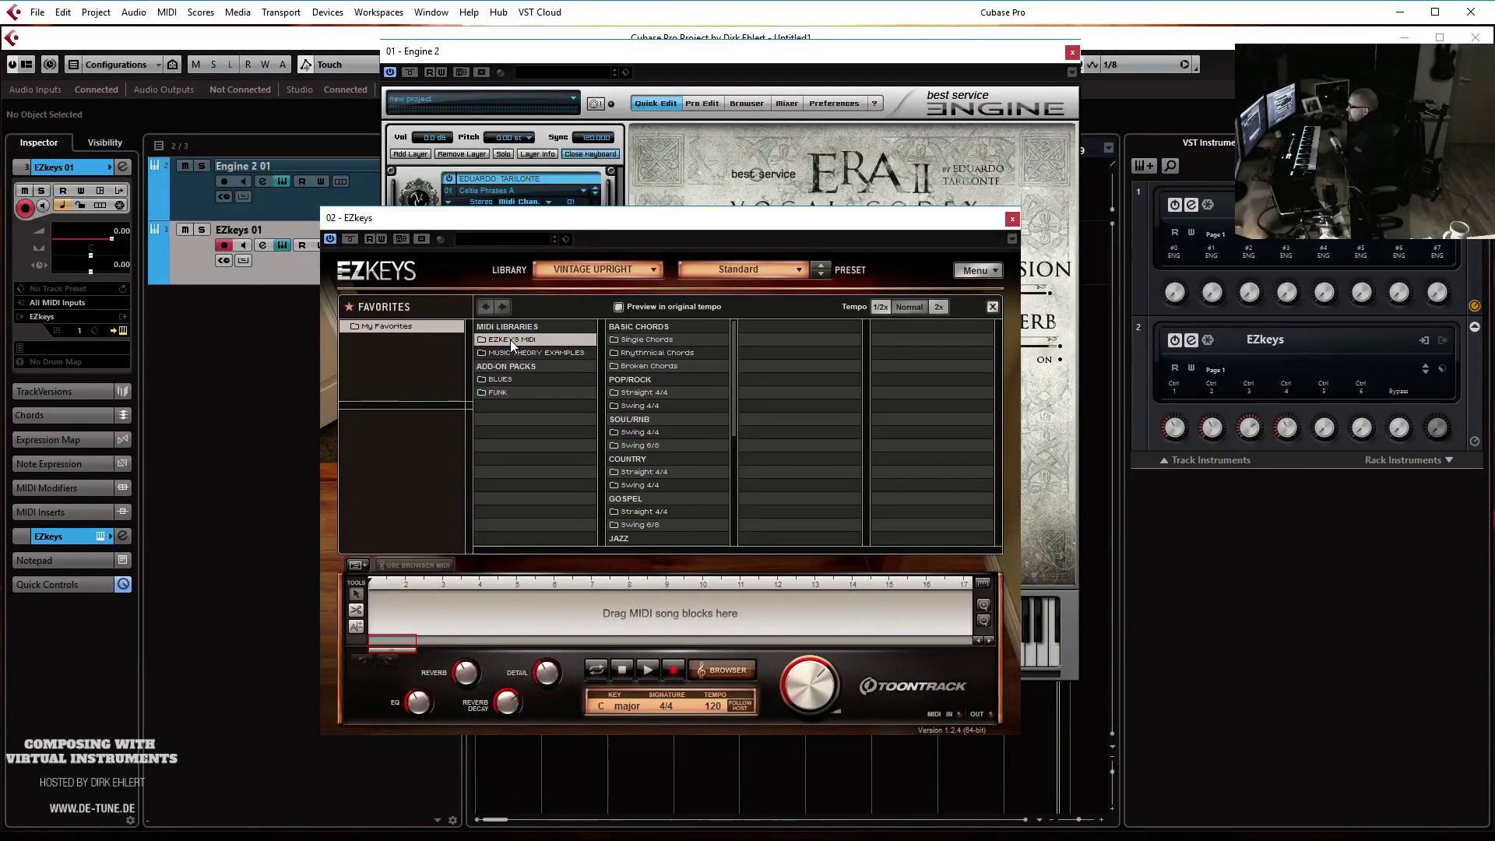
pyautogui.click(662, 352)
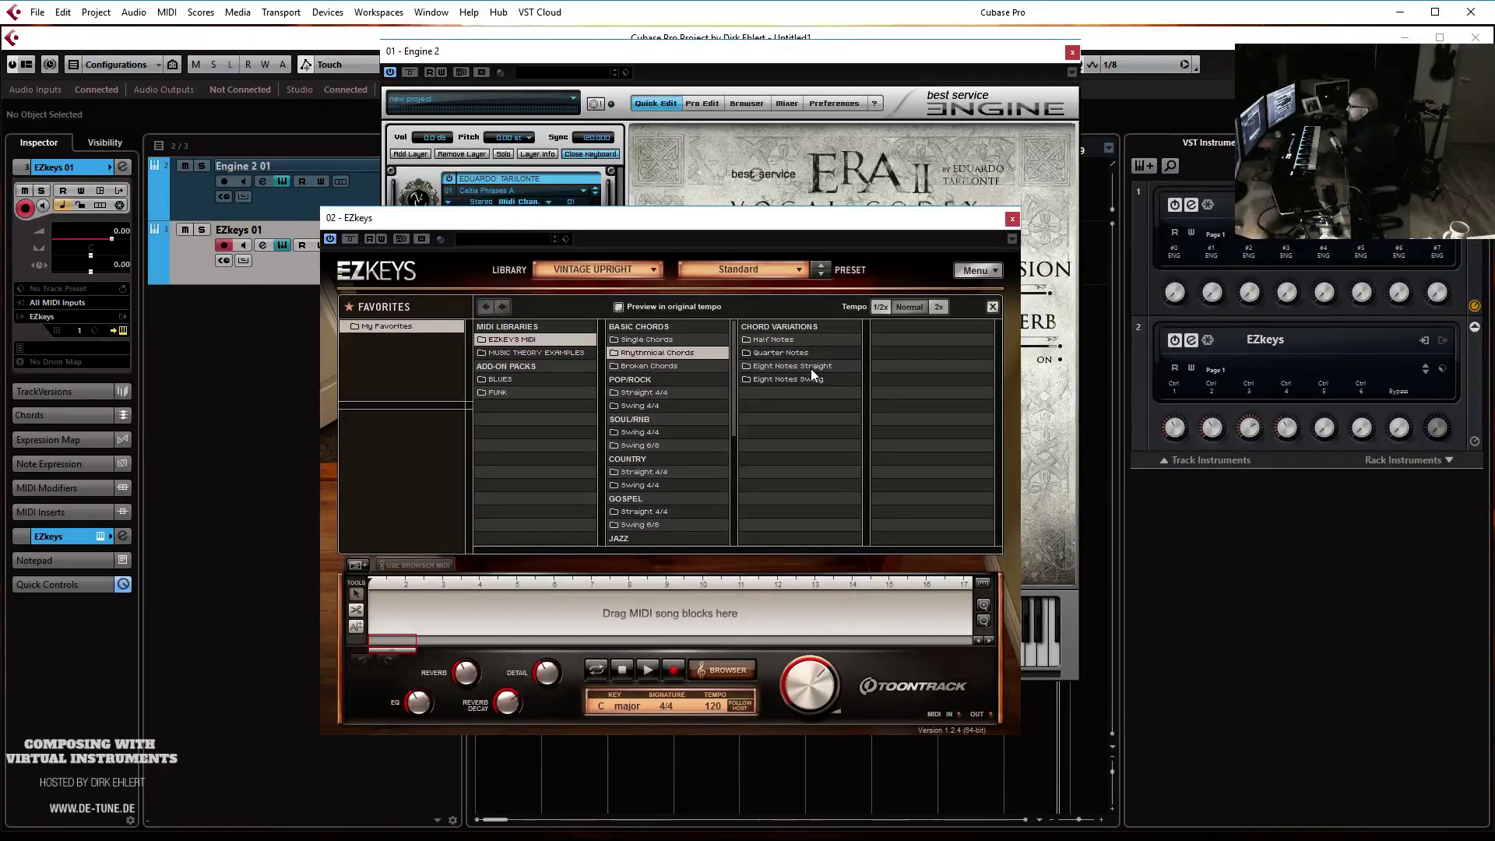
pyautogui.click(779, 353)
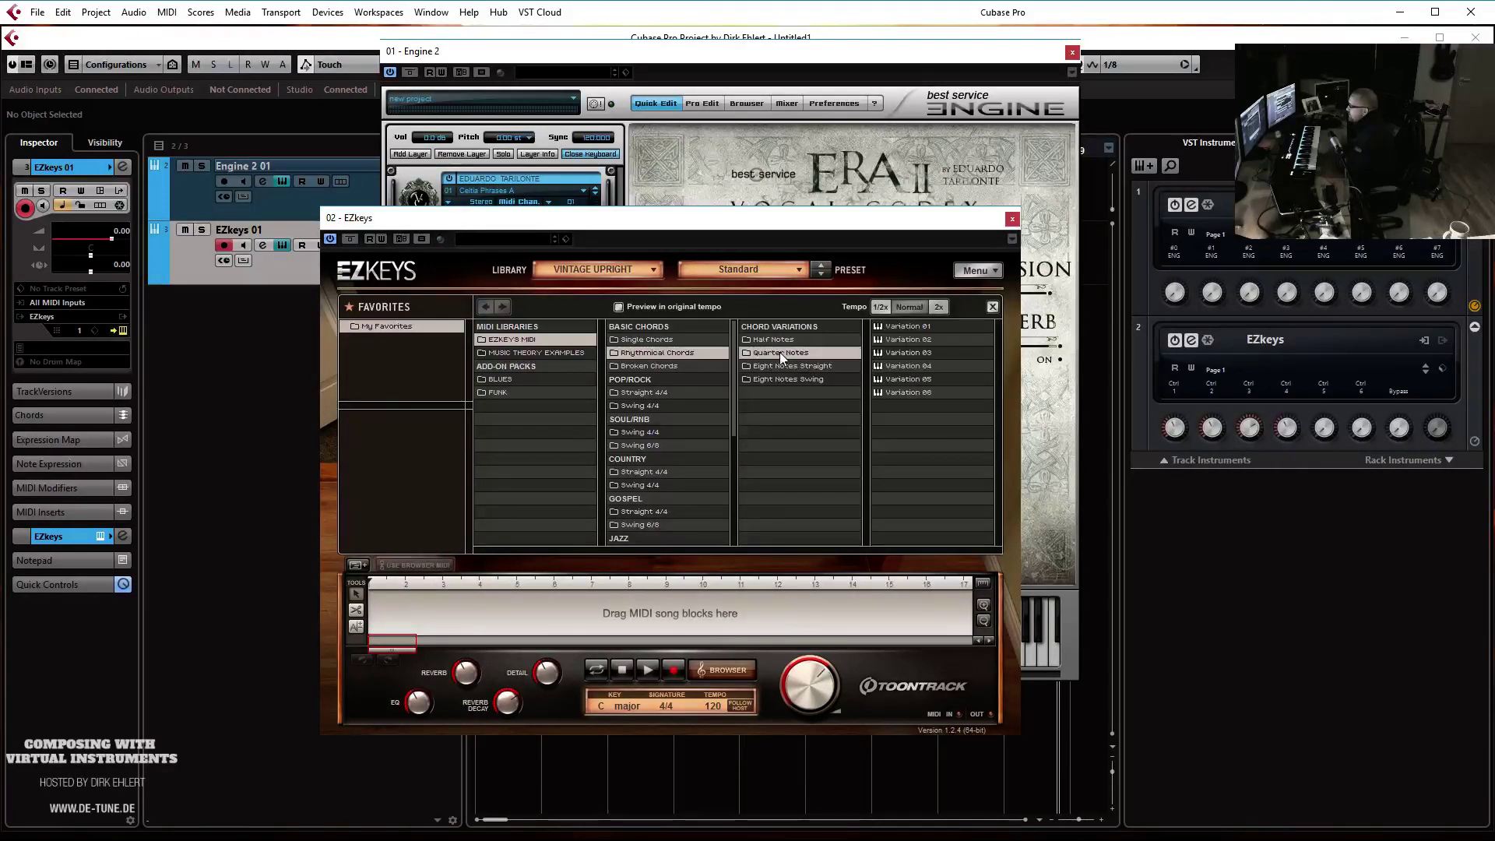
pyautogui.click(880, 341)
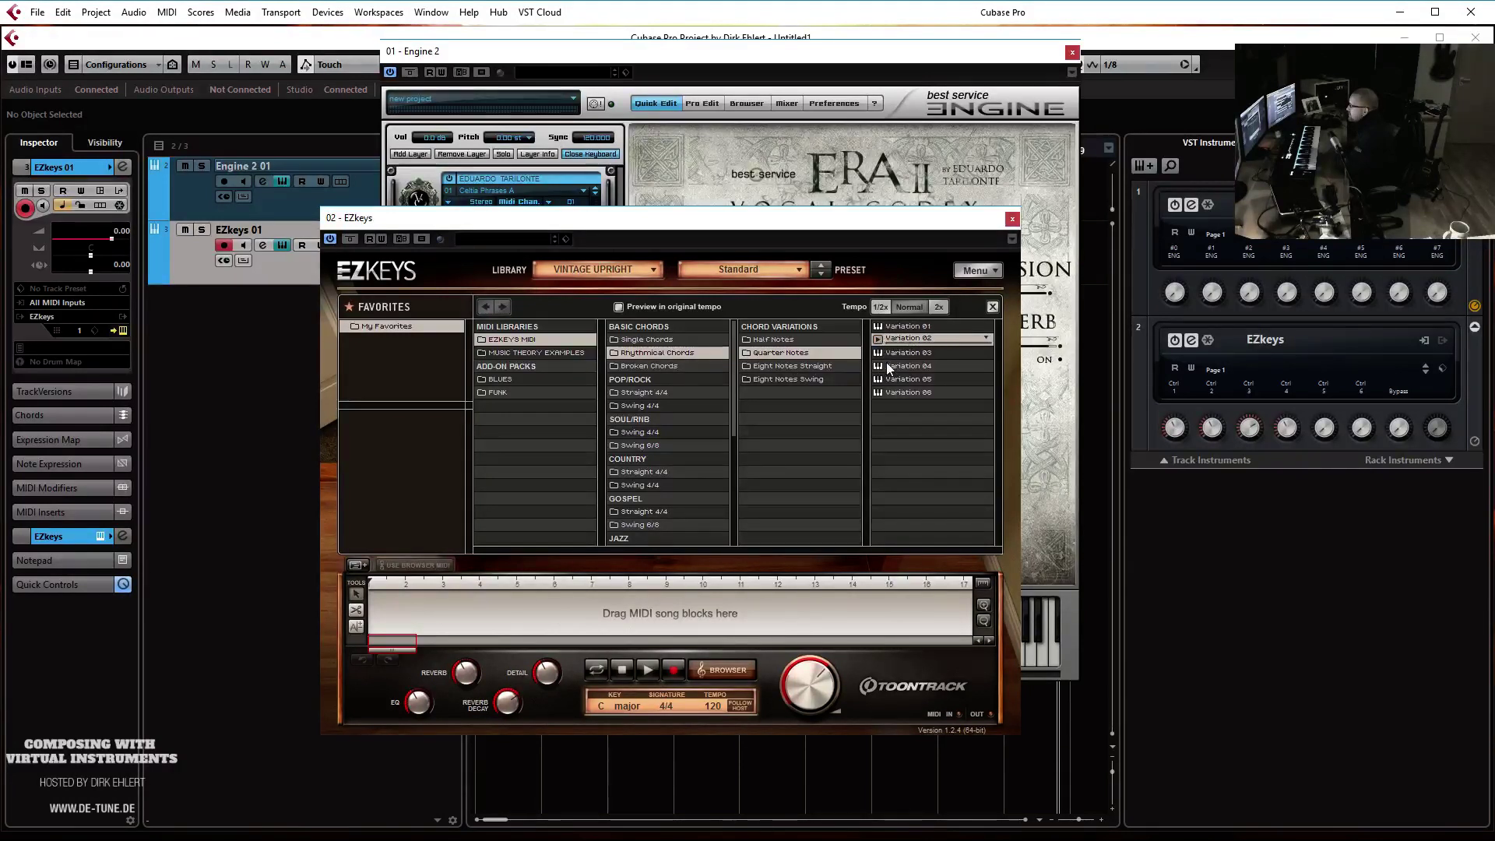
pyautogui.click(880, 378)
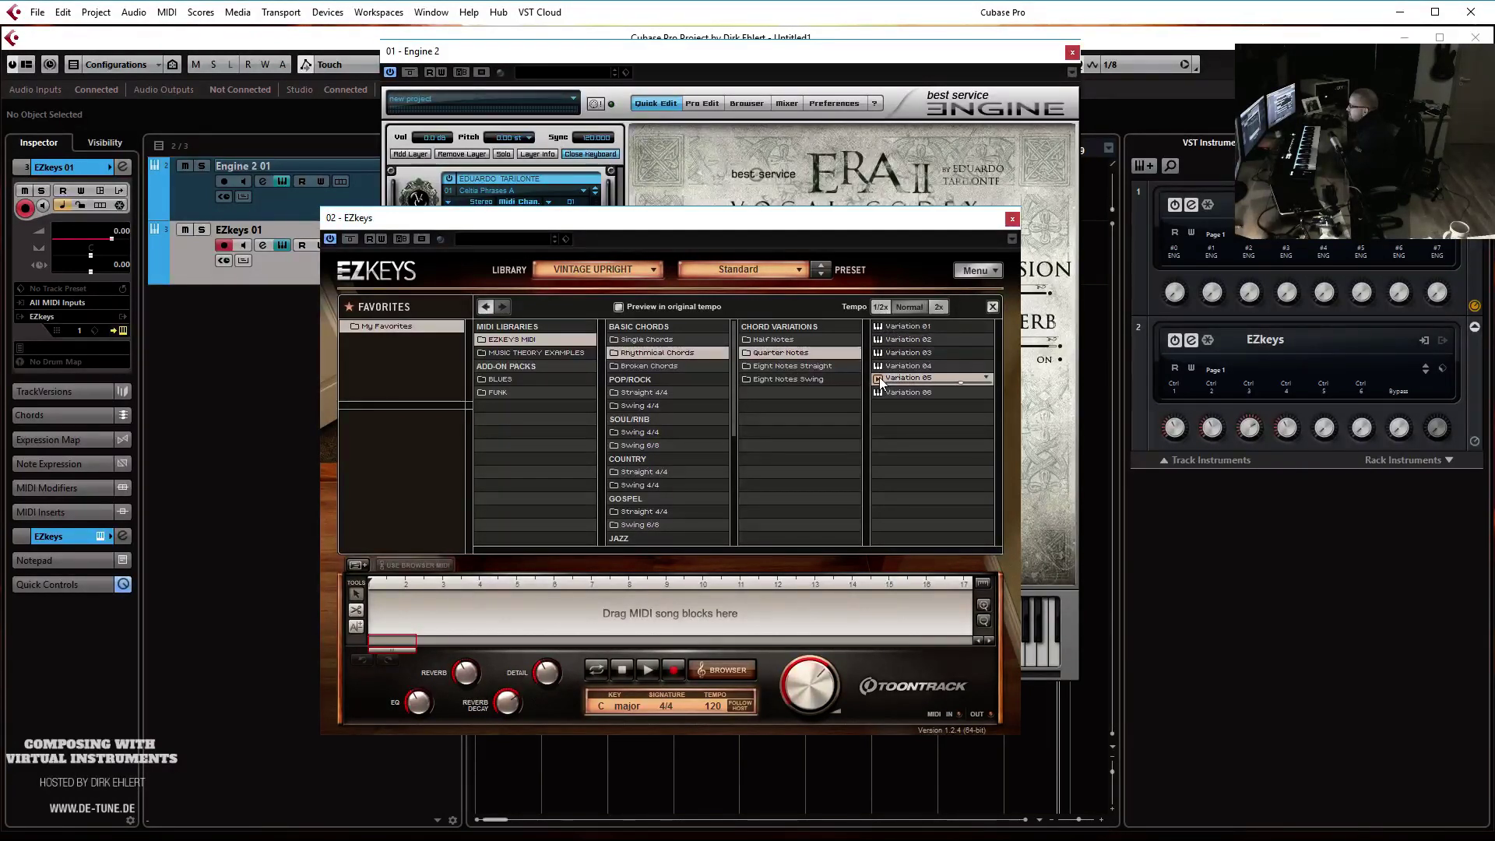
pyautogui.click(877, 394)
# Preview Half Notes Variation 06, place it at the start of the EZkeys song track and set its chord to Am
pyautogui.click(769, 342)
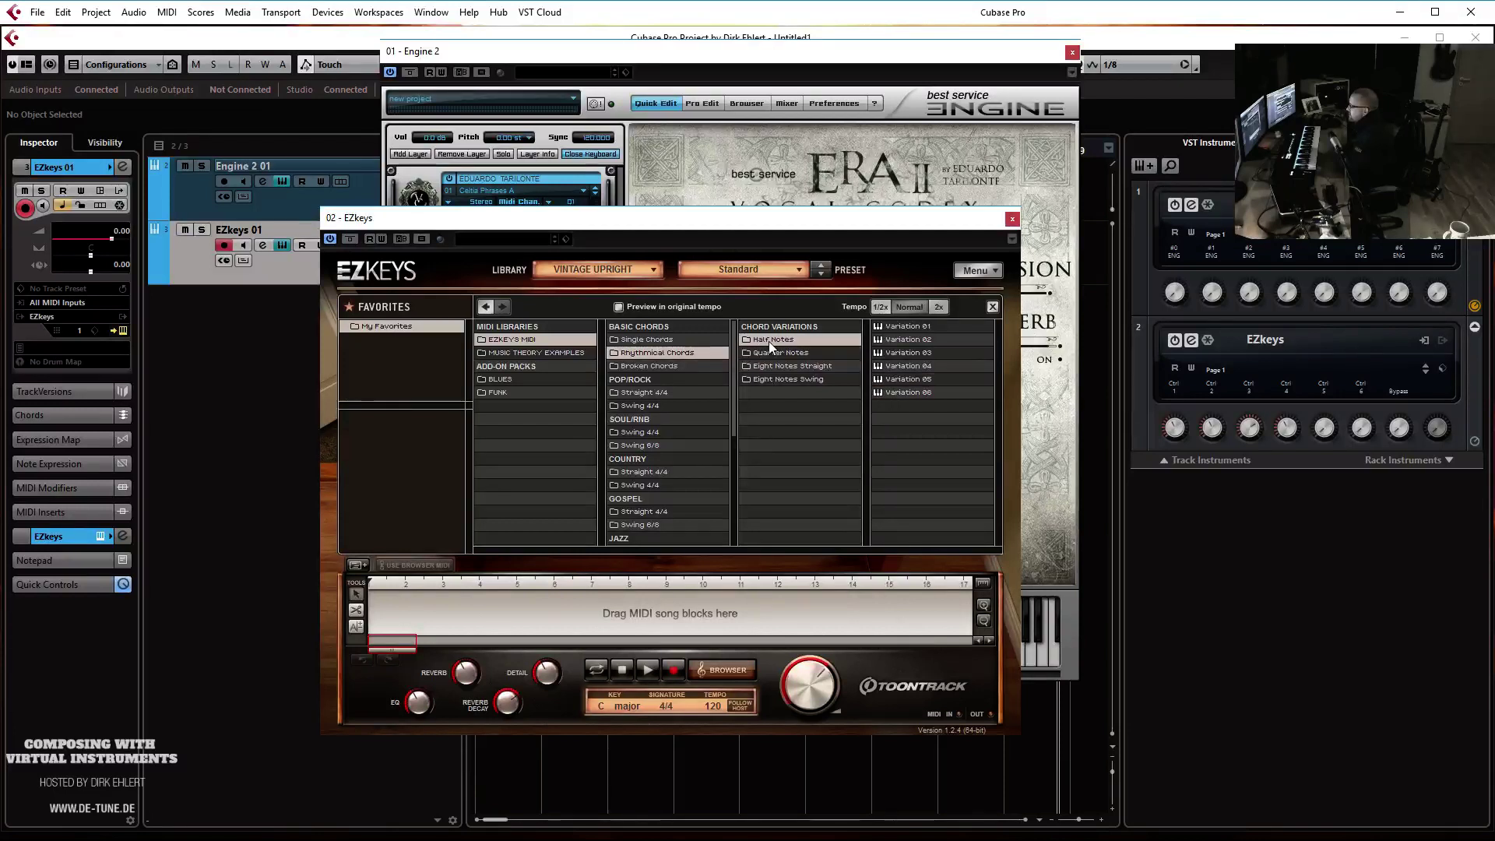
pyautogui.click(879, 393)
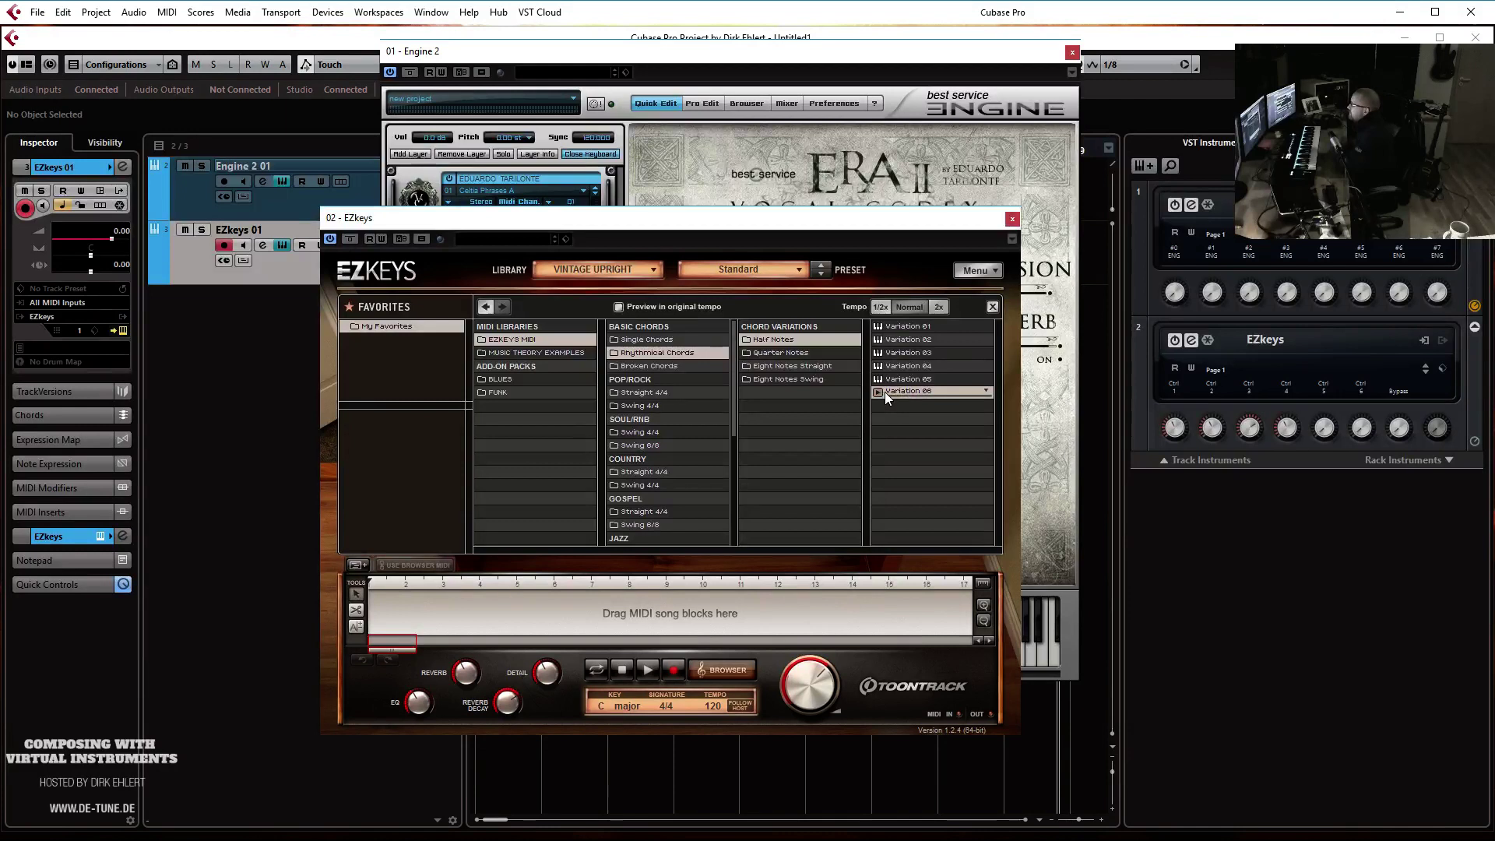
pyautogui.moveTo(908, 390); pyautogui.dragTo(397, 626)
pyautogui.click(375, 603)
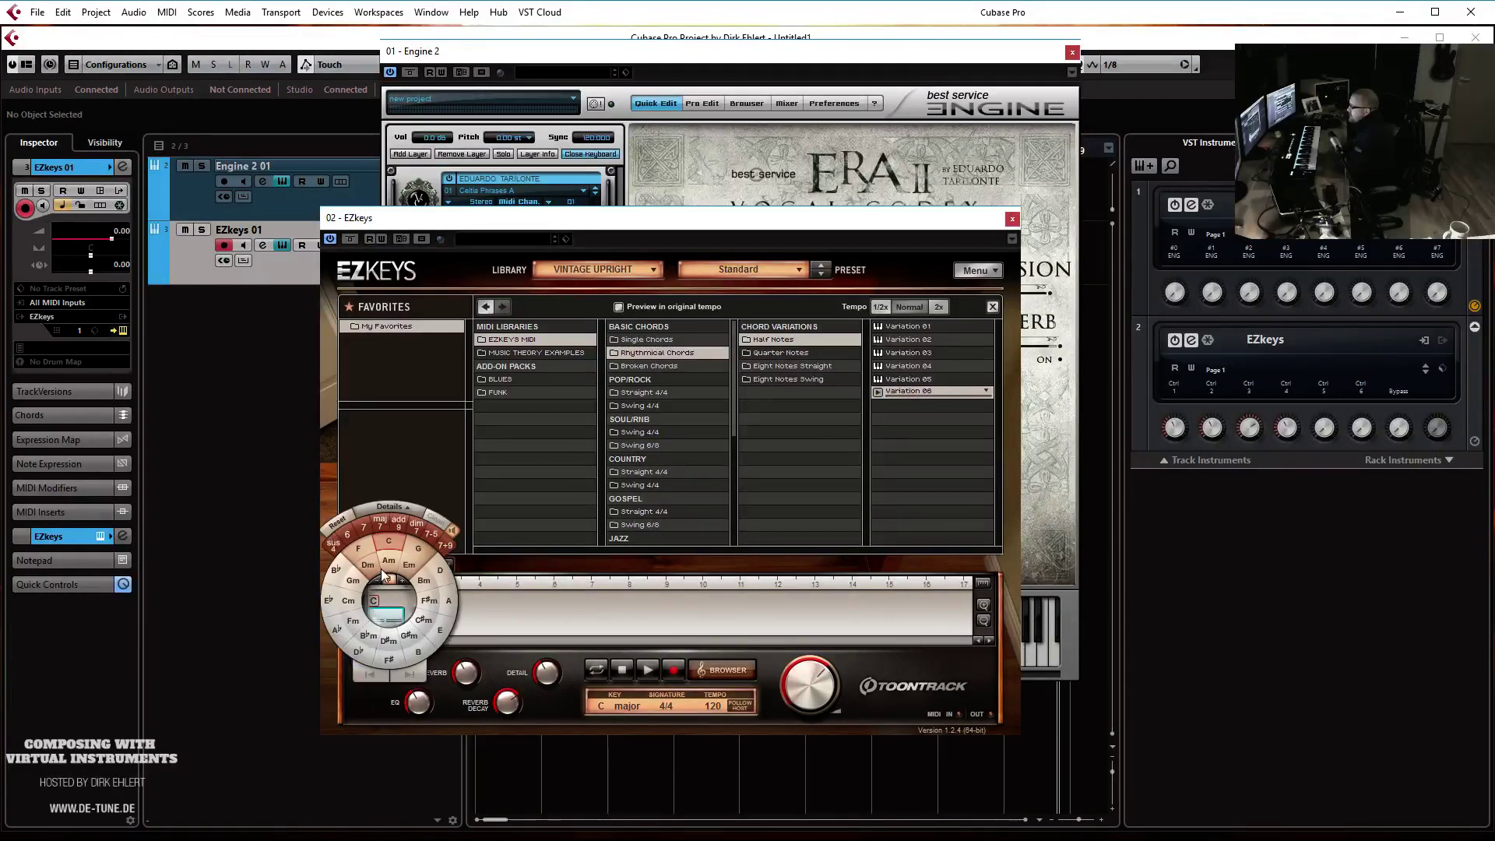
pyautogui.click(388, 562)
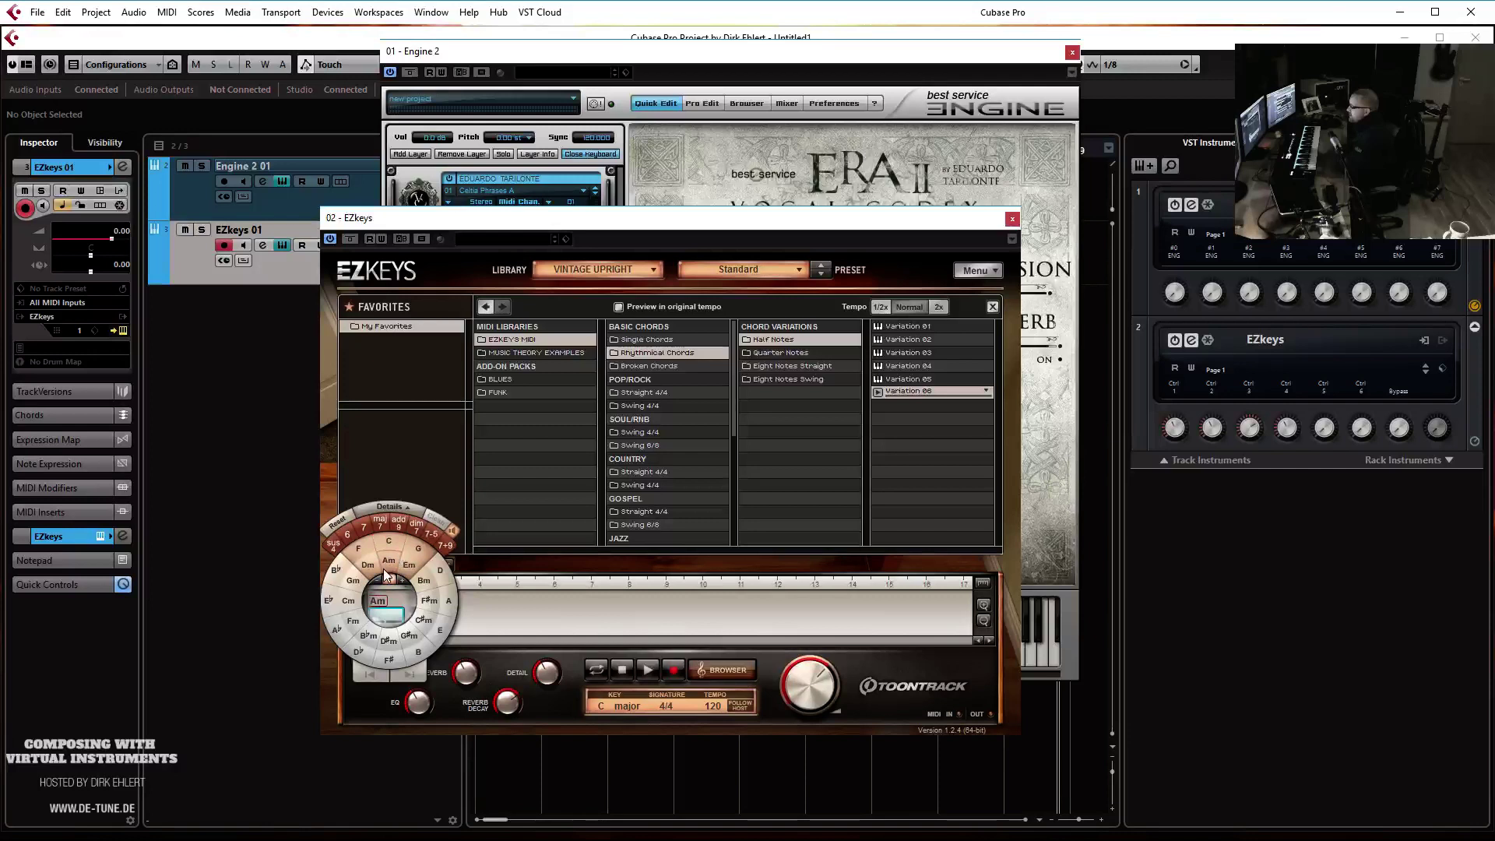
pyautogui.click(514, 618)
# Copy the Am block in the song track and paste it at bar 2
pyautogui.rightClick(392, 621)
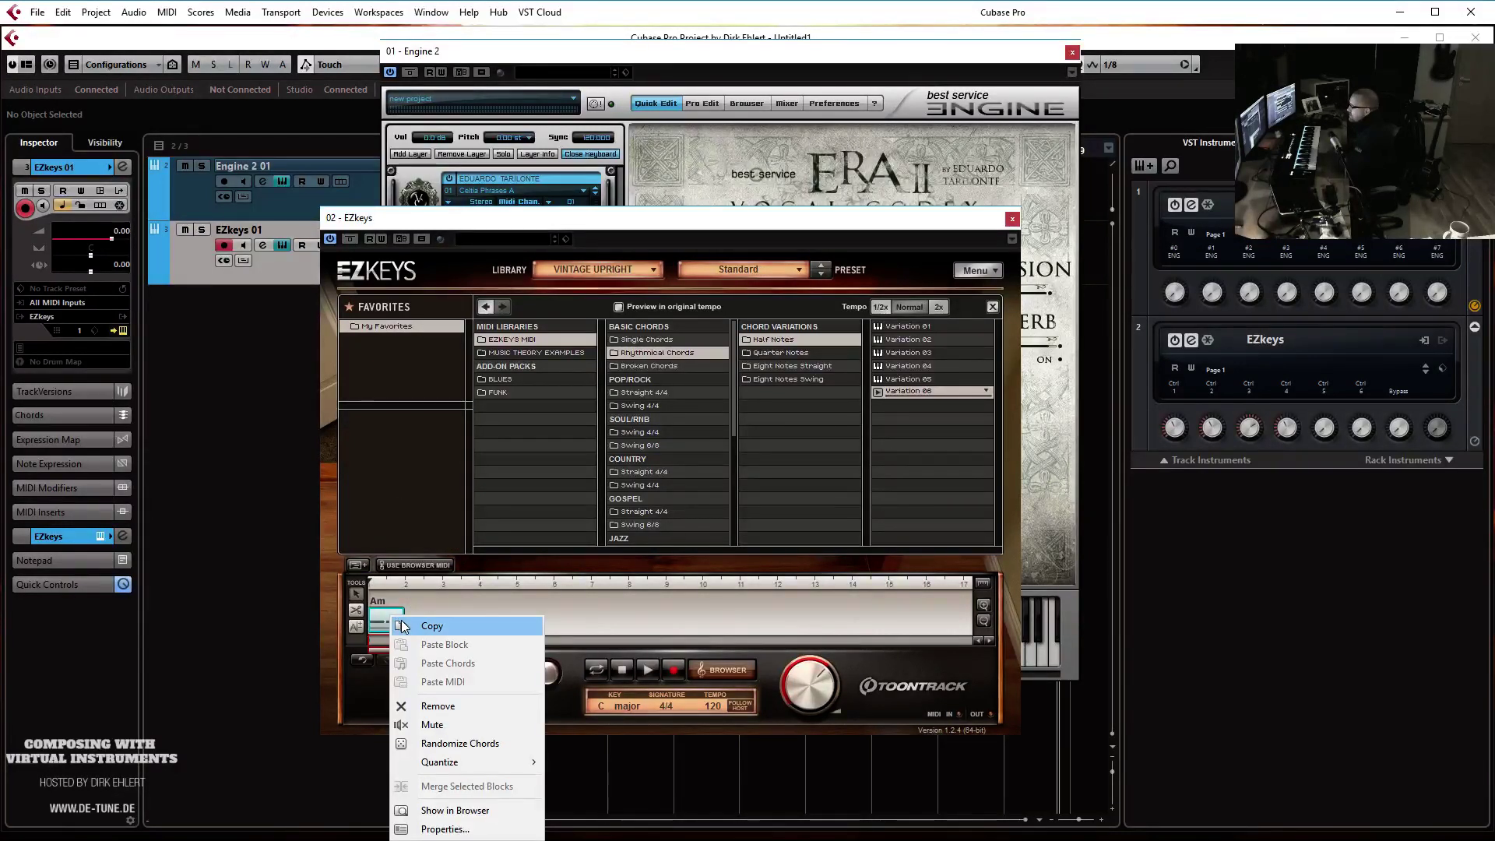
pyautogui.click(425, 627)
pyautogui.click(405, 585)
pyautogui.rightClick(411, 619)
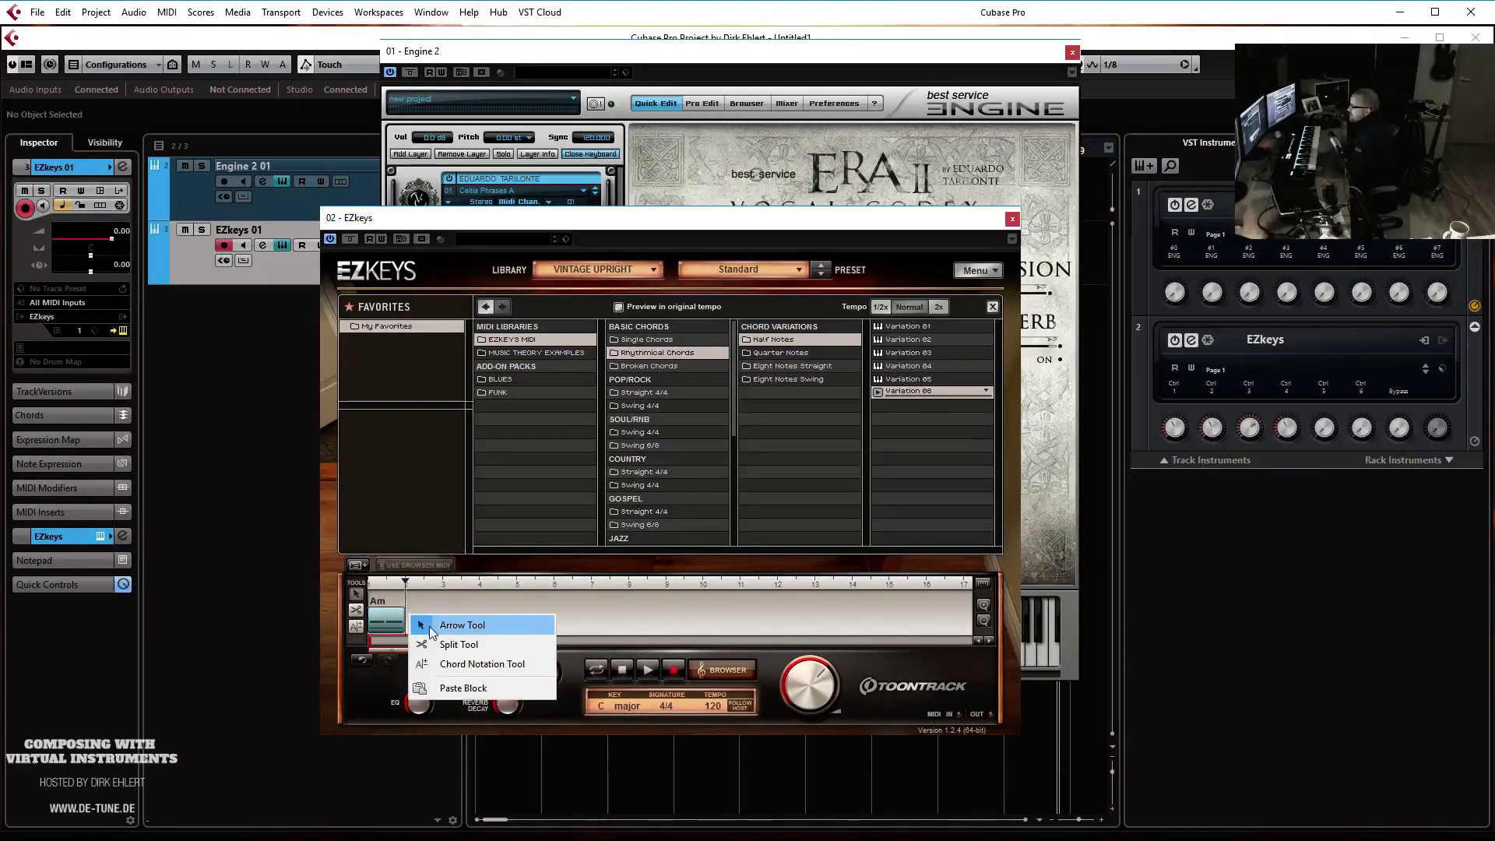
pyautogui.click(463, 687)
# Copy both Am blocks together and paste them at bar 3 to fill four bars
pyautogui.moveTo(444, 630); pyautogui.dragTo(363, 622)
pyautogui.rightClick(397, 626)
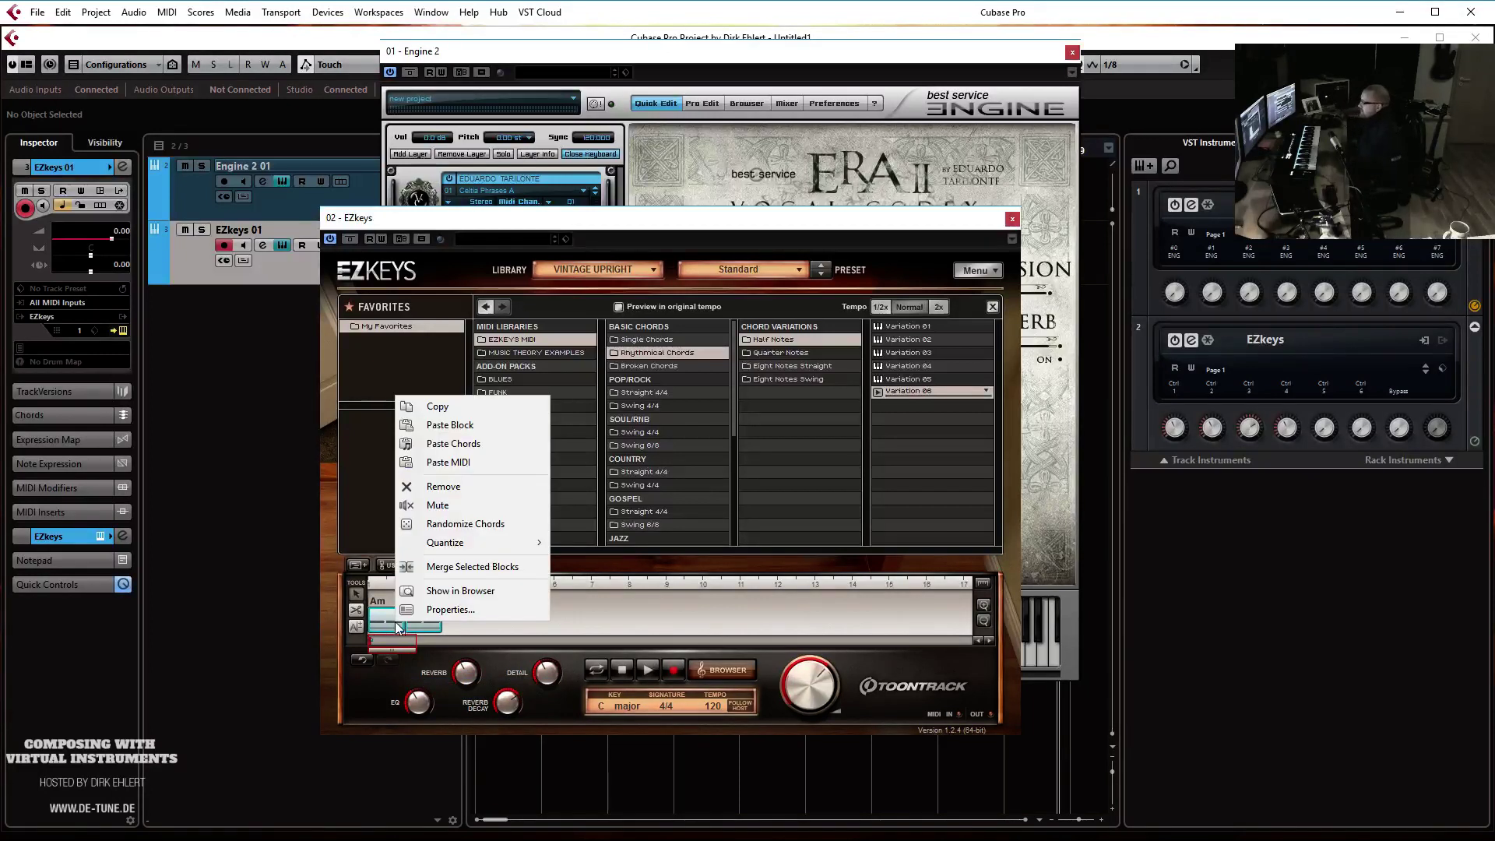
pyautogui.click(436, 406)
pyautogui.click(442, 584)
pyautogui.rightClick(449, 611)
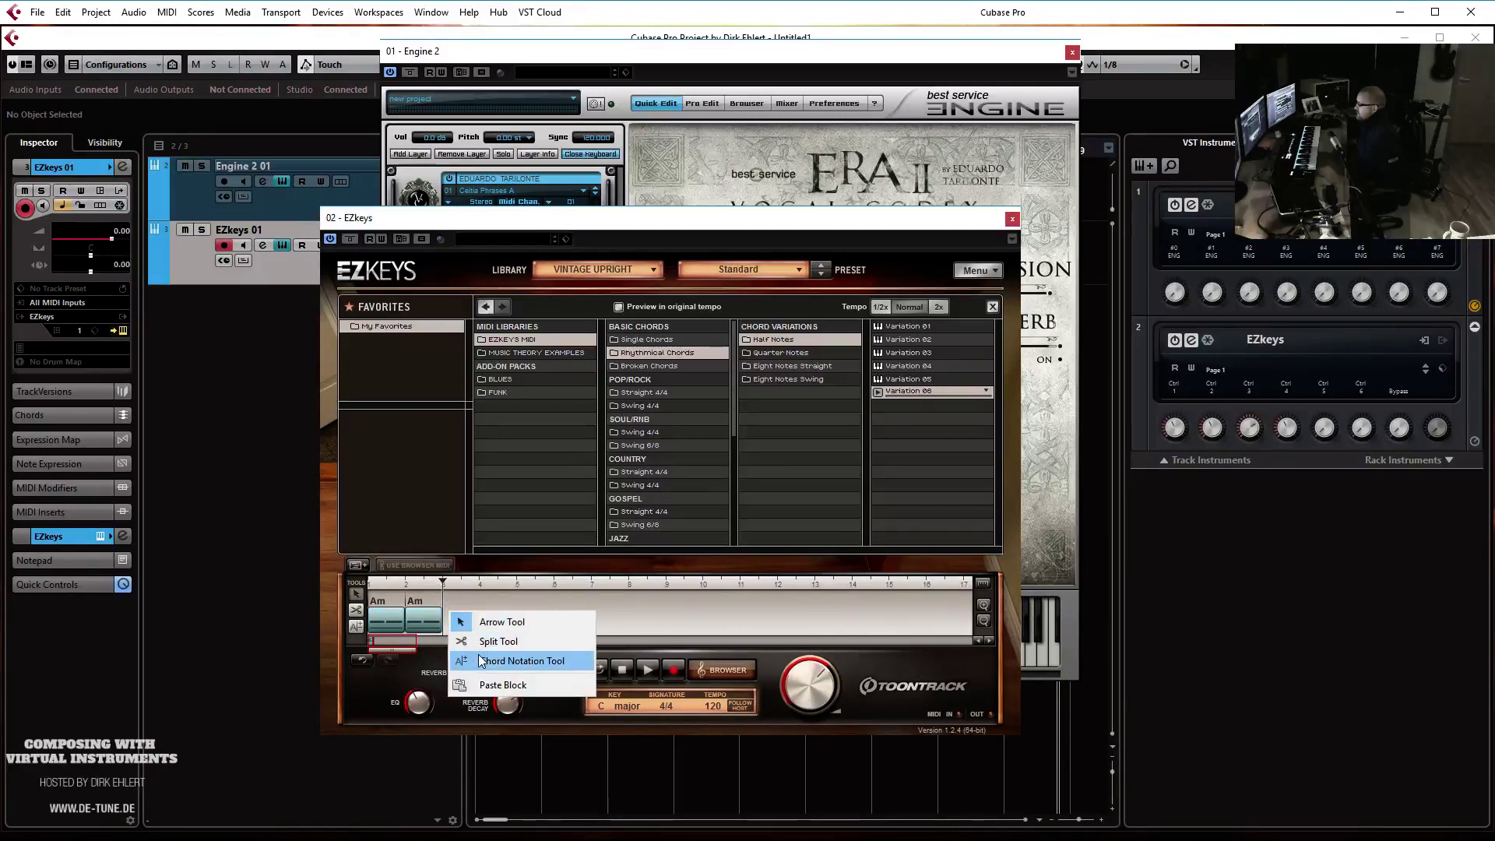
pyautogui.click(503, 684)
# Loop the four-bar piano pattern and audition Phrases A over it from the Engine 2 01 track, with the EZkeys window moved aside
pyautogui.click(597, 668)
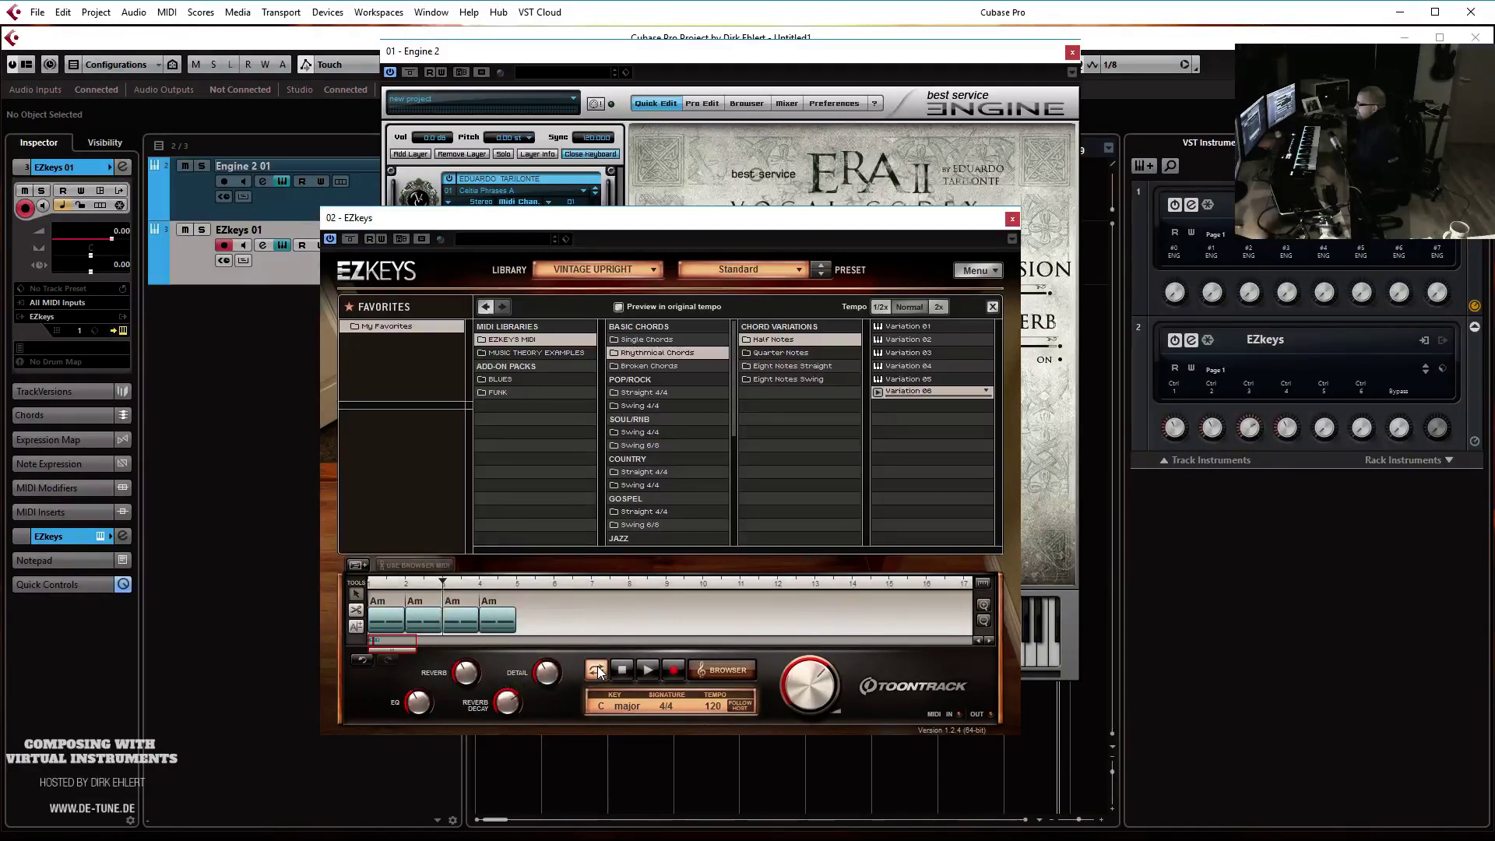
pyautogui.click(647, 671)
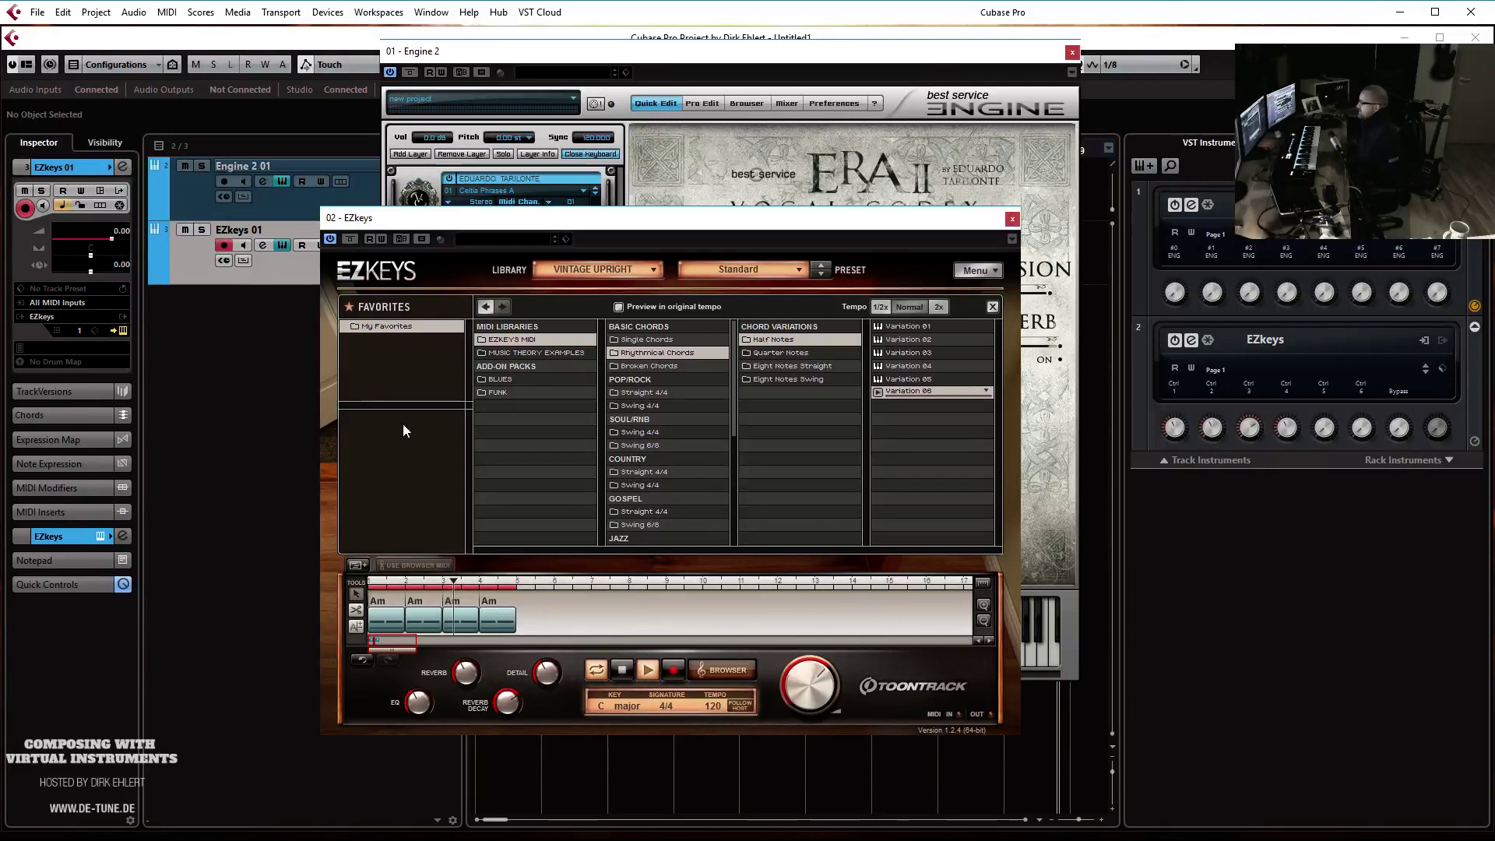
pyautogui.click(291, 210)
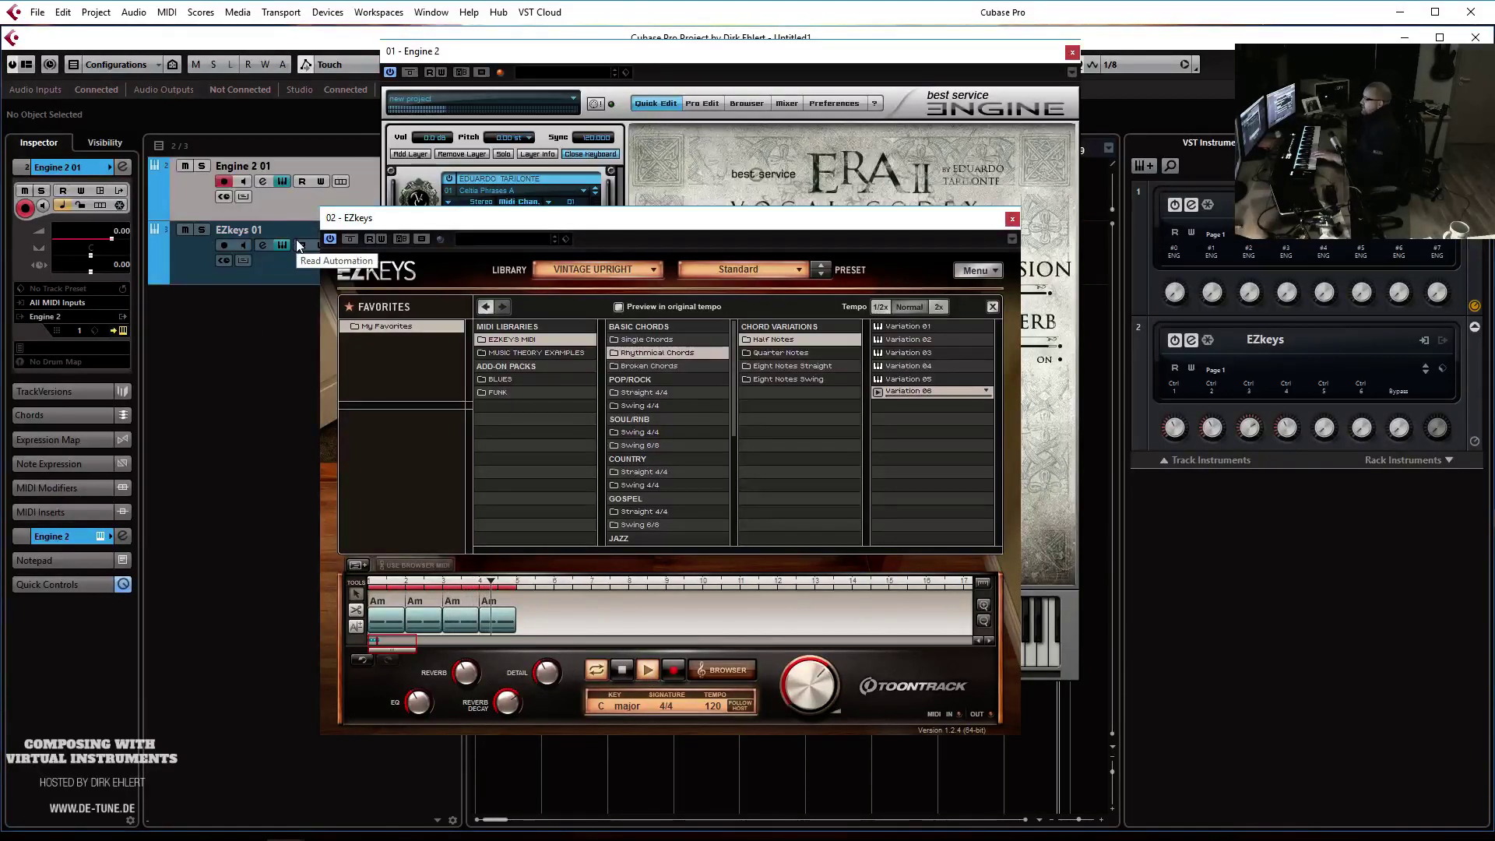
pyautogui.moveTo(872, 224); pyautogui.dragTo(1494, 232)
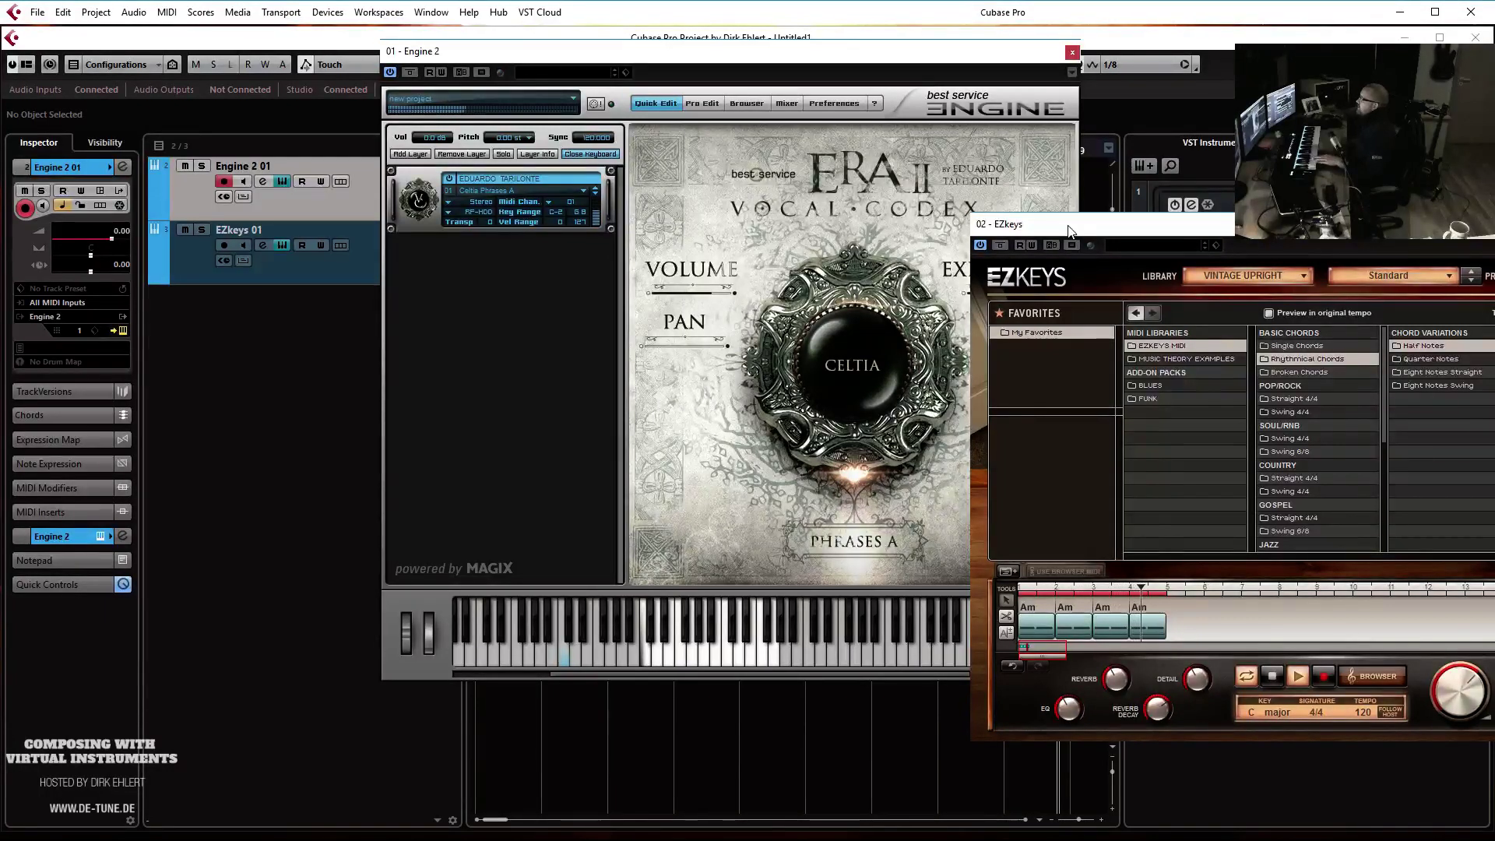
pyautogui.moveTo(1069, 230); pyautogui.dragTo(1302, 206)
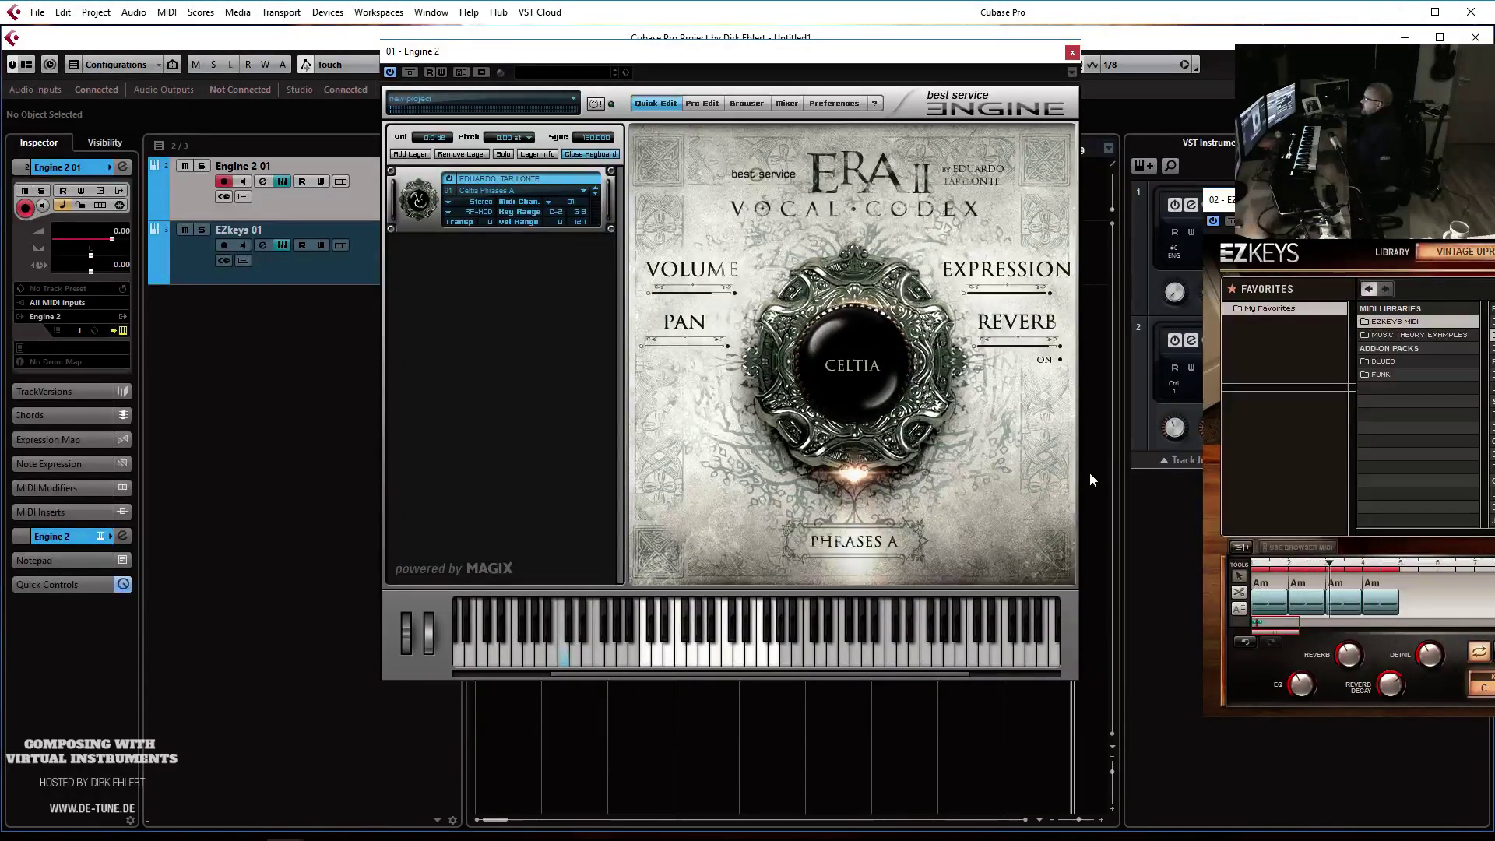
# Show the transport, set the project tempo to 100 and audition the Celtia phrases over the piano during playback
pyautogui.press('F2')
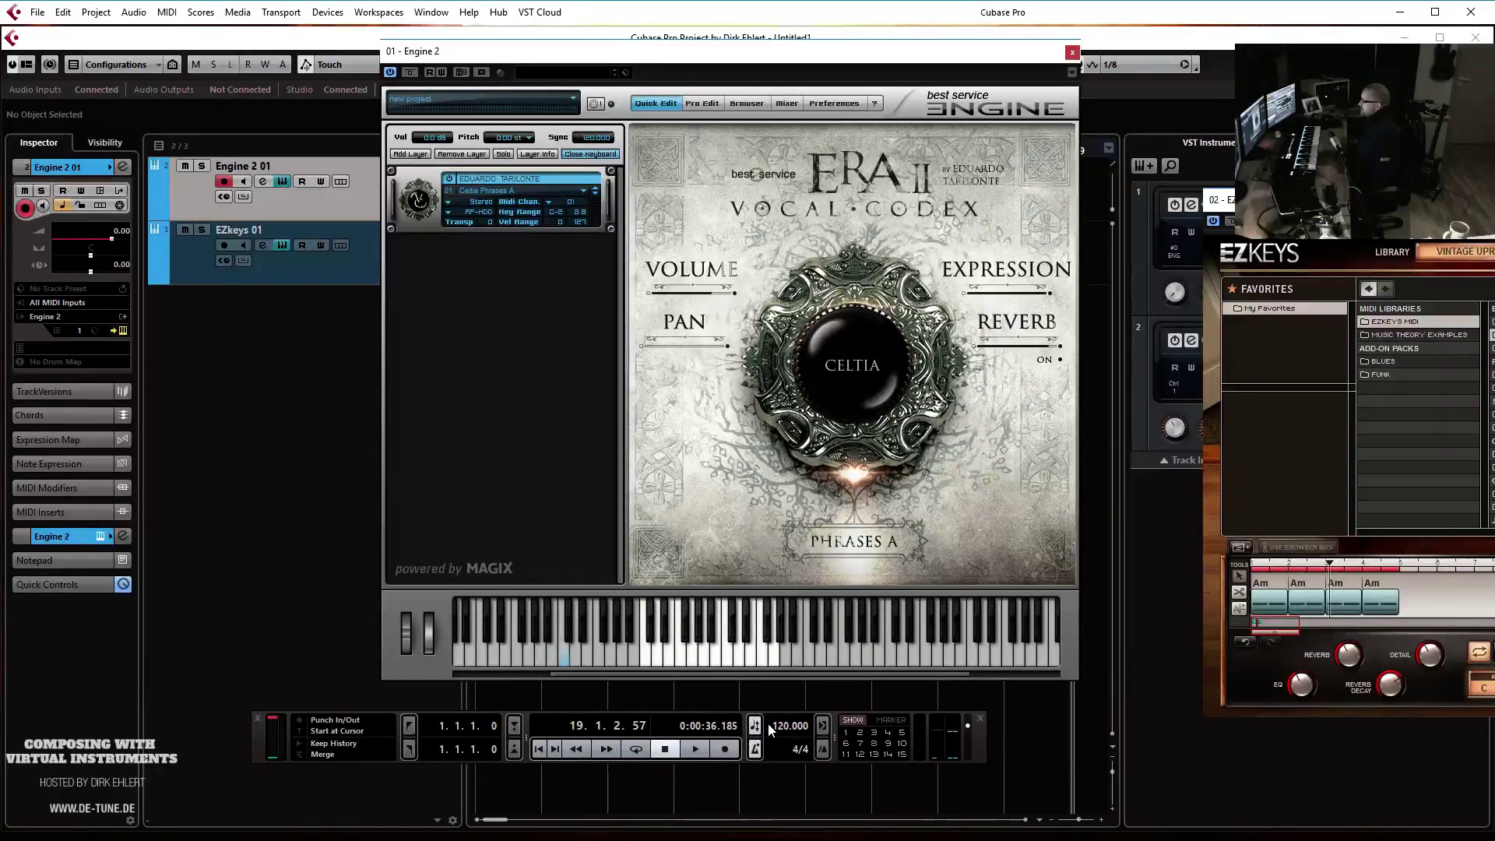
pyautogui.doubleClick(767, 723)
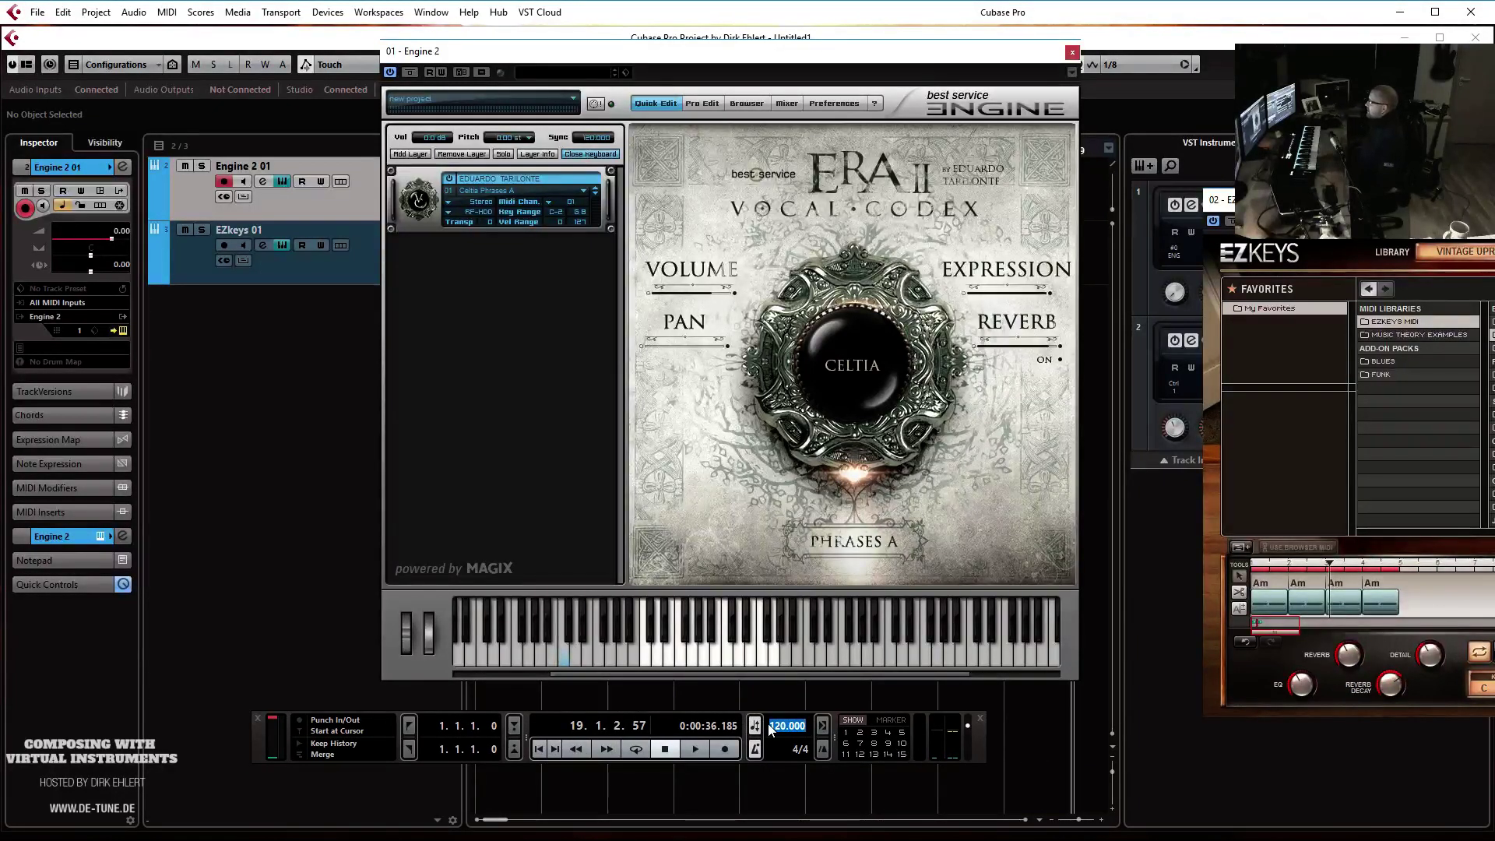
pyautogui.write('100')
pyautogui.press('Return')
pyautogui.press('space')
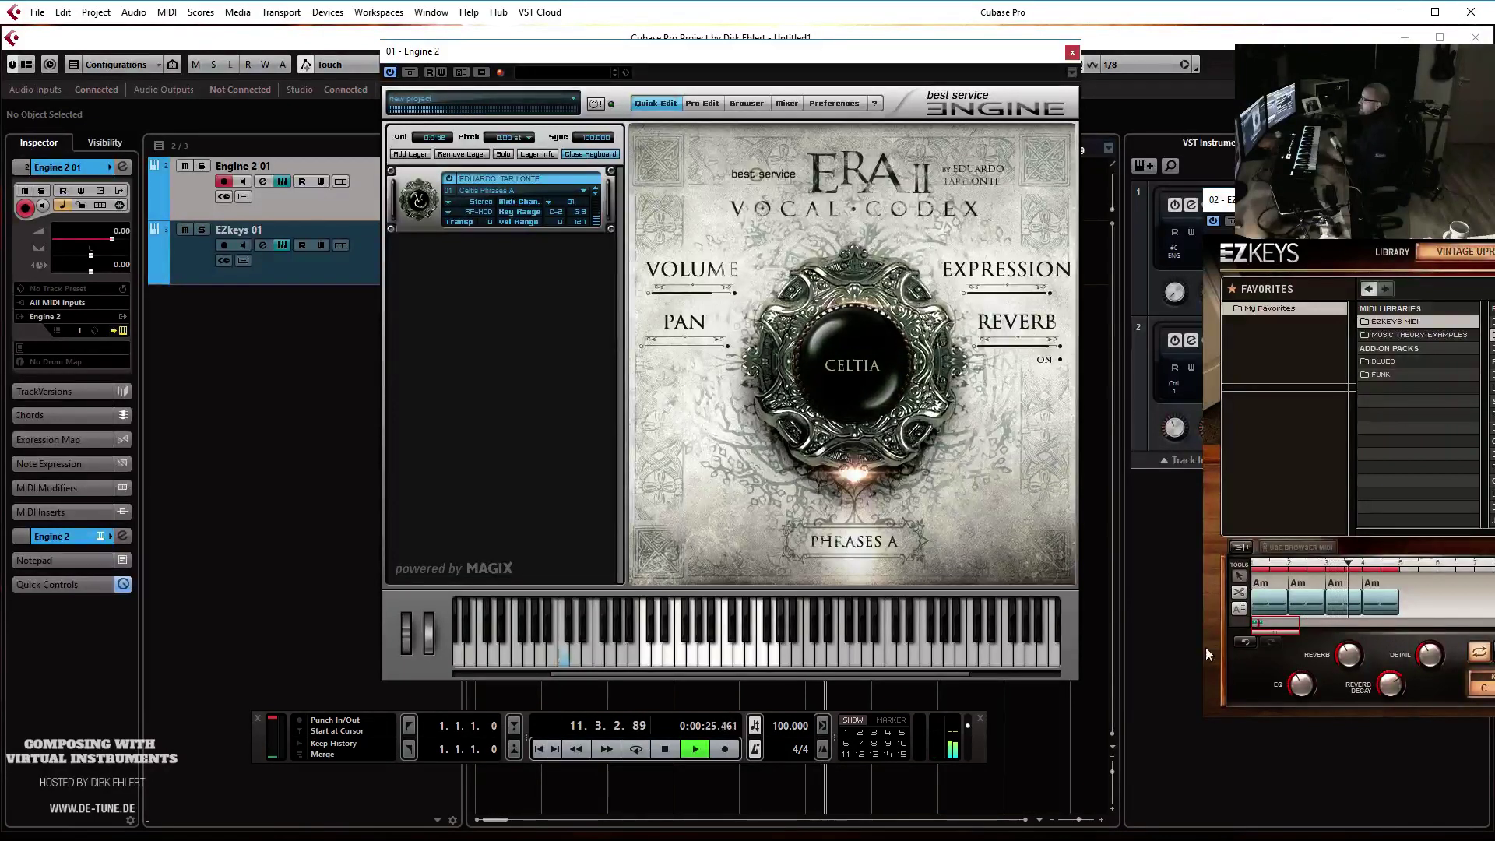
pyautogui.press('space')
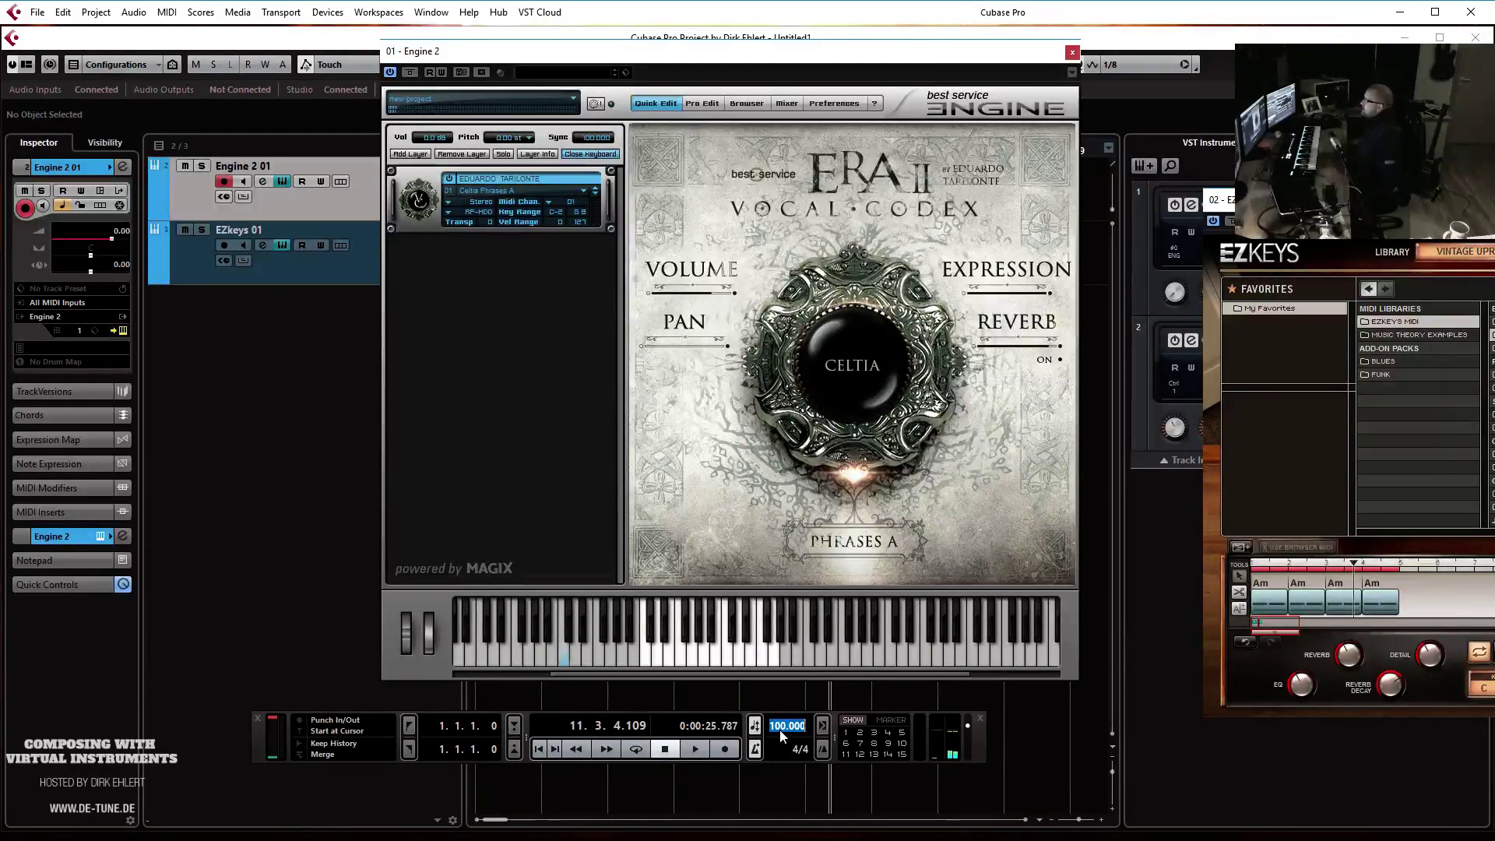
# Set the project tempo to 80 and audition the phrases with the piano from the project start
pyautogui.write('80')
pyautogui.press('Return')
pyautogui.press('Home')
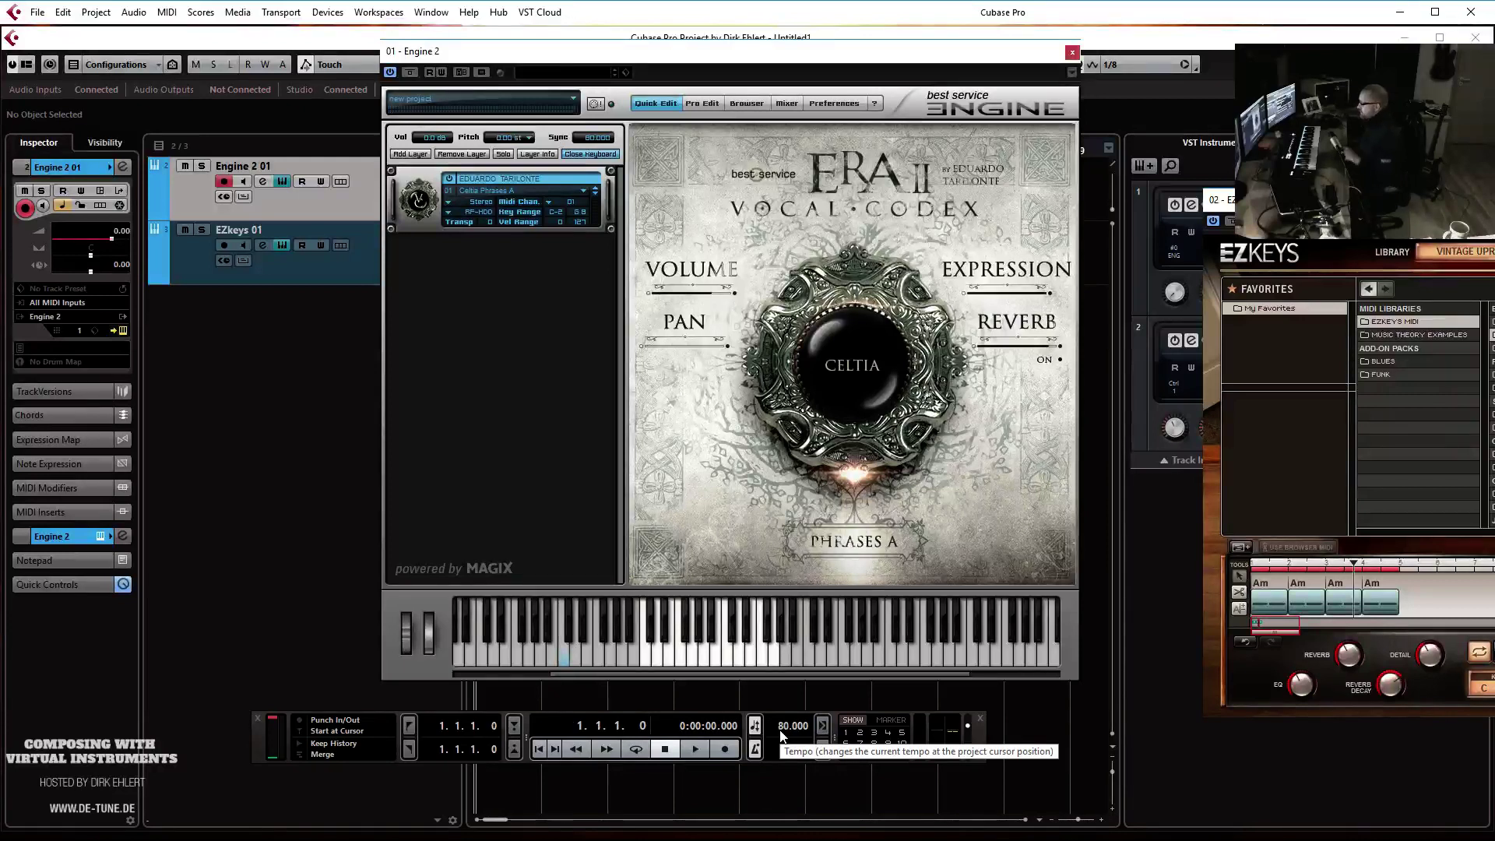
pyautogui.press('space')
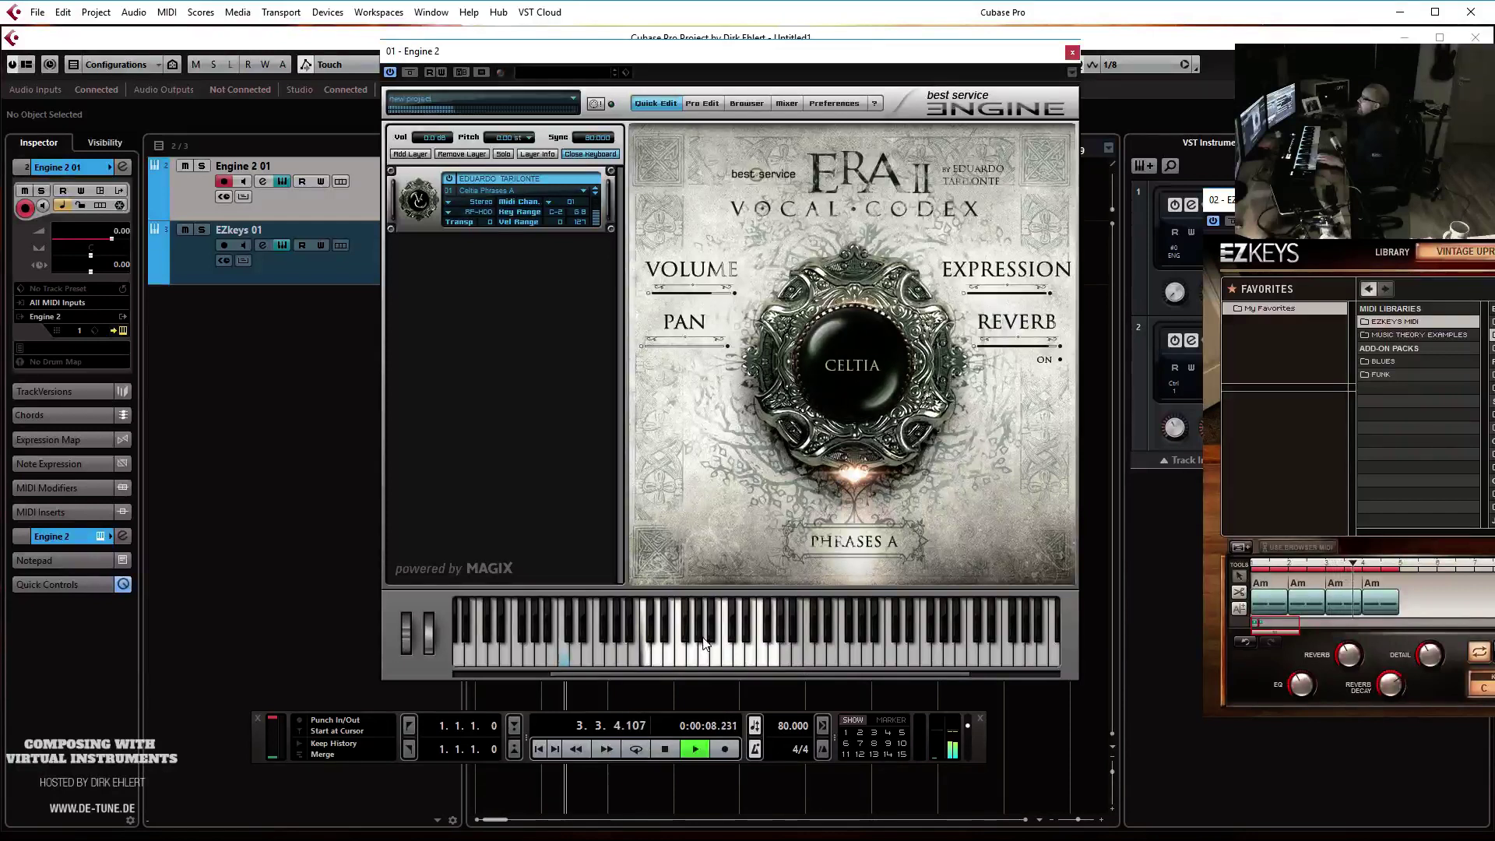
pyautogui.press('space')
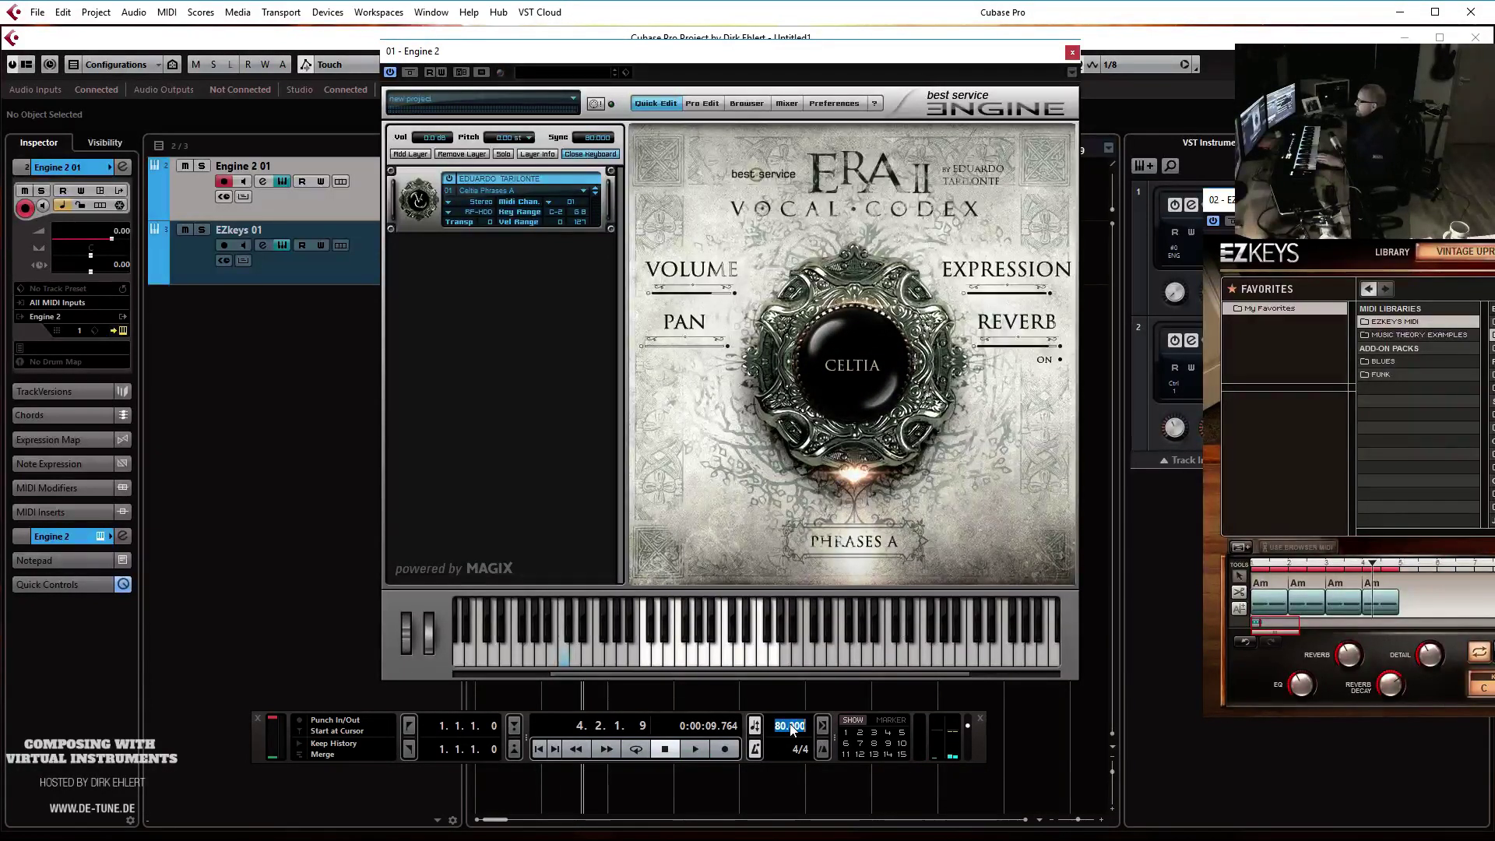
# Set the project tempo to 136 and start playback from the project start to audition the phrases
pyautogui.write('1360')
pyautogui.press('Return')
pyautogui.press('Home')
pyautogui.press('space')
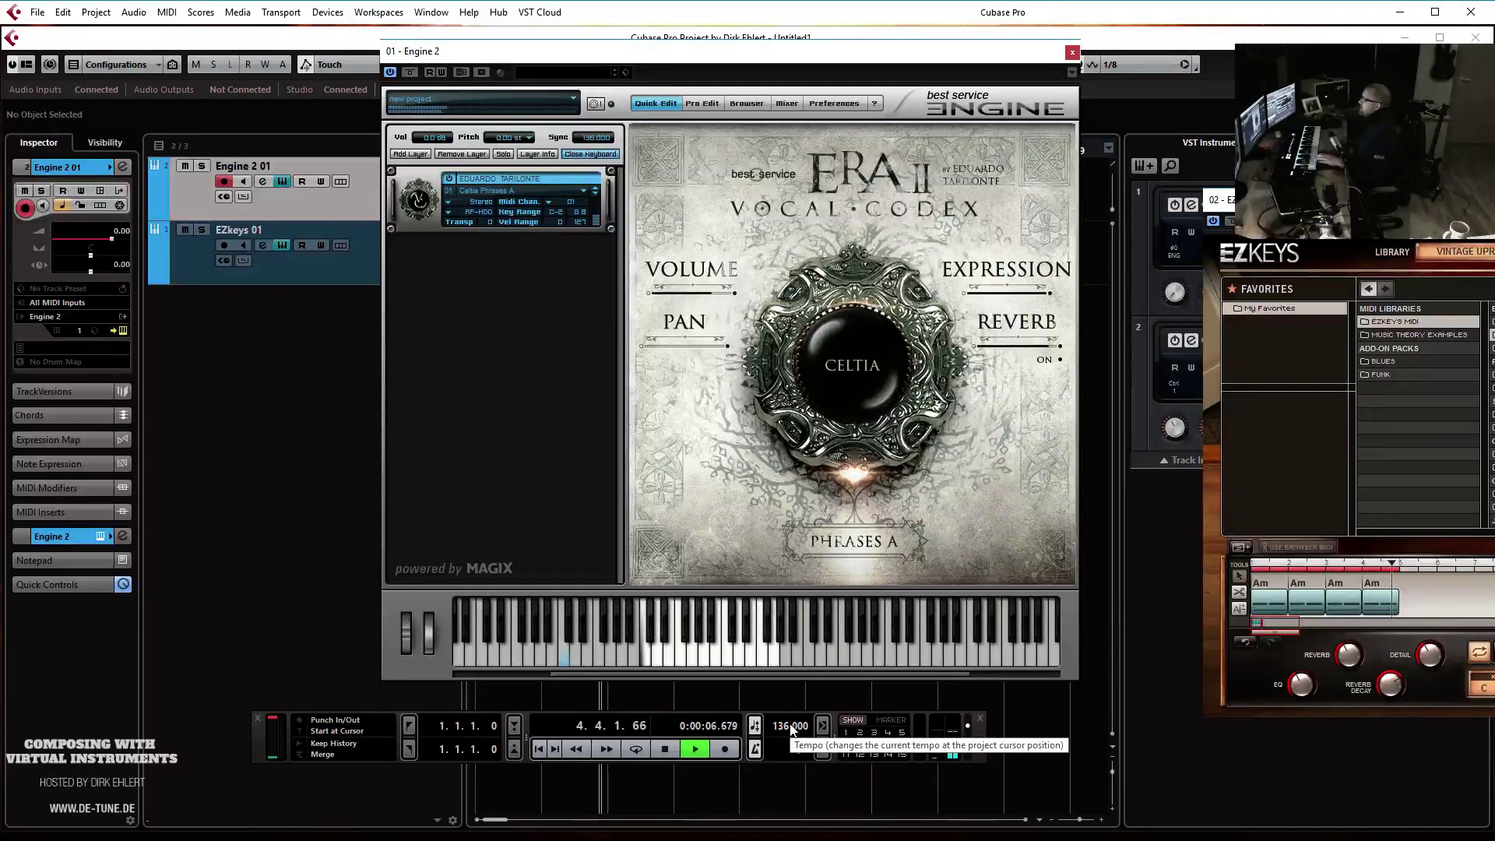
# Set the project tempo to 140 and audition the Celtia phrases over the piano during playback
pyautogui.press('space')
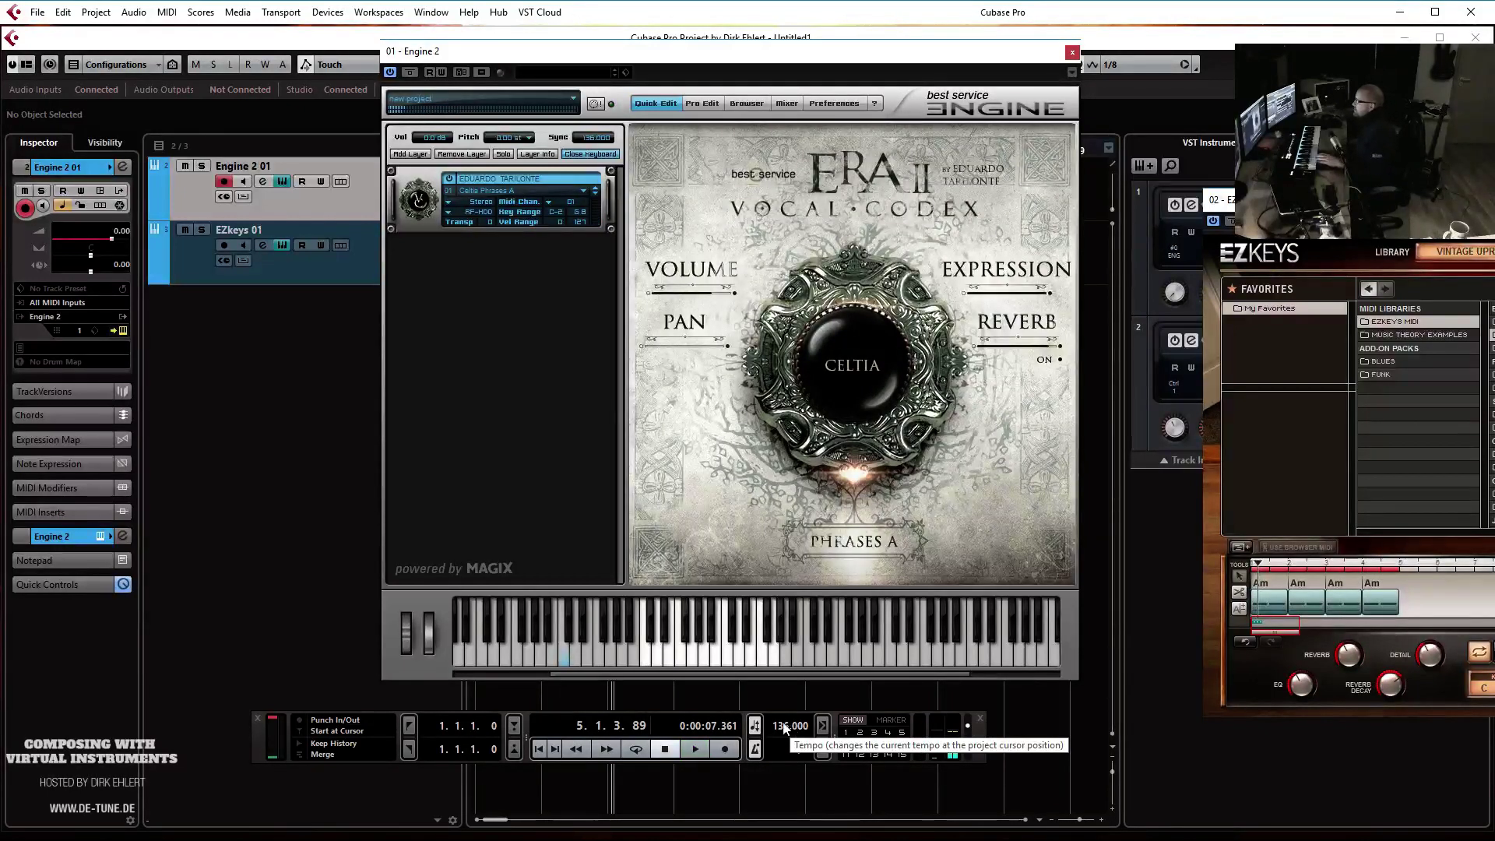
pyautogui.doubleClick(782, 727)
pyautogui.write('140')
pyautogui.press('Return')
pyautogui.press('space')
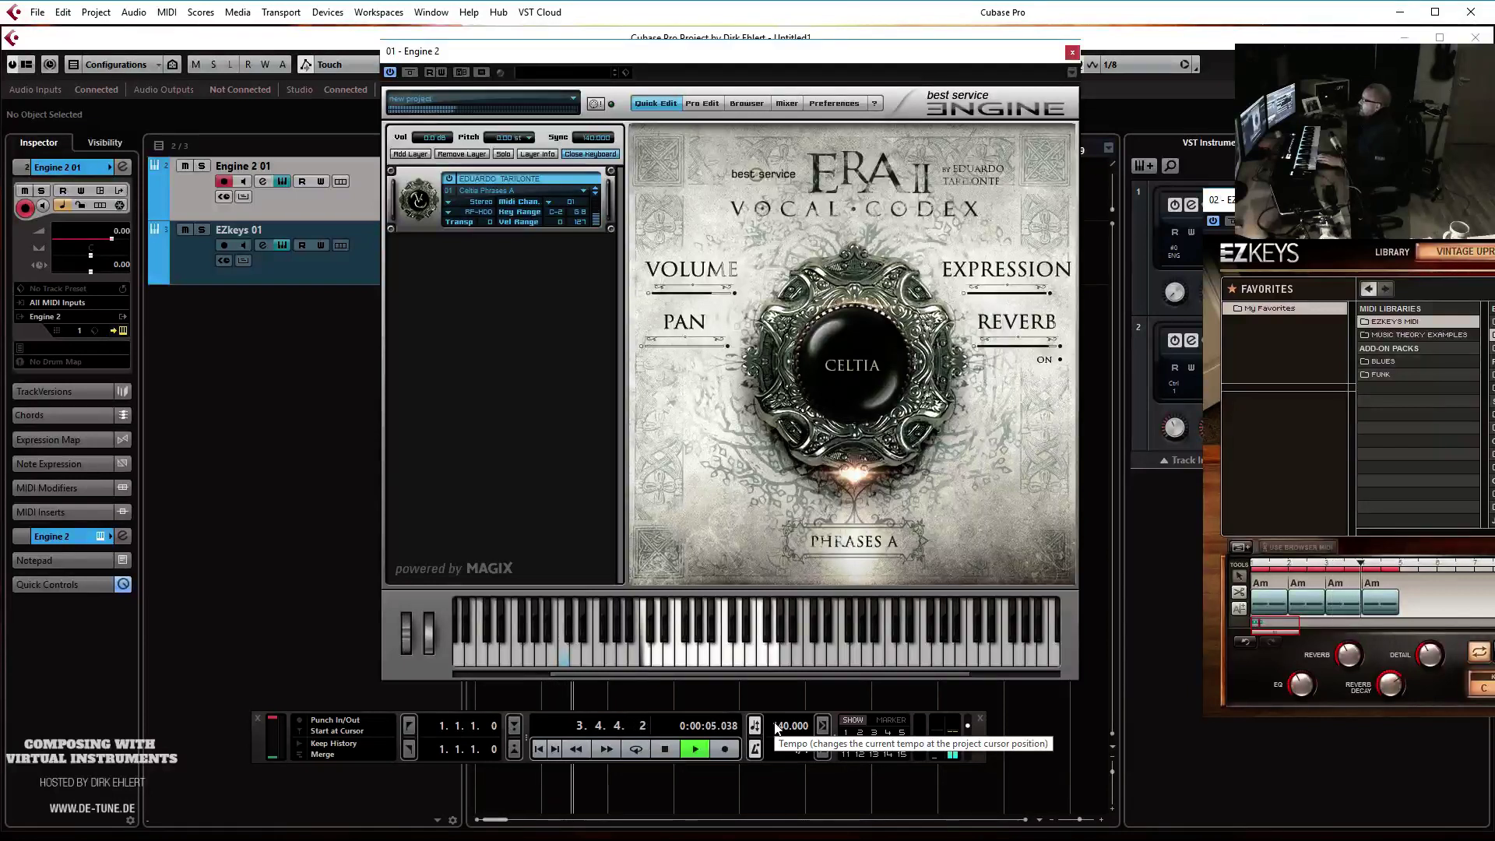
pyautogui.press('space')
# Set the project tempo to 120 and audition the phrases with the piano from the project start
pyautogui.doubleClick(777, 725)
pyautogui.write('120')
pyautogui.press('Return')
pyautogui.press('KP_Decimal')
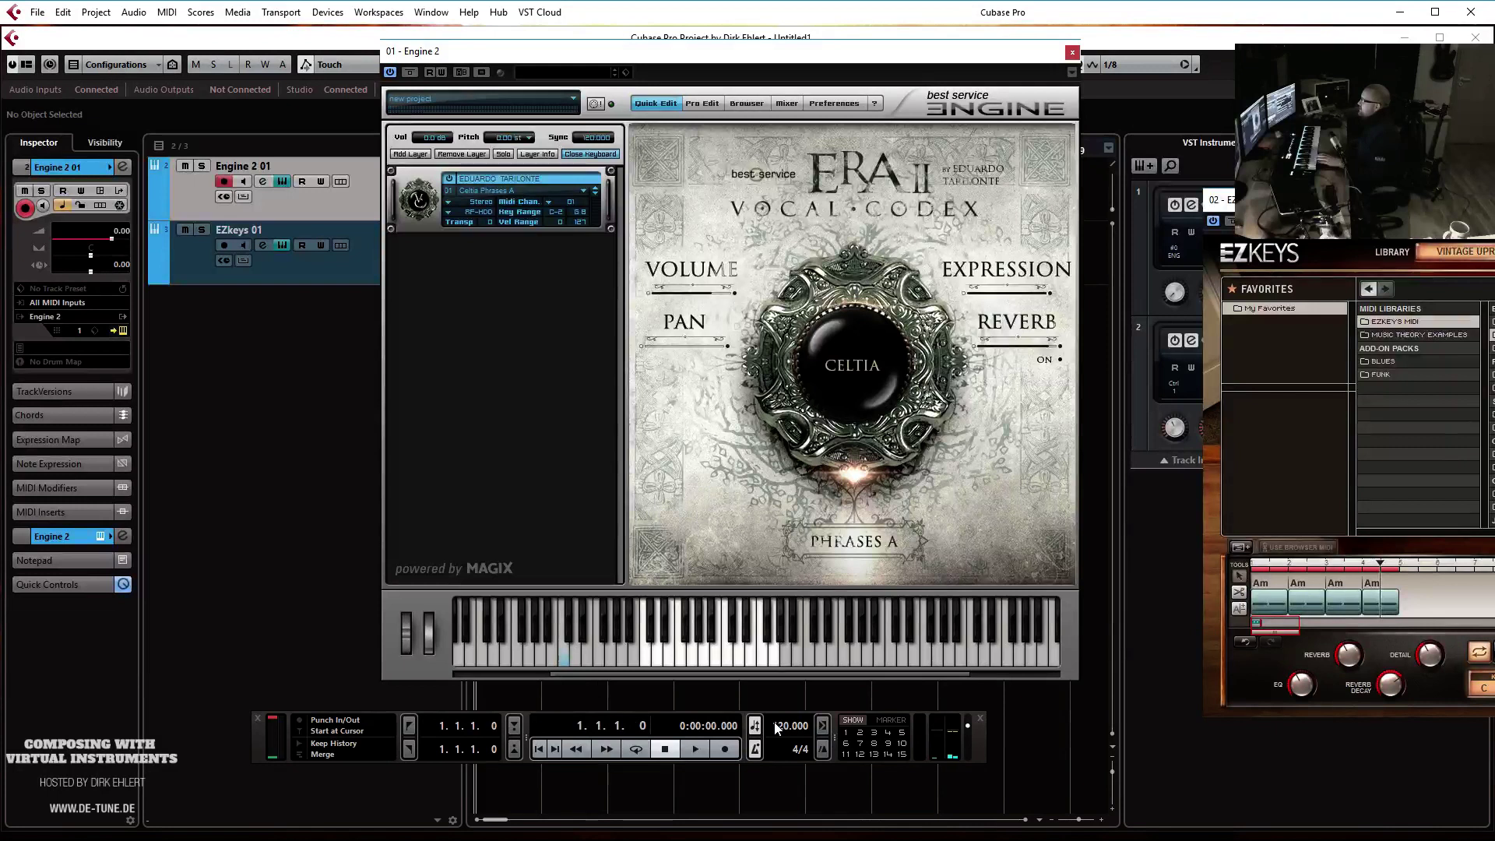
pyautogui.press('space')
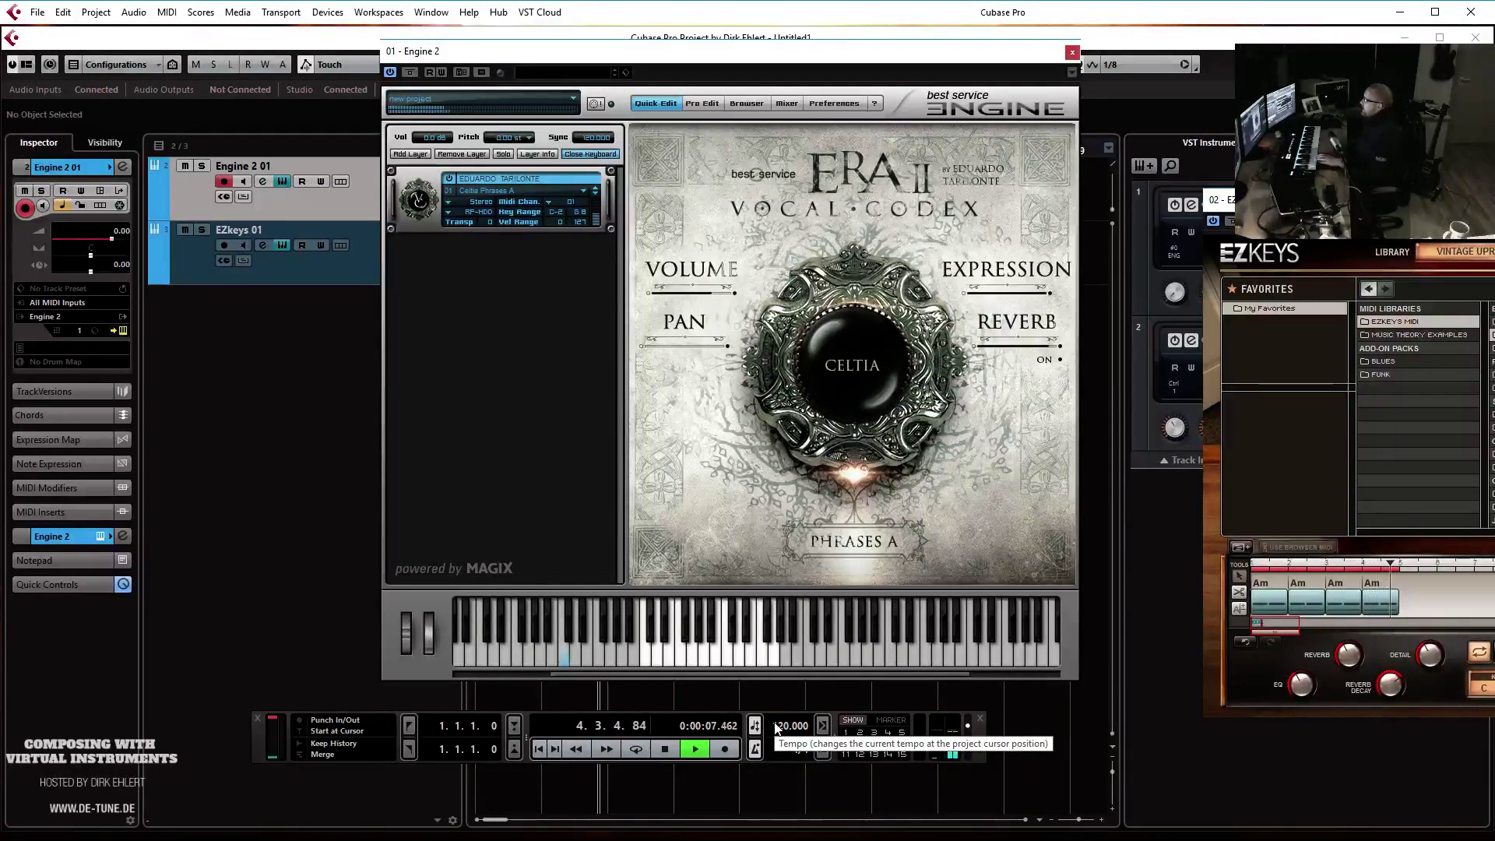
pyautogui.press('space')
# Lower the project tempo to 80 and play the piano loop from the project start with the phrases
pyautogui.doubleClick(775, 727)
pyautogui.write('80')
pyautogui.press('Return')
pyautogui.press('Home')
pyautogui.press('space')
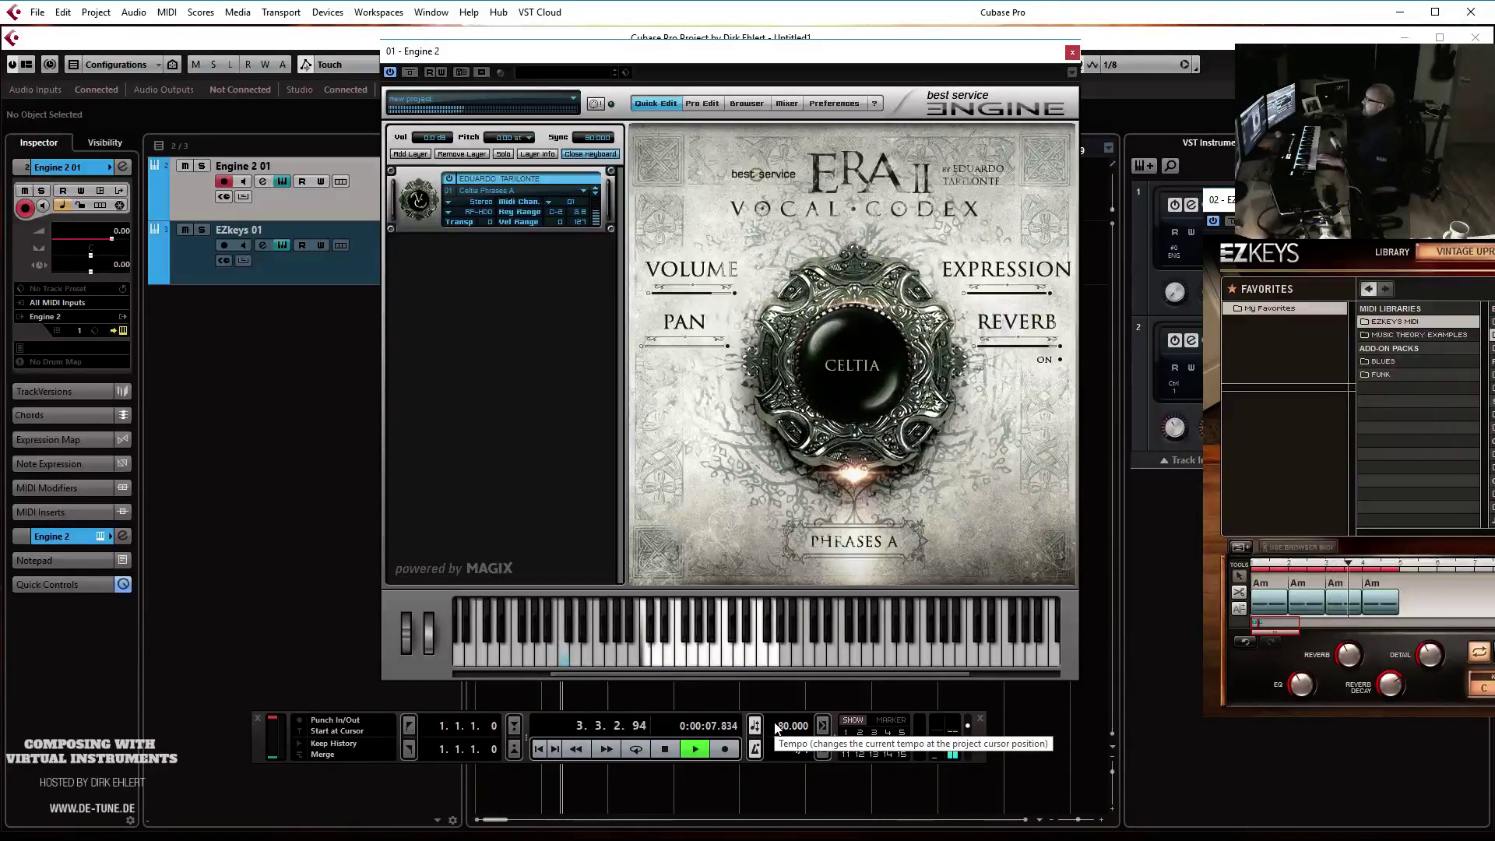
pyautogui.press('space')
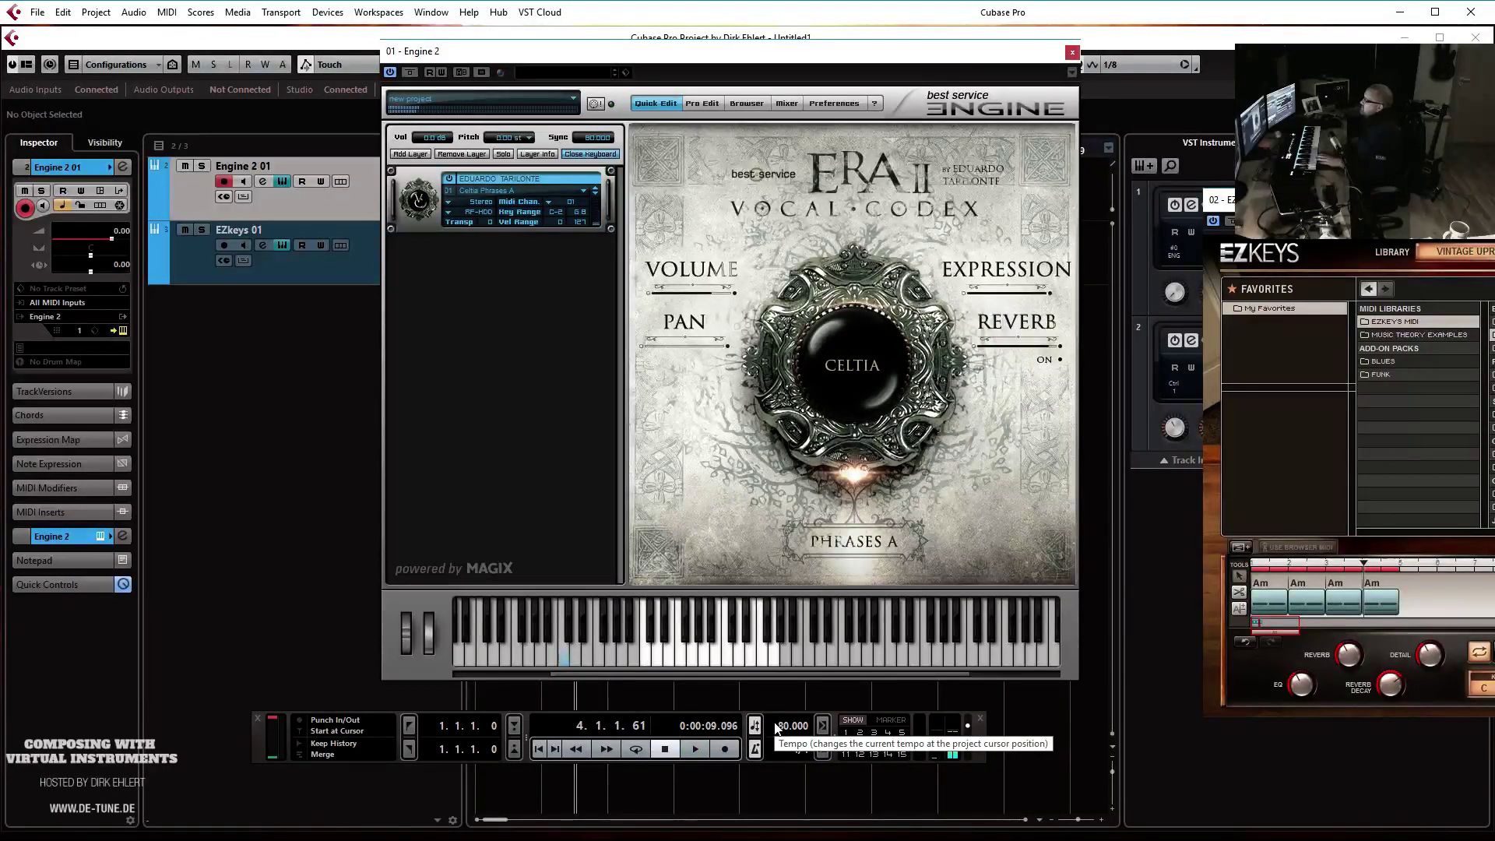
# Set the project tempo to 90 and audition the phrases with the piano during playback
pyautogui.doubleClick(776, 726)
pyautogui.write('9')
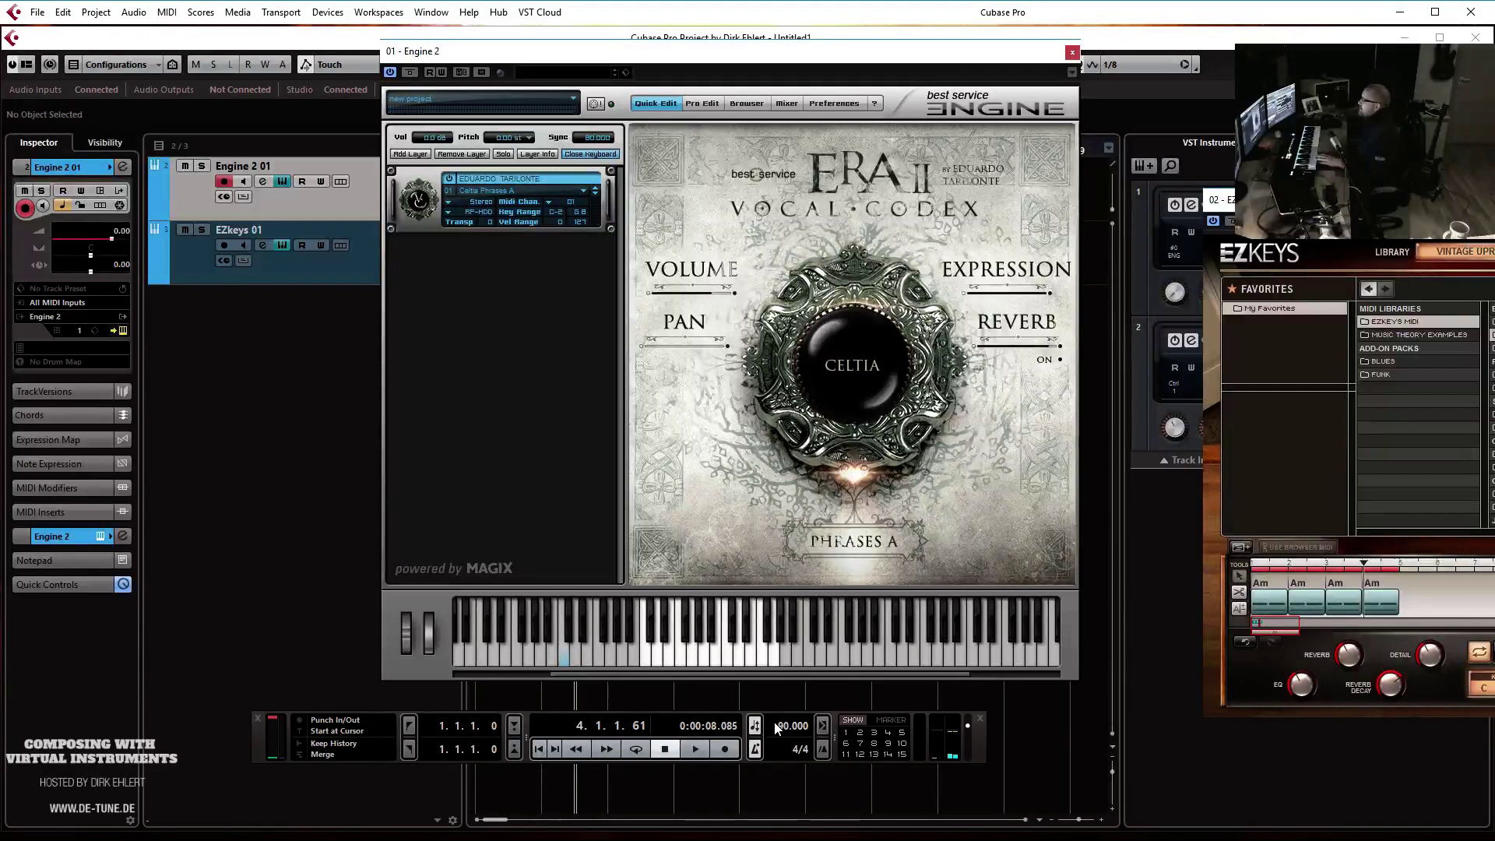
pyautogui.press('space')
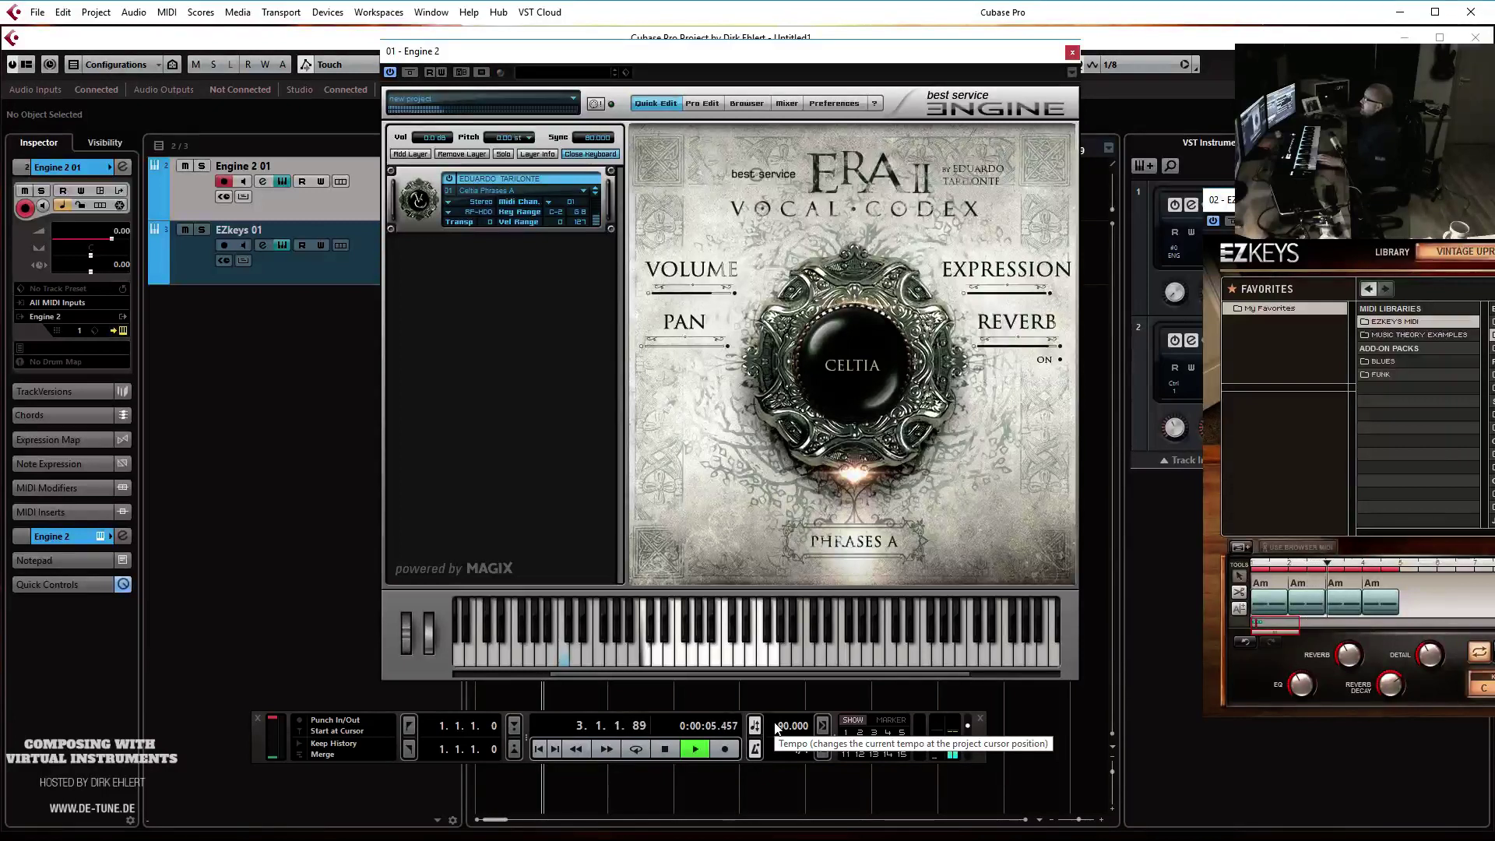
pyautogui.press('space')
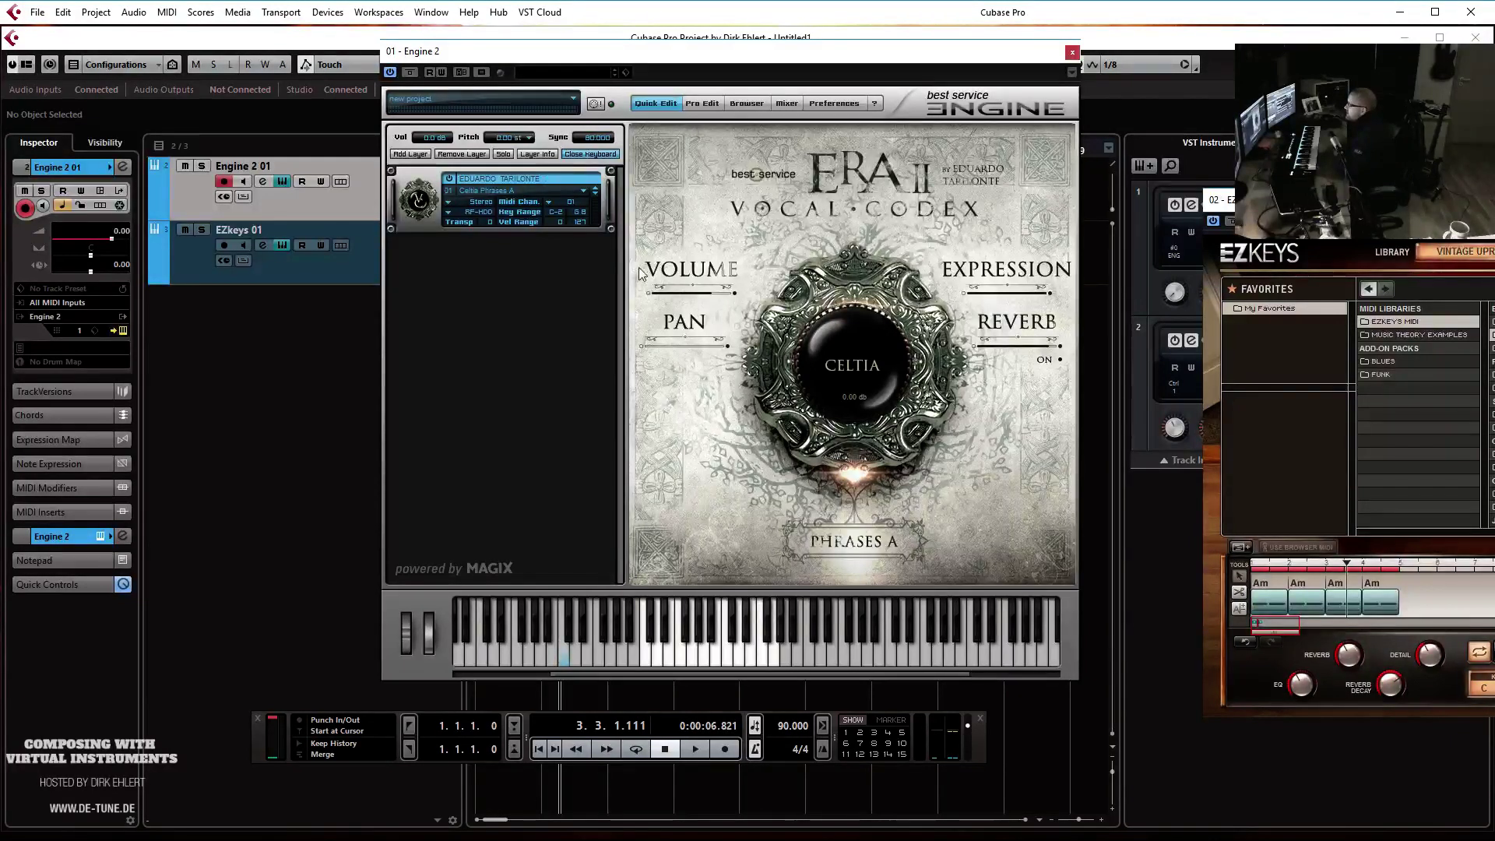
# Load the Celtia Phrases A_6_8_140 patch from the ERA II Vocal Codex female voices
pyautogui.click(492, 193)
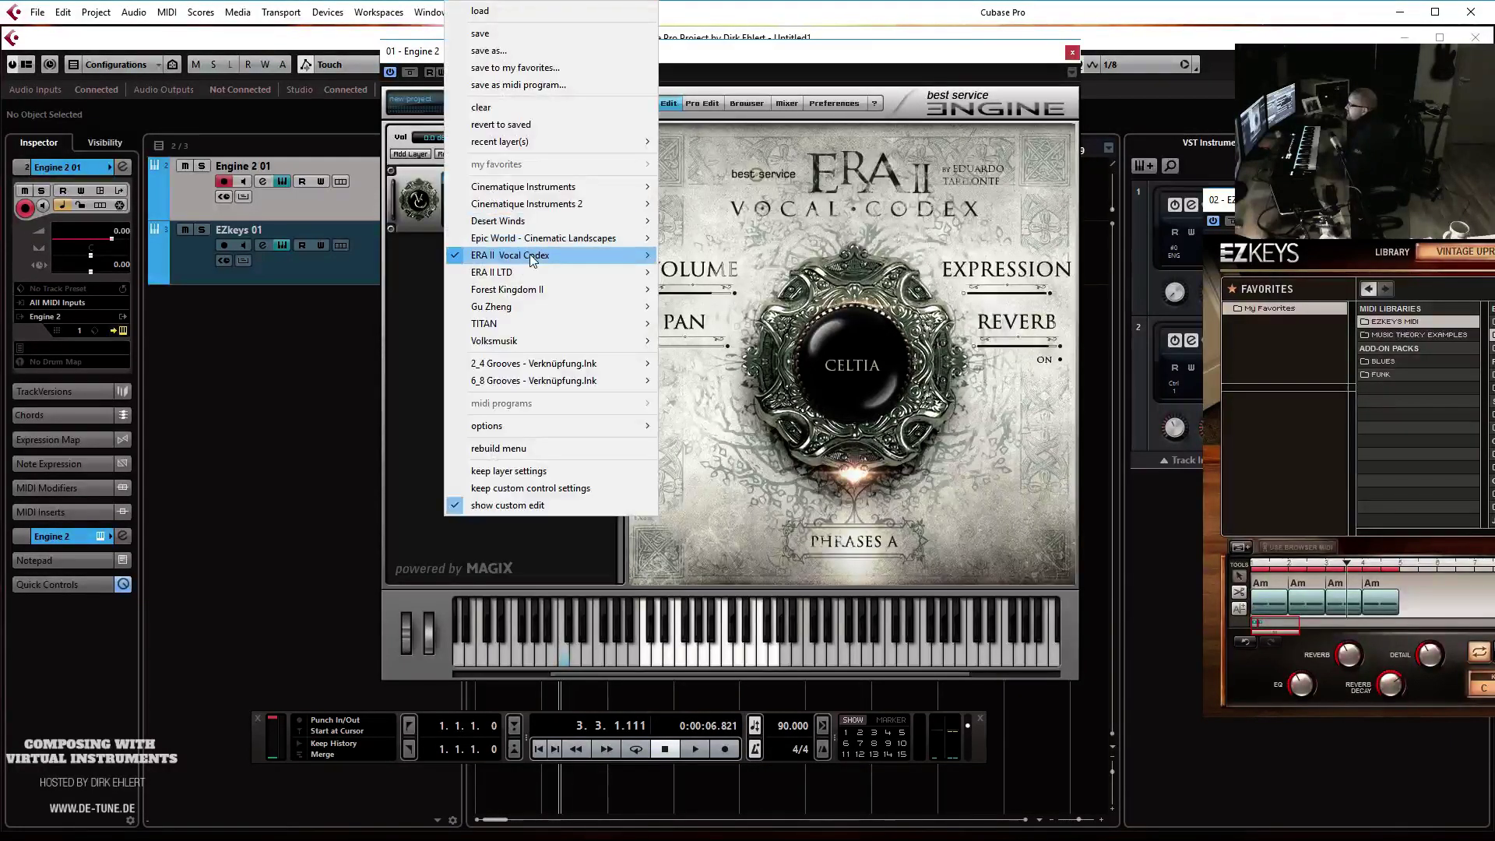
pyautogui.moveTo(533, 260)
pyautogui.moveTo(700, 257)
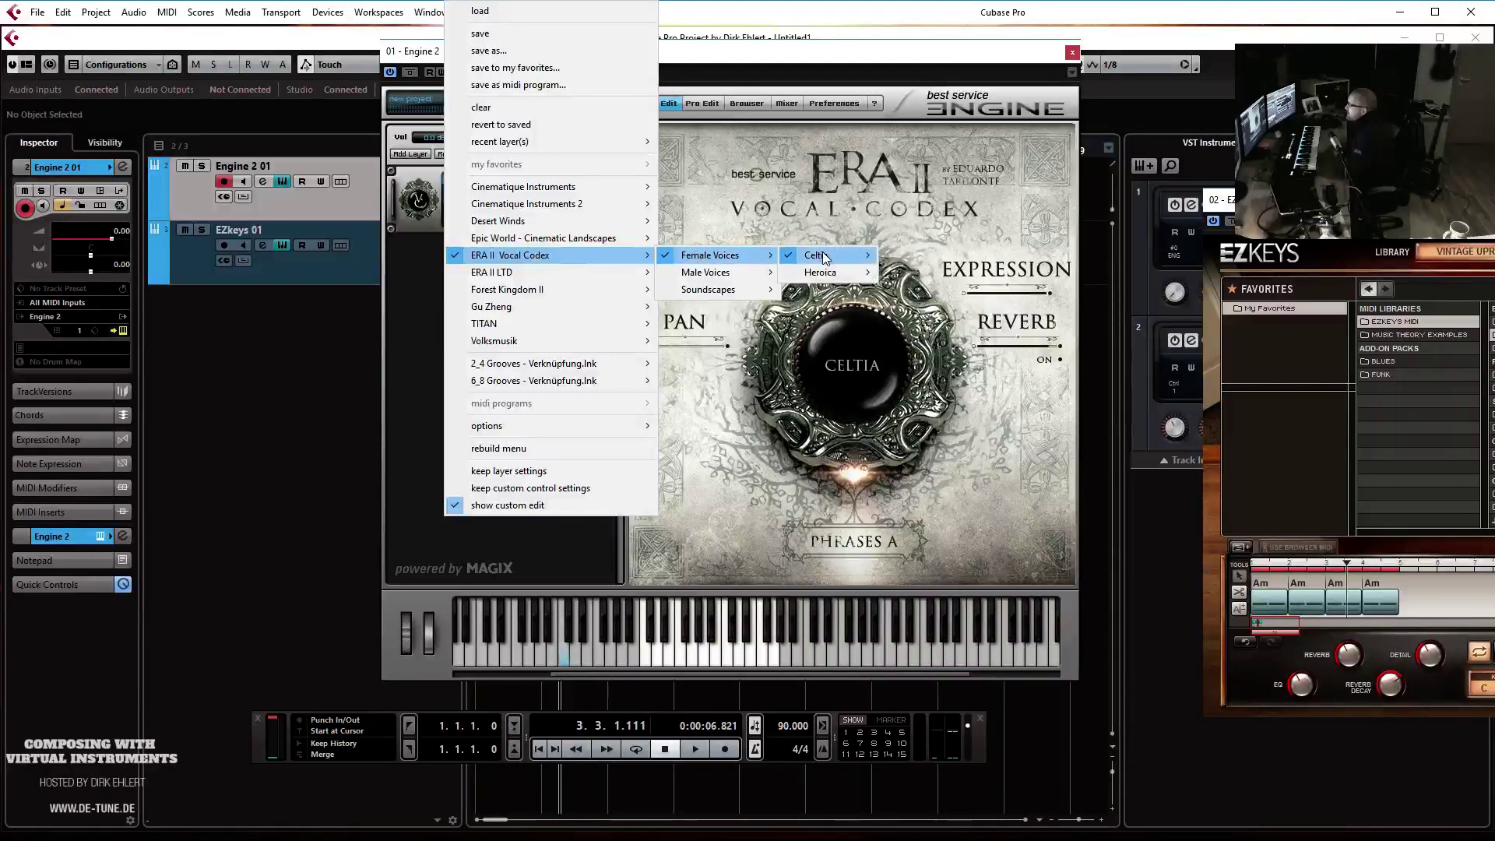
pyautogui.moveTo(825, 257)
pyautogui.moveTo(1014, 310)
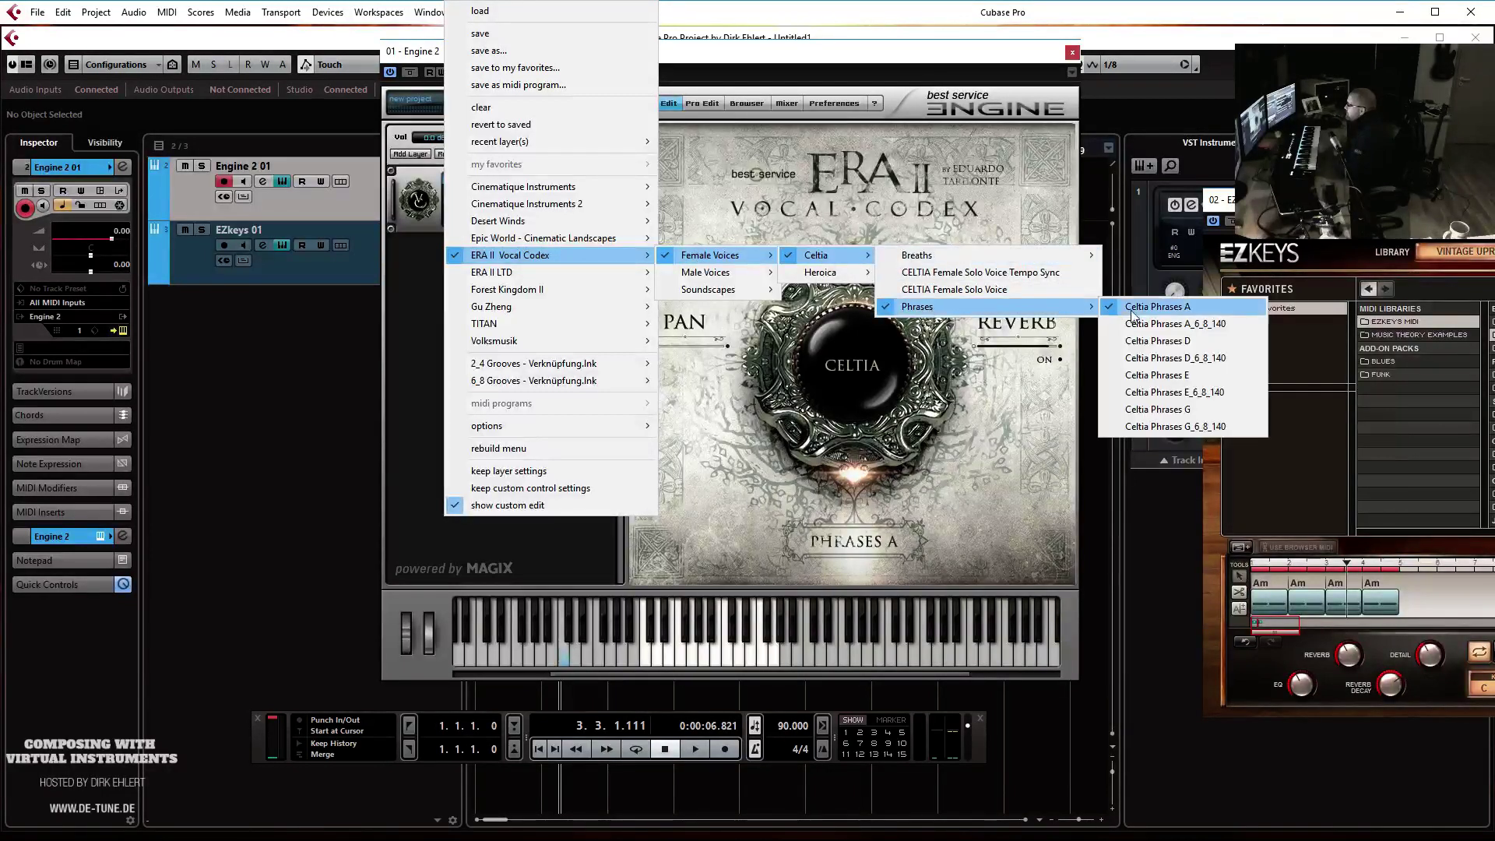
pyautogui.click(1175, 324)
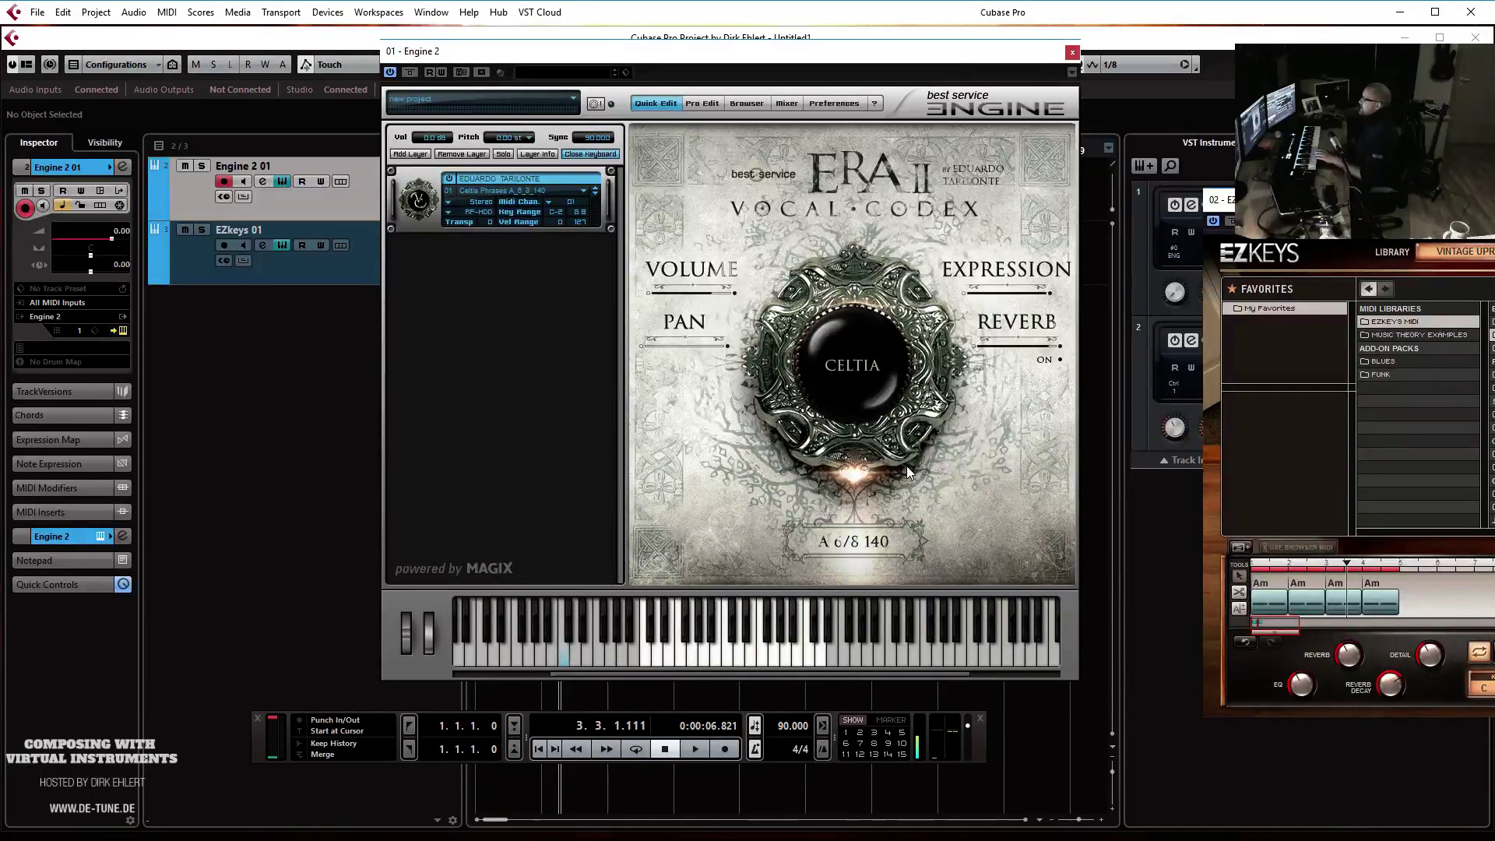
# Set the project tempo to 140 to match the 6/8 phrases and audition them
pyautogui.doubleClick(772, 731)
pyautogui.write('140')
pyautogui.press('Return')
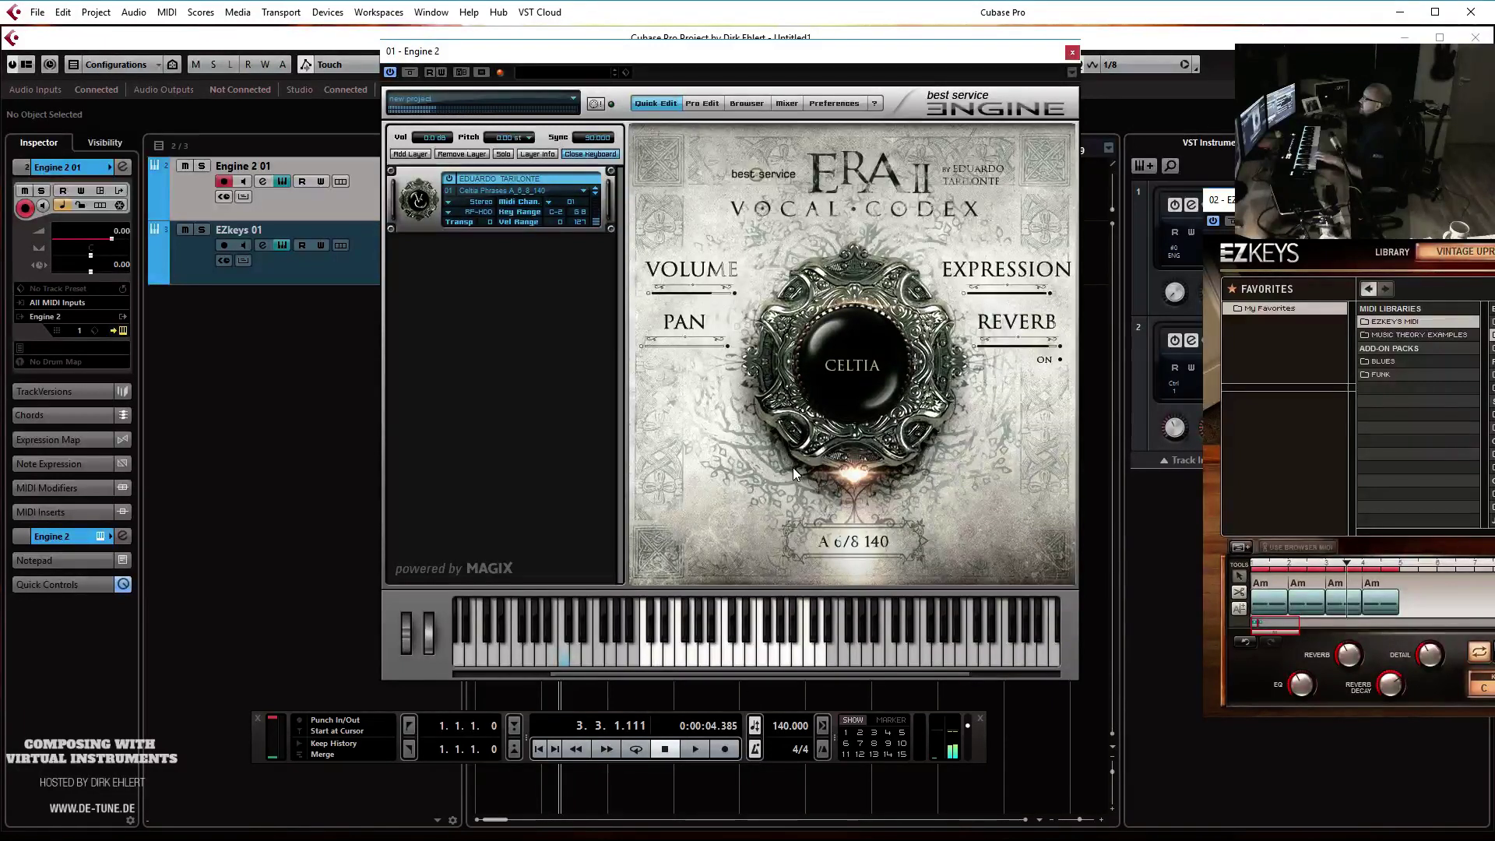
# Review the available Celtia phrase patches and select Celtia Phrases A_6_8_140 again
pyautogui.click(521, 191)
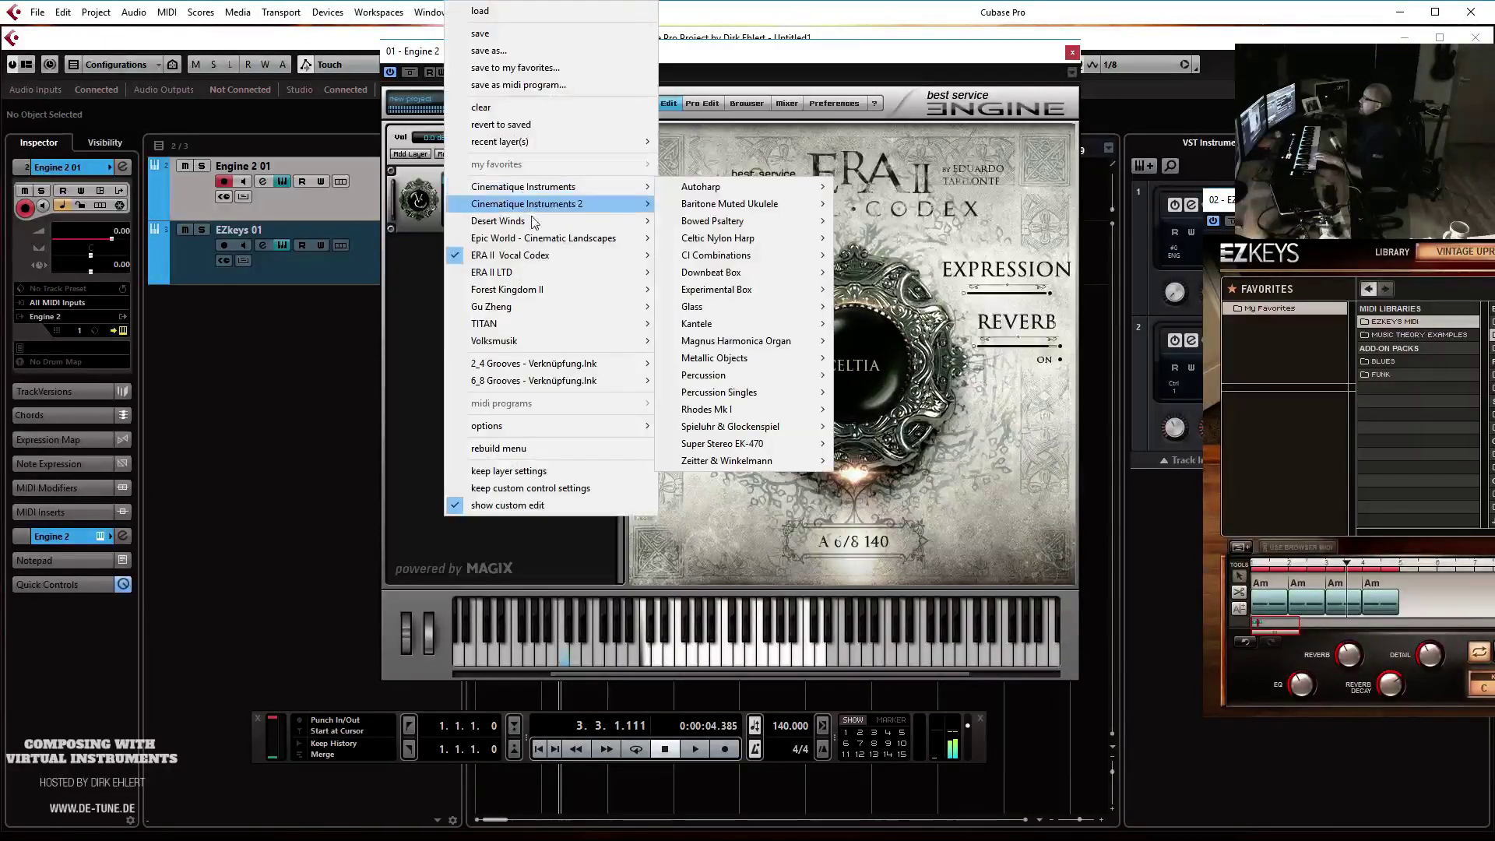
pyautogui.moveTo(693, 258)
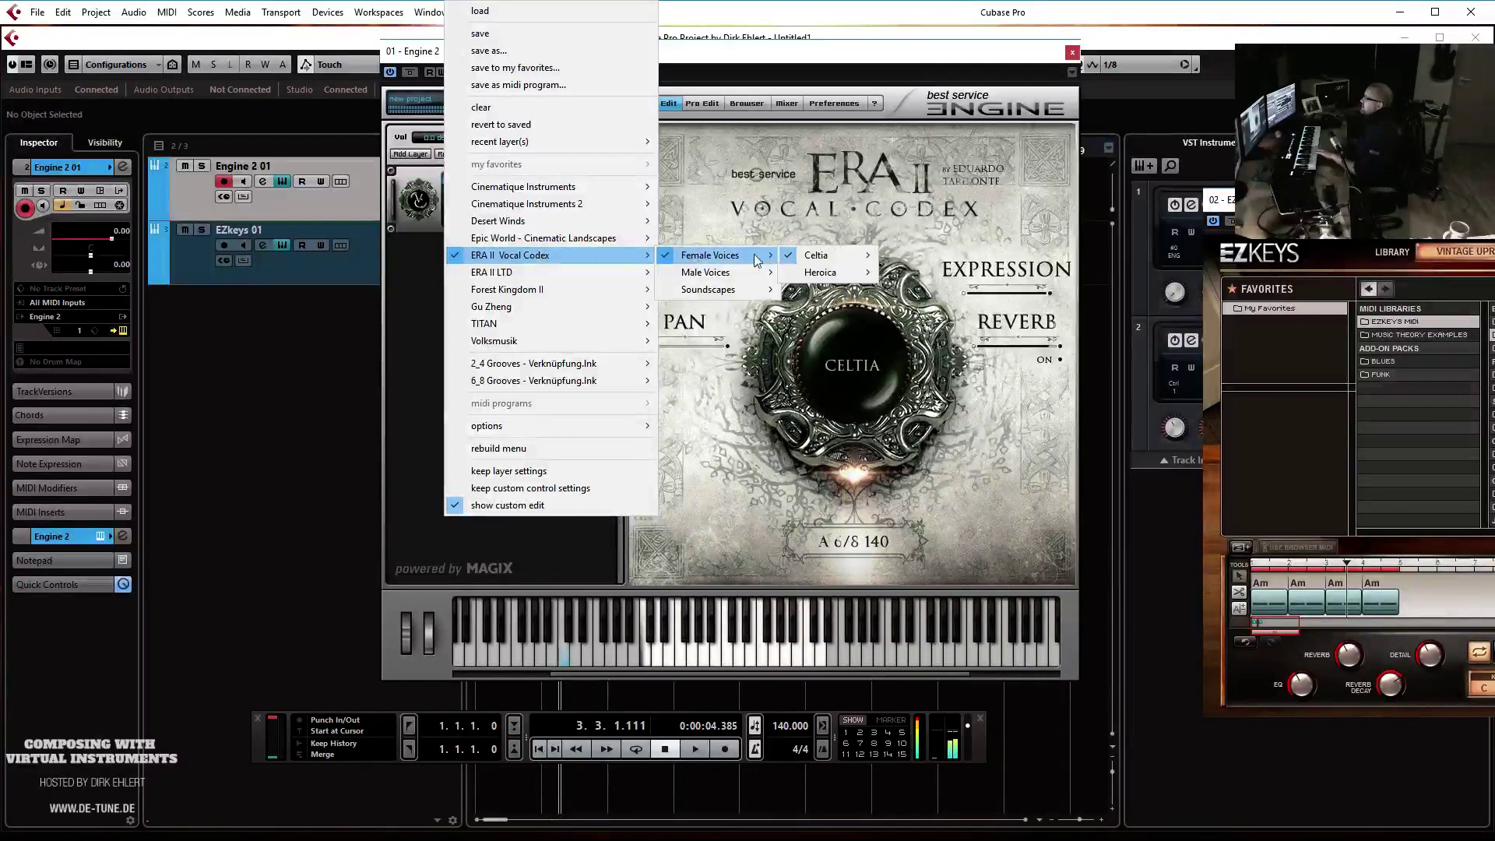
pyautogui.moveTo(847, 259)
pyautogui.moveTo(964, 309)
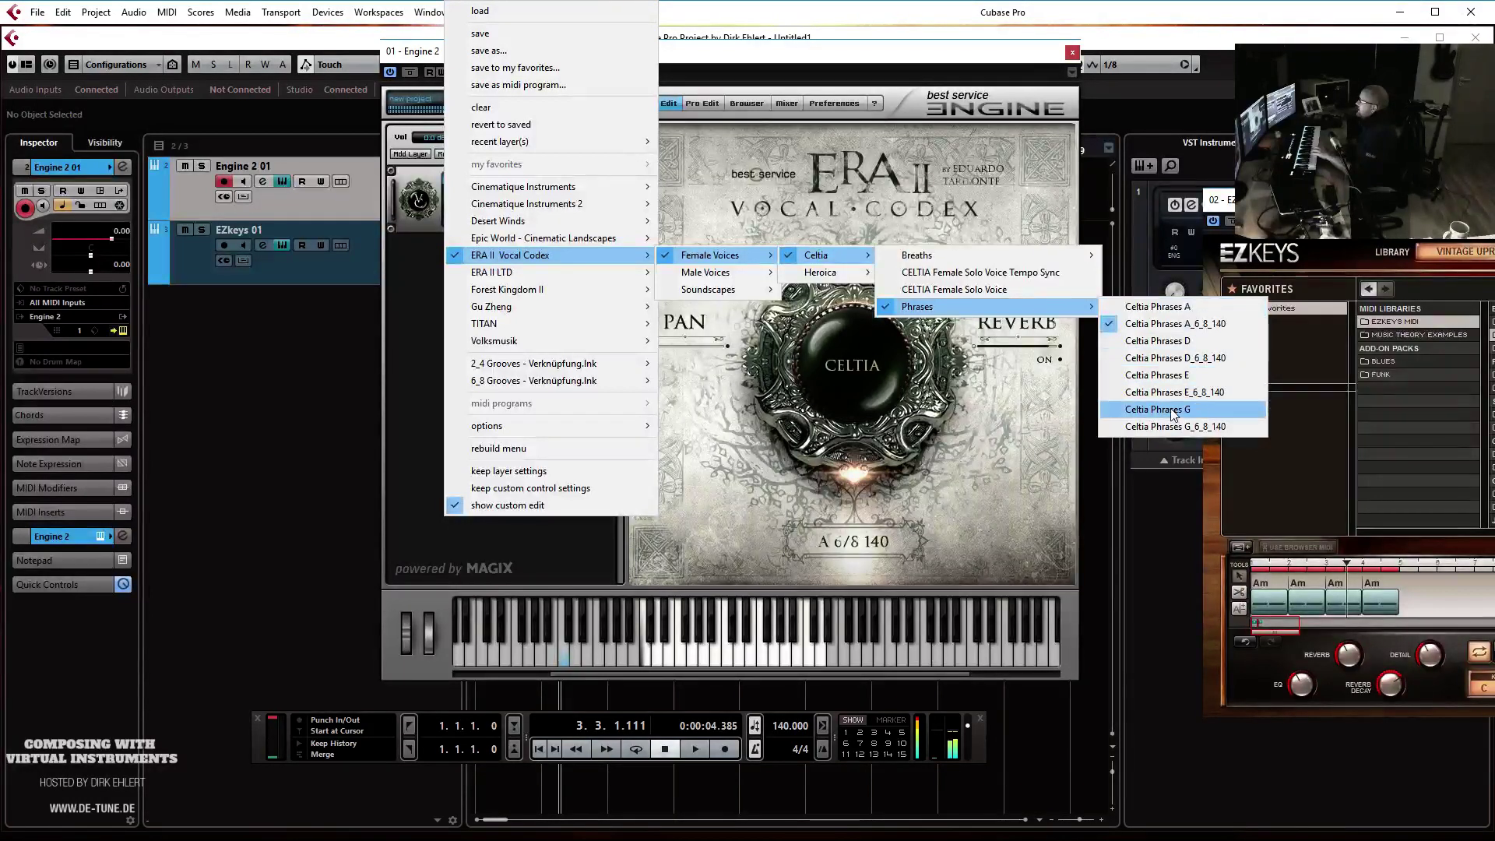
pyautogui.click(1175, 323)
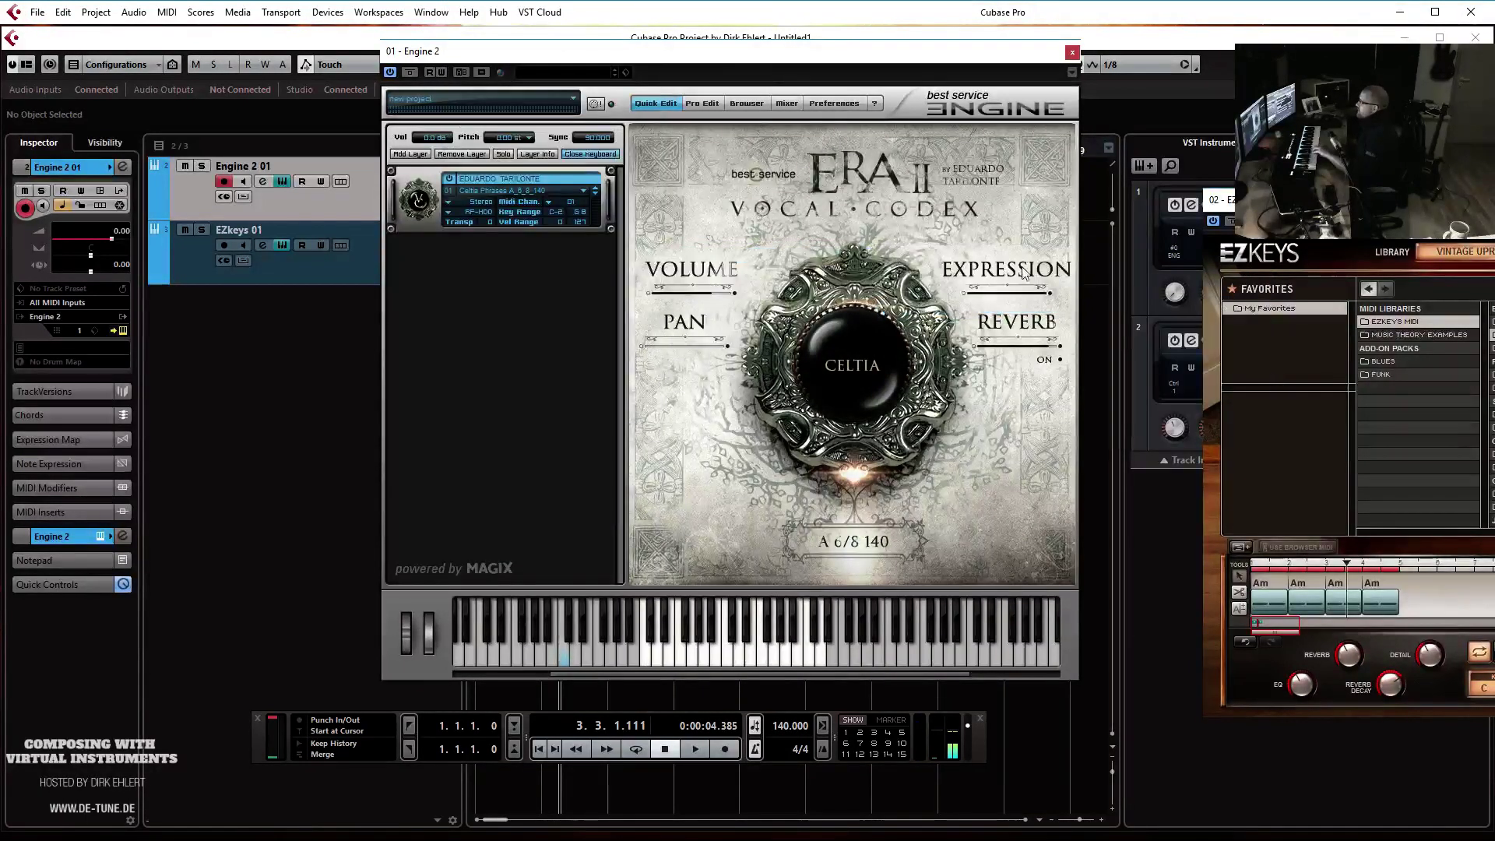
# Try the phrase layer's pitch at +2.00 st in Pro Edit, restore it to 0.00 st and return to Quick Edit
pyautogui.click(713, 103)
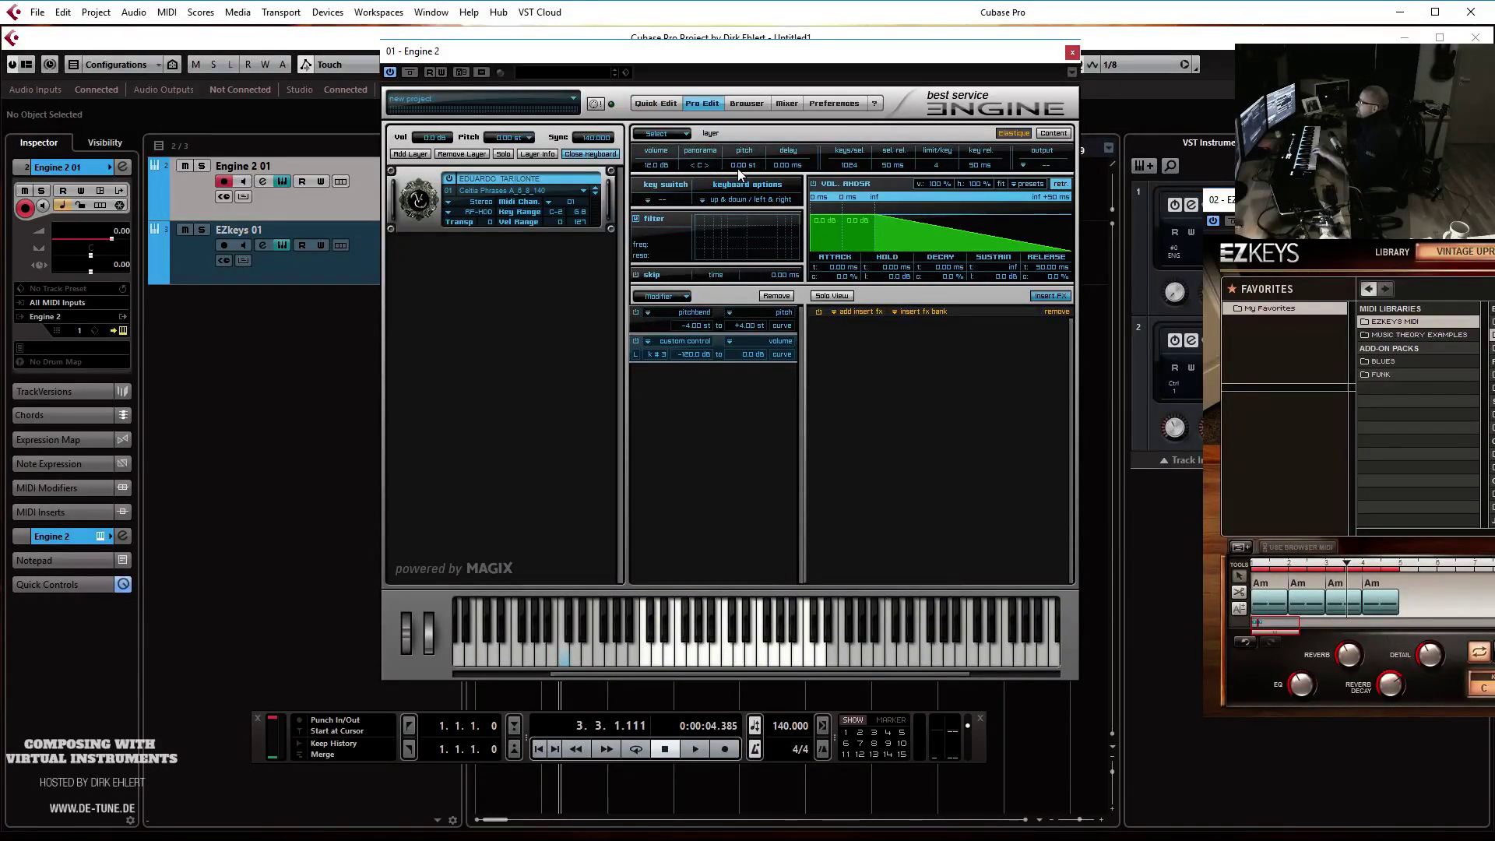
pyautogui.moveTo(735, 165); pyautogui.dragTo(736, 162)
pyautogui.scroll(1, 740, 162)
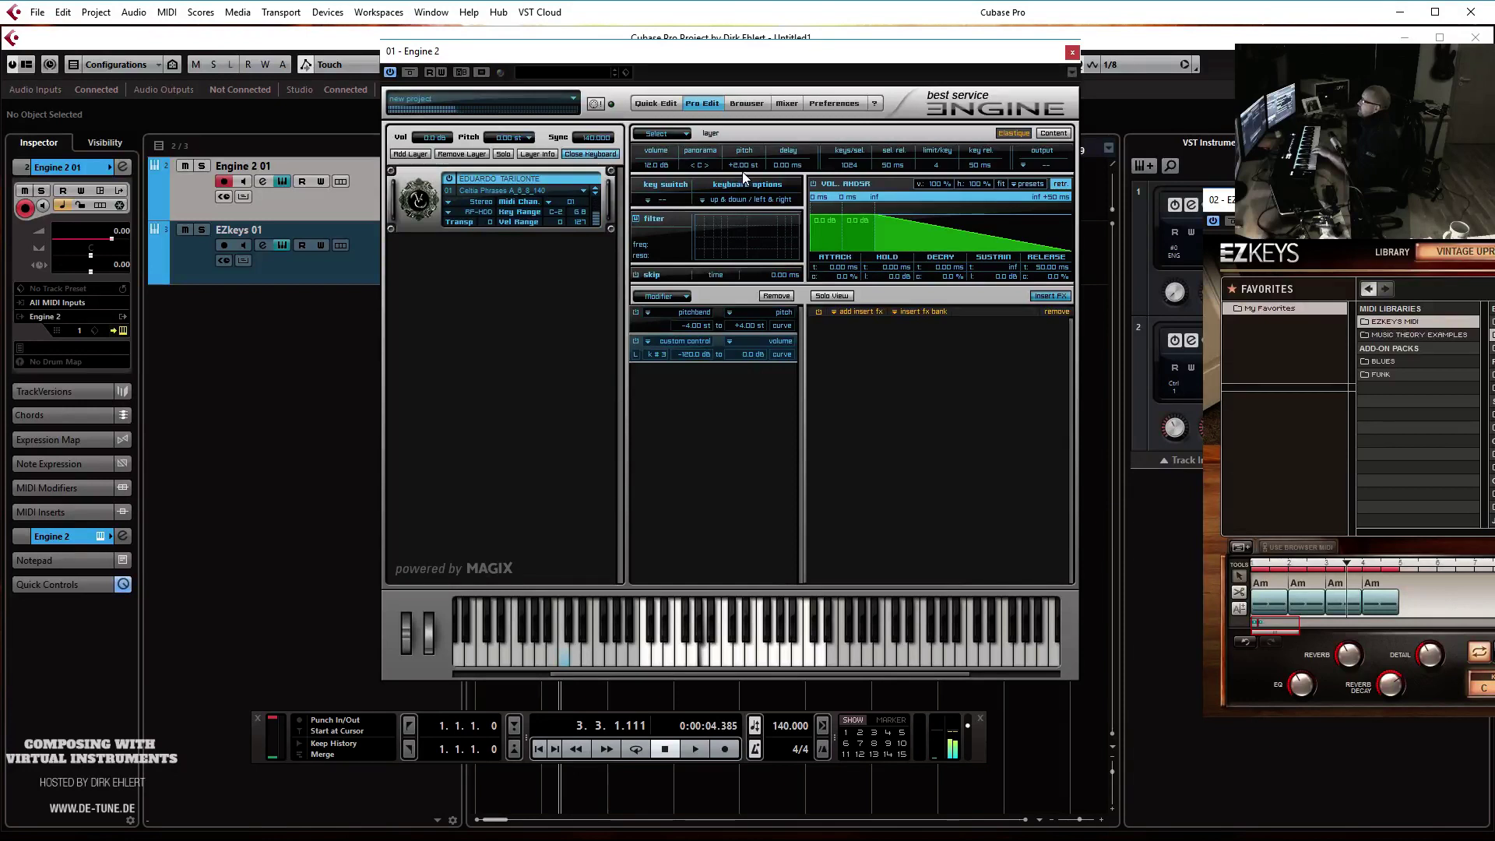
pyautogui.click(735, 165)
pyautogui.scroll(-1, 735, 166)
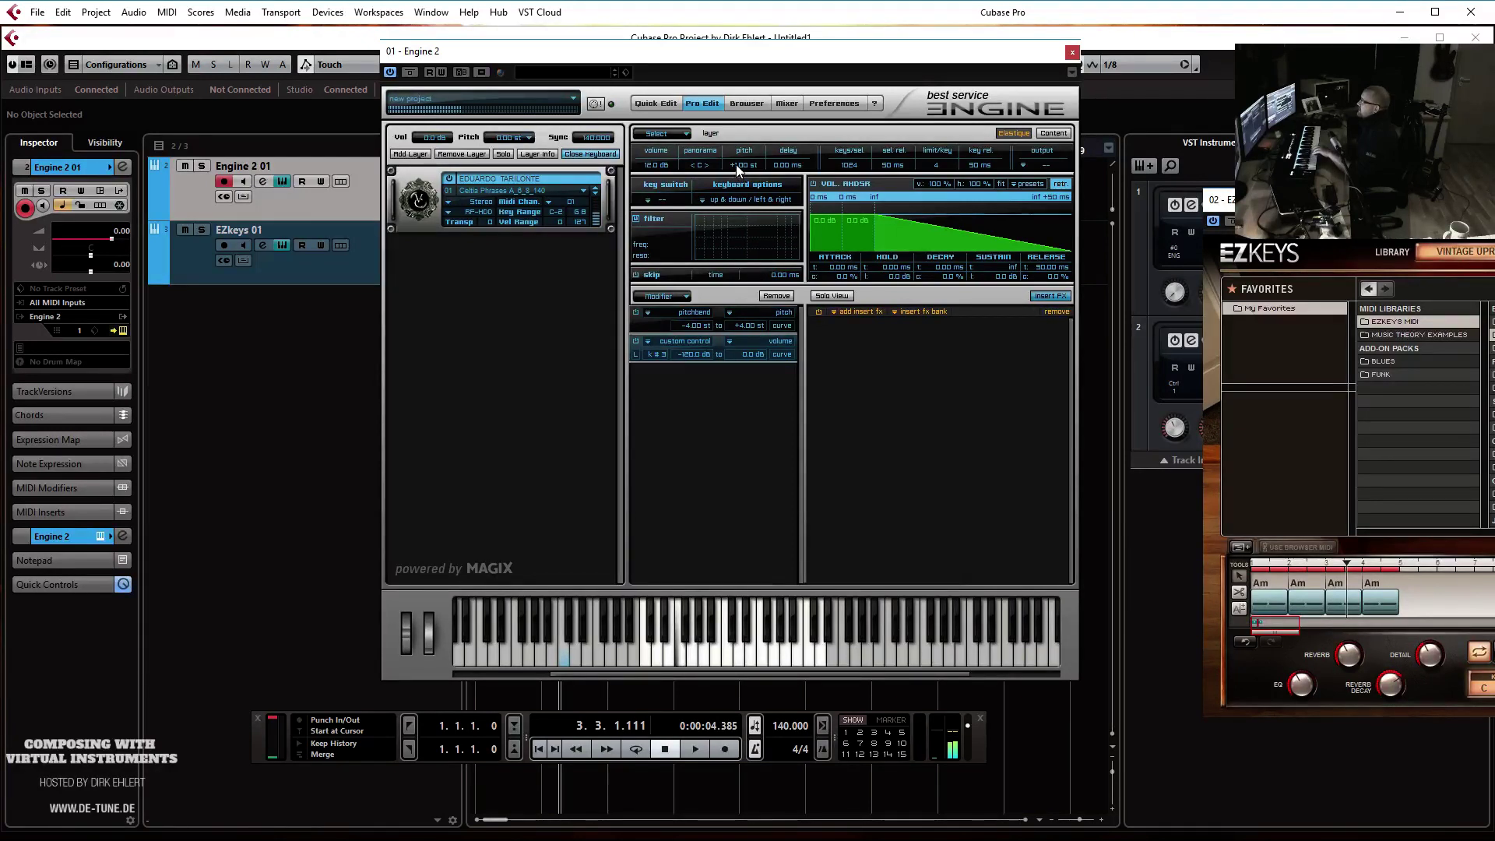
pyautogui.scroll(-1, 735, 166)
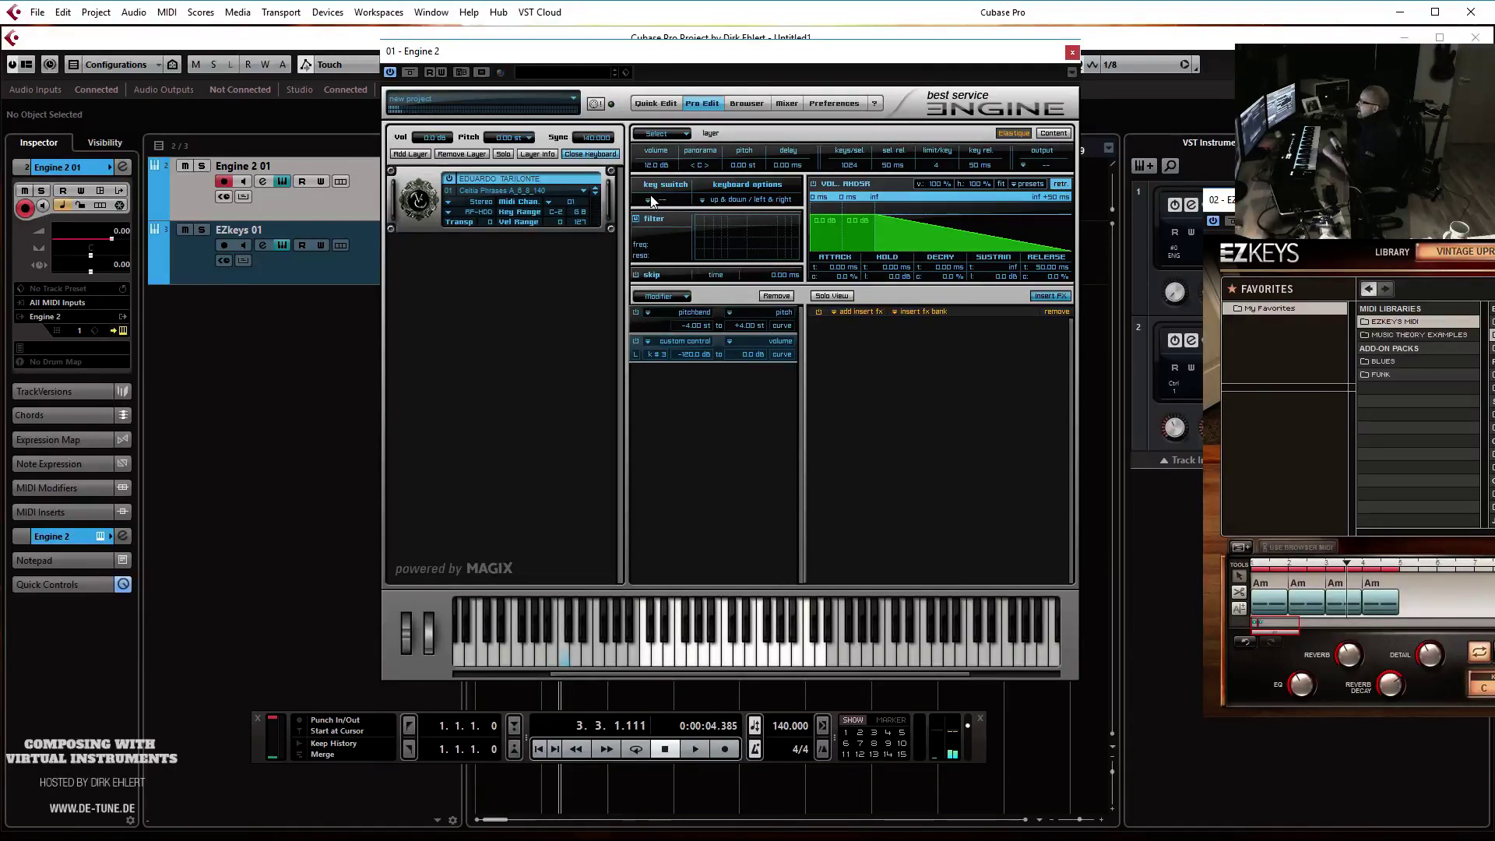
pyautogui.click(664, 104)
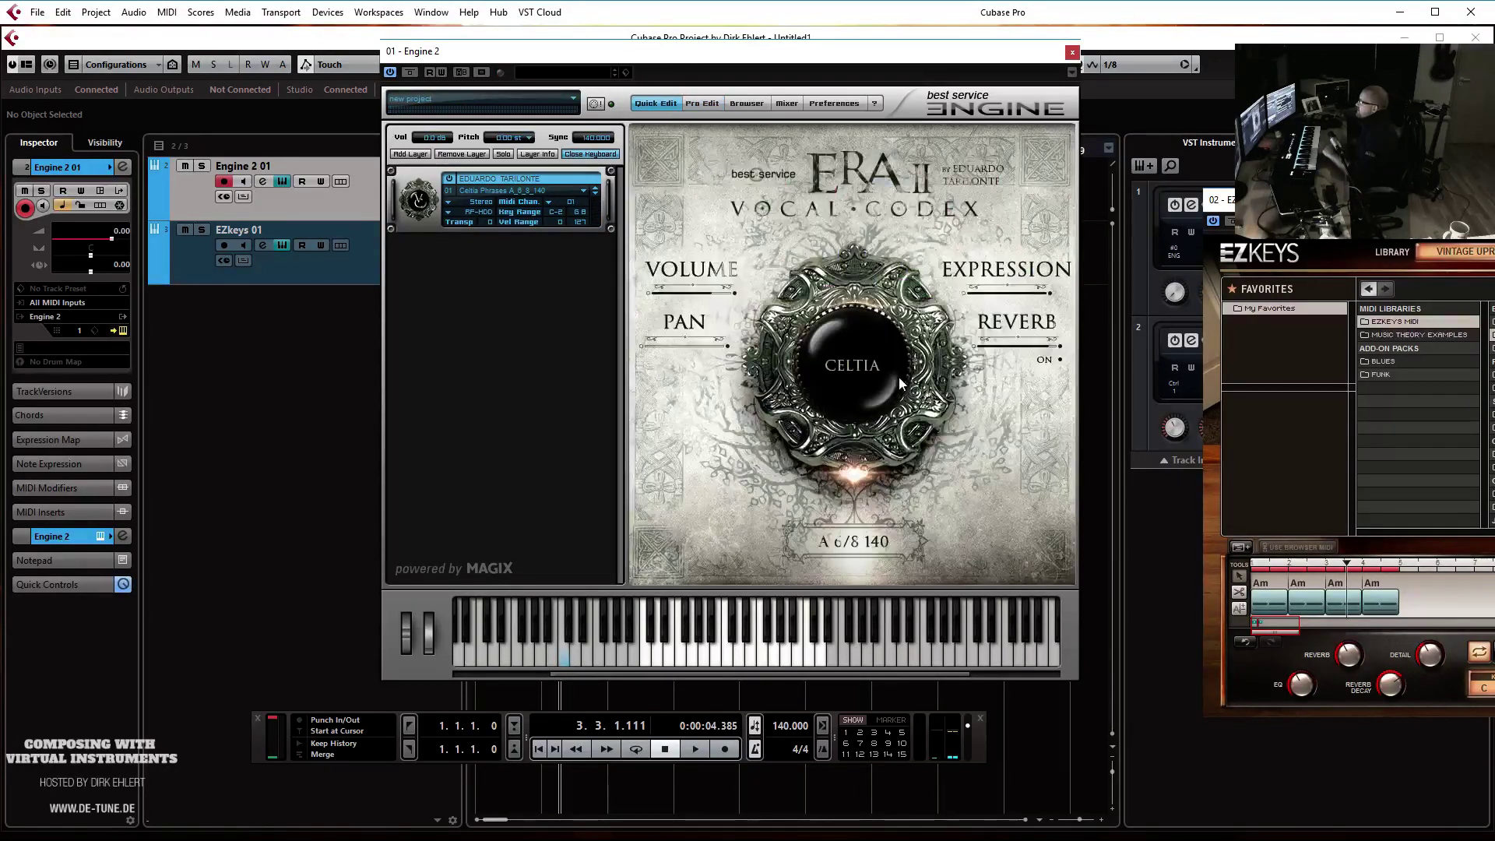
# Load the Celtia Phrases E patch and set its expression to 71 %
pyautogui.click(536, 192)
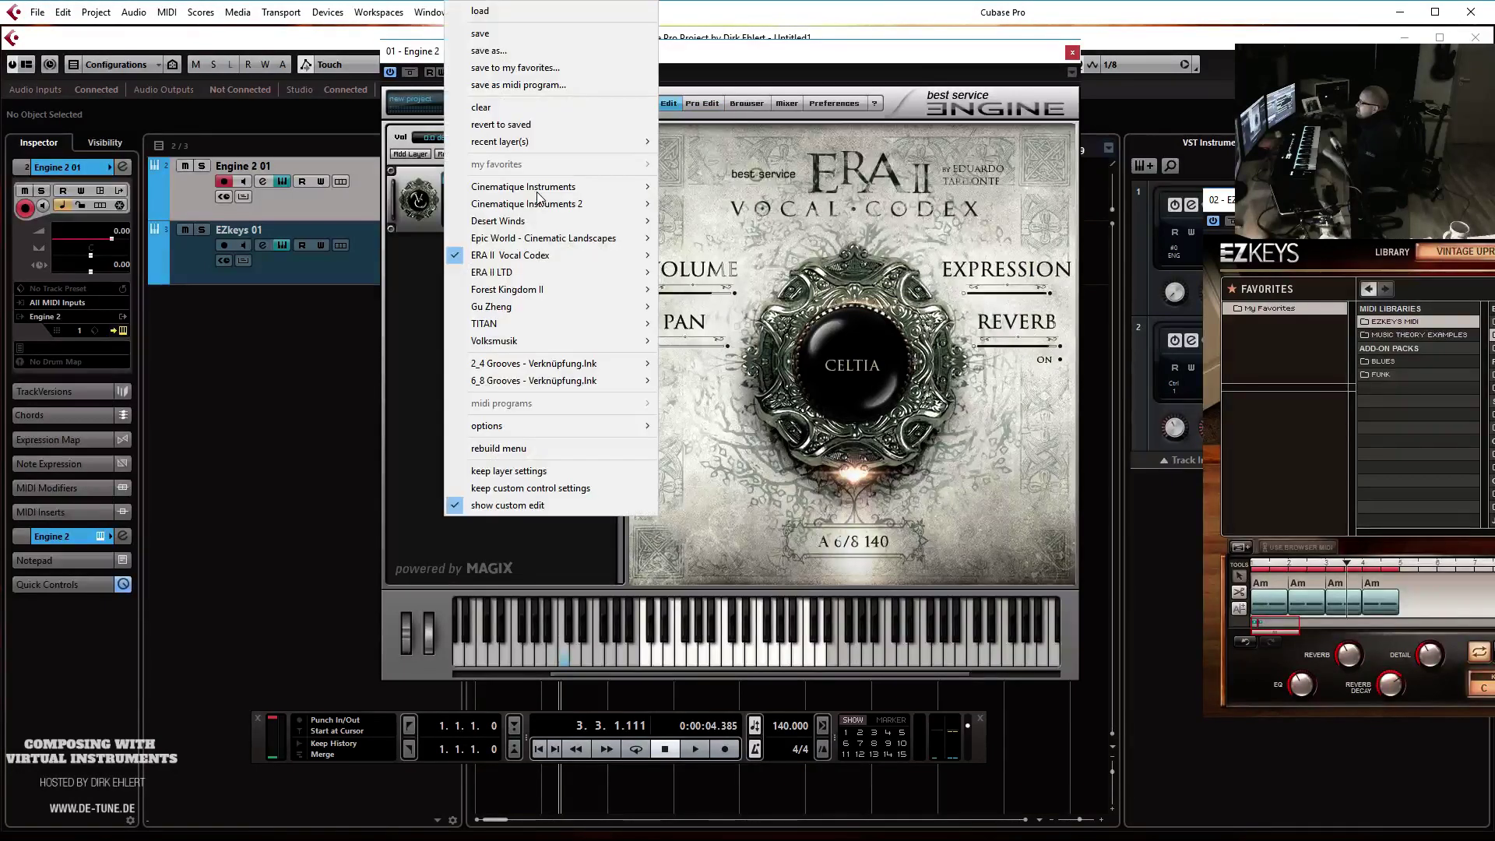
pyautogui.moveTo(549, 257)
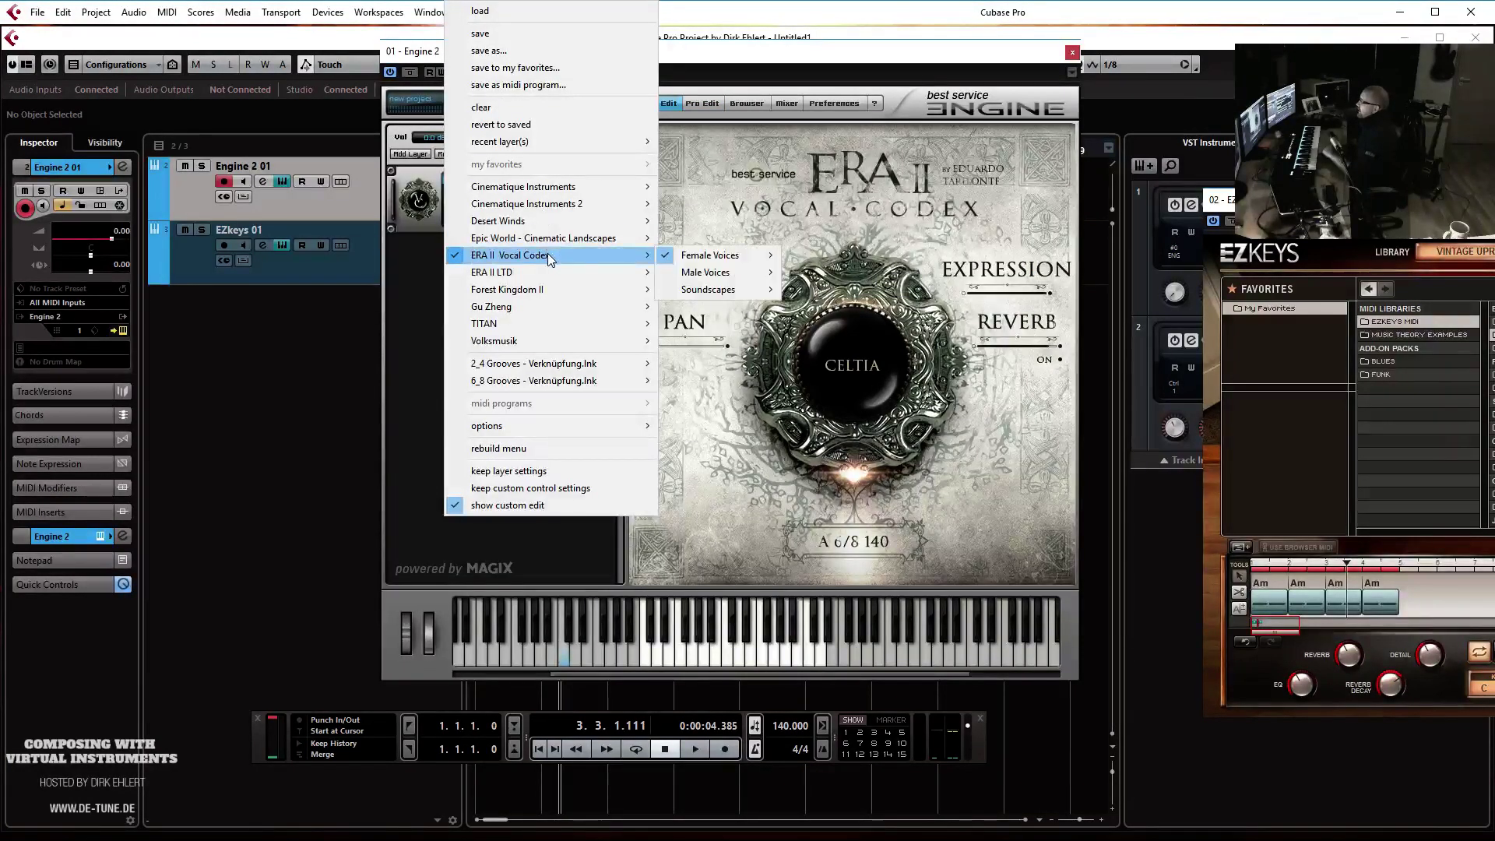
pyautogui.moveTo(709, 256)
pyautogui.moveTo(852, 261)
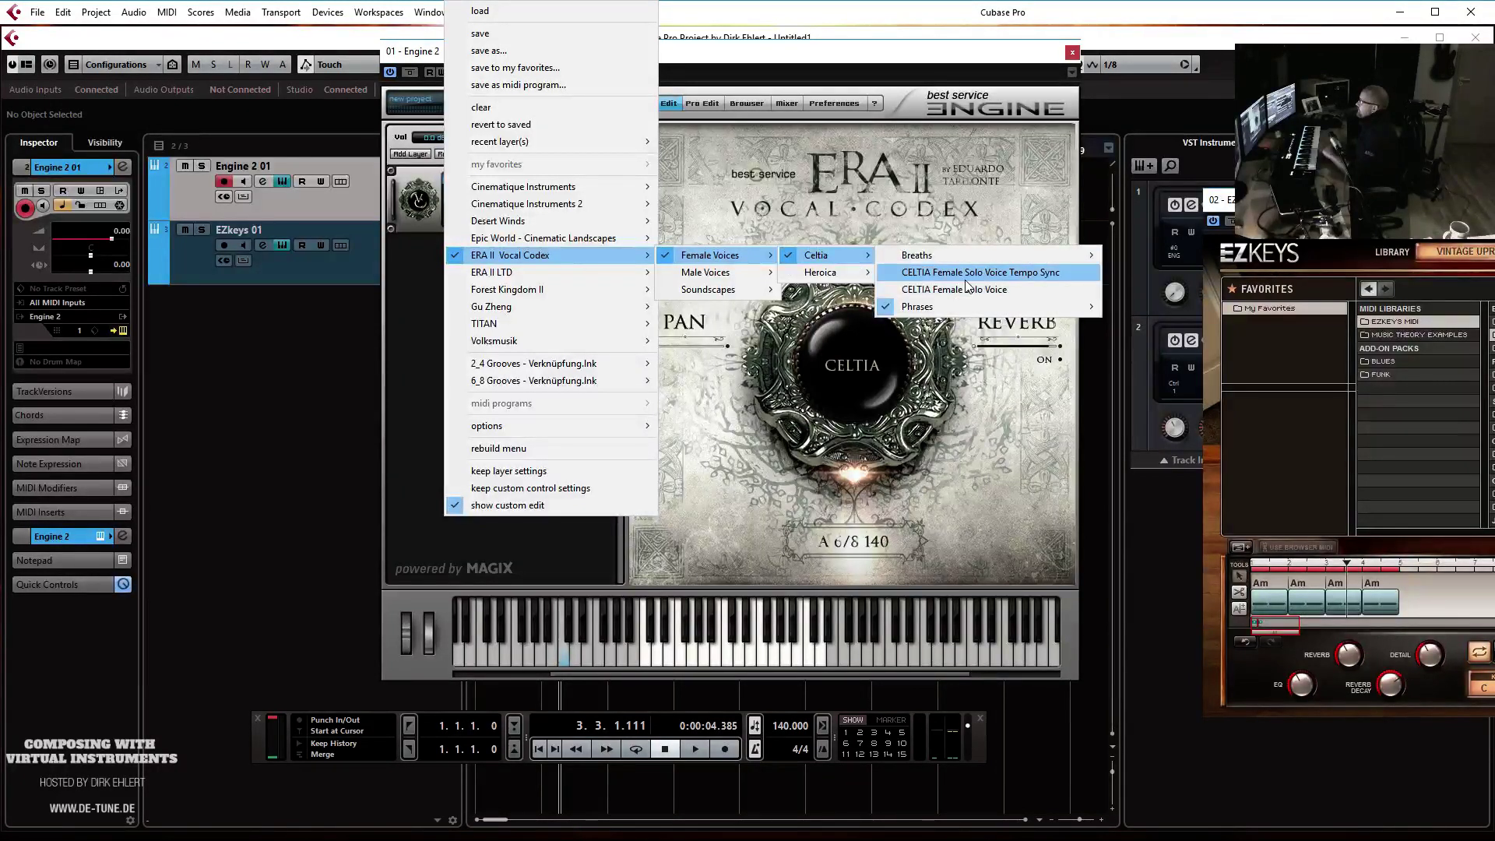
pyautogui.moveTo(968, 305)
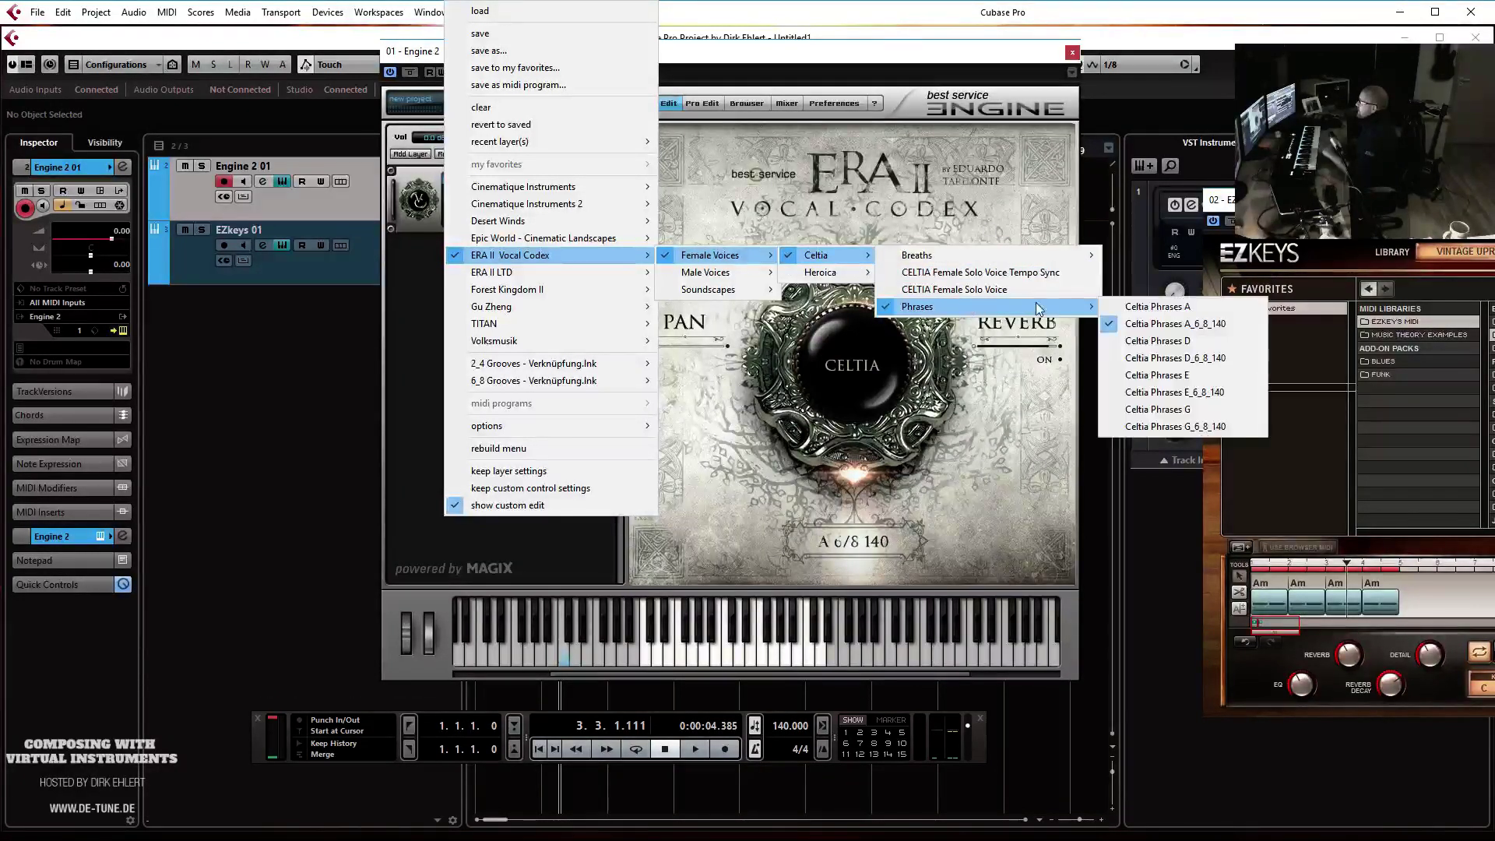
pyautogui.click(1167, 375)
pyautogui.click(806, 487)
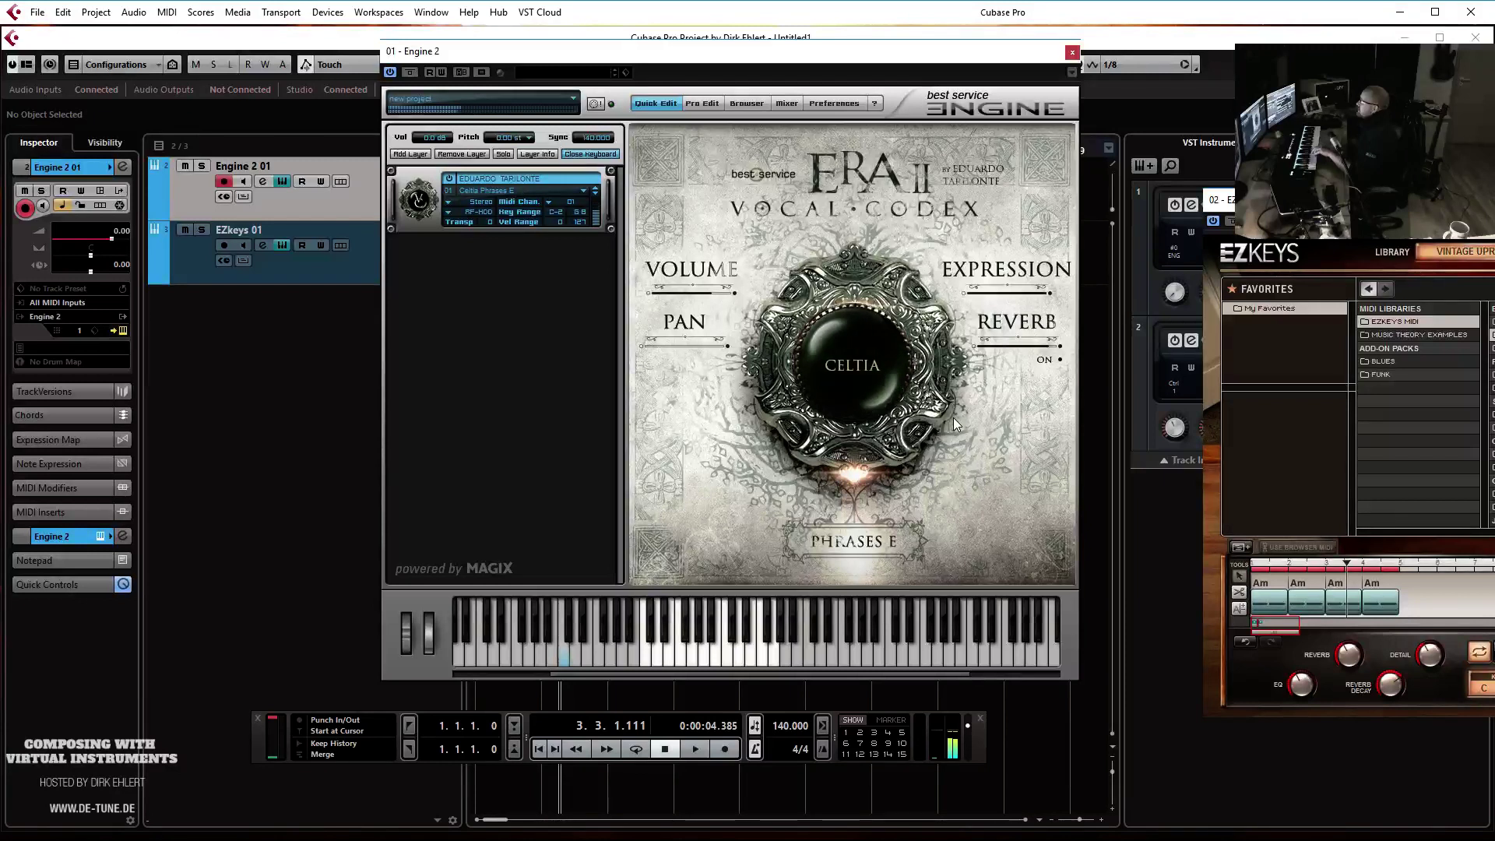
pyautogui.moveTo(1023, 299)
pyautogui.moveTo(1000, 299); pyautogui.dragTo(999, 299)
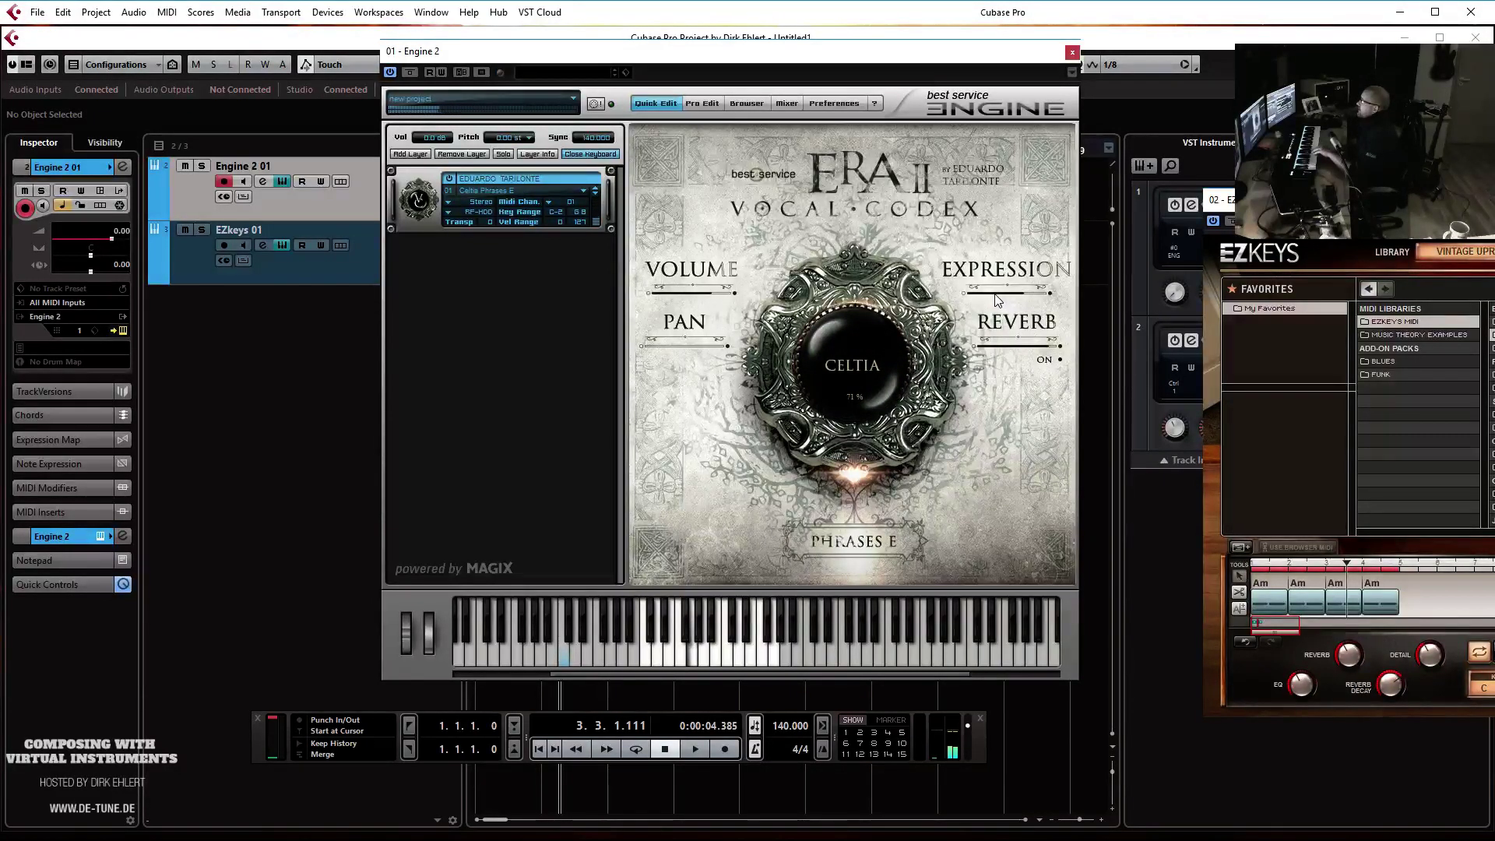
# Load the HEROICA Female Solo Voice patch from the ERA II Vocal Codex female voices
pyautogui.click(521, 193)
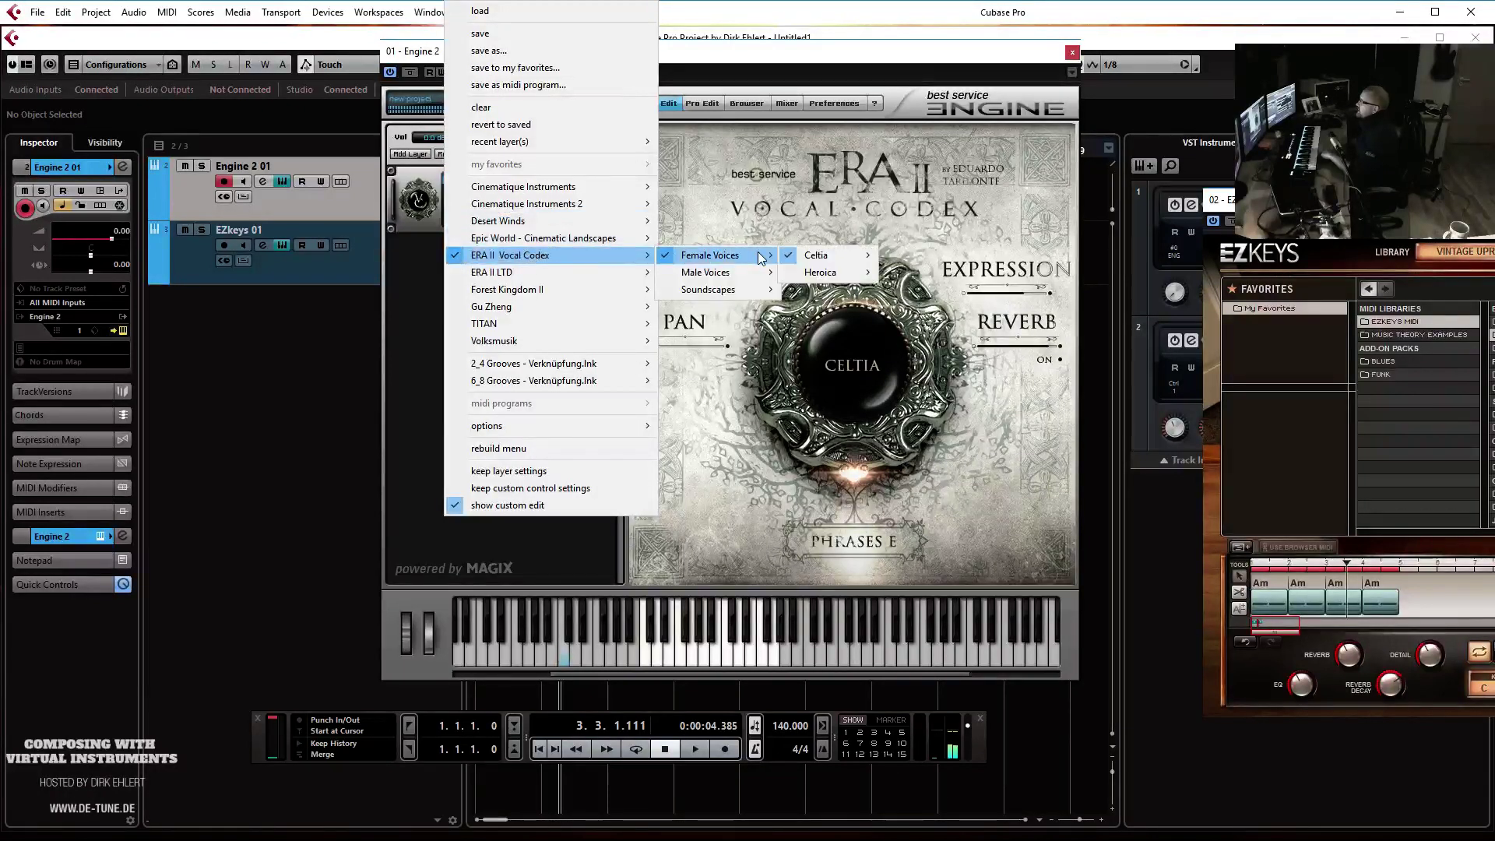
pyautogui.moveTo(833, 274)
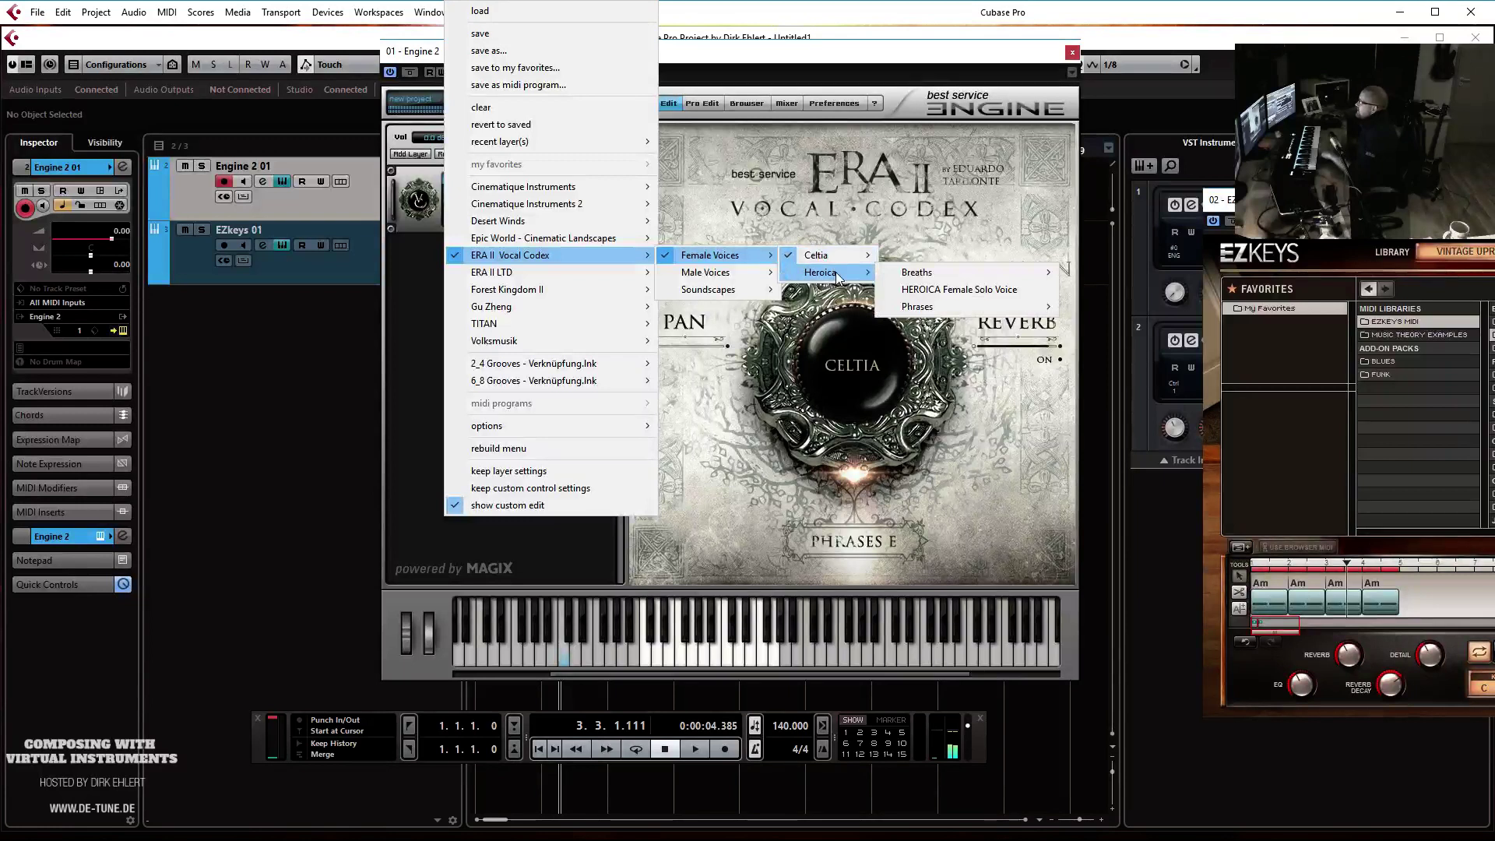
pyautogui.click(970, 289)
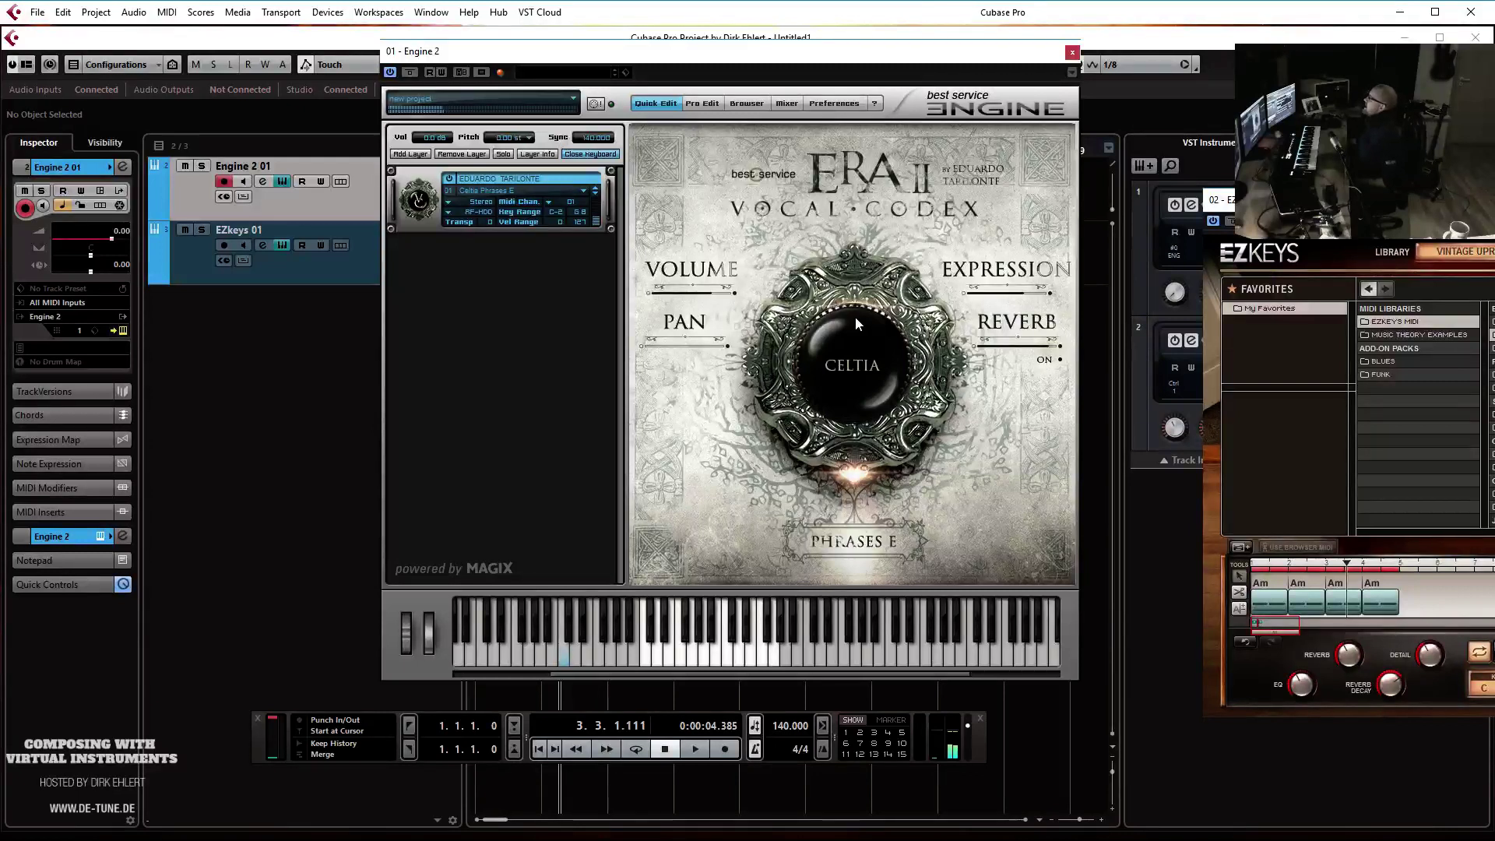
pyautogui.click(812, 426)
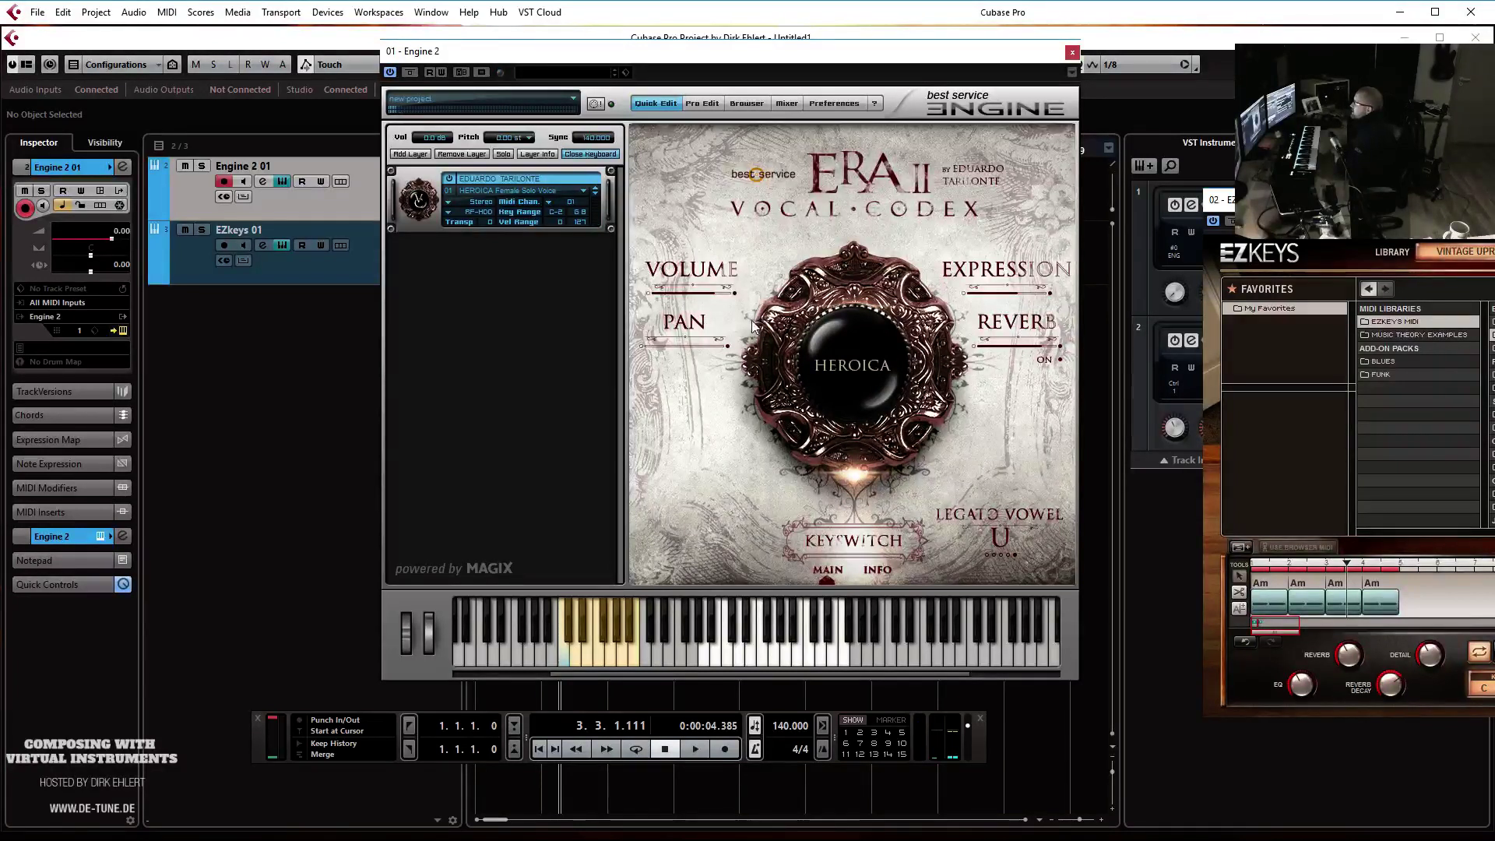
# Load the BARD Male Solo Voice patch from the ERA II Vocal Codex male voices
pyautogui.click(477, 192)
pyautogui.moveTo(578, 262)
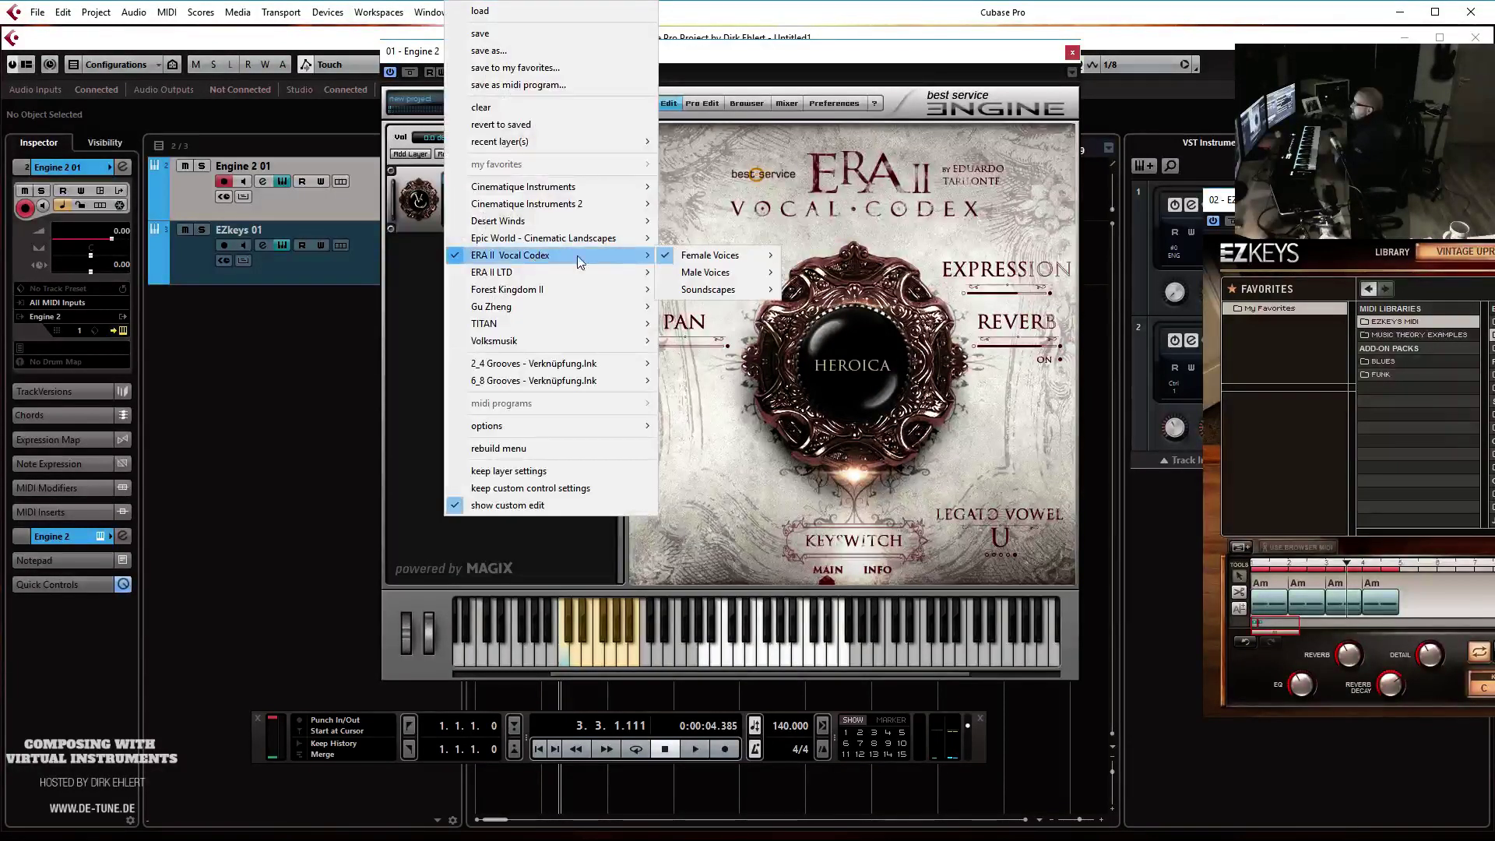
pyautogui.moveTo(732, 264)
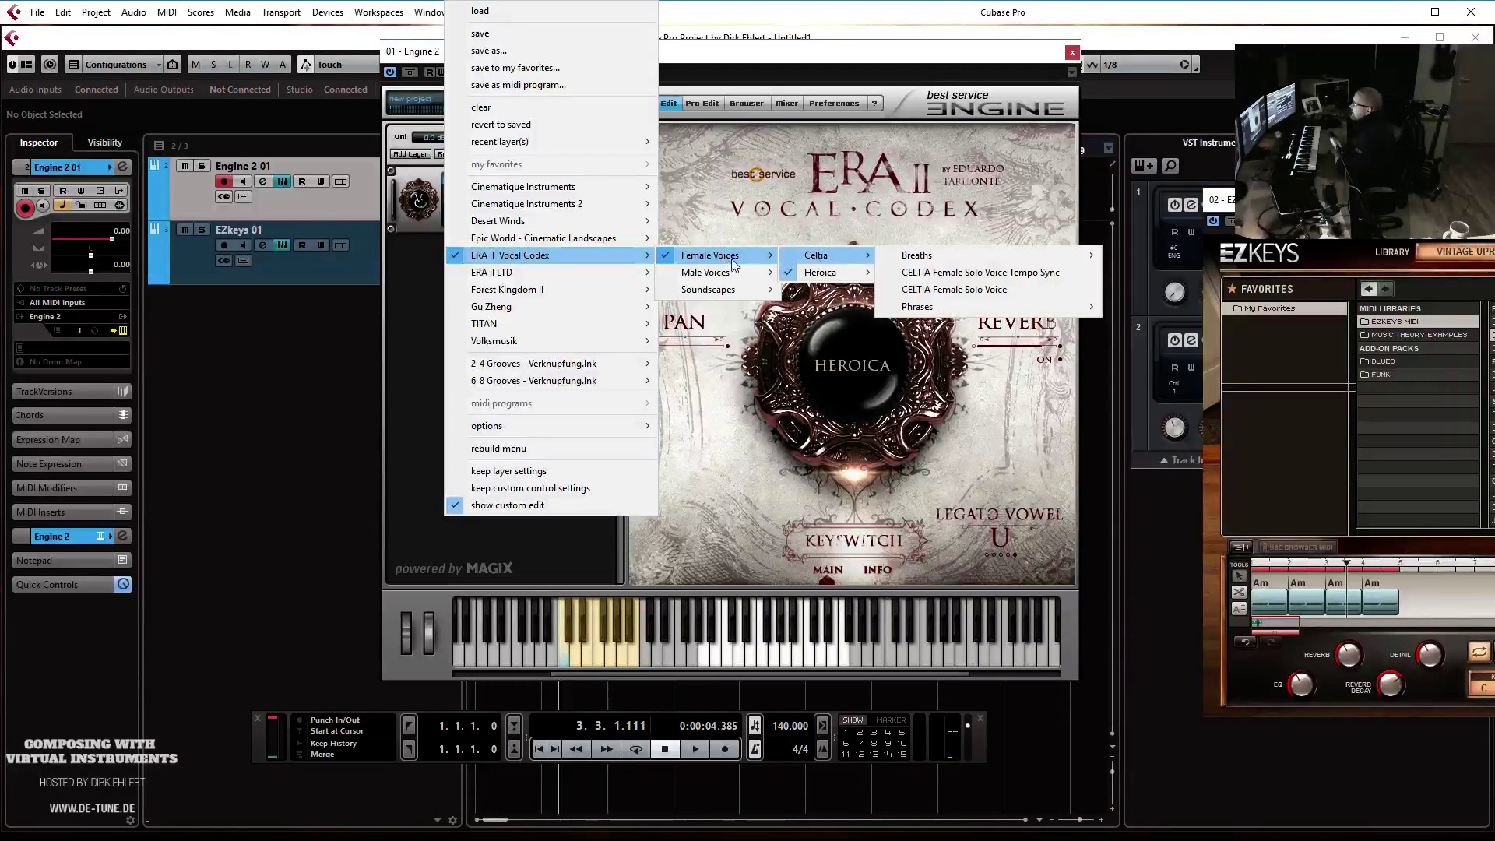
pyautogui.moveTo(825, 278)
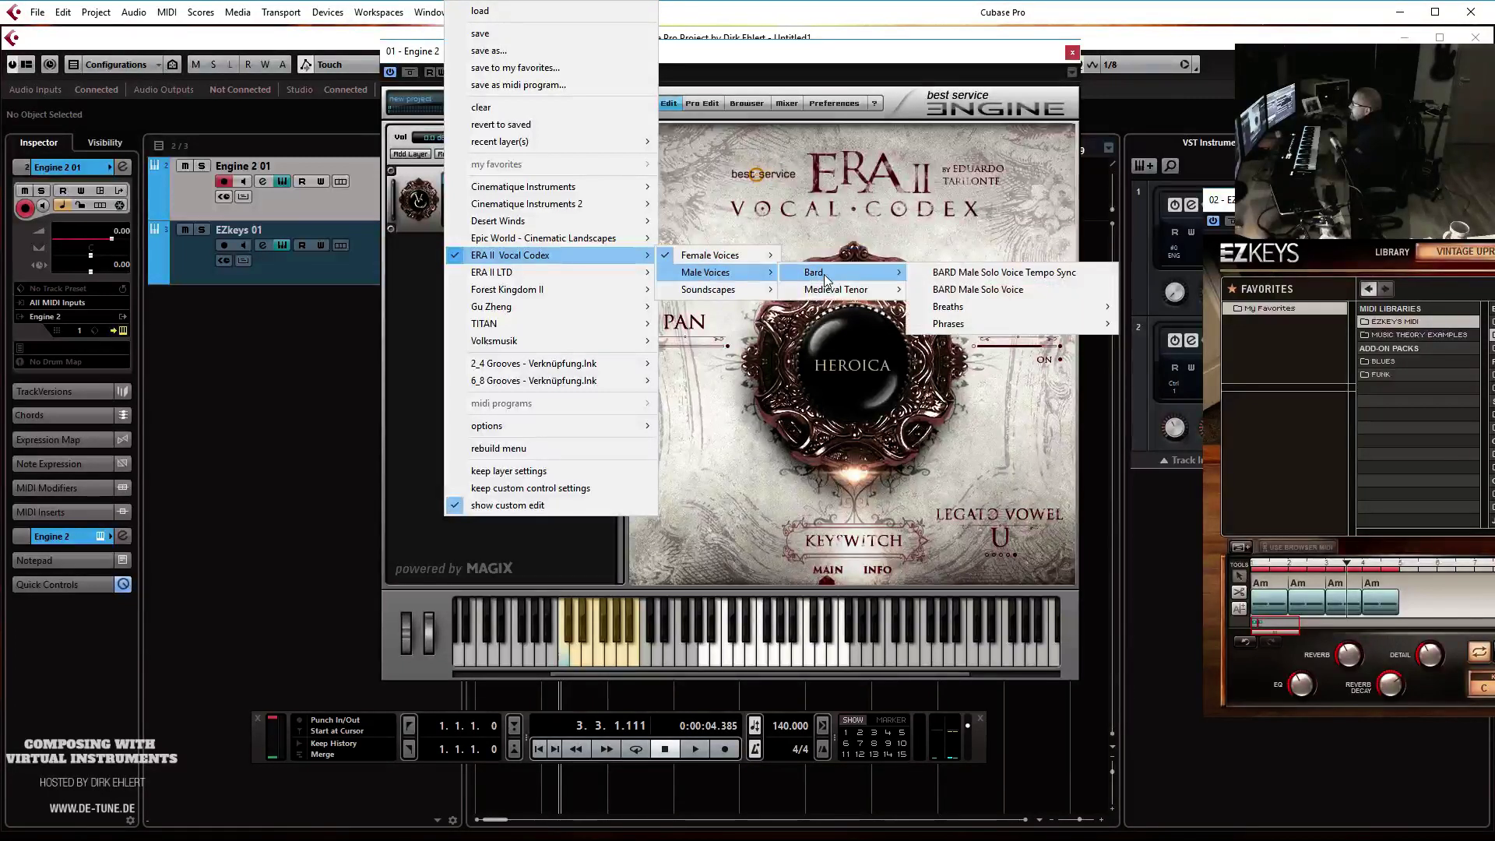
pyautogui.click(968, 291)
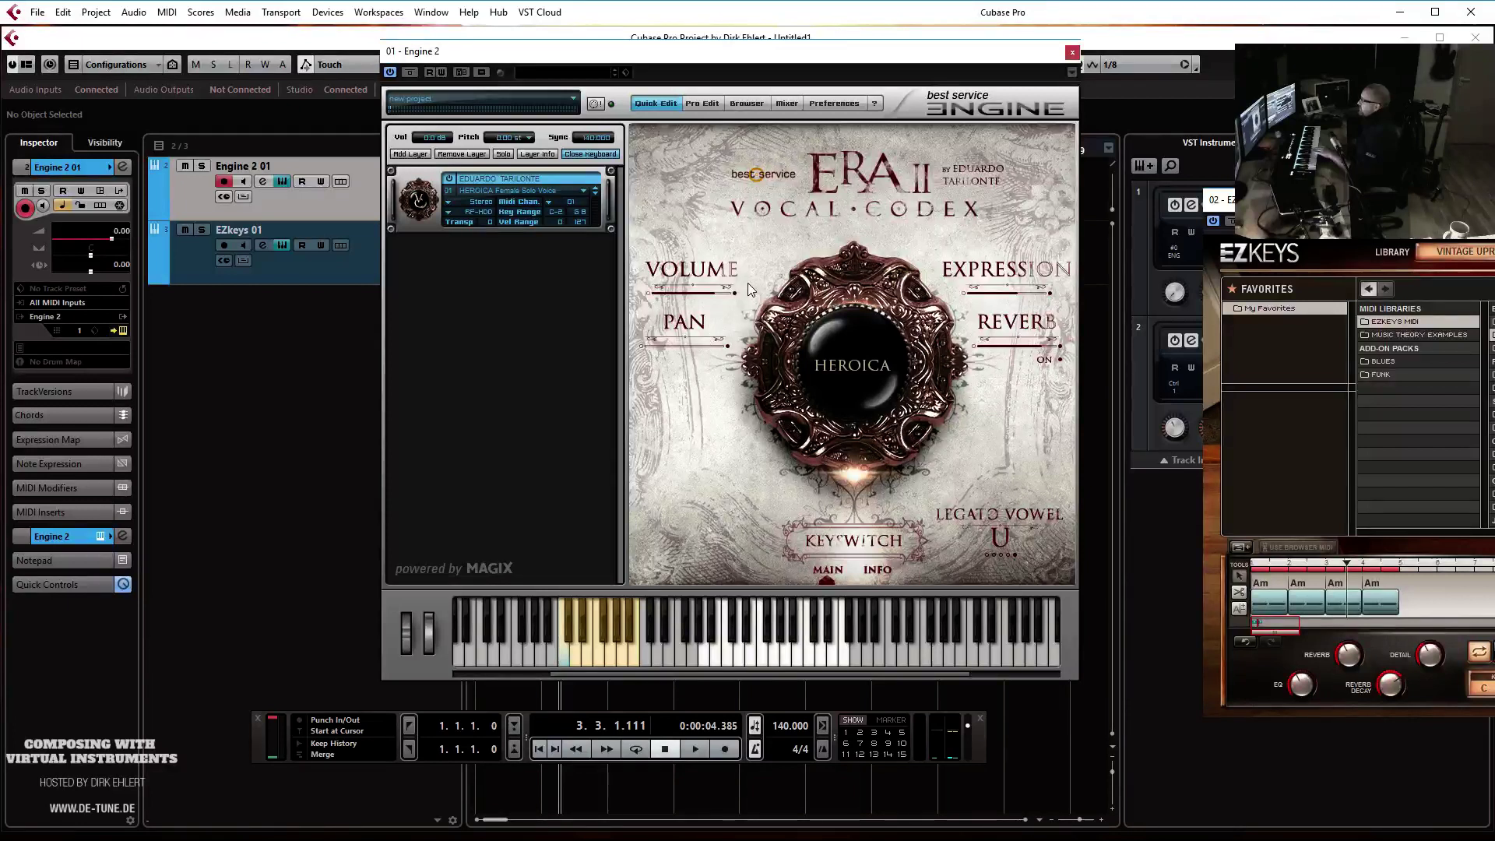
pyautogui.click(780, 438)
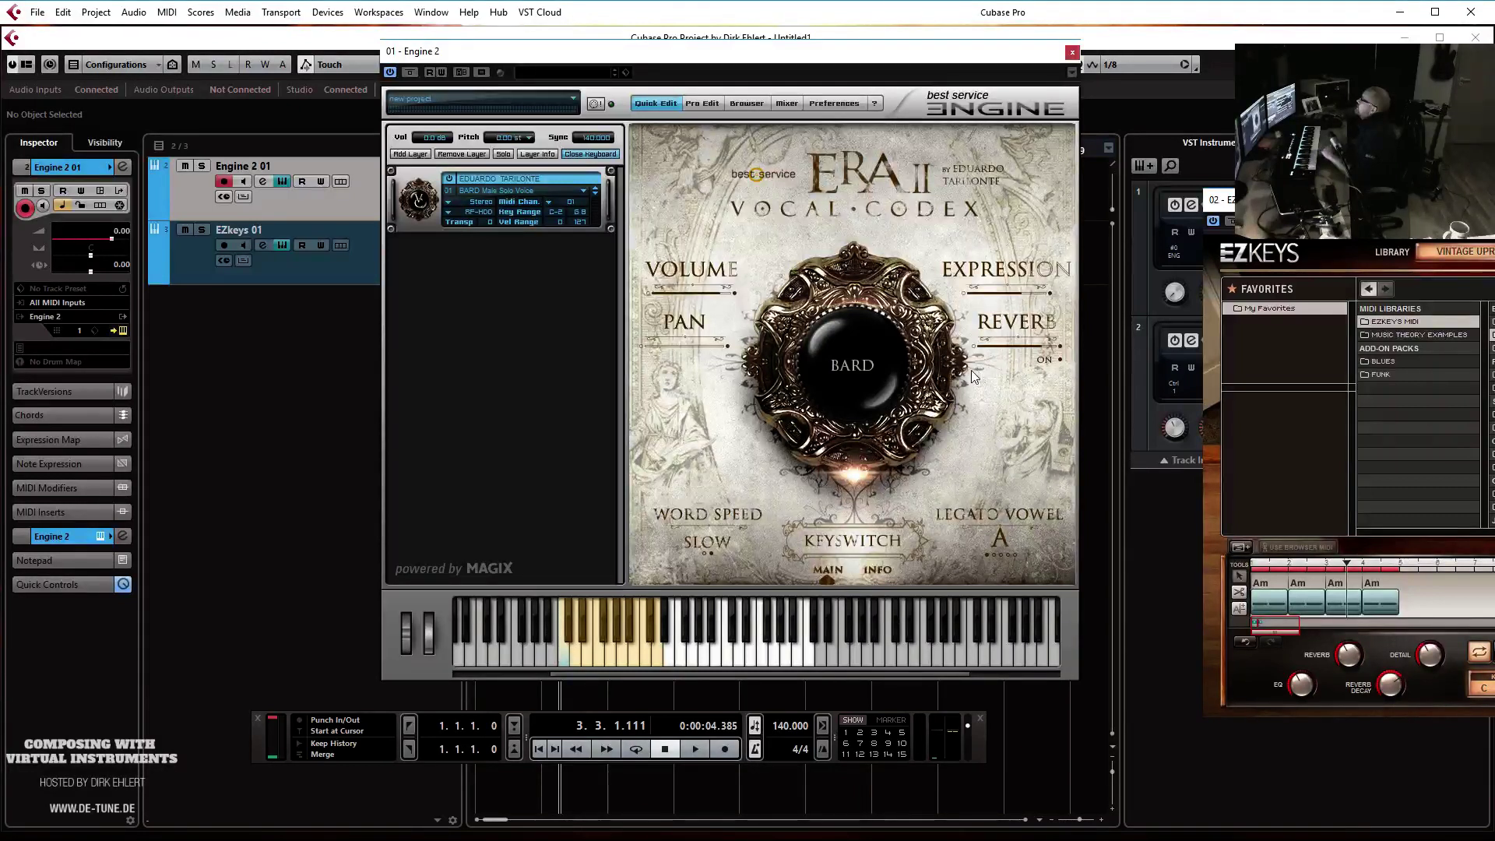
# Replace the Bard patch with MEDIEVAL TENOR male solo voice from the ERA II Vocal Codex male voices
pyautogui.click(512, 181)
pyautogui.moveTo(545, 257)
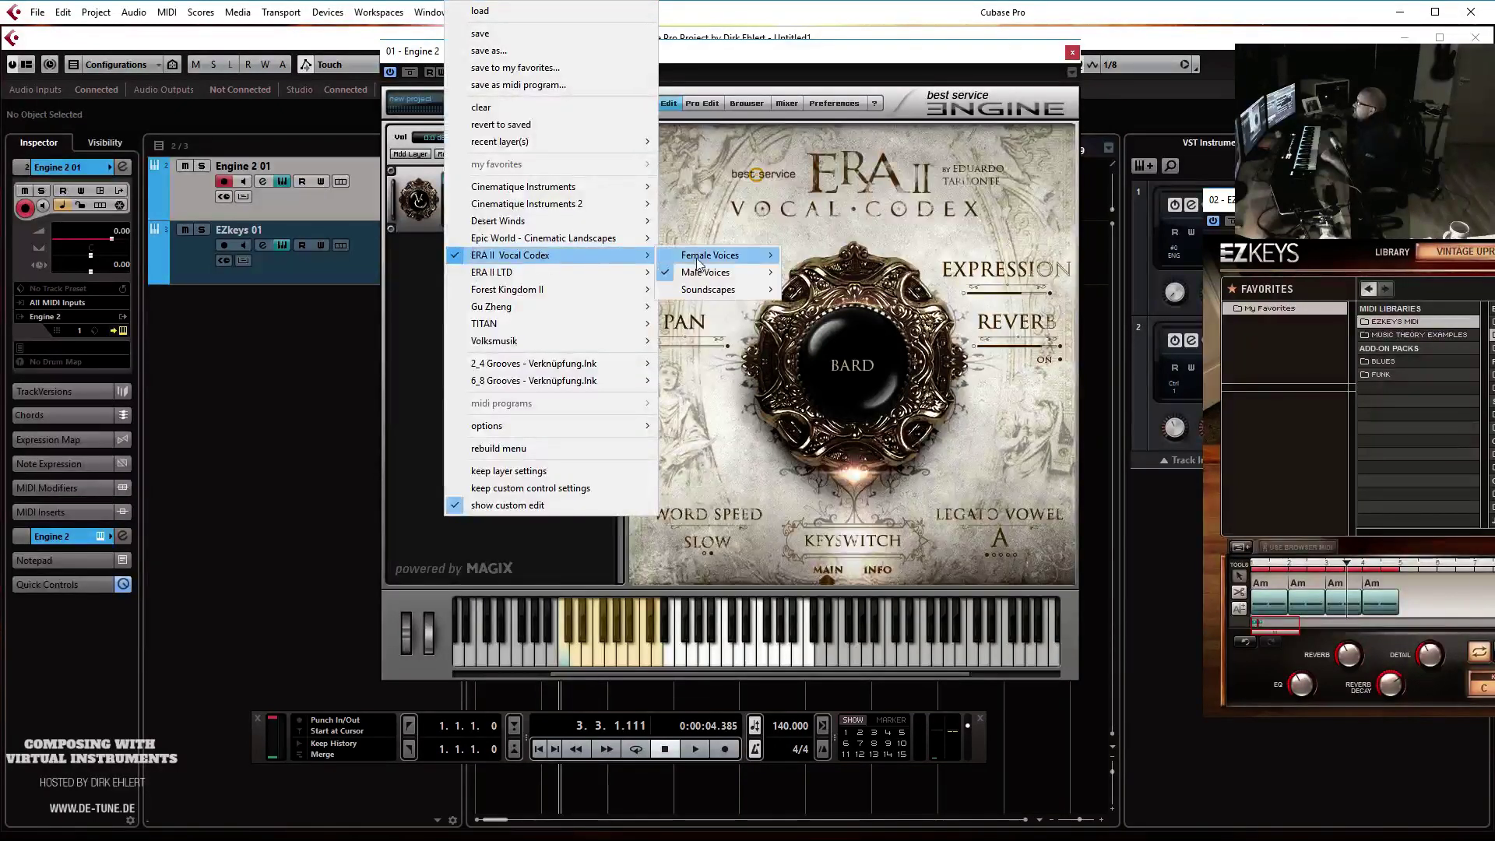
pyautogui.moveTo(706, 274)
pyautogui.moveTo(837, 290)
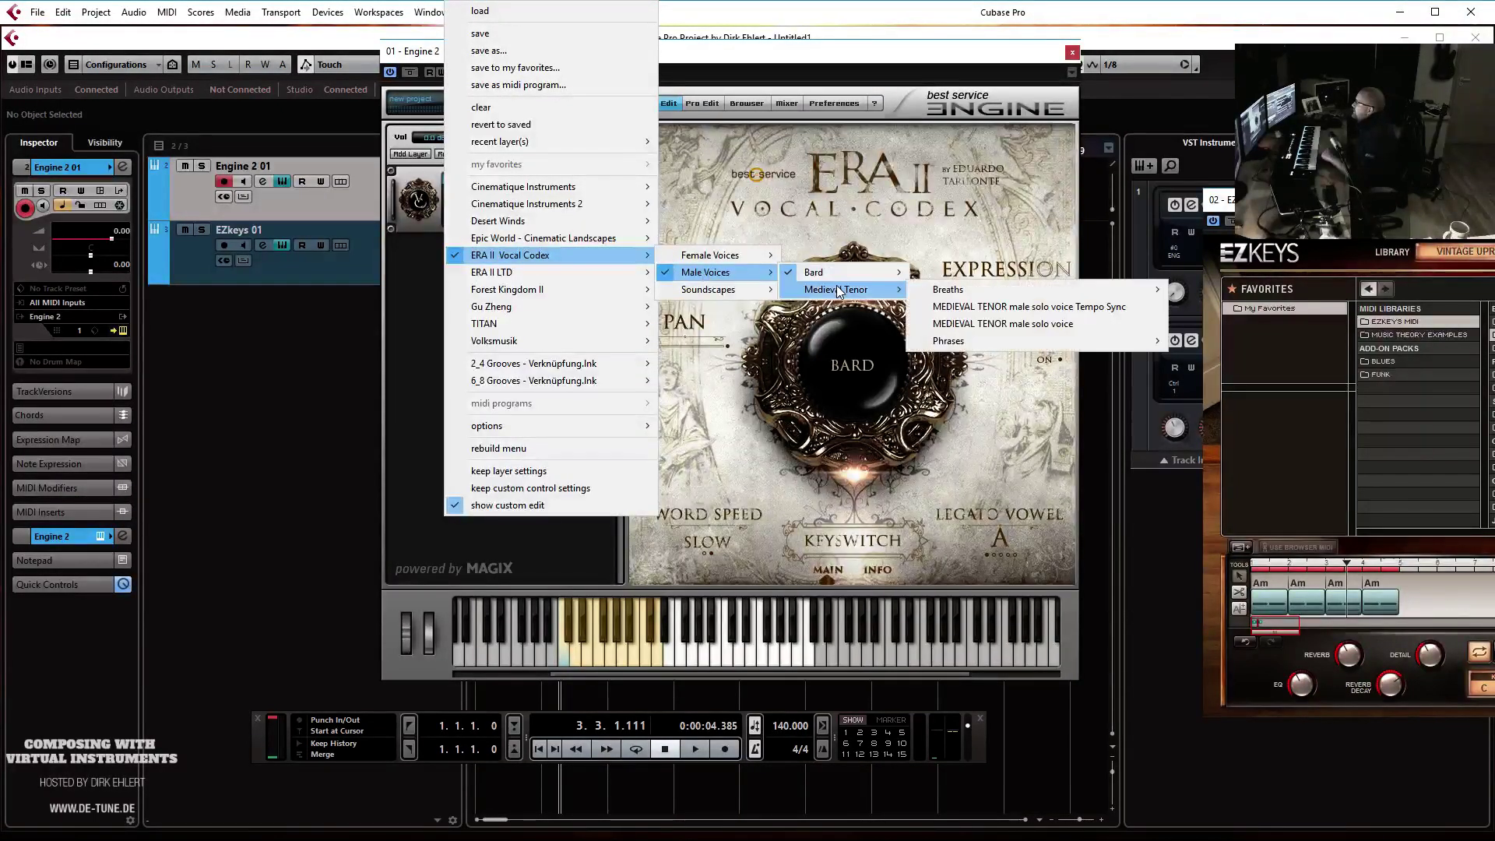
pyautogui.click(1041, 324)
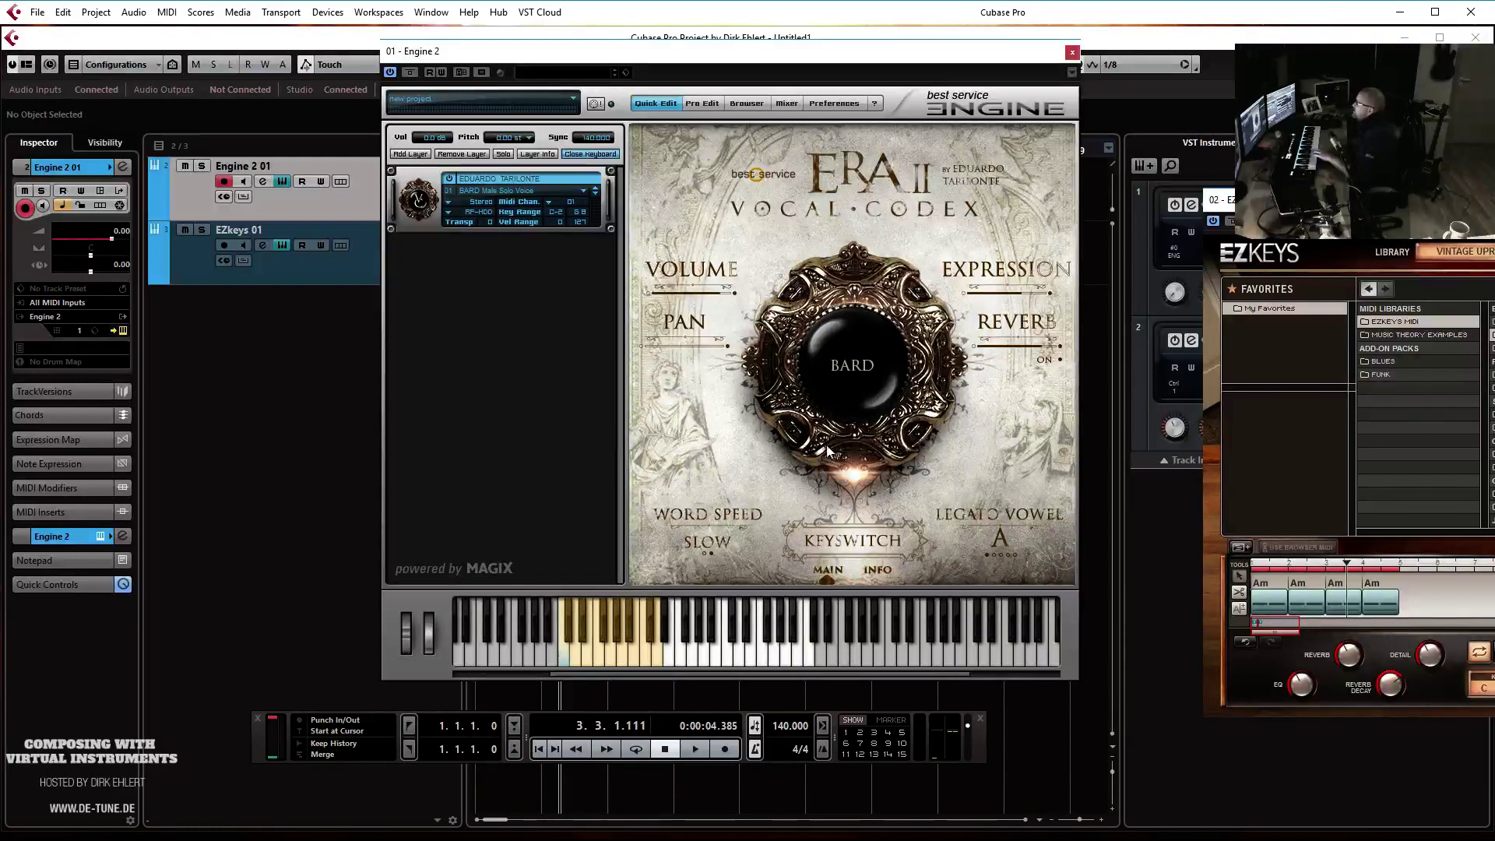
pyautogui.click(834, 405)
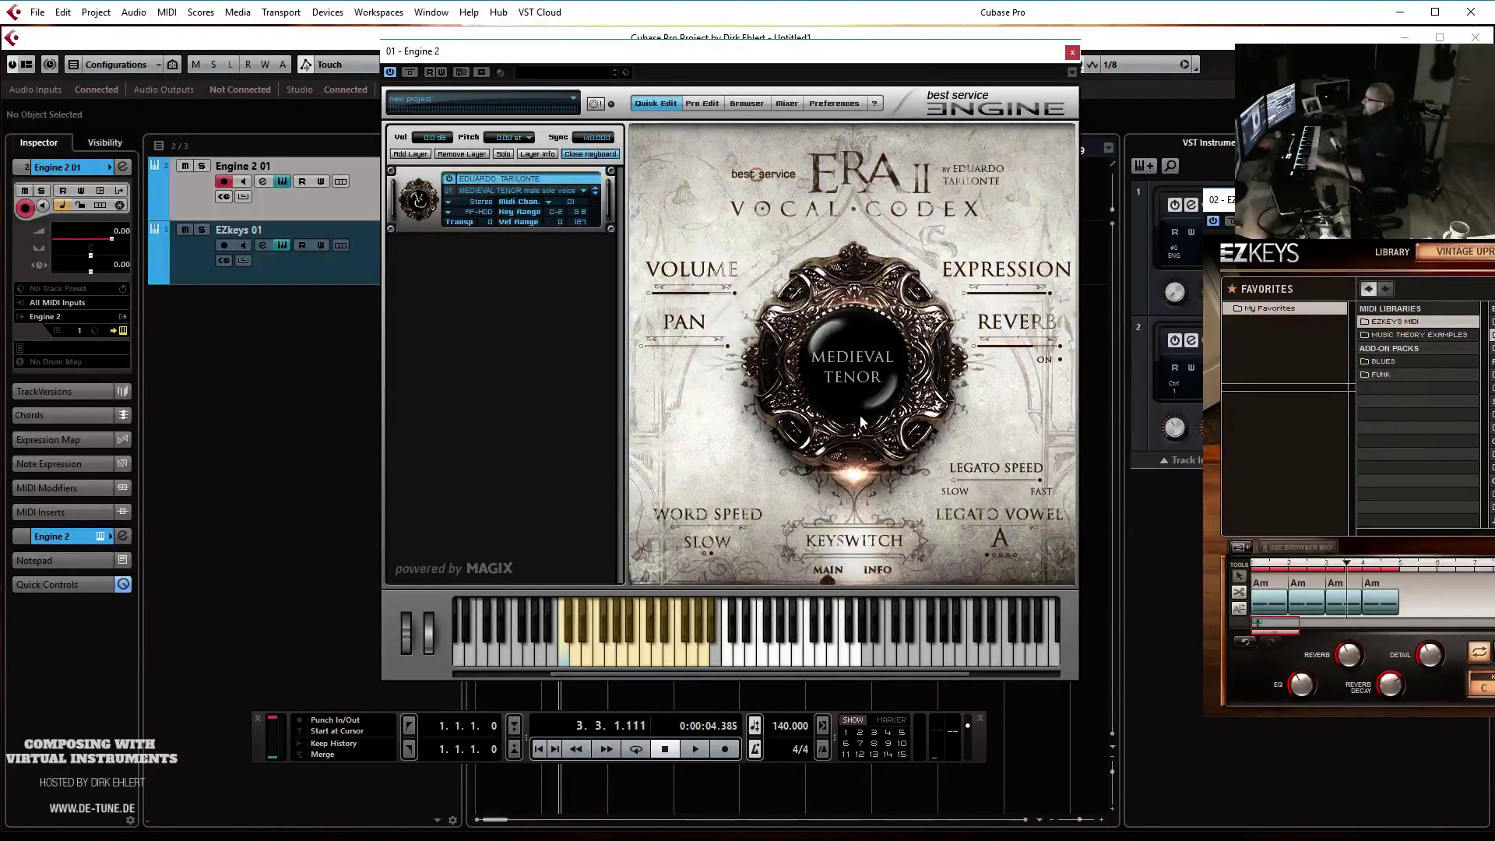
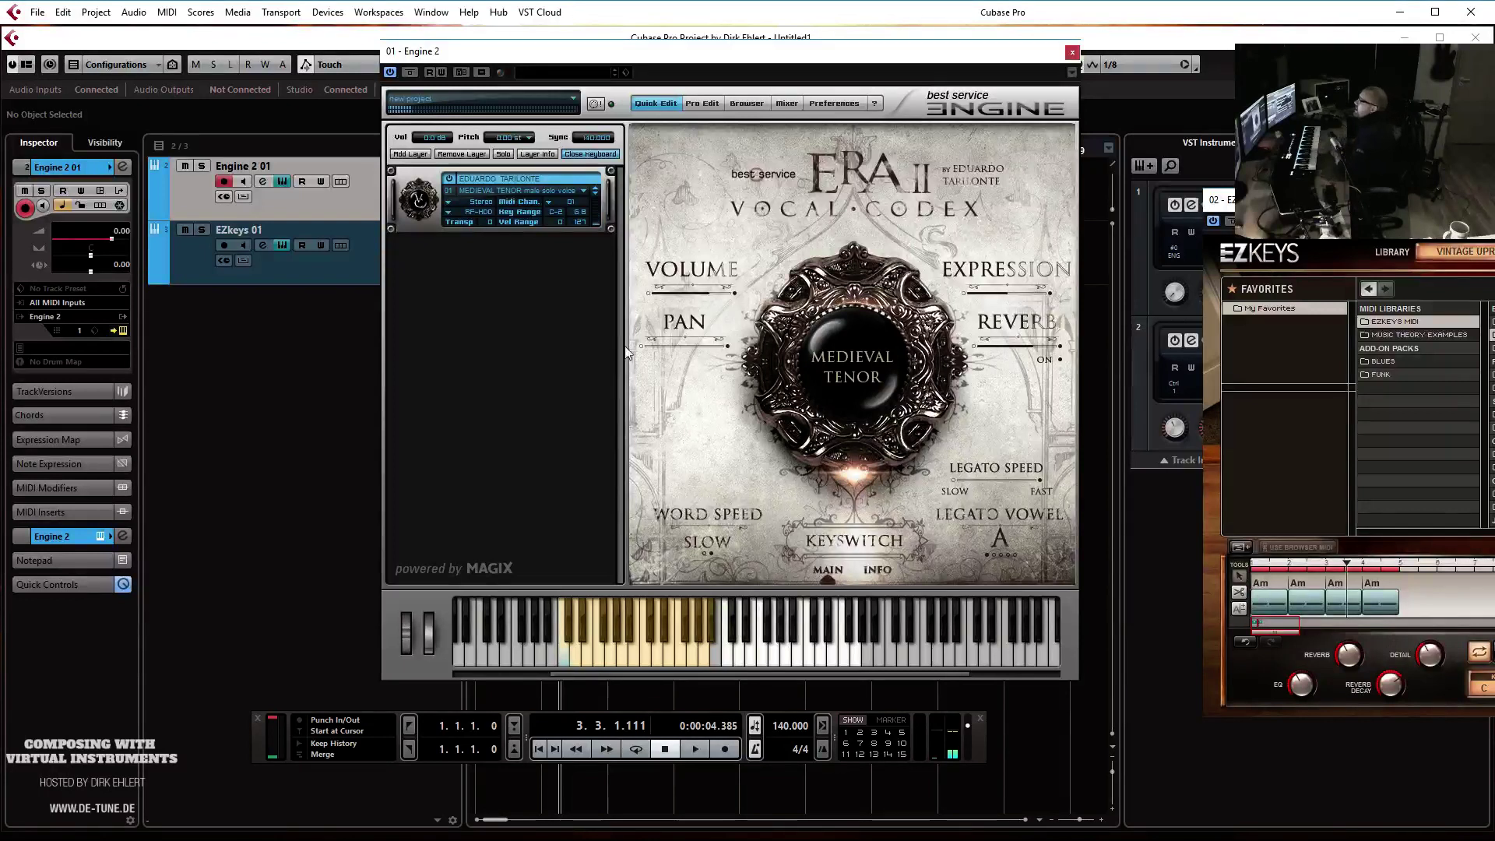
# Load the Cursed patch from the ERA II Vocal Codex soundscapes
pyautogui.click(551, 195)
pyautogui.moveTo(537, 253)
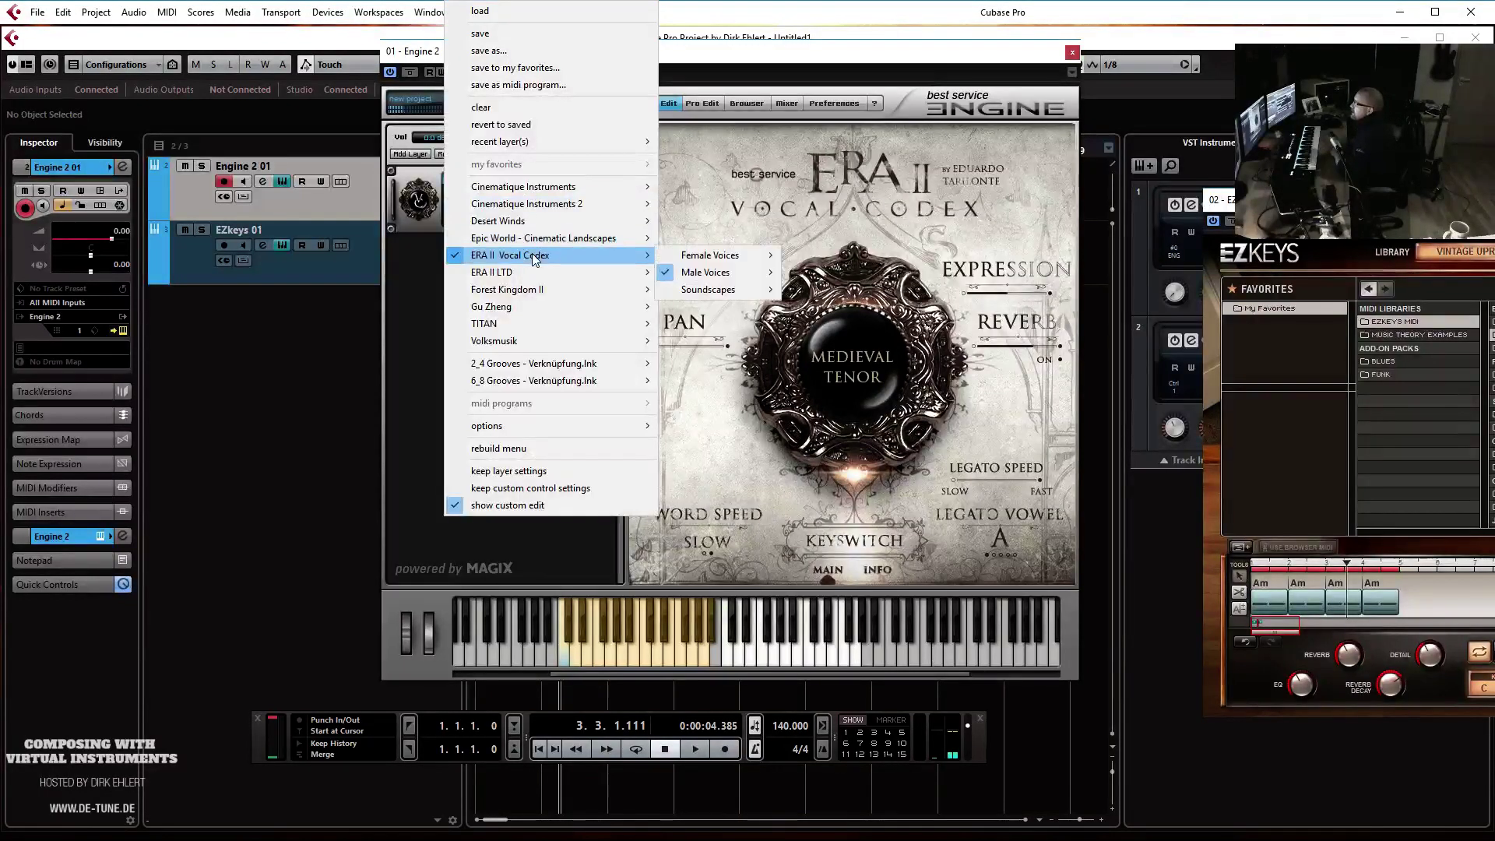
pyautogui.moveTo(732, 292)
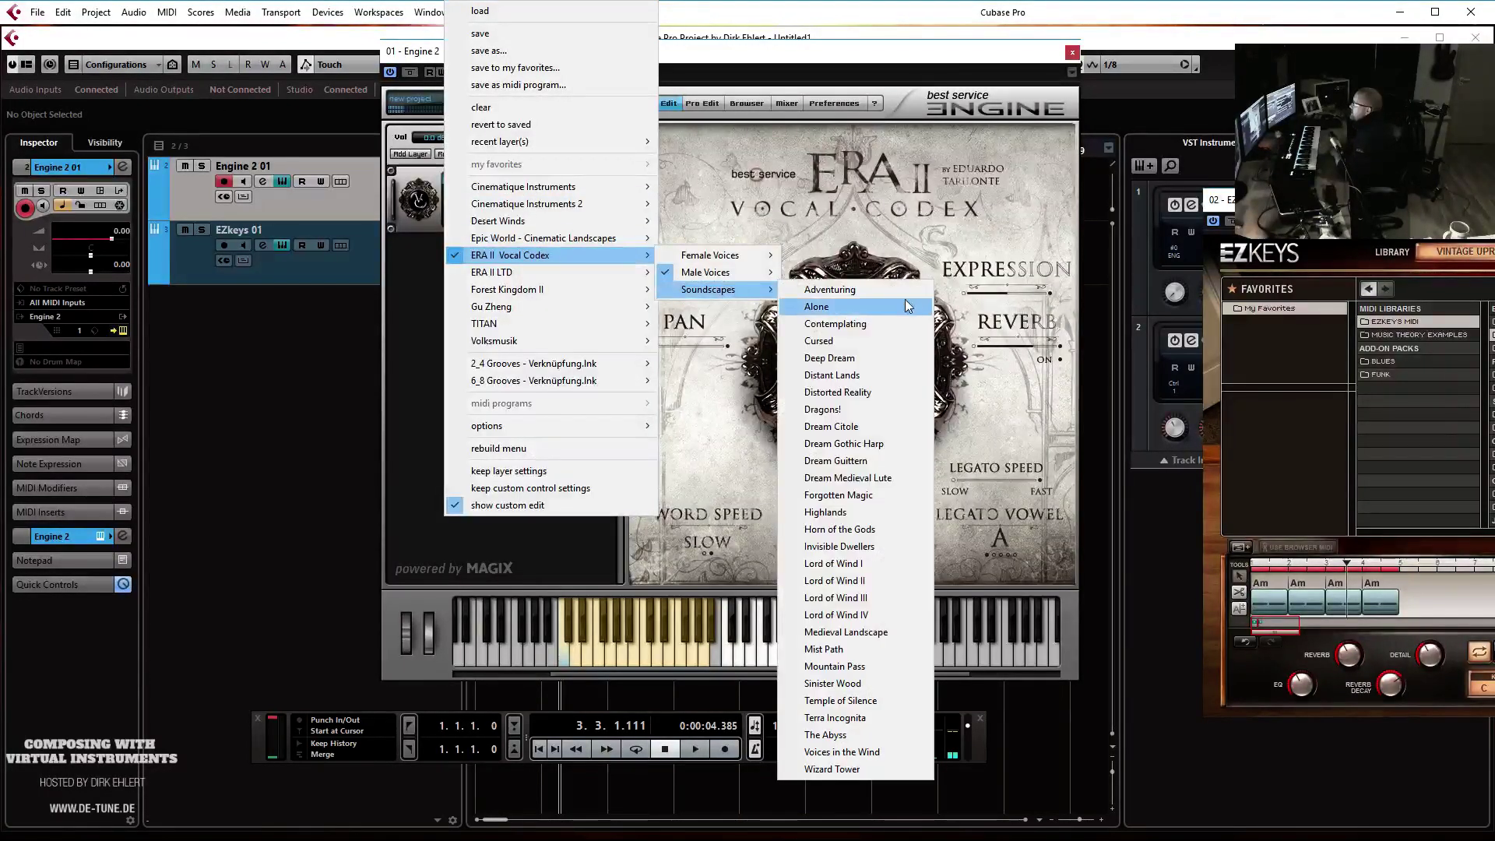
pyautogui.click(872, 340)
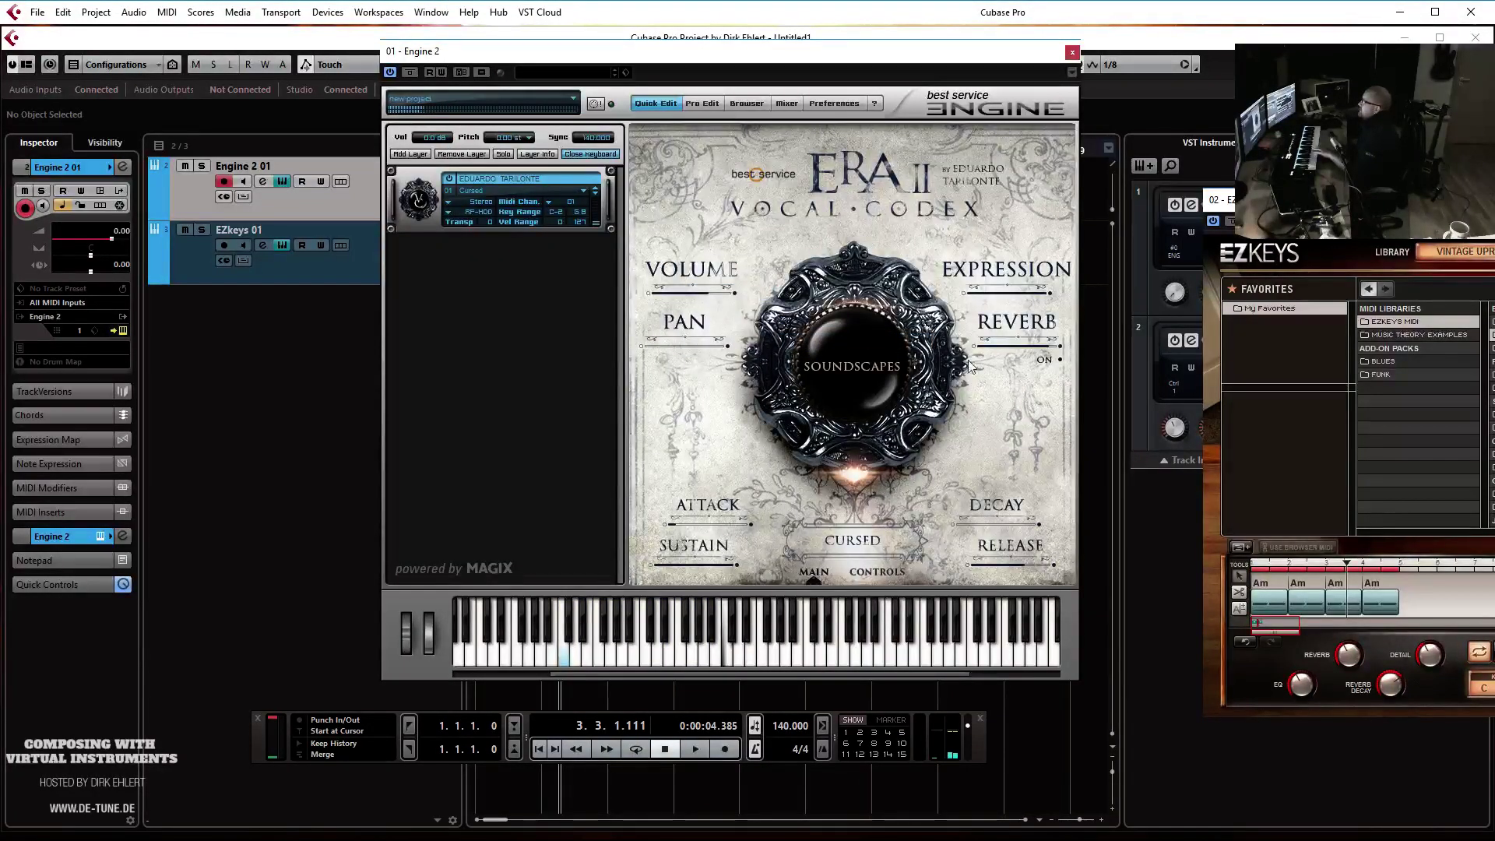
# Advance to the Deep Dream soundscape and show its individual pad controls
pyautogui.click(596, 194)
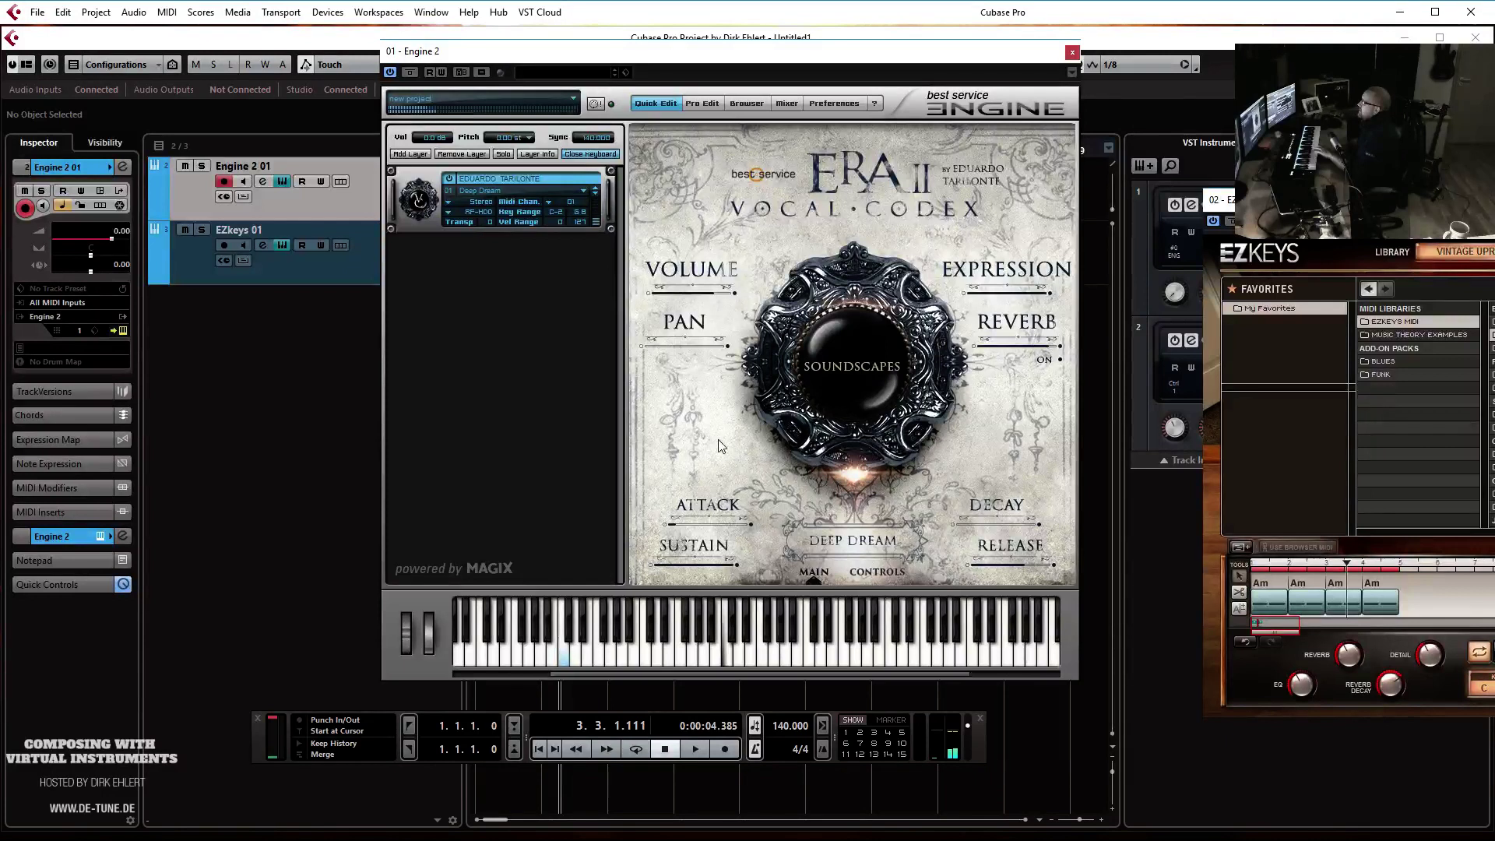
pyautogui.click(875, 570)
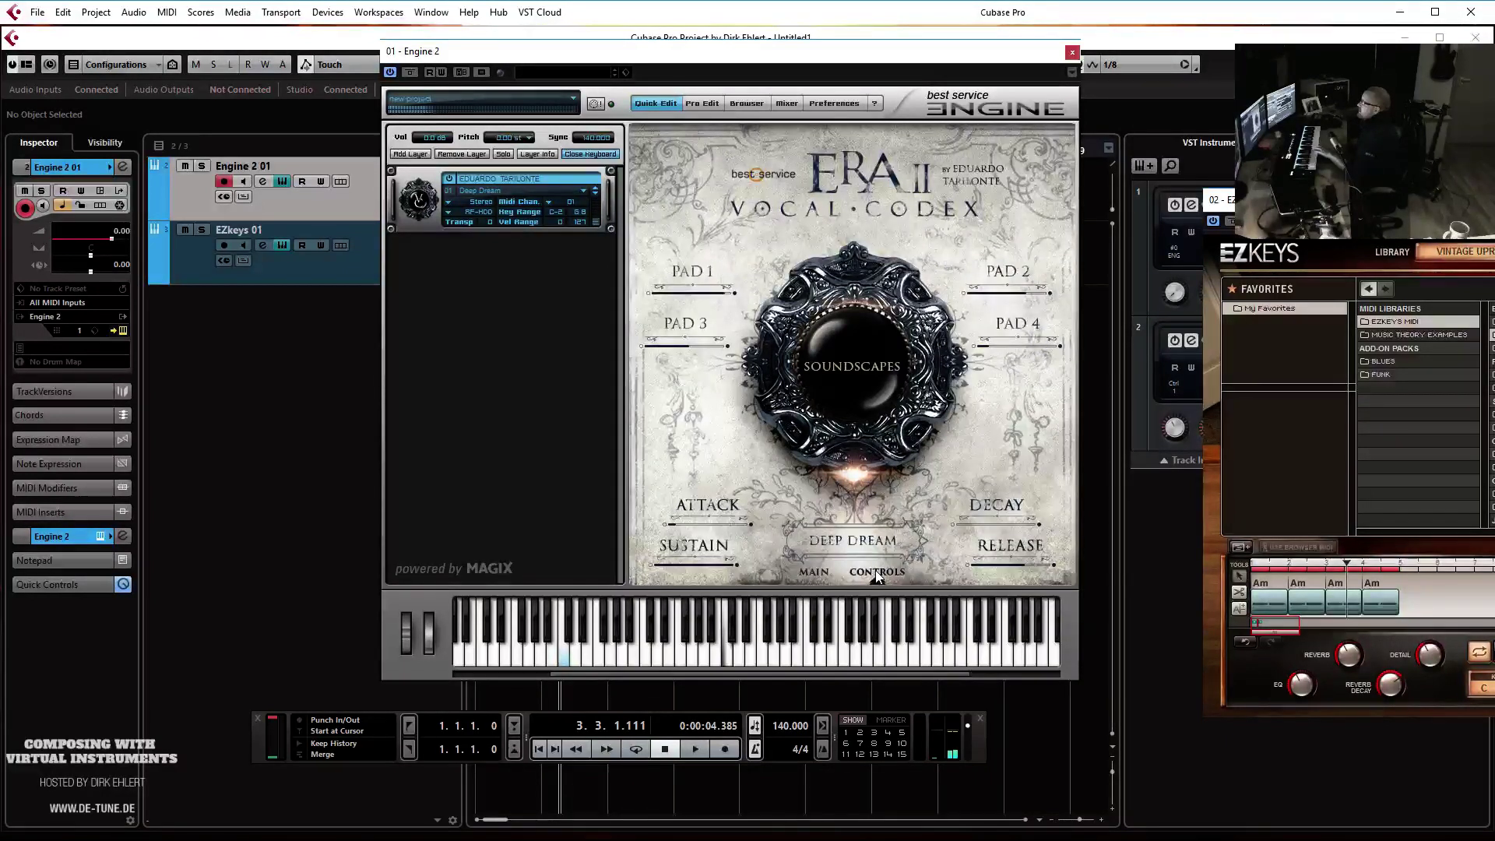
pyautogui.click(822, 571)
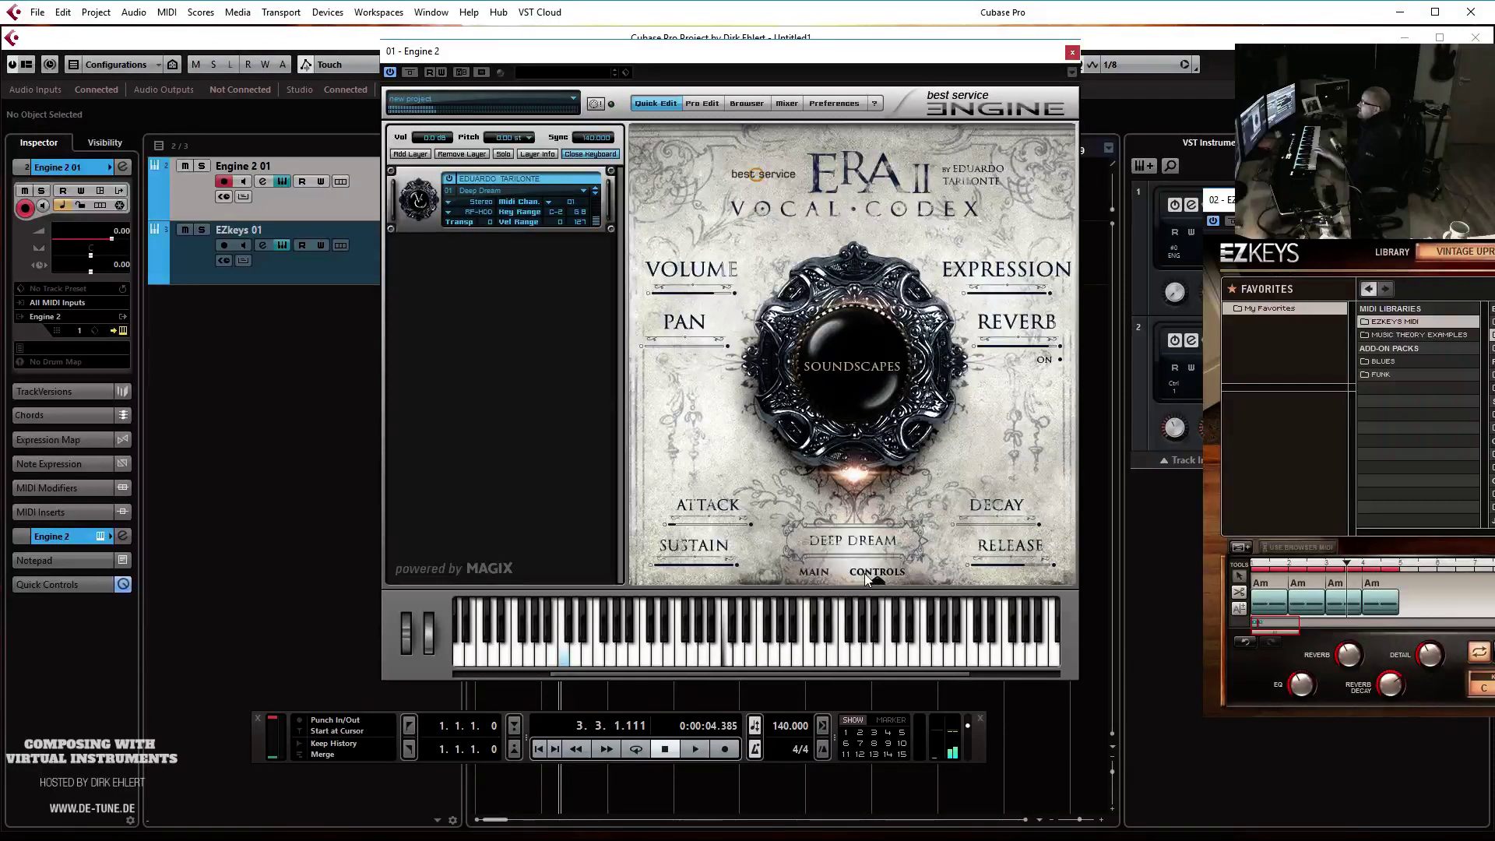
pyautogui.click(894, 577)
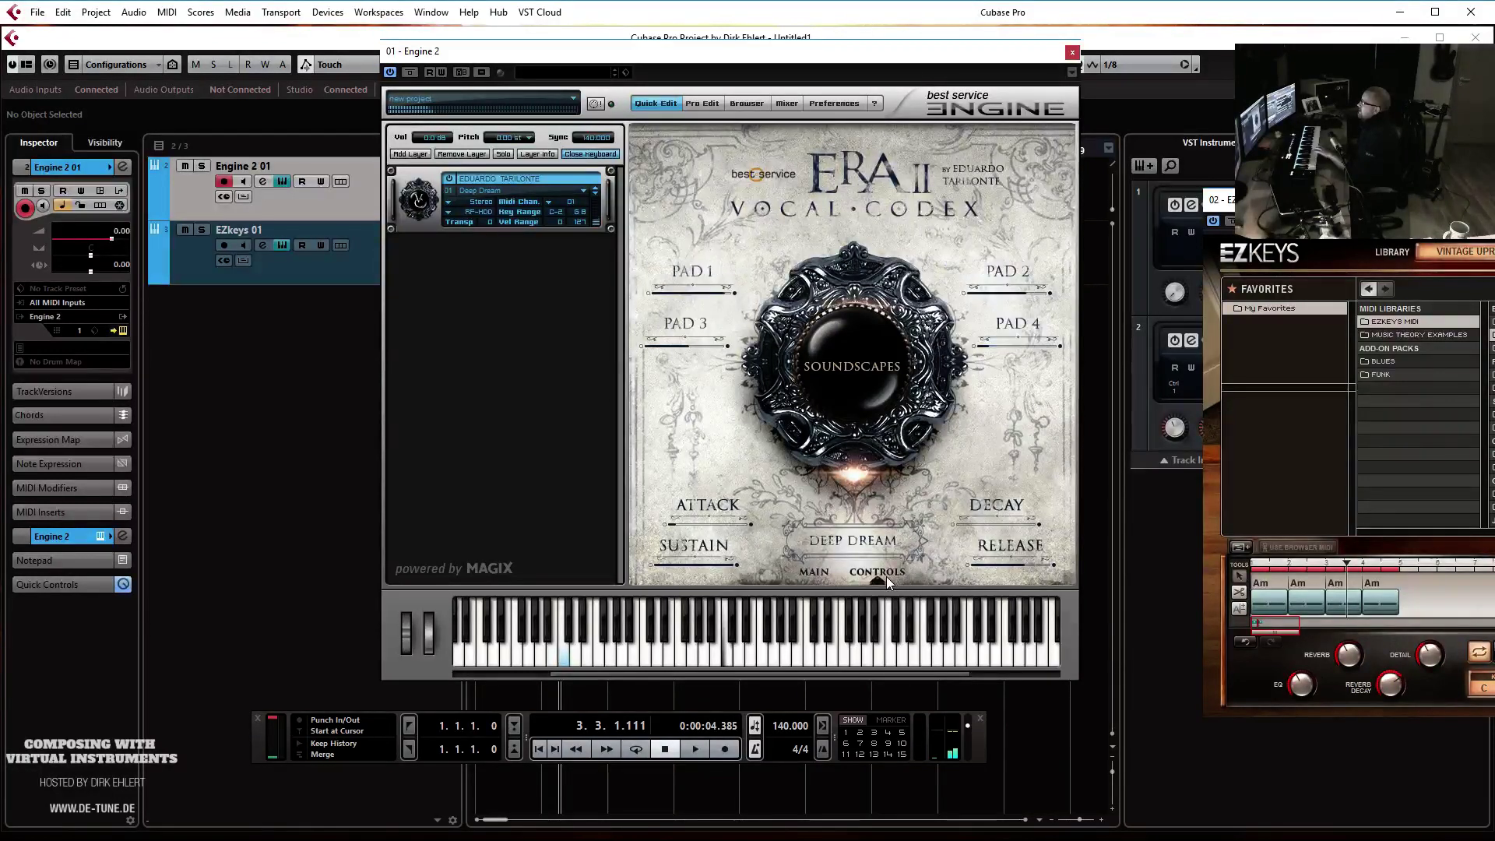
# Rebalance the Deep Dream soundscape by adjusting the levels of its four pads, and return to its main page
pyautogui.moveTo(717, 299); pyautogui.dragTo(640, 295)
pyautogui.click(685, 350)
pyautogui.moveTo(721, 352); pyautogui.dragTo(658, 350)
pyautogui.moveTo(990, 350)
pyautogui.mouseDown()
pyautogui.moveTo(1062, 353)
pyautogui.moveTo(998, 351)
pyautogui.mouseUp()
pyautogui.moveTo(998, 298); pyautogui.dragTo(944, 302)
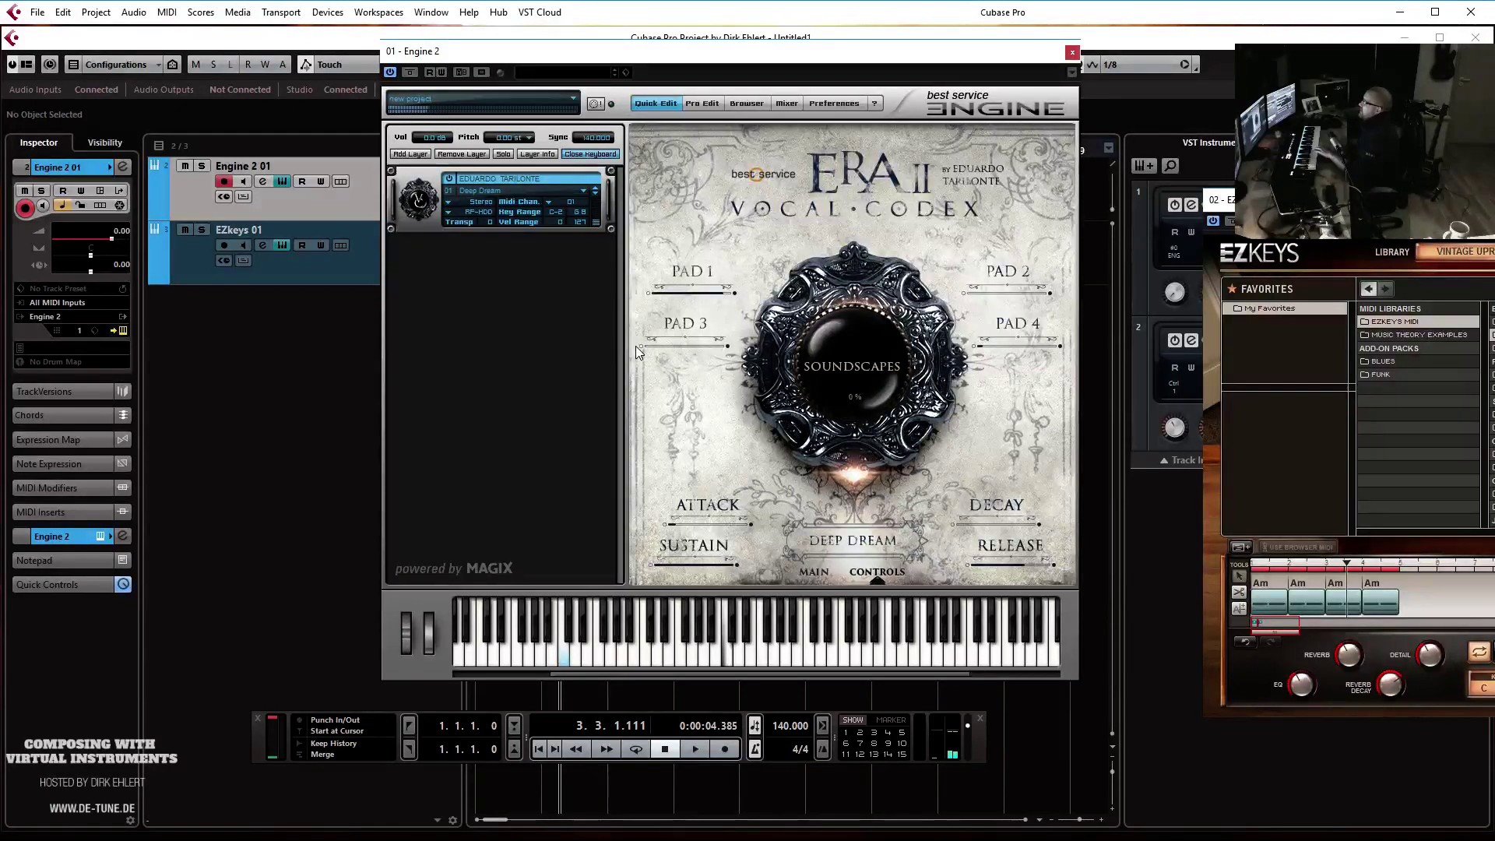
pyautogui.moveTo(715, 299); pyautogui.dragTo(659, 295)
pyautogui.moveTo(992, 298); pyautogui.dragTo(1044, 302)
pyautogui.moveTo(663, 300); pyautogui.dragTo(637, 294)
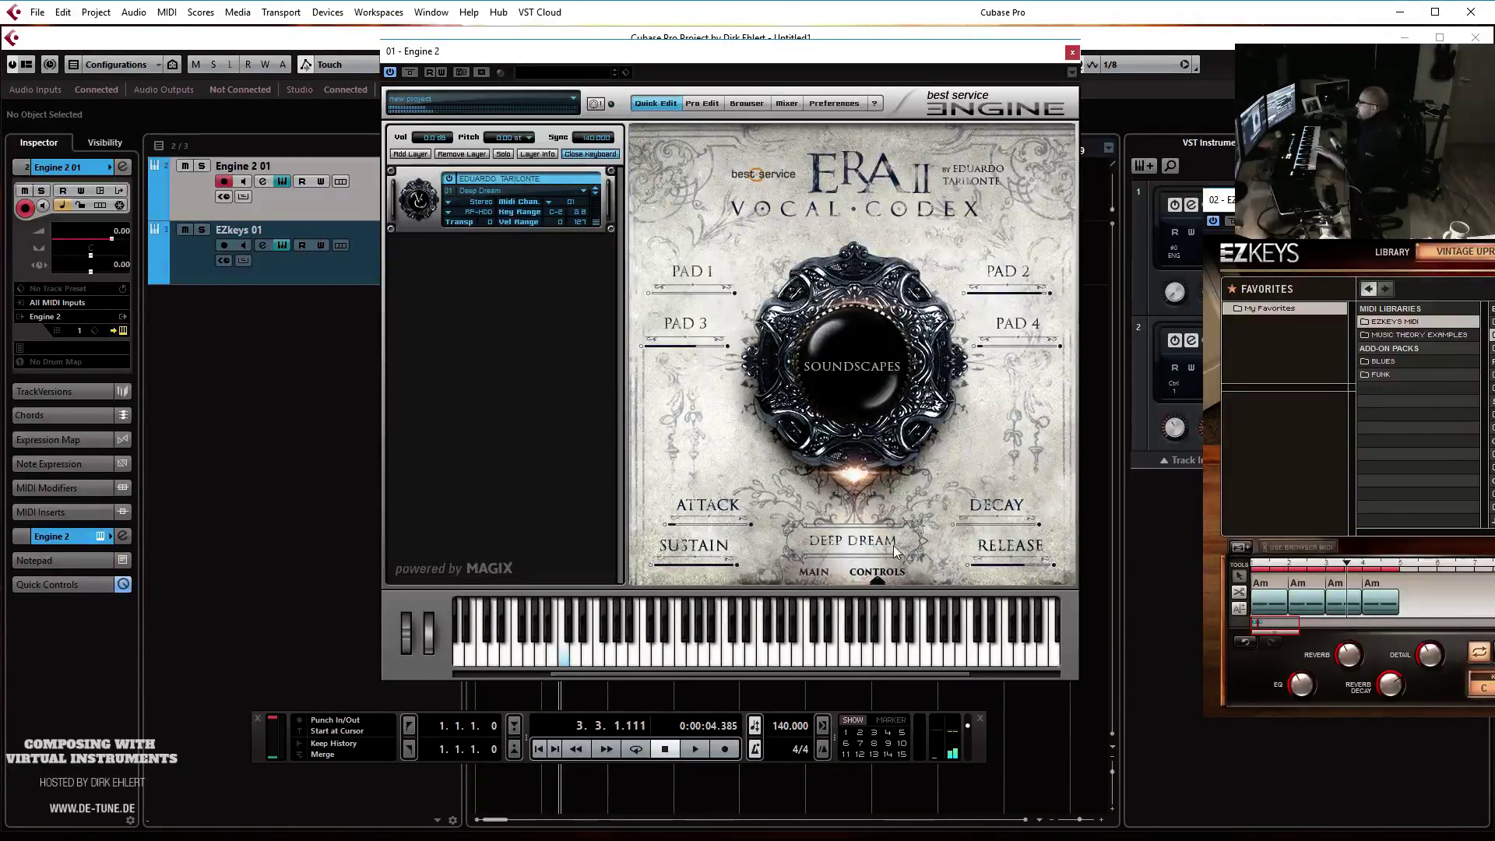
pyautogui.click(820, 575)
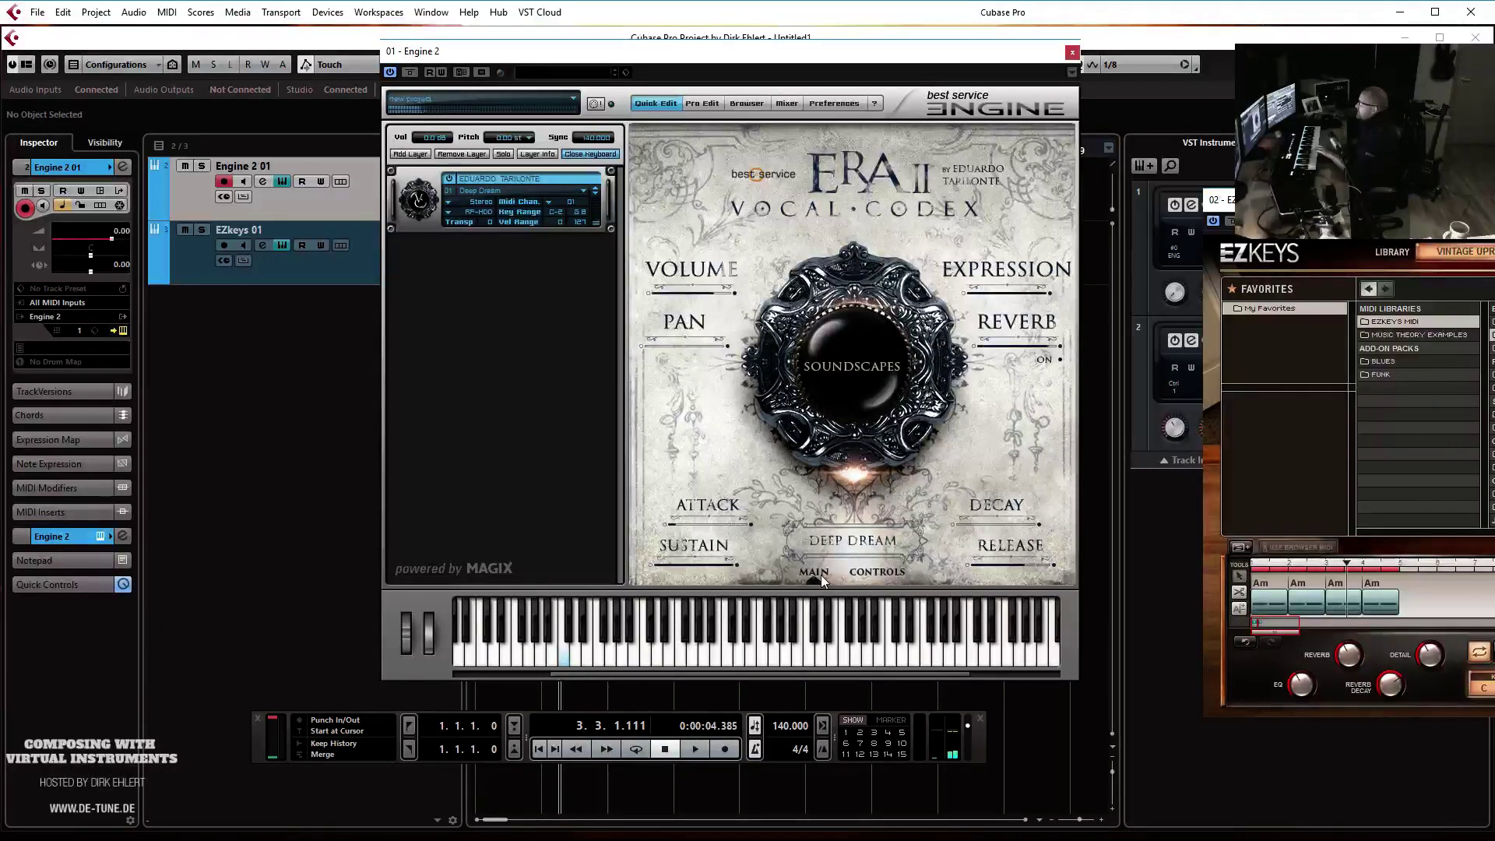
# Audition the Distant Lands, Distorted Reality and Dragons! soundscapes one after another
pyautogui.click(598, 194)
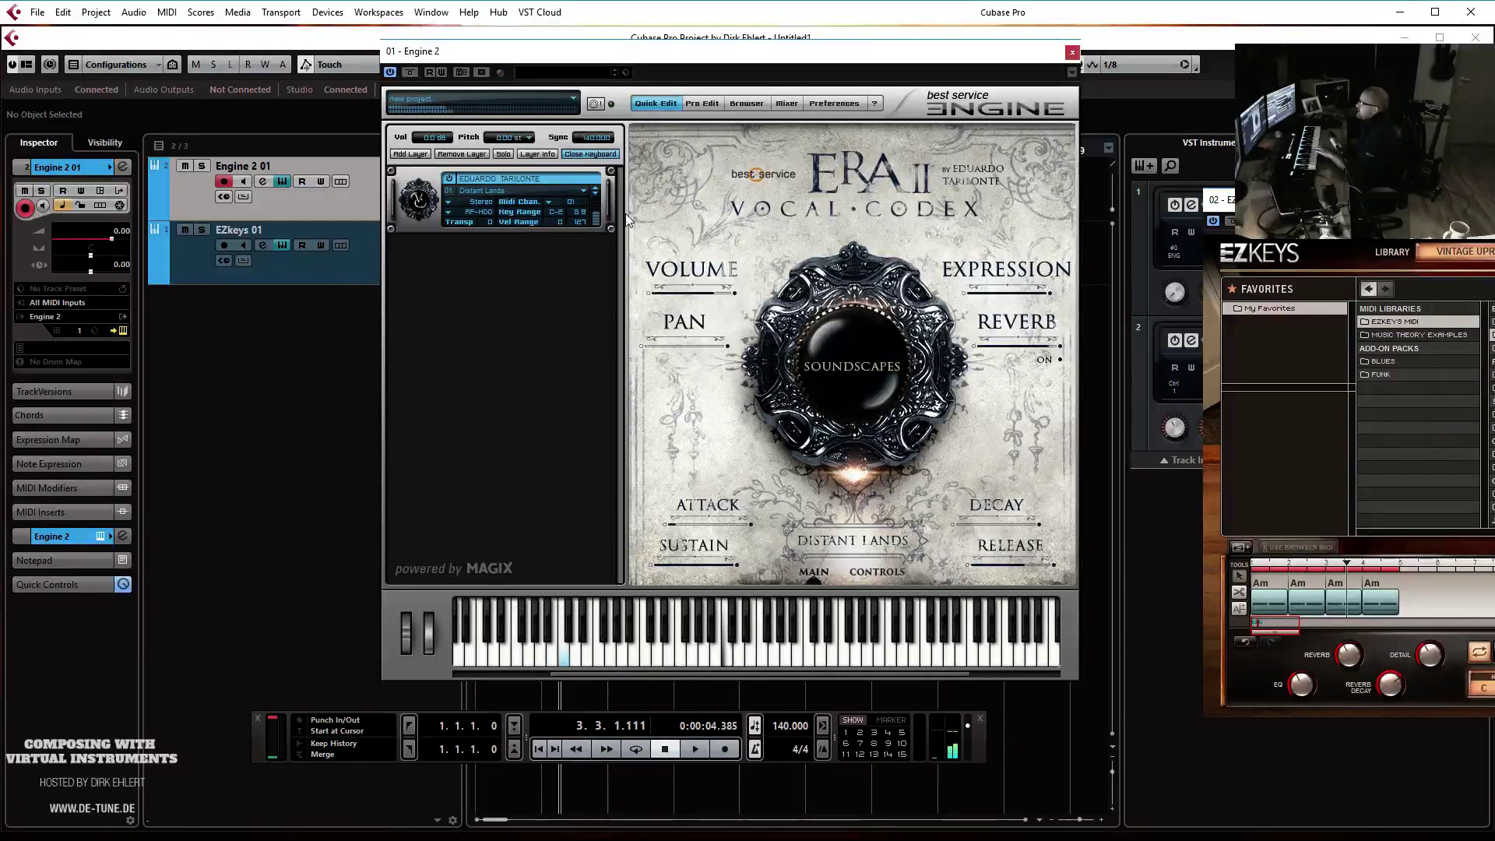
pyautogui.click(593, 193)
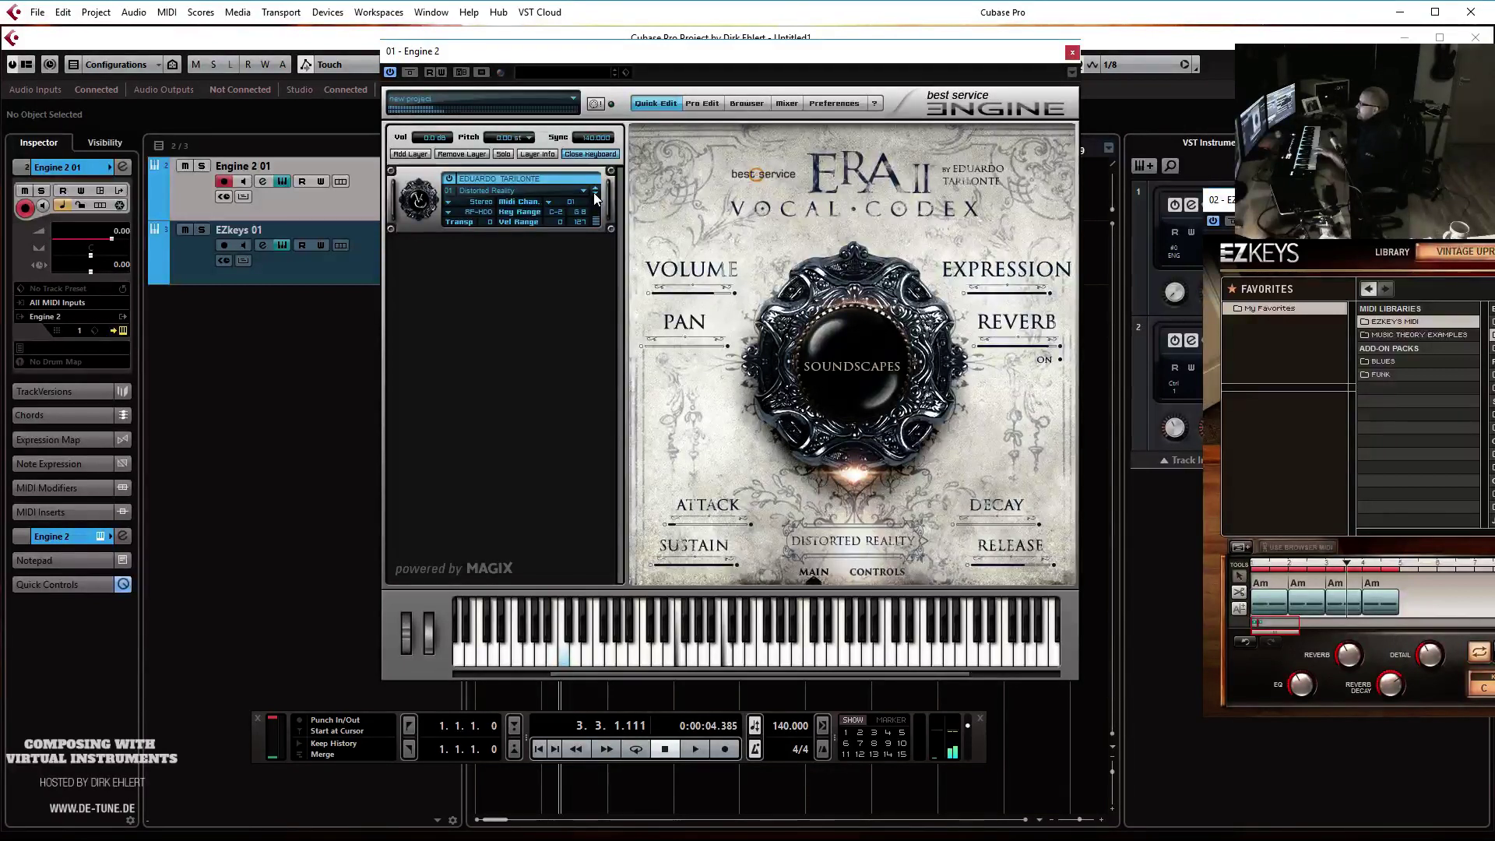
pyautogui.click(594, 193)
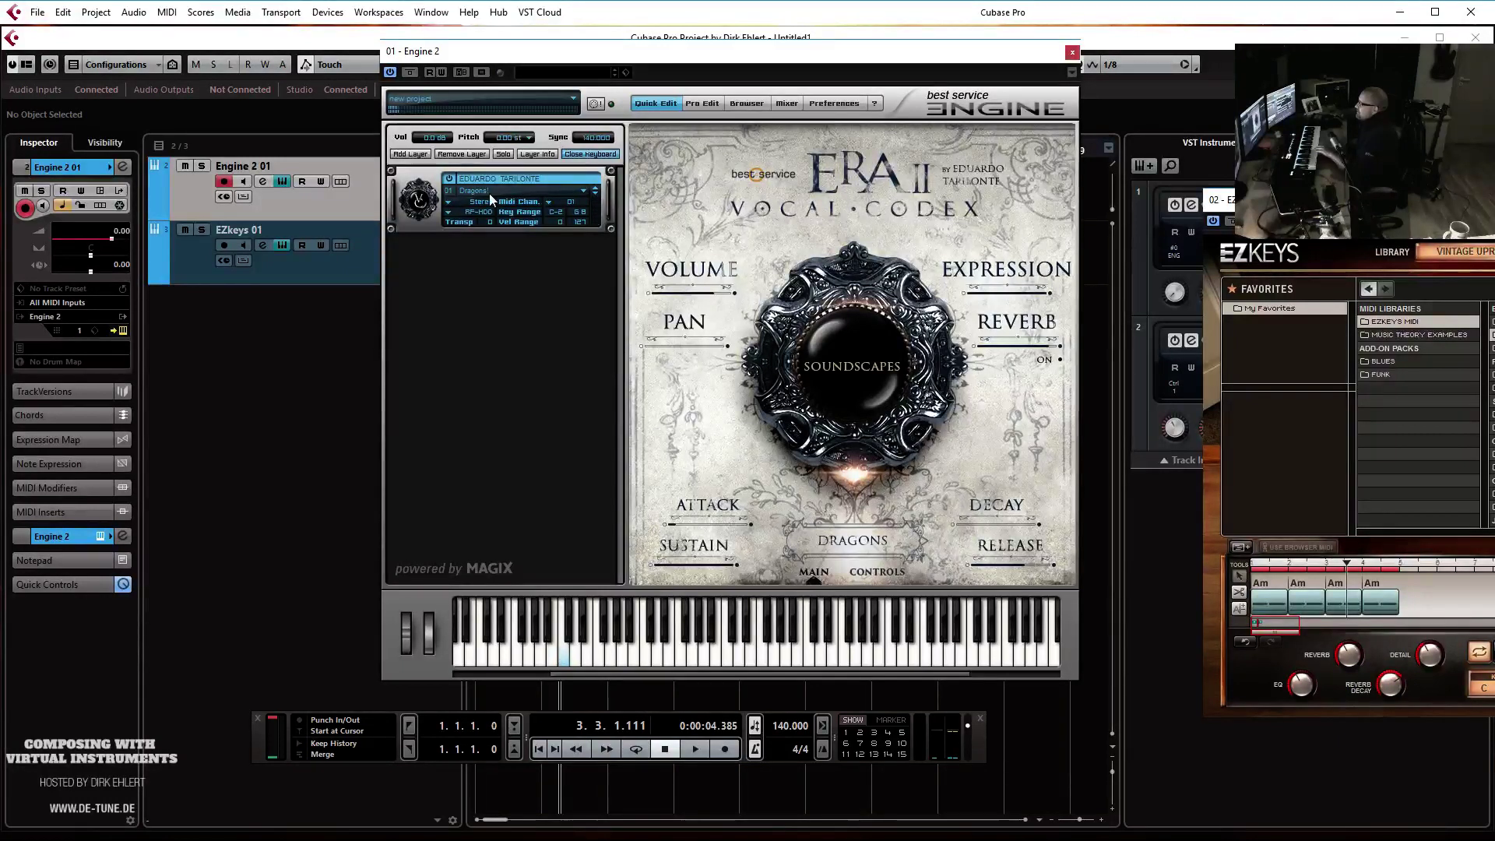
# Continue through the soundscapes with Dream Citole, Dream Gothic Harp, Dream Guittern and Forgotten Magic
pyautogui.click(592, 193)
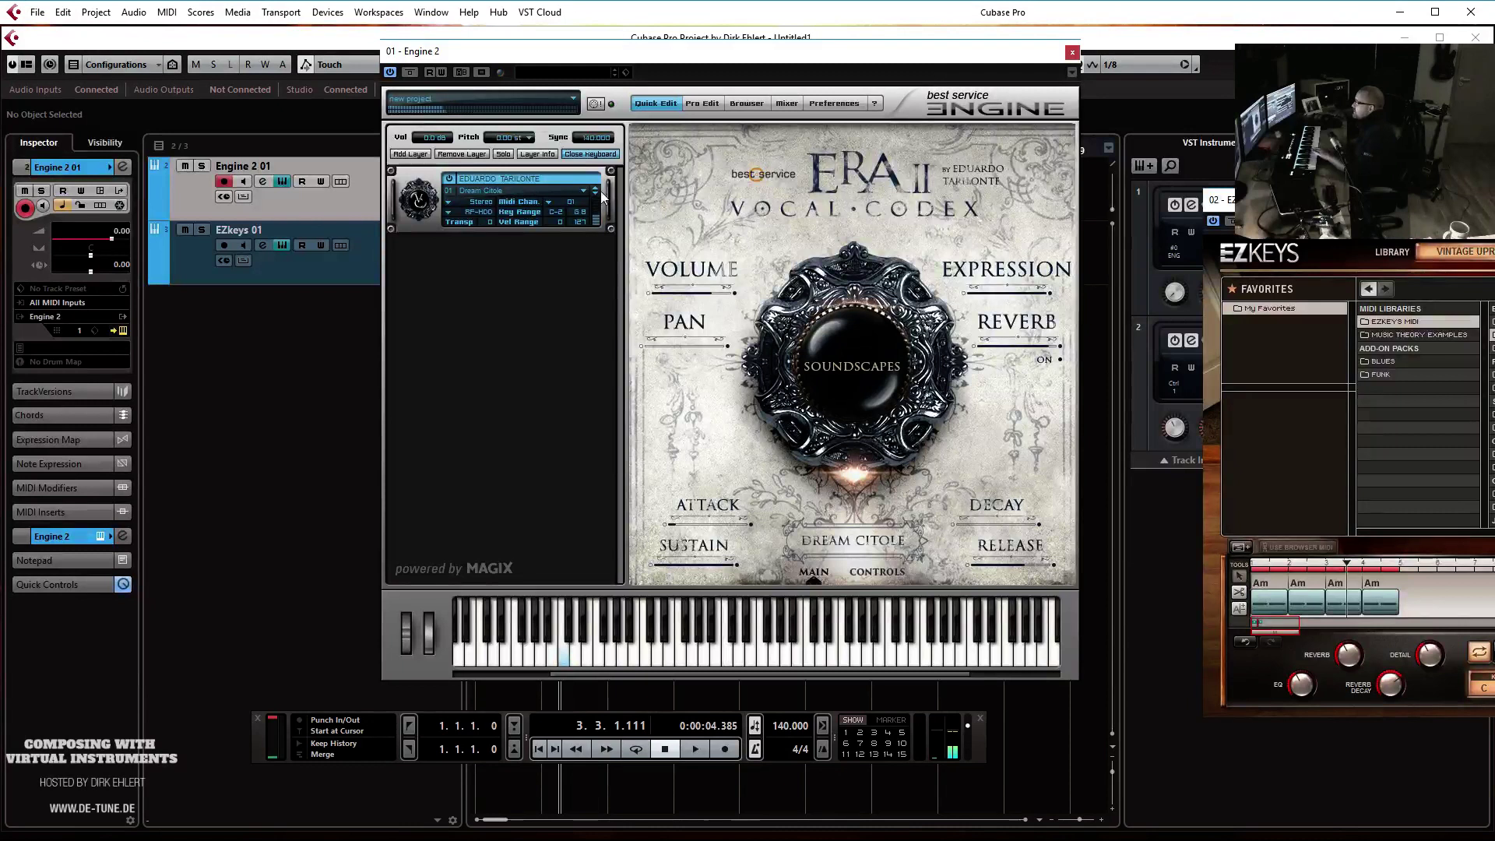
pyautogui.click(595, 193)
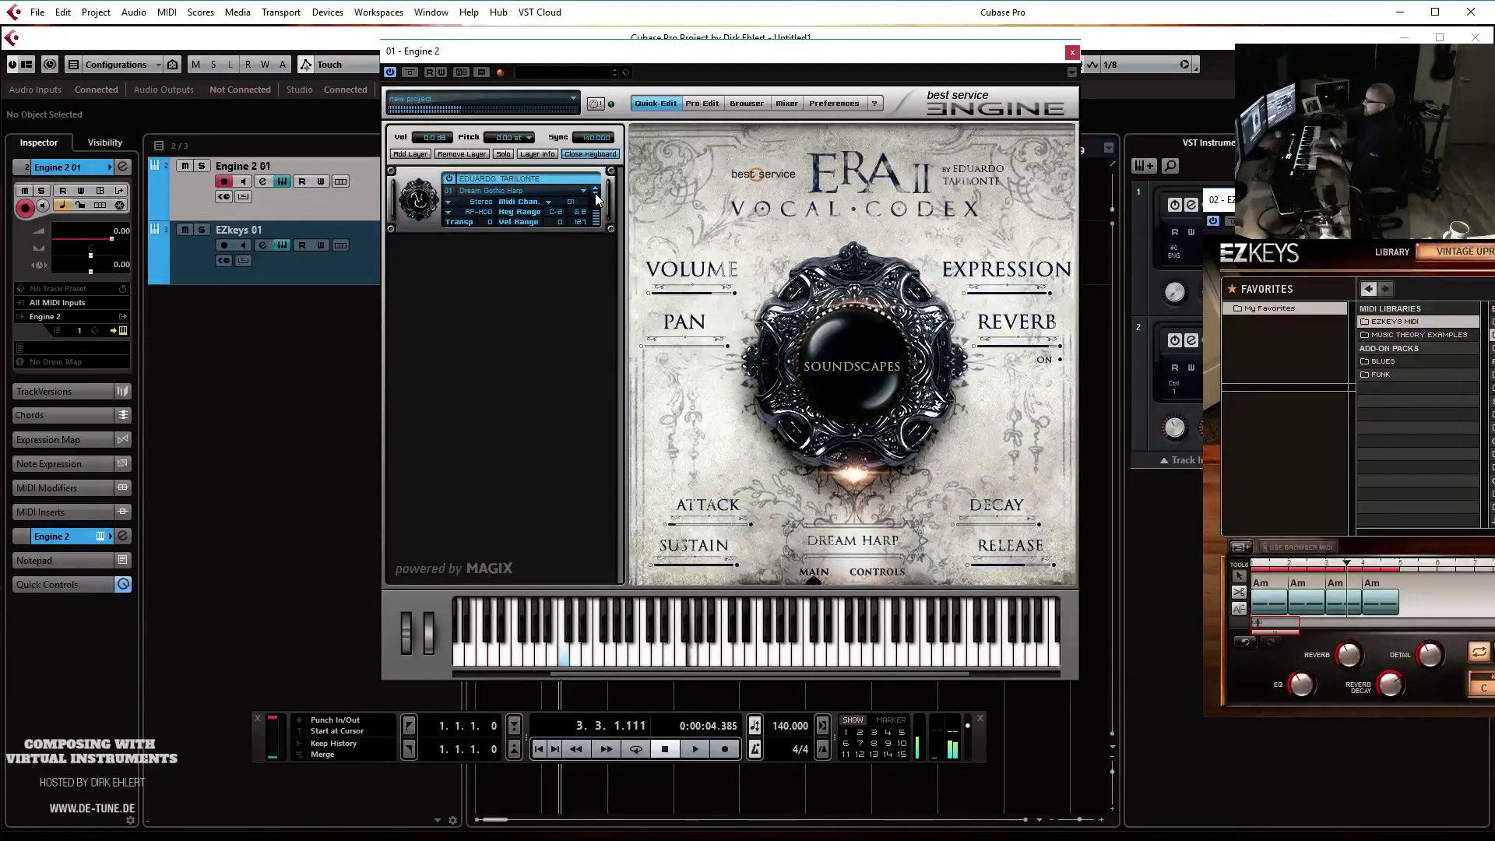
pyautogui.click(595, 194)
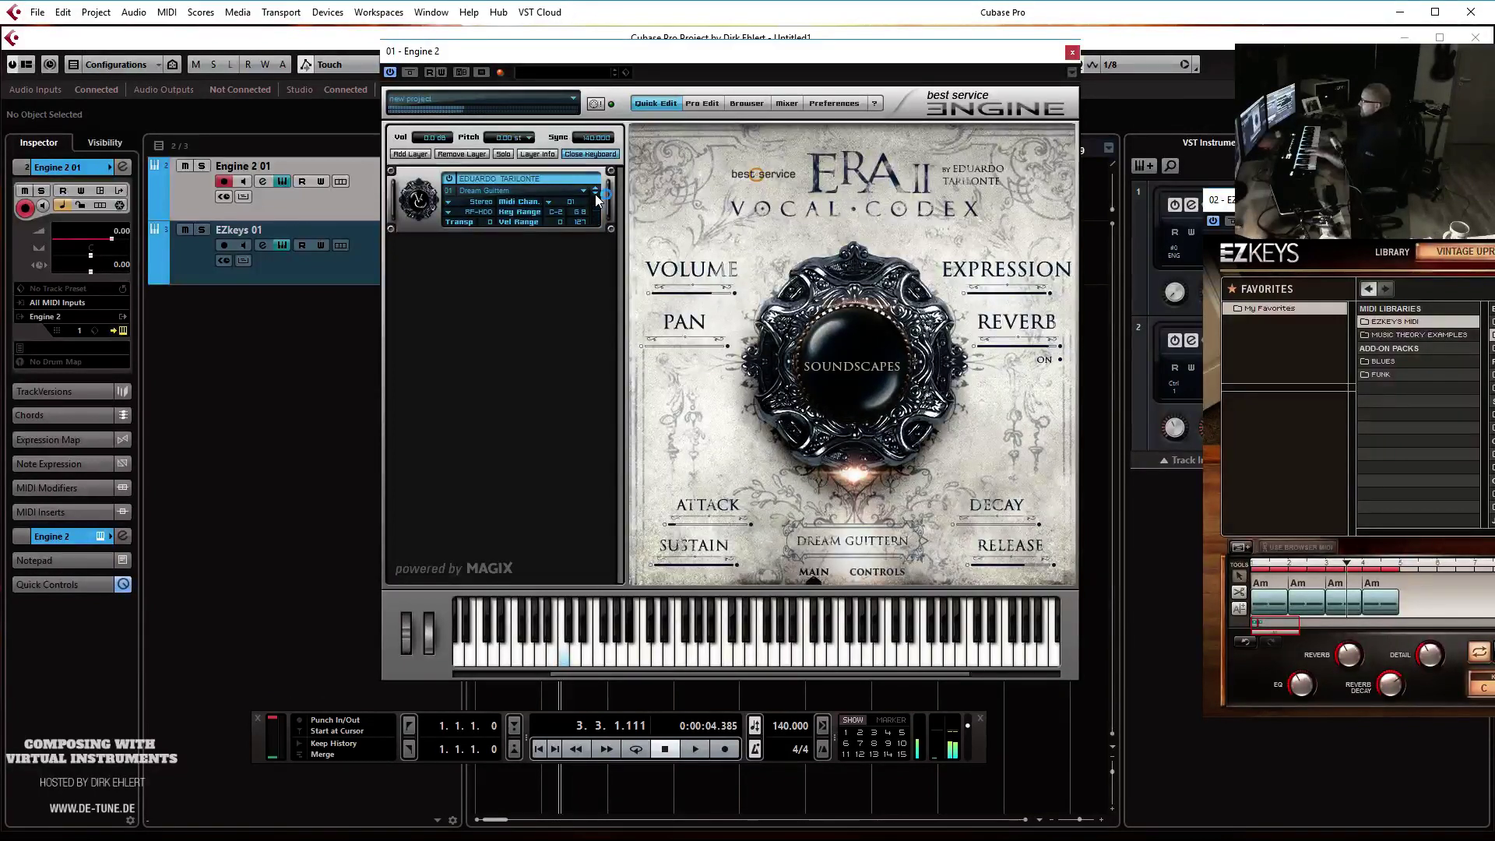
pyautogui.click(596, 195)
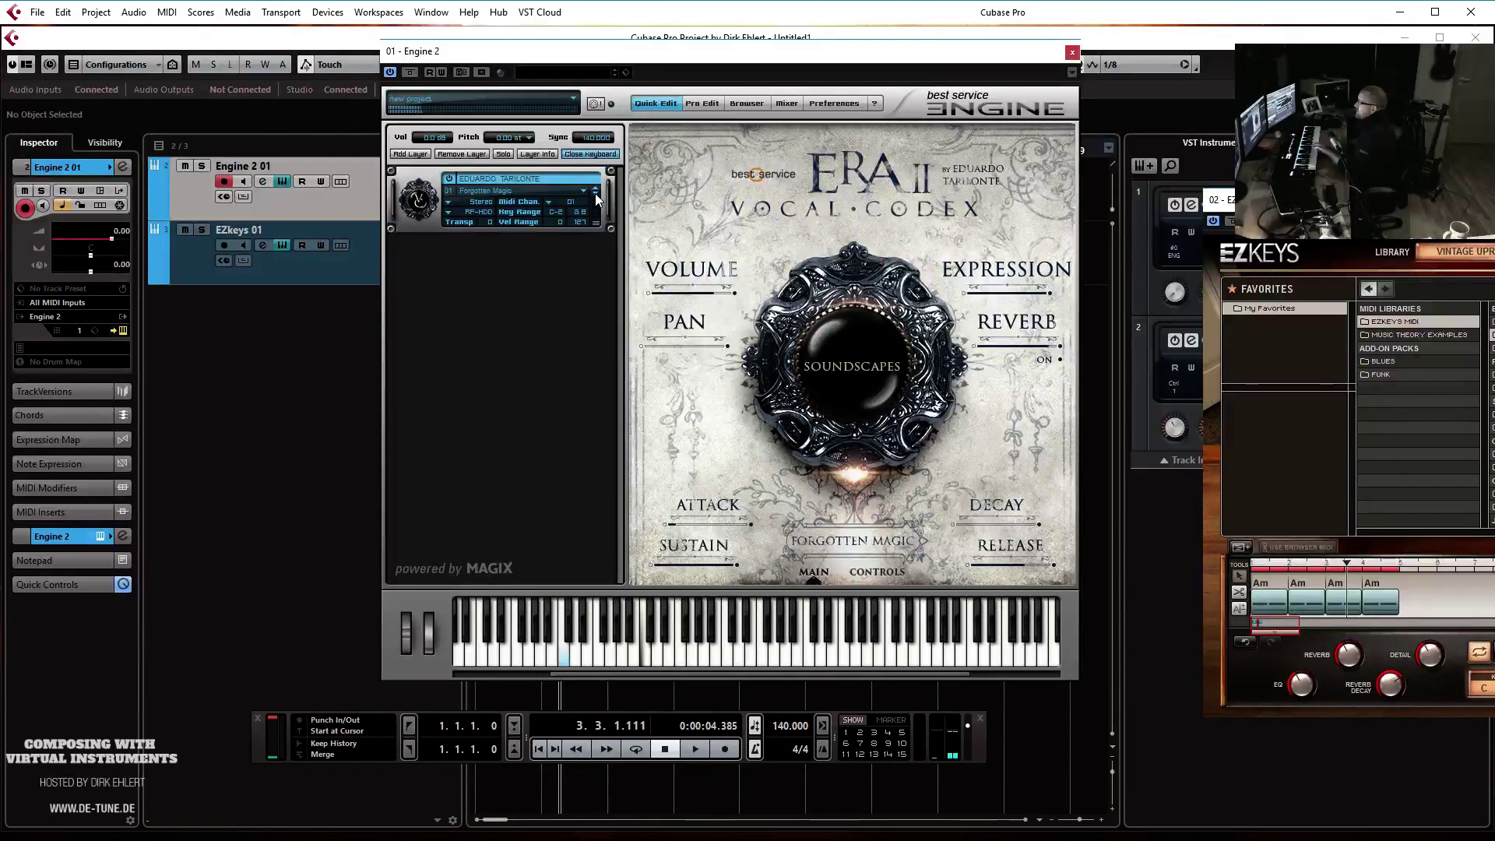
# Load the Highlands soundscape and adjust the levels of Pipe 1, Pipe 2 and Pipe 3 in its controls
pyautogui.click(595, 195)
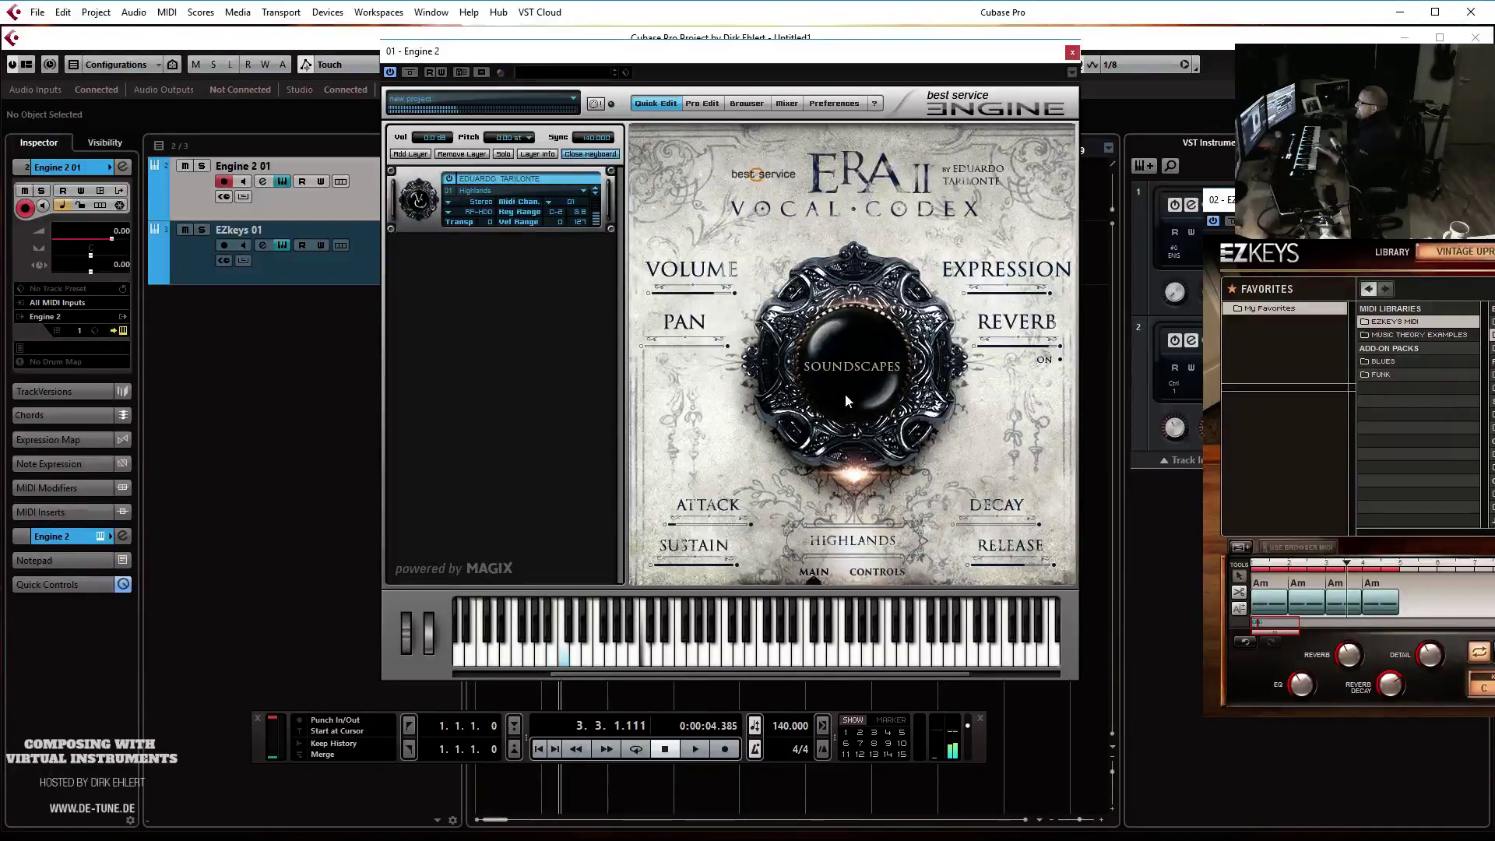
pyautogui.click(856, 572)
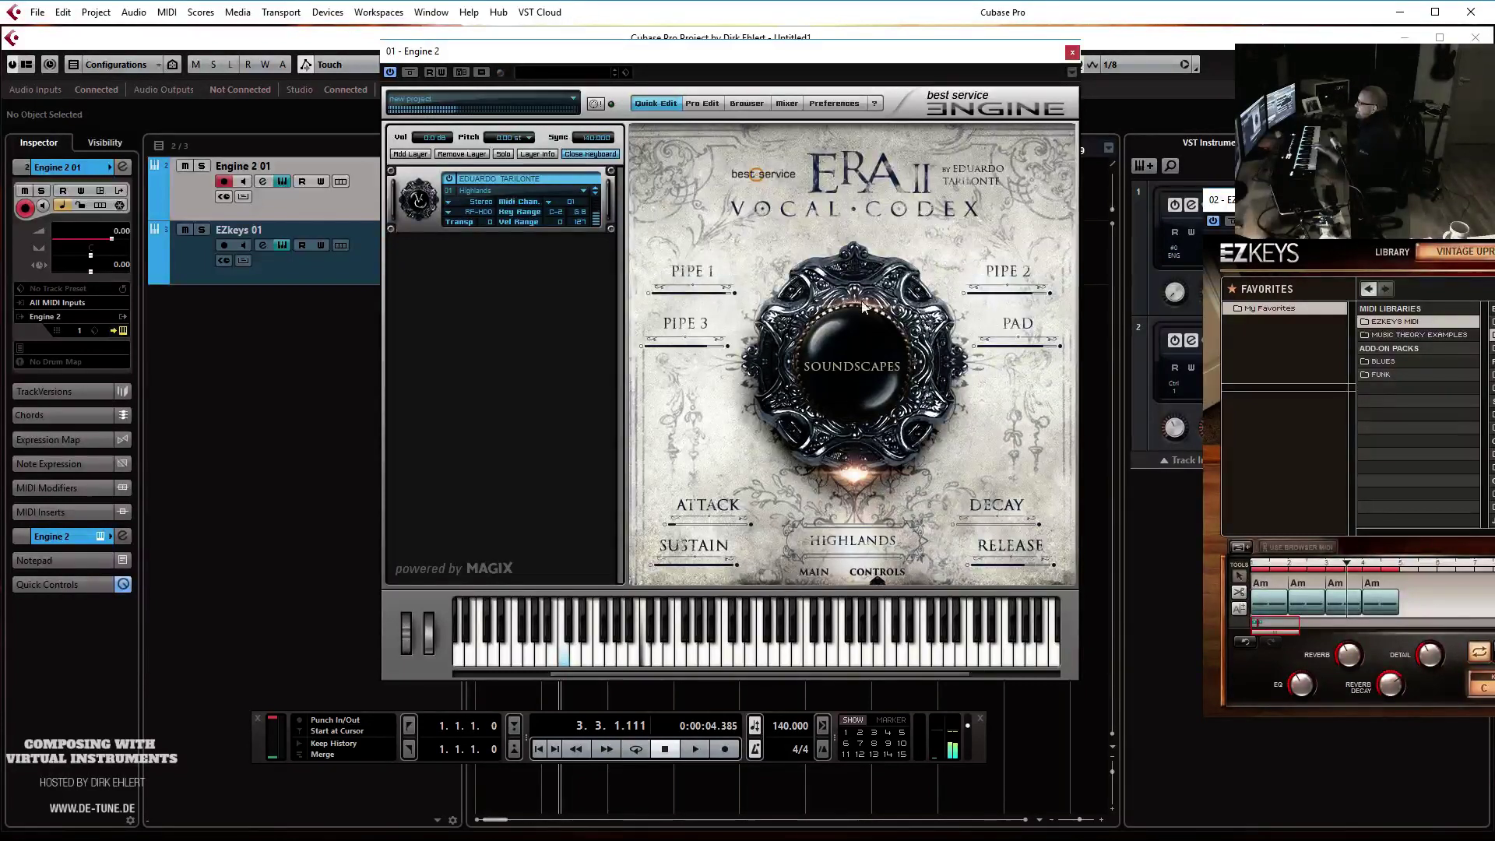
pyautogui.moveTo(707, 299); pyautogui.dragTo(621, 294)
pyautogui.moveTo(1020, 299); pyautogui.dragTo(985, 300)
pyautogui.moveTo(706, 358); pyautogui.dragTo(674, 352)
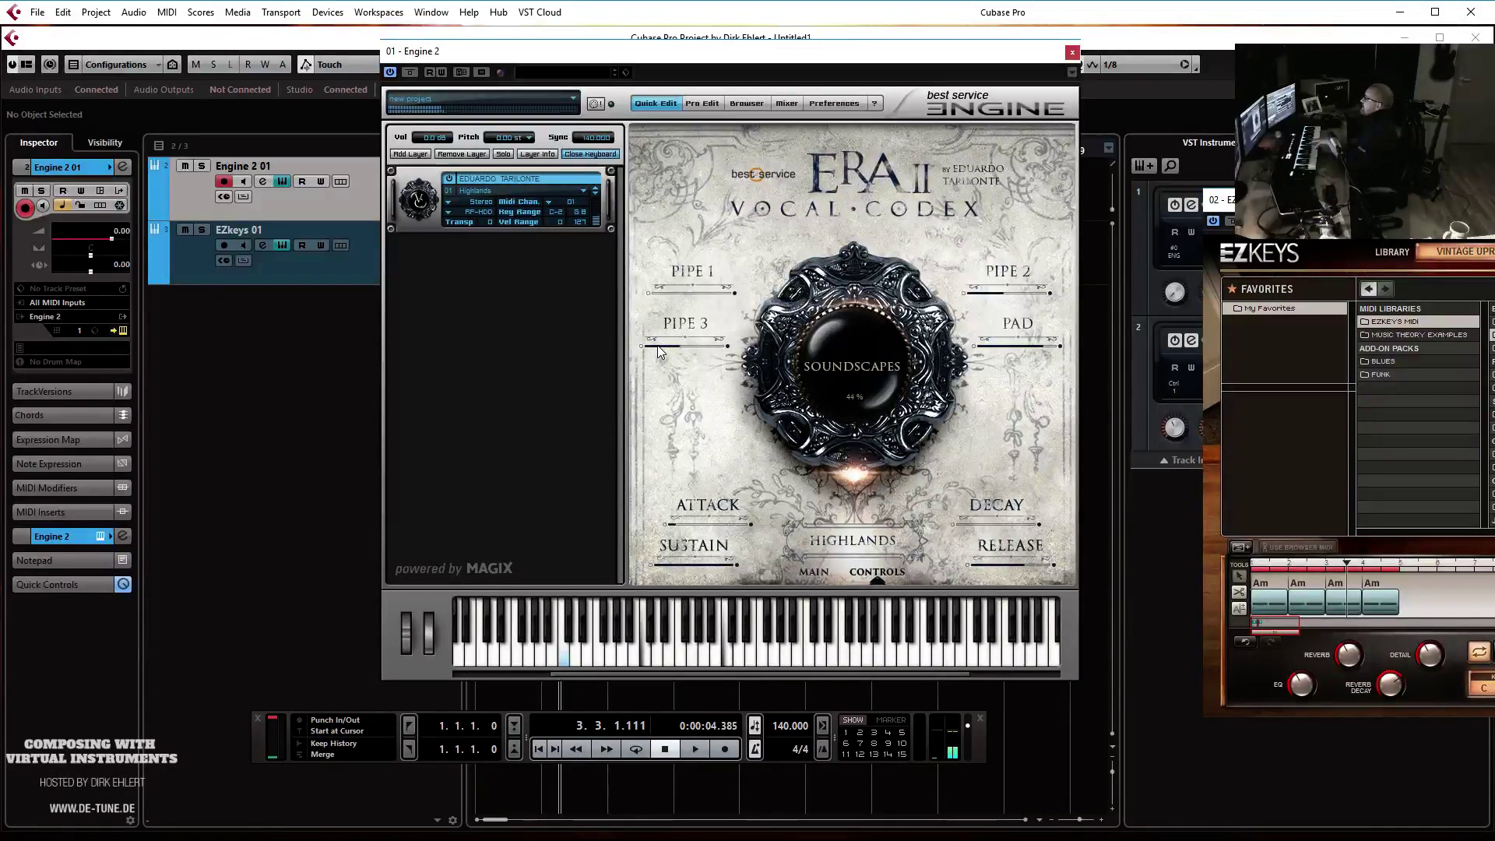
# Audition the Horn of the Gods, Invisible Dwellers, Lord of Wind I and Lord of Wind II soundscapes in turn
pyautogui.click(596, 194)
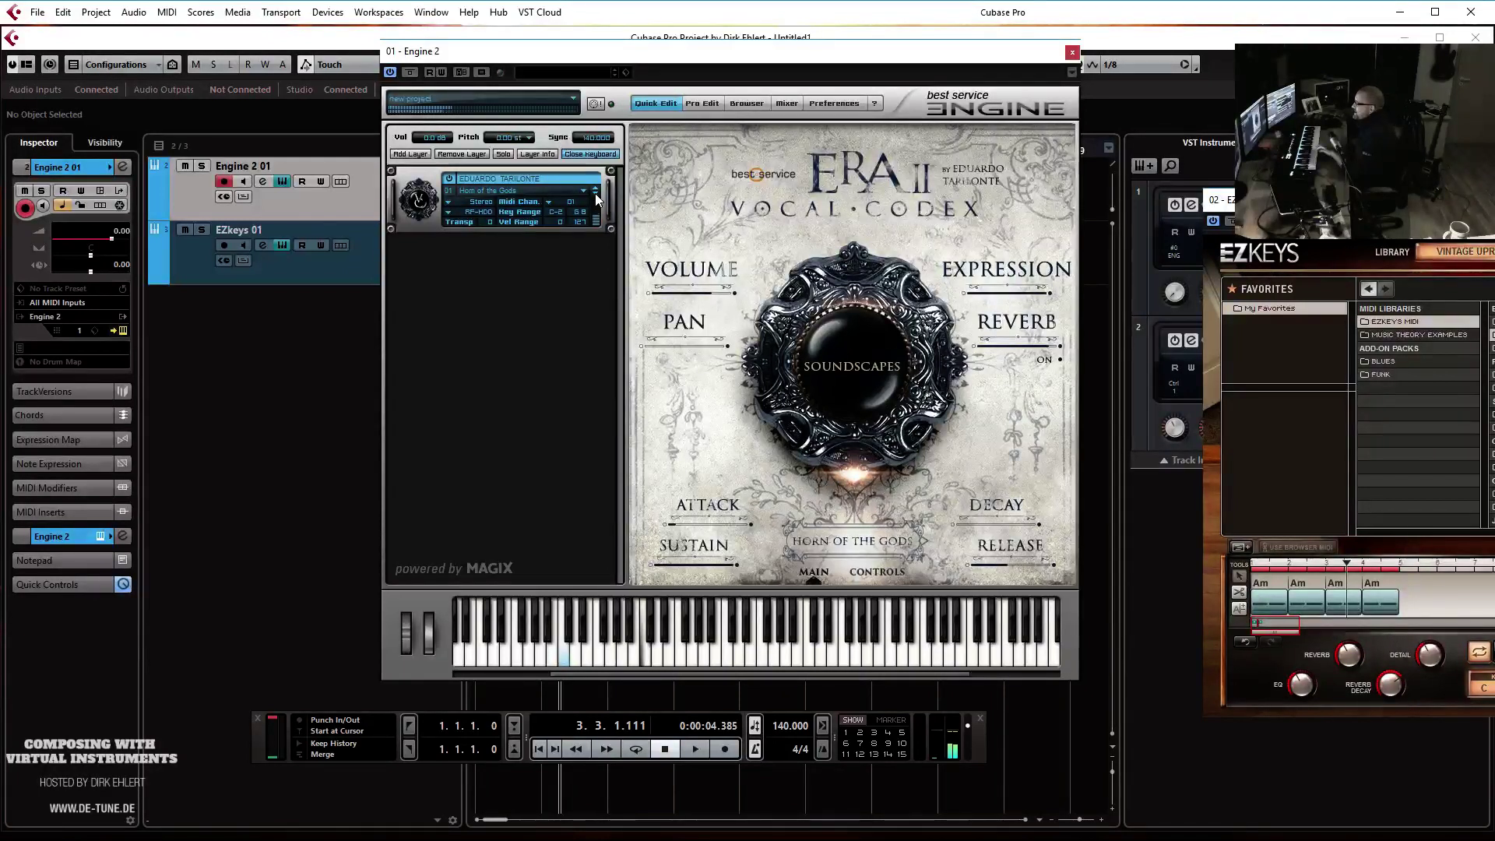
pyautogui.click(596, 194)
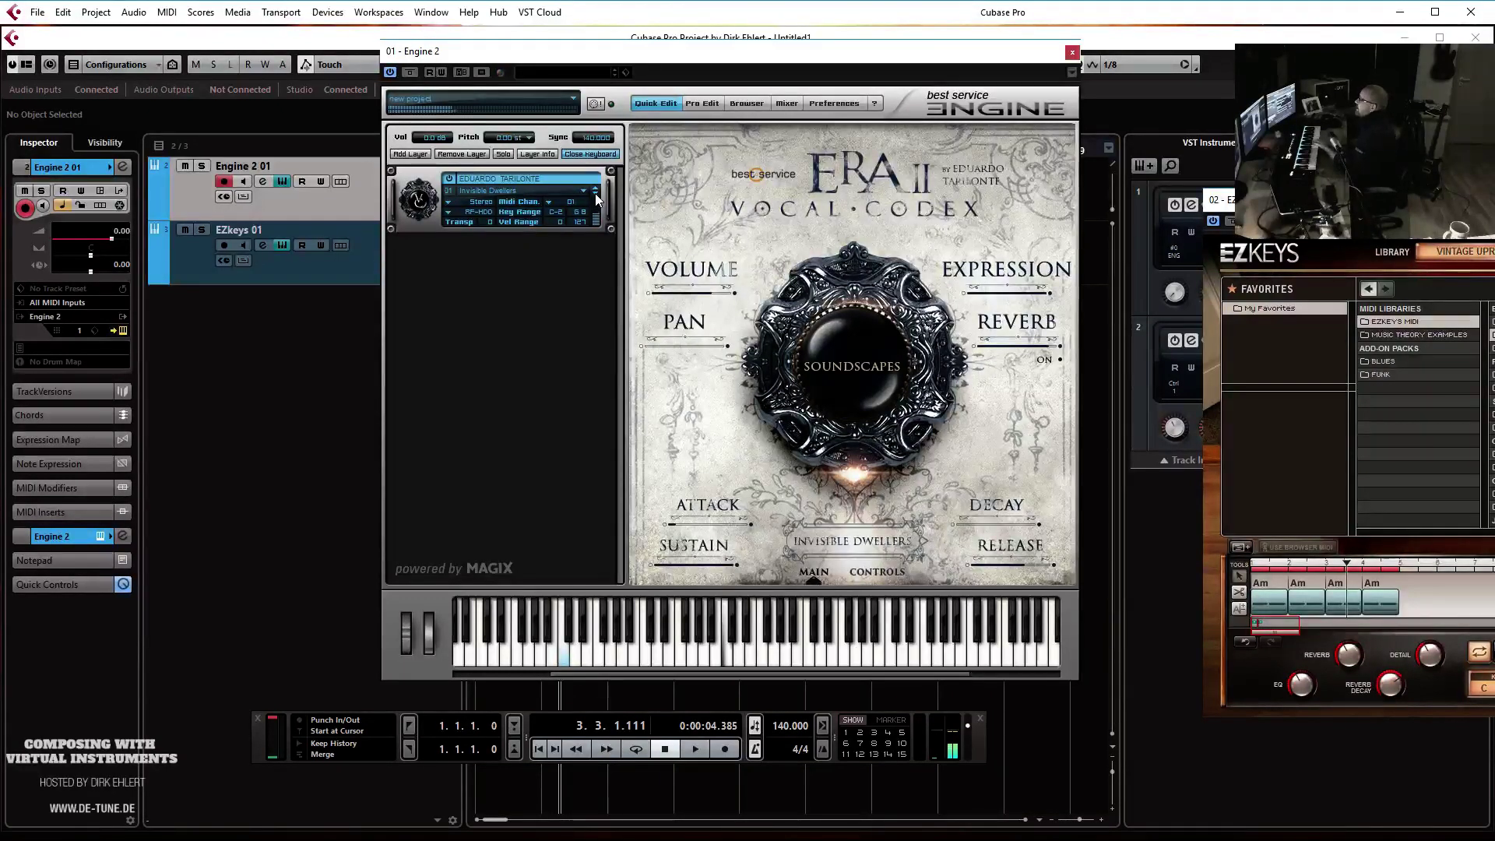
pyautogui.click(596, 194)
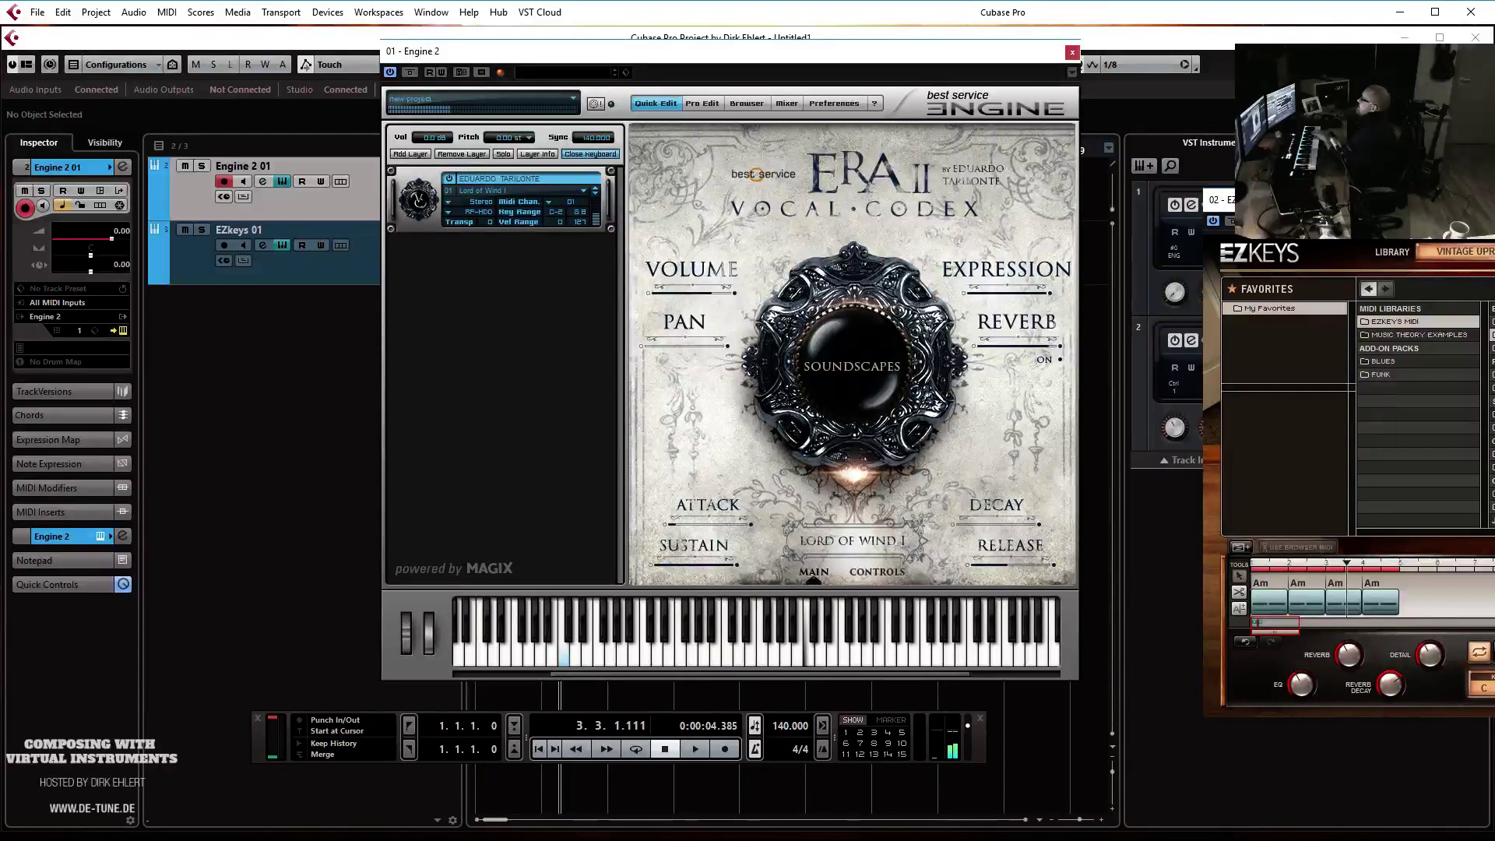
pyautogui.hotkey('alt', 'Tab')
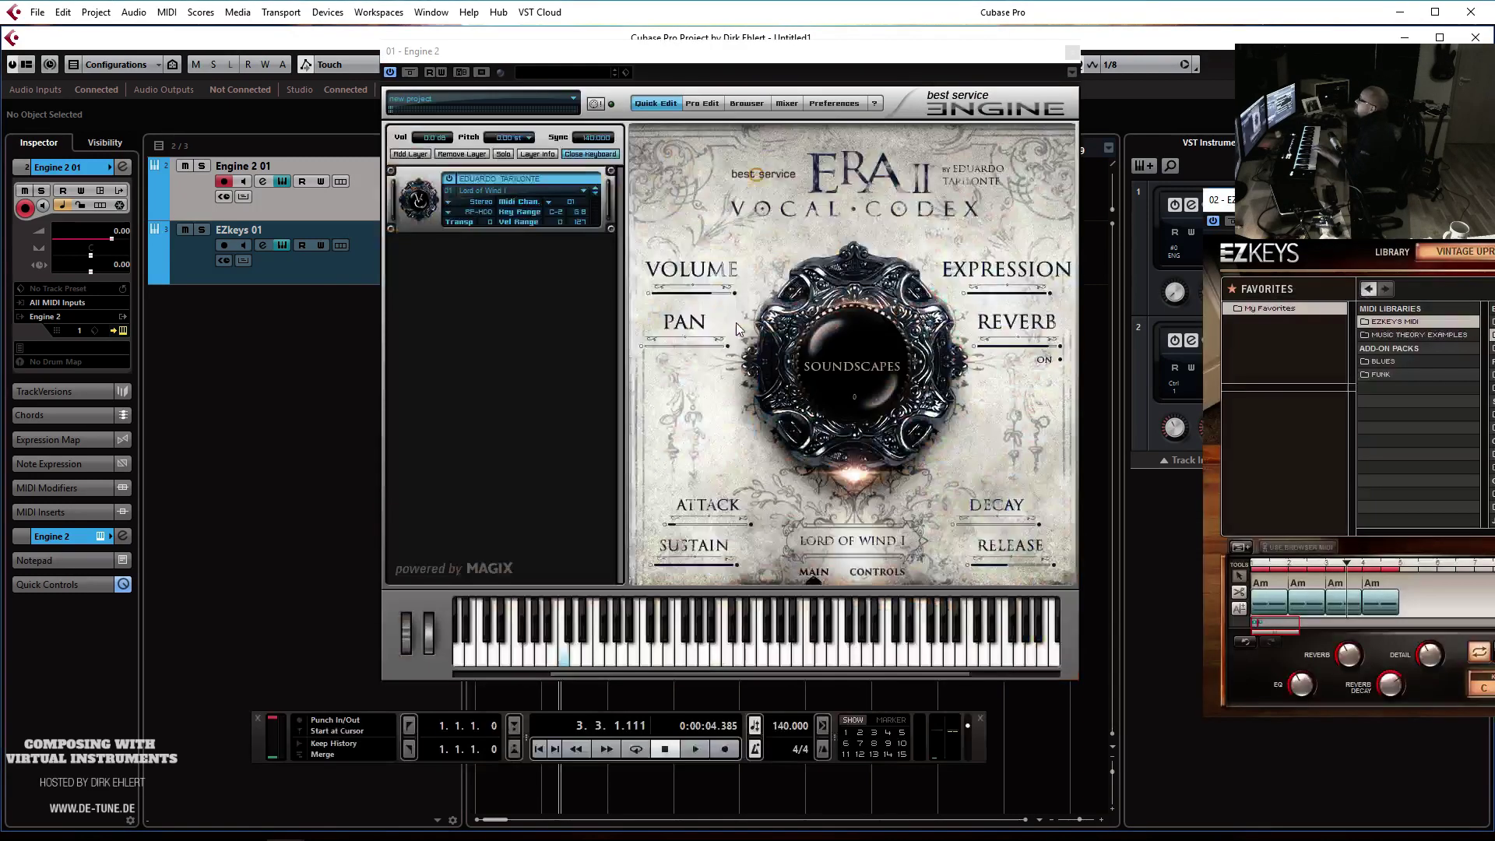
pyautogui.click(736, 322)
pyautogui.click(594, 194)
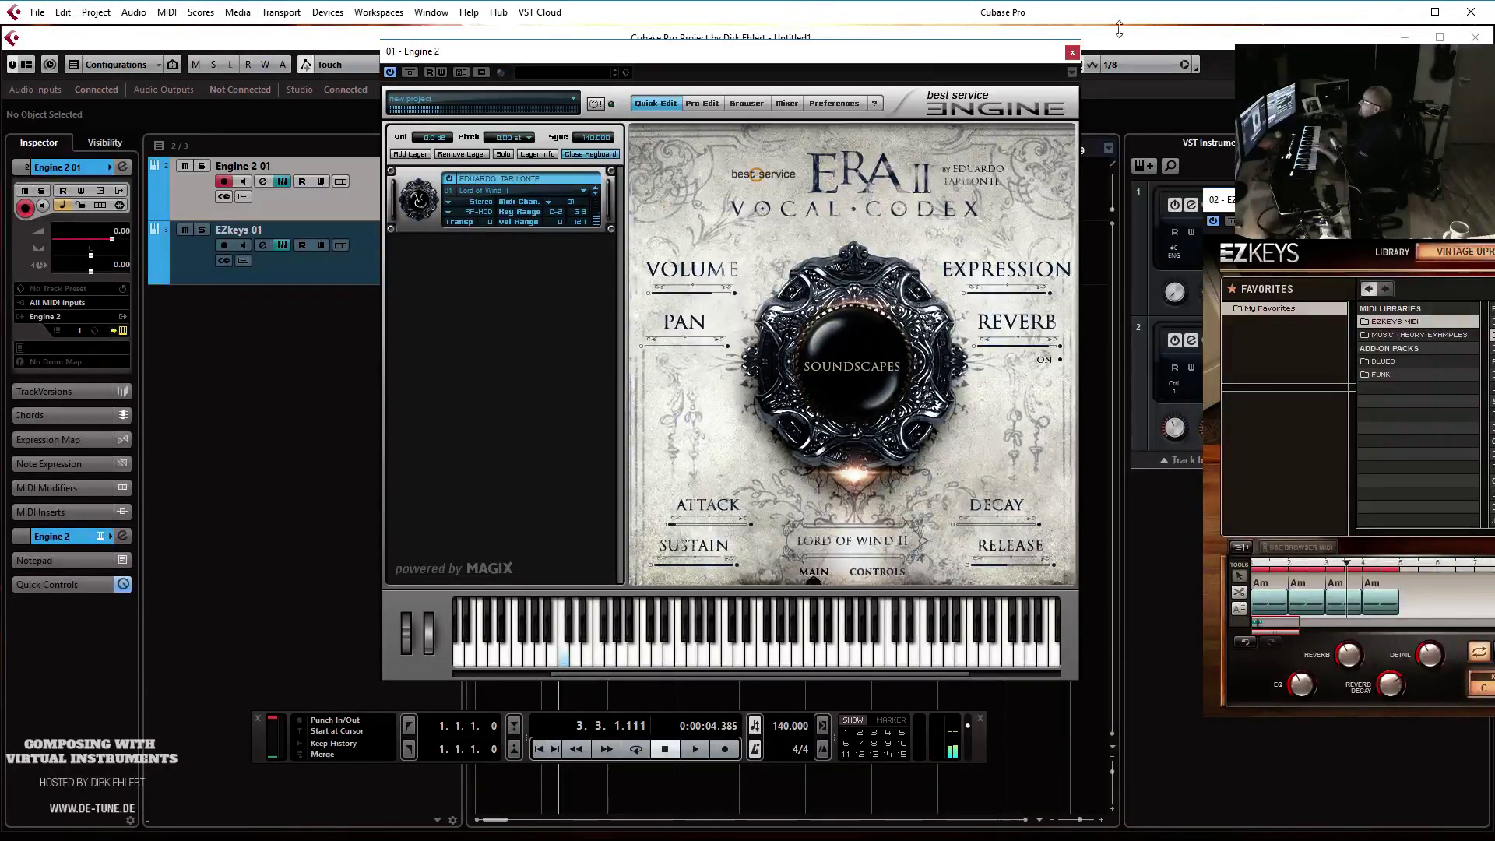
# Audition the Lord of Wind III, Lord of Wind IV, Medieval Landscape, Mist Path and Voices in the Wind soundscapes in turn
pyautogui.click(596, 195)
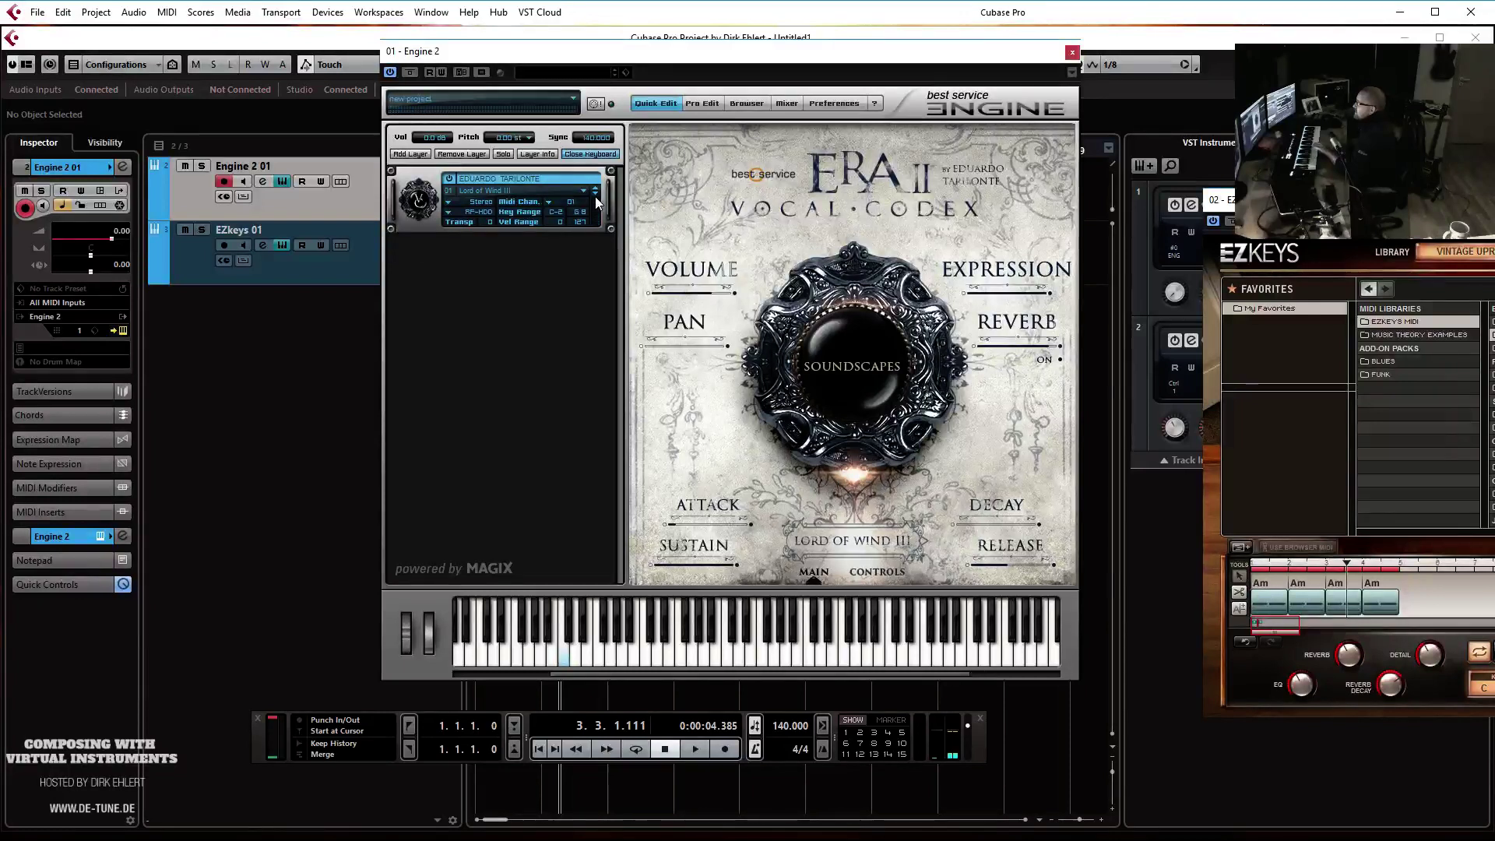
pyautogui.click(595, 195)
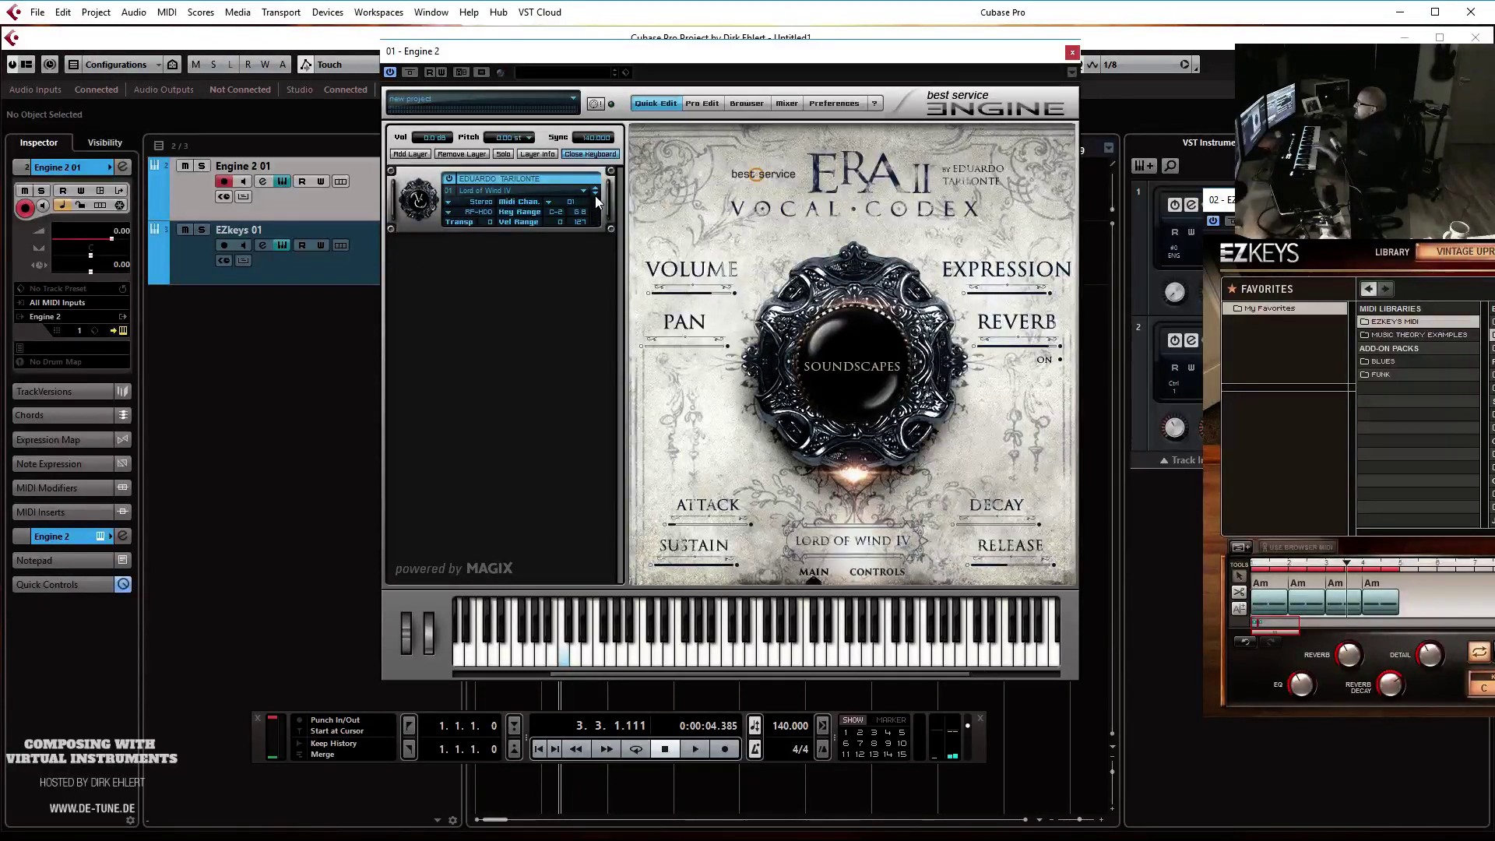
pyautogui.click(596, 195)
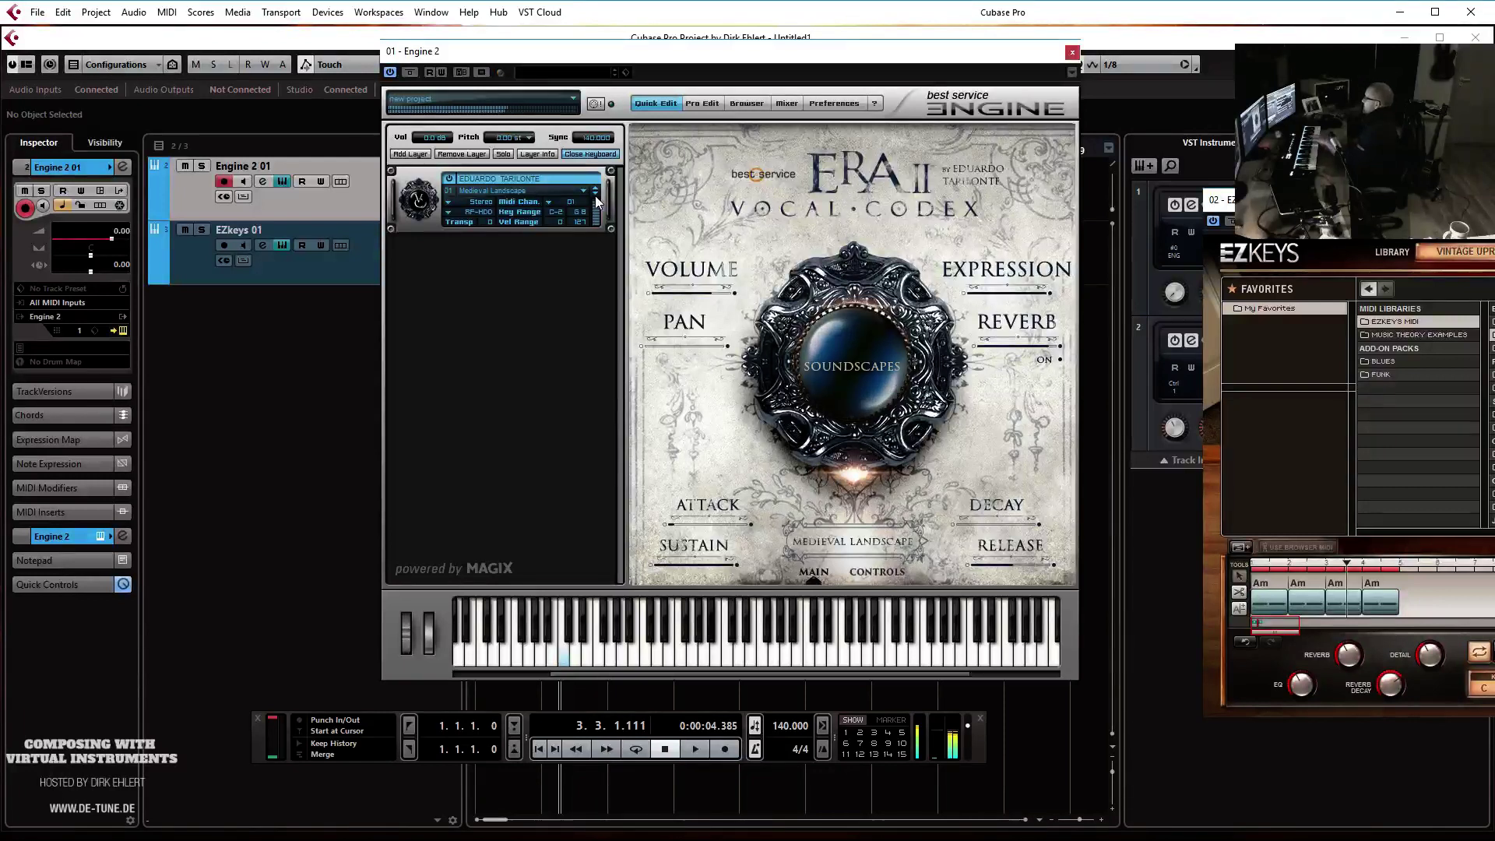
pyautogui.click(596, 194)
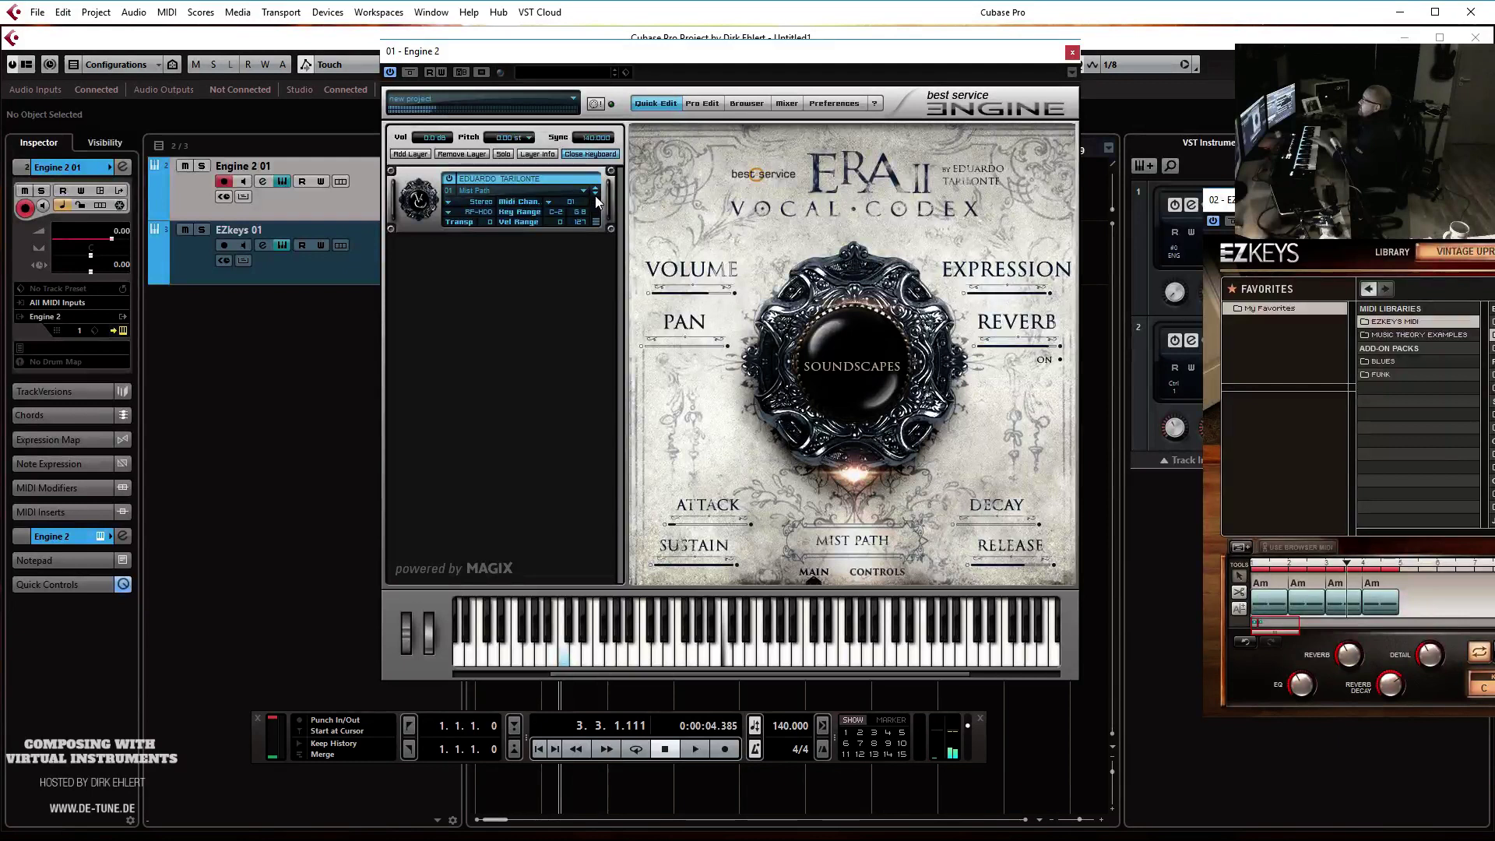
pyautogui.click(514, 191)
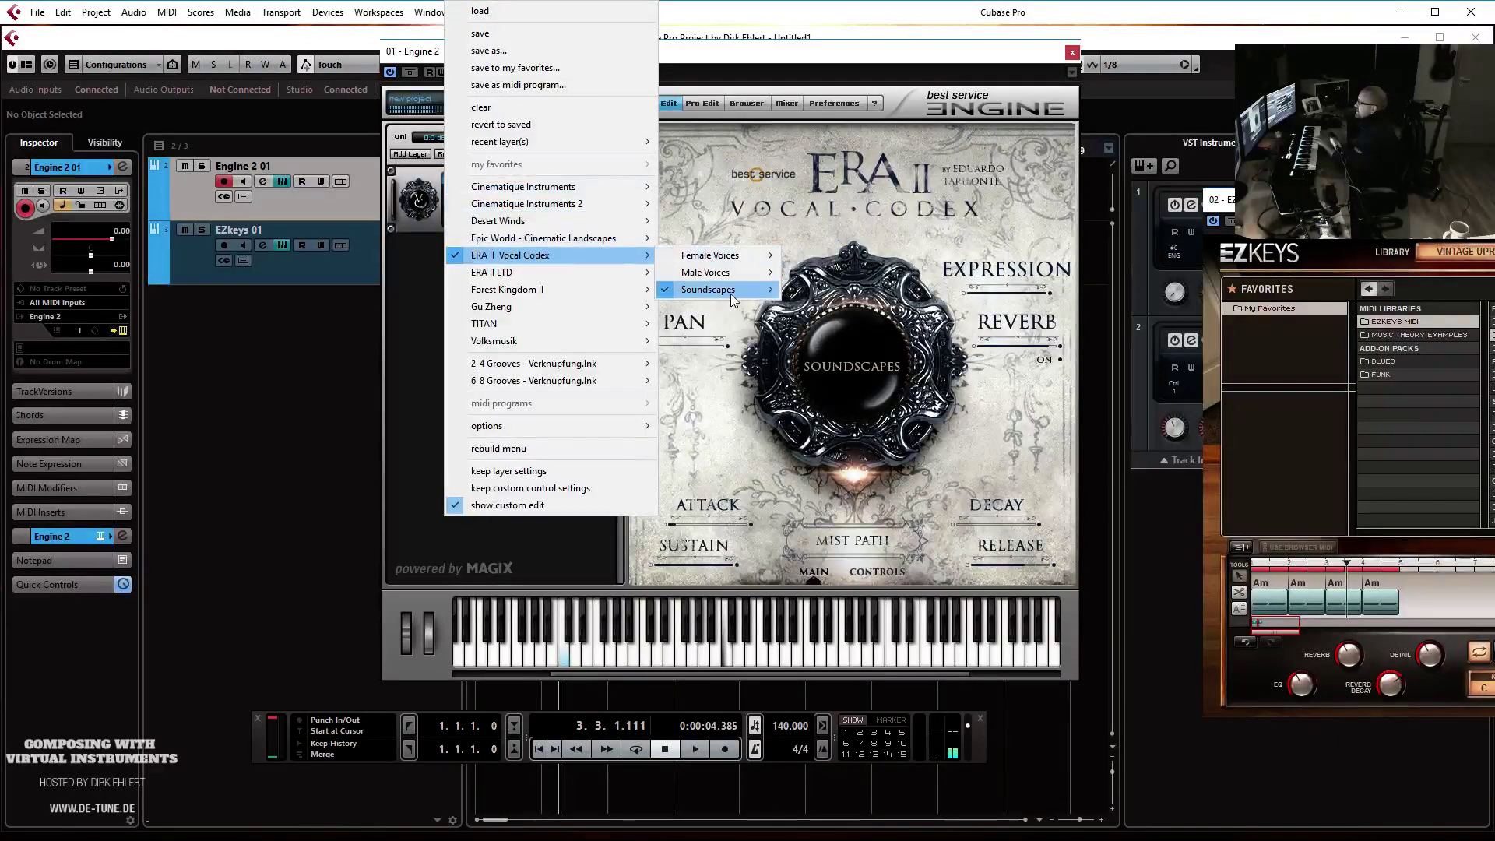
pyautogui.moveTo(732, 293)
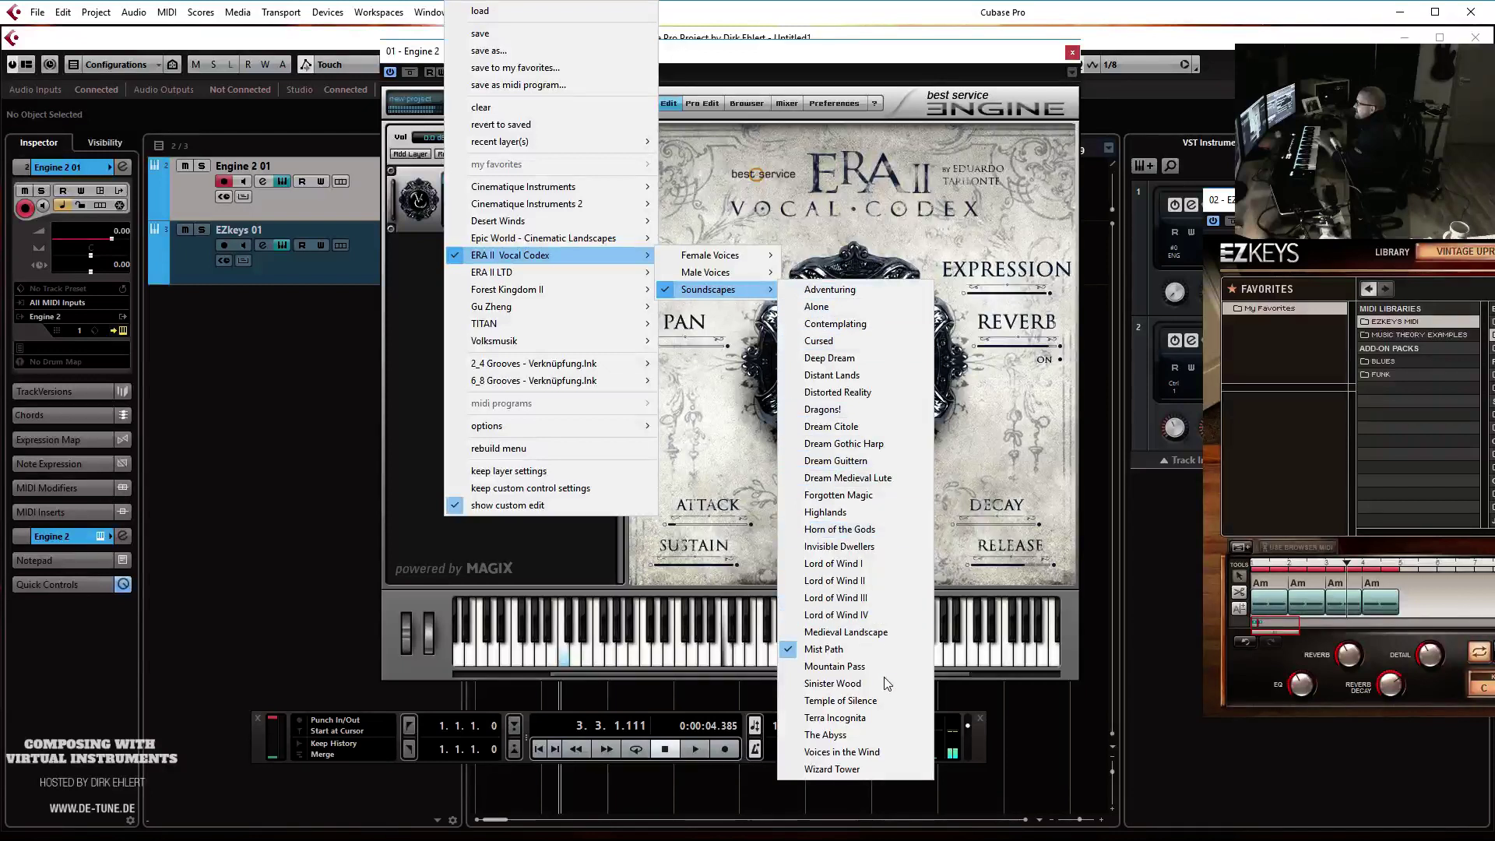
pyautogui.click(856, 751)
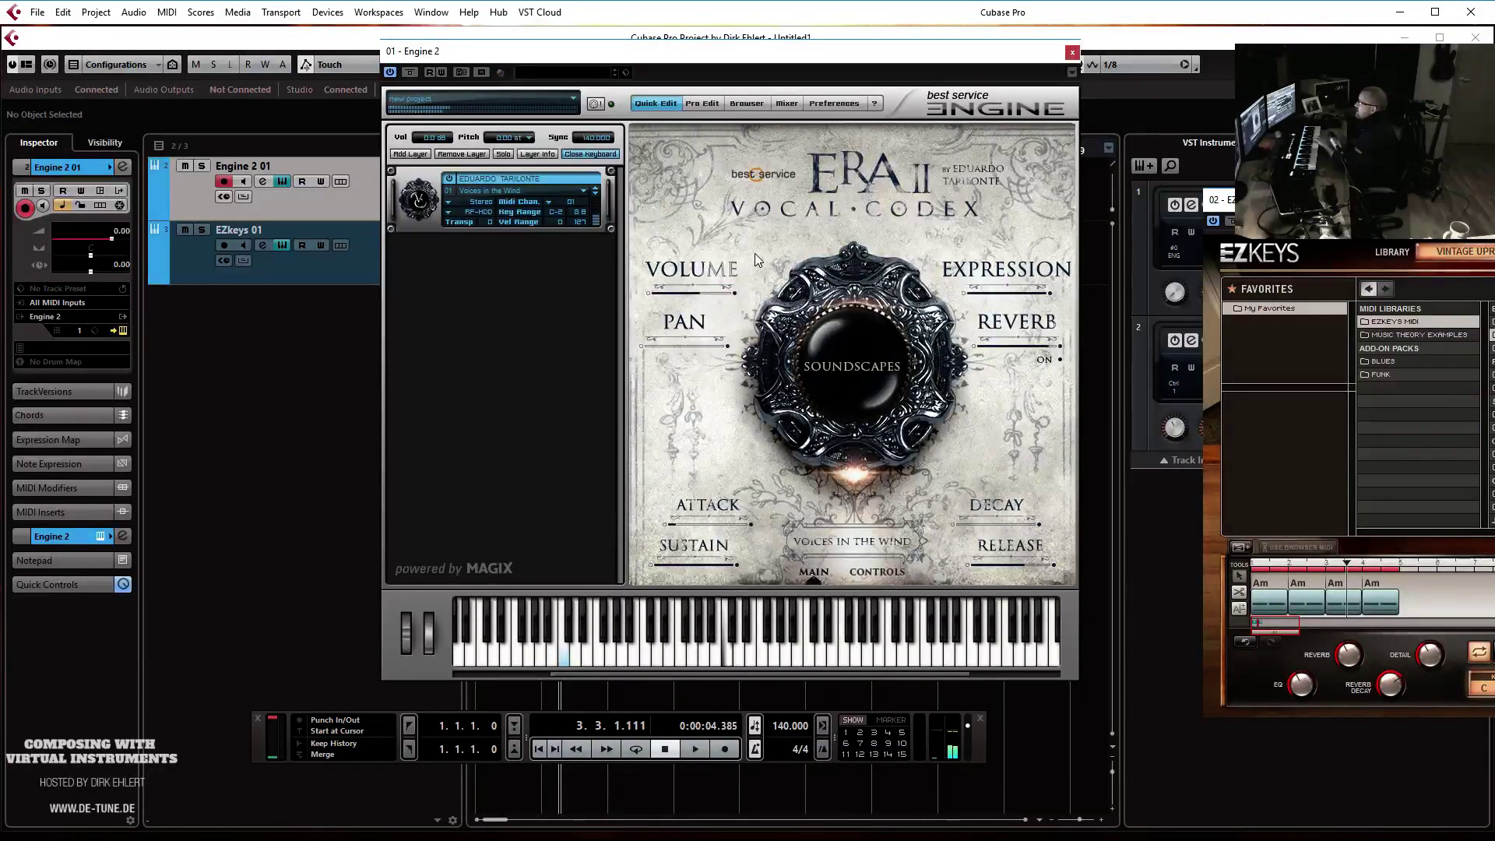
# Audition the Evil Magic and Fairies Forest soundscapes from the ERA II LTD sound design library
pyautogui.click(518, 197)
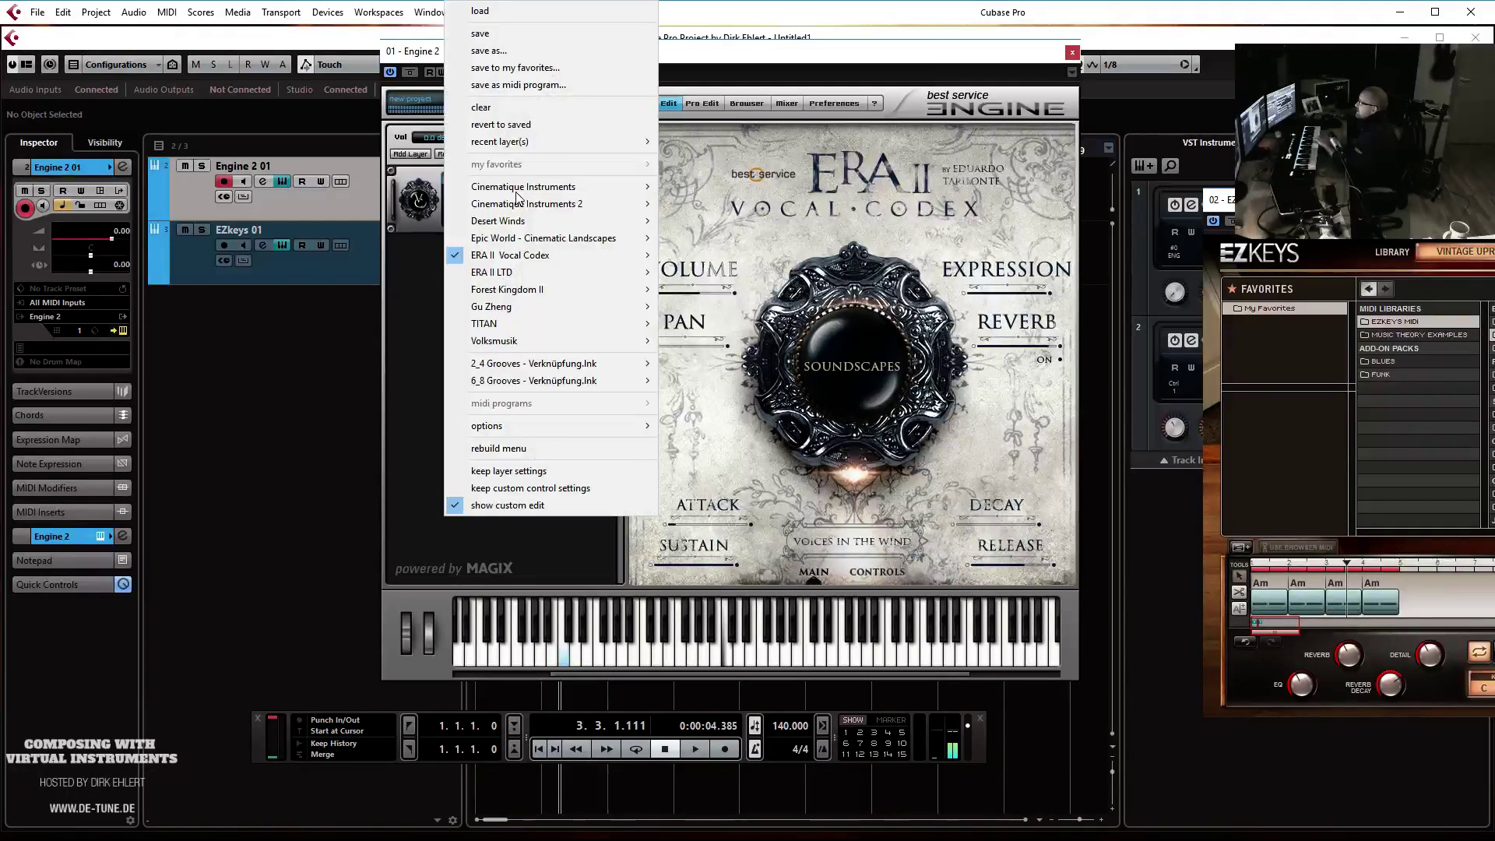
pyautogui.moveTo(518, 270)
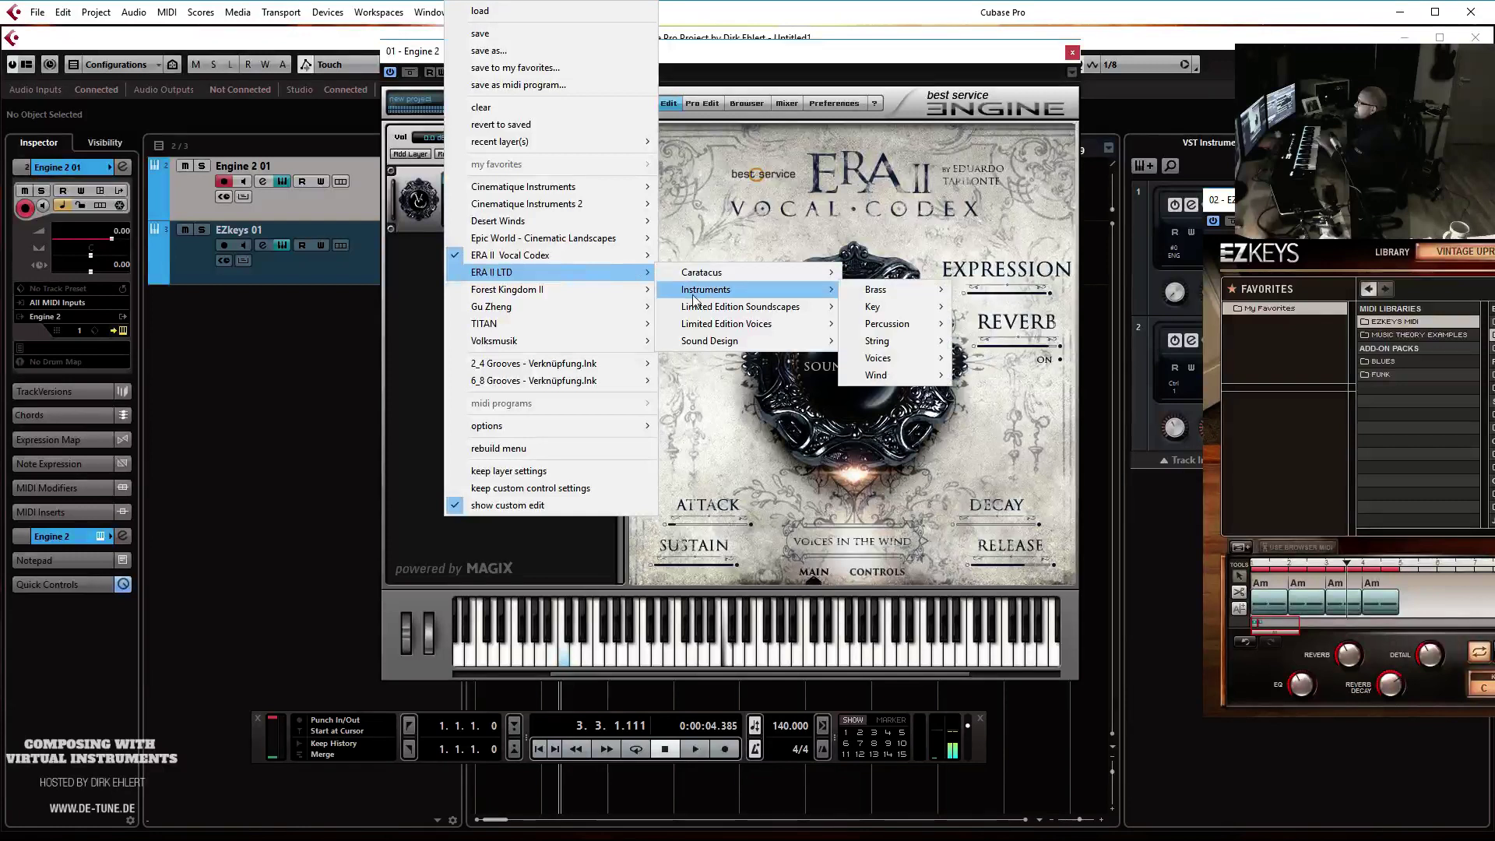
pyautogui.moveTo(718, 312)
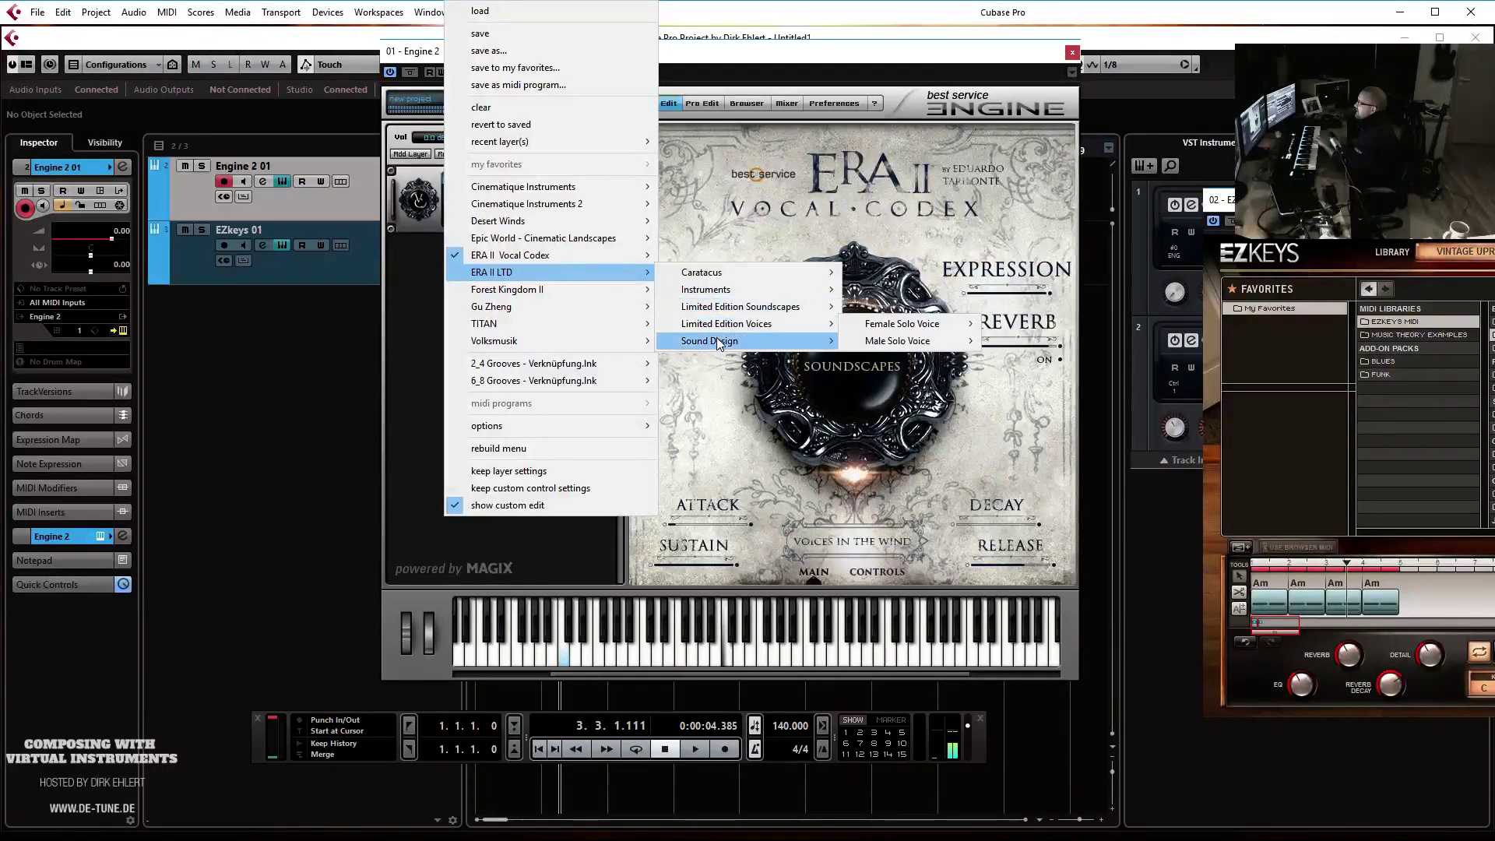
pyautogui.moveTo(716, 340)
pyautogui.moveTo(920, 342)
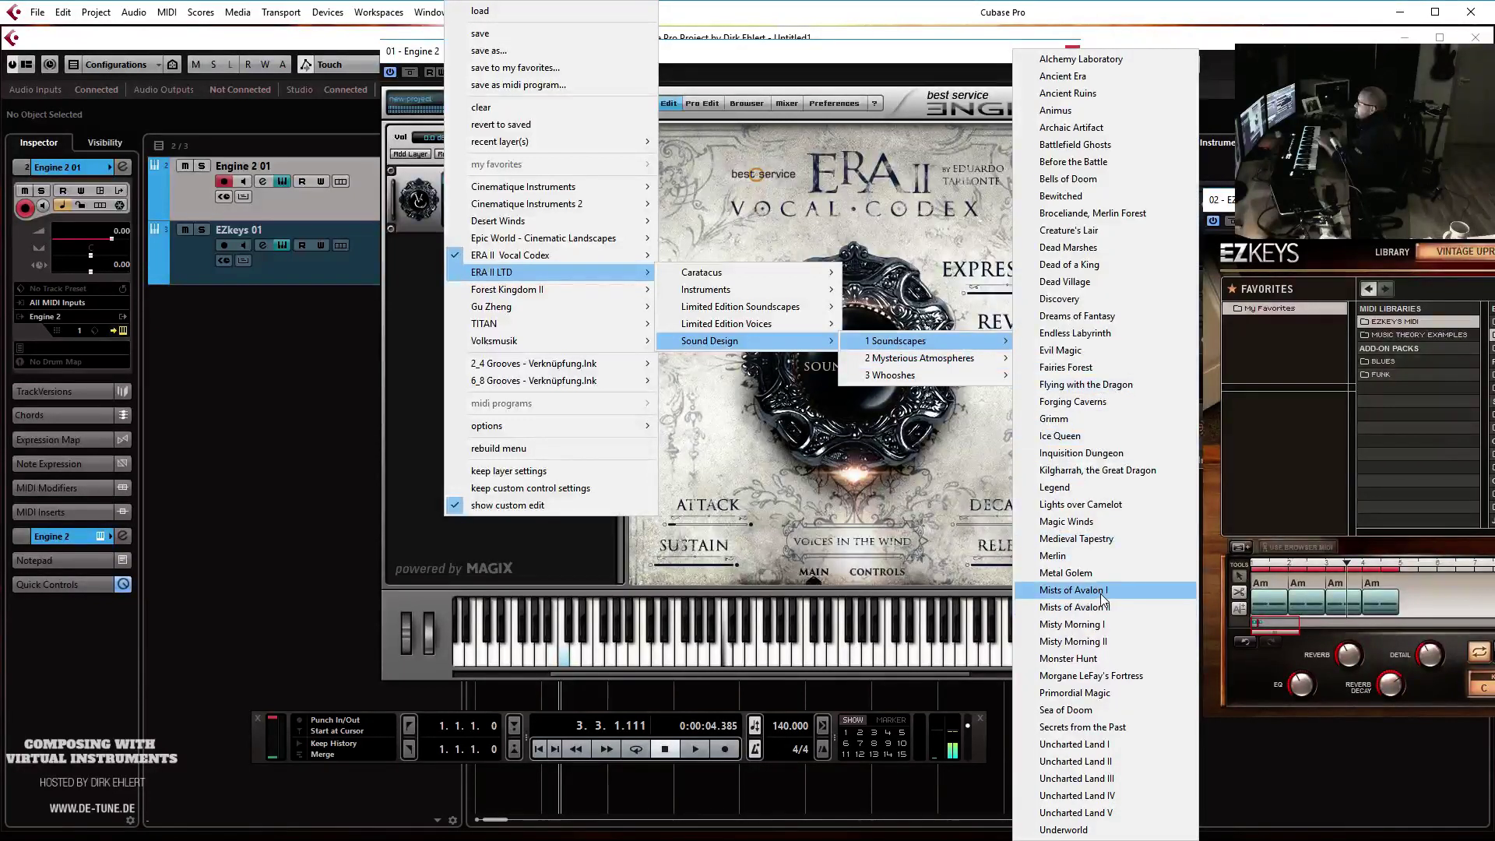
pyautogui.click(1106, 355)
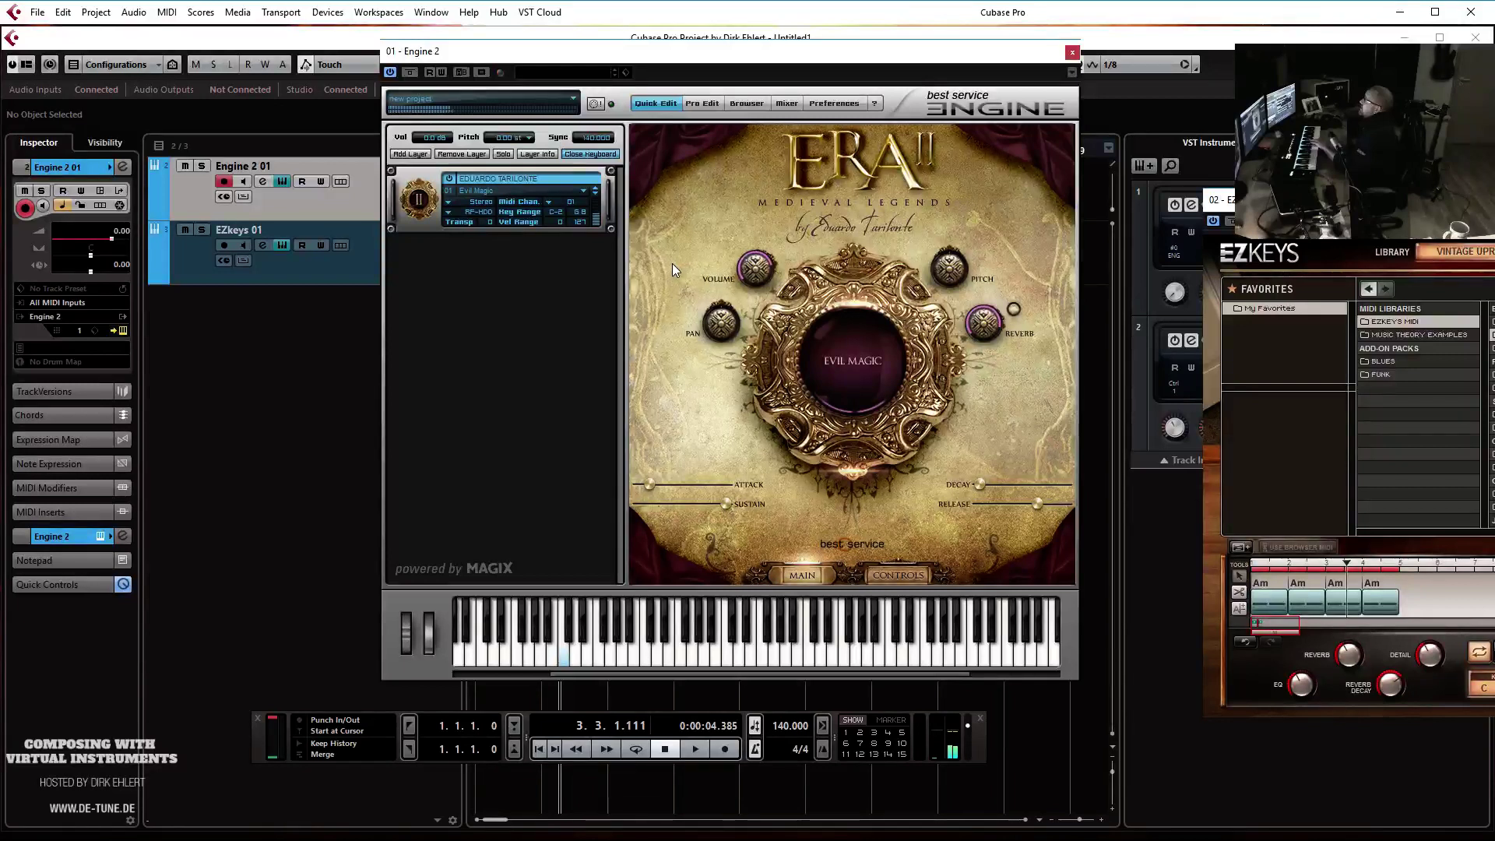
pyautogui.click(596, 193)
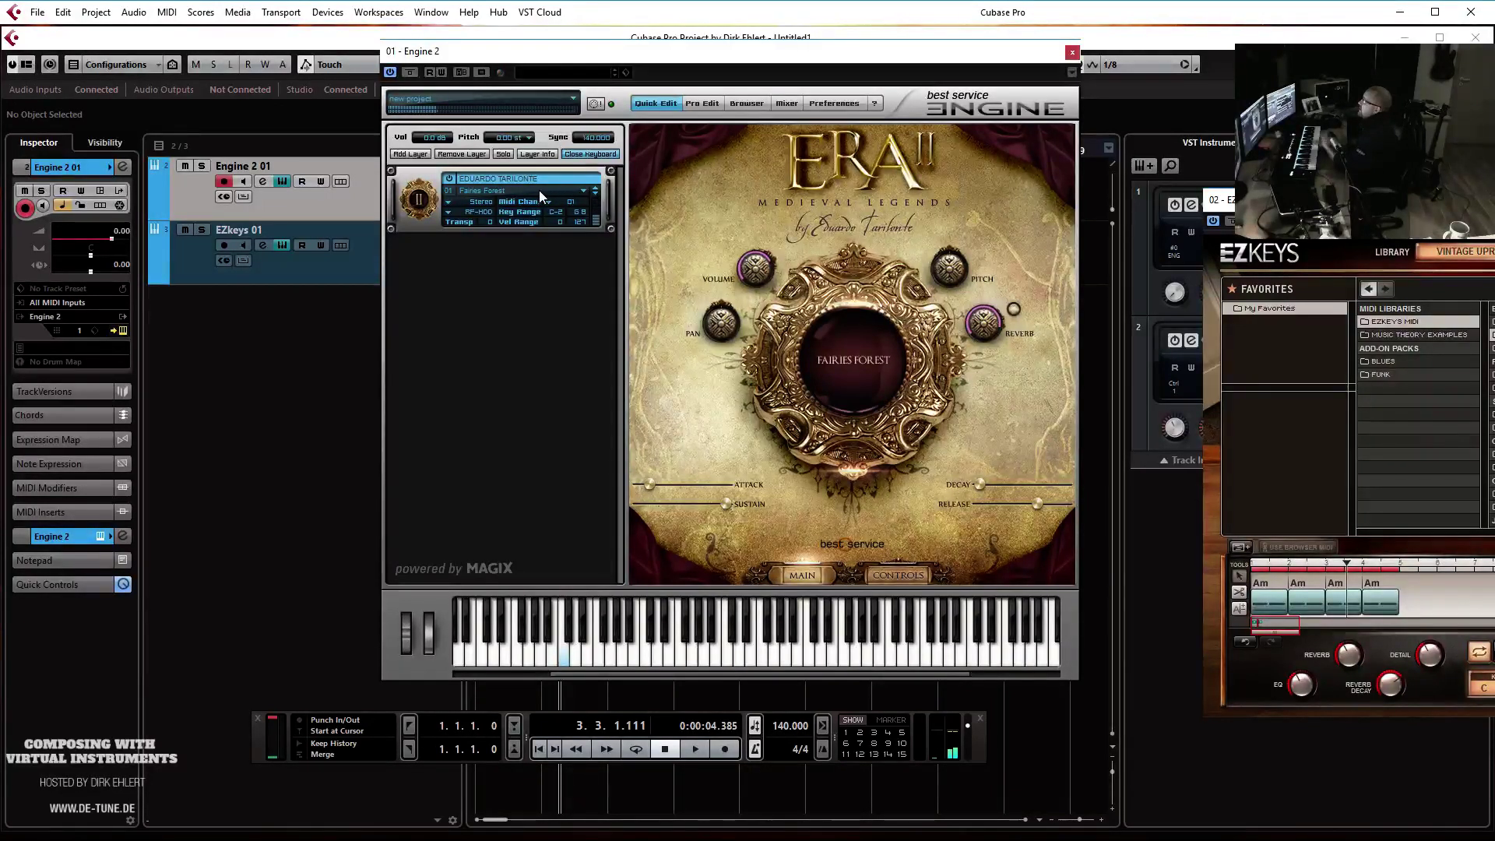
# Load the CELTIA Female Solo Voice Tempo Sync patch from ERA II Vocal Codex and close the instrument window
pyautogui.click(507, 189)
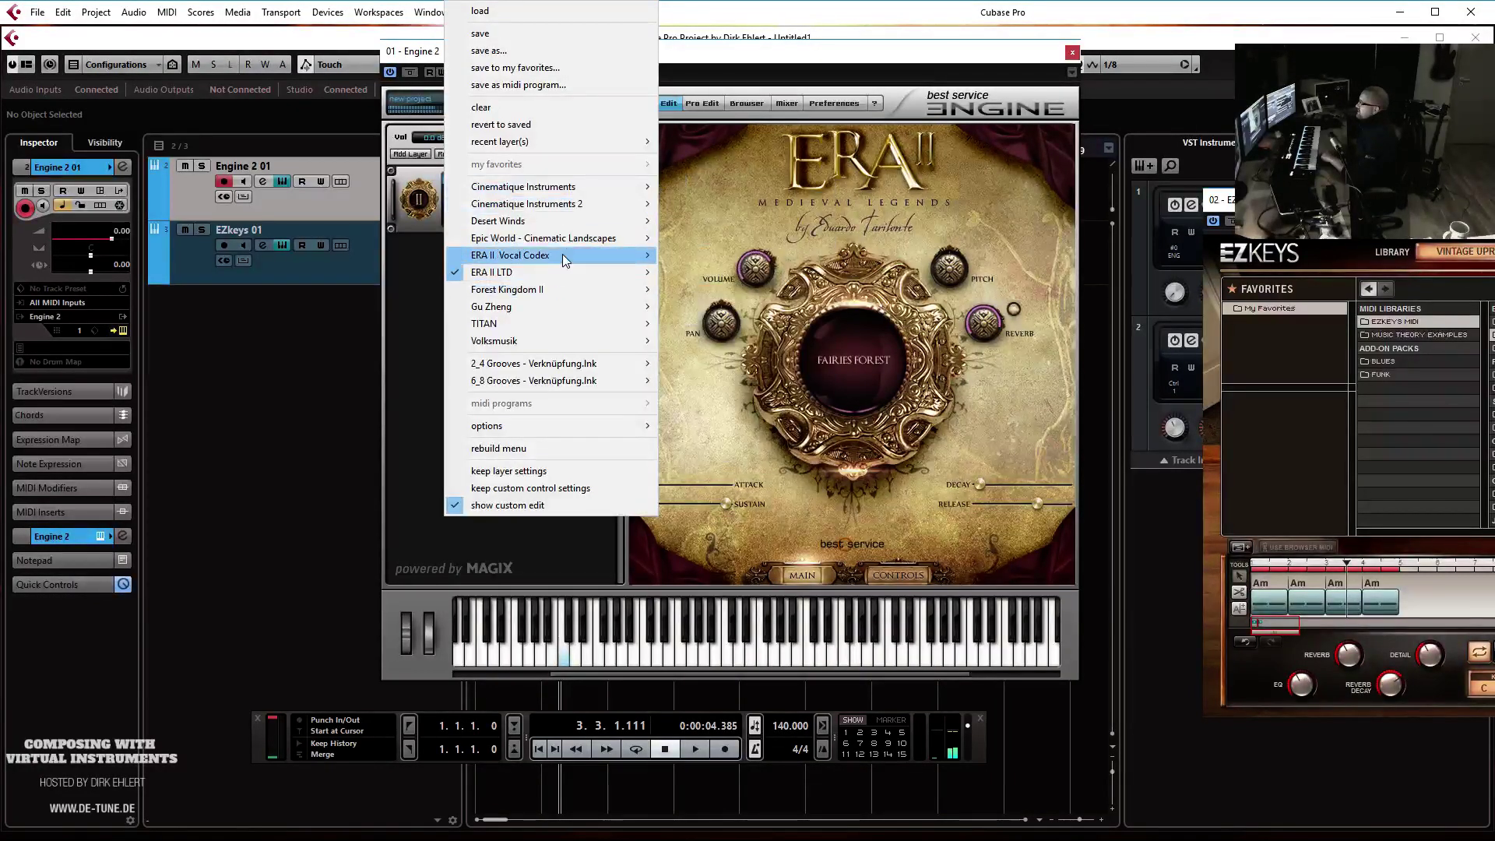
pyautogui.moveTo(566, 256)
pyautogui.moveTo(705, 255)
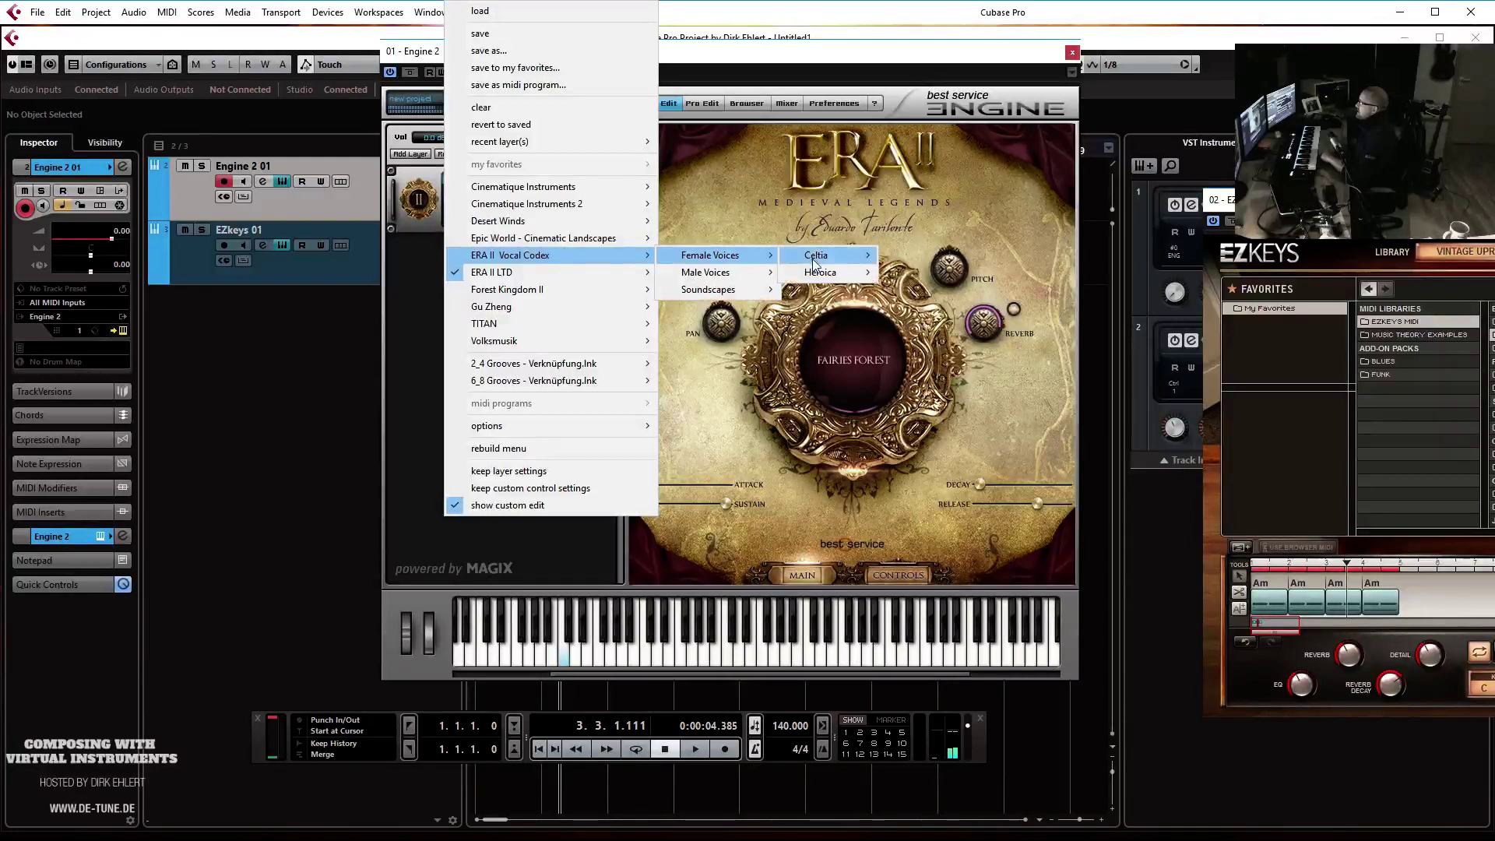
pyautogui.moveTo(816, 255)
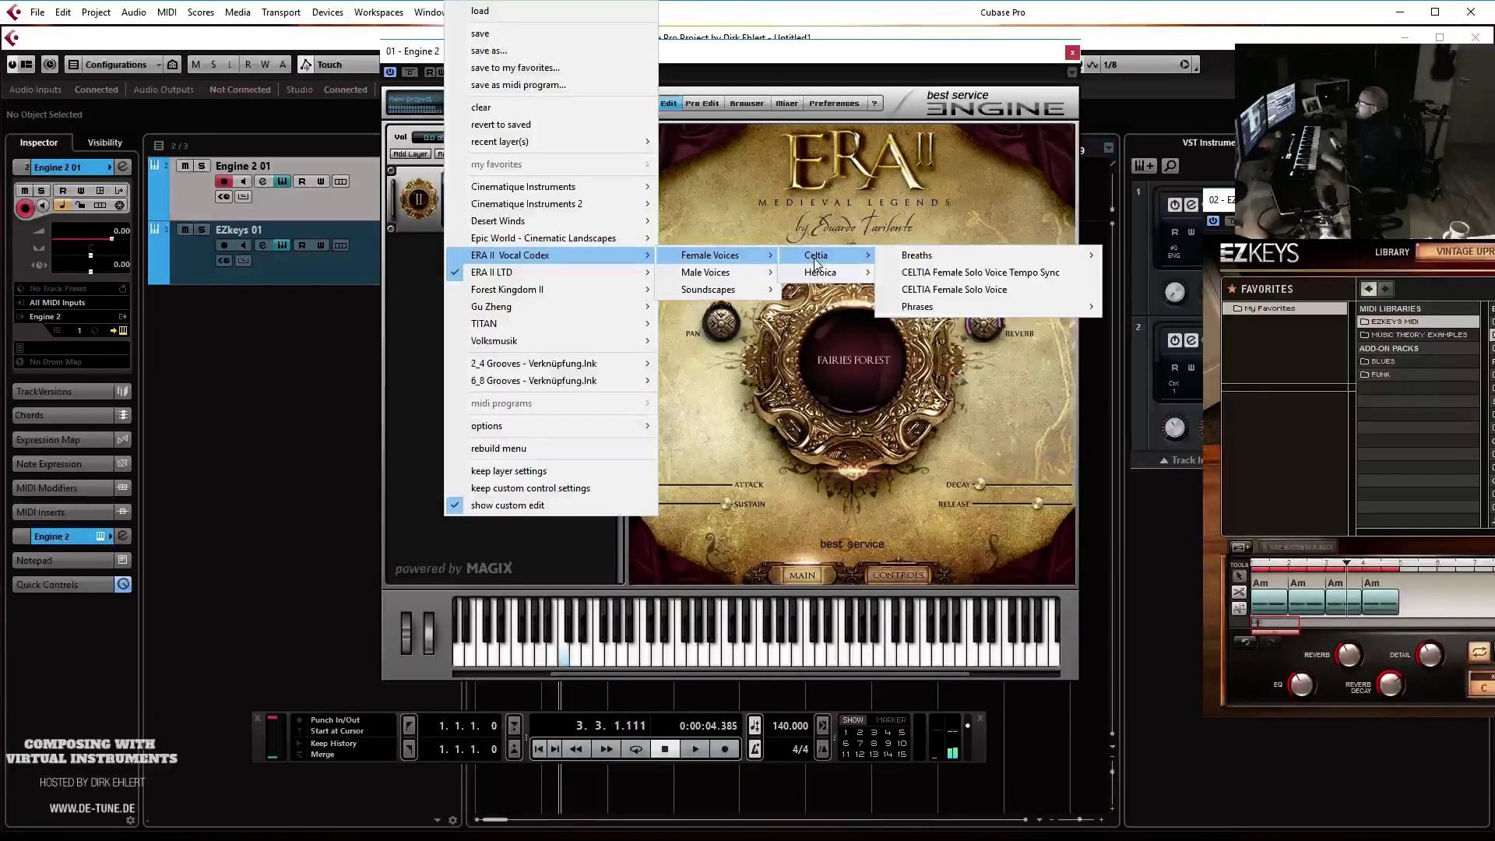
pyautogui.click(926, 273)
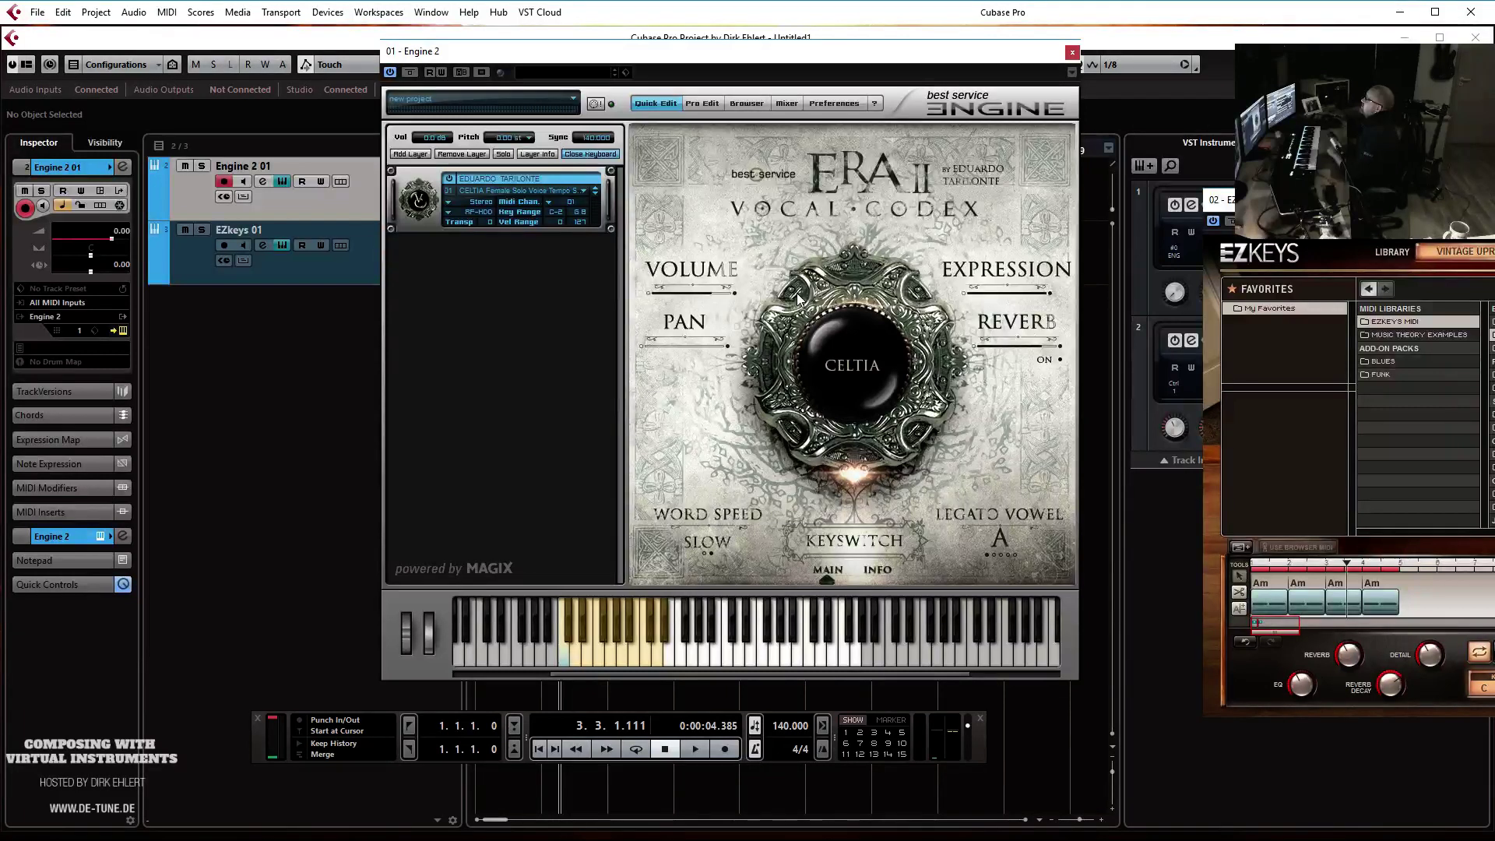
pyautogui.click(1069, 55)
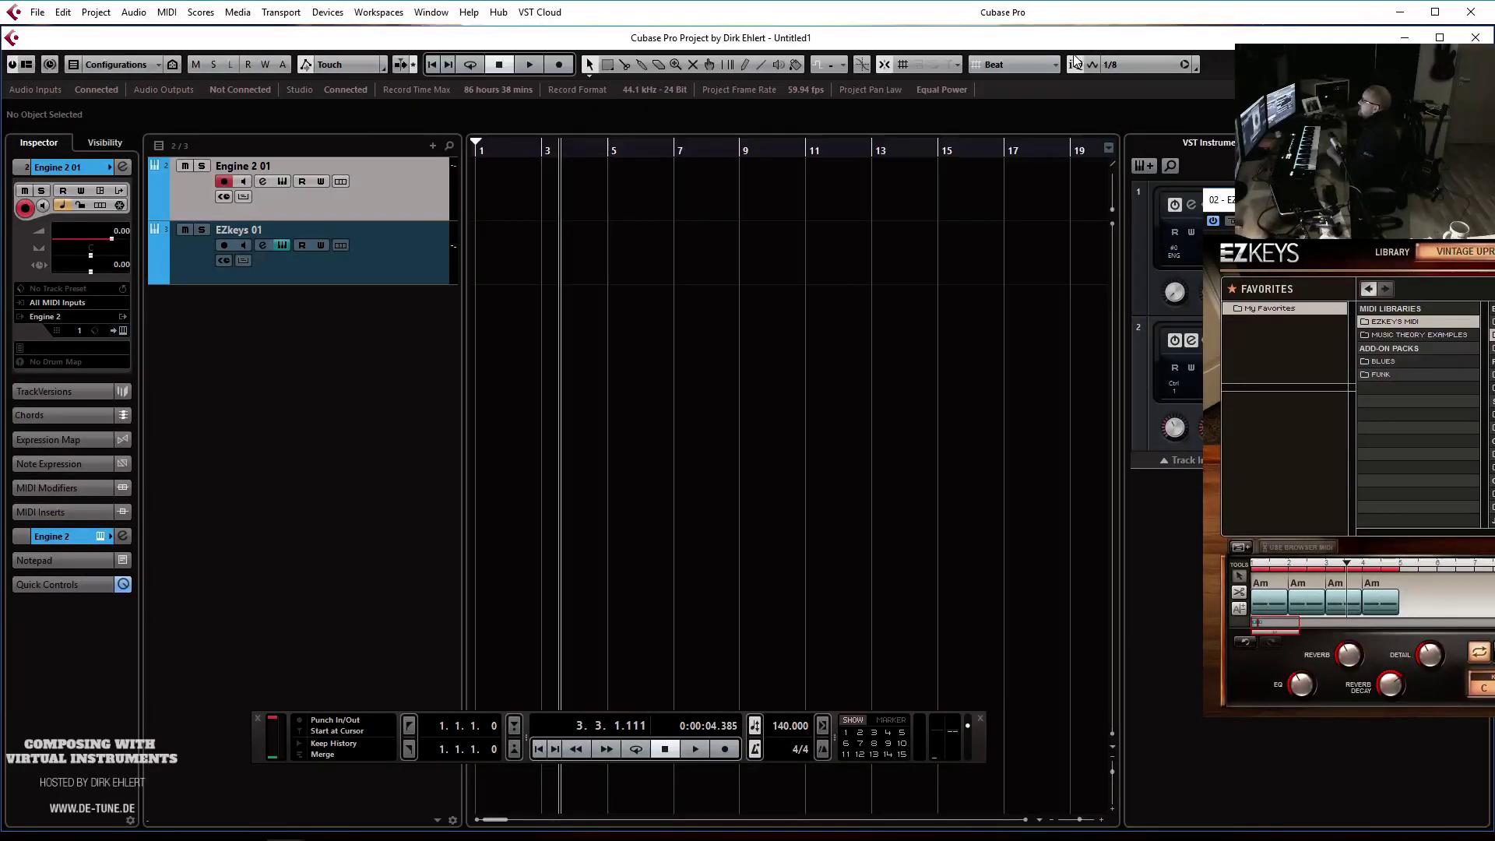
# Color the EZkeys 01 track magenta and the Engine 2 01 track red
pyautogui.click(386, 252)
pyautogui.click(111, 165)
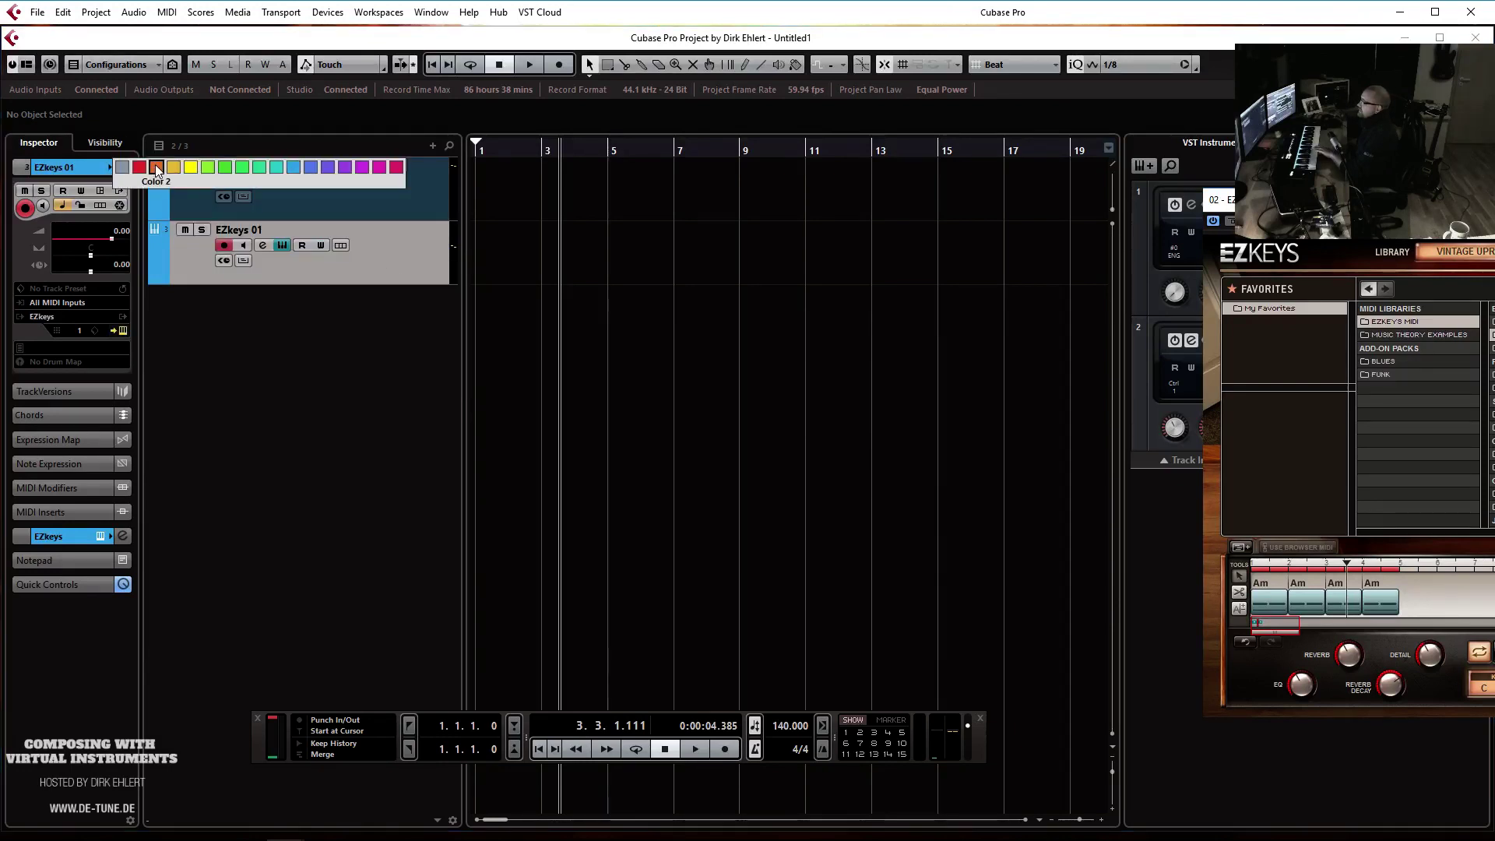
pyautogui.click(379, 166)
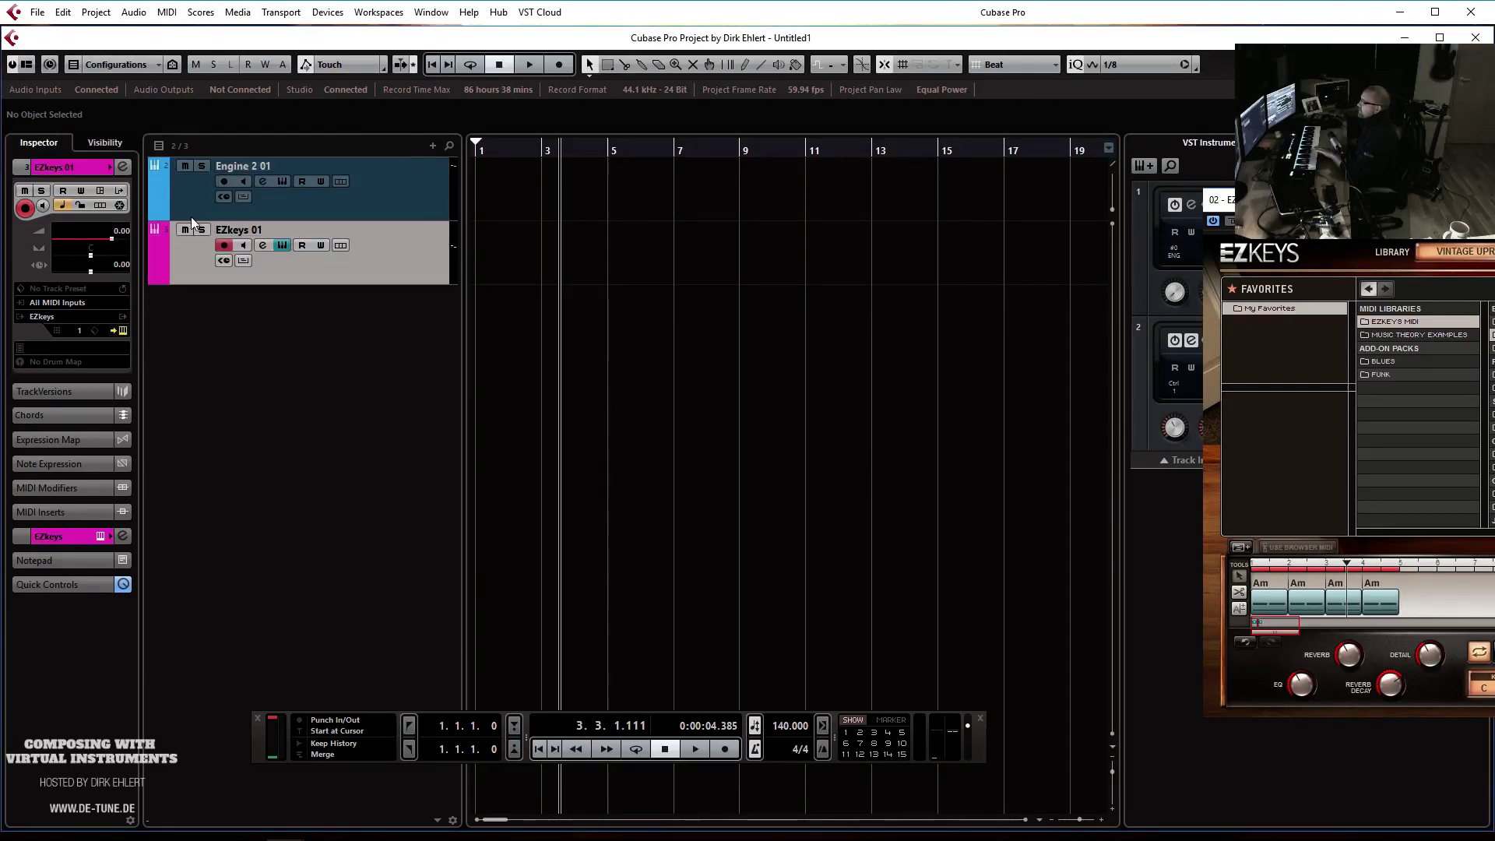
pyautogui.click(166, 204)
pyautogui.click(110, 168)
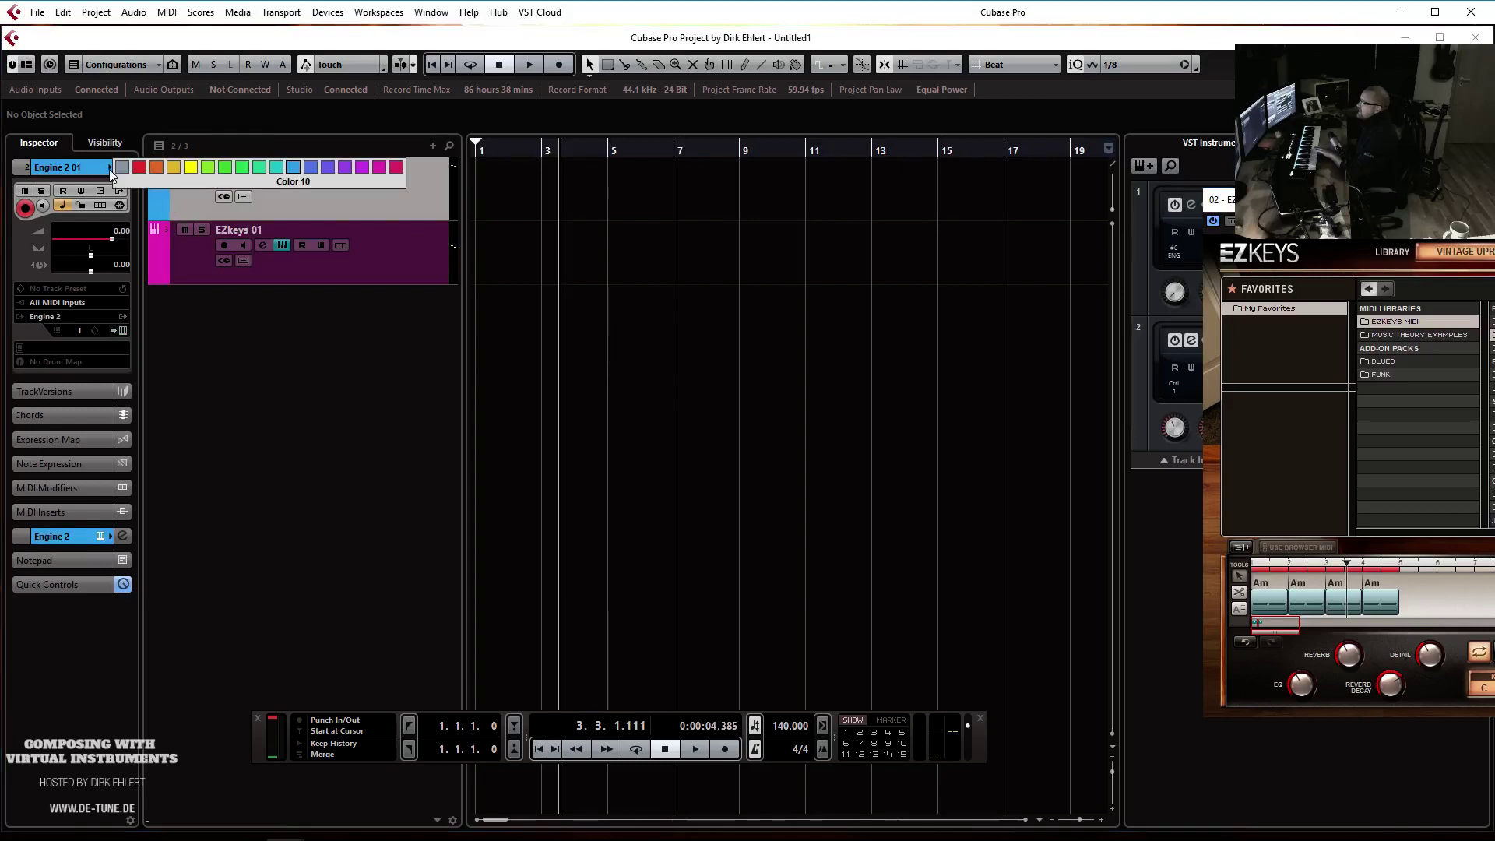
pyautogui.click(159, 166)
# Look at the Engine 2 01 channel settings and its instrument window, closing both again
pyautogui.click(123, 166)
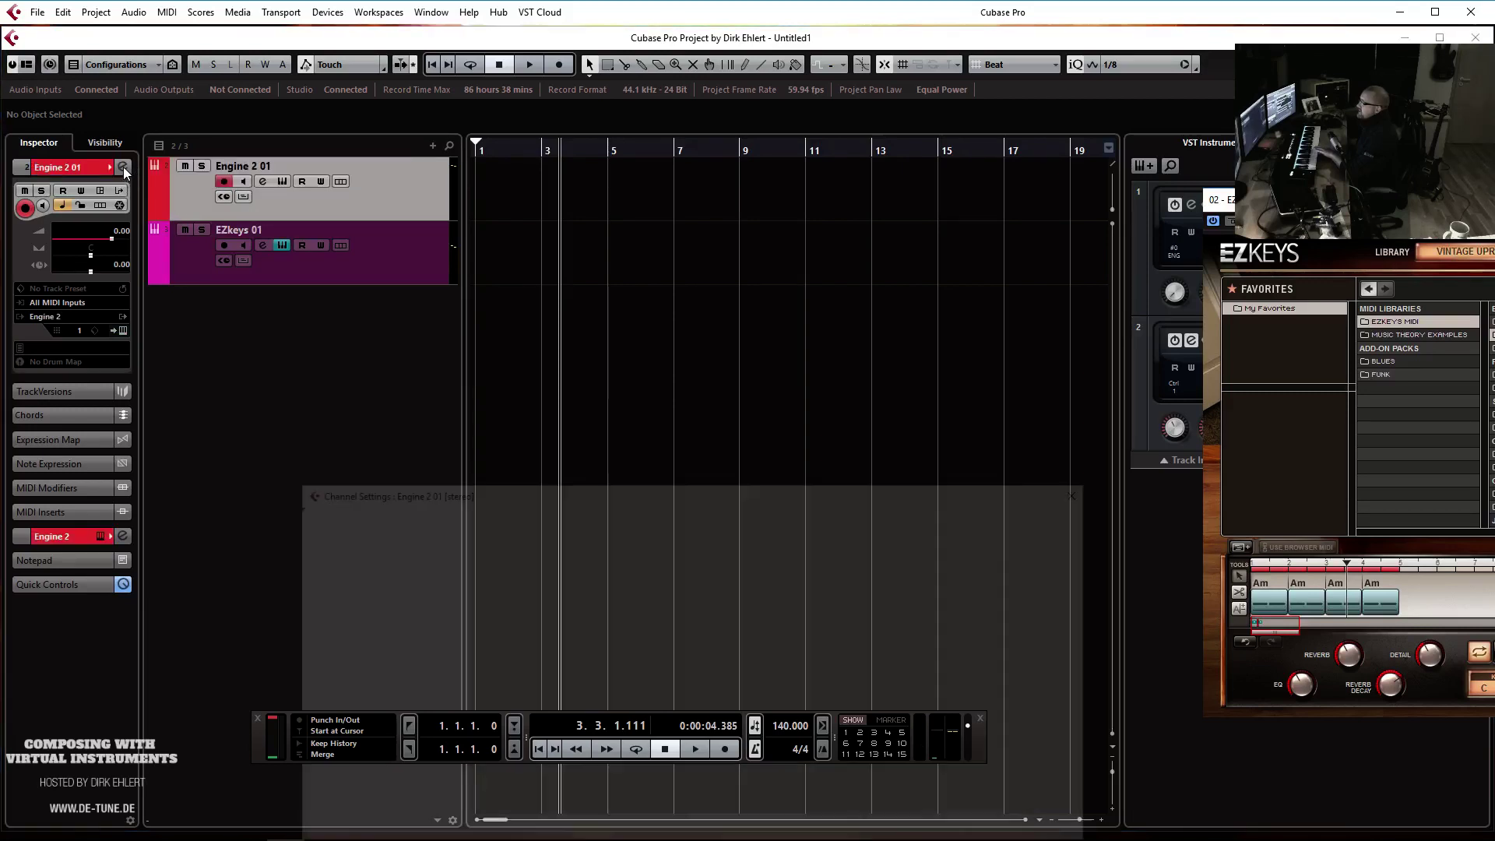
pyautogui.click(123, 167)
pyautogui.click(123, 167)
pyautogui.click(123, 167)
pyautogui.click(123, 330)
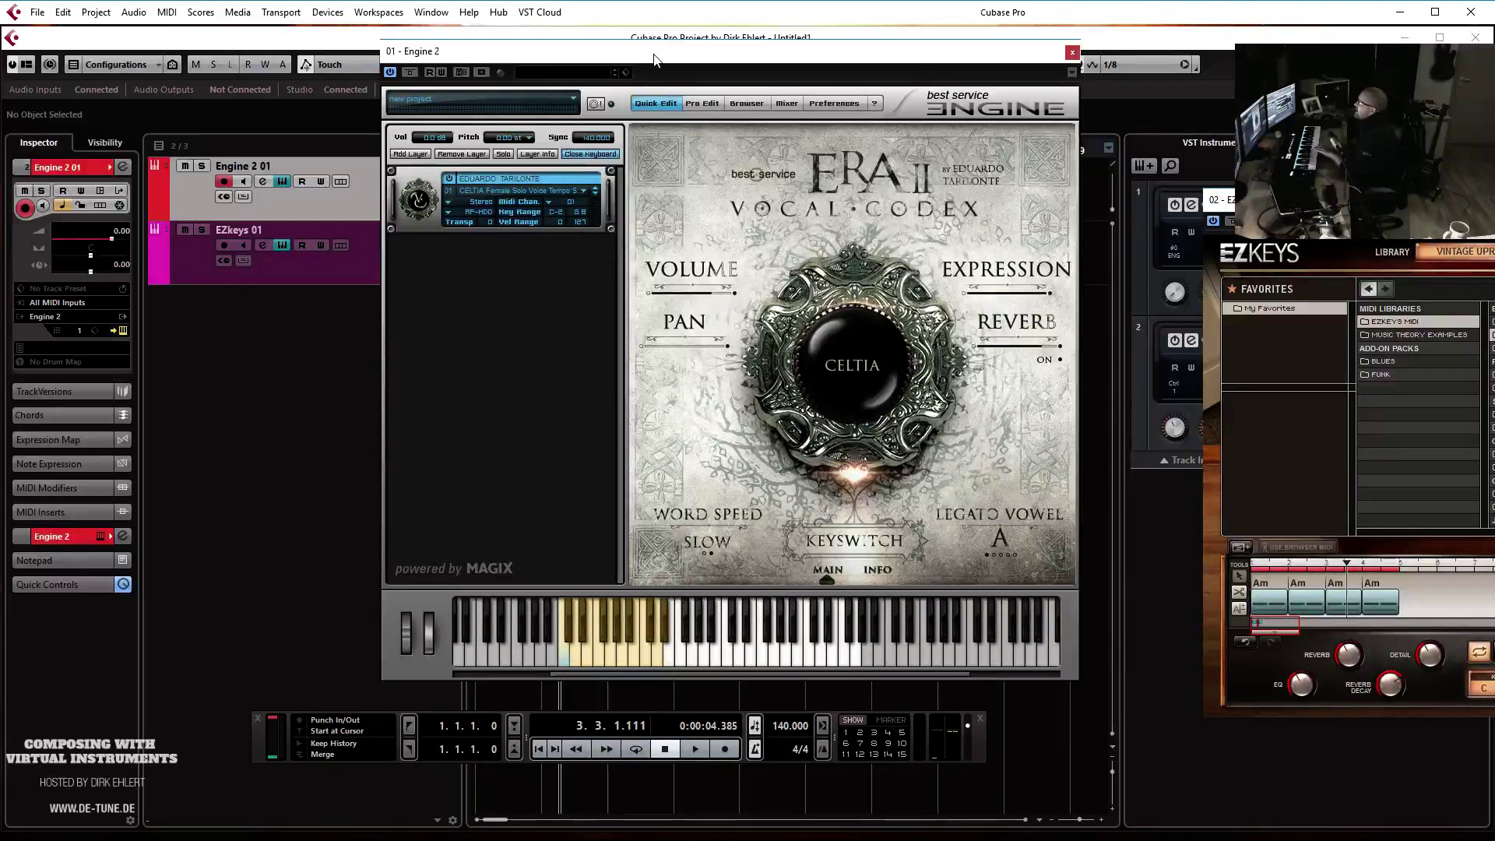
pyautogui.click(1072, 52)
# Remove all four Am song blocks from the EZkeys song track
pyautogui.moveTo(1299, 205); pyautogui.dragTo(682, 164)
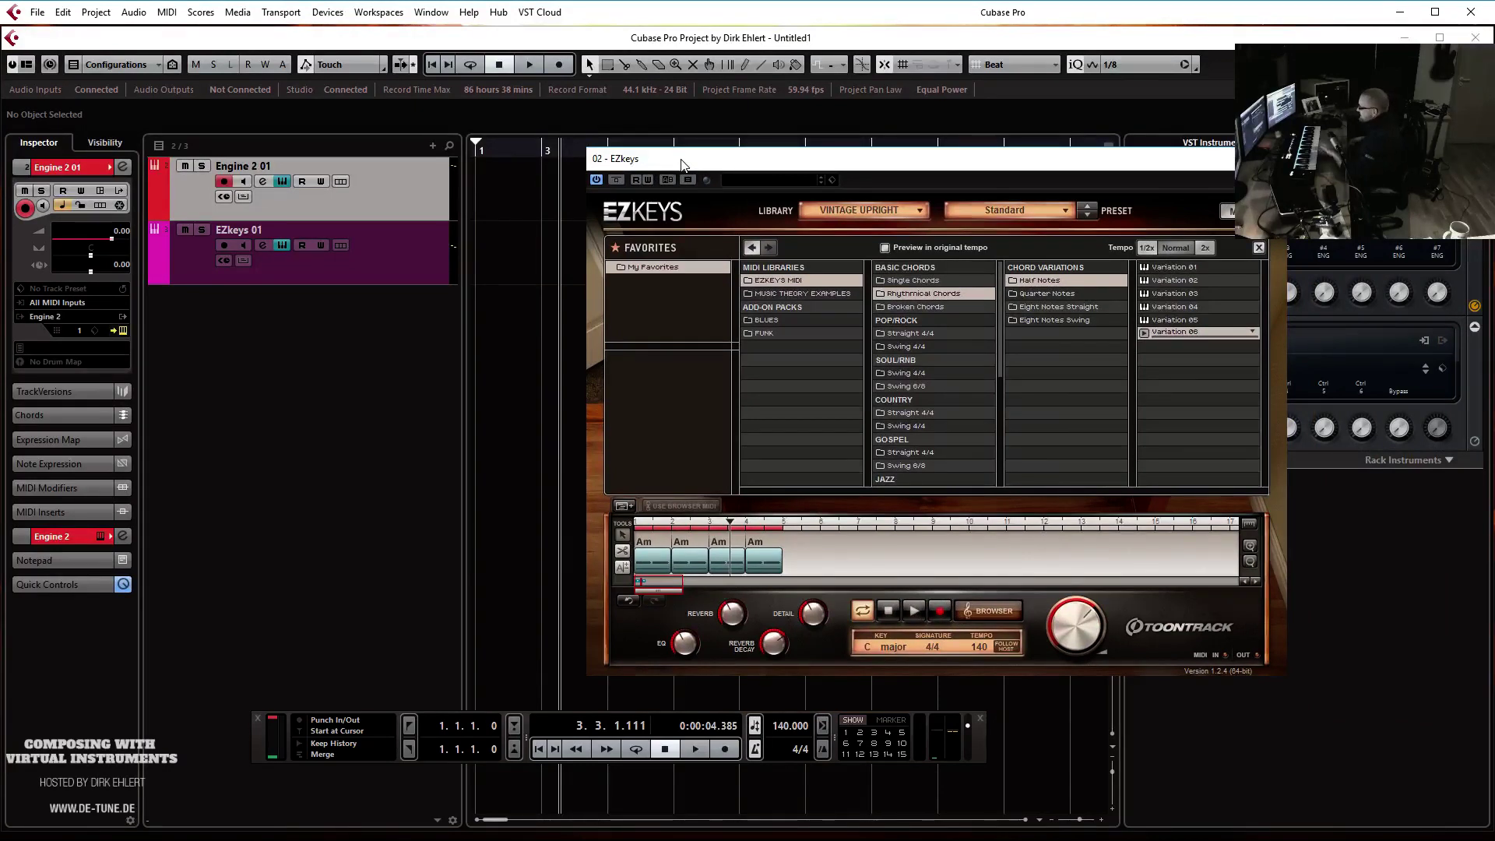
pyautogui.moveTo(815, 543); pyautogui.dragTo(640, 571)
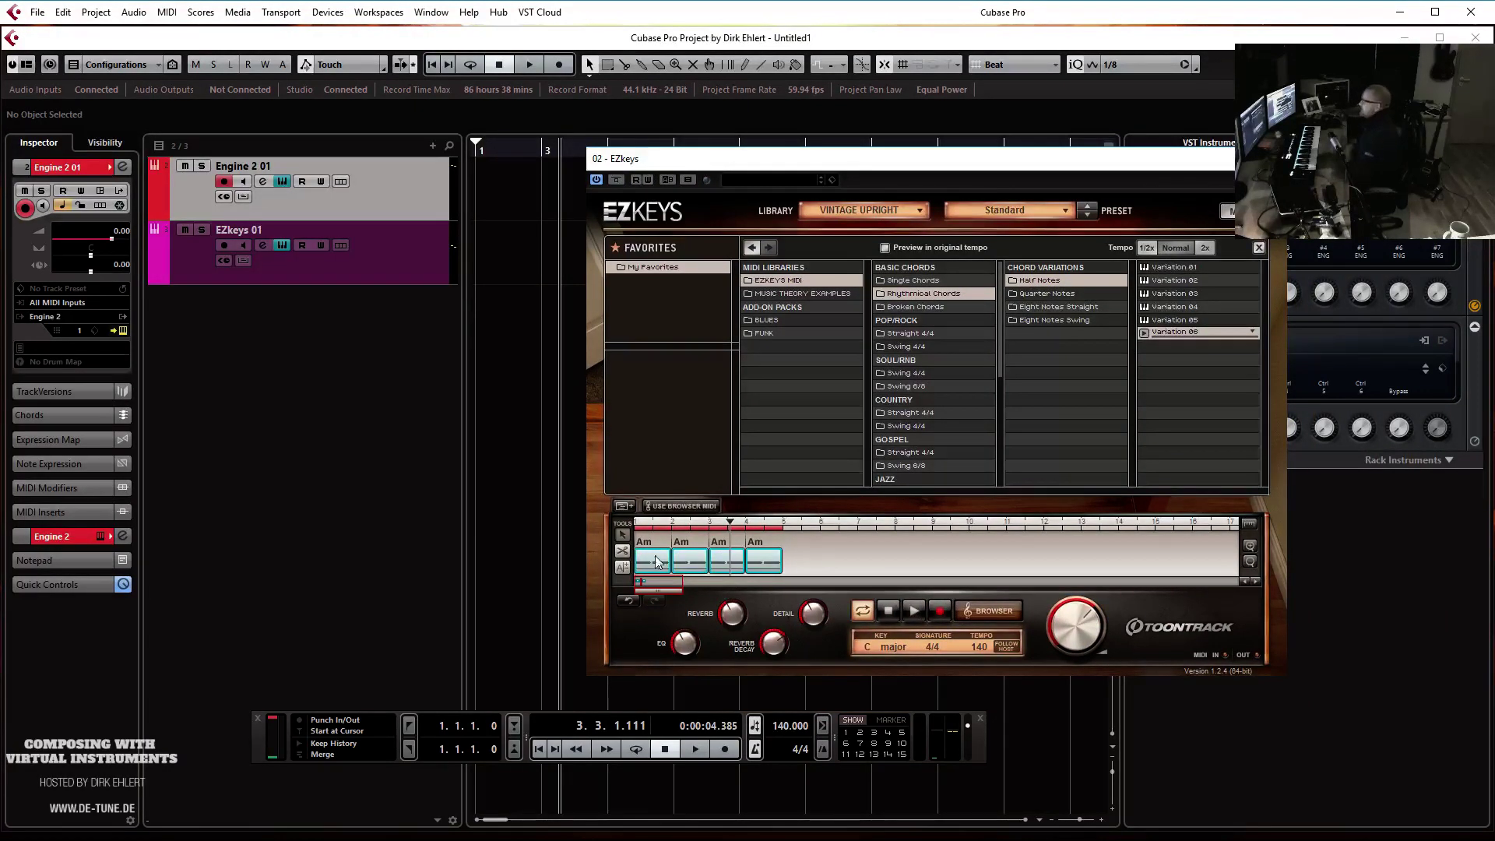
pyautogui.rightClick(738, 564)
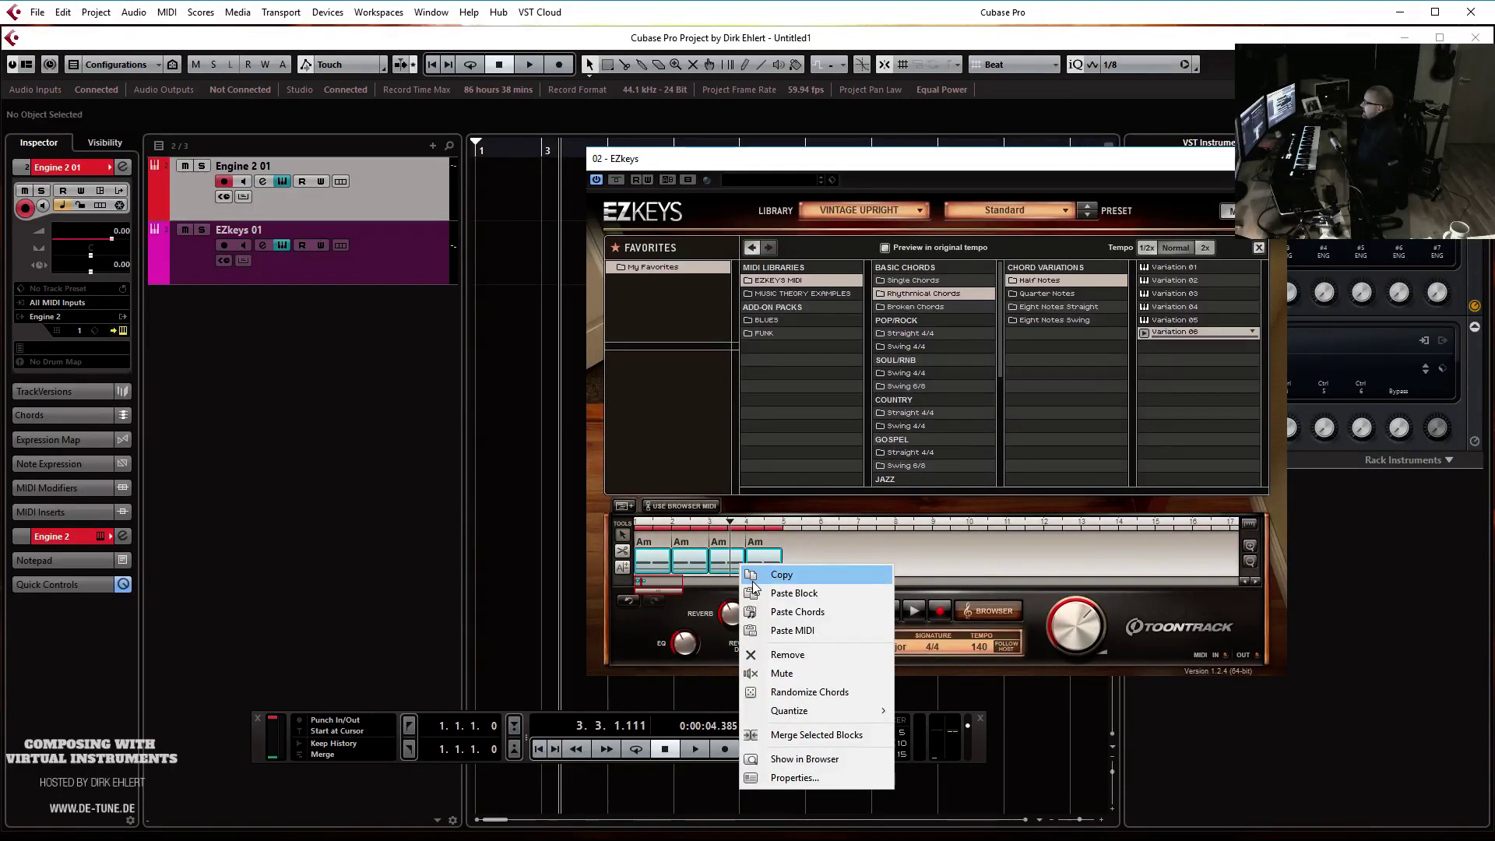
pyautogui.click(802, 658)
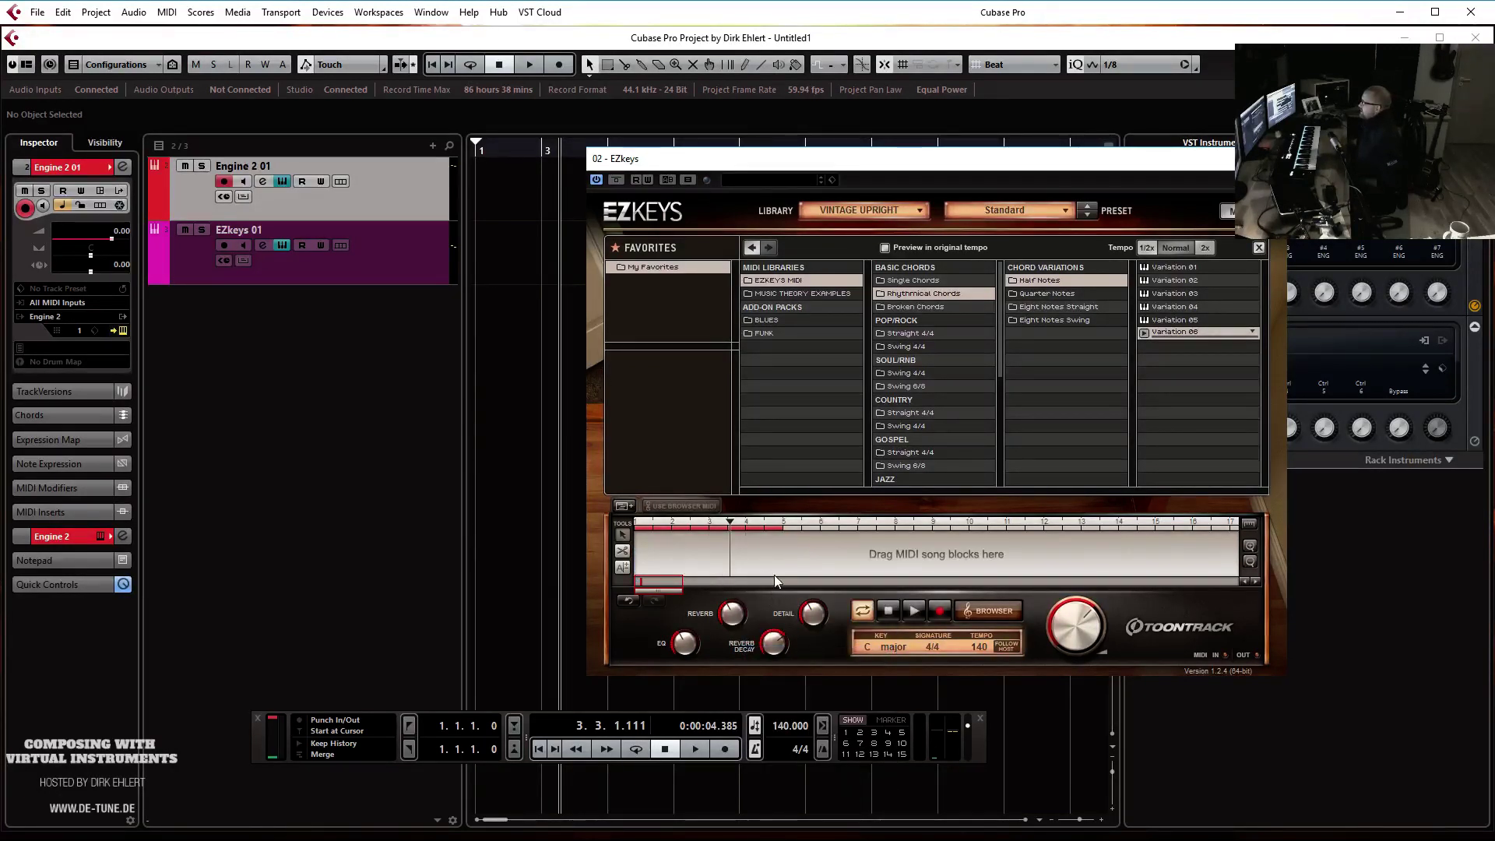
# Hide the EZkeys MIDI browser and close the EZkeys window
pyautogui.click(978, 610)
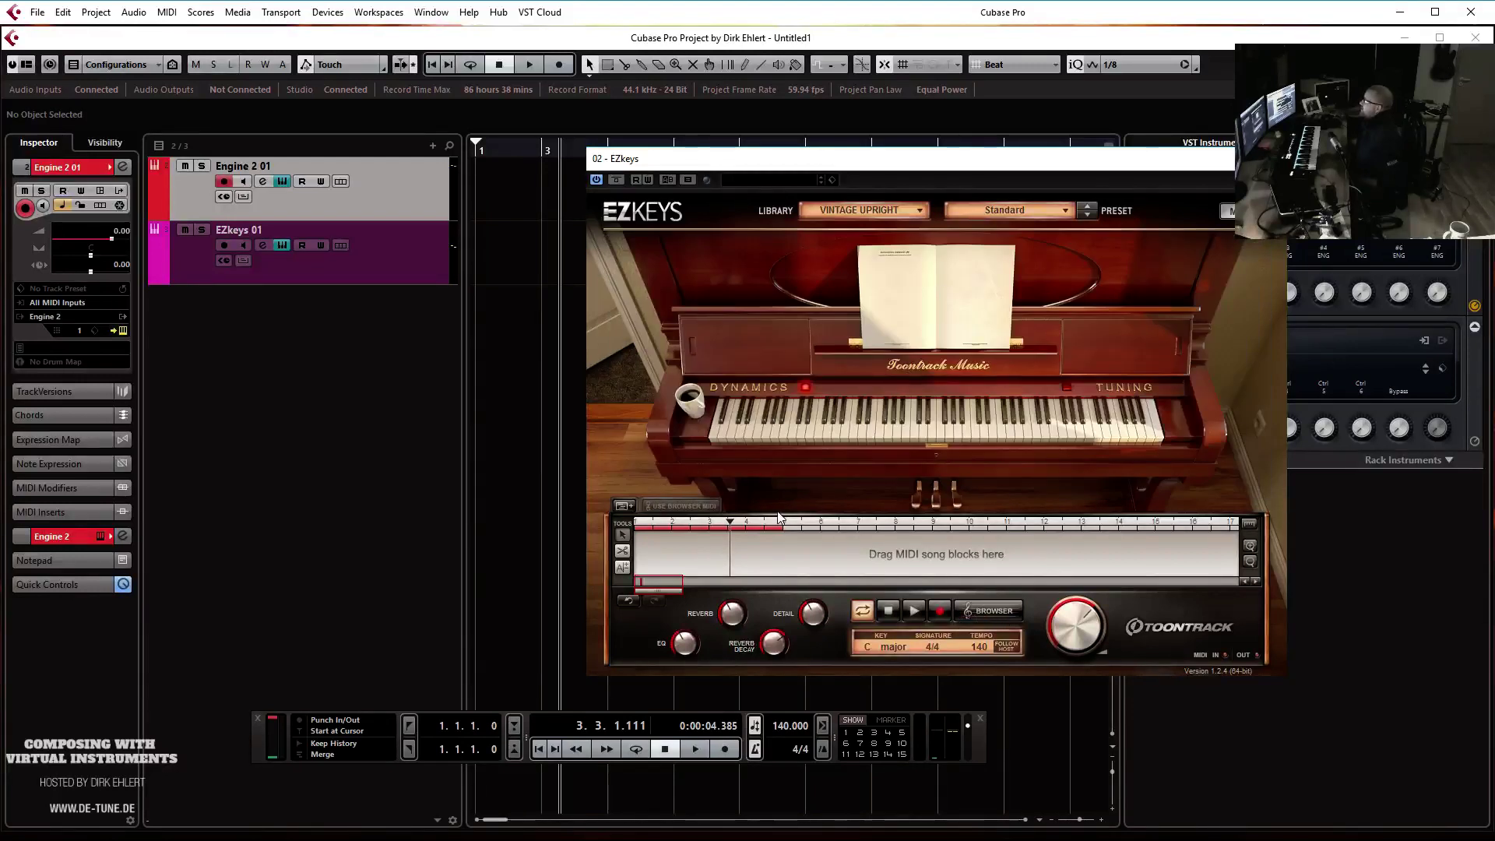
pyautogui.moveTo(839, 162); pyautogui.dragTo(629, 147)
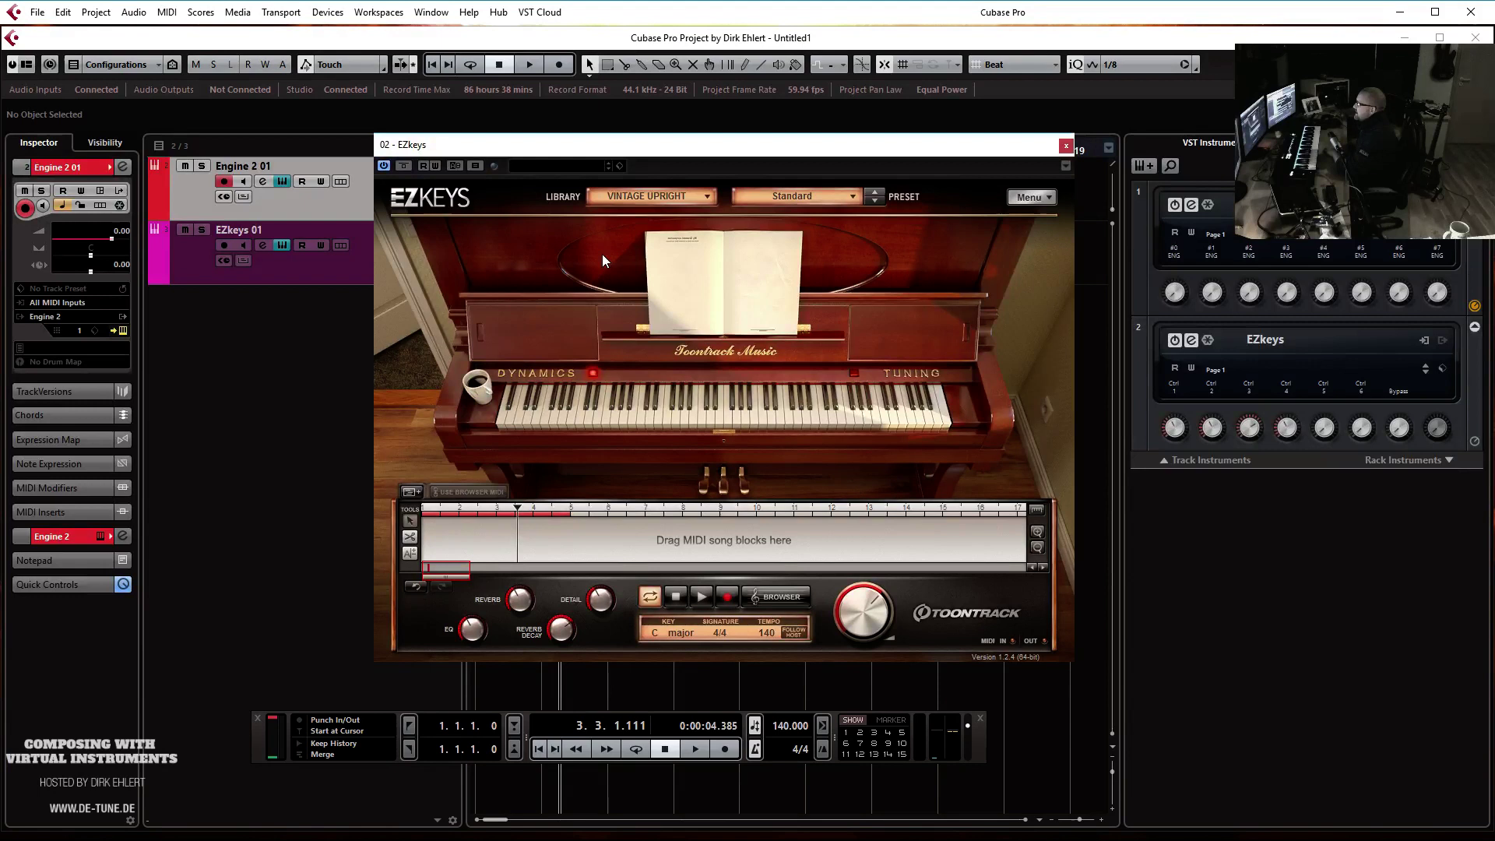
pyautogui.click(1065, 146)
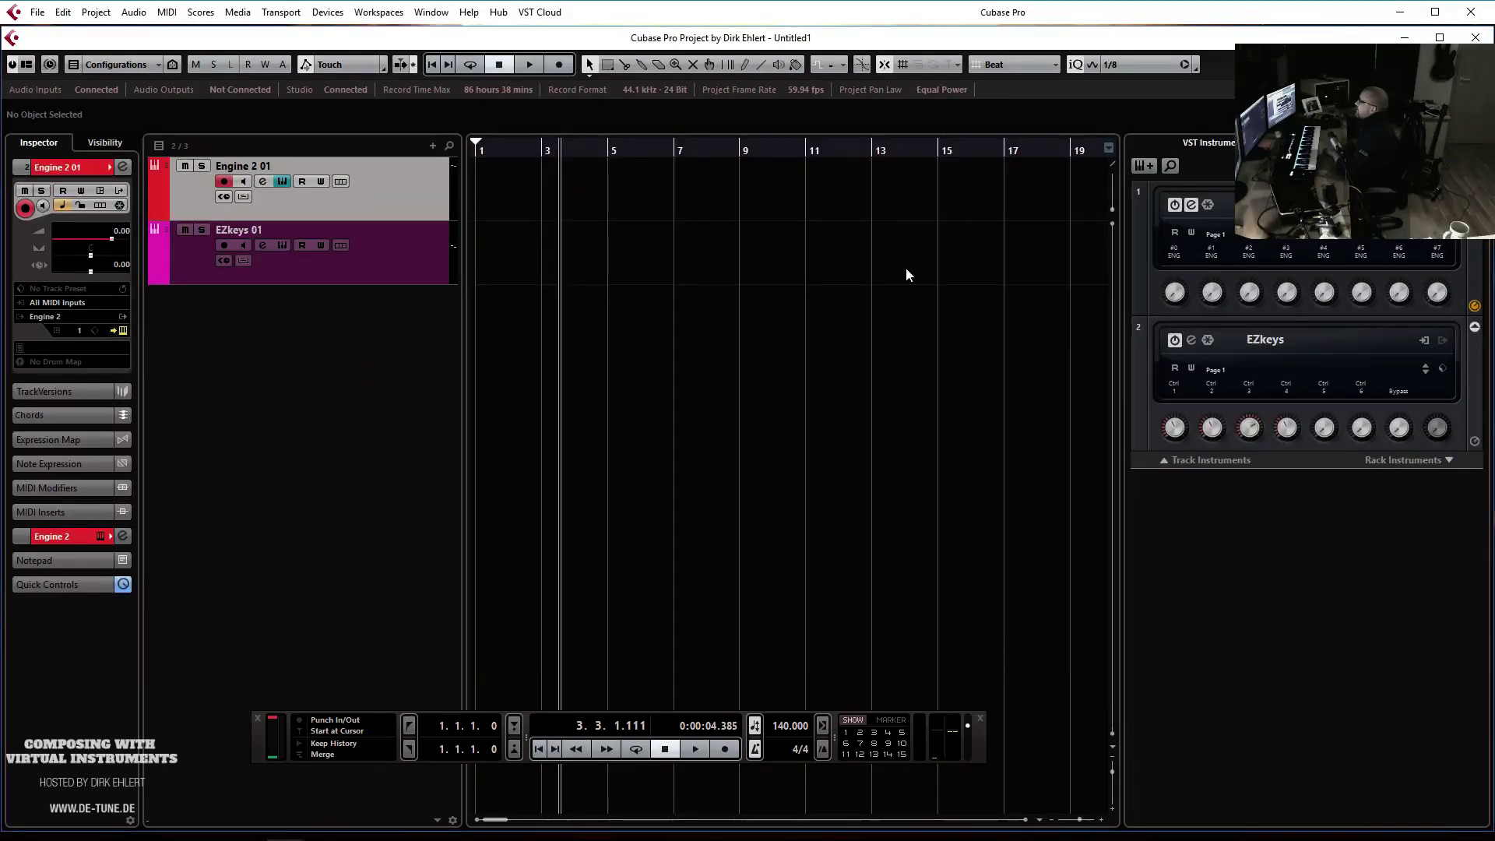
# Alternate between the EZkeys 01 and Engine 2 01 tracks to play the piano and the Celtia voice
pyautogui.click(502, 263)
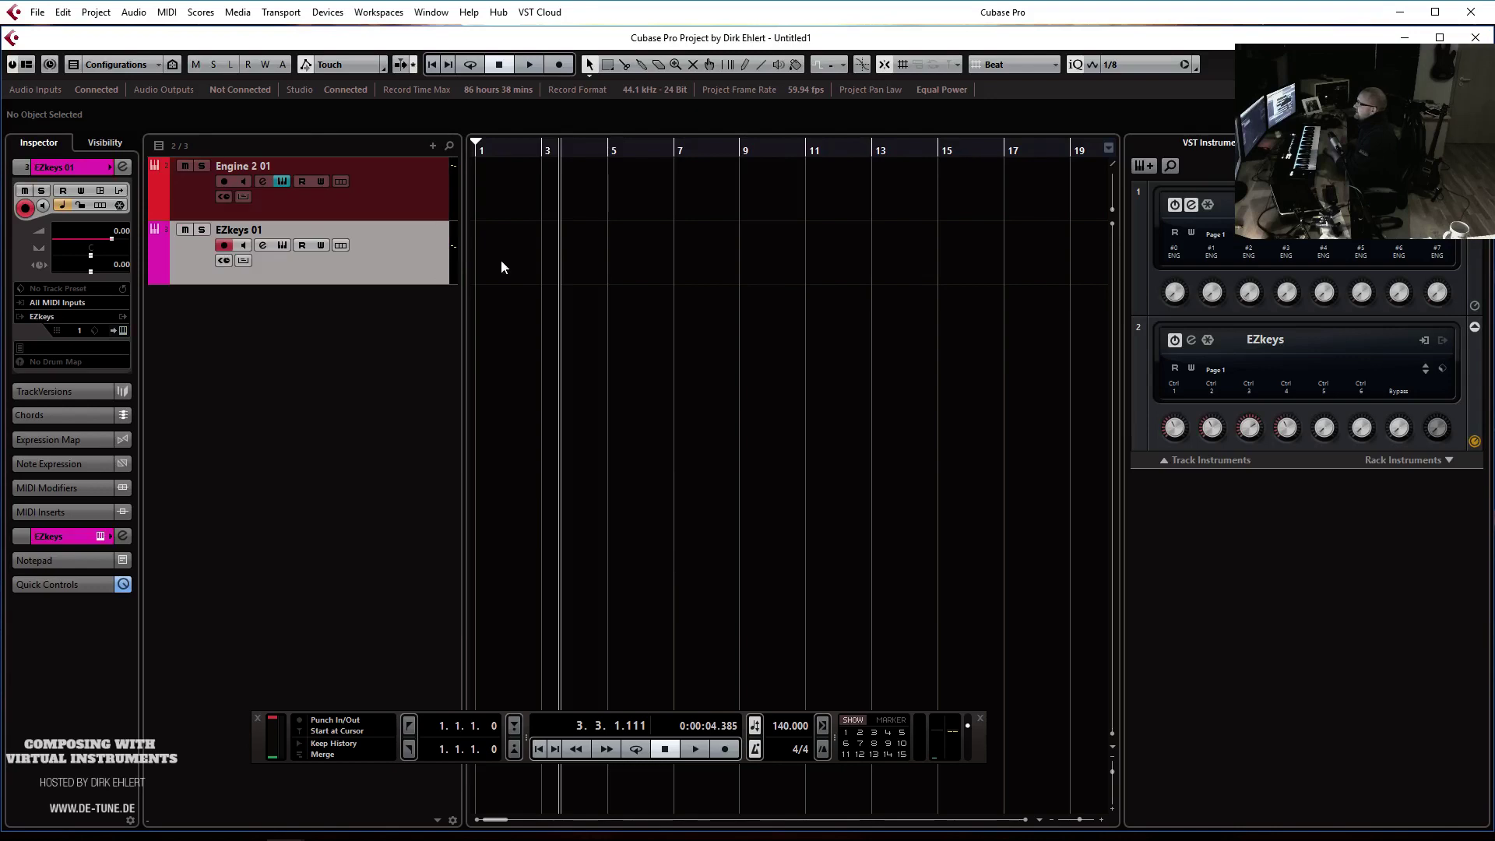
pyautogui.click(372, 185)
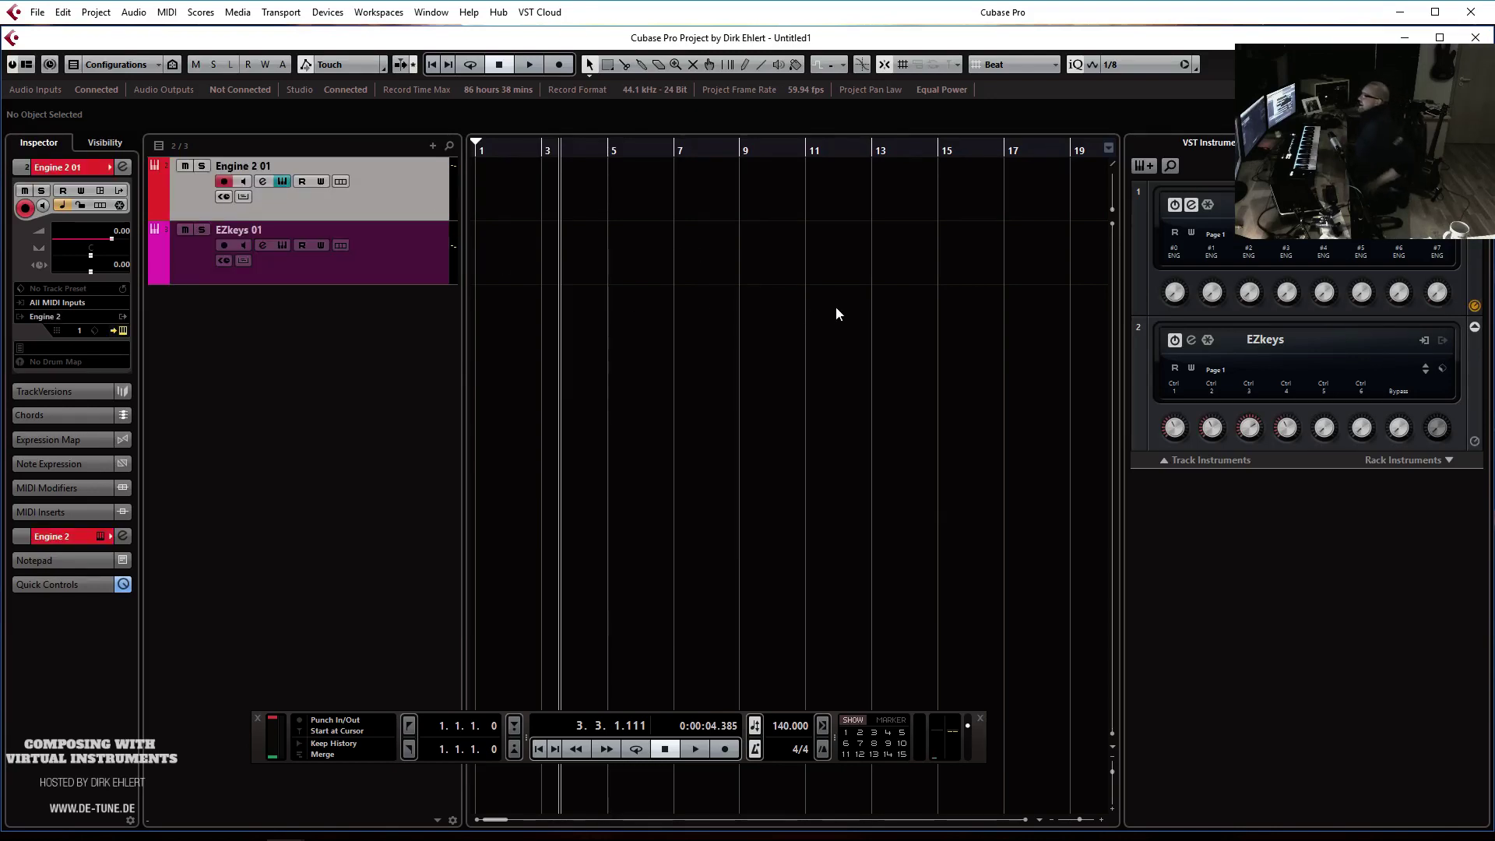
pyautogui.click(436, 253)
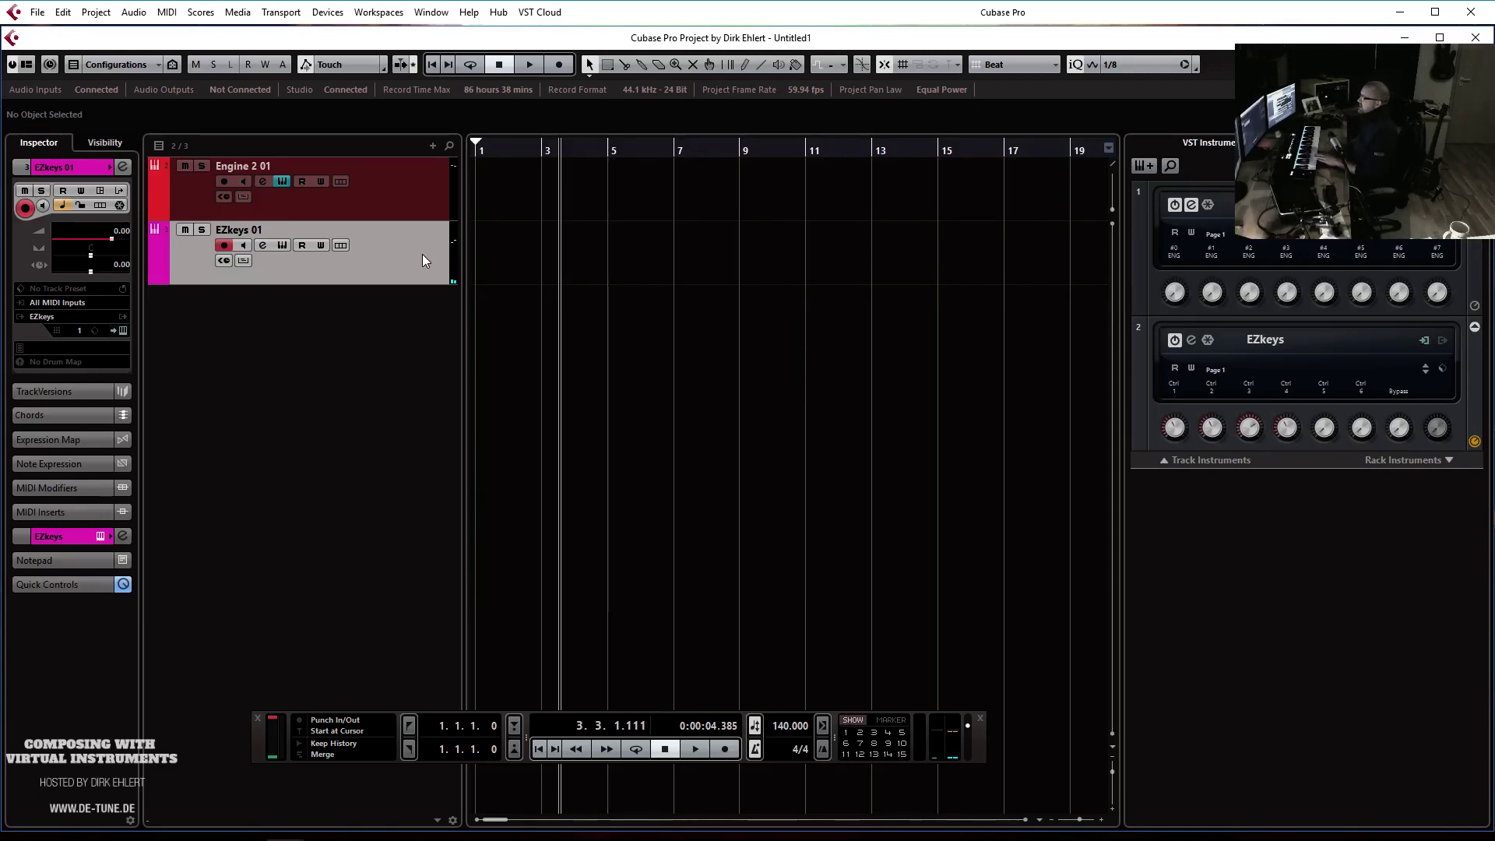
pyautogui.click(413, 202)
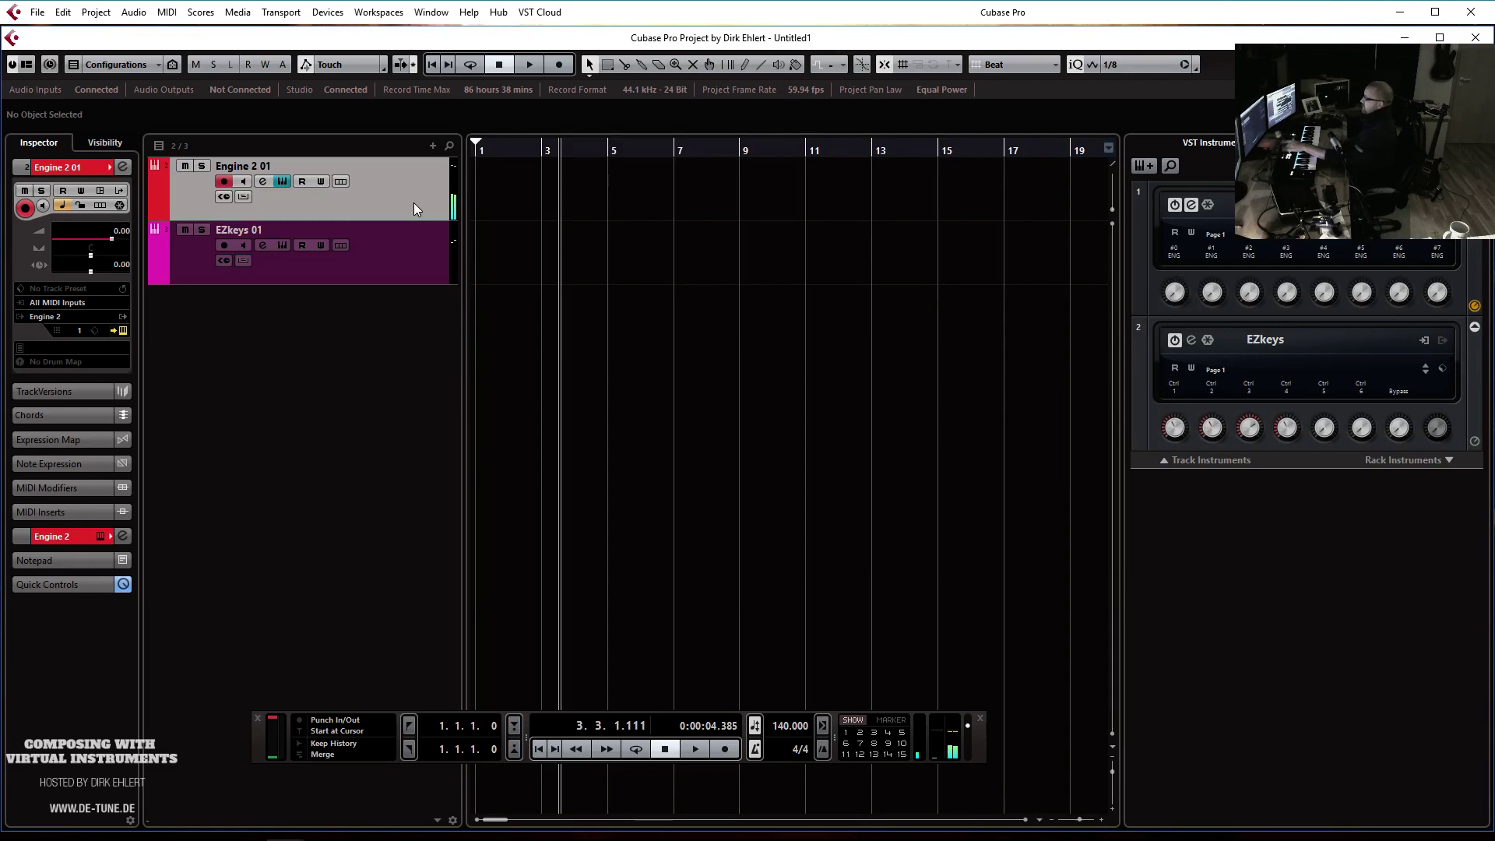
pyautogui.click(397, 255)
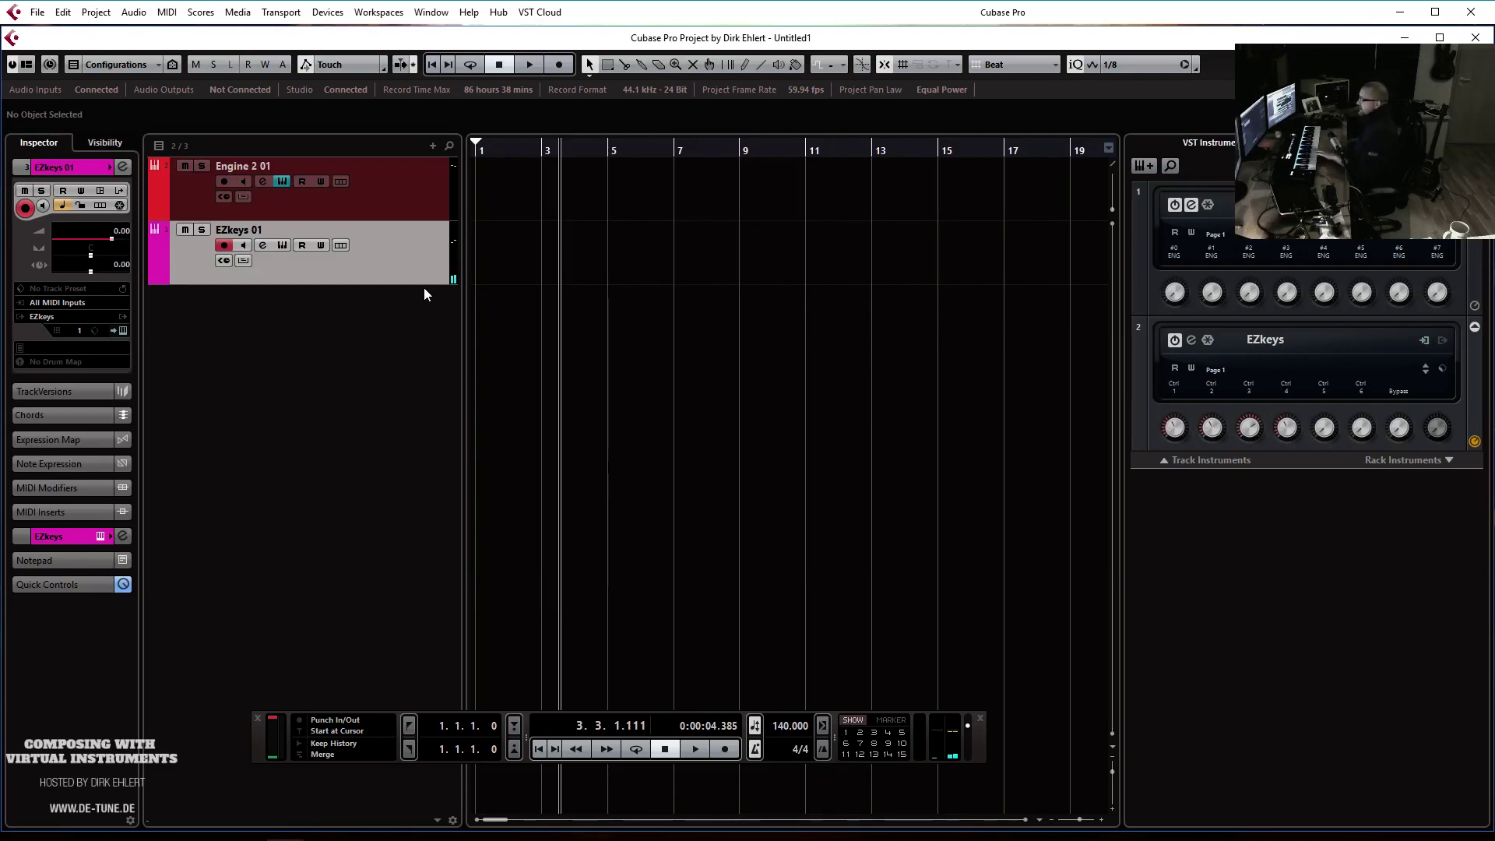
# Add one instrument track using Engine 2 with Stereo Out routing, and open its instrument window
pyautogui.click(396, 213)
pyautogui.click(406, 238)
pyautogui.click(1204, 464)
pyautogui.click(699, 437)
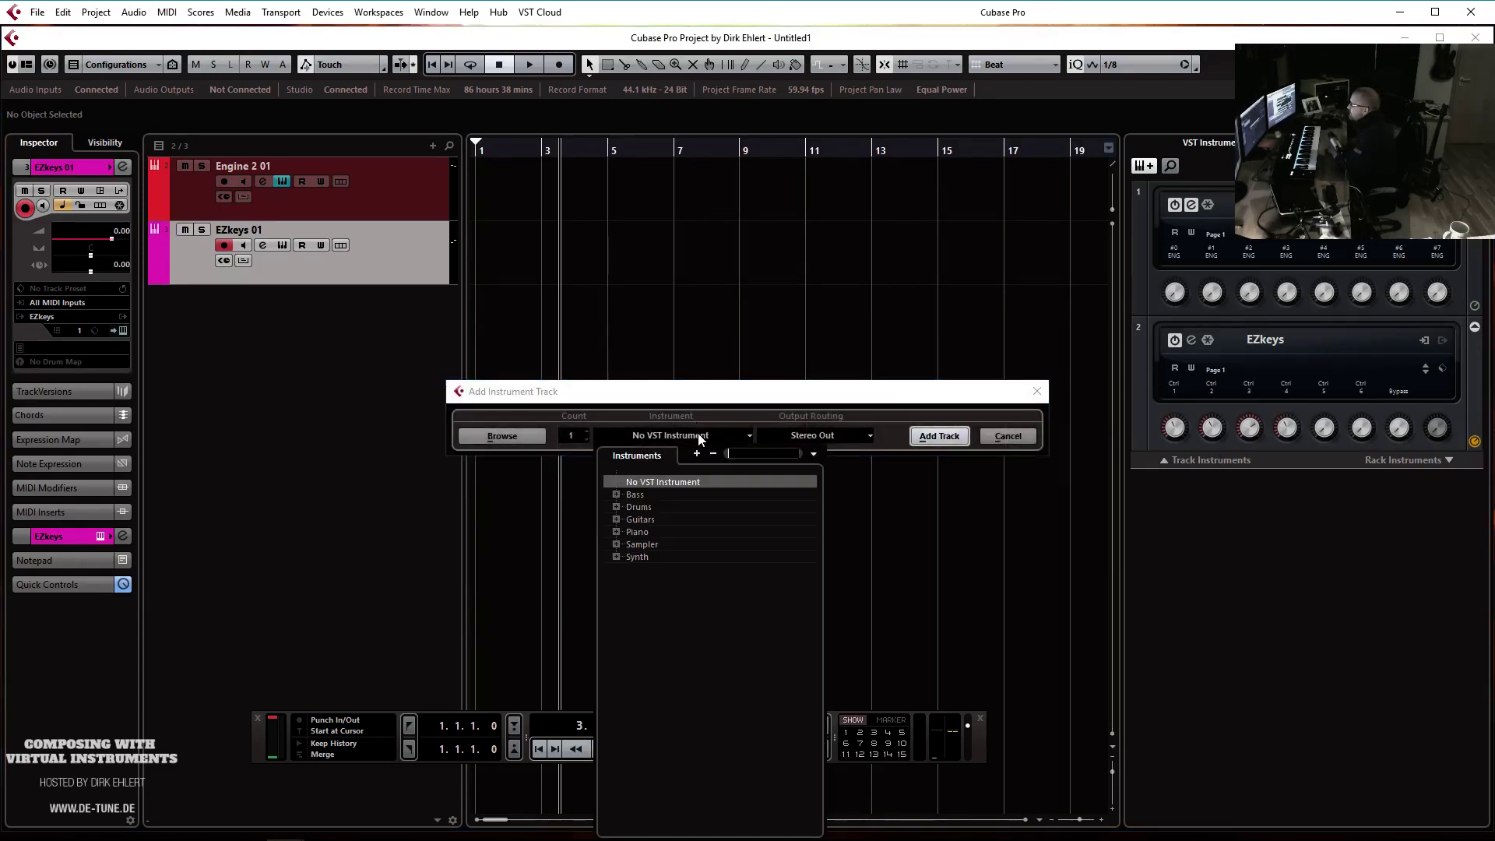
pyautogui.click(616, 533)
pyautogui.click(660, 572)
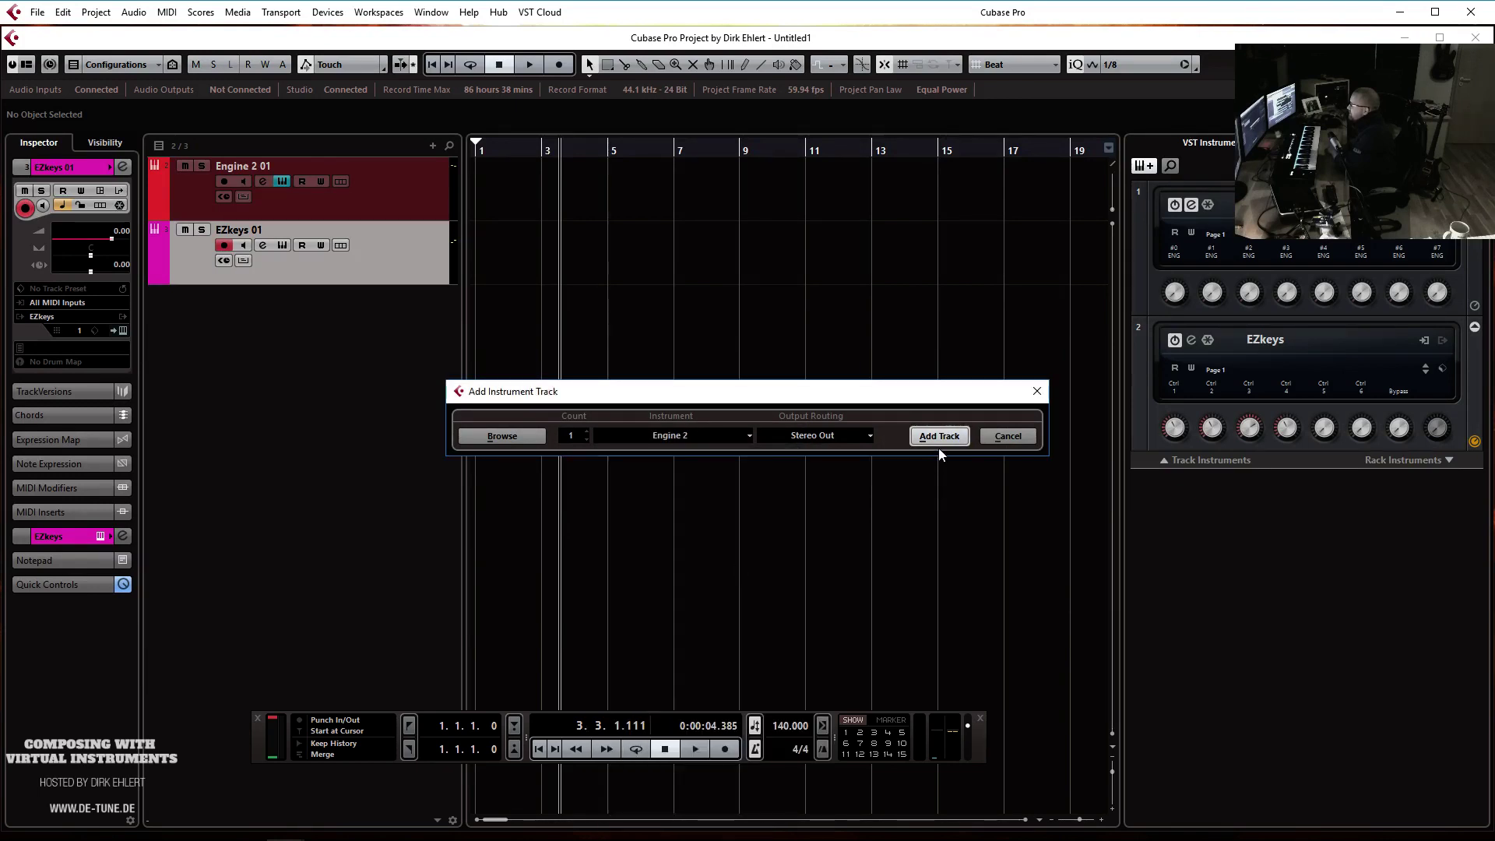
pyautogui.click(937, 437)
pyautogui.click(123, 330)
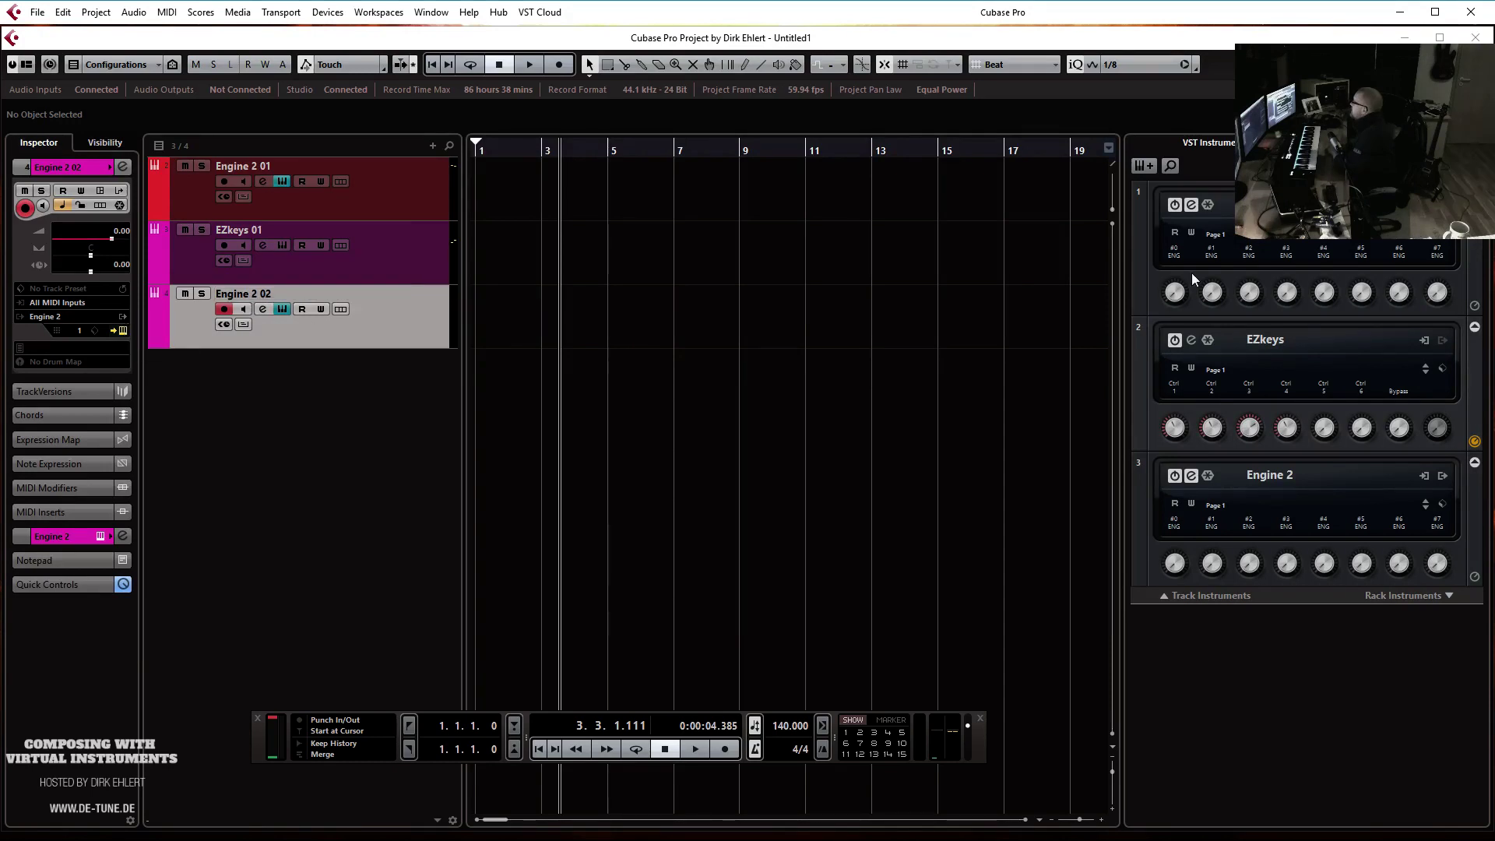
pyautogui.click(1191, 475)
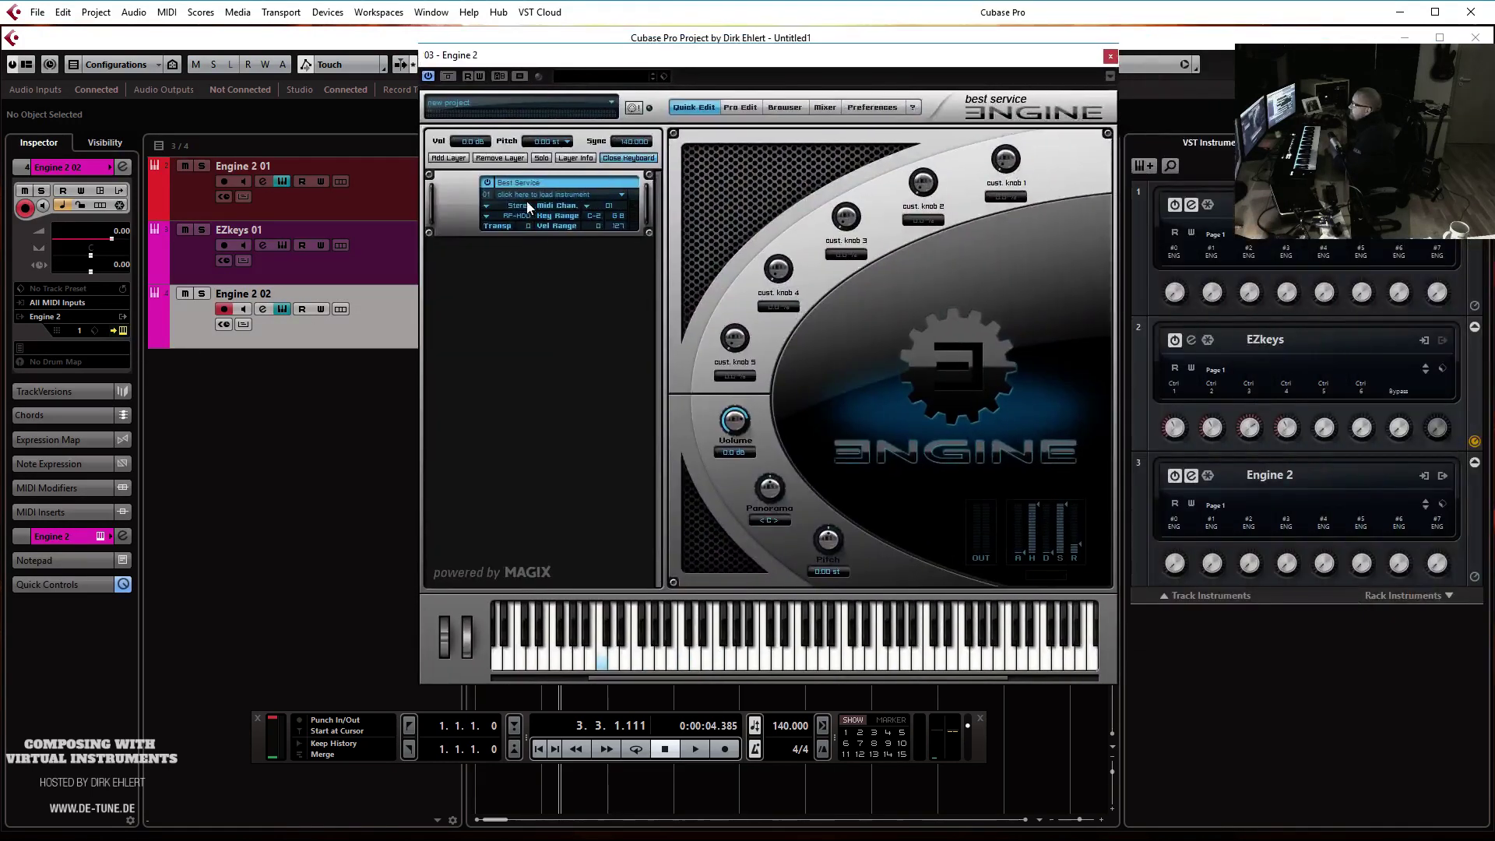
# Load the Gothic Harp from the plucked string instruments of ERA II LTD to try its sound
pyautogui.click(527, 201)
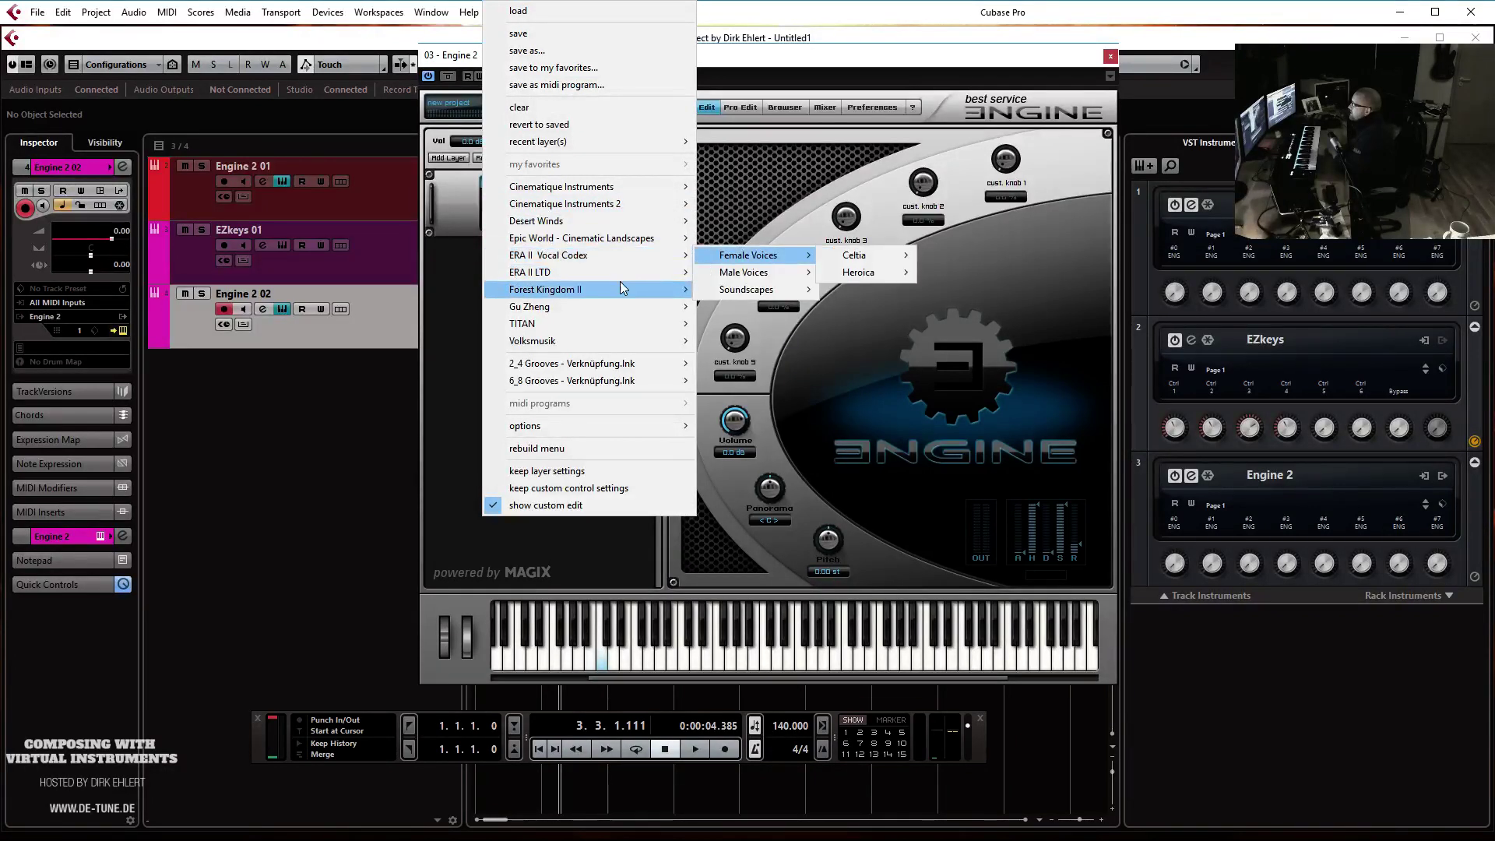
pyautogui.moveTo(630, 277)
pyautogui.moveTo(726, 278)
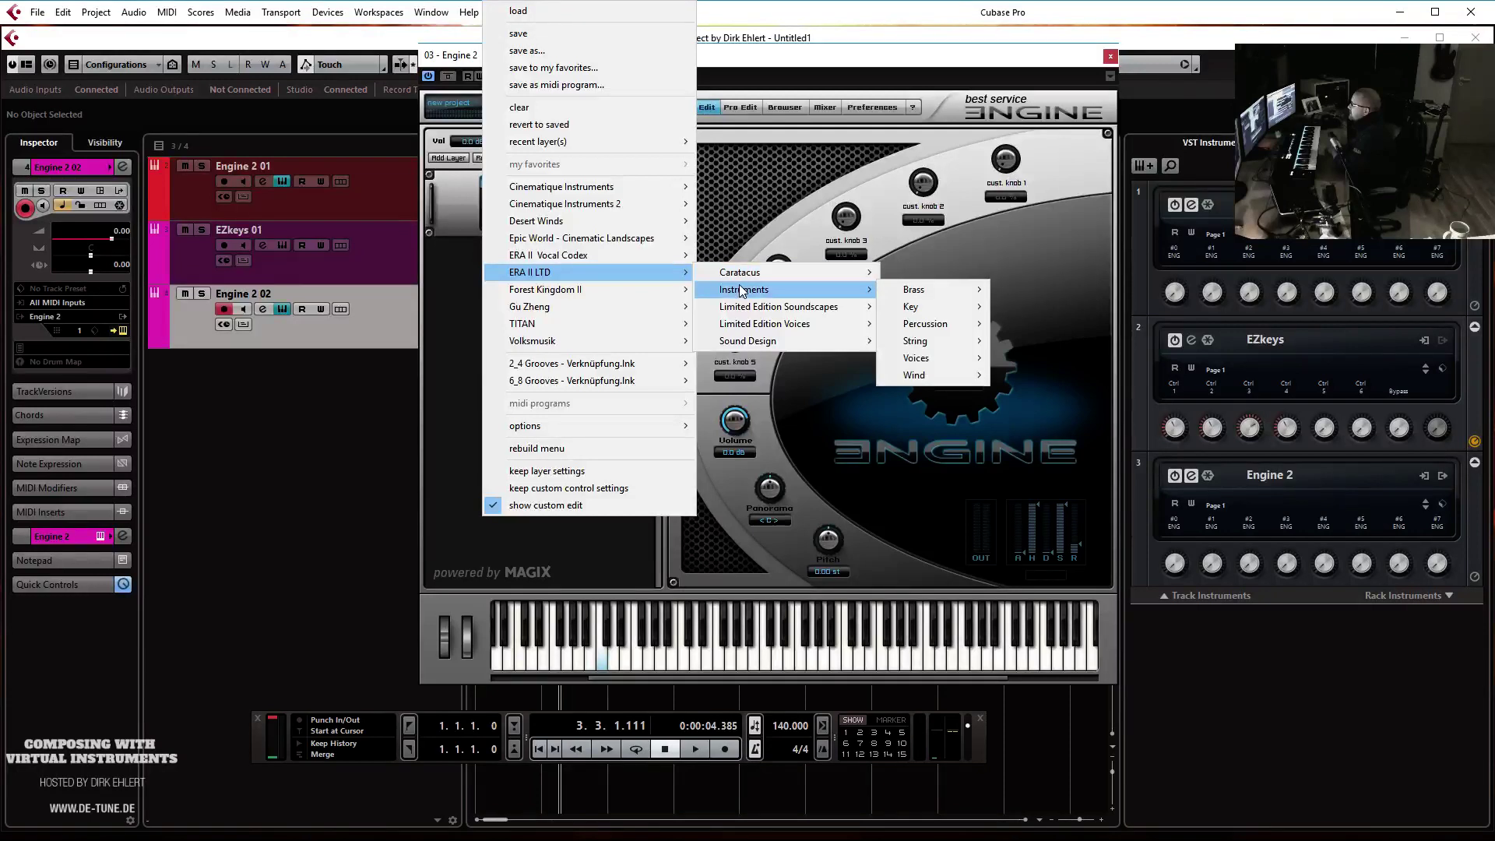
pyautogui.moveTo(944, 343)
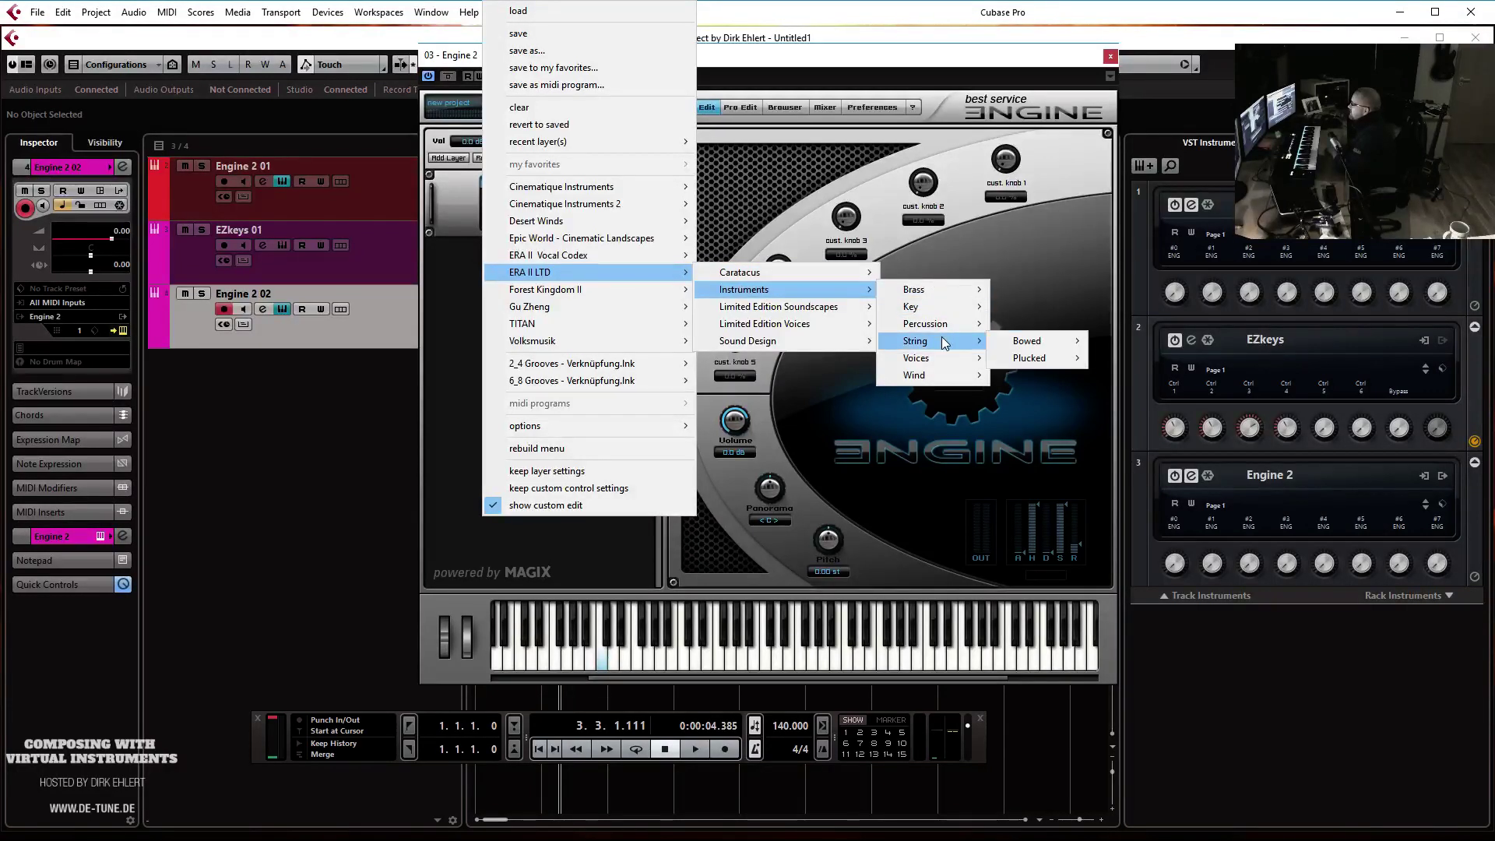
pyautogui.moveTo(1022, 366)
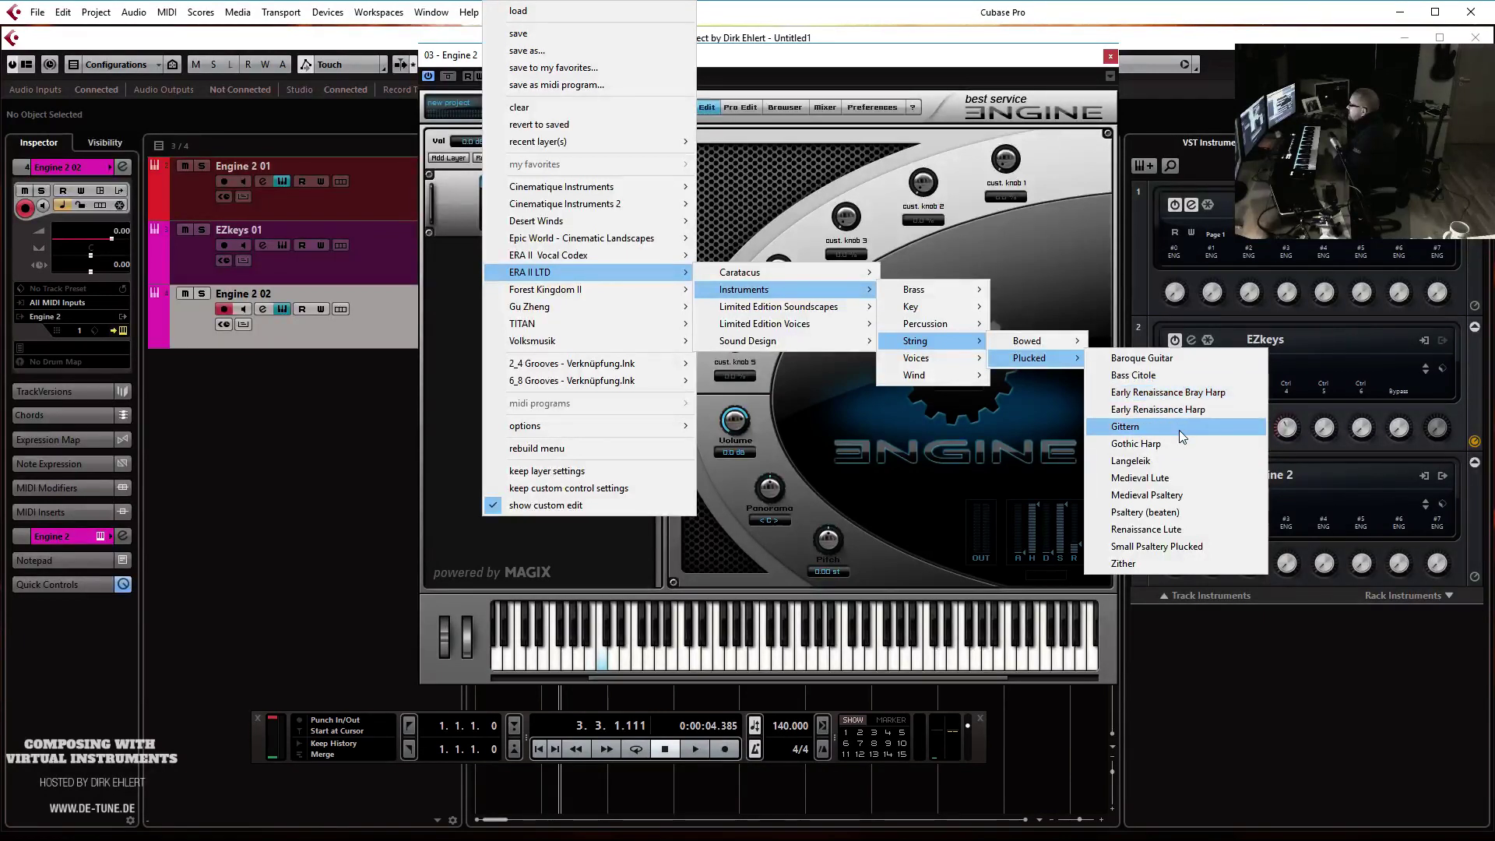
pyautogui.click(1137, 443)
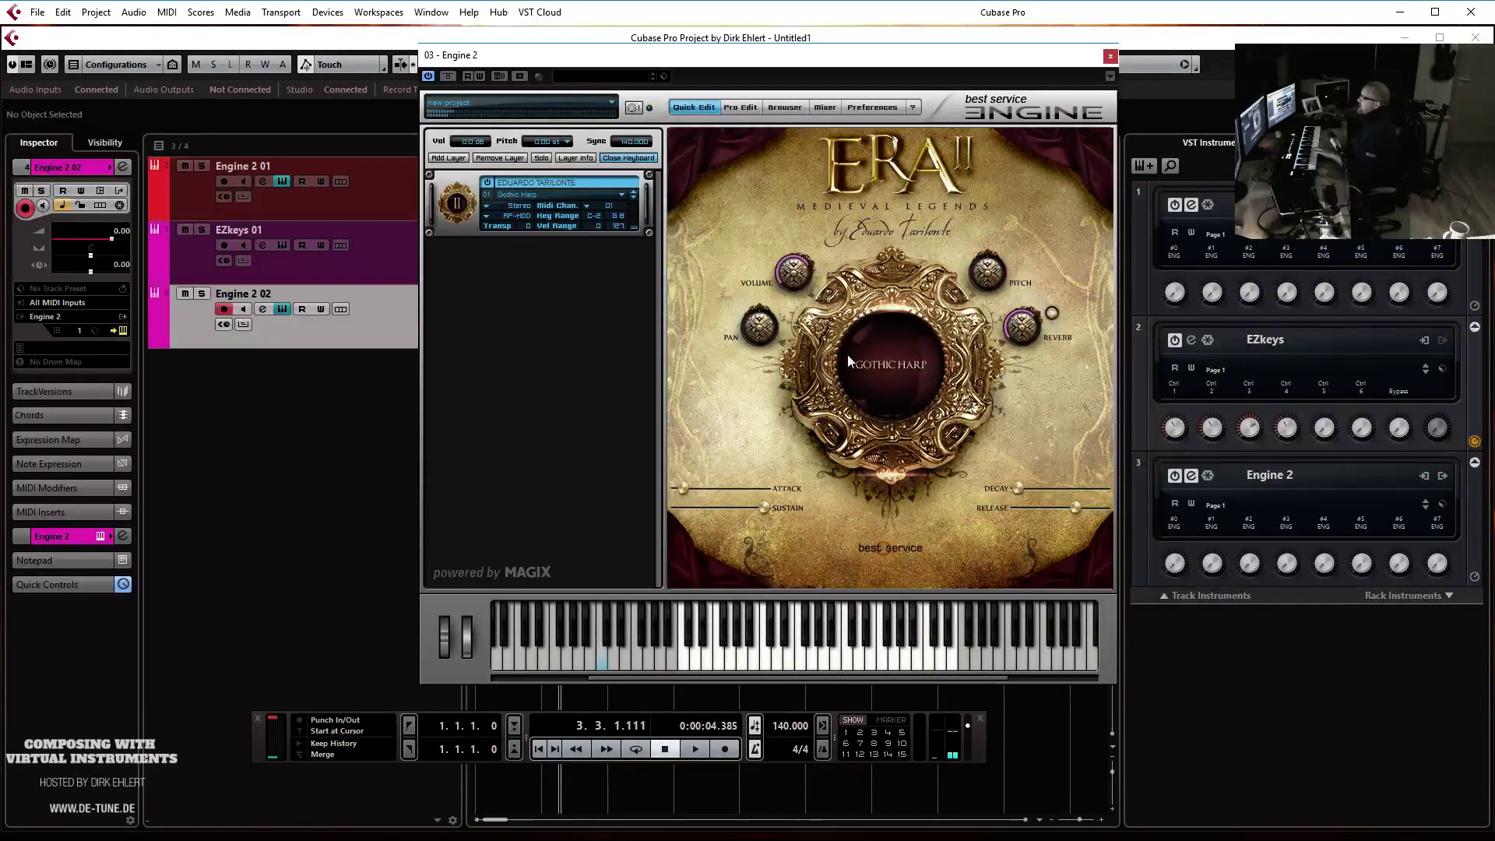
# Load the Acoustic Celtic Harp from the plucked instruments of Forest Kingdom II
pyautogui.click(511, 197)
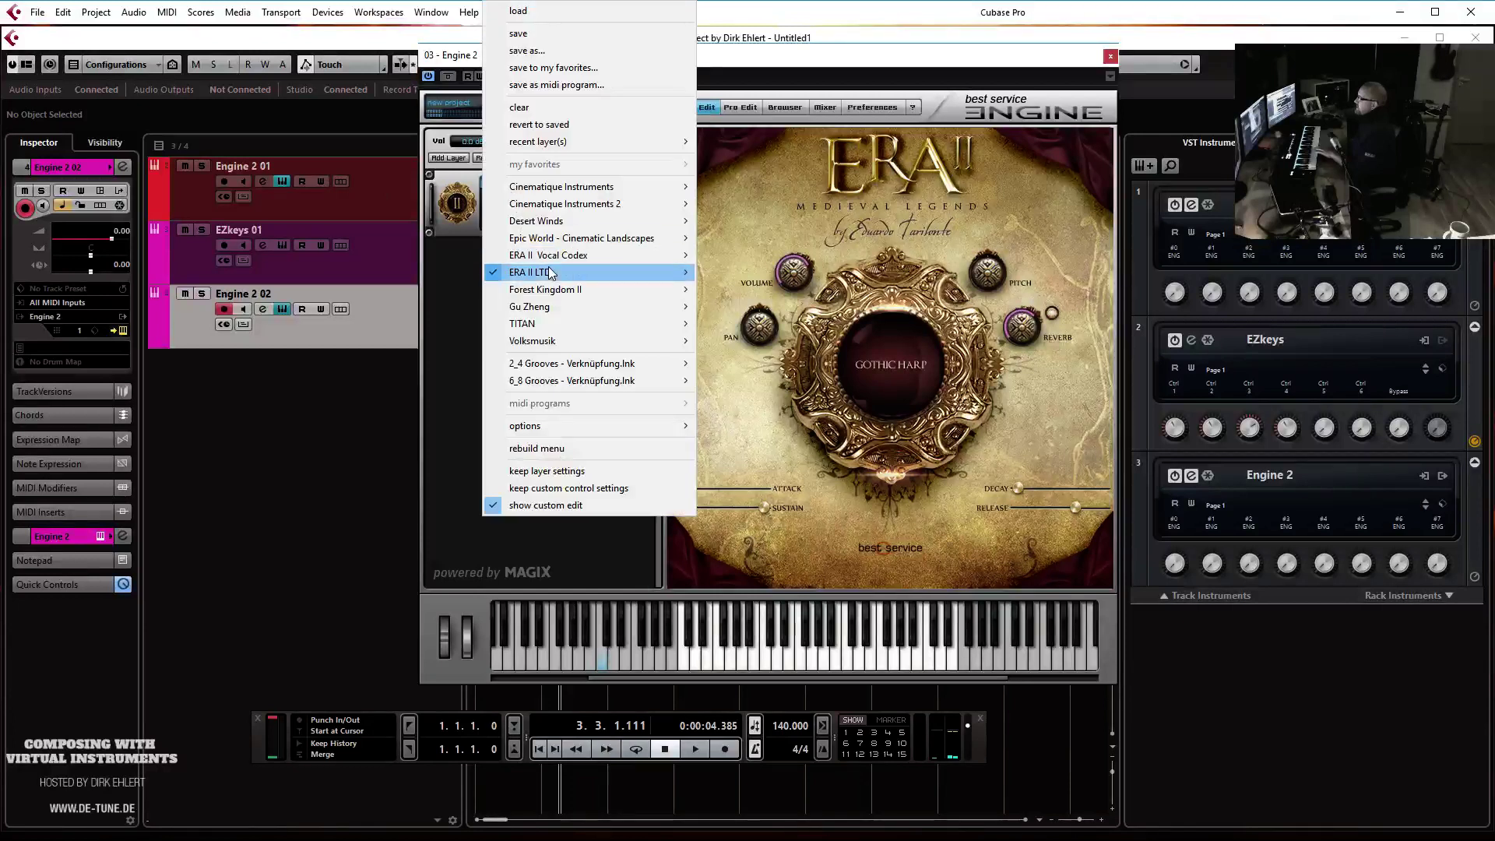
pyautogui.moveTo(561, 294)
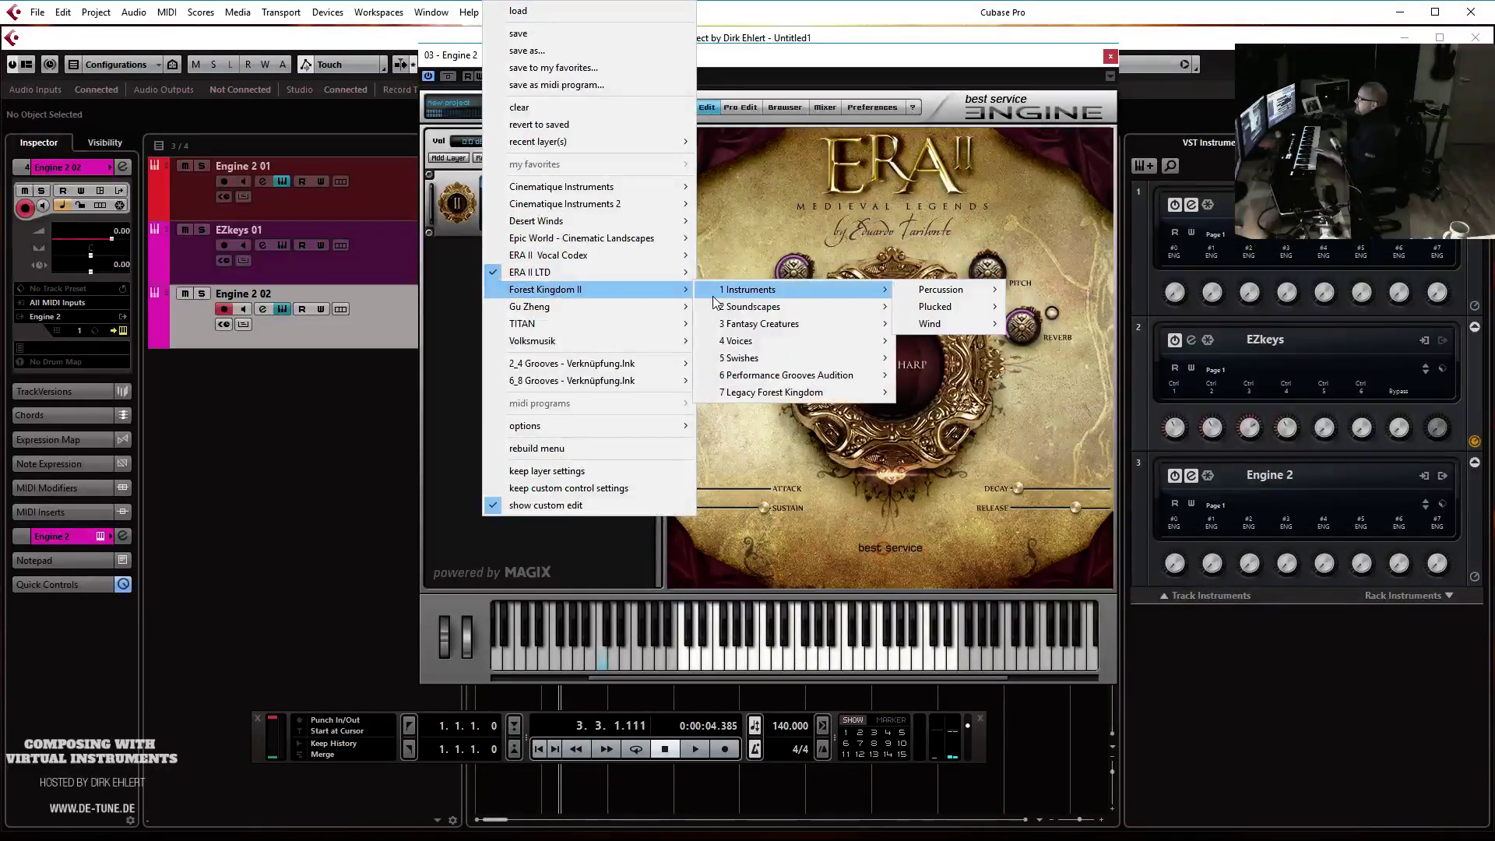
pyautogui.moveTo(977, 309)
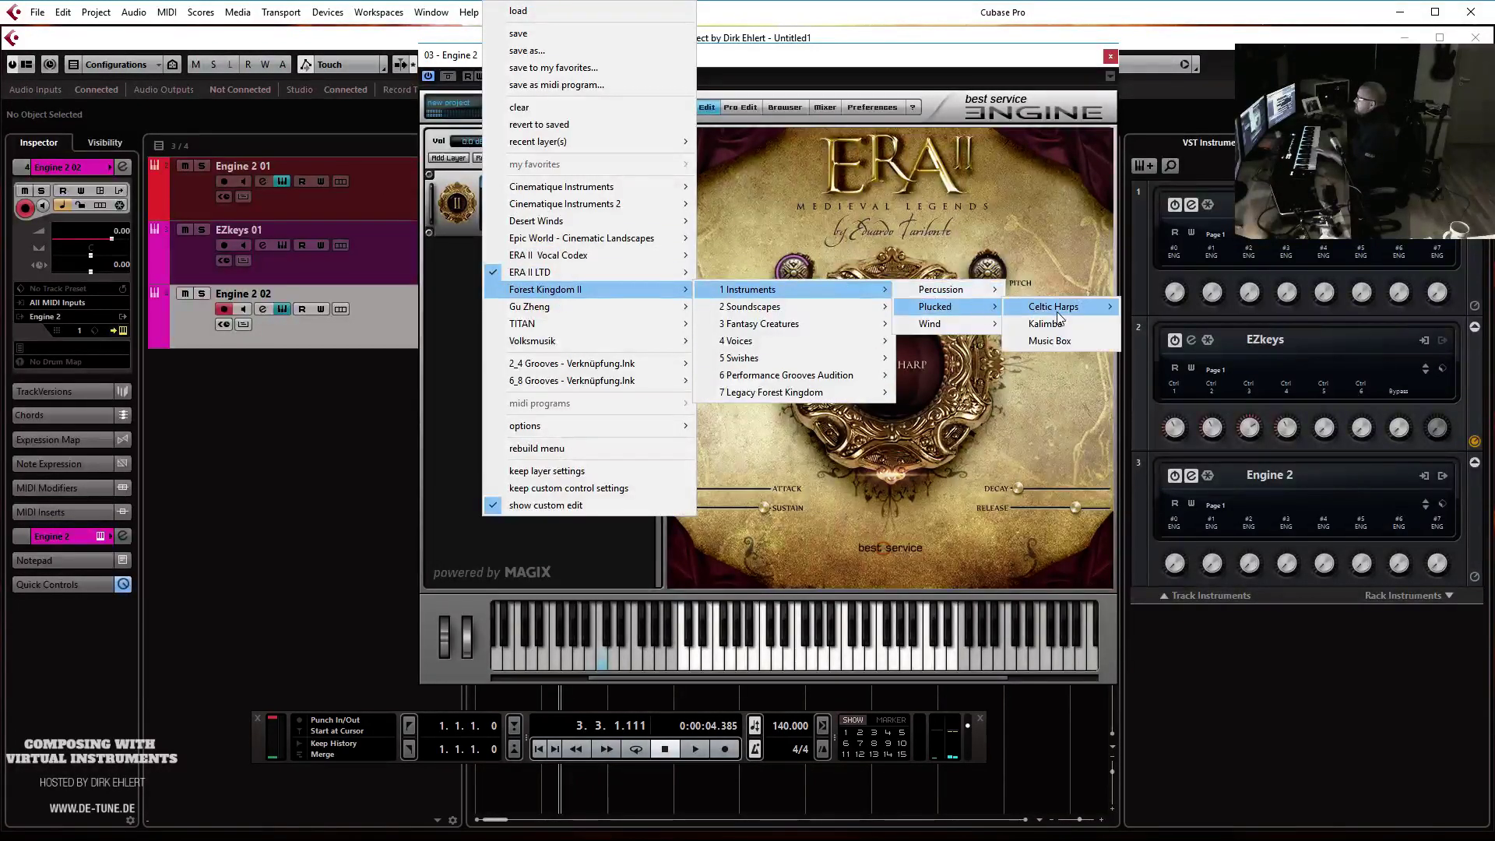
pyautogui.moveTo(1053, 310)
pyautogui.click(1184, 307)
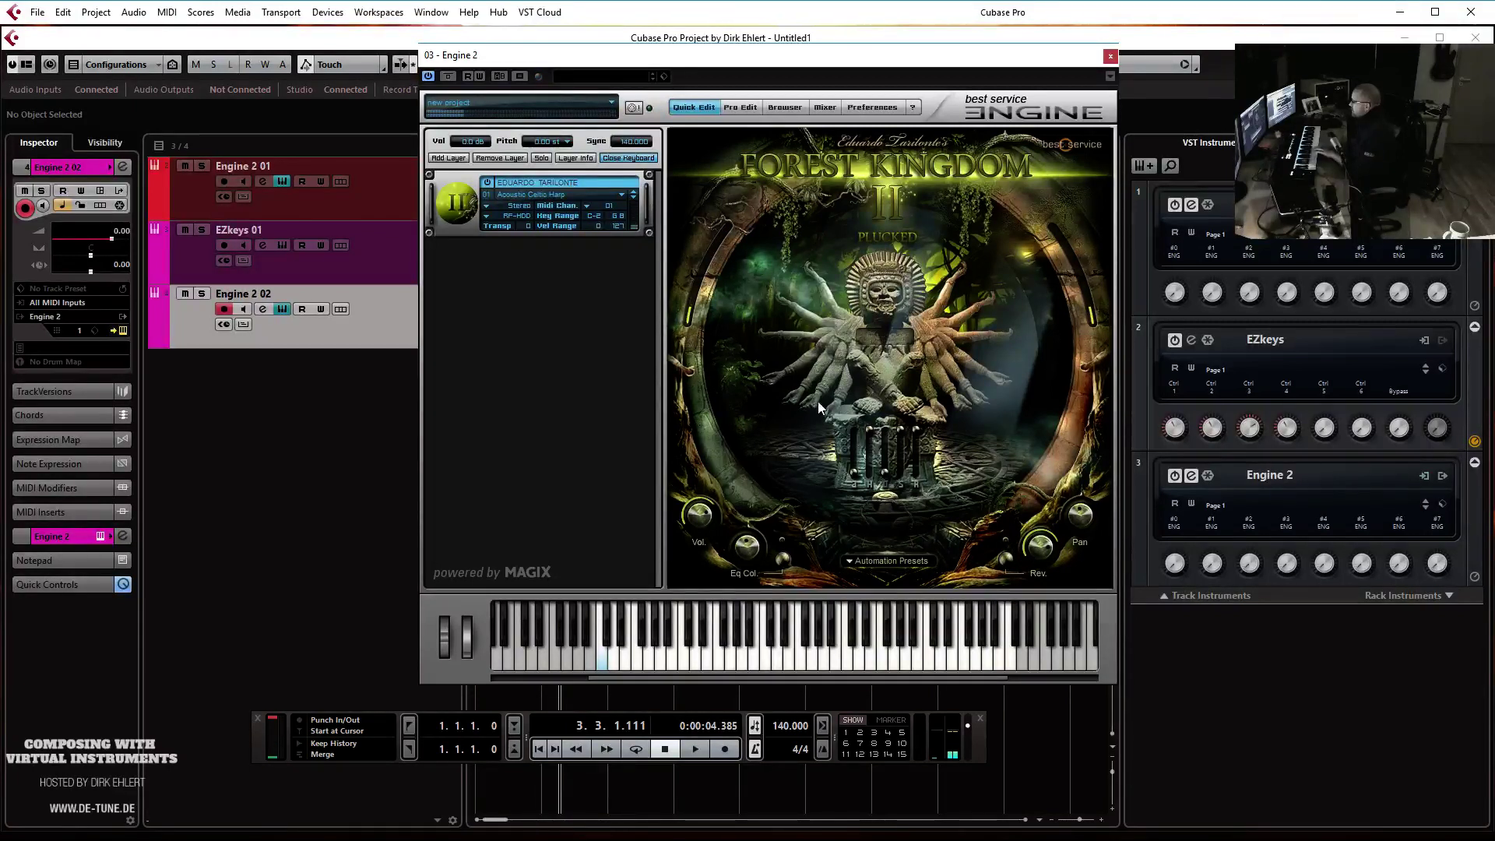
# In Pro Edit, set the harp's volume envelope to a sustain time of about 880 ms and a release time of about 840 ms
pyautogui.click(732, 108)
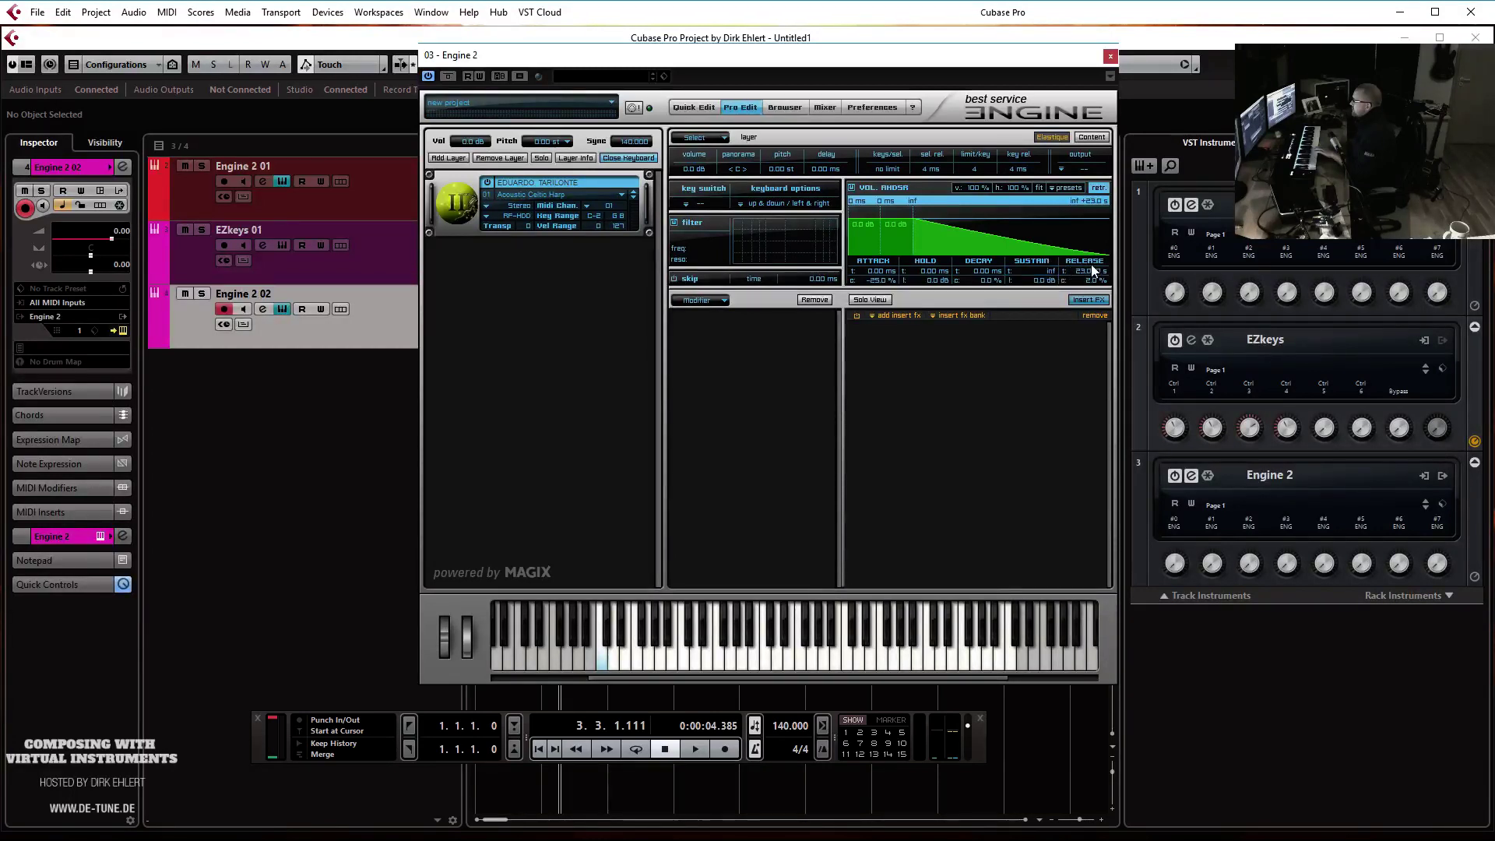
pyautogui.moveTo(1090, 271)
pyautogui.mouseDown()
pyautogui.moveTo(1085, 9)
pyautogui.moveTo(1098, 250)
pyautogui.mouseUp()
pyautogui.moveTo(1034, 281); pyautogui.dragTo(1032, 253)
pyautogui.scroll(-5, 1036, 272)
pyautogui.moveTo(1034, 270)
pyautogui.mouseDown()
pyautogui.moveTo(1053, 19)
pyautogui.moveTo(1046, 268)
pyautogui.moveTo(1081, 269)
pyautogui.moveTo(1127, 689)
pyautogui.moveTo(1113, 638)
pyautogui.mouseUp()
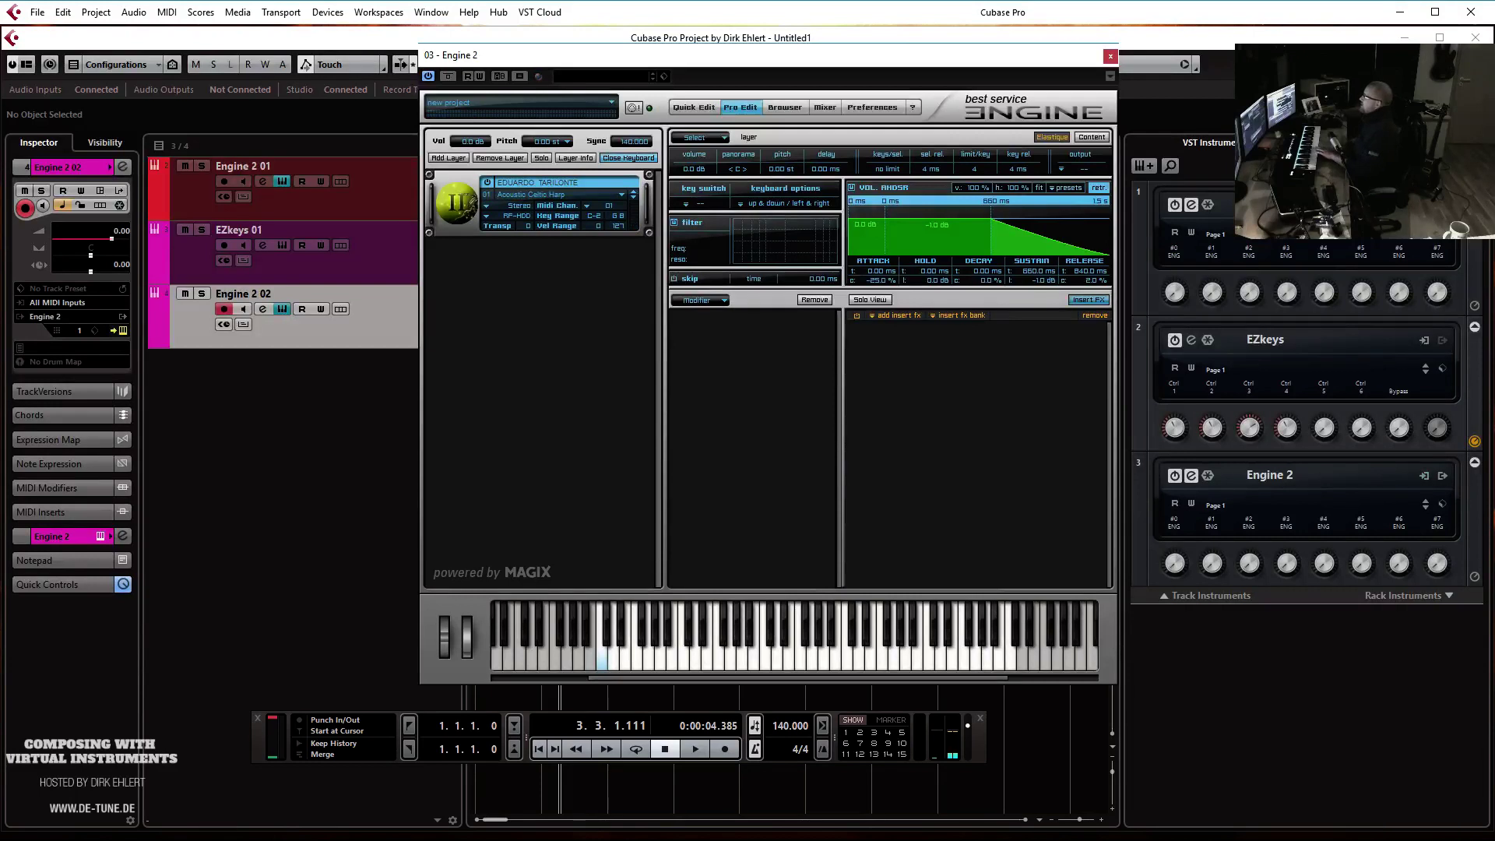
# Adjust the Celtic harp's reverb amount in Quick Edit and close the Engine 2 window
pyautogui.click(695, 106)
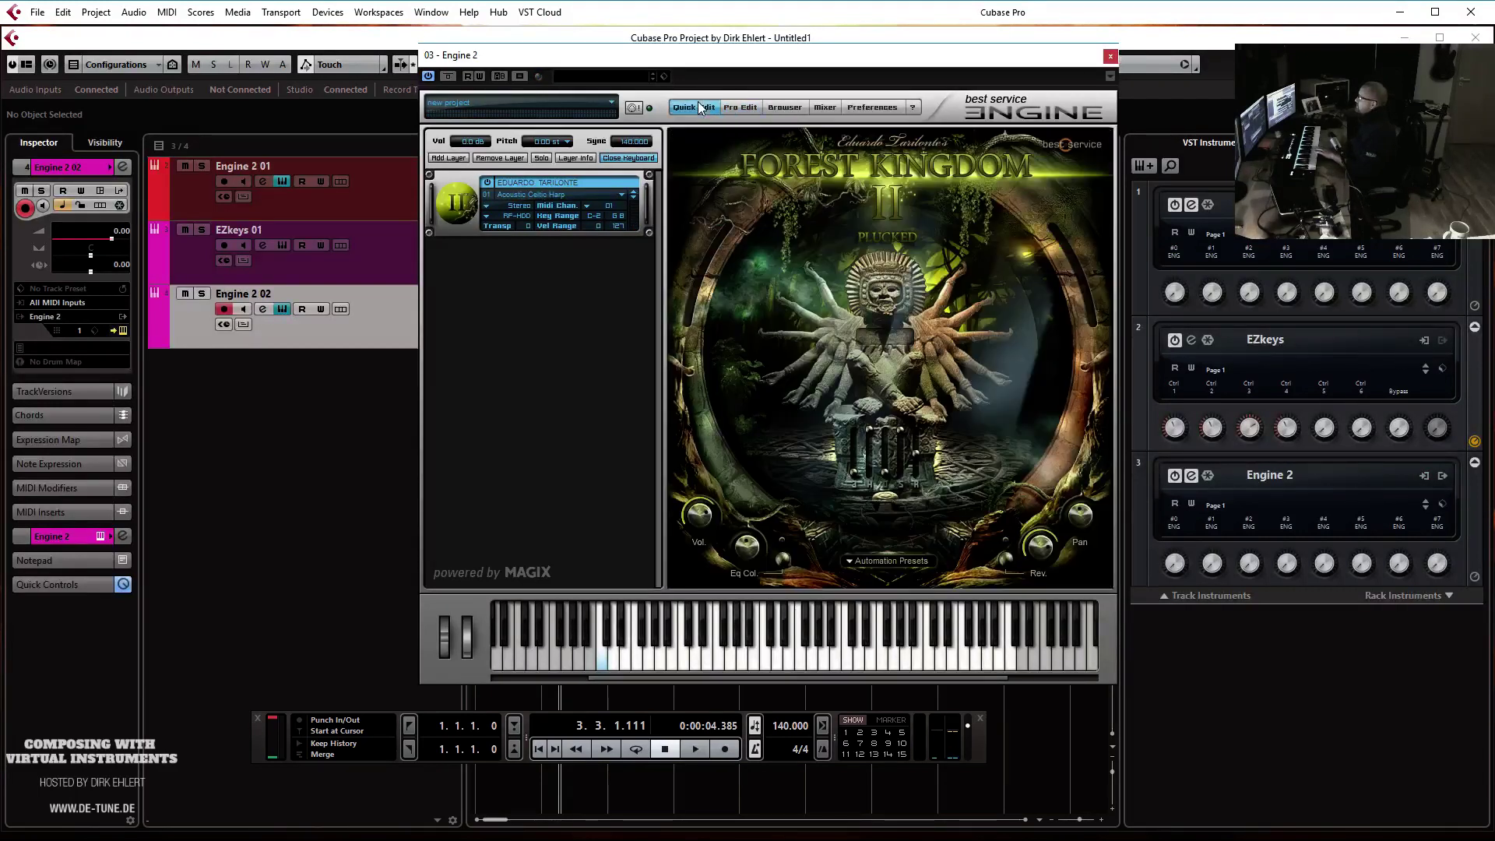
pyautogui.moveTo(1012, 561); pyautogui.dragTo(1053, 545)
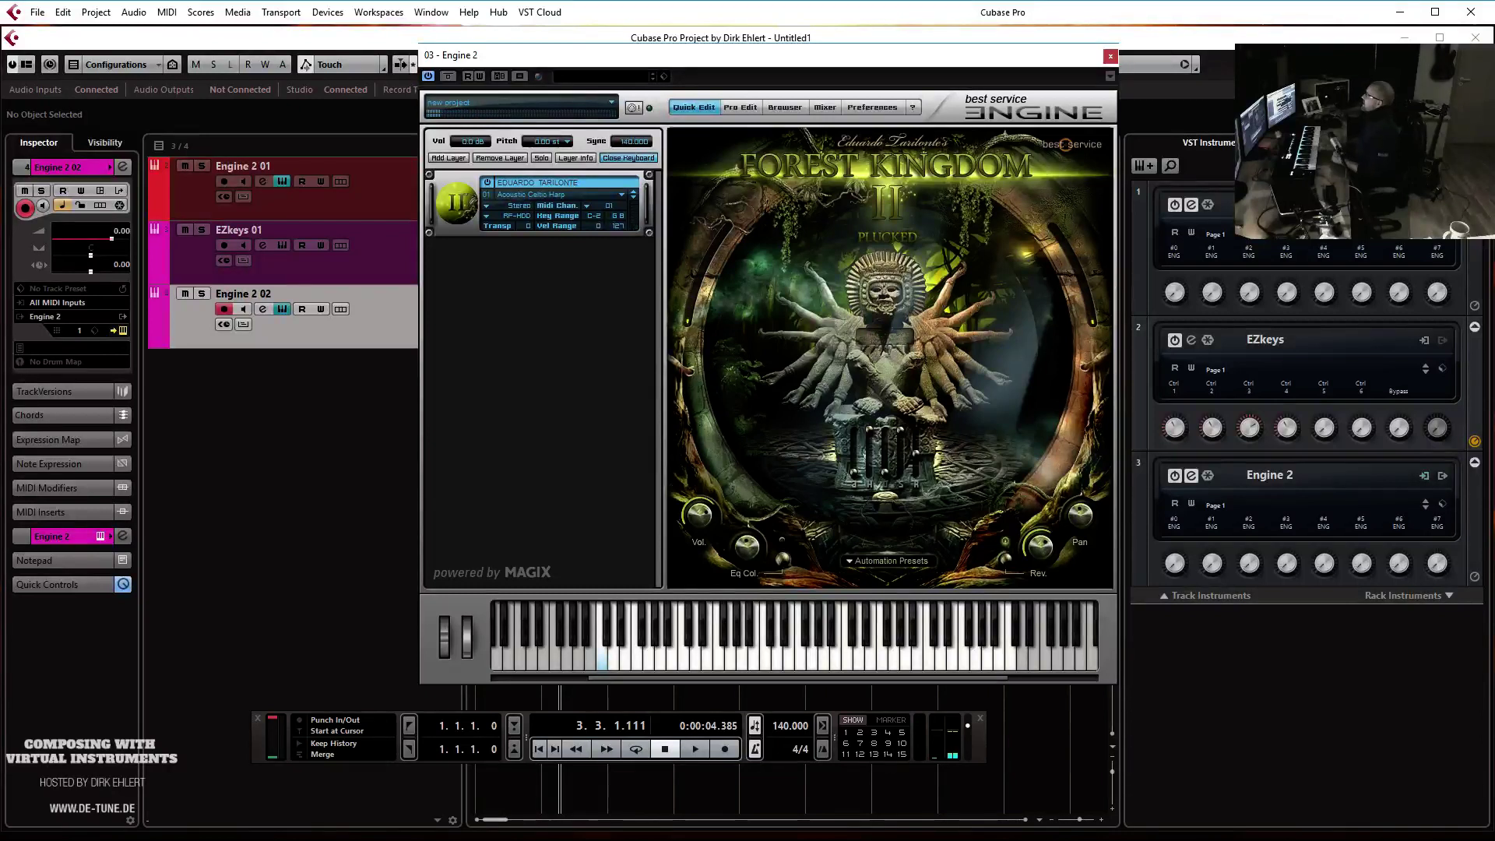
pyautogui.click(1111, 56)
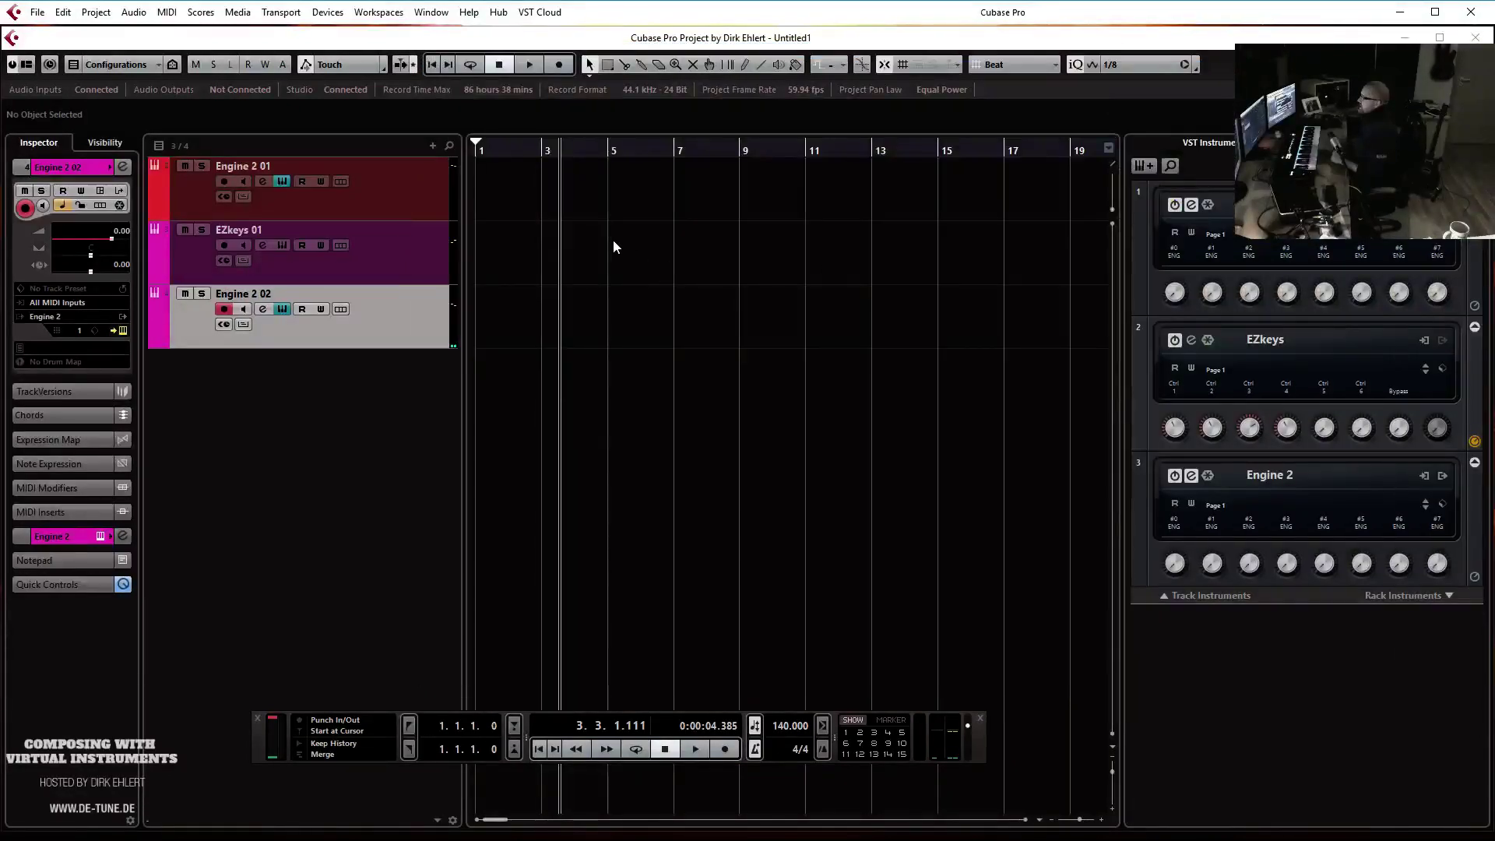
# Set the project tempo to 160 and the time signature to 3/4, and play briefly from the start to check the metronome
pyautogui.doubleClick(783, 728)
pyautogui.write('160')
pyautogui.press('Return')
pyautogui.press('Home')
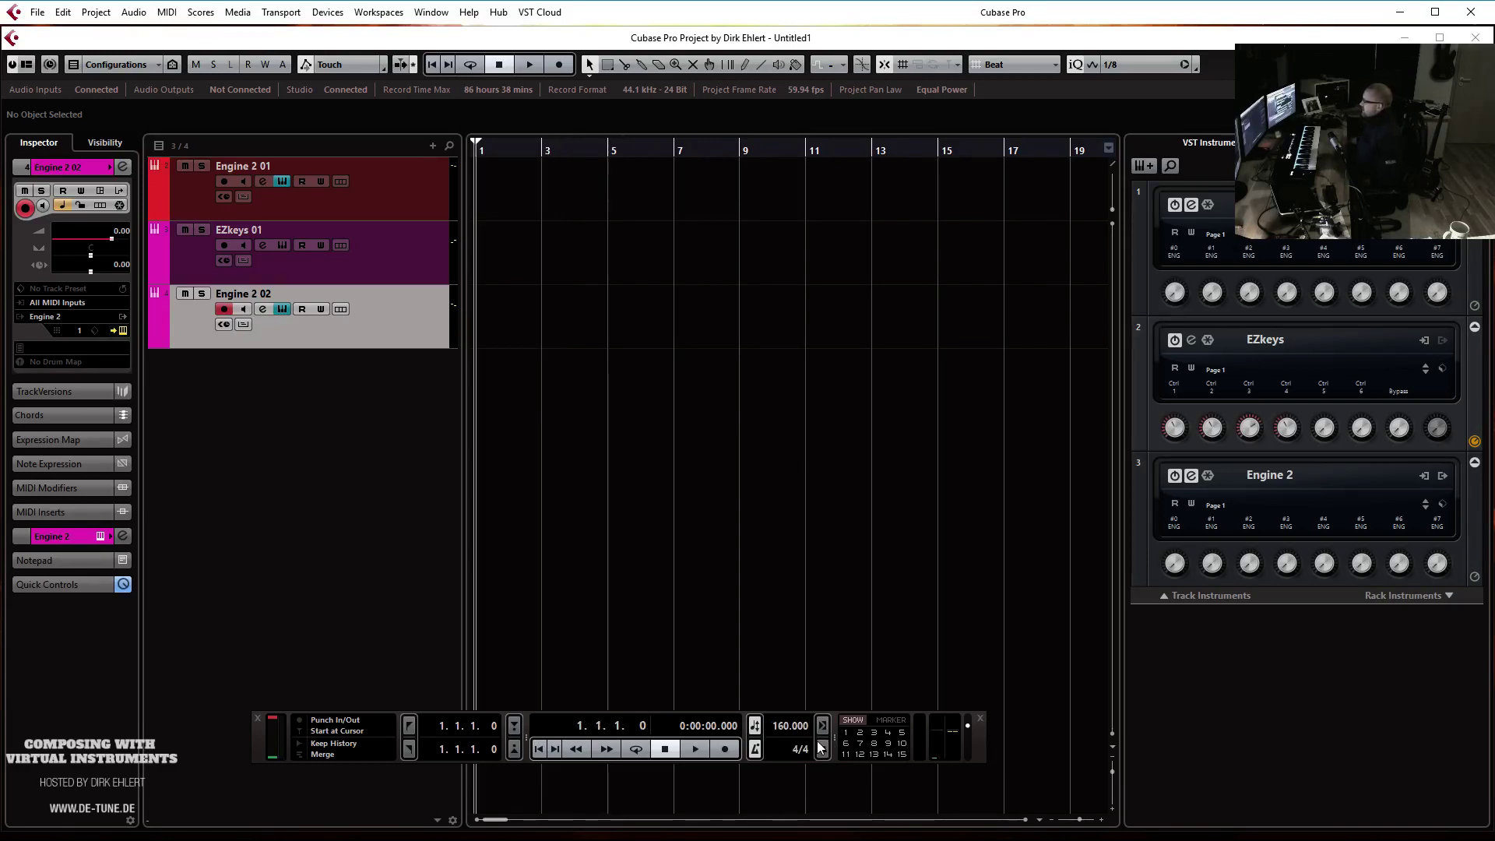
pyautogui.doubleClick(800, 751)
pyautogui.write('3/4')
pyautogui.press('Return')
pyautogui.press('space')
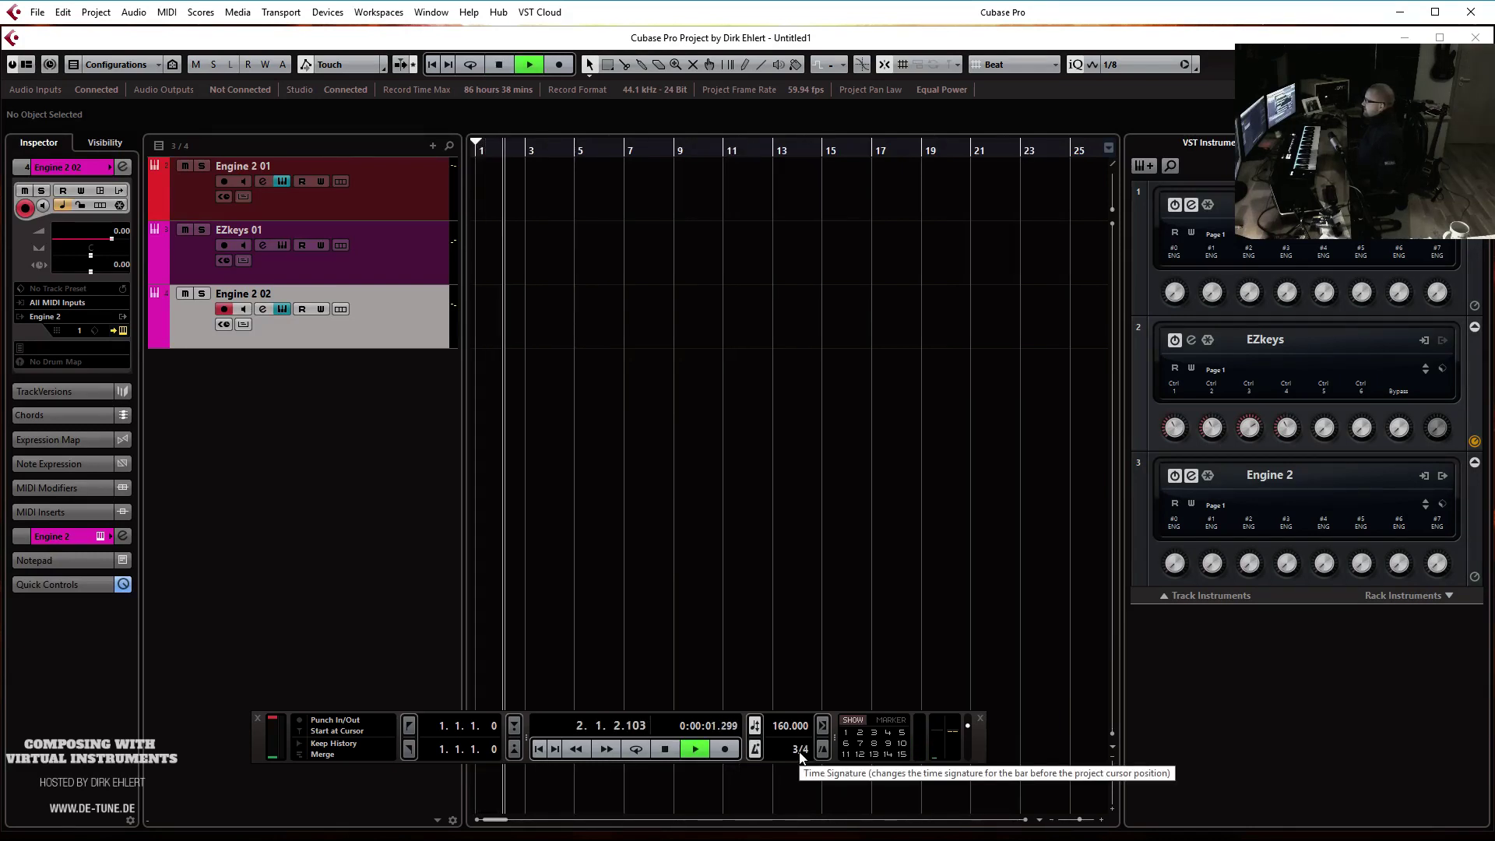
pyautogui.press('space')
# Set the project tempo to 190 and play the metronome from the start
pyautogui.write('190')
pyautogui.press('Return')
pyautogui.press('Home')
pyautogui.press('space')
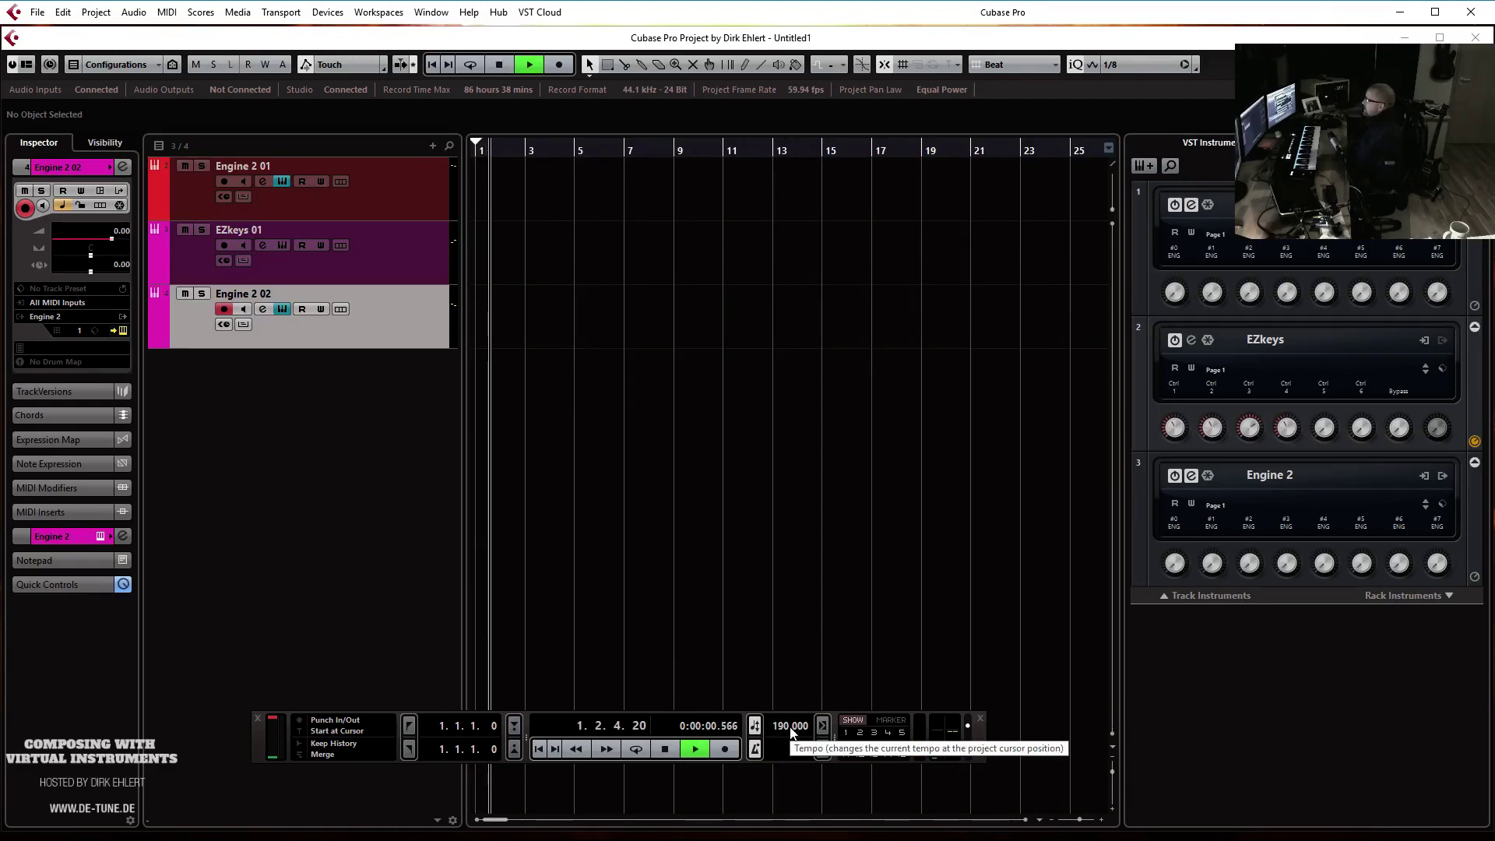
pyautogui.press('space')
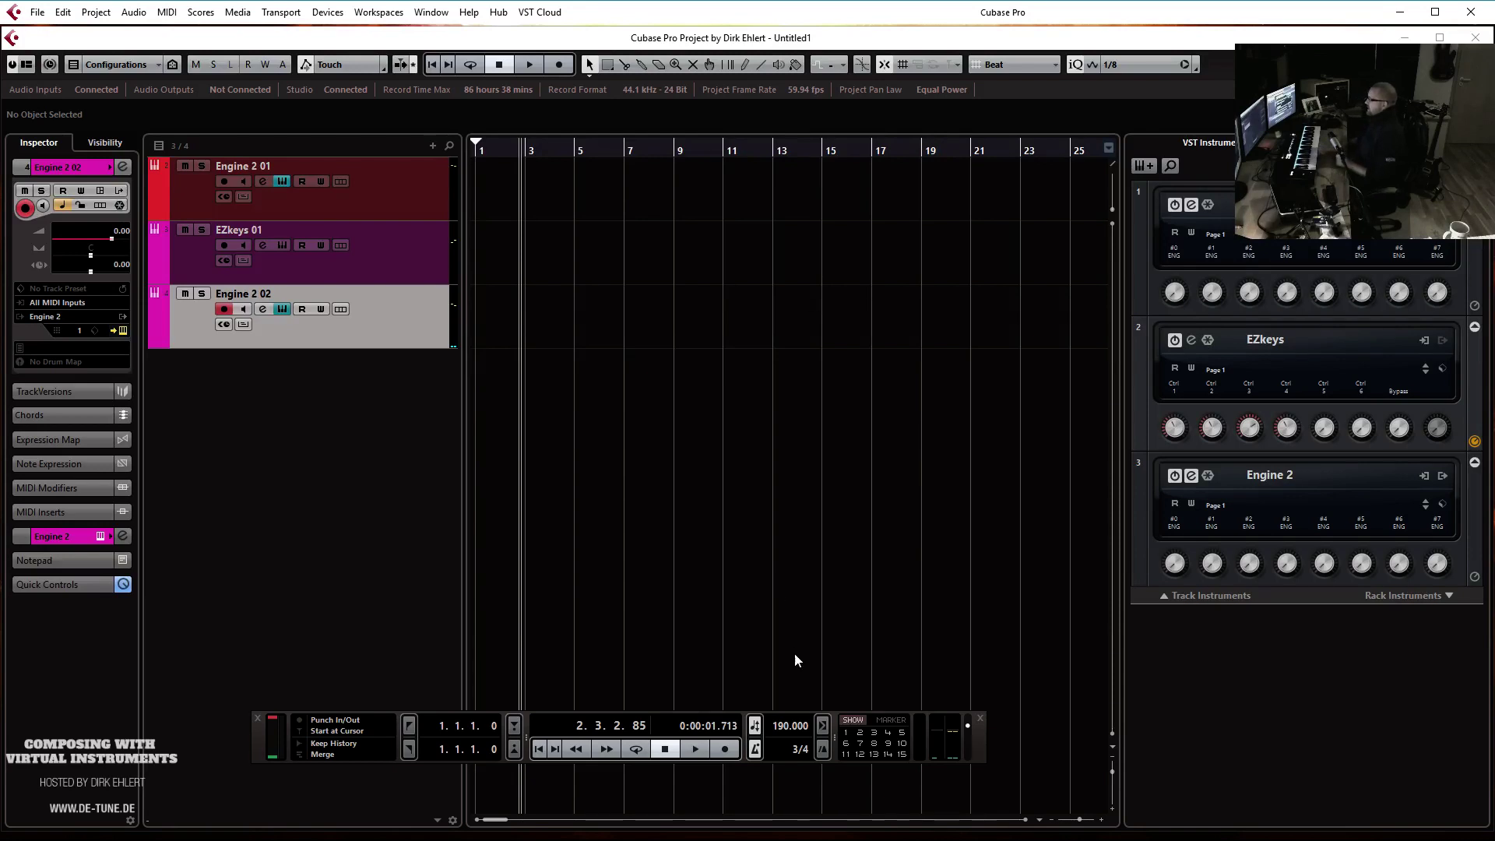
# Set the project tempo to 90, switch the metronome off and return to the project start
pyautogui.doubleClick(782, 728)
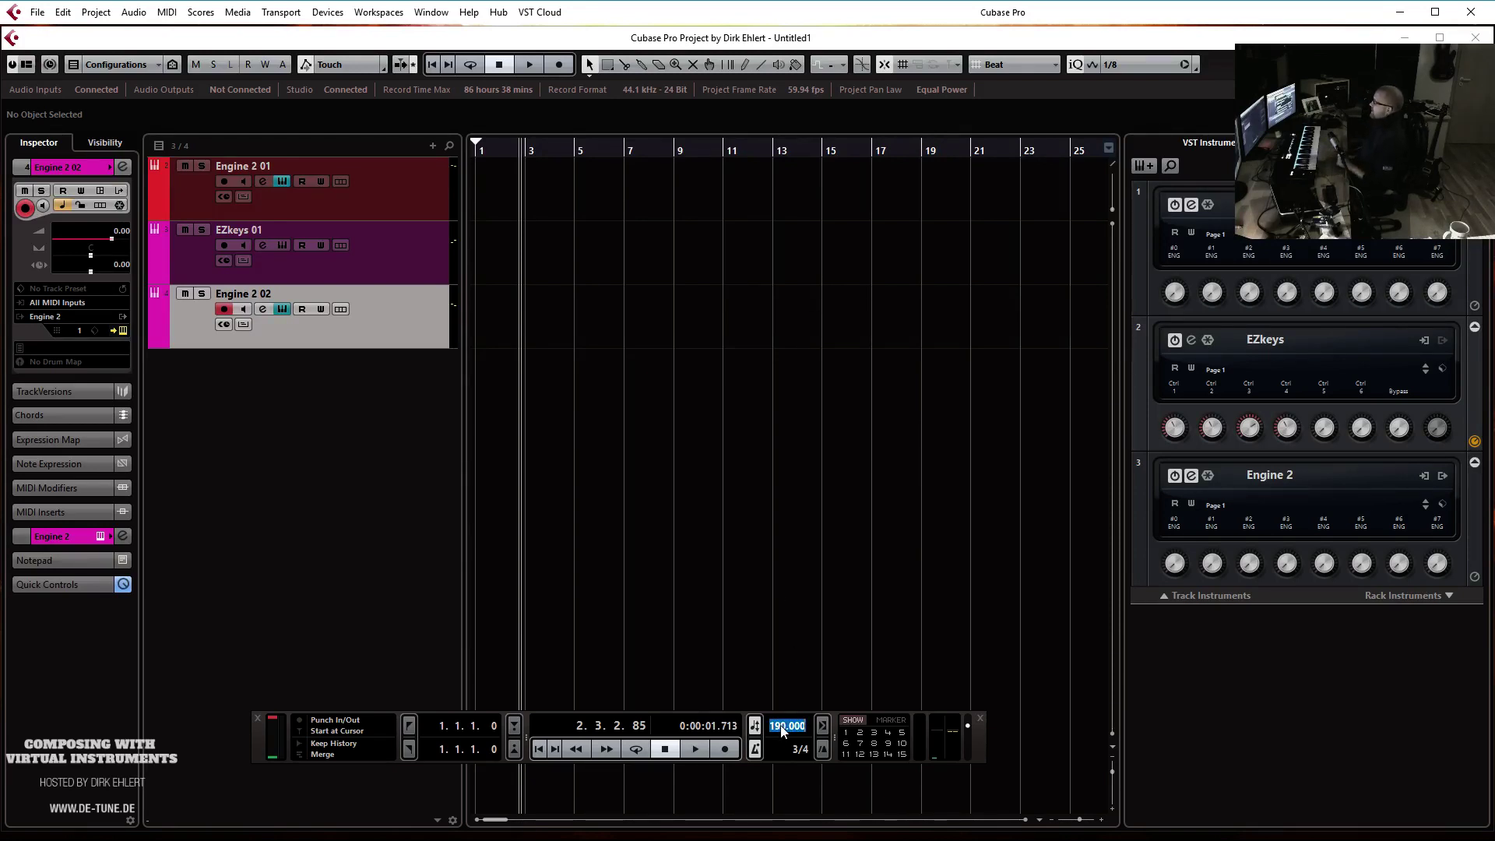
pyautogui.write('90')
pyautogui.press('Return')
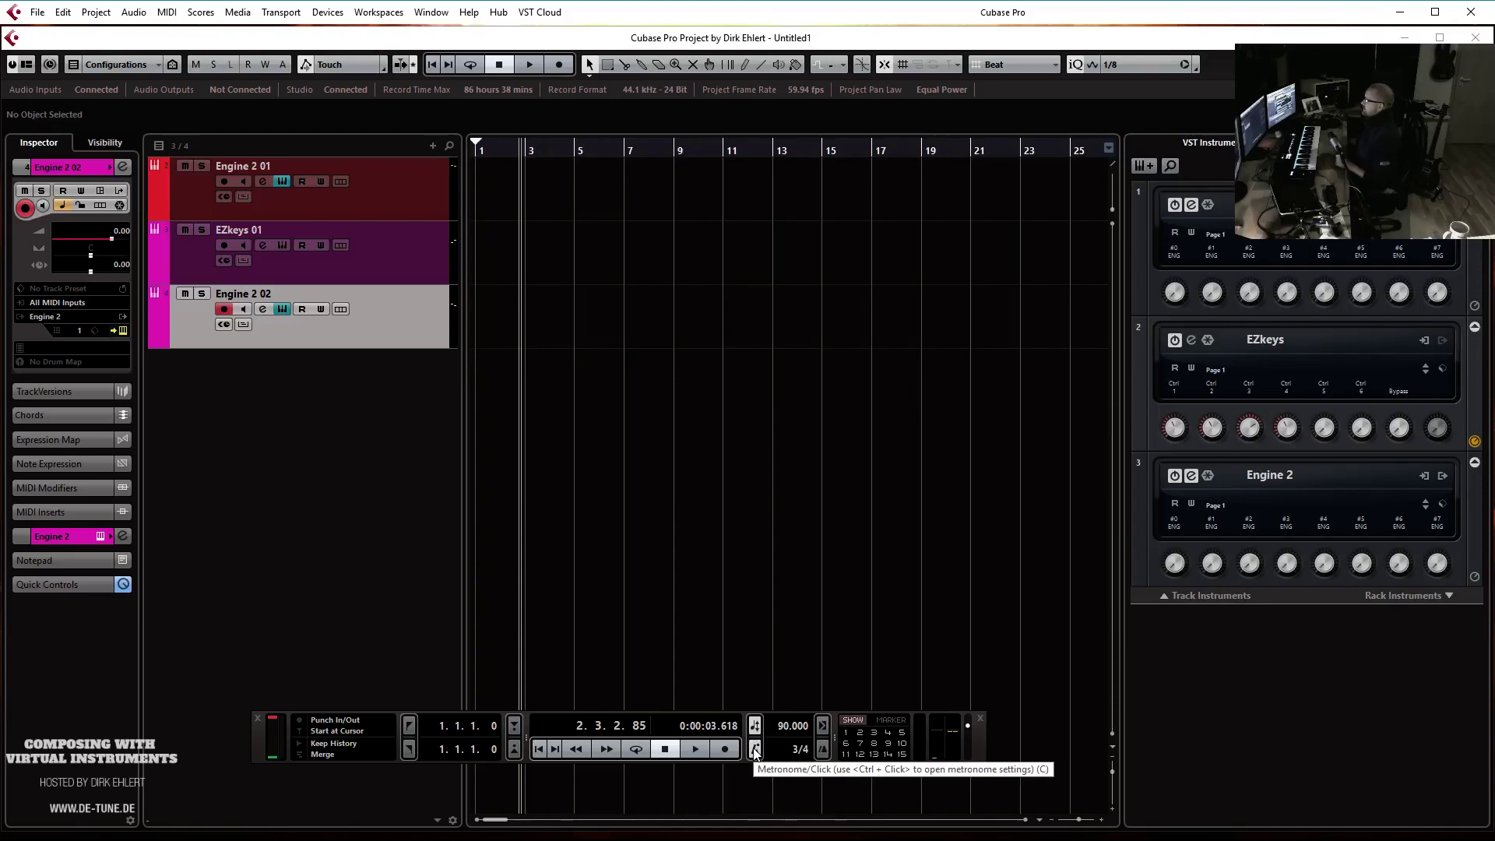
pyautogui.click(755, 751)
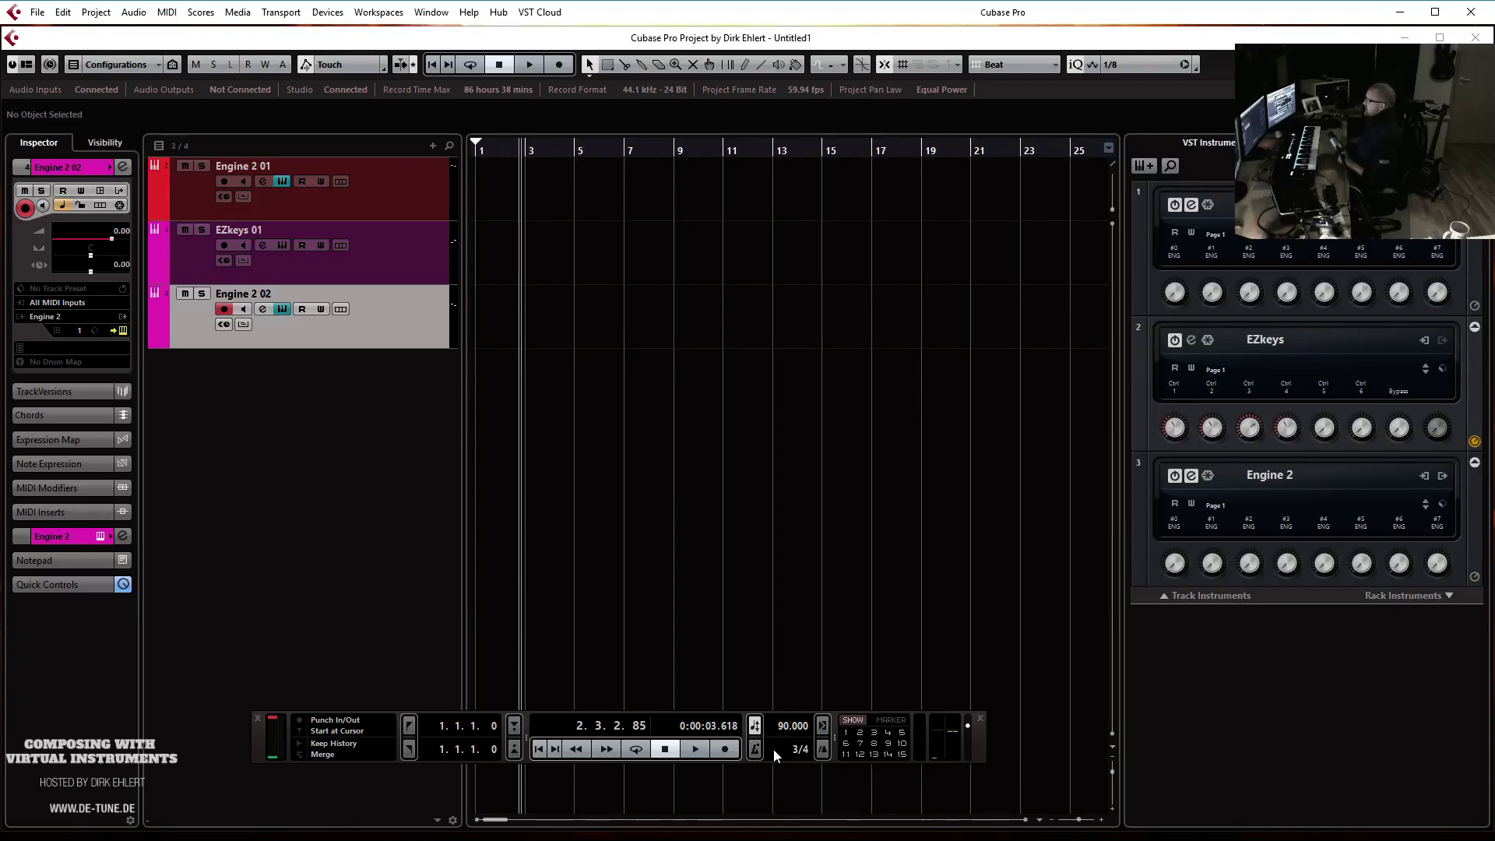
pyautogui.press('Home')
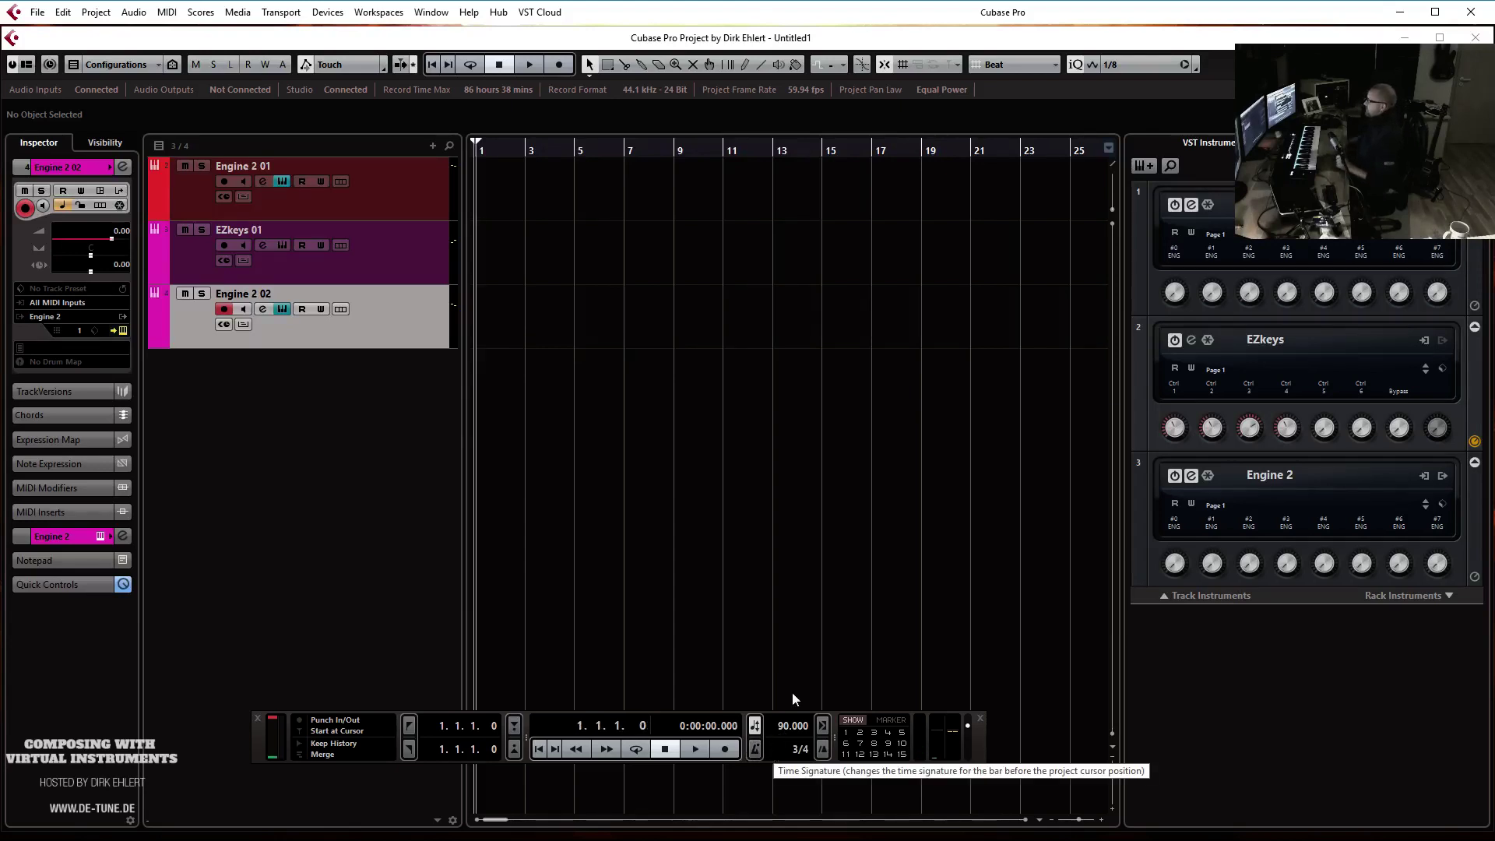
# Set the time signature to 6/8 and play briefly with the metronome on
pyautogui.write('4')
pyautogui.press('Return')
pyautogui.click(802, 752)
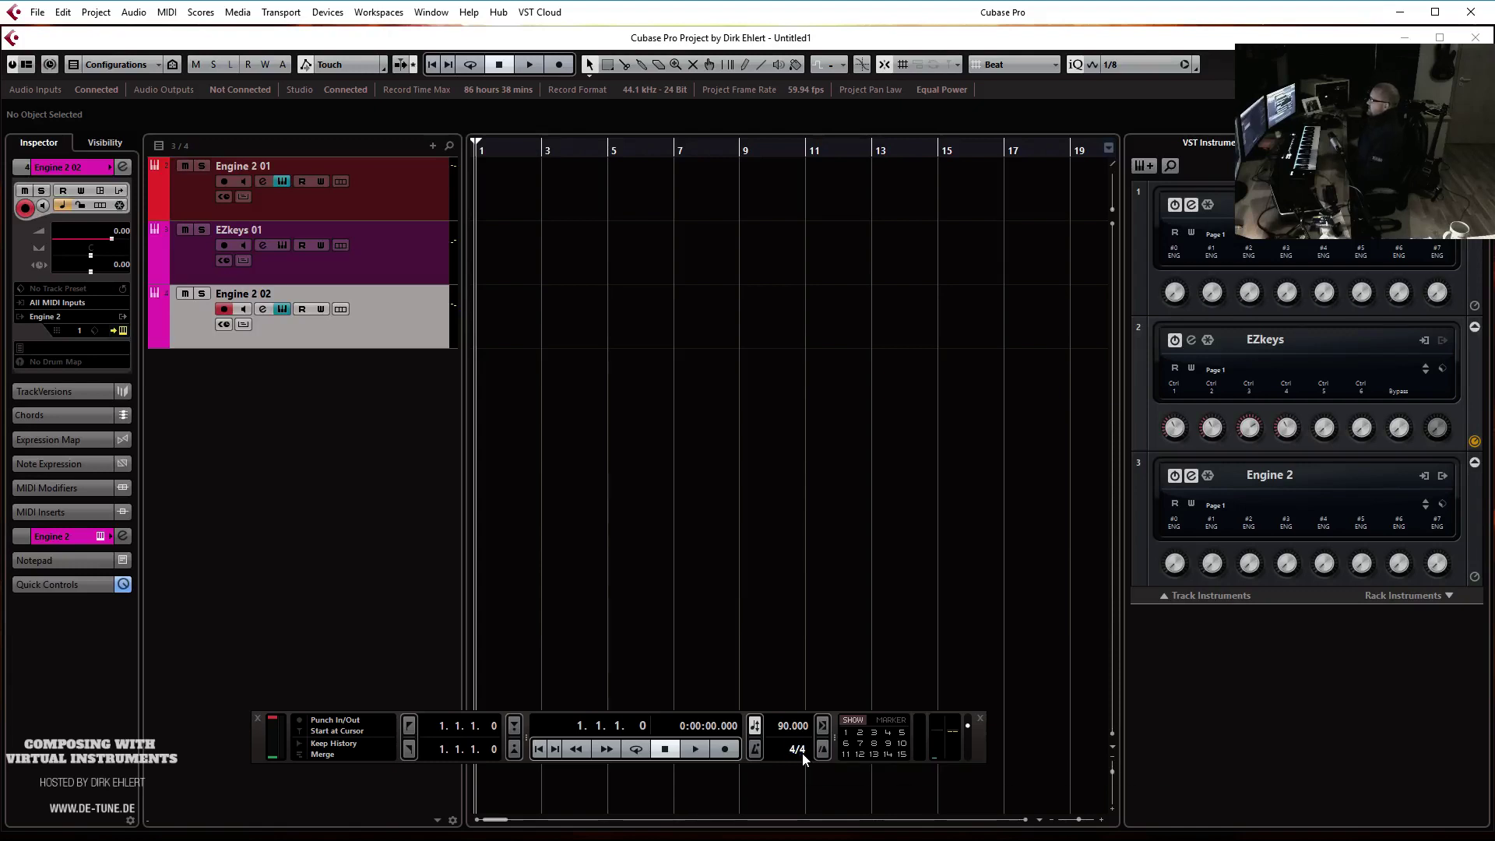
pyautogui.write('6/7')
pyautogui.press('BackSpace')
pyautogui.write('8')
pyautogui.press('Return')
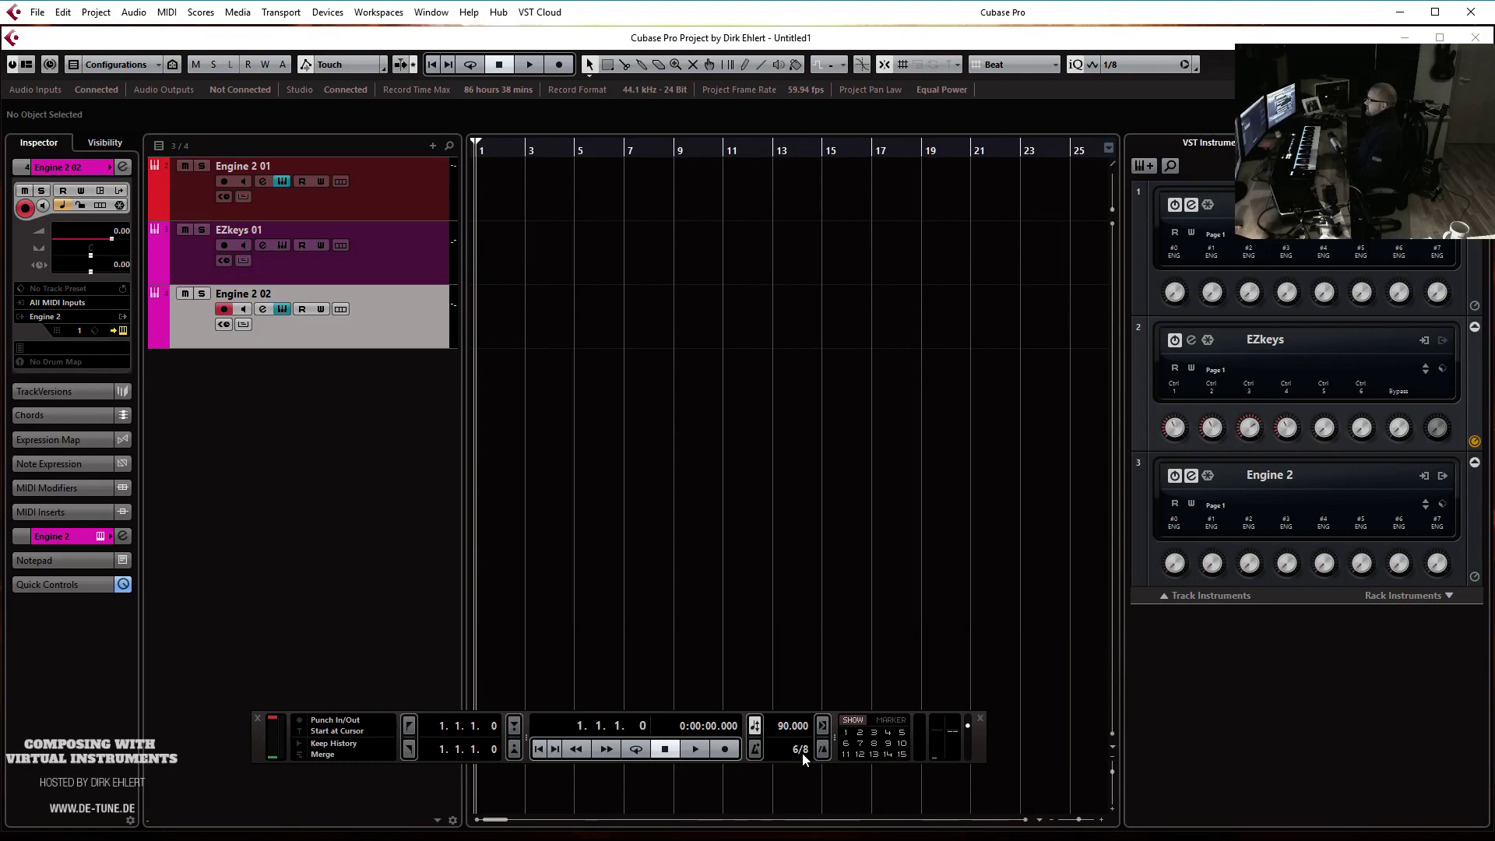
pyautogui.press('space')
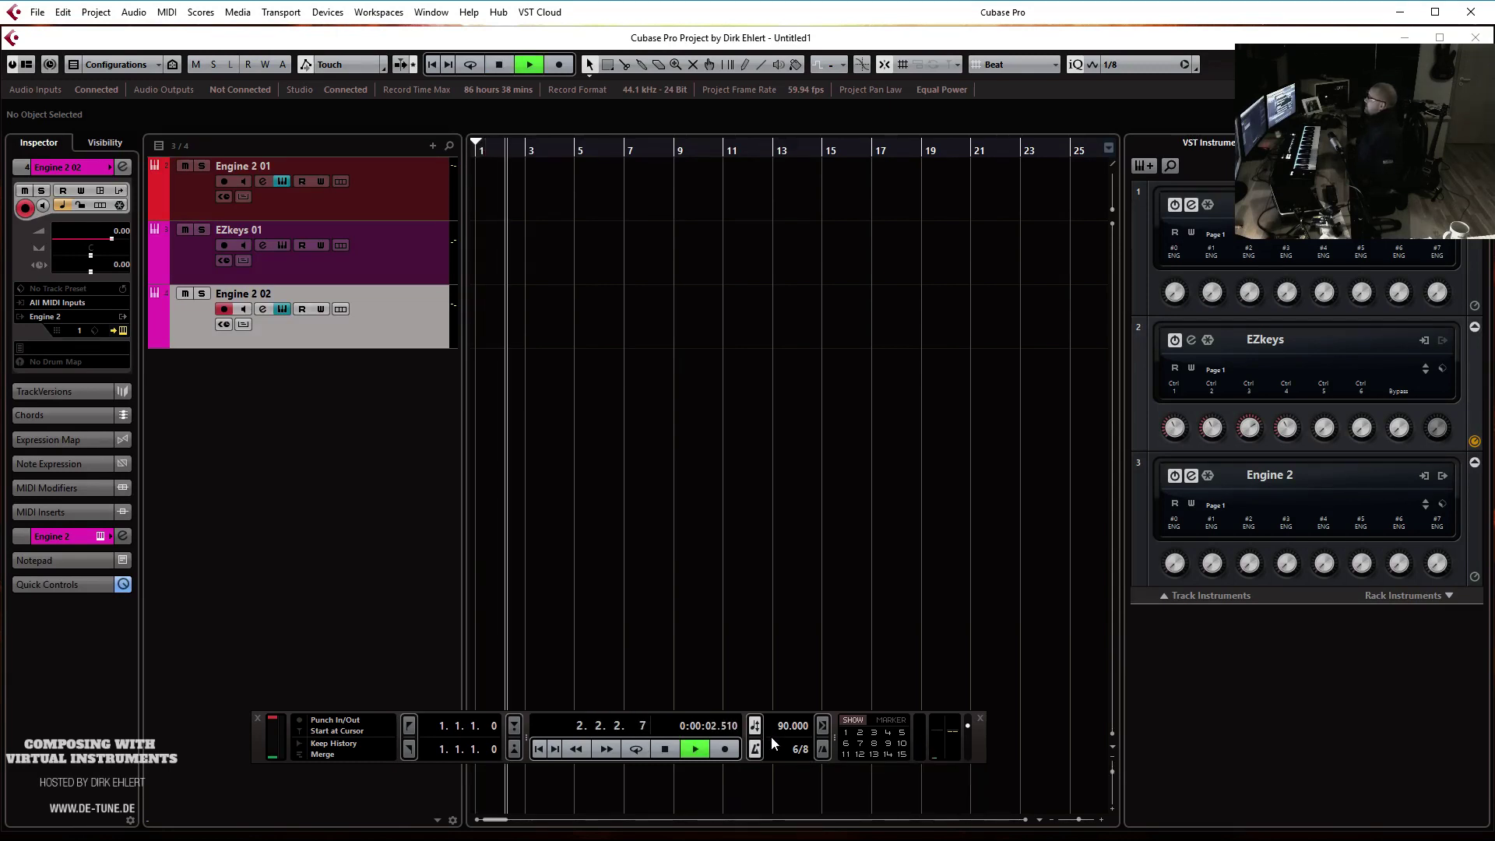
pyautogui.press('space')
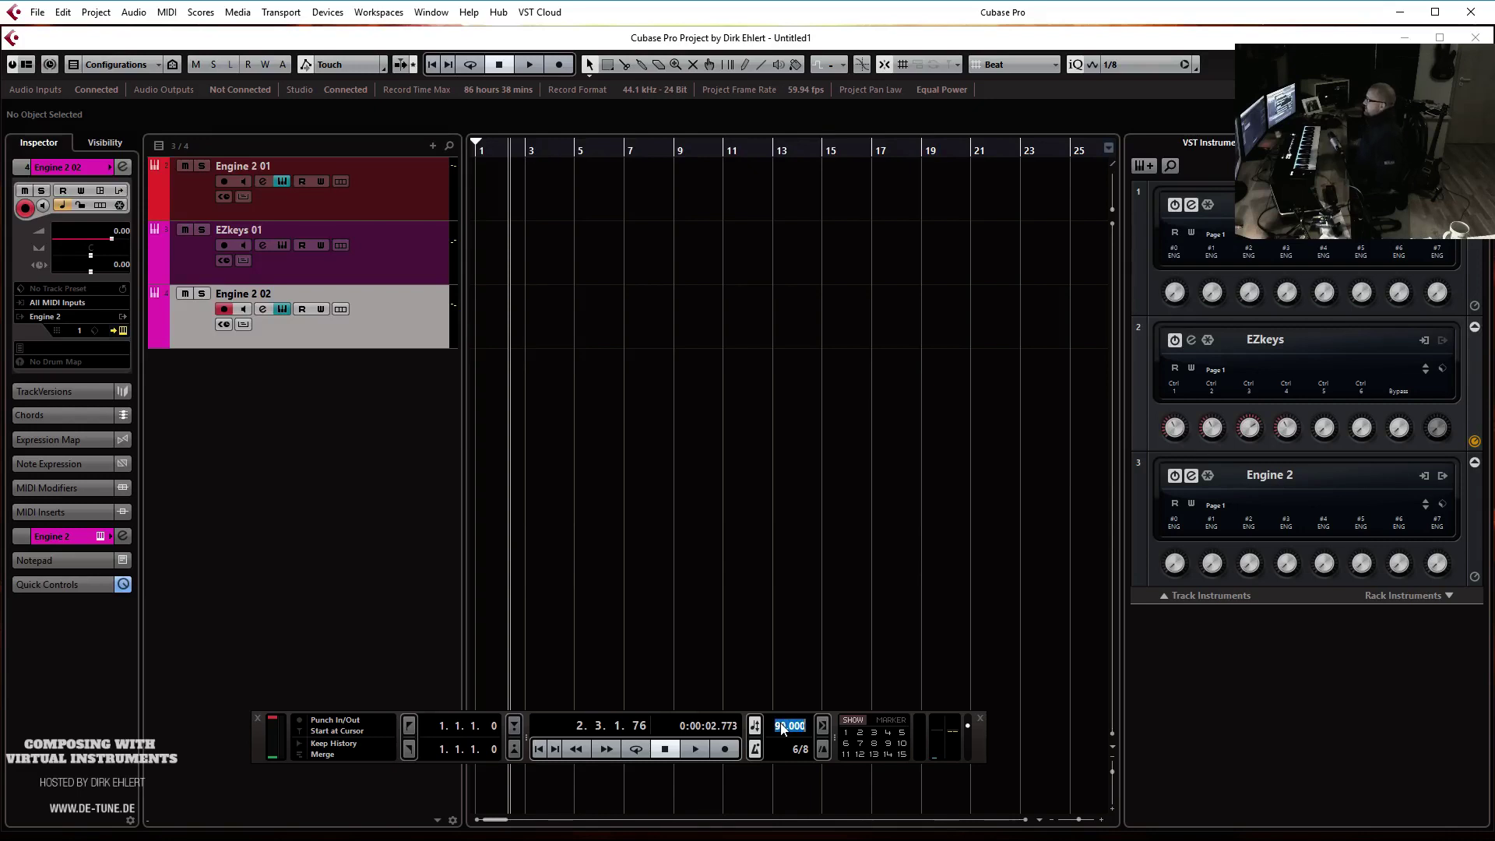
# Set the project tempo to 105 and play the metronome from the start
pyautogui.write('105')
pyautogui.press('Return')
pyautogui.press('Home')
pyautogui.press('space')
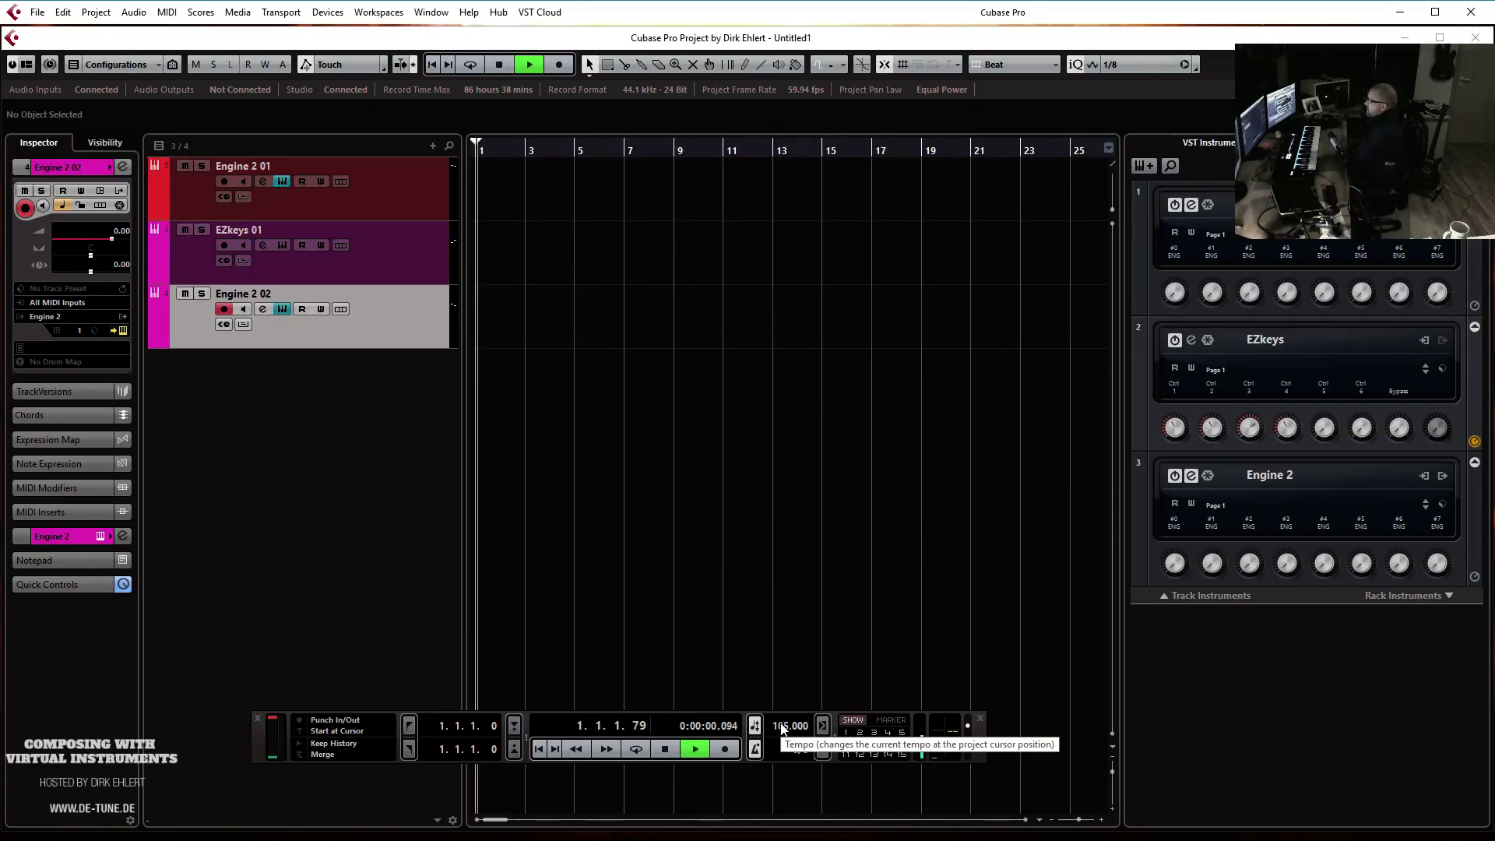
pyautogui.press('space')
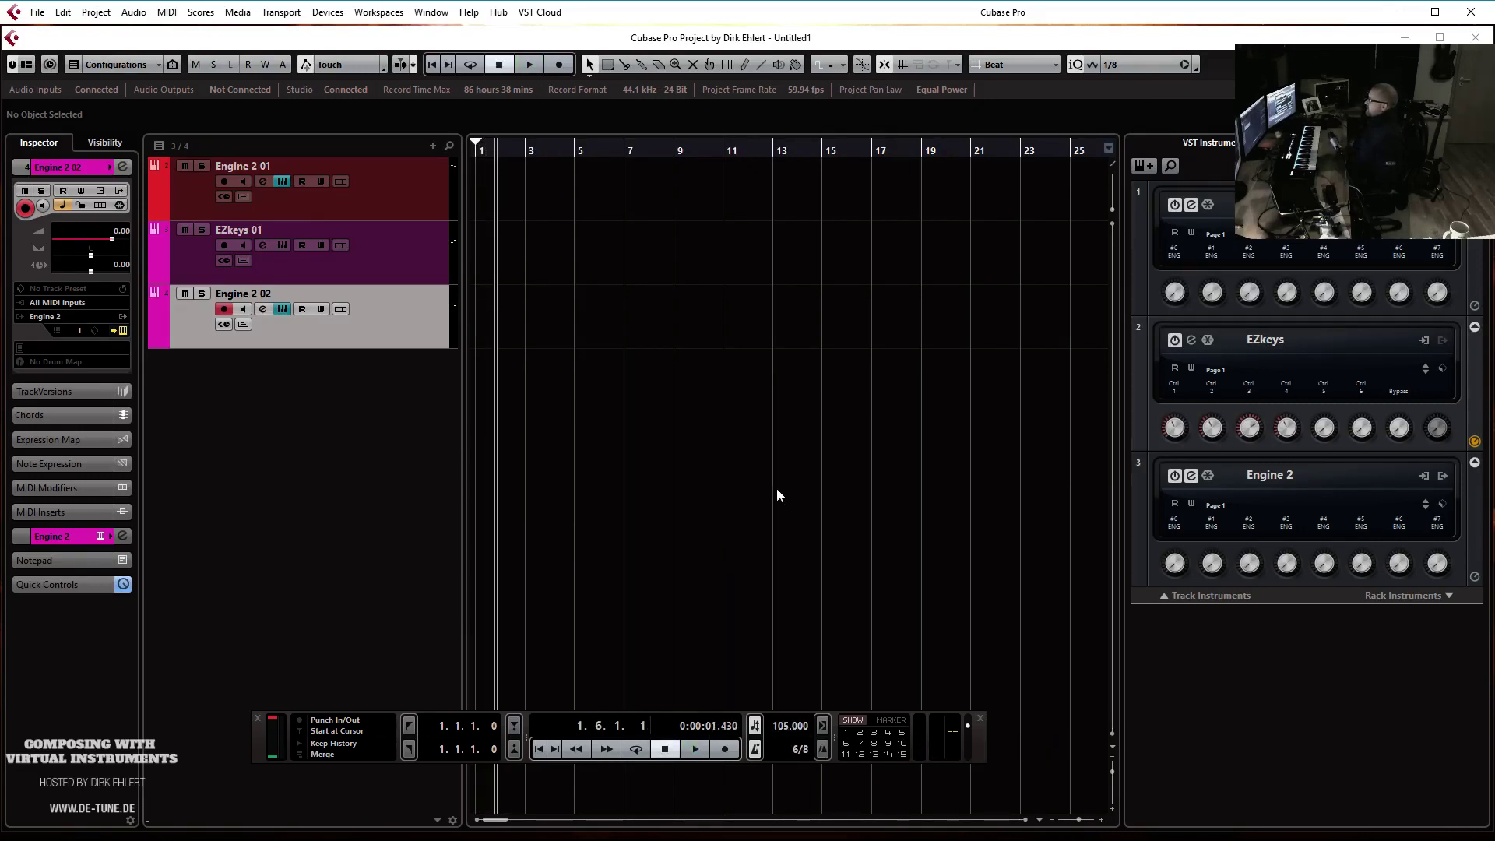
# Set the project tempo to 98, check it with a short playback and return to the project start
pyautogui.click(775, 726)
pyautogui.write('98')
pyautogui.press('Return')
pyautogui.press('Home')
pyautogui.press('space')
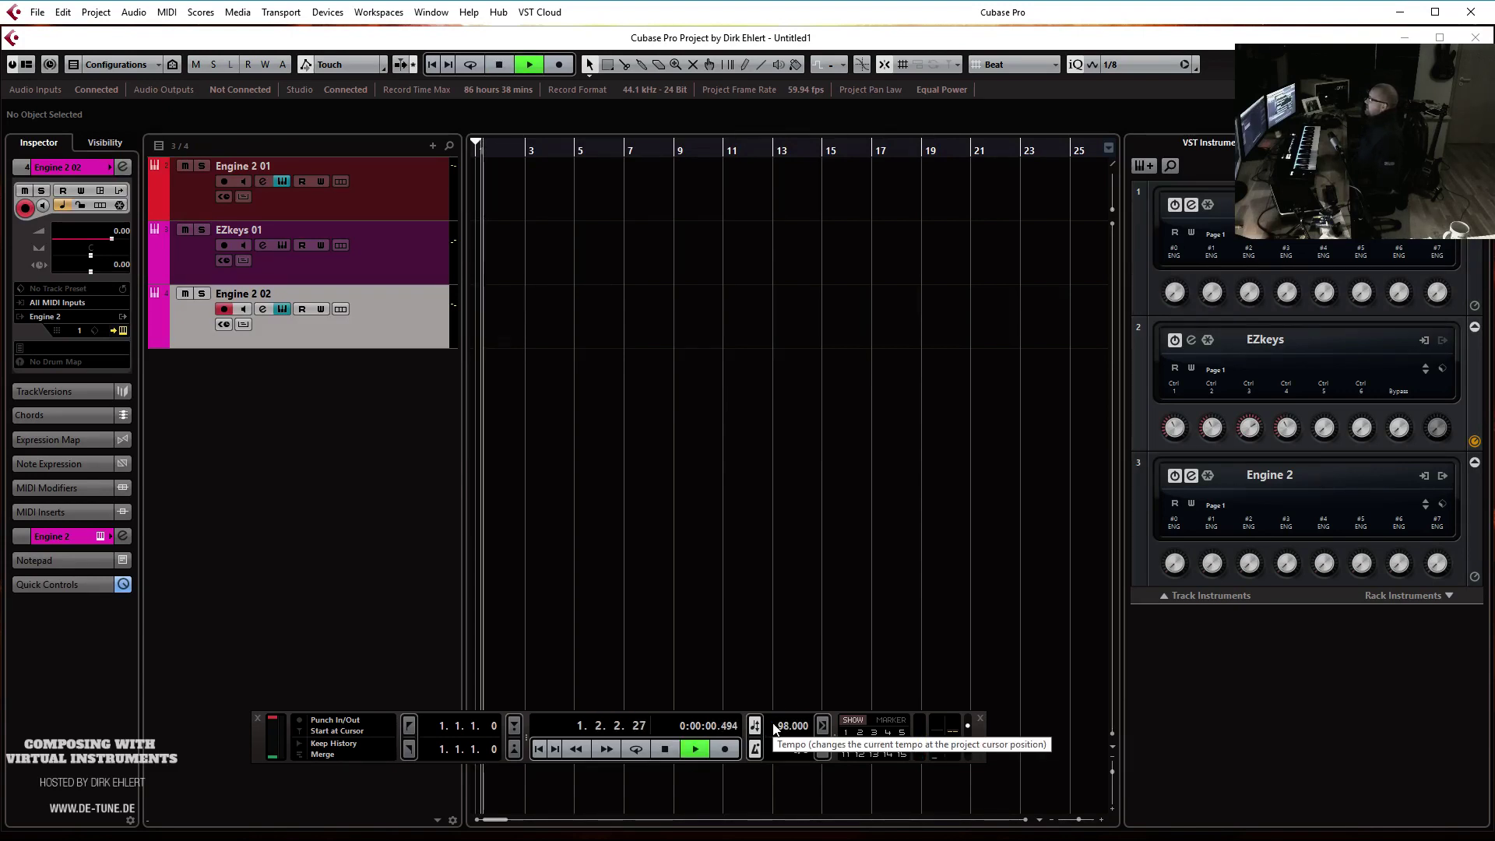
pyautogui.press('space')
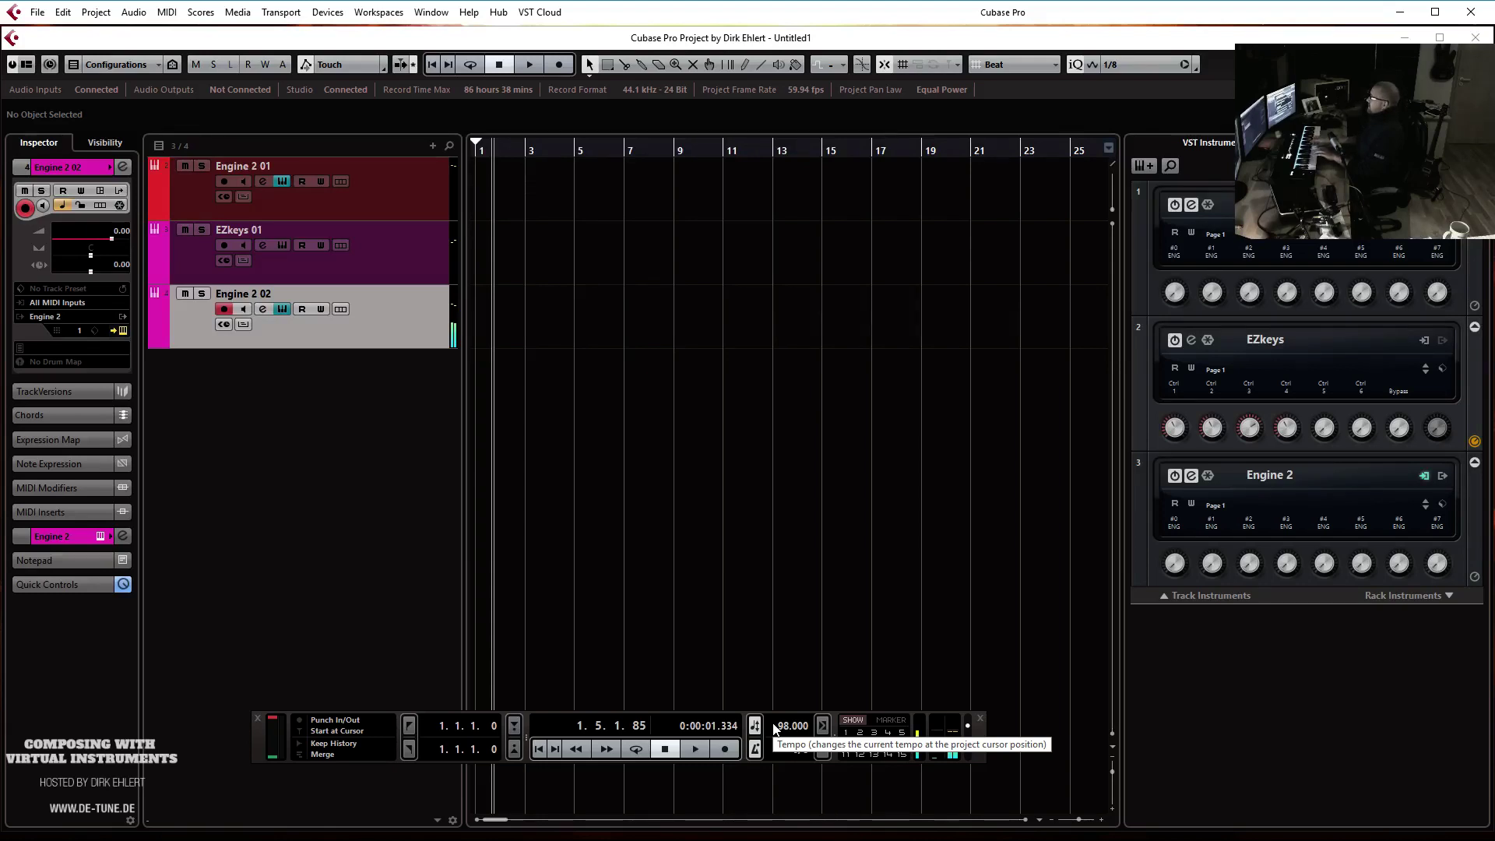
pyautogui.press('Home')
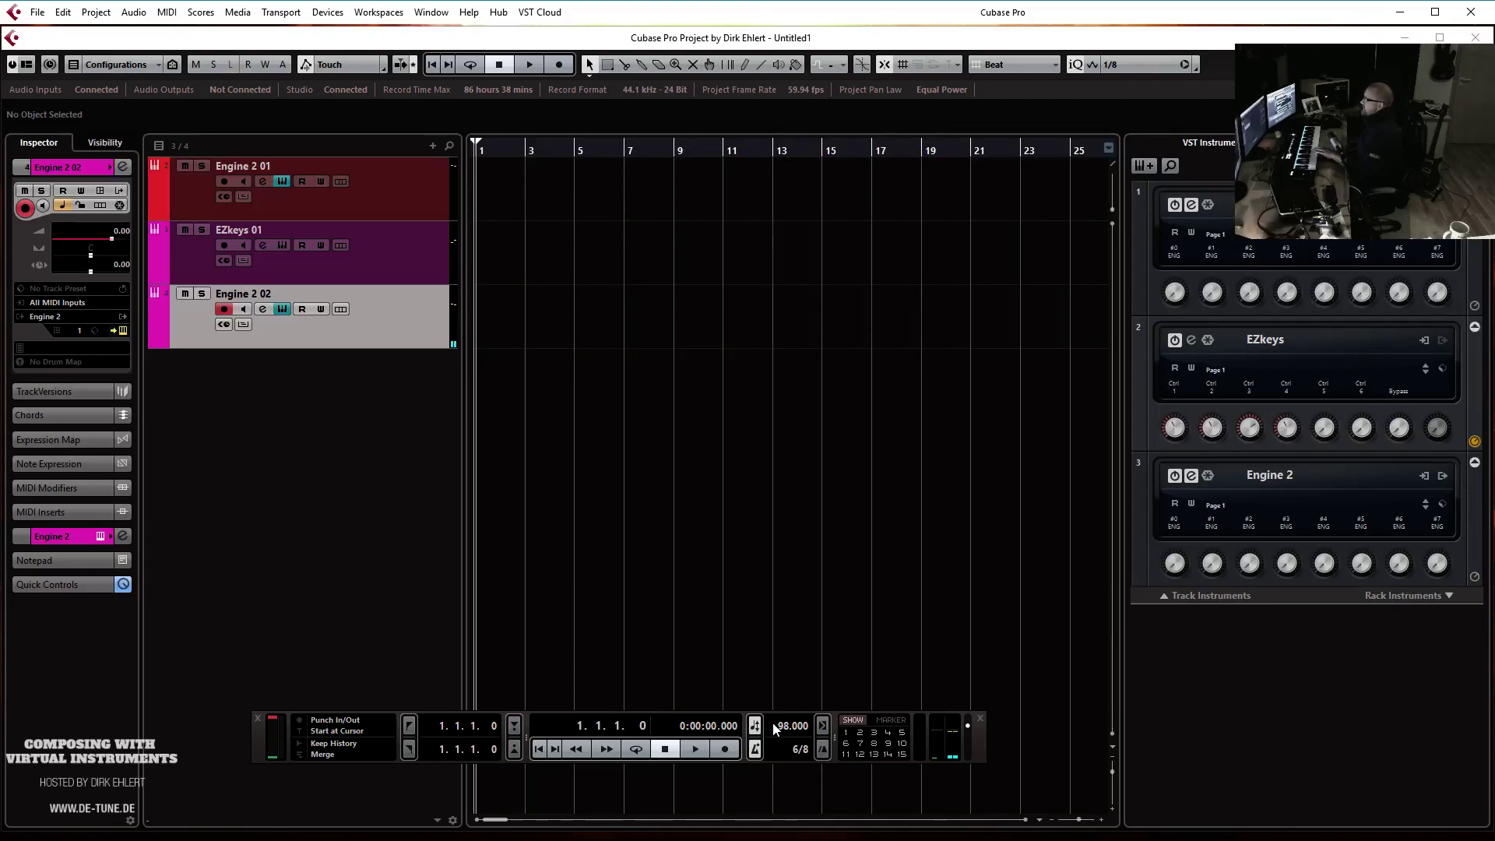
# Record a harp performance of about eleven bars on the Engine 2 02 track and open the part in the Key Editor
pyautogui.press('KP_Multiply')
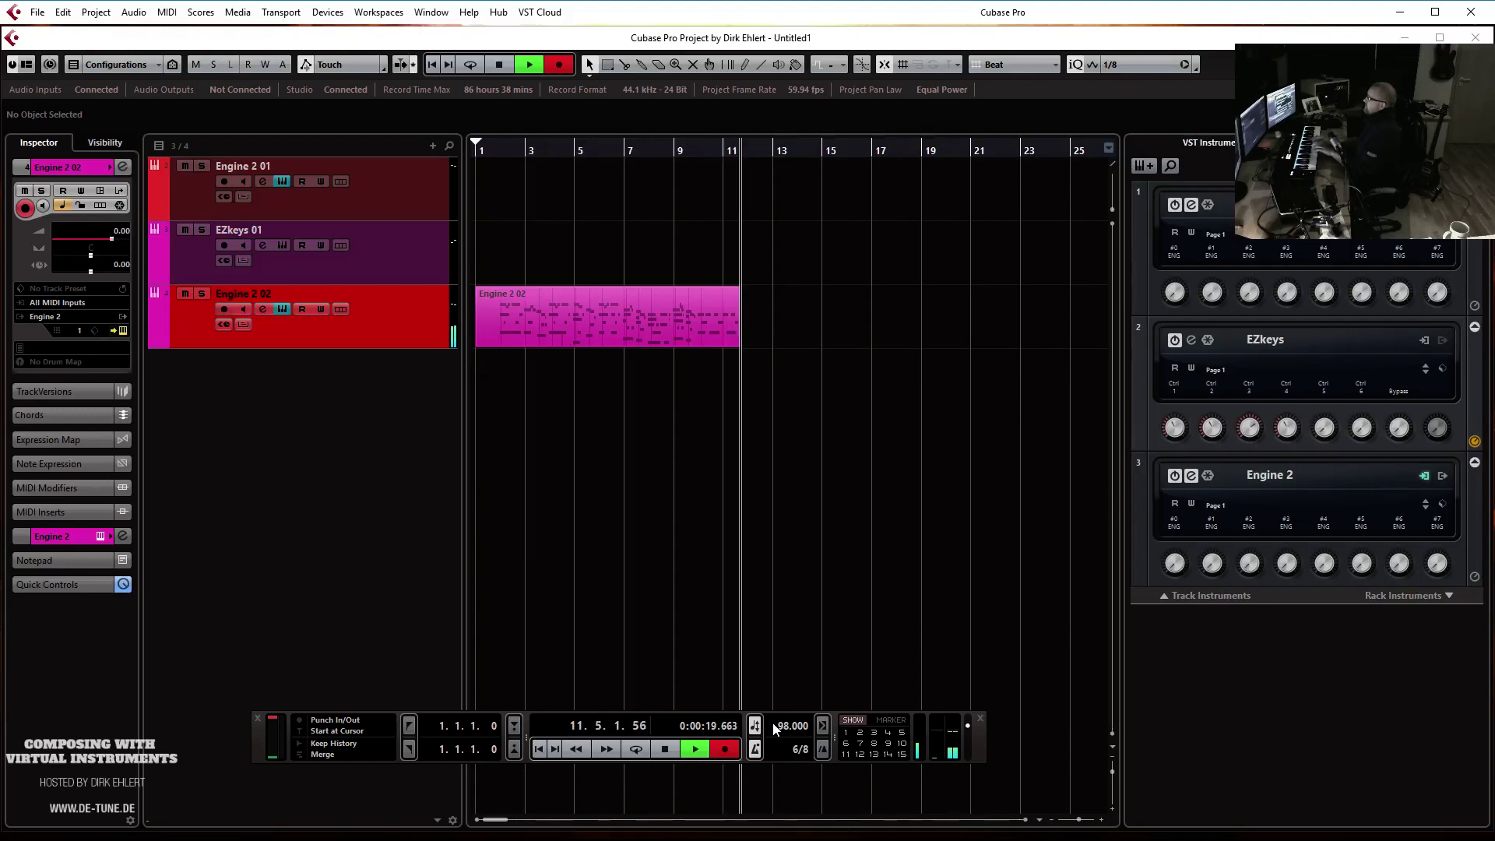
pyautogui.press('space')
pyautogui.doubleClick(640, 320)
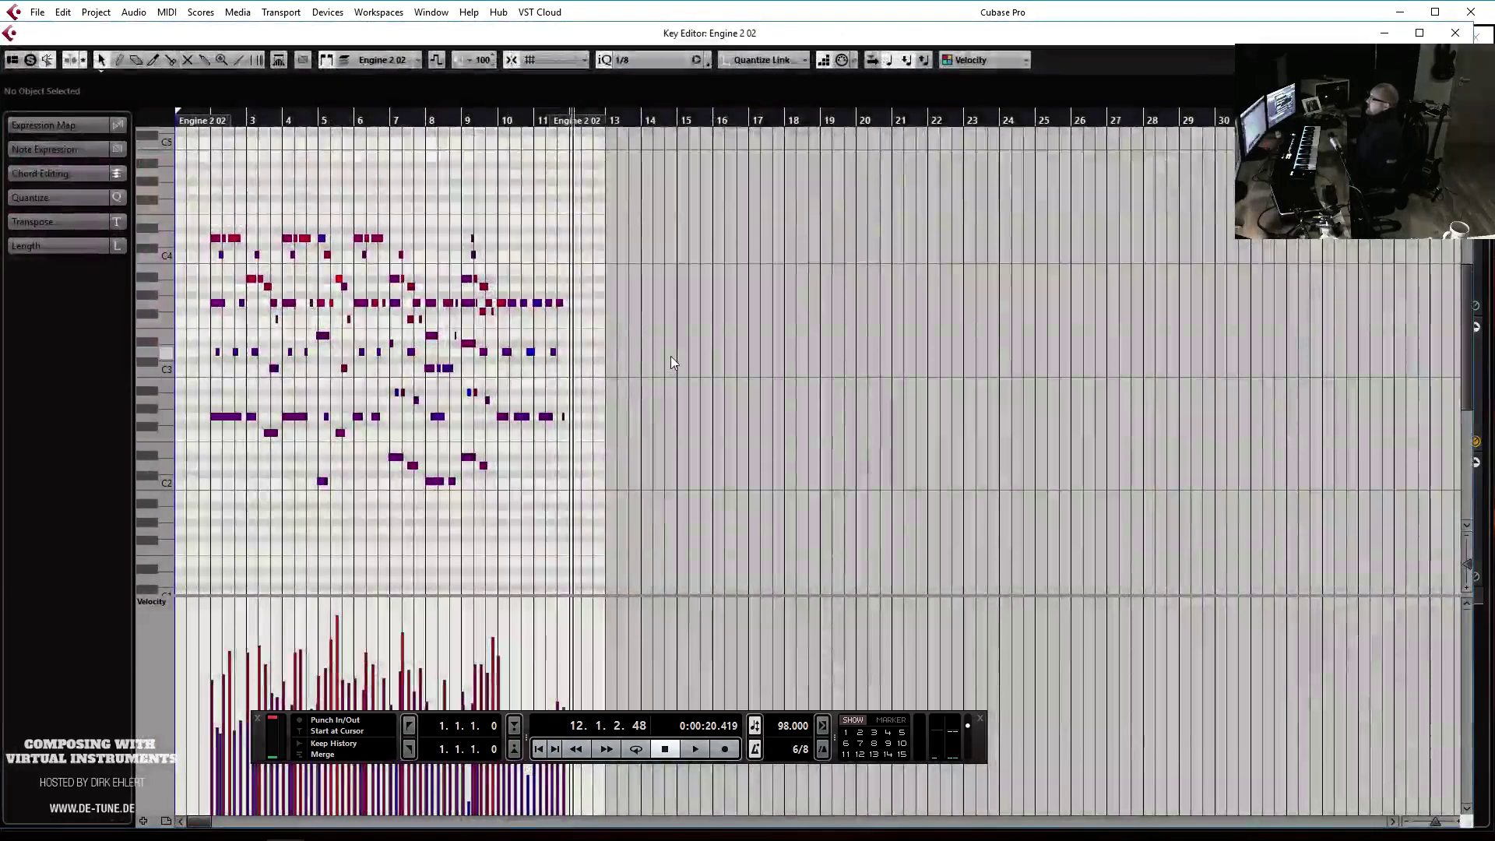
# Iteratively quantize the recorded harp notes to a 1/8 grid
pyautogui.click(652, 62)
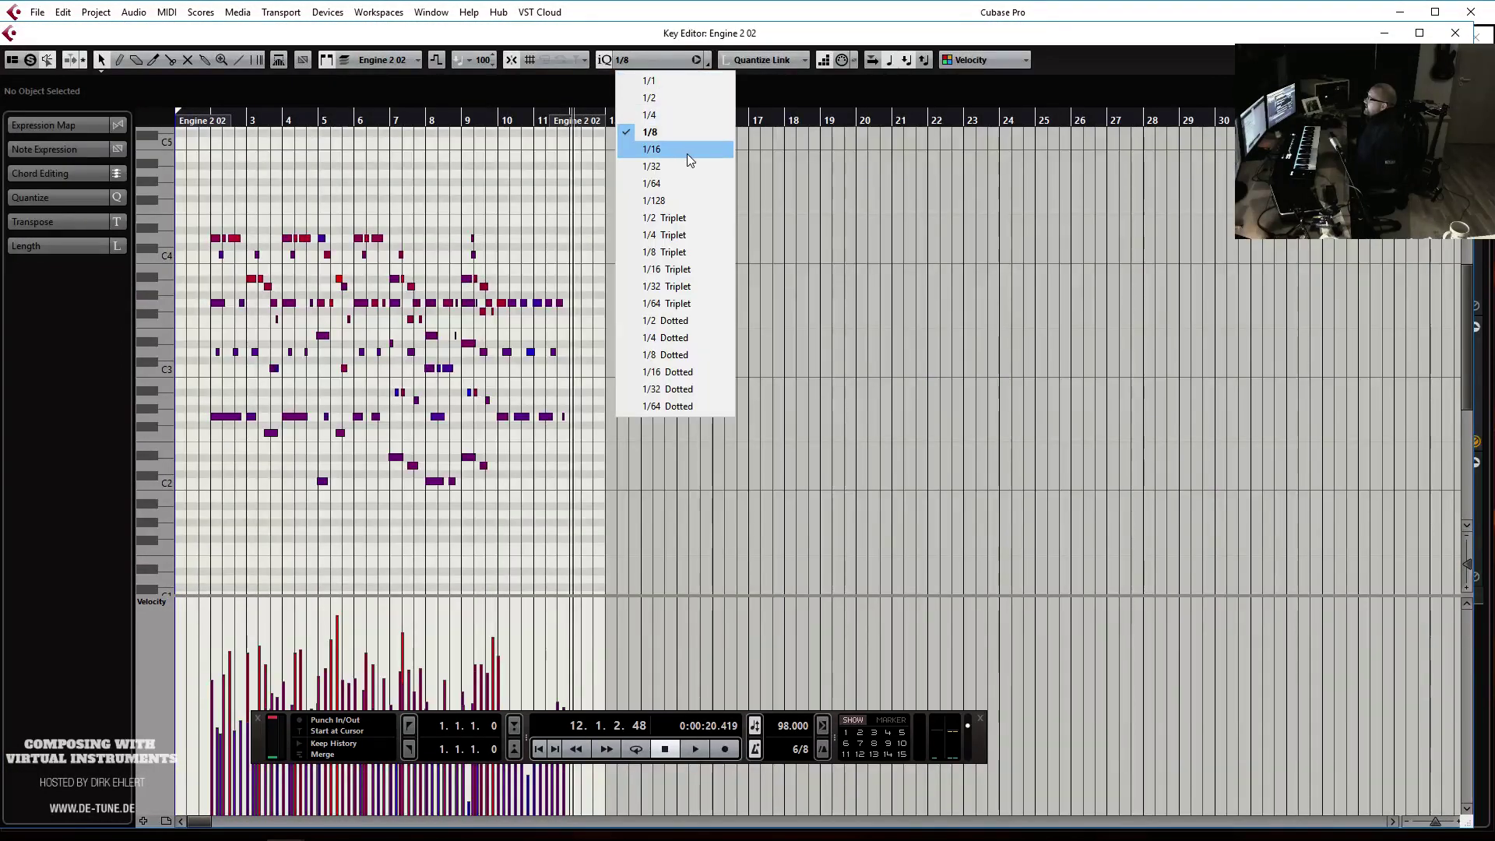
pyautogui.click(663, 132)
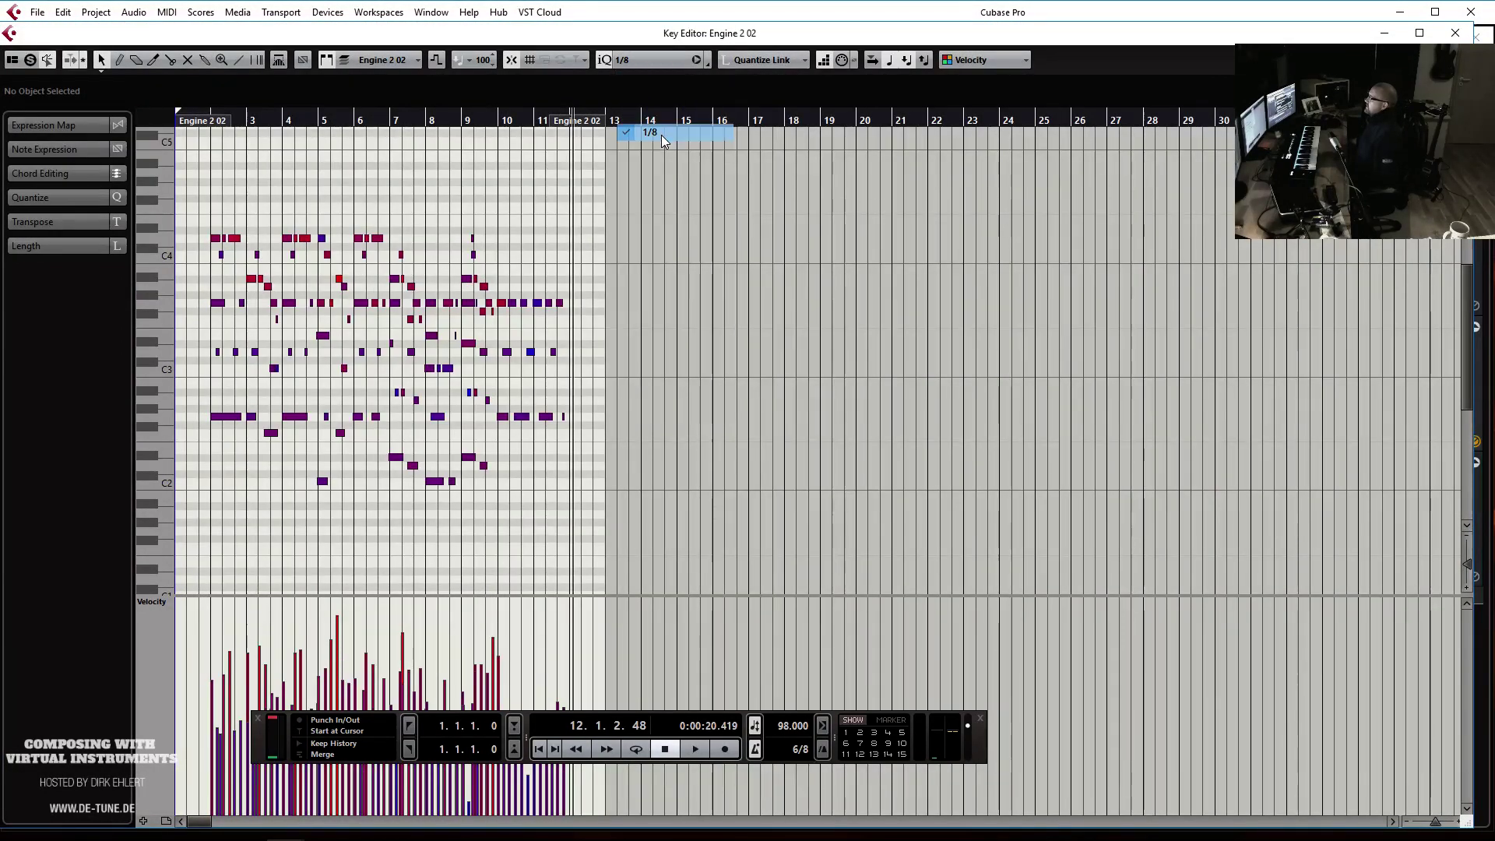
pyautogui.click(493, 179)
pyautogui.press('q')
pyautogui.press('q')
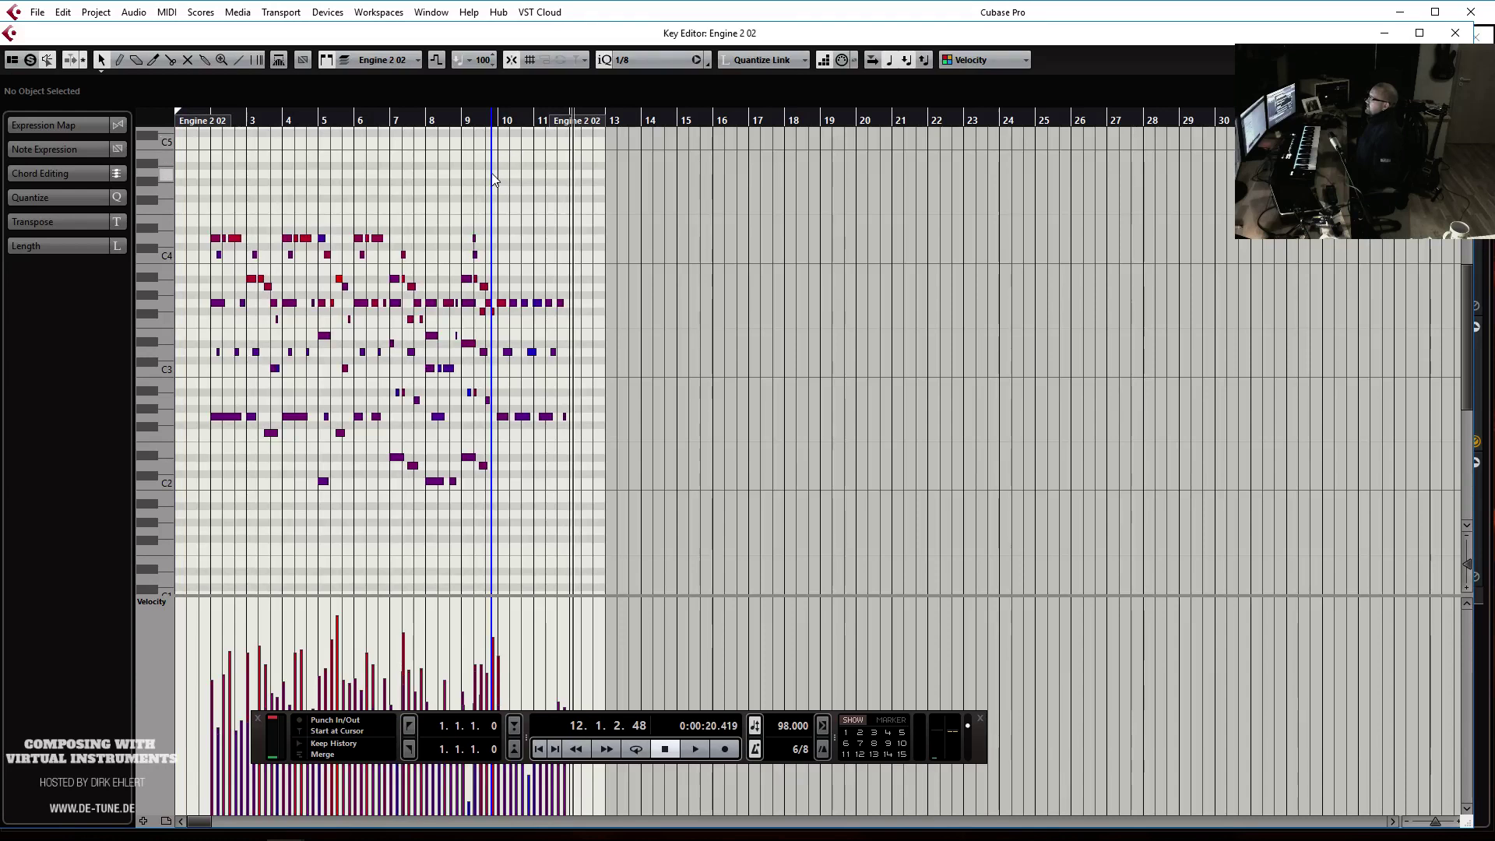
pyautogui.press('h')
pyautogui.press('h')
pyautogui.press('h')
pyautogui.press('h')
pyautogui.press('h')
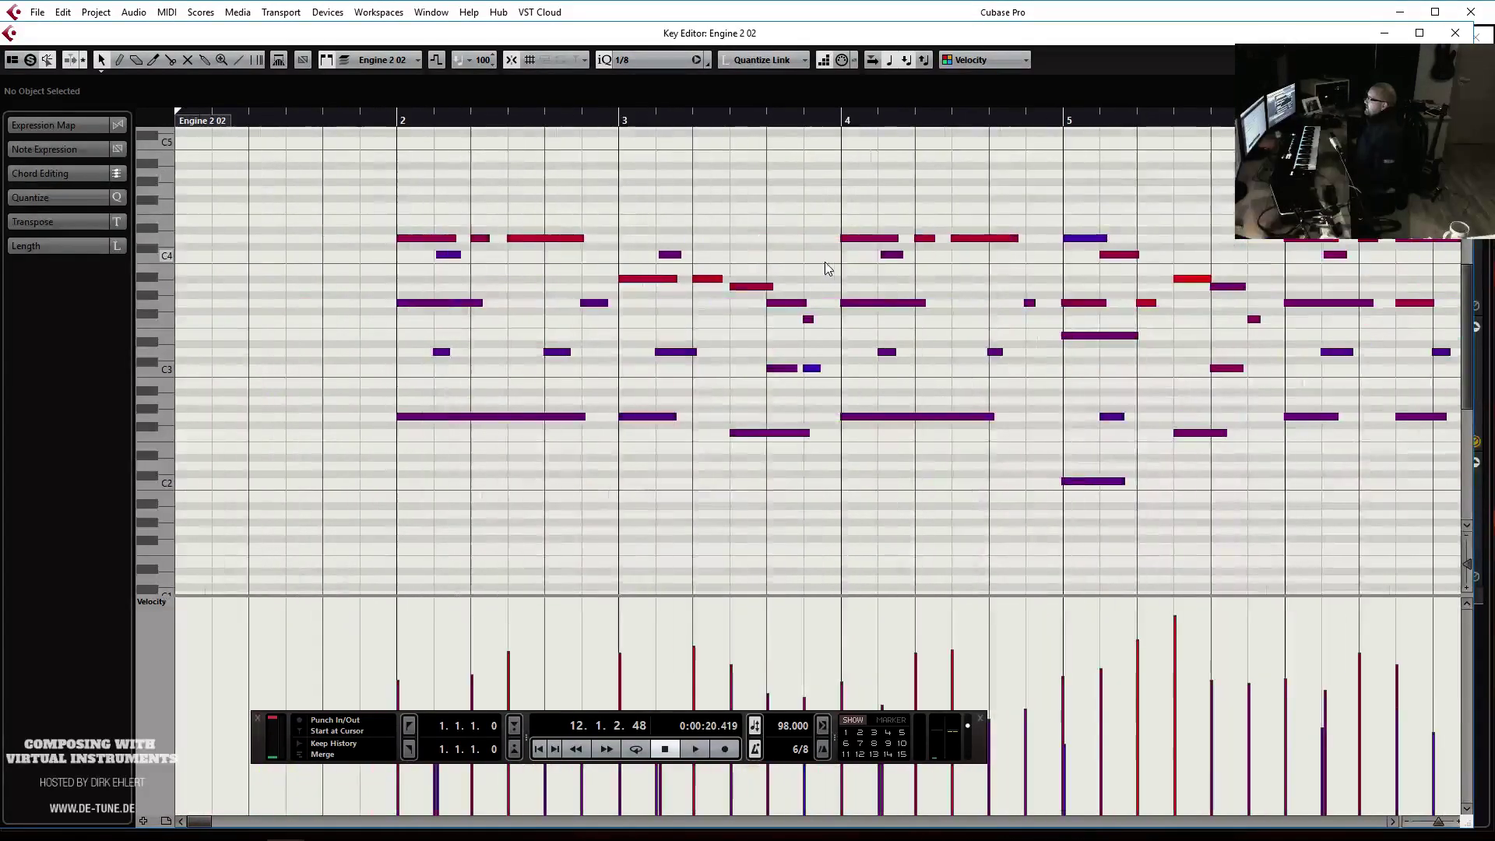
# Iteratively quantize the harp notes to a 1/16 grid and play them back from bar 2
pyautogui.click(654, 66)
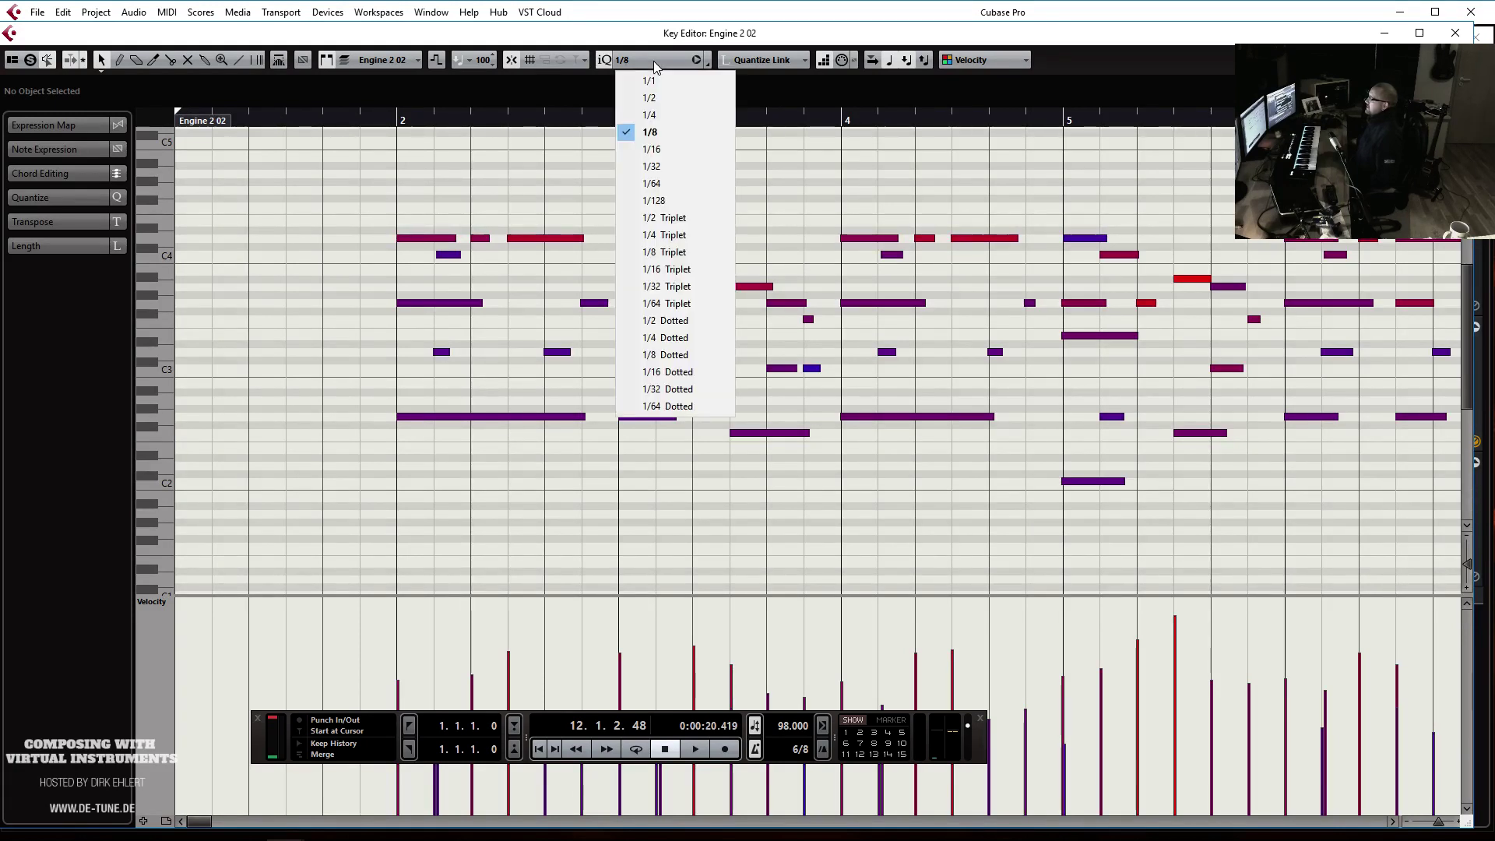
pyautogui.click(664, 152)
pyautogui.press('q')
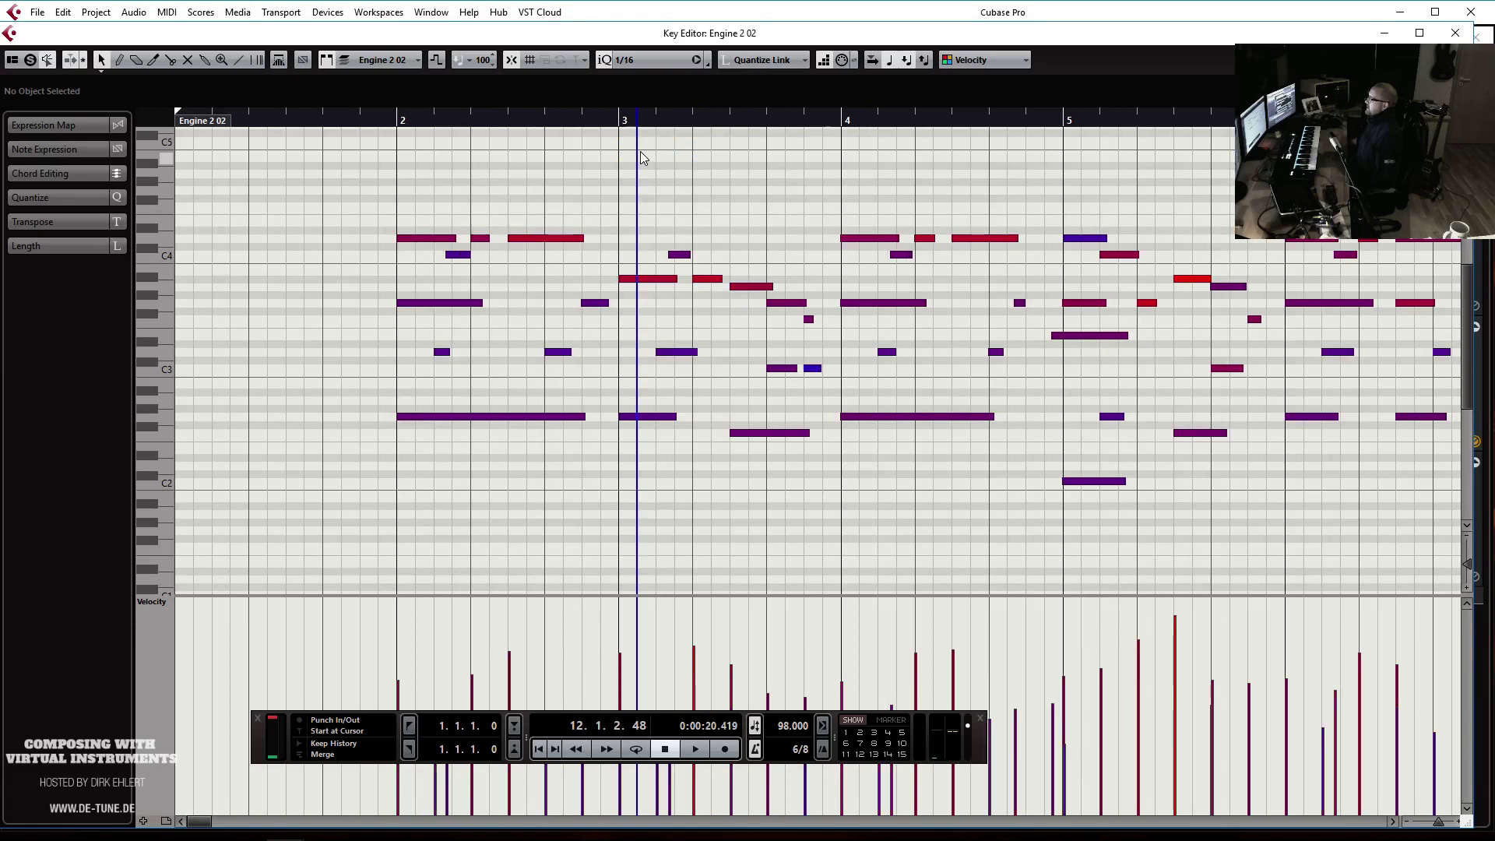
pyautogui.click(395, 122)
pyautogui.press('space')
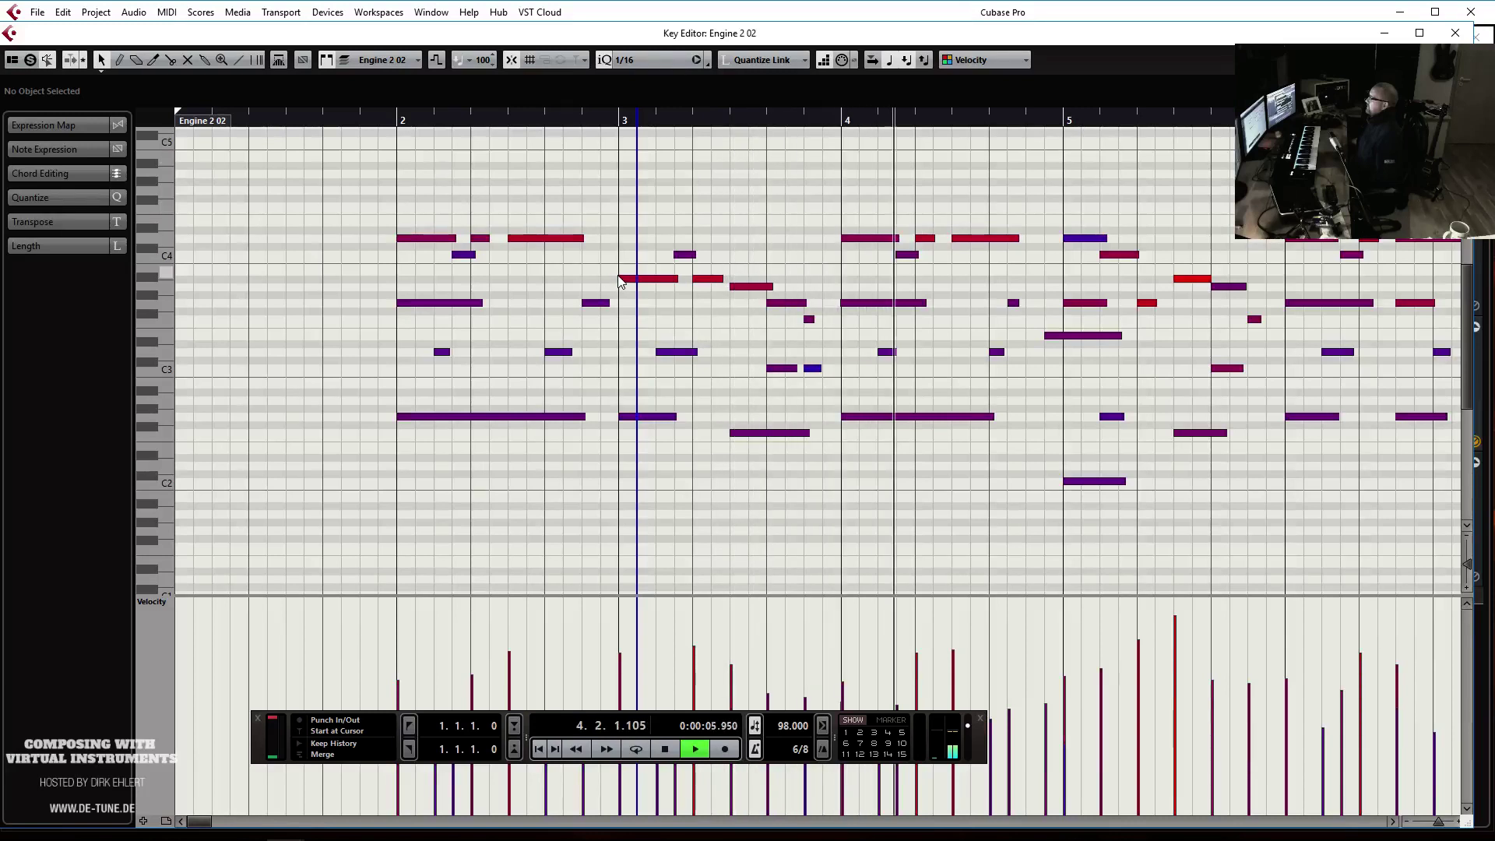
pyautogui.press('space')
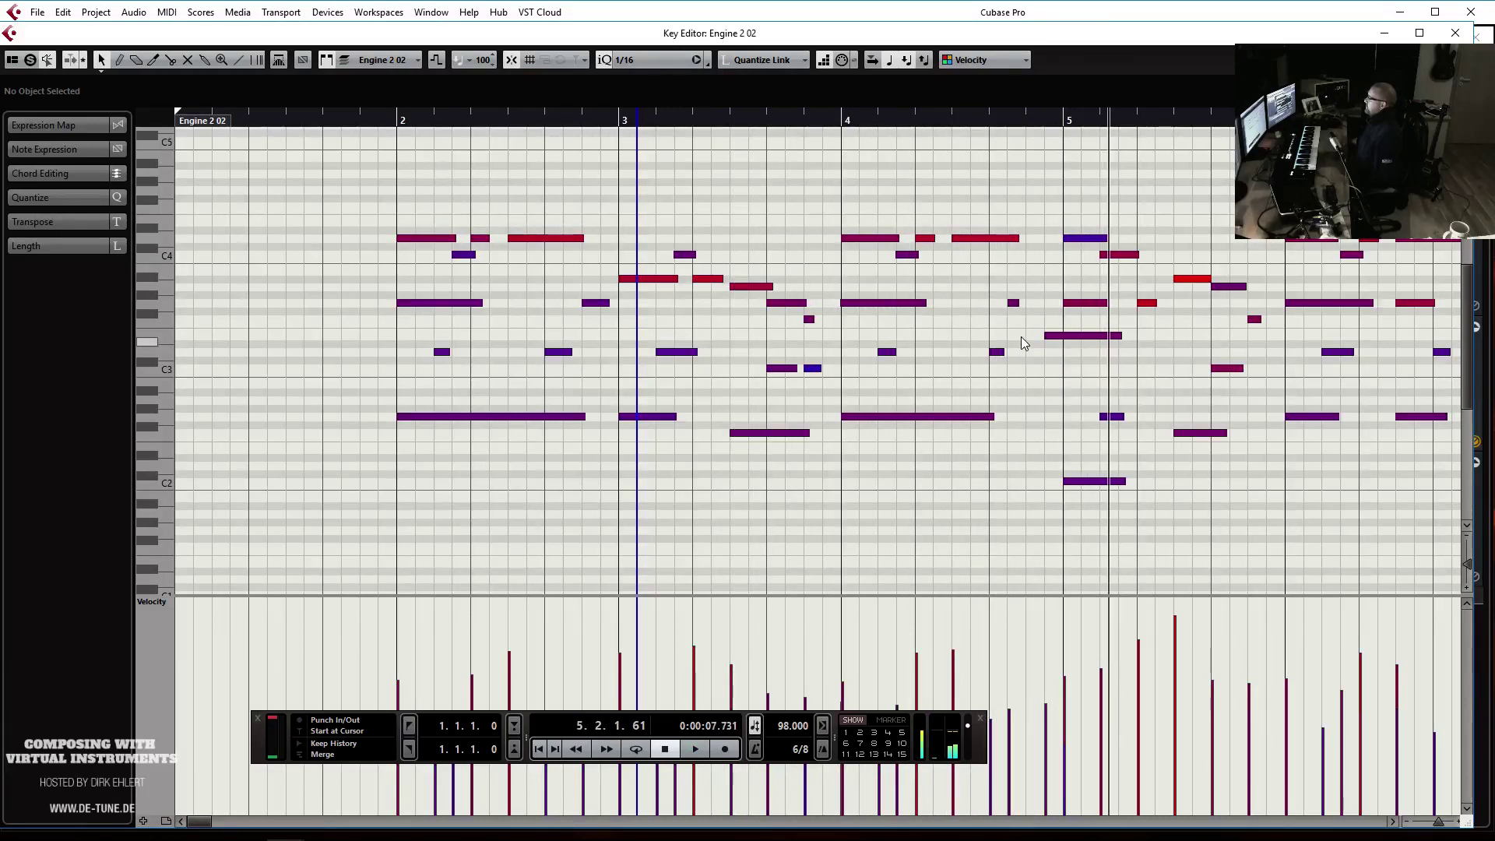
# Tighten the early G3 and E3 notes just before bar 5 towards the grid and play from bar 2
pyautogui.moveTo(1016, 312); pyautogui.dragTo(1090, 342)
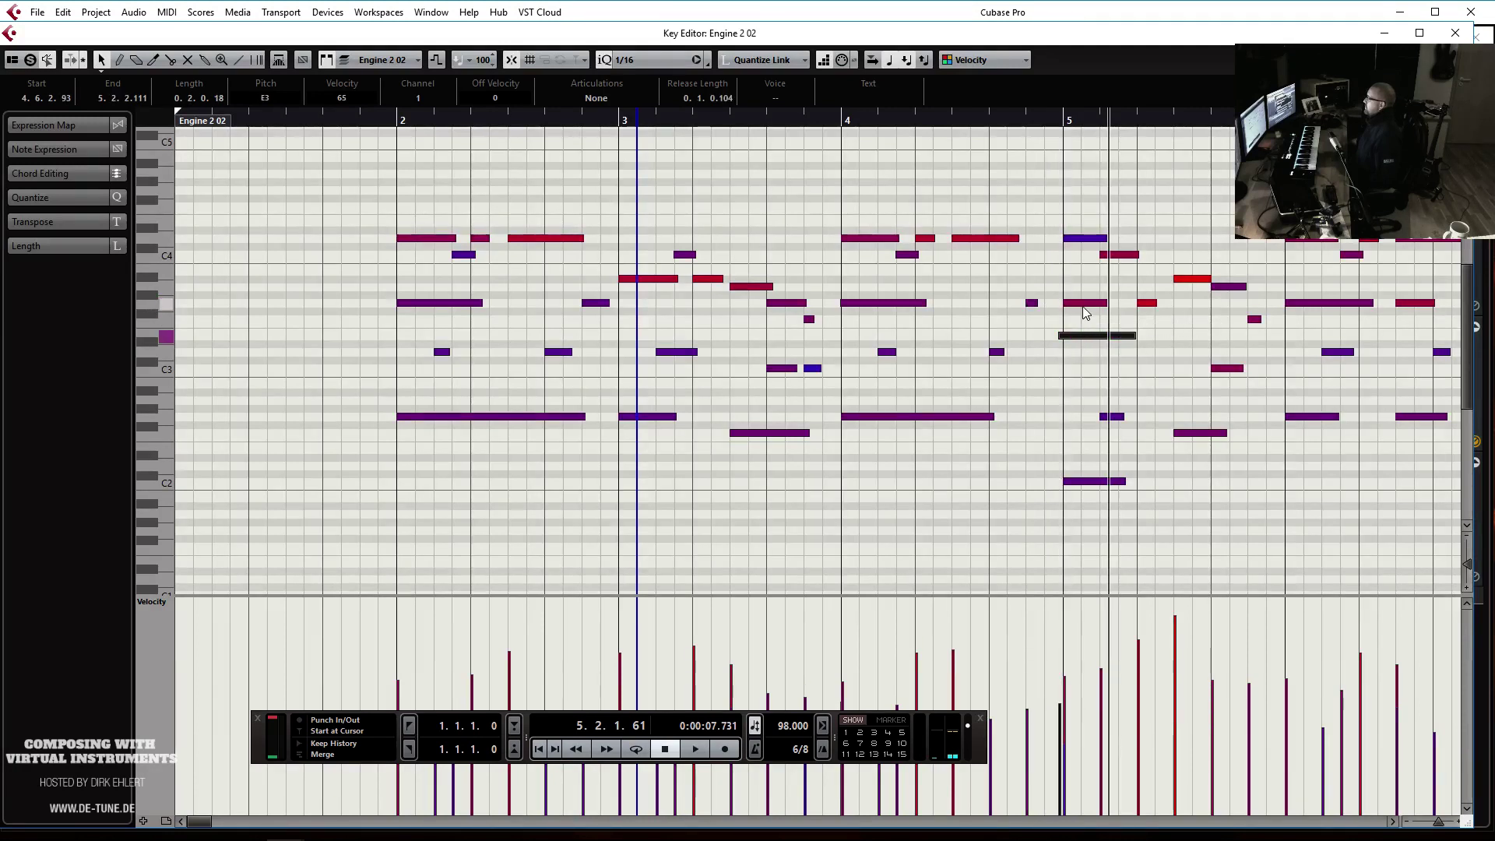
pyautogui.click(1079, 310)
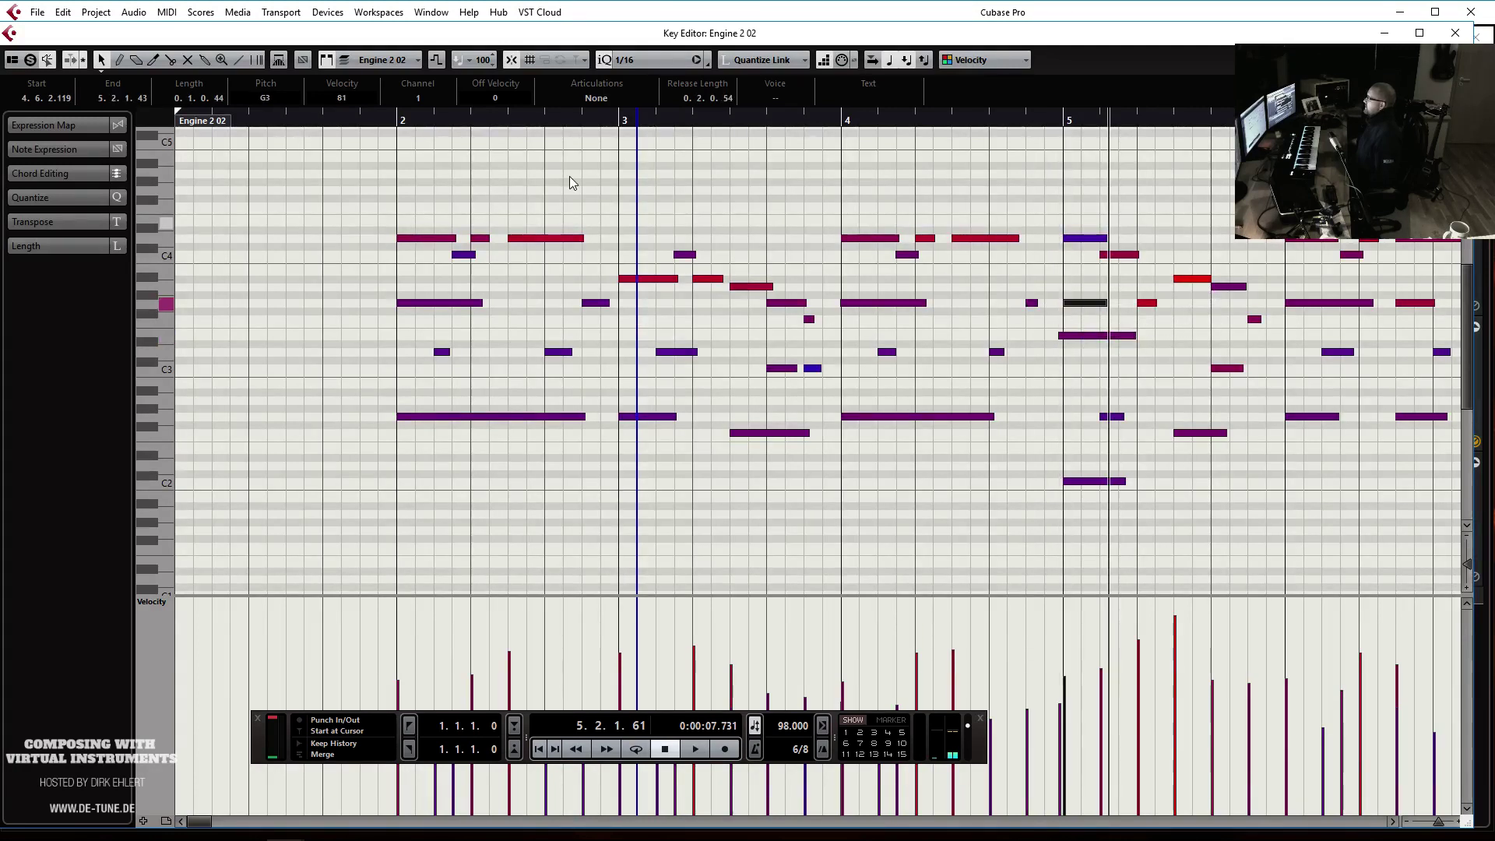
pyautogui.click(377, 125)
pyautogui.press('space')
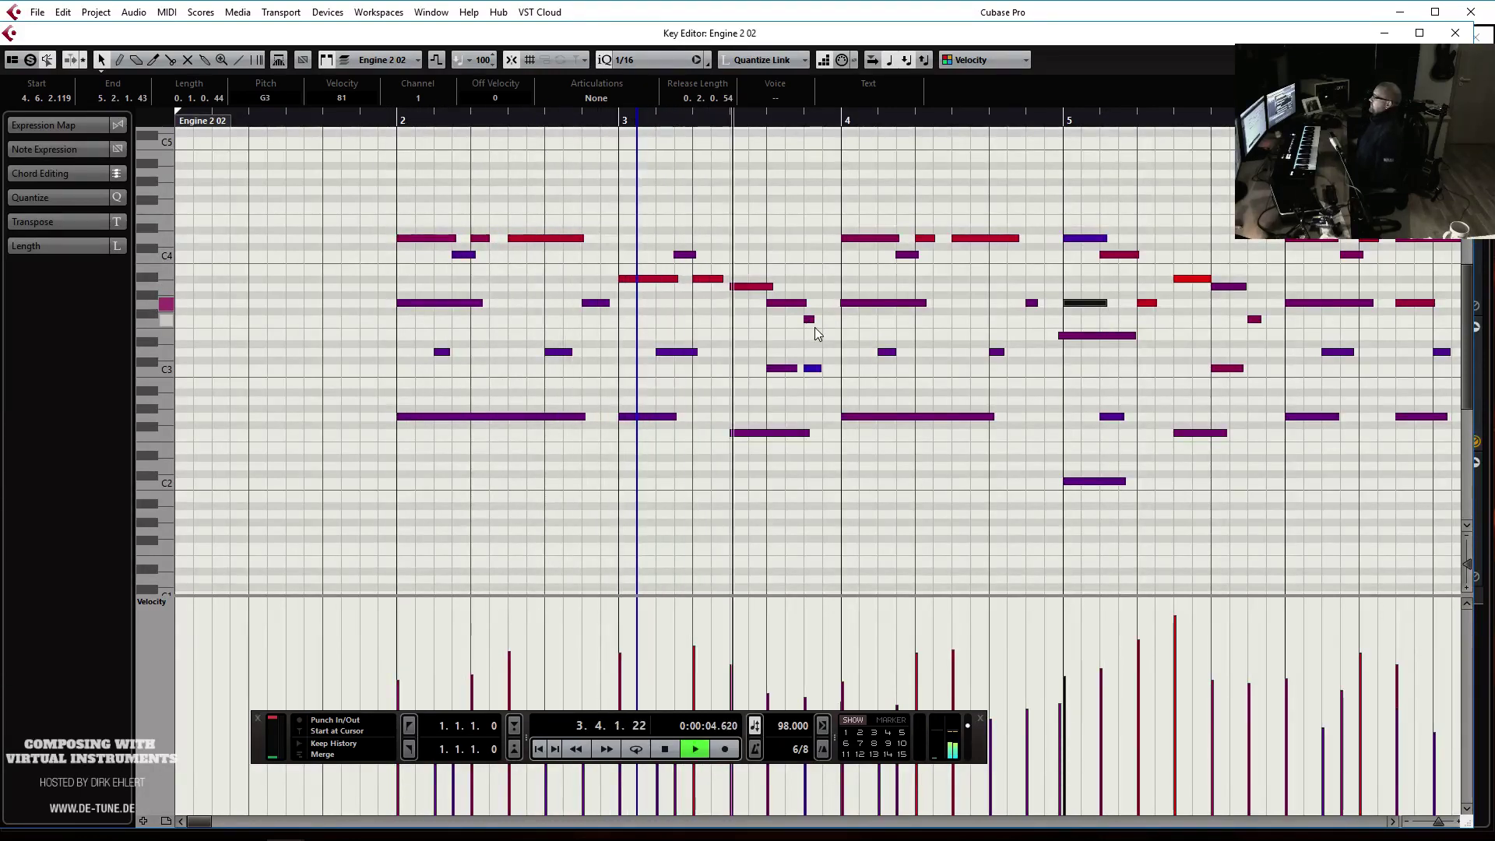
pyautogui.press('g')
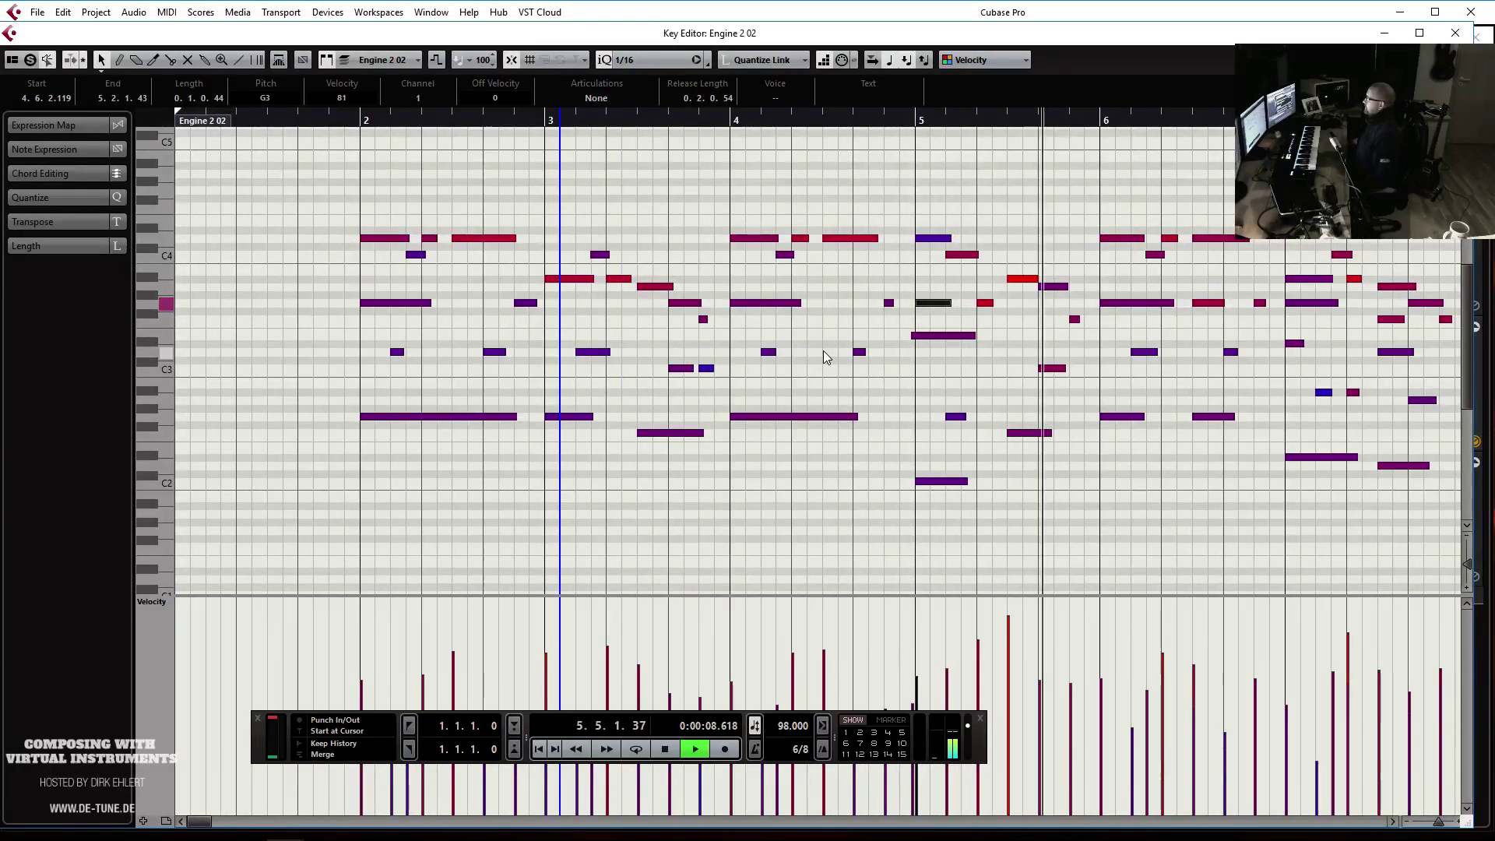
pyautogui.press('space')
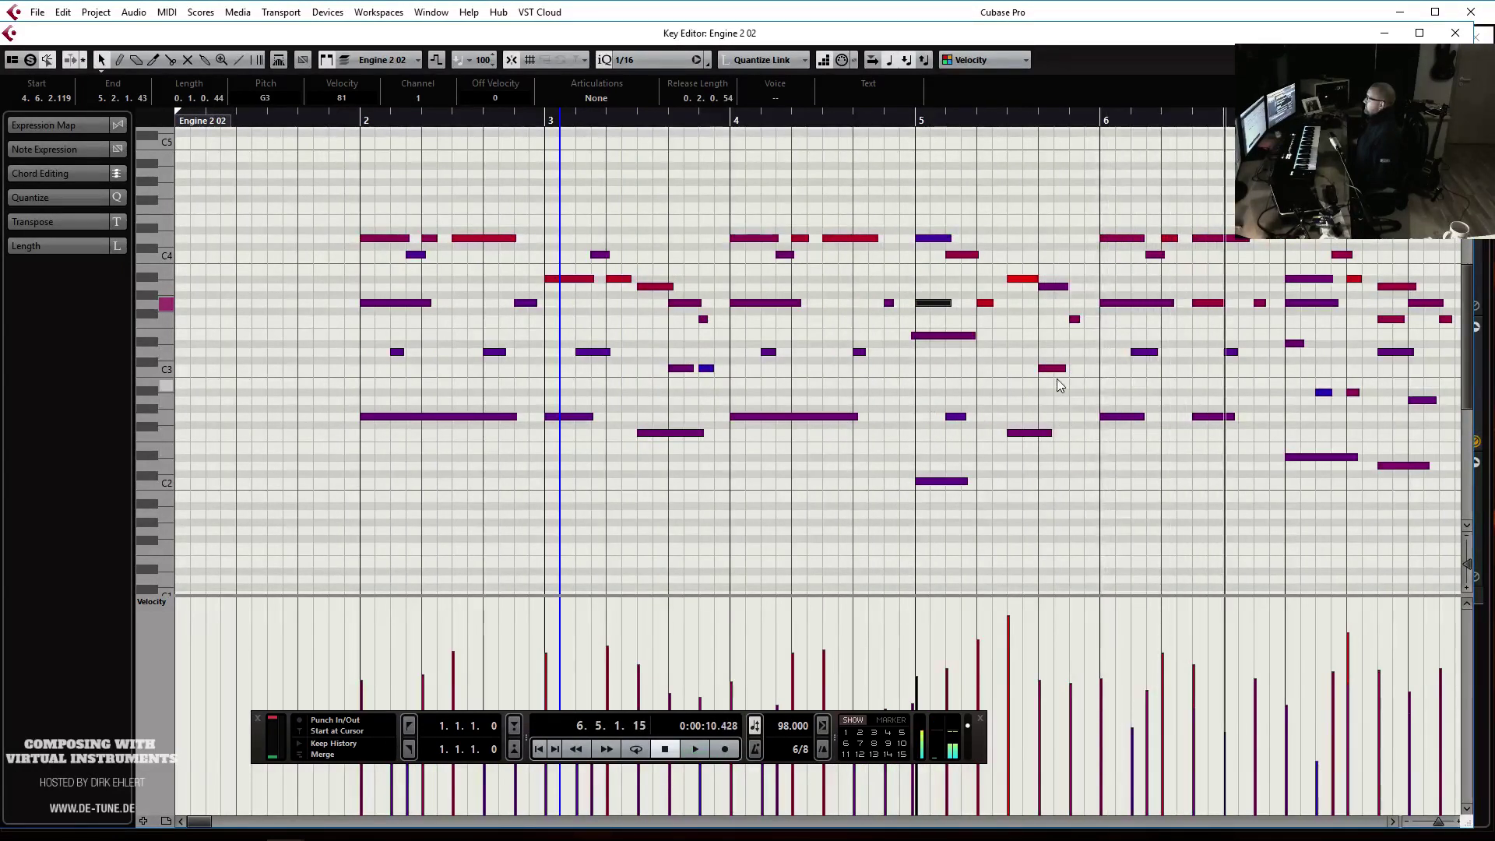
# Transpose the F2 bass note in bar 5 down to D2 and play the passage from bar 5
pyautogui.click(1027, 433)
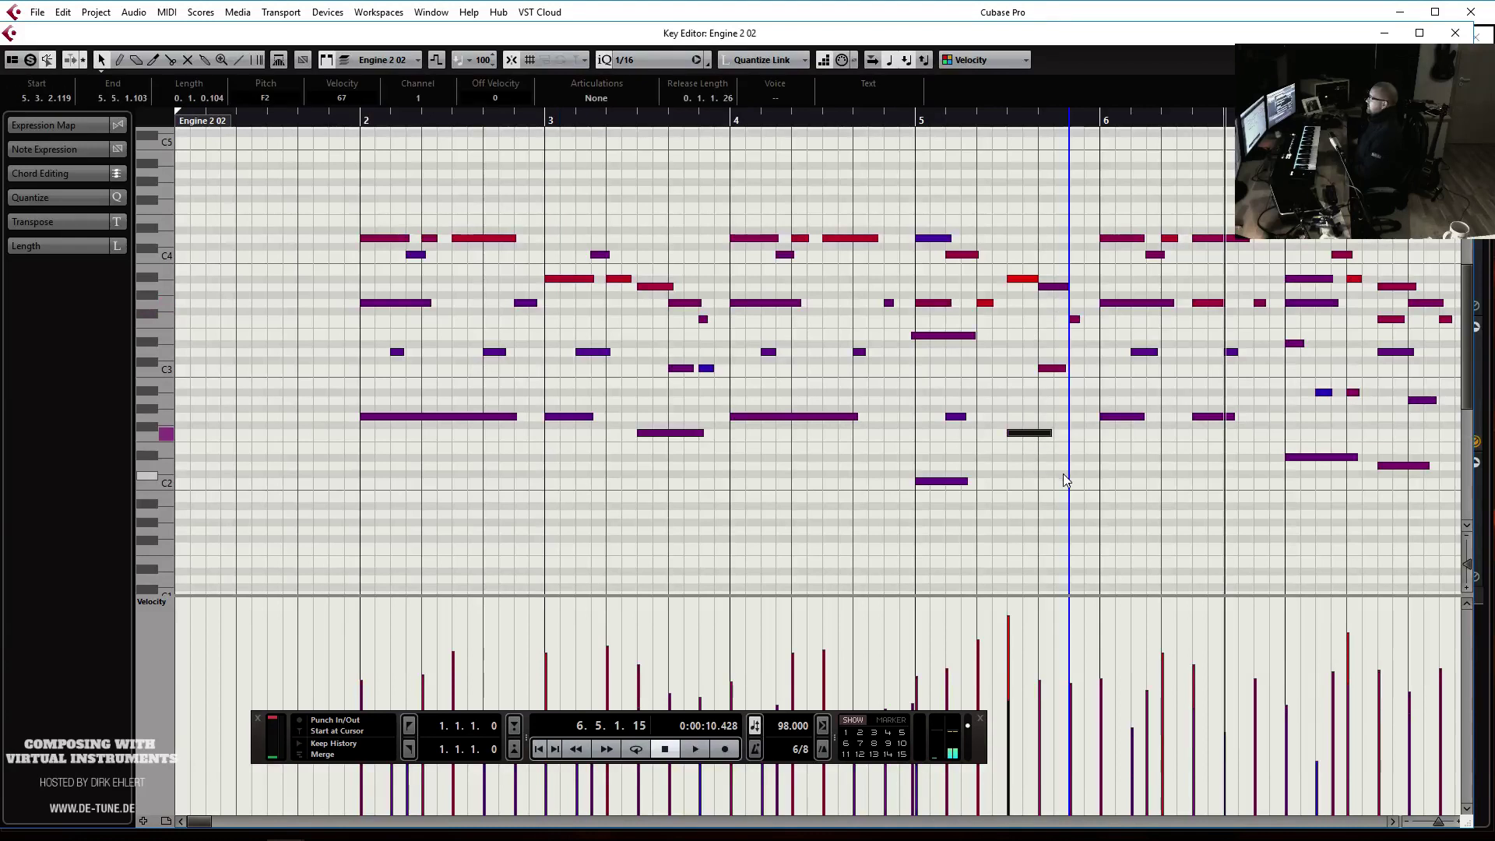
pyautogui.press('Down')
pyautogui.press('Down')
pyautogui.press('Down')
pyautogui.click(908, 124)
pyautogui.press('space')
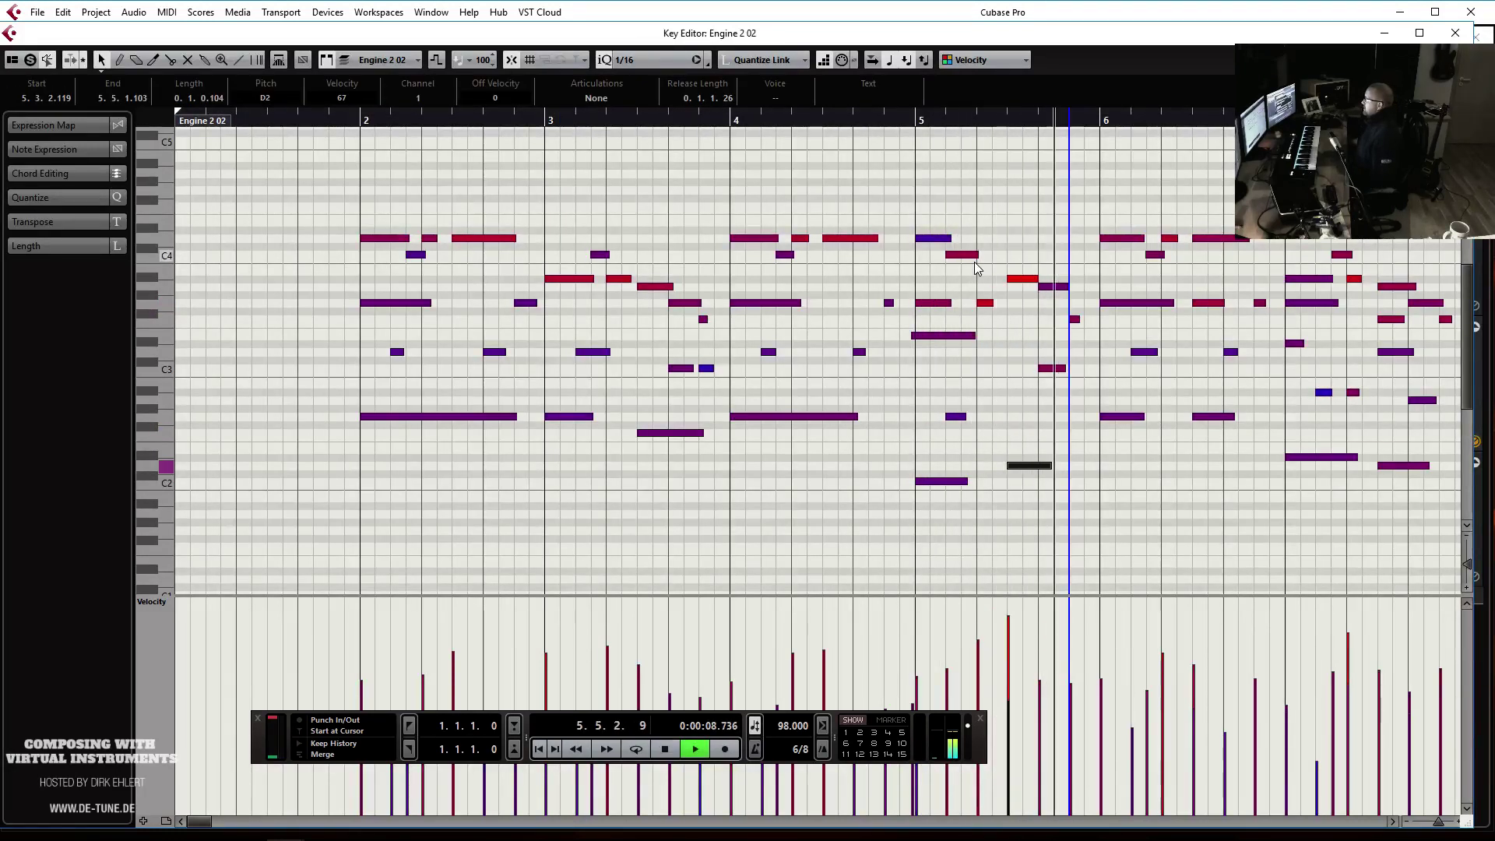
pyautogui.press('space')
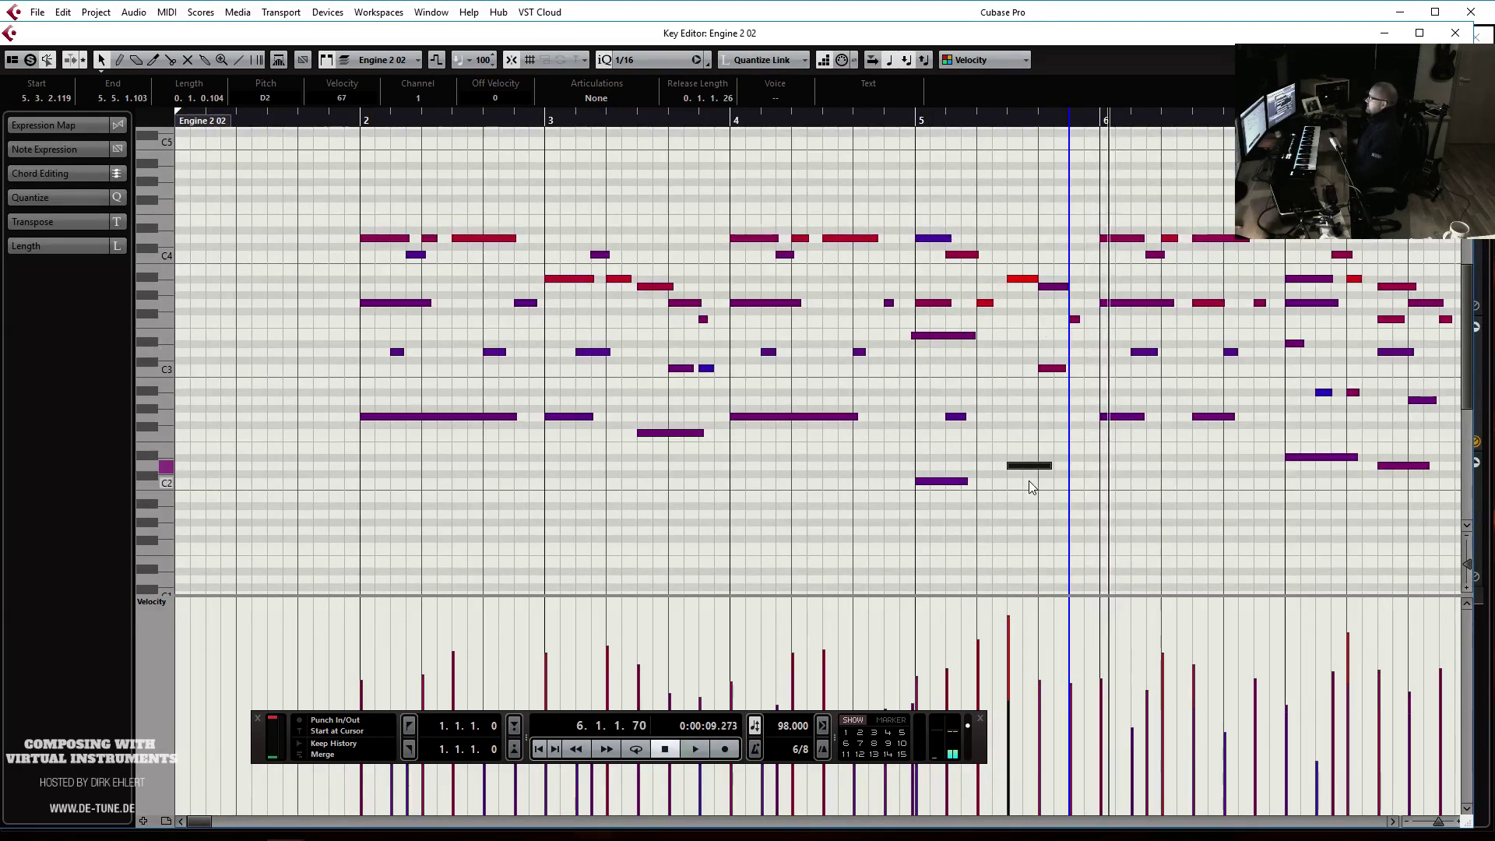
# Move the C3 note in bar 5 up to D3 and play the part from bar 5
pyautogui.moveTo(1049, 375); pyautogui.dragTo(1040, 353)
pyautogui.click(920, 136)
pyautogui.press('space')
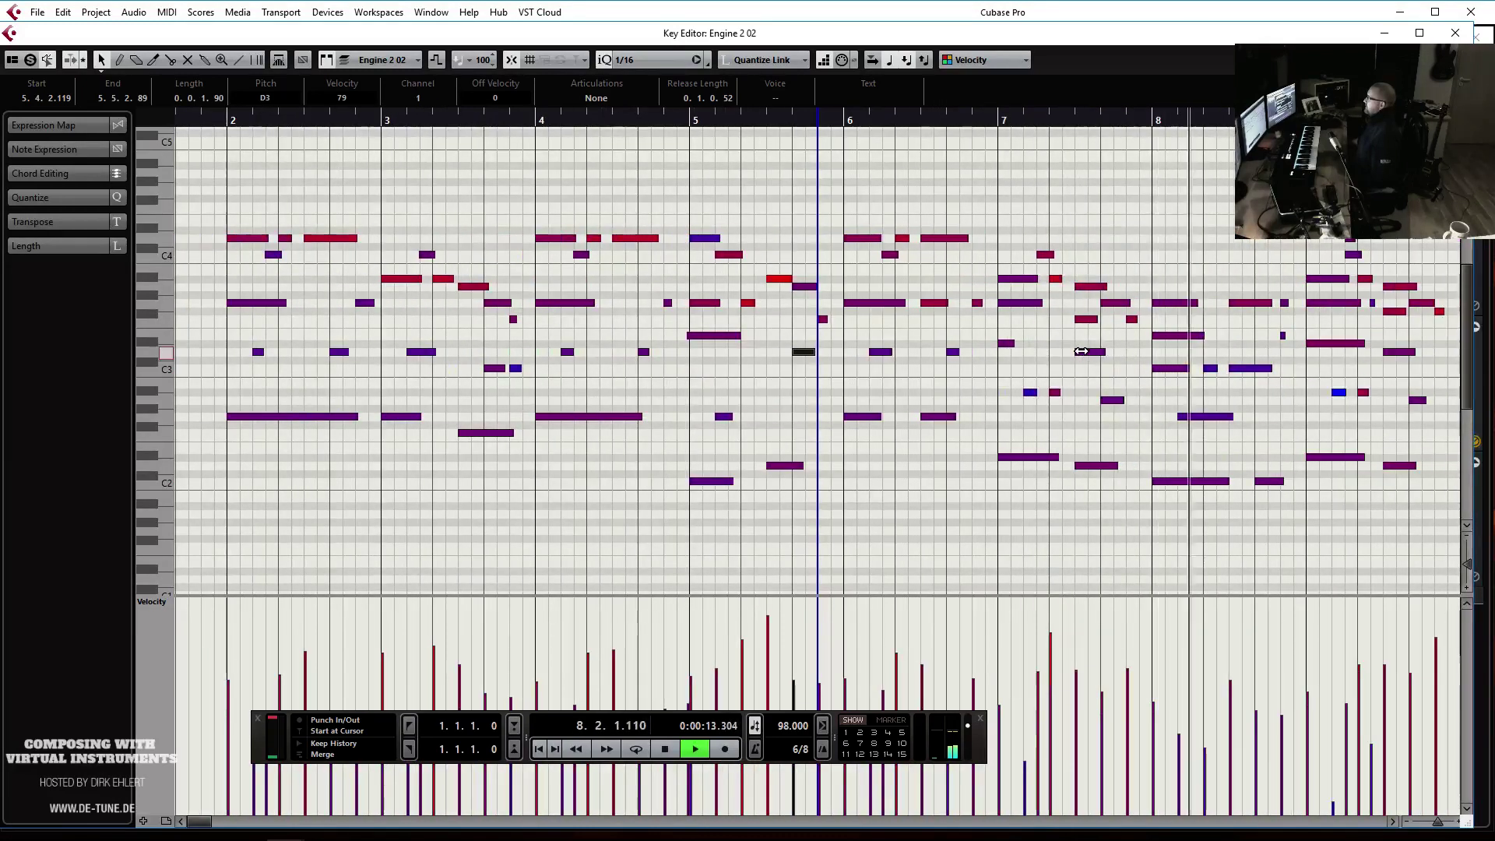
pyautogui.press('space')
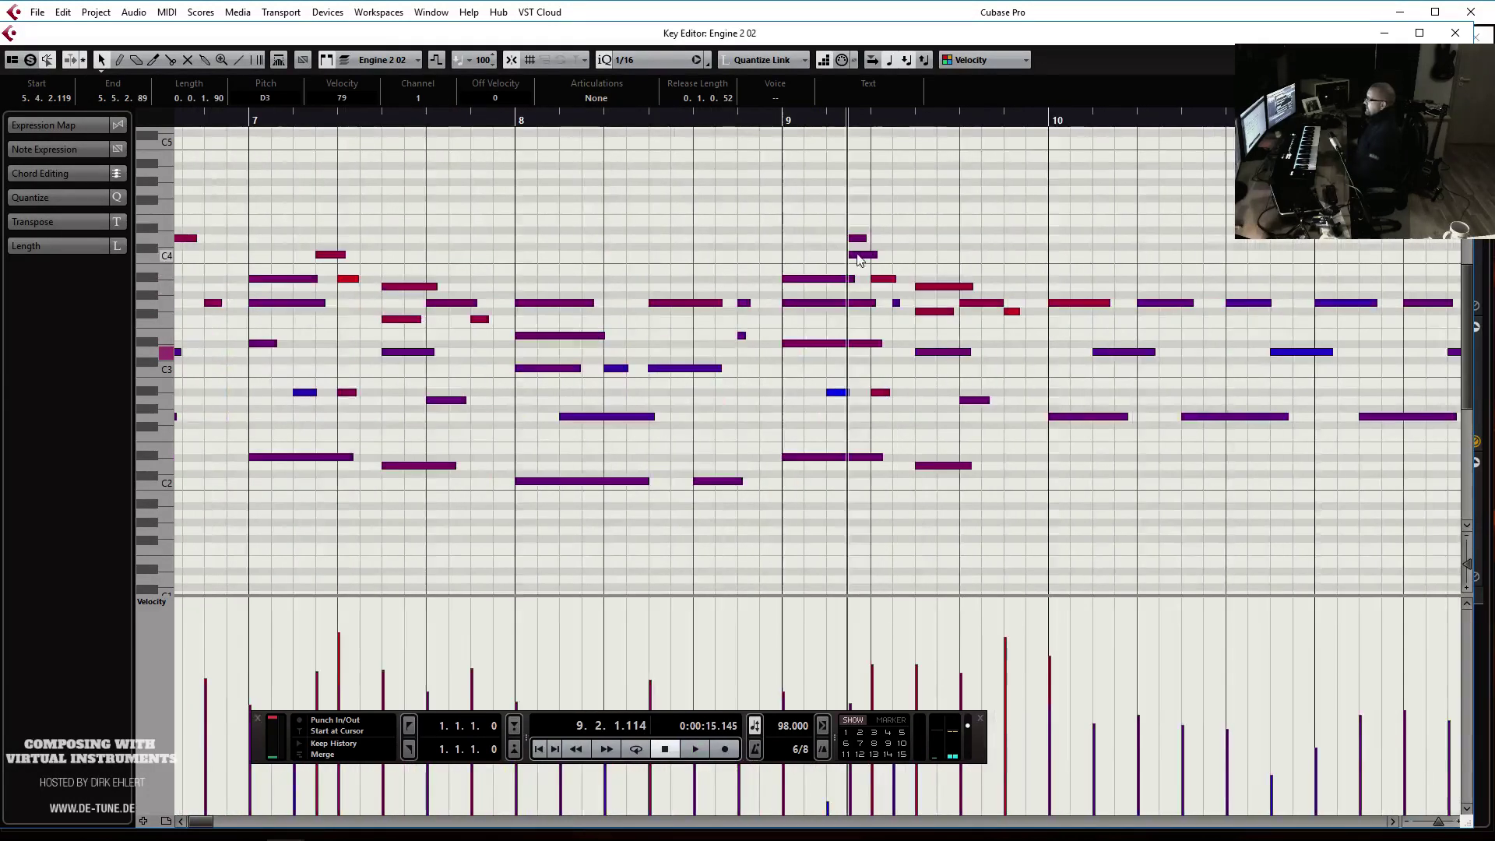
# Delete the D4 note in bar 9, change the beat 4 chord's lower notes to F3, C3 and F2, and check by playback
pyautogui.click(858, 243)
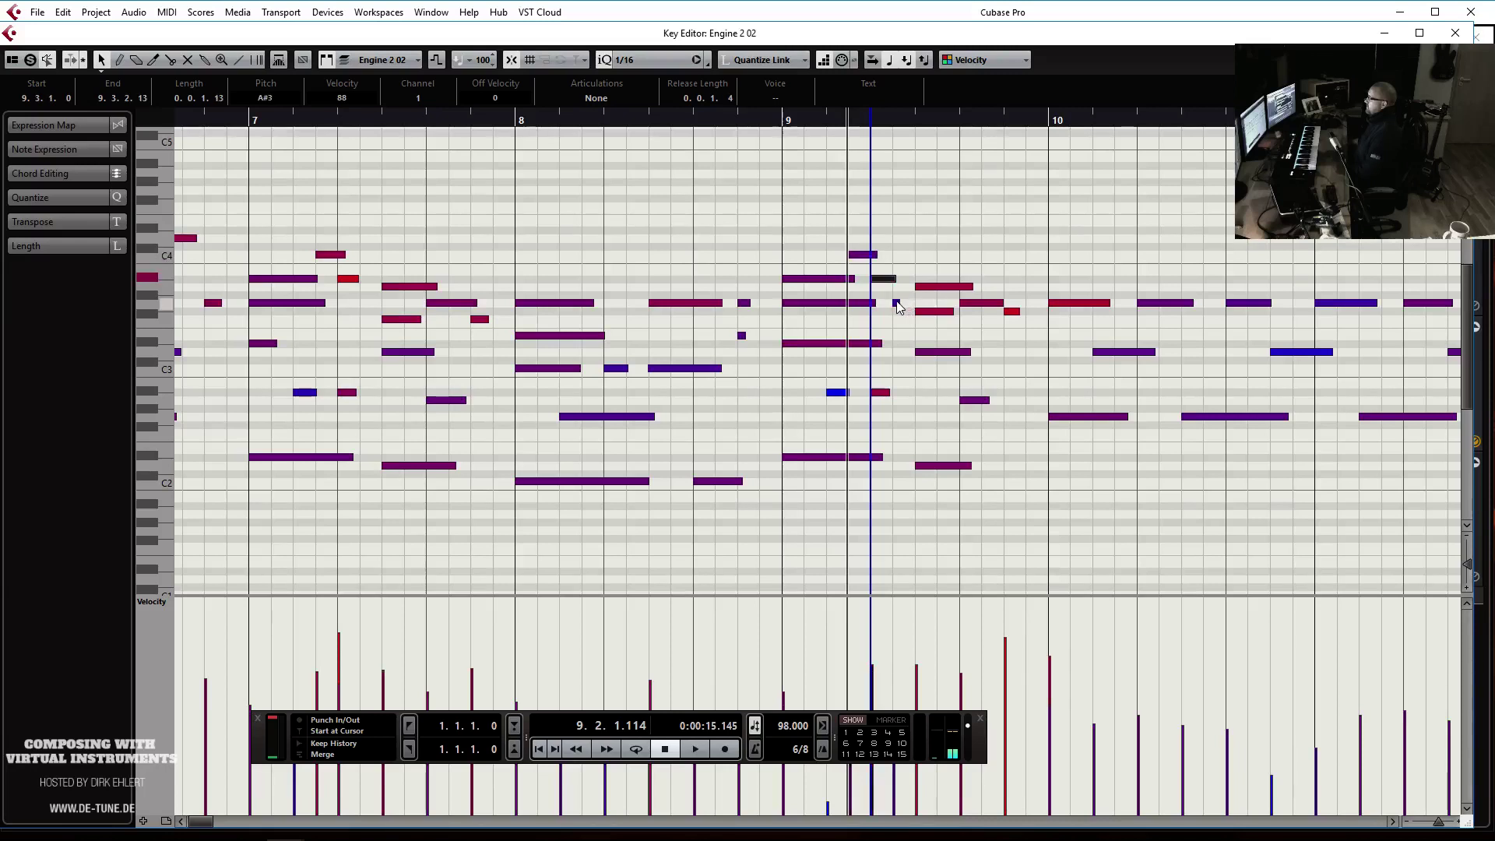
pyautogui.click(935, 289)
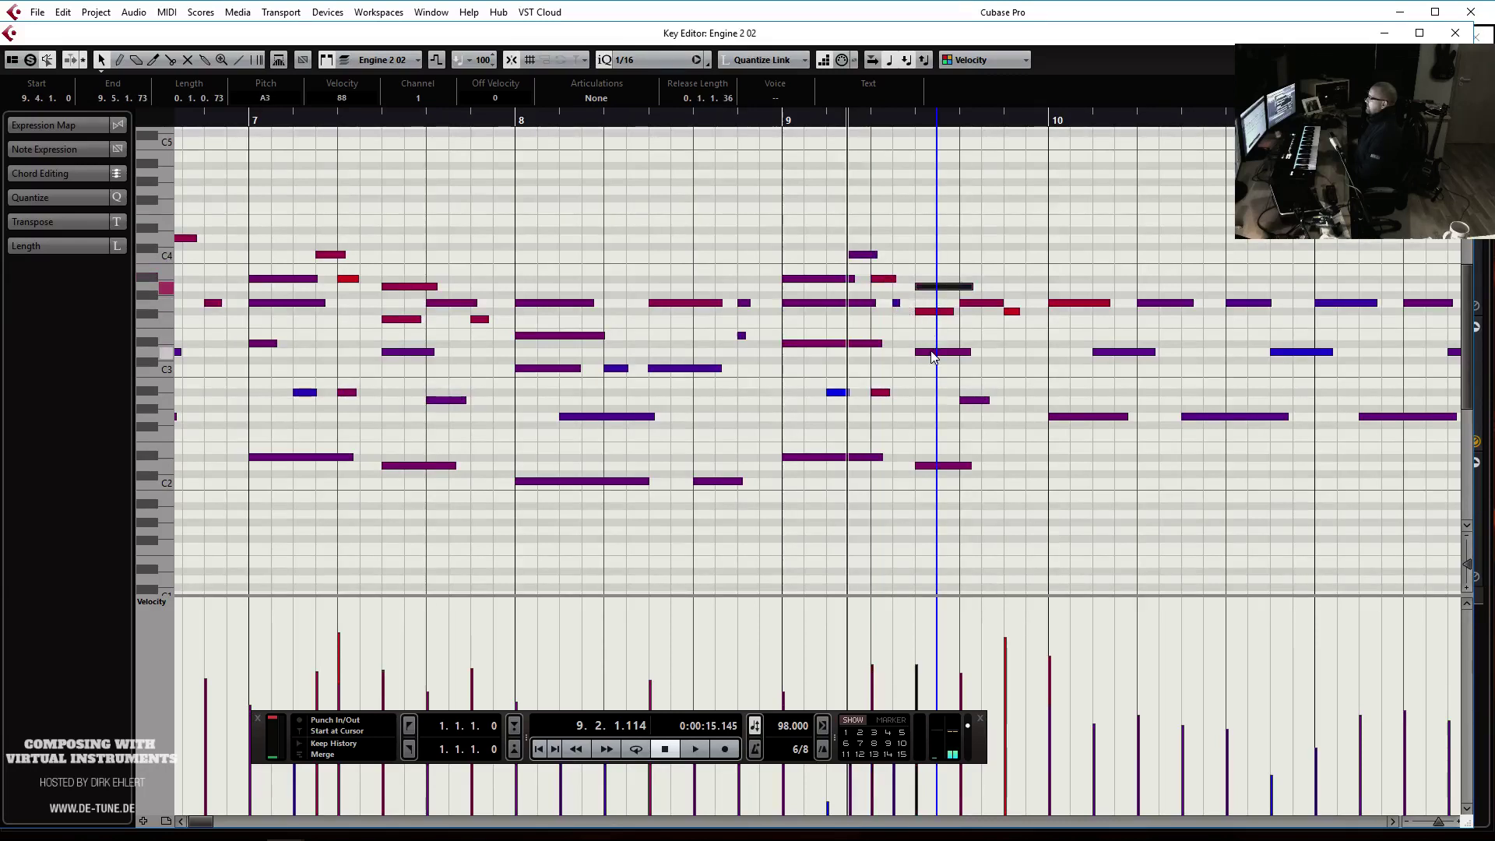
pyautogui.moveTo(934, 352); pyautogui.dragTo(940, 369)
pyautogui.click(936, 467)
pyautogui.press('Up')
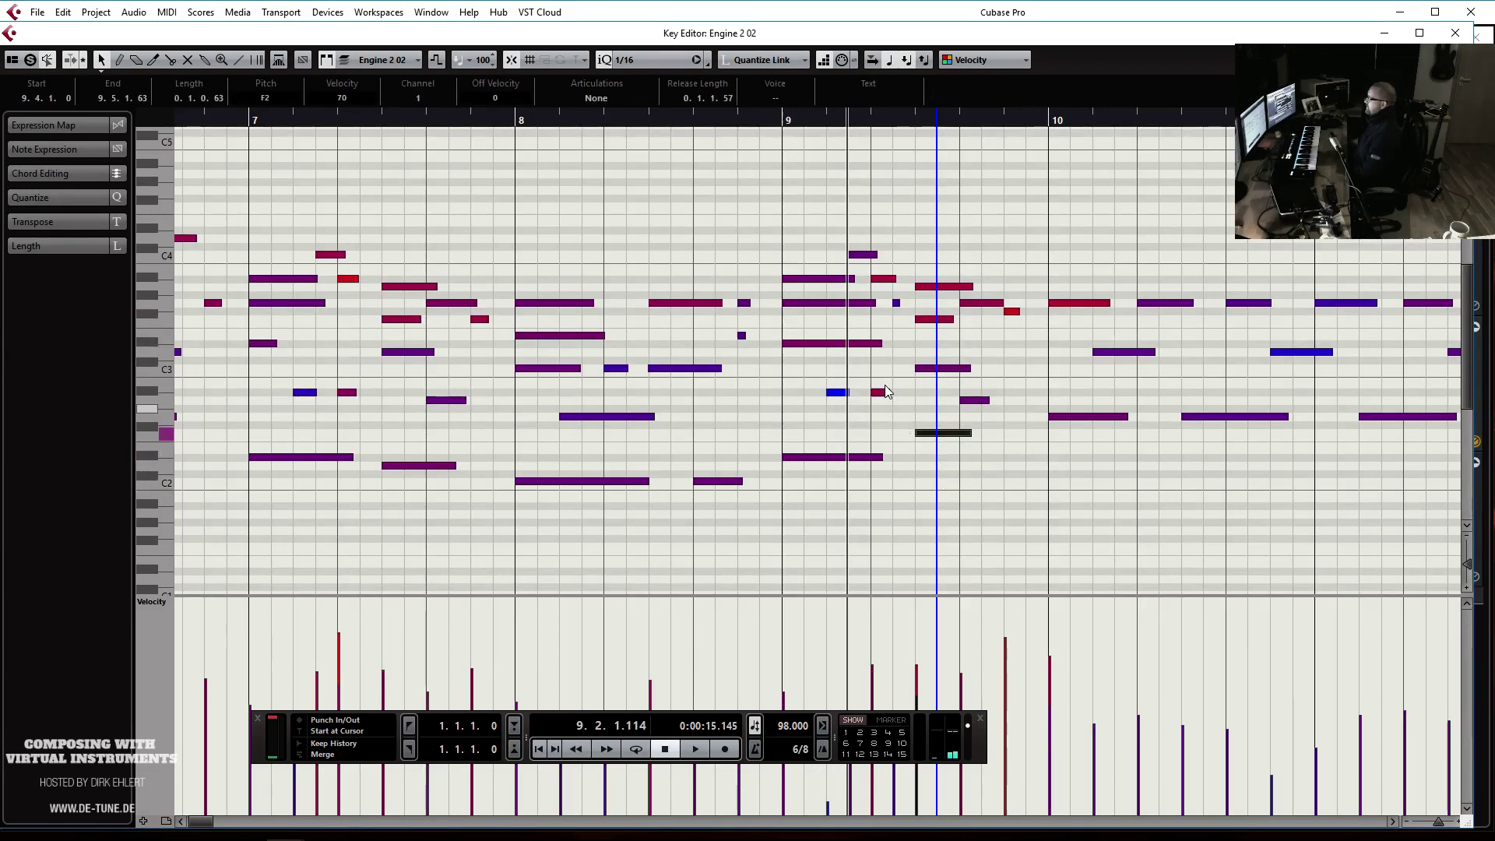
pyautogui.doubleClick(785, 124)
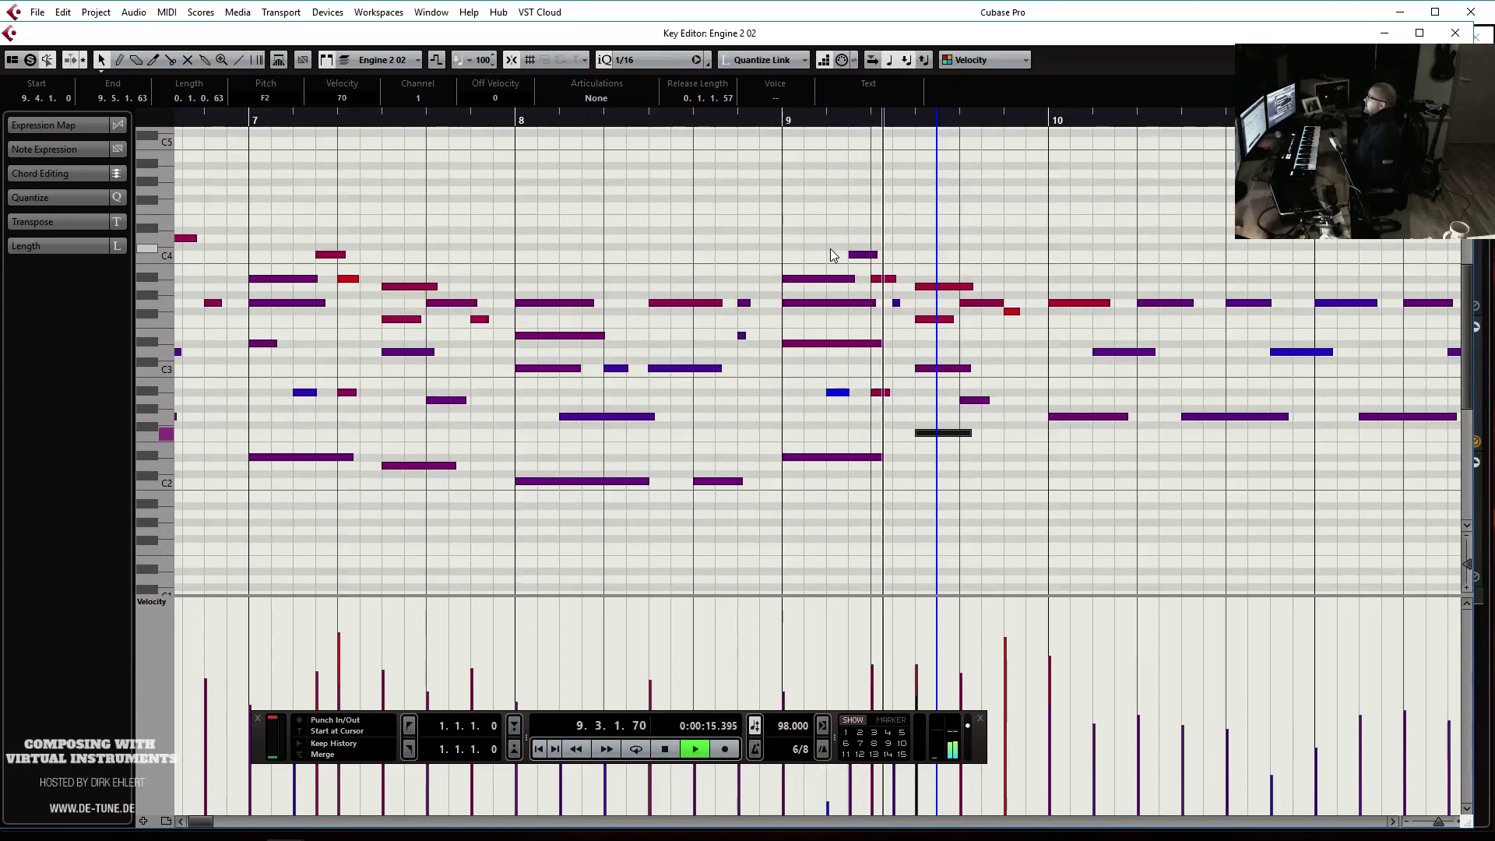
pyautogui.press('space')
# Lower the short F#3 note at the end of bar 9 to F3, set its velocity to 78 and lengthen it towards bar 10
pyautogui.click(1012, 312)
pyautogui.press('Down')
pyautogui.press('space')
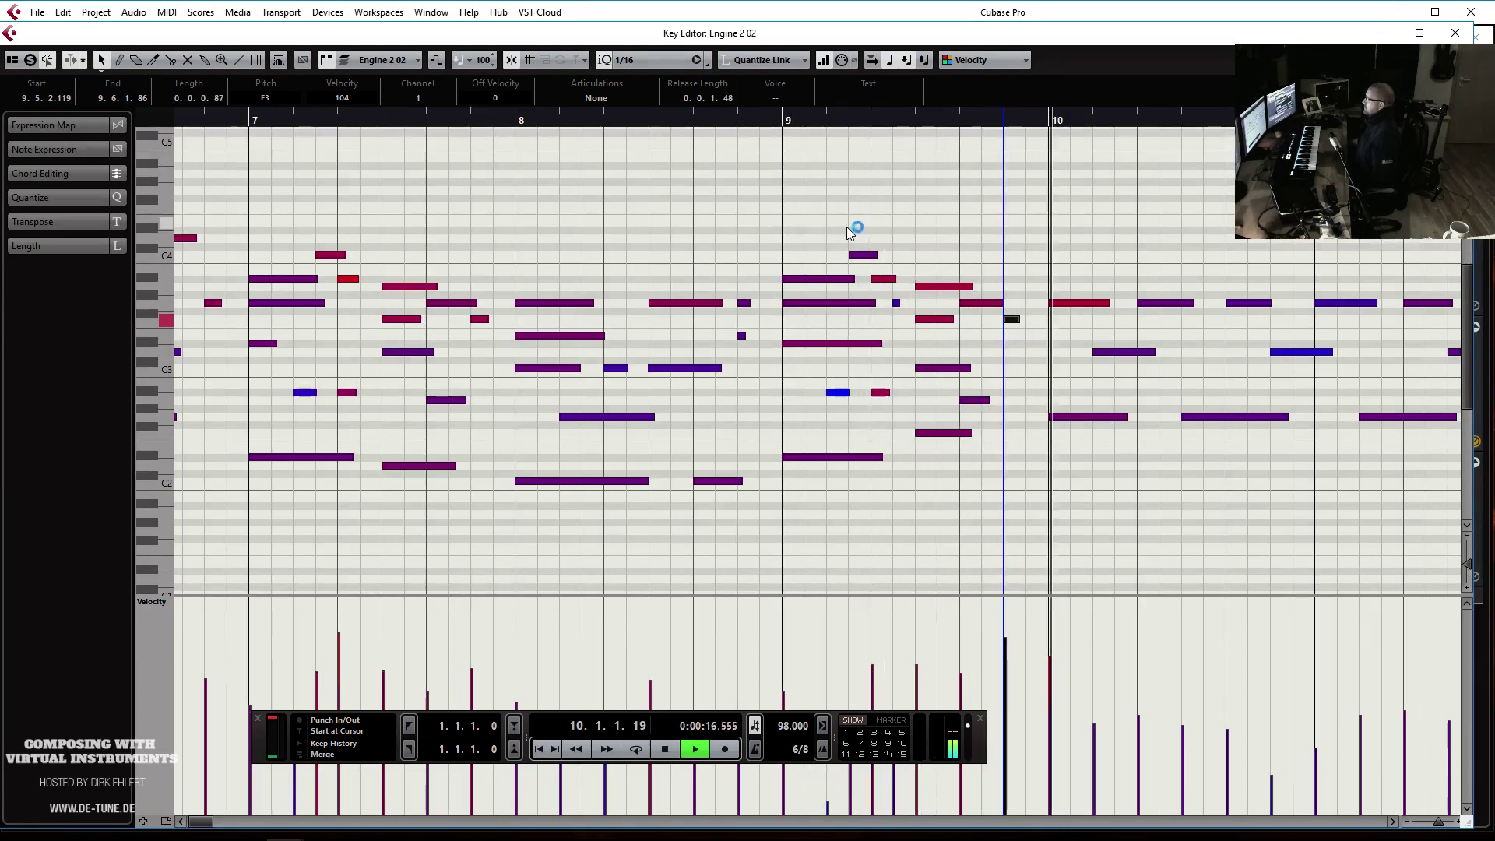
pyautogui.press('space')
pyautogui.moveTo(1006, 650); pyautogui.dragTo(1016, 676)
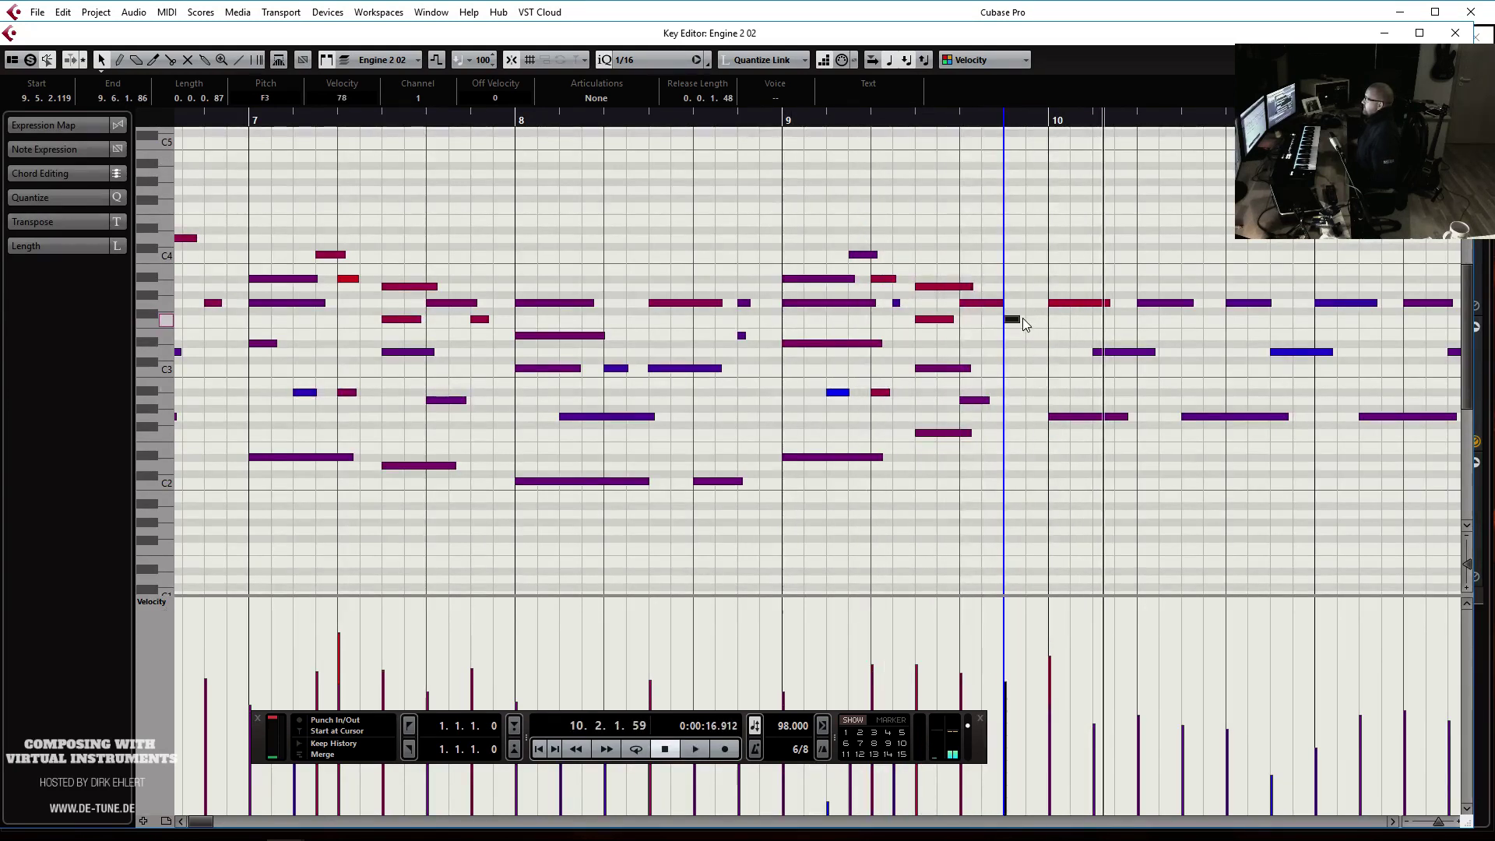
pyautogui.moveTo(1044, 327); pyautogui.dragTo(1037, 320)
# Extend the F2 bass note in bar 9 to nearly the bar's end and play the part from bar 9
pyautogui.moveTo(972, 430); pyautogui.dragTo(1036, 432)
pyautogui.click(783, 120)
pyautogui.press('space')
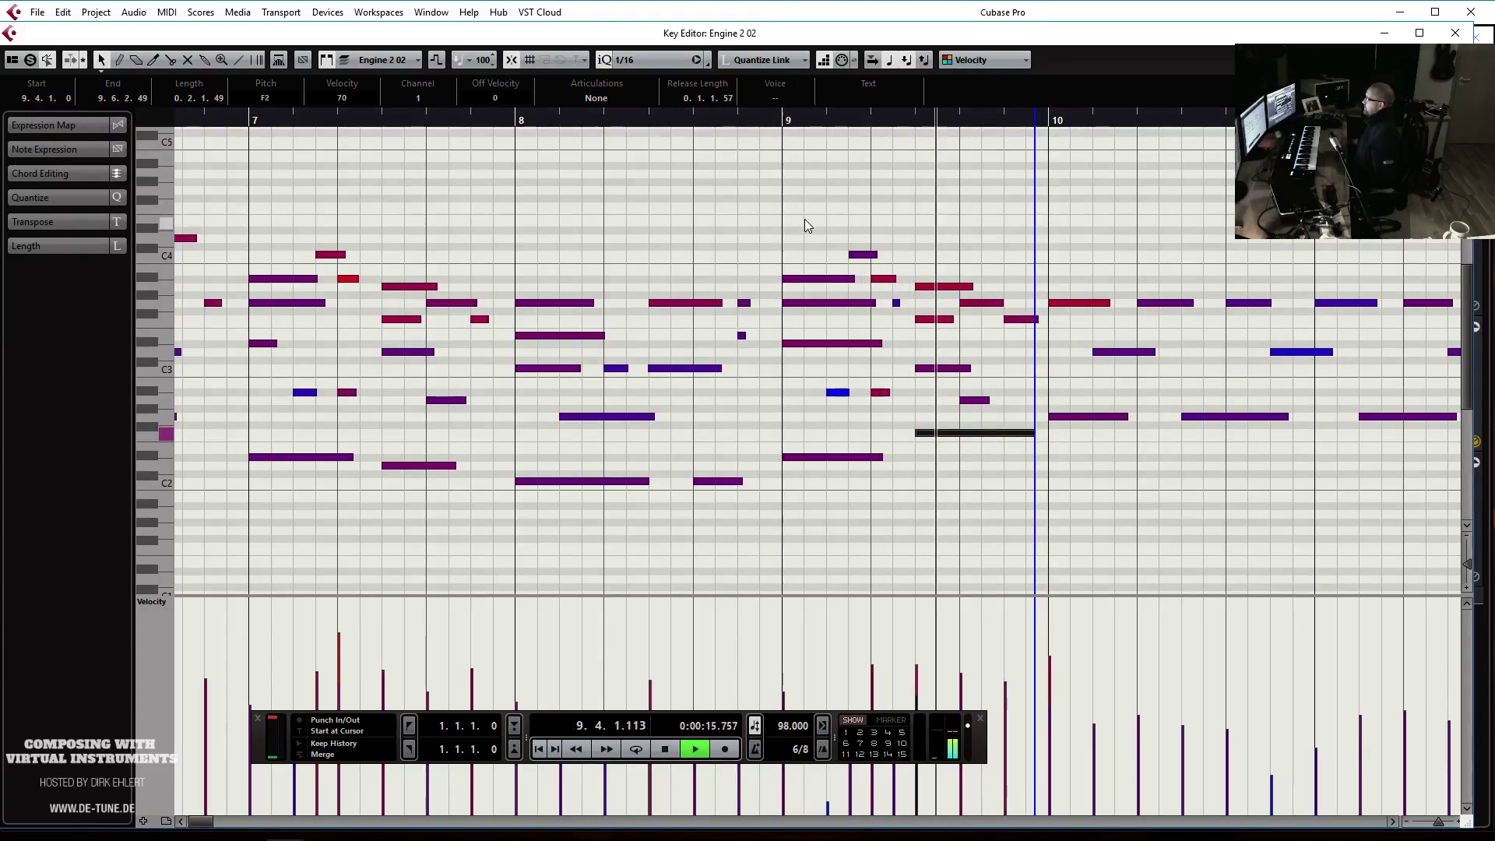
pyautogui.press('g')
pyautogui.press('g')
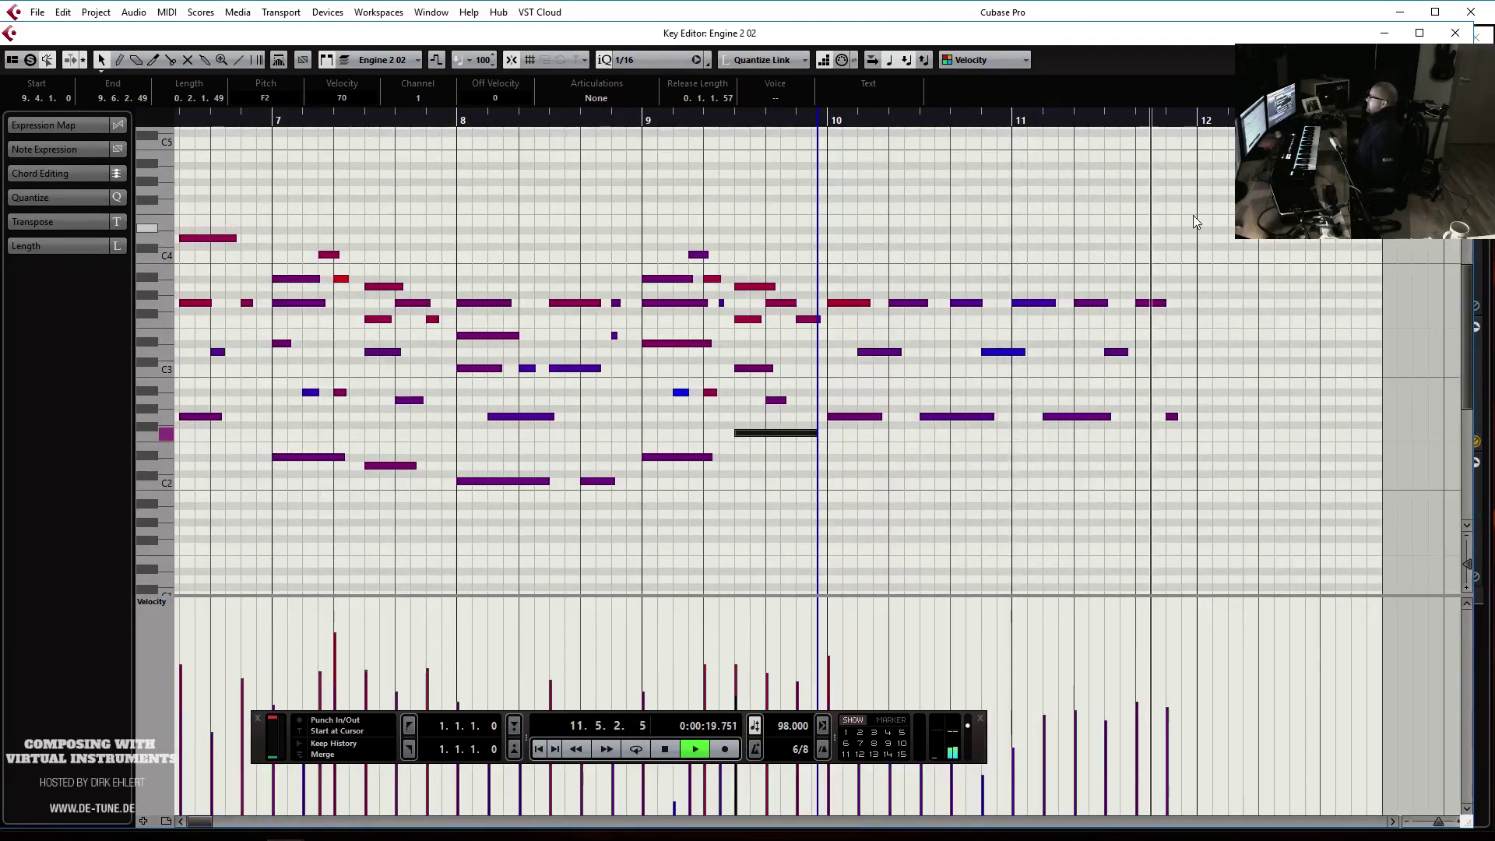
pyautogui.press('space')
# Trim the harp part's end back to bar 12 and close the Key Editor
pyautogui.moveTo(1382, 121); pyautogui.dragTo(1197, 123)
pyautogui.click(1166, 144)
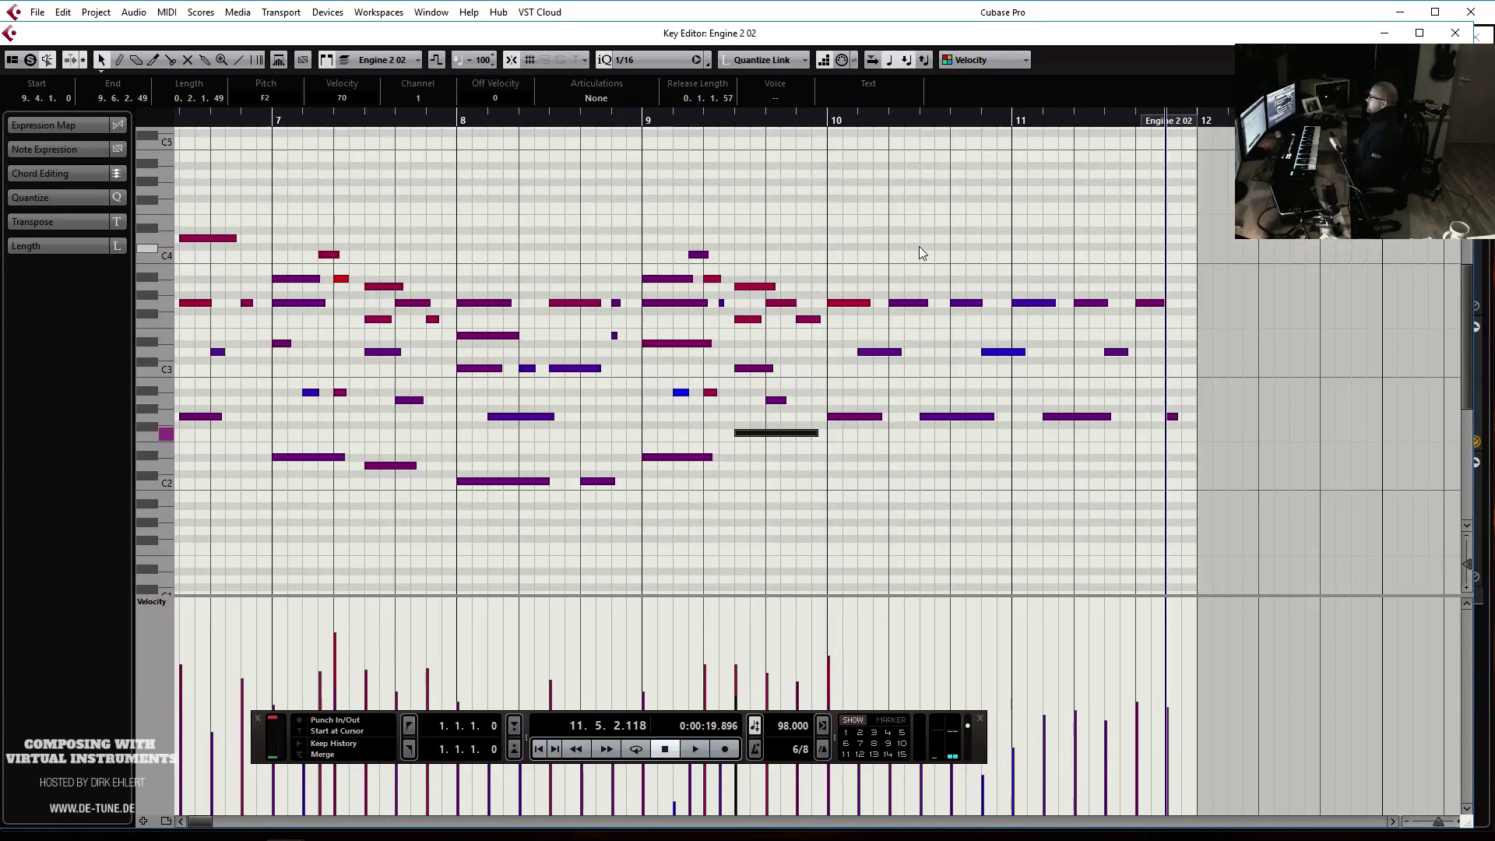
pyautogui.press('Return')
# Reopen the harp part in the Key Editor and switch off iterative quantize with the bar 2 opening chord selected
pyautogui.click(502, 175)
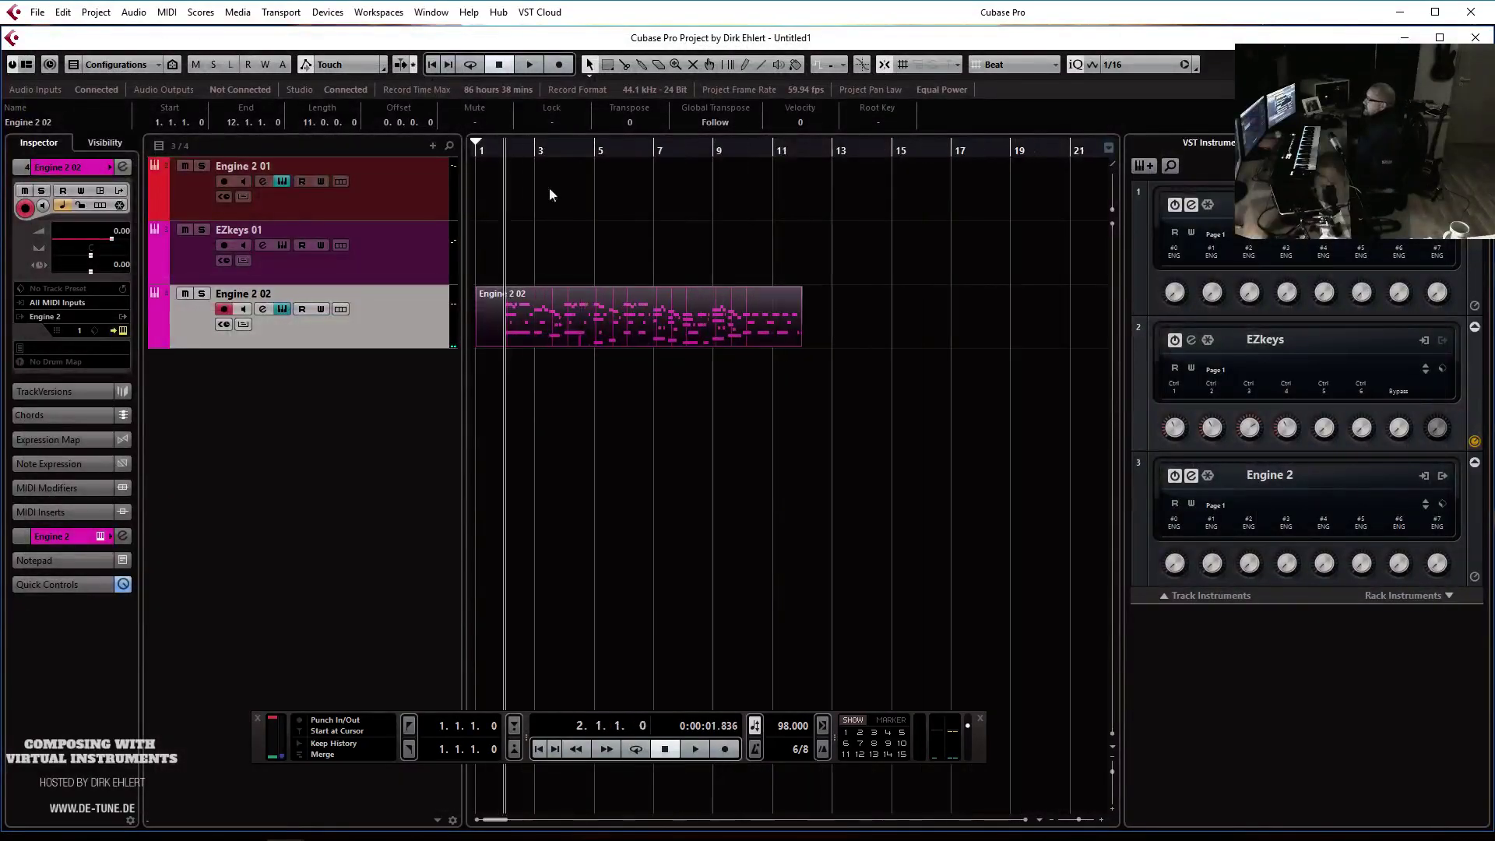
pyautogui.press('h')
pyautogui.press('h')
pyautogui.doubleClick(590, 325)
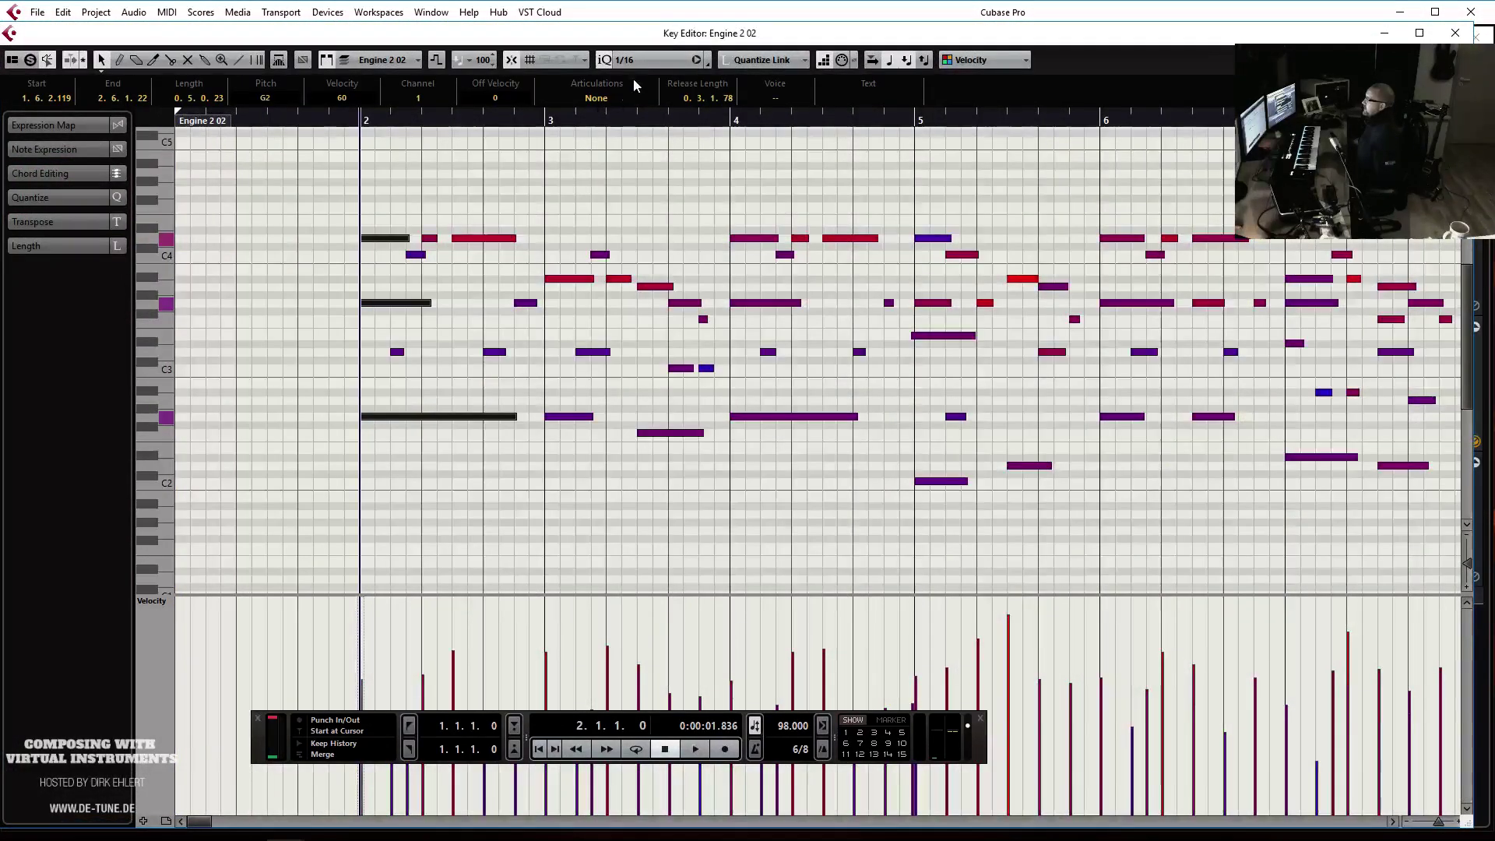
pyautogui.click(605, 61)
# Trim the harp part's start to bar 2 and return to the project window
pyautogui.moveTo(190, 126); pyautogui.dragTo(376, 136)
pyautogui.press('Return')
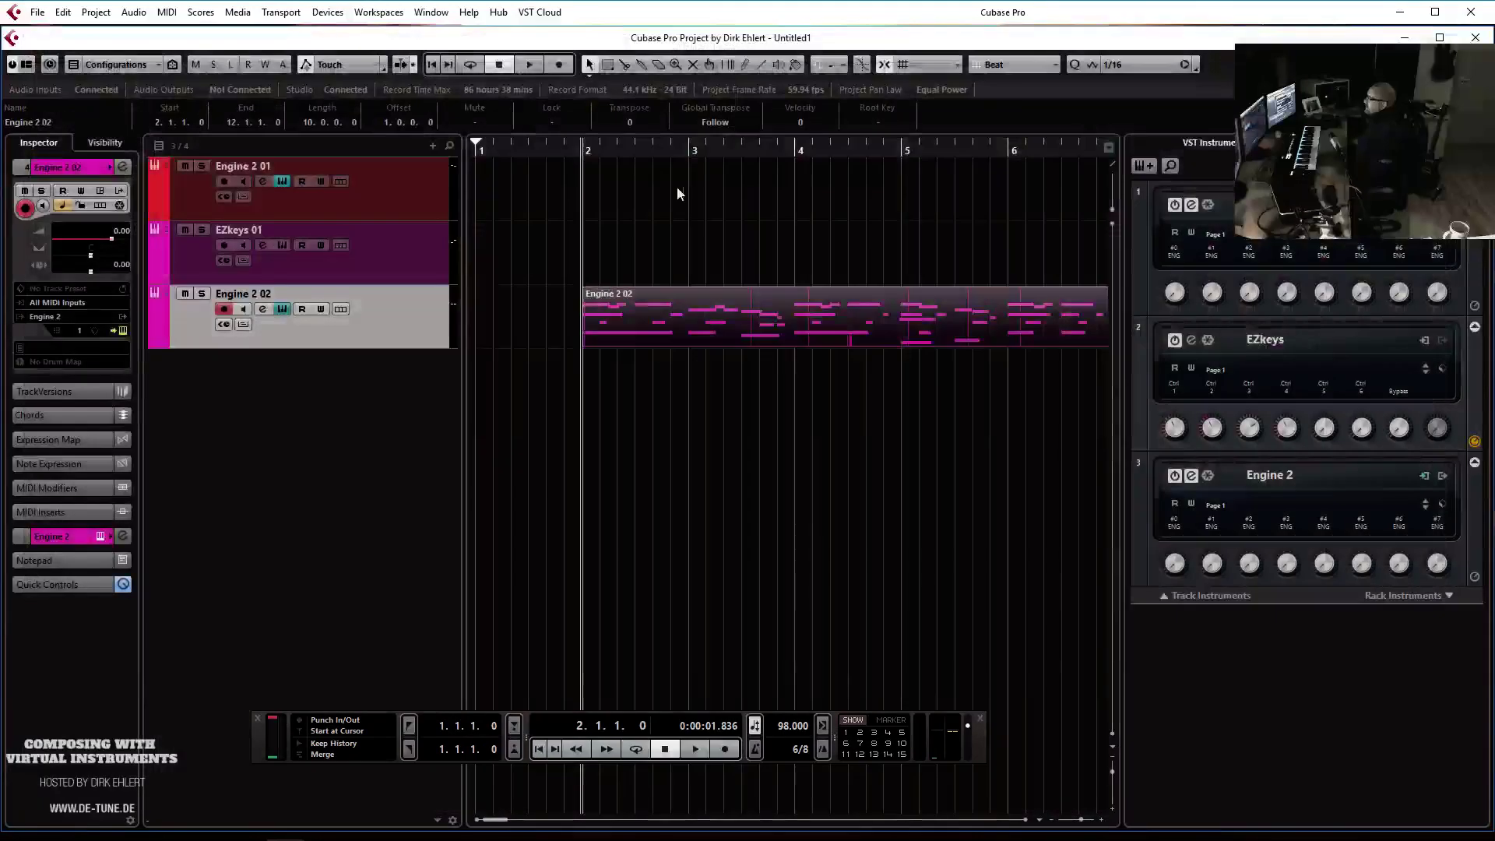
pyautogui.press('g')
pyautogui.press('g')
pyautogui.press('g')
pyautogui.press('g')
pyautogui.press('g')
pyautogui.press('g')
# Set the locators around the harp part from bar 2 to bar 12 and rename its track Celtic Harp
pyautogui.moveTo(852, 278); pyautogui.dragTo(858, 429)
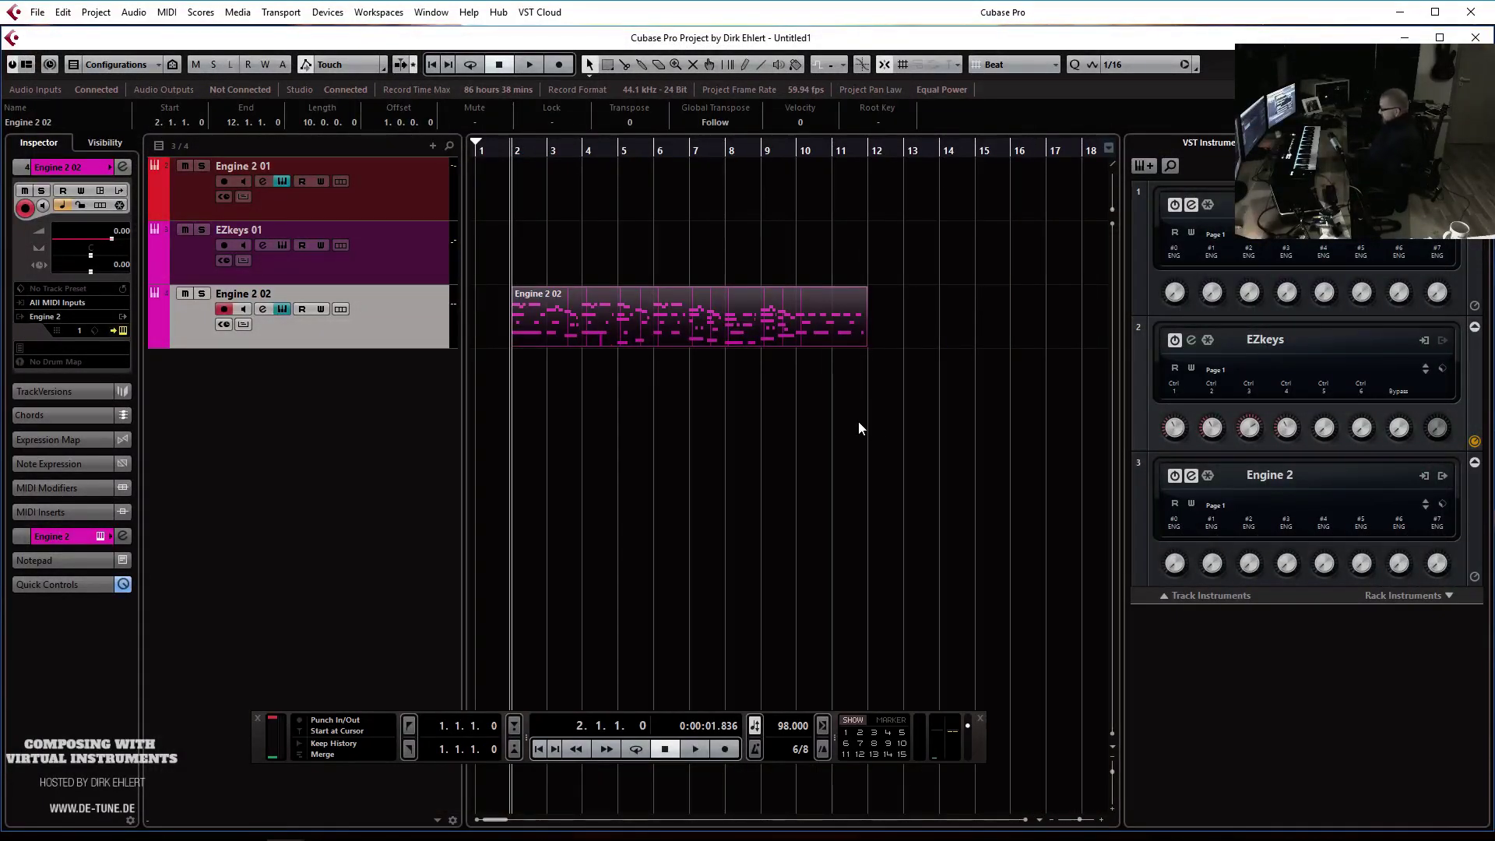
pyautogui.press('p')
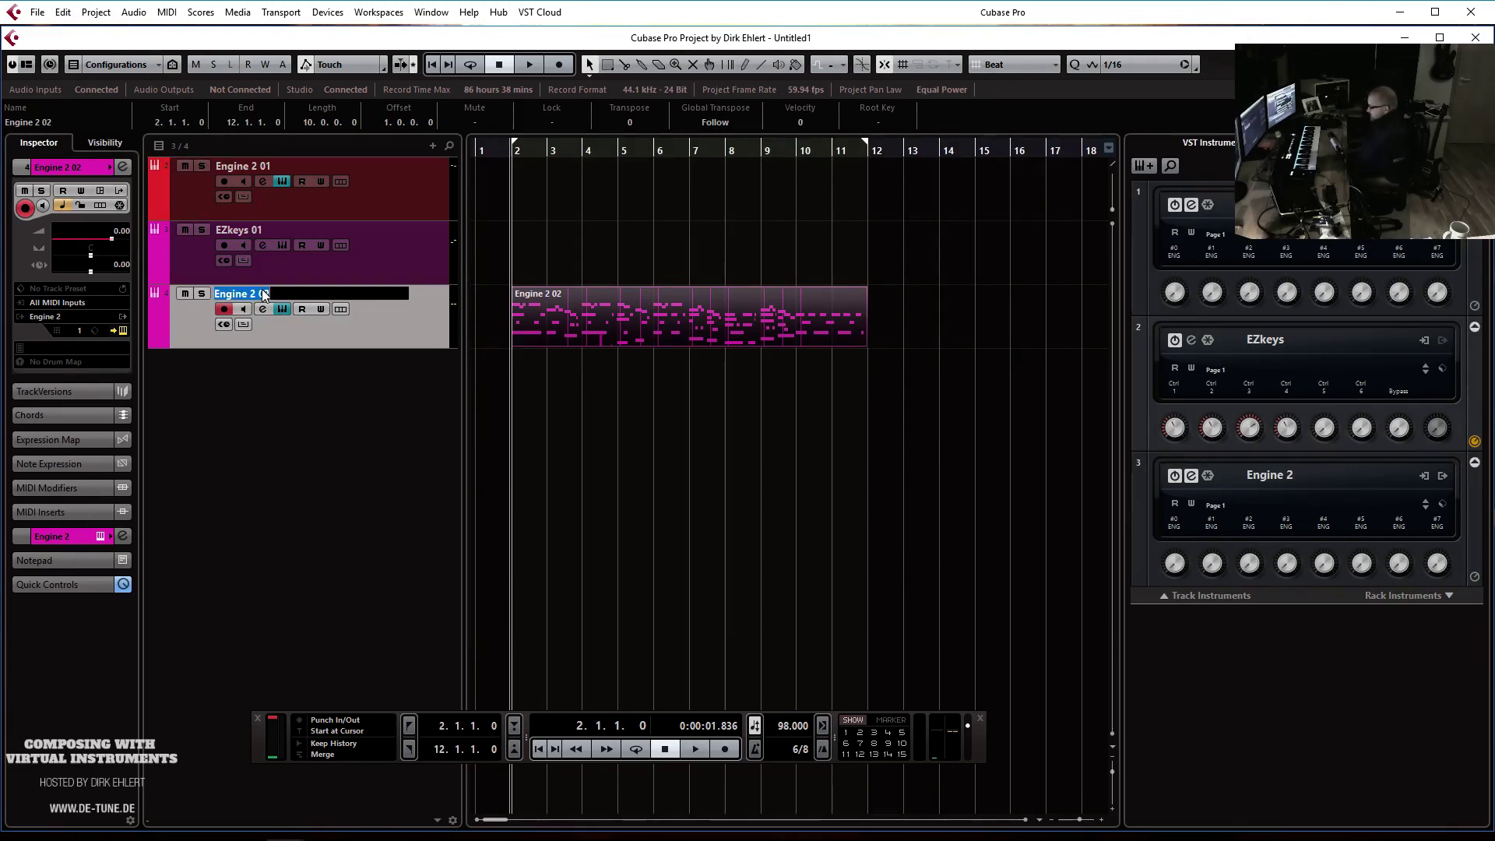
pyautogui.write('Celtic Harp')
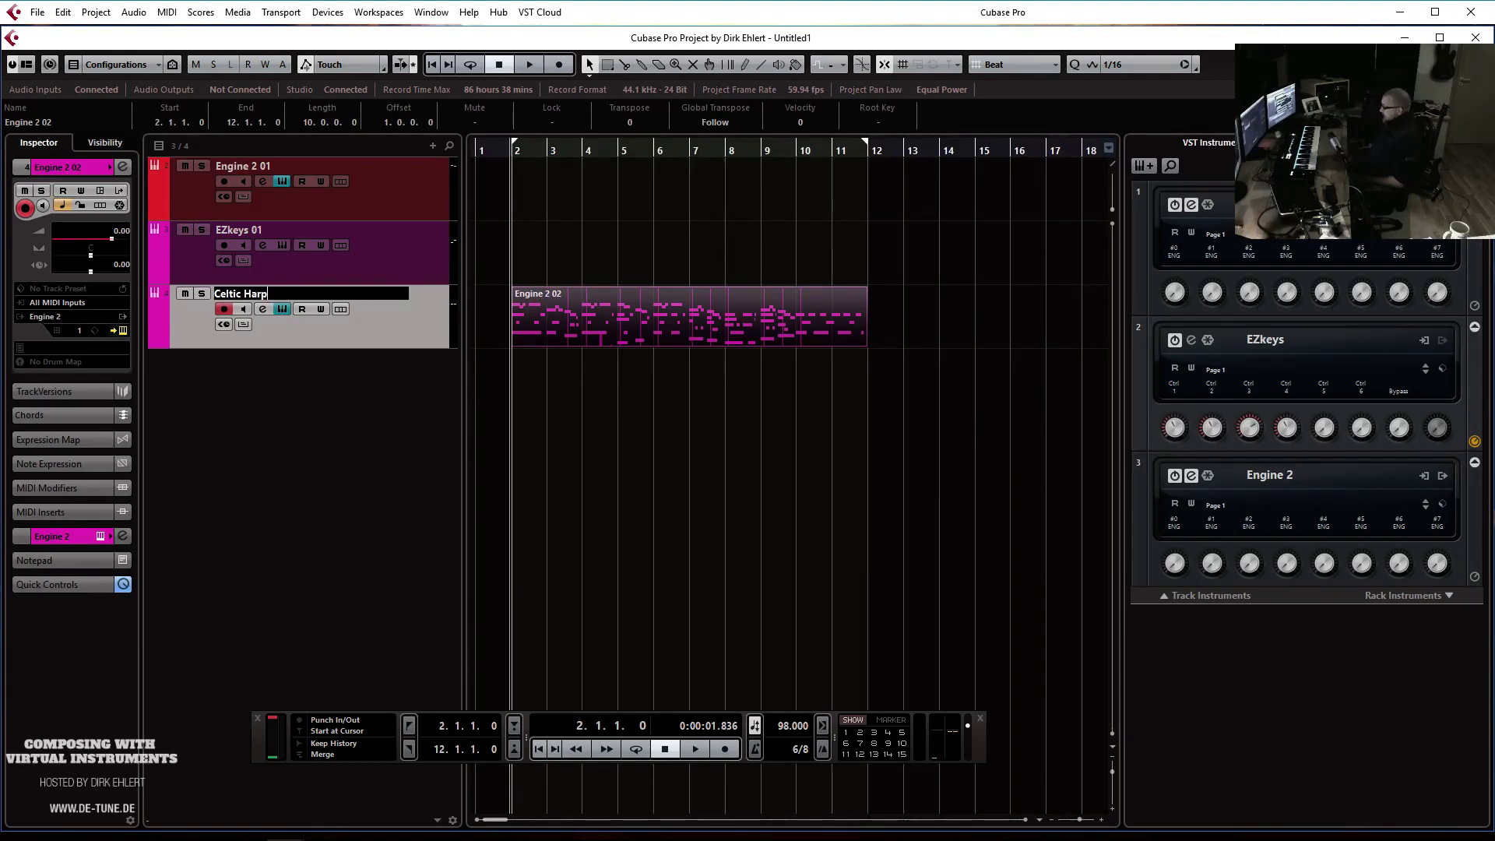
# Confirm the harp track's new name and colour the track green
pyautogui.press('Return')
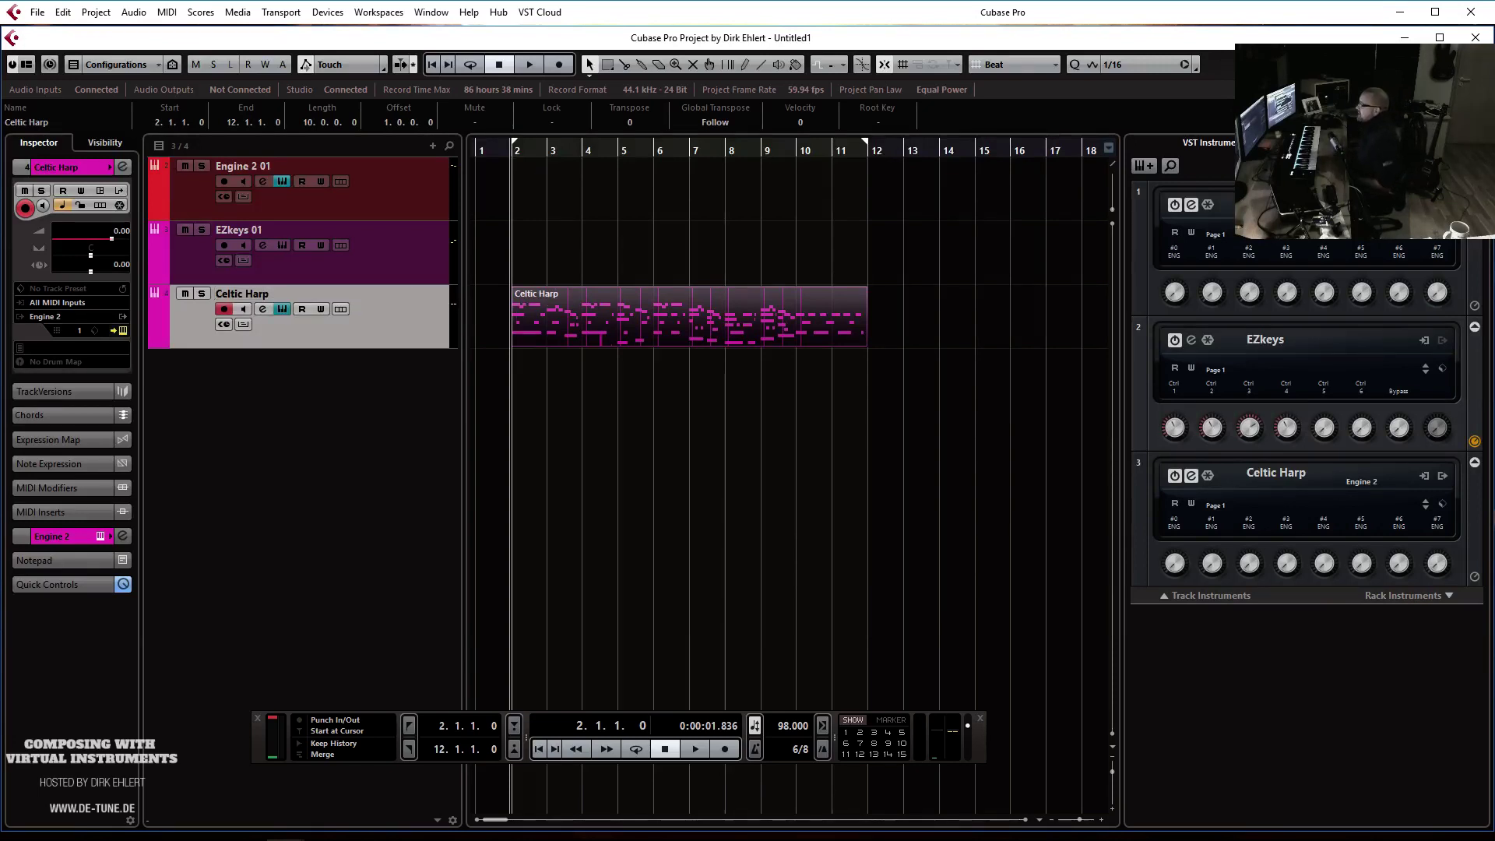
pyautogui.click(108, 163)
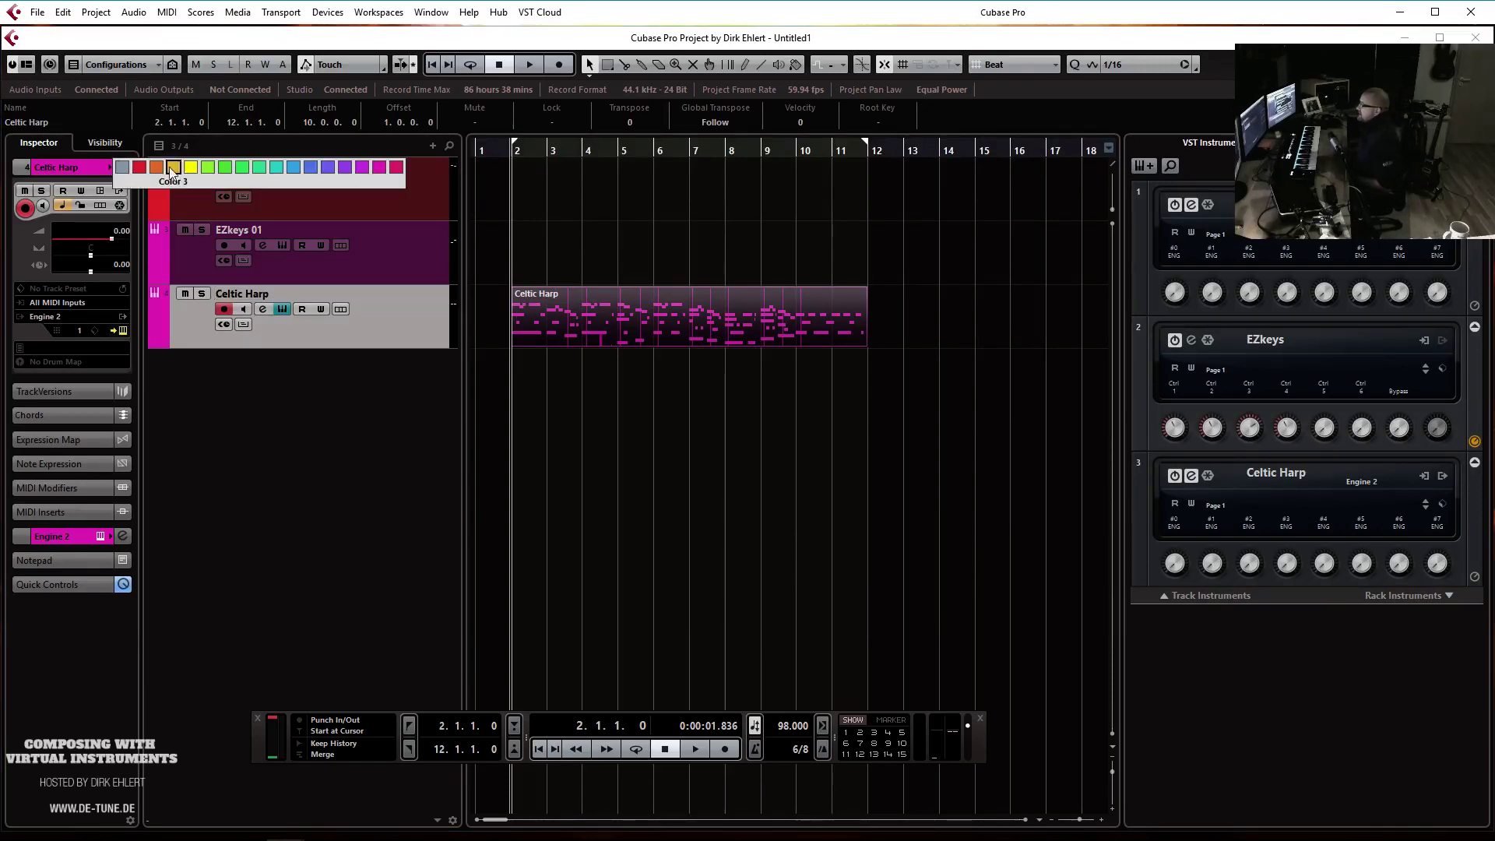
pyautogui.click(231, 168)
# Play back the harp part from bar 2 with the EZkeys 01 track armed for playing along
pyautogui.press('space')
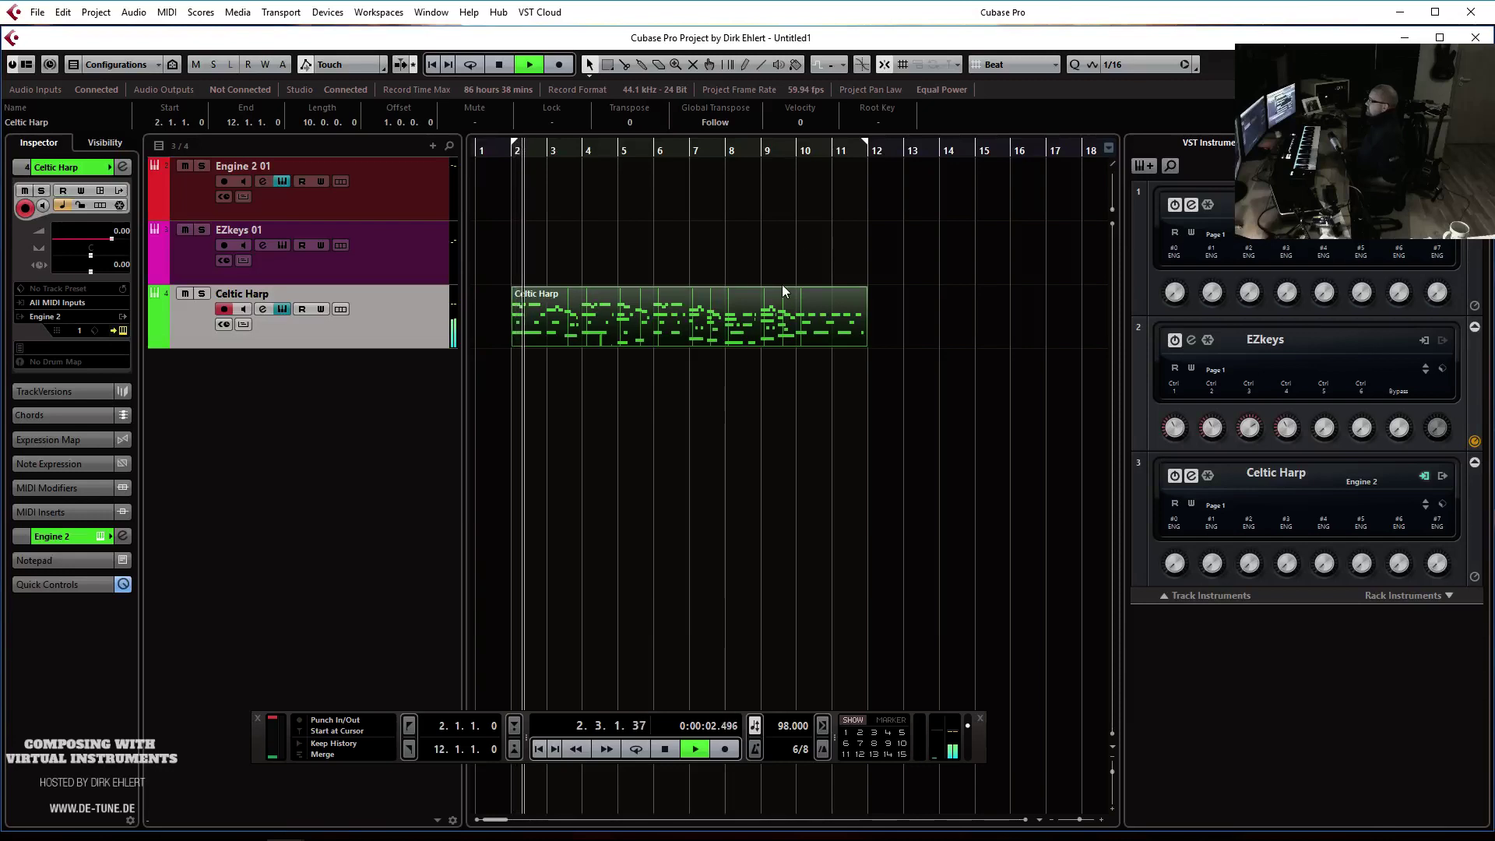
pyautogui.click(710, 316)
pyautogui.click(488, 264)
pyautogui.click(428, 264)
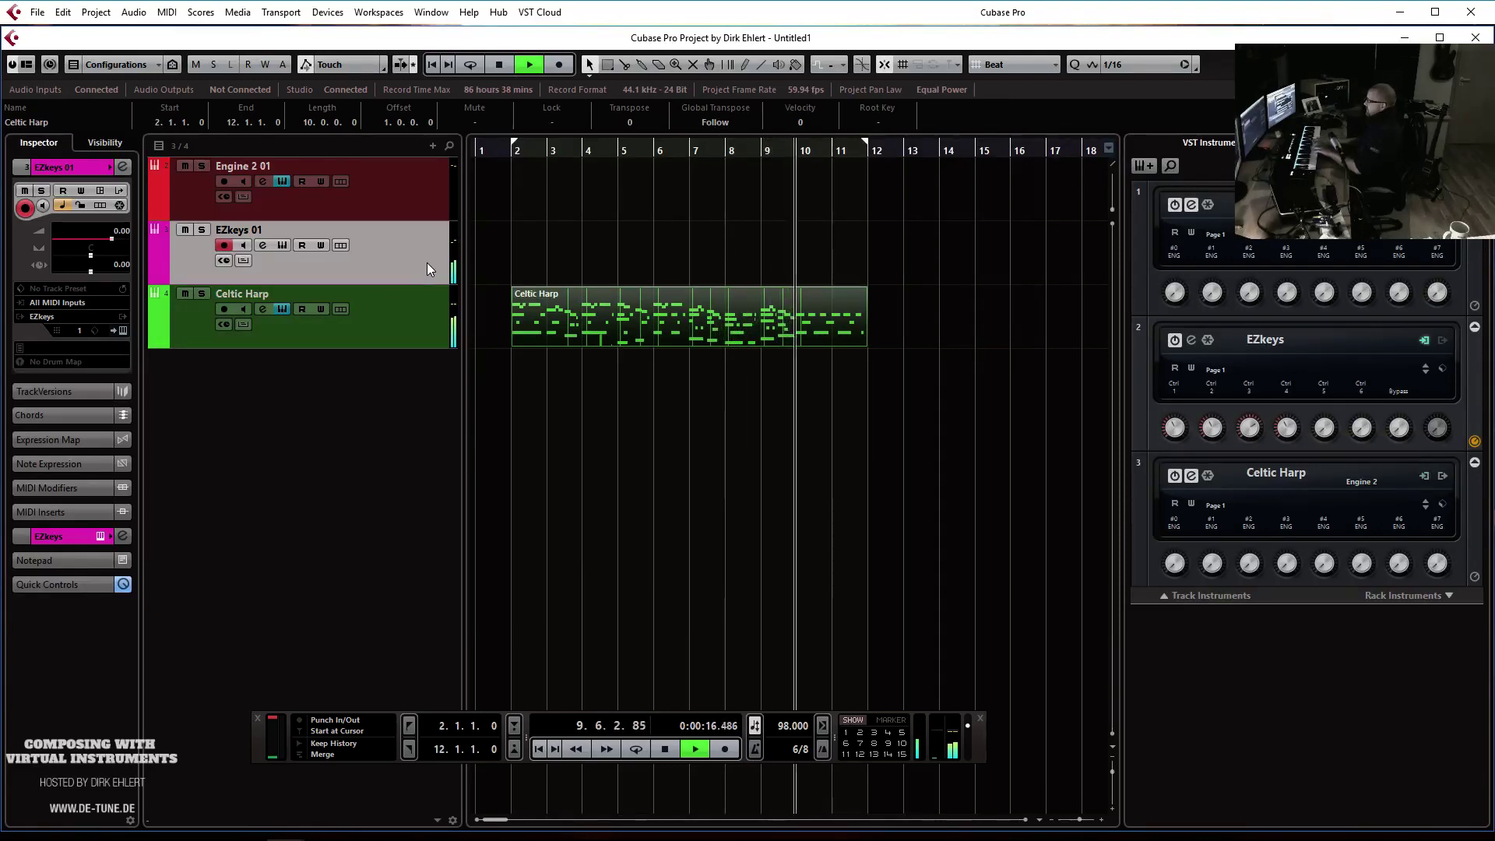
pyautogui.press('space')
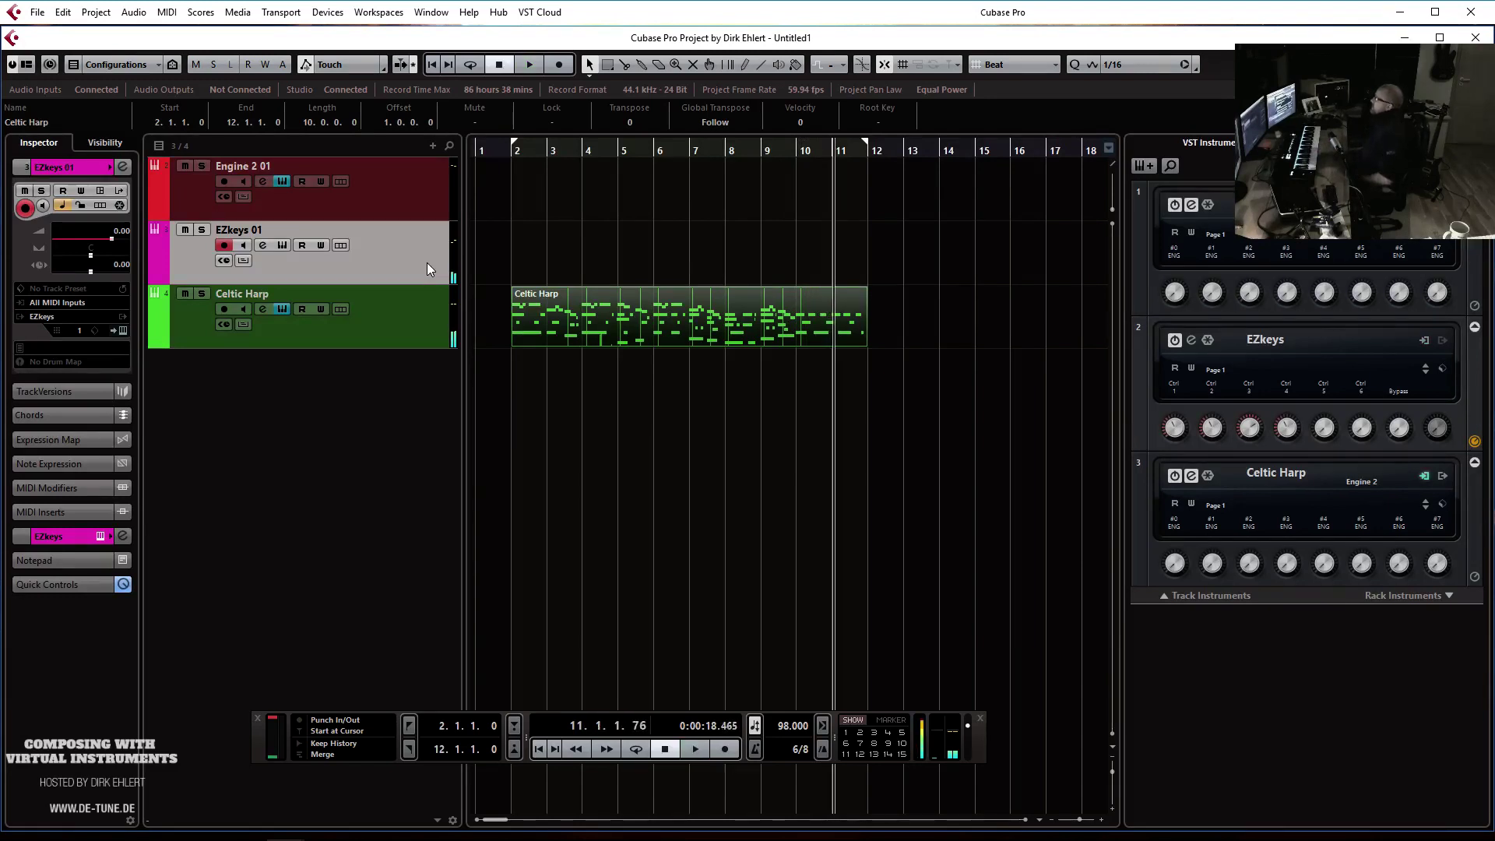
pyautogui.click(544, 327)
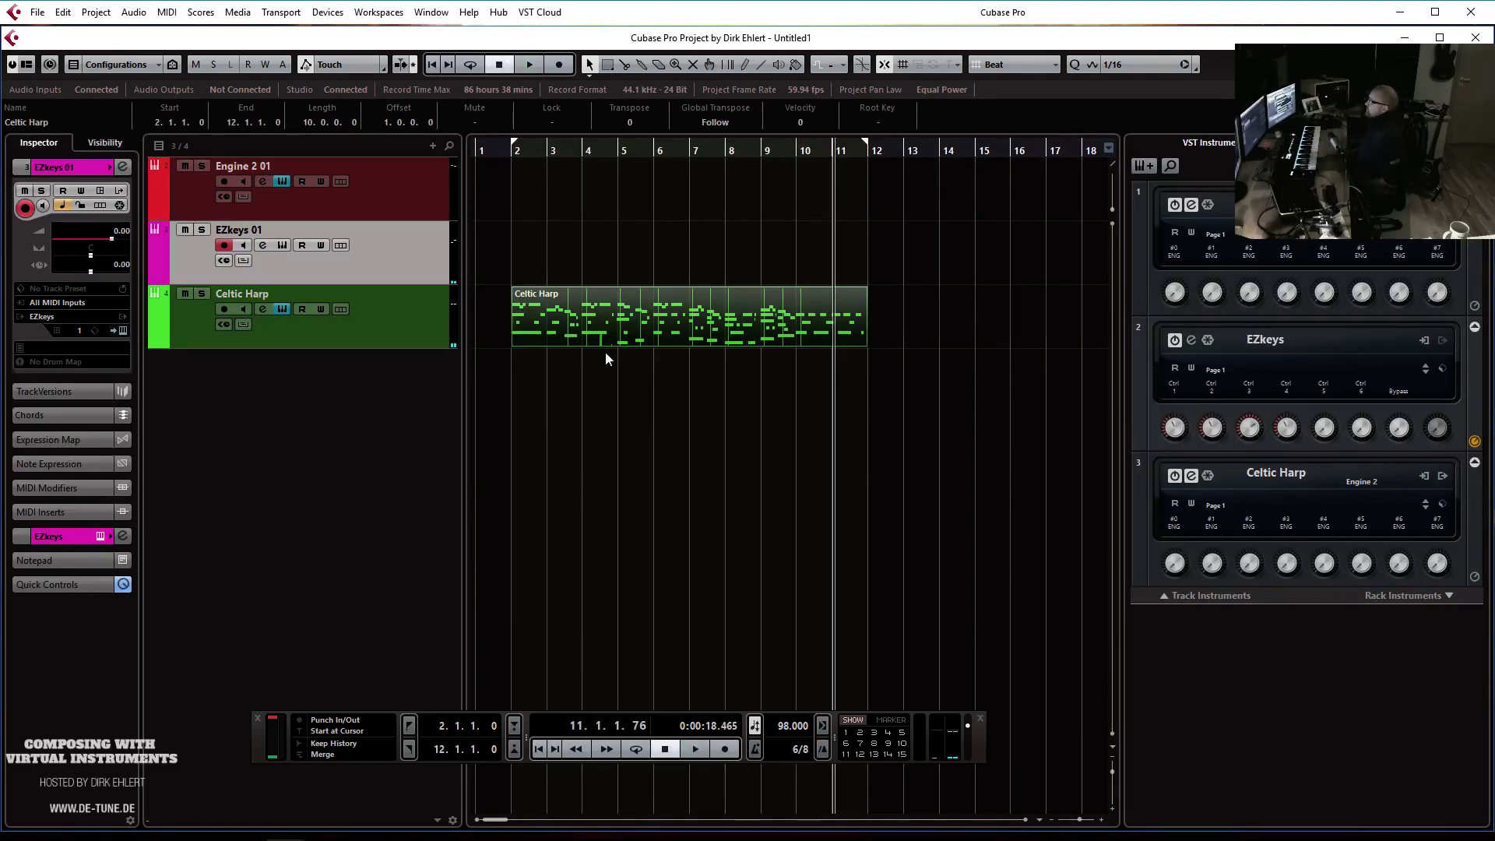
# Select the Celtic Harp track and save the project as Vocal Codex in the Vocal Codex folder
pyautogui.click(415, 313)
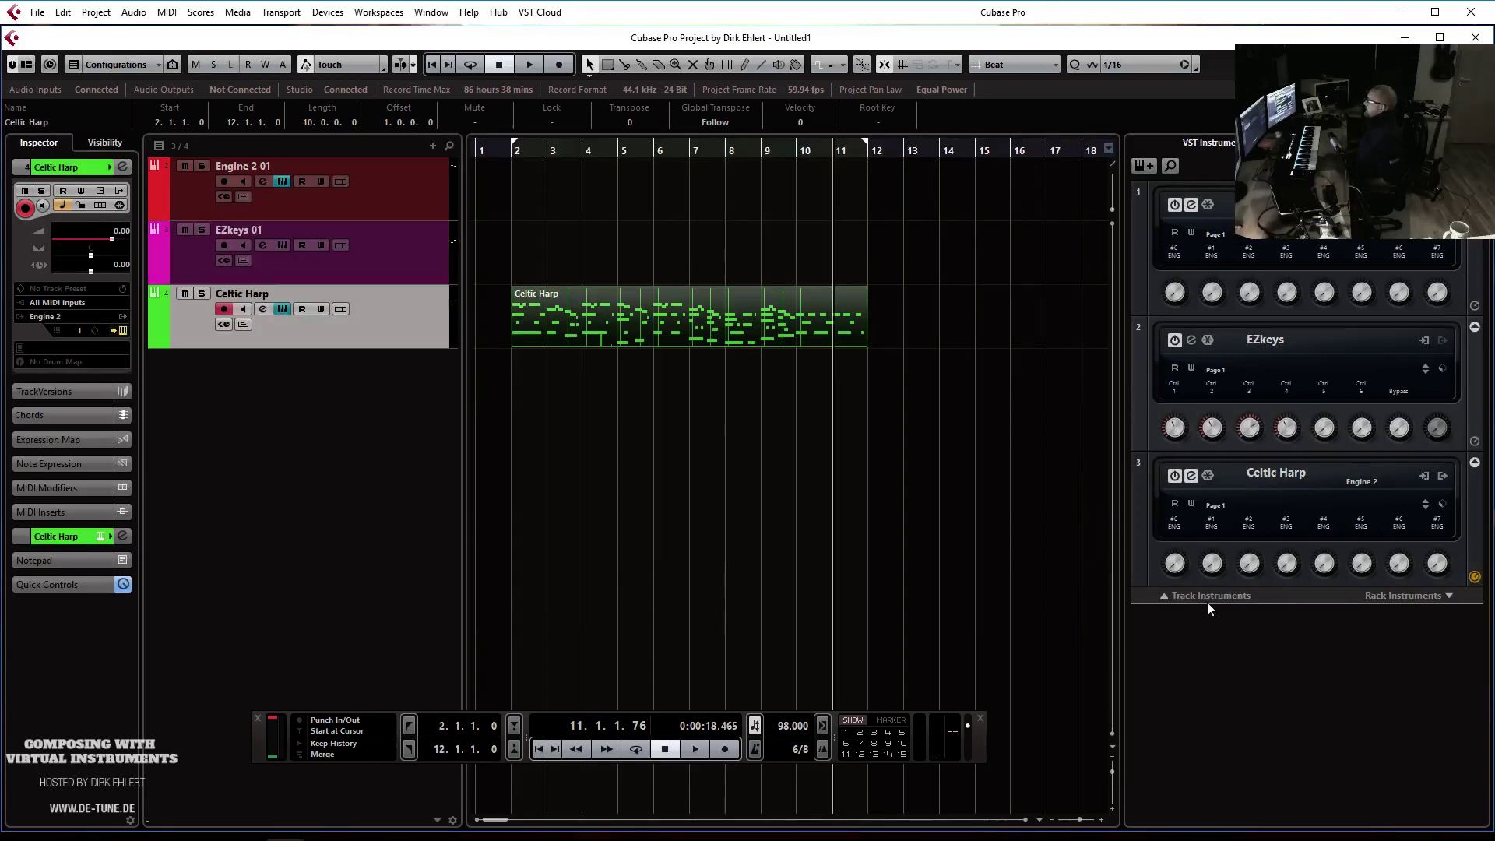
pyautogui.hotkey('ctrl', 'shift', 's')
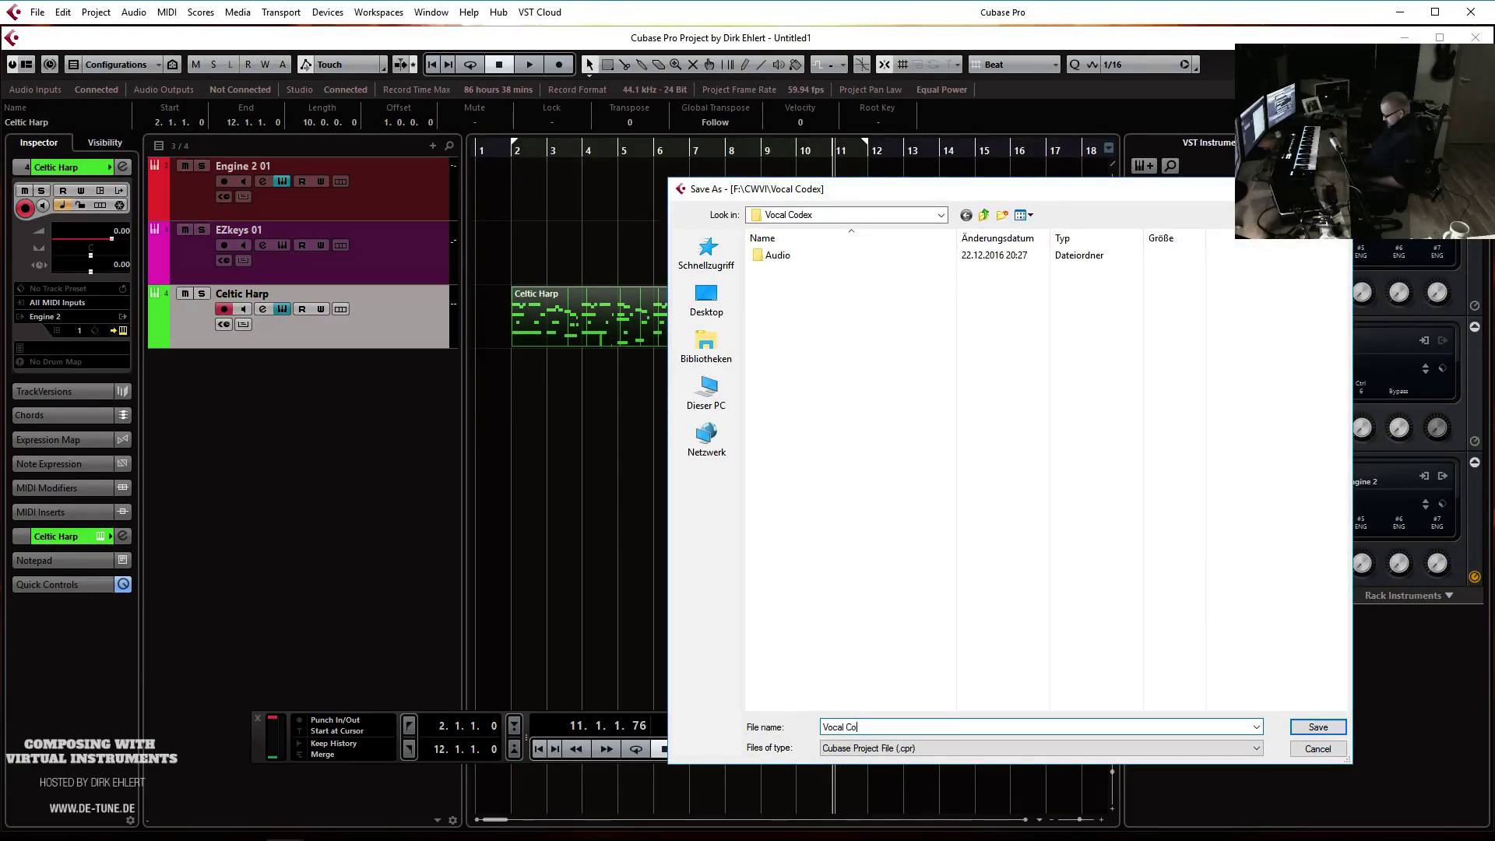
pyautogui.press('Return')
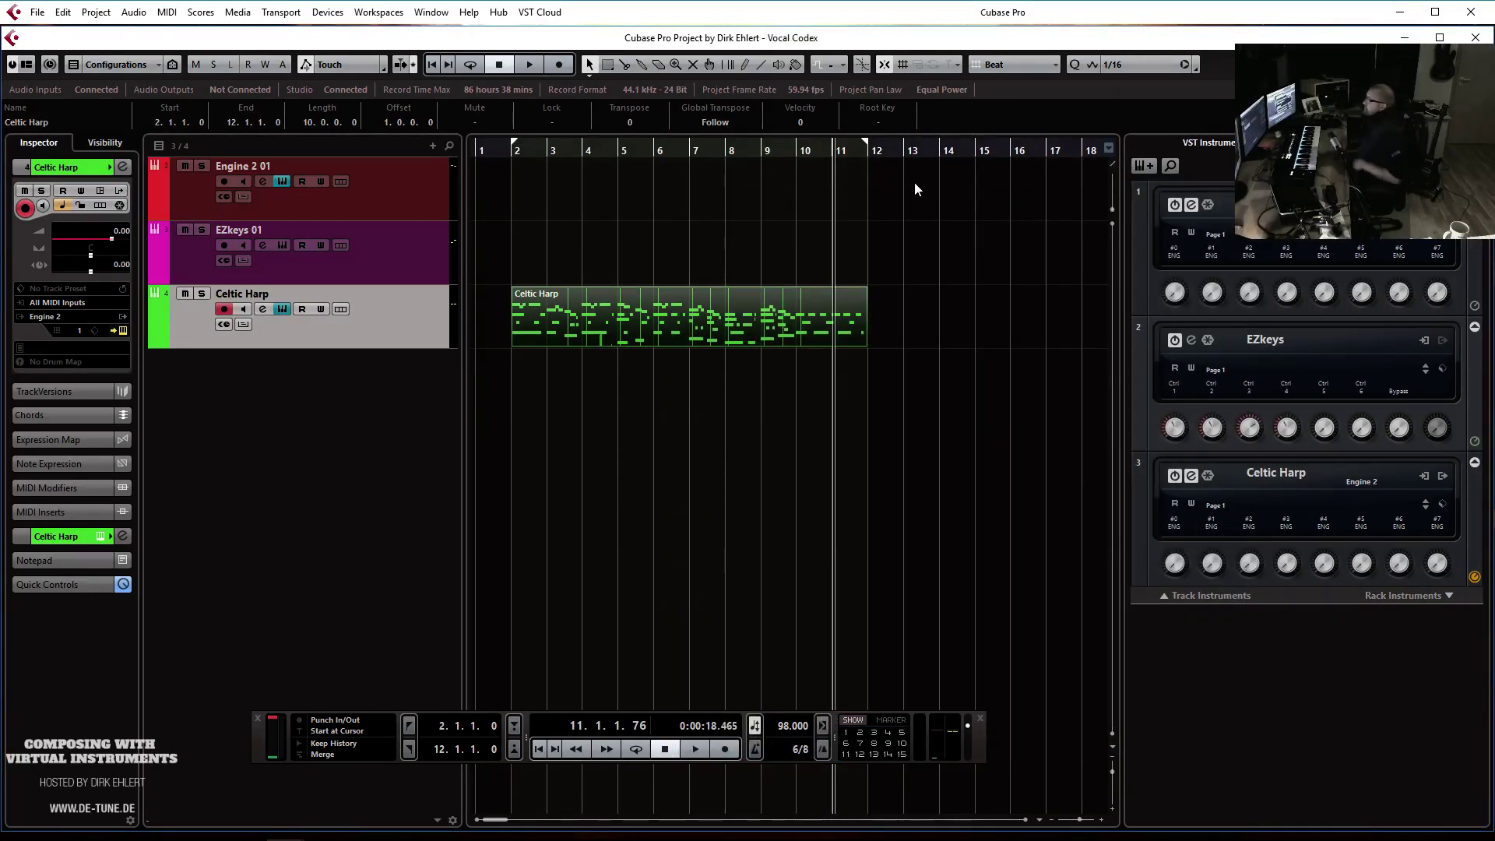
# Turn on cycle playback for bars 2 to 12 and audition the Engine 2 01 voice over the harp loop
pyautogui.click(393, 219)
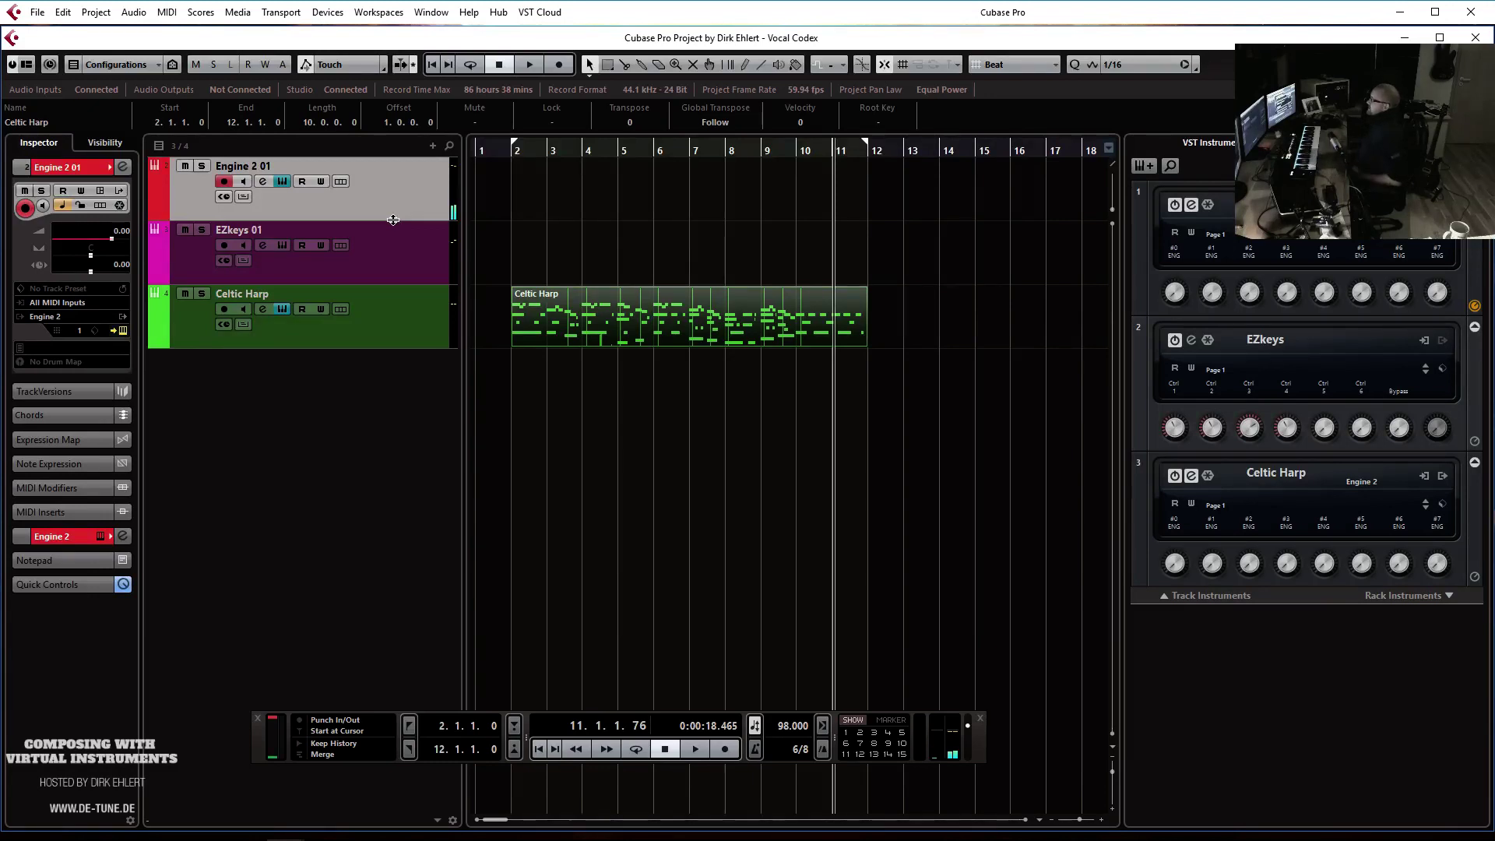
pyautogui.press('KP_Divide')
pyautogui.press('KP_1')
pyautogui.press('space')
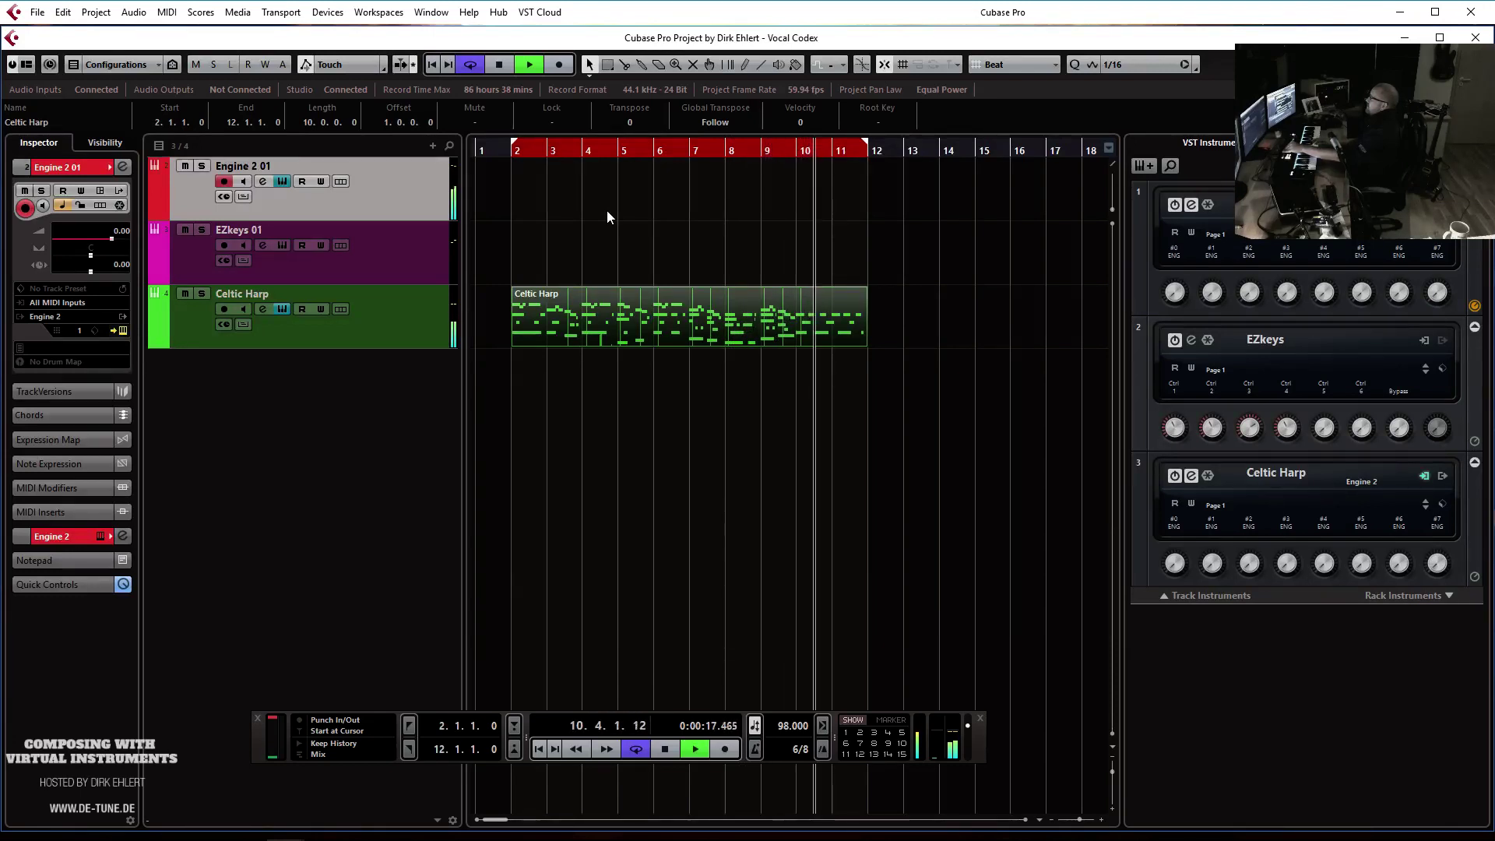
pyautogui.press('space')
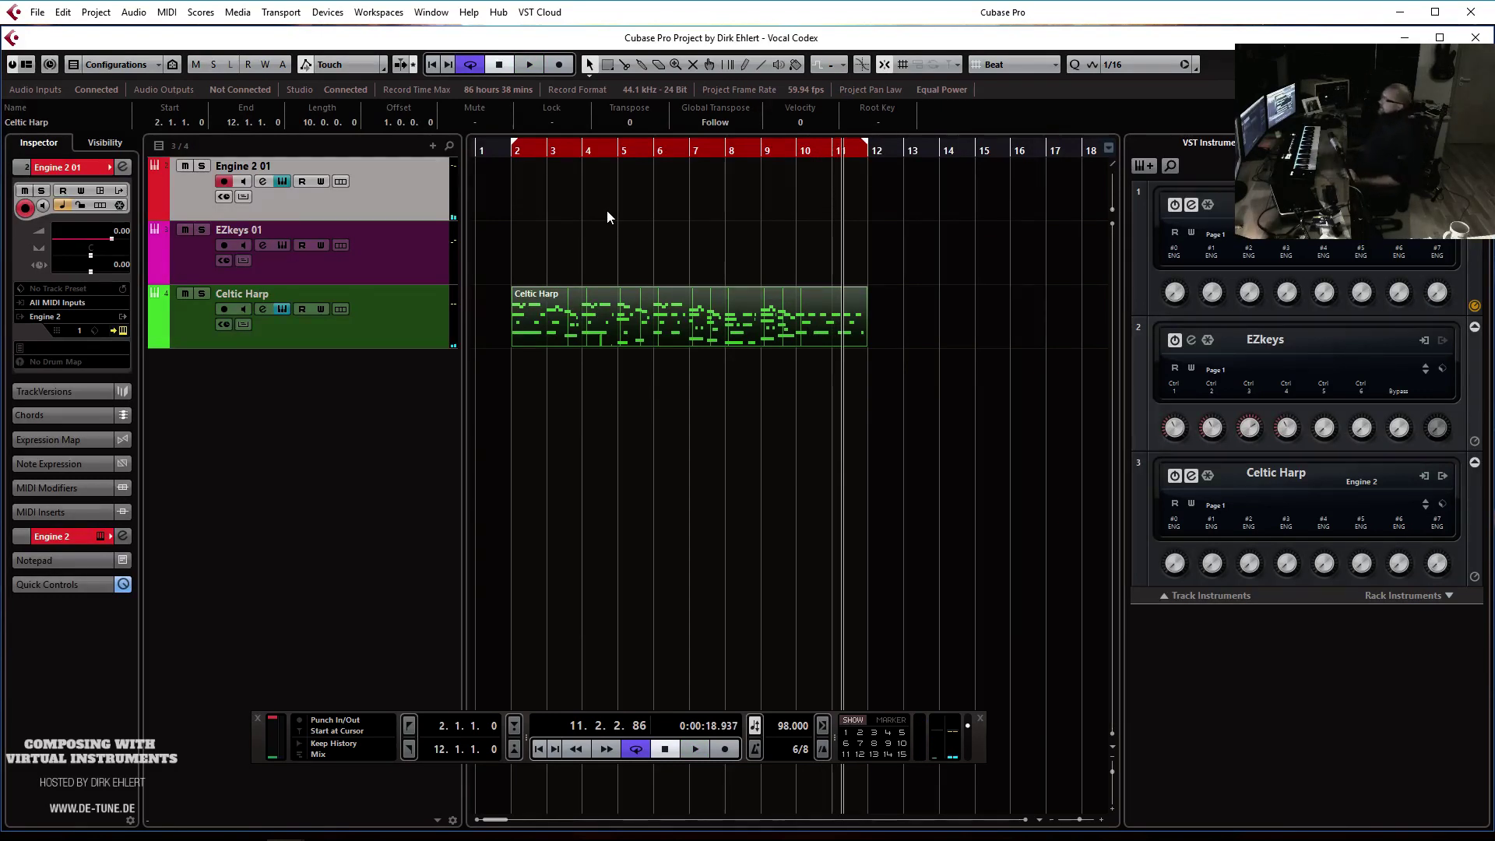
# Rename the Engine 2 01 track Celtia and check its ERA II Vocal Codex instrument window
pyautogui.doubleClick(320, 166)
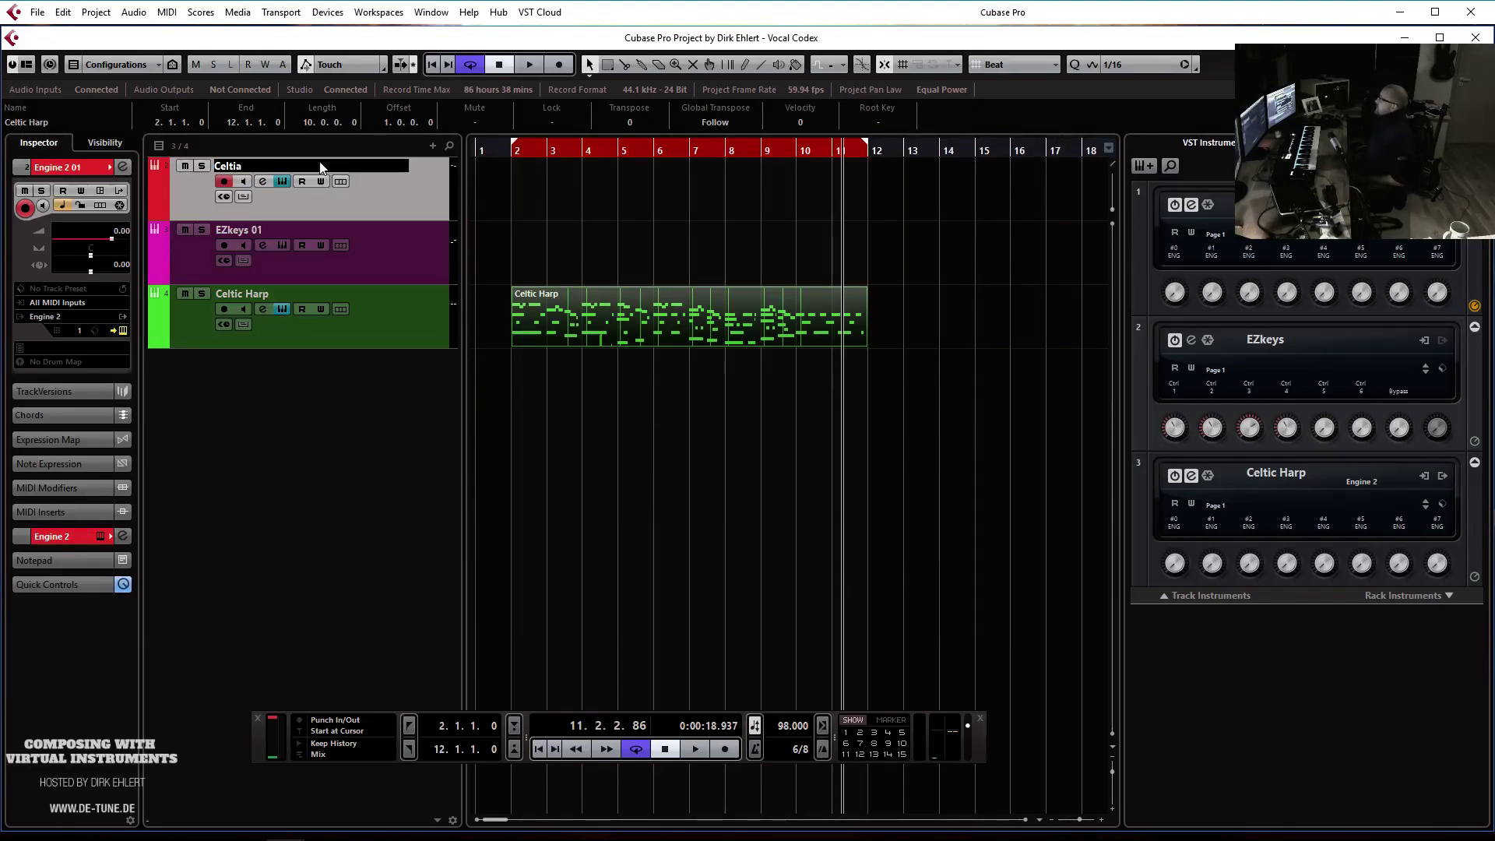
pyautogui.press('Return')
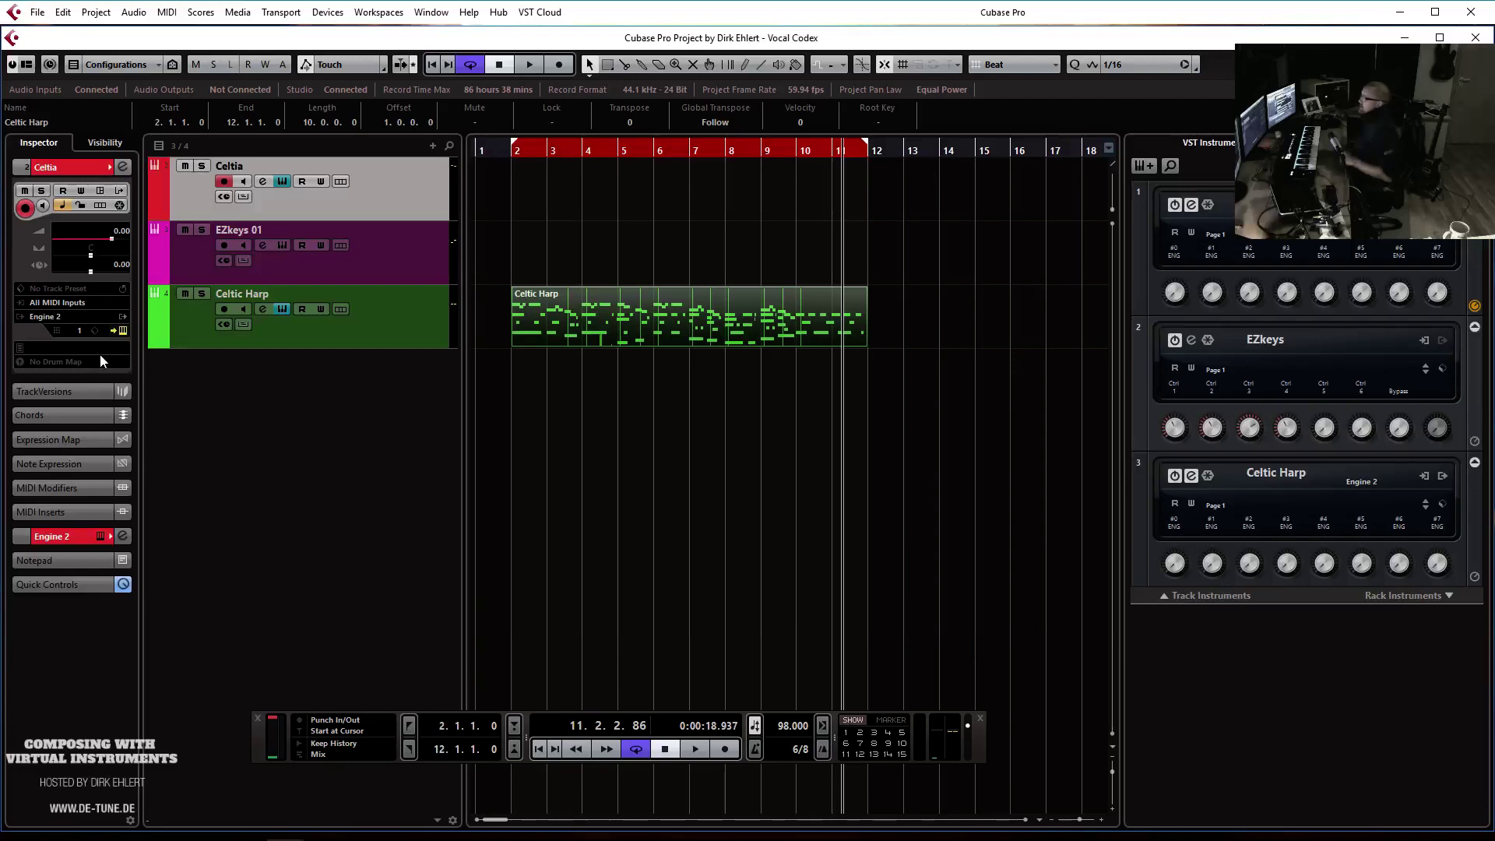
pyautogui.click(698, 330)
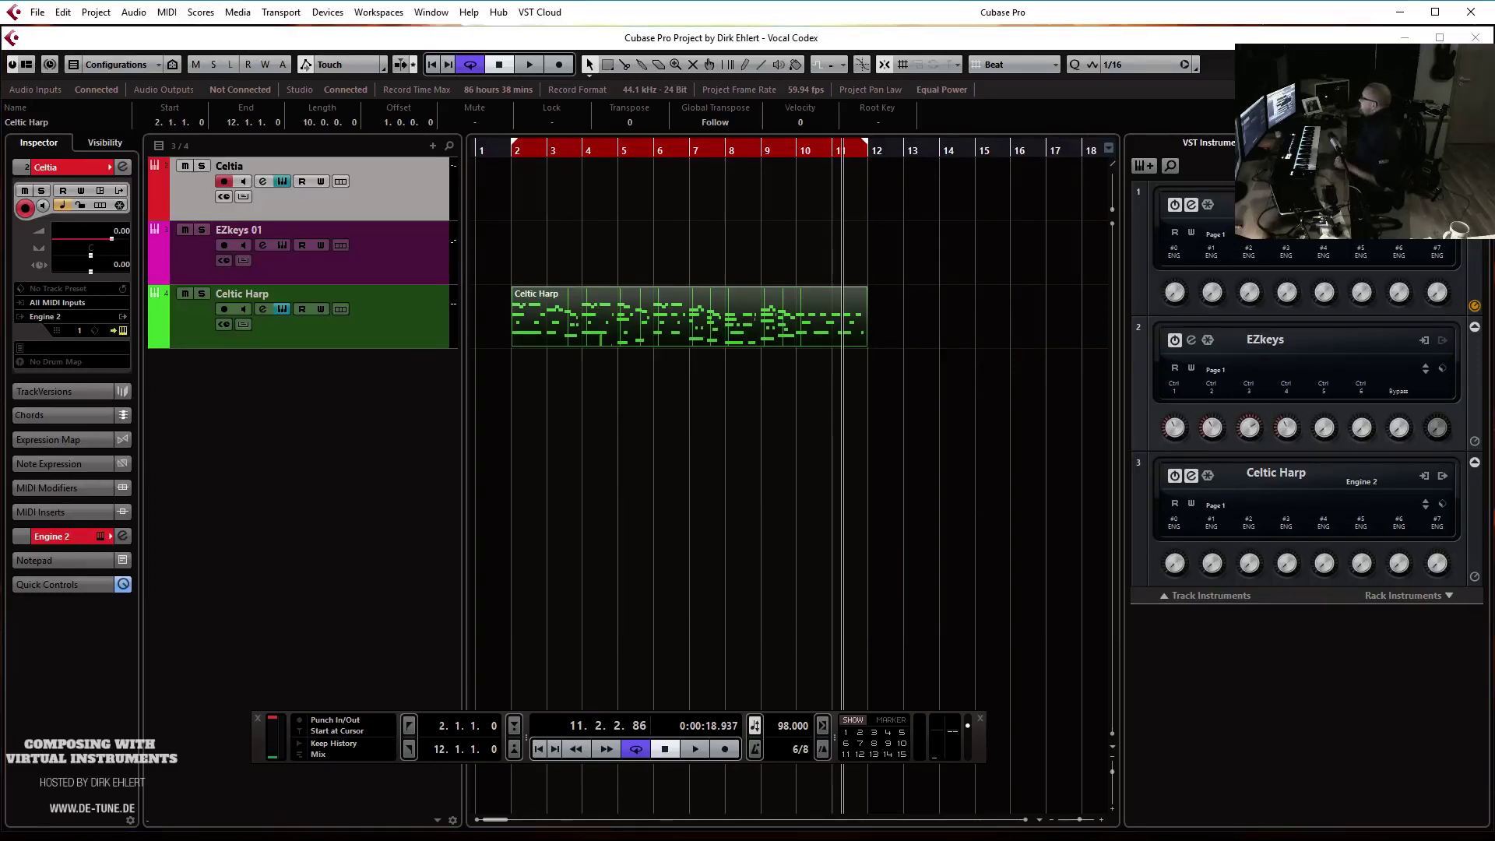
pyautogui.moveTo(1494, 94); pyautogui.dragTo(804, 98)
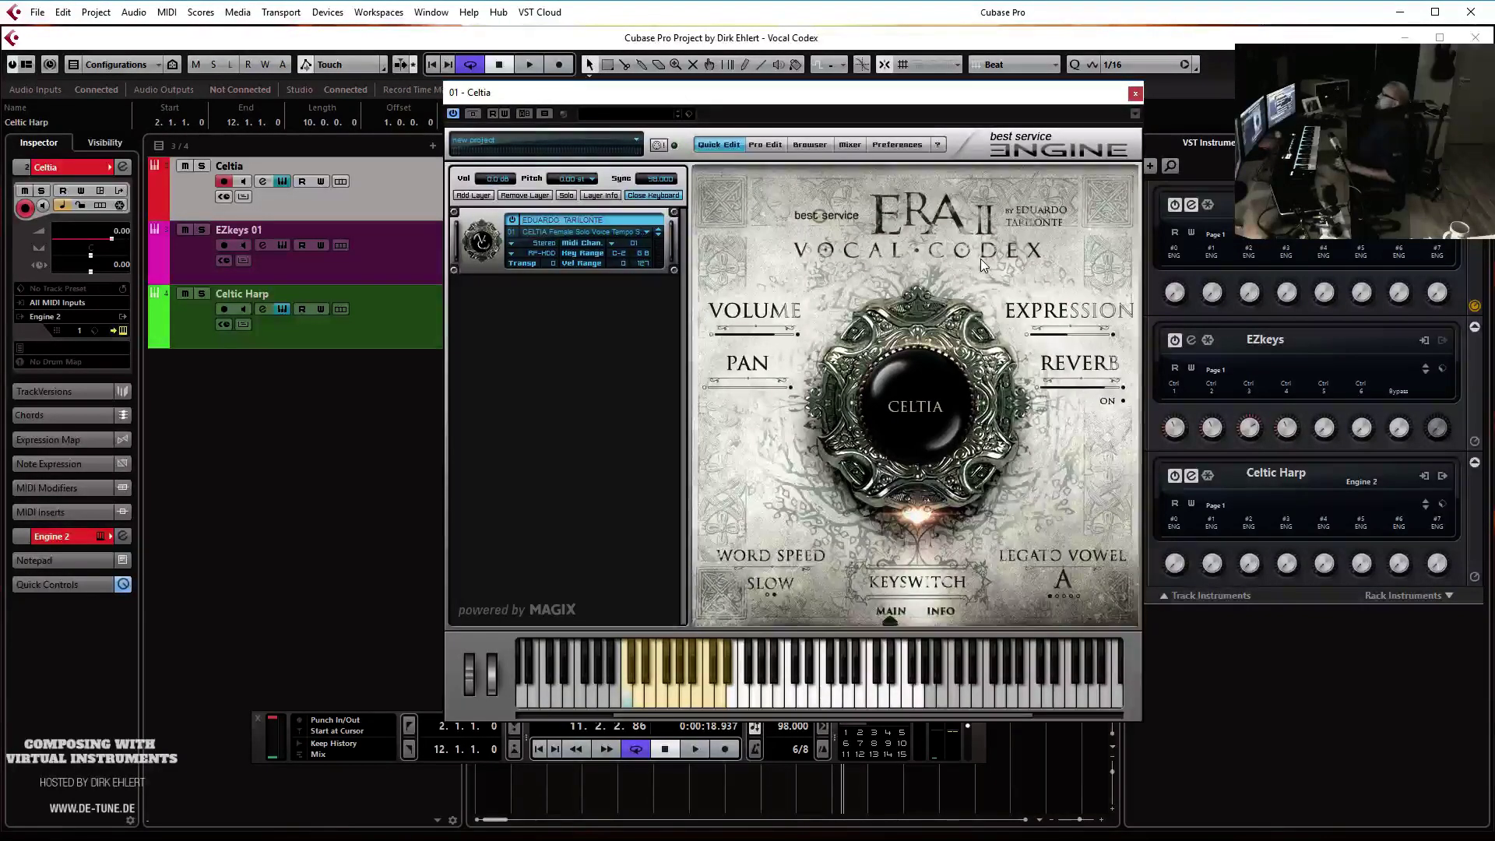
pyautogui.click(1133, 94)
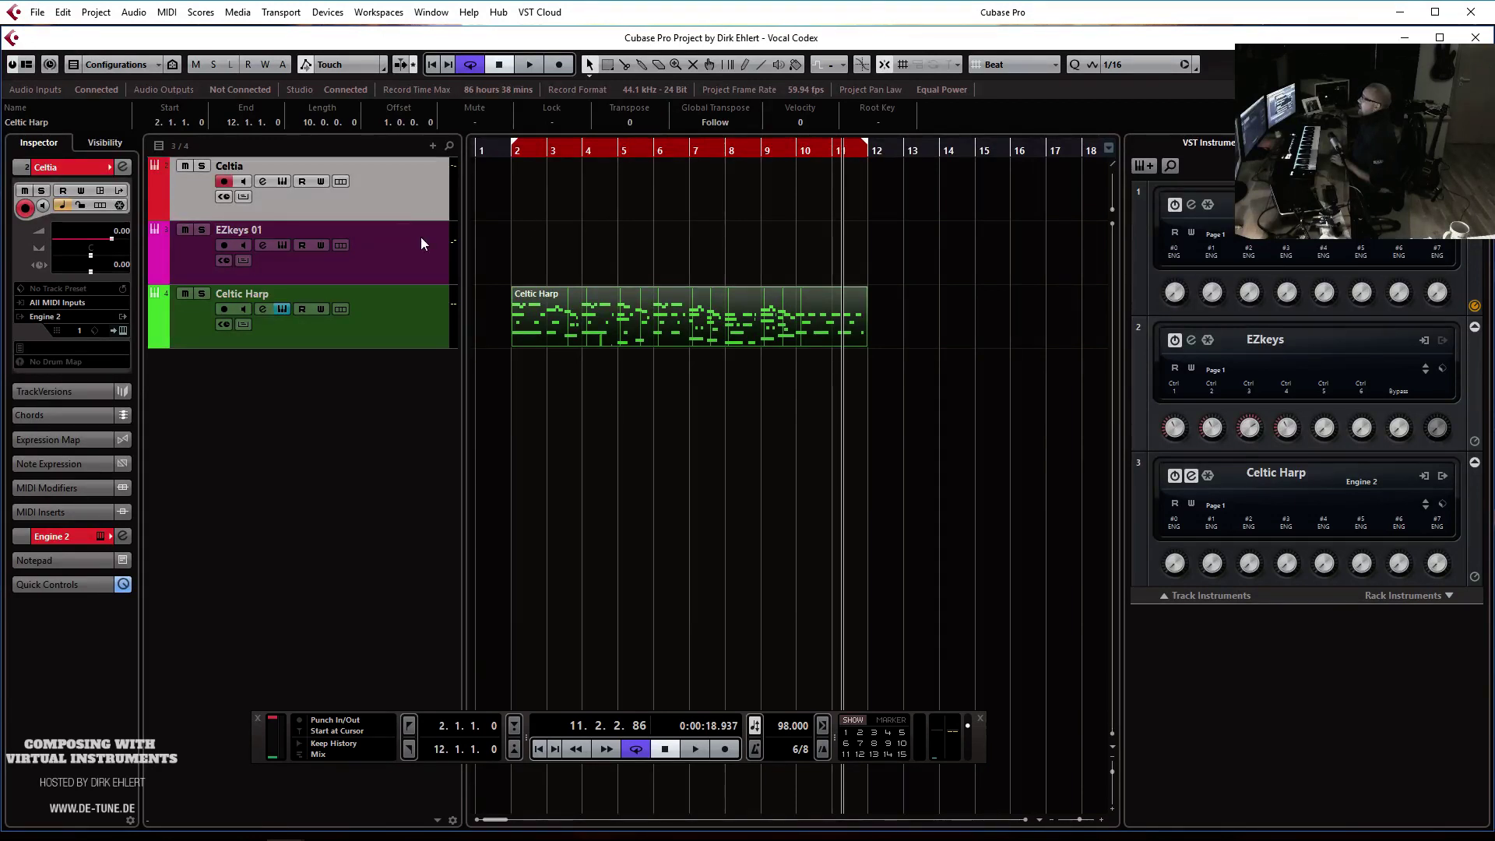
# Duplicate the Celtic Harp part so the copy starts at bar 12
pyautogui.click(593, 263)
pyautogui.click(614, 320)
pyautogui.hotkey('ctrl', 'd')
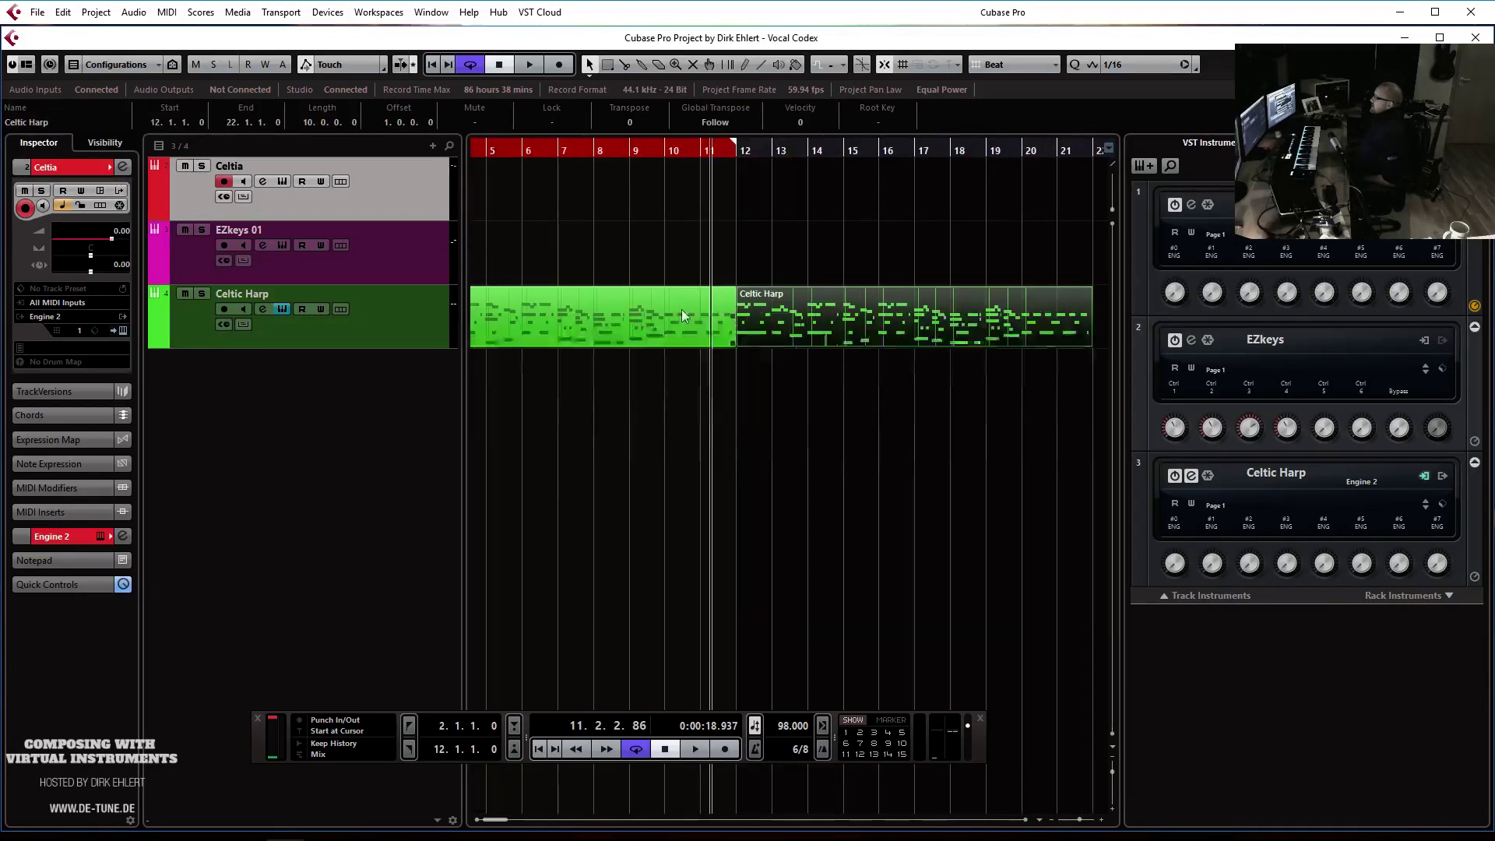
# Set the cycle locators around the duplicated harp part from bar 12 to bar 22
pyautogui.click(706, 148)
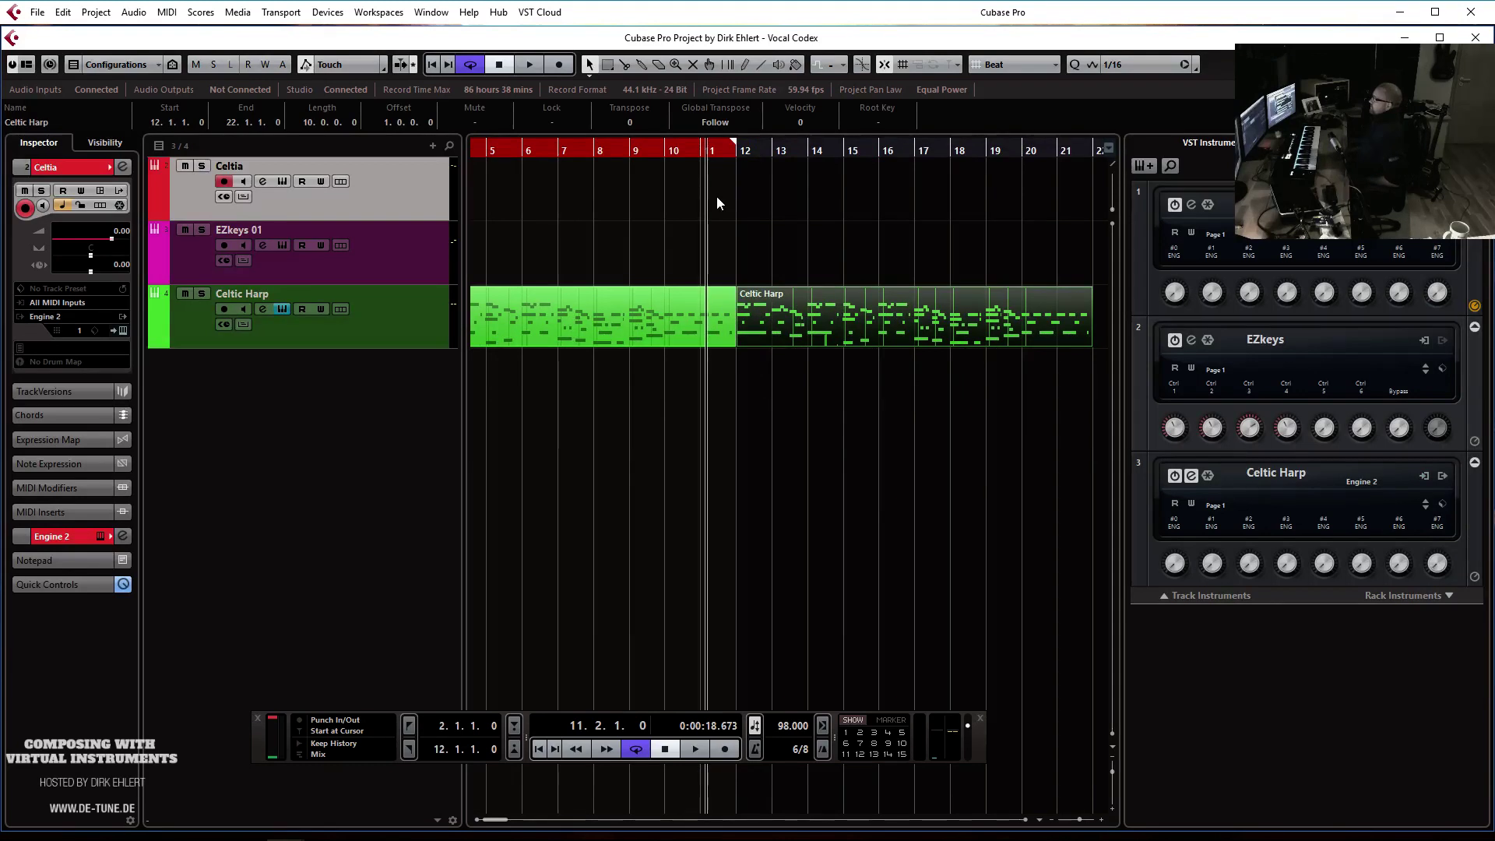
pyautogui.keyDown('ctrl'); pyautogui.click(699, 151); pyautogui.keyUp('ctrl')
pyautogui.press('space')
pyautogui.press('space')
pyautogui.moveTo(734, 142); pyautogui.dragTo(1082, 182)
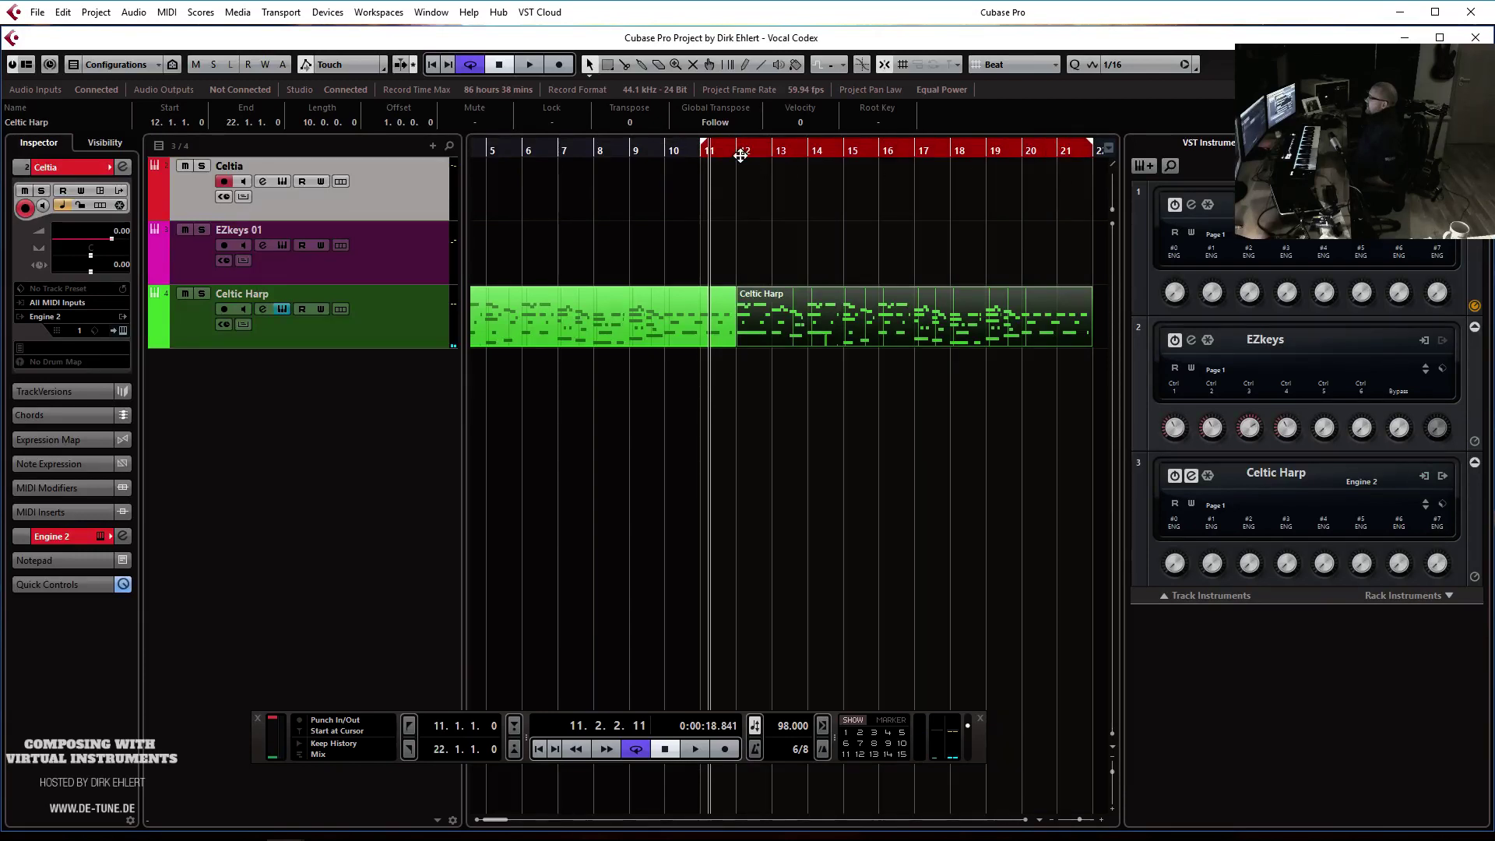
pyautogui.moveTo(705, 149); pyautogui.dragTo(730, 152)
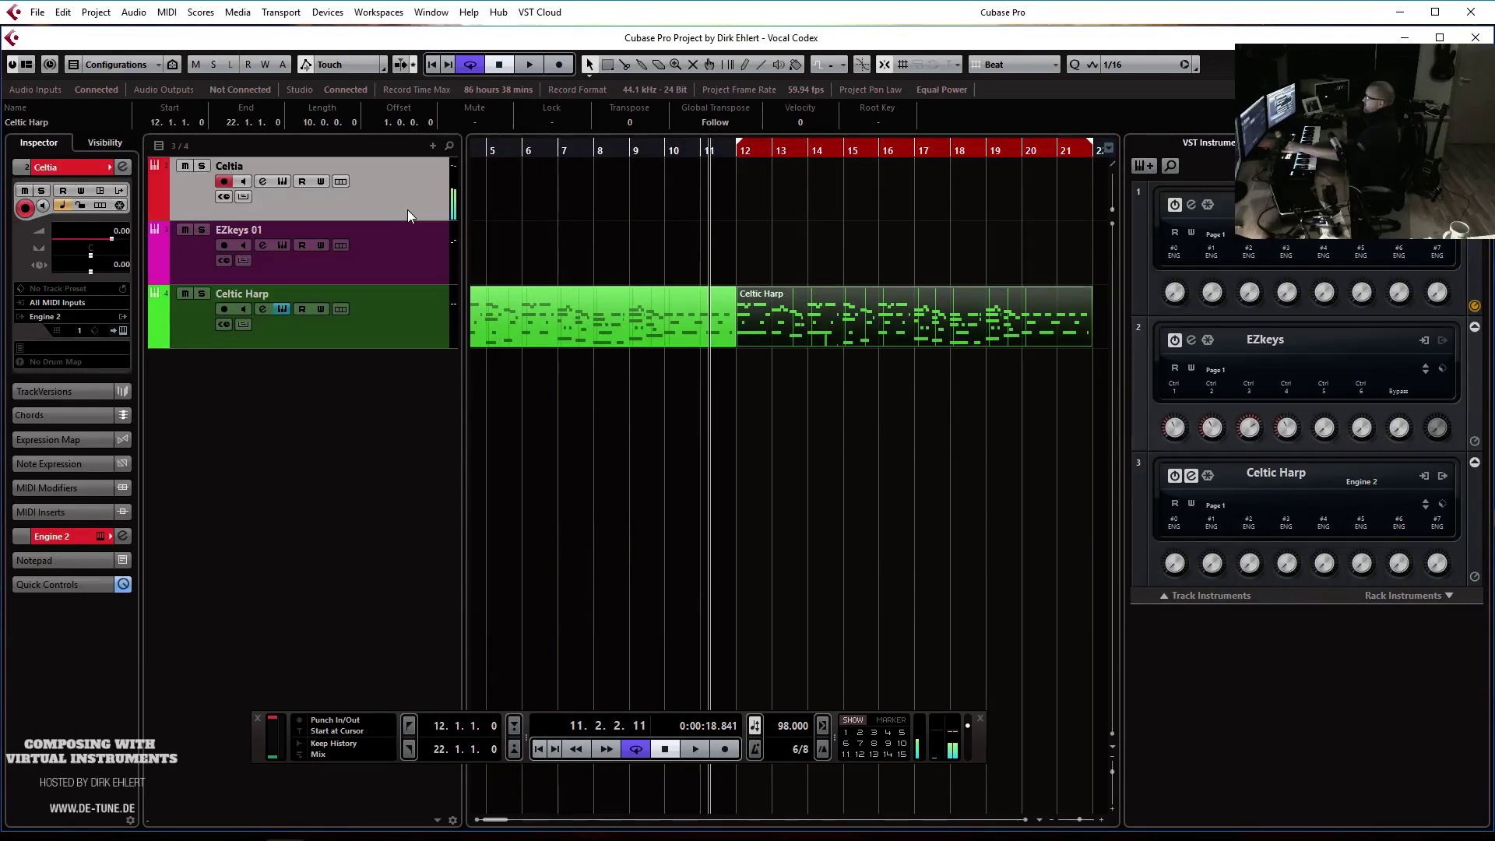
# Play the Celtia voice along with the cycled harp copy and return the cursor to bar 12
pyautogui.press('space')
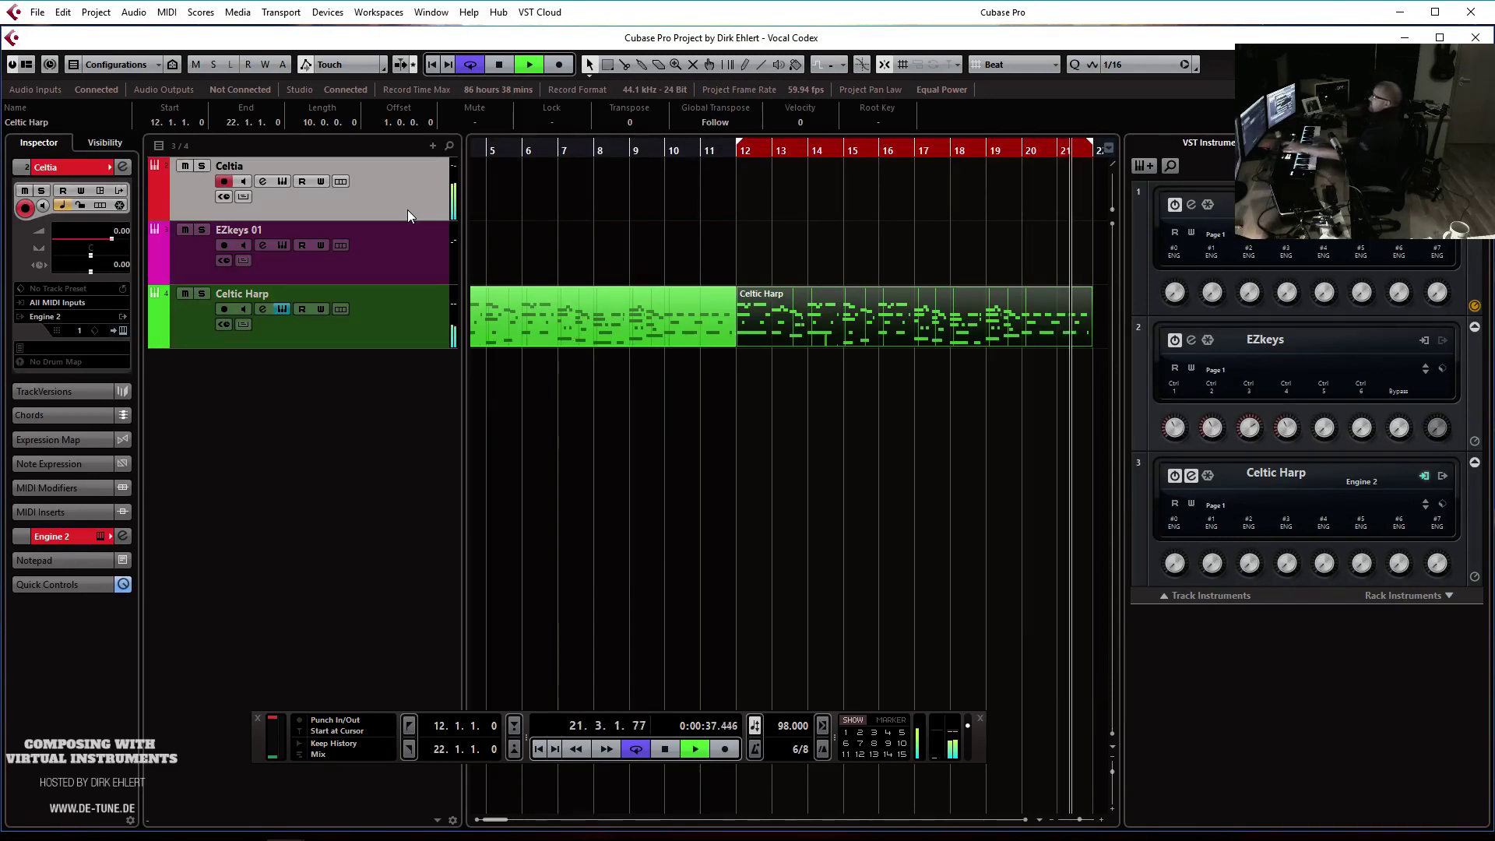
pyautogui.press('space')
pyautogui.press('KP_1')
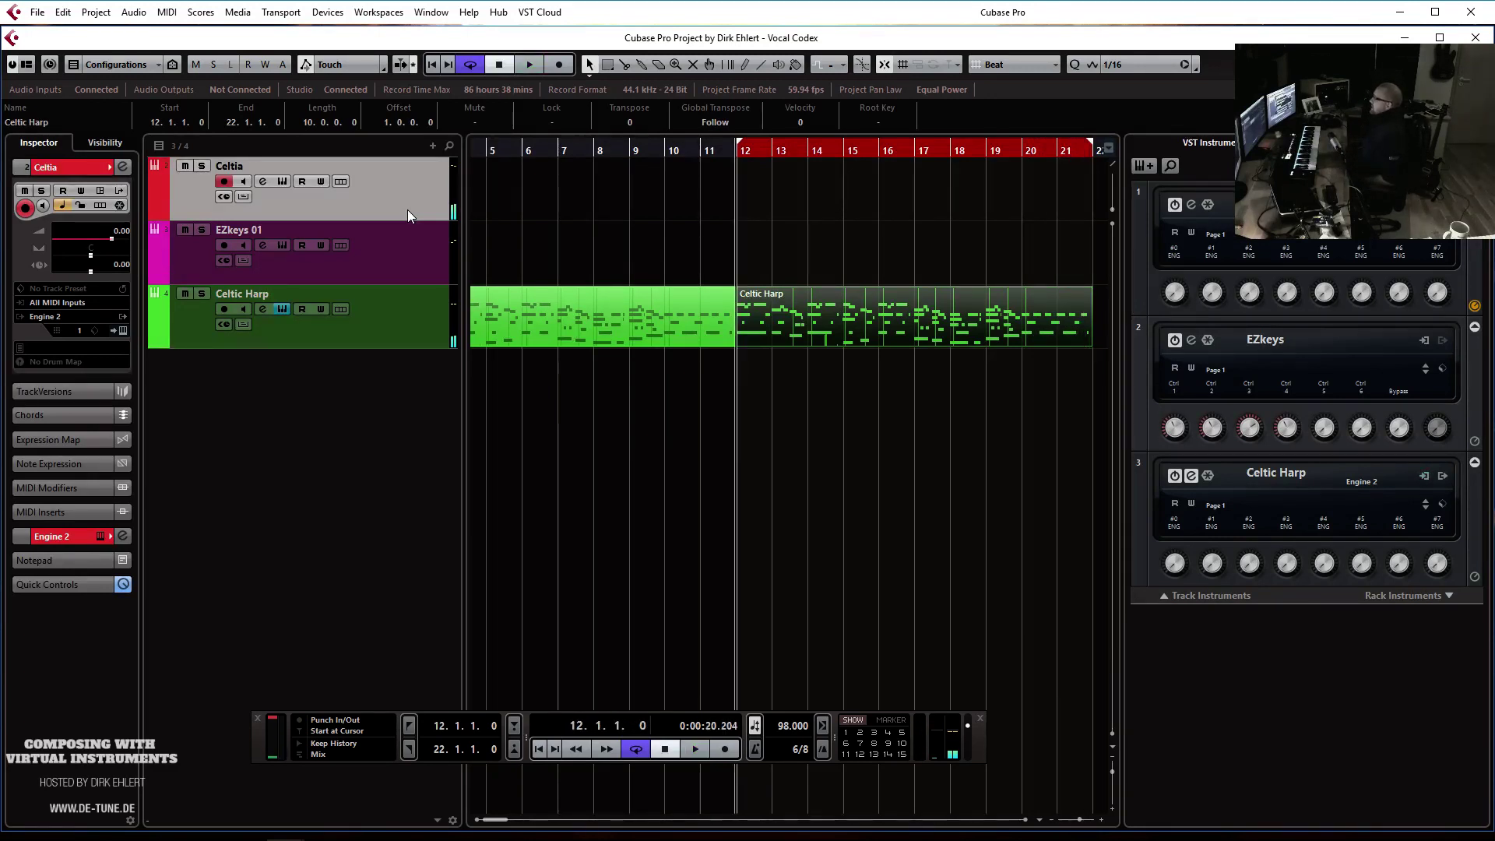
# Add a chord track below the Celtia track
pyautogui.press('g')
pyautogui.press('g')
pyautogui.press('g')
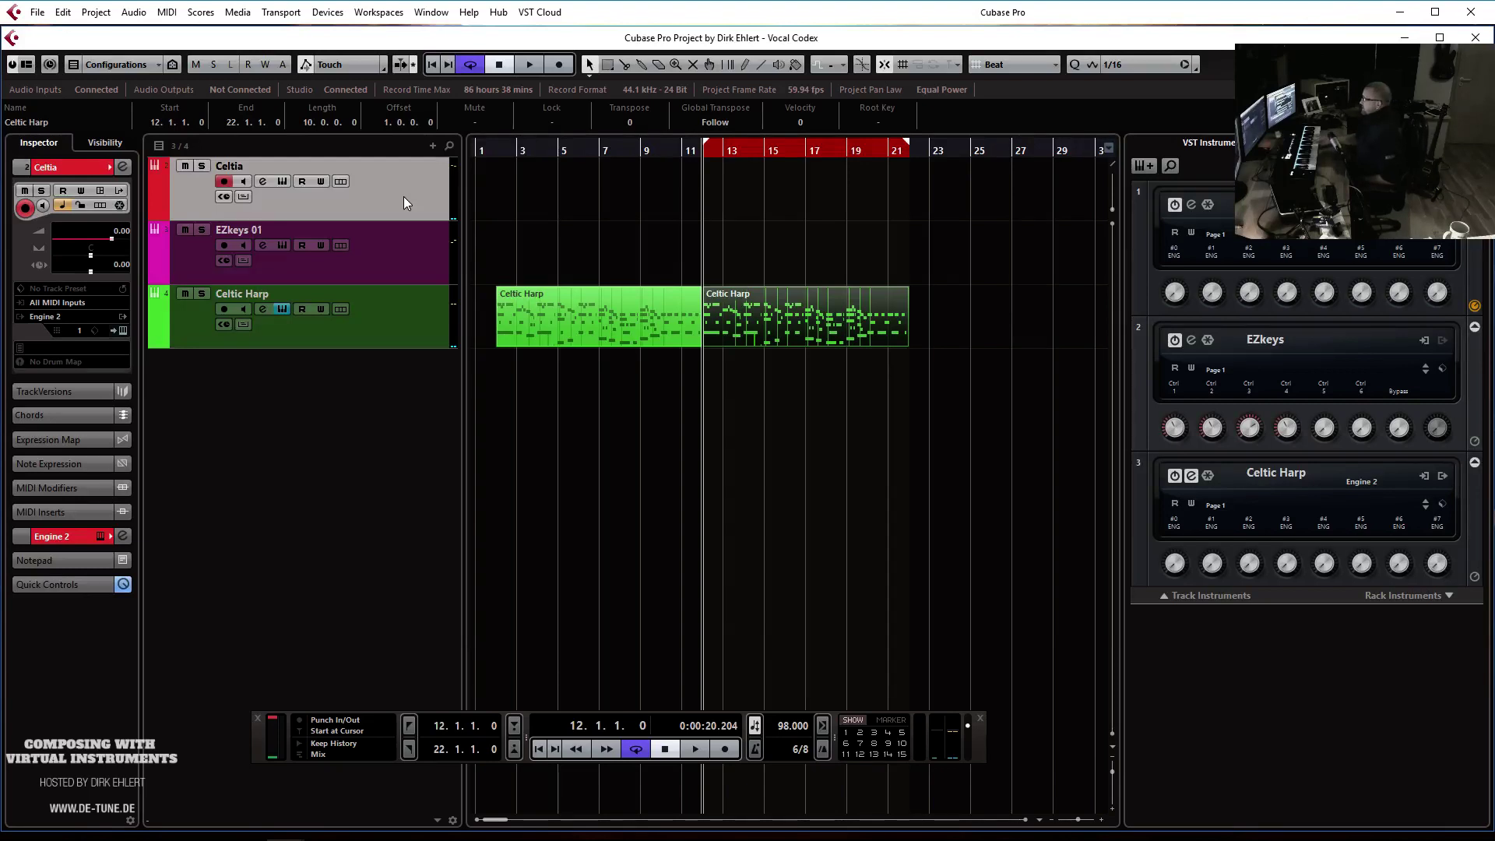
pyautogui.rightClick(406, 207)
pyautogui.moveTo(424, 217)
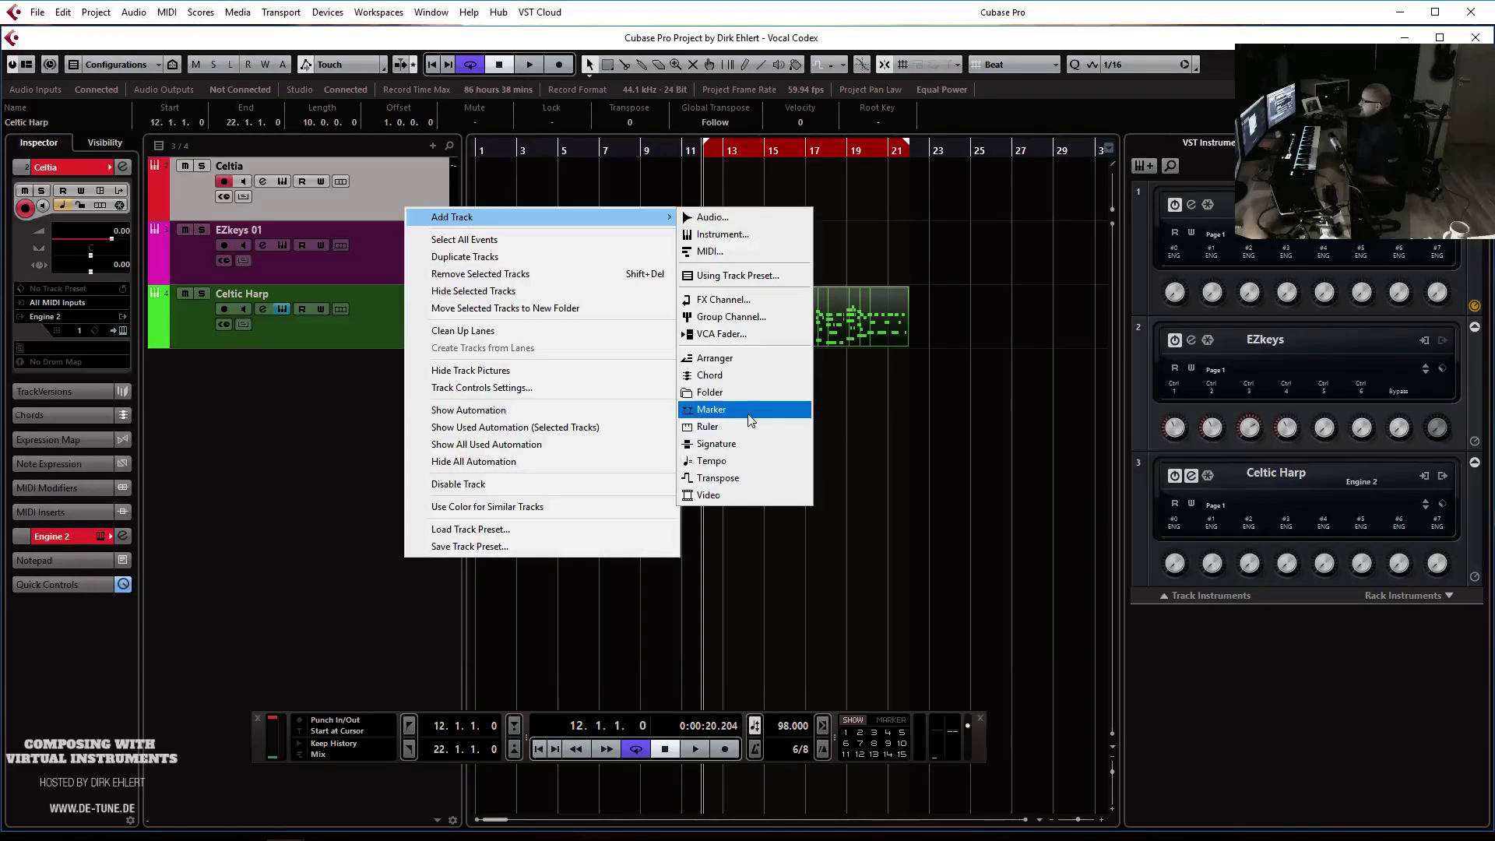
pyautogui.click(750, 377)
# Add one MIDI track below the chord track, set its output to Not Connected and rename it Chords
pyautogui.rightClick(399, 261)
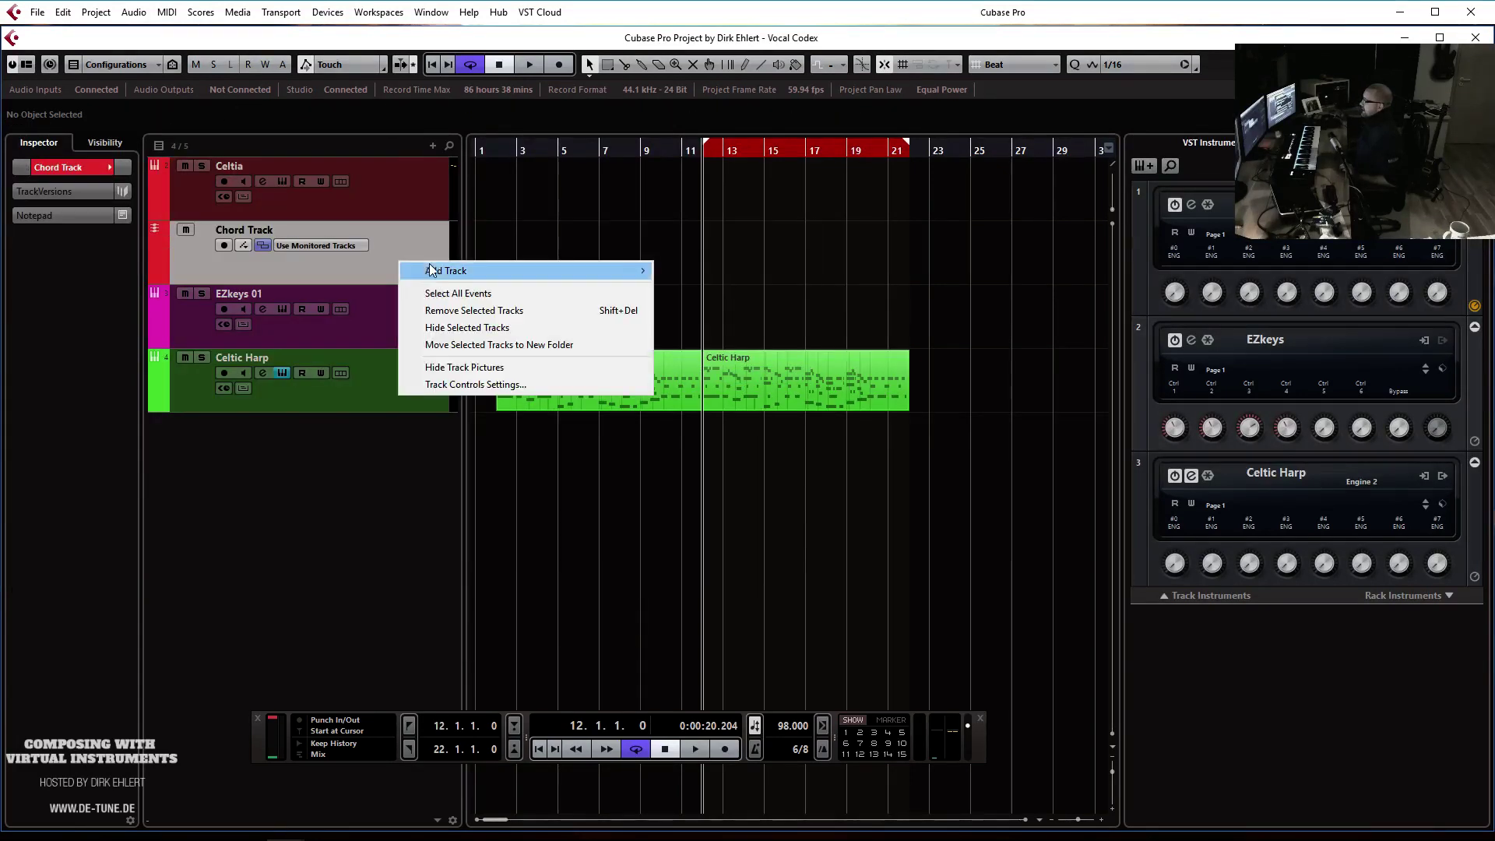
pyautogui.moveTo(431, 271)
pyautogui.click(711, 302)
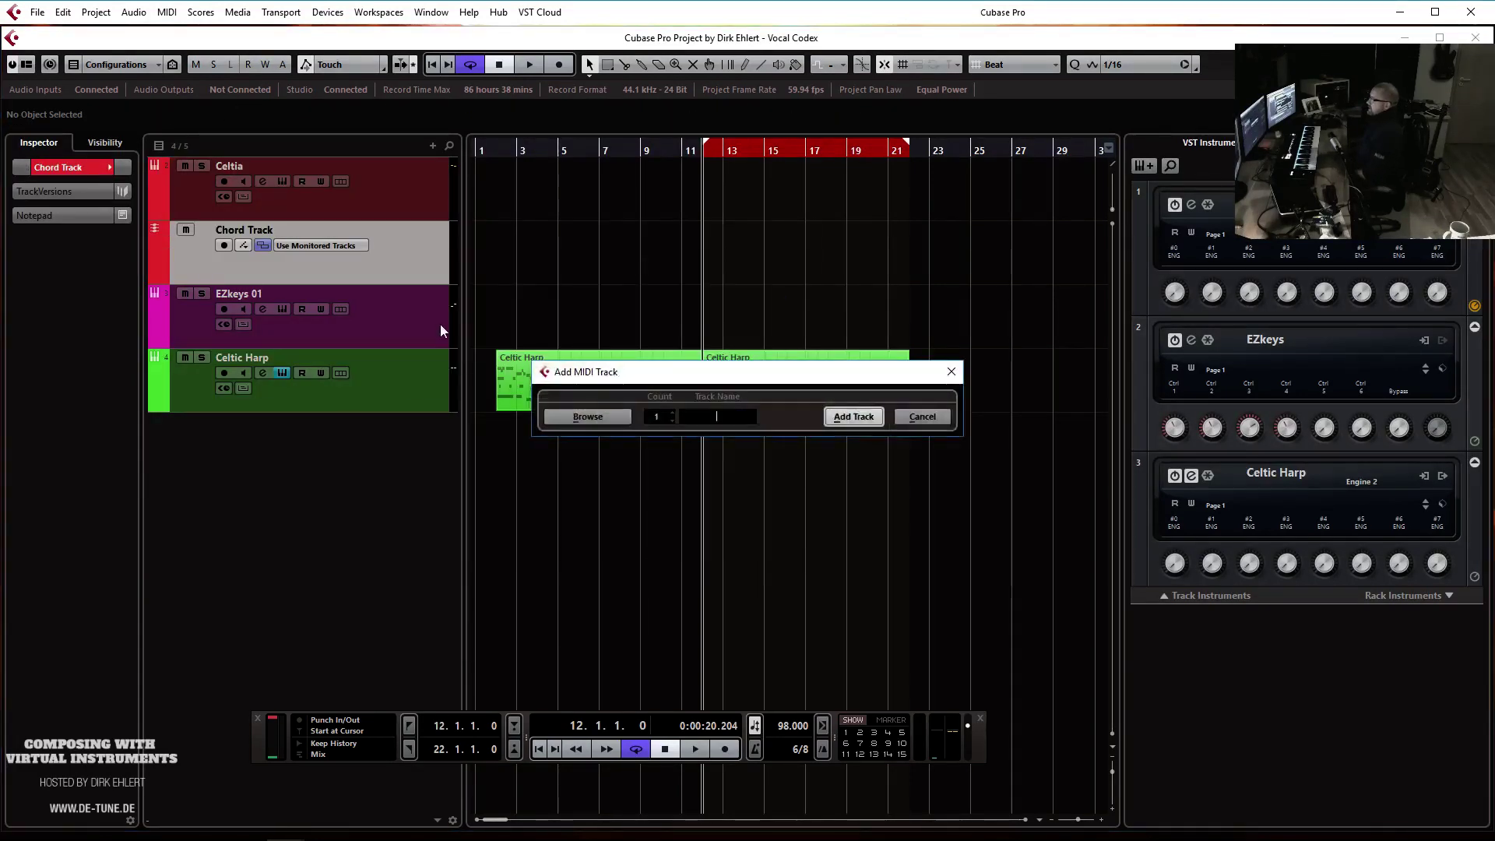
pyautogui.press('Return')
pyautogui.click(70, 319)
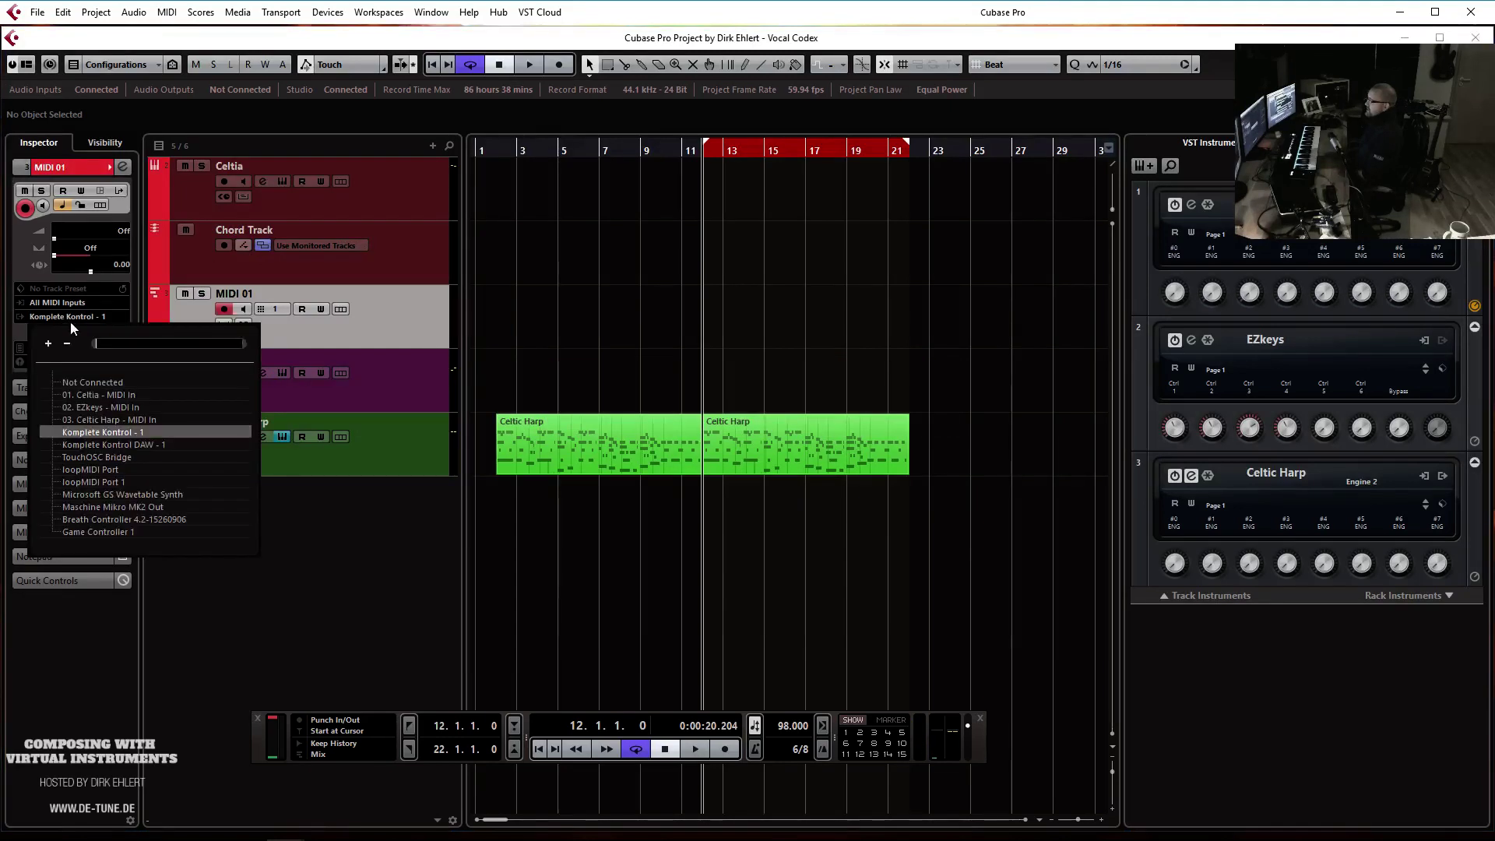
pyautogui.click(87, 376)
pyautogui.doubleClick(250, 299)
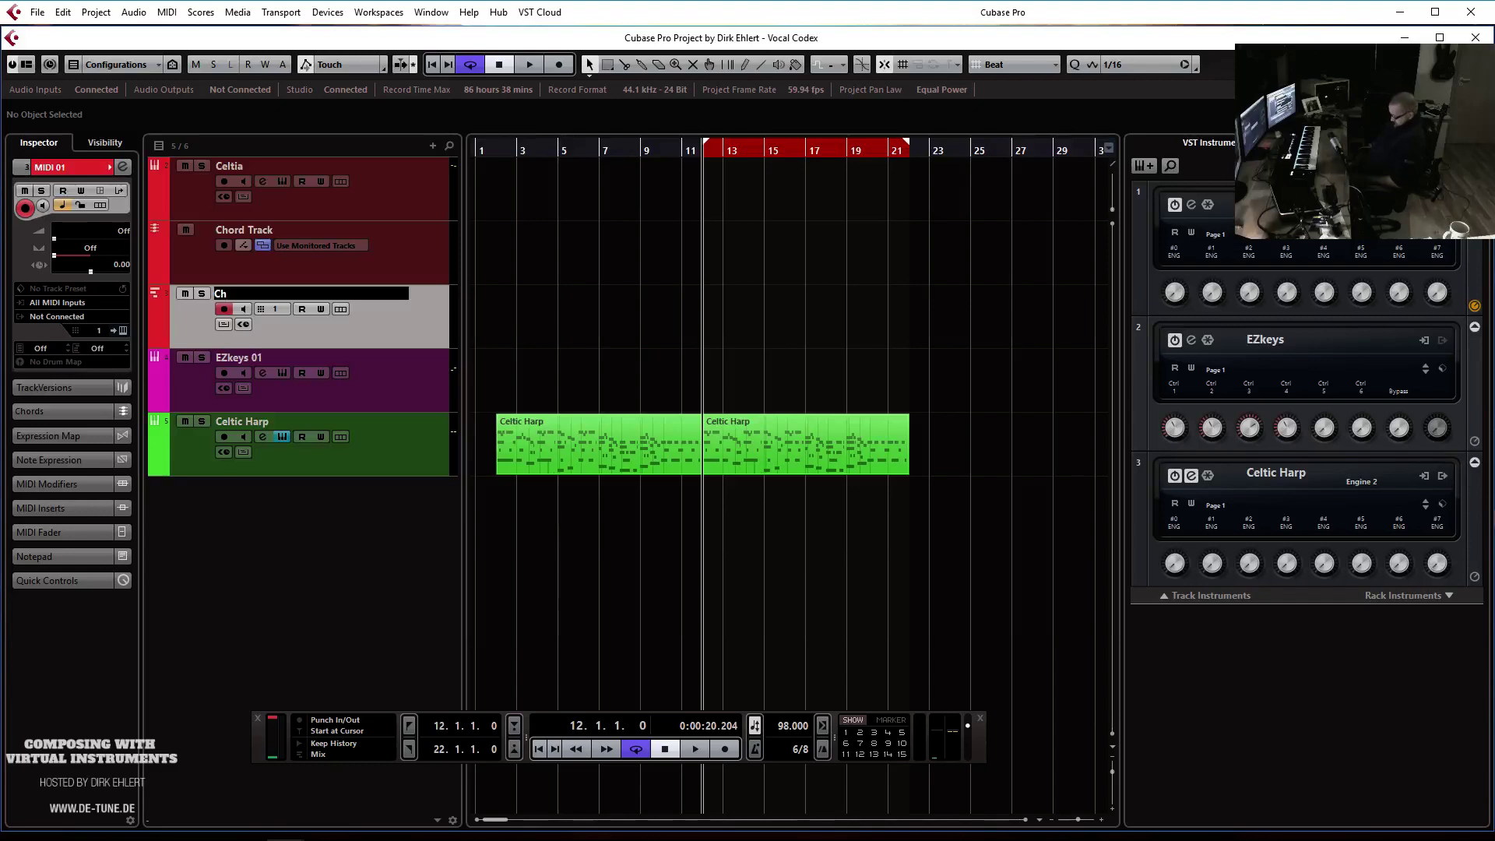
pyautogui.write('Chords')
pyautogui.press('Return')
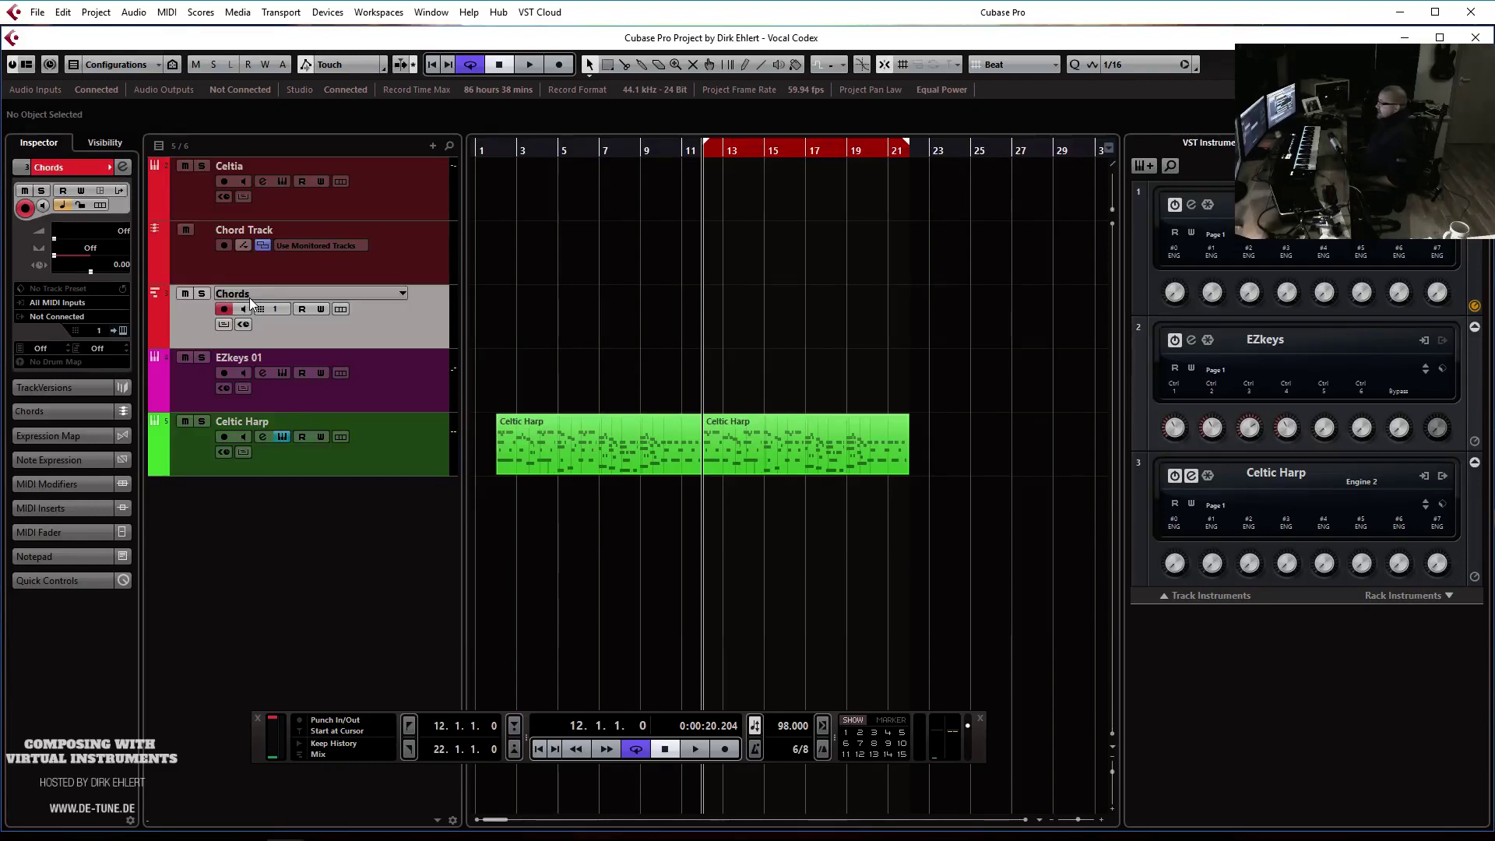
# Hide the Chords MIDI track and make it the chord track's audition source
pyautogui.click(113, 150)
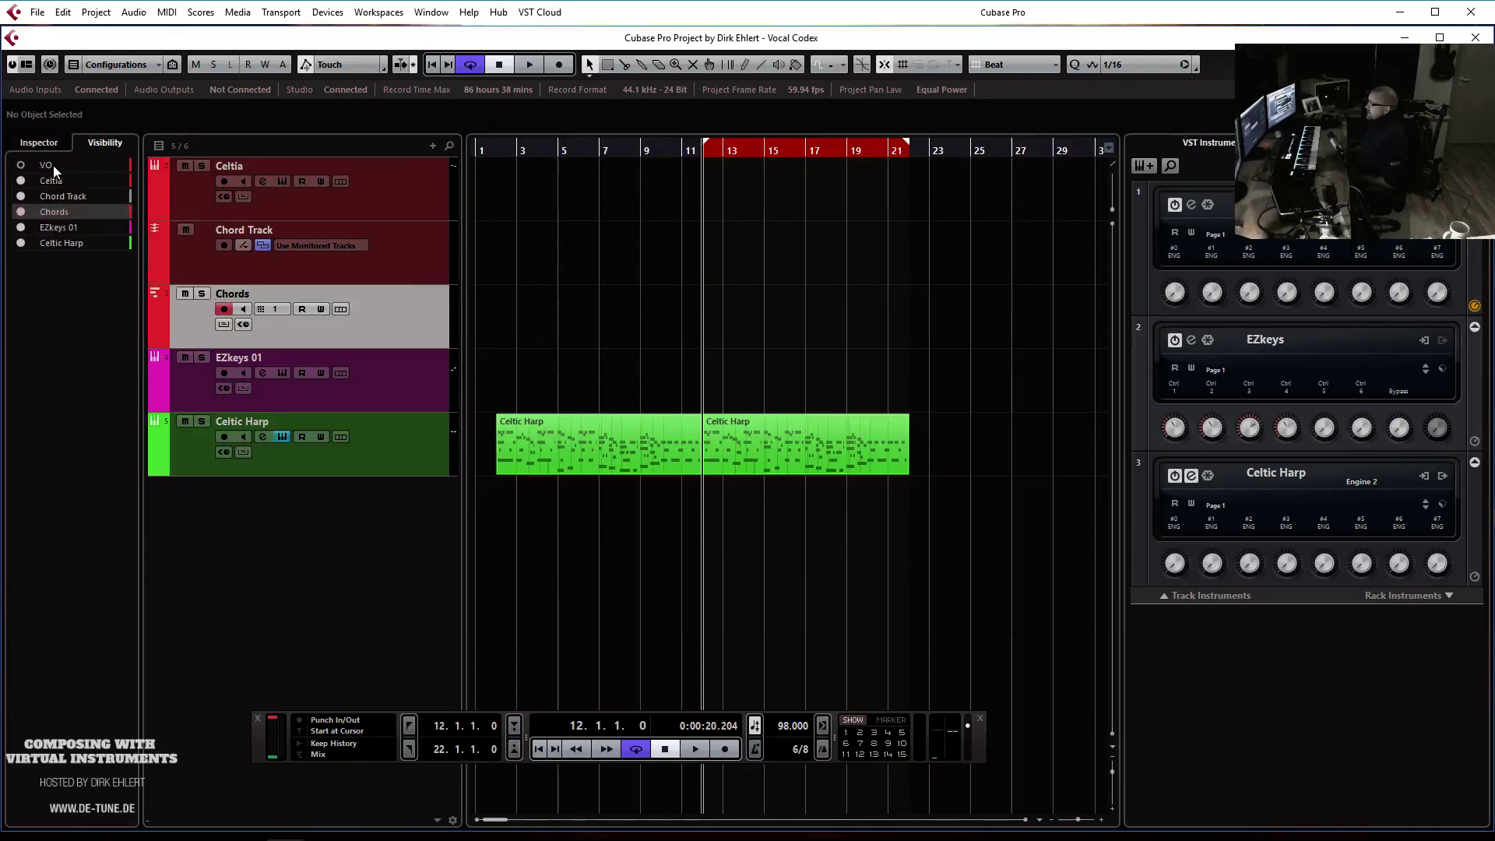
pyautogui.click(21, 211)
pyautogui.click(233, 250)
pyautogui.click(316, 246)
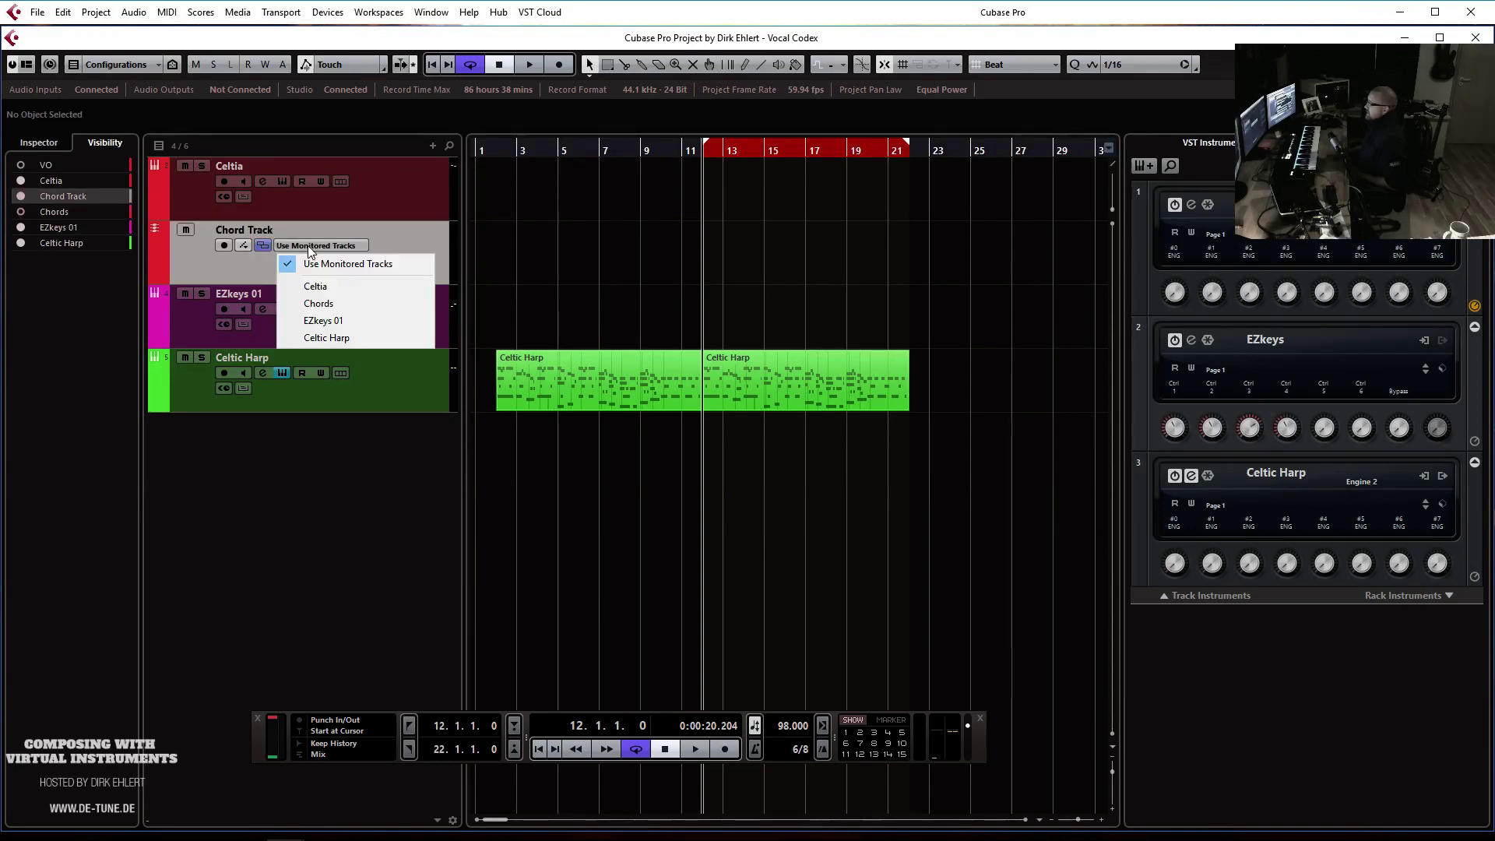
pyautogui.click(321, 302)
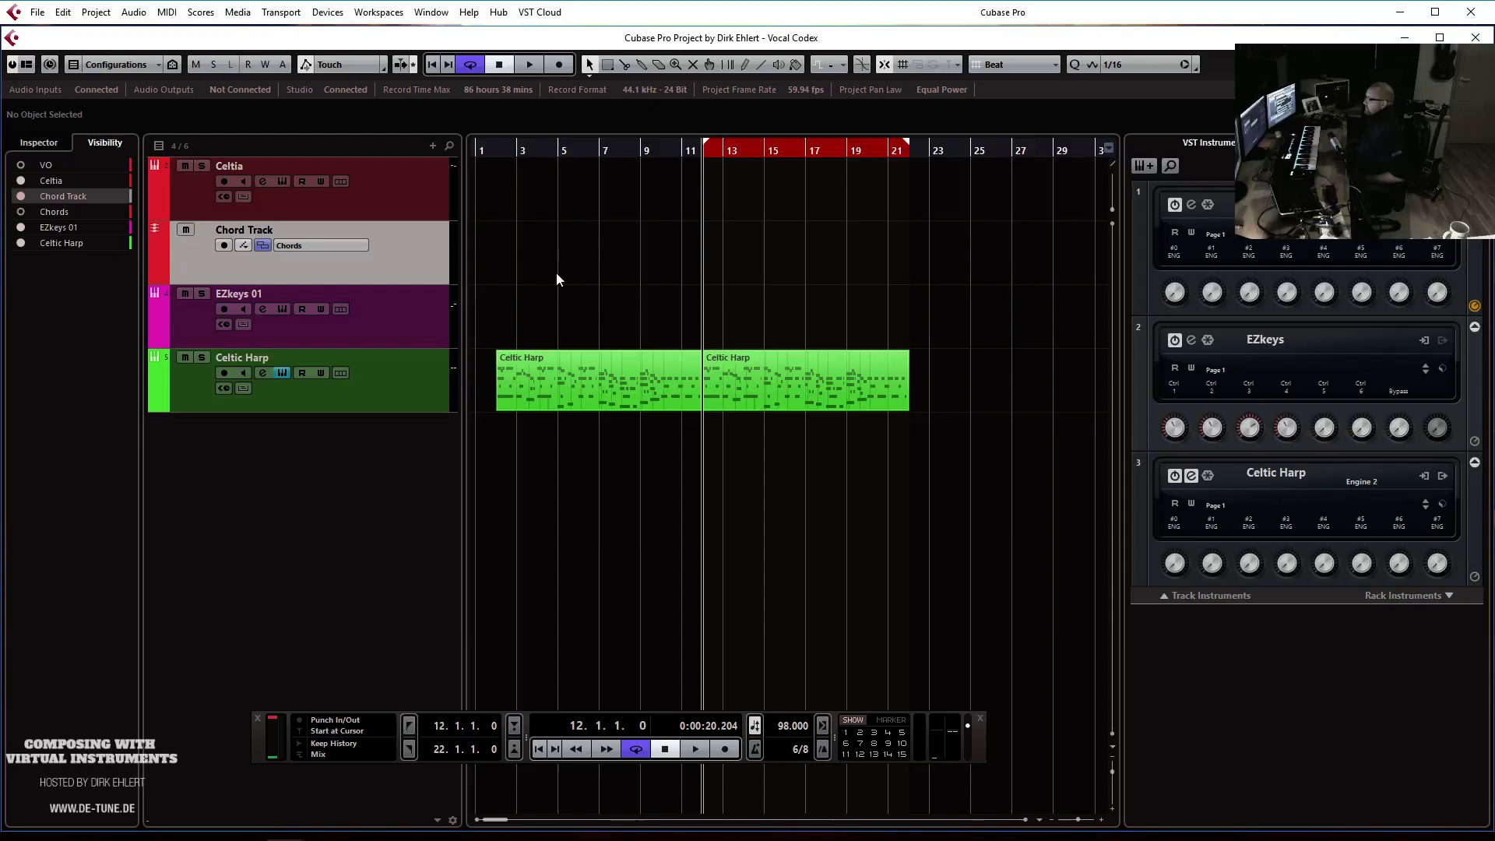
# Put the cursor at bar 2 and add a G minor chord event there on the chord track
pyautogui.click(498, 152)
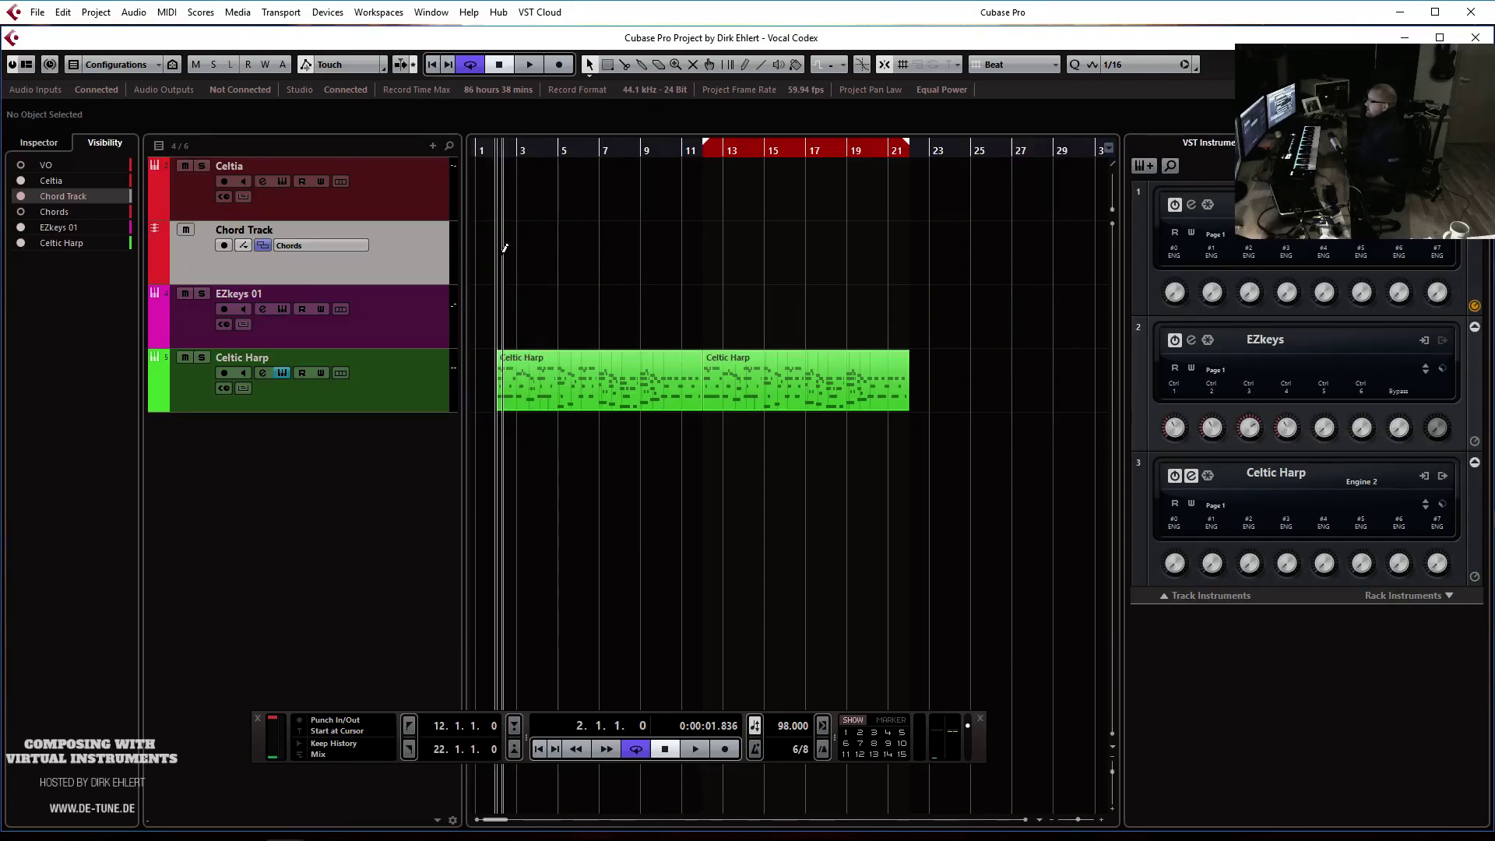
pyautogui.press('h')
pyautogui.press('h')
pyautogui.press('h')
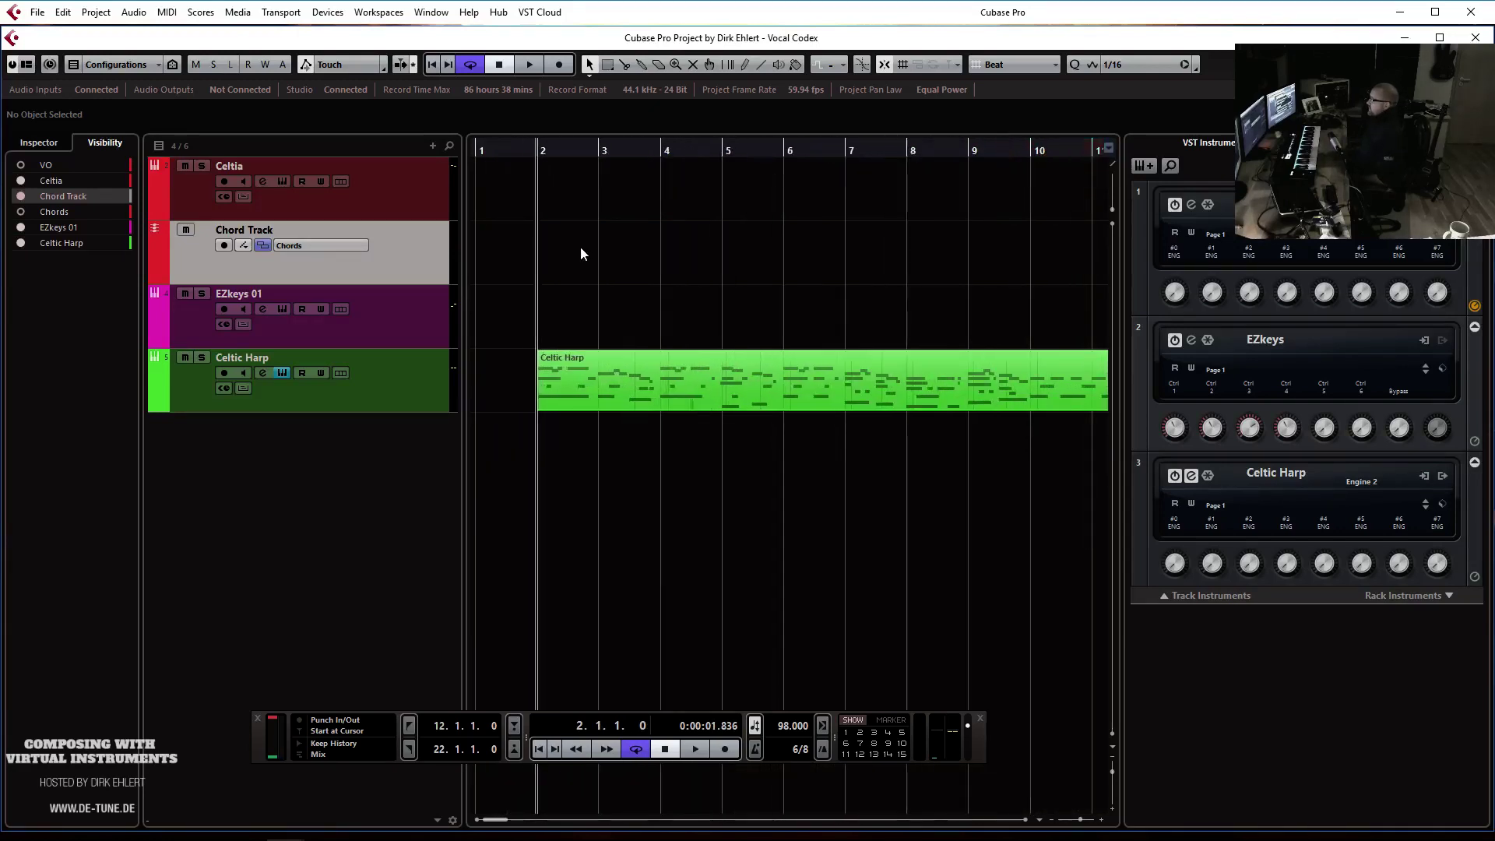
pyautogui.click(543, 244)
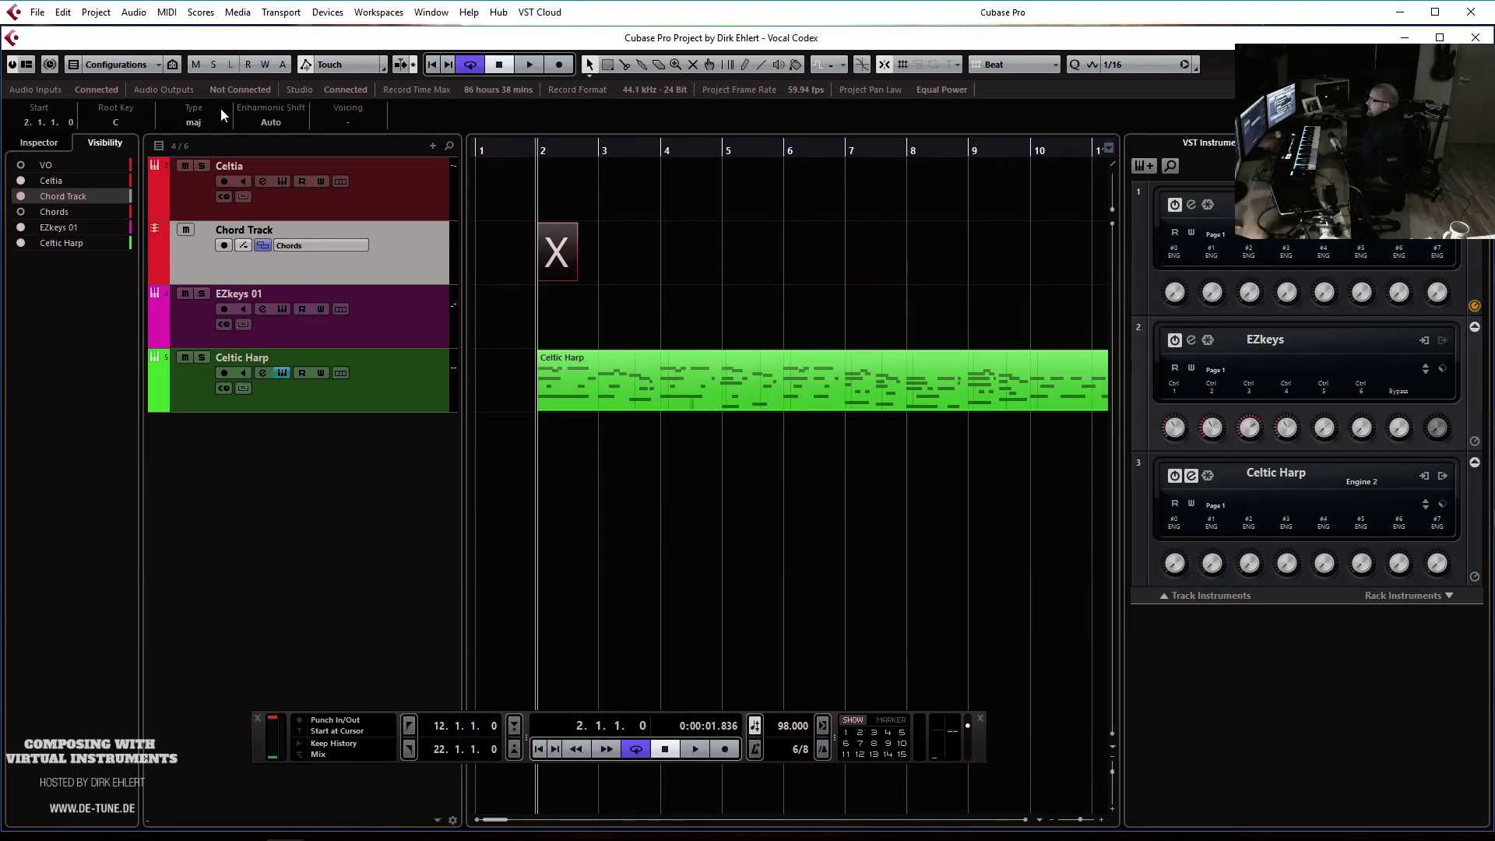
pyautogui.click(115, 123)
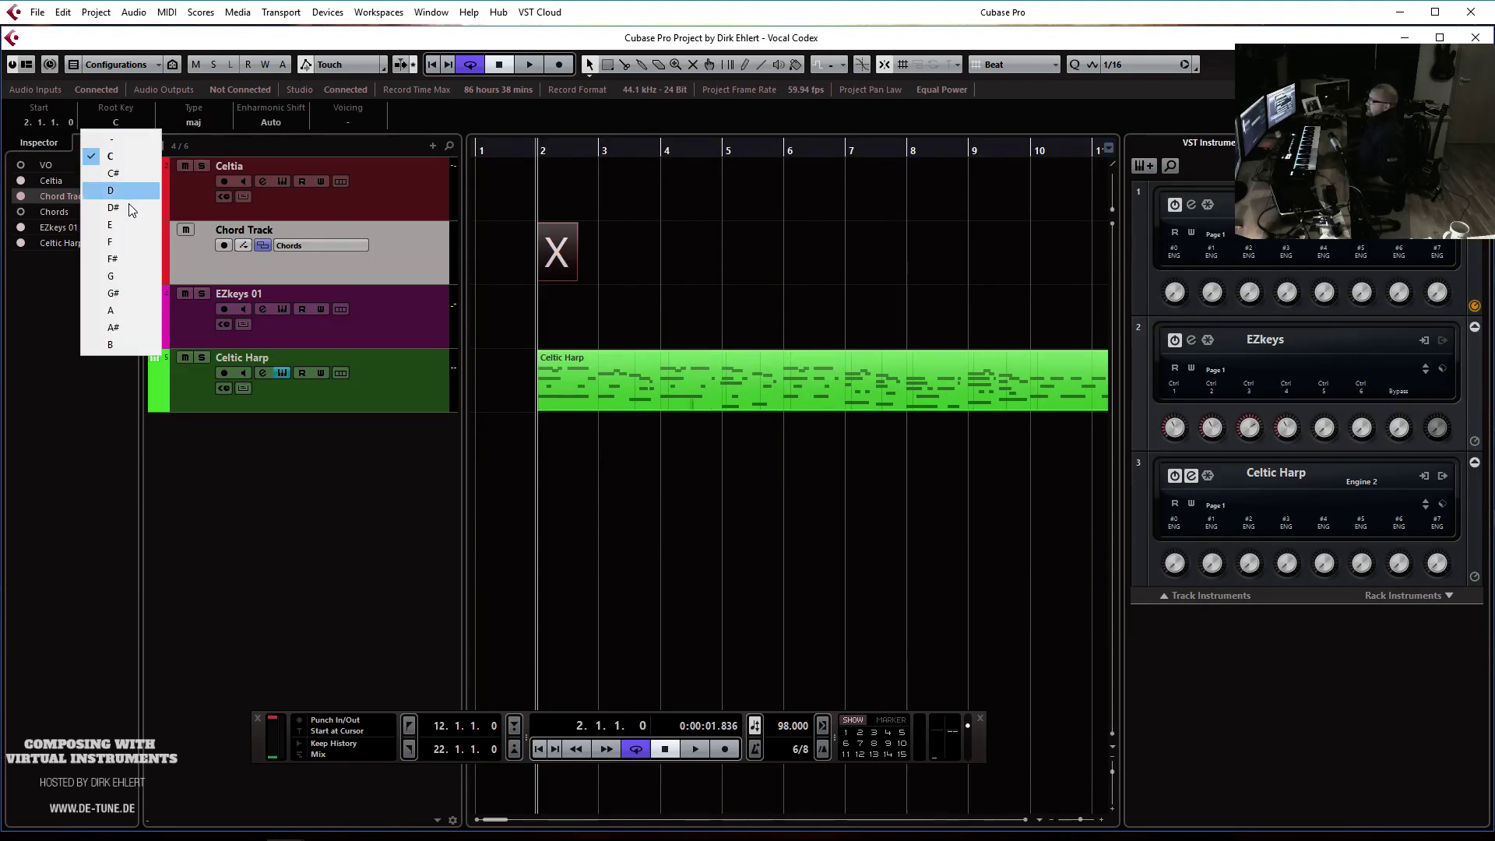
pyautogui.click(120, 276)
pyautogui.click(195, 123)
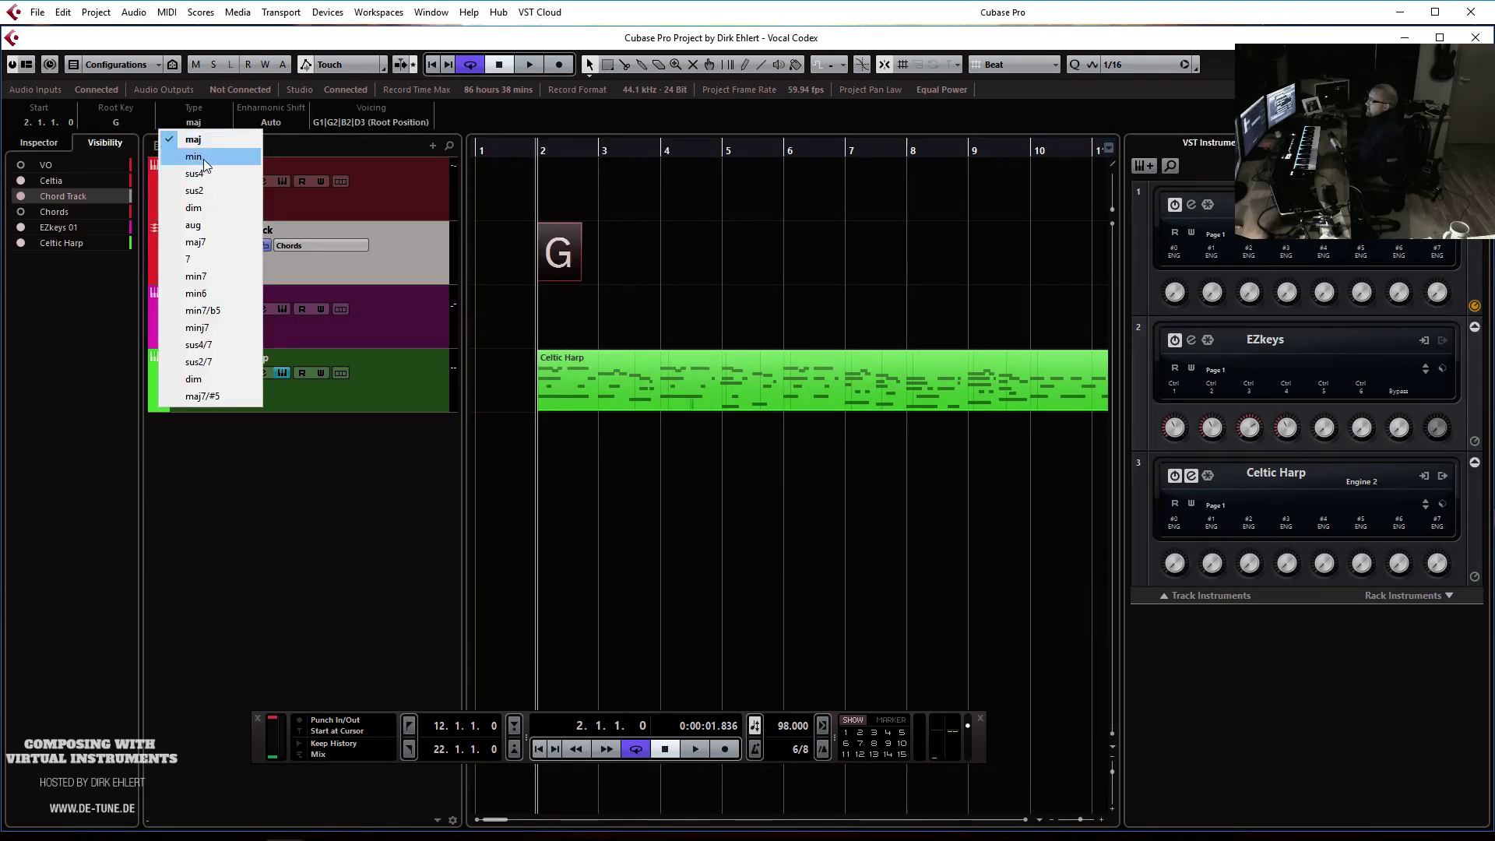
pyautogui.click(194, 157)
# Play on from bar 2, keep the grid on Beat and add an F major chord at beat 4 of bar 3
pyautogui.press('space')
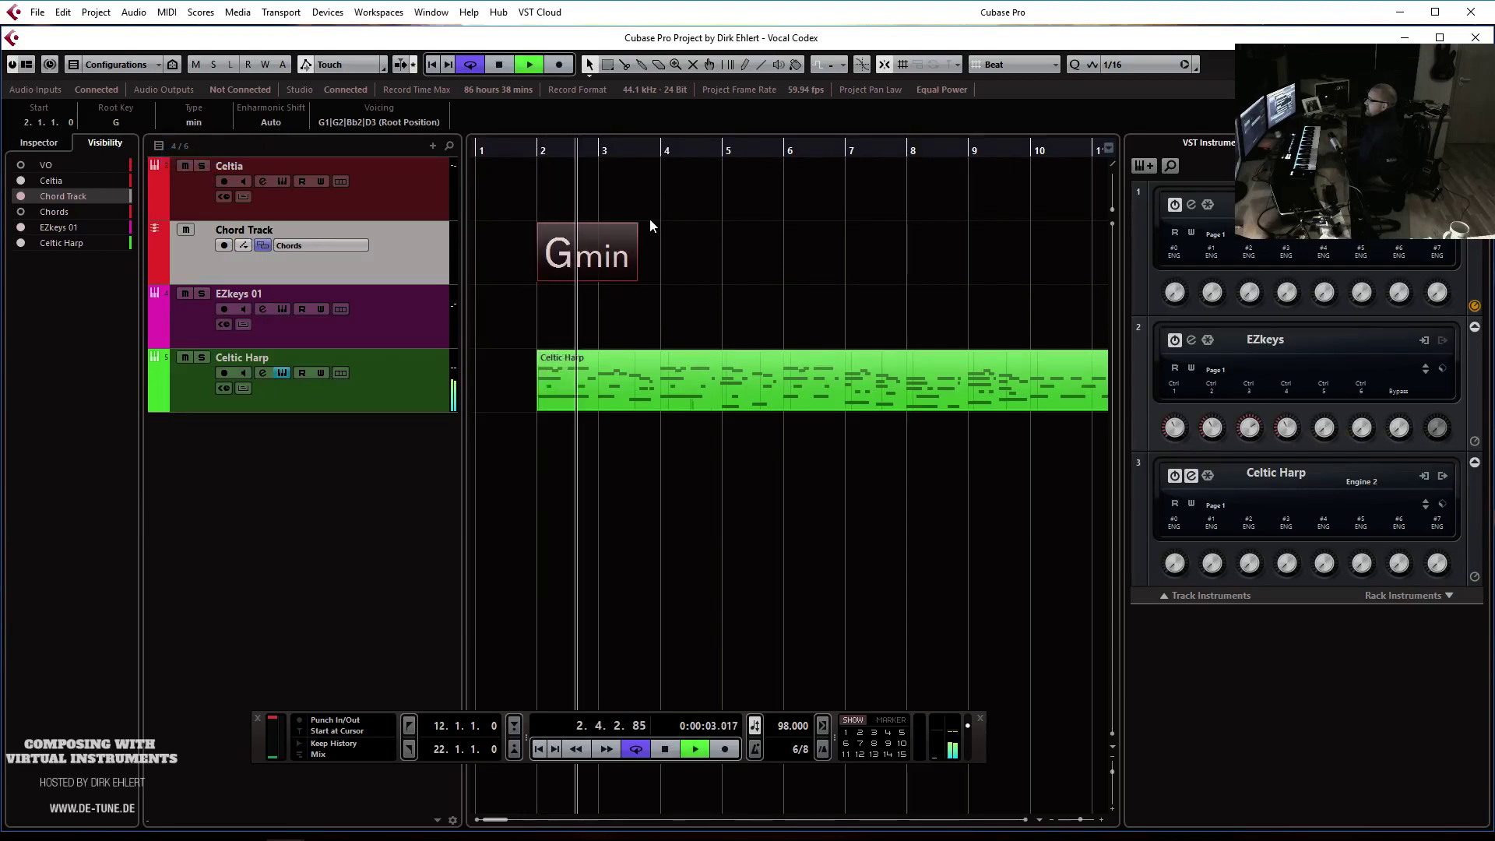
pyautogui.press('h')
pyautogui.press('h')
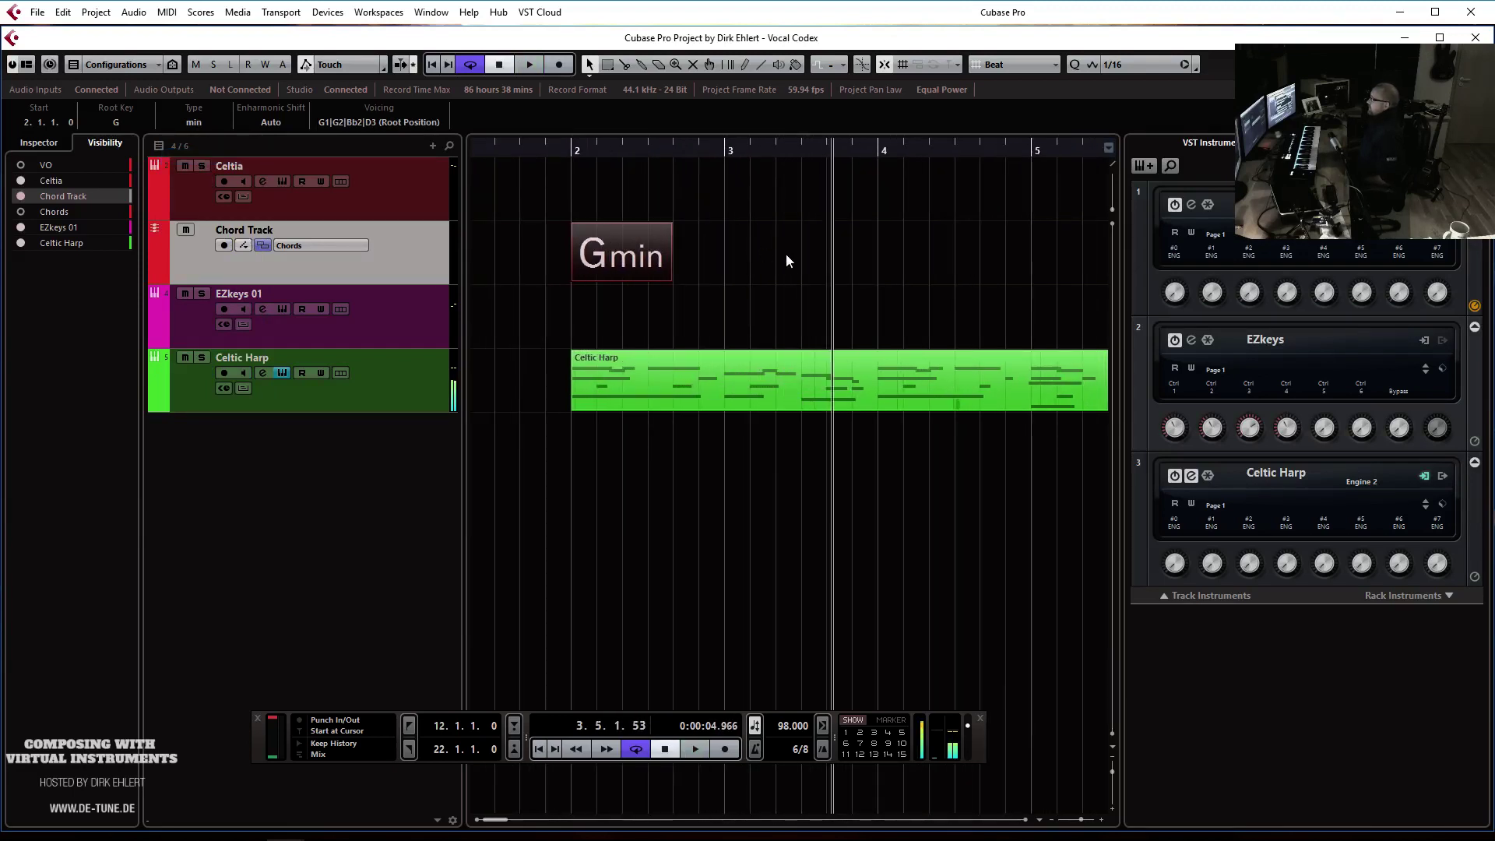
pyautogui.click(1015, 64)
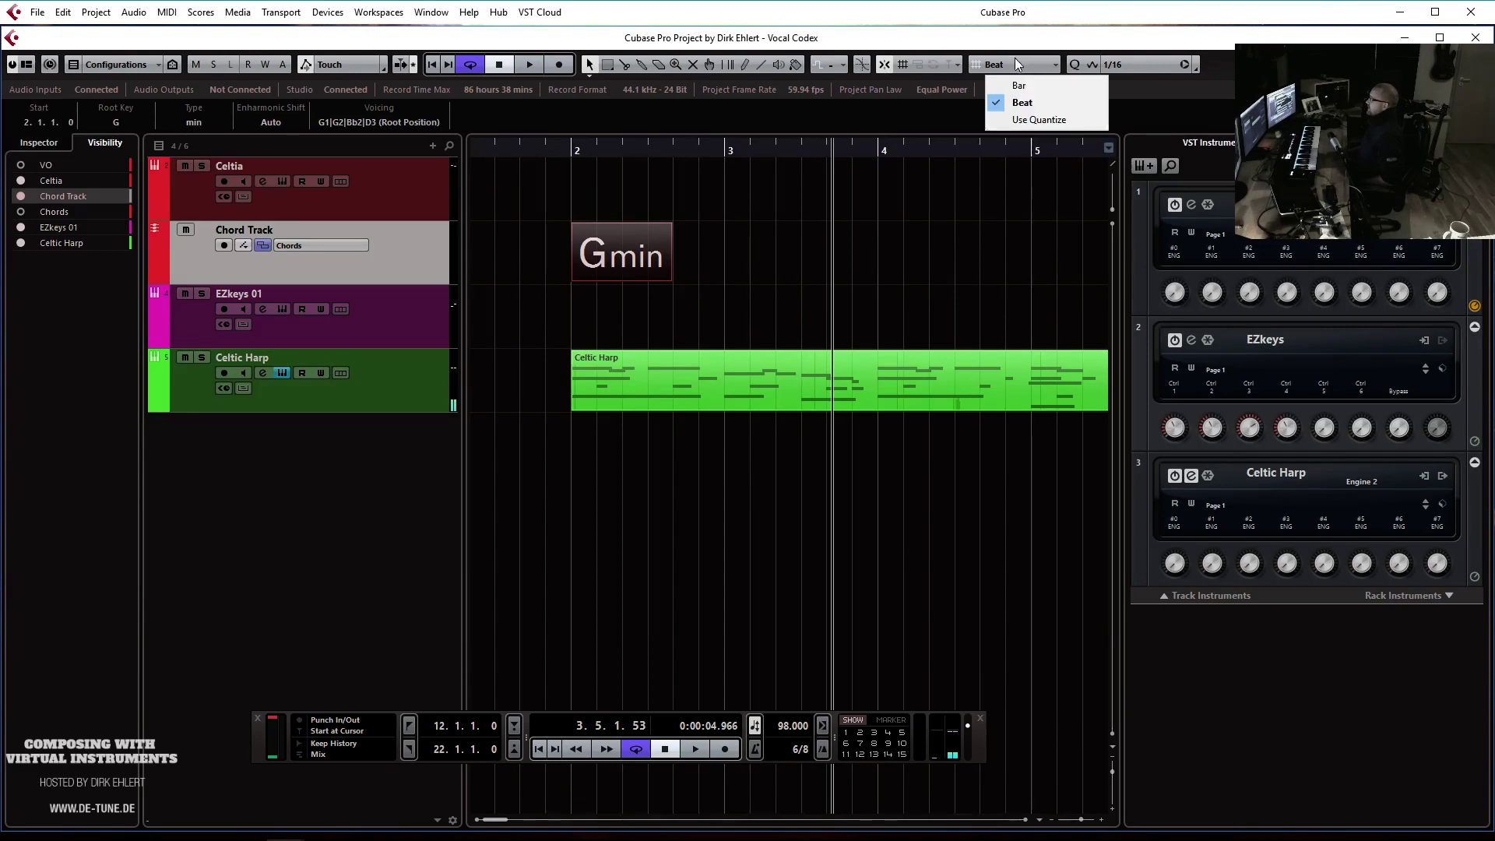
pyautogui.click(1020, 99)
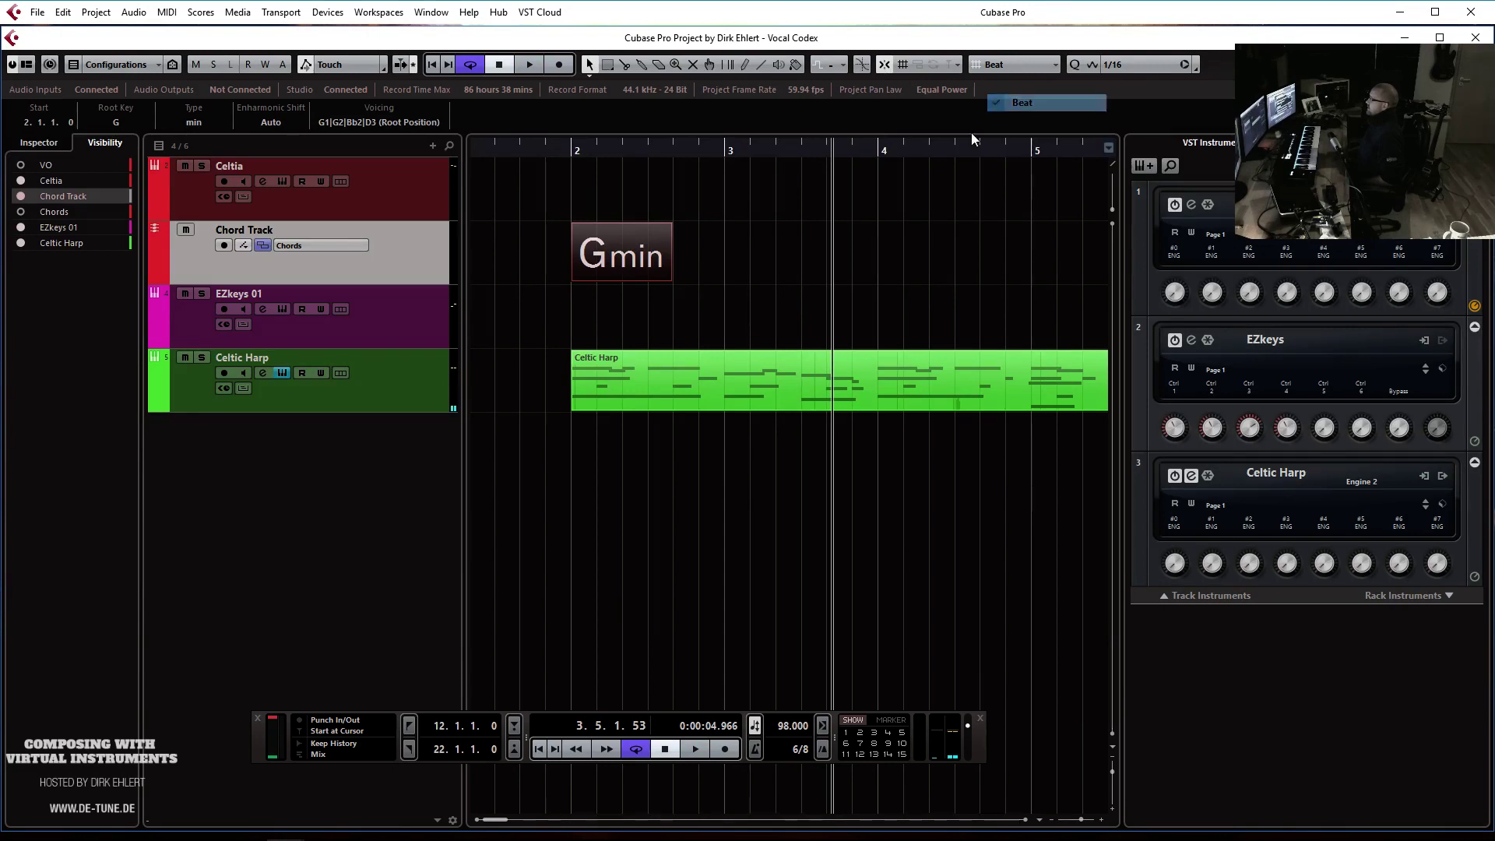
pyautogui.click(818, 253)
pyautogui.click(155, 123)
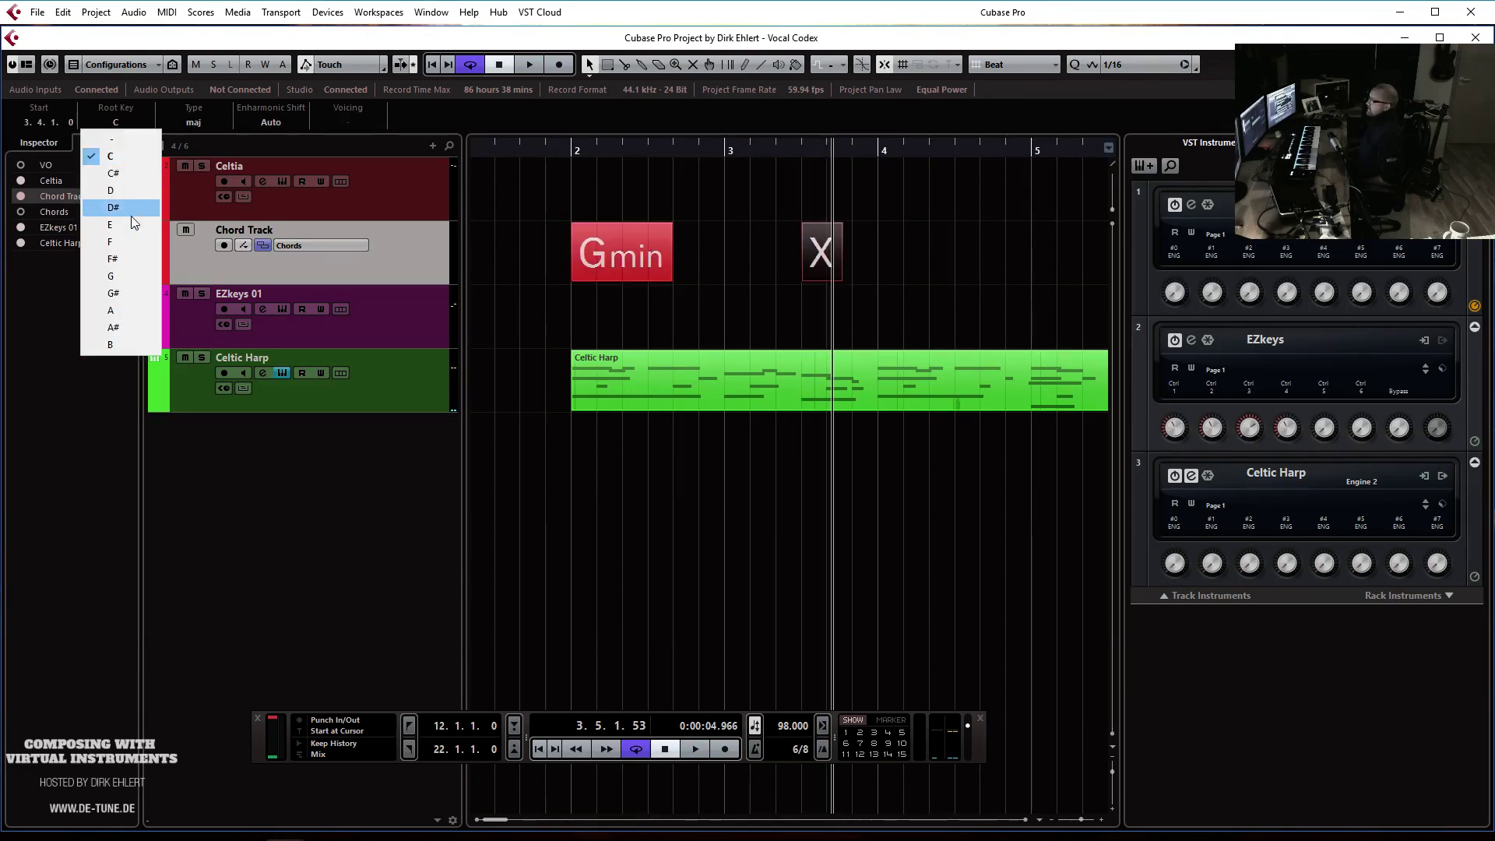
pyautogui.click(117, 246)
# Copy the G minor chord to bar 4 and play the harp part on into bar 5
pyautogui.moveTo(616, 252); pyautogui.dragTo(921, 251)
pyautogui.press('space')
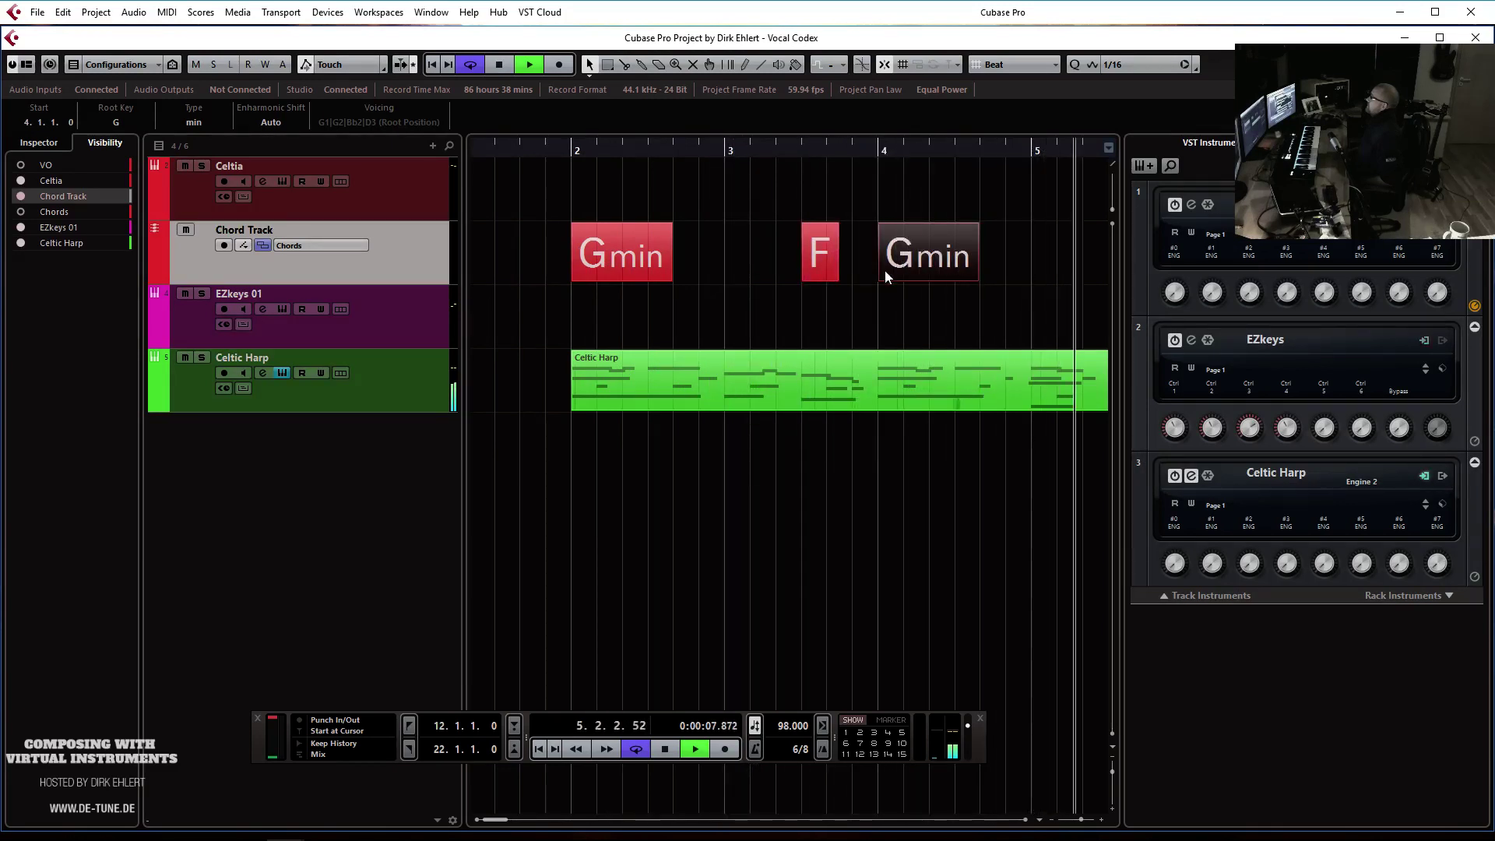
pyautogui.press('space')
pyautogui.press('space')
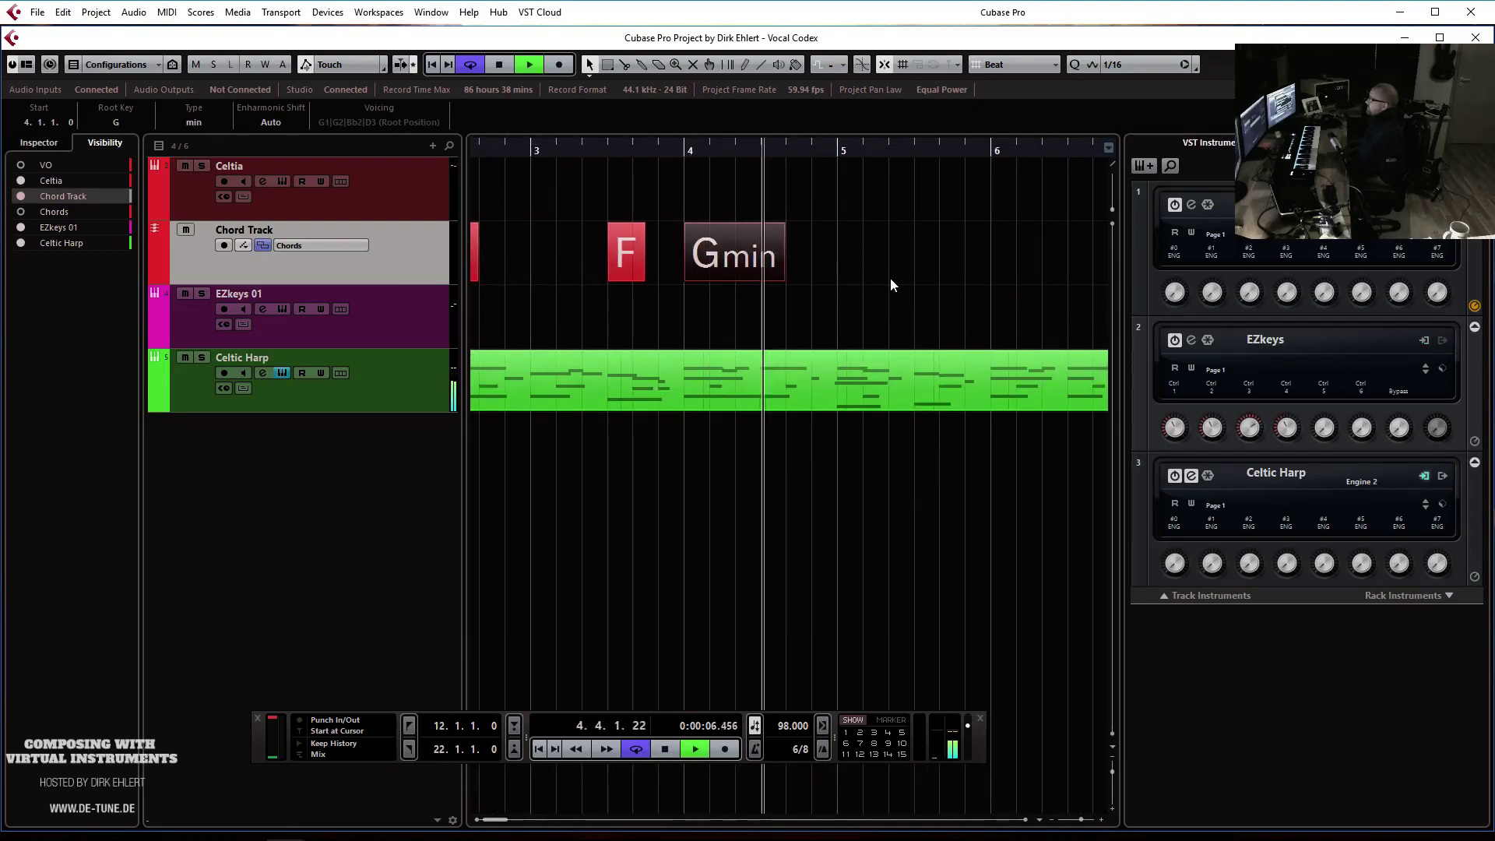
pyautogui.press('space')
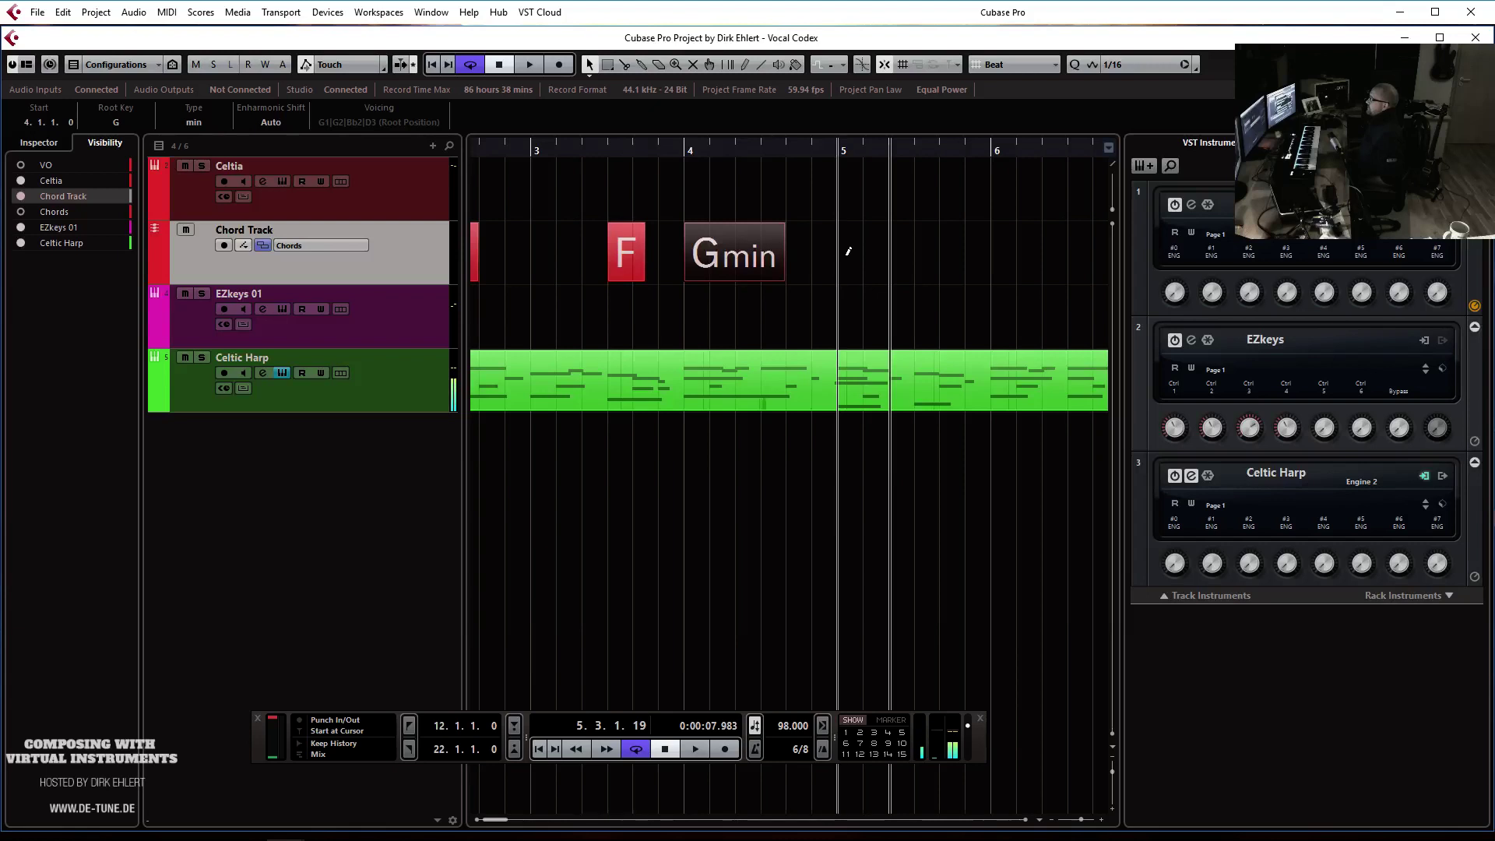
# Add a C chord event at bar 5 and set its type to sus2
pyautogui.click(857, 260)
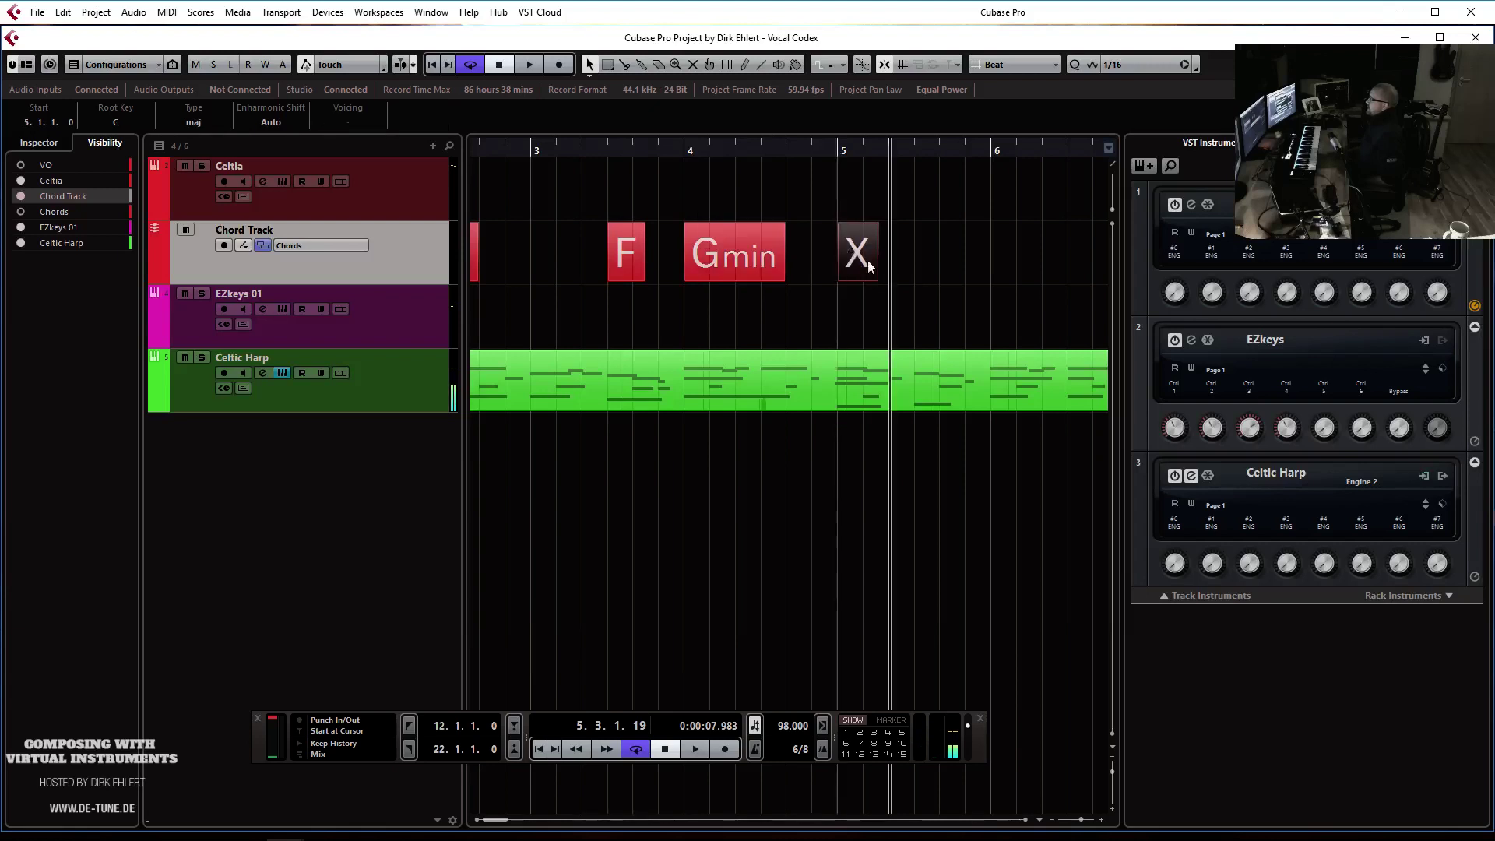
pyautogui.click(189, 122)
pyautogui.click(115, 122)
pyautogui.click(125, 159)
pyautogui.click(193, 122)
pyautogui.click(195, 139)
pyautogui.click(199, 130)
pyautogui.click(203, 144)
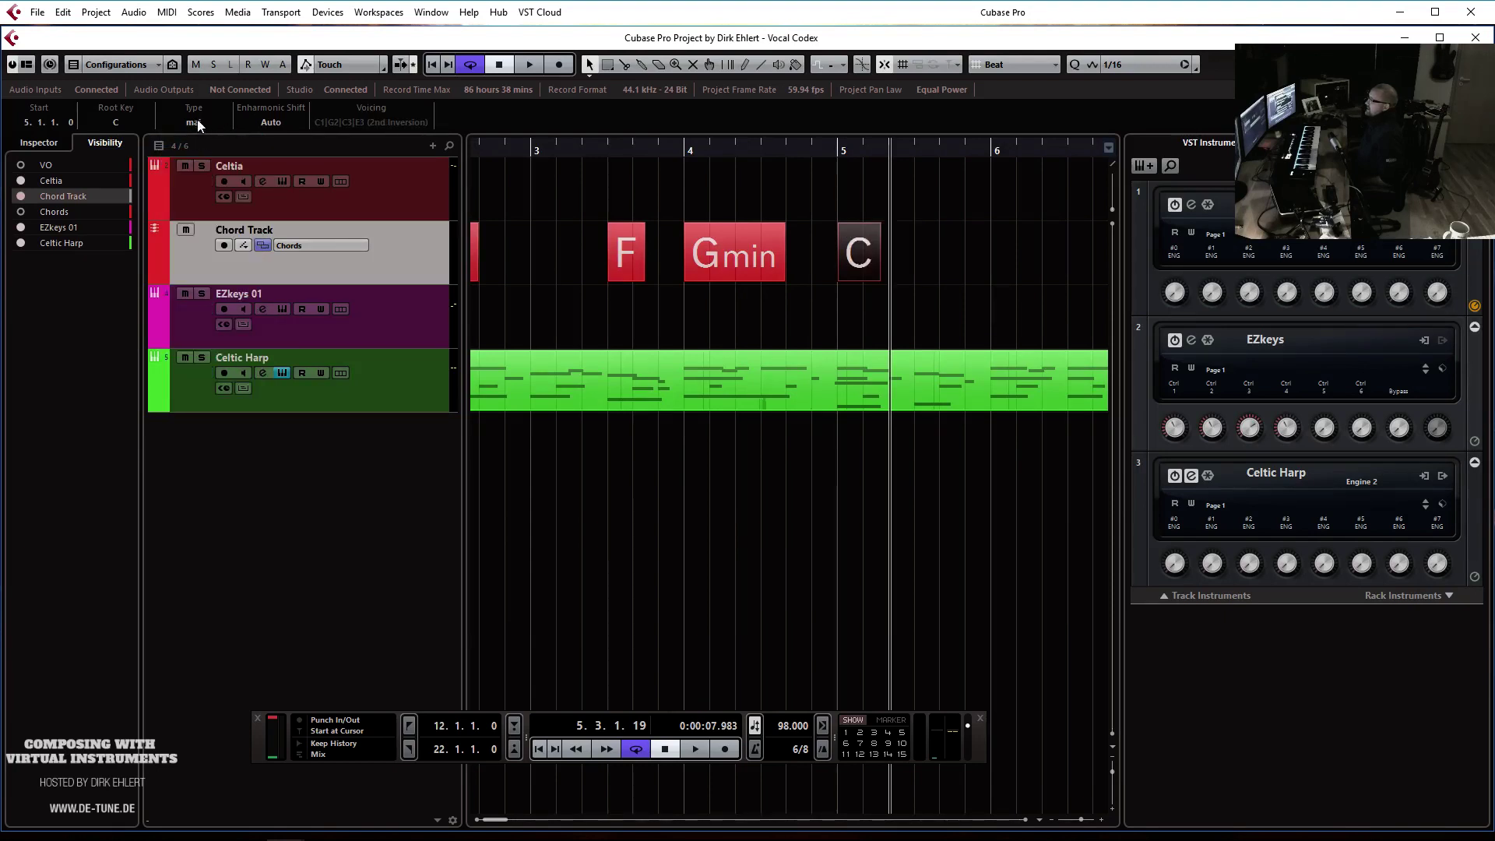
pyautogui.click(198, 125)
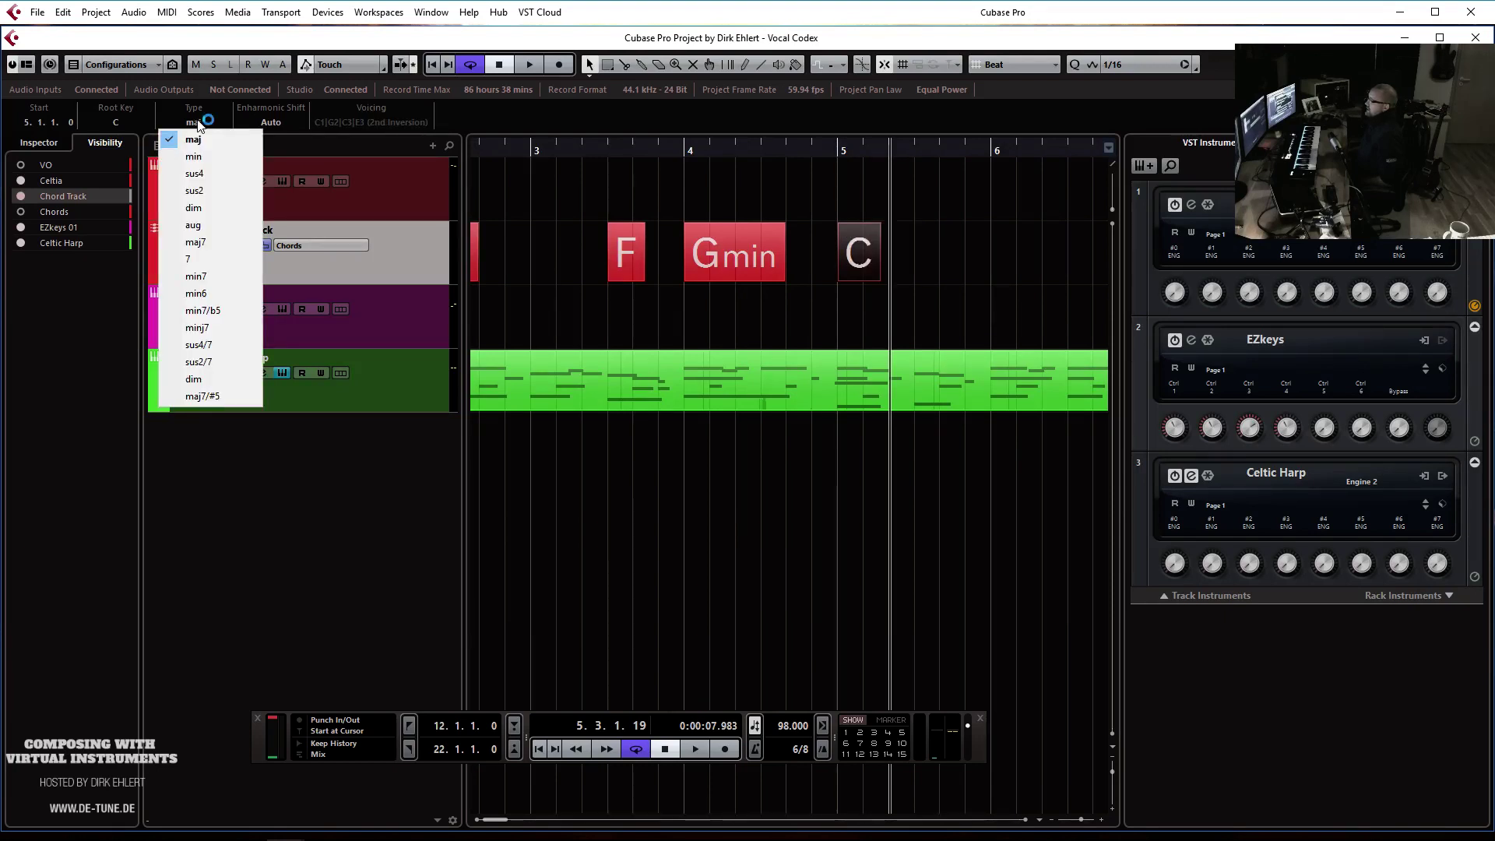
pyautogui.click(194, 190)
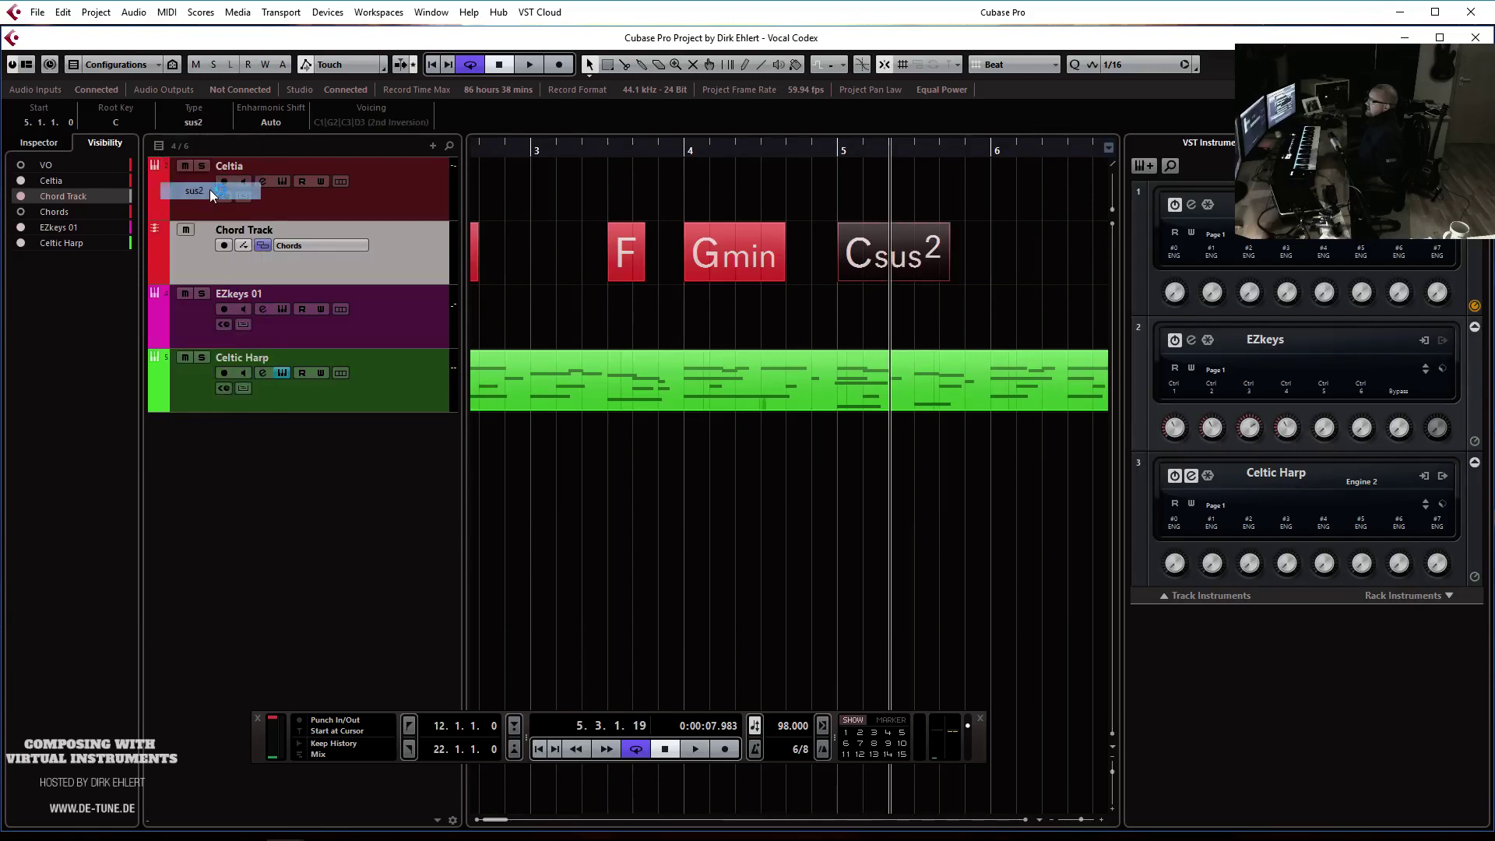
# Play from bar 5 and add a D minor chord at beat 4 of that bar
pyautogui.click(834, 151)
pyautogui.press('space')
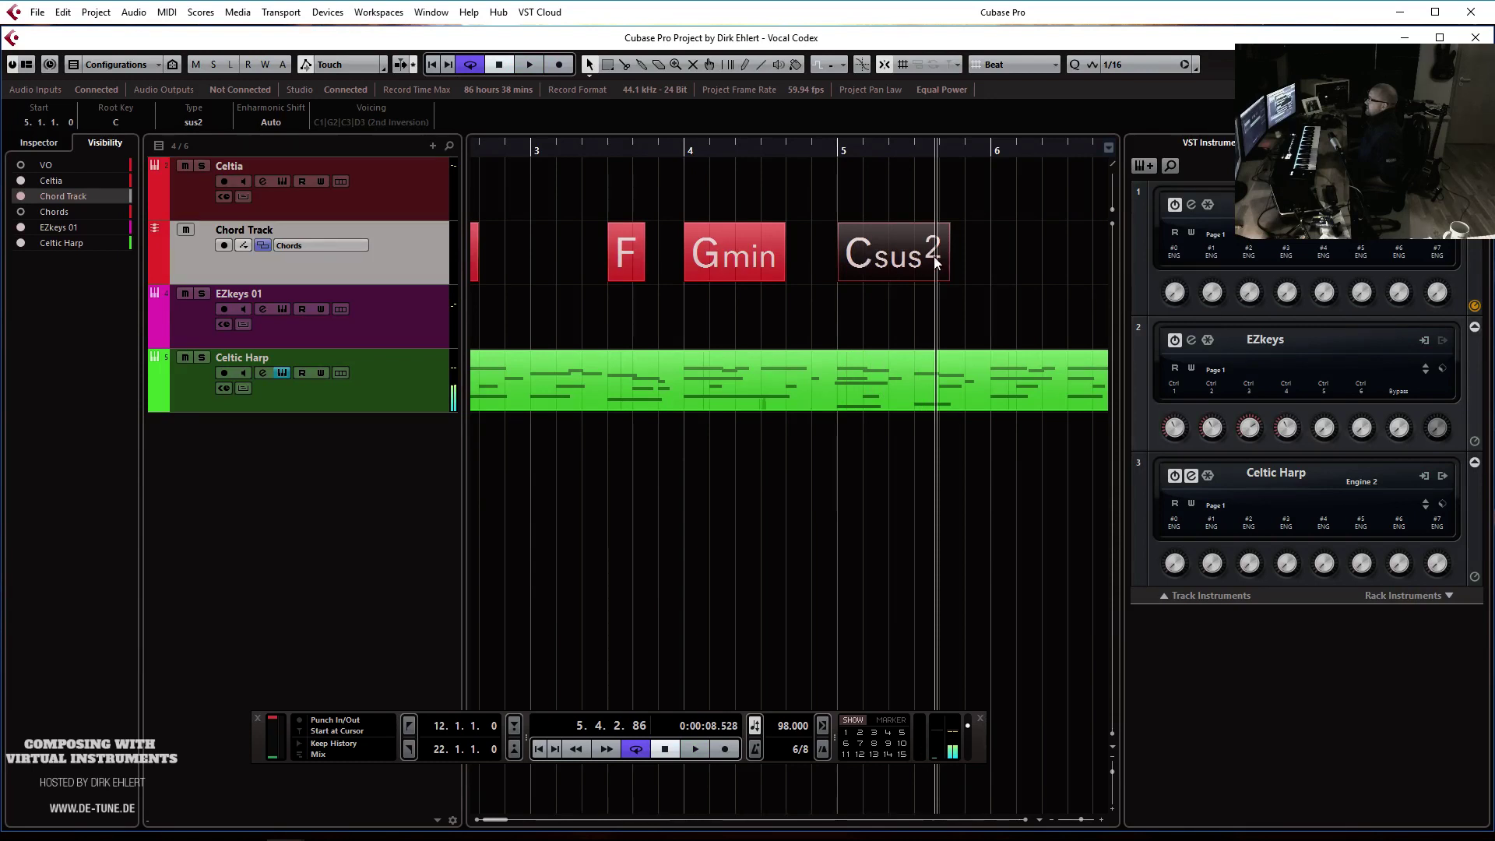
pyautogui.click(971, 249)
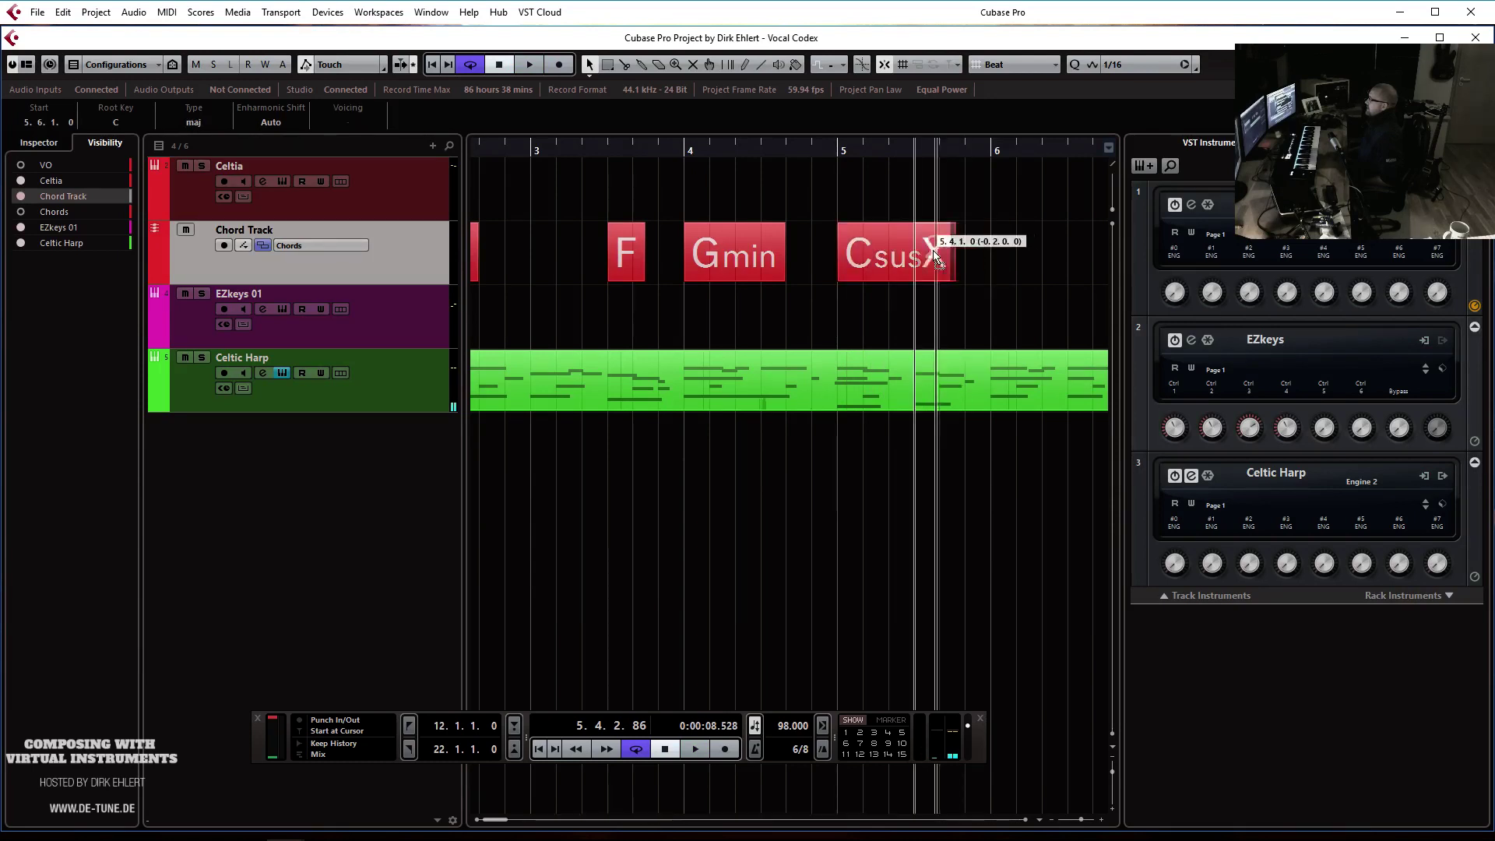
pyautogui.click(117, 122)
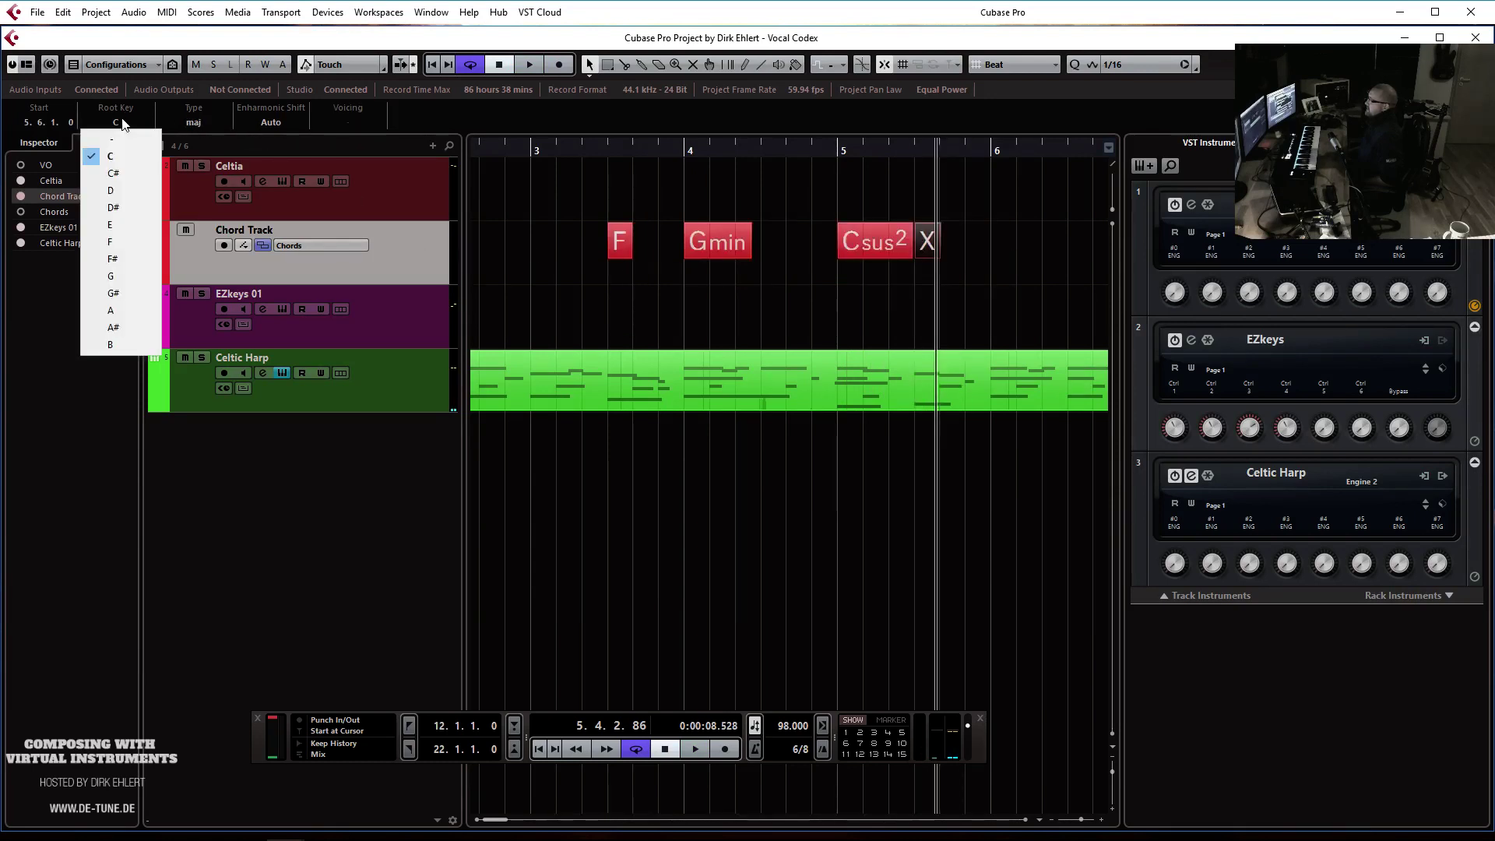
pyautogui.click(131, 190)
pyautogui.click(195, 124)
pyautogui.click(210, 155)
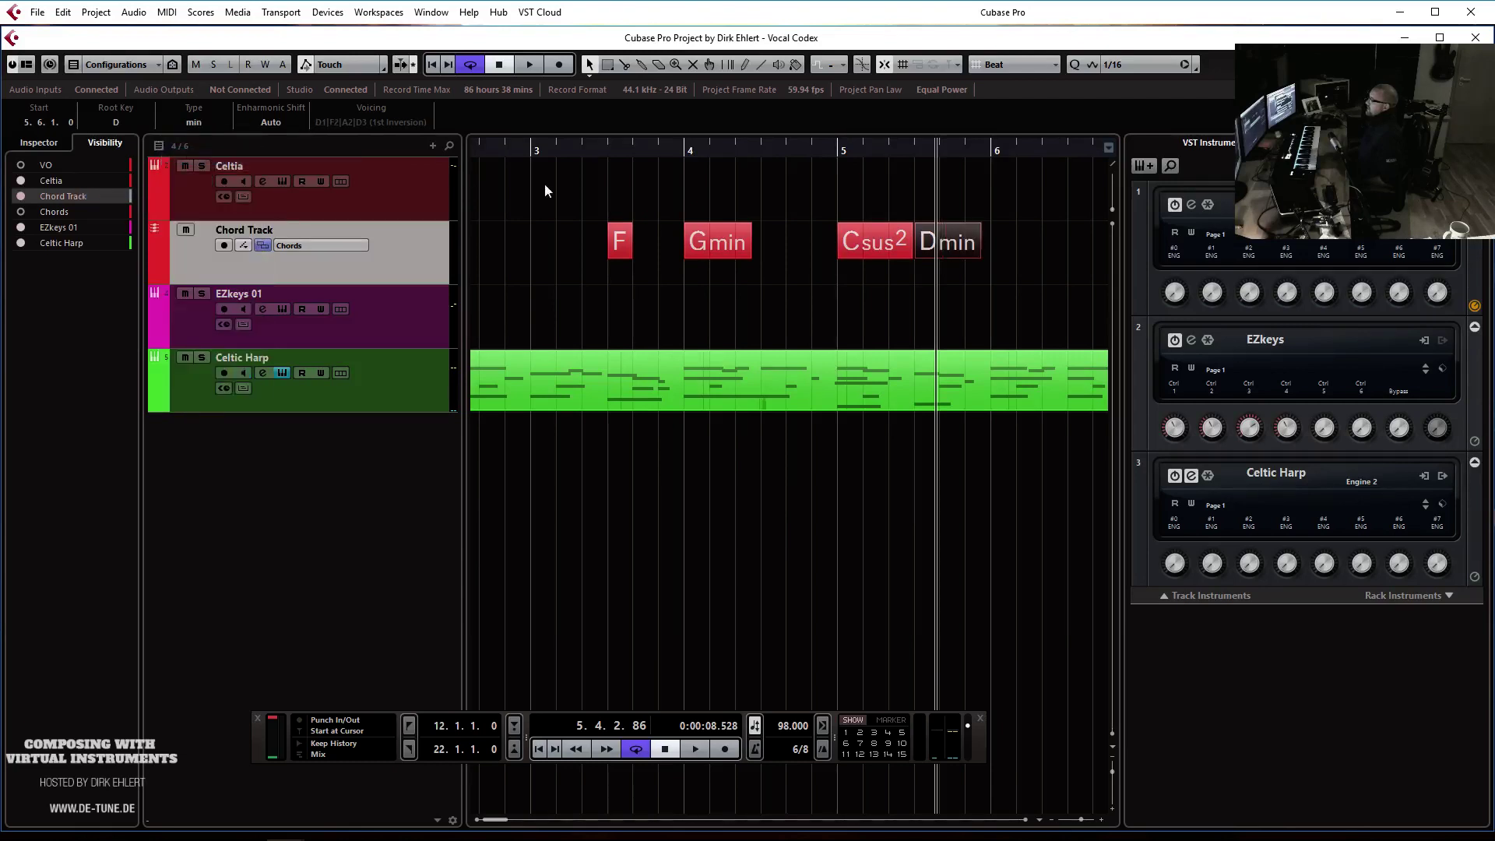
# Play back bar 5 to check its two chords against the harp
pyautogui.click(838, 149)
pyautogui.press('space')
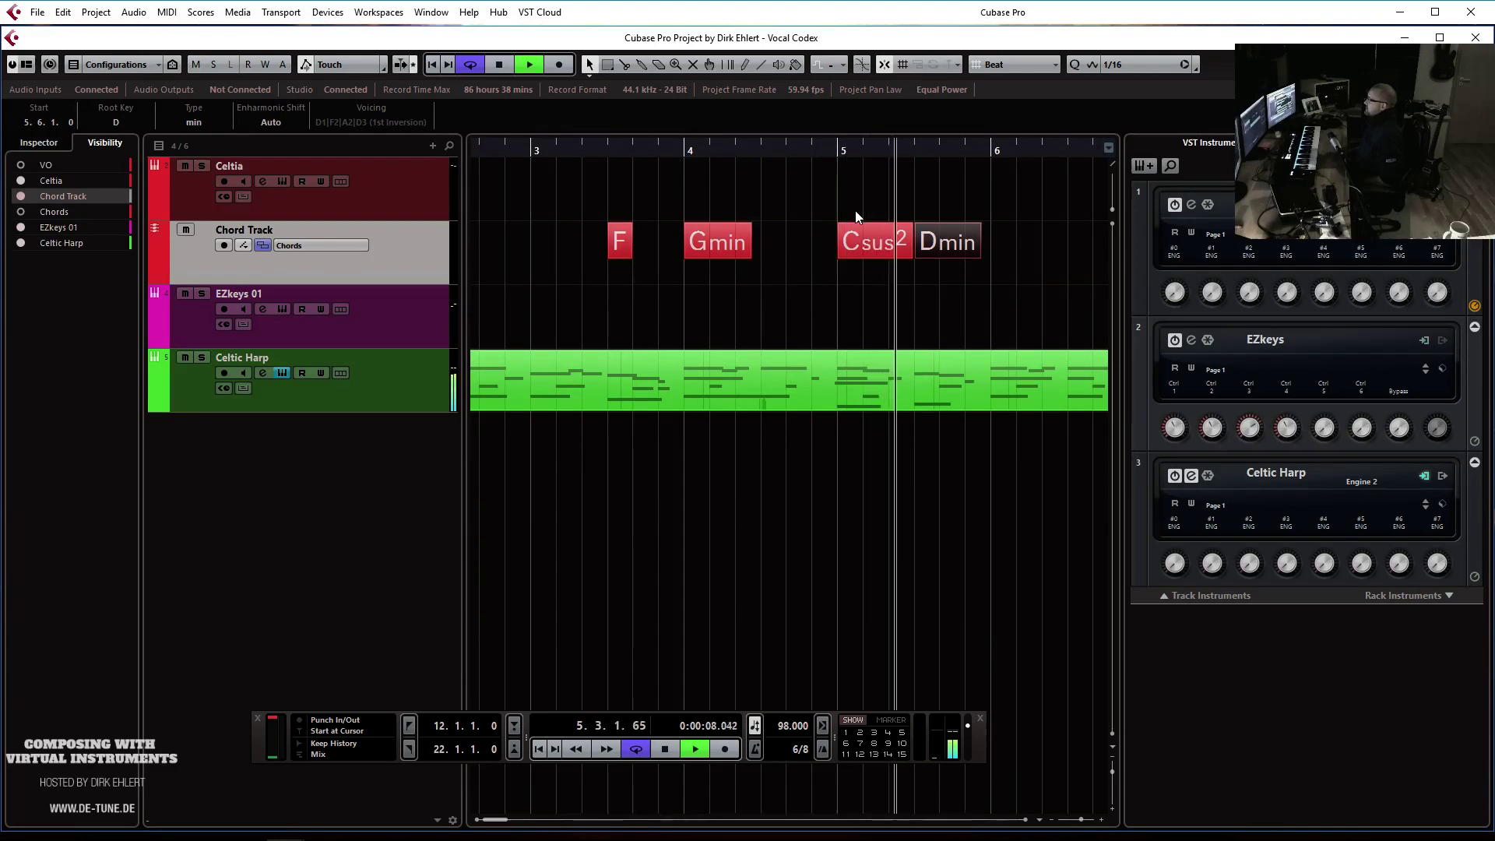
pyautogui.press('space')
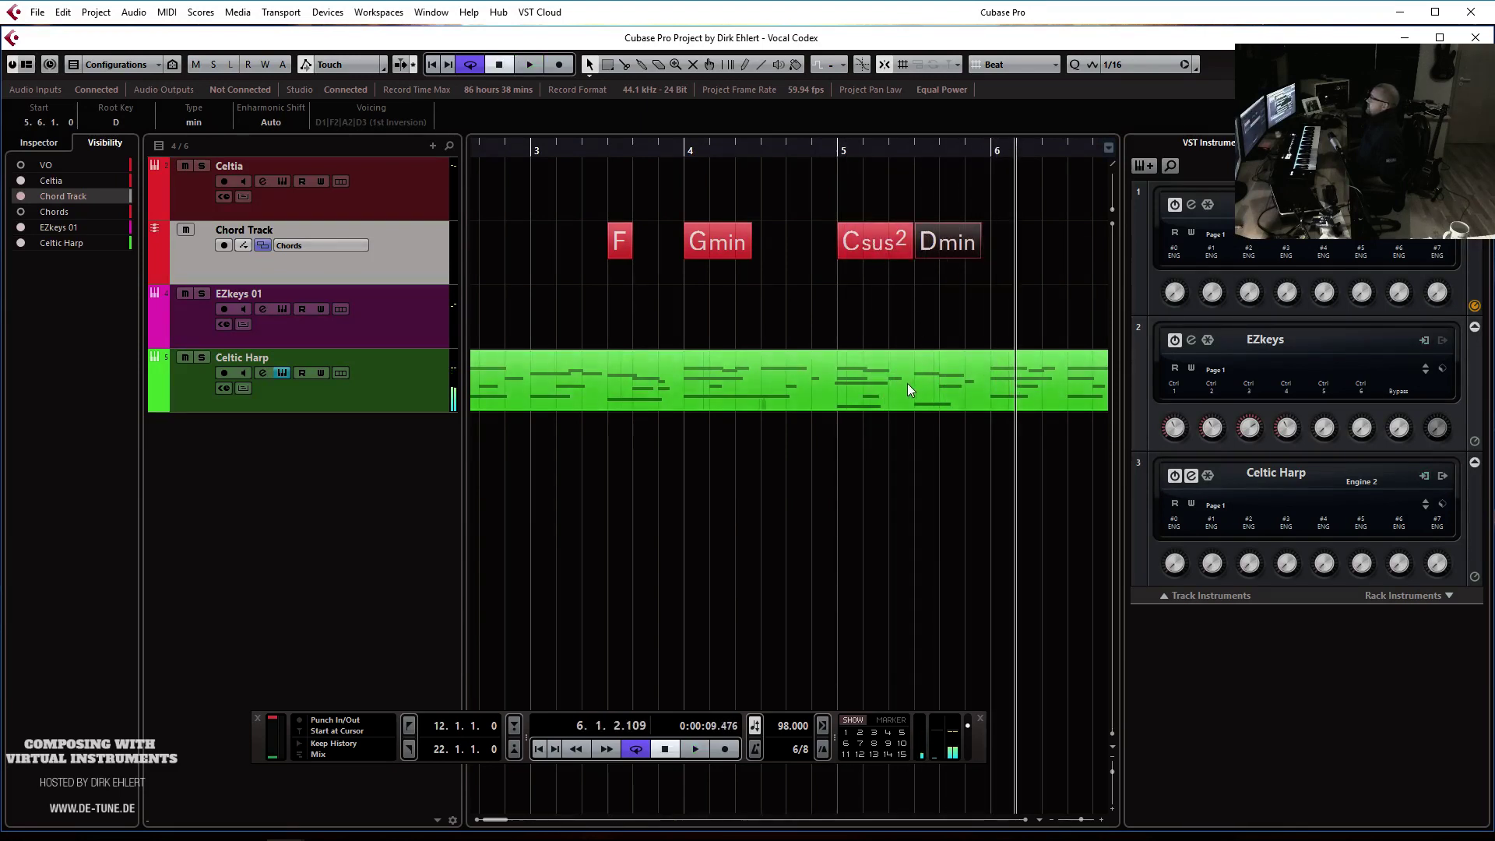
# Select the Celtic Harp track, show its Inspector, and open its instrument window, moving it clear of the arrangement
pyautogui.hscroll(3, 908, 383)
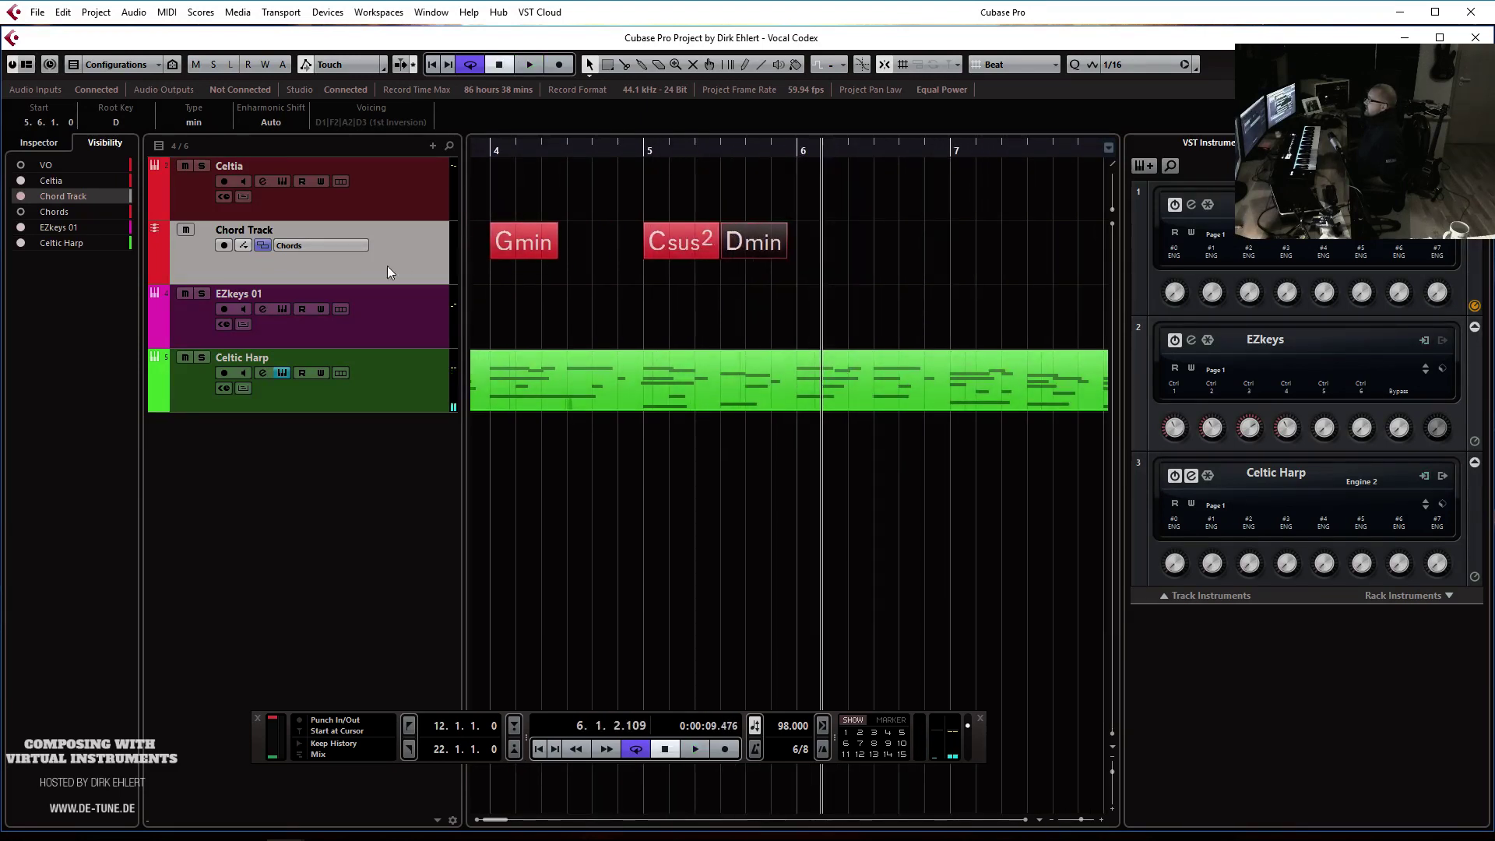
pyautogui.click(332, 381)
pyautogui.click(39, 143)
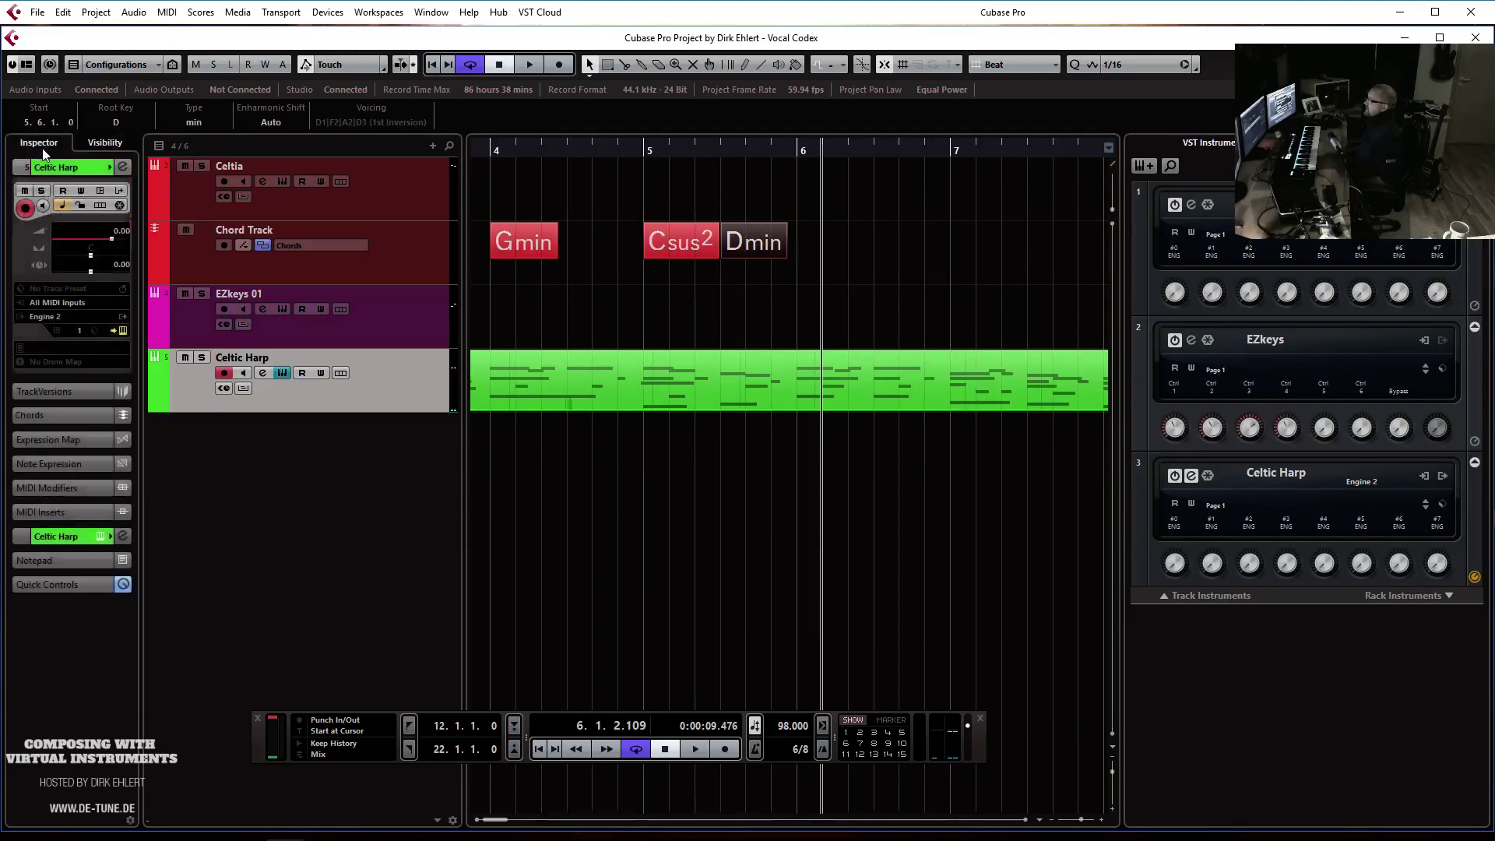
pyautogui.click(119, 331)
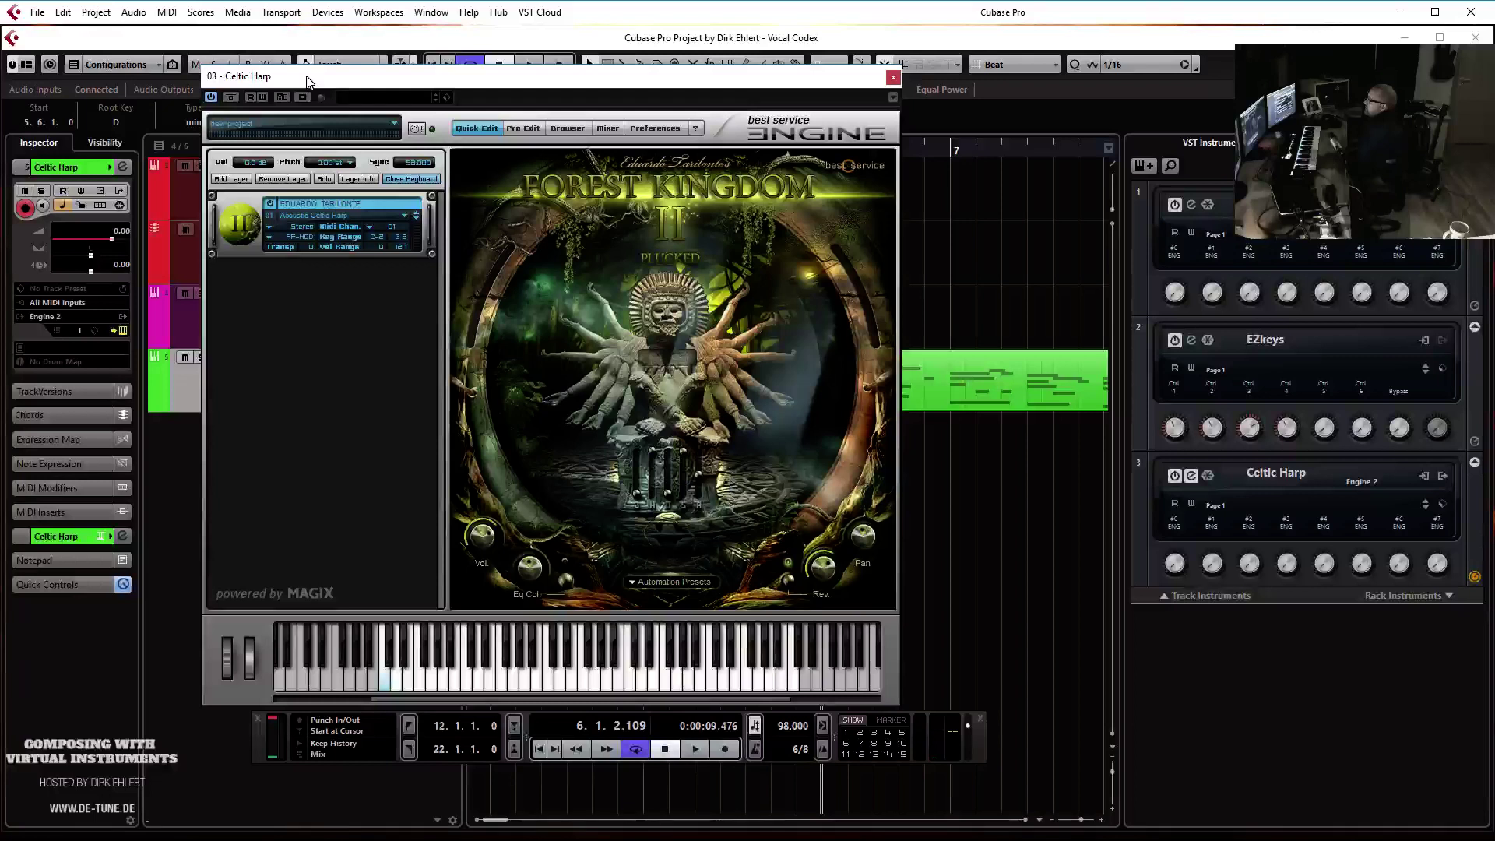
pyautogui.moveTo(307, 77); pyautogui.dragTo(1494, 100)
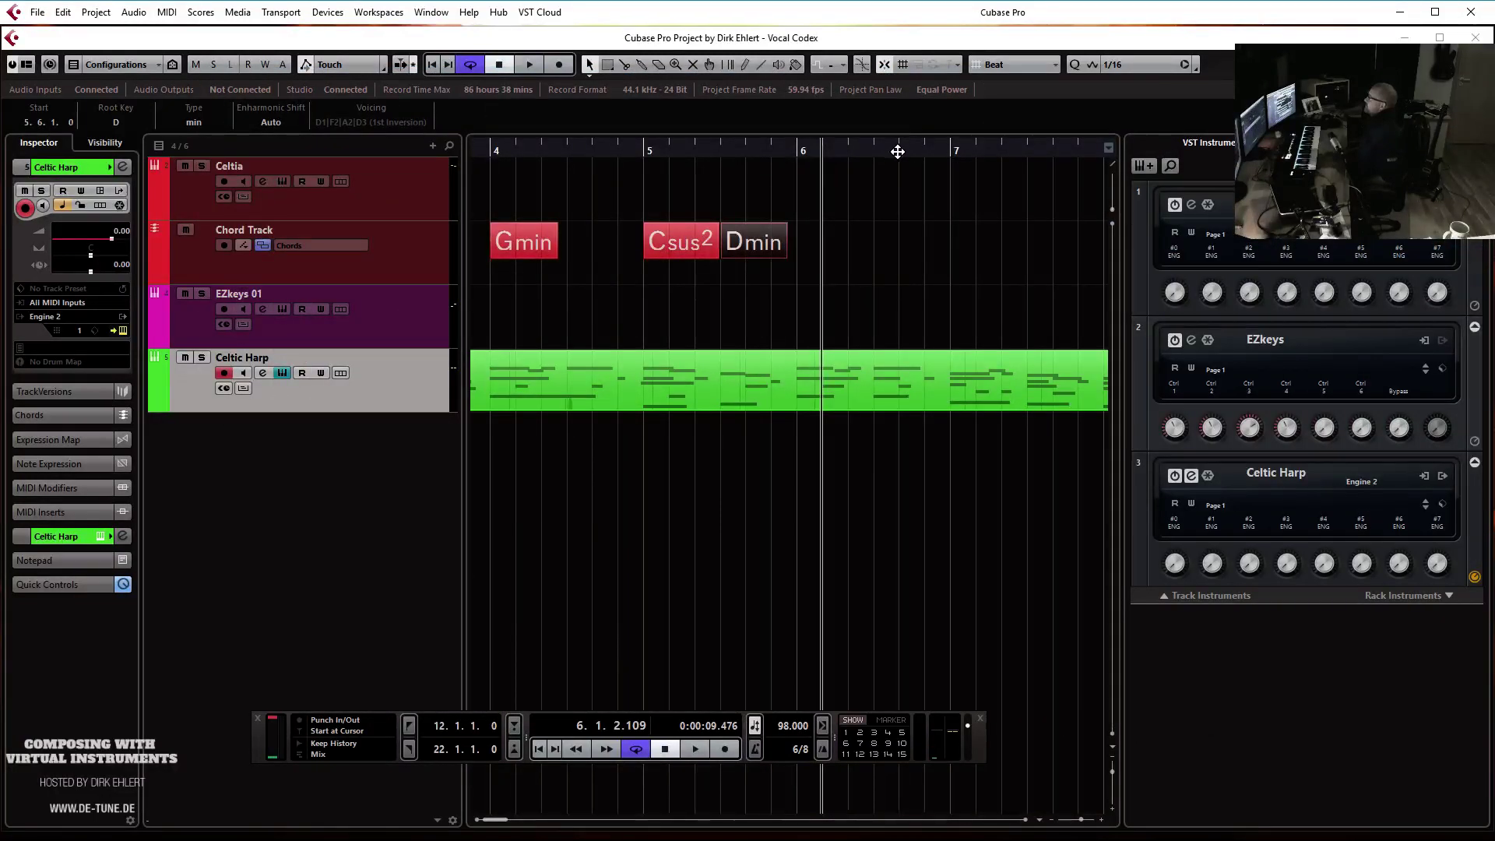
# Play the start of bar 5 and copy the G minor chord from bar 4 to bar 6
pyautogui.click(648, 148)
pyautogui.press('space')
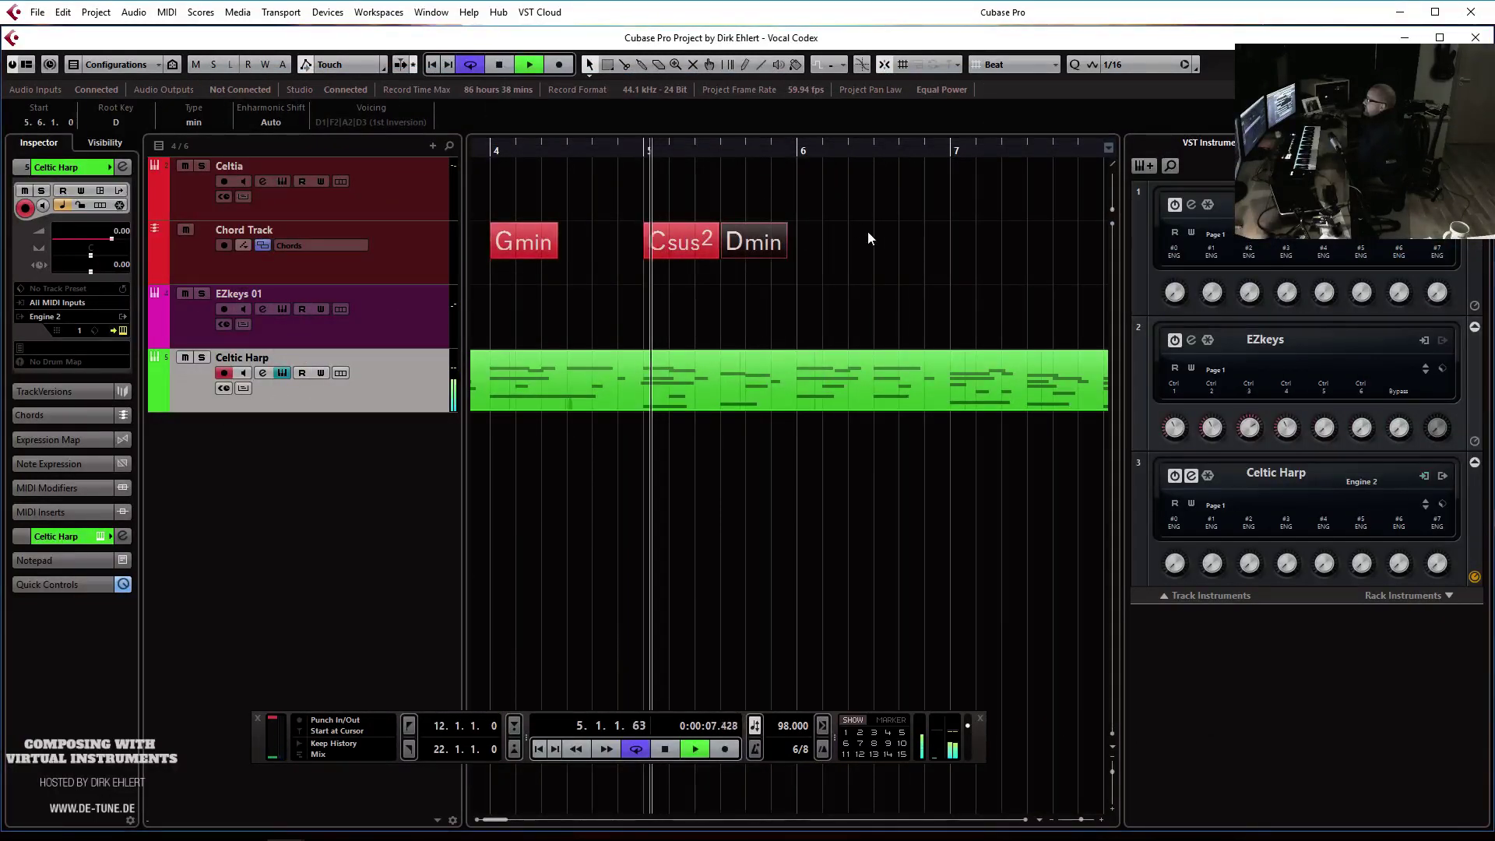
pyautogui.press('space')
pyautogui.moveTo(518, 241); pyautogui.dragTo(826, 240)
# Play the harp part through bars 6 and 7 to hear the next chord change
pyautogui.press('space')
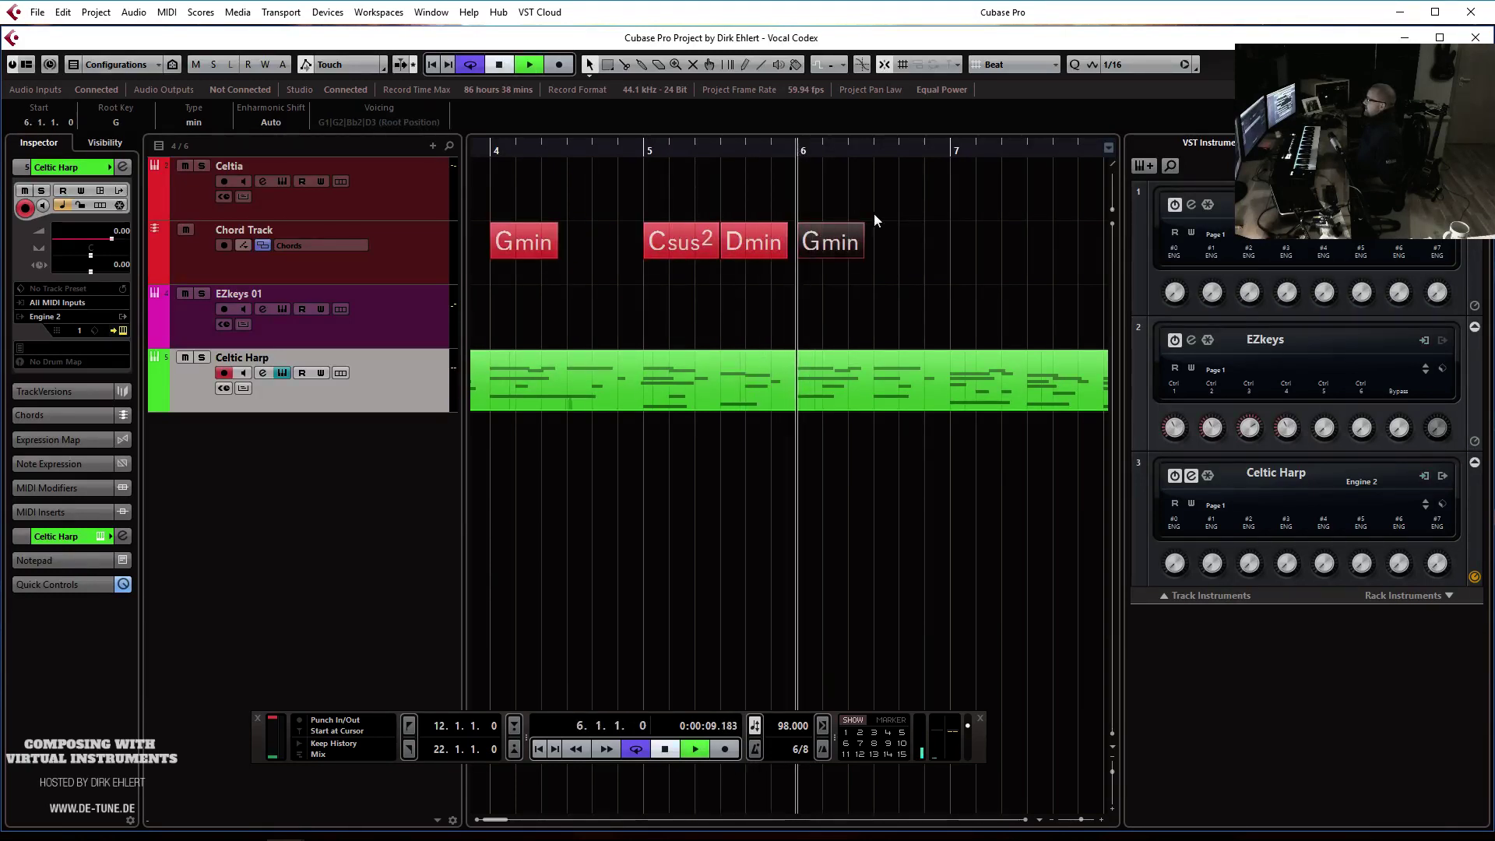
pyautogui.press('g')
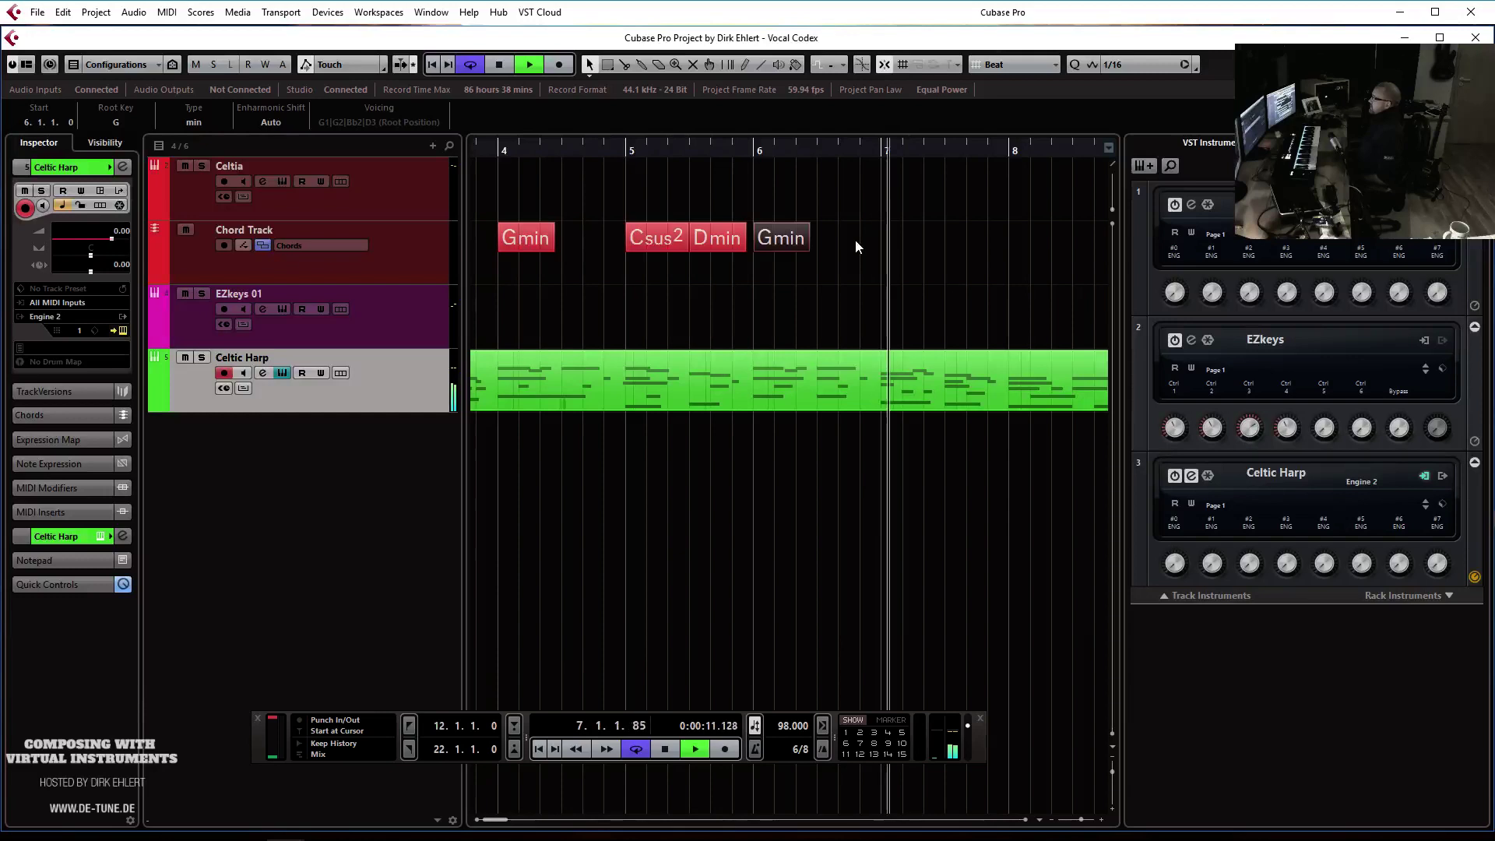
pyautogui.press('g')
pyautogui.press('space')
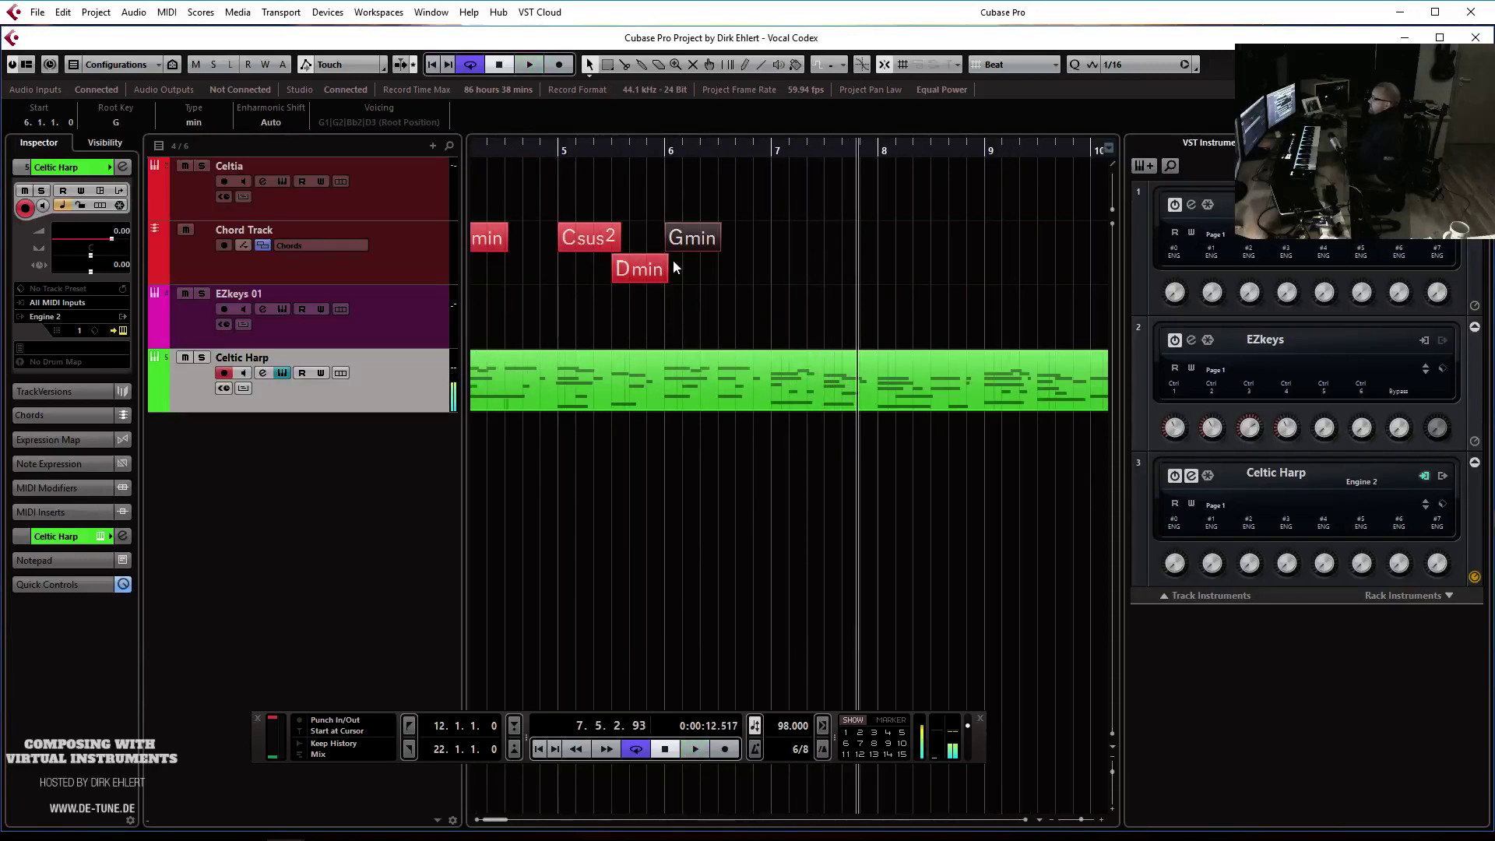
# Add a major chord with root key D# at bar 7 and place the cursor at that bar
pyautogui.keyDown('alt'); pyautogui.click(781, 237); pyautogui.keyUp('alt')
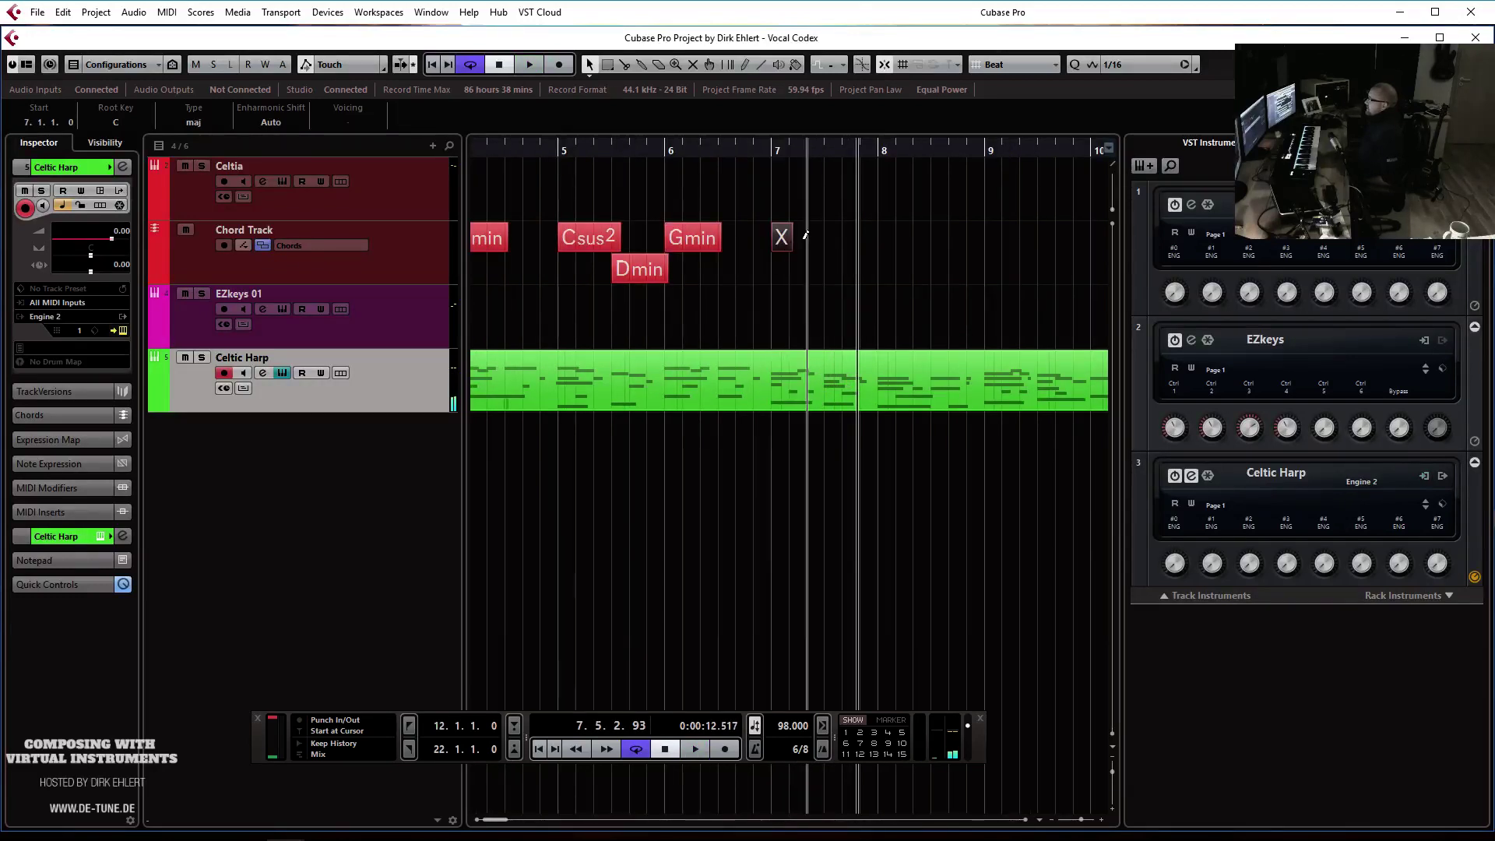
pyautogui.click(112, 124)
pyautogui.click(152, 224)
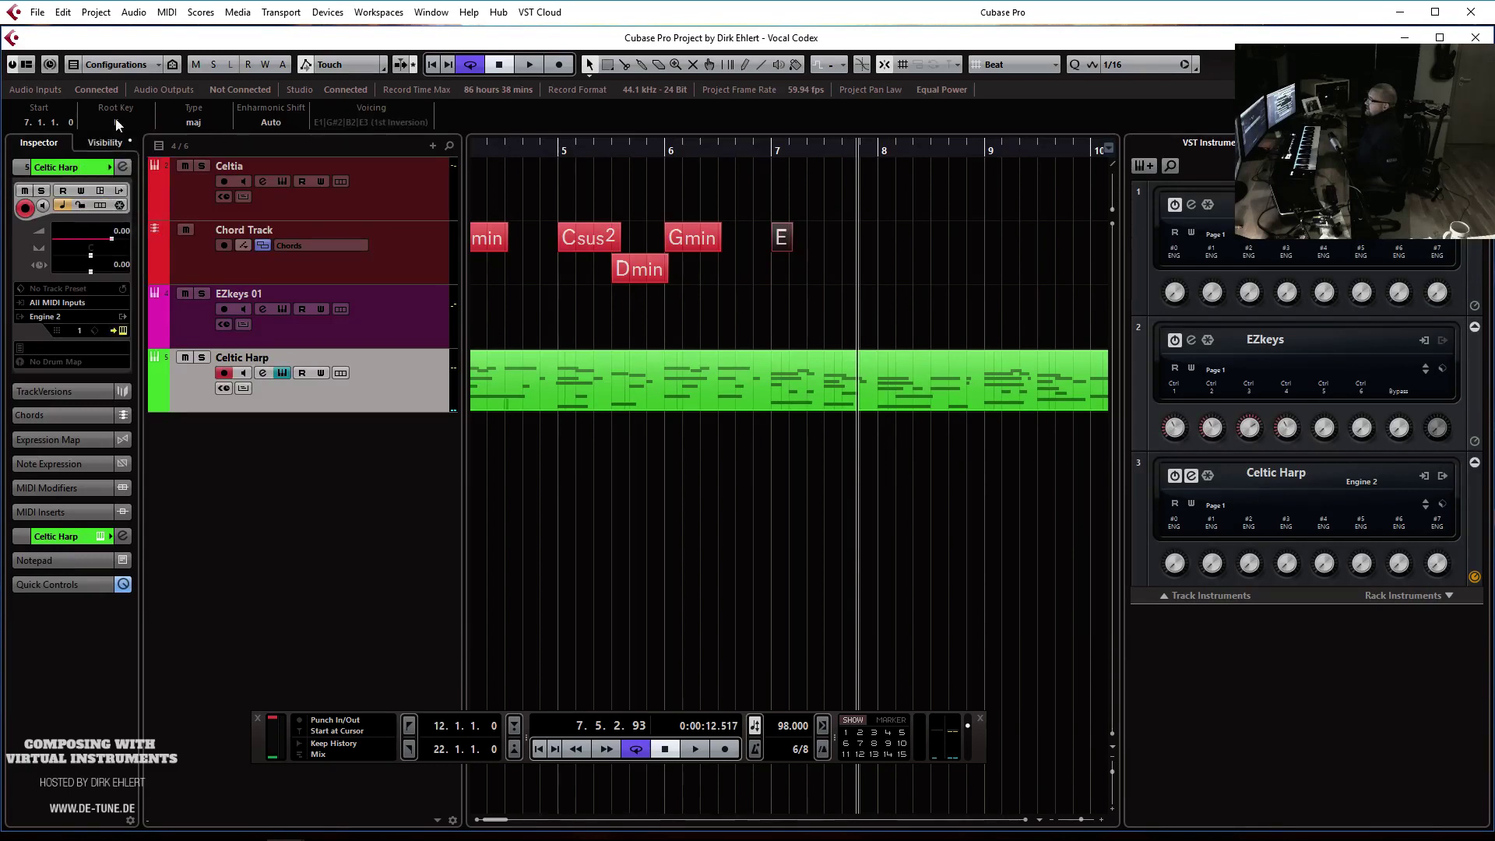
pyautogui.click(116, 125)
pyautogui.click(121, 208)
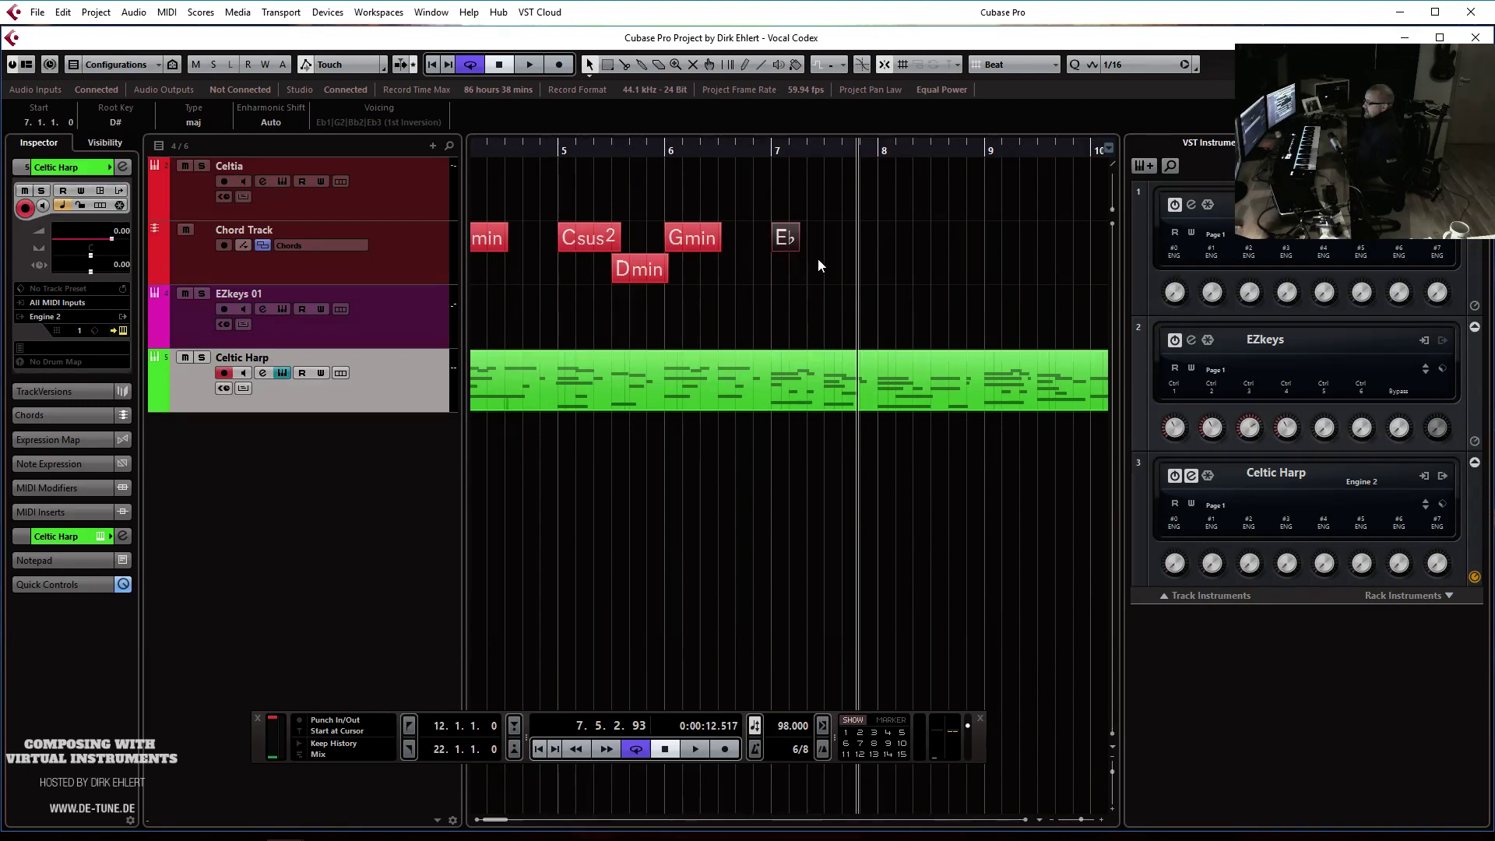
pyautogui.click(771, 151)
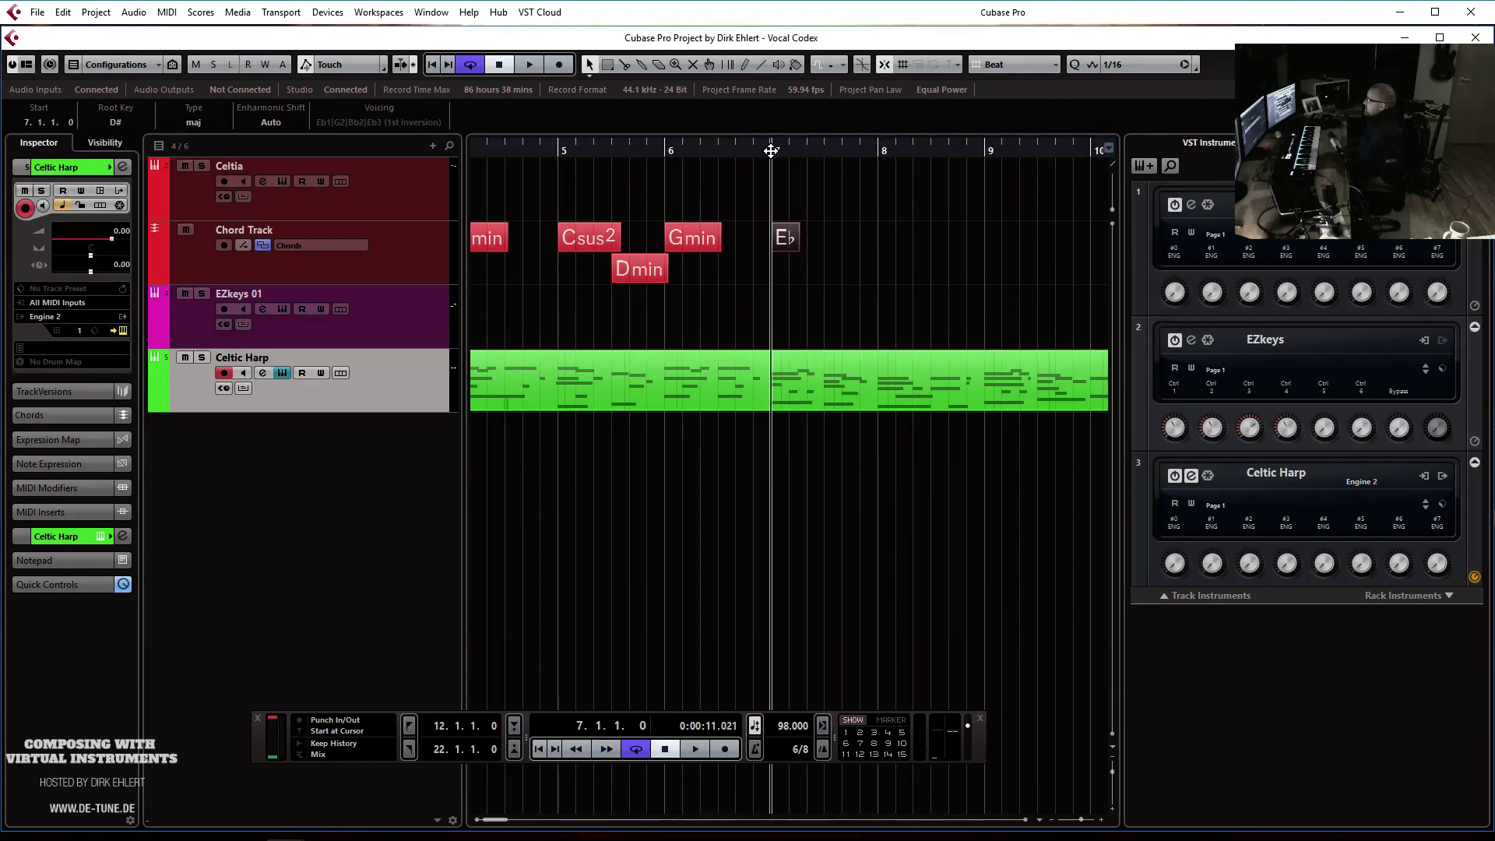
# Play from bar 7 and copy the D minor chord from bar 5 to the middle of bar 7, at 7.4.1.0
pyautogui.press('space')
pyautogui.press('space')
pyautogui.moveTo(660, 267); pyautogui.dragTo(855, 269)
pyautogui.click(768, 150)
pyautogui.press('space')
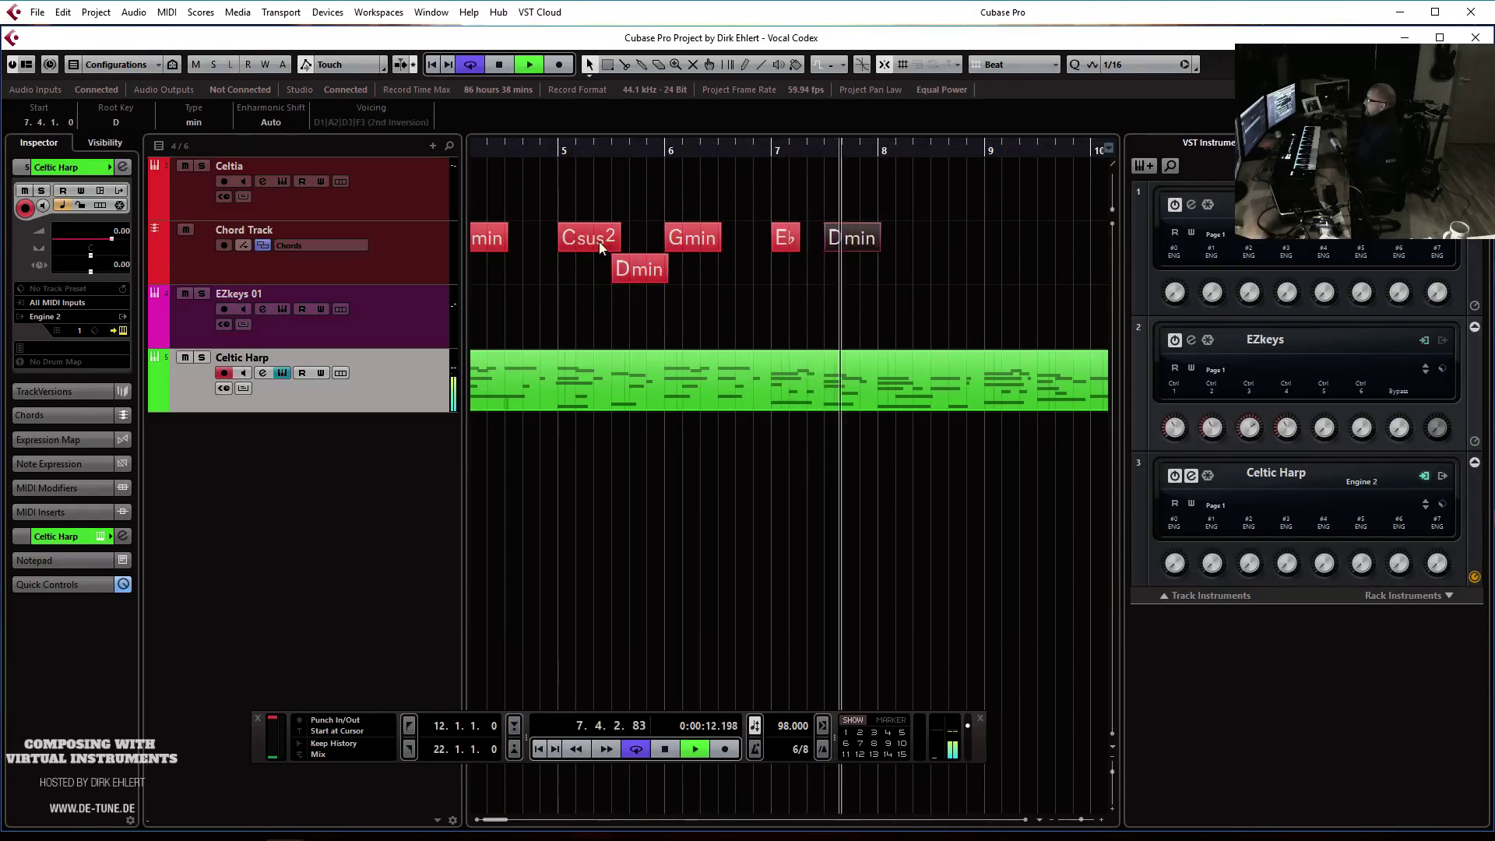
# Copy the Csus2 chord from bar 5 to bar 8, change its type to major, and continue playback
pyautogui.press('space')
pyautogui.moveTo(591, 238); pyautogui.dragTo(908, 237)
pyautogui.click(226, 133)
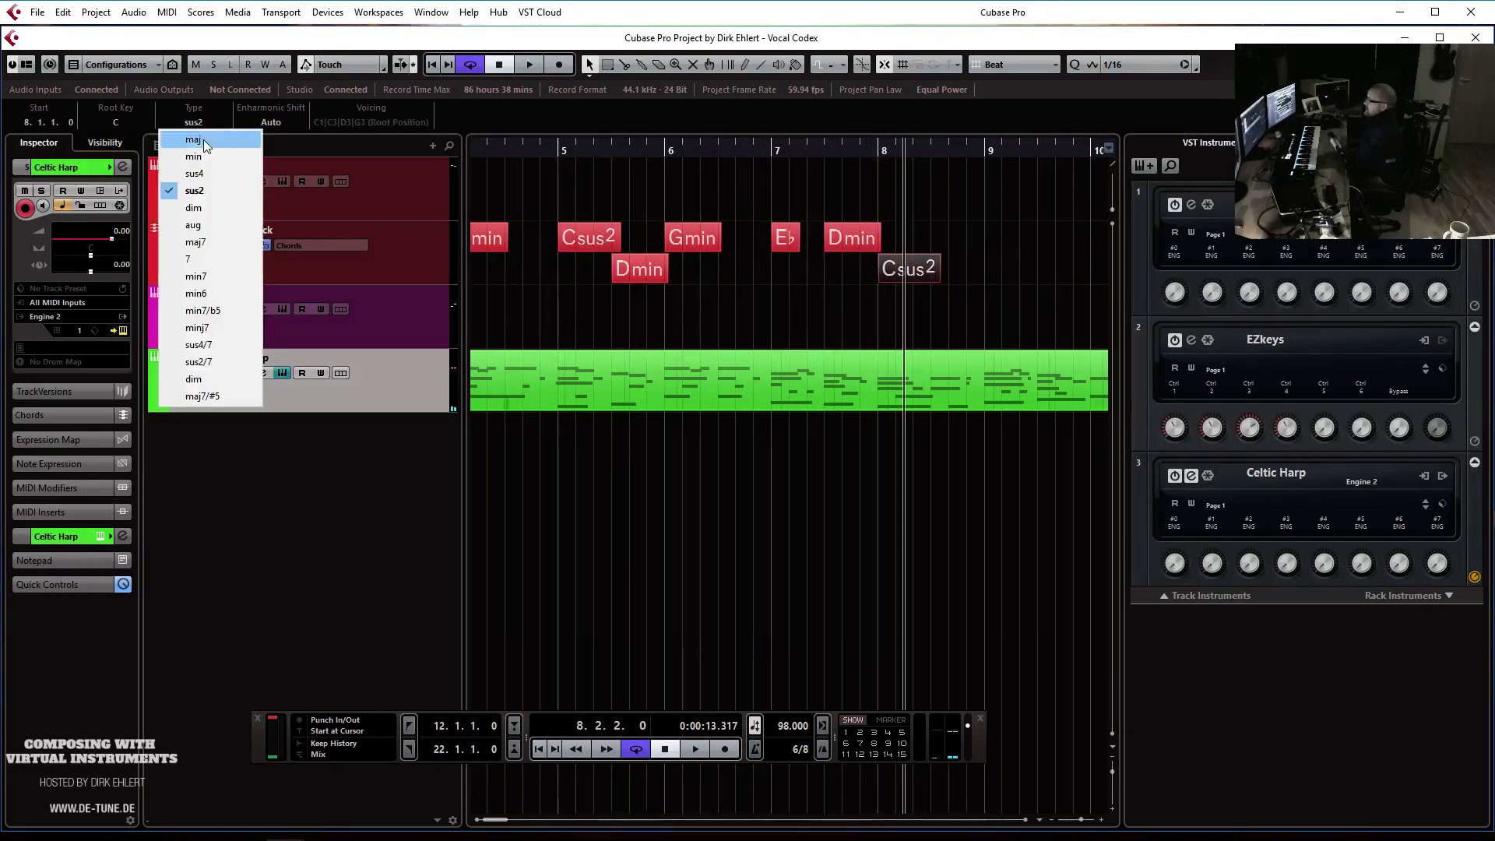
pyautogui.click(206, 145)
pyautogui.press('space')
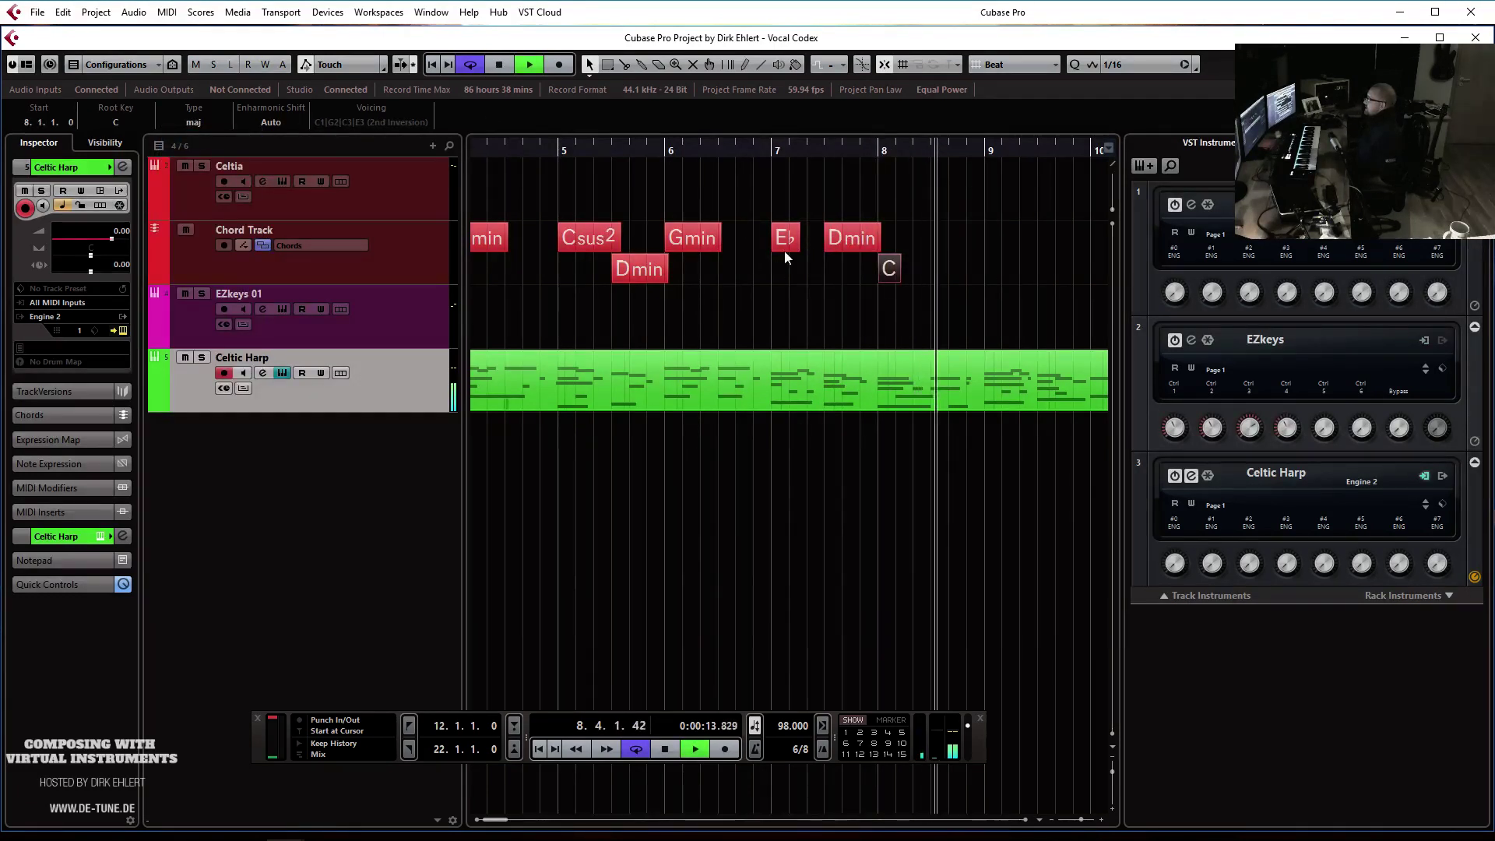
pyautogui.press('space')
# Copy the E♭ chord from bar 7 to bar 9 and the F chord from bar 3 to 9.4.1.0
pyautogui.moveTo(788, 243); pyautogui.dragTo(1001, 236)
pyautogui.hscroll(-4, 549, 280)
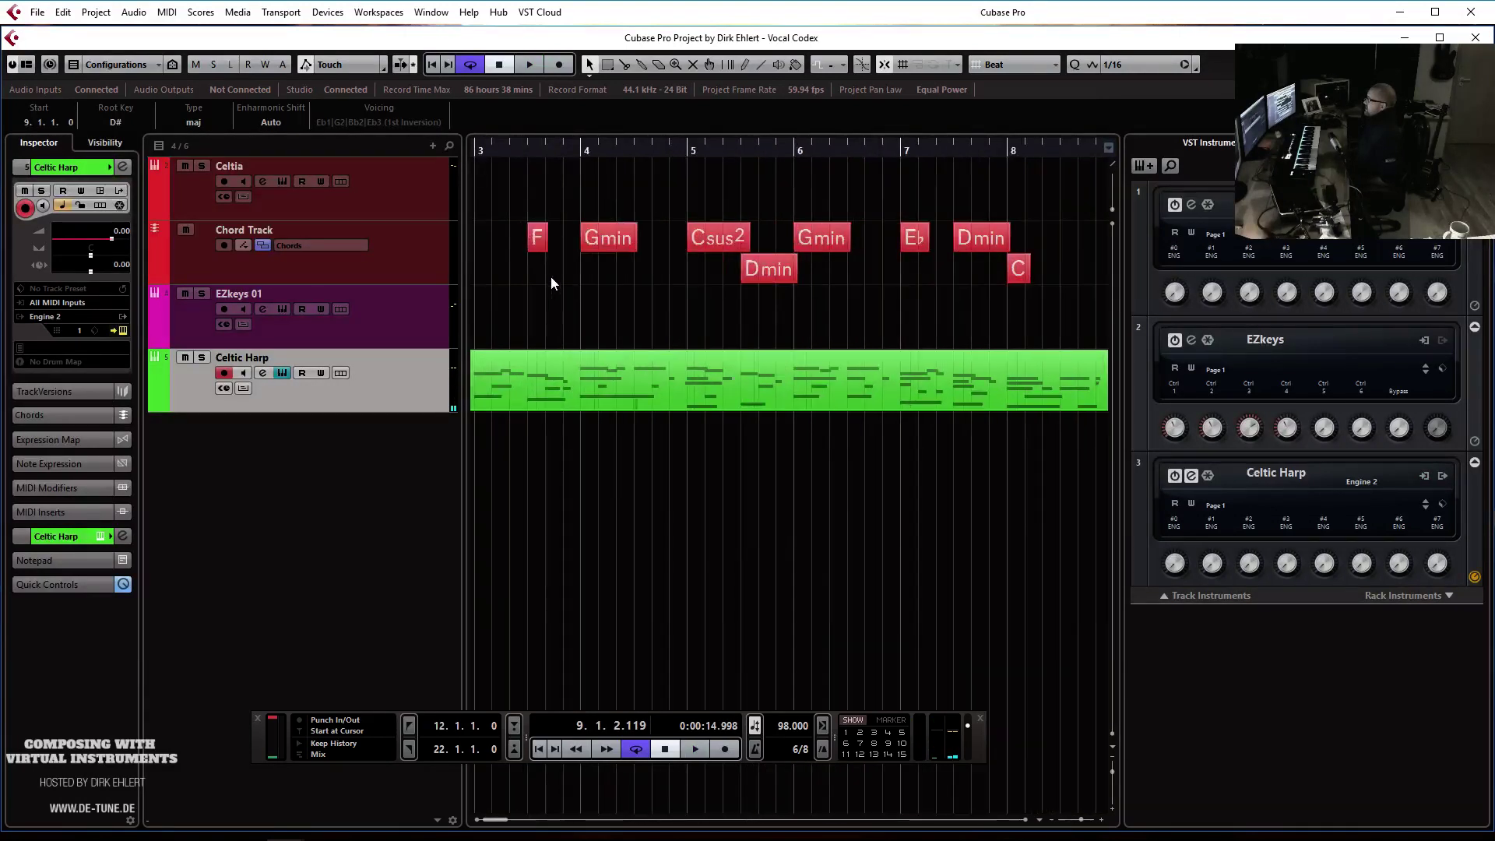
pyautogui.moveTo(543, 246); pyautogui.dragTo(1081, 240)
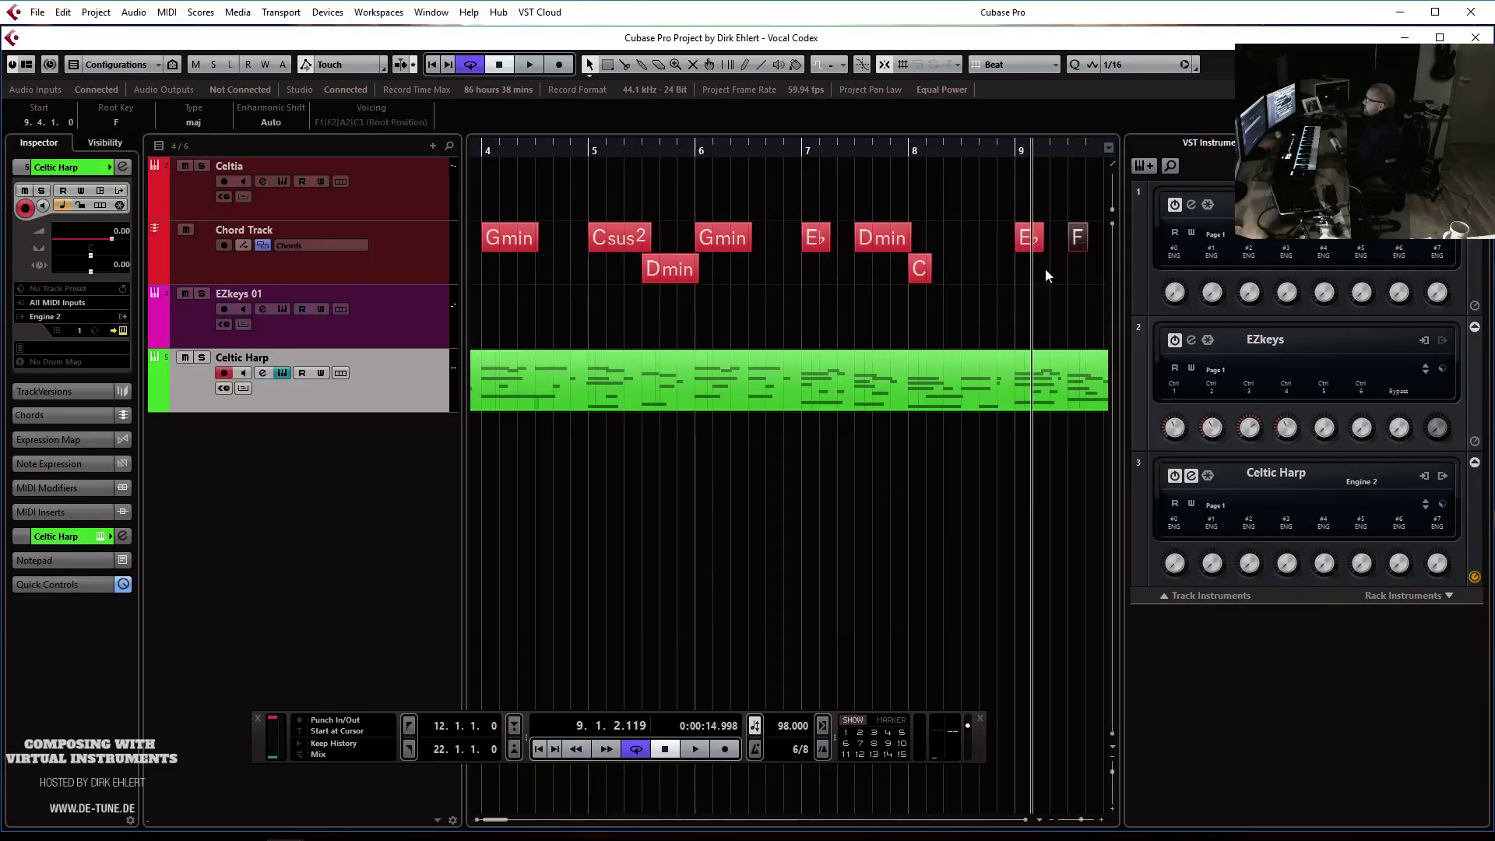
# Copy a G minor chord to bar 10 and play the harp part from bar 9 into bar 13
pyautogui.hscroll(3, 1044, 268)
pyautogui.moveTo(544, 245); pyautogui.dragTo(957, 246)
pyautogui.click(818, 148)
pyautogui.press('space')
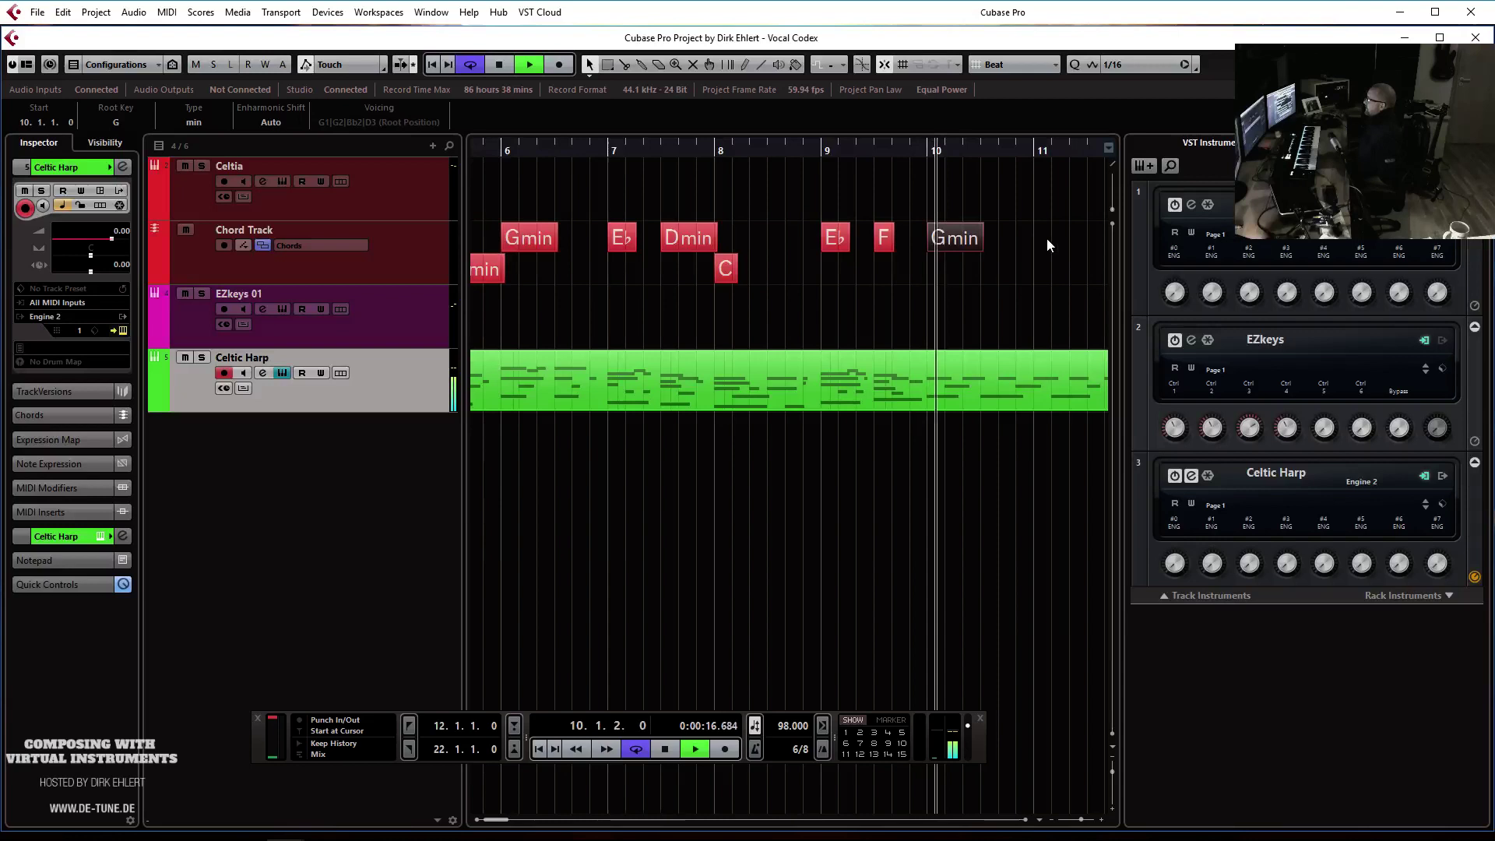
pyautogui.press('g')
pyautogui.press('g')
pyautogui.press('g')
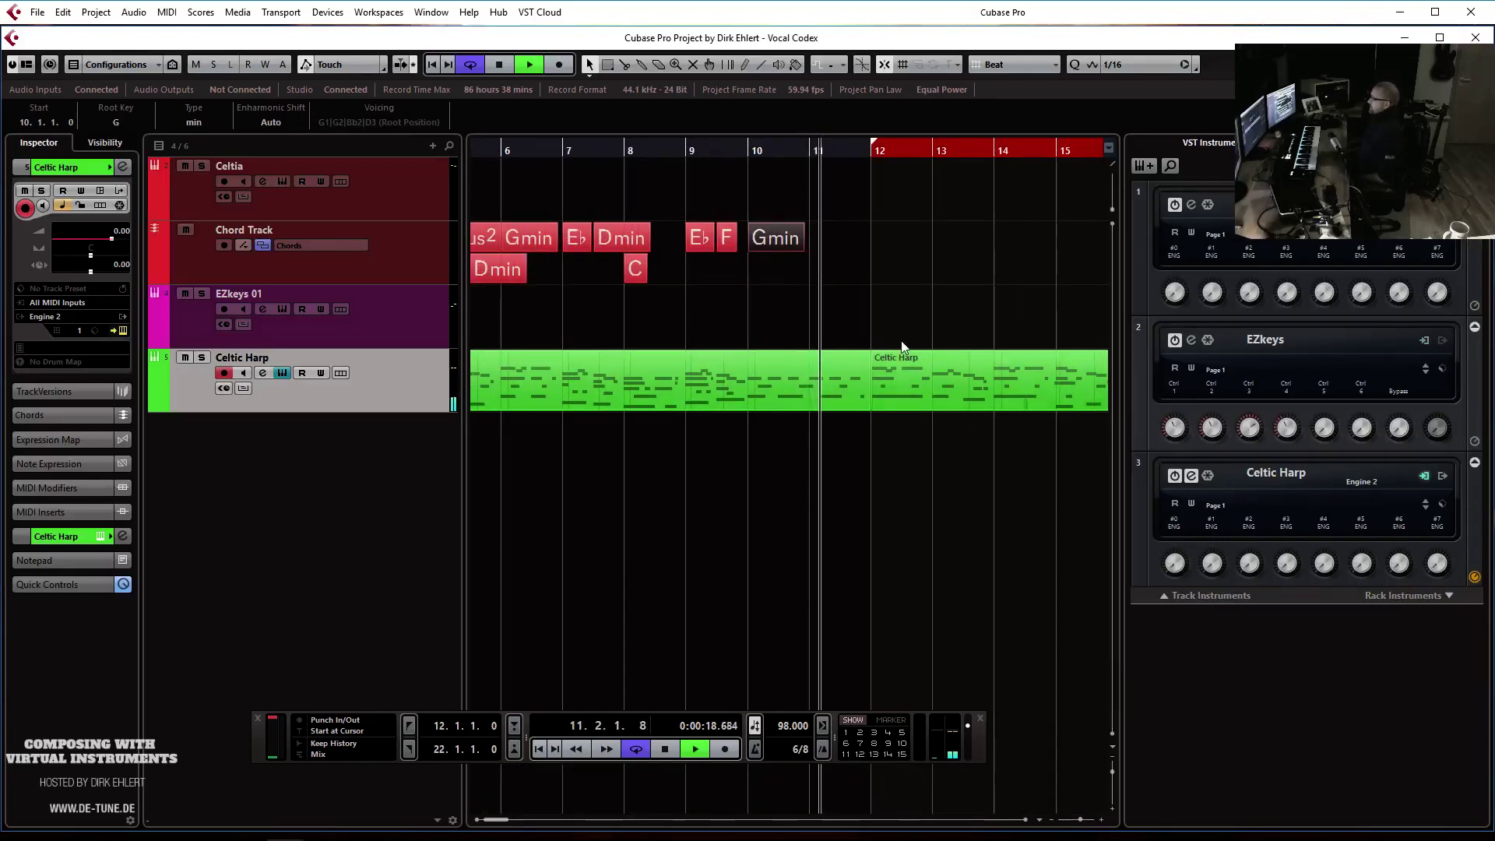
pyautogui.press('g')
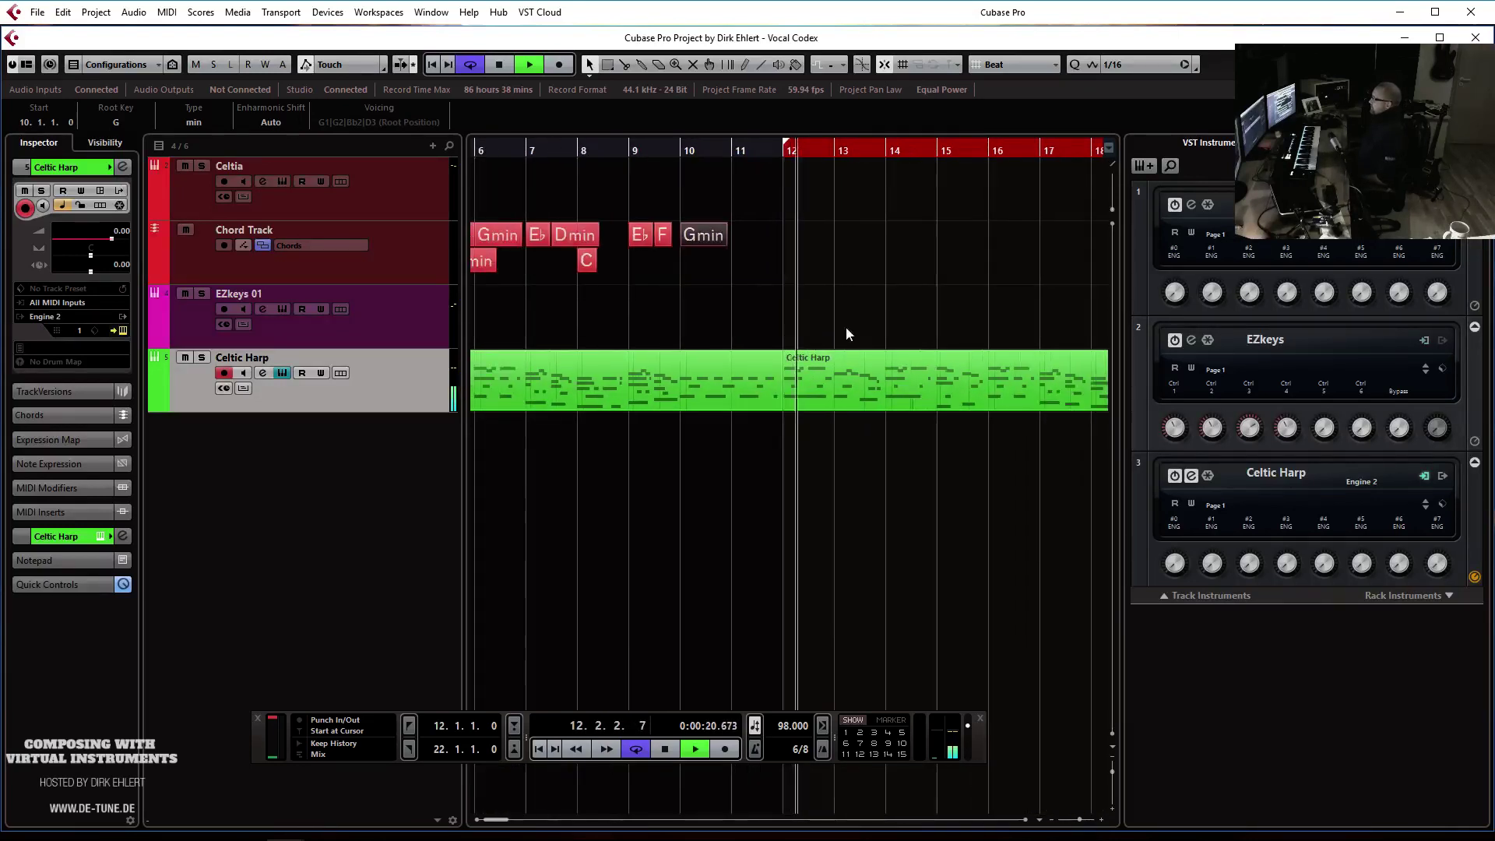
pyautogui.press('g')
pyautogui.press('space')
# Select all chord events from bar 2 to bar 10 and copy them to start at bar 12
pyautogui.moveTo(783, 255); pyautogui.dragTo(461, 272)
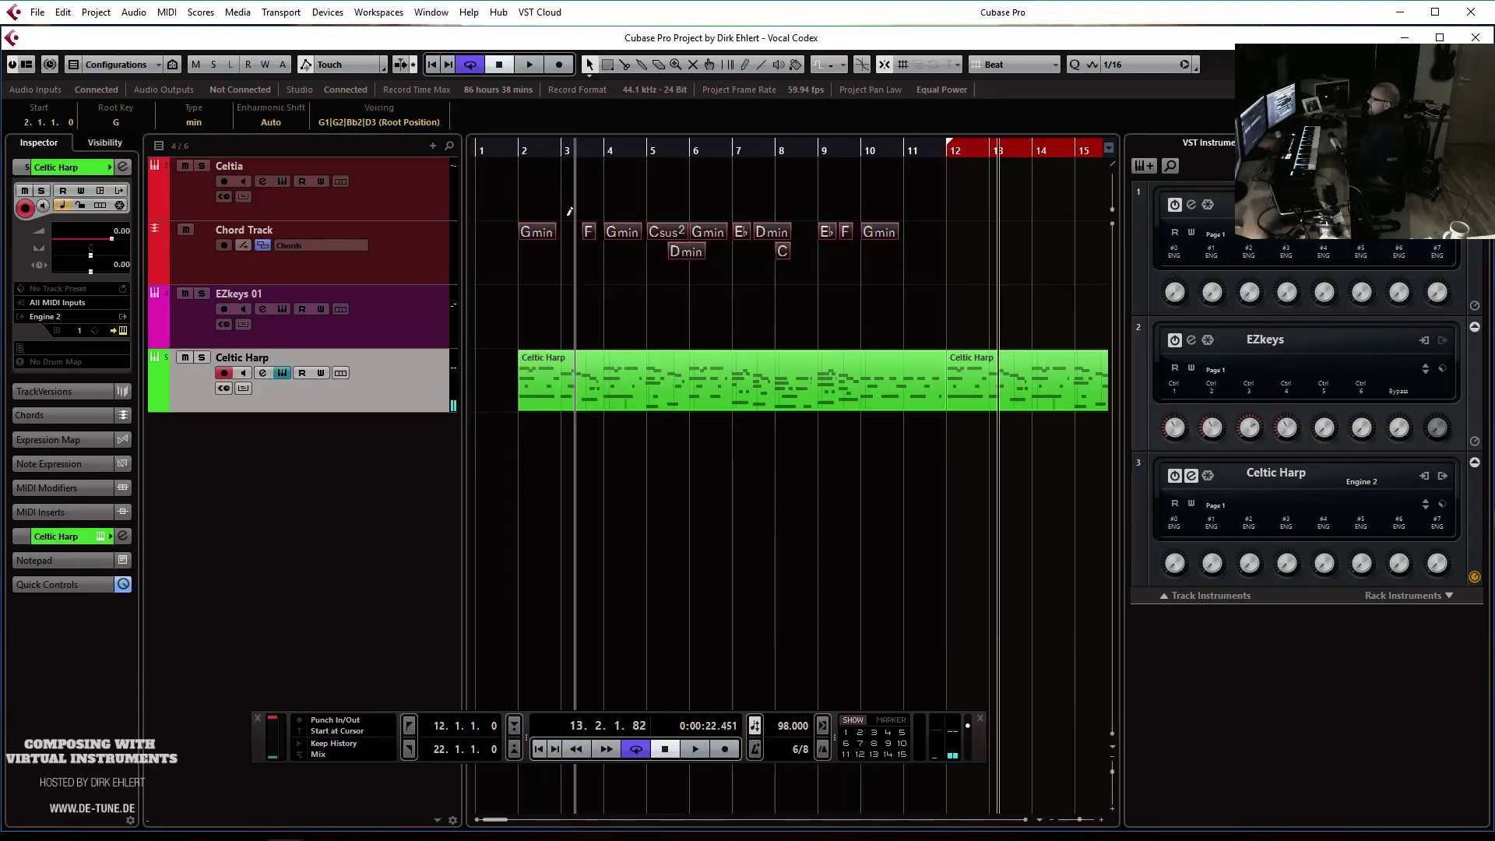
pyautogui.moveTo(535, 232); pyautogui.dragTo(980, 232)
pyautogui.press('g')
pyautogui.press('g')
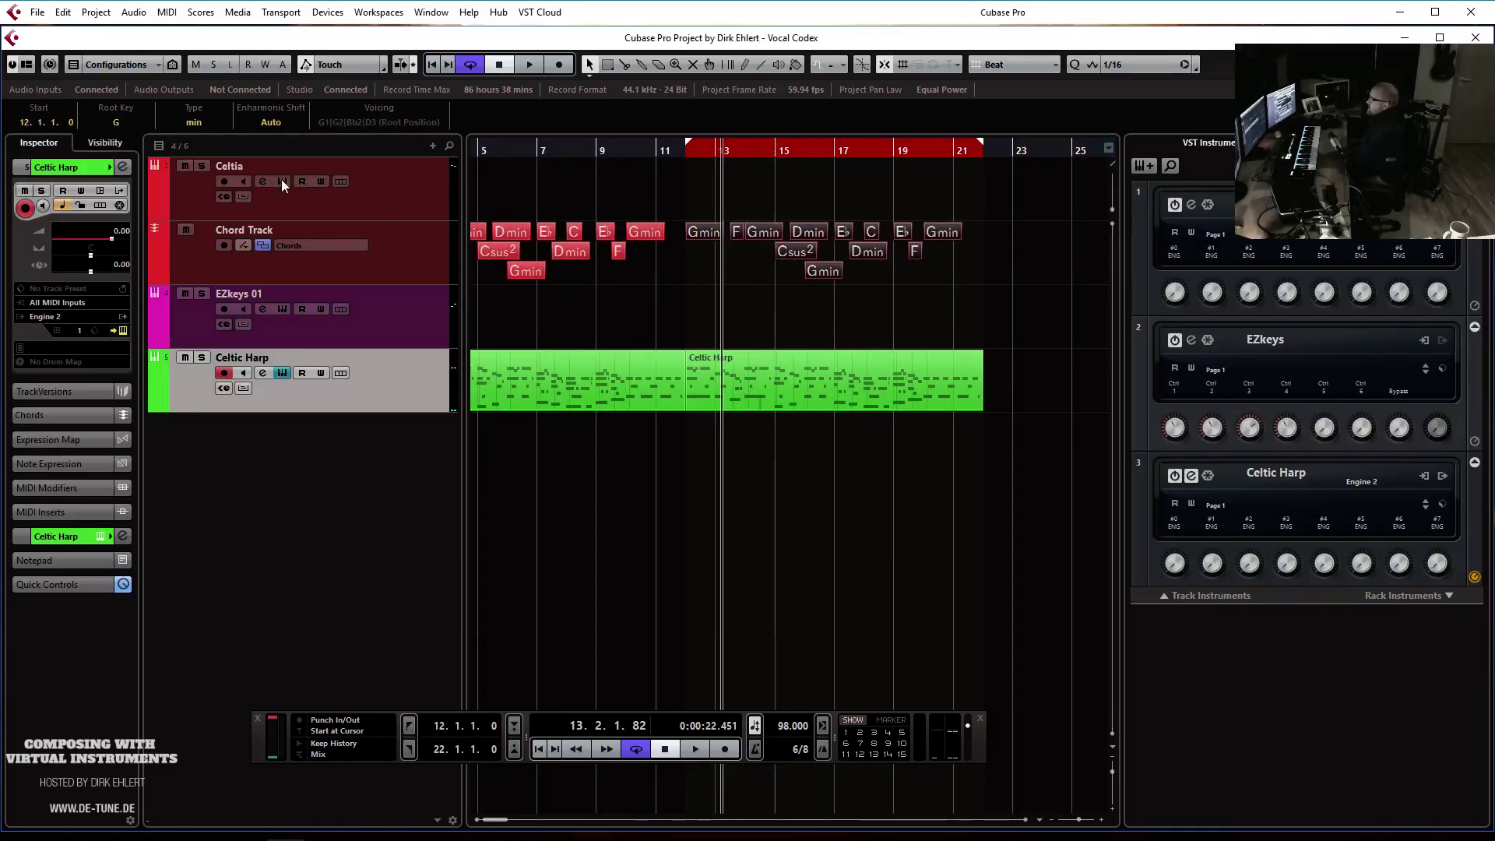
# Select the Celtia track and open its ERA II Vocal Codex instrument window
pyautogui.click(427, 189)
pyautogui.press('space')
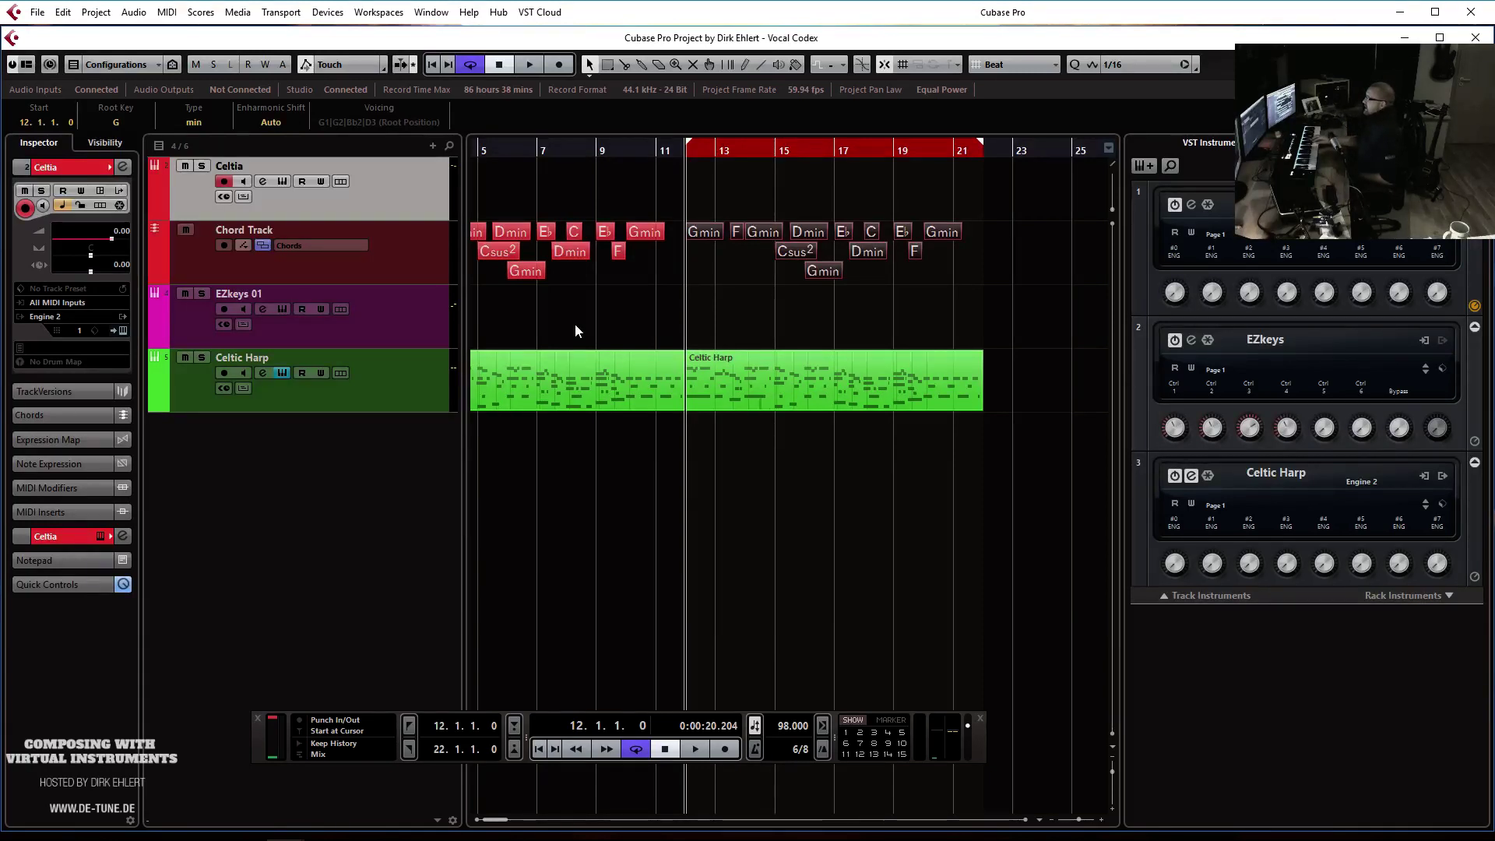
pyautogui.click(121, 331)
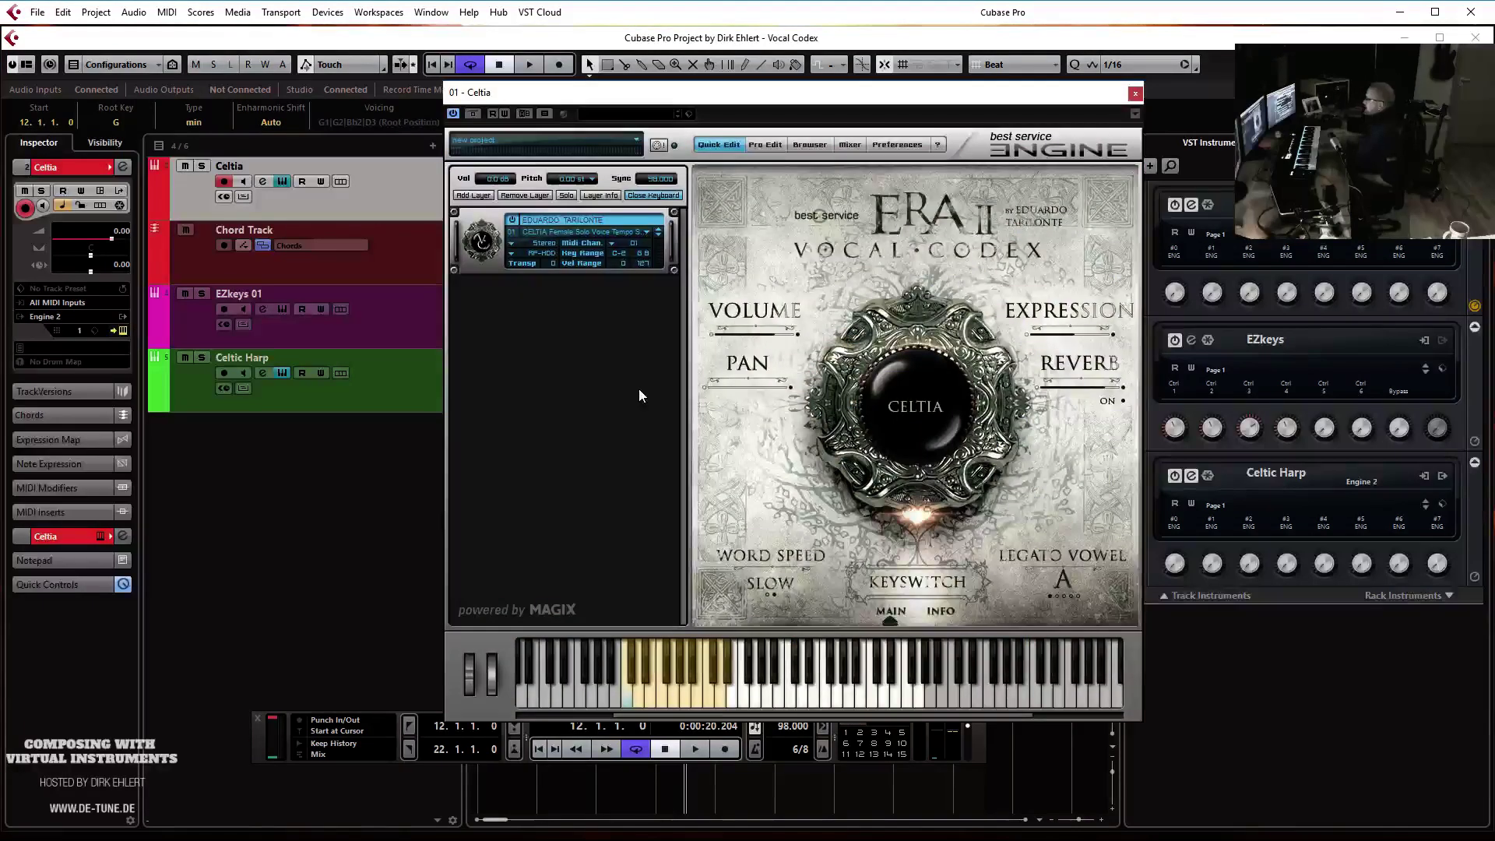
# Play the looped harp section from bar 12 to try out Celtia's voice over it, and close the instrument window
pyautogui.press('space')
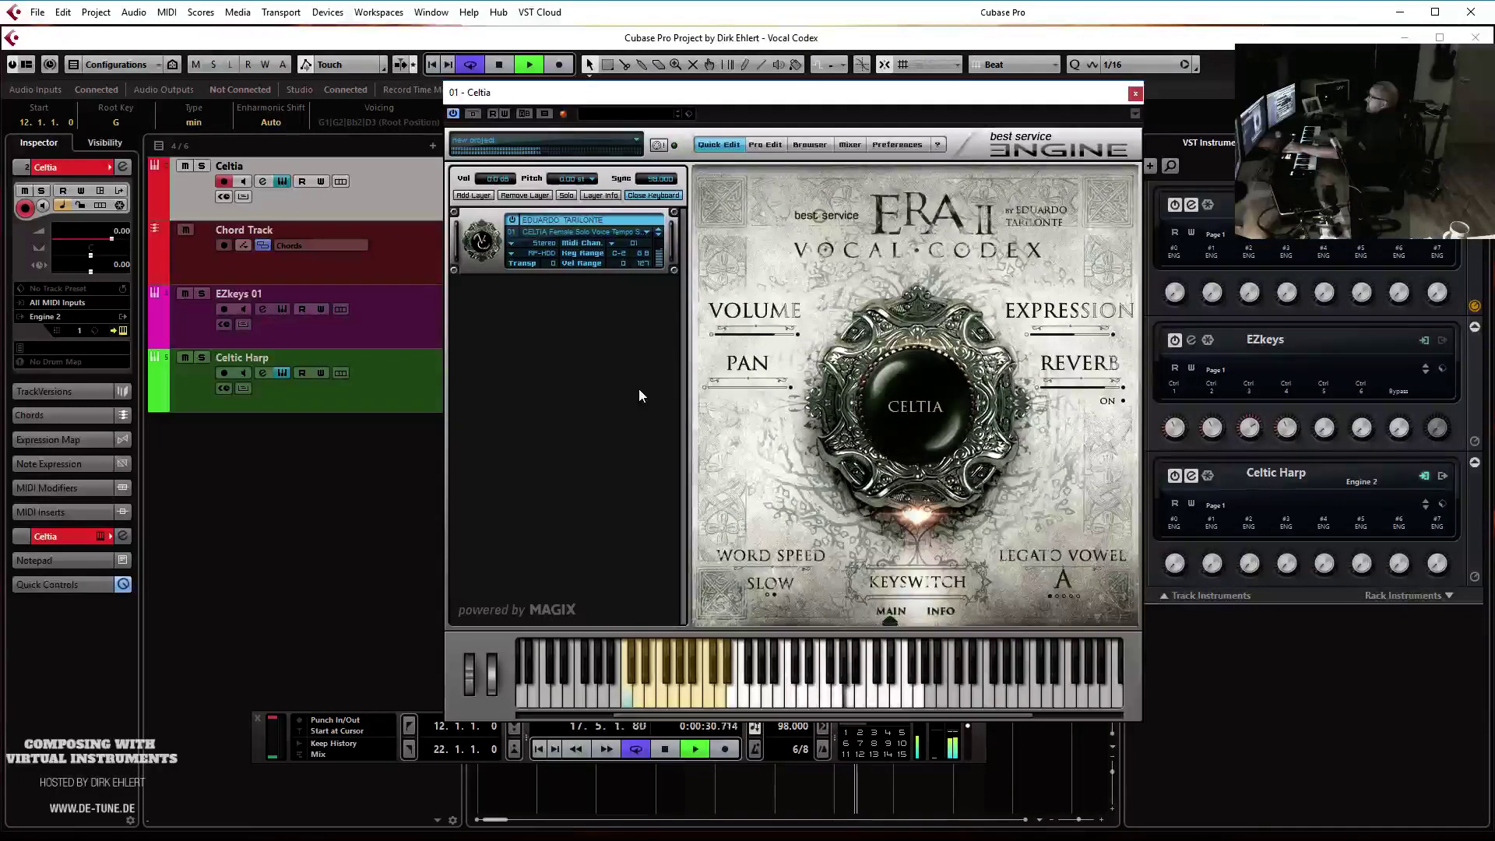
pyautogui.press('space')
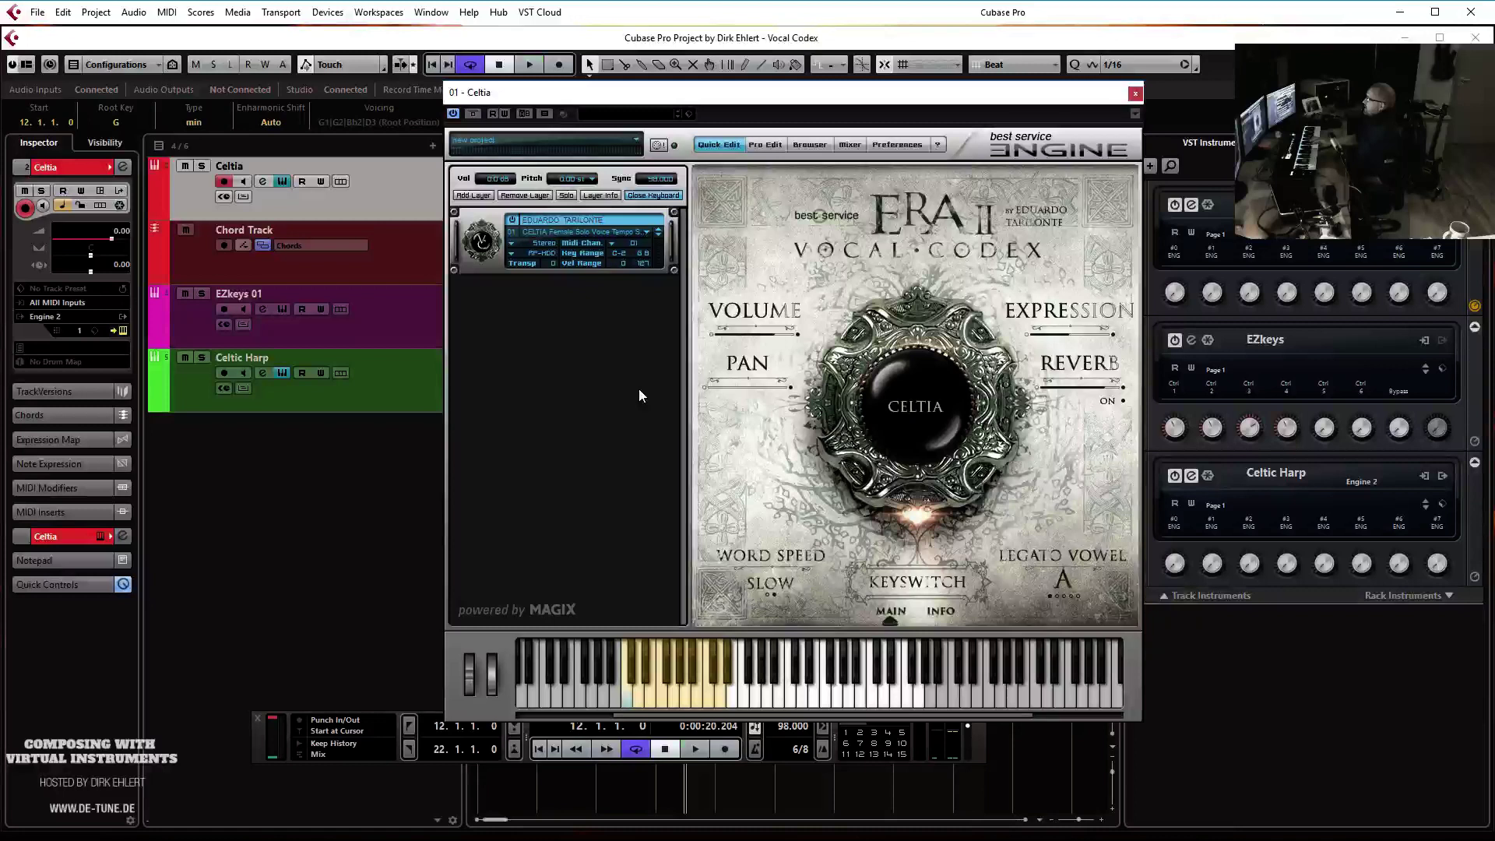
pyautogui.press('space')
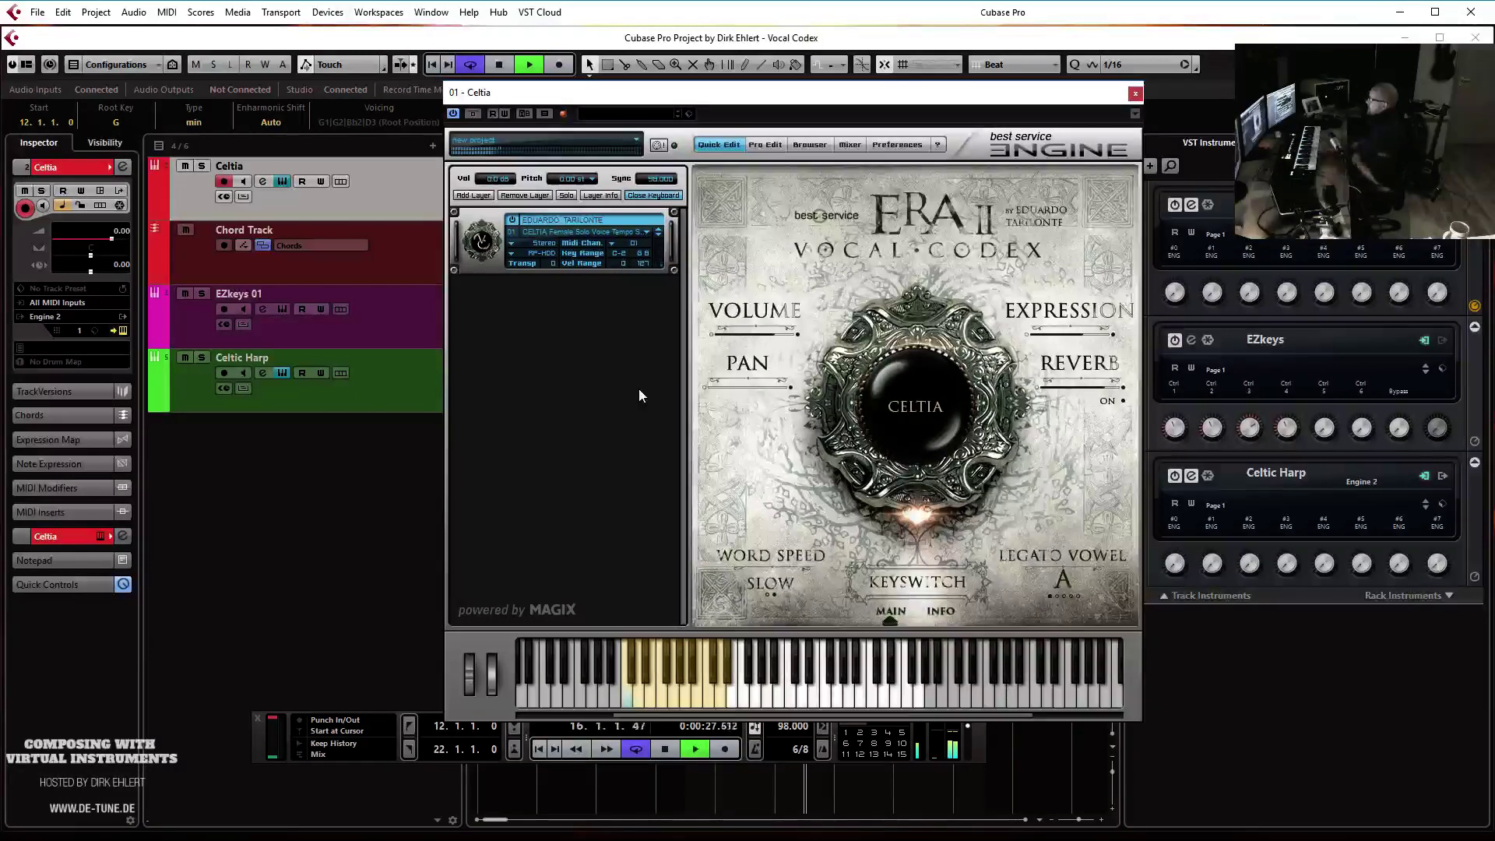
pyautogui.press('space')
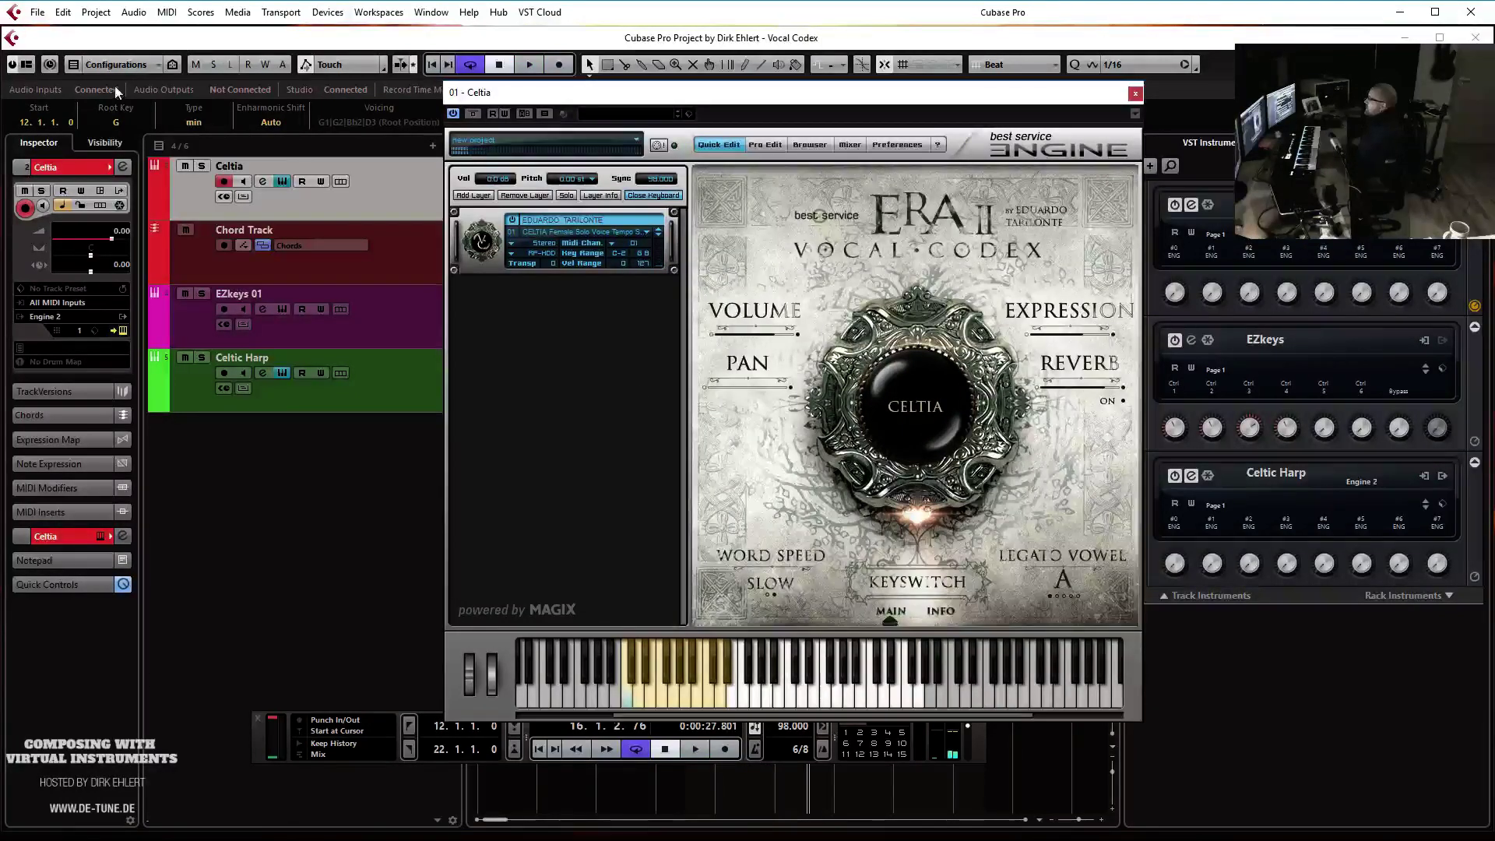
pyautogui.click(1135, 93)
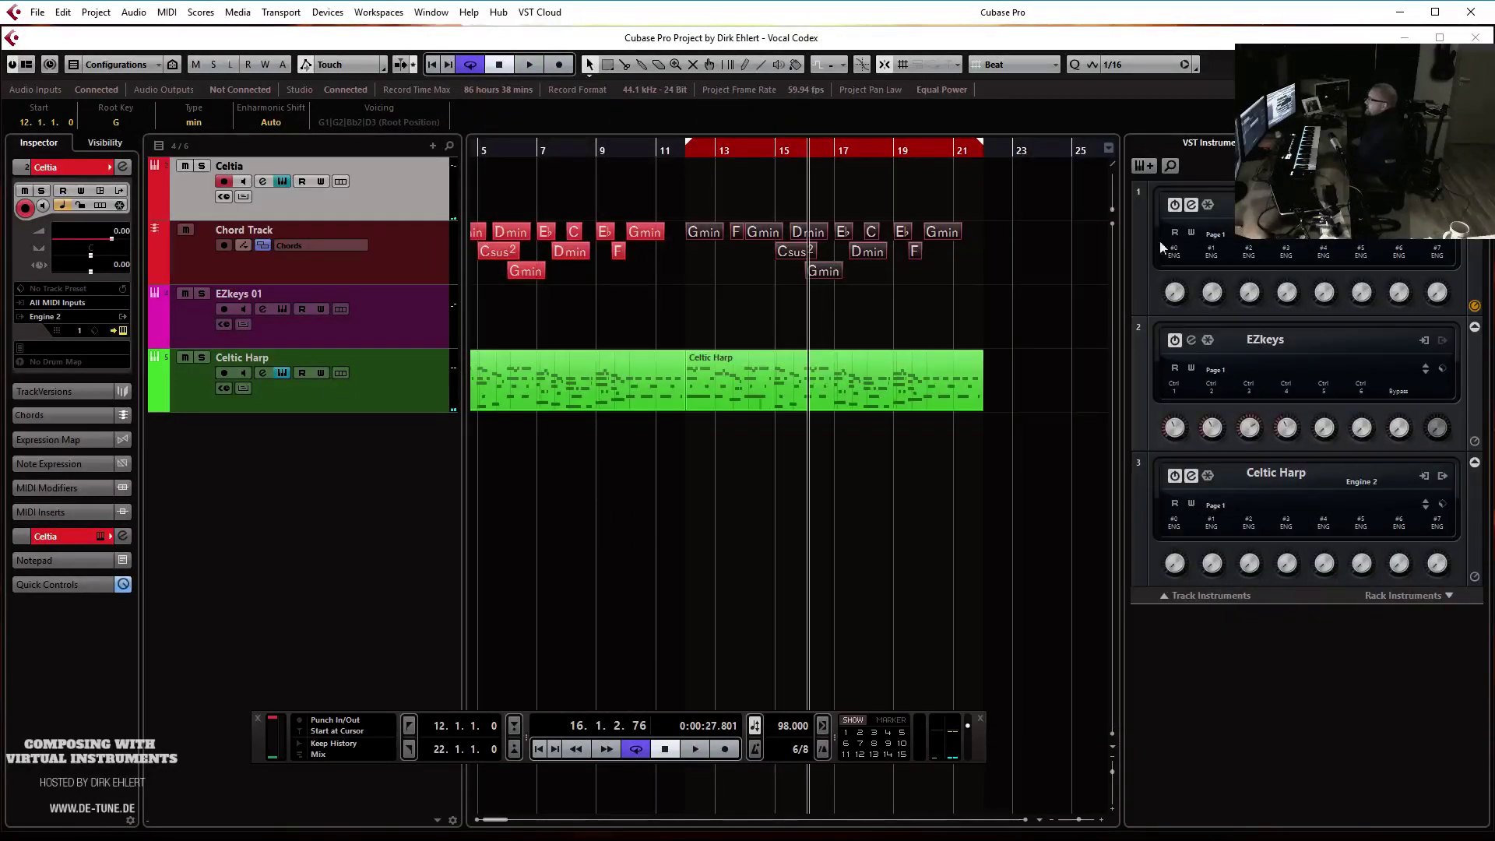
# Select the EZkeys 01 track and change the Csus2 chord at bar 15 to type sus4
pyautogui.click(835, 316)
pyautogui.press('h')
pyautogui.press('h')
pyautogui.press('h')
pyautogui.press('h')
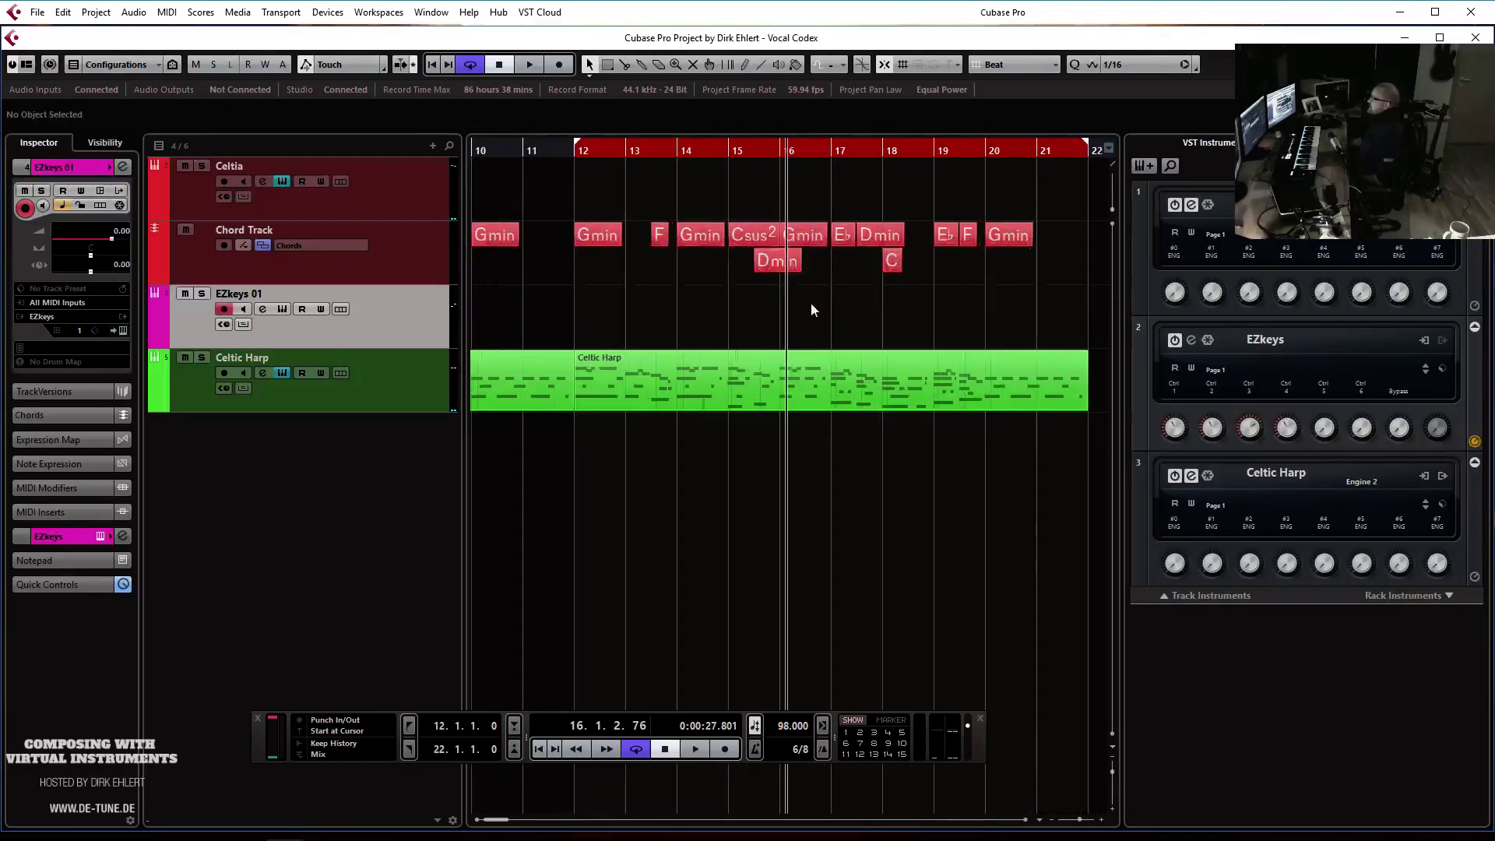
pyautogui.click(691, 240)
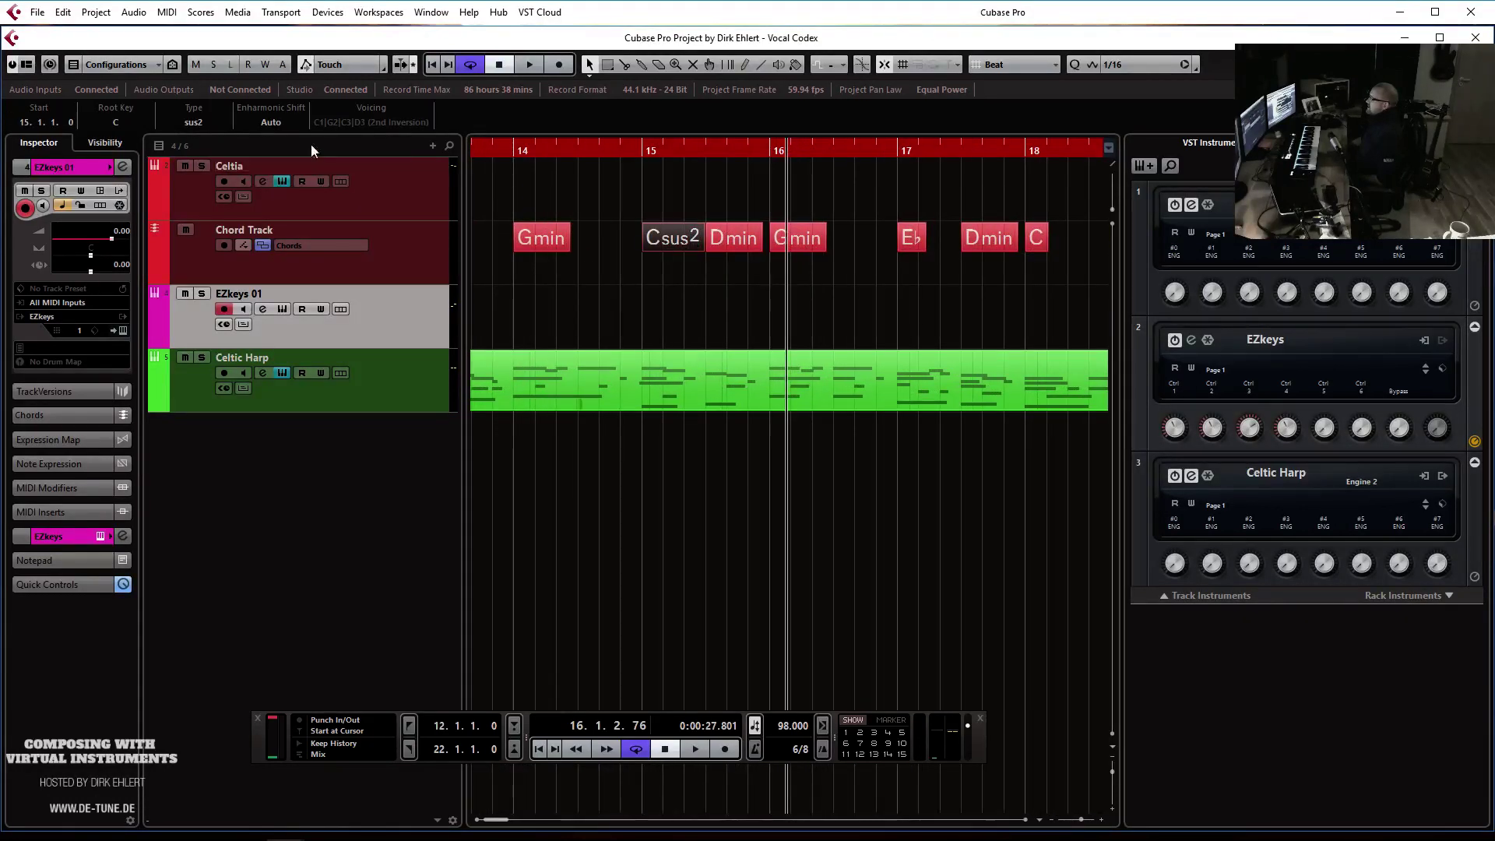
pyautogui.click(176, 126)
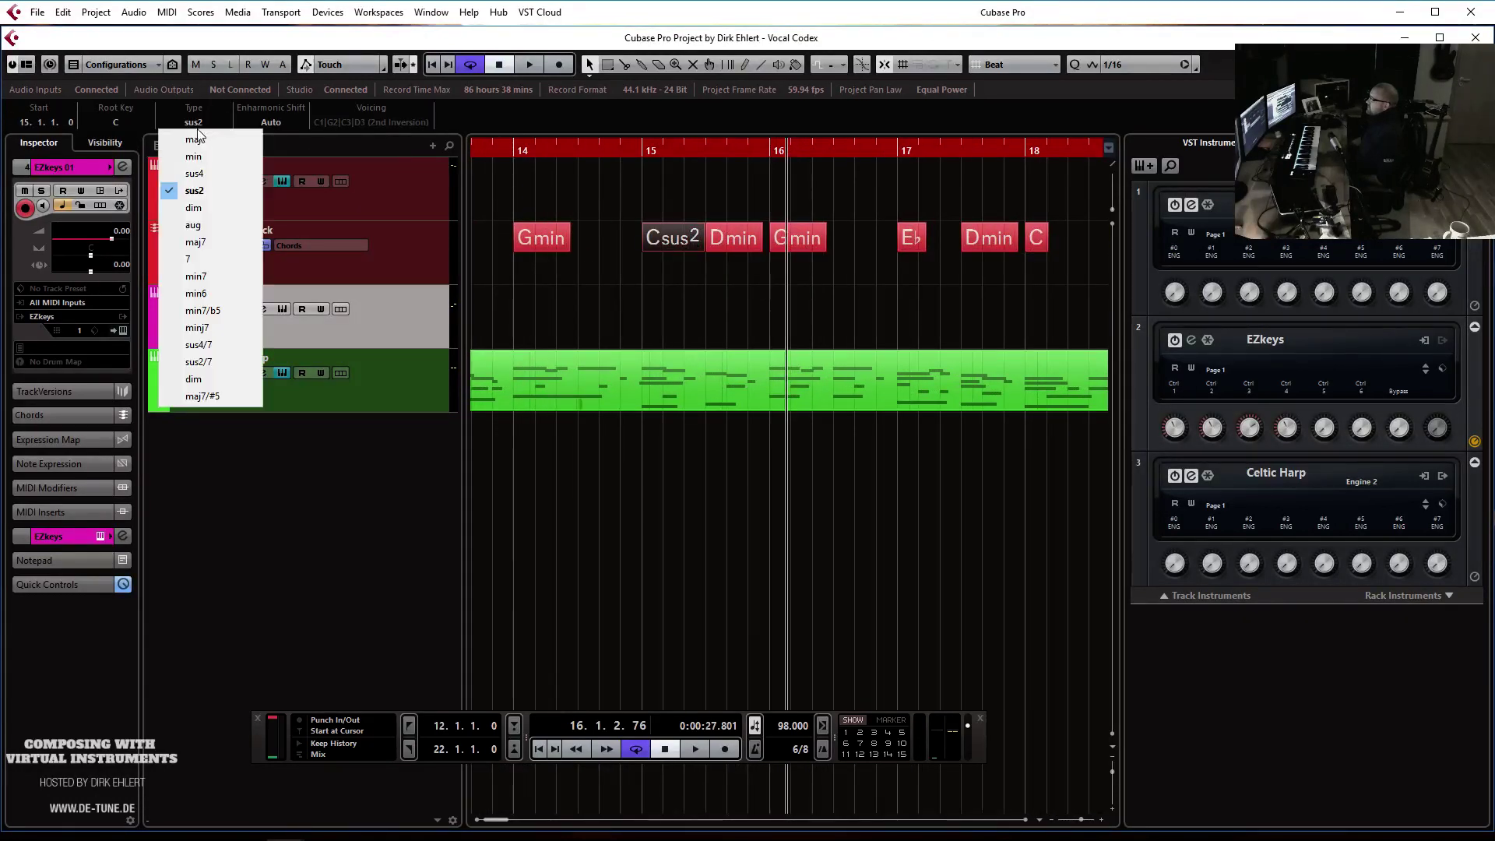
pyautogui.click(212, 184)
# Change the D minor chord in the middle of bar 15 to root key C and type major
pyautogui.click(733, 238)
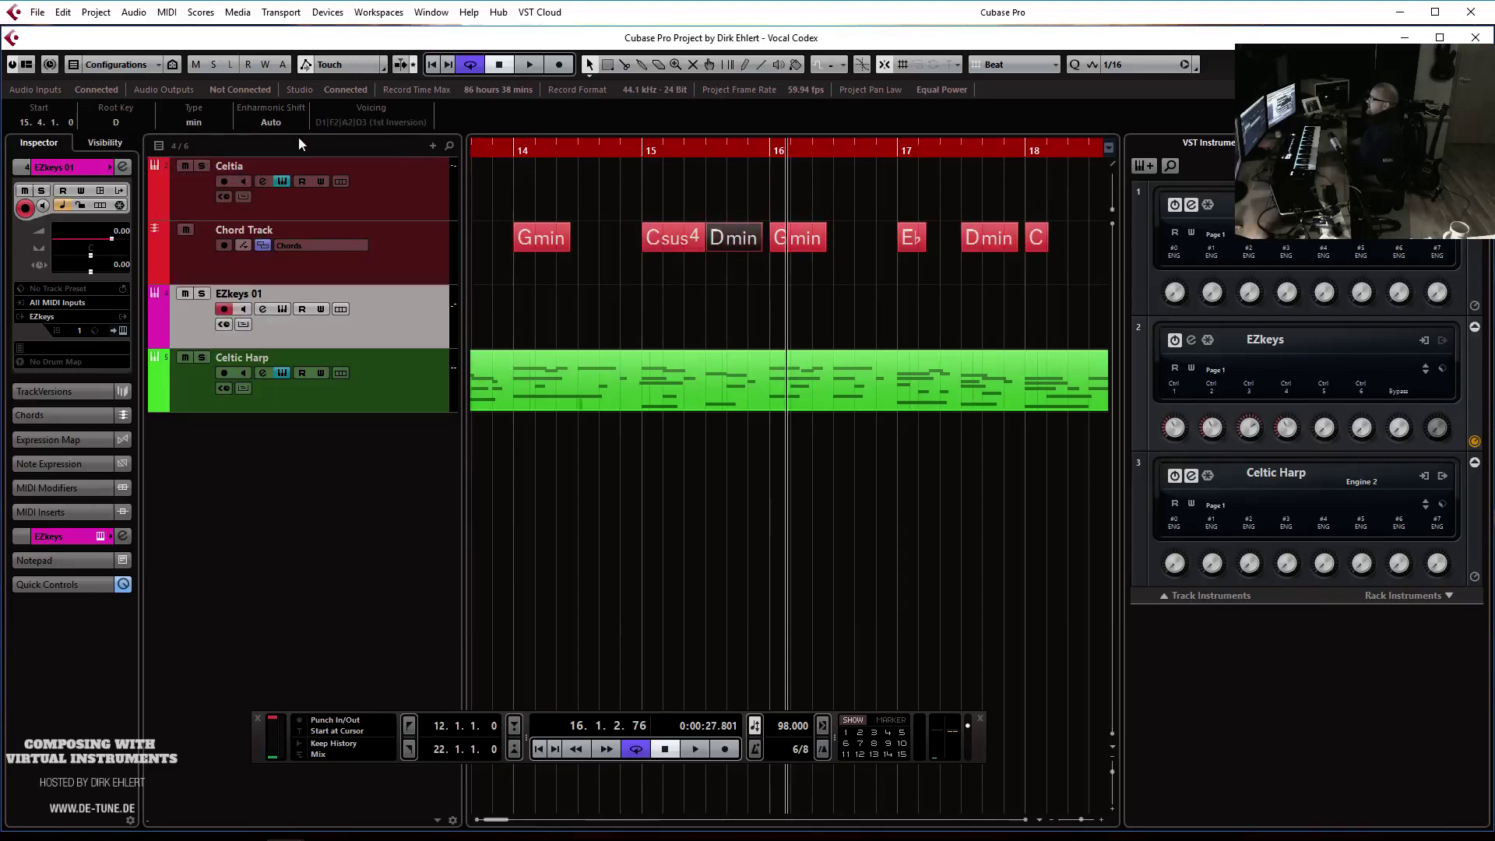
pyautogui.click(127, 122)
pyautogui.click(147, 154)
pyautogui.click(194, 122)
pyautogui.click(204, 135)
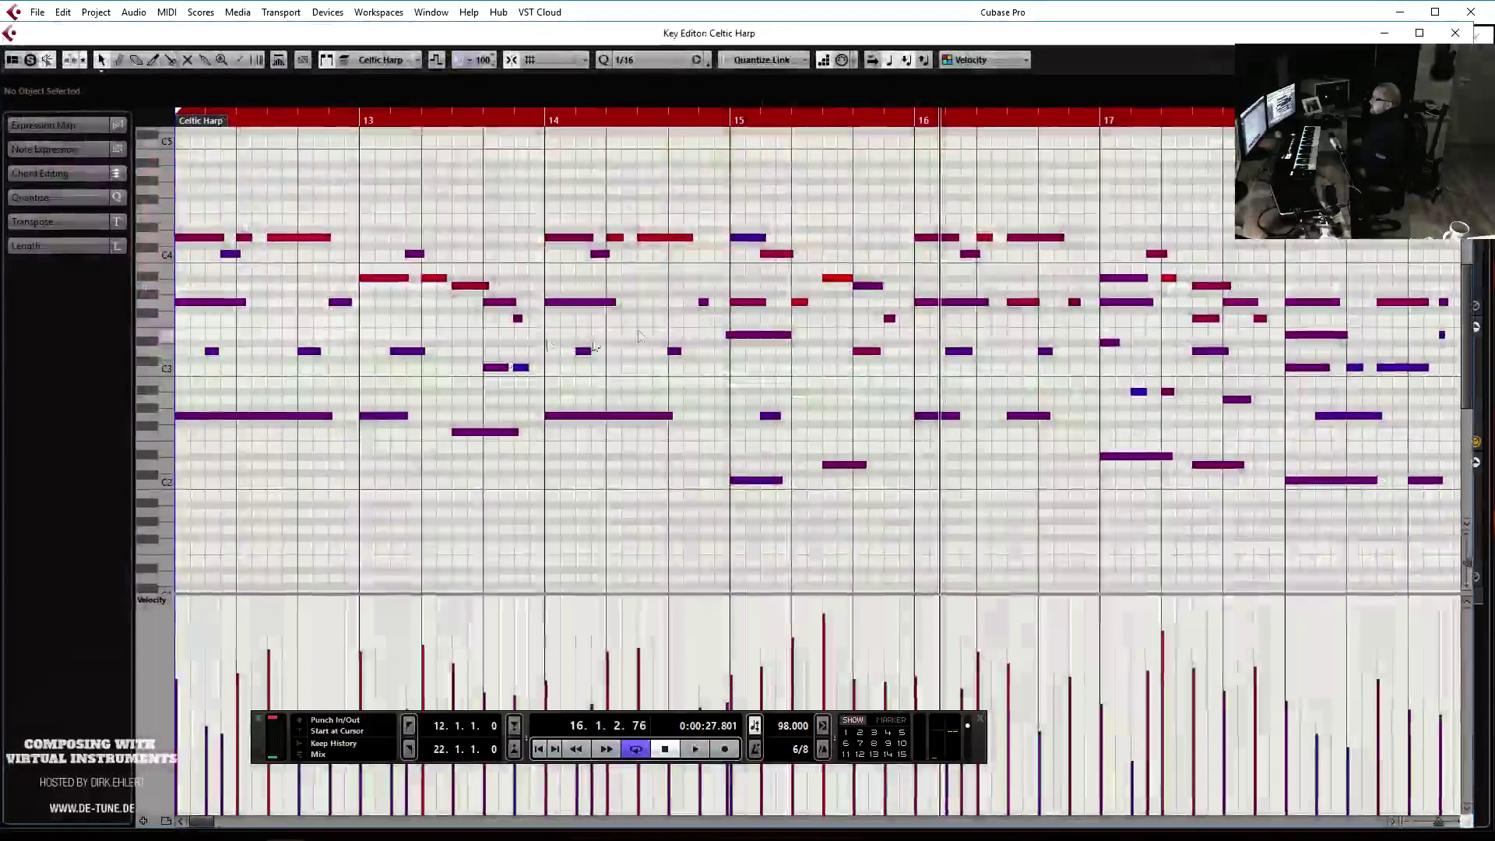
# Open the second Celtic Harp part in the Key Editor, play bar 15, and raise the long middle note at its start to F3
pyautogui.click(726, 122)
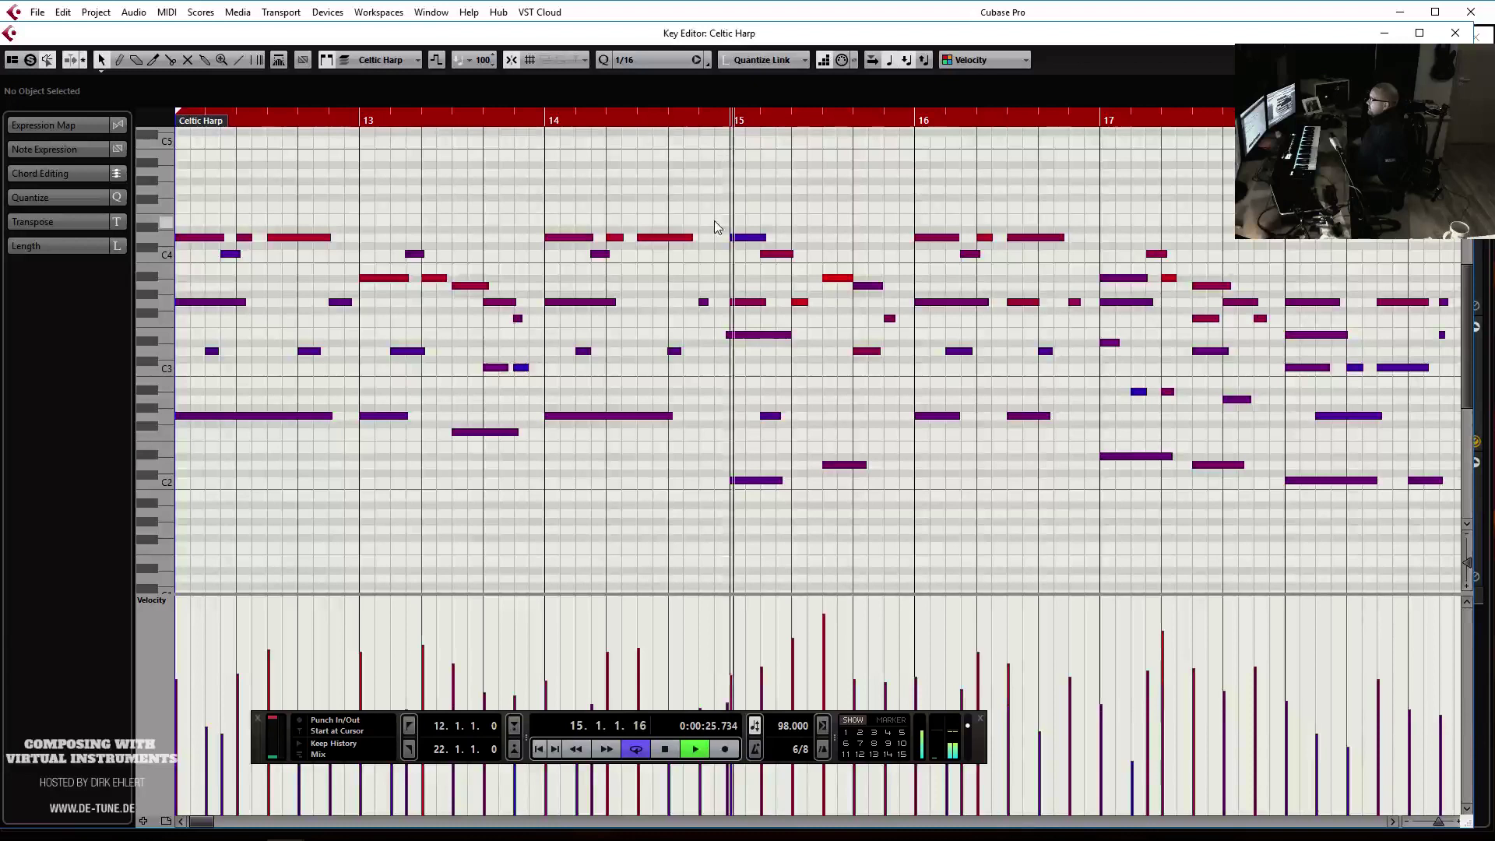
pyautogui.click(745, 336)
pyautogui.press('Up')
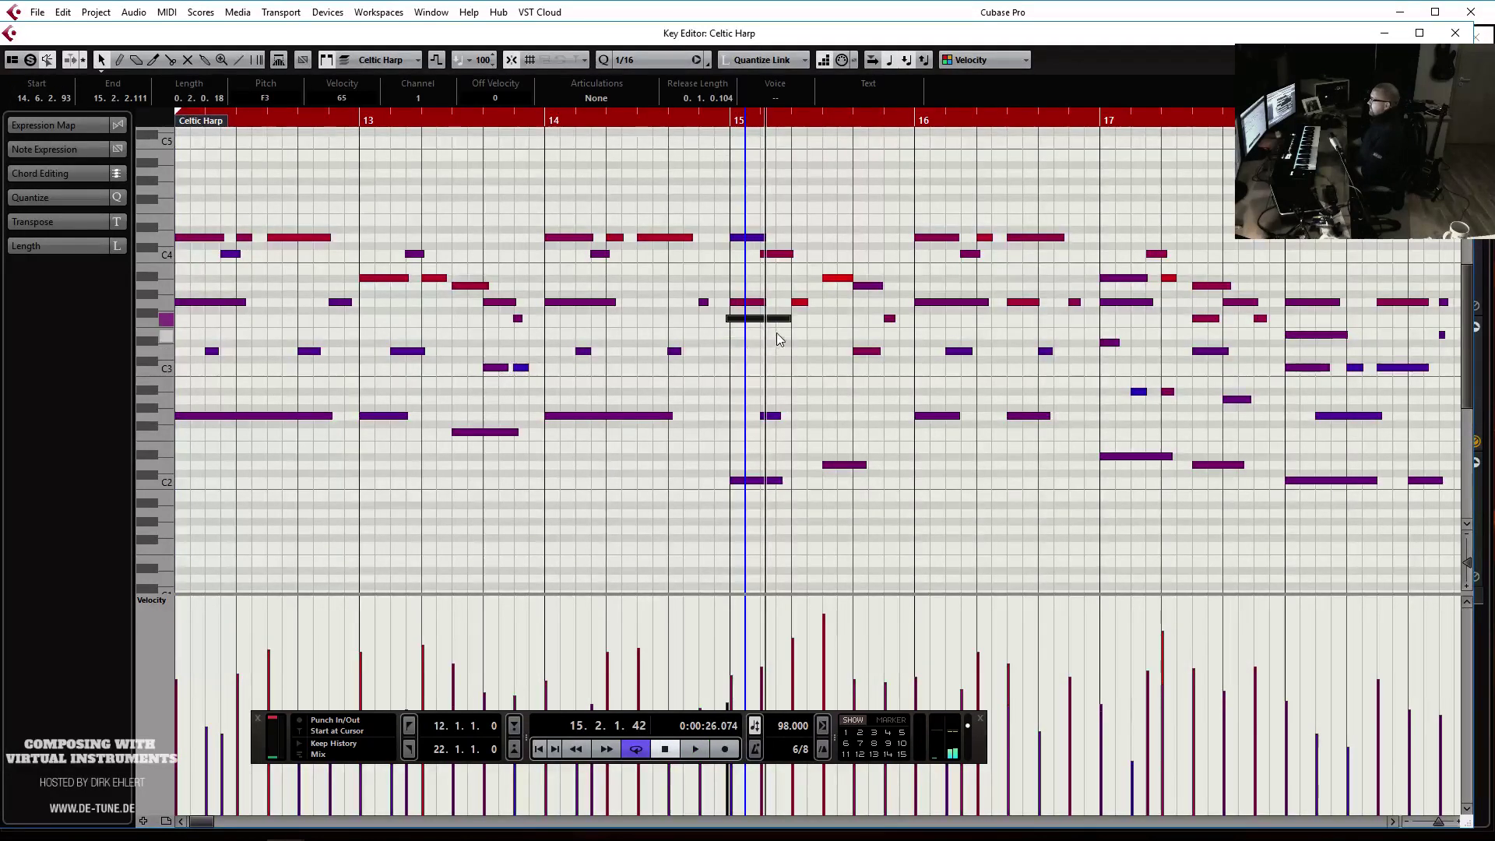
# In the second half of bar 15, raise the lower middle note by two semitones and lower the bass note to C2
pyautogui.moveTo(850, 332); pyautogui.dragTo(870, 360)
pyautogui.press('Up')
pyautogui.press('Up')
pyautogui.press('Up')
pyautogui.press('Up')
pyautogui.press('Down')
pyautogui.press('Down')
pyautogui.click(840, 465)
pyautogui.moveTo(858, 467); pyautogui.dragTo(858, 482)
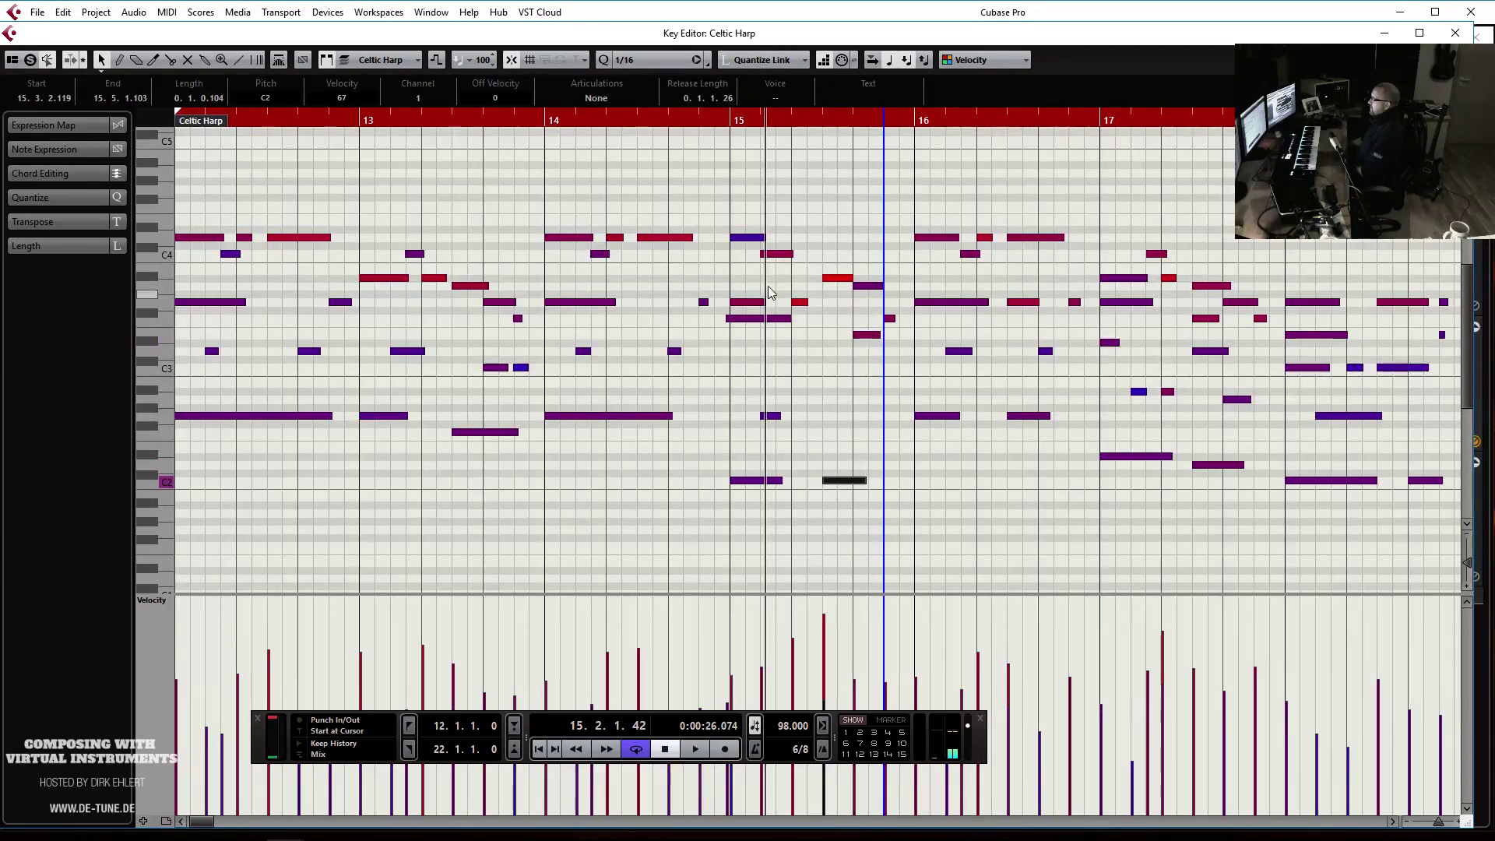
# Play bar 15 of the harp part and lower its last short note to C3
pyautogui.click(715, 125)
pyautogui.press('space')
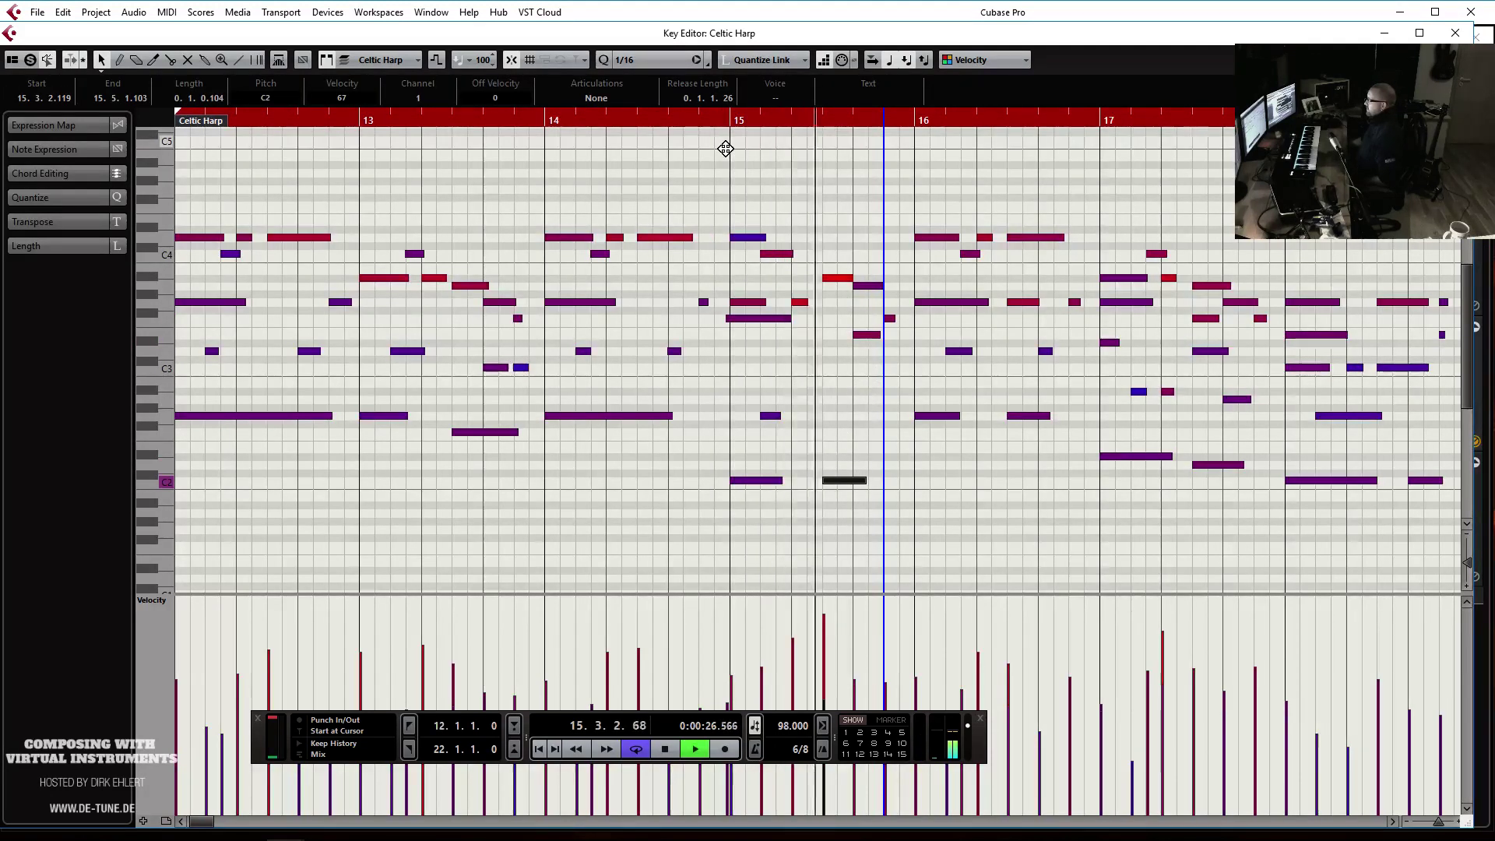
pyautogui.press('space')
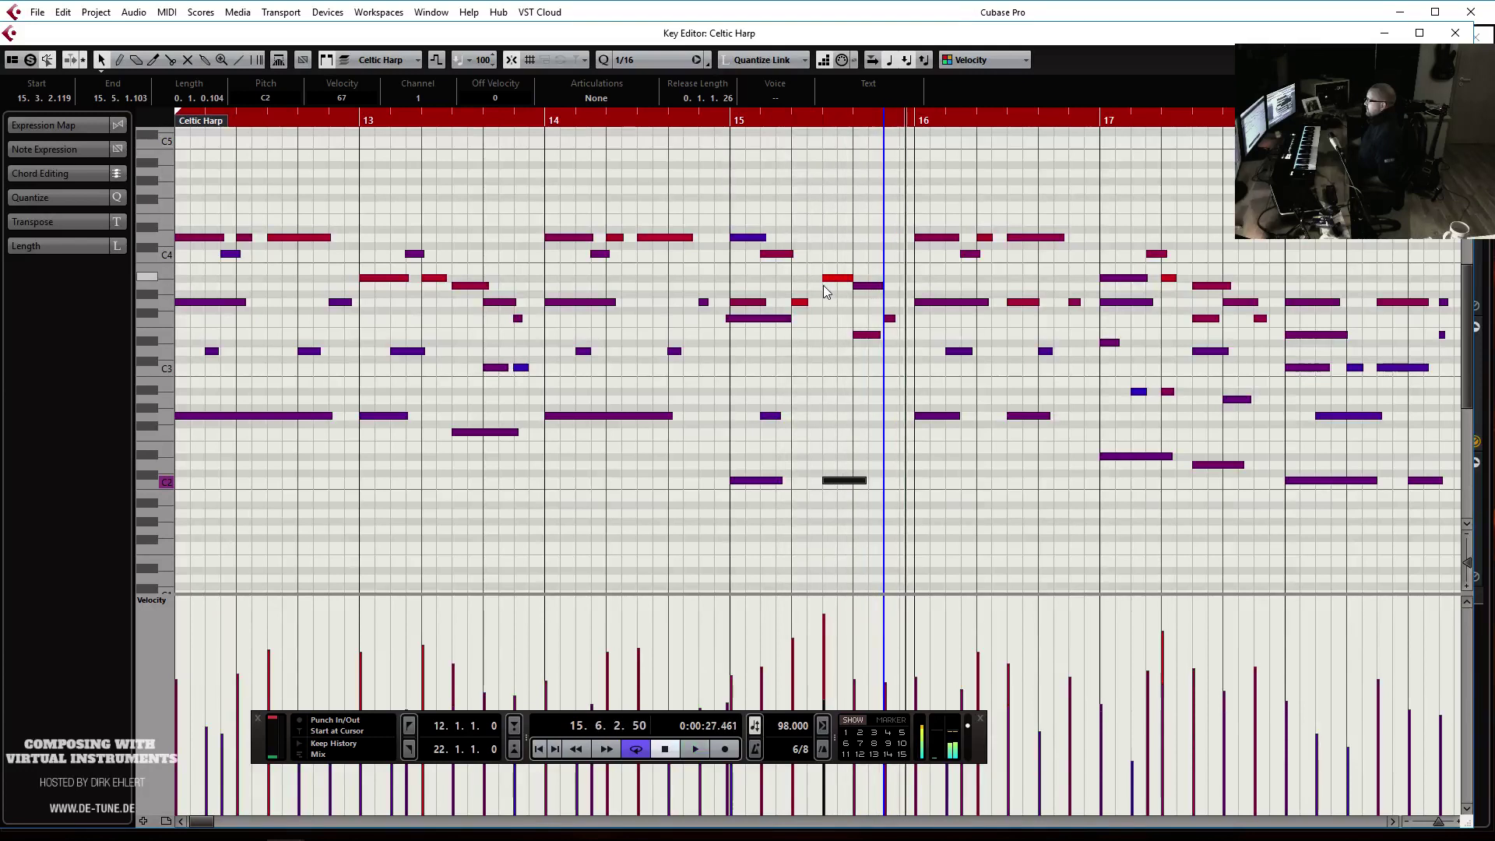
pyautogui.click(890, 317)
pyautogui.press('Up')
pyautogui.press('Up')
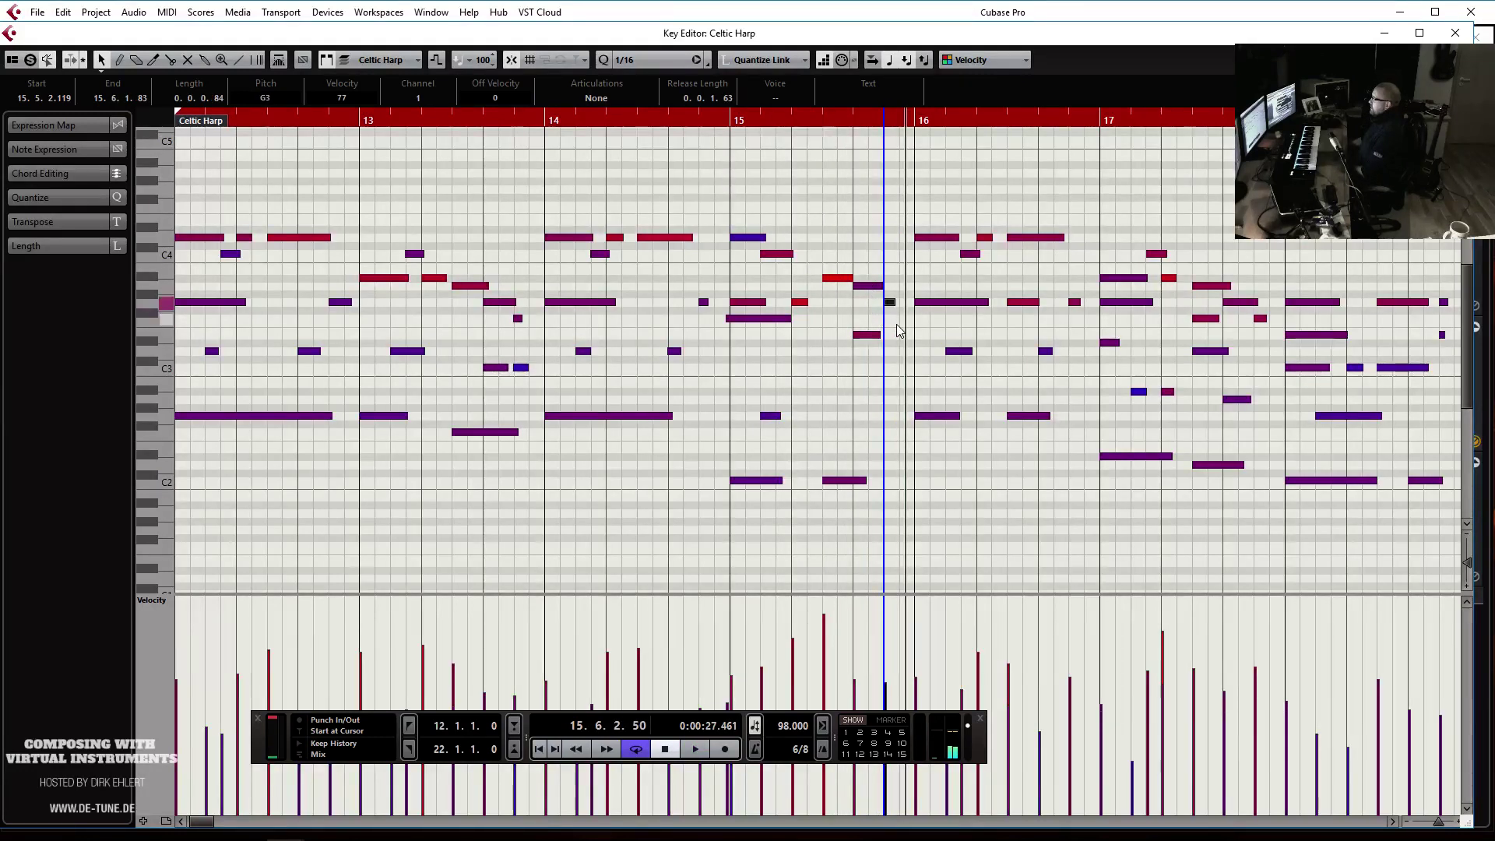
pyautogui.press('Down')
pyautogui.press('Down')
pyautogui.press('Down')
pyautogui.press('Down')
pyautogui.press('Down')
pyautogui.press('Down')
pyautogui.press('Down')
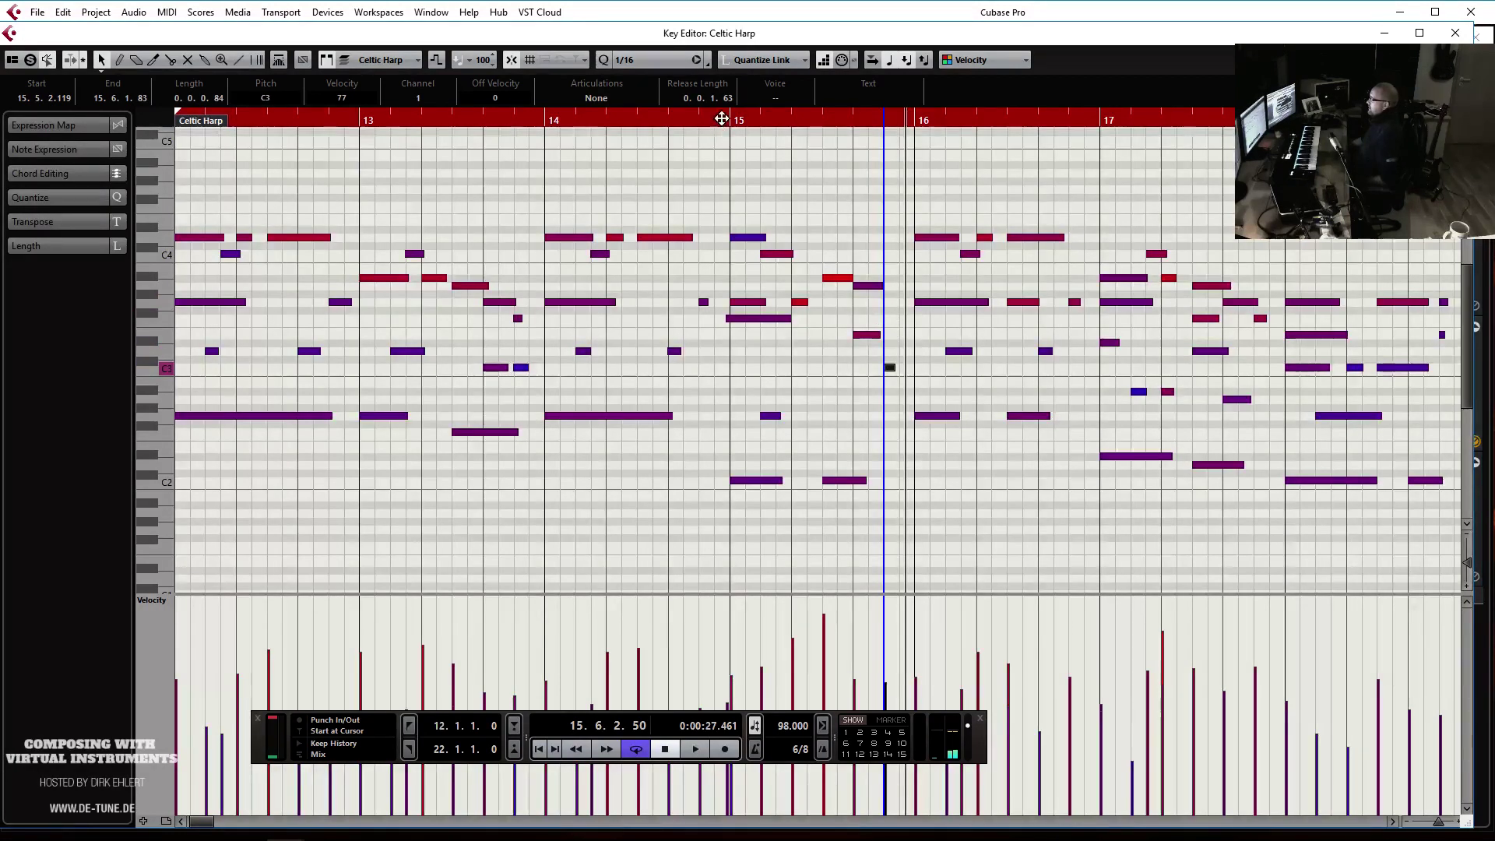
# Replay the edited bar 15, close the Key Editor, and place the project cursor at bar 15
pyautogui.click(728, 118)
pyautogui.press('space')
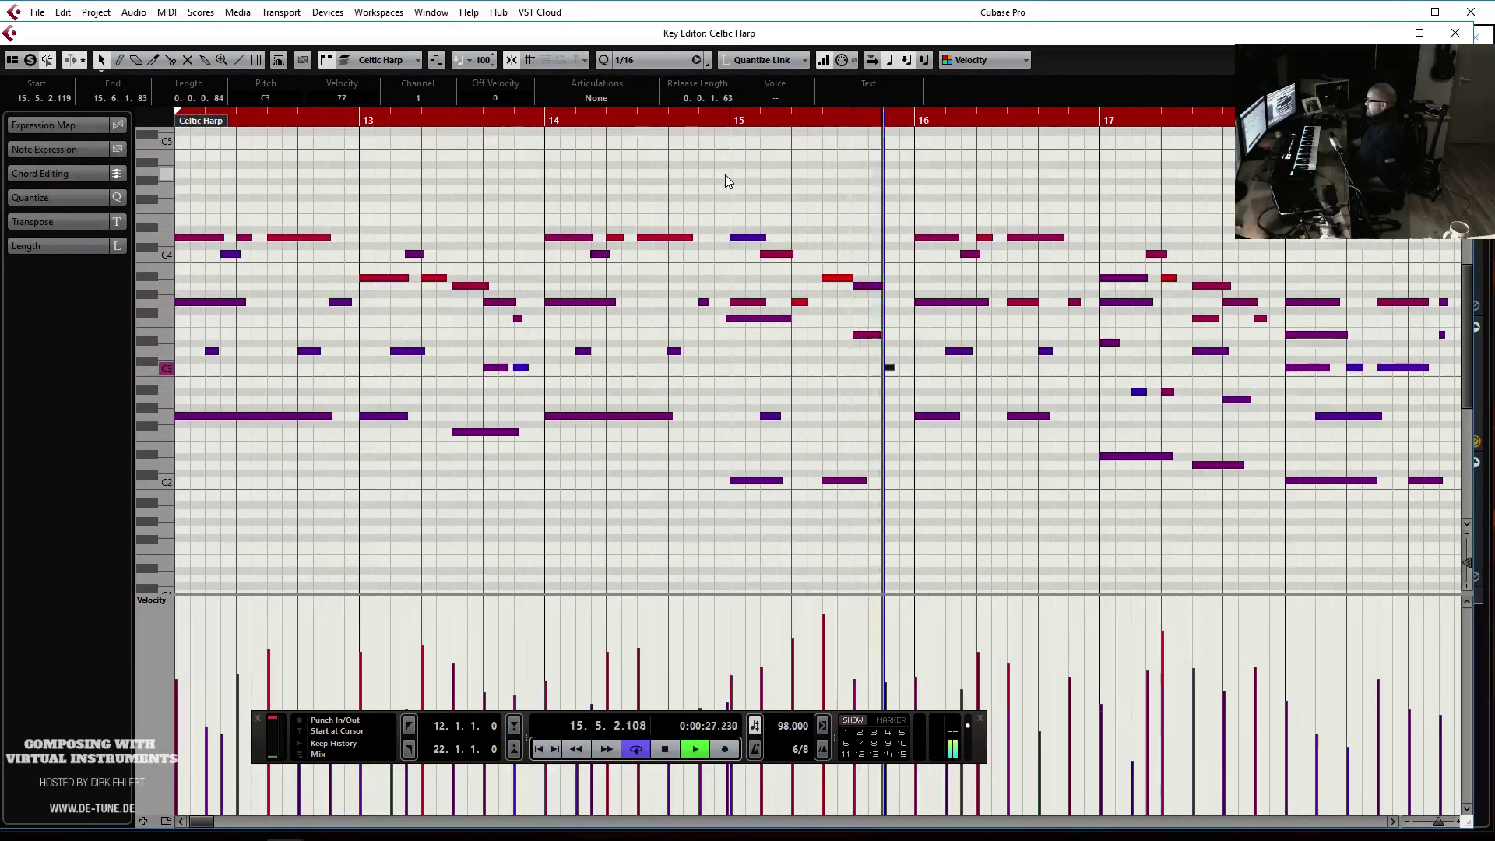
pyautogui.press('Return')
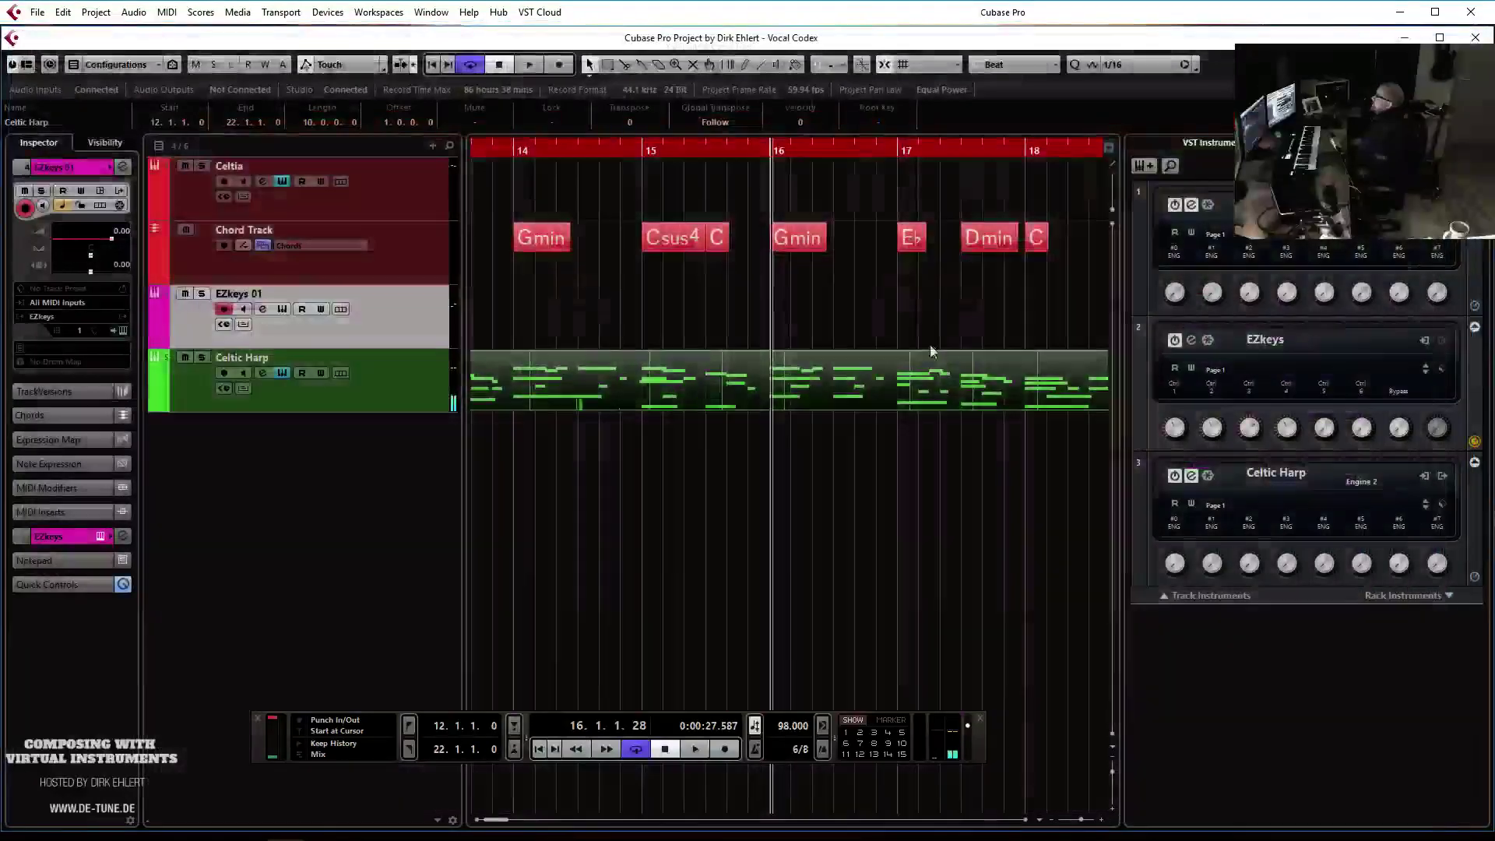
pyautogui.click(643, 150)
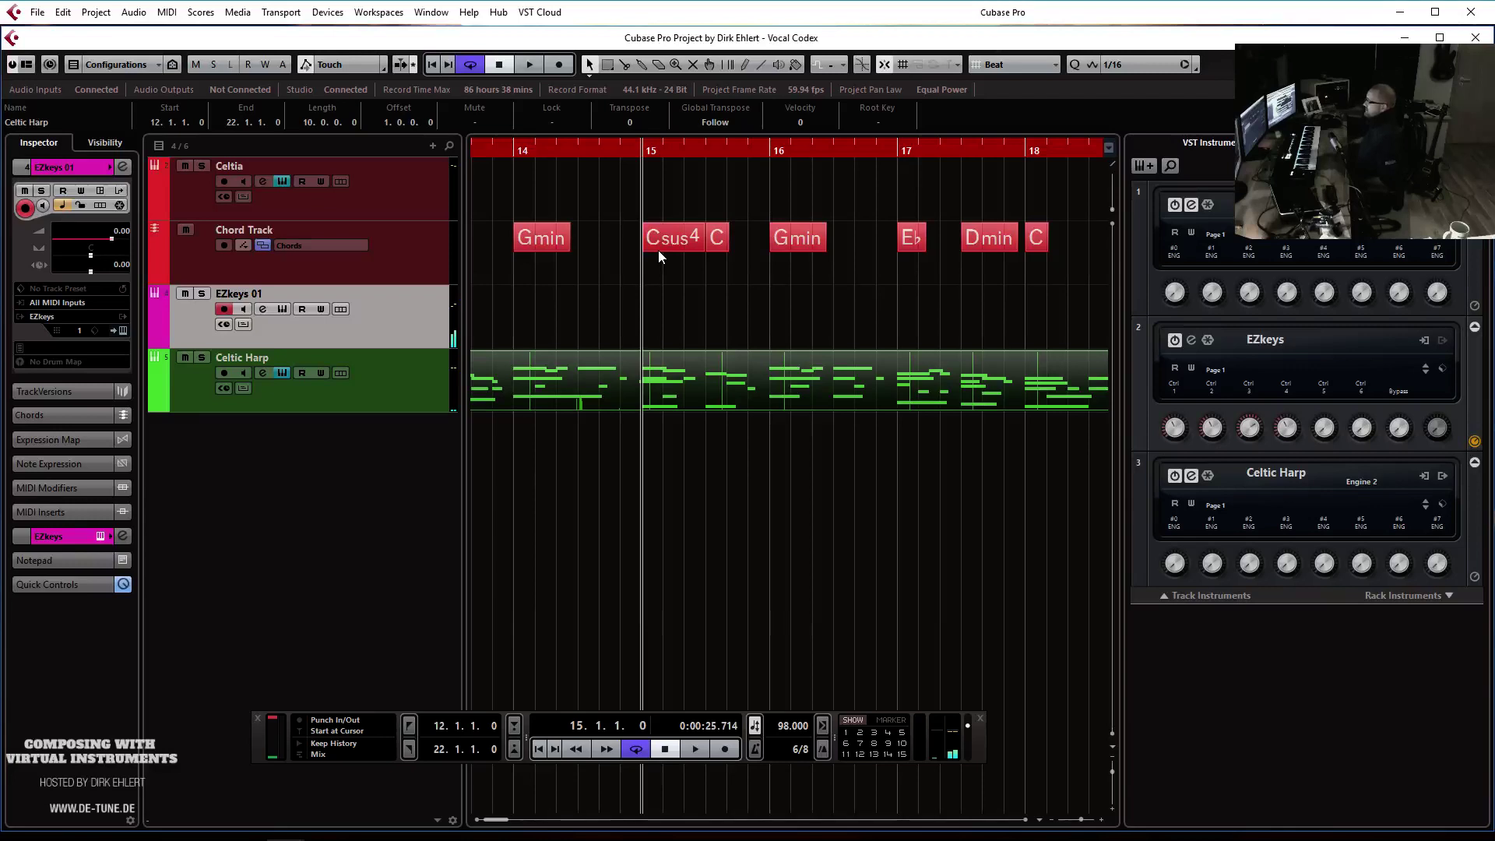
# Select the Celtia track and move the cursor to the start of the loop at bar 12
pyautogui.click(441, 198)
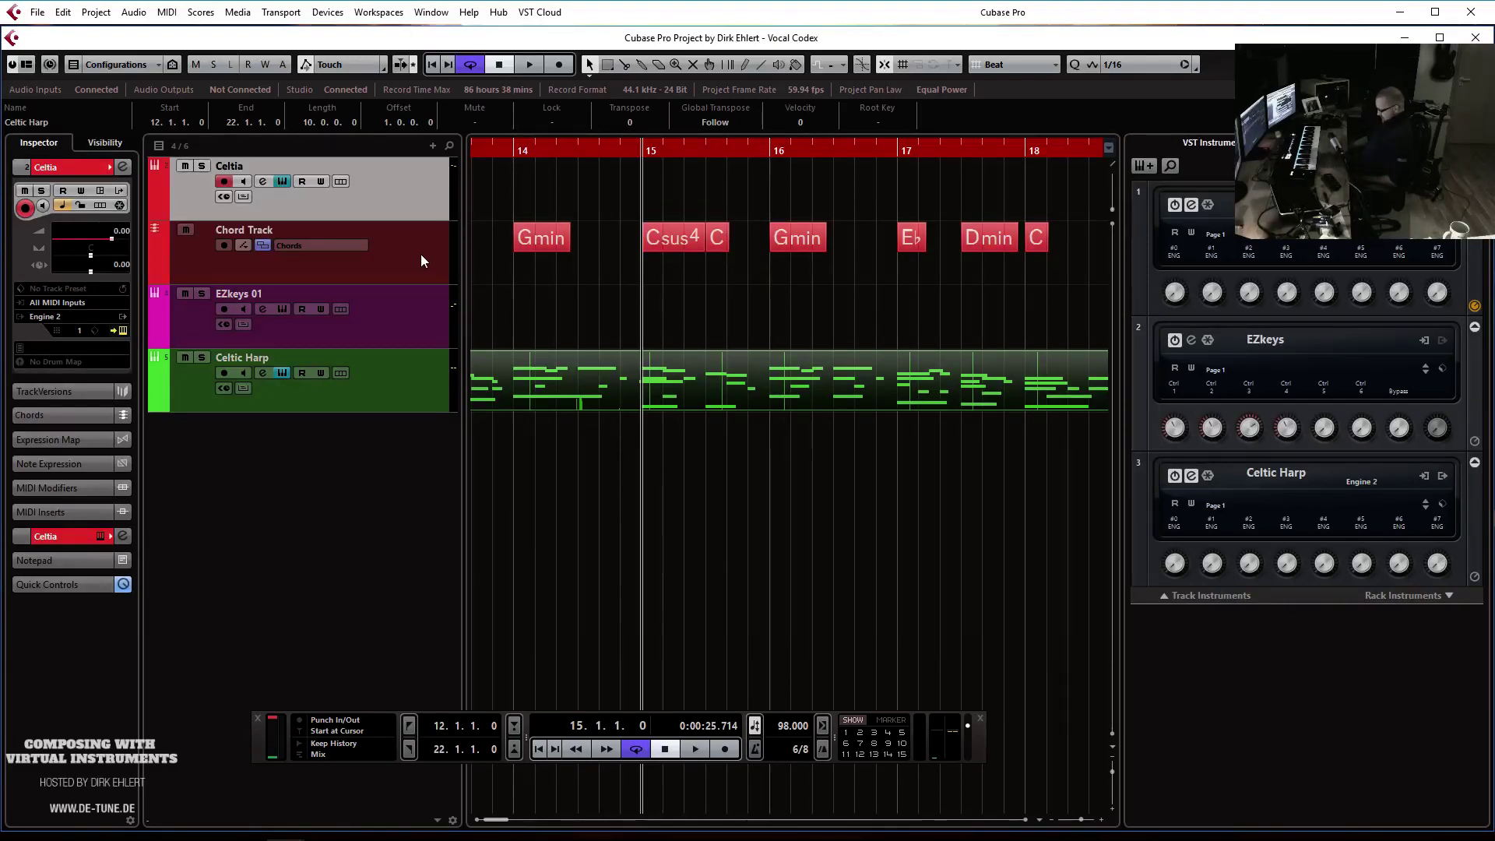
pyautogui.press('g')
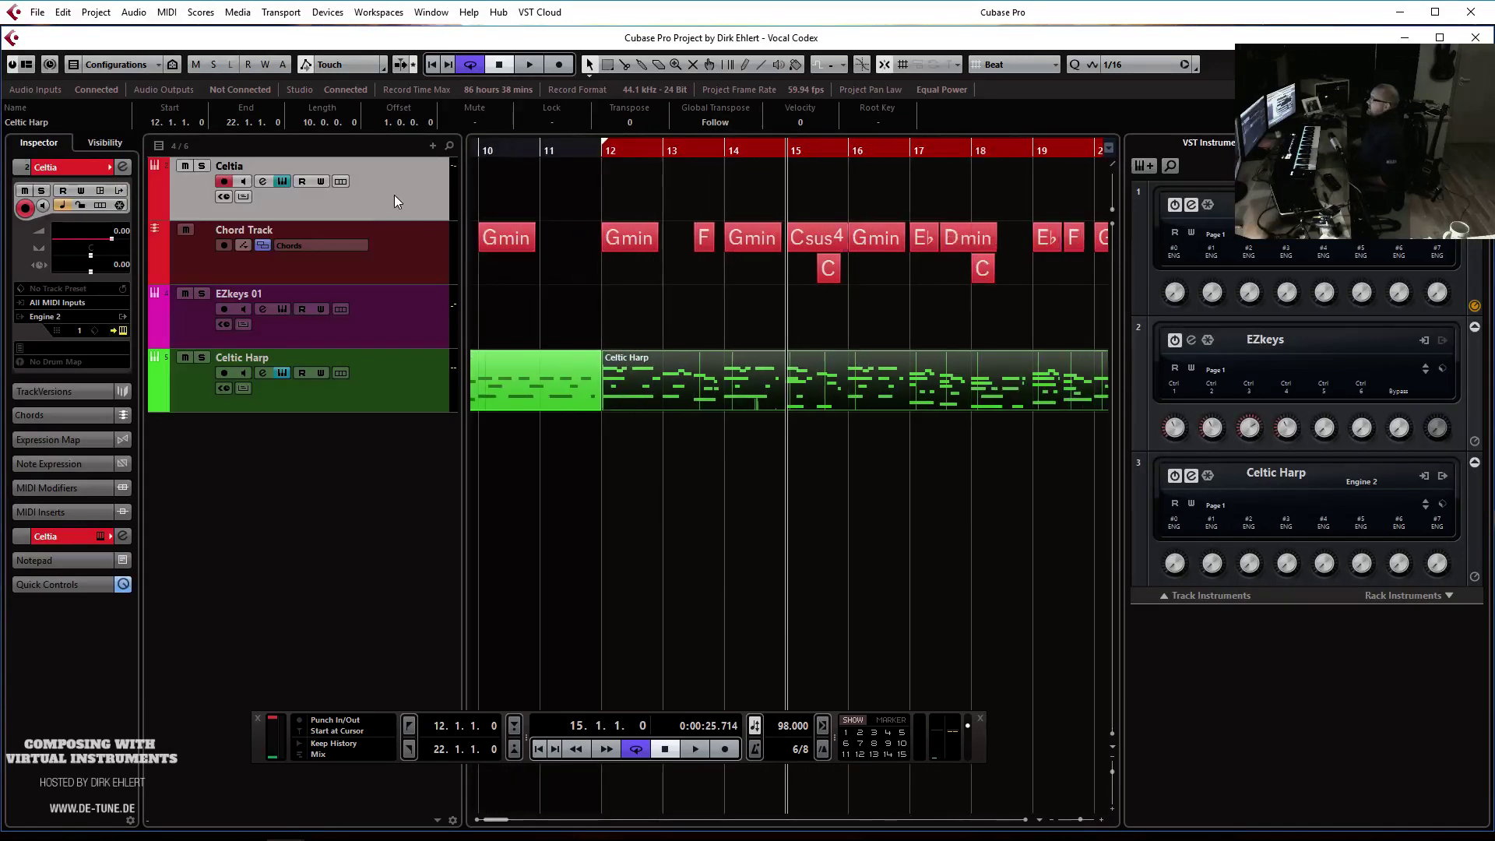
pyautogui.press('KP_1')
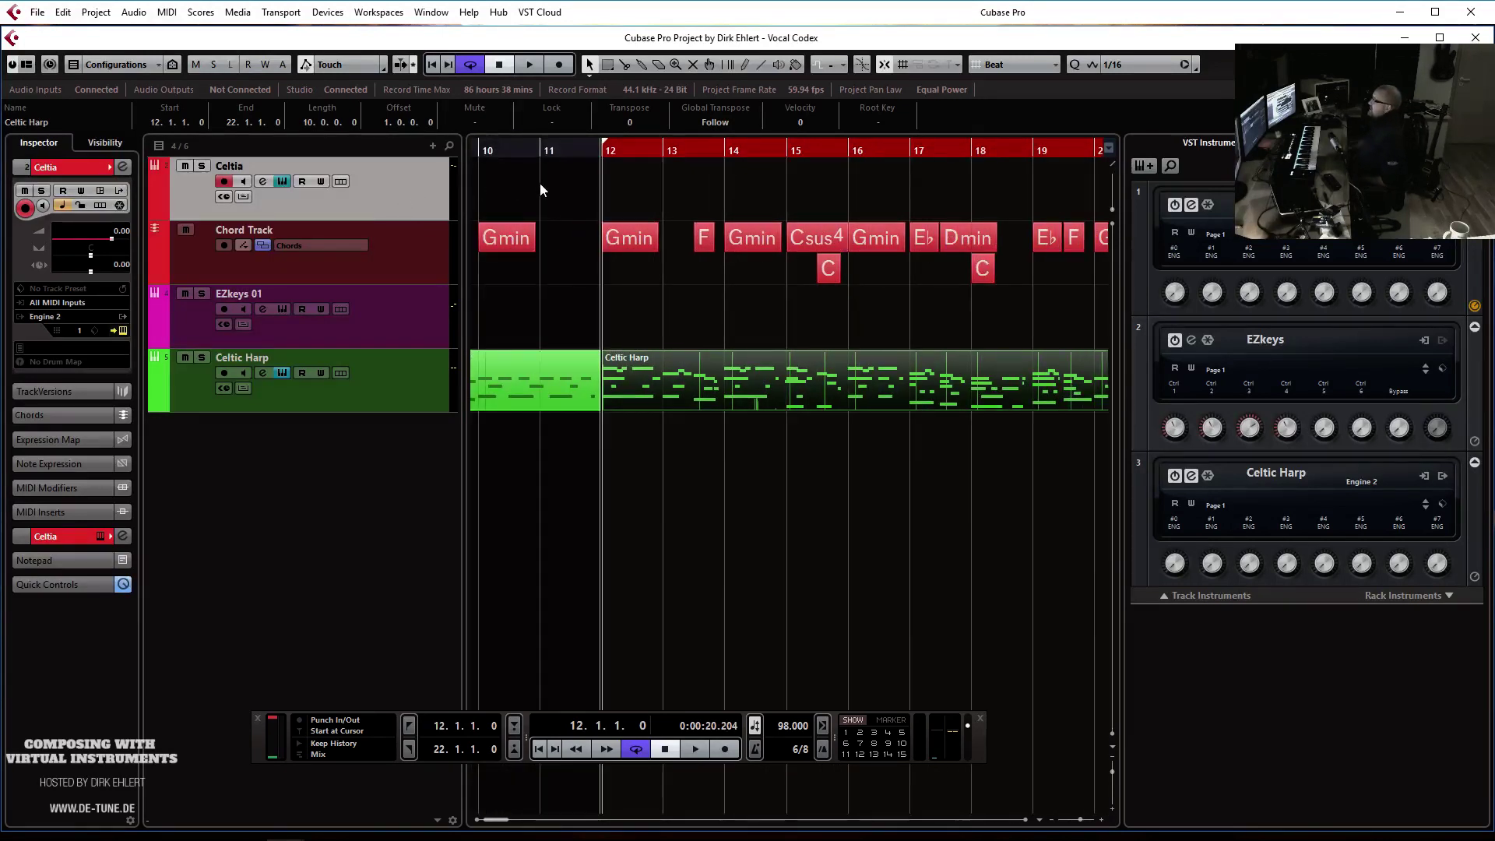
# Play the second Celtic Harp part from bar 12
pyautogui.press('g')
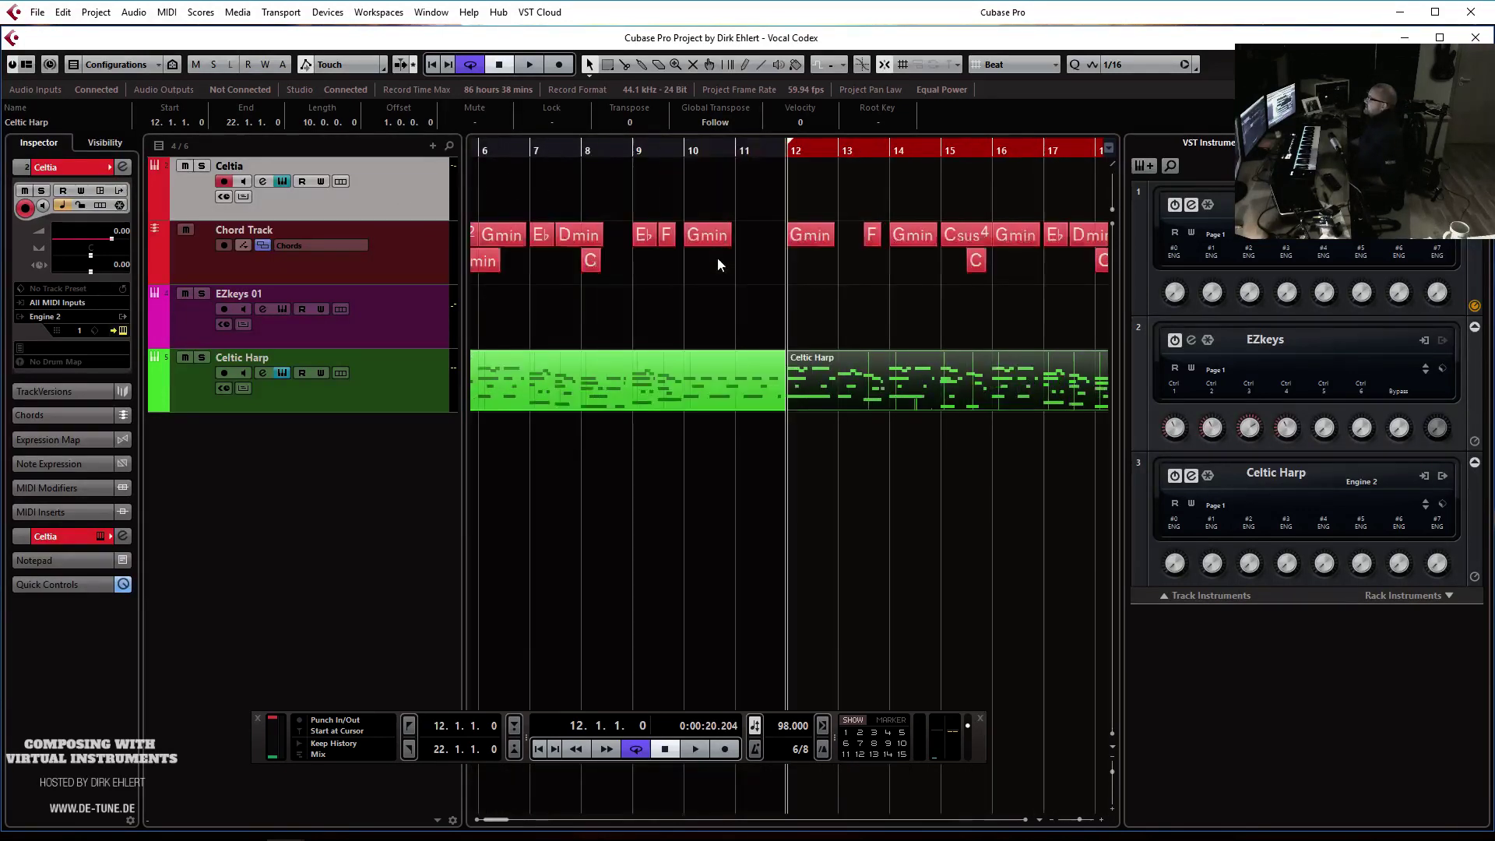
pyautogui.hscroll(3, 908, 346)
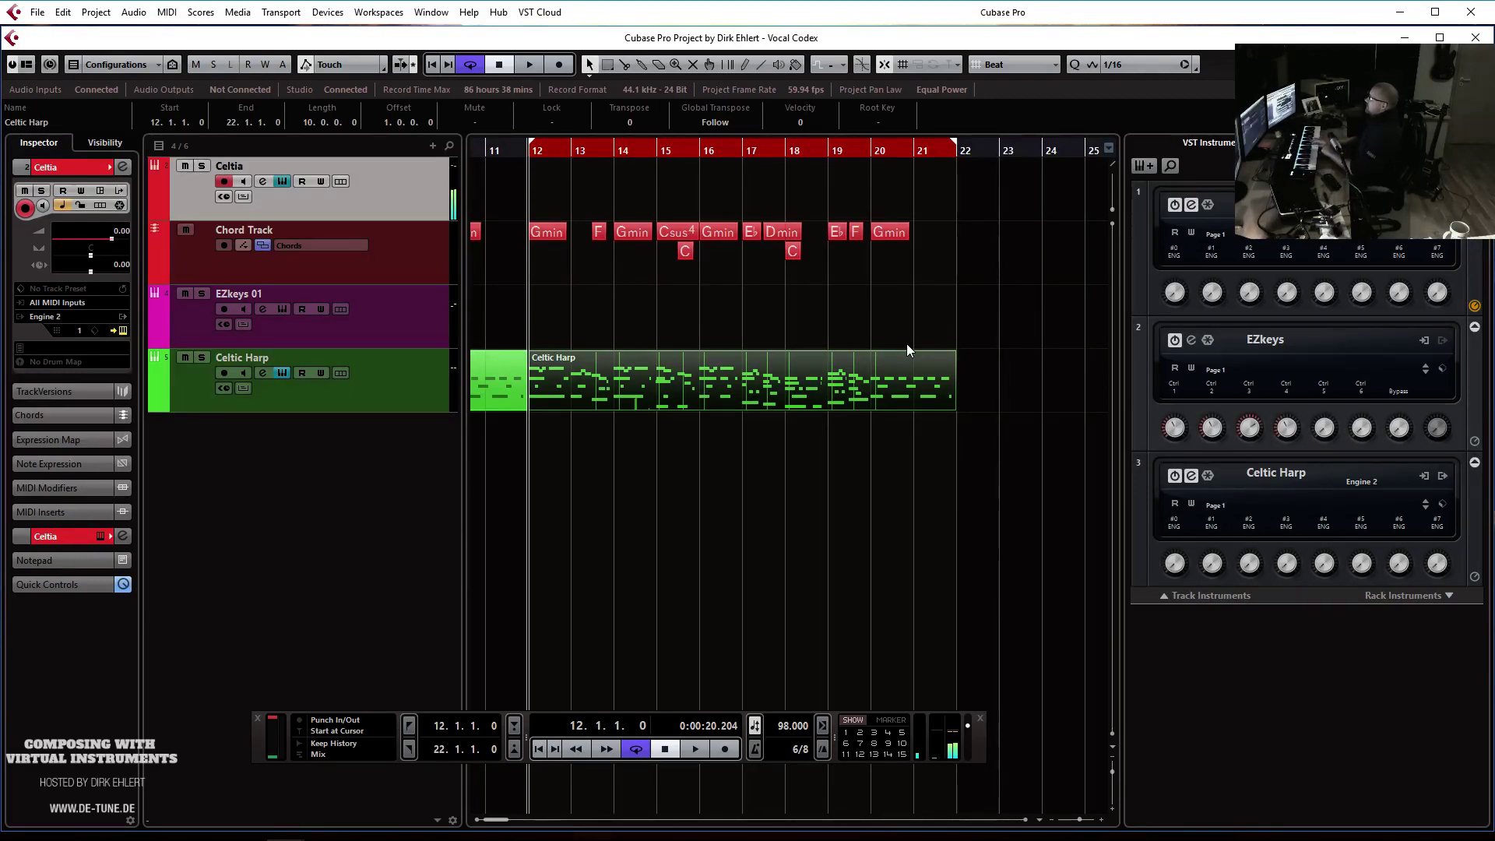
pyautogui.press('space')
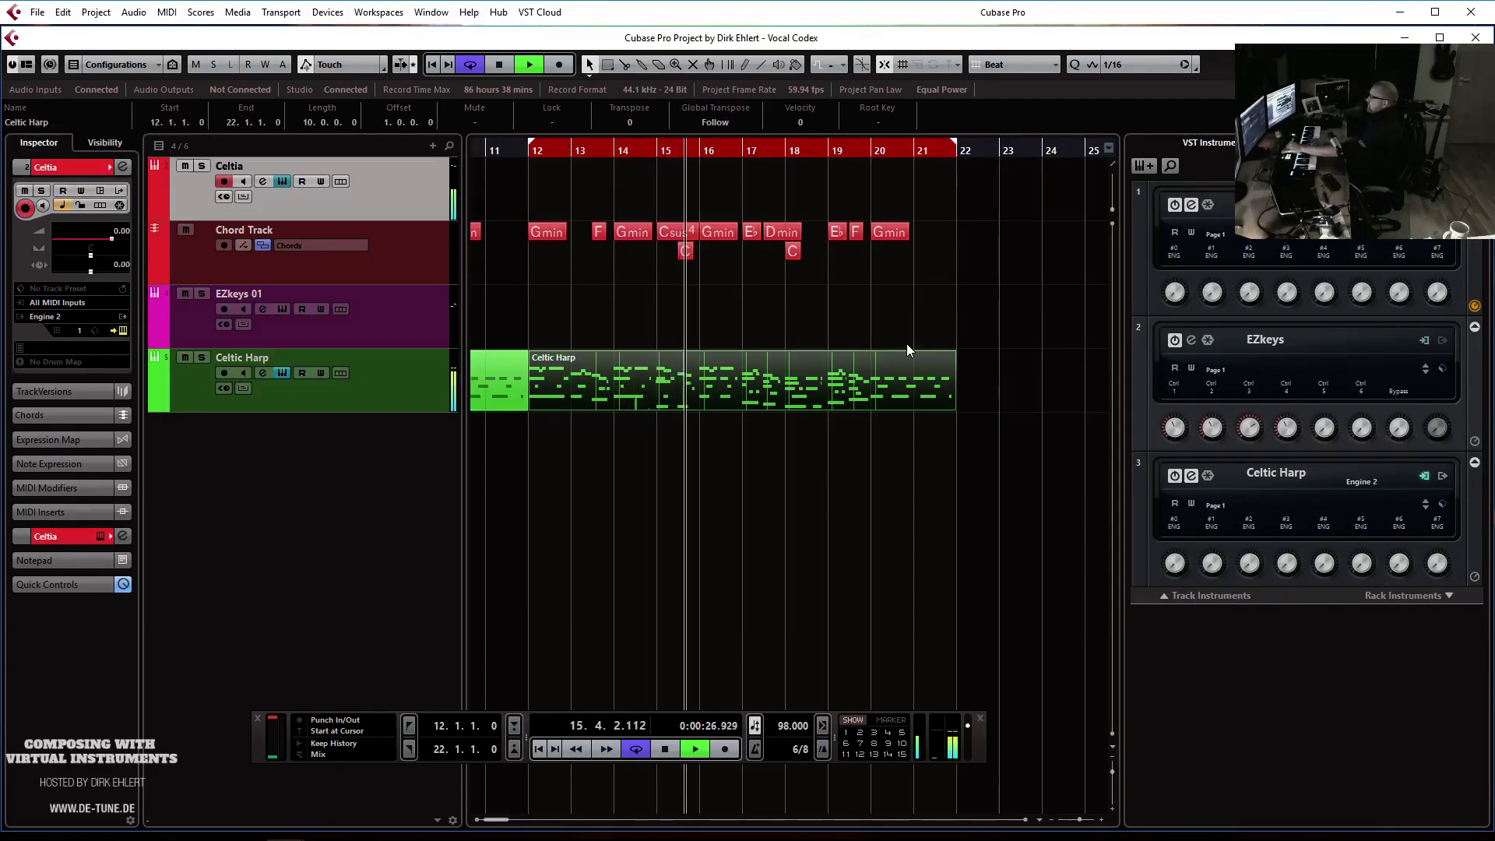
pyautogui.press('space')
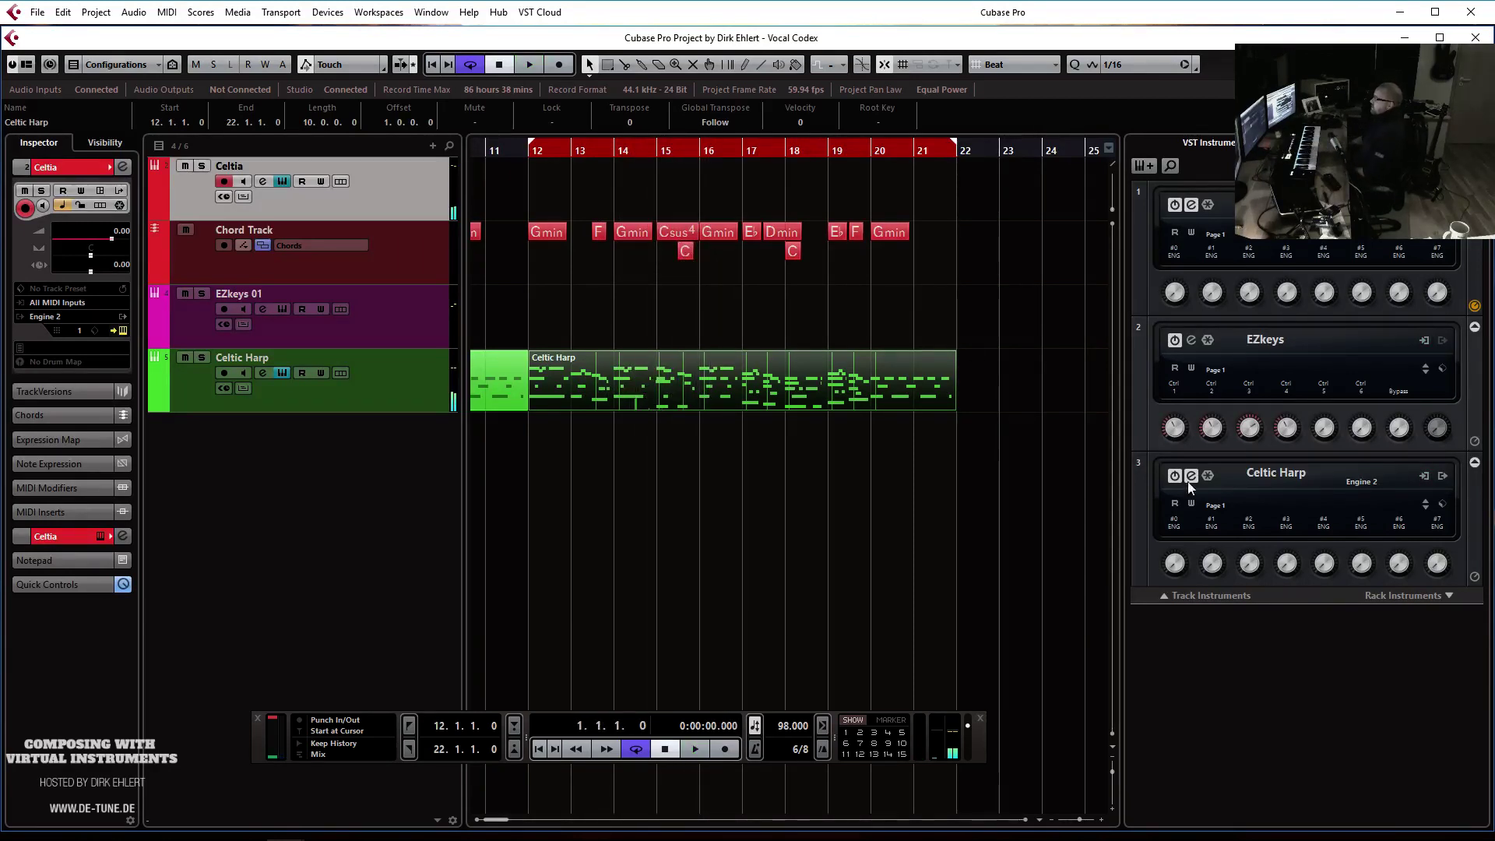
# Turn off cycle playback, open the second Celtic Harp part in the Key Editor and play its notes from bar 15
pyautogui.doubleClick(730, 379)
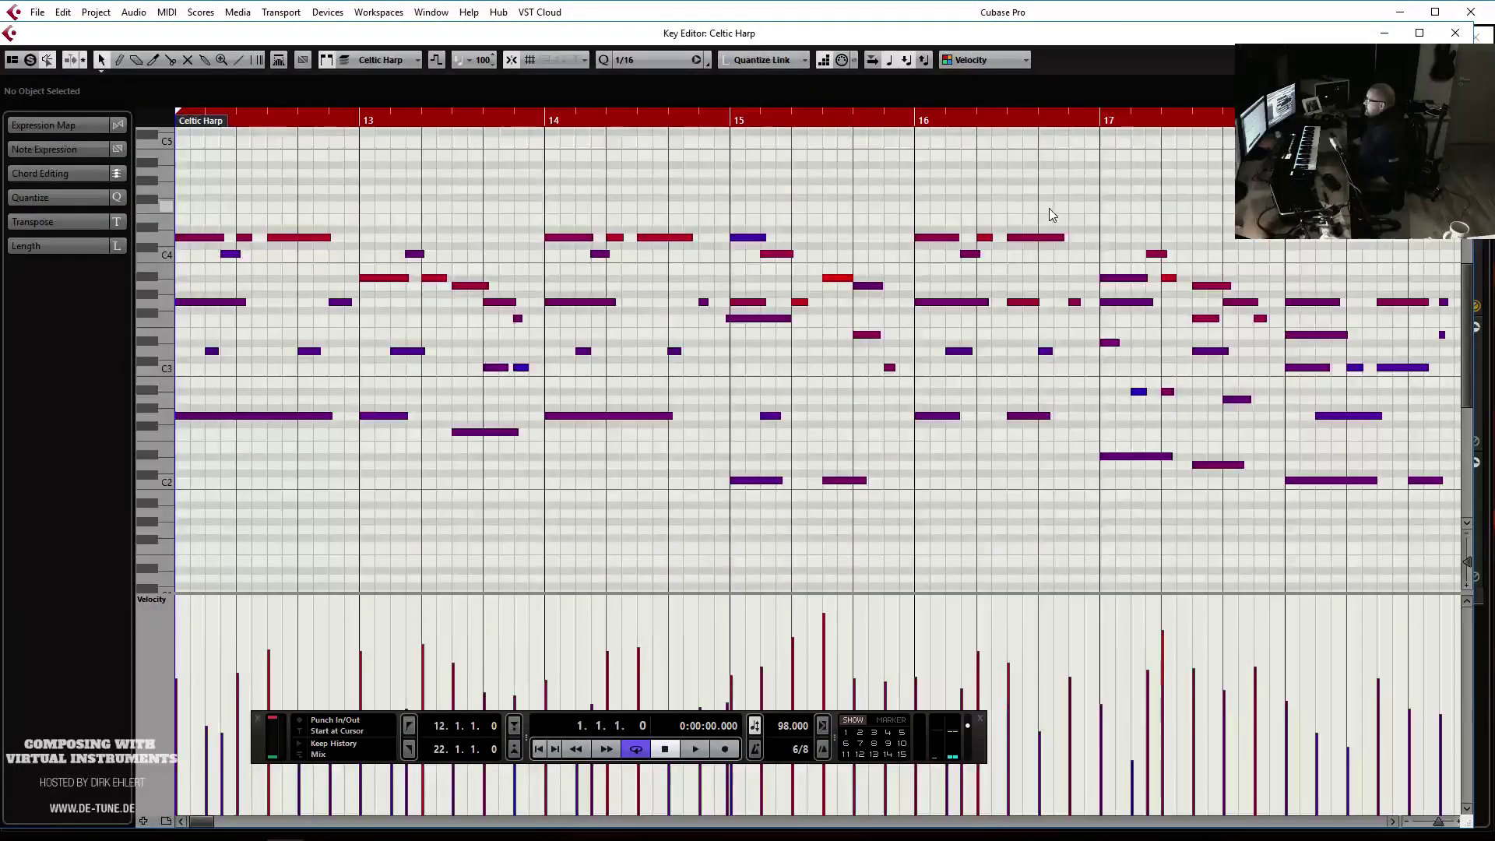
pyautogui.press('space')
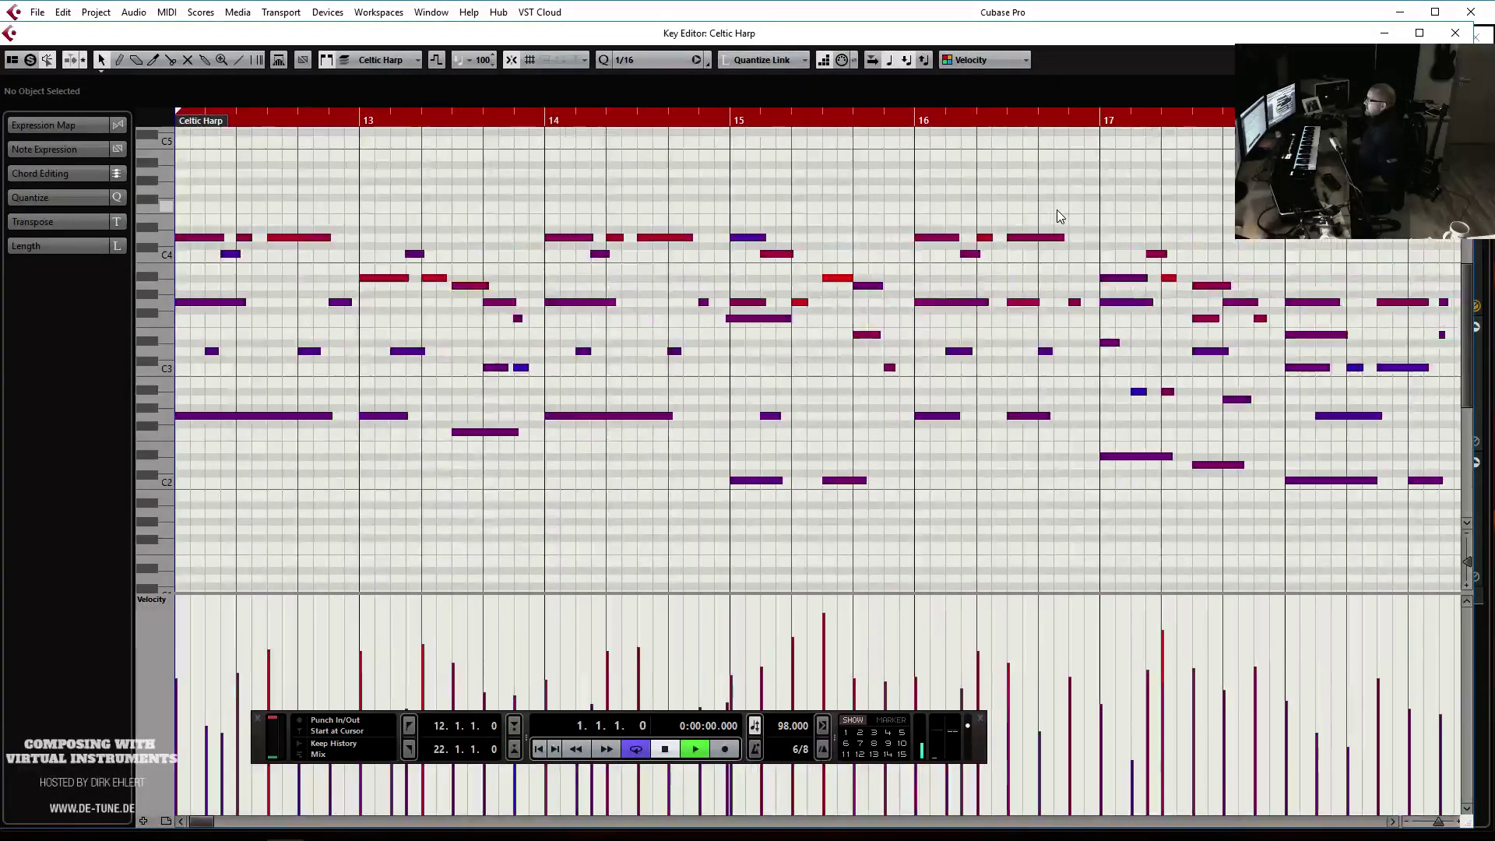
pyautogui.press('Escape')
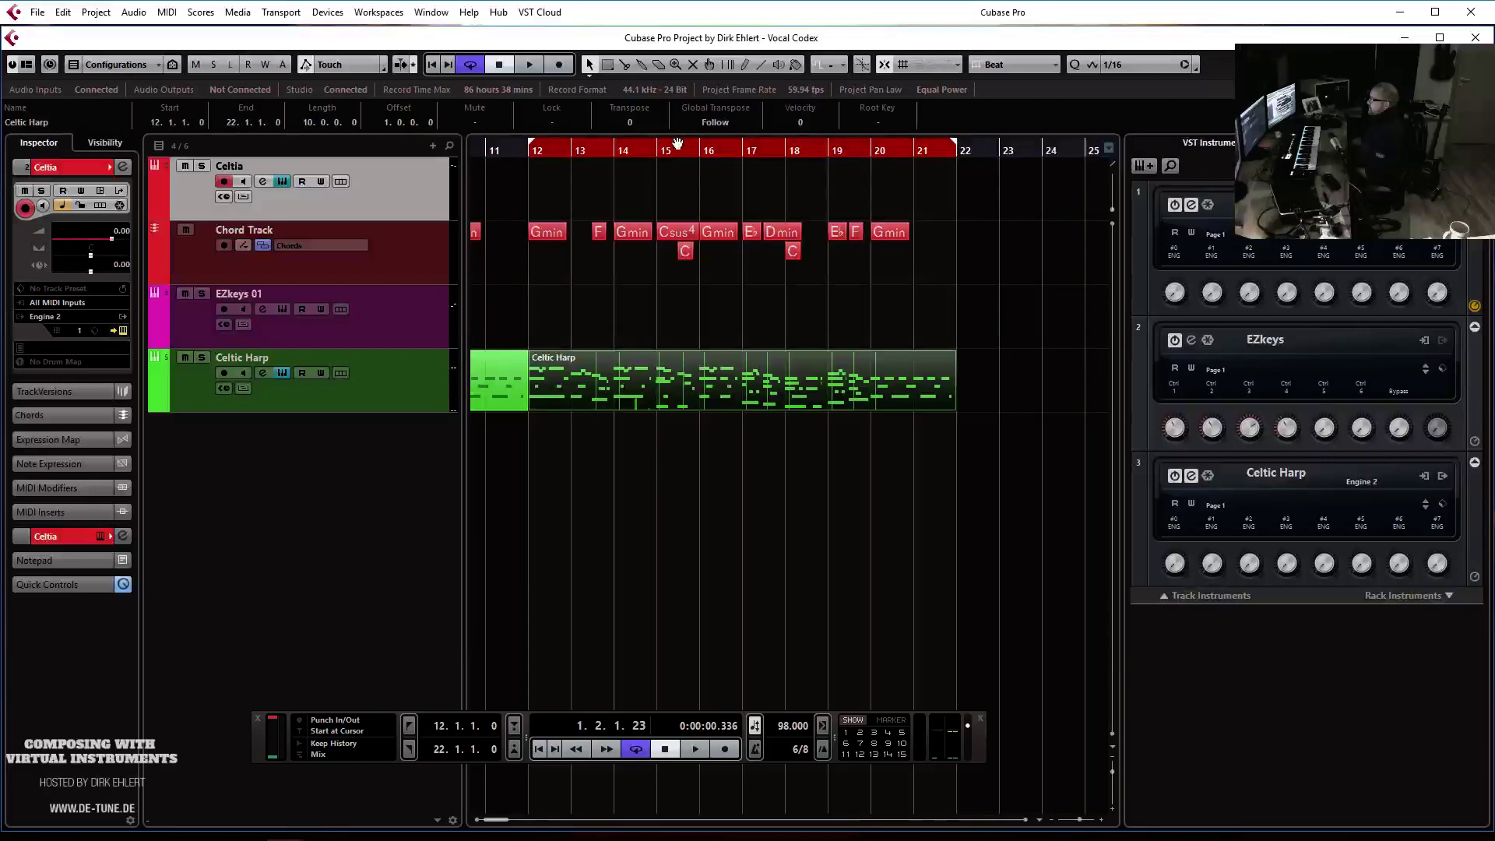
pyautogui.click(658, 148)
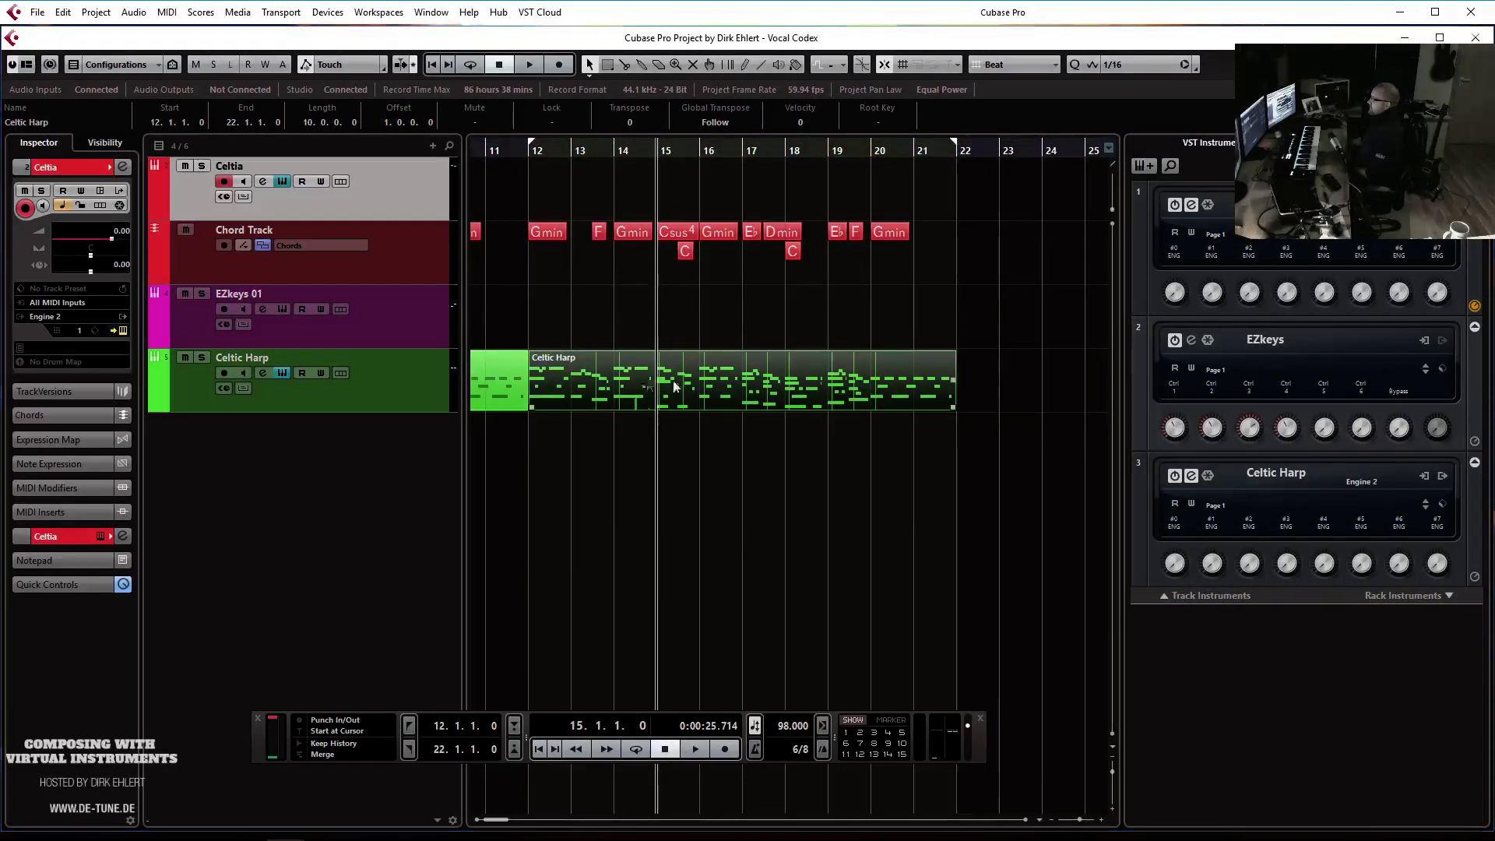
pyautogui.doubleClick(747, 385)
pyautogui.press('space')
pyautogui.press('space')
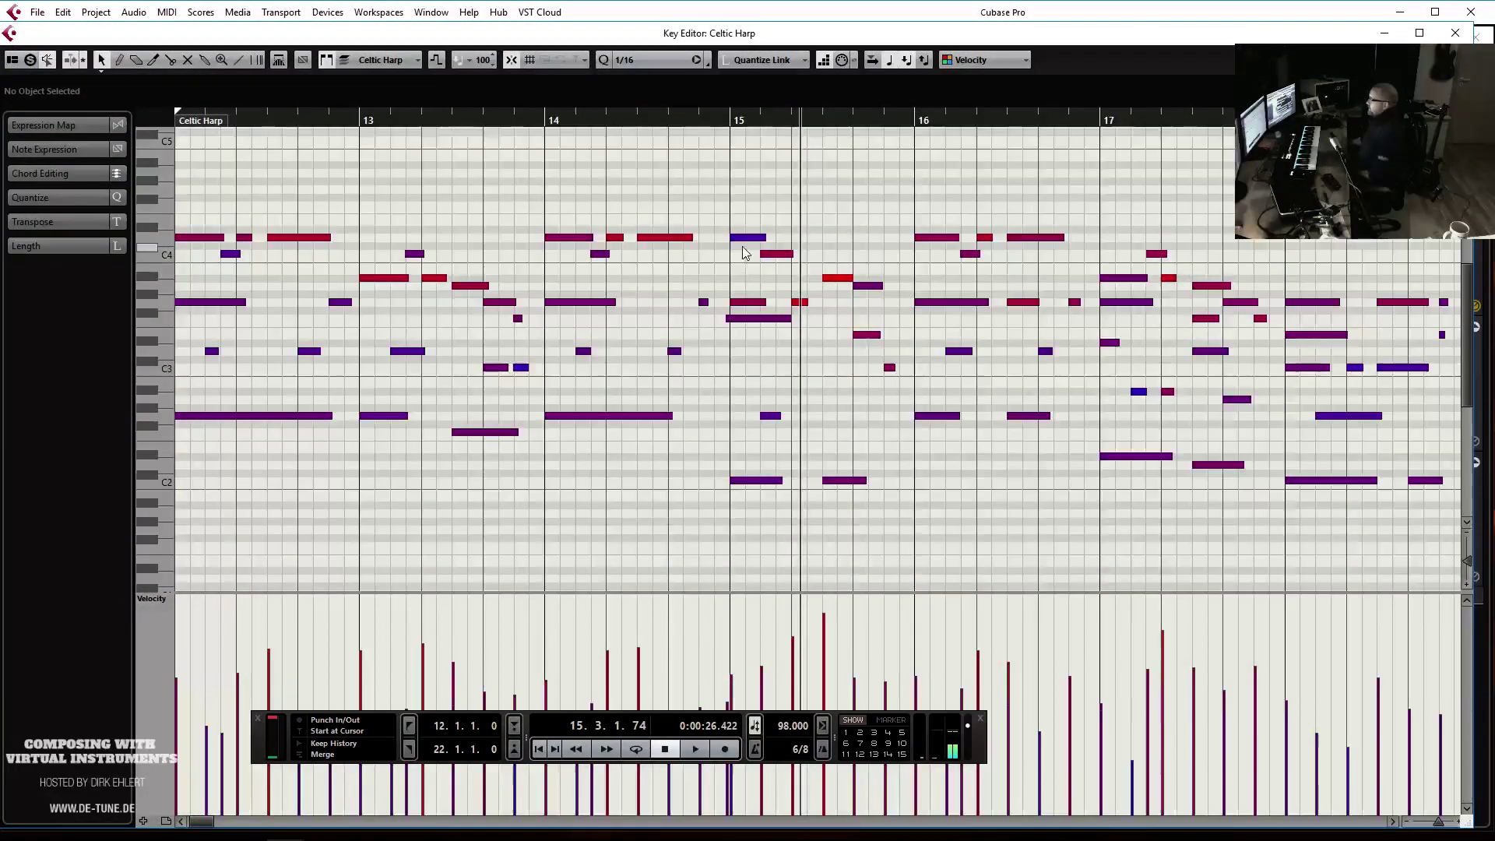
# Audition the D4 note at the start of bar 15 and play the harp notes from bar 14 into bar 15
pyautogui.click(741, 240)
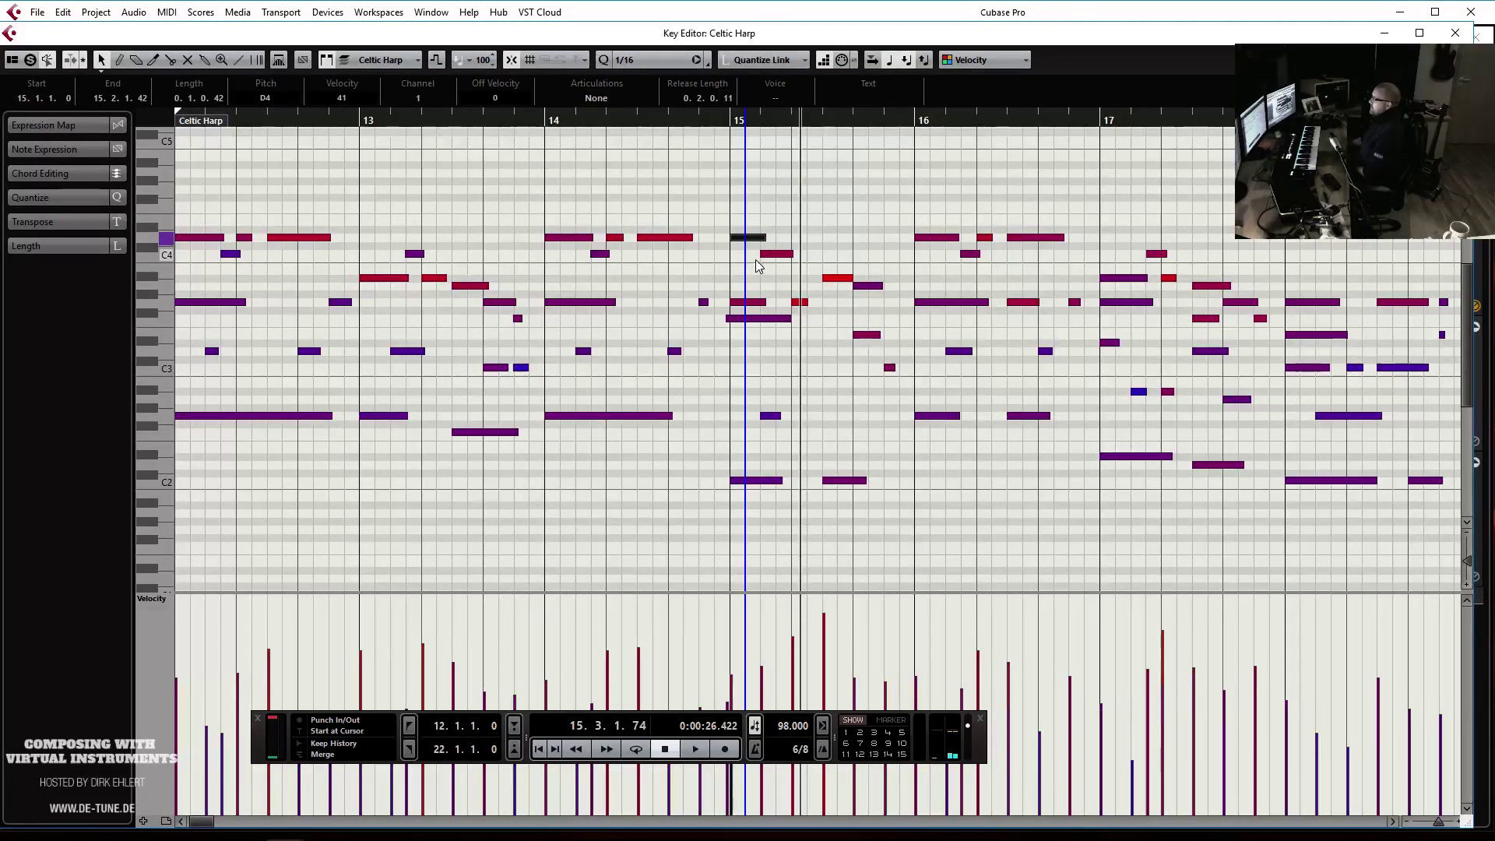
pyautogui.click(542, 120)
pyautogui.press('space')
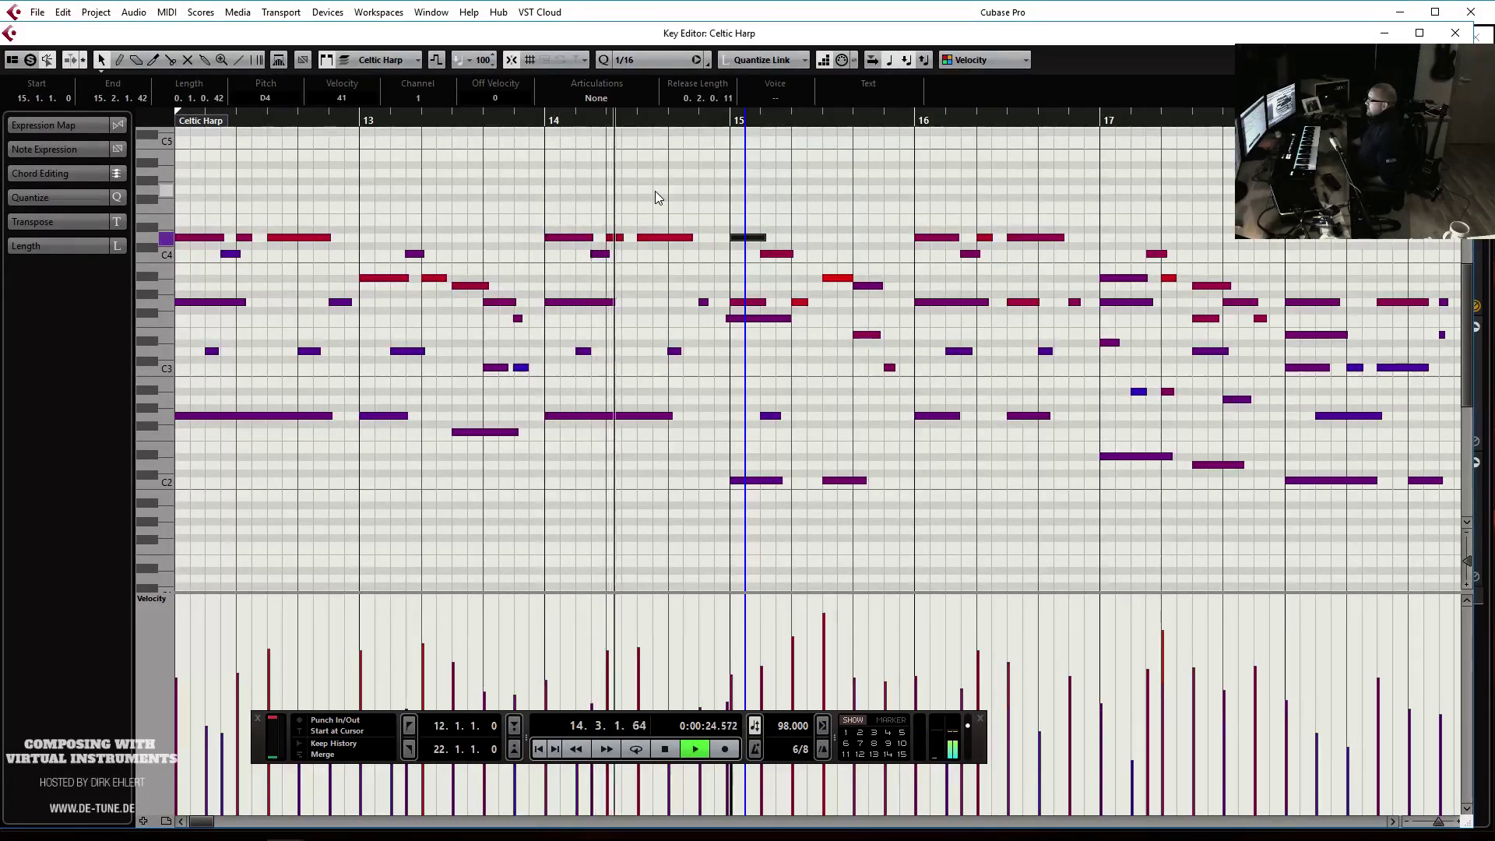
pyautogui.press('space')
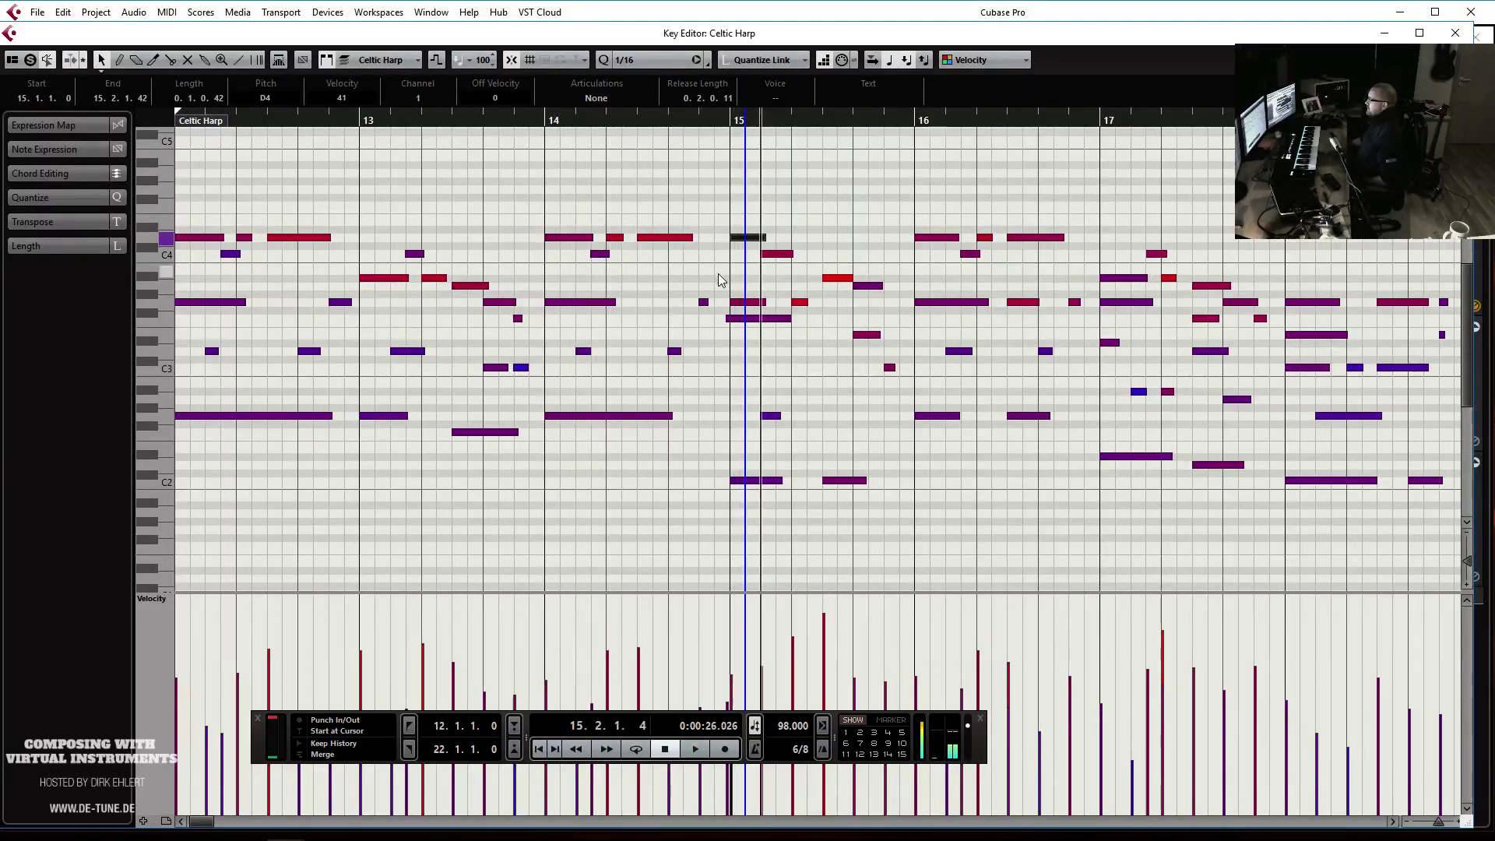
# Raise the velocity of the F3 note at the start of bar 15, delete the D4 note there, and play the passage
pyautogui.click(743, 320)
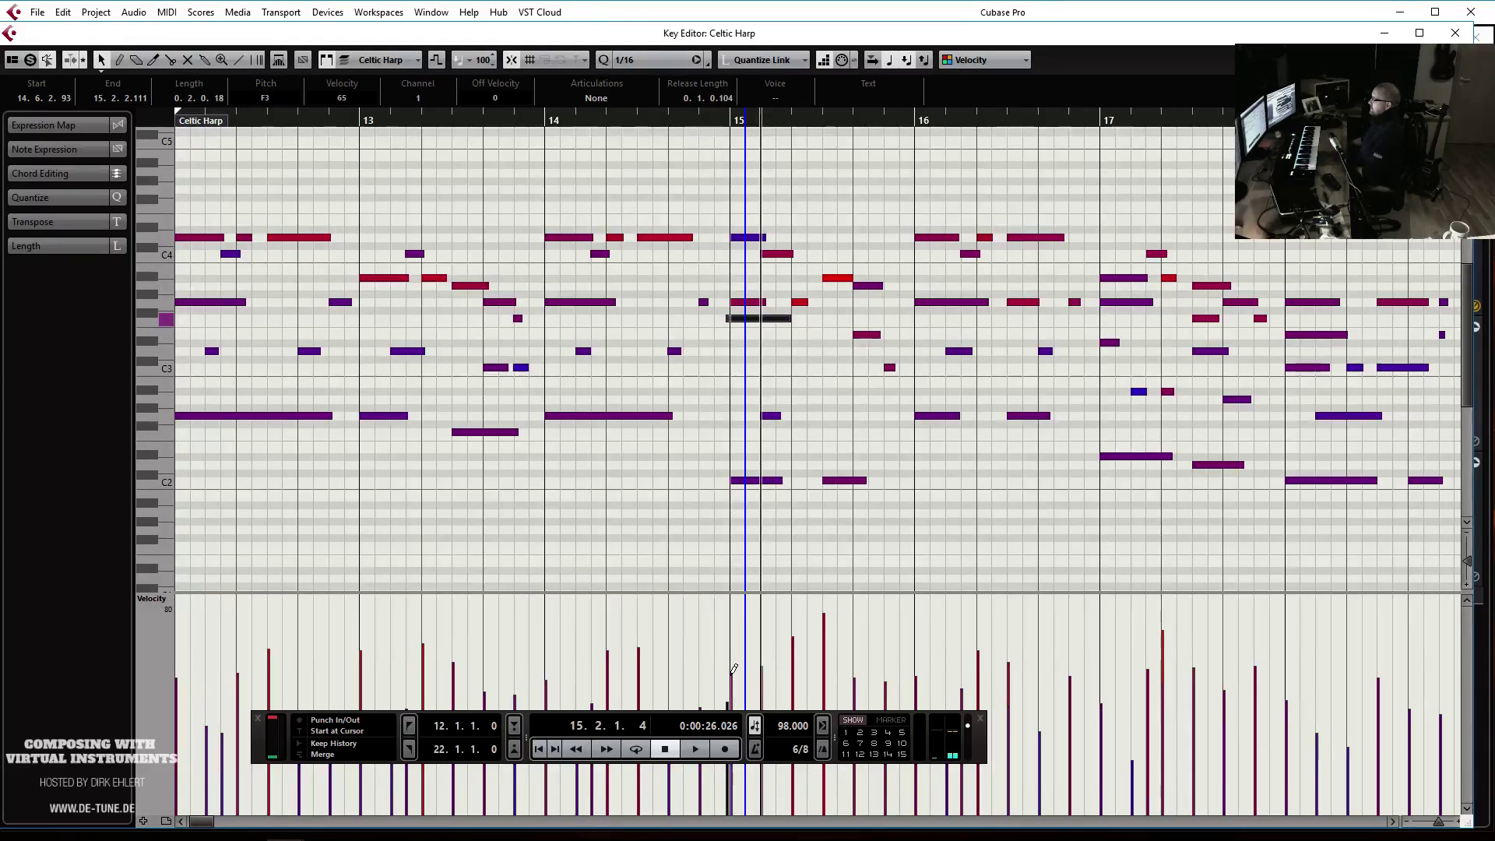
pyautogui.click(749, 238)
pyautogui.press('Delete')
pyautogui.press('space')
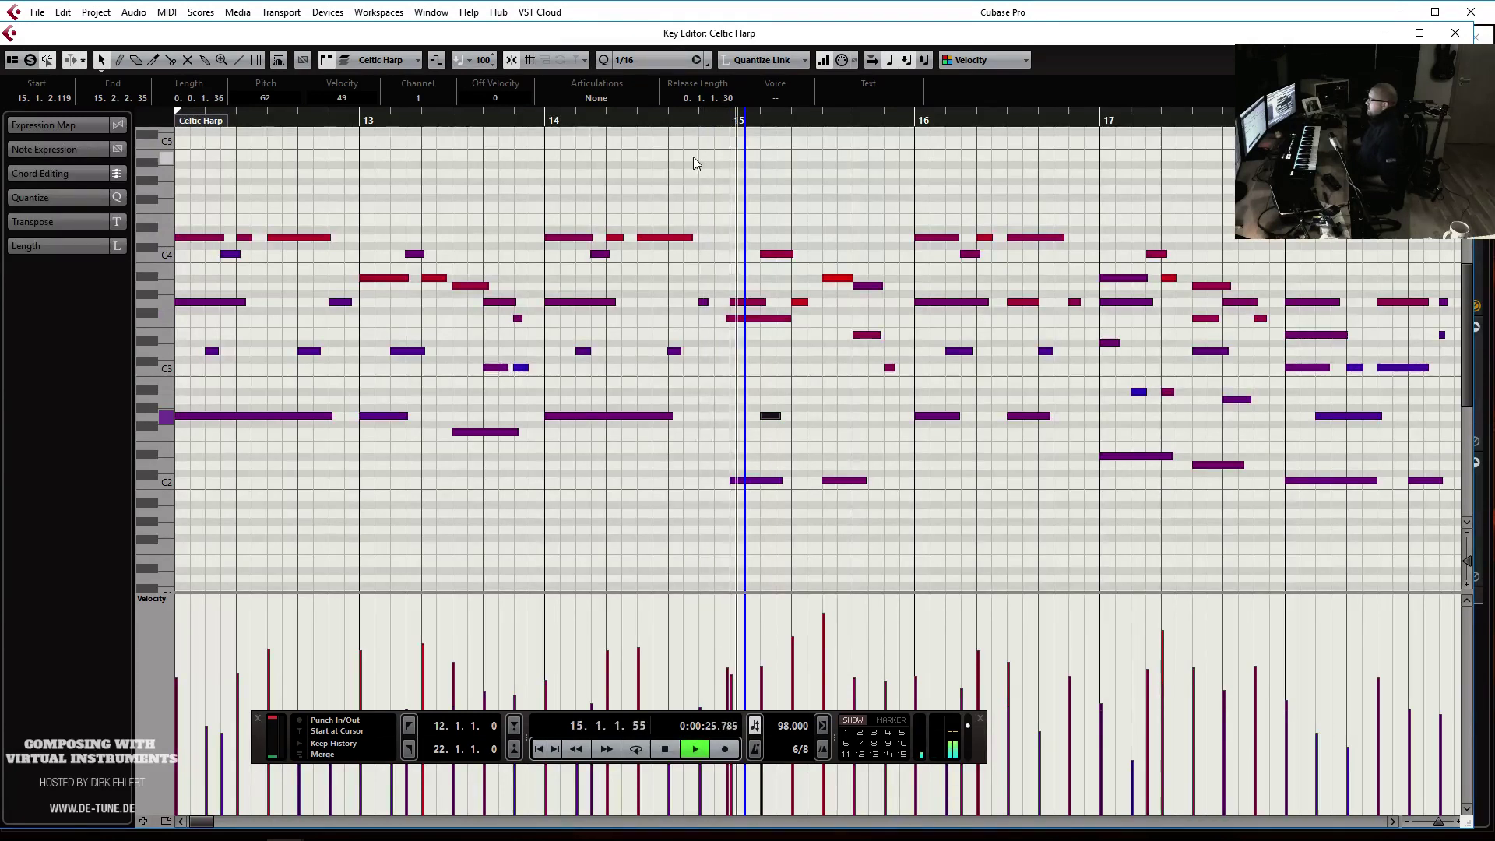
pyautogui.press('space')
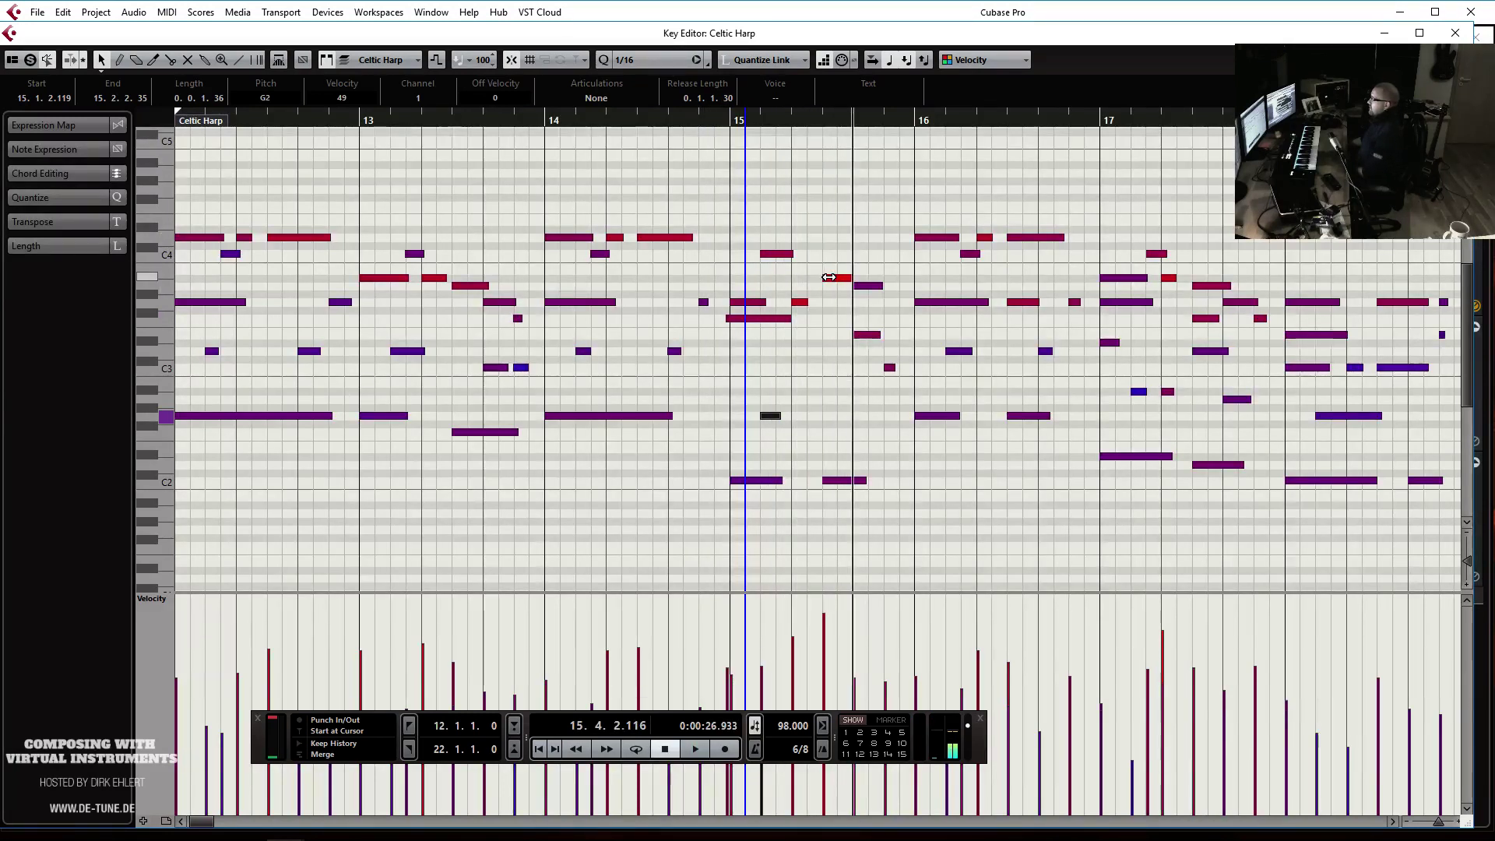
# Shift the E3 note in the second half of bar 15 one eighth earlier and delete the note above its new position
pyautogui.moveTo(867, 335); pyautogui.dragTo(836, 335)
pyautogui.click(837, 278)
pyautogui.press('Delete')
# Lower the A3 note in bar 15 to G3, listen to the change, and close the Key Editor
pyautogui.click(868, 285)
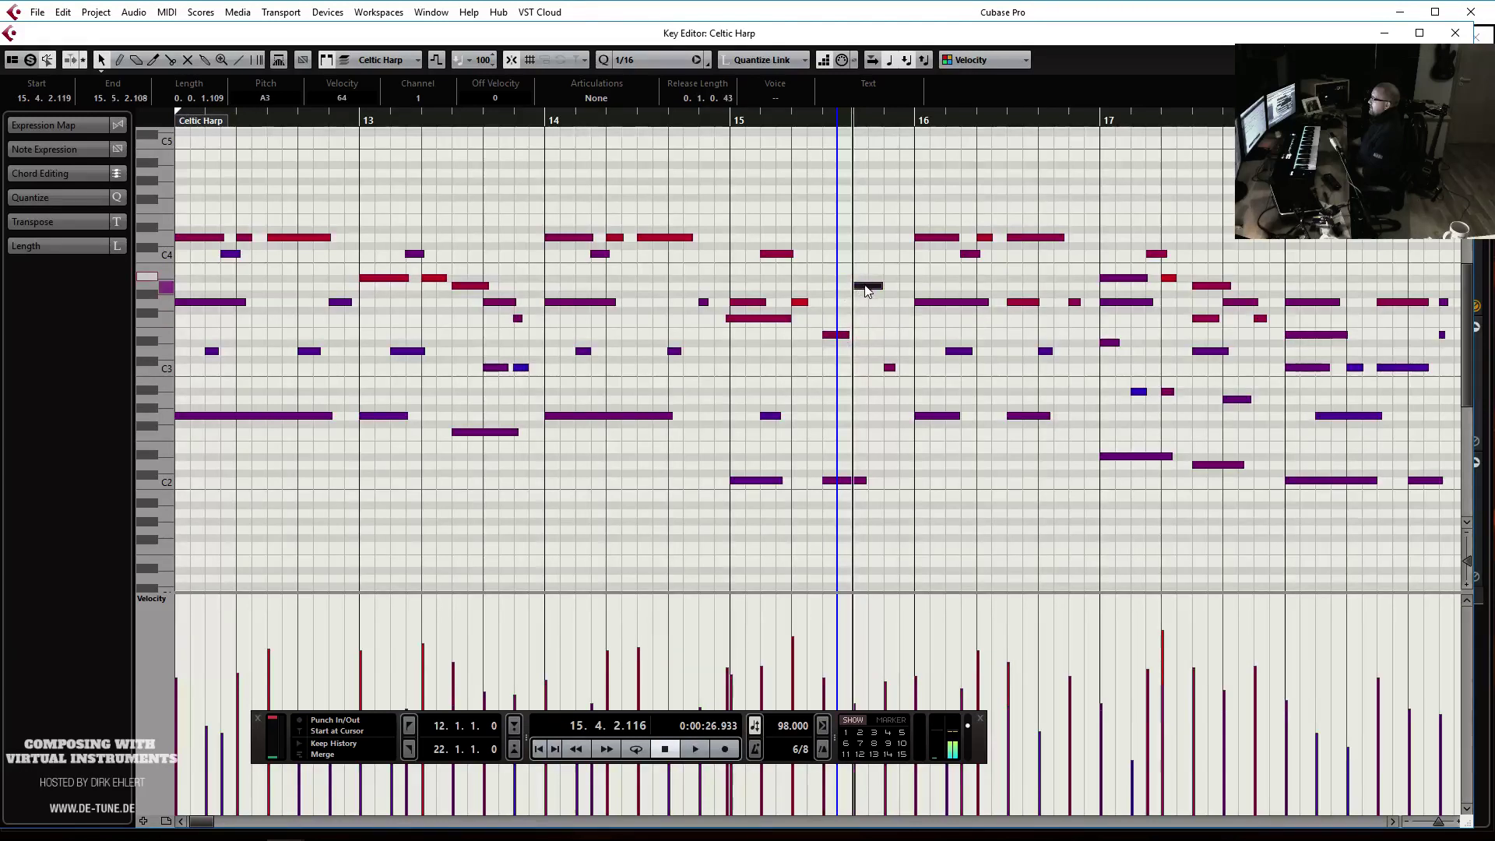
pyautogui.moveTo(868, 285); pyautogui.dragTo(869, 302)
pyautogui.press('space')
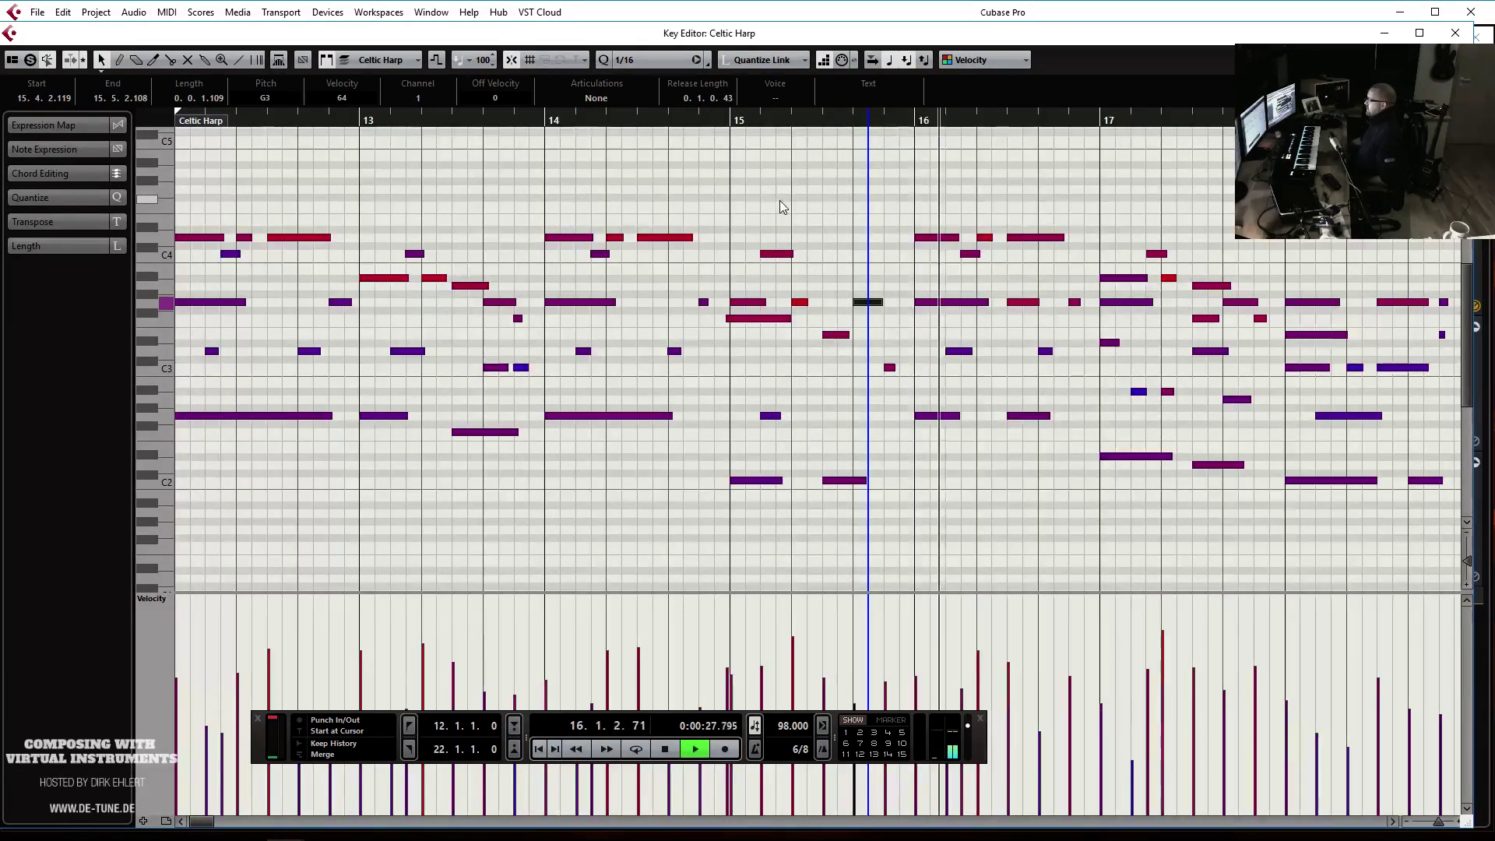
pyautogui.press('space')
pyautogui.press('Escape')
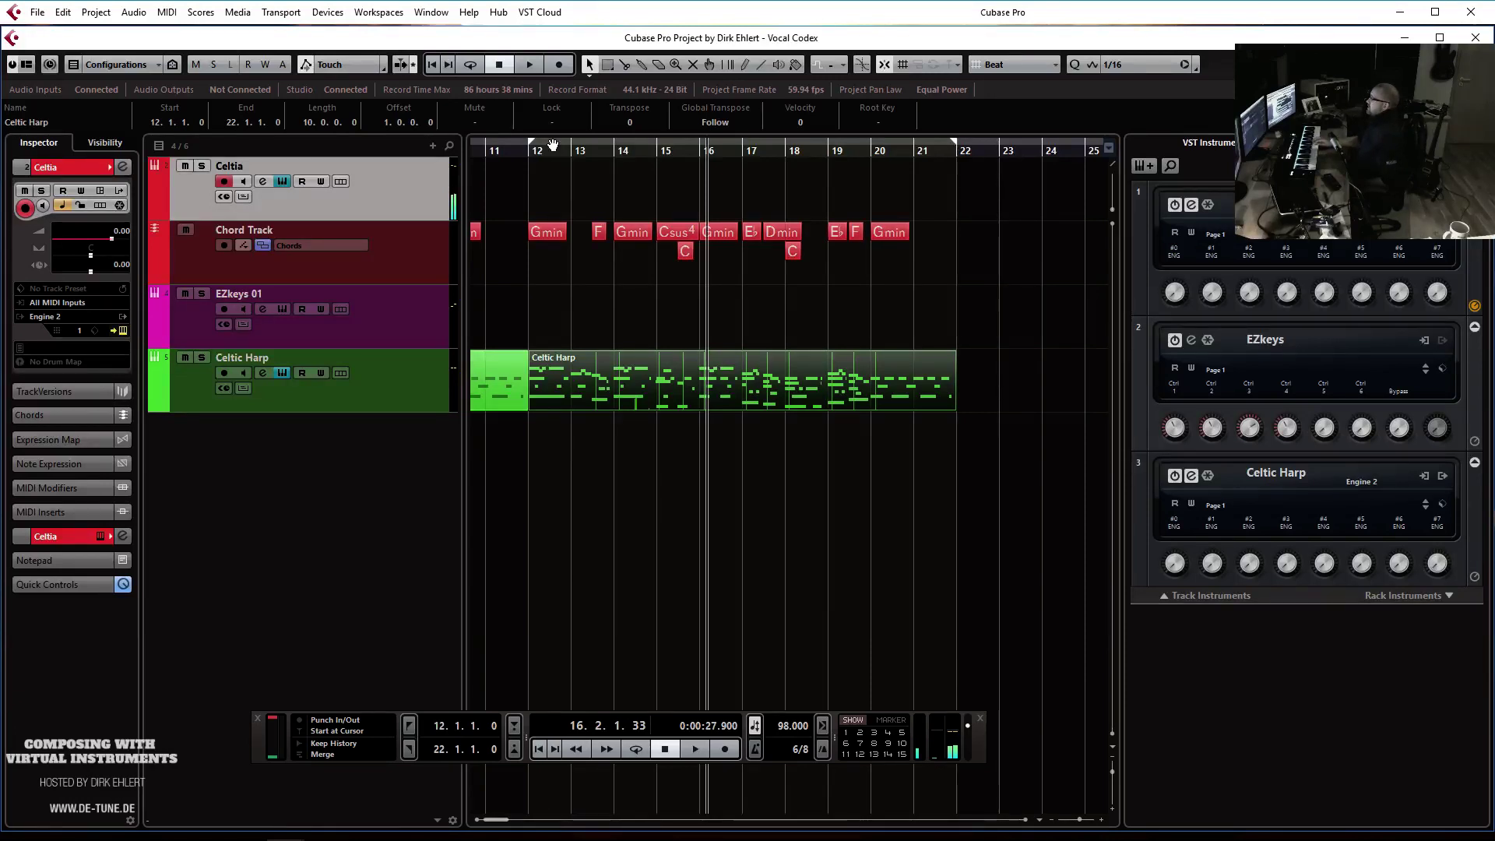
# Play the edited harp passage from bar 12 to its end, reactivate cycle playback and return to the left locator
pyautogui.press('KP_1')
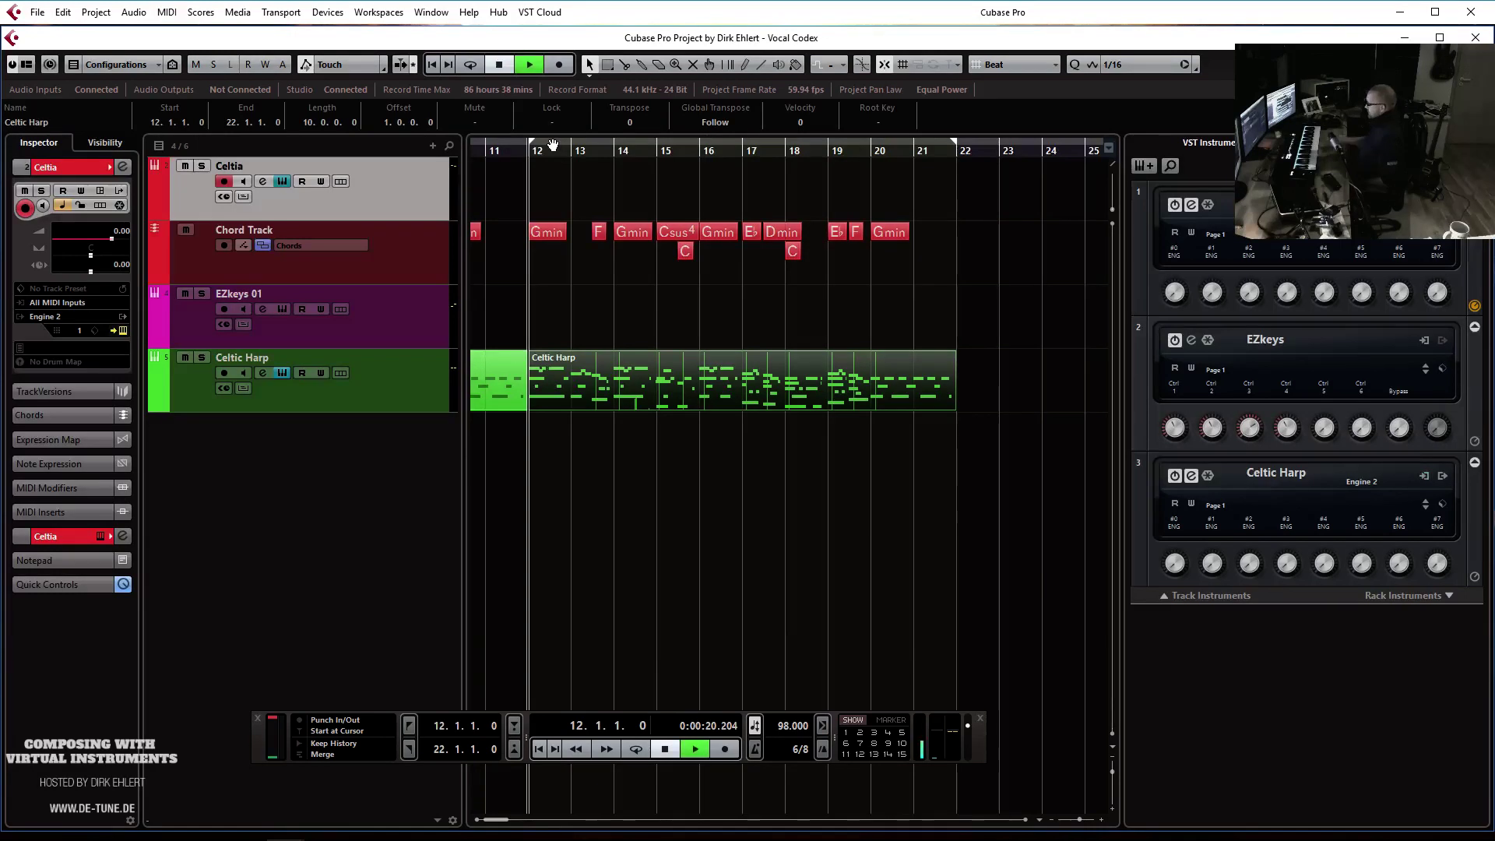
pyautogui.press('space')
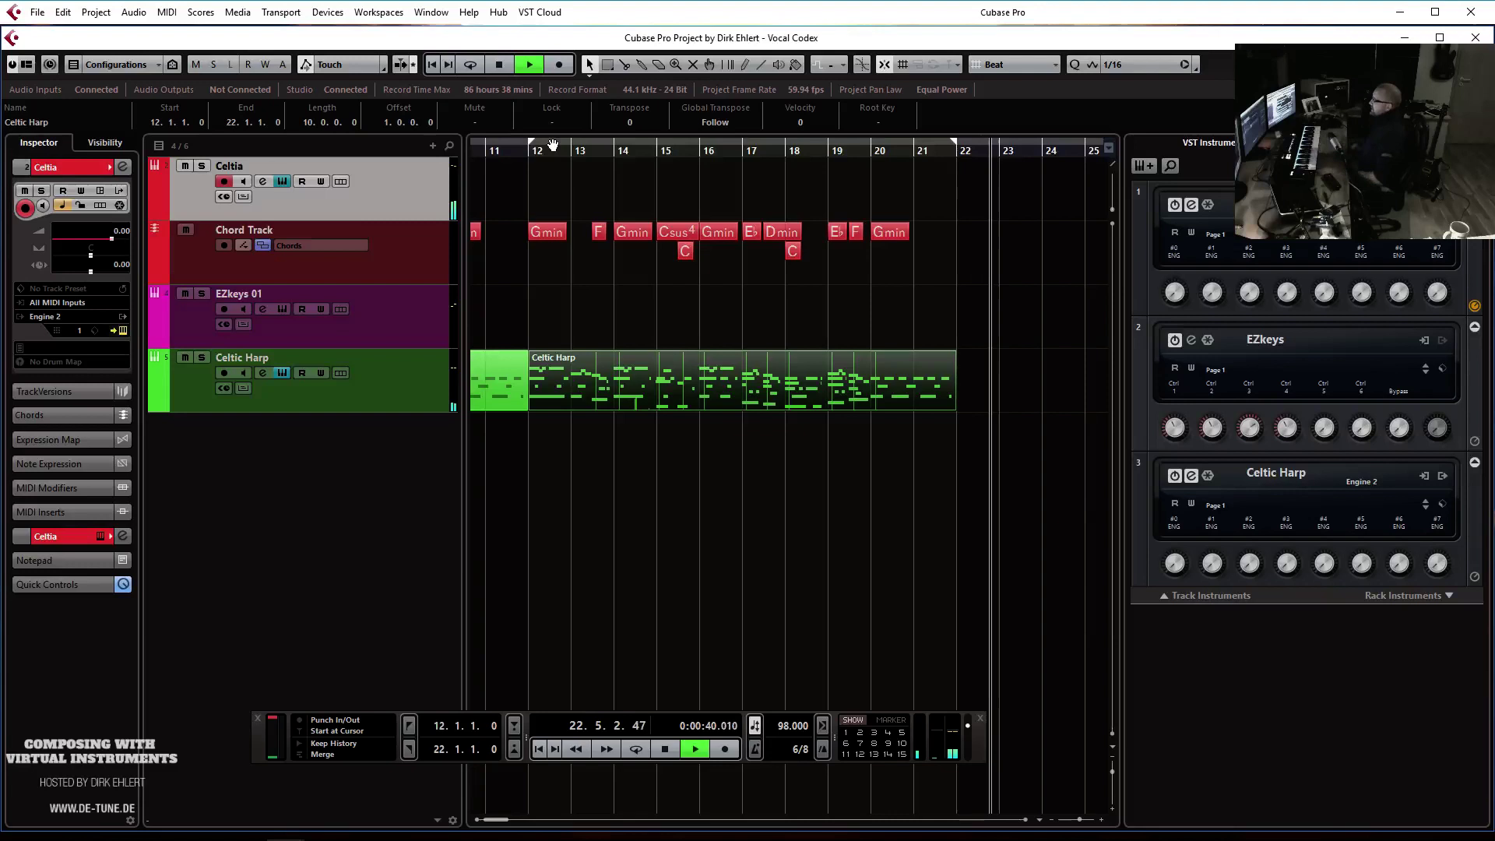
pyautogui.press('space')
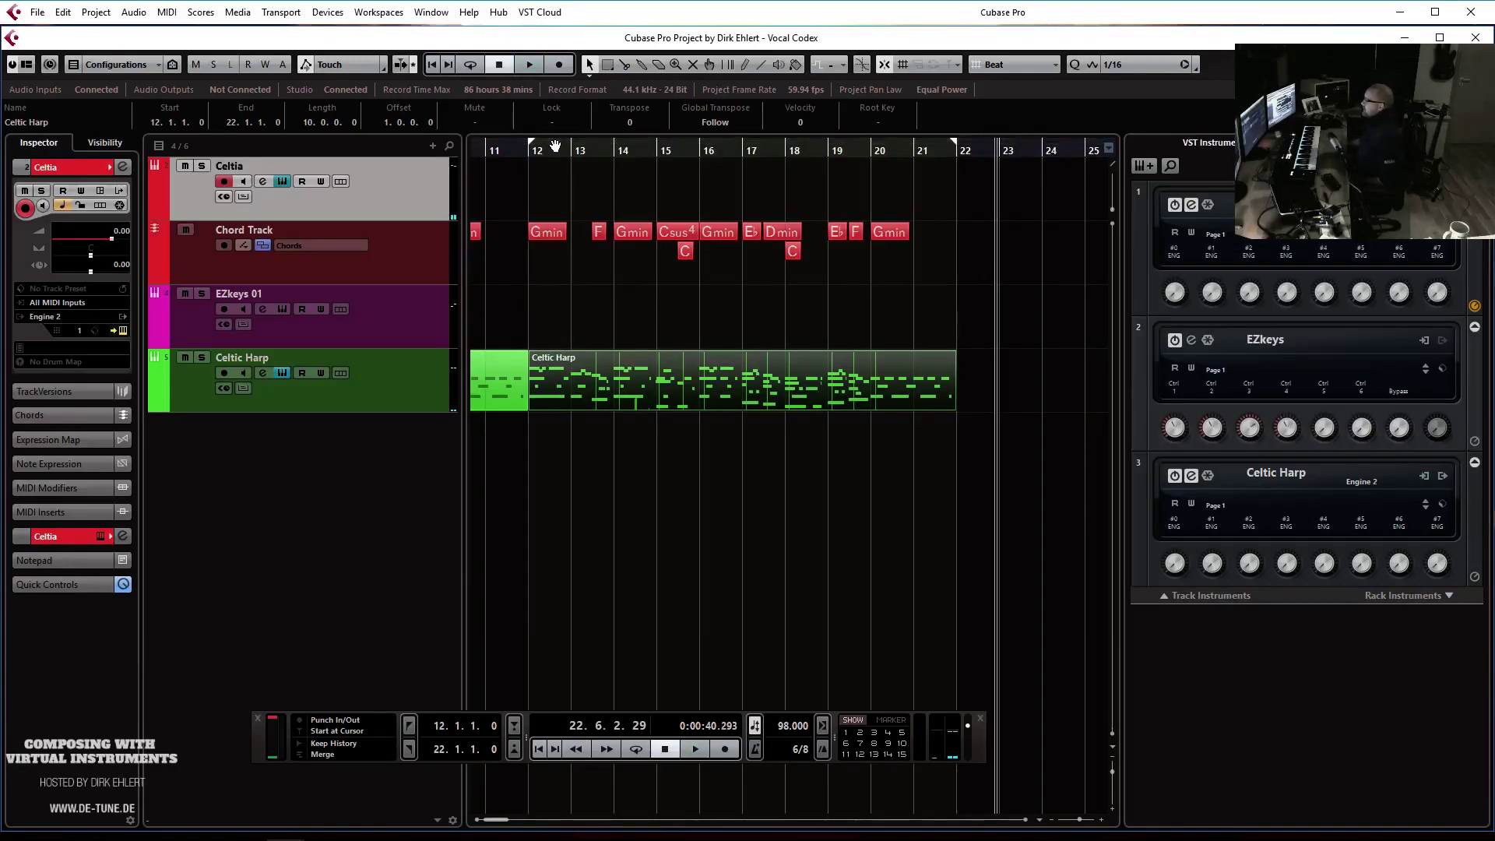
pyautogui.click(553, 143)
pyautogui.press('KP_1')
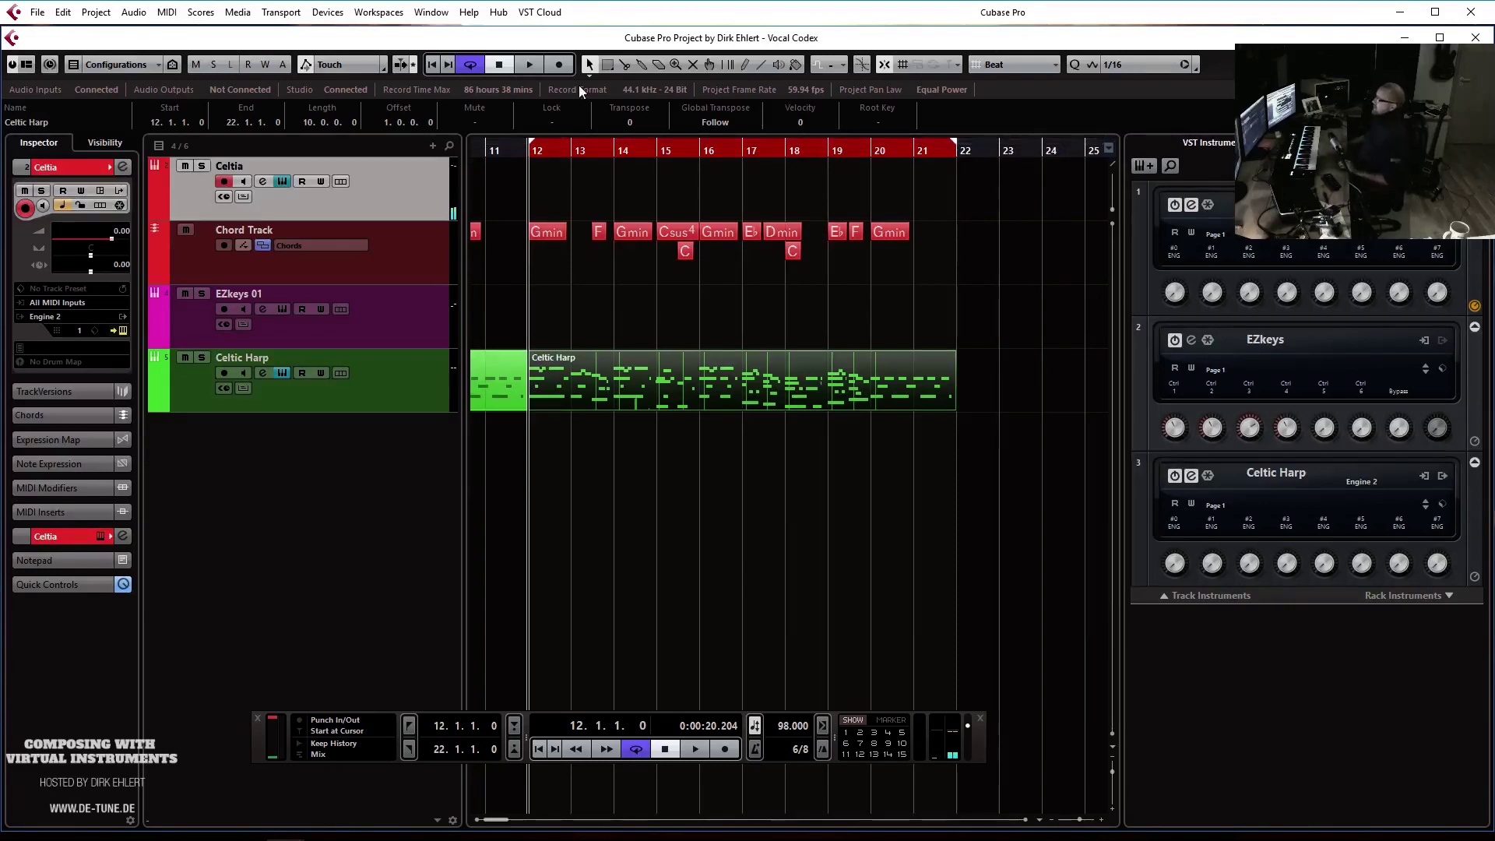
# Select the EZkeys 01 track and mute both Celtic Harp parts
pyautogui.click(428, 322)
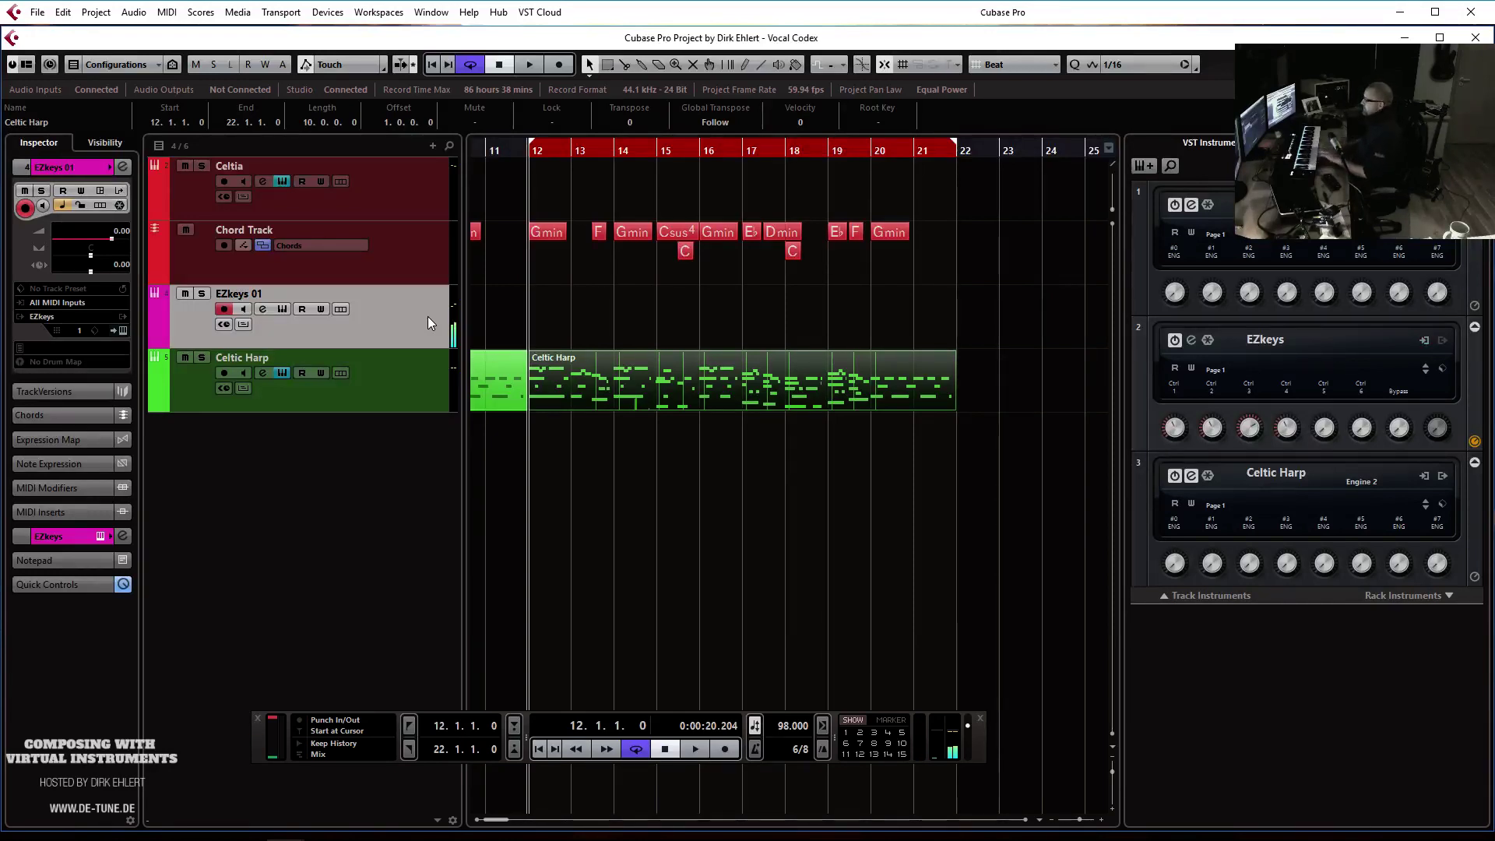
pyautogui.rightClick(624, 355)
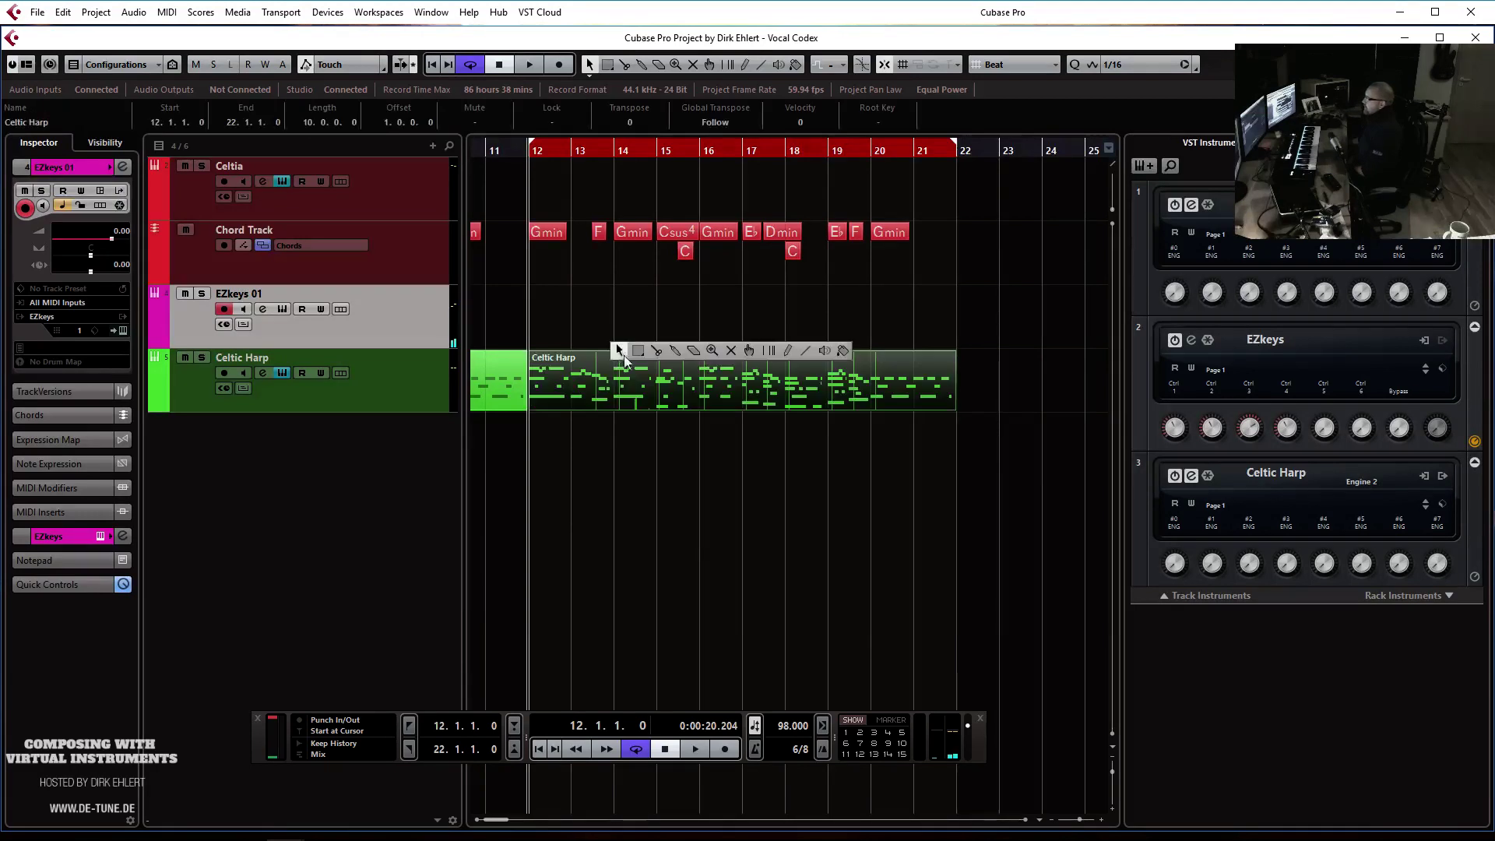
pyautogui.click(731, 351)
pyautogui.click(731, 377)
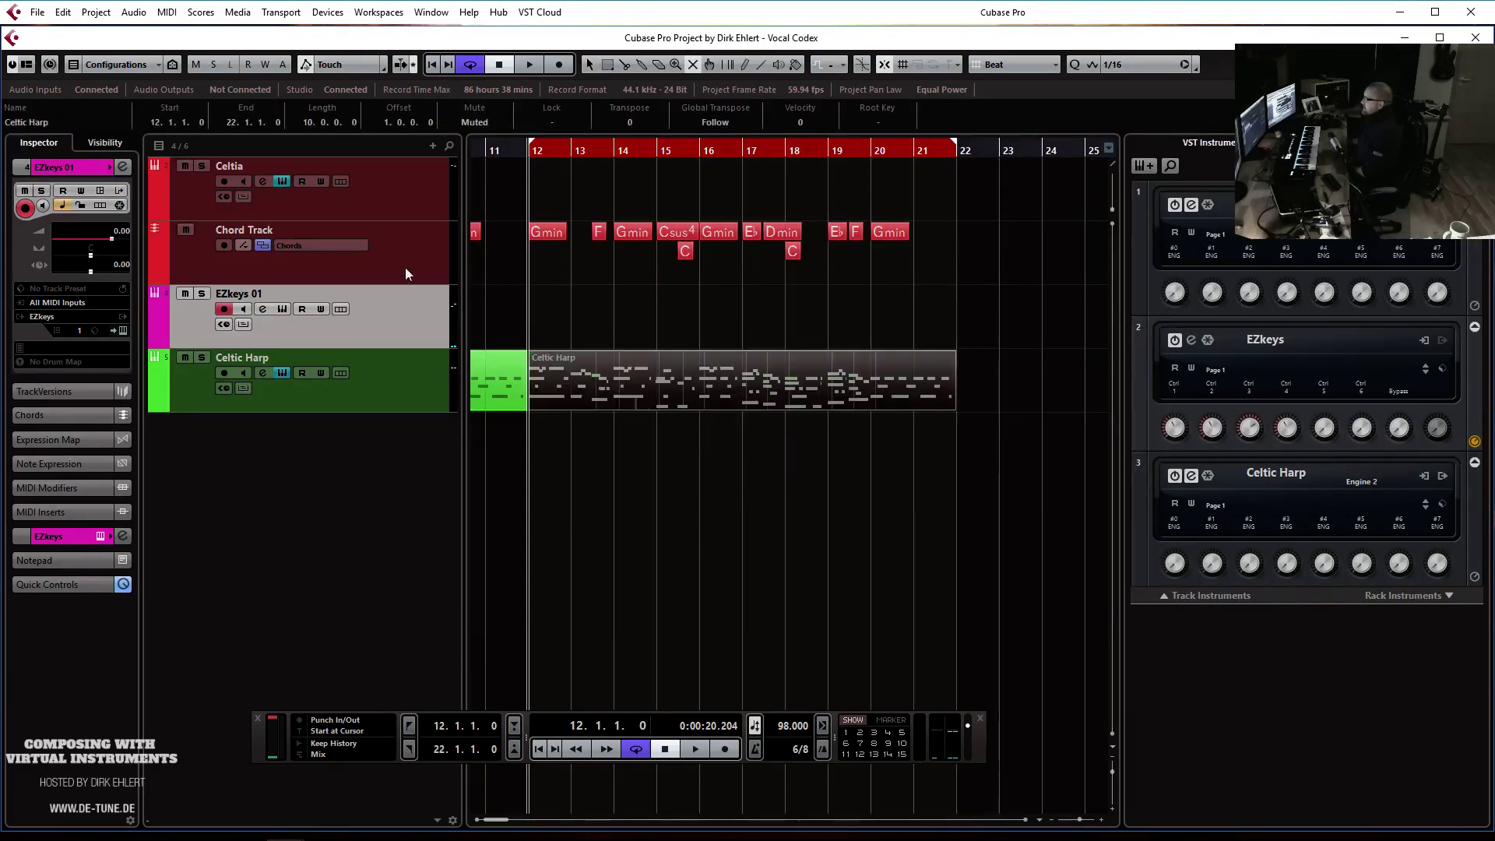
pyautogui.click(500, 380)
pyautogui.hscroll(-5, 754, 392)
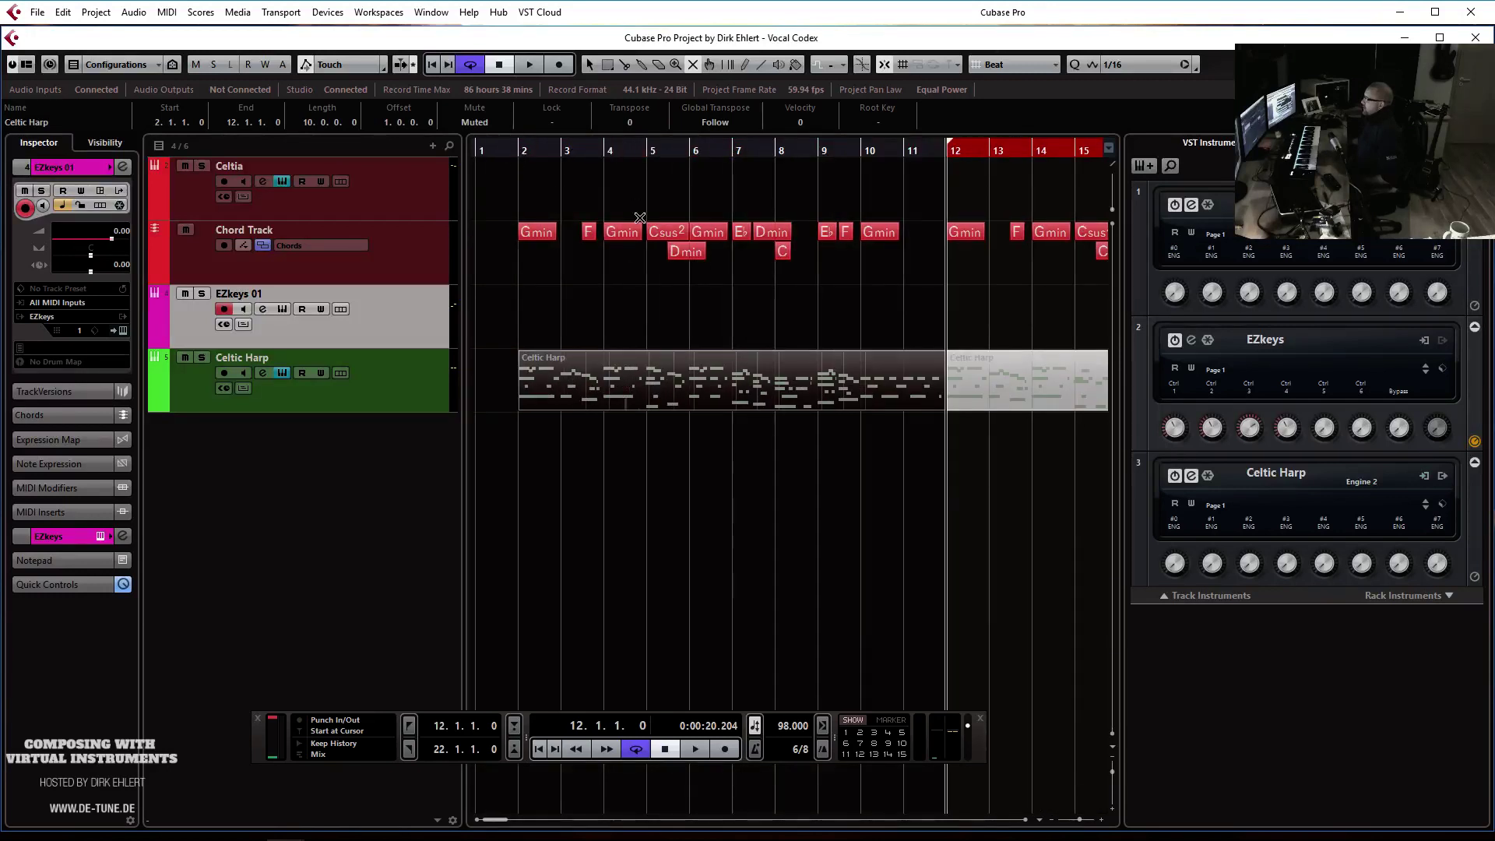
# Delete all chord events from the Chord Track
pyautogui.press('g')
pyautogui.press('g')
pyautogui.press('1')
pyautogui.moveTo(946, 227); pyautogui.dragTo(460, 285)
pyautogui.press('Delete')
# Place the project cursor at bar 2 and set the left locator to 2.1.1.0
pyautogui.click(507, 167)
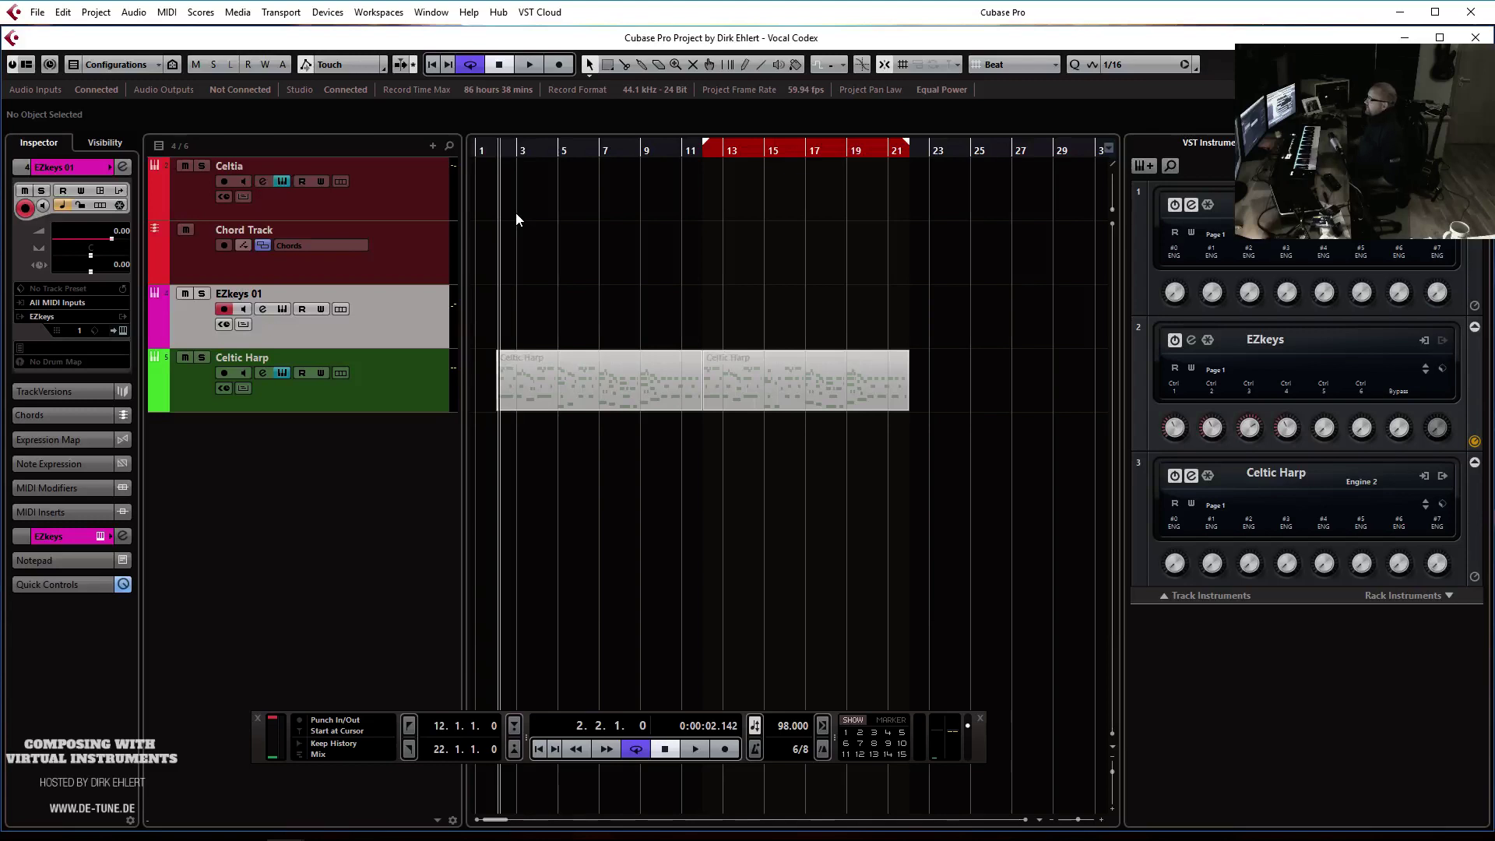
pyautogui.press('h')
pyautogui.press('h')
pyautogui.click(600, 148)
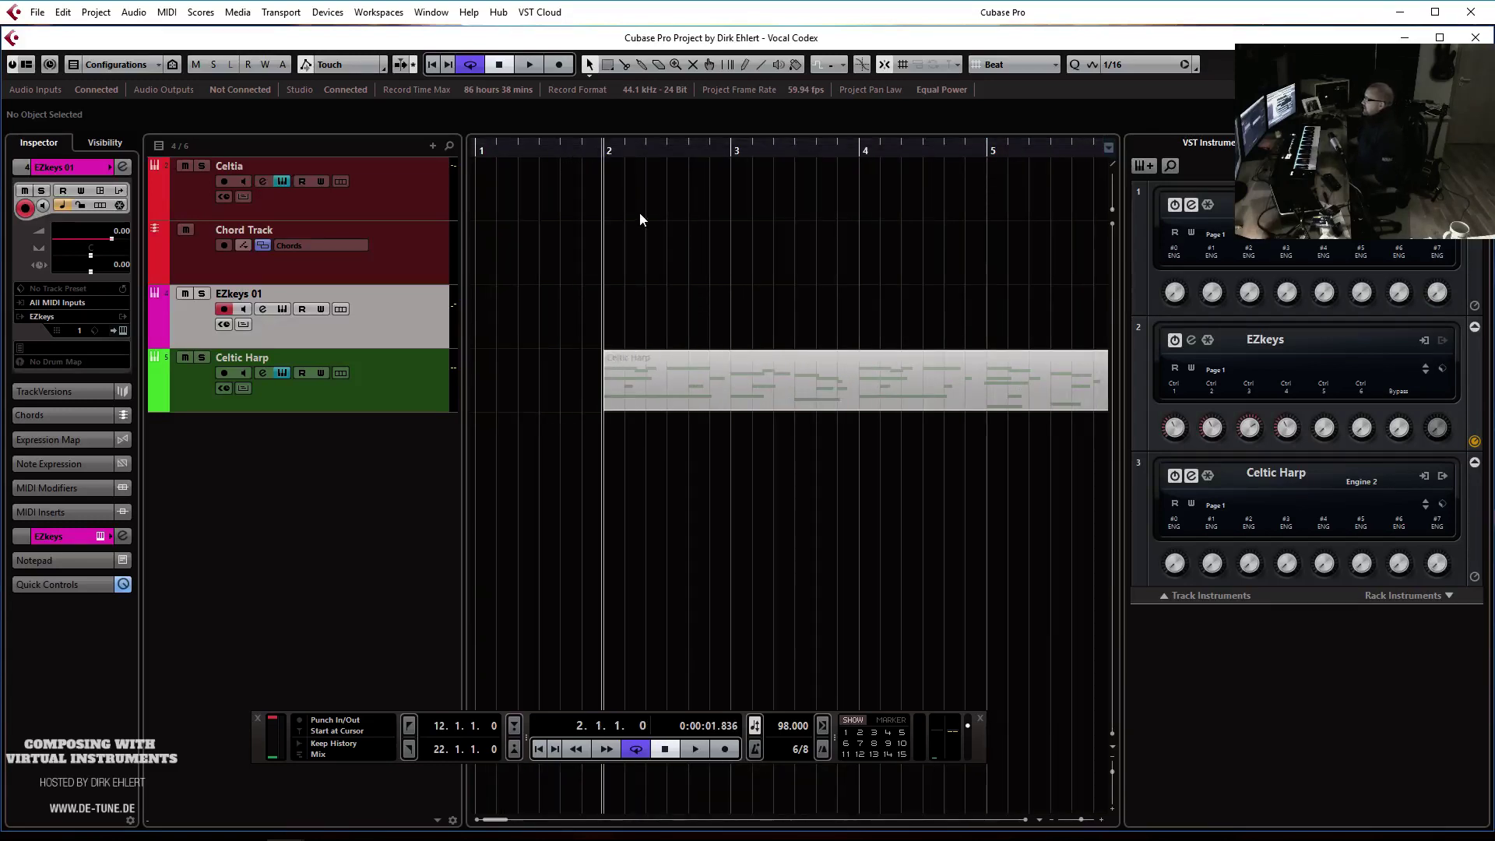
pyautogui.hotkey('ctrl', '1')
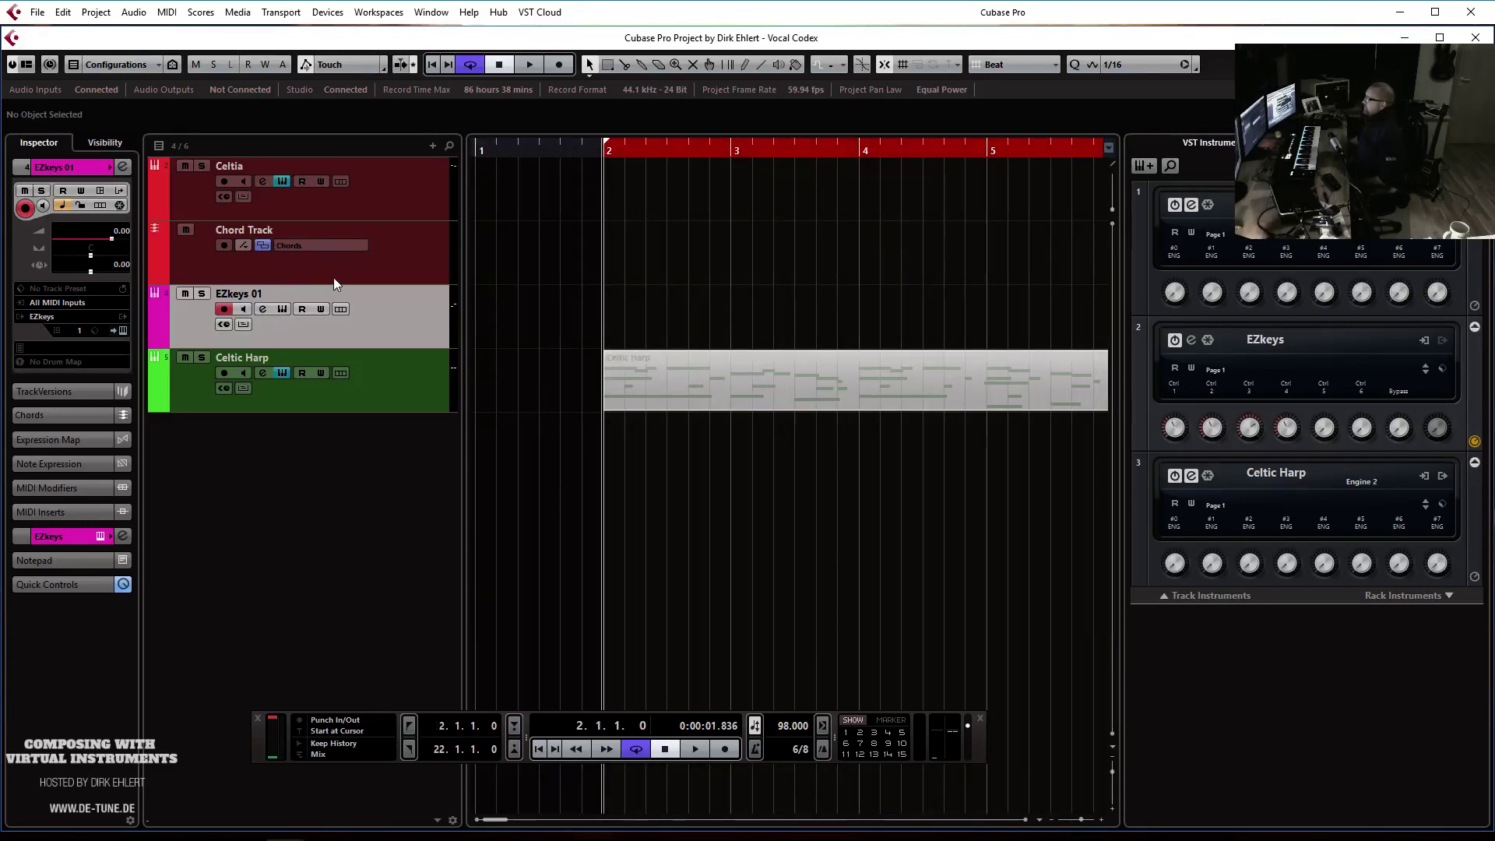
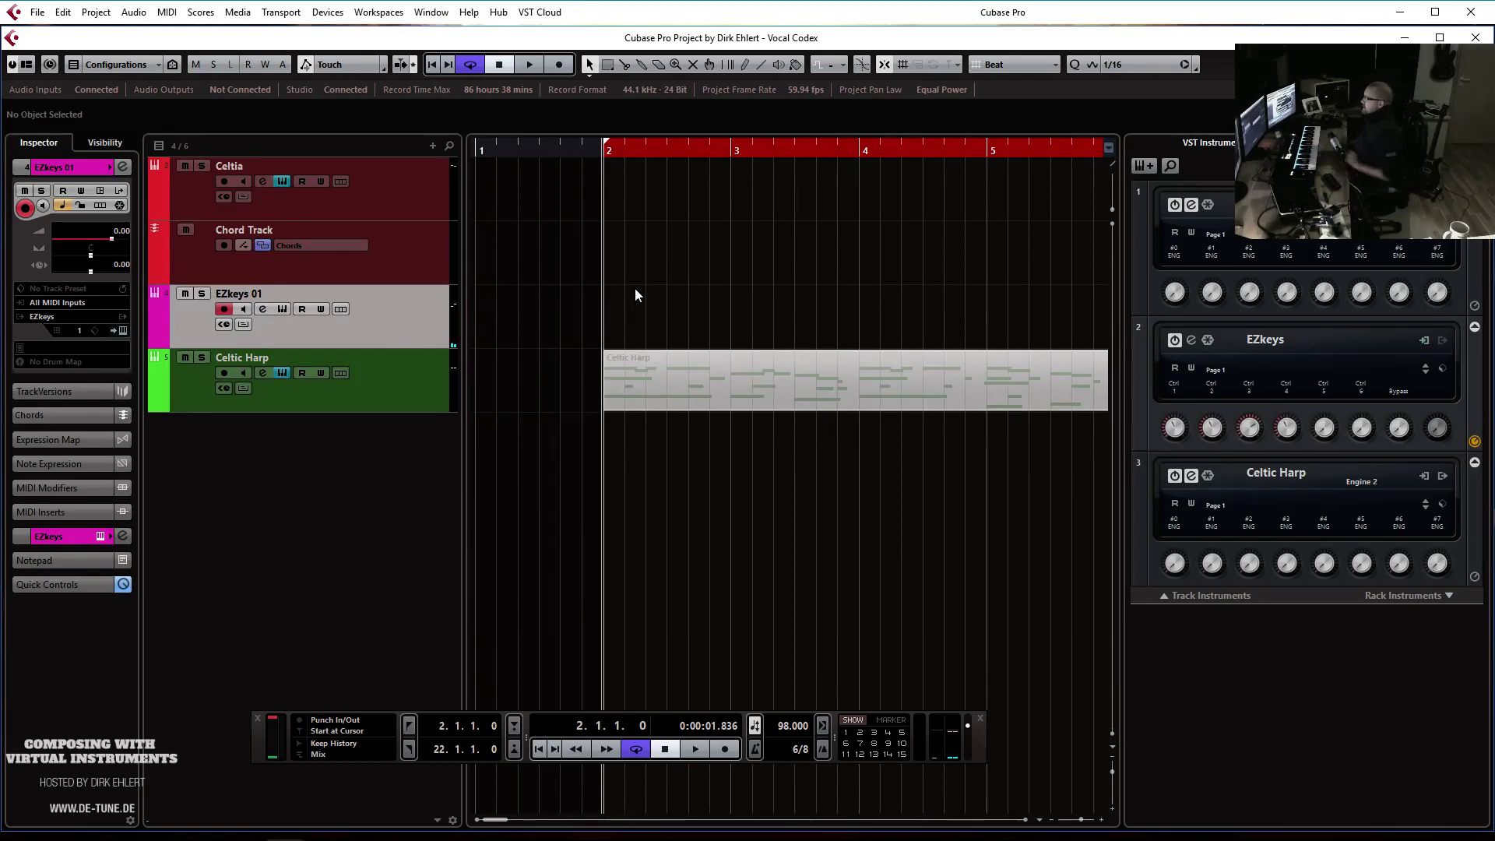
# Return to the project start and turn off cycle playback
pyautogui.press('Home')
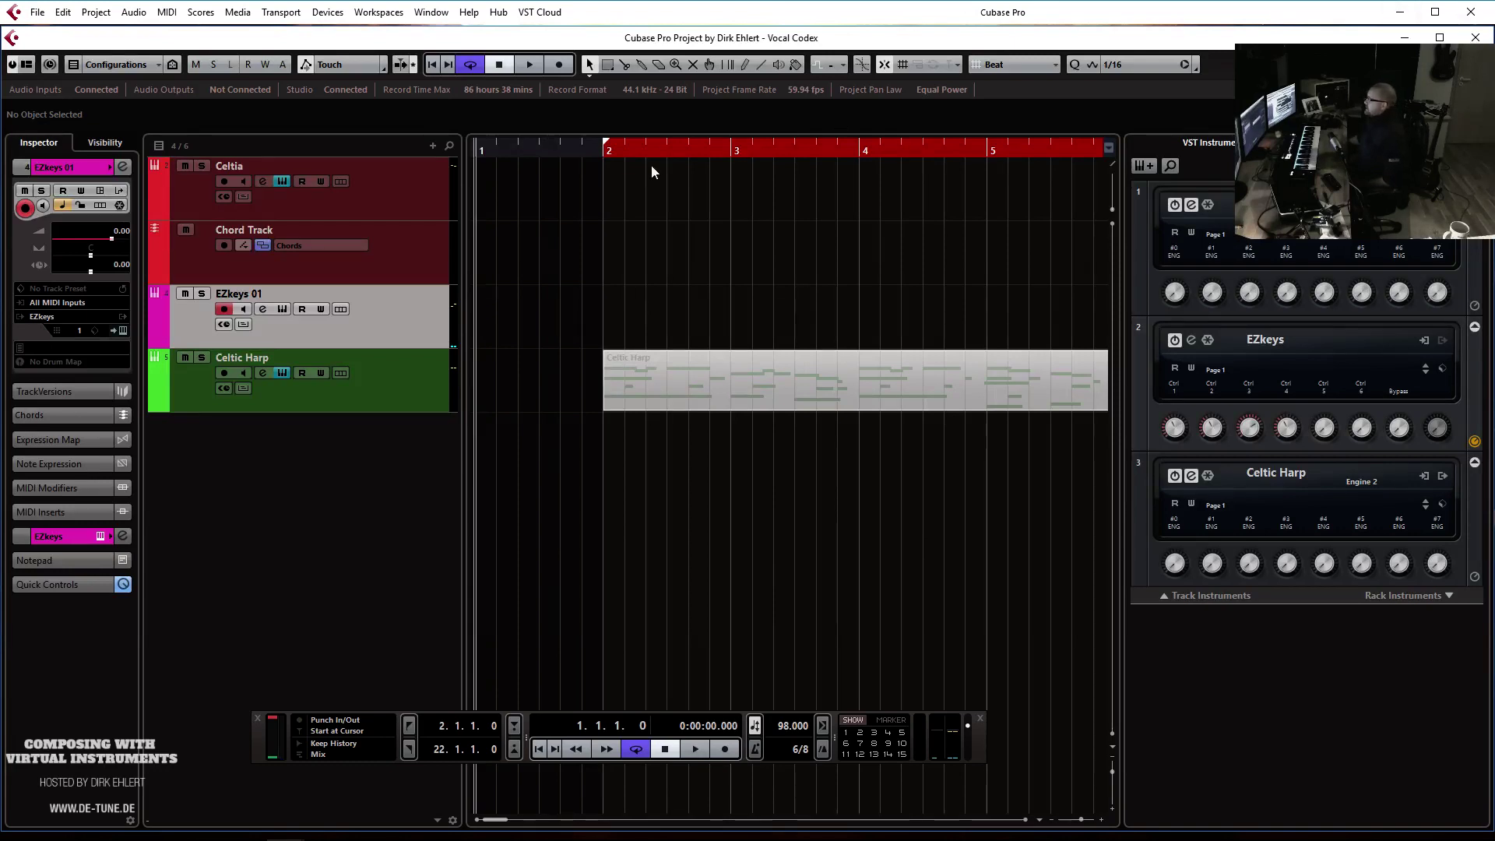
pyautogui.click(680, 143)
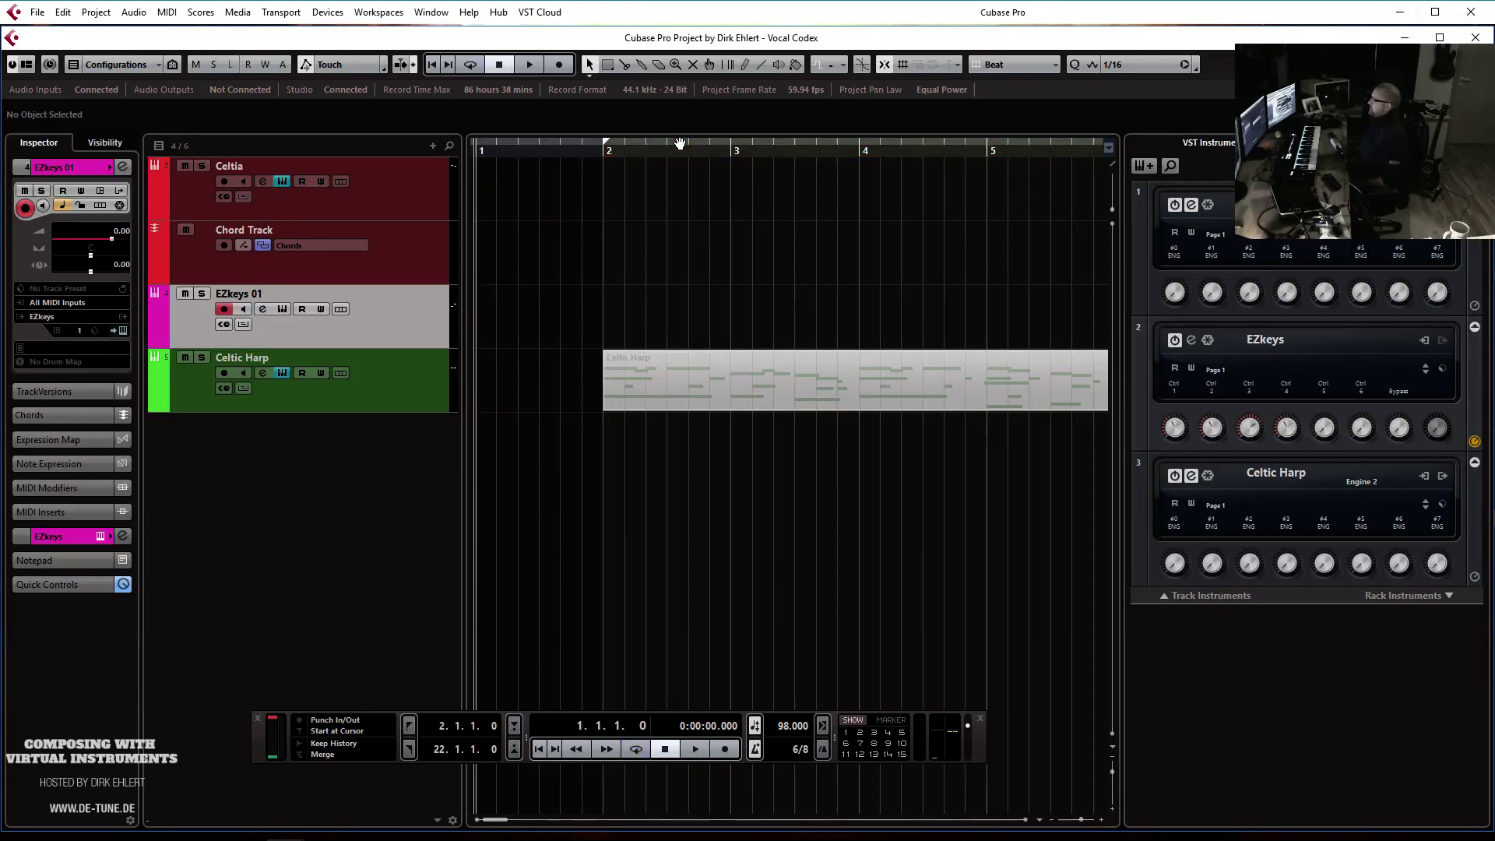
# Record a piano take on the EZkeys 01 track from the project start and delete the recorded part
pyautogui.press('KP_Multiply')
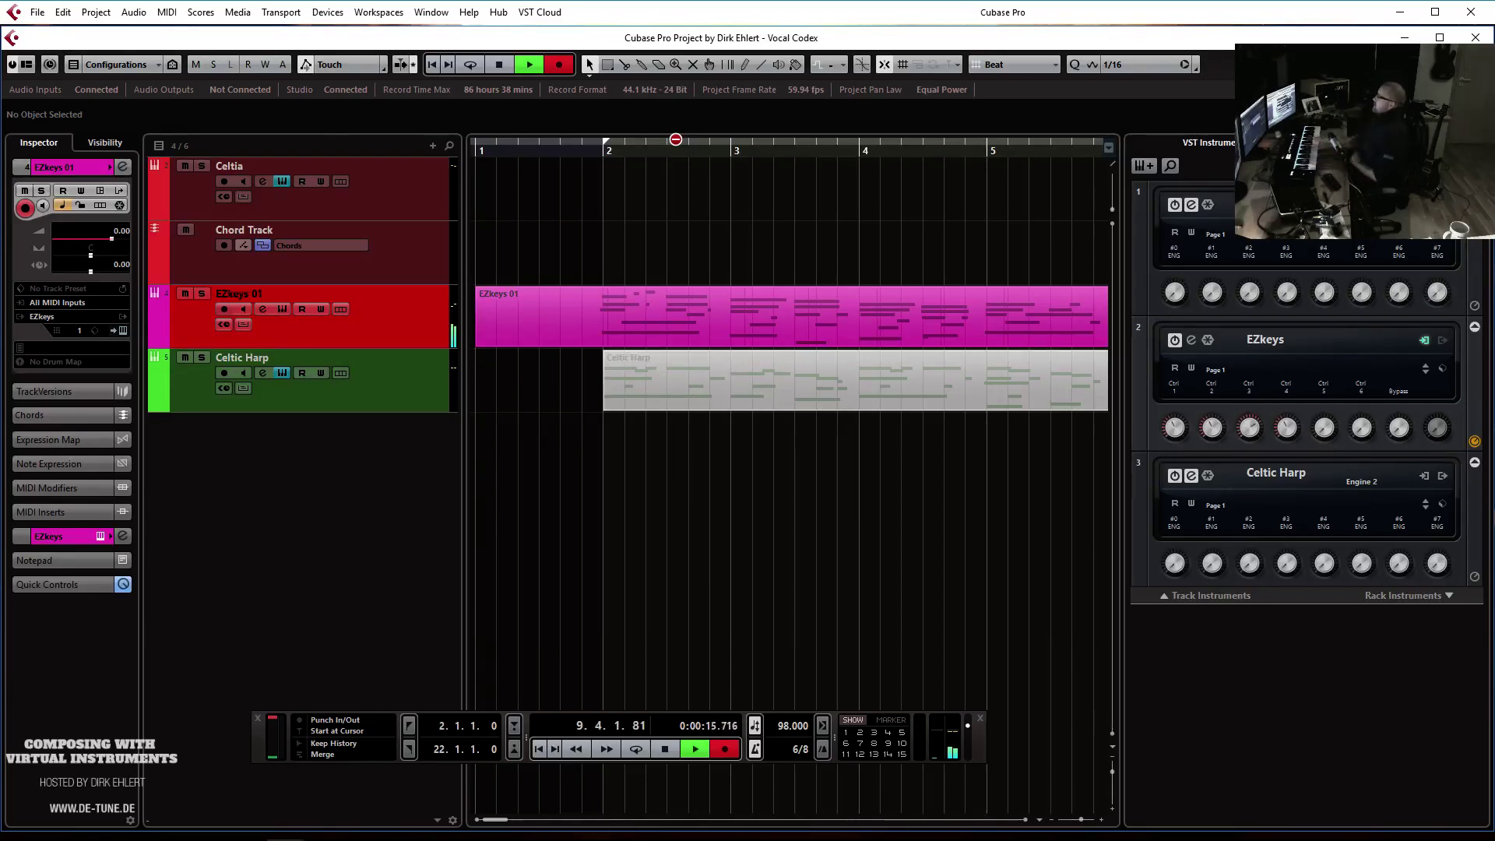
pyautogui.press('space')
pyautogui.press('g')
pyautogui.press('g')
pyautogui.press('g')
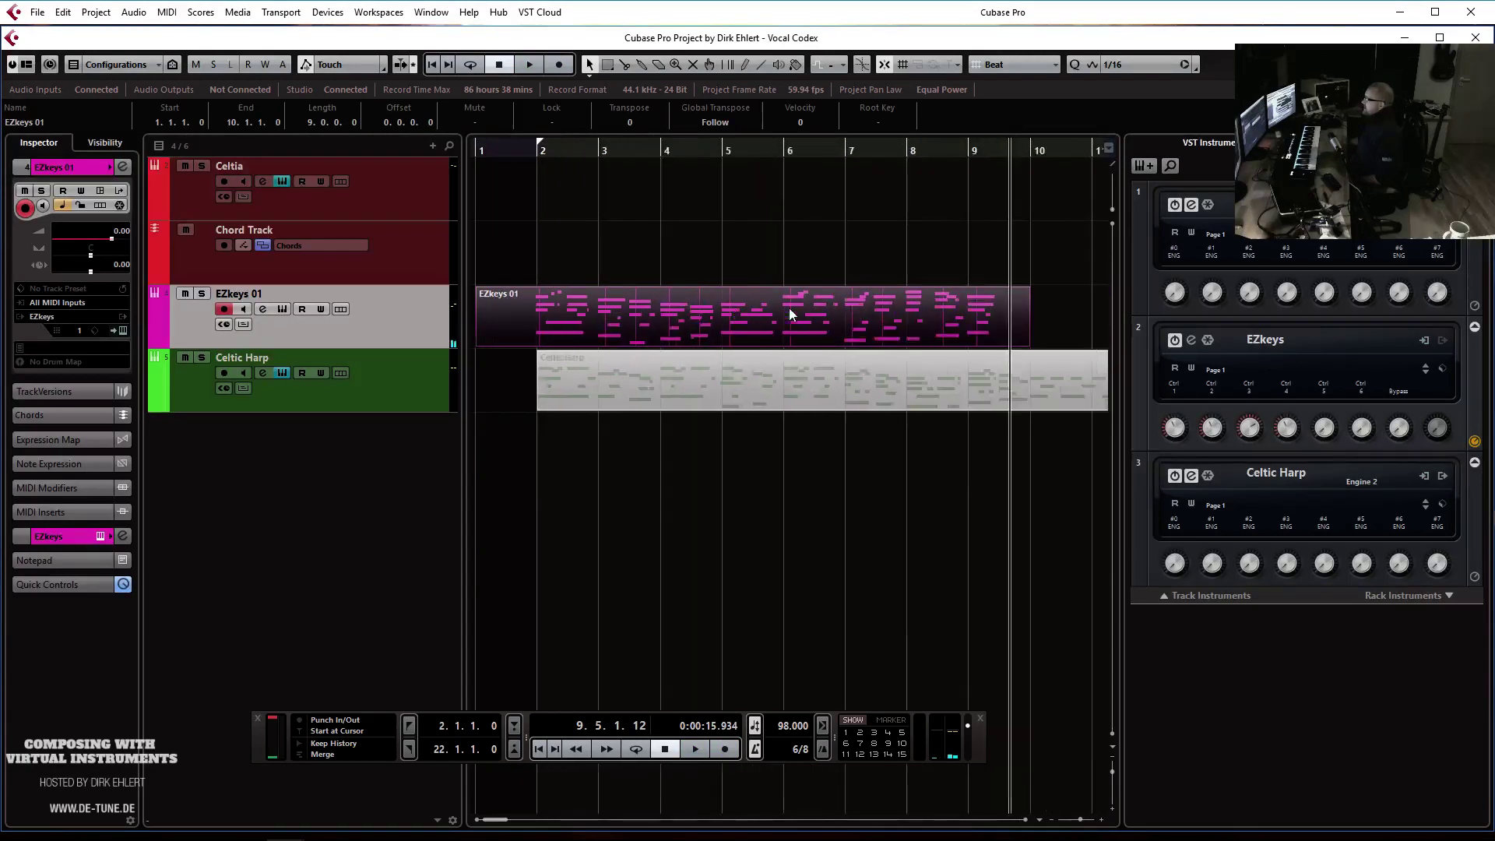
pyautogui.press('Delete')
pyautogui.hscroll(-2, 749, 256)
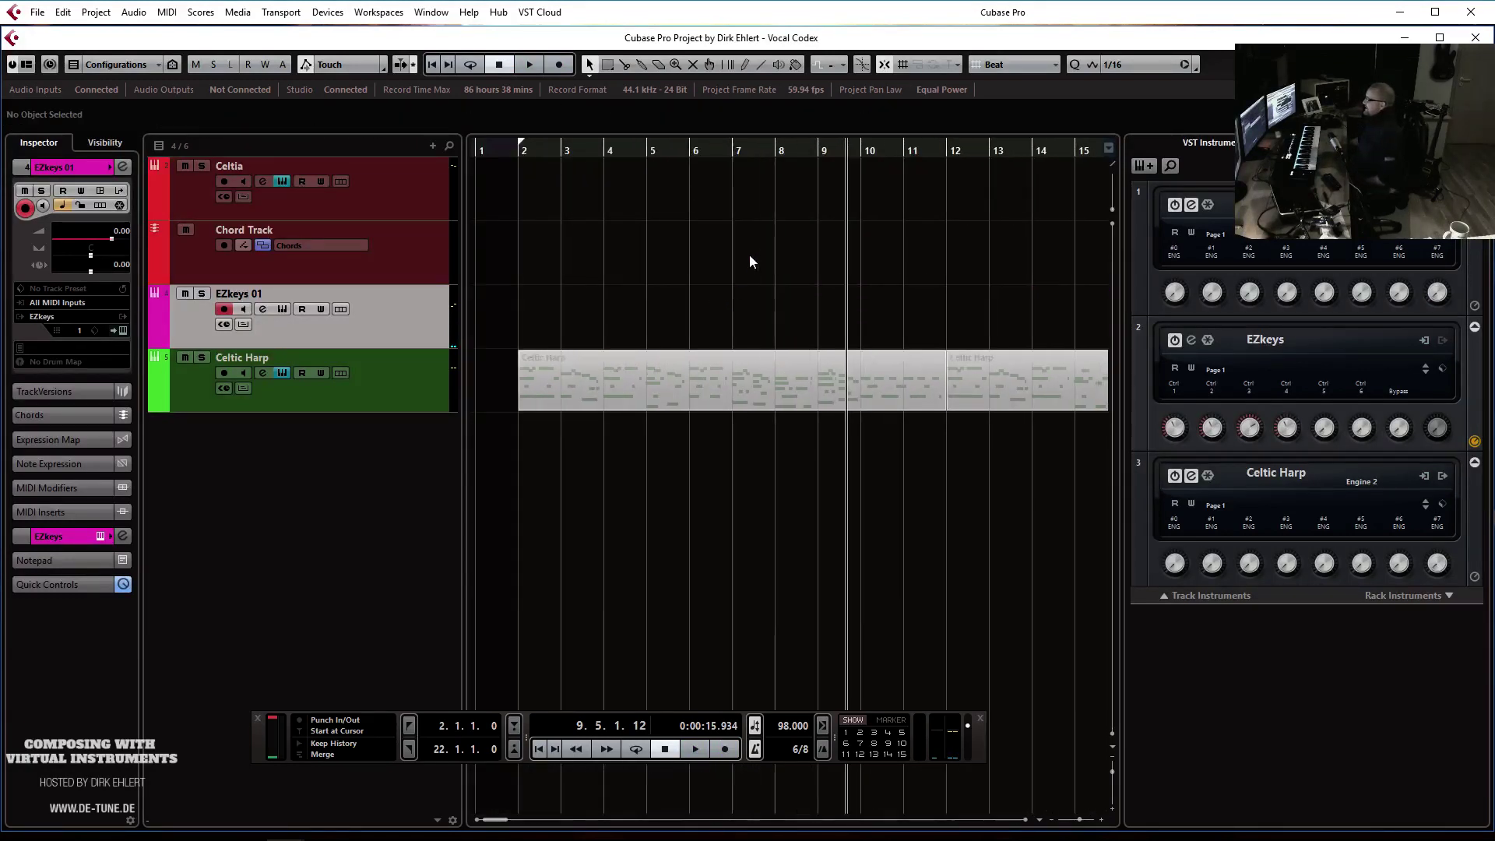
# Return to the project start and set the tempo to 94 BPM
pyautogui.press('Home')
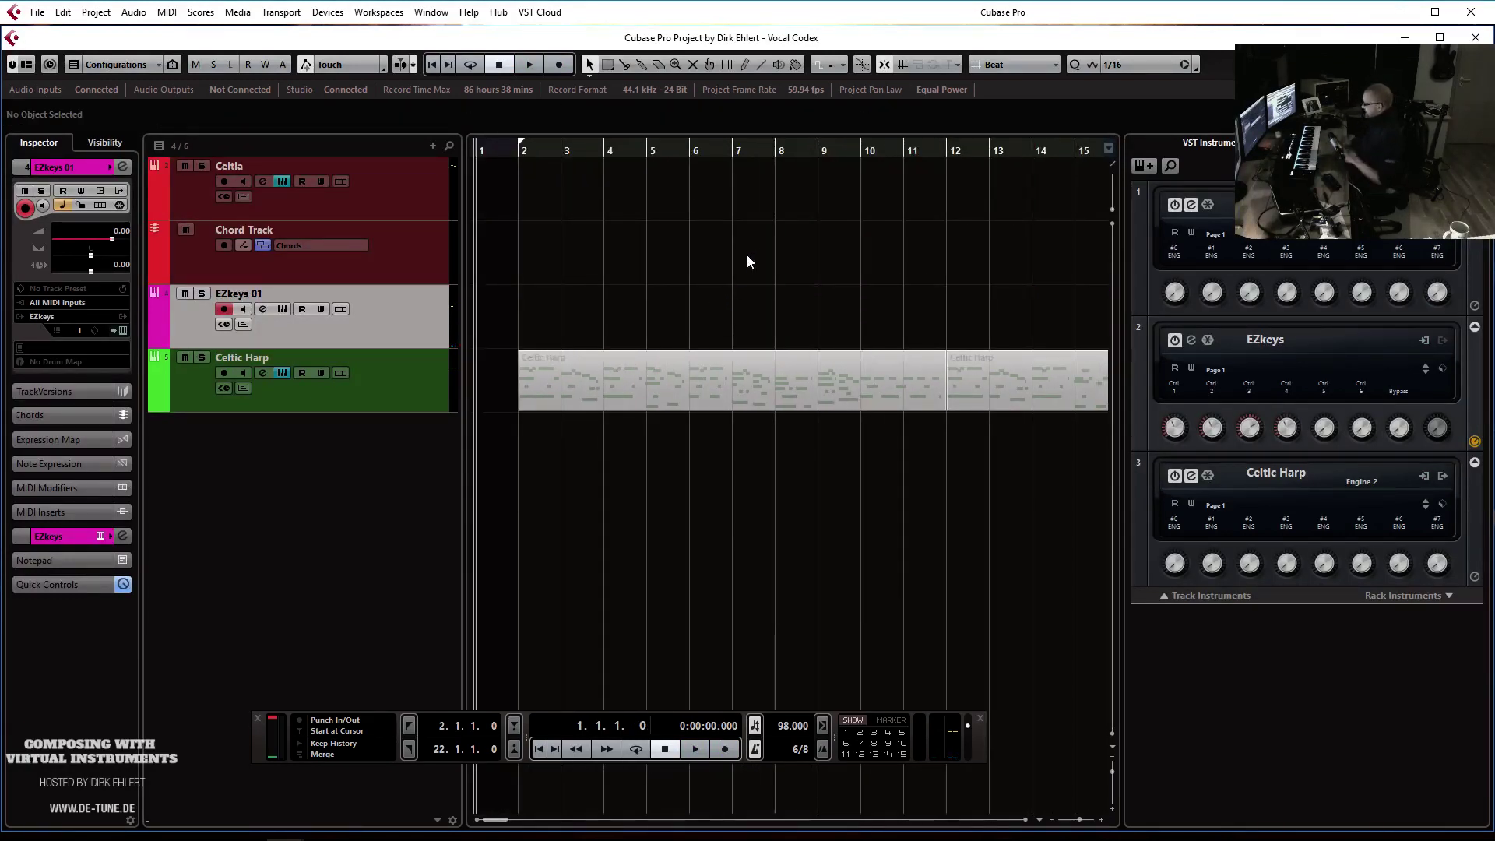
pyautogui.doubleClick(789, 727)
pyautogui.write('94')
pyautogui.press('Return')
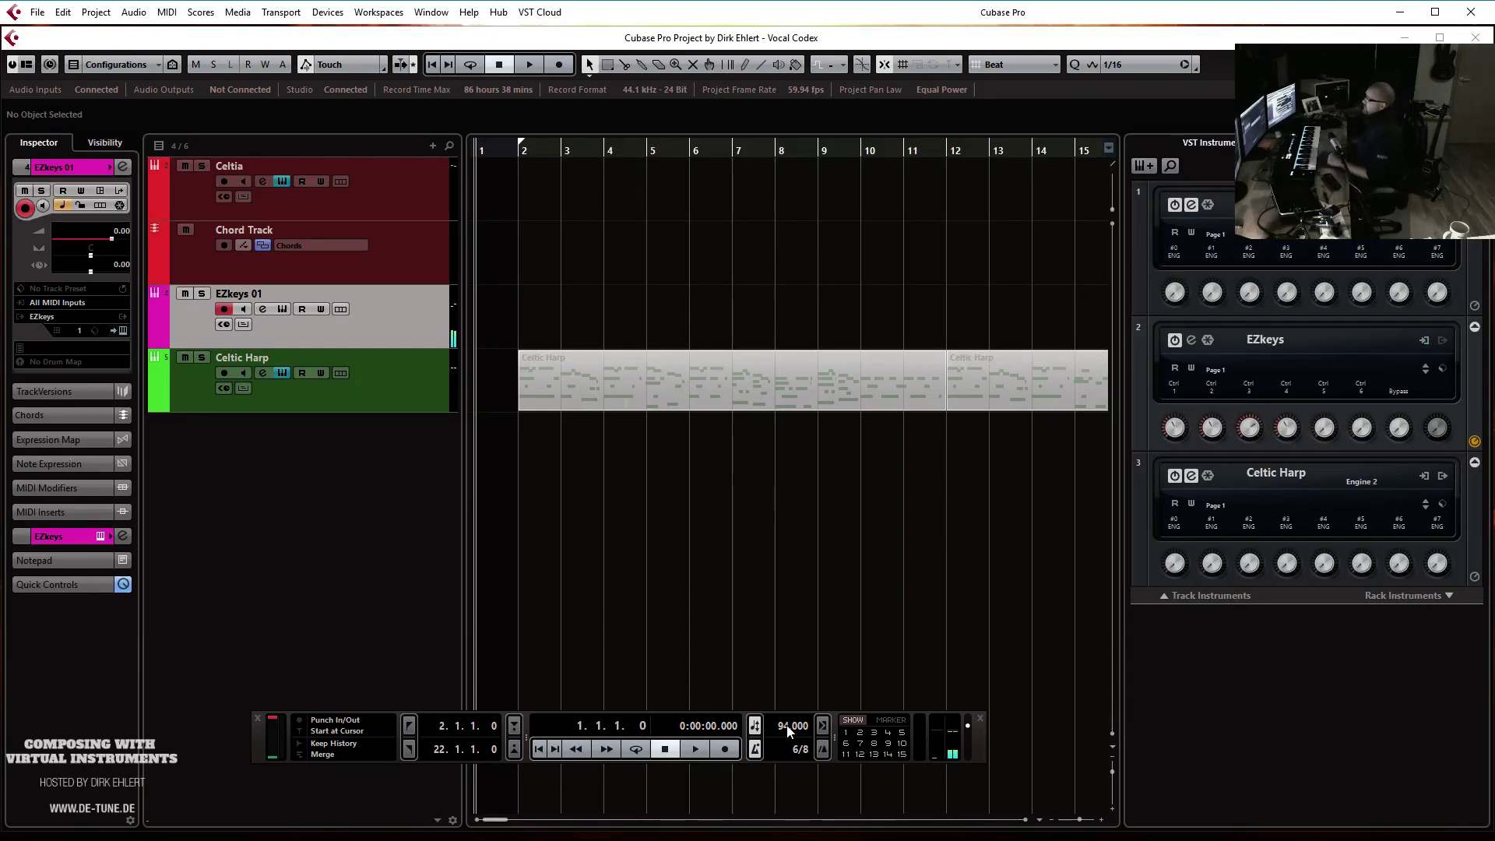
# Open the Celtia track's instrument and load the Celtia Phrases G_6_8_140 patch from the ERA II Vocal Codex female voices
pyautogui.click(393, 215)
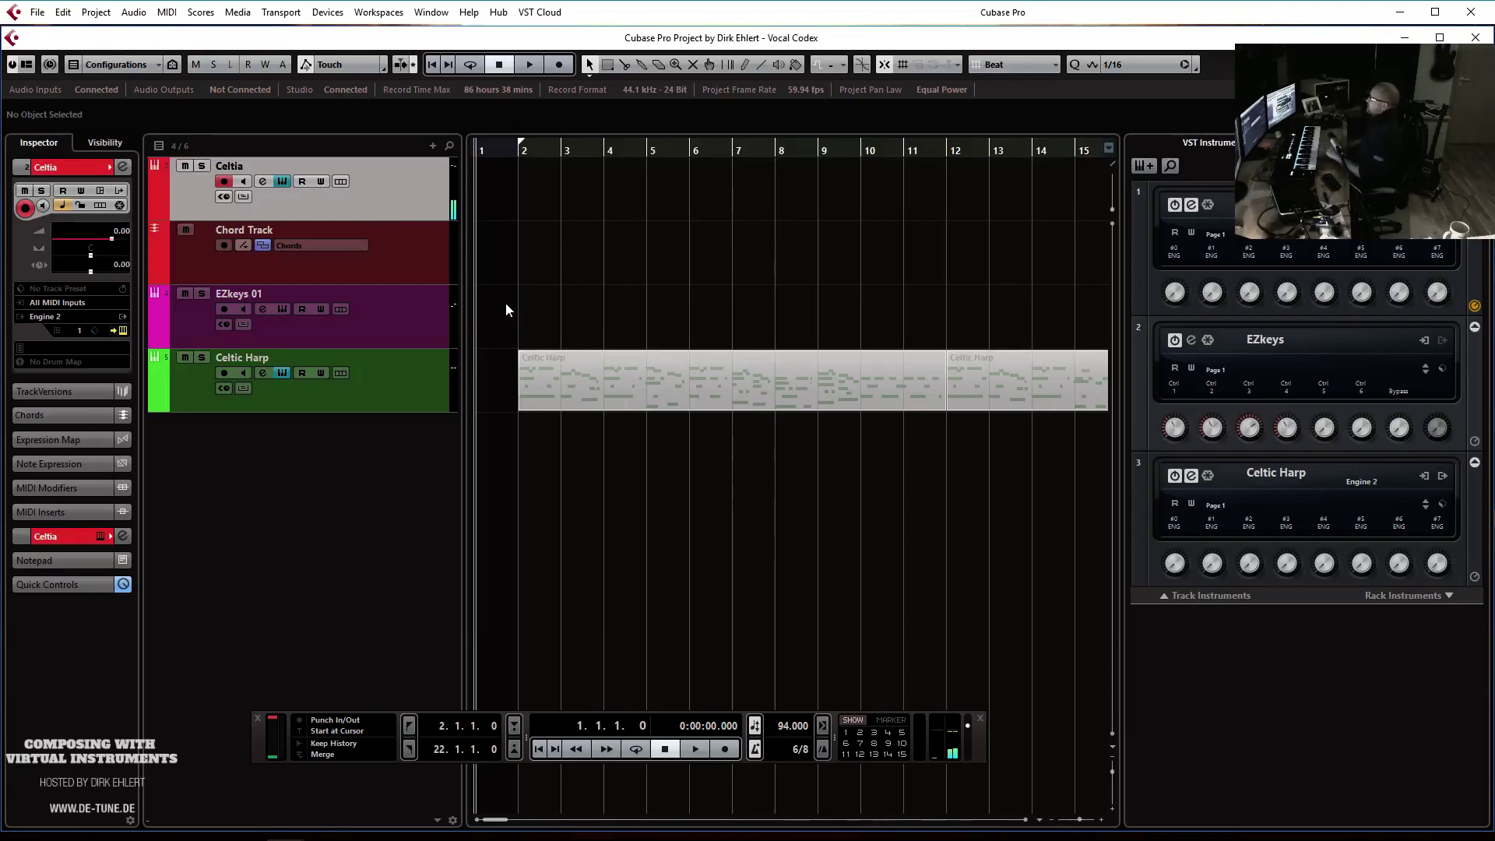
pyautogui.click(390, 334)
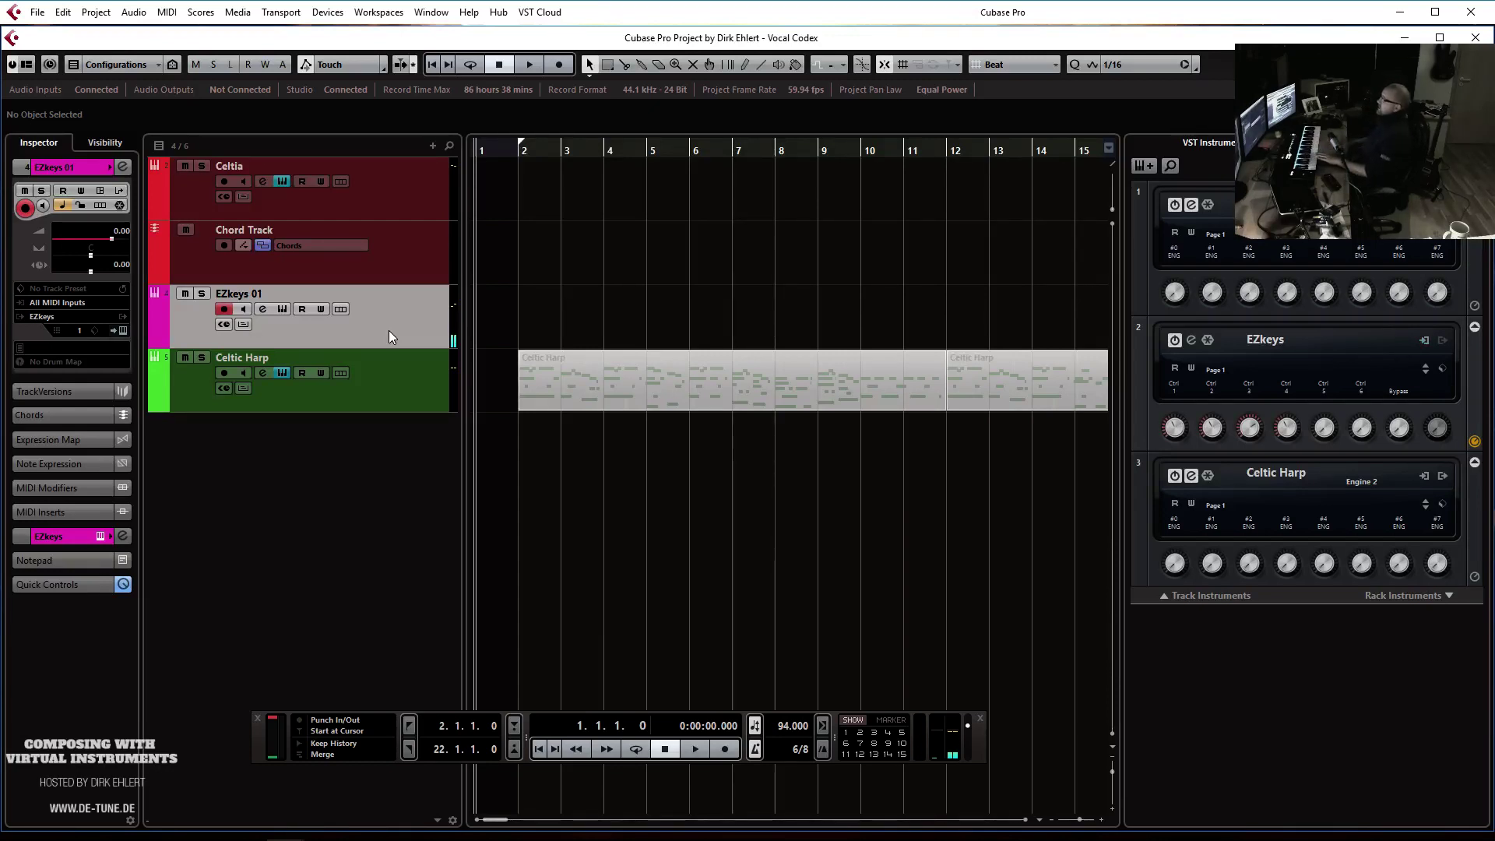
pyautogui.click(436, 209)
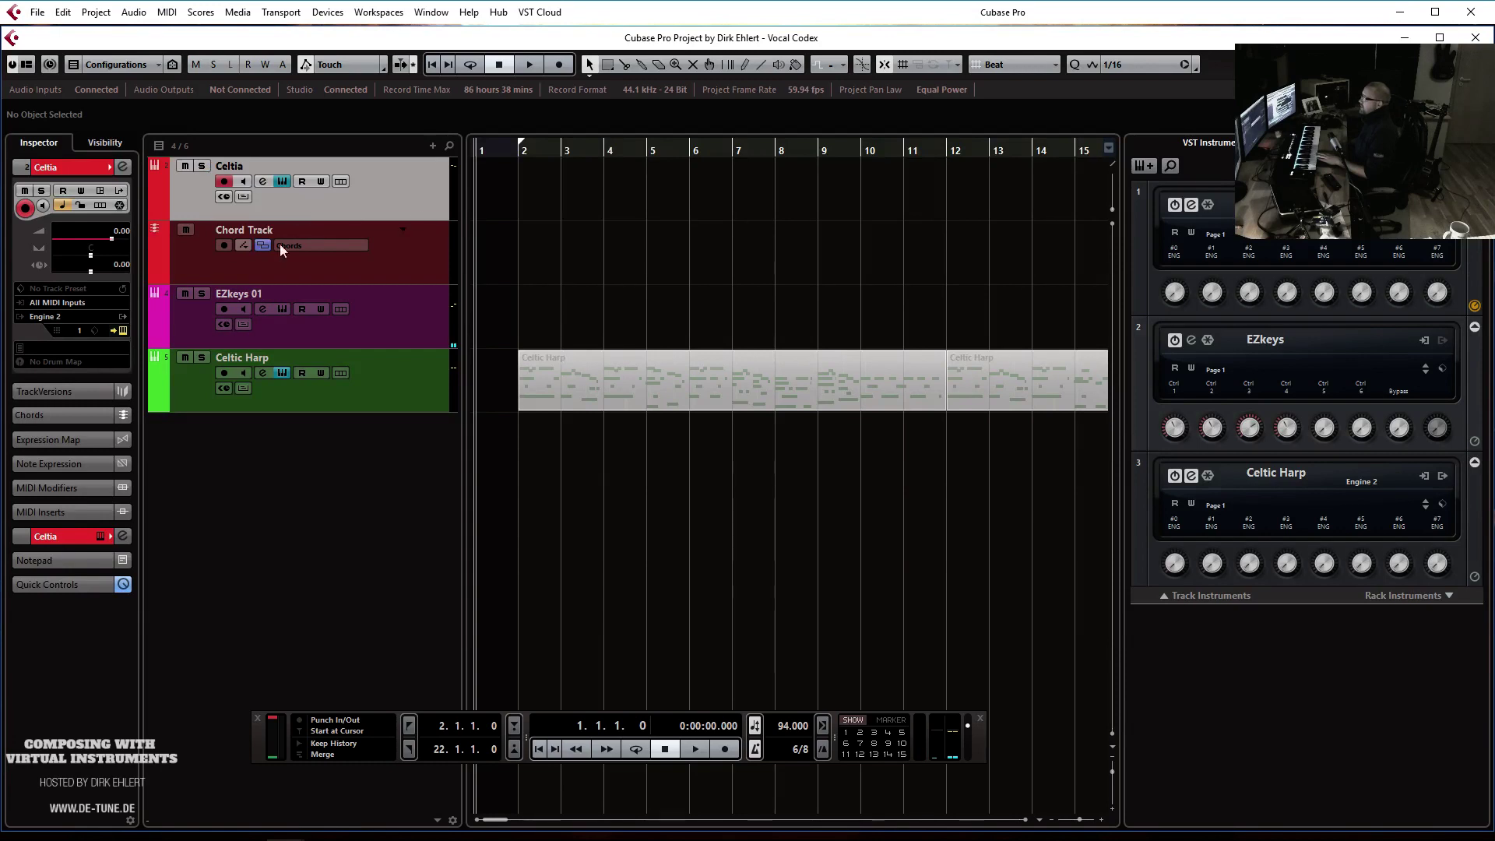
pyautogui.click(115, 330)
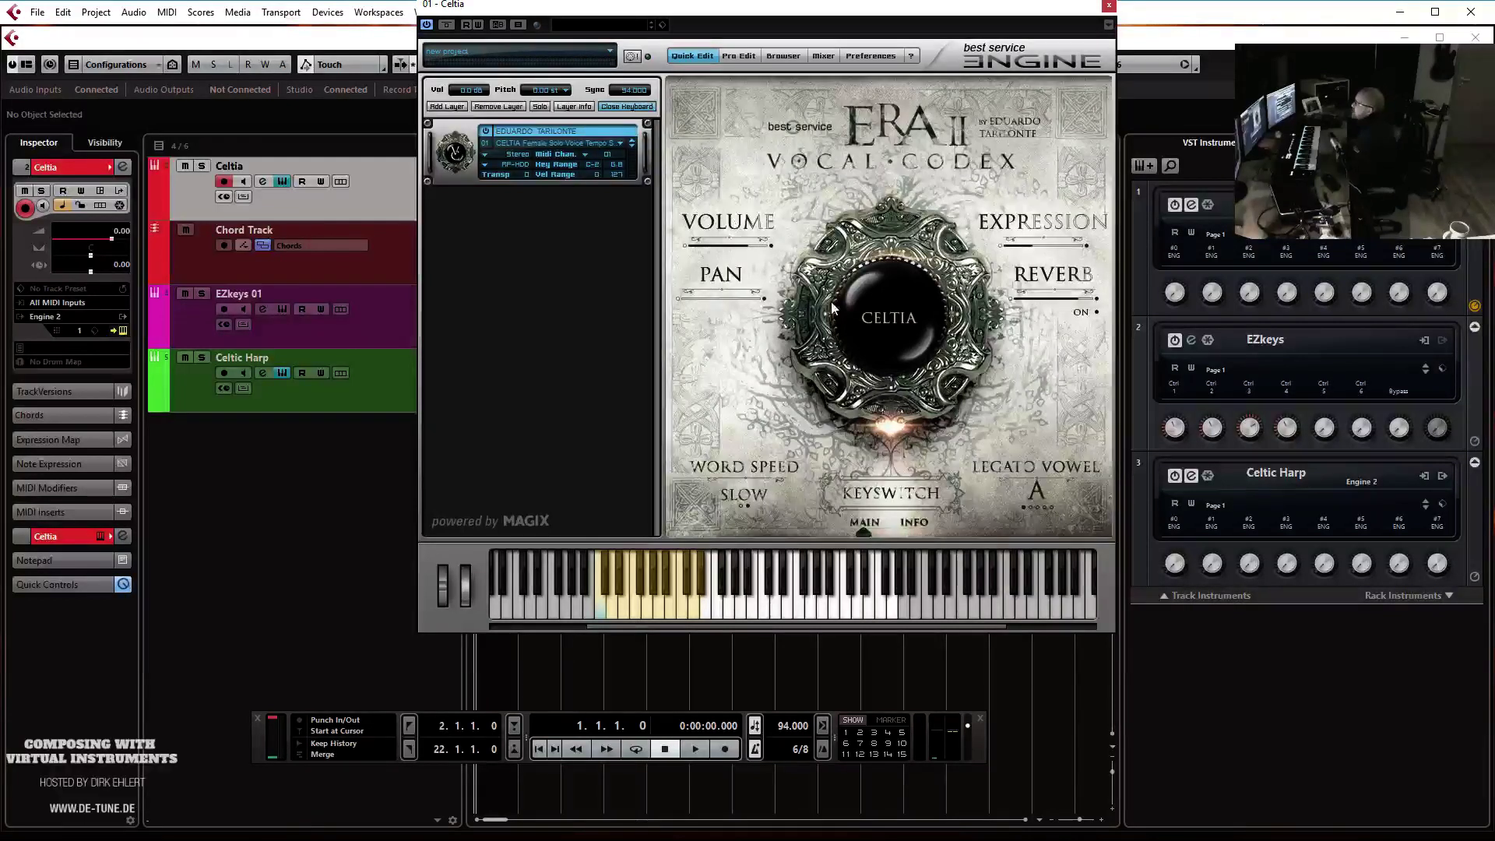
pyautogui.click(590, 143)
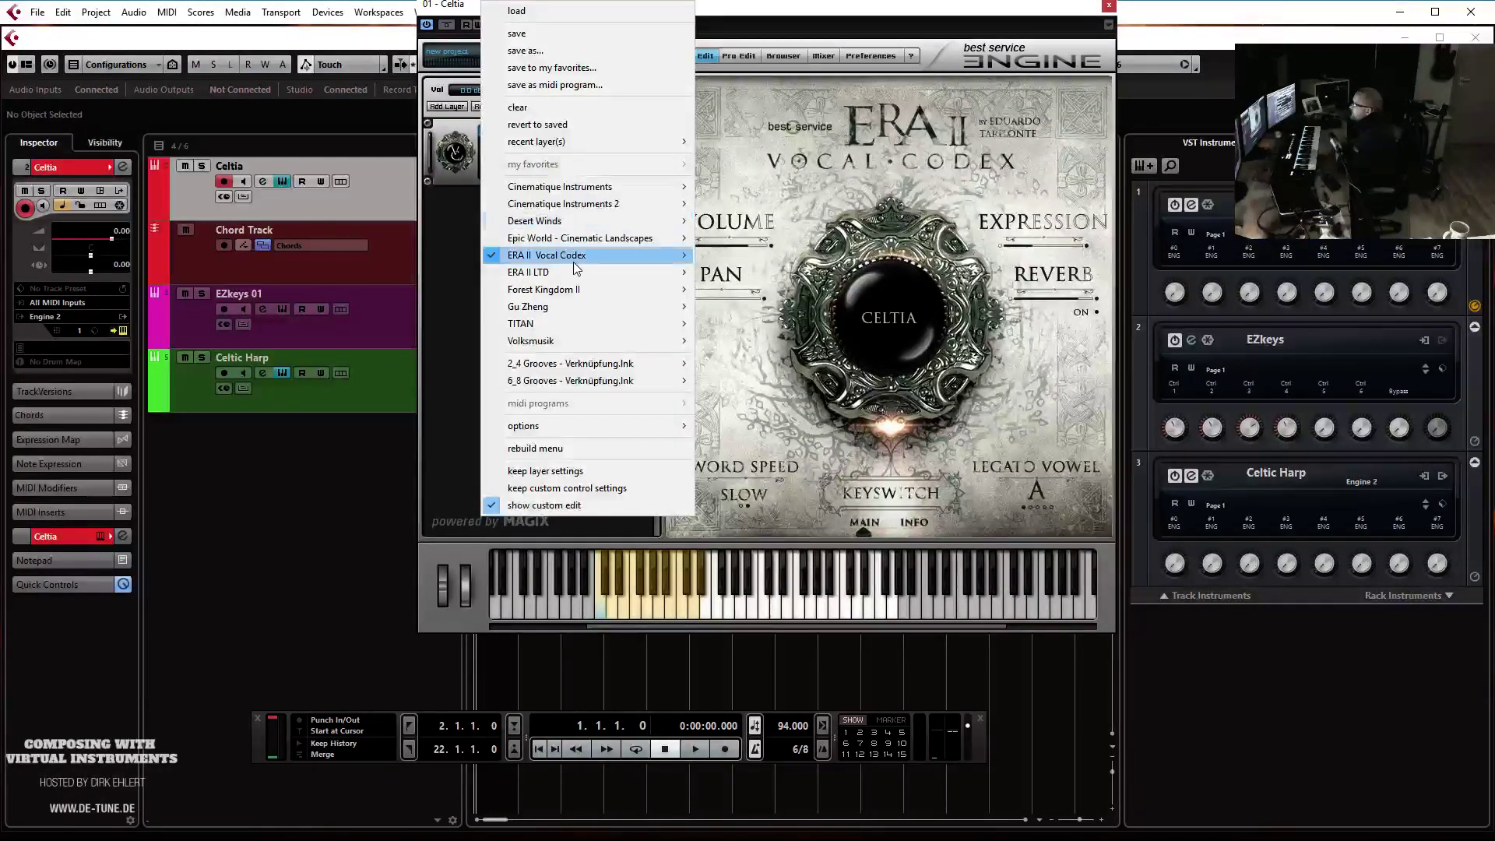
pyautogui.moveTo(579, 261)
pyautogui.moveTo(725, 262)
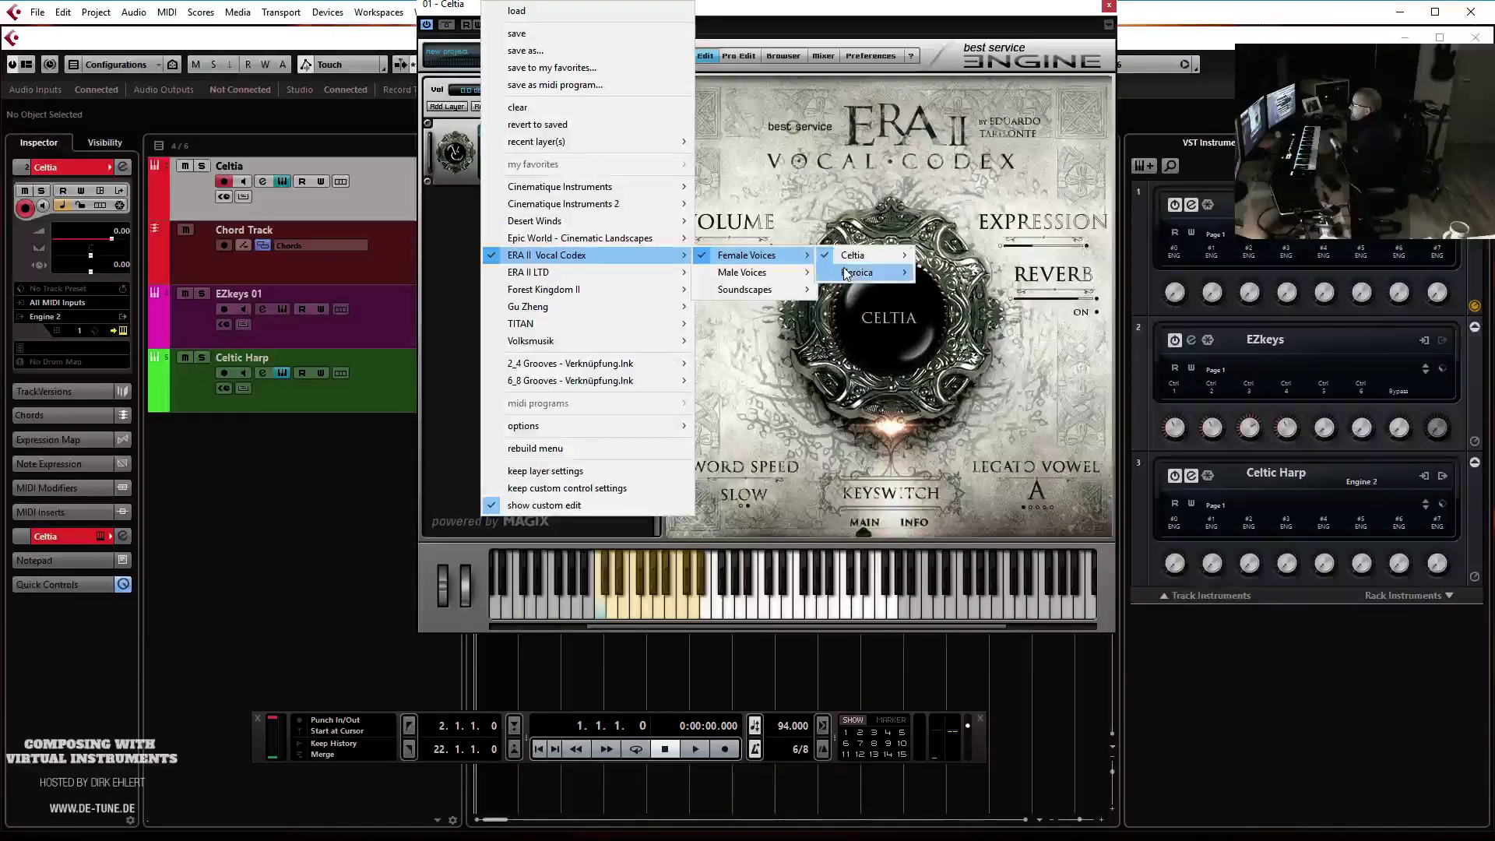
pyautogui.moveTo(879, 254)
pyautogui.moveTo(963, 306)
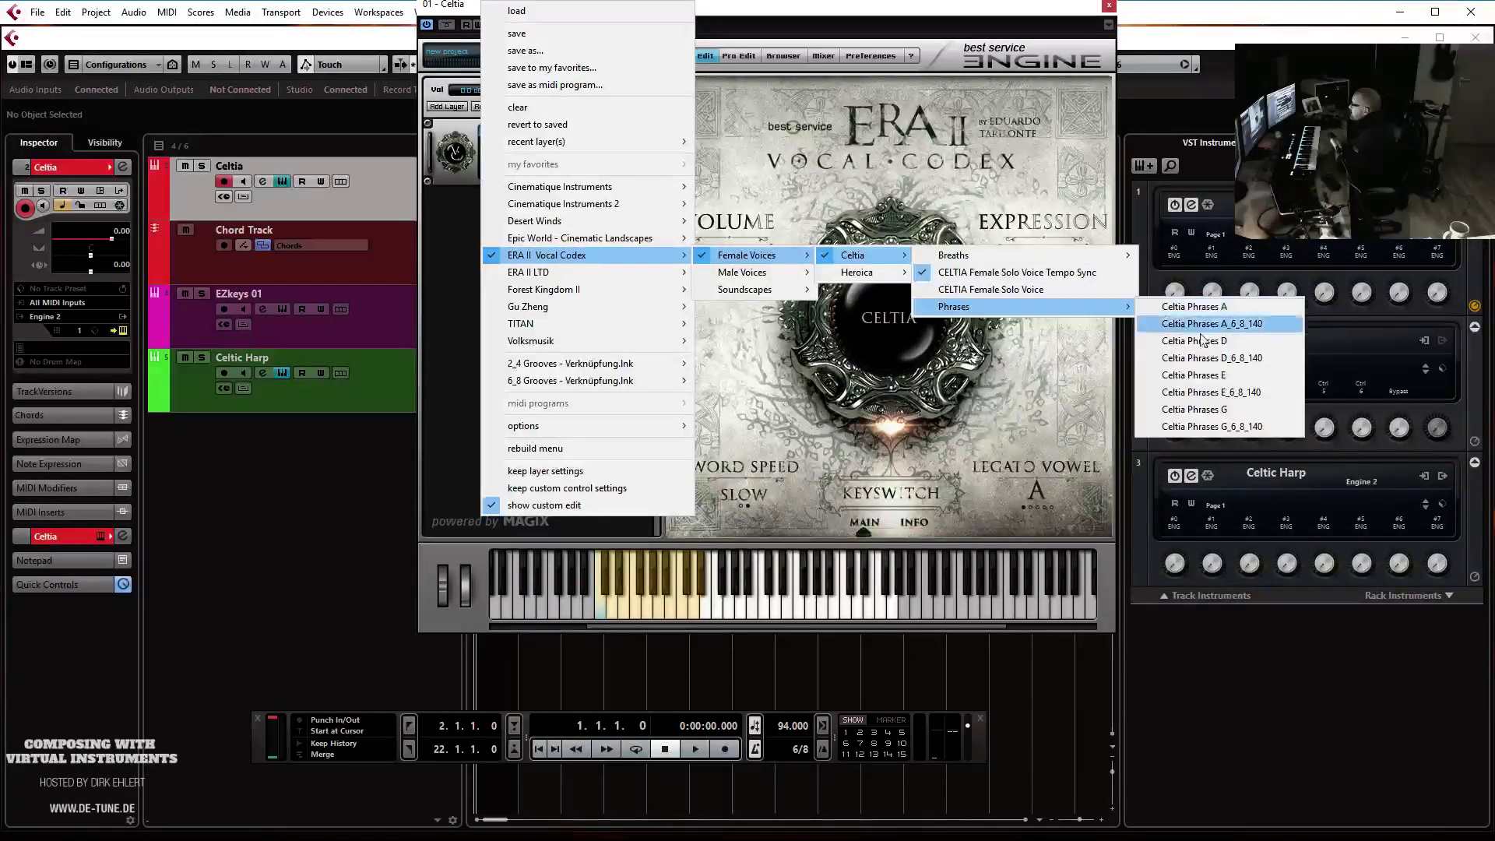
pyautogui.click(1215, 426)
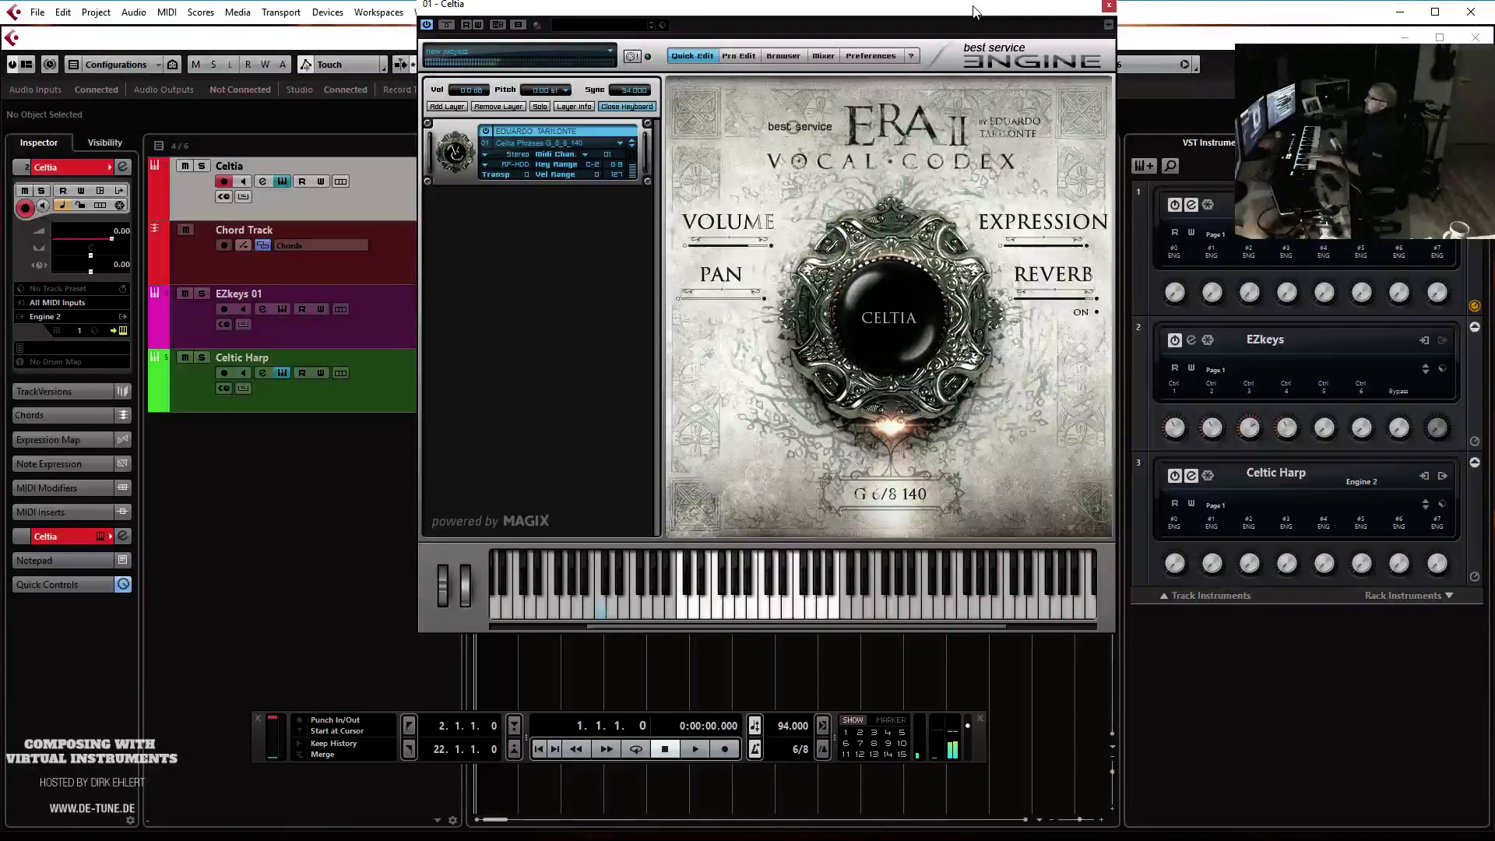
# Move the Celtia instrument window aside so the arrangement and transport are uncovered
pyautogui.moveTo(974, 12); pyautogui.dragTo(1494, 15)
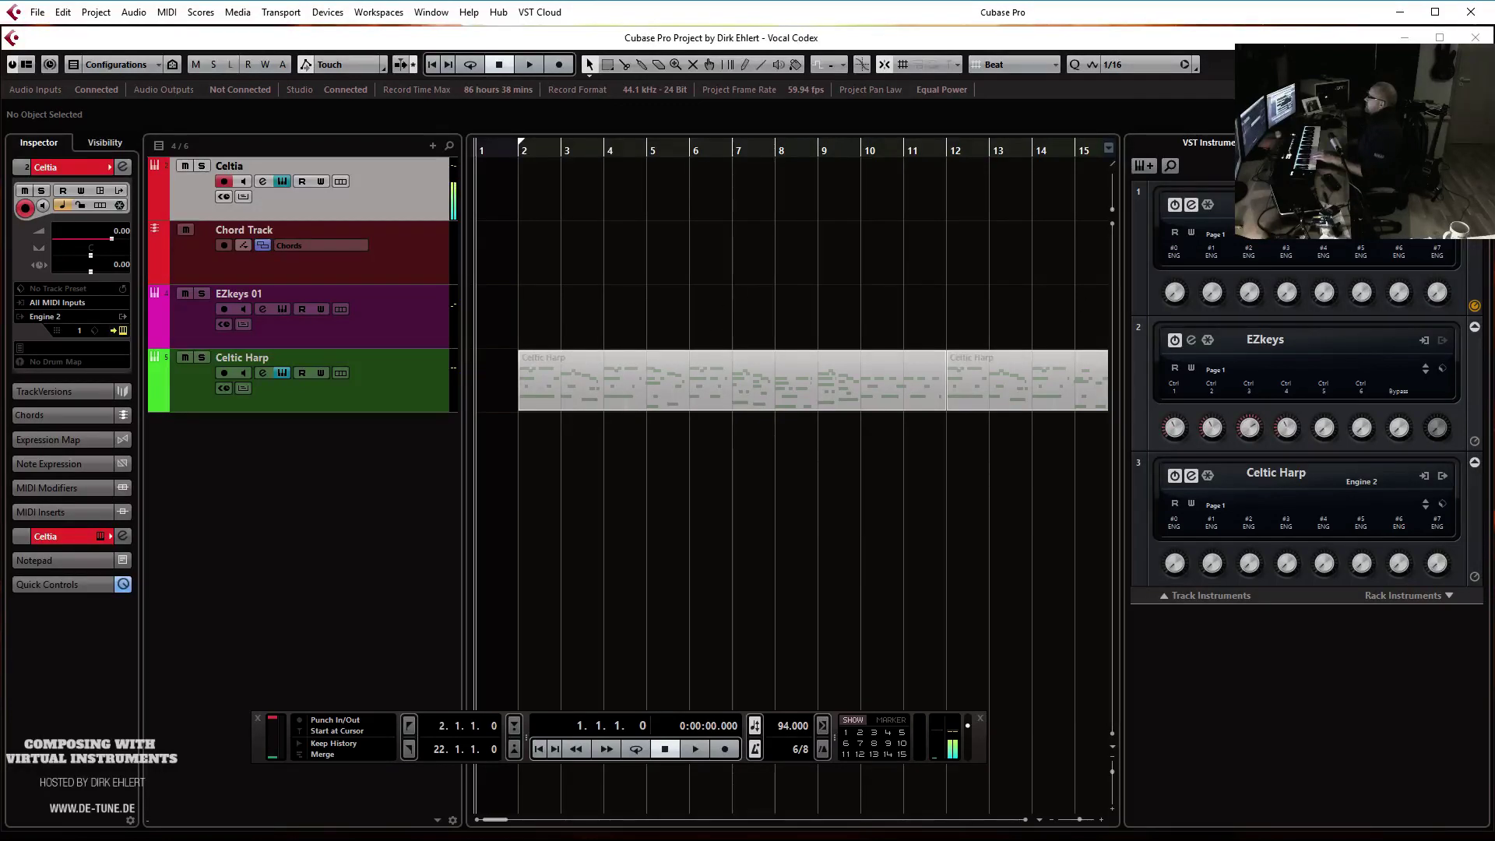
pyautogui.moveTo(1494, 16); pyautogui.dragTo(808, 106)
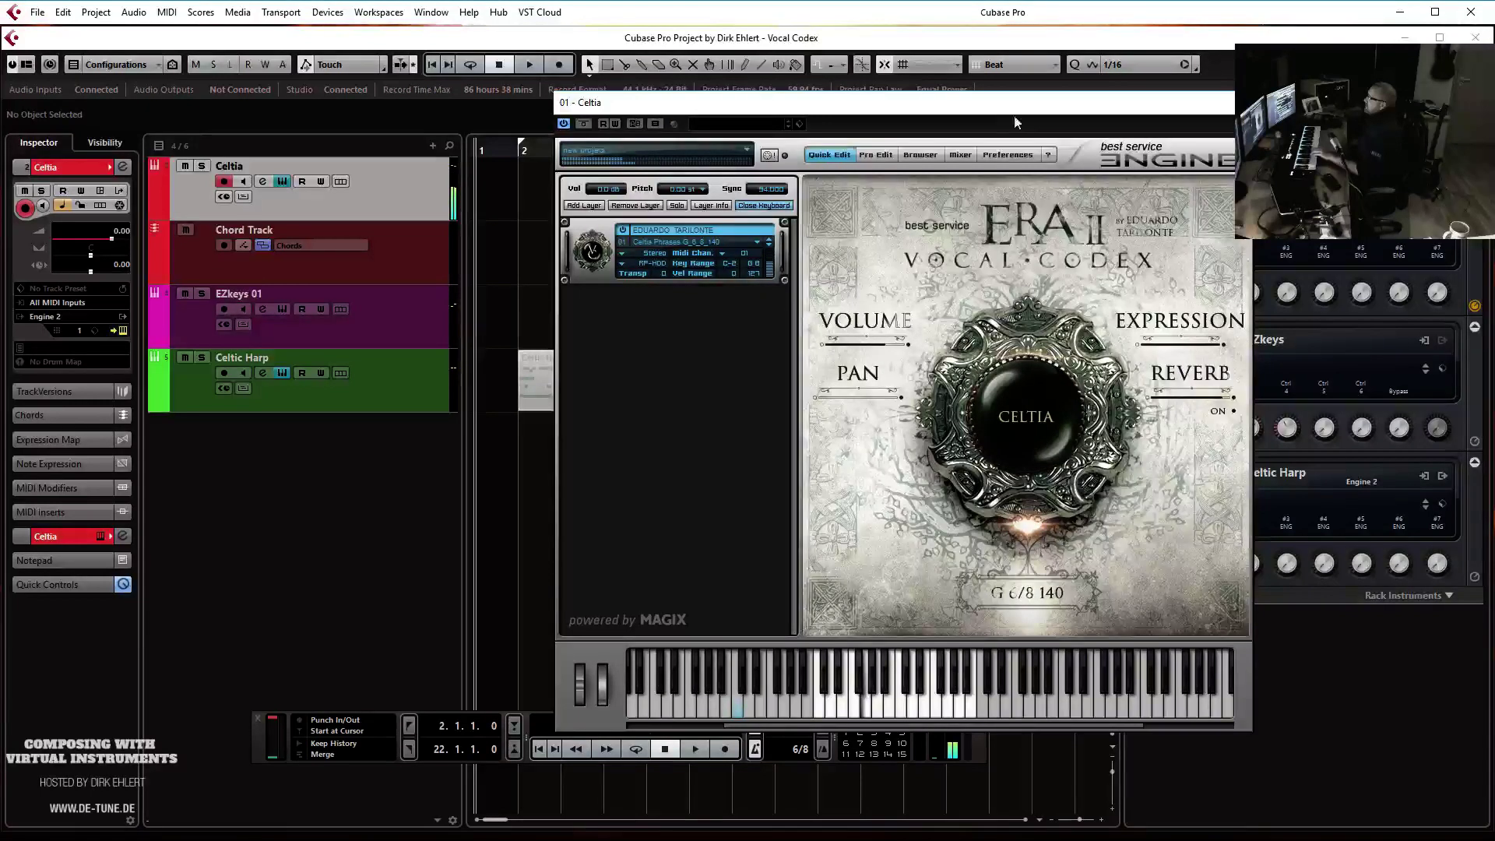
pyautogui.moveTo(985, 105); pyautogui.dragTo(1456, 126)
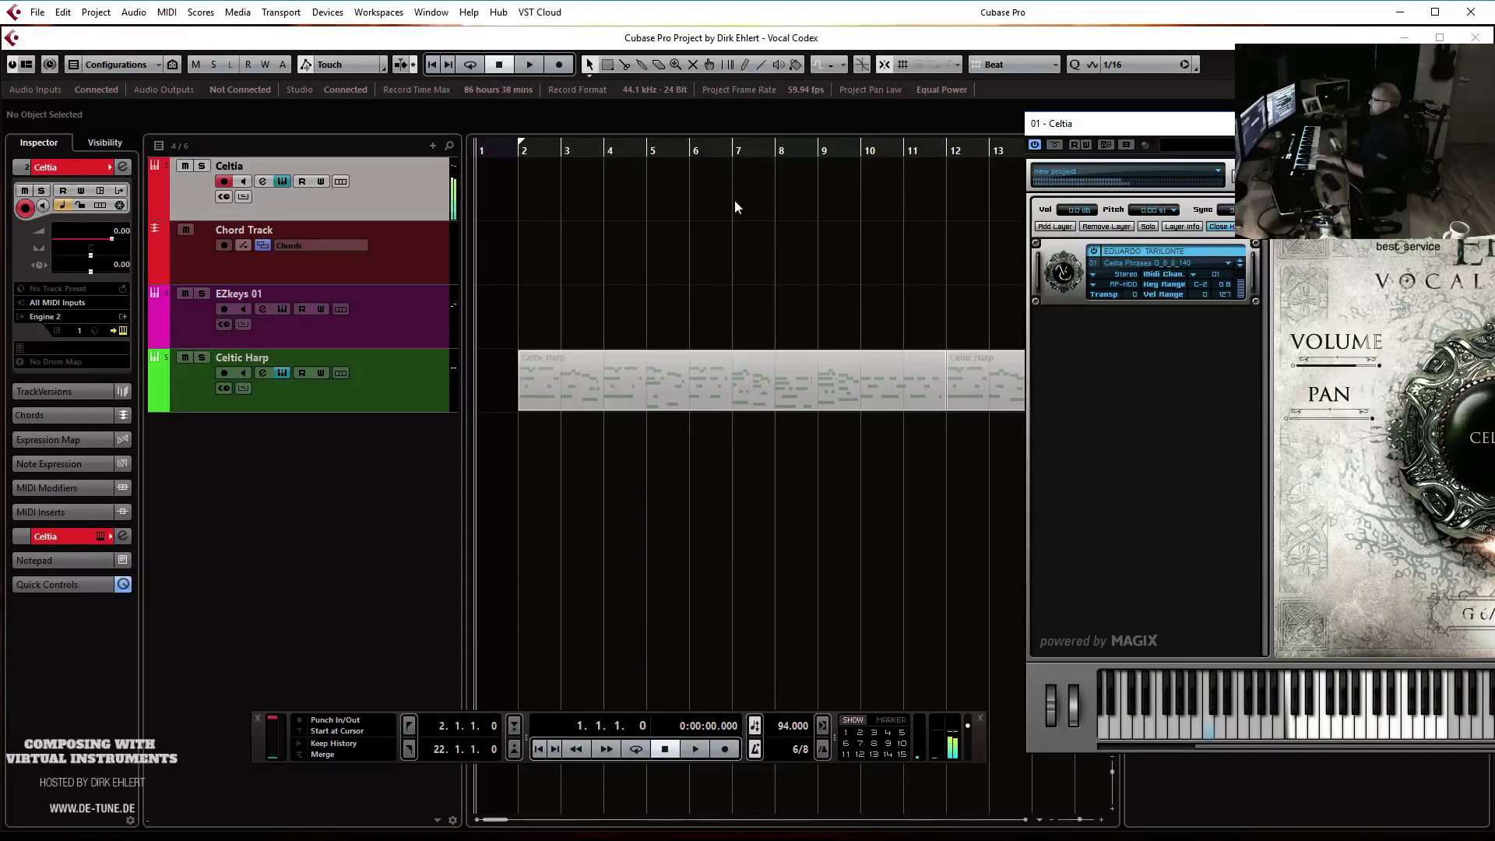
# Set the tempo to 80 BPM and play the harp part from the left locator at bar 2
pyautogui.doubleClick(786, 726)
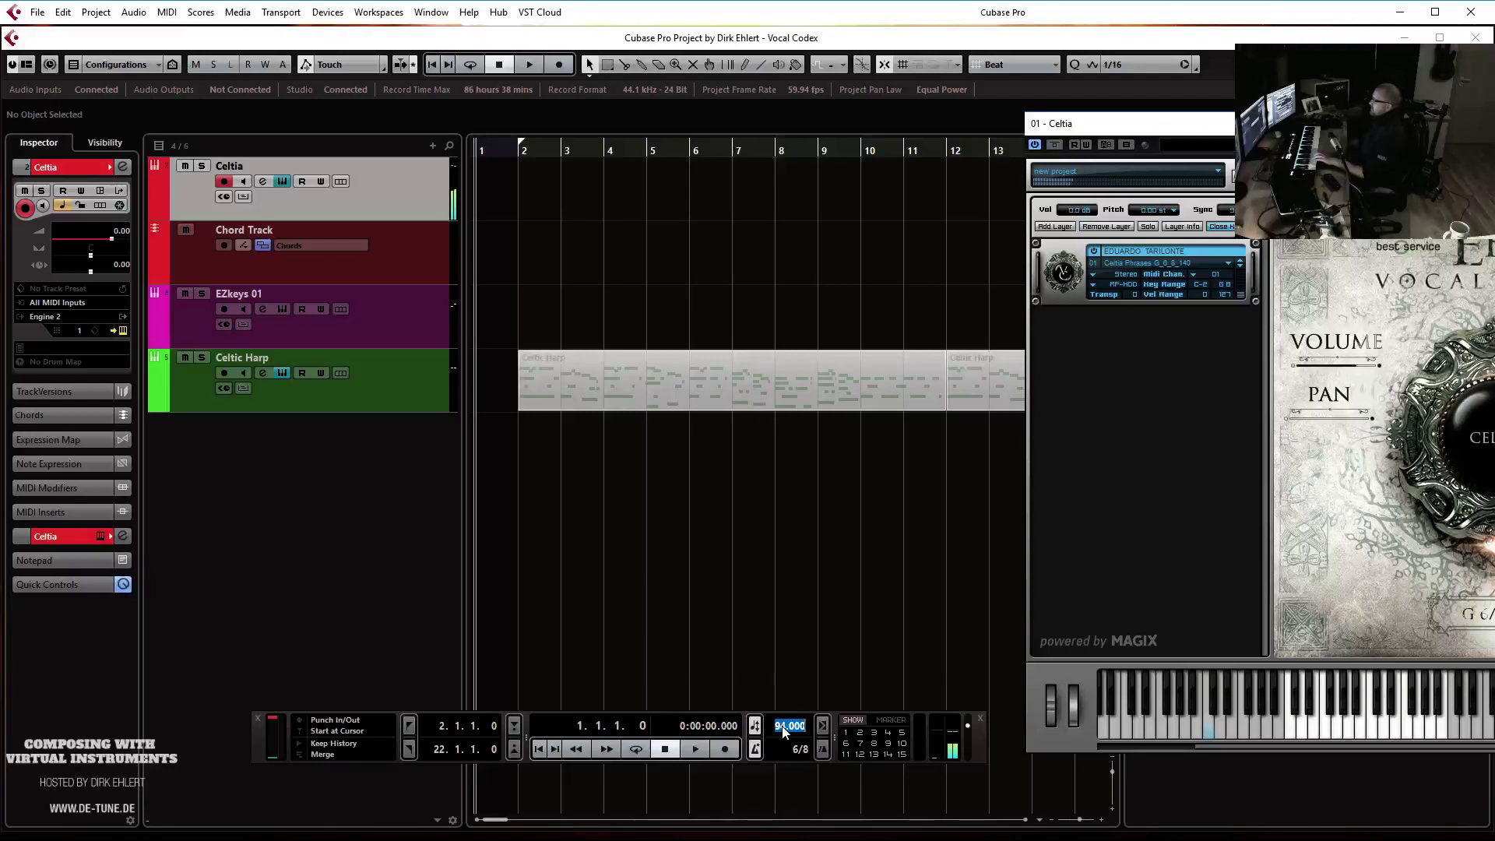
pyautogui.write('80')
pyautogui.press('Return')
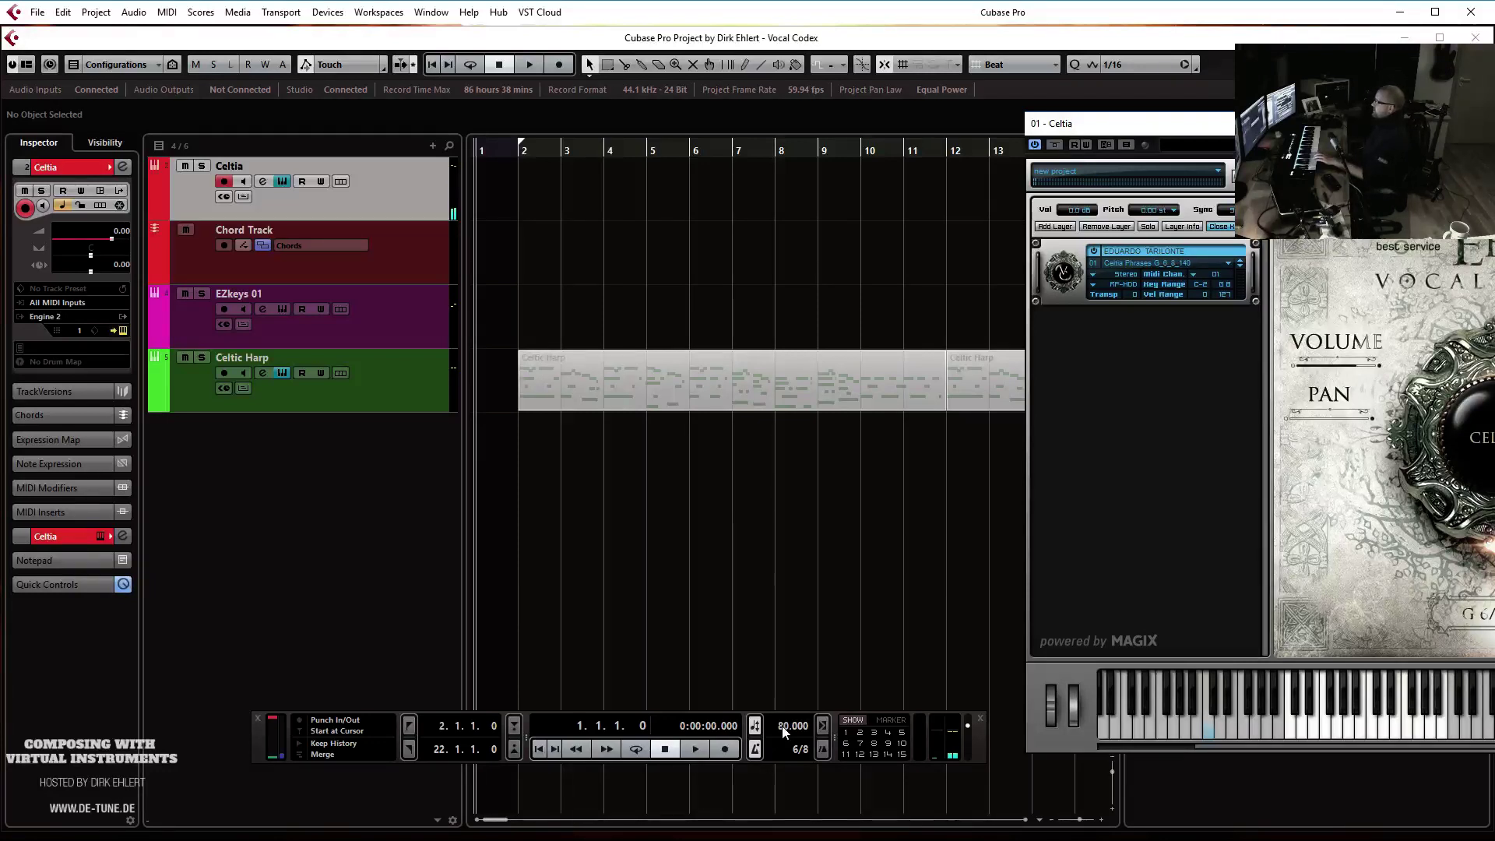
pyautogui.press('KP_1')
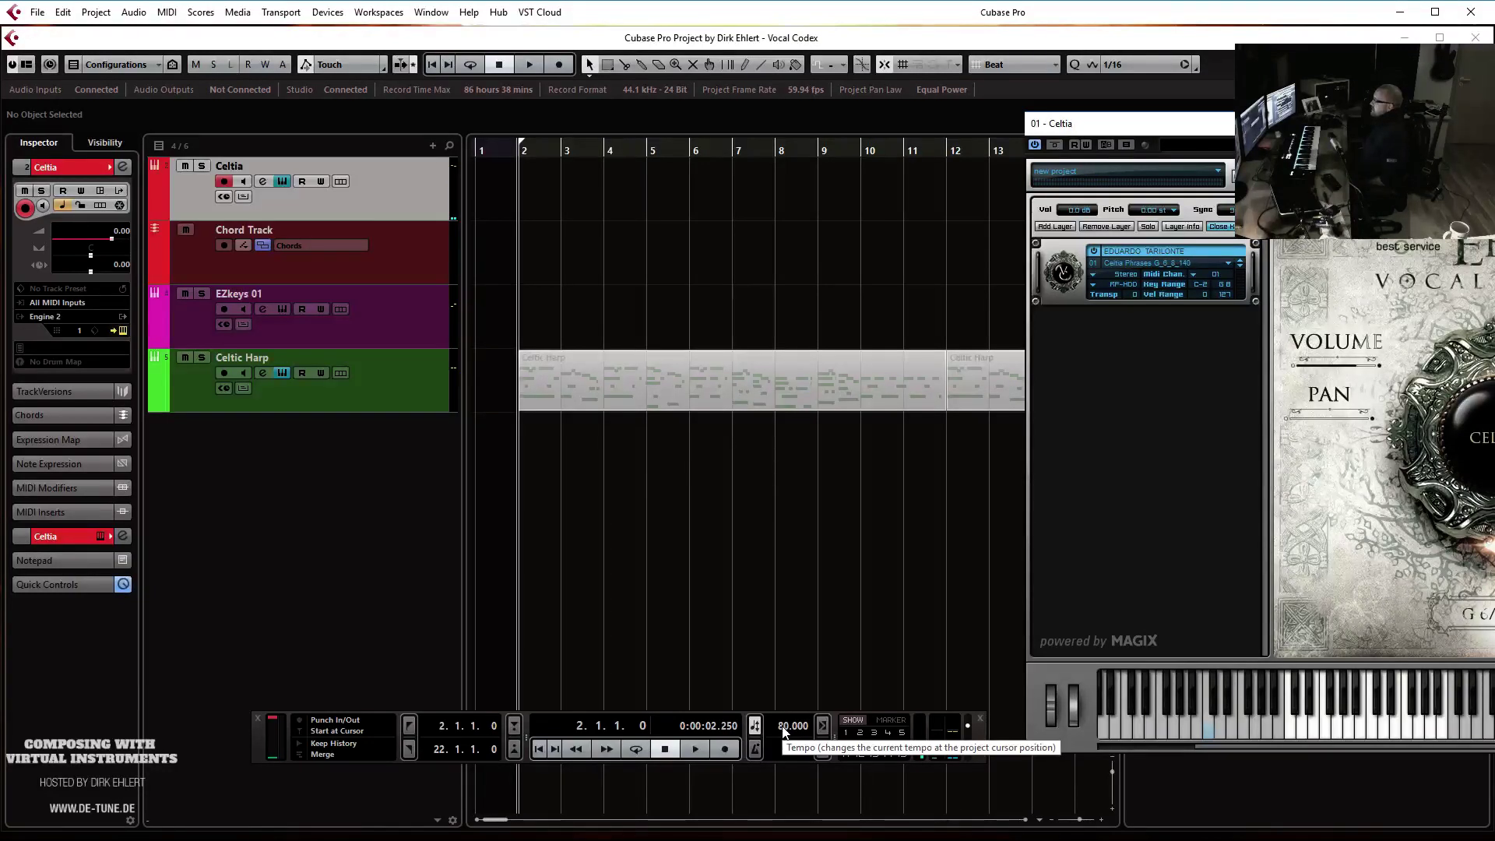
pyautogui.press('space')
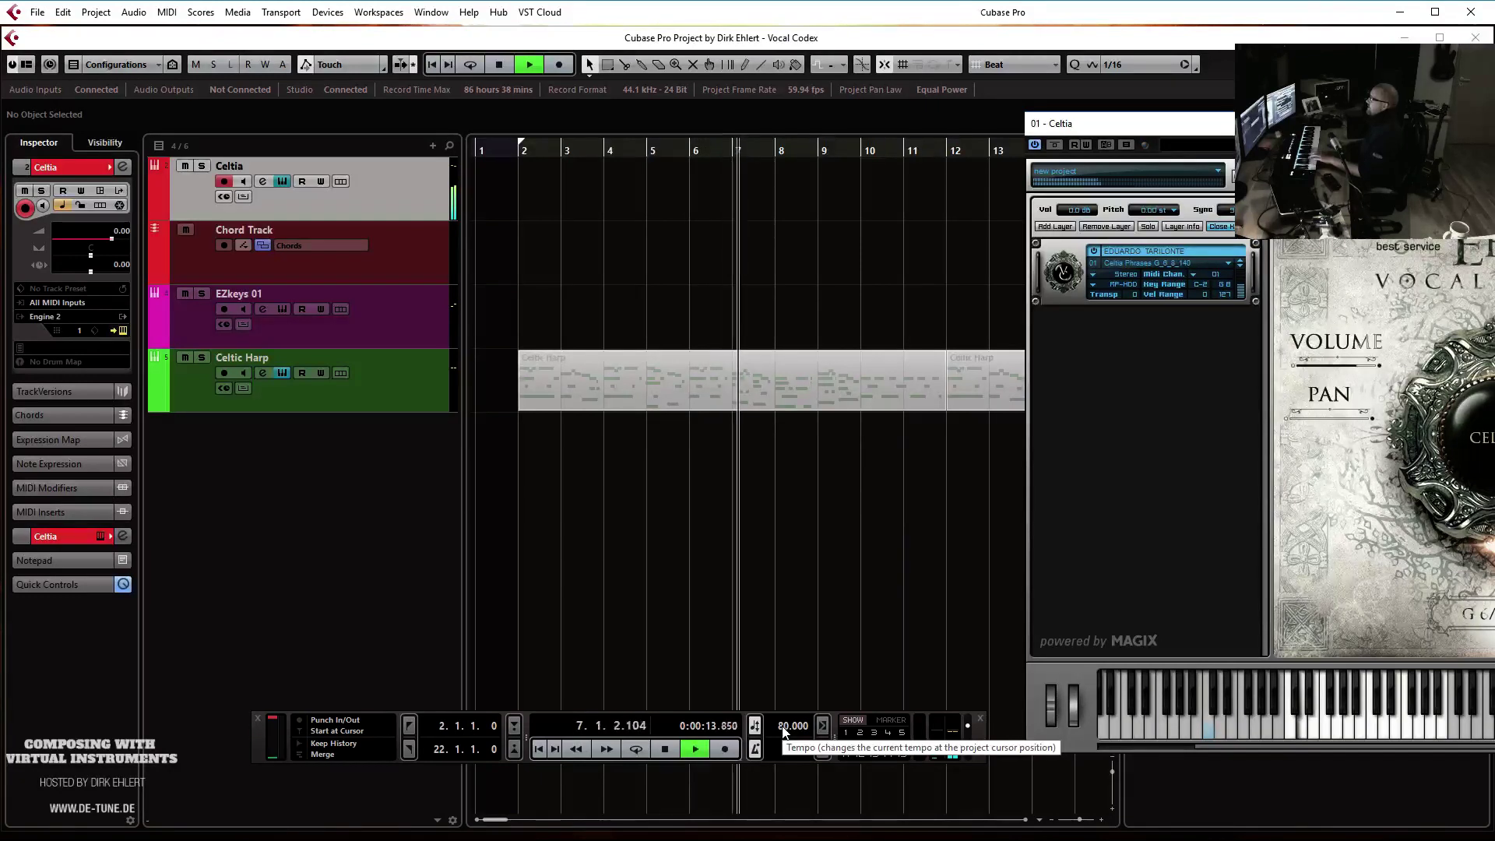
pyautogui.press('space')
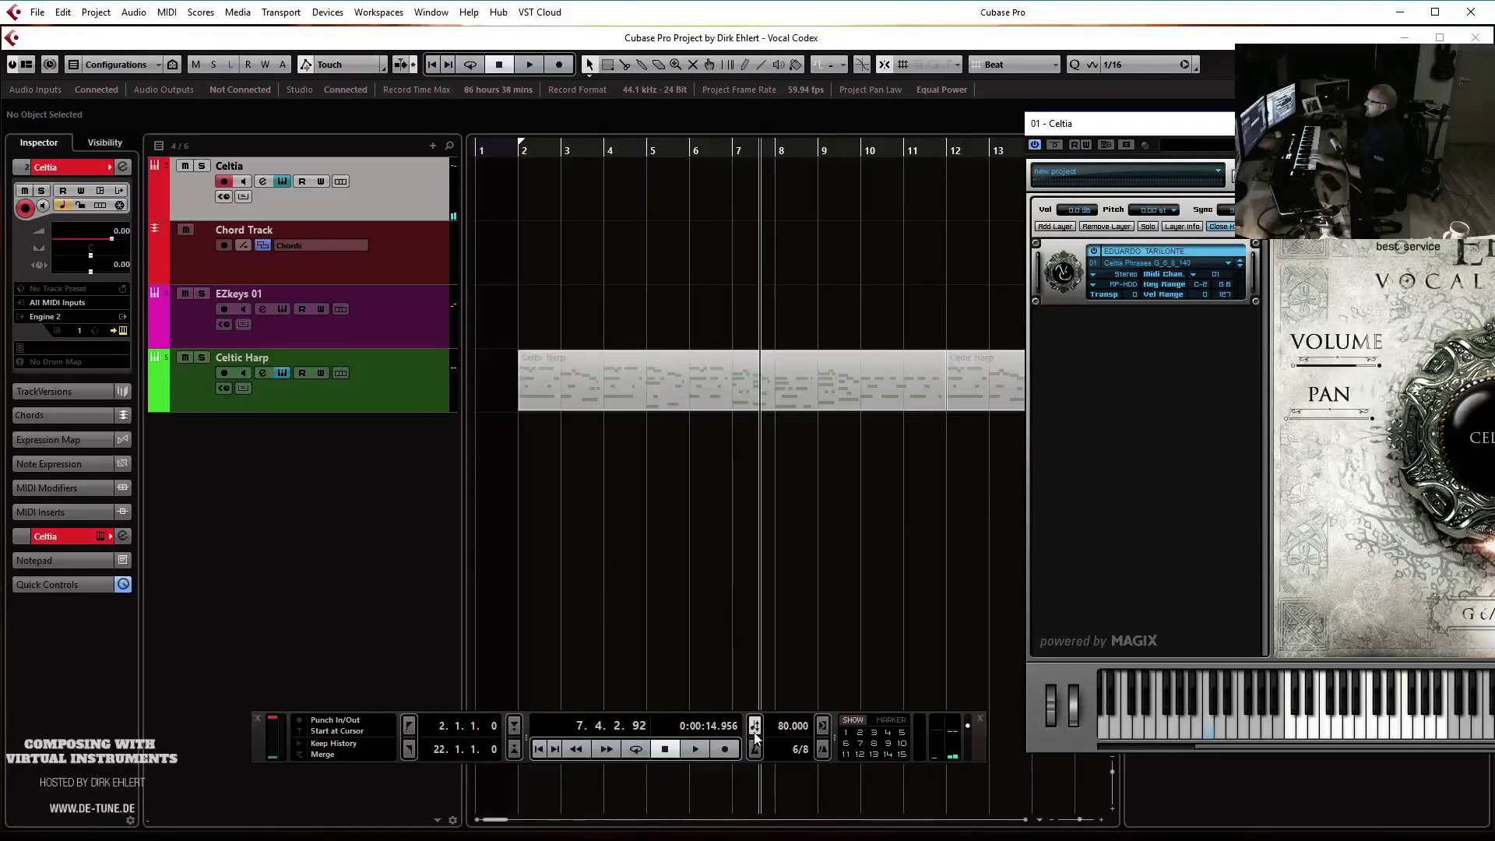
# Set the tempo to 140 BPM and the time signature to 4/4, and play the project from the start
pyautogui.doubleClick(779, 734)
pyautogui.write('140')
pyautogui.press('Return')
pyautogui.press('KP_Decimal')
pyautogui.doubleClick(797, 750)
pyautogui.write('4/4')
pyautogui.press('Return')
pyautogui.press('space')
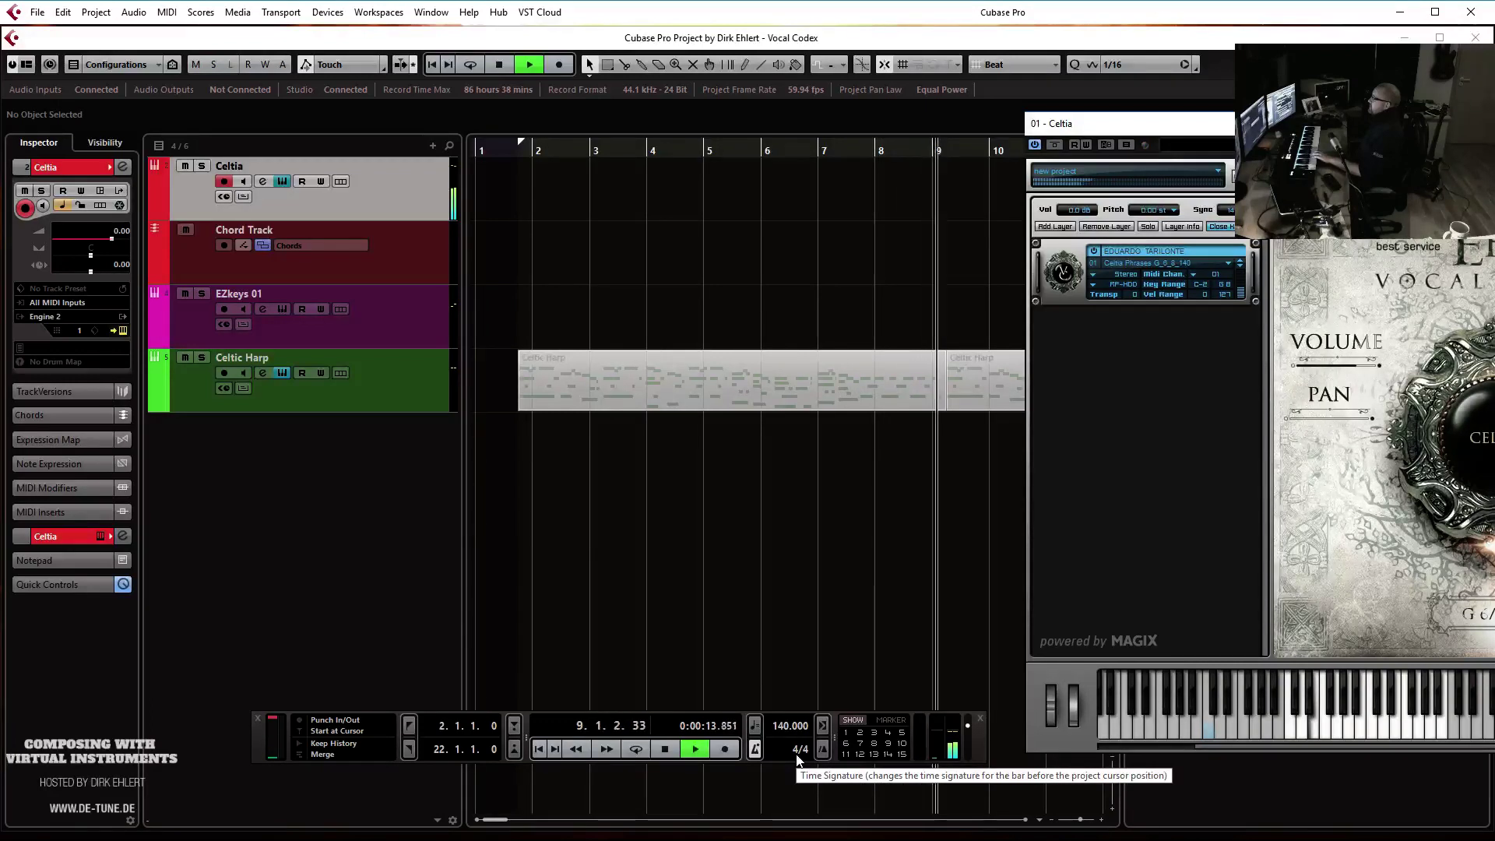
pyautogui.press('space')
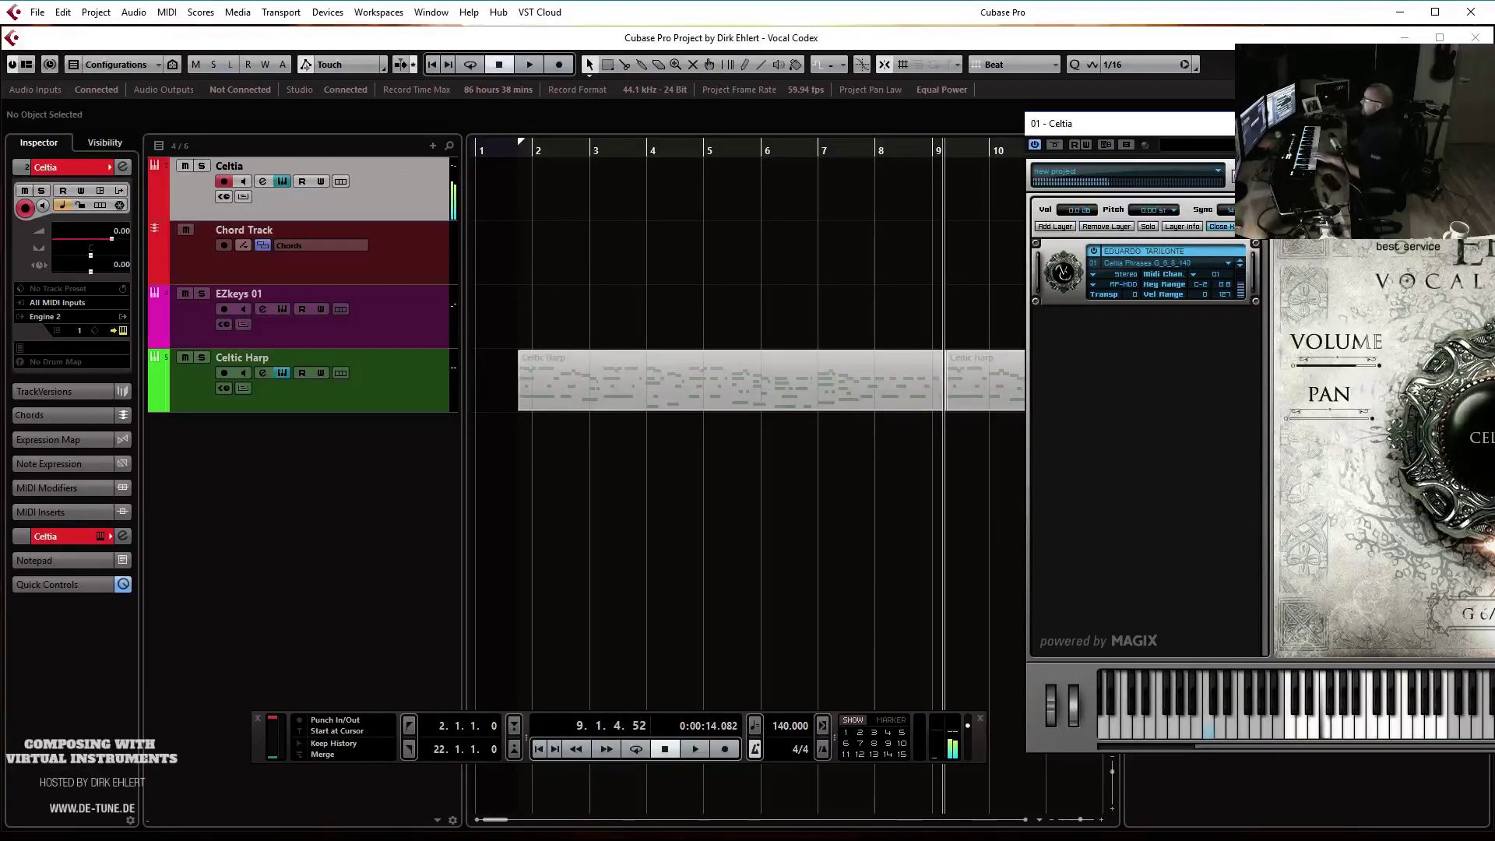
# Check the loaded phrase patch in the Celtia instrument window, move the window aside and briefly play the project
pyautogui.moveTo(1293, 123); pyautogui.dragTo(771, 64)
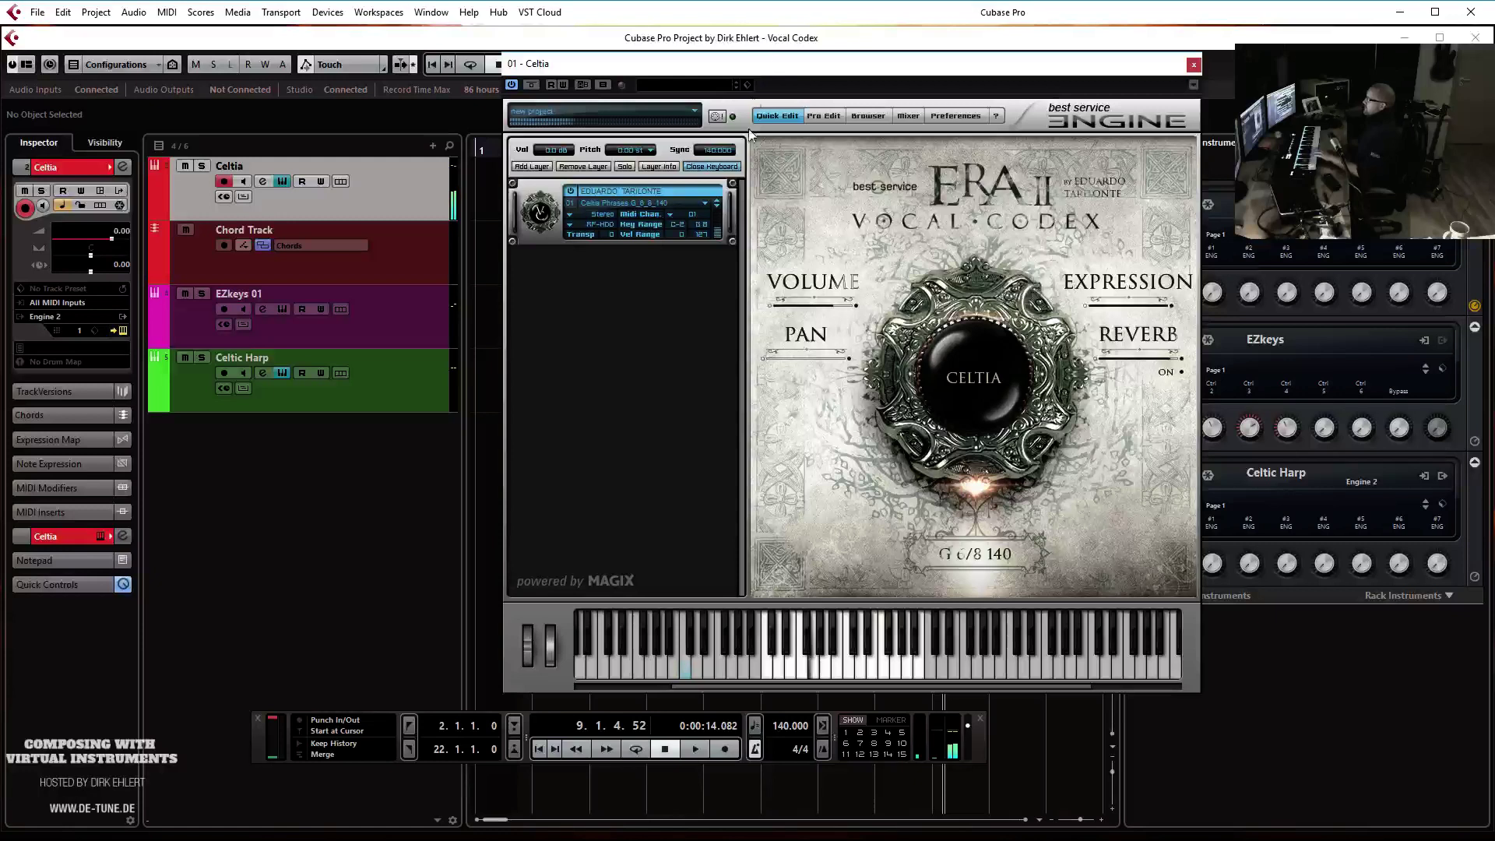
pyautogui.moveTo(802, 281)
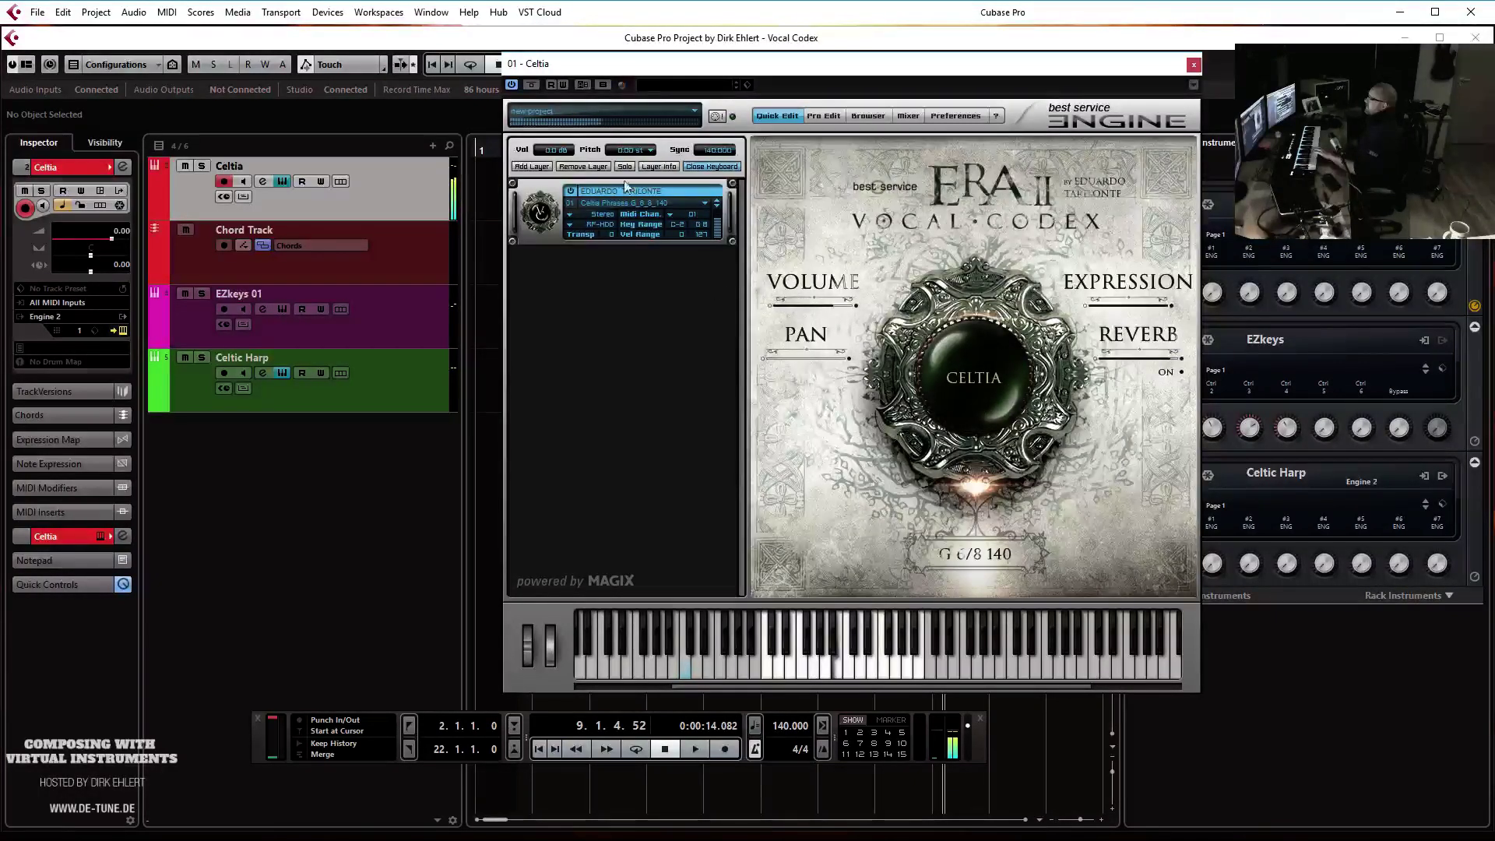
pyautogui.moveTo(620, 68); pyautogui.dragTo(1246, 156)
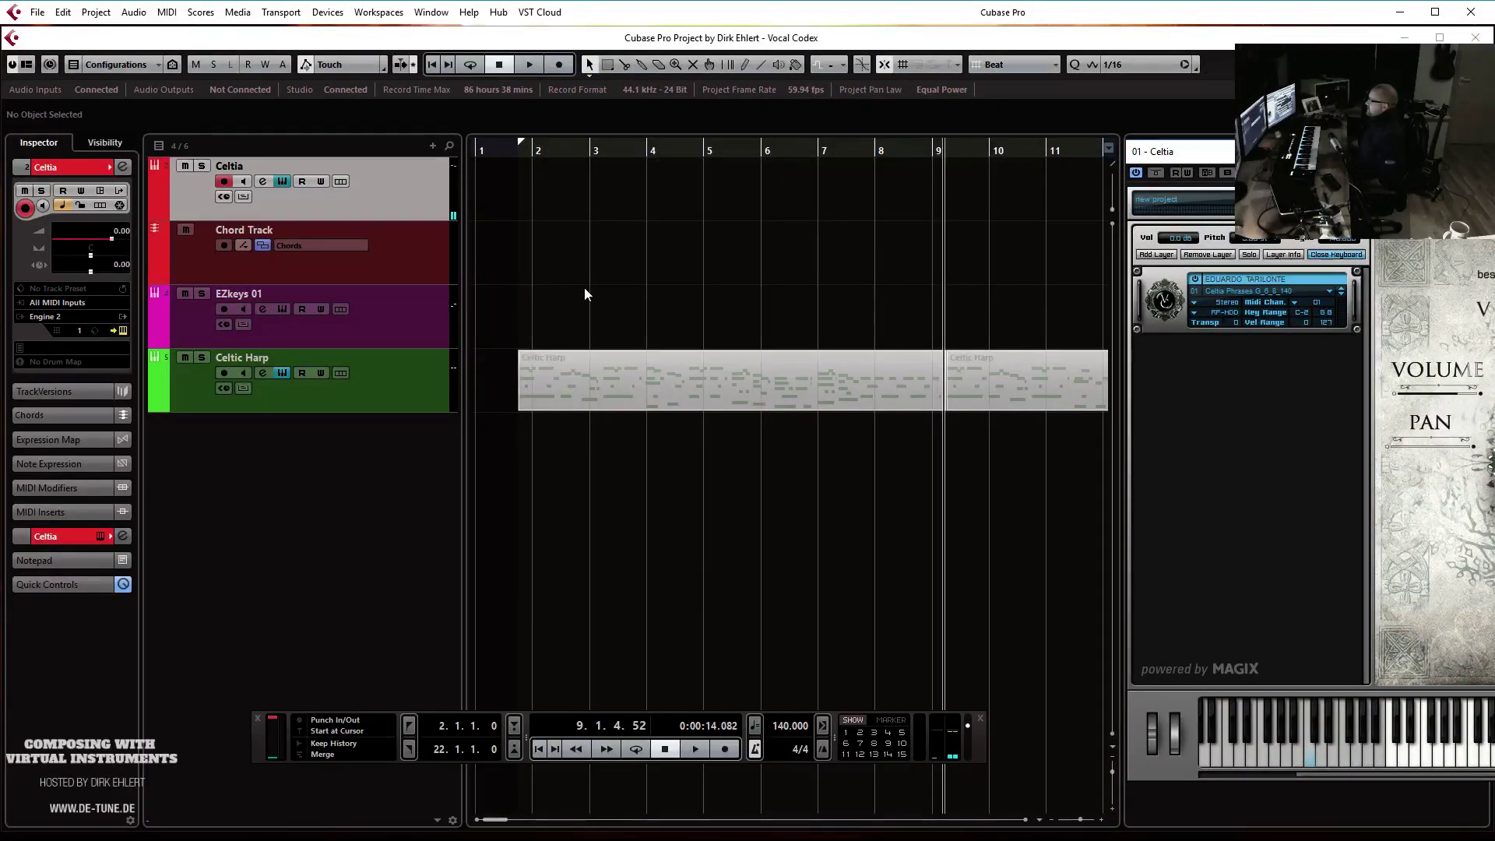
pyautogui.press('space')
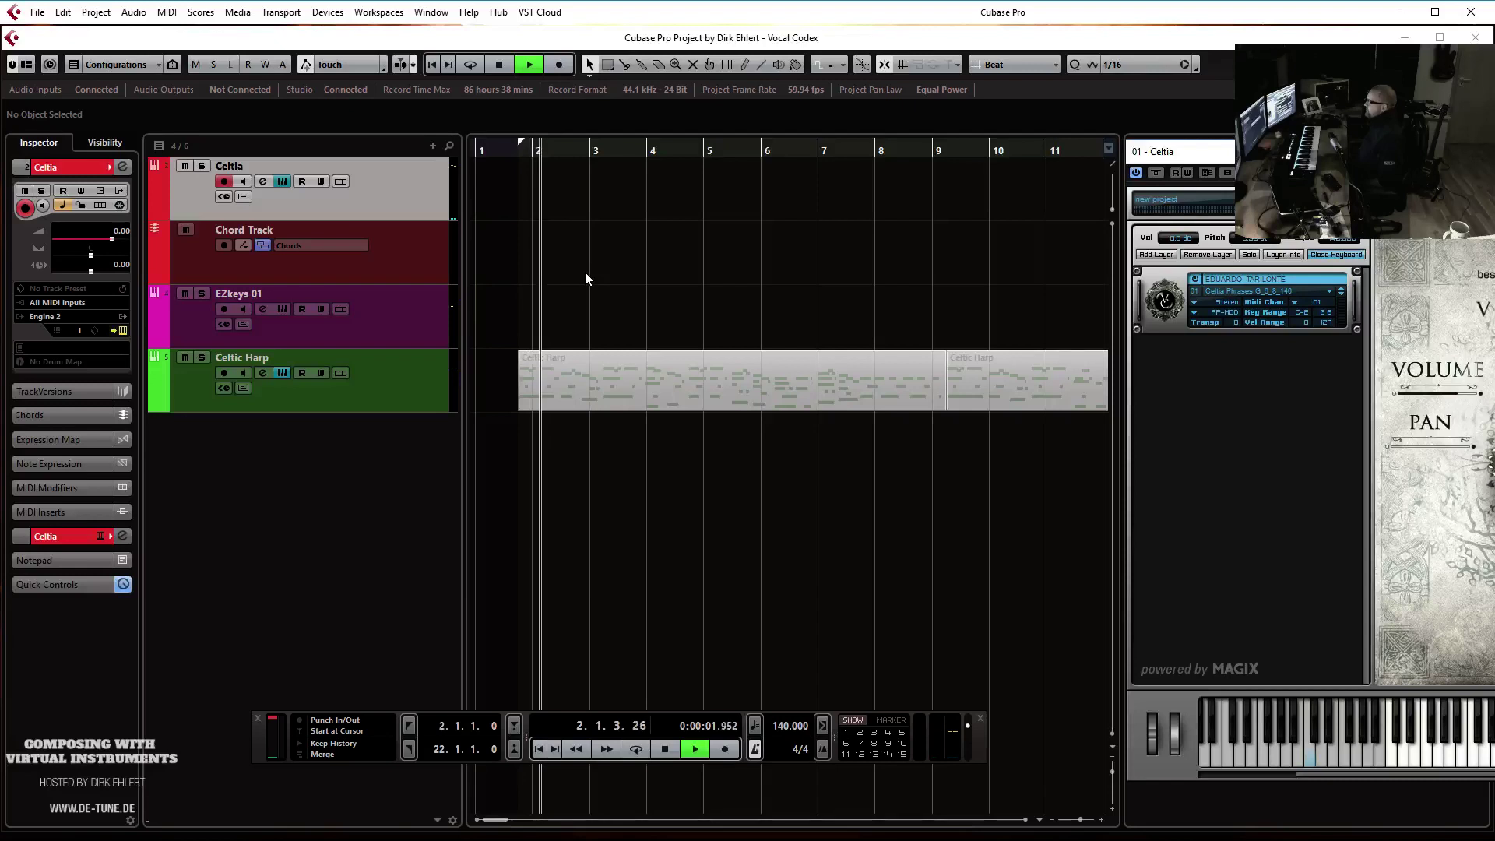
pyautogui.press('space')
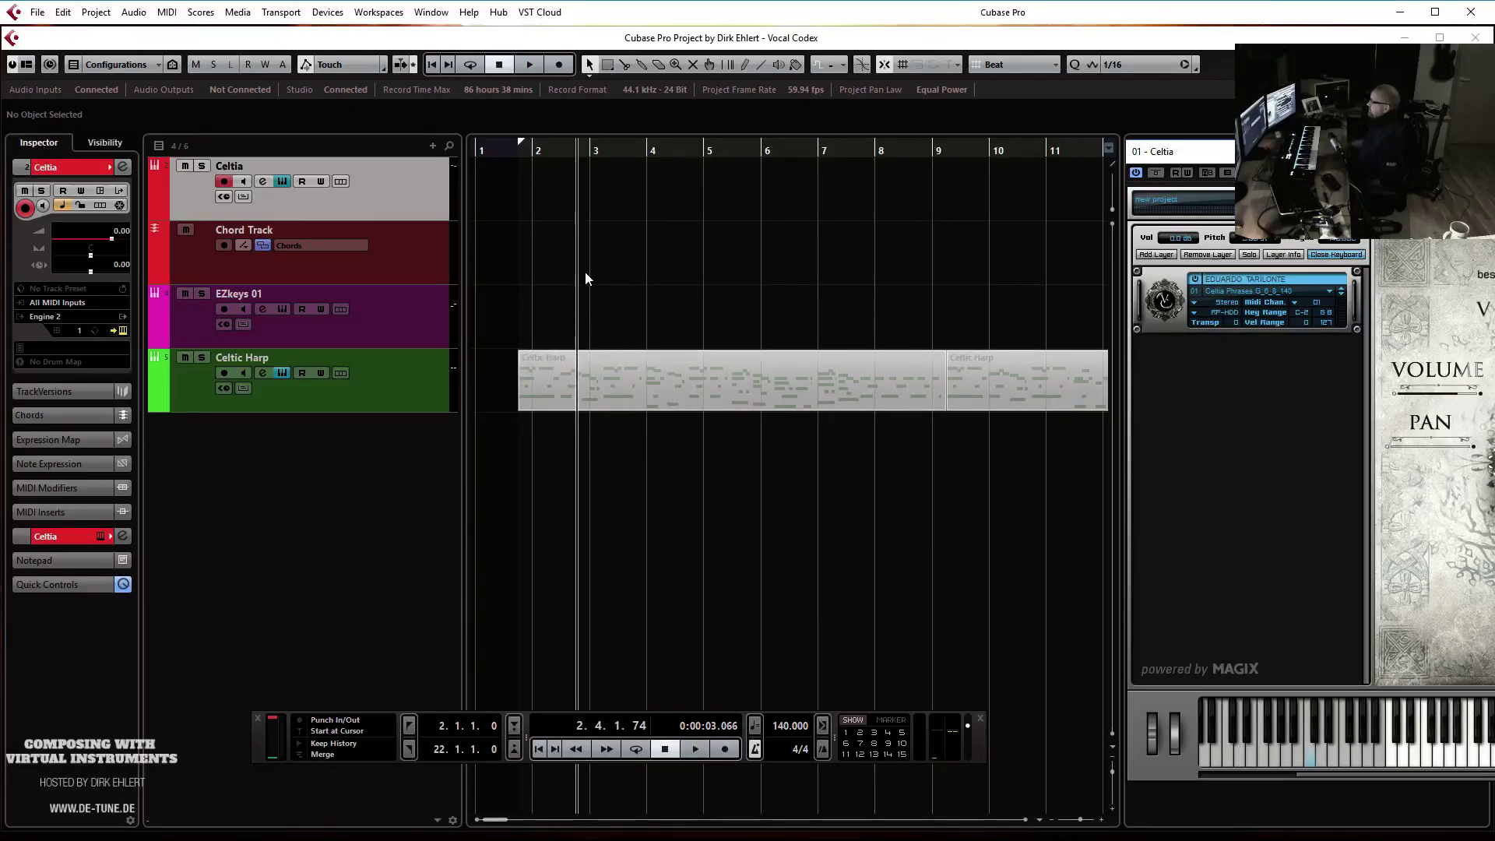
# Set the time signature to 6/8 and play the harp part from the project start
pyautogui.click(798, 749)
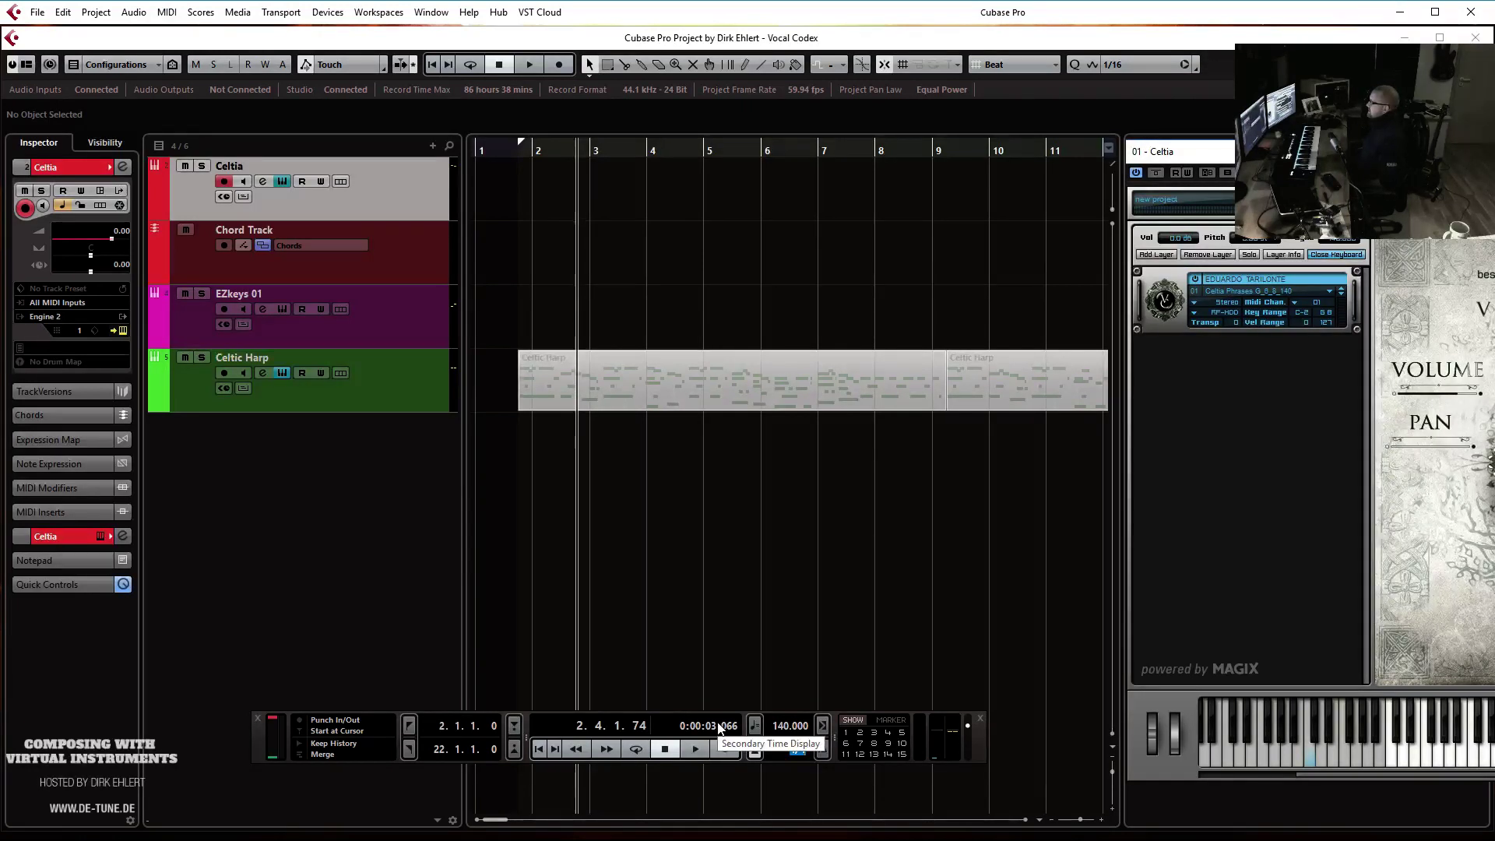
pyautogui.write('6/8')
pyautogui.press('Return')
pyautogui.press('Home')
pyautogui.press('space')
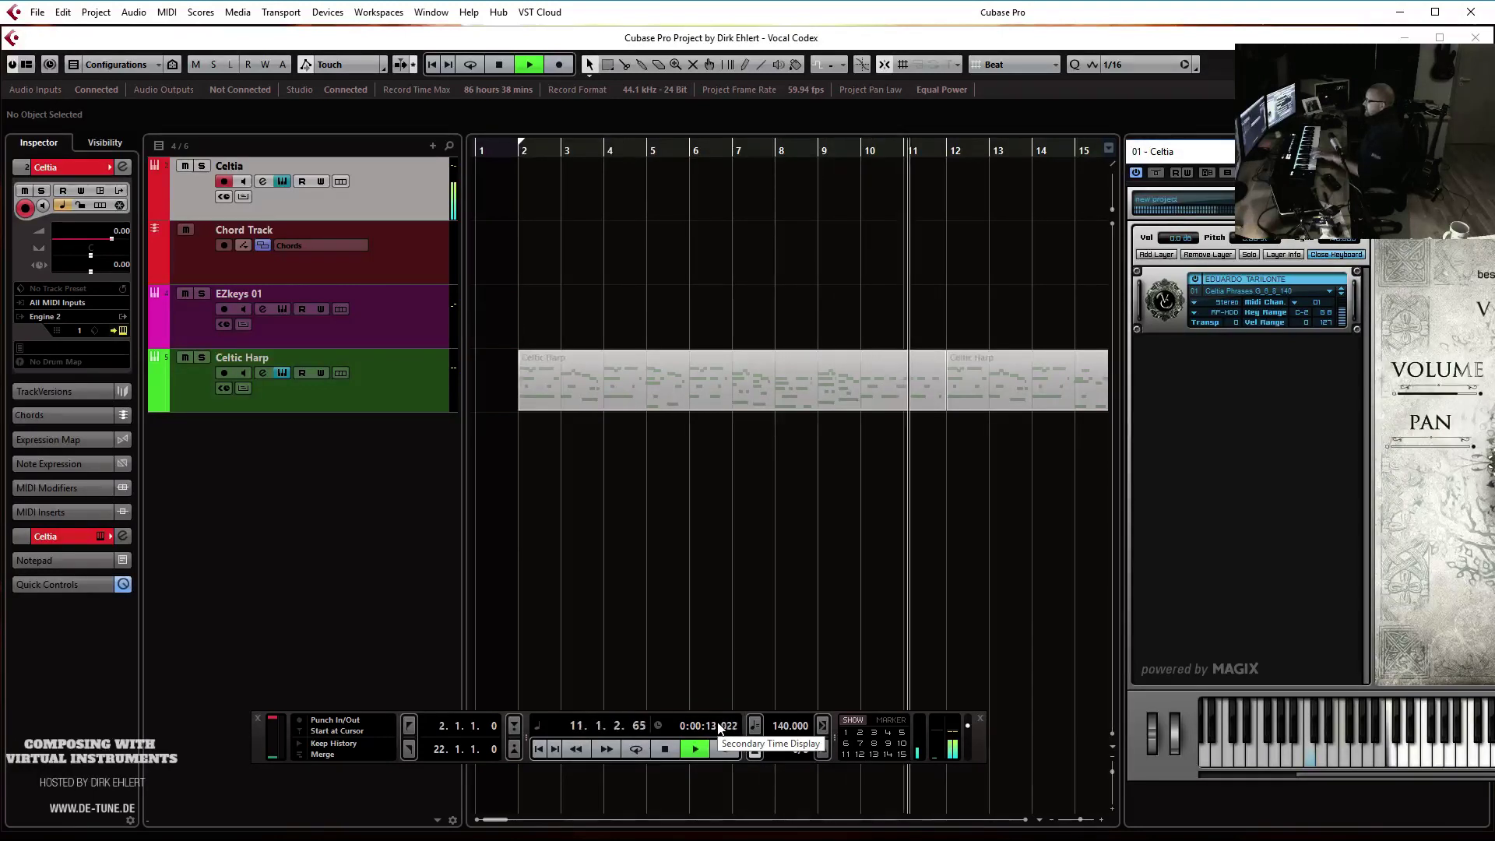
pyautogui.press('space')
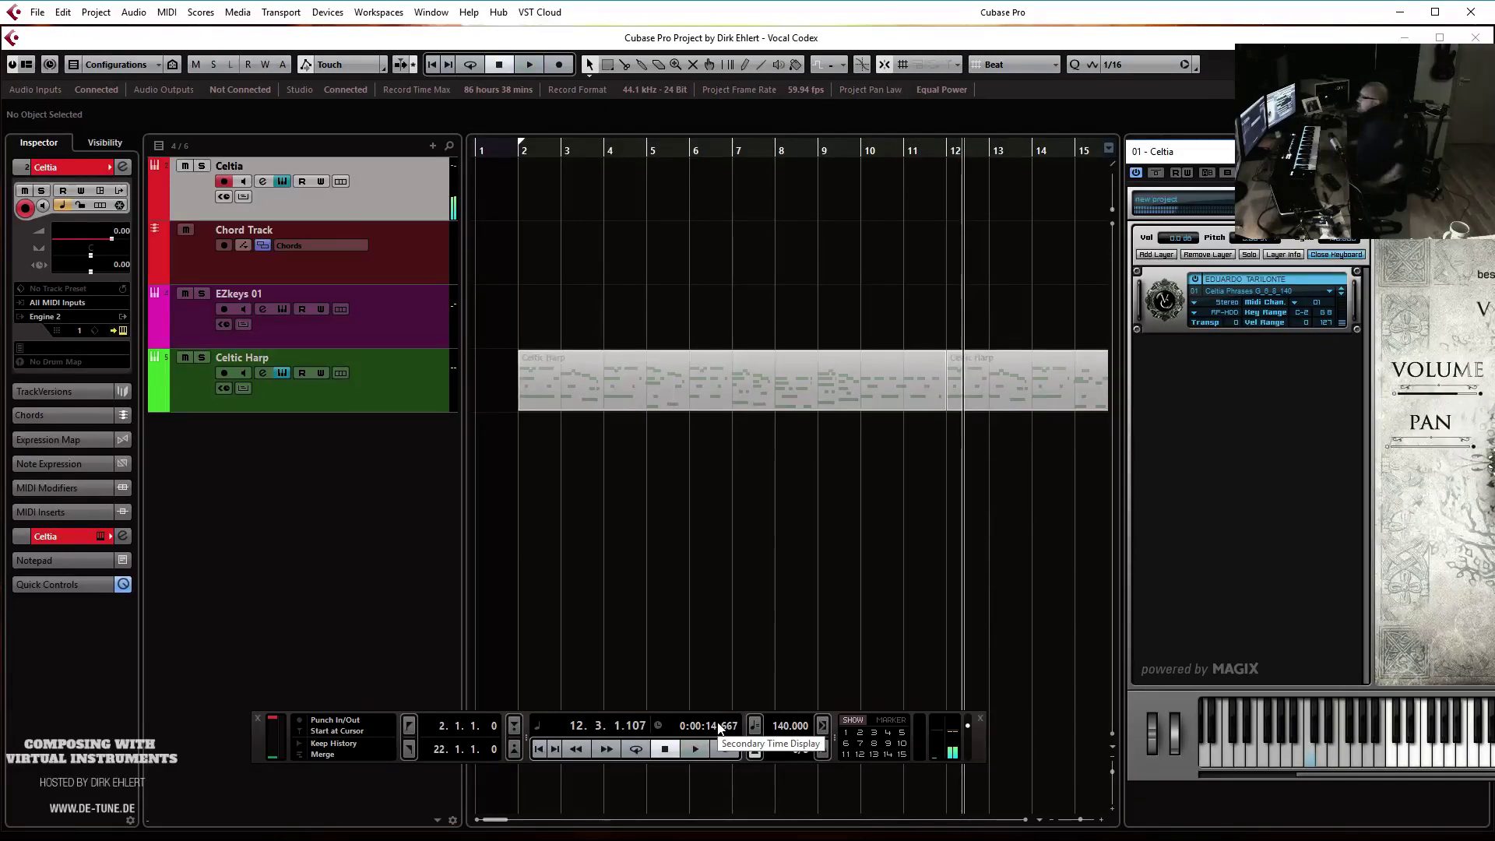
# Draw a part on the Celtia track starting at bar 2, open it in the Key Editor and set quantize to 1/8
pyautogui.moveTo(542, 193)
pyautogui.mouseDown()
pyautogui.moveTo(524, 202)
pyautogui.moveTo(834, 200)
pyautogui.mouseUp()
pyautogui.doubleClick(825, 201)
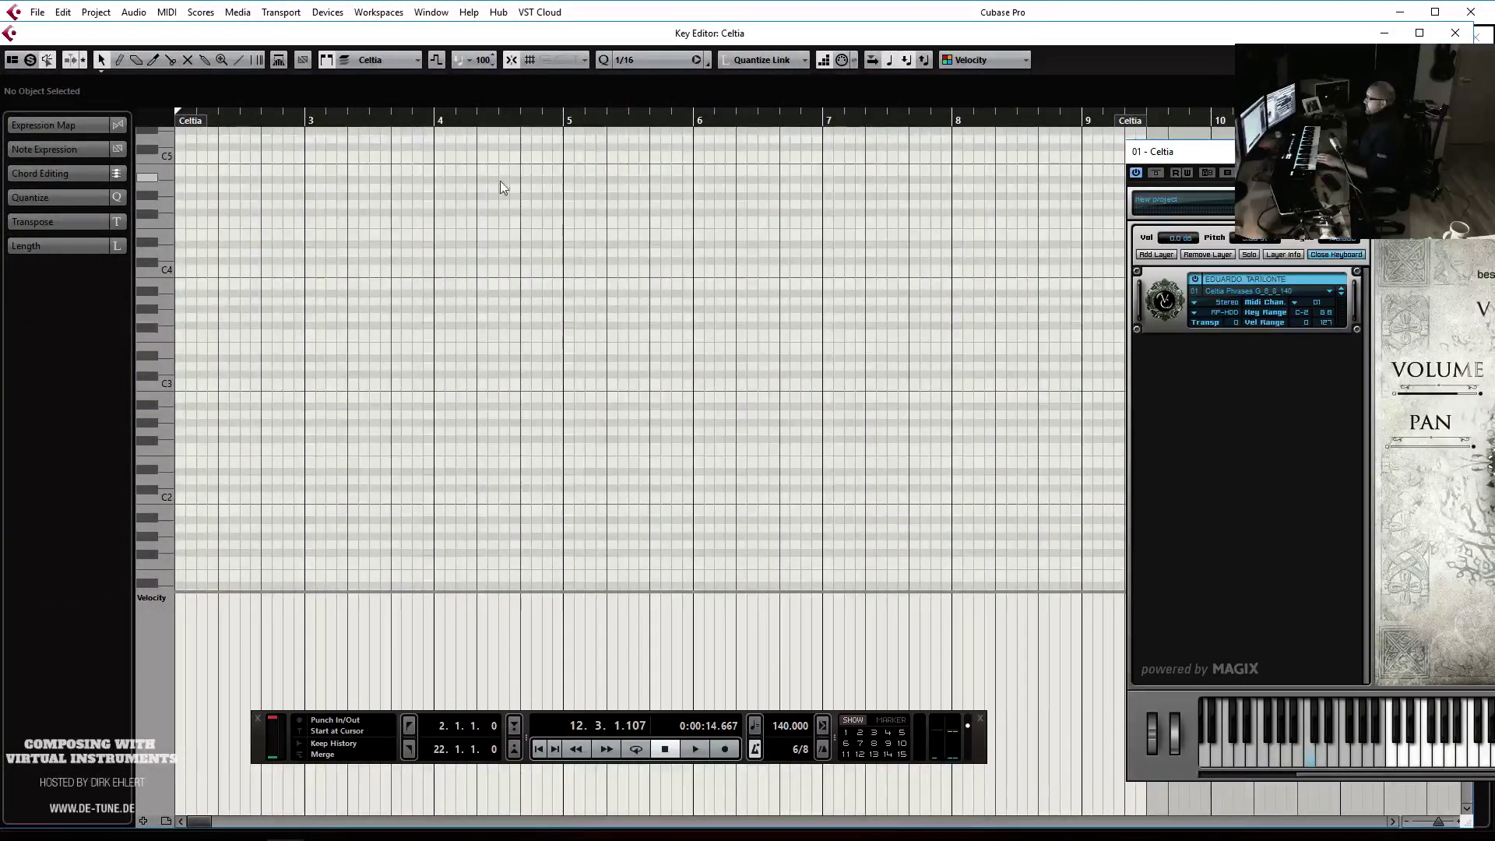
pyautogui.click(672, 61)
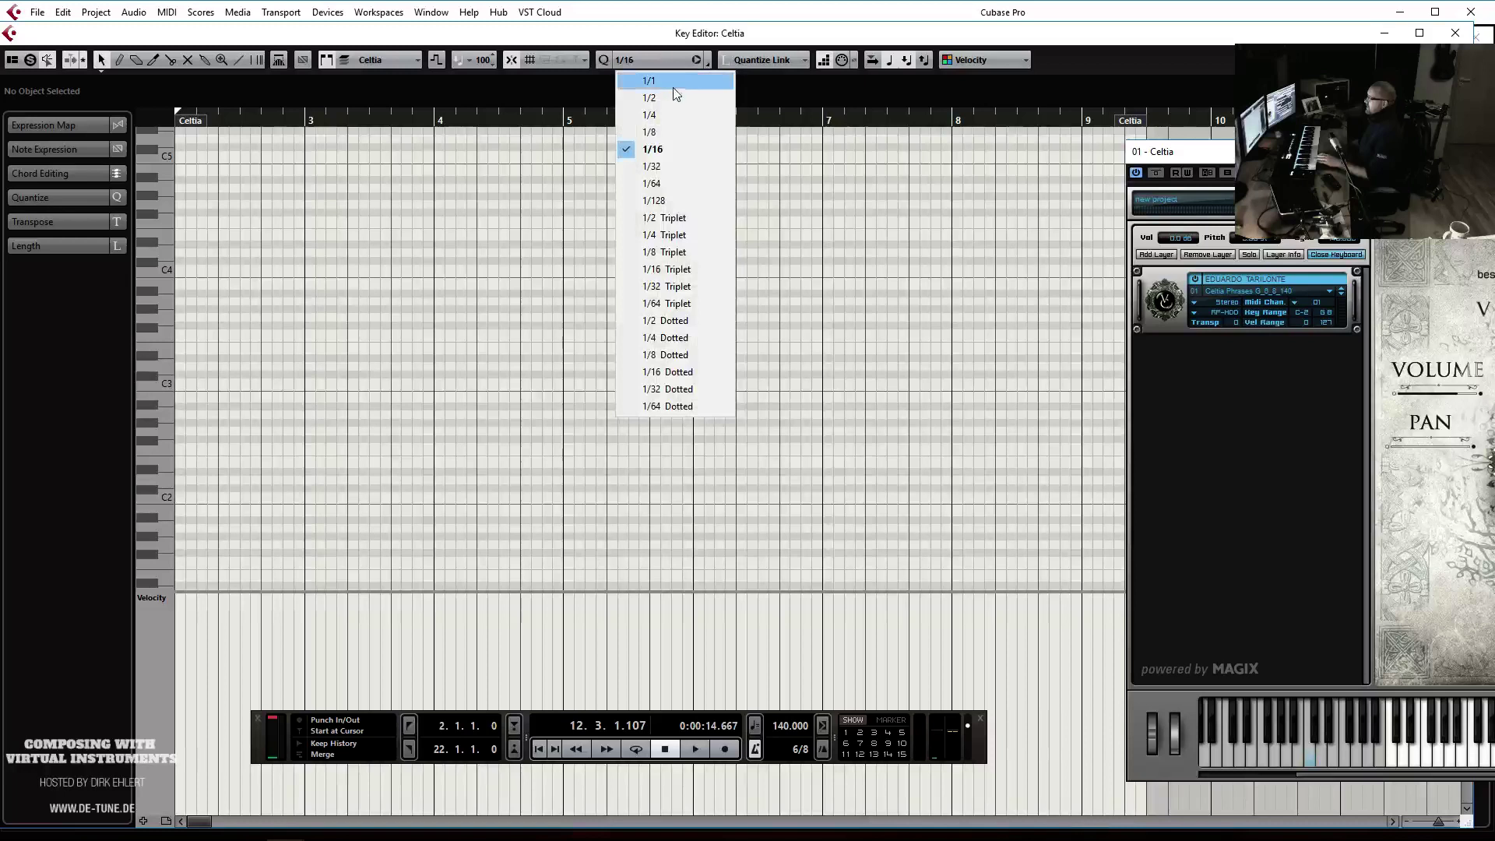
pyautogui.click(671, 131)
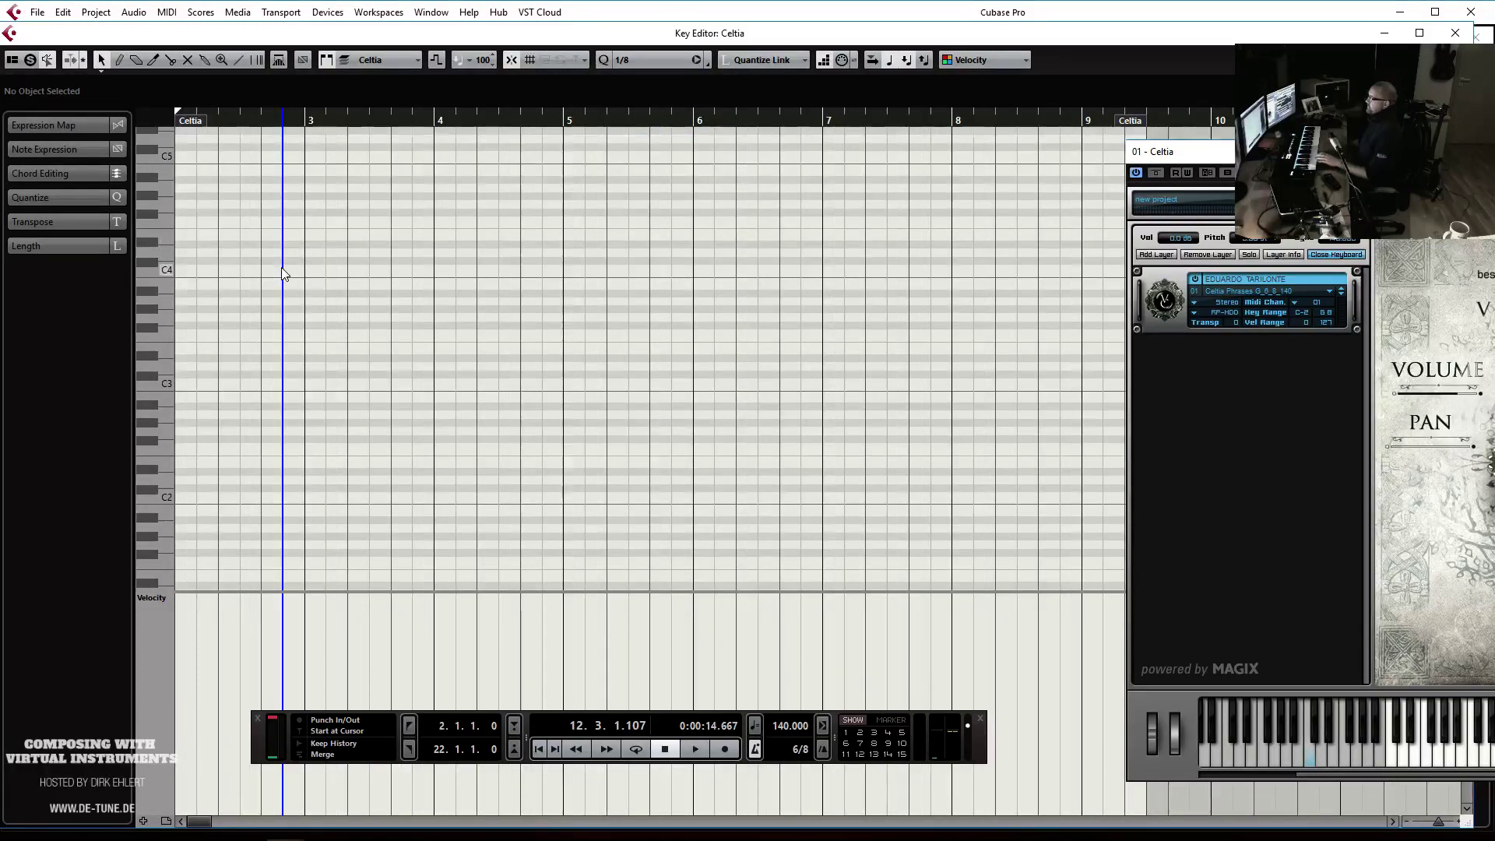
# Draw a C2 note from 2.6.1.0 to 5.3.1.0 in the Celtia part and play it back
pyautogui.moveTo(299, 495); pyautogui.dragTo(606, 496)
pyautogui.press('space')
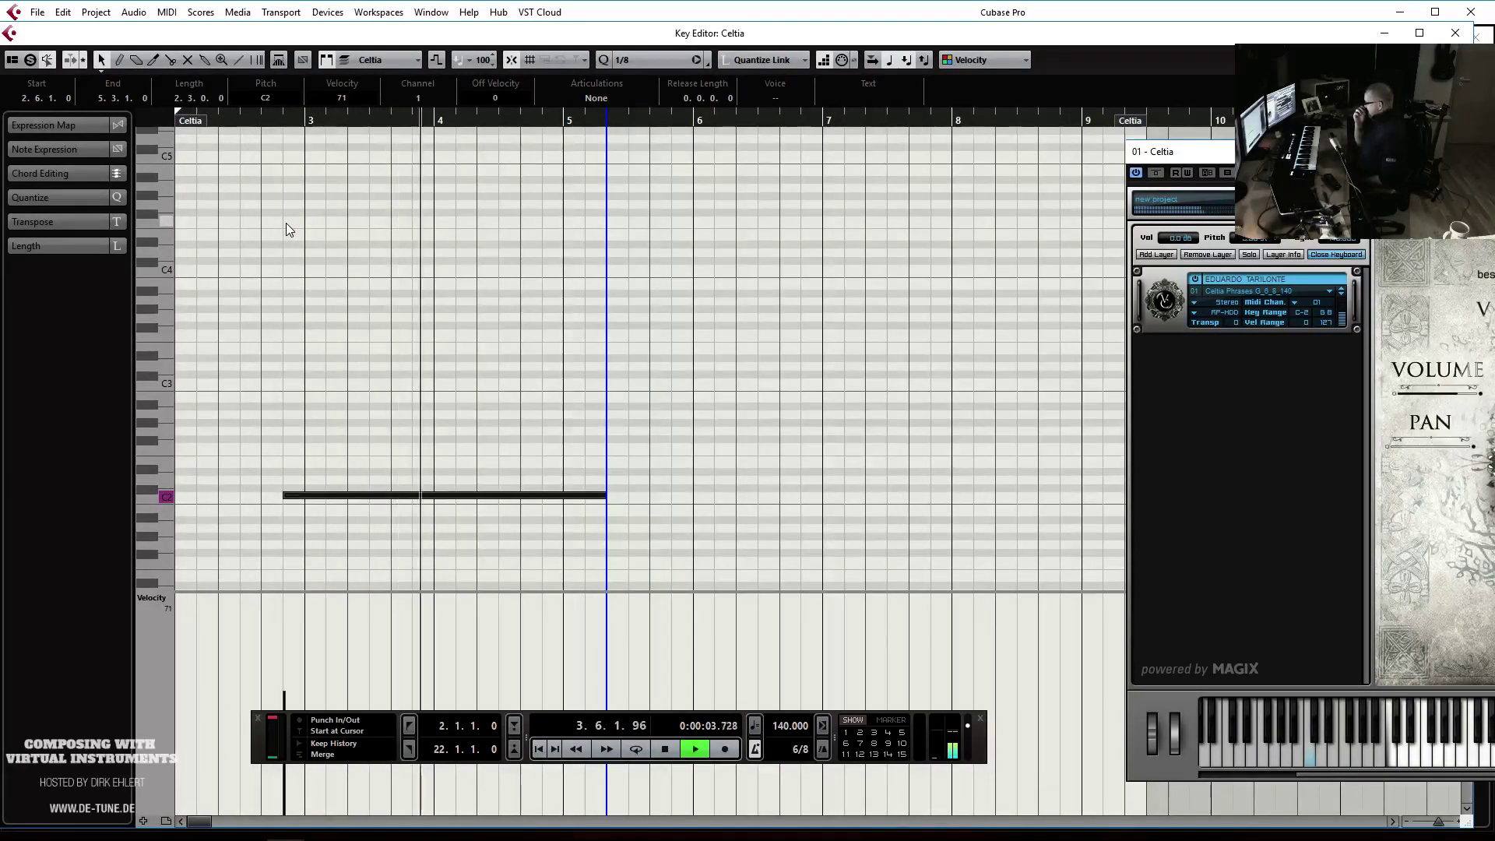
pyautogui.press('space')
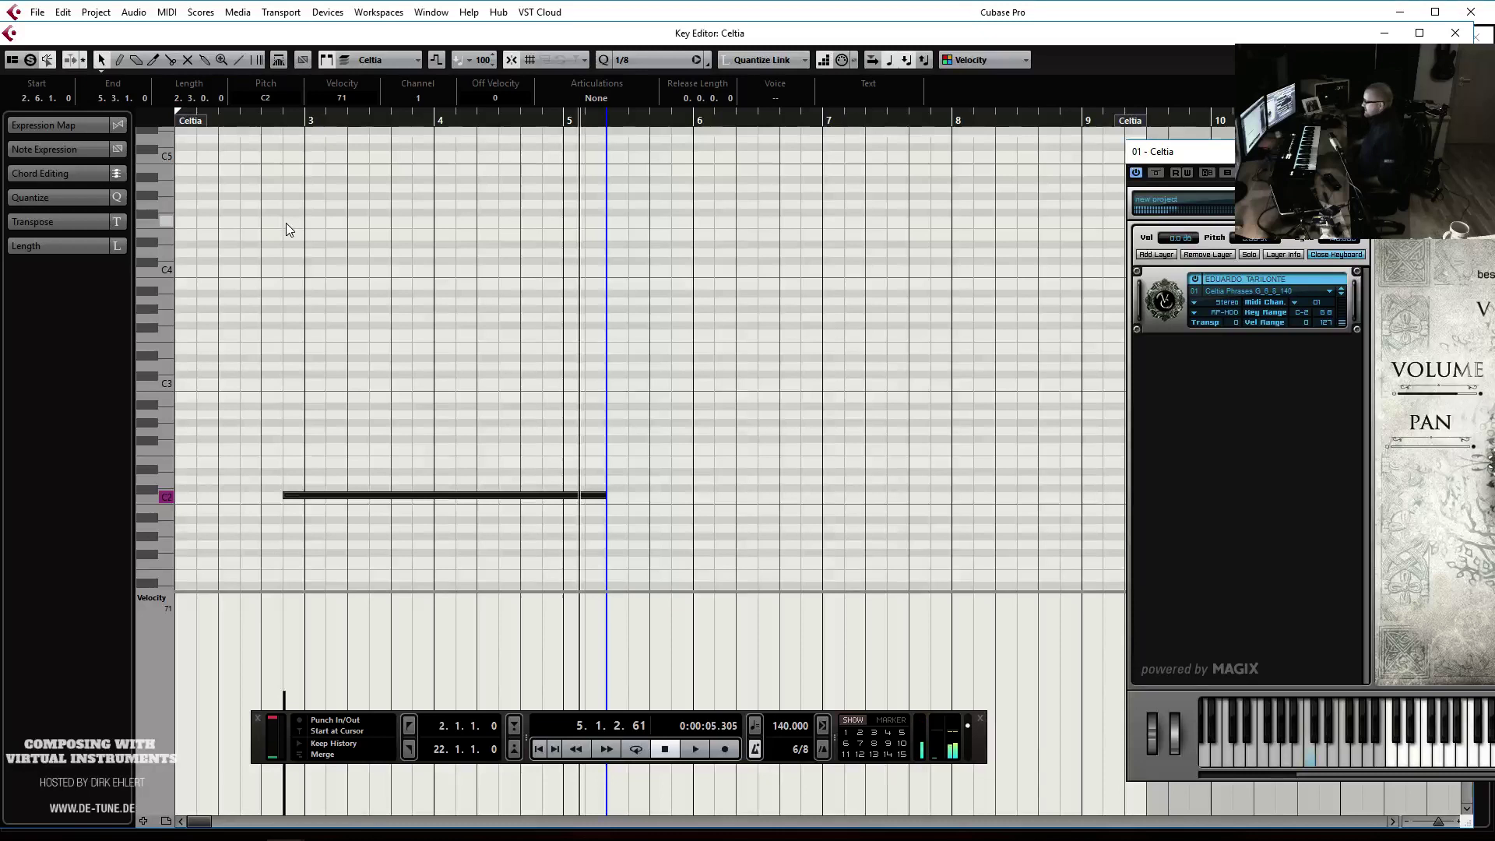
# Shorten the C2 note to end at bar 5, add a C#2 note from 5.1.1.0 to 7.1.1.0 and start playback
pyautogui.moveTo(603, 497)
pyautogui.mouseDown()
pyautogui.moveTo(567, 496)
pyautogui.moveTo(822, 485)
pyautogui.mouseUp()
pyautogui.keyDown('alt'); pyautogui.click(570, 489); pyautogui.keyUp('alt')
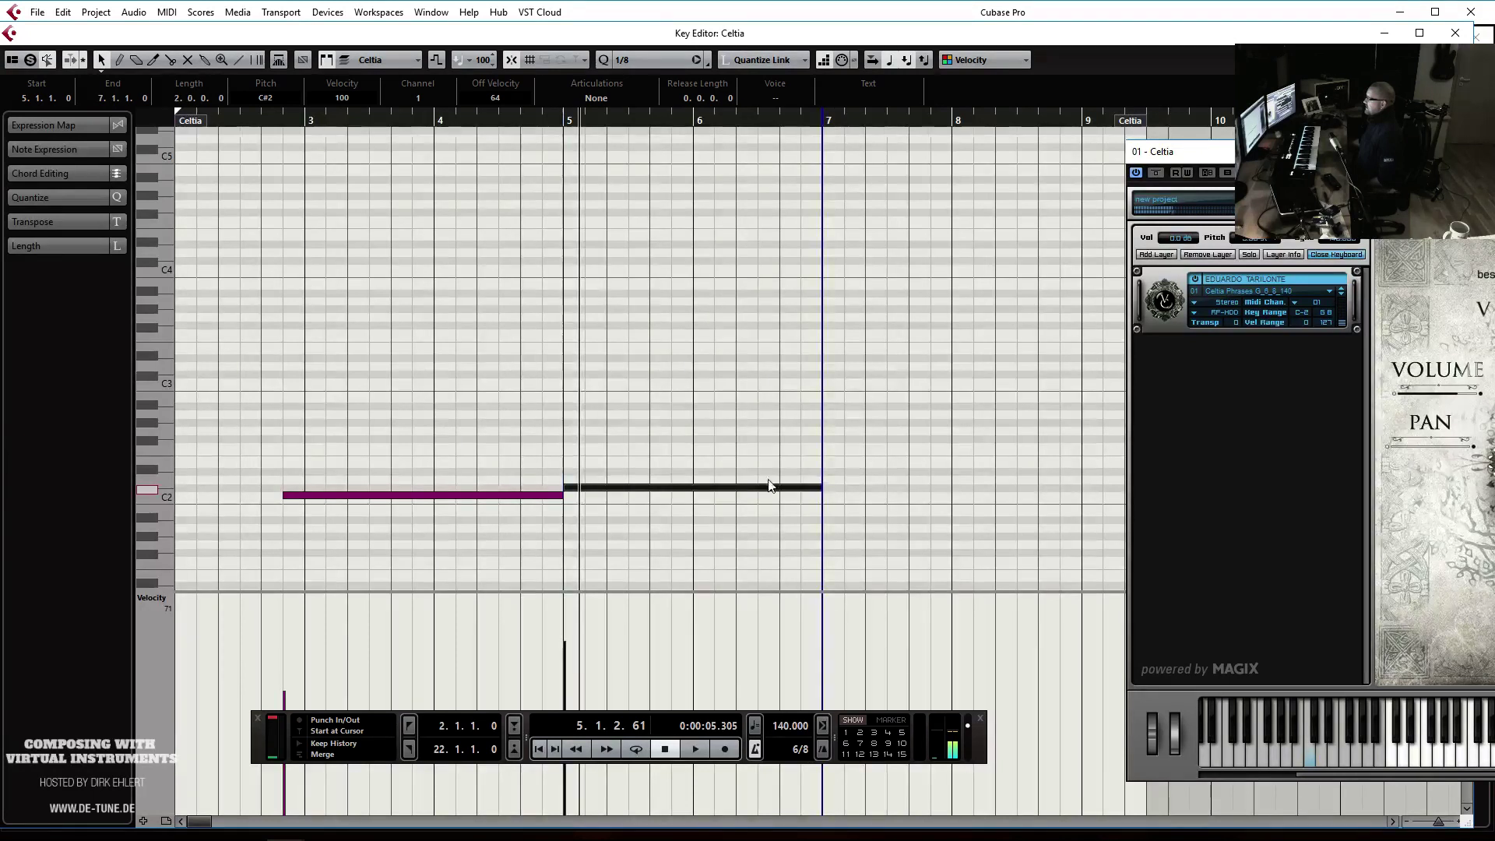
pyautogui.press('space')
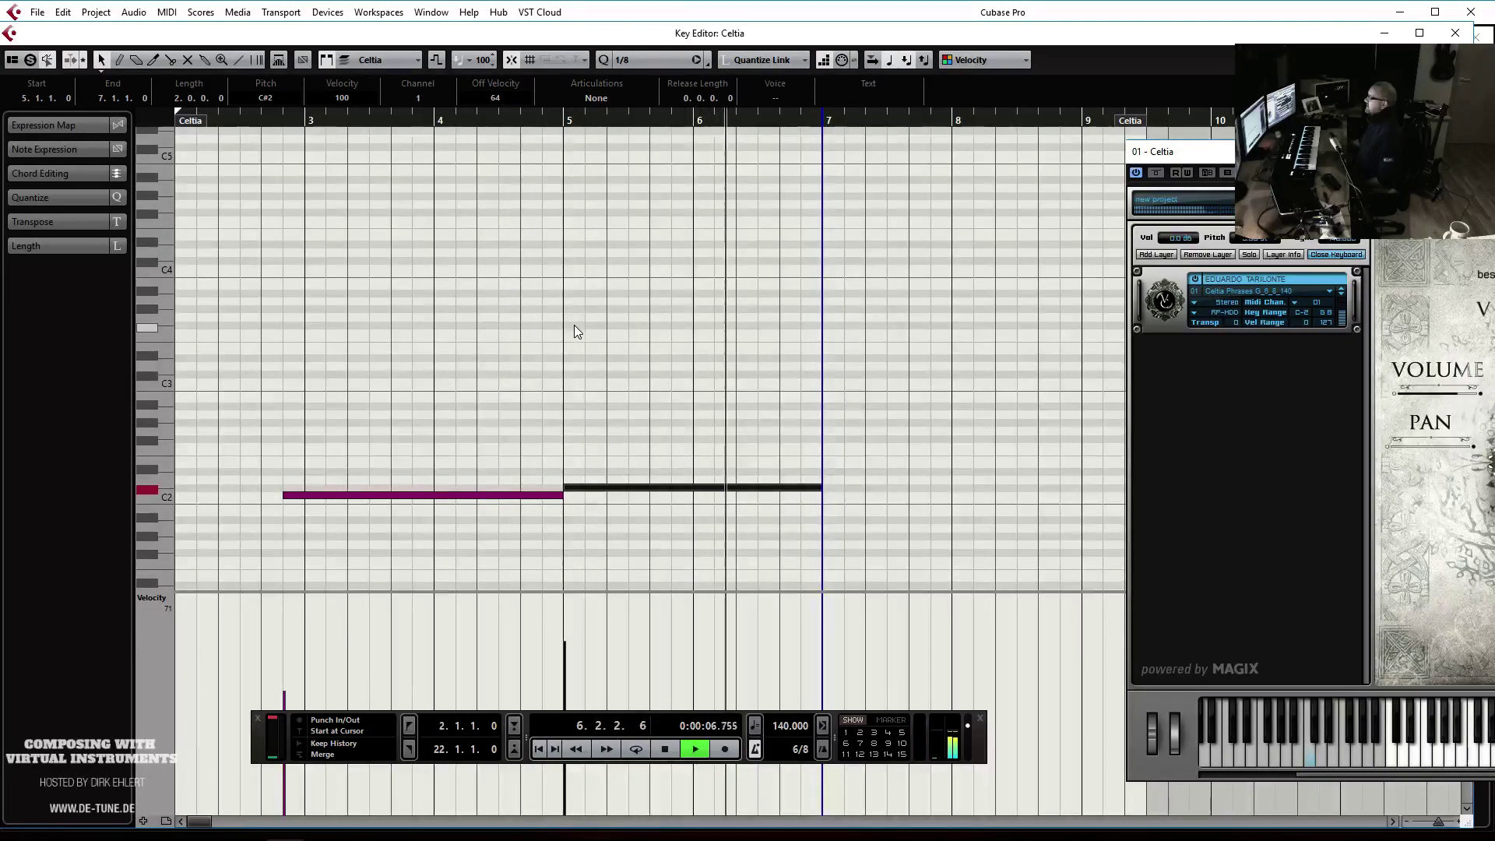
# Stop playback and set the C#2 note's velocity to 70 in the Celtia part
pyautogui.press('space')
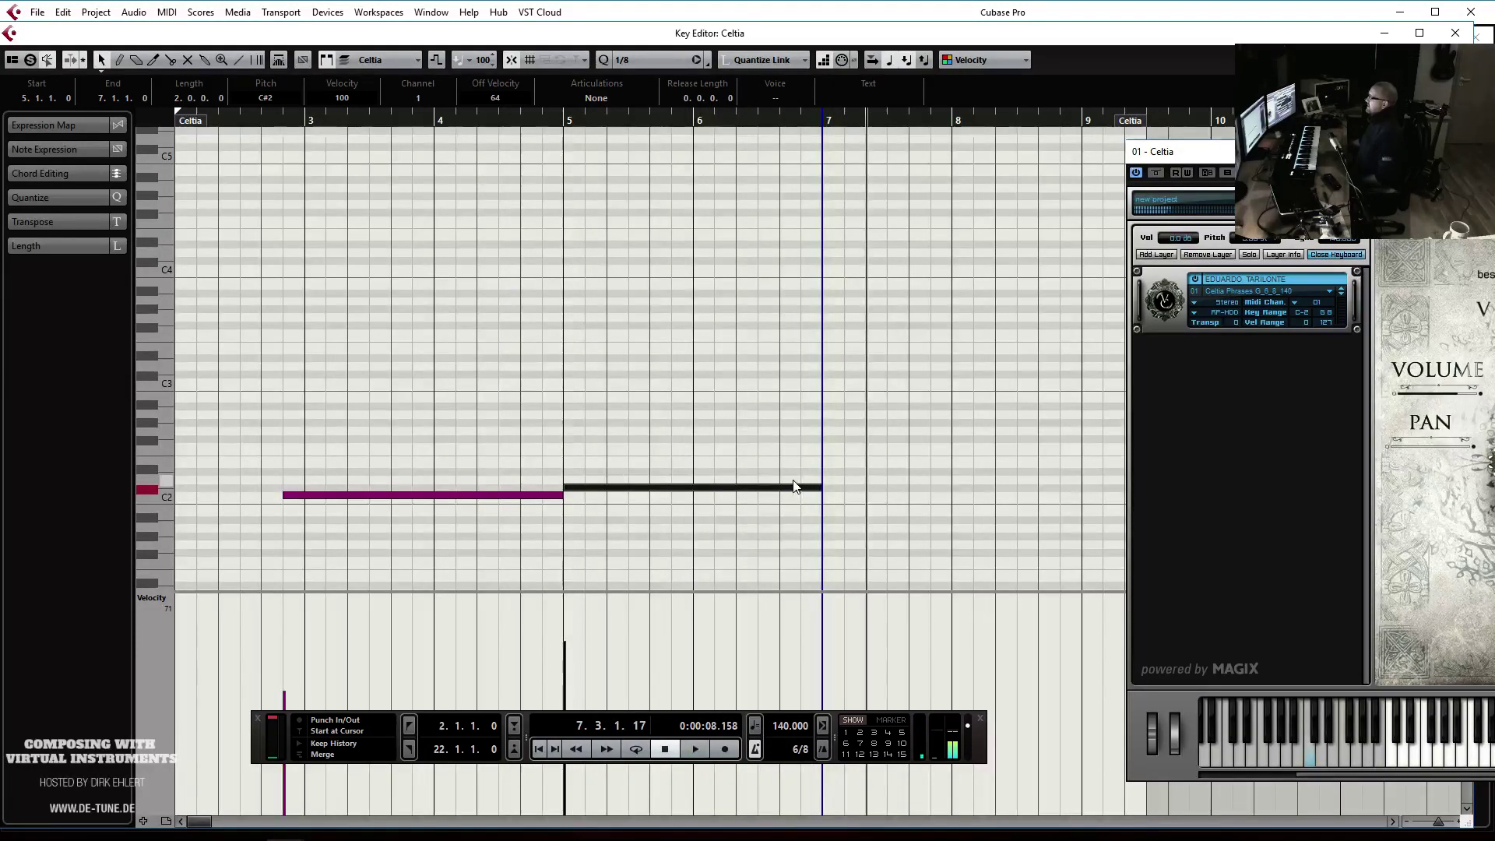
pyautogui.press('F2')
pyautogui.click(578, 687)
pyautogui.press('g')
pyautogui.press('g')
pyautogui.press('g')
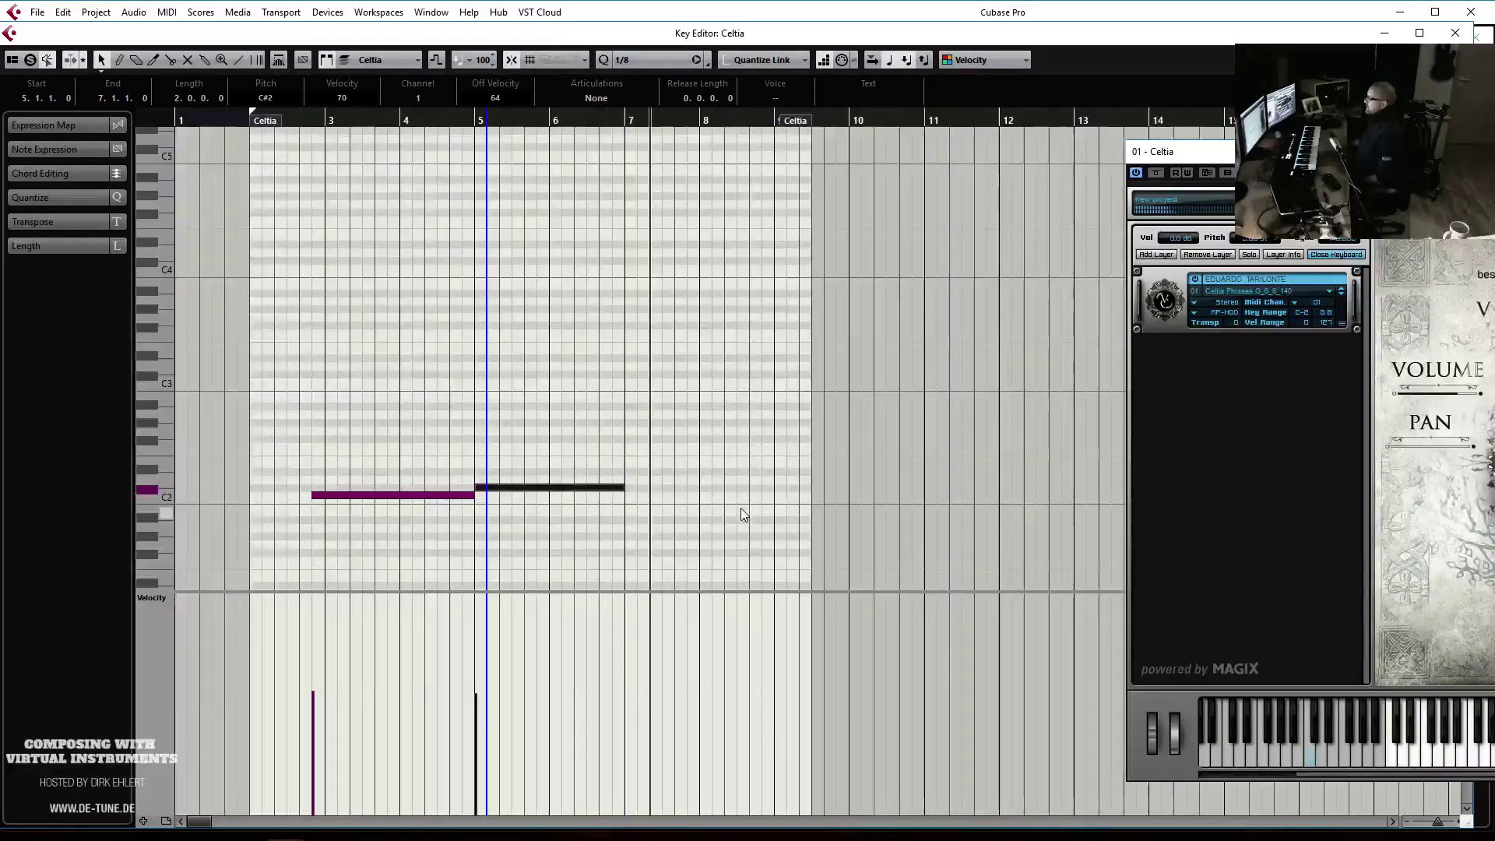
# Load the Celtia Phrases D patch from ERA II Vocal Codex into the Celtia instrument and move its window aside
pyautogui.moveTo(1371, 151); pyautogui.dragTo(727, 31)
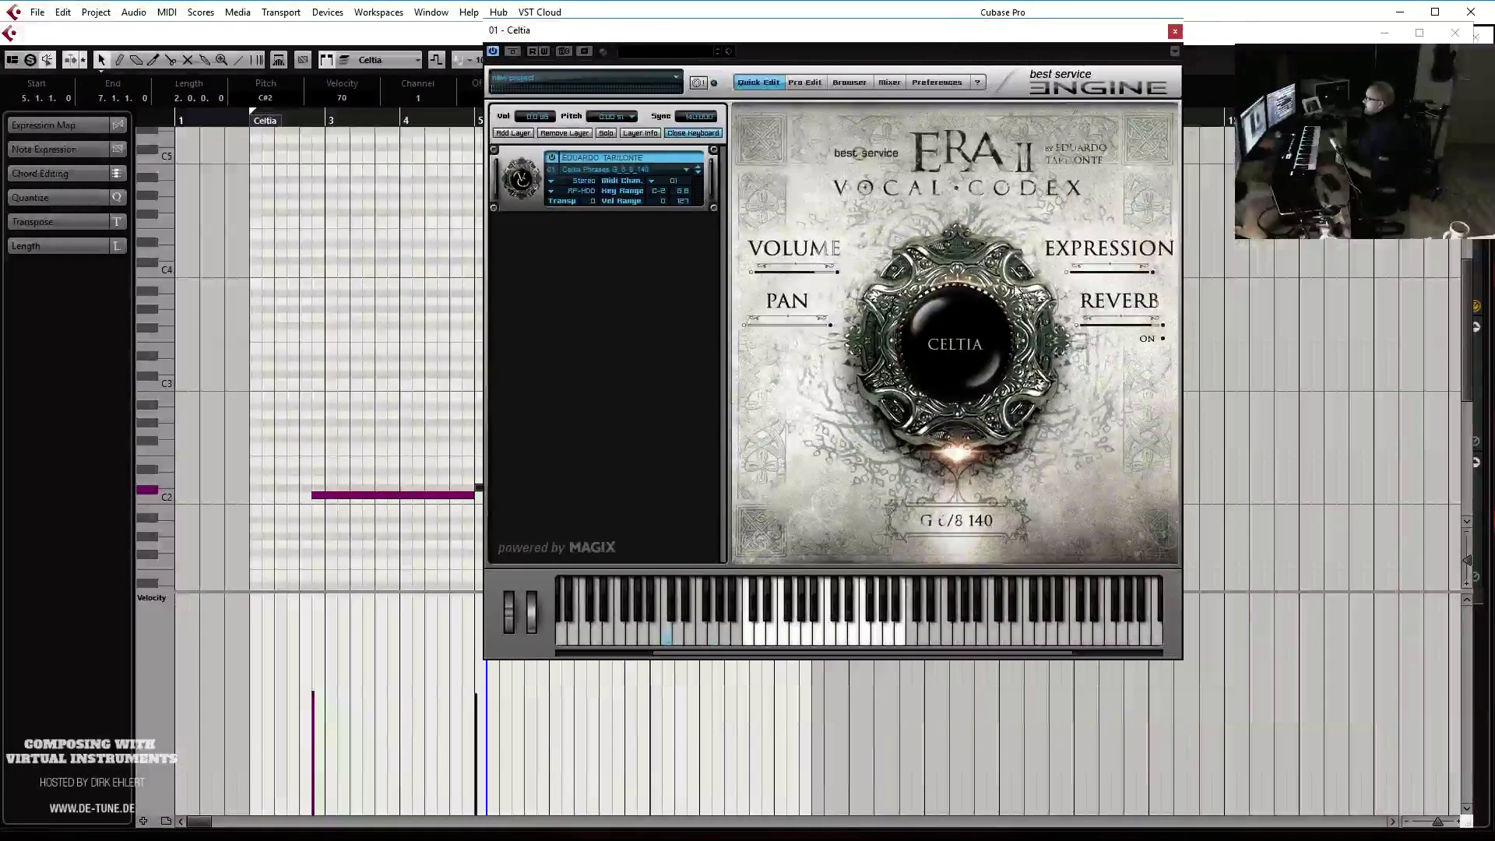
pyautogui.click(635, 172)
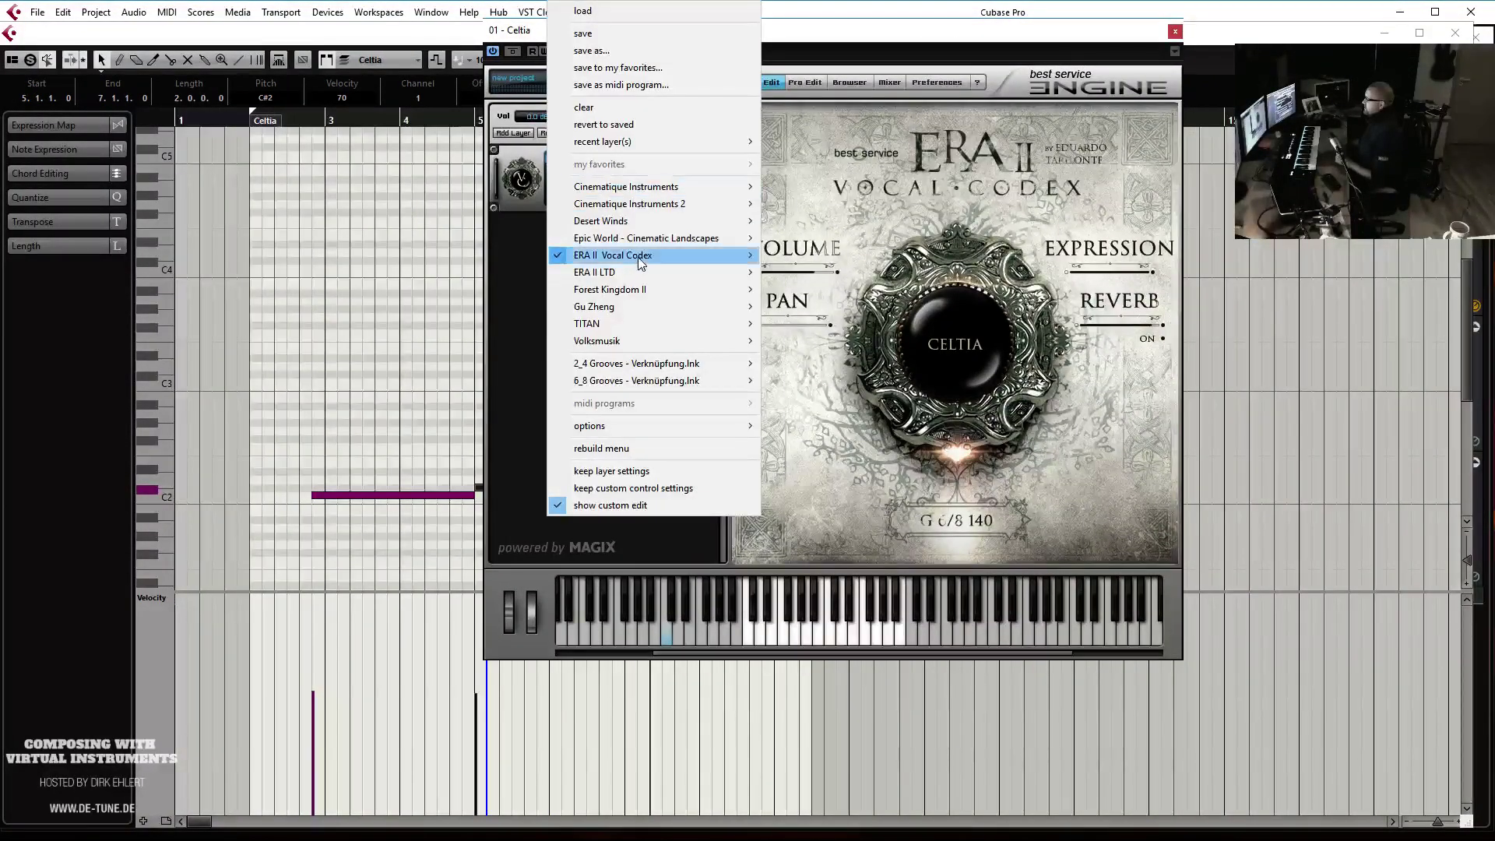
pyautogui.moveTo(622, 254)
pyautogui.moveTo(805, 254)
pyautogui.moveTo(970, 256)
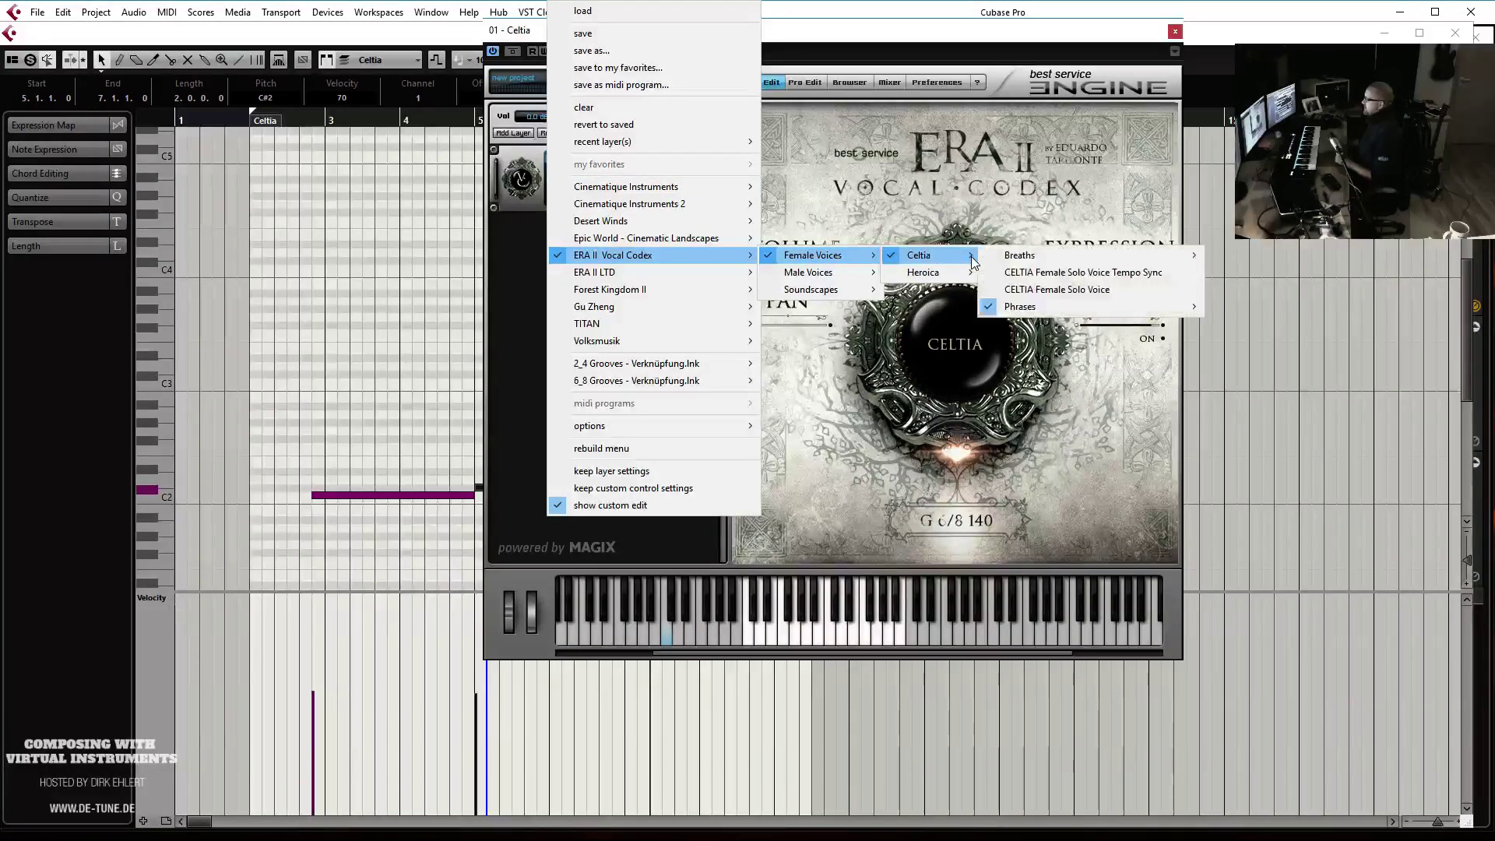
pyautogui.moveTo(1098, 307)
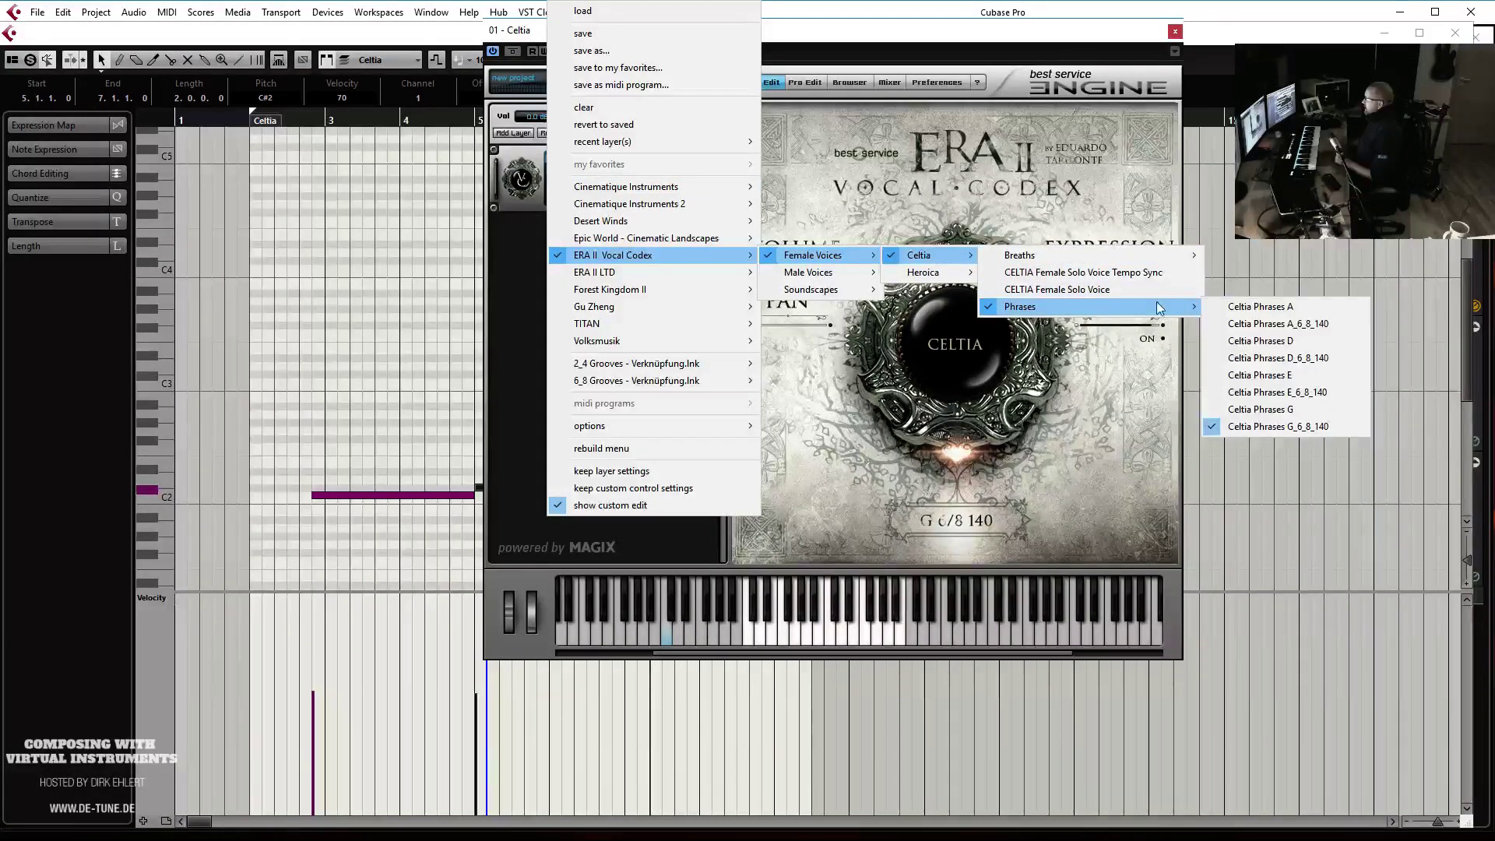
pyautogui.click(1260, 341)
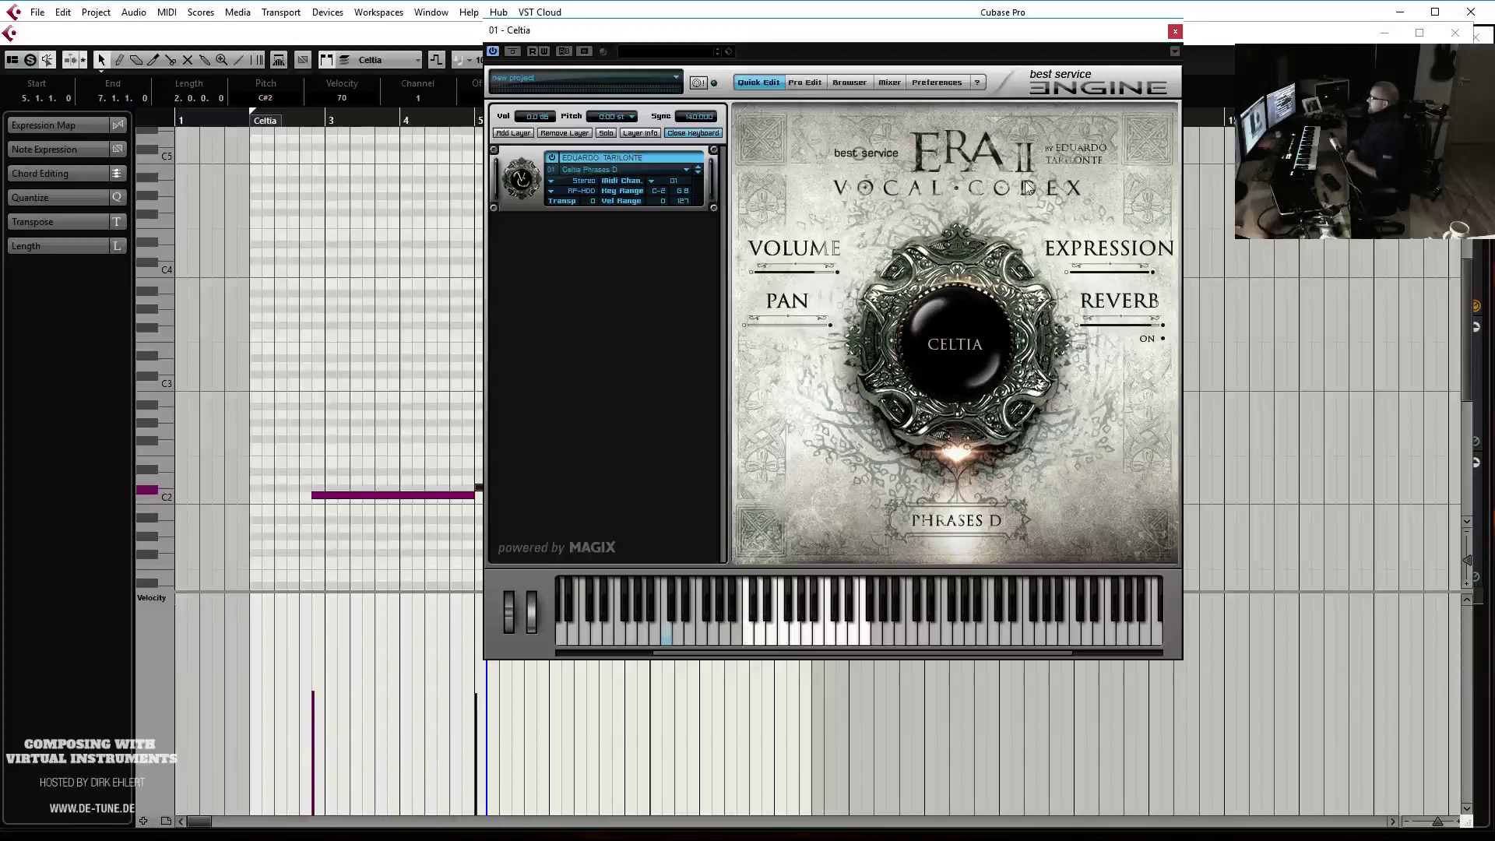
pyautogui.moveTo(934, 35); pyautogui.dragTo(1494, 78)
# Close the Key Editor and set the project tempo to 110 BPM and the time signature to 4/4
pyautogui.click(450, 309)
pyautogui.press('Escape')
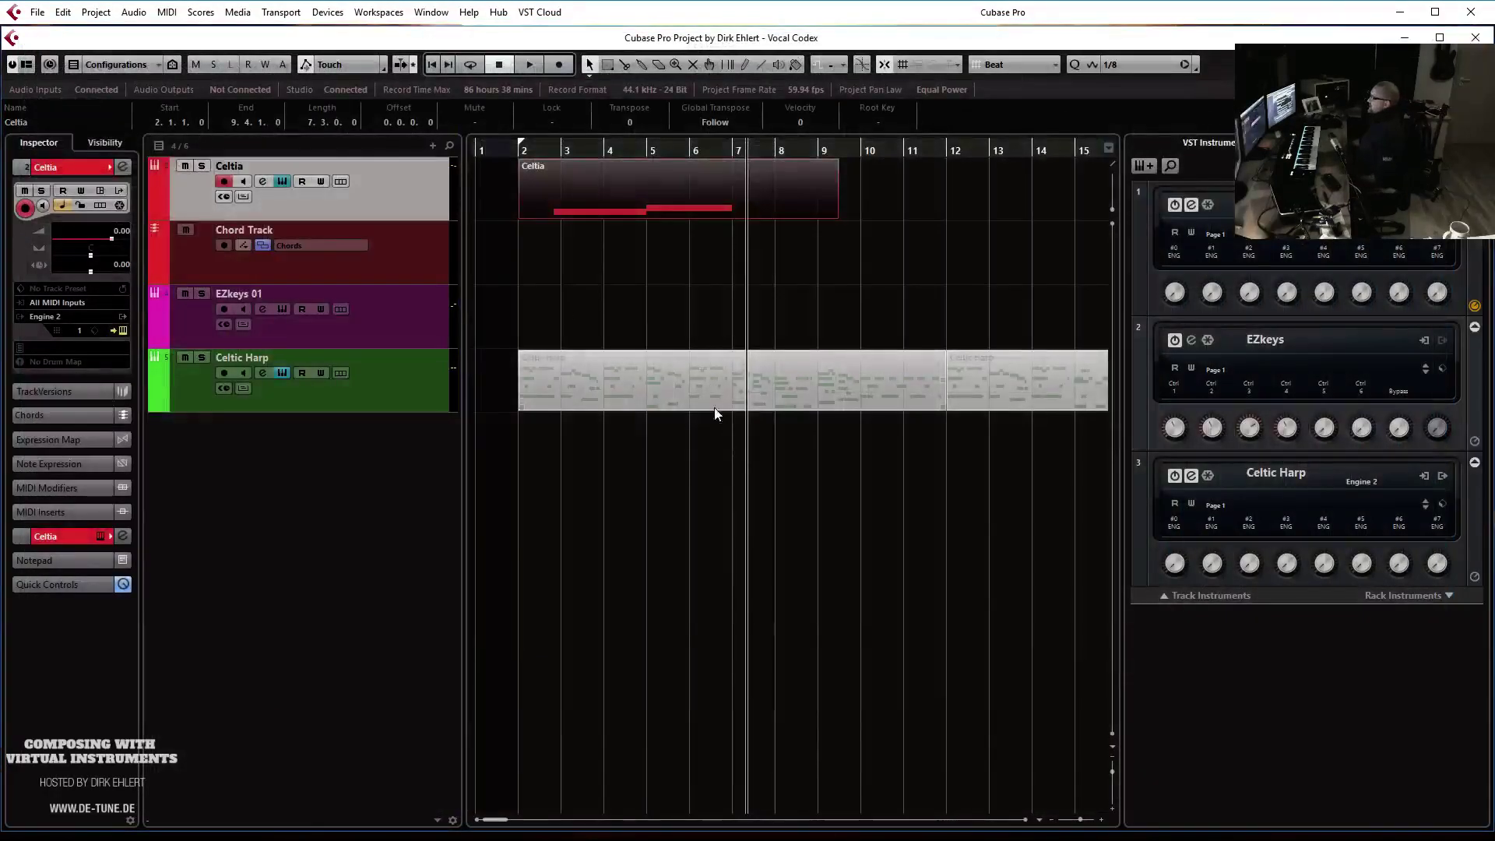
pyautogui.doubleClick(787, 724)
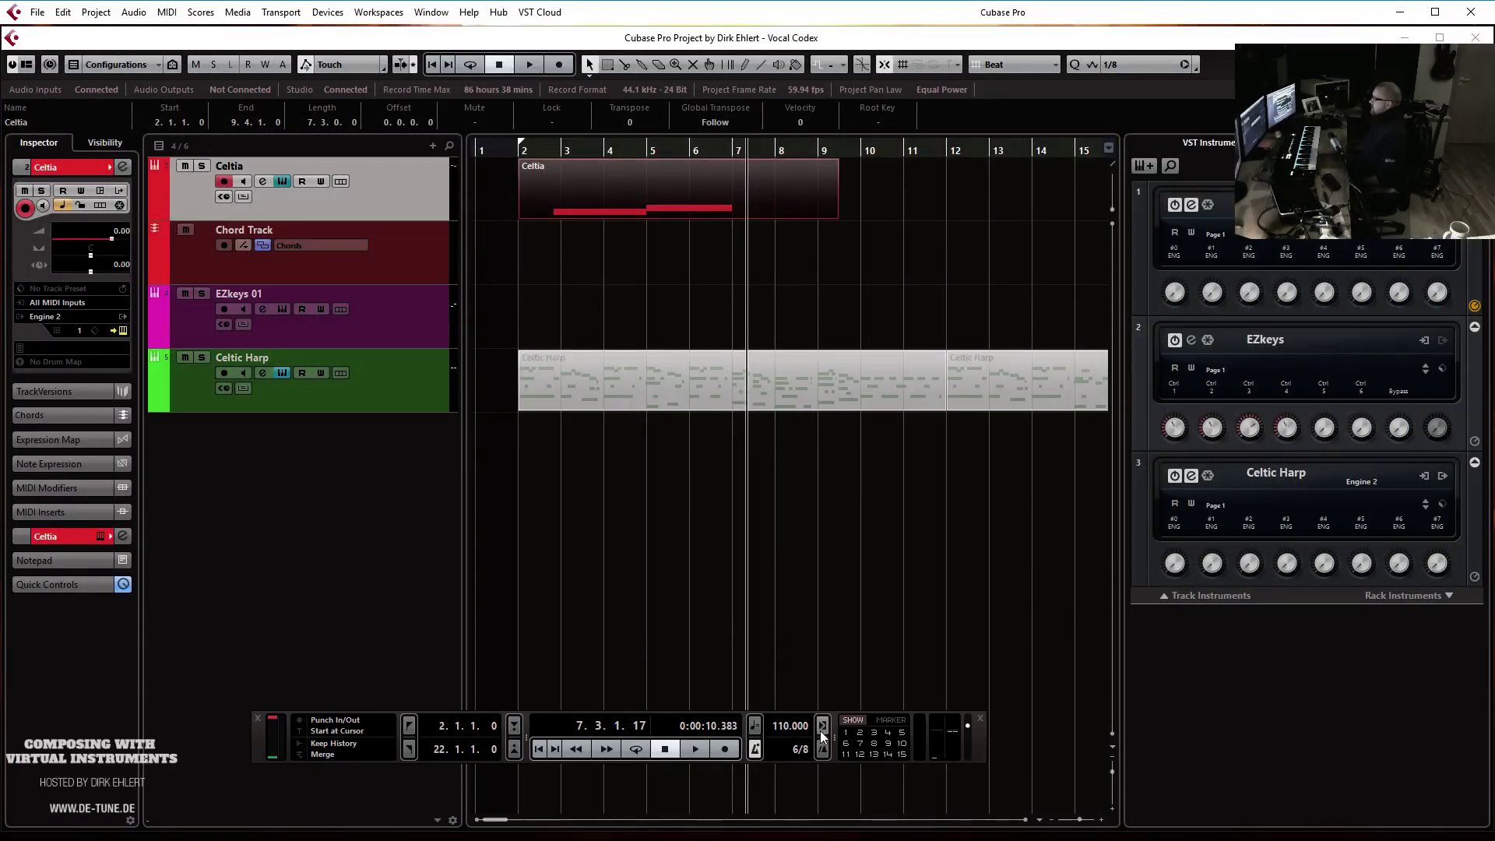
pyautogui.press('Home')
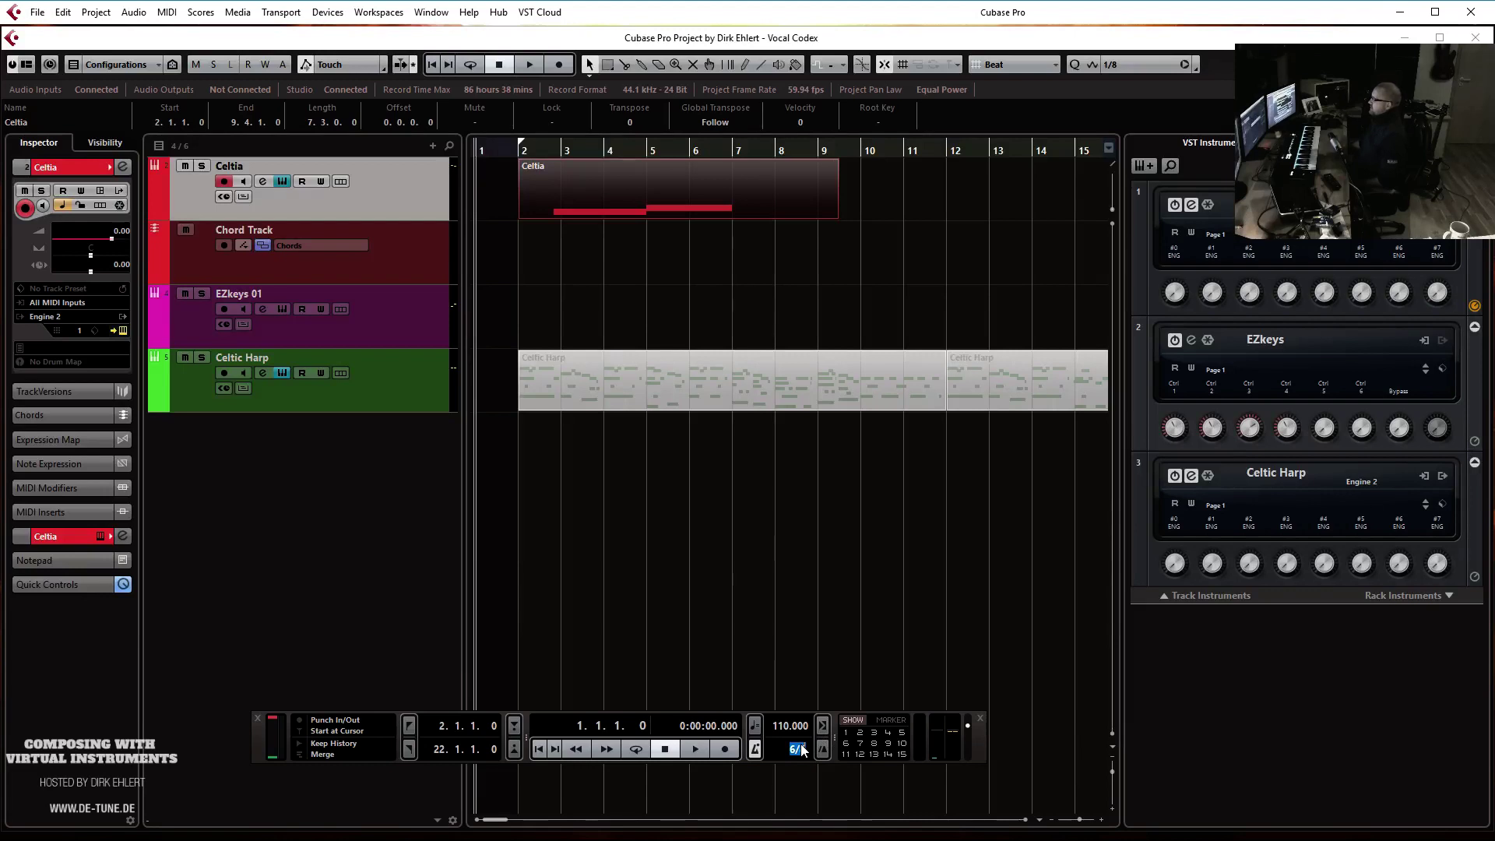
pyautogui.write('4/')
pyautogui.press('Return')
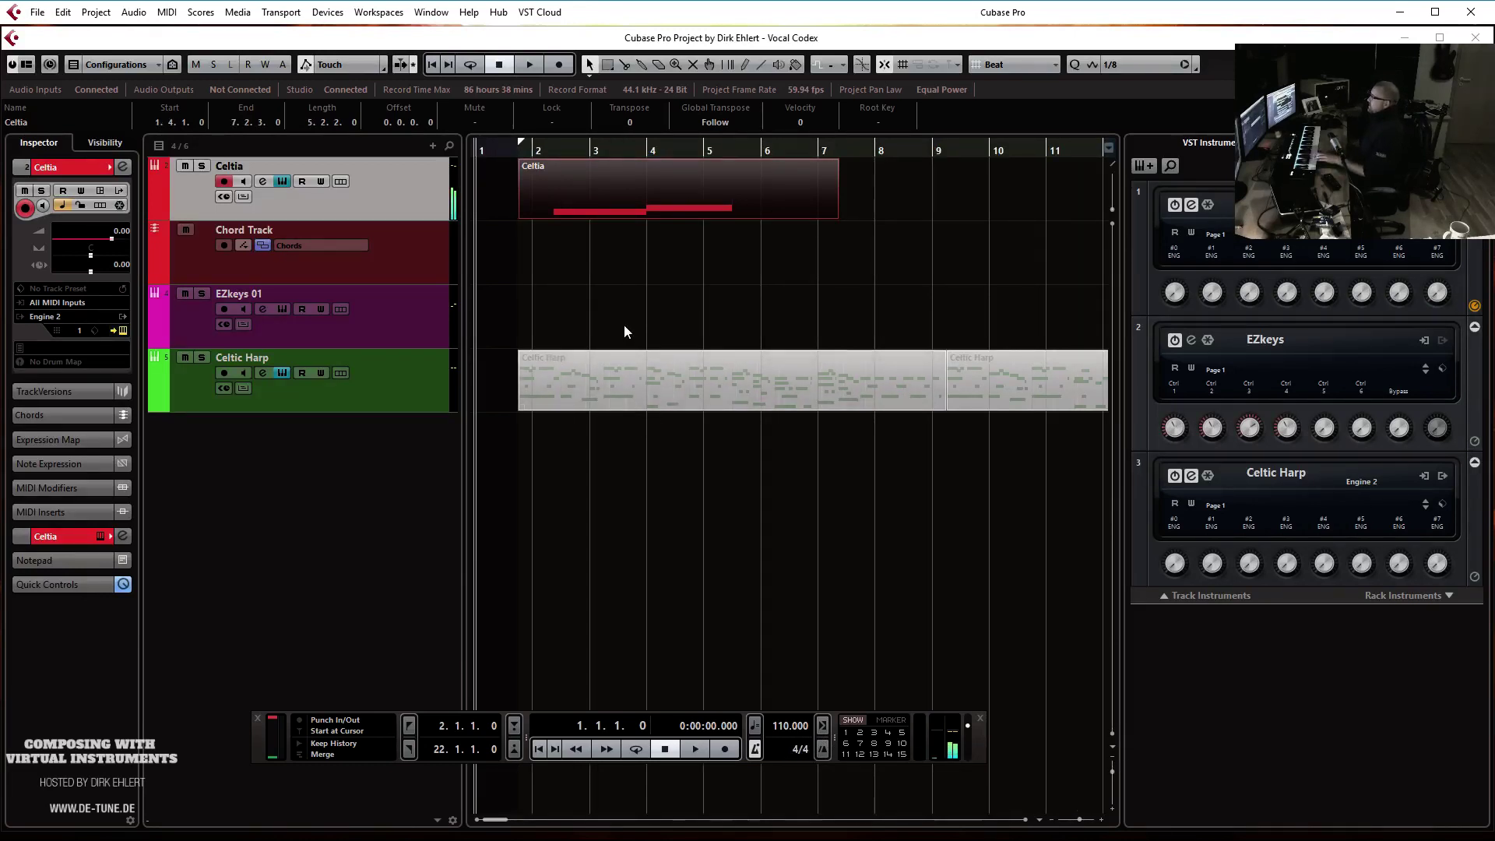
# Open the Celtia part for editing, move the C2 note to the part's start at 1.4.1.0 and play it
pyautogui.doubleClick(574, 200)
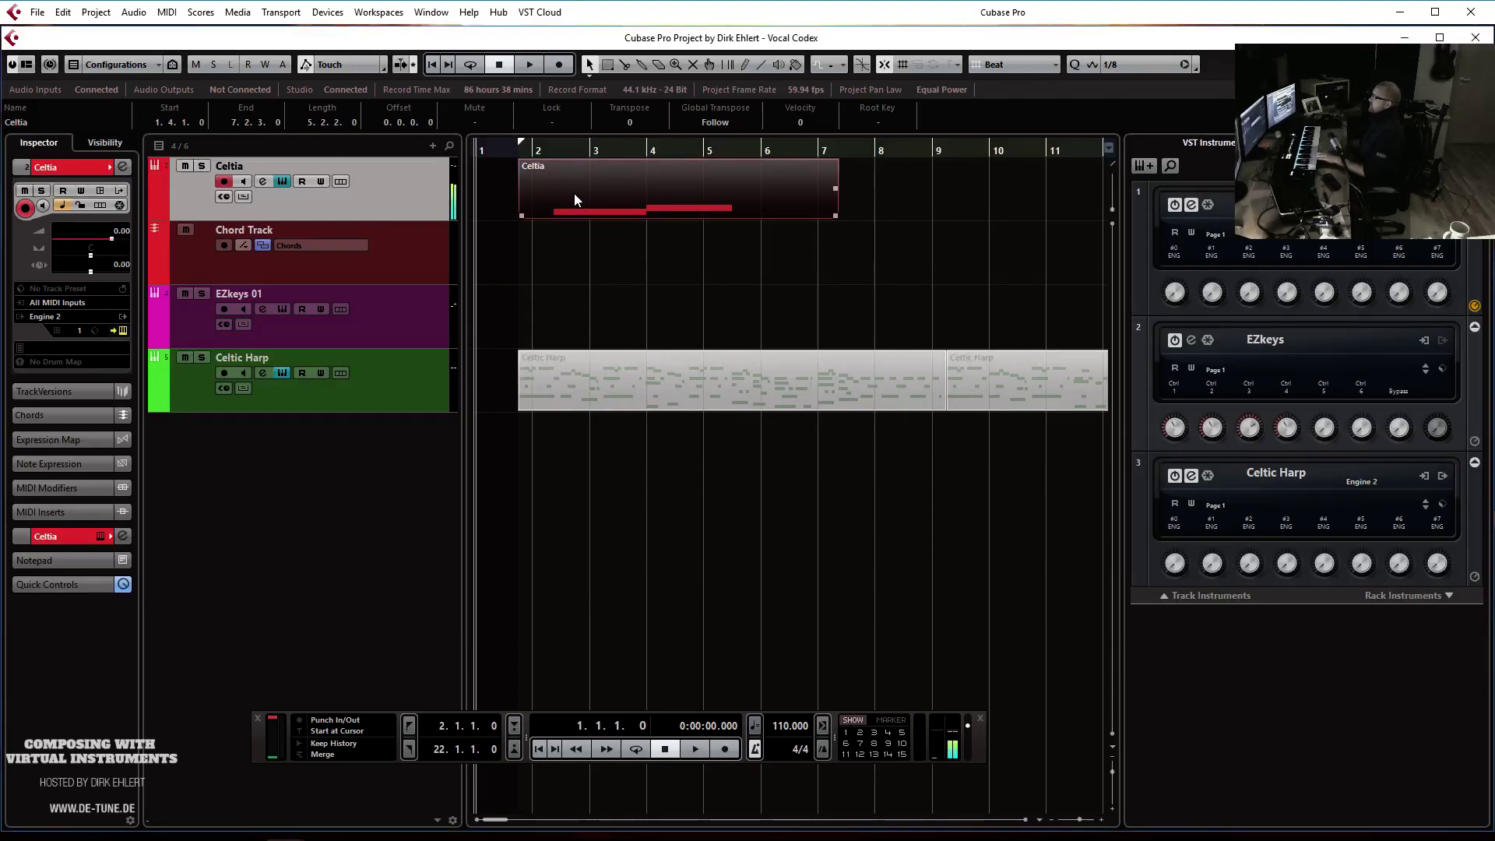
pyautogui.moveTo(437, 402); pyautogui.dragTo(577, 513)
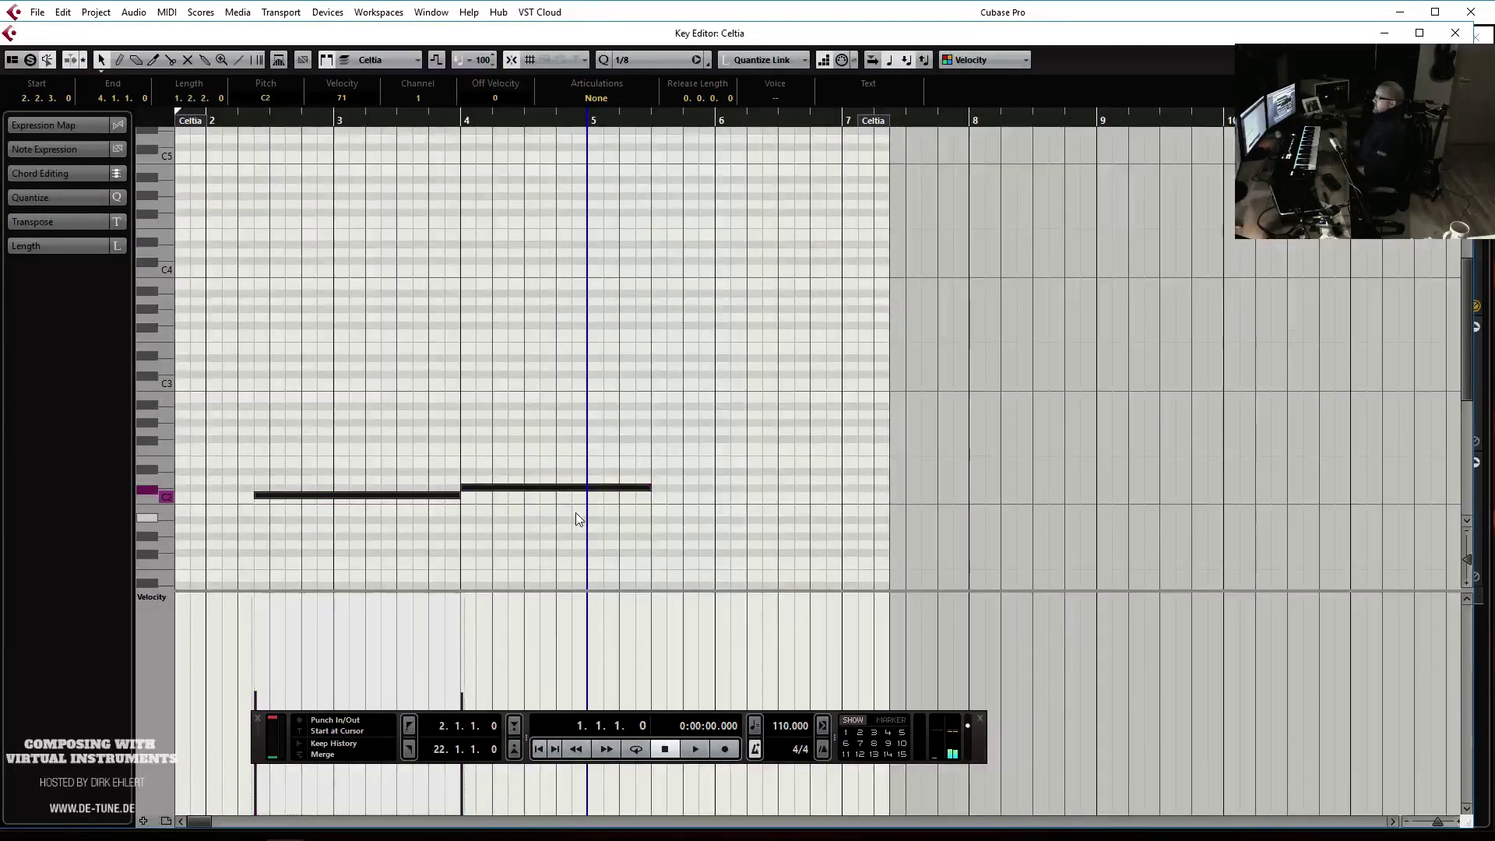
pyautogui.scroll(-4, 526, 361)
pyautogui.hscroll(-2, 738, 334)
pyautogui.click(404, 324)
pyautogui.moveTo(379, 312); pyautogui.dragTo(297, 319)
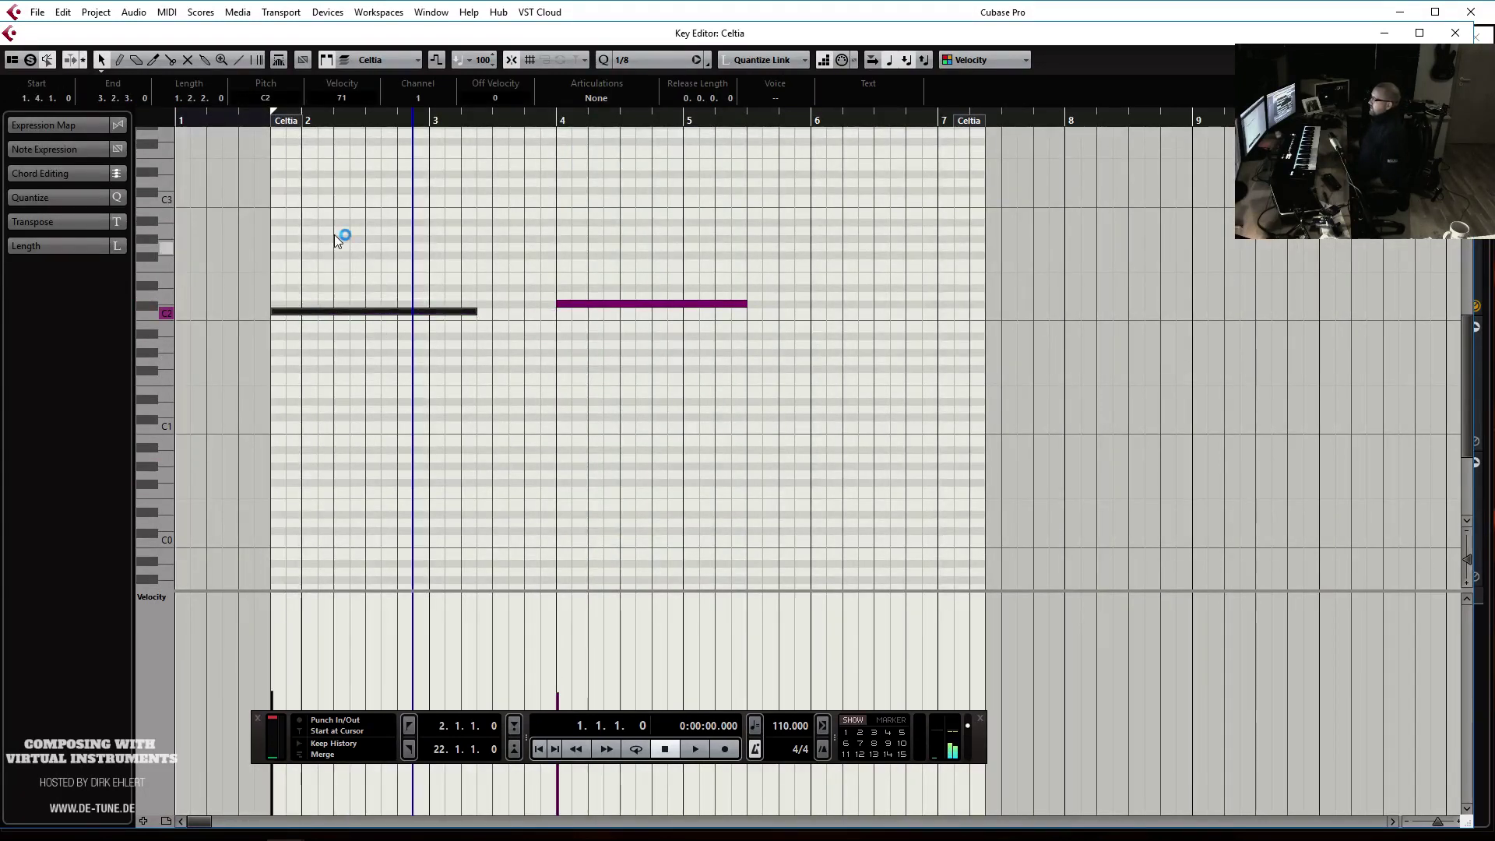
pyautogui.press('space')
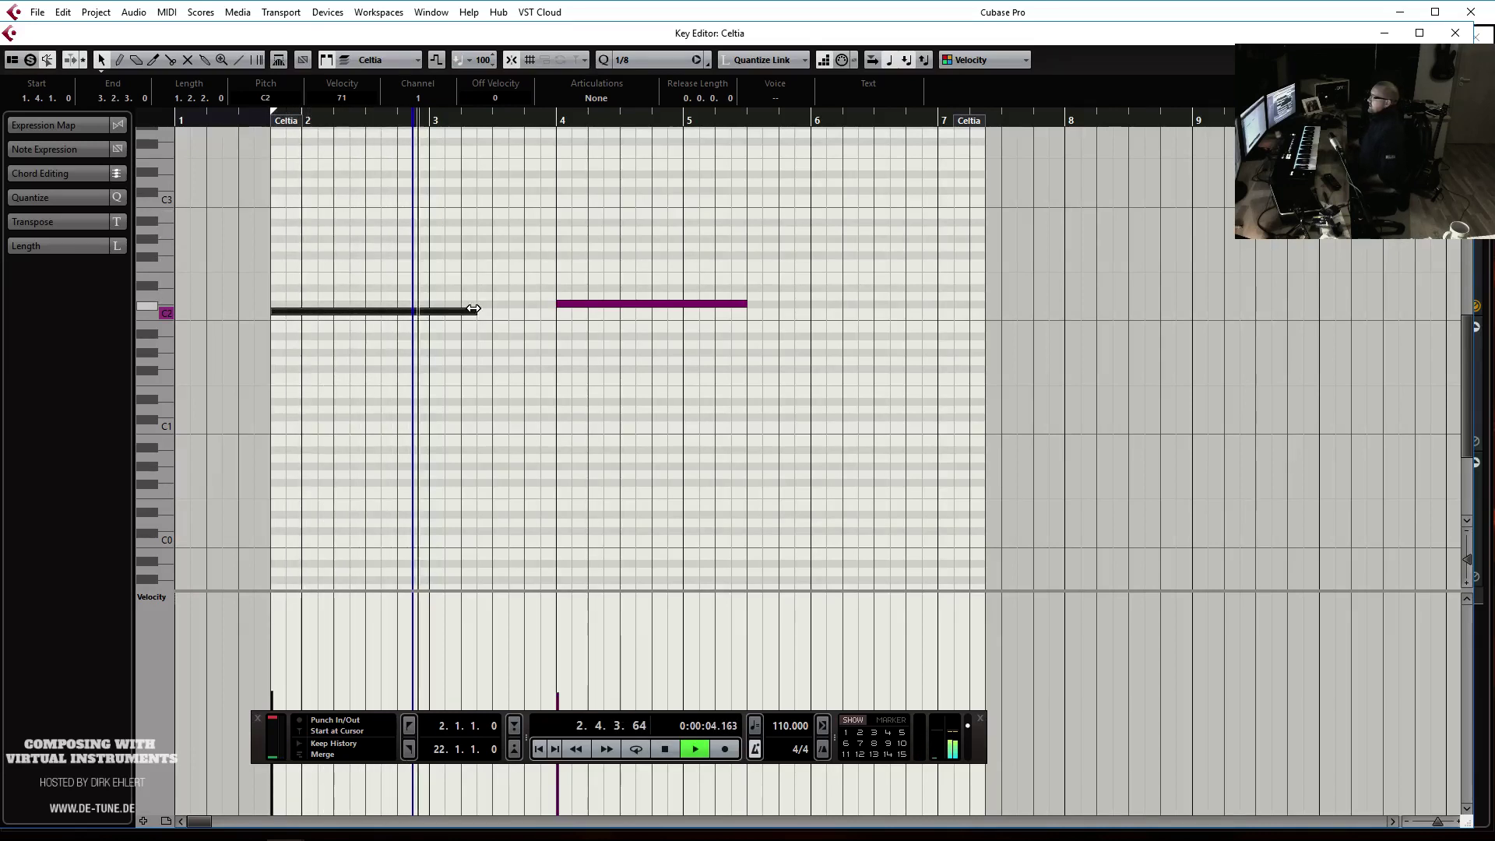
# Lengthen the C2 note to end at bar 4 and the C#2 note to end at bar 6, and play them back
pyautogui.press('space')
pyautogui.moveTo(473, 312); pyautogui.dragTo(555, 313)
pyautogui.moveTo(744, 301); pyautogui.dragTo(810, 303)
pyautogui.click(548, 120)
pyautogui.press('space')
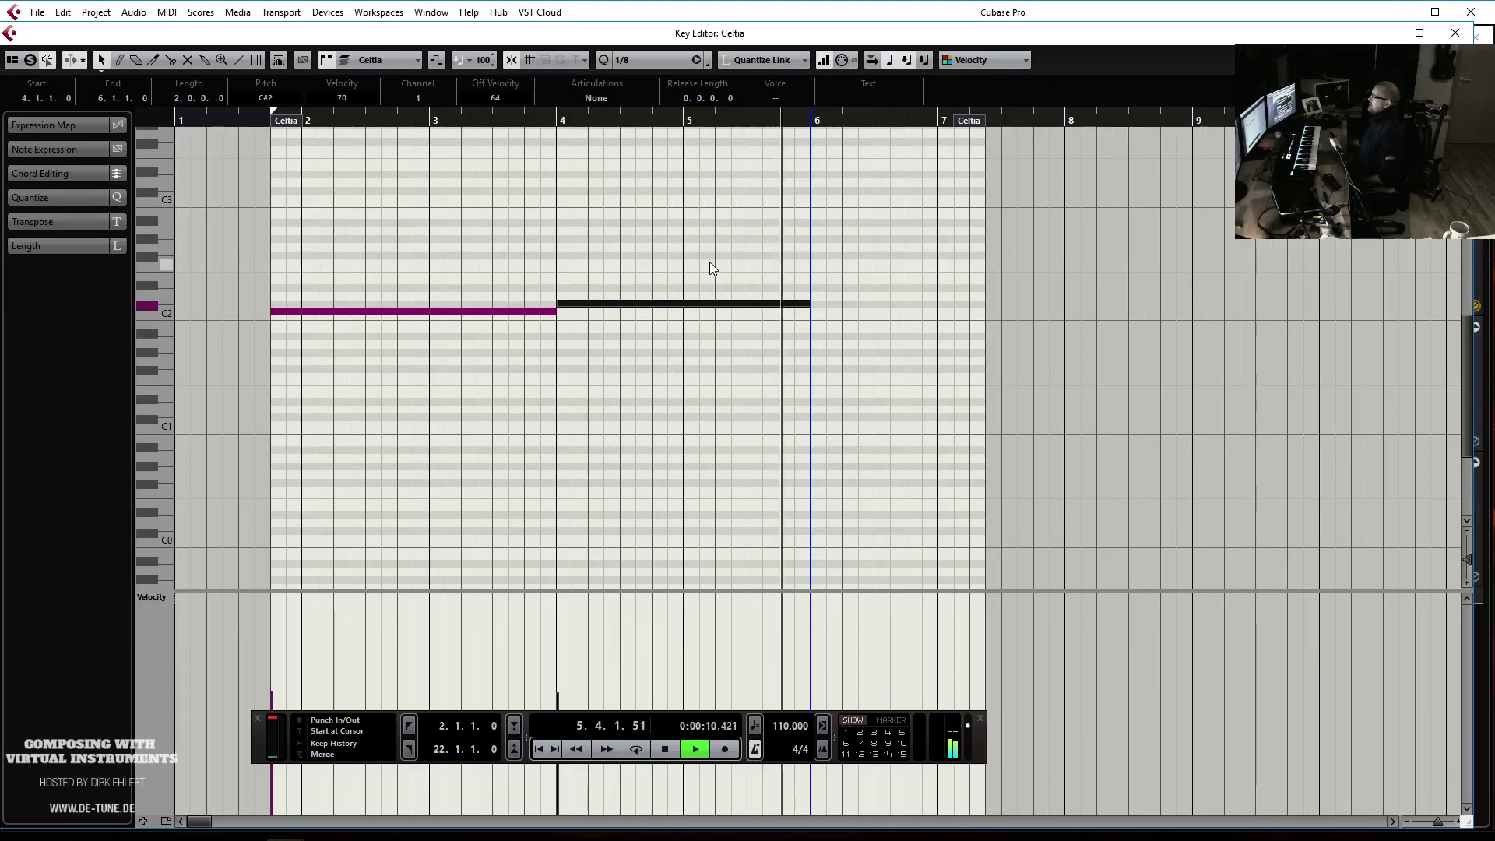
pyautogui.press('space')
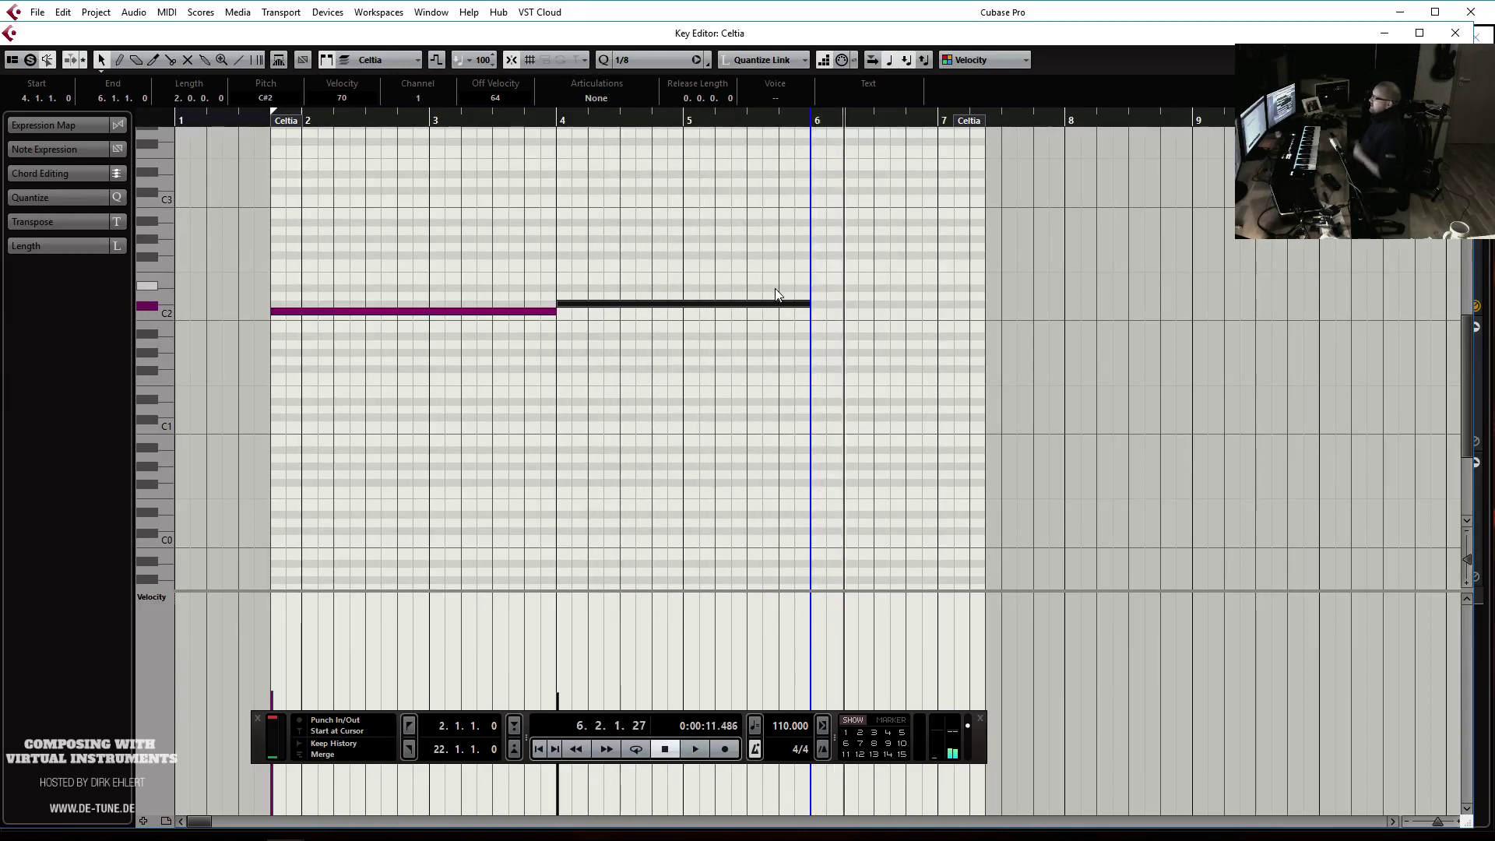
# Extend the Celtia part to 16.3.1.0 and duplicate the C#2 note as D2 at bar 6 and D#2 at bar 8
pyautogui.press('Escape')
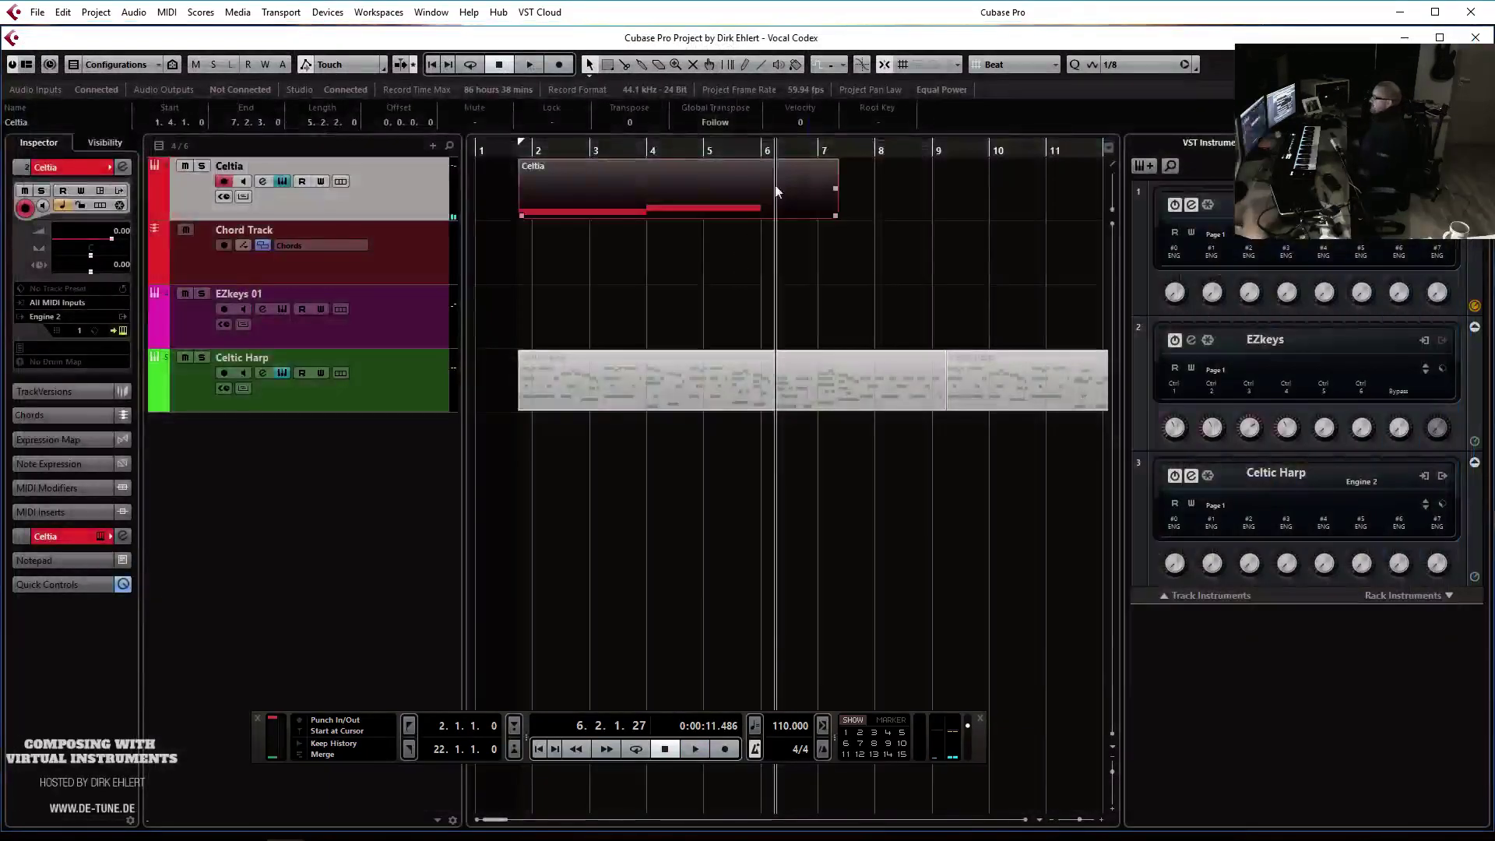
pyautogui.moveTo(839, 215); pyautogui.dragTo(1102, 226)
pyautogui.press('Return')
pyautogui.click(638, 304)
pyautogui.hotkey('ctrl', 'd')
pyautogui.press('Up')
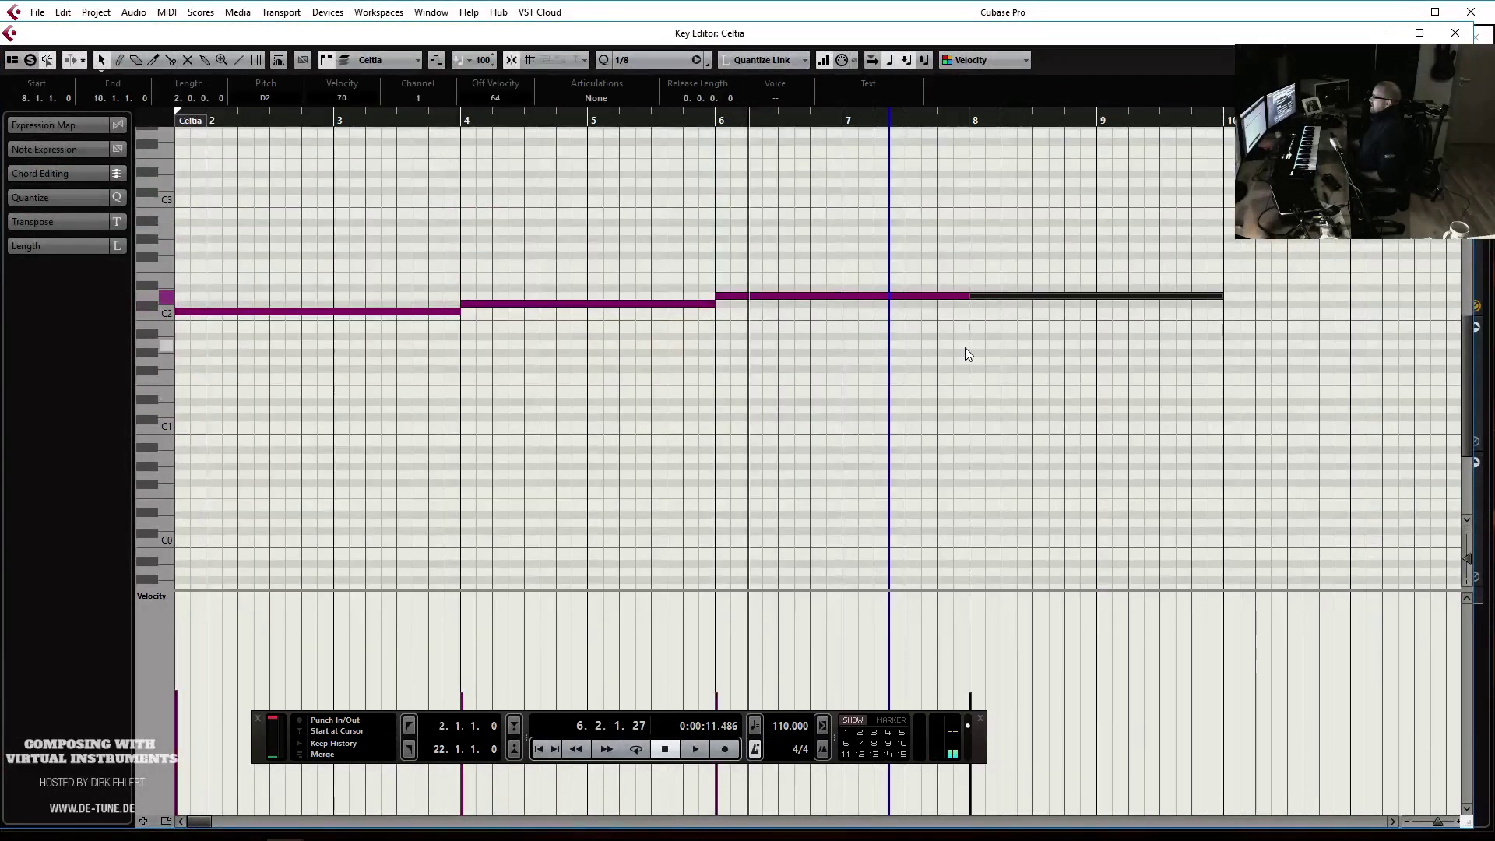
pyautogui.press('Up')
pyautogui.press('Return')
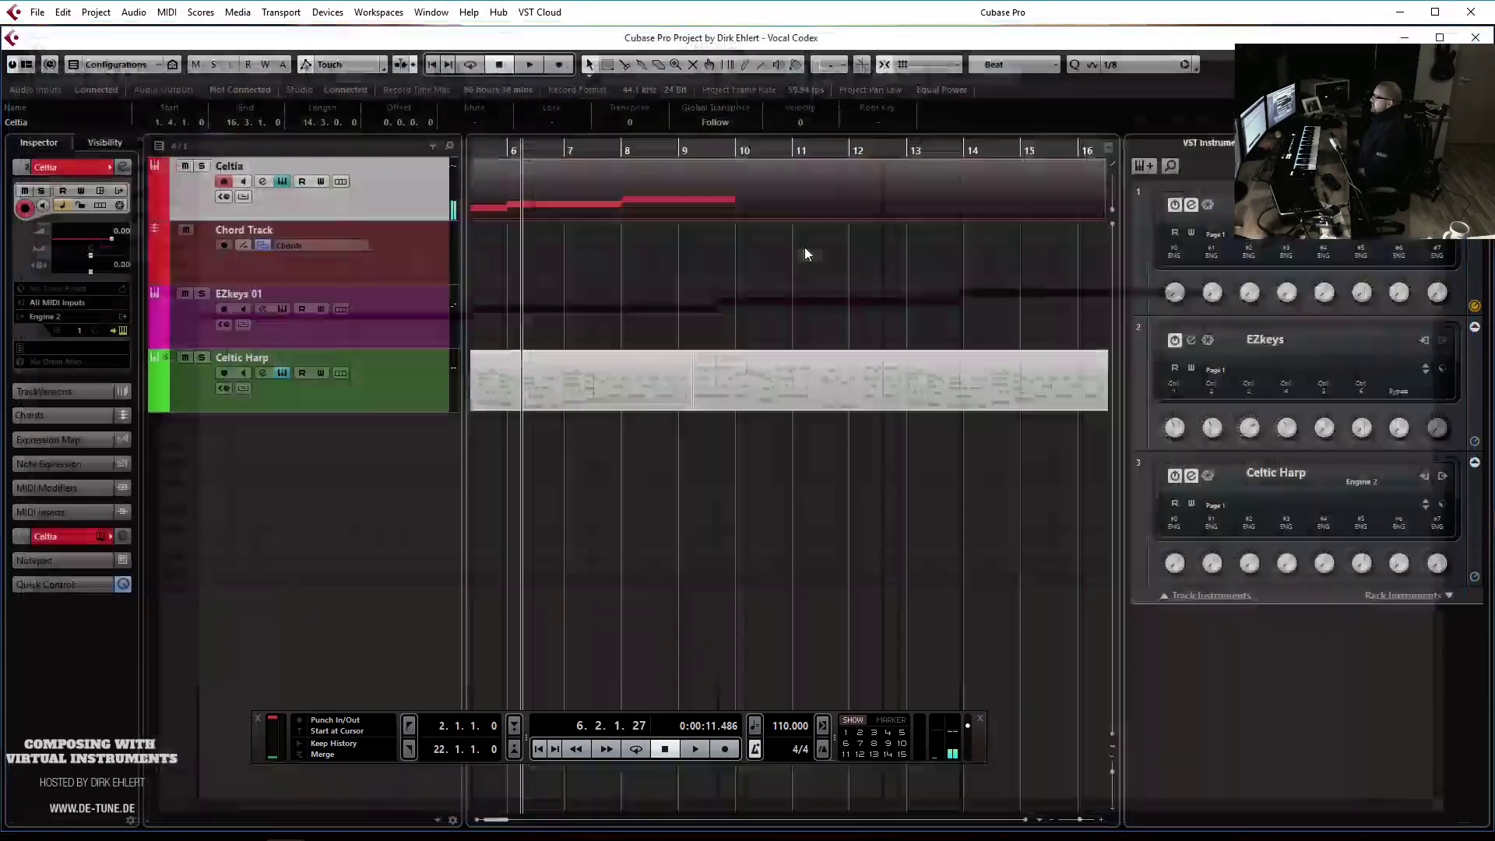
# Cut the Celtia part off at bar 10, set the right locator there and play the range as a loop
pyautogui.moveTo(984, 212); pyautogui.dragTo(774, 201)
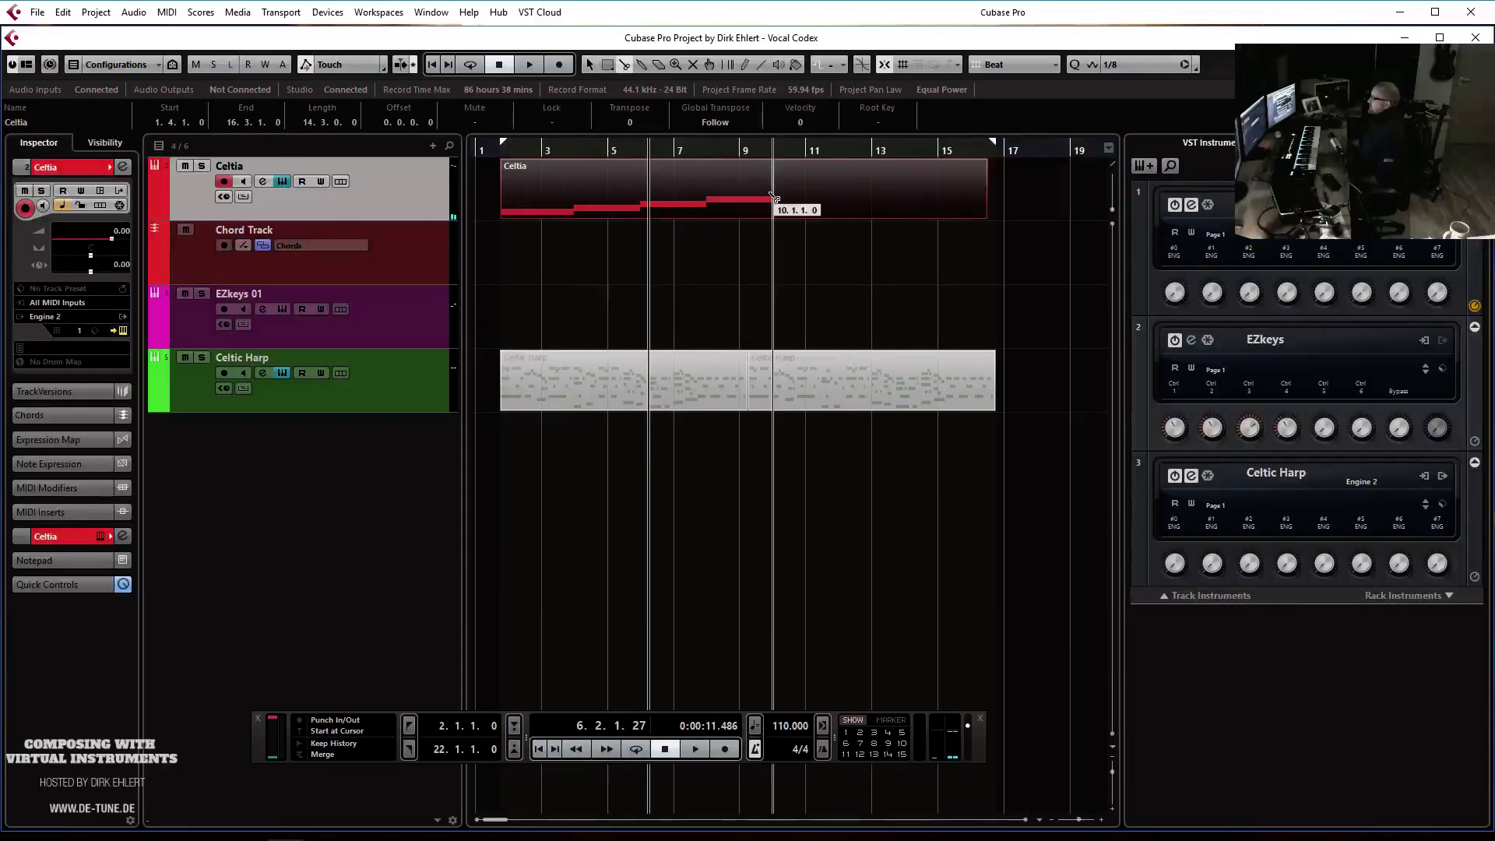
pyautogui.click(779, 199)
pyautogui.click(773, 153)
pyautogui.press('KP_1')
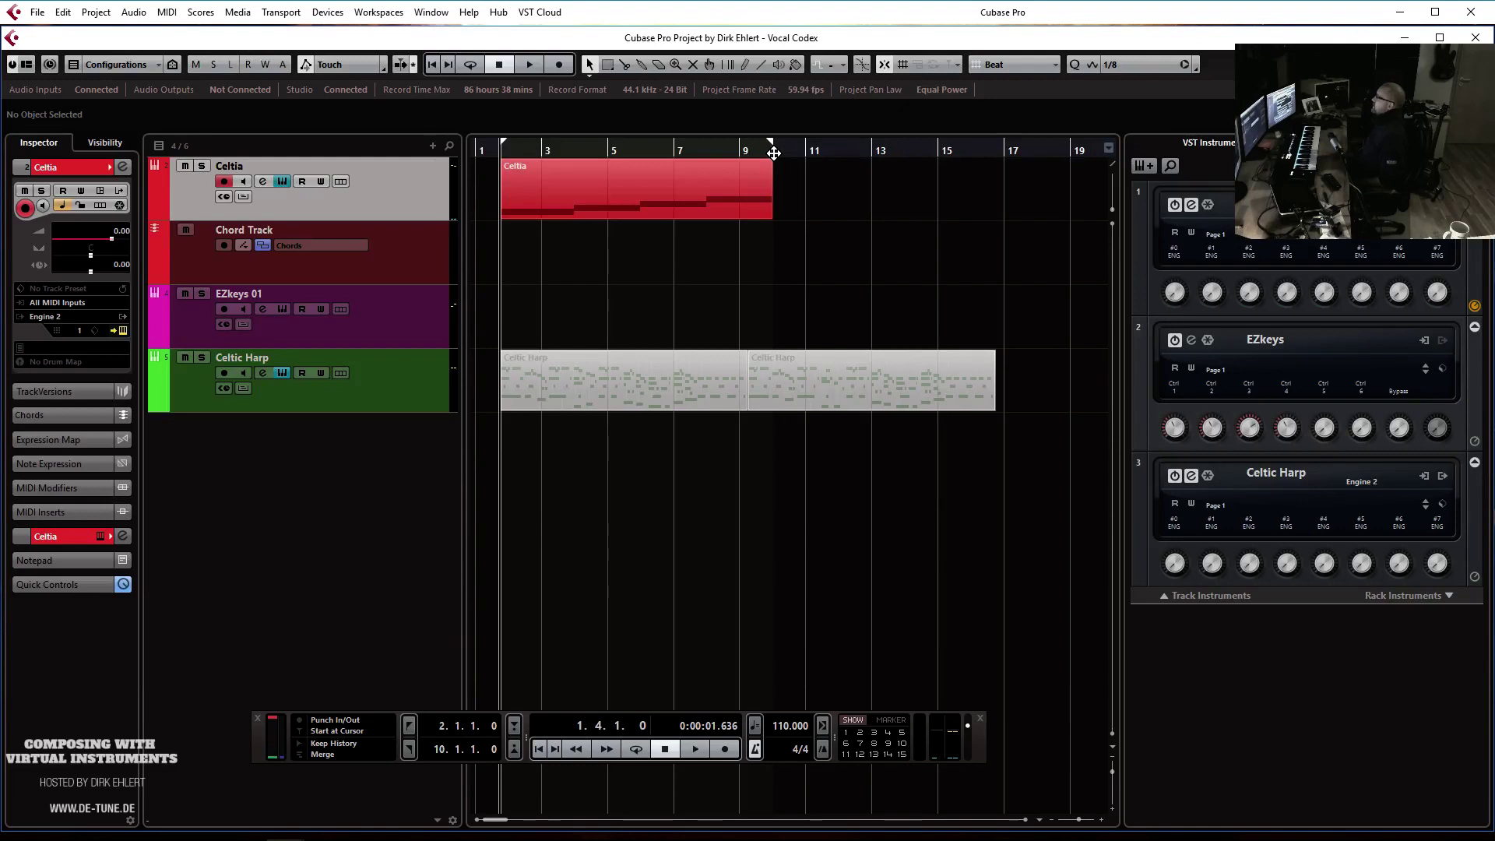
pyautogui.press('space')
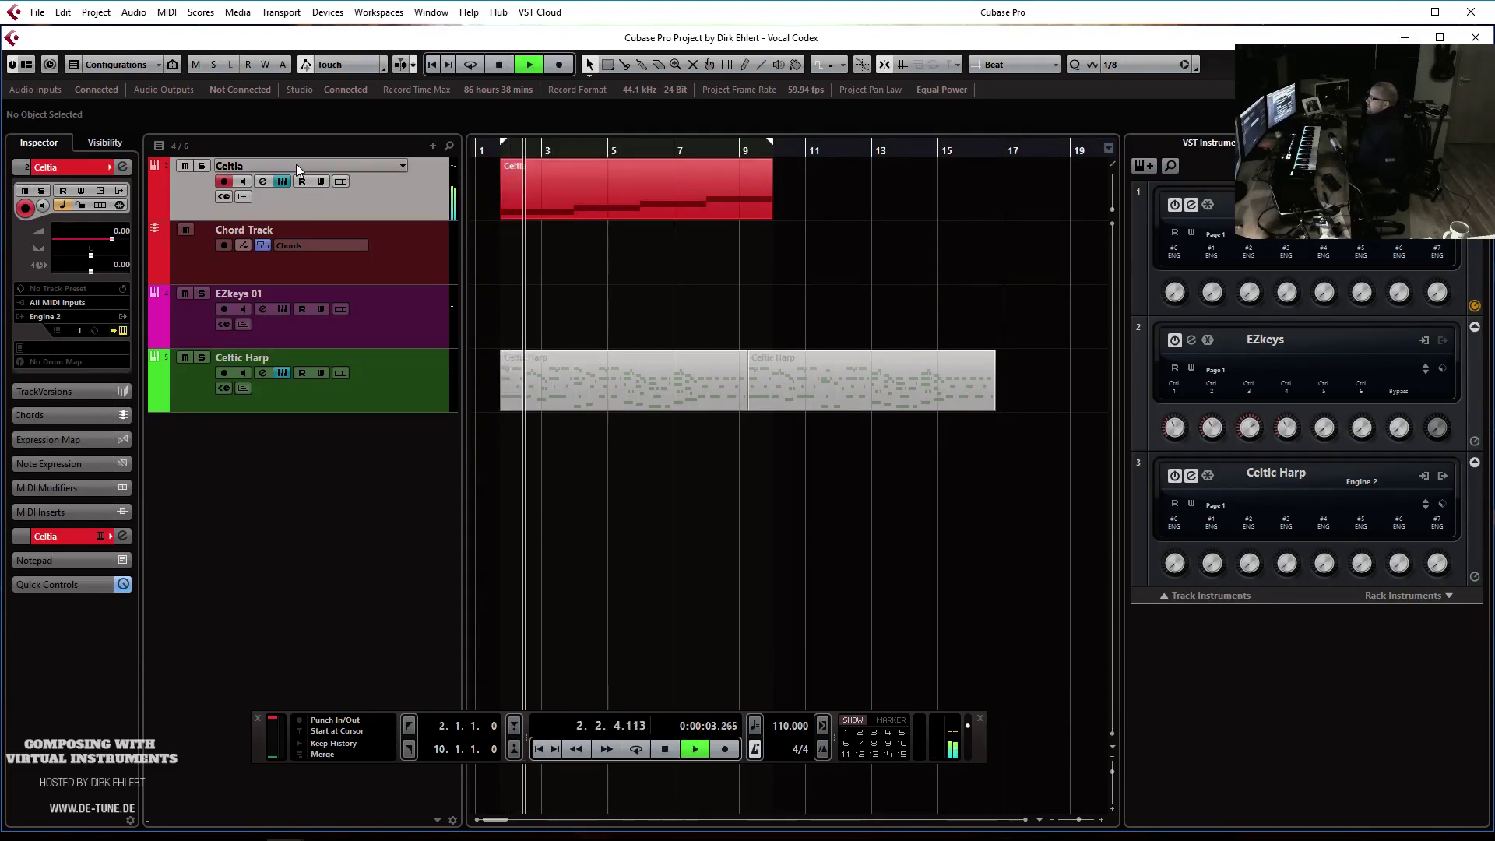
pyautogui.click(536, 147)
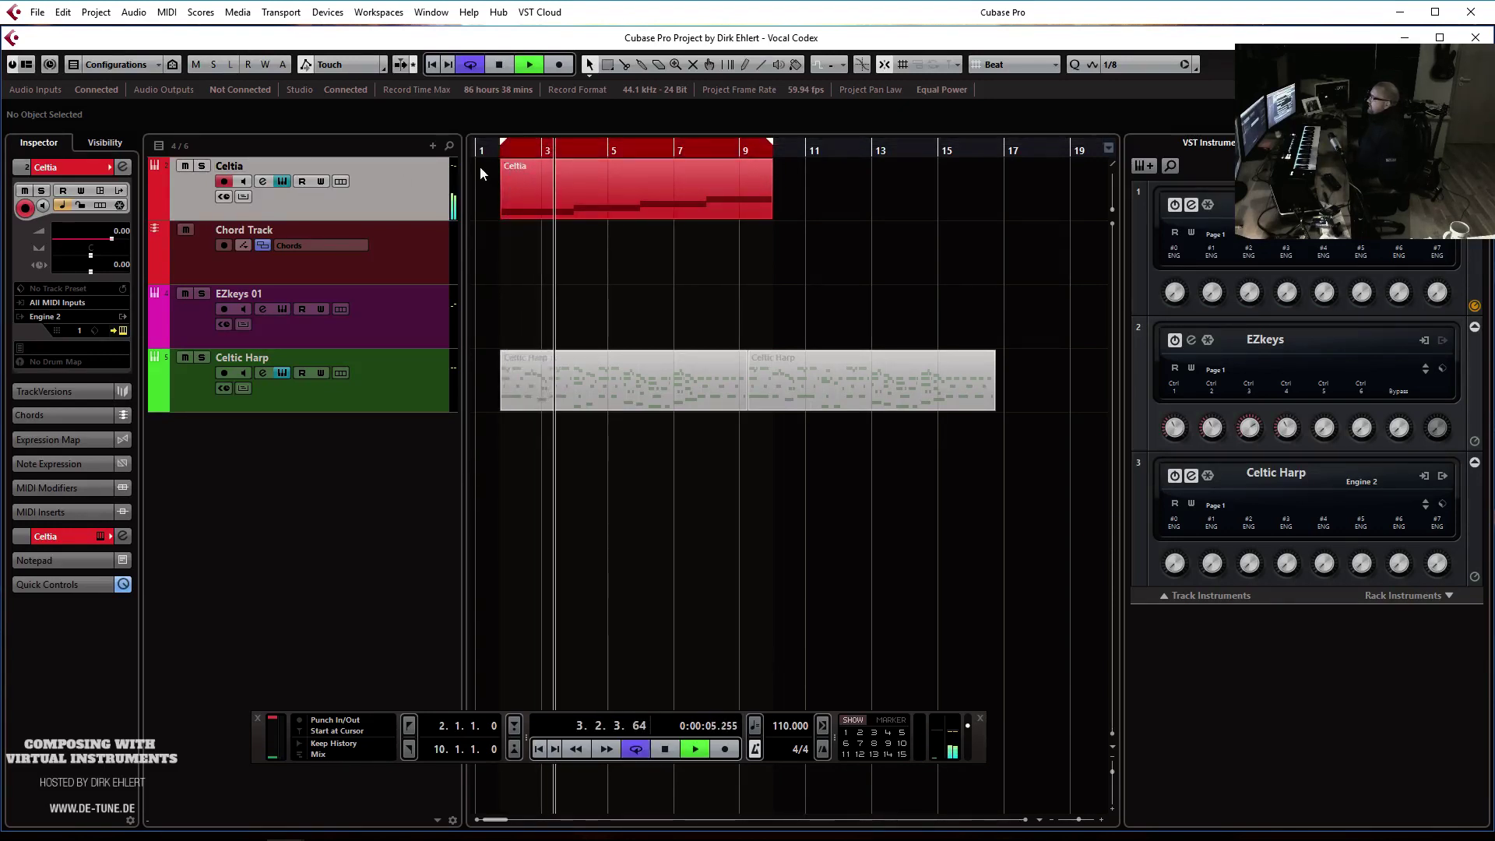
# Move the Celtia part to start at 12.3.1.0 and record a piano part on EZkeys 01 from the project start
pyautogui.click(413, 321)
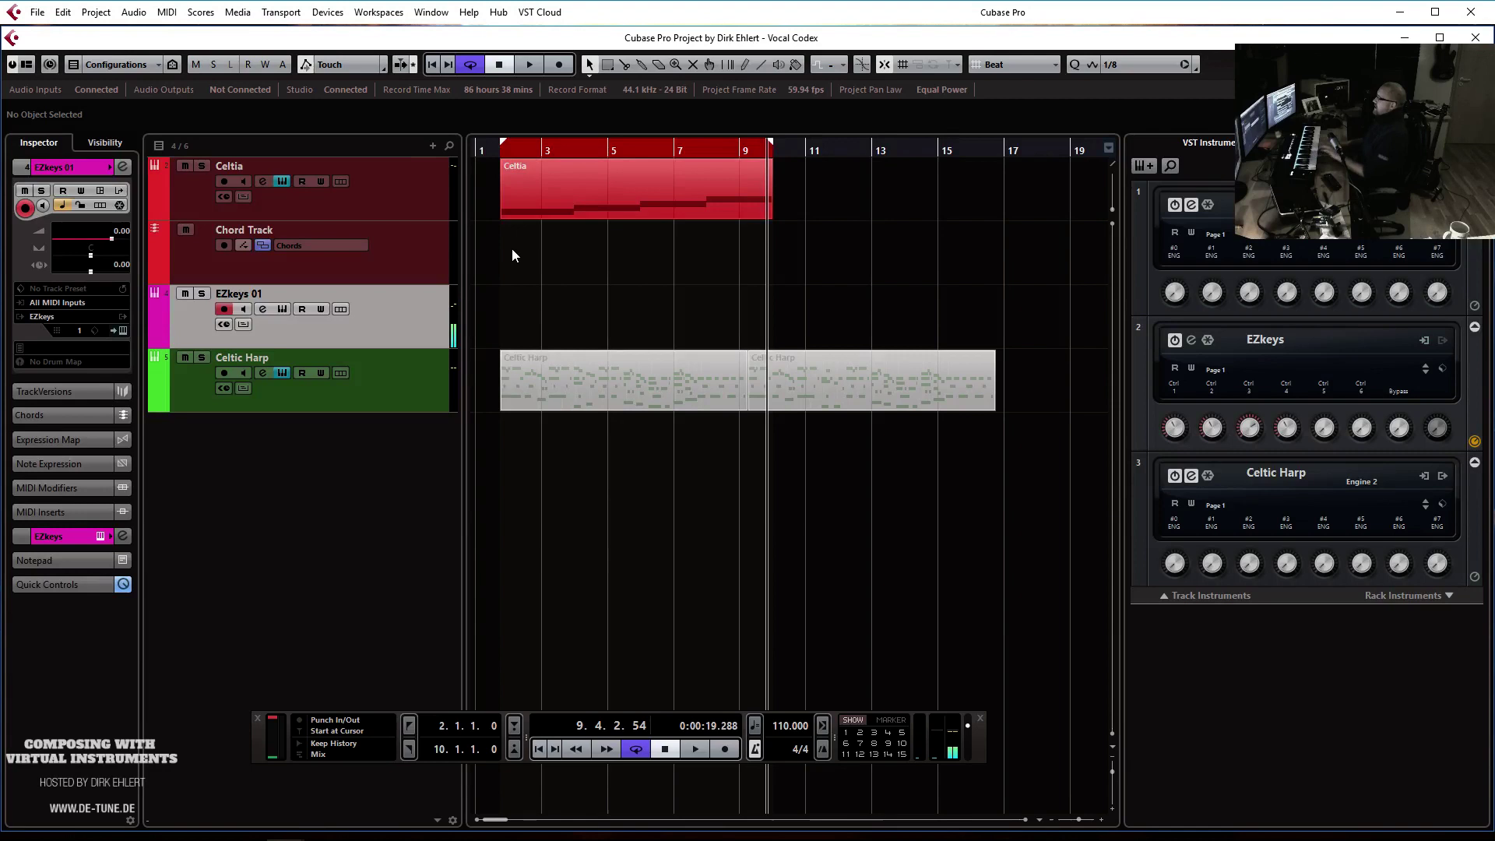
pyautogui.moveTo(691, 173); pyautogui.dragTo(1048, 180)
pyautogui.press('Home')
pyautogui.press('space')
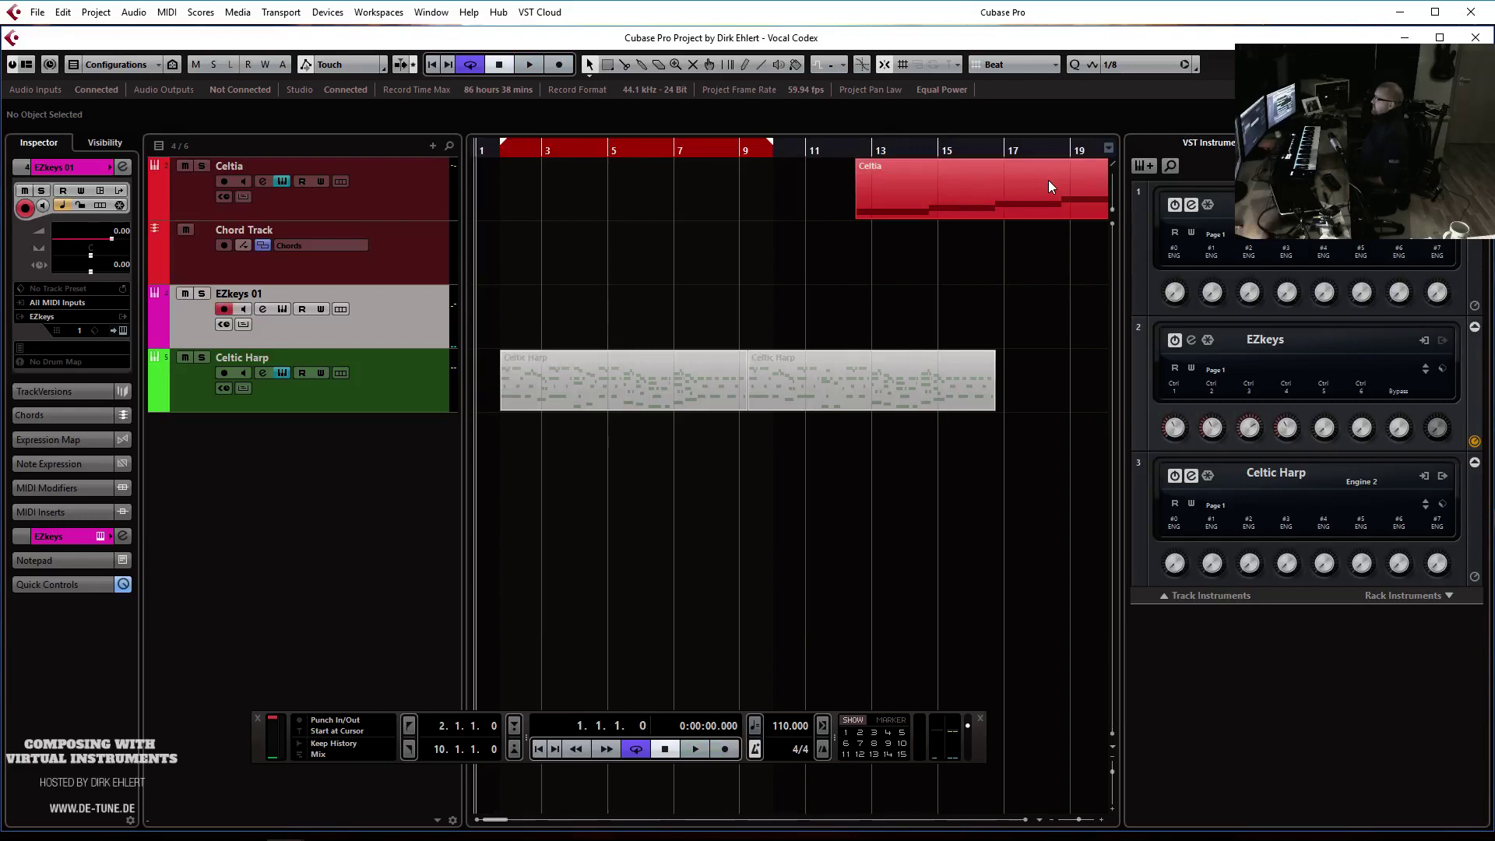
pyautogui.press('KP_Multiply')
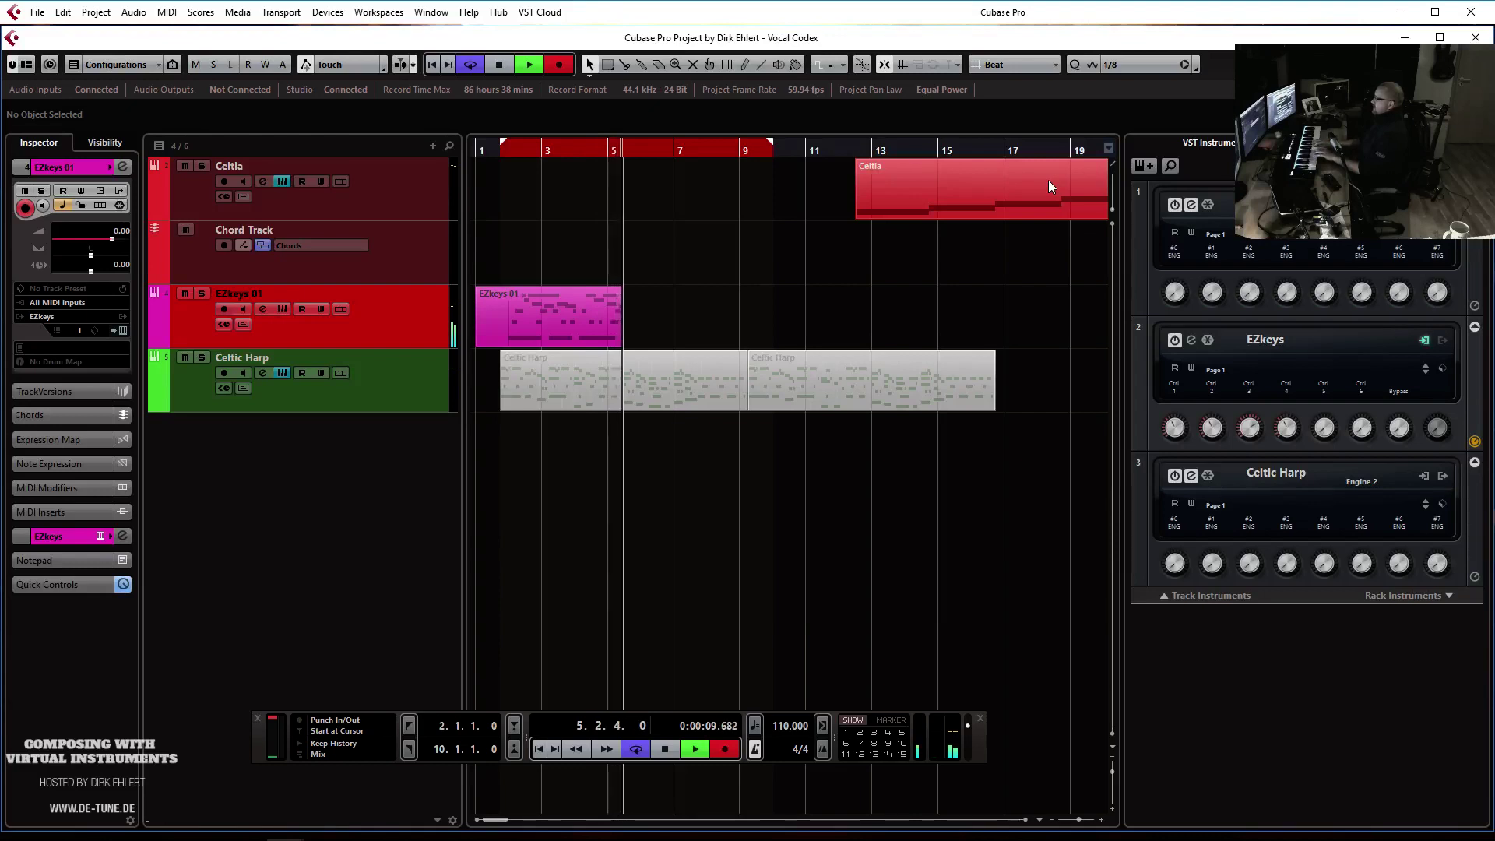
pyautogui.press('space')
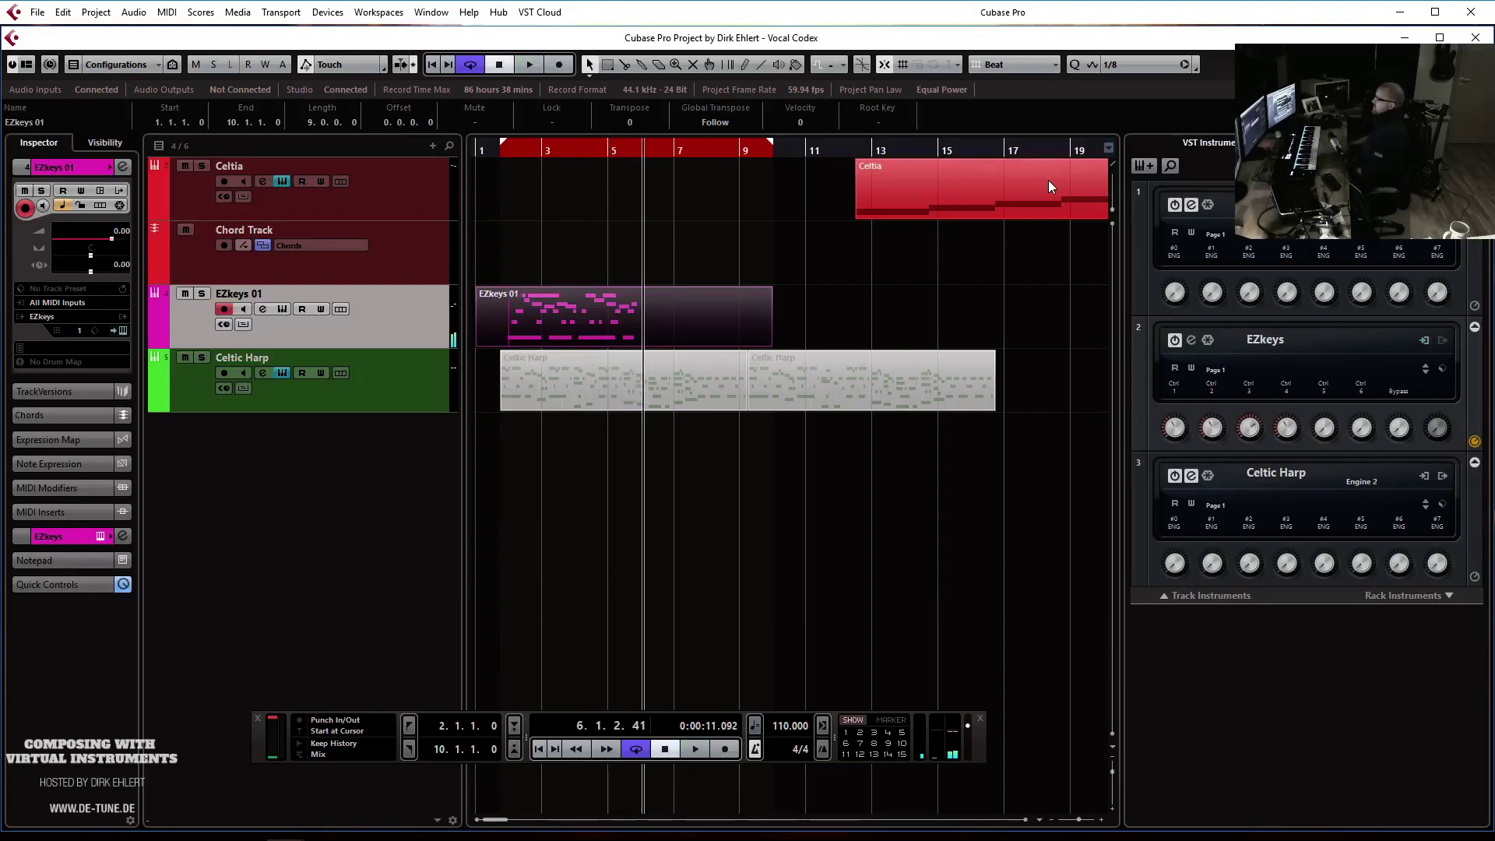
# Quantize the recorded EZkeys 01 notes to 1/8 and trim the part to run from bar 2 to bar 6 during playback
pyautogui.press('Return')
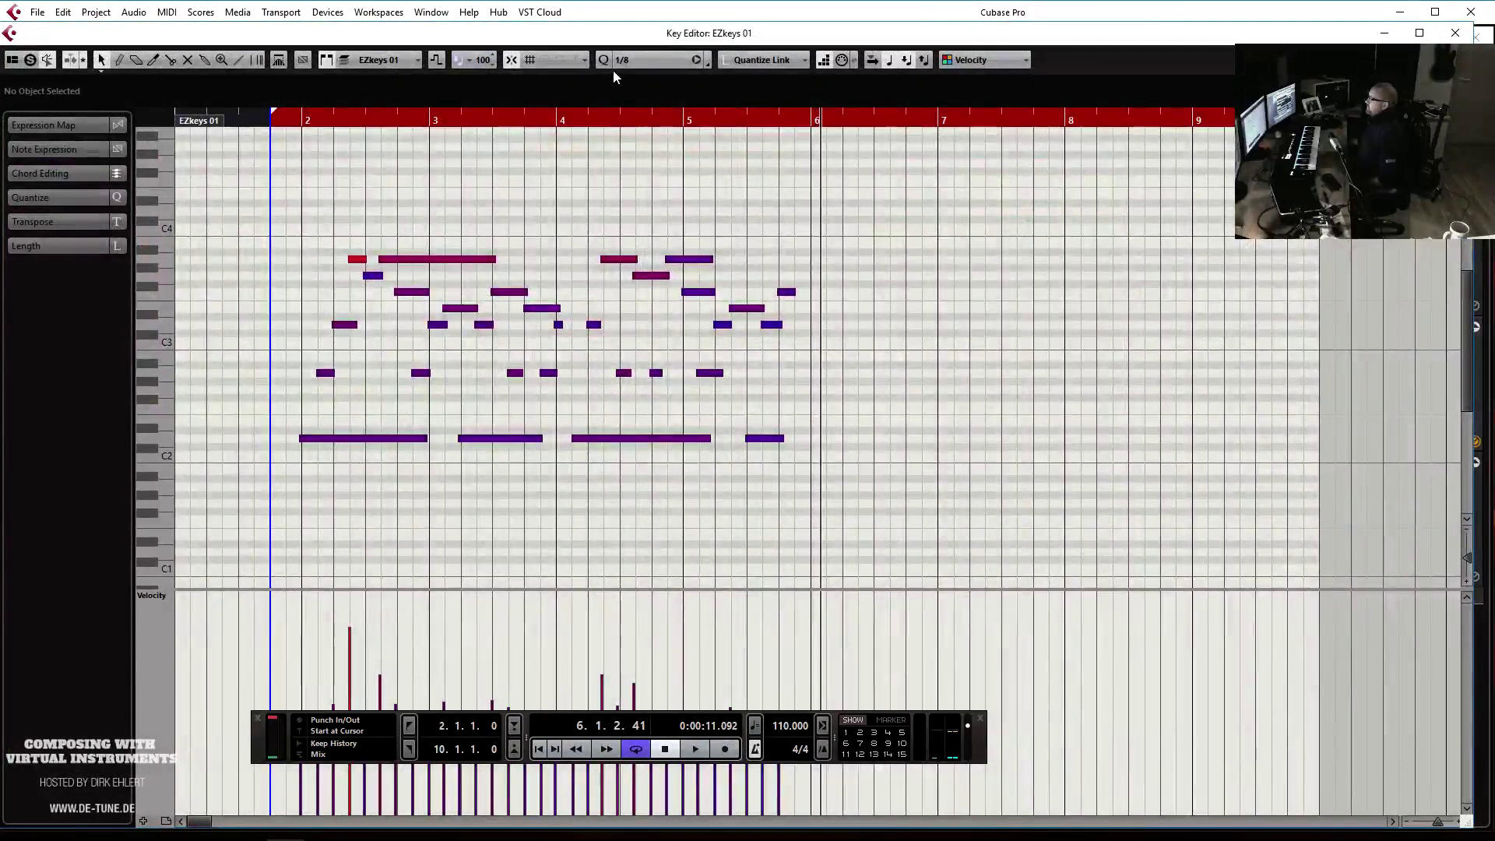
pyautogui.press('q')
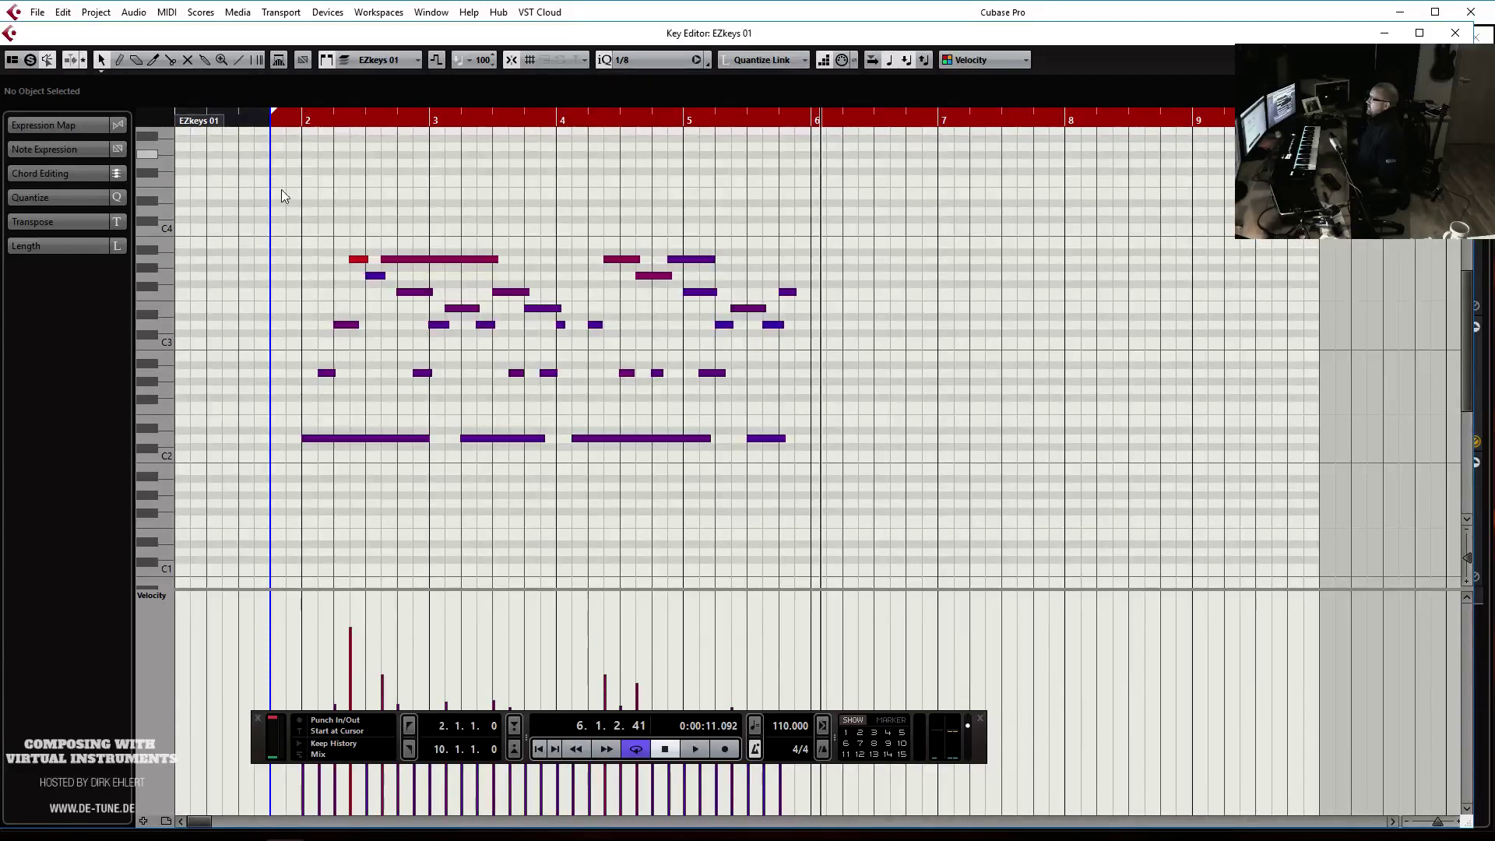
pyautogui.moveTo(306, 497); pyautogui.dragTo(311, 487)
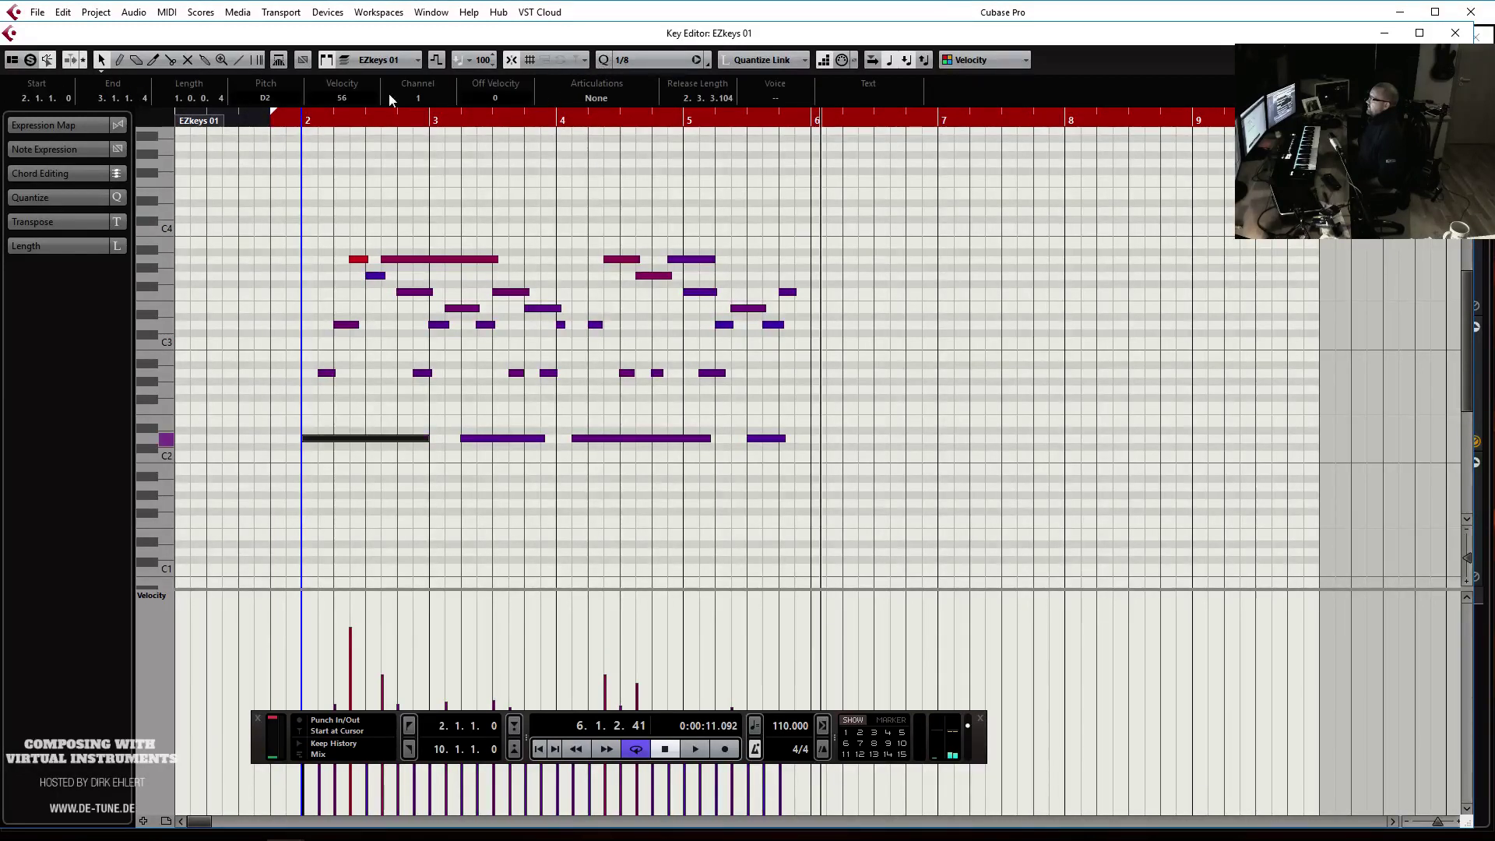
pyautogui.moveTo(243, 126); pyautogui.dragTo(343, 138)
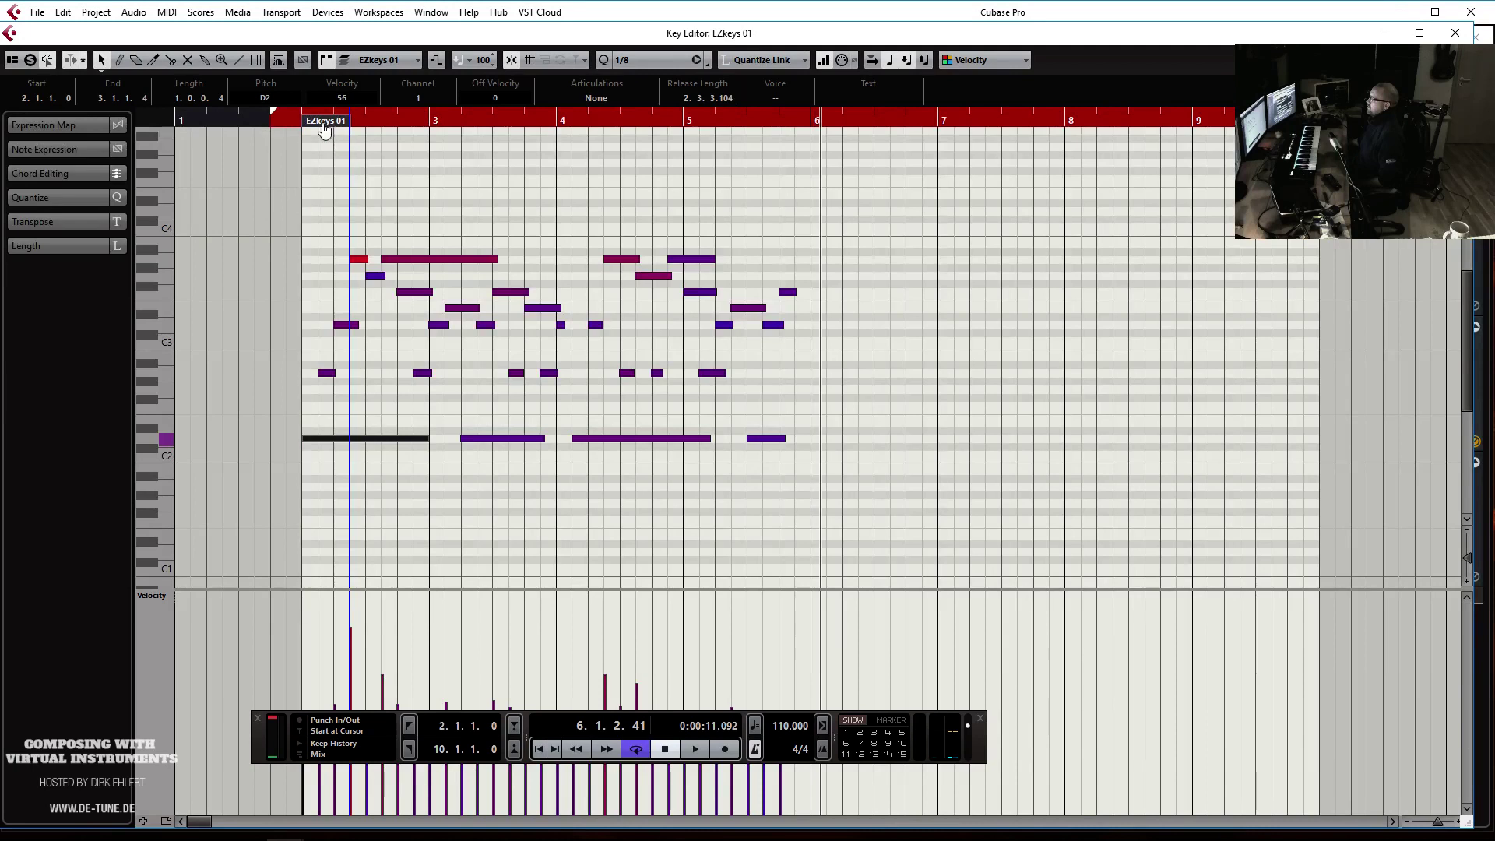
pyautogui.press('space')
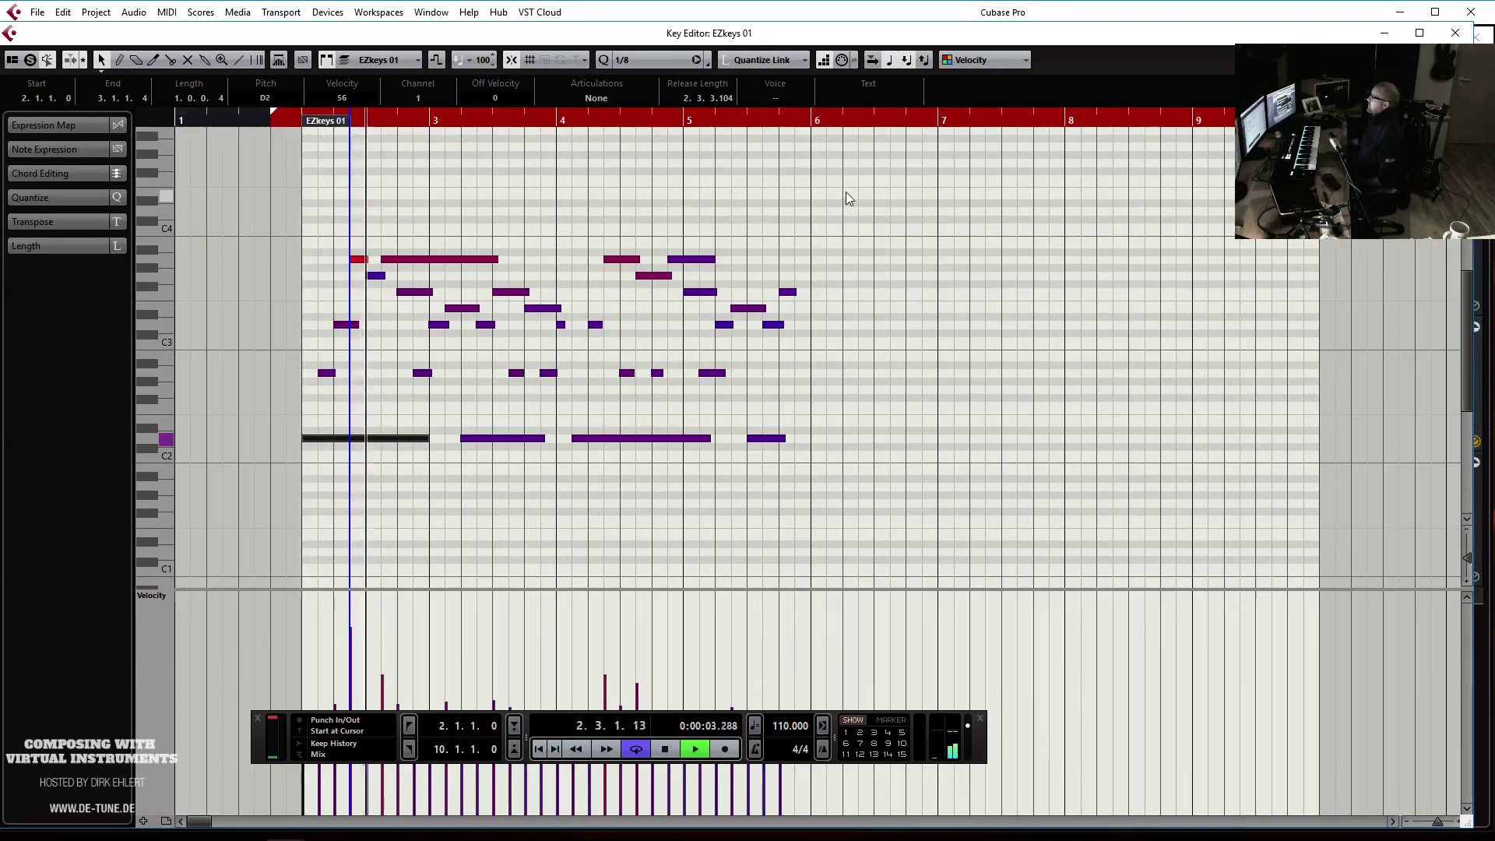
pyautogui.moveTo(1286, 156); pyautogui.dragTo(777, 157)
pyautogui.press('Return')
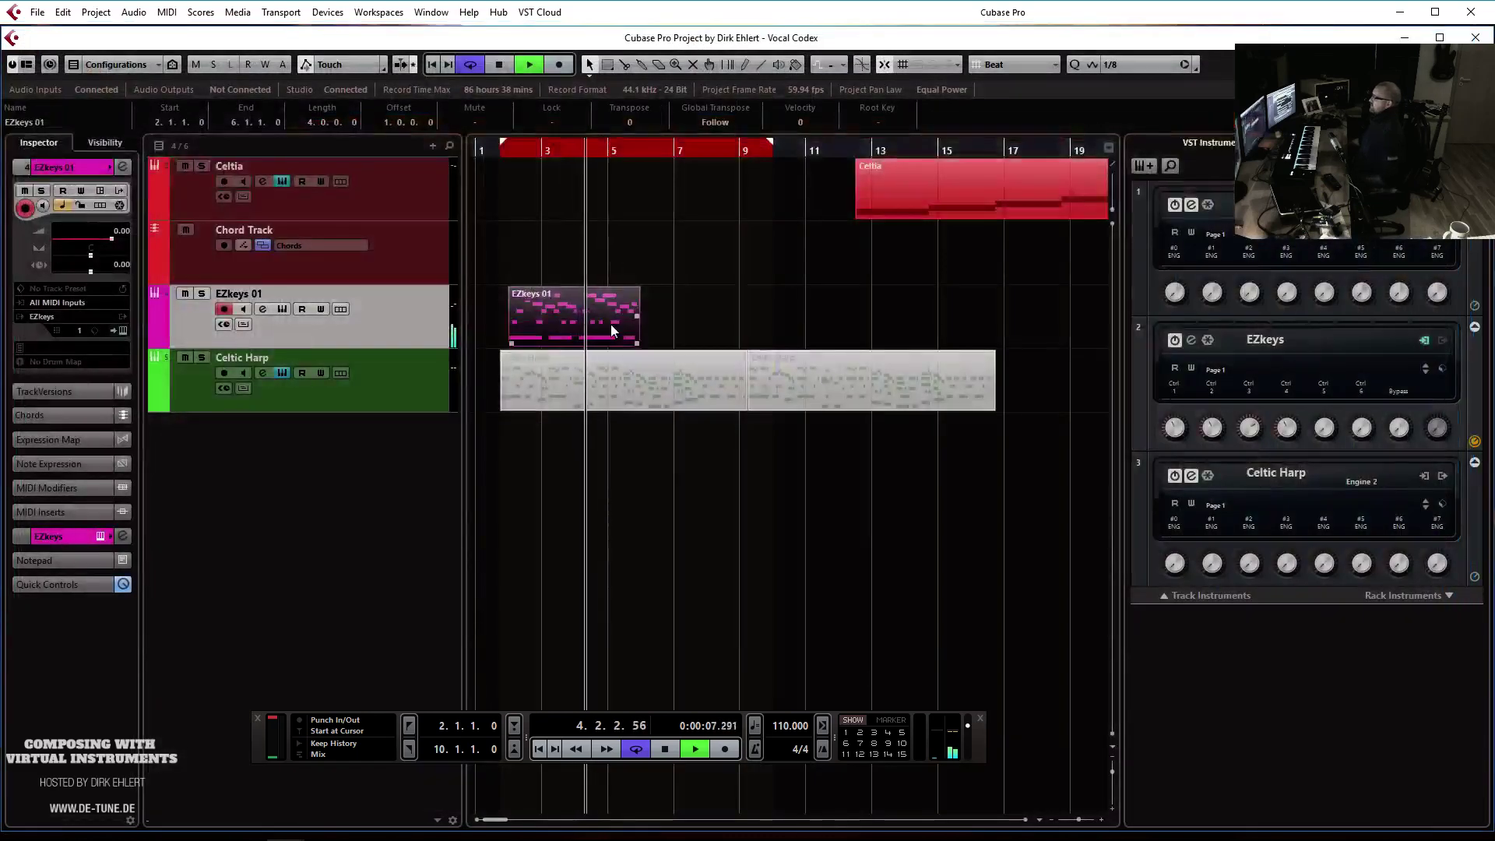
# Duplicate the EZkeys 01 part directly after itself and move the Celtia part to start at bar 6
pyautogui.hotkey('ctrl', 'd')
pyautogui.moveTo(943, 204); pyautogui.dragTo(727, 208)
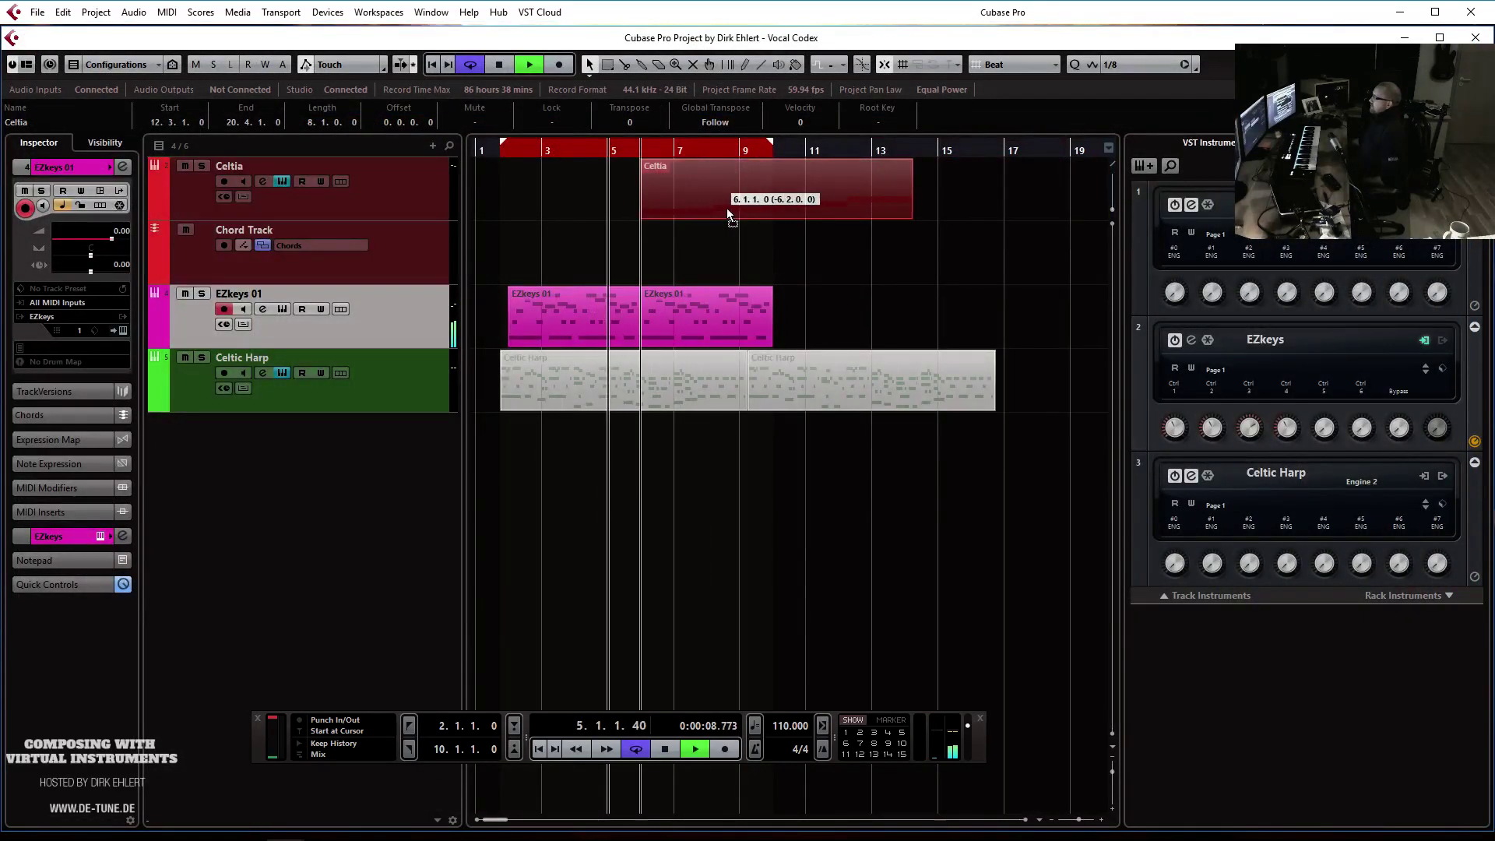
# Turn off loop playback and play the arrangement past bar 10 to hear the Celtia part with the piano
pyautogui.click(681, 147)
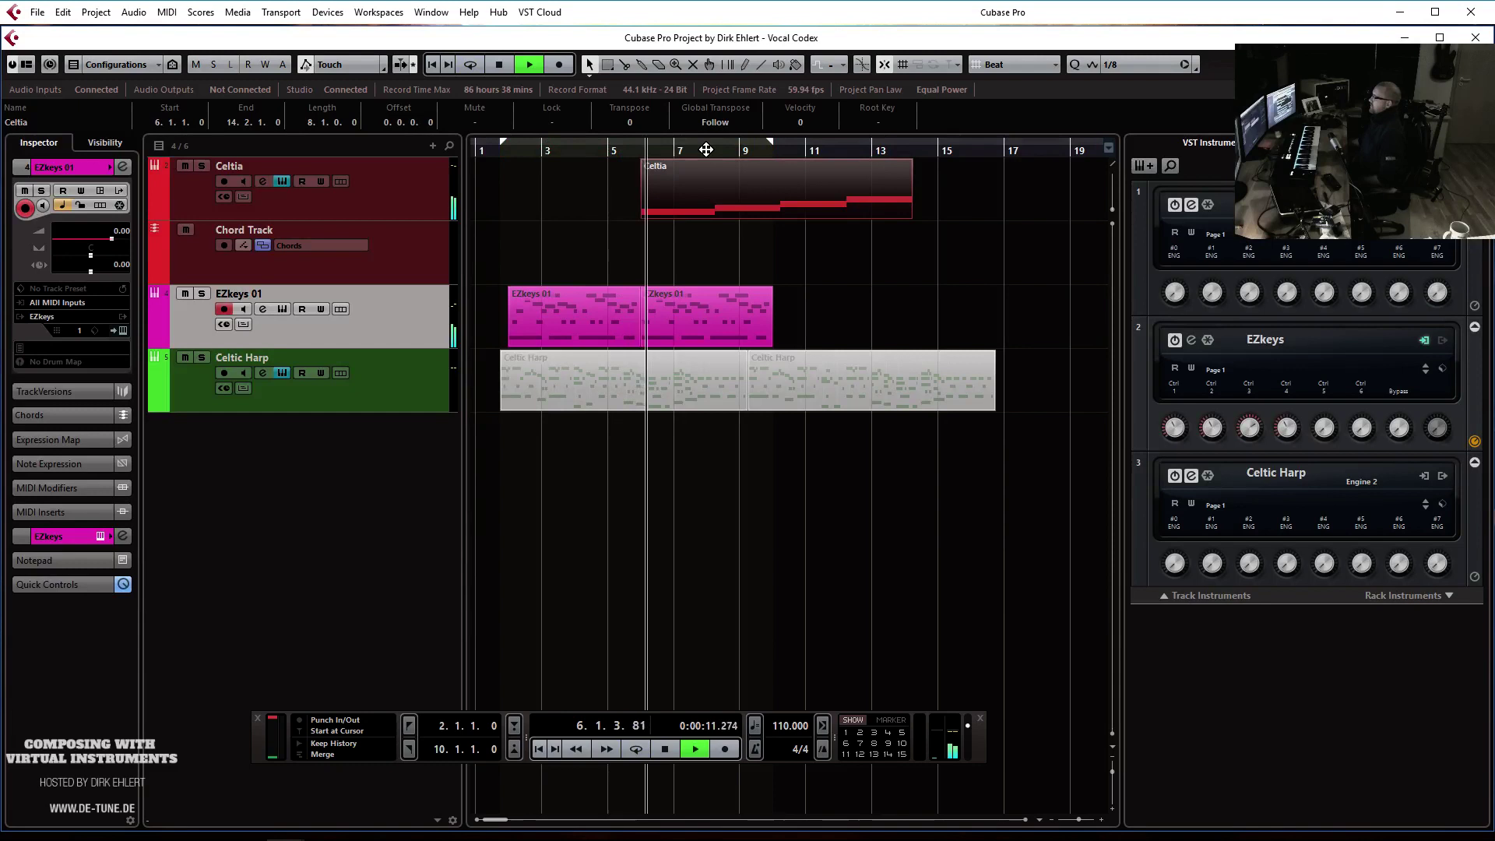
pyautogui.press('h')
pyautogui.press('h')
pyautogui.press('g')
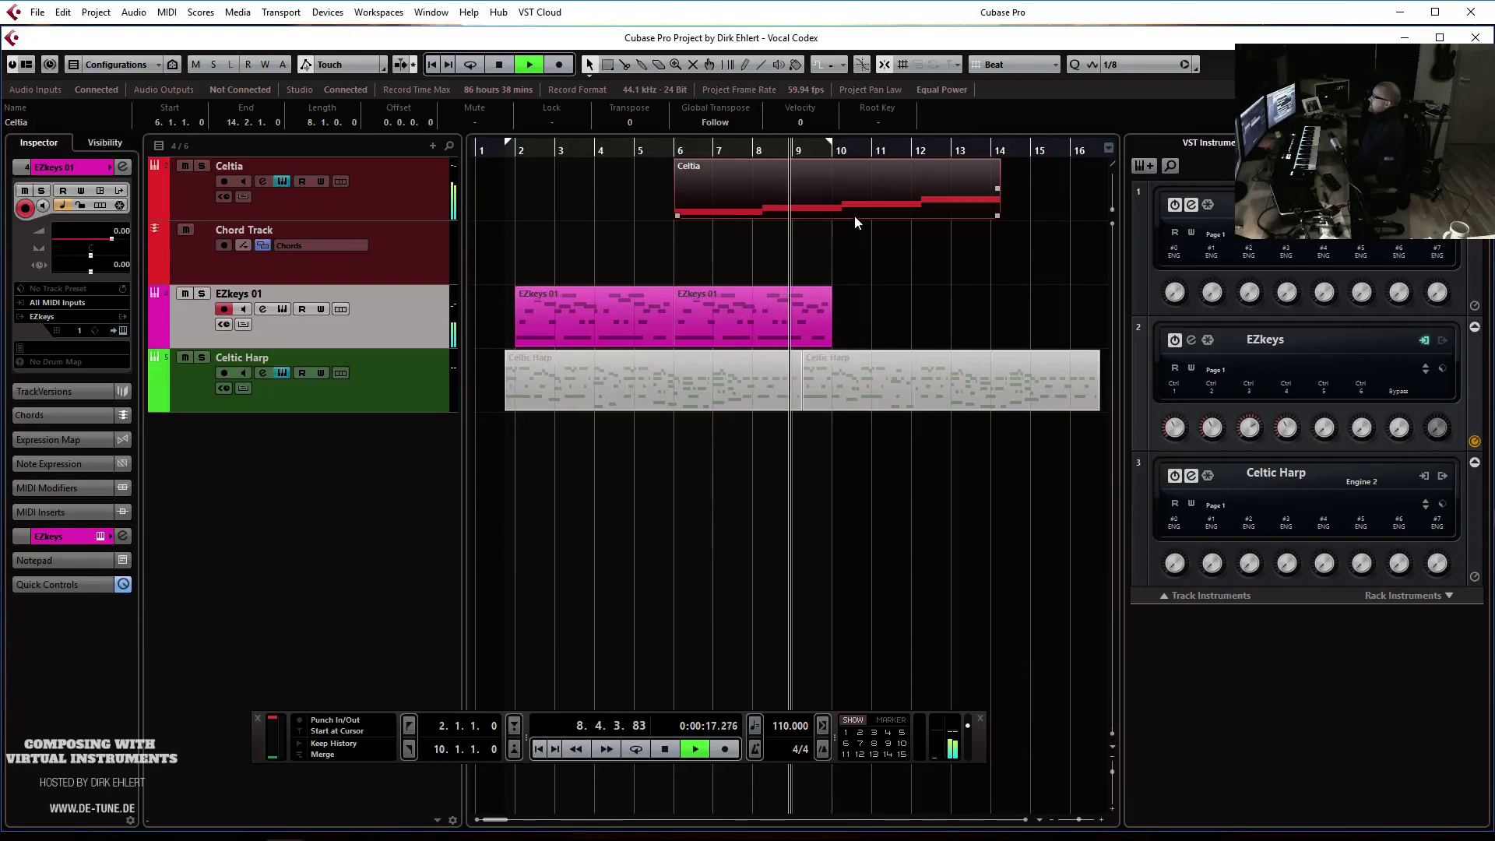
pyautogui.scroll(1, 854, 216)
pyautogui.scroll(2, 854, 217)
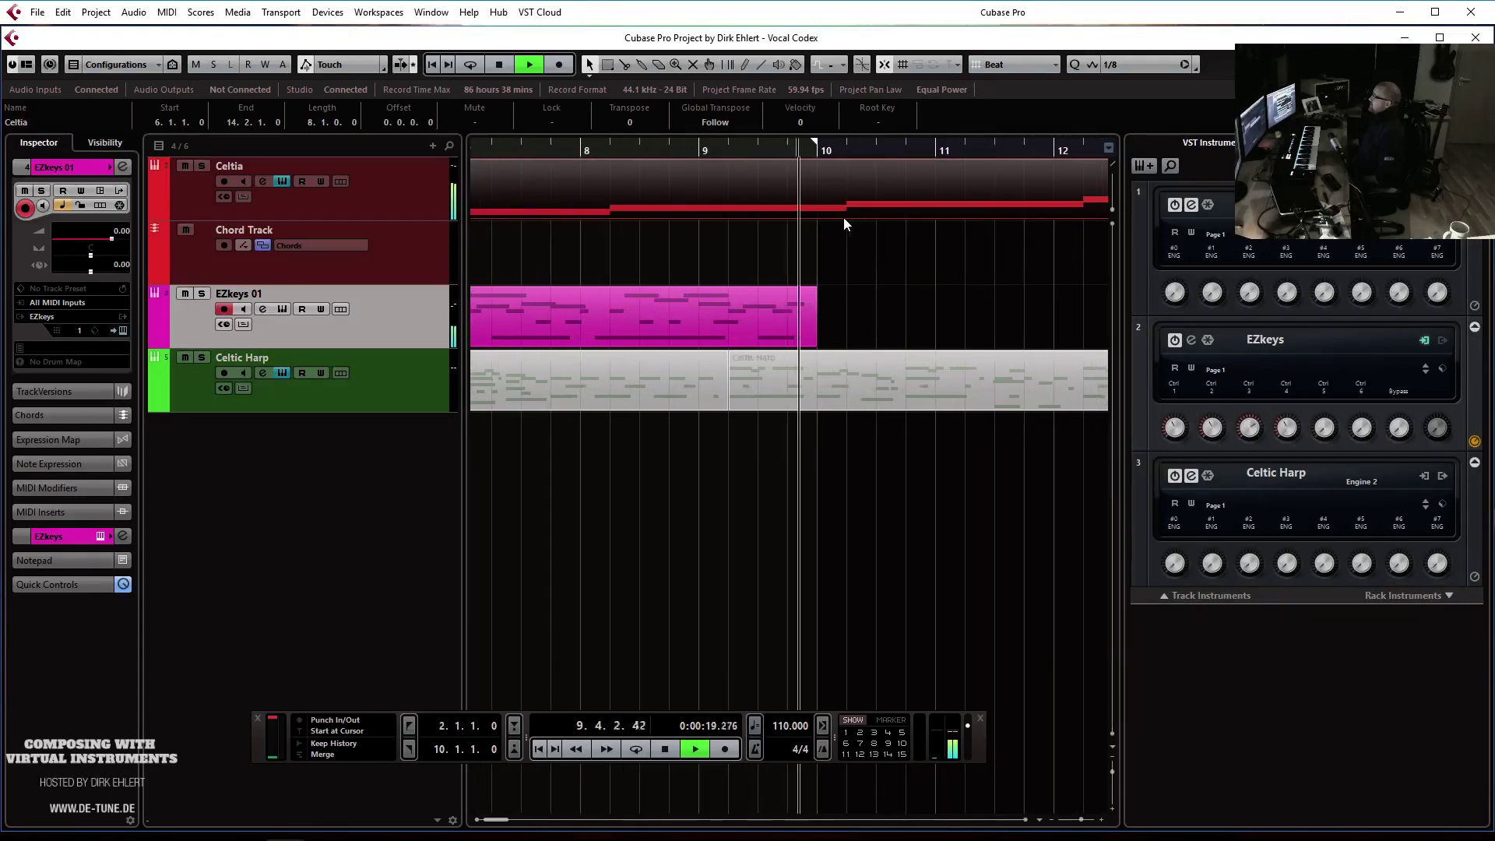
pyautogui.scroll(-3, 852, 216)
pyautogui.press('space')
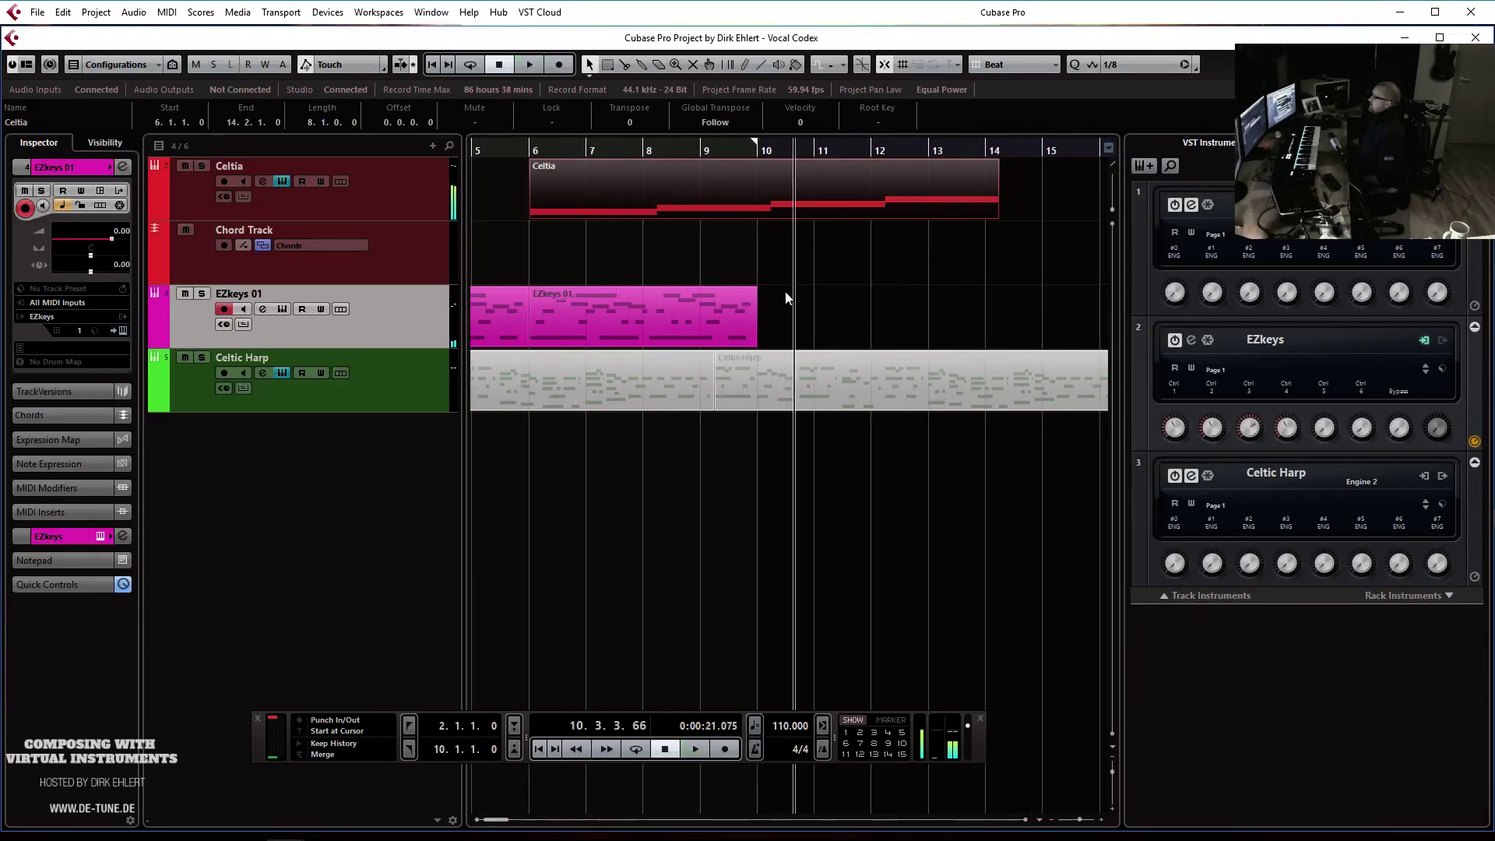
# Delete the last two notes of the Celtia part, keeping only the C2 and C#2 notes
pyautogui.doubleClick(821, 208)
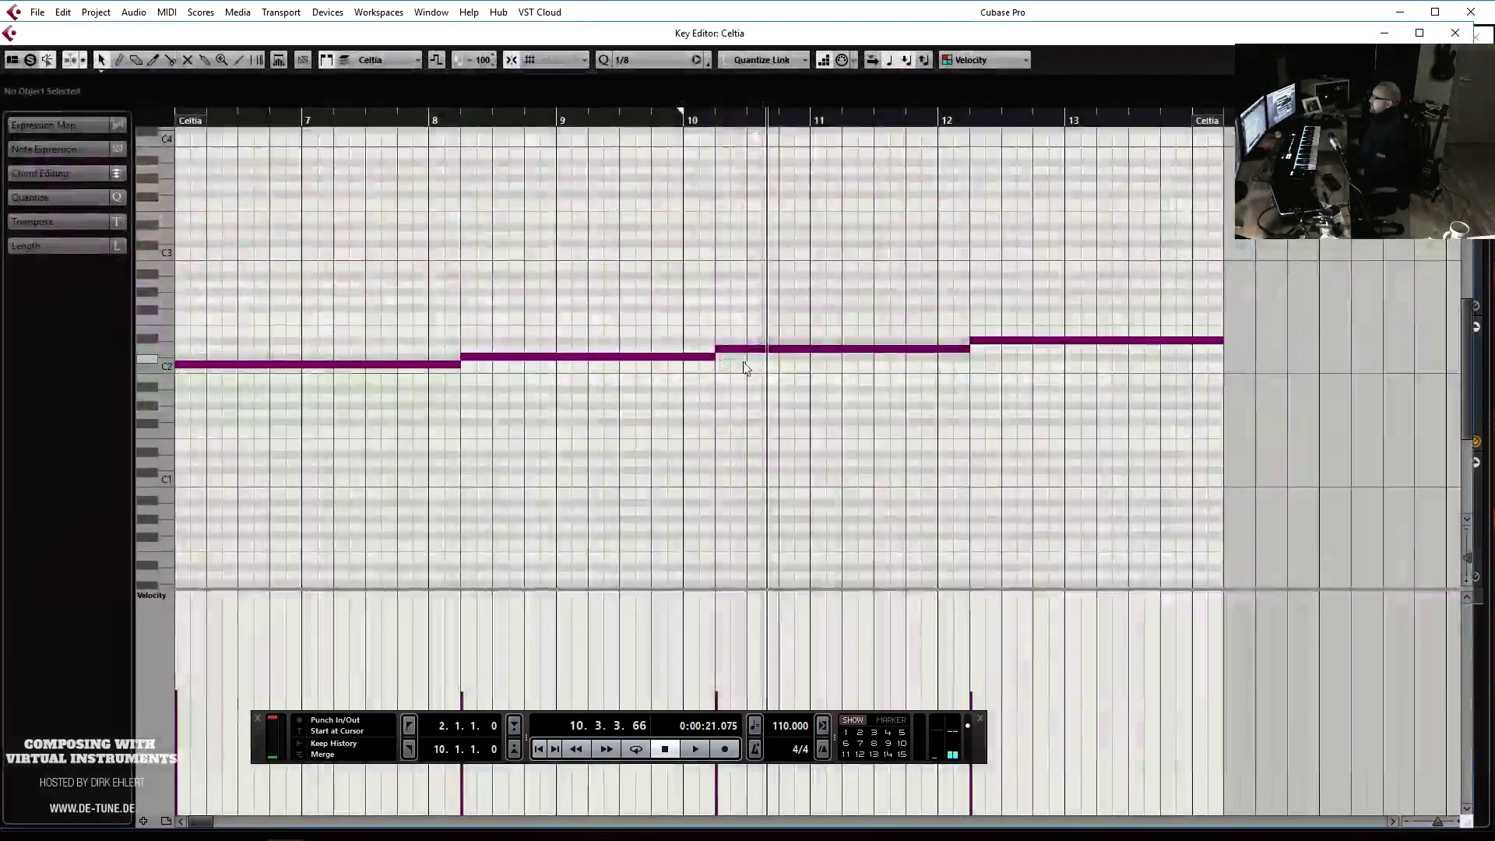
pyautogui.click(779, 354)
pyautogui.moveTo(818, 261); pyautogui.dragTo(1213, 425)
pyautogui.press('Delete')
# Lengthen the Celtia part's C#2 note to 3.1.0.0, move it to start at bar 8 and audition from bar 6
pyautogui.click(713, 356)
pyautogui.moveTo(714, 357); pyautogui.dragTo(873, 356)
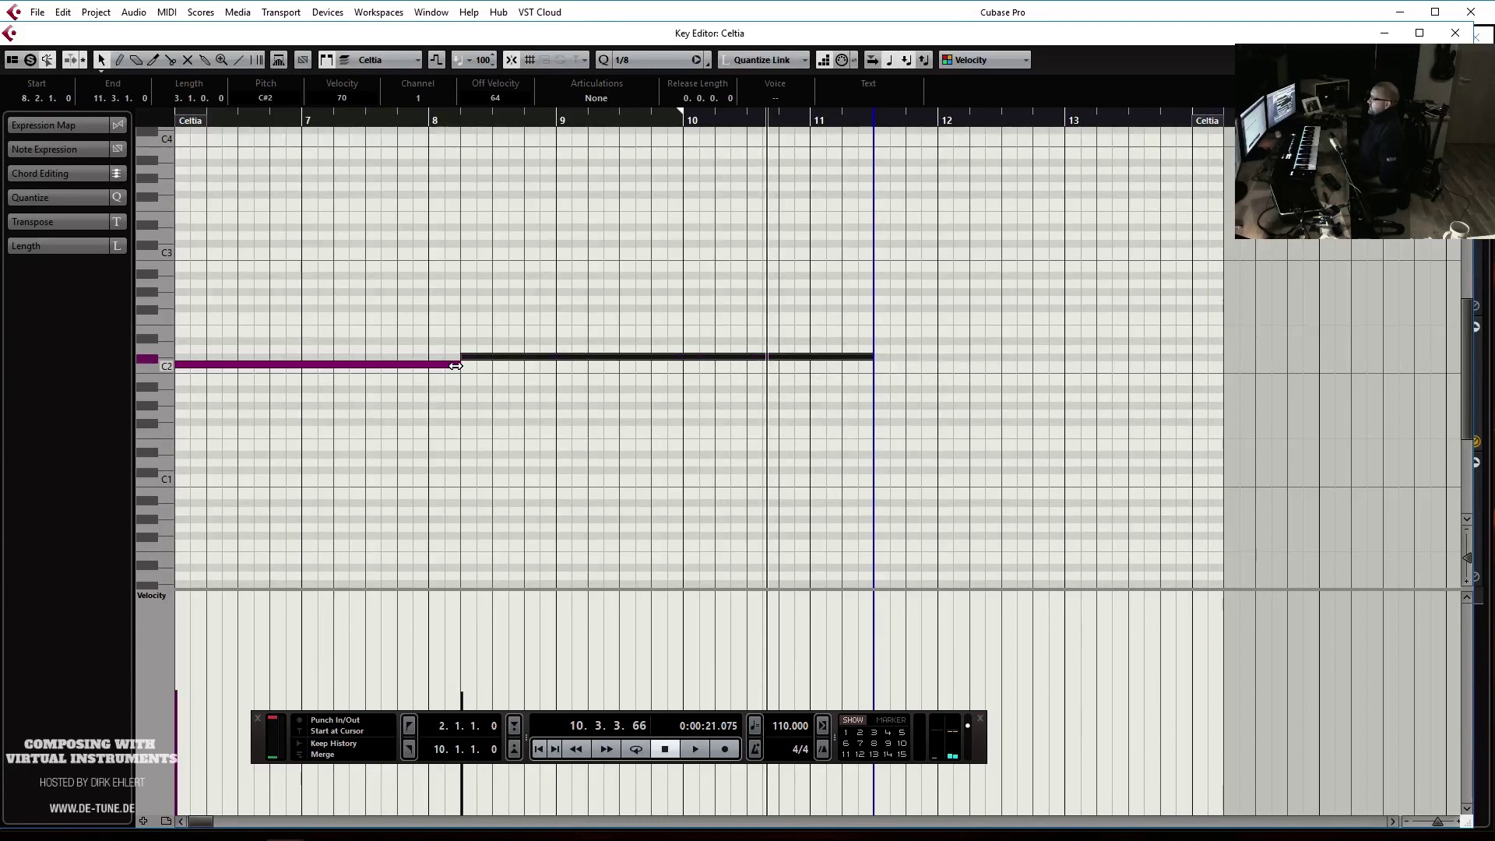
pyautogui.moveTo(484, 363); pyautogui.dragTo(450, 363)
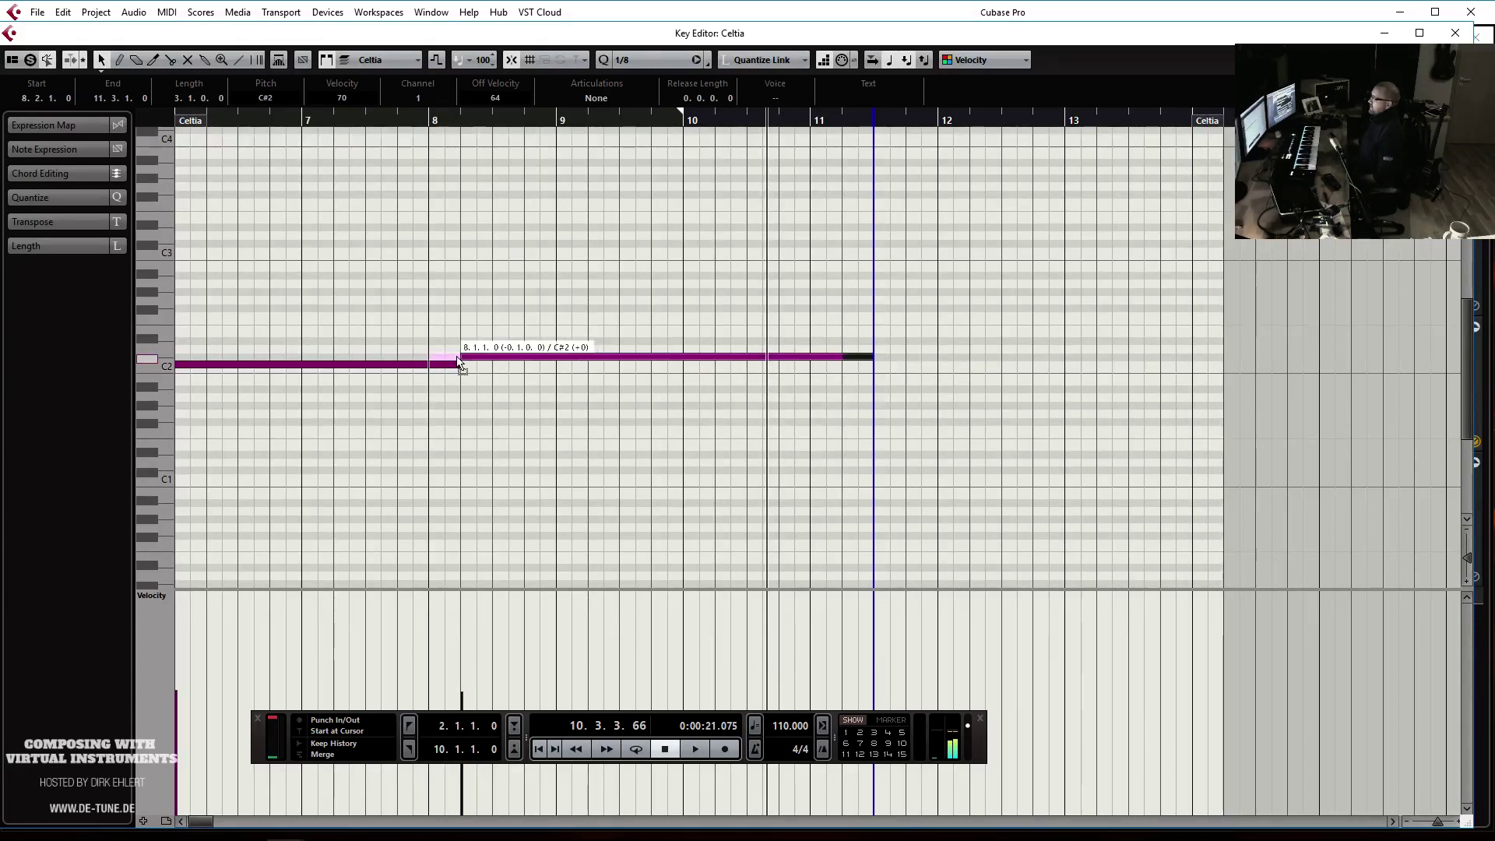
pyautogui.press('Escape')
pyautogui.click(536, 153)
pyautogui.press('space')
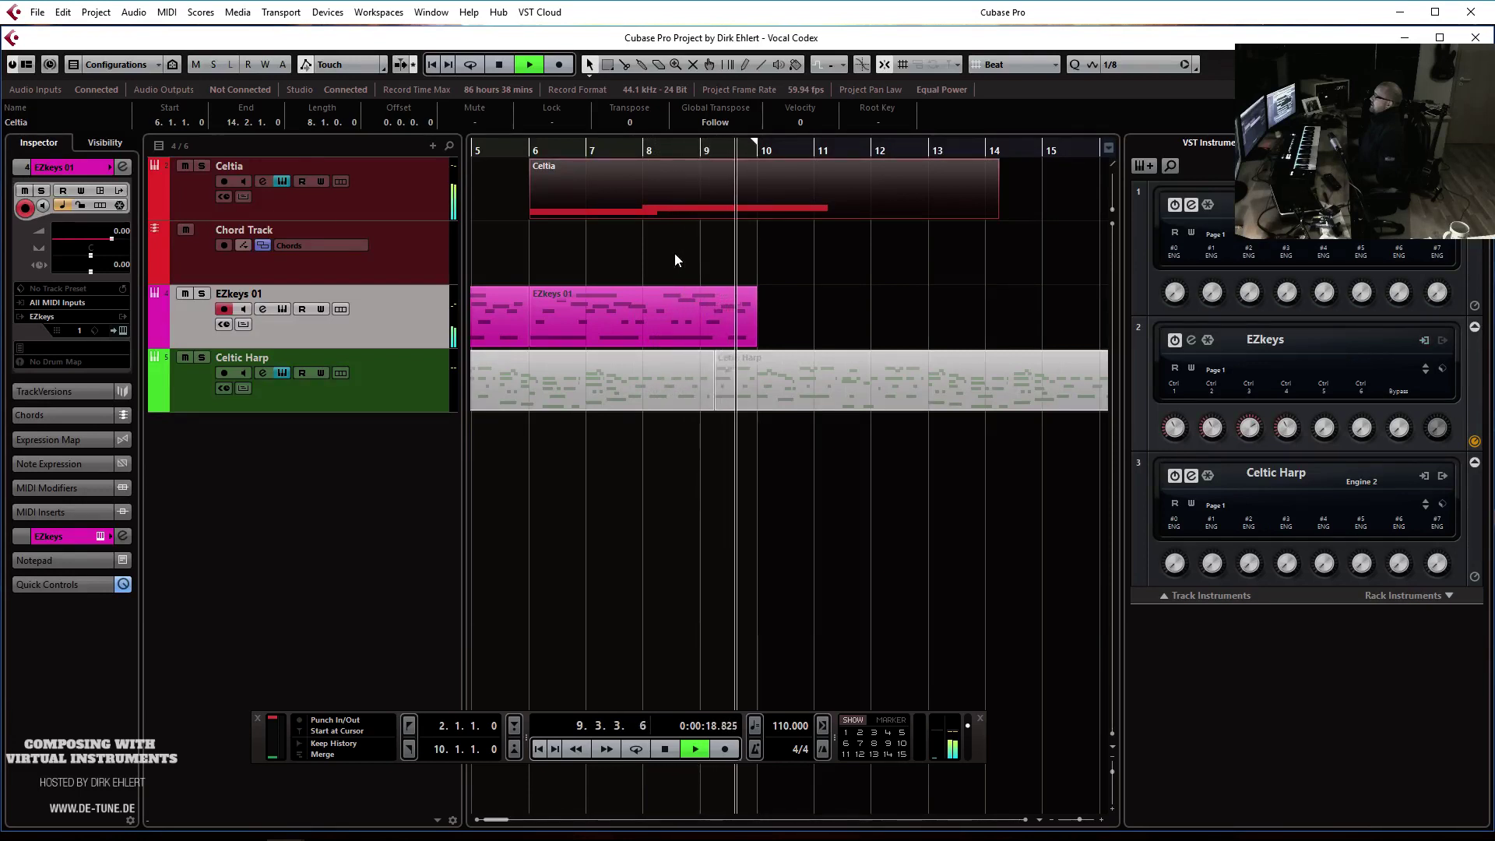
pyautogui.press('space')
# Duplicate the second EZkeys 01 part to bar 10 and transpose all of the copy's notes up 5 semitones
pyautogui.click(694, 294)
pyautogui.hotkey('ctrl', 'd')
pyautogui.doubleClick(811, 311)
pyautogui.hotkey('ctrl', 'a')
pyautogui.press('Up')
pyautogui.press('Up')
pyautogui.press('Up')
pyautogui.press('Up')
pyautogui.press('Up')
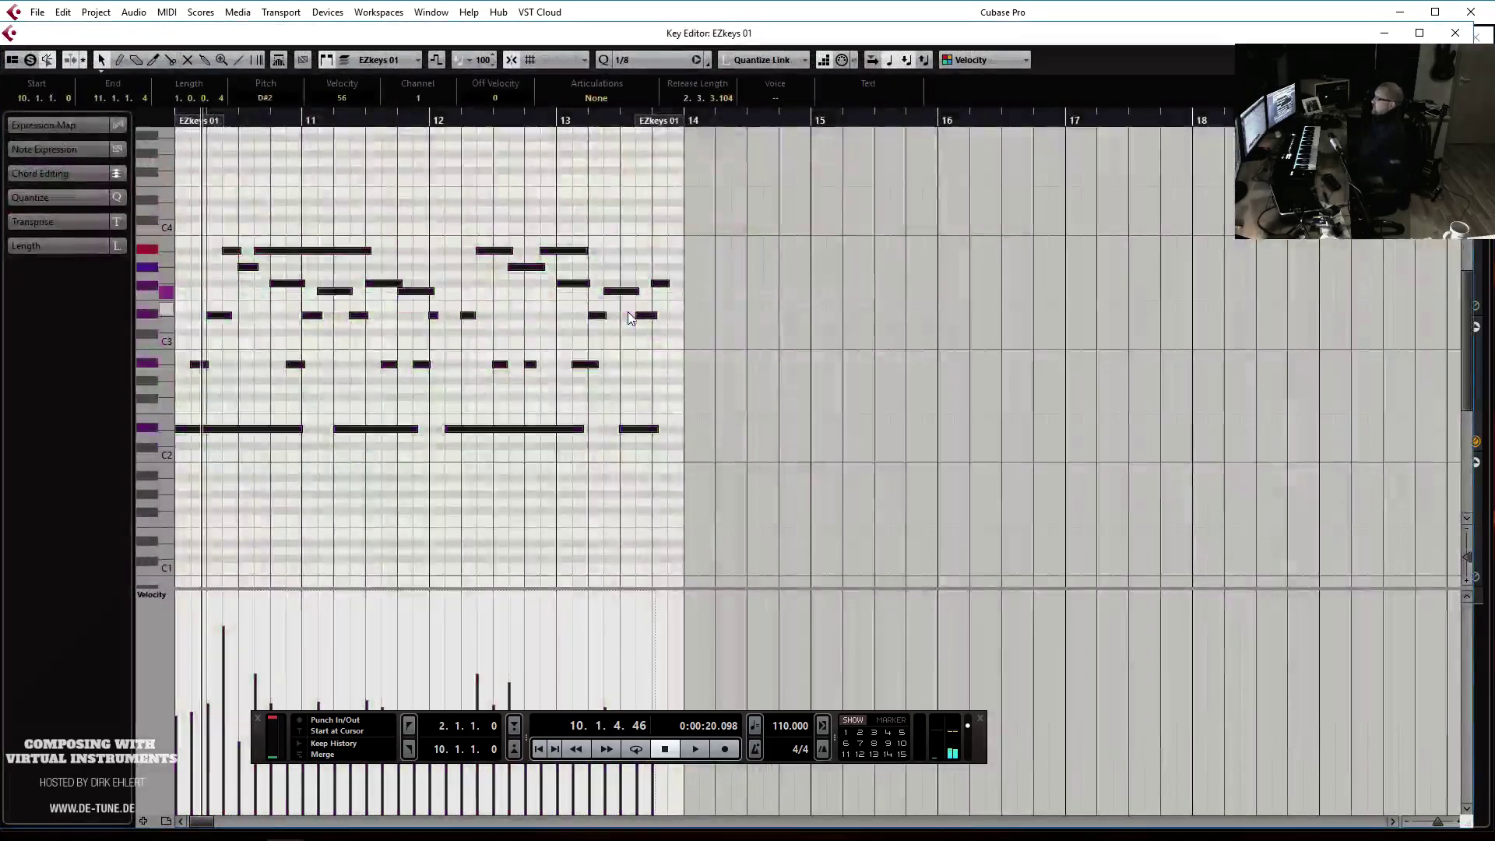
# Play the transposed EZkeys 01 part together with the Celtia vocals, starting from about bar 8
pyautogui.press('Return')
pyautogui.press('space')
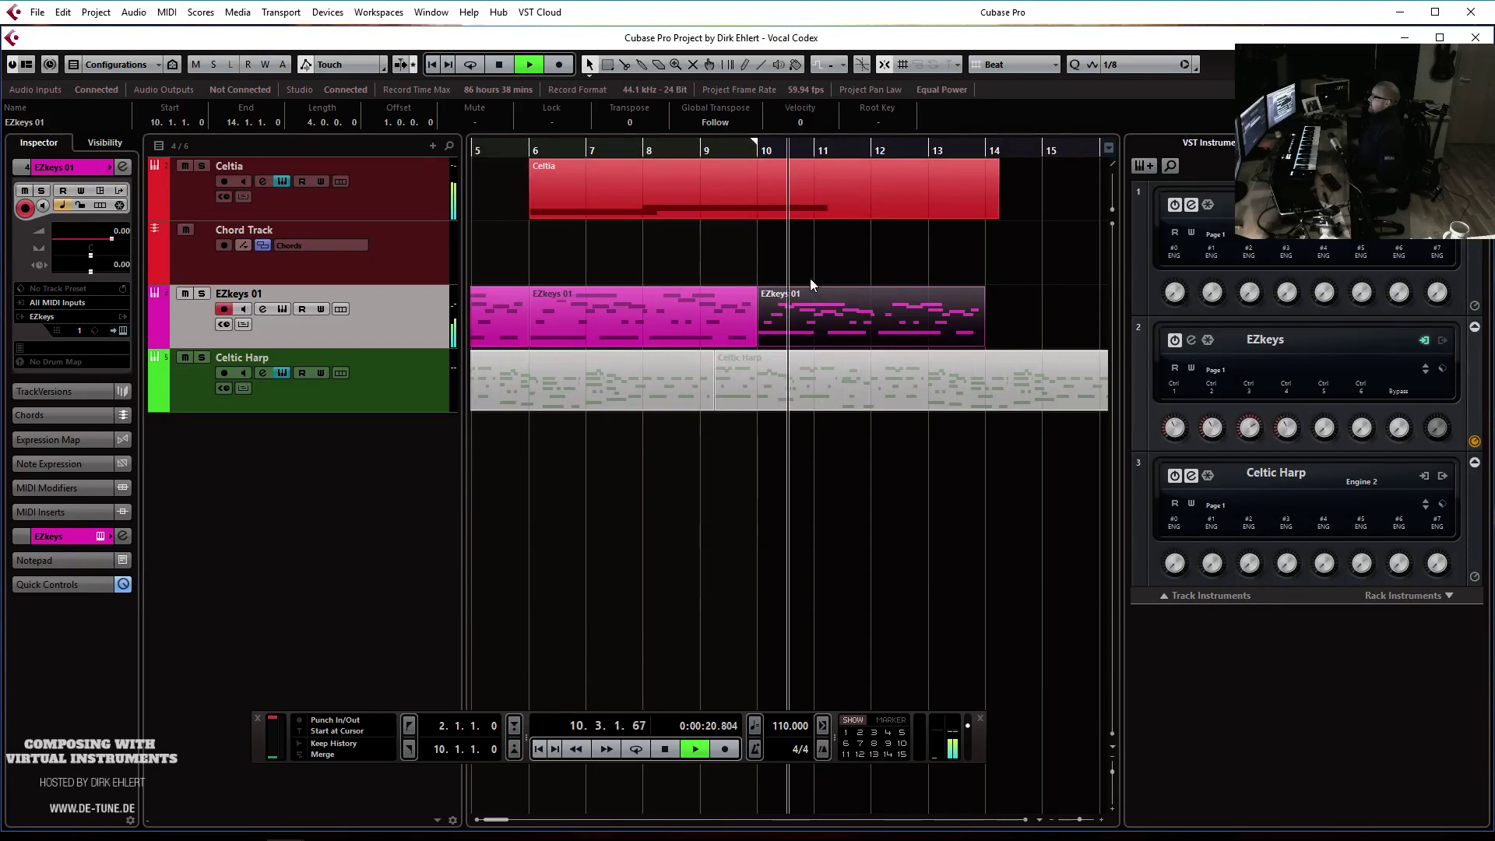
pyautogui.click(638, 151)
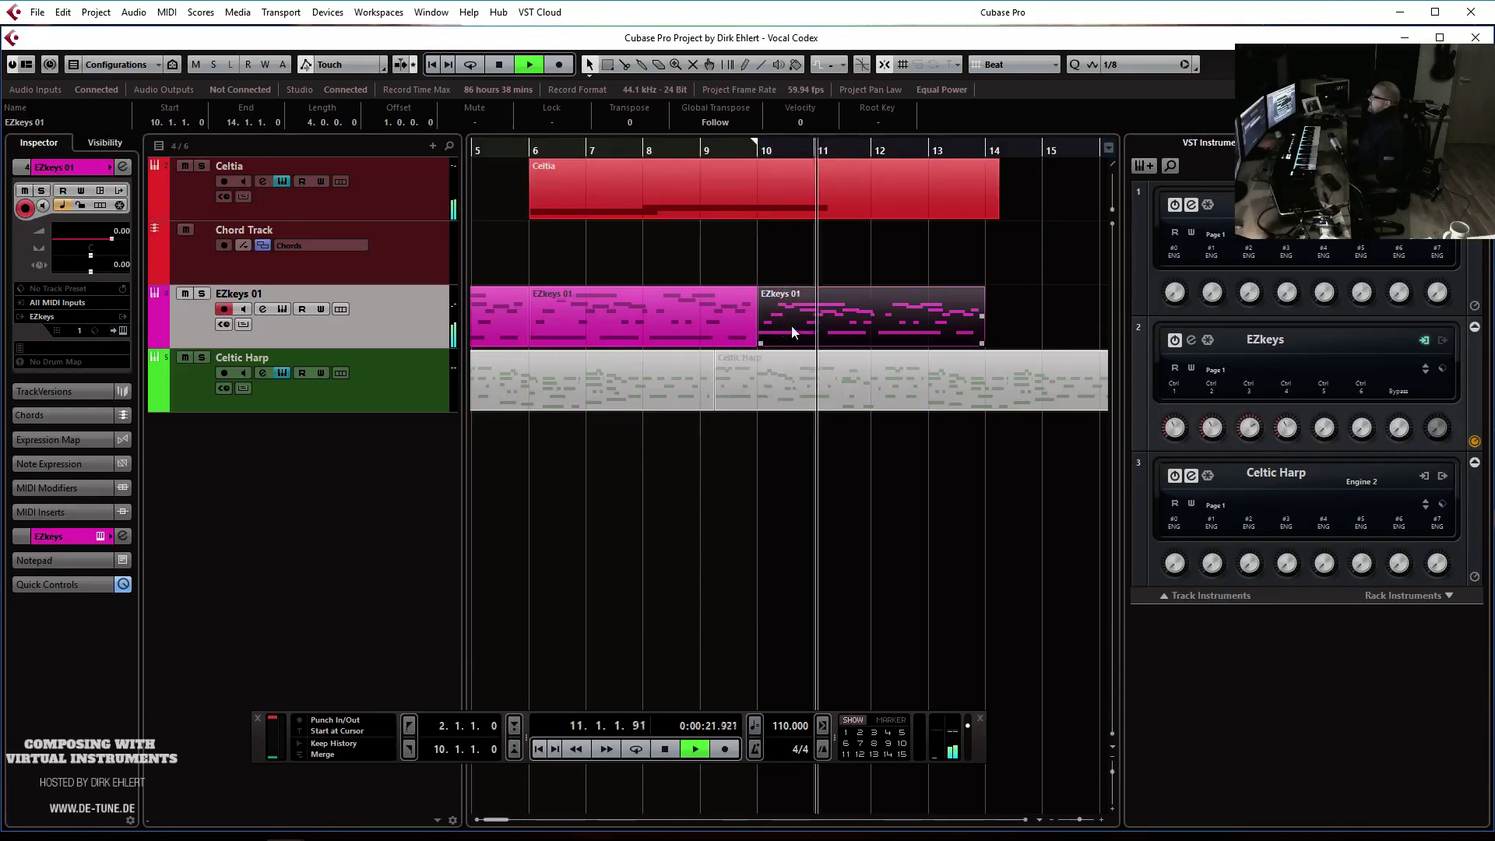
pyautogui.press('space')
# Add a D2 note to the Celtia part from bar 11 to bar 13 and audition the result from bar 6
pyautogui.doubleClick(858, 200)
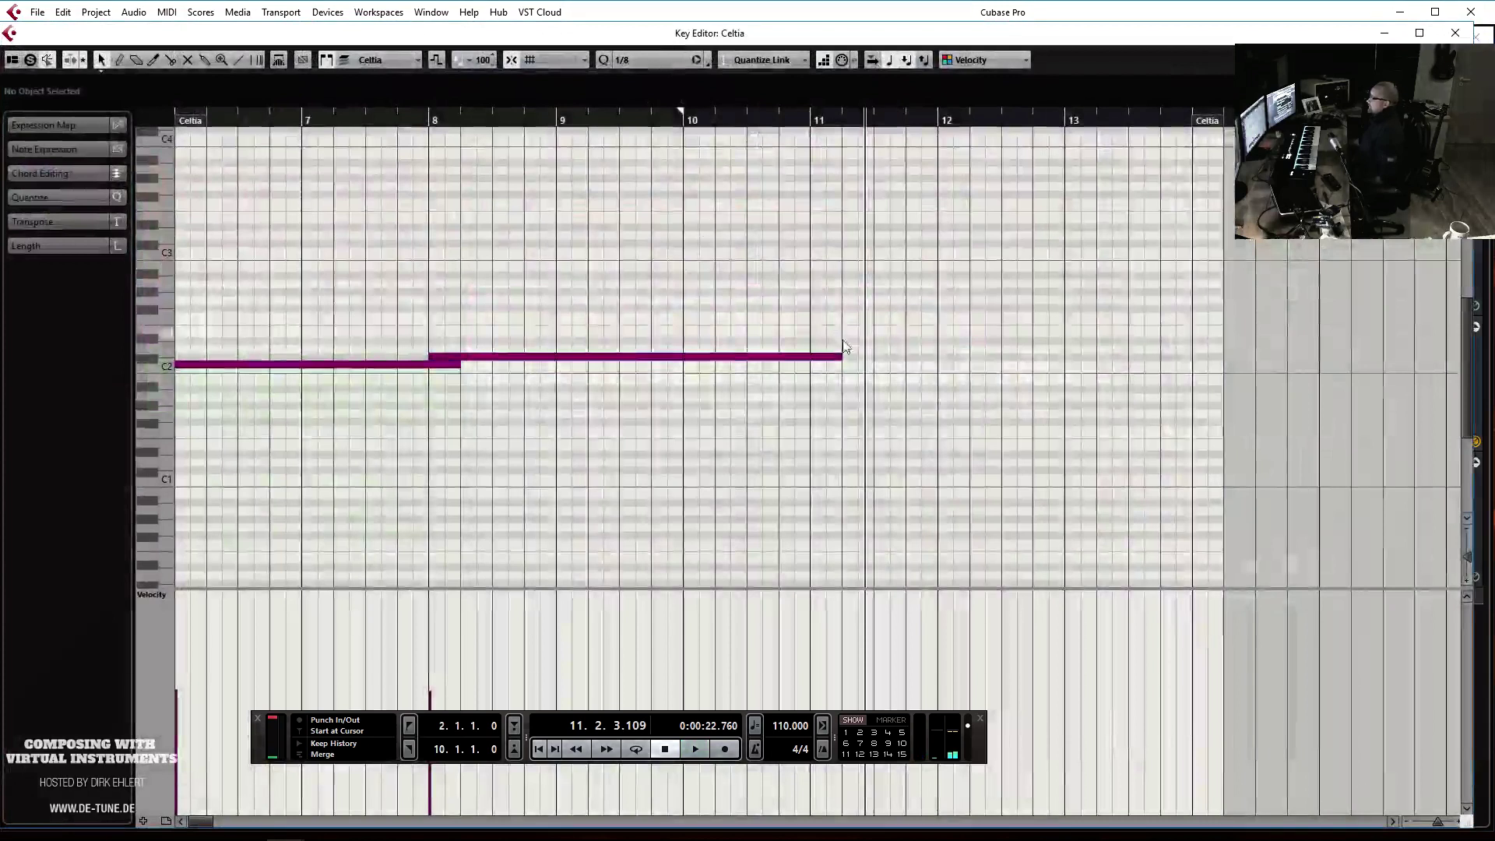
pyautogui.click(820, 348)
pyautogui.moveTo(995, 326); pyautogui.dragTo(1067, 336)
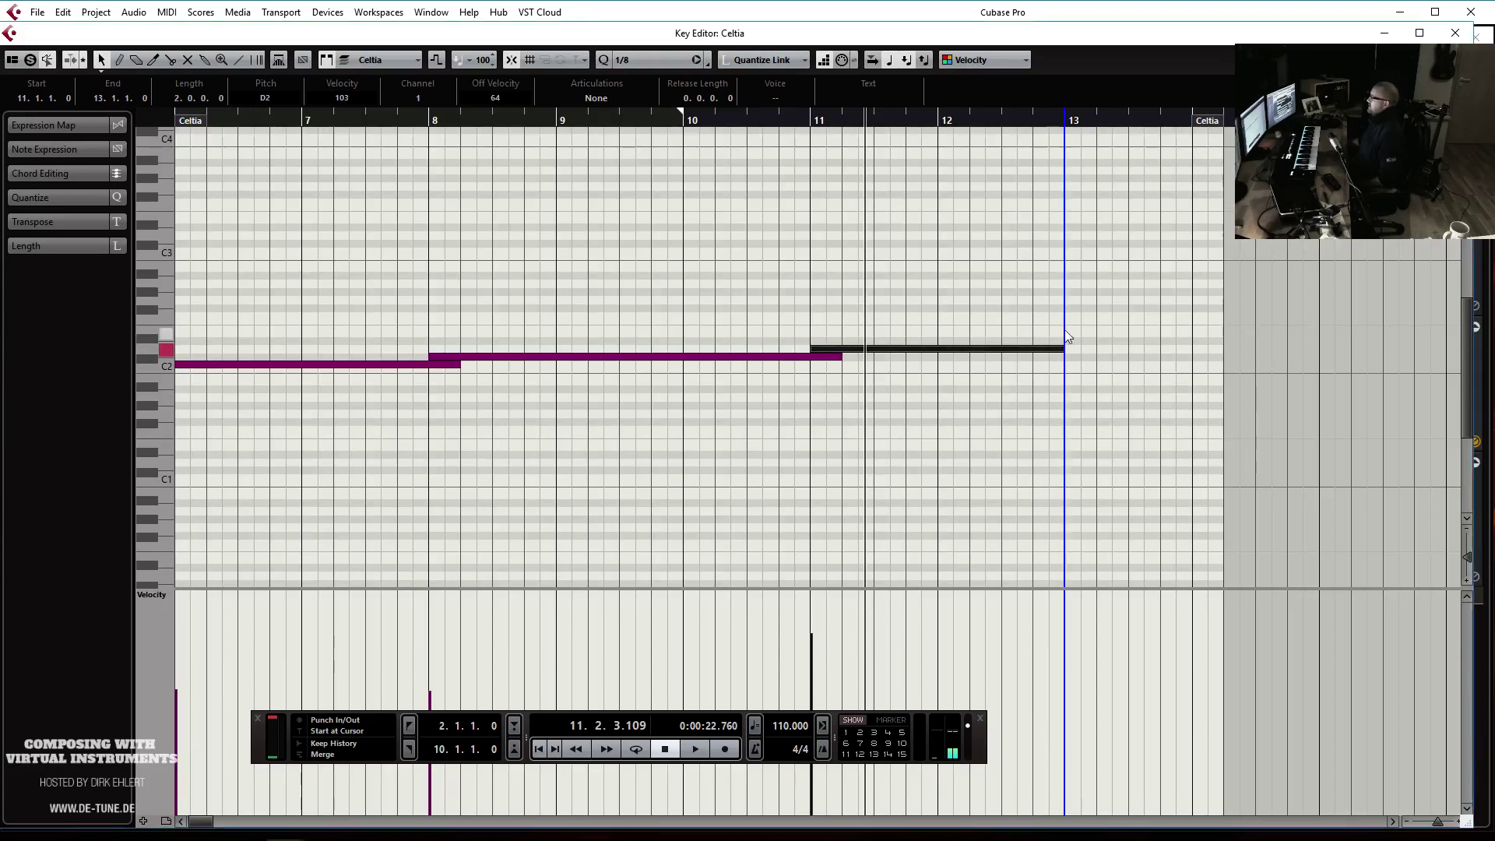
pyautogui.press('Return')
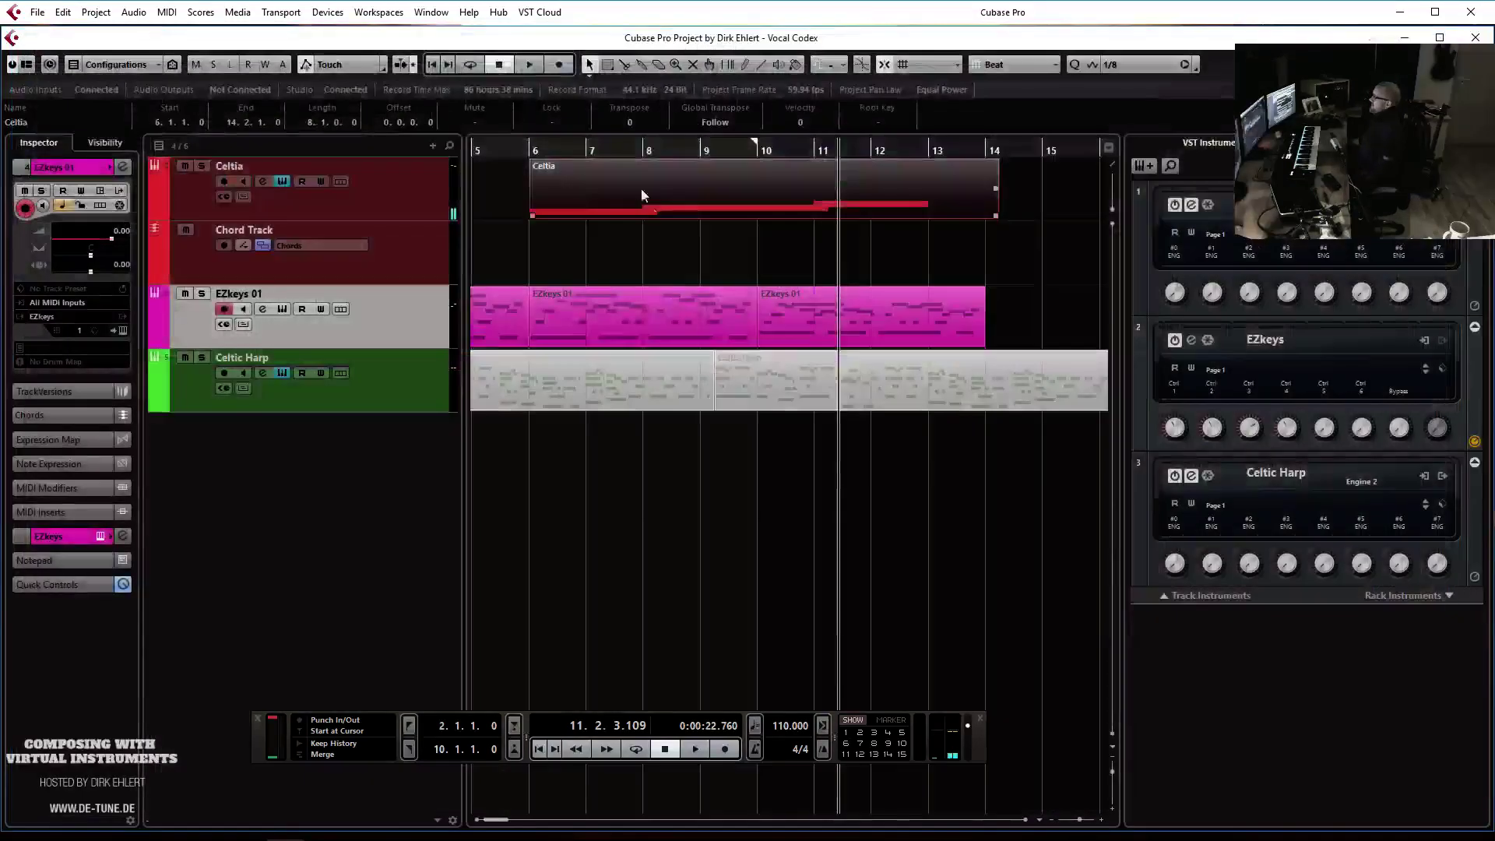
pyautogui.click(536, 150)
pyautogui.press('space')
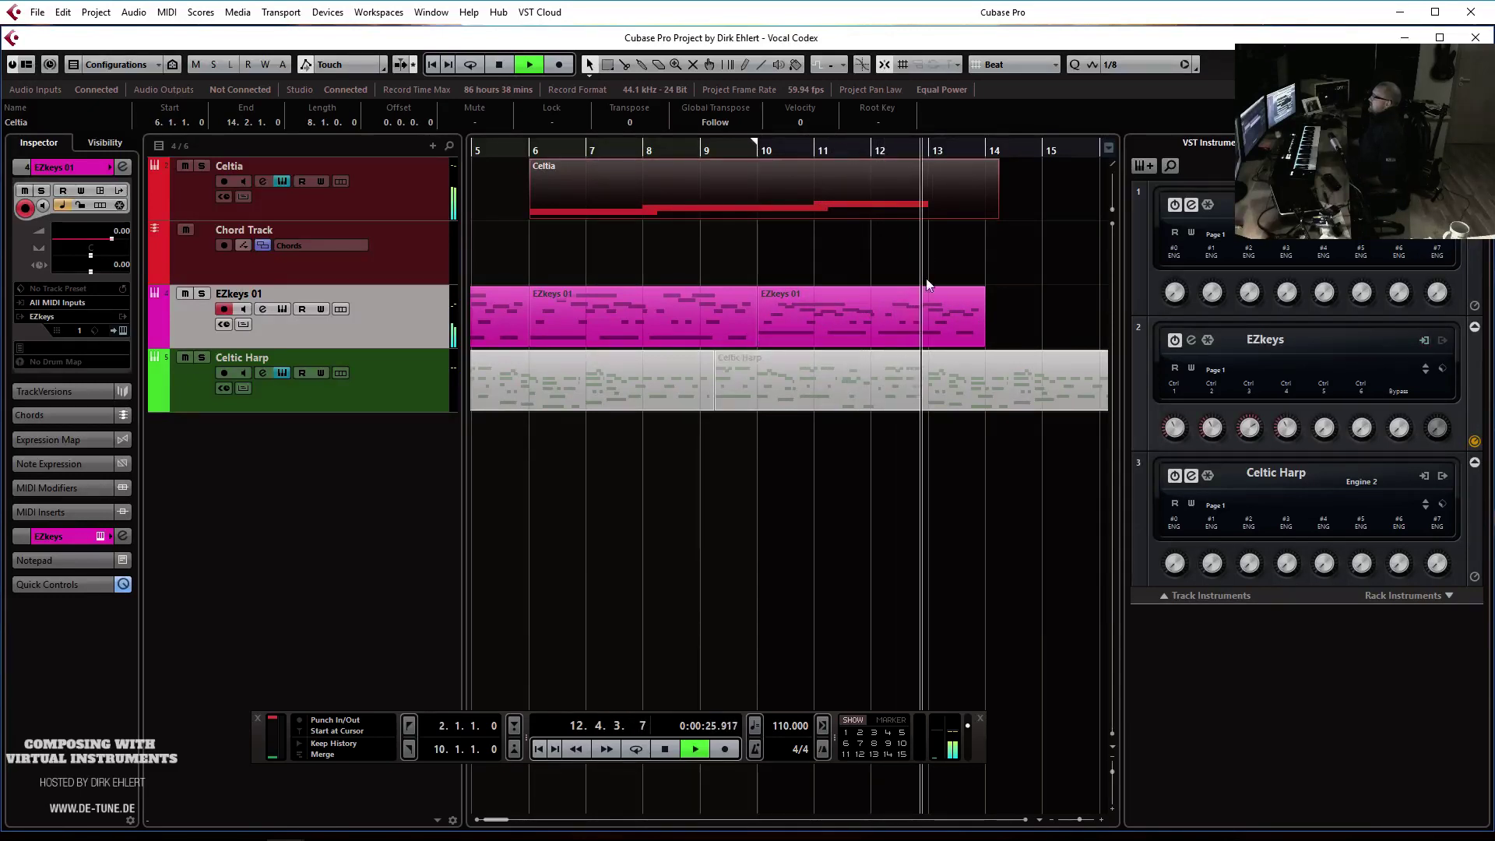
pyautogui.press('space')
# Shift the third EZkeys 01 part's second phrase to start at bar 12, two semitones lower, and raise its G#3 notes to A3
pyautogui.click(874, 148)
pyautogui.doubleClick(929, 313)
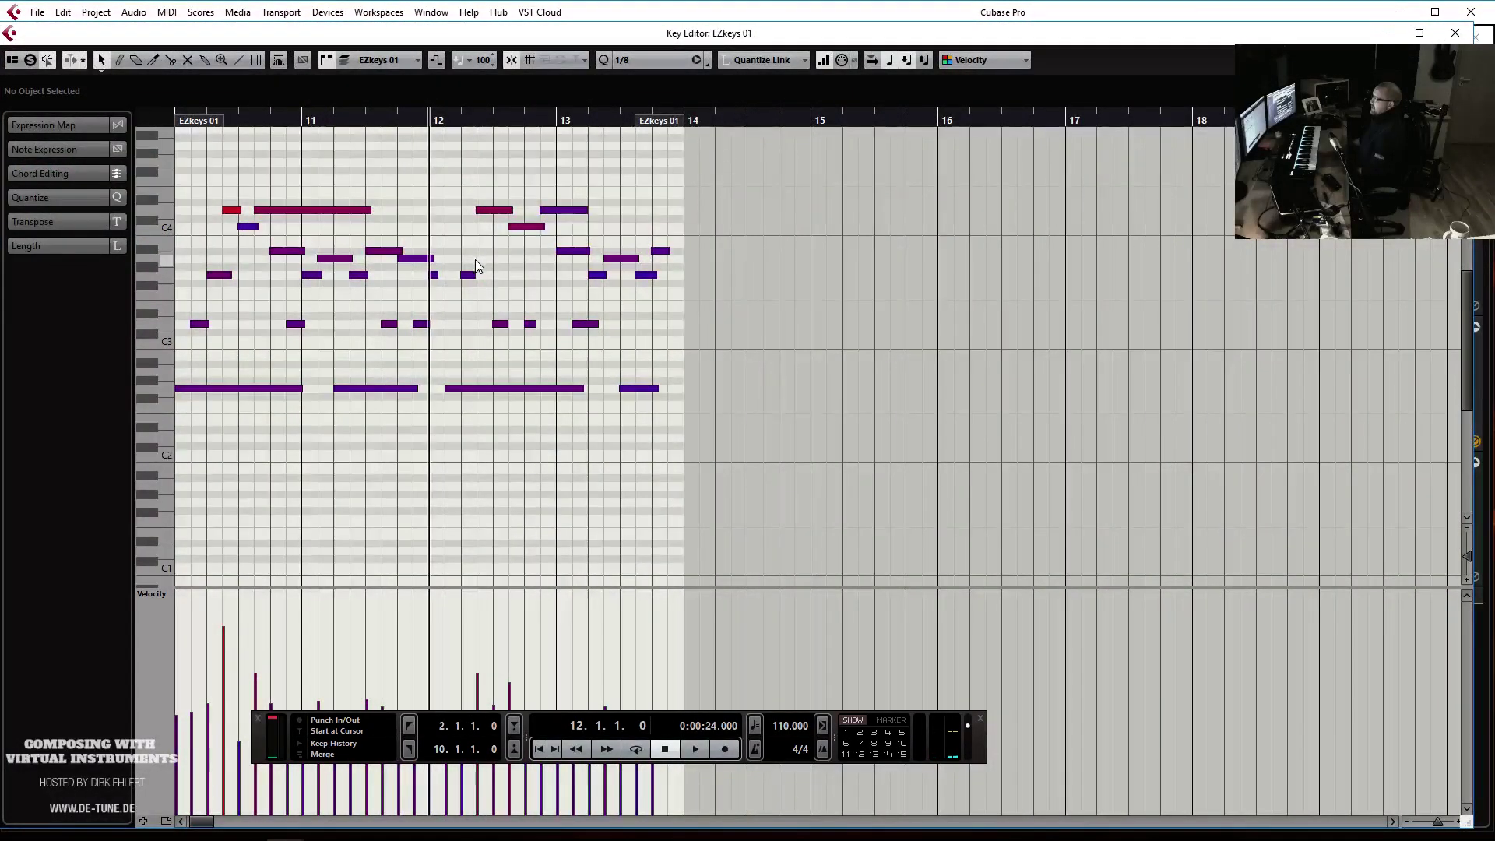
pyautogui.moveTo(450, 189); pyautogui.dragTo(704, 387)
pyautogui.moveTo(489, 390)
pyautogui.mouseDown()
pyautogui.moveTo(472, 399)
pyautogui.moveTo(496, 406)
pyautogui.mouseUp()
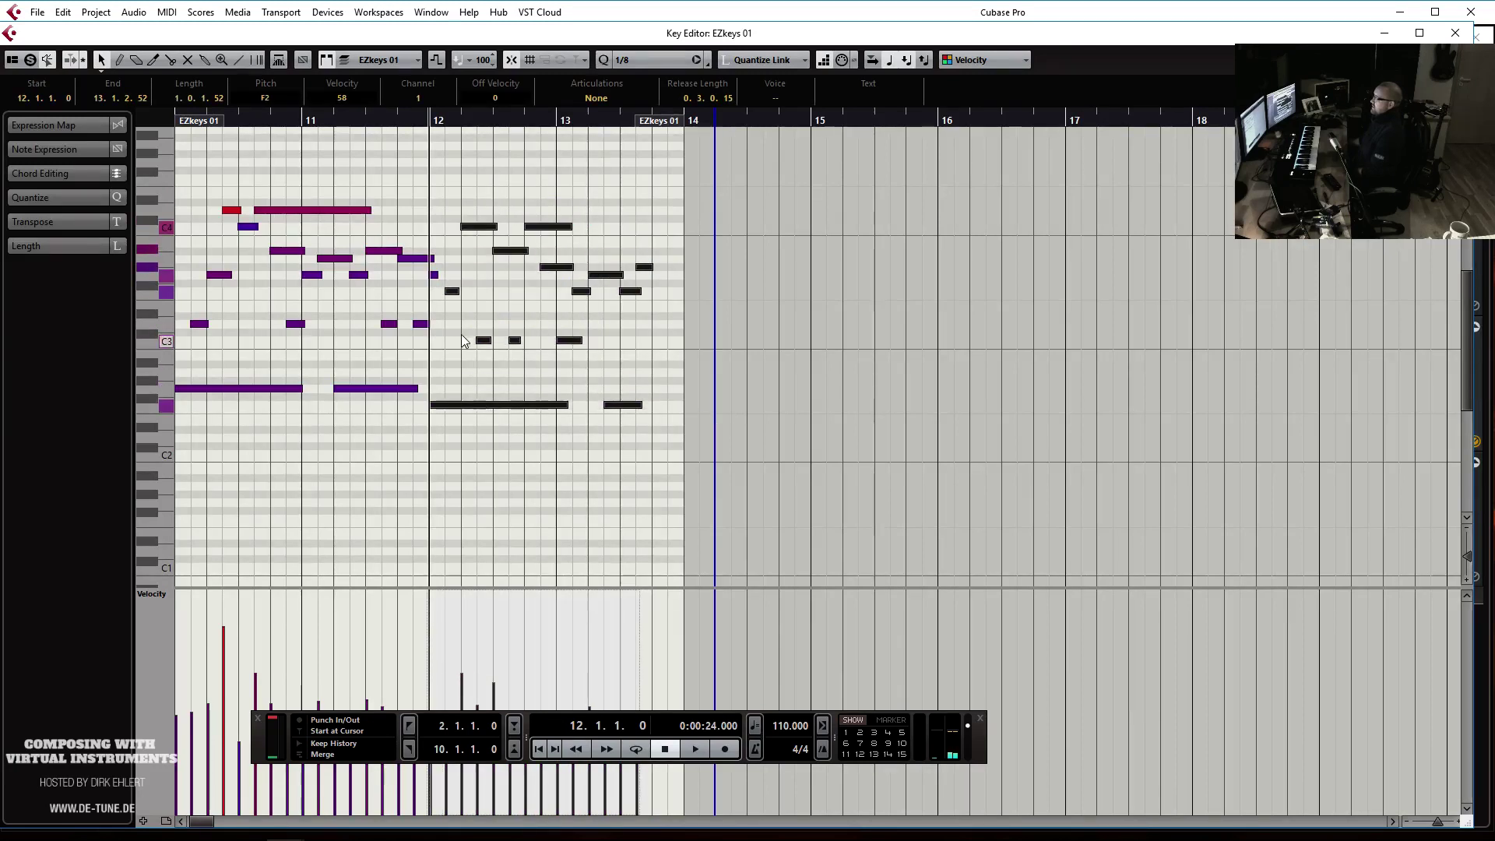
pyautogui.moveTo(519, 264); pyautogui.dragTo(659, 270)
pyautogui.press('Up')
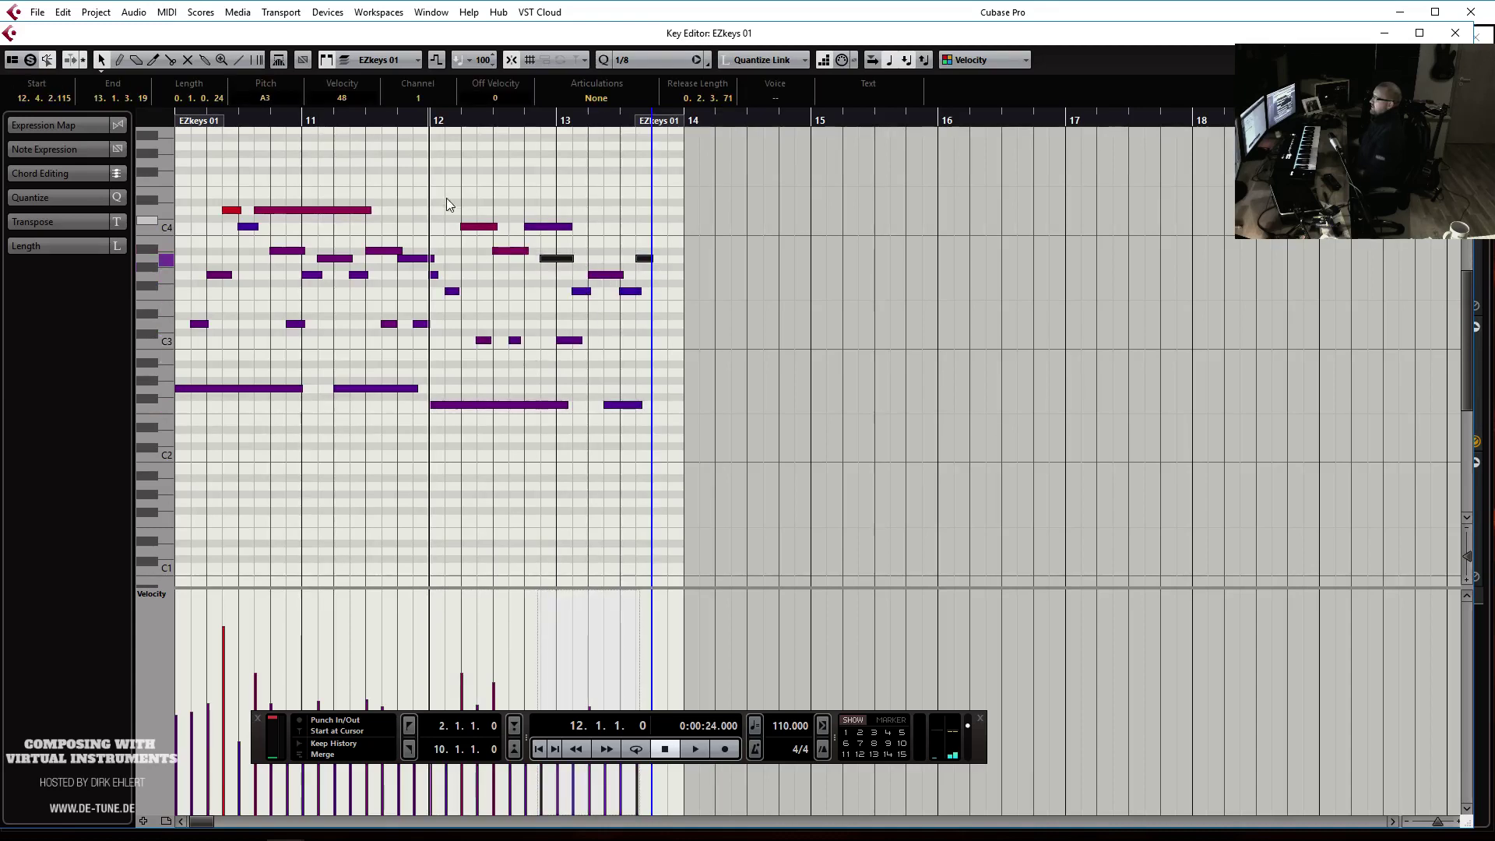
# Play the edited EZkeys 01 phrase from bar 12 and replay the arrangement from bar 10
pyautogui.press('space')
pyautogui.press('h')
pyautogui.press('g')
pyautogui.press('g')
pyautogui.press('space')
pyautogui.press('Return')
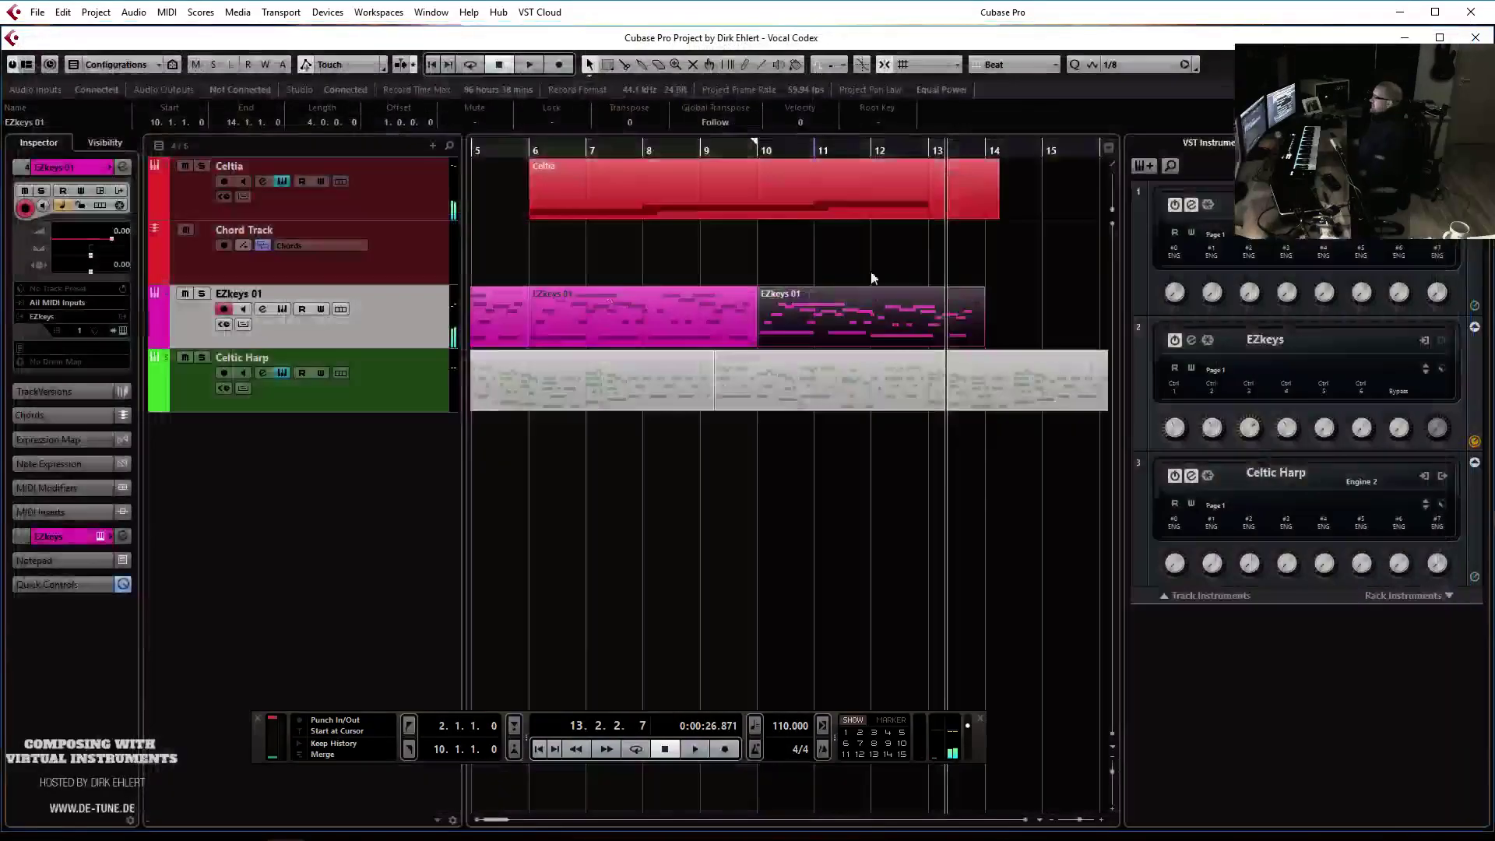
pyautogui.click(757, 152)
pyautogui.press('space')
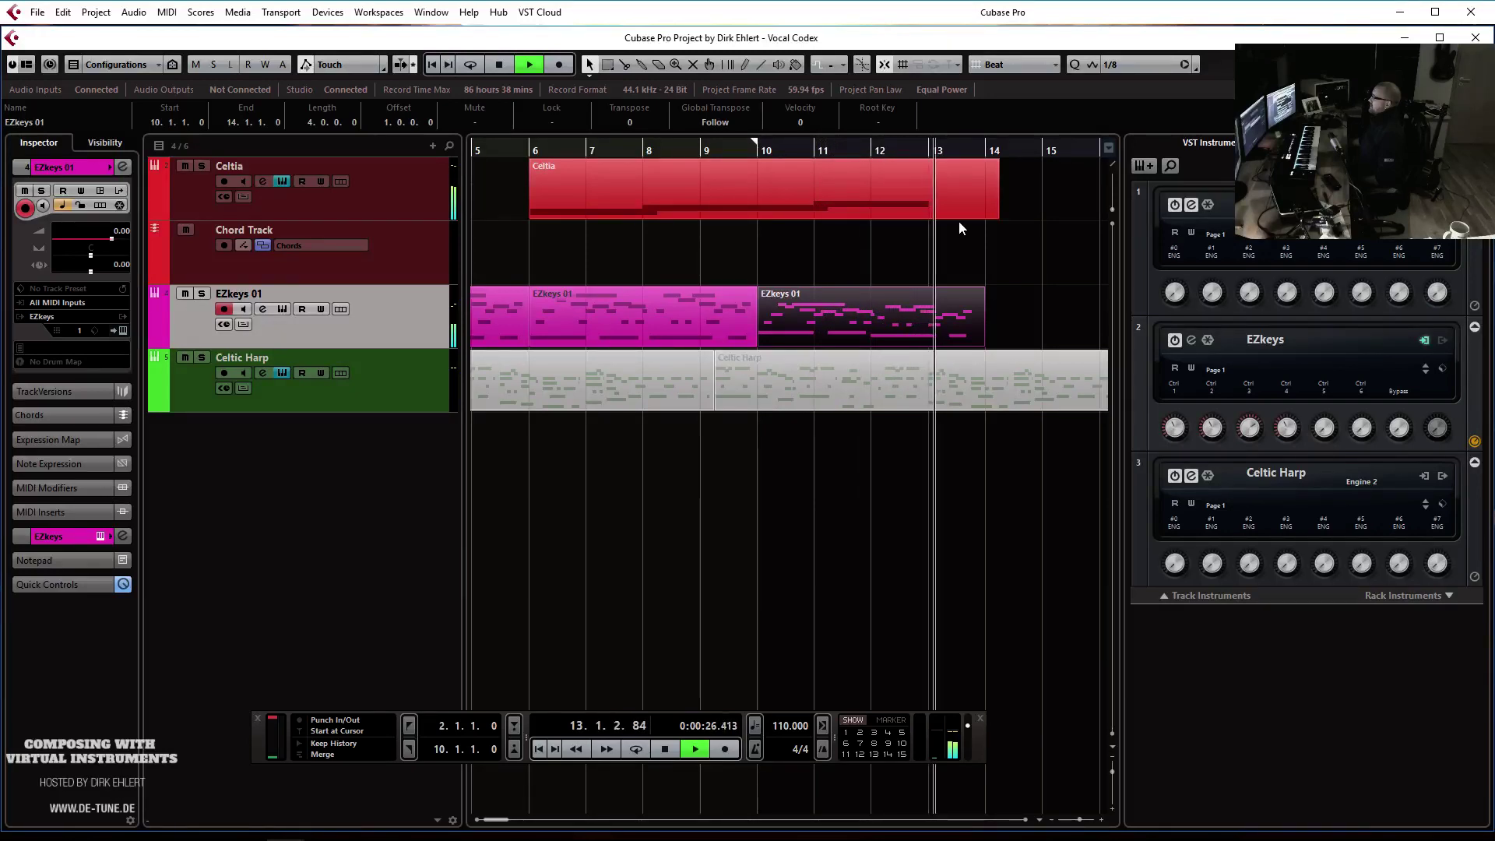
pyautogui.press('space')
# Lengthen the Celtia part's D2 note to the end of the part
pyautogui.doubleClick(942, 211)
pyautogui.moveTo(1058, 351); pyautogui.dragTo(1207, 348)
pyautogui.press('Escape')
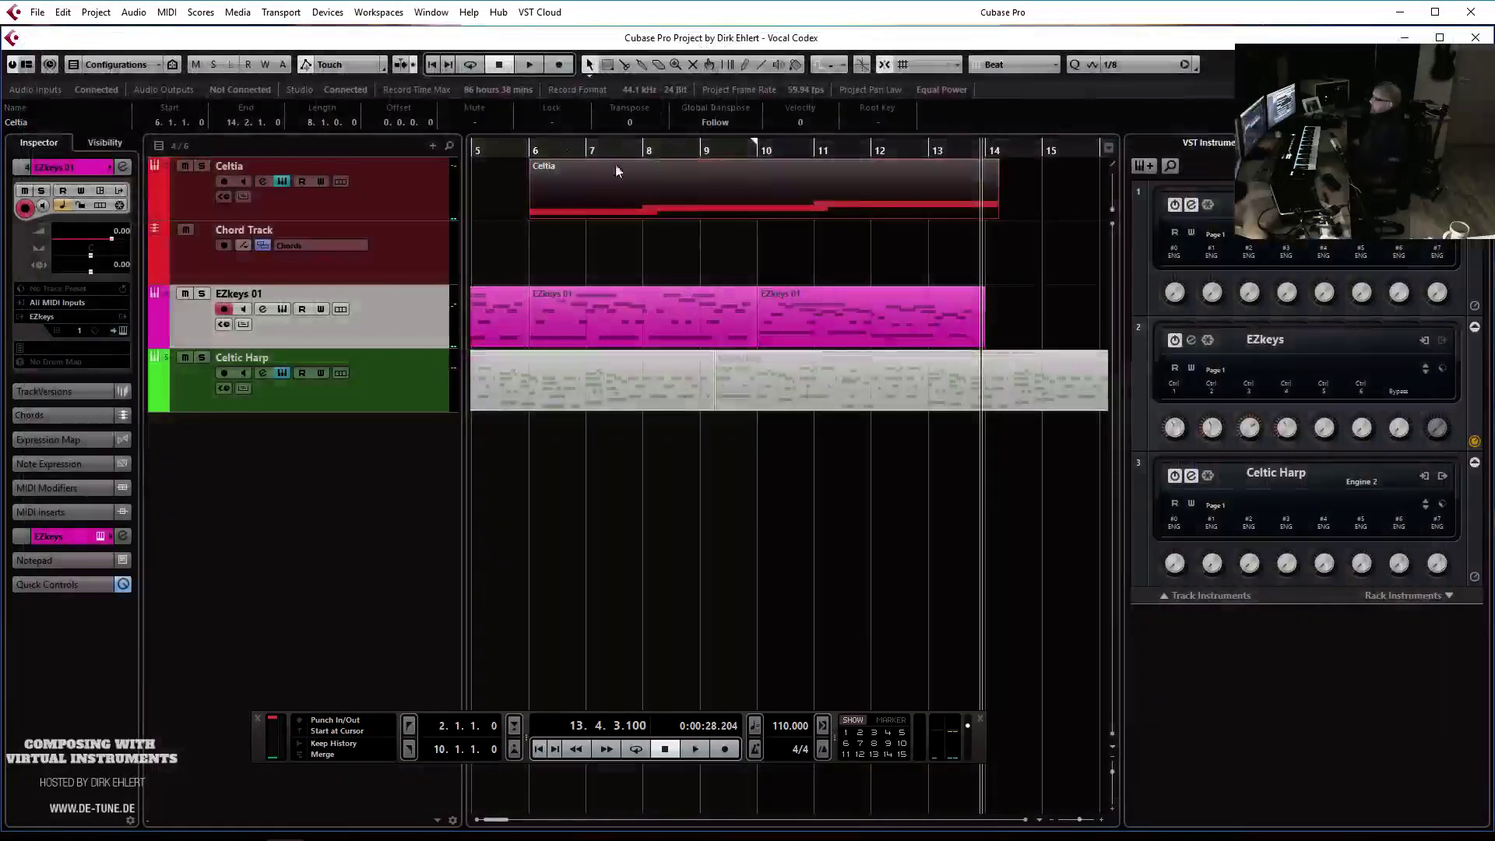
# Play the whole arrangement from 1.4.1.0 to check how the vocals and piano fit
pyautogui.press('g')
pyautogui.press('g')
pyautogui.press('g')
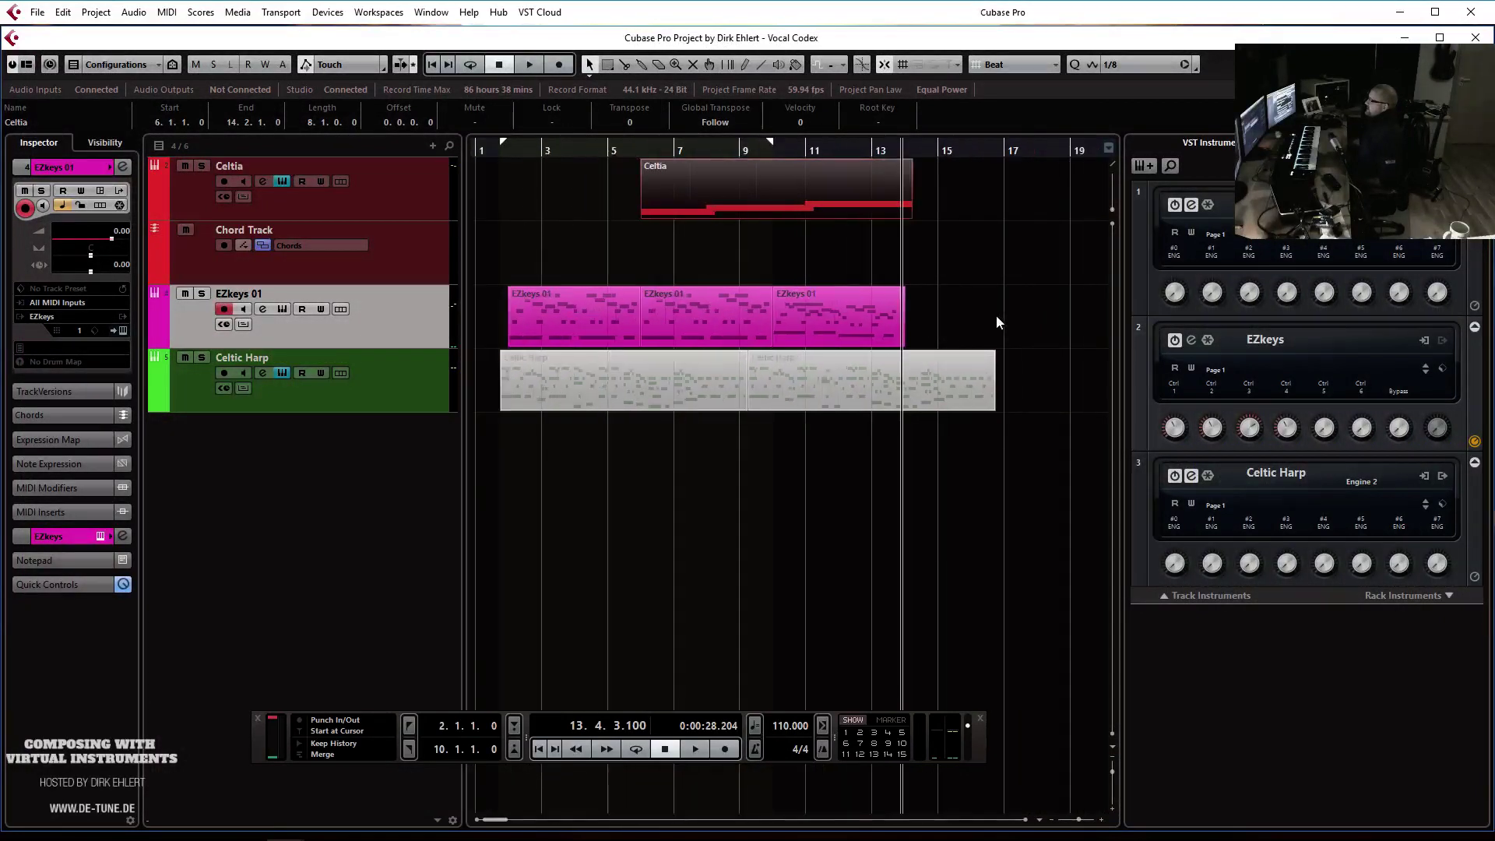
pyautogui.click(501, 148)
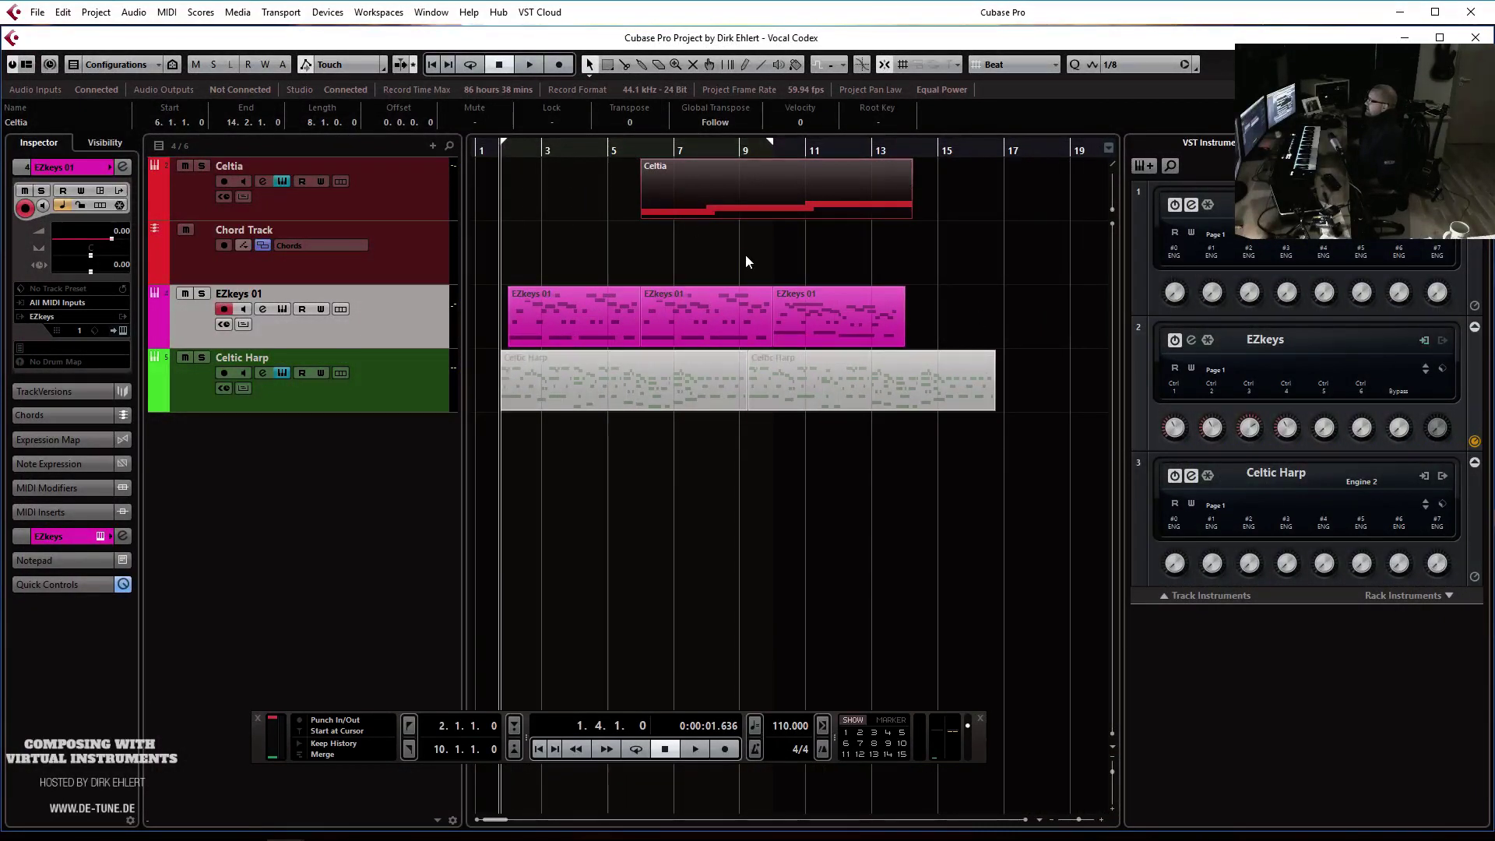
pyautogui.press('h')
pyautogui.press('h')
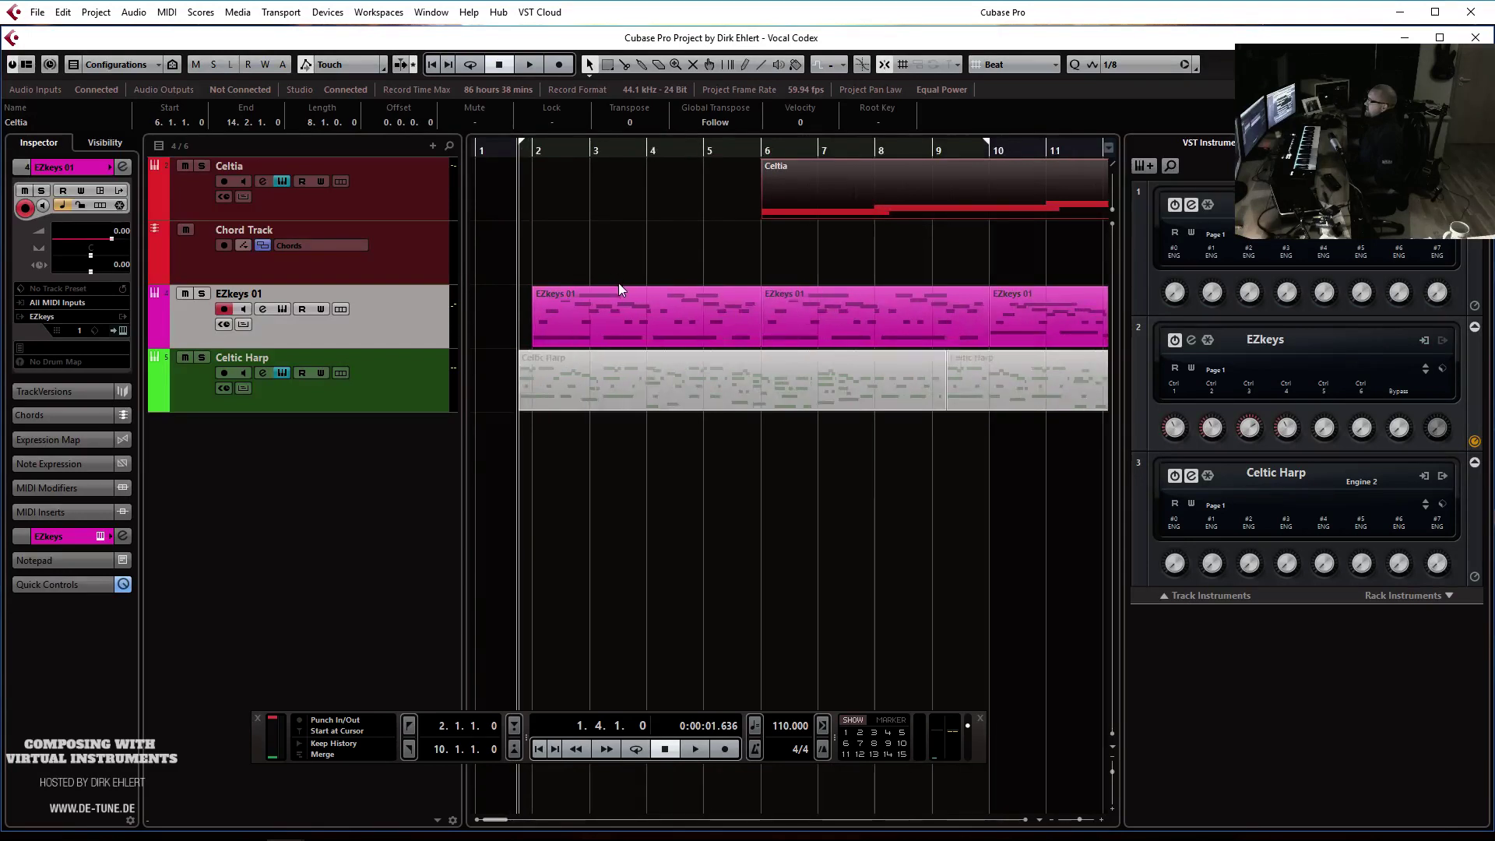
pyautogui.press('space')
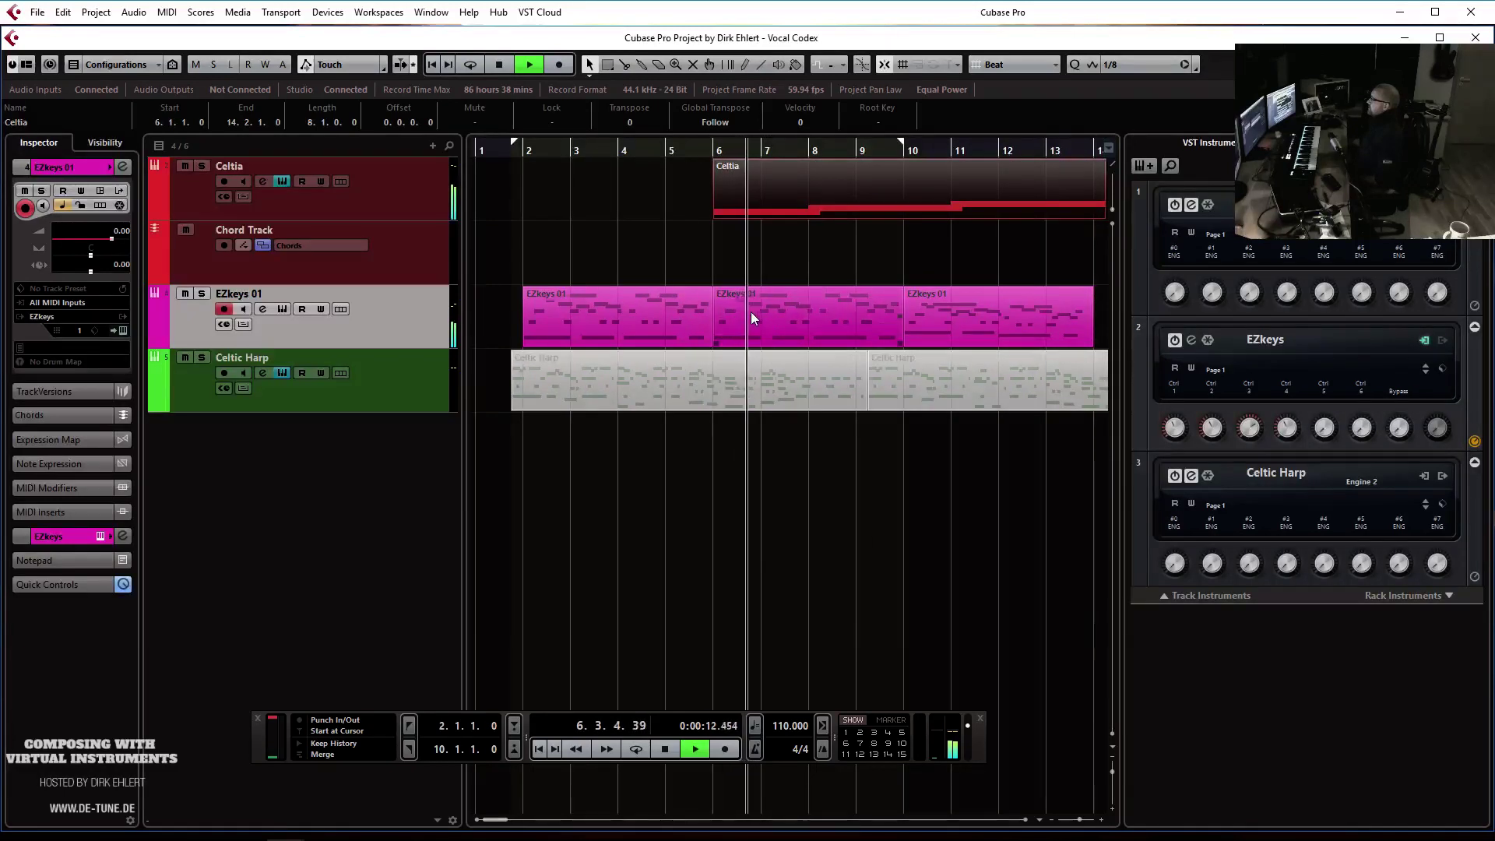
pyautogui.scroll(2, 751, 313)
pyautogui.scroll(-4, 752, 320)
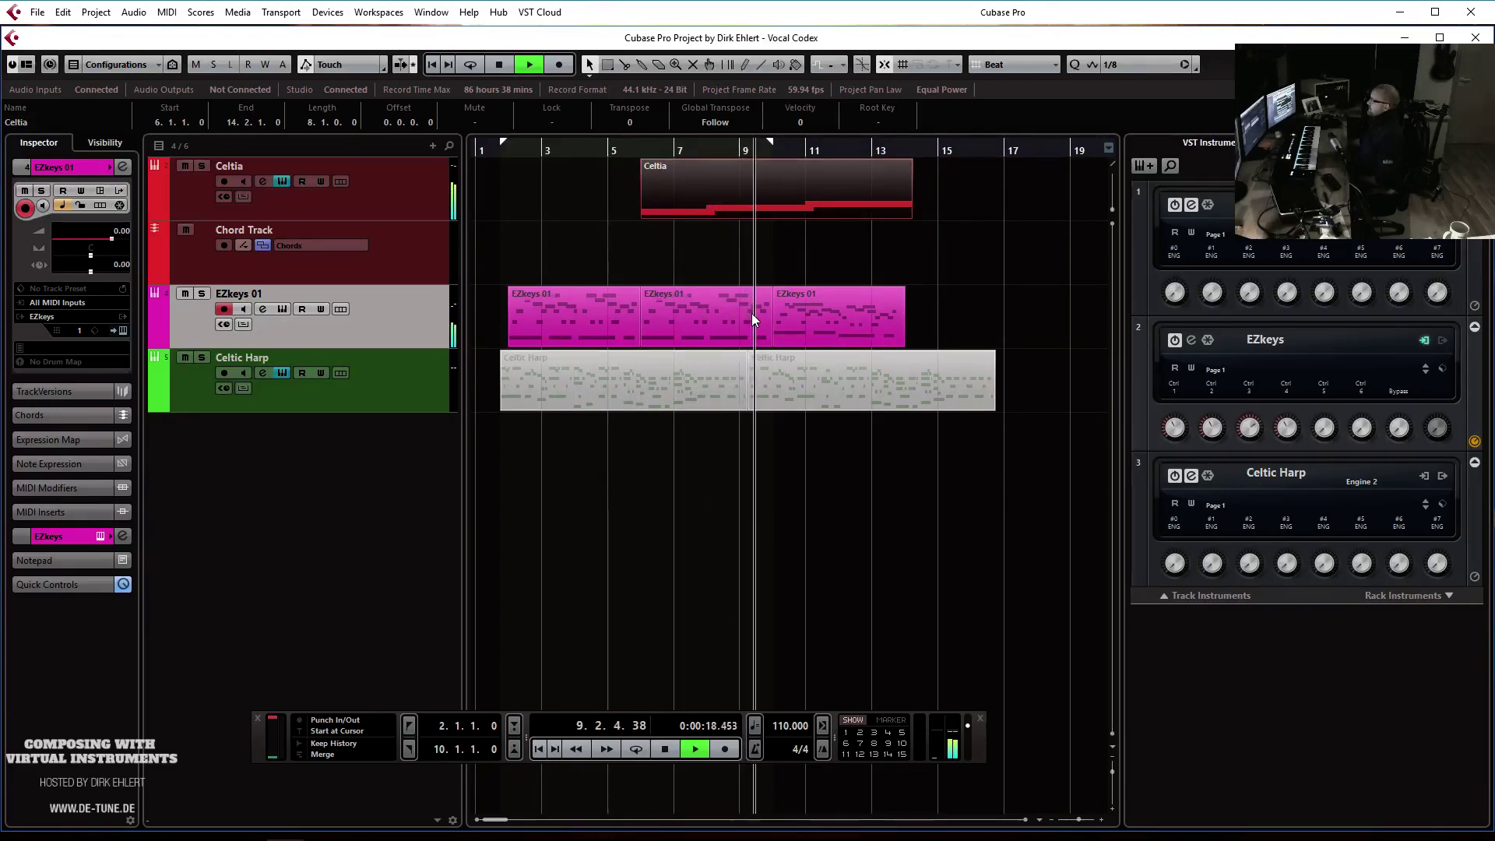
# Trim the start of the Celtia part's C#2 note to 8.2.1.0 and audition from just before bar 6
pyautogui.doubleClick(735, 198)
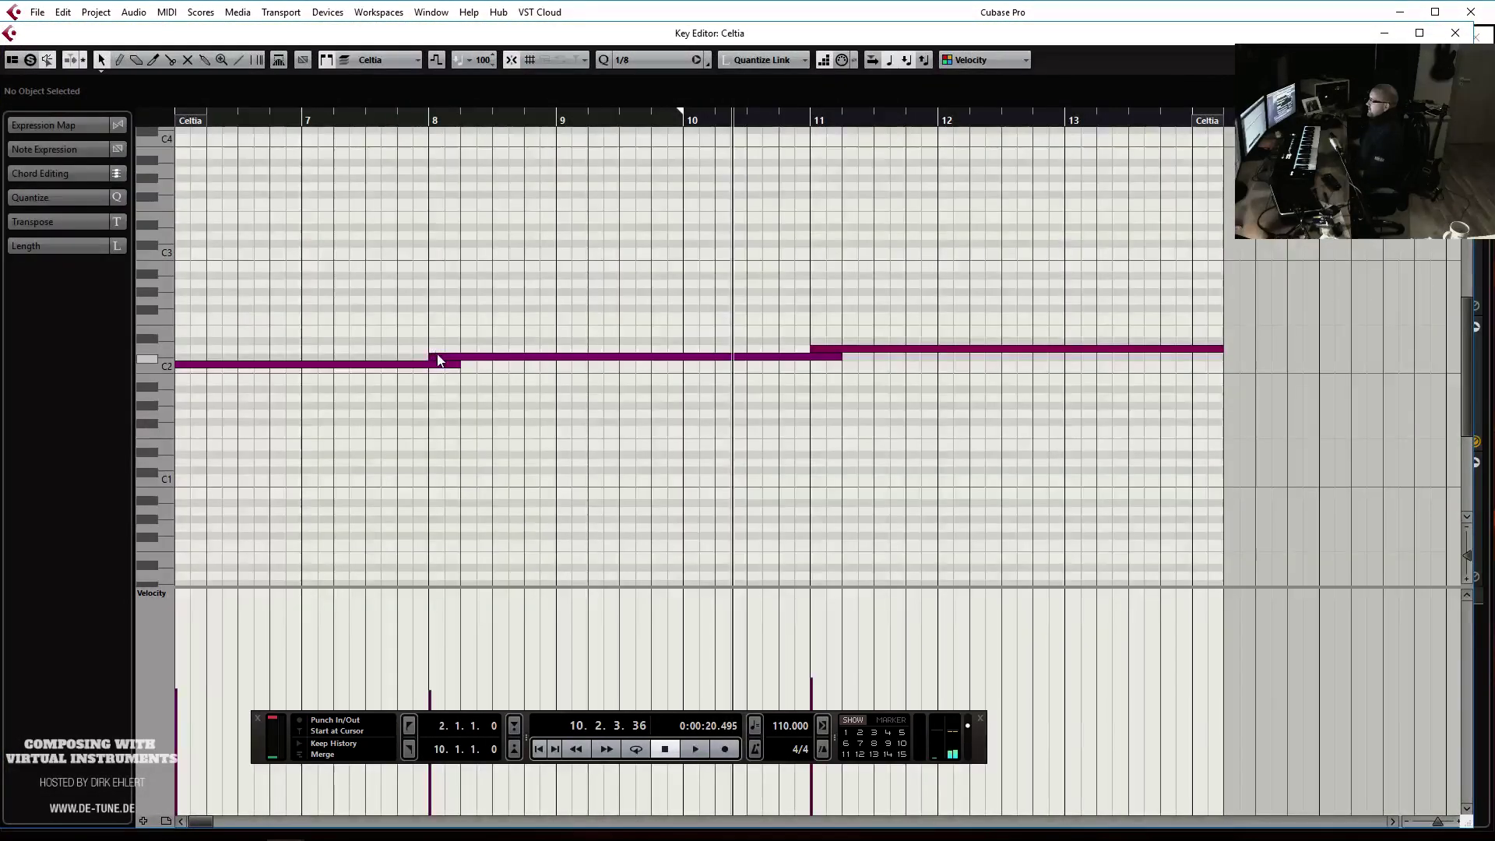
pyautogui.moveTo(430, 358); pyautogui.dragTo(462, 358)
pyautogui.press('Return')
pyautogui.click(634, 159)
pyautogui.press('space')
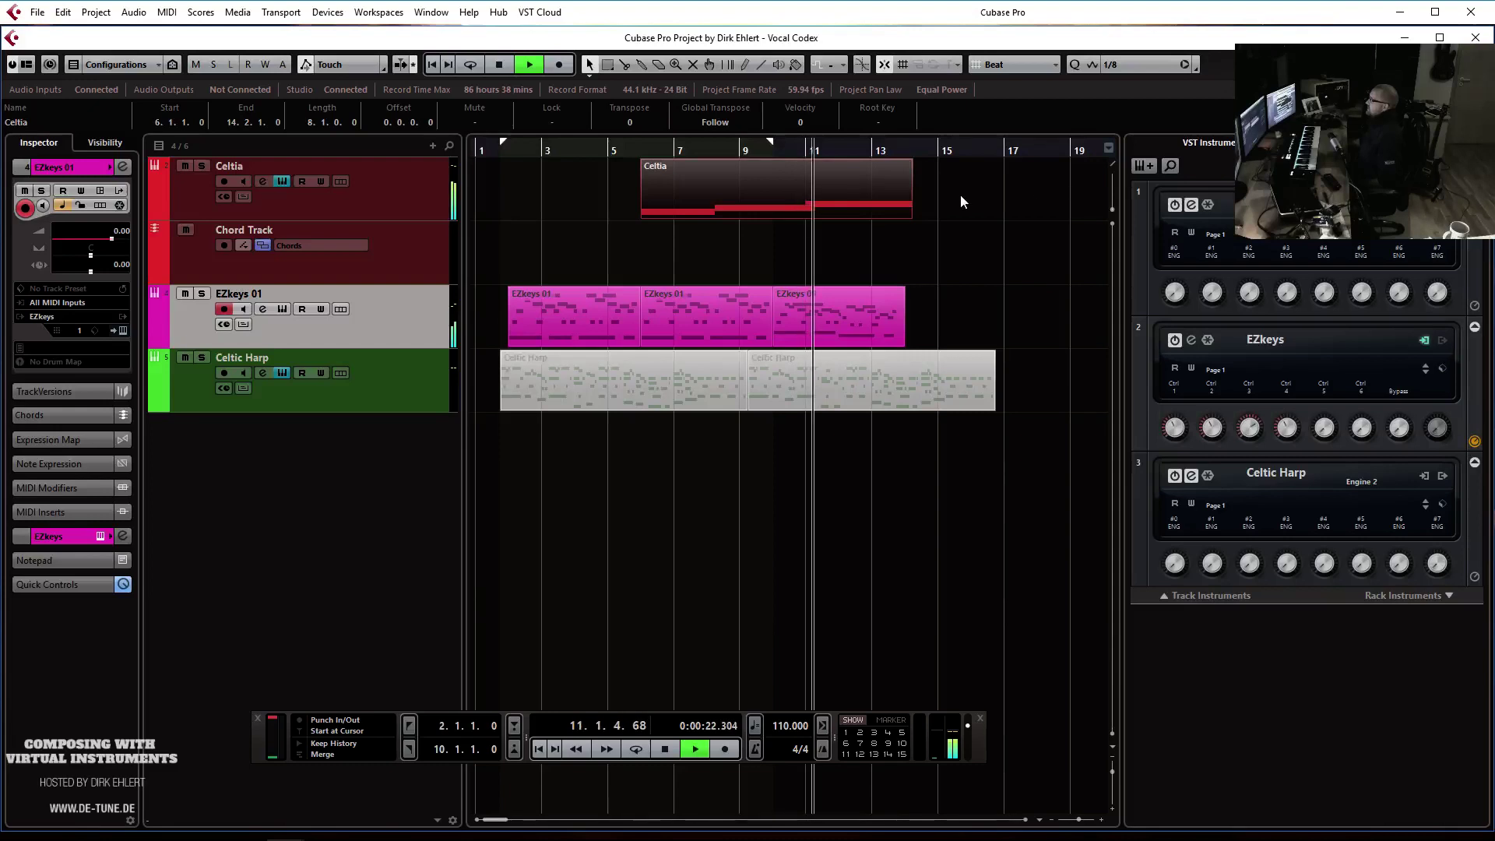
pyautogui.press('space')
# Extend the Celtia part to a length of 14.0.0.0 and add a D#2 note from bar 14 to bar 16
pyautogui.doubleClick(898, 207)
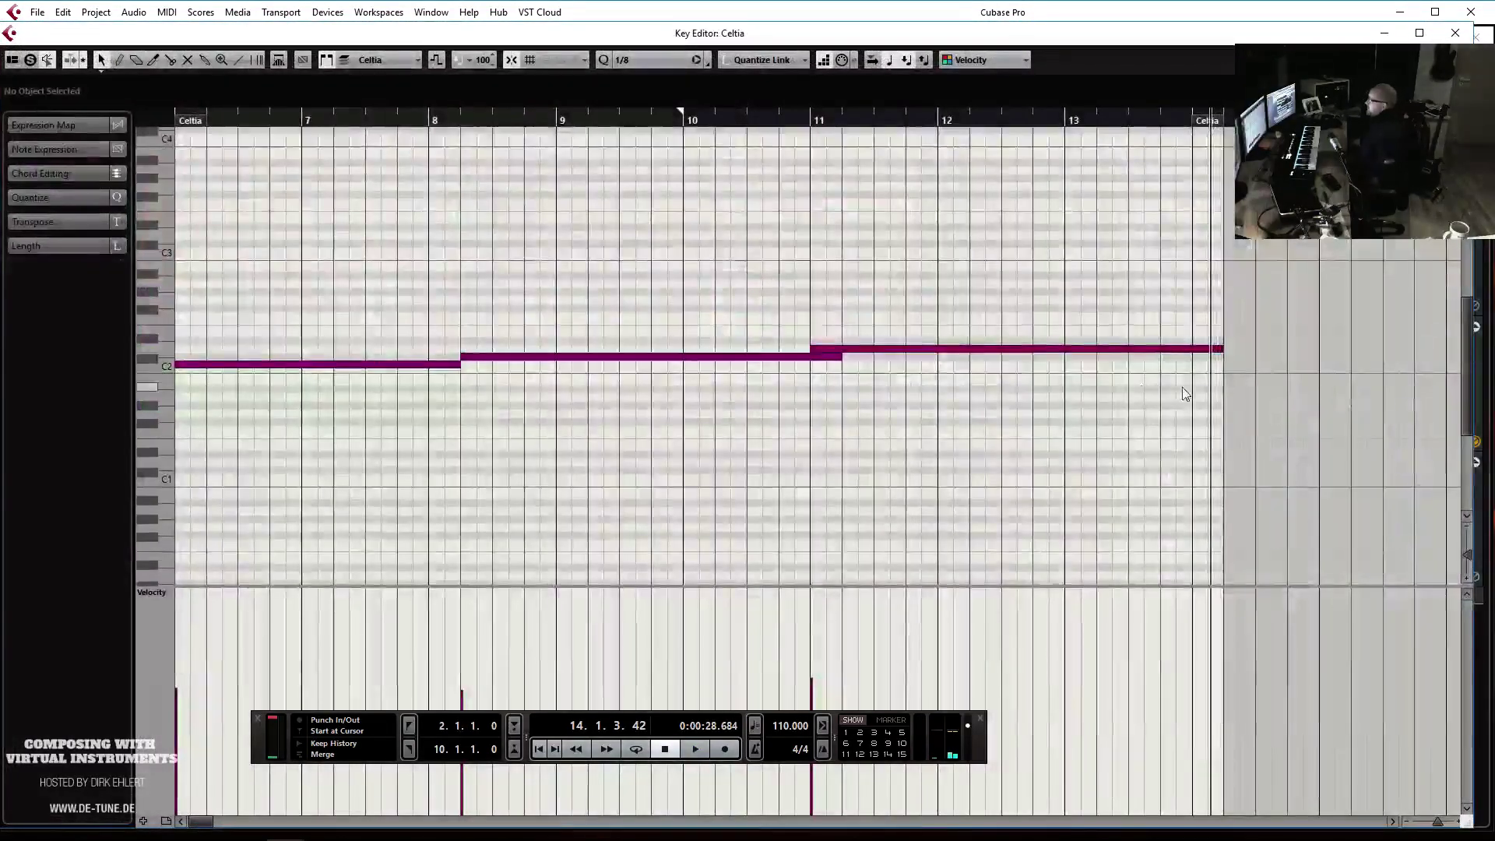
pyautogui.moveTo(1207, 121); pyautogui.dragTo(1375, 121)
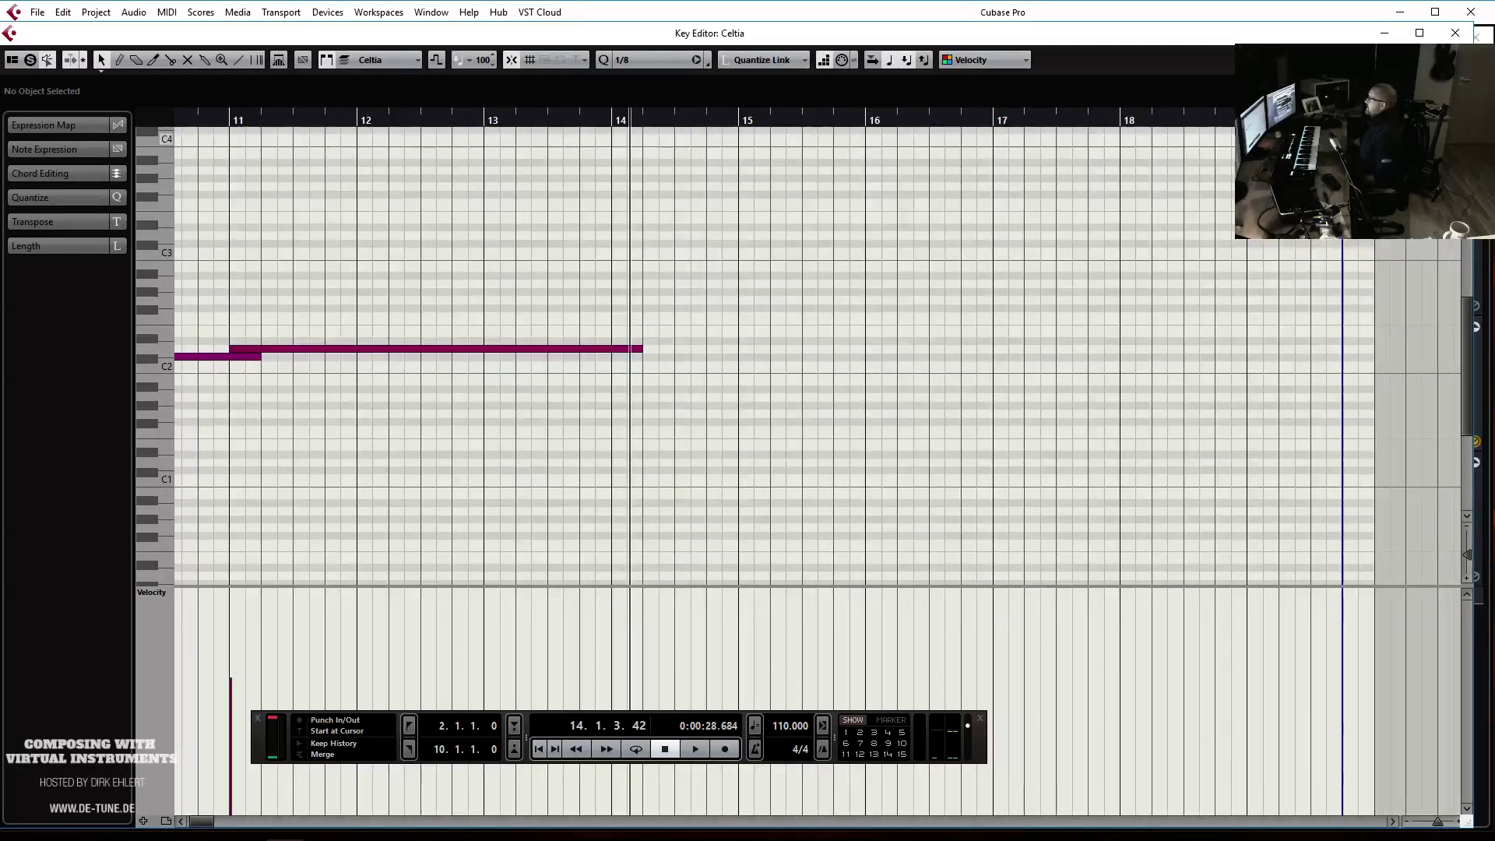
pyautogui.click(618, 337)
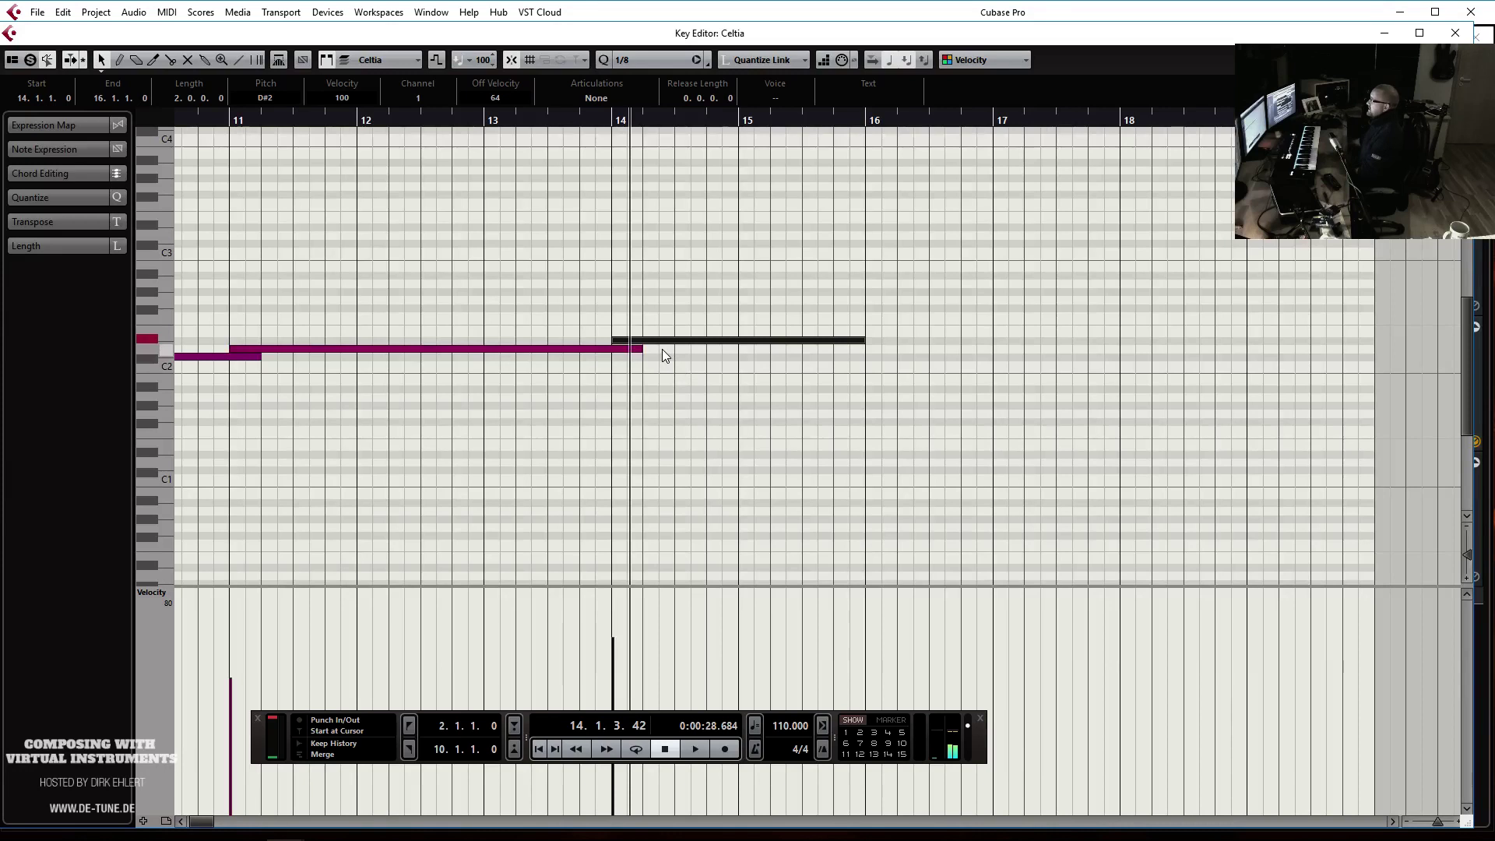
pyautogui.hotkey('ctrl', 'w')
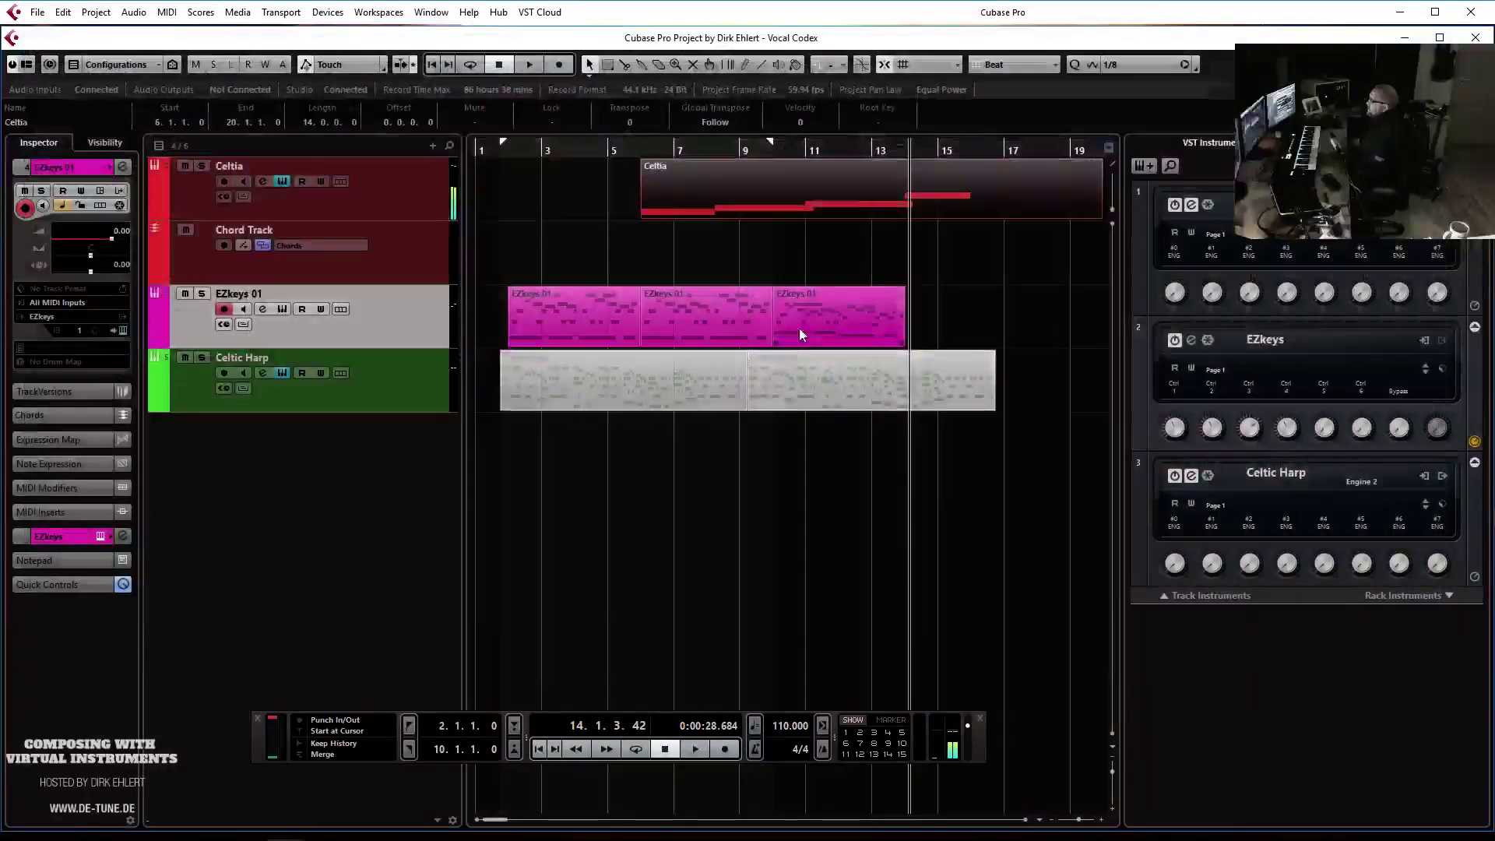
# Copy the first EZkeys 01 part to bar 14, directly after the third part
pyautogui.click(888, 313)
pyautogui.click(804, 148)
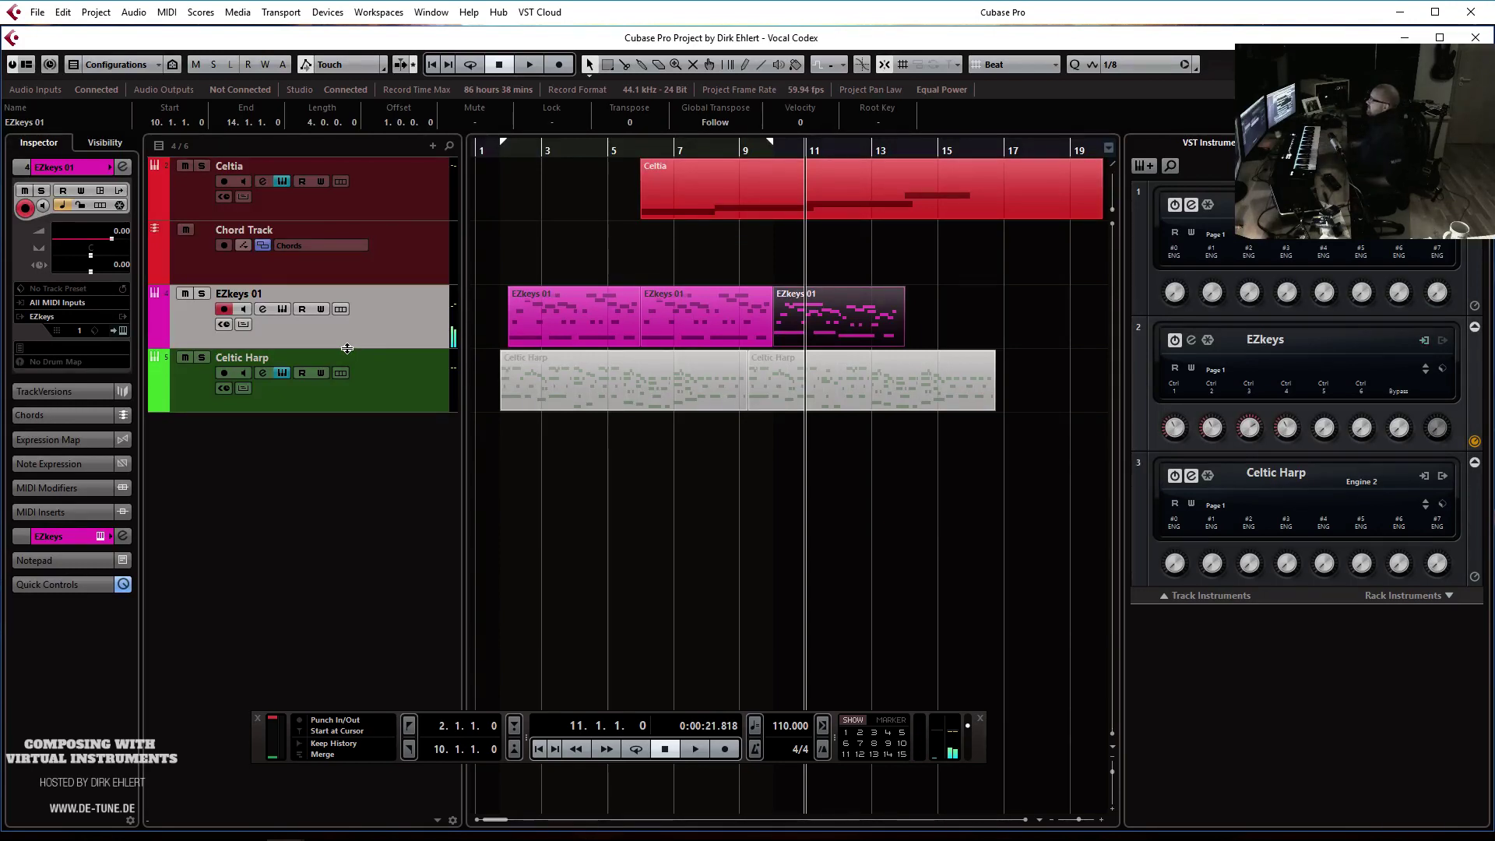
pyautogui.moveTo(595, 319); pyautogui.dragTo(952, 322)
# Transpose all notes of the EZkeys 01 part at bar 14 down five semitones
pyautogui.doubleClick(946, 320)
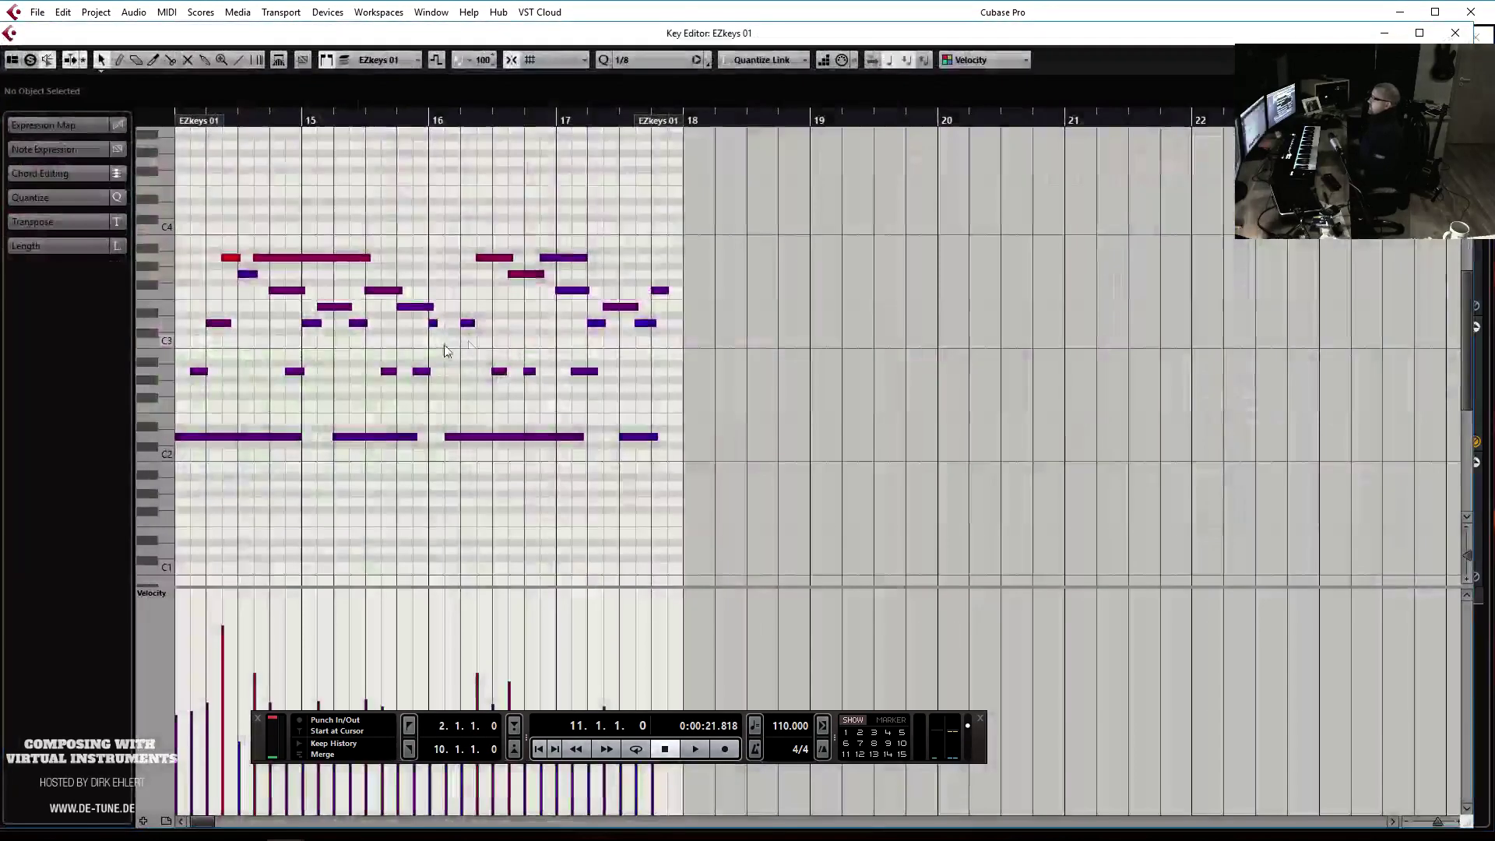
pyautogui.moveTo(177, 461); pyautogui.dragTo(782, 208)
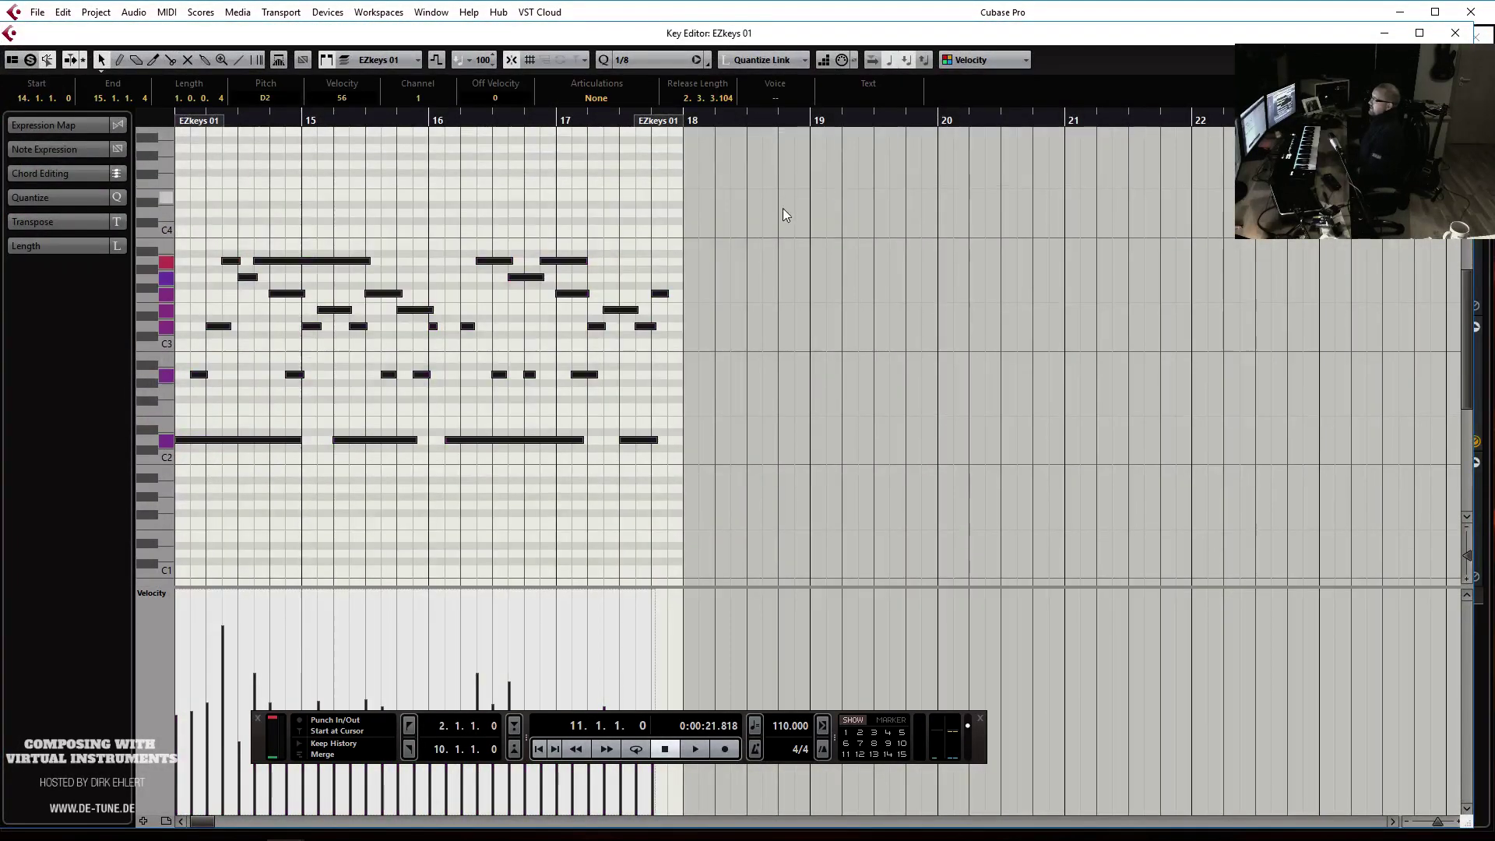
pyautogui.press('Down')
pyautogui.press('Down')
pyautogui.press('Down')
pyautogui.press('Down')
pyautogui.press('Down')
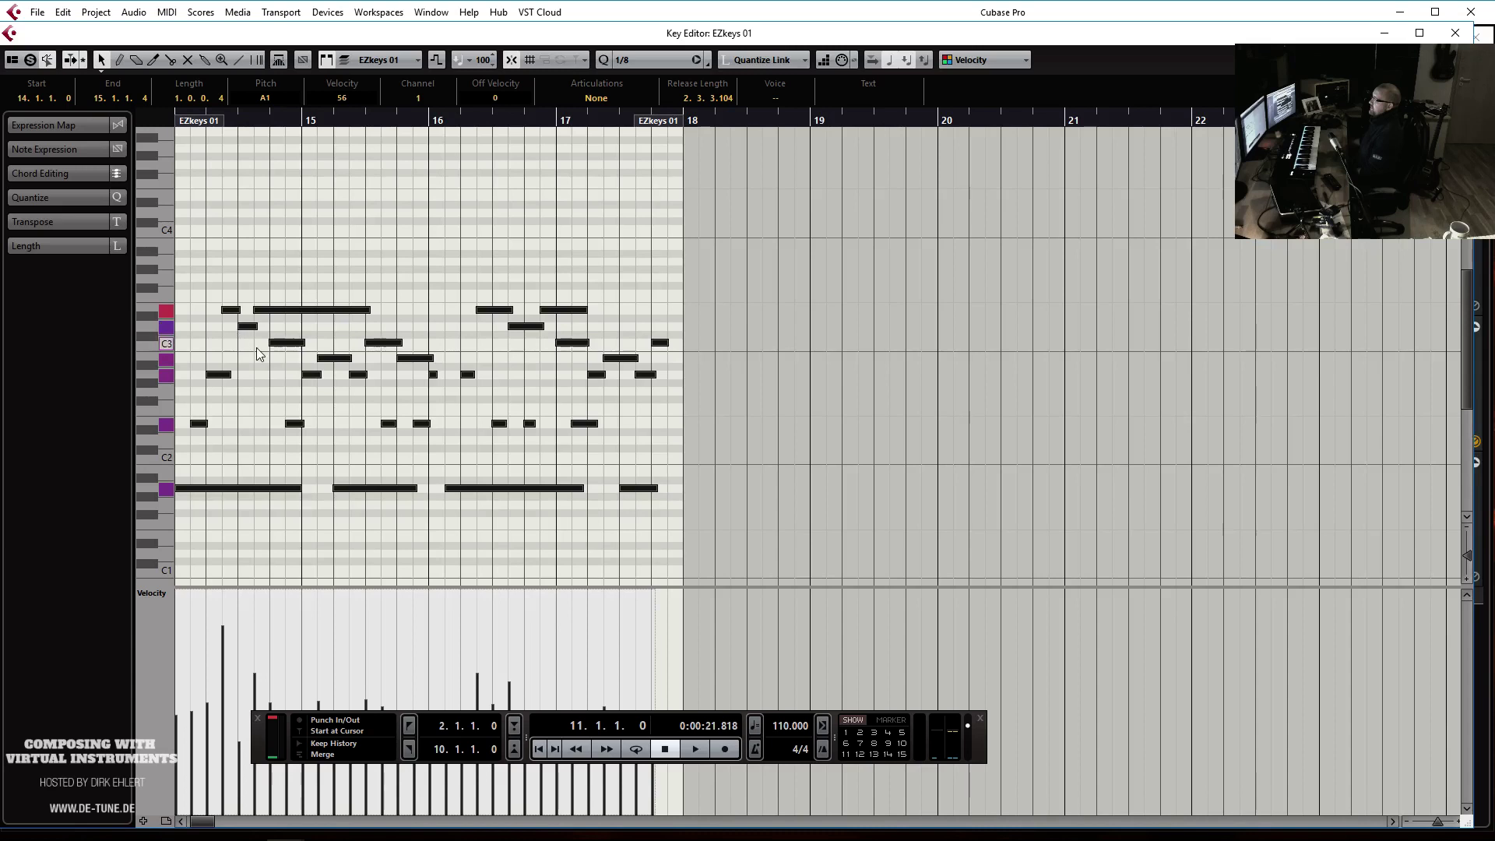
# Raise the C3 notes of bars 14 and 15 to D3, lower bar 15's first B2 note to A#2, and audition from bar 14
pyautogui.click(279, 341)
pyautogui.moveTo(280, 341); pyautogui.dragTo(281, 325)
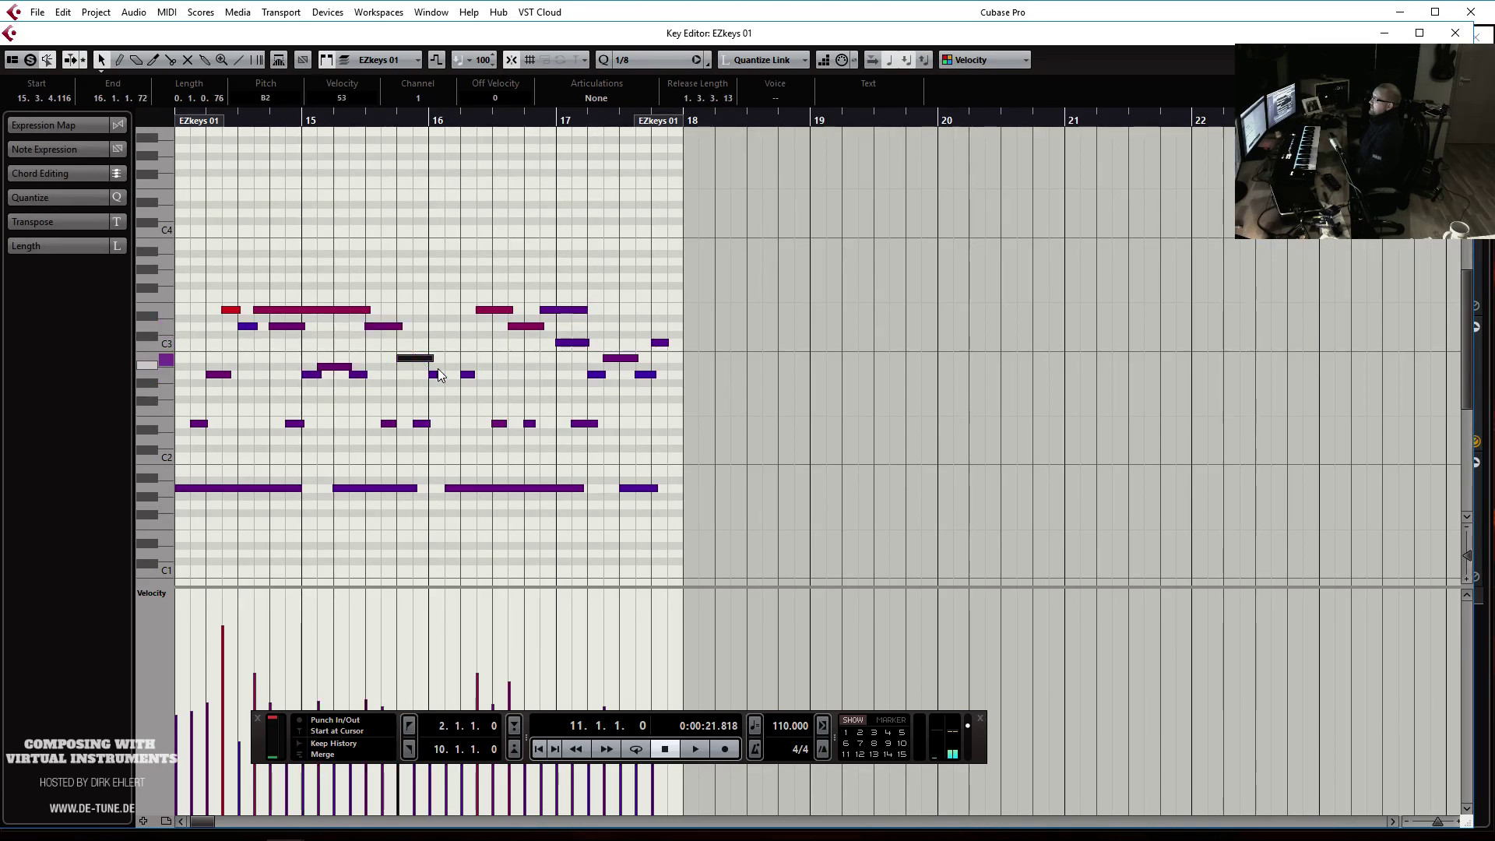
pyautogui.press('space')
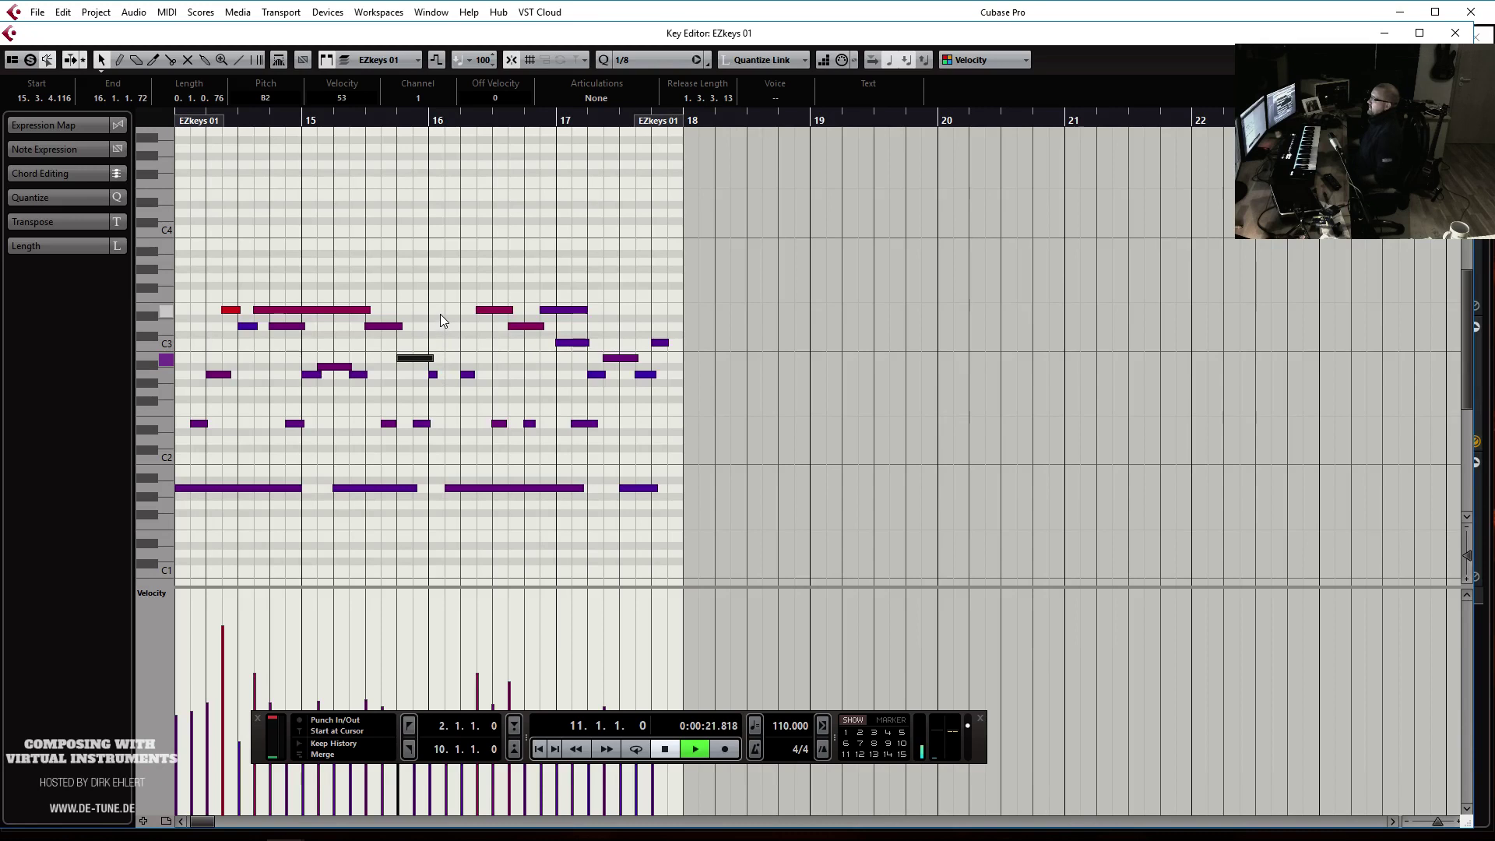
pyautogui.click(681, 120)
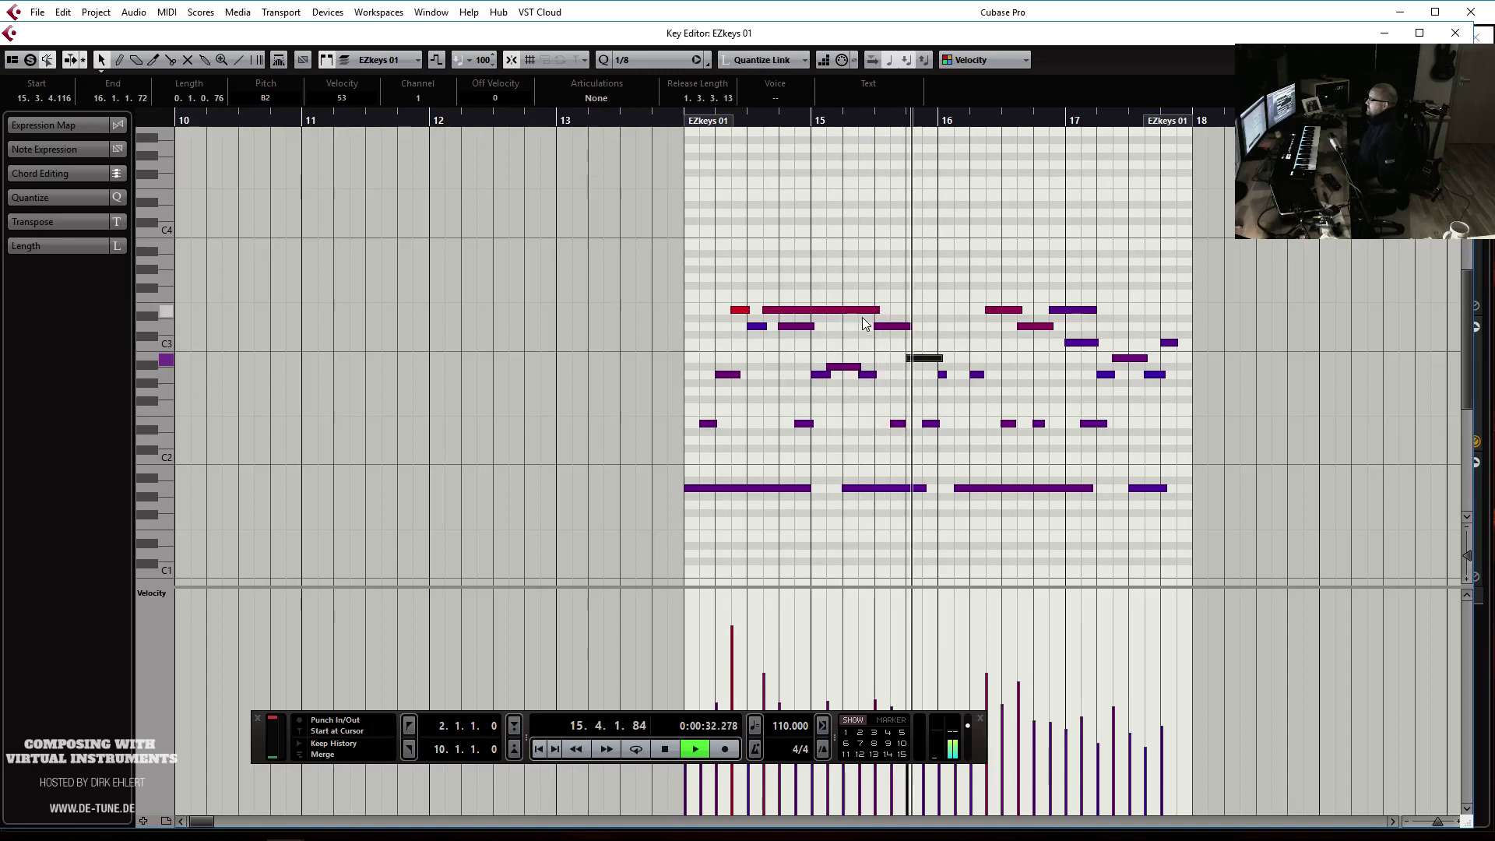
pyautogui.press('space')
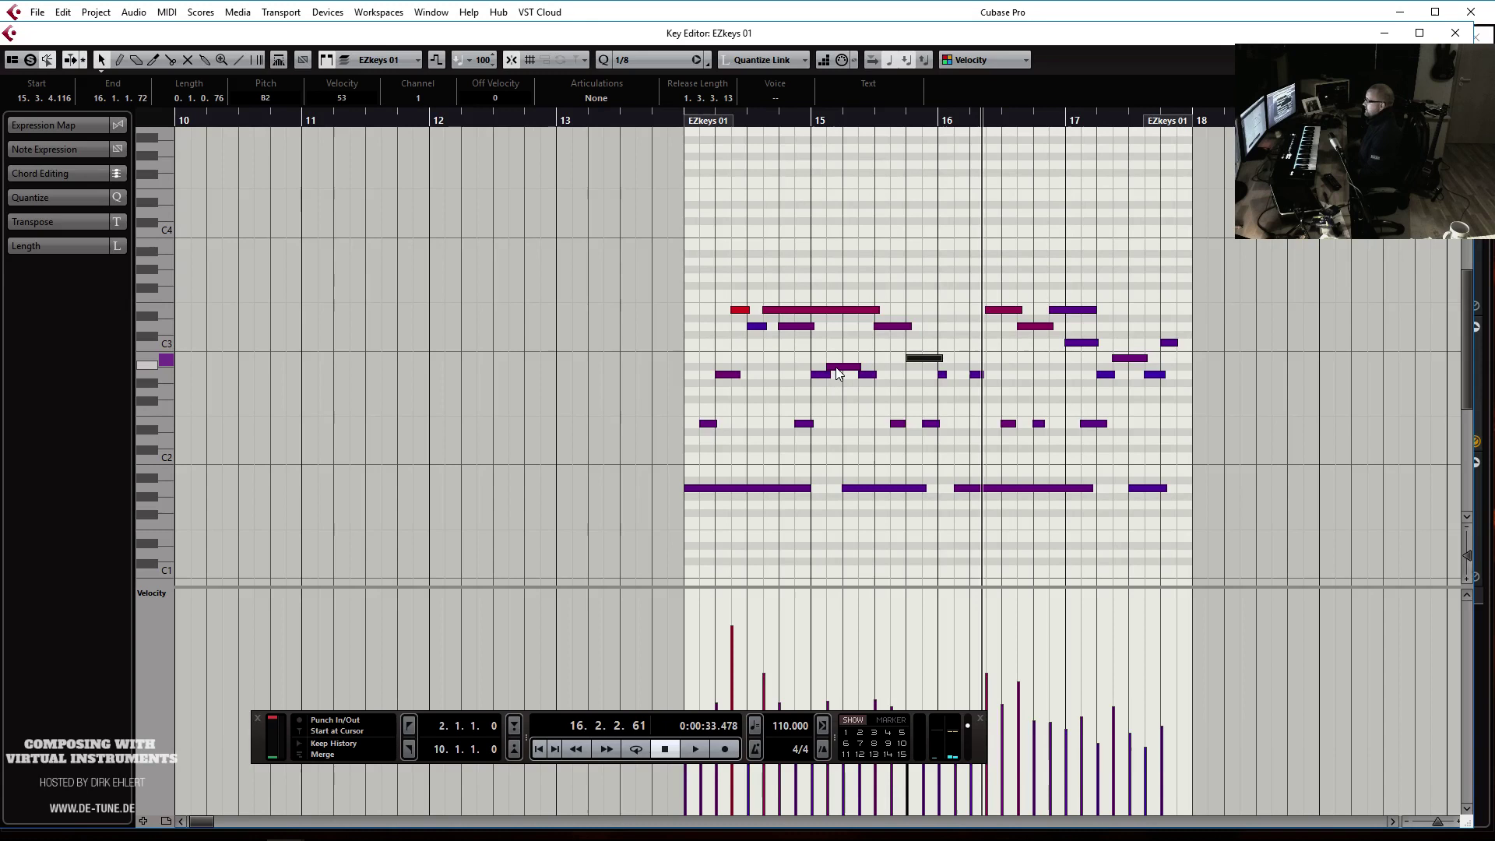
# Move bar 15's A#2 and D3 notes to C#3 and lower its remaining B2 note to A2
pyautogui.press('Up')
pyautogui.click(891, 327)
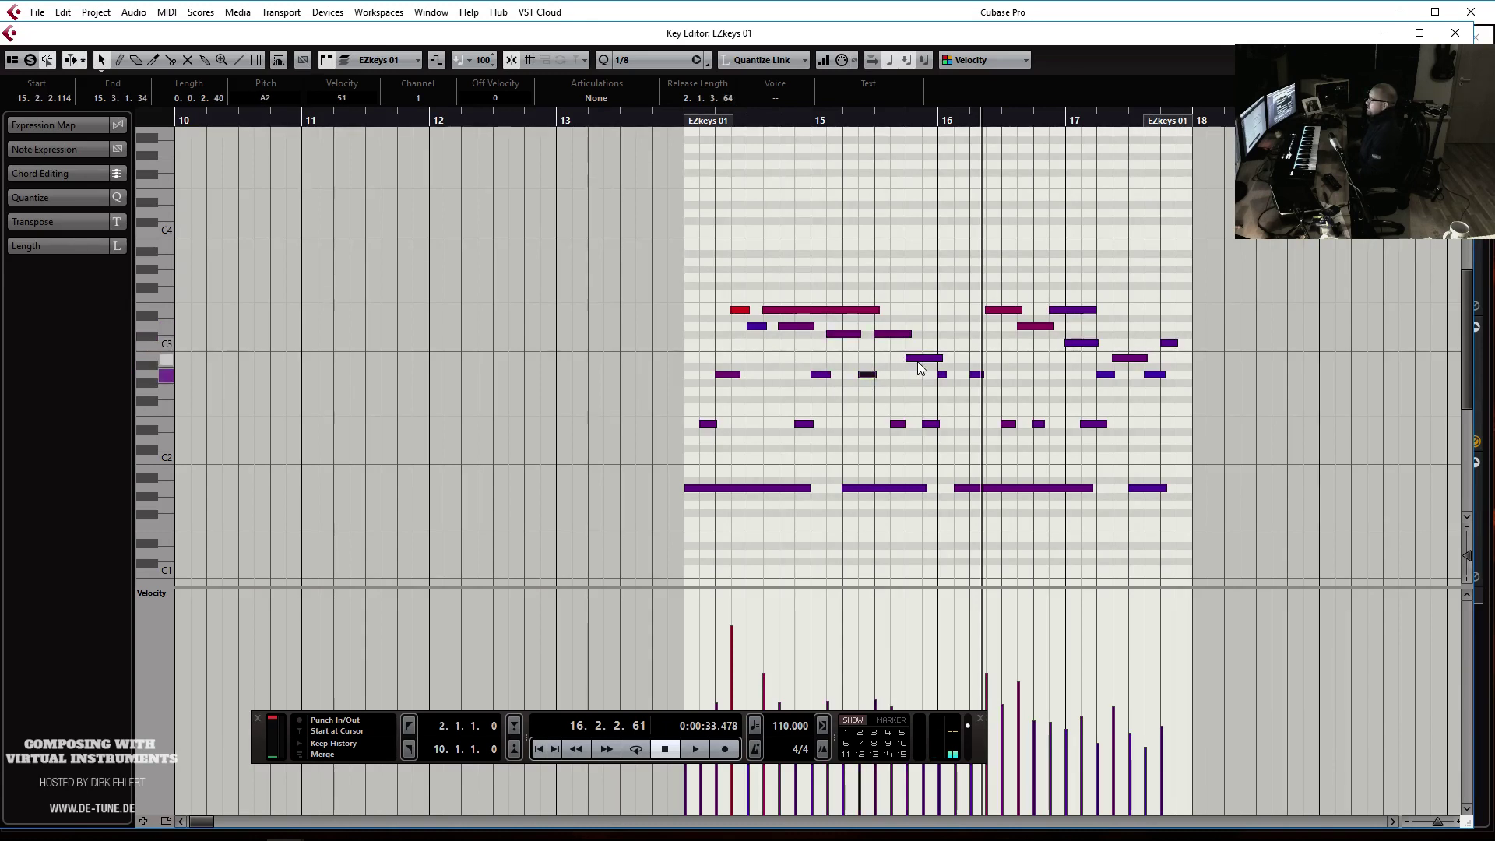
pyautogui.press('Down')
pyautogui.press('Right')
# Delete the EZkeys part's notes from bar 16 onward, audition from just before bar 14, and close the editor
pyautogui.moveTo(950, 257); pyautogui.dragTo(1289, 530)
pyautogui.press('Delete')
pyautogui.click(933, 424)
pyautogui.click(684, 118)
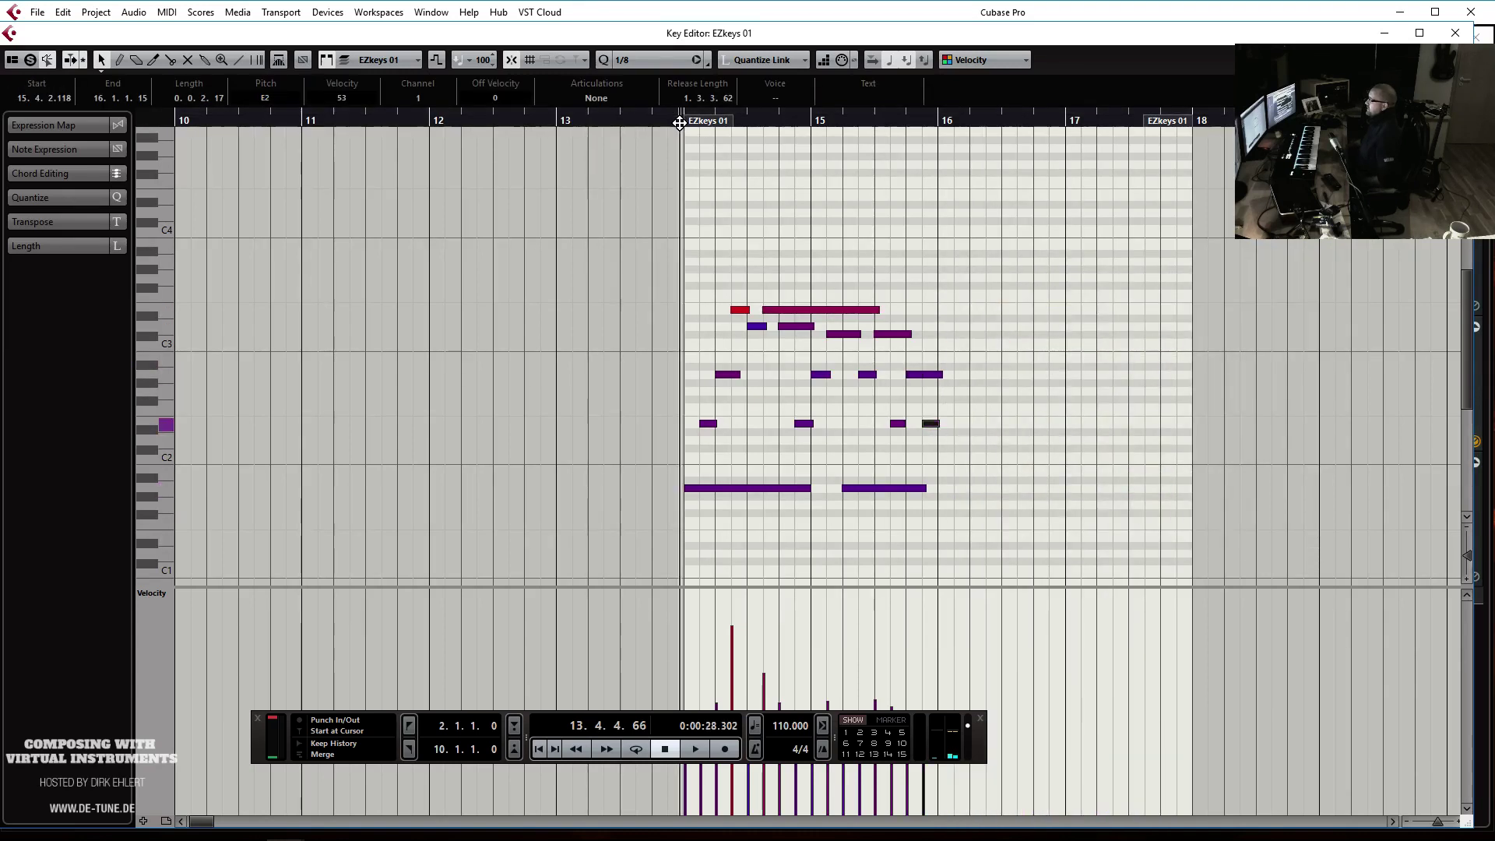
pyautogui.press('space')
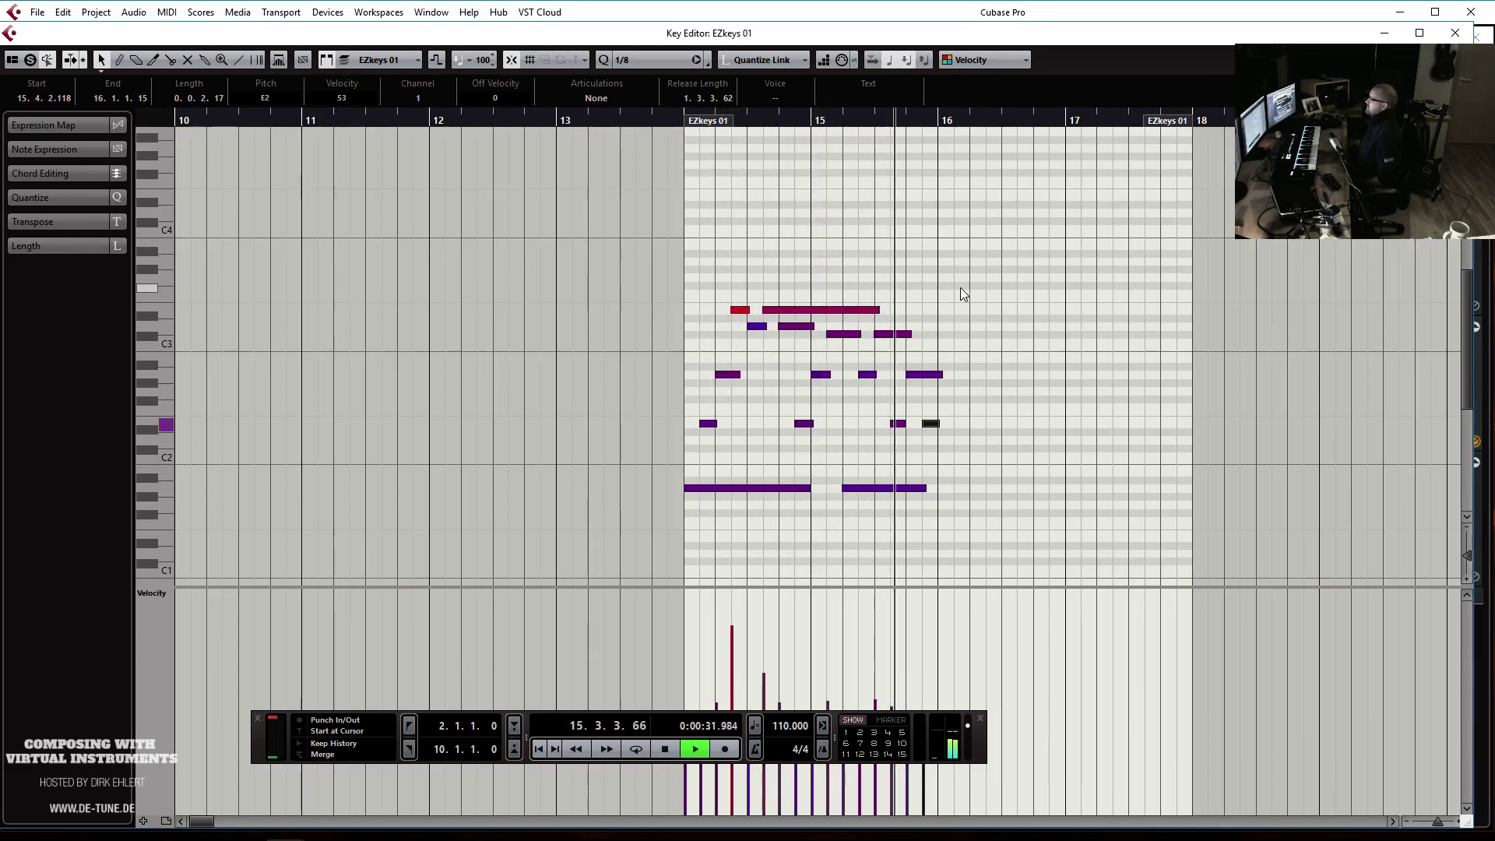
pyautogui.press('space')
pyautogui.press('Escape')
# Shorten the Celtia part's E2 note to end at 15.1.4.38, auditioning it from bar 14
pyautogui.doubleClick(961, 194)
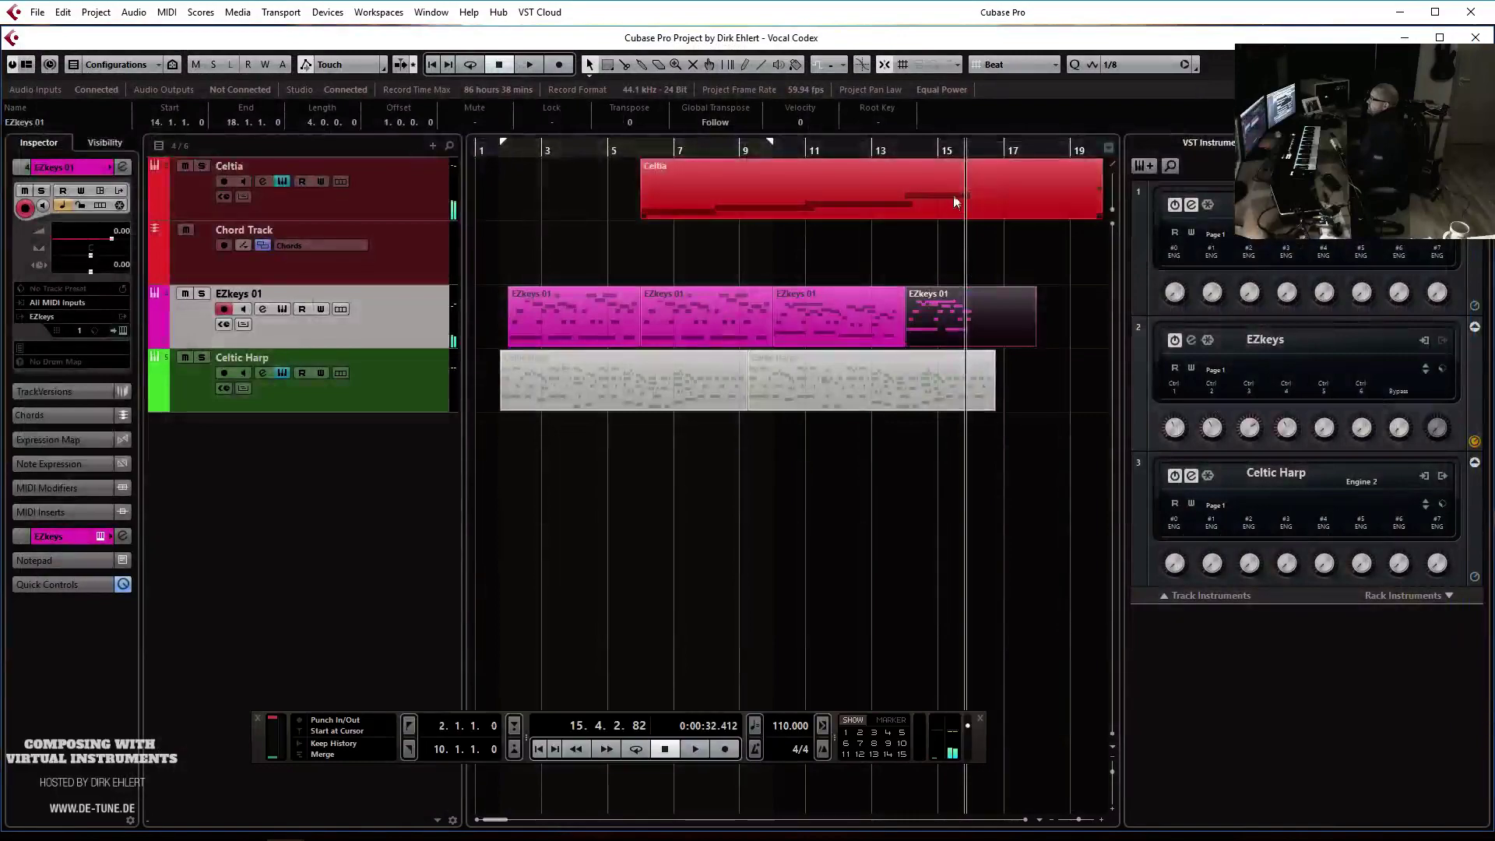
pyautogui.moveTo(1444, 333); pyautogui.dragTo(1371, 334)
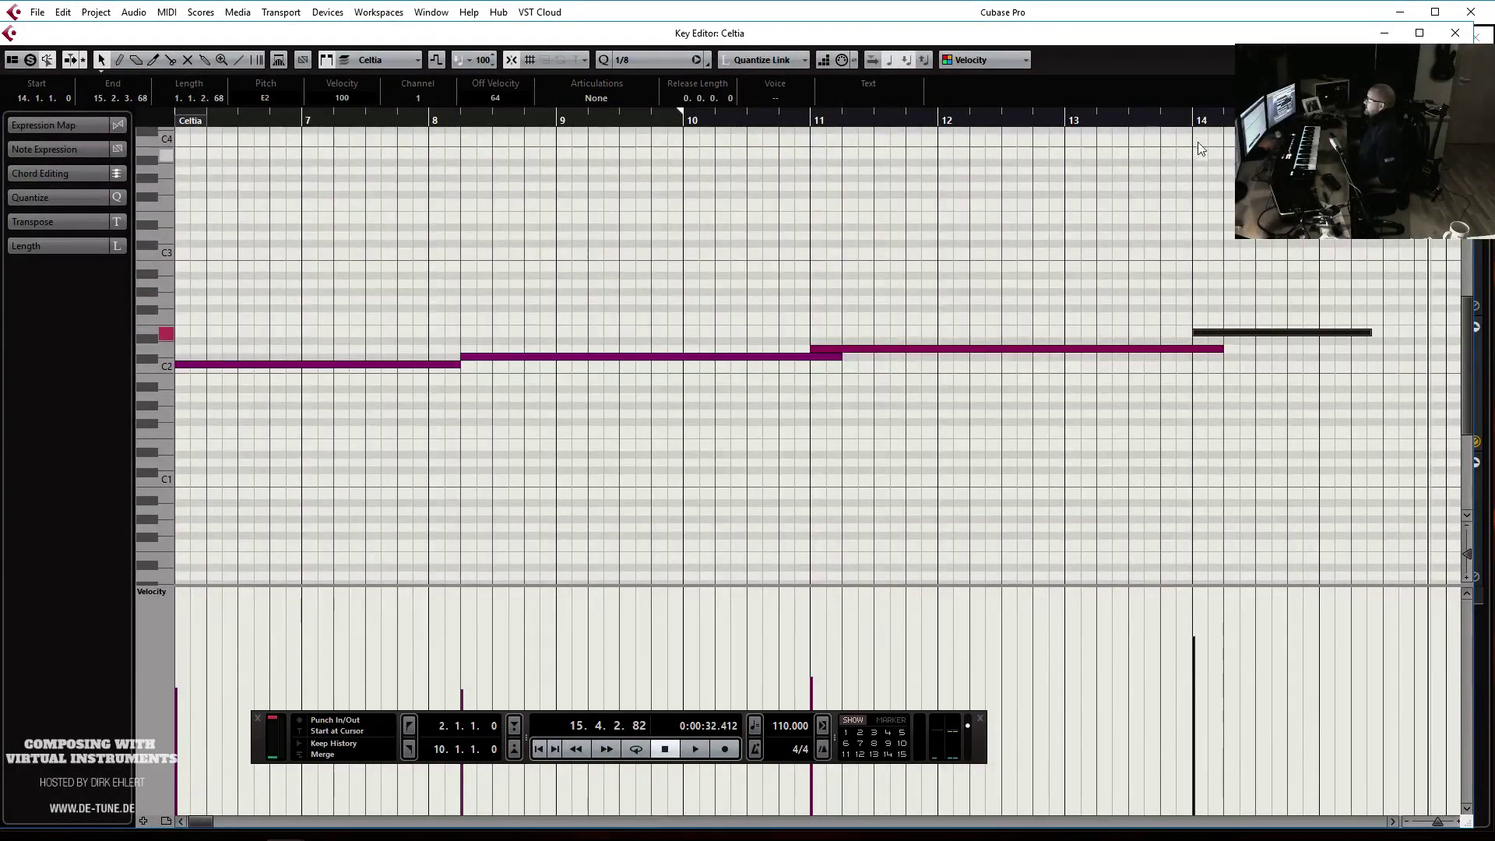
pyautogui.doubleClick(1193, 118)
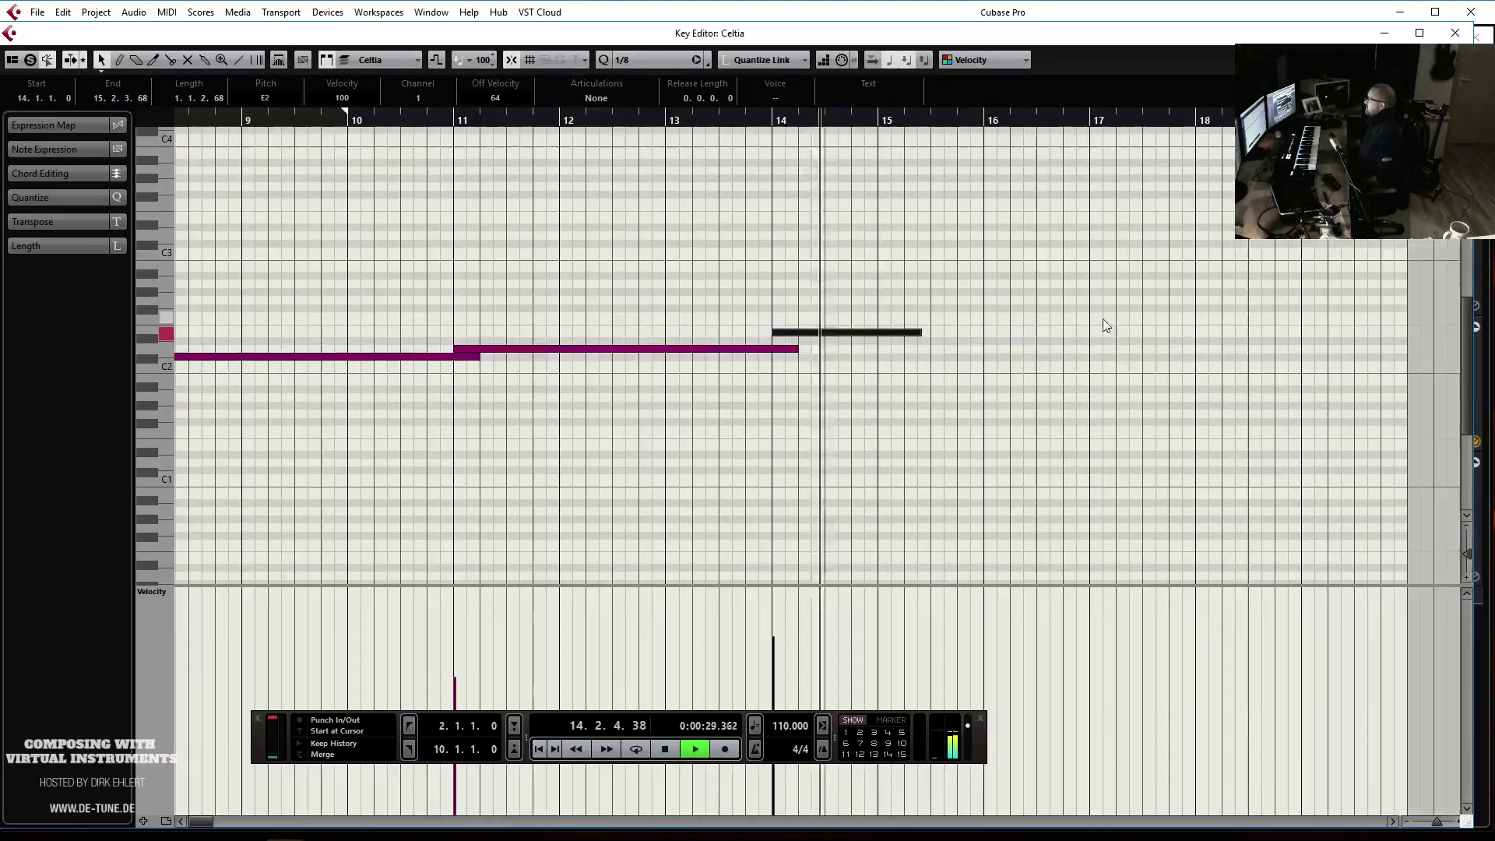
pyautogui.press('space')
pyautogui.moveTo(919, 332); pyautogui.dragTo(899, 332)
pyautogui.doubleClick(778, 131)
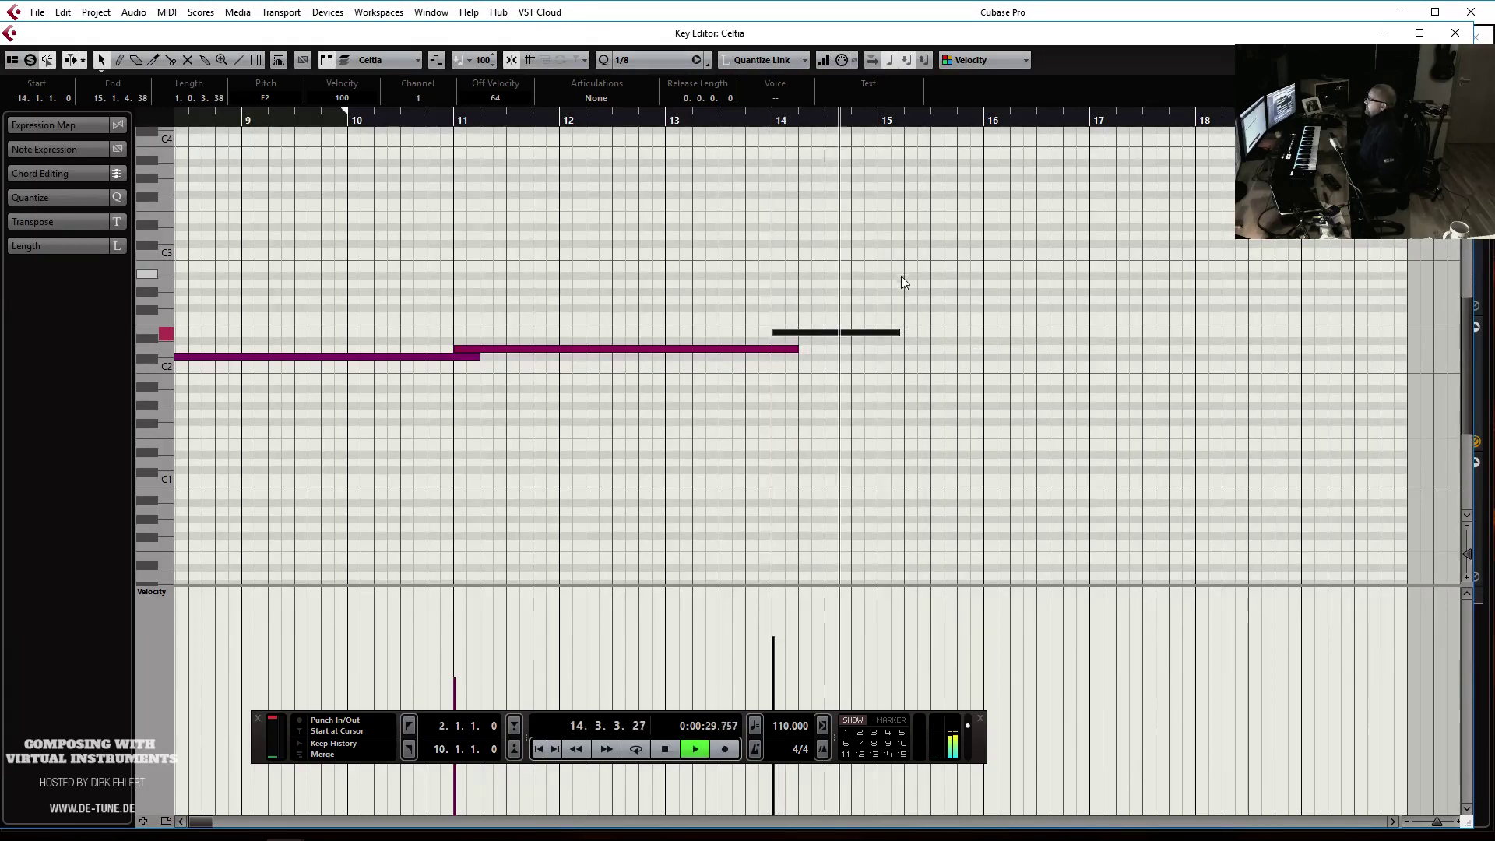
pyautogui.press('space')
# Add an F2 note to the Celtia part from 15.3.1.0 to 17.4.1.0, auditioning it from just before bar 14
pyautogui.moveTo(909, 315); pyautogui.dragTo(1167, 312)
pyautogui.press('KP_0')
pyautogui.press('h')
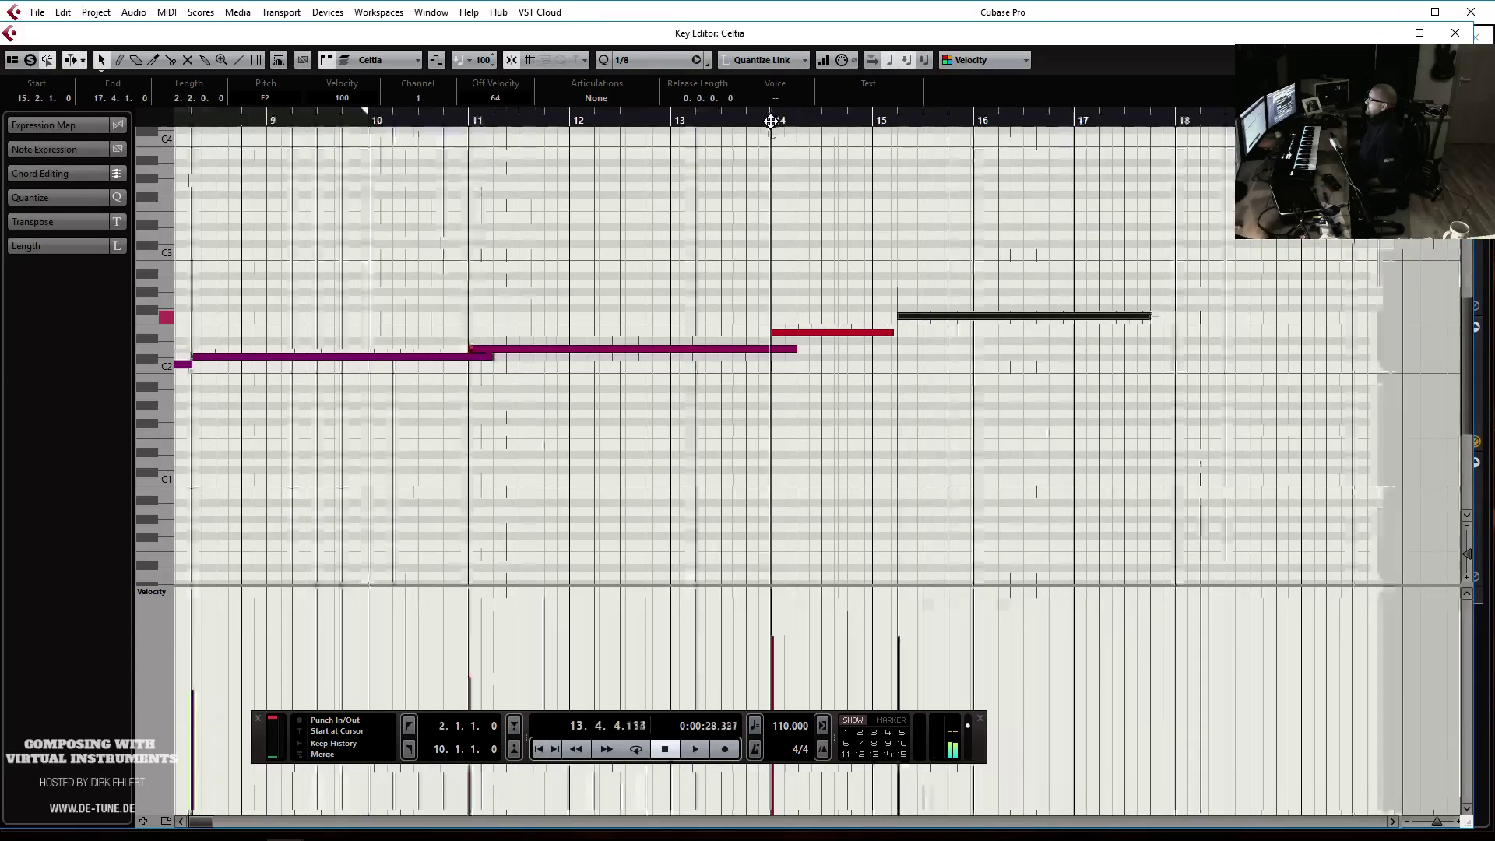
pyautogui.press('space')
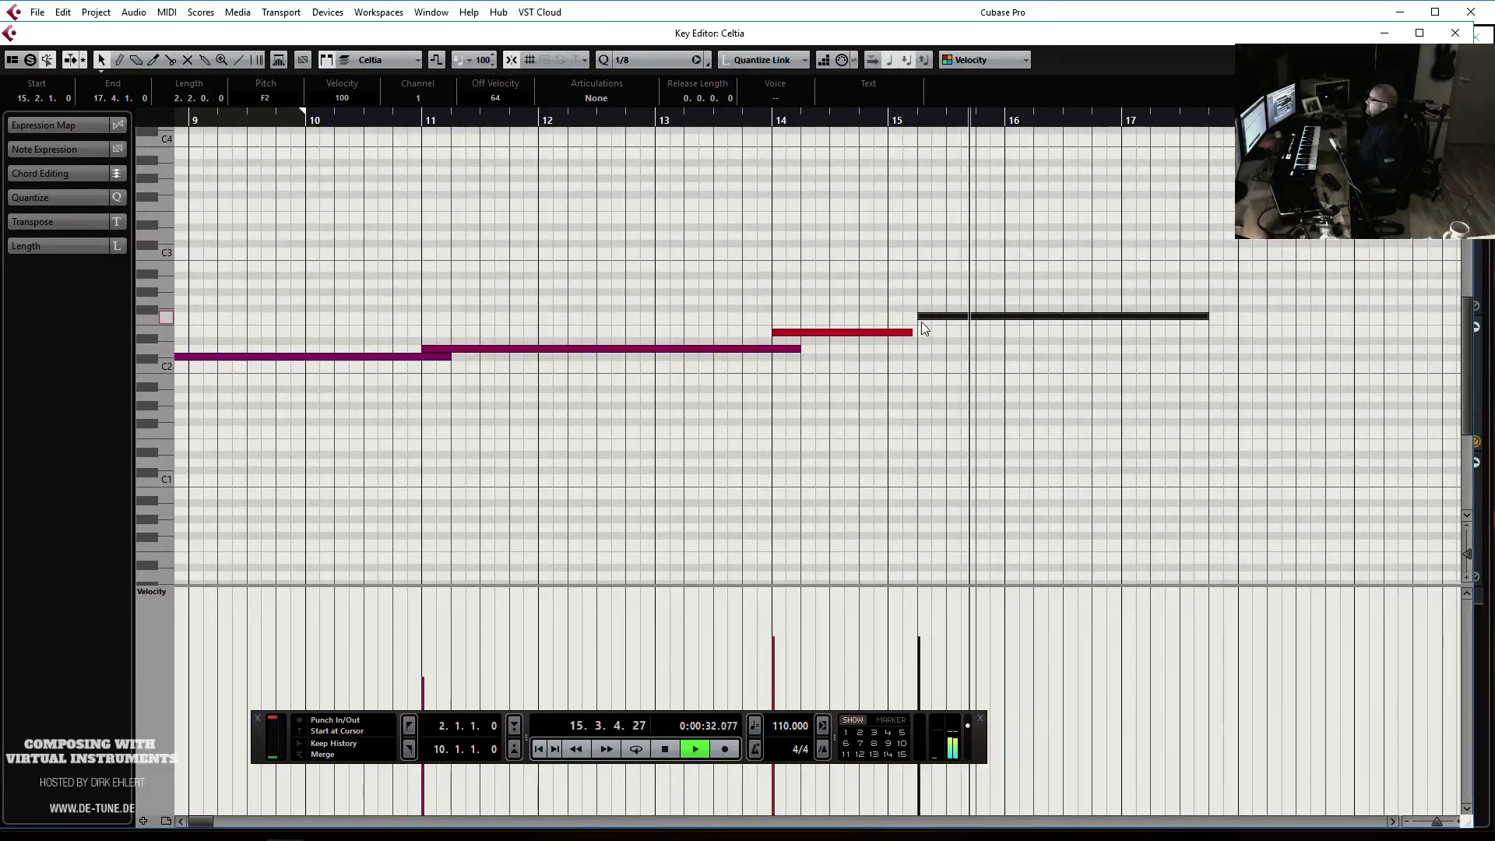
pyautogui.press('space')
pyautogui.moveTo(919, 316); pyautogui.dragTo(951, 324)
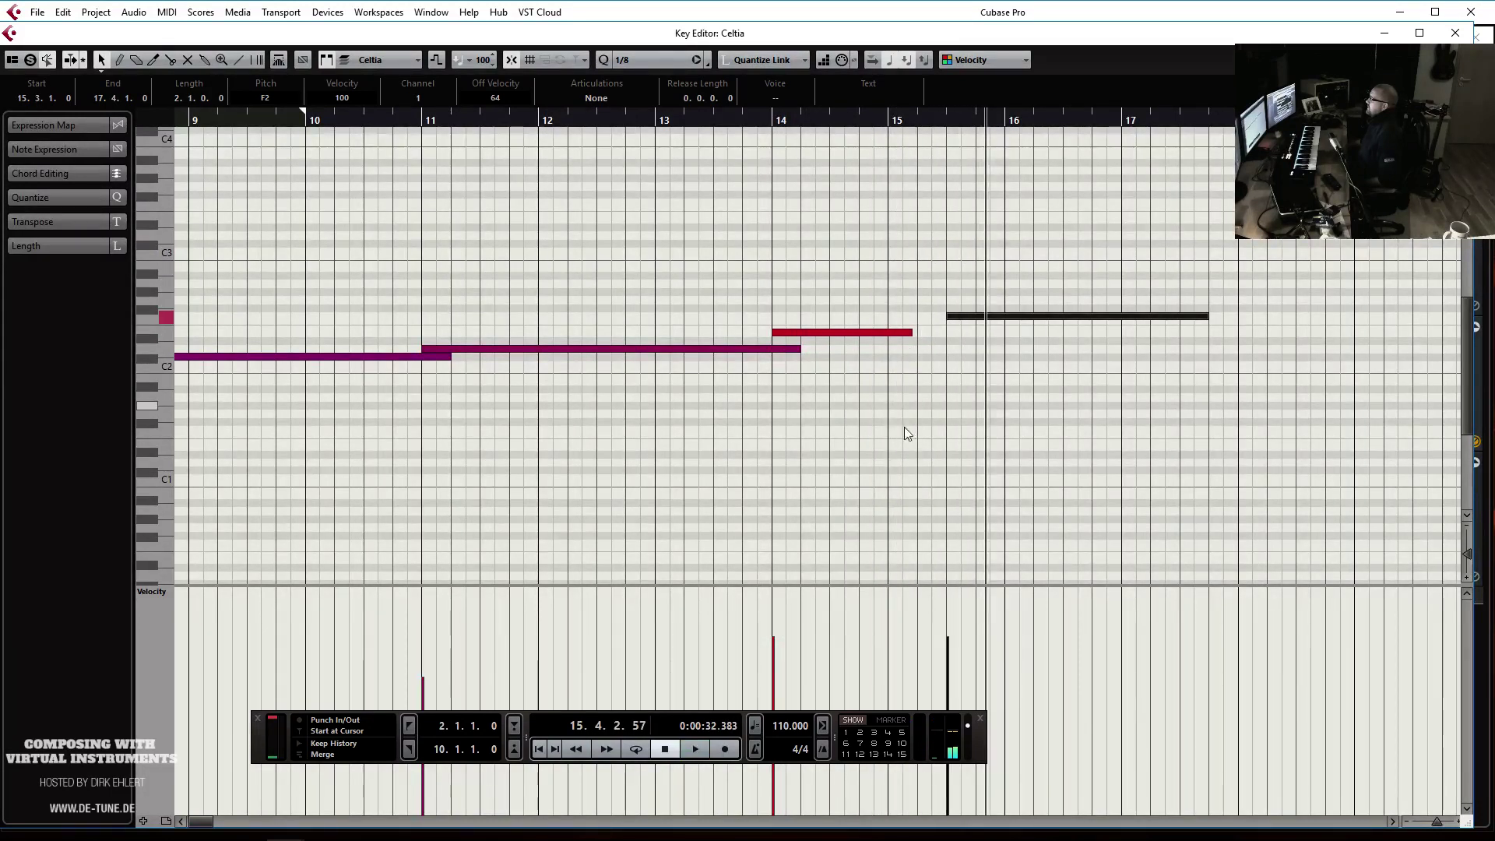
# Hide the Transport panel and raise the velocity of all Celtia notes to 127
pyautogui.click(948, 687)
pyautogui.press('g')
pyautogui.press('g')
pyautogui.press('g')
pyautogui.press('g')
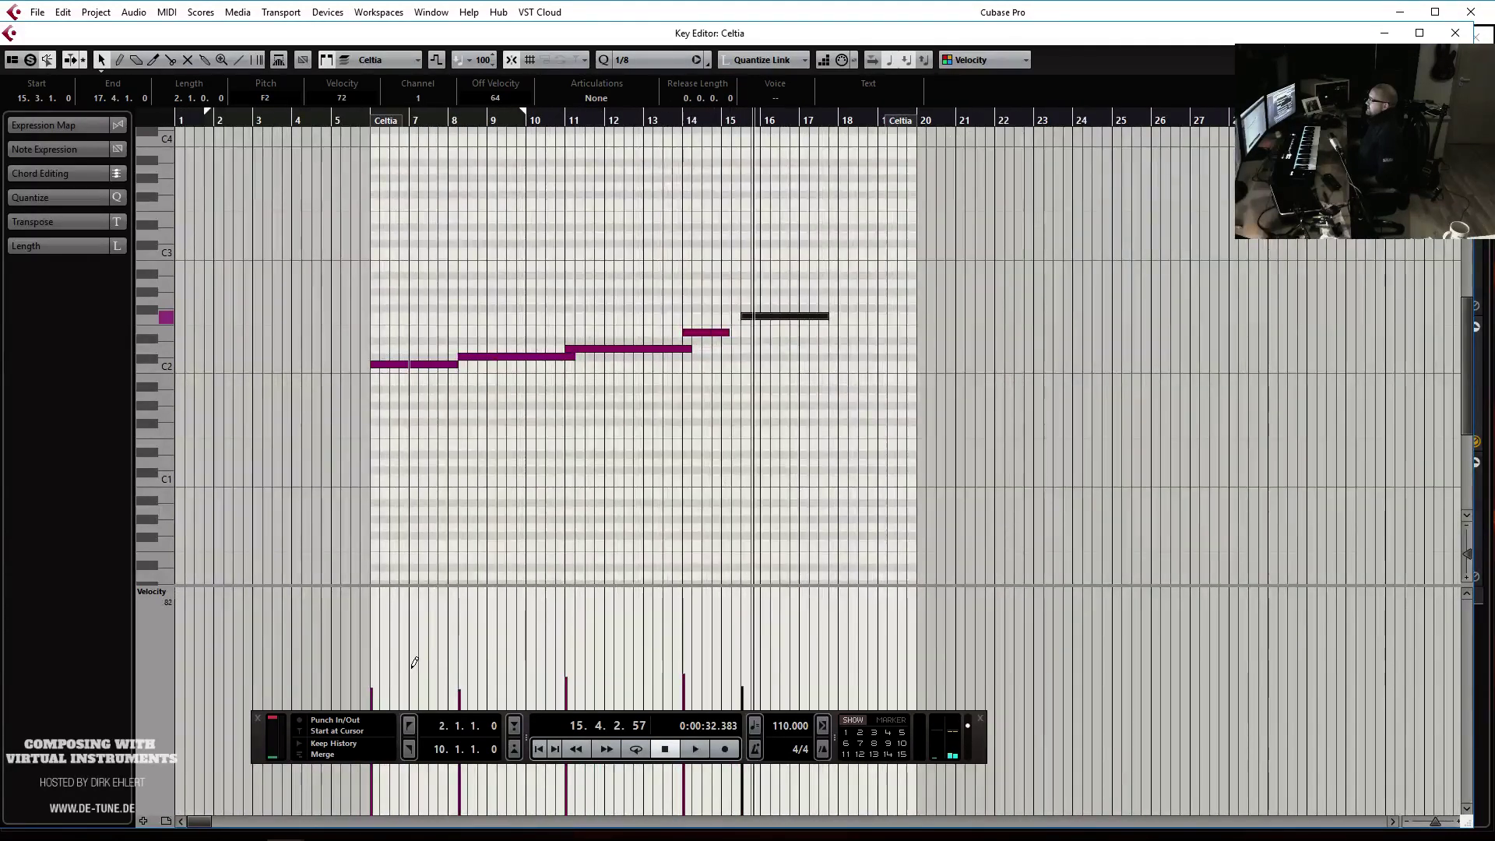
pyautogui.press('F2')
pyautogui.moveTo(394, 621); pyautogui.dragTo(1121, 454)
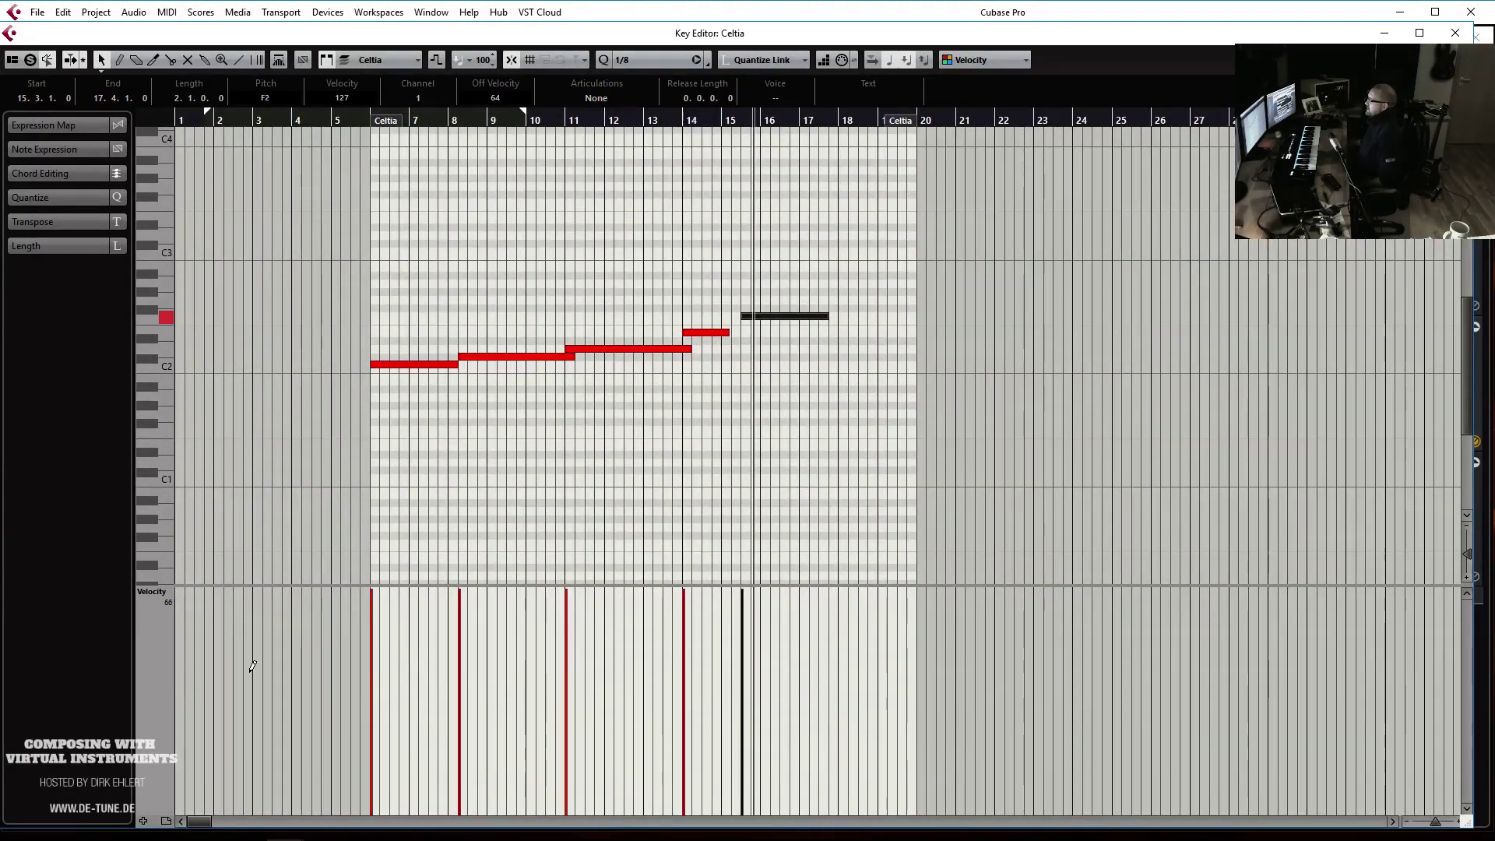
# Show the Celtia part's CC 11 (Expression) lane and add an expression value of 41 at 6.1.3.0
pyautogui.click(158, 599)
pyautogui.click(250, 470)
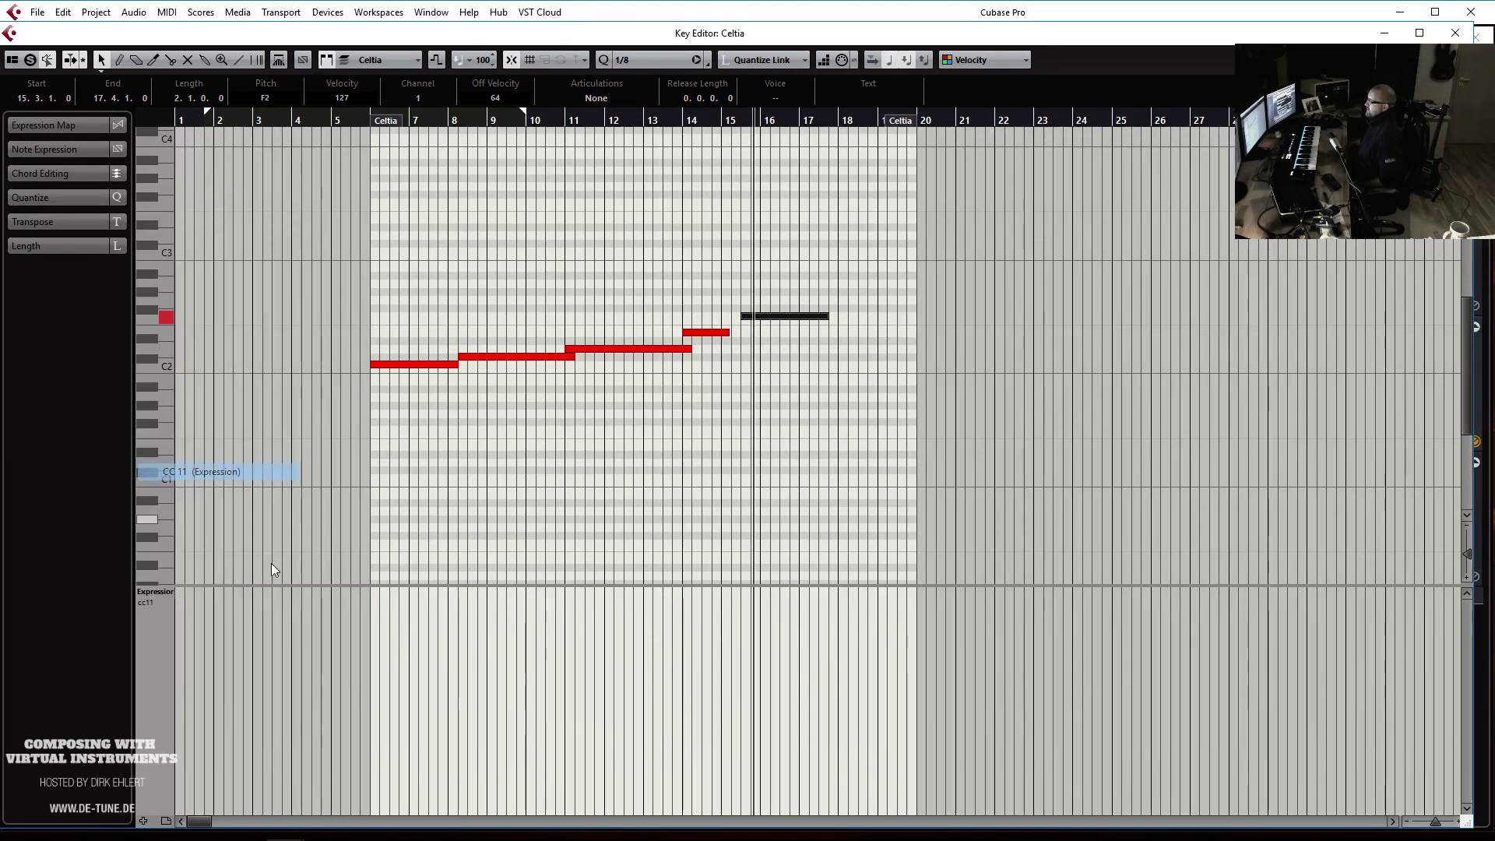
pyautogui.click(373, 732)
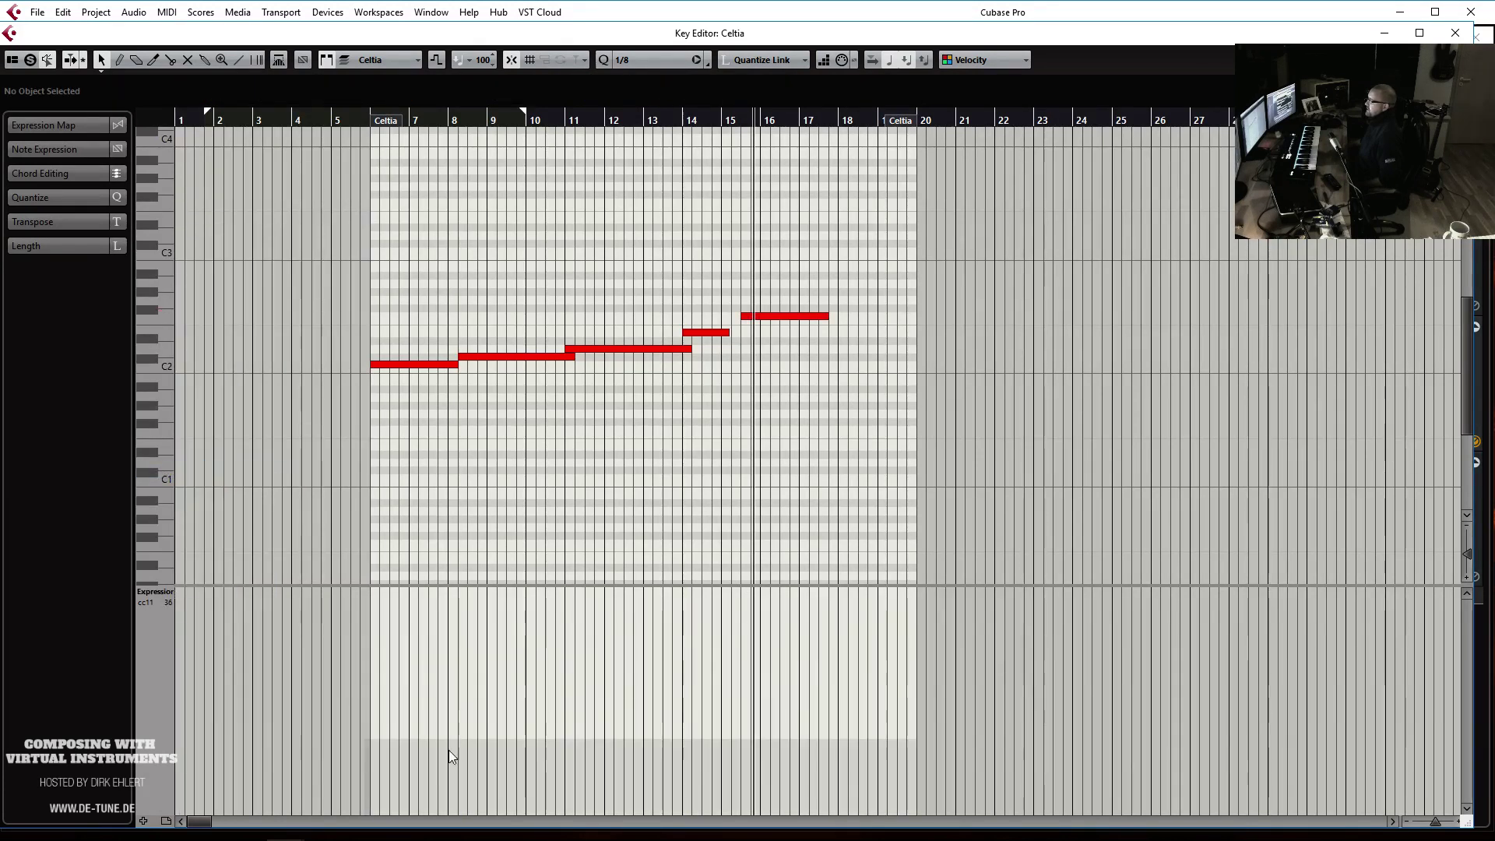
pyautogui.click(368, 740)
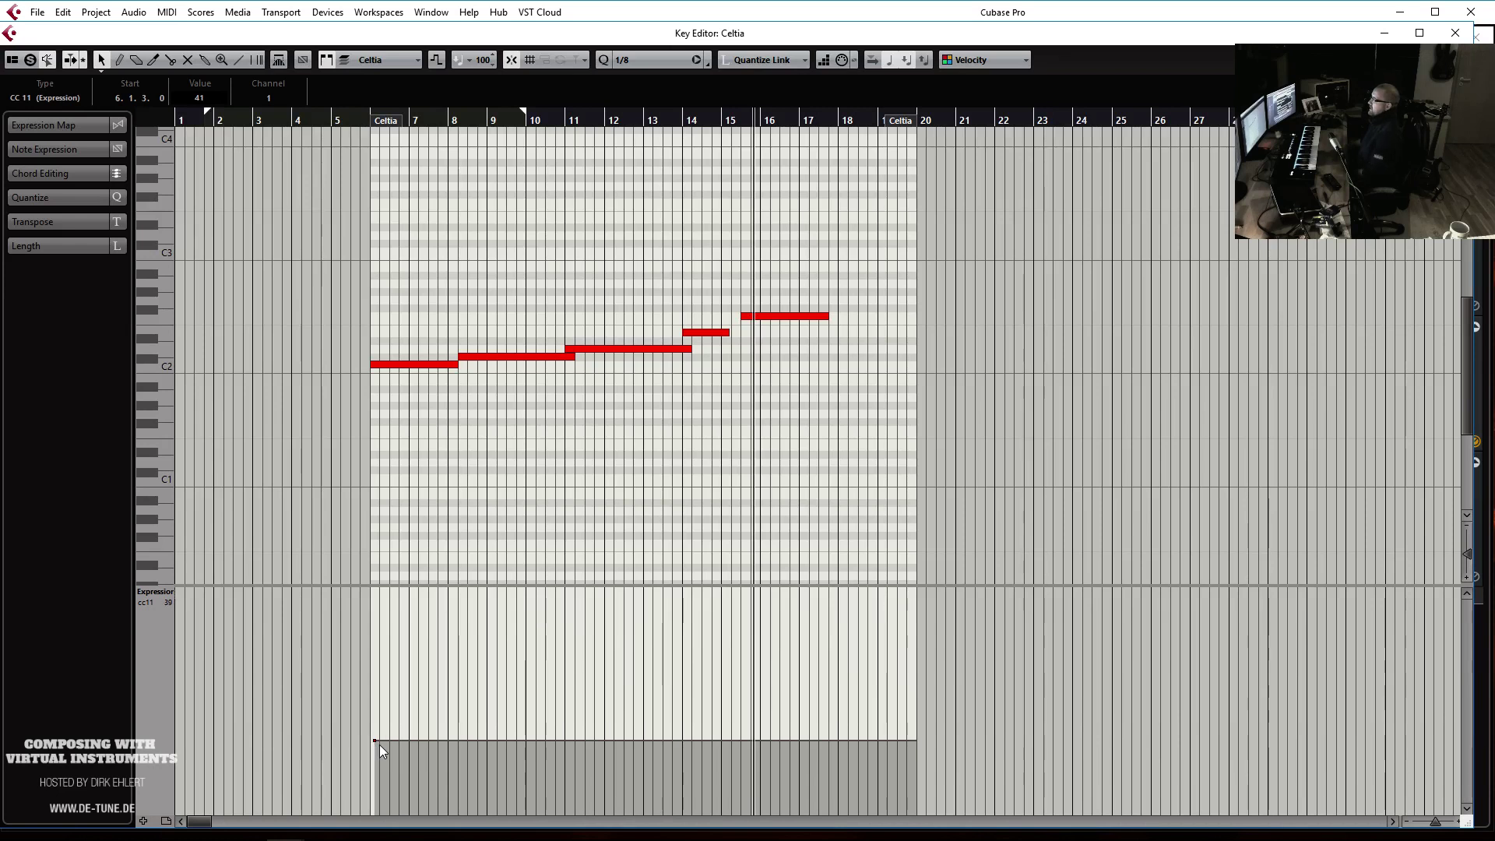
pyautogui.press('Escape')
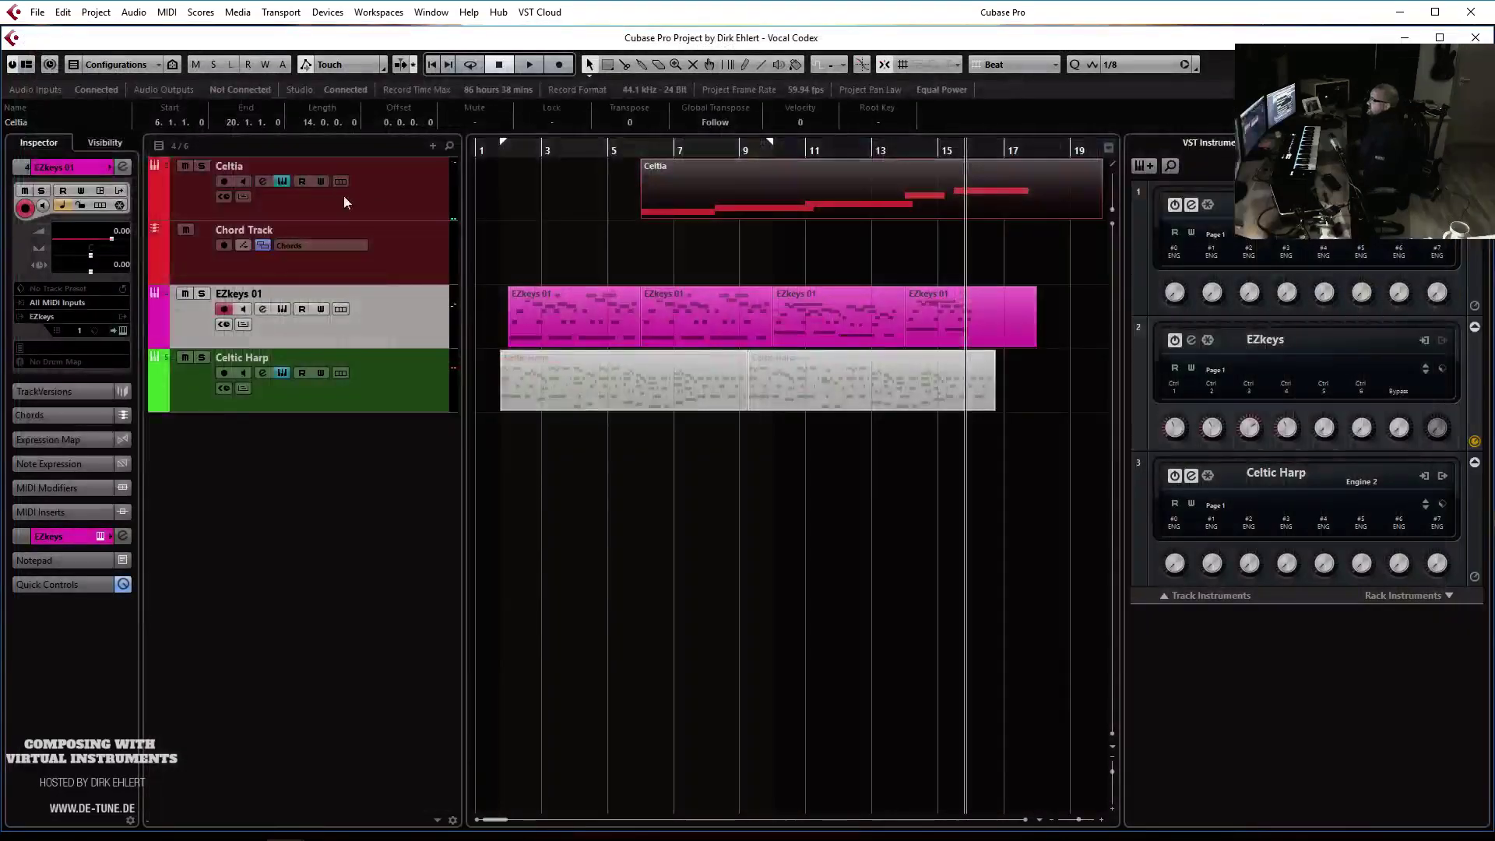
# Toggle the reverb in the Celtia instrument, move its window aside, and play the arrangement up to bar 16
pyautogui.click(122, 330)
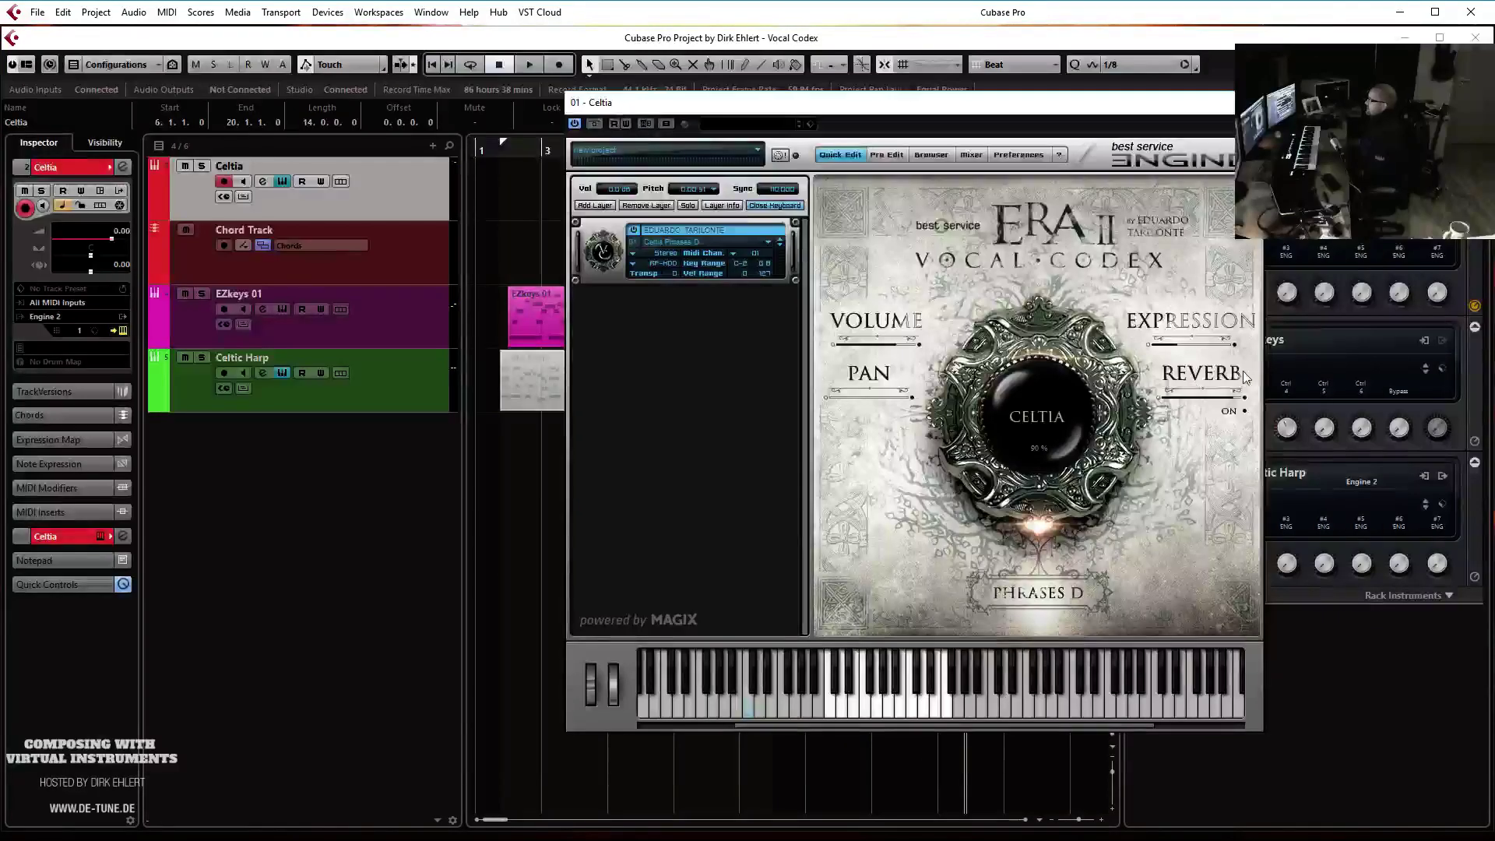
pyautogui.click(1237, 412)
pyautogui.moveTo(1040, 102); pyautogui.dragTo(1494, 137)
pyautogui.click(619, 187)
pyautogui.press('space')
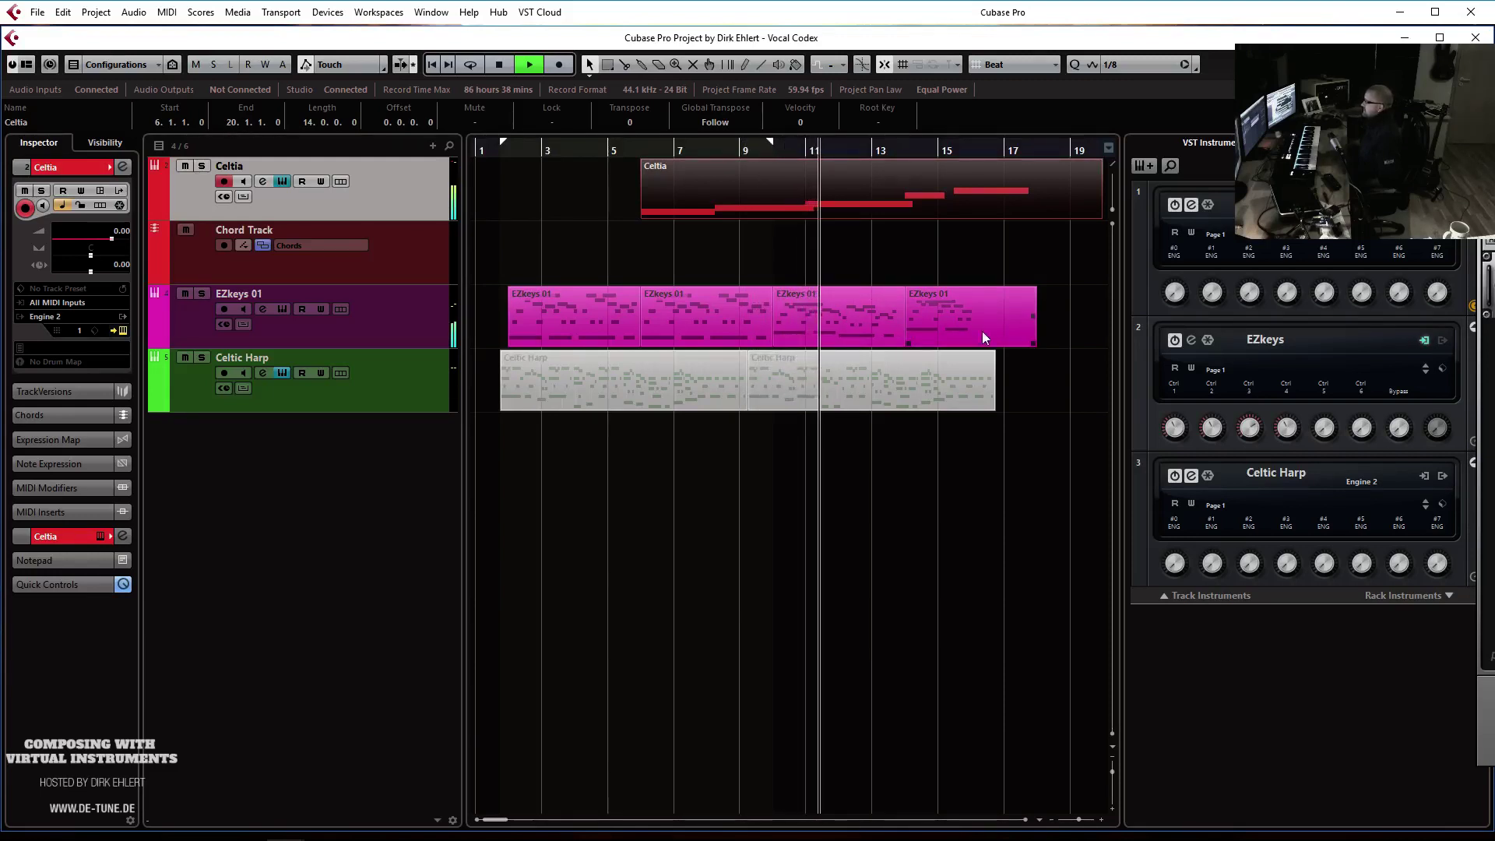
pyautogui.click(823, 203)
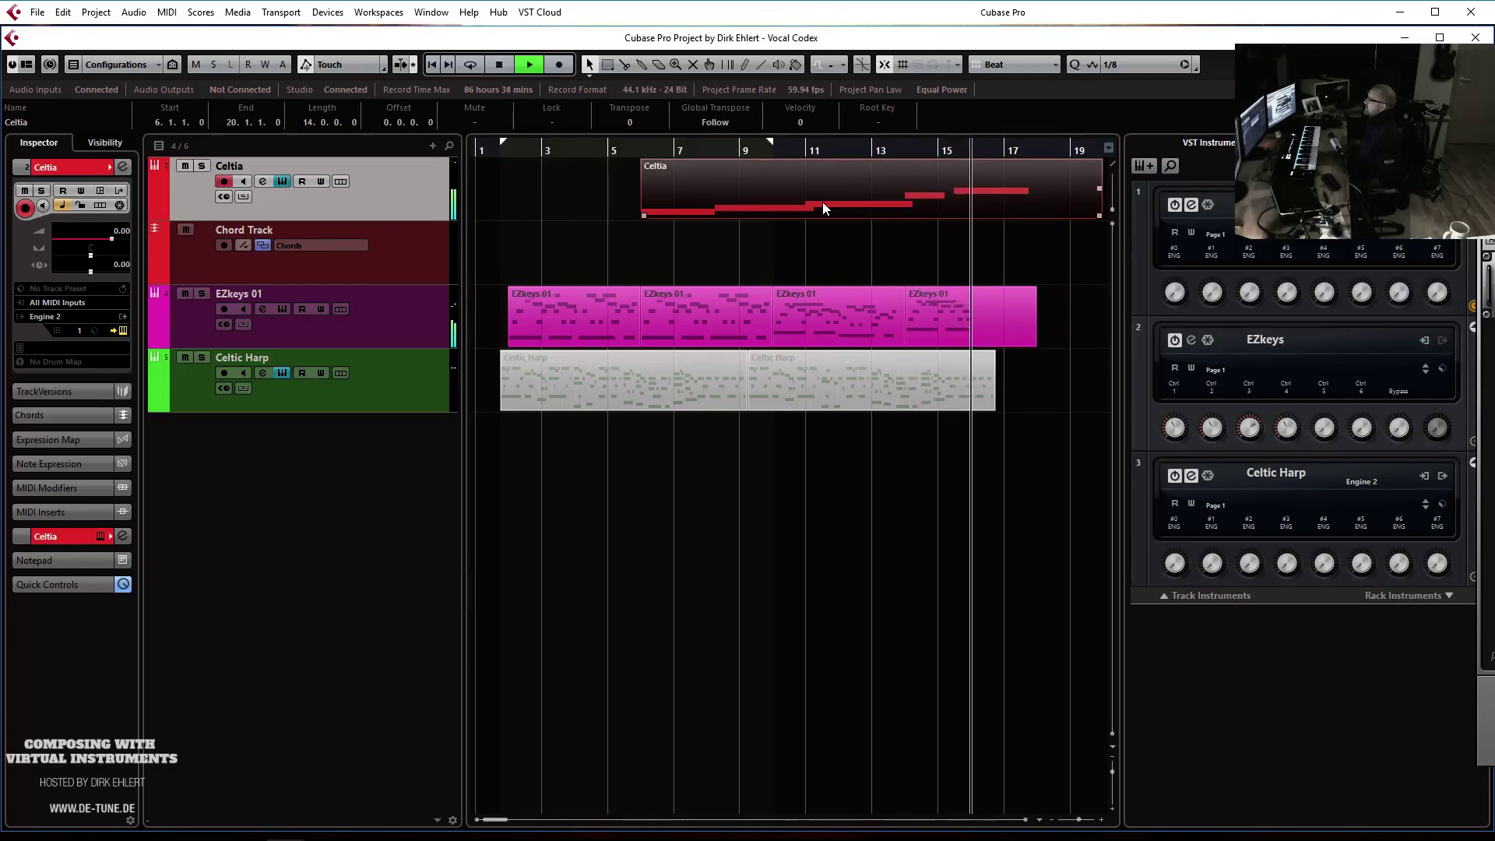
pyautogui.press('space')
# Trim the fourth EZkeys 01 part to end at bar 16, copy the first part to bar 16, and audition the transition
pyautogui.click(973, 319)
pyautogui.moveTo(1034, 342); pyautogui.dragTo(972, 348)
pyautogui.moveTo(570, 328); pyautogui.dragTo(1026, 332)
pyautogui.click(938, 148)
pyautogui.press('space')
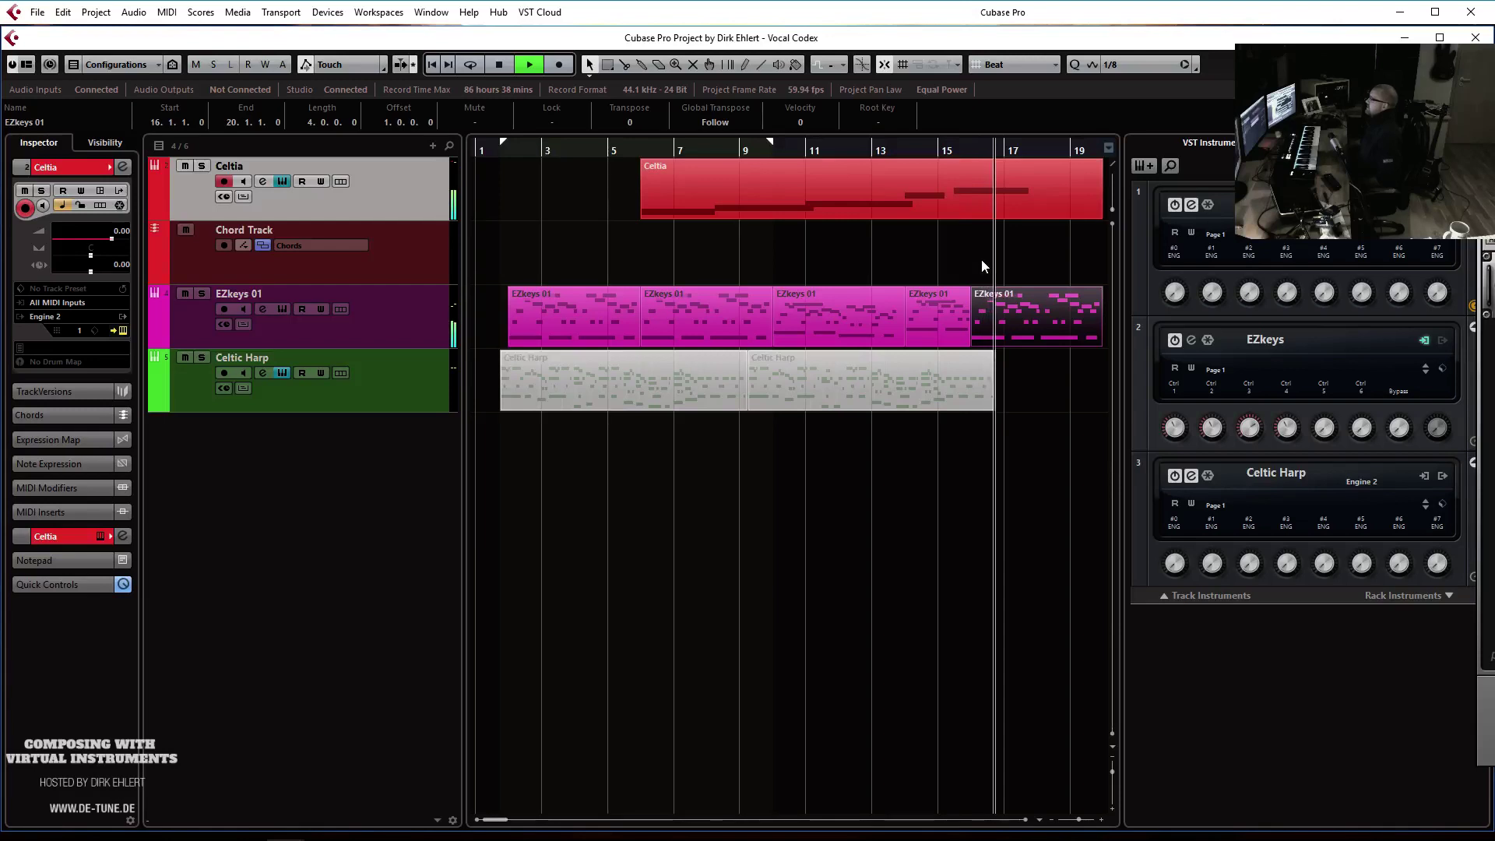
# In the EZkeys part at bar 14, show the CC 64 (Sustain) lane and move the sustain release to 16.1.1.12
pyautogui.doubleClick(942, 316)
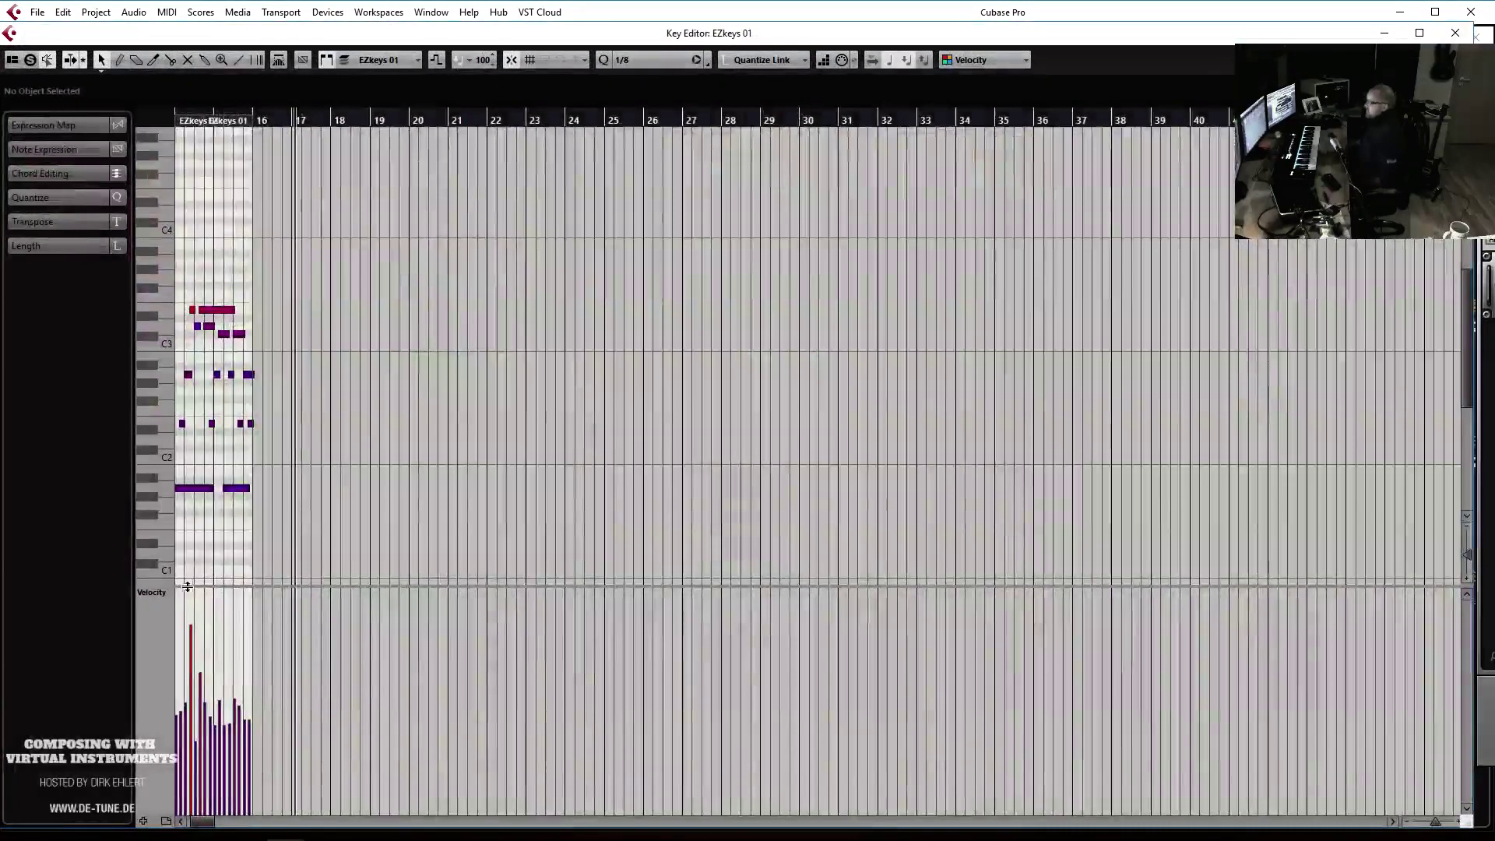
pyautogui.click(164, 594)
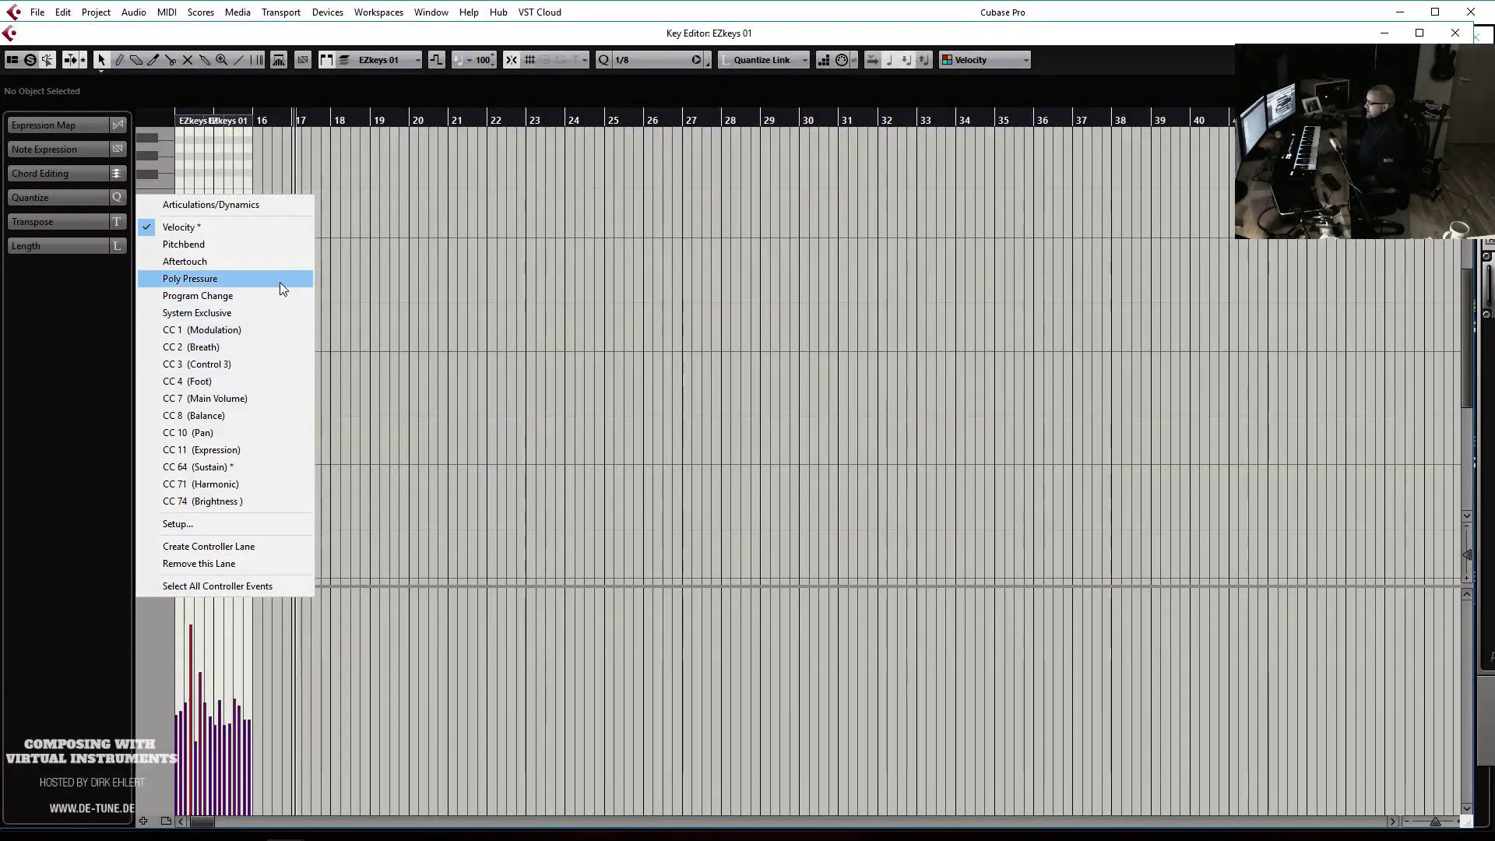
pyautogui.click(271, 469)
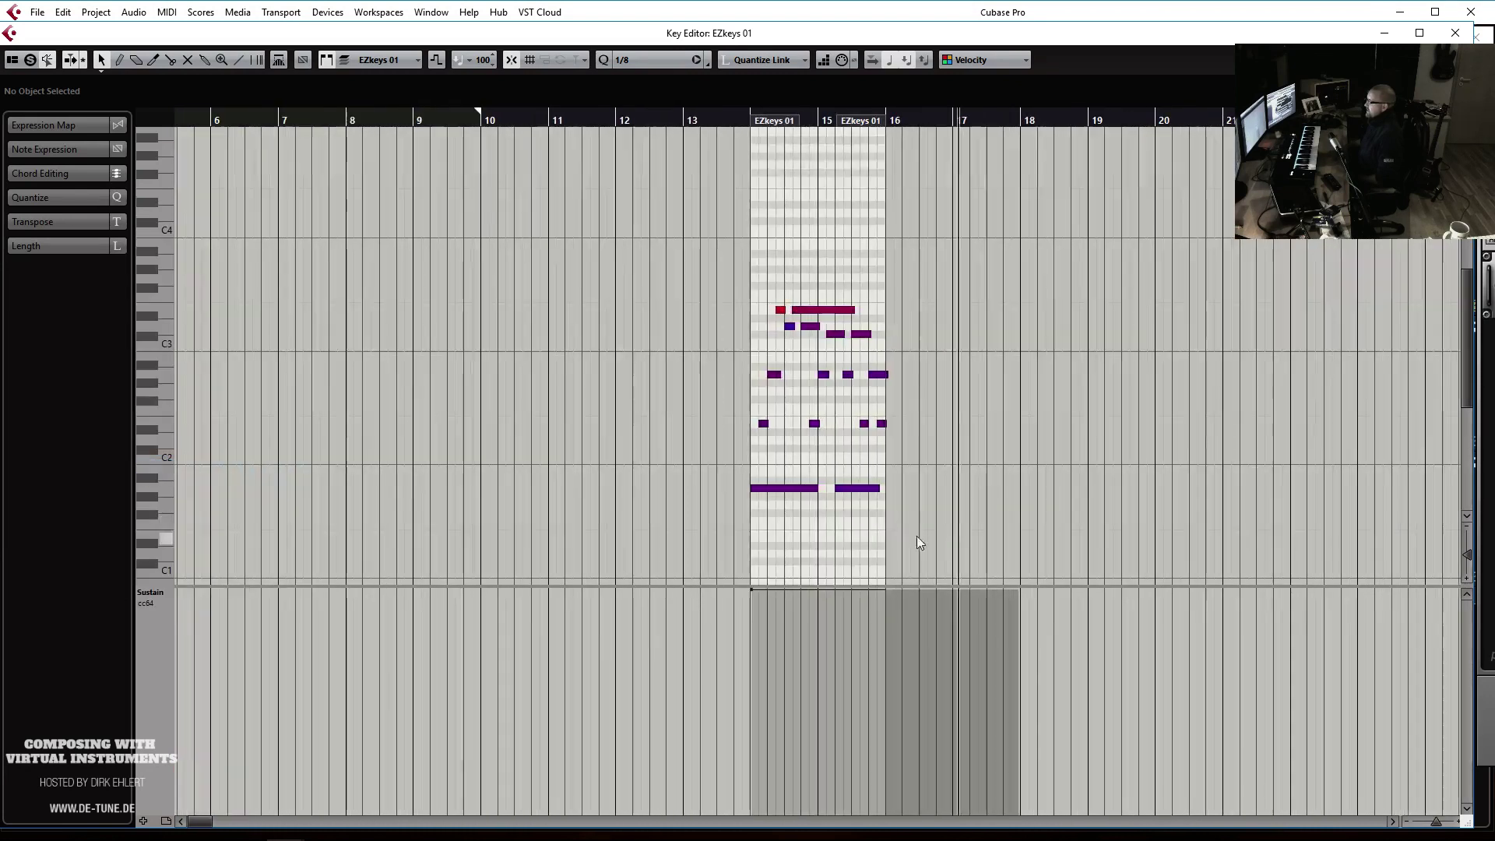
pyautogui.moveTo(1162, 811); pyautogui.dragTo(932, 822)
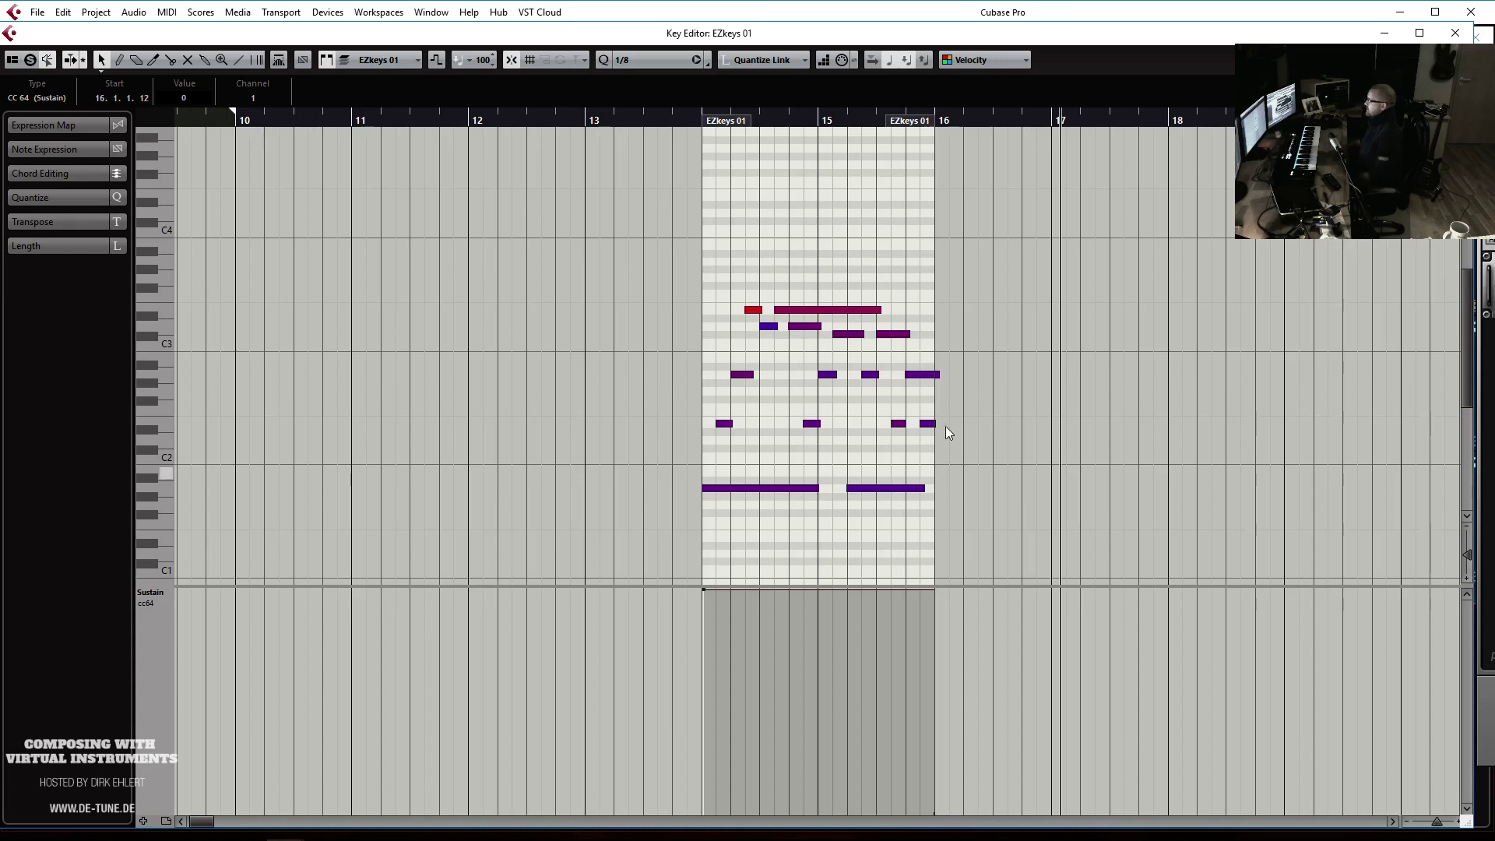
pyautogui.press('Escape')
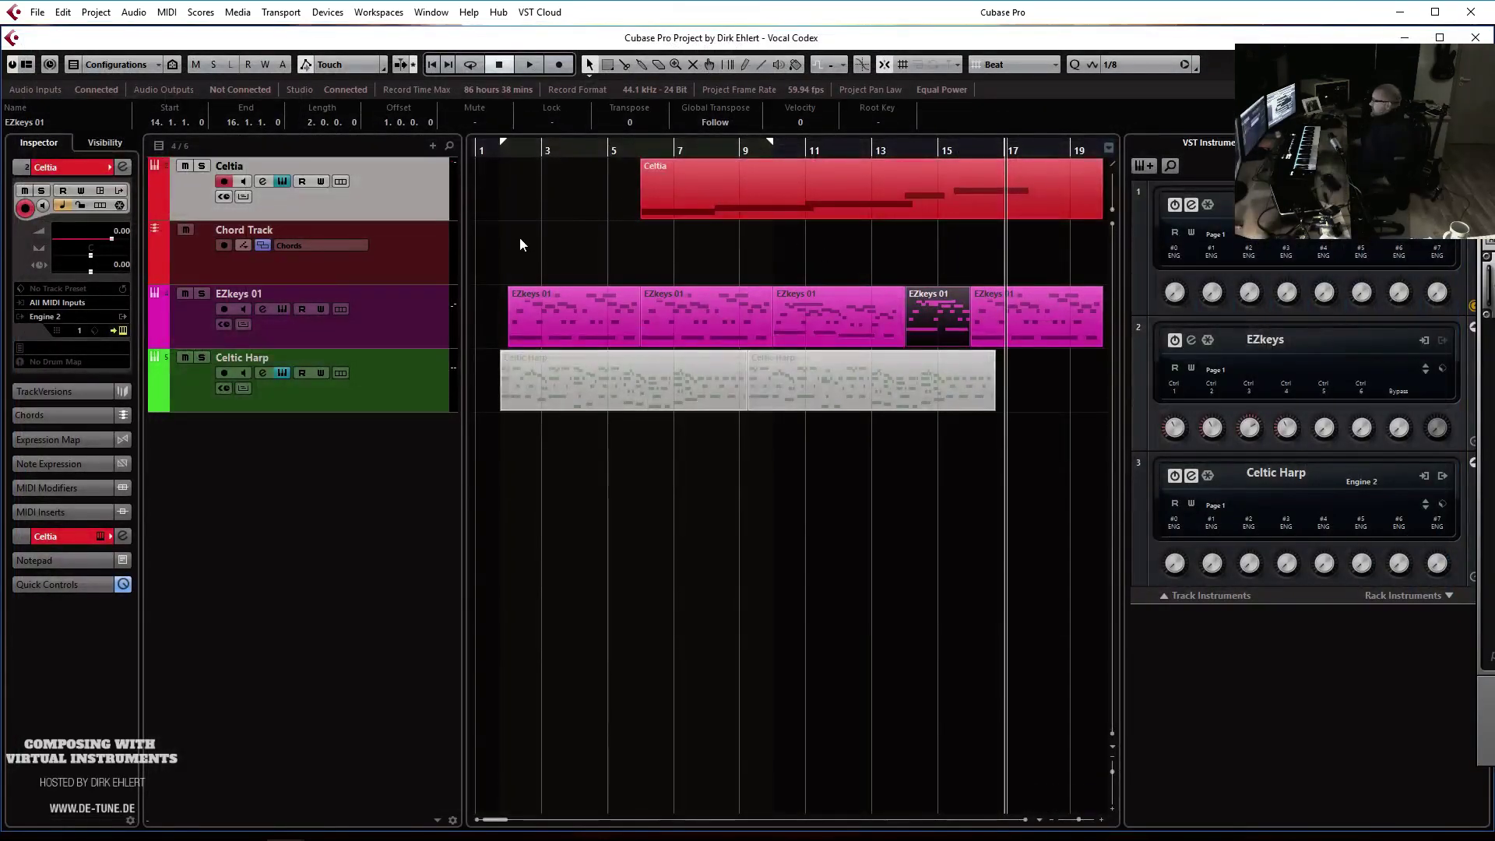
# Add a D minor chord event to the Chord Track at the start of the first EZkeys part
pyautogui.click(519, 247)
pyautogui.moveTo(519, 264); pyautogui.dragTo(510, 264)
pyautogui.click(118, 119)
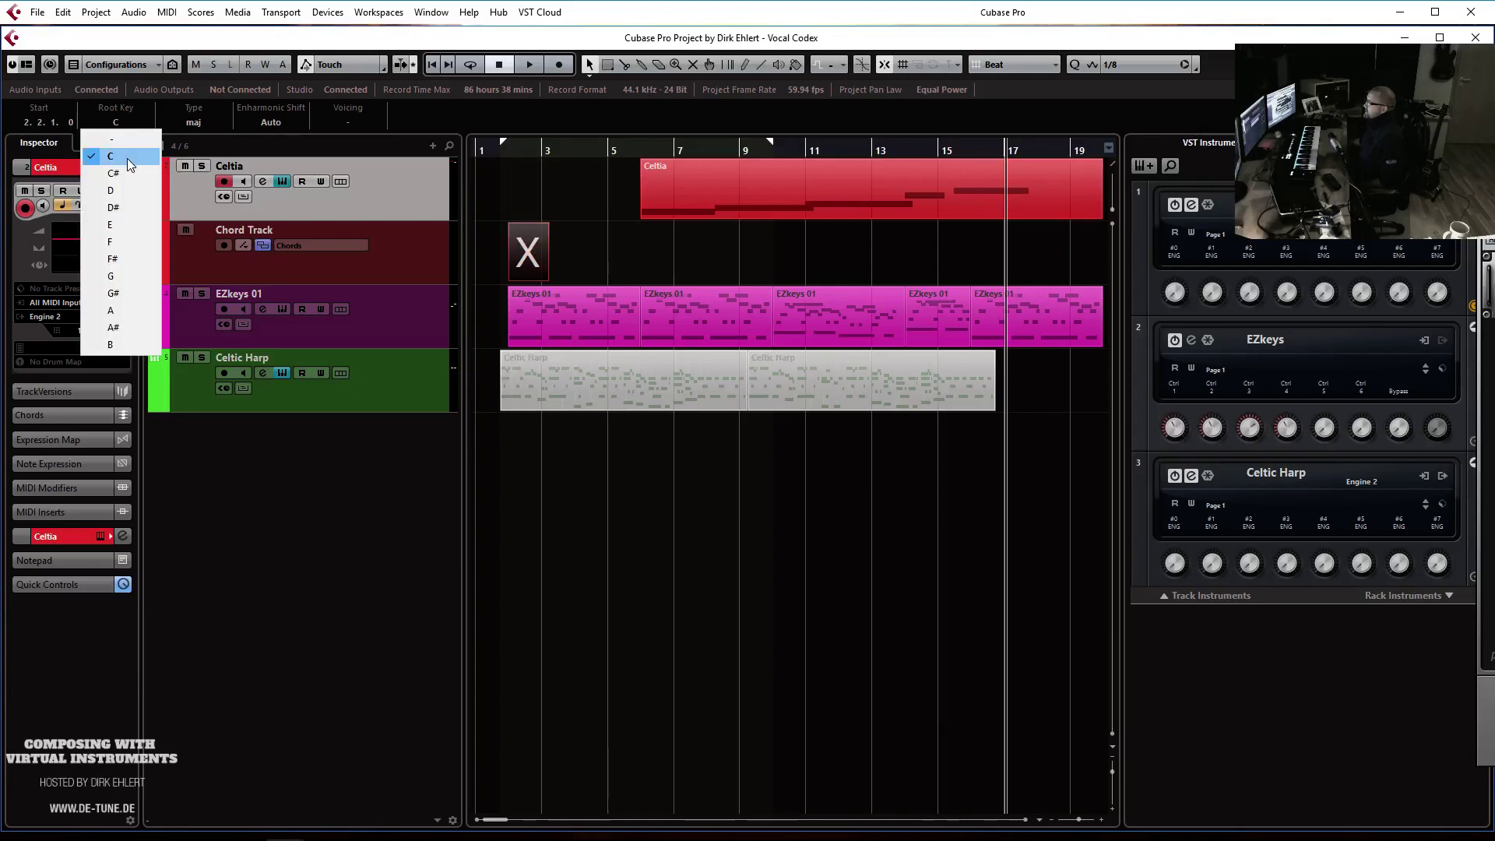
pyautogui.click(129, 189)
pyautogui.click(186, 123)
pyautogui.click(193, 155)
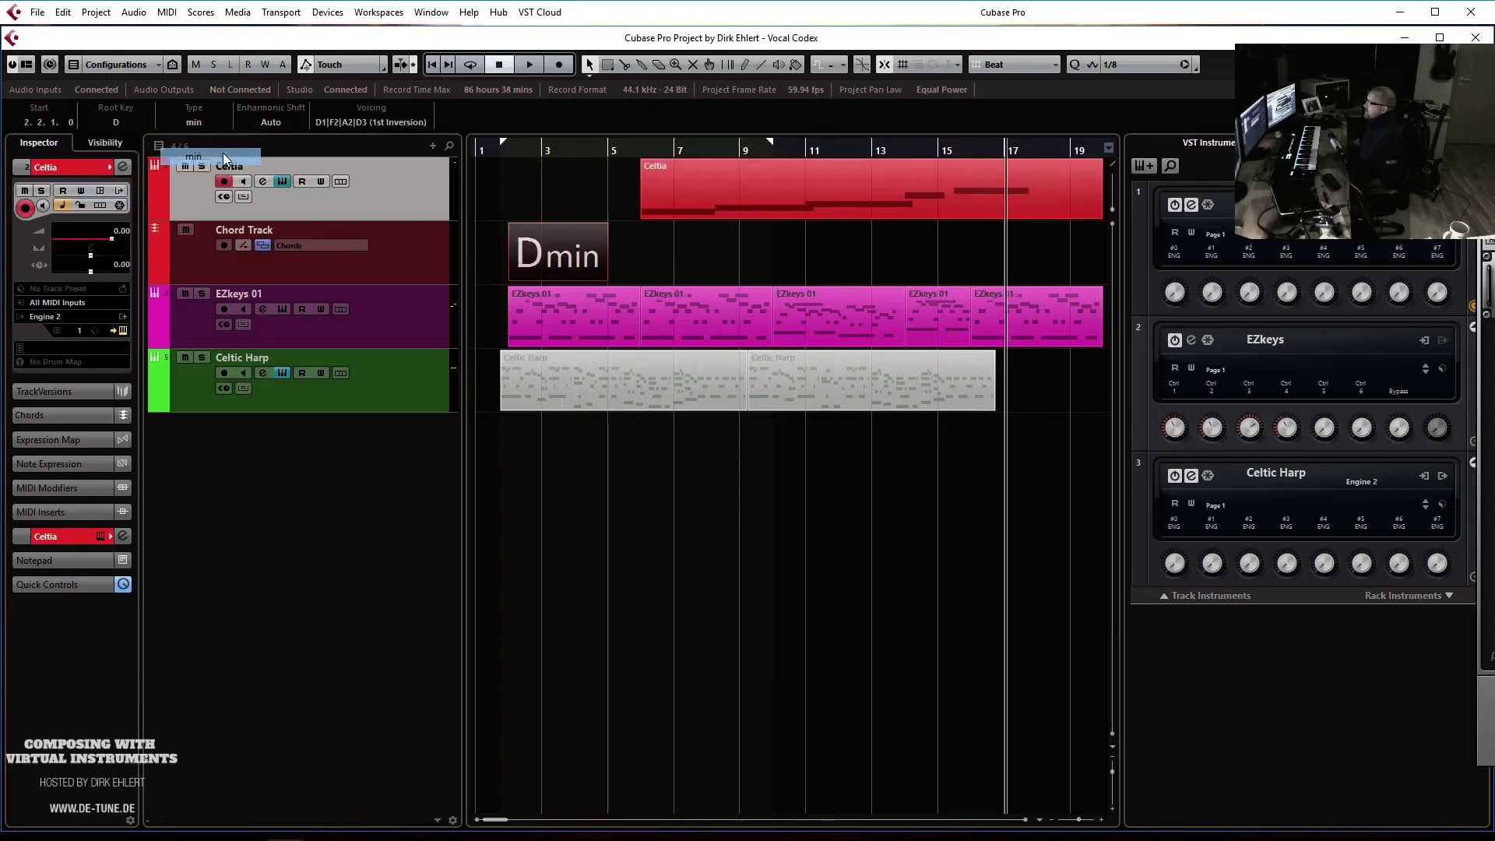
# Copy the D minor chord event to bars 10 and 6, and change the bar 10 chord's root key to G
pyautogui.moveTo(566, 263); pyautogui.dragTo(826, 264)
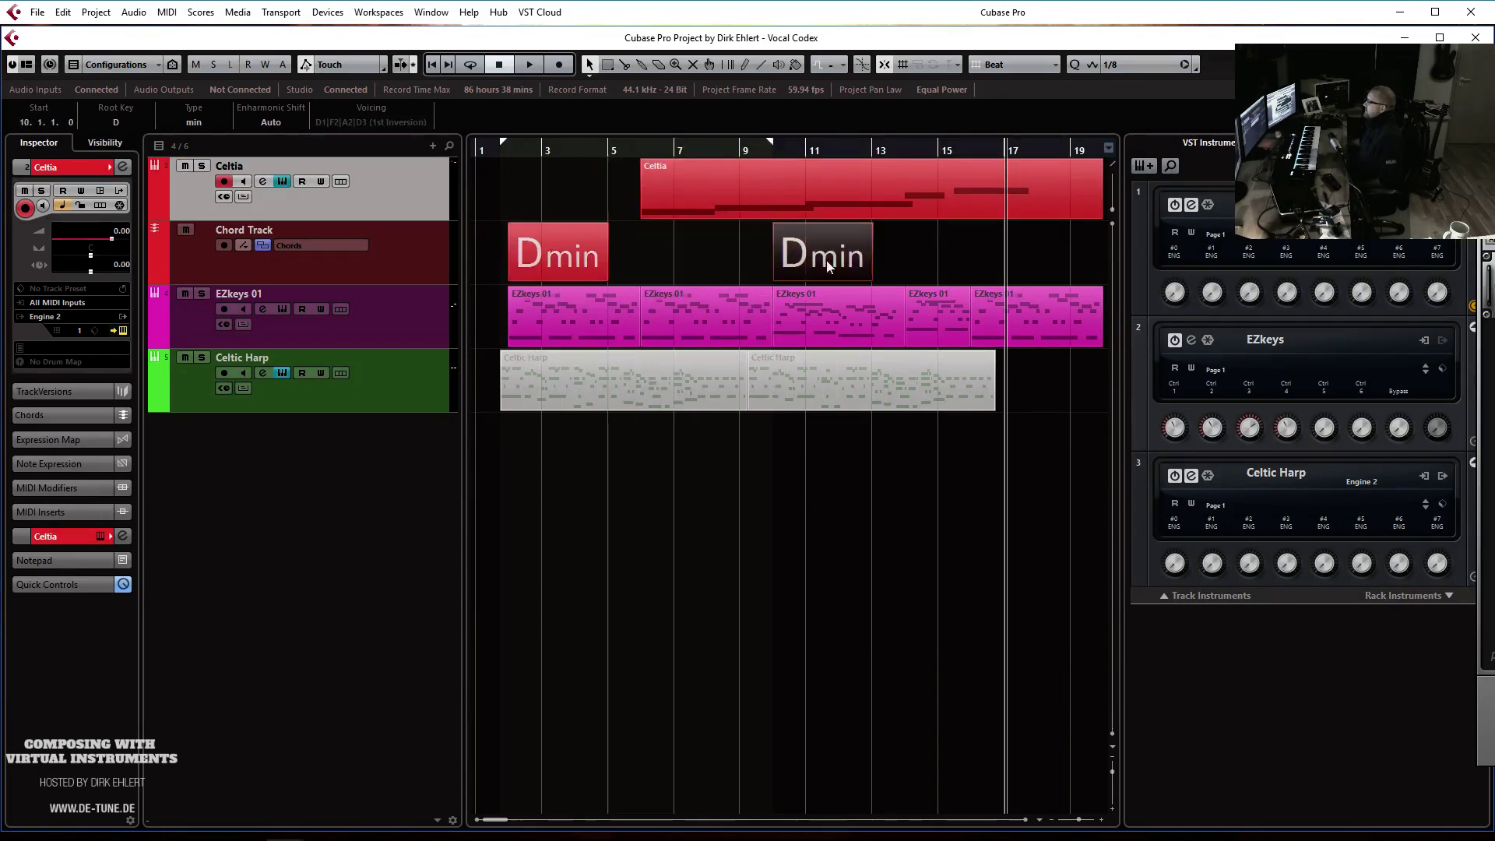
pyautogui.moveTo(561, 240); pyautogui.dragTo(695, 251)
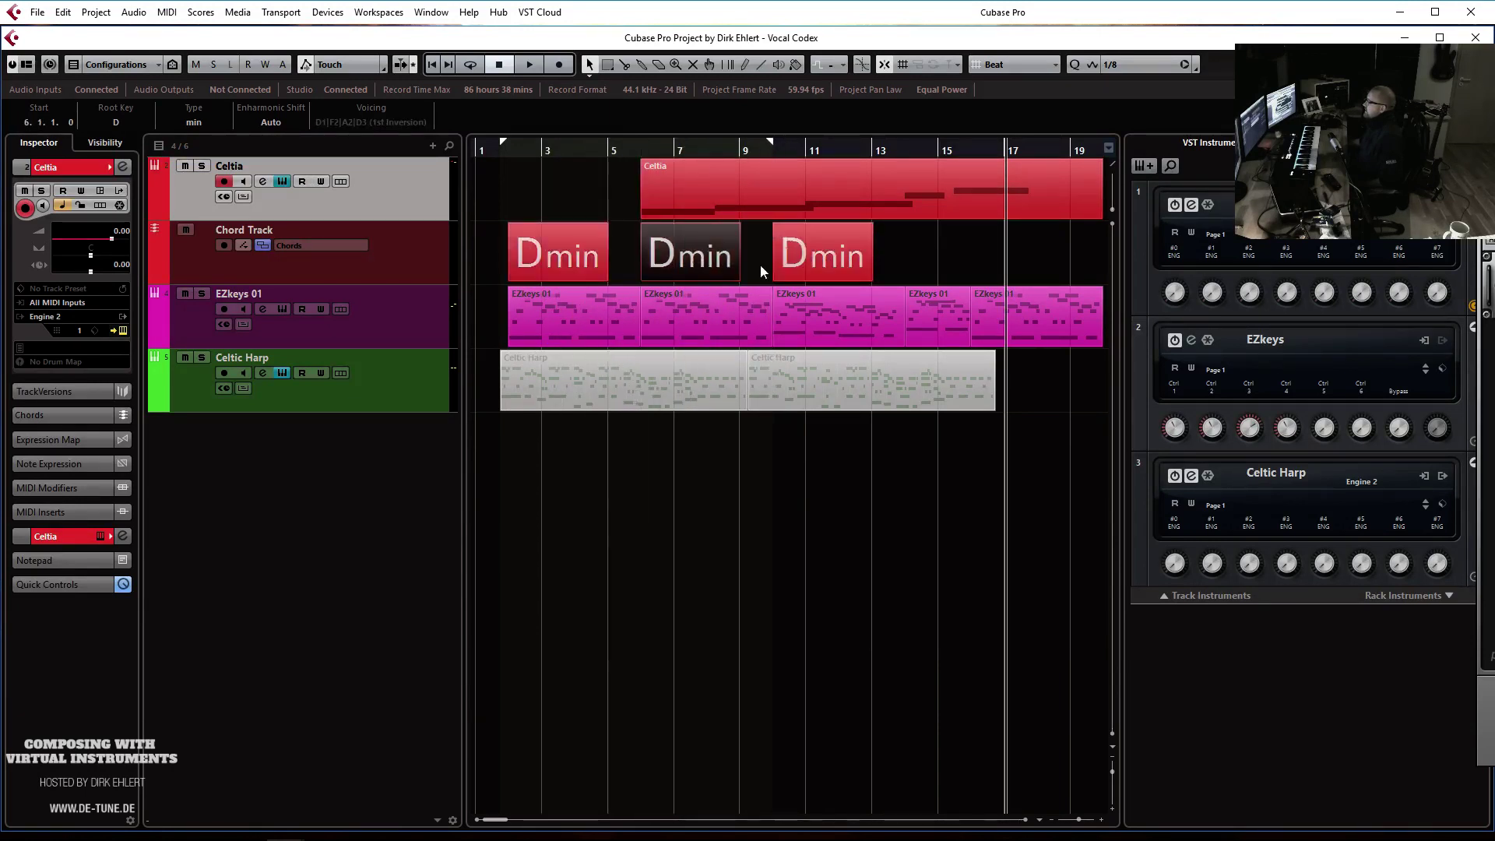
pyautogui.click(114, 121)
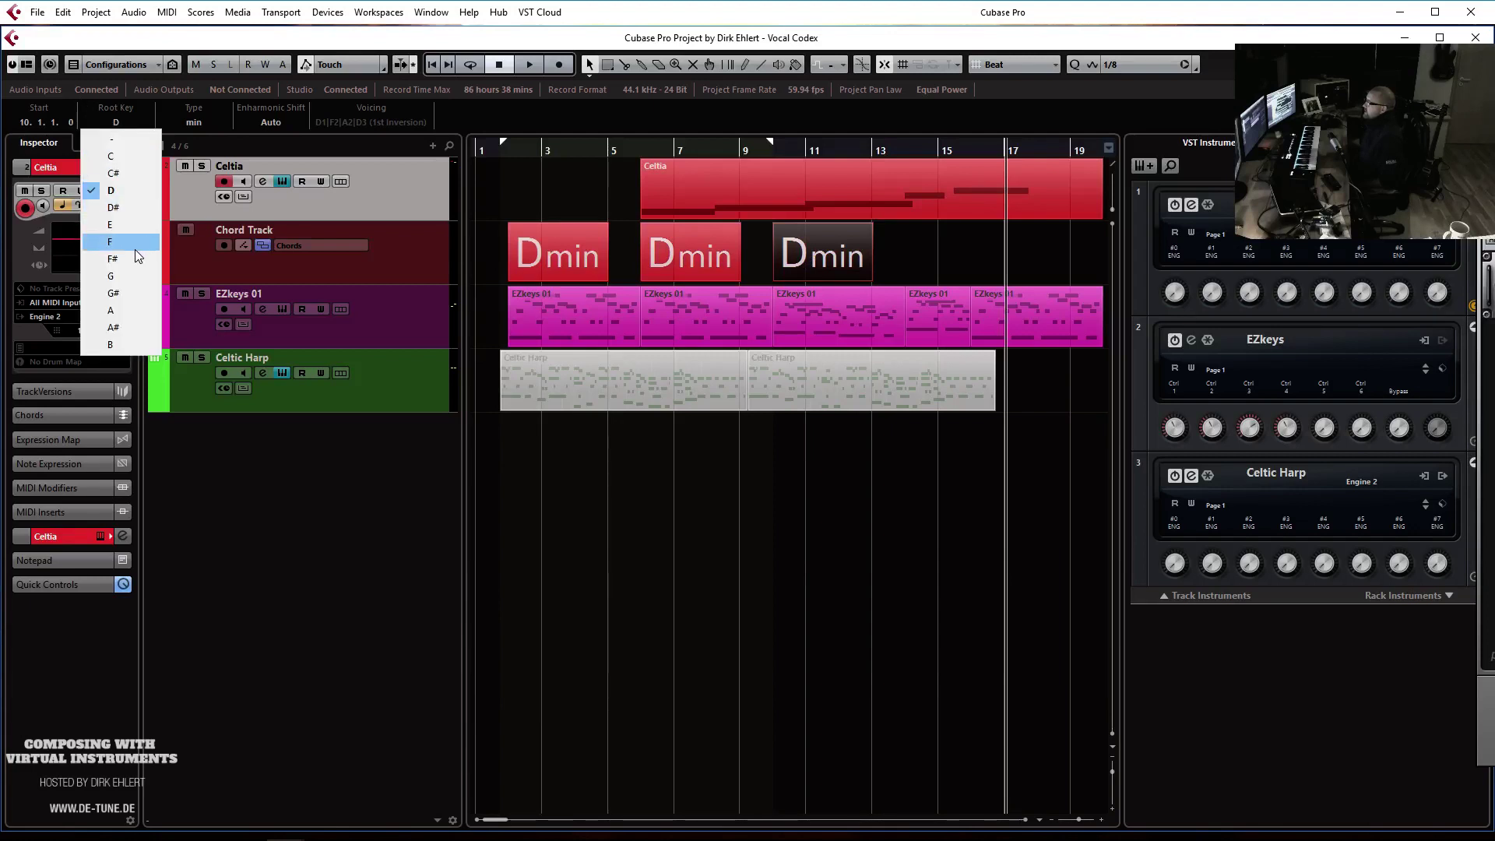
pyautogui.click(133, 277)
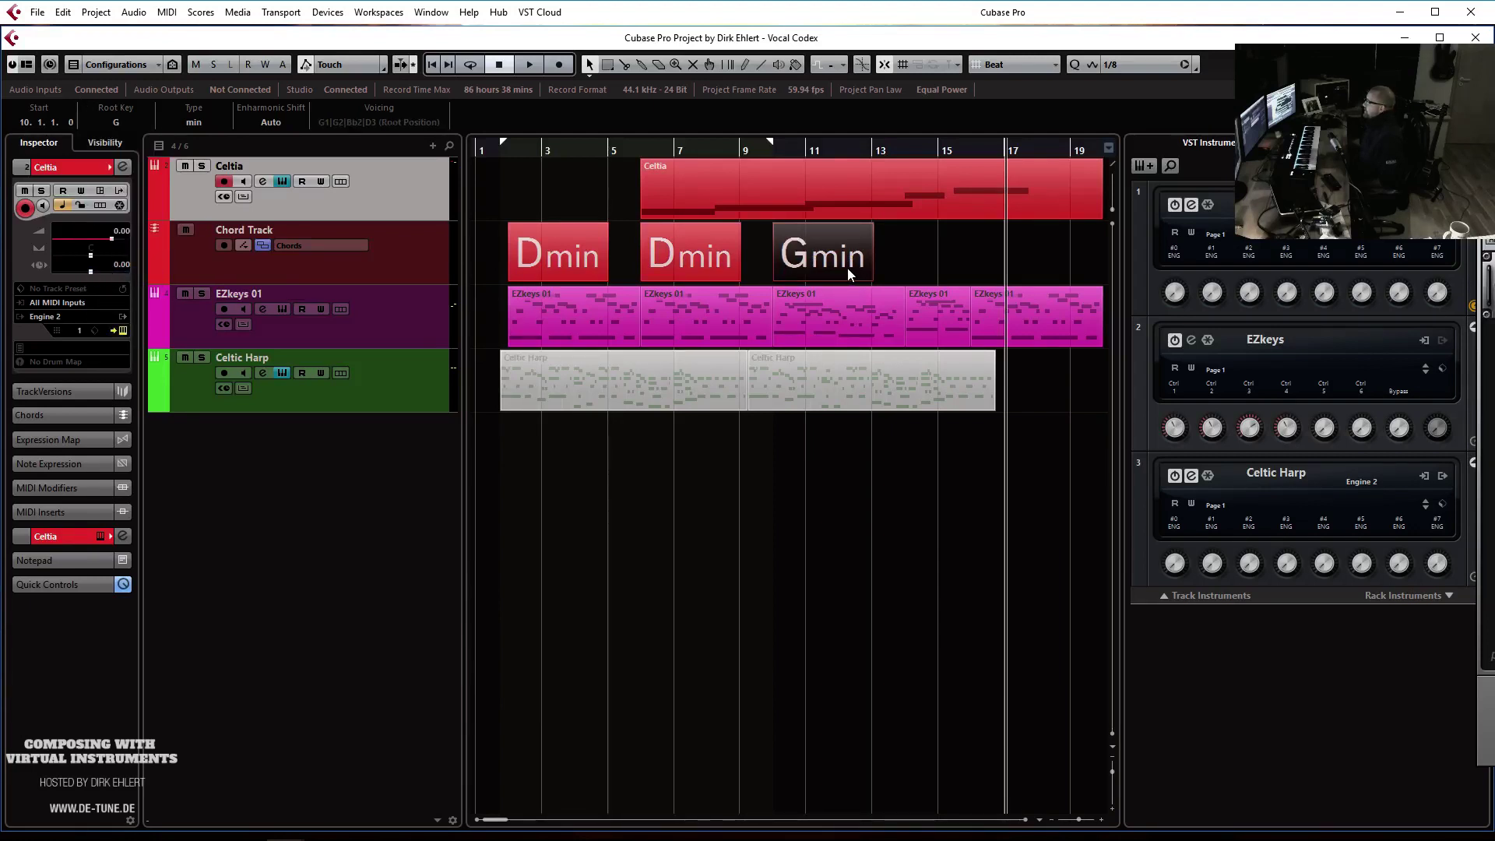
# Copy the G minor chord to bar 12 and change the copy to F major
pyautogui.moveTo(847, 268); pyautogui.dragTo(899, 263)
pyautogui.click(116, 123)
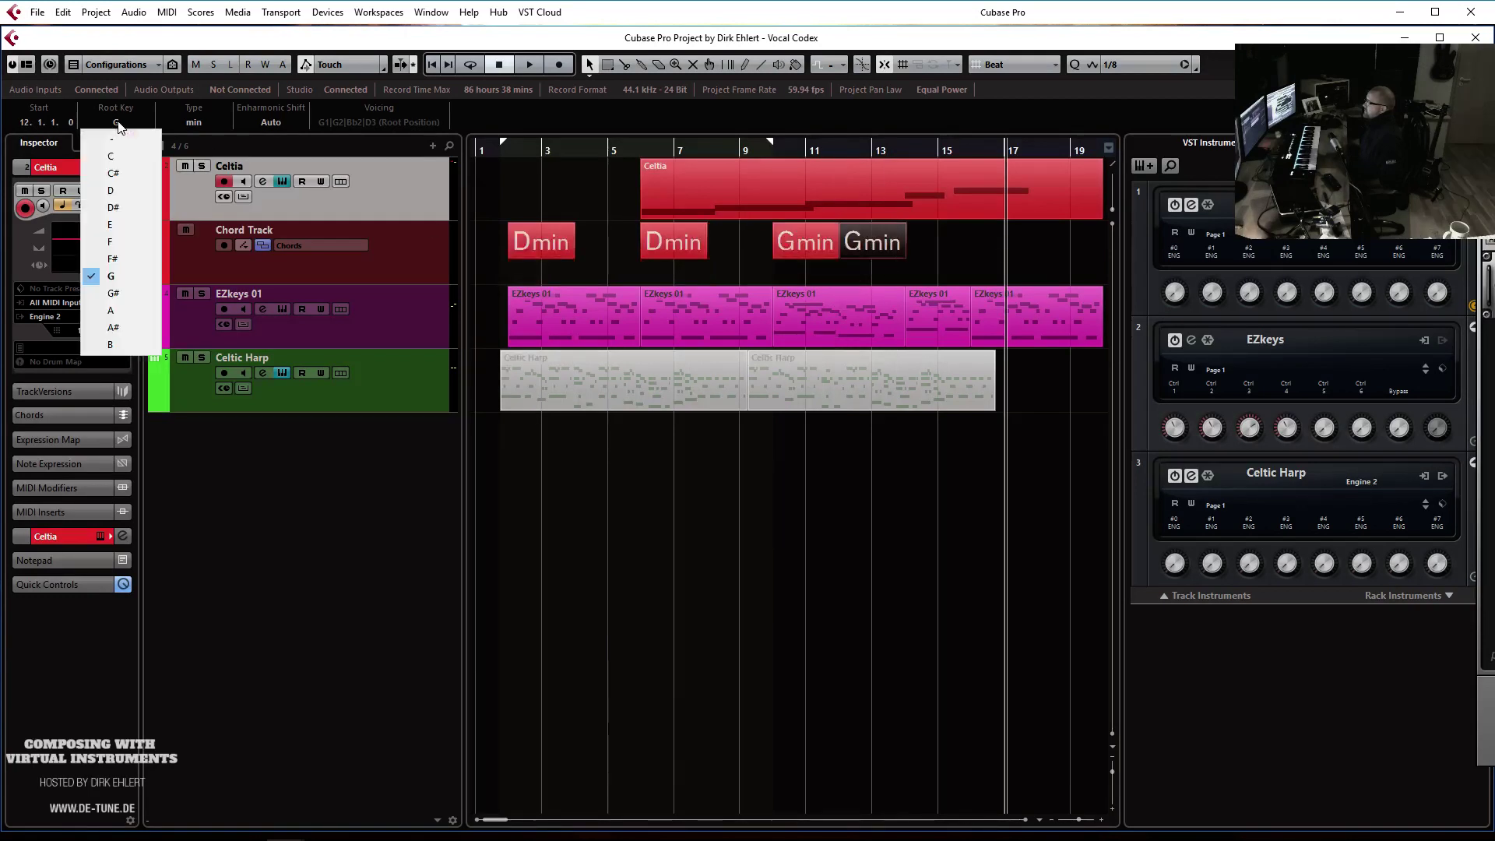
pyautogui.click(133, 238)
pyautogui.click(194, 122)
pyautogui.click(199, 143)
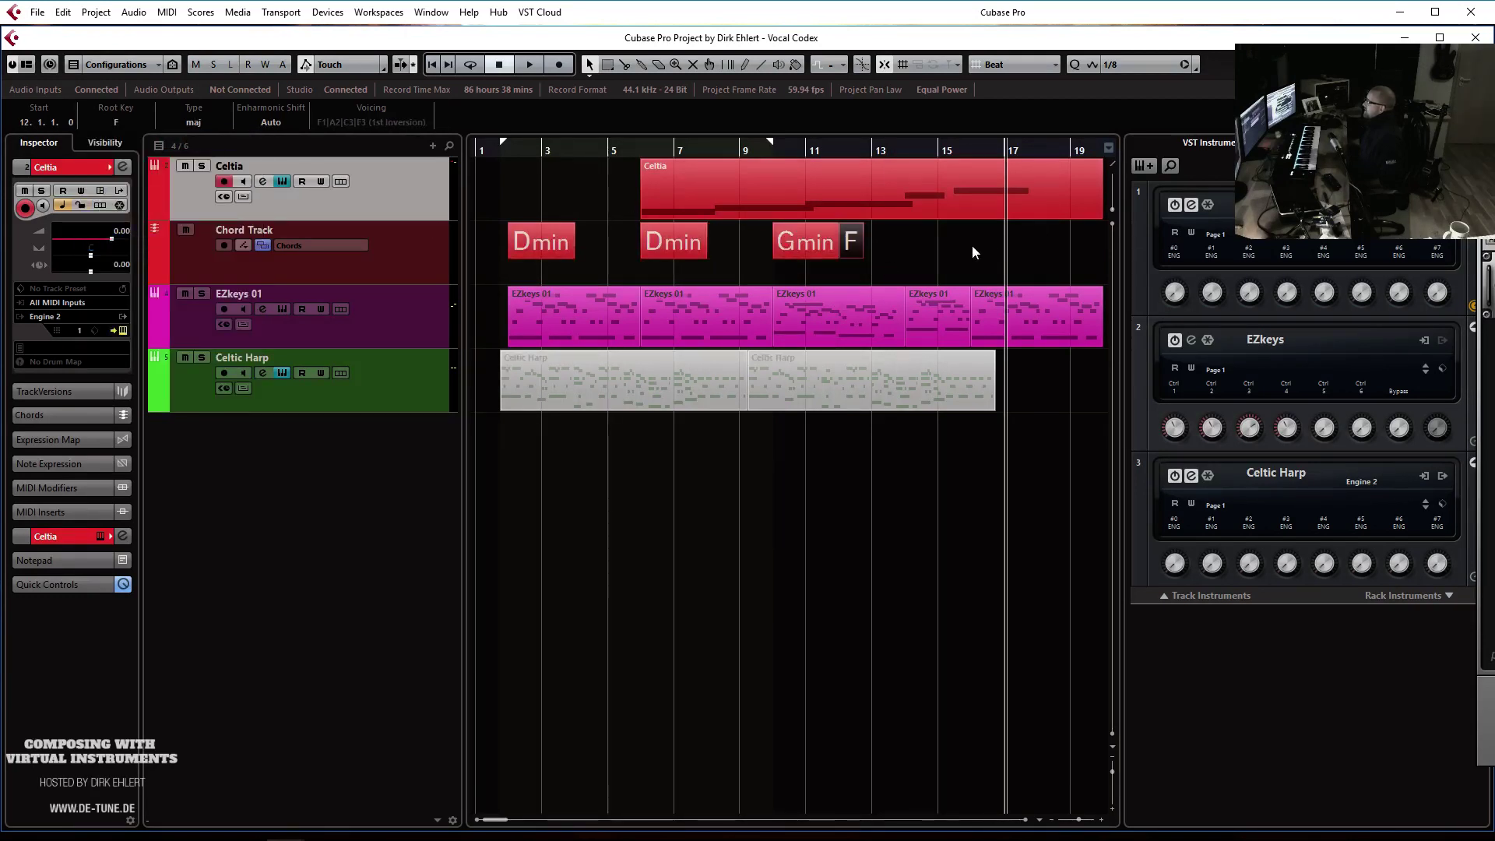
# Copy the F chord to bar 14 and change the copy to Asus4
pyautogui.moveTo(851, 241); pyautogui.dragTo(916, 238)
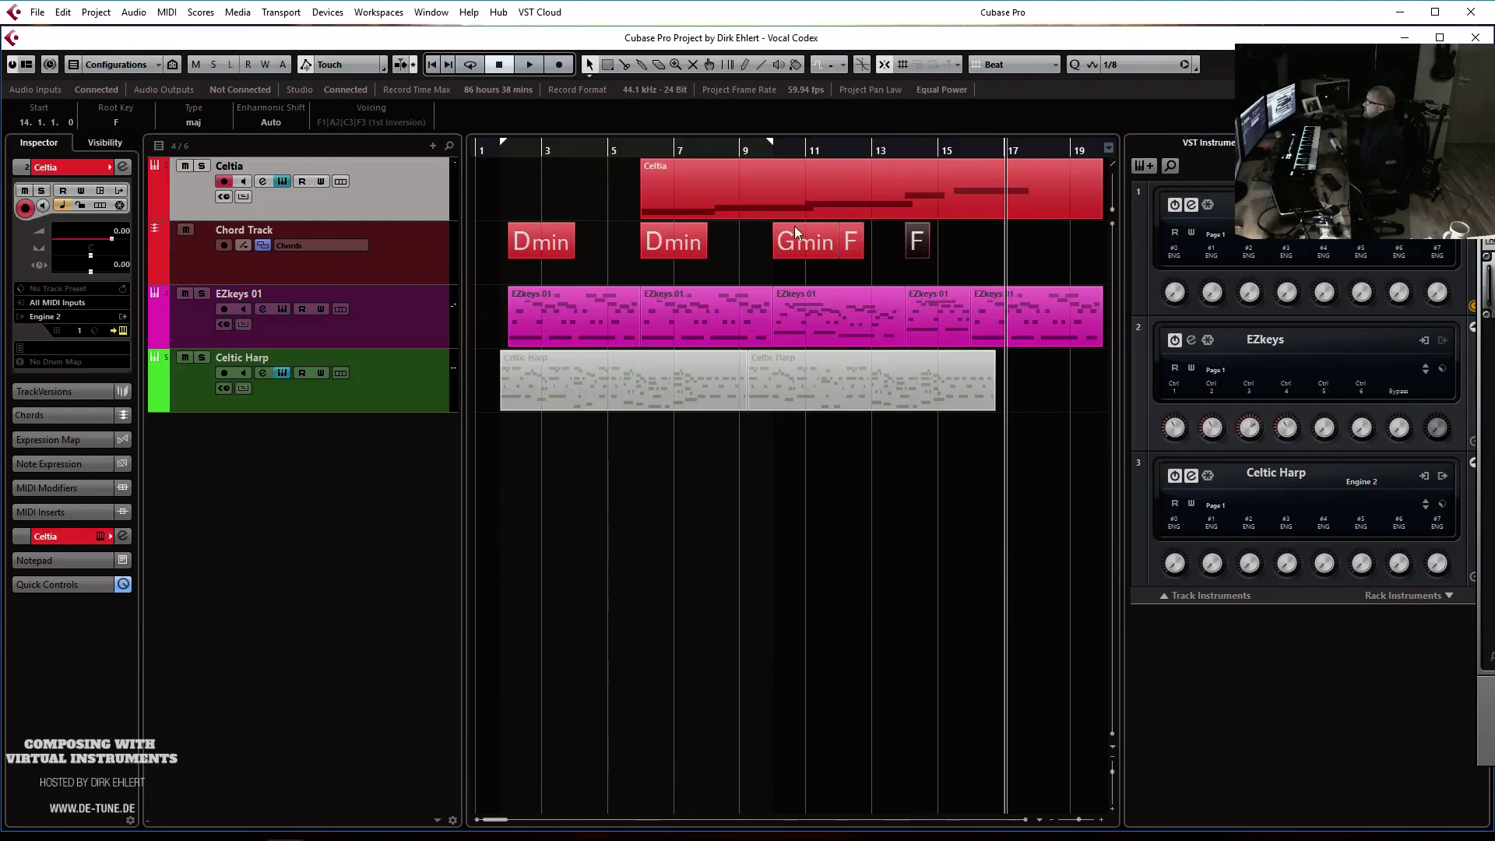
pyautogui.click(116, 123)
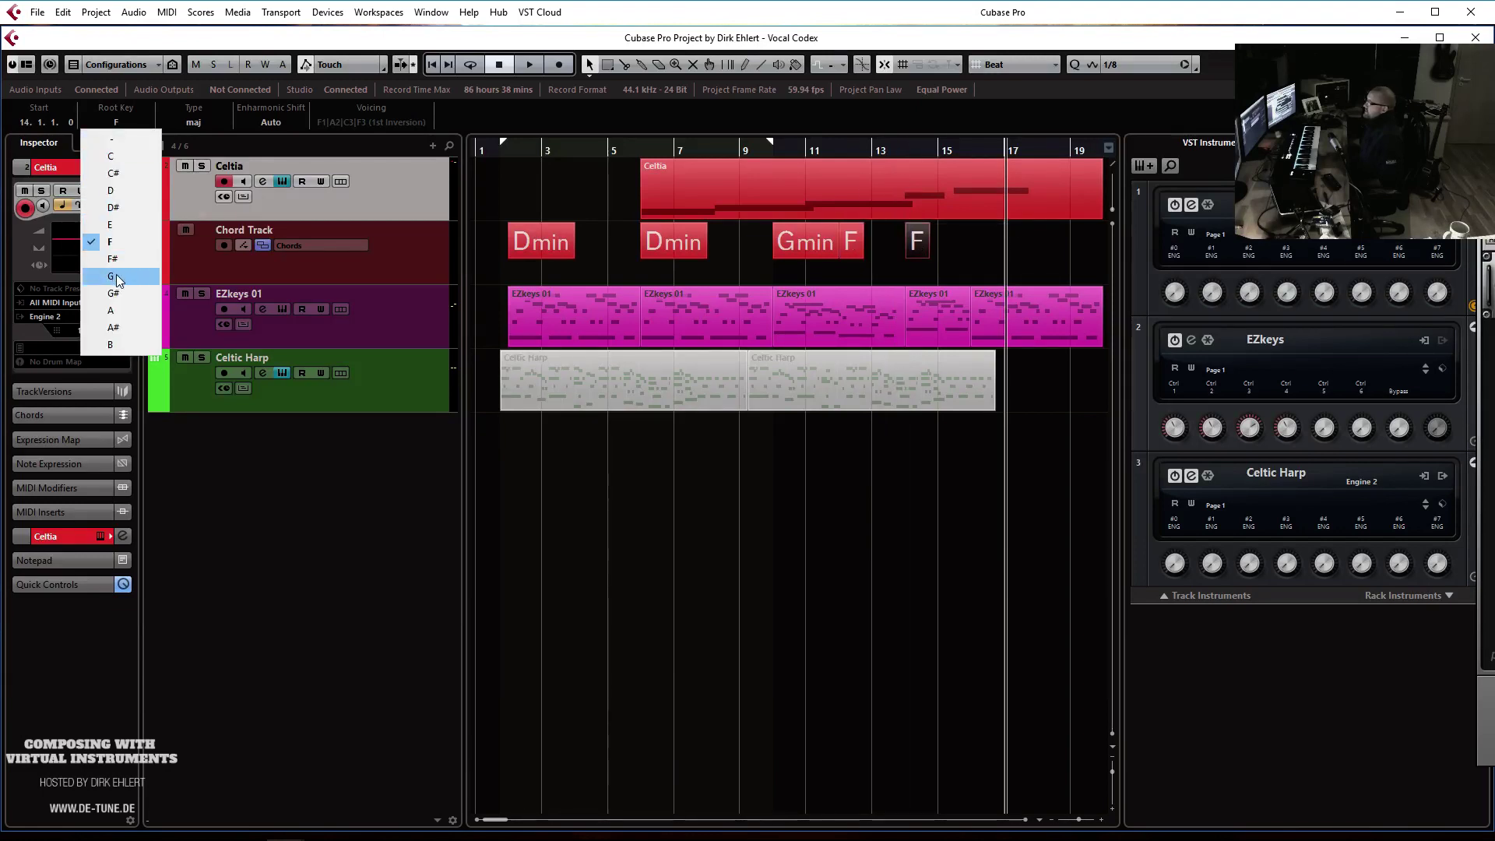
pyautogui.click(119, 310)
pyautogui.click(193, 123)
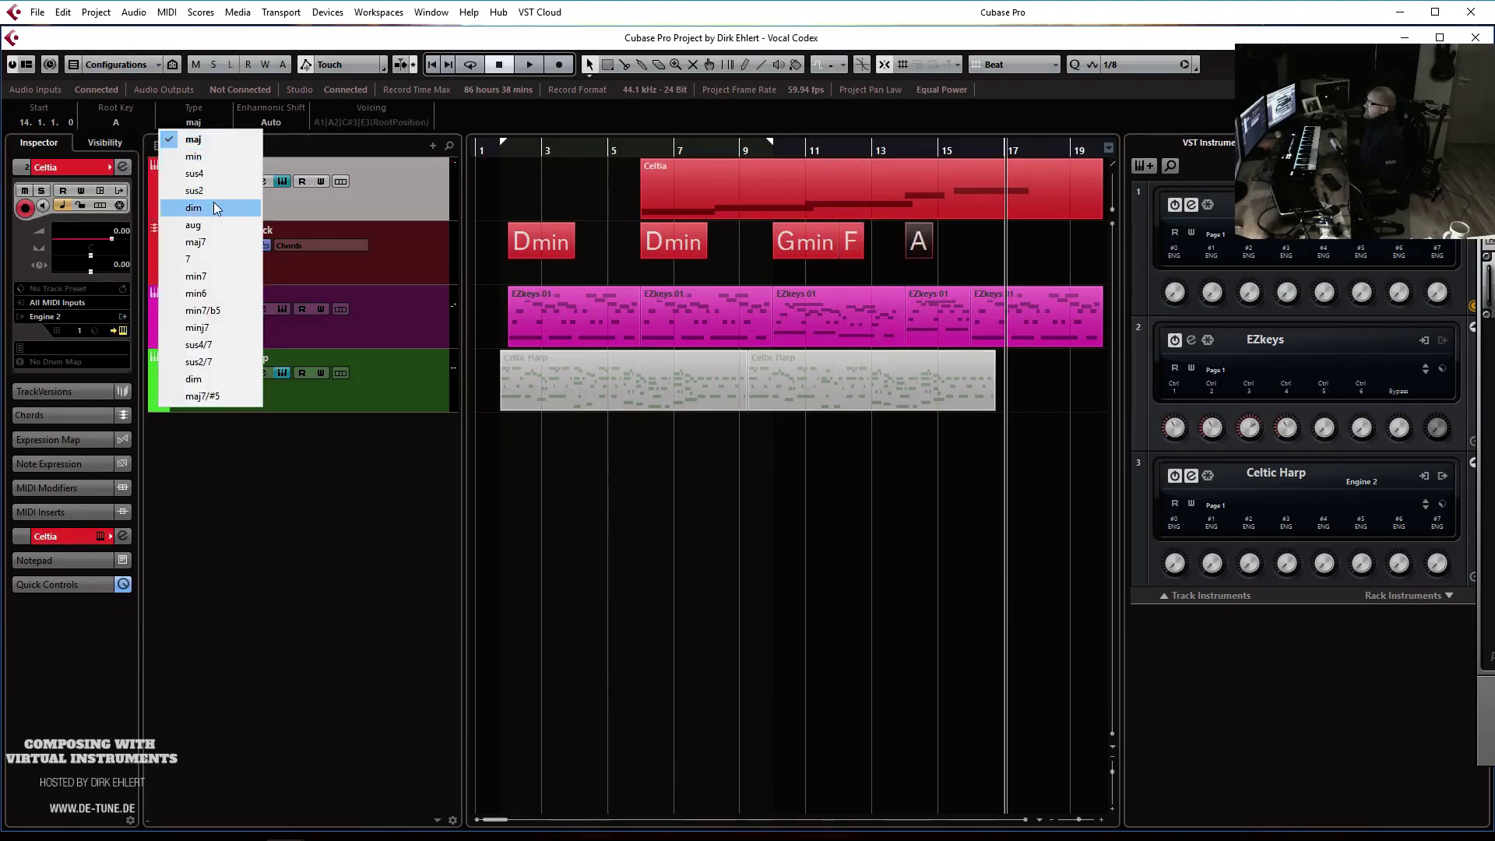
pyautogui.click(212, 174)
# Copy the Asus4 chord to 15.2.1 as A major, copy D minor to bar 16, and play from the left locator
pyautogui.moveTo(952, 241); pyautogui.dragTo(971, 270)
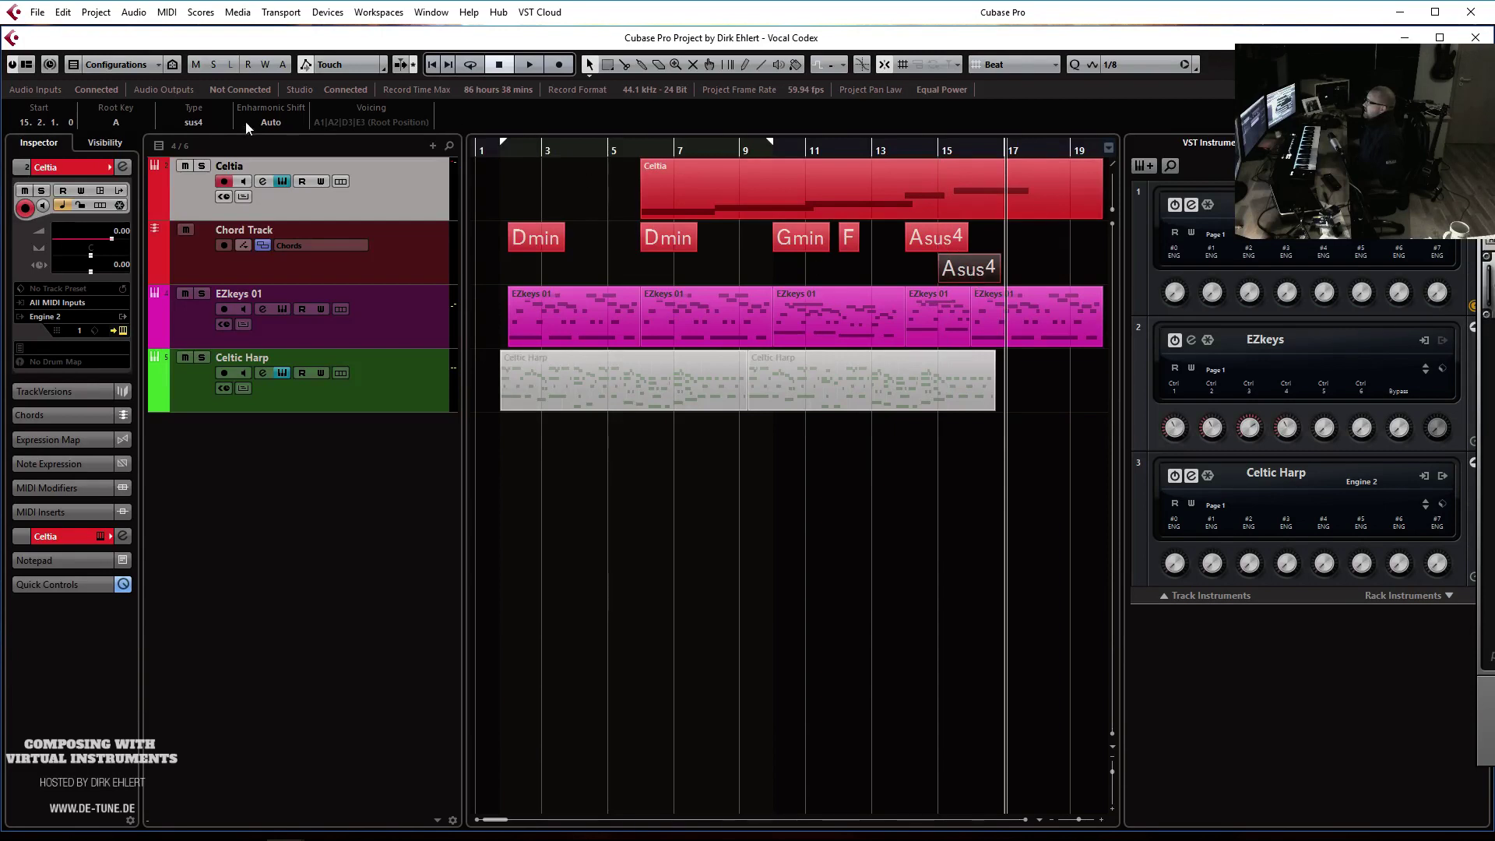
pyautogui.click(184, 126)
pyautogui.click(199, 142)
pyautogui.moveTo(656, 239); pyautogui.dragTo(983, 234)
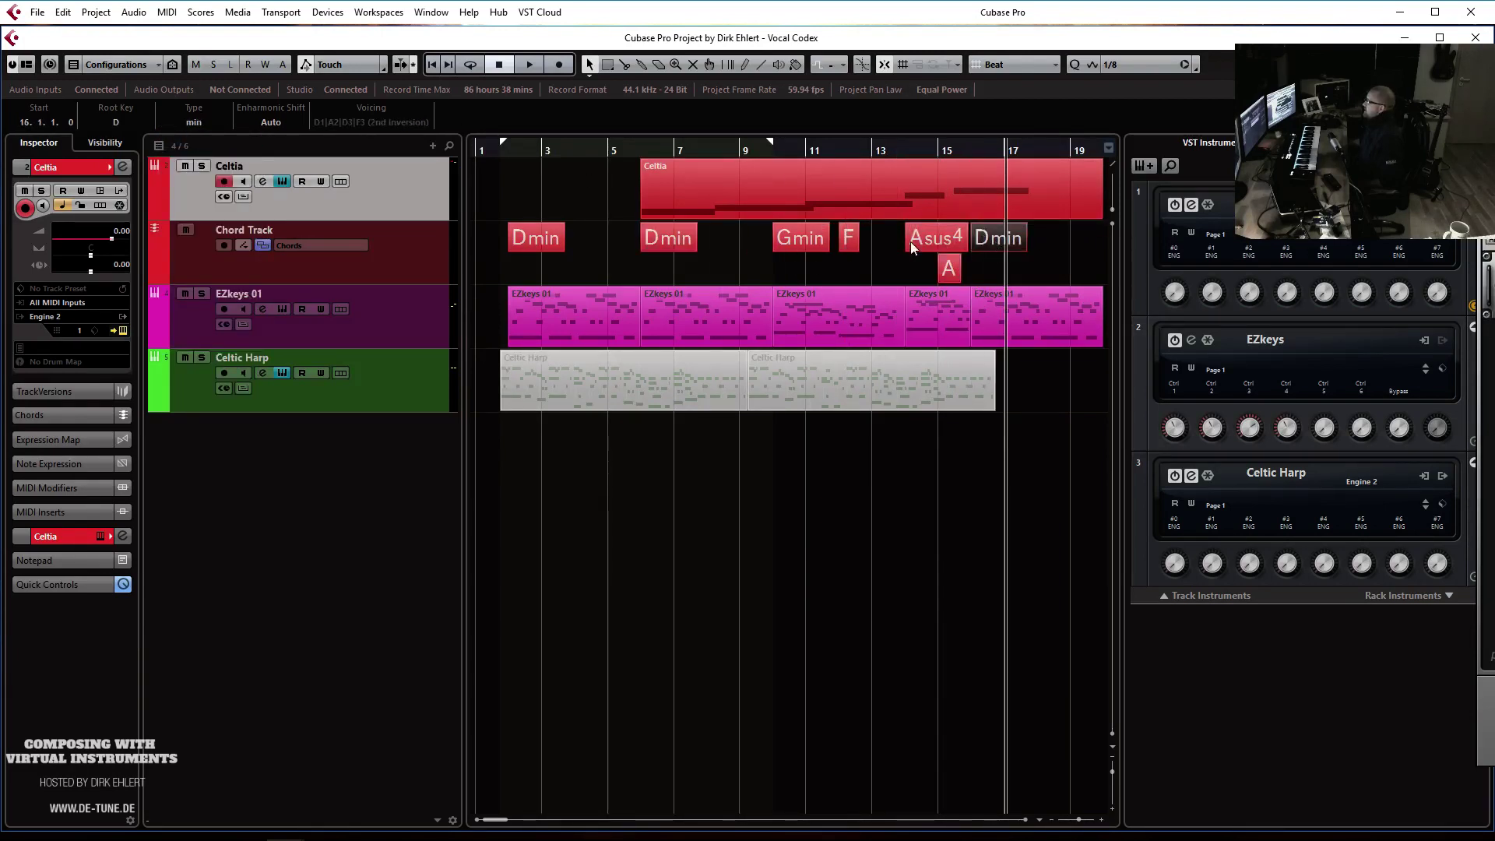
pyautogui.press('KP_1')
pyautogui.press('space')
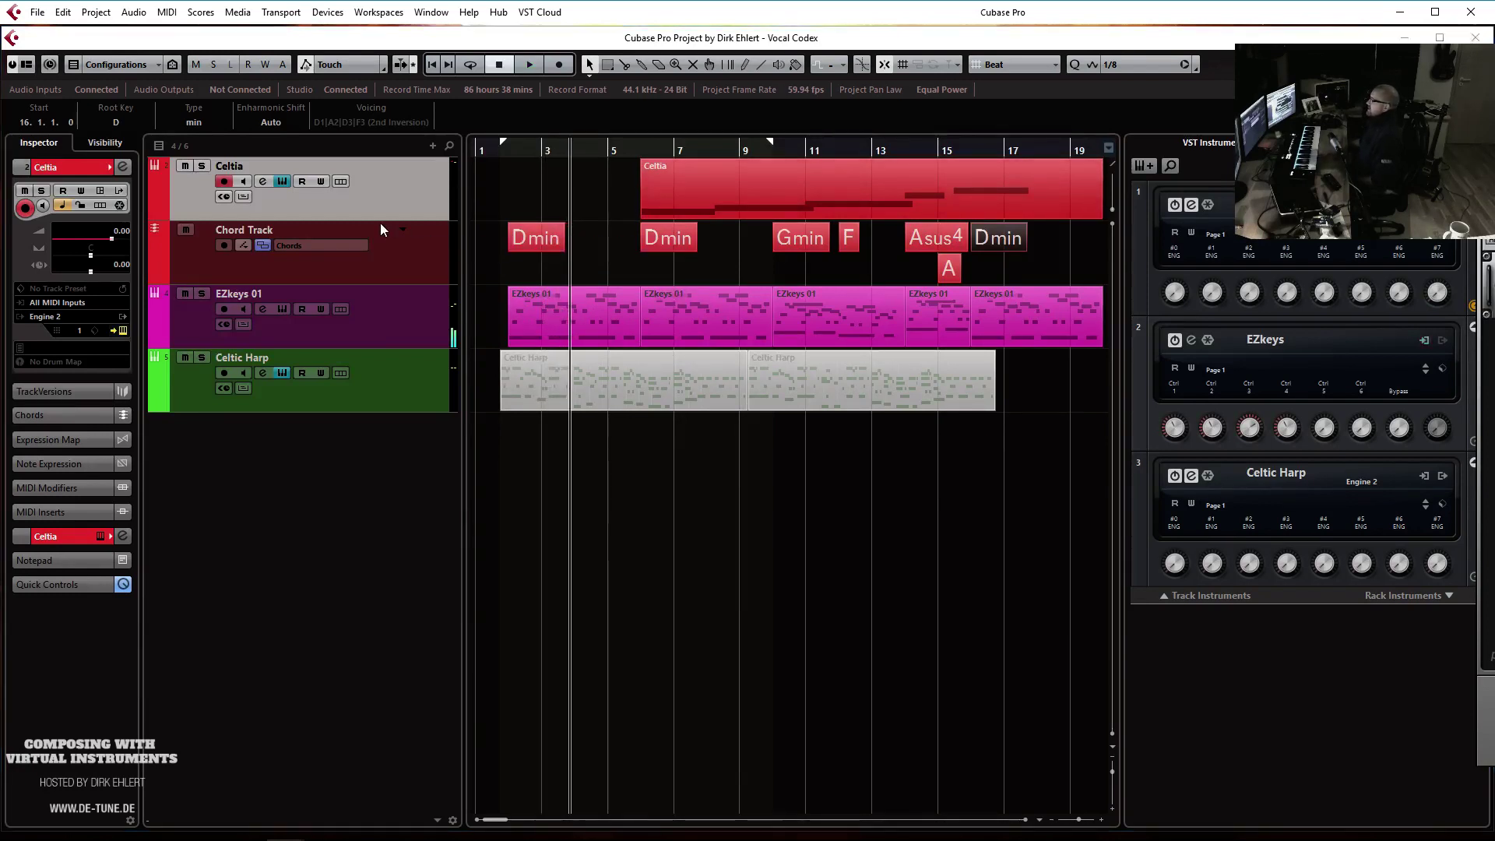
# Move the Chord Track above the Celtia track and colour it yellow
pyautogui.moveTo(419, 263); pyautogui.dragTo(418, 179)
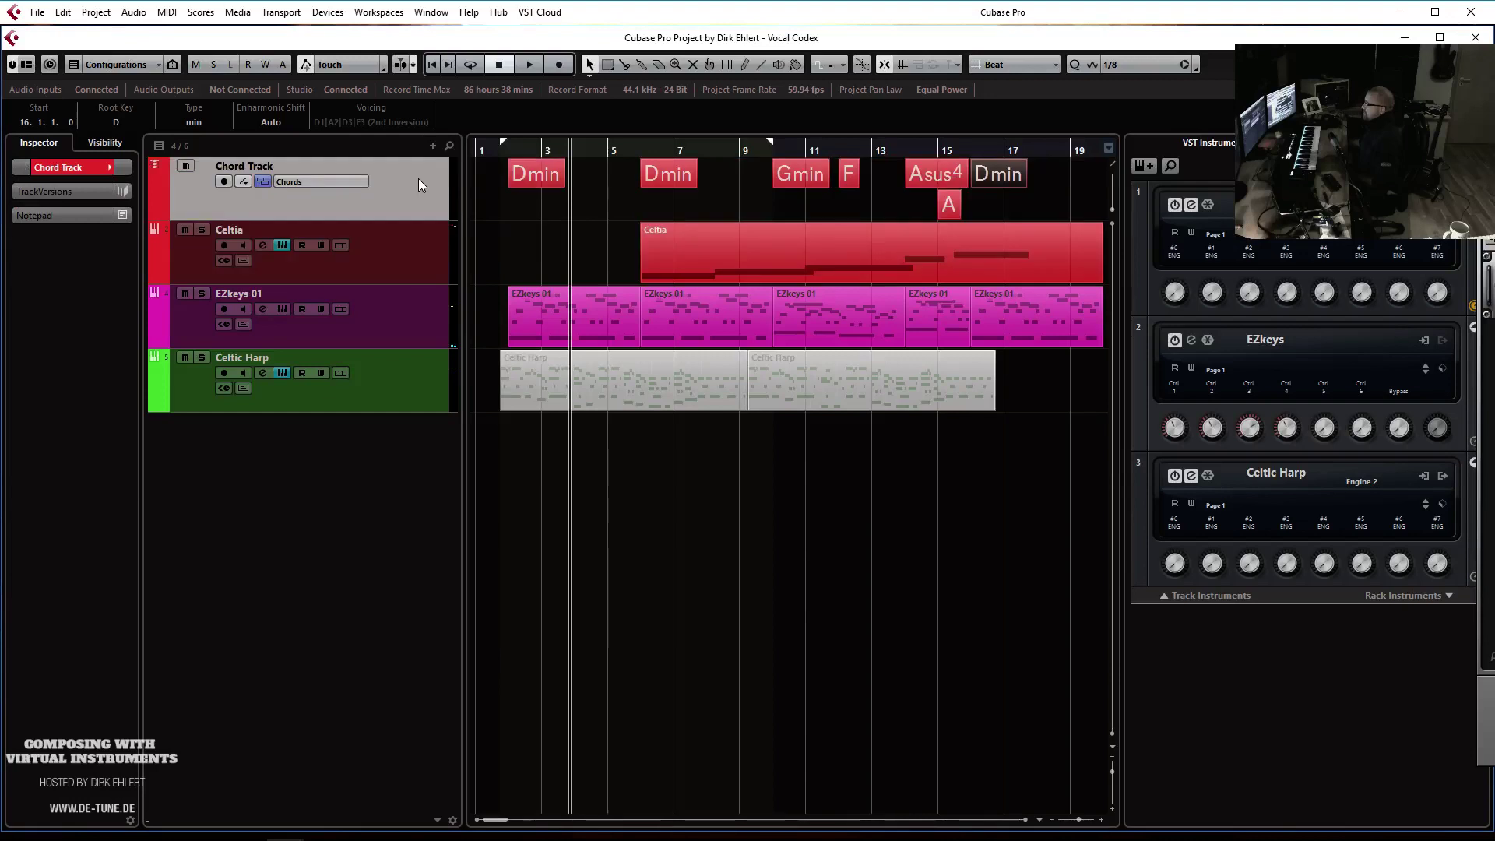
pyautogui.click(114, 167)
pyautogui.click(191, 173)
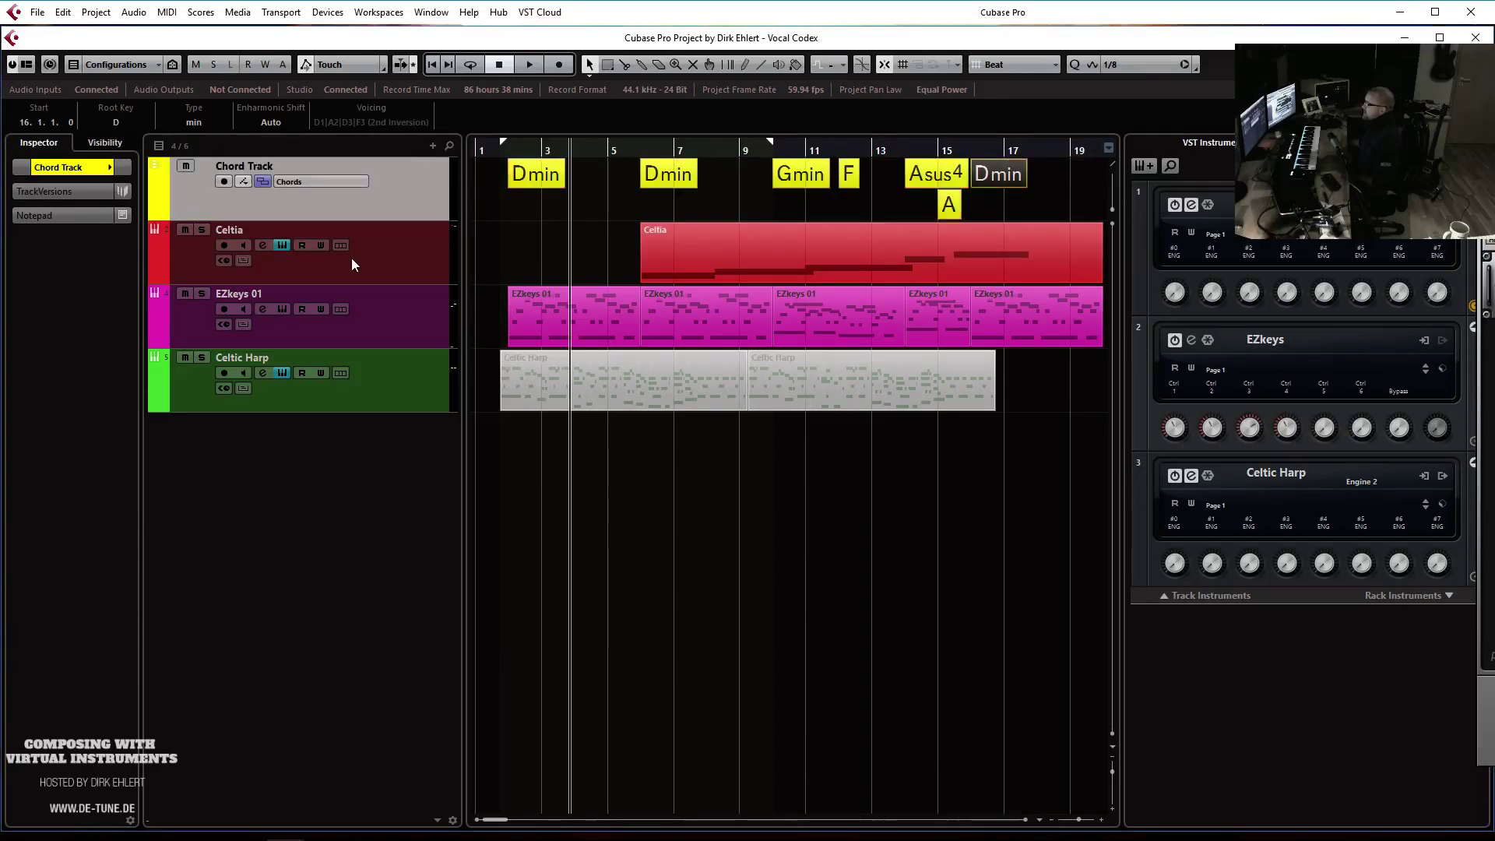
# Move the Celtia, EZkeys 01 and Celtic Harp tracks each into their own new folder
pyautogui.rightClick(408, 257)
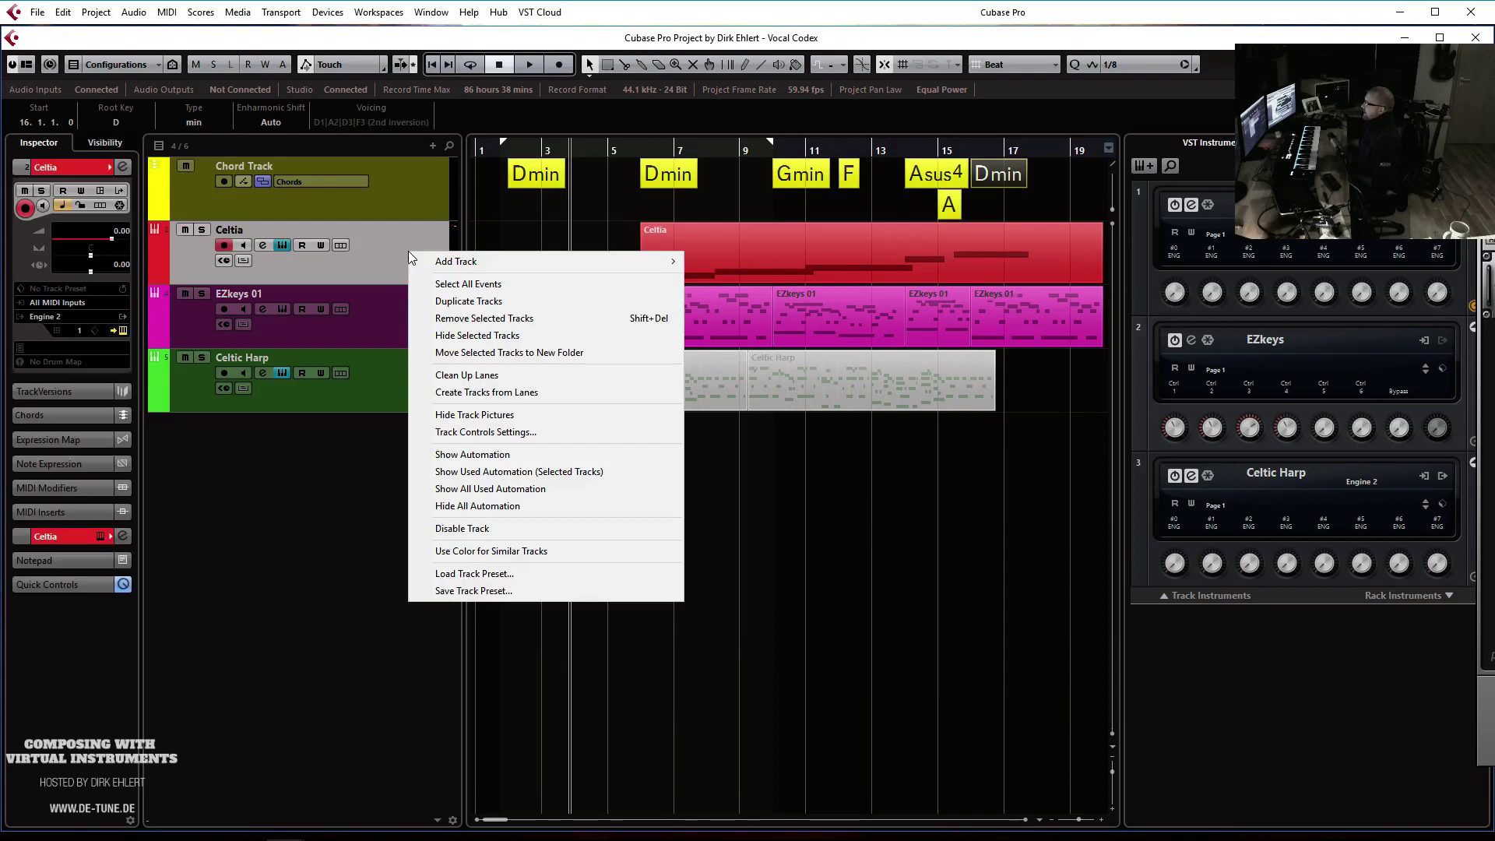
pyautogui.click(482, 351)
pyautogui.rightClick(404, 392)
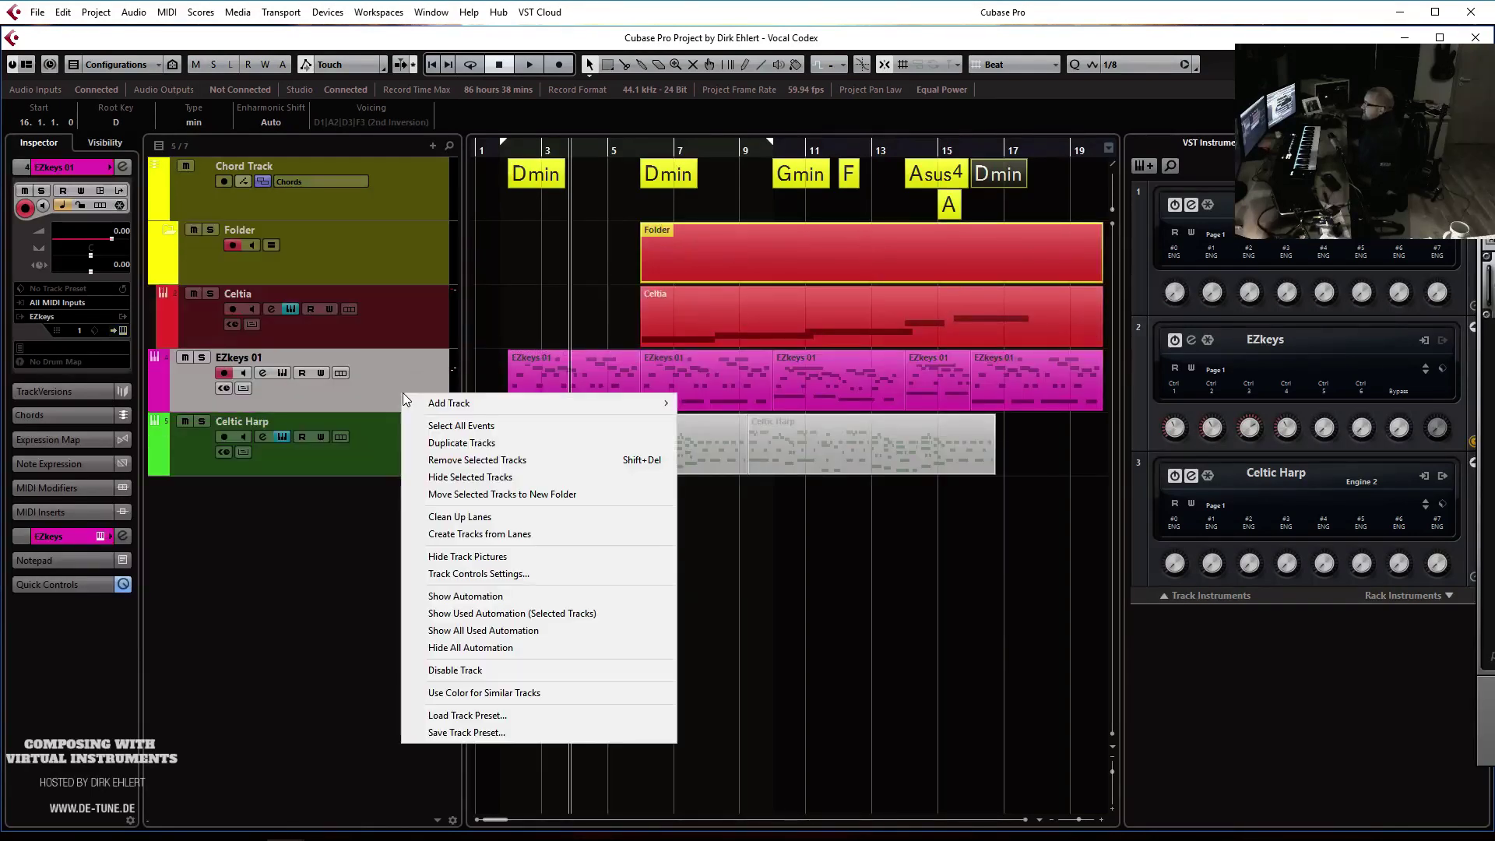
pyautogui.click(467, 493)
pyautogui.click(399, 508)
pyautogui.rightClick(397, 507)
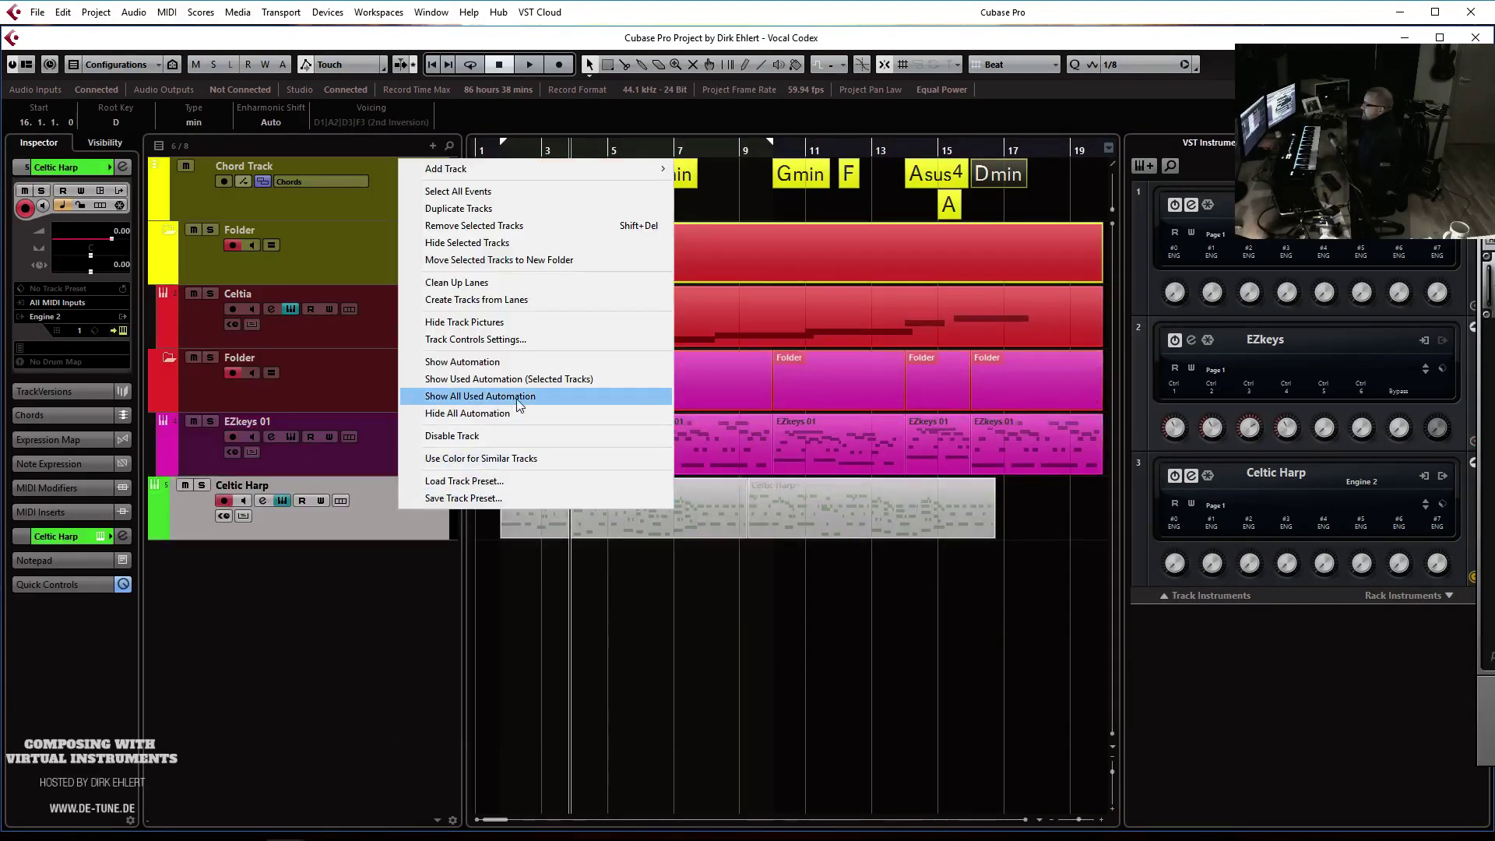
pyautogui.click(537, 257)
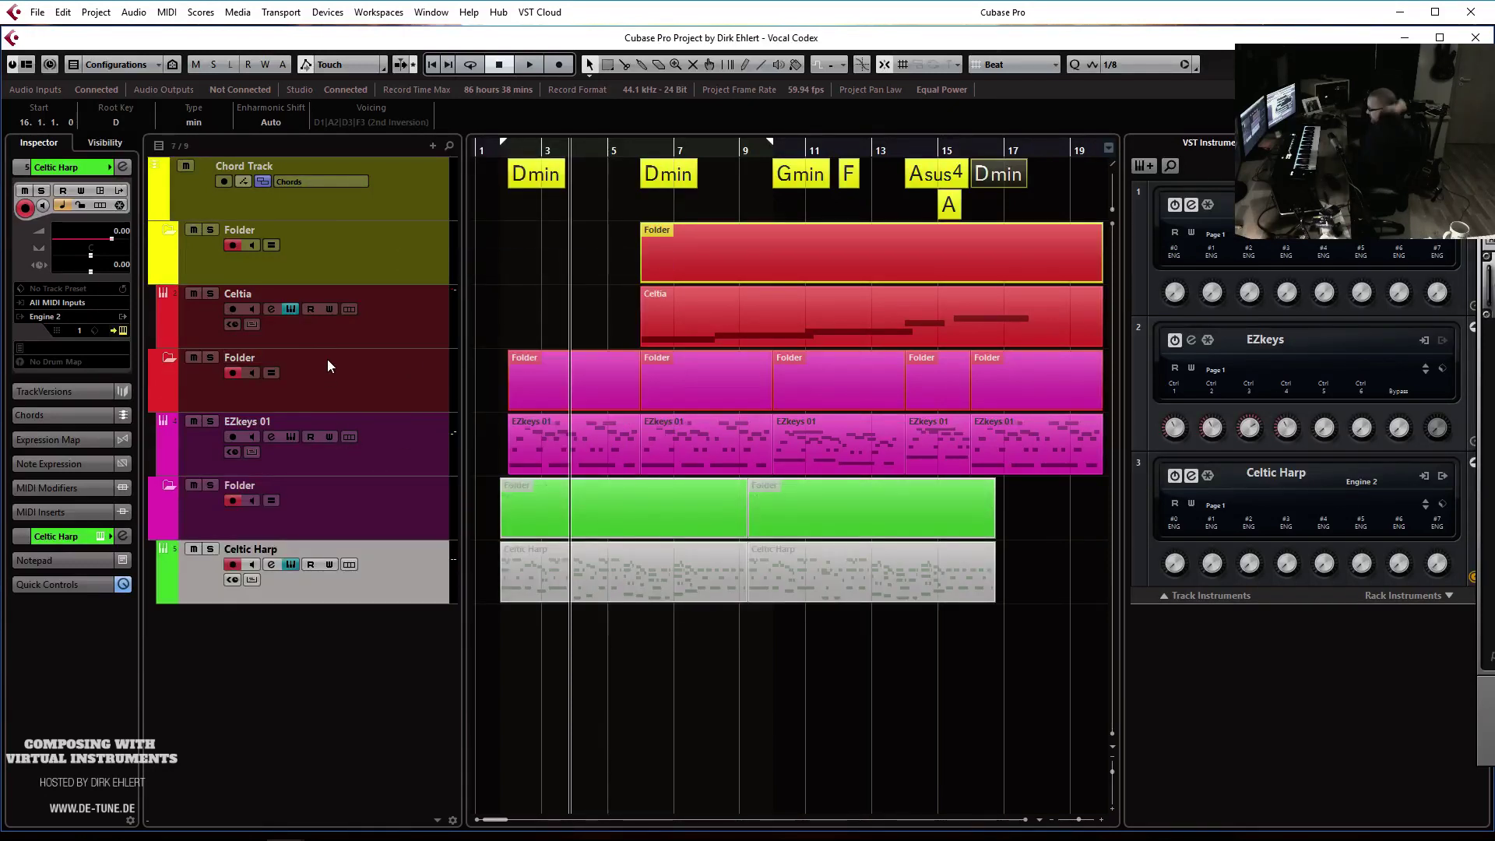
# Colour the folder containing Celtia red and rename it Vocals
pyautogui.click(329, 268)
pyautogui.click(110, 167)
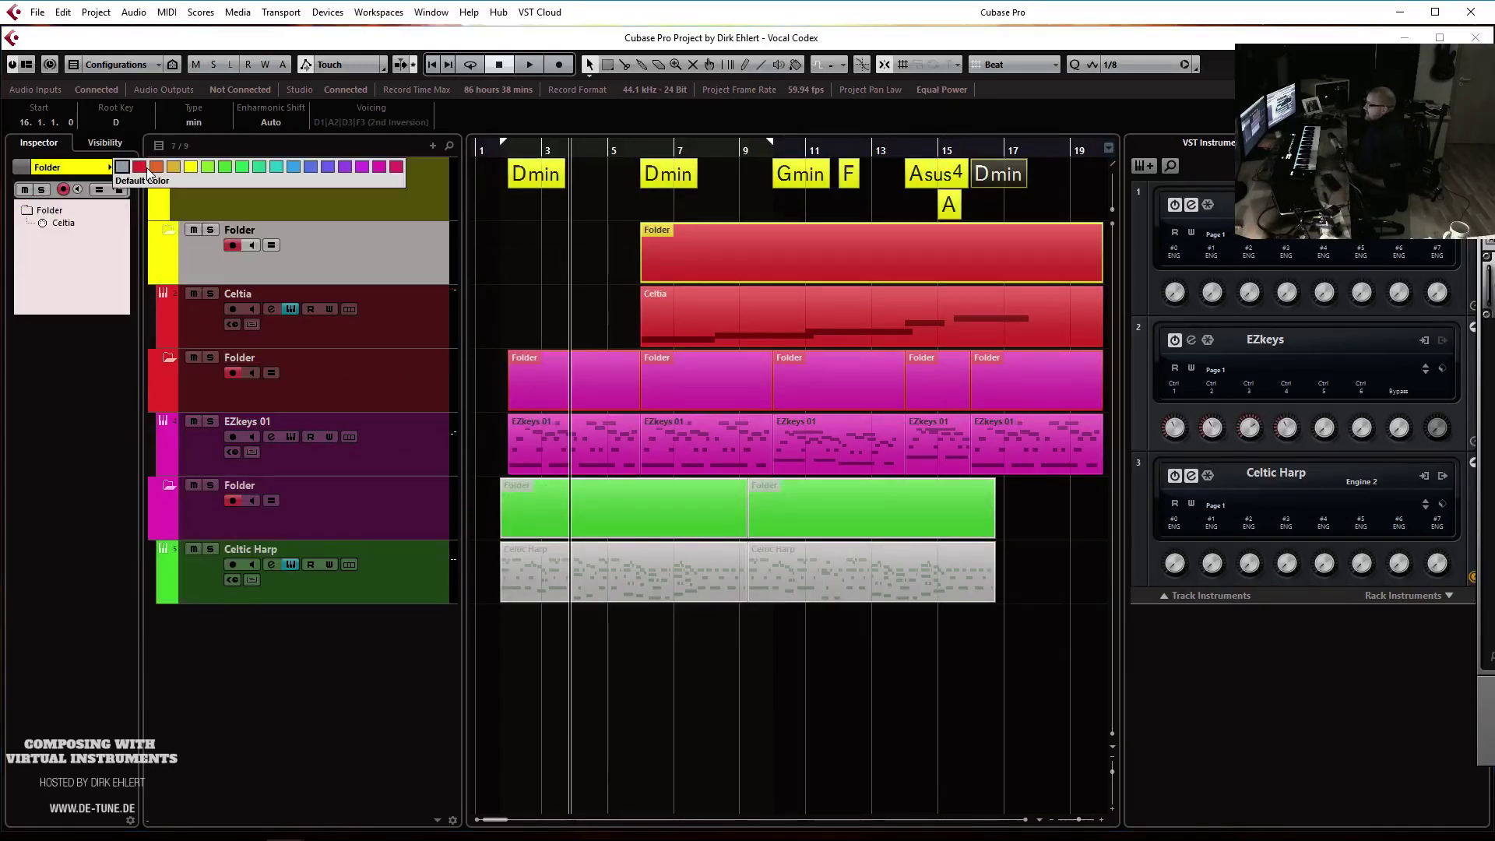
pyautogui.click(140, 172)
pyautogui.doubleClick(239, 230)
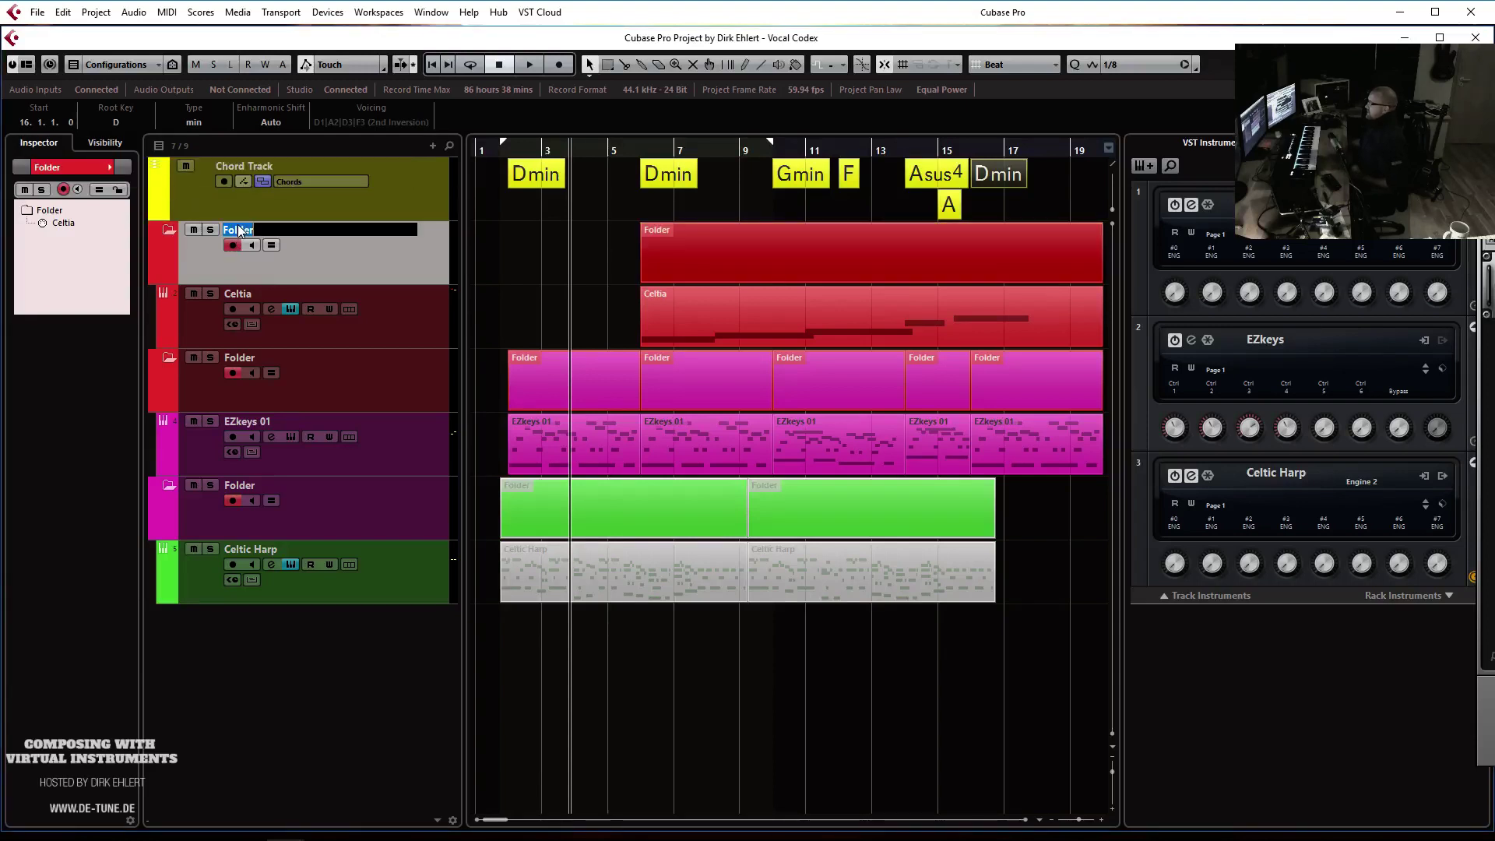
pyautogui.write('Vocals')
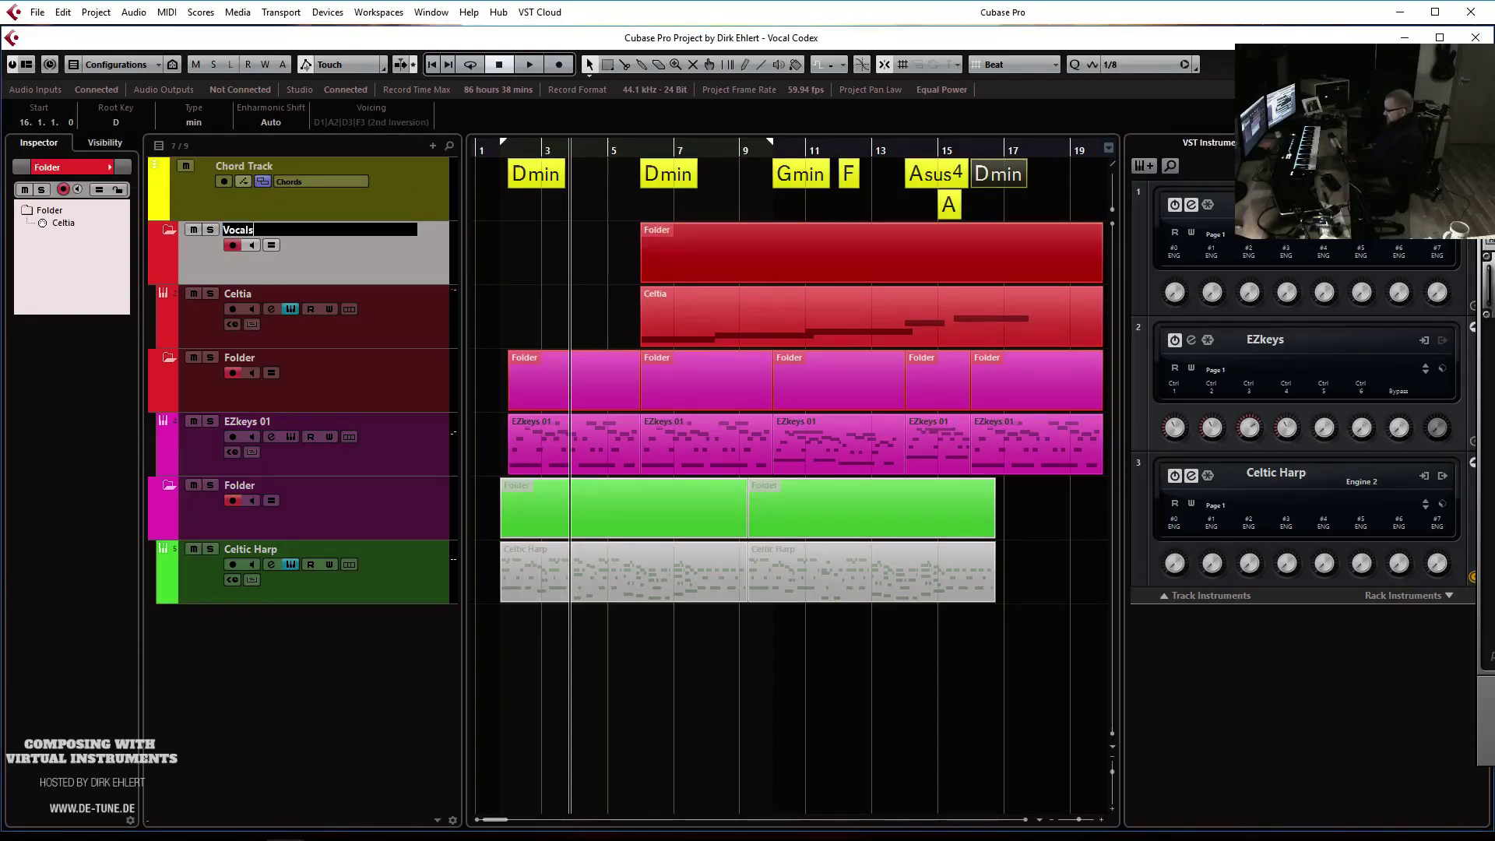
pyautogui.press('Return')
# Rename the folder containing EZkeys 01 to Keys and the folder containing Celtic Harp to Strings
pyautogui.doubleClick(239, 357)
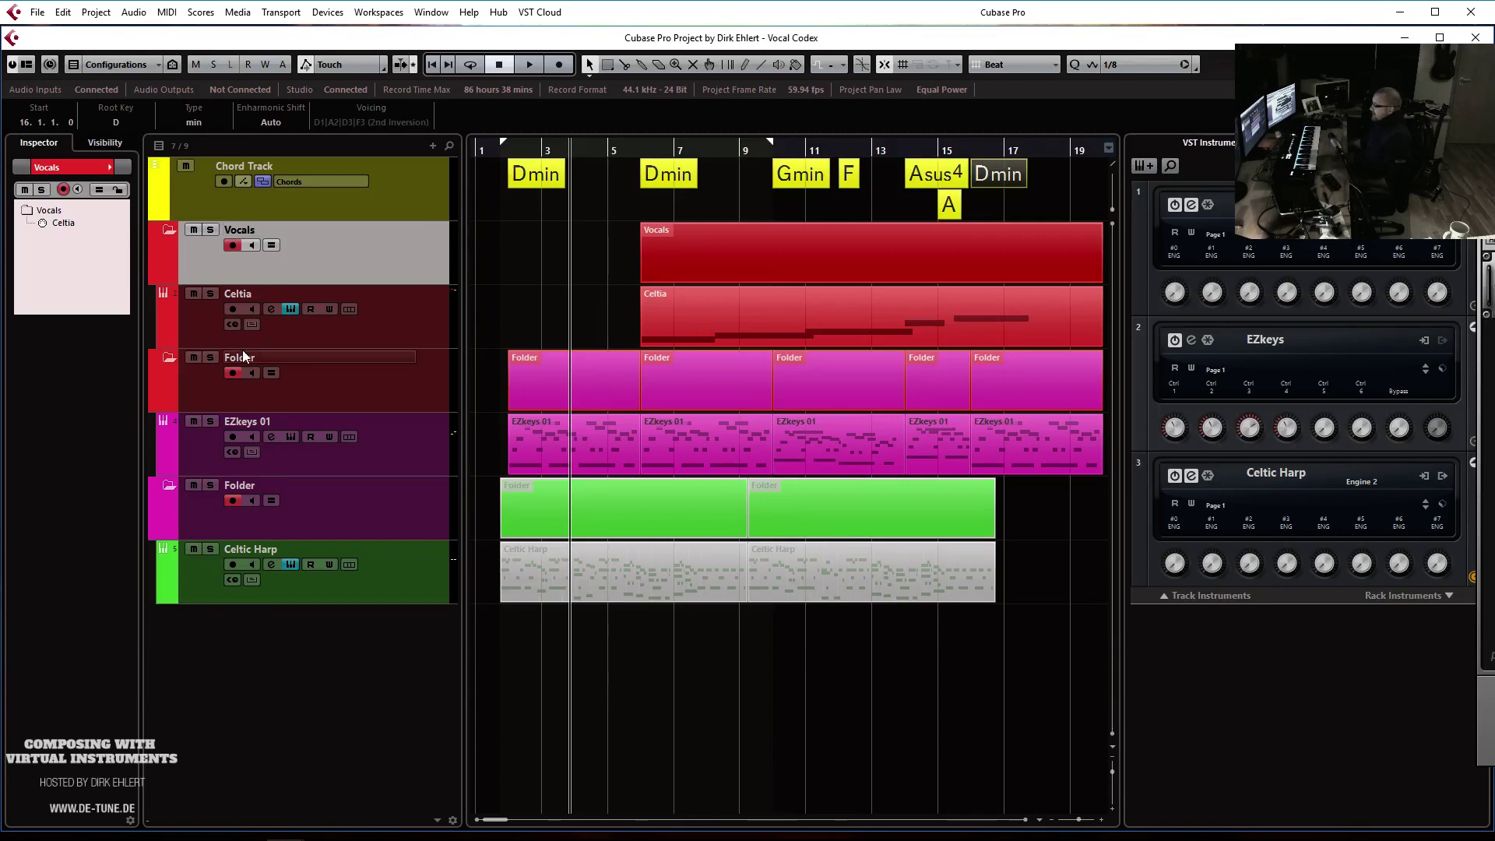
pyautogui.write('Keys')
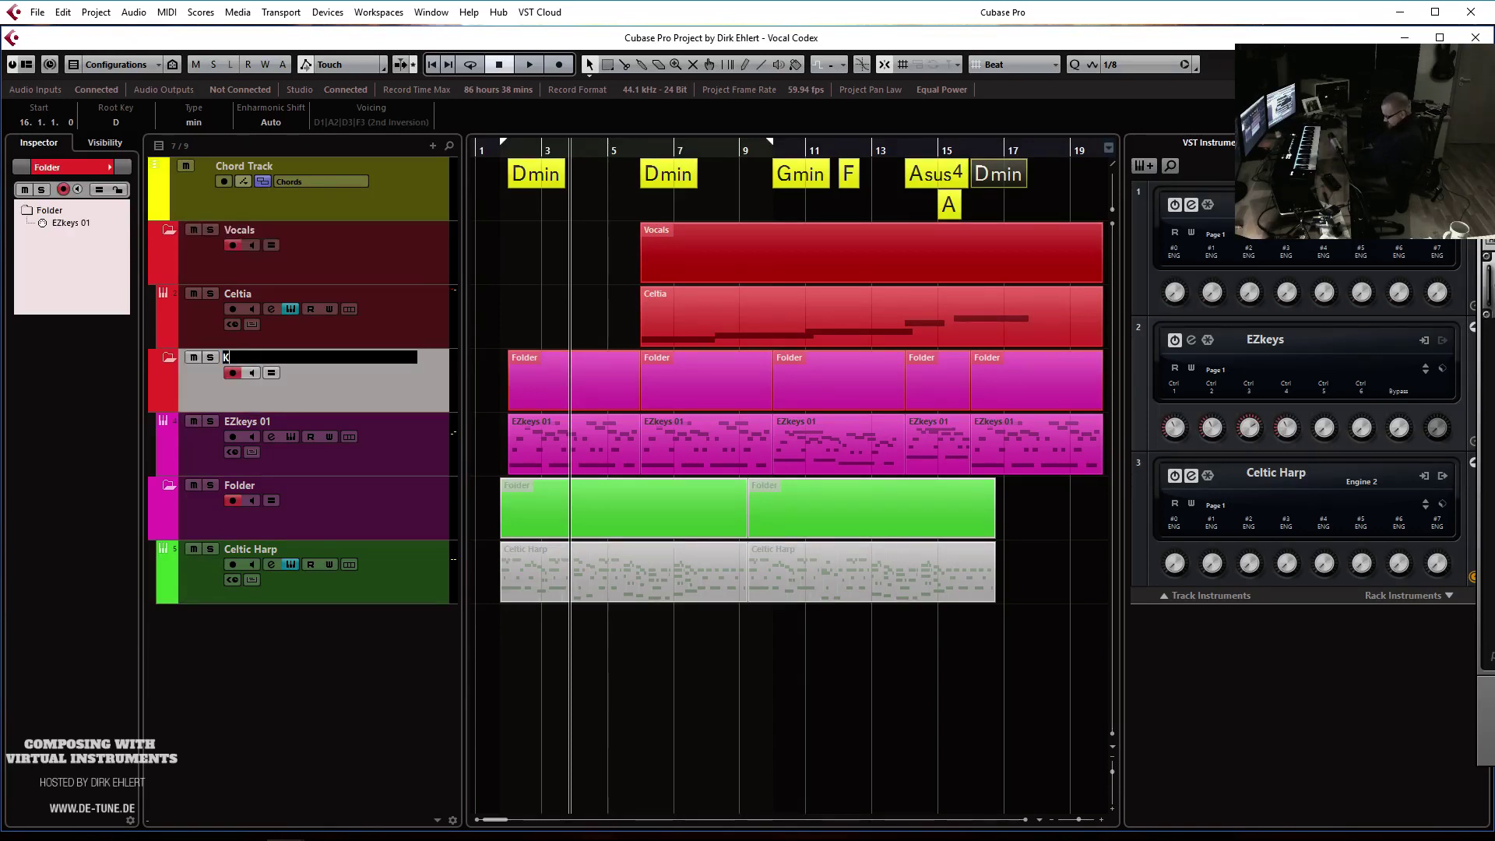
pyautogui.press('Return')
pyautogui.doubleClick(241, 486)
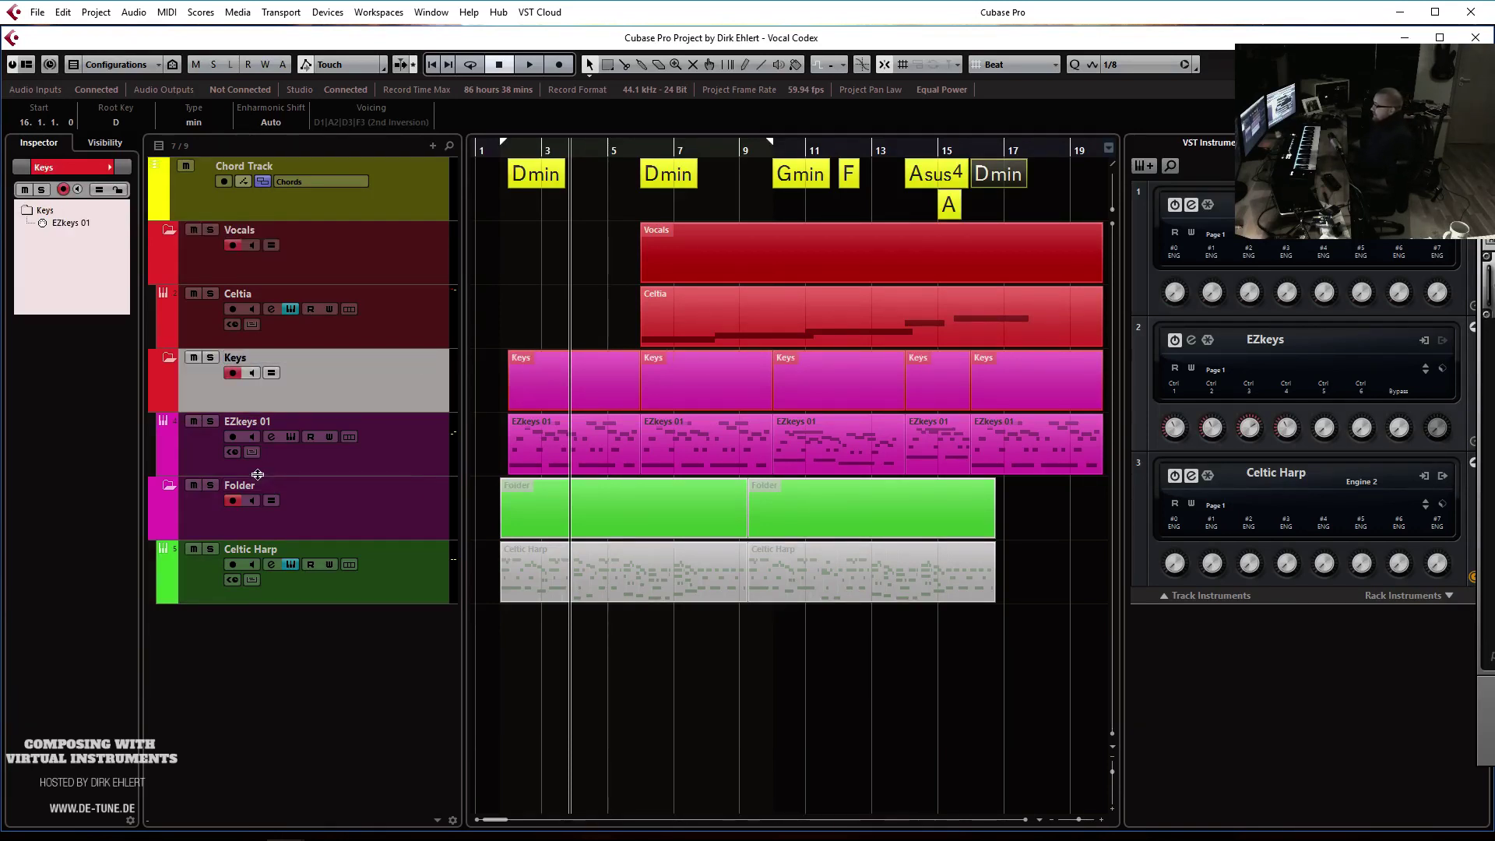
pyautogui.write('Strings')
pyautogui.press('Return')
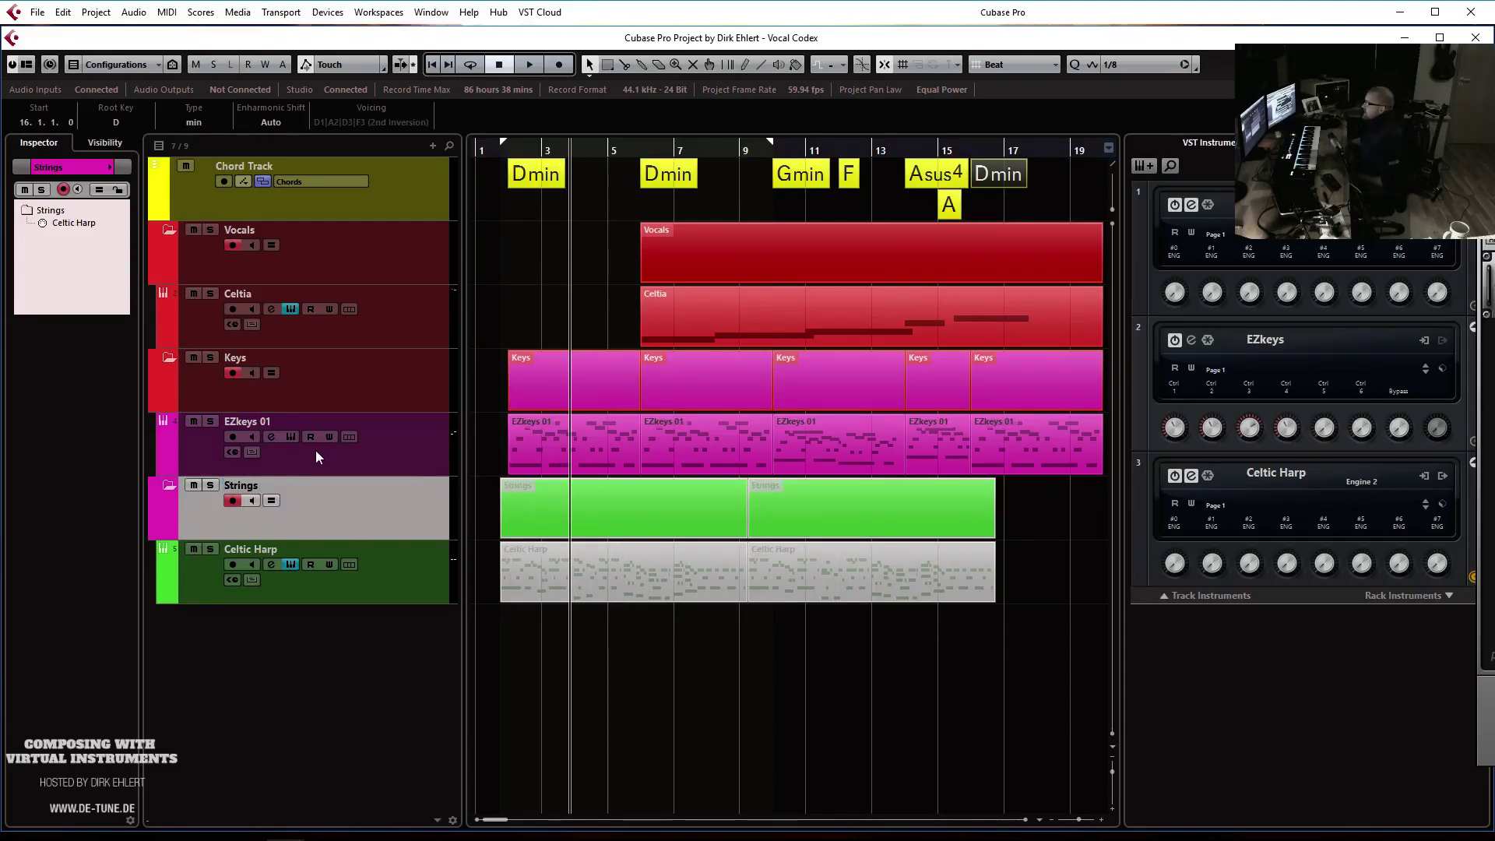
# Colour the Strings folder yellow-green and the Keys folder purple
pyautogui.click(108, 171)
pyautogui.click(207, 165)
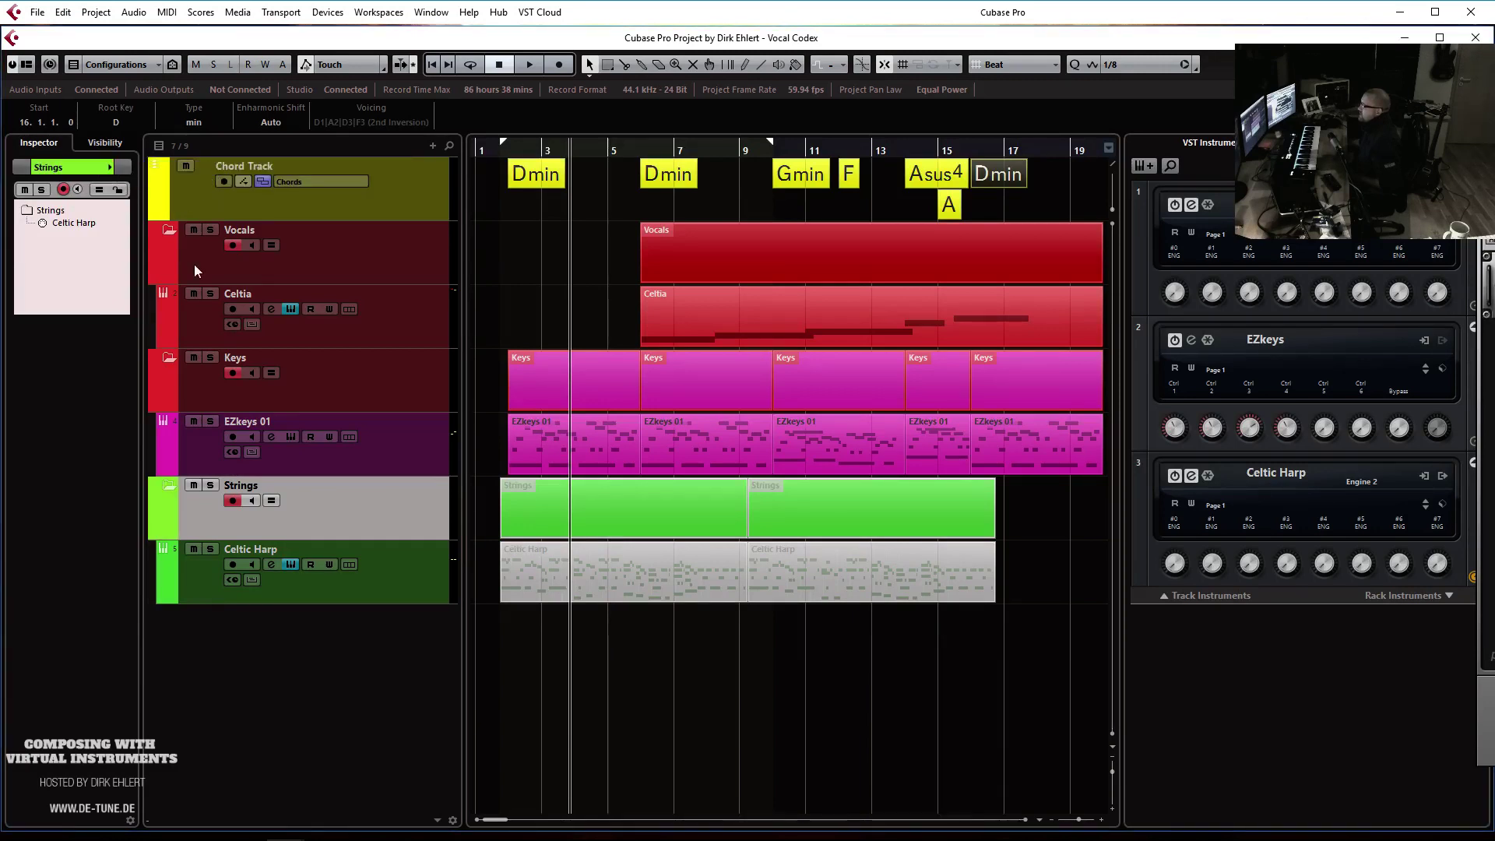
pyautogui.click(195, 386)
pyautogui.click(109, 171)
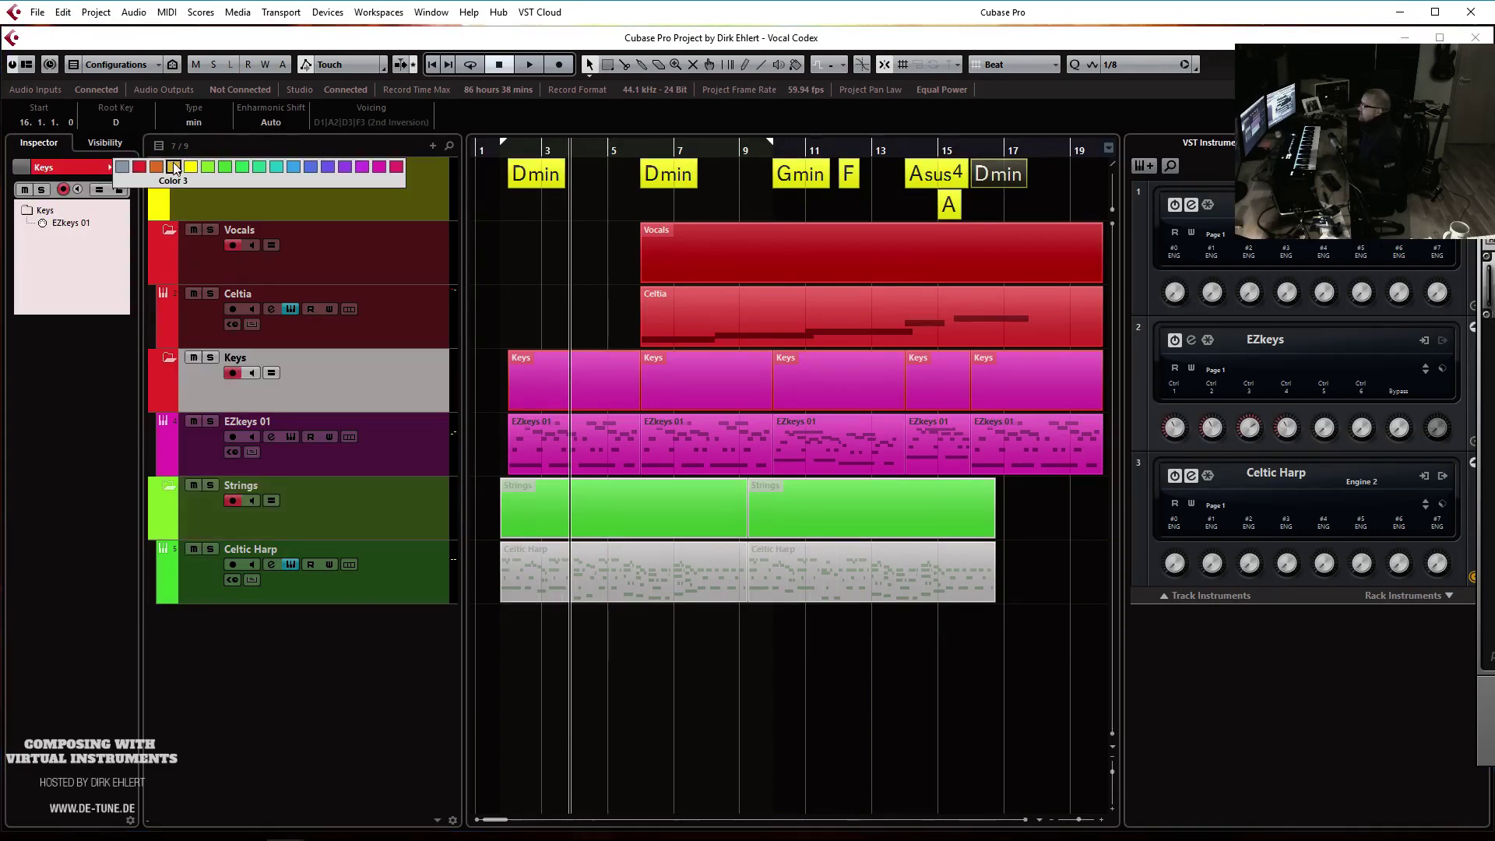
pyautogui.click(358, 165)
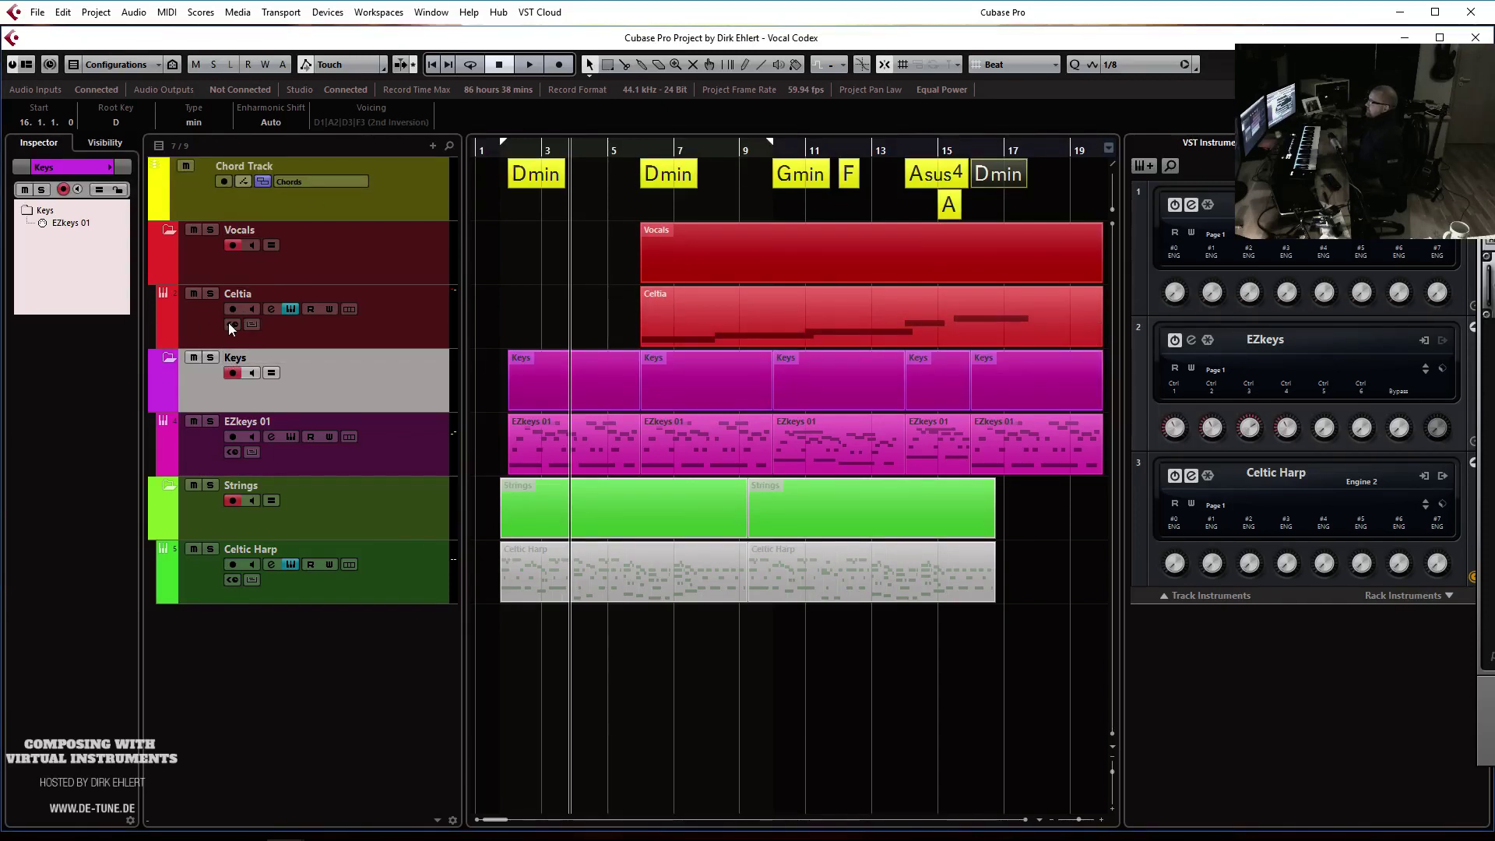
# Add a stereo FX channel track with the VerbSuite Classics reverb, routed to Stereo Out and created inside the FX channels folder
pyautogui.rightClick(204, 327)
pyautogui.moveTo(400, 340)
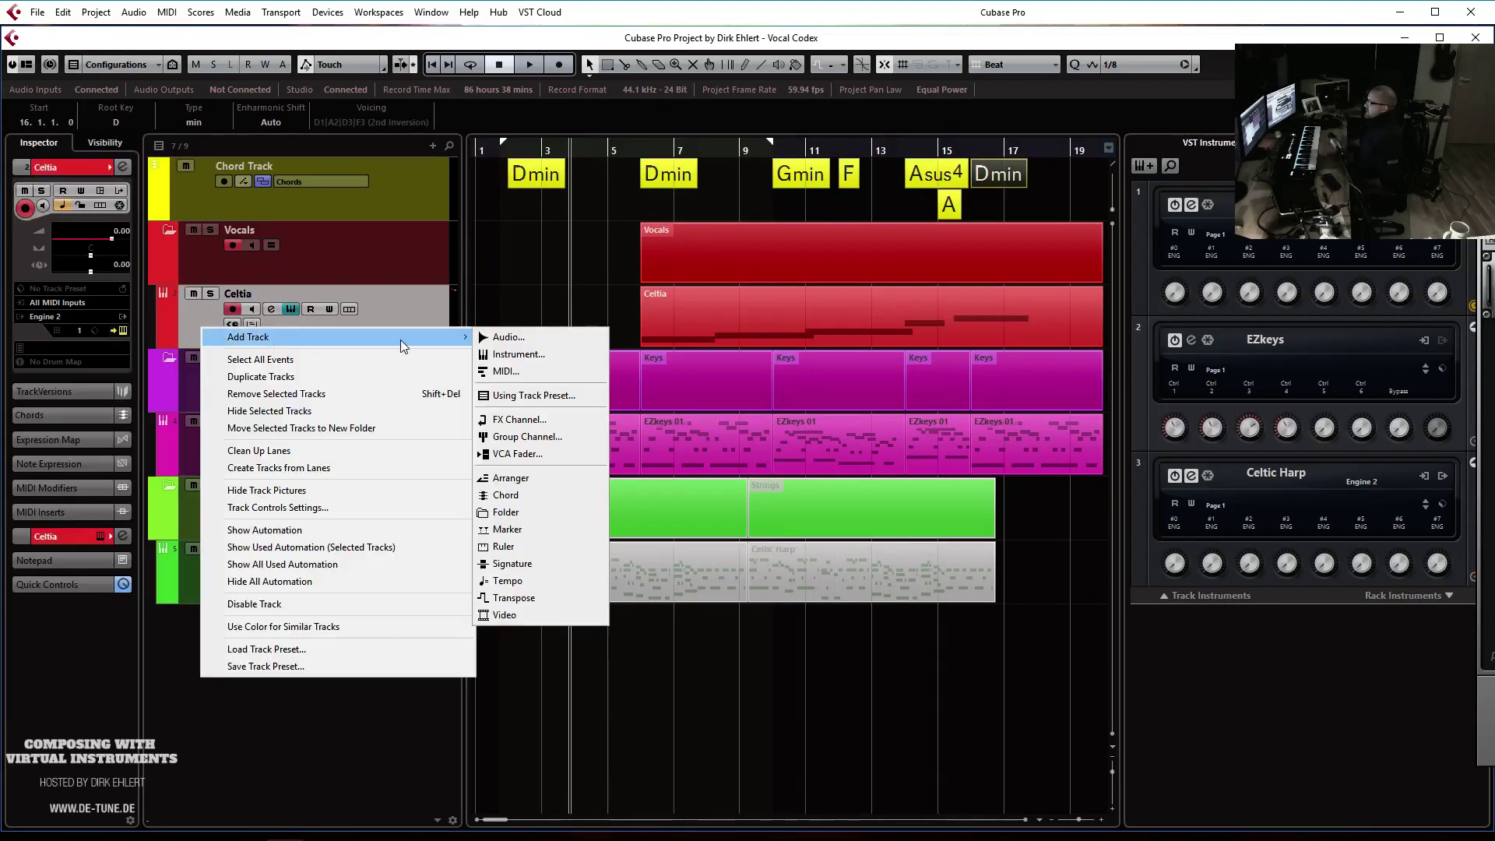
pyautogui.click(558, 422)
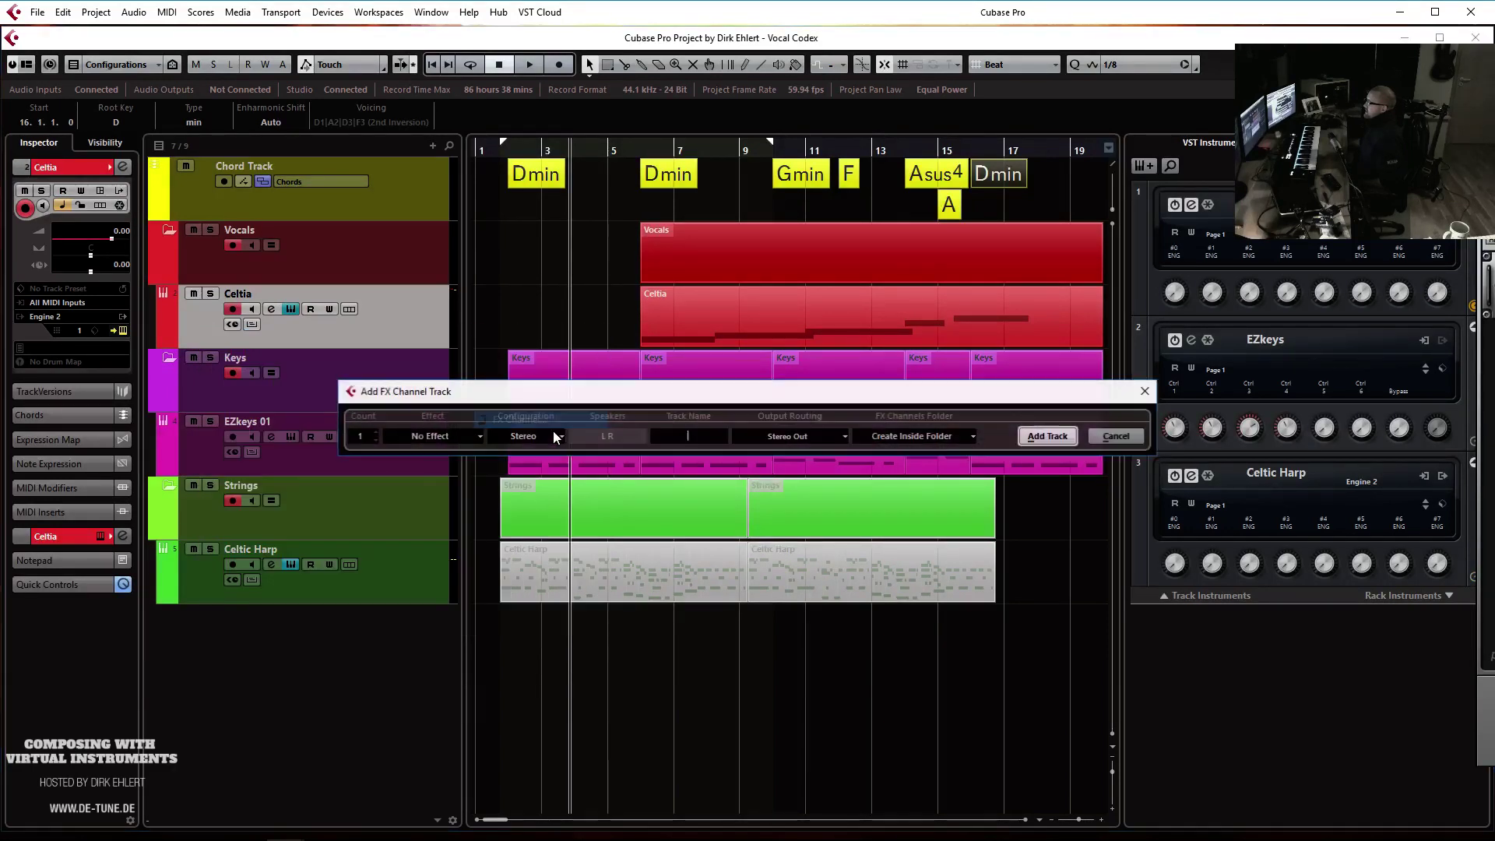
pyautogui.click(450, 437)
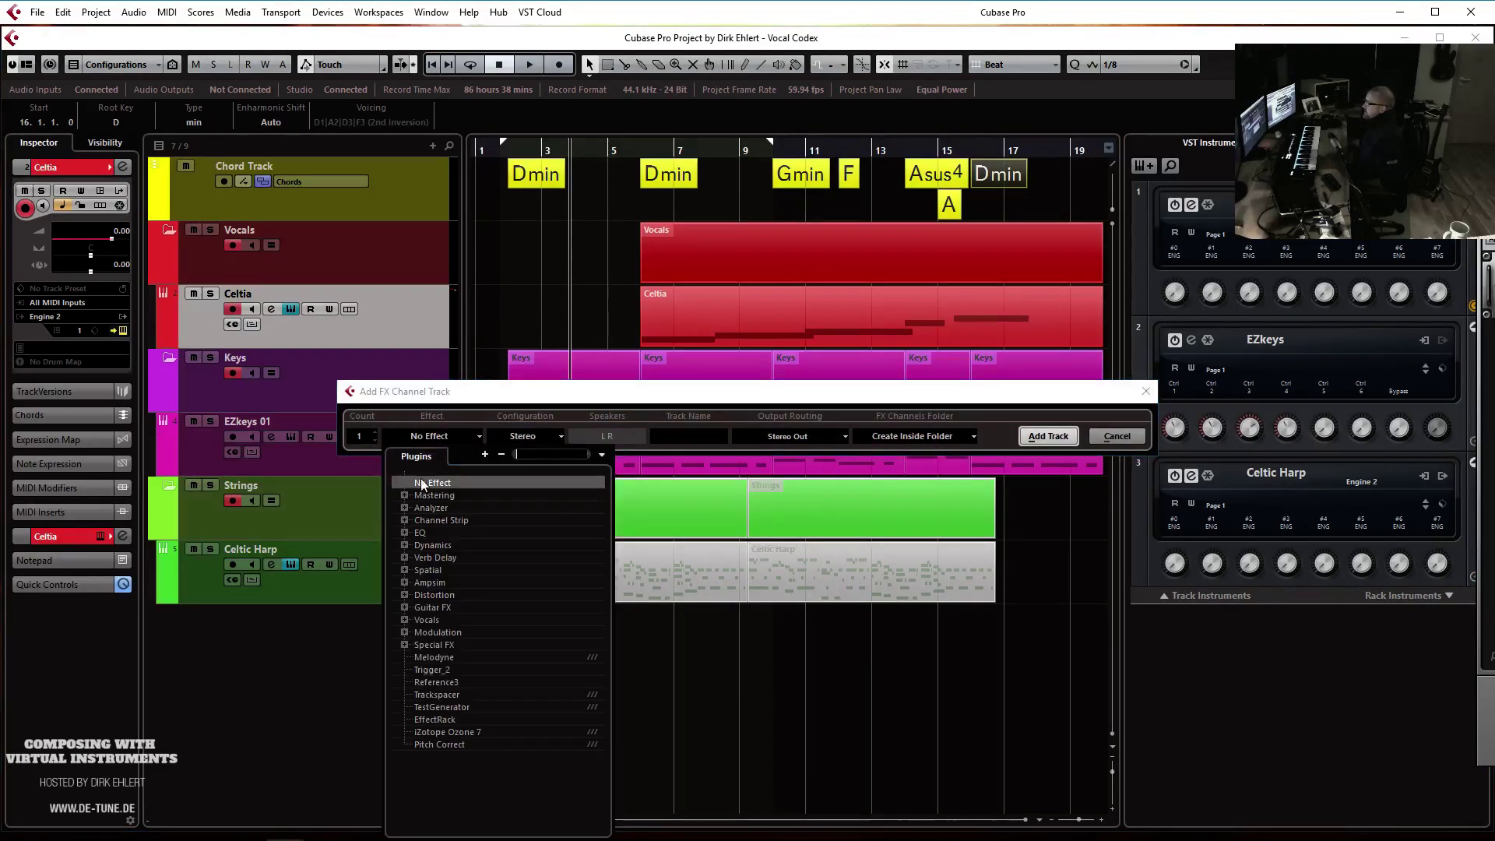
pyautogui.click(403, 556)
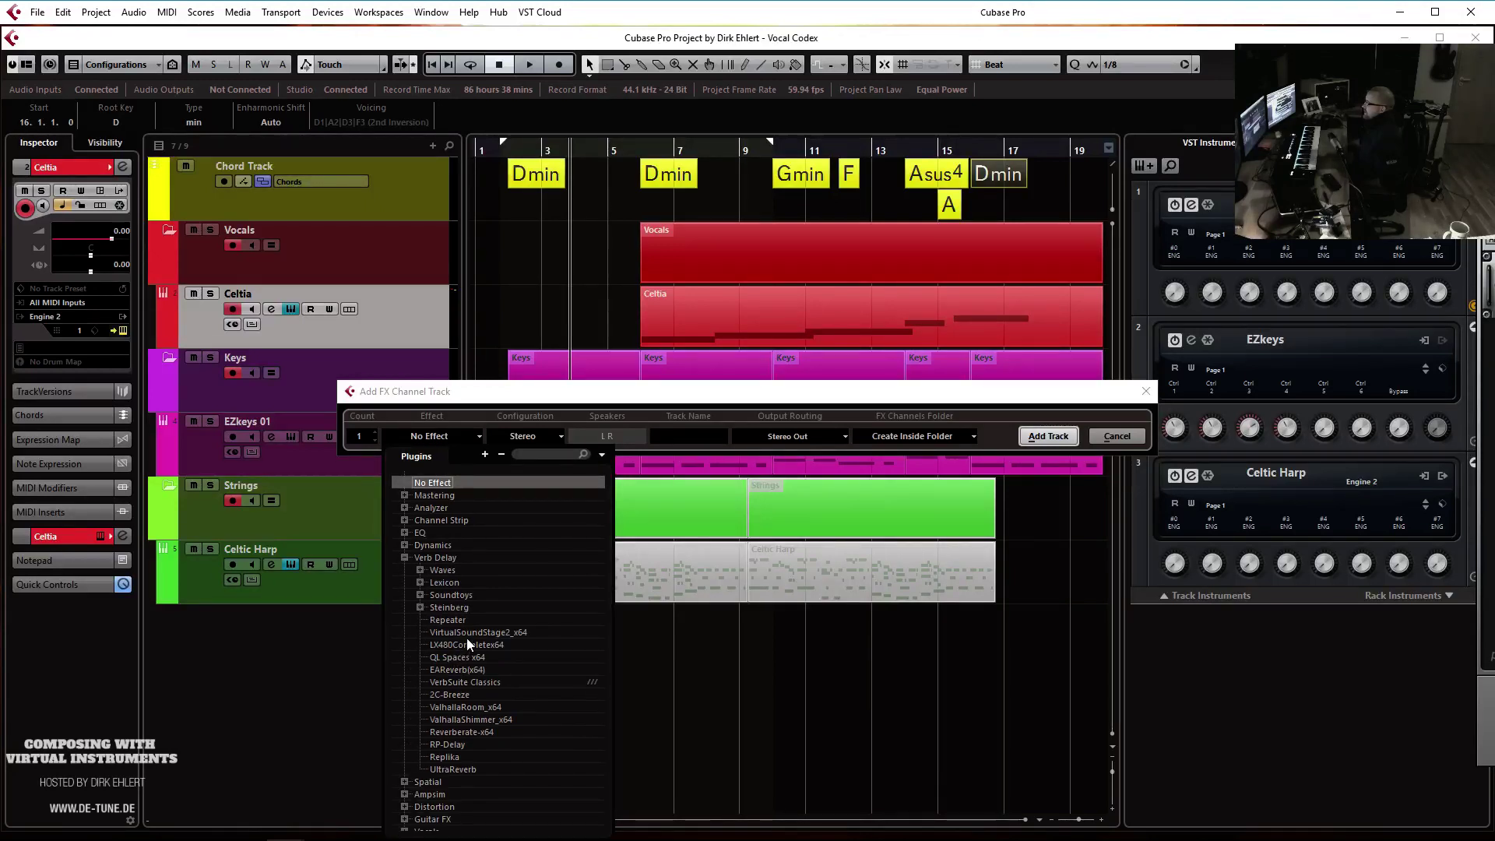
pyautogui.click(464, 680)
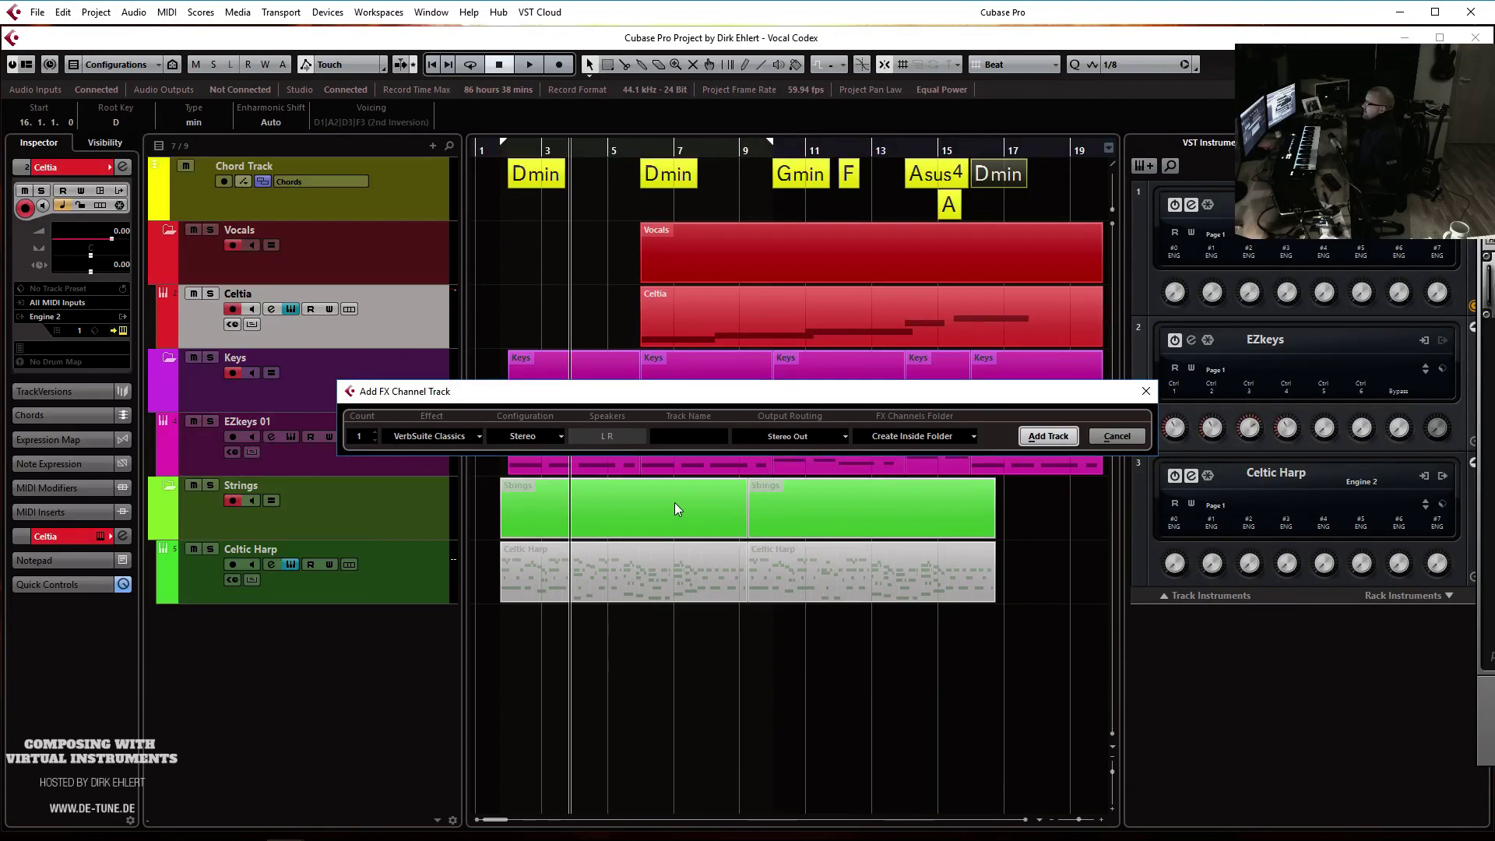
pyautogui.click(1048, 436)
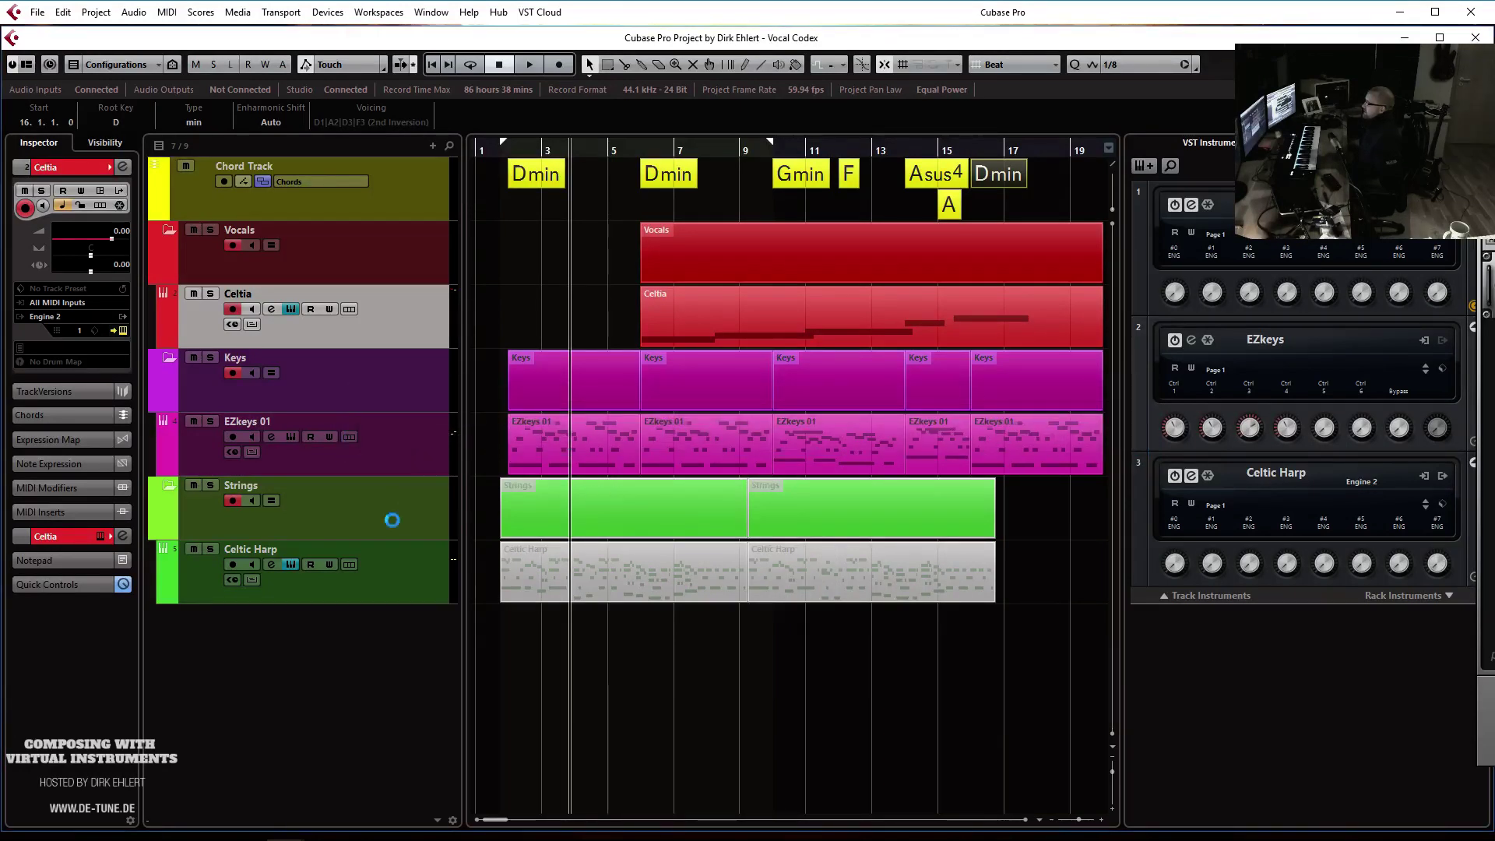
# Rename the VerbSuite Classics FX channel to VoxVerb and colour it red
pyautogui.doubleClick(246, 628)
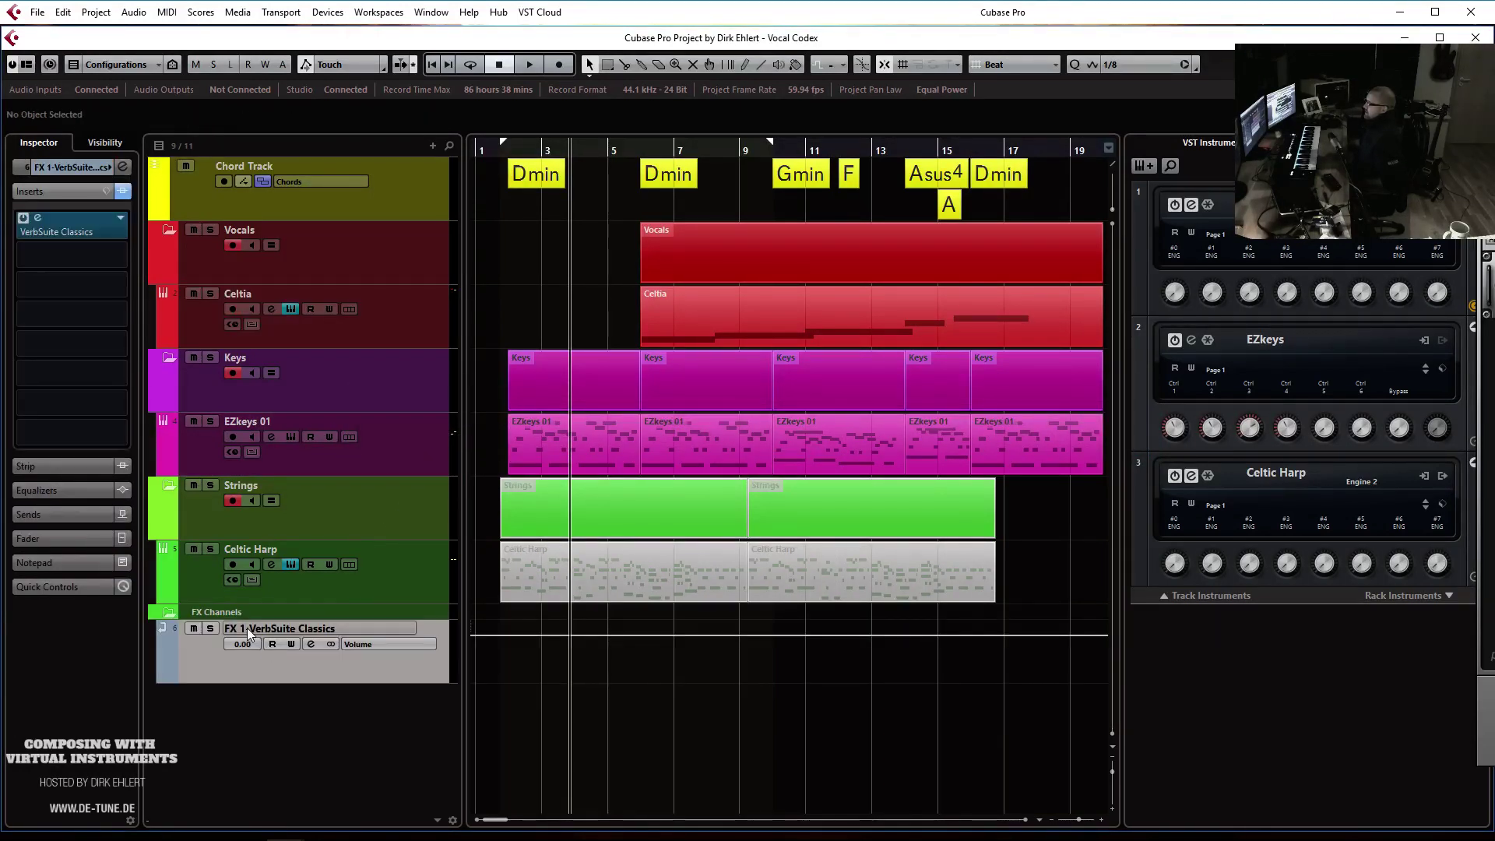
pyautogui.write('V')
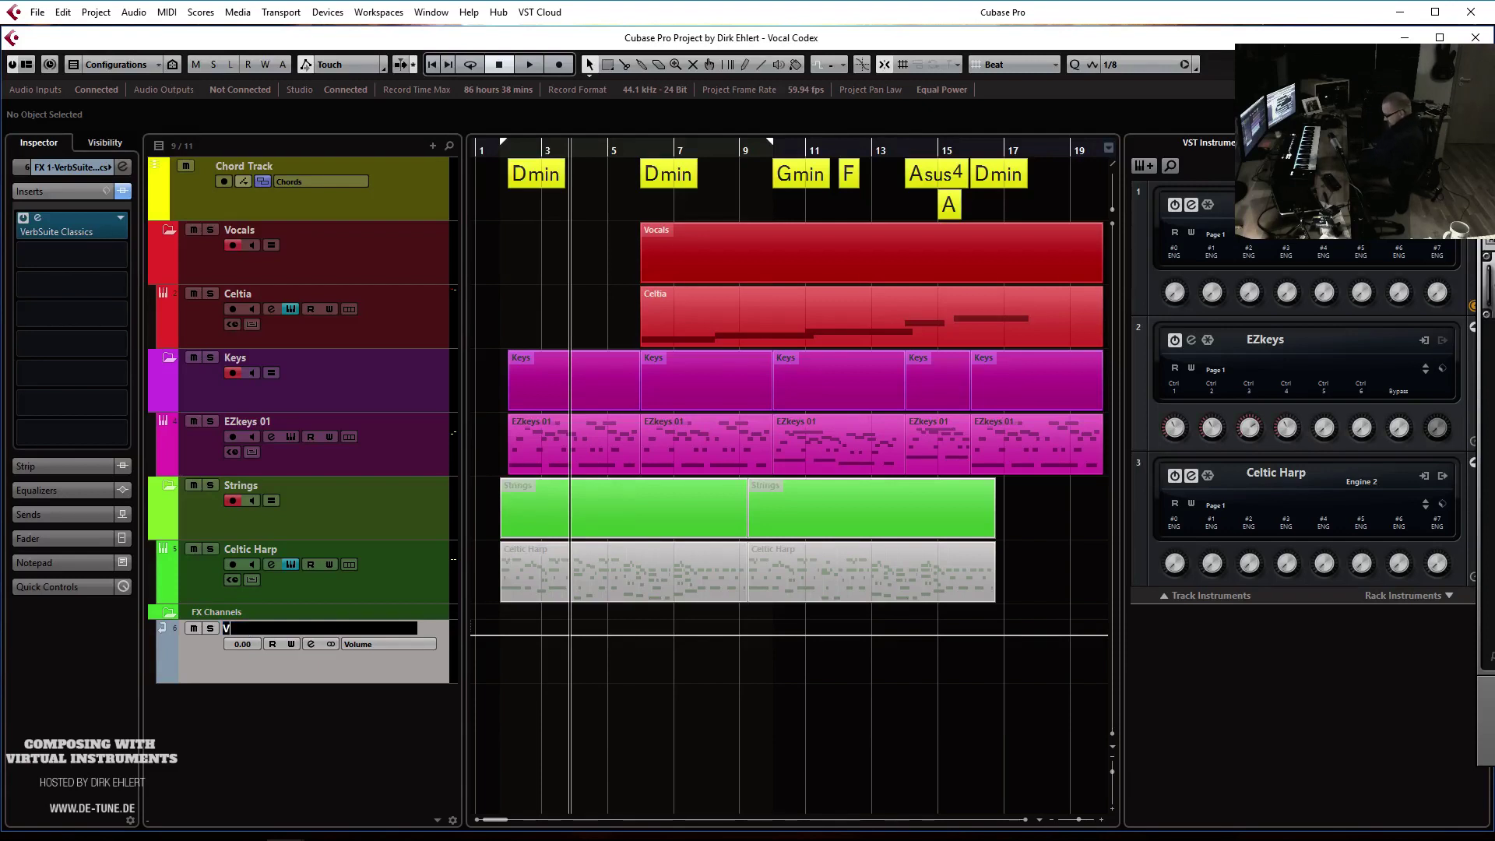
pyautogui.write('oxVerb')
pyautogui.press('Return')
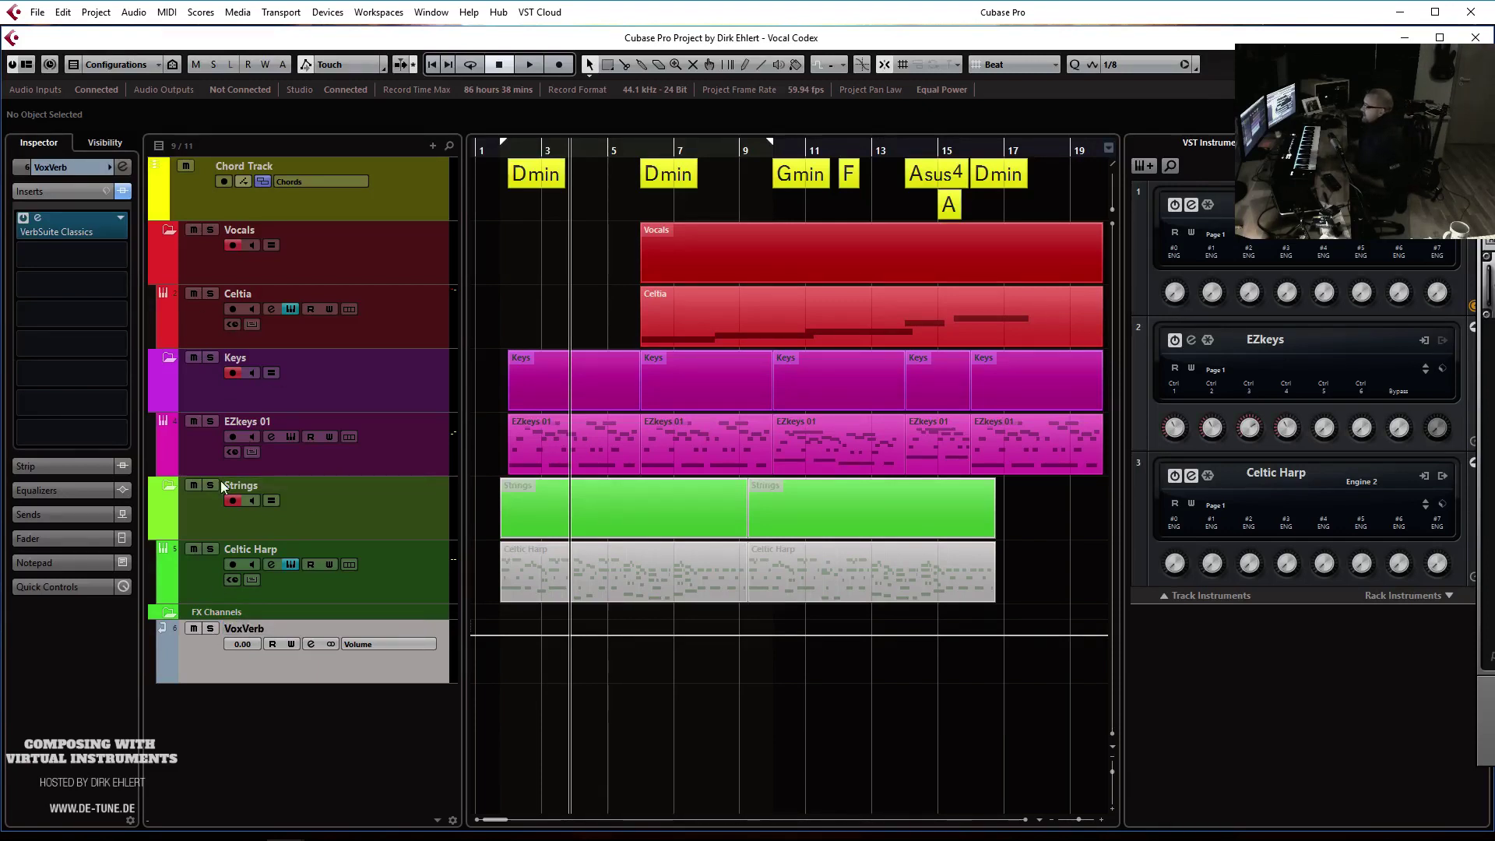
pyautogui.click(112, 167)
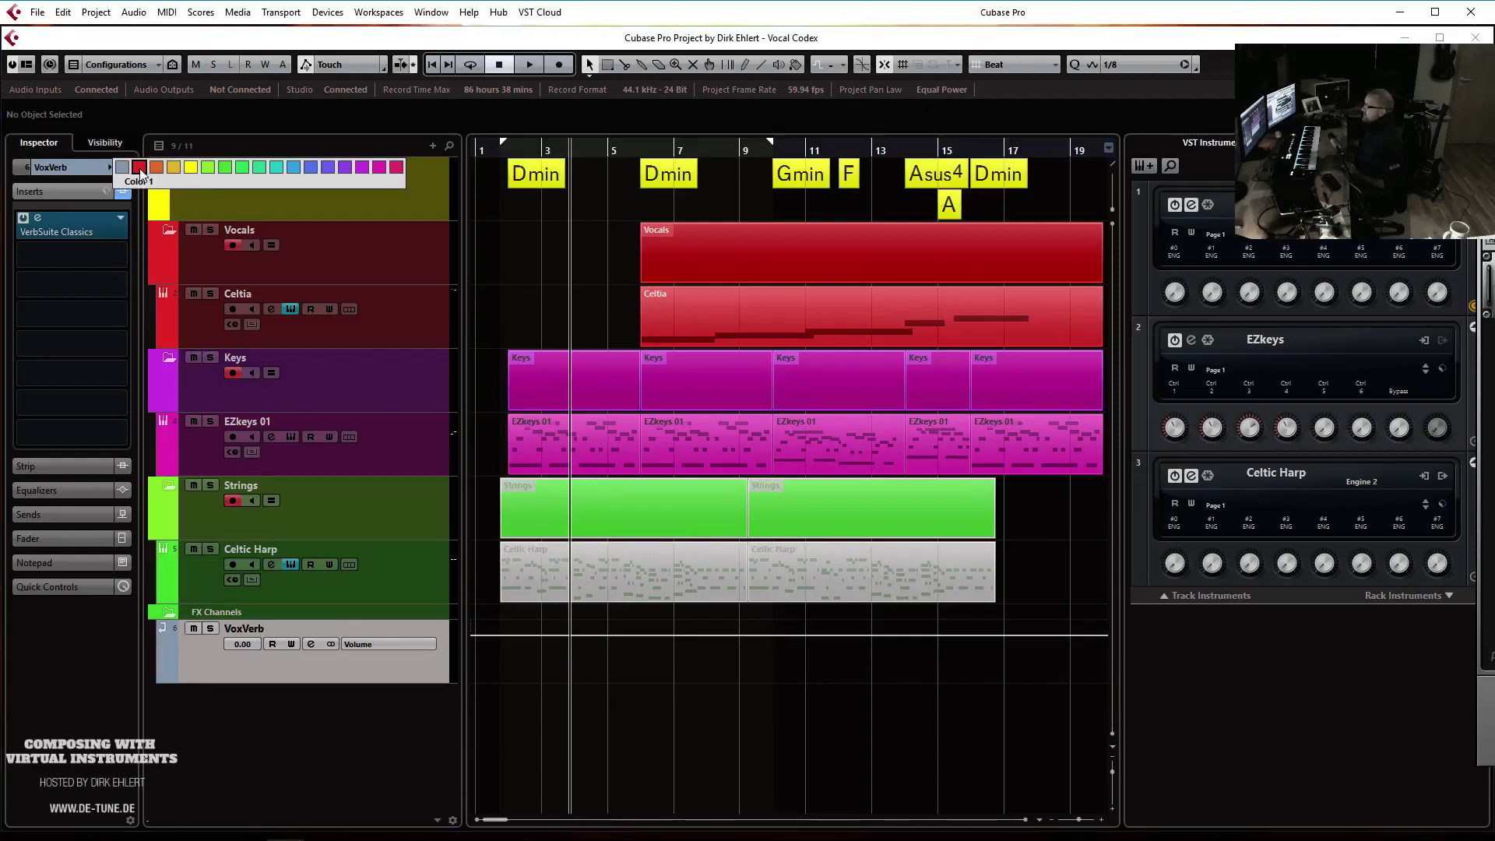
# Add a stereo FX channel track with the Repeater delay, routed to Stereo Out and created inside the FX channels folder
pyautogui.click(213, 249)
pyautogui.rightClick(205, 262)
pyautogui.moveTo(249, 270)
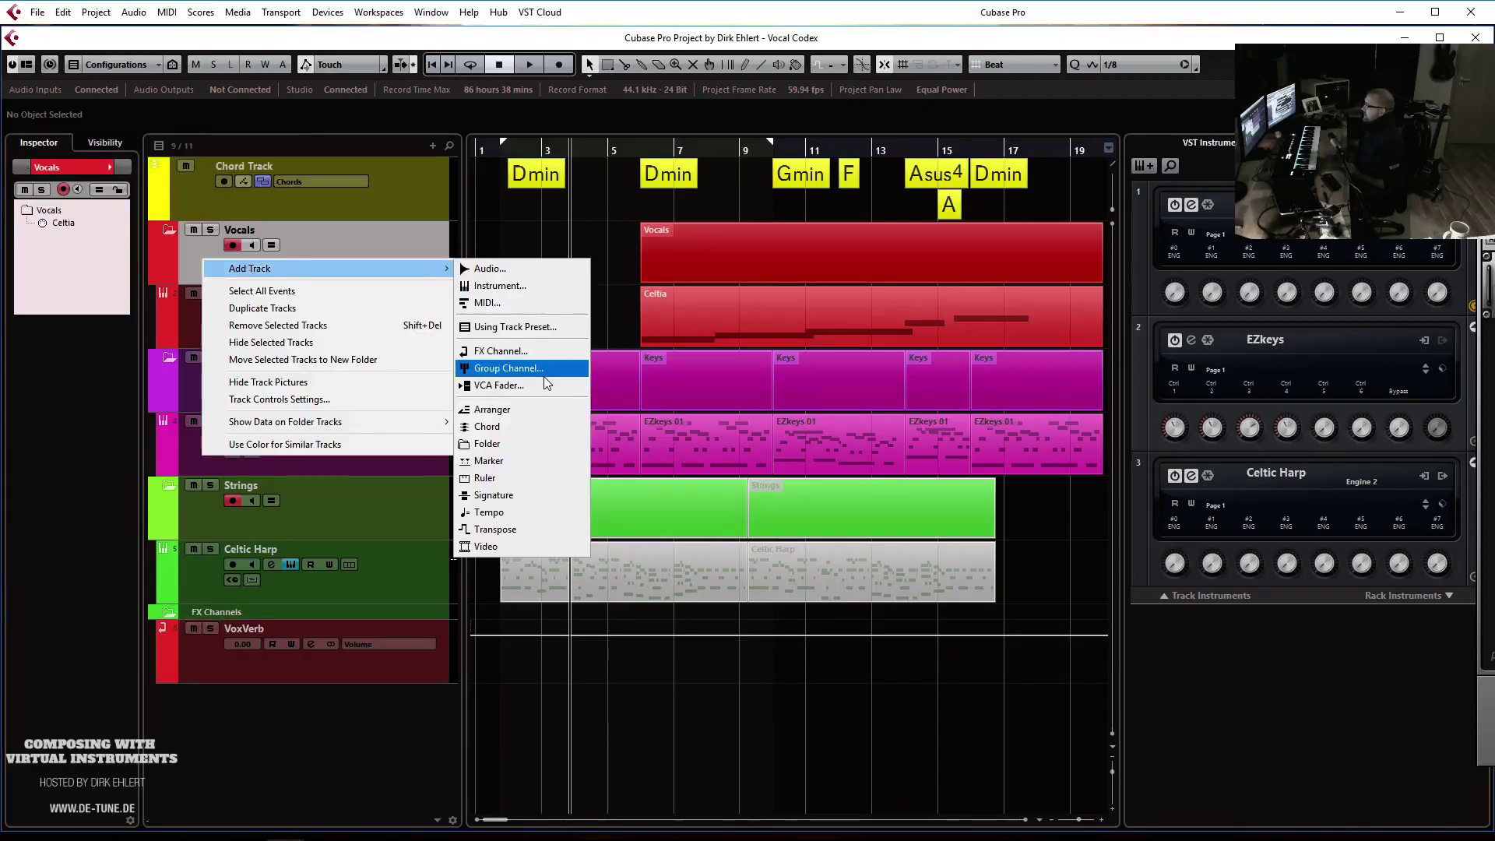
pyautogui.click(502, 351)
pyautogui.click(445, 438)
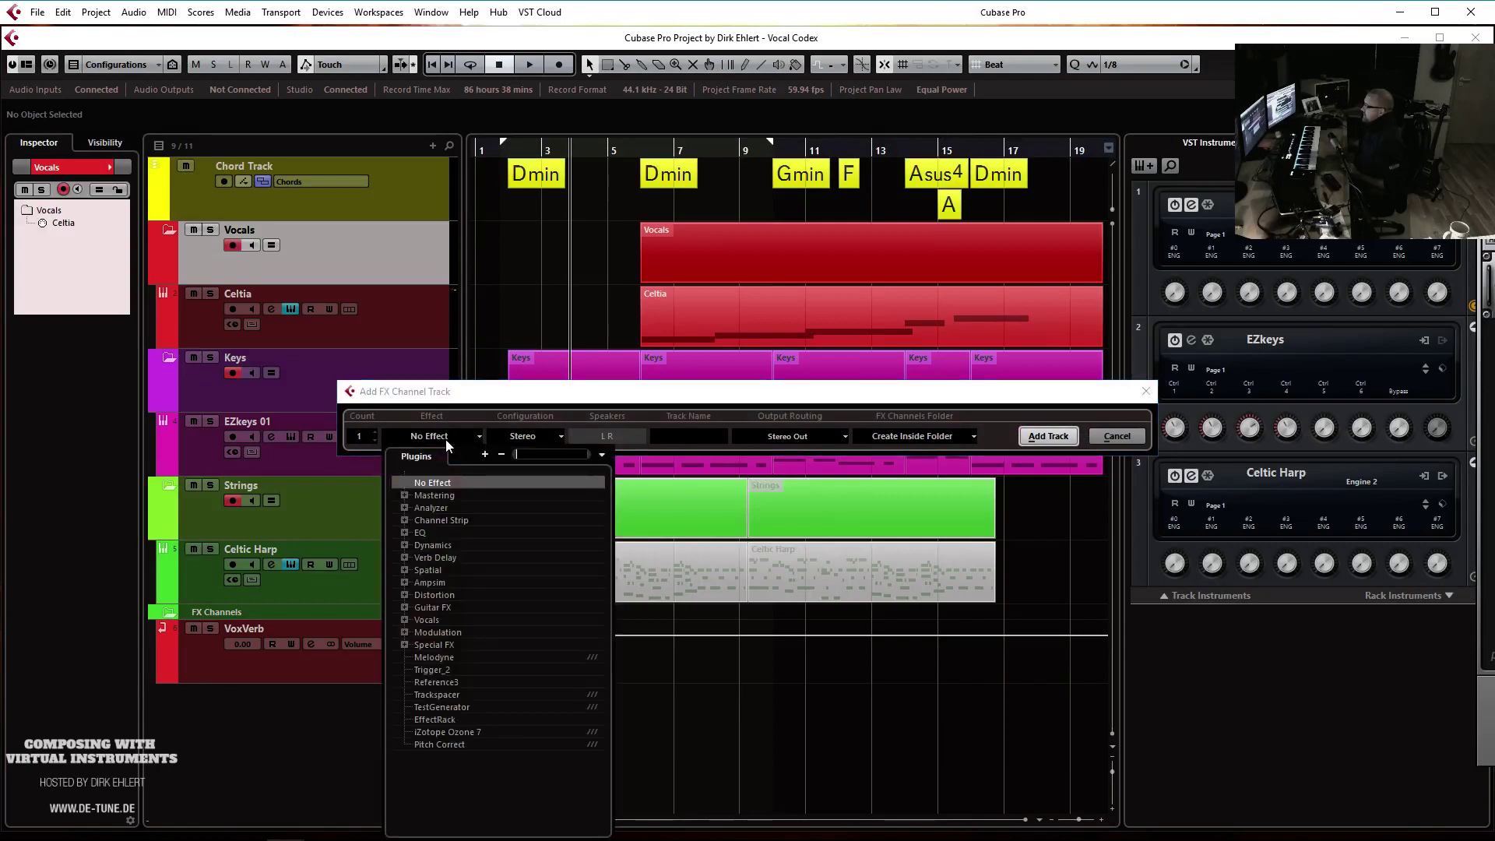
pyautogui.click(404, 558)
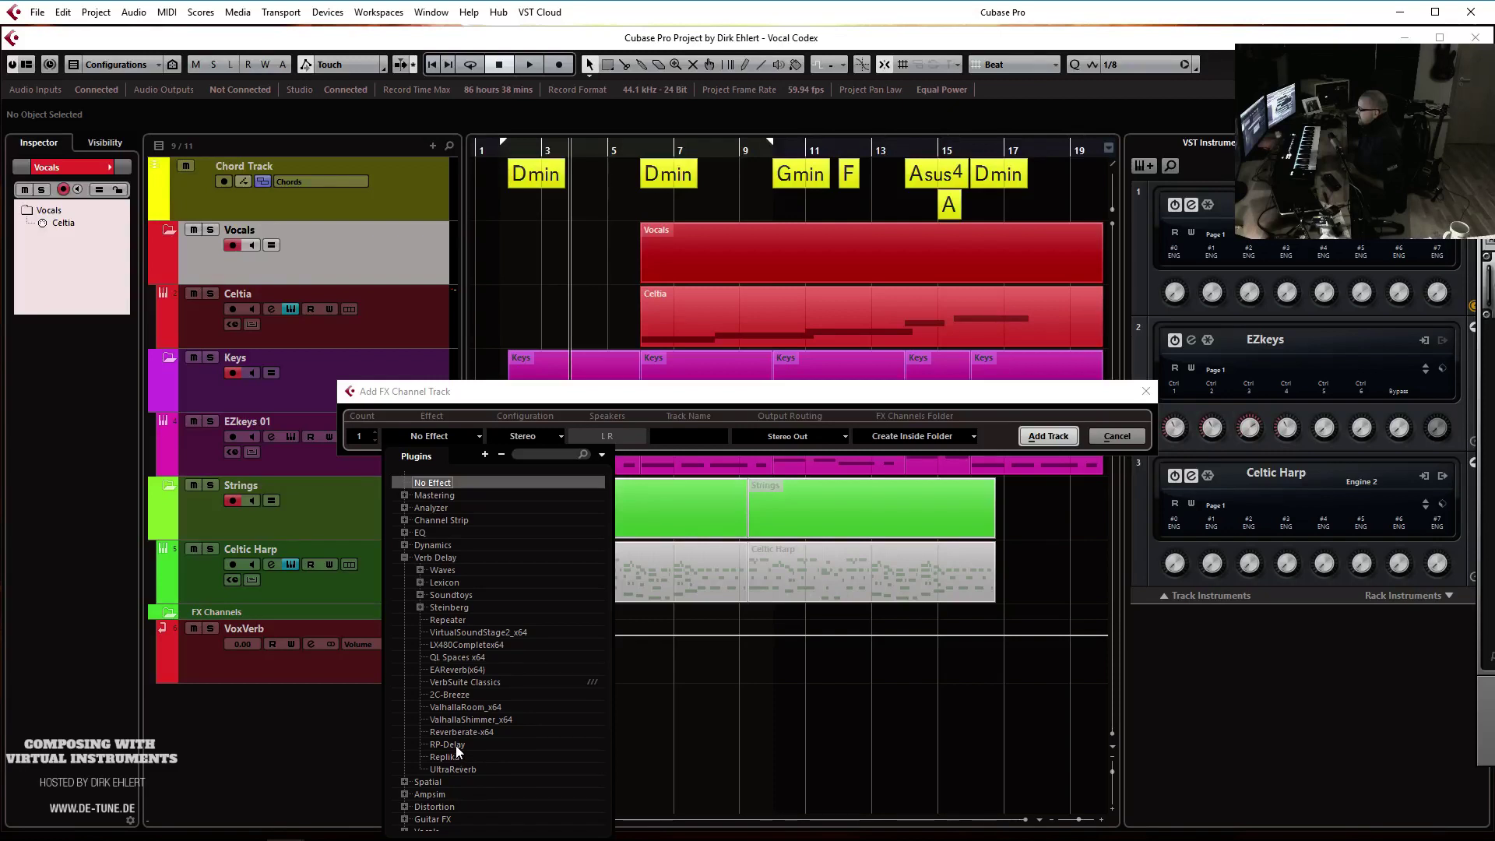
pyautogui.click(456, 619)
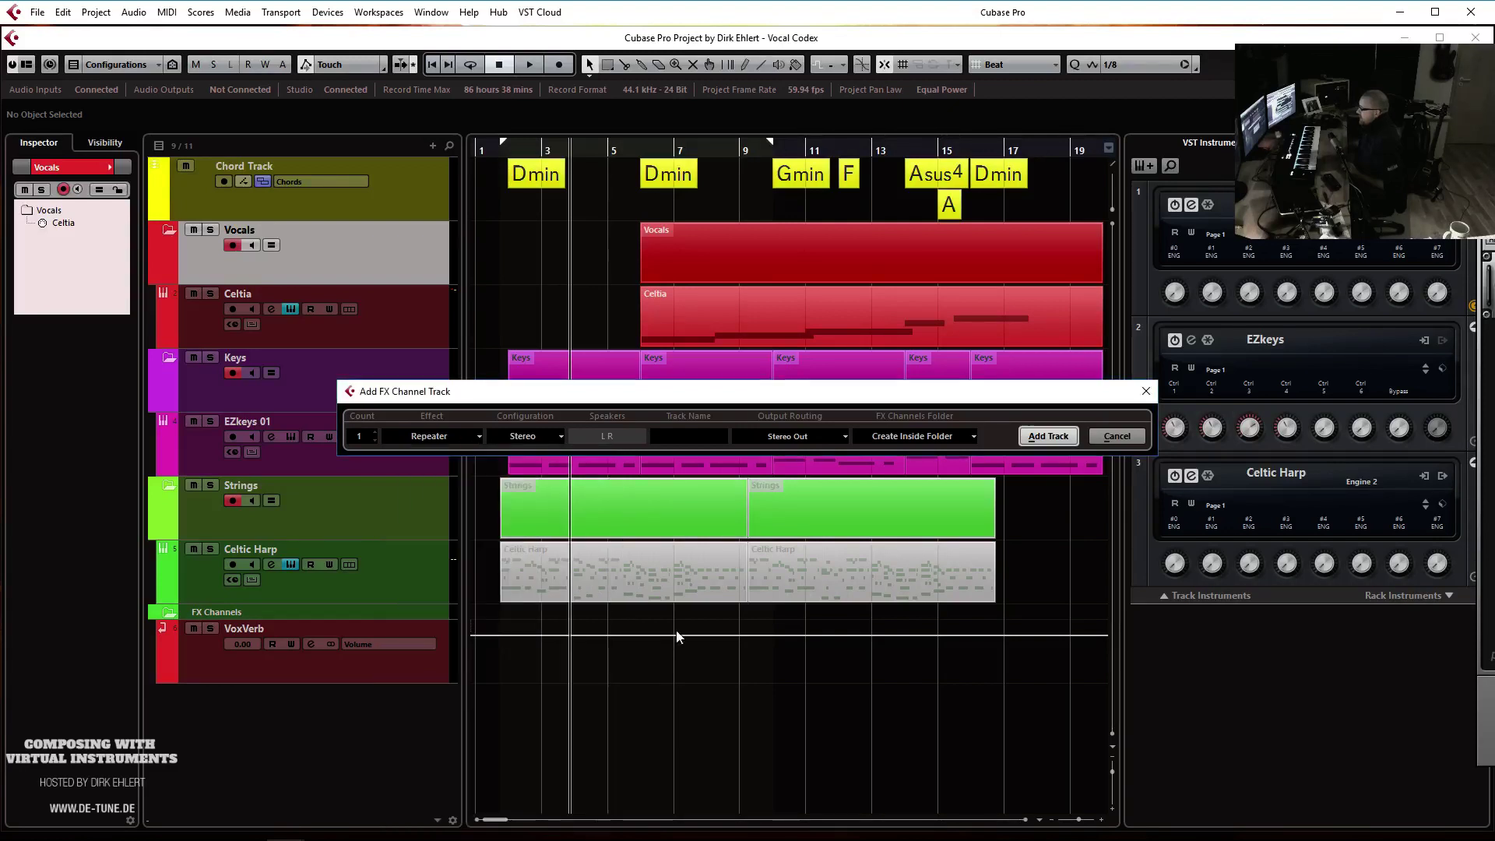
pyautogui.click(1047, 437)
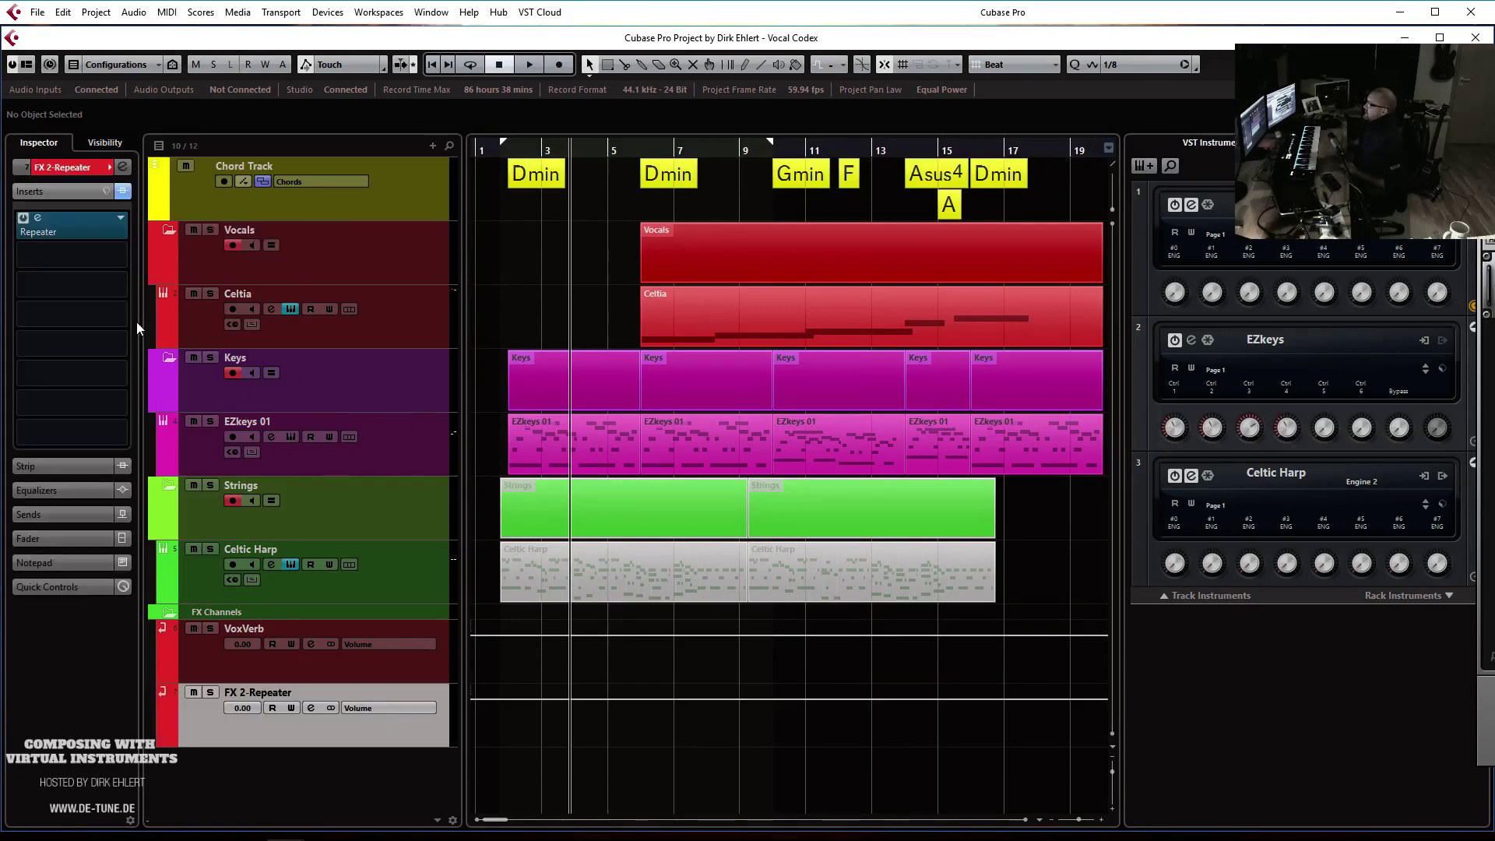
# Open the Repeater plug-in on its FX channel and change the delay model to Mellow Delay
pyautogui.click(39, 218)
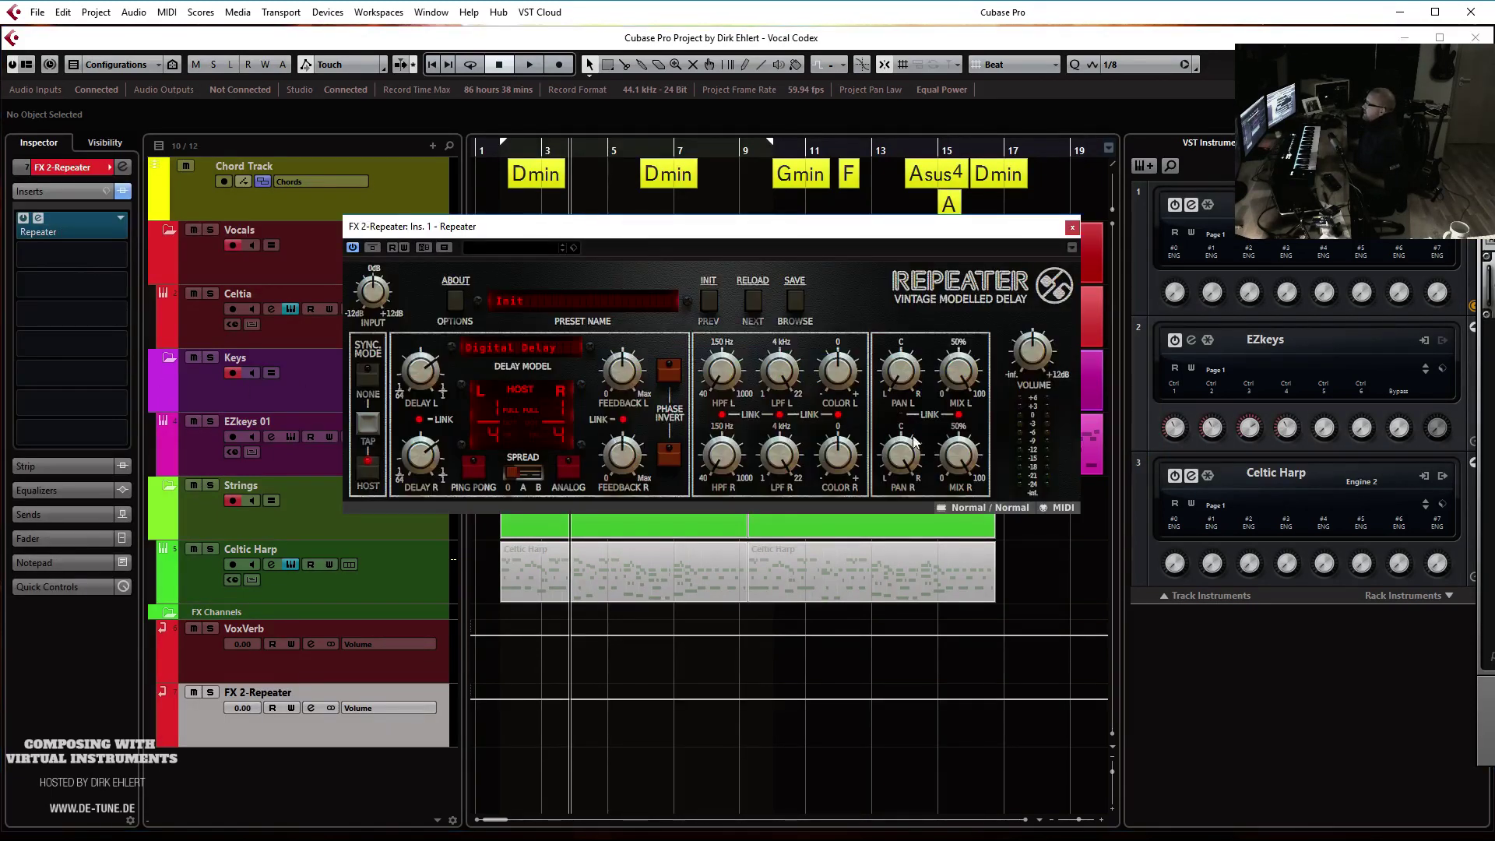
pyautogui.click(542, 302)
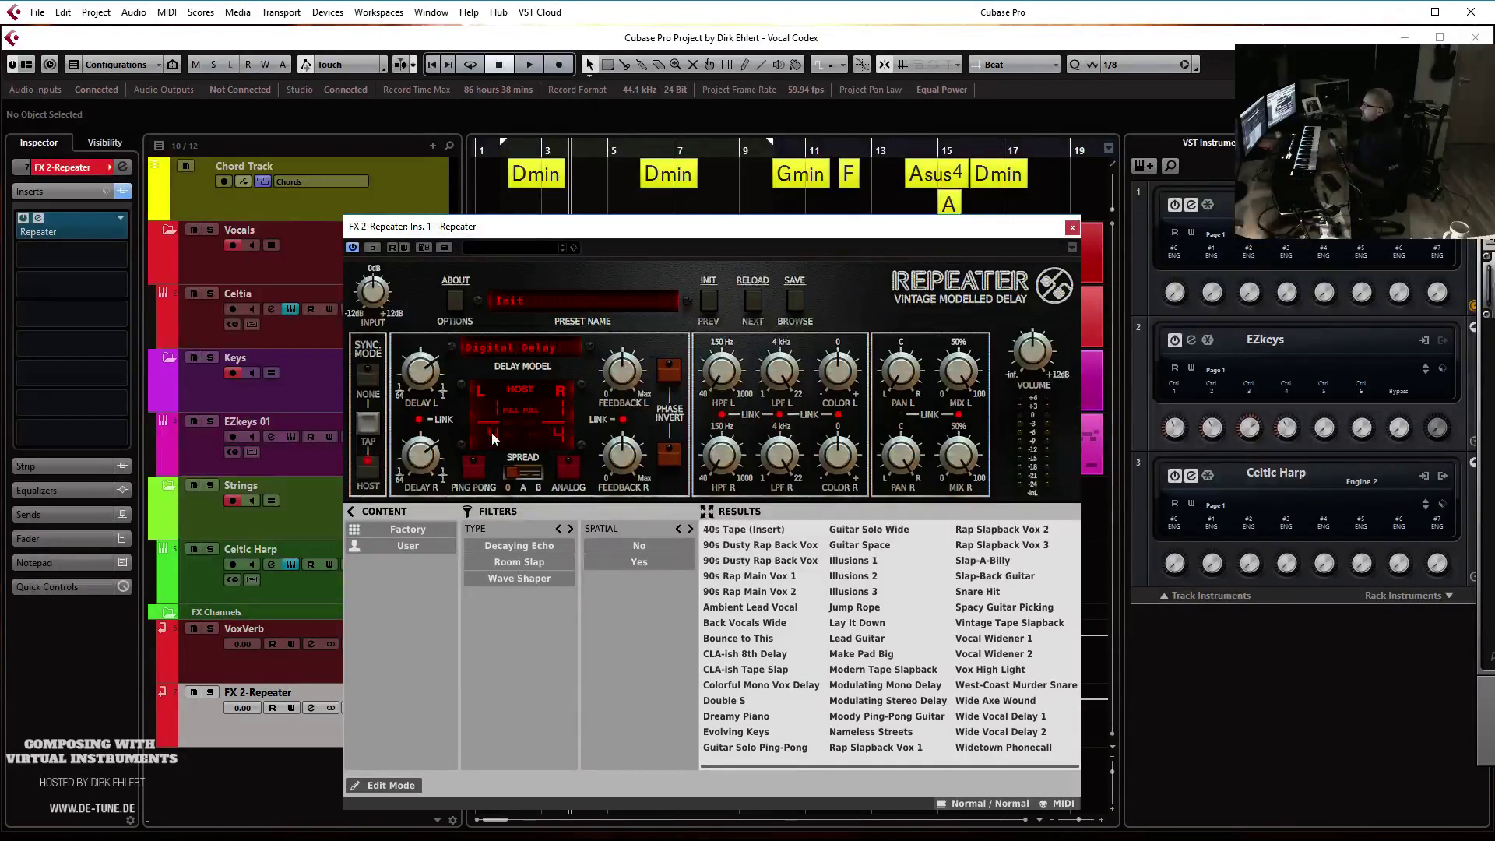
pyautogui.click(533, 303)
pyautogui.click(514, 362)
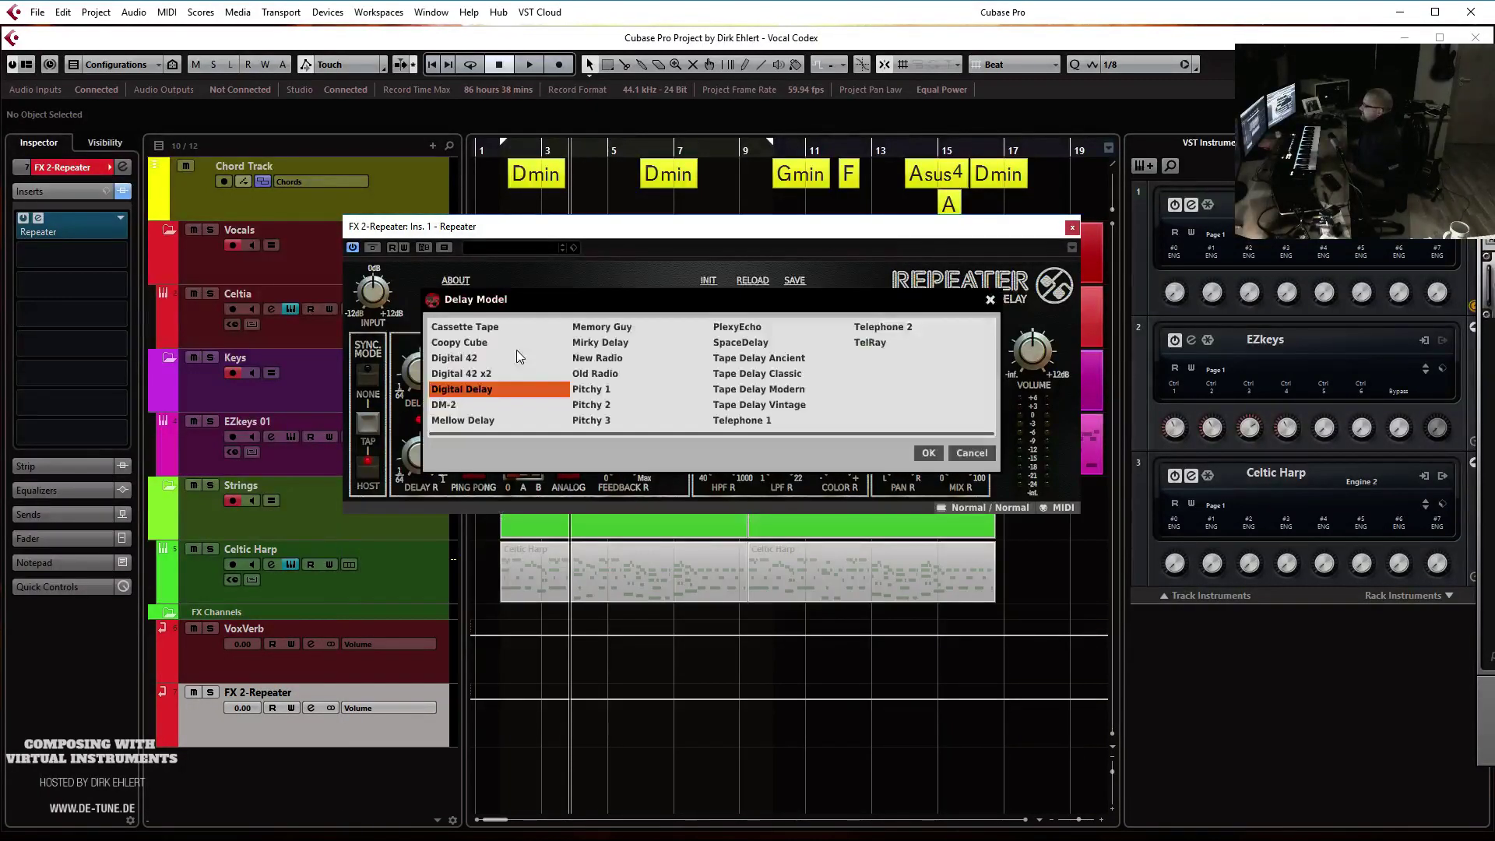
pyautogui.click(487, 419)
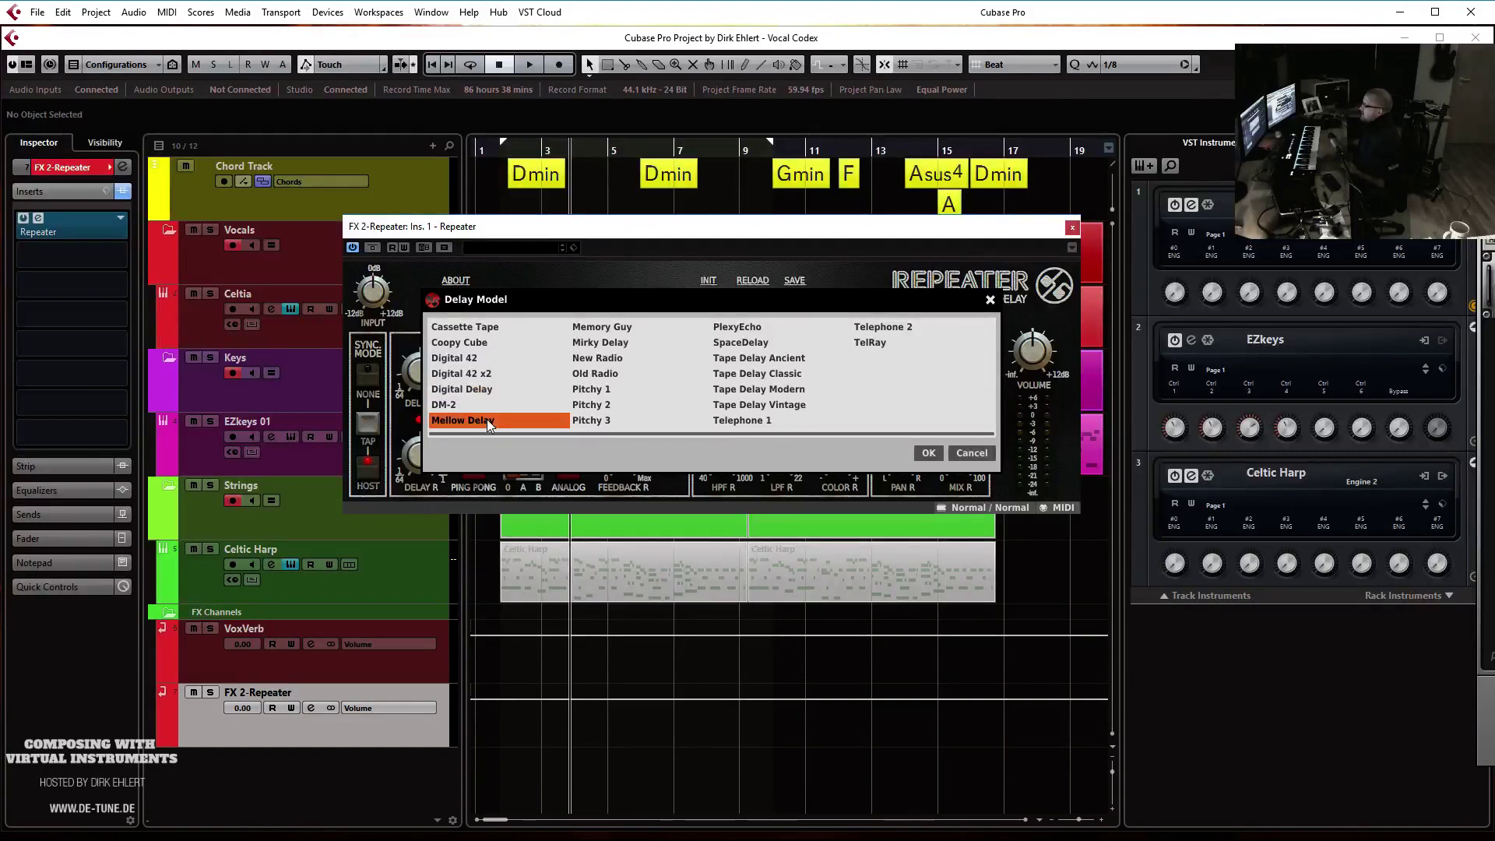
pyautogui.doubleClick(506, 422)
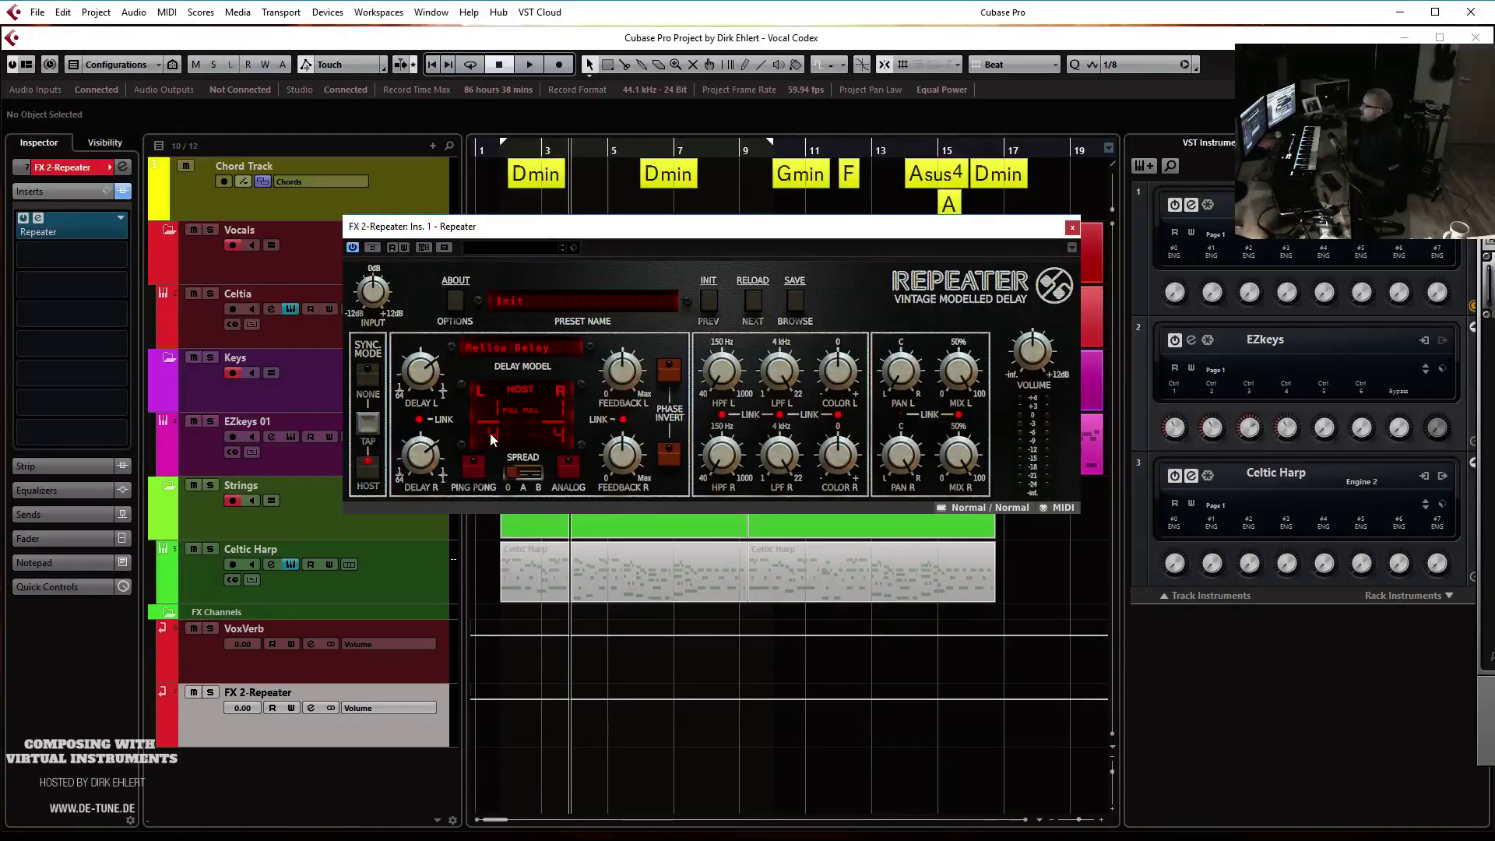
# Unlink Repeater's left and right delay times and set the right delay to a dotted 1/8 note
pyautogui.click(419, 419)
pyautogui.moveTo(411, 460); pyautogui.dragTo(414, 483)
pyautogui.click(535, 428)
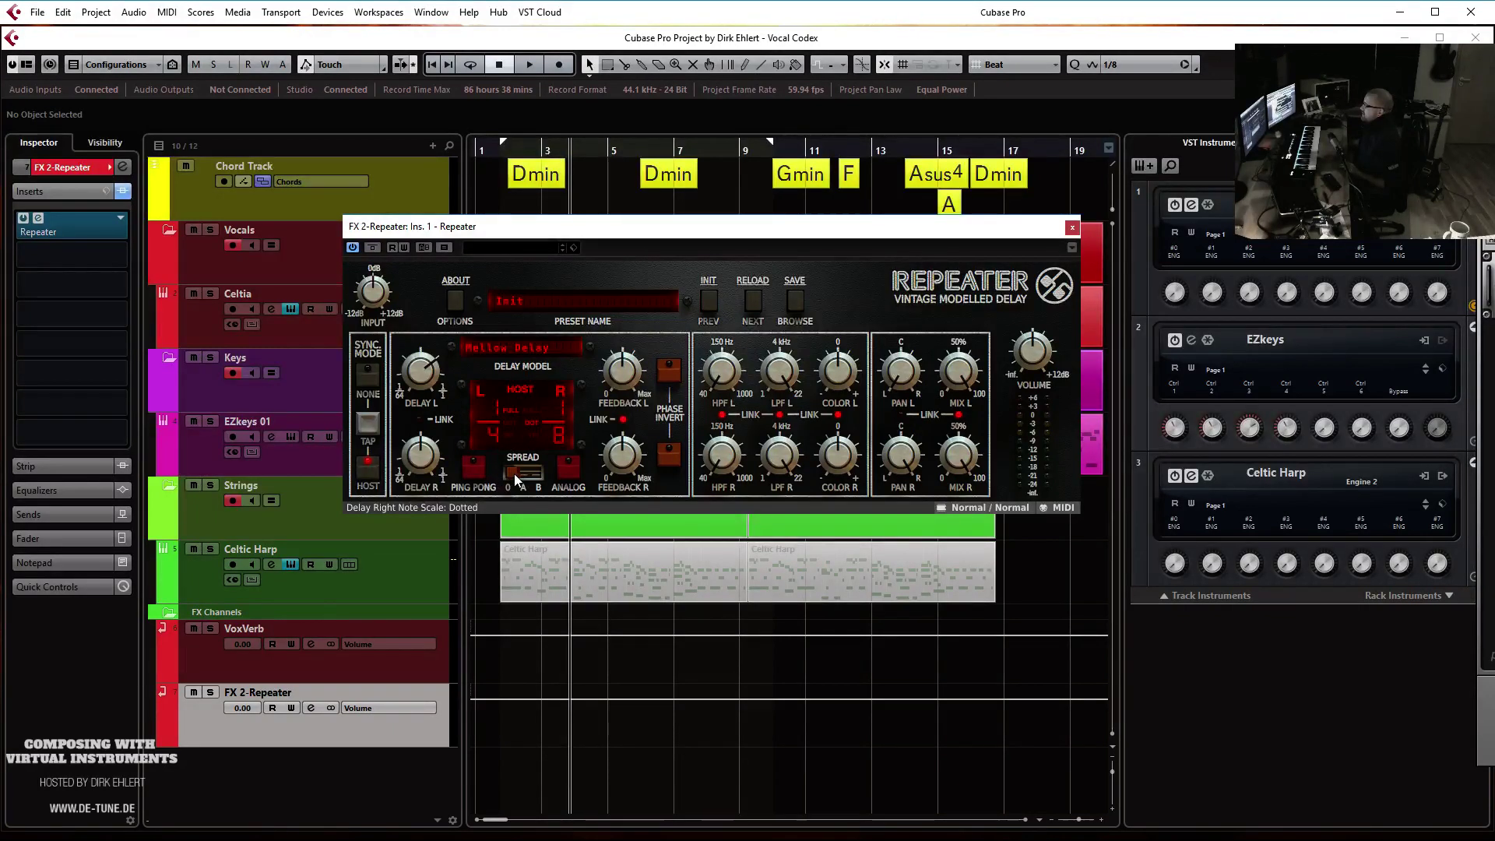
# Enable Repeater's Analog option and set its feedback to 37%, closing the plug-in window when done
pyautogui.click(576, 472)
pyautogui.moveTo(632, 378); pyautogui.dragTo(628, 401)
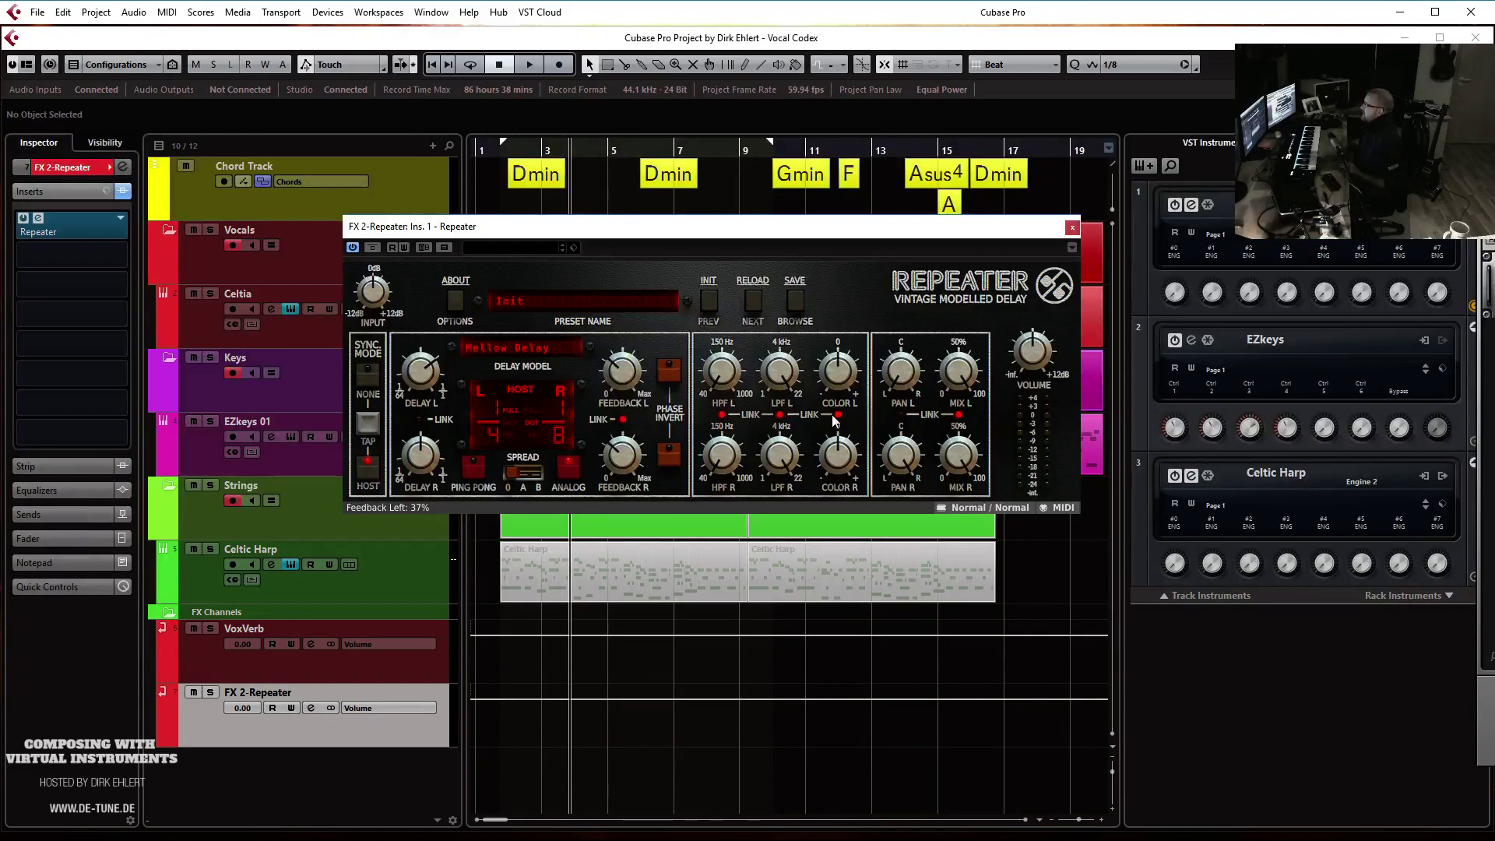
pyautogui.click(1072, 227)
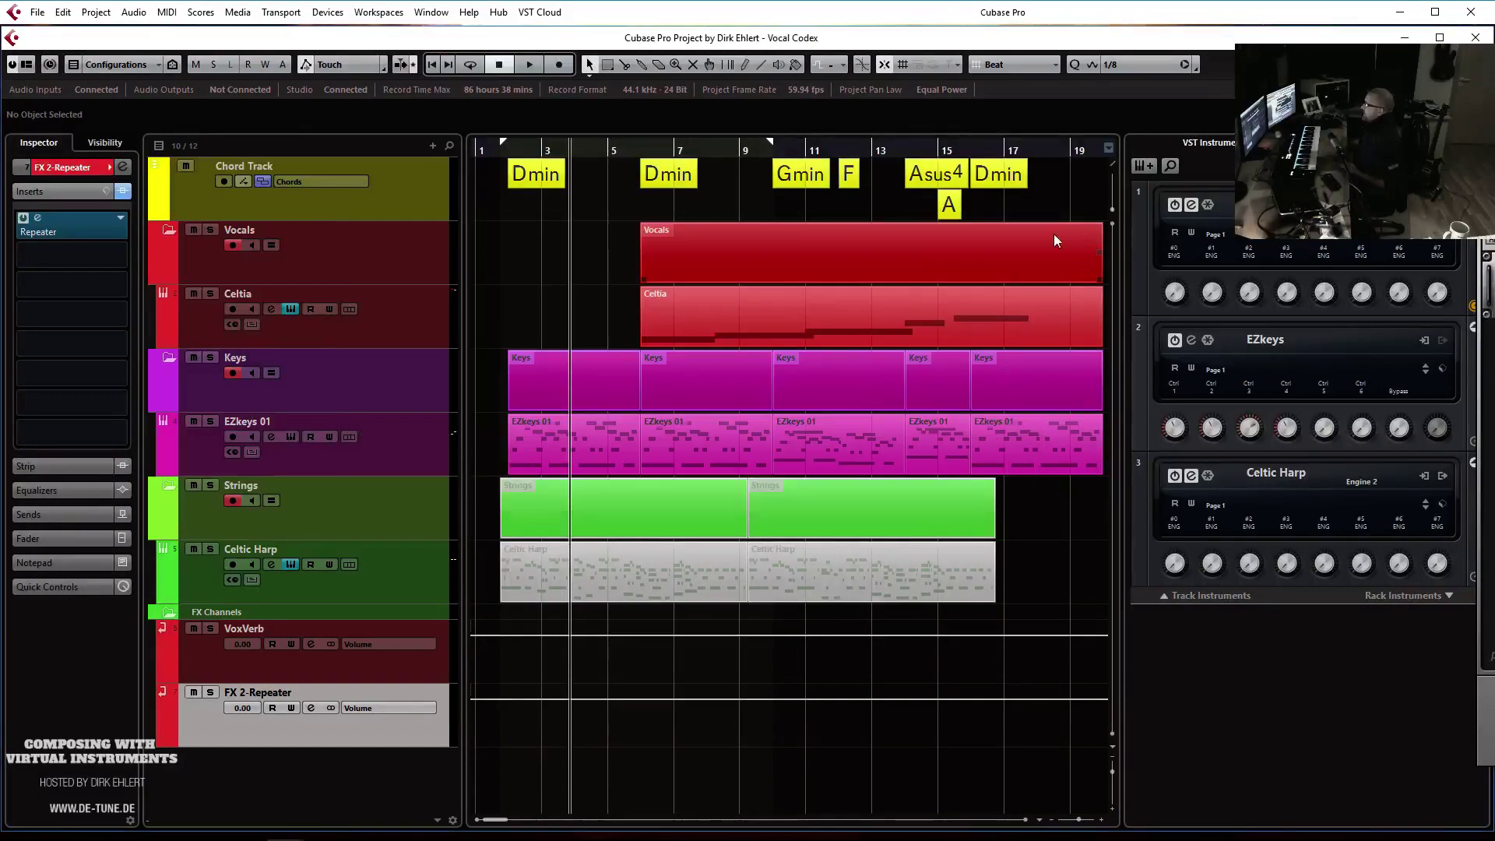
# Route an active audio send from Celtia to FX 2-Repeater at a level of about -19.8
pyautogui.click(346, 343)
pyautogui.click(58, 526)
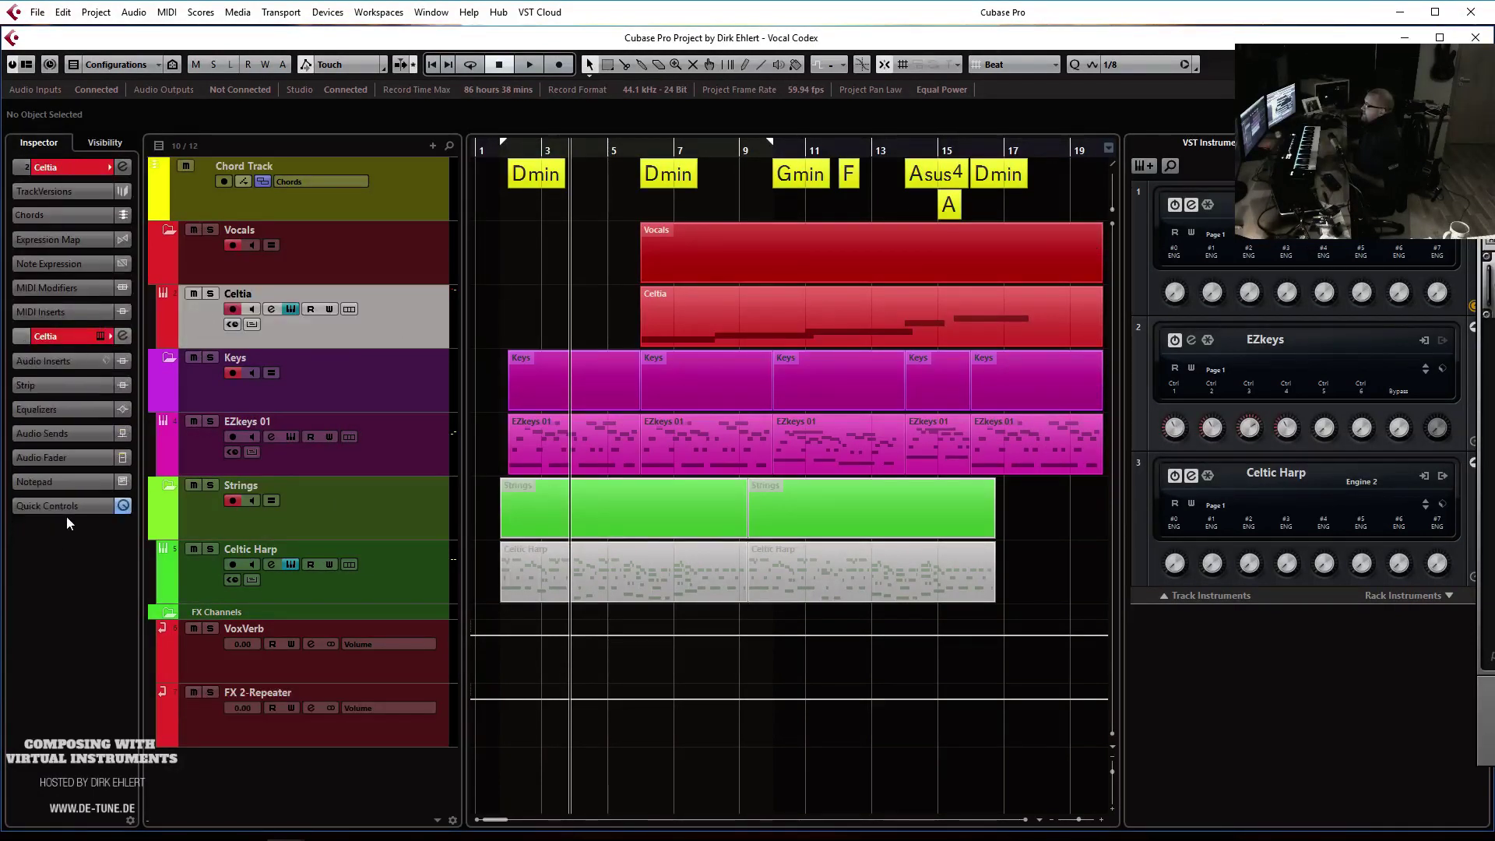
pyautogui.click(56, 387)
pyautogui.click(54, 388)
pyautogui.click(57, 439)
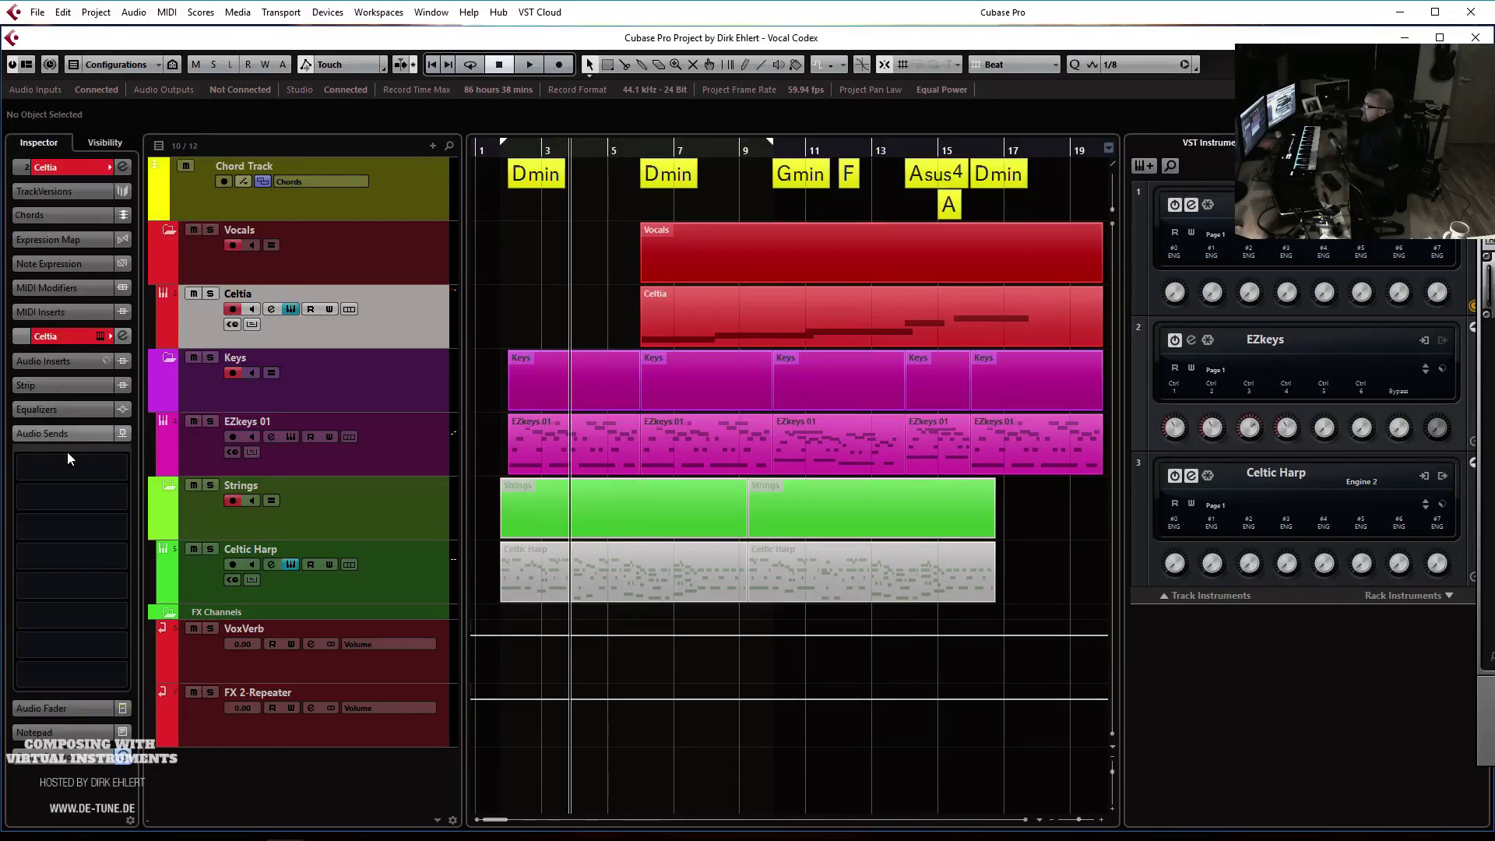
pyautogui.click(119, 465)
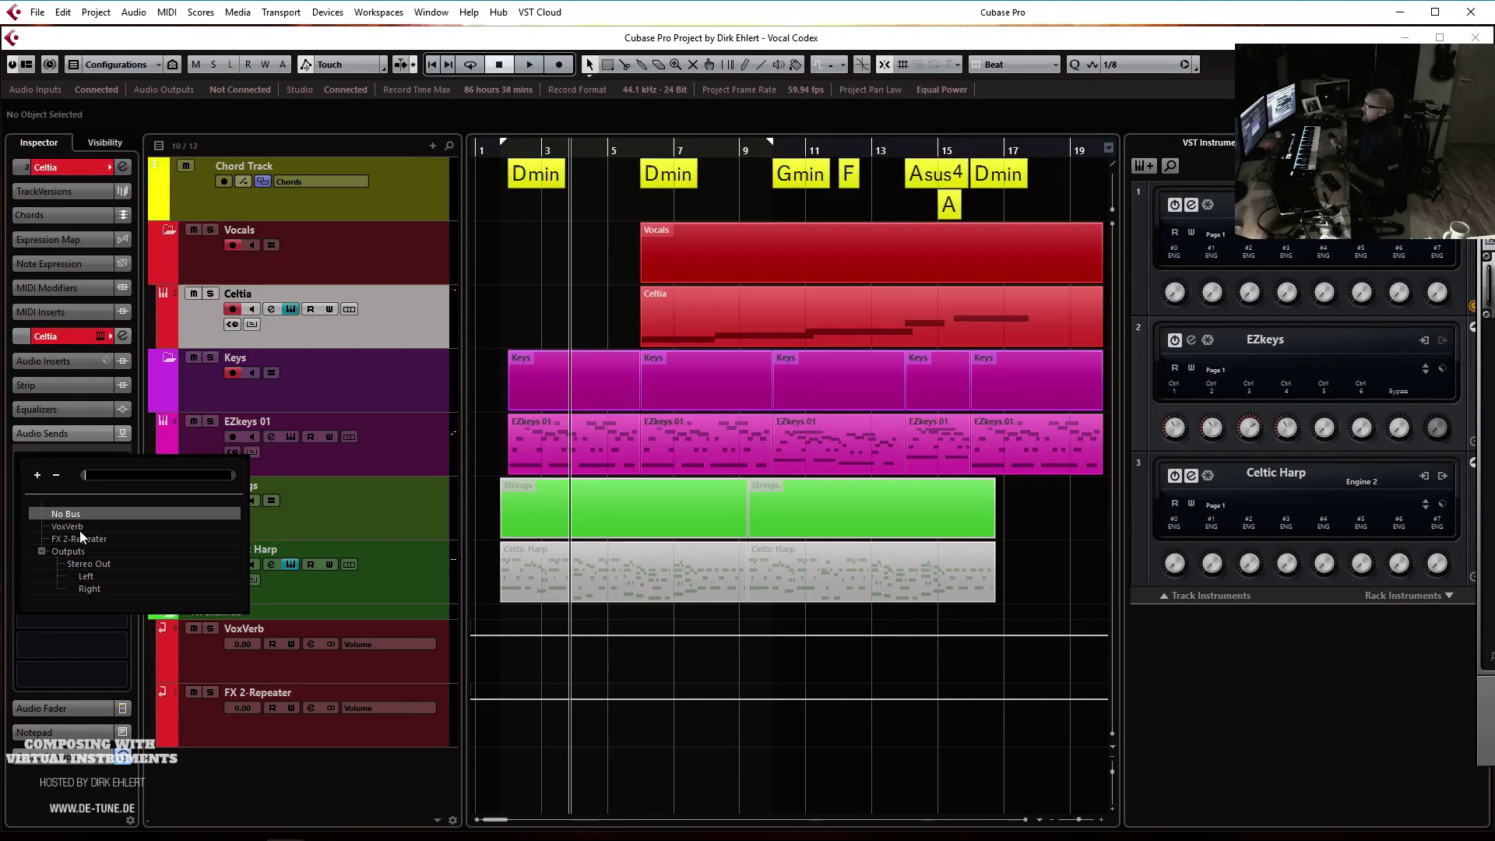
pyautogui.click(80, 530)
pyautogui.click(25, 461)
pyautogui.moveTo(77, 481); pyautogui.dragTo(19, 484)
# Solo Celtia and play the opening of its part at bar 6 to hear the delay
pyautogui.press('n')
pyautogui.click(210, 294)
pyautogui.press('space')
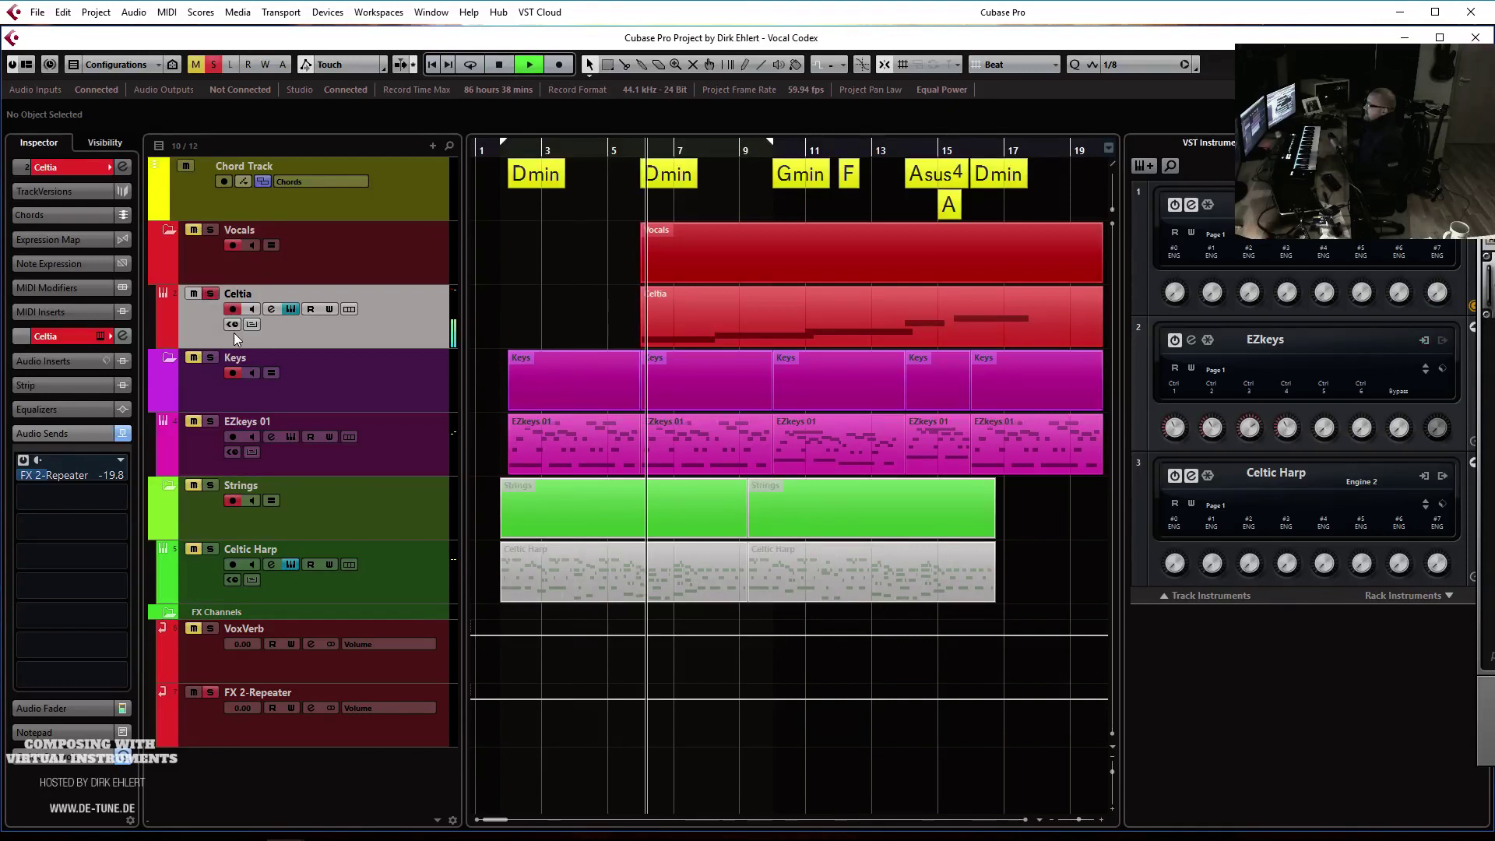
pyautogui.press('space')
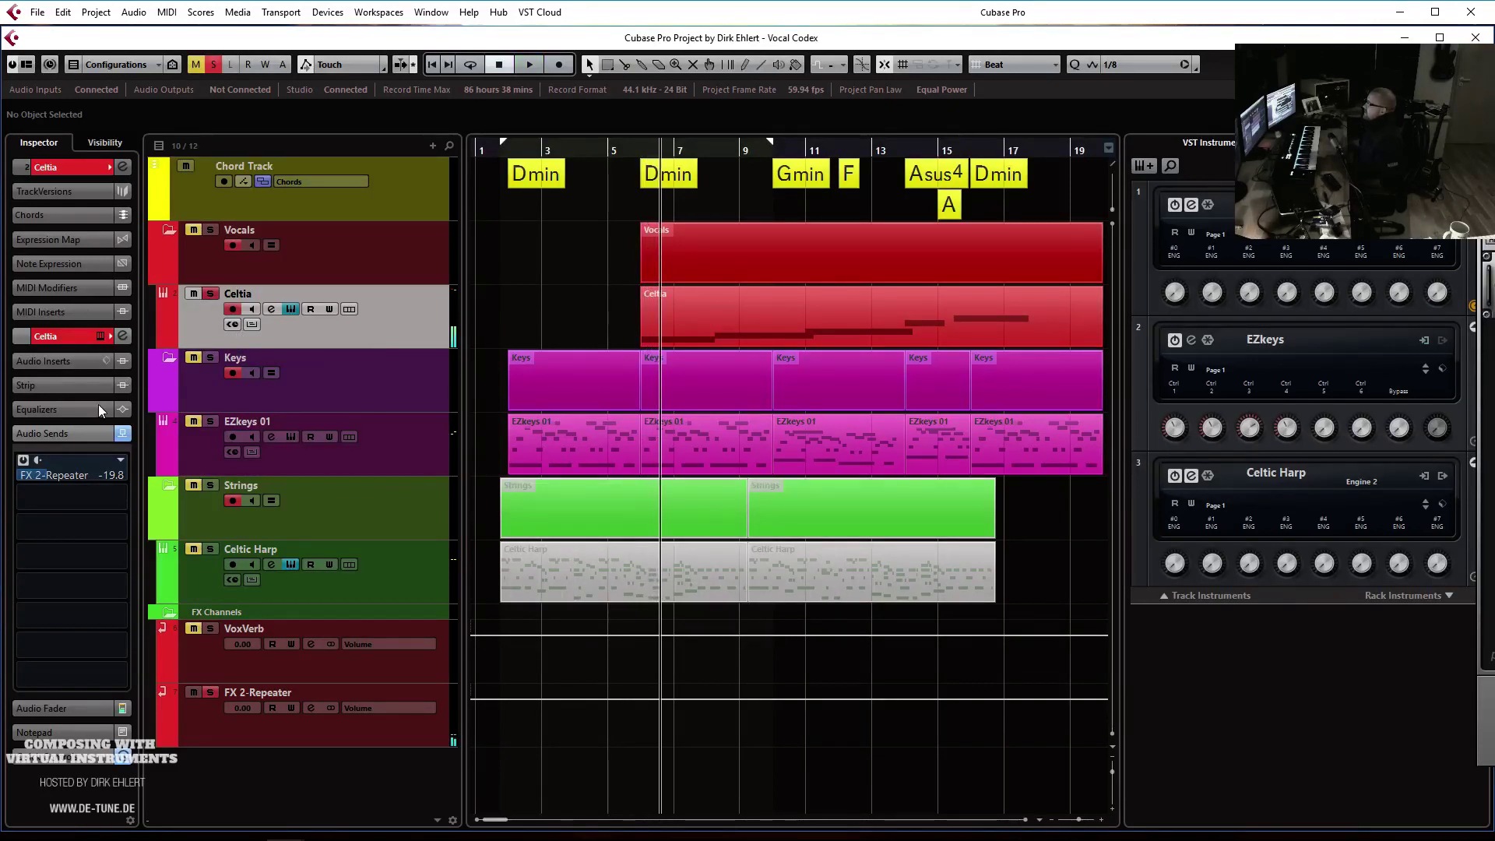
# Add a second audio send from Celtia to the VoxVerb channel
pyautogui.click(115, 497)
pyautogui.click(81, 568)
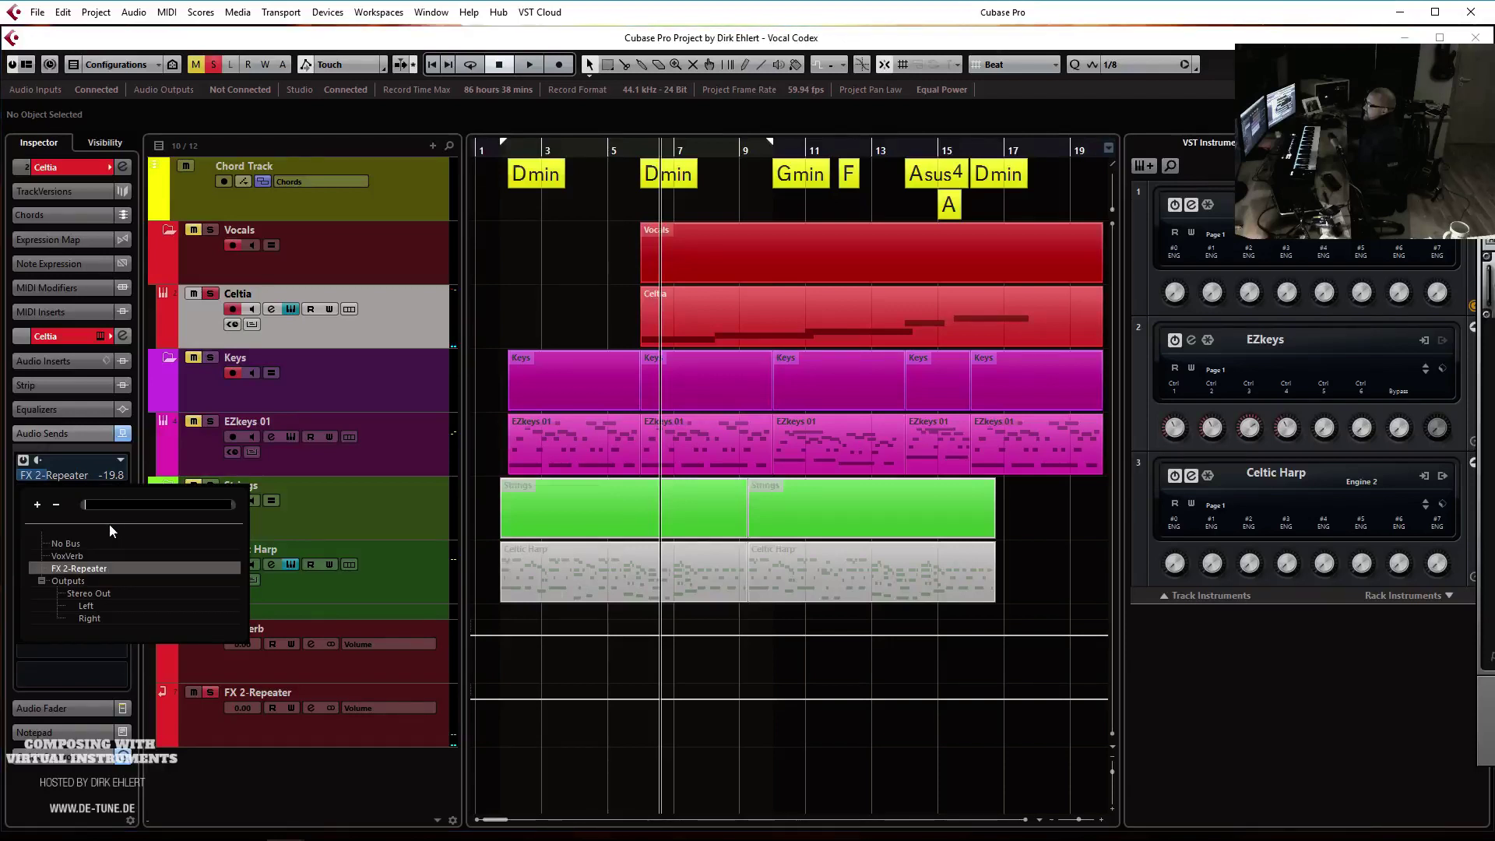
pyautogui.click(81, 554)
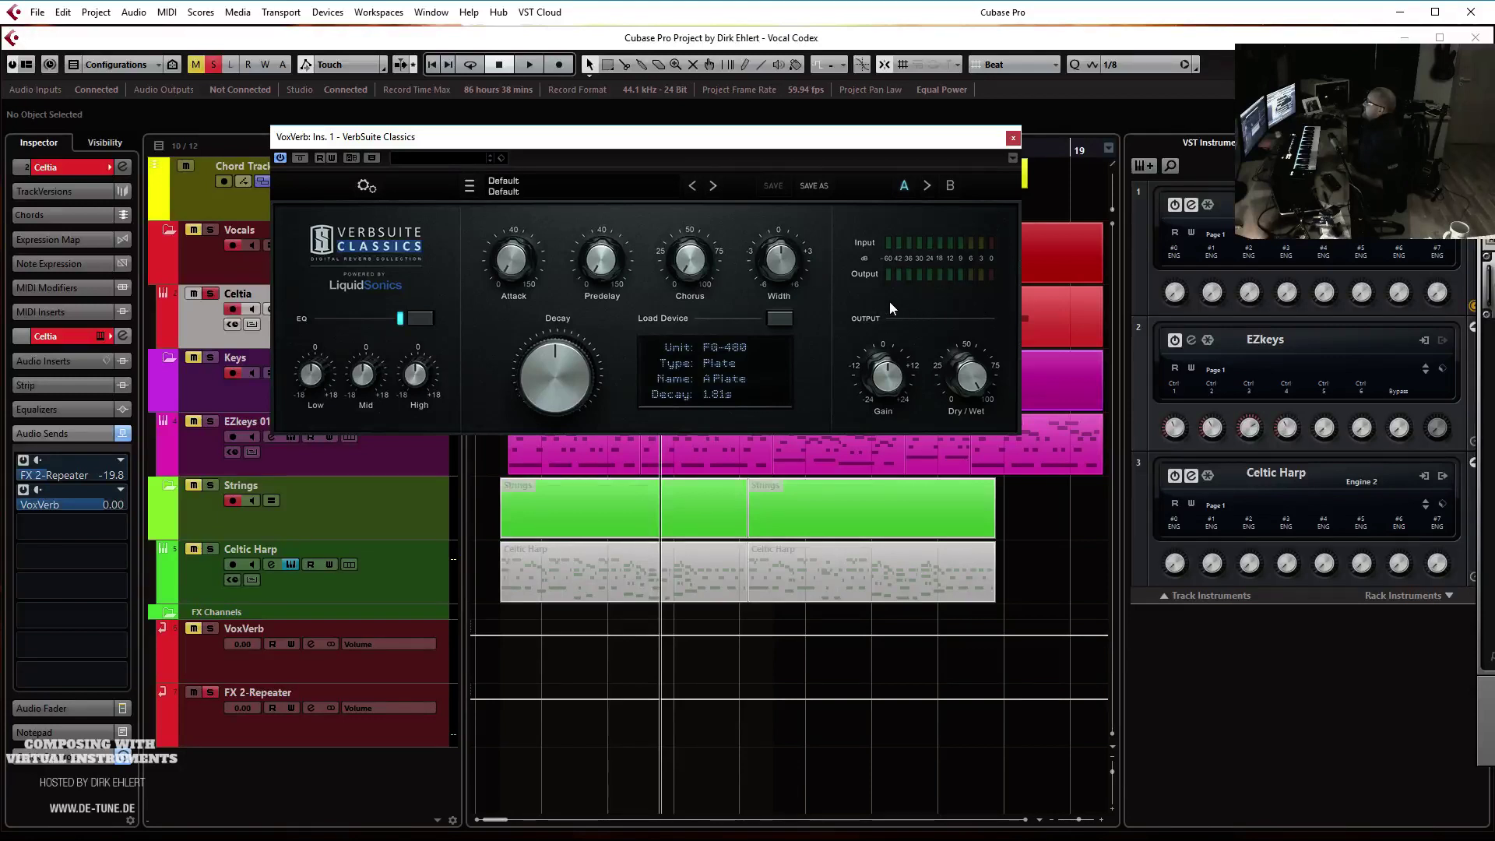
# Load the CLA Plate vocal preset in VoxVerb's VerbSuite Classics and close the plug-in window
pyautogui.click(562, 189)
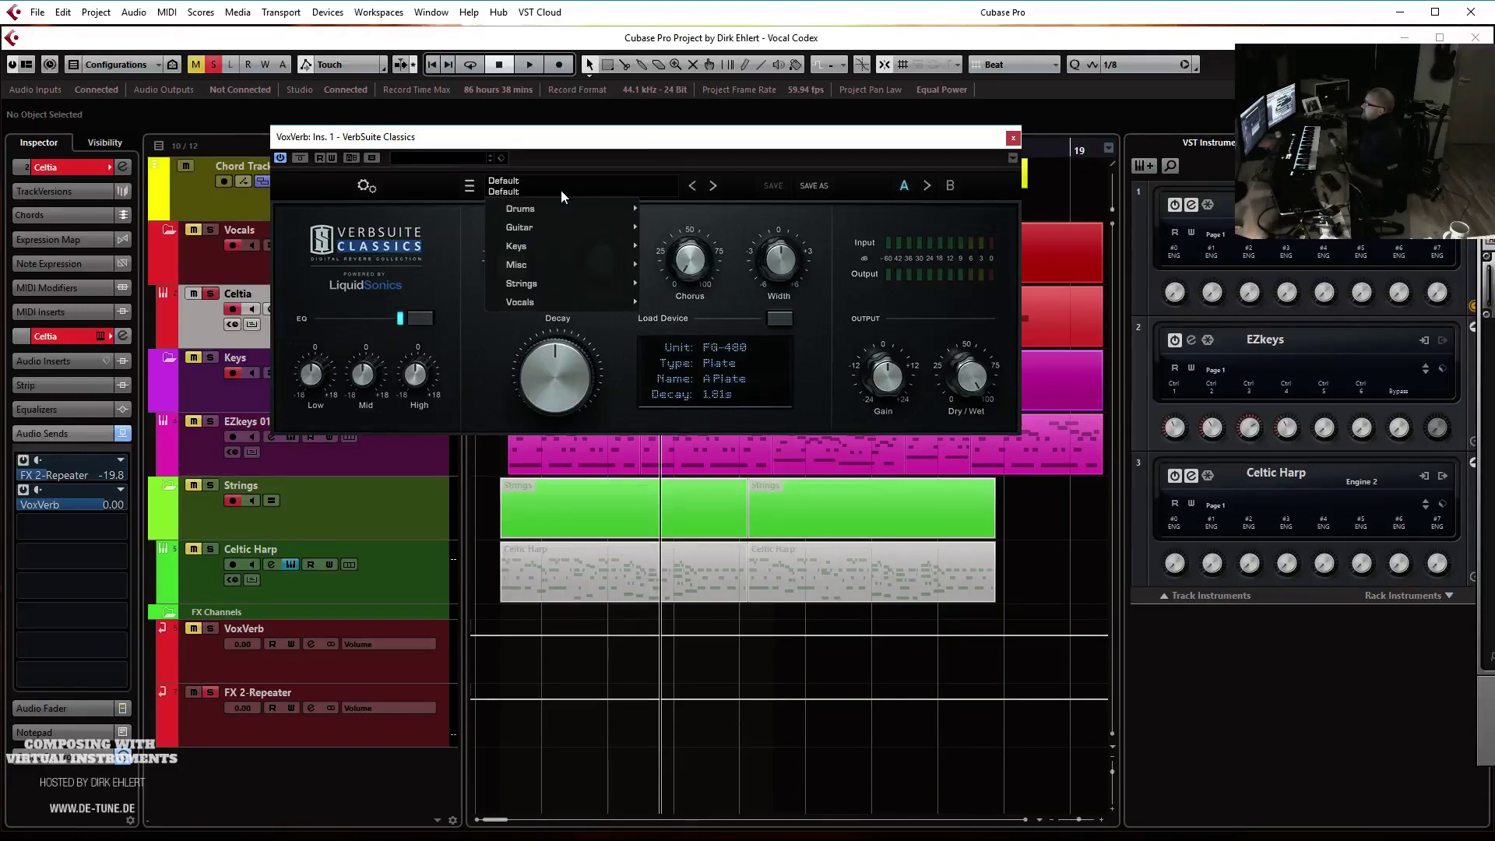
pyautogui.moveTo(549, 207)
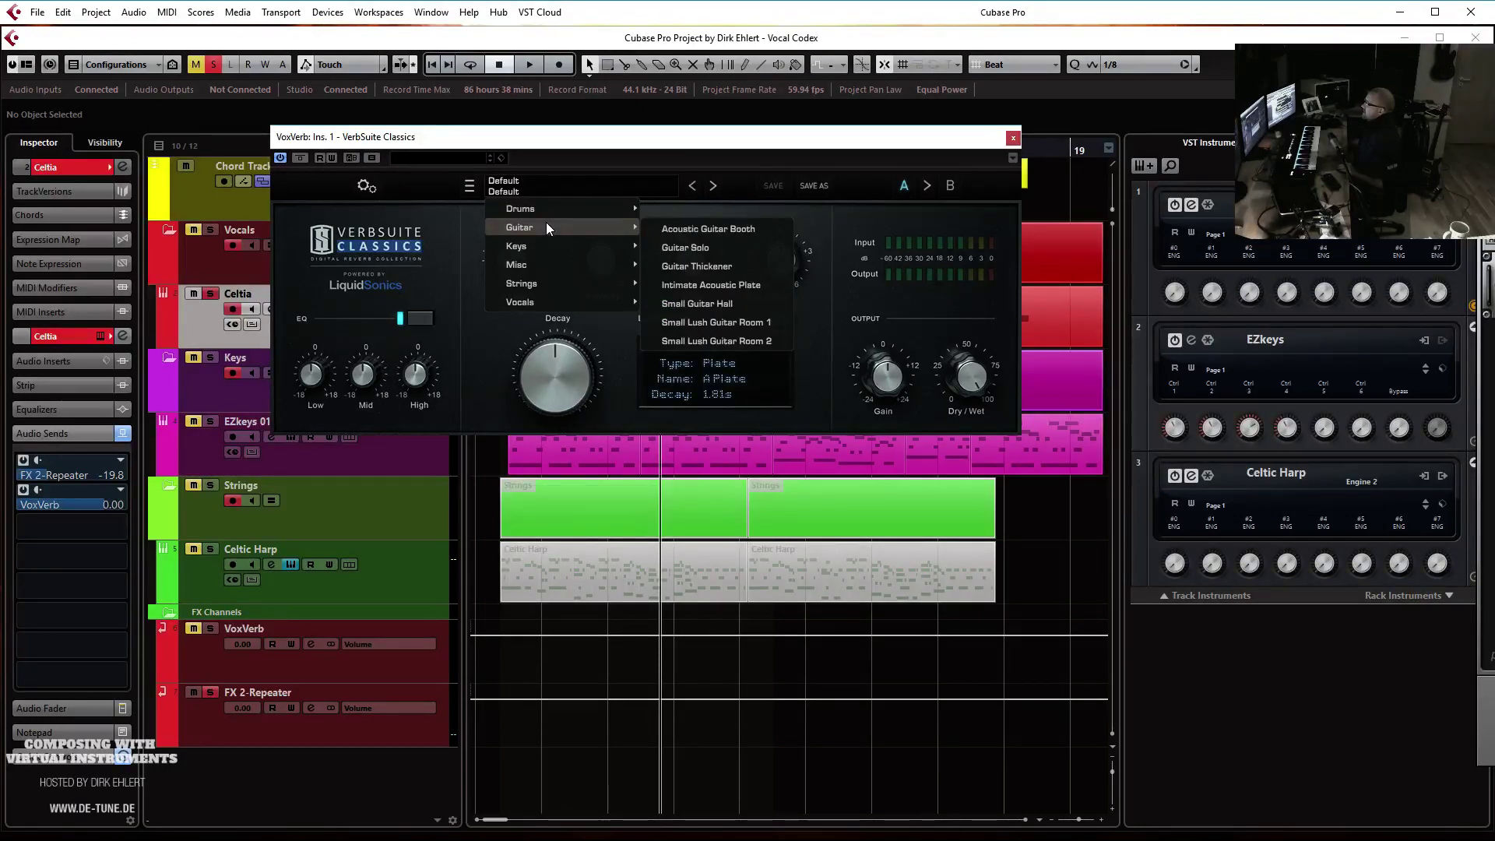
pyautogui.moveTo(548, 303)
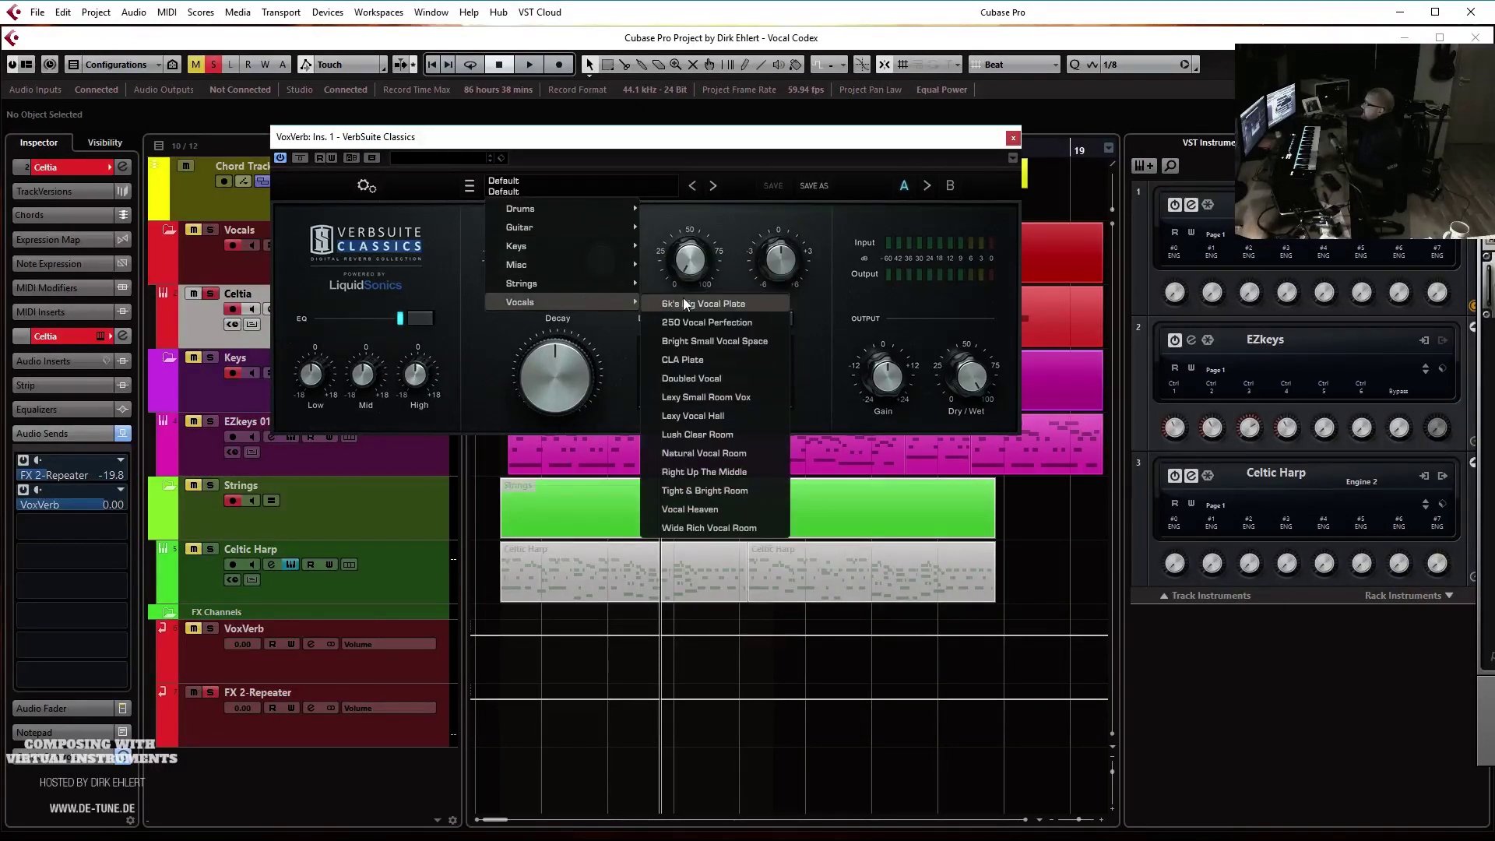
pyautogui.click(704, 361)
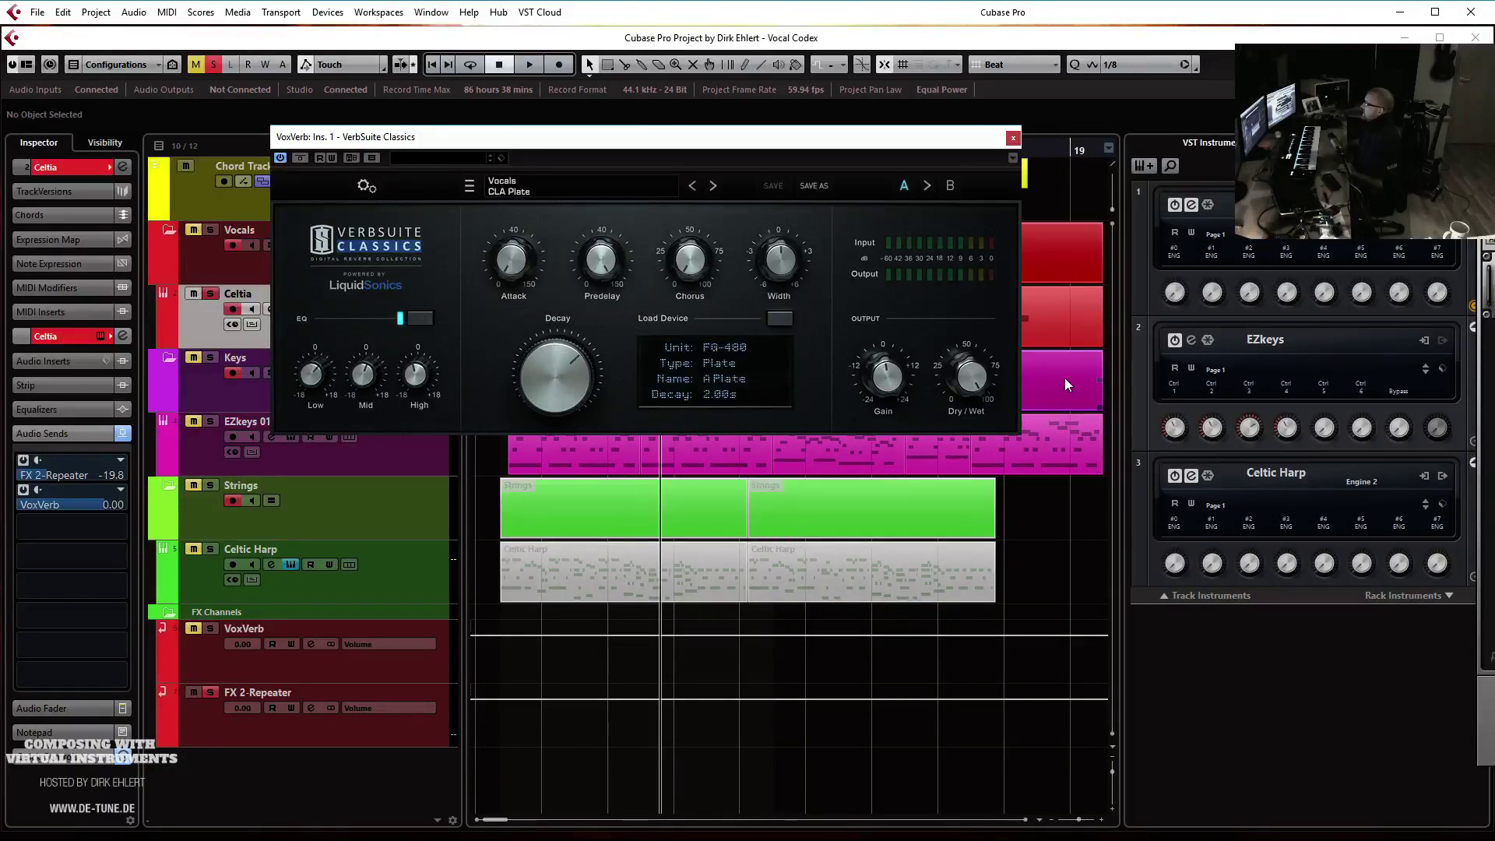
pyautogui.click(1013, 139)
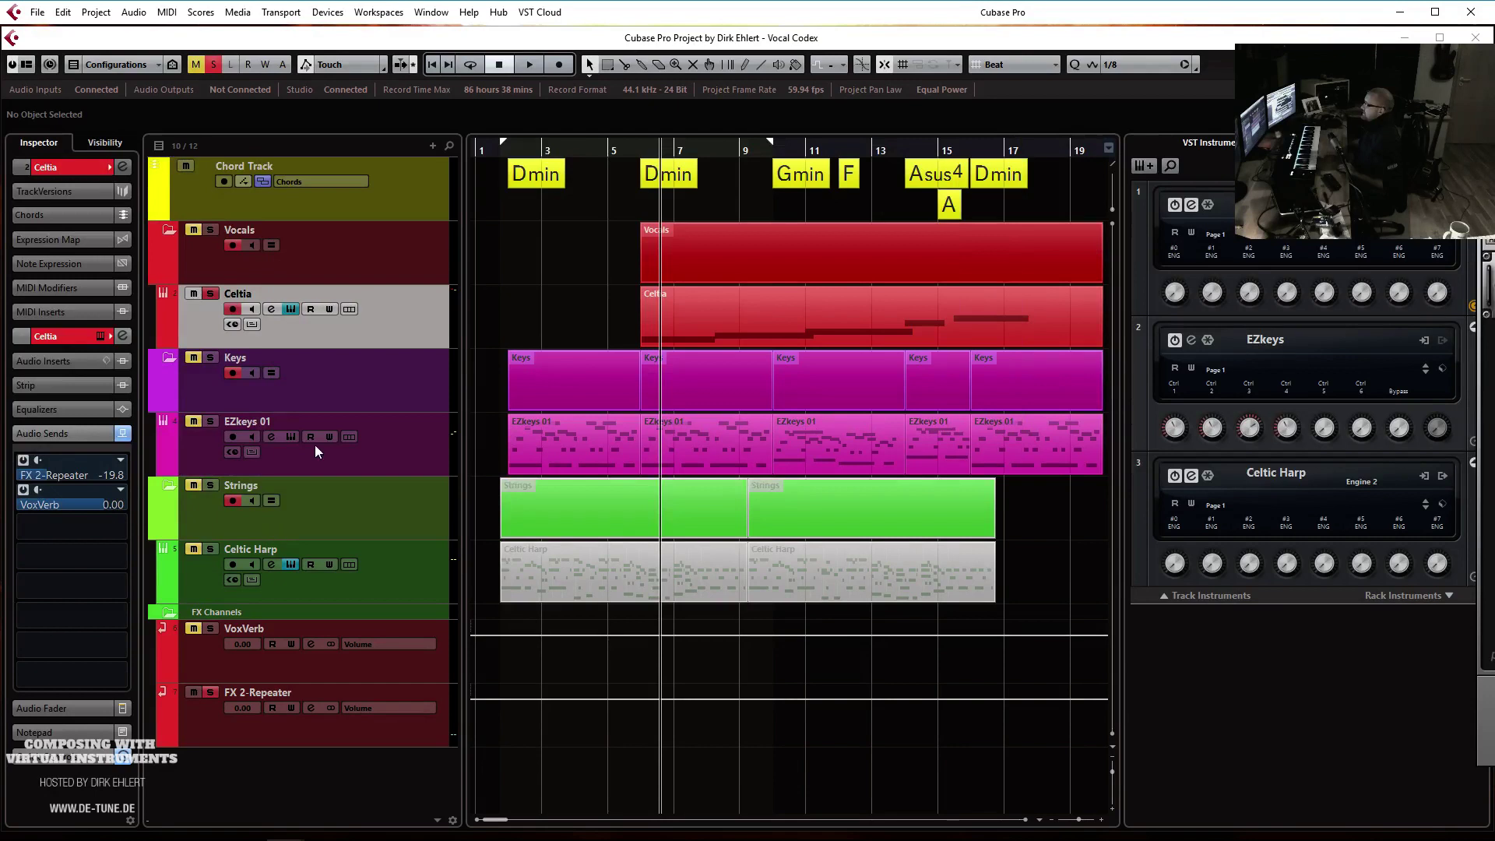
# Adjust Celtia's VoxVerb send to about -5.67 while auditioning the soloed vocal from bar 6
pyautogui.moveTo(82, 503); pyautogui.dragTo(49, 506)
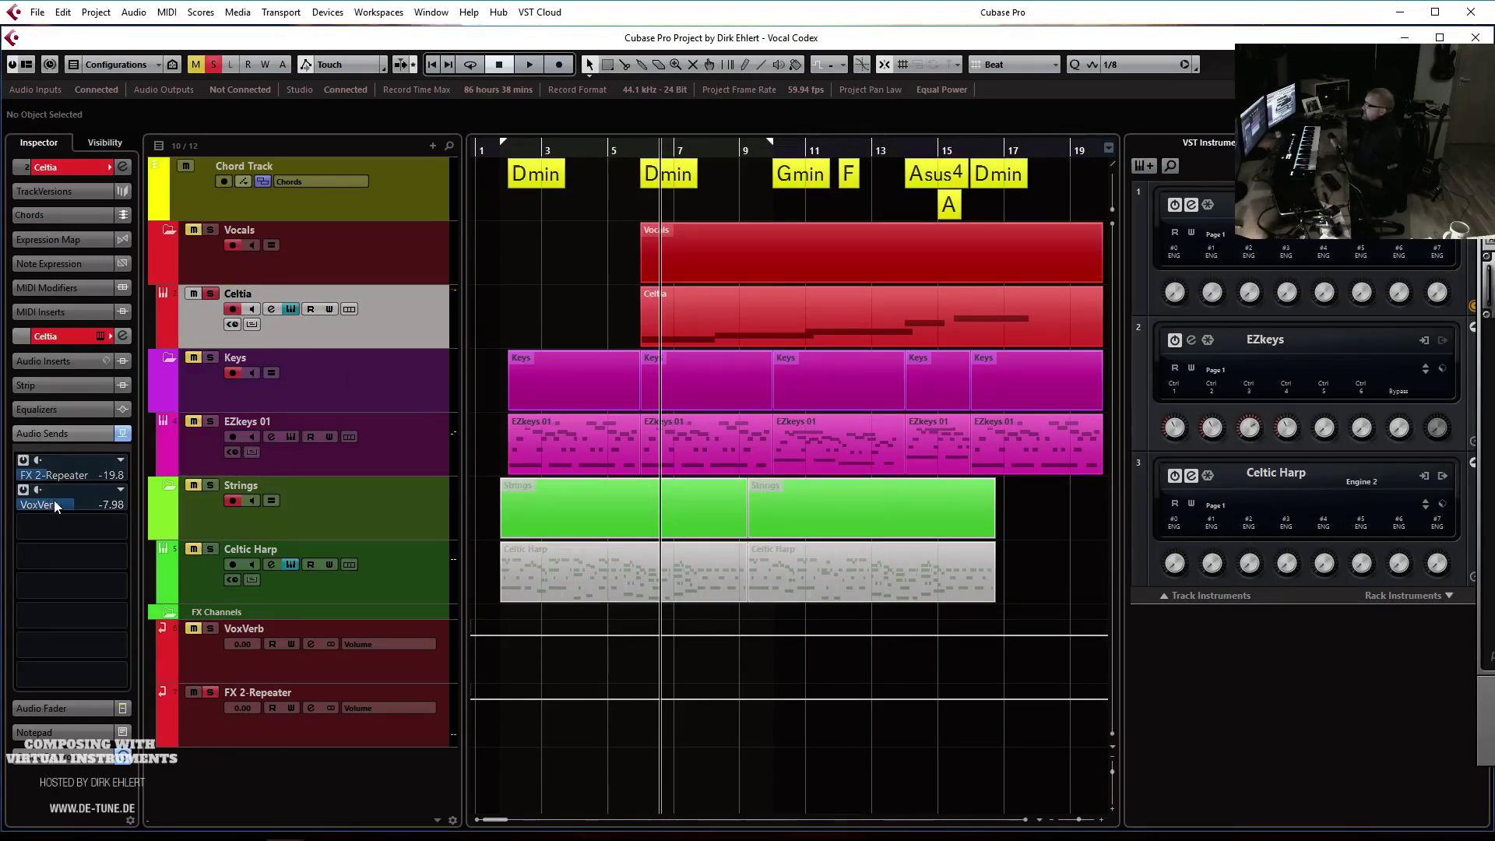
pyautogui.press('space')
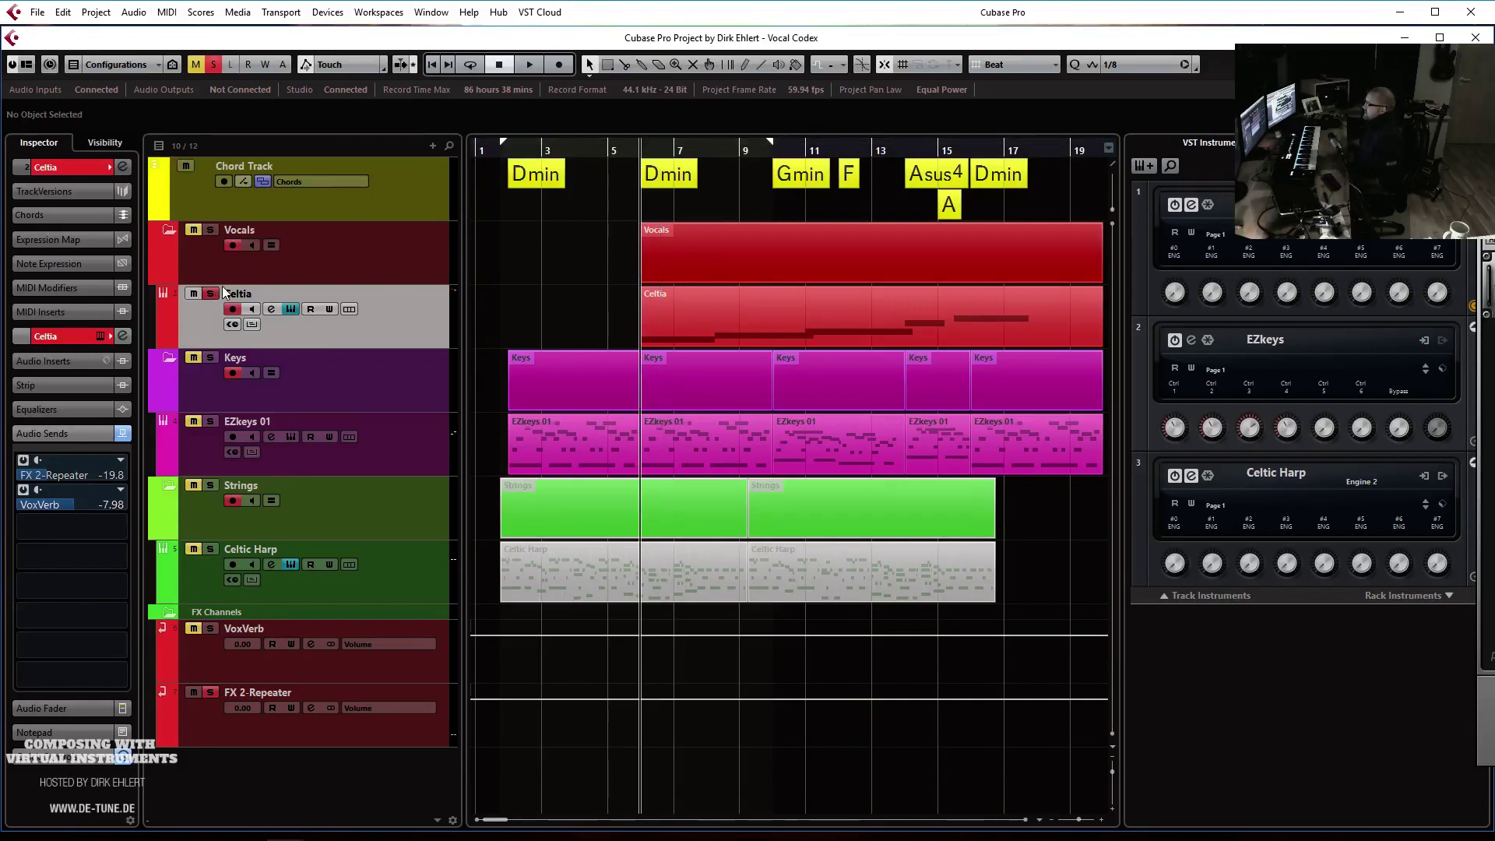
pyautogui.press('space')
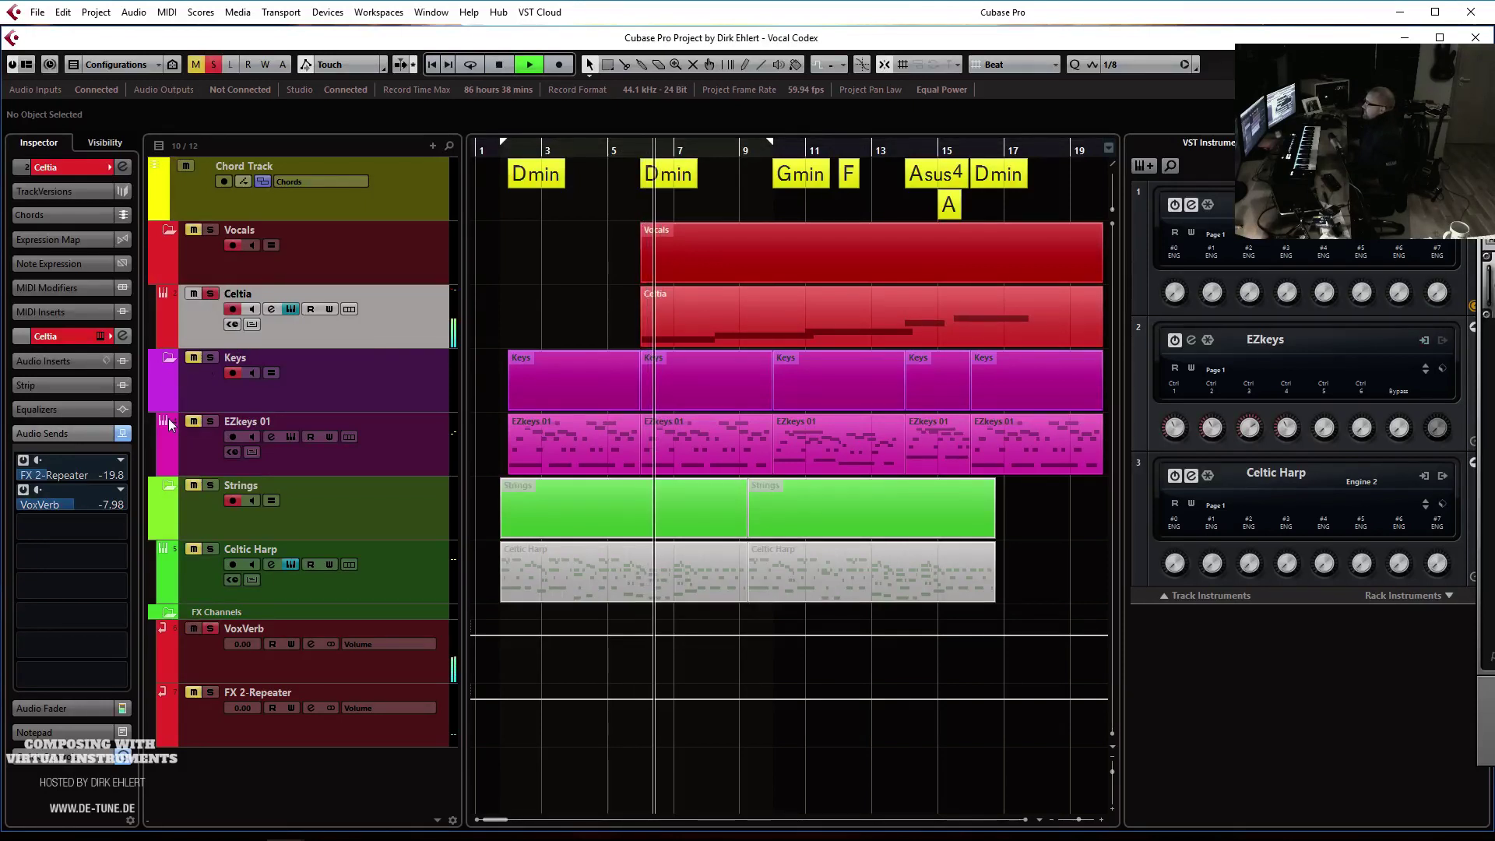
pyautogui.click(81, 506)
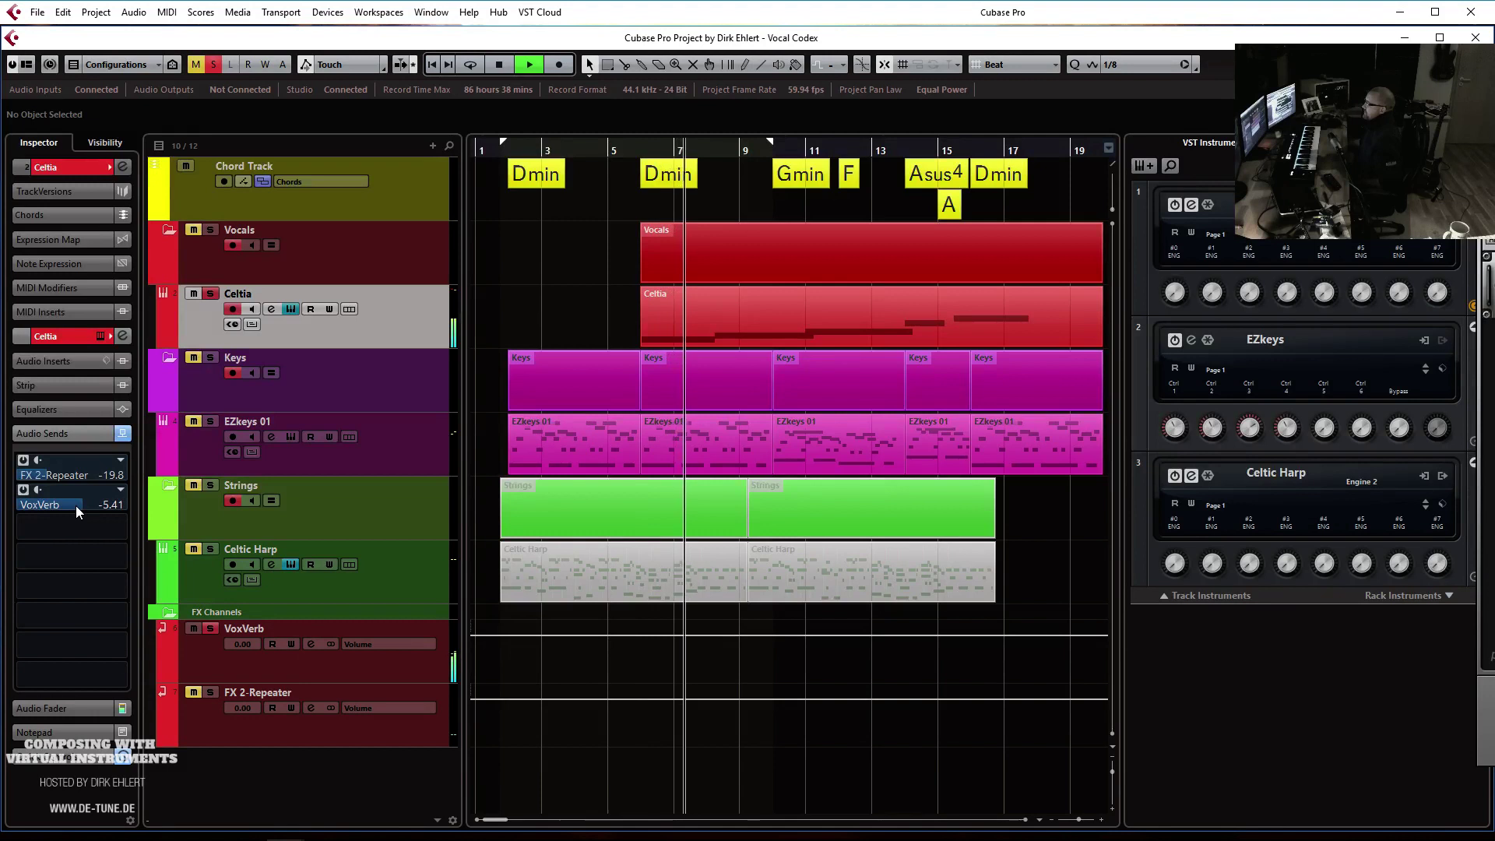
# Raise Celtia's FX 2-Repeater send to about -13.9 during playback, and stop the transport
pyautogui.moveTo(49, 476); pyautogui.dragTo(67, 480)
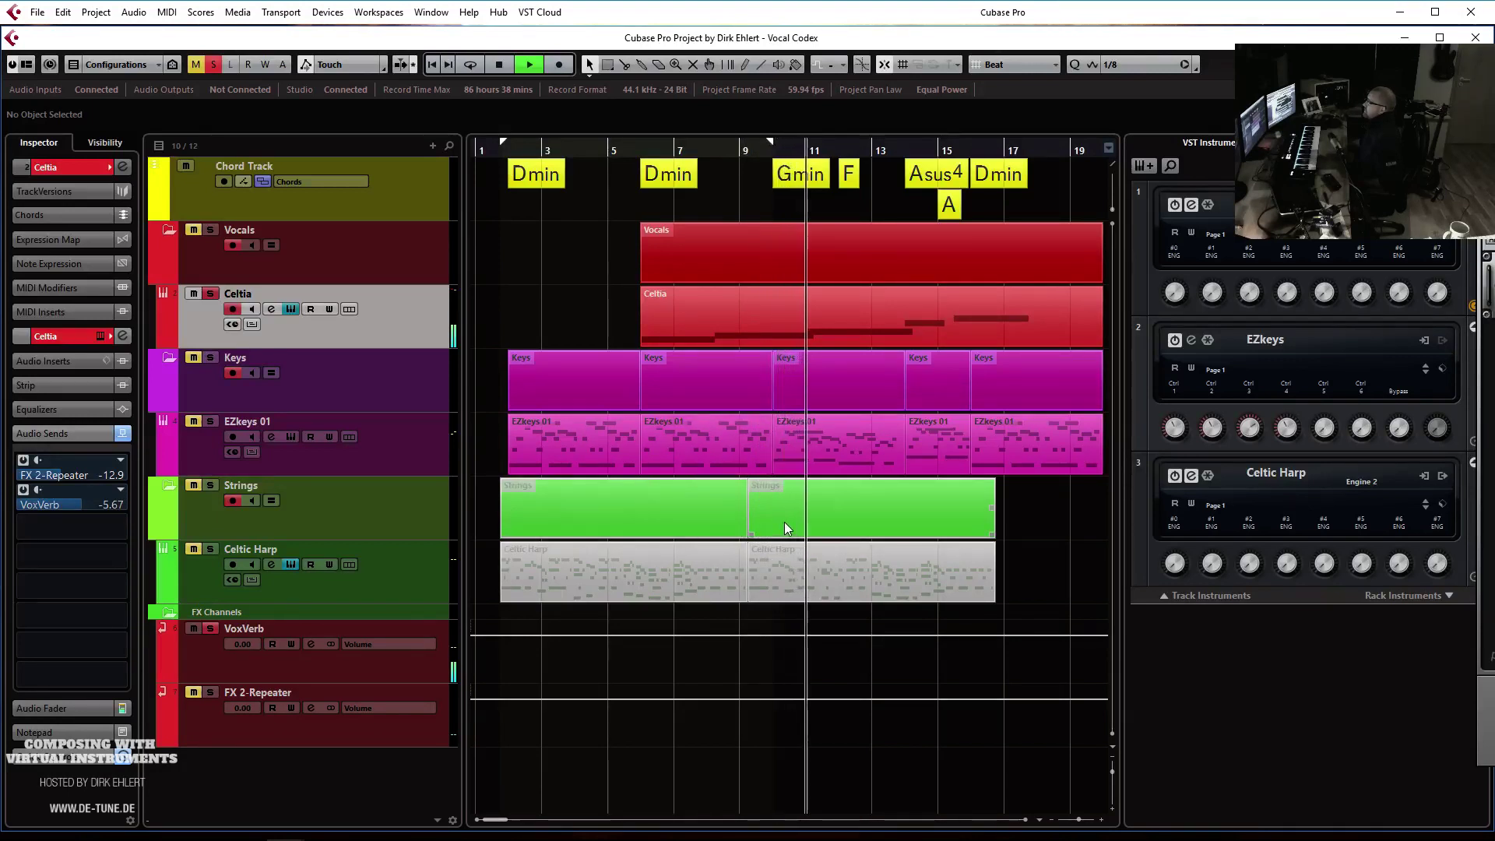
pyautogui.moveTo(67, 470); pyautogui.dragTo(56, 472)
pyautogui.press('space')
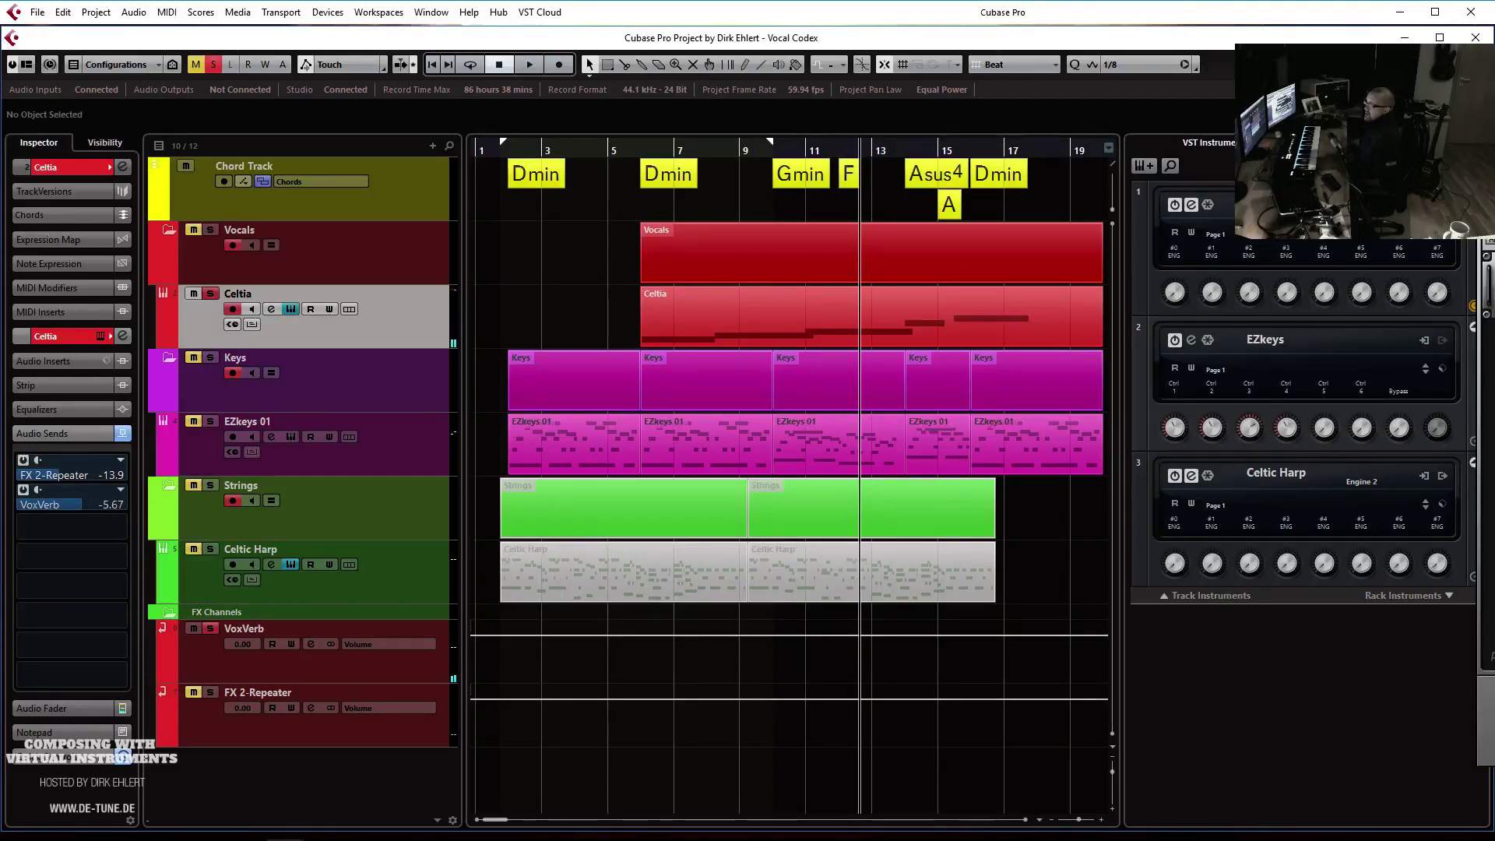
# Adjust the linked feedback in FX 2-Repeater's Repeater plug-in and close its window
pyautogui.doubleClick(56, 473)
pyautogui.moveTo(621, 452); pyautogui.dragTo(627, 439)
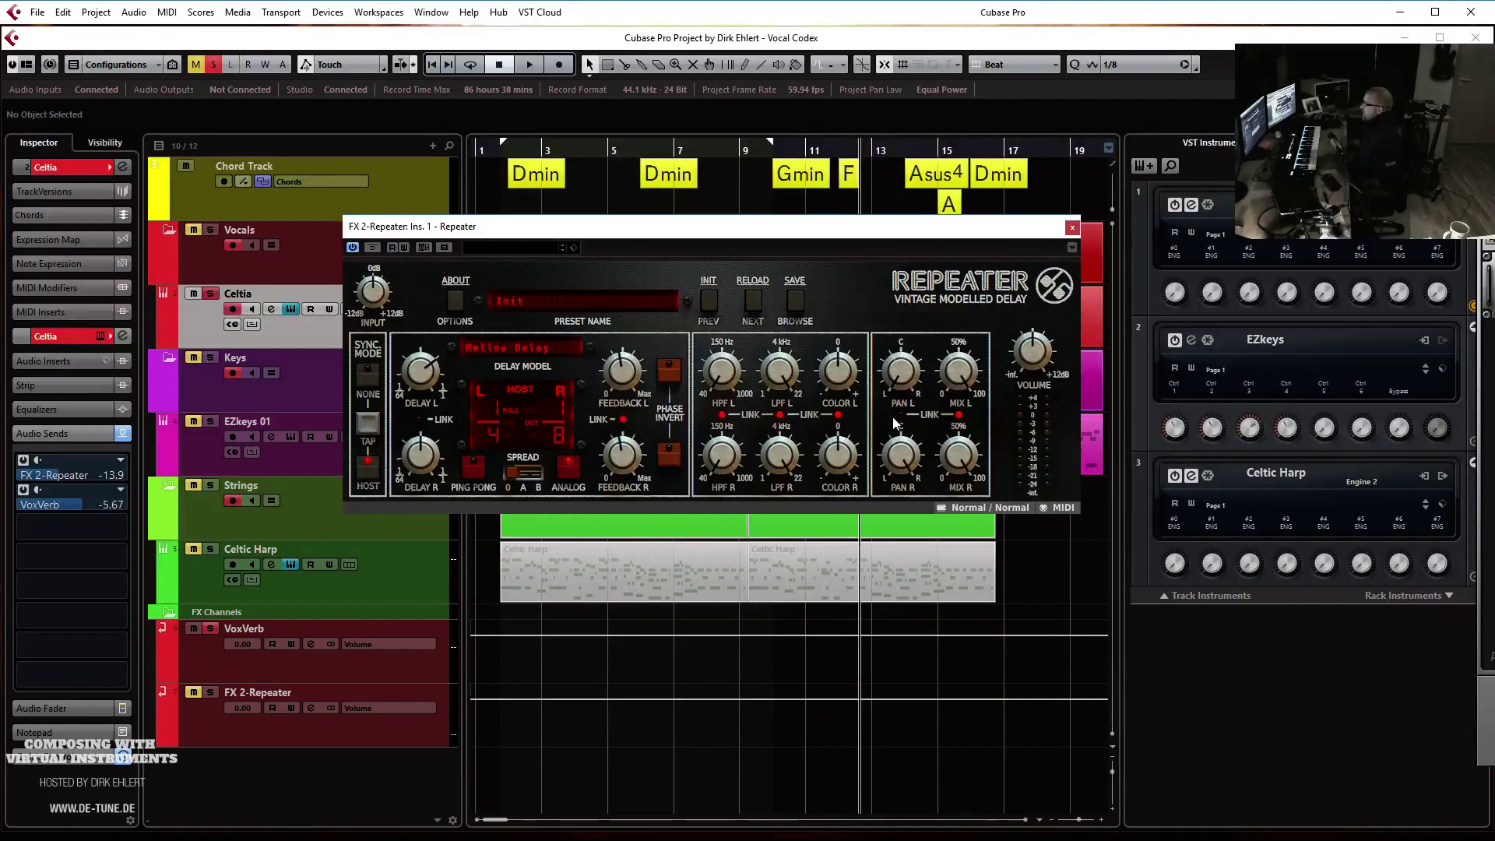
pyautogui.click(1072, 228)
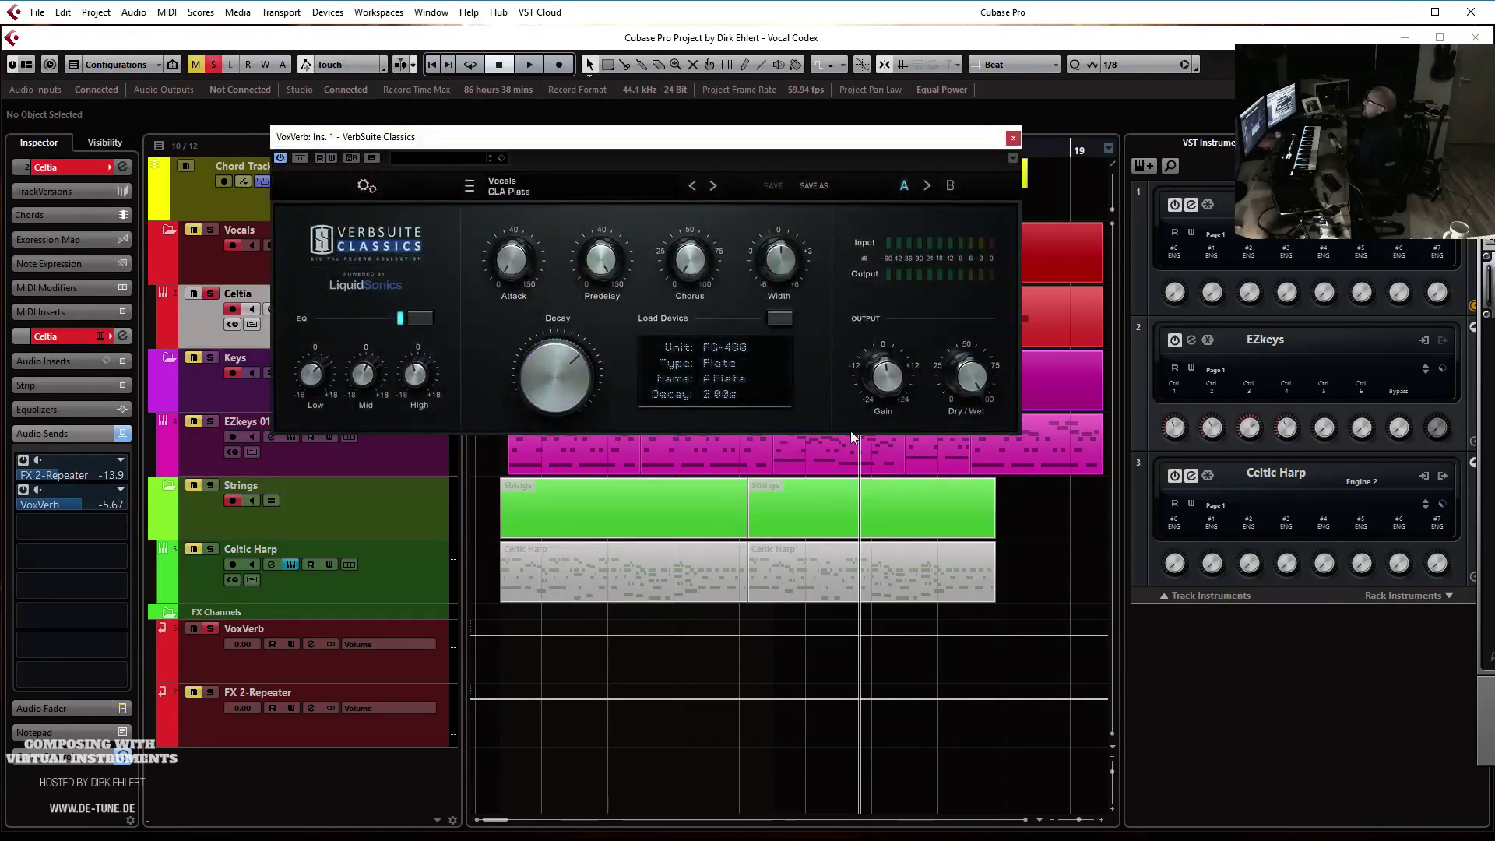
# Load the Vocal Heaven preset in VoxVerb's VerbSuite Classics, audition it, and close the plug-in window
pyautogui.click(510, 194)
pyautogui.moveTo(556, 301)
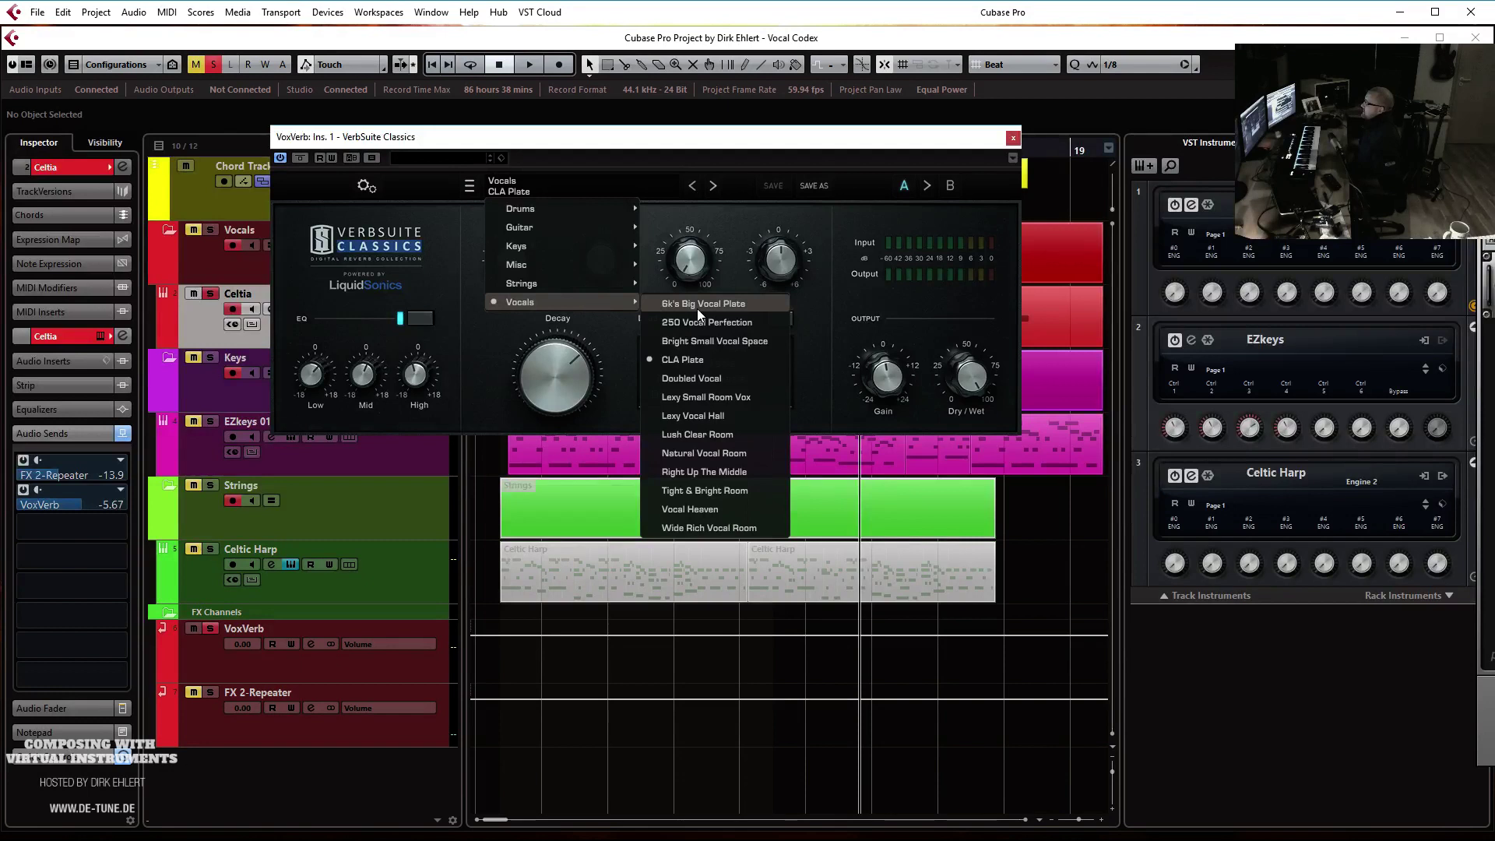
pyautogui.click(729, 508)
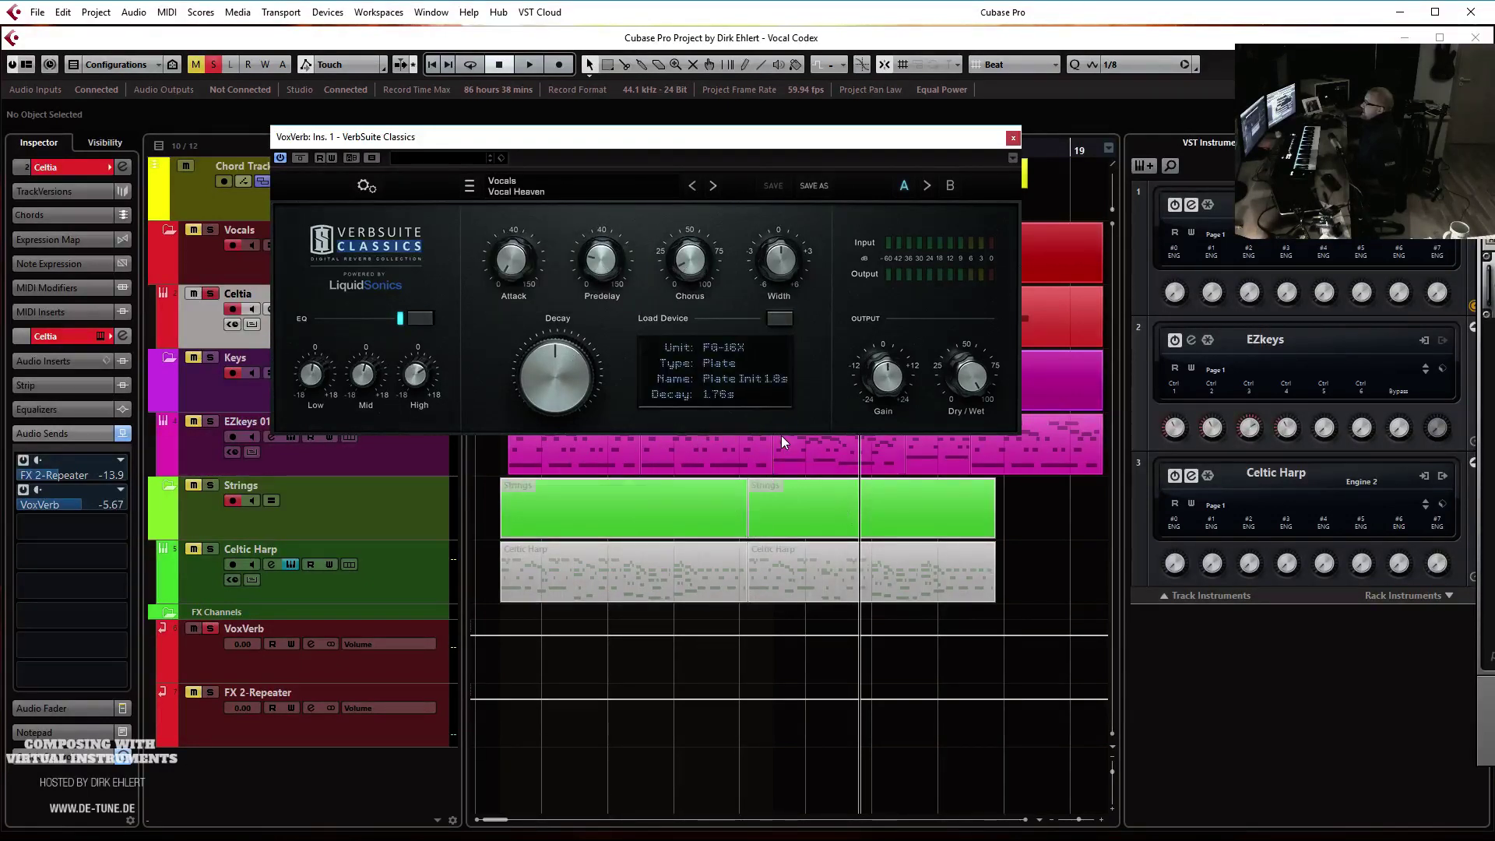
pyautogui.press('space')
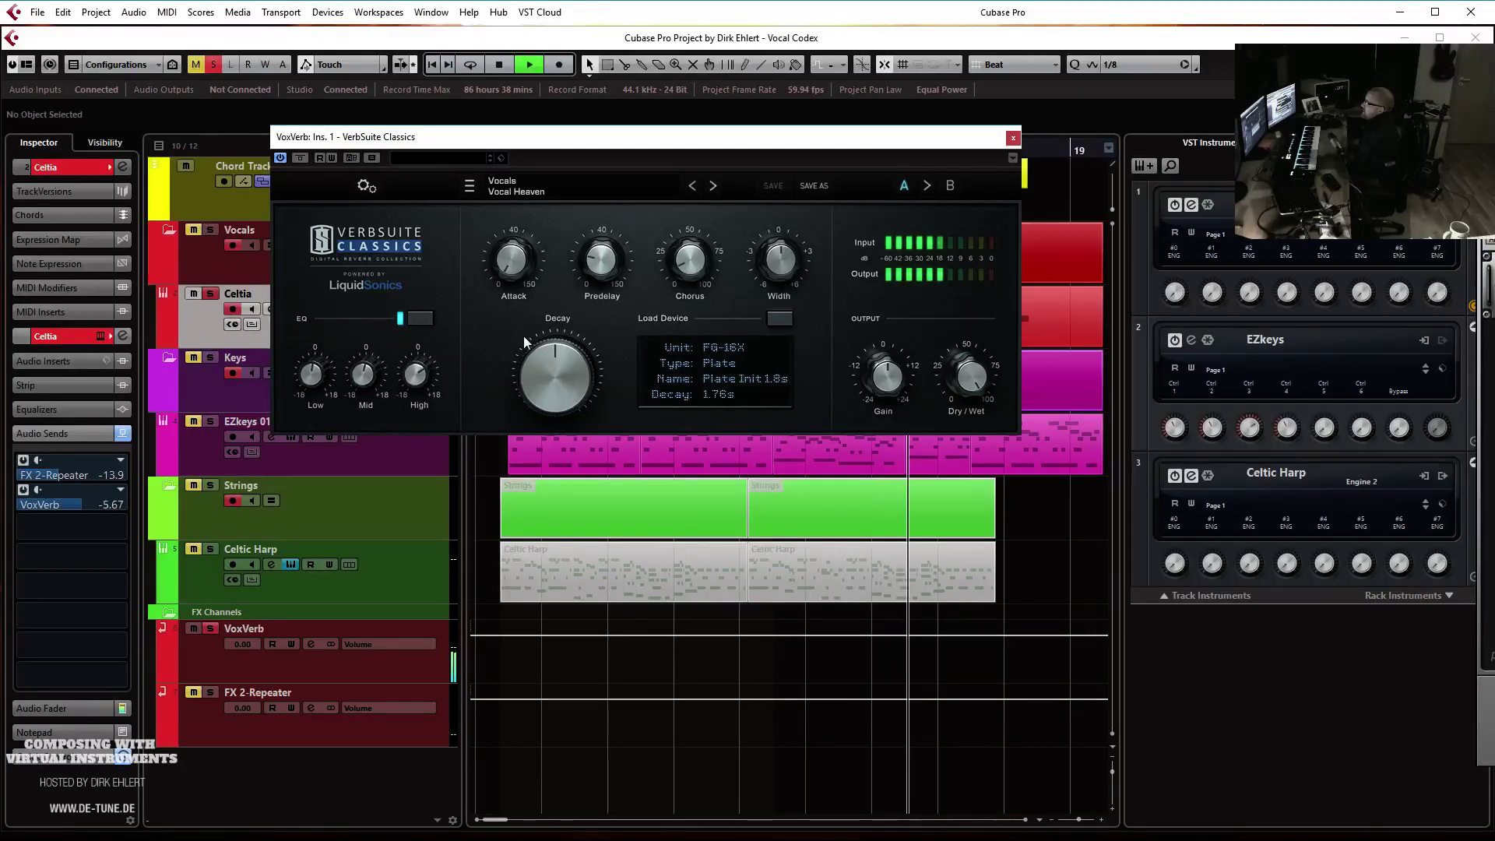
pyautogui.click(1013, 138)
# Shorten Celtia's second and third notes in the Key Editor to end at bars 11 and 14, and close the editor
pyautogui.doubleClick(855, 312)
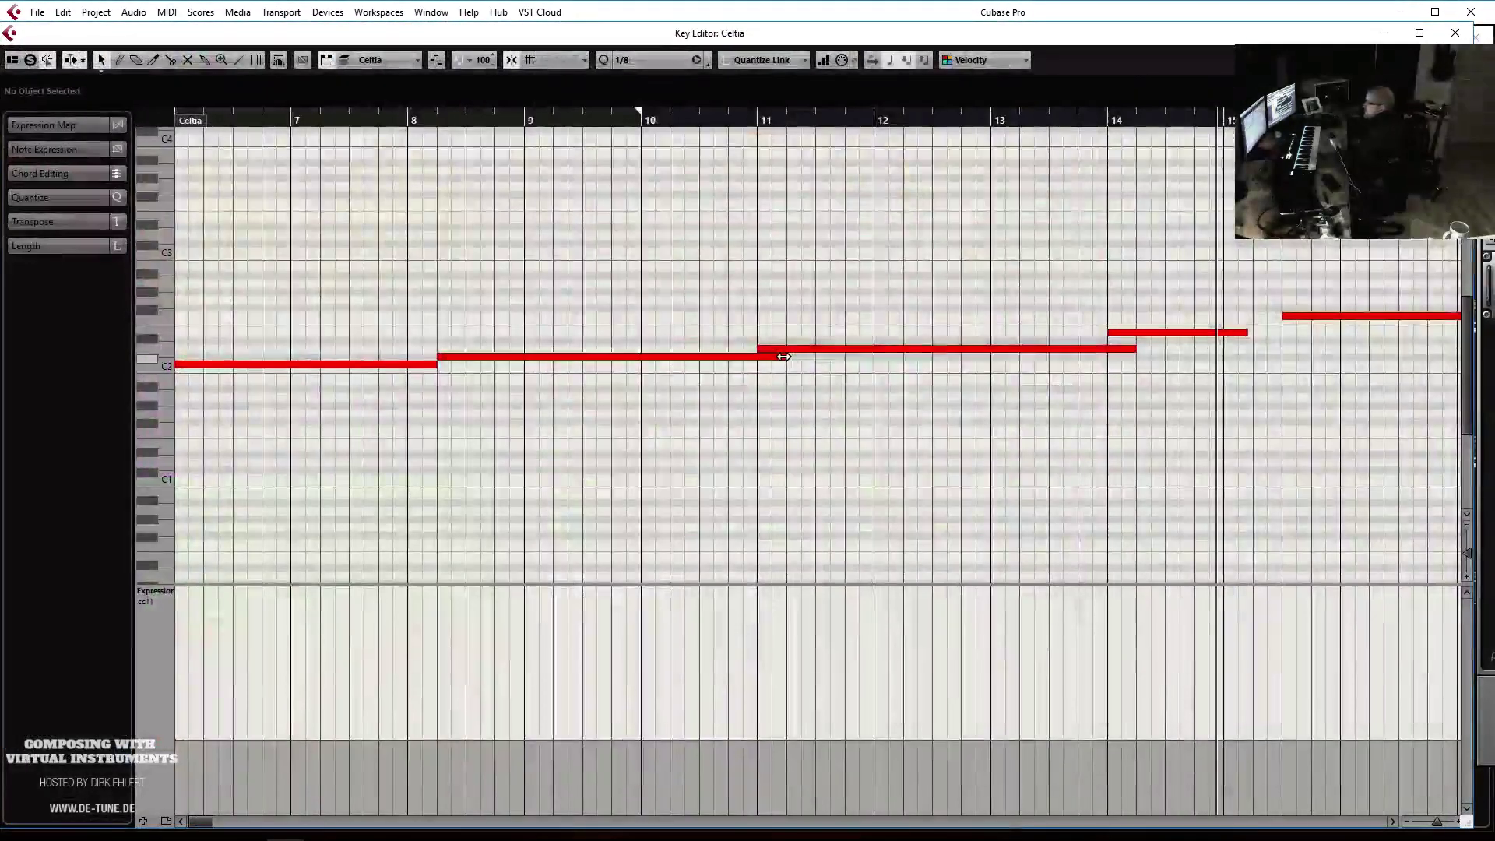
pyautogui.moveTo(783, 357); pyautogui.dragTo(752, 359)
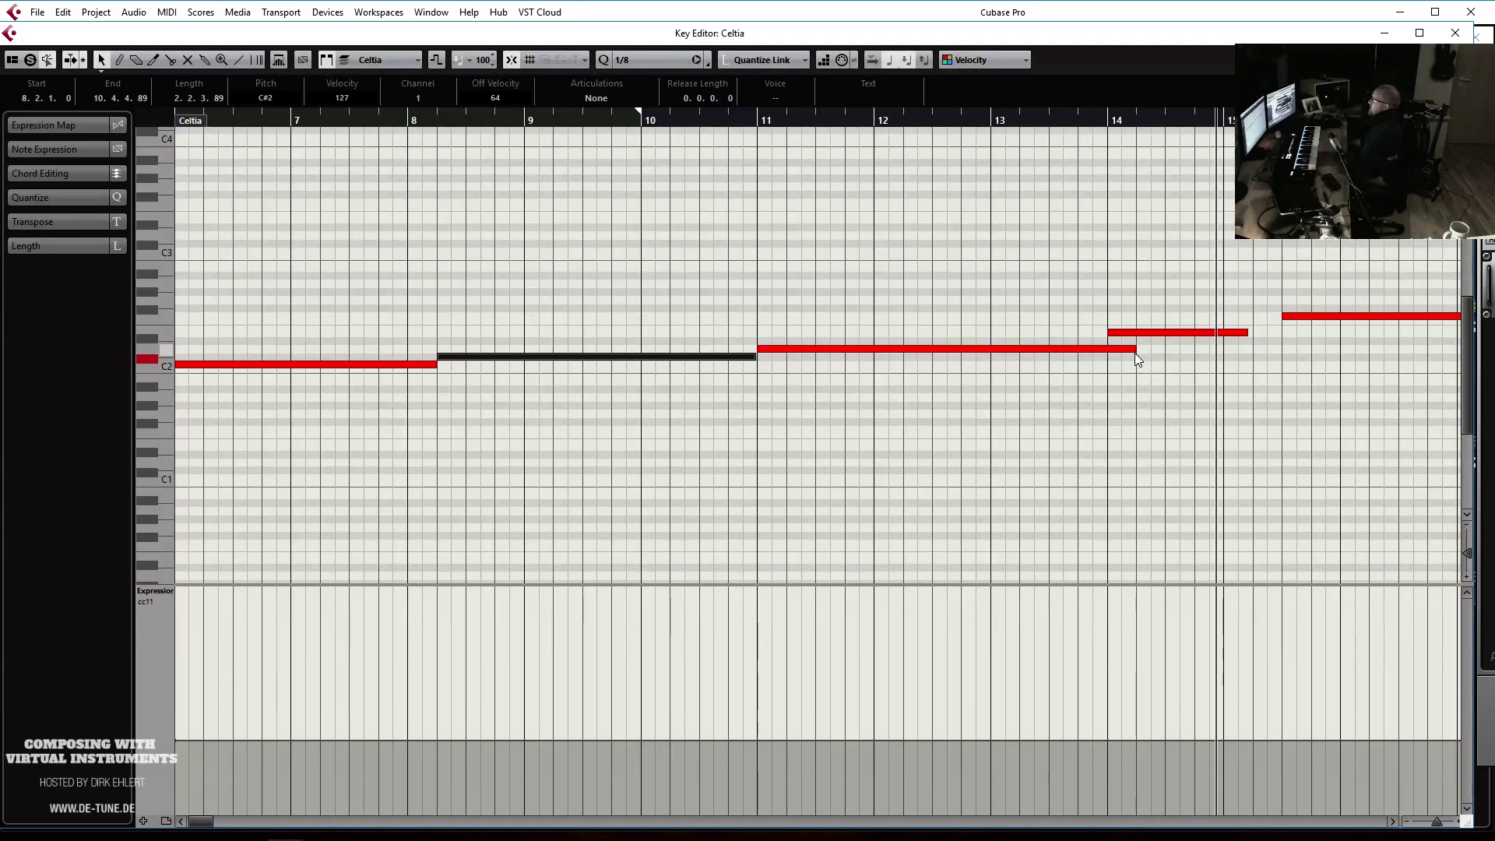
pyautogui.moveTo(1135, 354); pyautogui.dragTo(1106, 356)
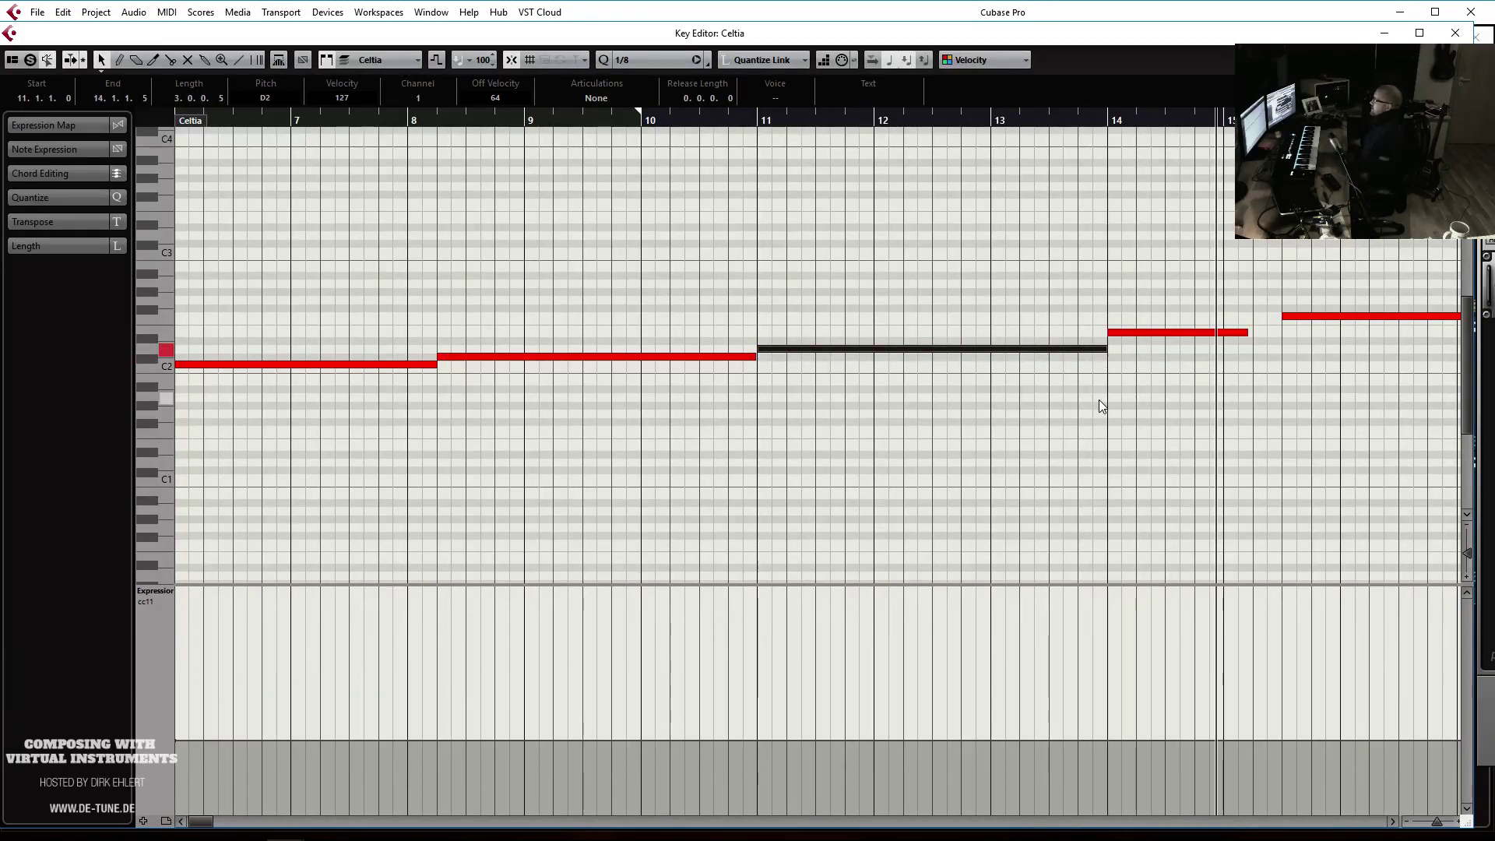
pyautogui.press('Return')
# Lower Celtia's VoxVerb send to about -7.06 during playback from around bar 5, and stop the transport
pyautogui.click(612, 148)
pyautogui.press('space')
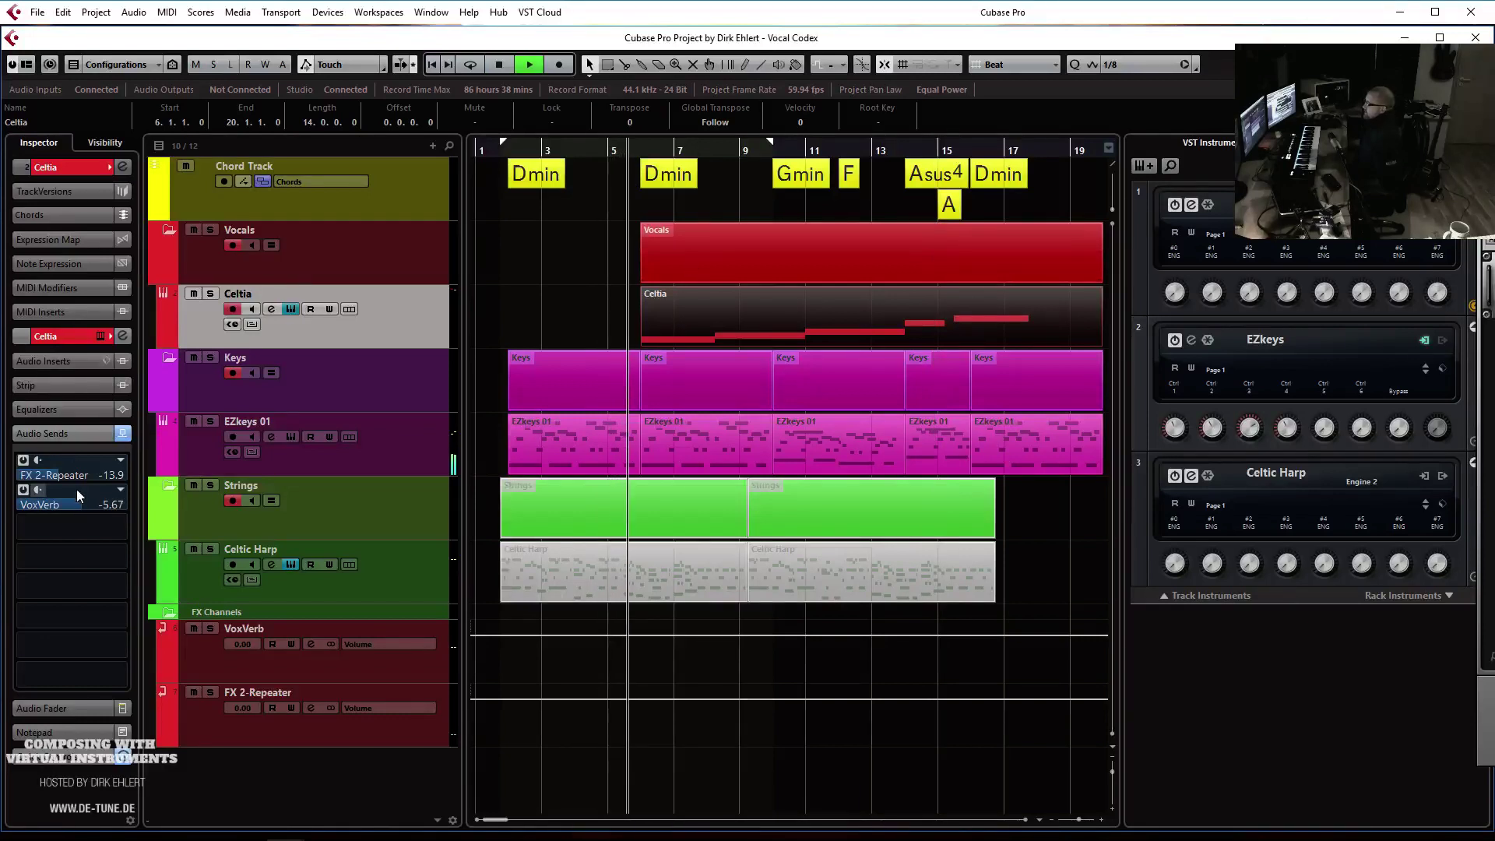
pyautogui.moveTo(81, 503); pyautogui.dragTo(76, 503)
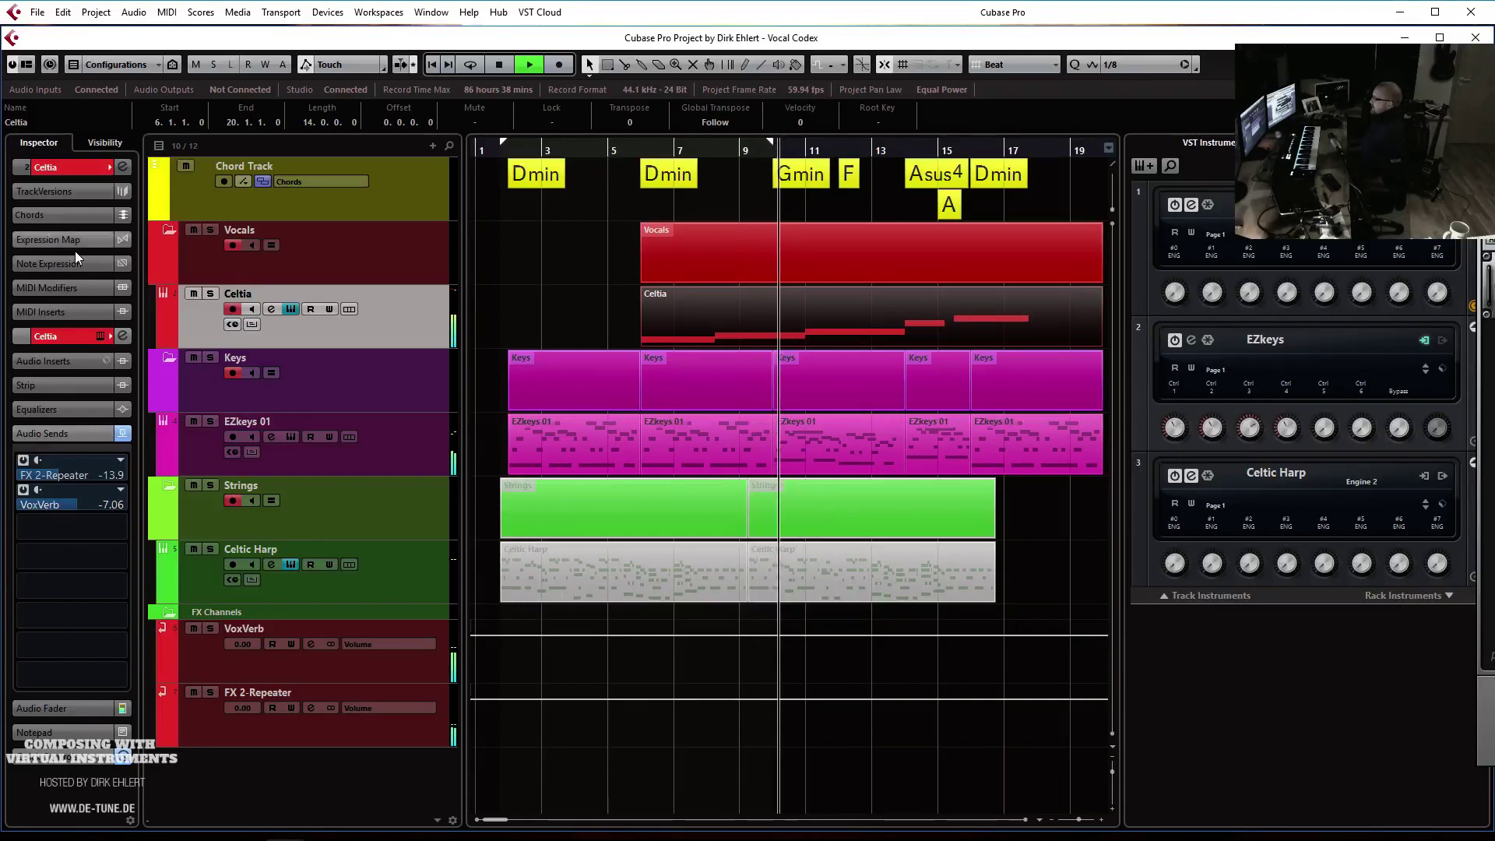
pyautogui.press('space')
# Add a stereo FX channel track named VoxShimmer with the ValhallaShimmer_x64 effect
pyautogui.rightClick(302, 333)
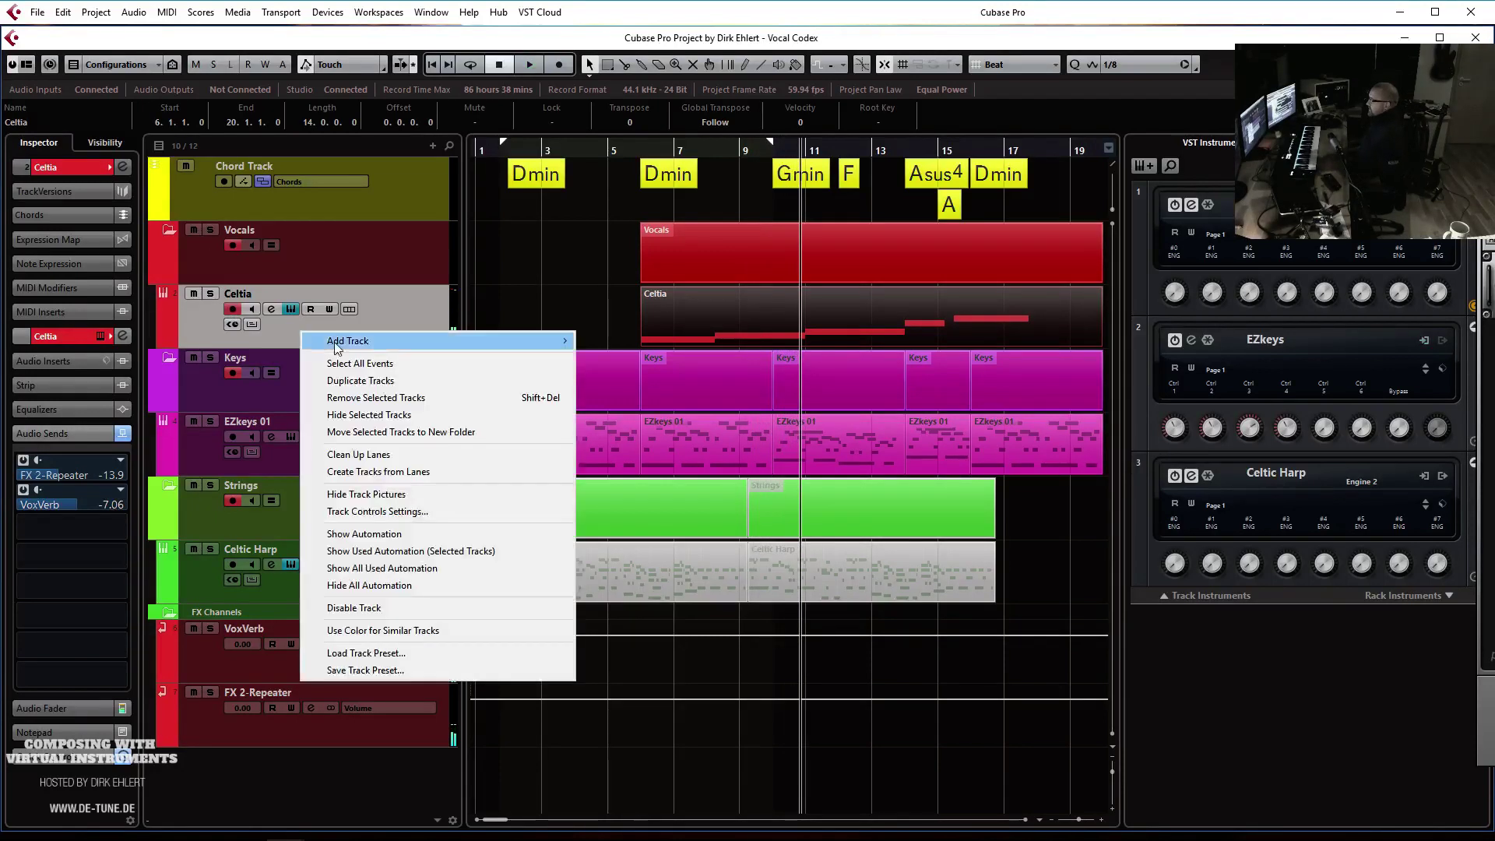
pyautogui.moveTo(494, 344)
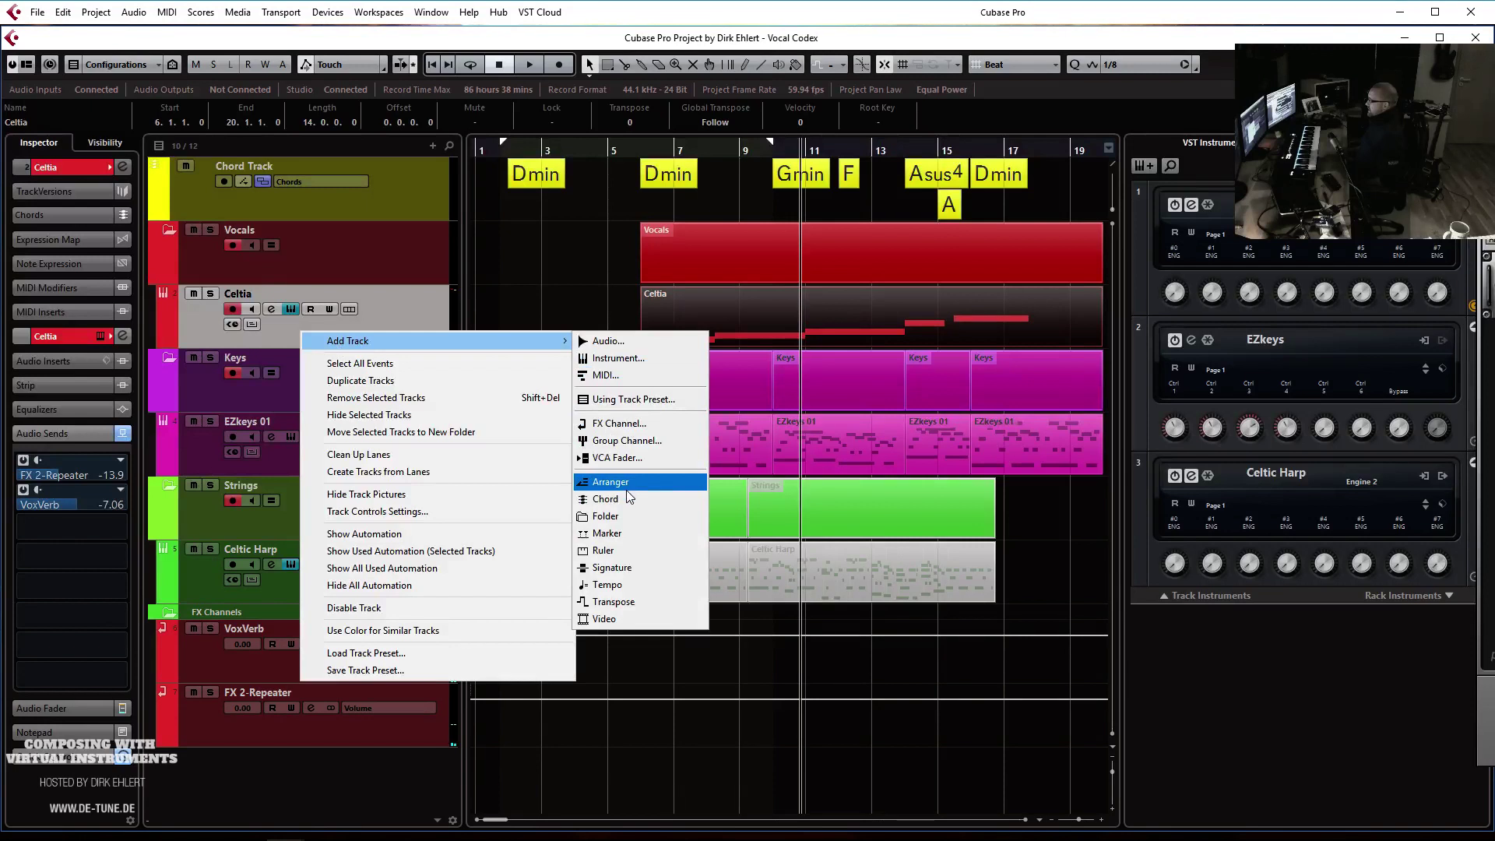
pyautogui.click(617, 424)
pyautogui.click(461, 438)
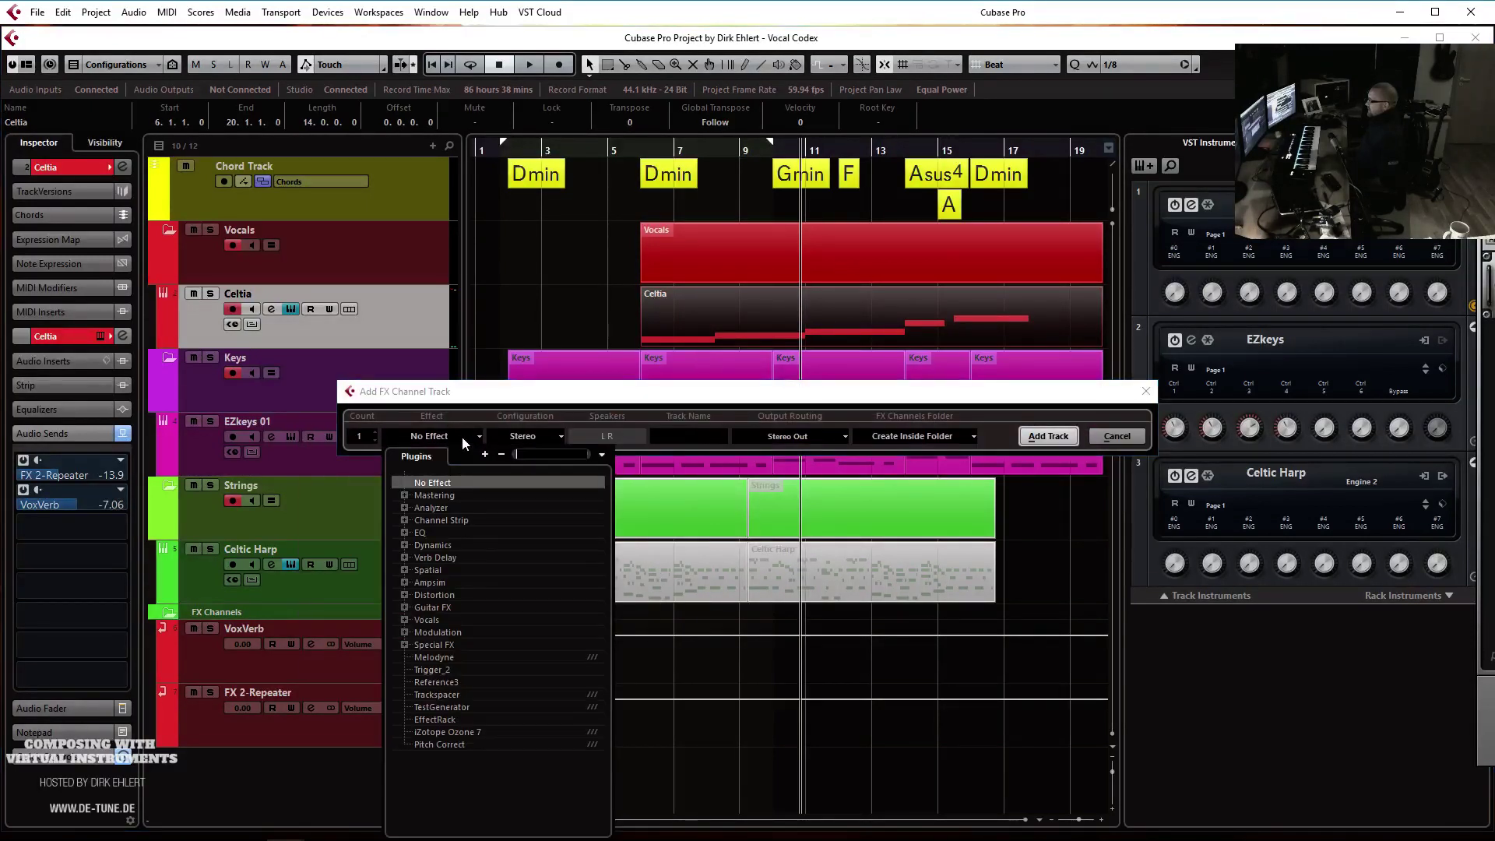
pyautogui.click(405, 557)
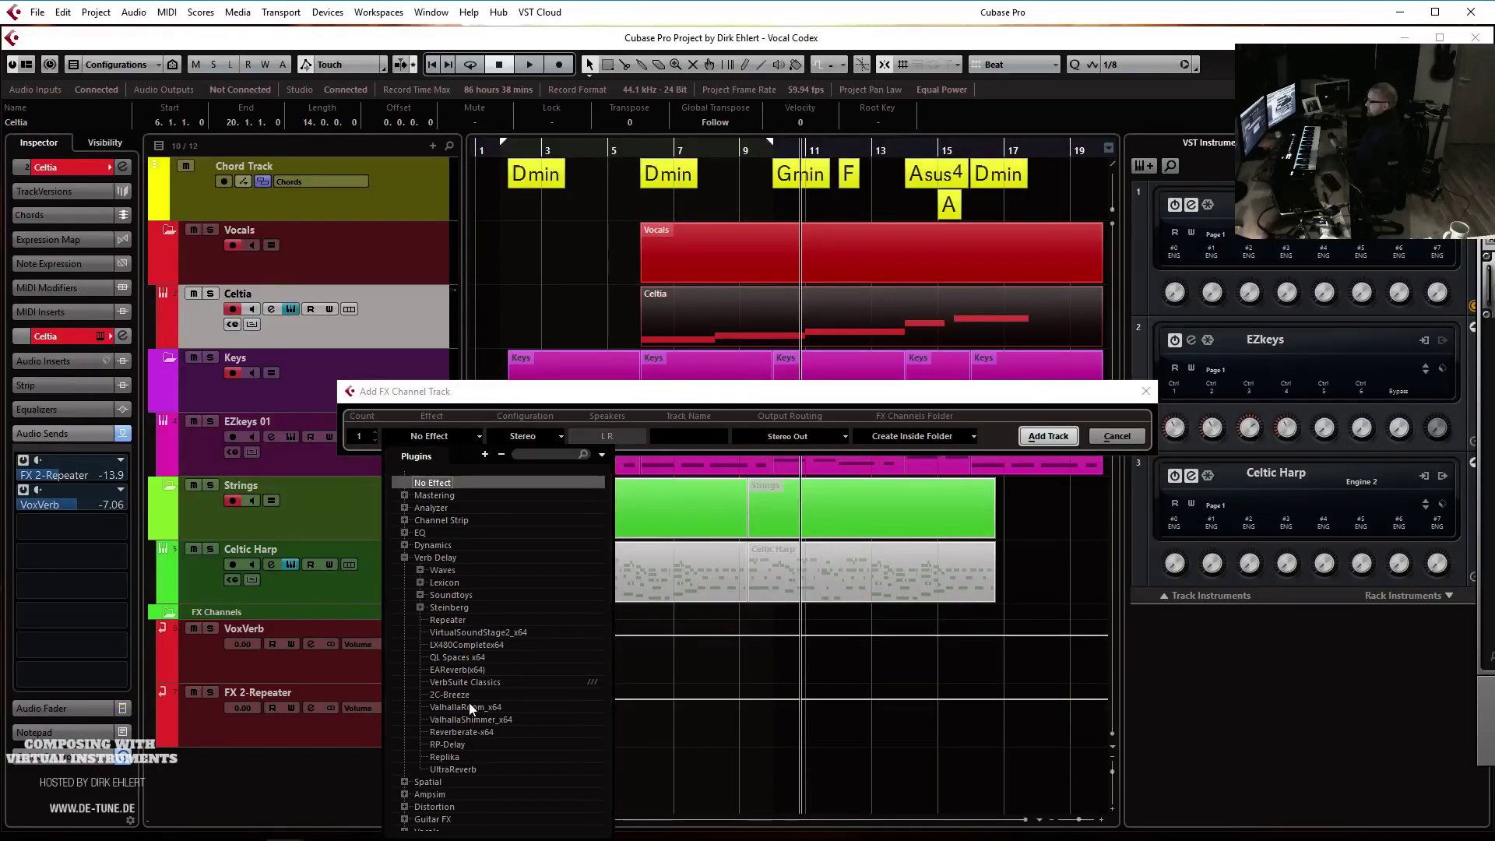
pyautogui.click(479, 720)
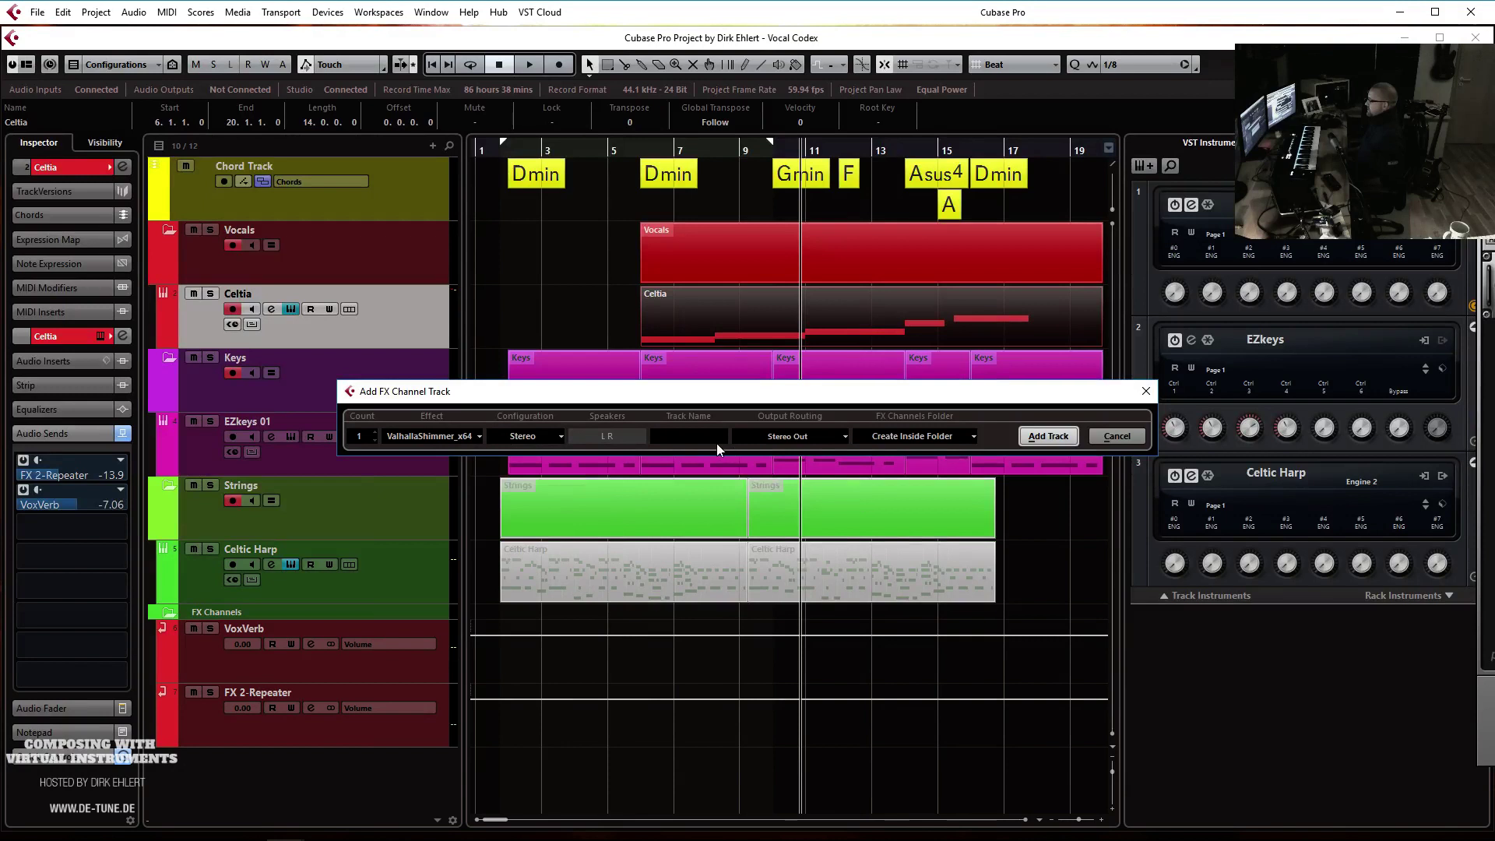
pyautogui.write('Vo')
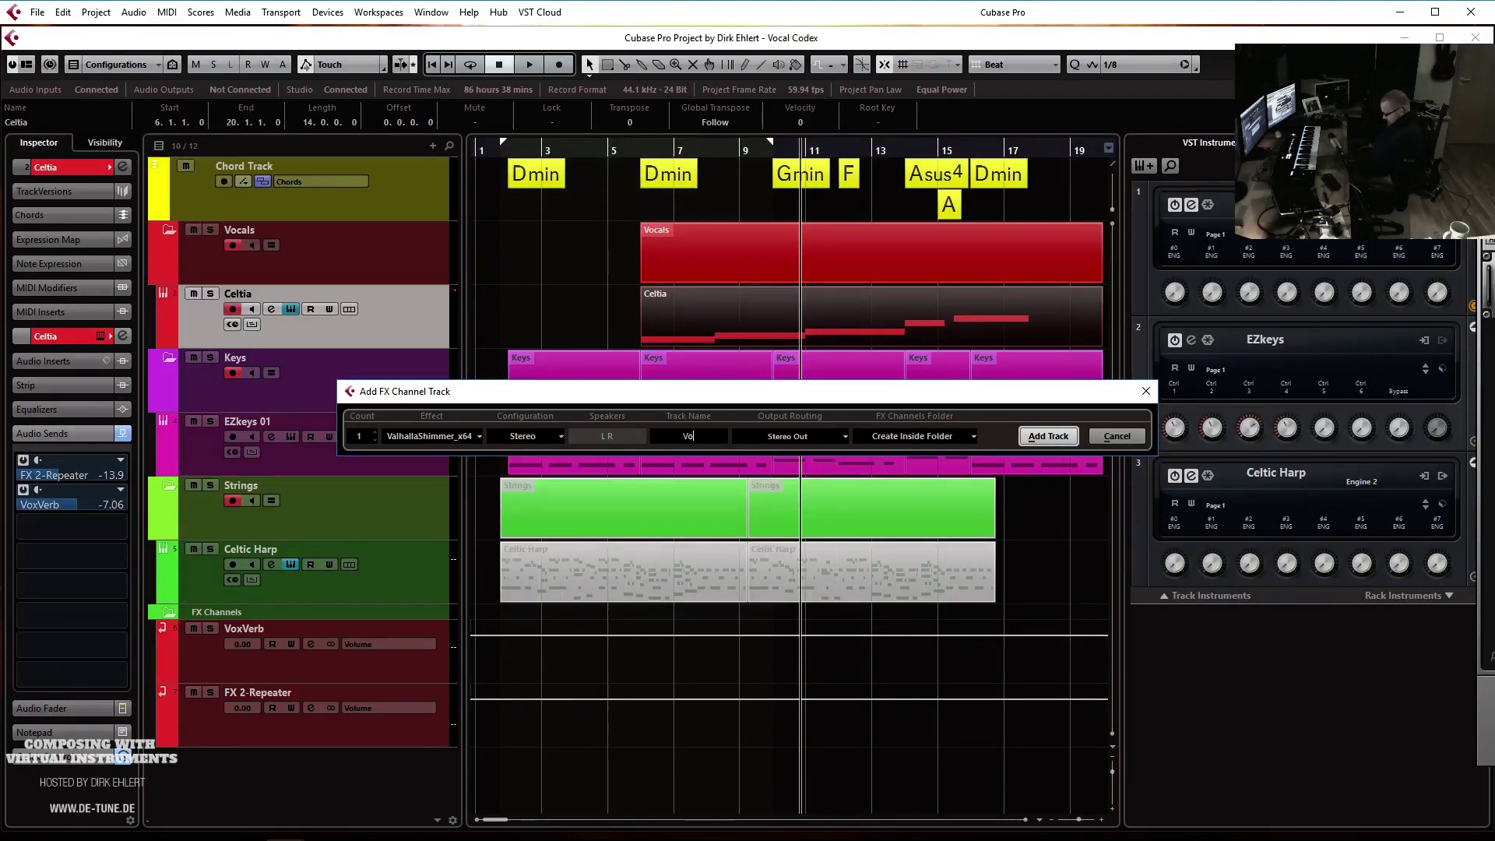
pyautogui.write('xShimmer')
pyautogui.press('Return')
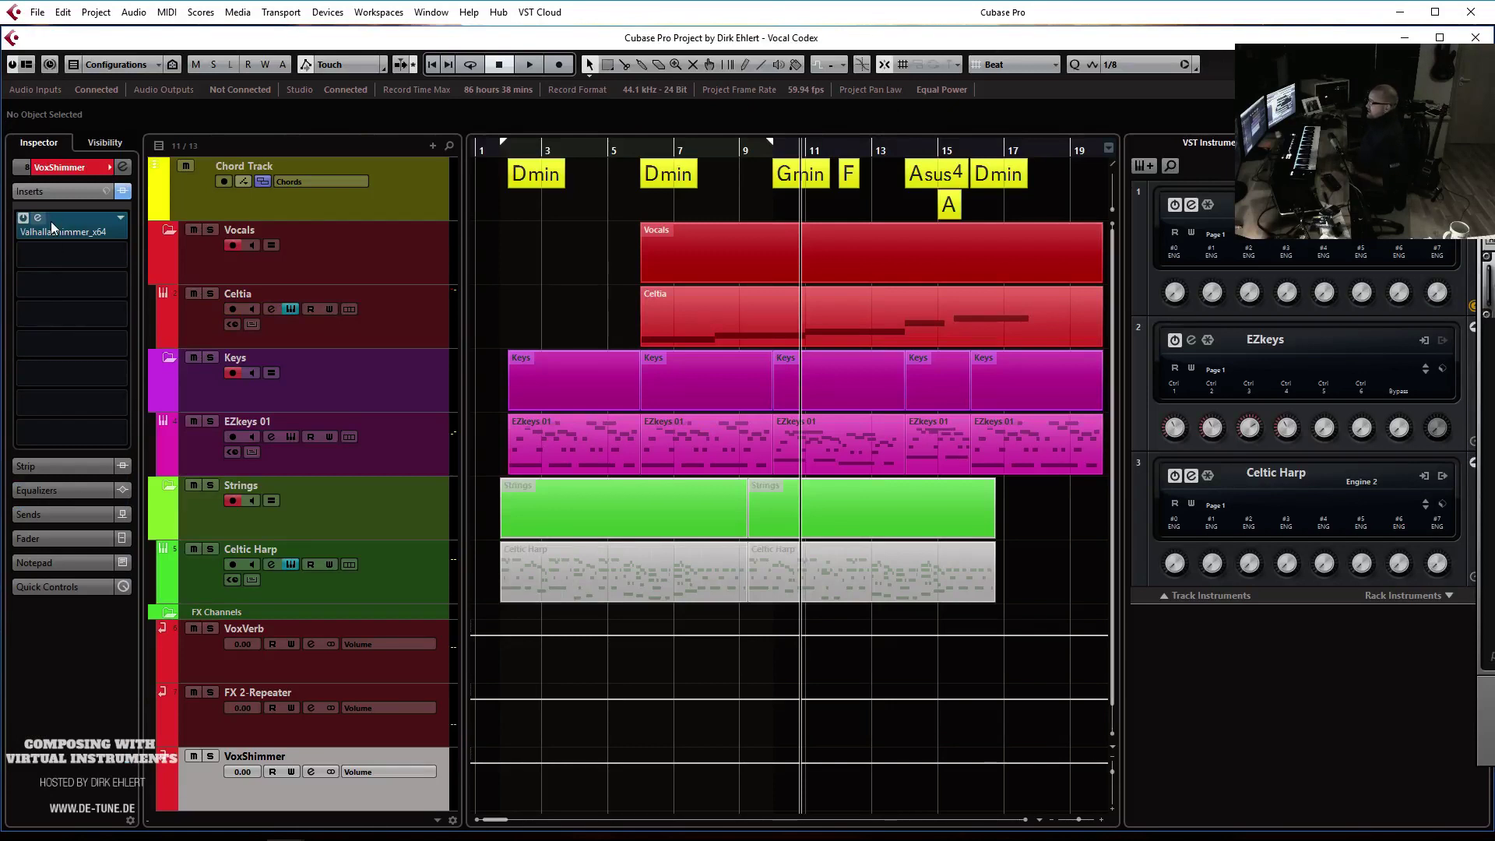
pyautogui.click(39, 218)
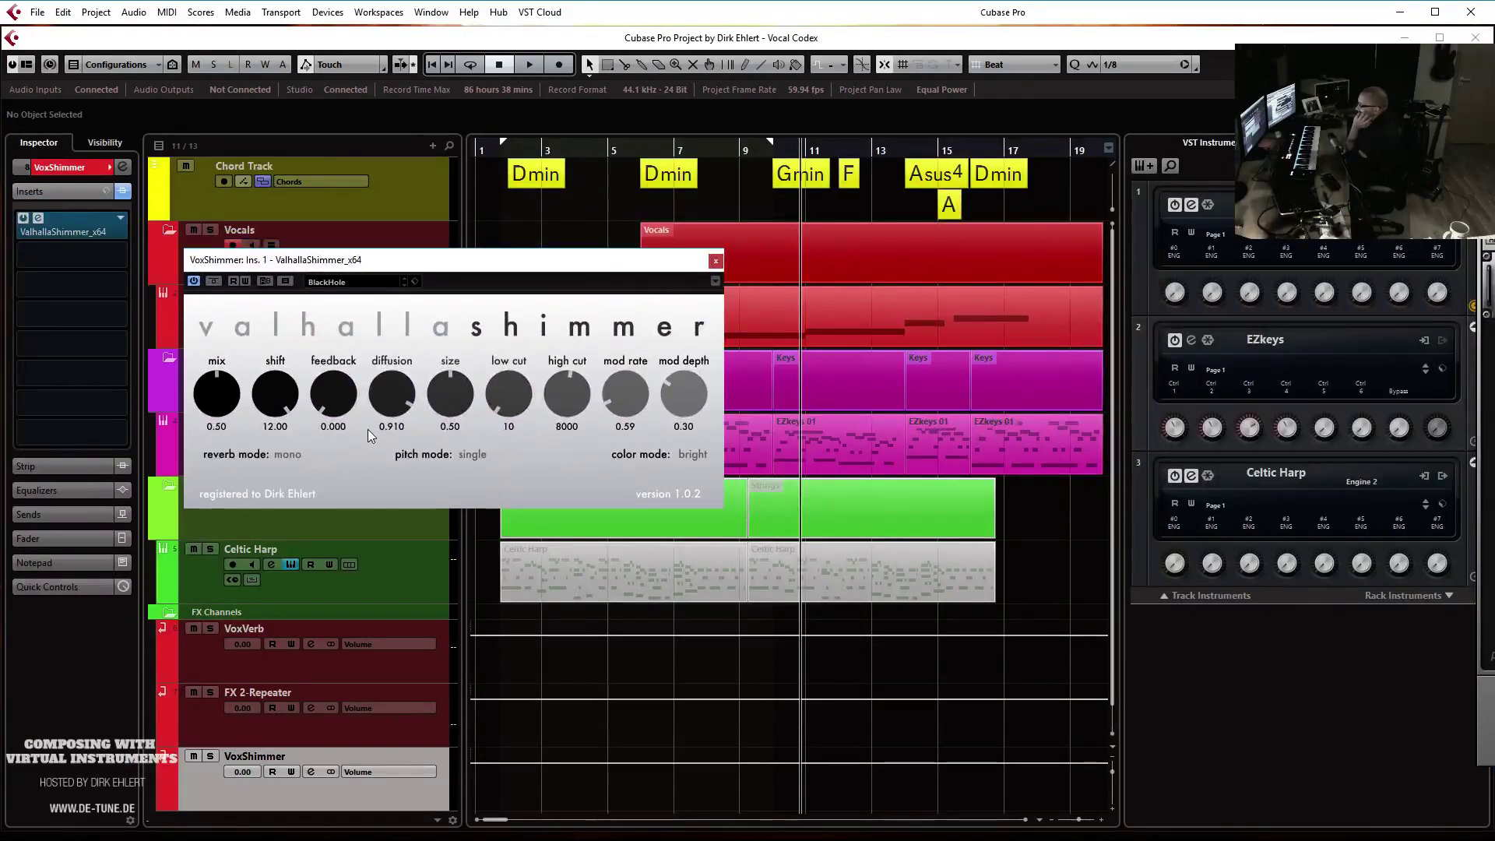
pyautogui.click(479, 450)
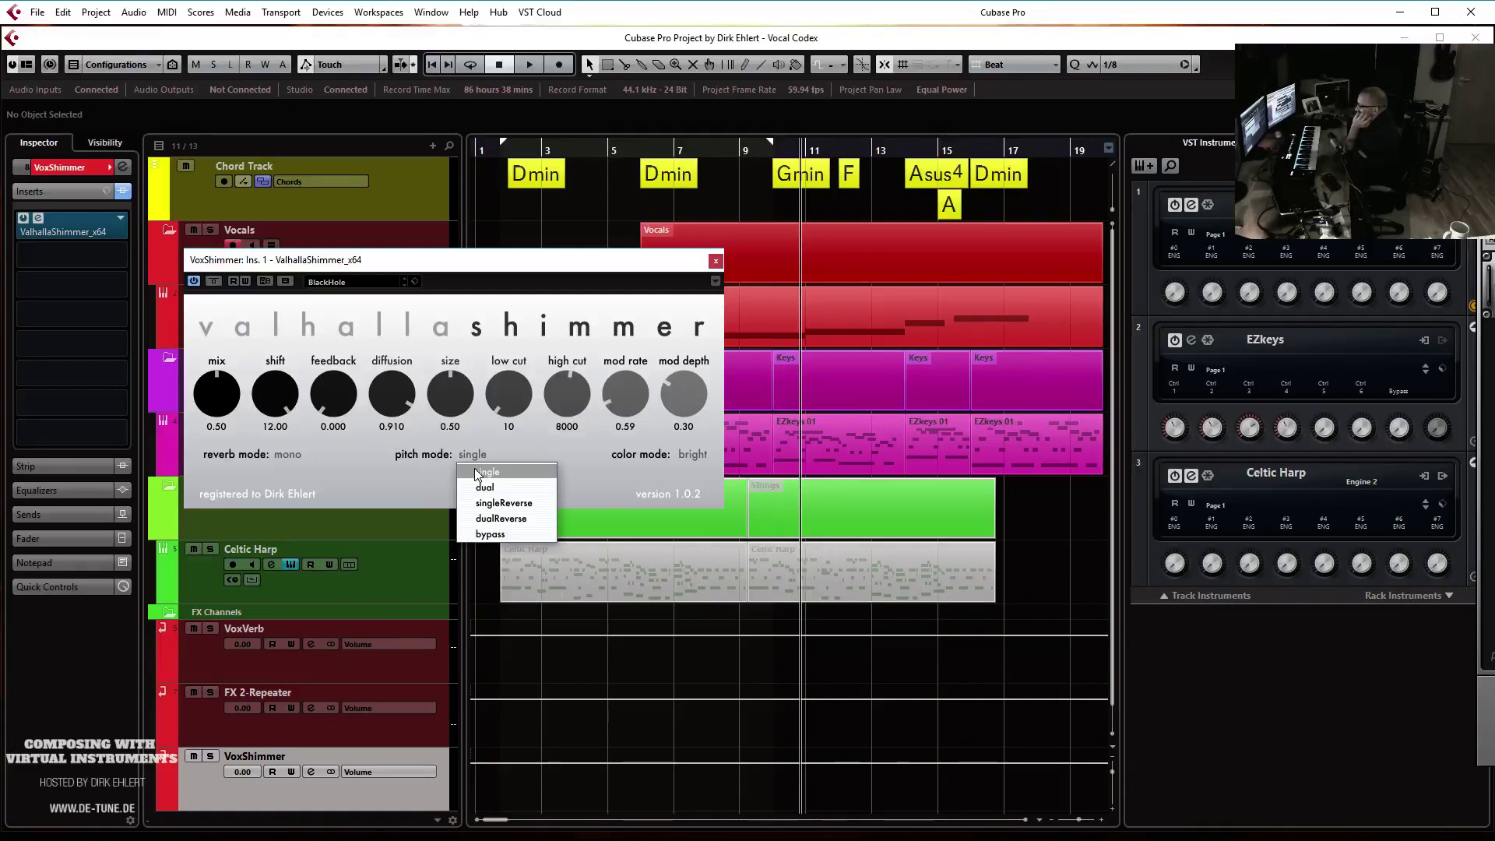
pyautogui.click(327, 427)
pyautogui.click(279, 401)
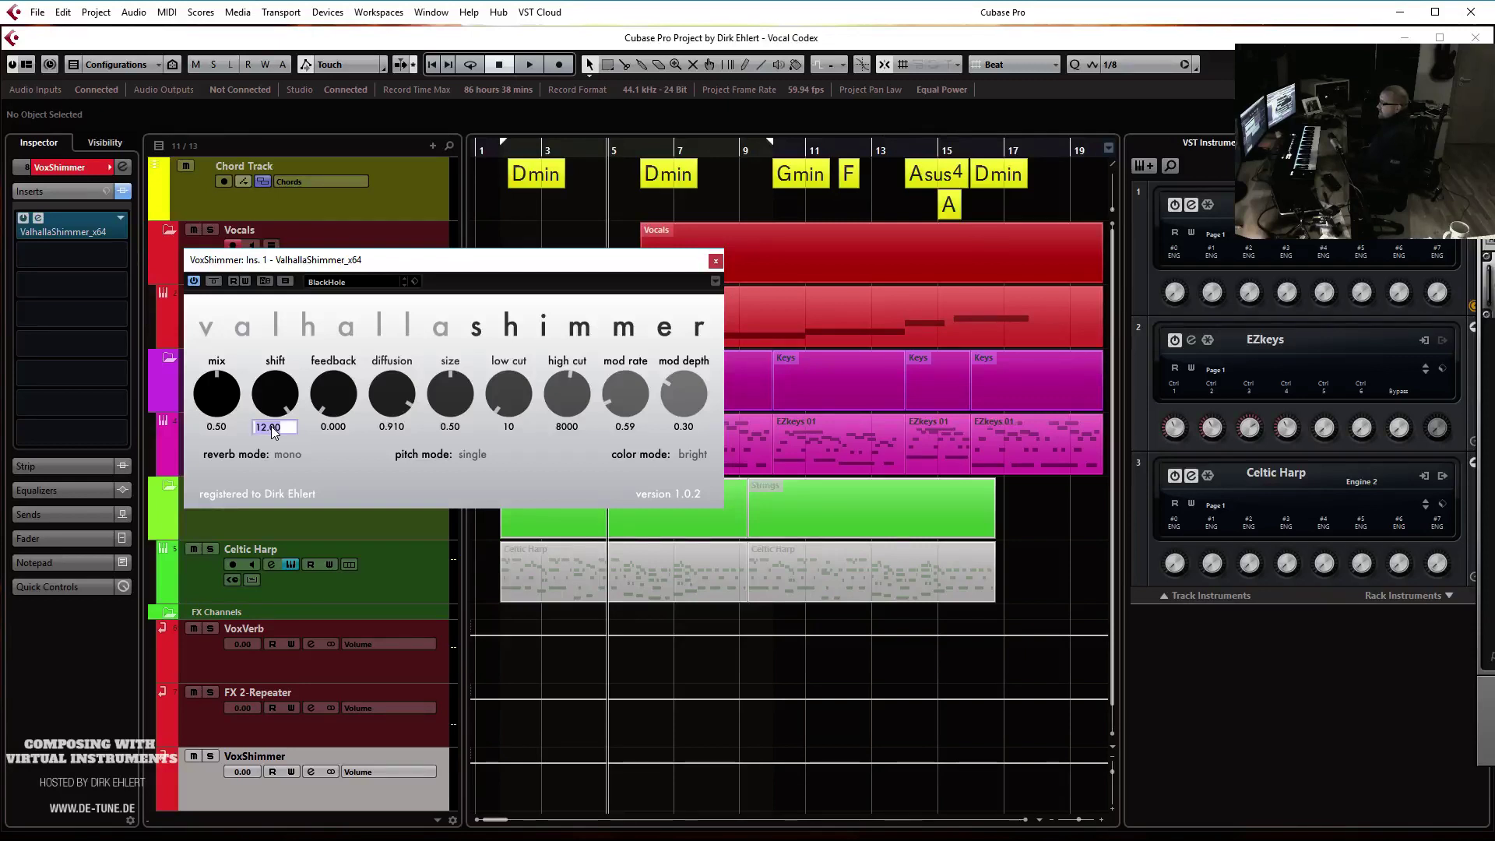
pyautogui.press('Escape')
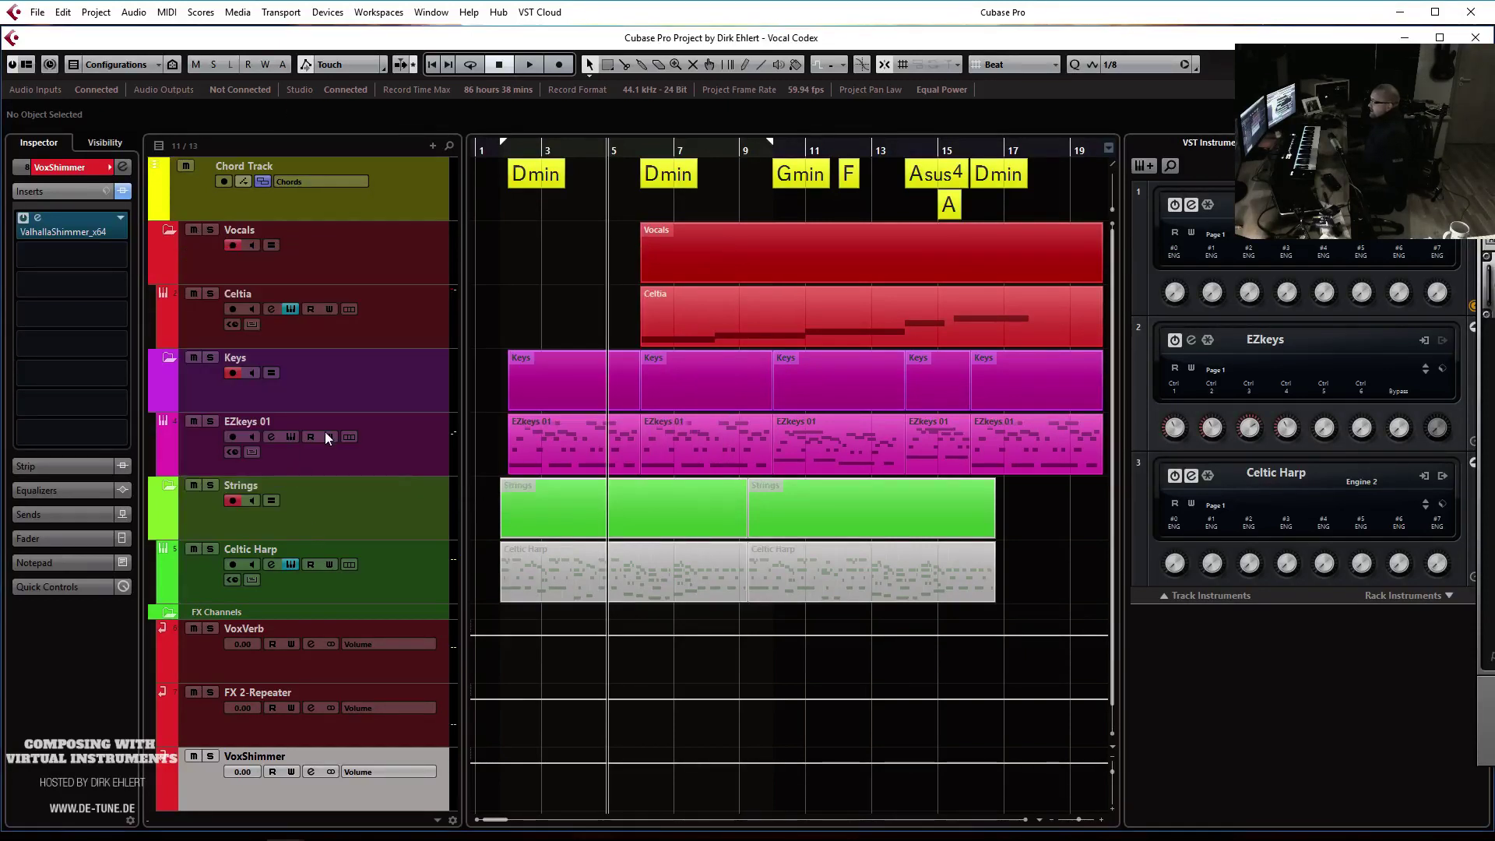
pyautogui.click(348, 310)
# Set VoxShimmer's ValhallaShimmer shift to 0.10 and its reverb mode to bigStereo
pyautogui.click(38, 218)
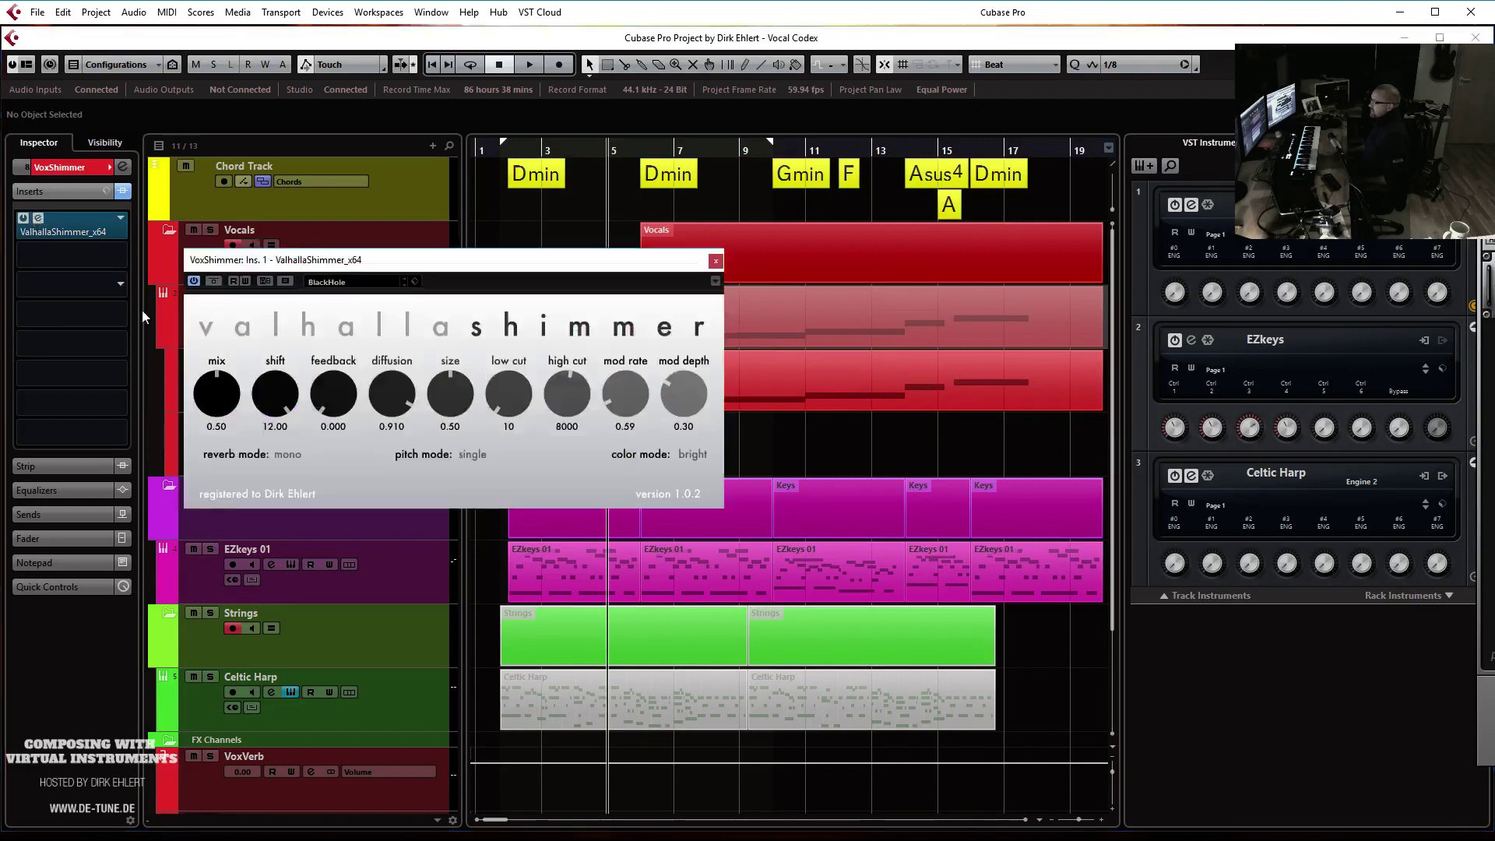
pyautogui.moveTo(275, 405); pyautogui.dragTo(264, 497)
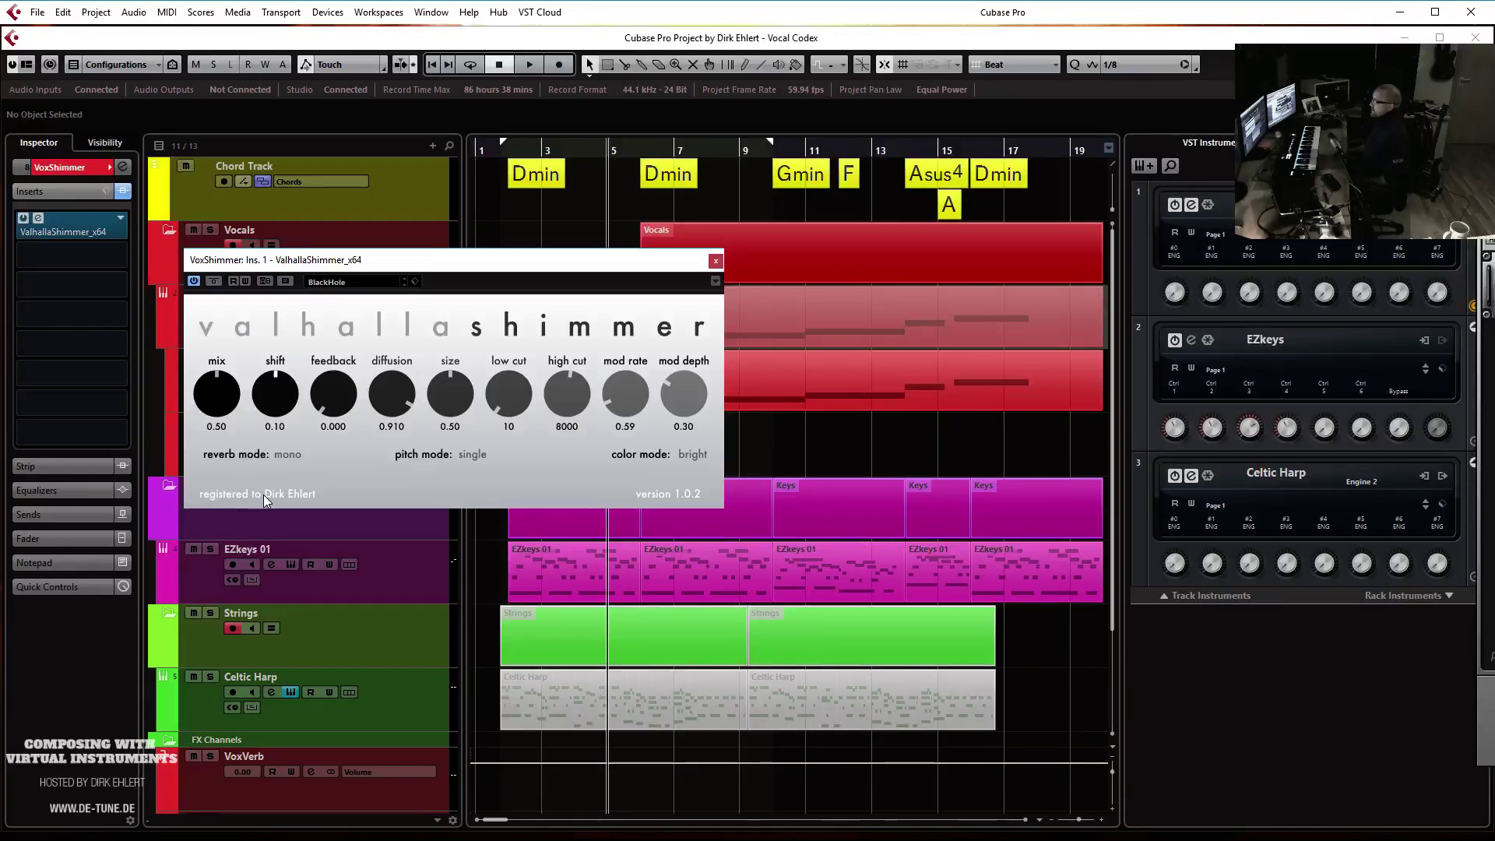
pyautogui.click(288, 454)
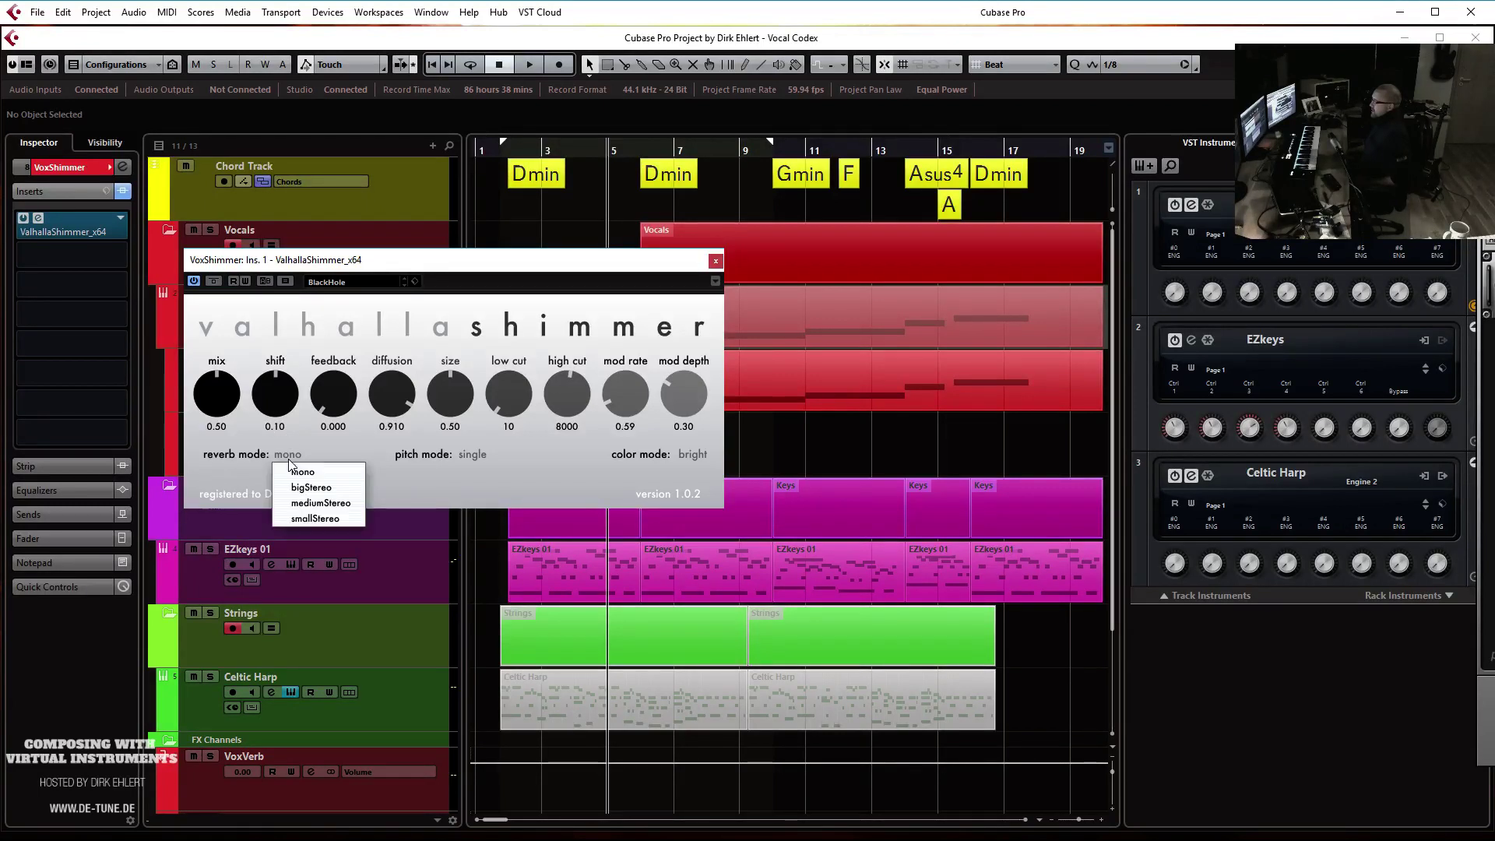
pyautogui.click(311, 498)
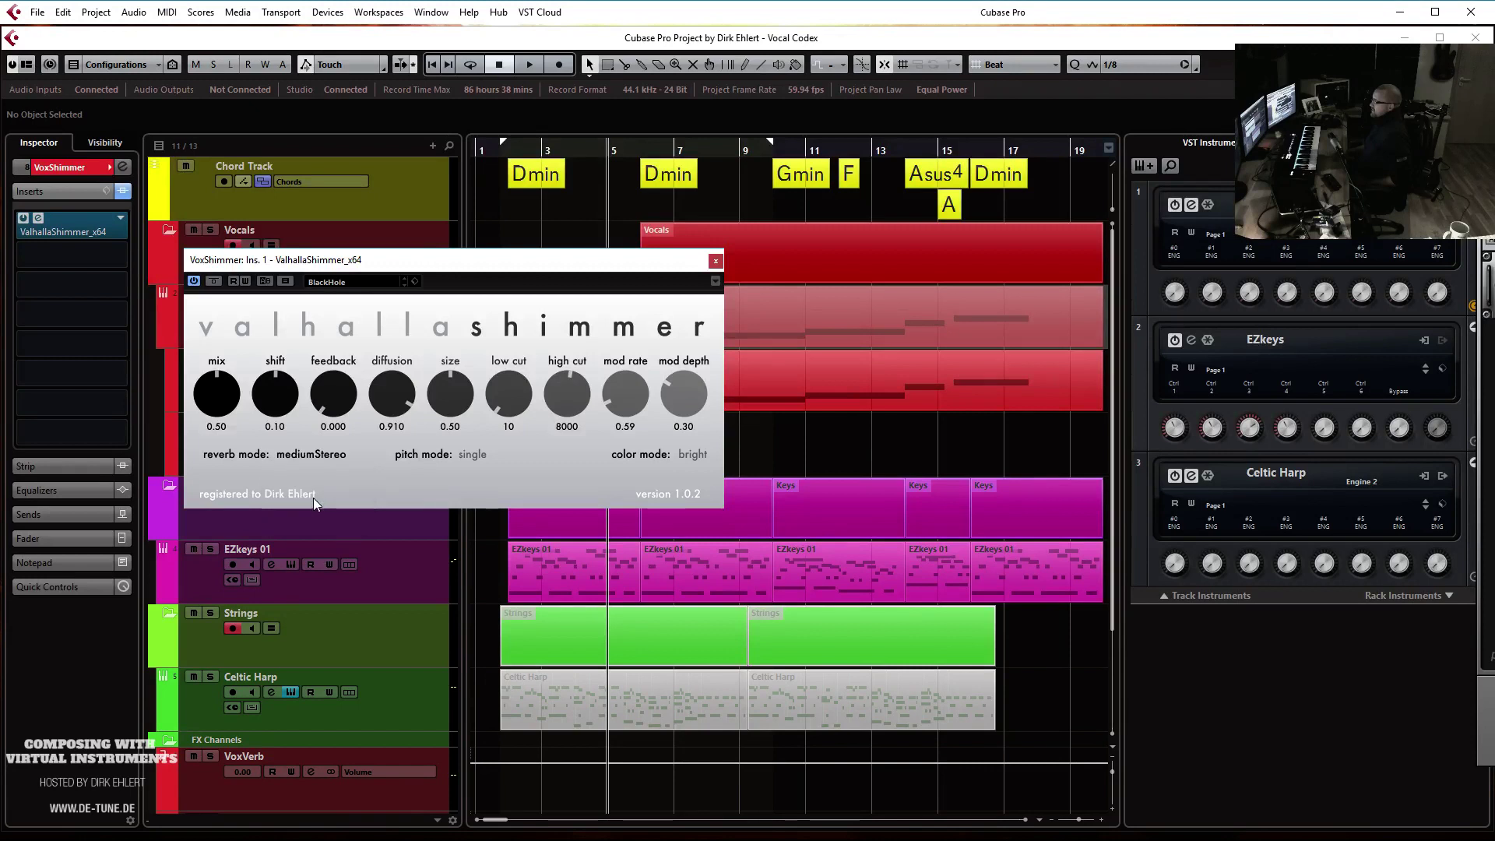
pyautogui.click(294, 454)
pyautogui.click(311, 488)
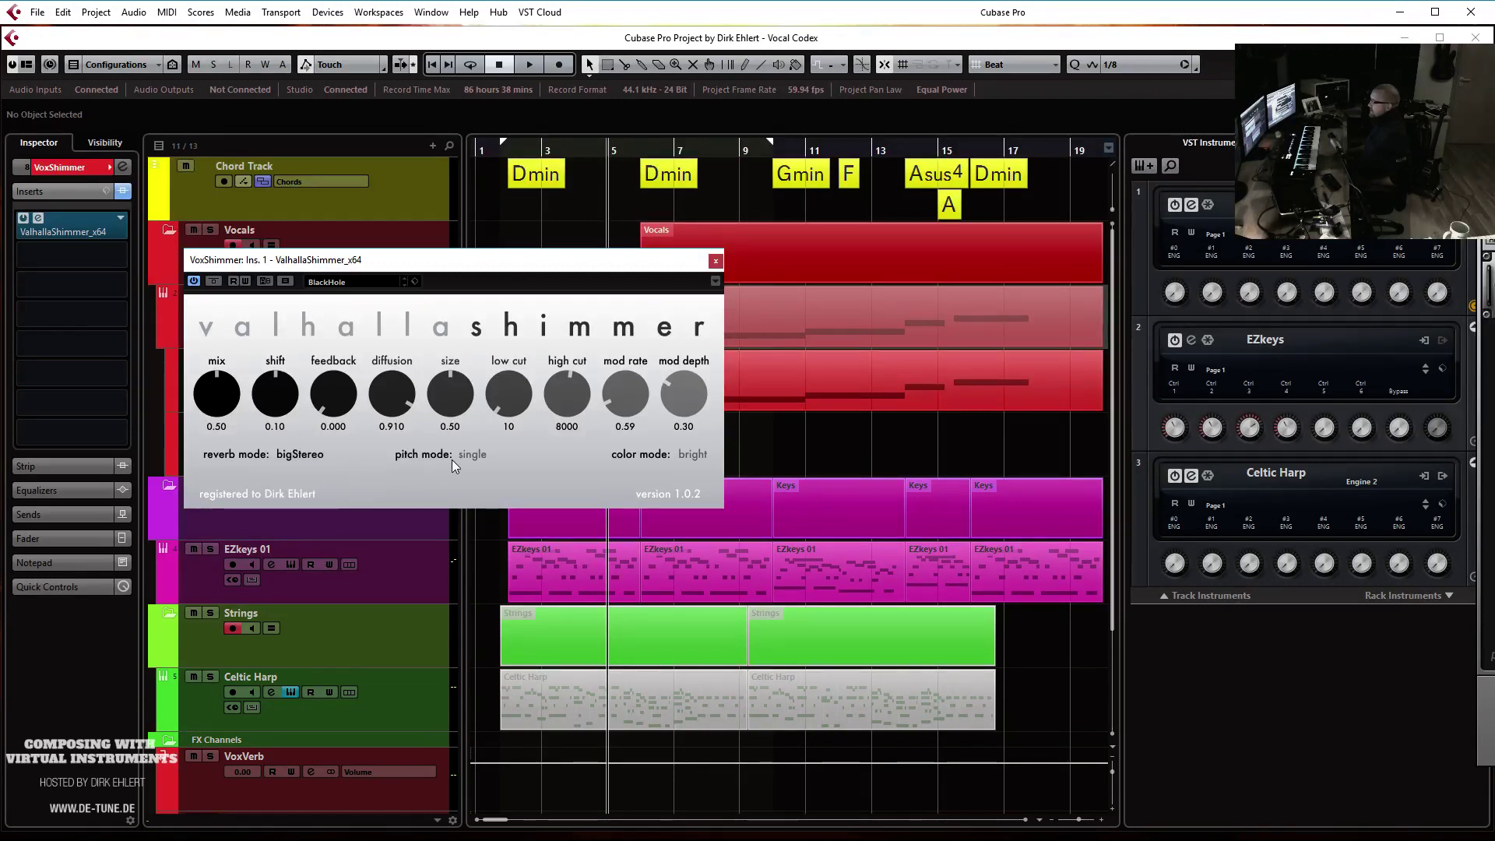
# Set ValhallaShimmer's feedback to 0.080 and mod rate to 0.10, change its color mode, and close the plug-in
pyautogui.moveTo(325, 408); pyautogui.dragTo(324, 405)
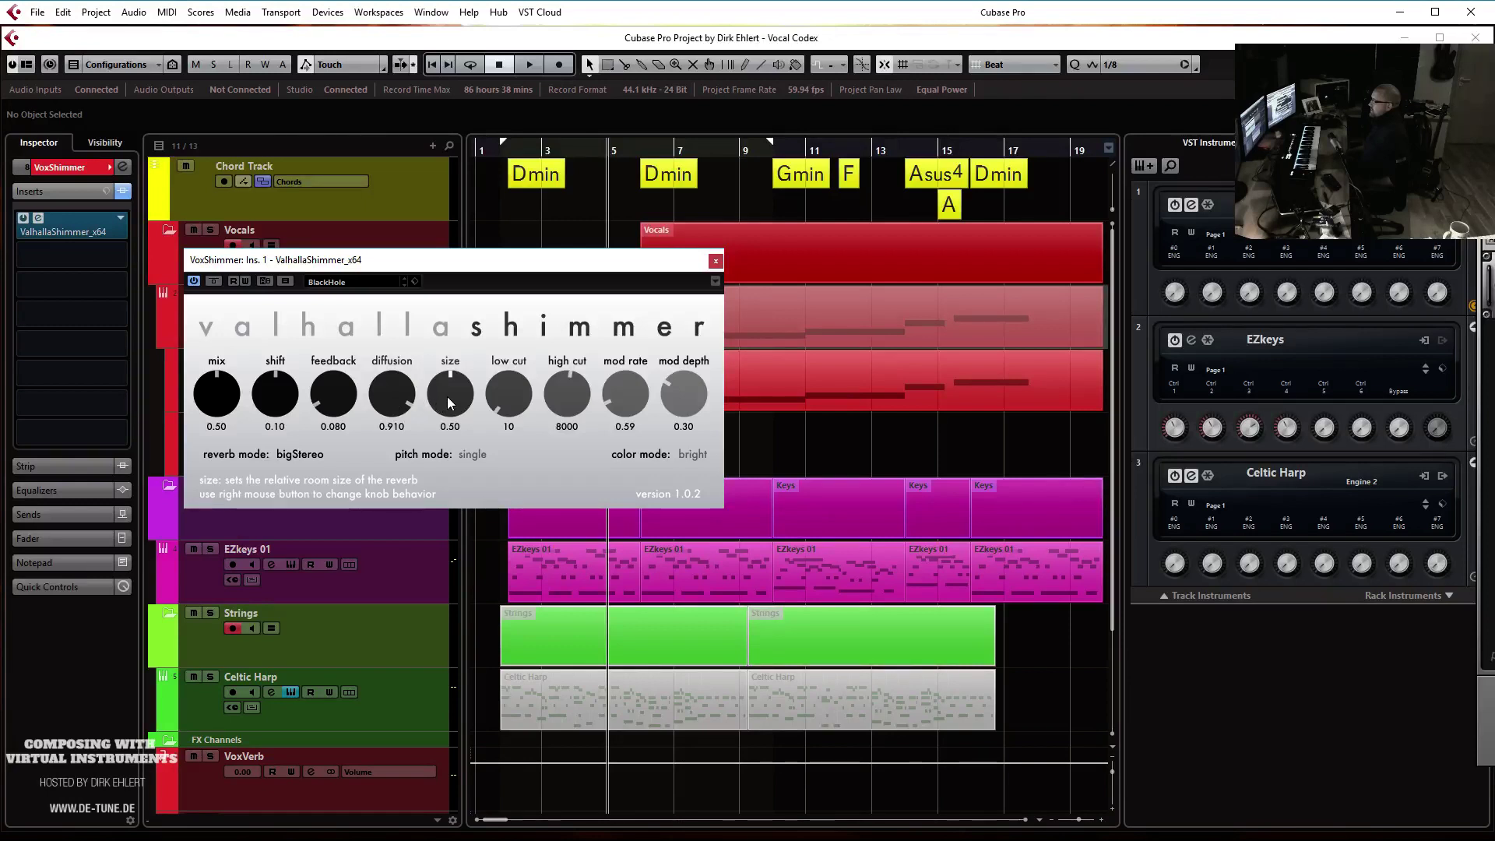
pyautogui.moveTo(615, 396); pyautogui.dragTo(629, 499)
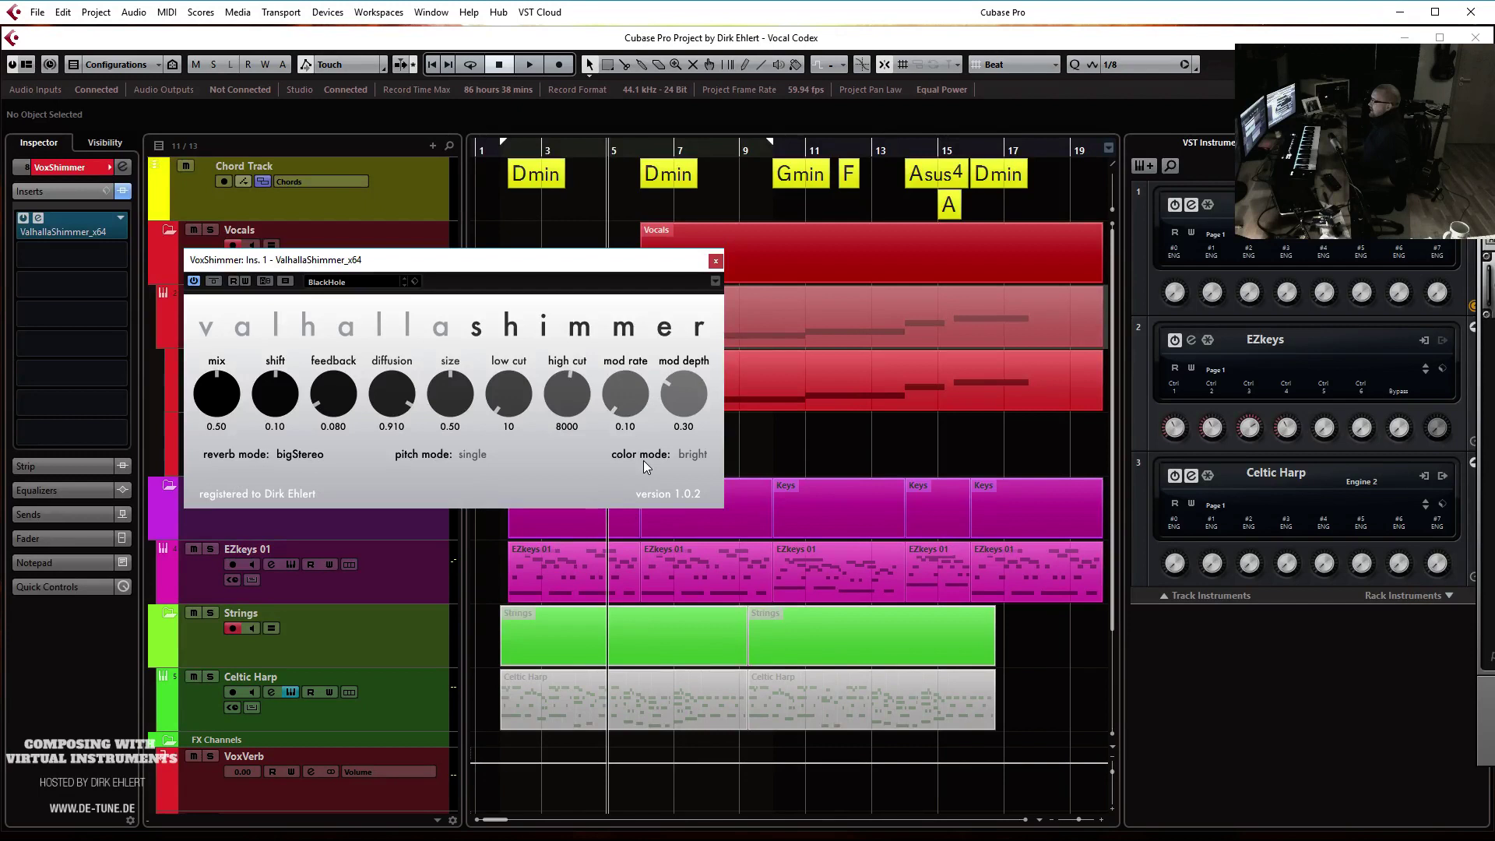
pyautogui.click(688, 456)
pyautogui.click(685, 488)
pyautogui.click(715, 261)
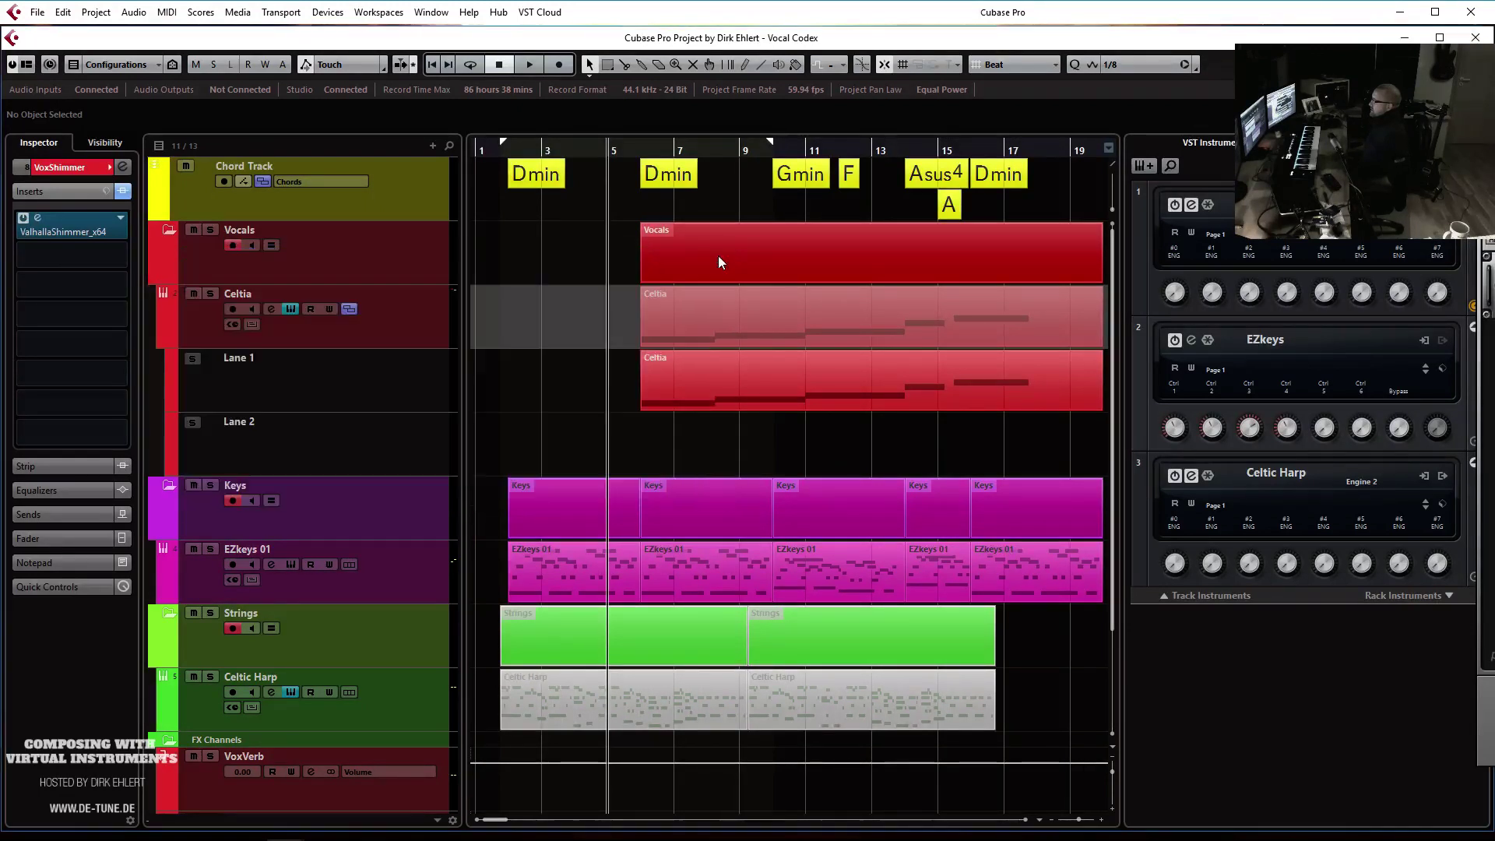
# Hide the lanes on the Celtia track and add a third audio send from it to VoxShimmer
pyautogui.click(292, 341)
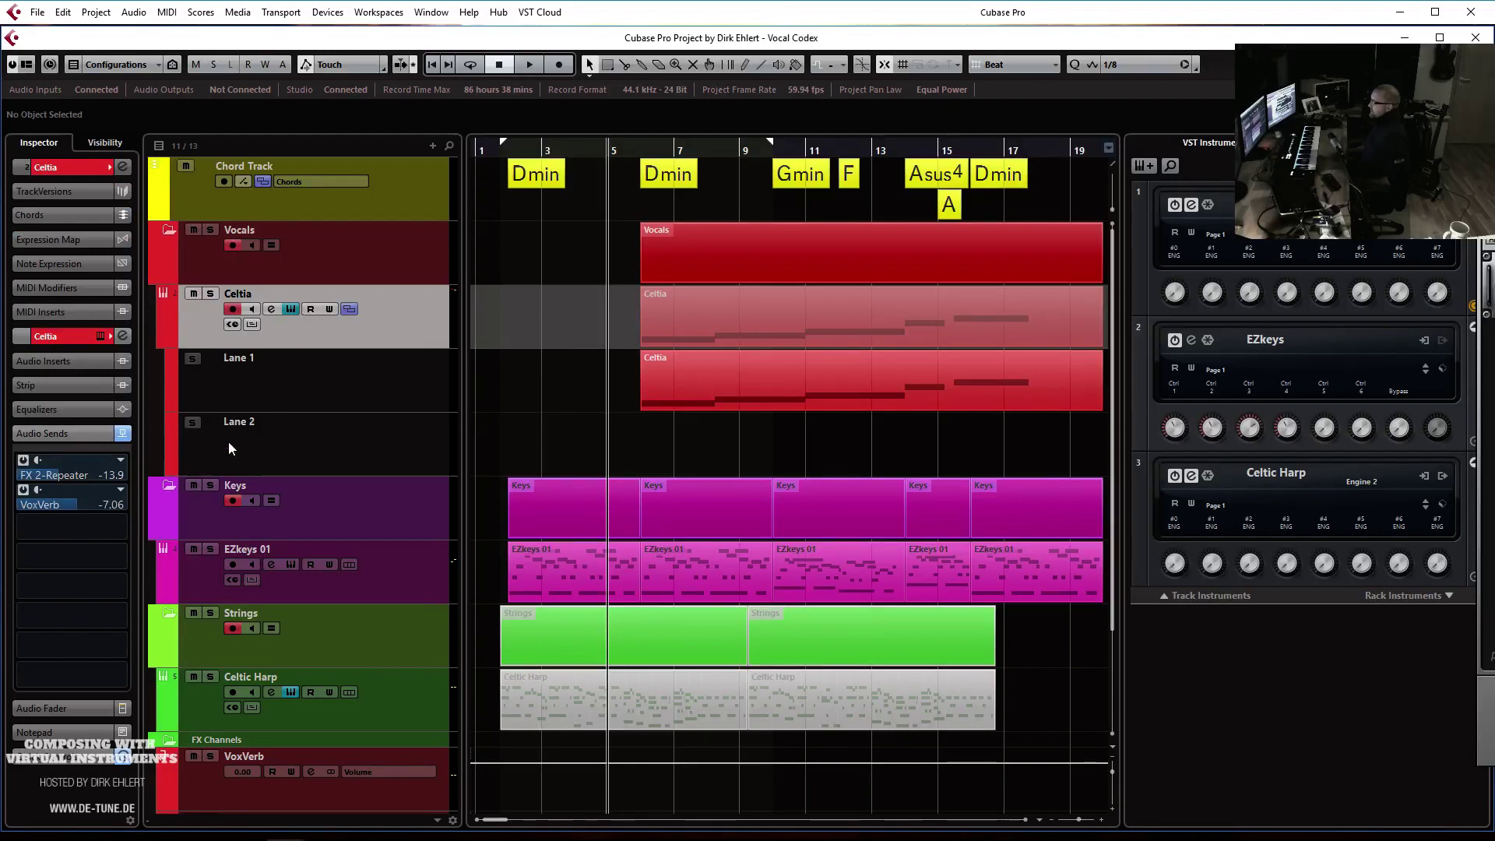
pyautogui.click(349, 309)
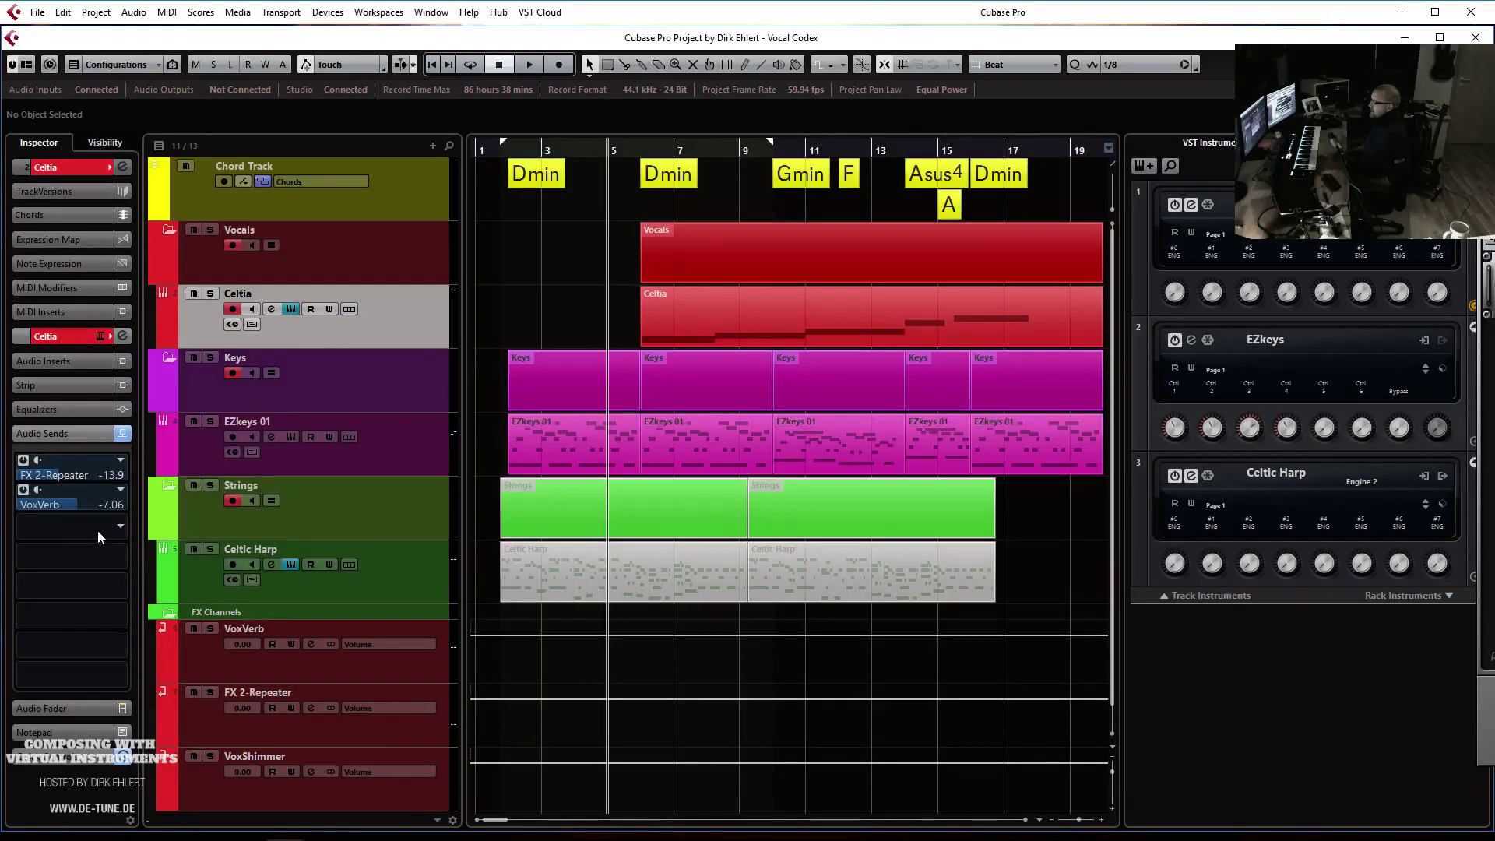
pyautogui.click(120, 527)
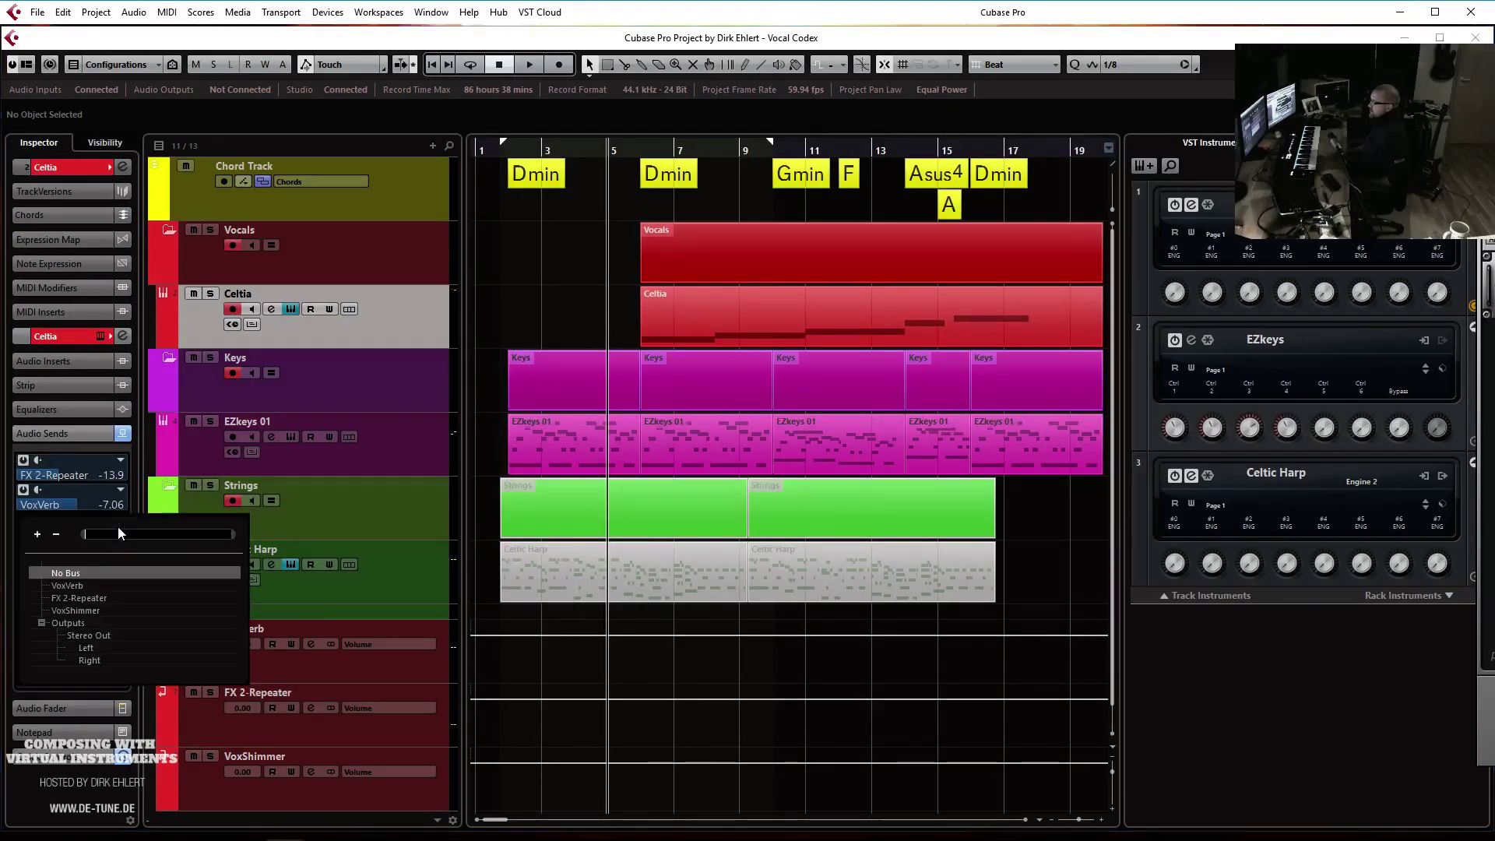
pyautogui.click(78, 611)
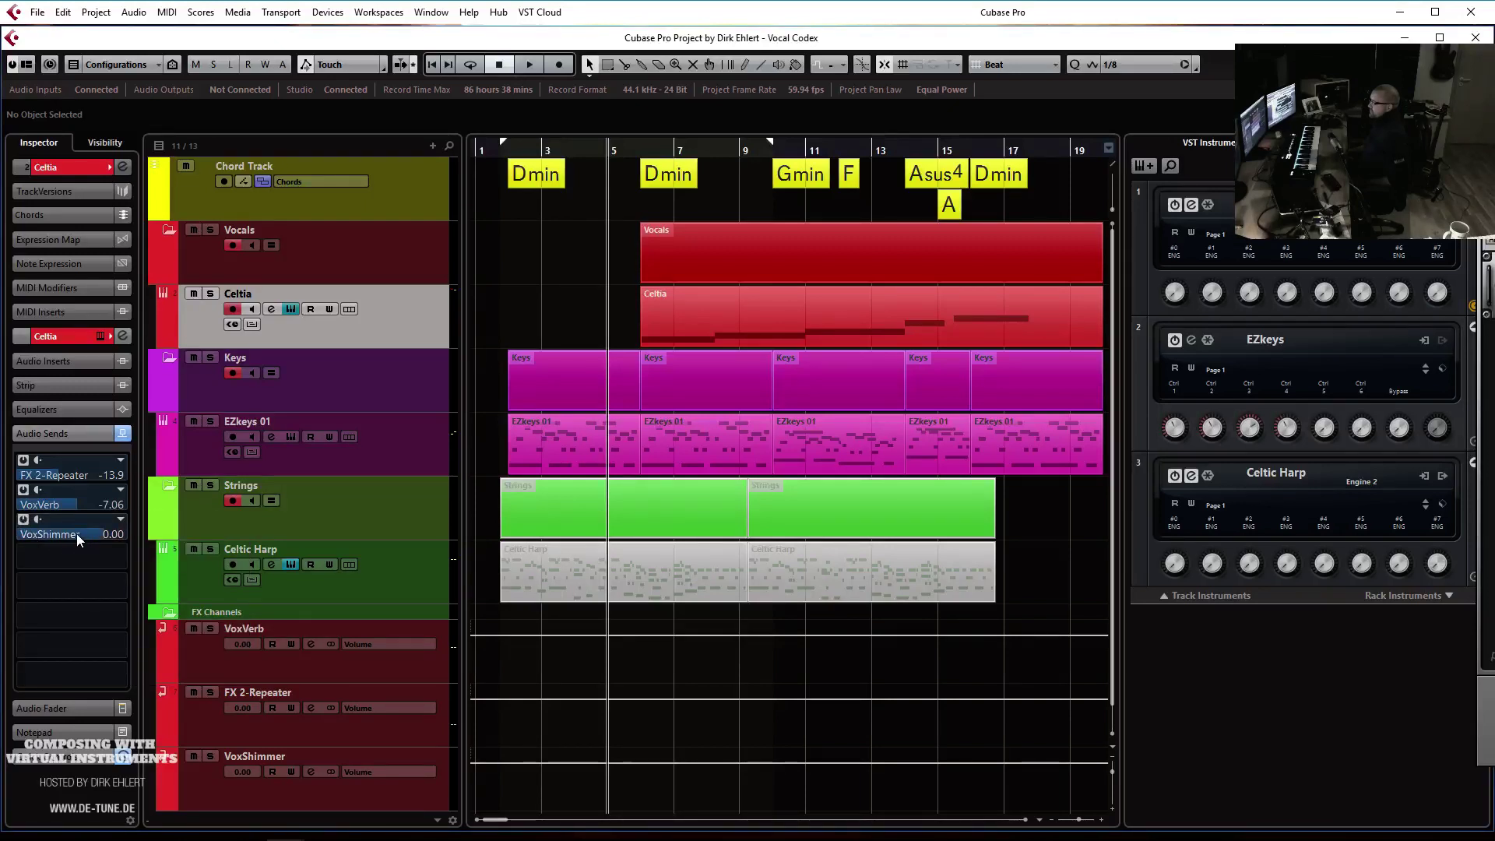
# Set Celtia's VoxShimmer send to about -7.28 while playing back the full arrangement
pyautogui.moveTo(52, 532); pyautogui.dragTo(50, 533)
pyautogui.press('space')
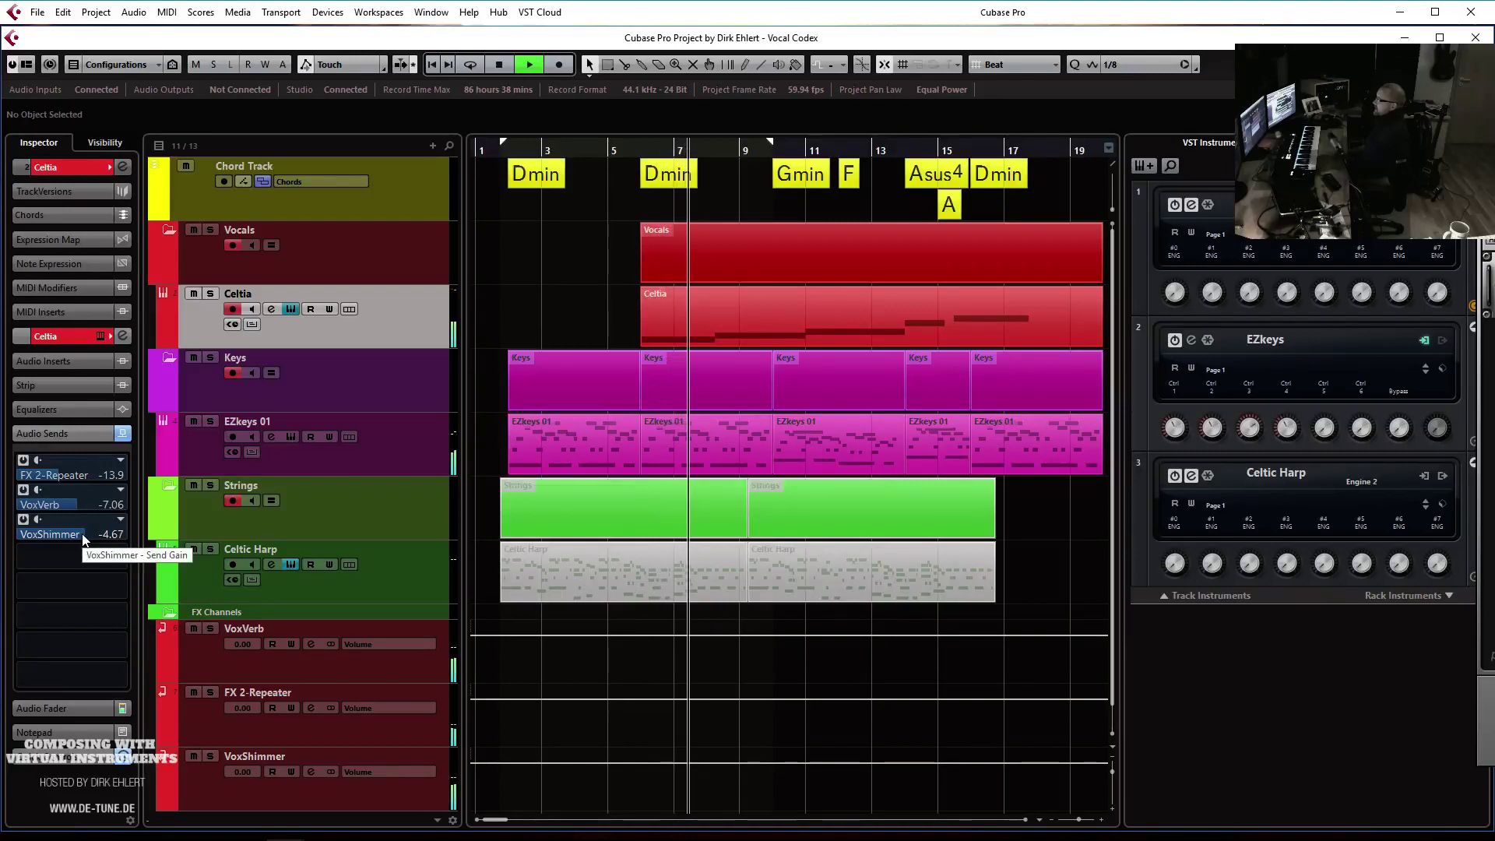
pyautogui.moveTo(83, 537); pyautogui.dragTo(70, 535)
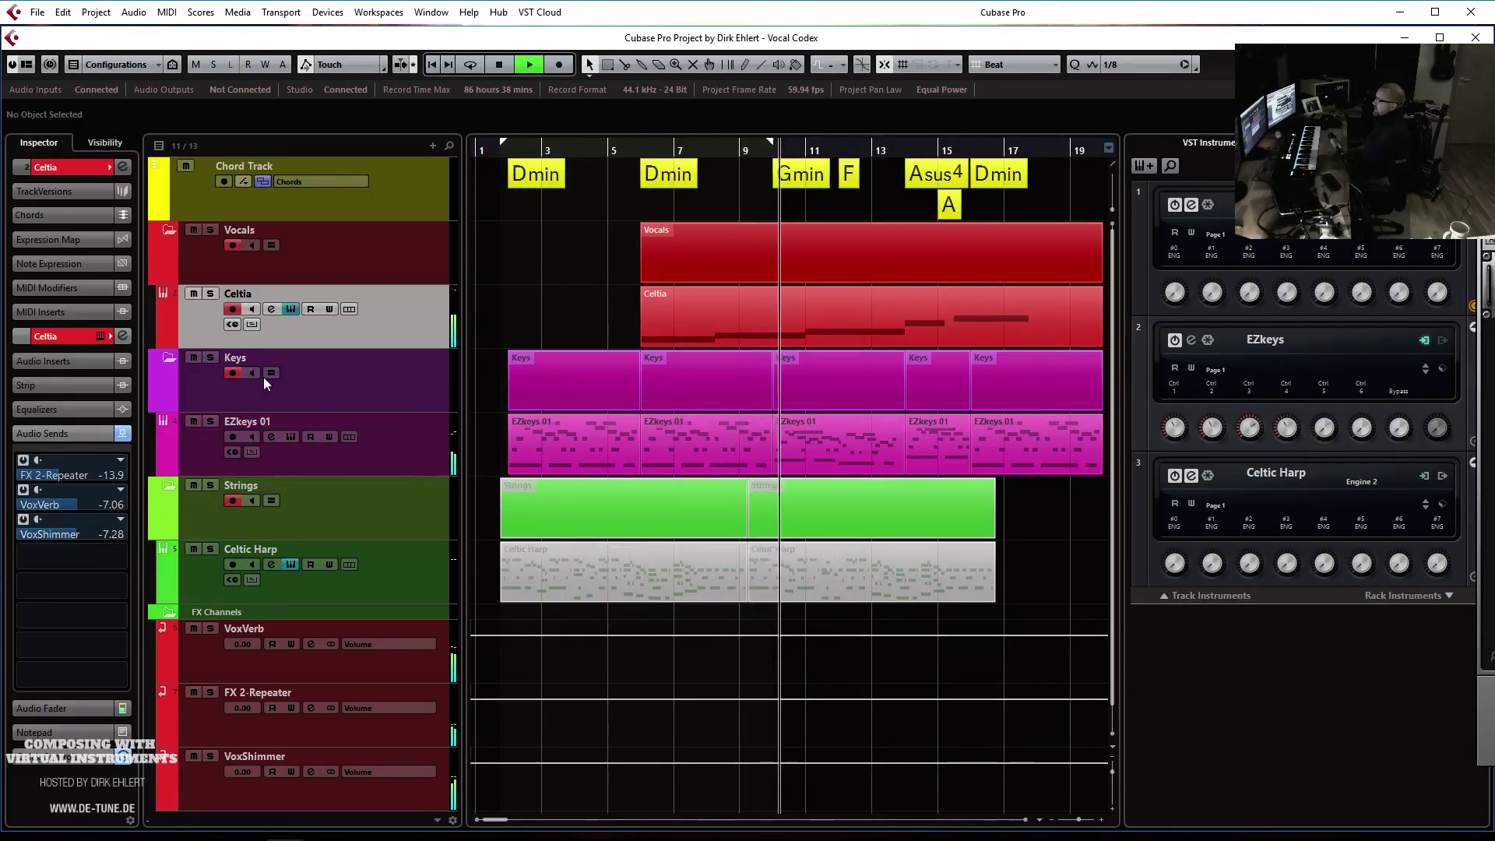
# Adjust the volume in the Celtia track's ERA II Vocal Codex instrument during playback, close it, and stop playback
pyautogui.click(100, 335)
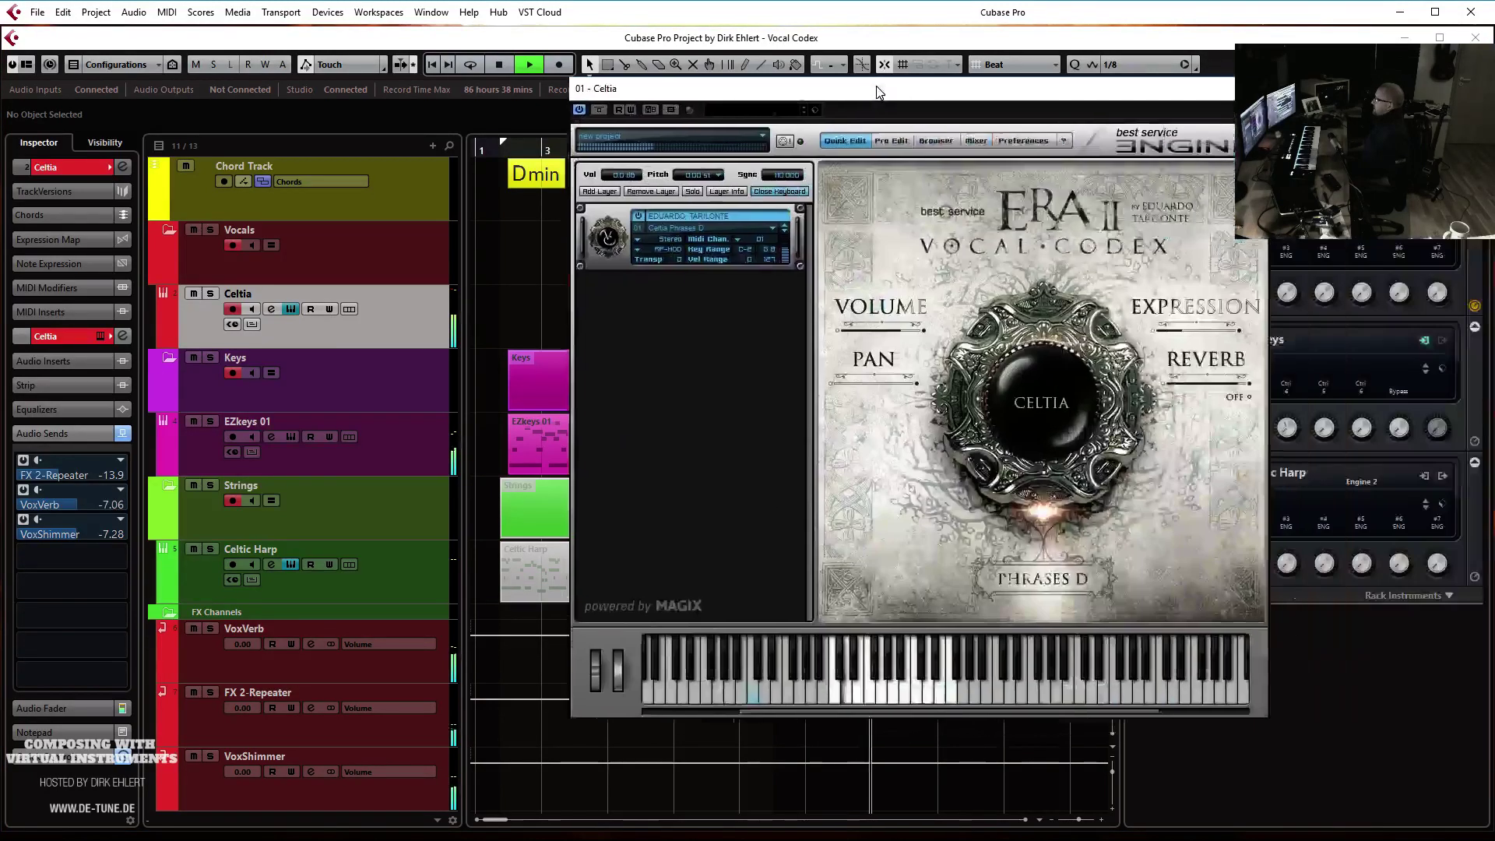
pyautogui.moveTo(1210, 358)
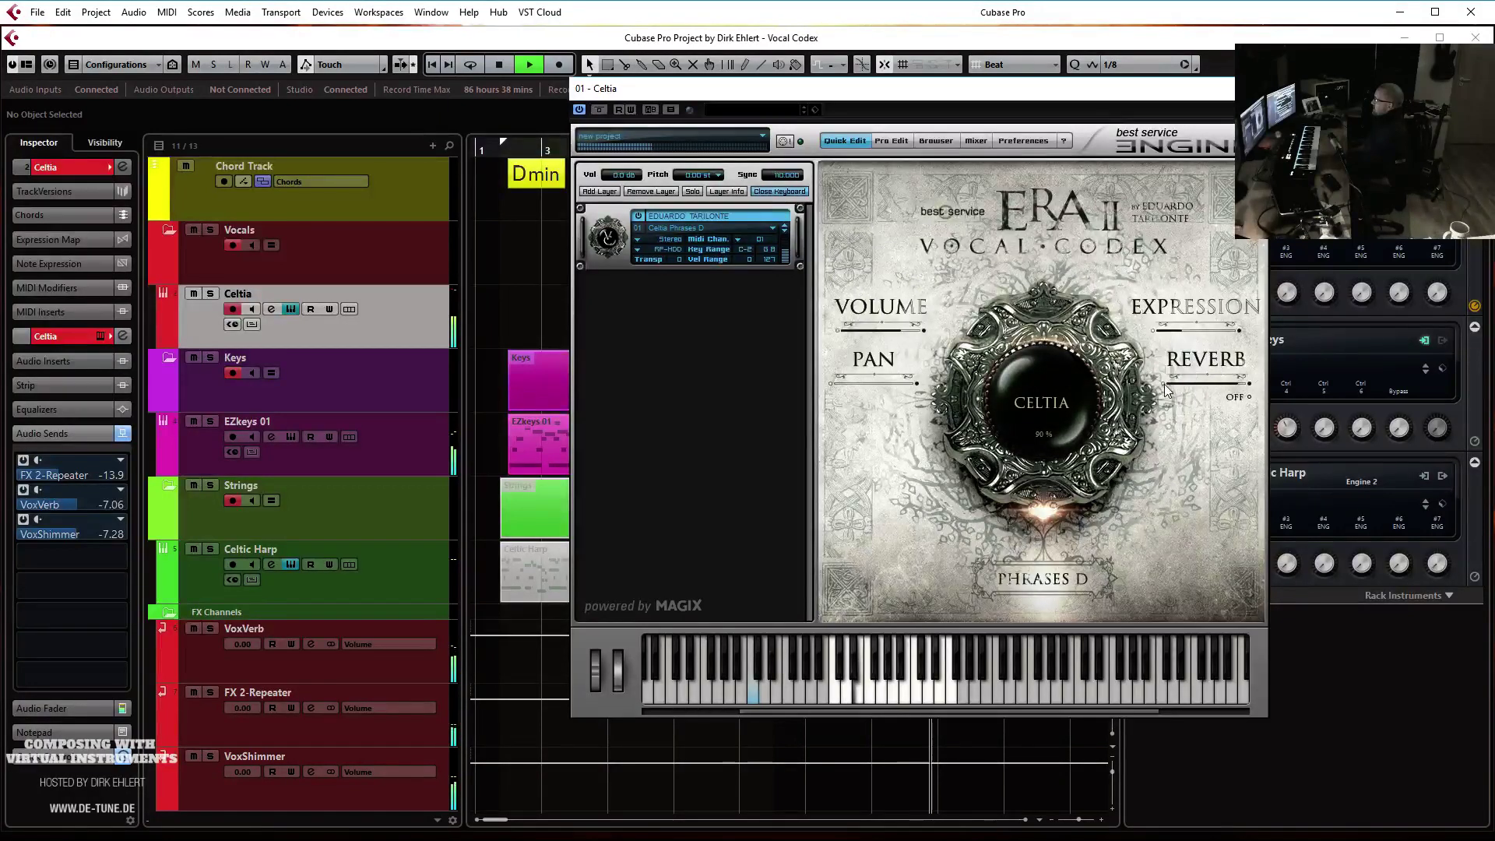
pyautogui.moveTo(896, 330); pyautogui.dragTo(897, 336)
pyautogui.scroll(-3, 895, 336)
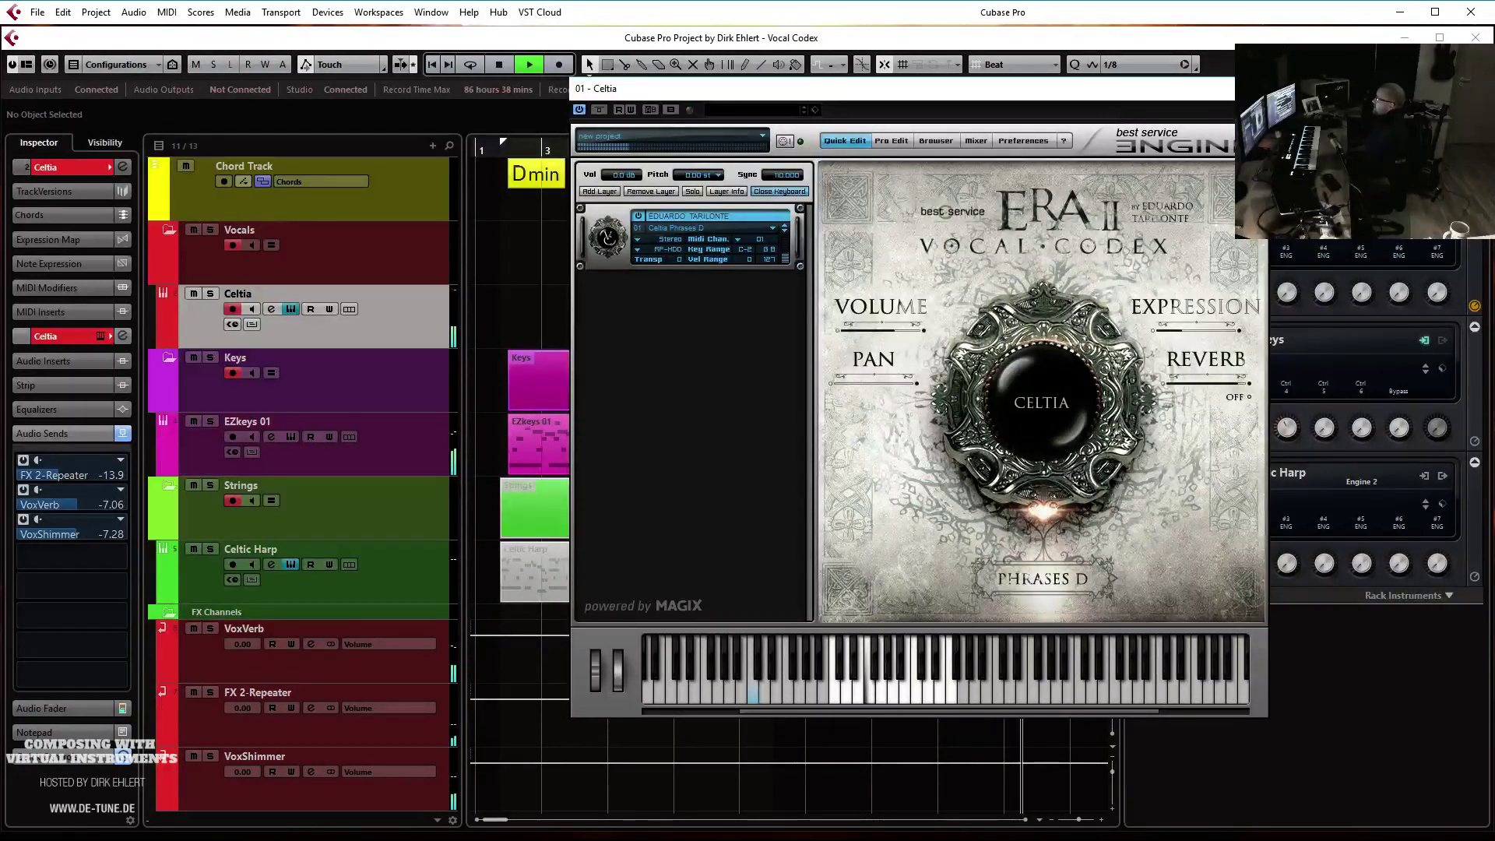
pyautogui.click(1261, 88)
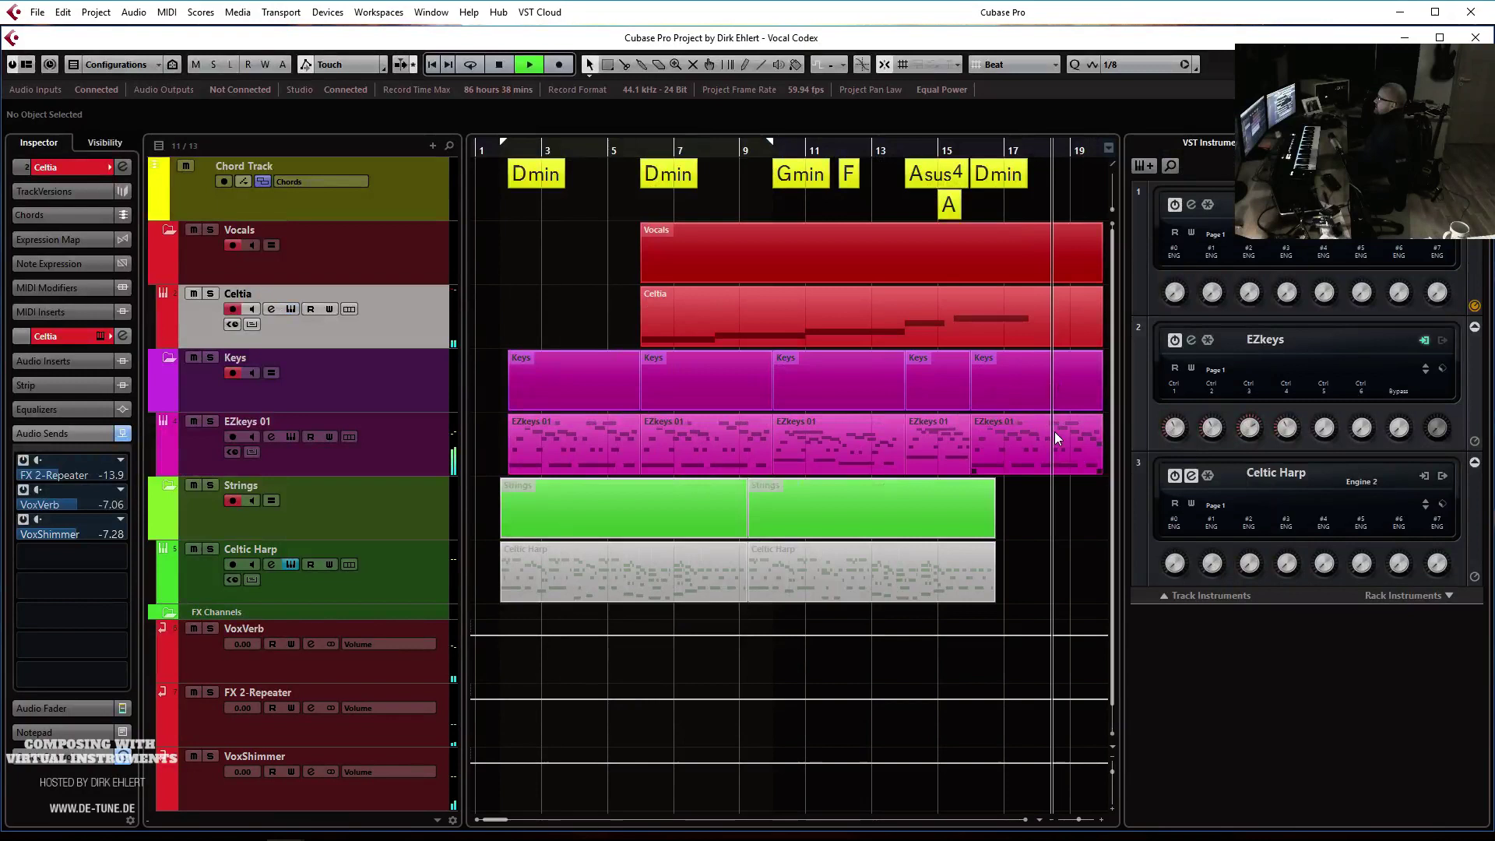
pyautogui.keyDown('ctrl'); pyautogui.scroll(-2, 1017, 461); pyautogui.keyUp('ctrl')
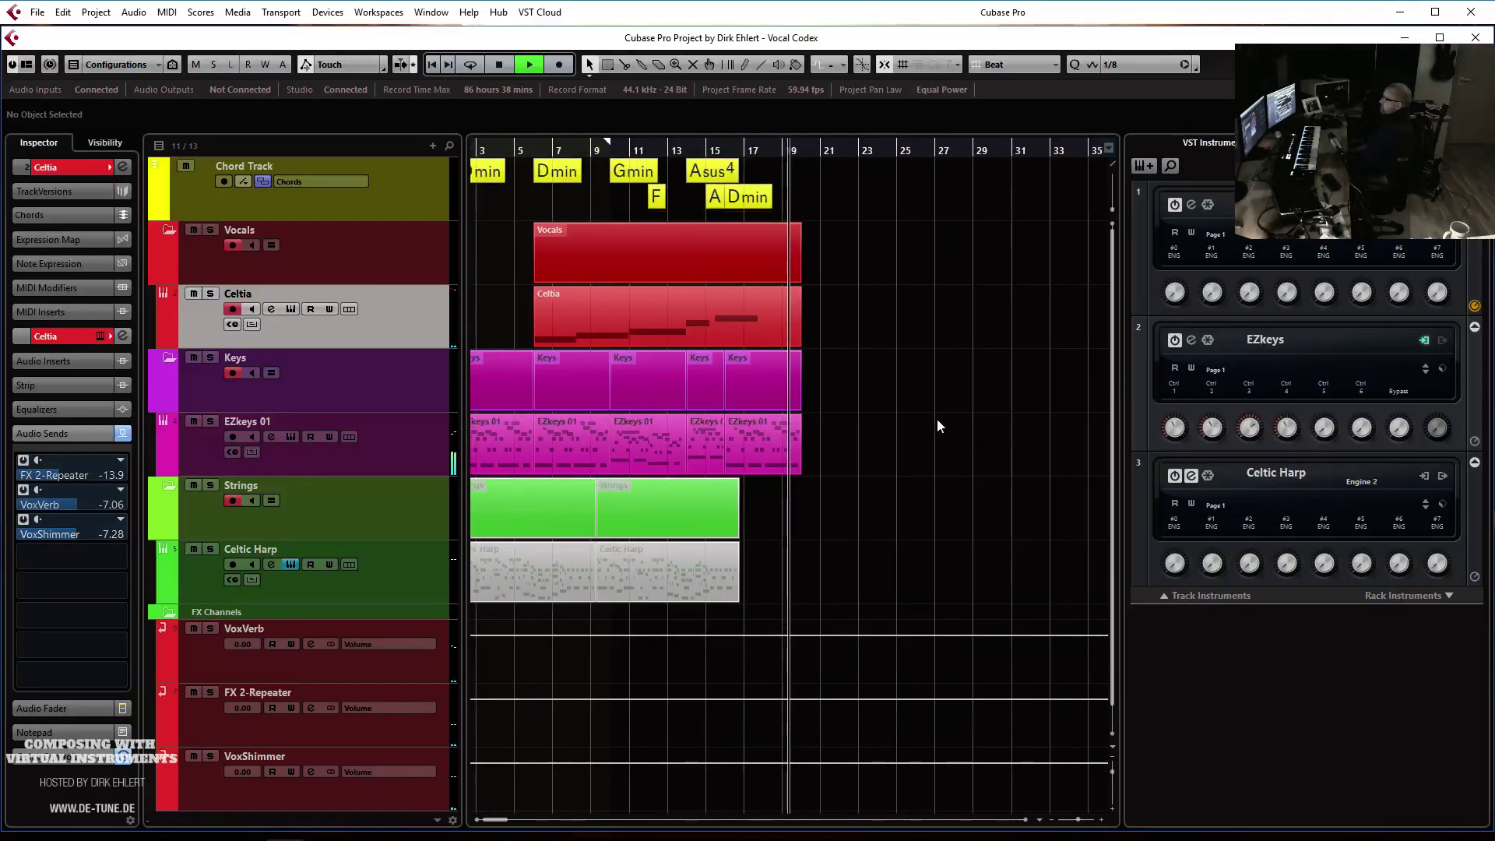
pyautogui.keyDown('ctrl'); pyautogui.scroll(1, 942, 425); pyautogui.keyUp('ctrl')
pyautogui.press('space')
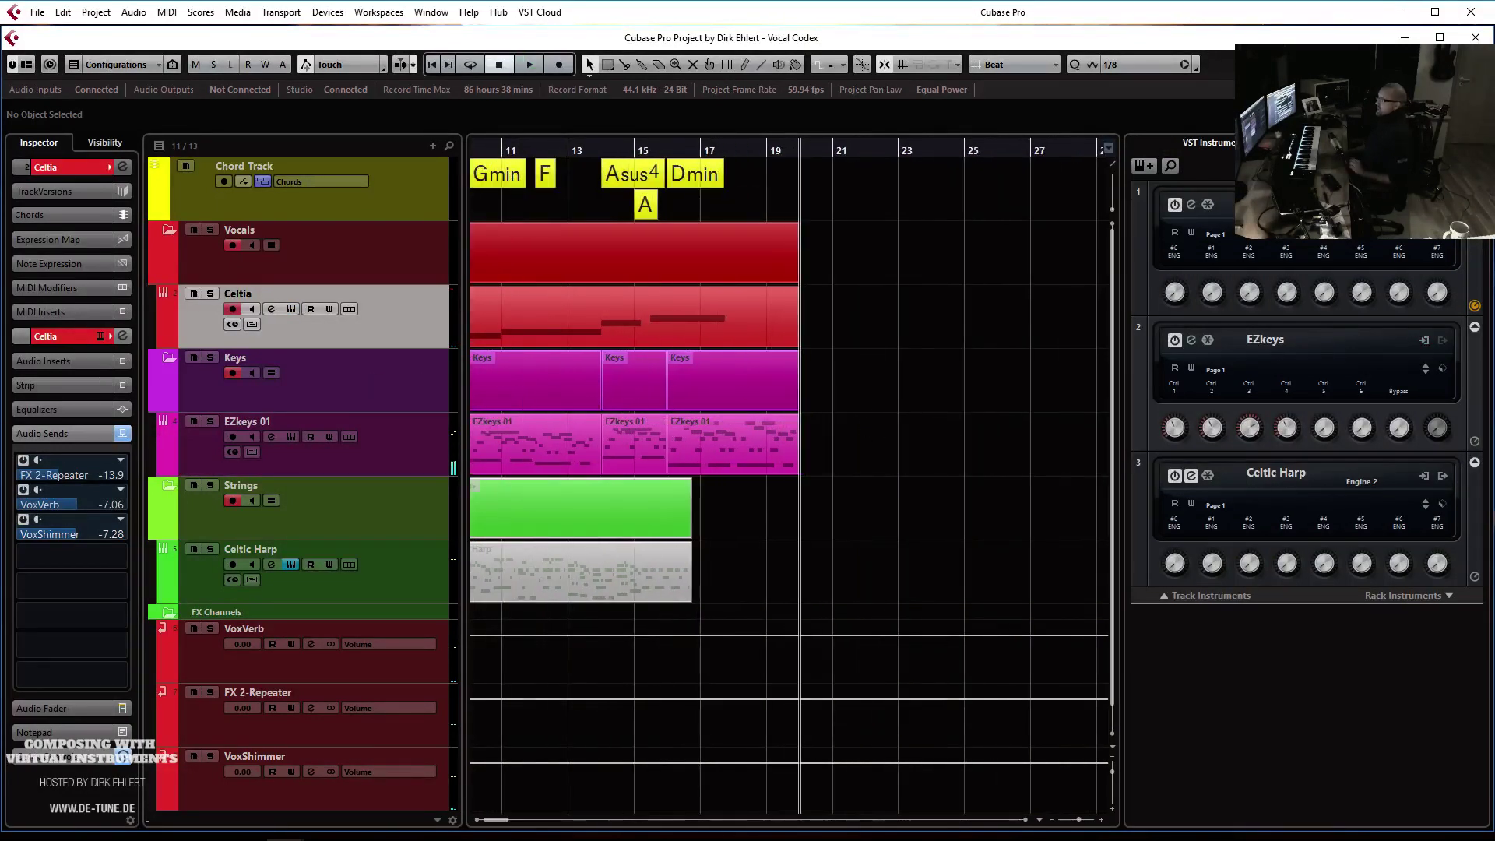
# Open the MixConsole and expand the sends rack to show Celtia's three effect sends
pyautogui.press('F3')
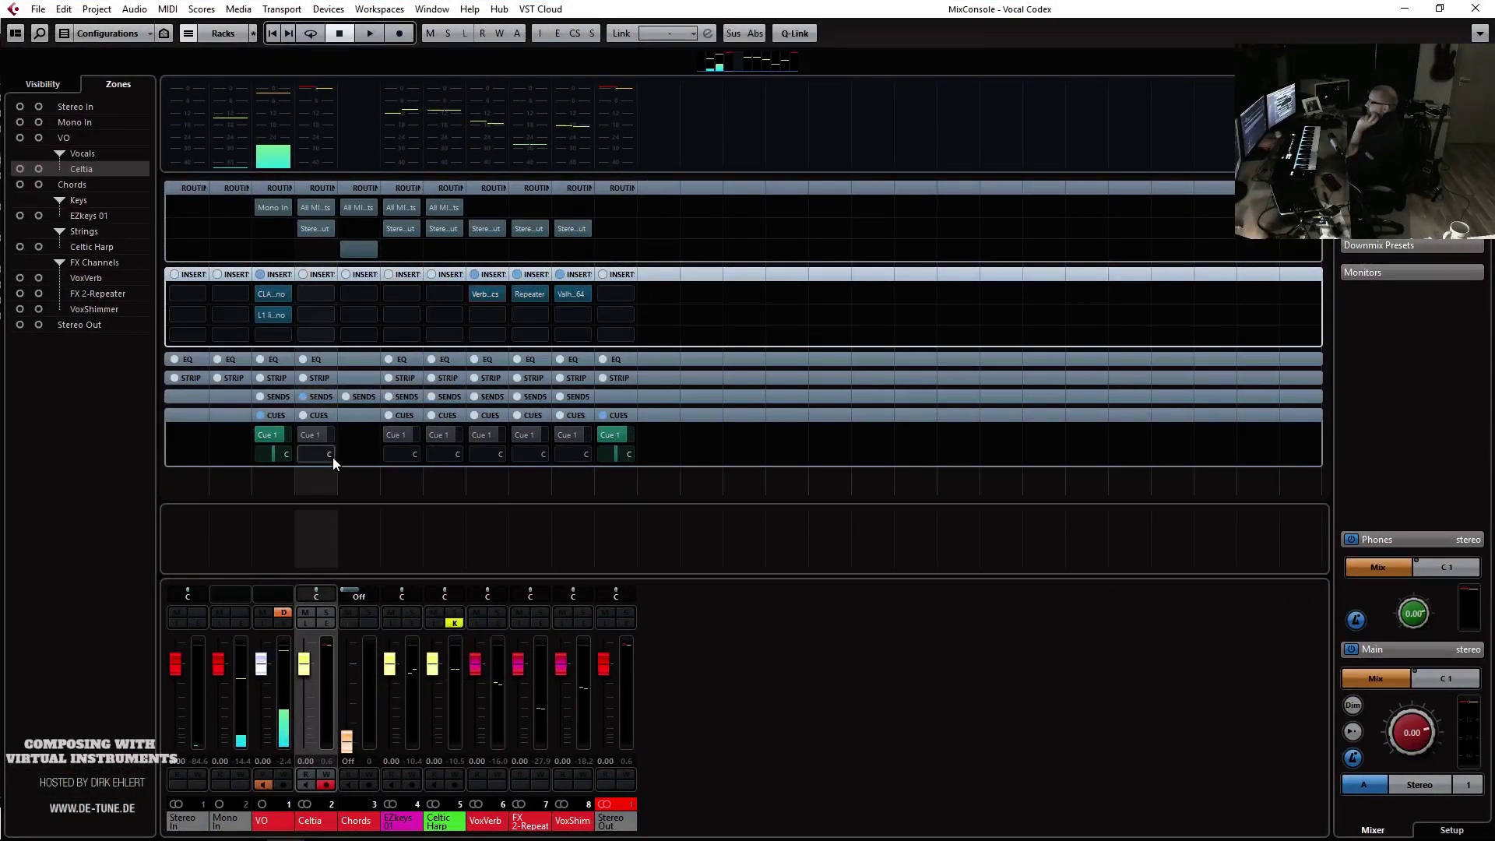
pyautogui.click(325, 397)
pyautogui.scroll(-2, 329, 412)
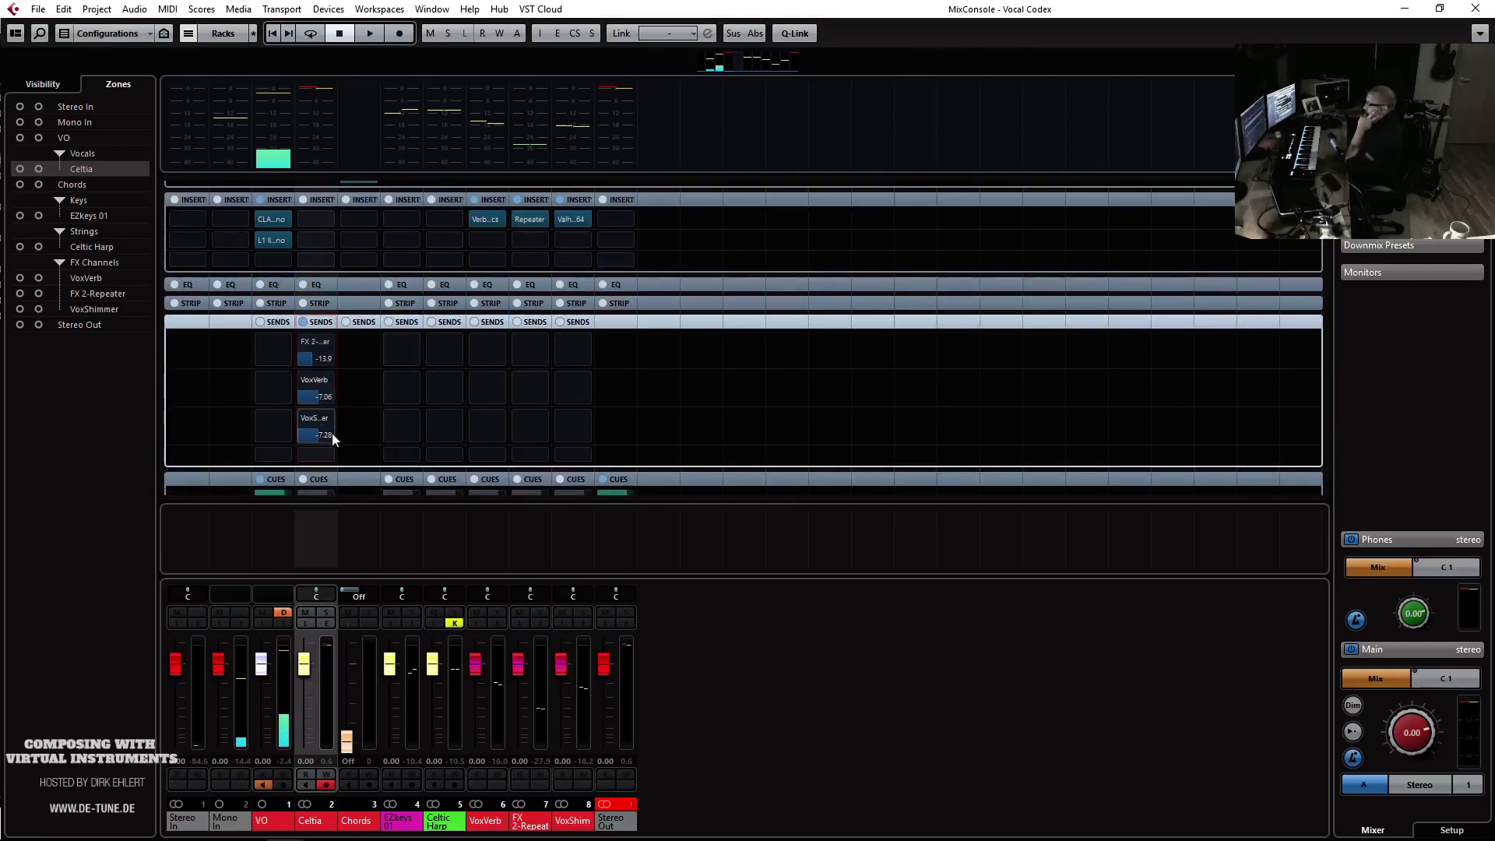
# Insert the Waves CLA-76 Mono compressor in Celtia's first insert slot
pyautogui.click(326, 219)
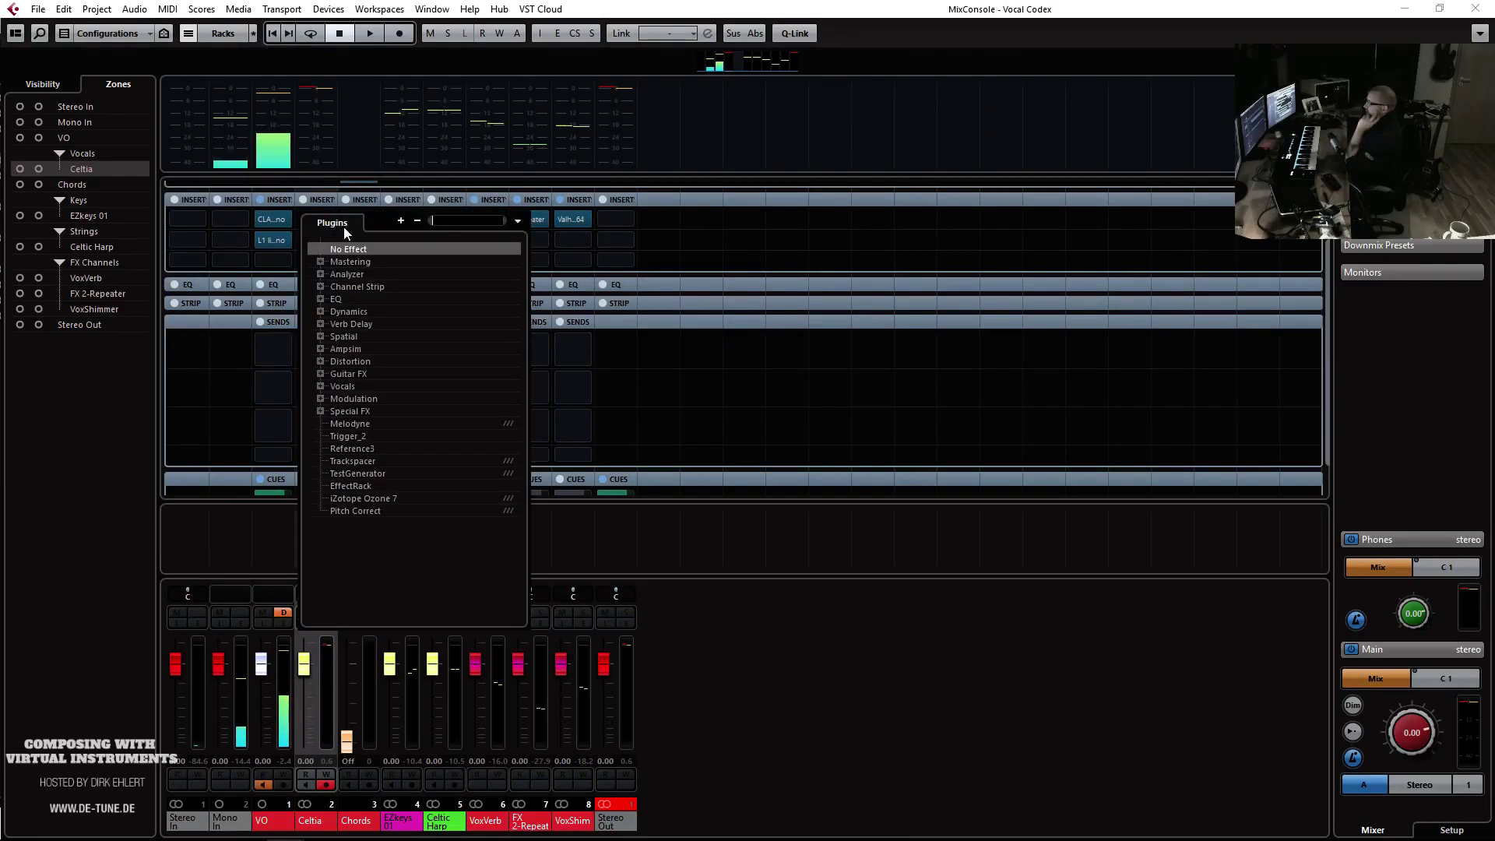
pyautogui.click(321, 311)
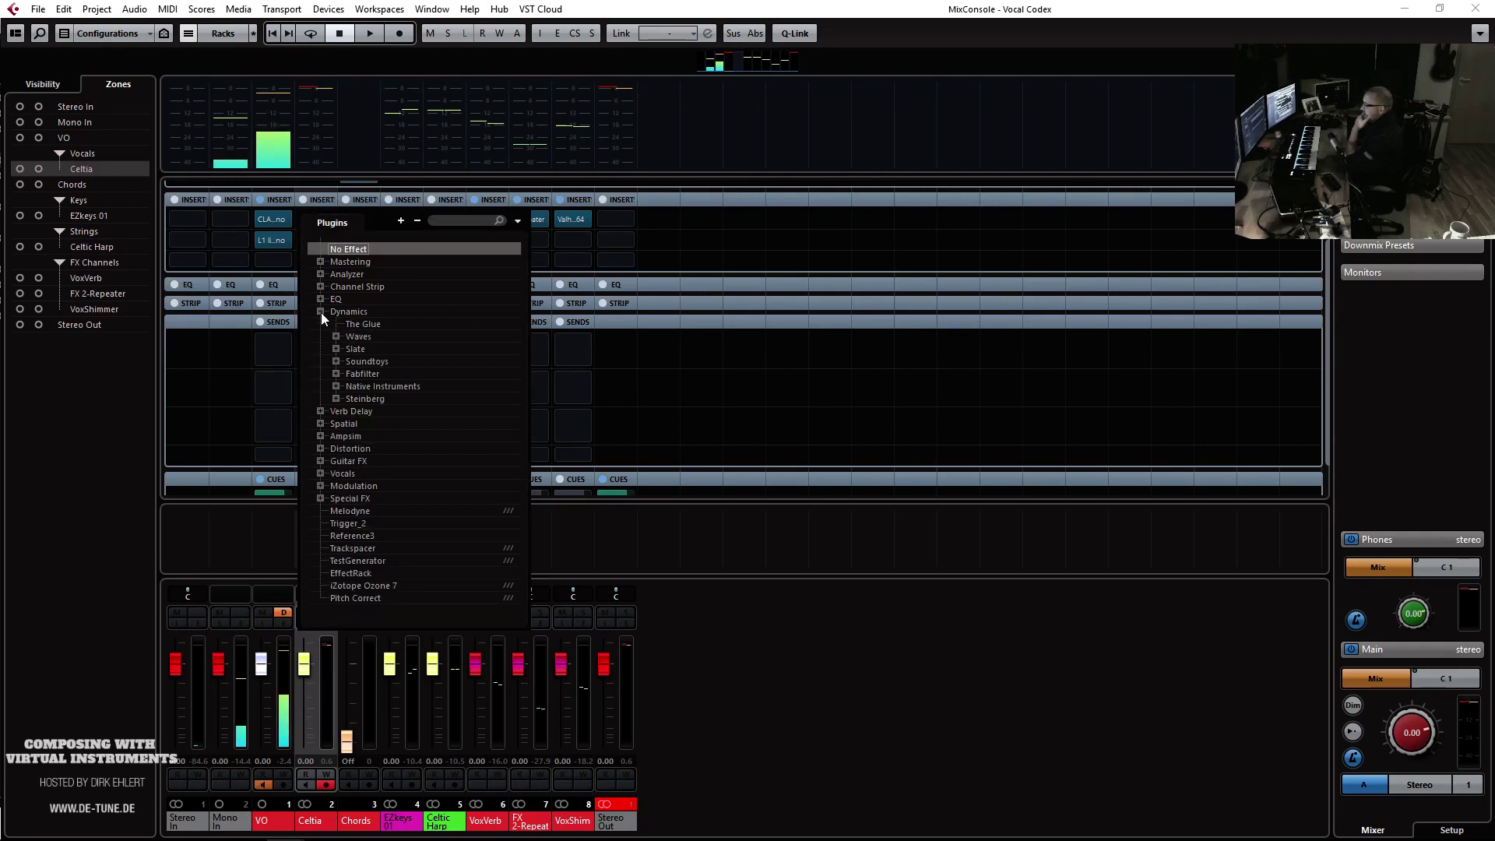
pyautogui.click(335, 337)
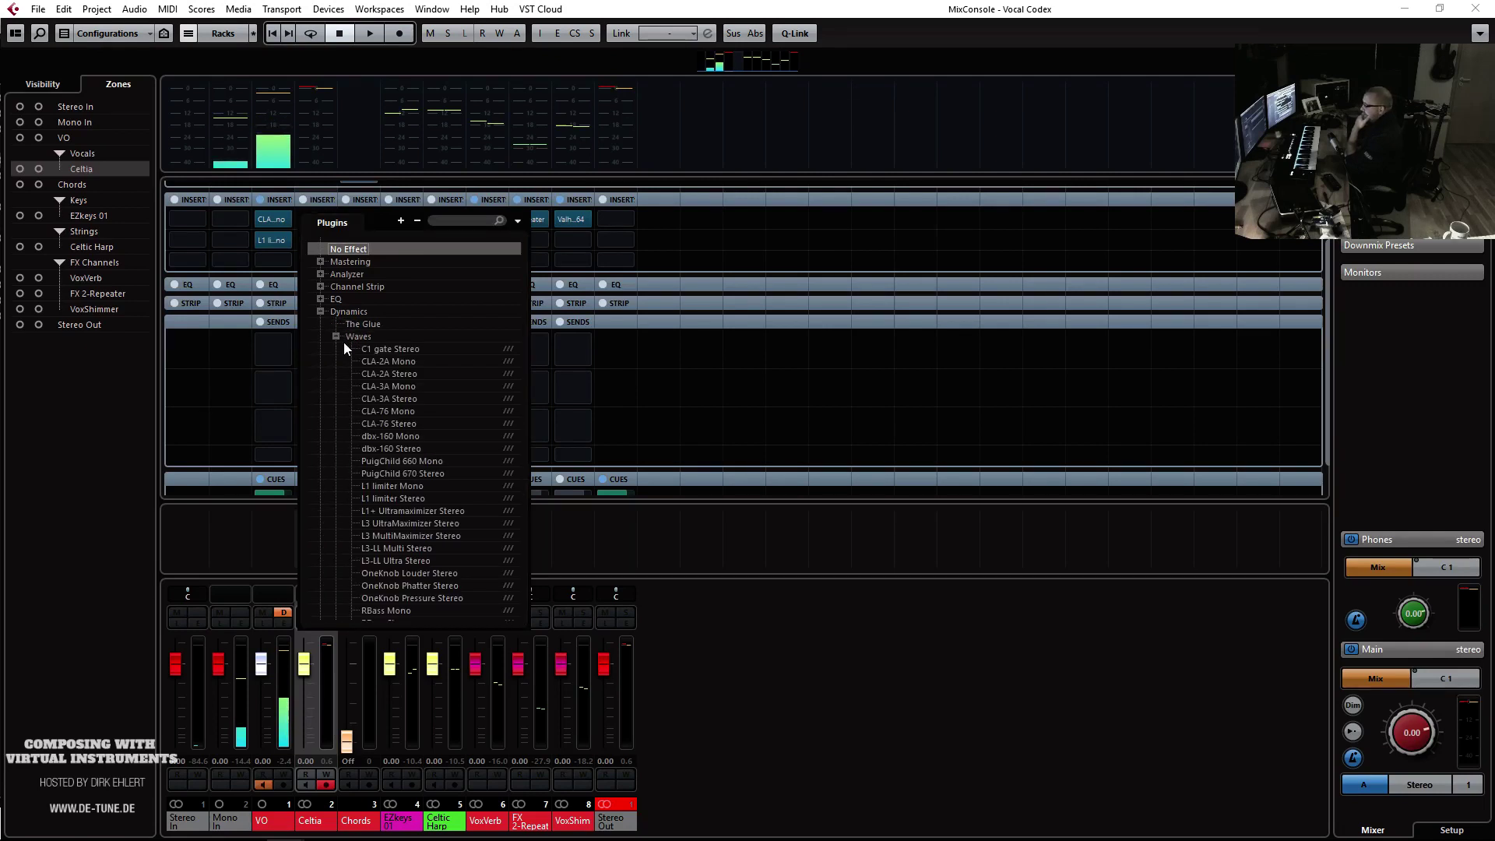
pyautogui.click(383, 413)
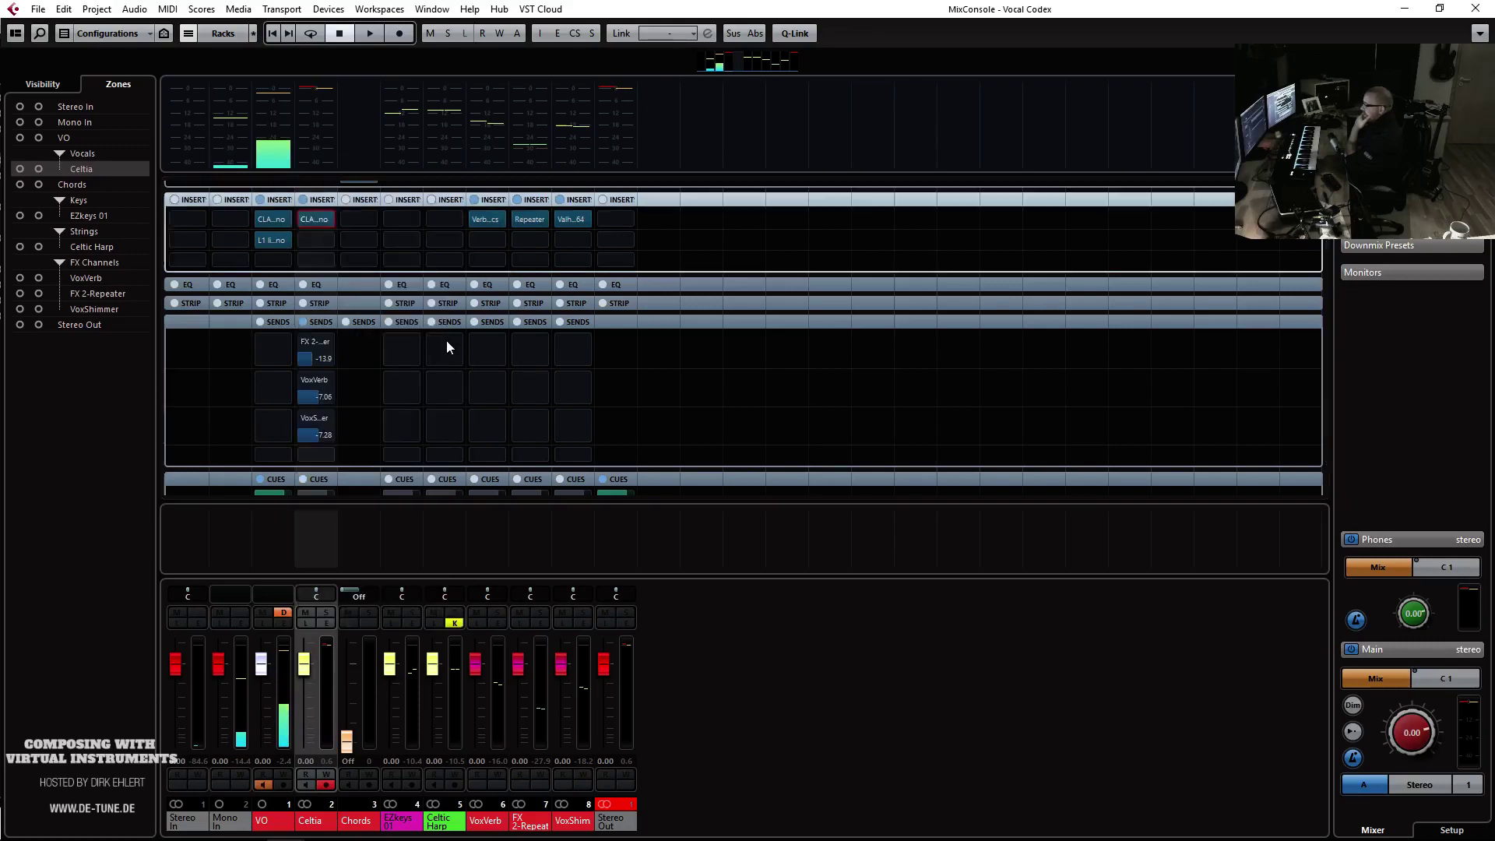
# Replace Celtia's first insert with the CLA-76 Stereo compressor and open its plug-in window
pyautogui.click(328, 218)
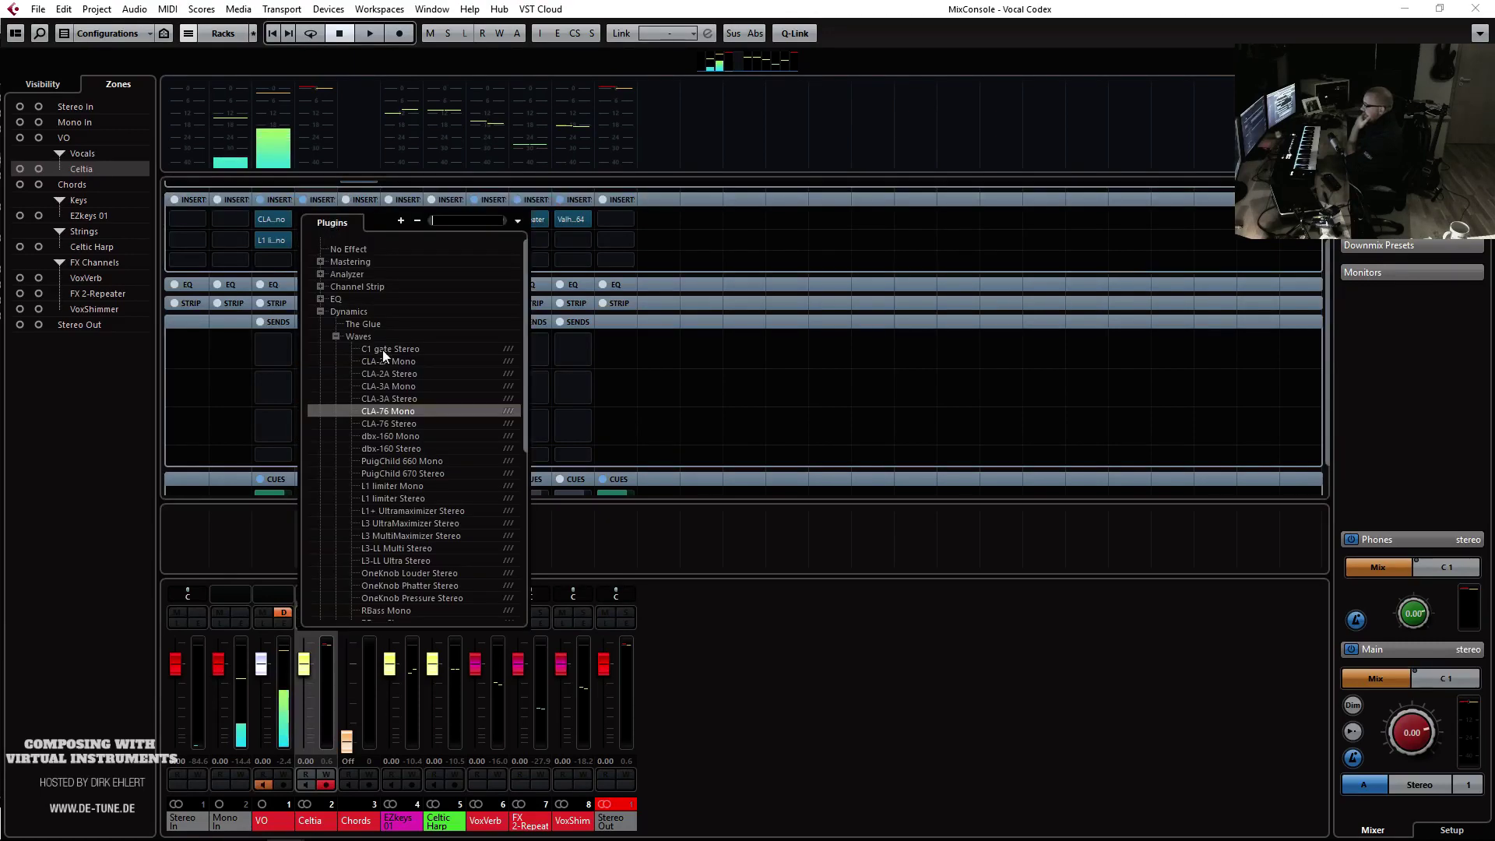
pyautogui.click(400, 419)
pyautogui.click(315, 219)
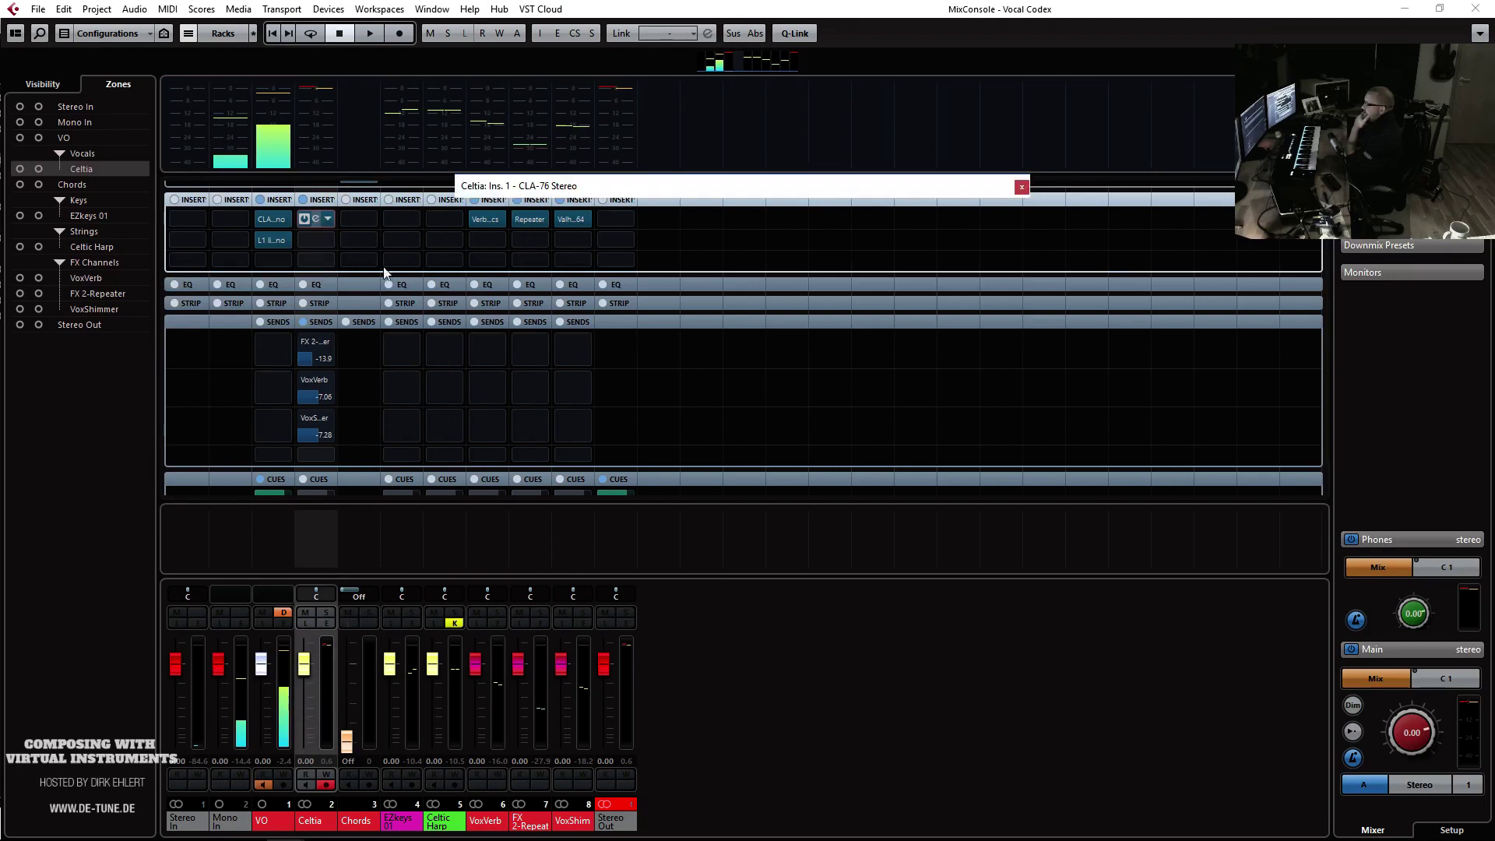
# Load the Bluey factory preset Female Vocal in Celtia's CLA-76 during playback and close the plug-in
pyautogui.press('space')
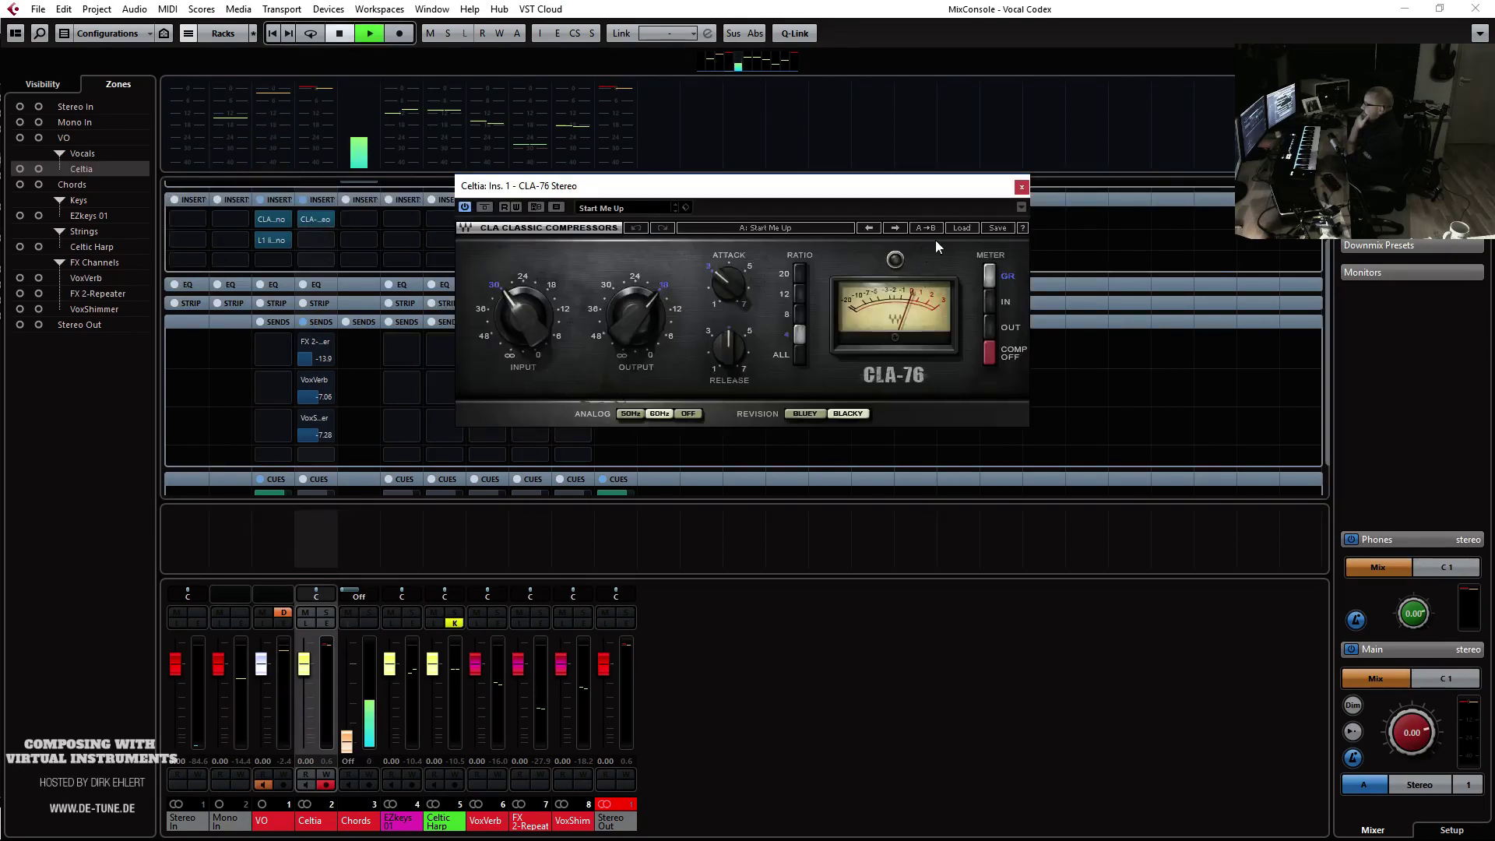
pyautogui.click(963, 225)
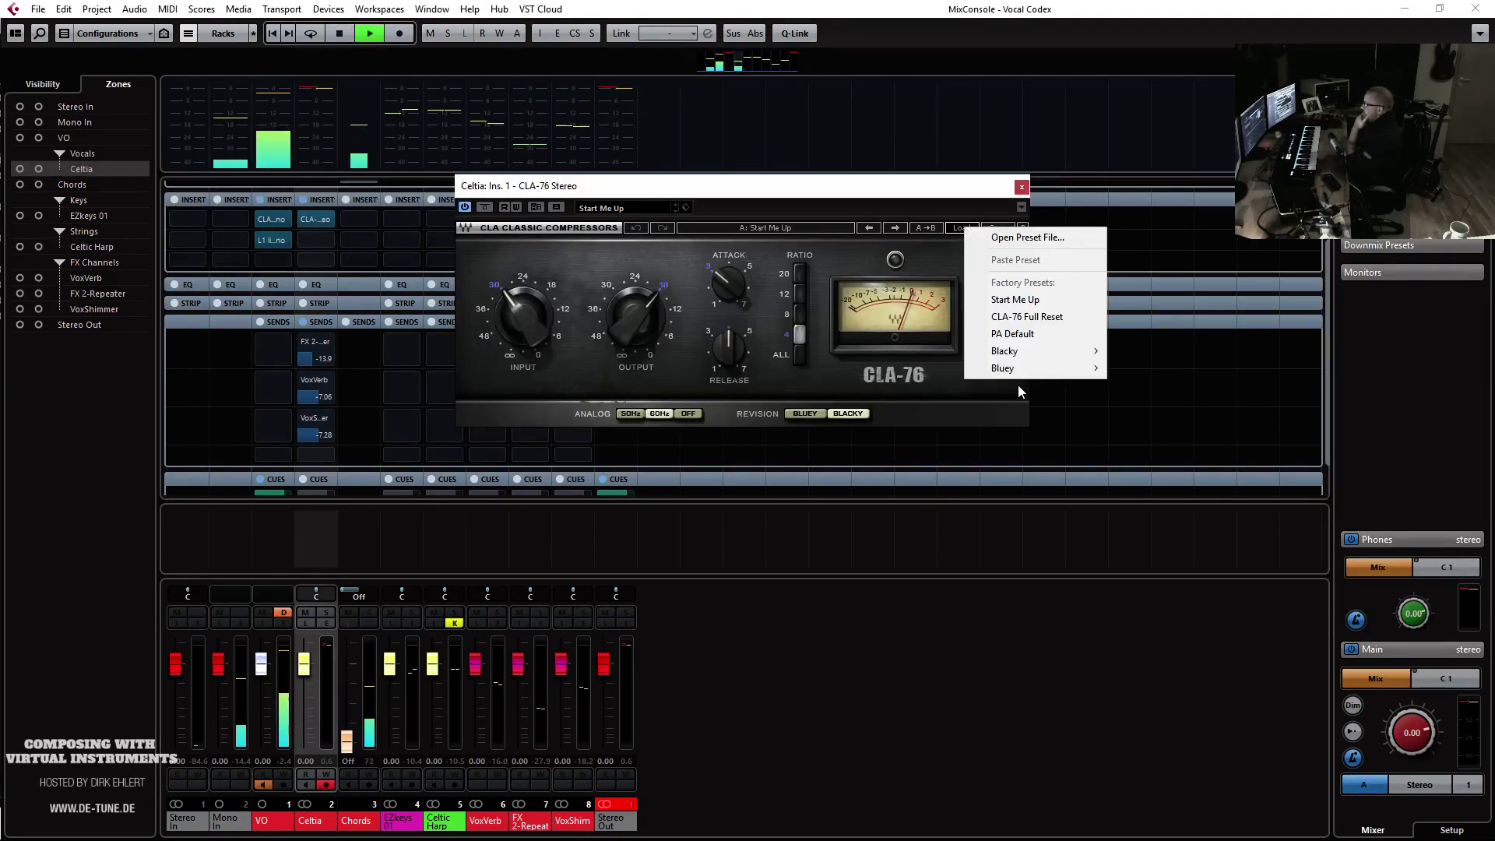
pyautogui.moveTo(1032, 368)
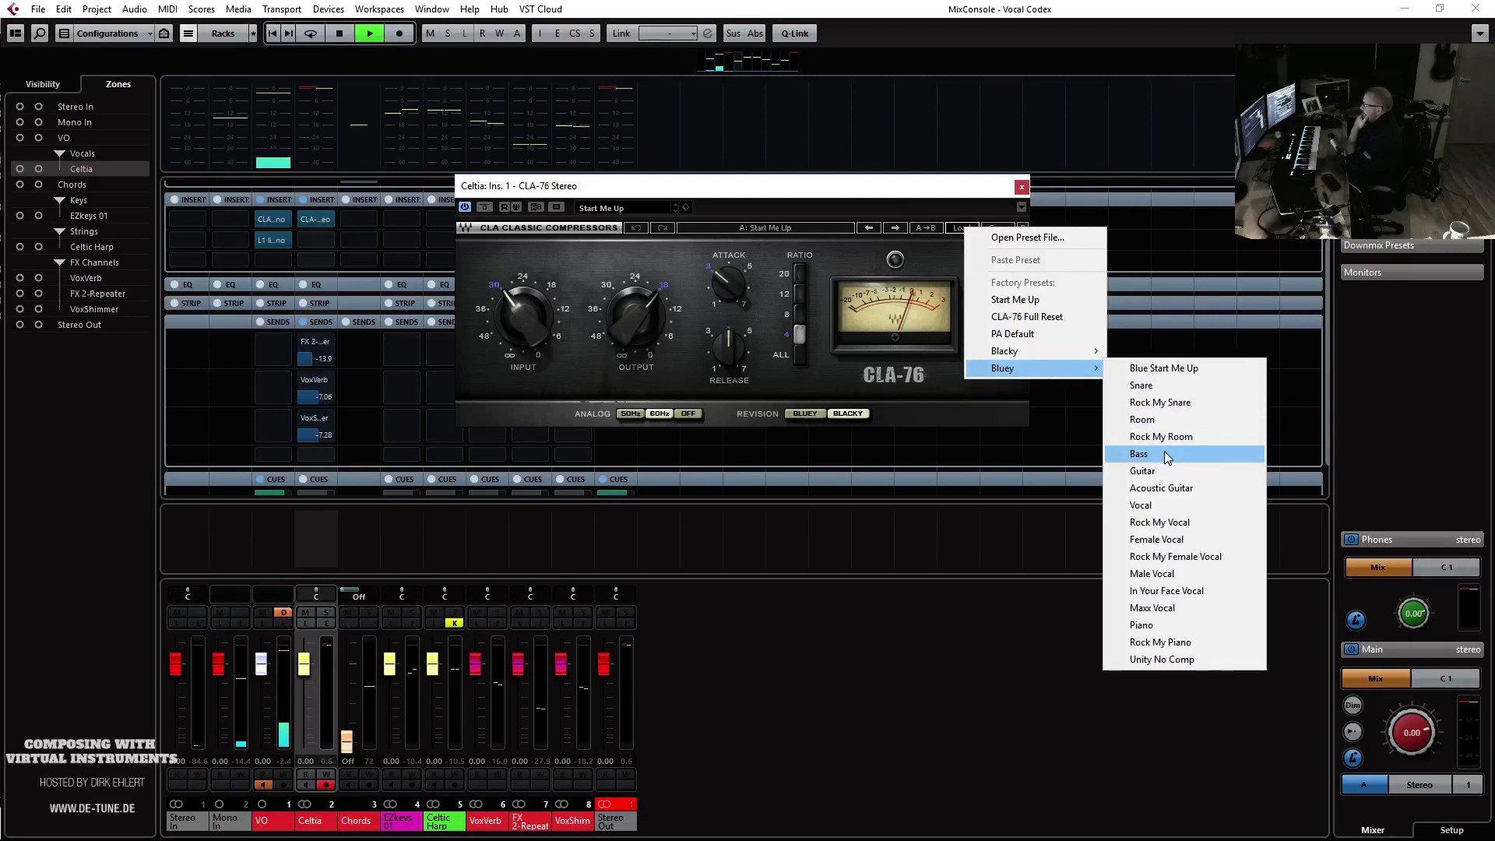
pyautogui.click(1168, 539)
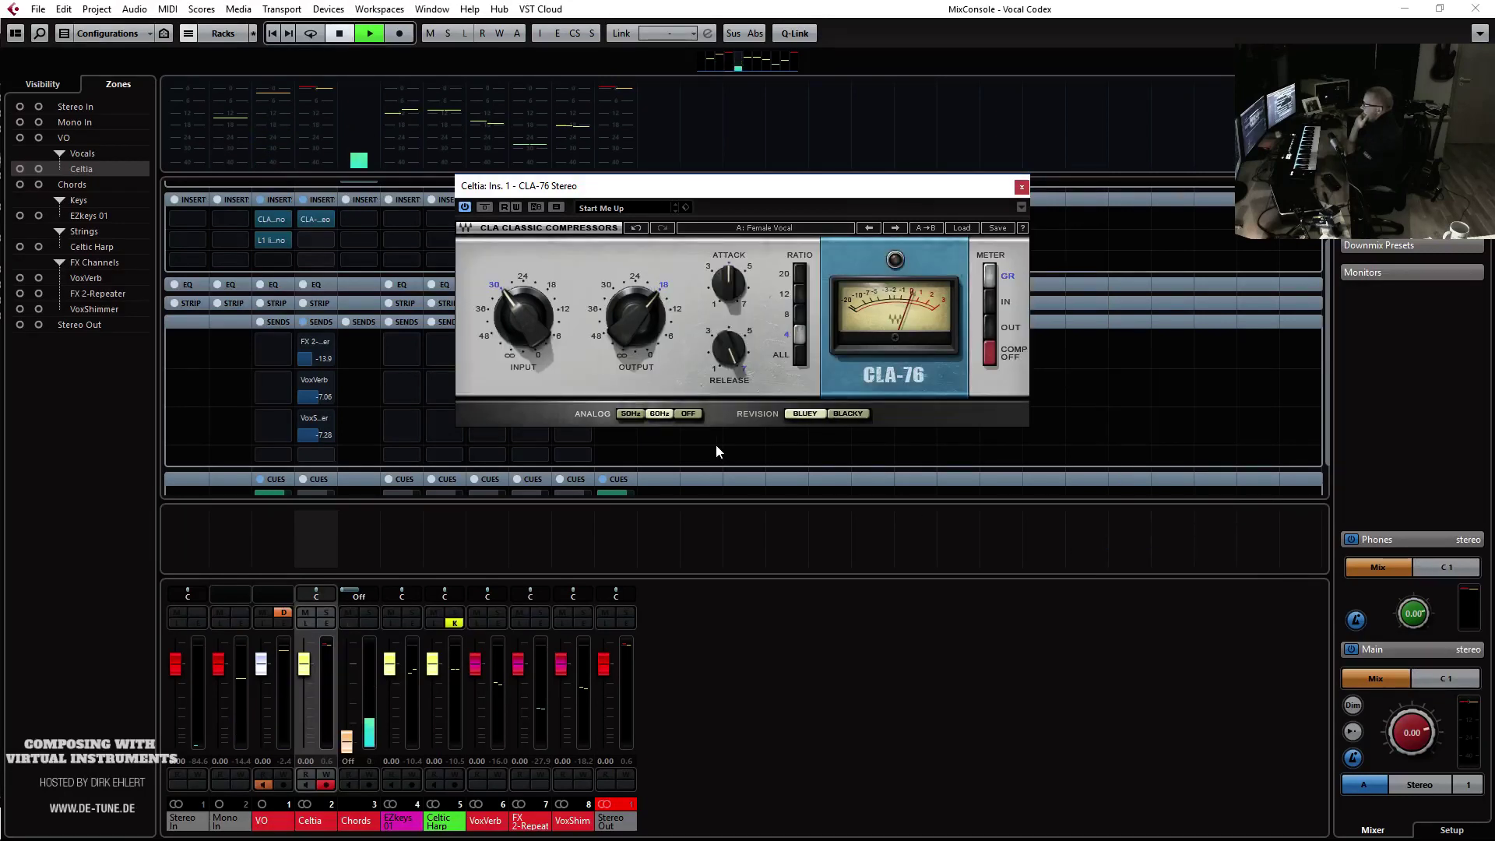
pyautogui.click(1020, 187)
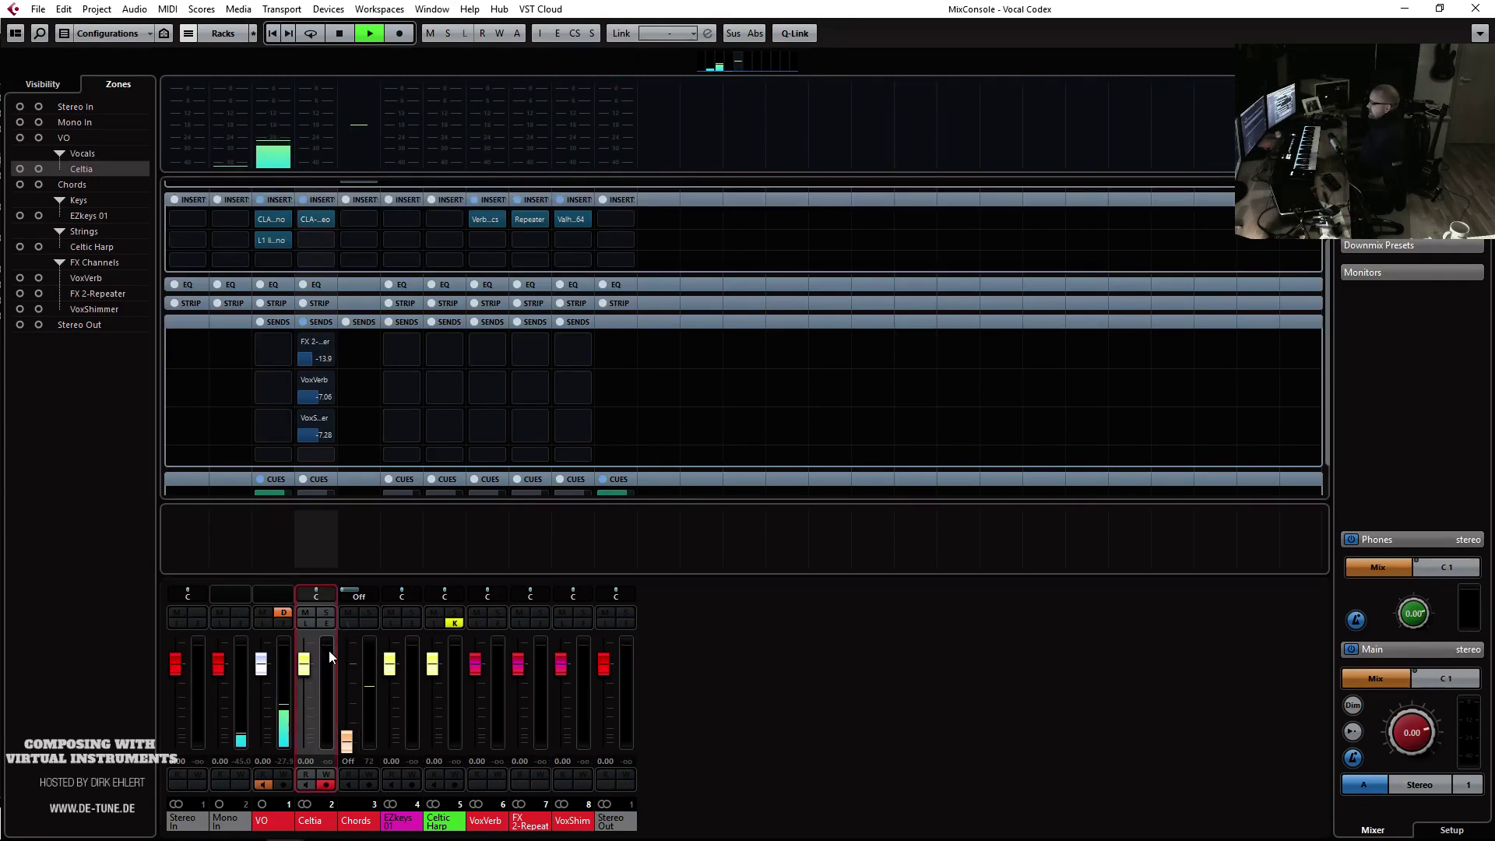
pyautogui.click(327, 623)
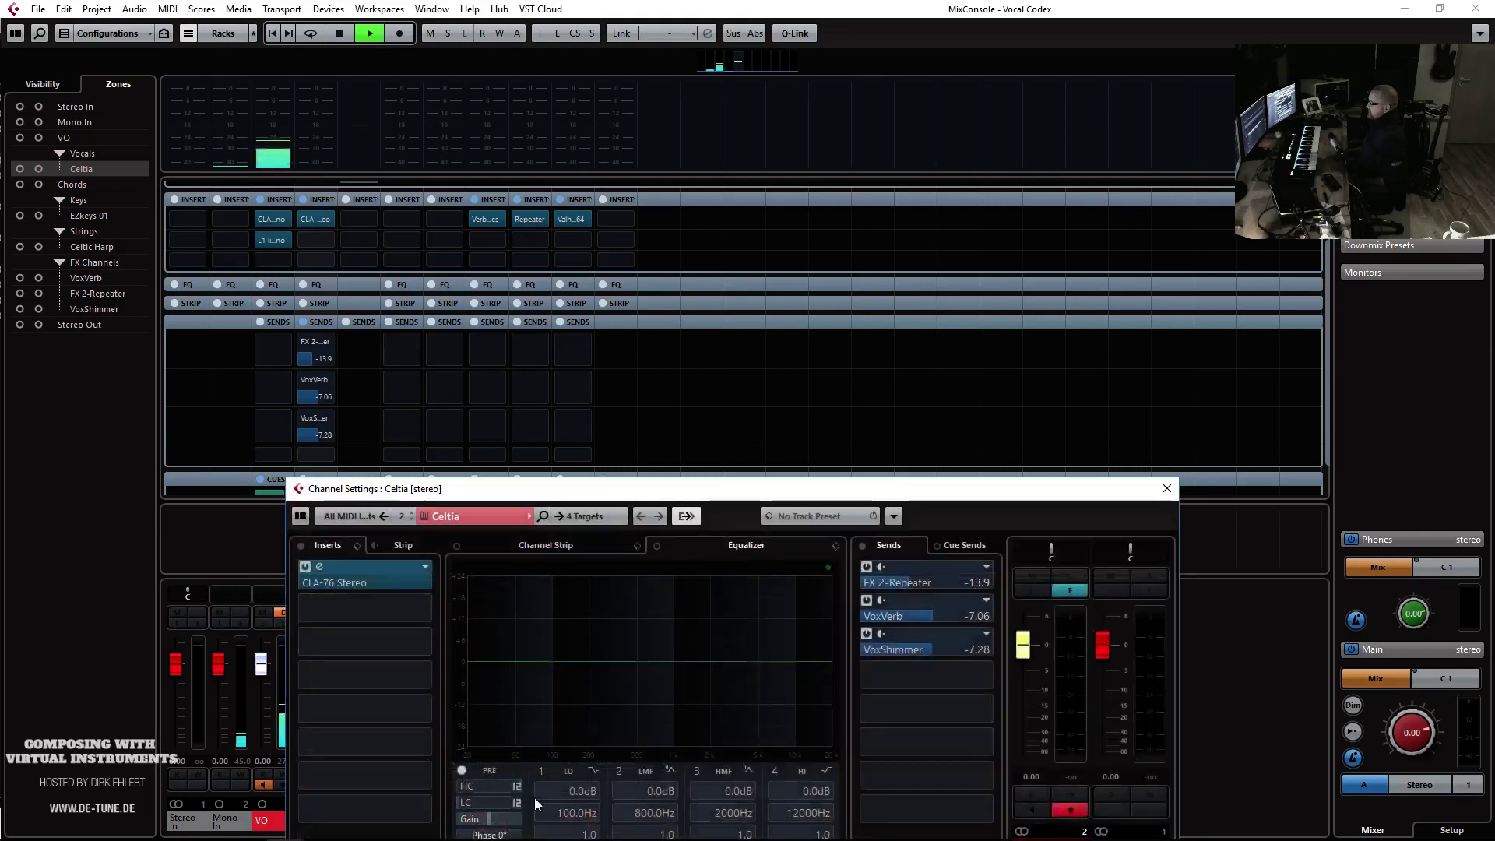
pyautogui.click(502, 820)
pyautogui.write('-6')
pyautogui.press('Return')
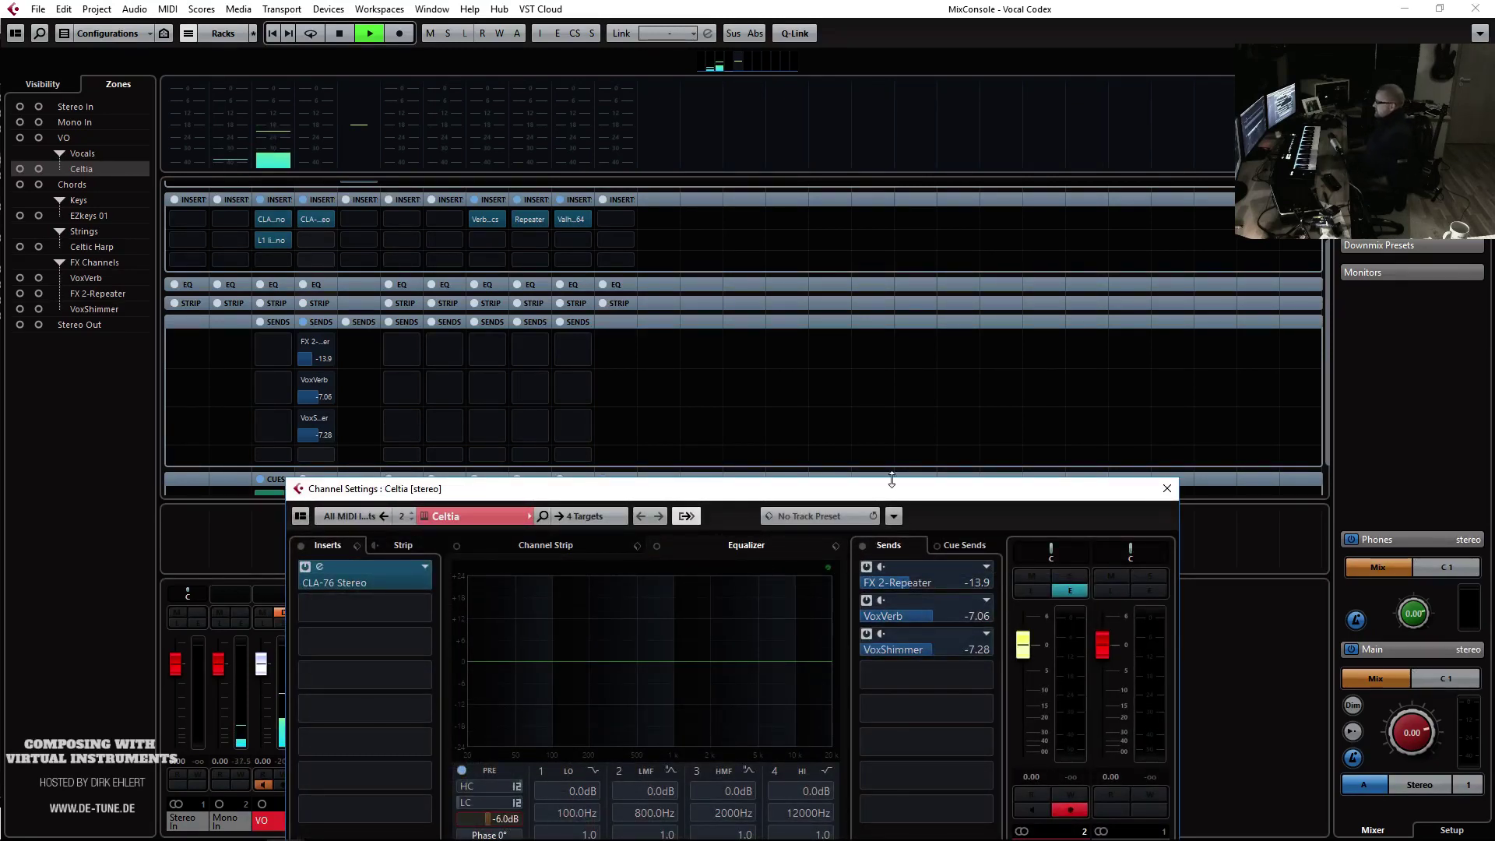
pyautogui.click(1166, 488)
# Play the arrangement from the start and lower Celtia's mixer fader to about -2.36
pyautogui.press('space')
pyautogui.press('space')
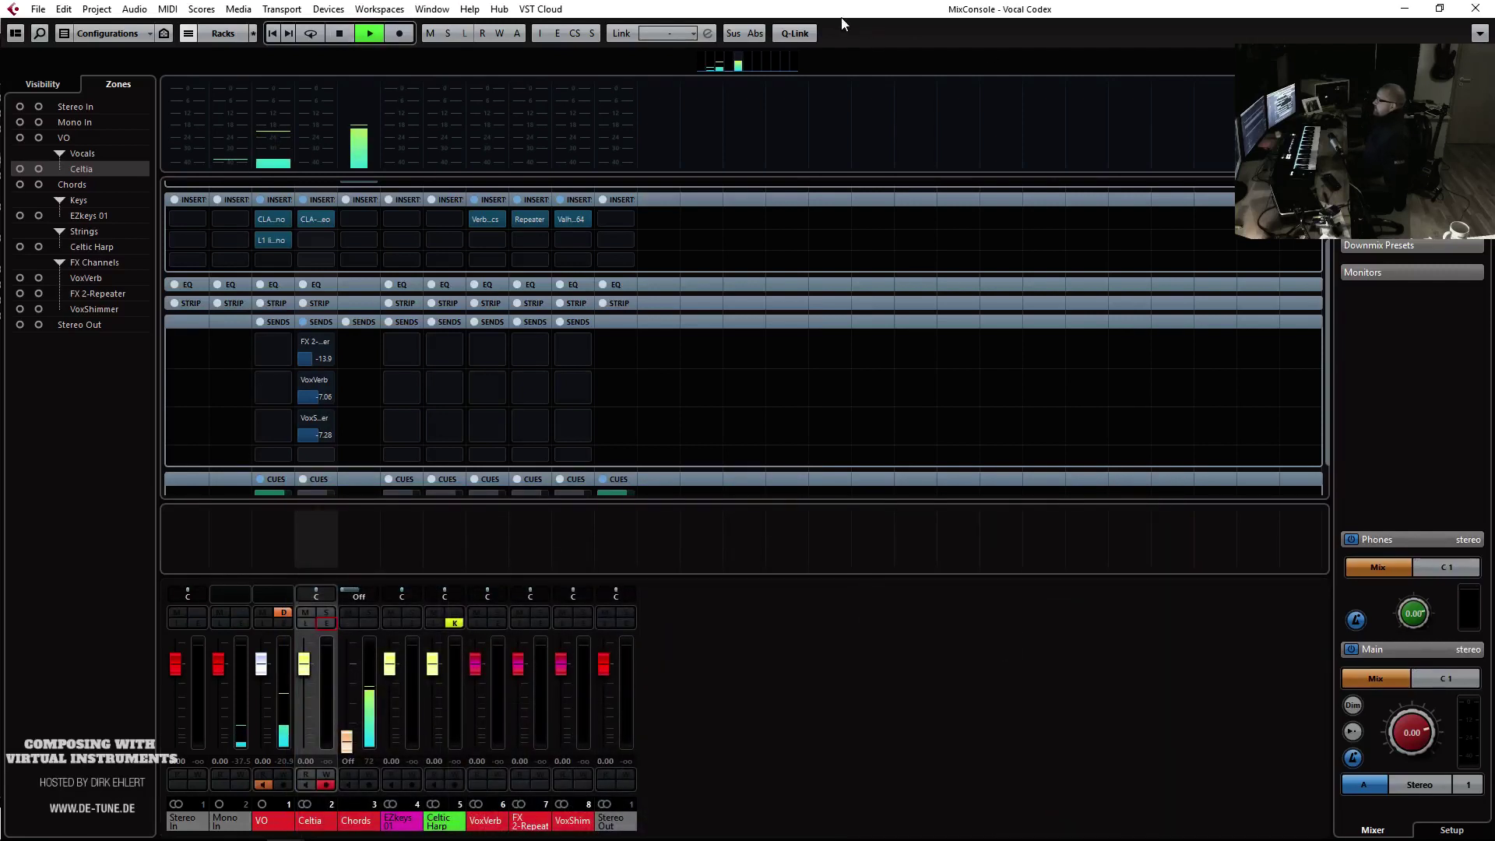
pyautogui.press('F3')
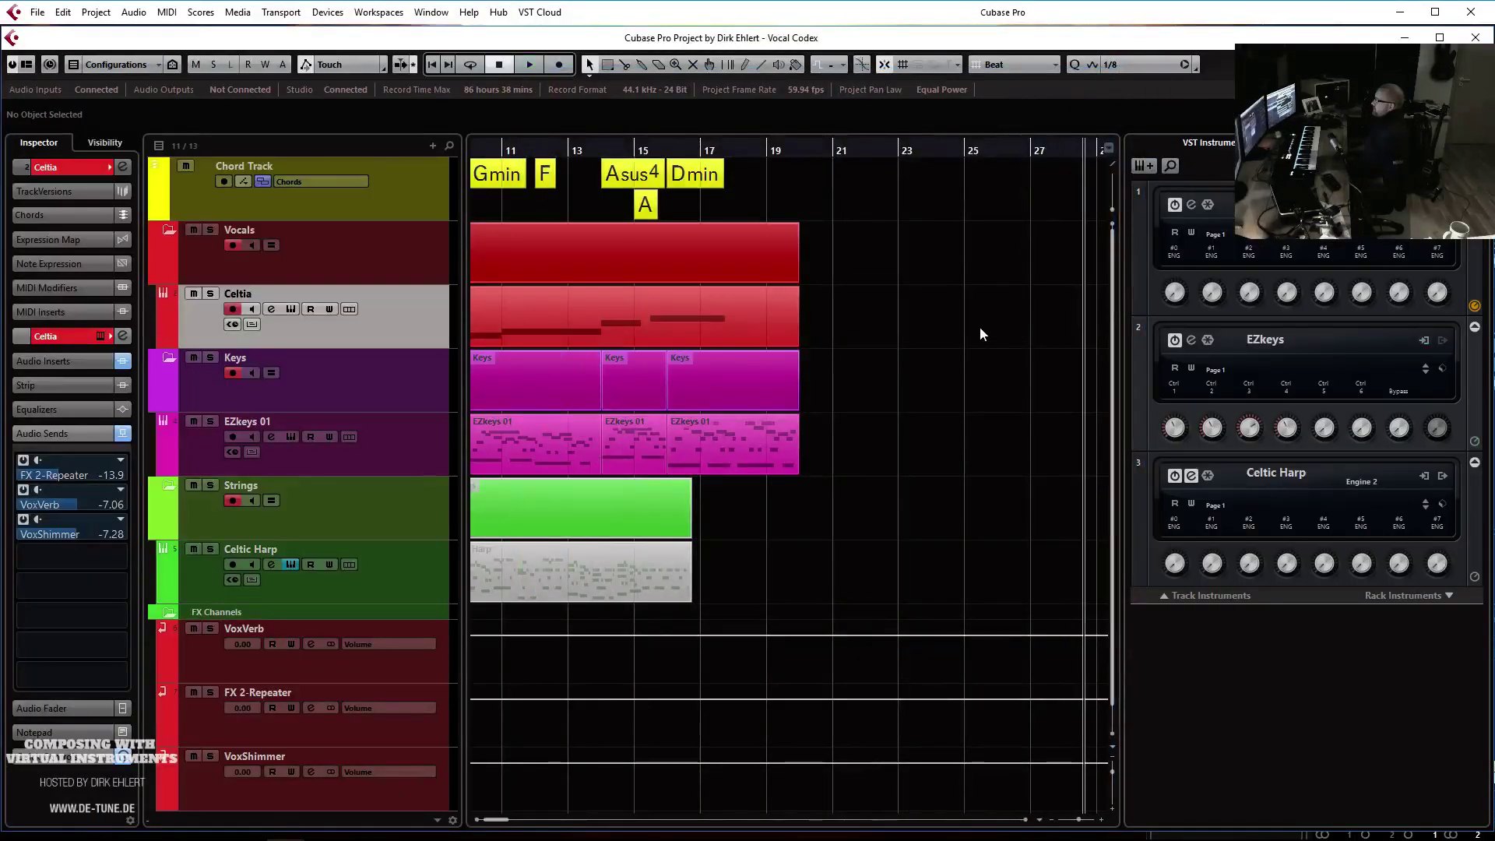
pyautogui.press('Home')
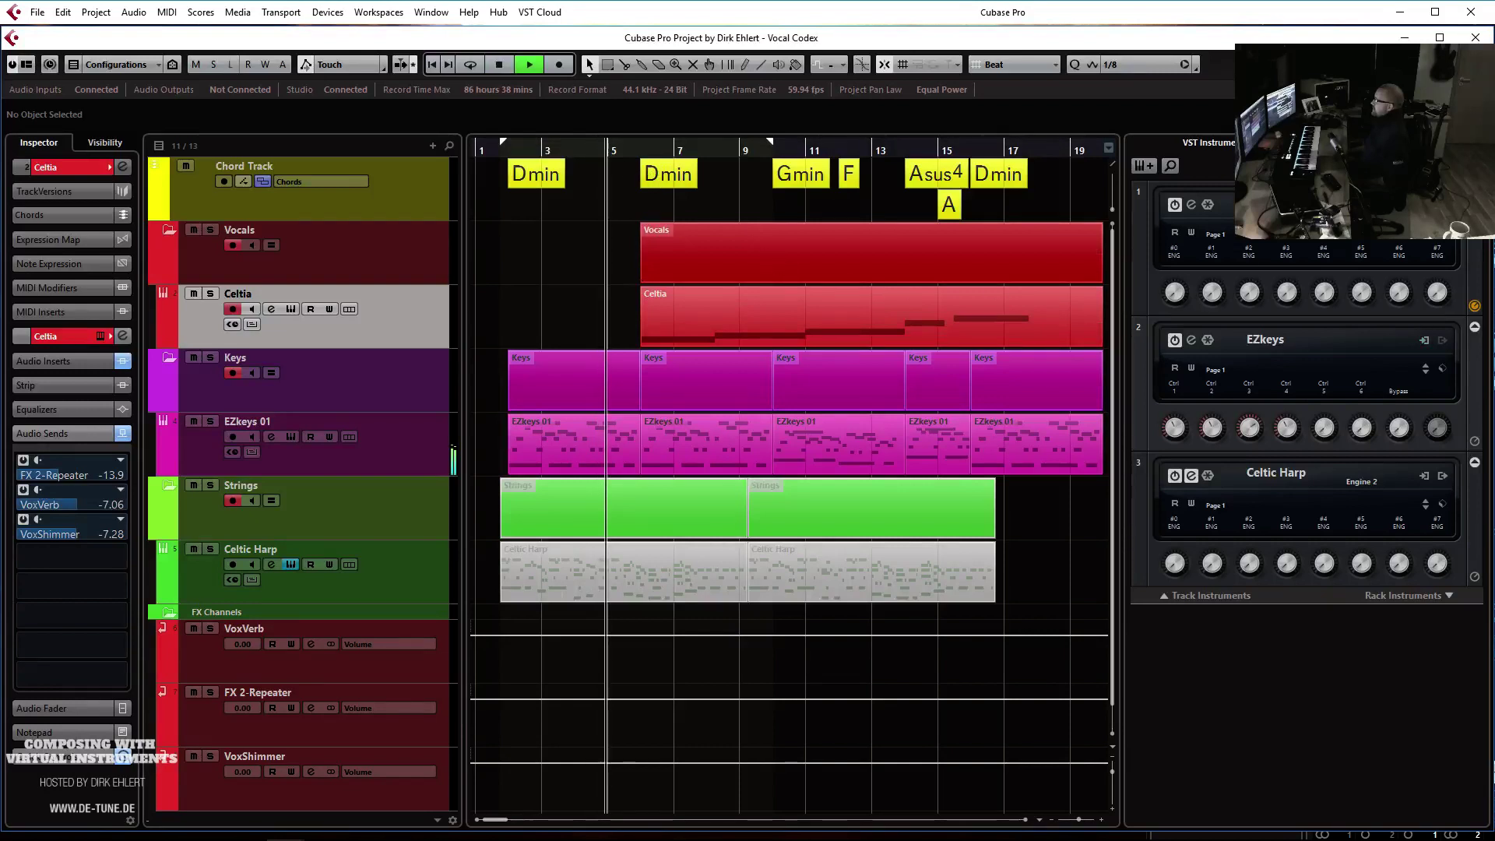
pyautogui.press('F3')
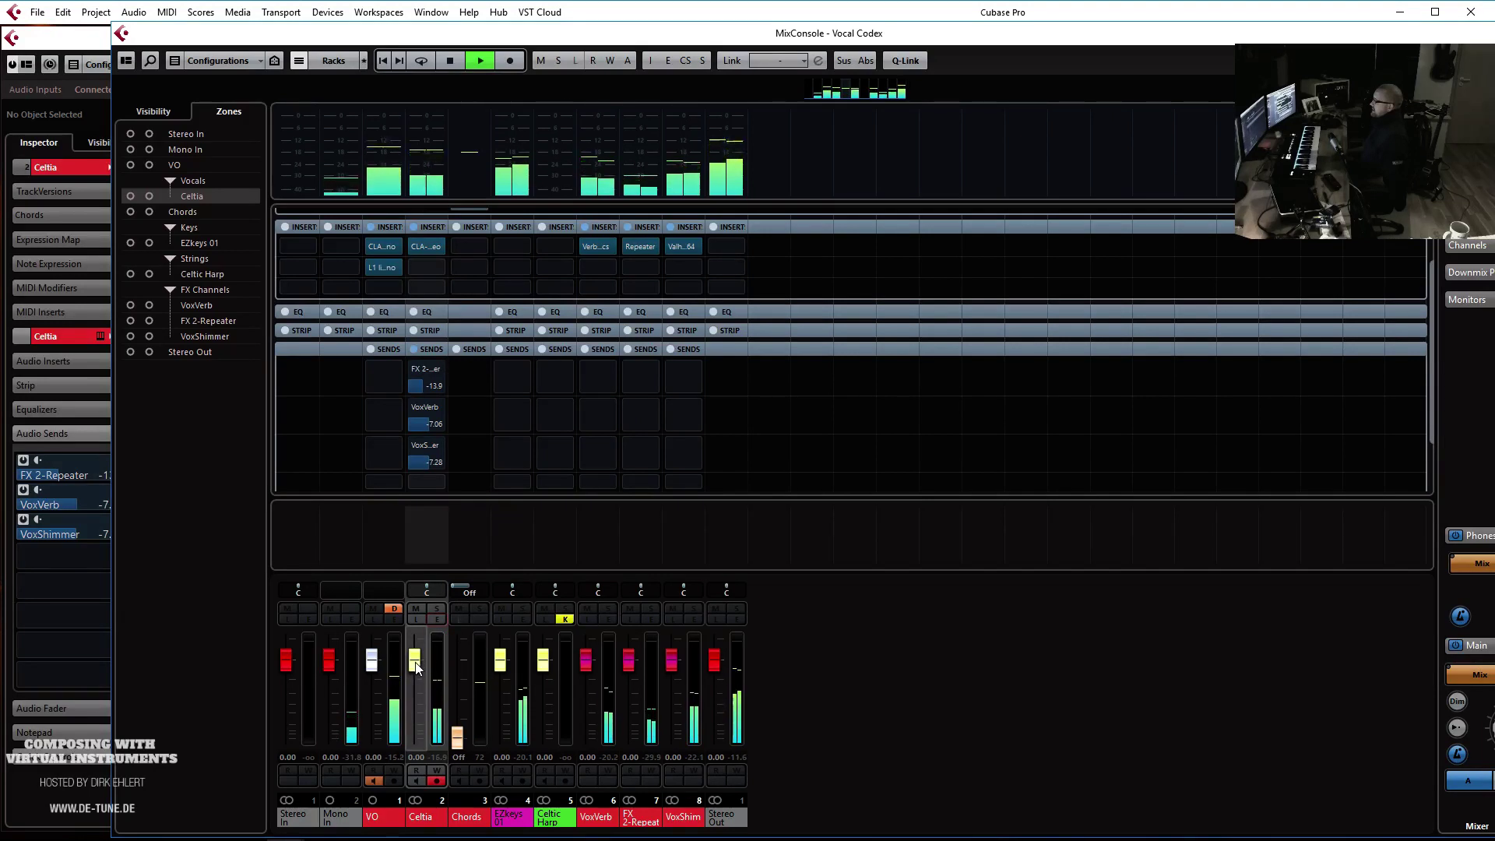
pyautogui.moveTo(416, 667); pyautogui.dragTo(418, 678)
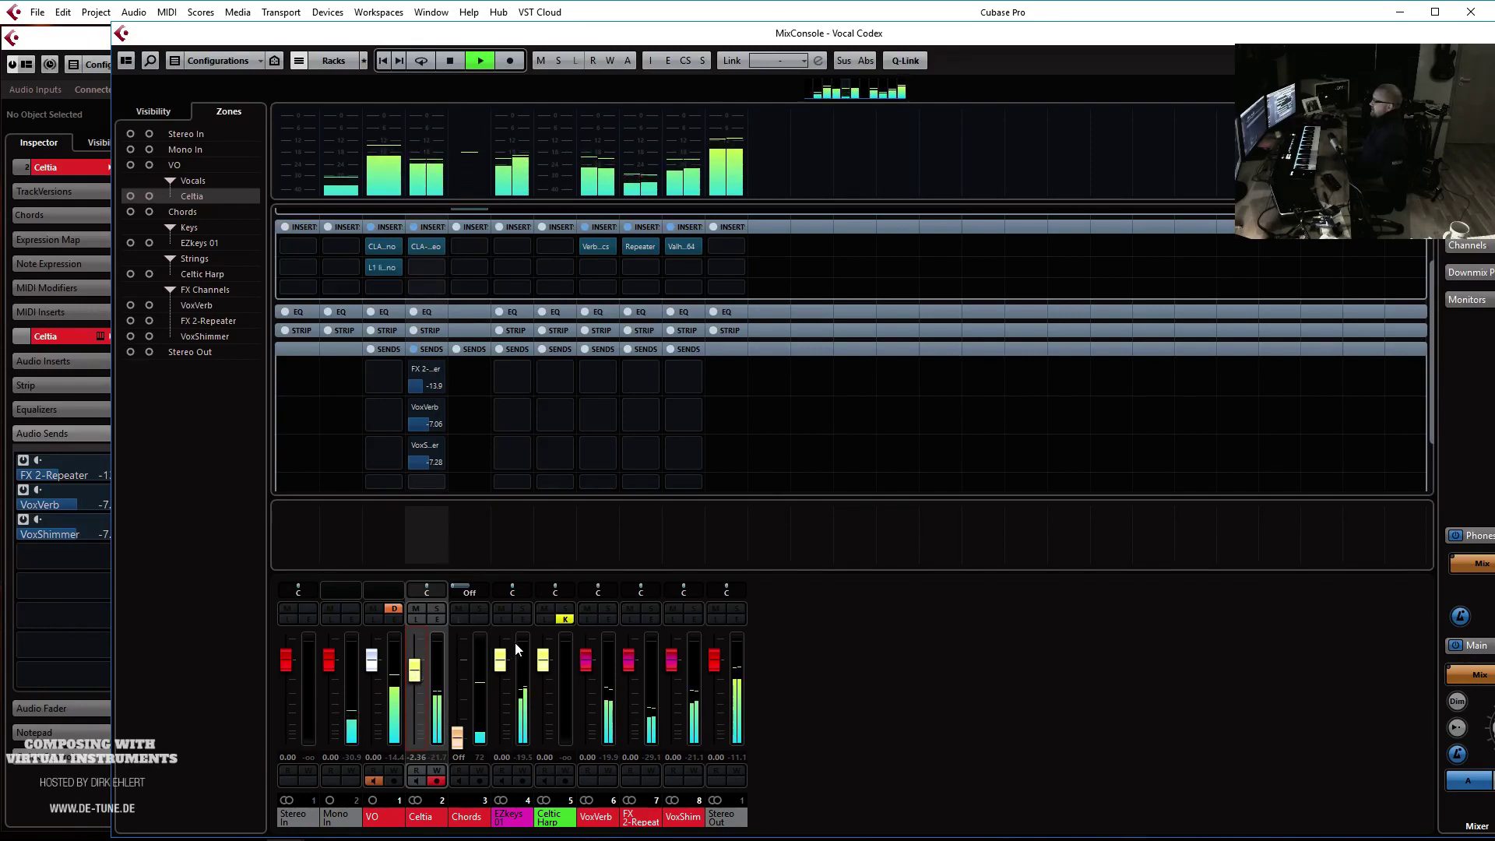
# Hide the MIDI channels in the MixConsole and return to the project window
pyautogui.click(318, 62)
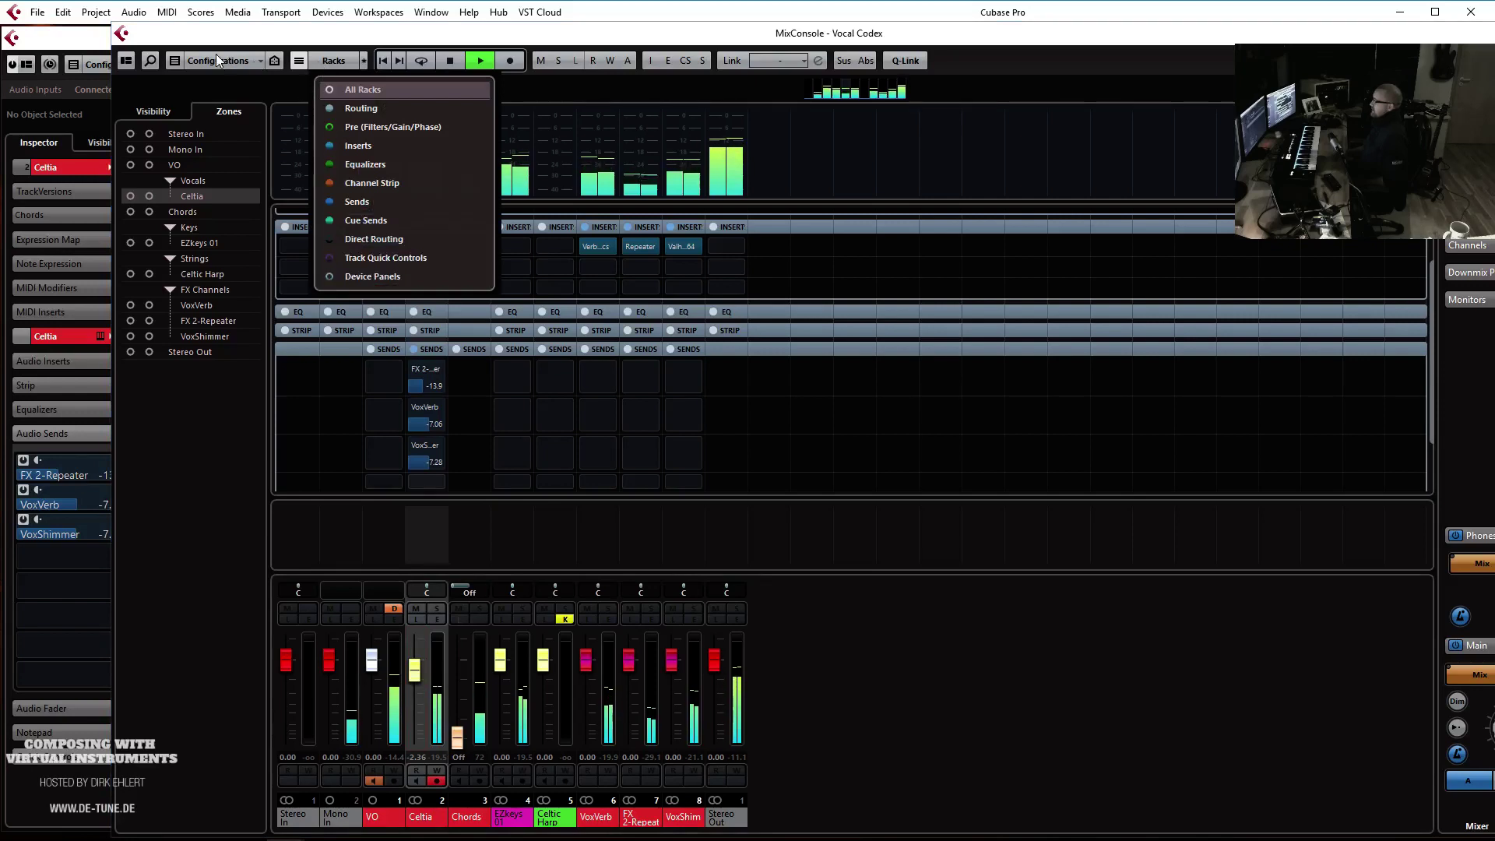
pyautogui.click(173, 63)
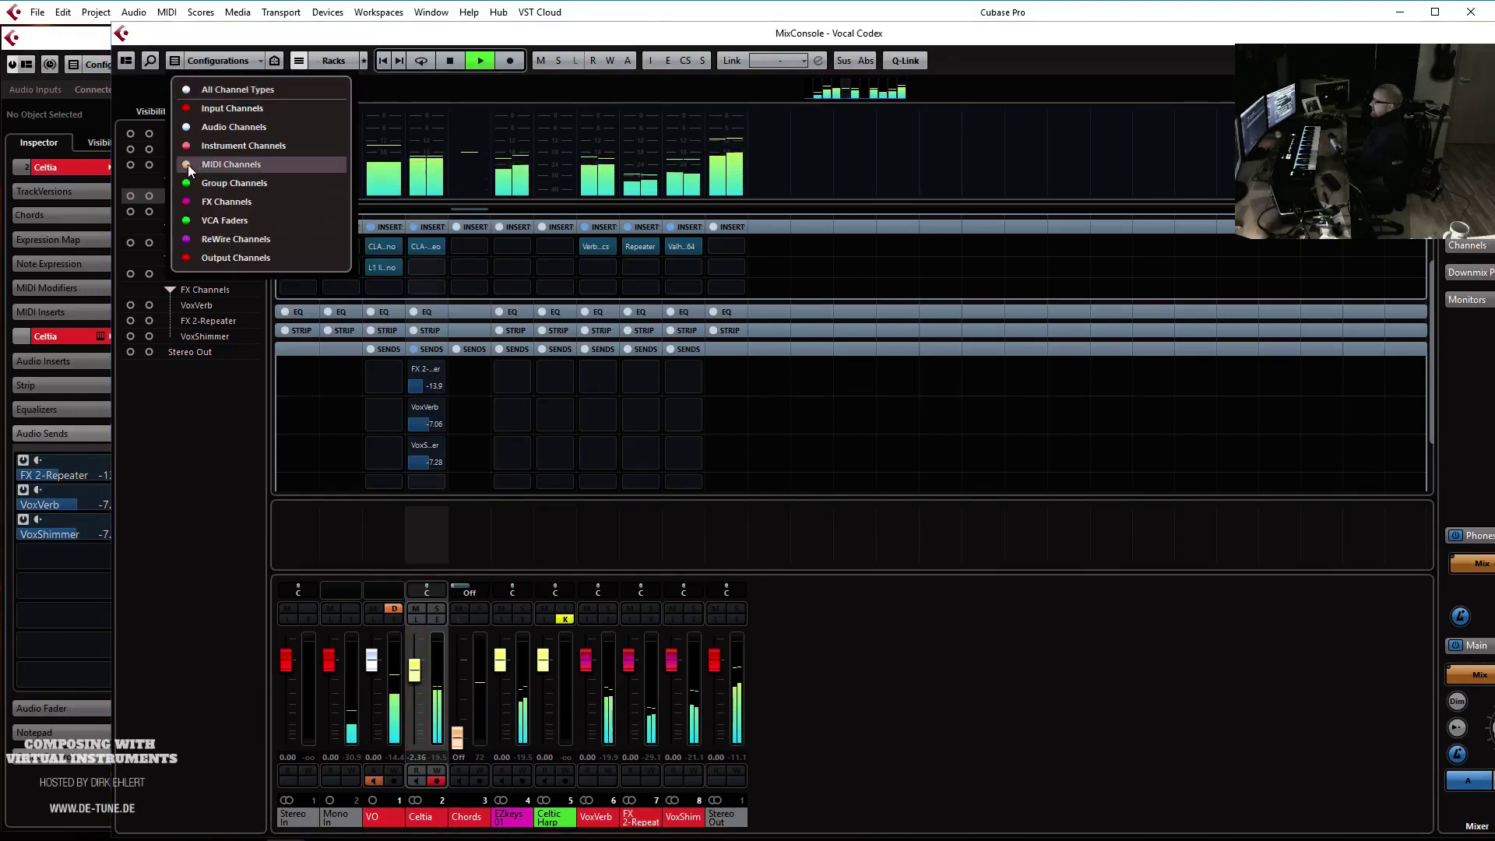
pyautogui.click(218, 164)
pyautogui.click(890, 688)
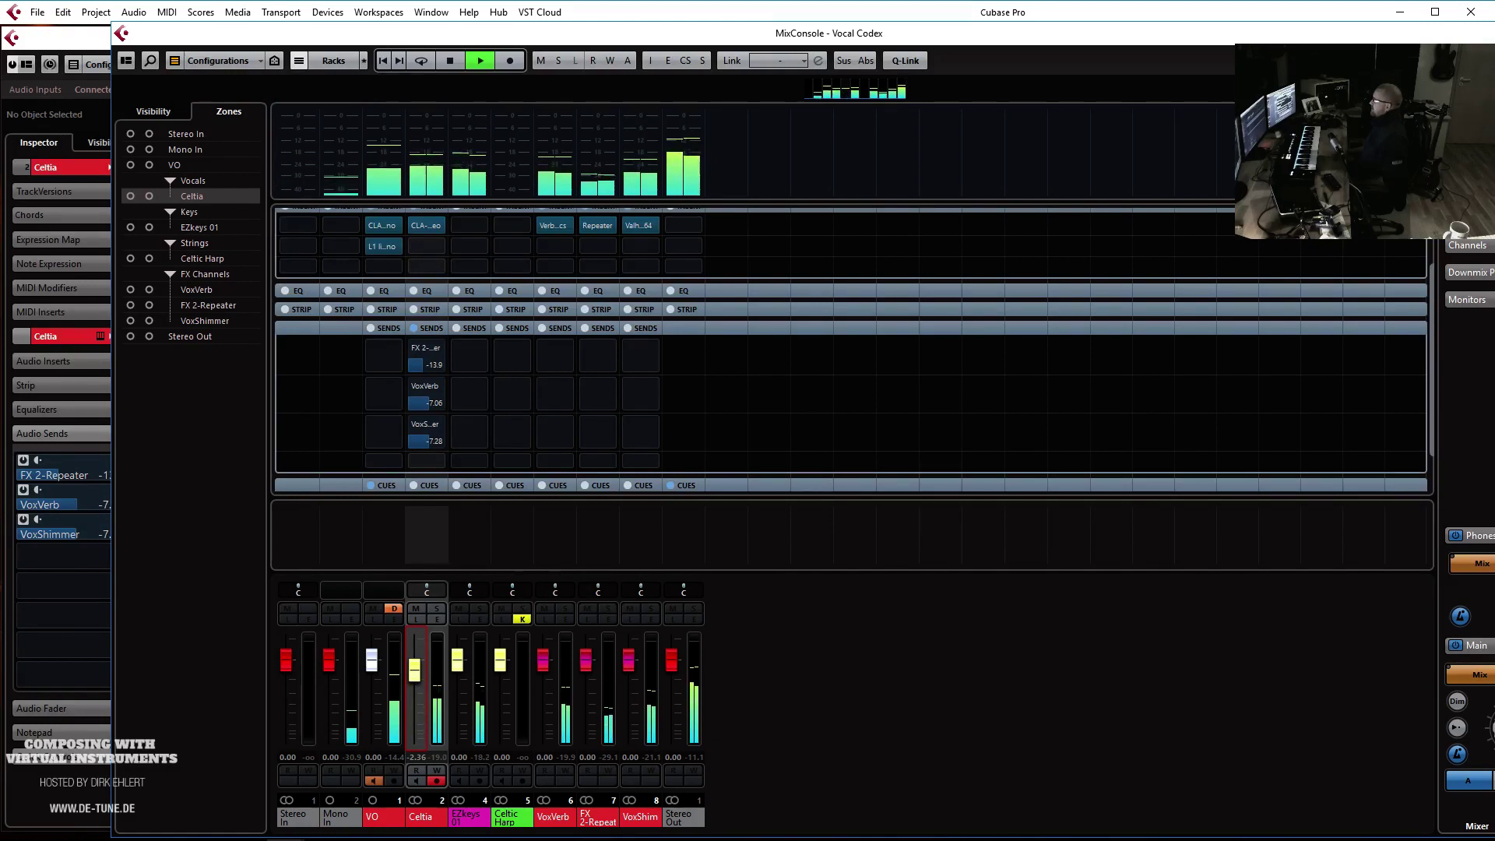
pyautogui.press('F3')
# Shorten the second to fourth Celtia notes in the Key Editor, leaving small gaps before the following notes, and close the editor
pyautogui.doubleClick(840, 322)
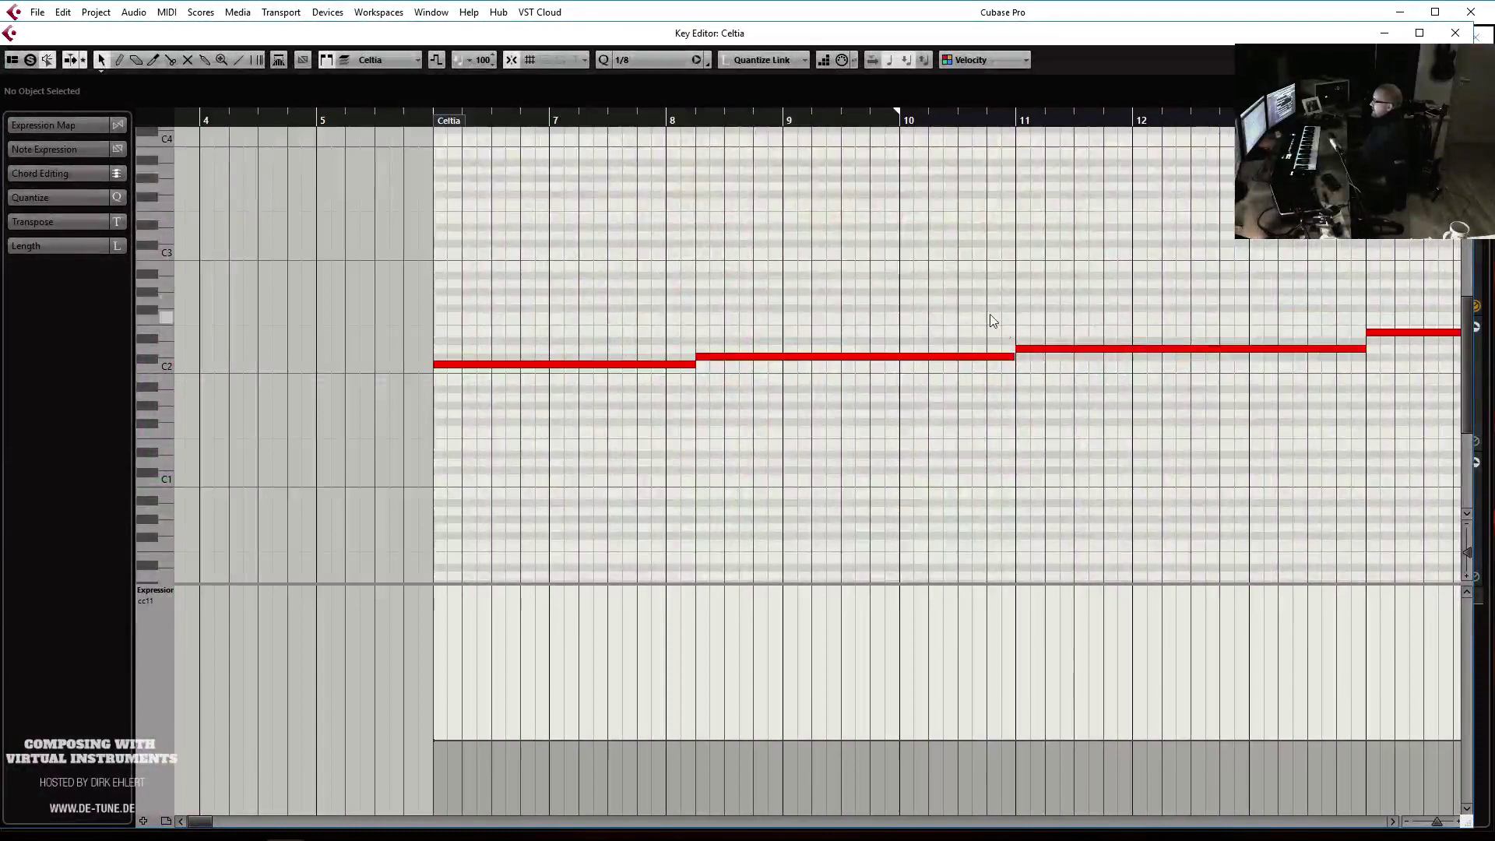
pyautogui.moveTo(1013, 356); pyautogui.dragTo(962, 352)
pyautogui.hscroll(5, 1131, 413)
pyautogui.hscroll(-7, 970, 352)
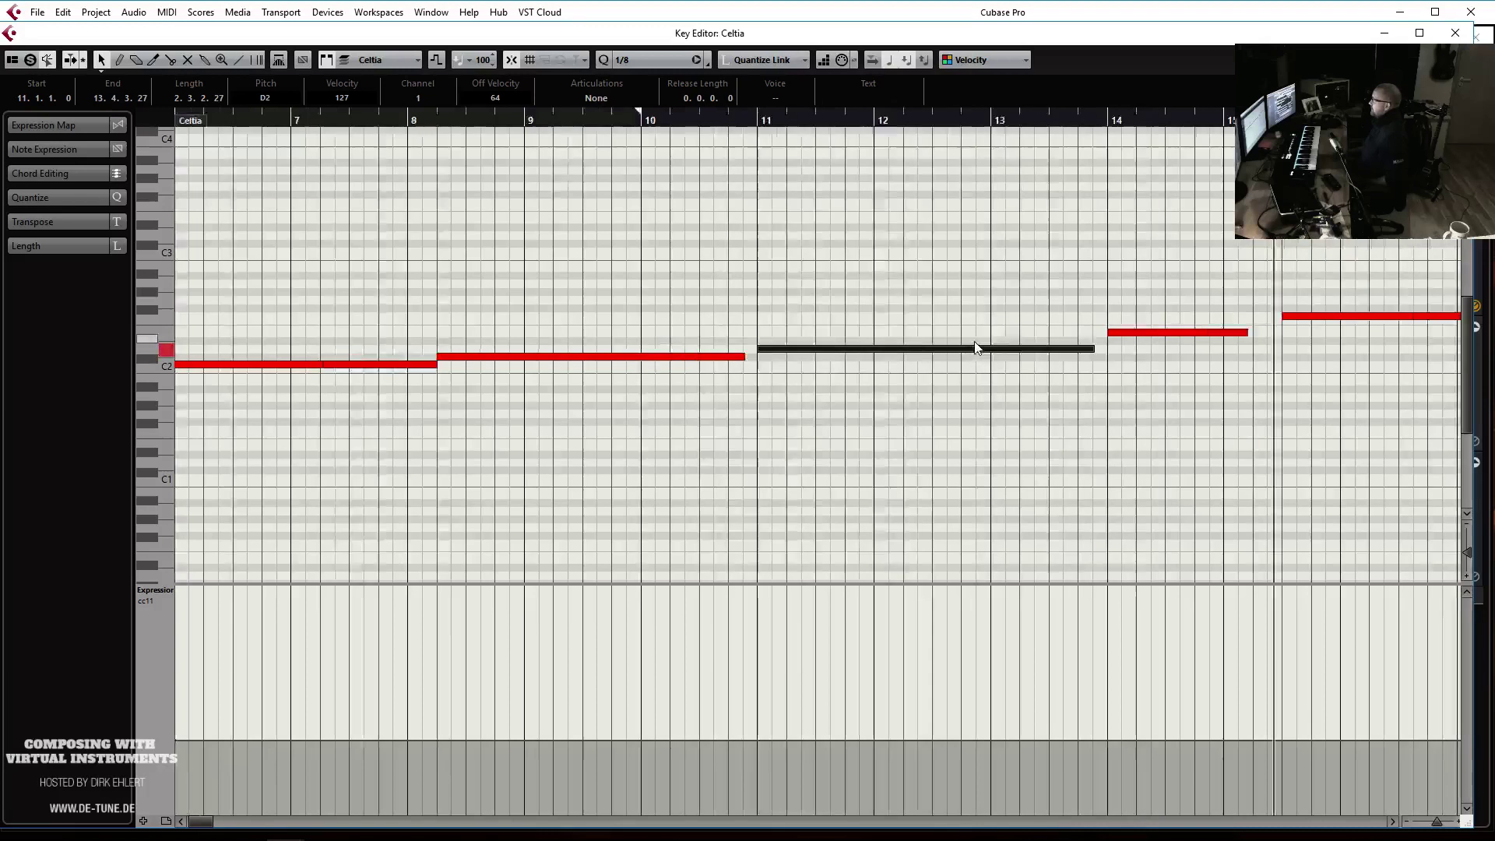
pyautogui.click(551, 114)
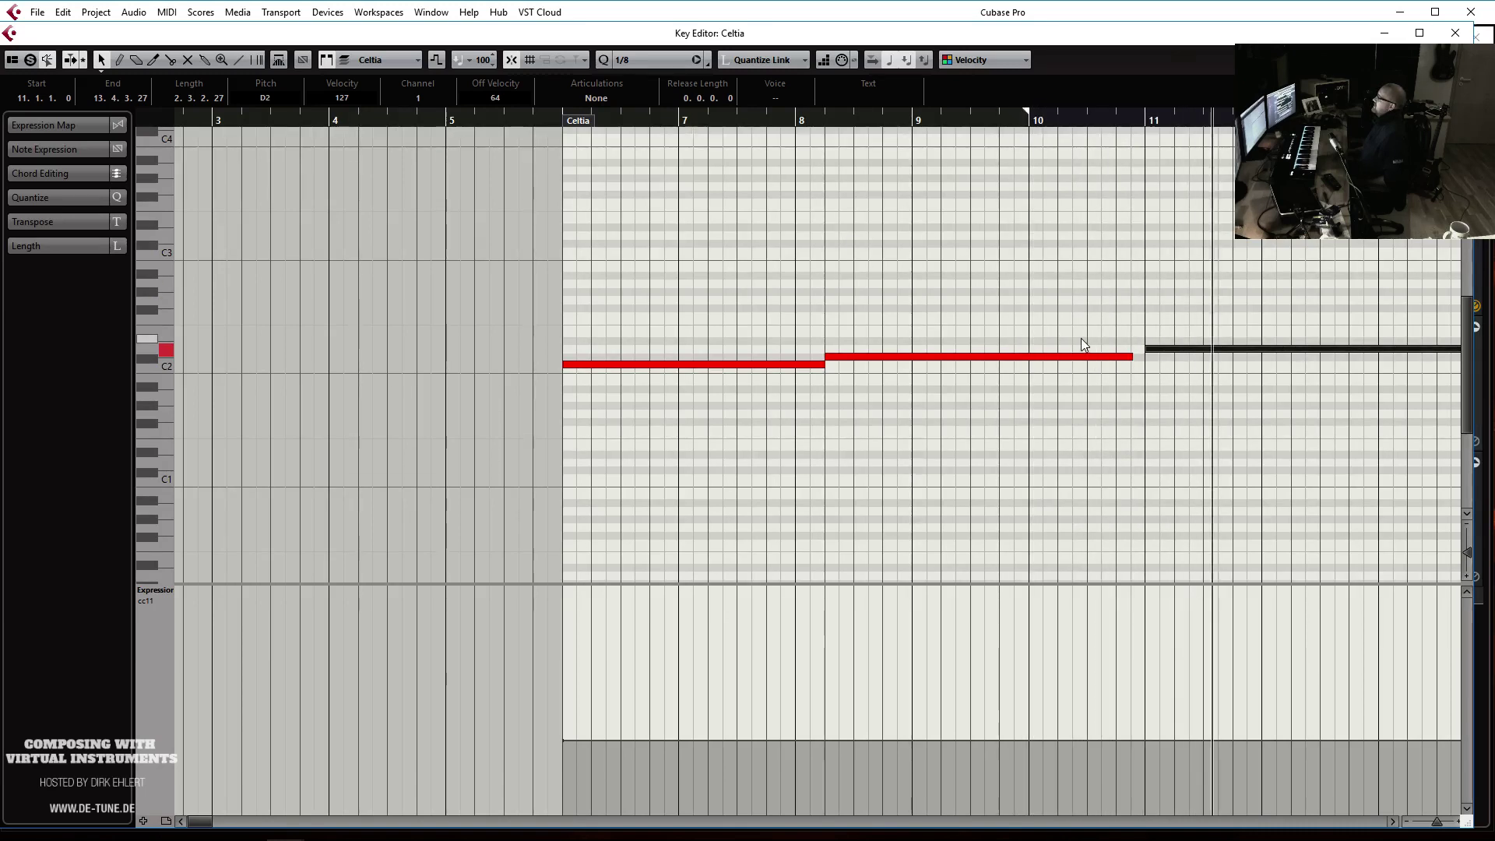
pyautogui.moveTo(1128, 356)
pyautogui.mouseDown()
pyautogui.moveTo(1141, 358)
pyautogui.moveTo(1113, 359)
pyautogui.mouseUp()
pyautogui.hotkey('ctrl', 'w')
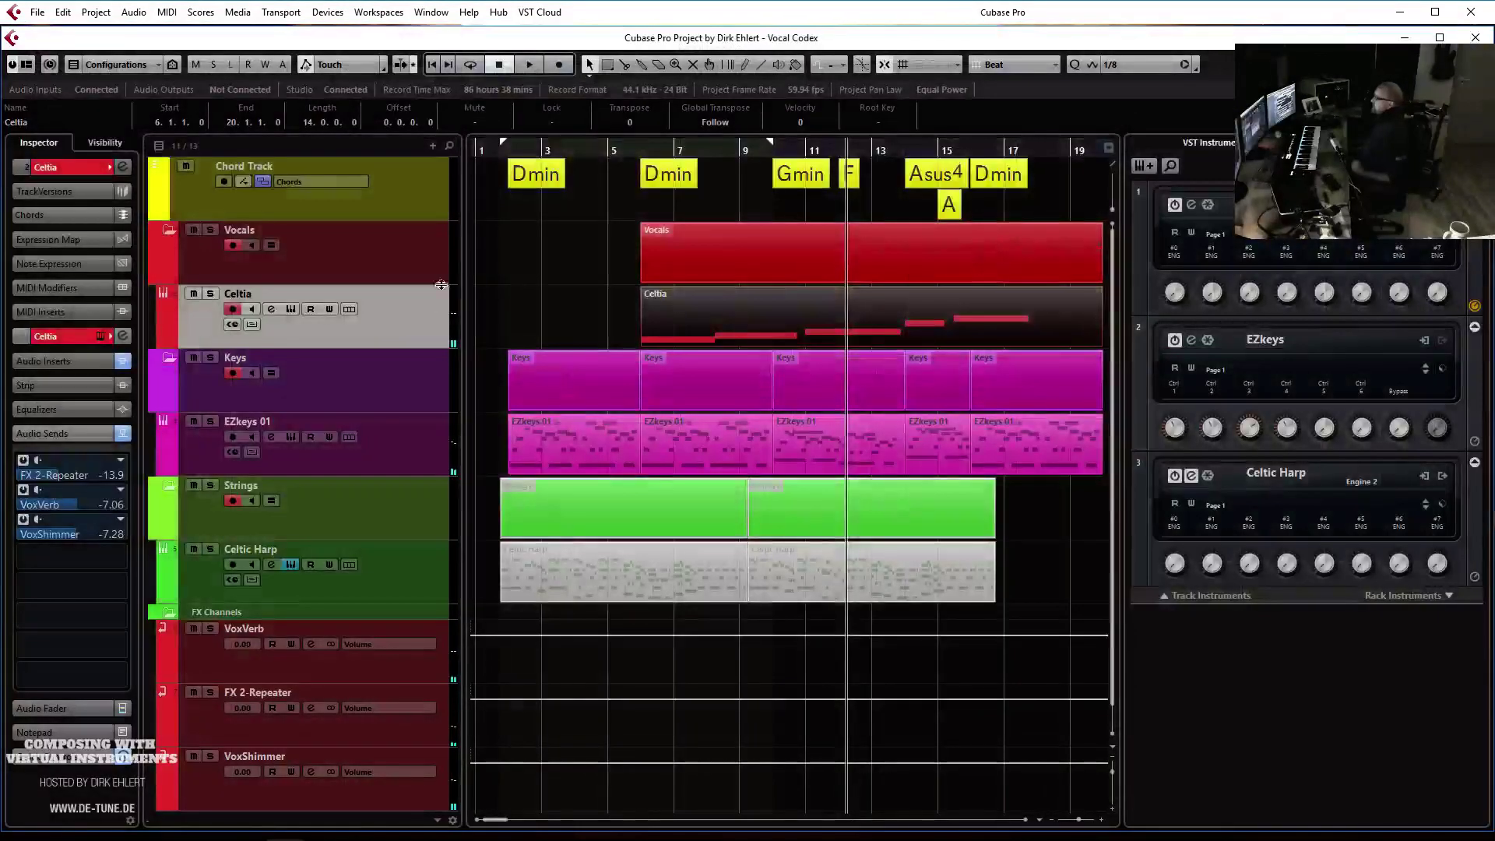
# Delete the Celtic Harp track together with its recorded parts
pyautogui.click(414, 564)
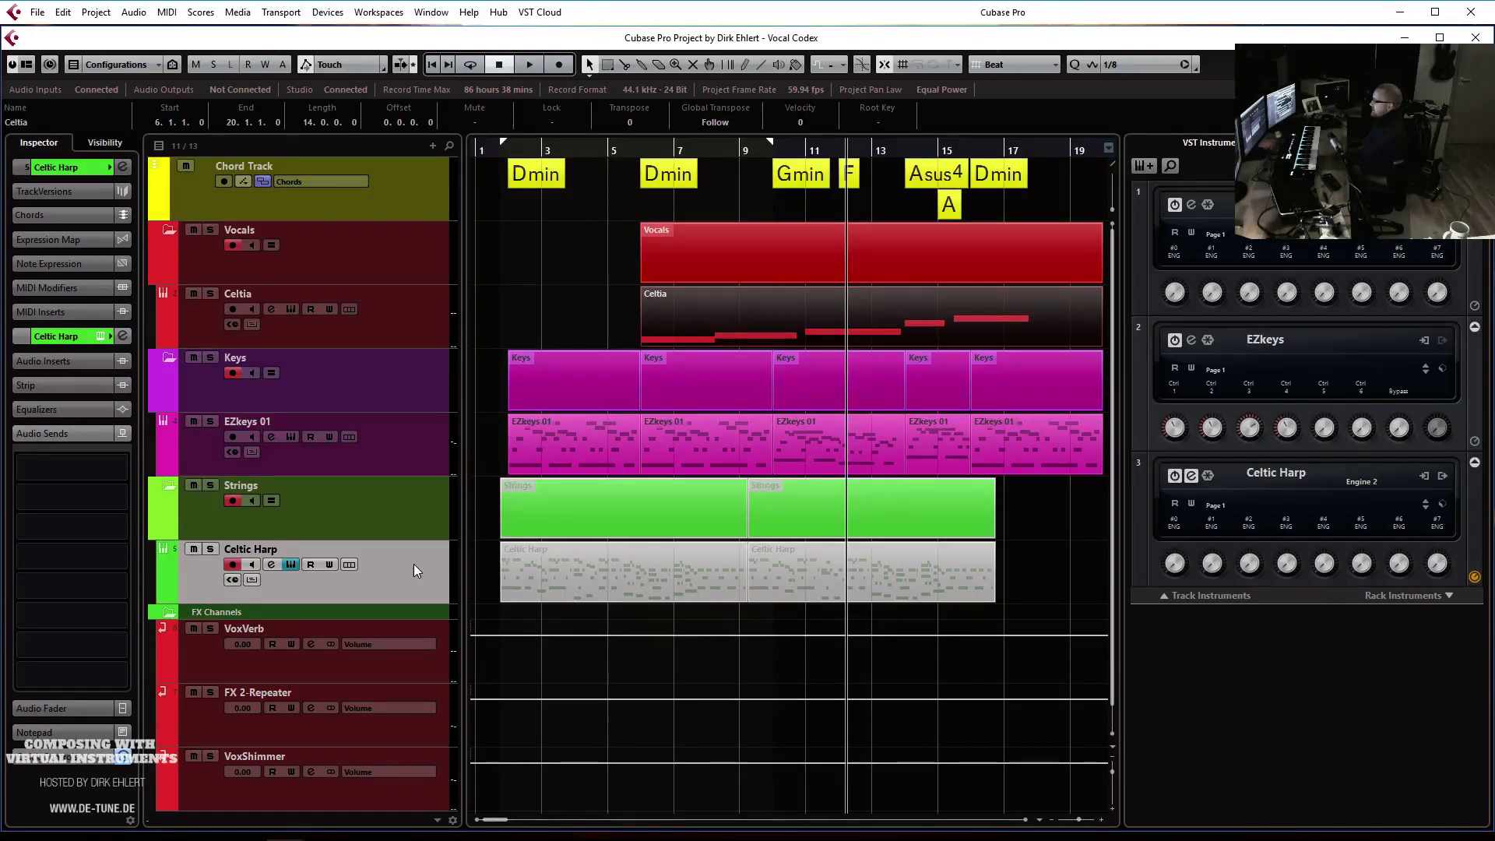
pyautogui.press('Delete')
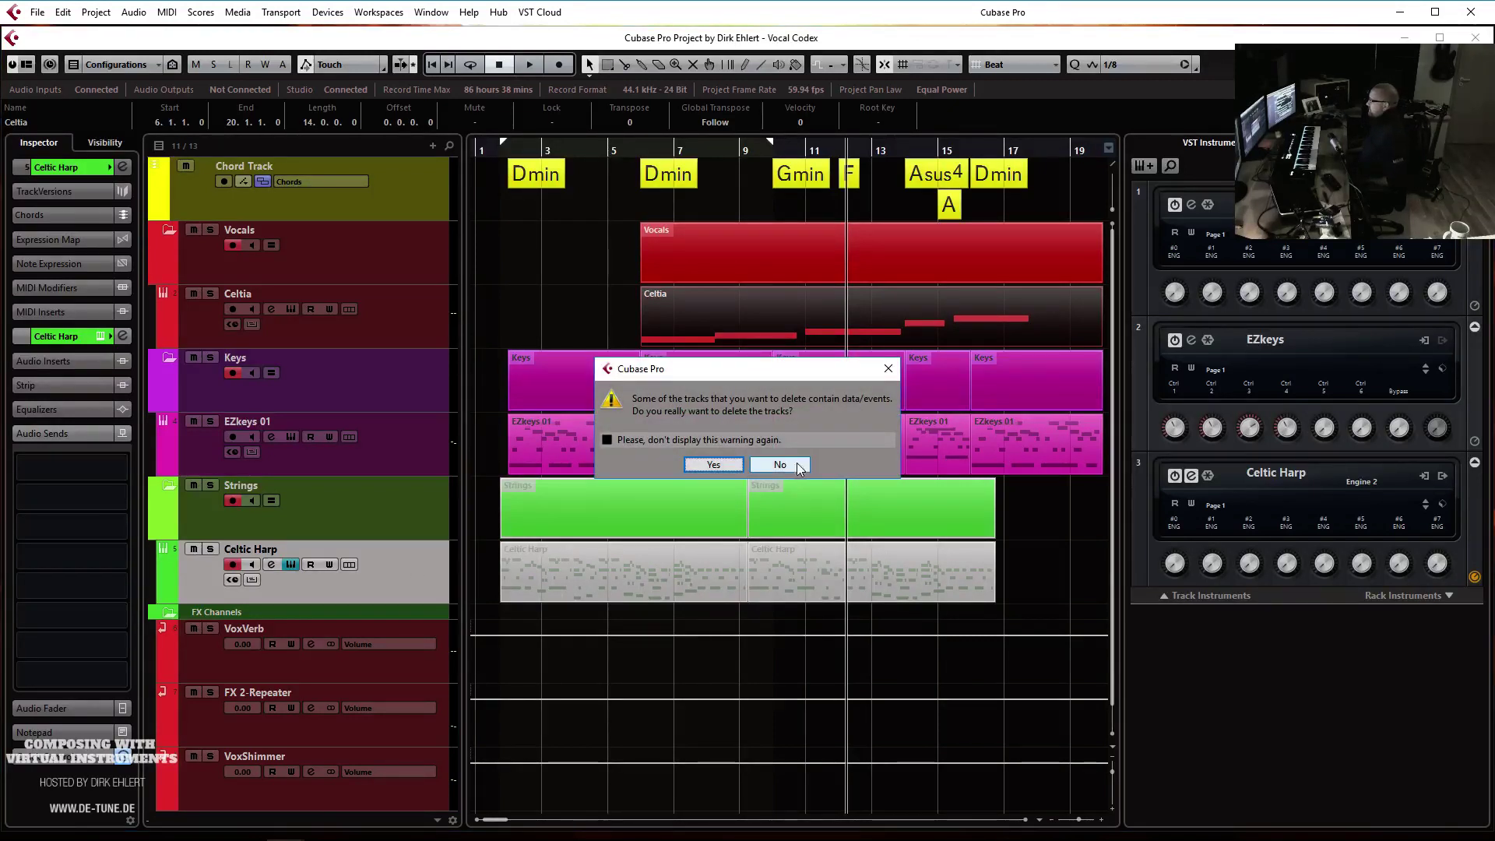
pyautogui.click(690, 464)
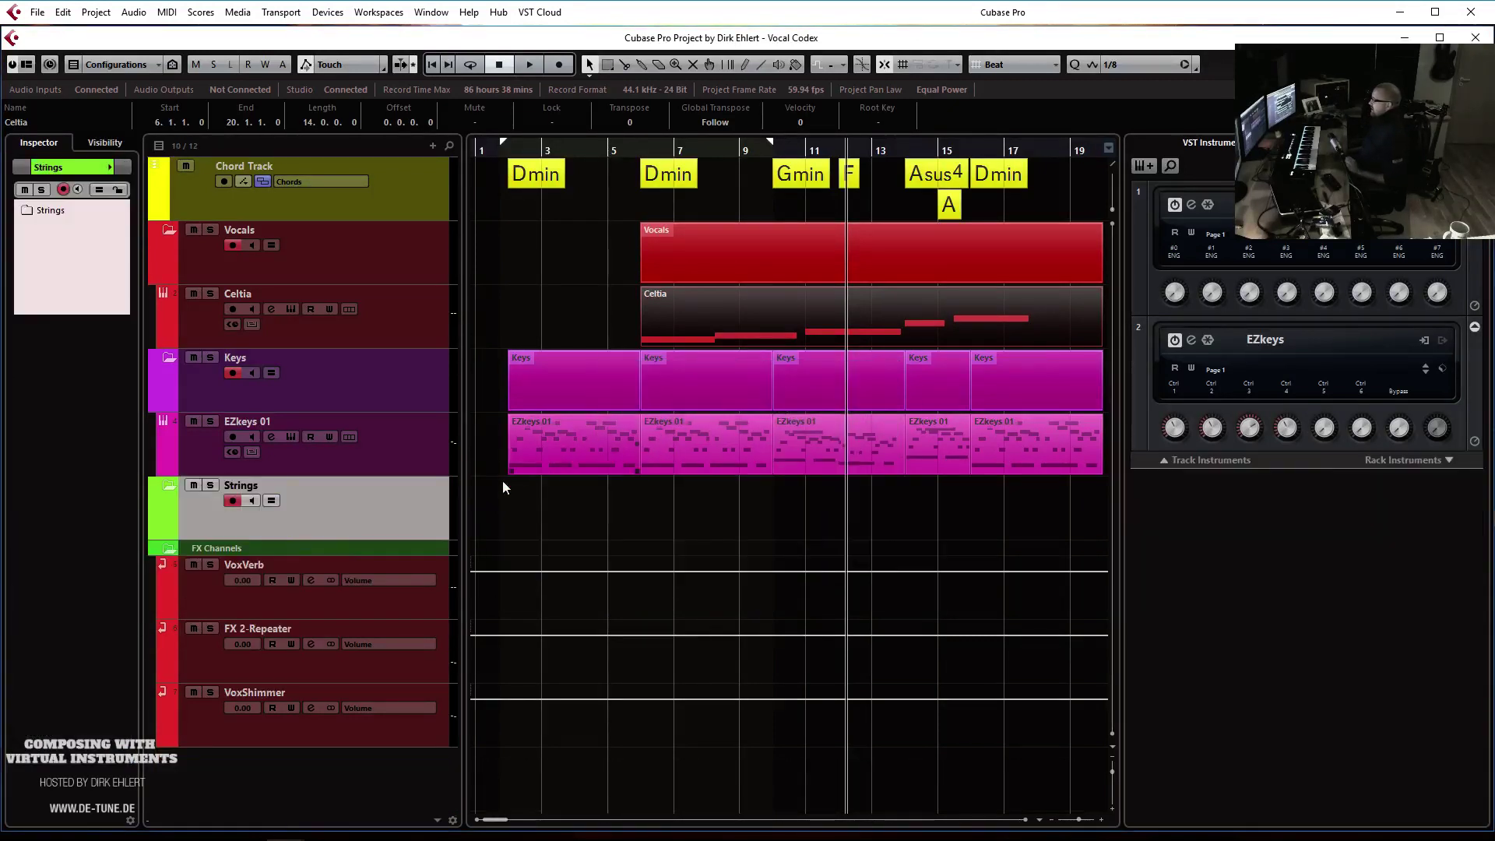
# Add a Kontakt 5 instrument track under the Strings folder, routed to Stereo Out
pyautogui.click(1226, 467)
pyautogui.click(708, 441)
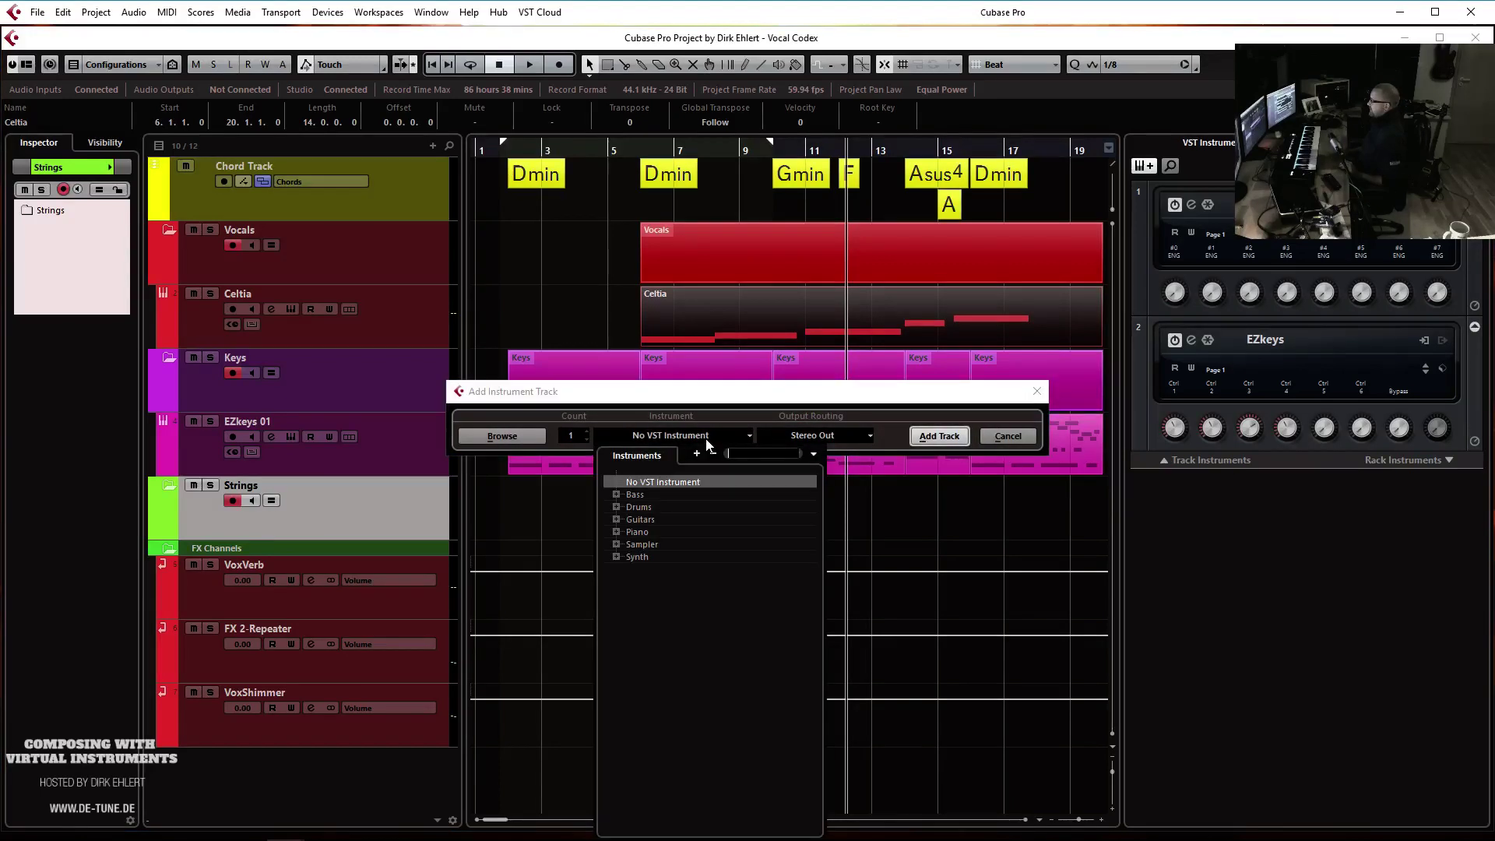
pyautogui.click(617, 545)
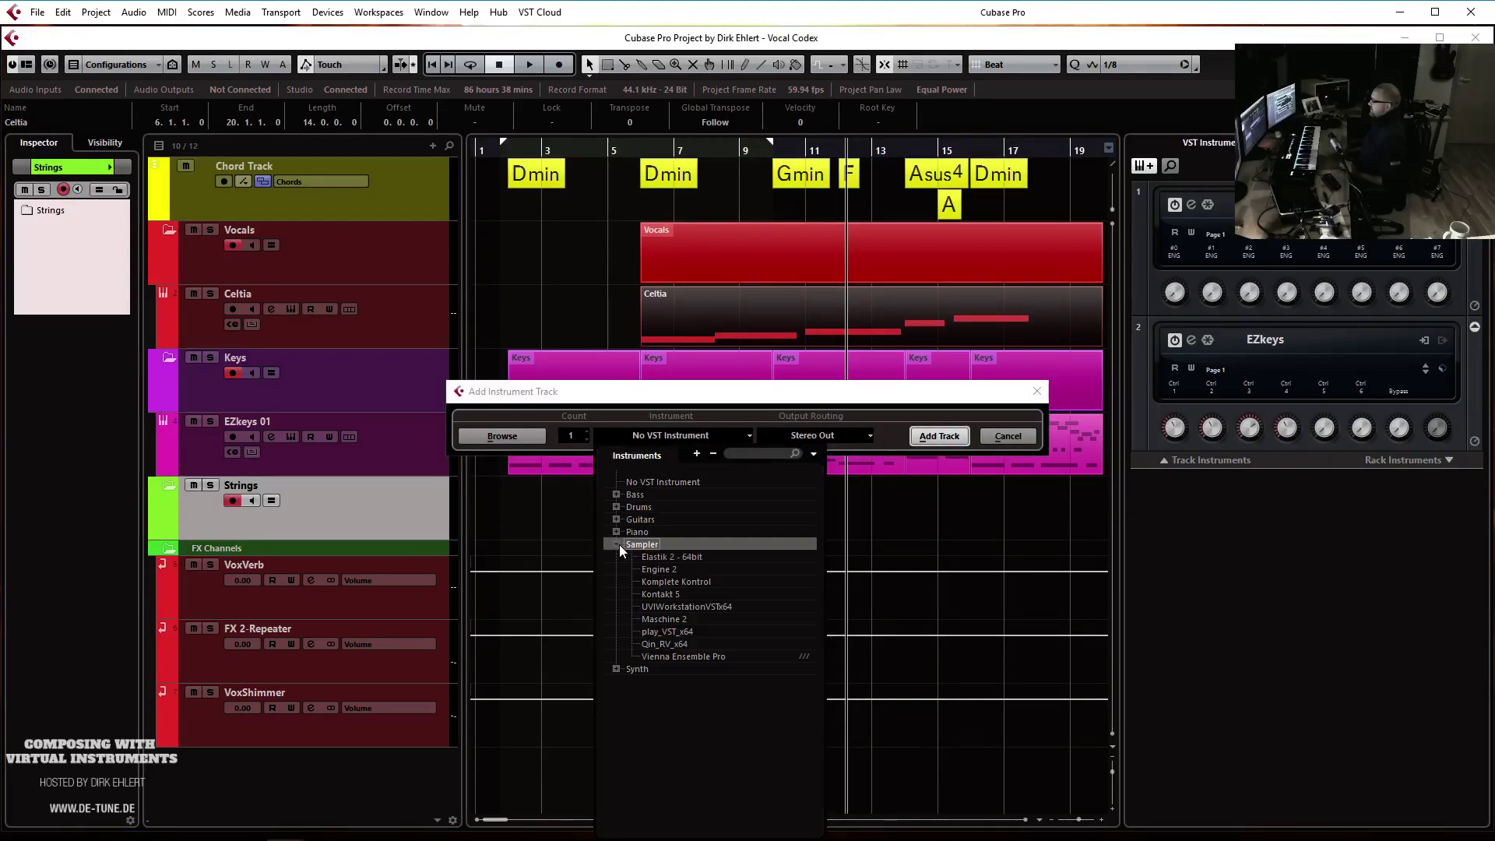
pyautogui.click(665, 596)
pyautogui.click(947, 442)
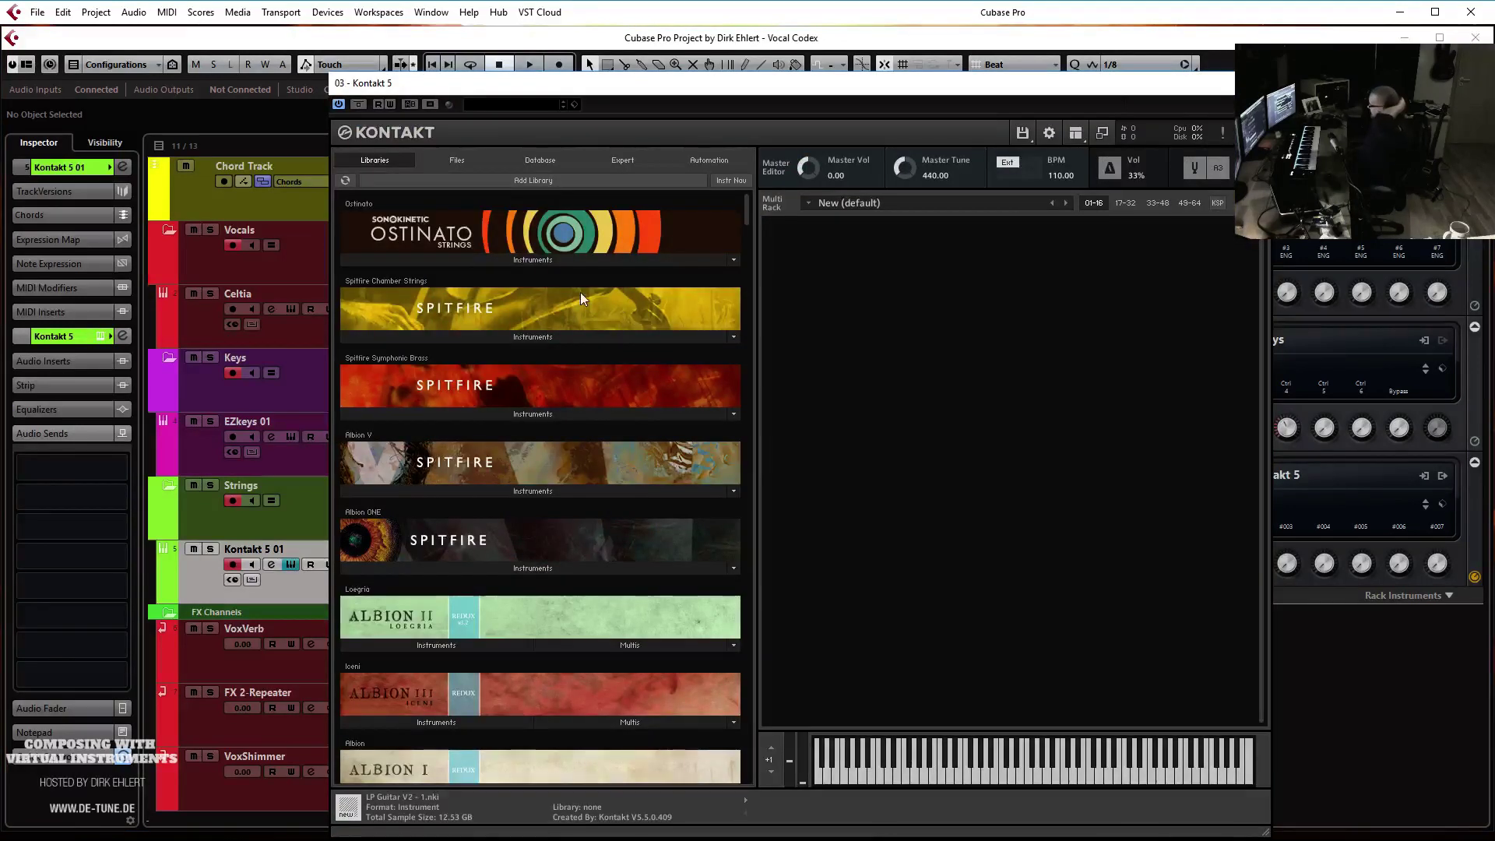
# Load the Strings High - Long - Frozen patch from Albion V's individual patches into Kontakt
pyautogui.click(510, 492)
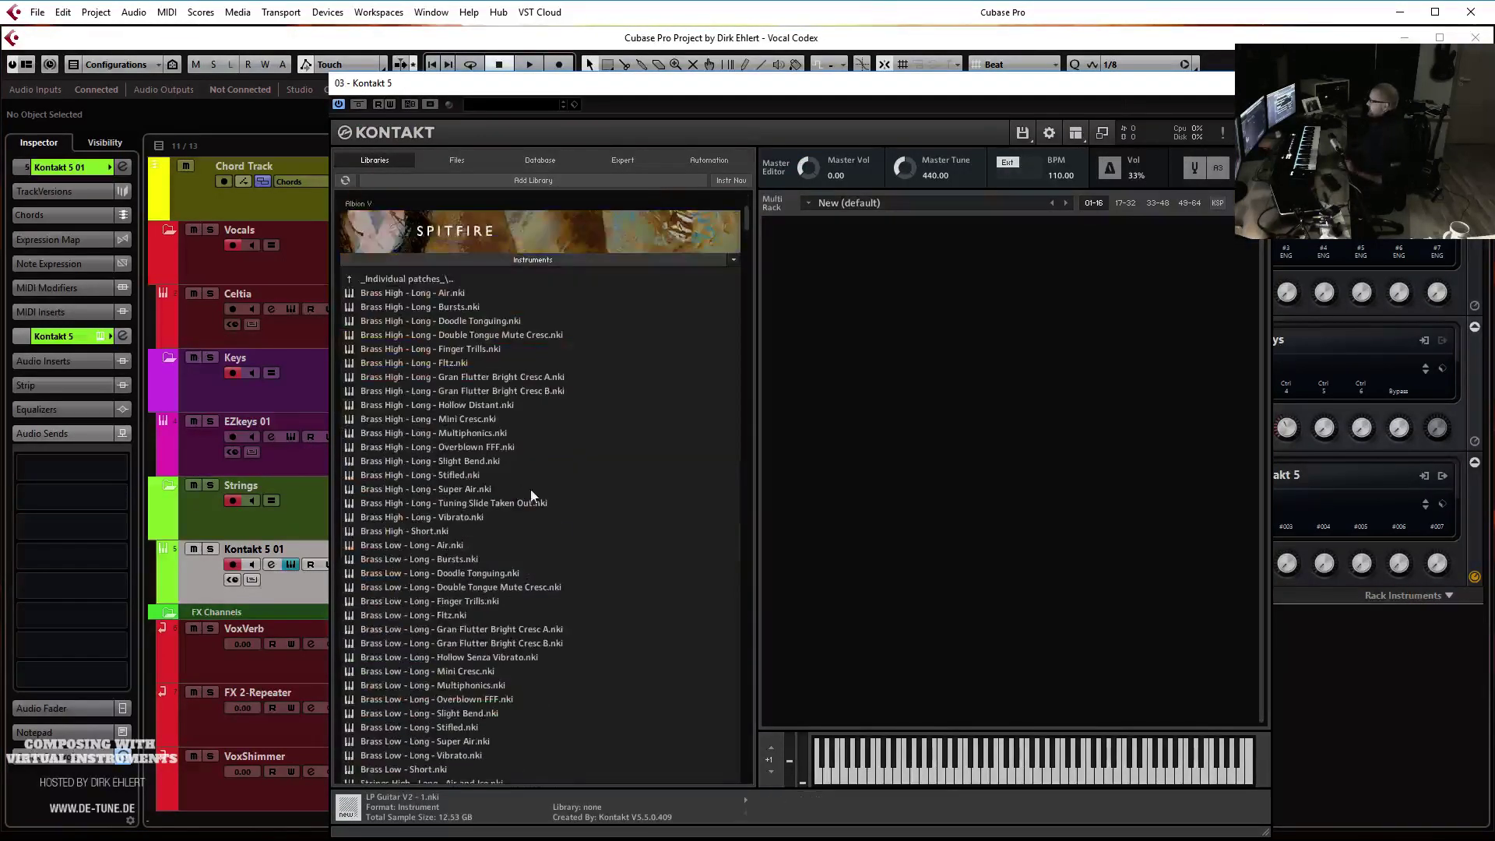
pyautogui.click(397, 280)
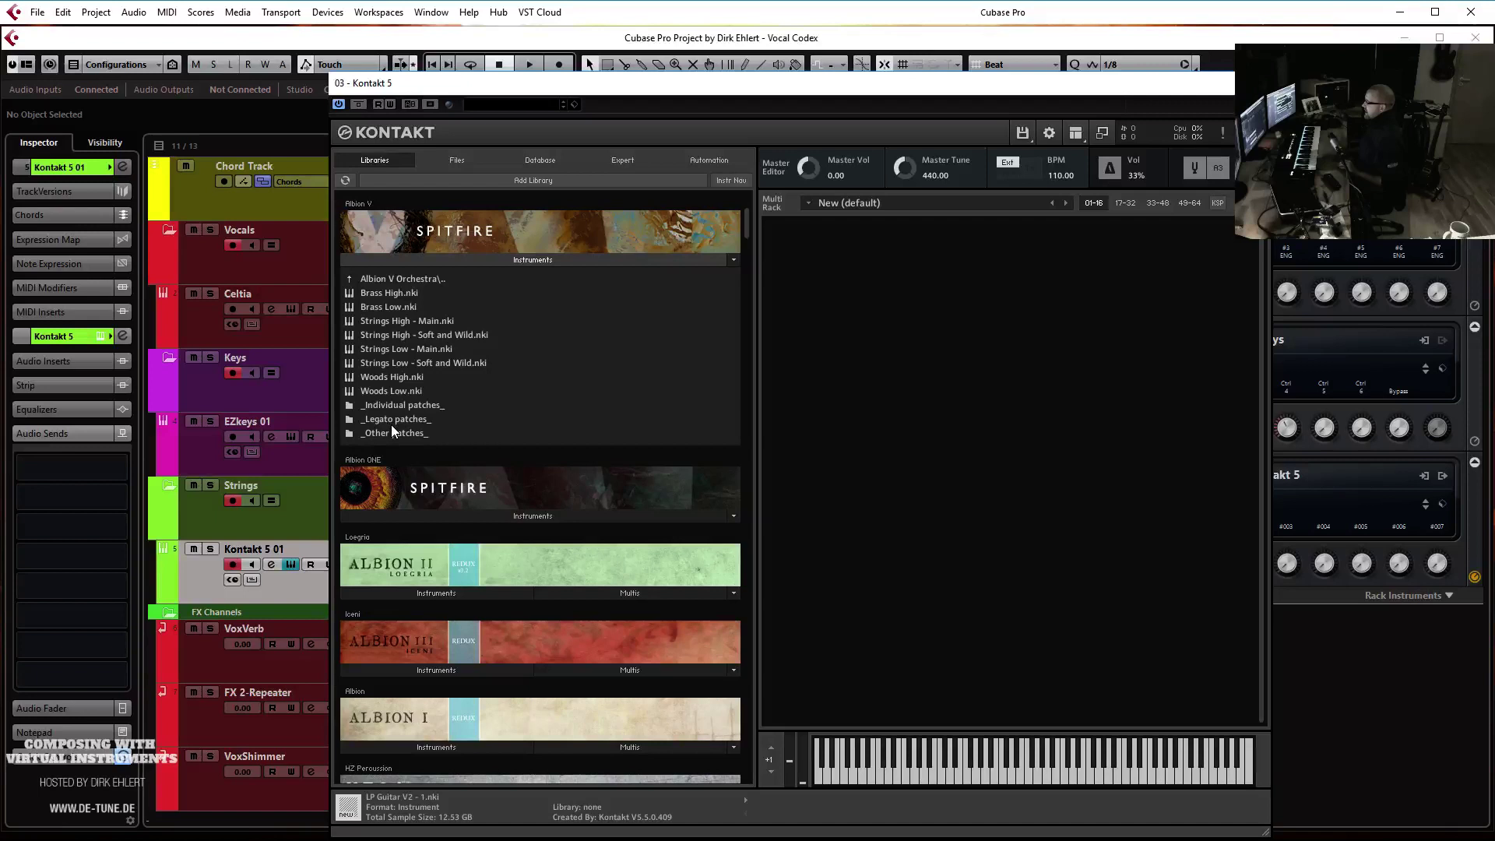
pyautogui.click(396, 404)
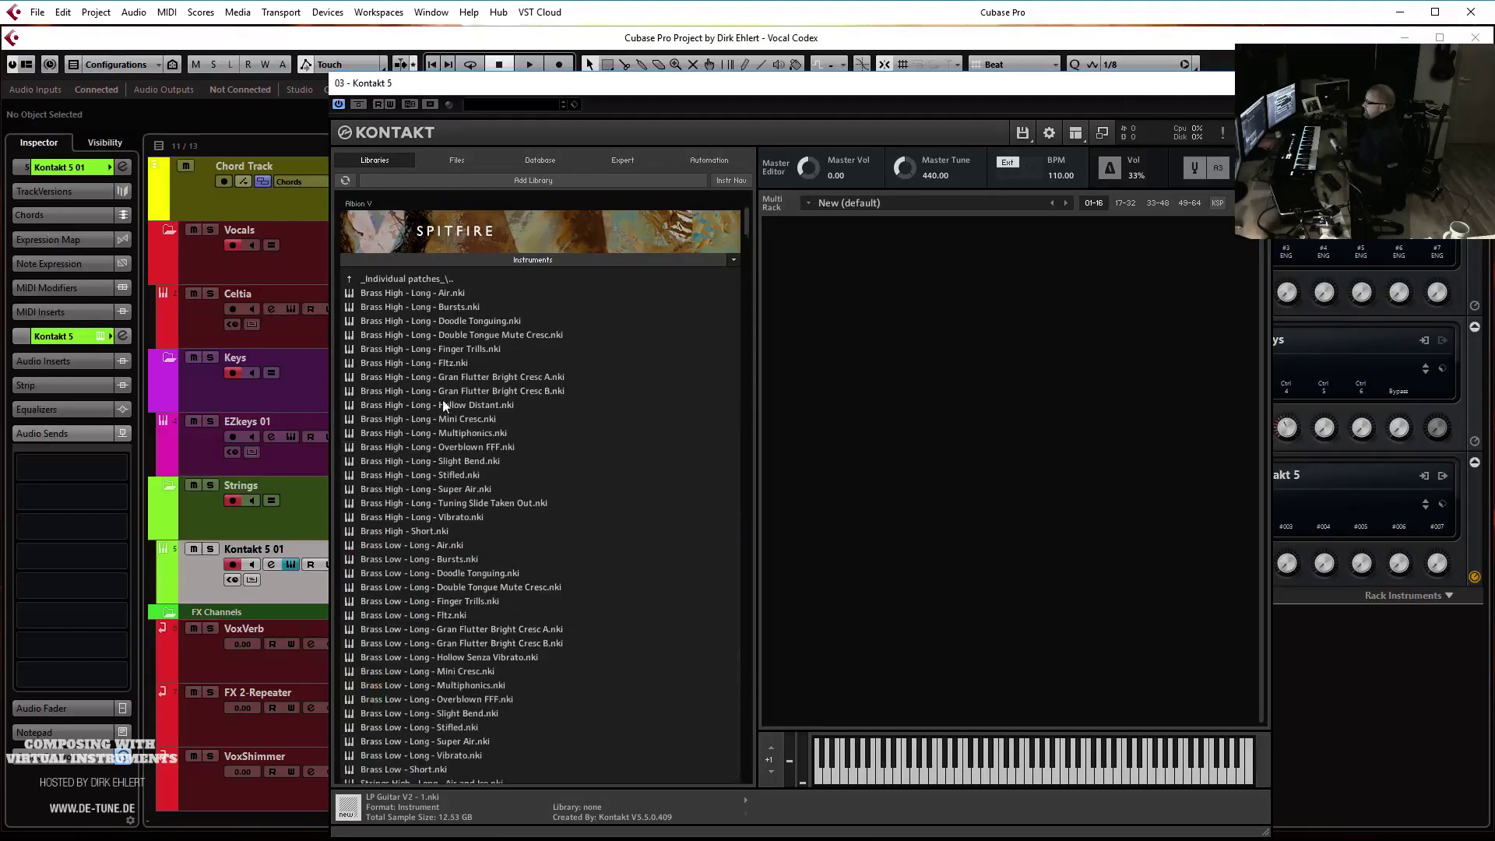
pyautogui.scroll(-8, 466, 450)
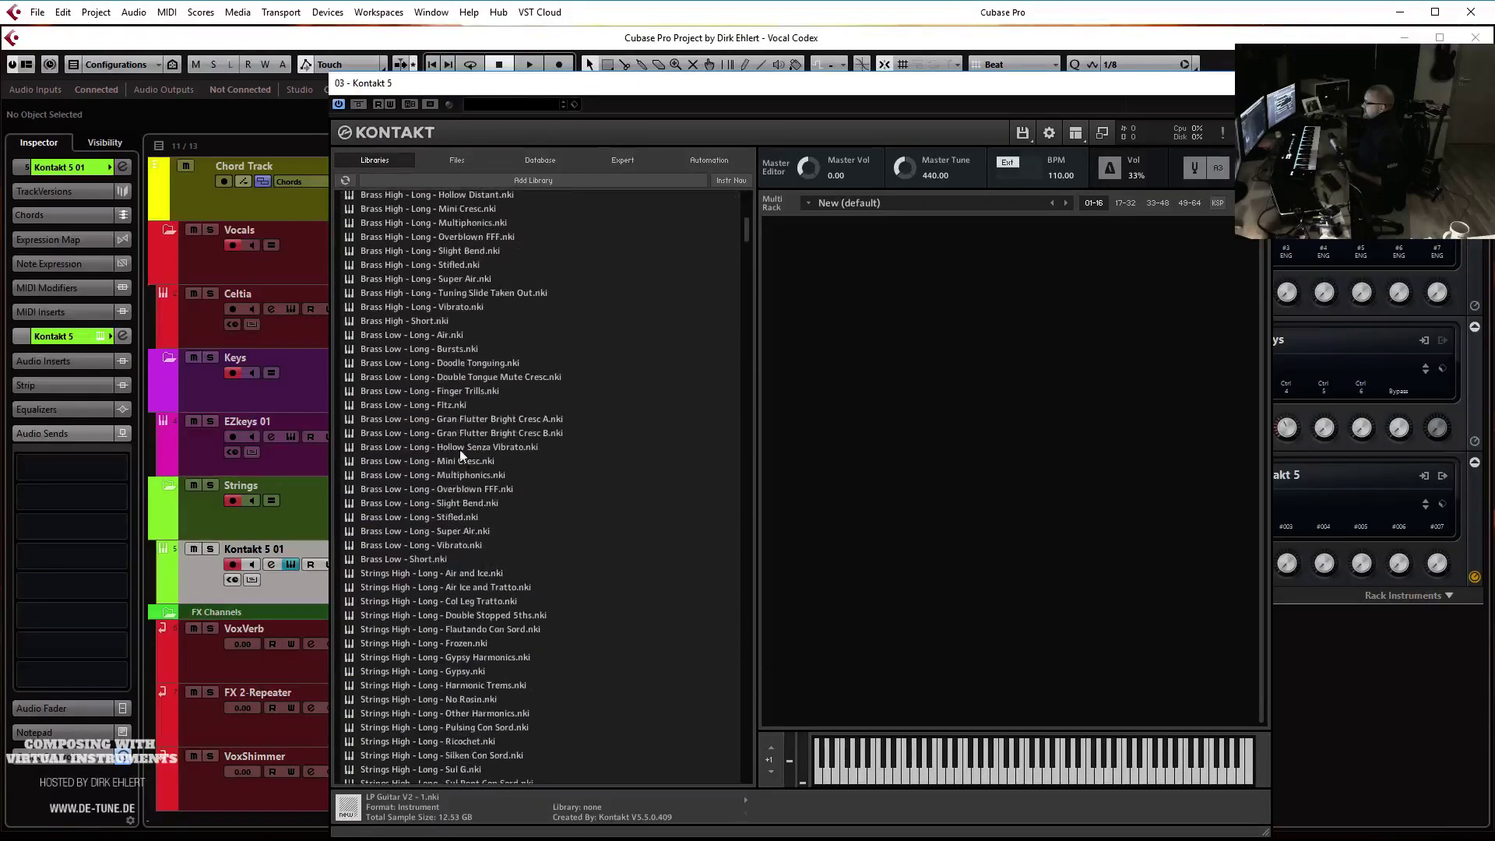
pyautogui.scroll(-2, 483, 468)
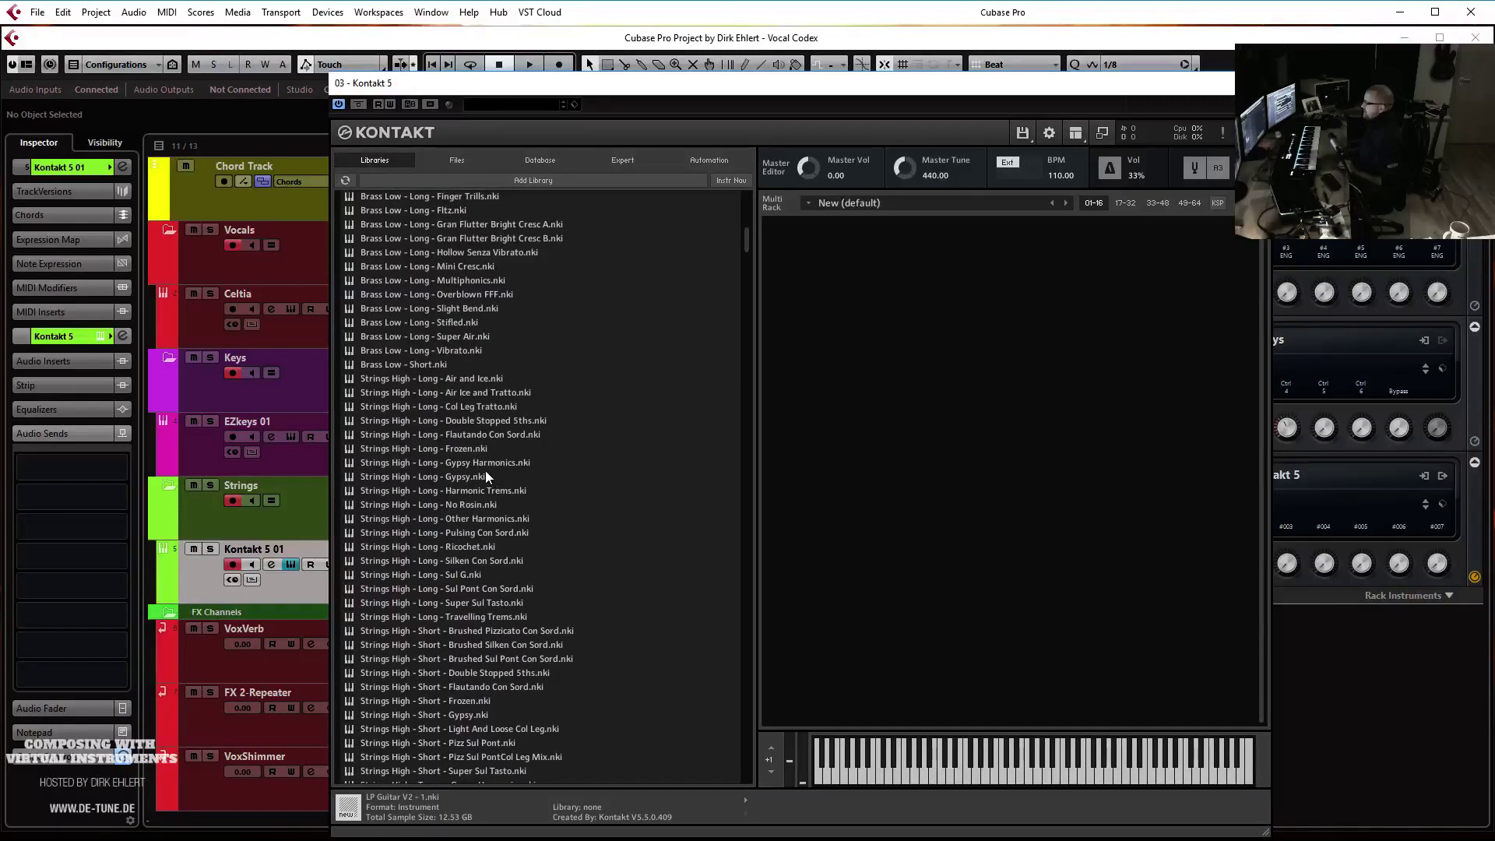
pyautogui.moveTo(442, 451); pyautogui.dragTo(791, 459)
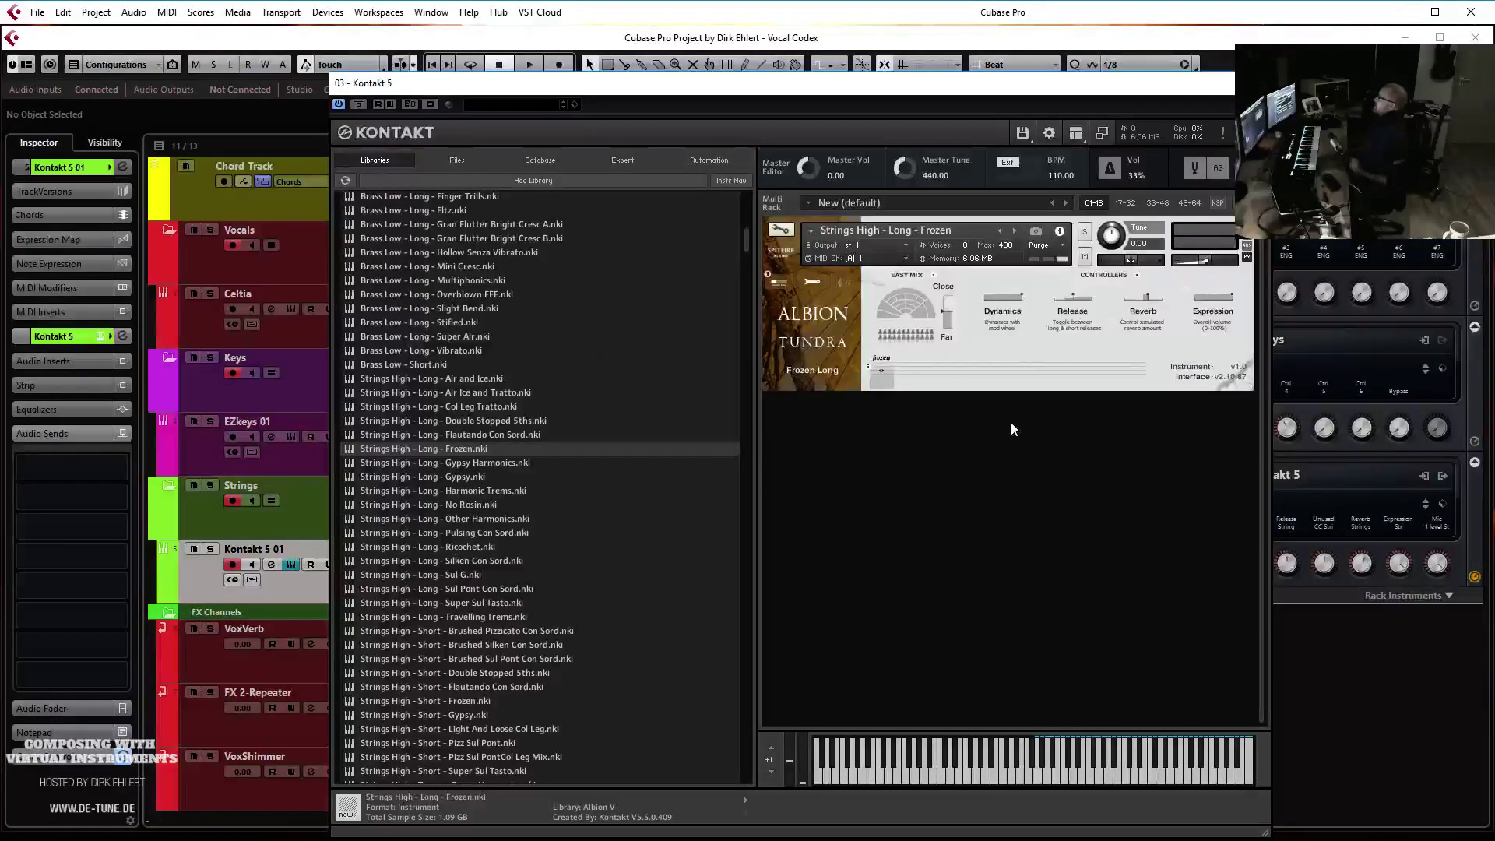
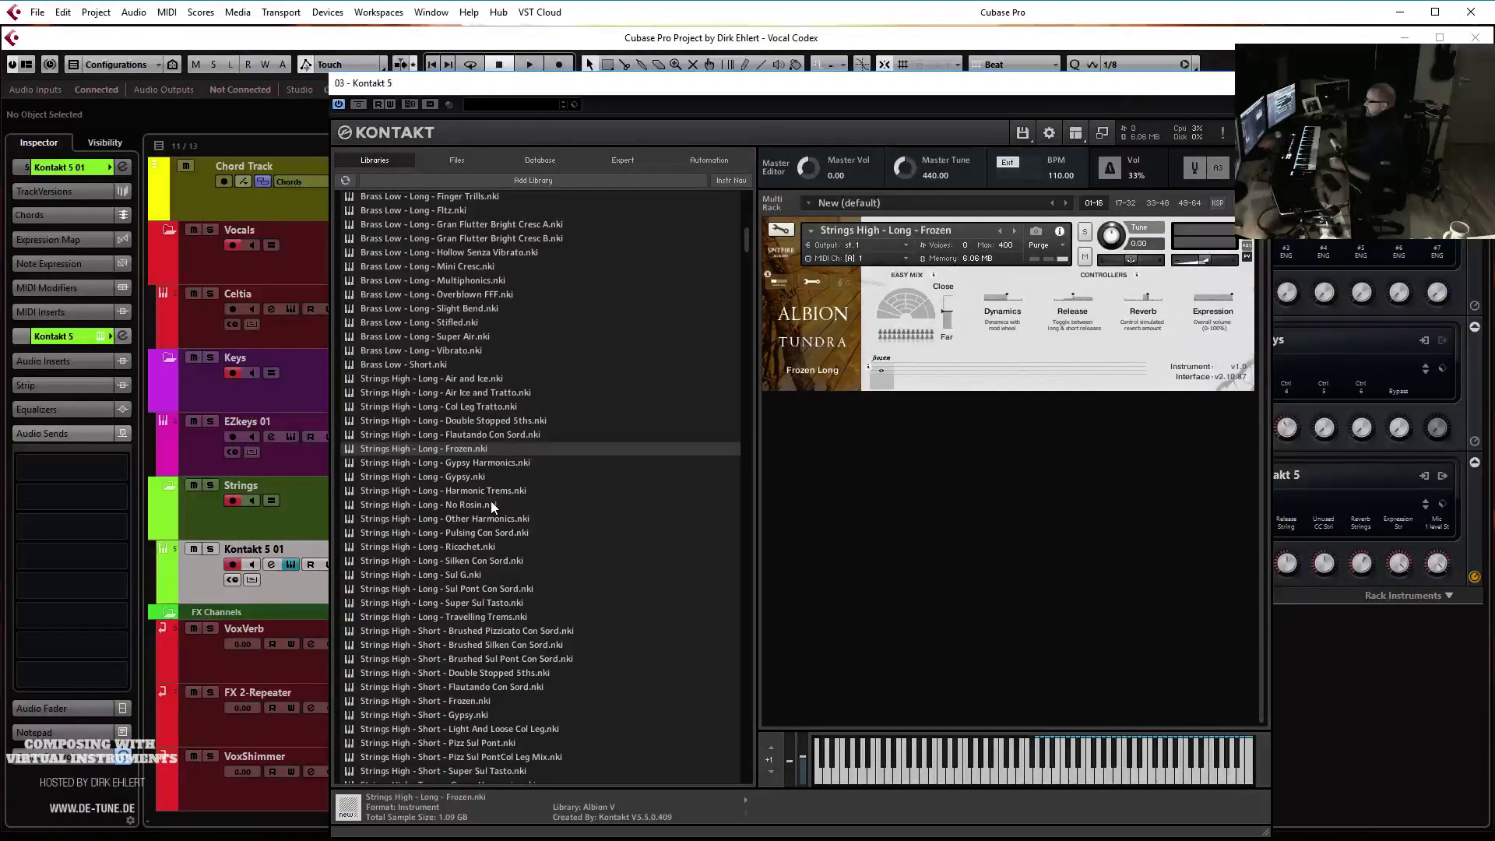
# Audition Strings High - Long - No Rosin and then Ricochet as replacements for the loaded patch
pyautogui.moveTo(491, 505); pyautogui.dragTo(983, 260)
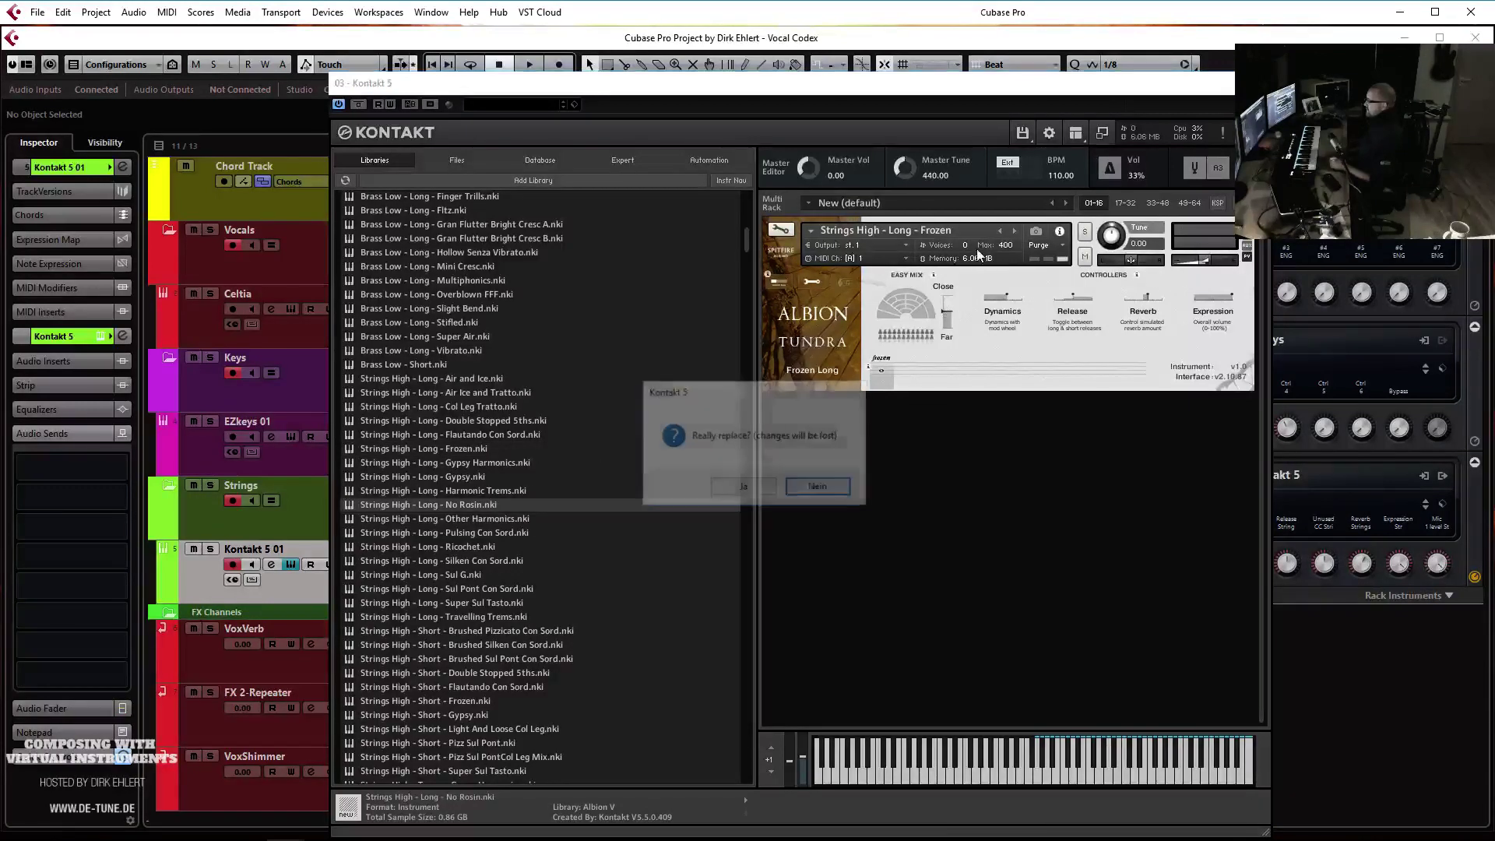
pyautogui.click(752, 487)
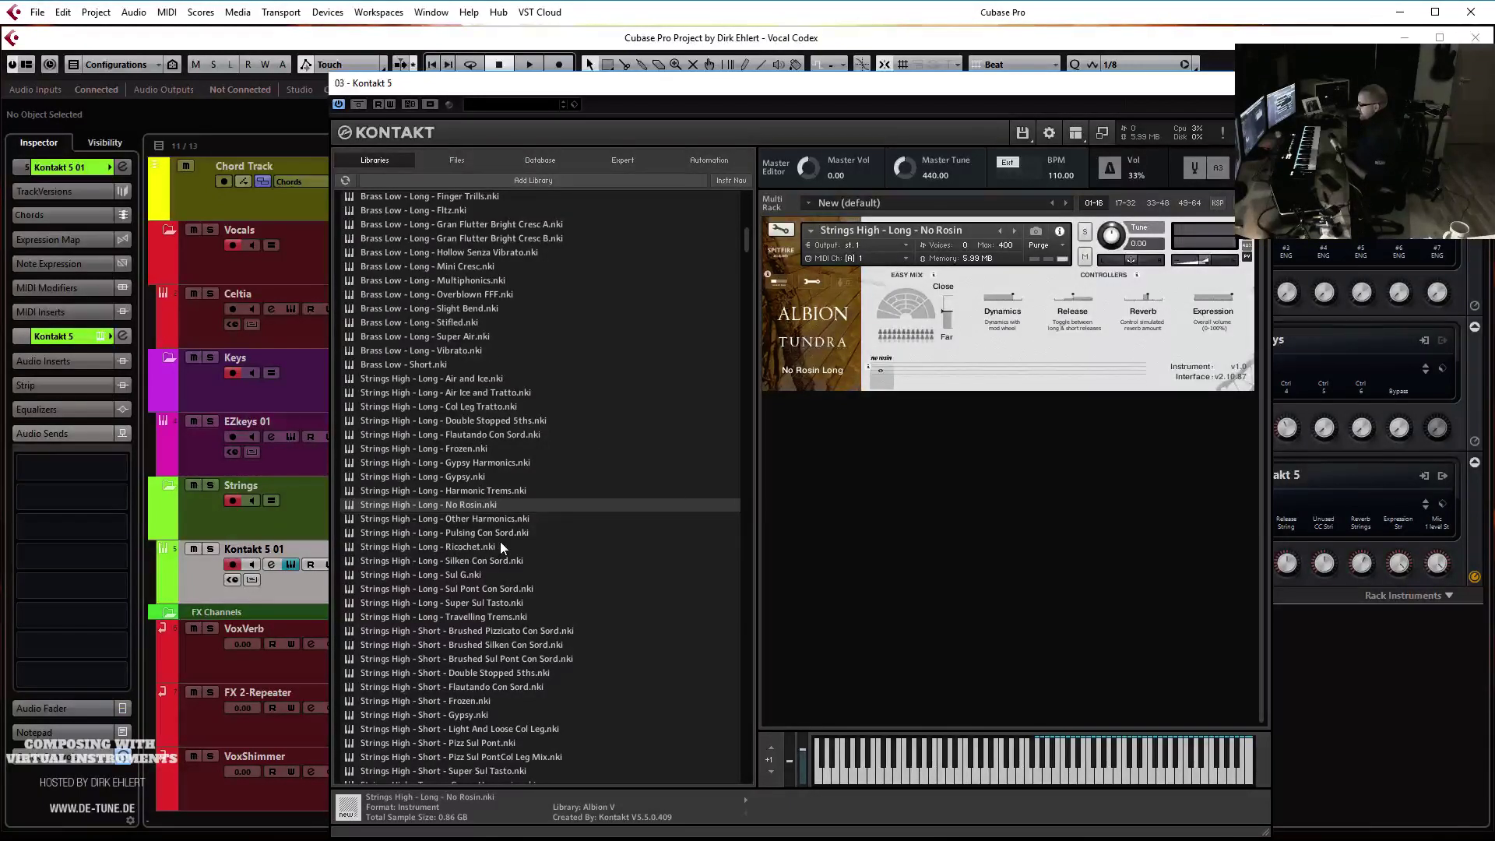
pyautogui.moveTo(492, 547); pyautogui.dragTo(950, 281)
pyautogui.click(735, 485)
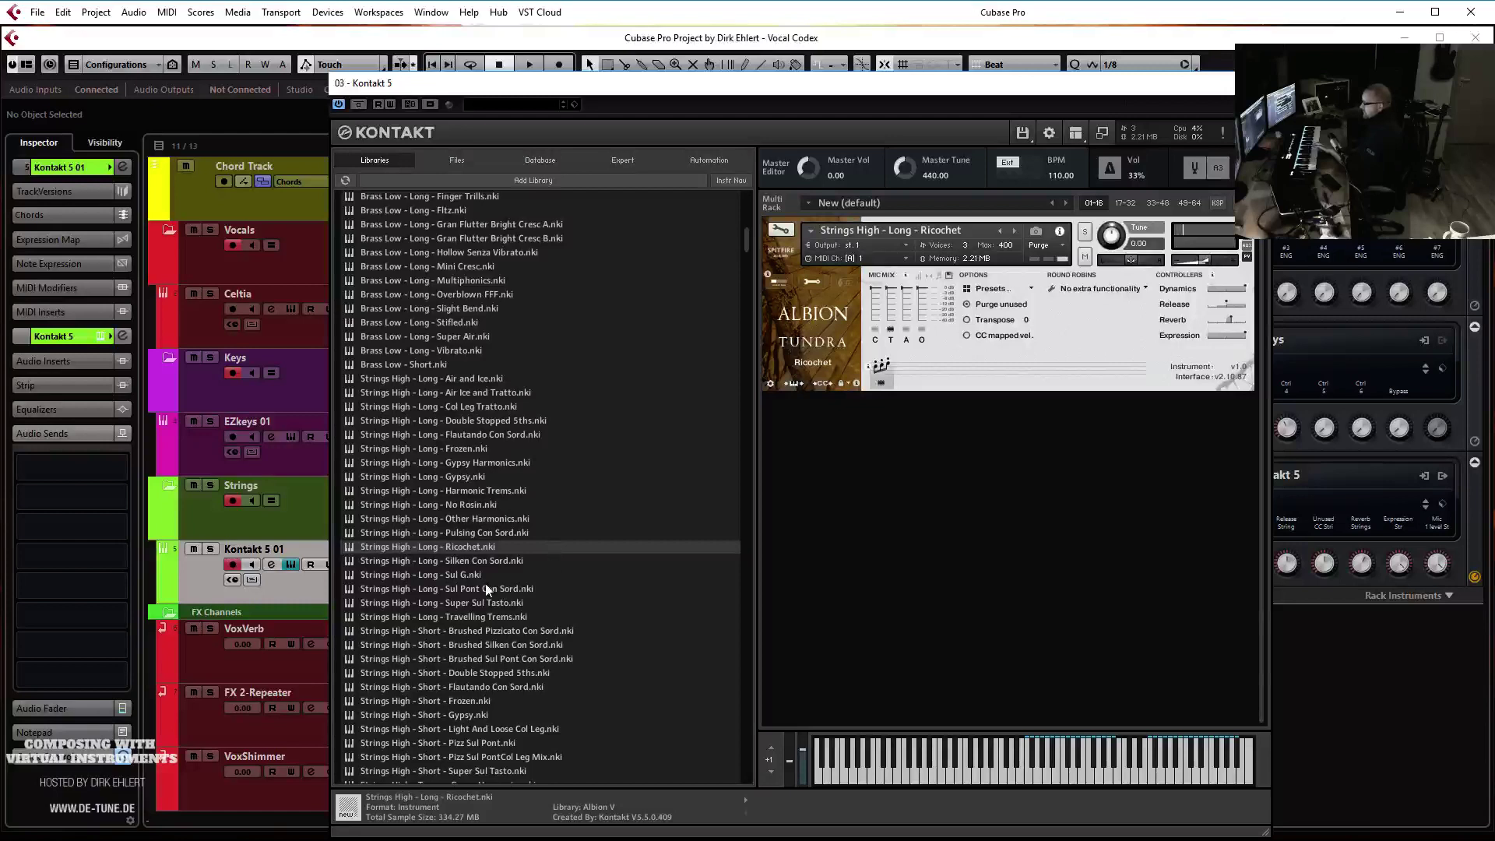
# Replace the loaded patch with Strings High - Long - Sul G and clear the Kontakt window from the project view
pyautogui.moveTo(467, 577); pyautogui.dragTo(955, 250)
pyautogui.press('Return')
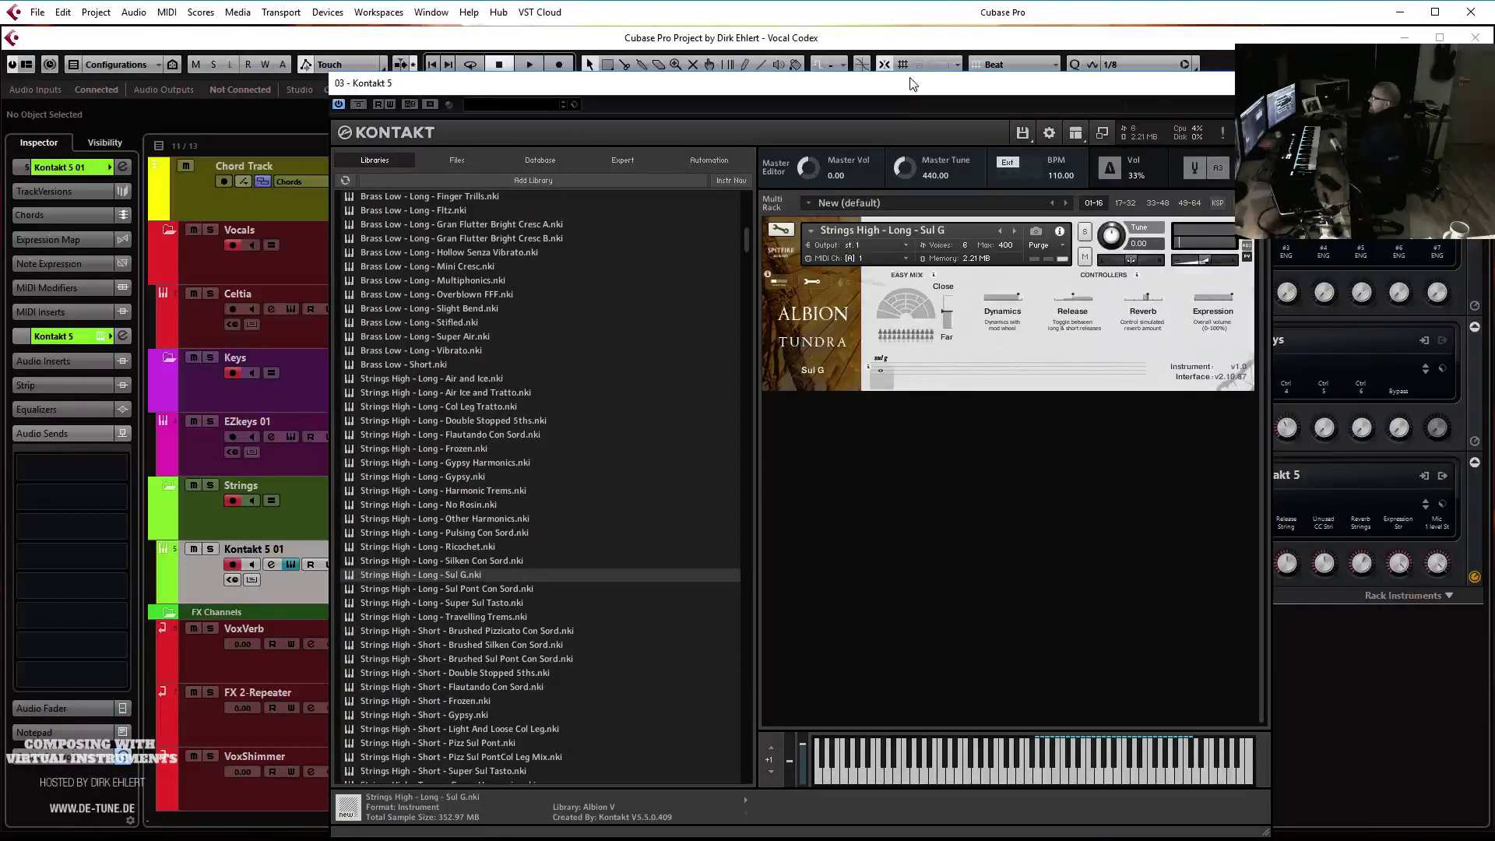
pyautogui.moveTo(914, 84); pyautogui.dragTo(1494, 118)
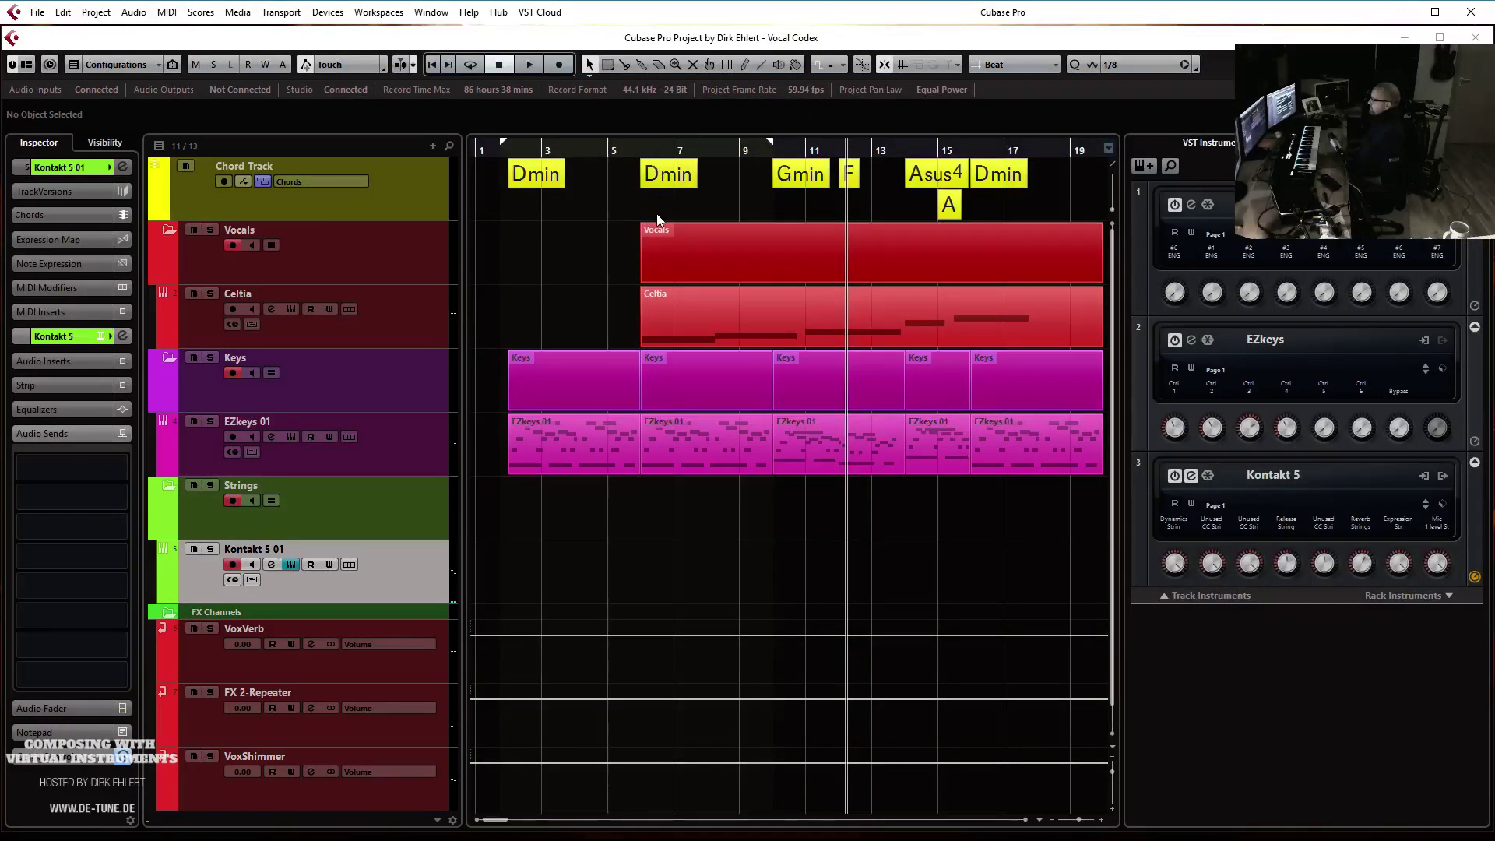
# Play a string part over the arrangement, capture it on the unmuted Kontakt track, and rename the track Tundra SulG
pyautogui.press('space')
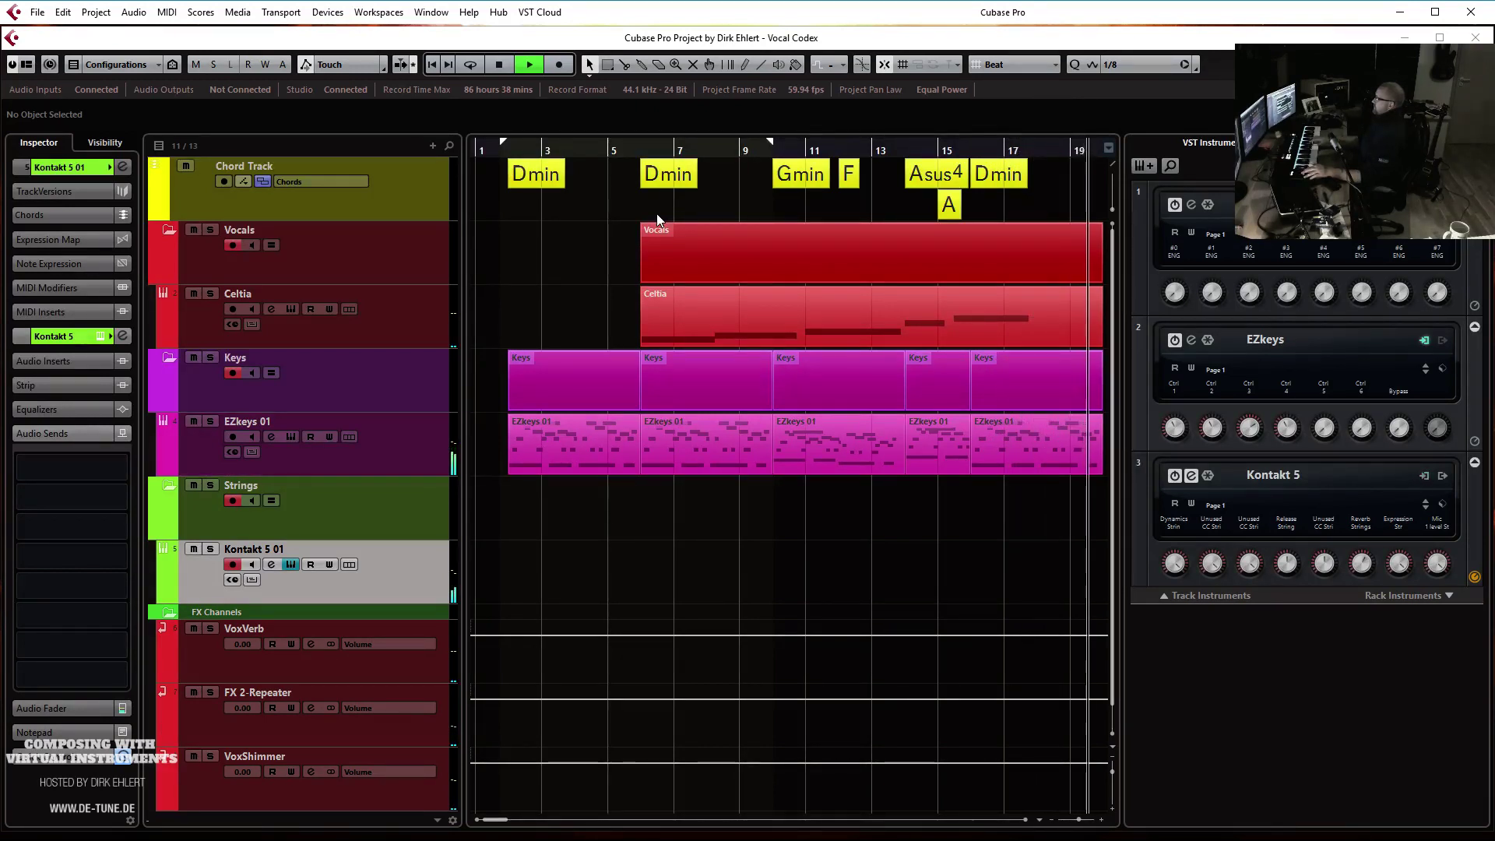
pyautogui.press('space')
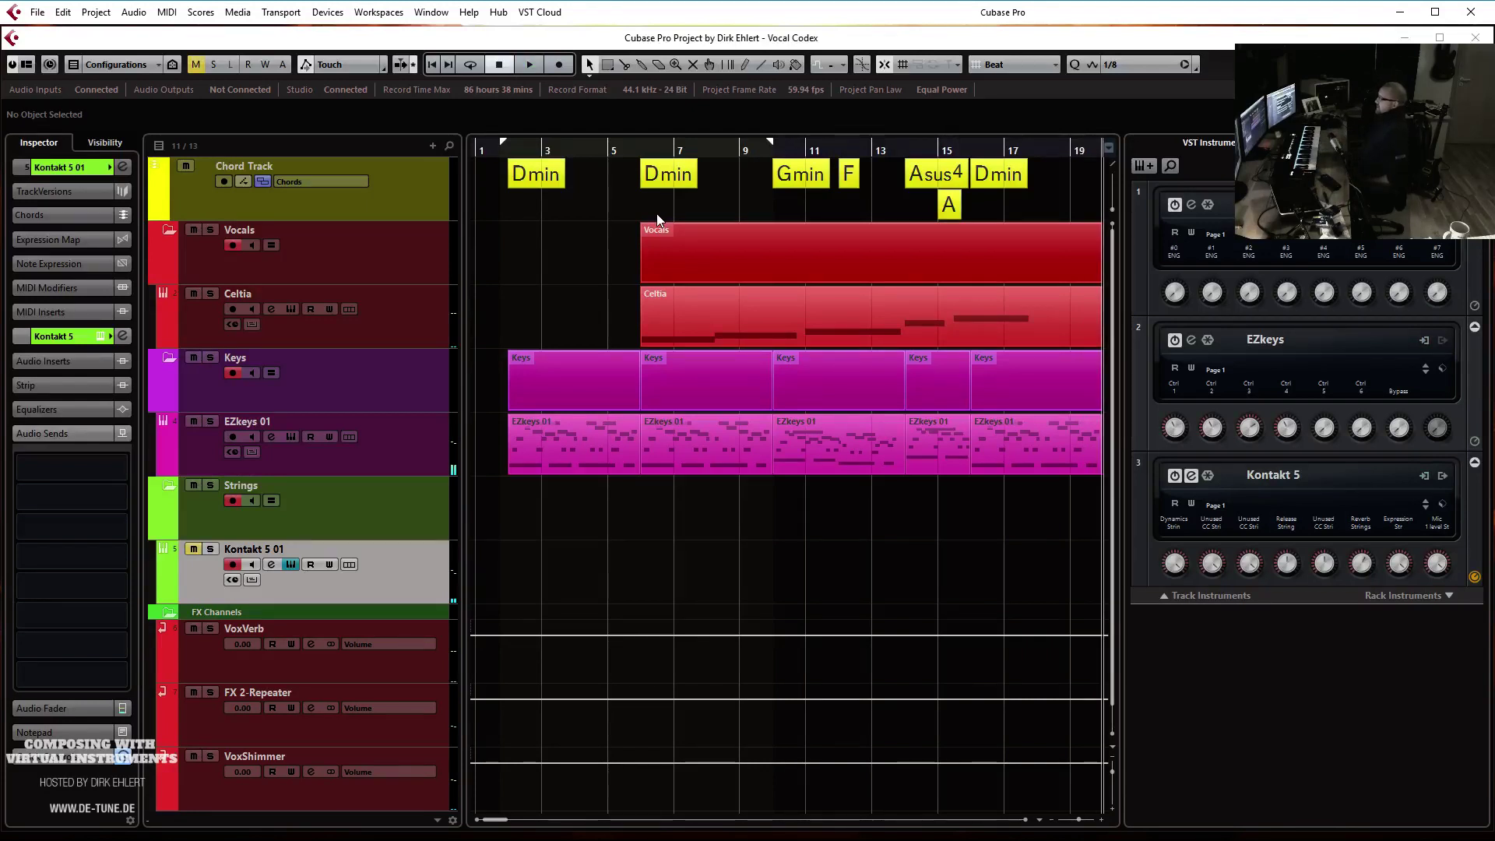
pyautogui.click(194, 550)
pyautogui.hotkey('ctrl', 'z')
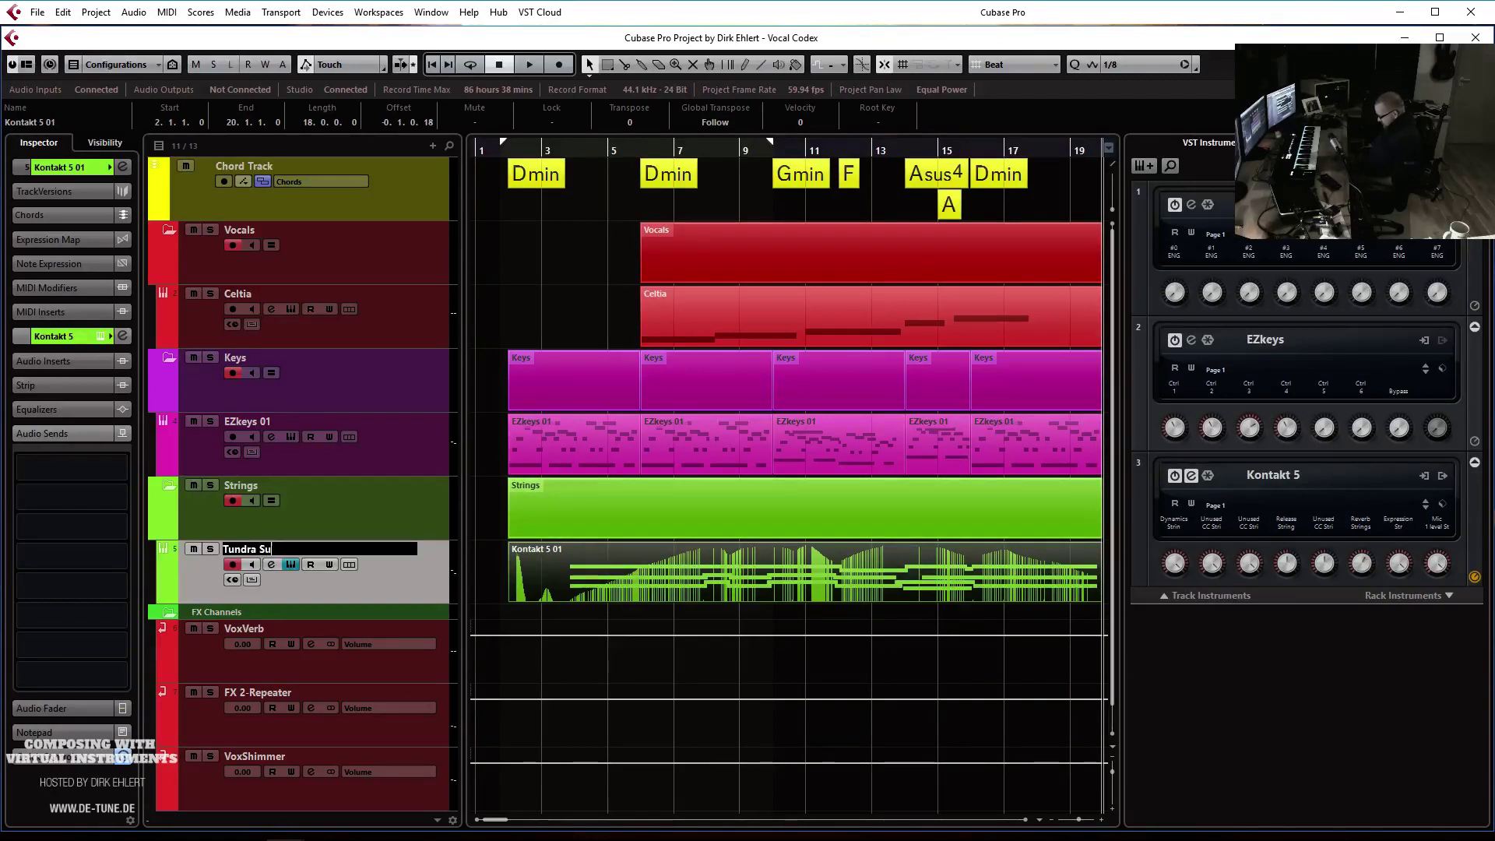
pyautogui.press('Return')
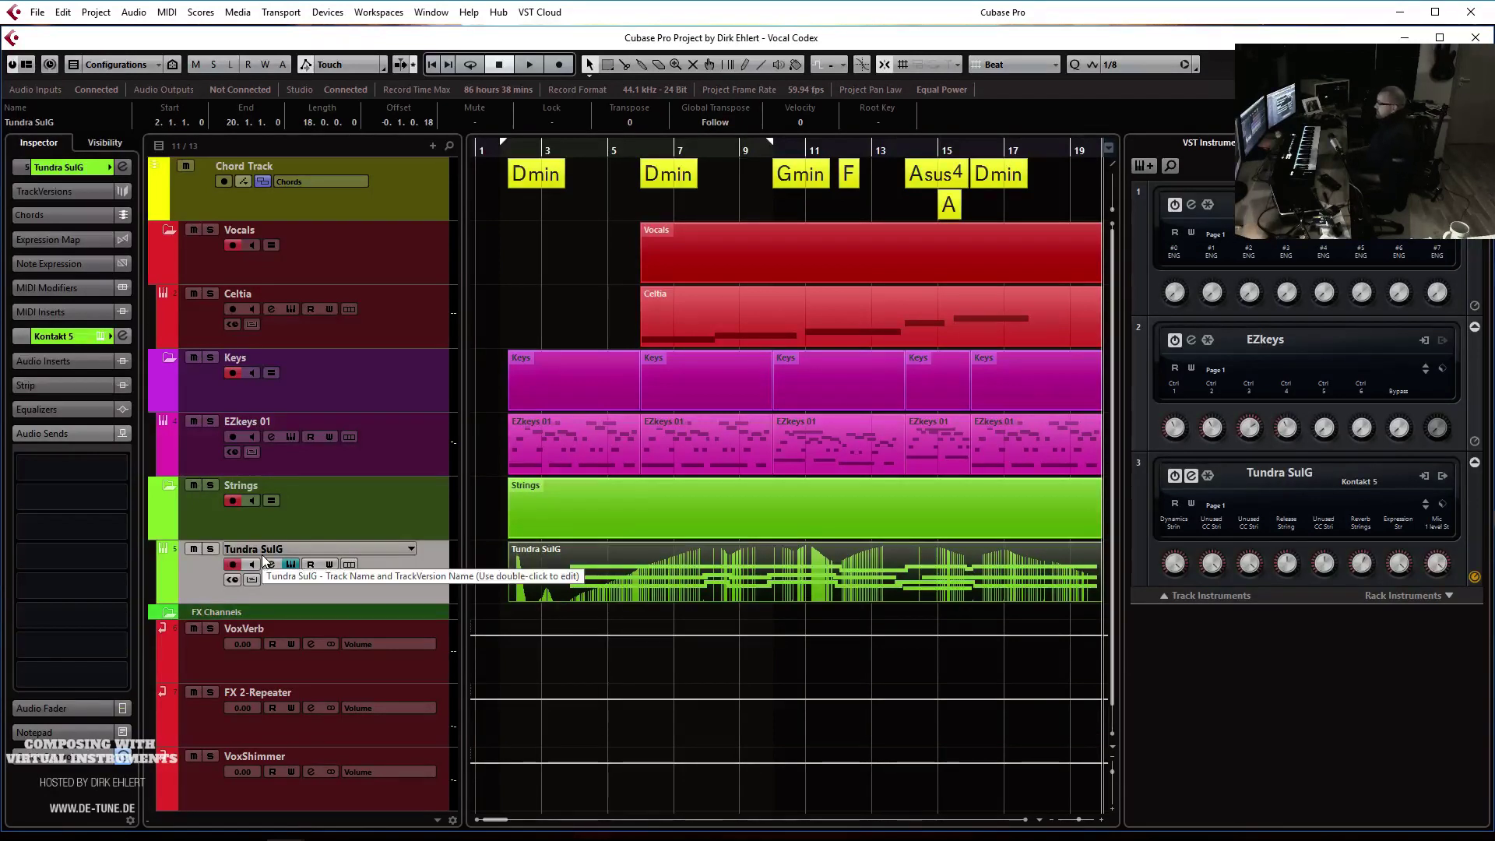
# Quantize the first three-note chord of the Tundra SulG part to 1/4 in the Key Editor
pyautogui.doubleClick(569, 595)
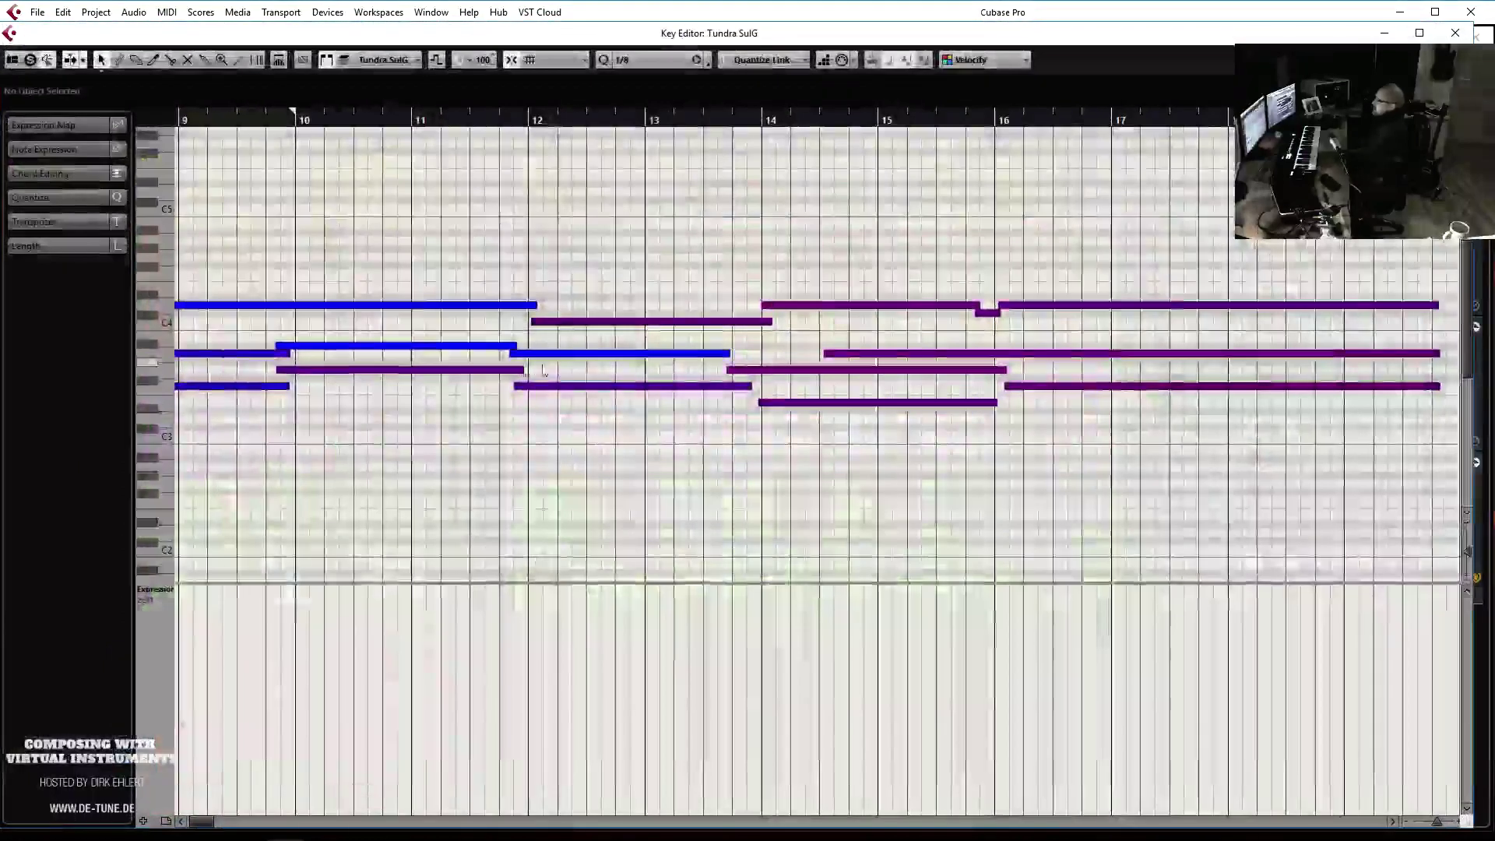
pyautogui.moveTo(587, 231); pyautogui.dragTo(622, 476)
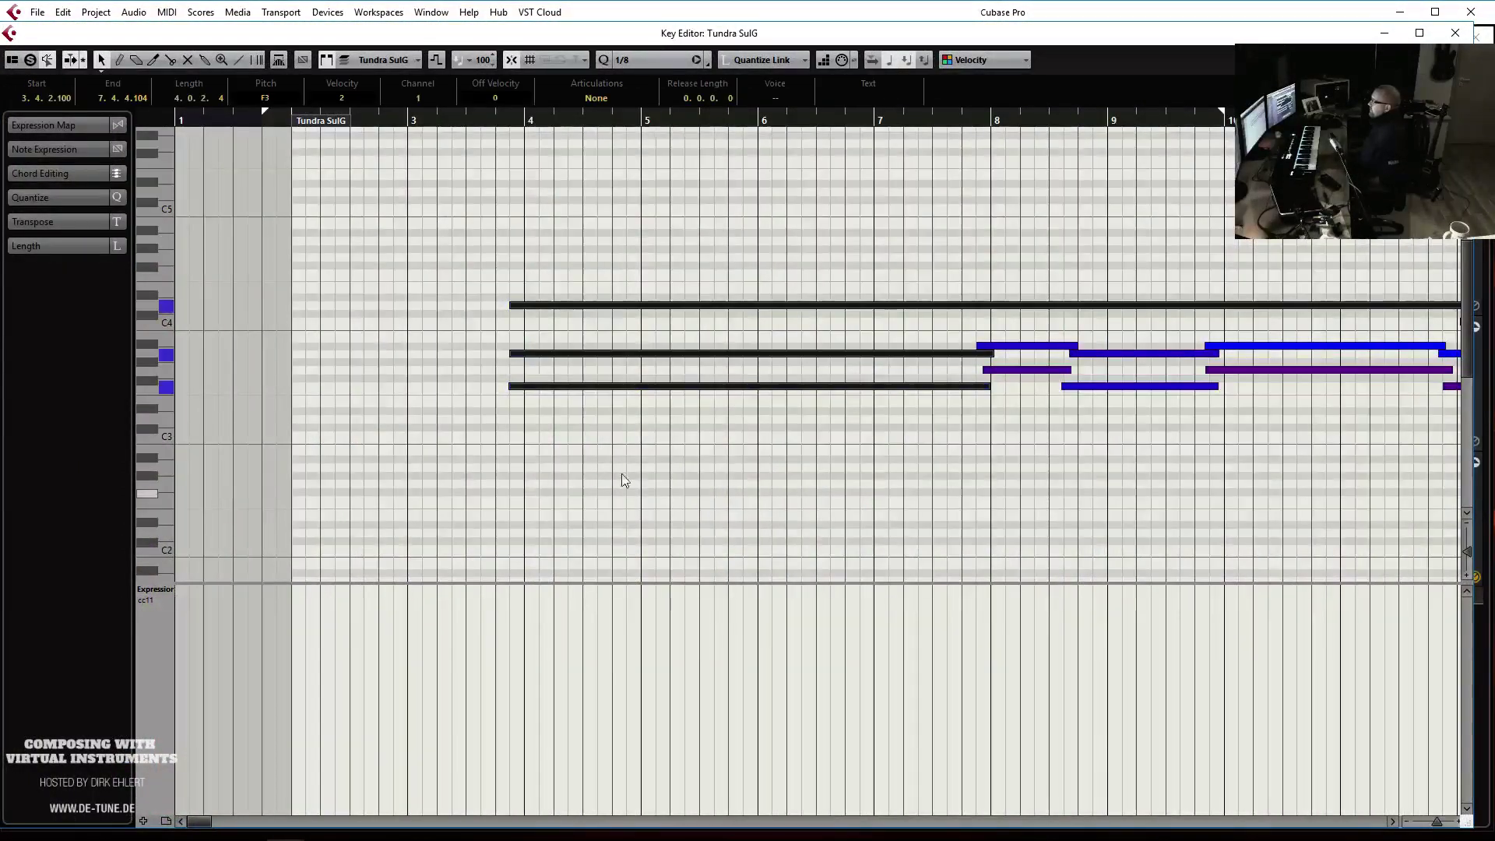
pyautogui.click(668, 60)
pyautogui.click(674, 119)
pyautogui.press('q')
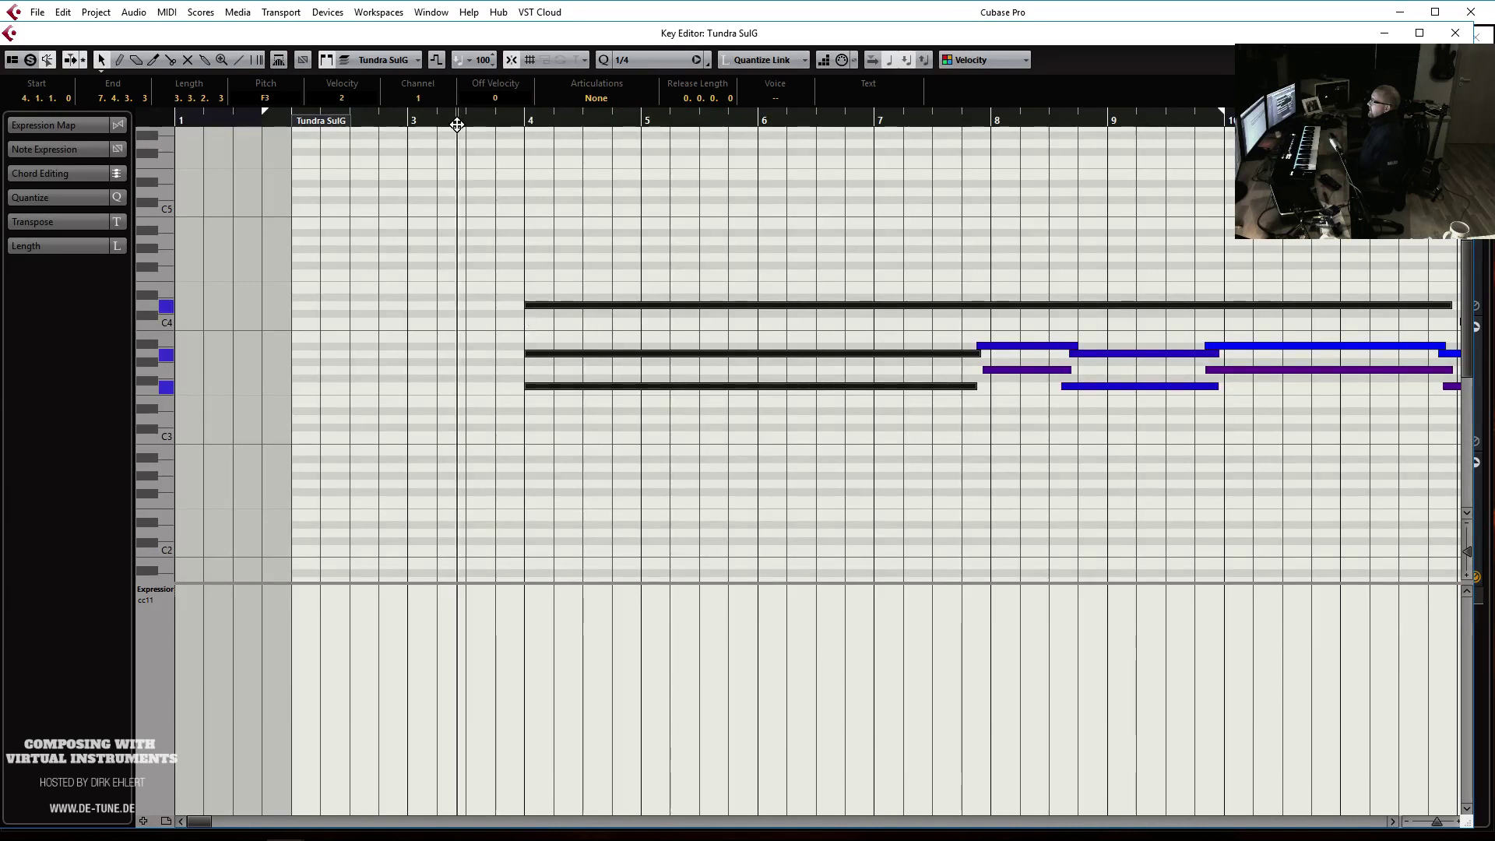
# Delete the short notes between bars 8 and 10 and extend the first chord's two lower notes to bar 10
pyautogui.press('g')
pyautogui.press('g')
pyautogui.press('g')
pyautogui.moveTo(698, 318); pyautogui.dragTo(780, 369)
pyautogui.press('Delete')
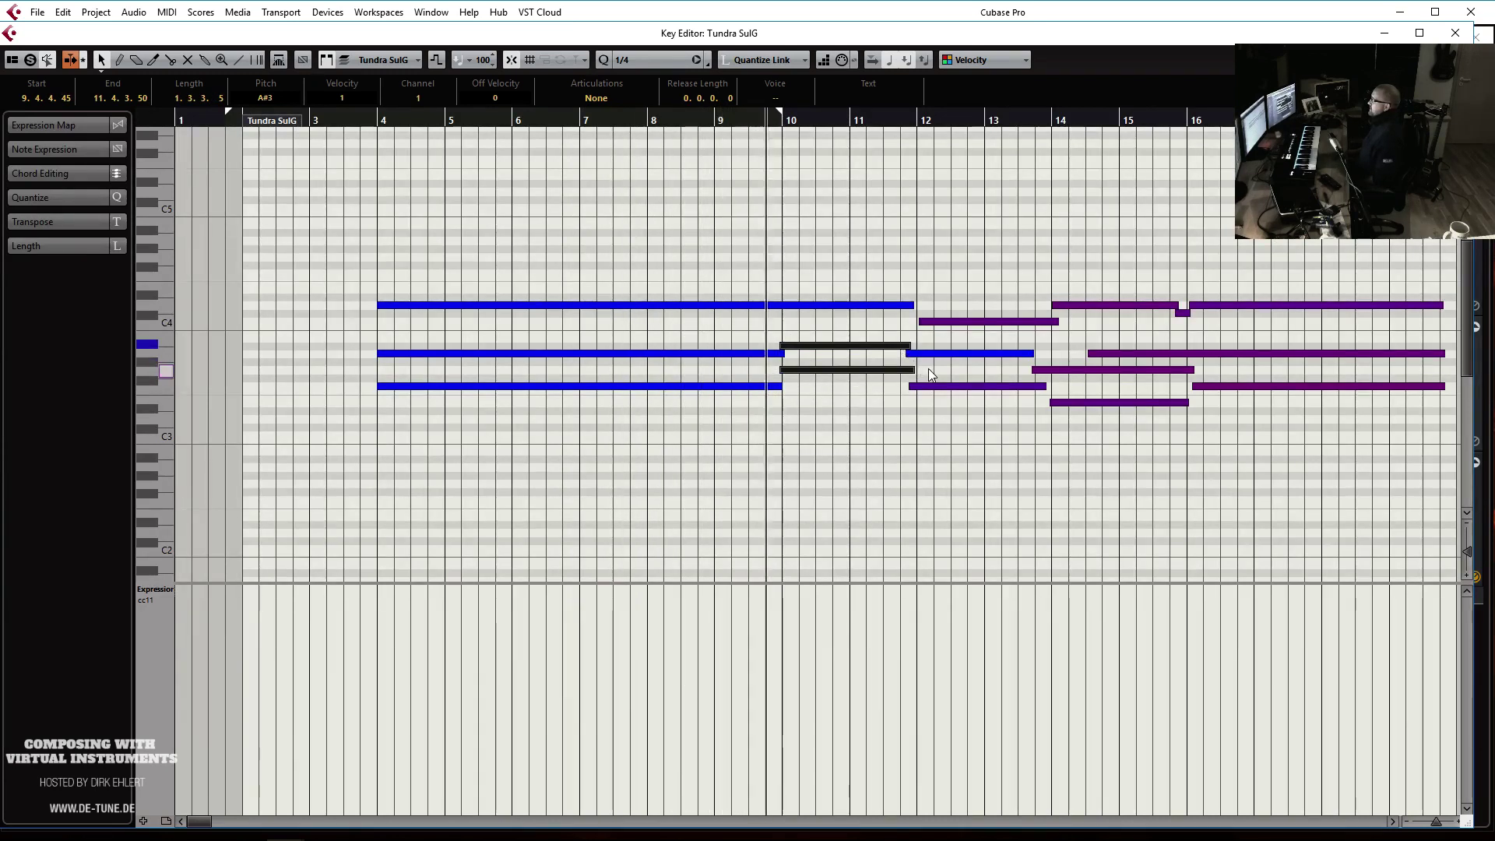
# Extend the start of the C4 note near bar 12 back to 11.4.4.41
pyautogui.press('h')
pyautogui.press('h')
pyautogui.press('h')
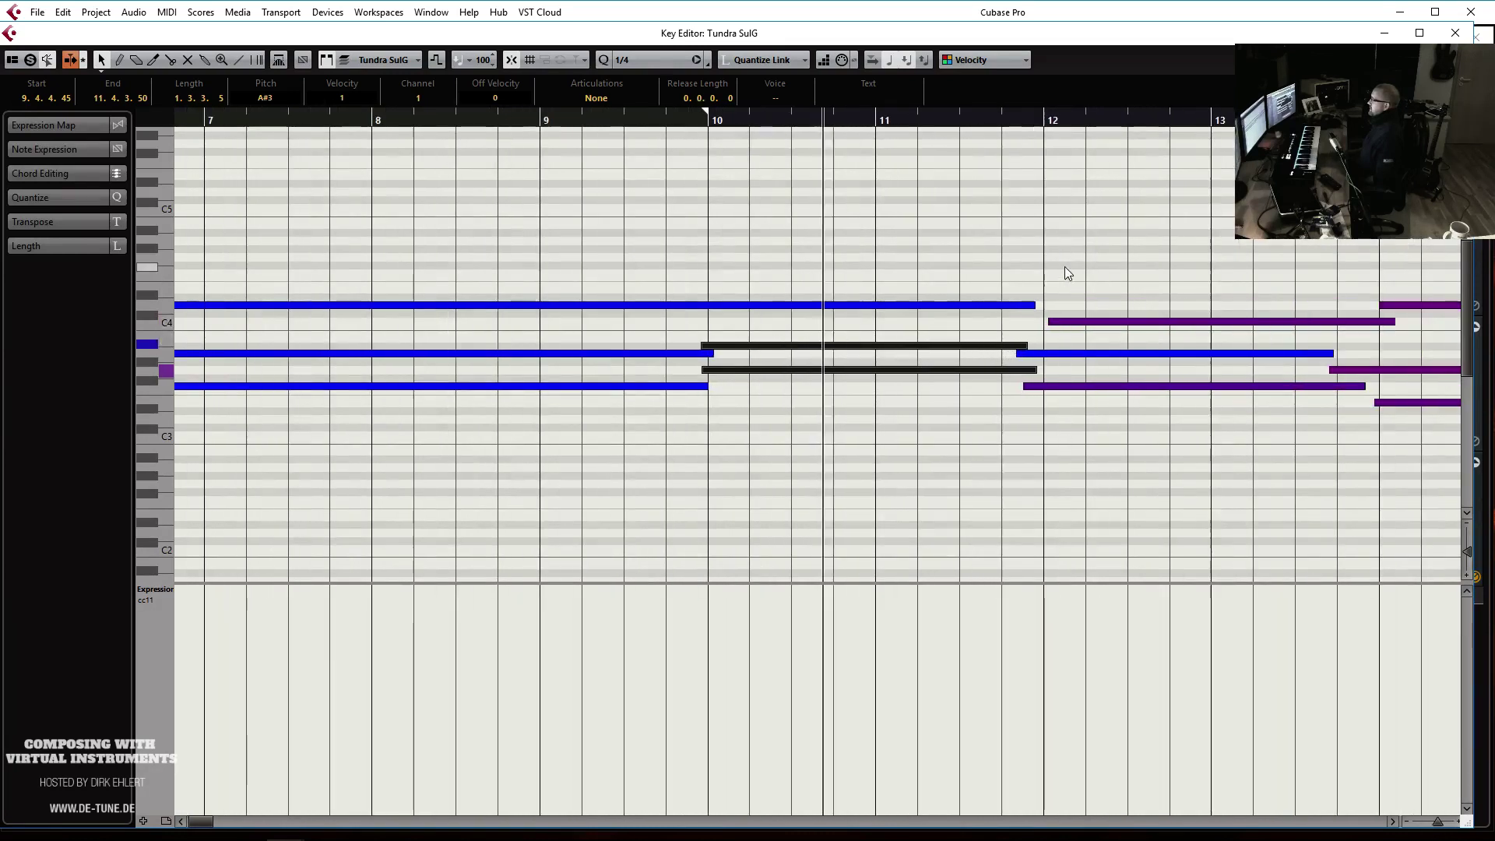
pyautogui.press('g')
pyautogui.press('g')
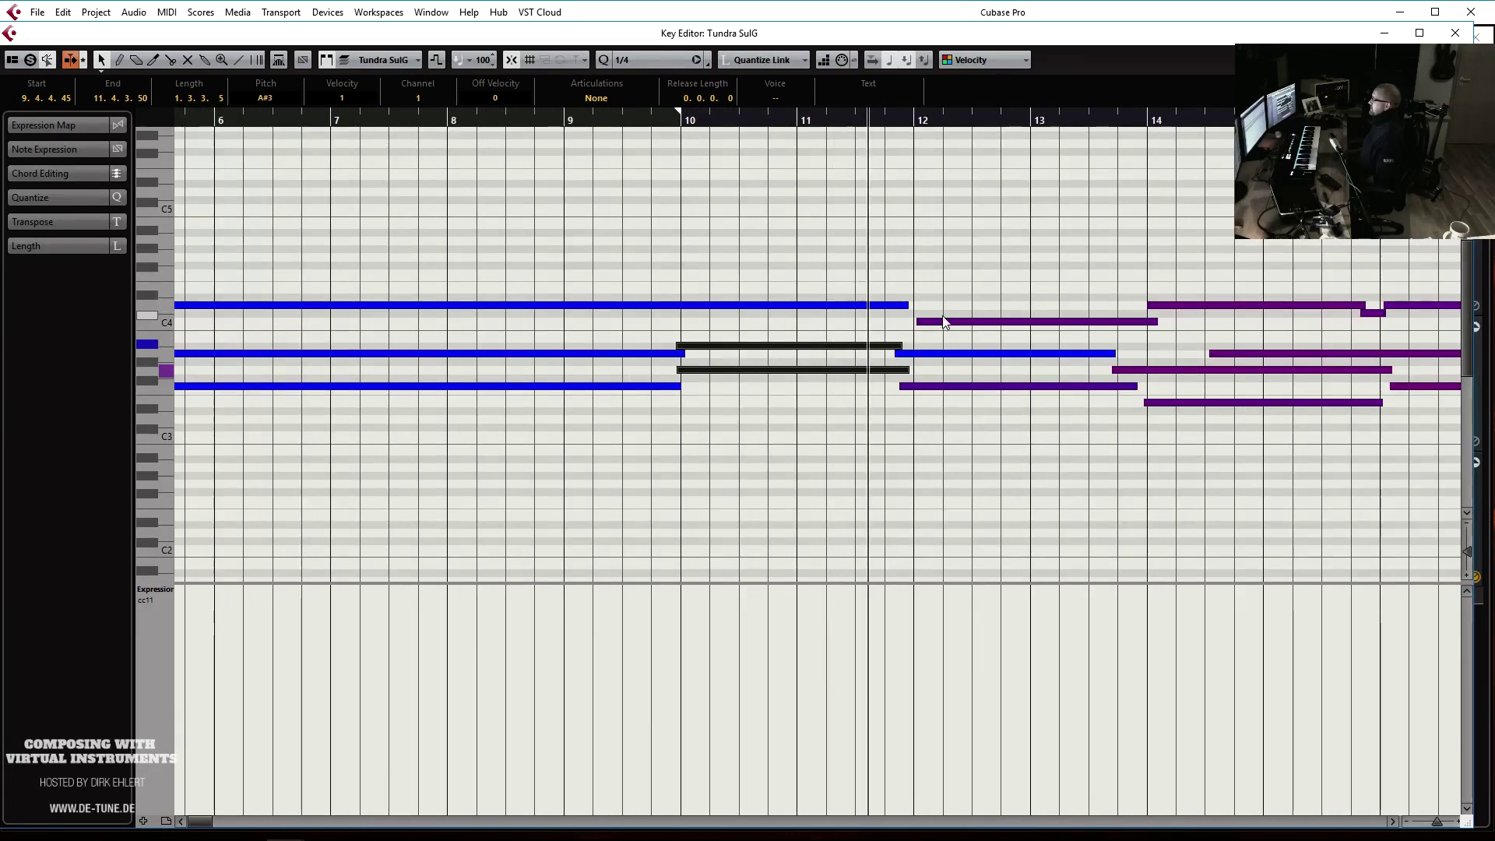
pyautogui.click(946, 321)
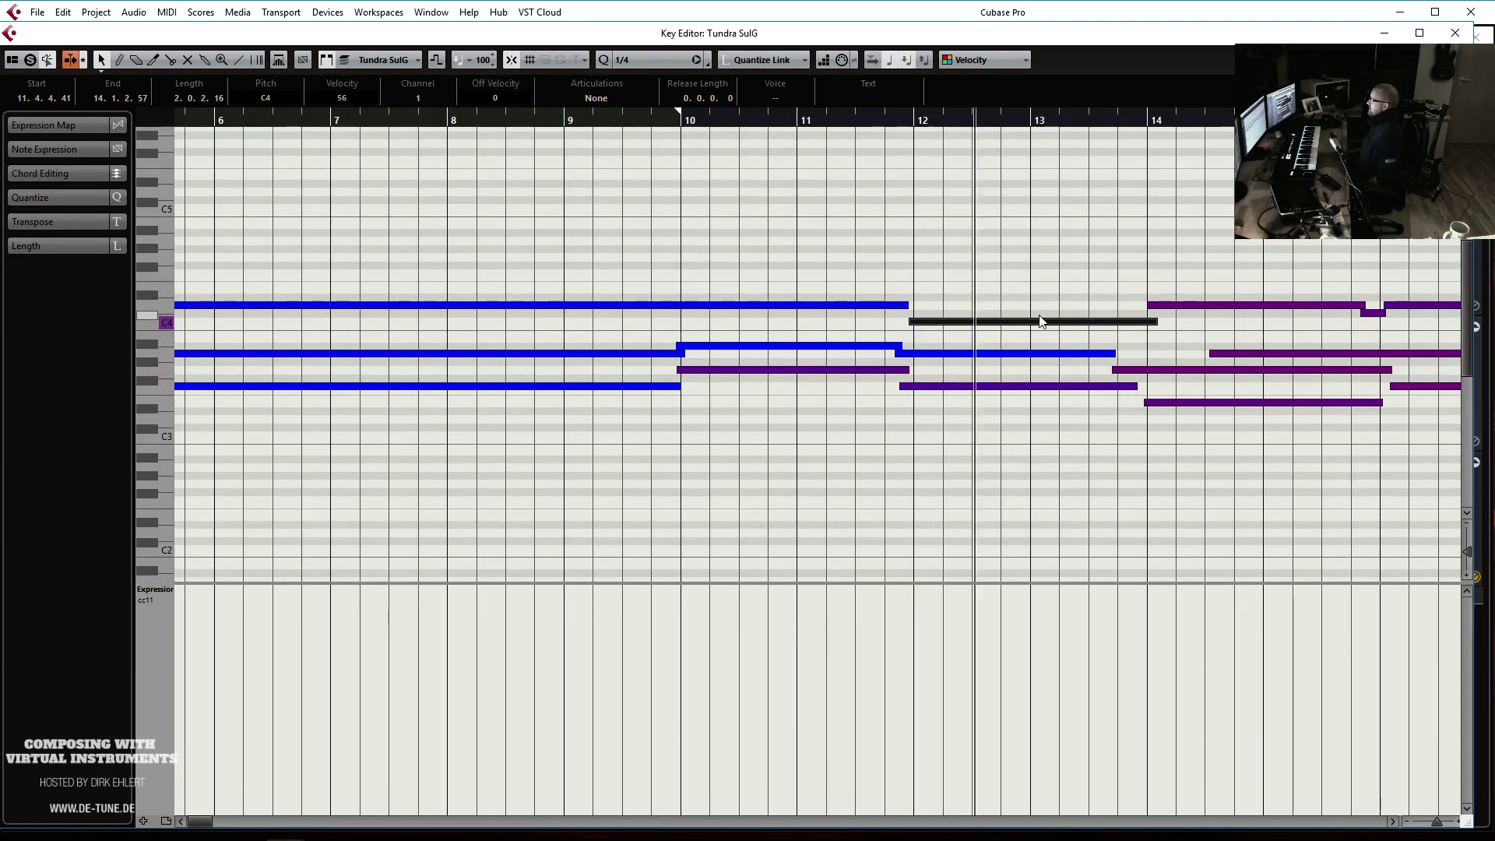
pyautogui.press('g')
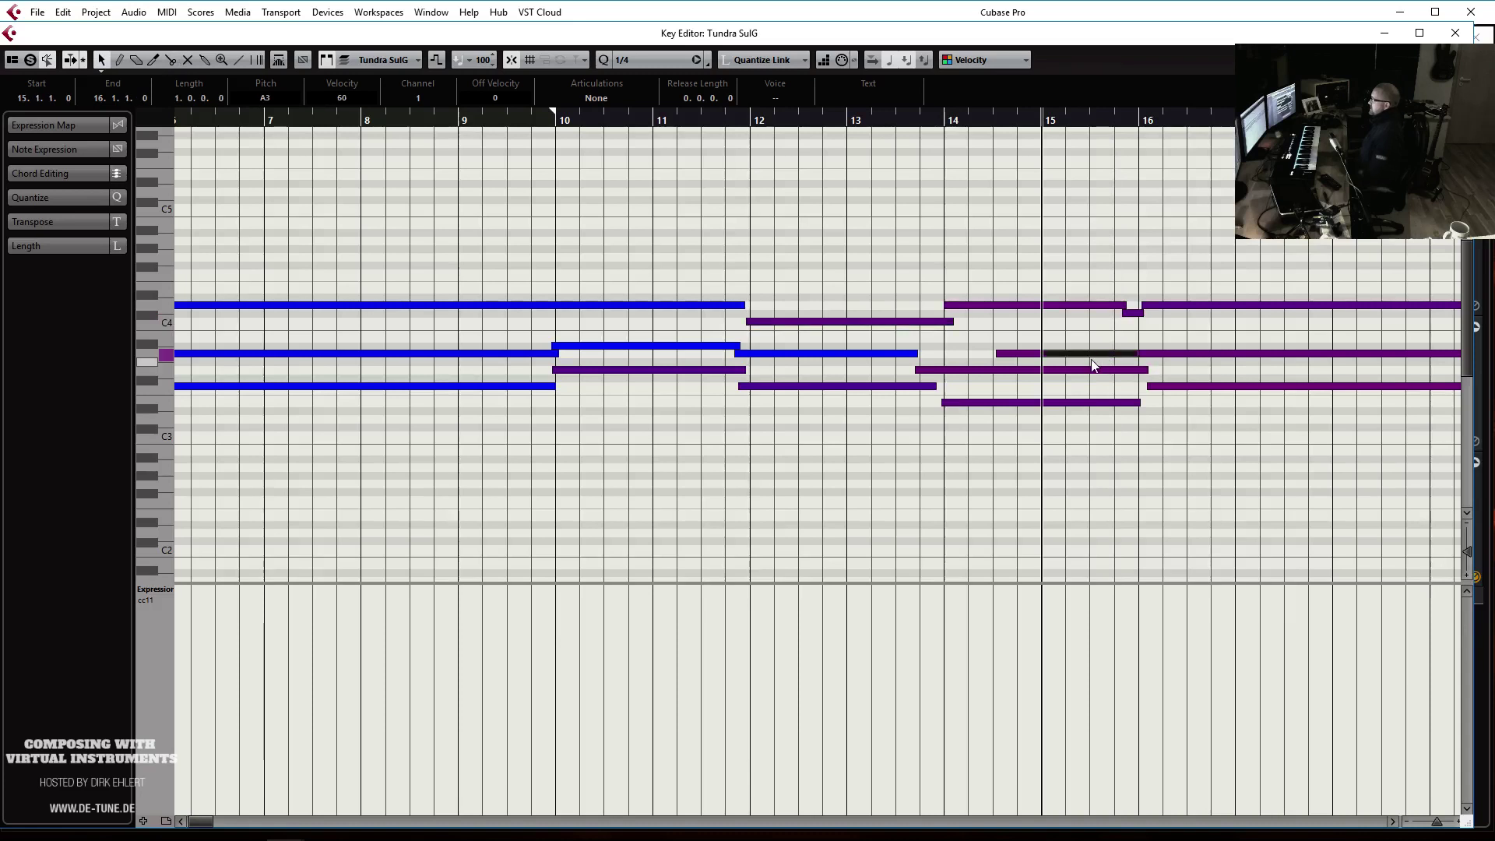
# End the D4 note at bar 15, start the C#4 note there, and remove the separate A3 note from bar 16 on
pyautogui.click(1006, 363)
pyautogui.click(1002, 371)
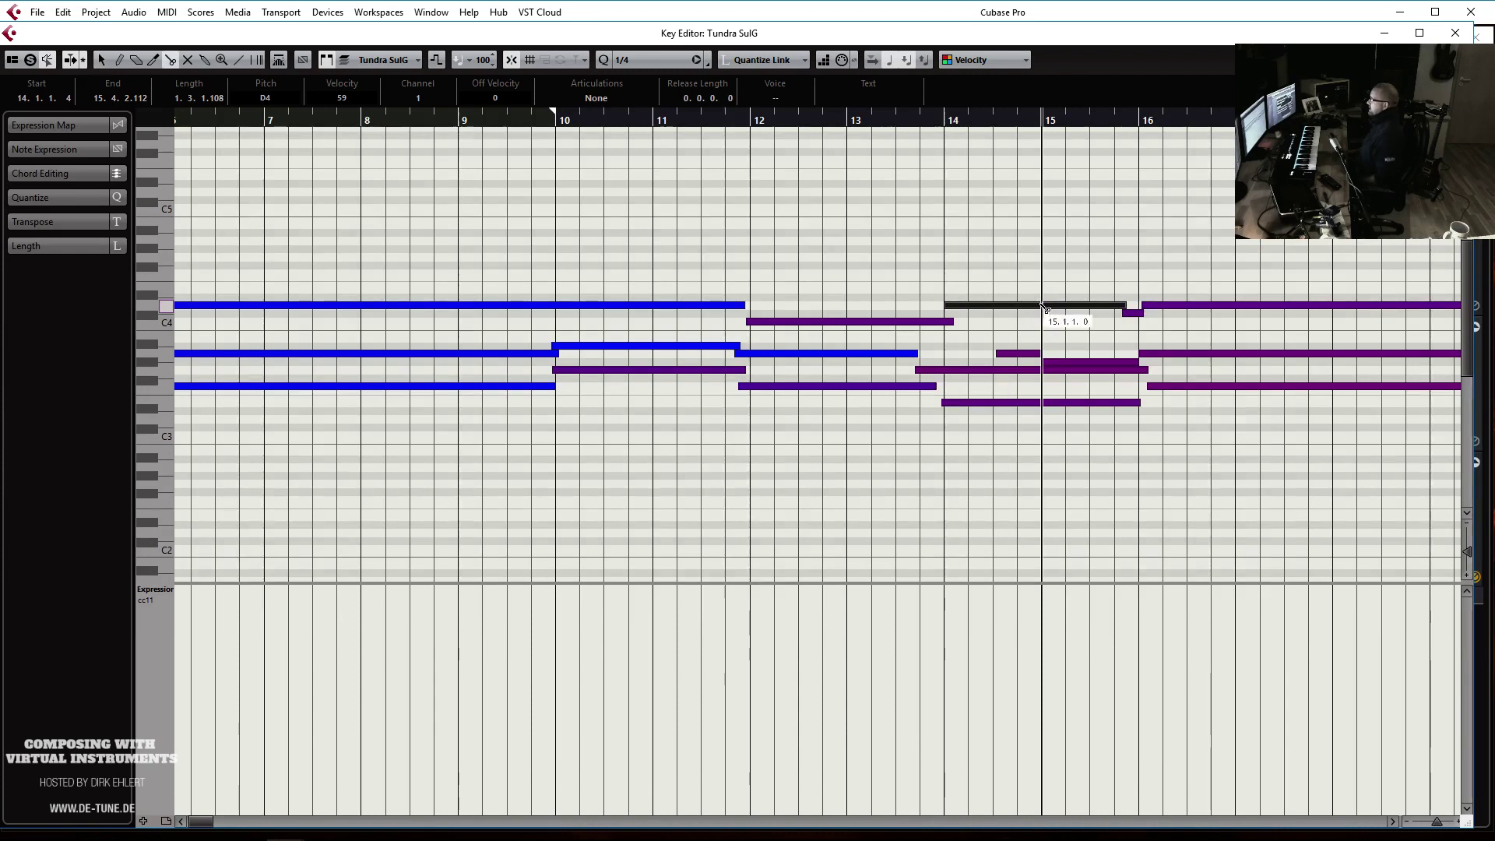
pyautogui.moveTo(1041, 365); pyautogui.dragTo(1126, 374)
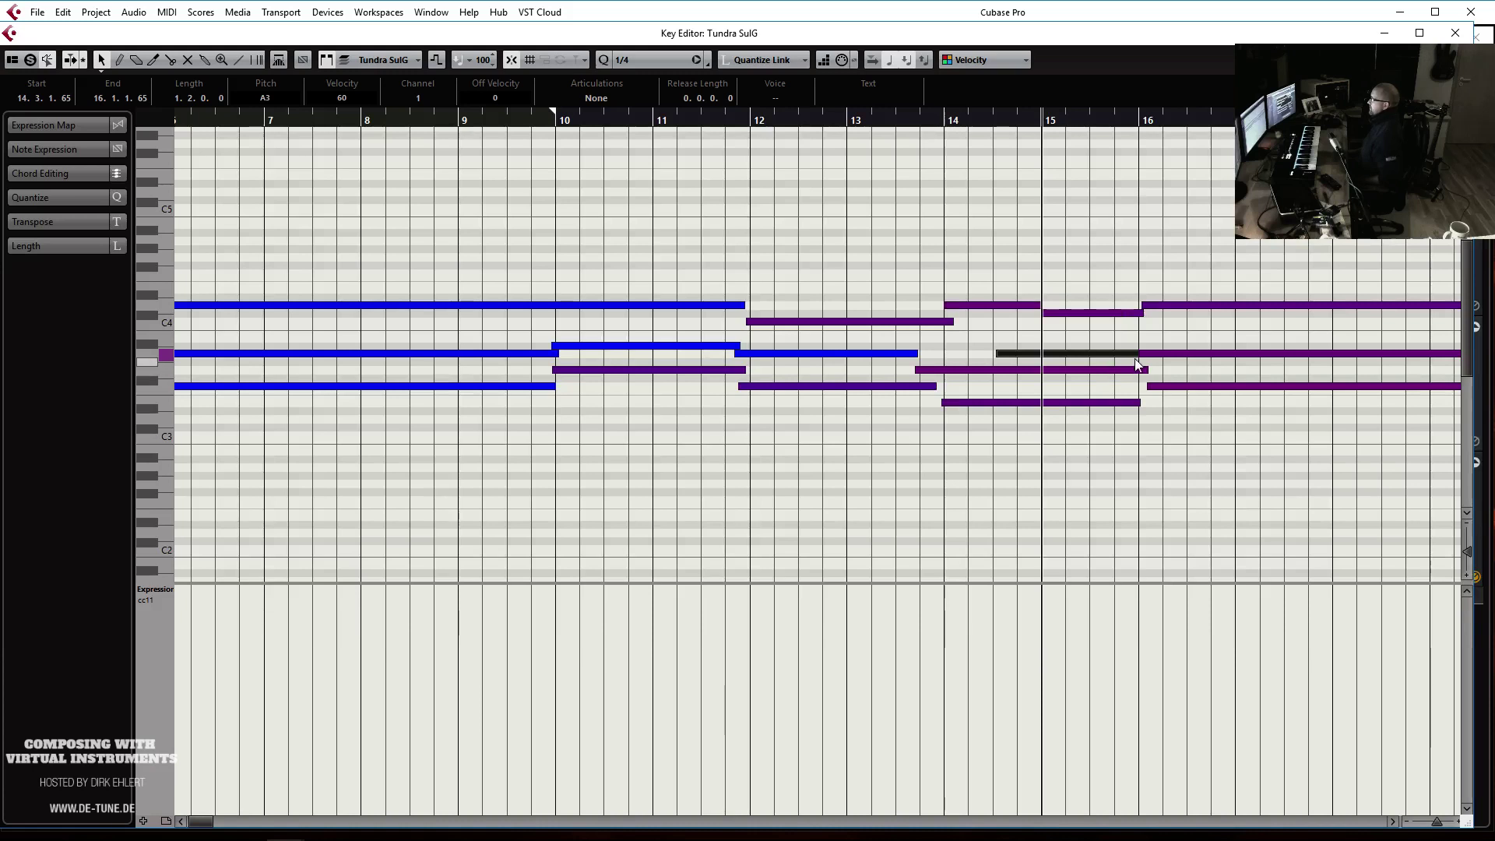
pyautogui.press('Up')
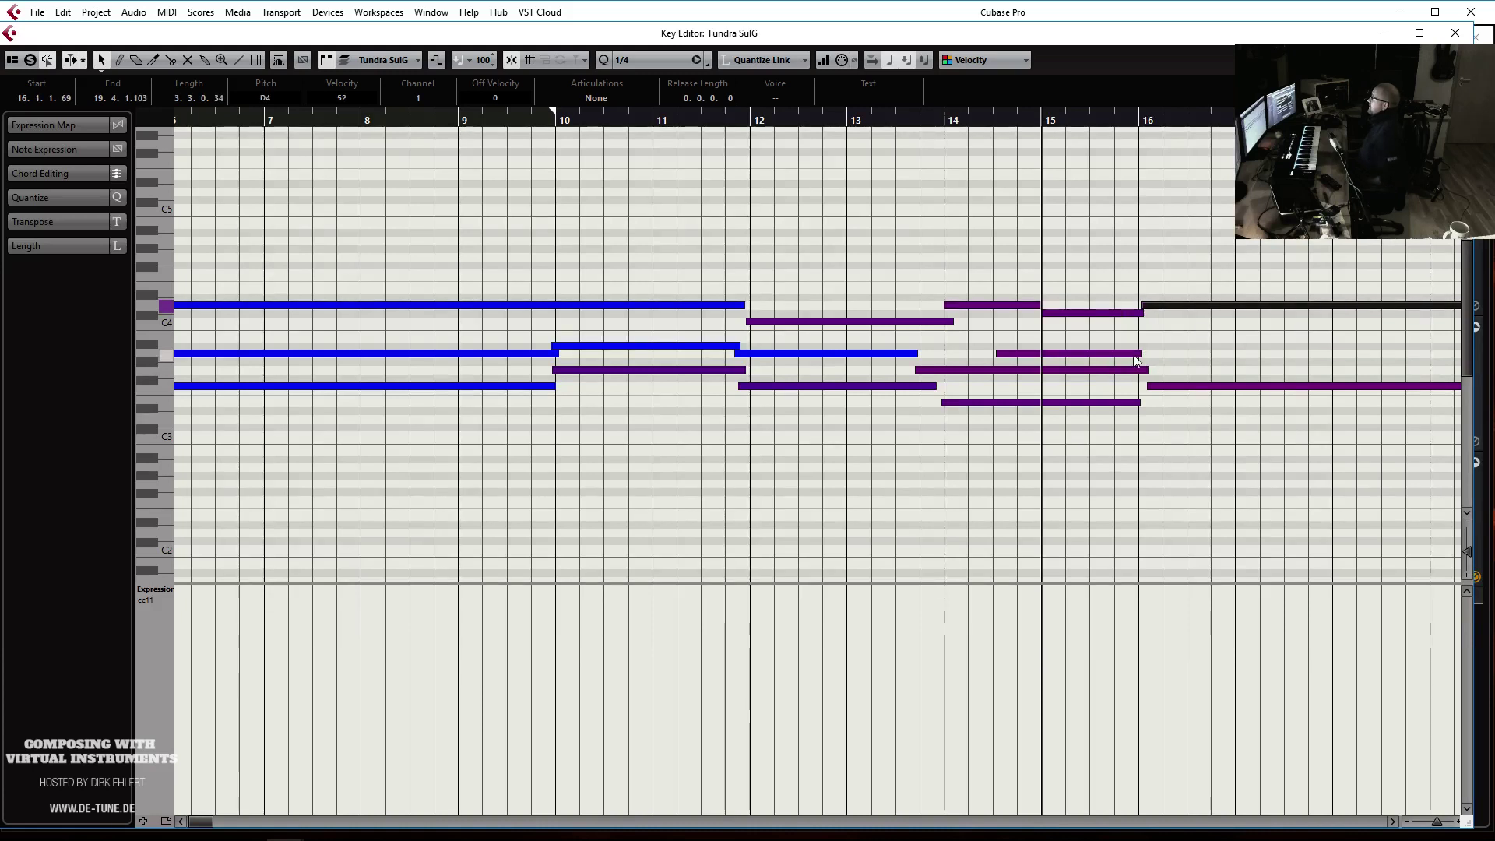
# Lengthen the G3 and A3 notes to the end of bar 19 and play back the passage from about bar 13
pyautogui.hscroll(5, 1135, 360)
pyautogui.moveTo(759, 368); pyautogui.dragTo(1096, 372)
pyautogui.moveTo(759, 355); pyautogui.dragTo(1119, 355)
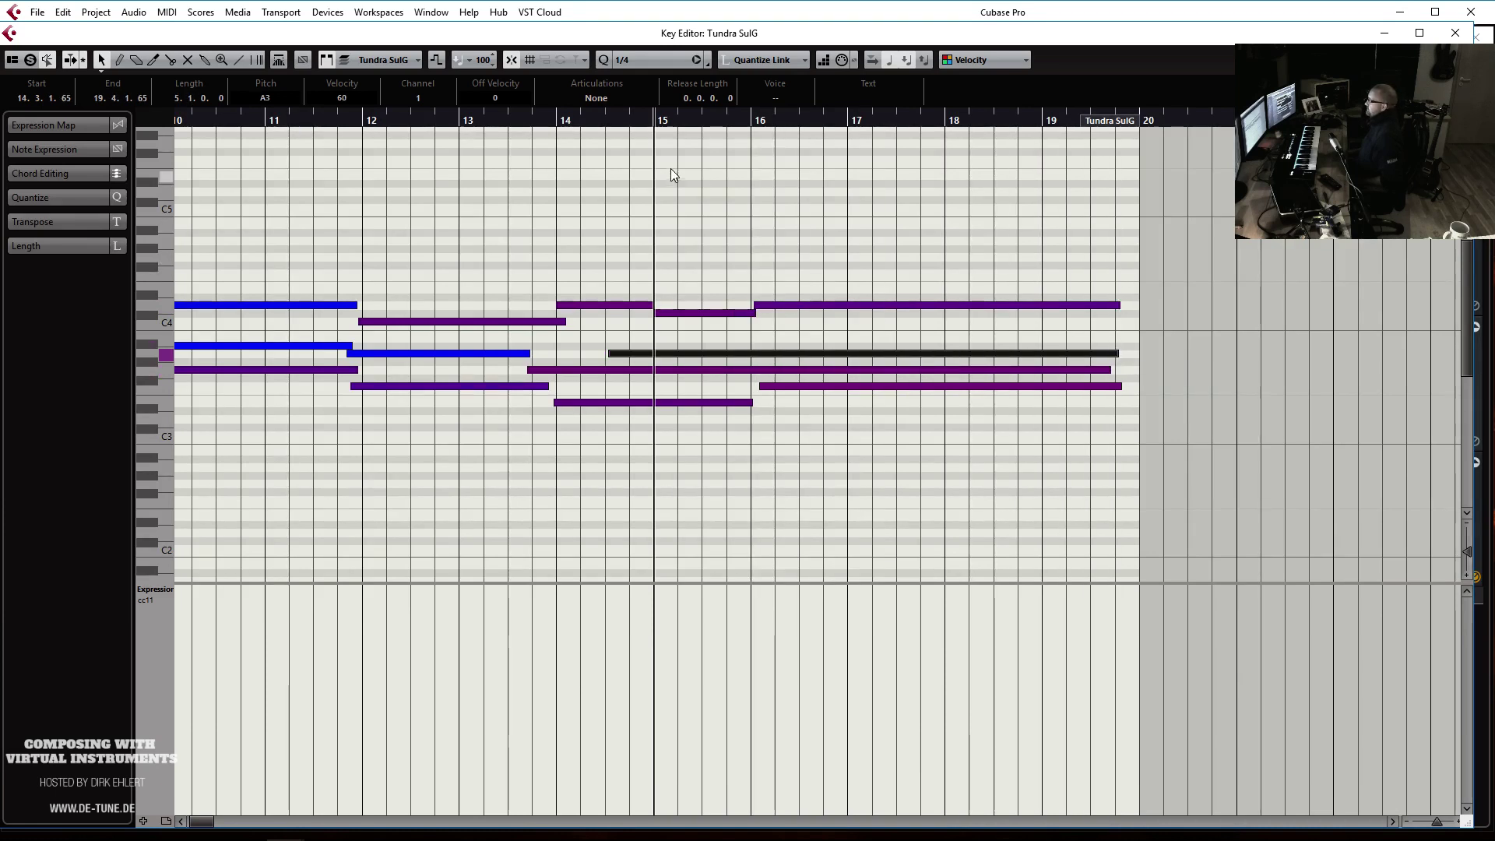
pyautogui.click(496, 125)
pyautogui.press('space')
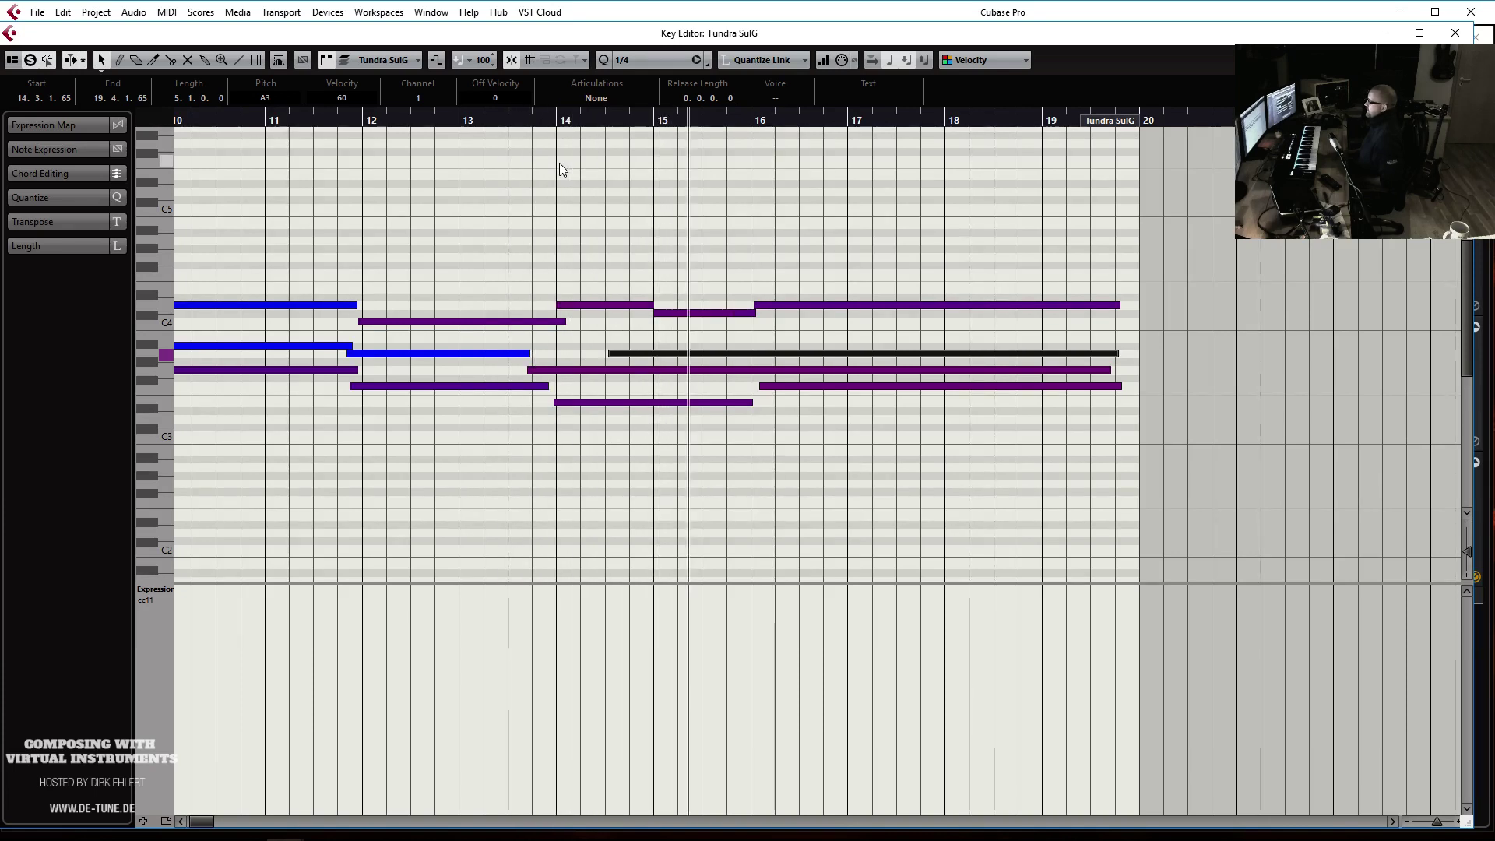
# Start the F3 note exactly at bar 16, split the G3 note there and delete its remainder after bar 16
pyautogui.moveTo(760, 386); pyautogui.dragTo(752, 386)
pyautogui.press('3')
pyautogui.click(753, 370)
pyautogui.press('1')
pyautogui.click(772, 369)
pyautogui.press('Delete')
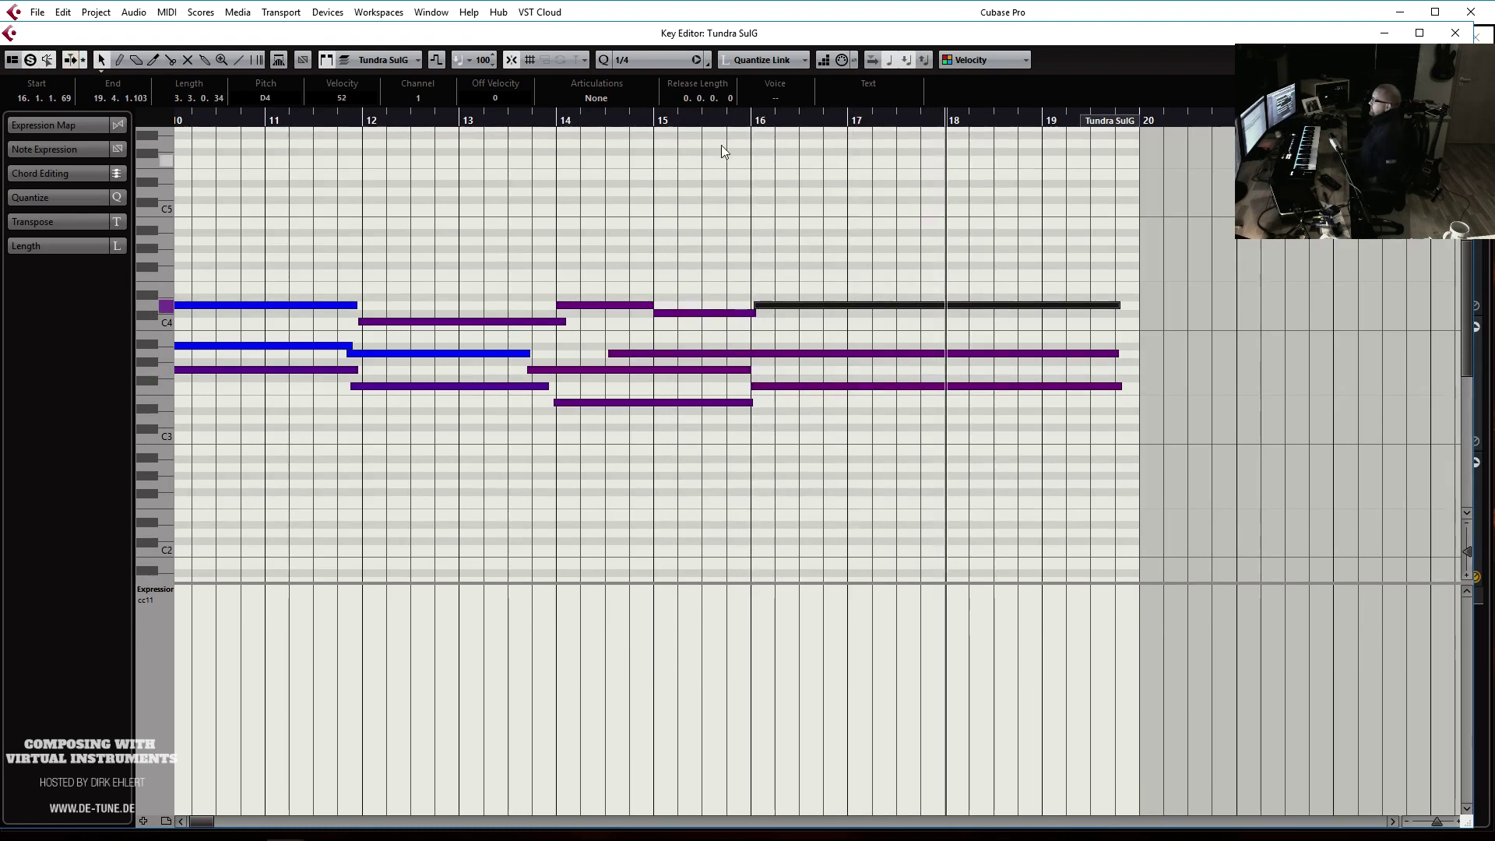
pyautogui.moveTo(777, 392); pyautogui.dragTo(778, 420)
pyautogui.press('Return')
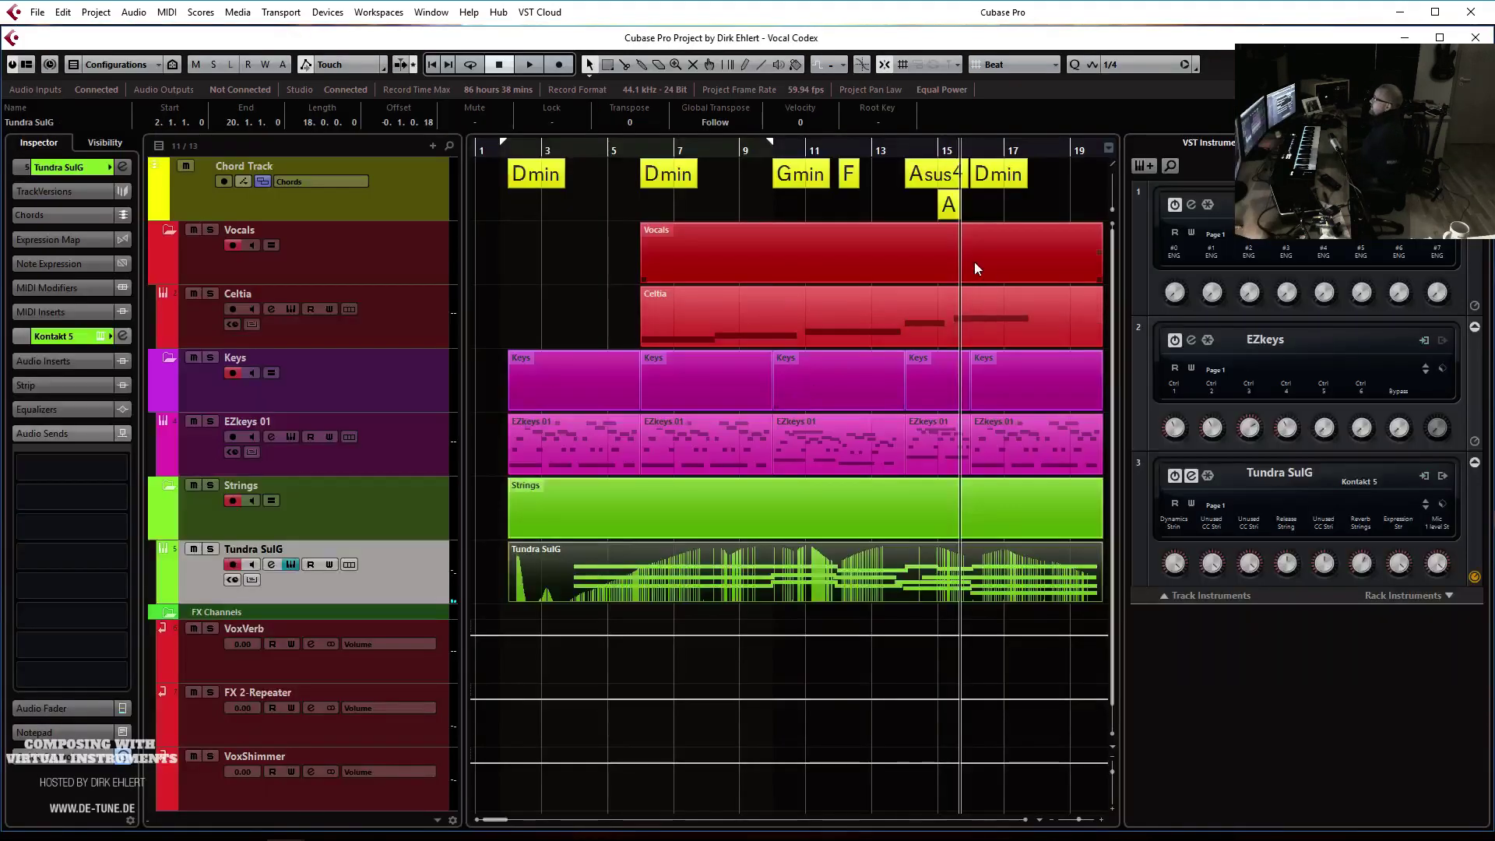
# Play back the arrangement from about bar 5 to check the edited strings against the vocals and keys
pyautogui.click(628, 153)
pyautogui.press('space')
pyautogui.press('space')
pyautogui.click(585, 153)
pyautogui.press('space')
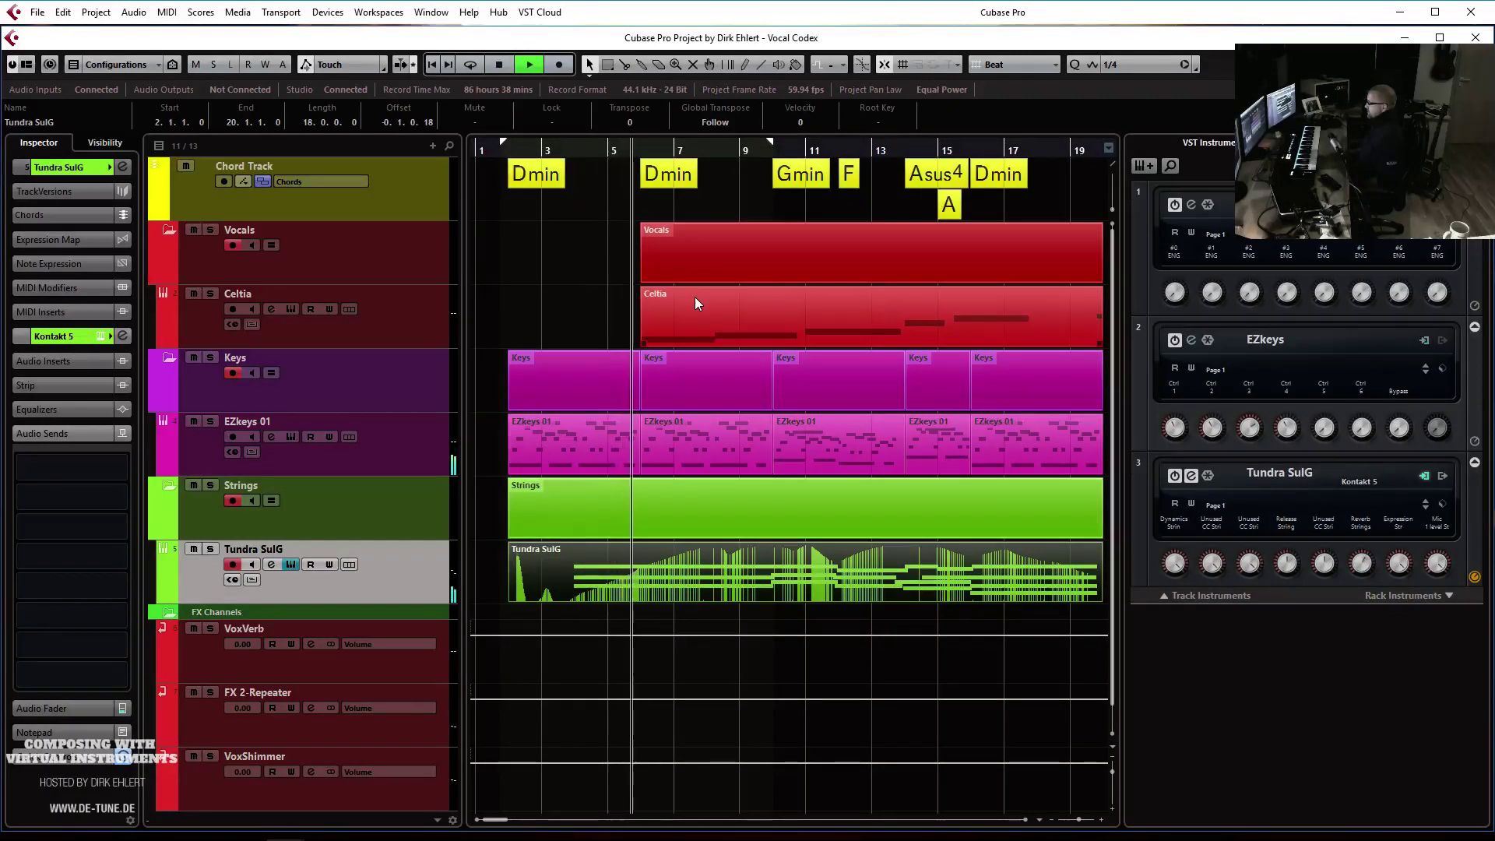
pyautogui.press('g')
pyautogui.press('g')
pyautogui.press('g')
pyautogui.press('g')
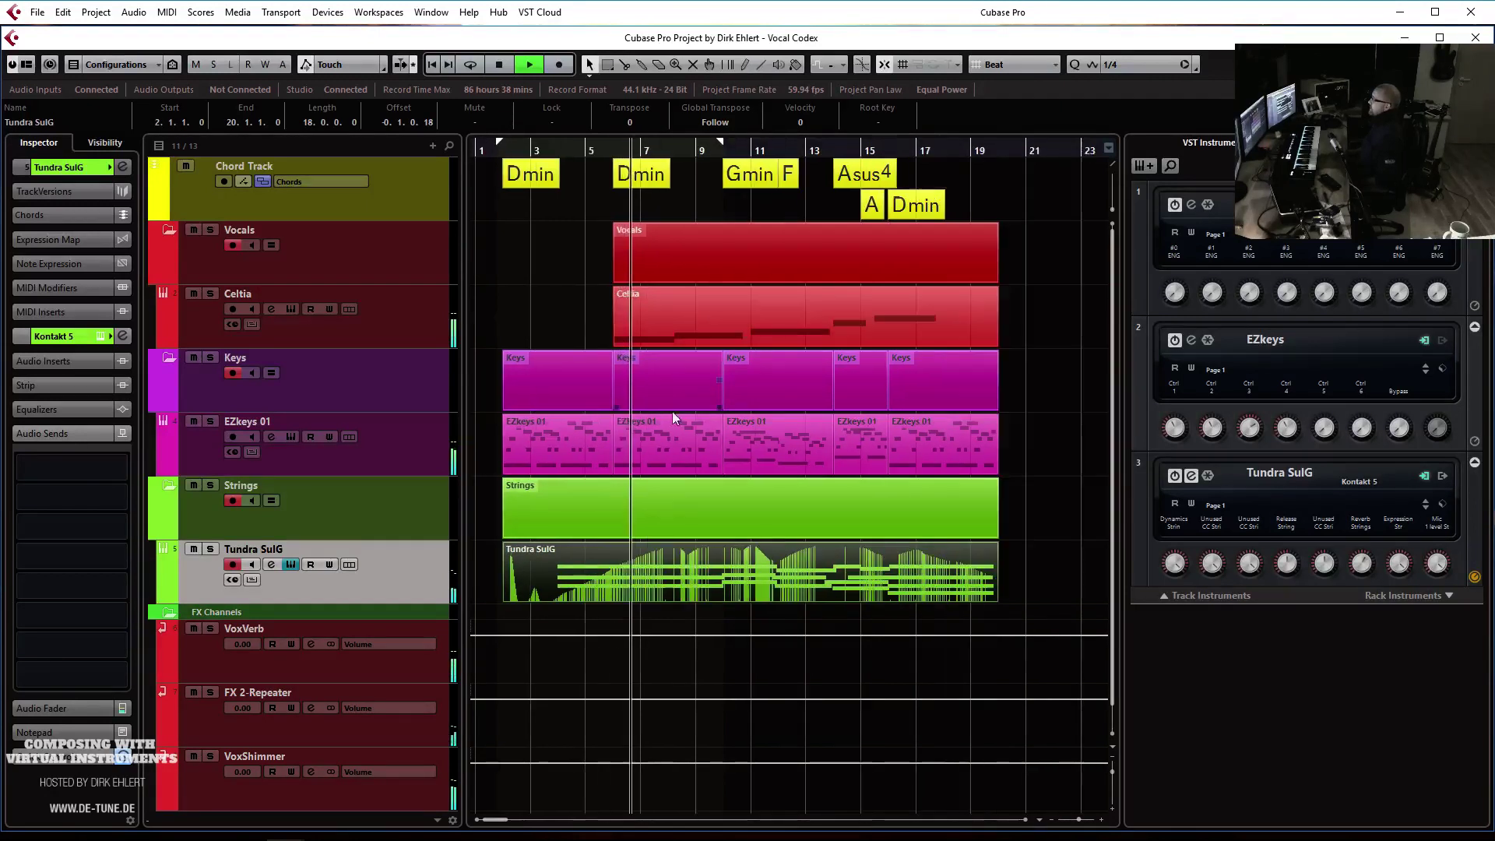
pyautogui.press('h')
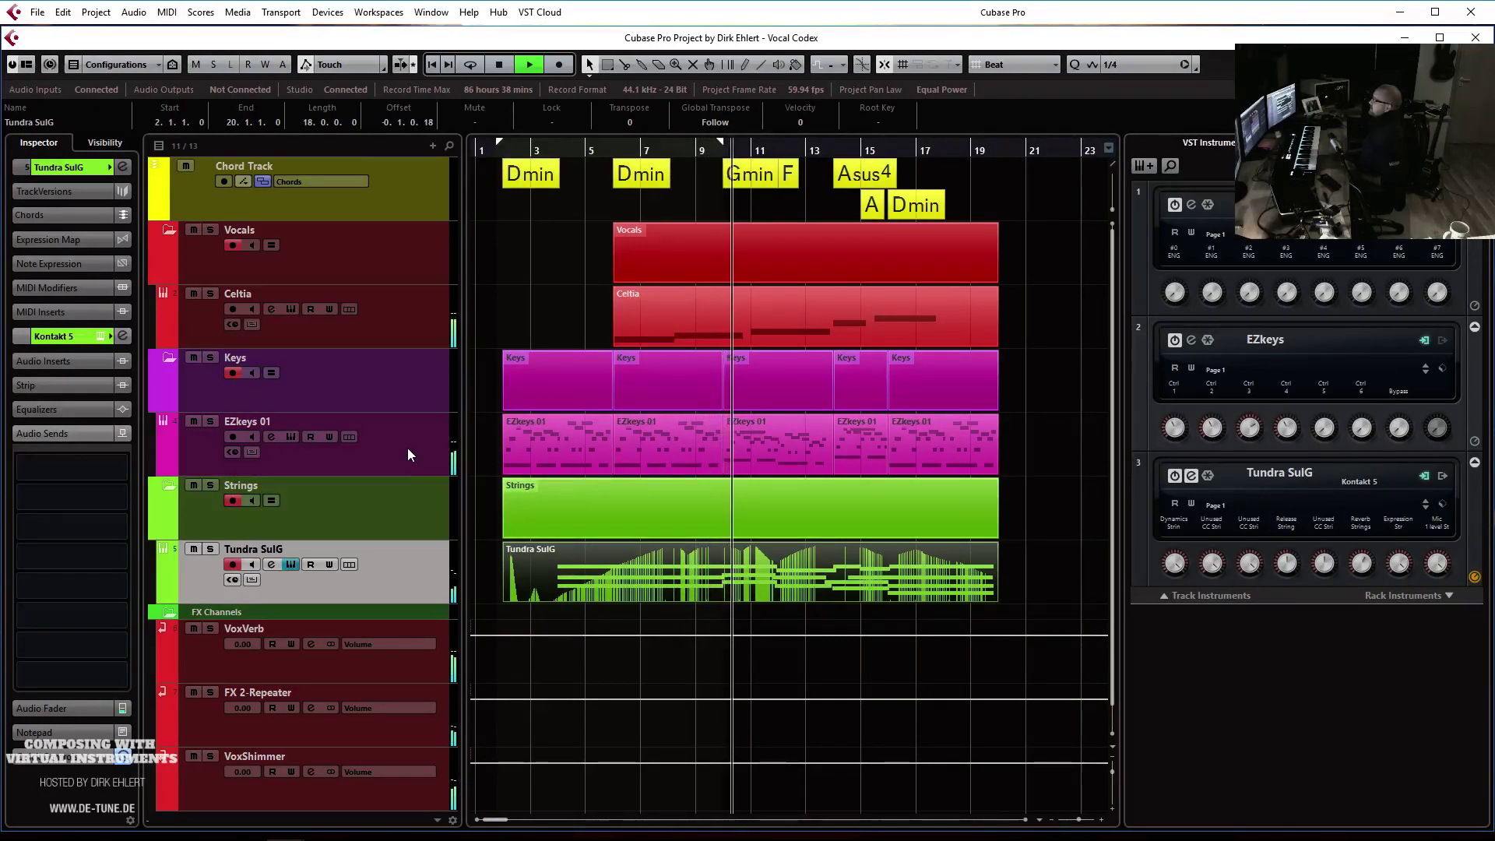
pyautogui.press('space')
# Duplicate the Tundra SulG track and delete the copied part on the duplicate
pyautogui.rightClick(412, 581)
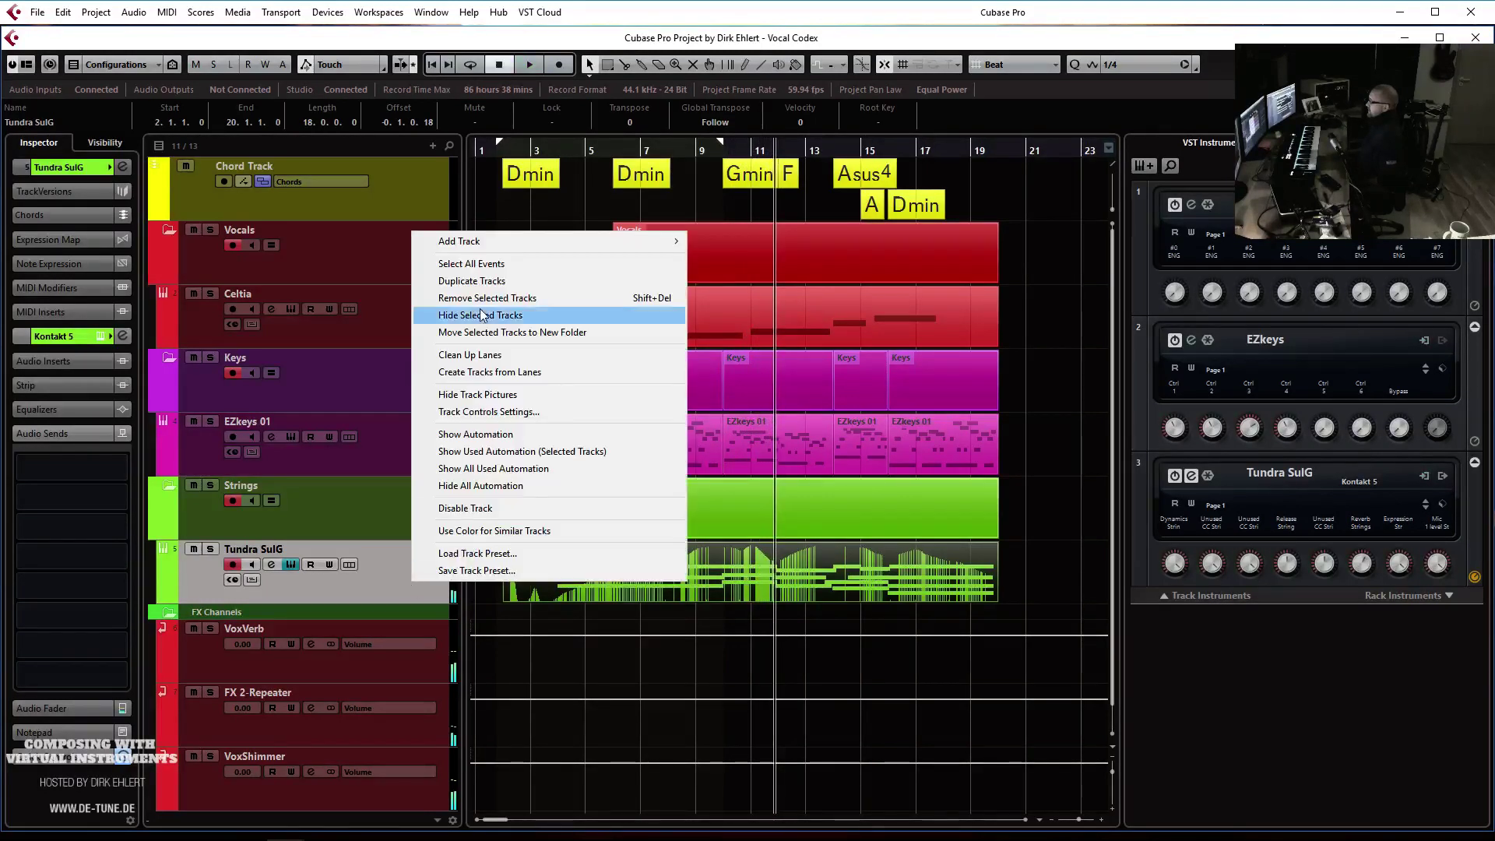
pyautogui.click(504, 282)
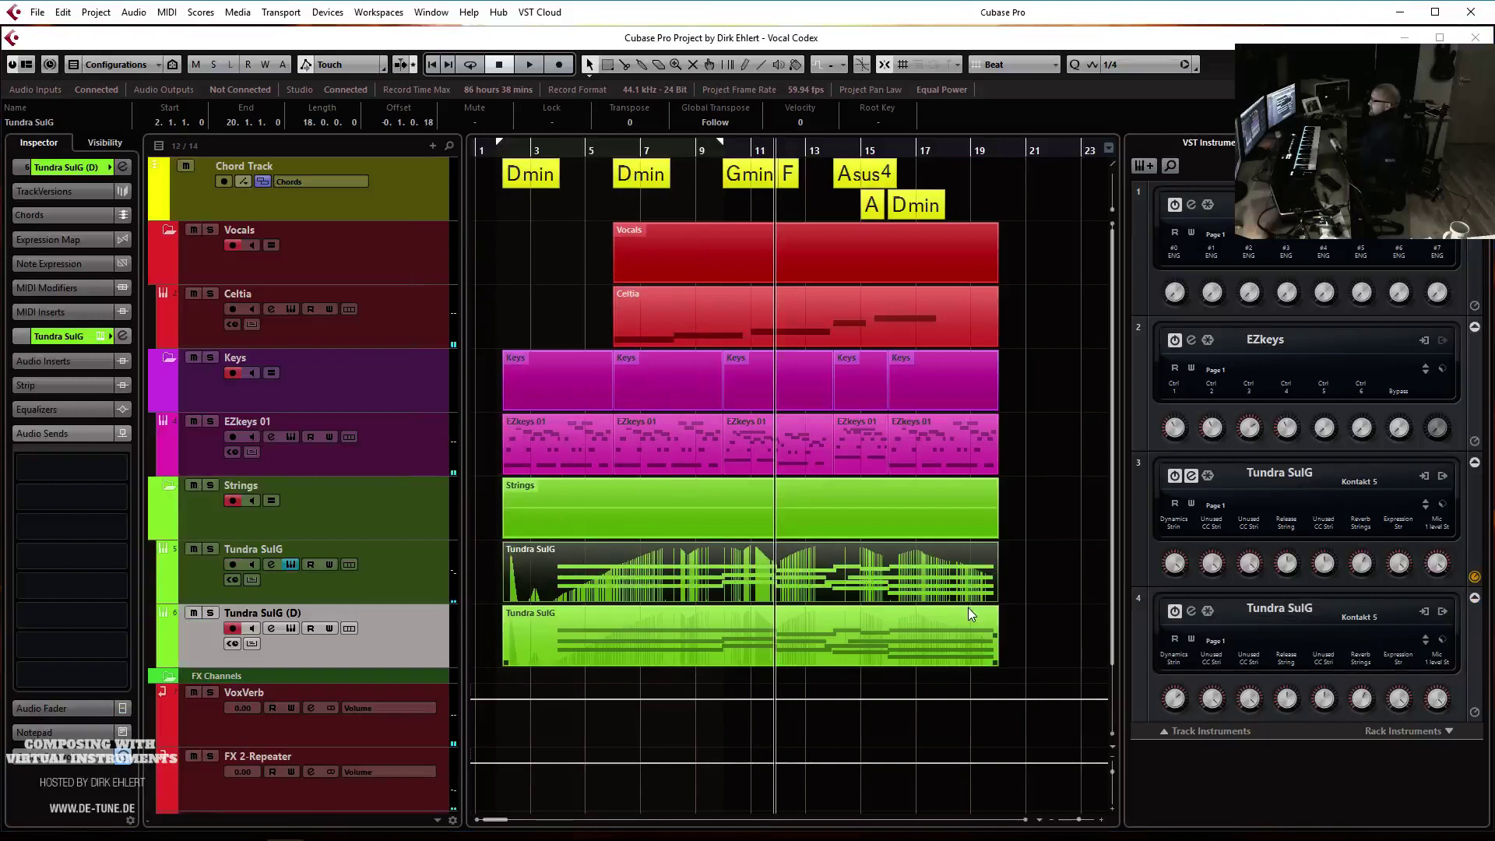
pyautogui.moveTo(1018, 629); pyautogui.dragTo(536, 652)
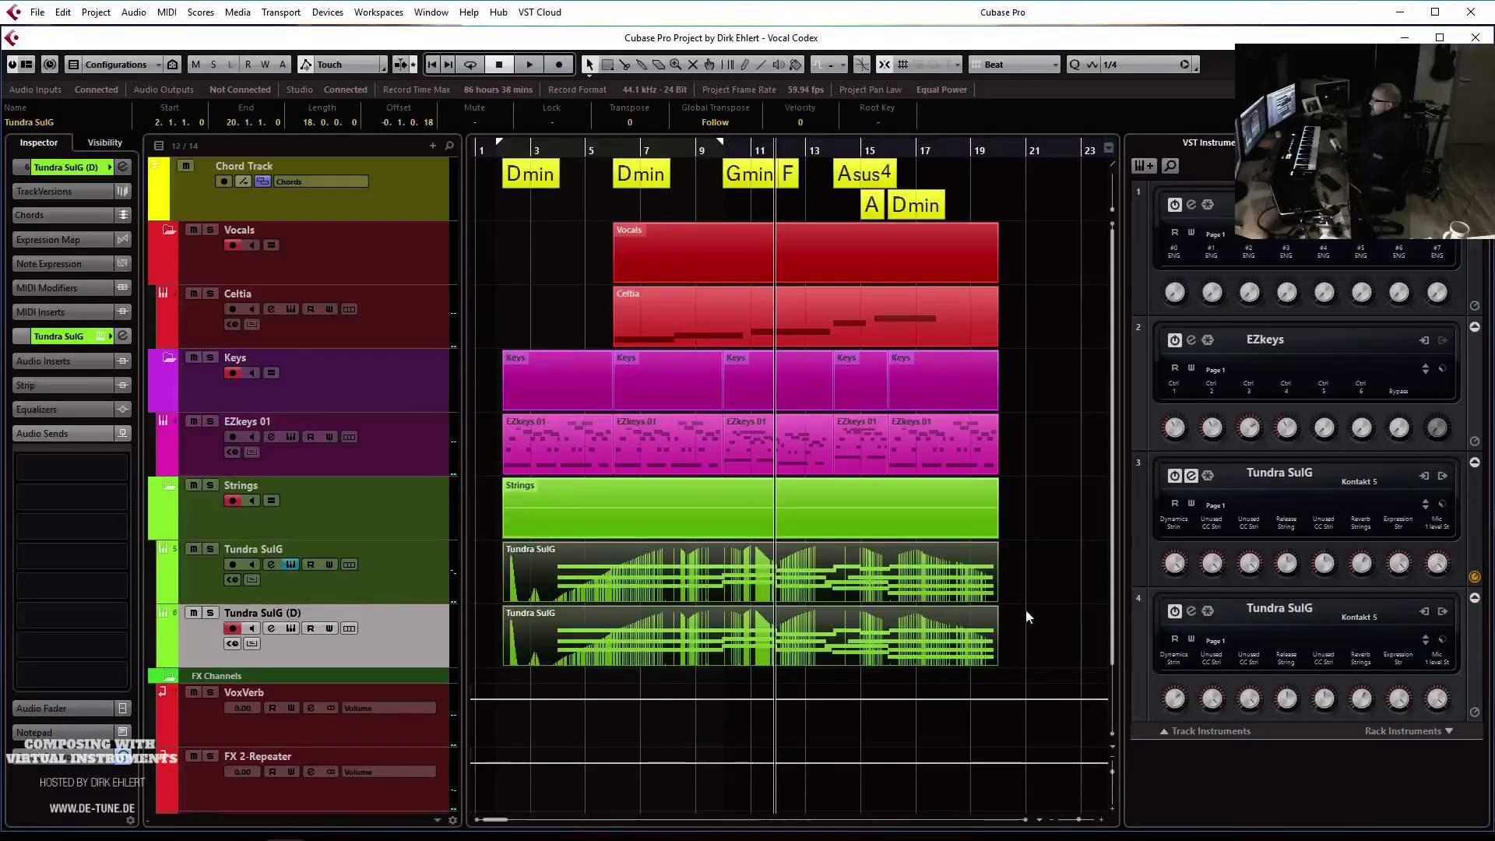
pyautogui.press('Delete')
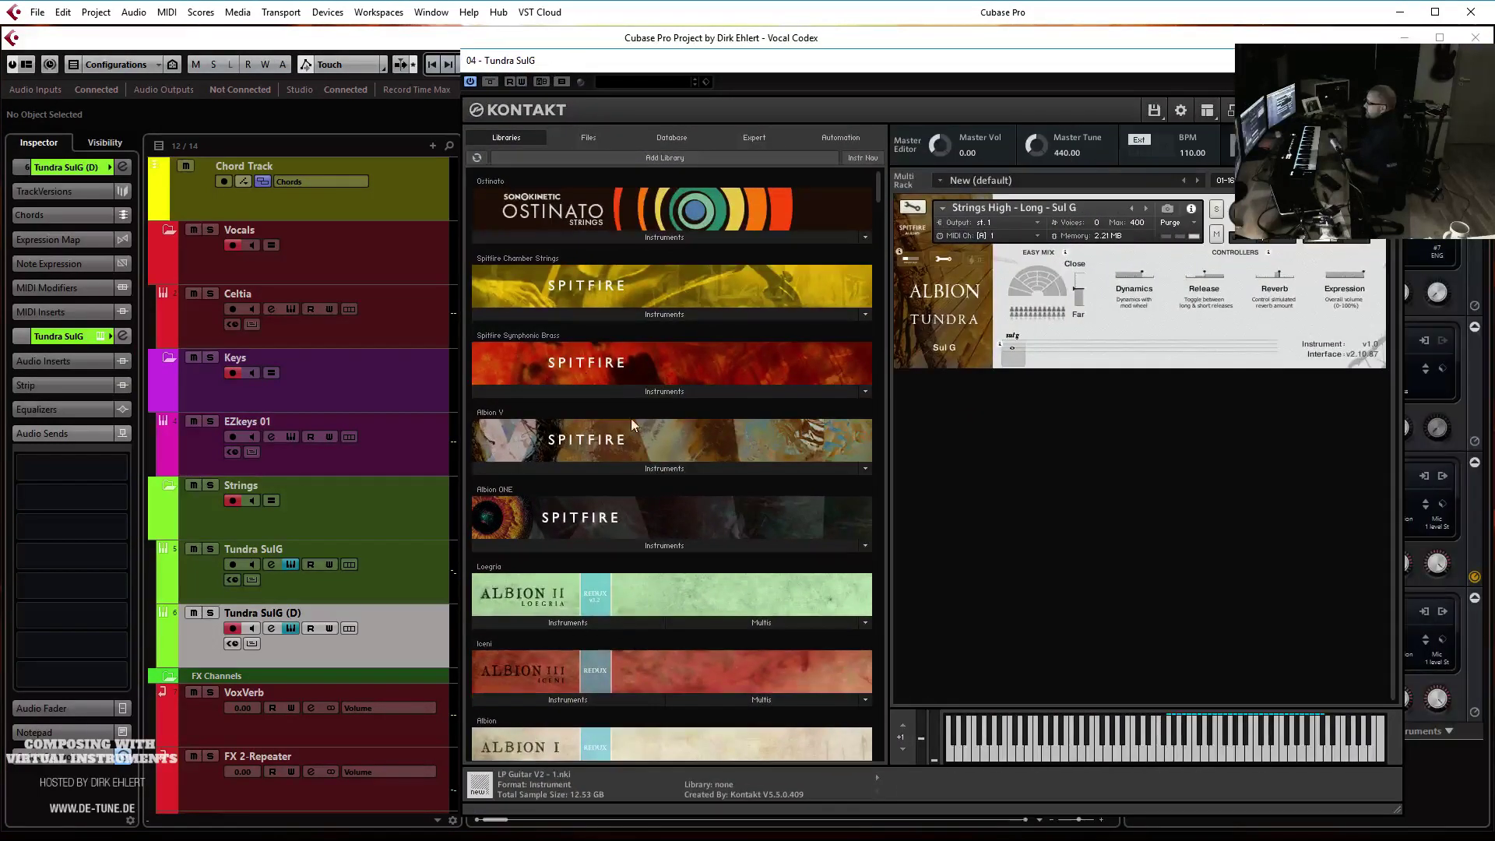
# Replace the duplicate's Sul G patch with Strings Low - Flaut Con Sord Legato from Albion V's legato patches
pyautogui.click(645, 464)
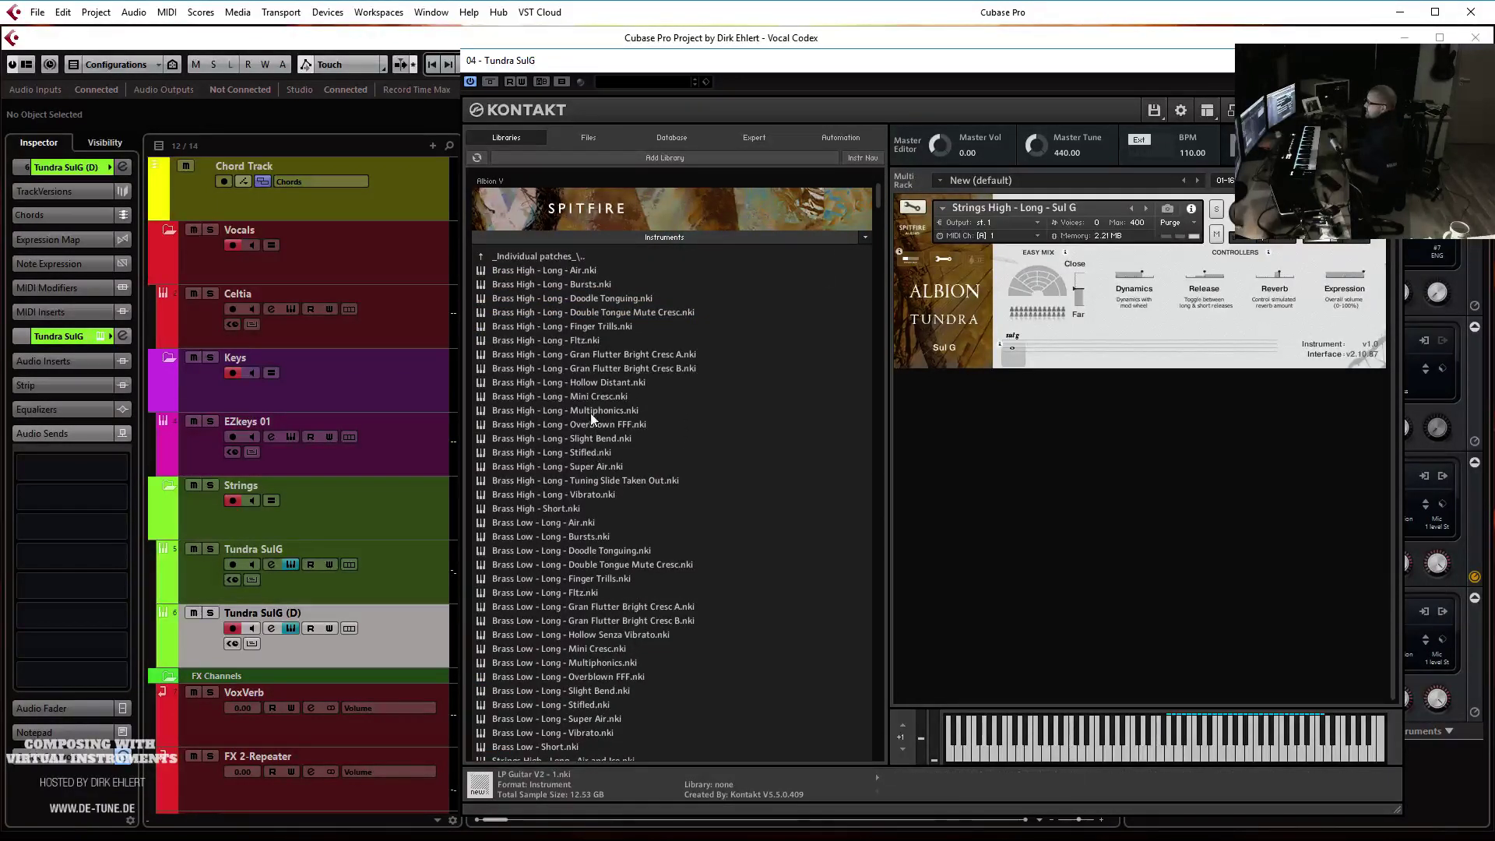
pyautogui.click(521, 257)
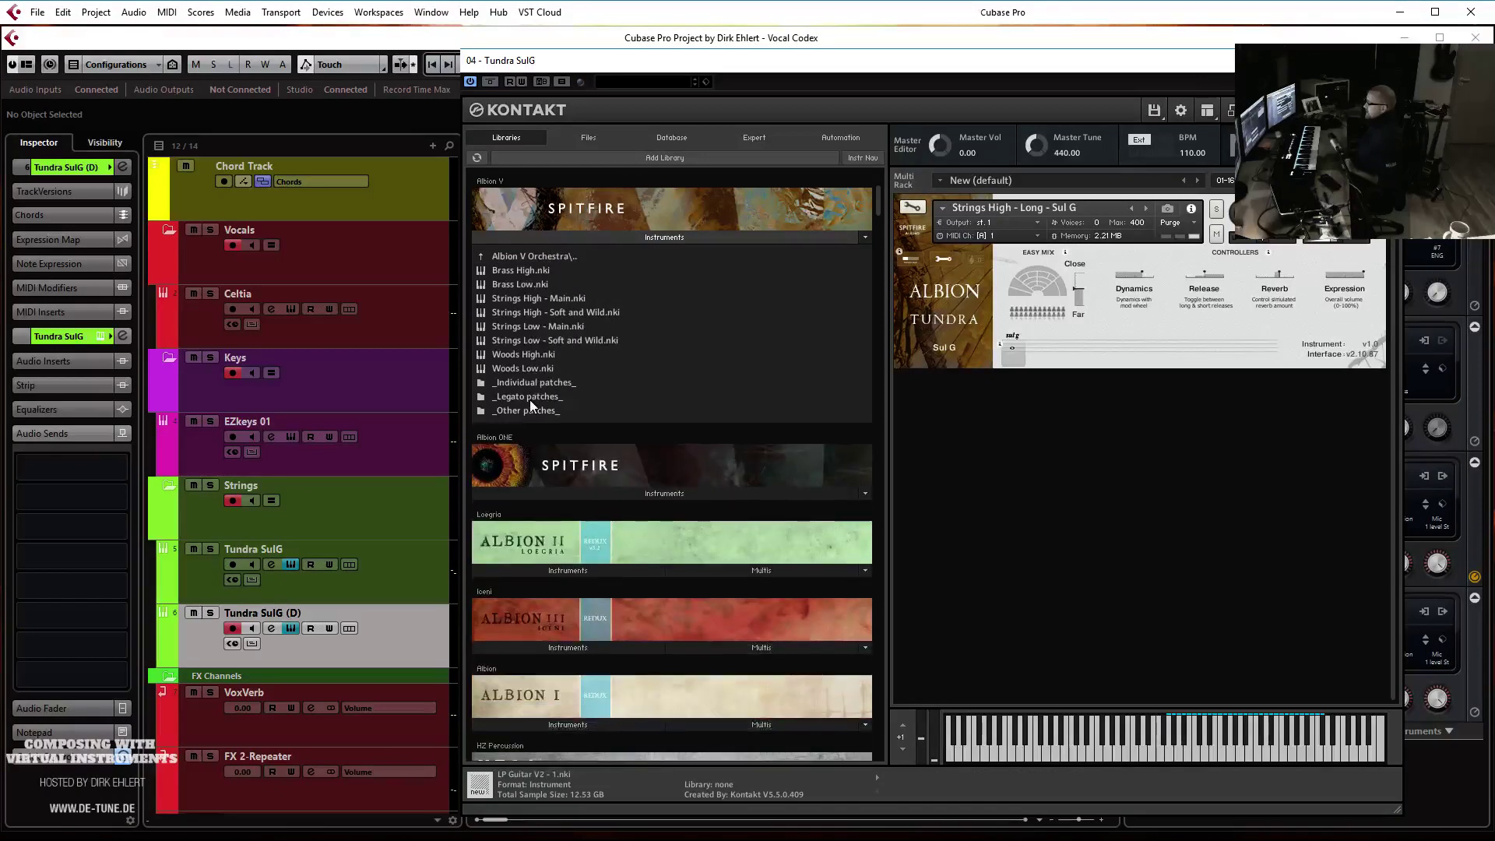
pyautogui.click(529, 398)
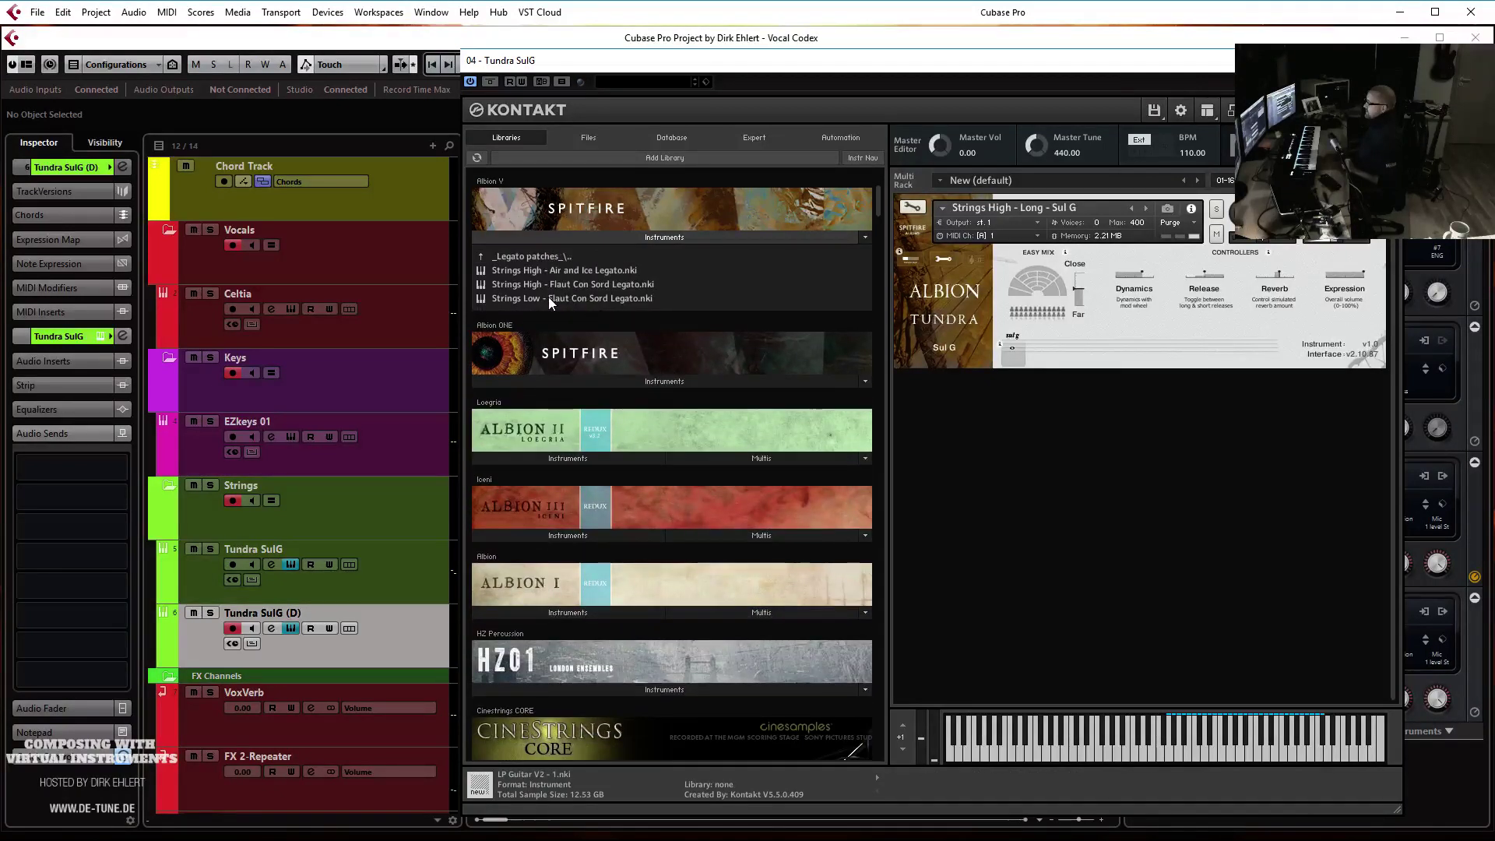
pyautogui.moveTo(548, 297); pyautogui.dragTo(848, 296)
pyautogui.moveTo(1076, 226); pyautogui.dragTo(1076, 227)
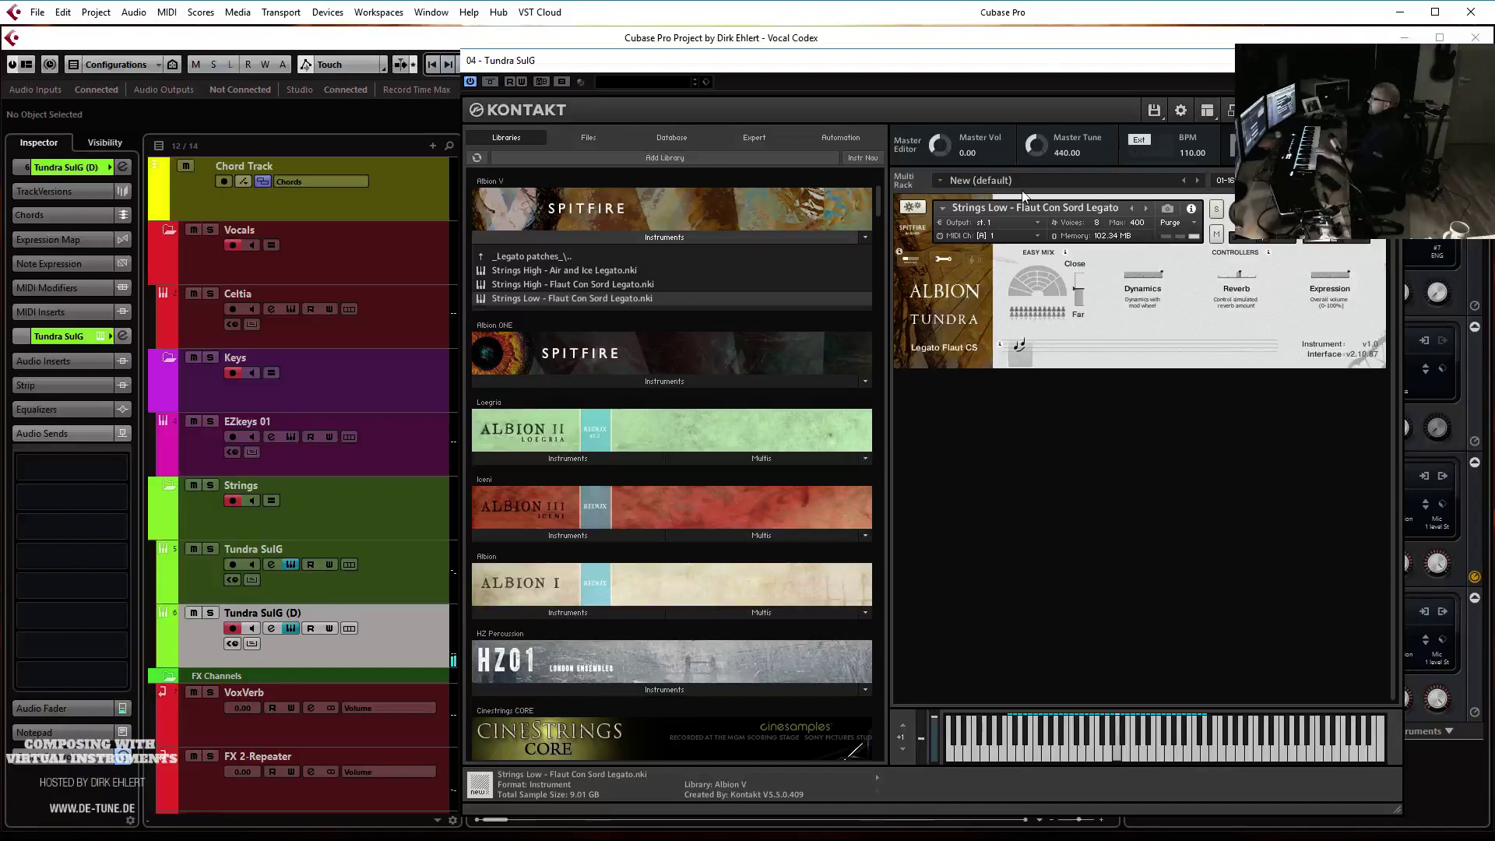
pyautogui.click(1386, 60)
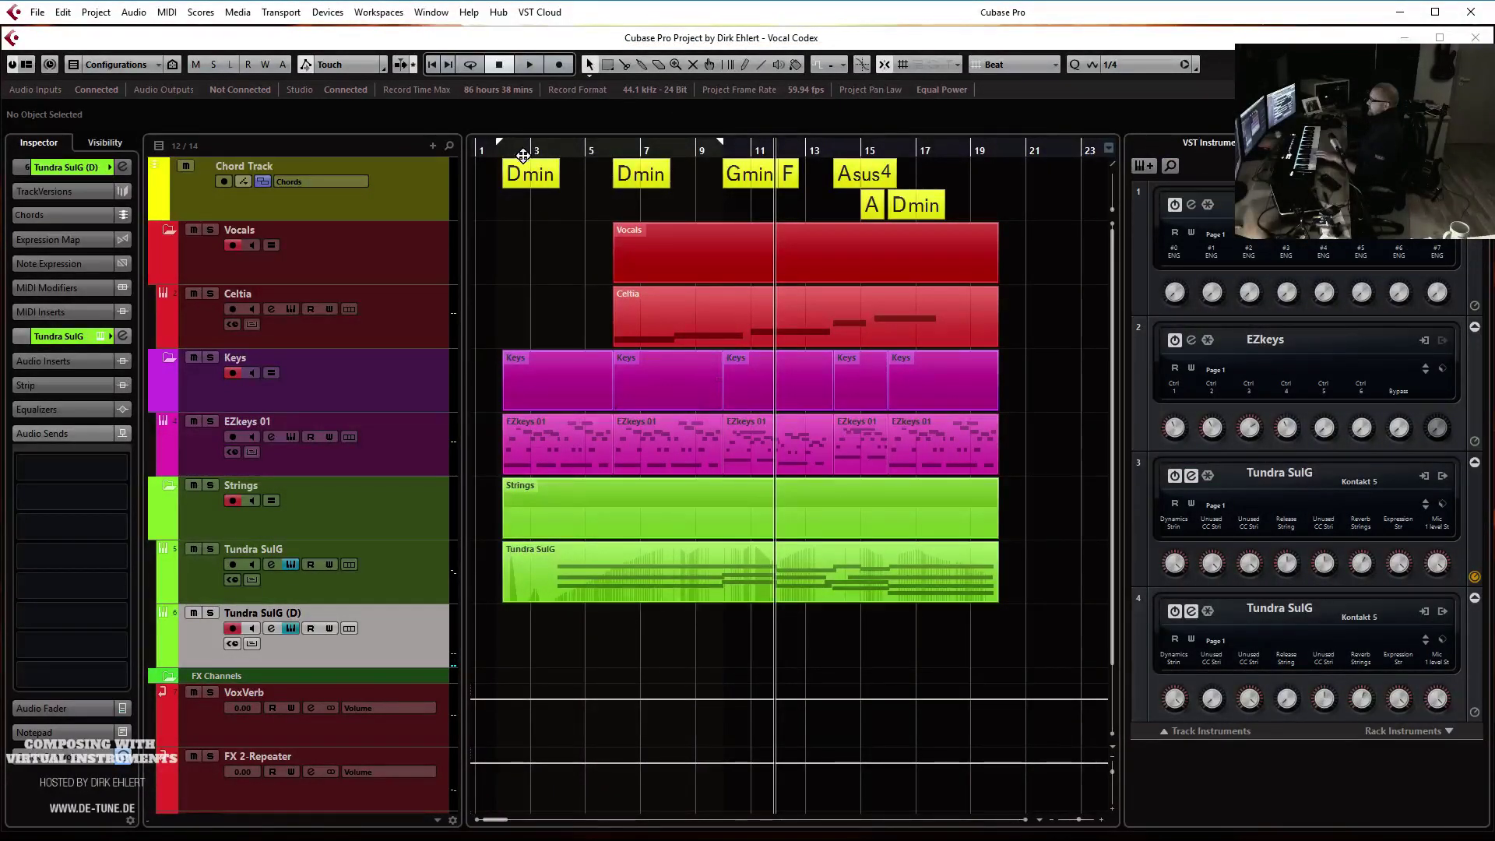
# Rename the duplicated track Tundra Low Leg and record a low legato line on it from bar 2 to the end of bar 19
pyautogui.press('KP_1')
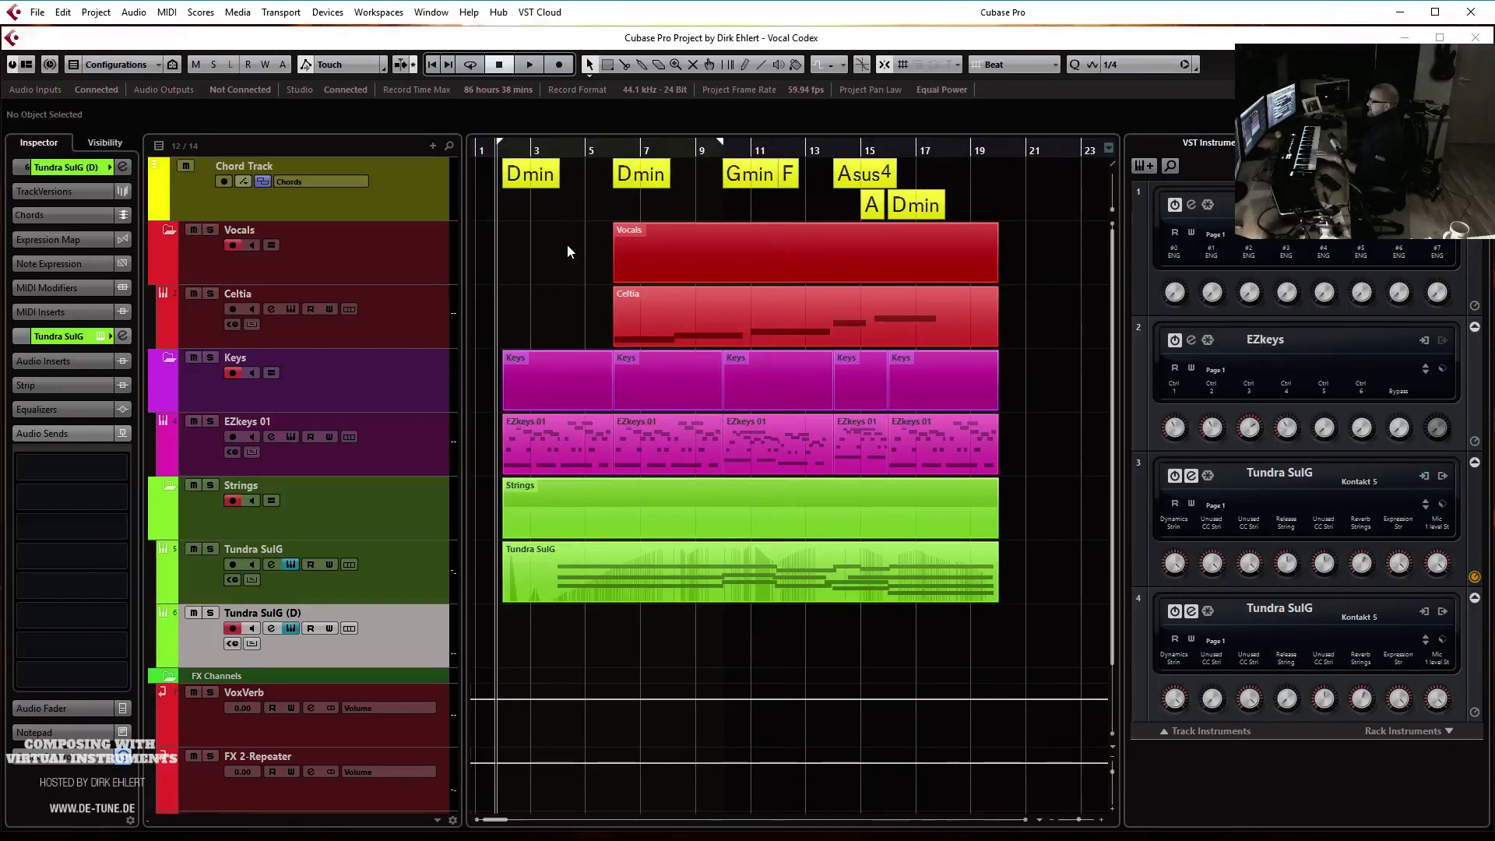
pyautogui.doubleClick(281, 612)
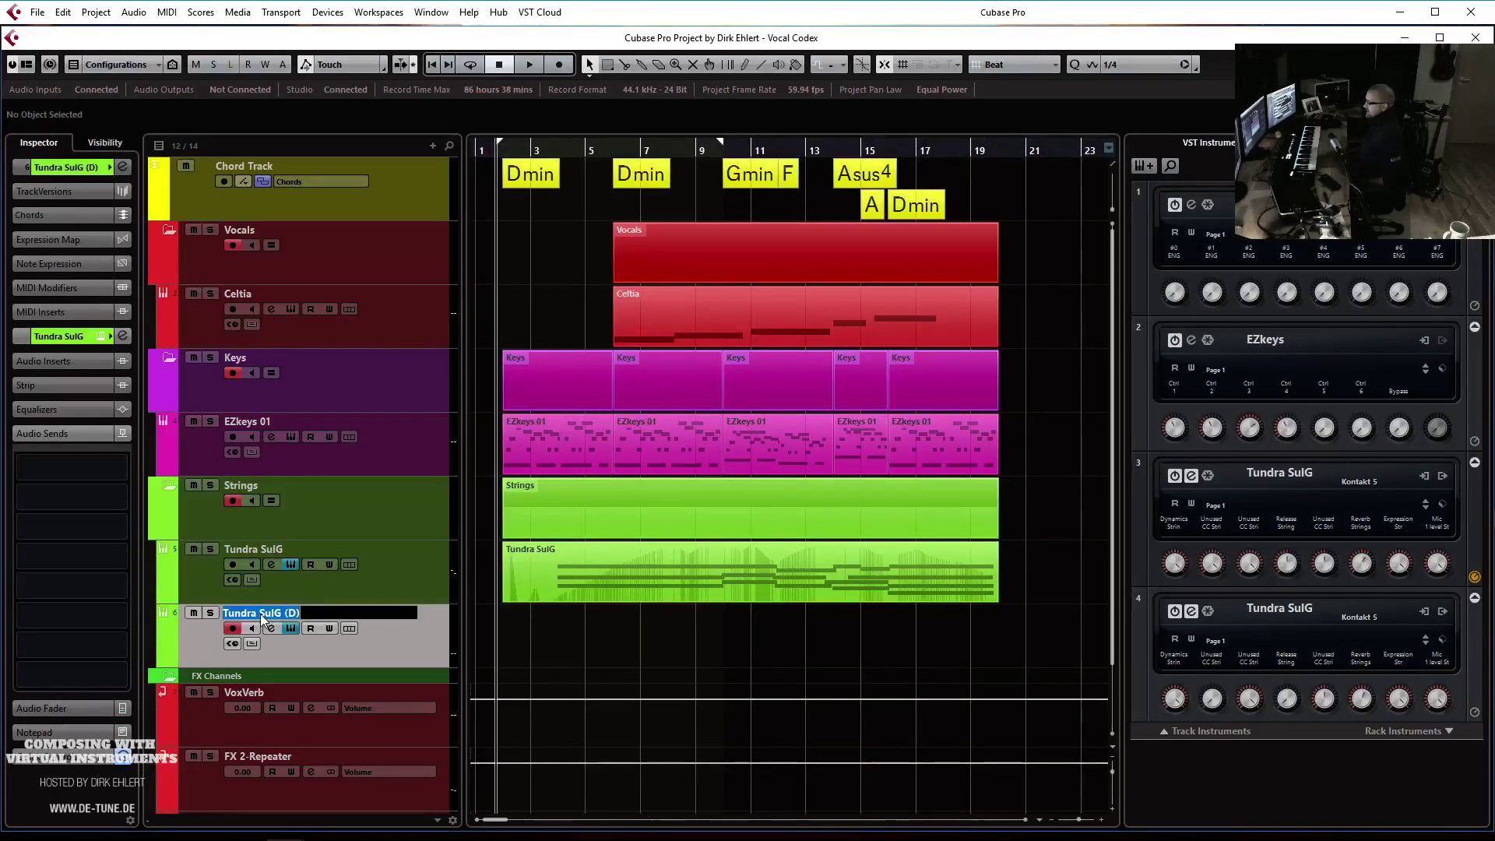
pyautogui.write('Low Leg')
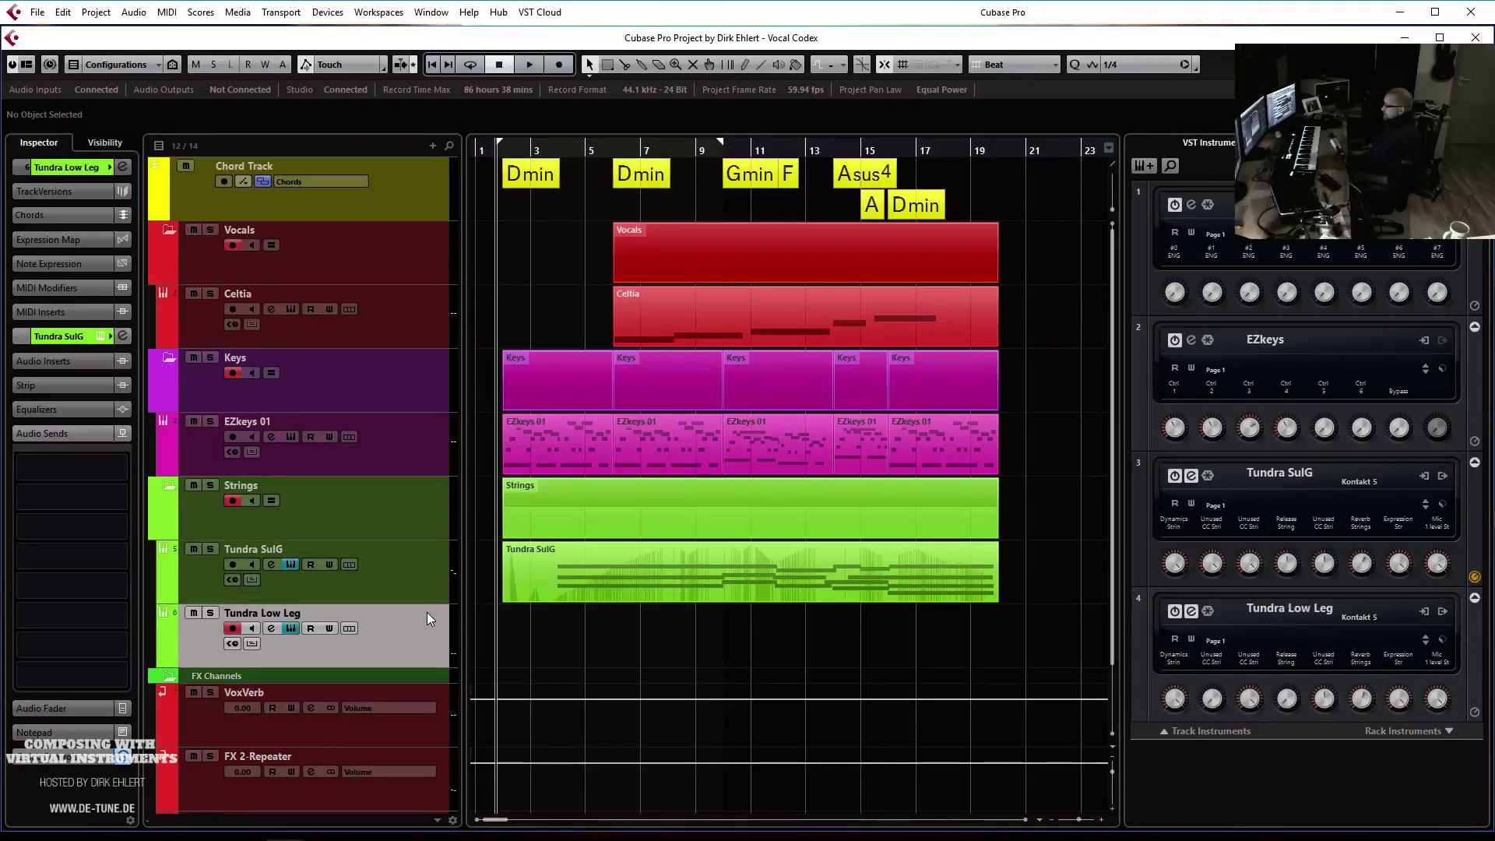
pyautogui.press('KP_Multiply')
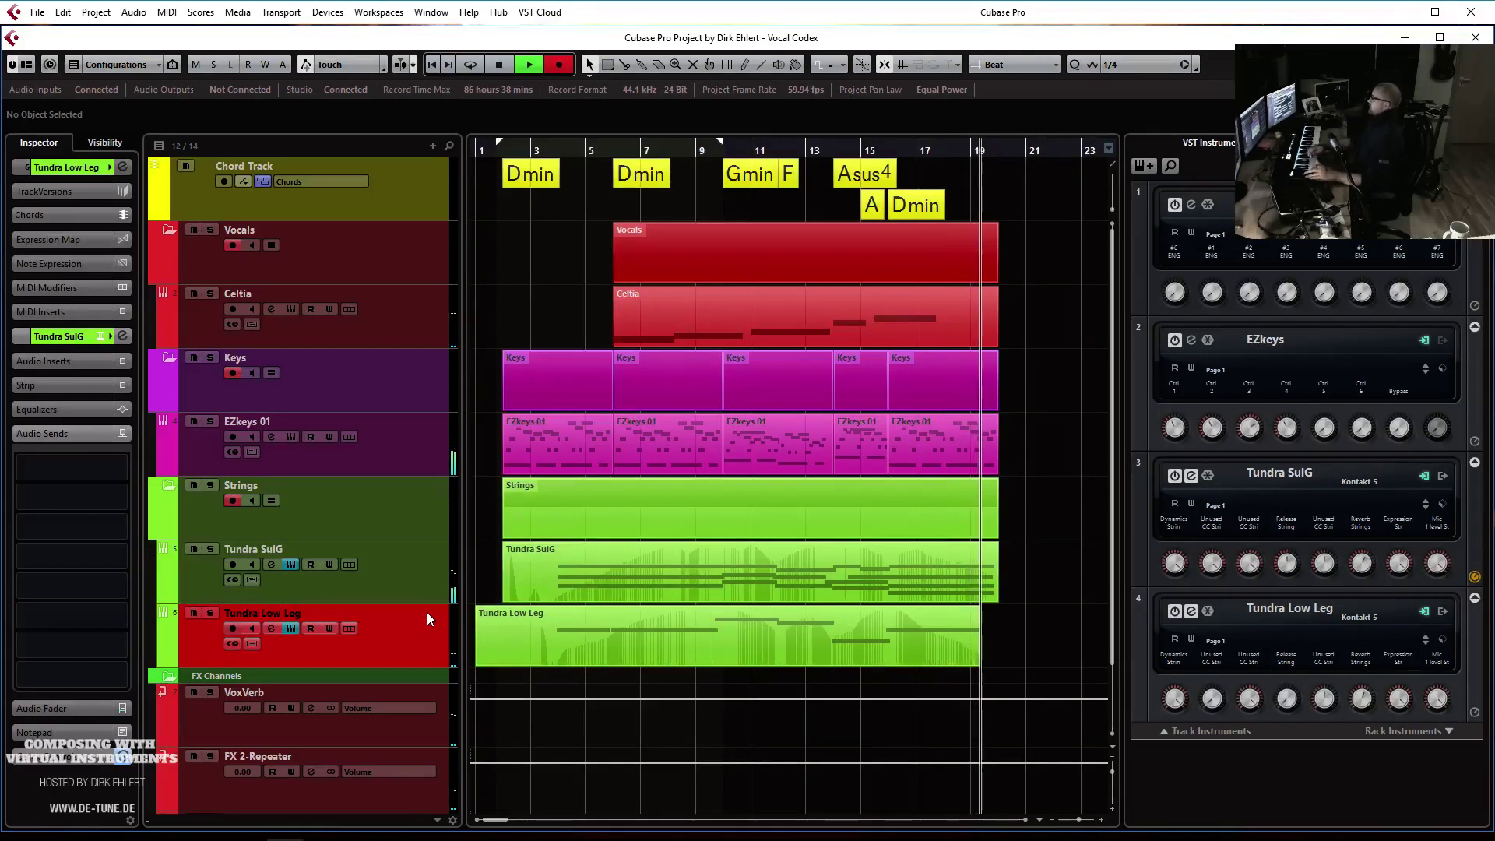
pyautogui.press('space')
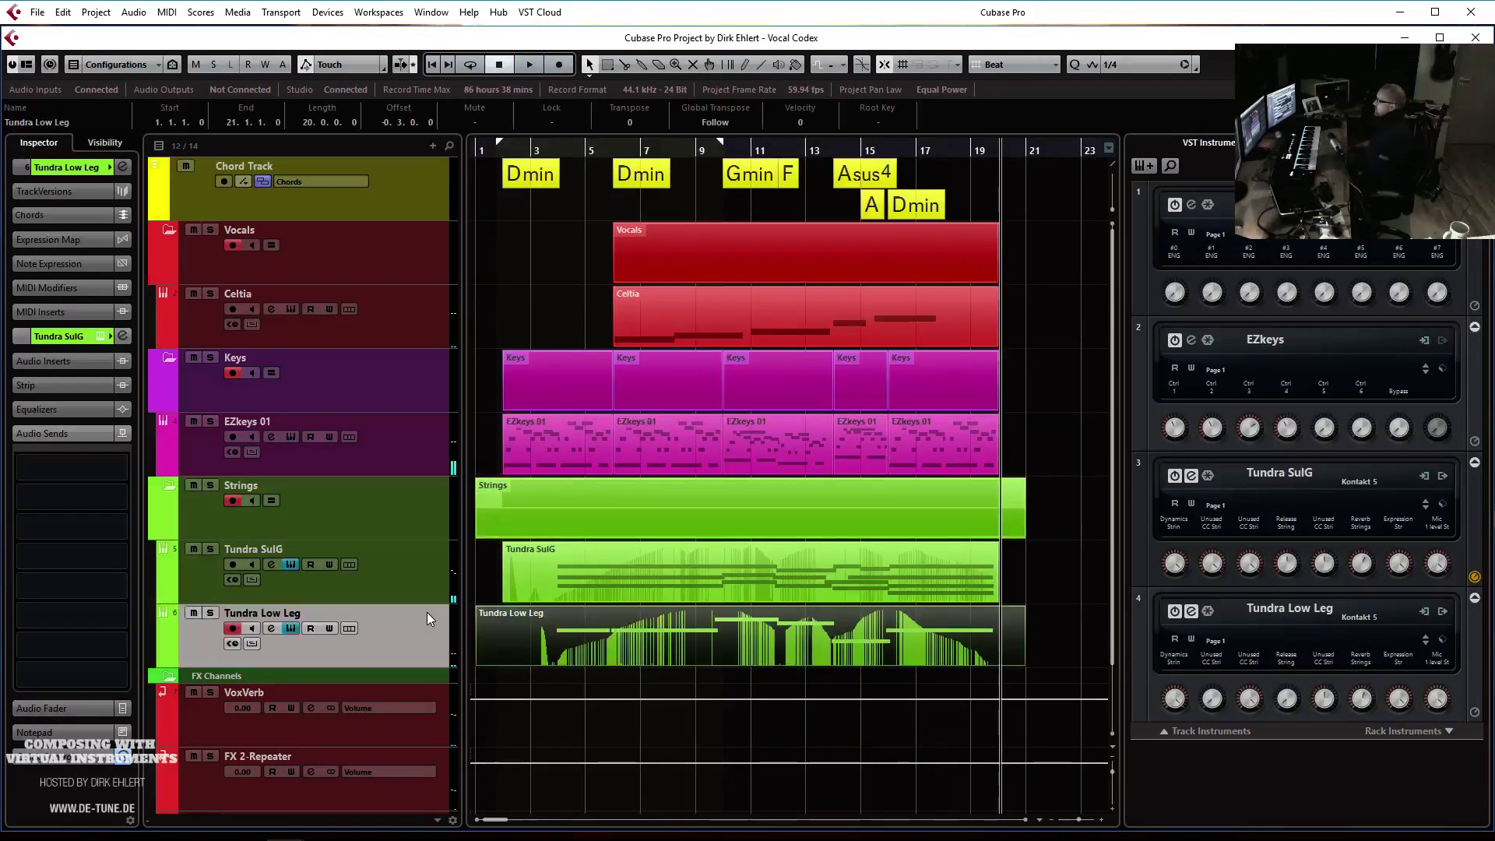
# In the Tundra Low Leg part, start the G1 note at bar 10 and extend the preceding D1 note to 10.1.4.32
pyautogui.press('Return')
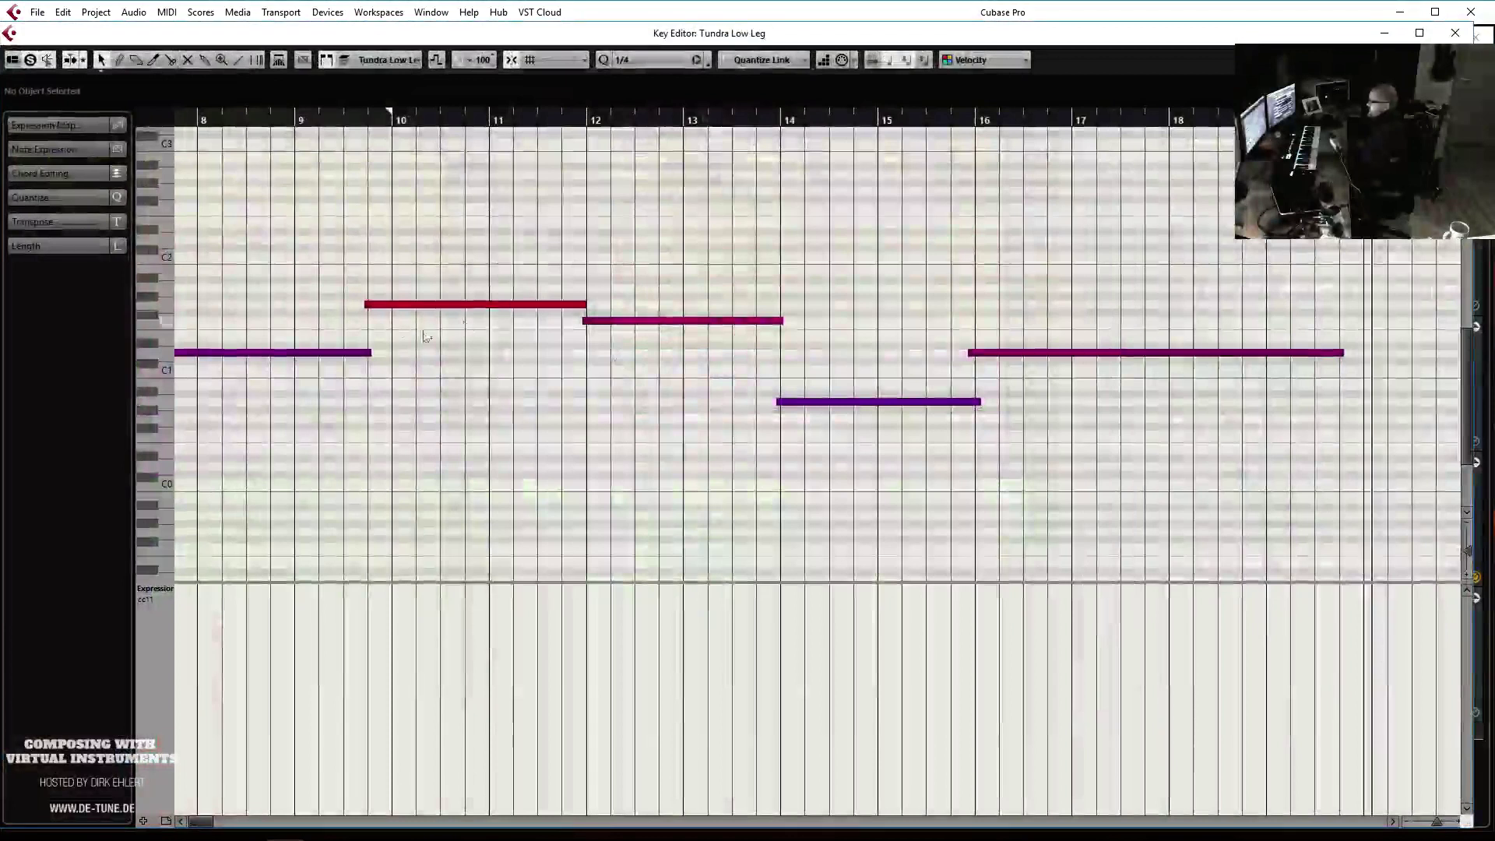
pyautogui.moveTo(367, 305); pyautogui.dragTo(399, 361)
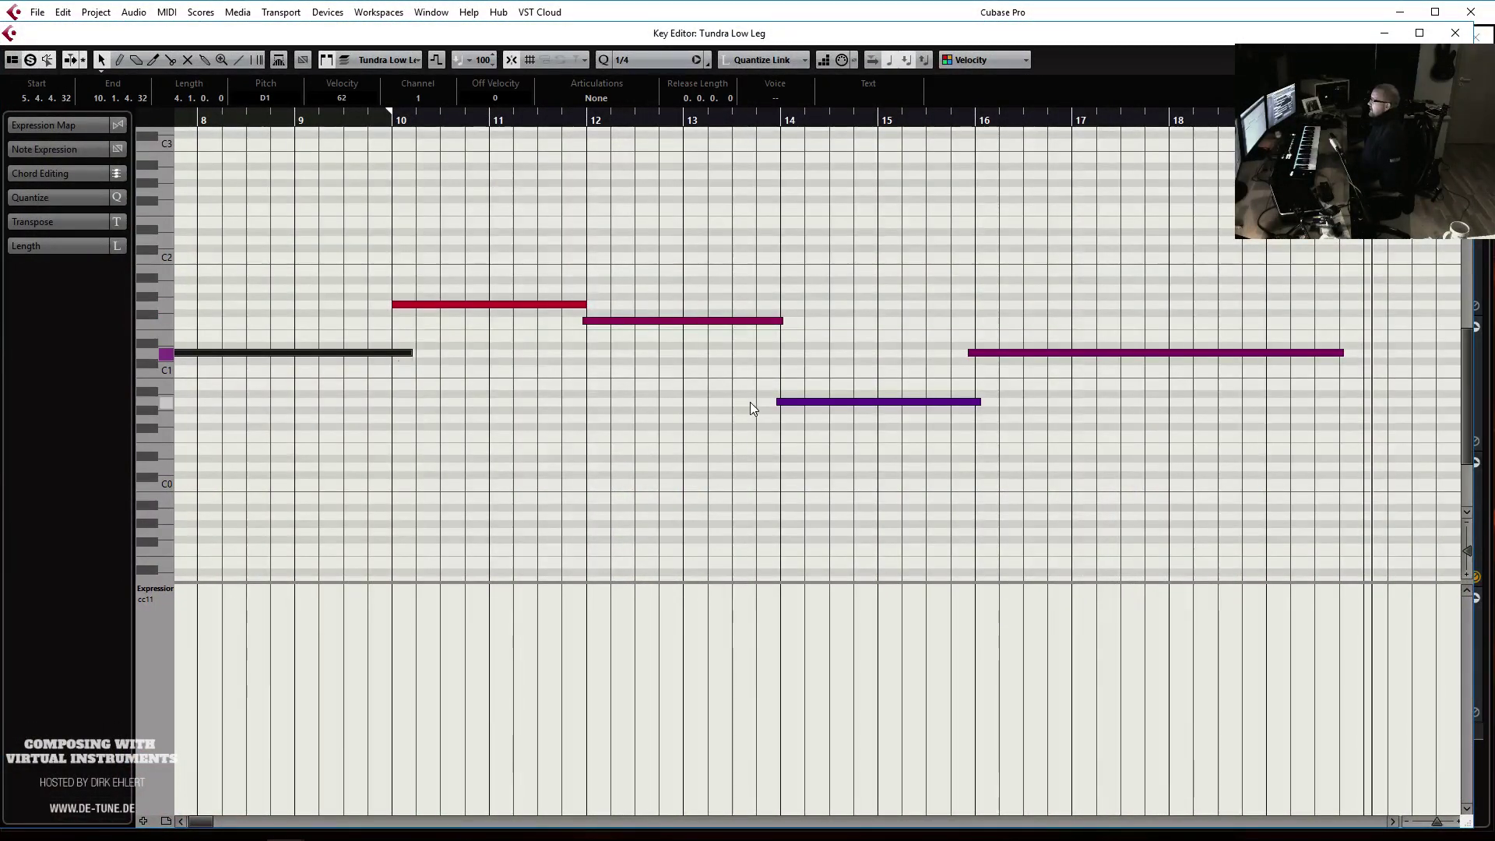
pyautogui.hscroll(-5, 750, 402)
pyautogui.click(643, 186)
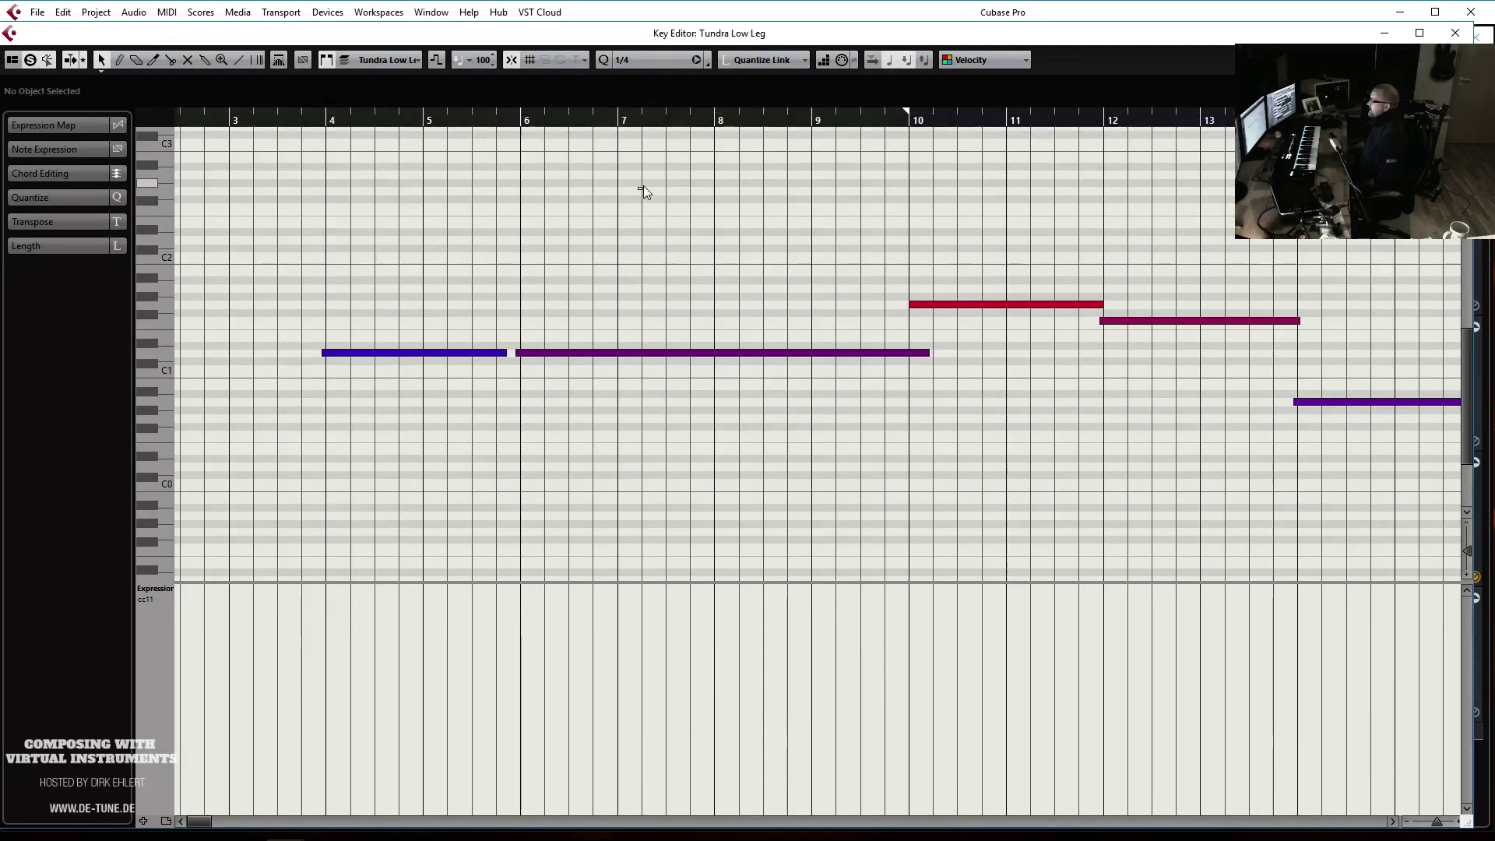
pyautogui.press('Return')
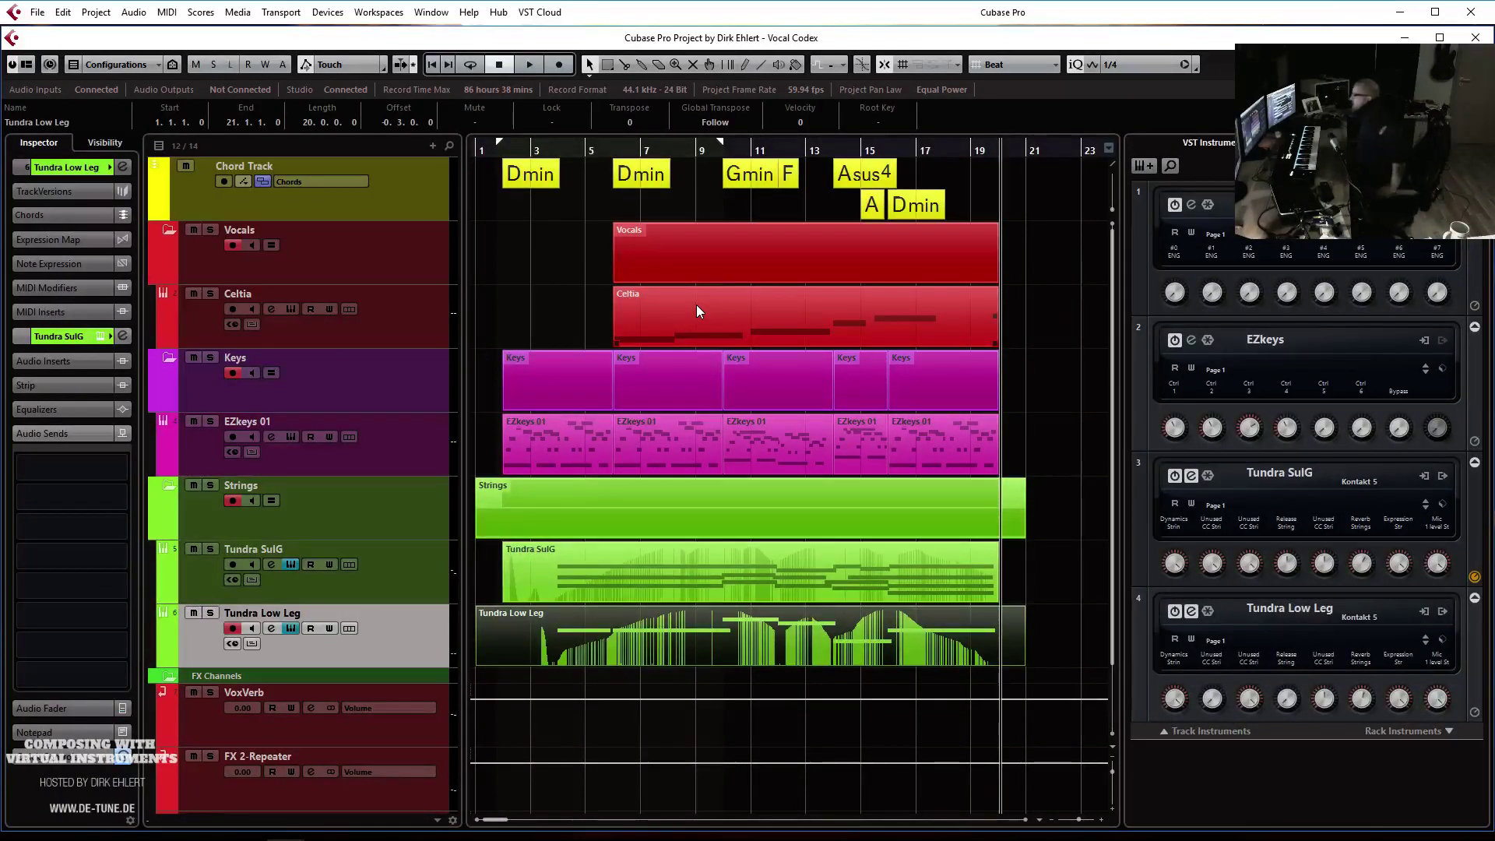
# Add a stereo FX channel named OrchHall with the LexRandomHall reverb, routed to Stereo Out
pyautogui.click(184, 625)
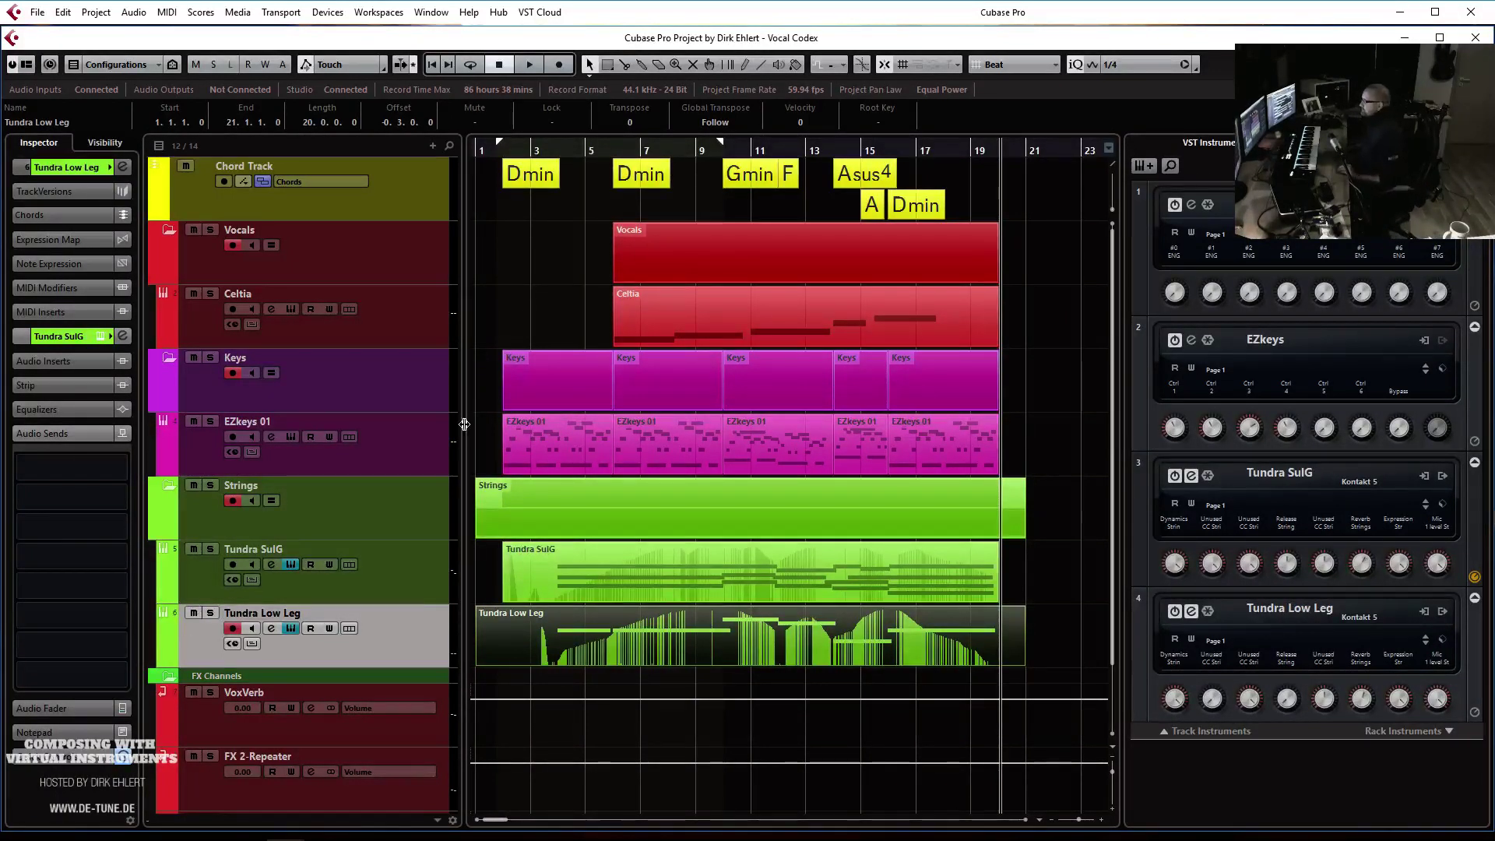
pyautogui.click(424, 434)
pyautogui.rightClick(423, 434)
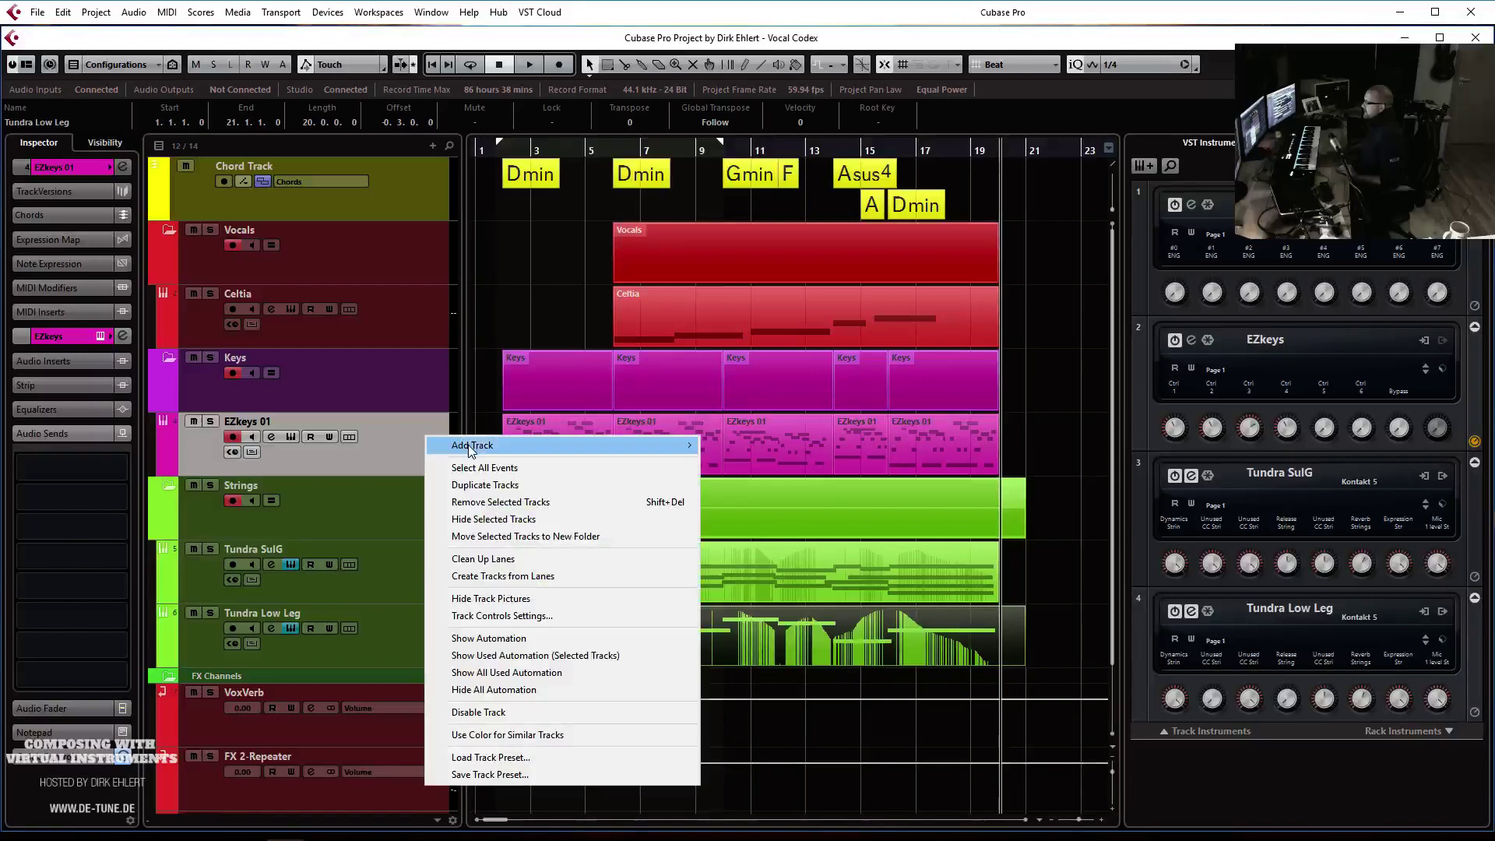
pyautogui.moveTo(471, 450)
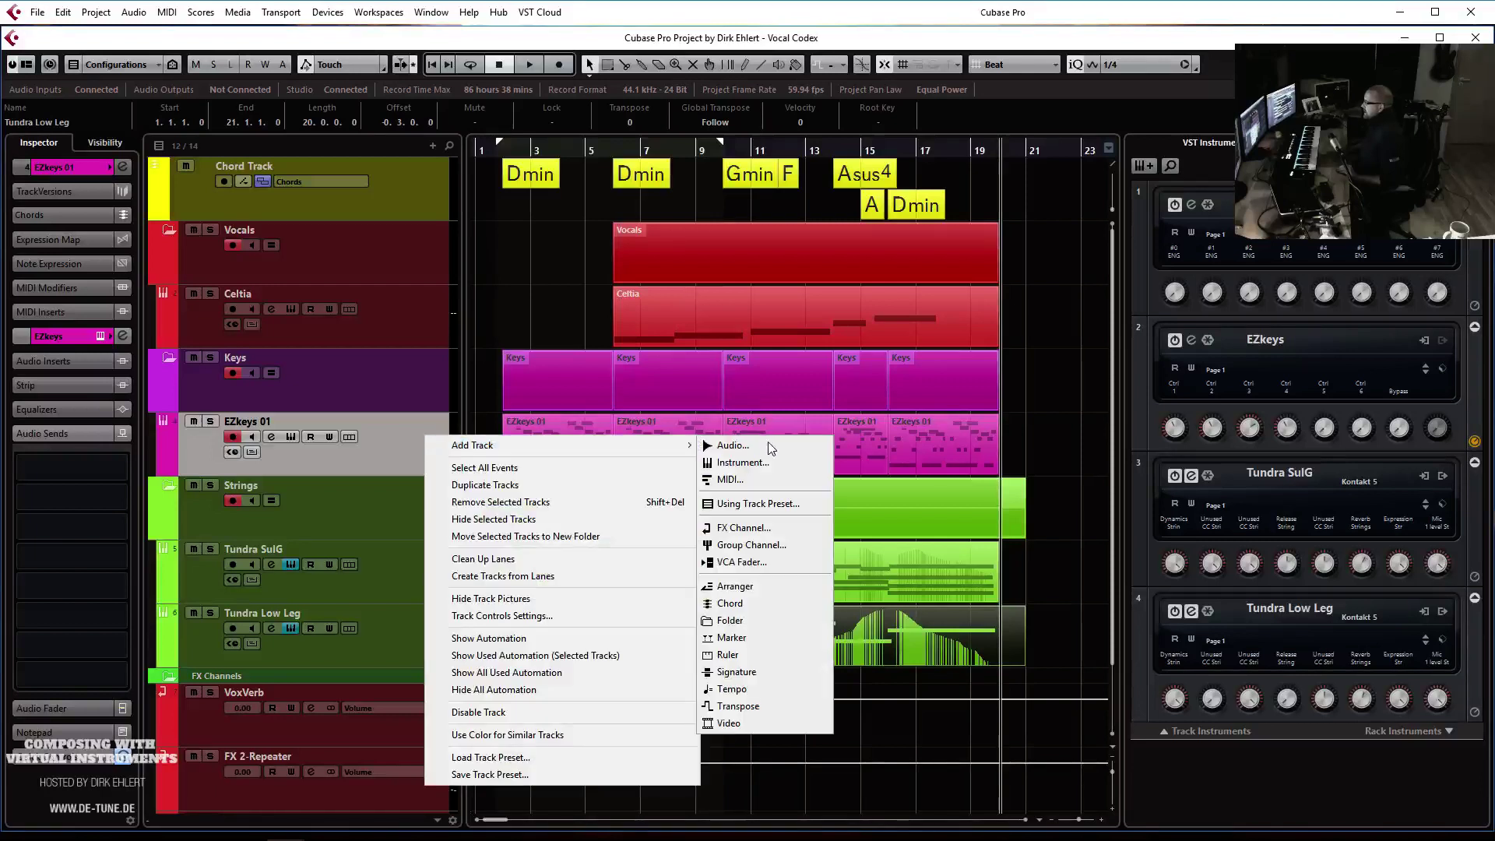
pyautogui.click(752, 534)
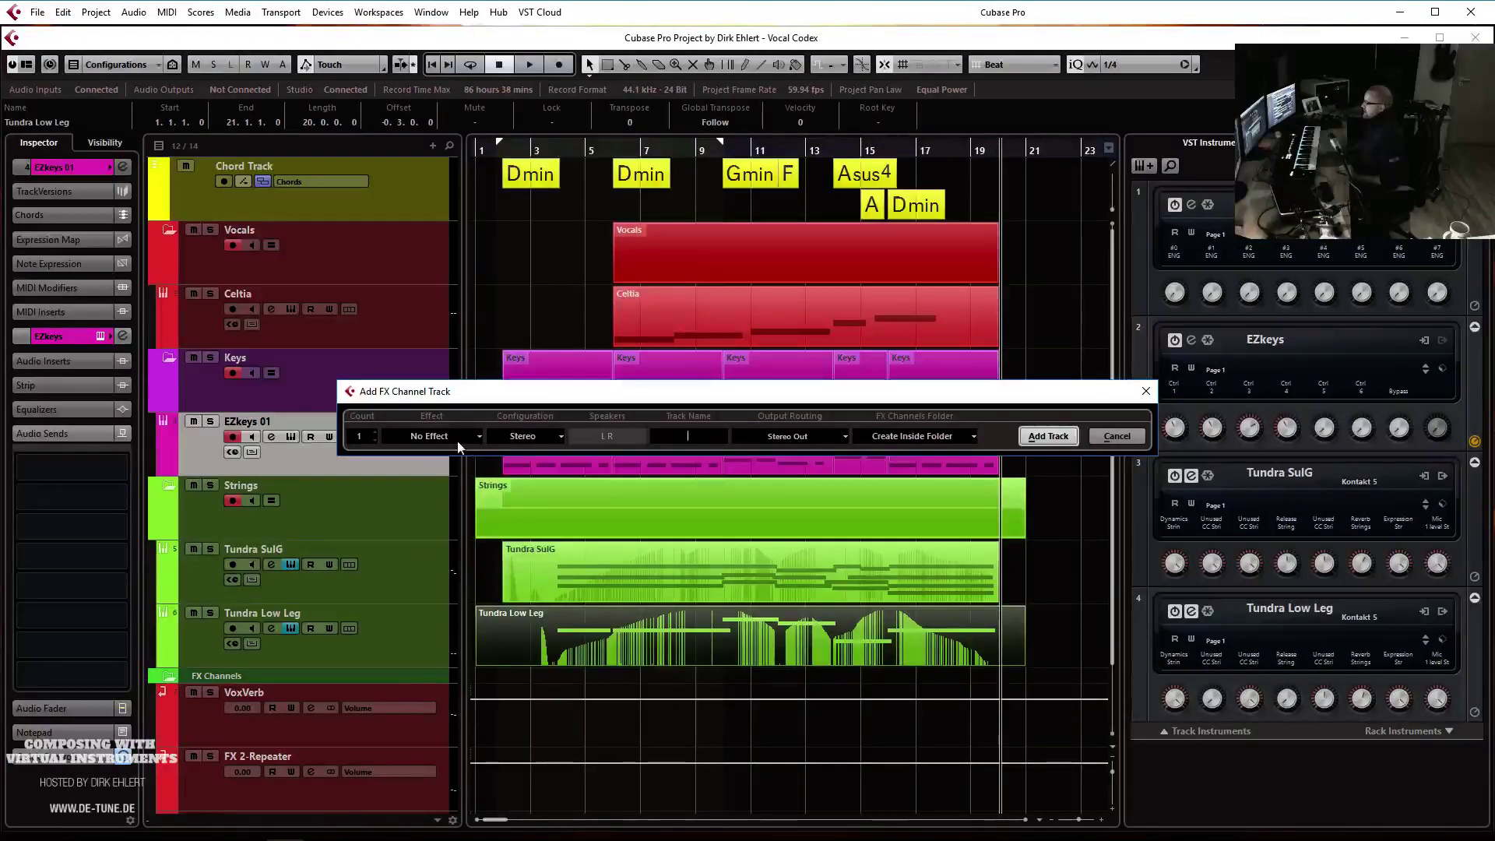
pyautogui.click(478, 441)
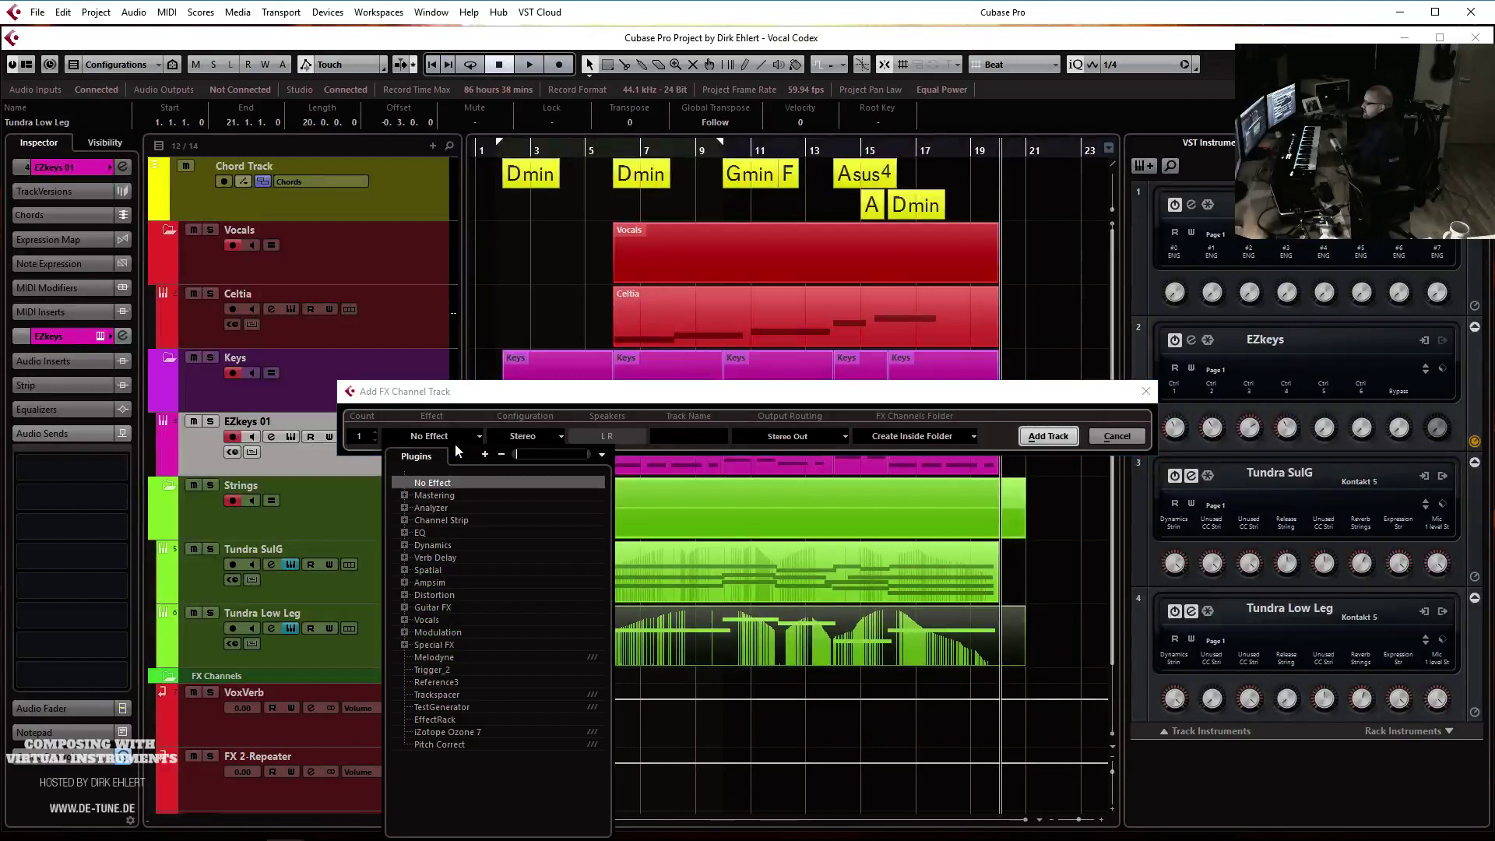
pyautogui.click(403, 558)
pyautogui.click(419, 582)
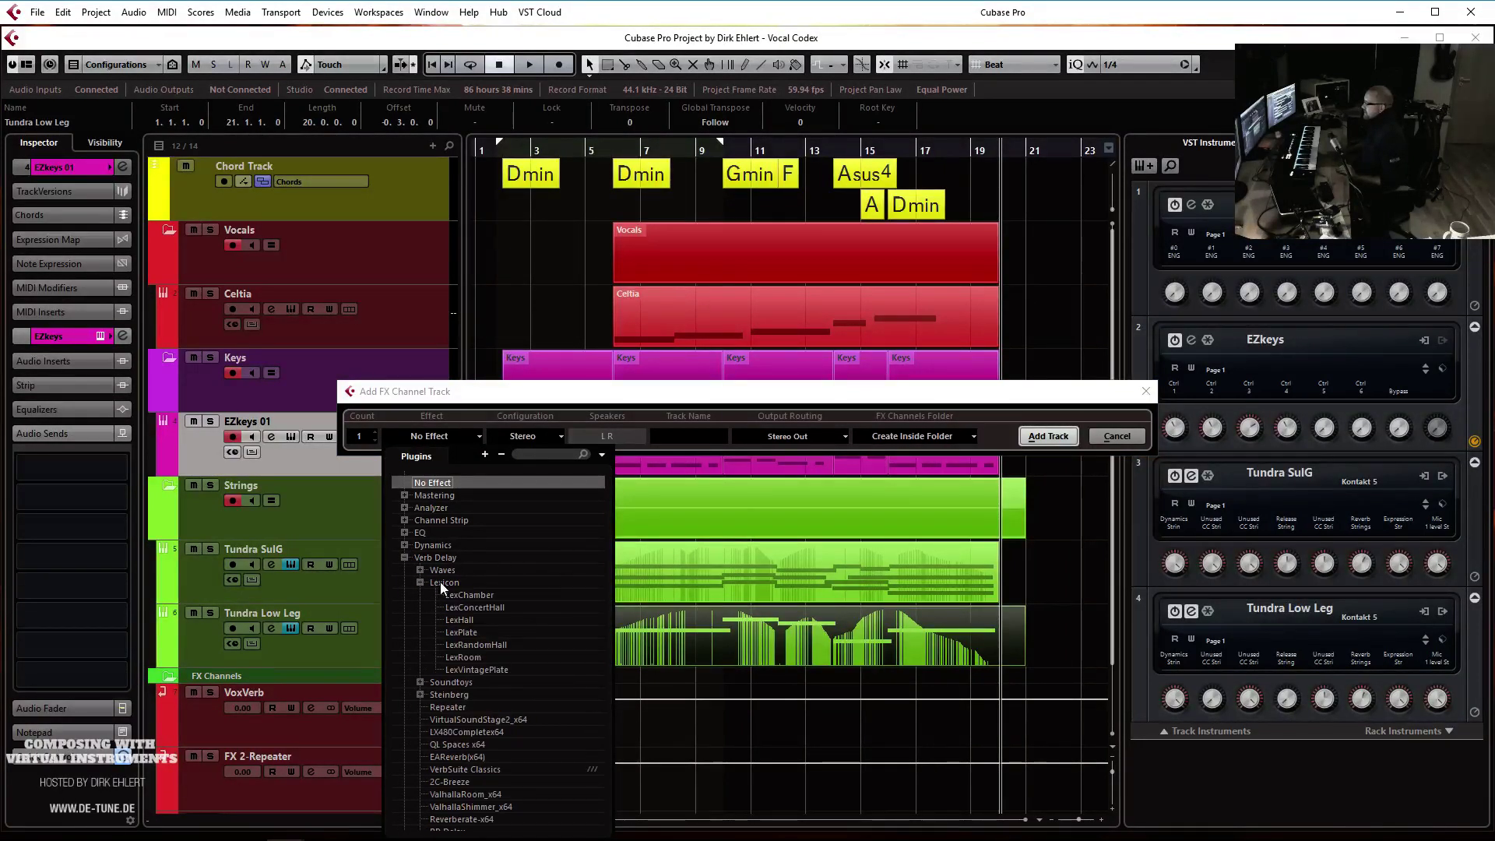
pyautogui.click(480, 645)
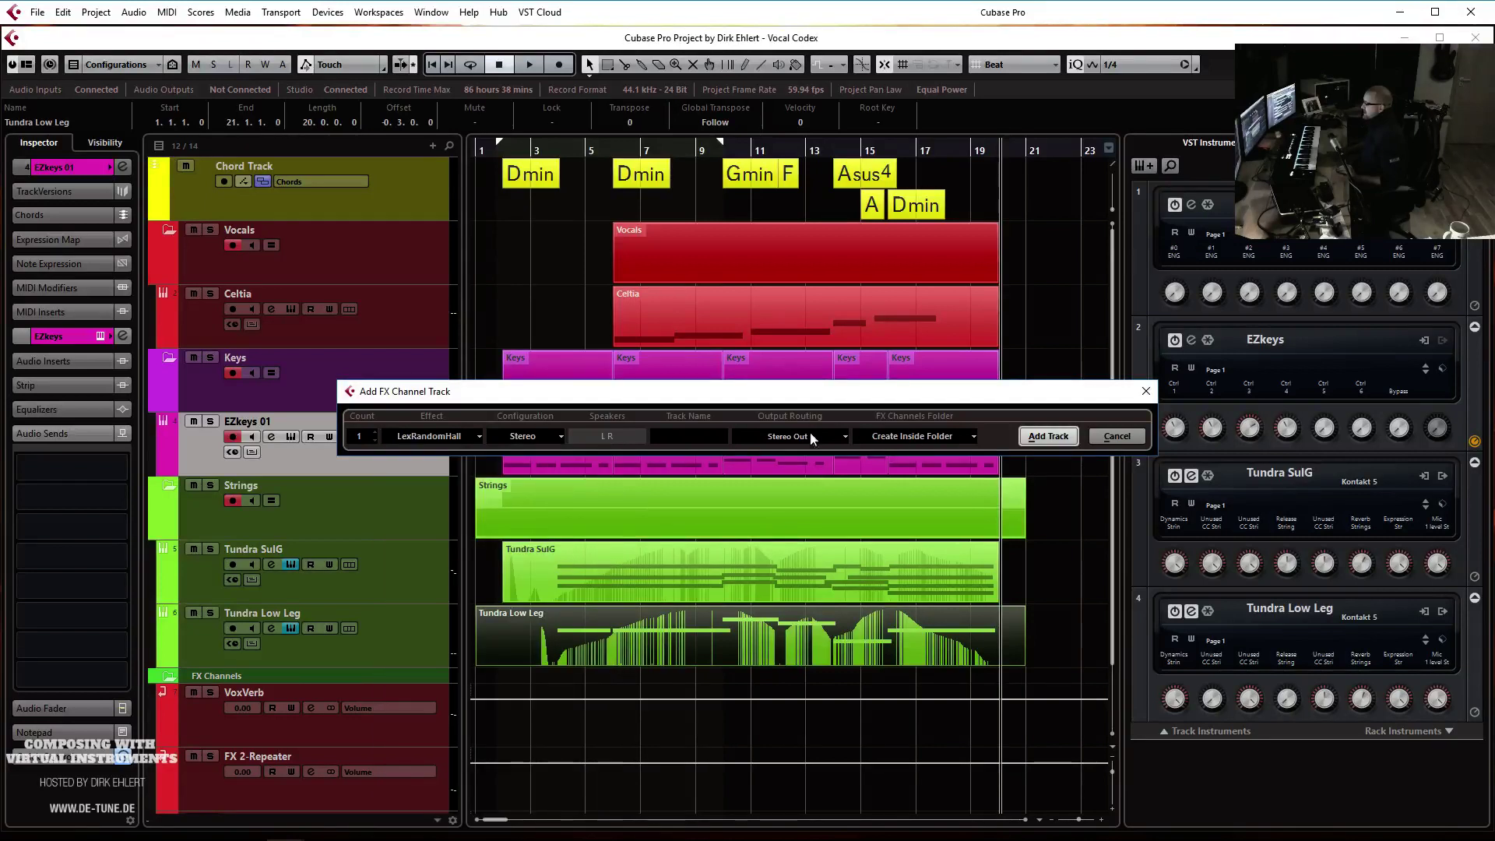
pyautogui.click(689, 442)
pyautogui.write('OrchHall')
pyautogui.press('Return')
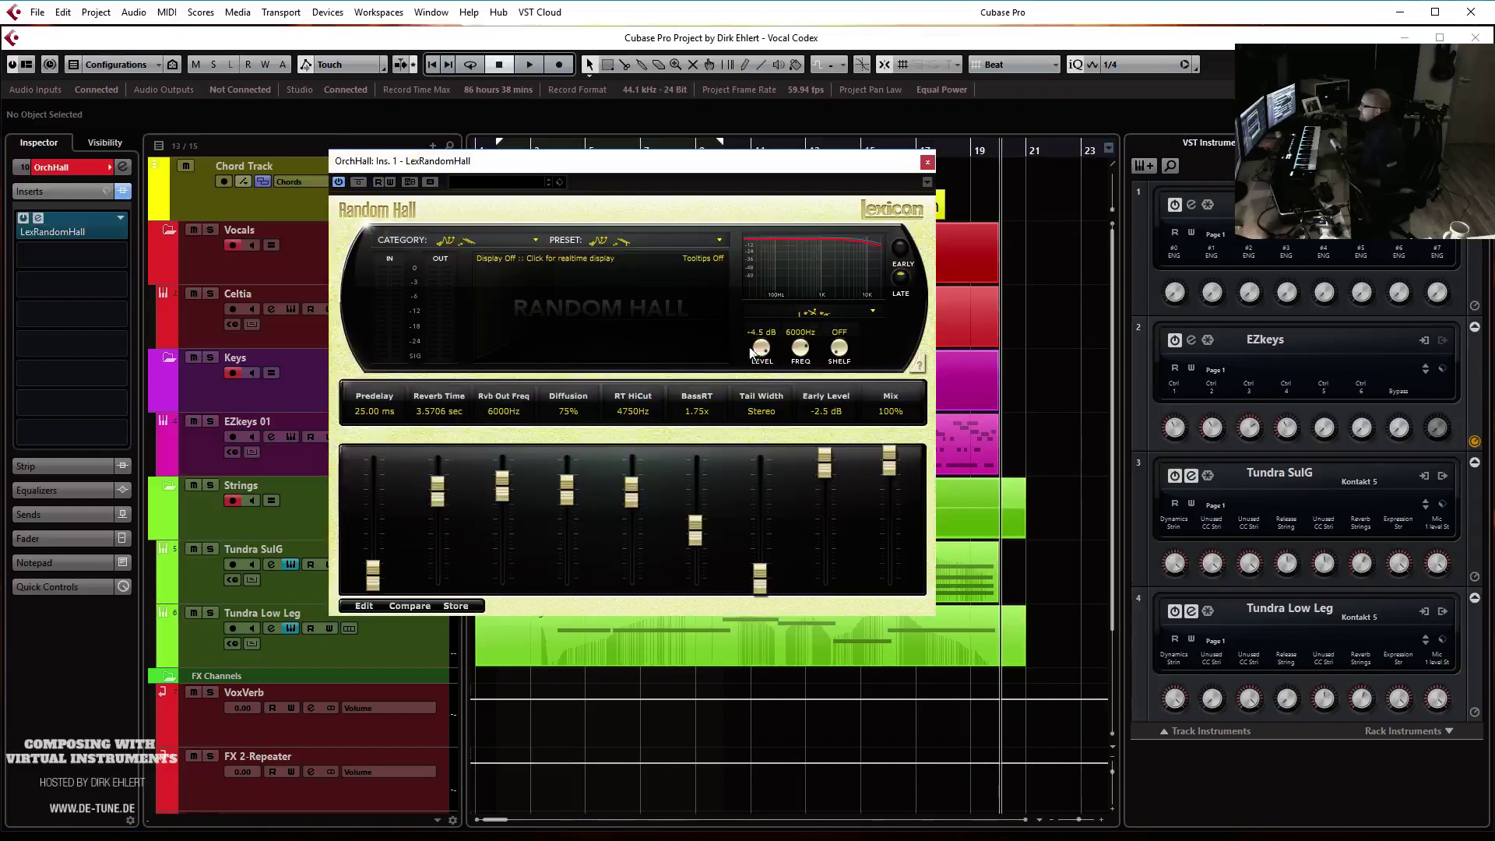
# Switch the OrchHall reverb to the last preset category and open its preset list
pyautogui.click(602, 247)
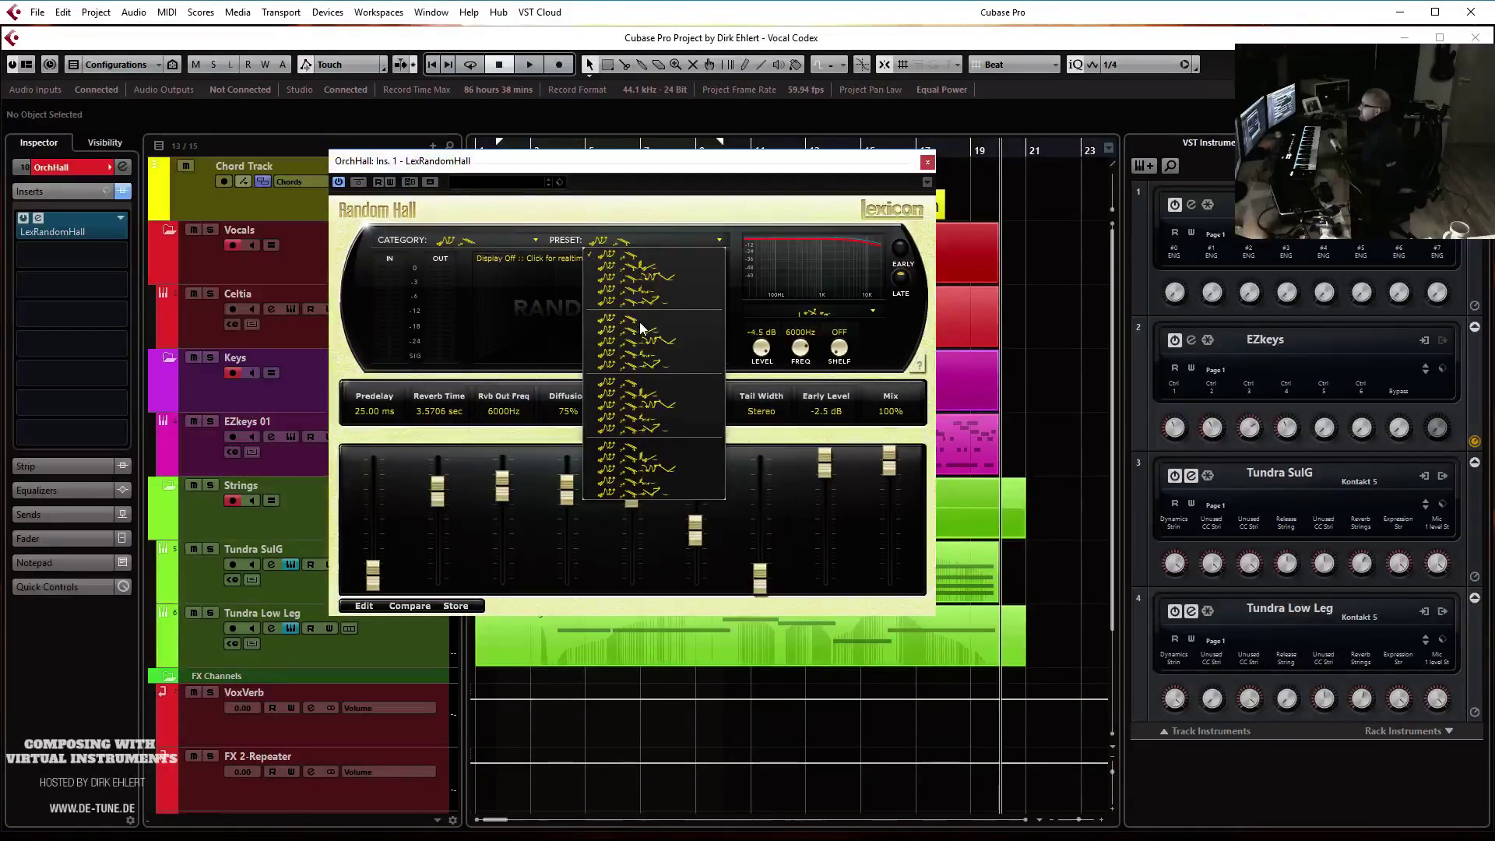
pyautogui.click(481, 235)
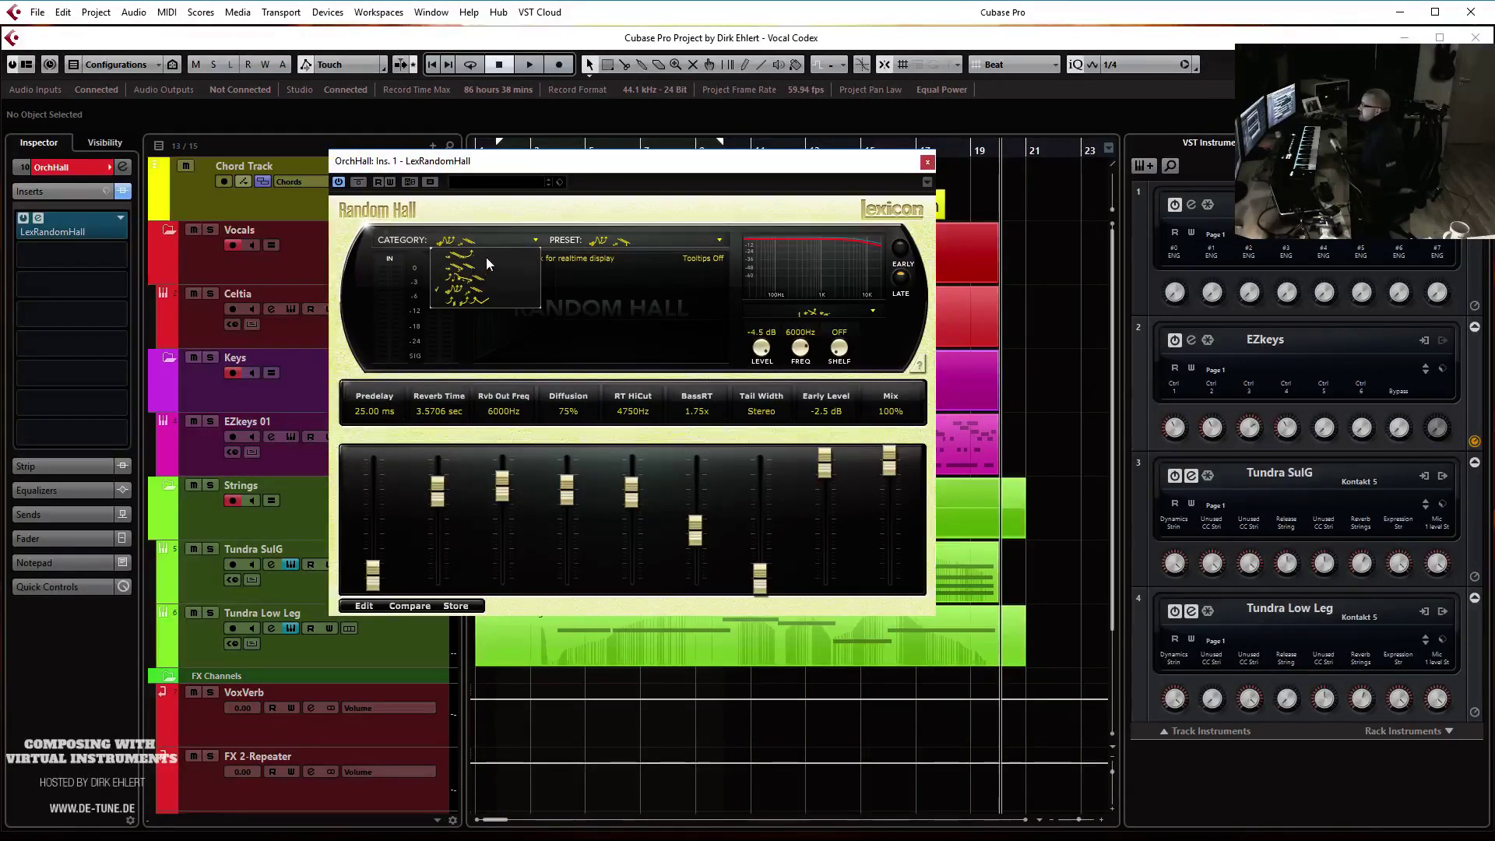
pyautogui.click(481, 302)
pyautogui.click(611, 242)
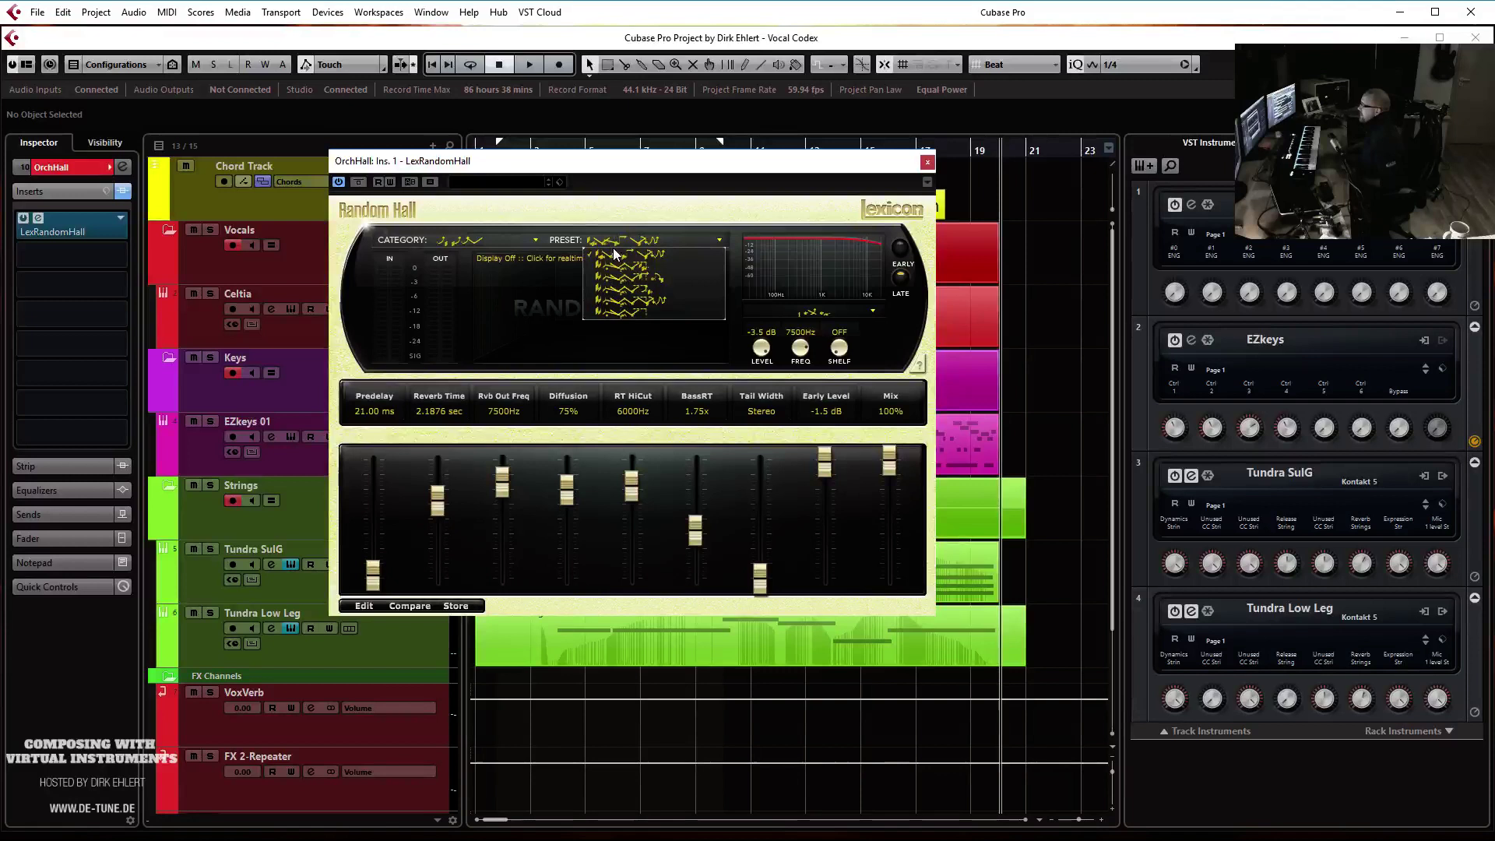
# Load a different category's preset with a 2.0120 sec reverb time and 61% diffusion in OrchHall's Random Hall plug-in, and close the plug-in
pyautogui.click(612, 267)
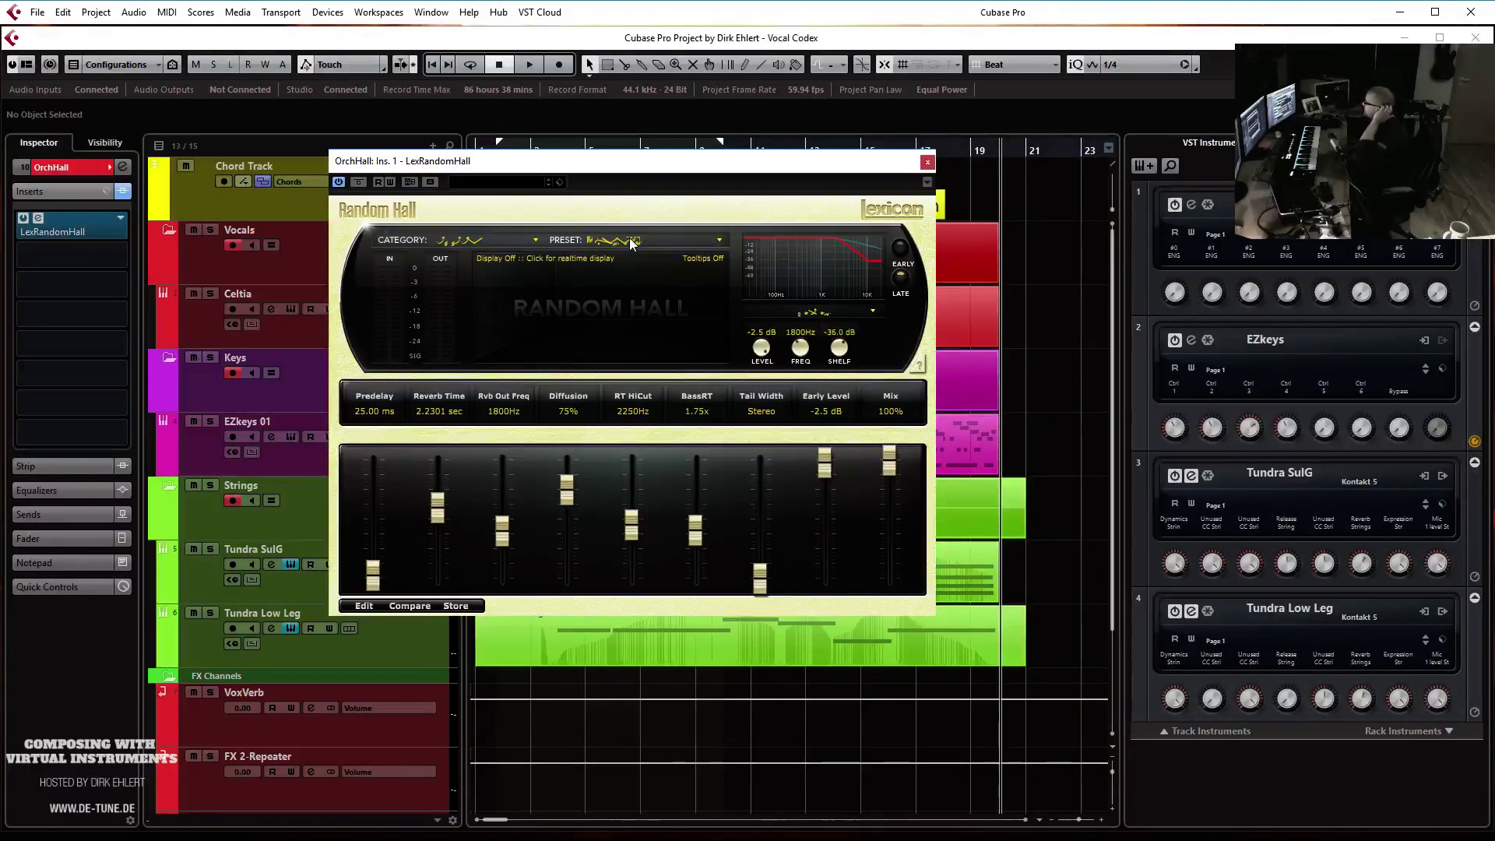
pyautogui.click(484, 250)
pyautogui.click(481, 279)
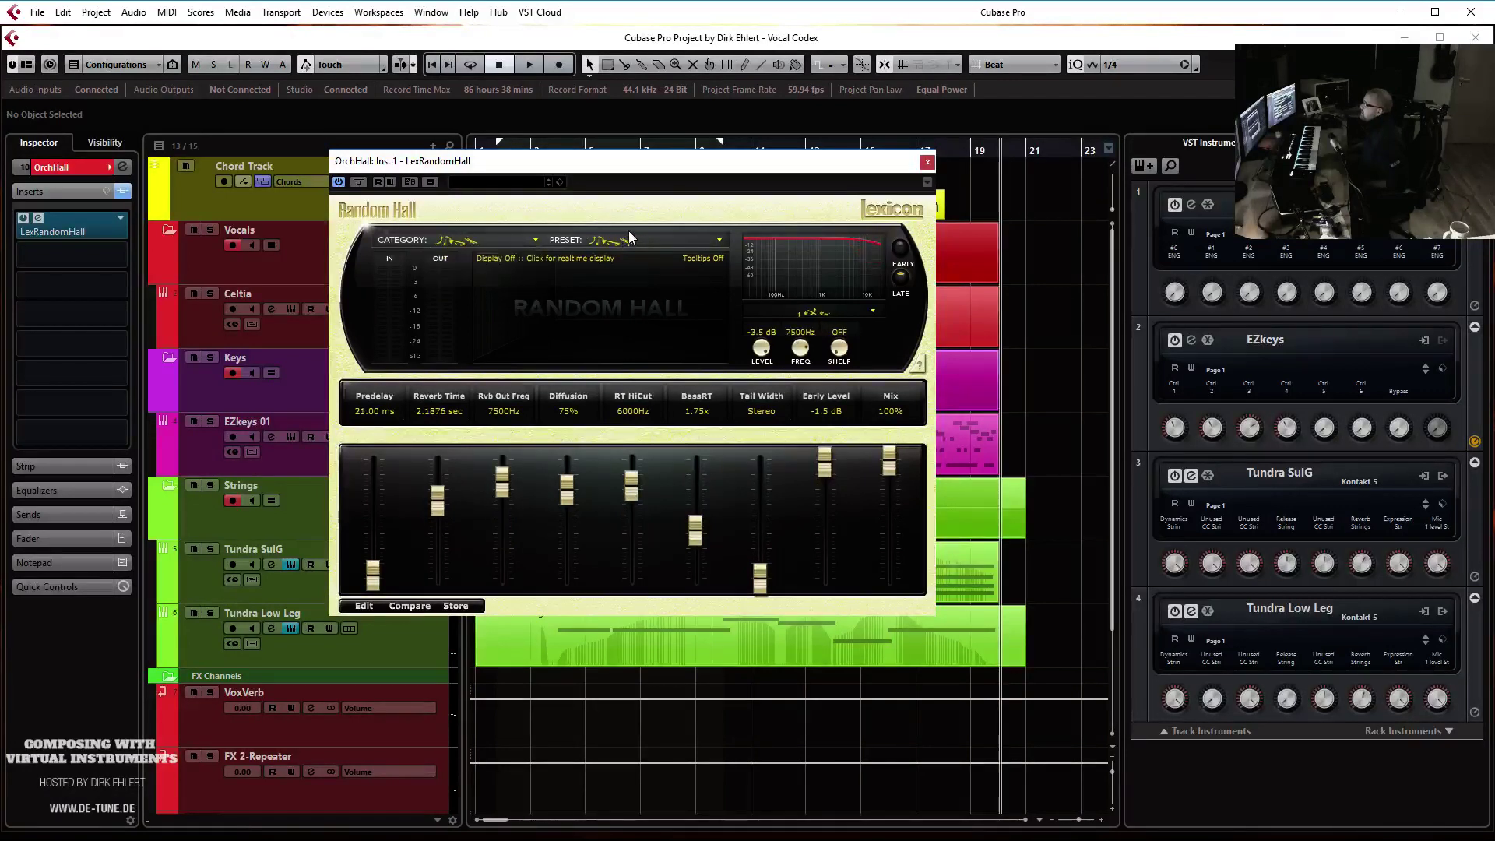
pyautogui.click(627, 236)
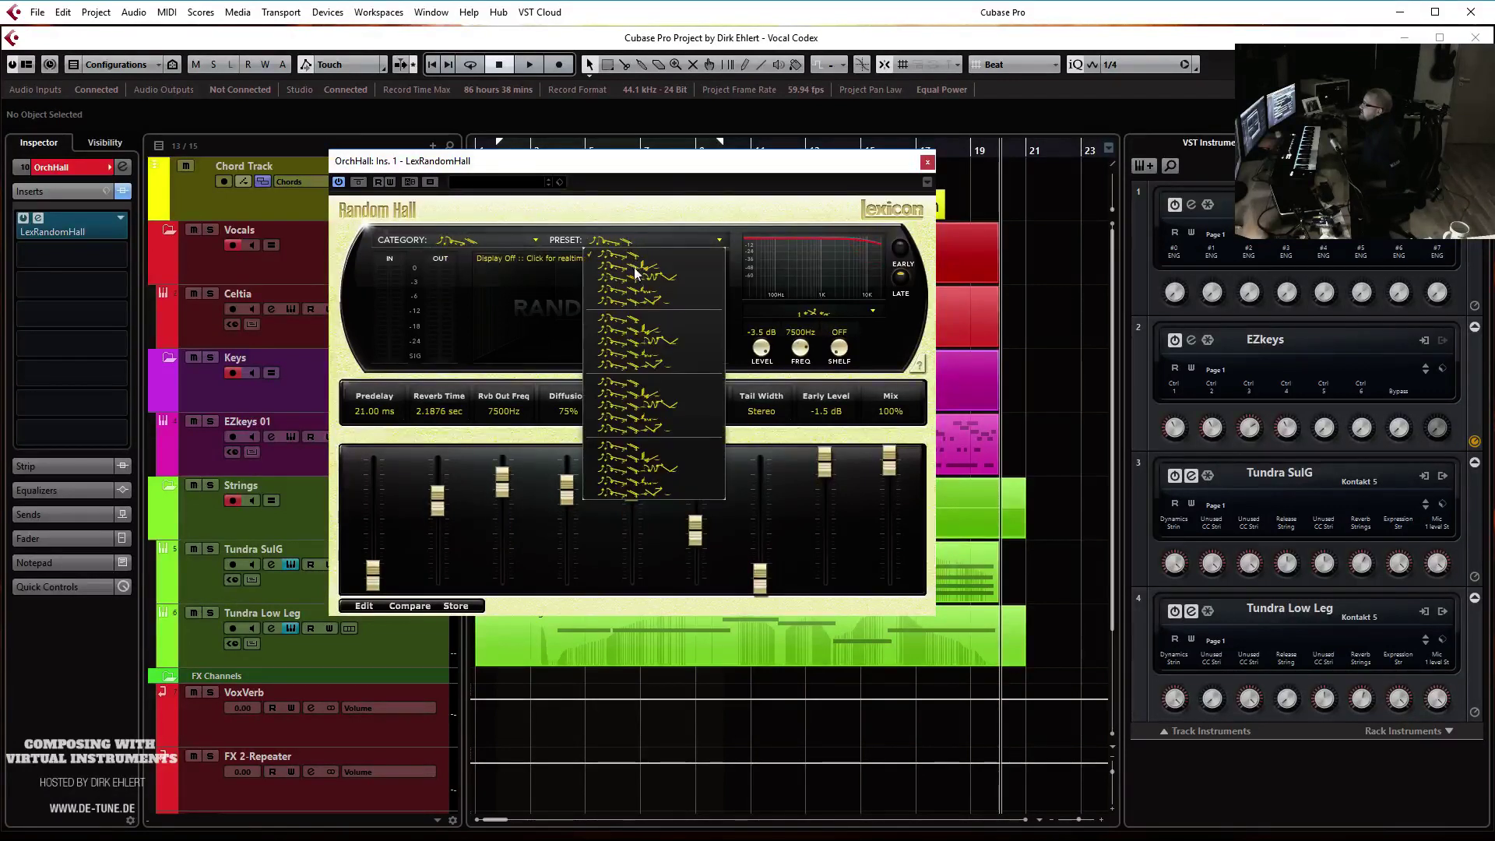
pyautogui.click(641, 383)
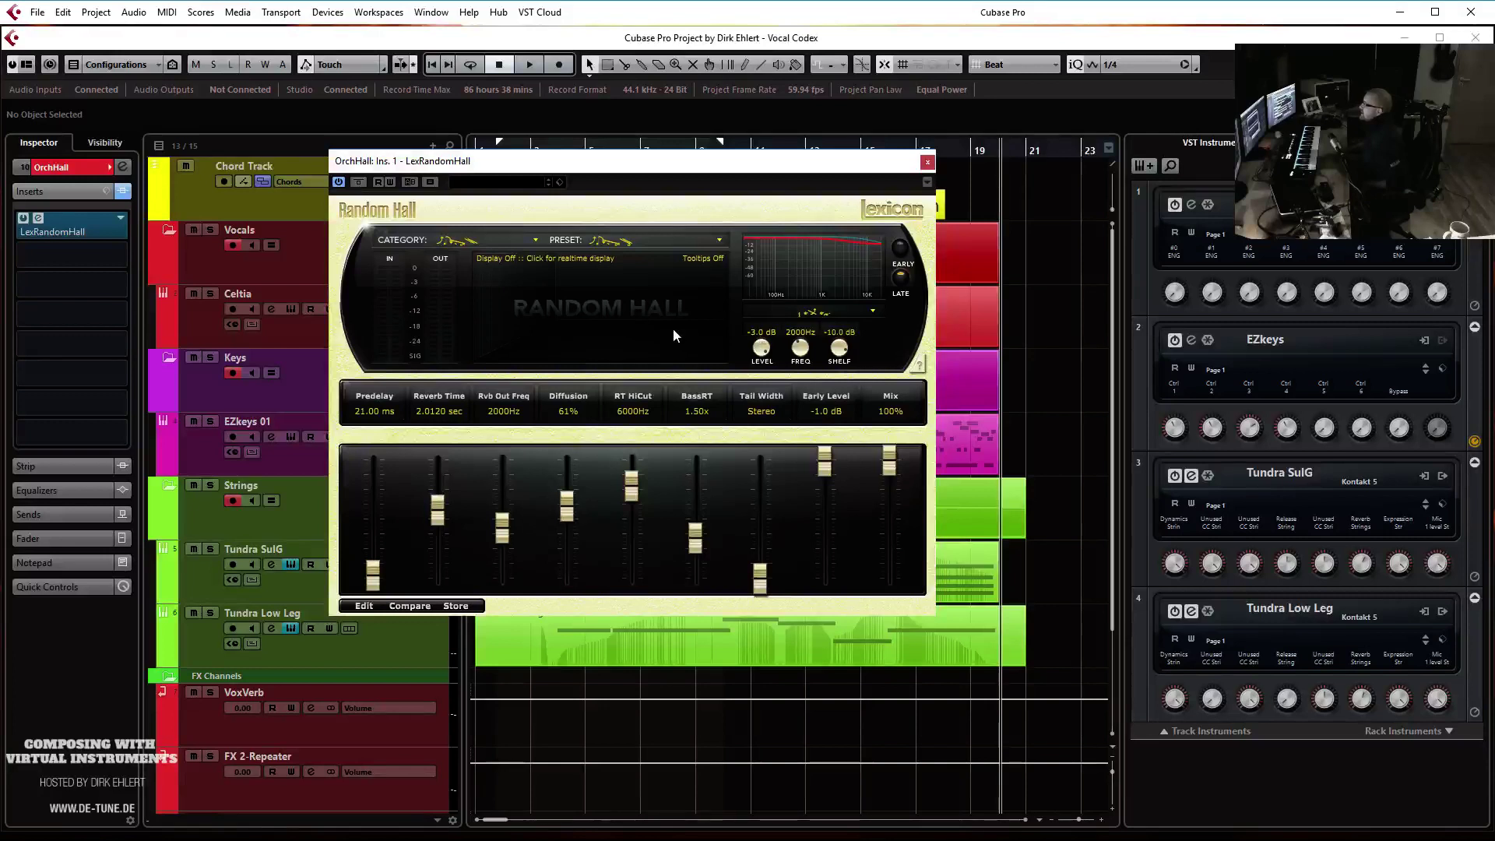
pyautogui.click(927, 163)
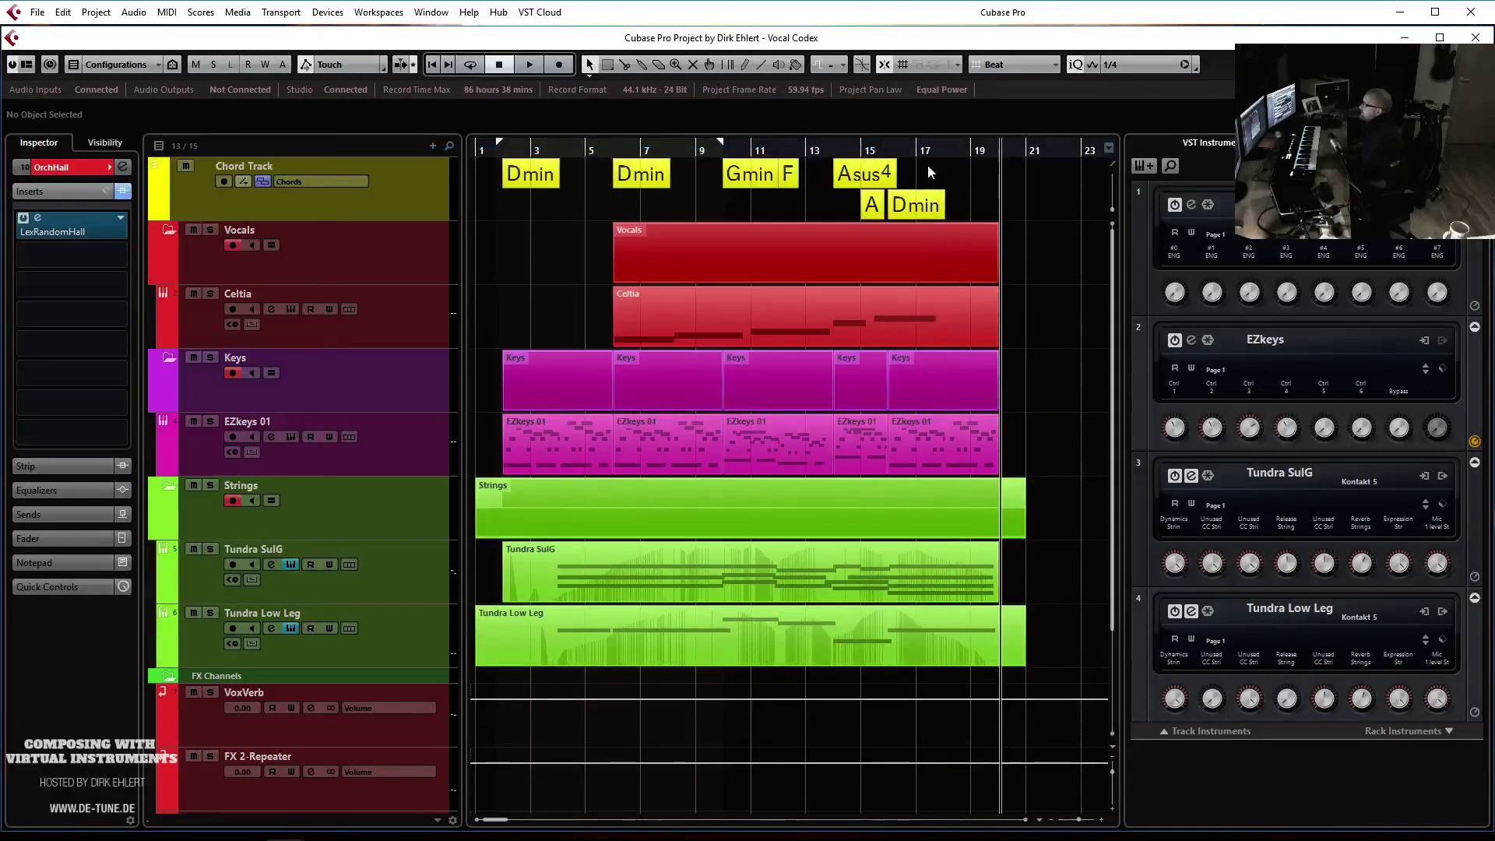
# Add an OrchHall send to the EZkeys 01 track and set its level to -9.22 during playback
pyautogui.click(422, 439)
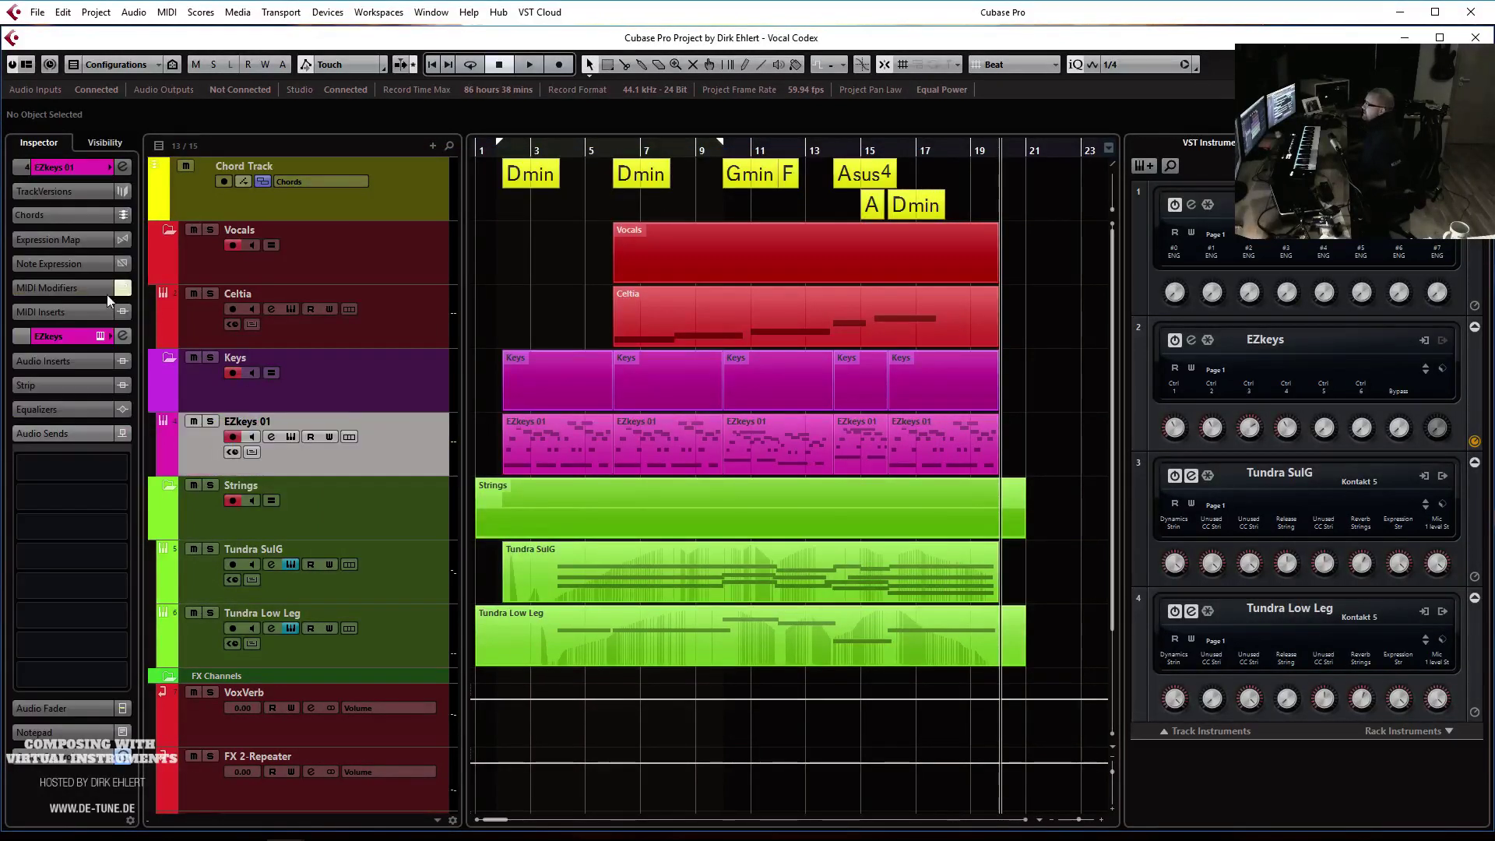
pyautogui.click(119, 463)
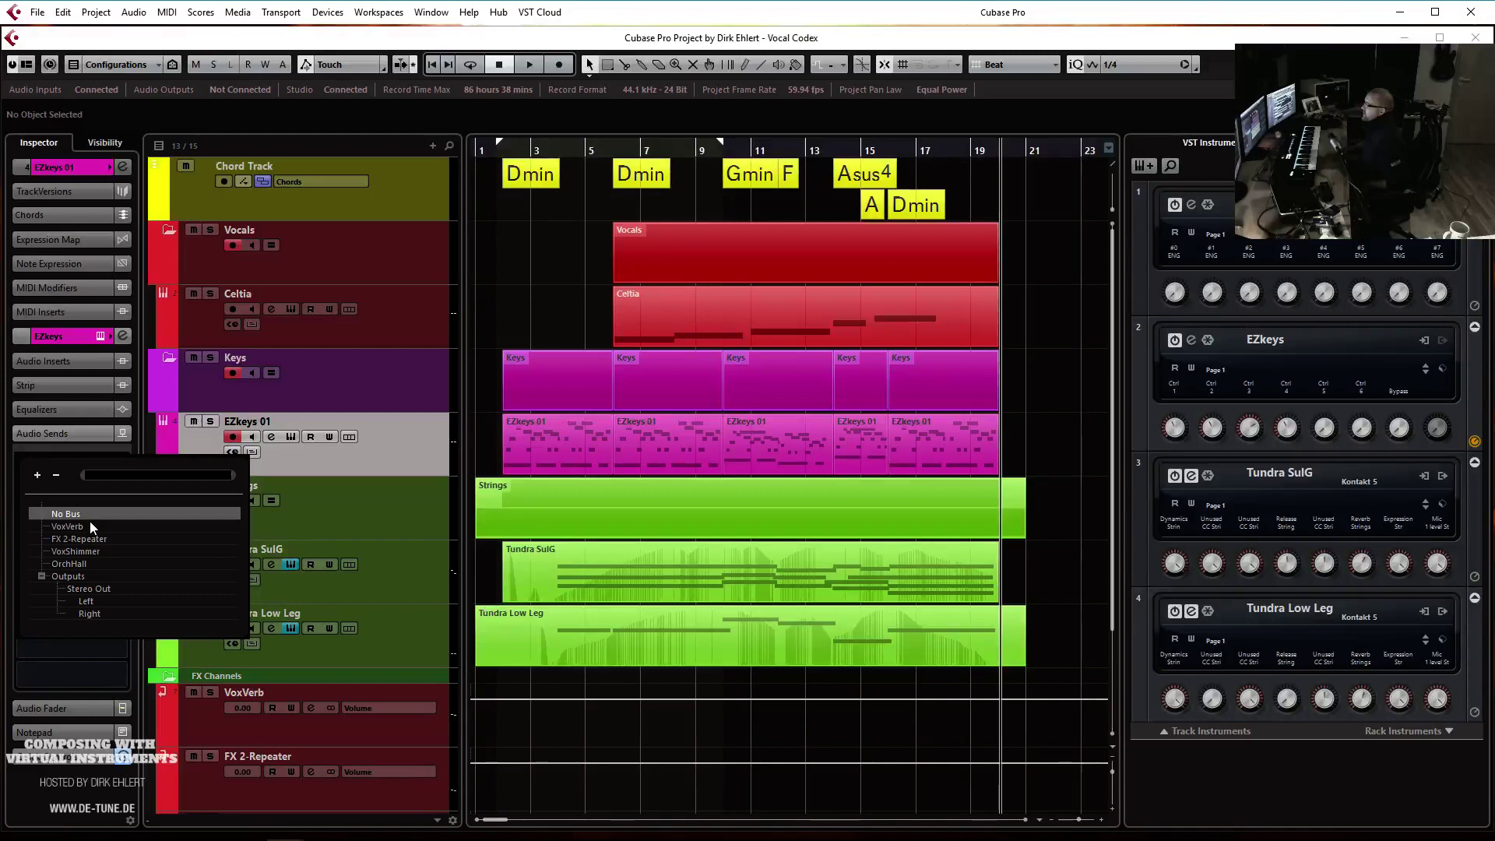
pyautogui.click(97, 562)
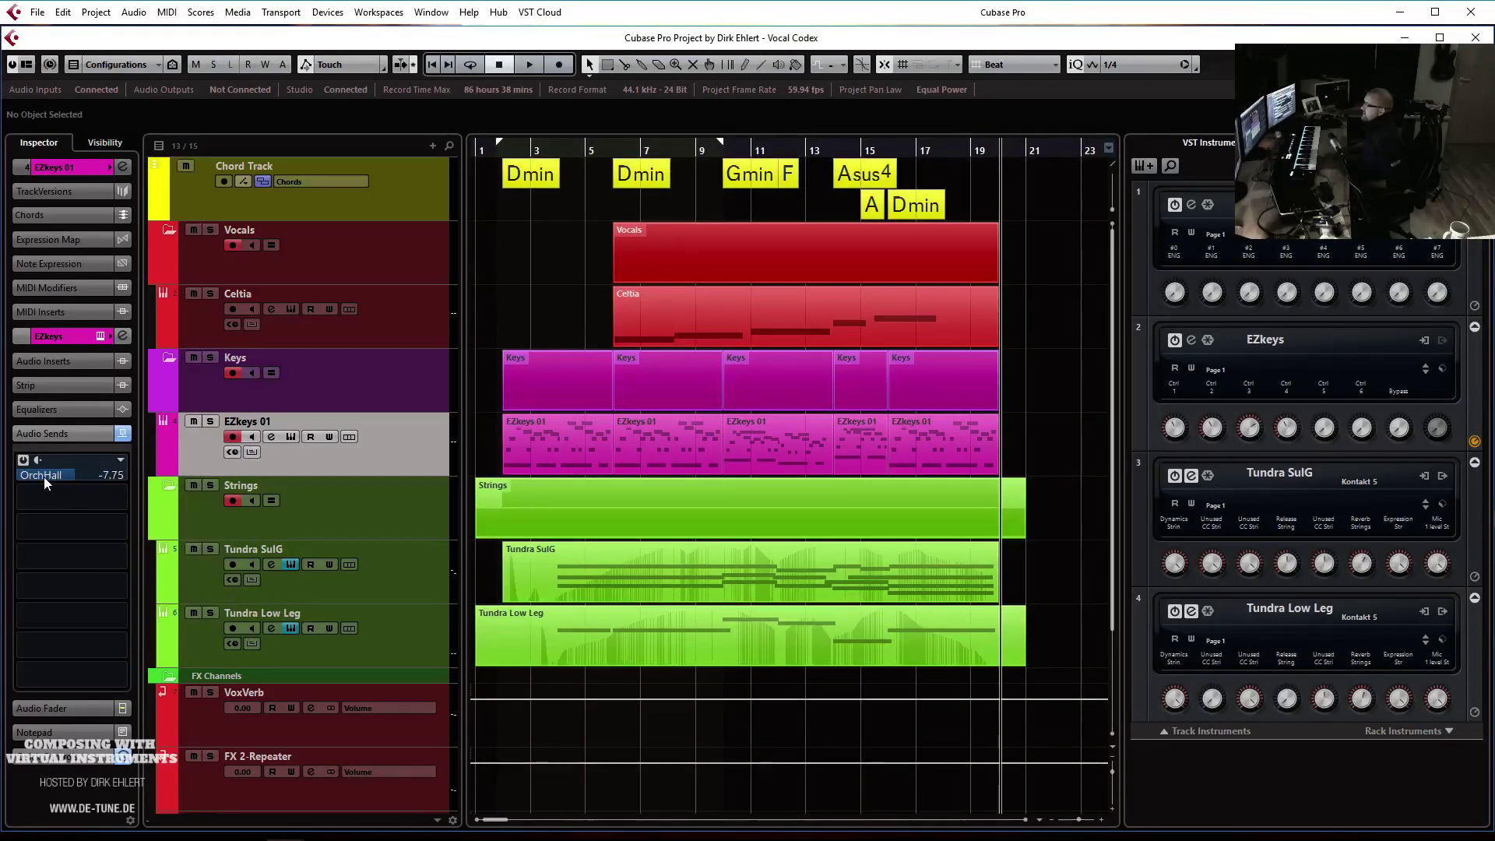
pyautogui.click(496, 156)
pyautogui.press('space')
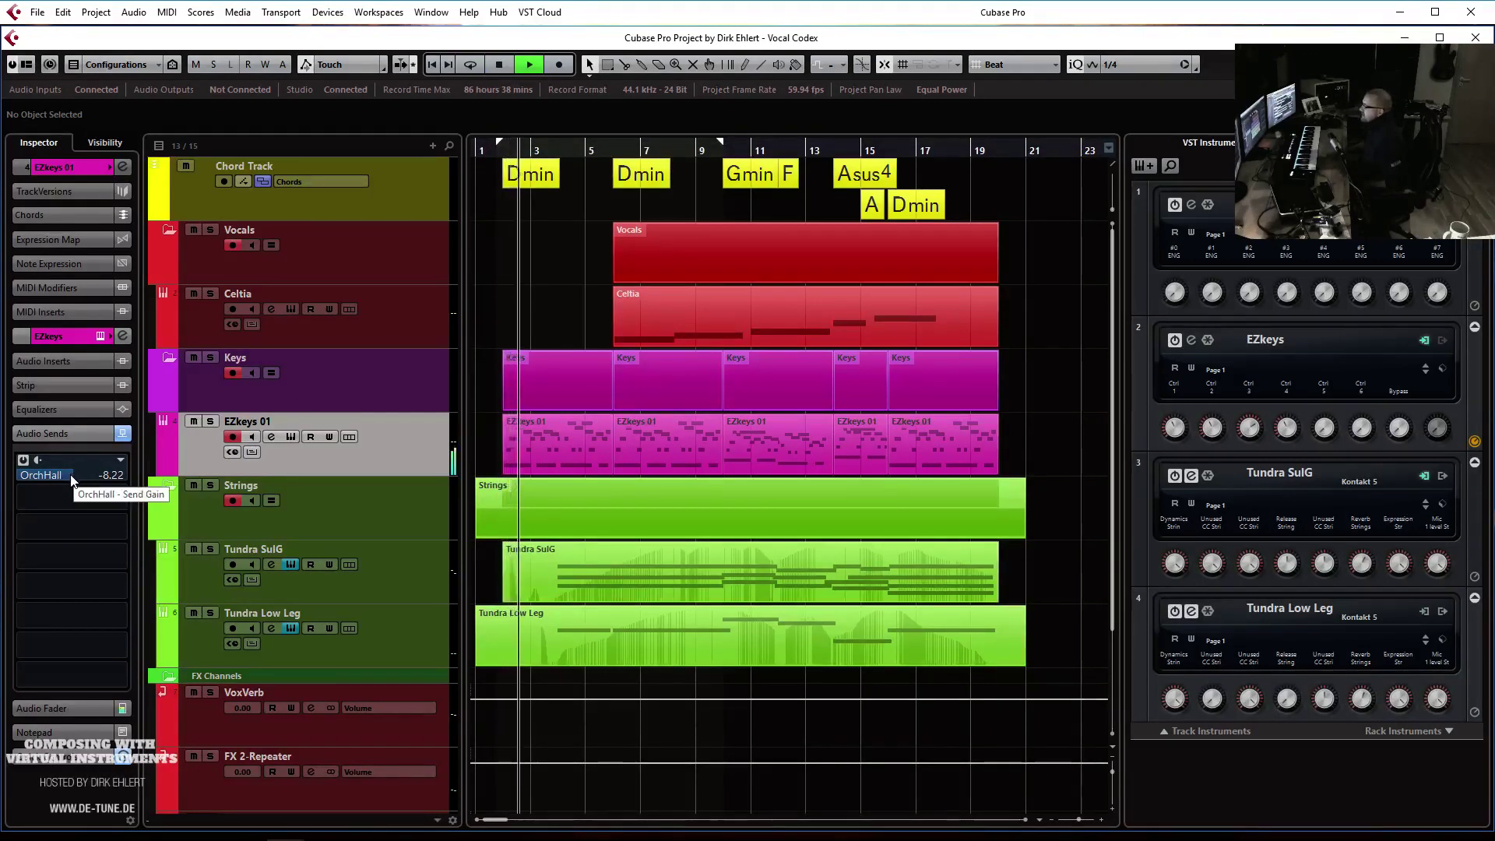
pyautogui.moveTo(74, 475); pyautogui.dragTo(69, 477)
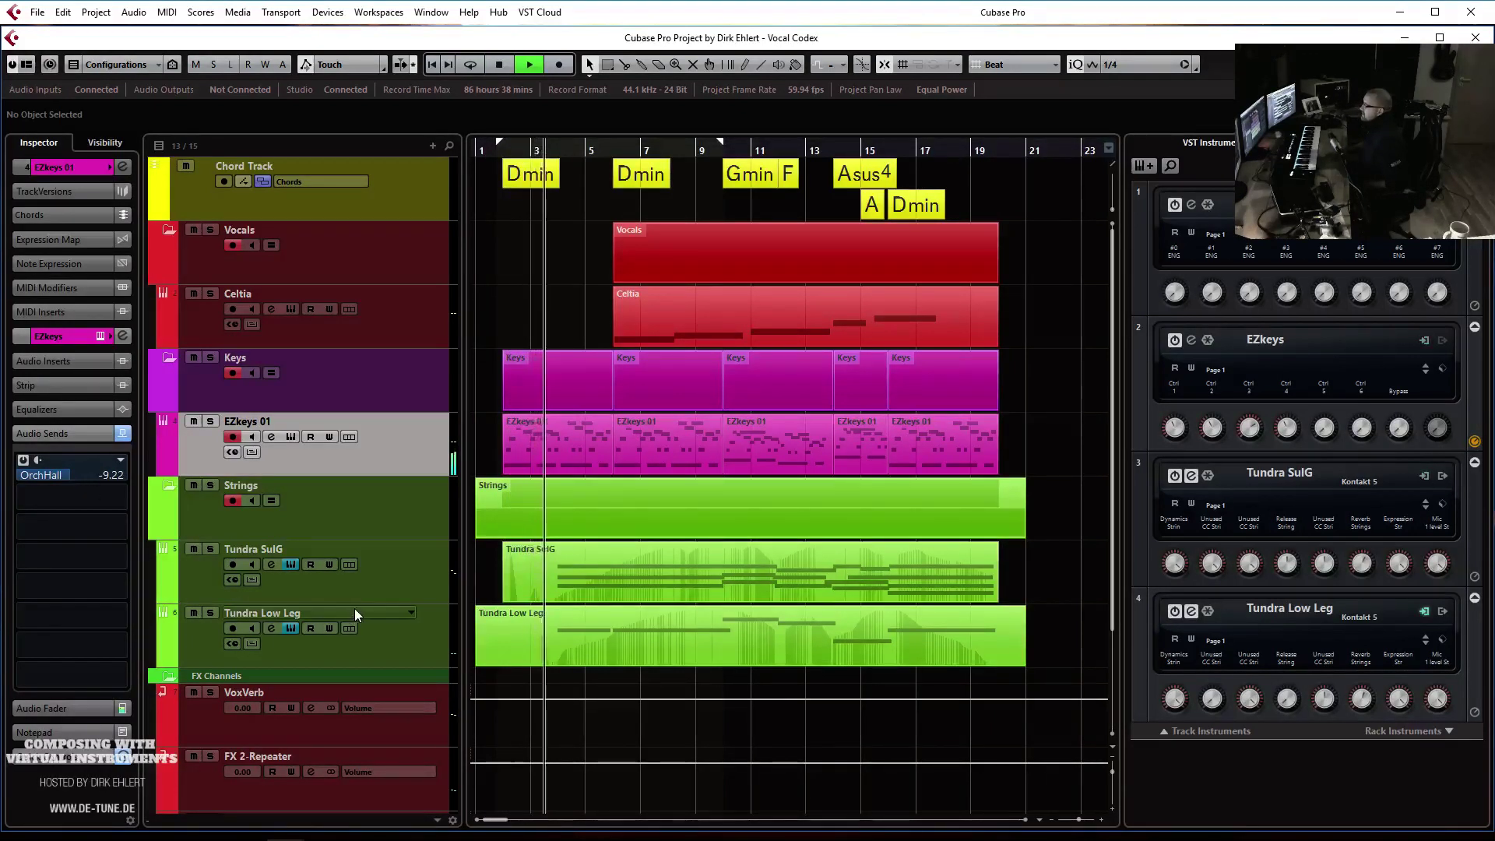
# In the MixConsole, link the Tundra SulG and Tundra Low Leg channels and add an OrchHall send to both
pyautogui.click(382, 587)
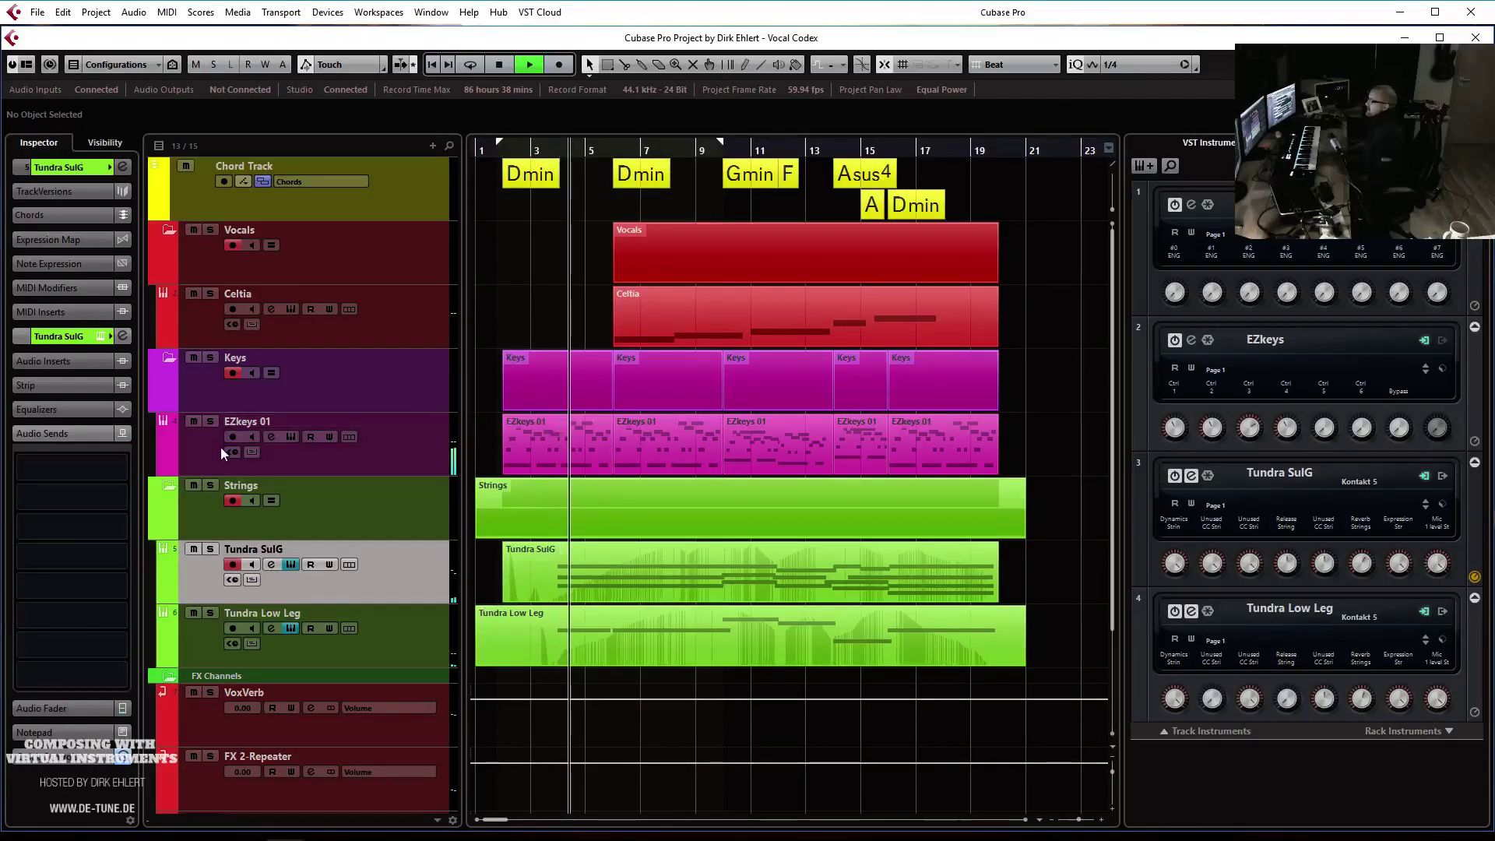
pyautogui.press('F3')
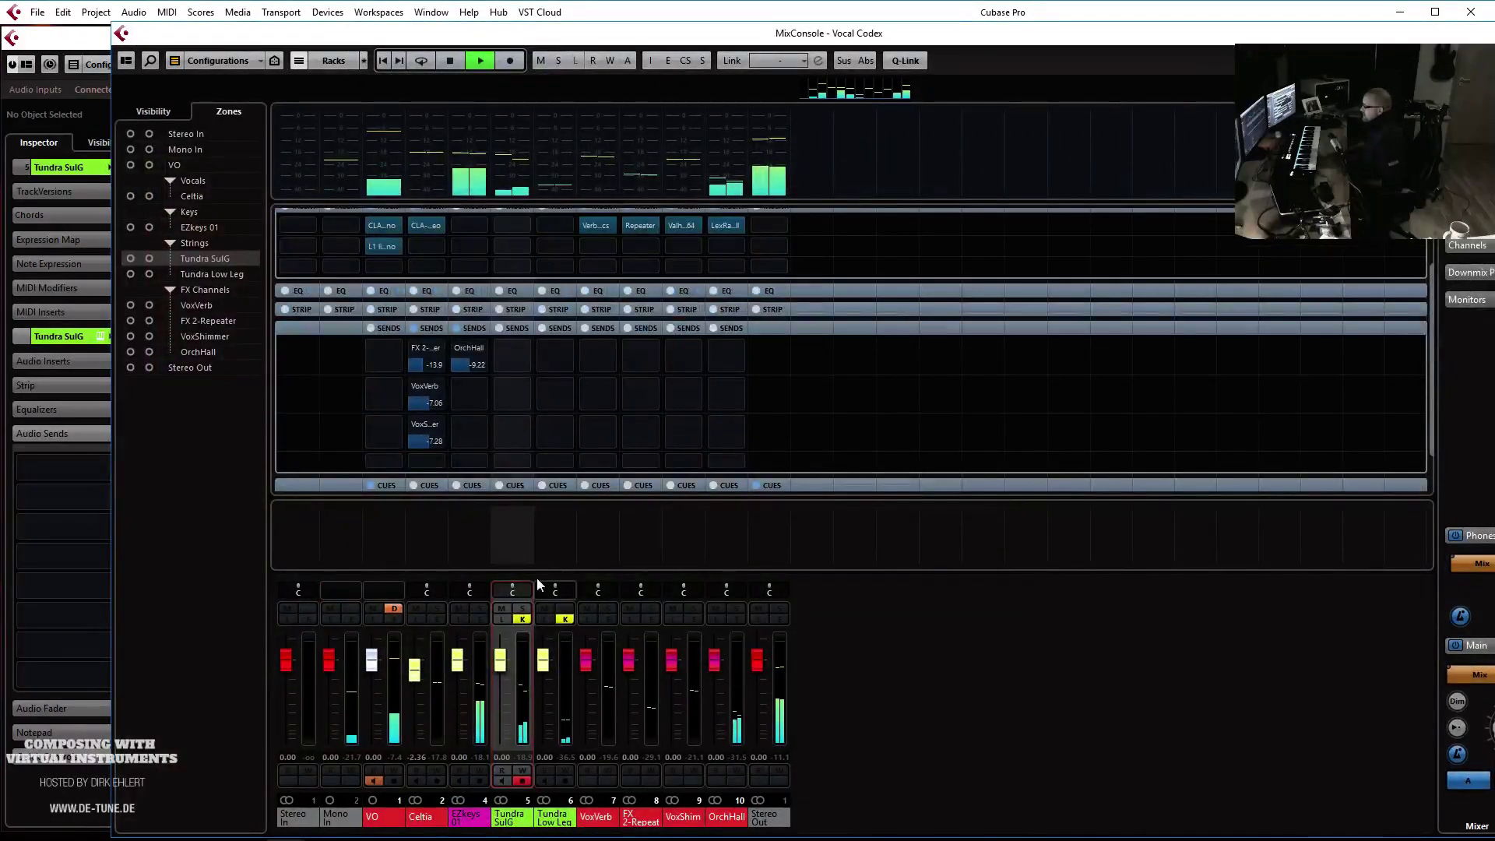
pyautogui.keyDown('ctrl'); pyautogui.click(566, 655); pyautogui.keyUp('ctrl')
pyautogui.click(905, 61)
pyautogui.click(523, 361)
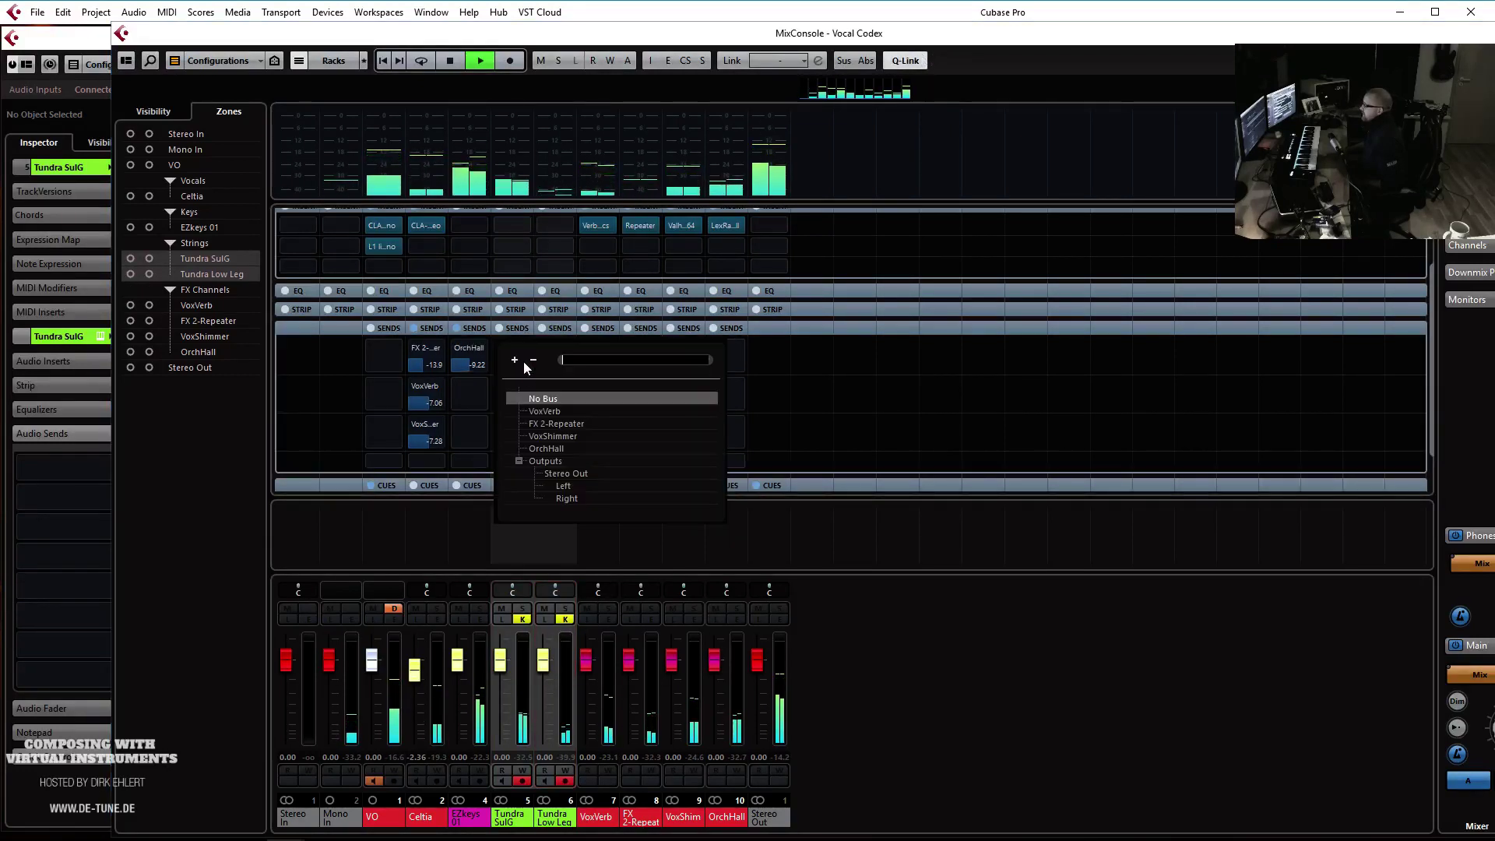
pyautogui.click(548, 448)
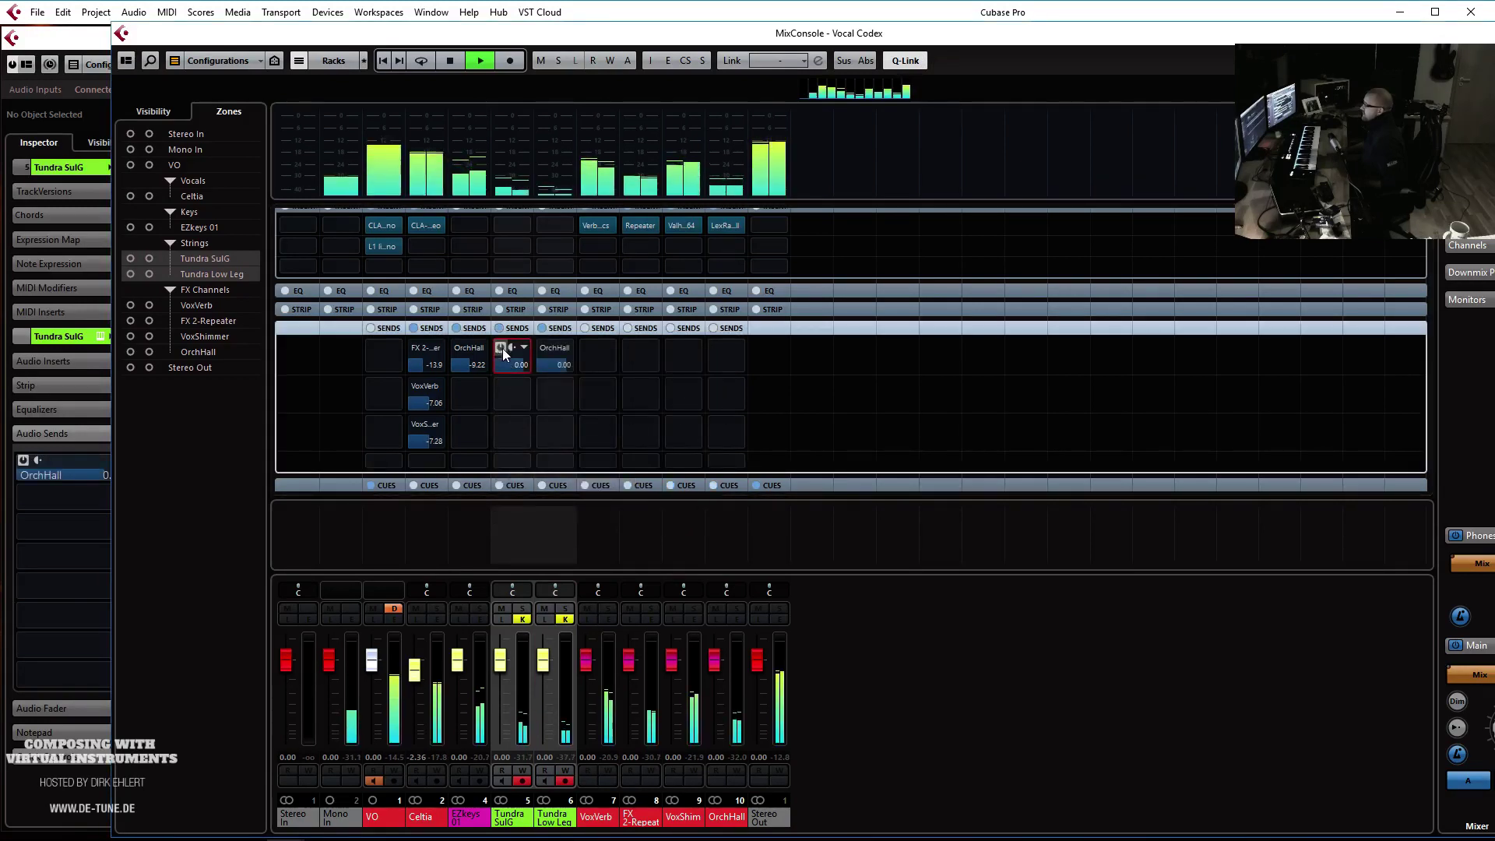
# Set the linked OrchHall sends on both Tundra channels to -5.62 and close the MixConsole
pyautogui.moveTo(521, 363); pyautogui.dragTo(506, 367)
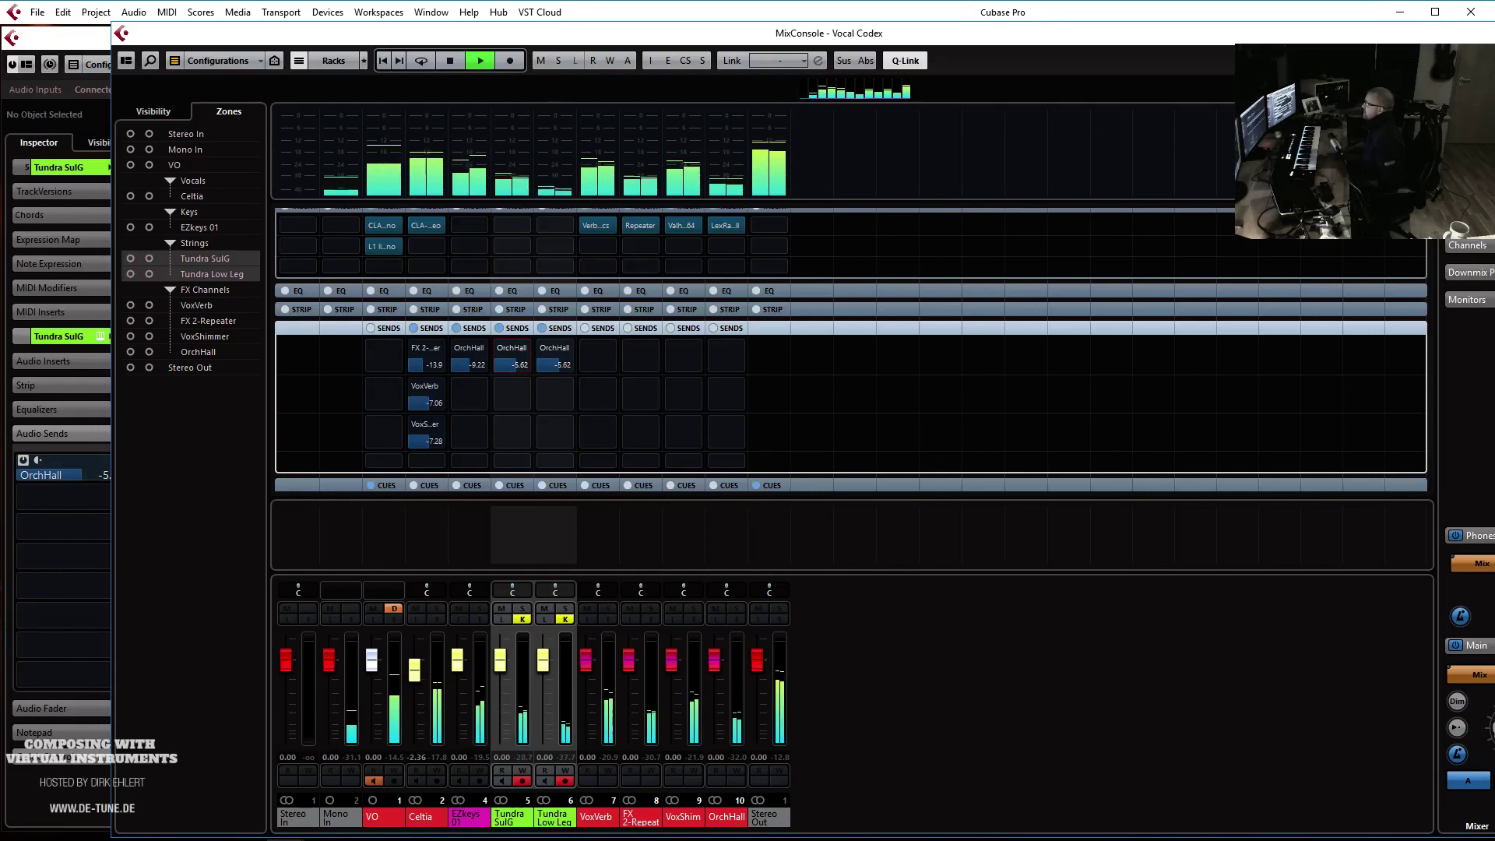
pyautogui.moveTo(1449, 35); pyautogui.dragTo(1243, 45)
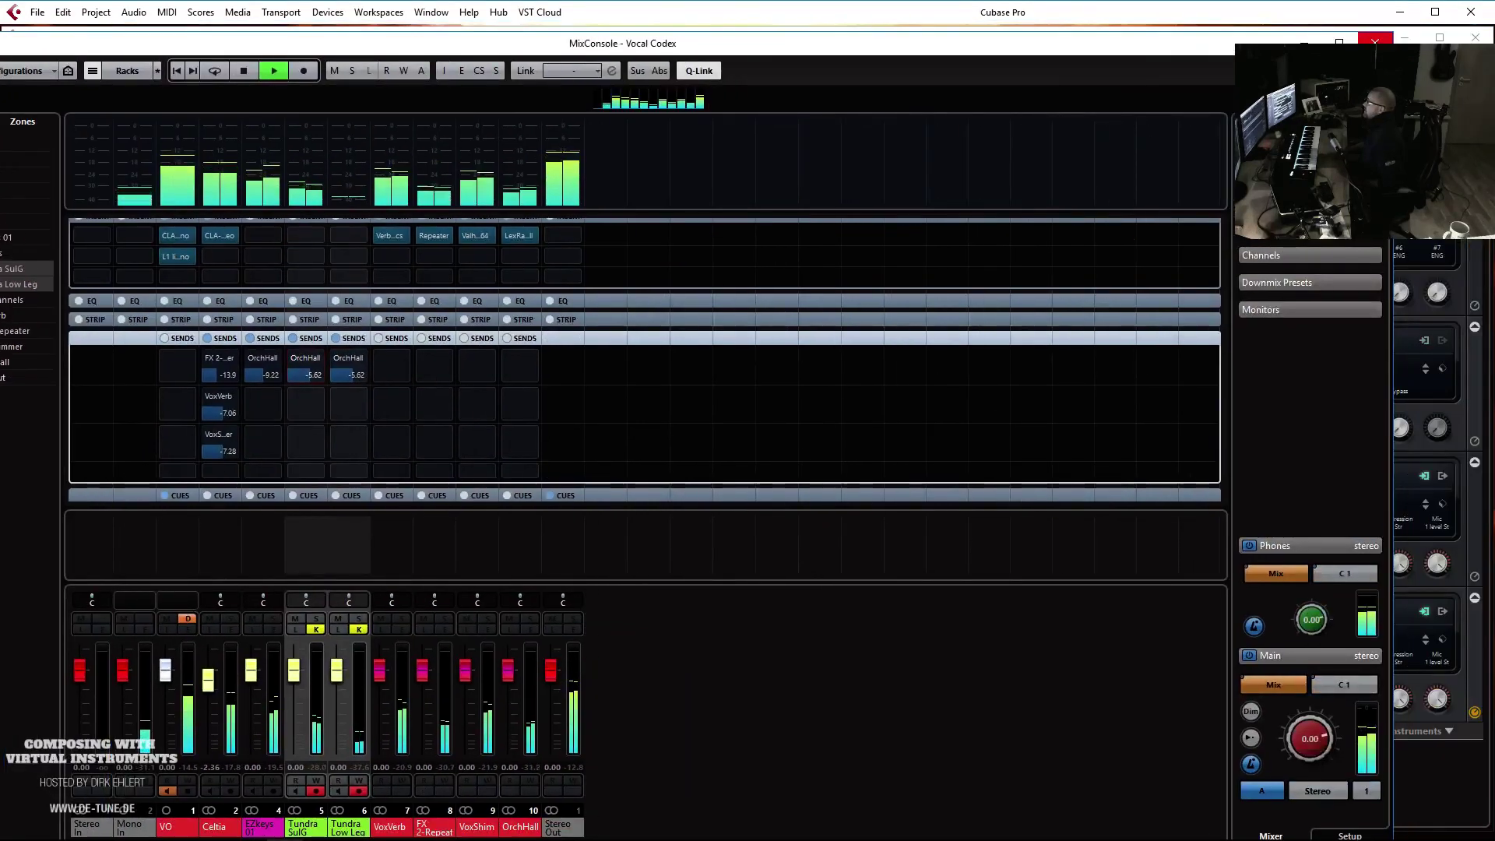
pyautogui.click(1375, 42)
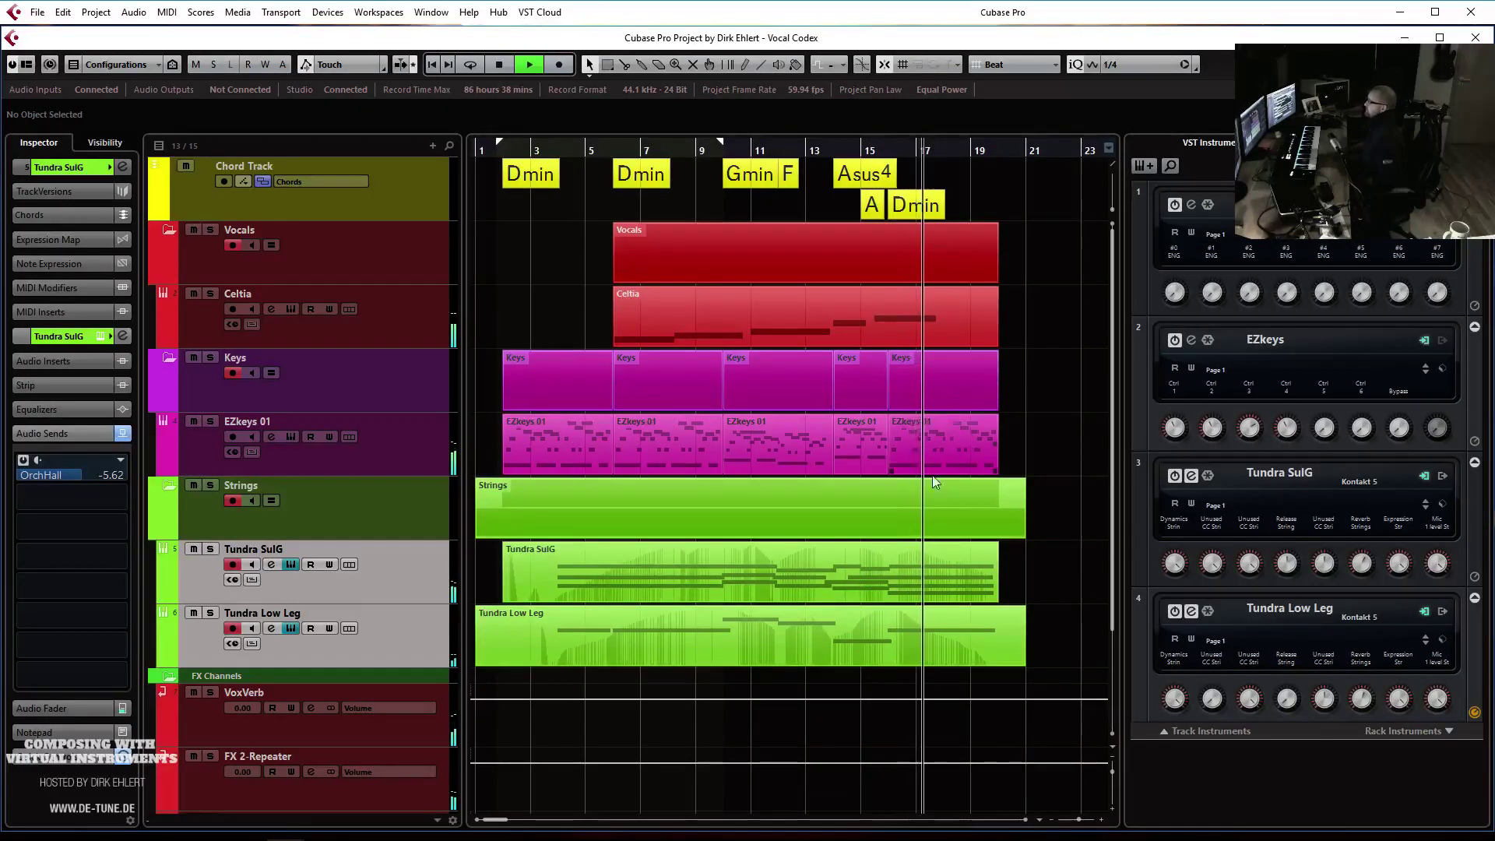
# Stop playback, duplicate the Tundra SulG track and delete the copied part from the duplicate
pyautogui.press('g')
pyautogui.press('g')
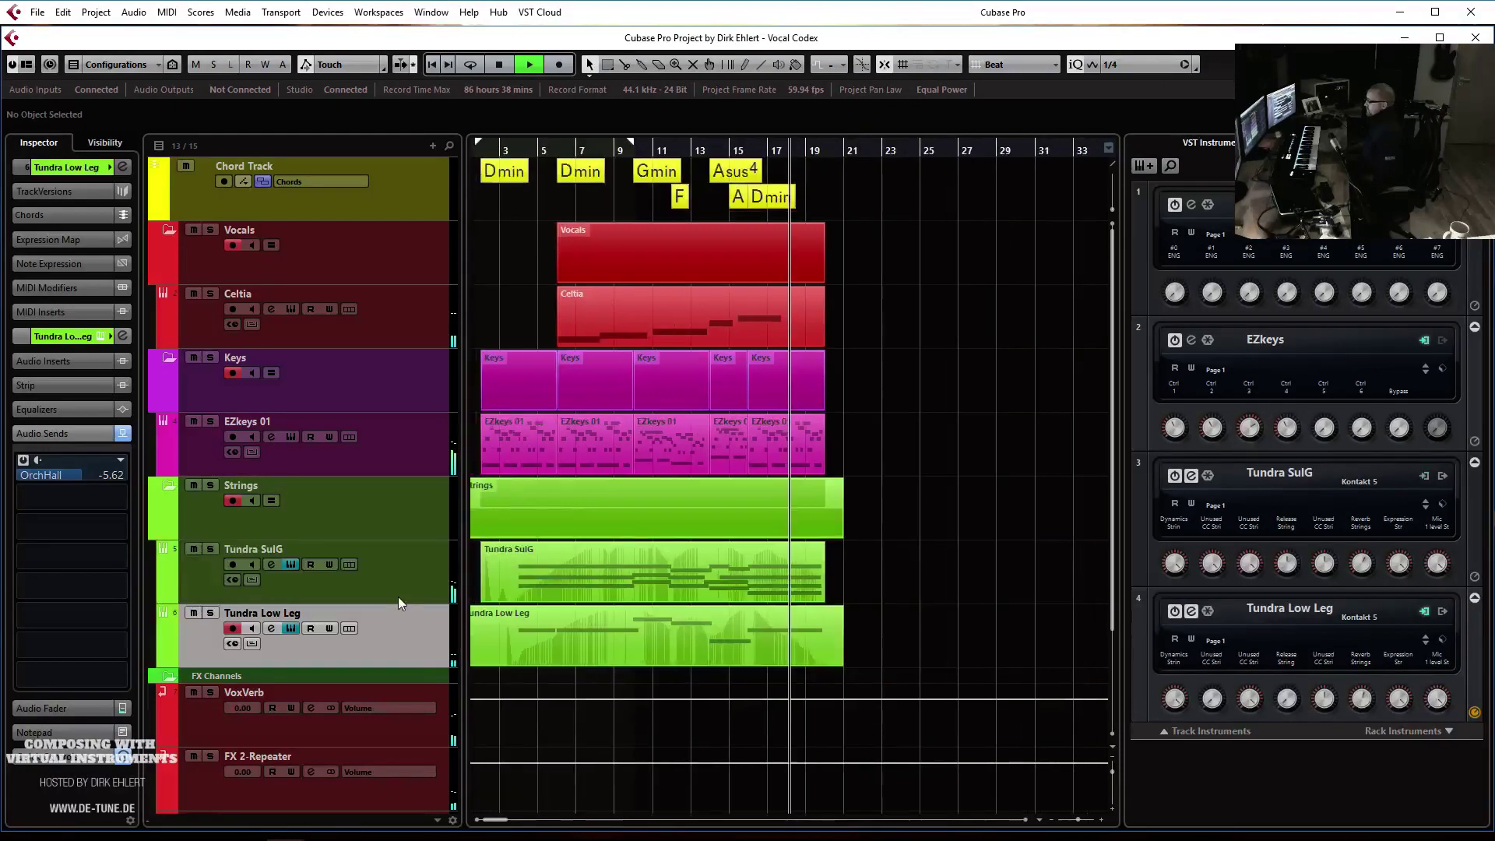
pyautogui.press('space')
pyautogui.click(400, 579)
pyautogui.rightClick(409, 586)
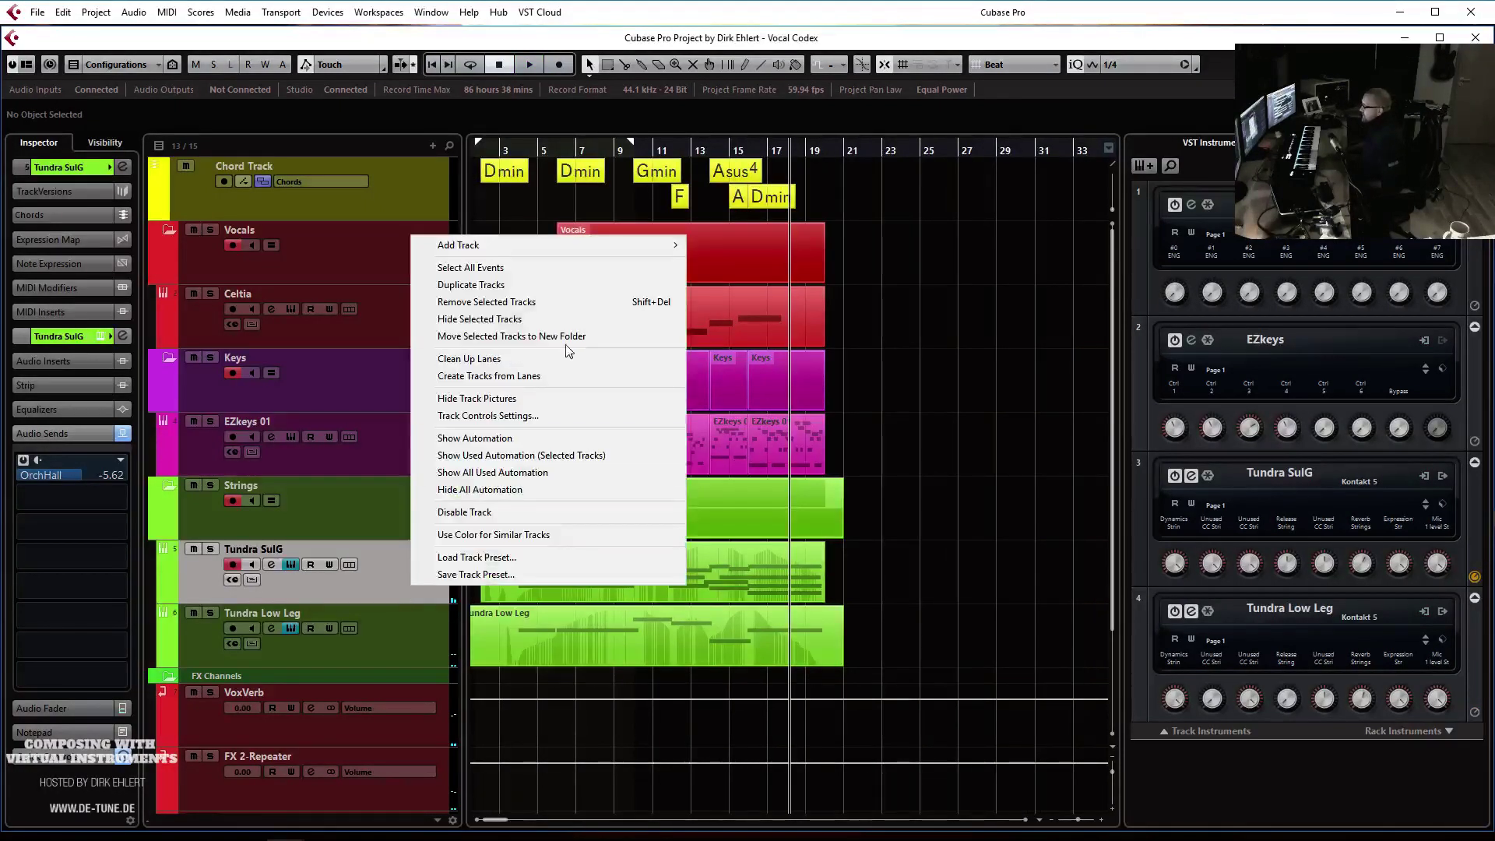
pyautogui.click(542, 284)
pyautogui.moveTo(888, 640); pyautogui.dragTo(528, 610)
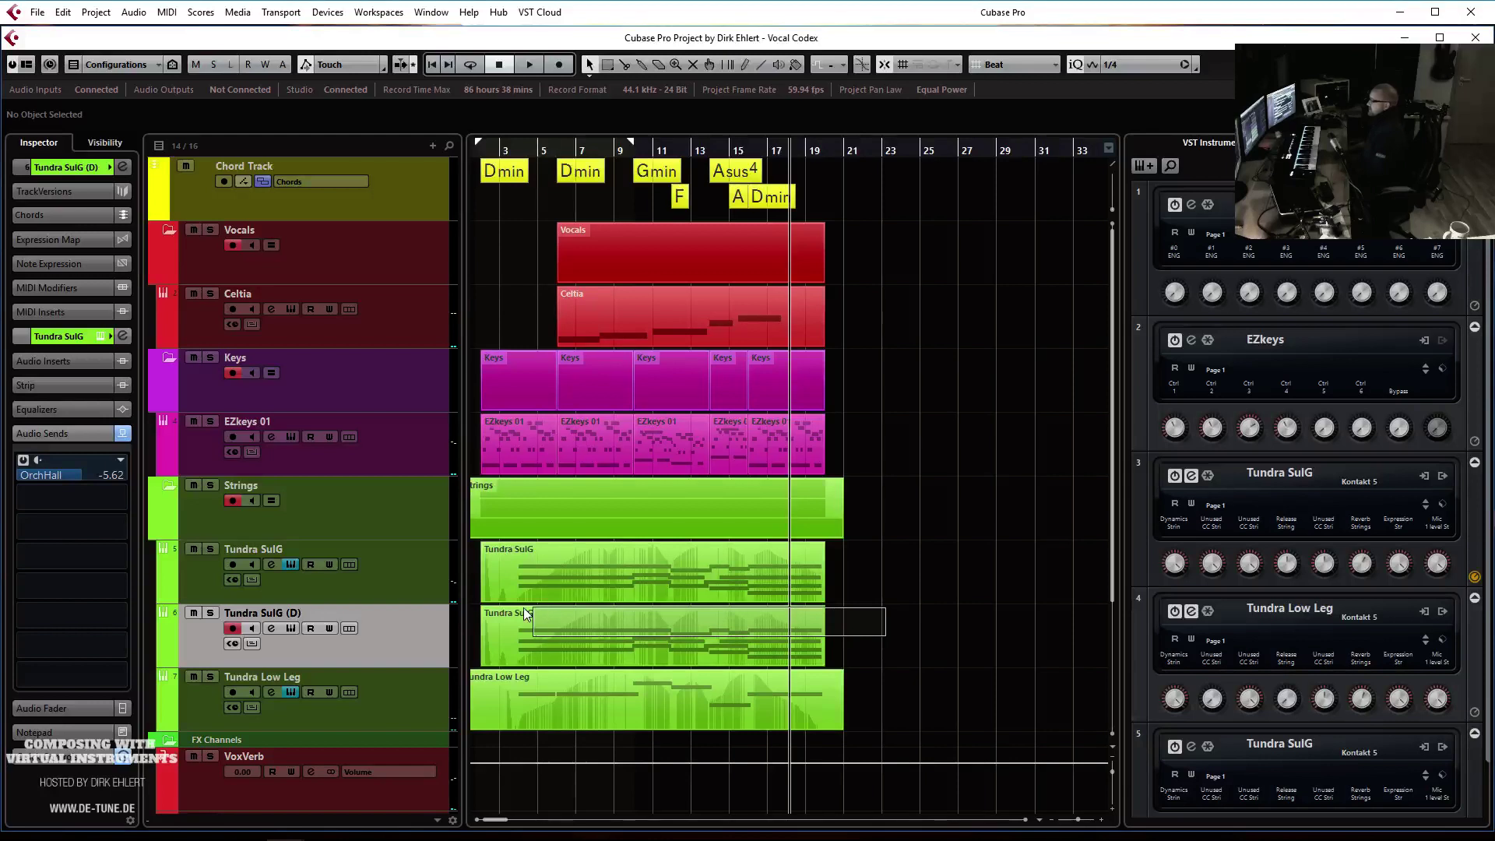
pyautogui.press('Delete')
# Color the duplicated Tundra SulG (D) track yellow and bring up its Kontakt instrument
pyautogui.click(110, 166)
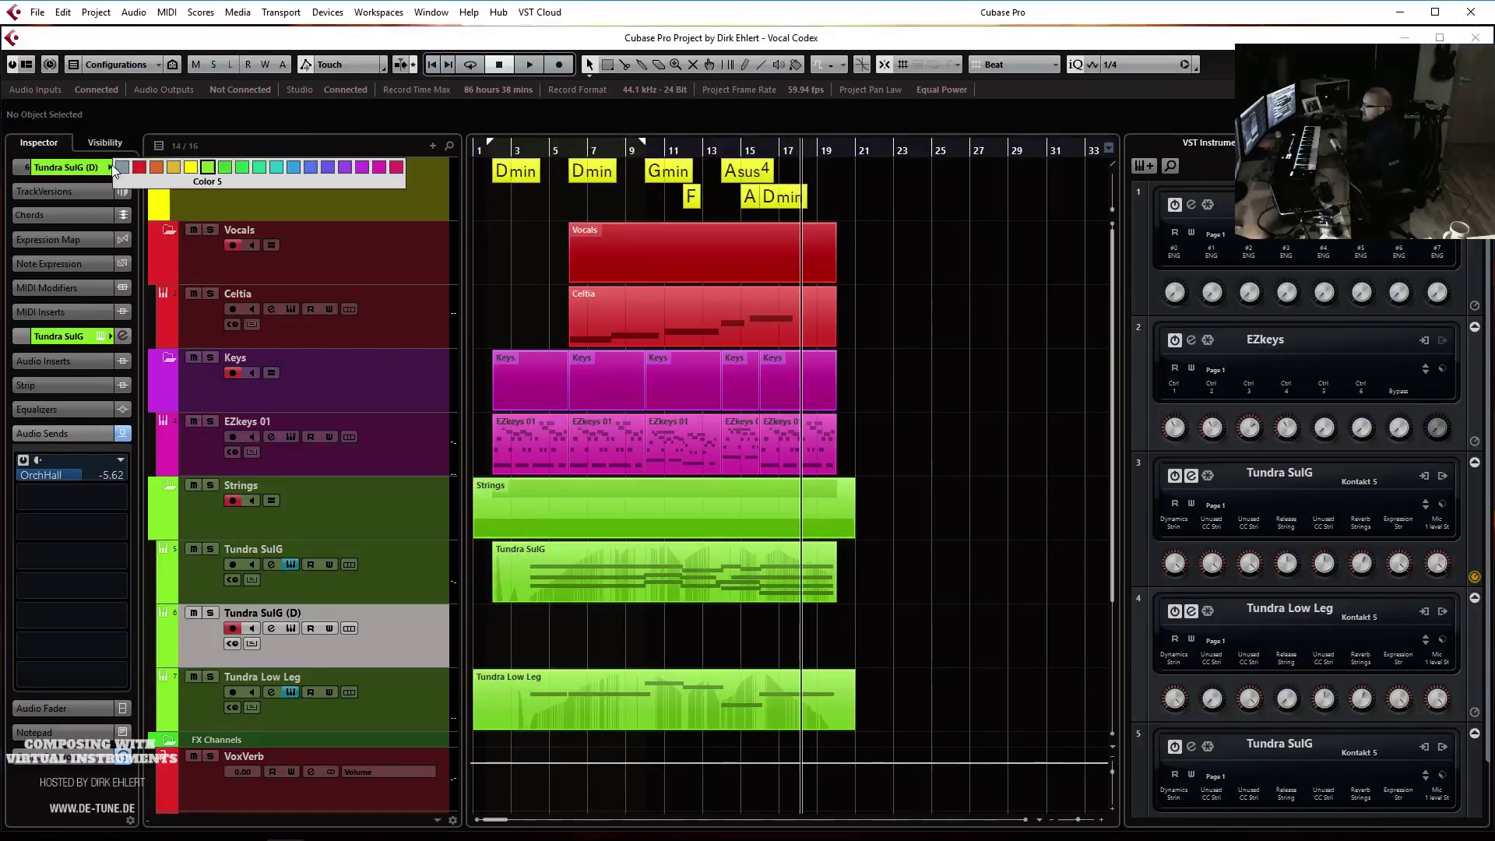
pyautogui.click(187, 180)
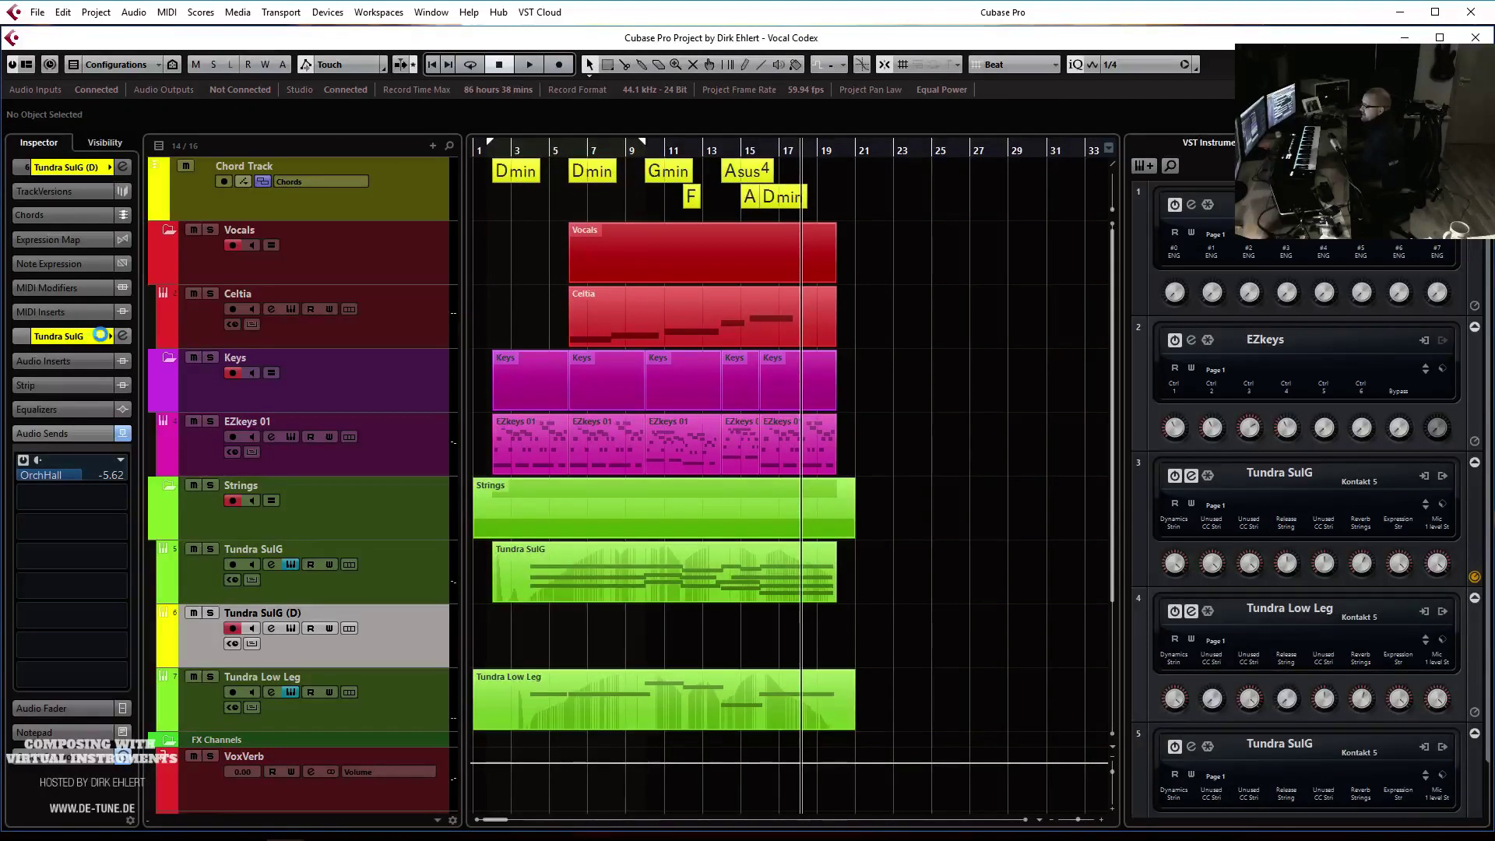
pyautogui.moveTo(1494, 62); pyautogui.dragTo(524, 32)
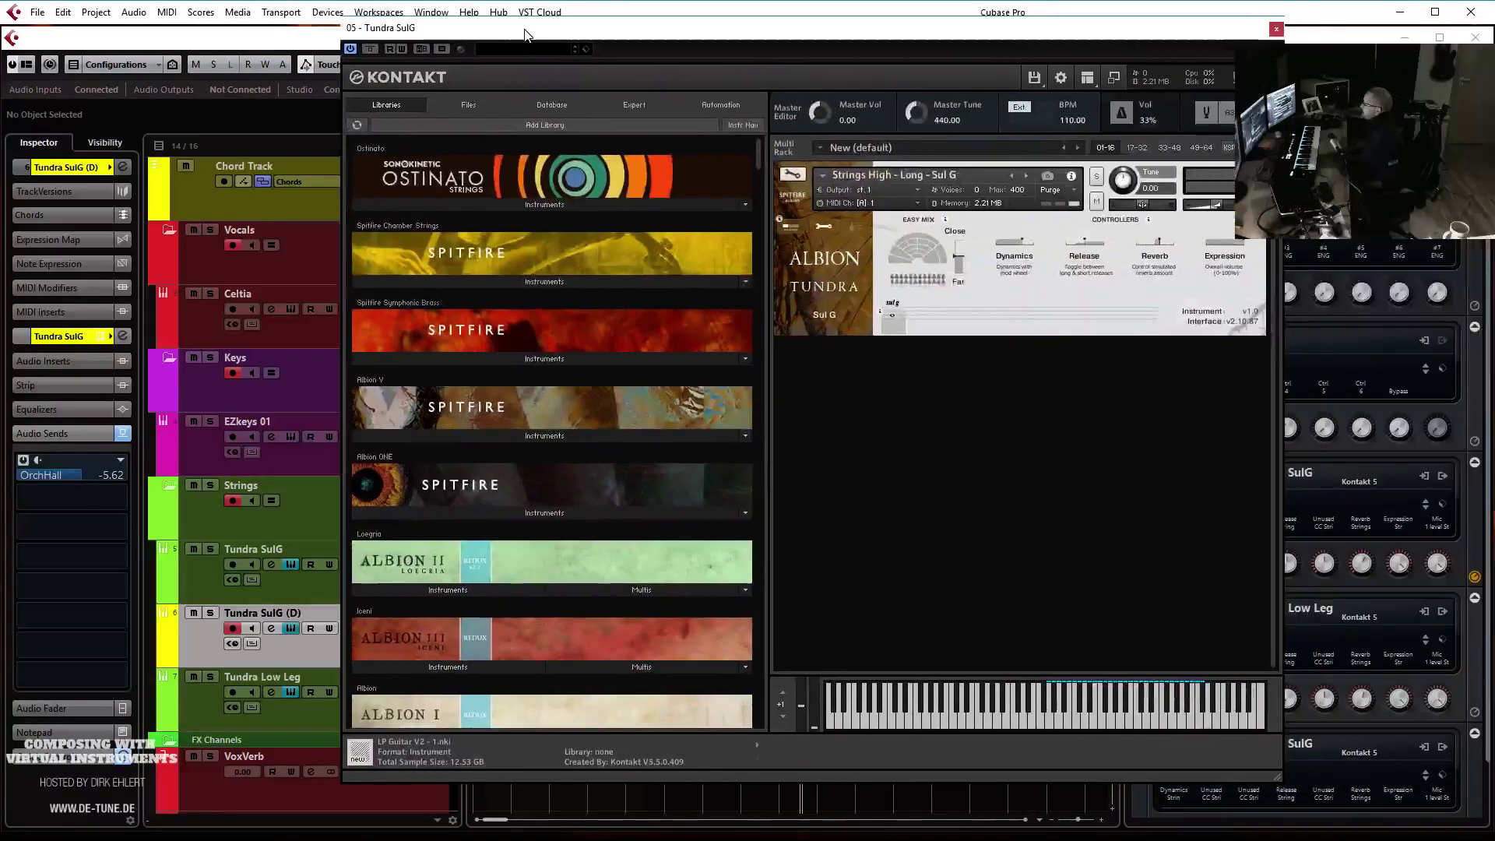
# Replace the Kontakt patch with Brass High - Long - Mini Cresc from Albion V's individual patches, and close Kontakt
pyautogui.click(524, 434)
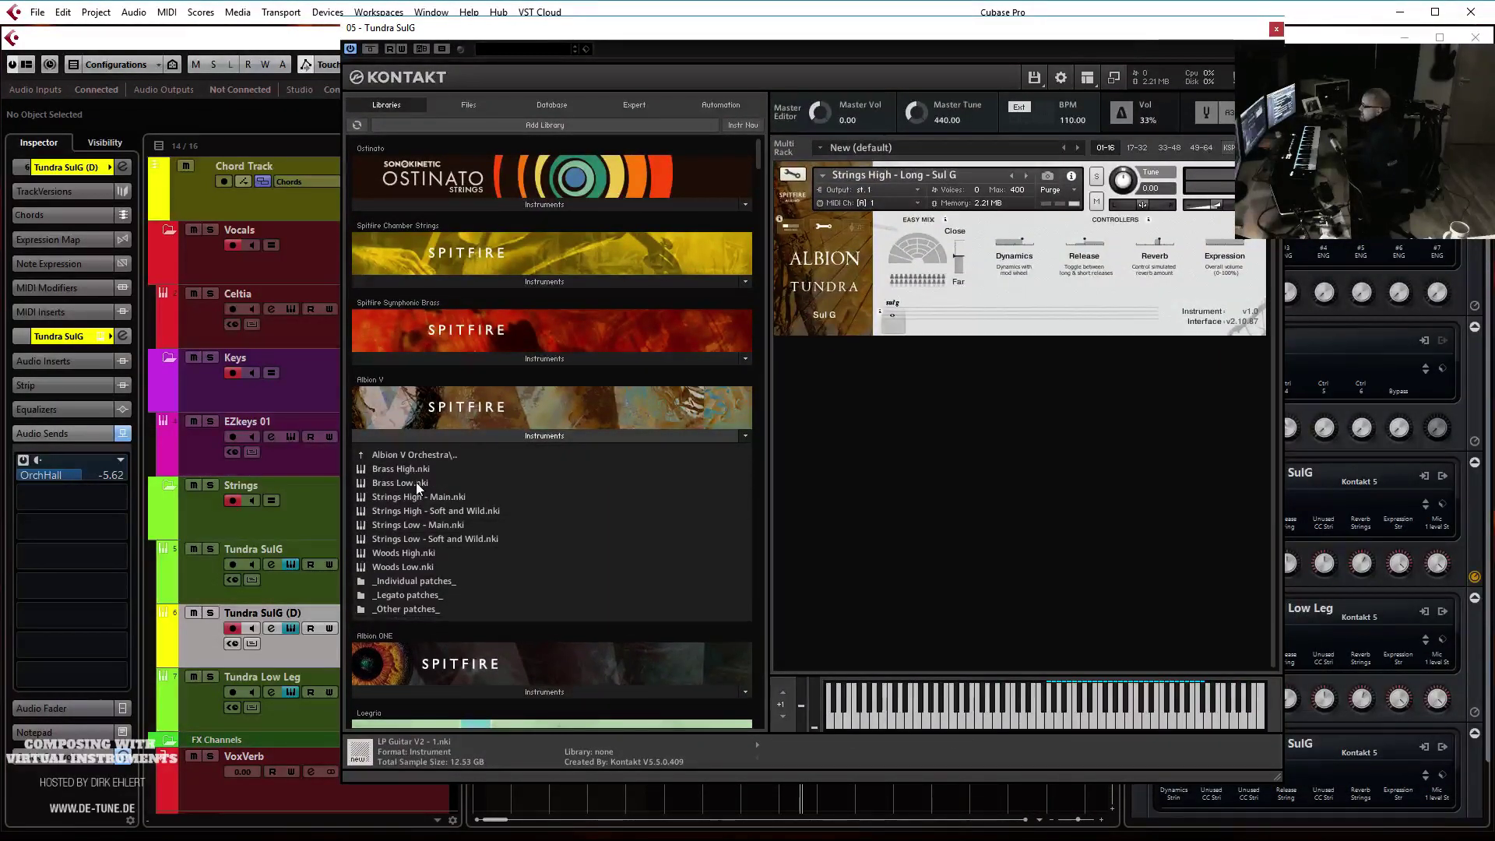
pyautogui.click(409, 581)
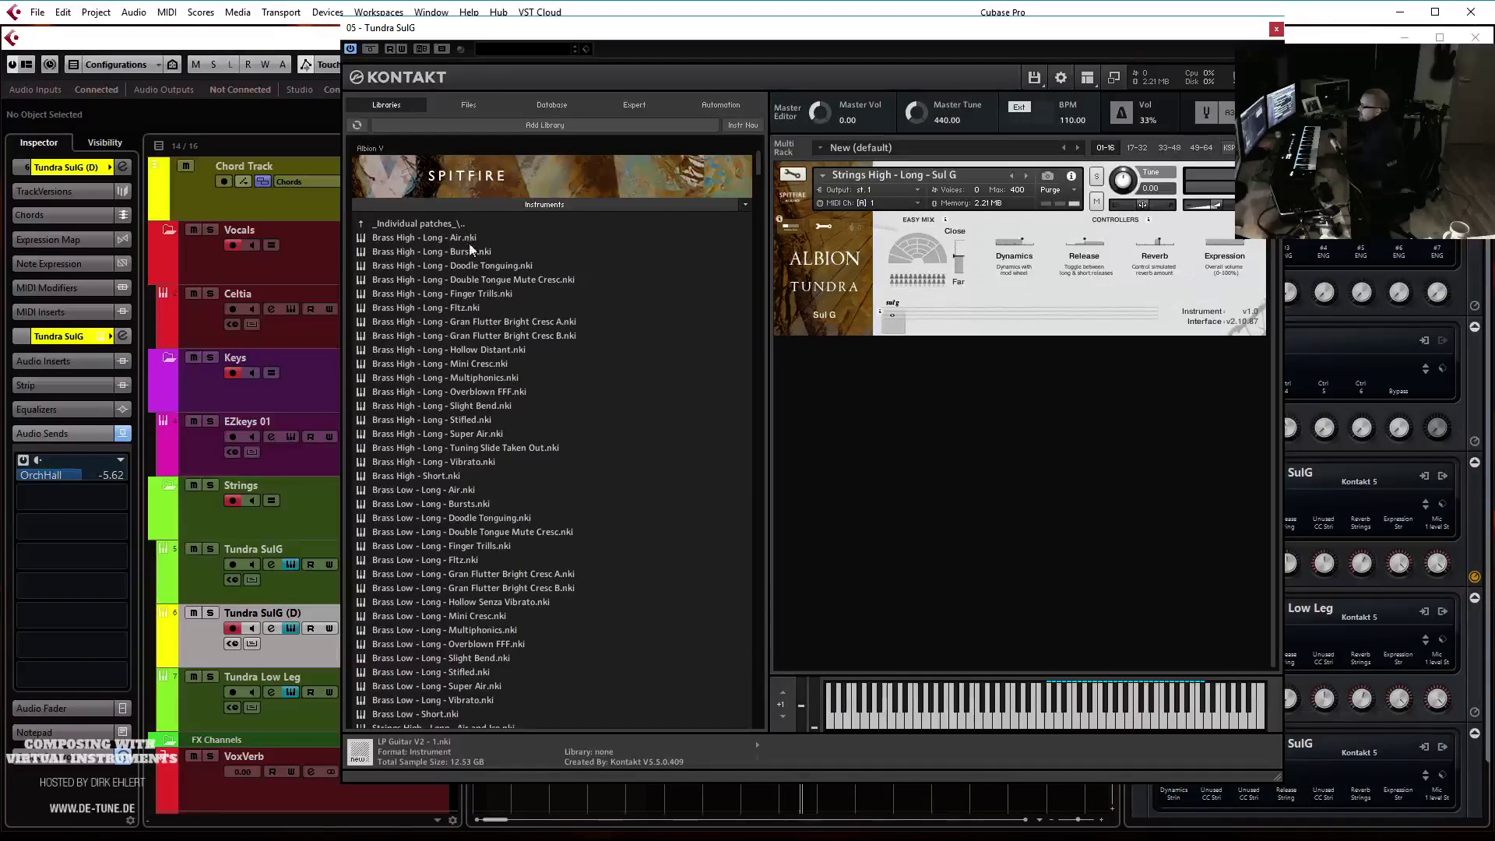
pyautogui.click(489, 296)
pyautogui.click(469, 309)
pyautogui.click(492, 322)
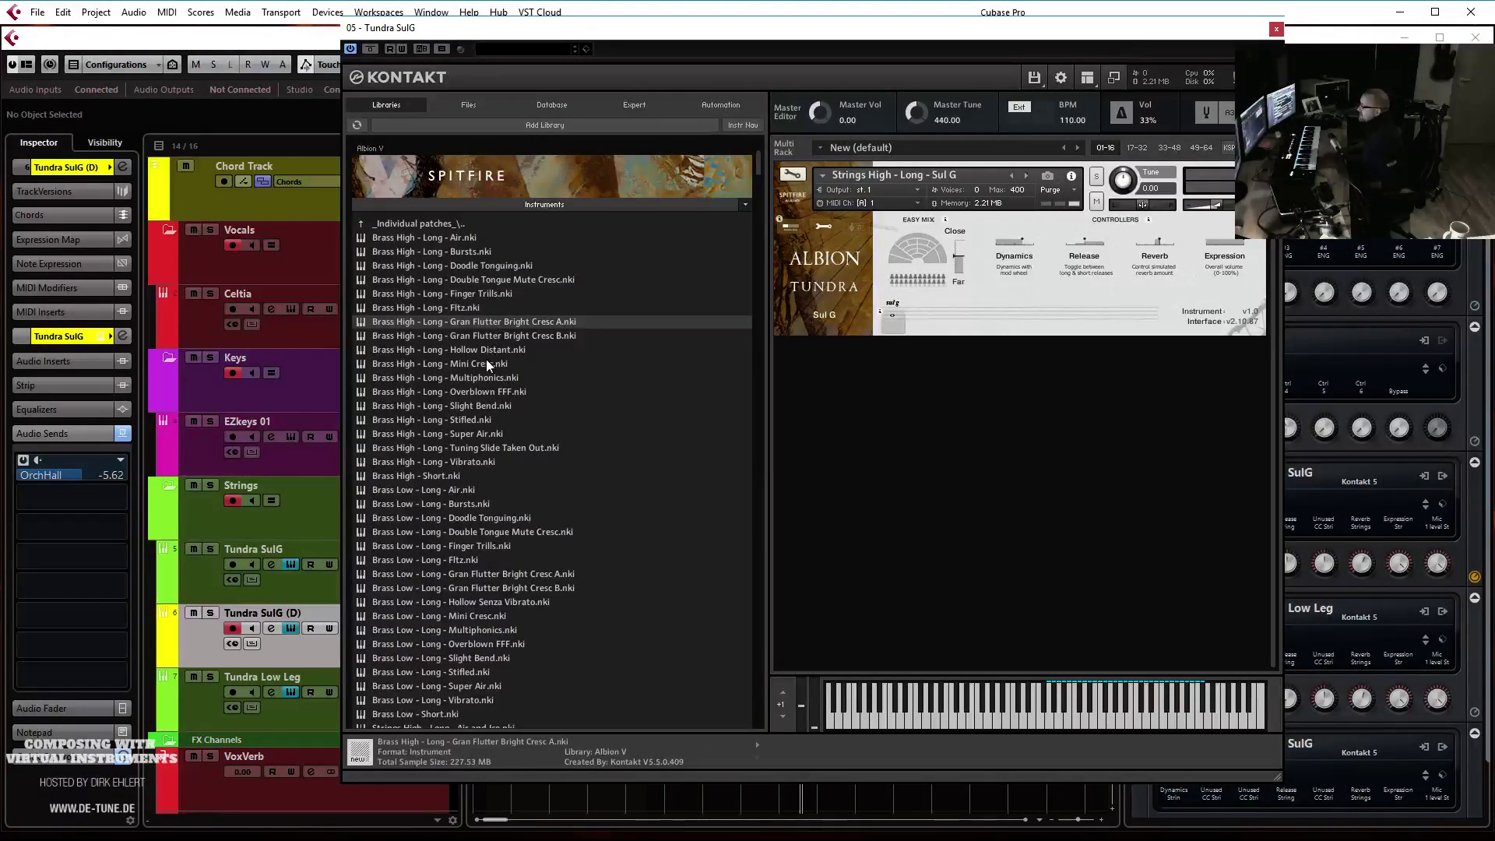
pyautogui.doubleClick(486, 364)
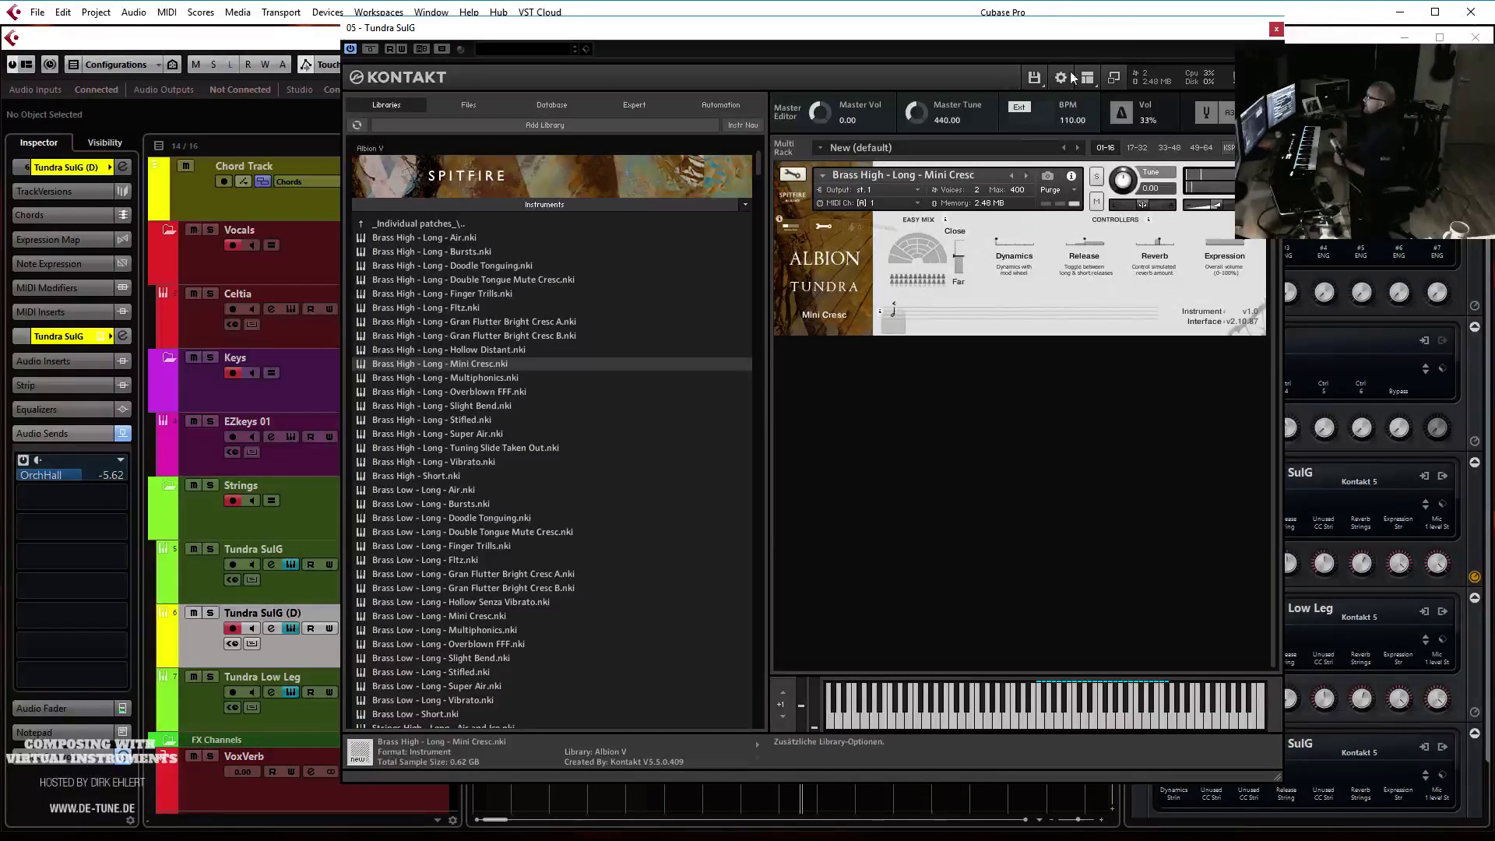
pyautogui.hotkey('ctrl', 'w')
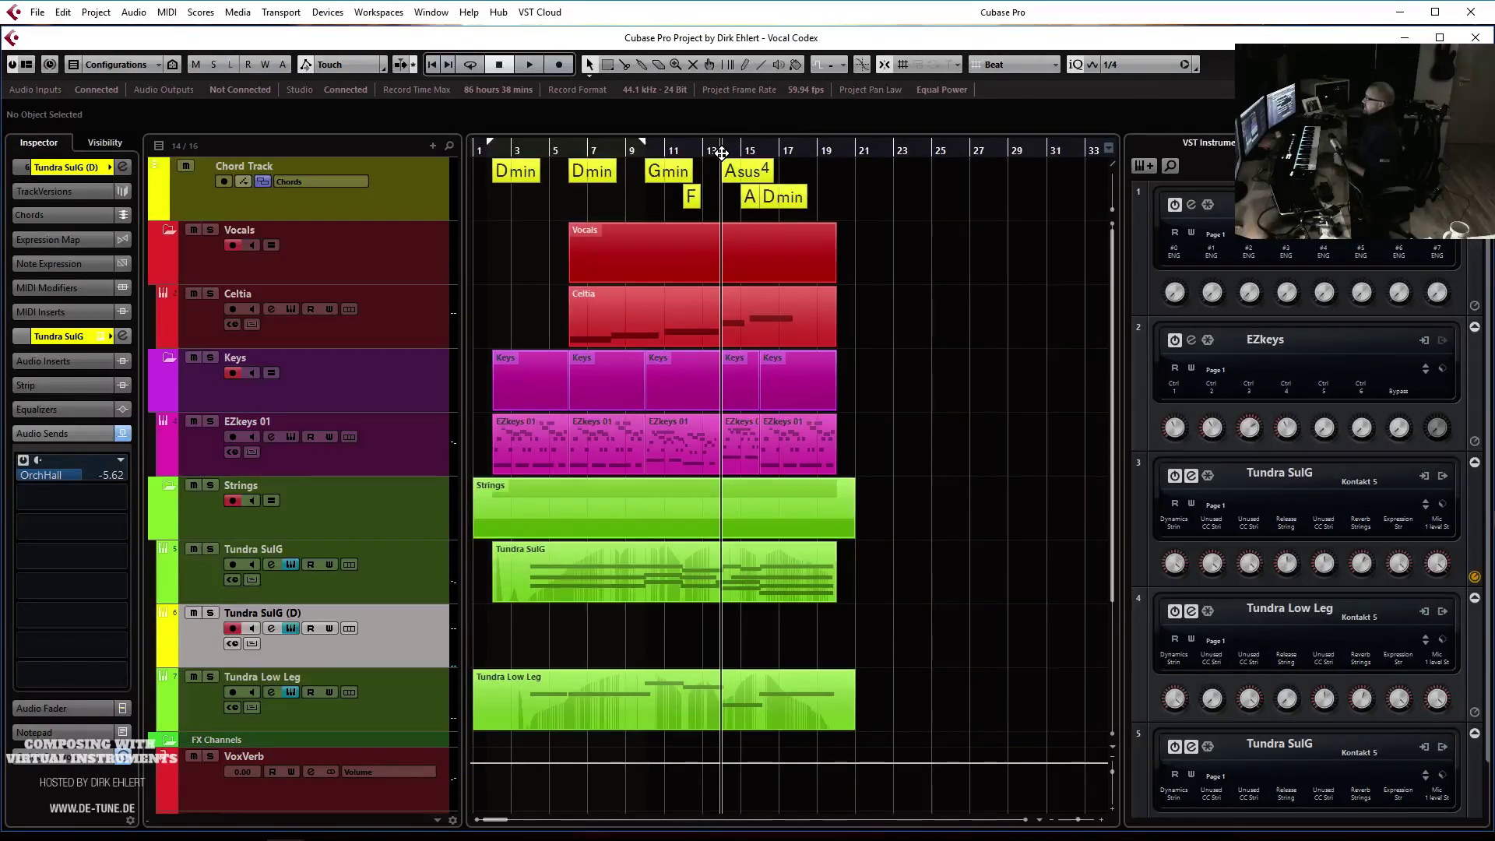
# Record a brass part on the Tundra SulG (D) track from bar 14 and trim its end to bar 20
pyautogui.press('KP_Multiply')
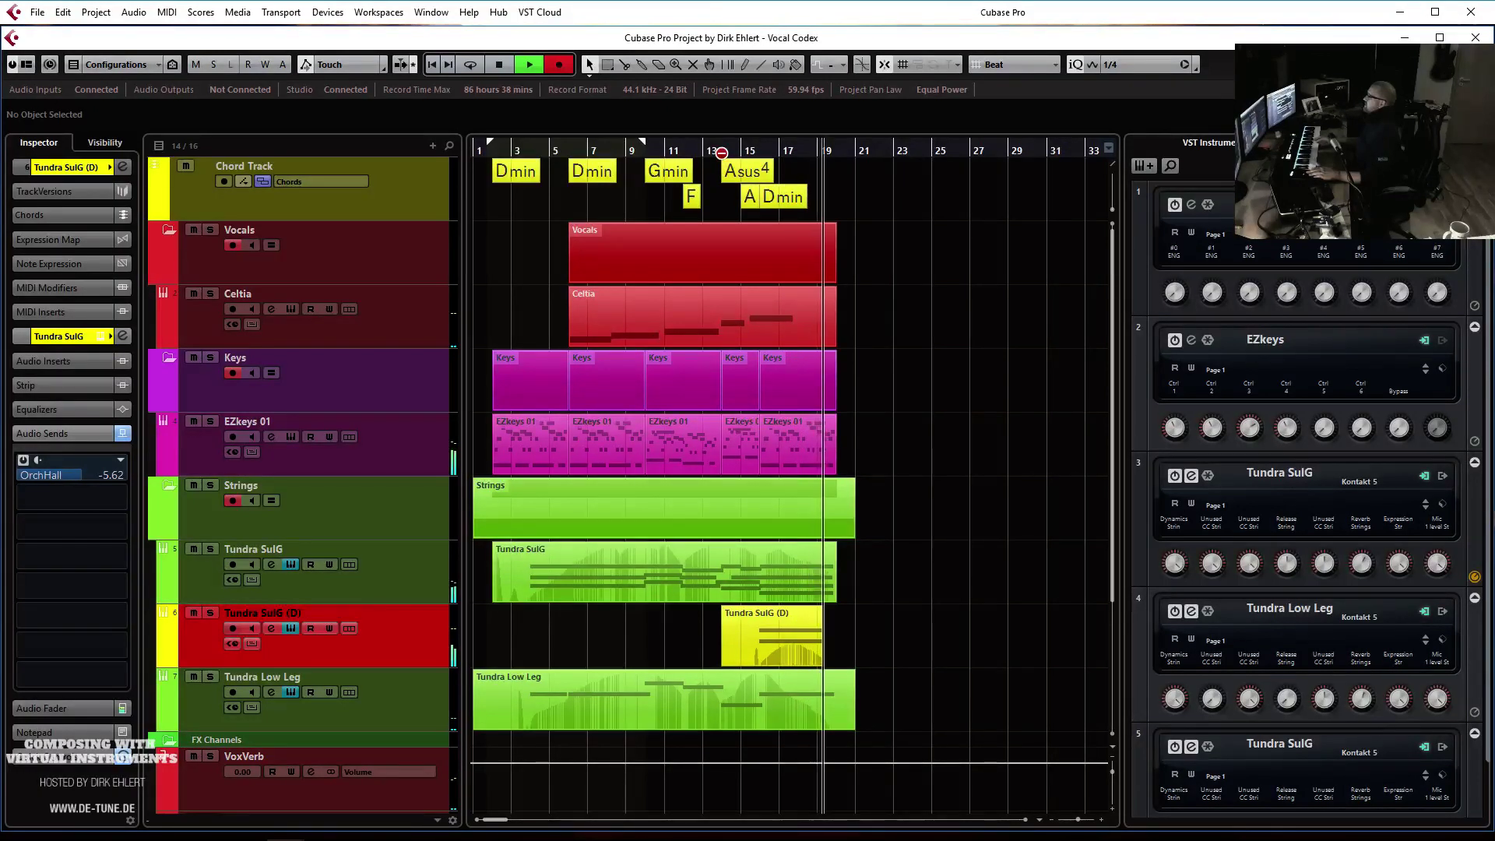
pyautogui.press('space')
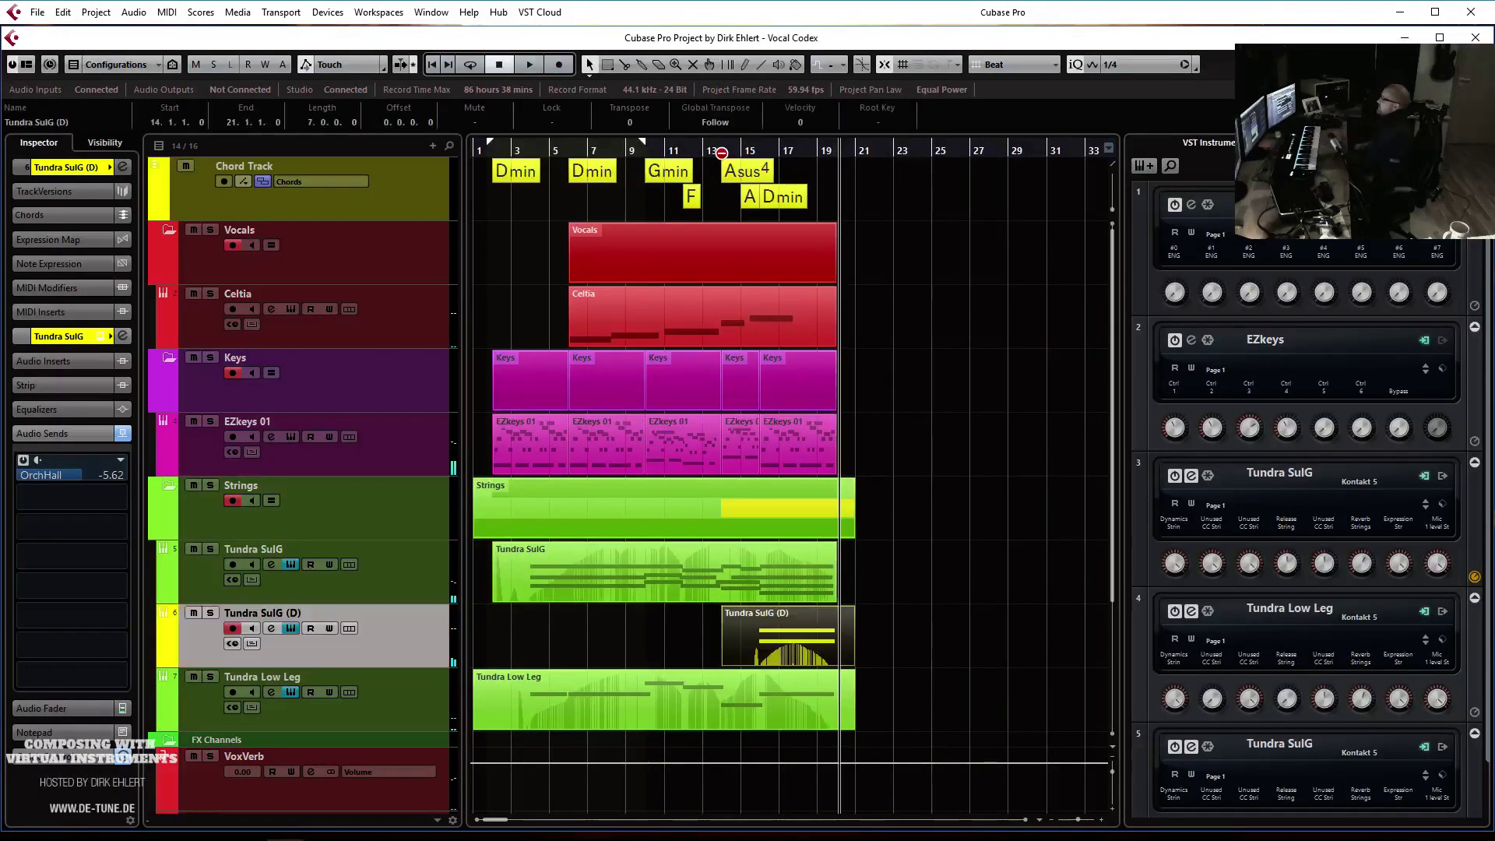
pyautogui.moveTo(852, 664); pyautogui.dragTo(833, 661)
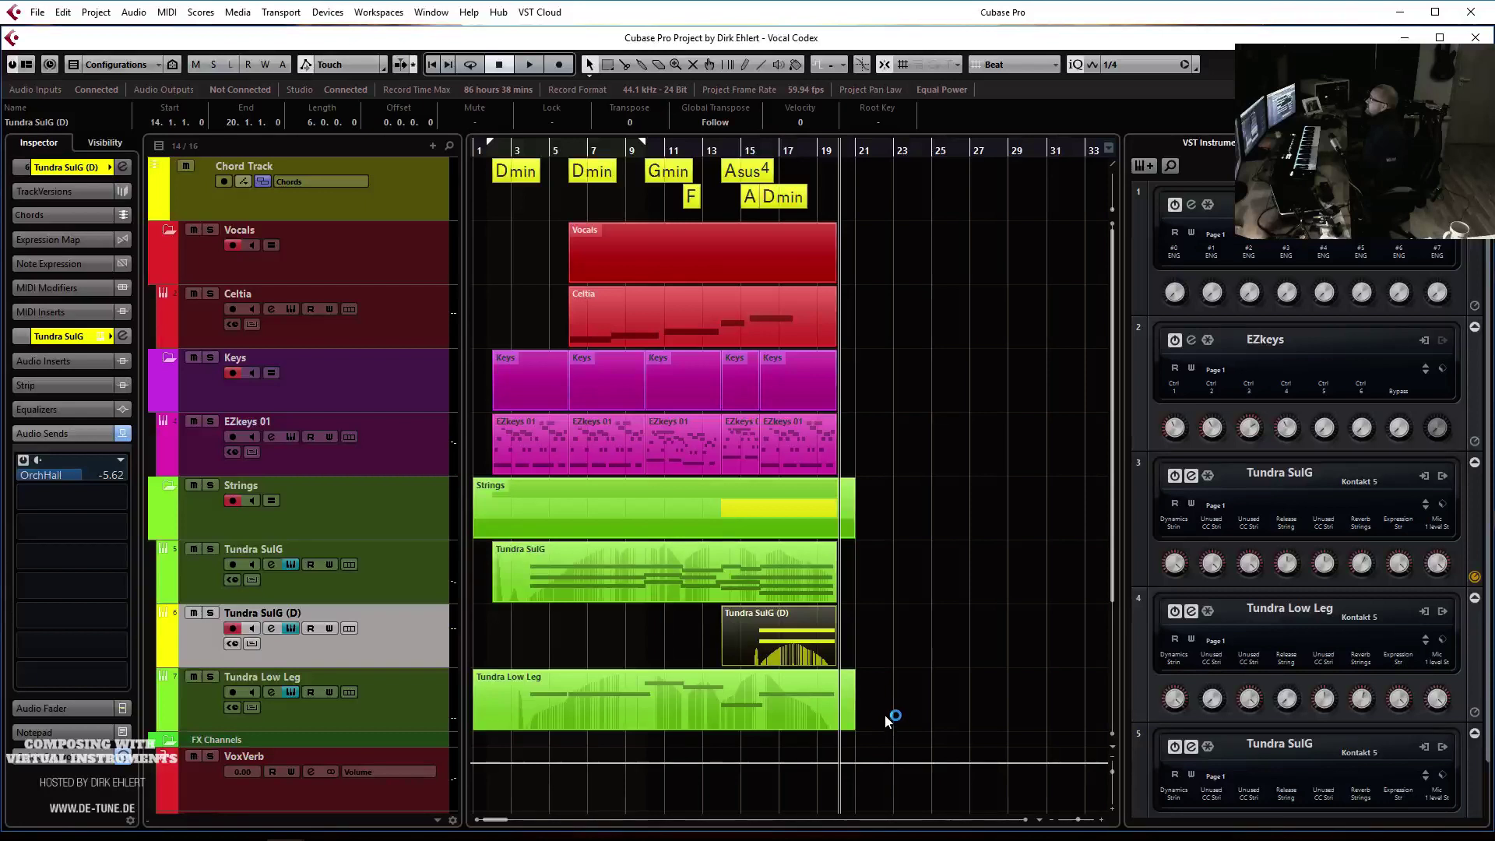
# Trim the end of the Tundra Low Leg part to bar 20
pyautogui.moveTo(851, 728); pyautogui.dragTo(833, 729)
pyautogui.press('h')
pyautogui.press('h')
pyautogui.press('h')
pyautogui.press('h')
pyautogui.press('h')
pyautogui.press('h')
pyautogui.press('h')
pyautogui.press('h')
pyautogui.press('h')
pyautogui.press('h')
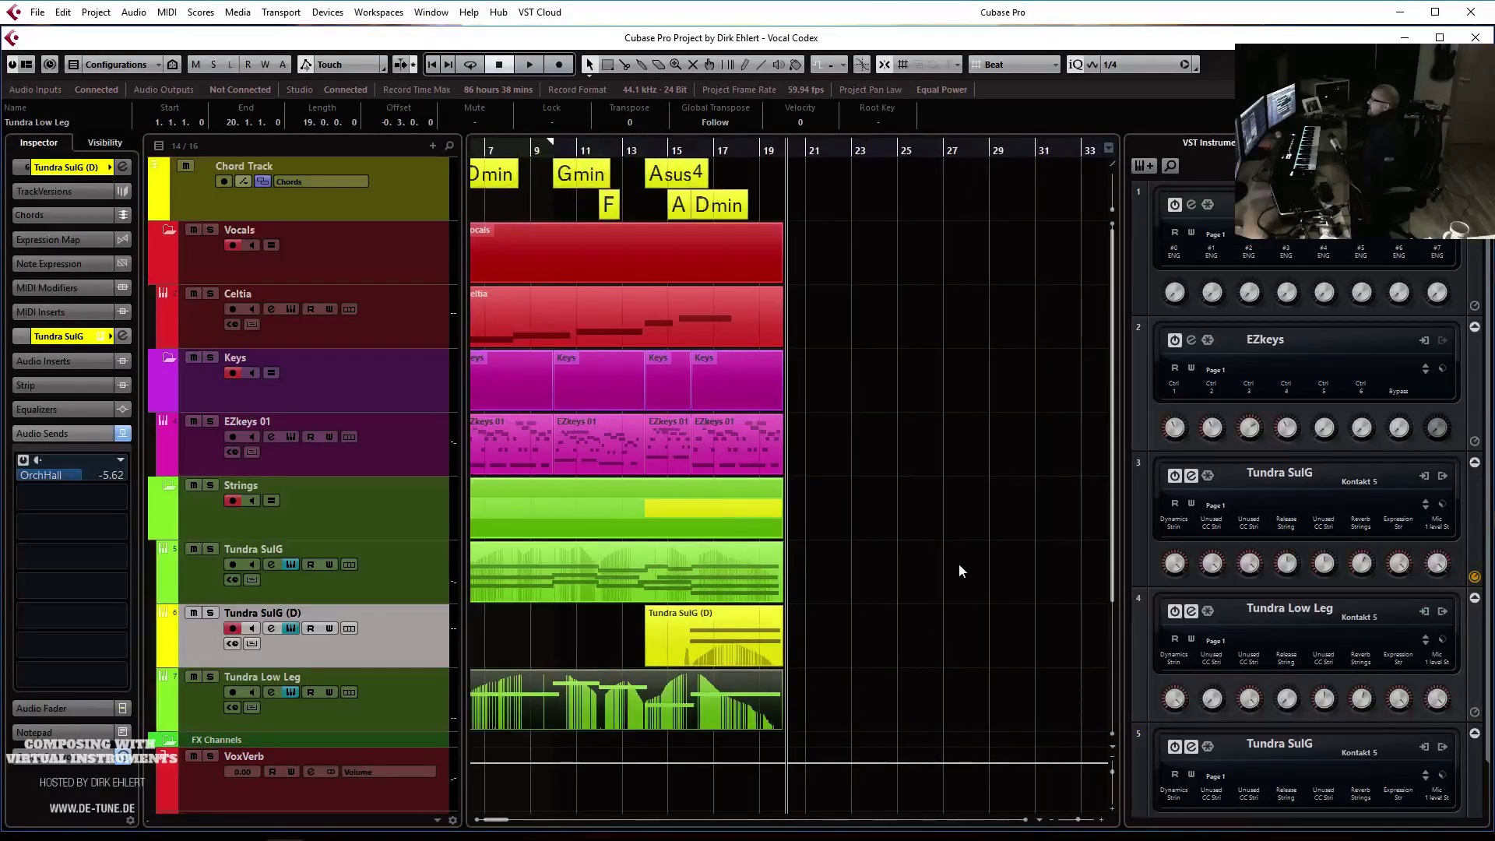
# Extend the cycle range to the end of the arrangement at bar 20 and turn on cycle playback
pyautogui.press('g')
pyautogui.press('g')
pyautogui.press('g')
pyautogui.press('g')
pyautogui.press('g')
pyautogui.press('g')
pyautogui.press('g')
pyautogui.press('g')
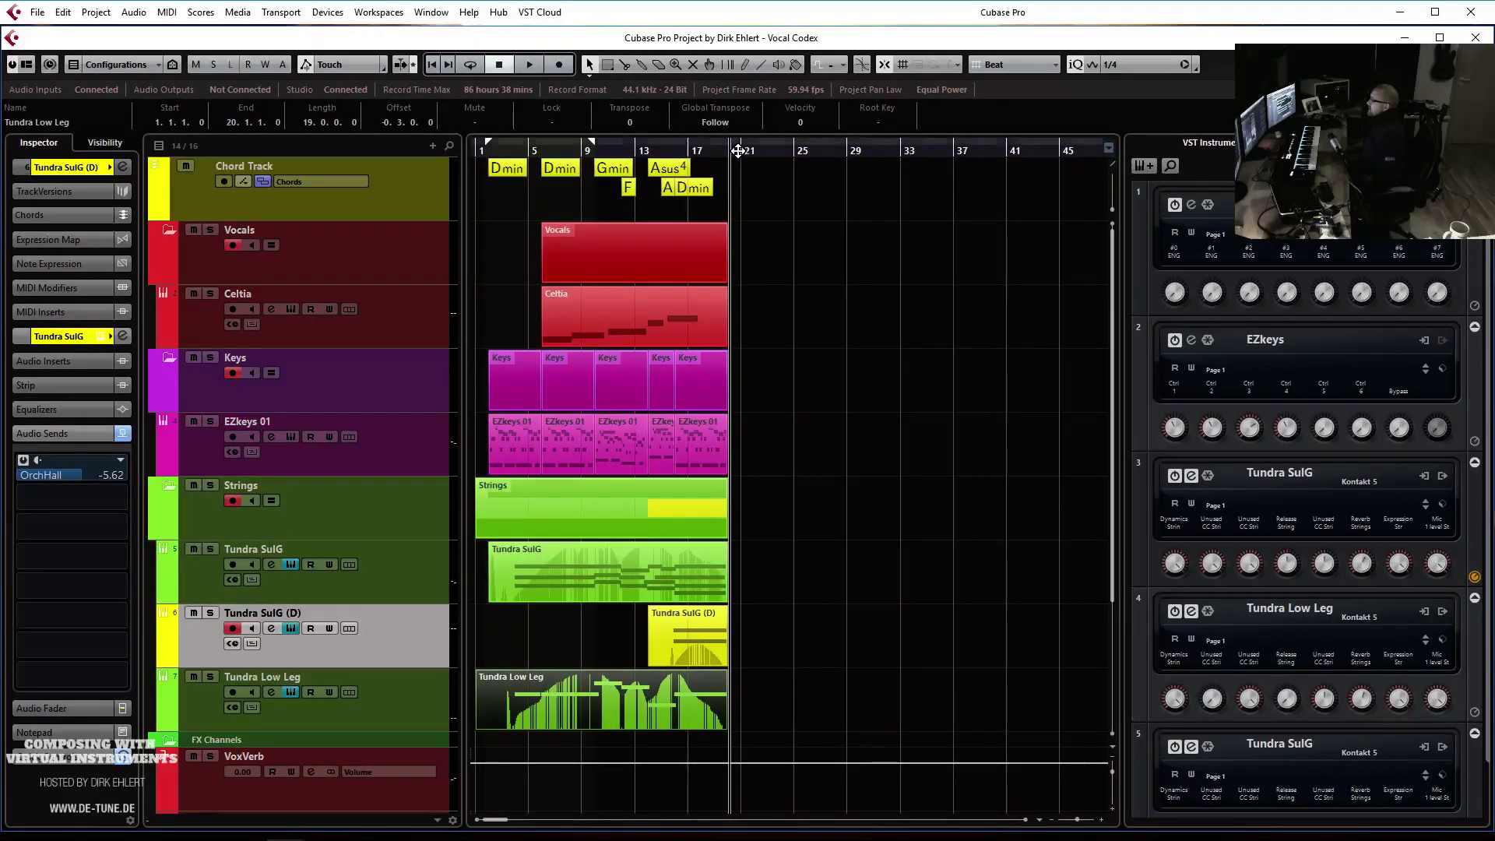
pyautogui.press('p')
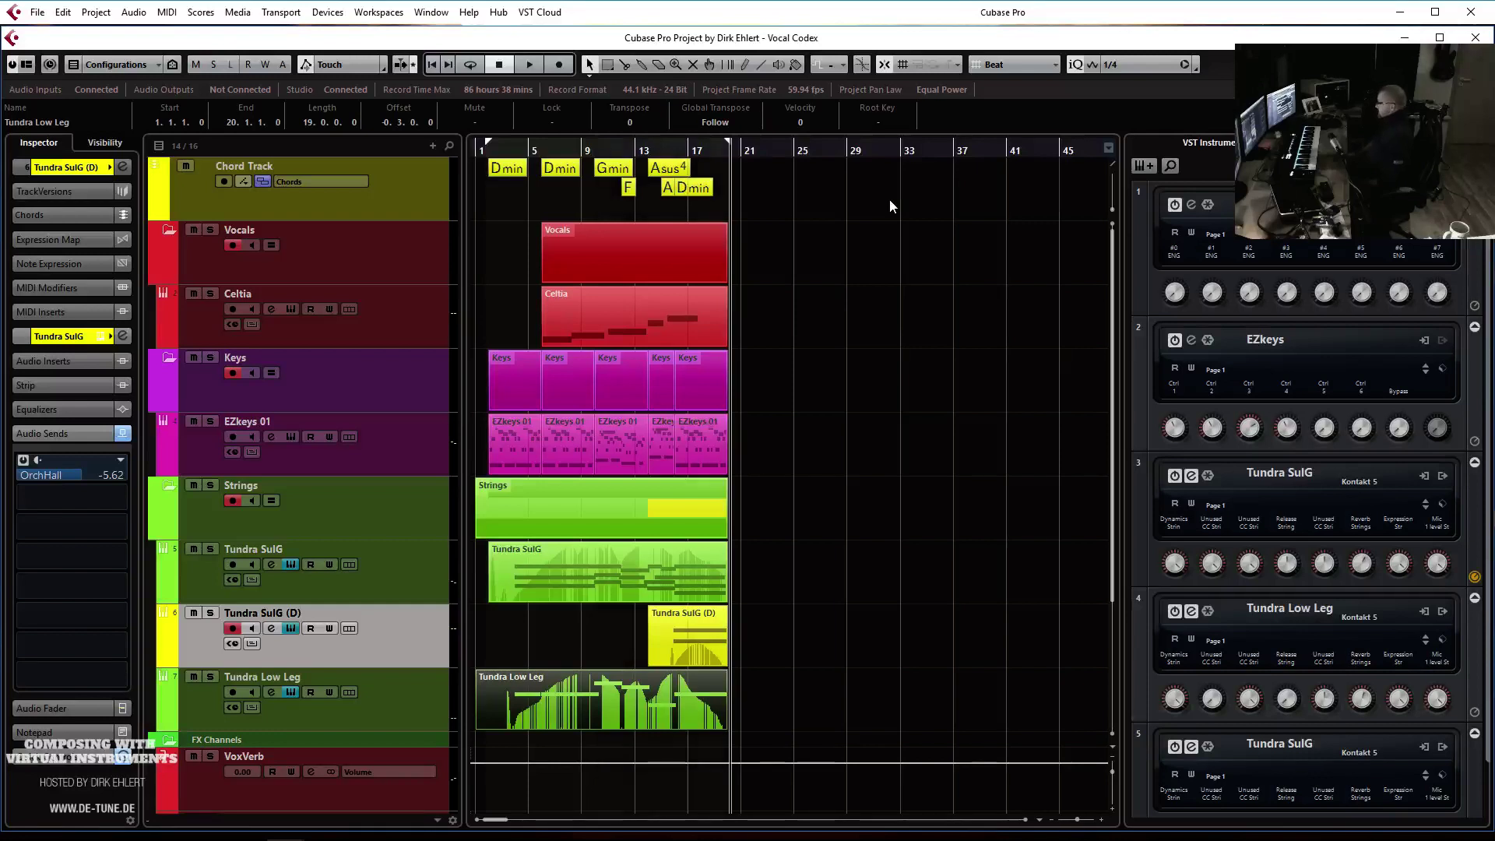
pyautogui.press('KP_Divide')
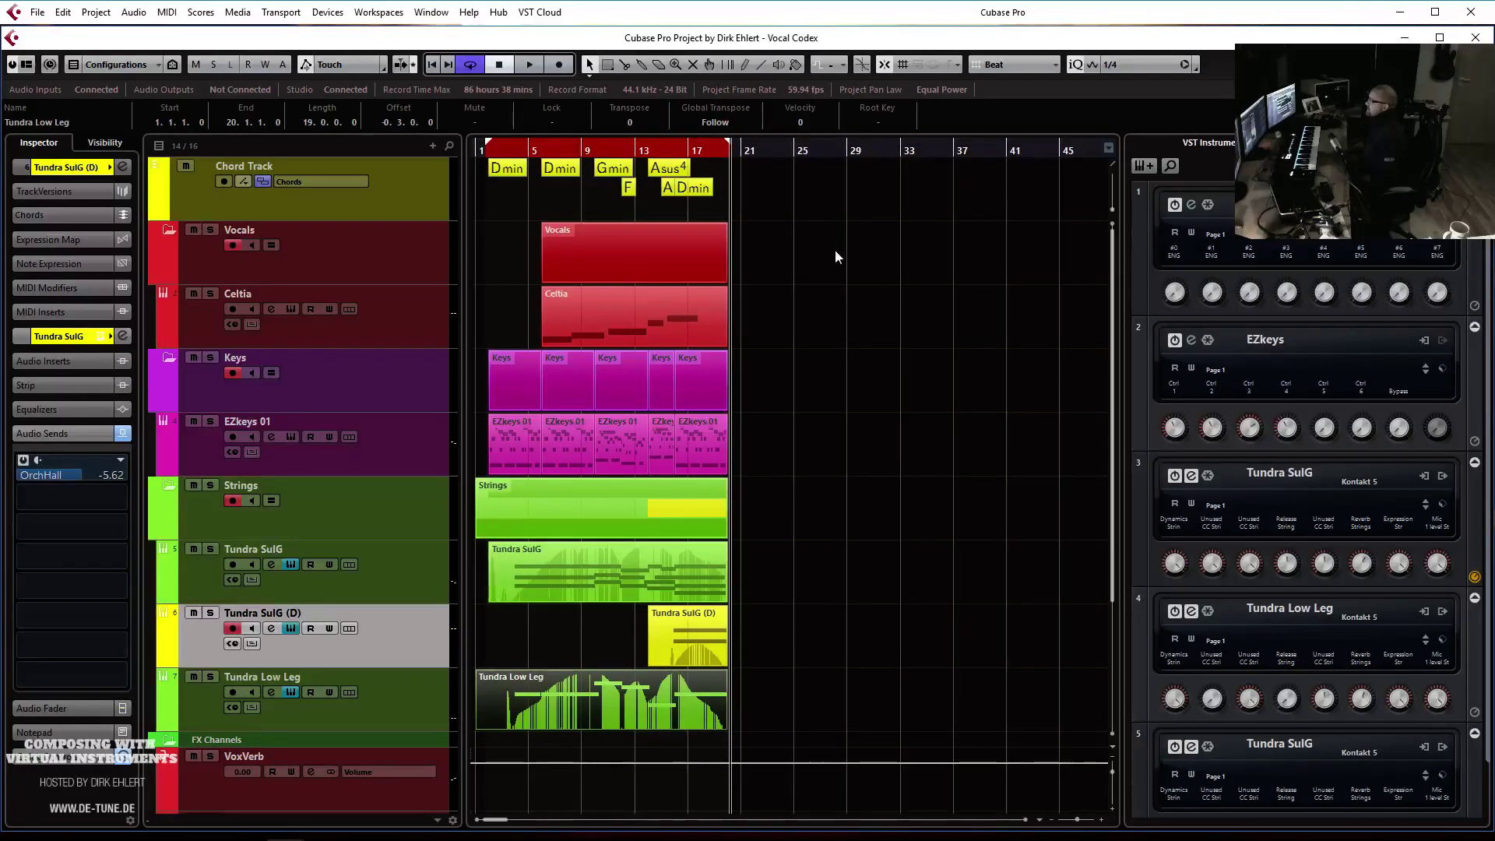
# Trim the start of the Tundra Low Leg part to bar 2
pyautogui.press('h')
pyautogui.press('h')
pyautogui.hscroll(-5, 1008, 523)
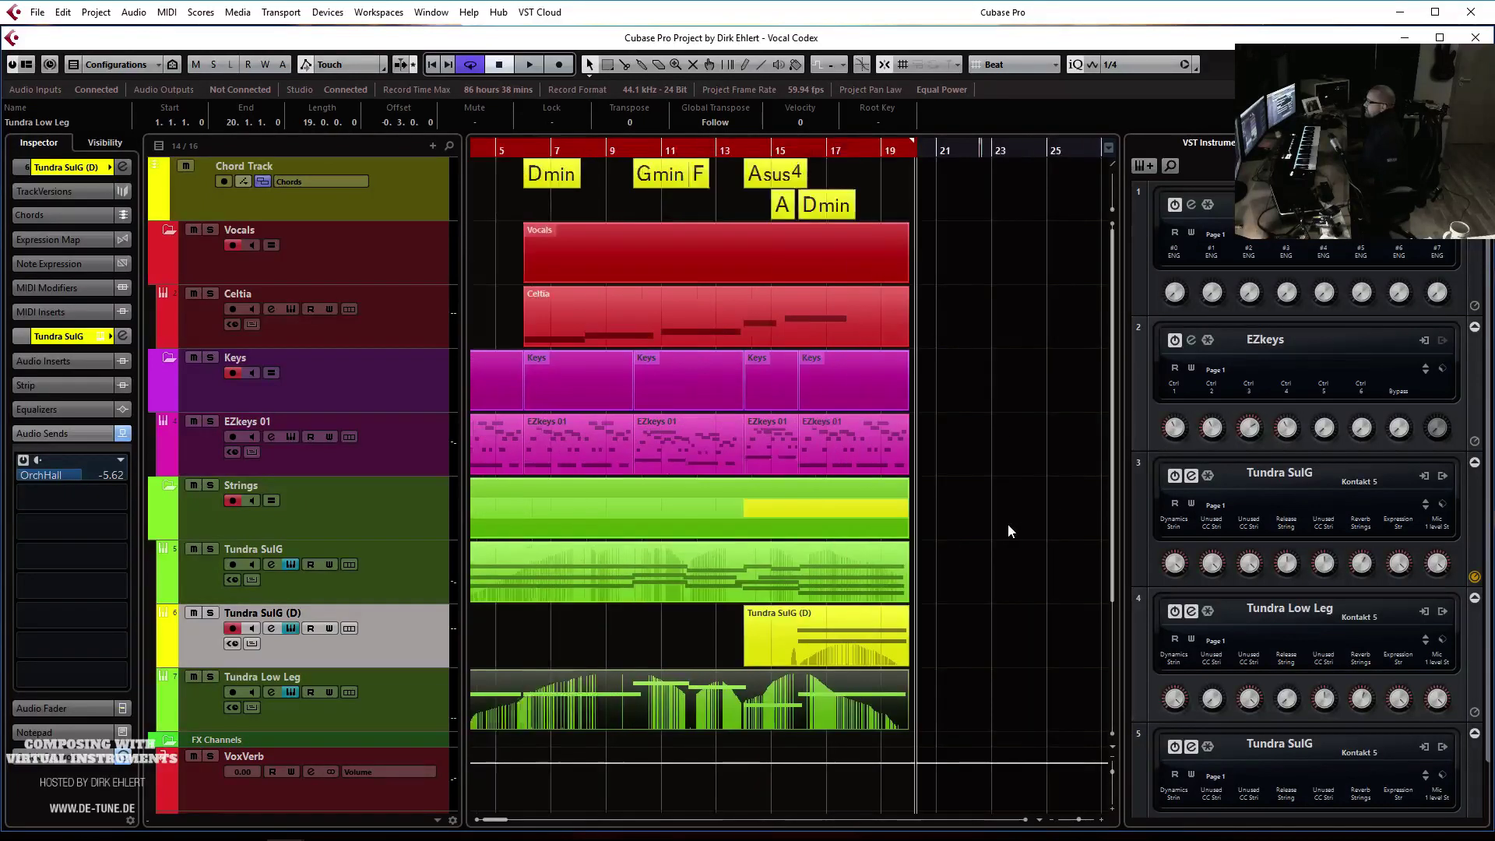
pyautogui.moveTo(479, 726); pyautogui.dragTo(503, 727)
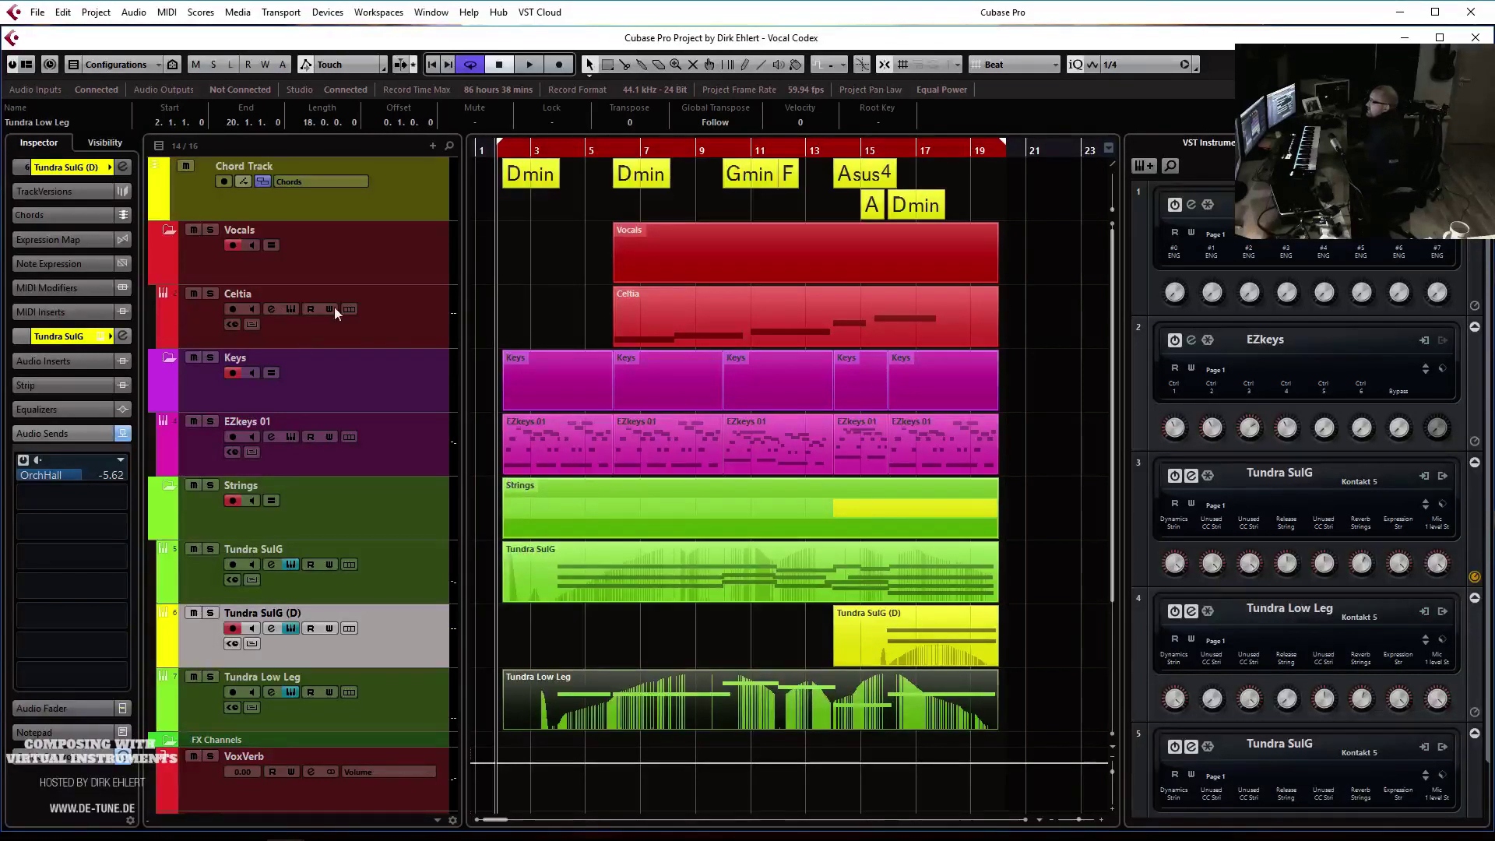
# Duplicate the Celtia track and delete the copied part from the duplicate
pyautogui.click(395, 313)
pyautogui.rightClick(395, 313)
pyautogui.click(457, 362)
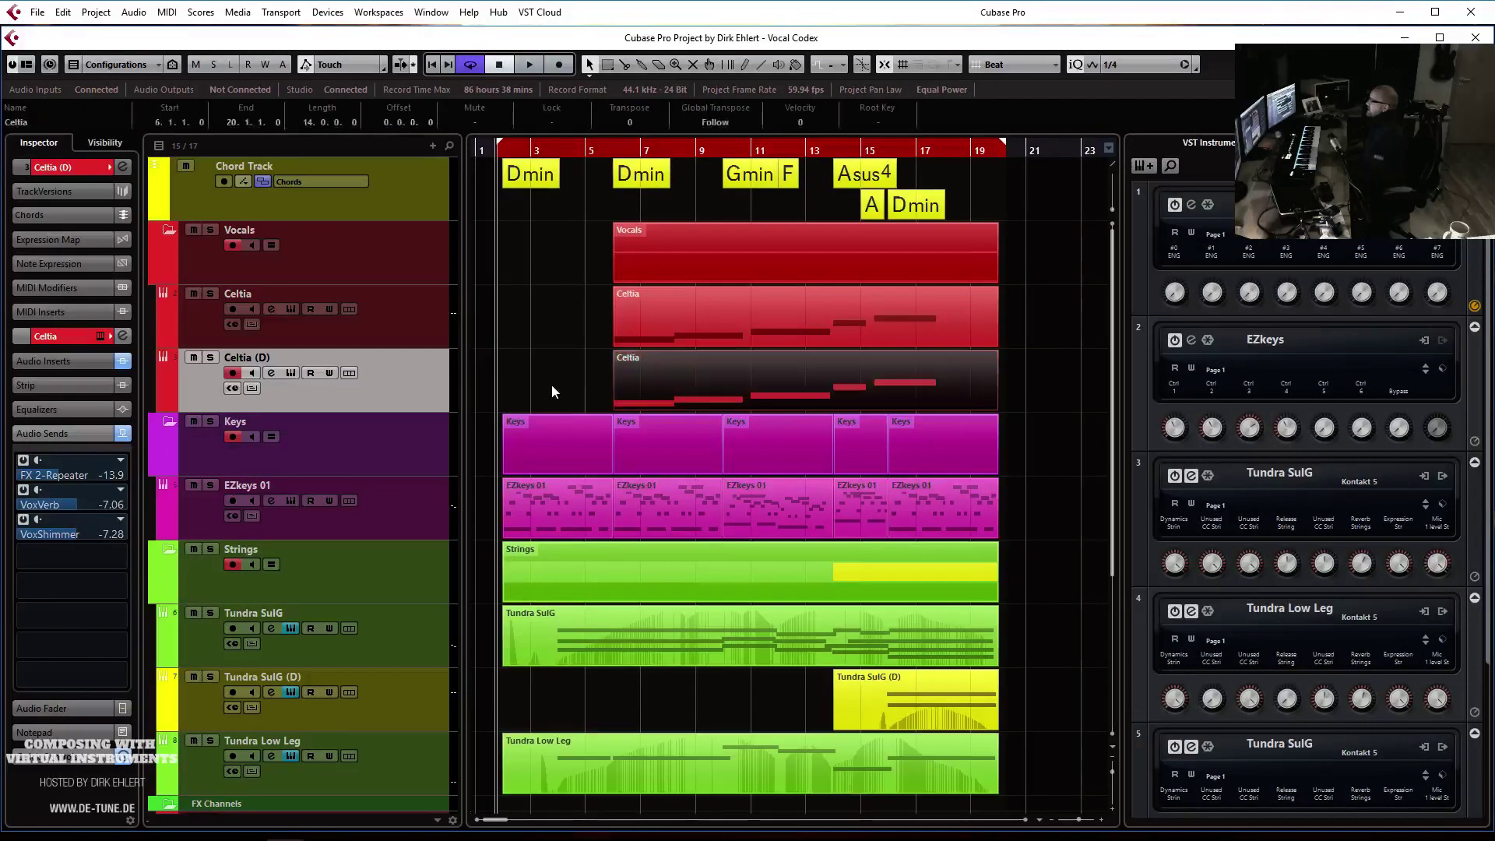
pyautogui.press('Delete')
# Load a CELTIA Female Solo Voice patch from ERA II Vocal Codex's female voices on the duplicated Celtia track
pyautogui.click(100, 336)
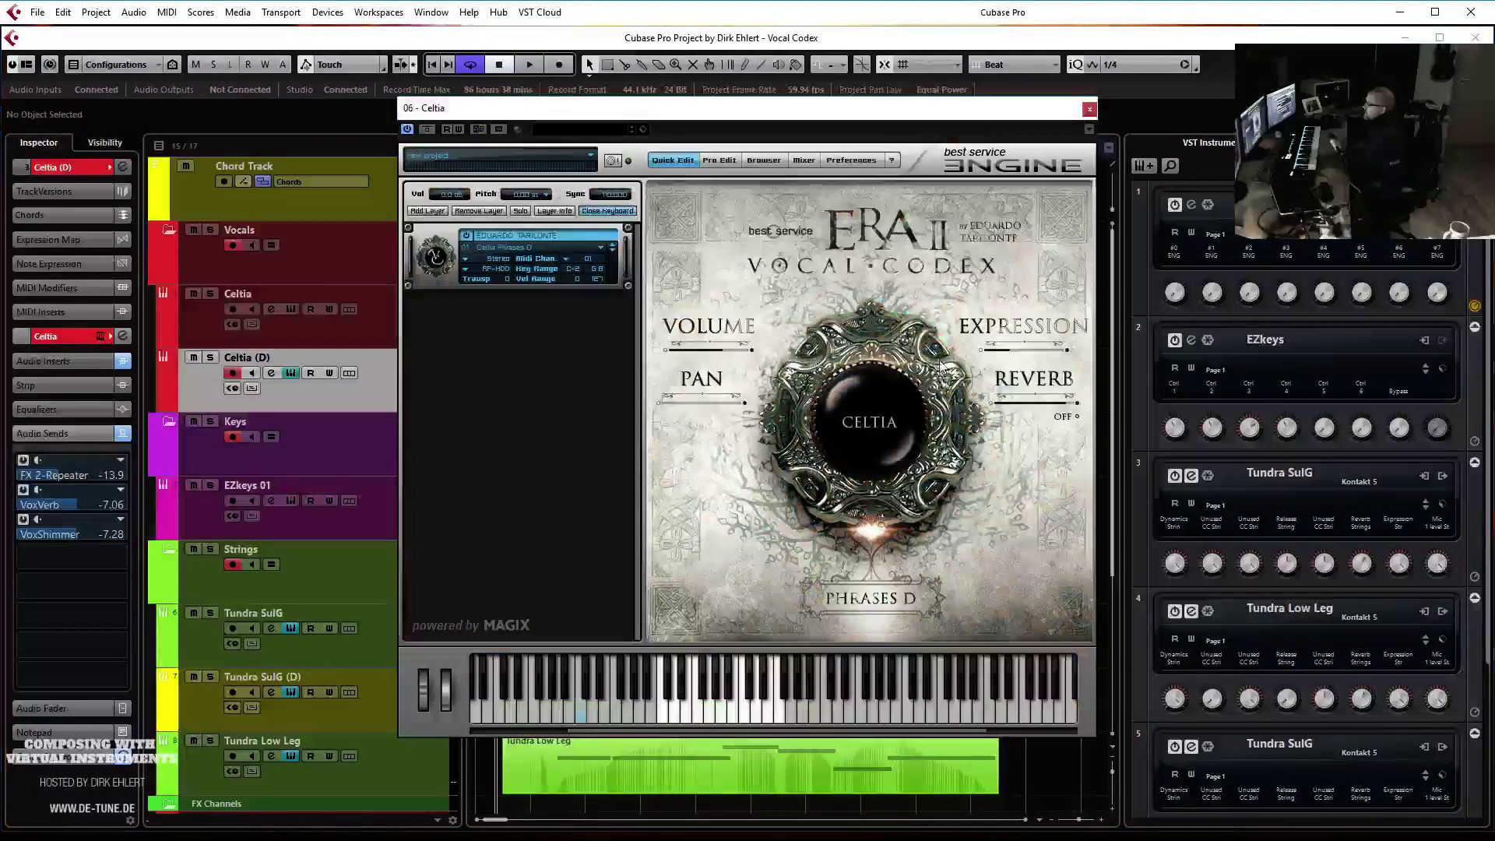
pyautogui.click(524, 249)
pyautogui.moveTo(530, 258)
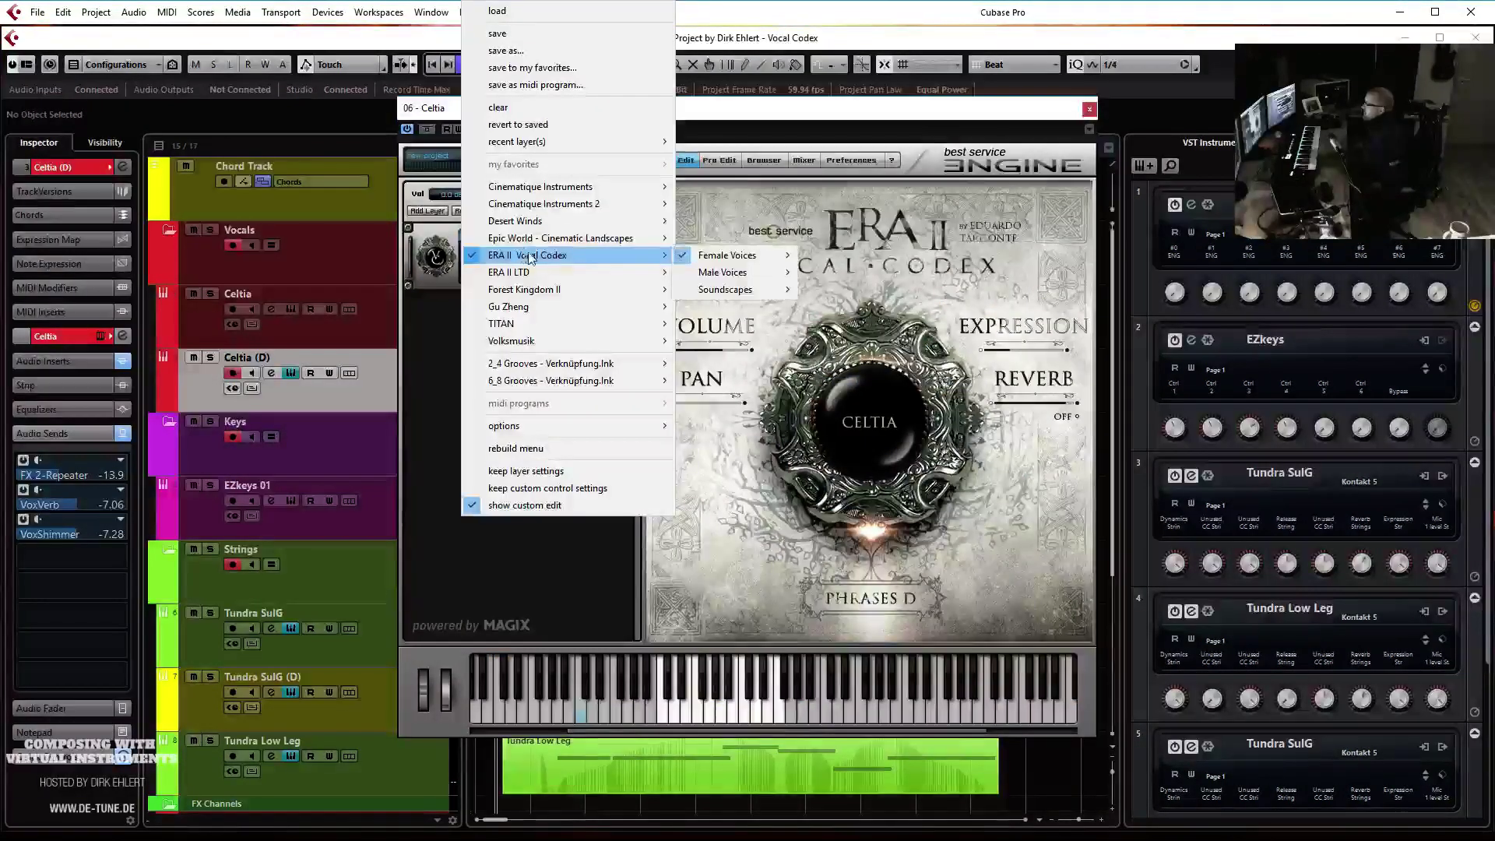
pyautogui.moveTo(708, 259)
pyautogui.moveTo(834, 257)
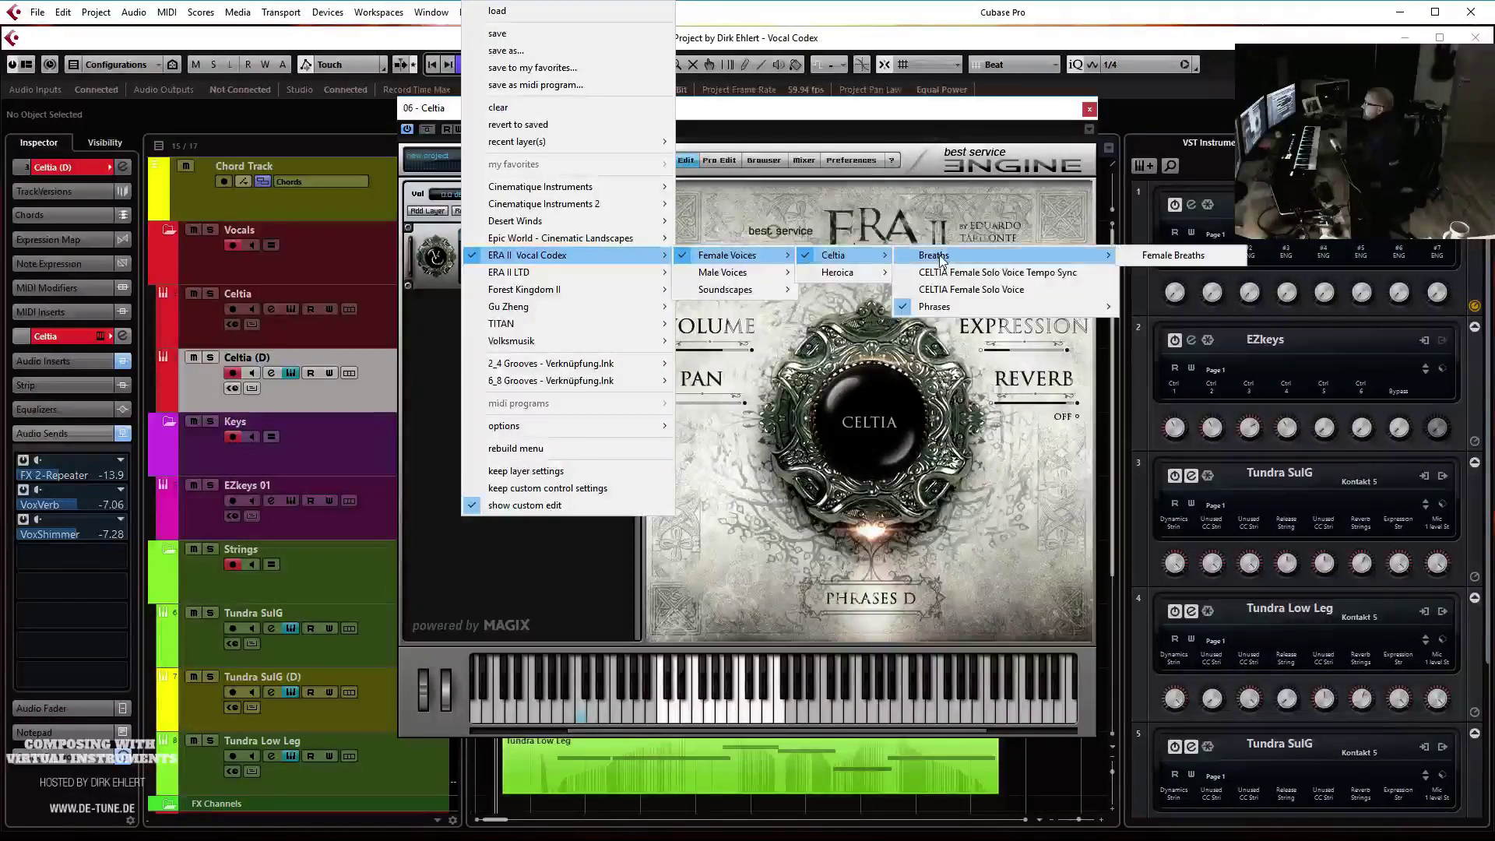
pyautogui.click(975, 274)
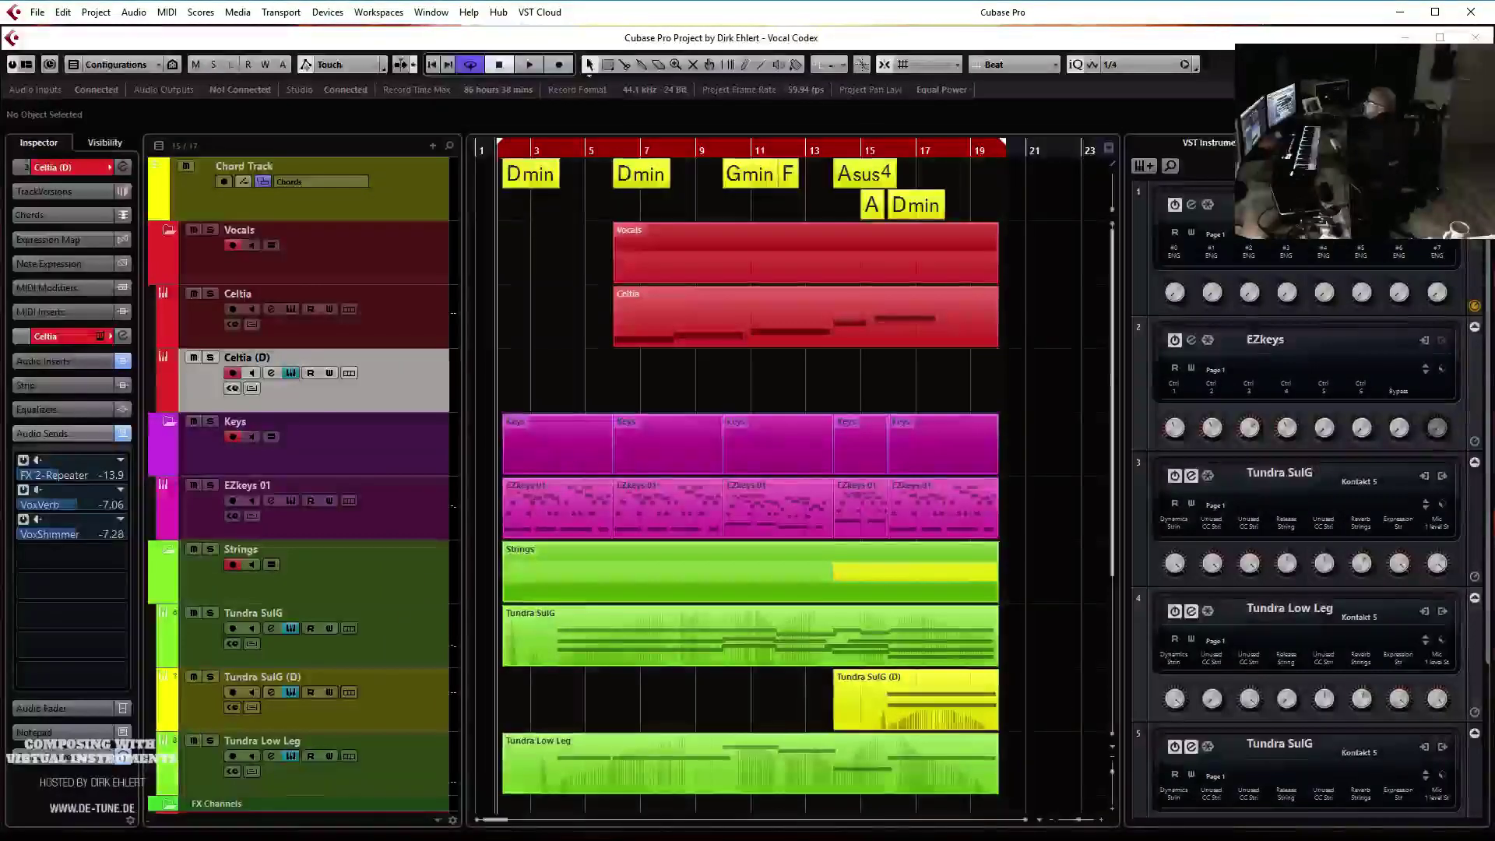
# Review the original Celtia channel in the MixConsole, and close the mixer
pyautogui.click(1043, 288)
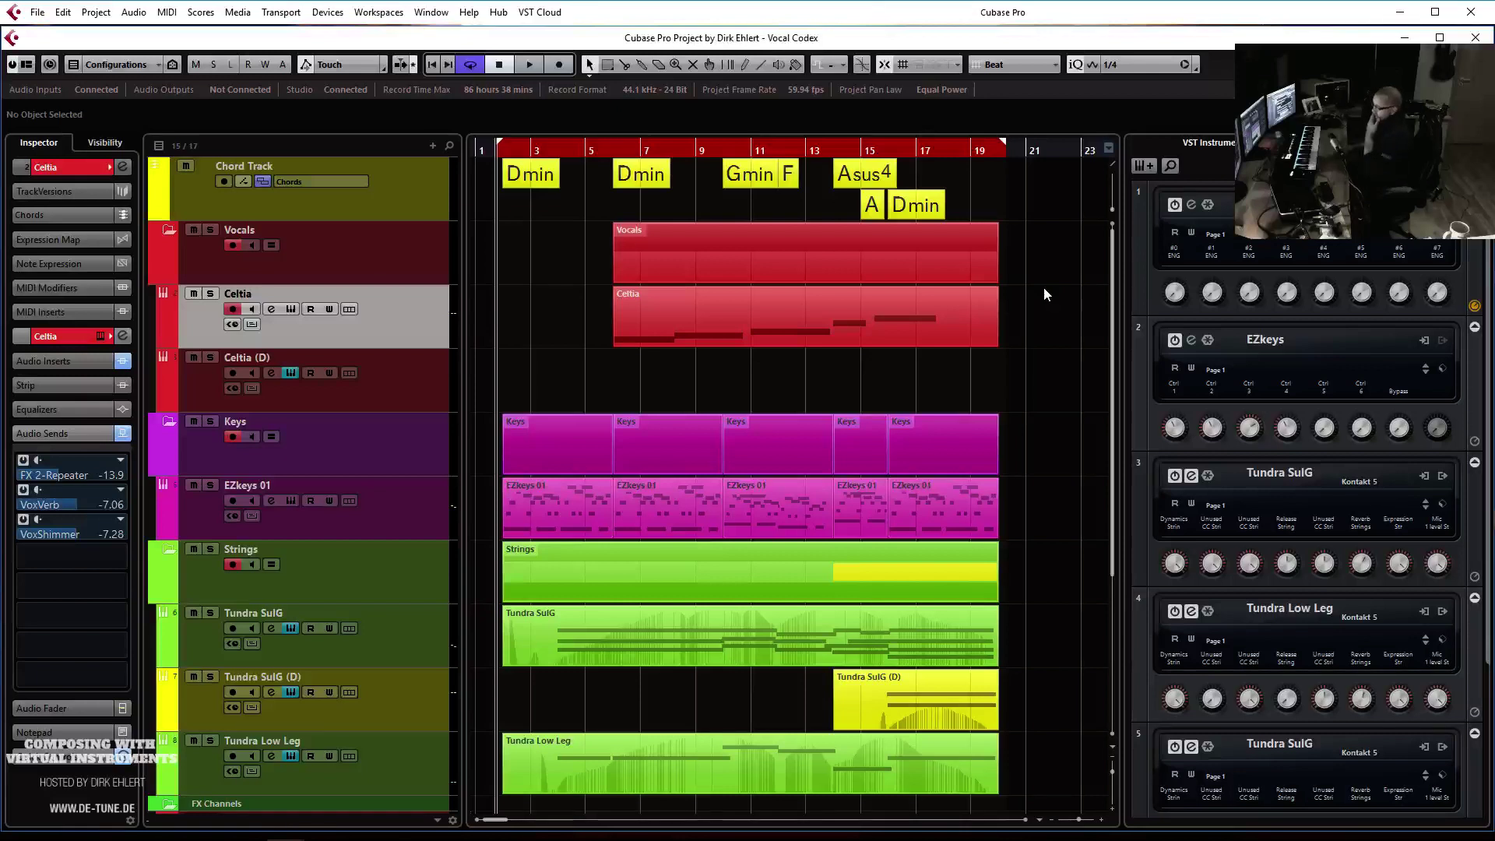
pyautogui.press('F3')
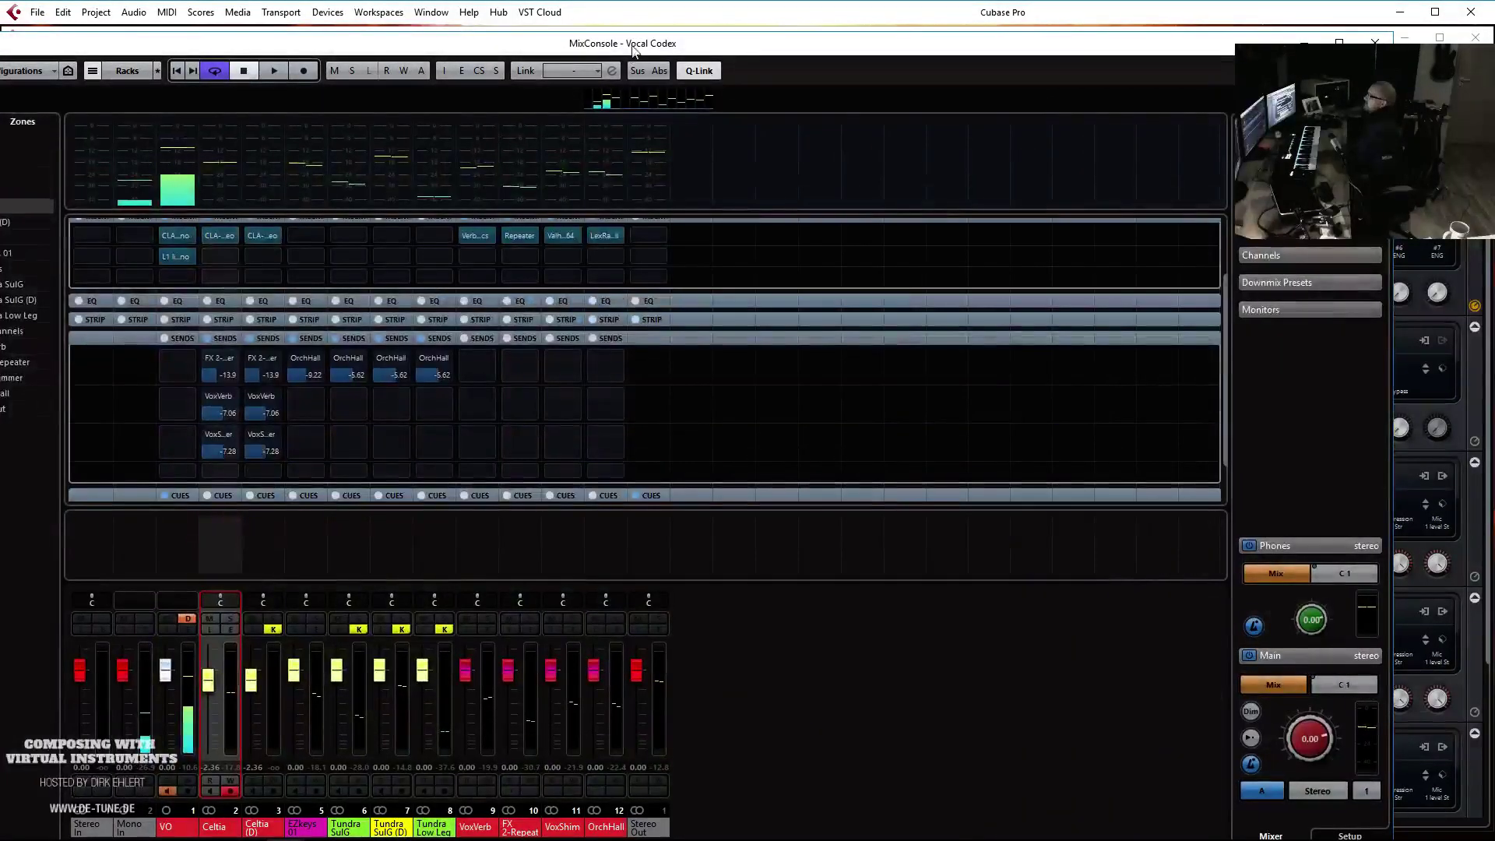
pyautogui.press('F3')
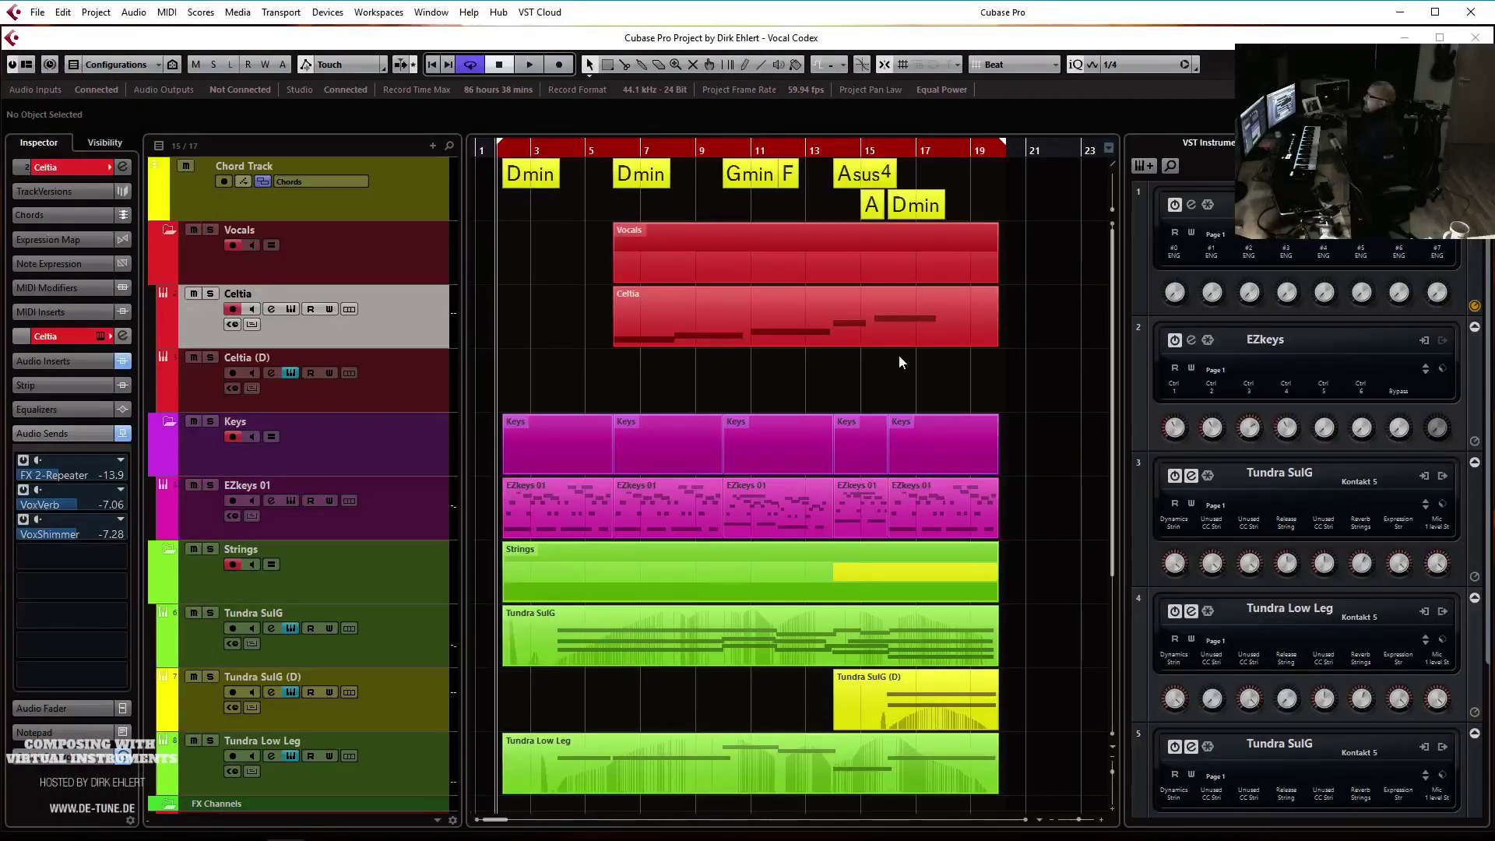
# Select the duplicated Celtia track and play back the arrangement to audition the new voice over it
pyautogui.click(931, 389)
pyautogui.press('g')
pyautogui.press('g')
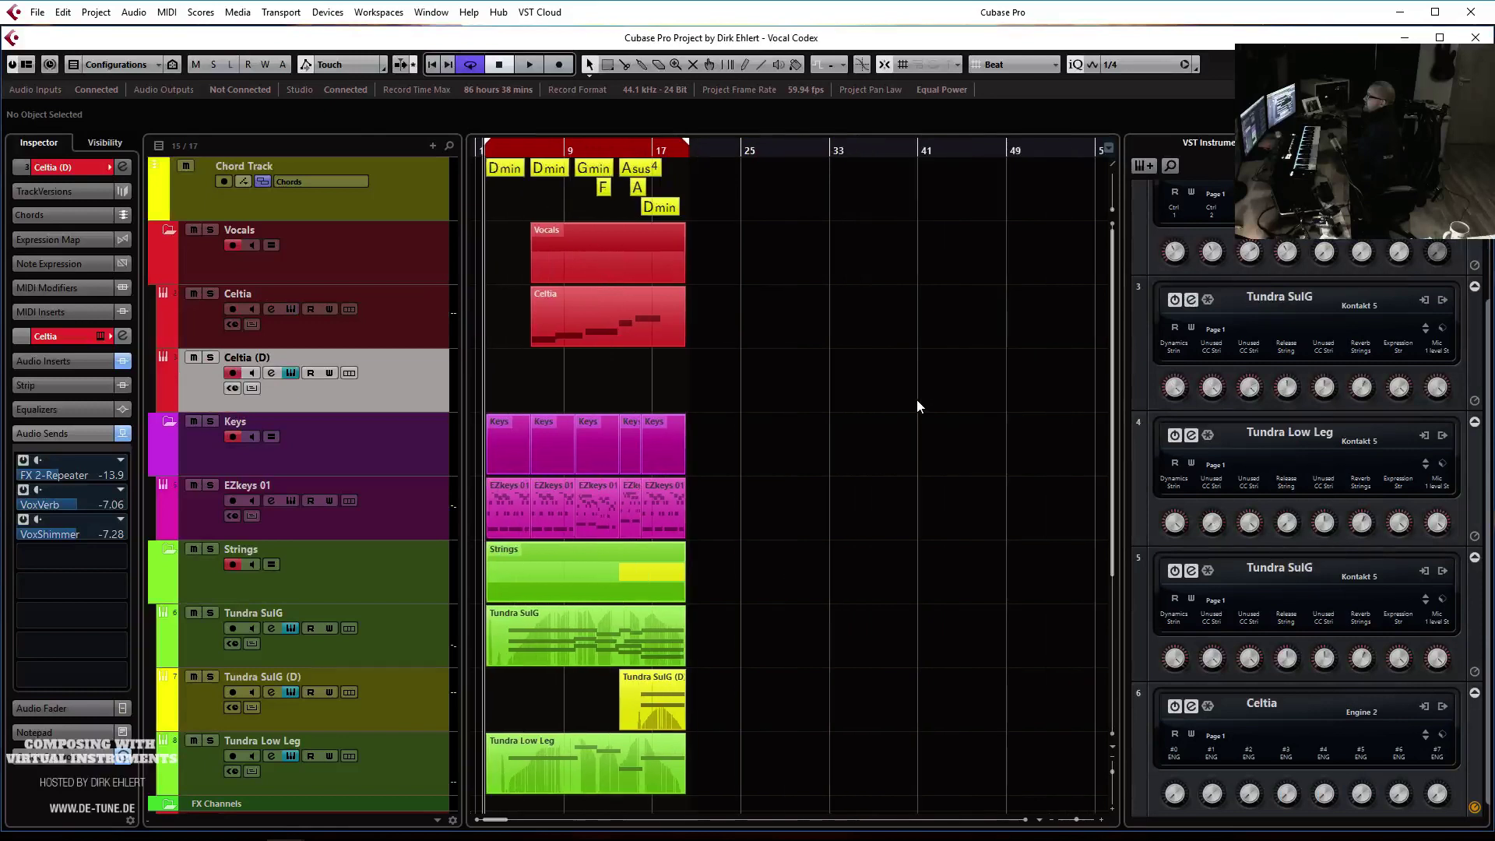
pyautogui.press('g')
pyautogui.press('space')
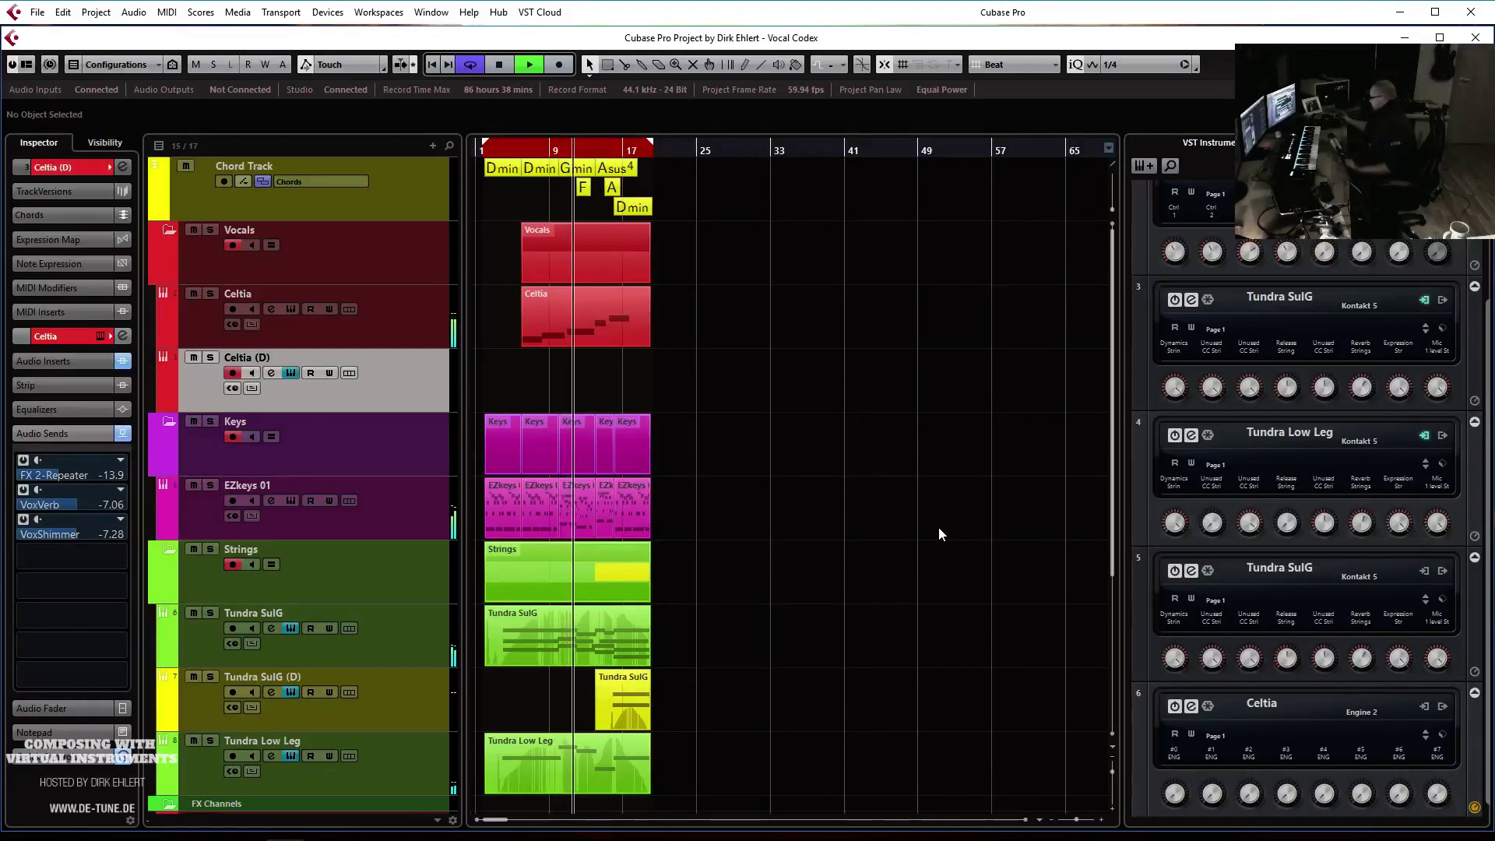
# Rename the original Celtia track to Celtia Phrases D
pyautogui.click(265, 306)
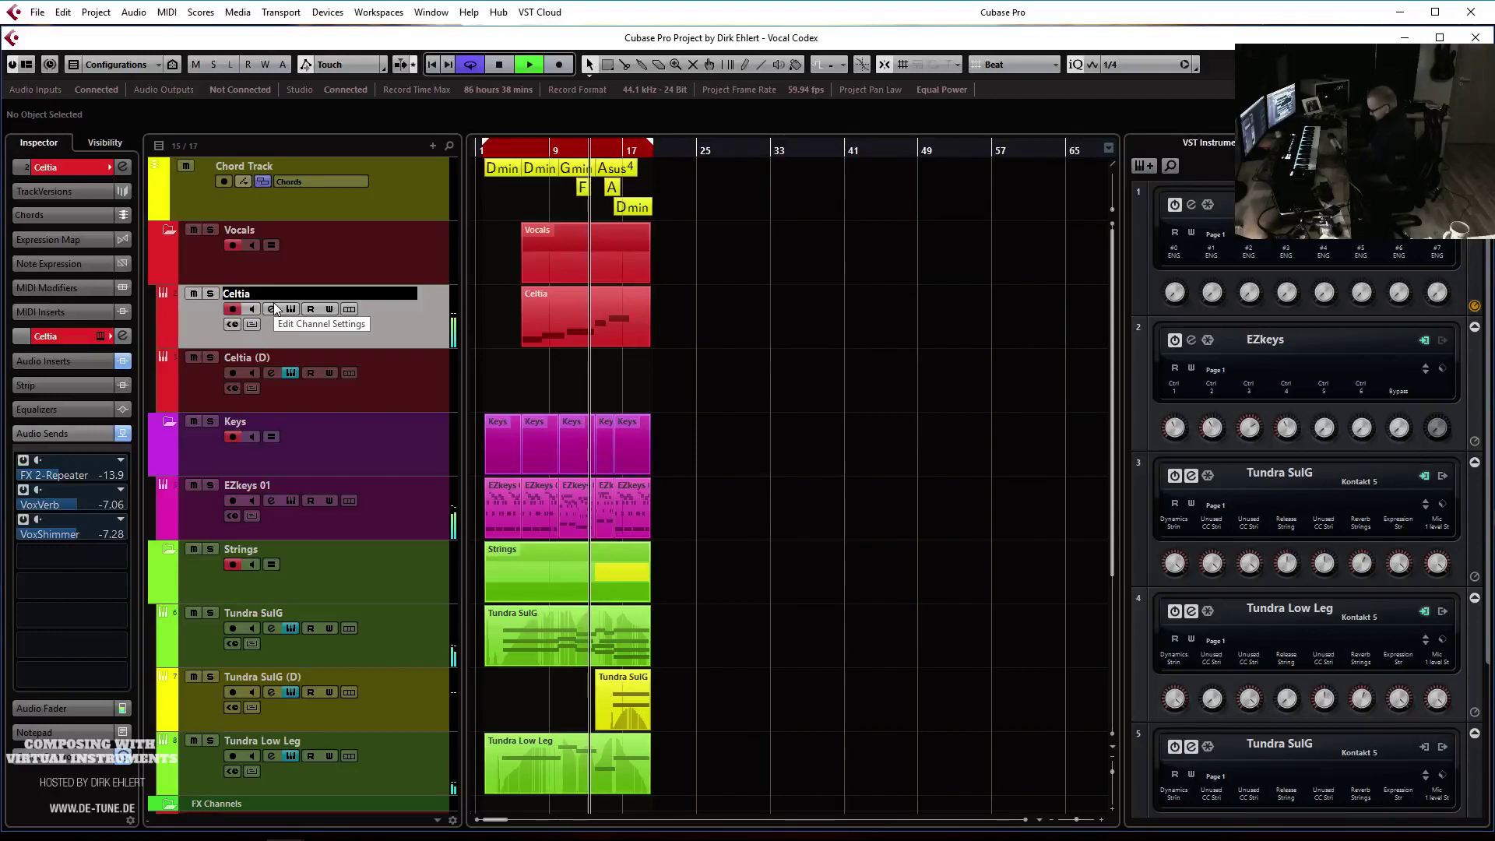
pyautogui.write('Phrases D')
pyautogui.press('Return')
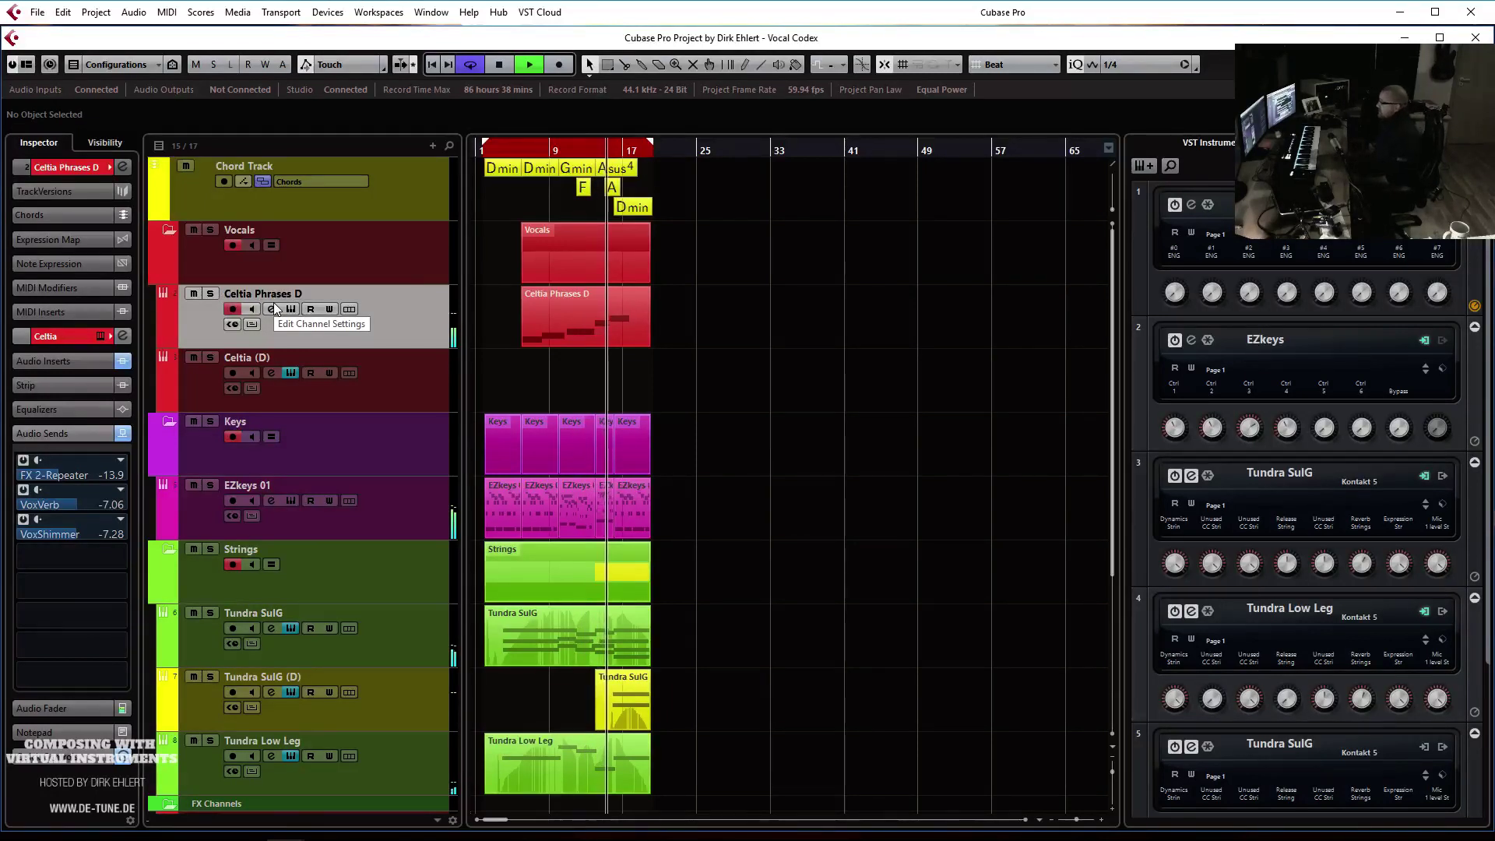
# Rename the duplicated Celtia track to Celtia Legato and stop playback
pyautogui.doubleClick(279, 357)
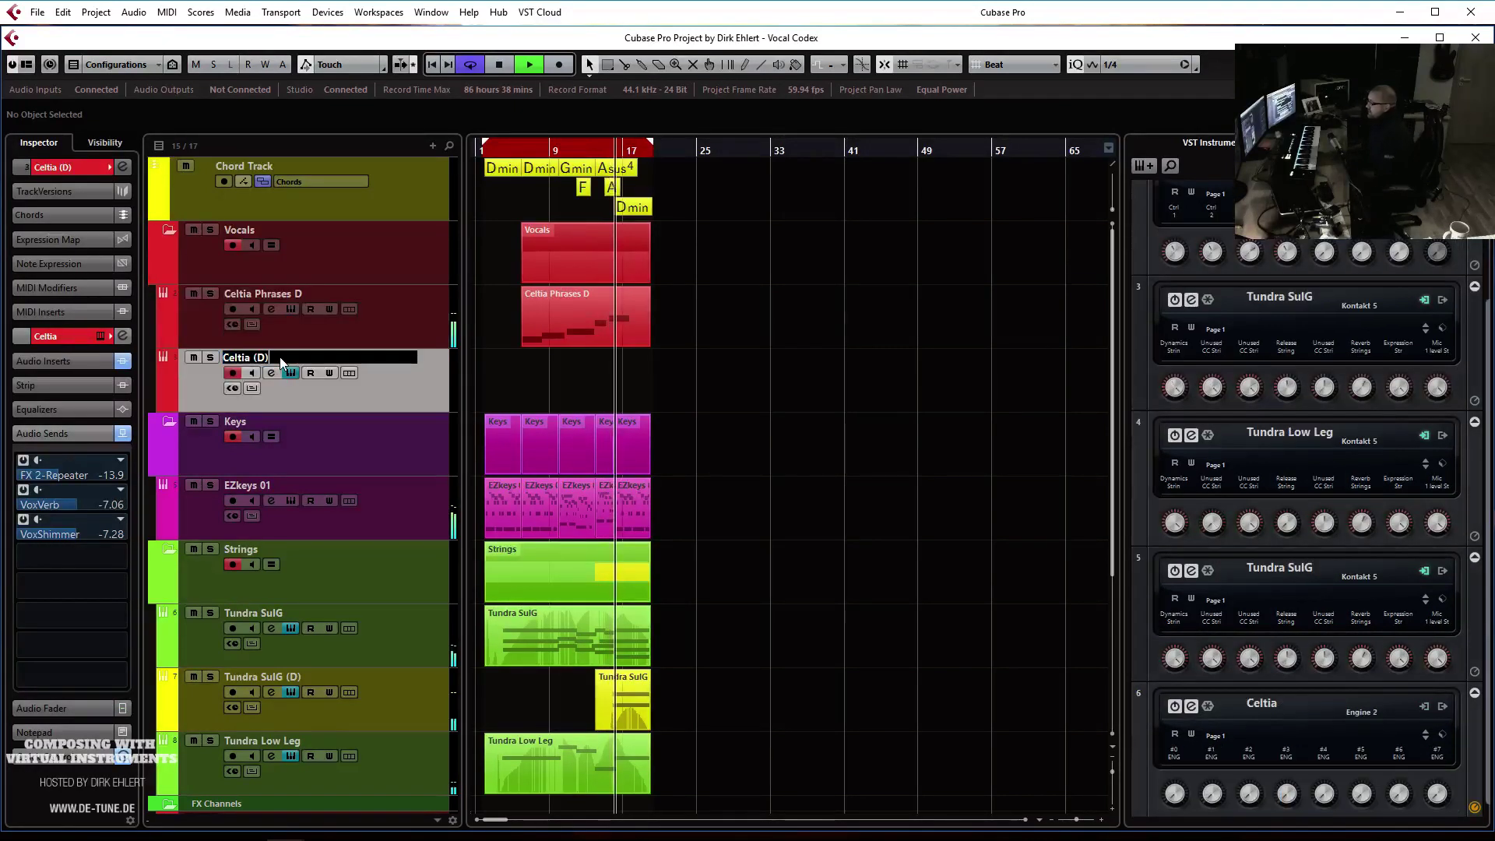
pyautogui.press('BackSpace')
pyautogui.press('BackSpace')
pyautogui.press('BackSpace')
pyautogui.press('BackSpace')
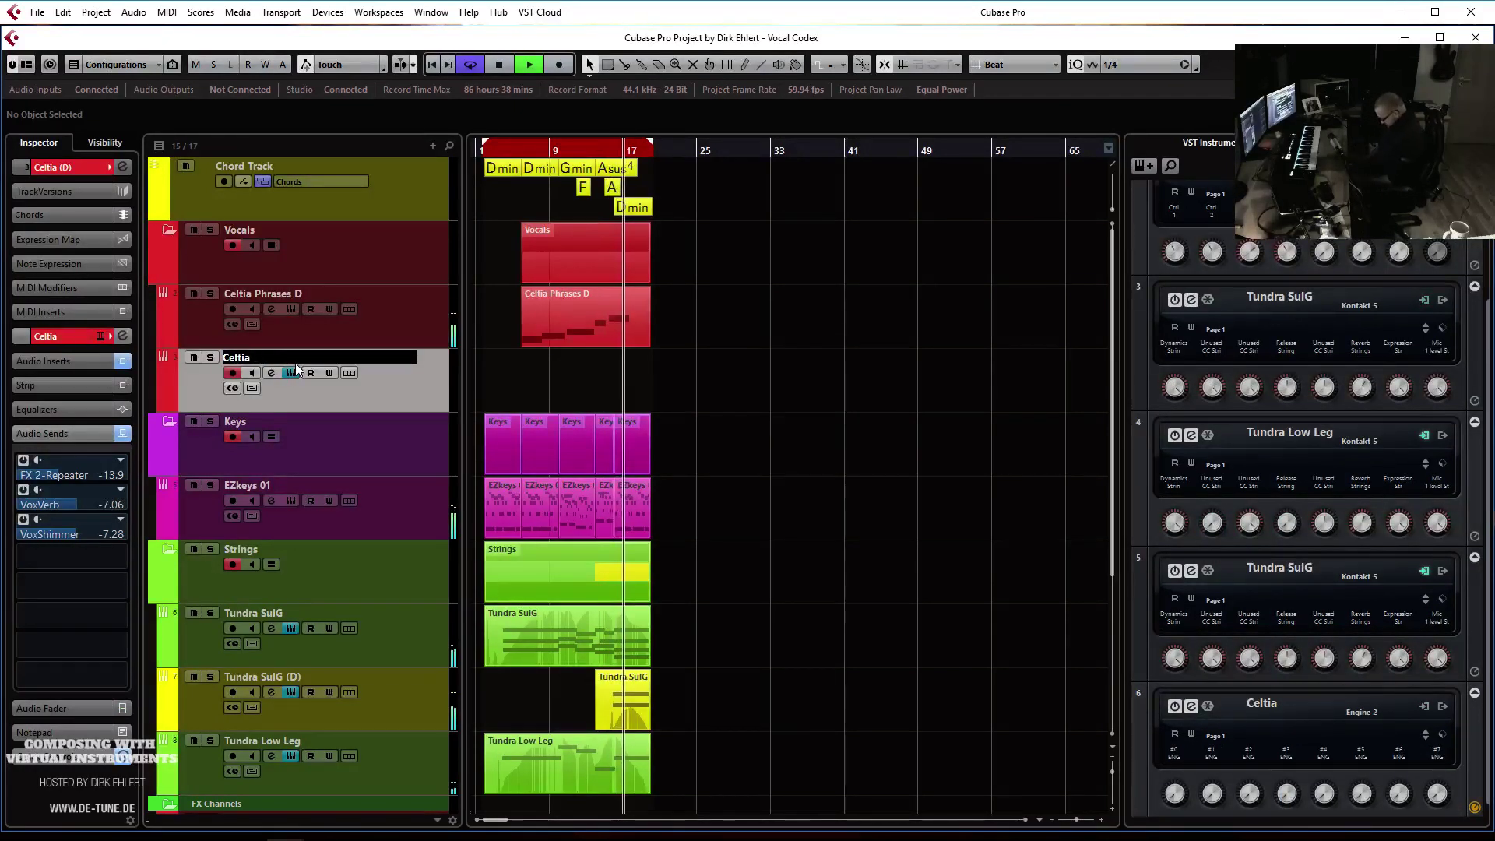
pyautogui.press('Escape')
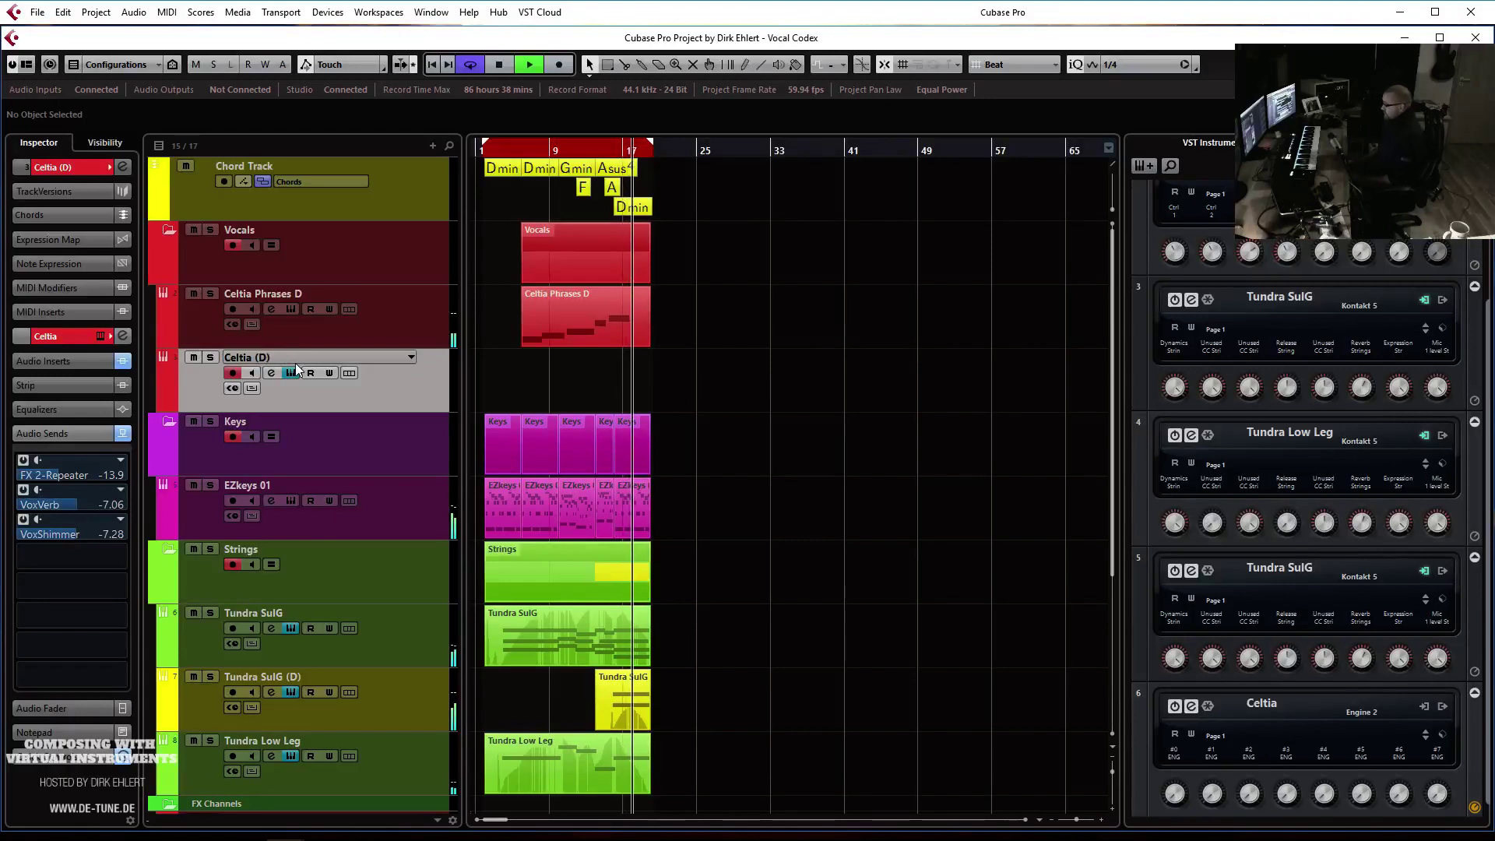
pyautogui.press('space')
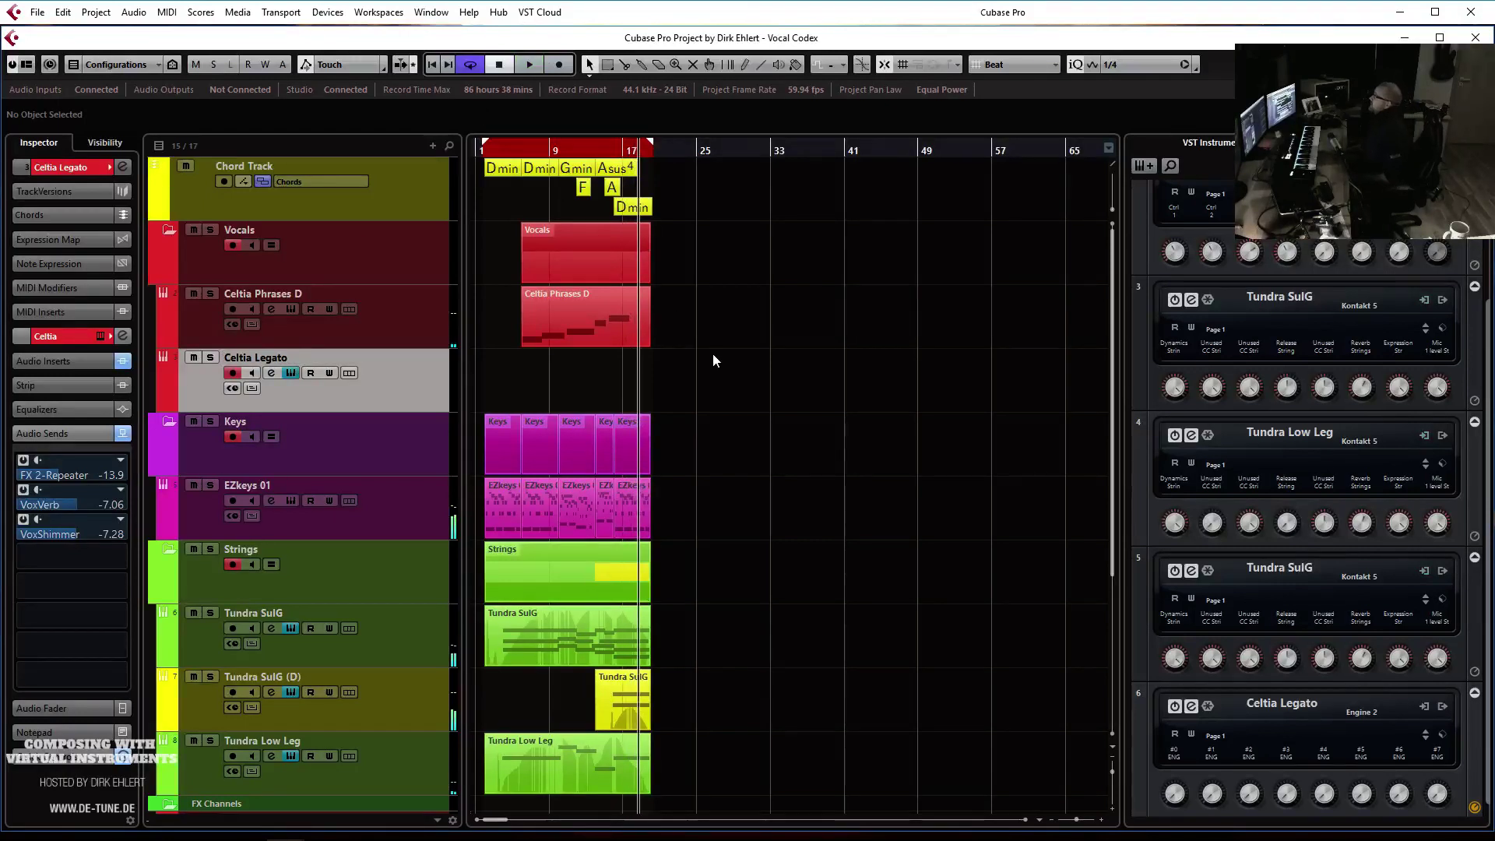
# Duplicate the green Tundra SulG track and delete the copied part from the duplicate
pyautogui.scroll(-4, 714, 355)
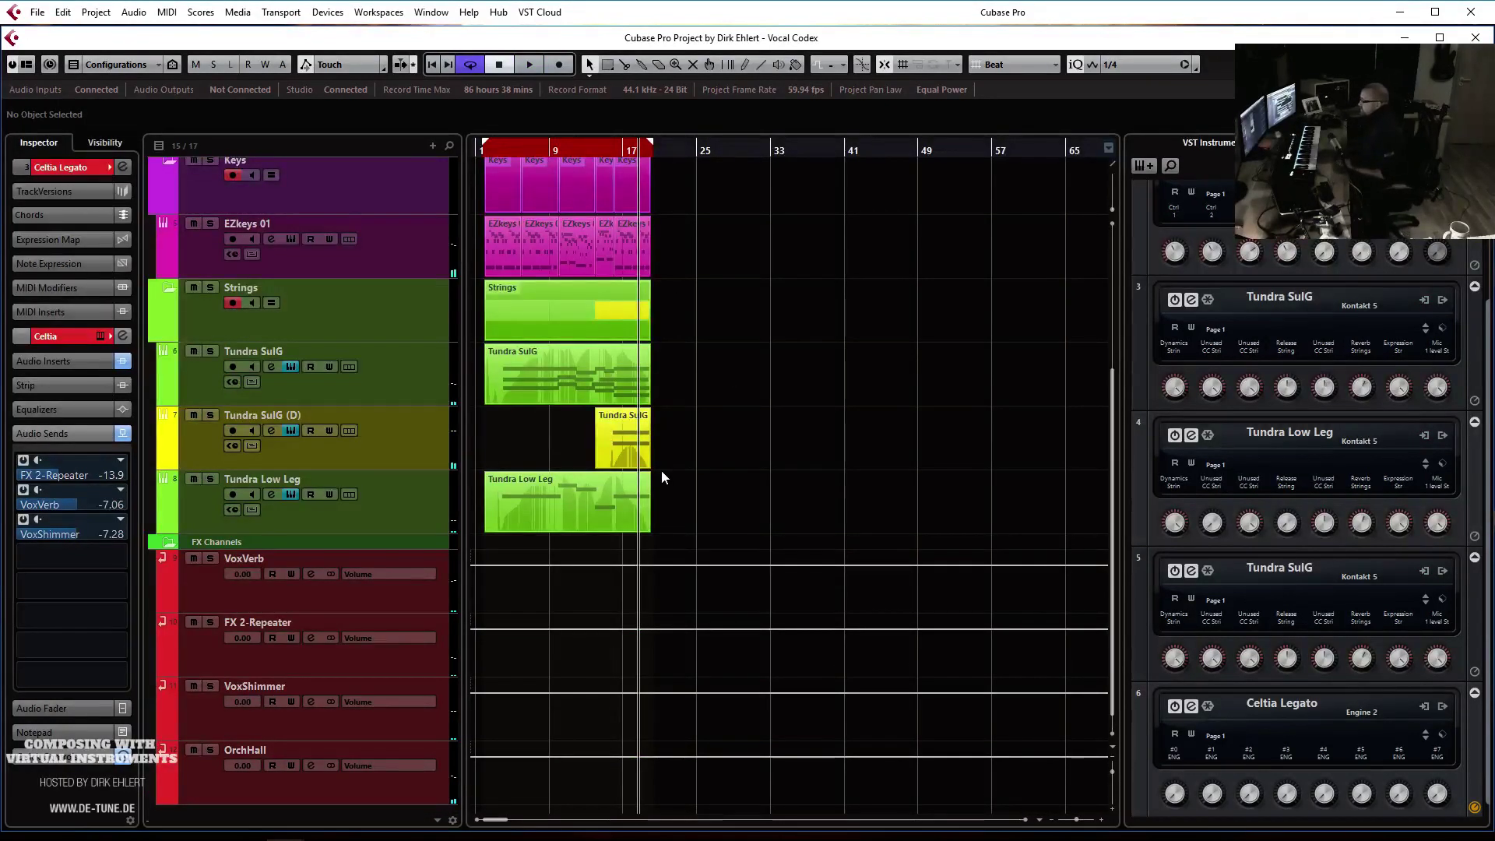
pyautogui.rightClick(419, 367)
pyautogui.click(459, 402)
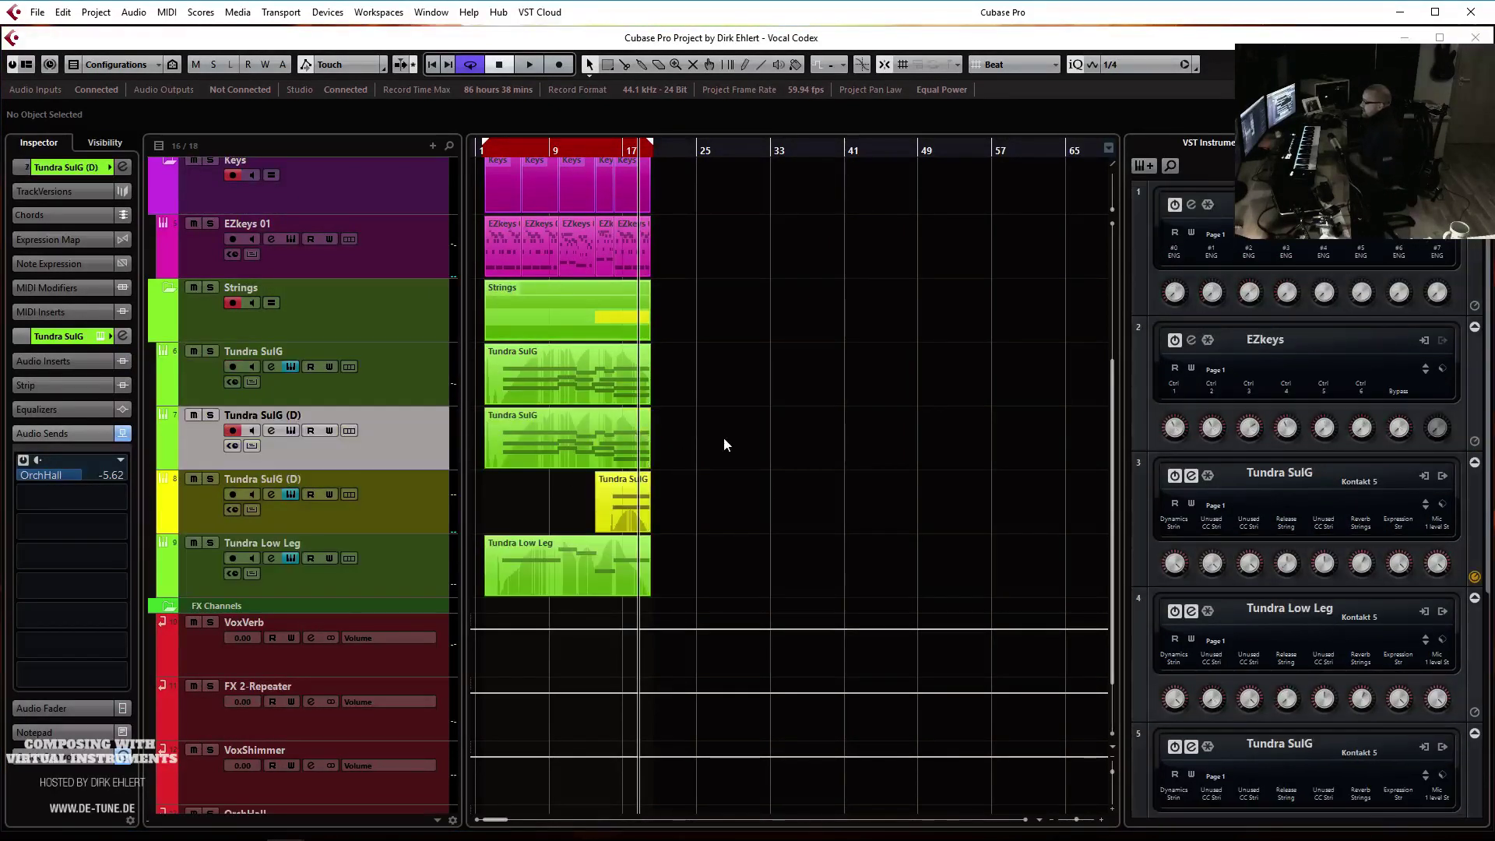
pyautogui.click(632, 427)
pyautogui.press('Delete')
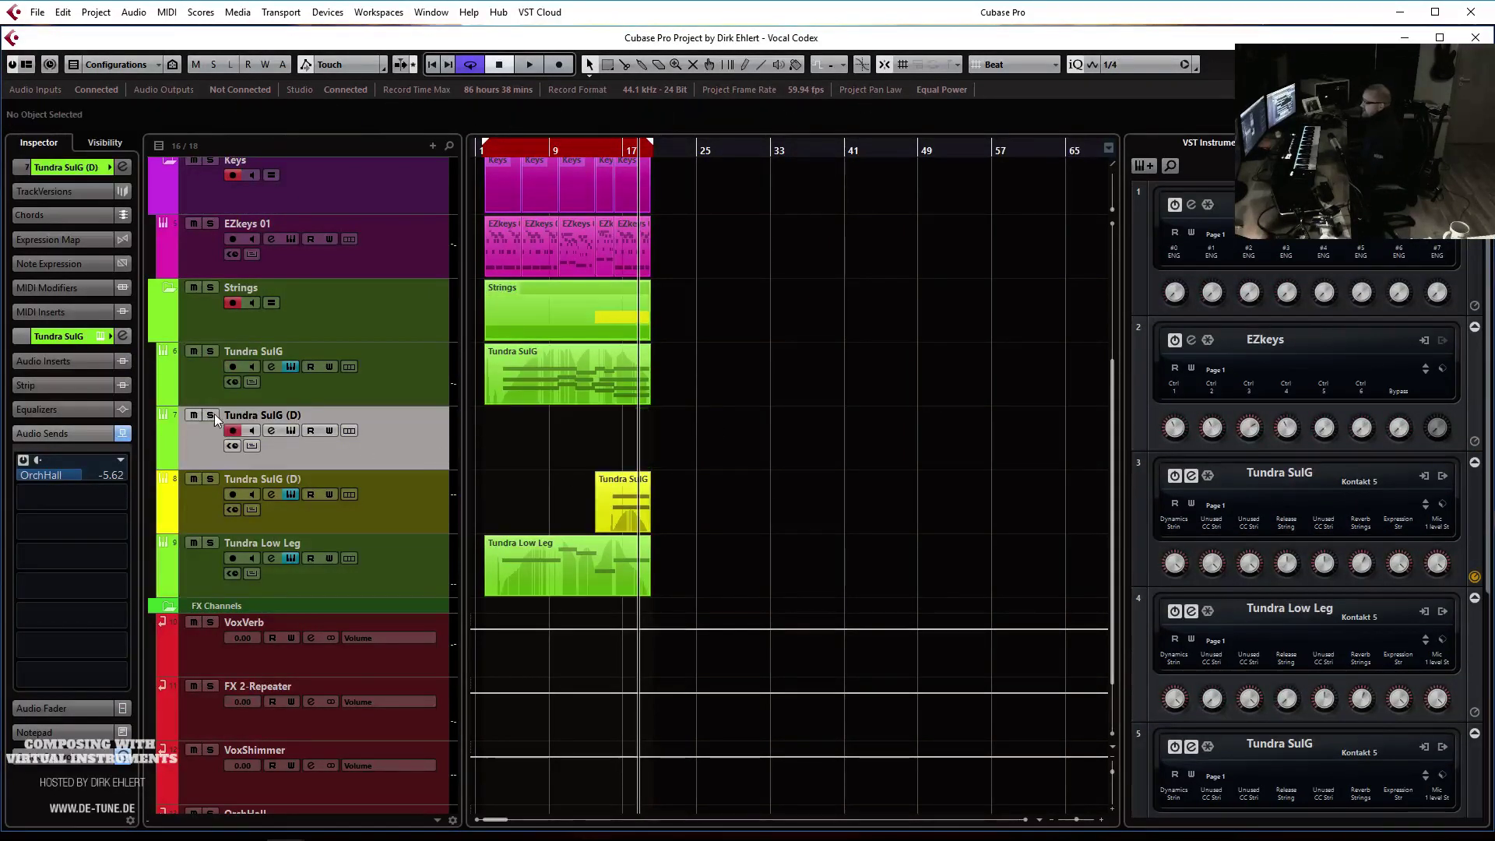
# Rename the empty Tundra SulG duplicate to Tundra Leg
pyautogui.doubleClick(277, 415)
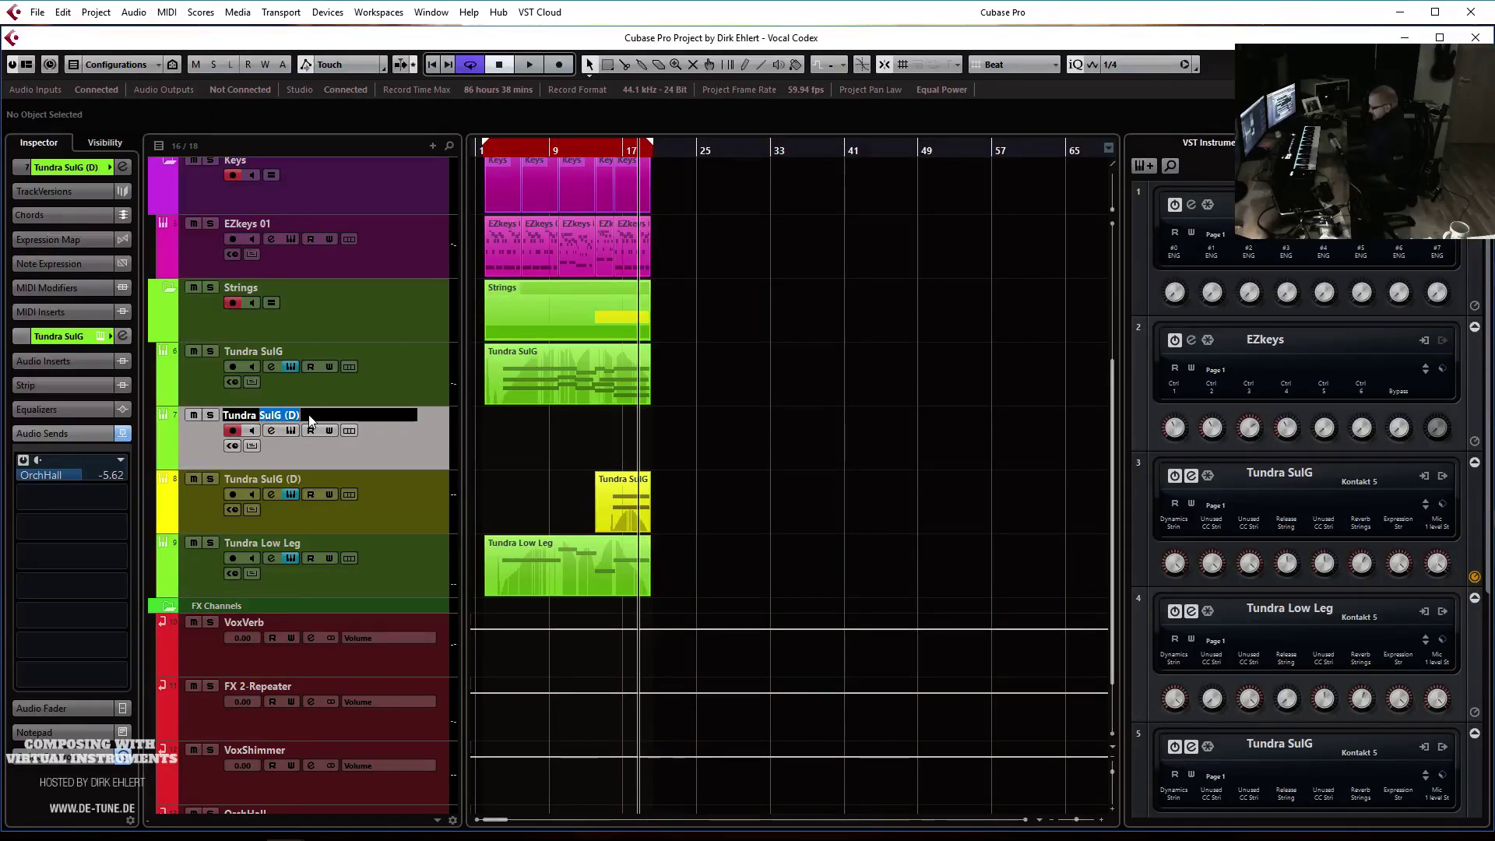
pyautogui.write('g')
pyautogui.press('Return')
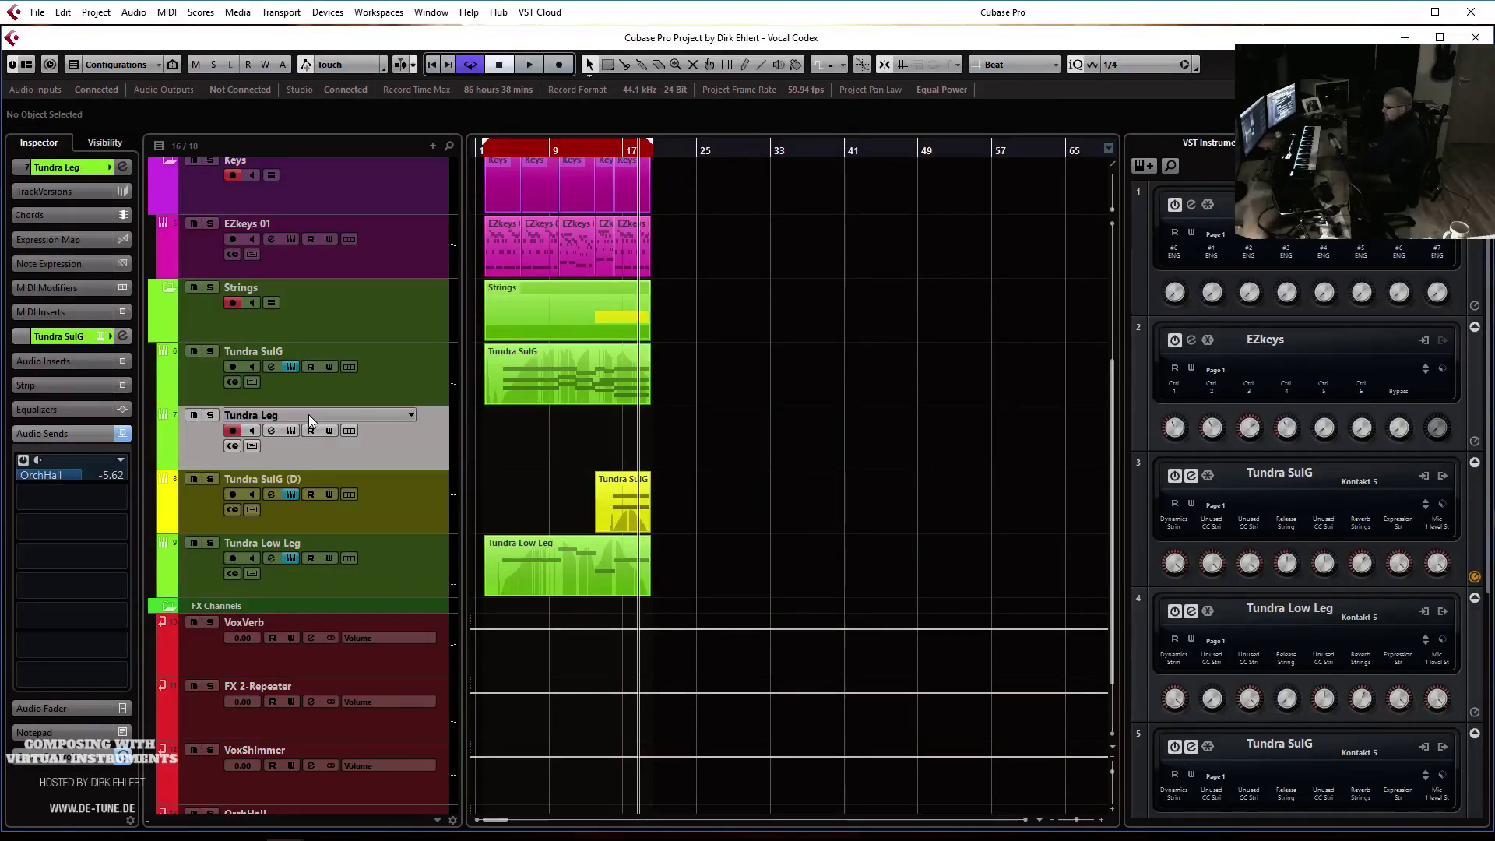
# Replace the Tundra Leg track's Kontakt patch with Strings High - Flaut Con Sord Legato from Albion V's legato patches
pyautogui.click(67, 171)
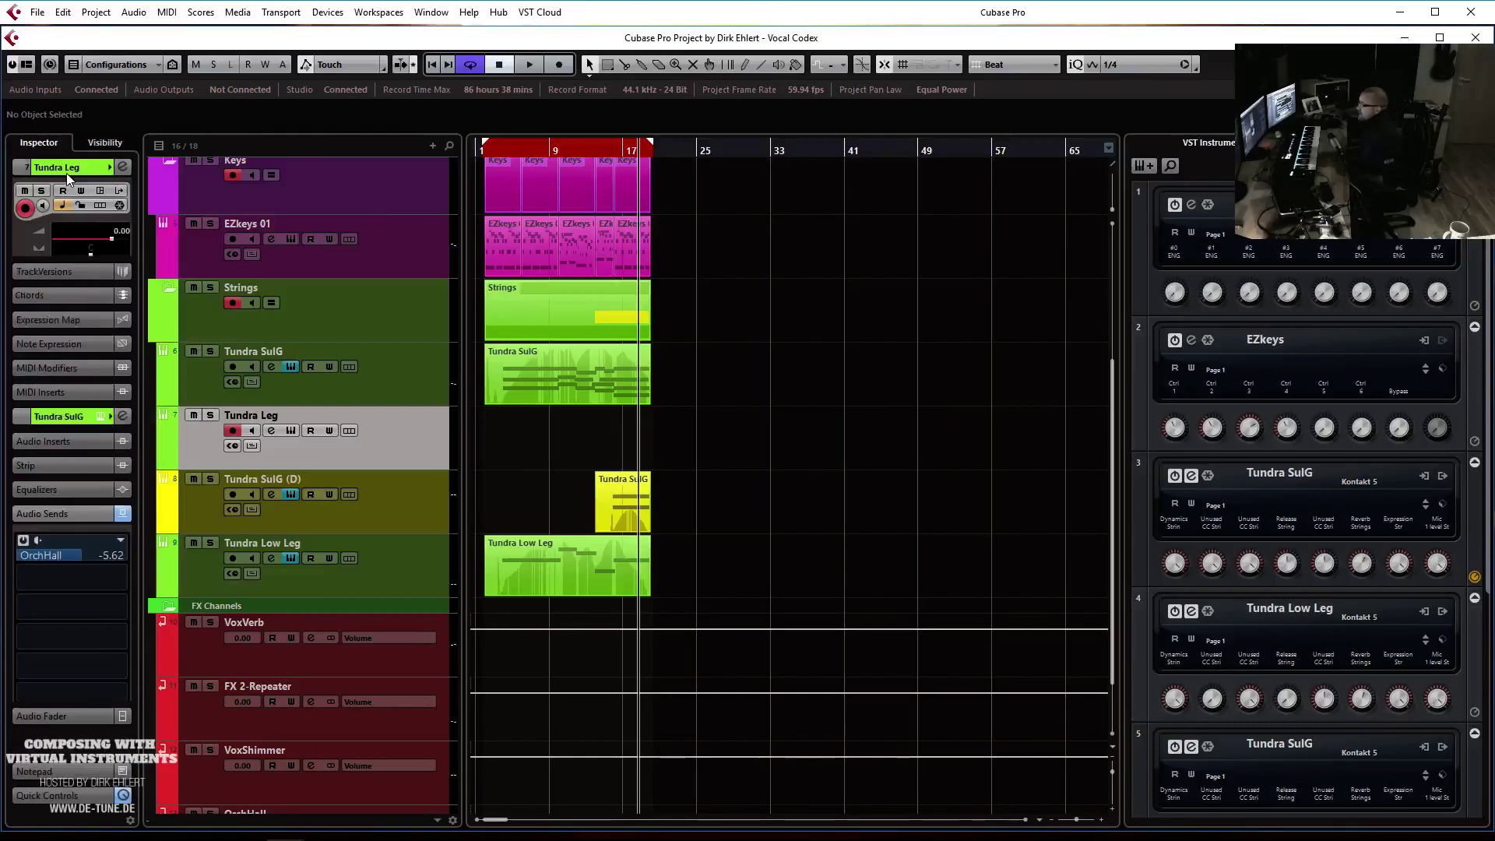
pyautogui.click(123, 328)
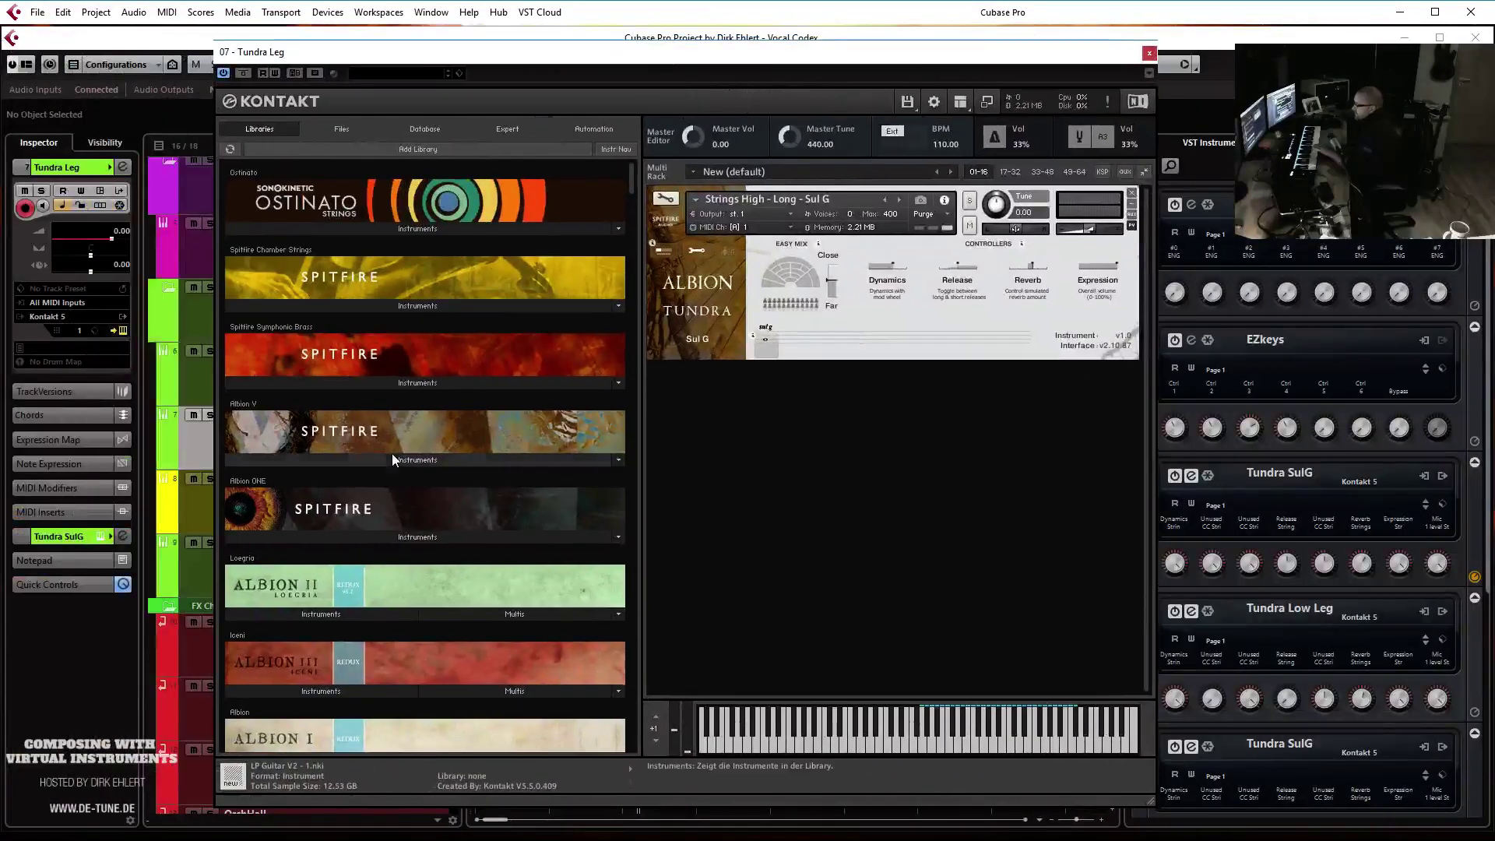
pyautogui.click(393, 458)
pyautogui.click(286, 246)
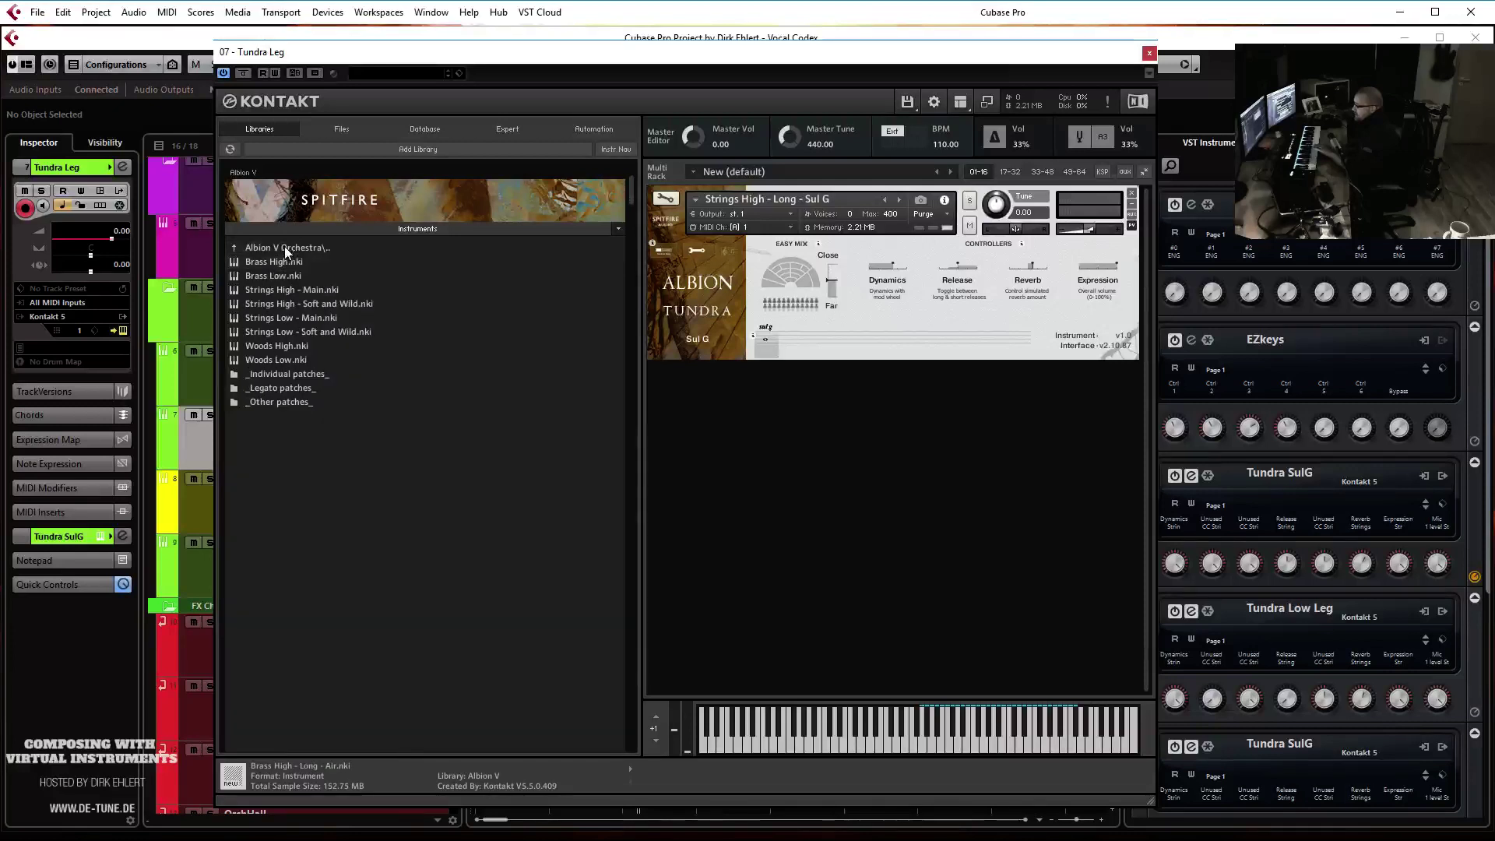
pyautogui.click(282, 388)
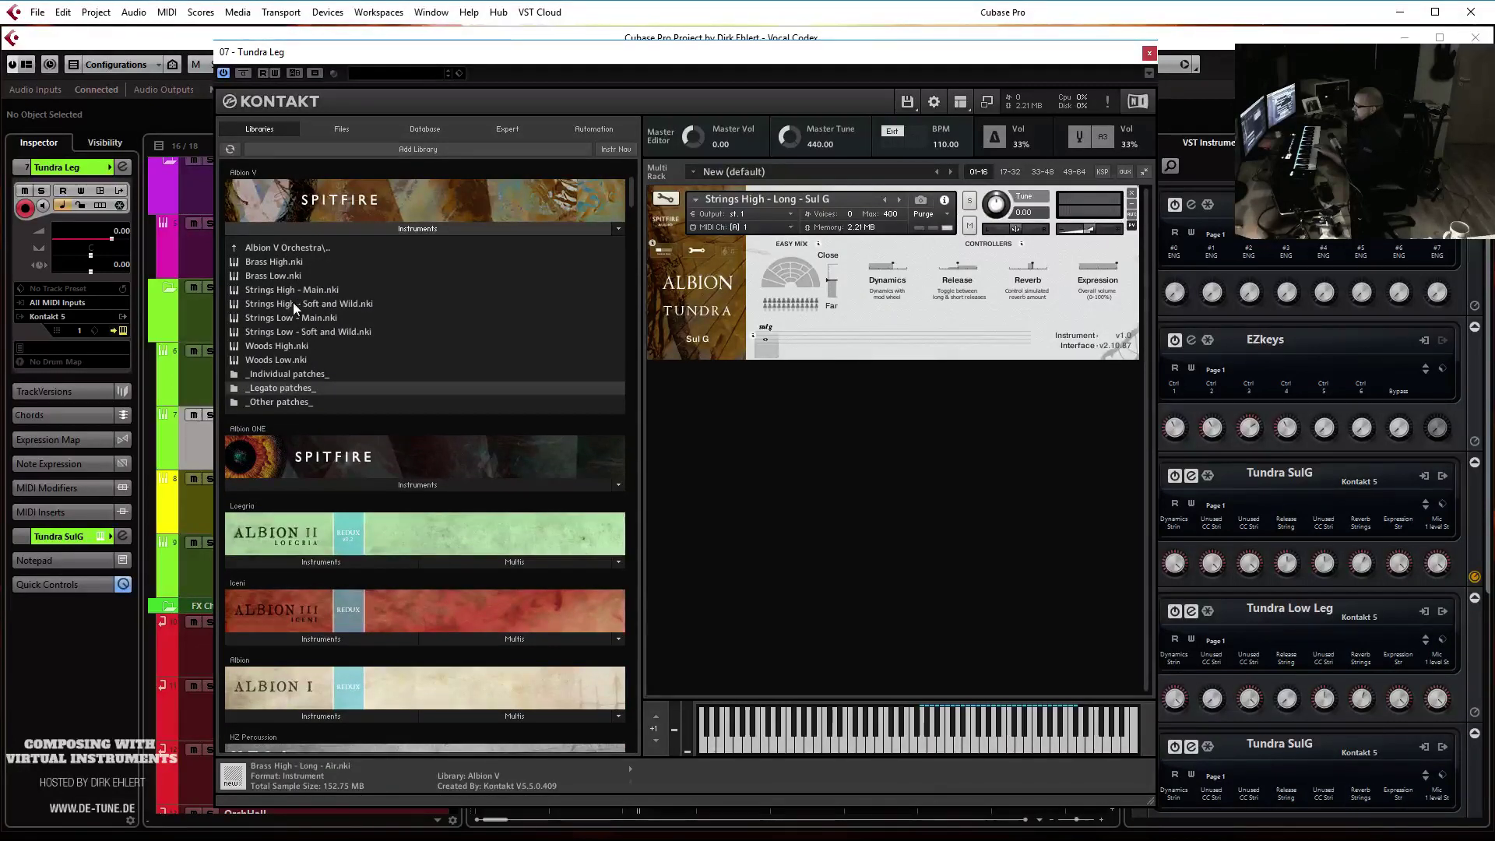
pyautogui.doubleClick(294, 388)
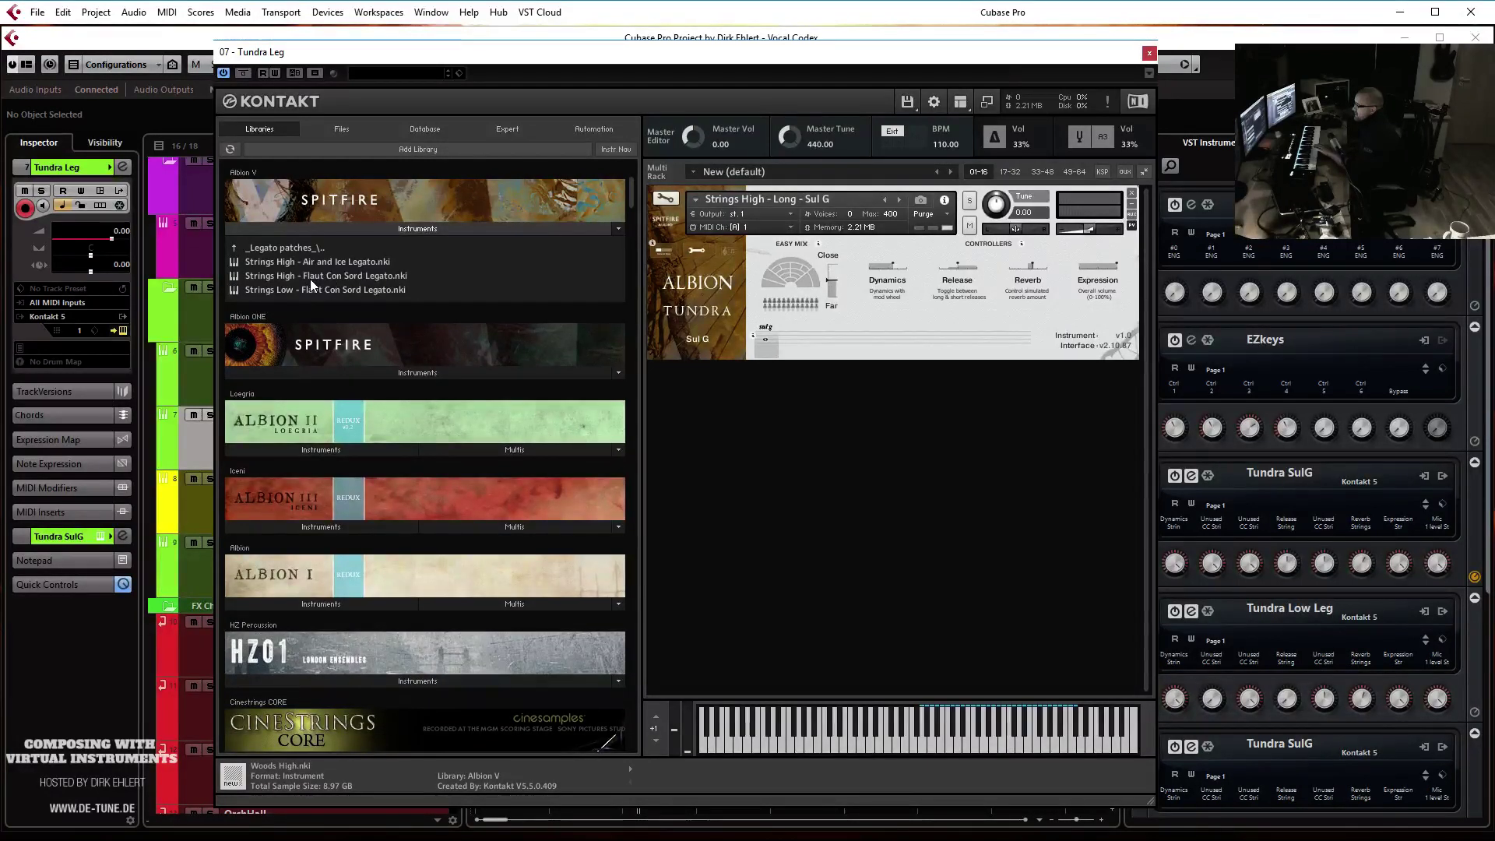
pyautogui.doubleClick(306, 279)
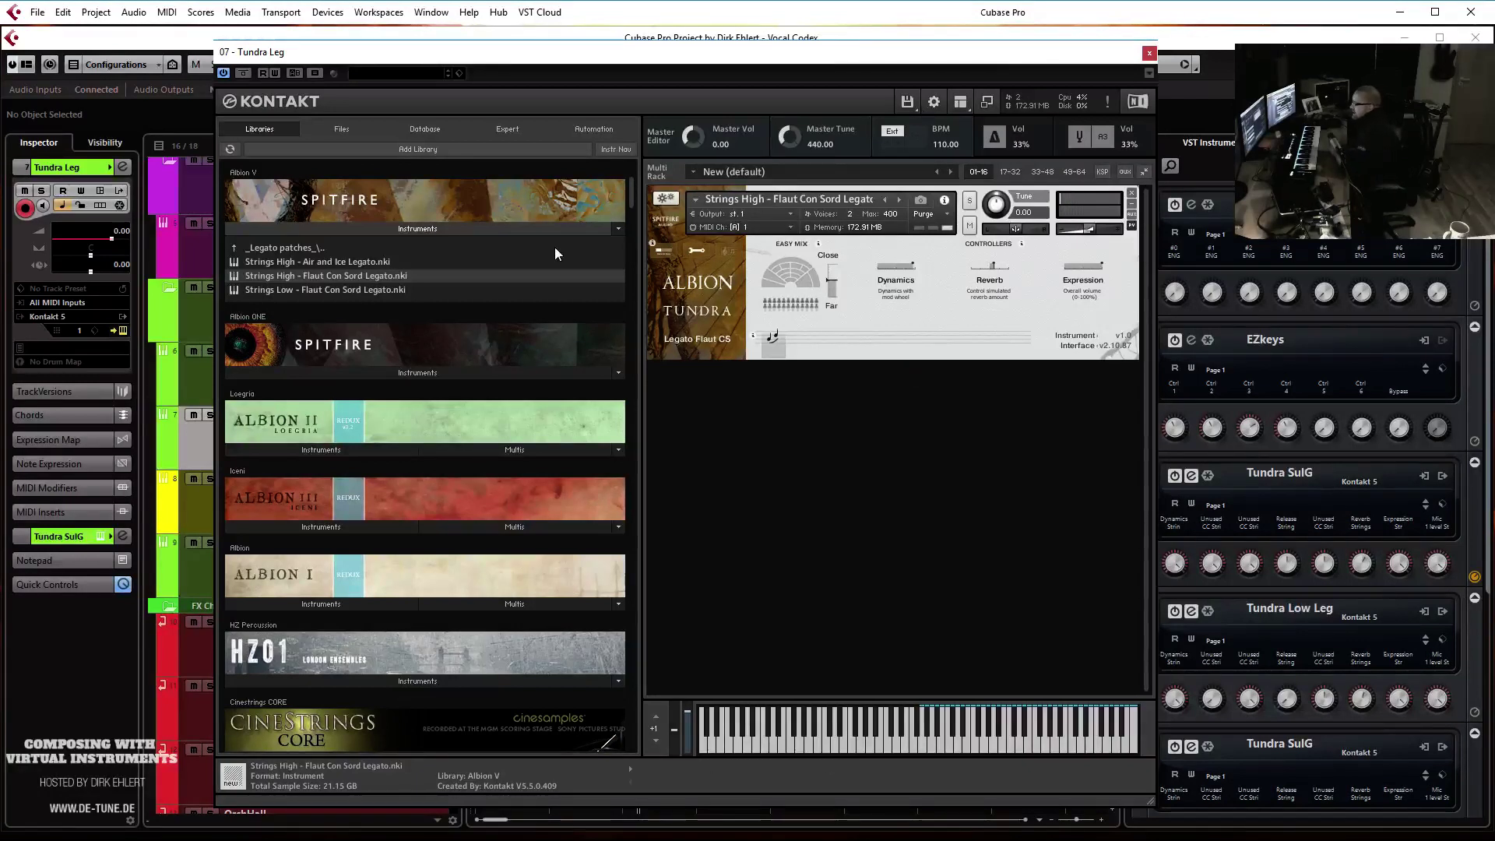
# Replace the Tundra Leg track's Kontakt patch with String Hi - Legato Half from Albion II Loegria's individual orchestra patches and close the instrument window
pyautogui.click(357, 448)
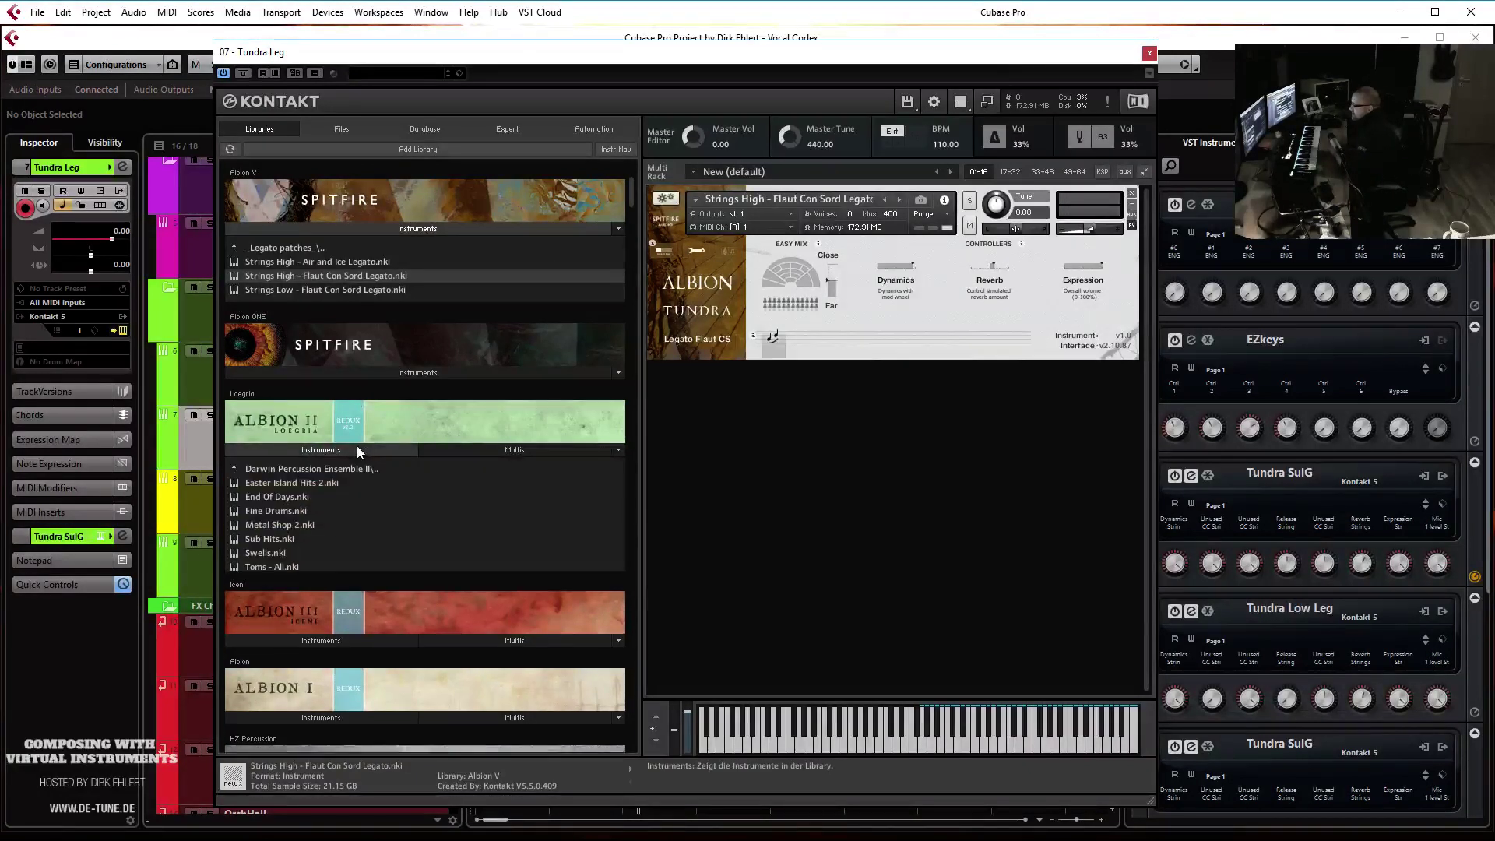
pyautogui.click(311, 466)
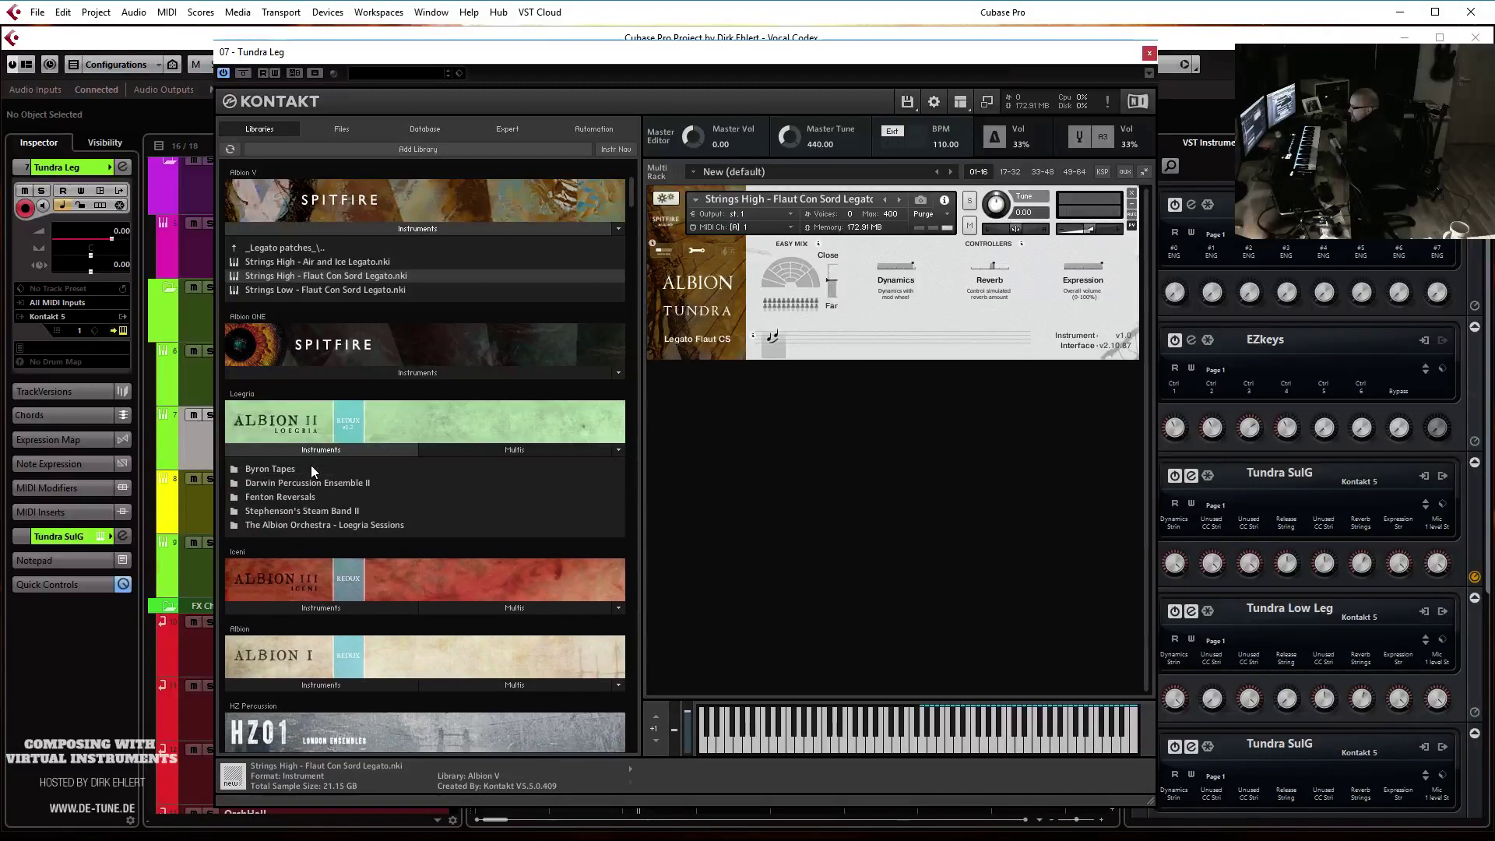
pyautogui.click(305, 523)
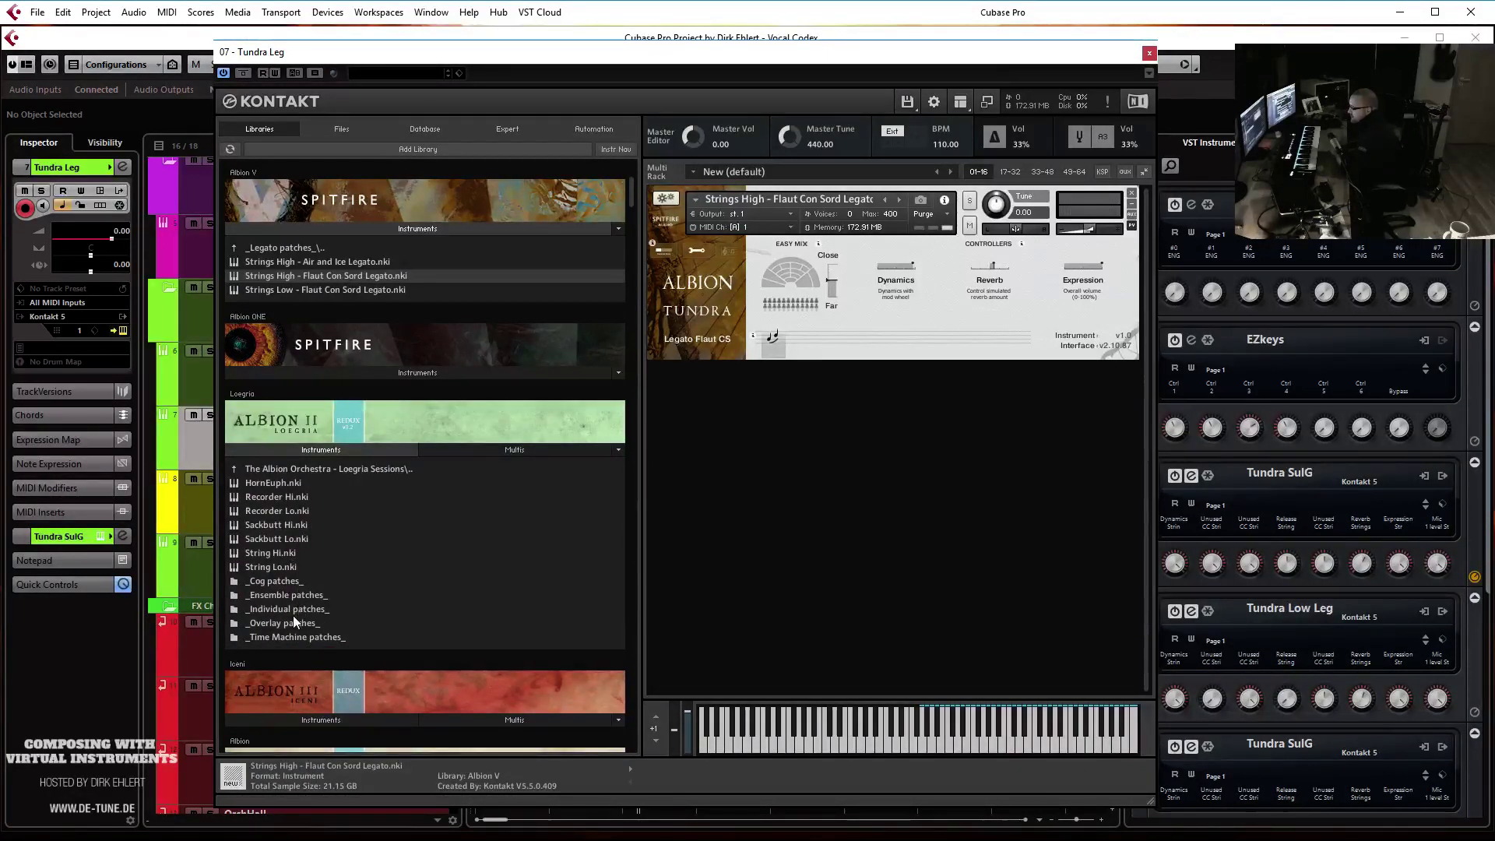
pyautogui.click(286, 607)
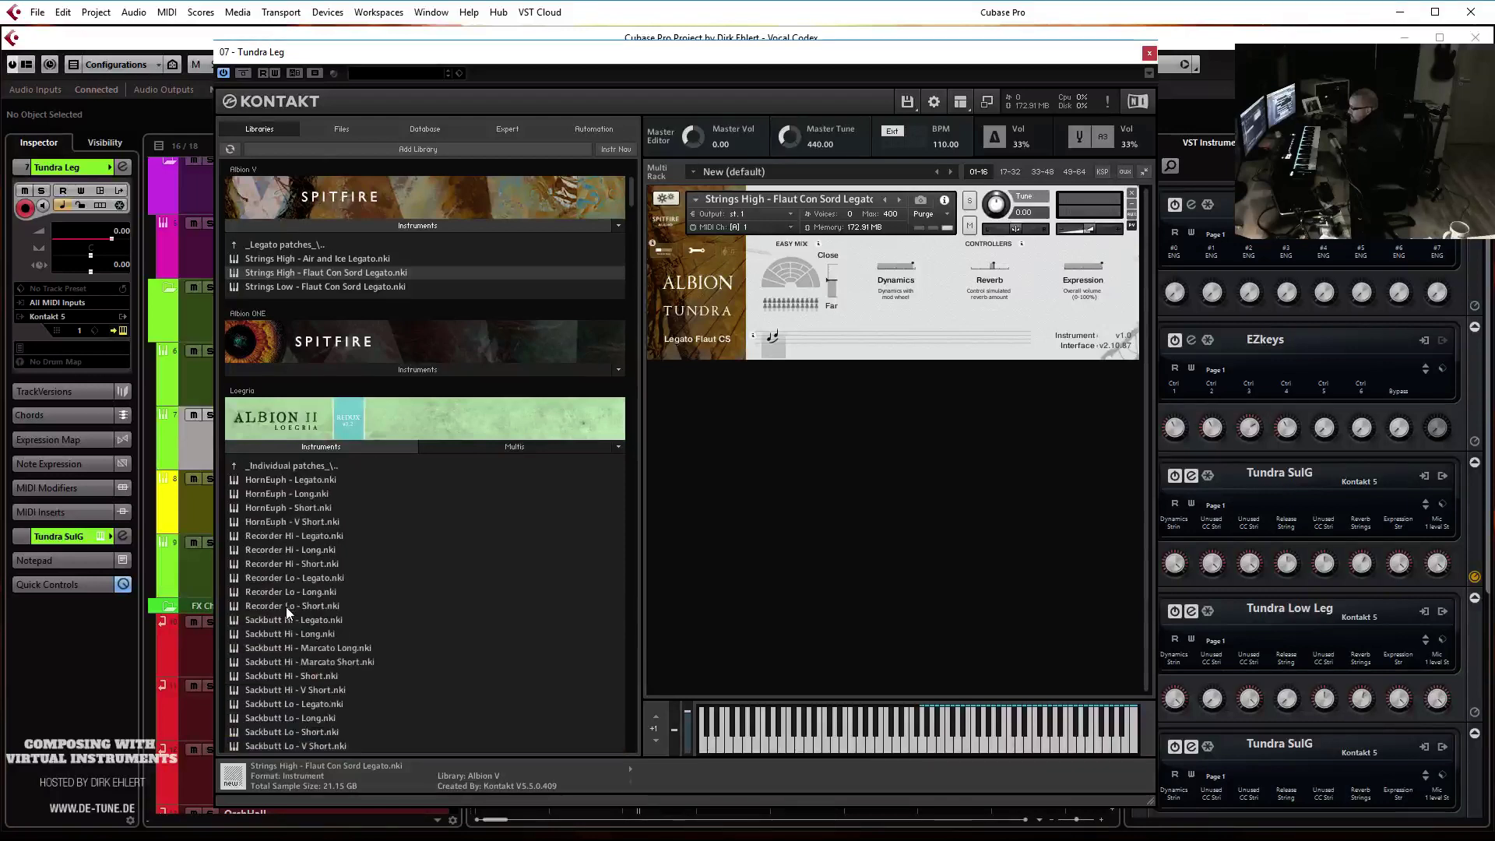
pyautogui.scroll(-4, 359, 472)
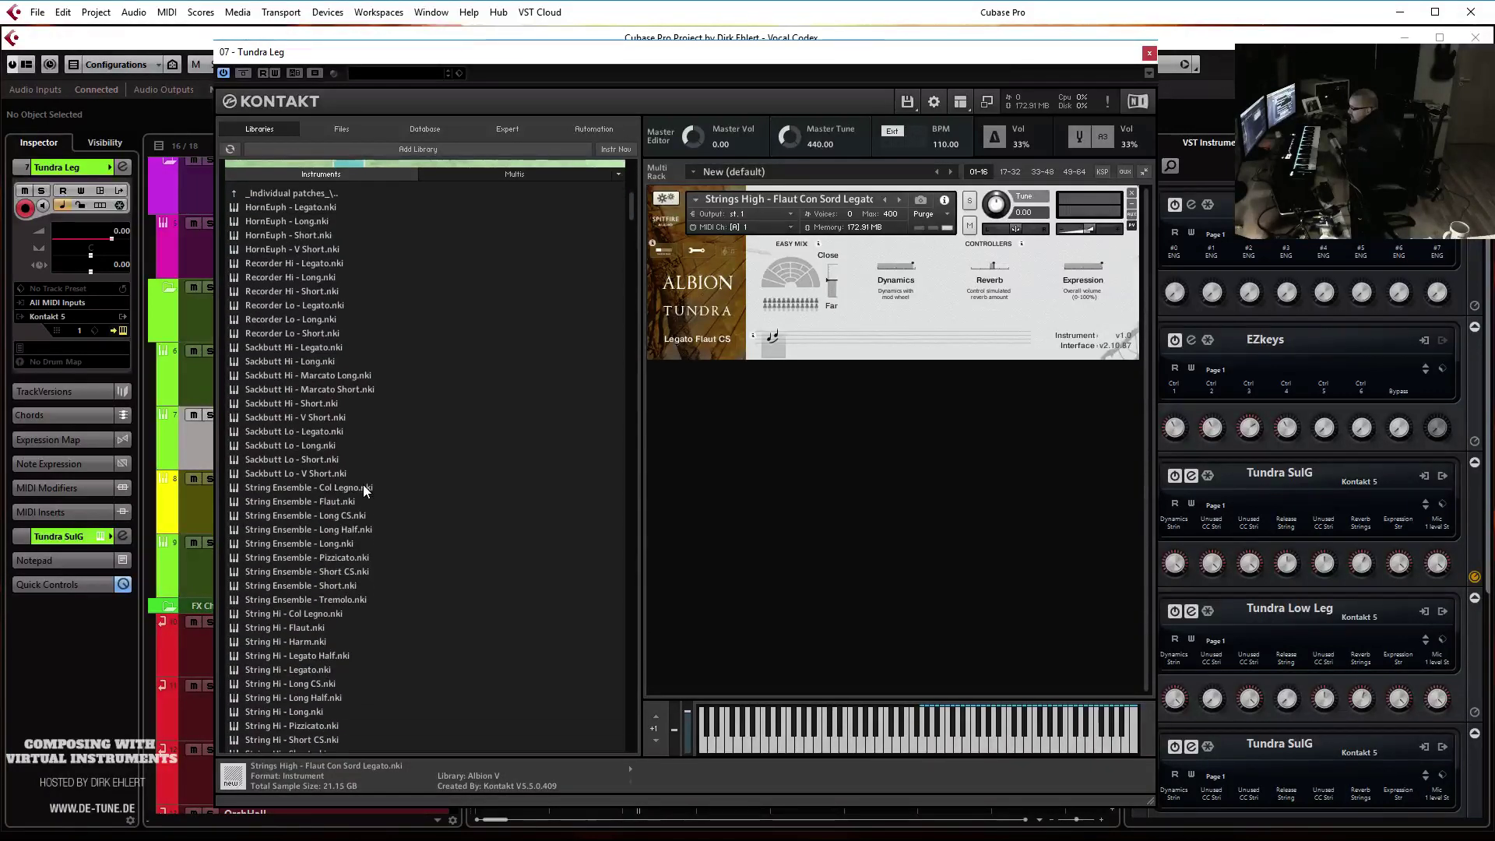
pyautogui.scroll(-5, 363, 488)
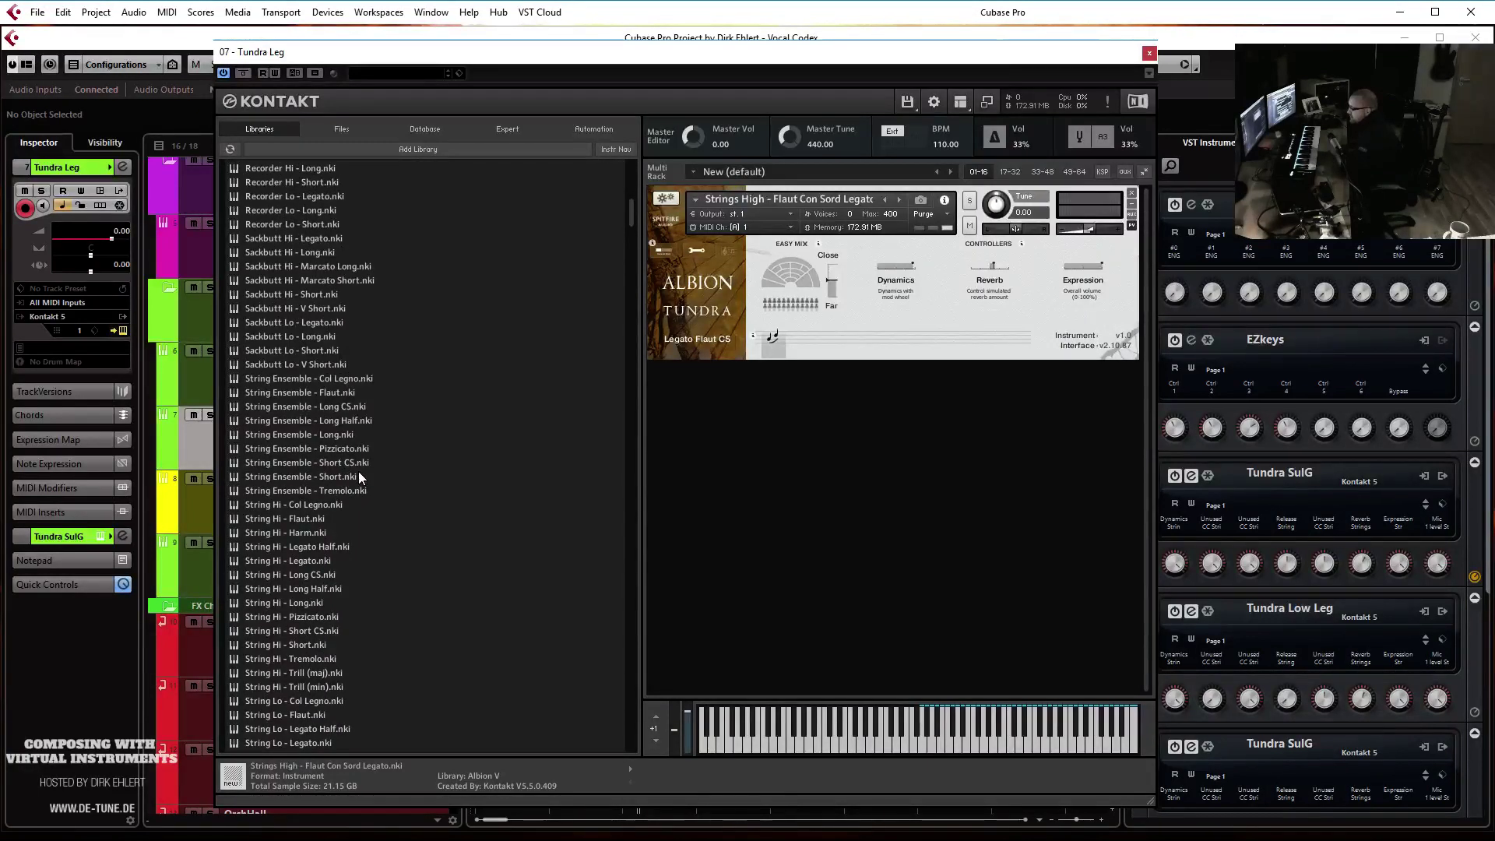
pyautogui.scroll(-2, 335, 541)
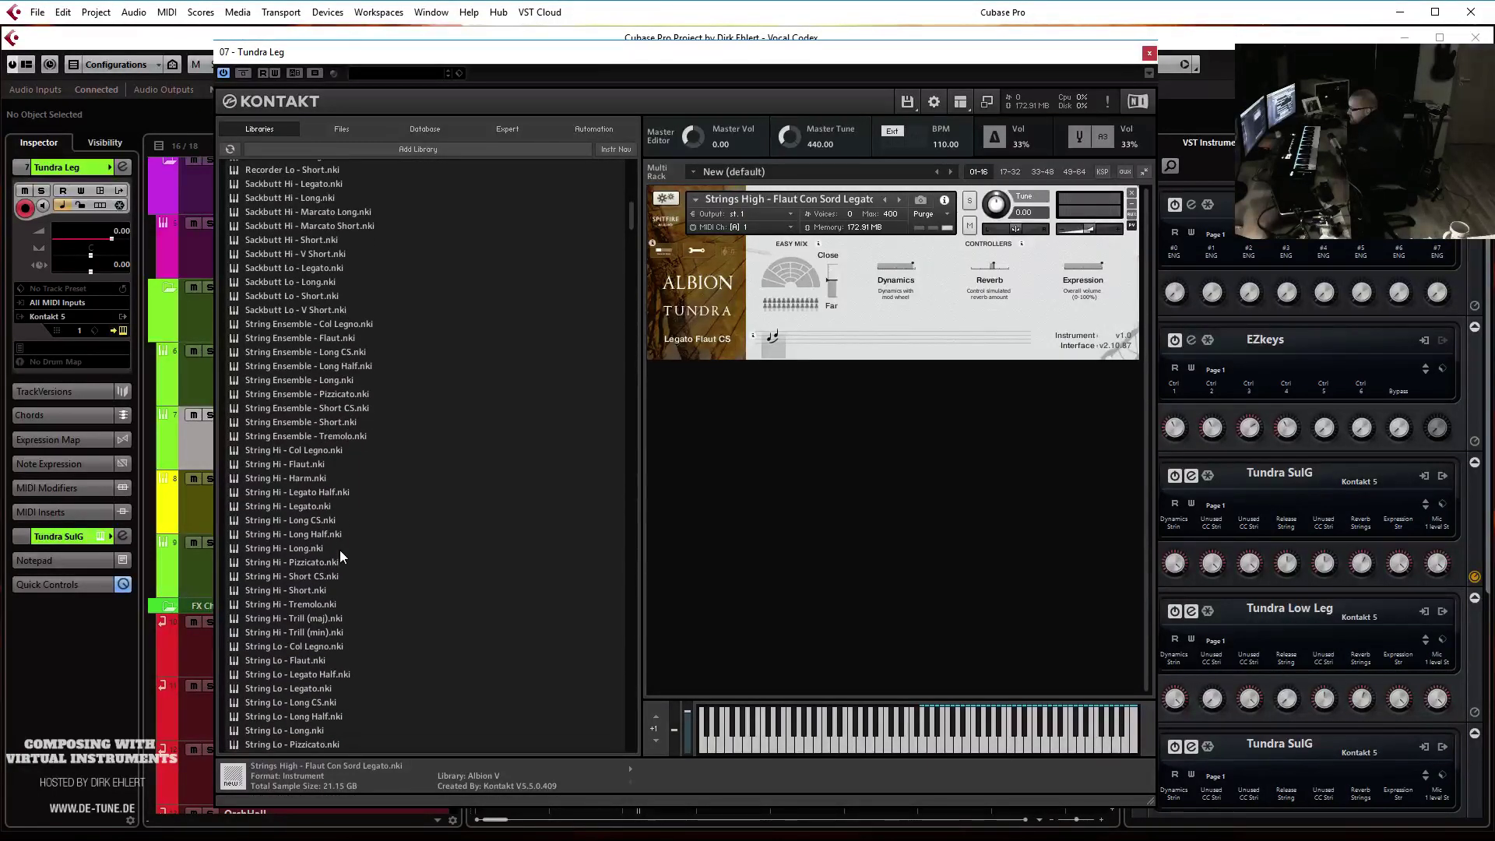
pyautogui.moveTo(300, 493); pyautogui.dragTo(818, 226)
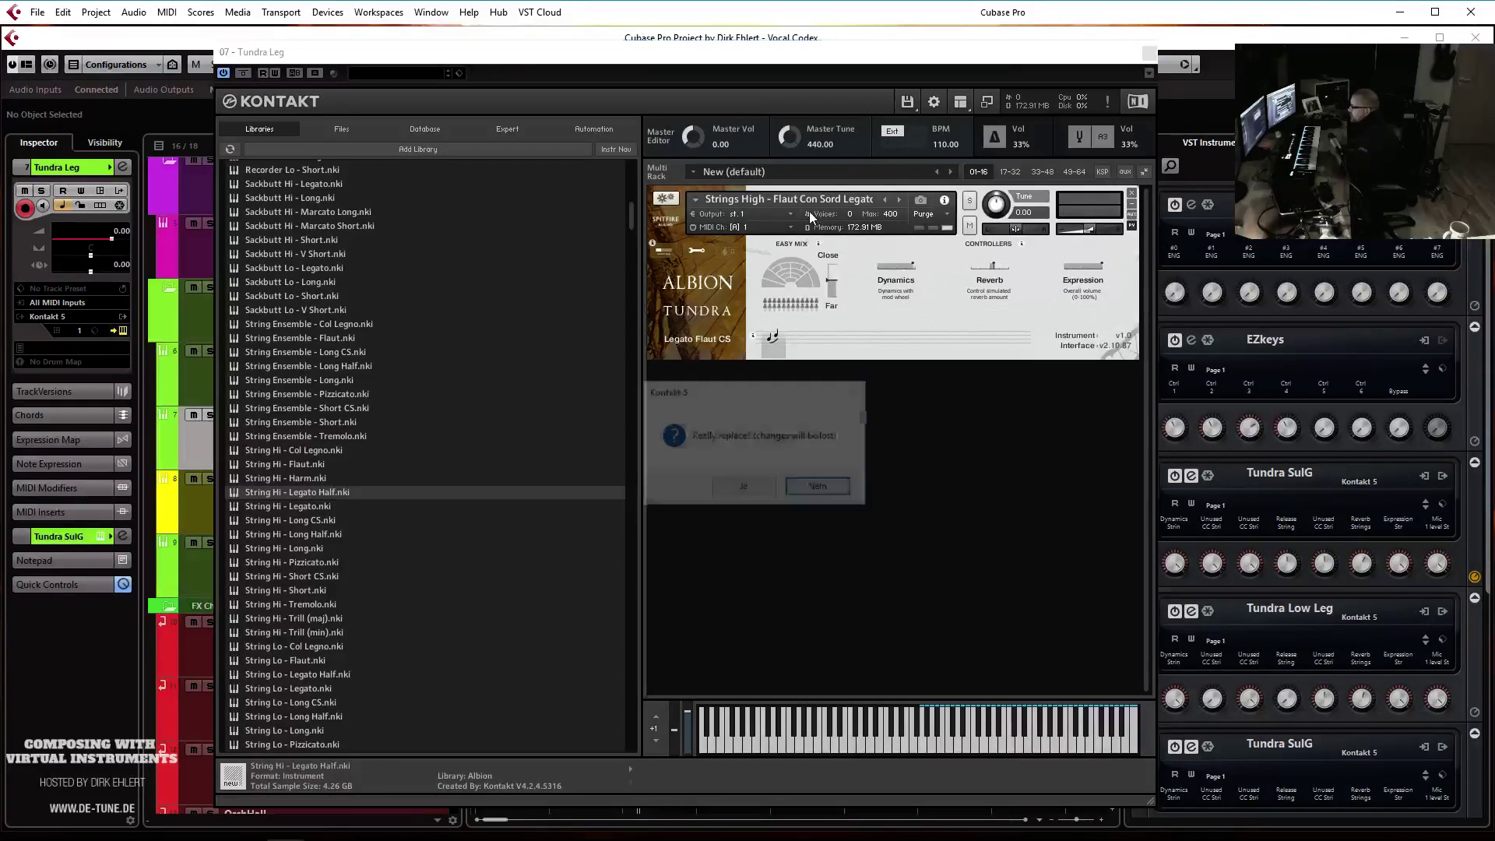
pyautogui.click(741, 489)
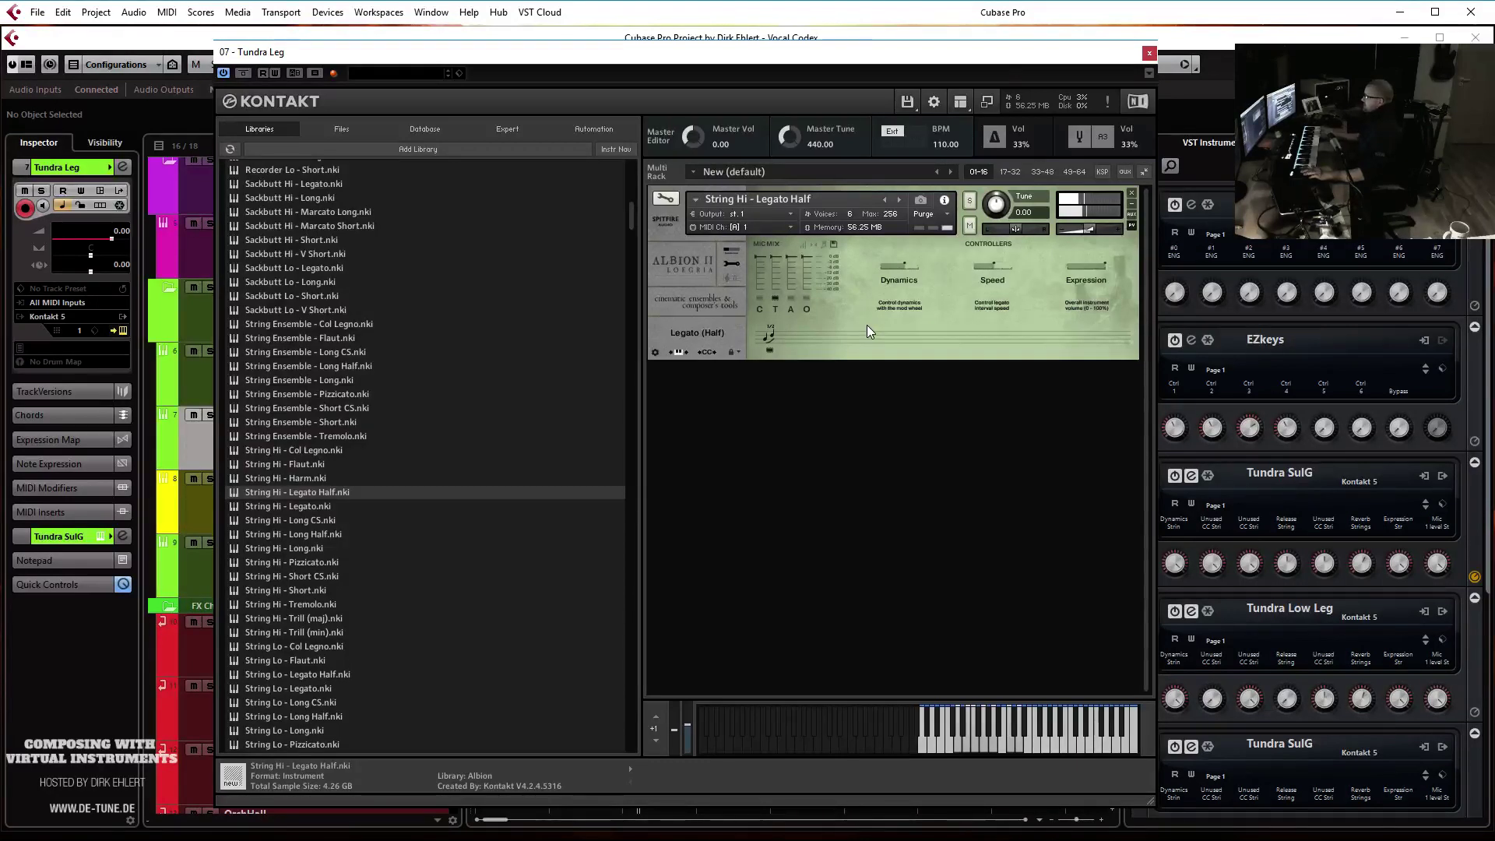
pyautogui.moveTo(1121, 51); pyautogui.dragTo(1494, 45)
pyautogui.click(1189, 250)
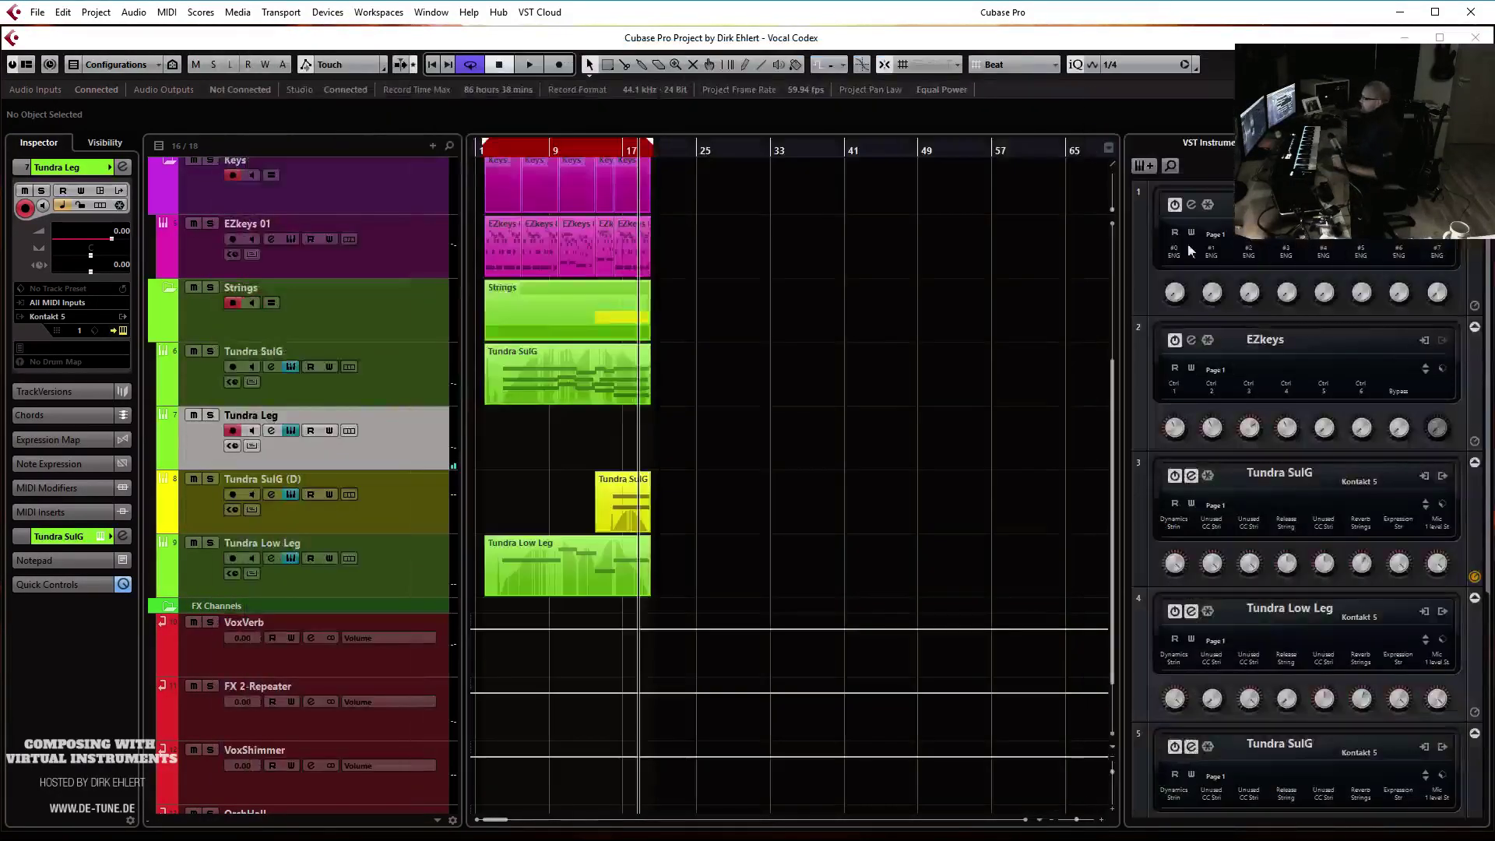
# Set the playhead to about bar 14 and rename the Tundra Leg track as Loegria Leg
pyautogui.click(598, 147)
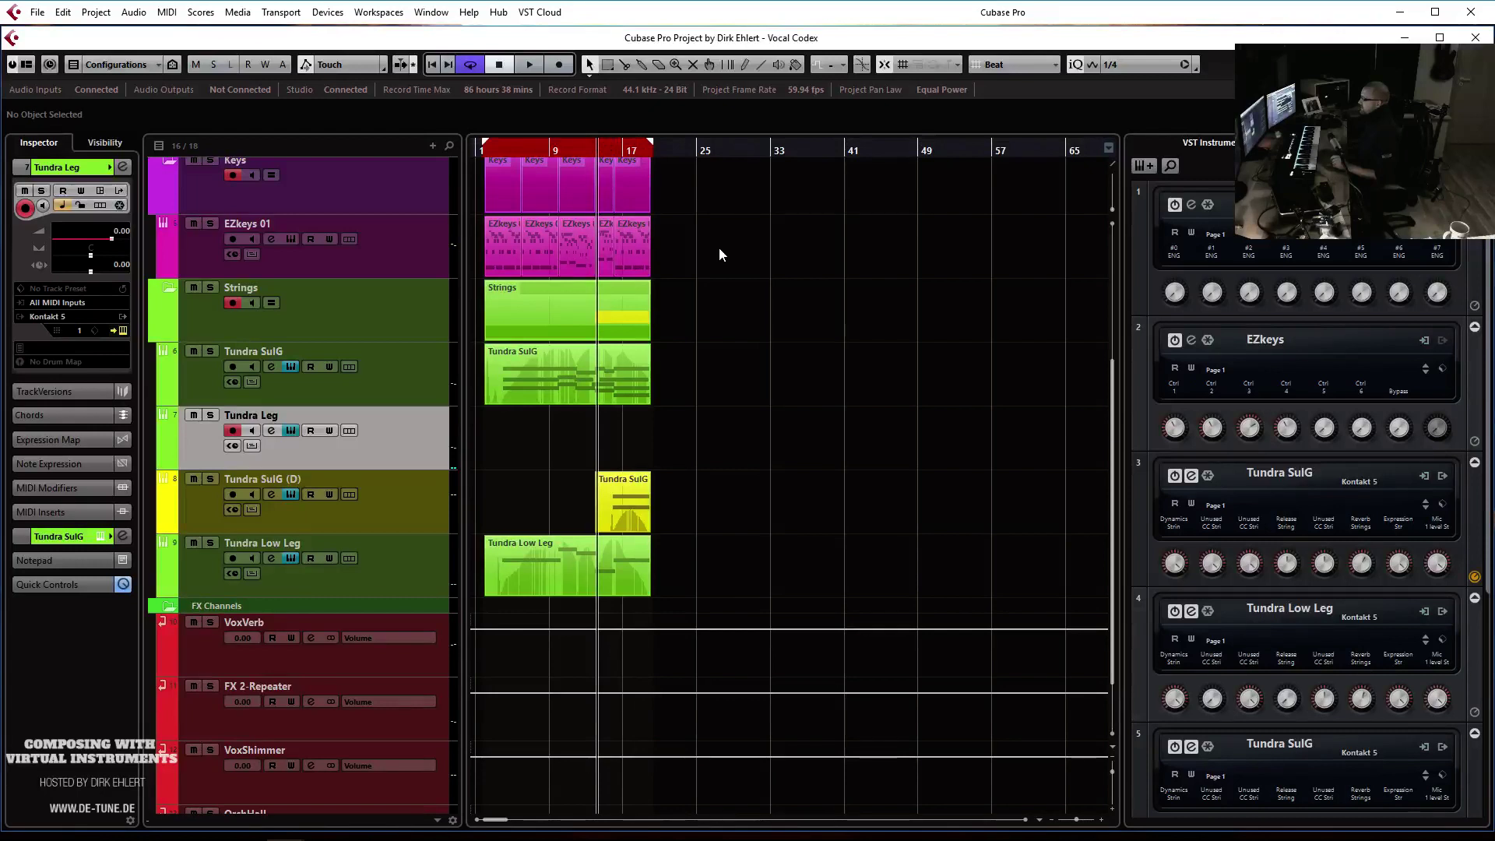
pyautogui.click(249, 418)
pyautogui.doubleClick(249, 417)
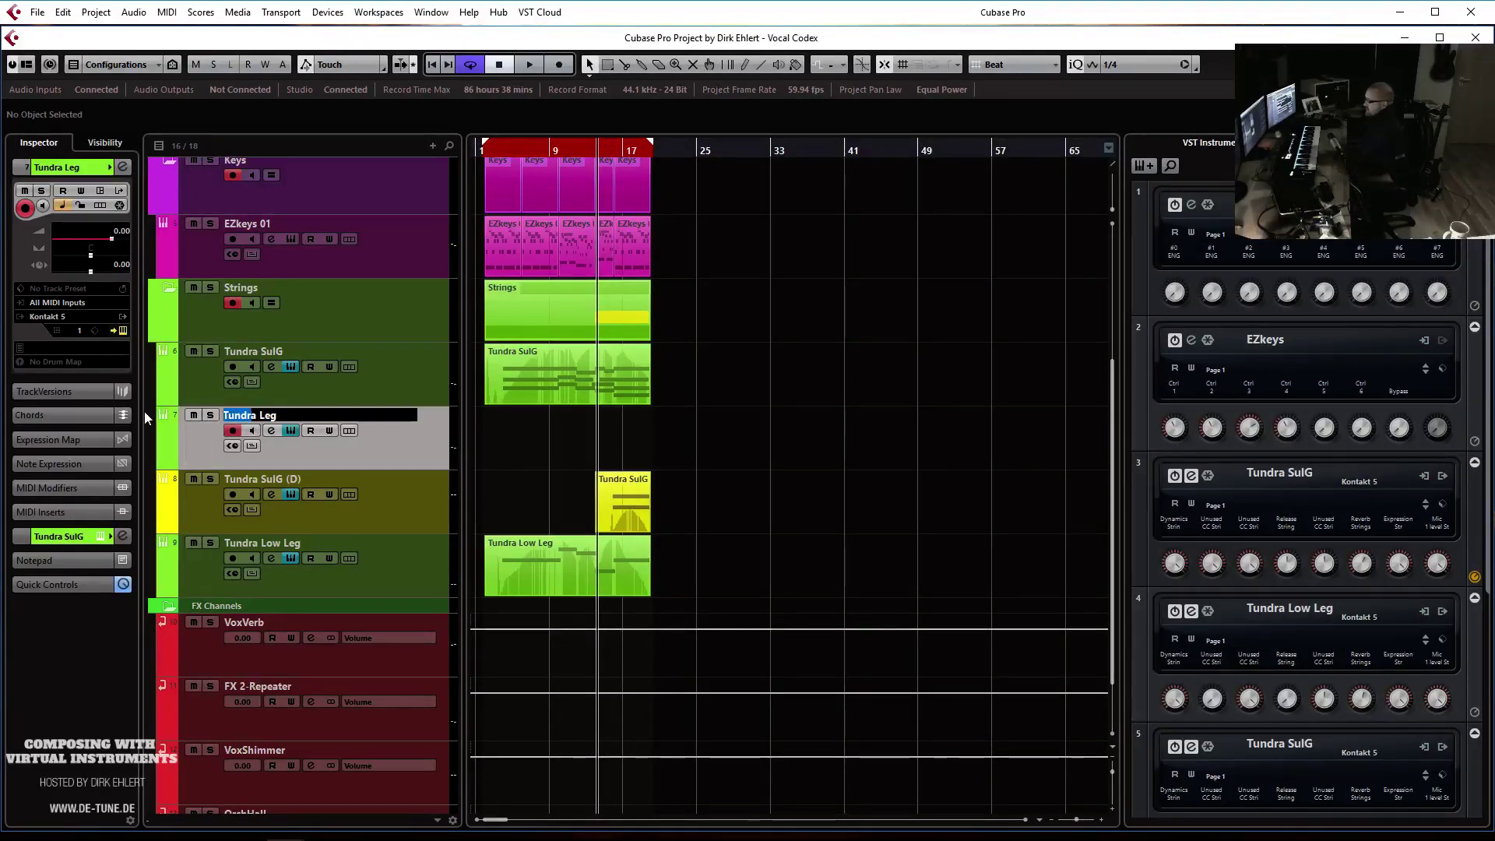
pyautogui.write('Loe')
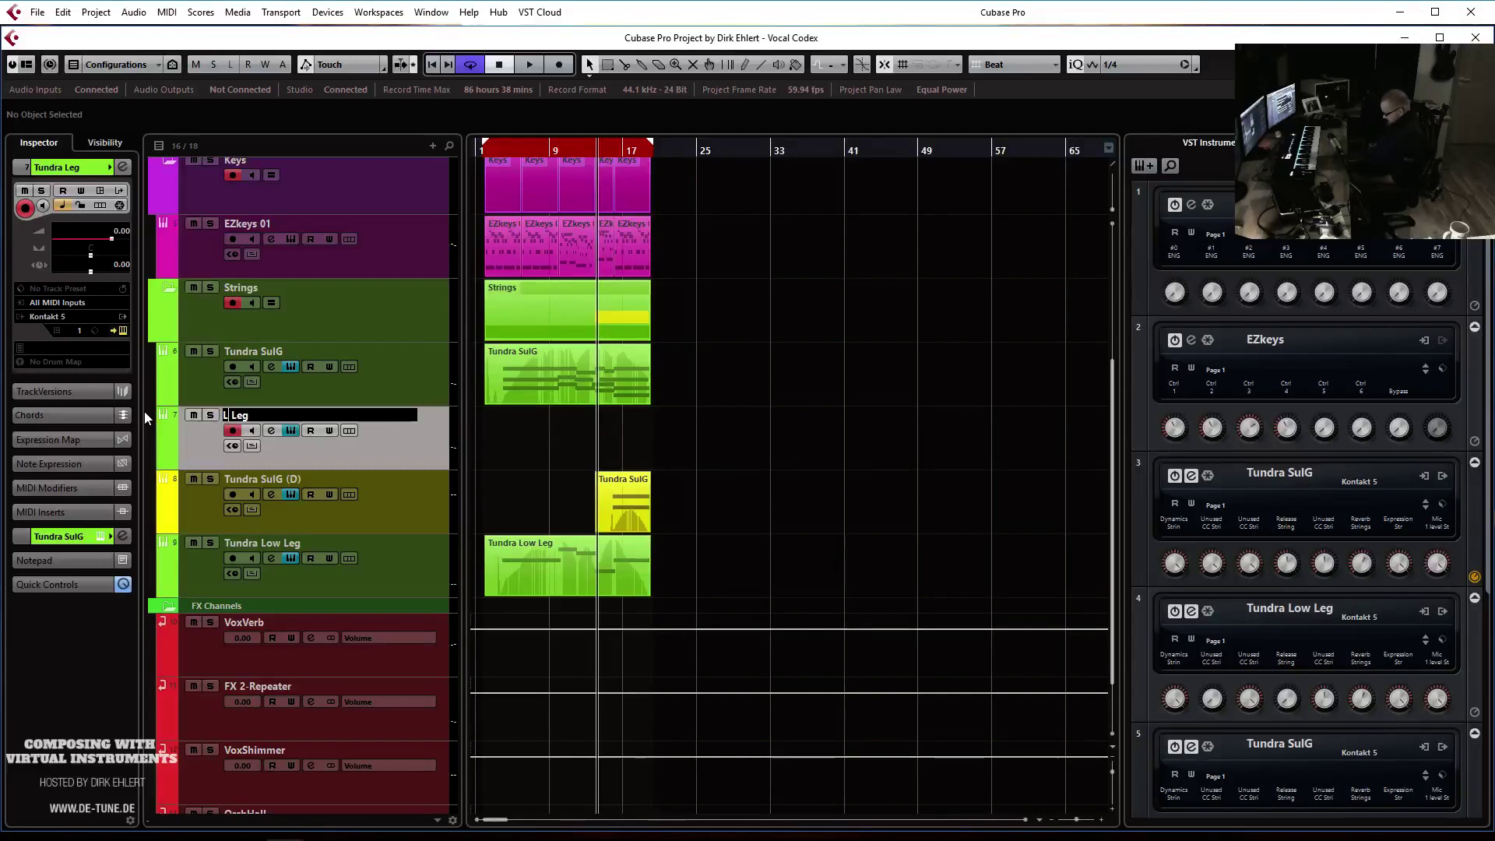
pyautogui.write('gria')
pyautogui.press('Return')
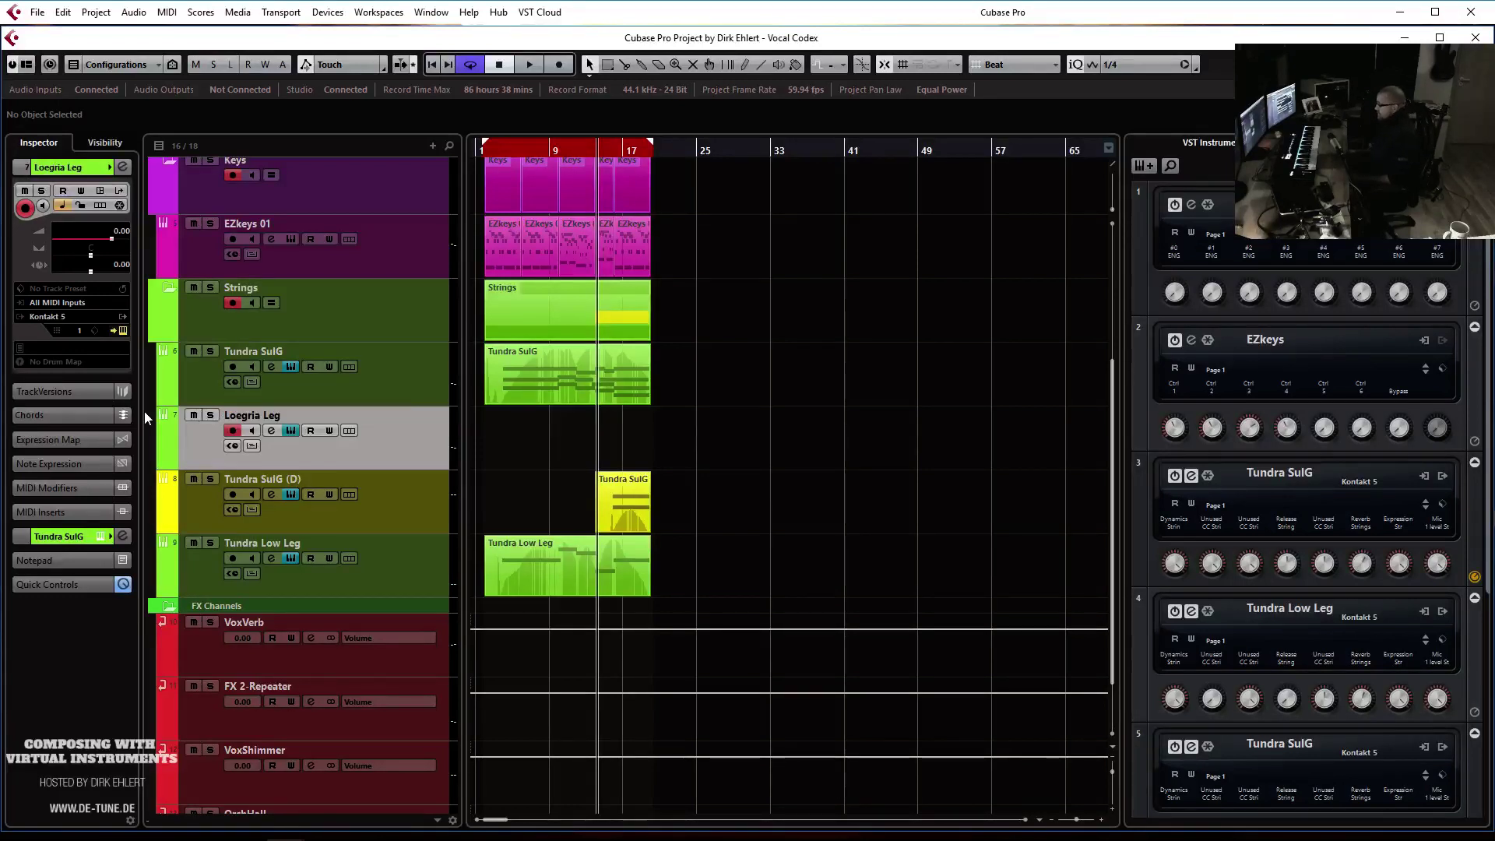
# Record a rising legato run with a modulation swell on the Loegria Leg track over the last bars of the loop
pyautogui.press('KP_Multiply')
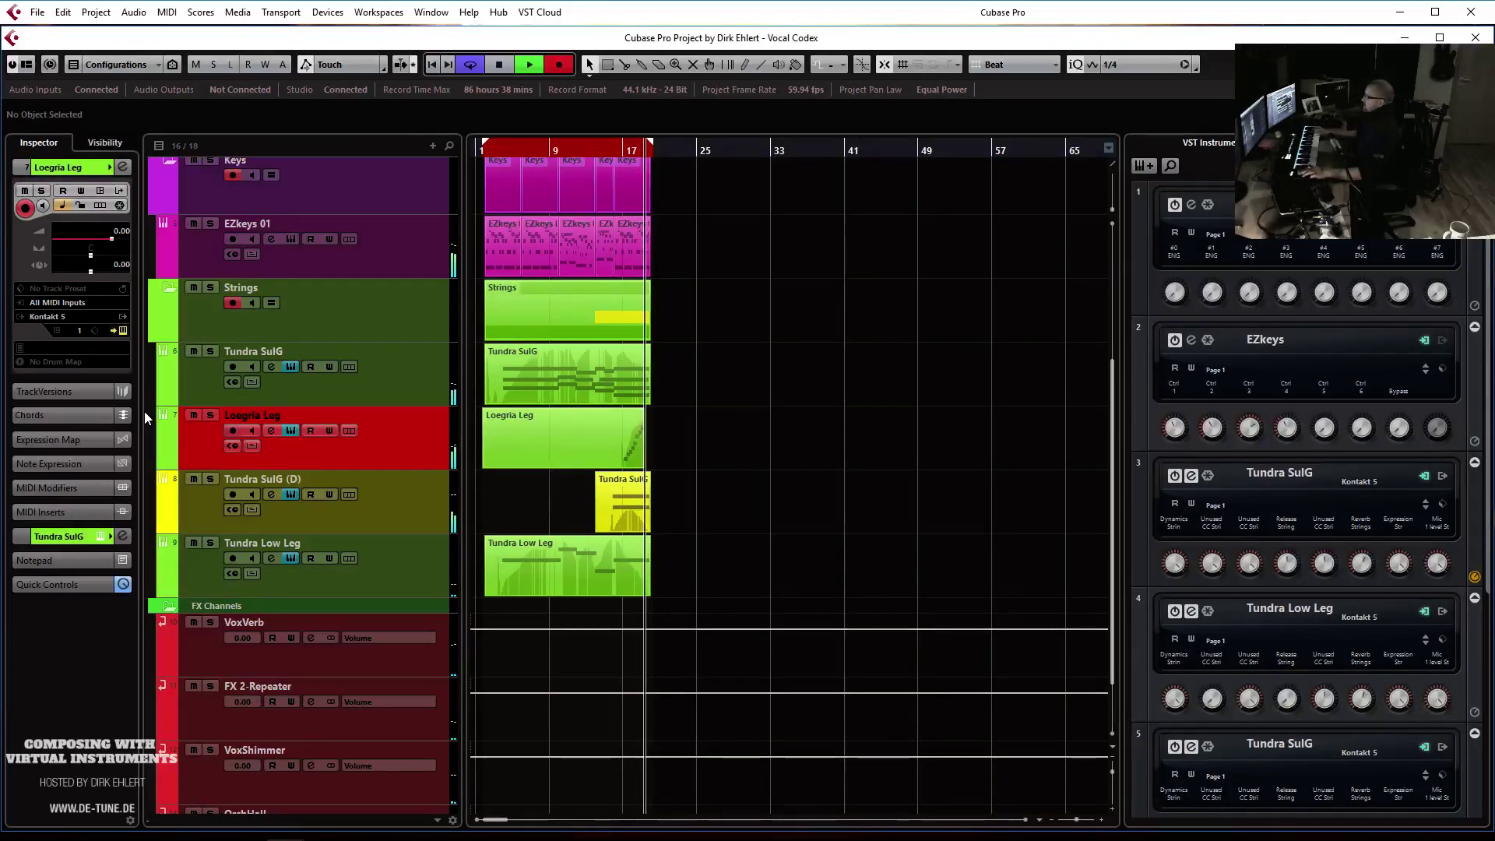
pyautogui.press('space')
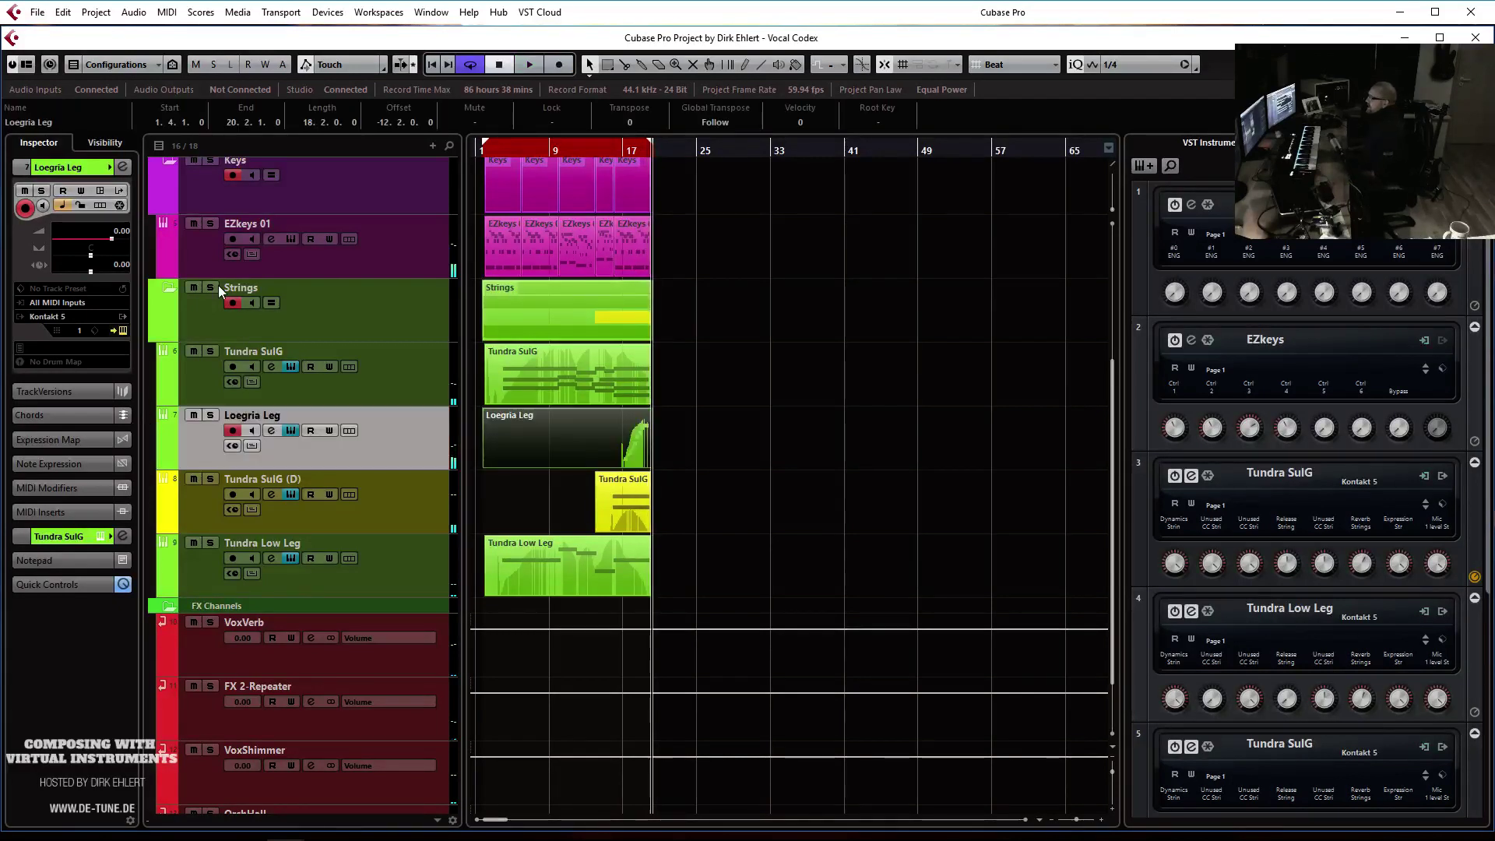
# Move the recorded Loegria Leg part to start at 2.3.1.0 and play back its run from about bar 17
pyautogui.keyDown('ctrl'); pyautogui.scroll(6, 531, 422); pyautogui.keyUp('ctrl')
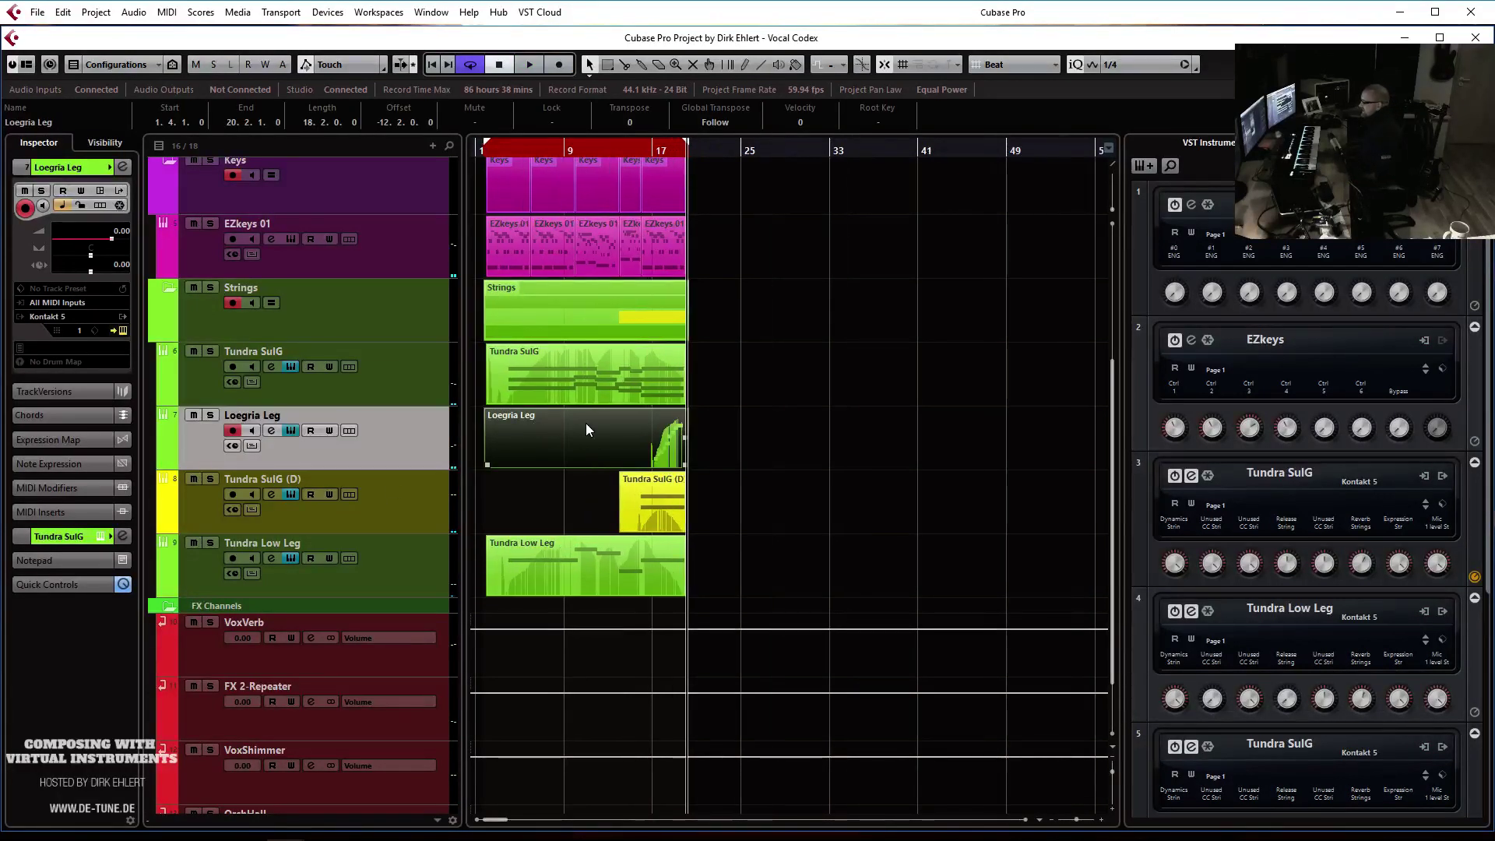
pyautogui.hscroll(-2, 643, 459)
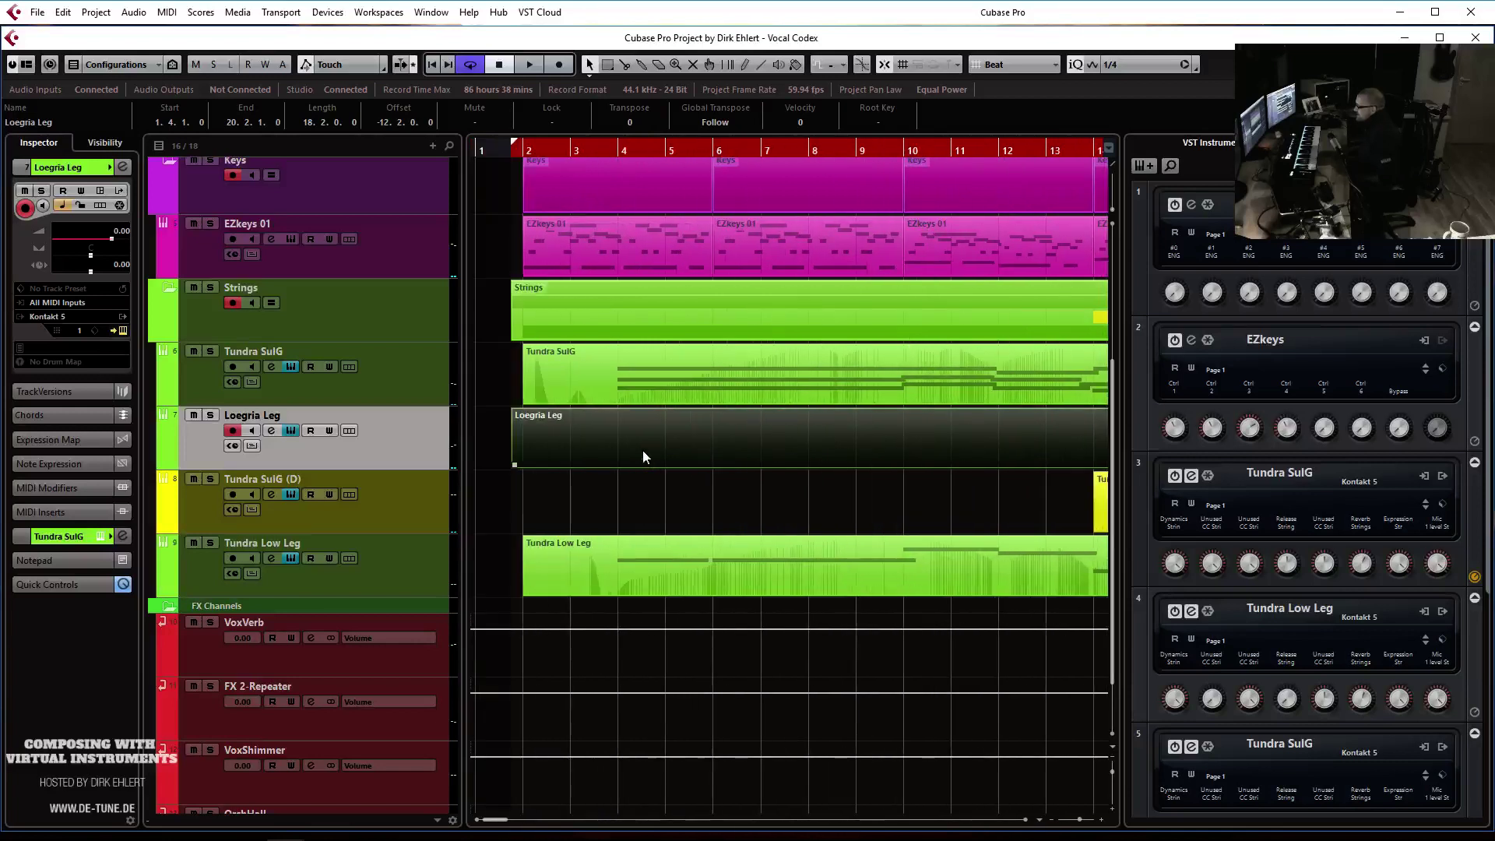
pyautogui.keyDown('ctrl'); pyautogui.scroll(2, 586, 436); pyautogui.keyUp('ctrl')
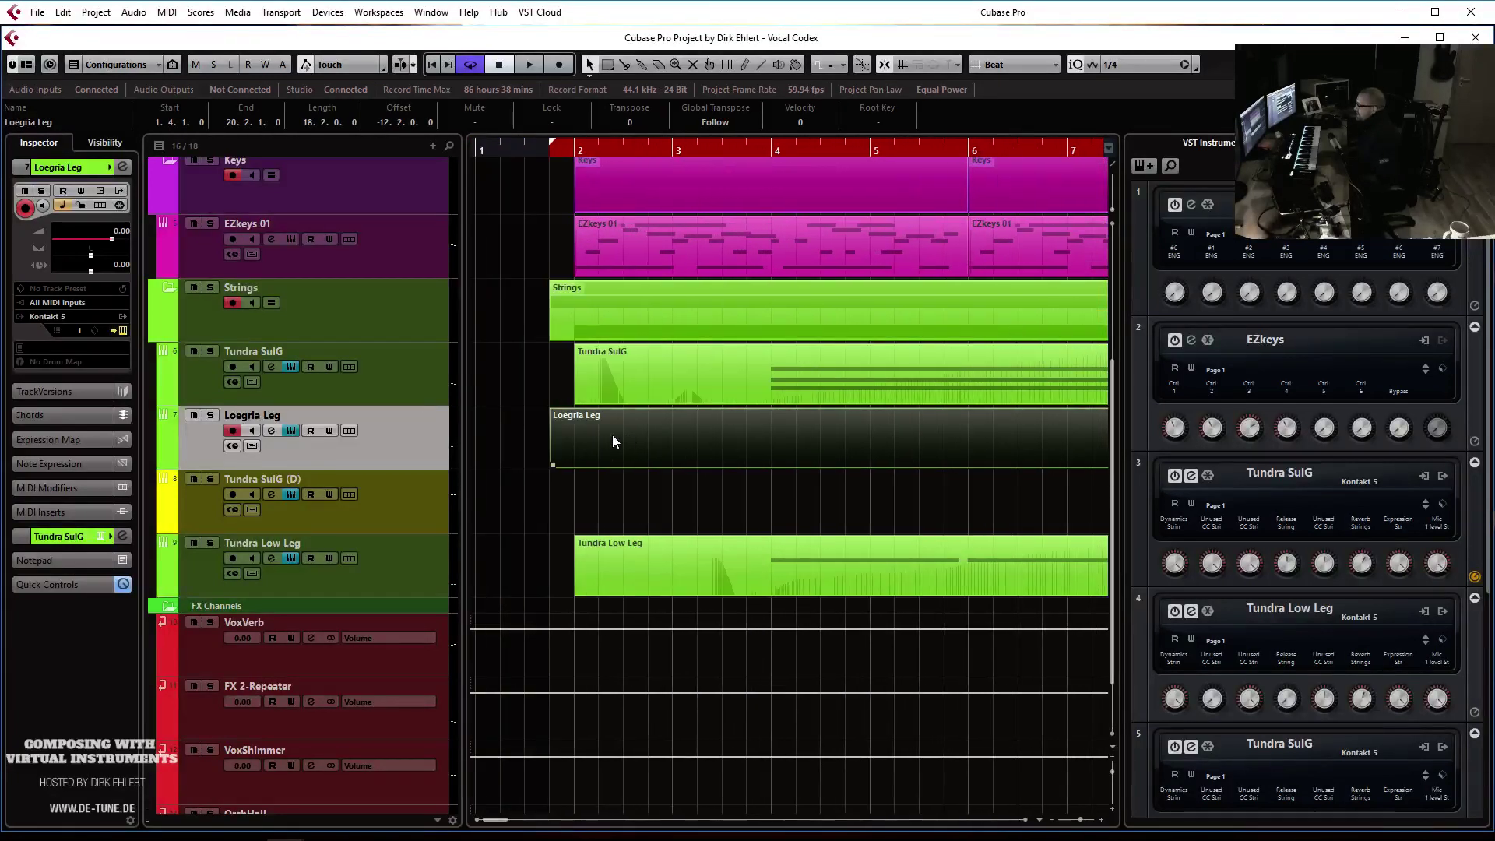
pyautogui.moveTo(590, 438); pyautogui.dragTo(612, 431)
pyautogui.hscroll(10, 752, 464)
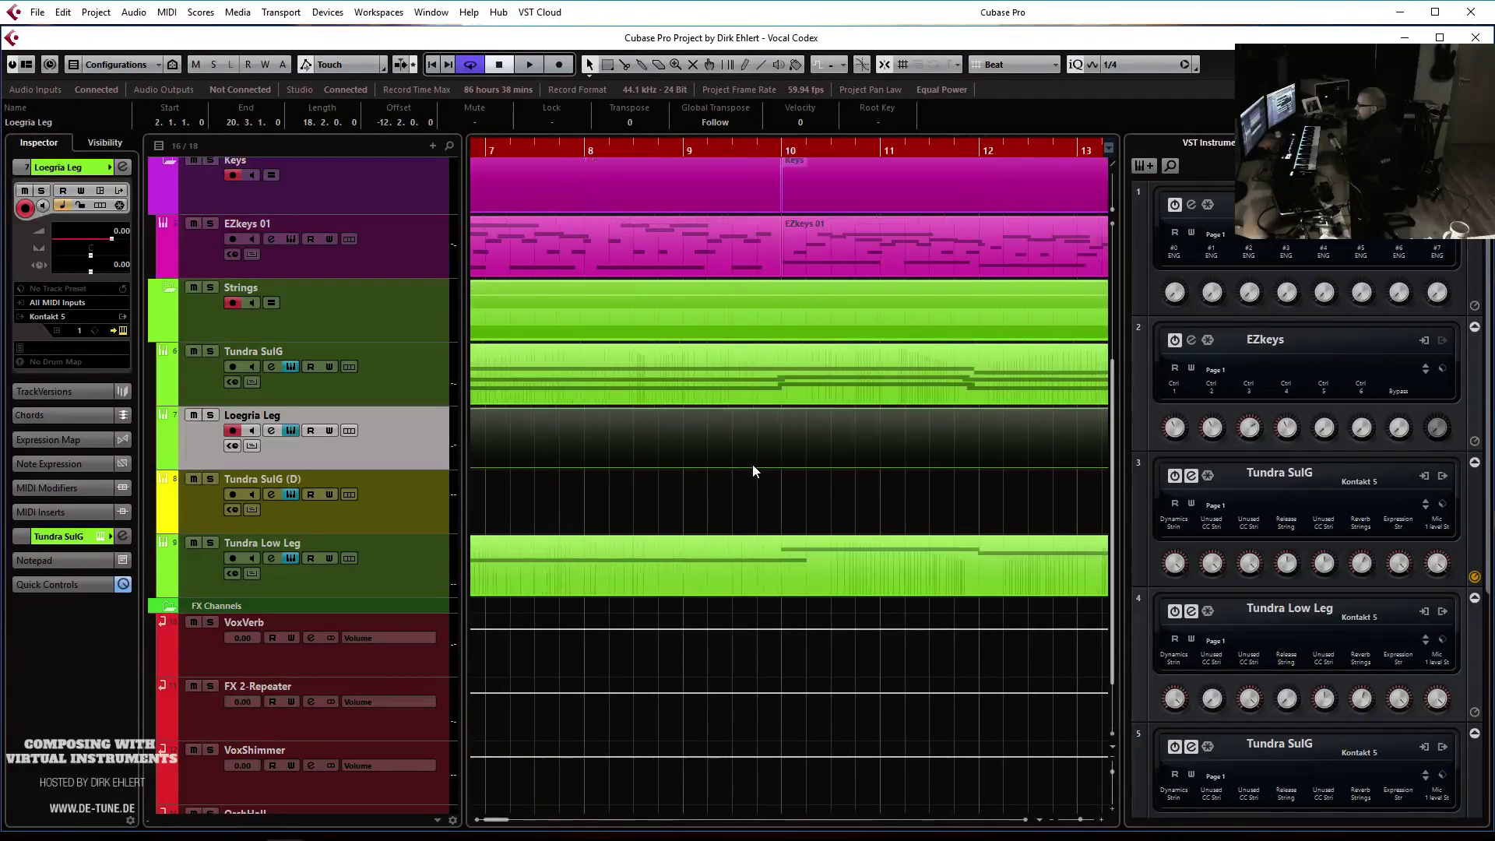
pyautogui.hscroll(2, 775, 470)
pyautogui.moveTo(735, 442); pyautogui.dragTo(775, 445)
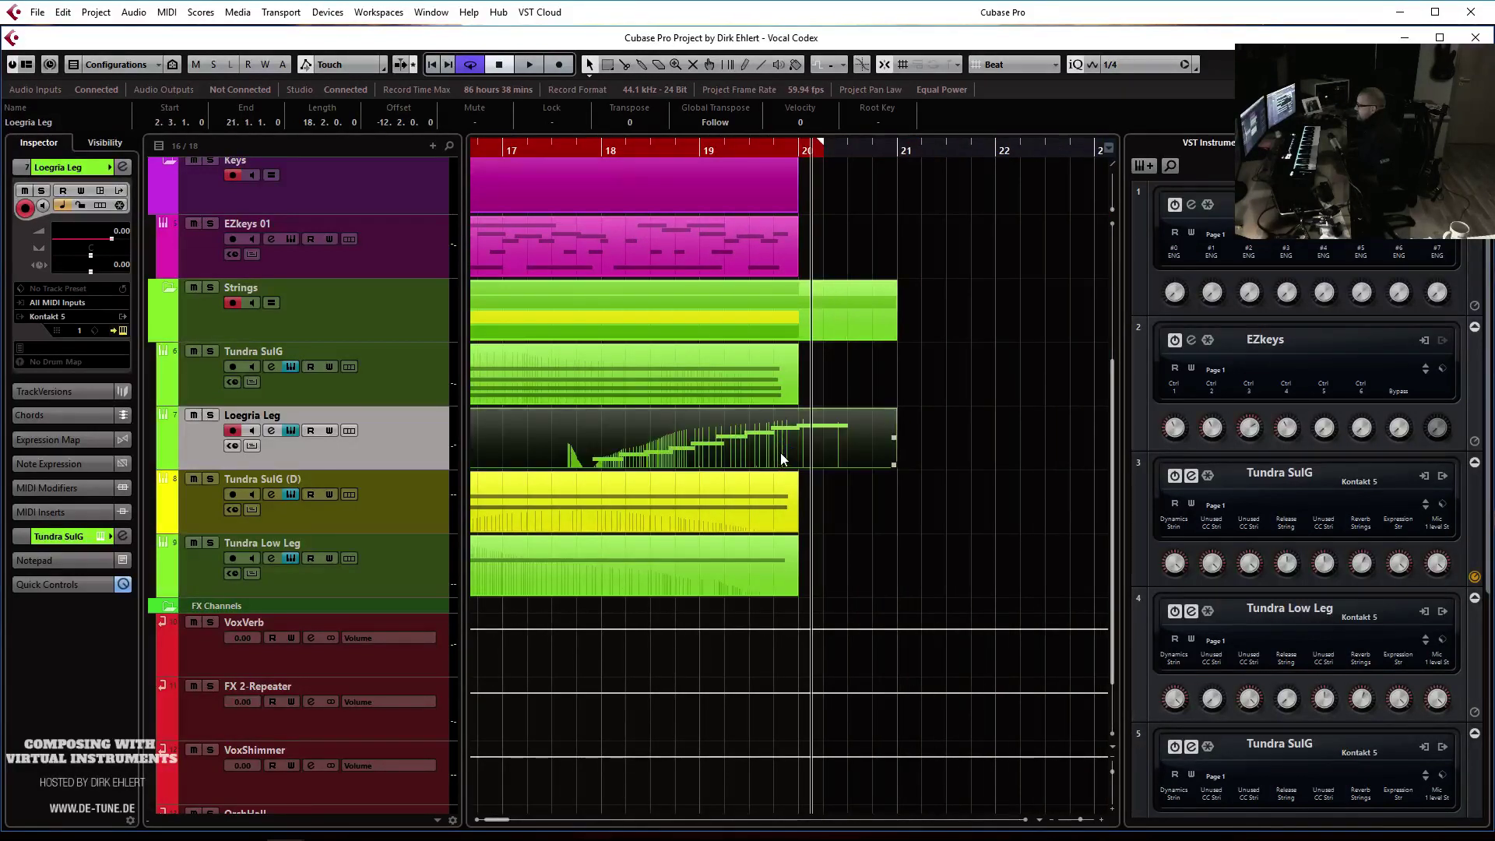
pyautogui.doubleClick(500, 150)
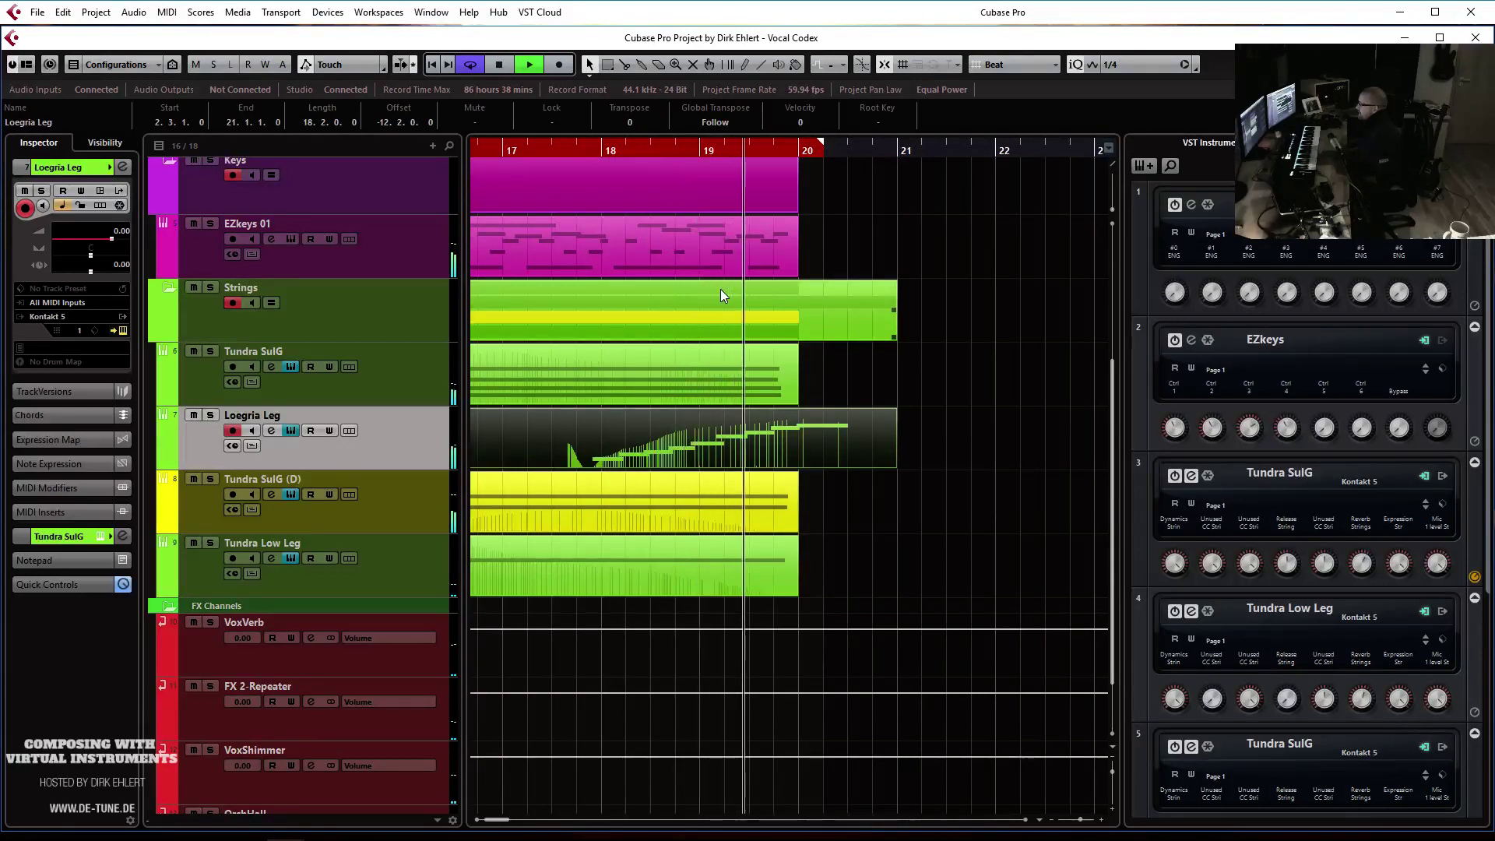
pyautogui.press('space')
# Open the Loegria Leg part in the Key Editor and quantize the ascending notes before the final F4 to 1/4
pyautogui.click(796, 425)
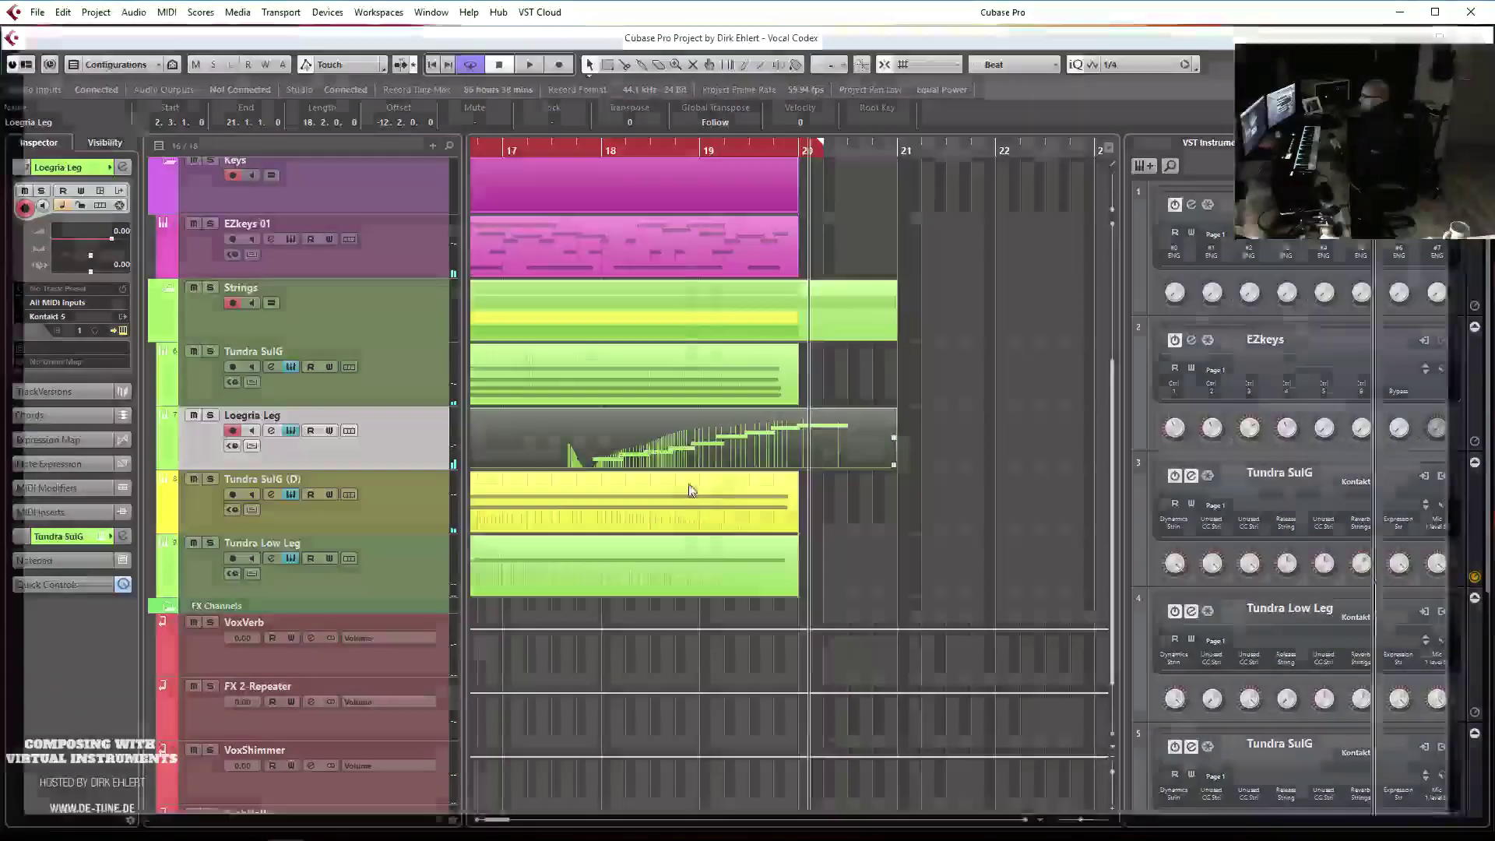
pyautogui.doubleClick(843, 437)
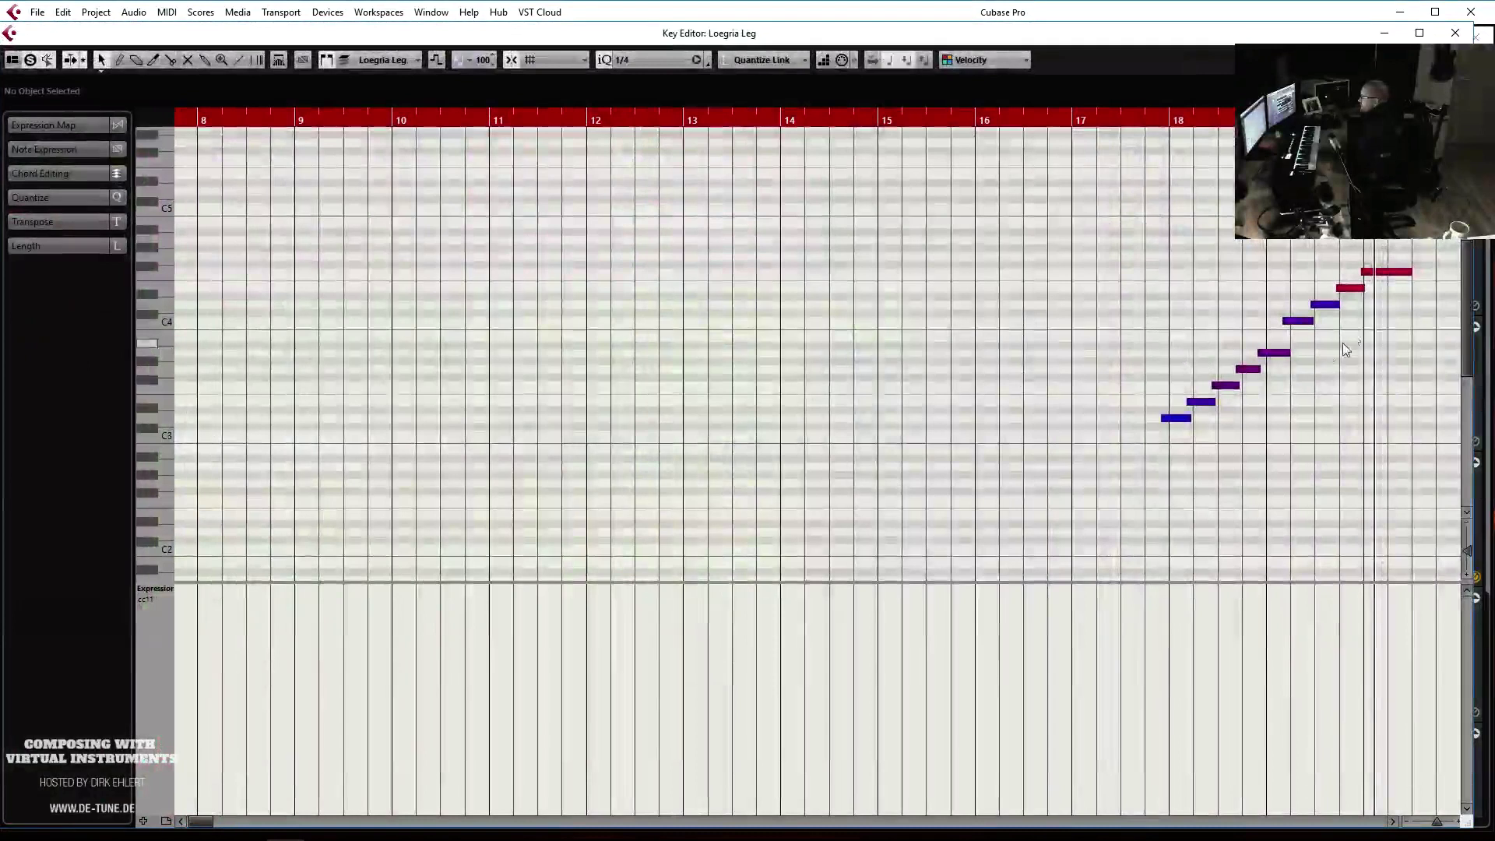
pyautogui.click(1396, 272)
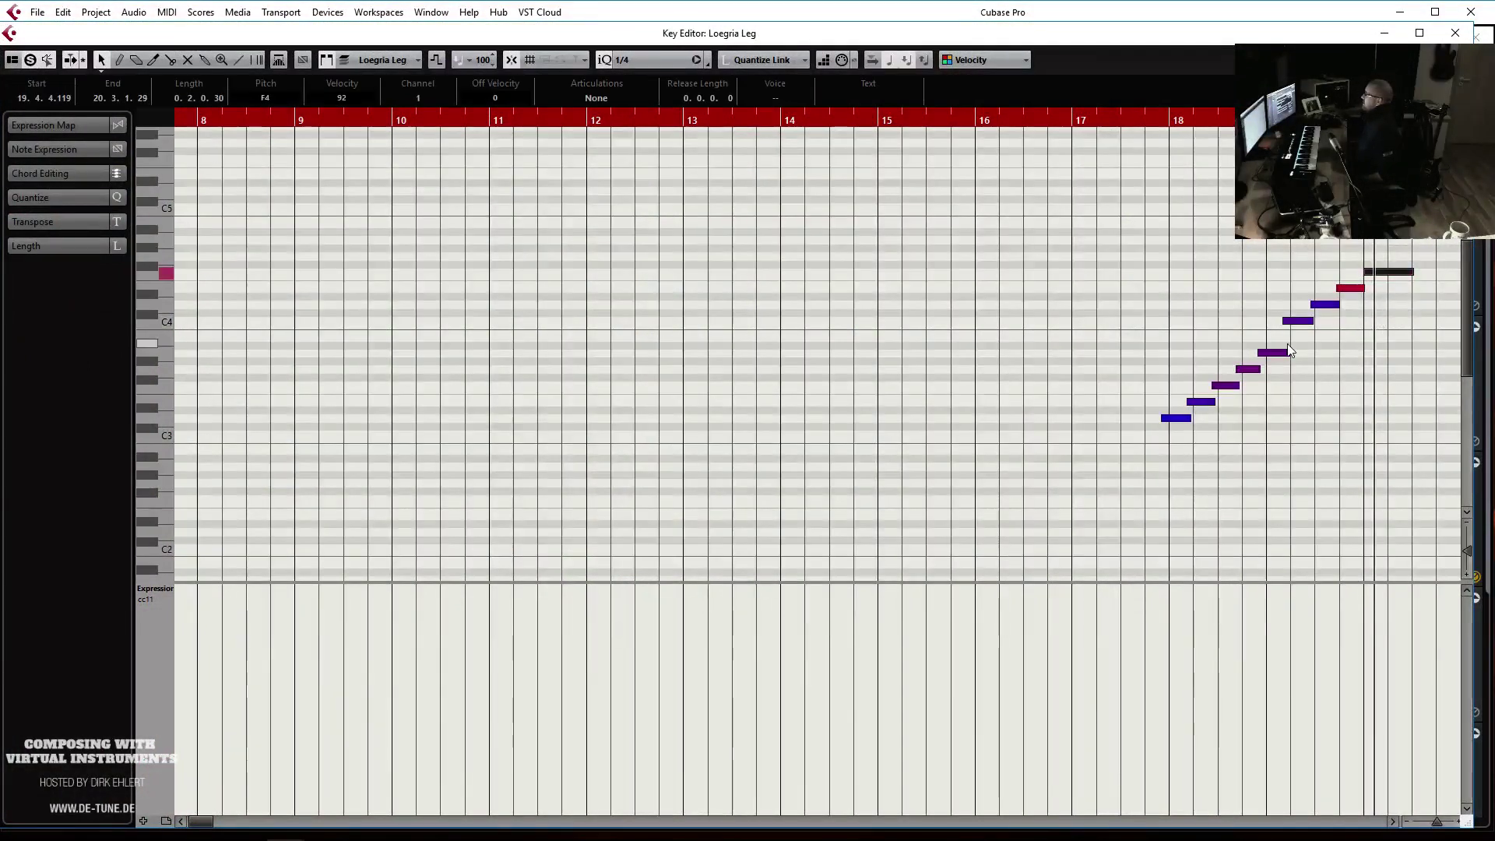
pyautogui.press('h')
pyautogui.press('h')
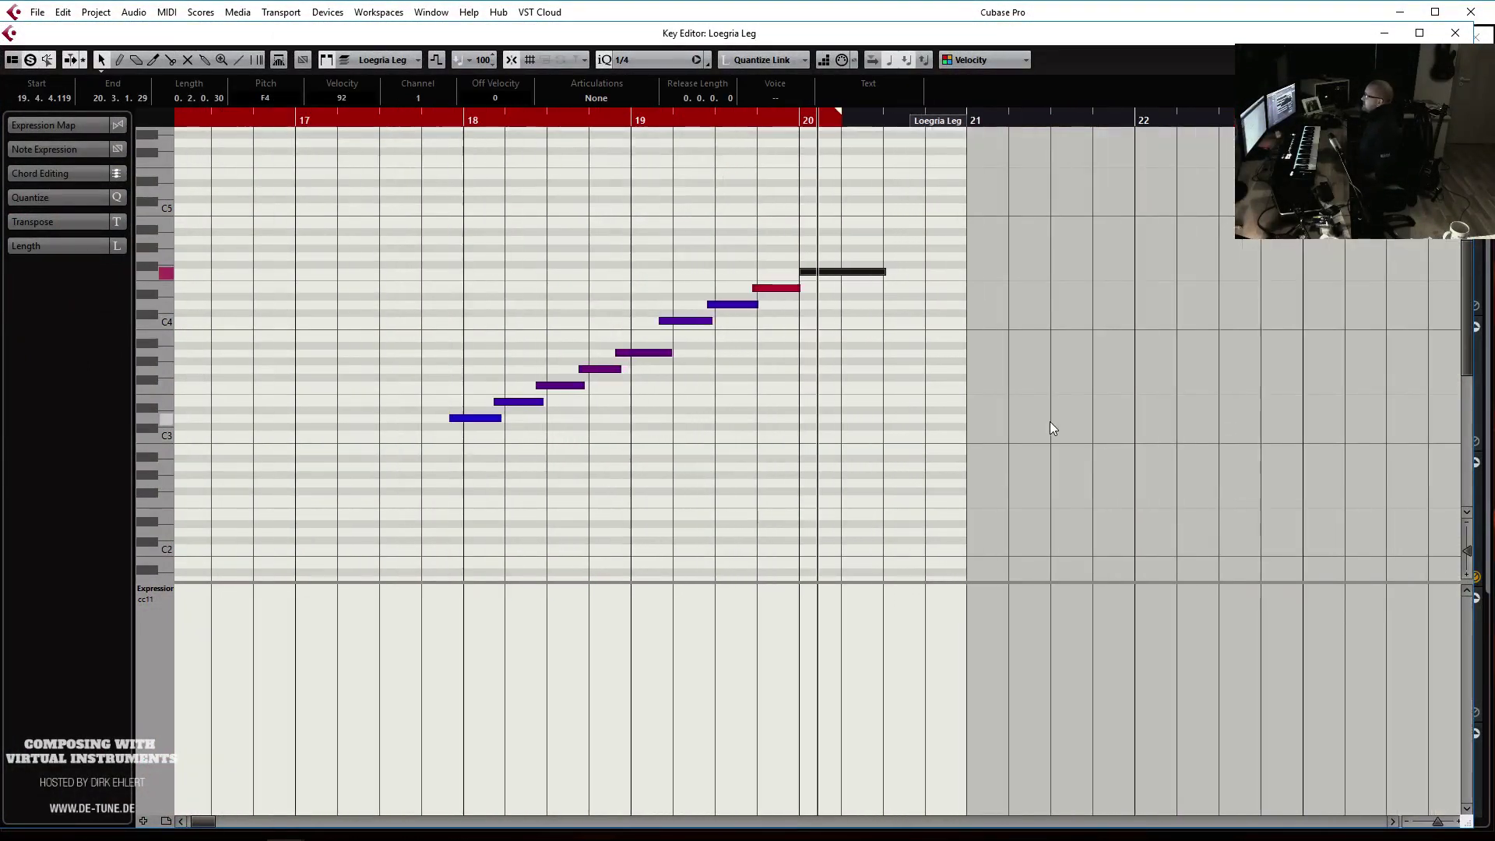
pyautogui.moveTo(349, 241); pyautogui.dragTo(745, 481)
pyautogui.press('q')
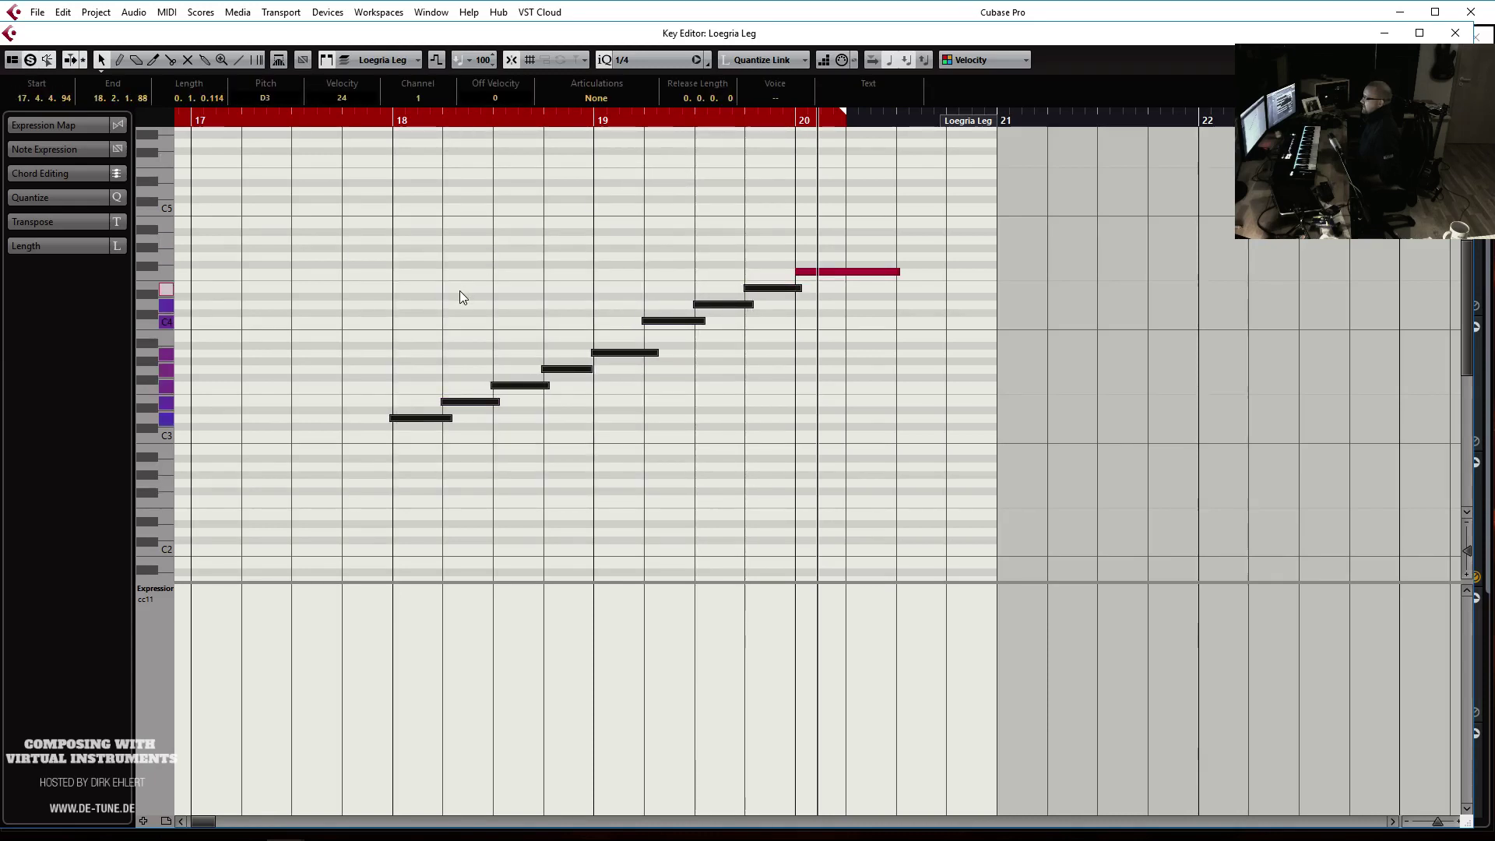
# Redraw the CC 1 (Modulation) curve to peak just before bar 20 and fall until bar 21, and extend the last note to nearly bar 21
pyautogui.click(152, 590)
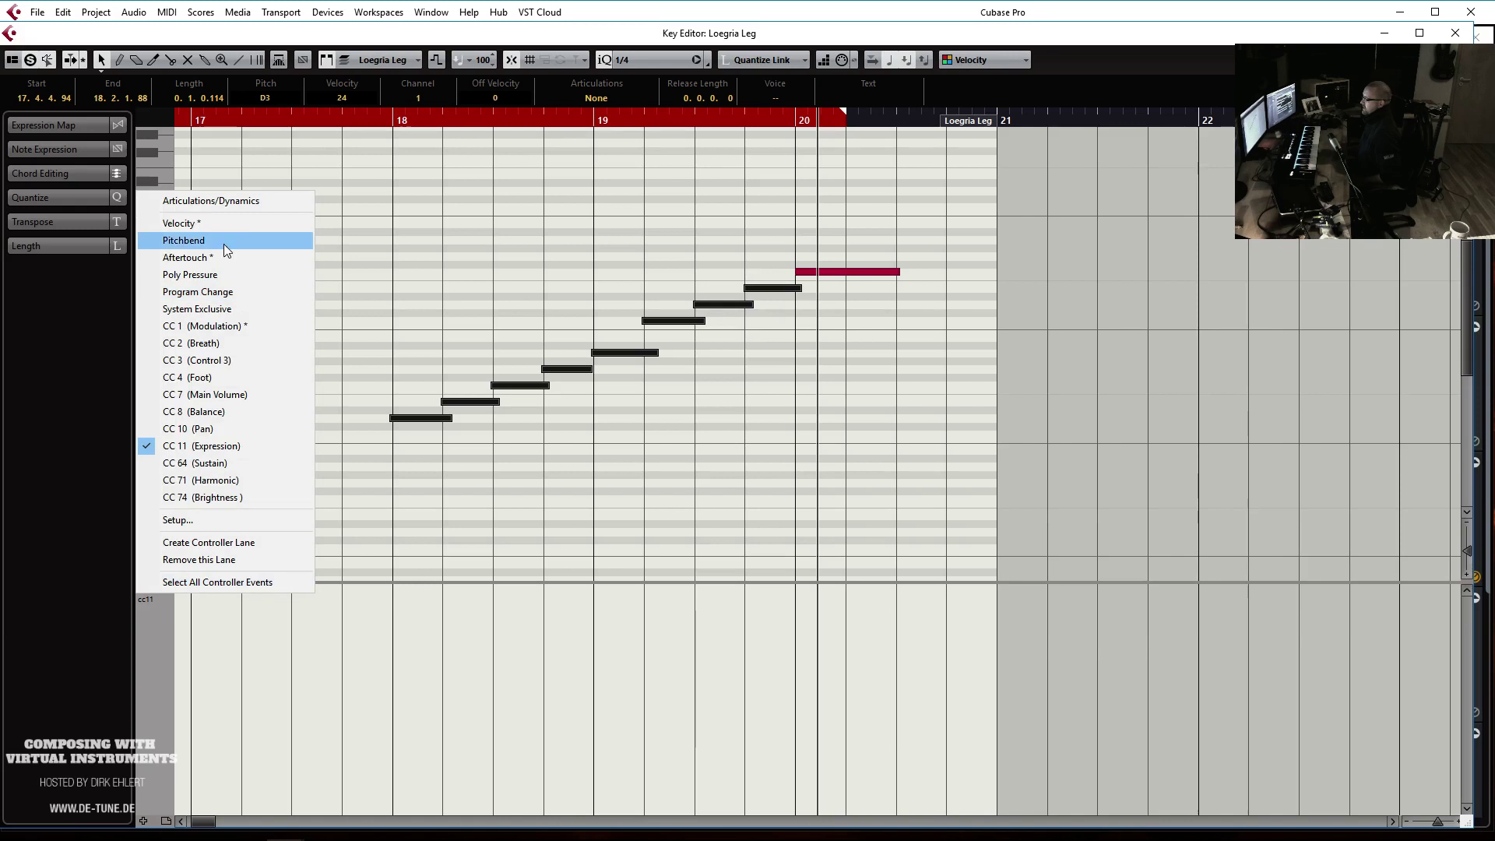
pyautogui.click(236, 326)
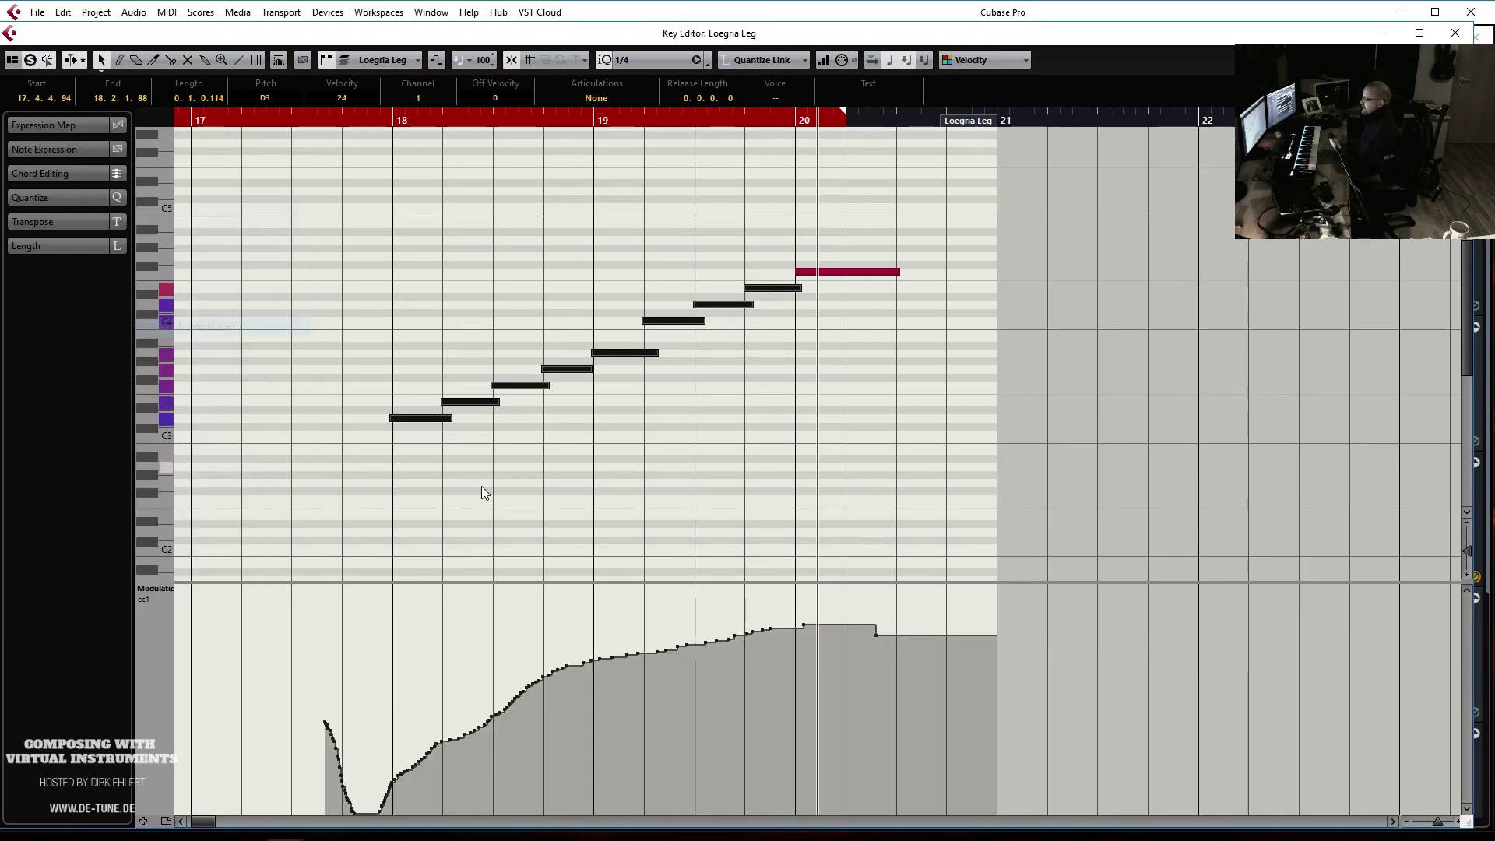
pyautogui.click(391, 757)
pyautogui.moveTo(419, 747)
pyautogui.mouseDown()
pyautogui.moveTo(544, 676)
pyautogui.moveTo(767, 616)
pyautogui.moveTo(826, 619)
pyautogui.moveTo(981, 720)
pyautogui.mouseUp()
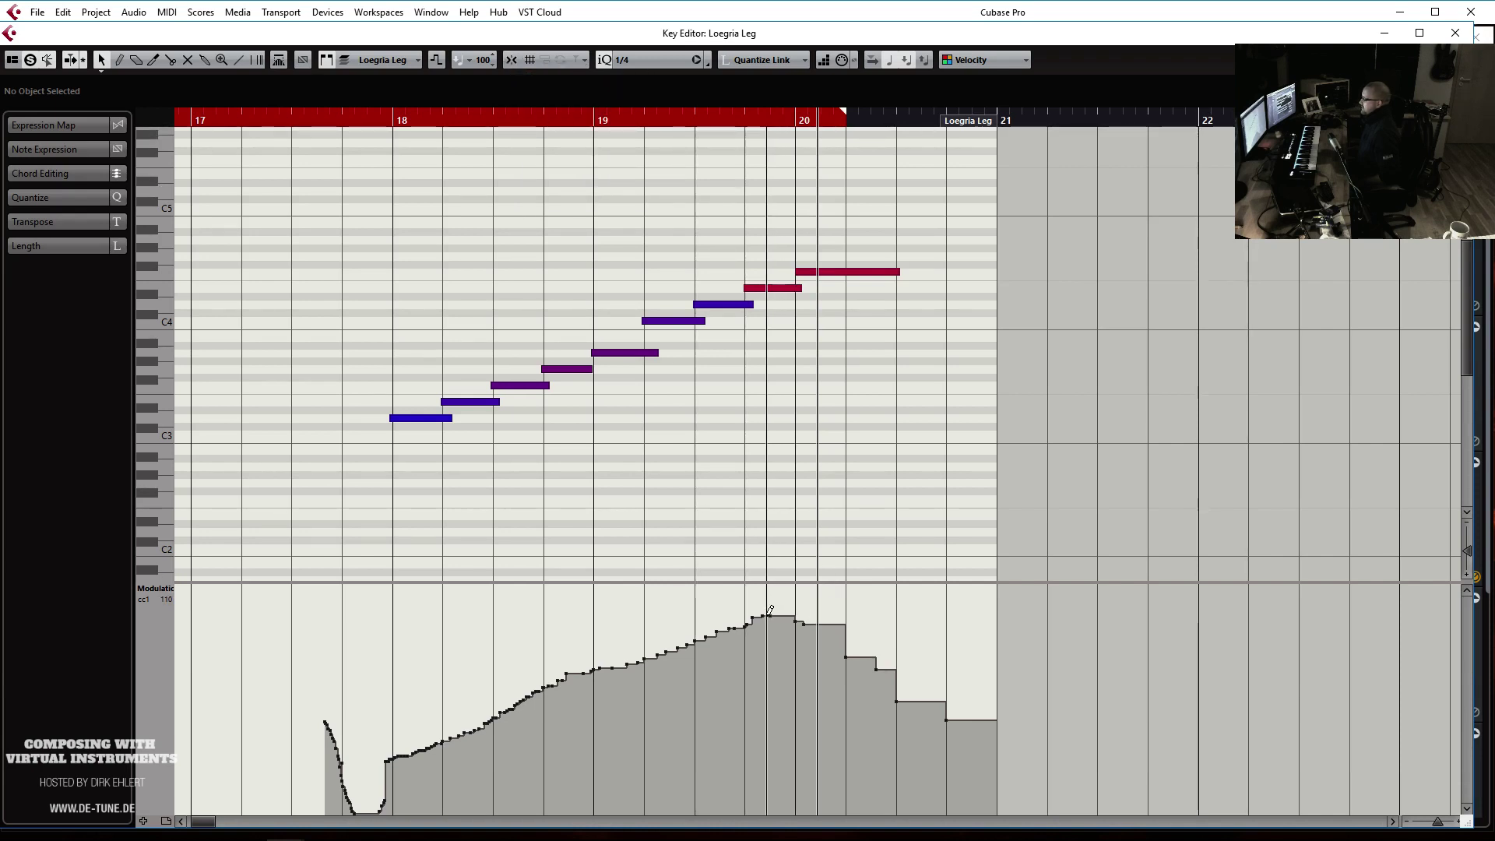
pyautogui.moveTo(782, 613)
pyautogui.mouseDown()
pyautogui.moveTo(917, 700)
pyautogui.moveTo(996, 774)
pyautogui.mouseUp()
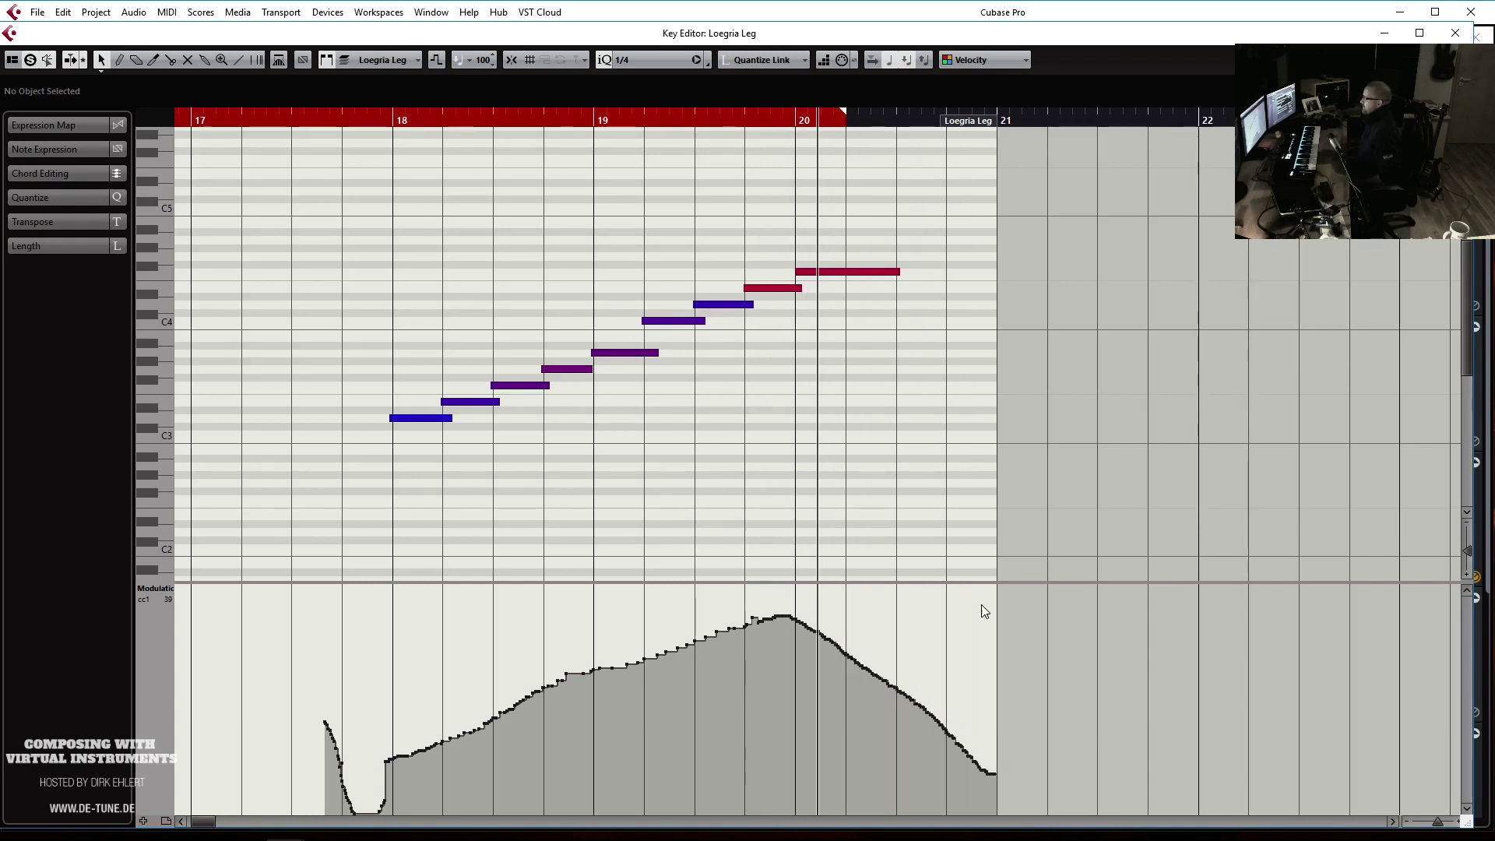
pyautogui.moveTo(896, 273); pyautogui.dragTo(970, 273)
pyautogui.press('Return')
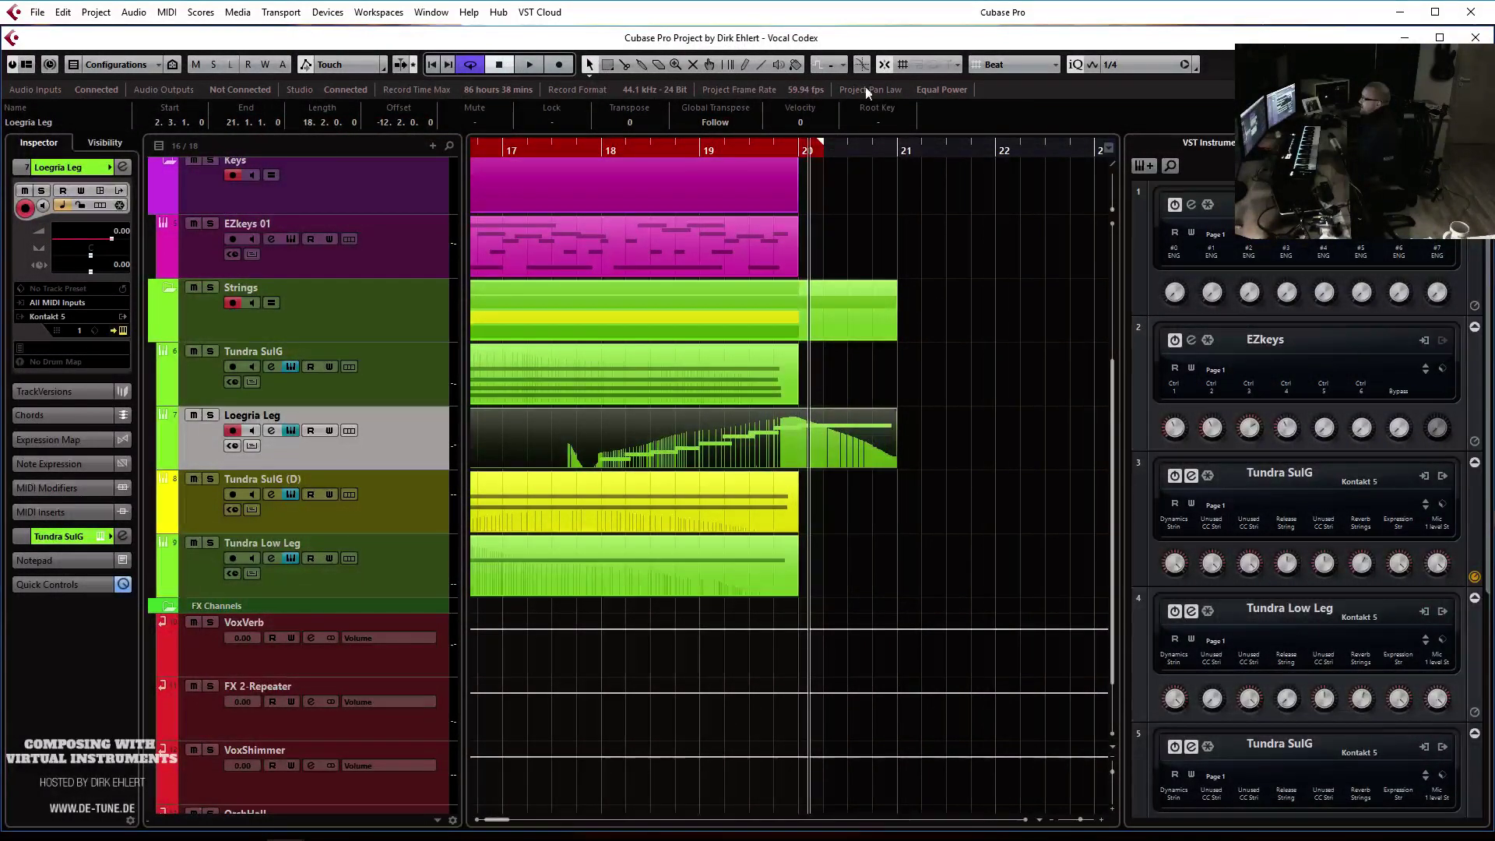
# During playback, split the Loegria Leg part at bar 16 and delete the empty section before it
pyautogui.hscroll(-3, 984, 278)
pyautogui.click(527, 153)
pyautogui.press('space')
pyautogui.press('g')
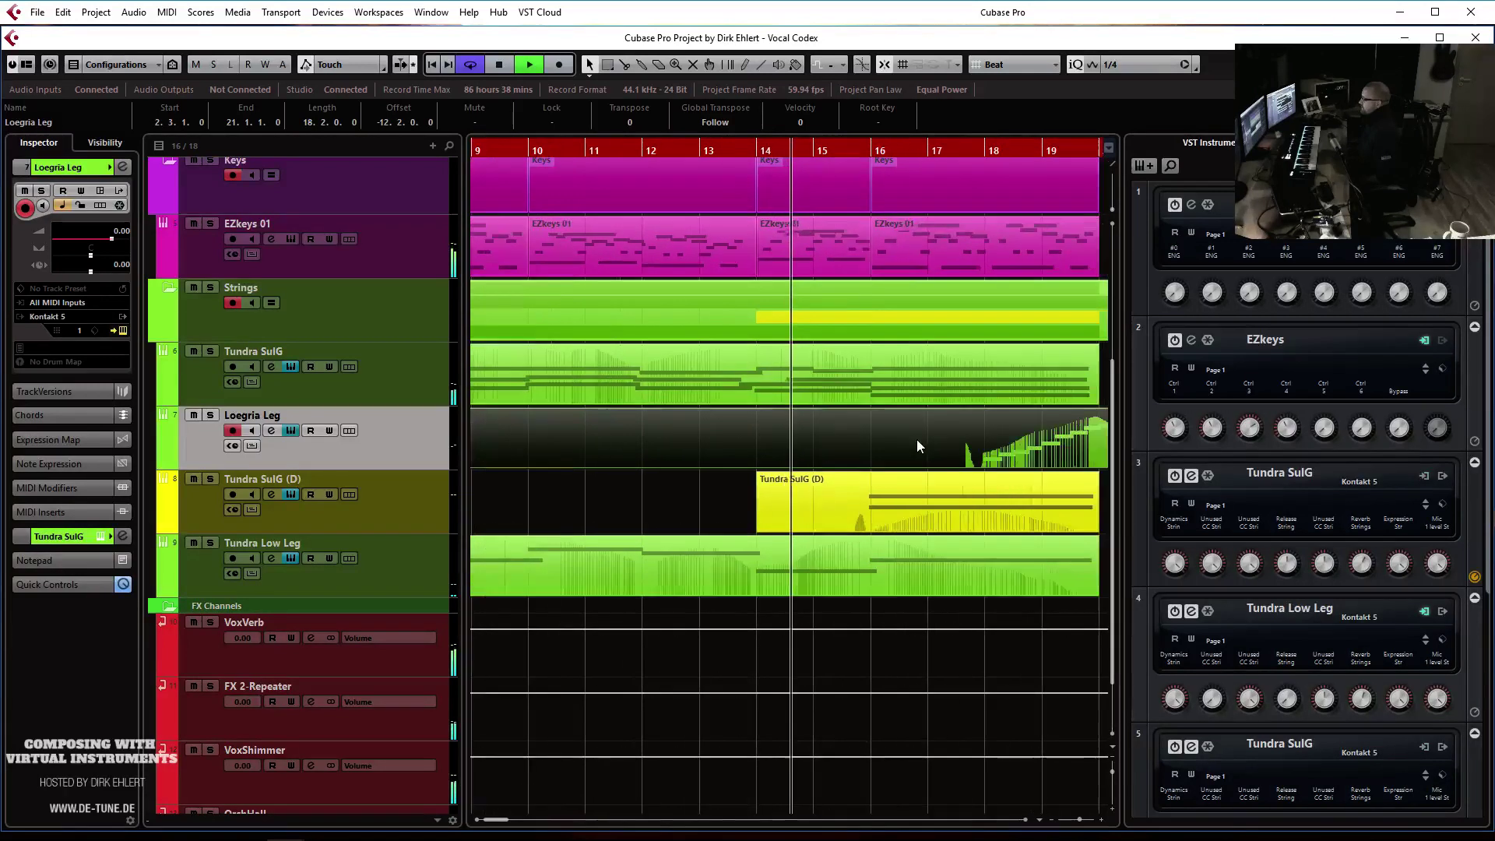
pyautogui.keyDown('alt'); pyautogui.click(874, 441); pyautogui.keyUp('alt')
pyautogui.click(849, 436)
pyautogui.press('Delete')
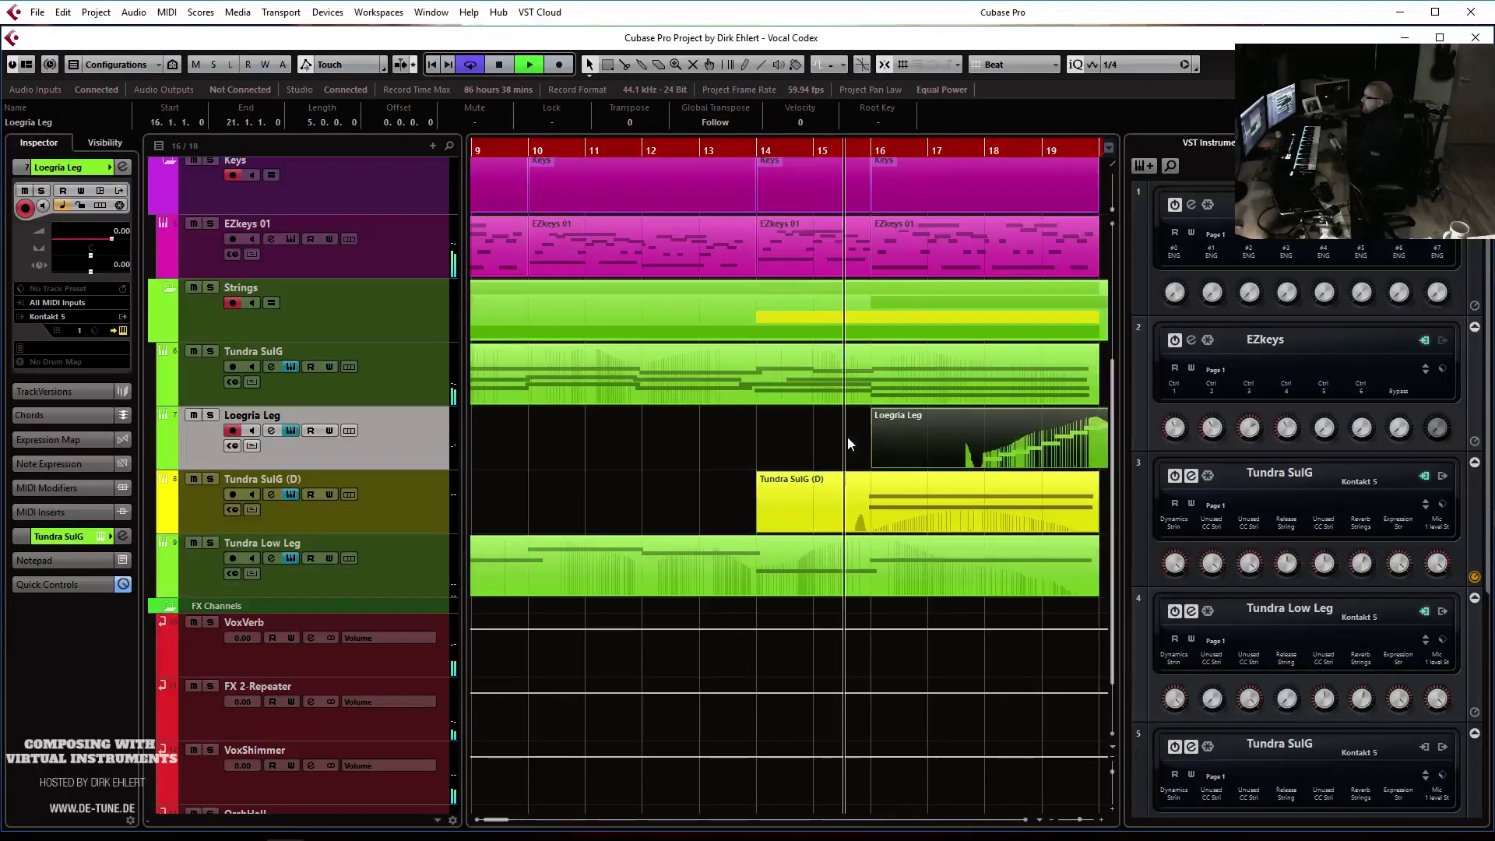
pyautogui.press('g')
pyautogui.press('g')
pyautogui.press('g')
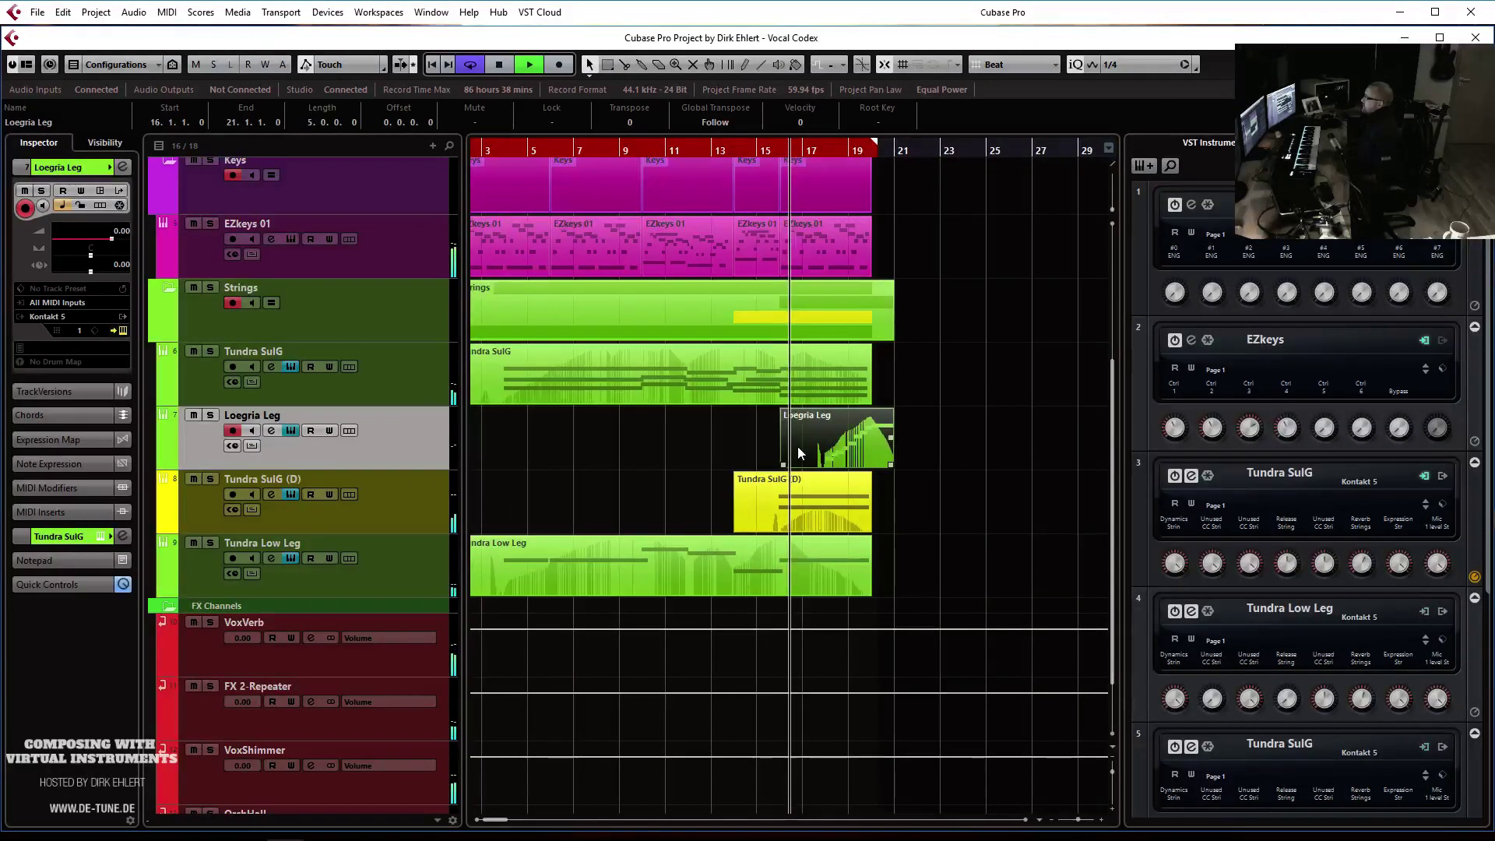
# Follow the playback of the Loegria Leg run through bars 16 to 20 against the piano and strings parts
pyautogui.press('h')
pyautogui.press('h')
pyautogui.press('h')
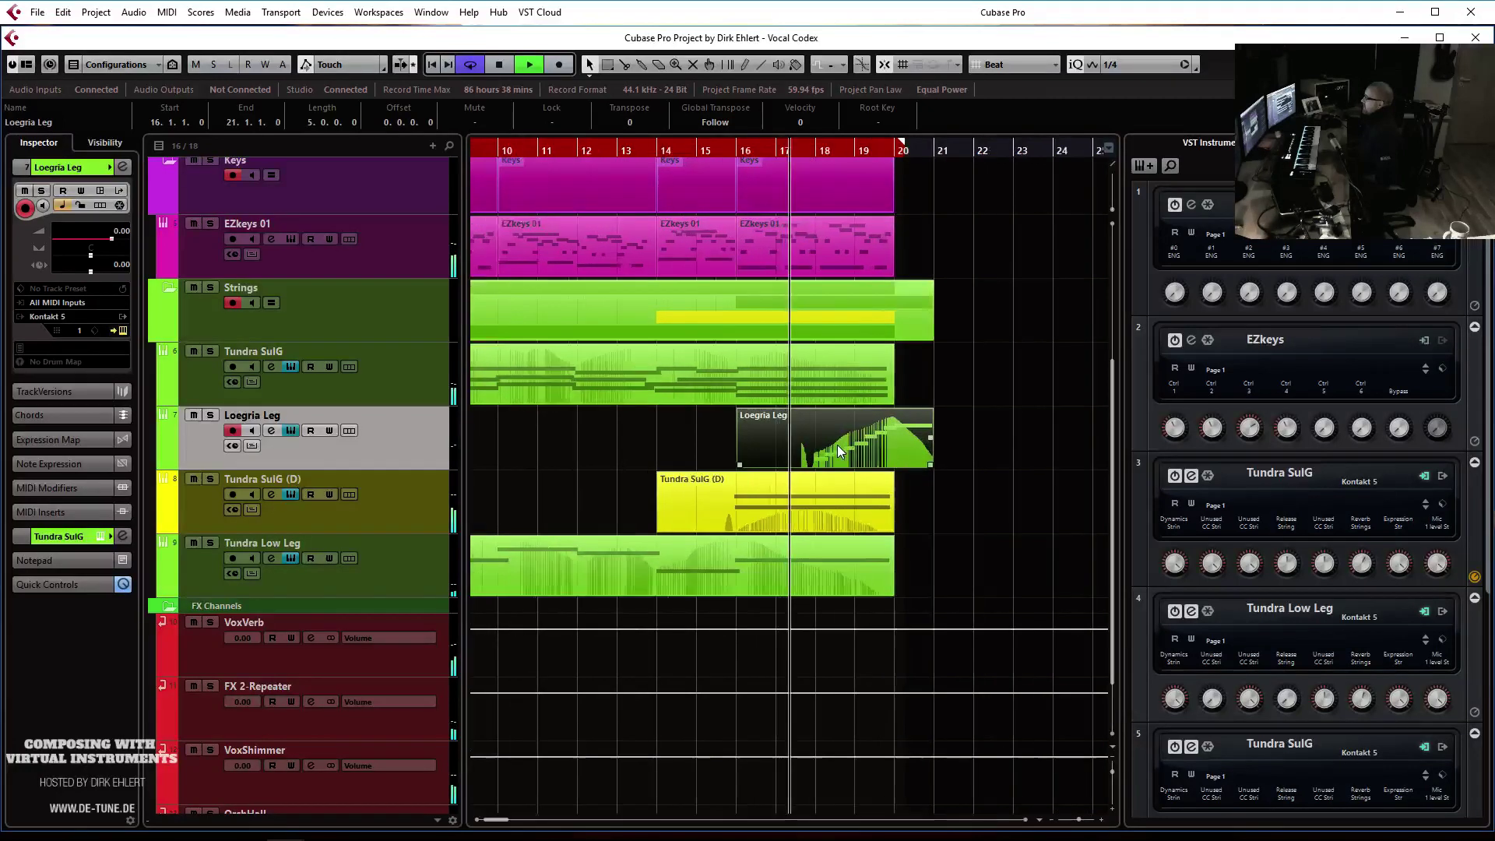
pyautogui.press('g')
pyautogui.press('g')
pyautogui.press('g')
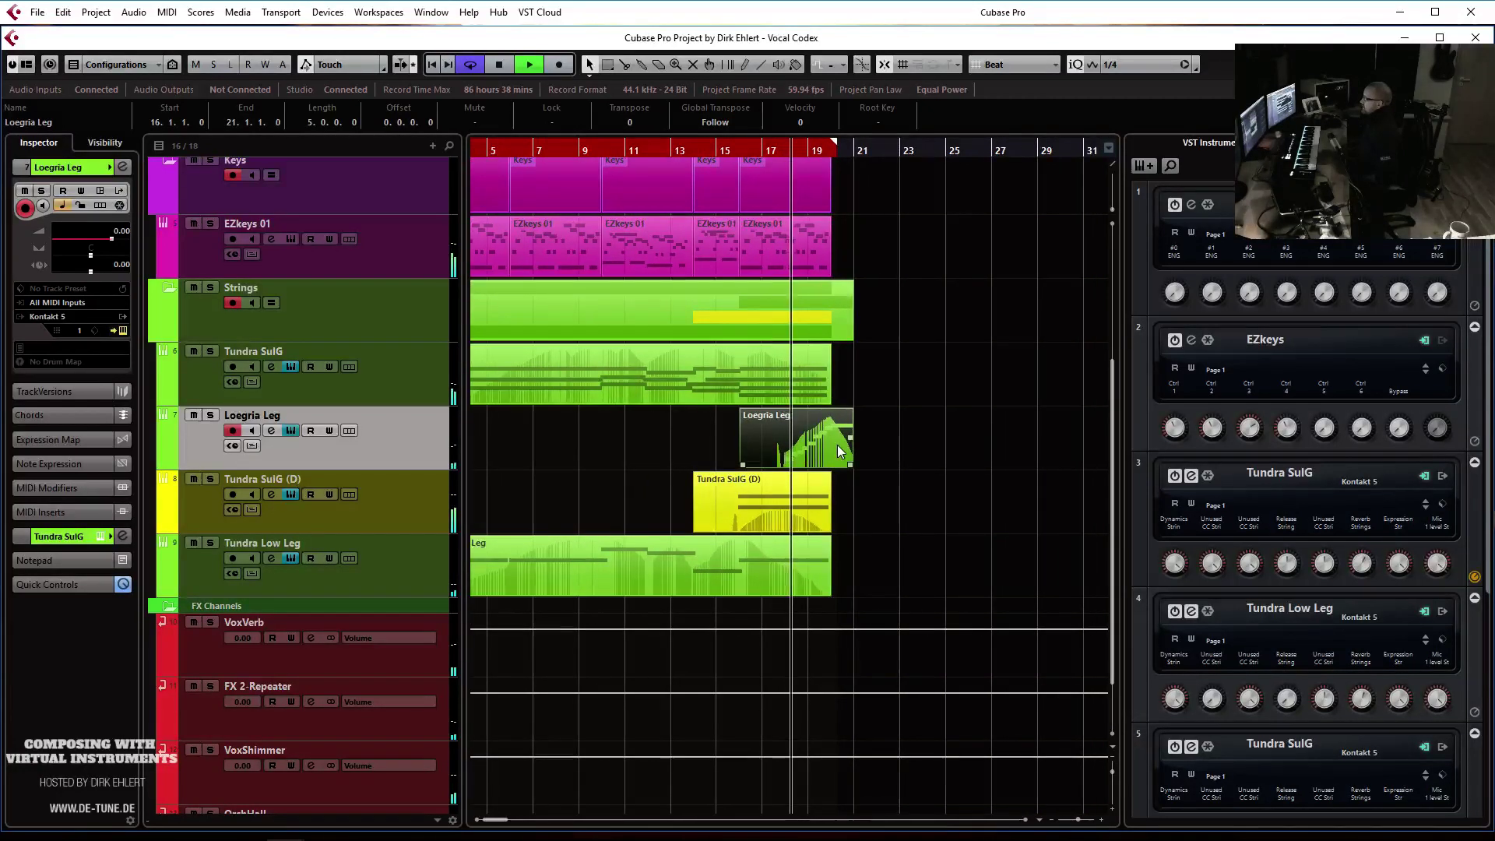
pyautogui.press('h')
pyautogui.press('h')
pyautogui.press('h')
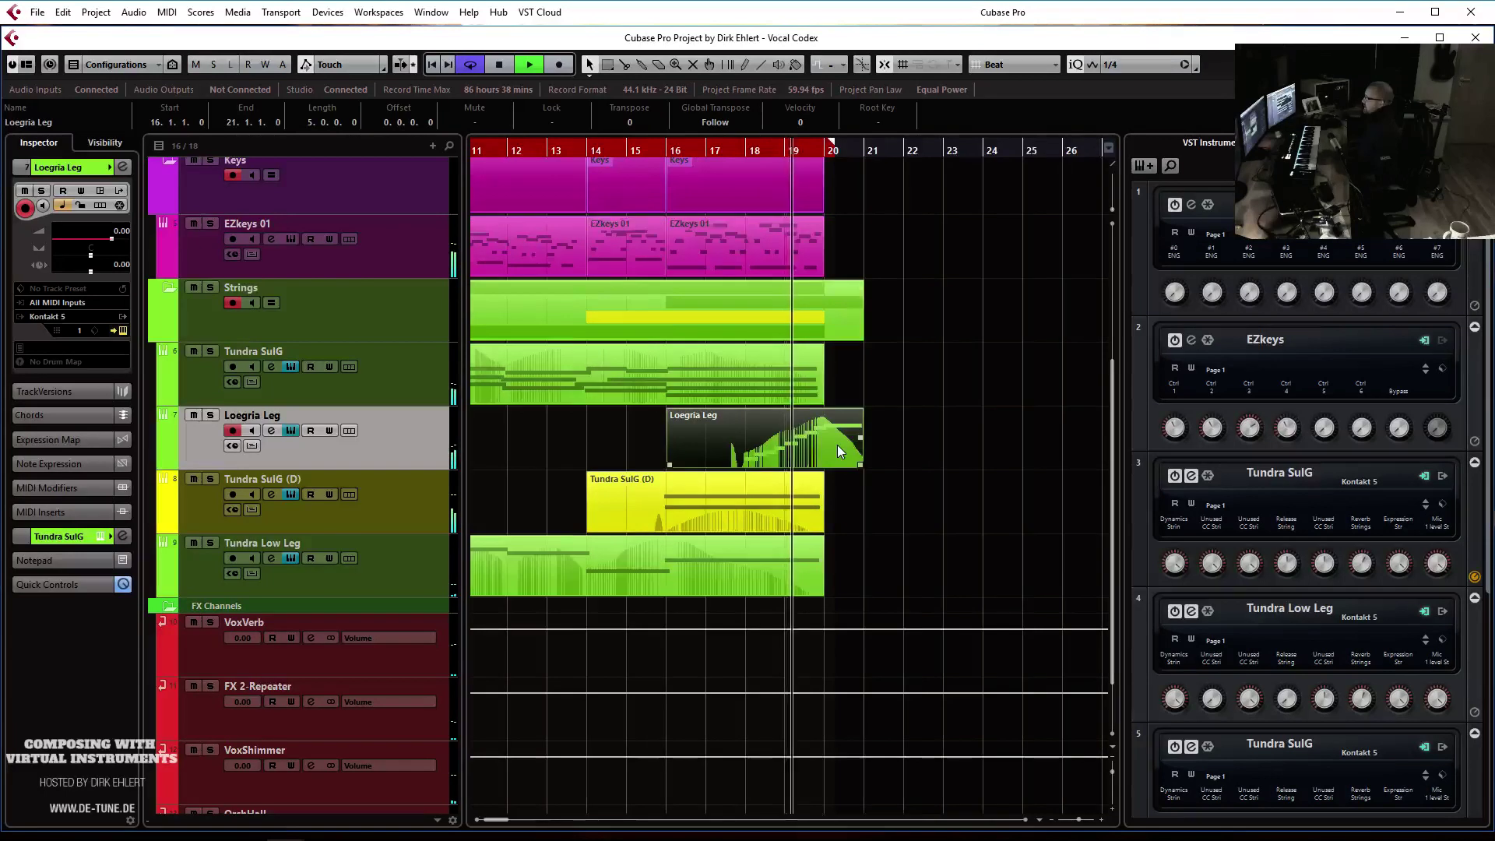
pyautogui.press('h')
pyautogui.press('h')
# Stop playback at about bar 20 and set the Loegria Leg track's delay to -30
pyautogui.press('space')
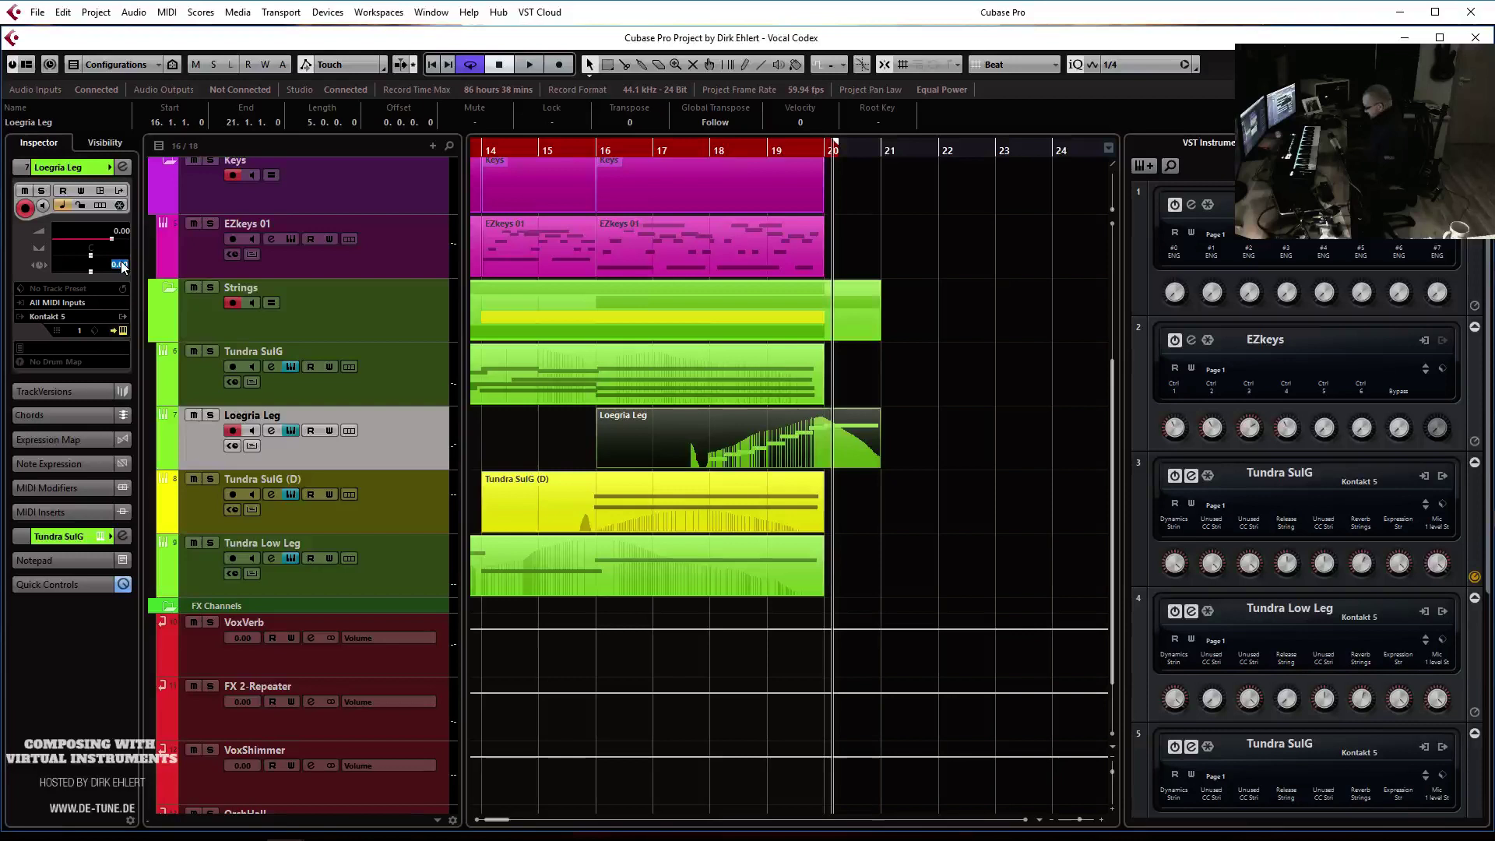
pyautogui.write('0')
pyautogui.press('Return')
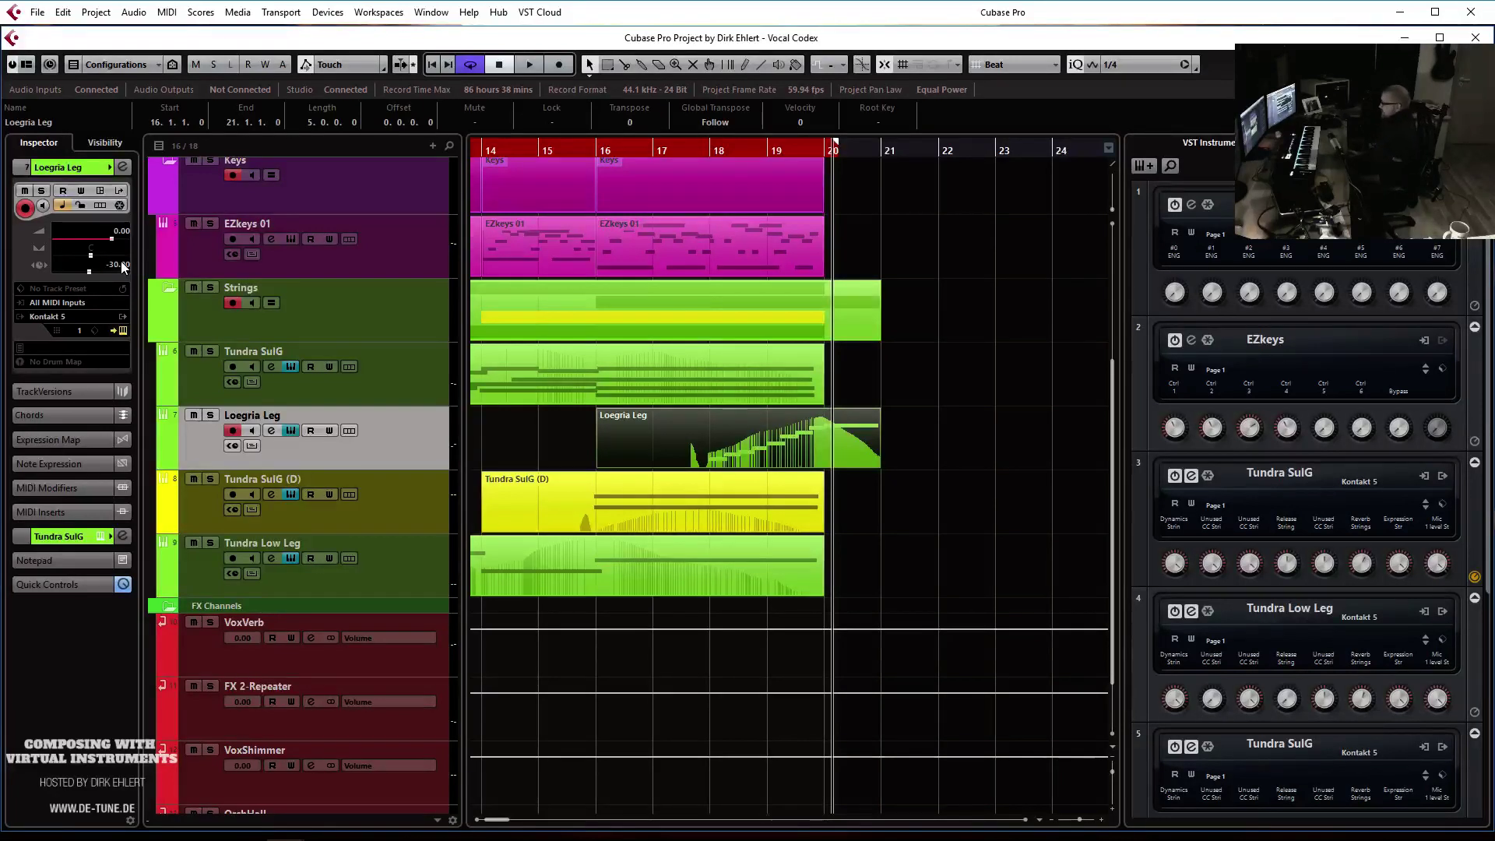
# In the EZkeys 01 part at bar 16, show note velocities and ramp up those from bar 18 to bar 20
pyautogui.doubleClick(783, 221)
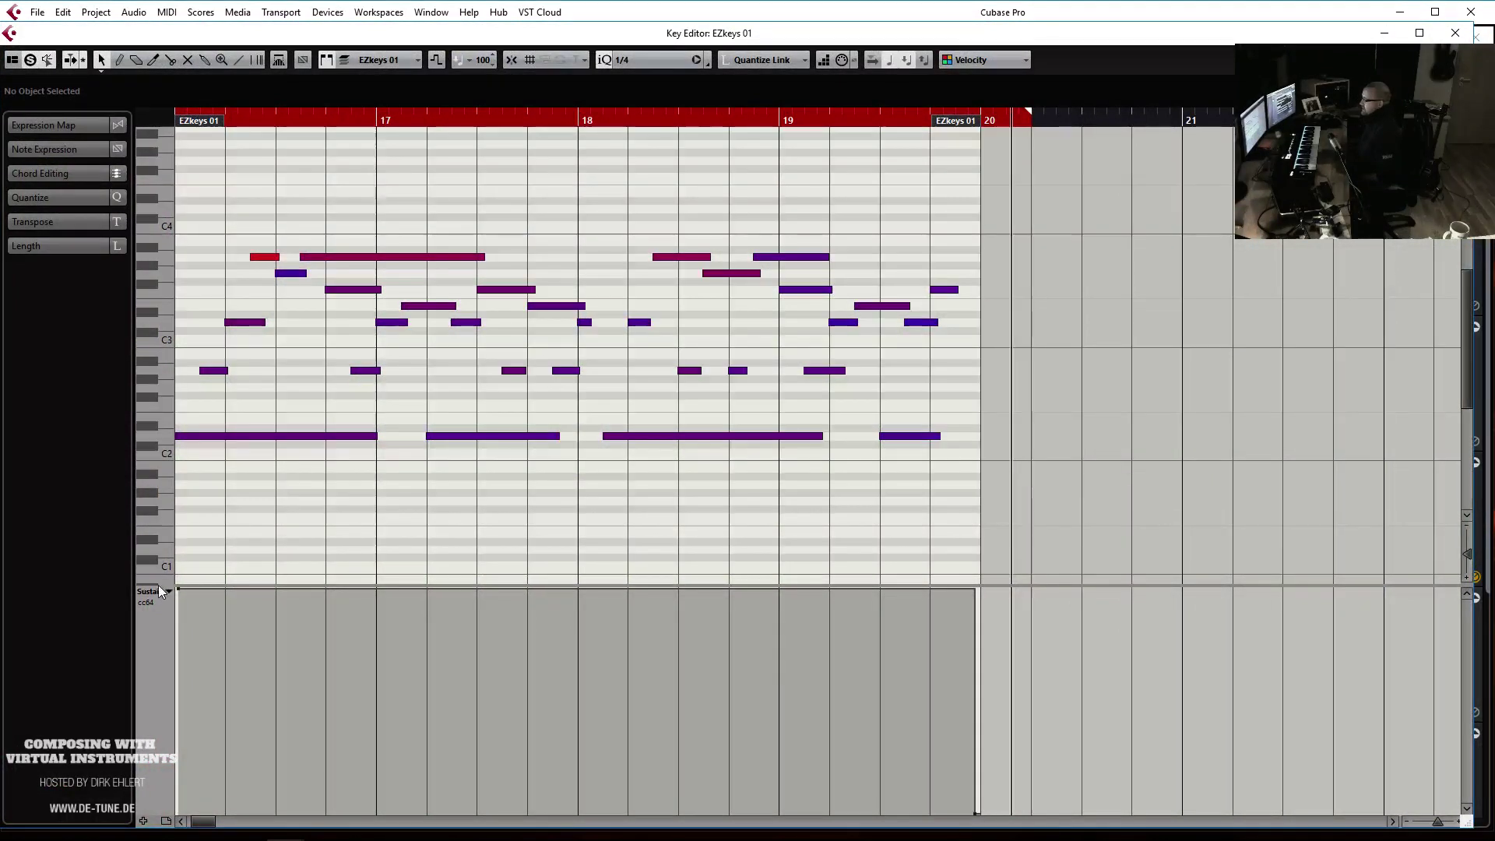
pyautogui.click(158, 589)
pyautogui.click(222, 227)
pyautogui.moveTo(1196, 183); pyautogui.dragTo(587, 534)
pyautogui.moveTo(928, 595); pyautogui.dragTo(927, 584)
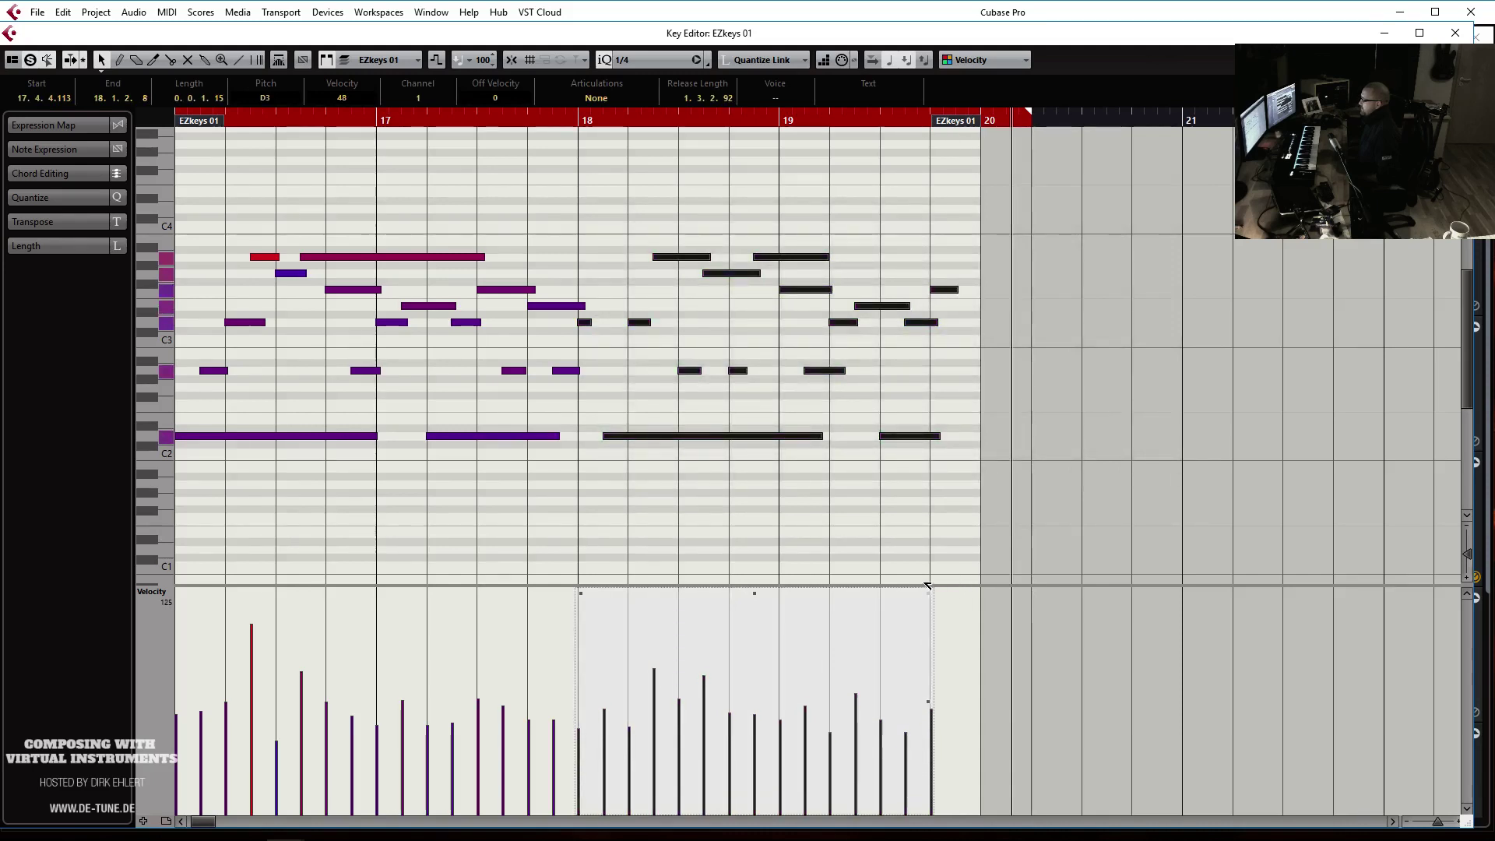
pyautogui.press('Return')
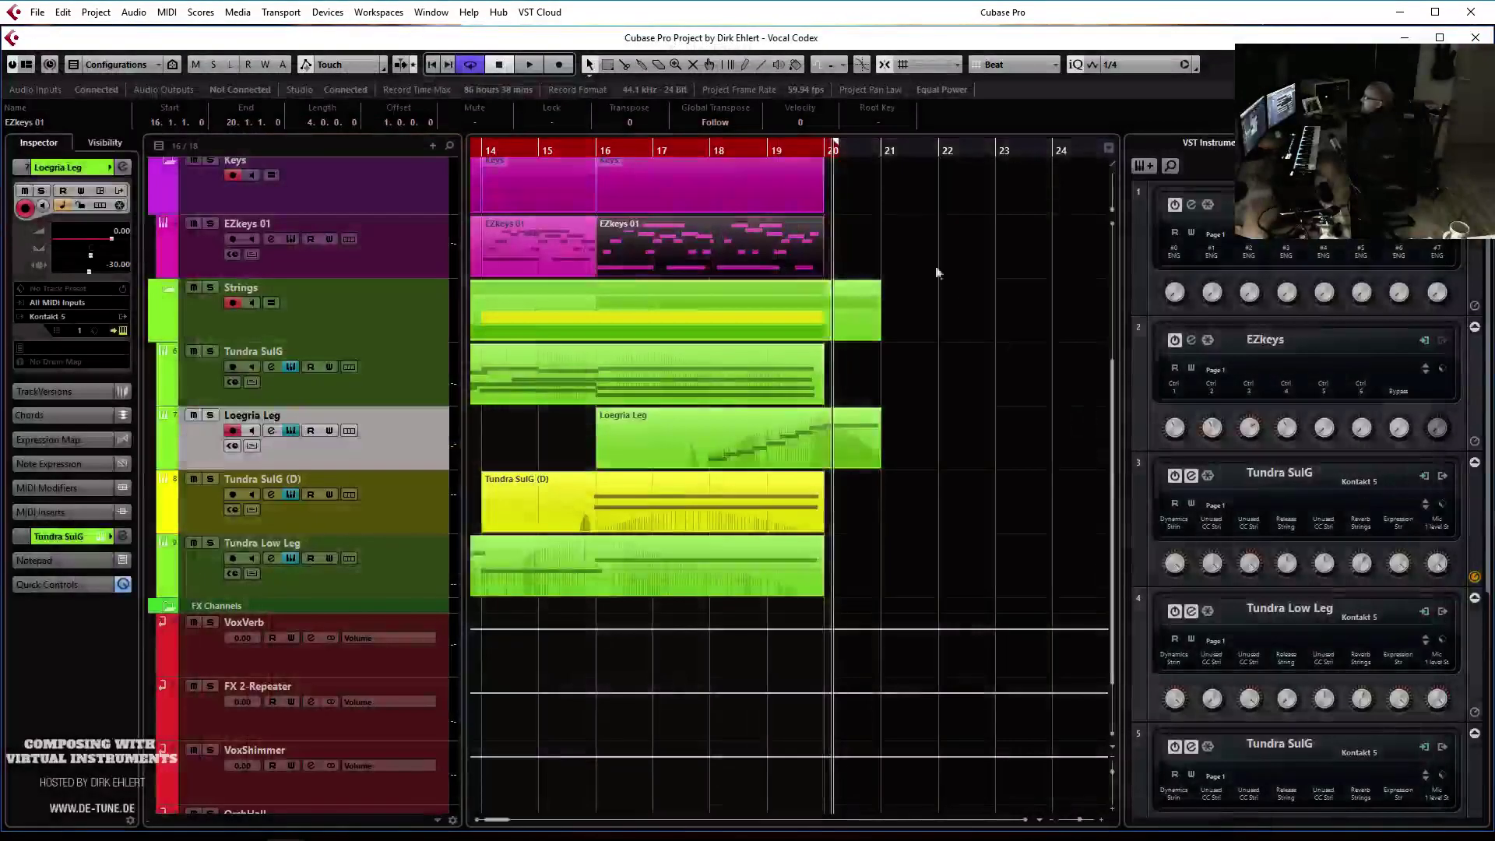
# Play the arrangement from bar 16 to hear the run with the adjusted piano velocities
pyautogui.click(601, 150)
pyautogui.press('space')
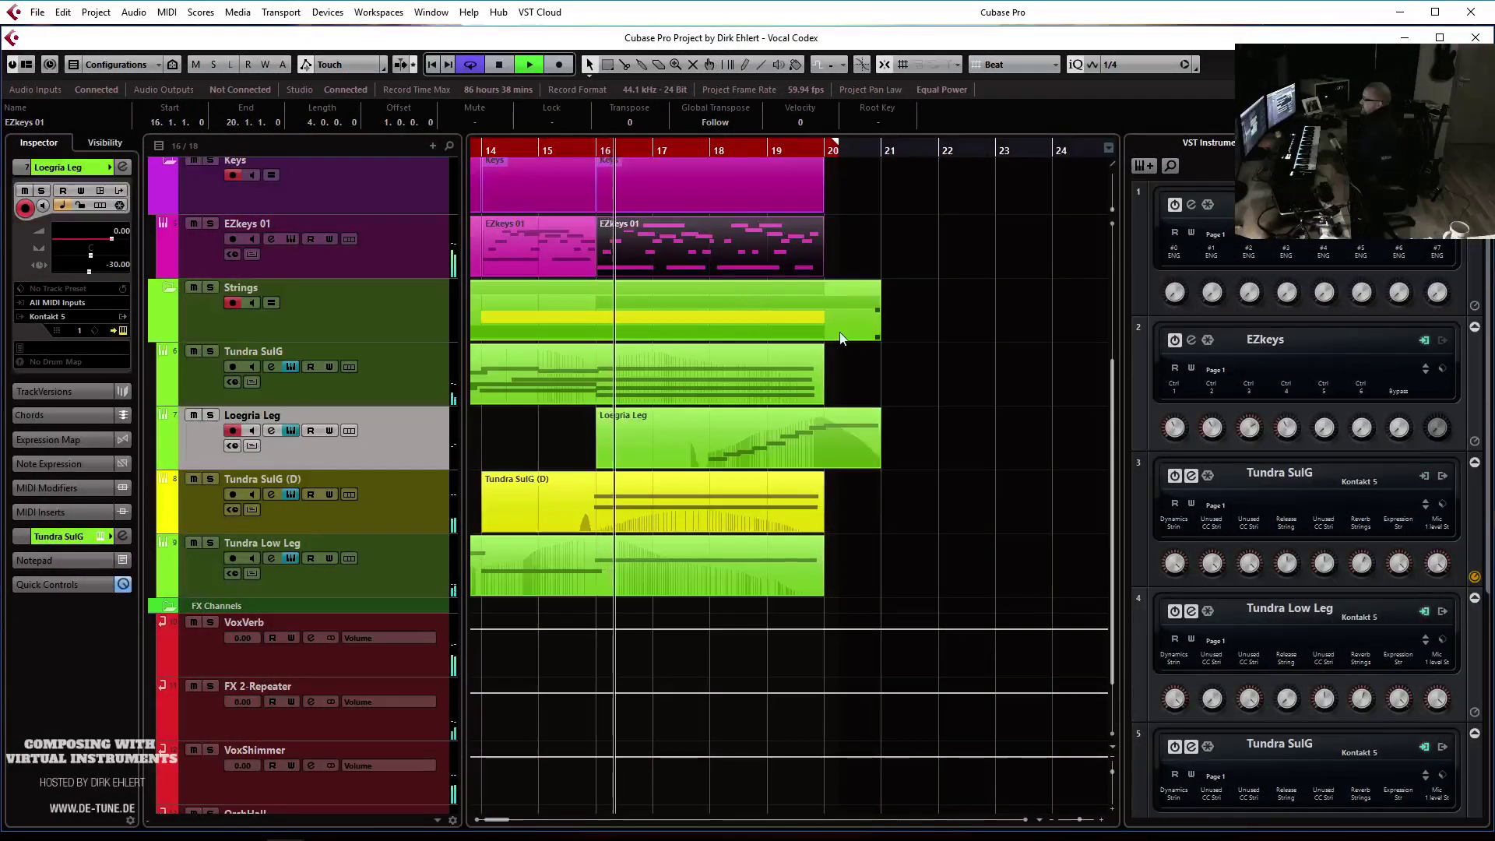
pyautogui.press('g')
pyautogui.press('g')
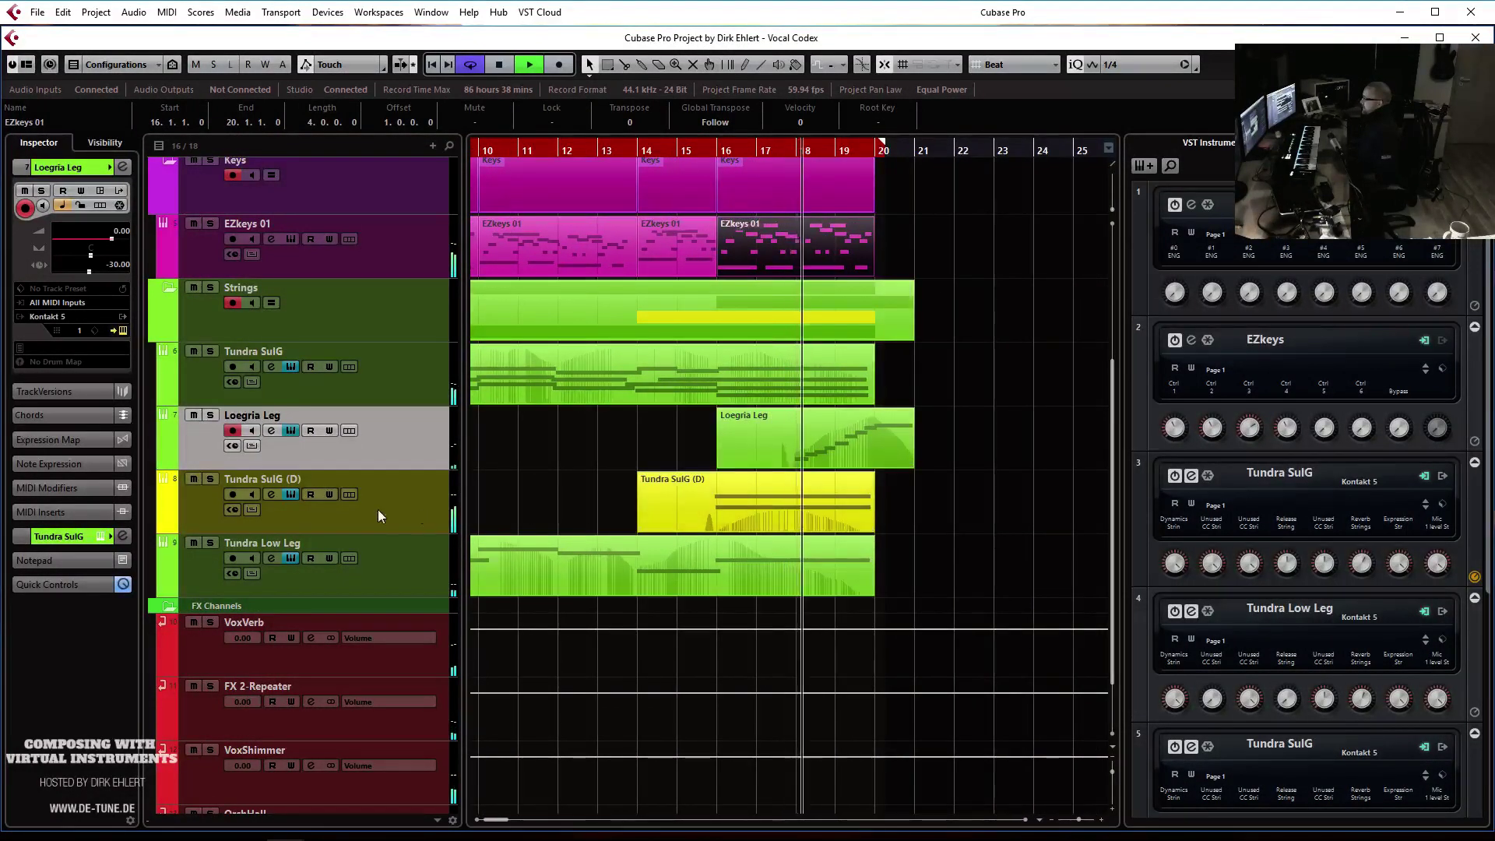
# Stop playback and rename the Tundra SulG (D) track as Tundra Hi Brass Cresc
pyautogui.click(300, 483)
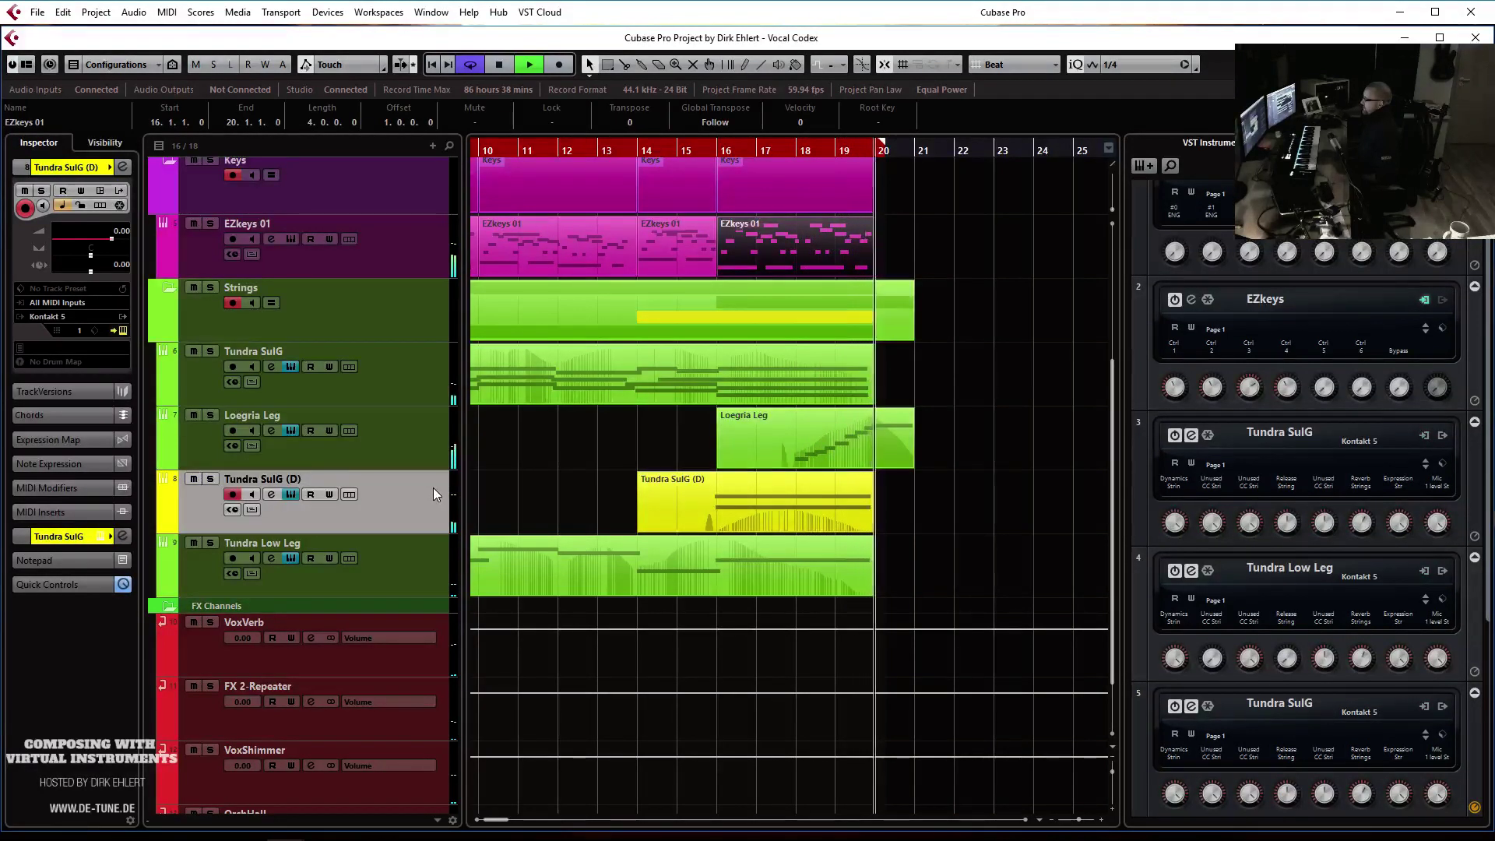
pyautogui.press('space')
pyautogui.doubleClick(265, 480)
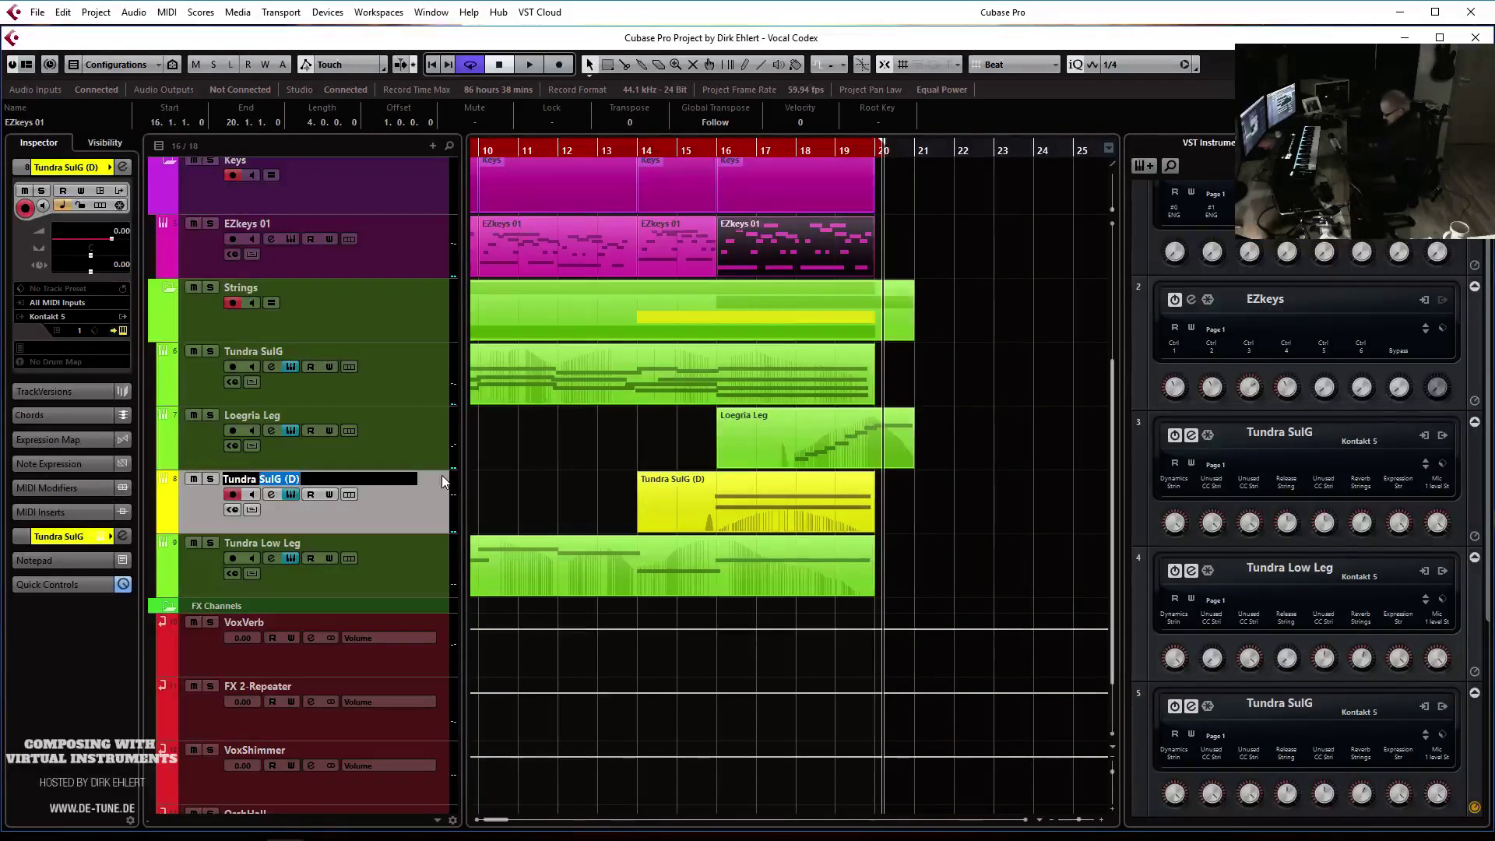
pyautogui.write('Tundra Brass')
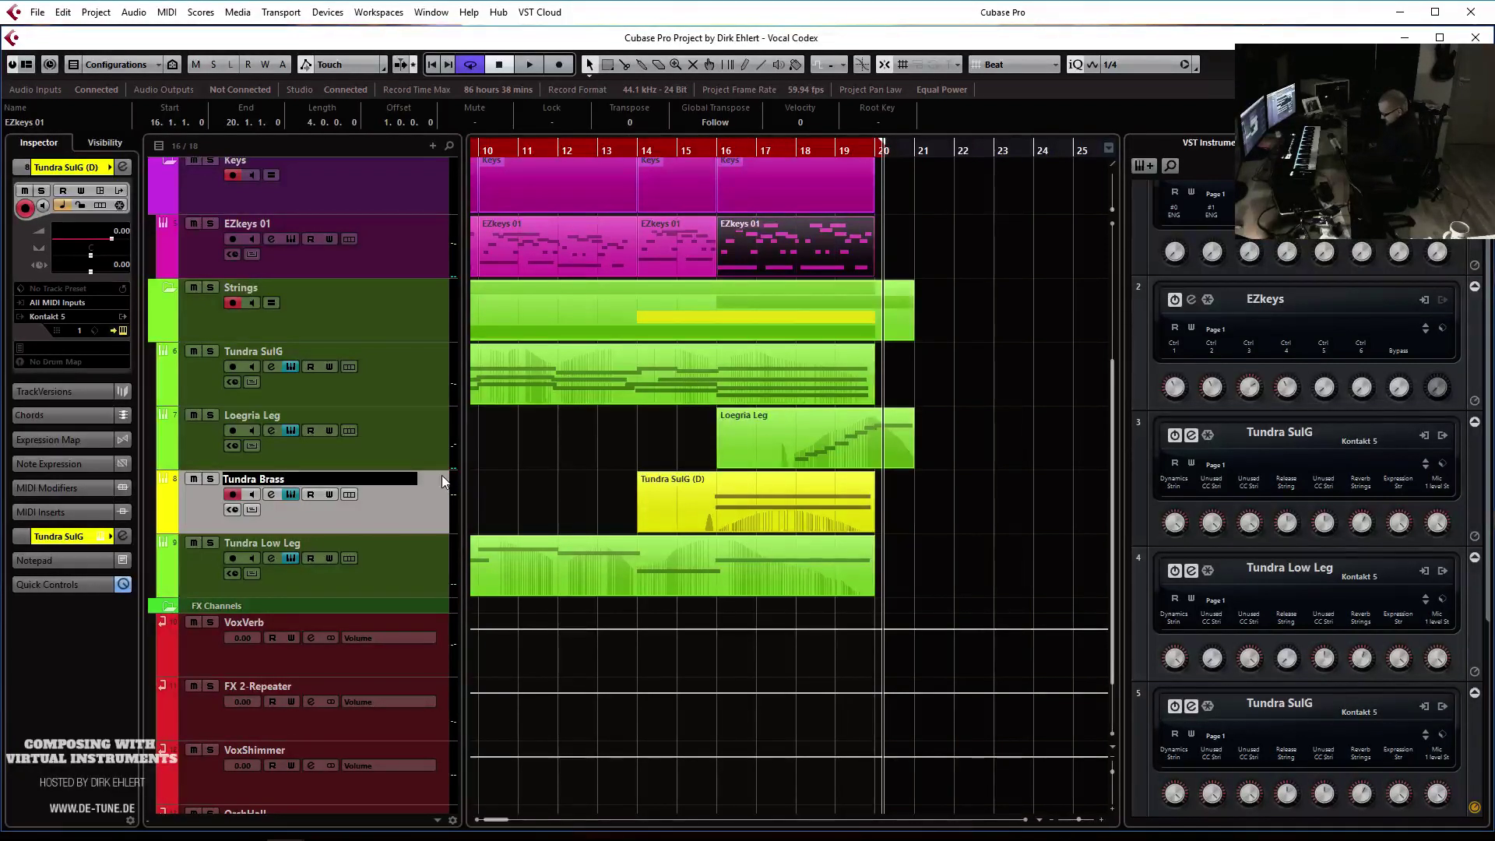
pyautogui.write(' Cresc')
pyautogui.write('Hi')
pyautogui.press('Return')
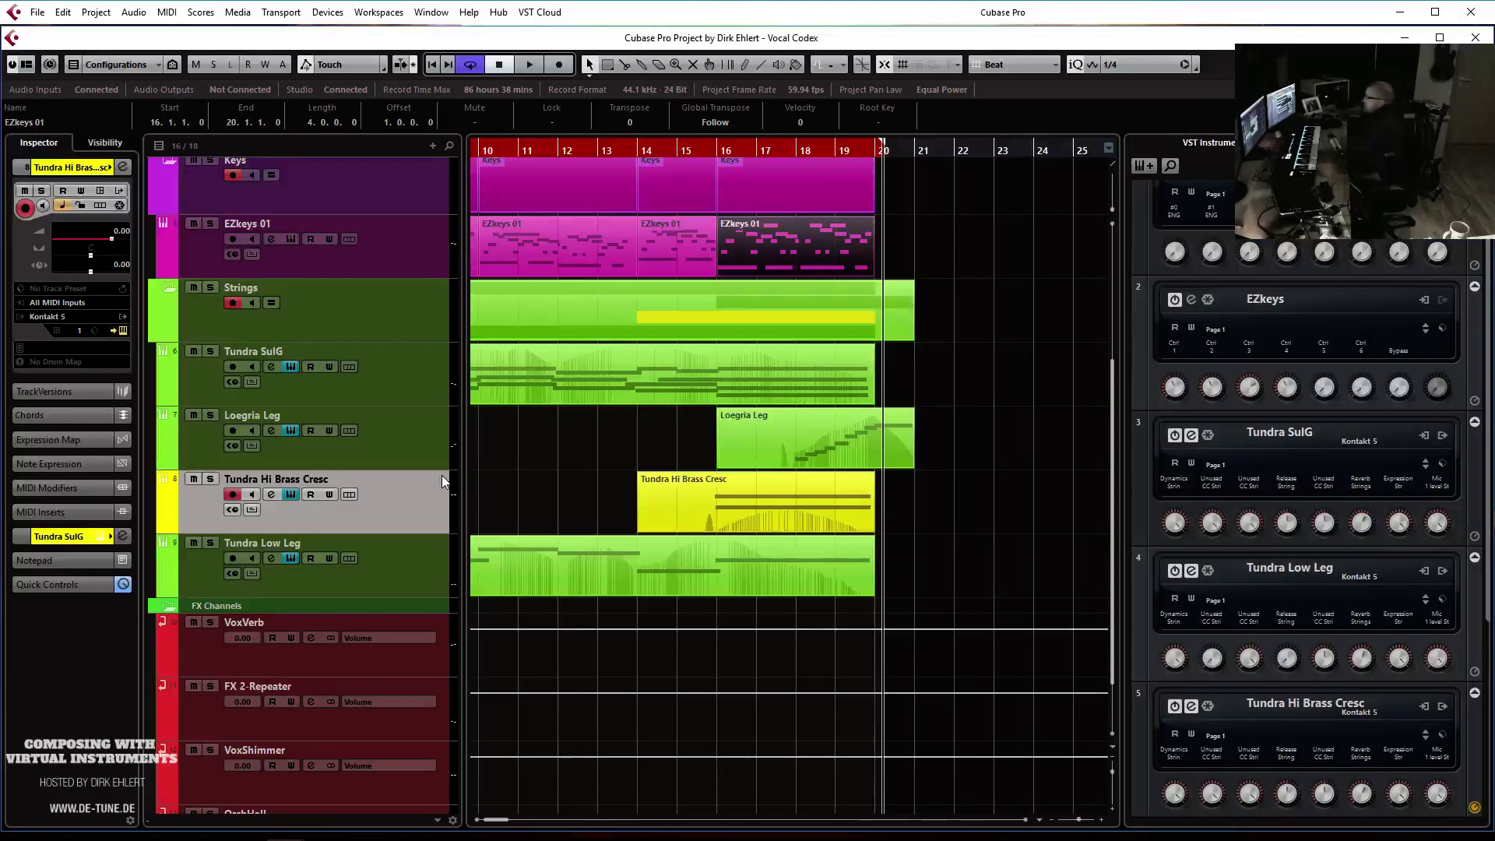
# With cycle off, start from bar 16 and record a new piano part on the EZkeys 01 track from bar 20 onward
pyautogui.click(400, 253)
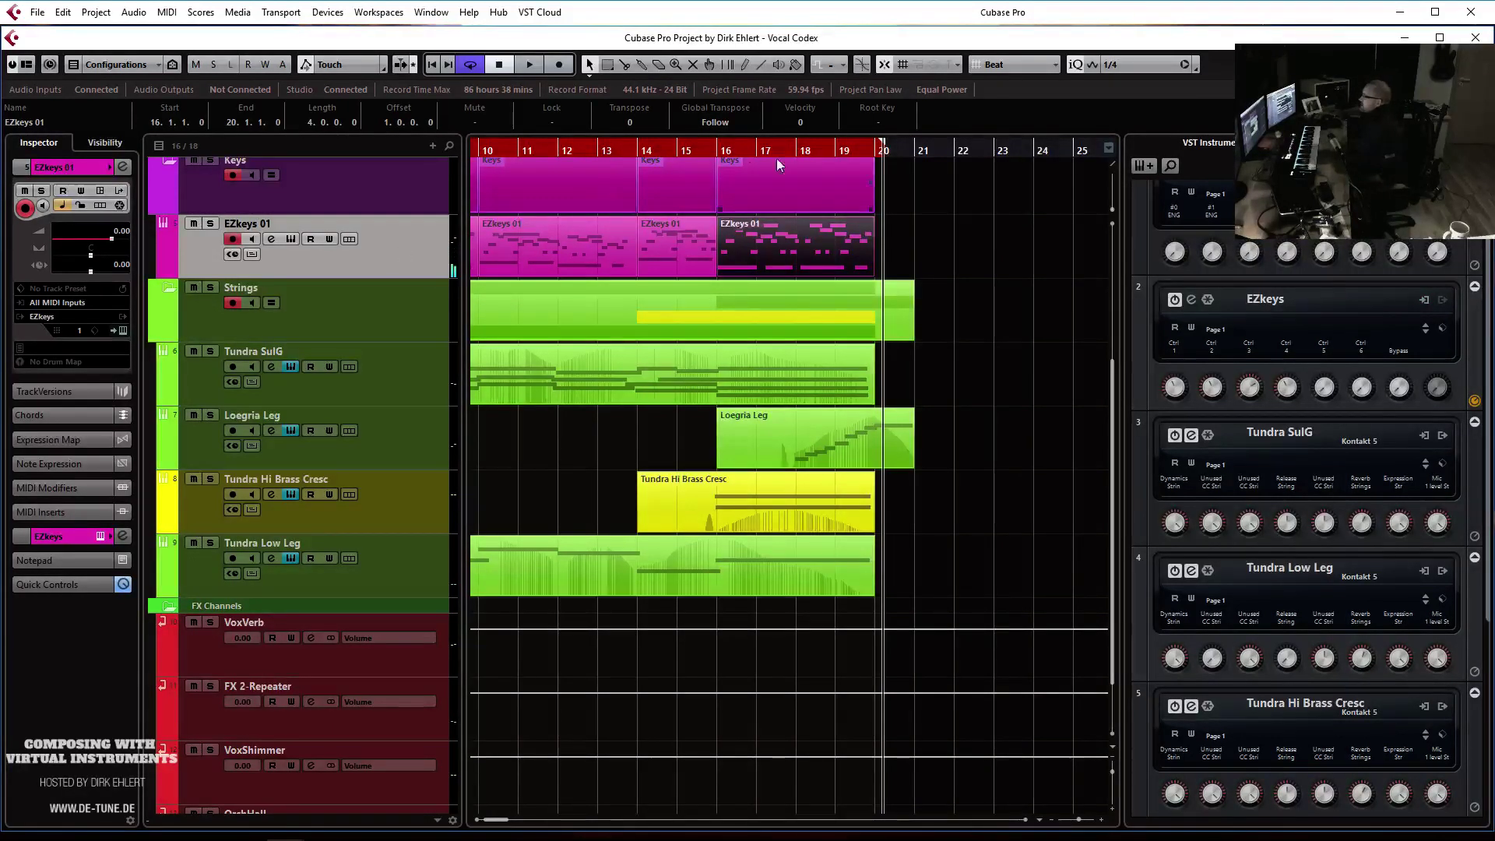
pyautogui.click(728, 142)
pyautogui.click(716, 152)
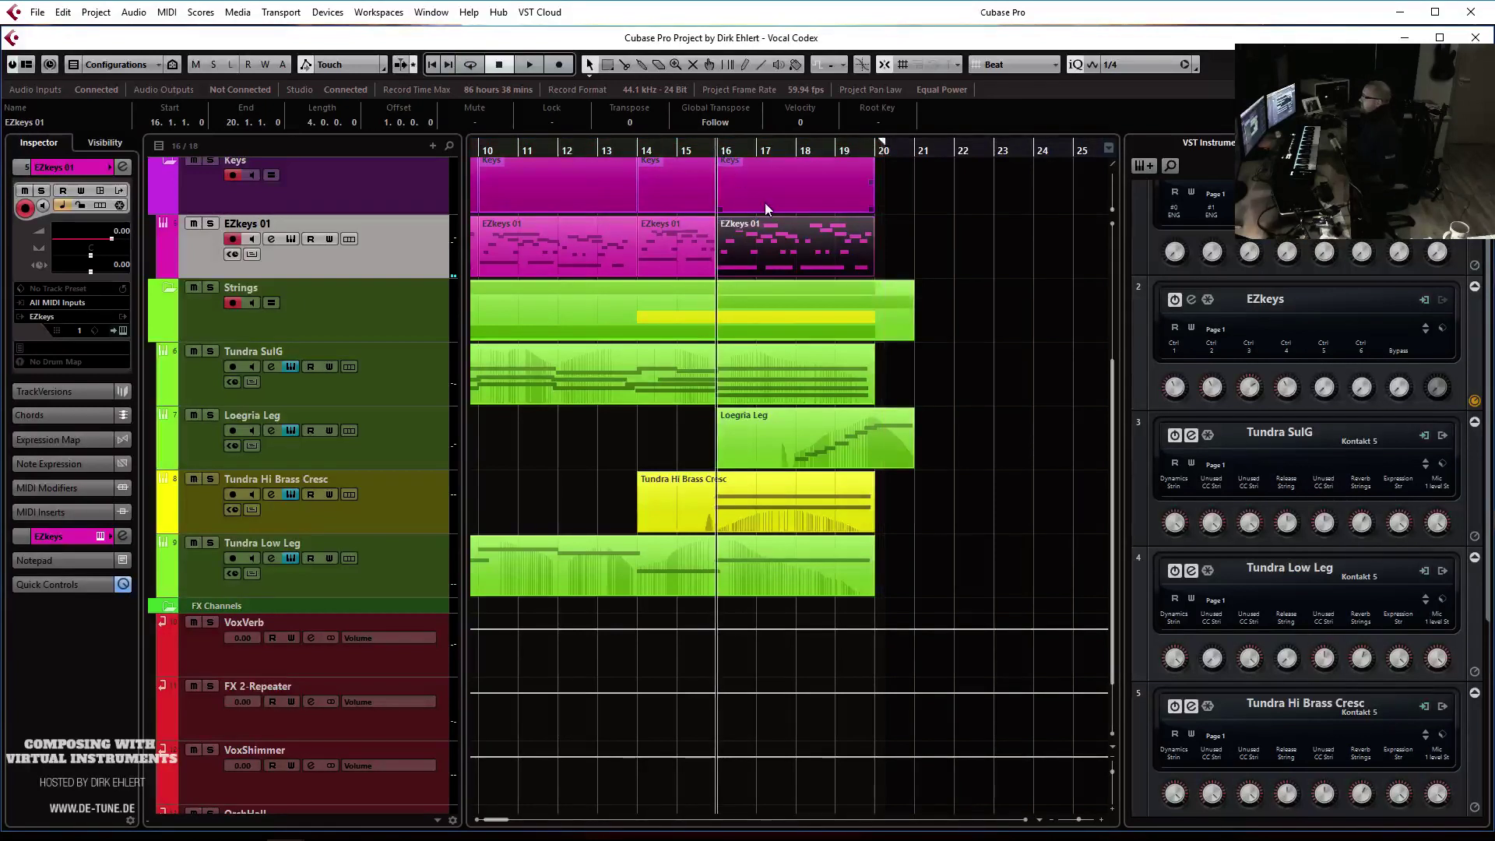
pyautogui.press('KP_Multiply')
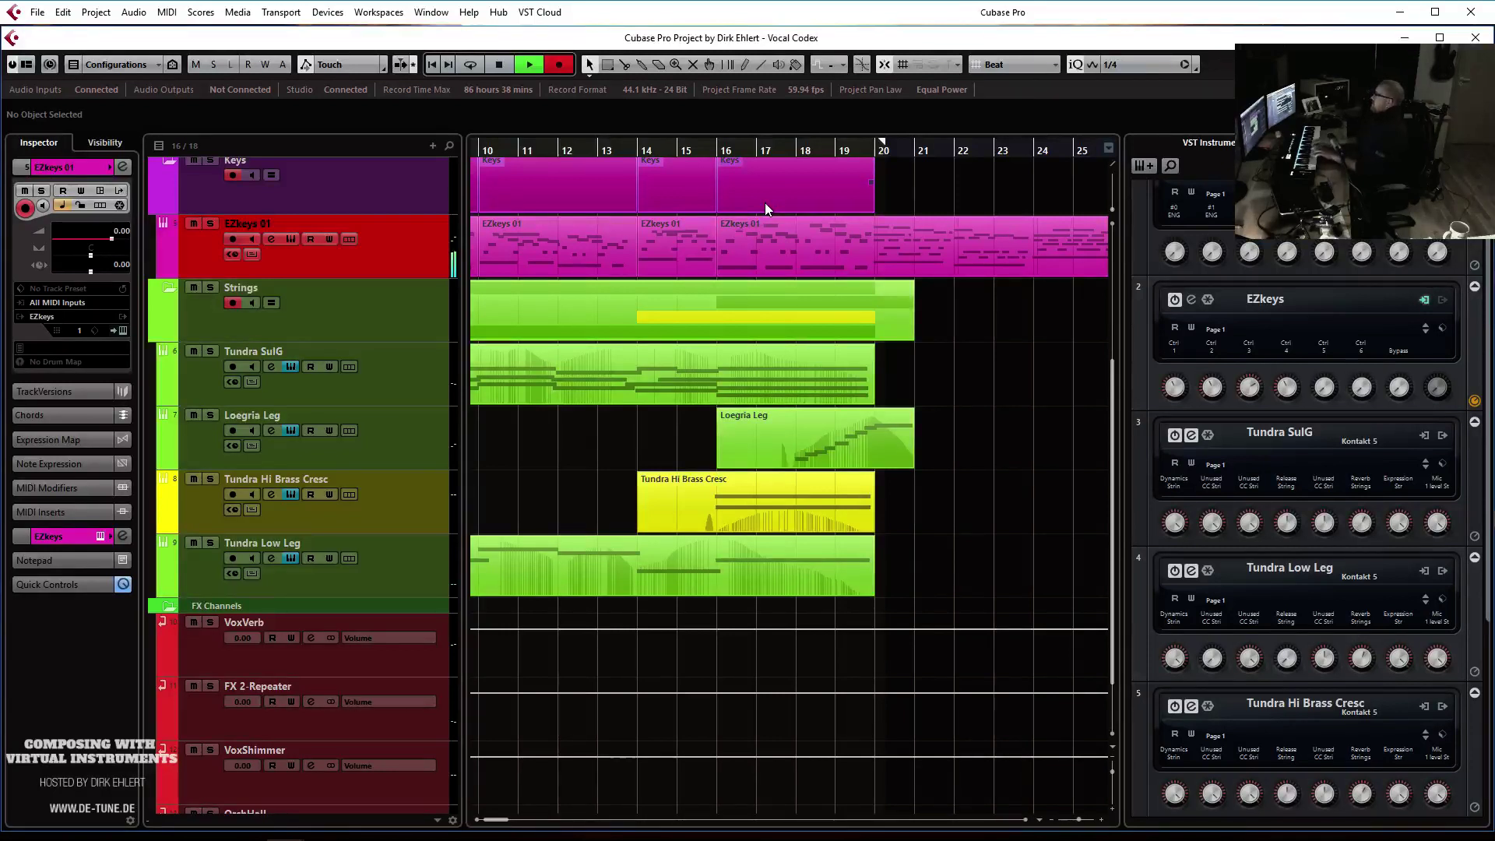
pyautogui.press('space')
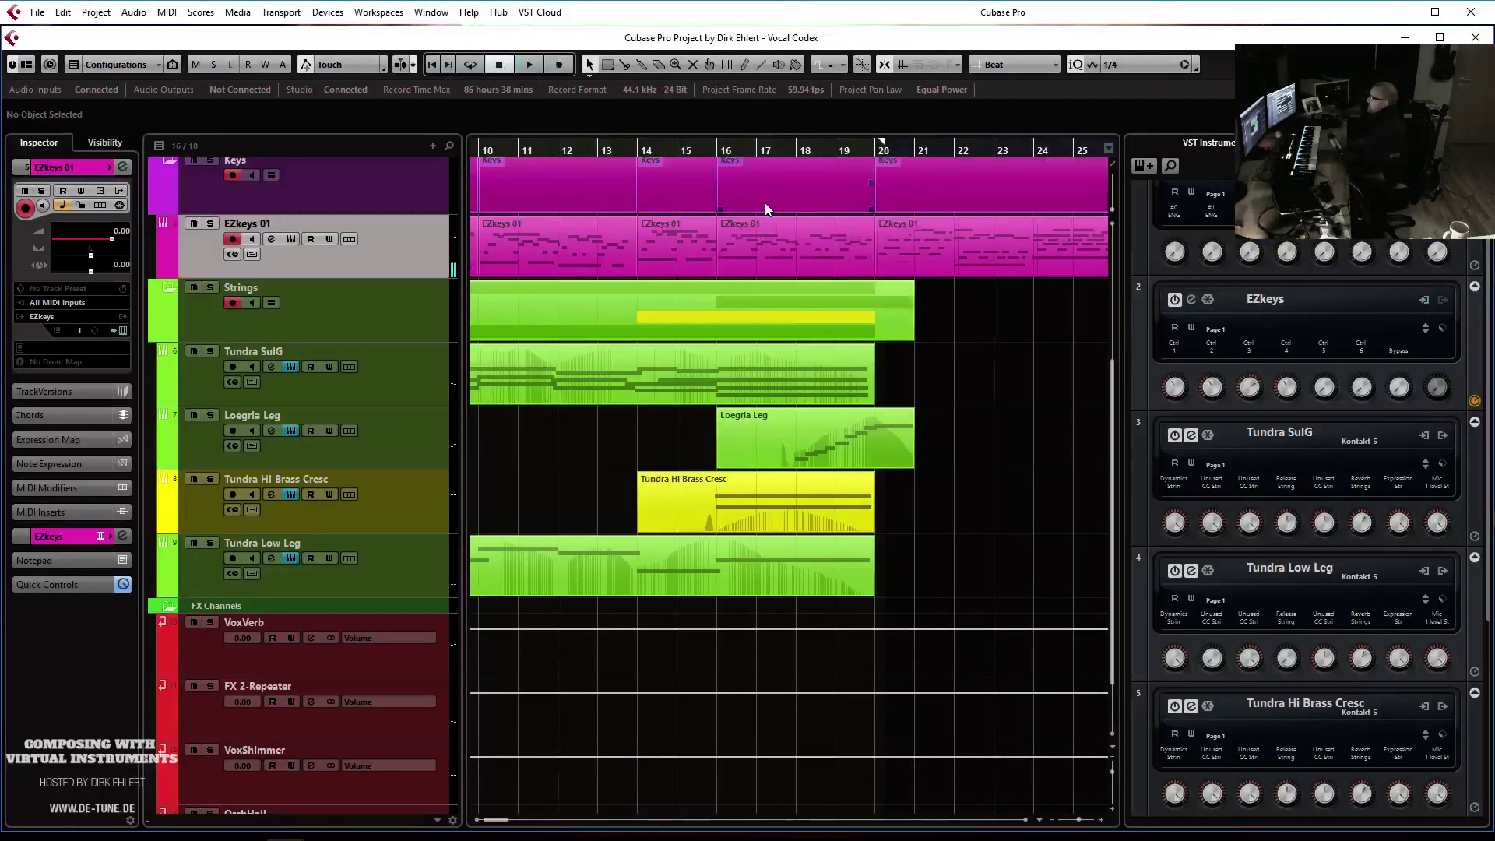
# Quantize the newly recorded EZkeys 01 part to 1/8 and check its opening notes at bar 20
pyautogui.doubleClick(968, 251)
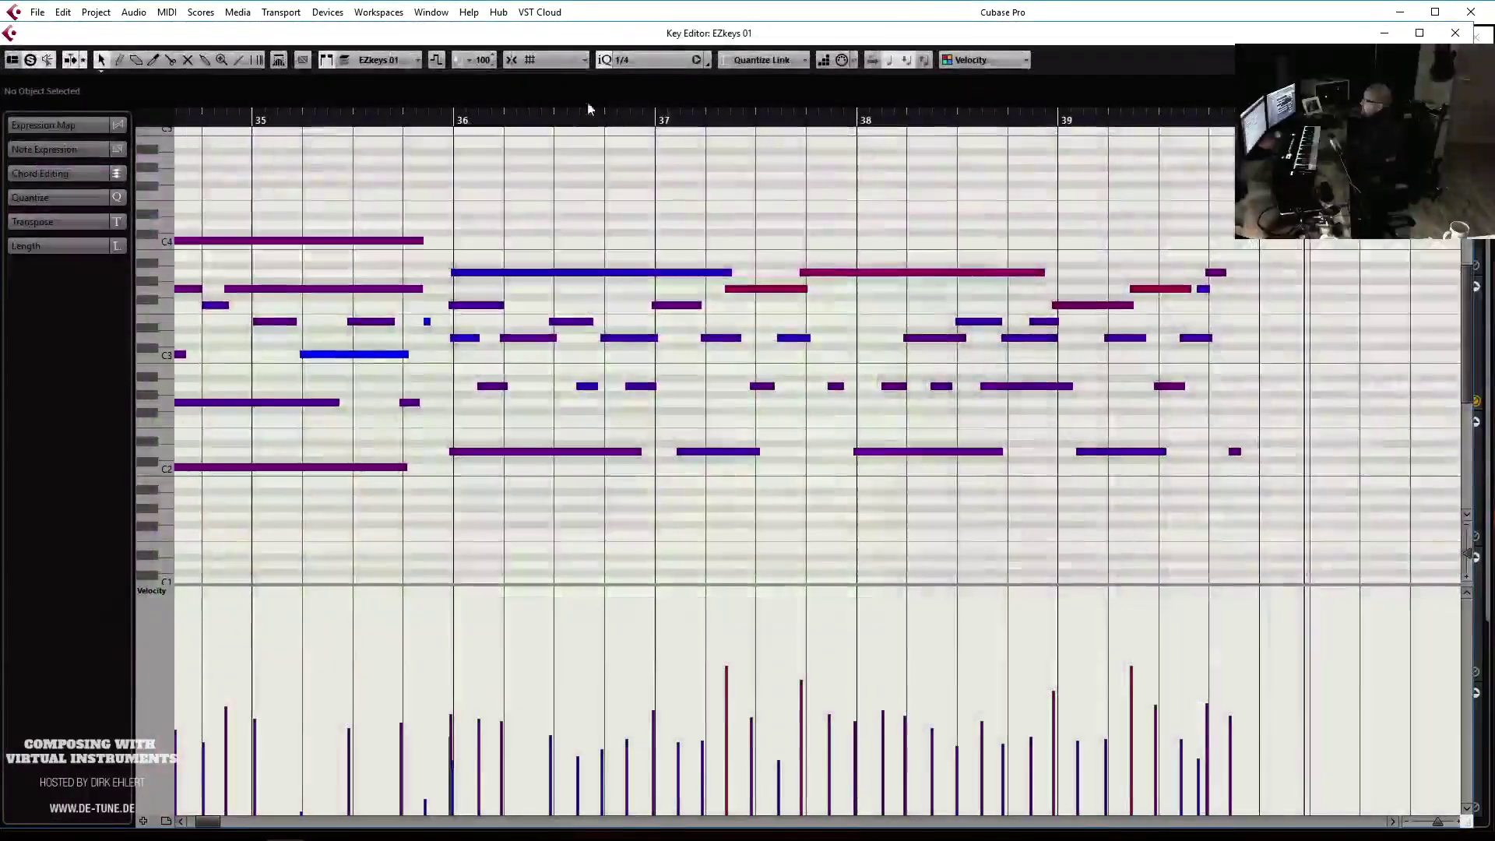
pyautogui.click(629, 59)
pyautogui.click(654, 131)
pyautogui.press('q')
pyautogui.hscroll(-15, 625, 210)
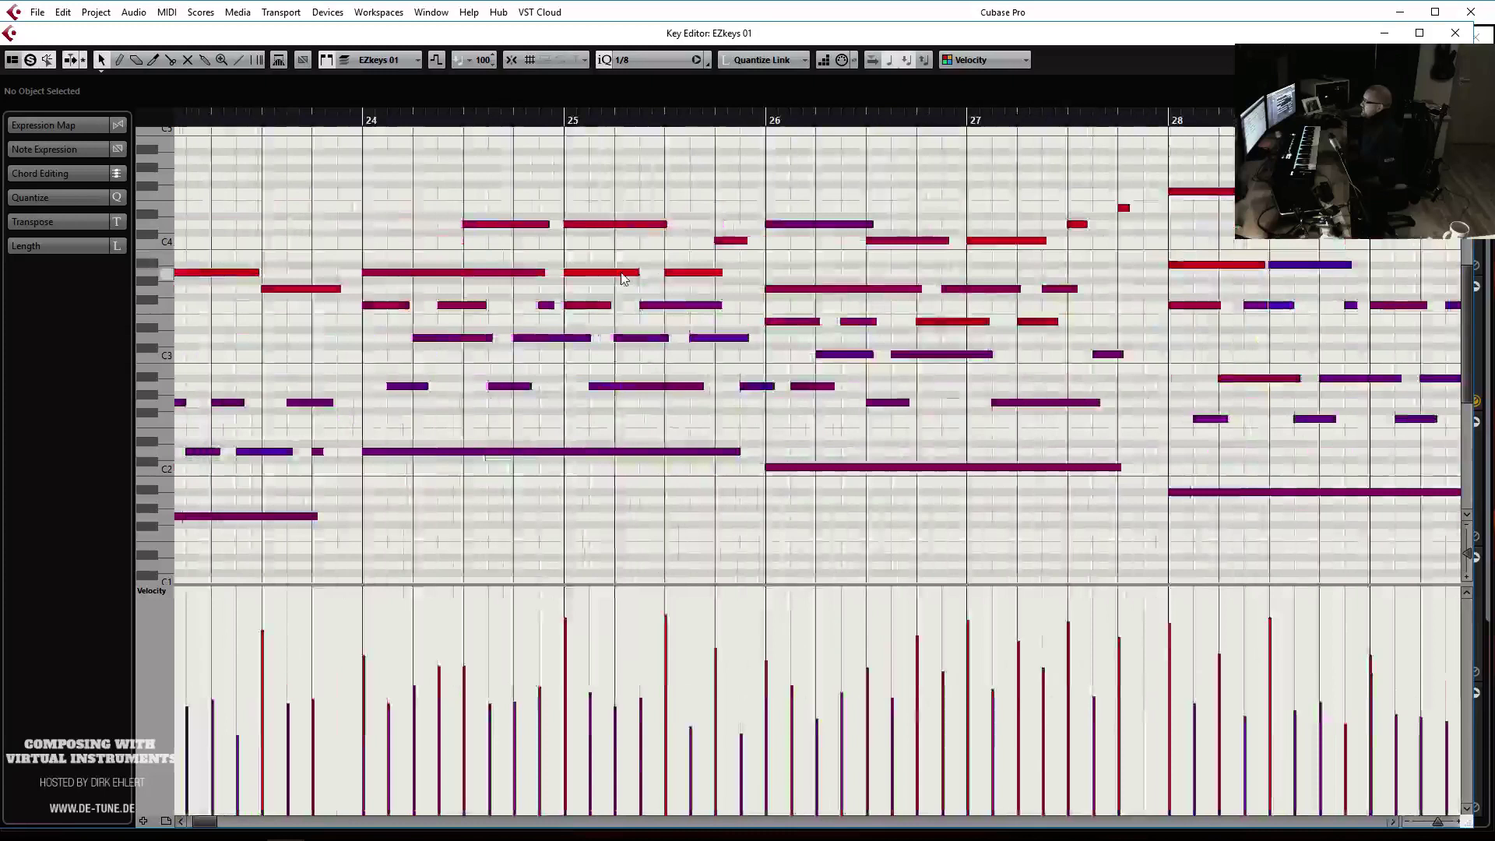
pyautogui.press('space')
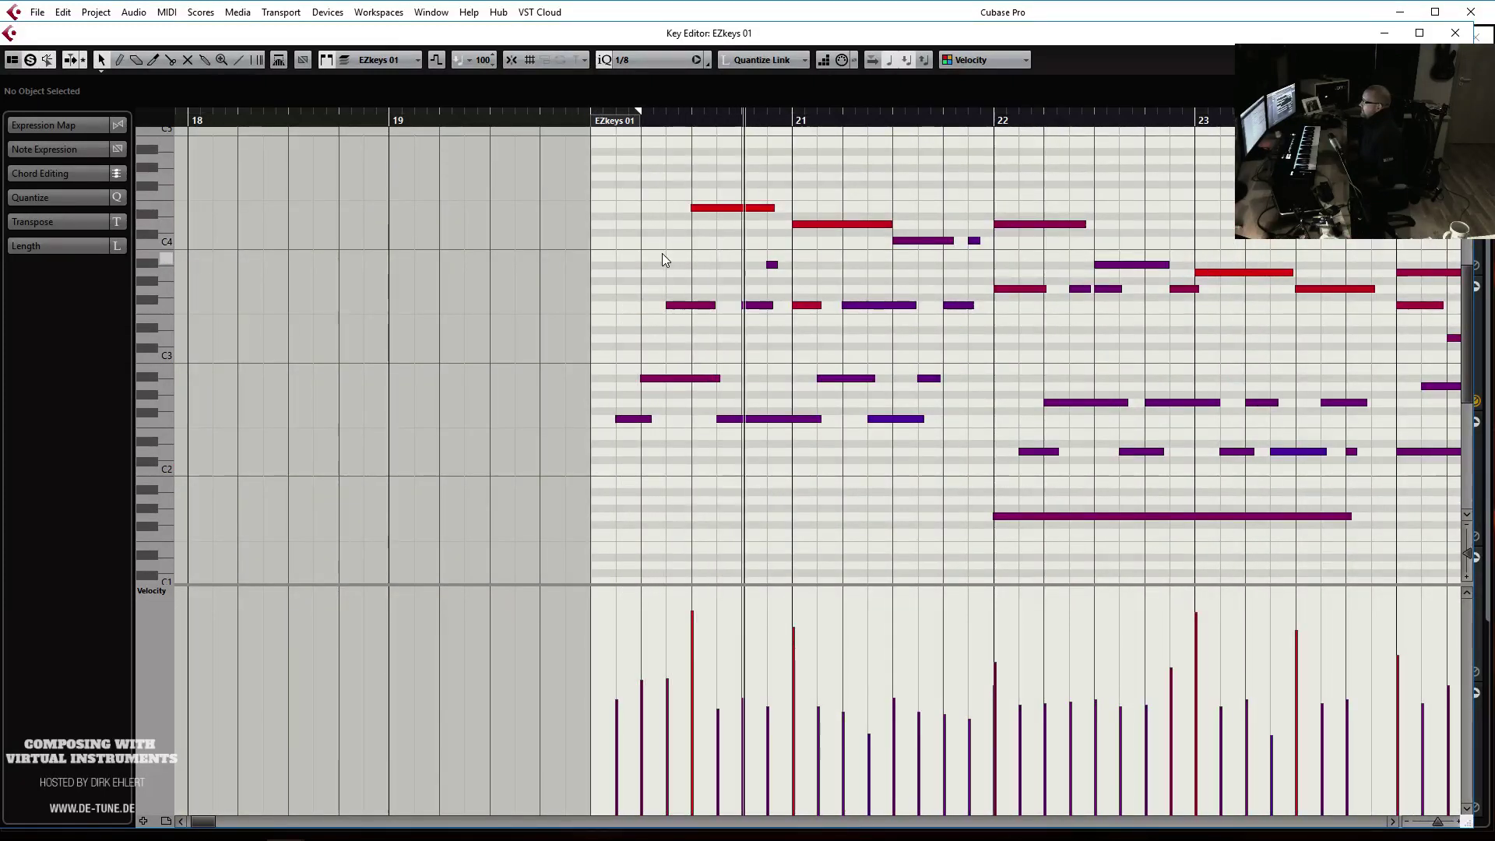
pyautogui.press('Escape')
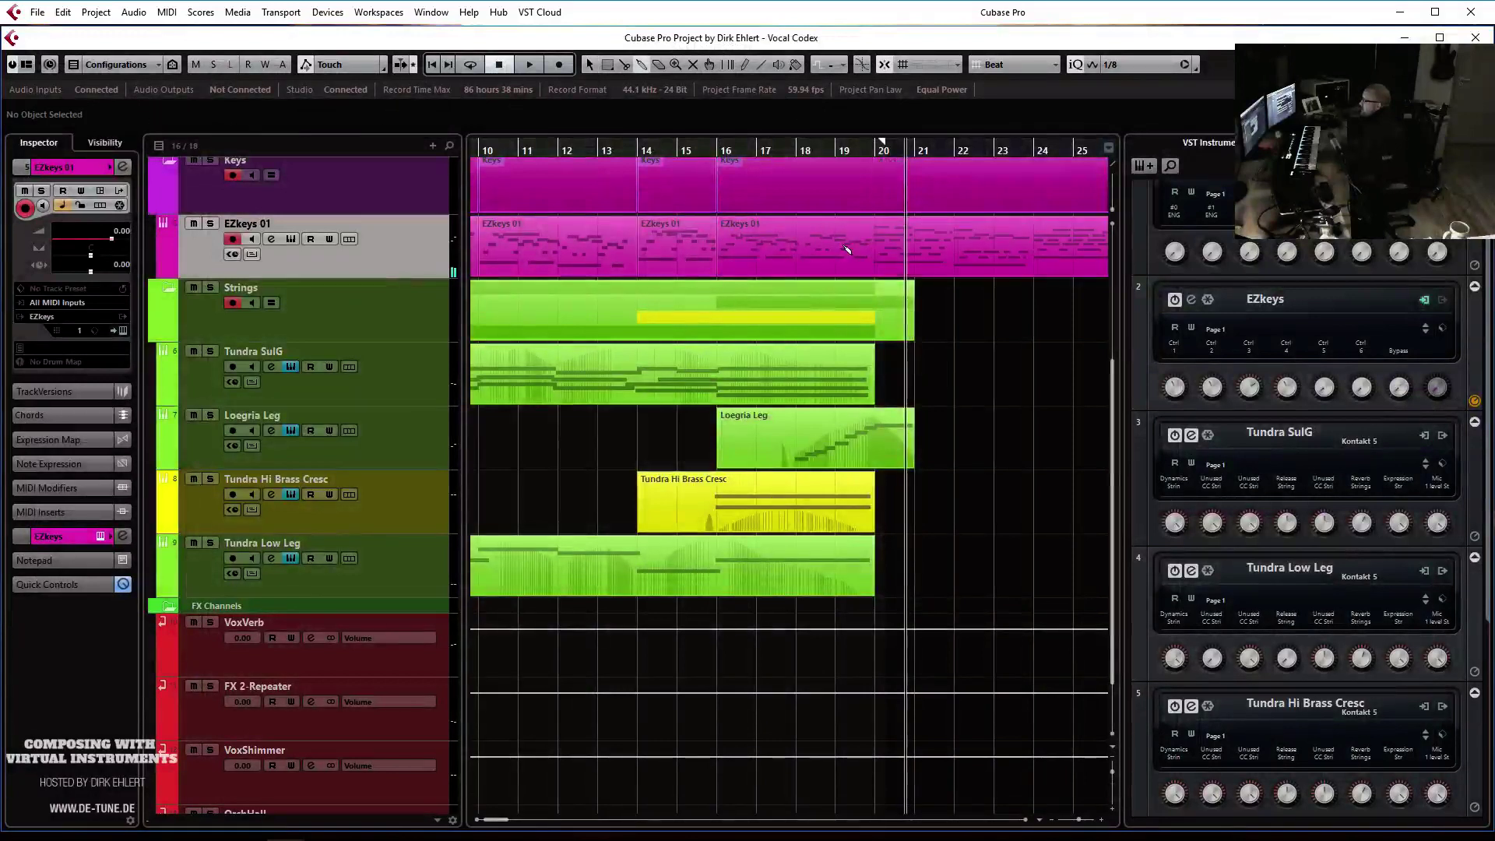
# Glue the new EZkeys 01 part to the one at bar 16 and quantize the bar 20 chord with Iterative Quantize off
pyautogui.doubleClick(707, 250)
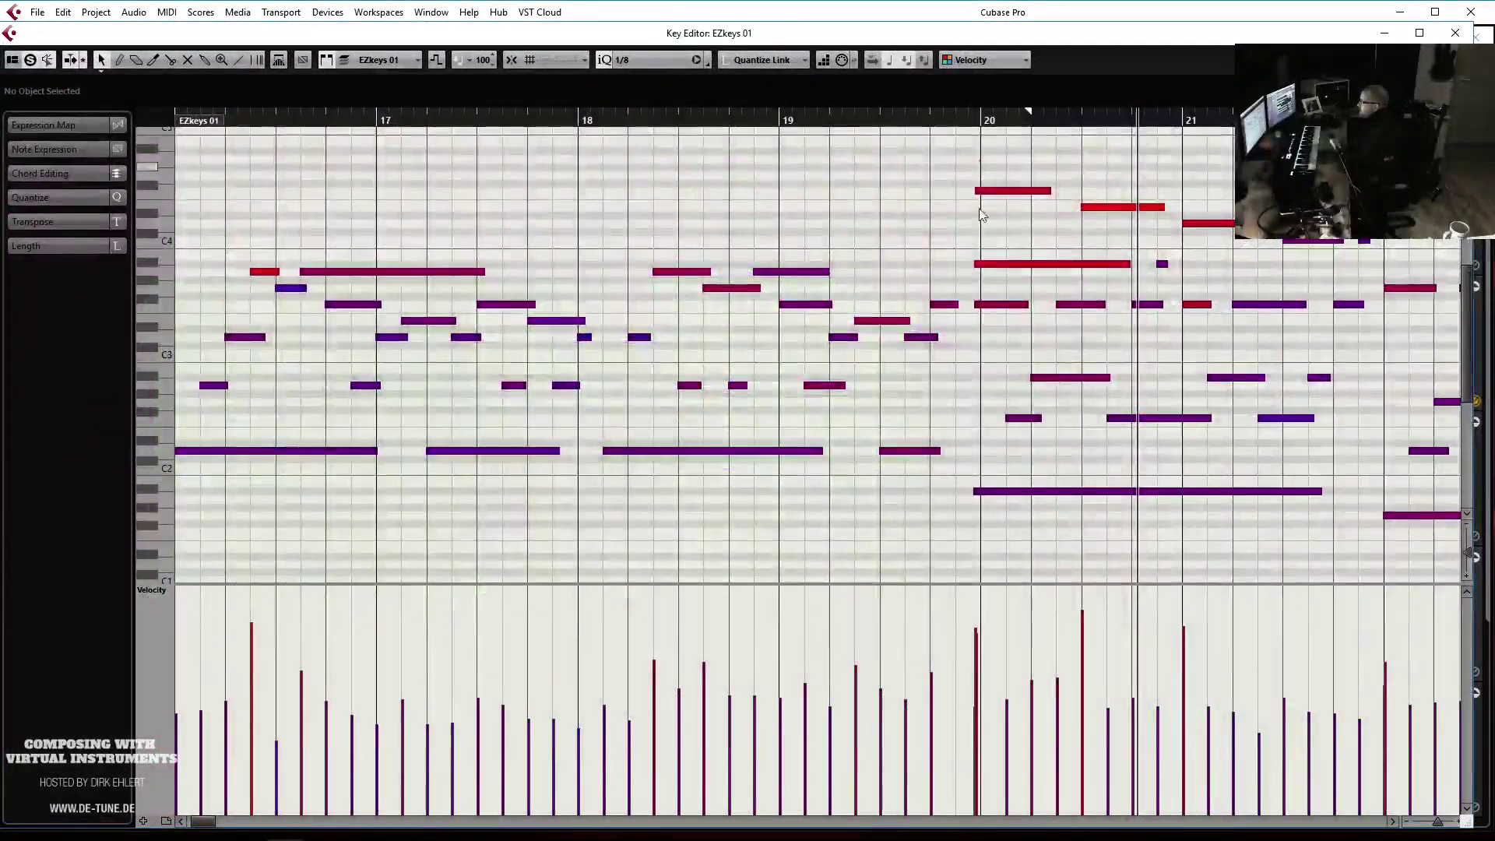
pyautogui.moveTo(973, 170); pyautogui.dragTo(992, 521)
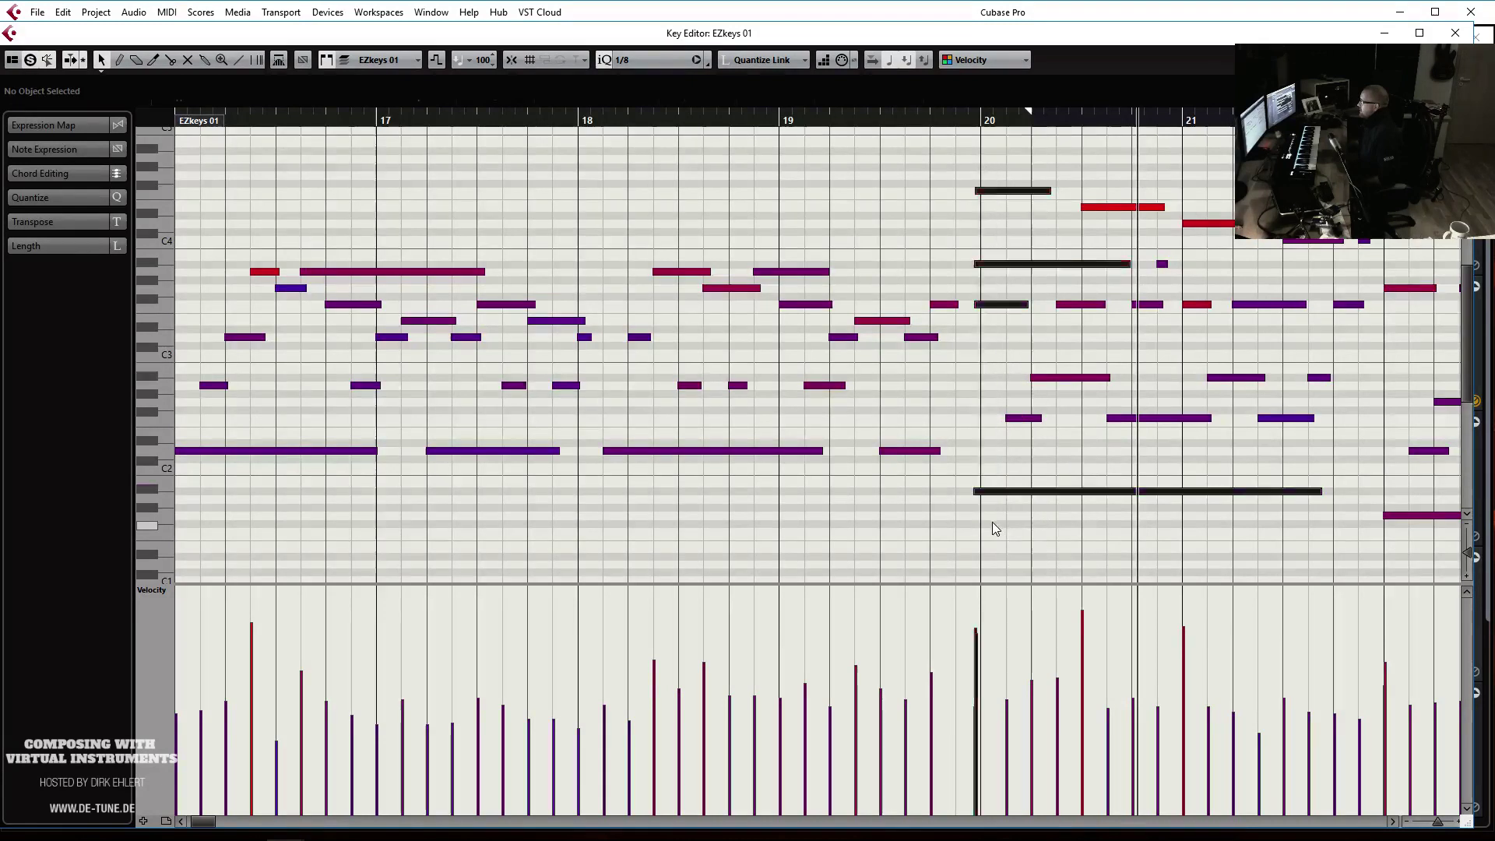
pyautogui.click(599, 65)
pyautogui.press('Return')
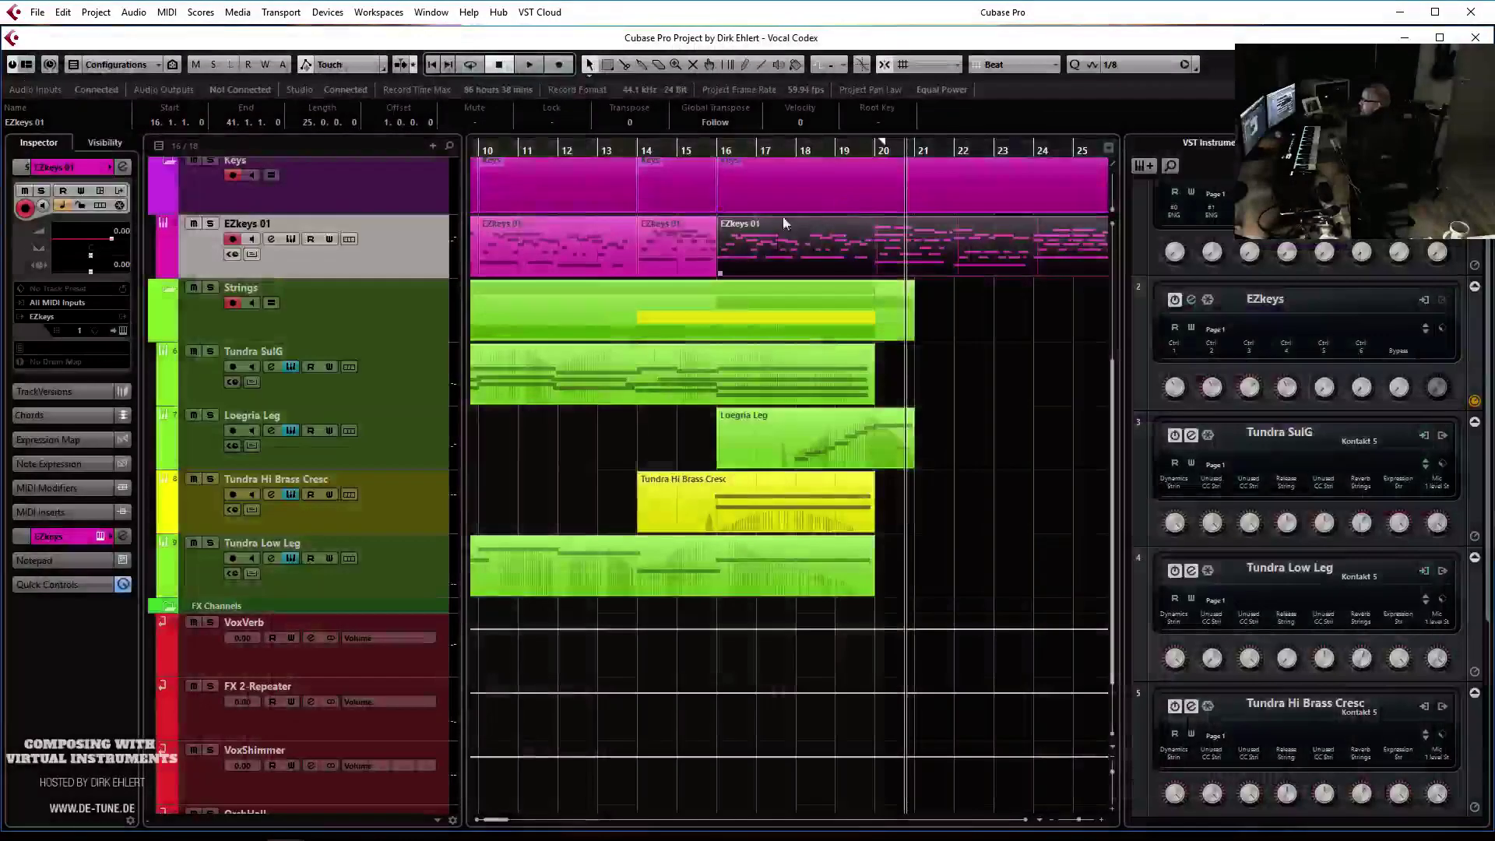
# Split the EZkeys 01 part at bar 20, open the second part in the Key Editor and play it from bar 20
pyautogui.doubleClick(875, 249)
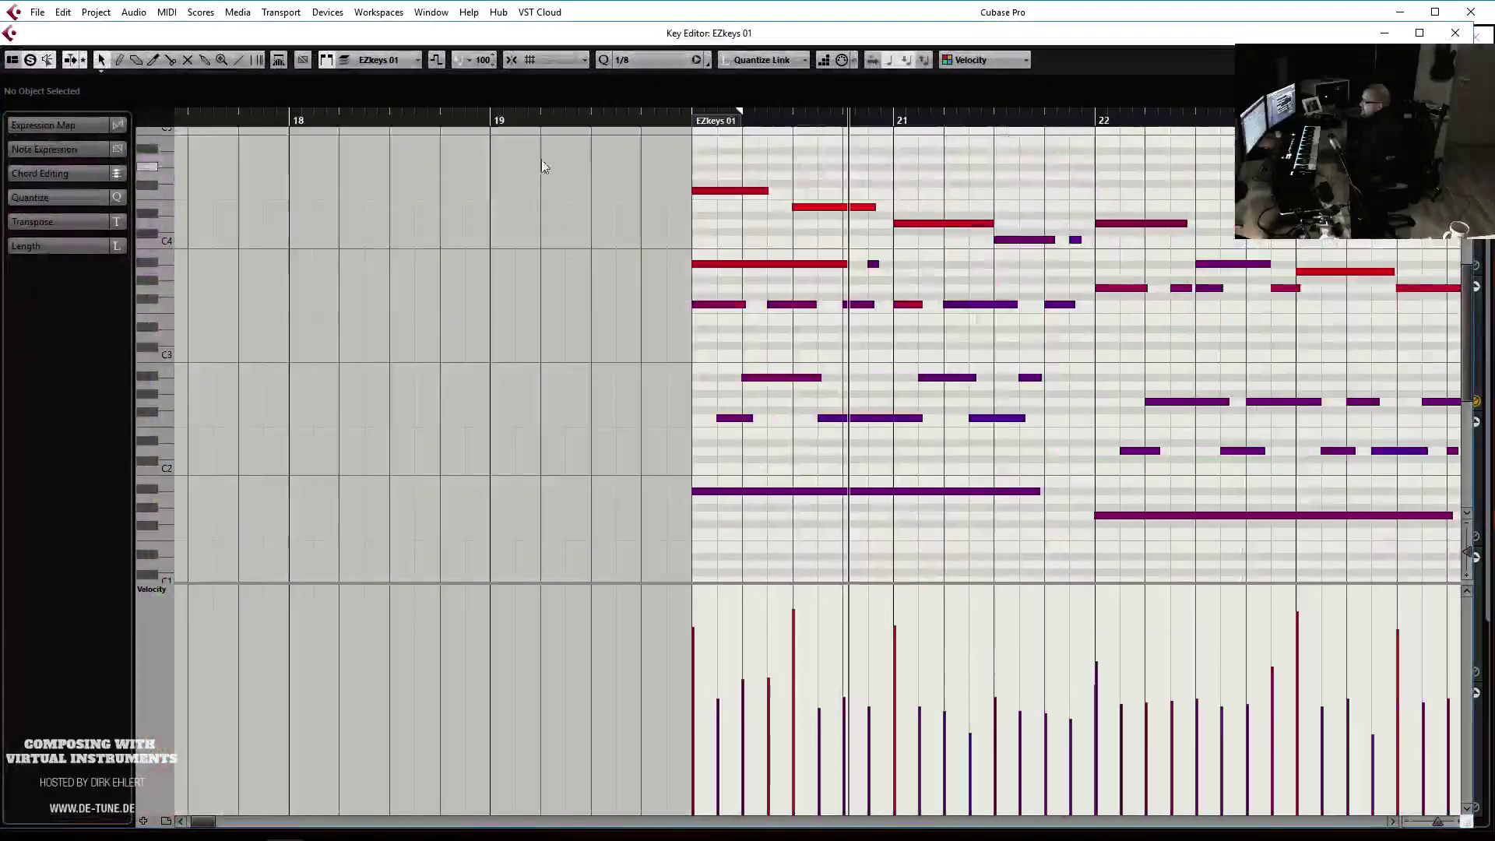
pyautogui.scroll(2, 543, 161)
pyautogui.click(688, 121)
pyautogui.press('space')
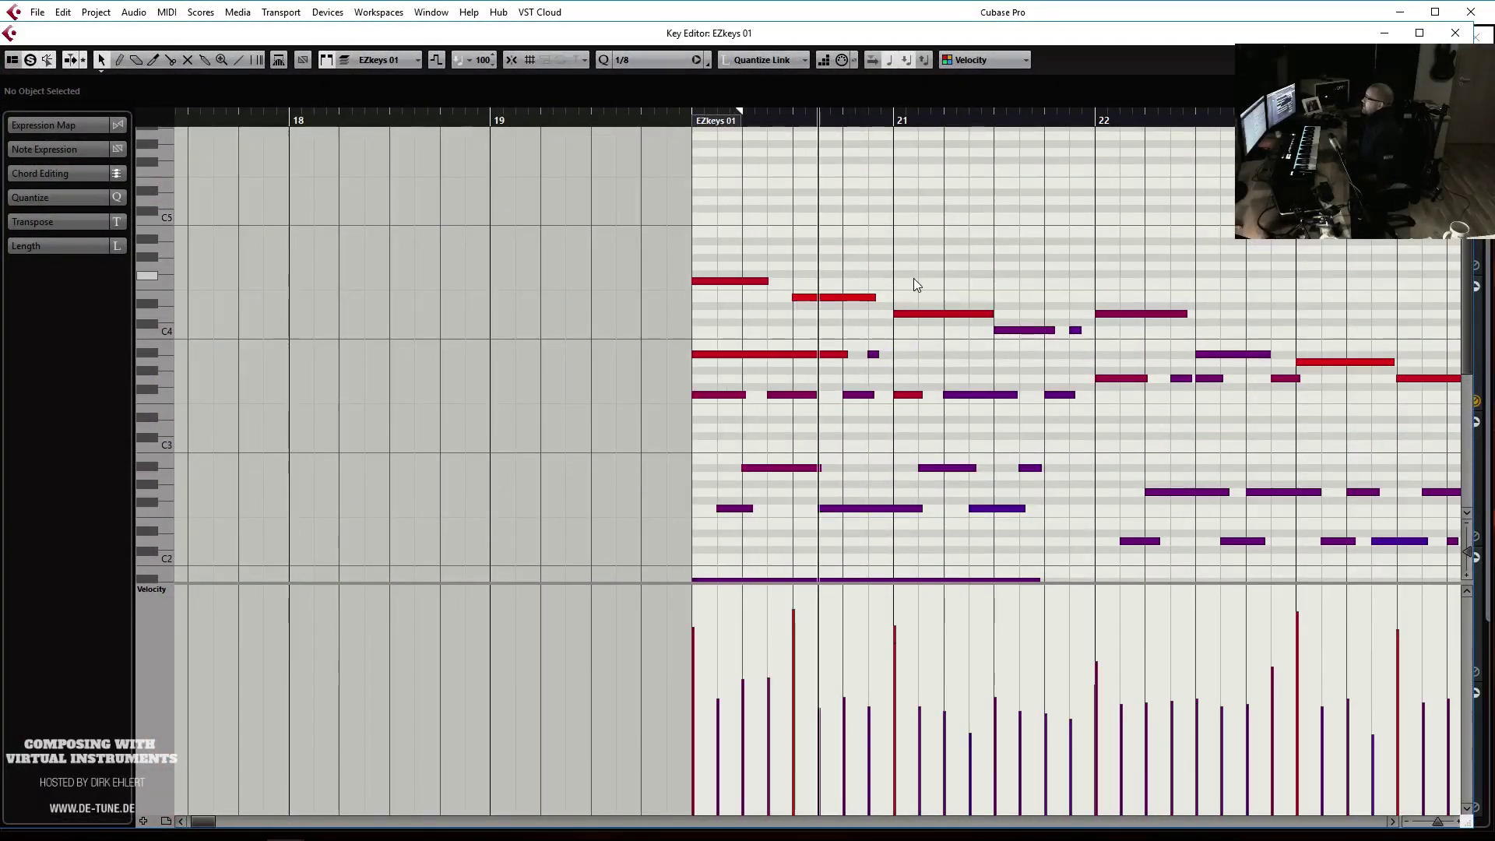
pyautogui.press('h')
pyautogui.press('g')
pyautogui.press('g')
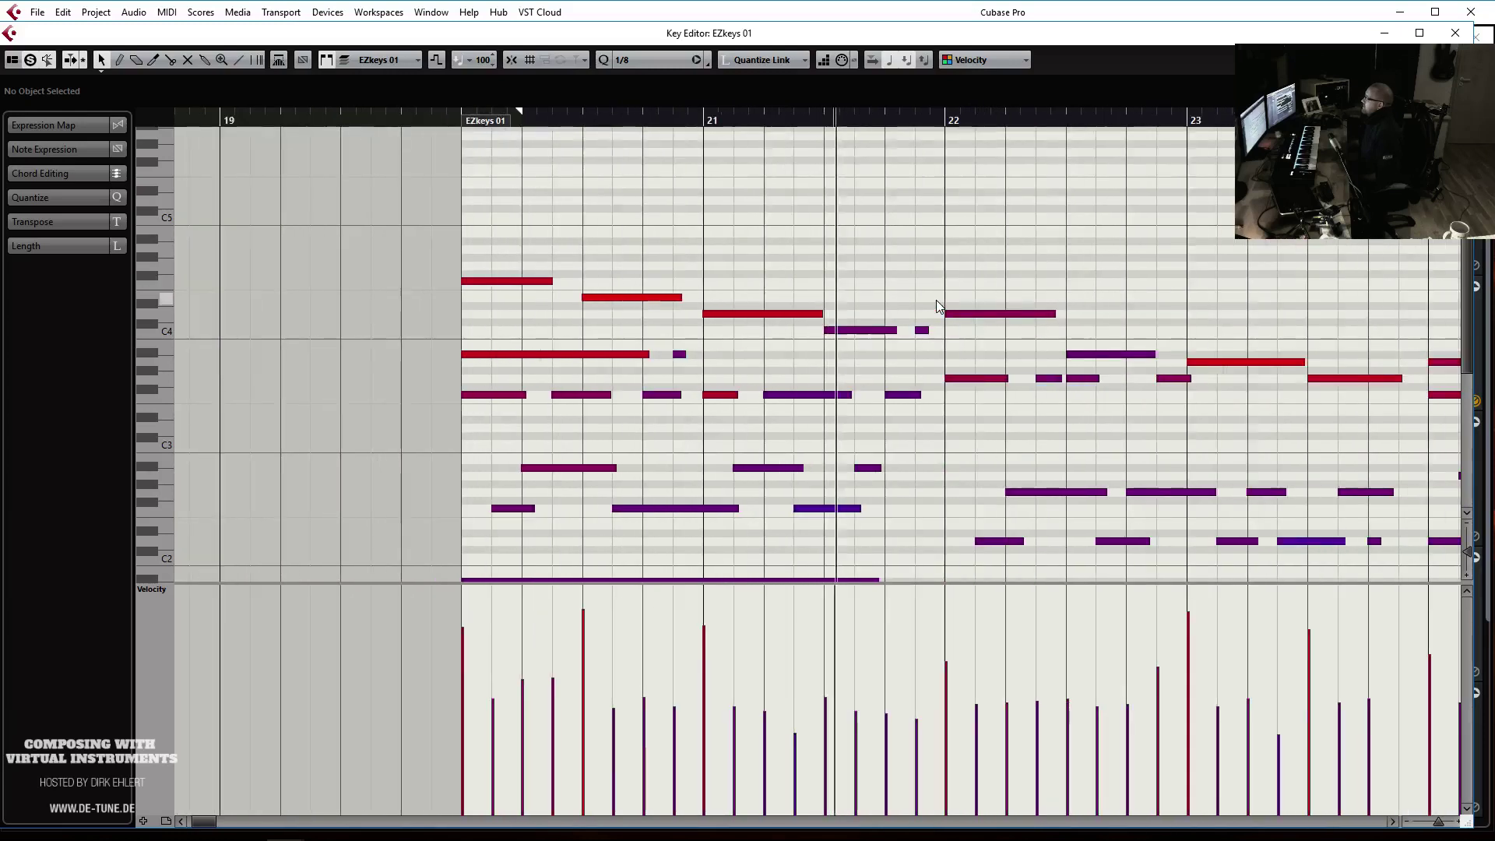
pyautogui.scroll(-5, 989, 304)
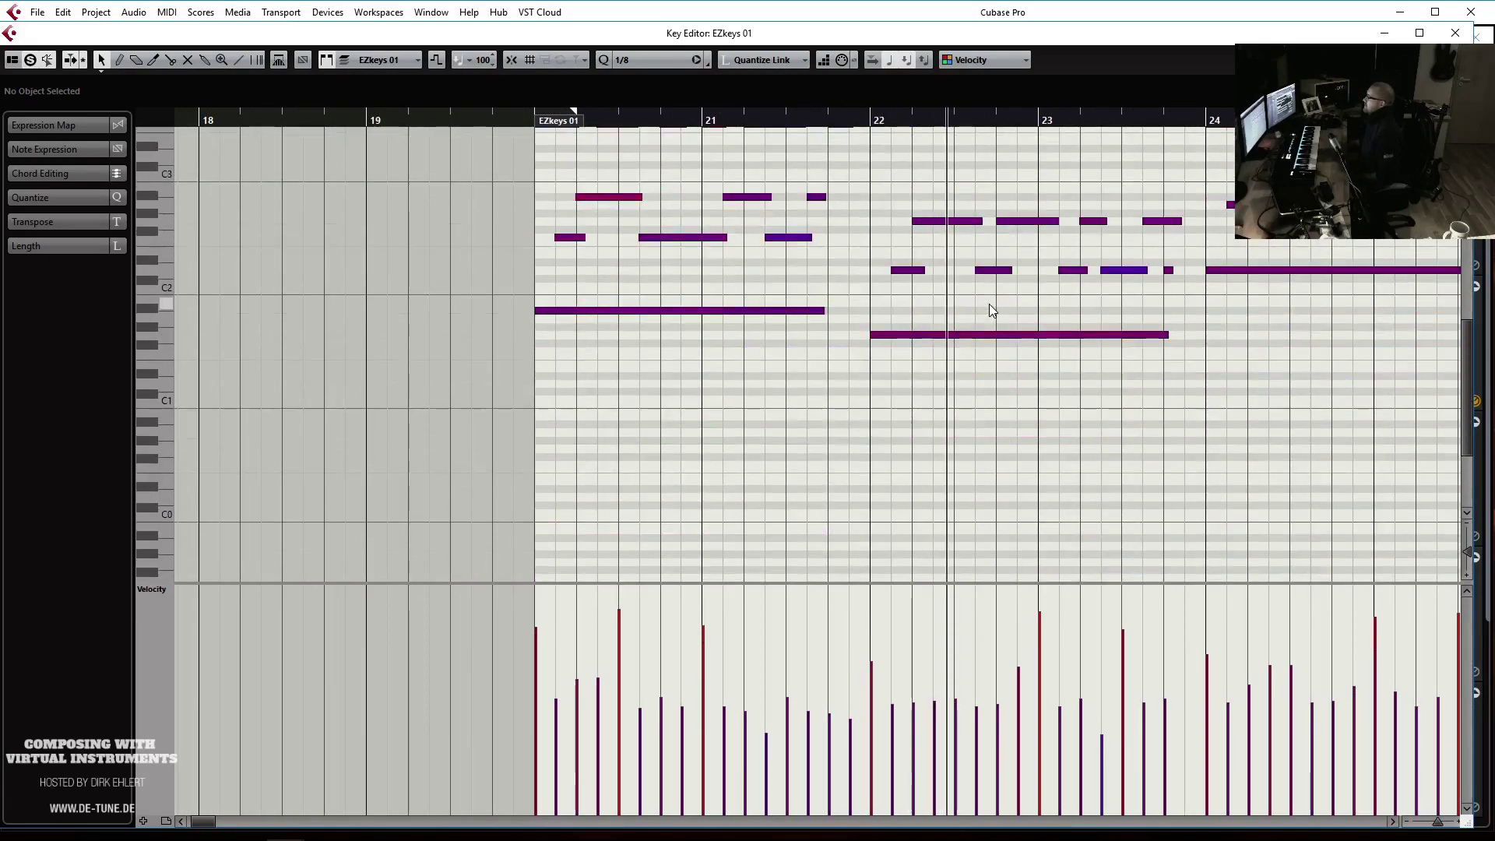
pyautogui.press('g')
pyautogui.press('g')
pyautogui.scroll(4, 851, 298)
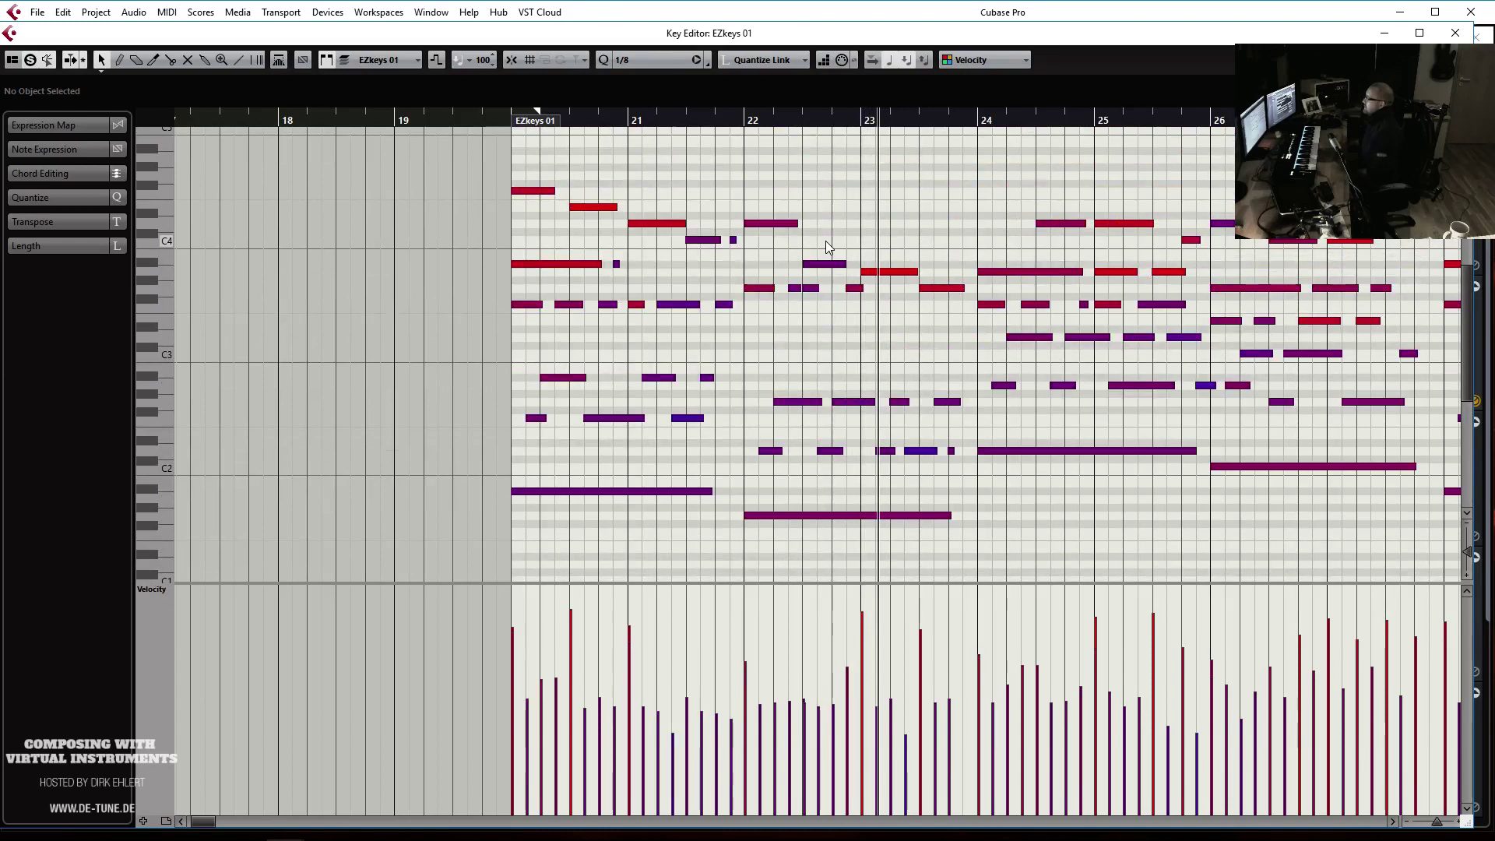
# Raise the melody notes at 22.3 to C4, at bar 23 to A#3 and at 23.3 to A3, and replay from bar 22
pyautogui.moveTo(825, 263); pyautogui.dragTo(826, 240)
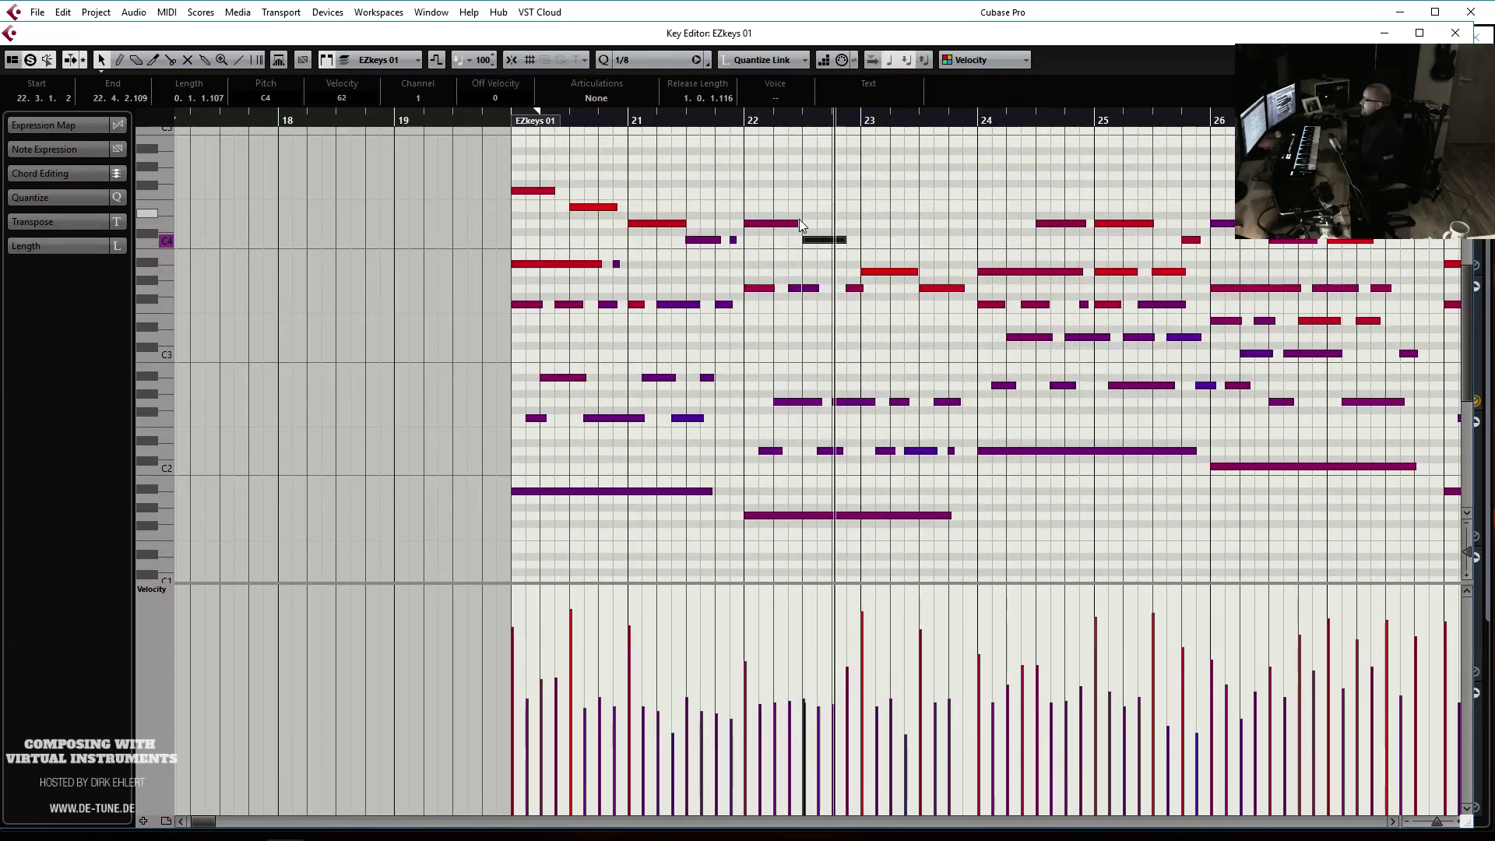
pyautogui.click(901, 281)
pyautogui.moveTo(900, 273); pyautogui.dragTo(942, 280)
pyautogui.click(745, 124)
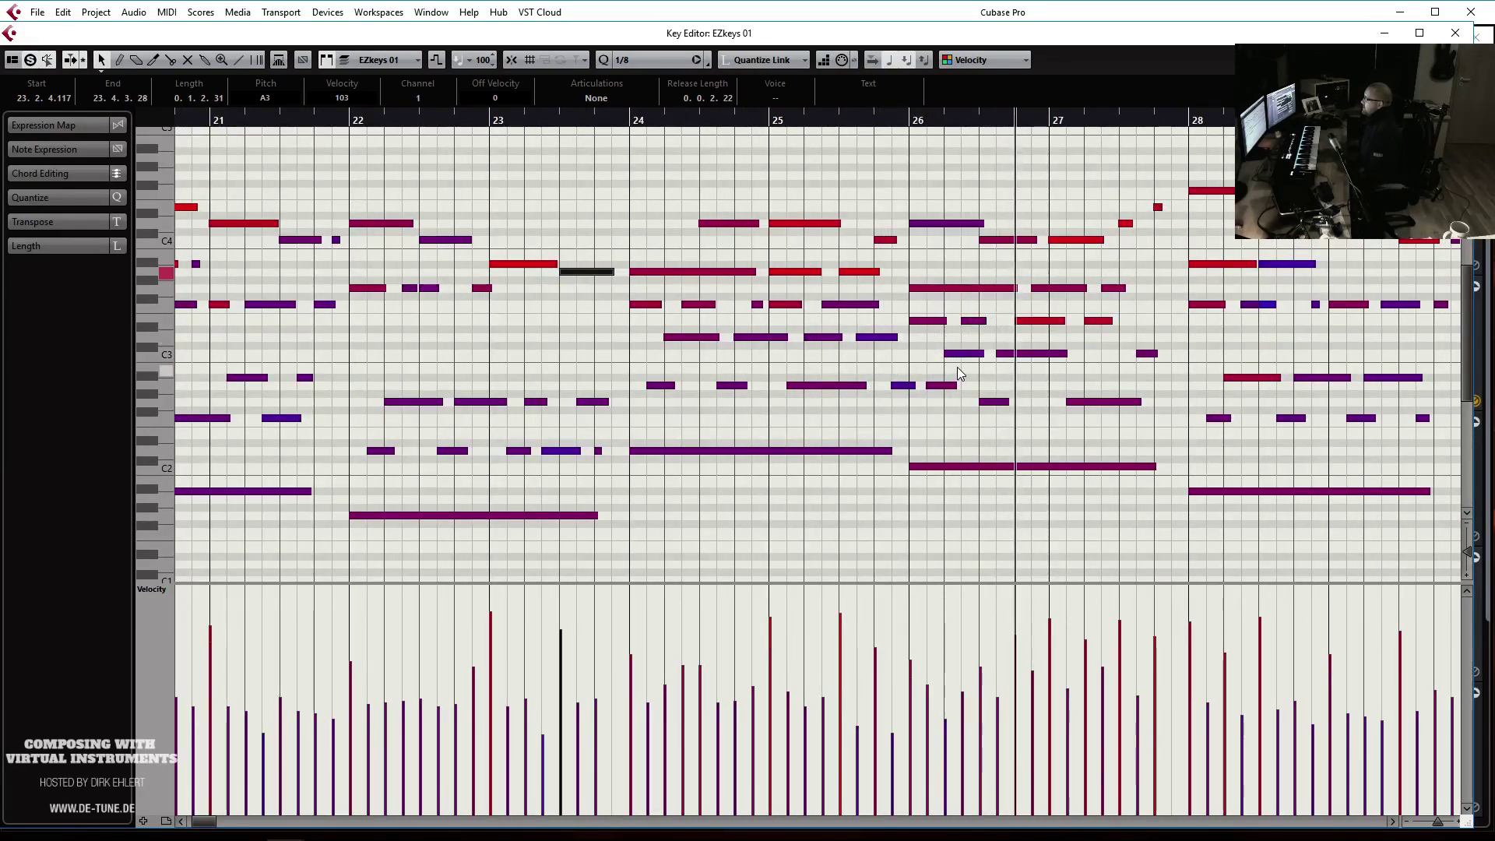
# Move the low note just after the start of bar 26 to G2 and review the following bars to about bar 31
pyautogui.moveTo(951, 385); pyautogui.dragTo(951, 400)
pyautogui.press('space')
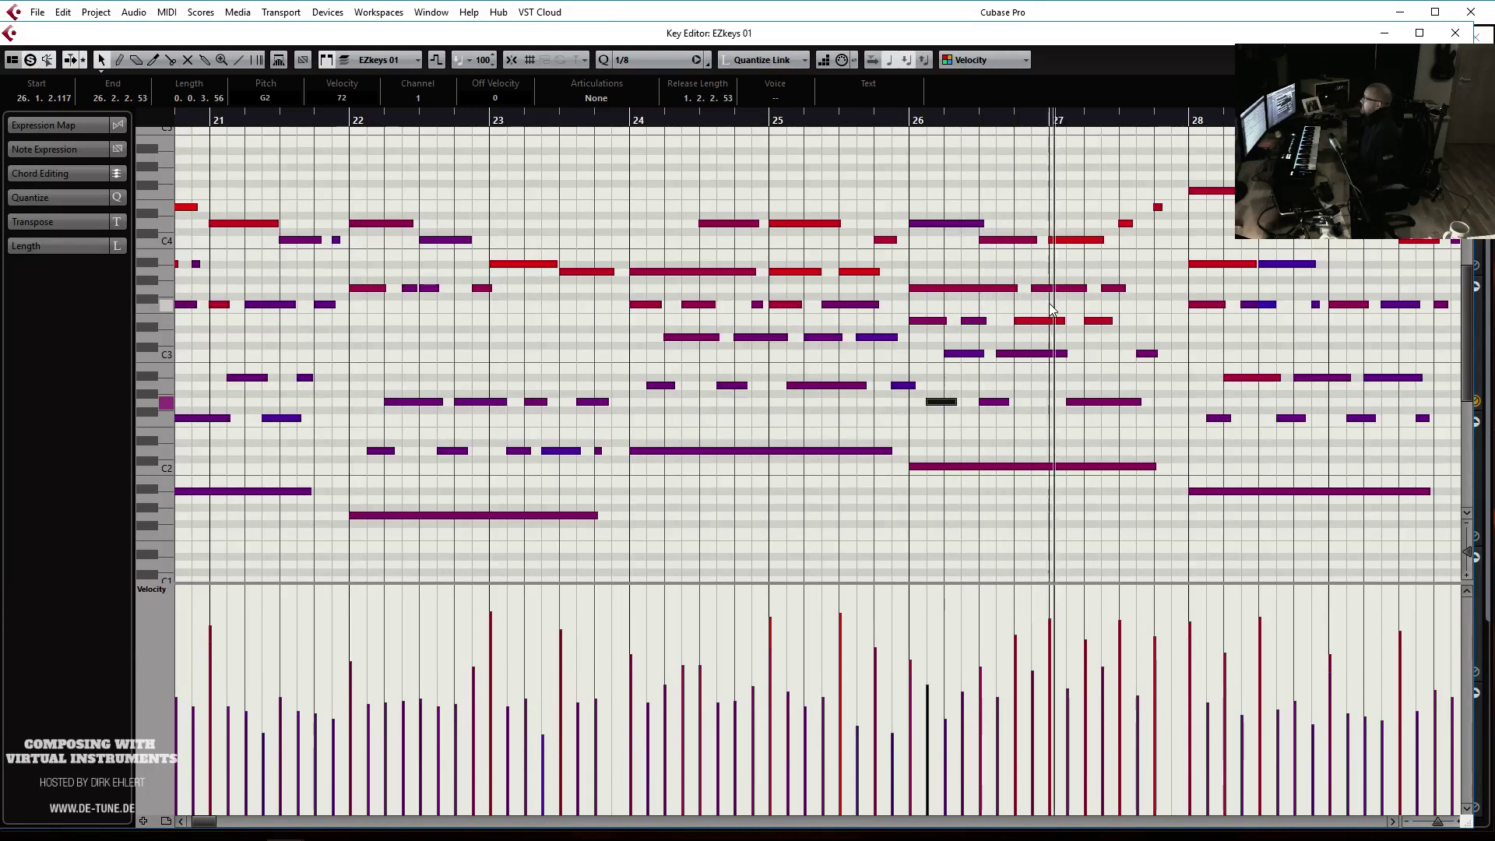
pyautogui.hscroll(5, 1044, 308)
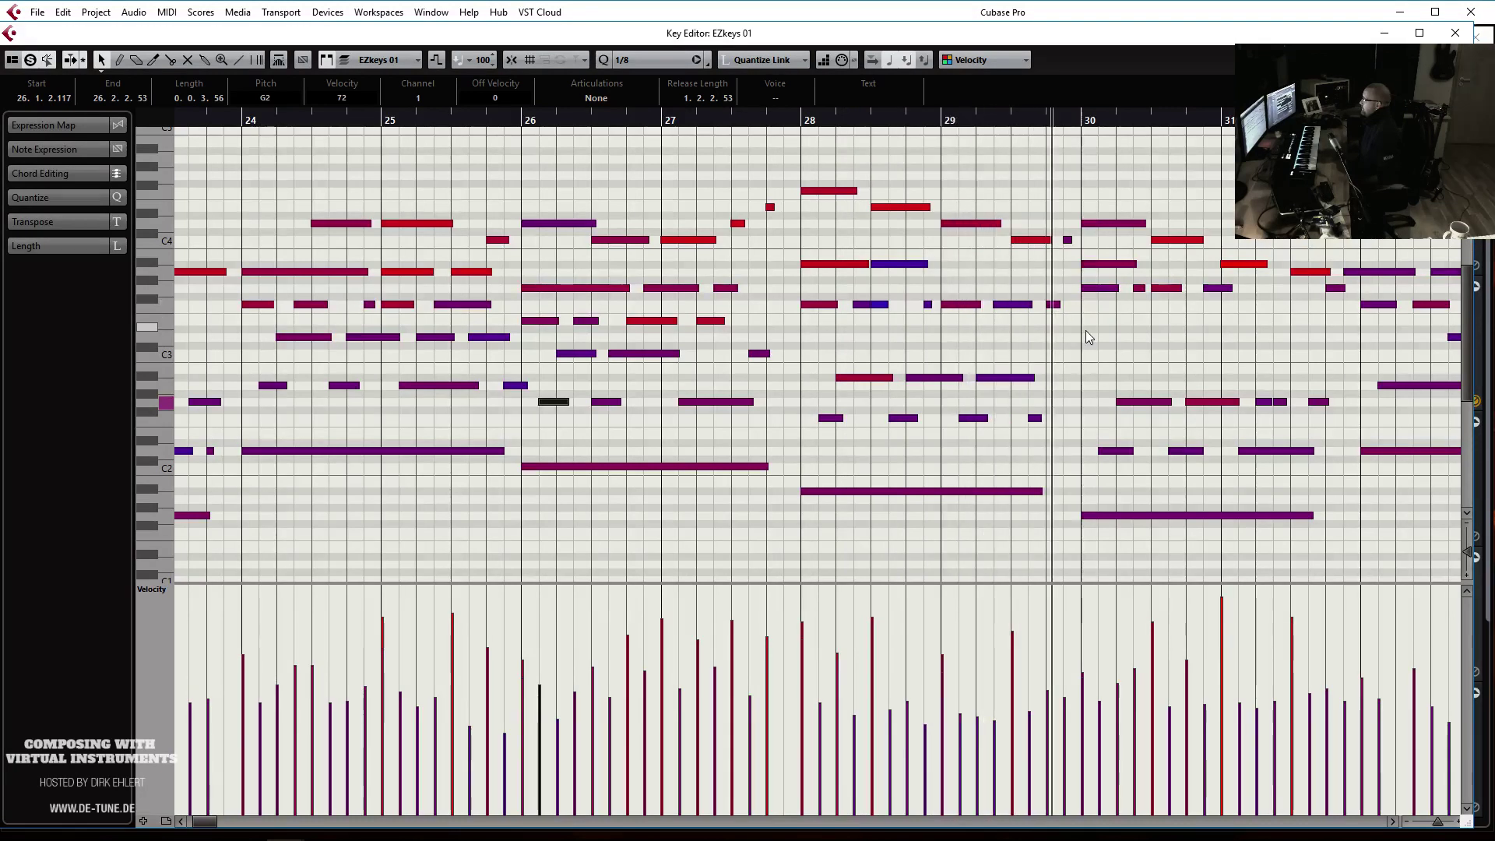
pyautogui.hscroll(5, 1104, 334)
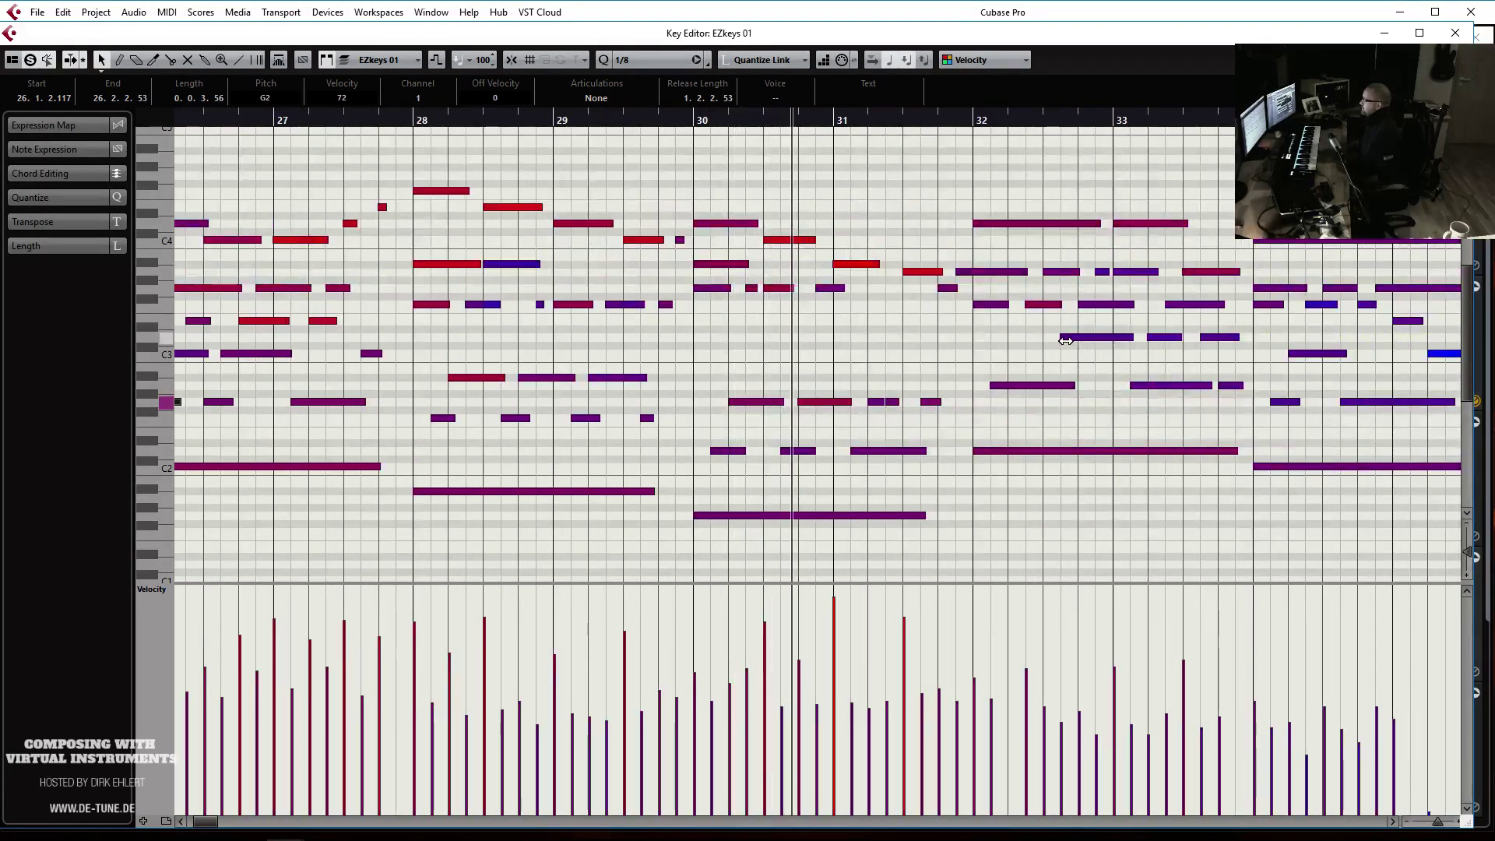
# Play through the piano notes from bar 30 up to bar 36 and check the voicings
pyautogui.hscroll(3, 1074, 339)
pyautogui.press('space')
pyautogui.moveTo(595, 267)
pyautogui.moveTo(670, 272); pyautogui.dragTo(657, 300)
pyautogui.click(437, 119)
pyautogui.press('space')
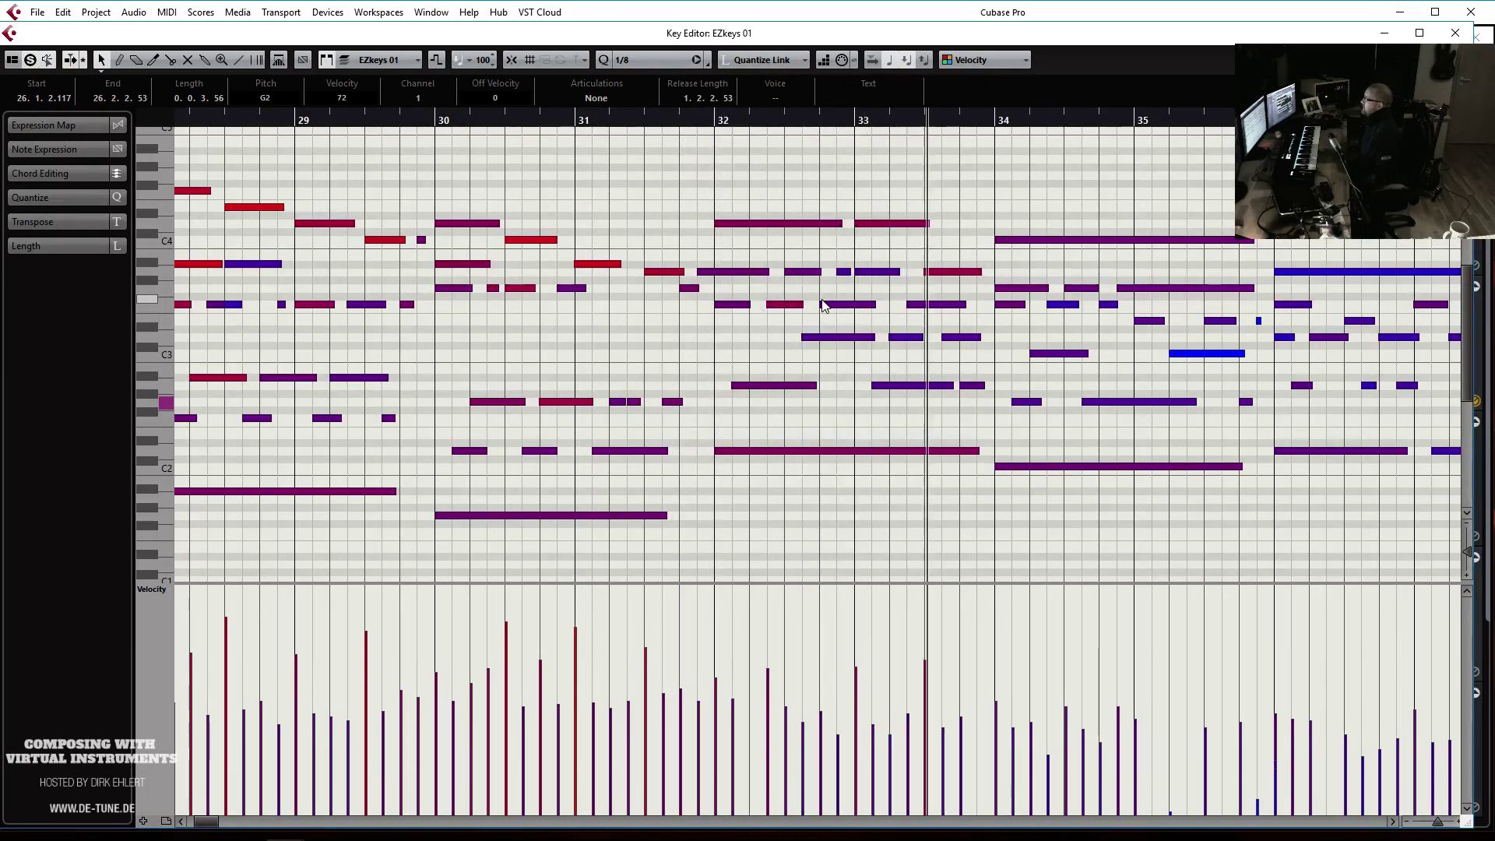
pyautogui.press('g')
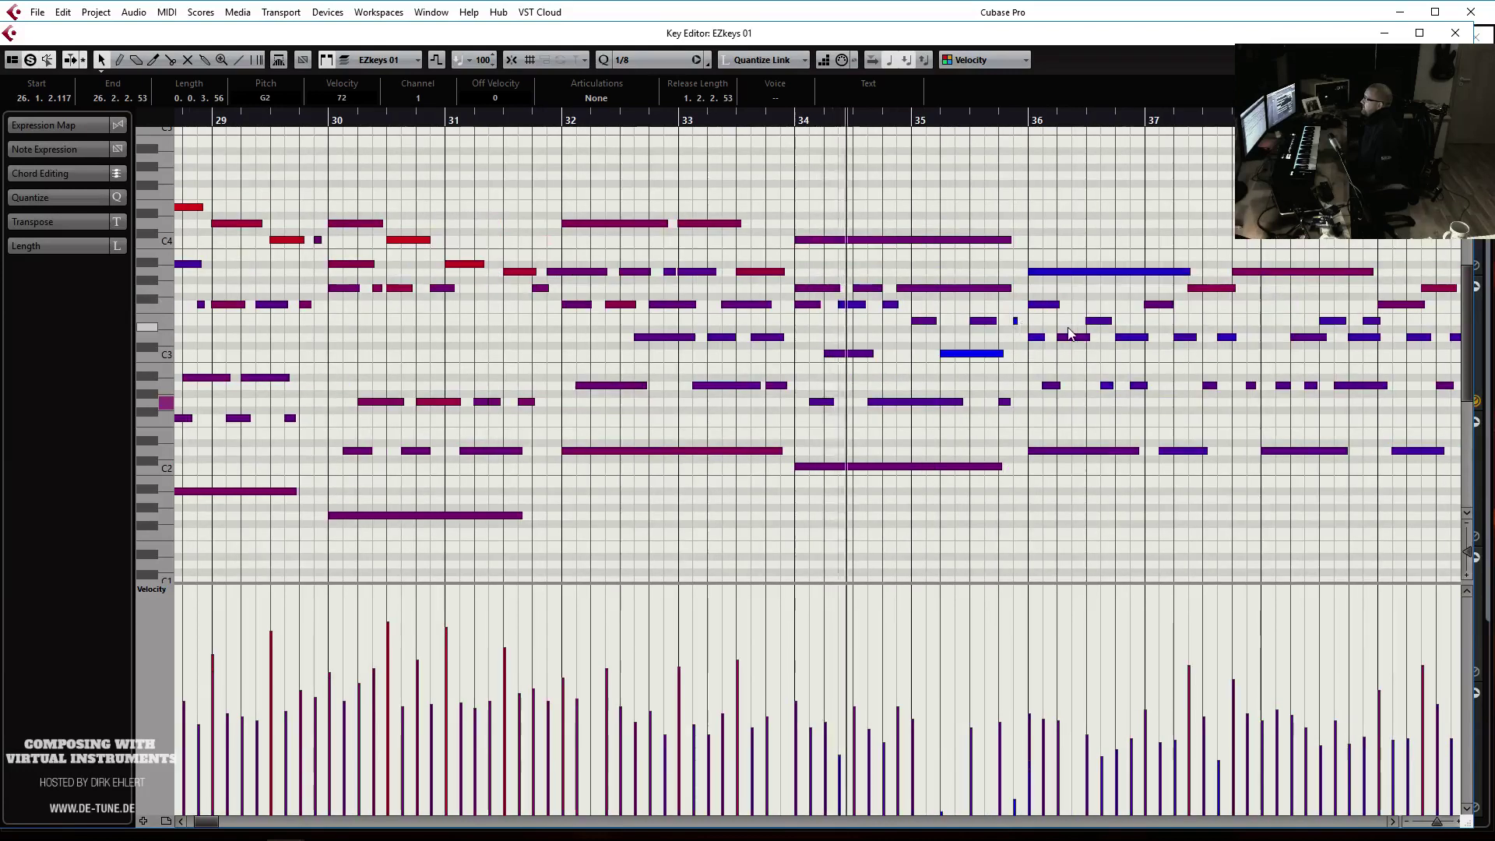
pyautogui.press('g')
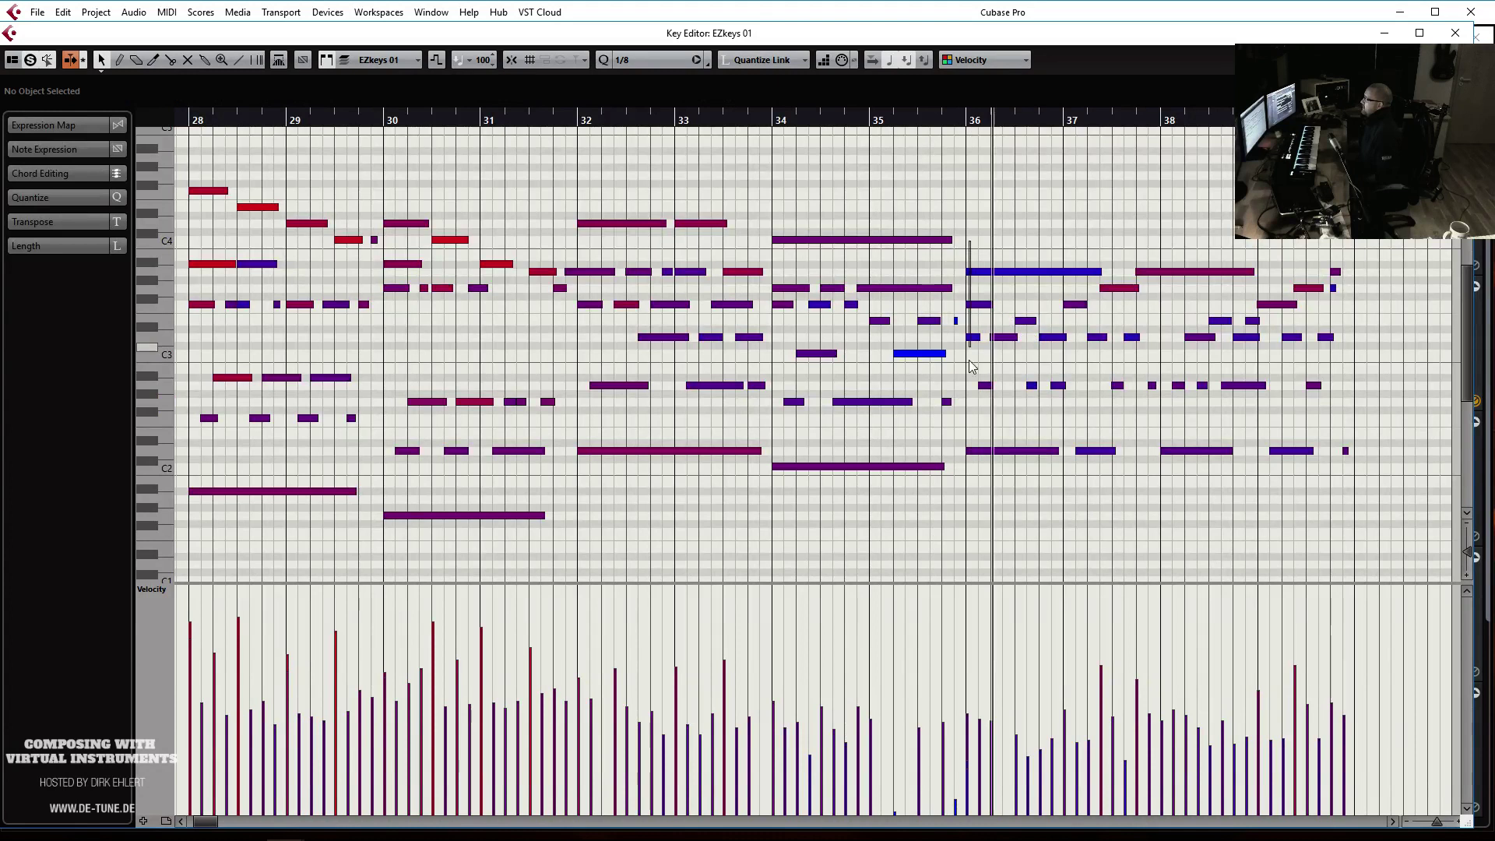
# Split the EZkeys 01 part at bar 36 and play the separated section
pyautogui.moveTo(973, 250); pyautogui.dragTo(980, 457)
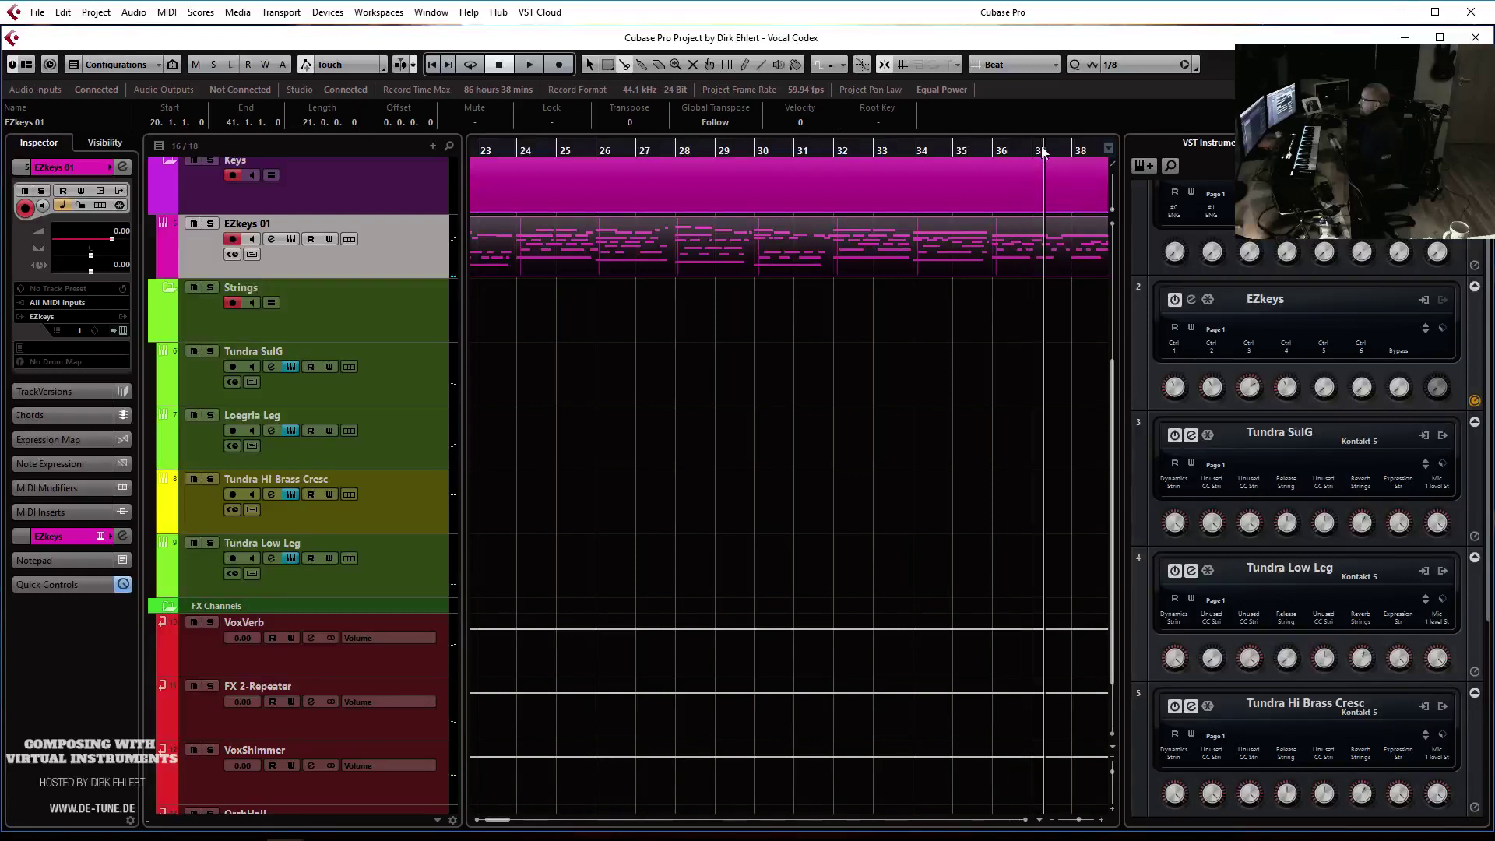
pyautogui.press('space')
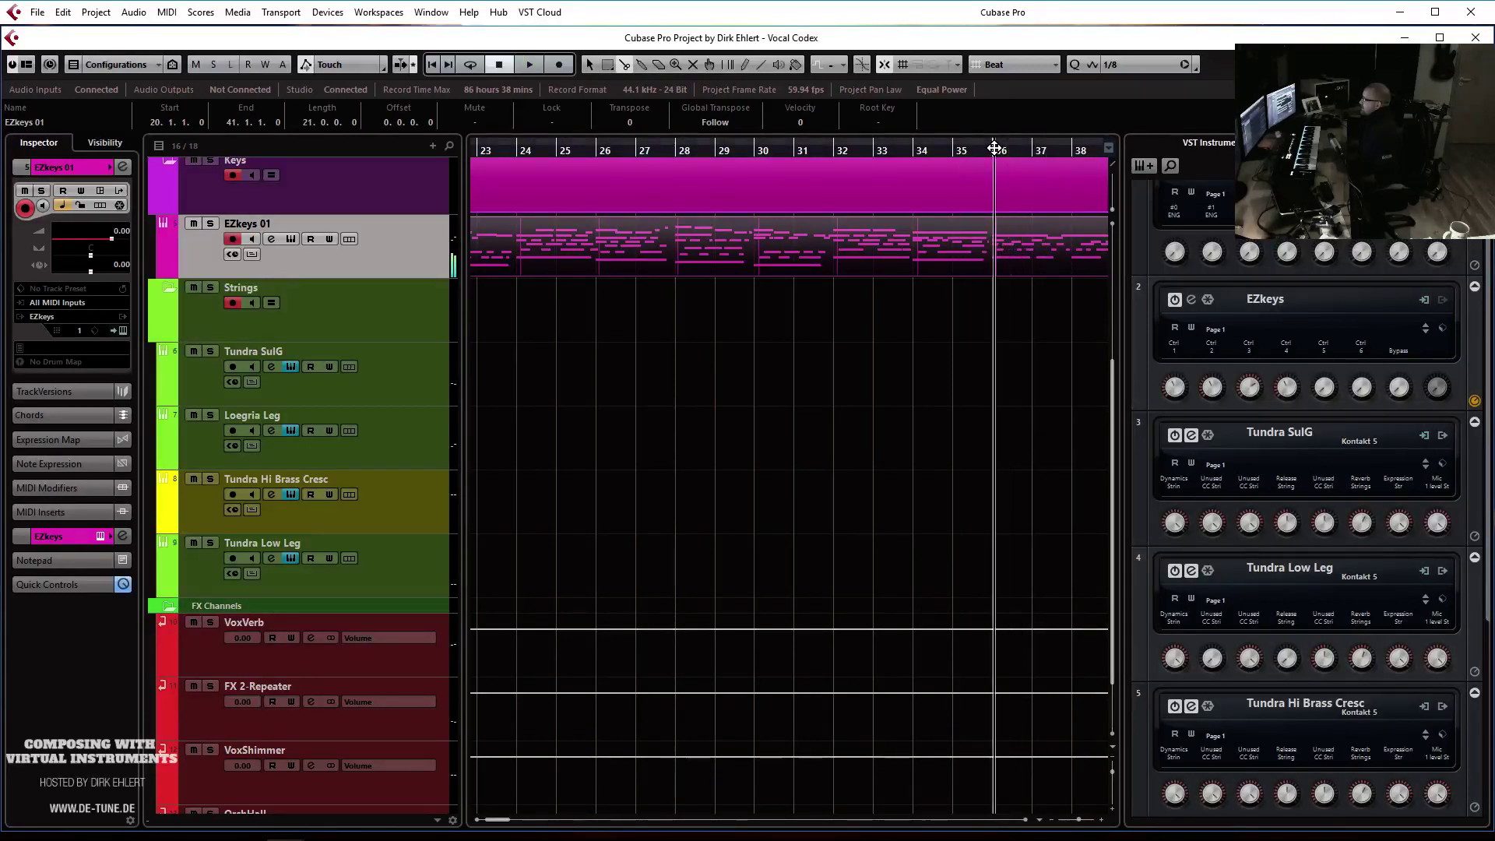
pyautogui.press('1')
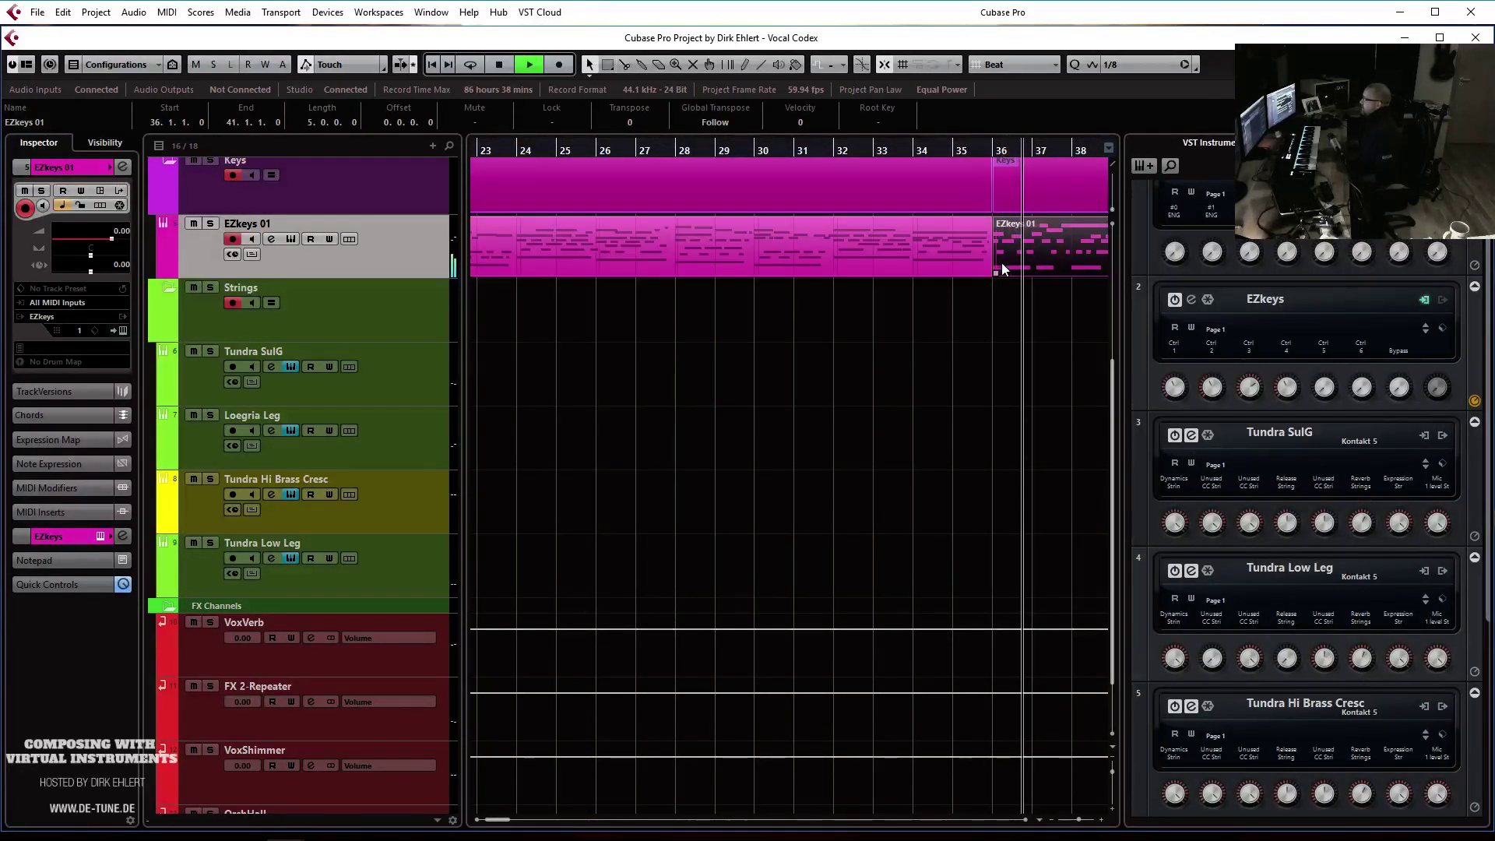
pyautogui.press('g')
pyautogui.press('g')
pyautogui.press('g')
pyautogui.press('g')
pyautogui.press('g')
pyautogui.press('g')
pyautogui.press('g')
pyautogui.press('g')
pyautogui.press('g')
pyautogui.press('g')
pyautogui.press('g')
pyautogui.press('g')
pyautogui.press('space')
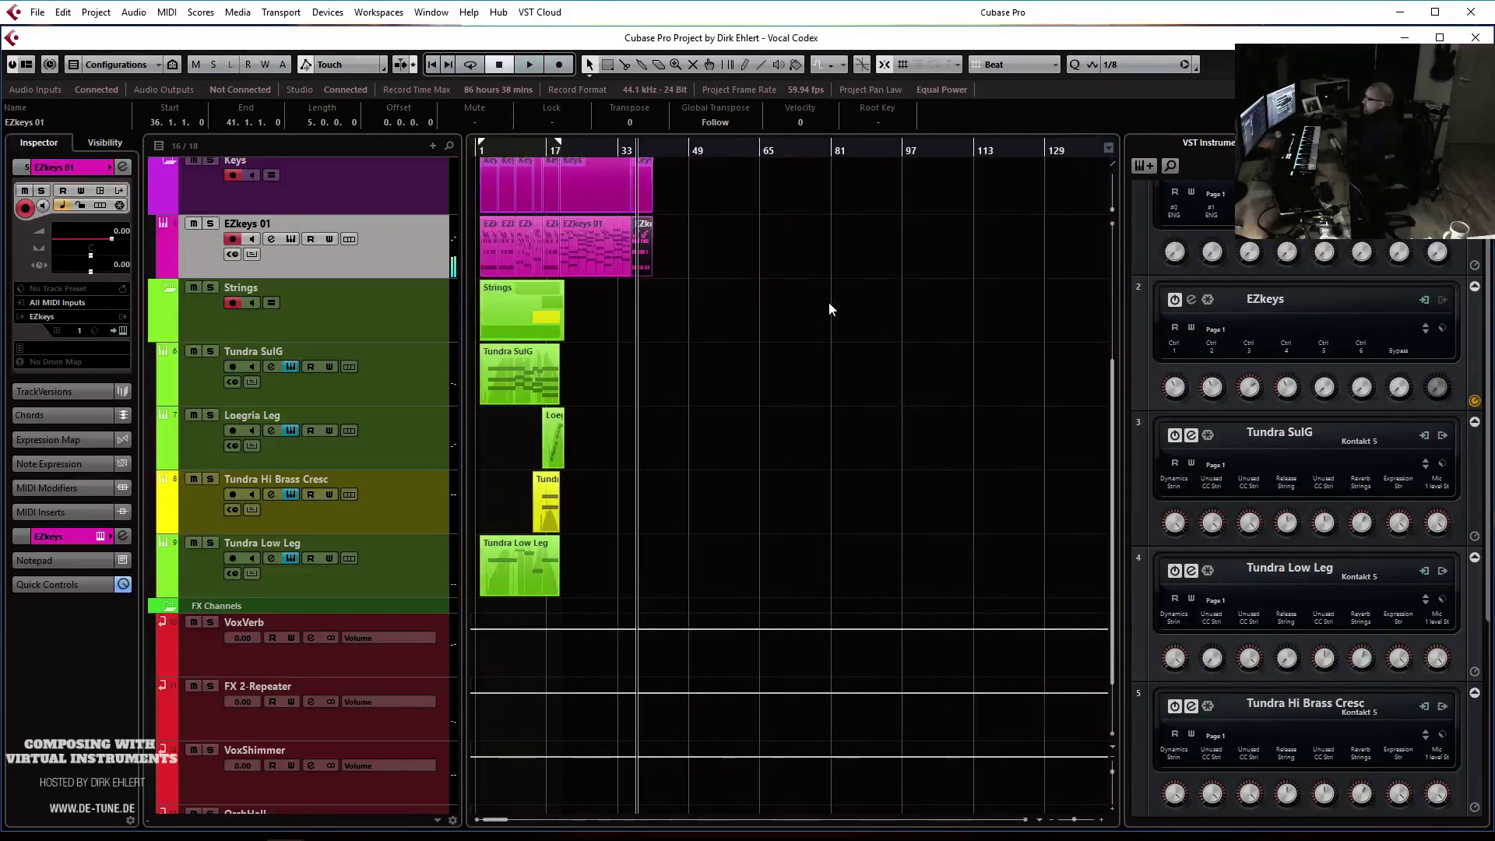
# Record a legato vocal melody on the Celtia Legato track from bar 19 to bar 39 over the piano part
pyautogui.press('h')
pyautogui.press('h')
pyautogui.press('h')
pyautogui.press('h')
pyautogui.press('h')
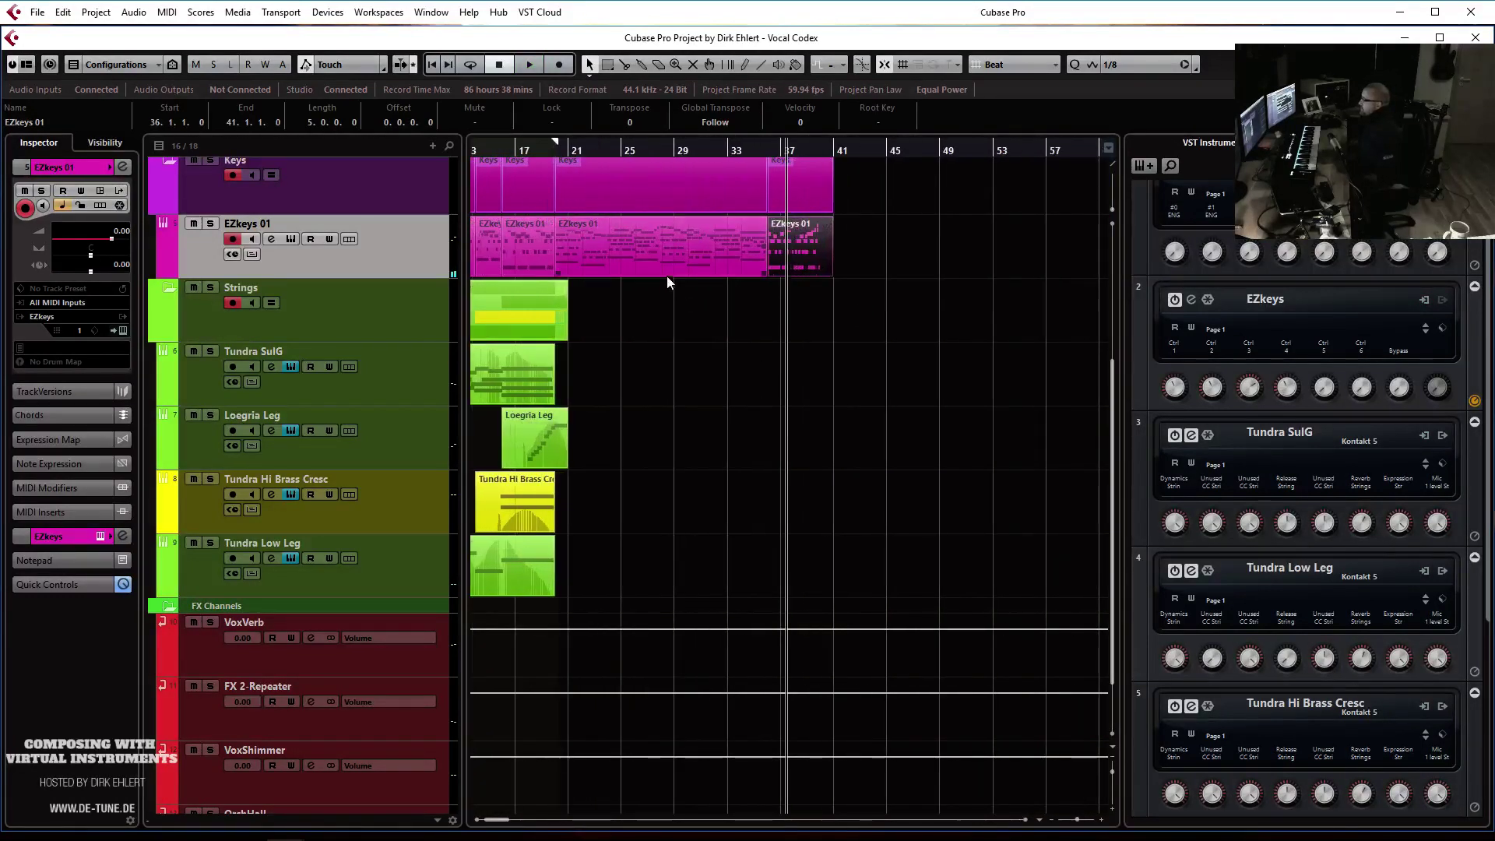
pyautogui.scroll(3, 727, 413)
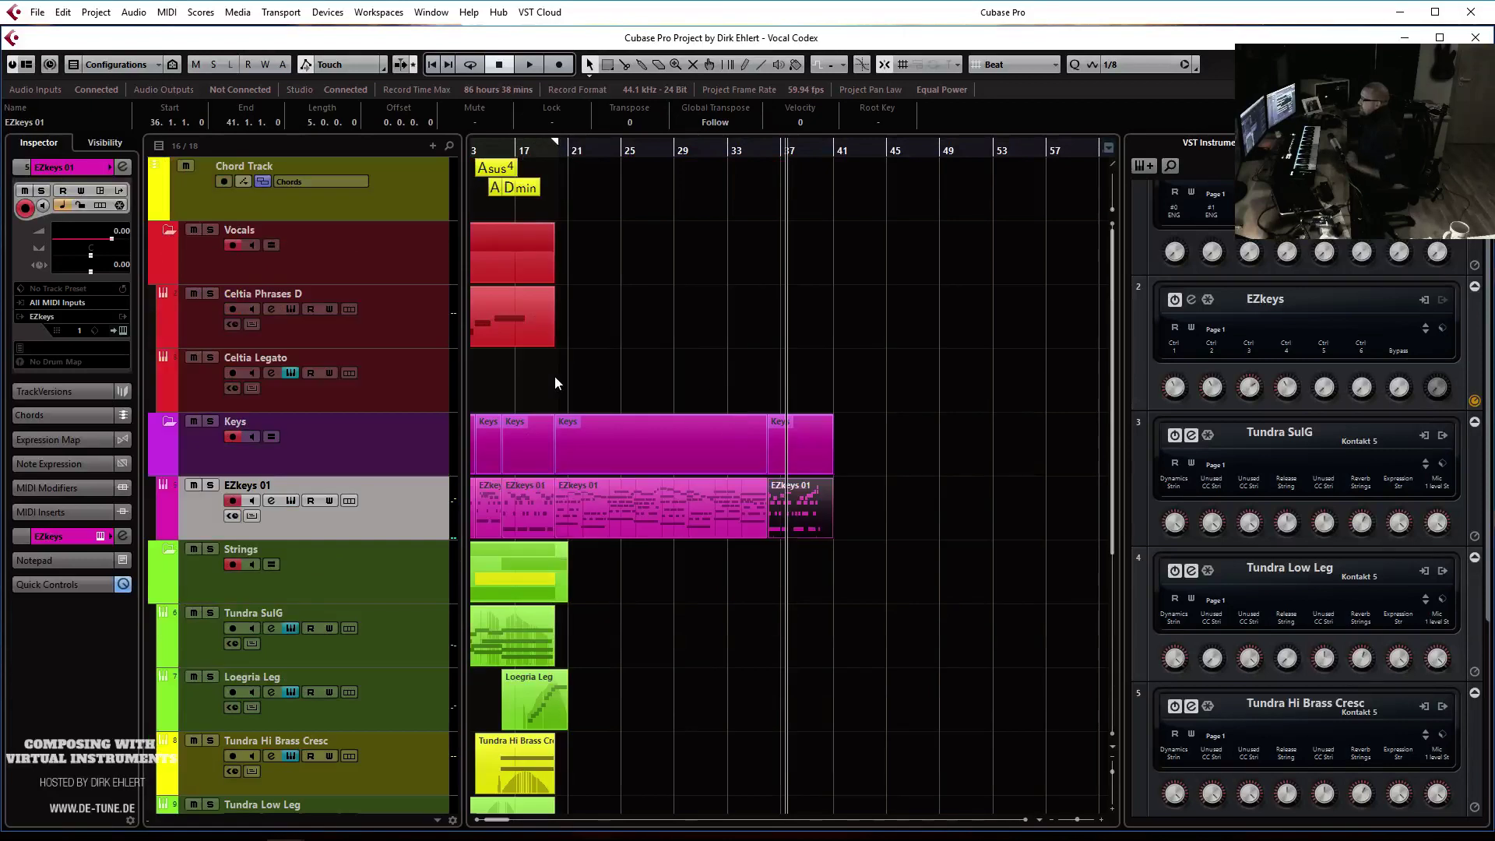
pyautogui.click(427, 379)
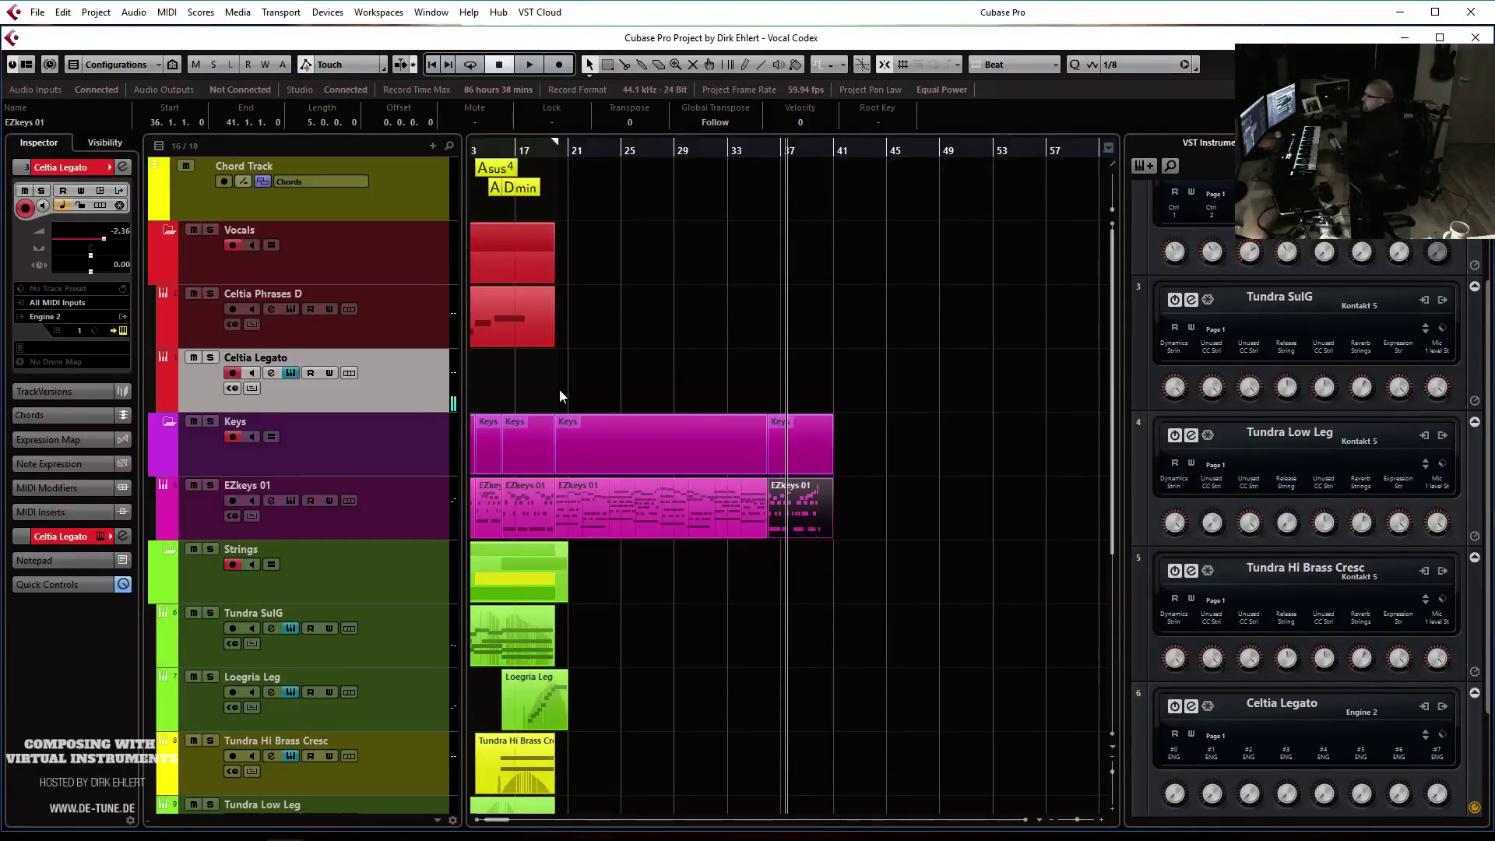
pyautogui.press('space')
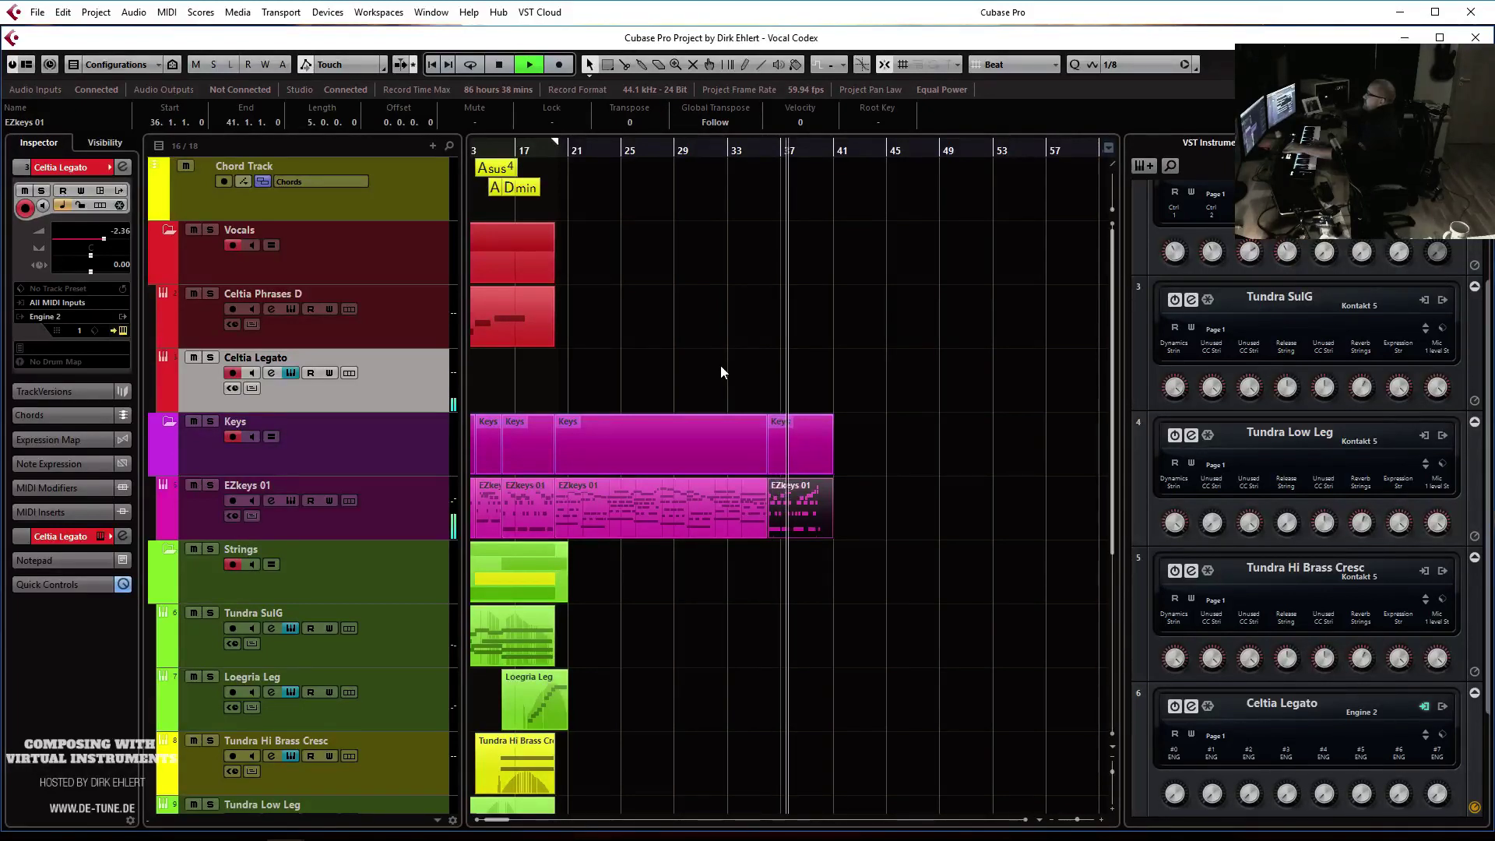
pyautogui.press('space')
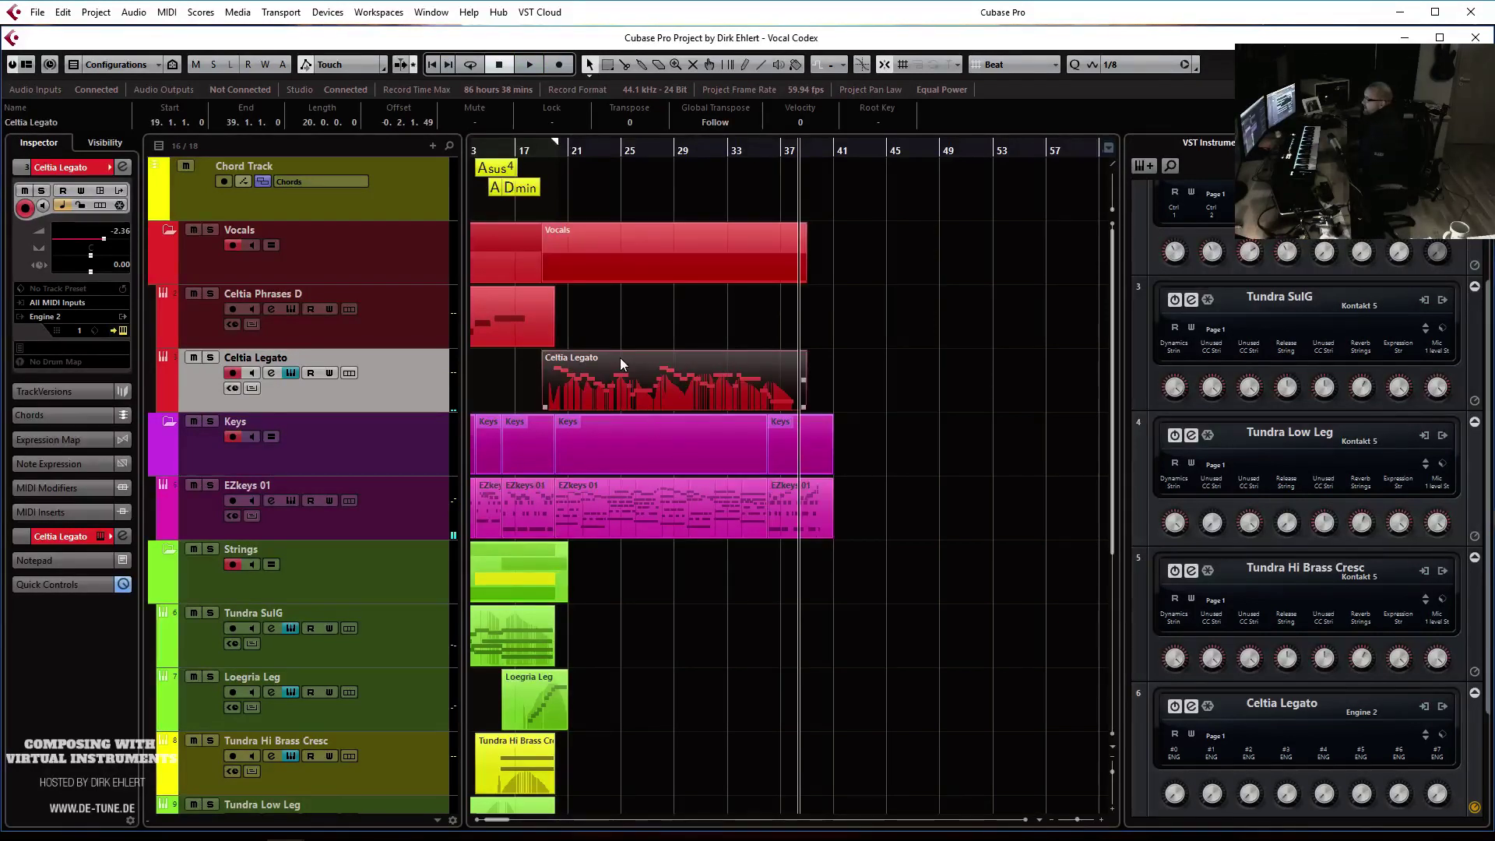
# Open the Celtia Legato part in the Key Editor and quantize its first note to bar 20 with Iterative Quantize off
pyautogui.doubleClick(623, 363)
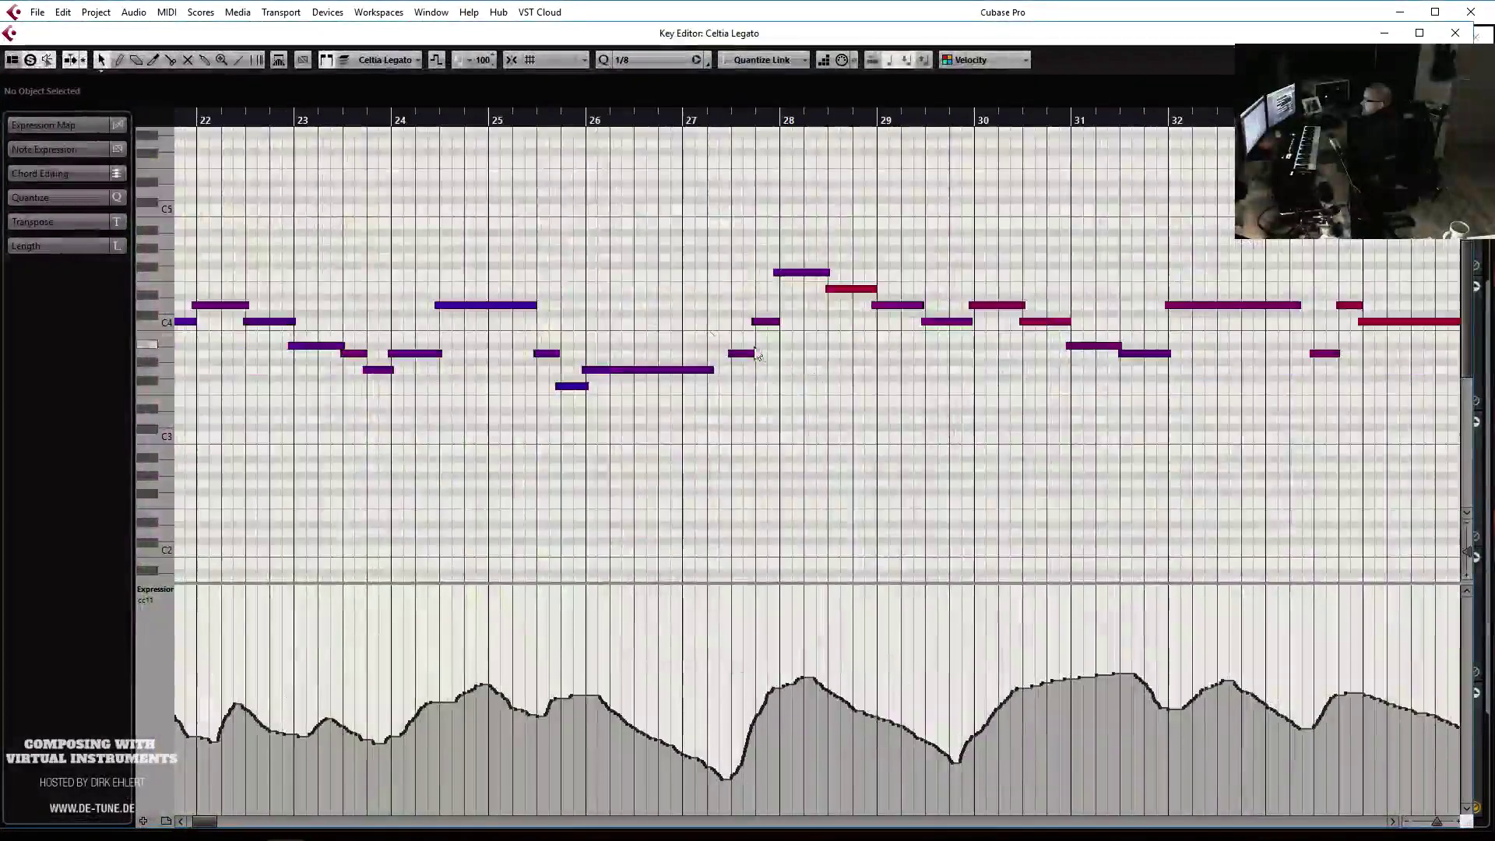
pyautogui.click(628, 63)
pyautogui.click(602, 59)
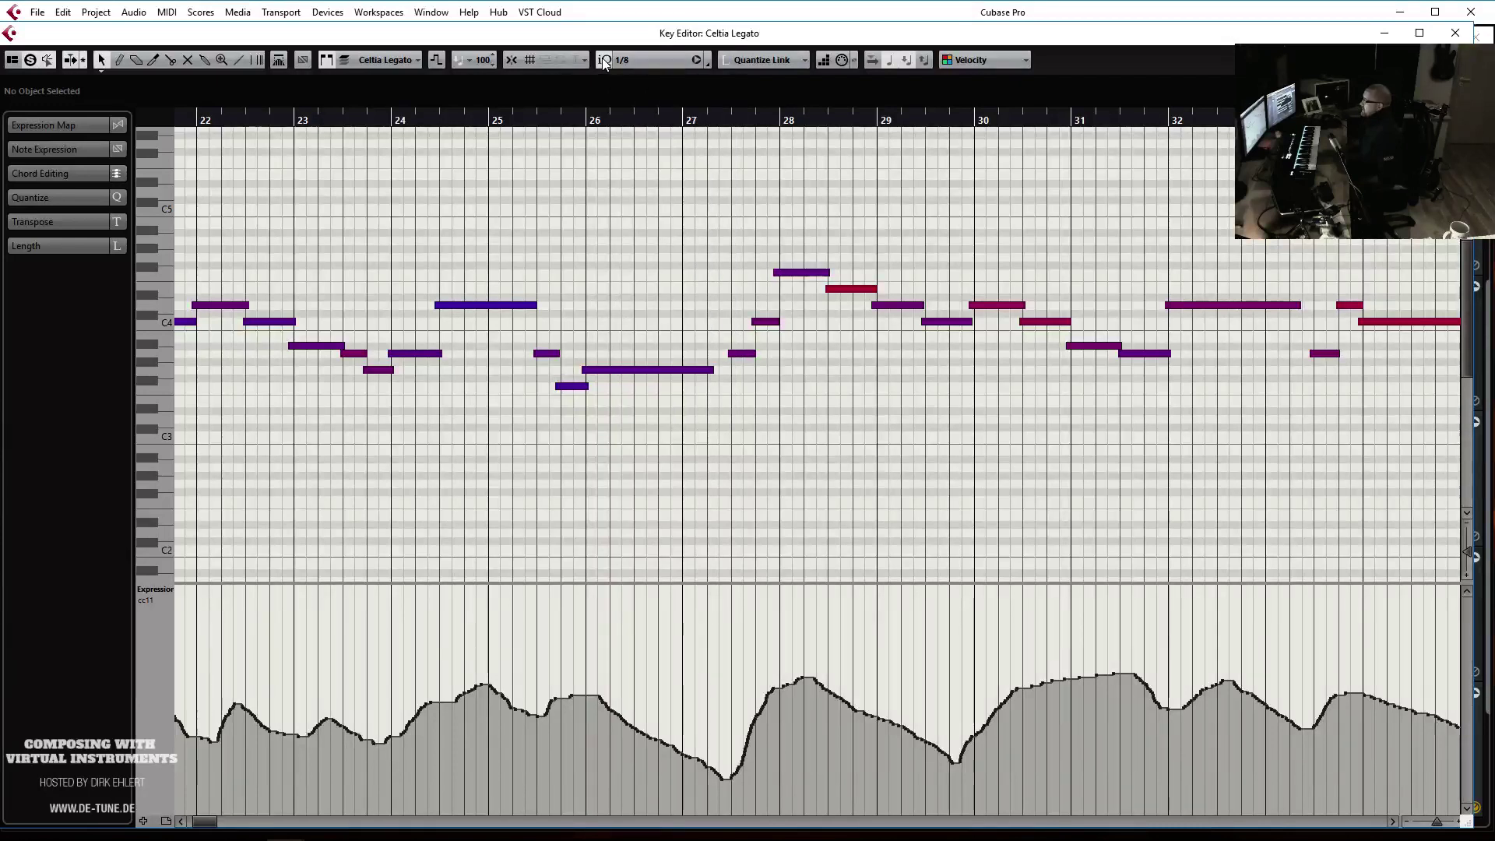
pyautogui.click(785, 274)
pyautogui.hscroll(-3, 752, 269)
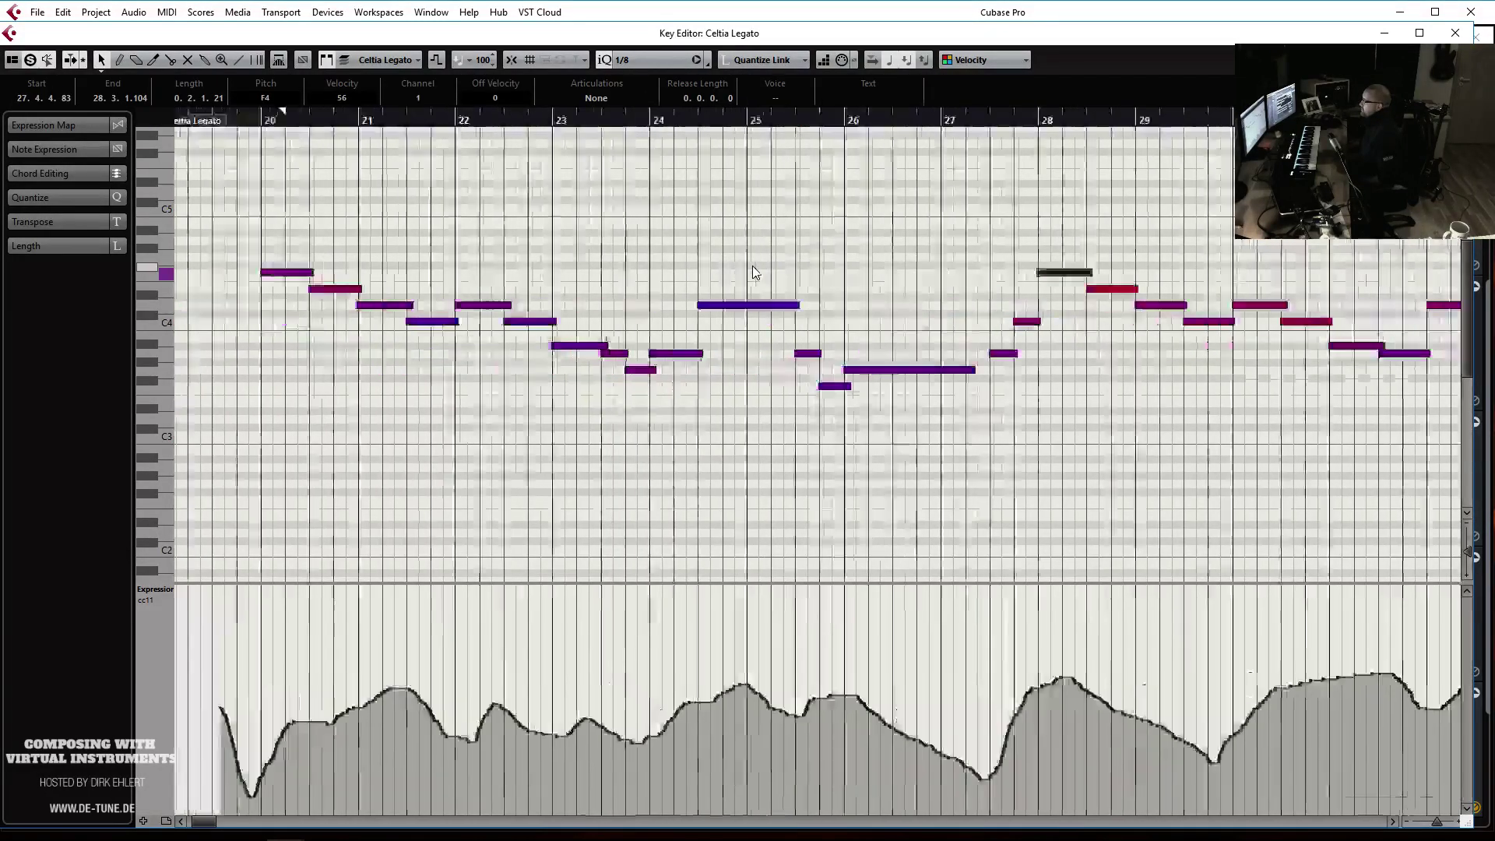
pyautogui.hscroll(-6, 752, 266)
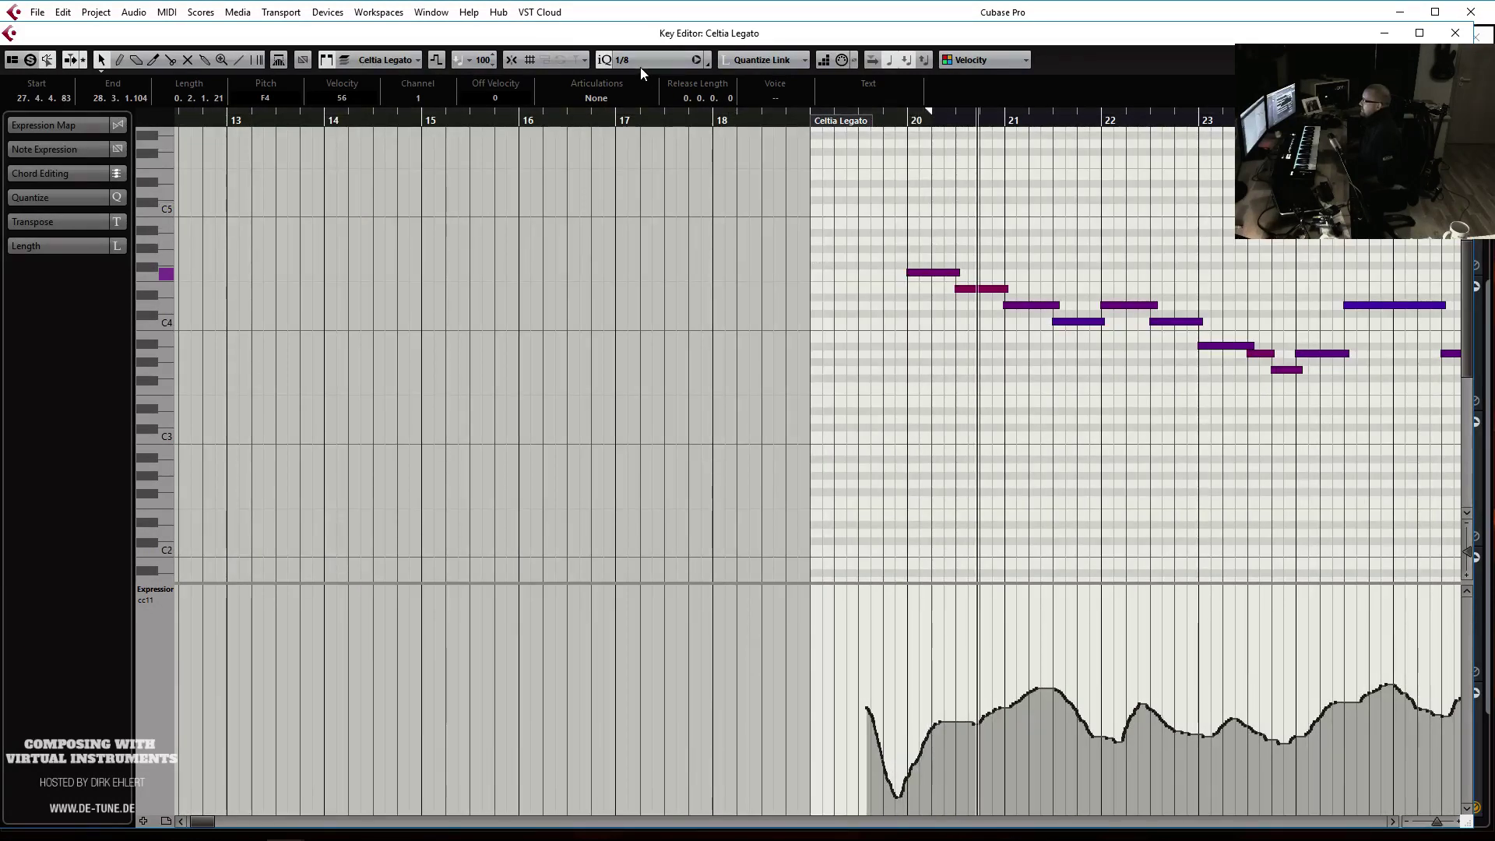
pyautogui.click(604, 60)
pyautogui.click(919, 273)
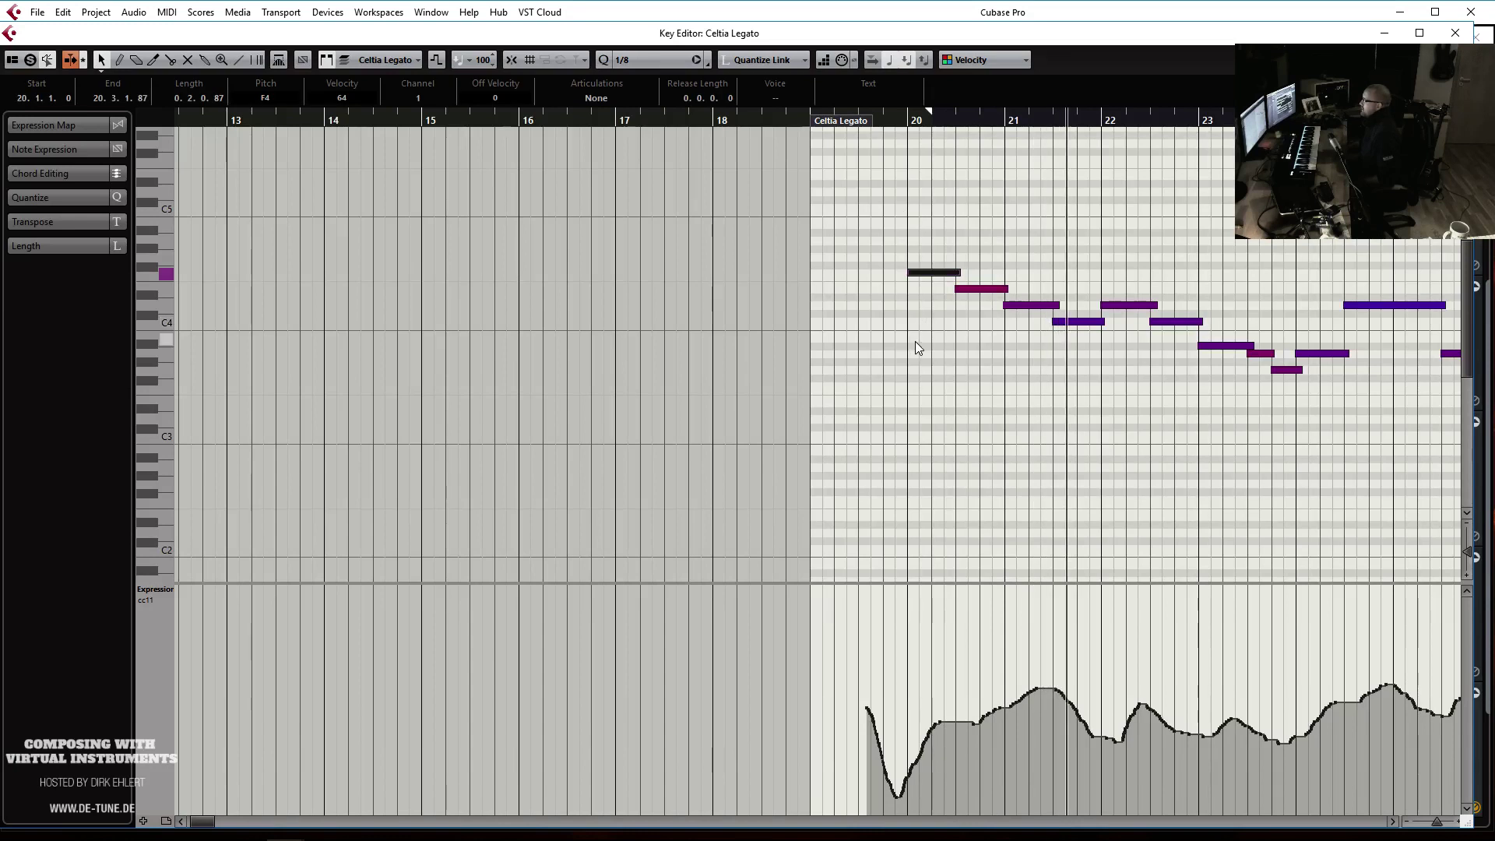
# Lengthen the A3 note at bar 24 to 24.4.3.102, trim the following D4 note to start at bar 25, and replay from bar 22
pyautogui.hscroll(2, 984, 397)
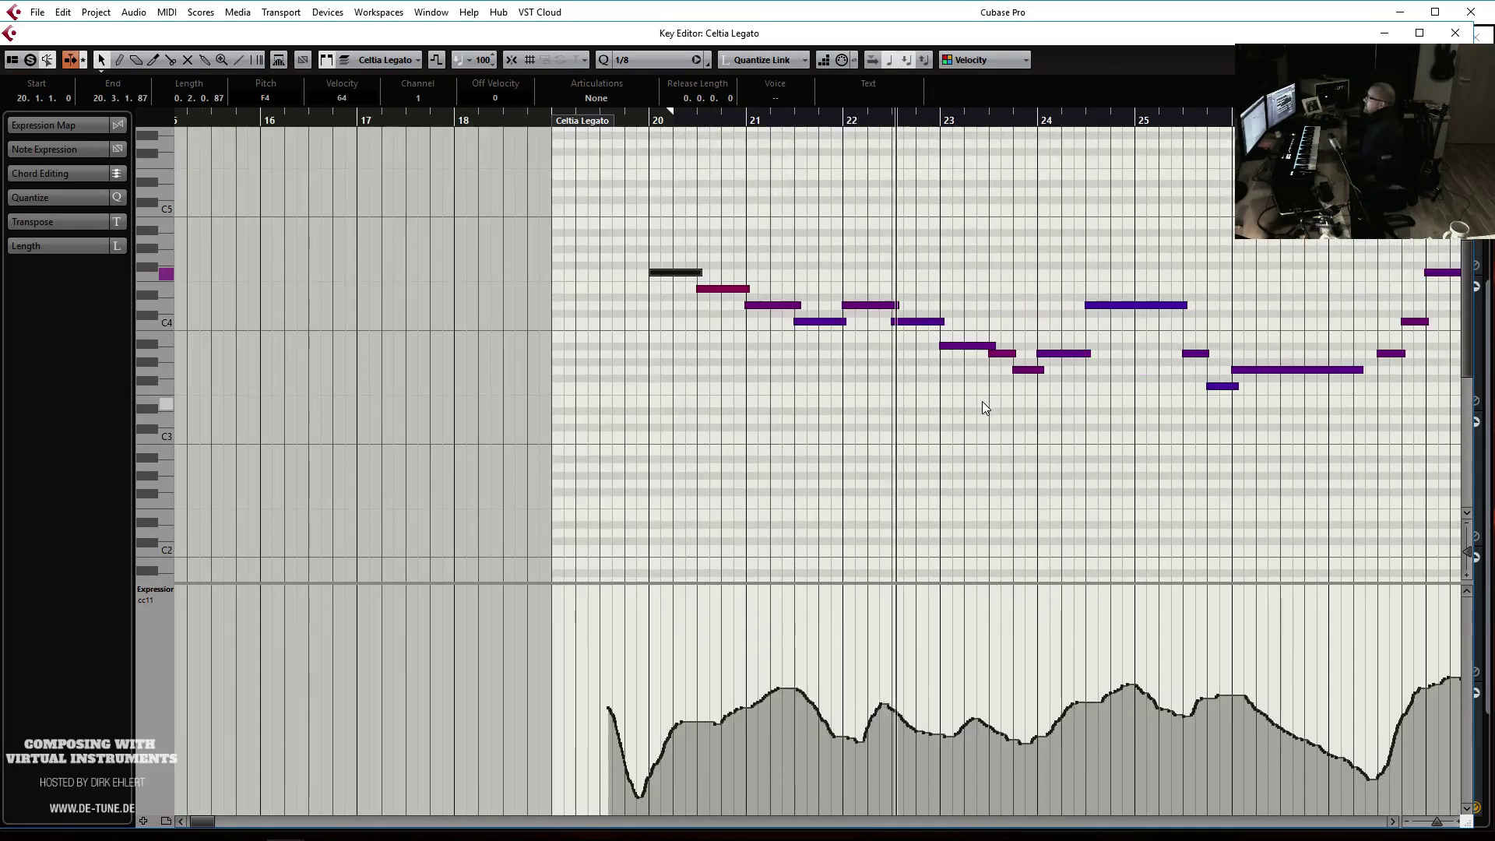
pyautogui.hscroll(2, 983, 400)
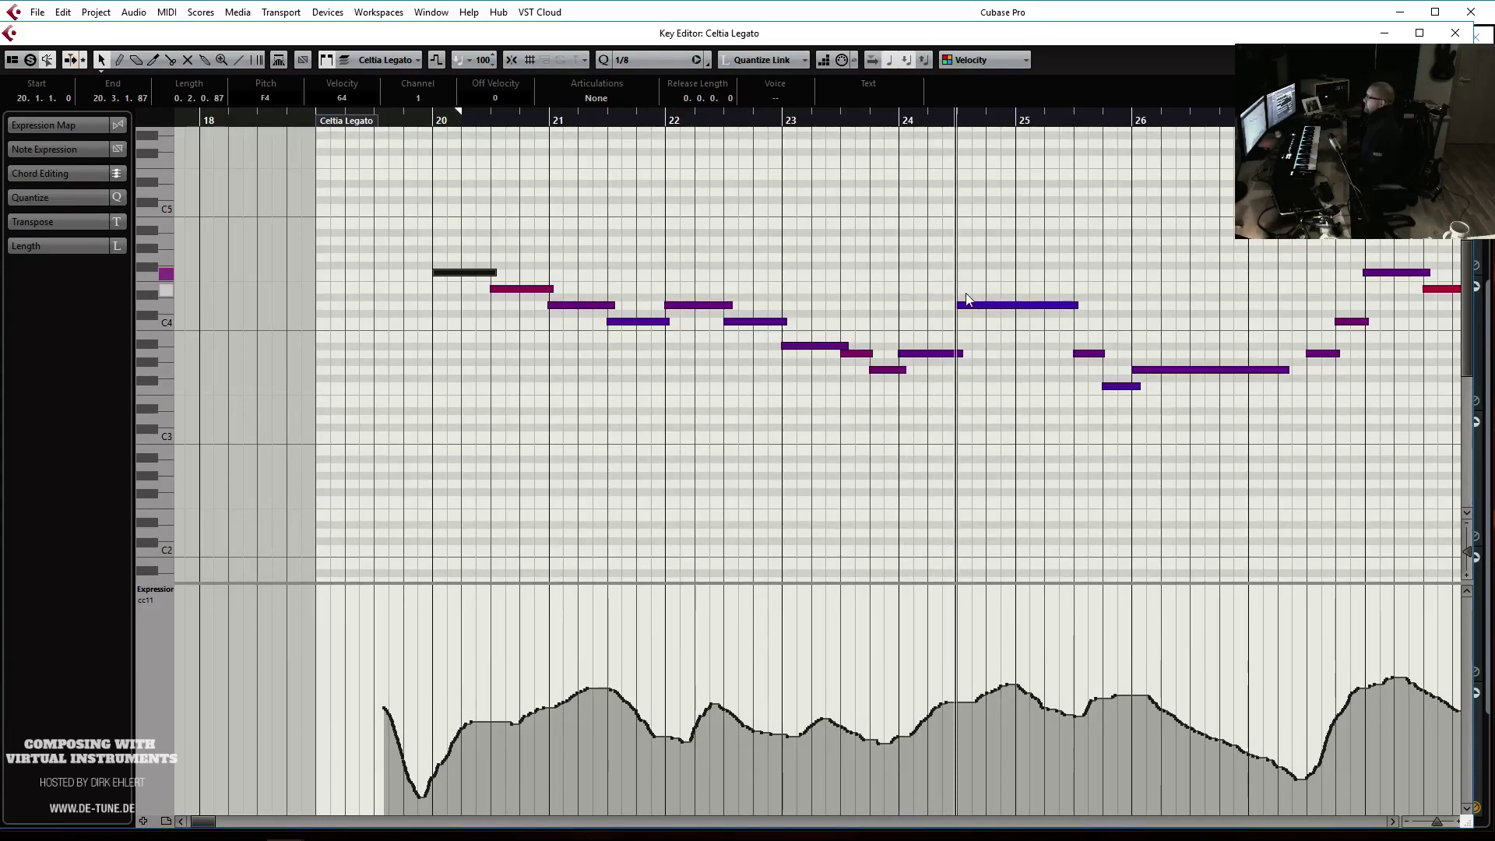
pyautogui.moveTo(959, 304); pyautogui.dragTo(1006, 355)
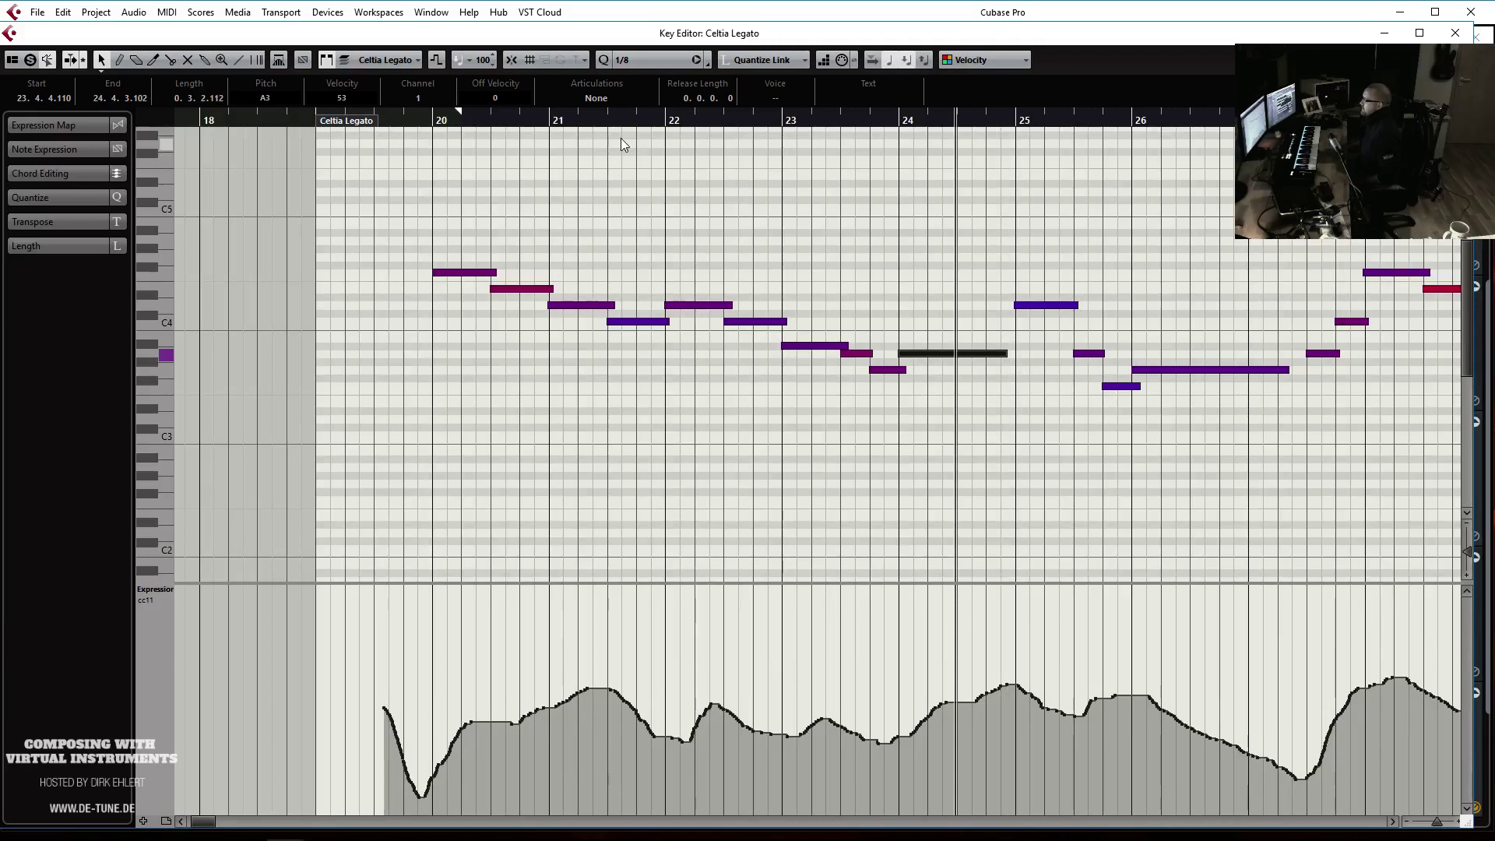
pyautogui.click(661, 121)
pyautogui.press('space')
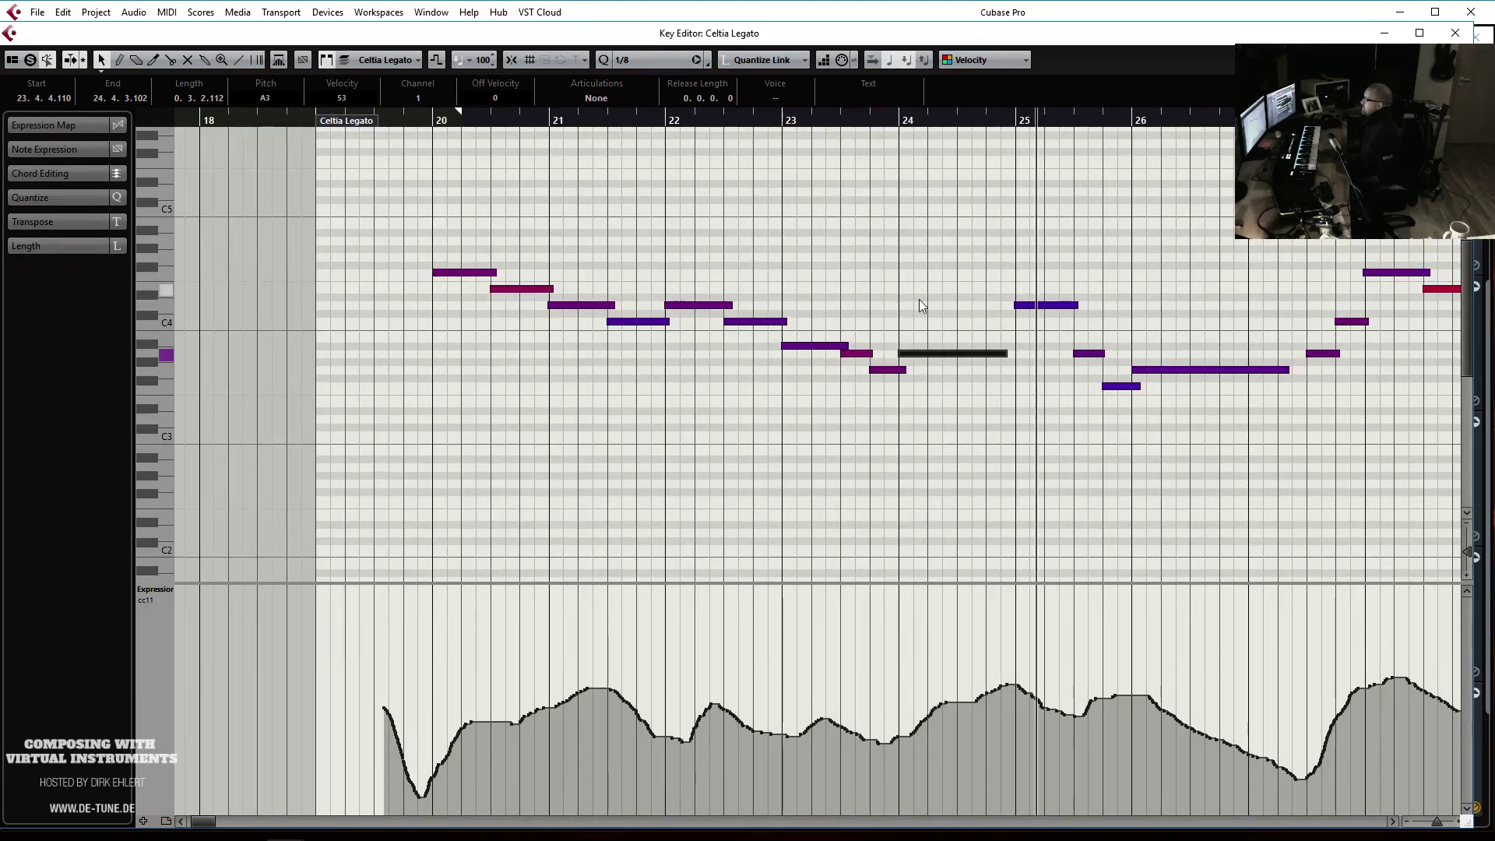
# Delete the D4 note at bar 25 and extend the A3 note at bar 24 to 25.1.3.7
pyautogui.press('space')
pyautogui.click(1032, 305)
pyautogui.press('Delete')
pyautogui.click(840, 124)
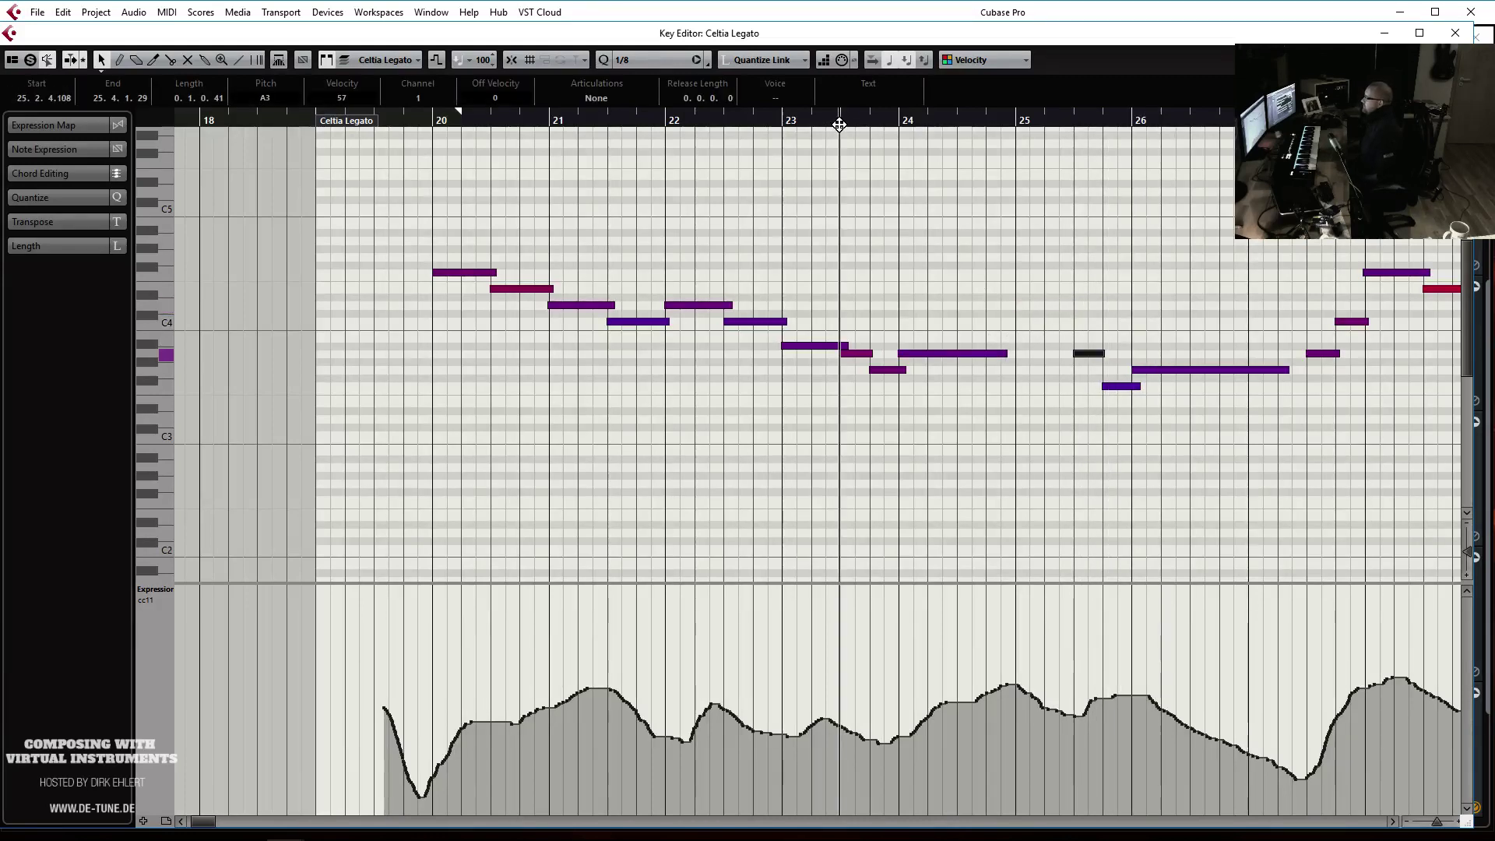
pyautogui.moveTo(1002, 351); pyautogui.dragTo(1023, 352)
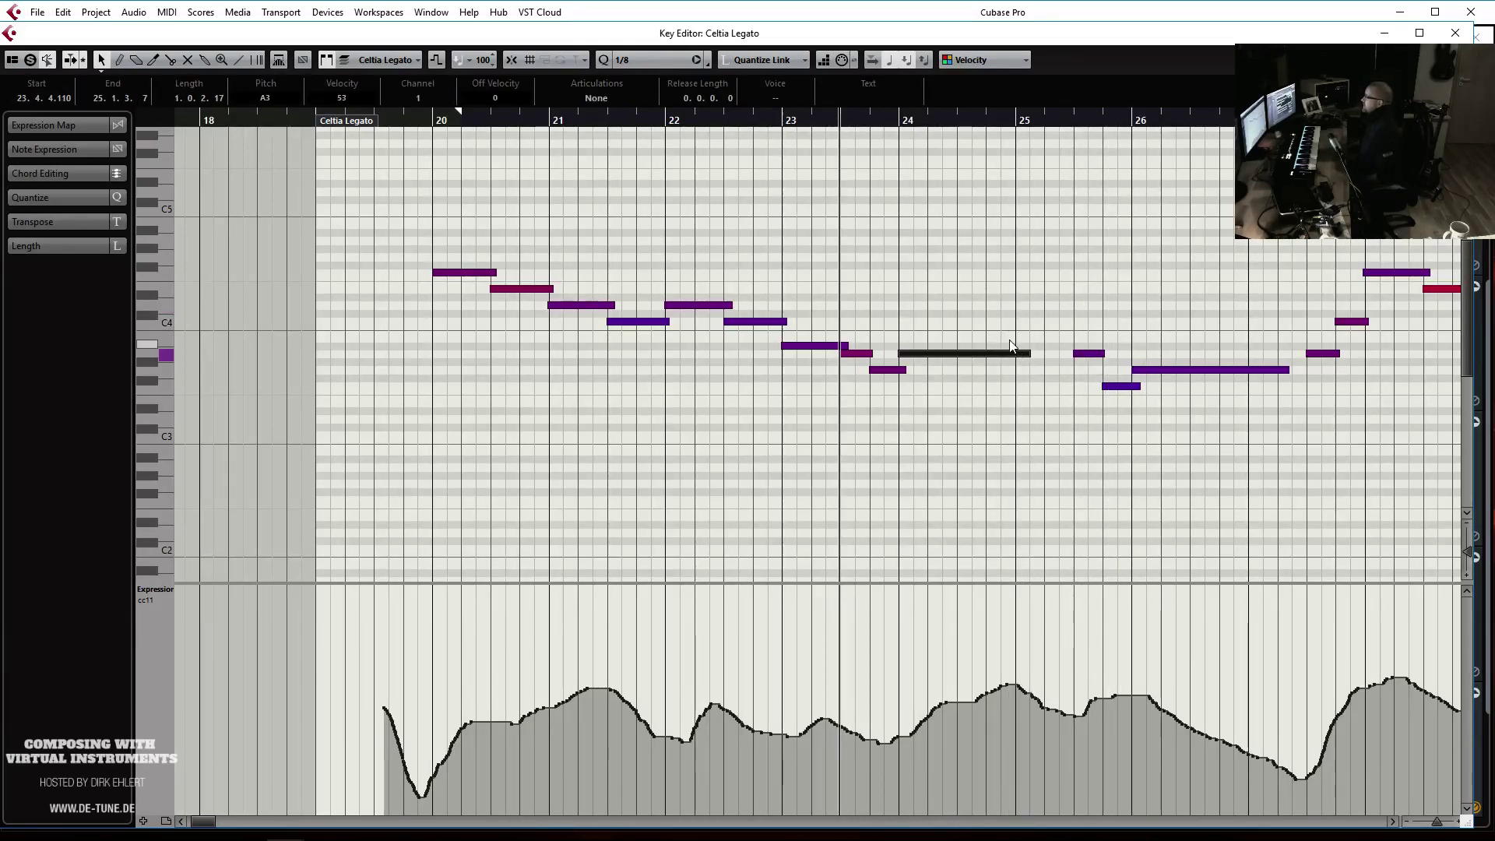
# Return to the project window and listen to the vocal melody with the arrangement from about bar 17
pyautogui.press('Return')
pyautogui.click(529, 148)
pyautogui.press('space')
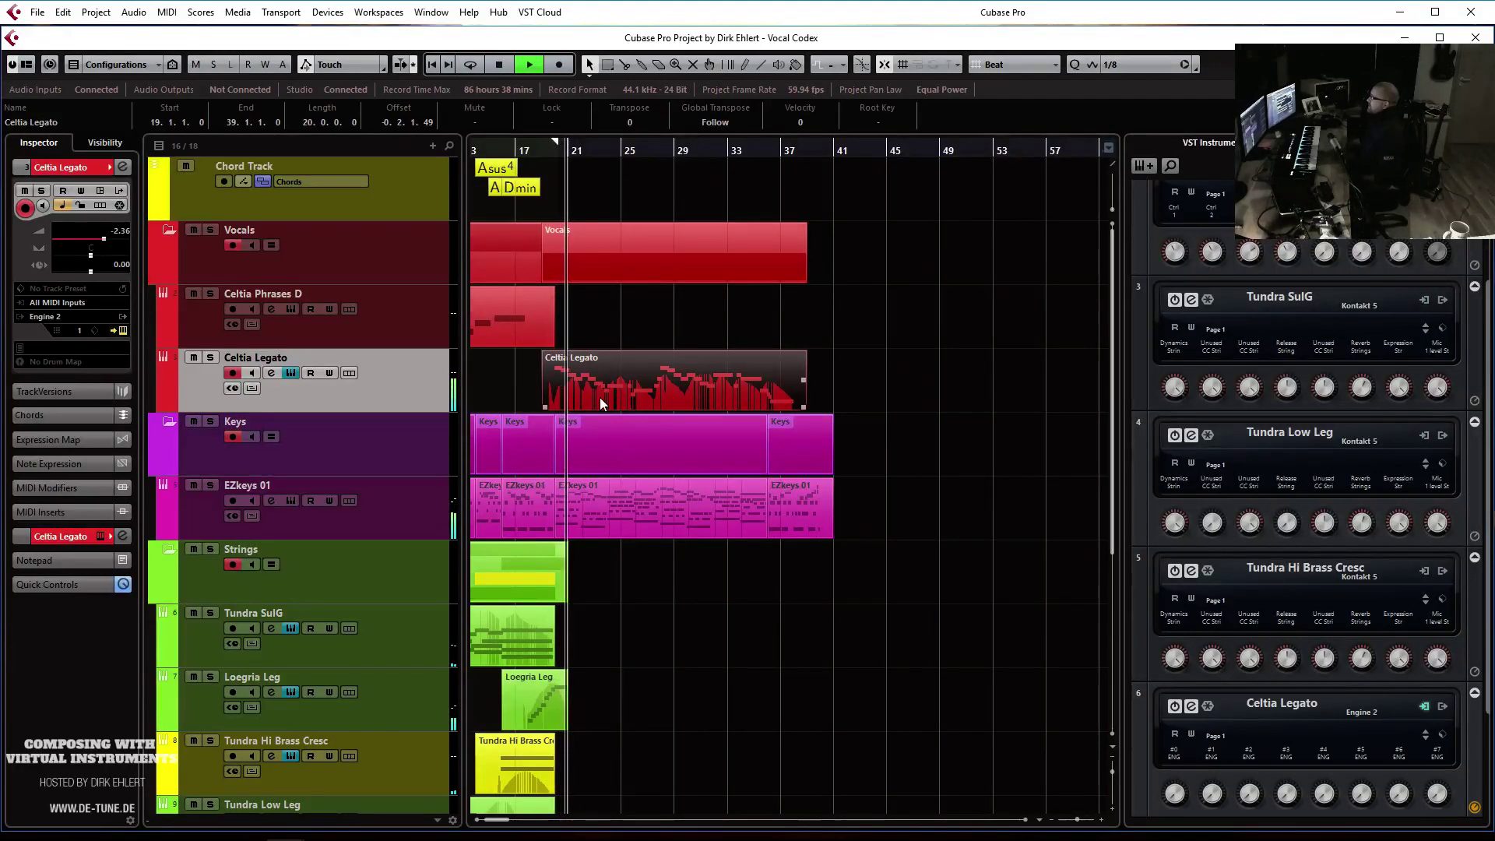
pyautogui.press('h')
pyautogui.press('h')
pyautogui.press('h')
pyautogui.press('h')
pyautogui.press('h')
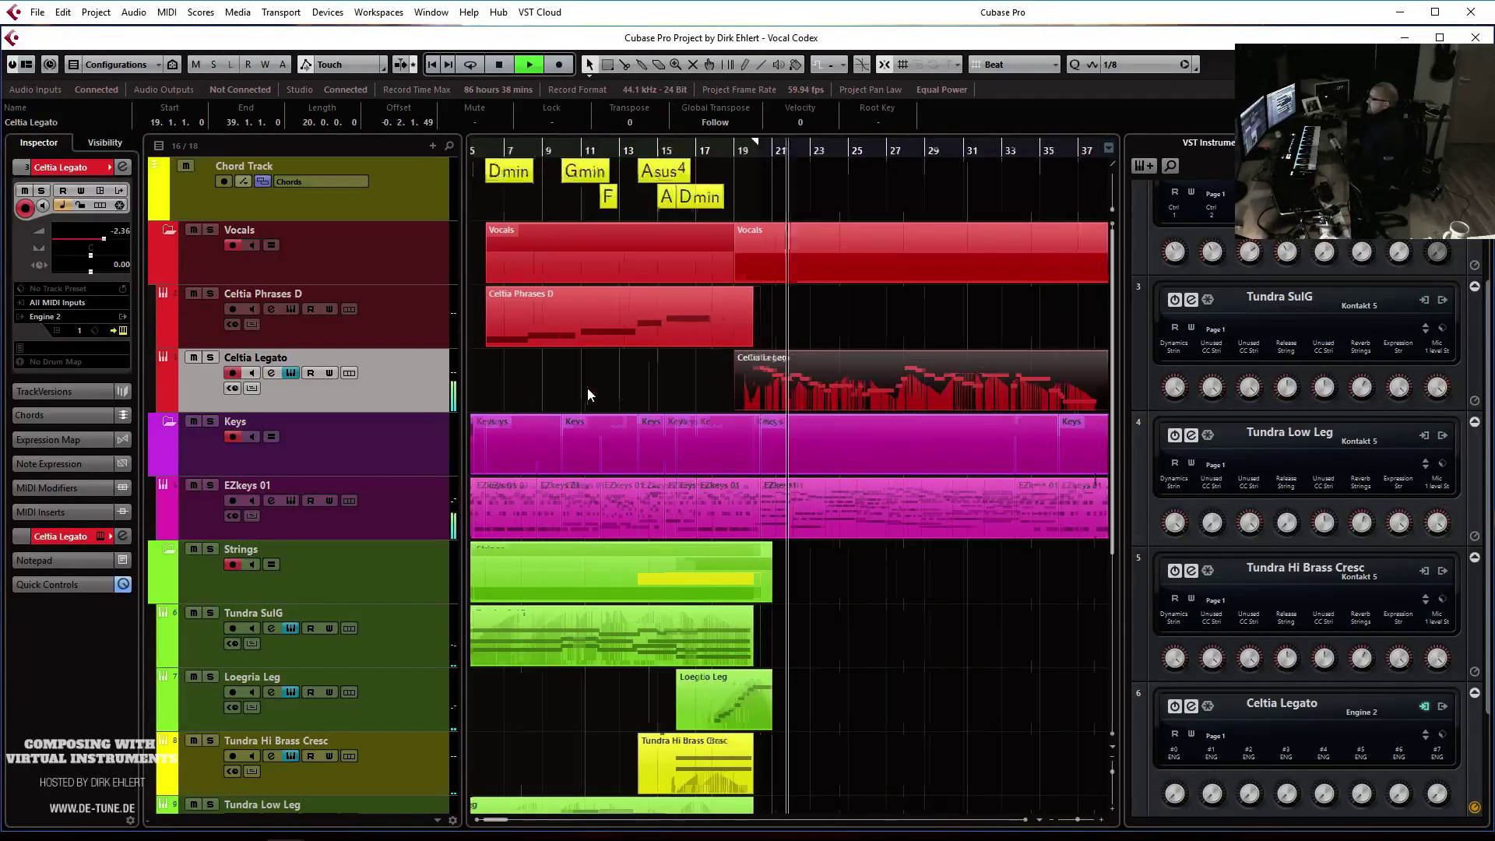
pyautogui.press('g')
pyautogui.press('g')
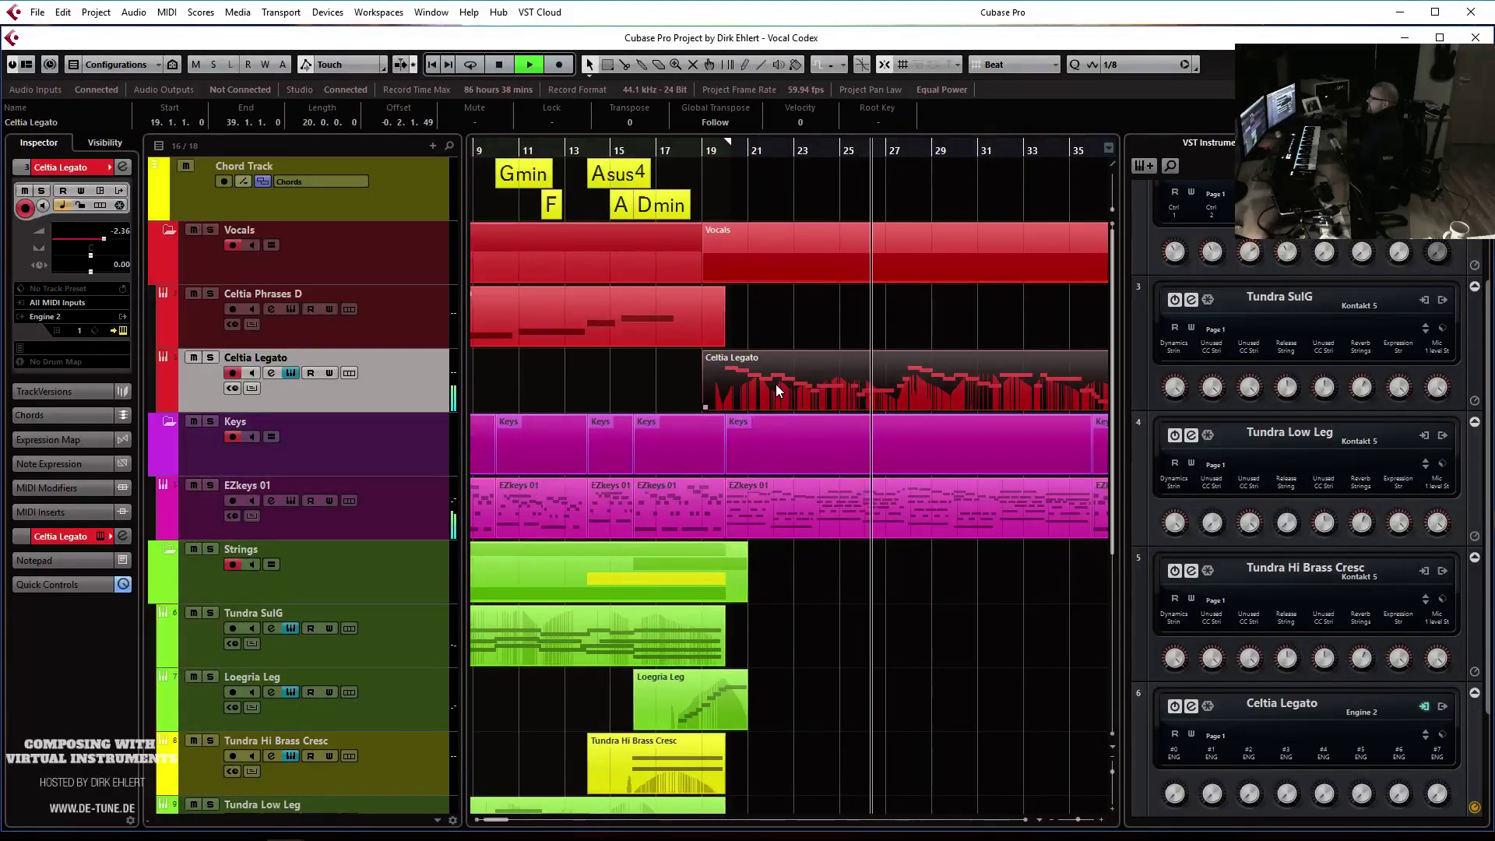
# Reopen the Celtia Legato part and raise the two pickup notes before bar 28 to D4 and E4
pyautogui.doubleClick(913, 387)
pyautogui.moveTo(1207, 388); pyautogui.dragTo(1207, 340)
pyautogui.press('Right')
pyautogui.press('Up')
pyautogui.press('Up')
pyautogui.press('Up')
pyautogui.press('Up')
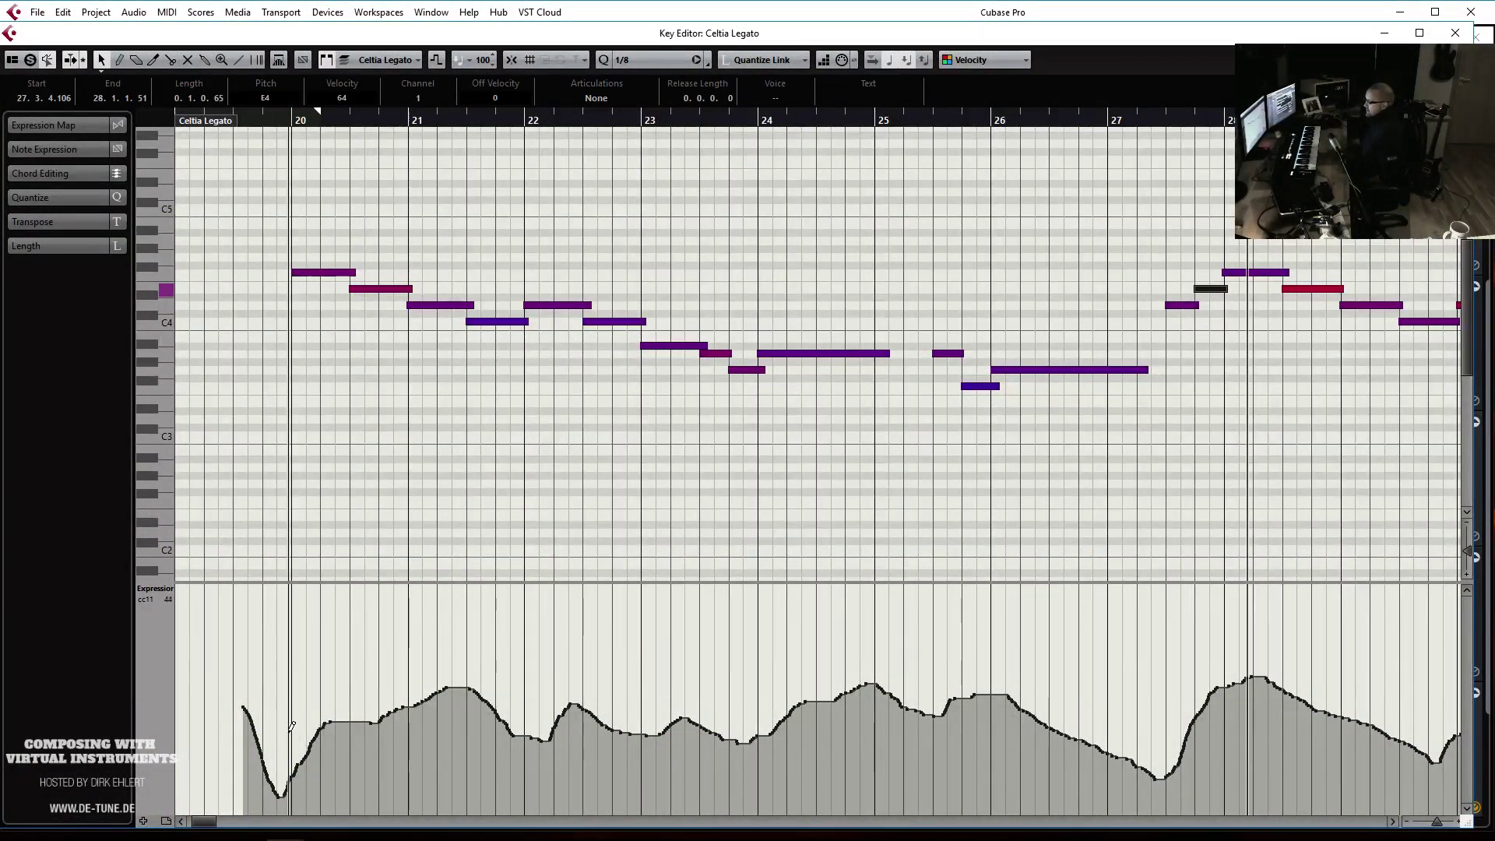
# Raise the expression curve at the start of bar 20, set the first note's velocity to about 113, and replay the phrase
pyautogui.moveTo(290, 723); pyautogui.dragTo(331, 728)
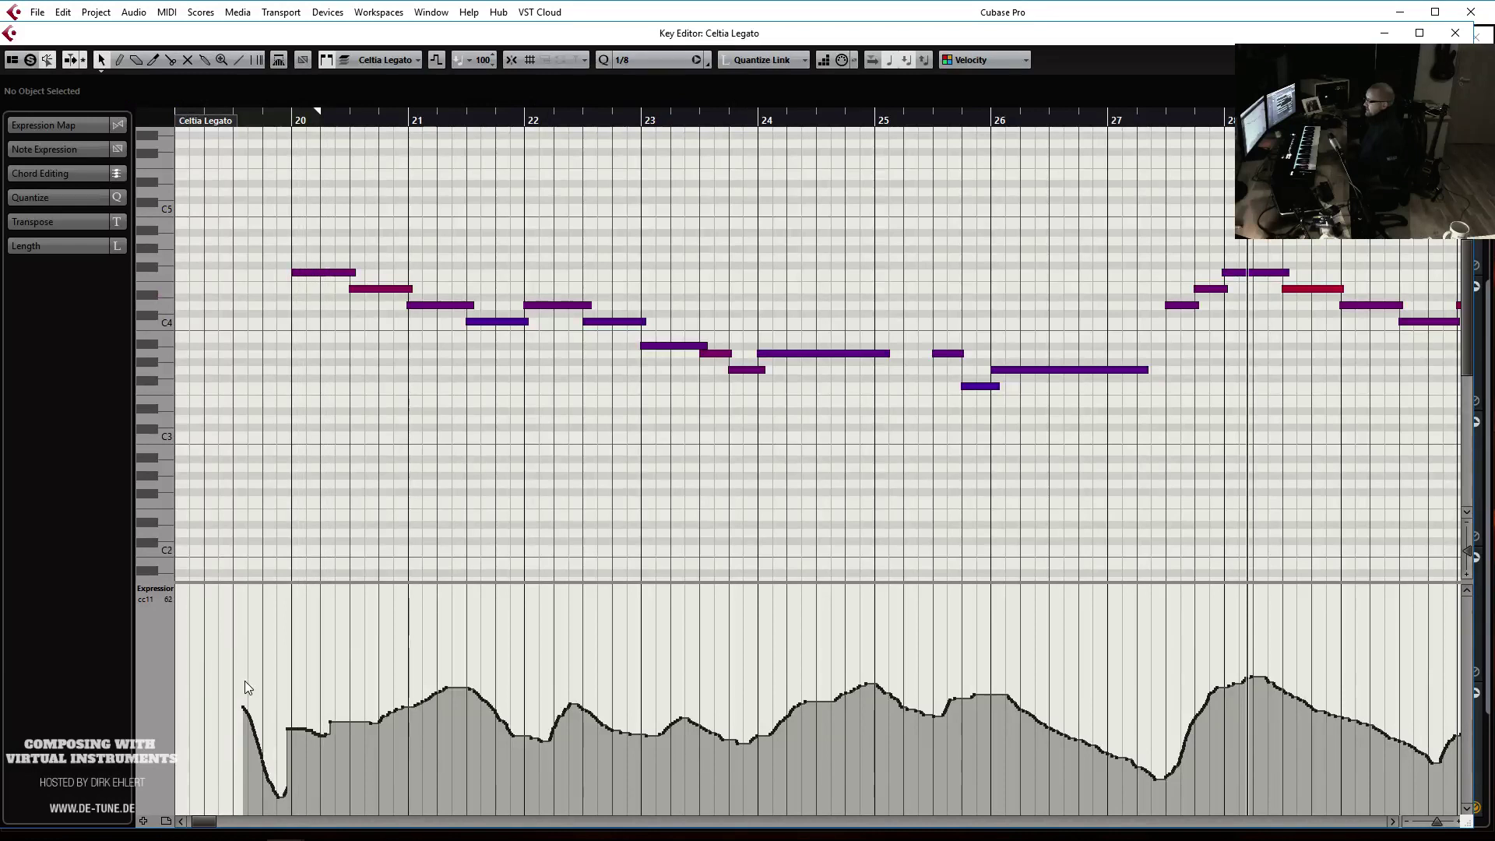
pyautogui.click(160, 589)
pyautogui.click(210, 222)
pyautogui.click(300, 609)
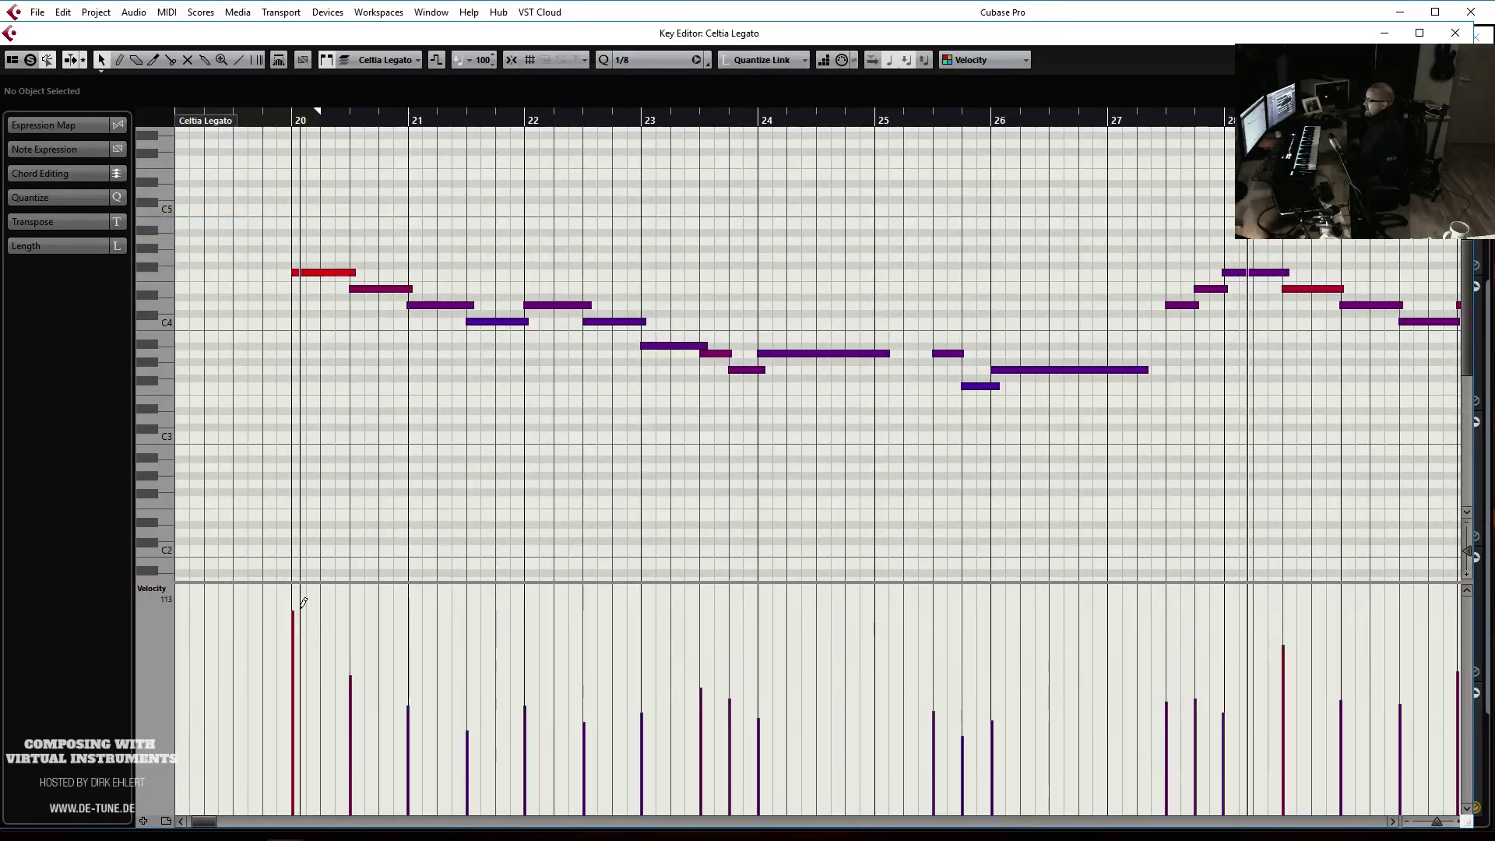
pyautogui.click(256, 125)
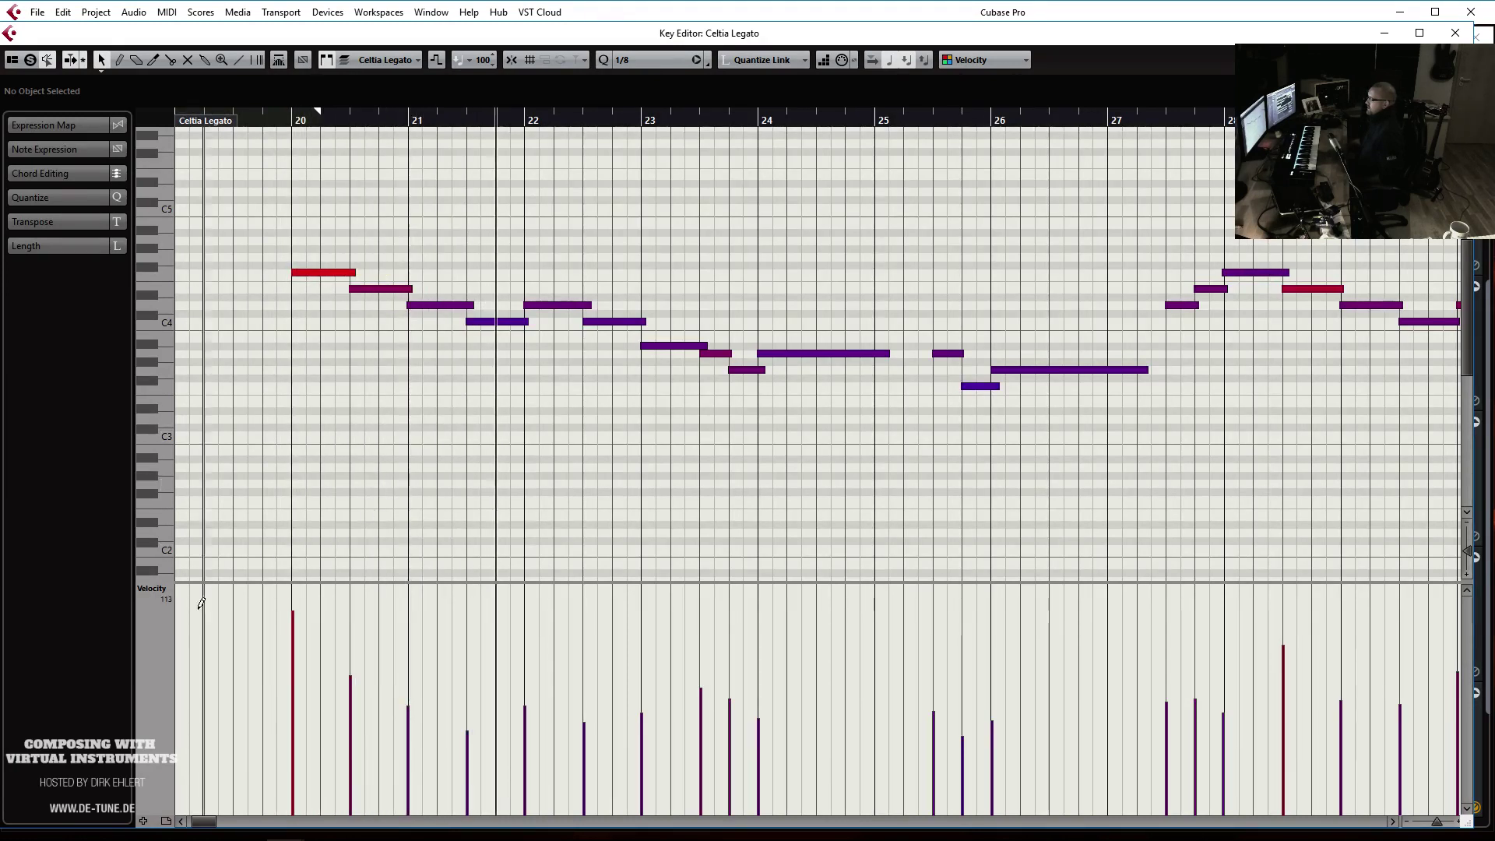
# Show the CC 1 (Modulation) controller lane, set modulation to zero just before bar 20, and replay from there
pyautogui.click(151, 590)
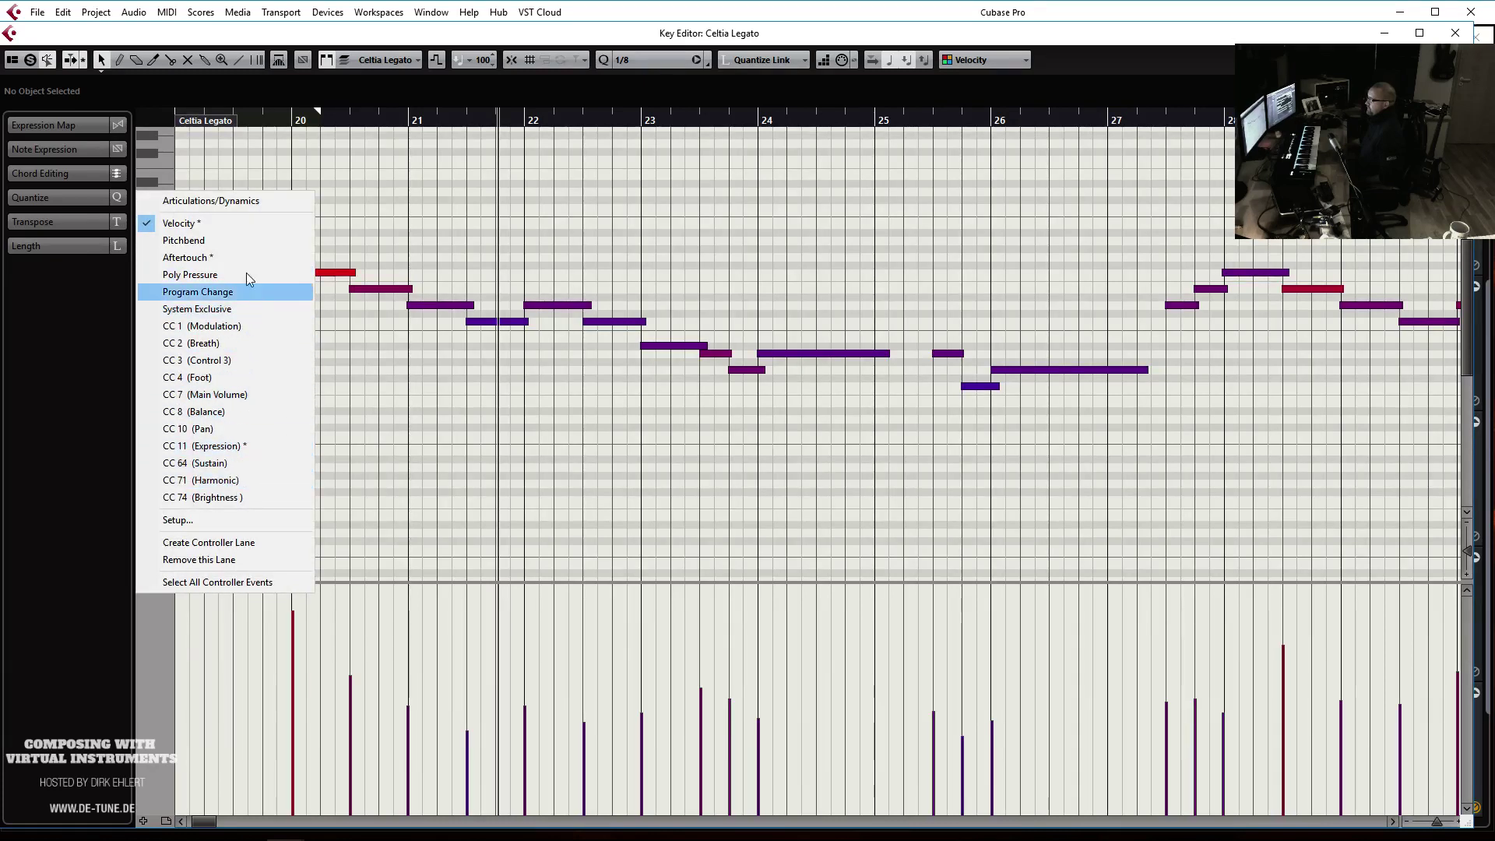
pyautogui.click(254, 330)
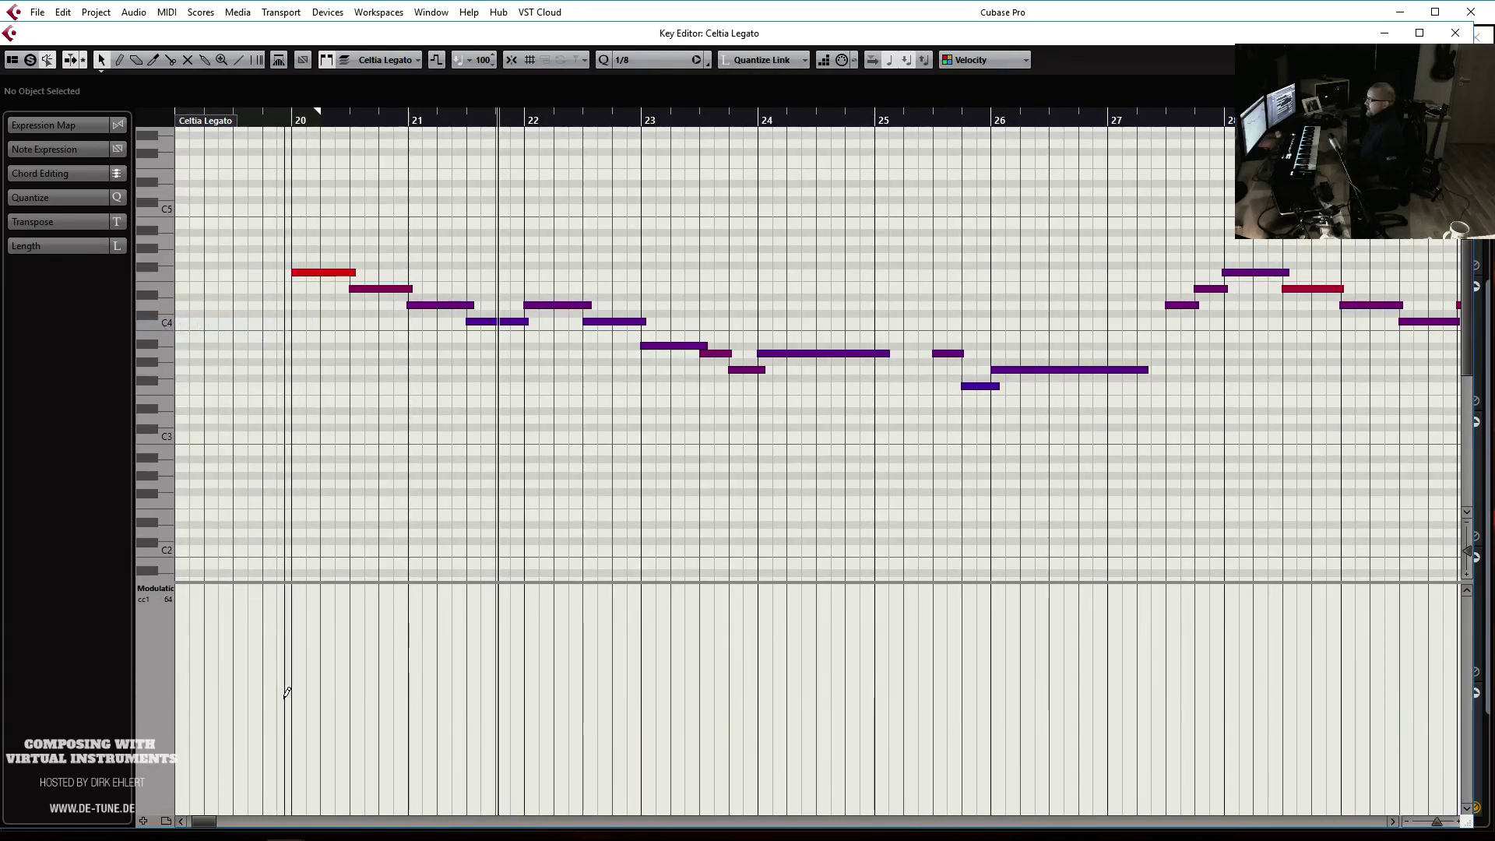
pyautogui.press('space')
pyautogui.click(287, 125)
pyautogui.press('space')
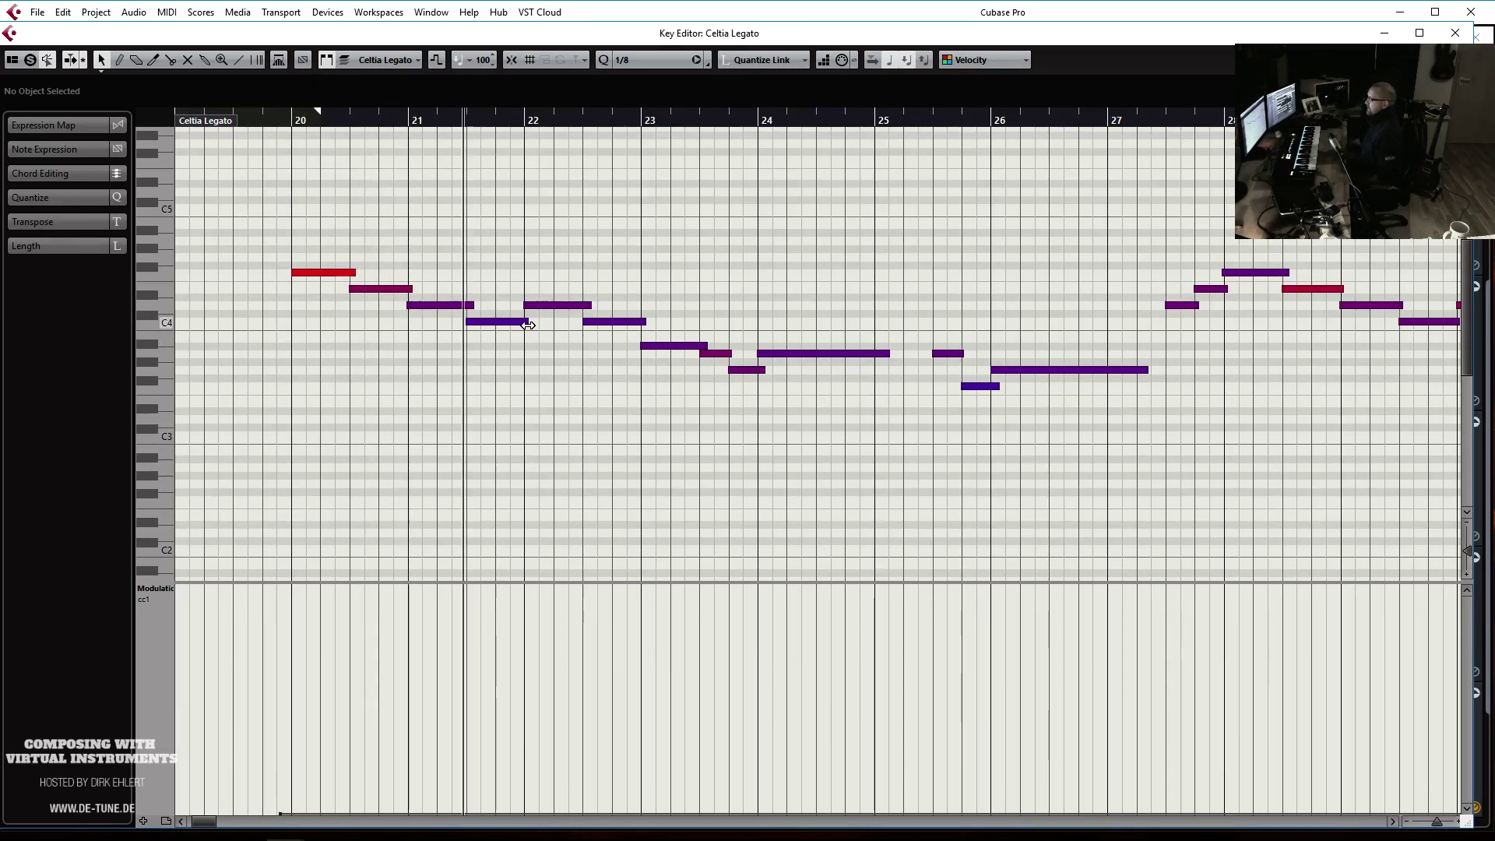
# Shorten the C4 note before bar 22 to end at 21.4.3.67 and raise the modulation at that point
pyautogui.moveTo(527, 325); pyautogui.dragTo(513, 324)
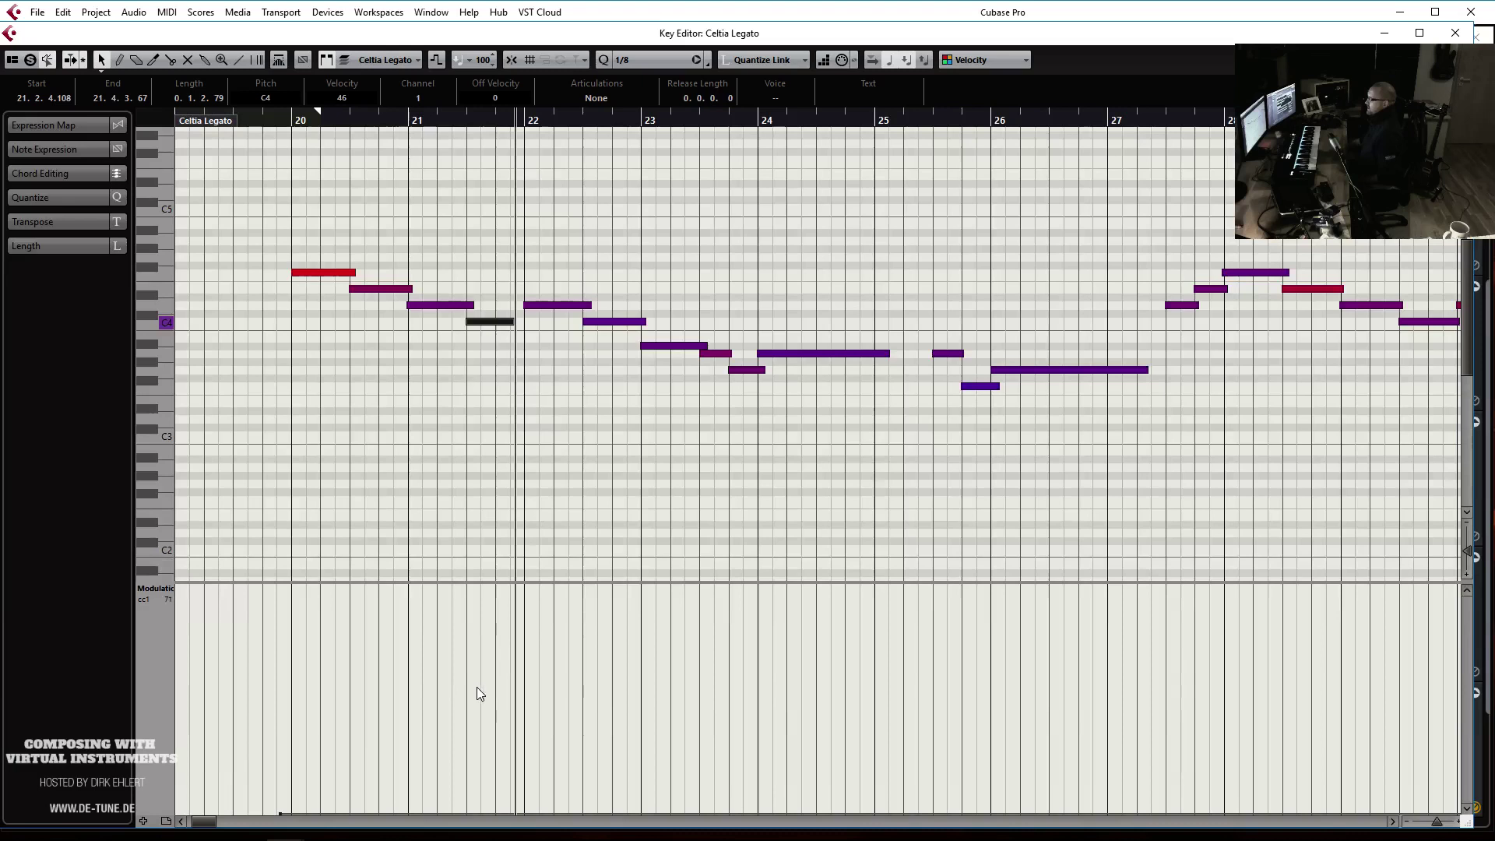
pyautogui.click(520, 640)
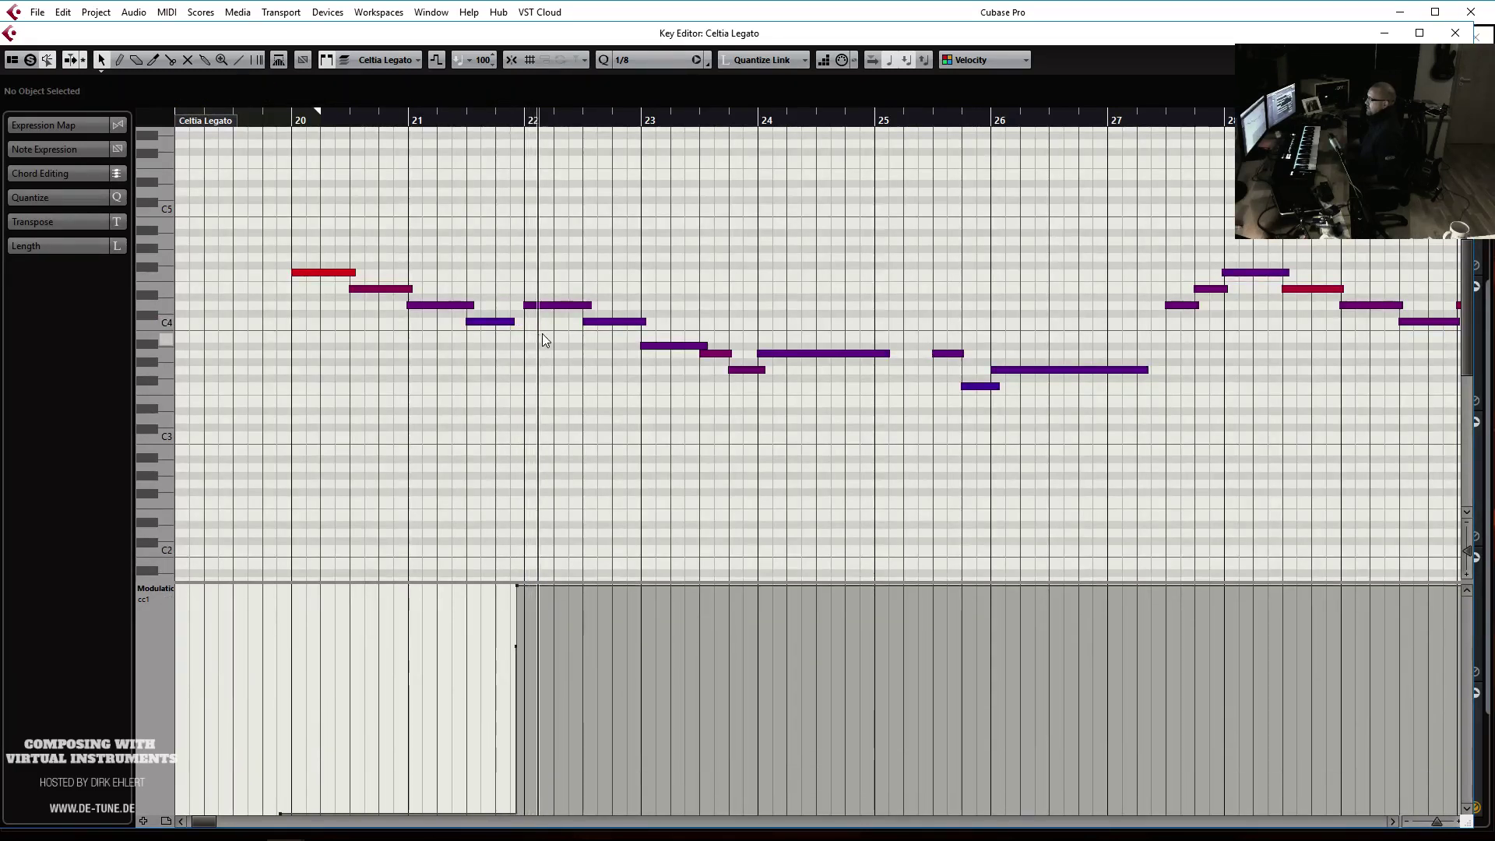
# Lower the modulation from just before bar 22, raise it to maximum from about mid-bar 25, and replay from there
pyautogui.moveTo(549, 604); pyautogui.dragTo(548, 632)
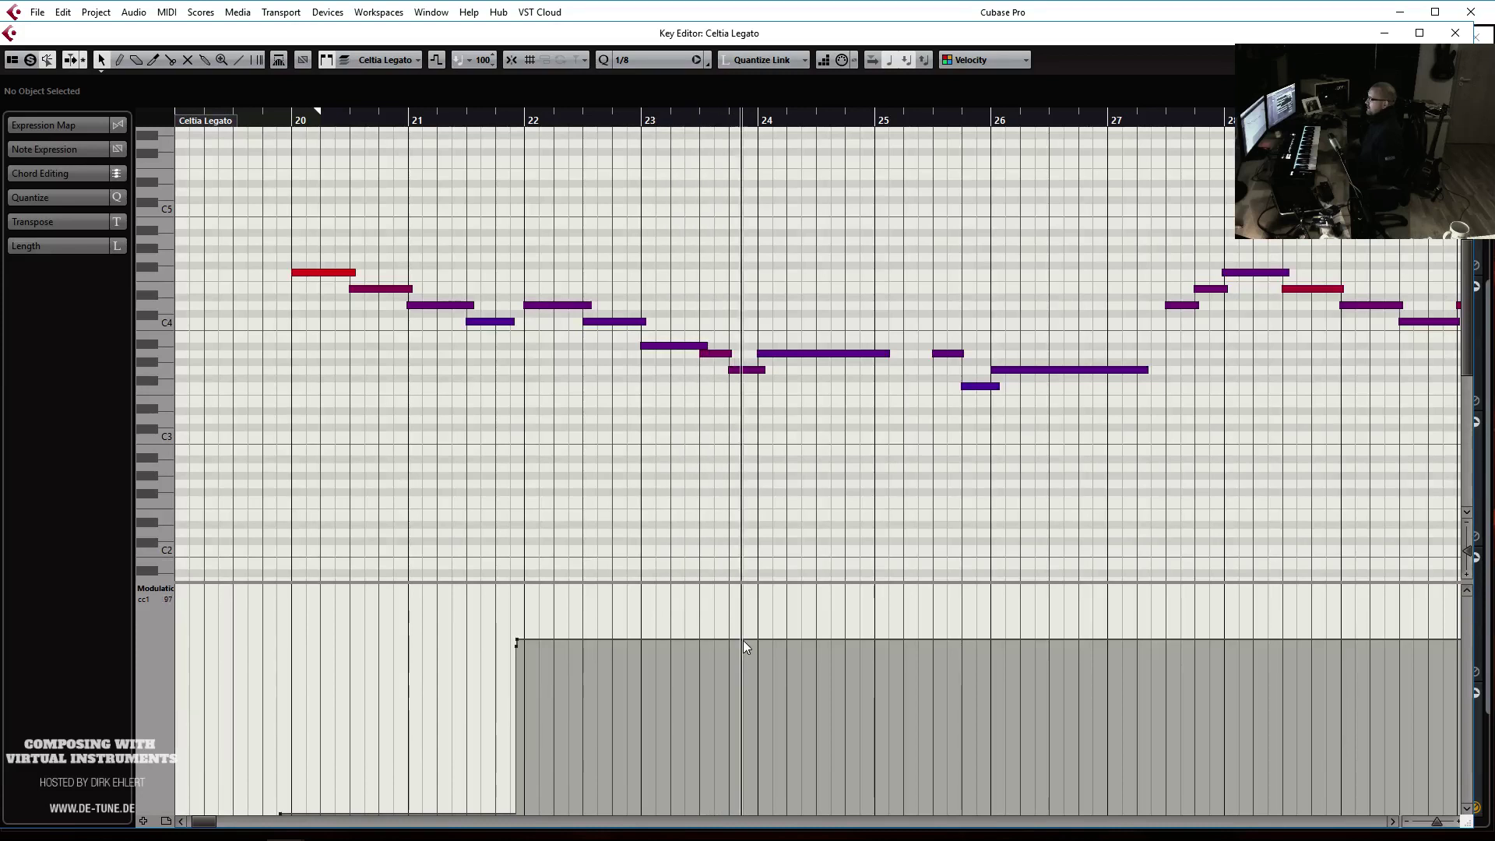
pyautogui.click(922, 809)
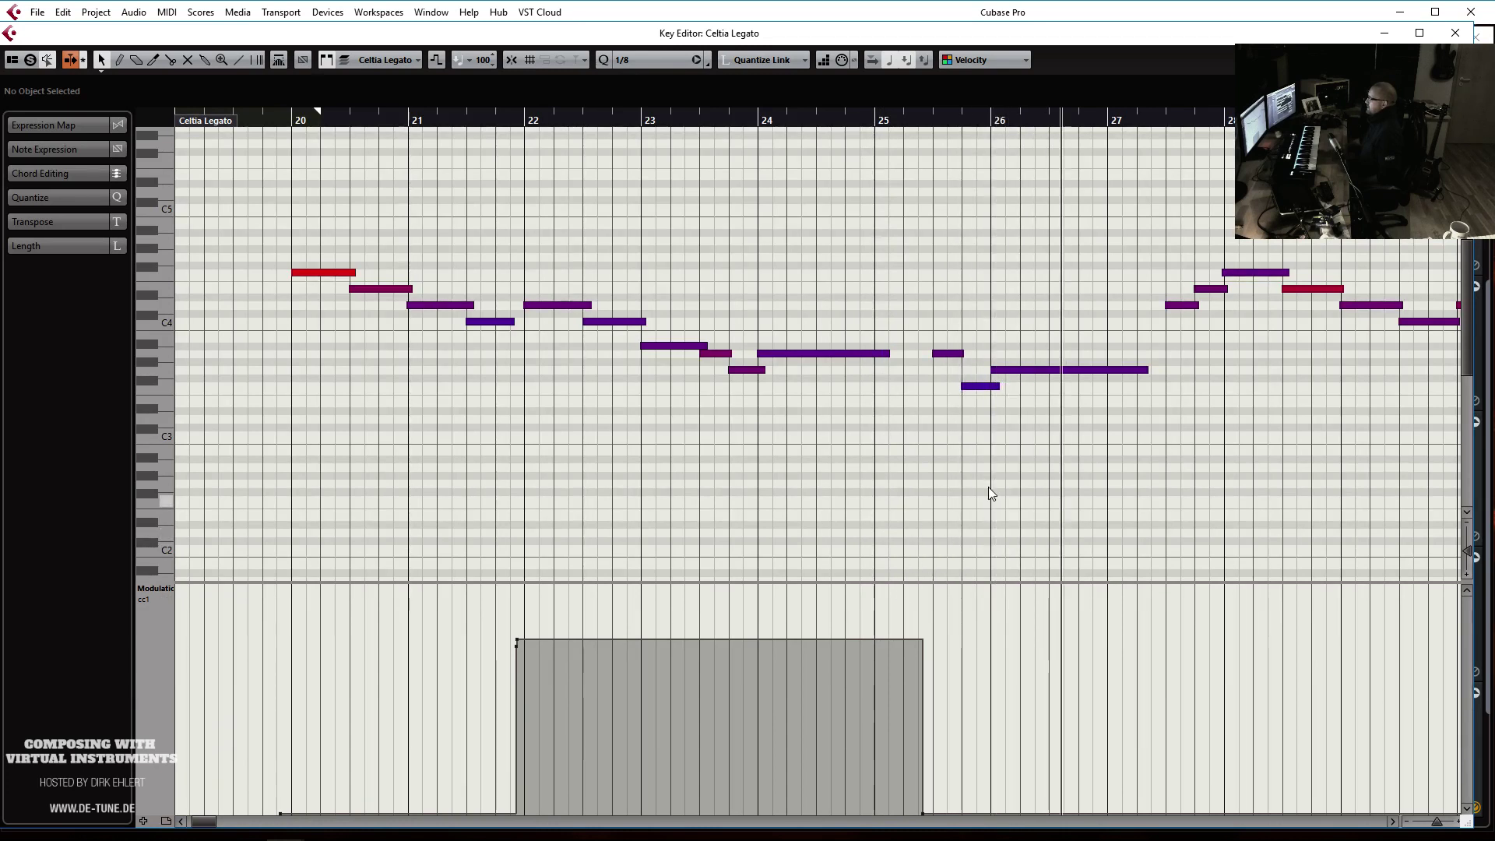
pyautogui.click(944, 615)
pyautogui.moveTo(949, 569); pyautogui.dragTo(927, 263)
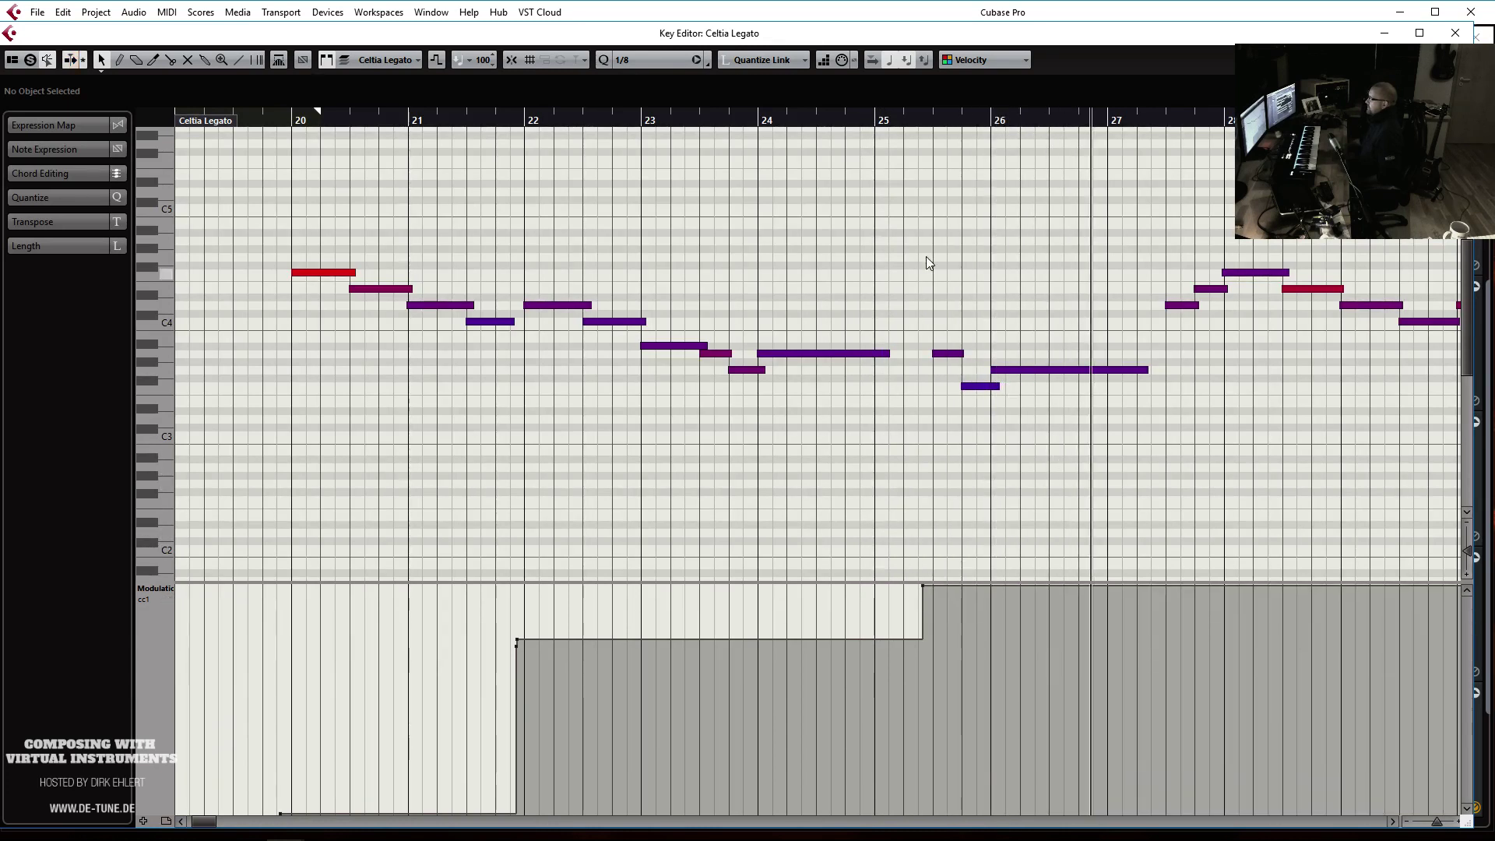
pyautogui.click(908, 121)
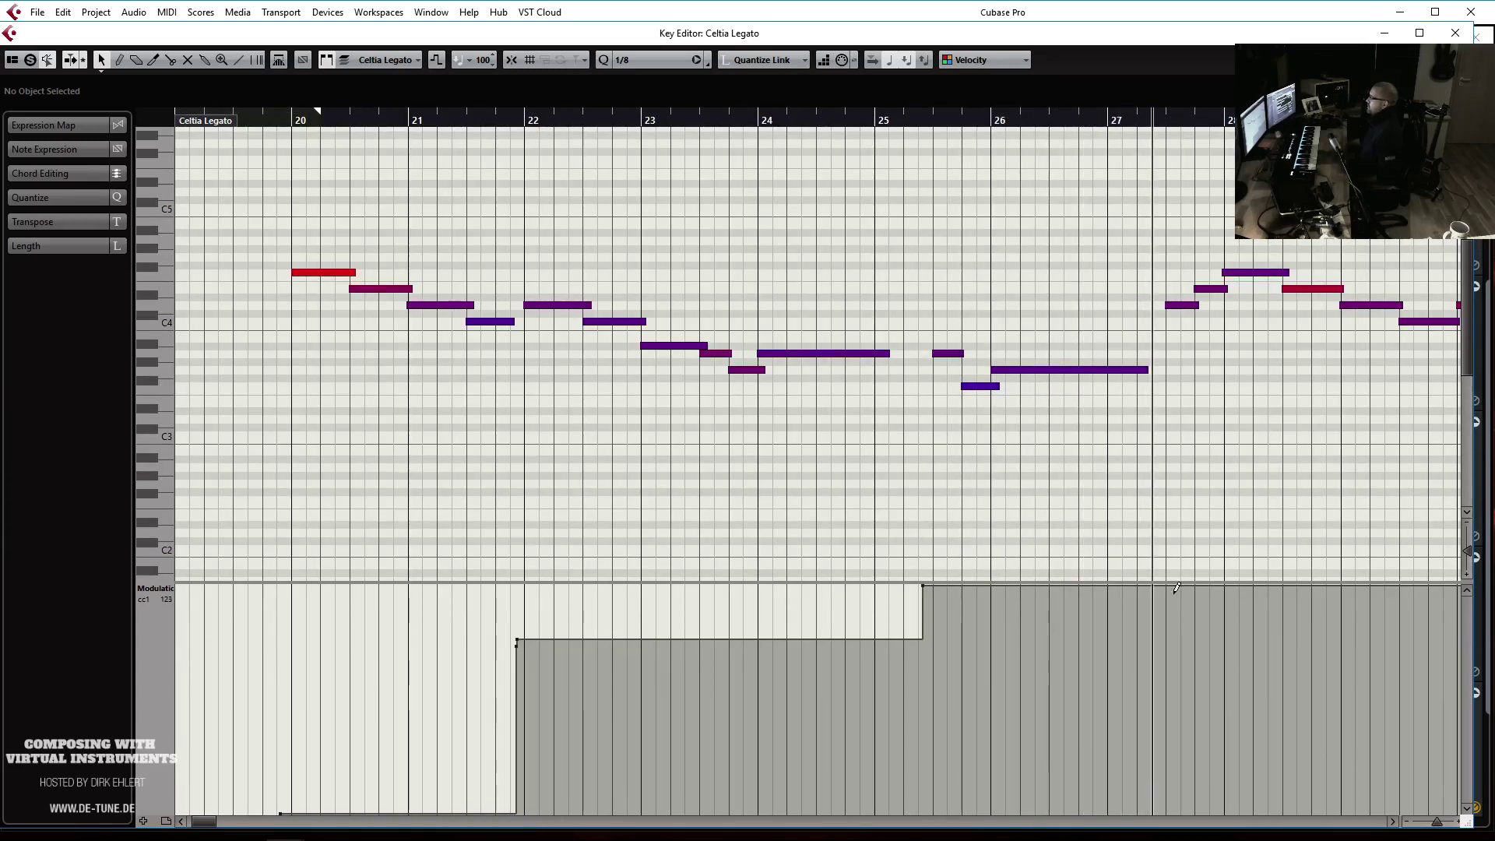
# Drop the modulation to zero just before bar 28, add an intermediate level under the pickup notes, and replay the transition
pyautogui.moveTo(1207, 627); pyautogui.dragTo(1266, 833)
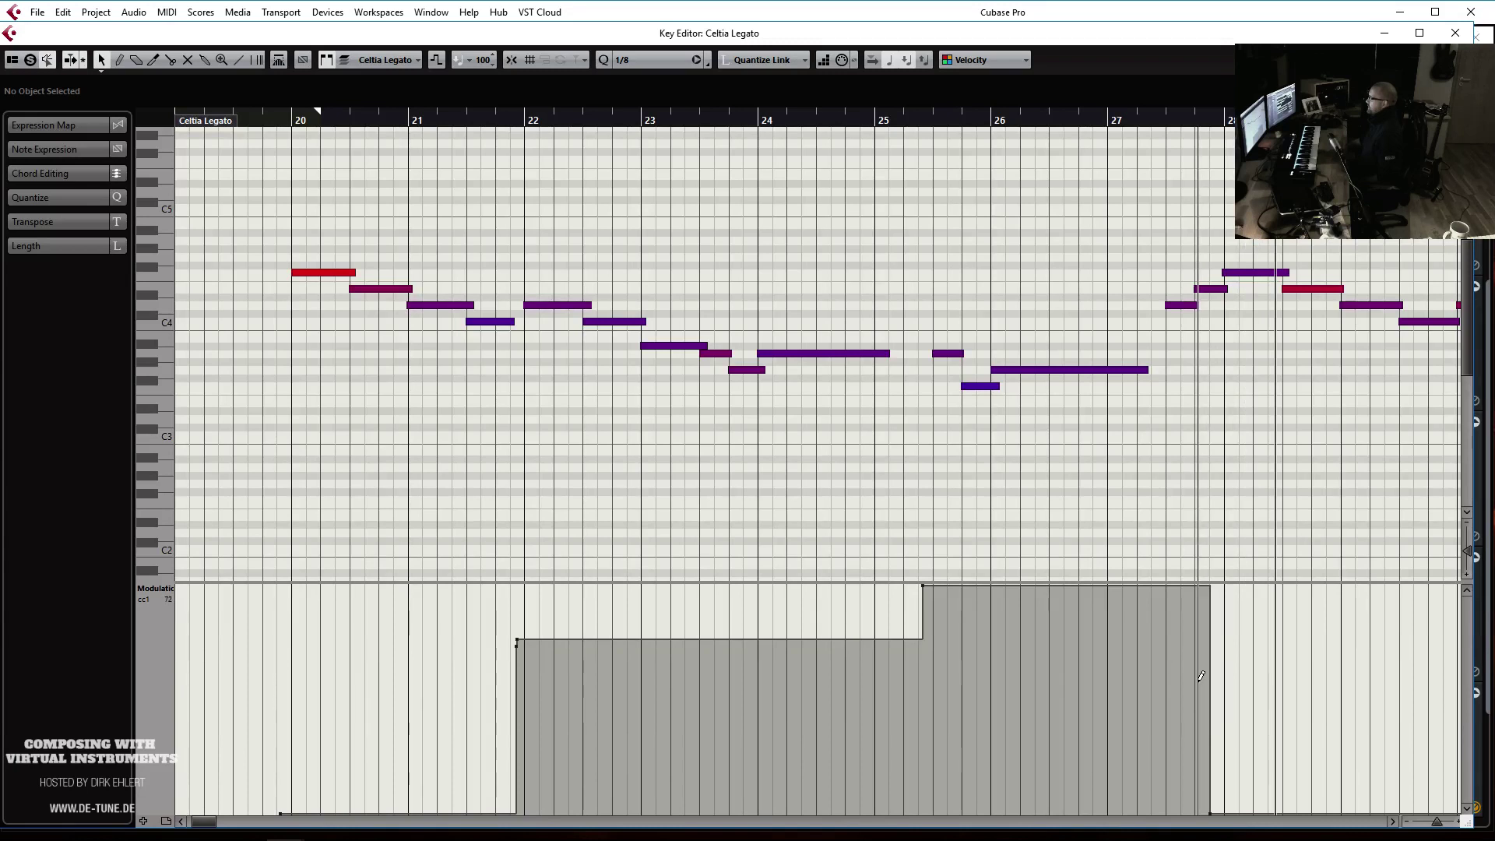
pyautogui.moveTo(1170, 660); pyautogui.dragTo(1194, 779)
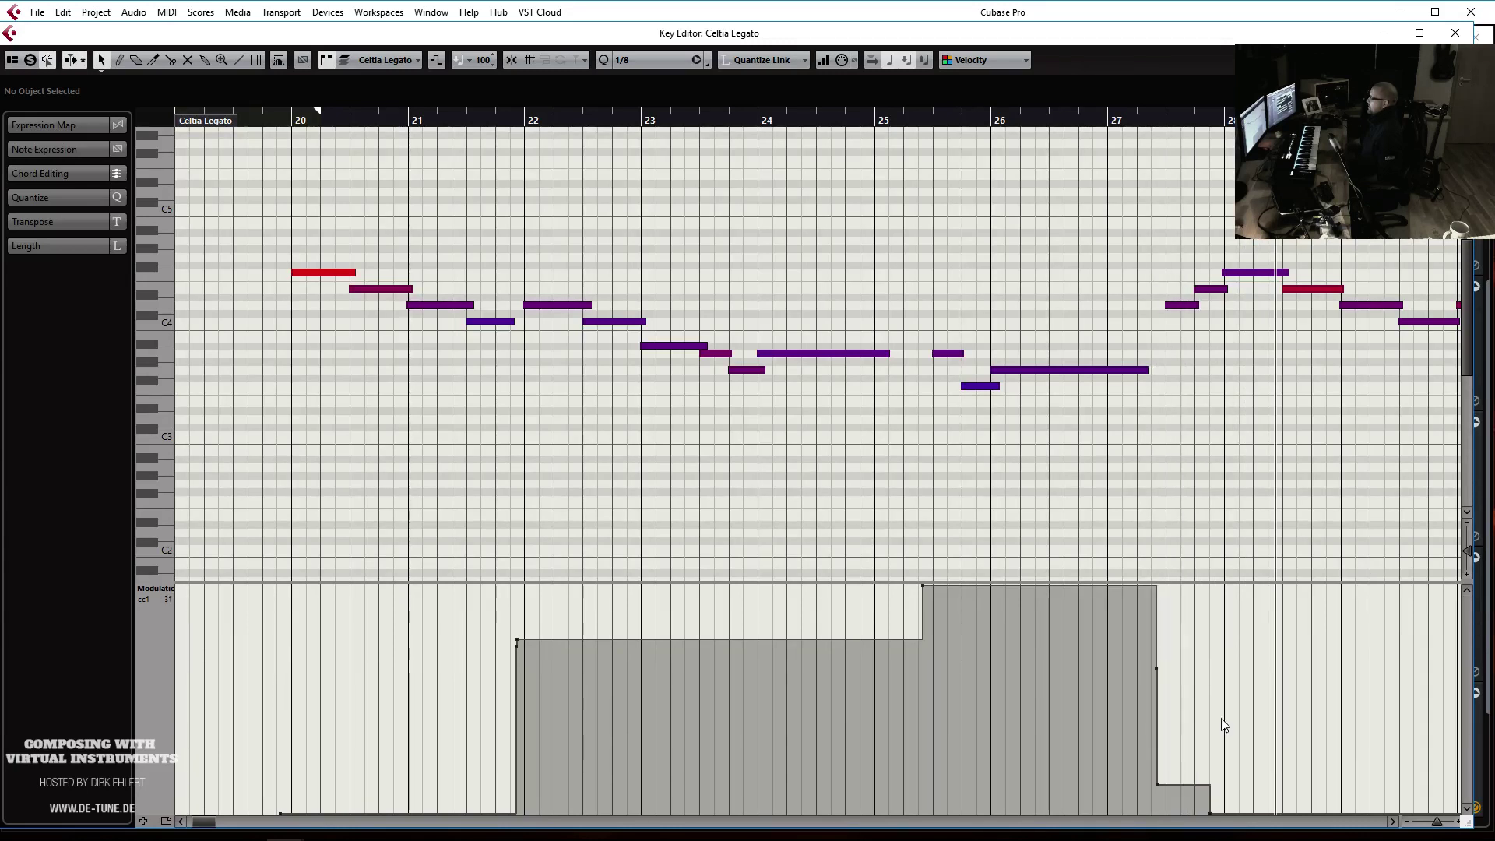
pyautogui.click(1161, 121)
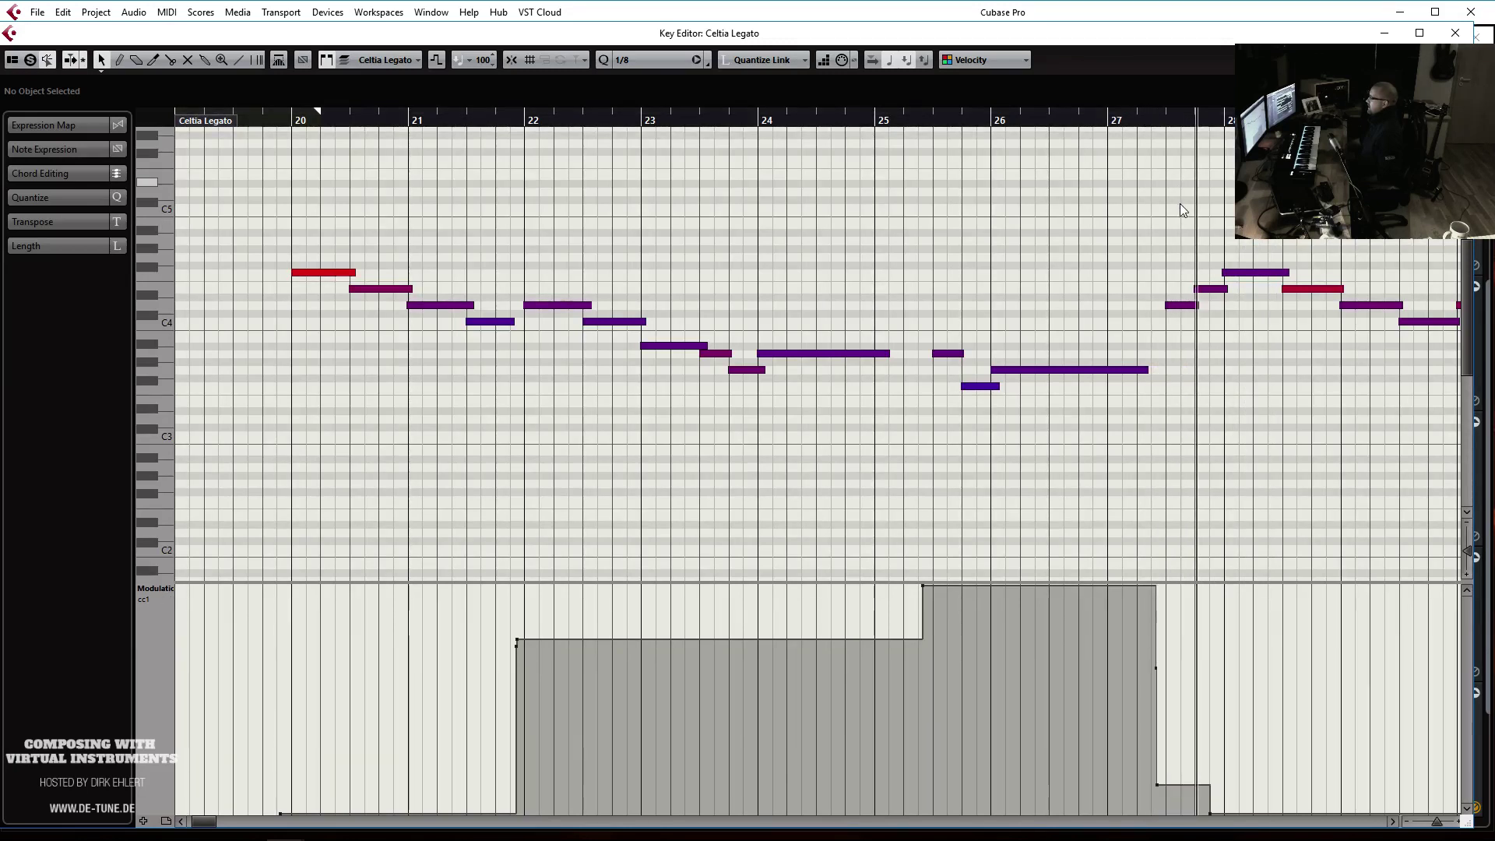
pyautogui.moveTo(1196, 741); pyautogui.dragTo(1192, 720)
pyautogui.click(1150, 126)
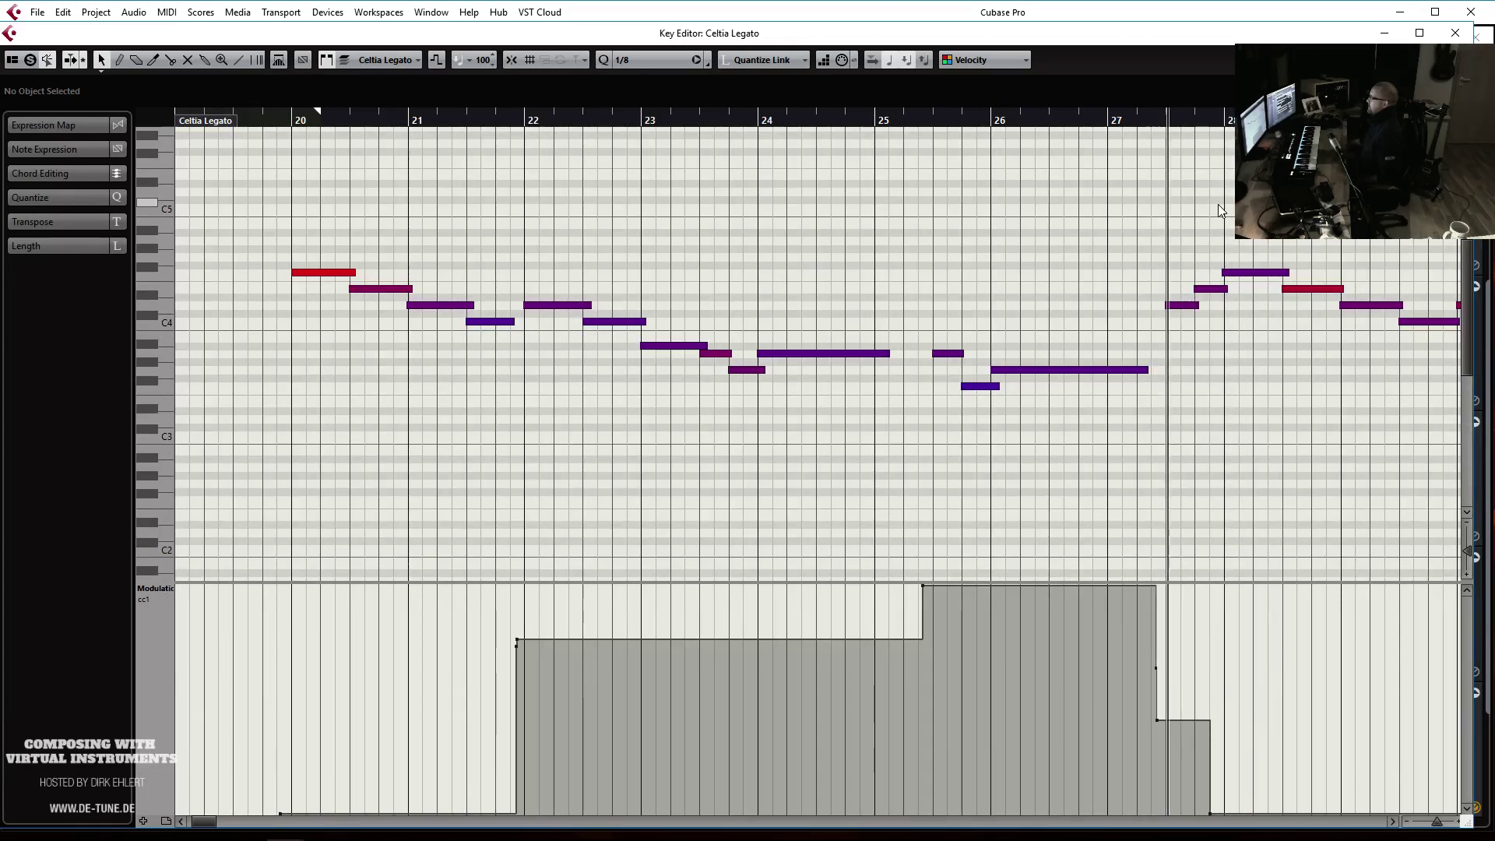
pyautogui.press('space')
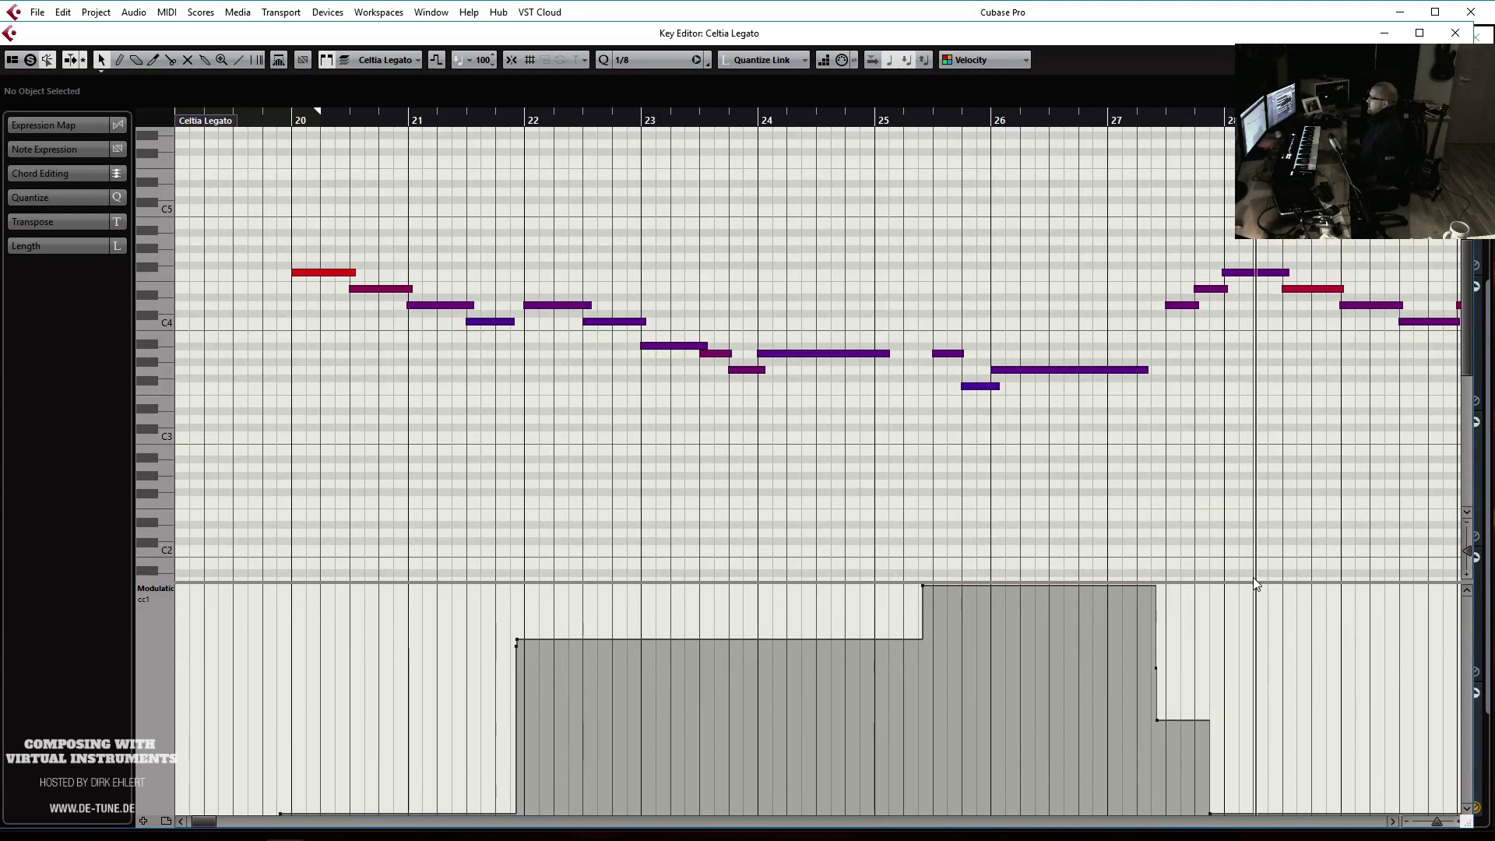
# Lower the modulation under the pickup notes, hold a slightly higher level to about mid-bar 28, and replay
pyautogui.moveTo(1189, 758)
pyautogui.mouseDown()
pyautogui.moveTo(1187, 774)
pyautogui.moveTo(1187, 754)
pyautogui.mouseUp()
pyautogui.moveTo(1240, 801)
pyautogui.mouseDown()
pyautogui.moveTo(1256, 737)
pyautogui.moveTo(1277, 760)
pyautogui.moveTo(1277, 814)
pyautogui.mouseUp()
pyautogui.click(1154, 126)
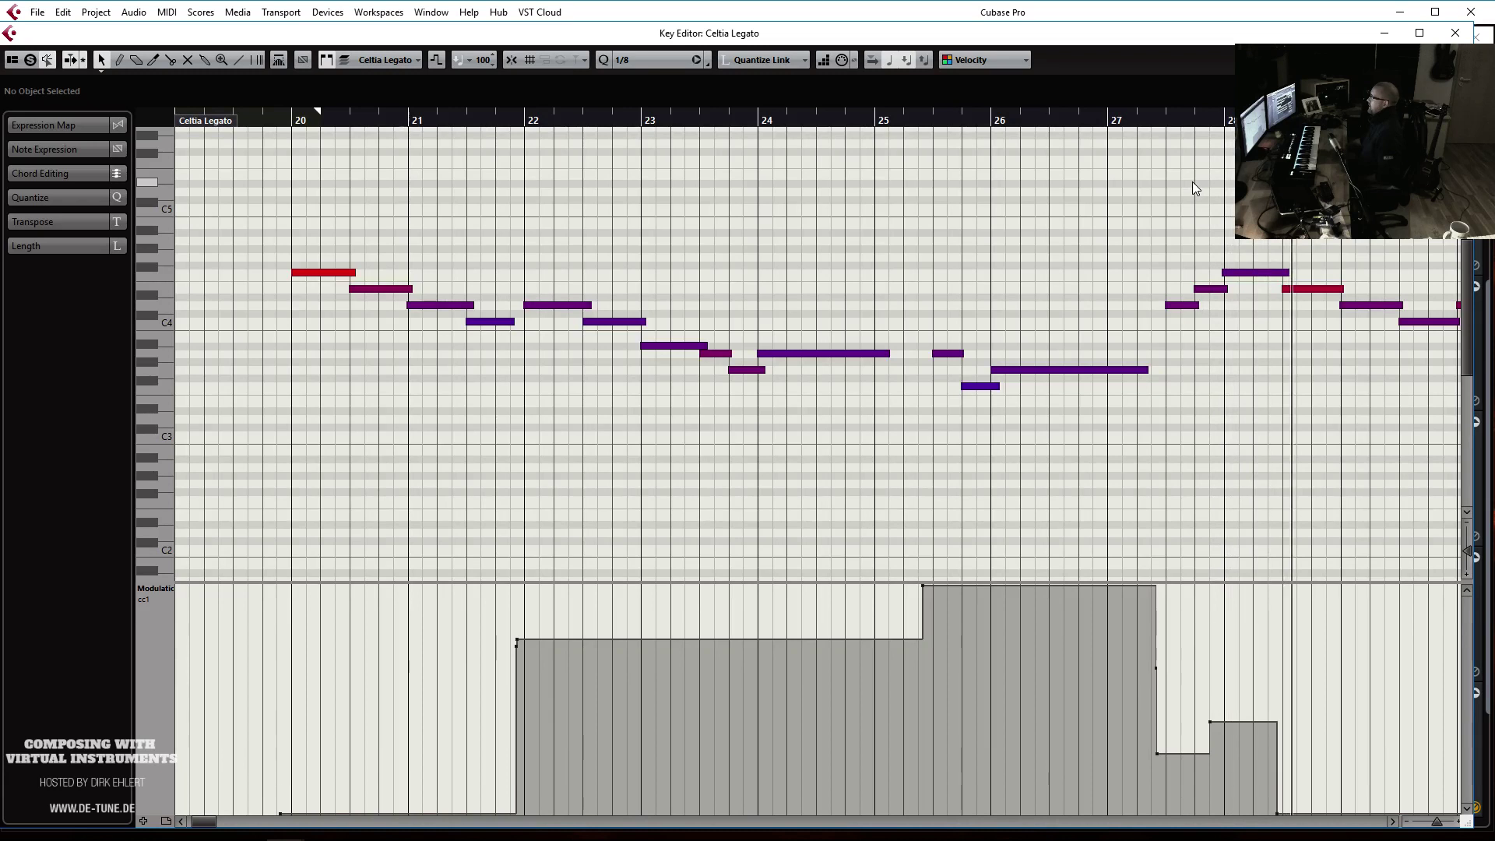
# Add a lower modulation level through the second half of bar 28 and set the point at 27.2.3.98 to 87, replaying the phrase
pyautogui.press('h')
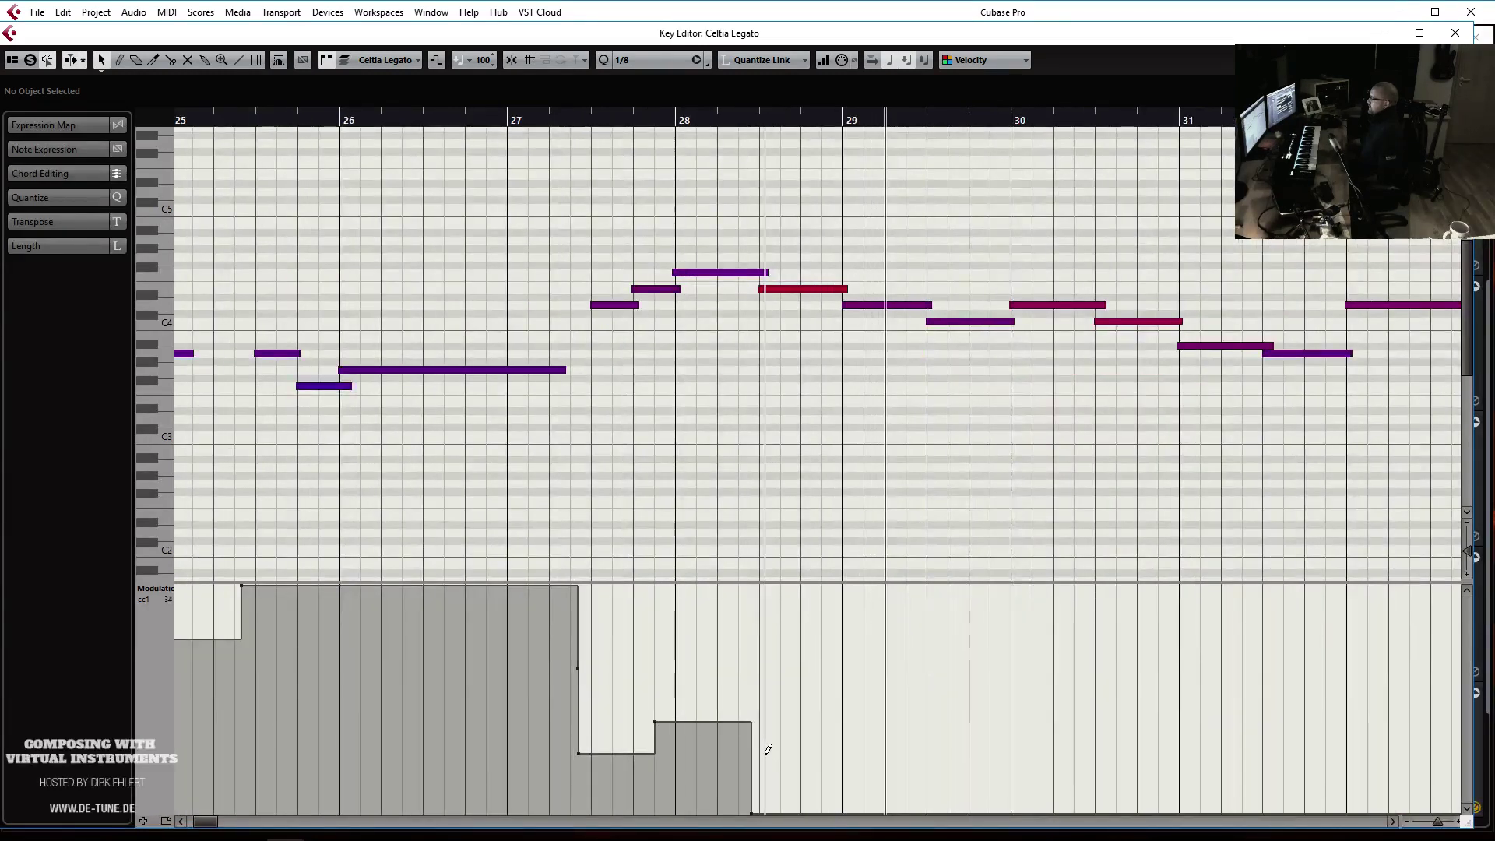
pyautogui.click(767, 754)
pyautogui.moveTo(833, 774); pyautogui.dragTo(833, 814)
pyautogui.moveTo(594, 743)
pyautogui.mouseDown()
pyautogui.moveTo(611, 654)
pyautogui.moveTo(578, 674)
pyautogui.mouseUp()
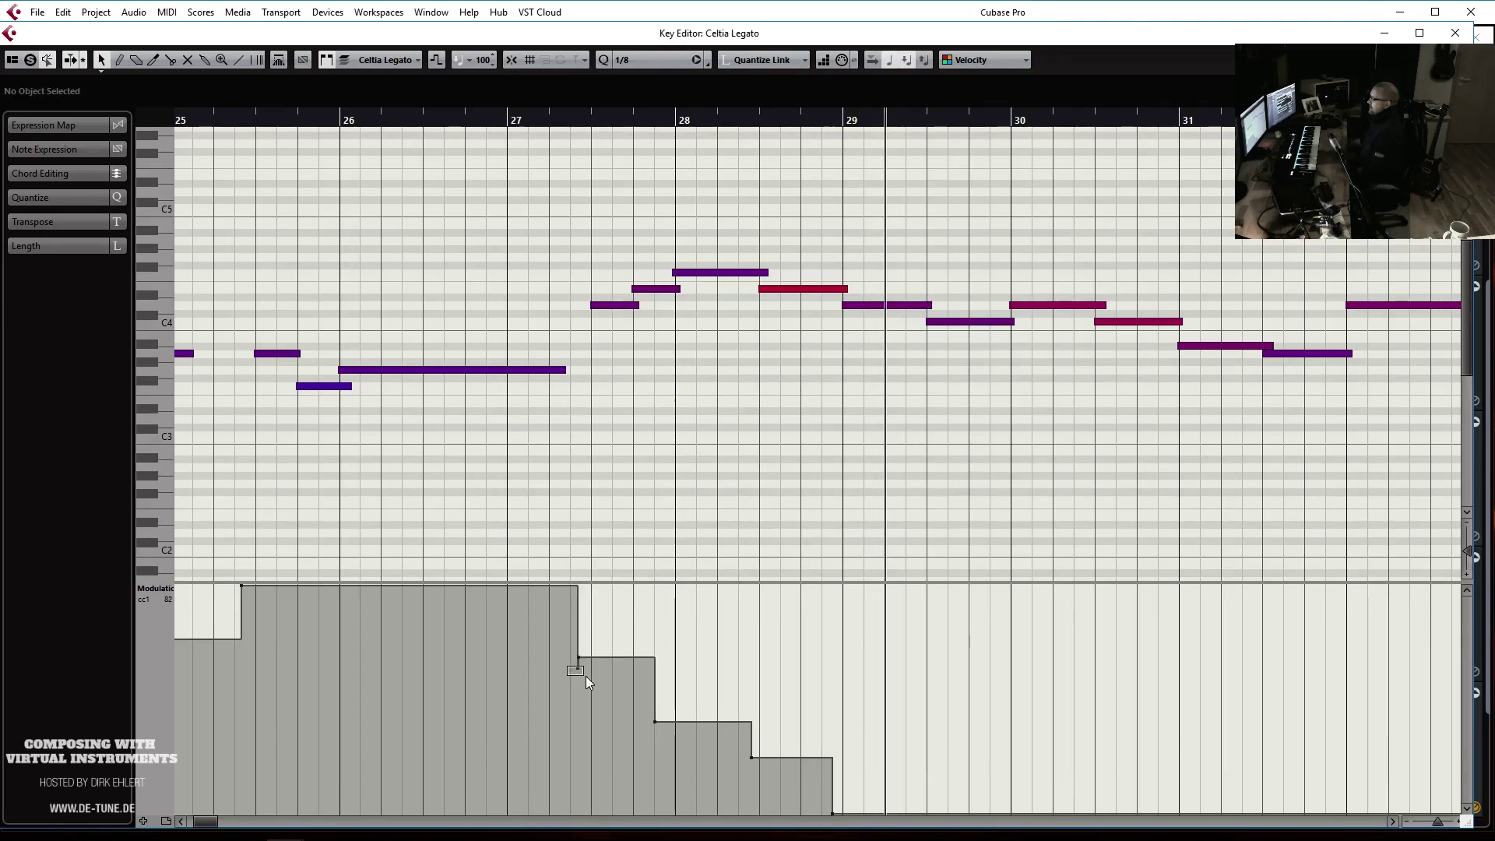
pyautogui.click(569, 115)
pyautogui.press('space')
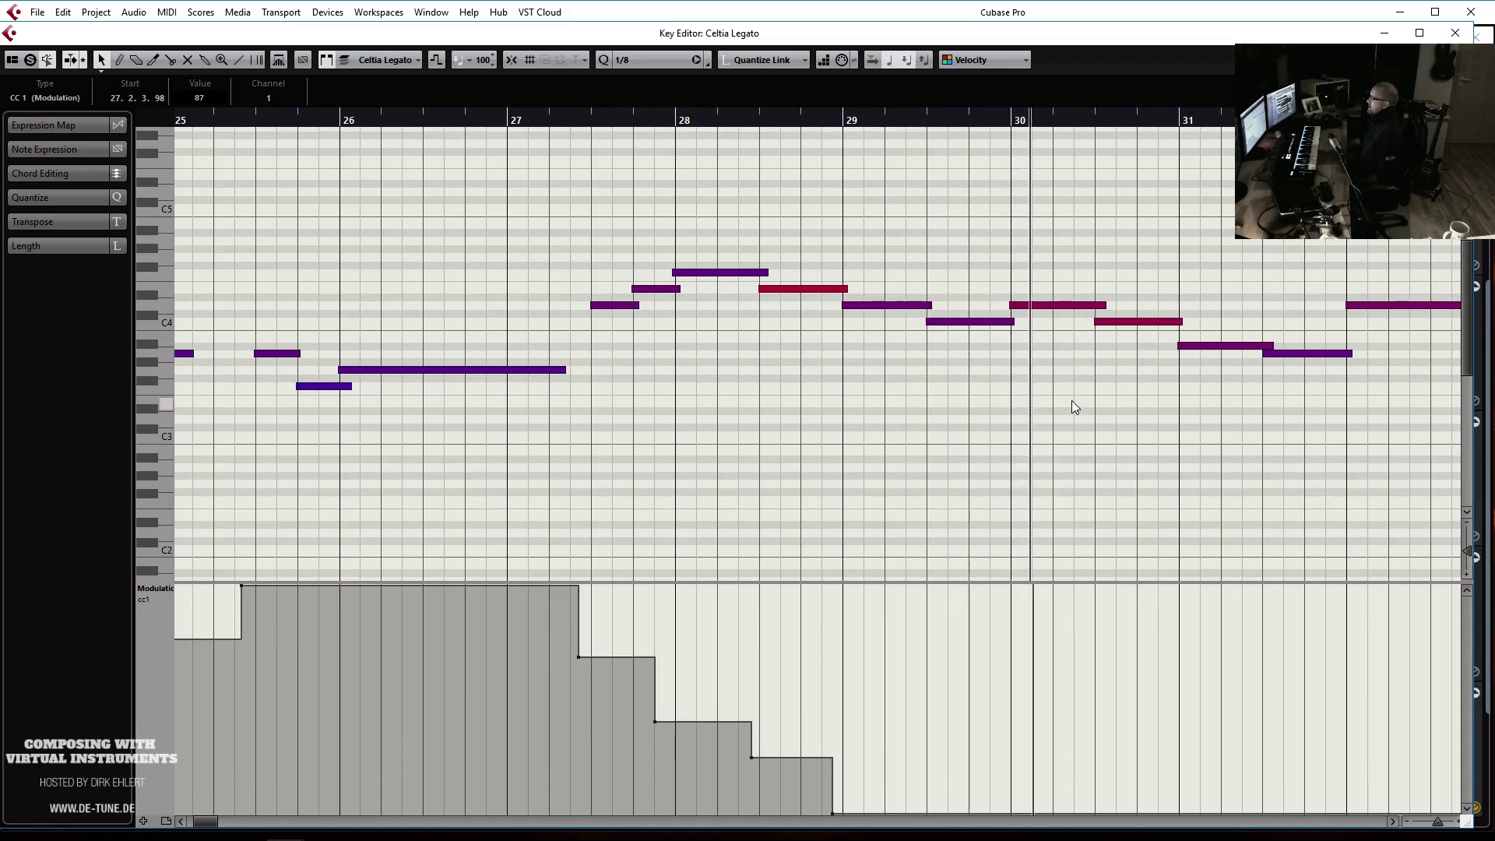
# Shorten the A3 note before bar 32 to end at 31.4.1.92 and add a short G3 note after it
pyautogui.press('g')
pyautogui.press('g')
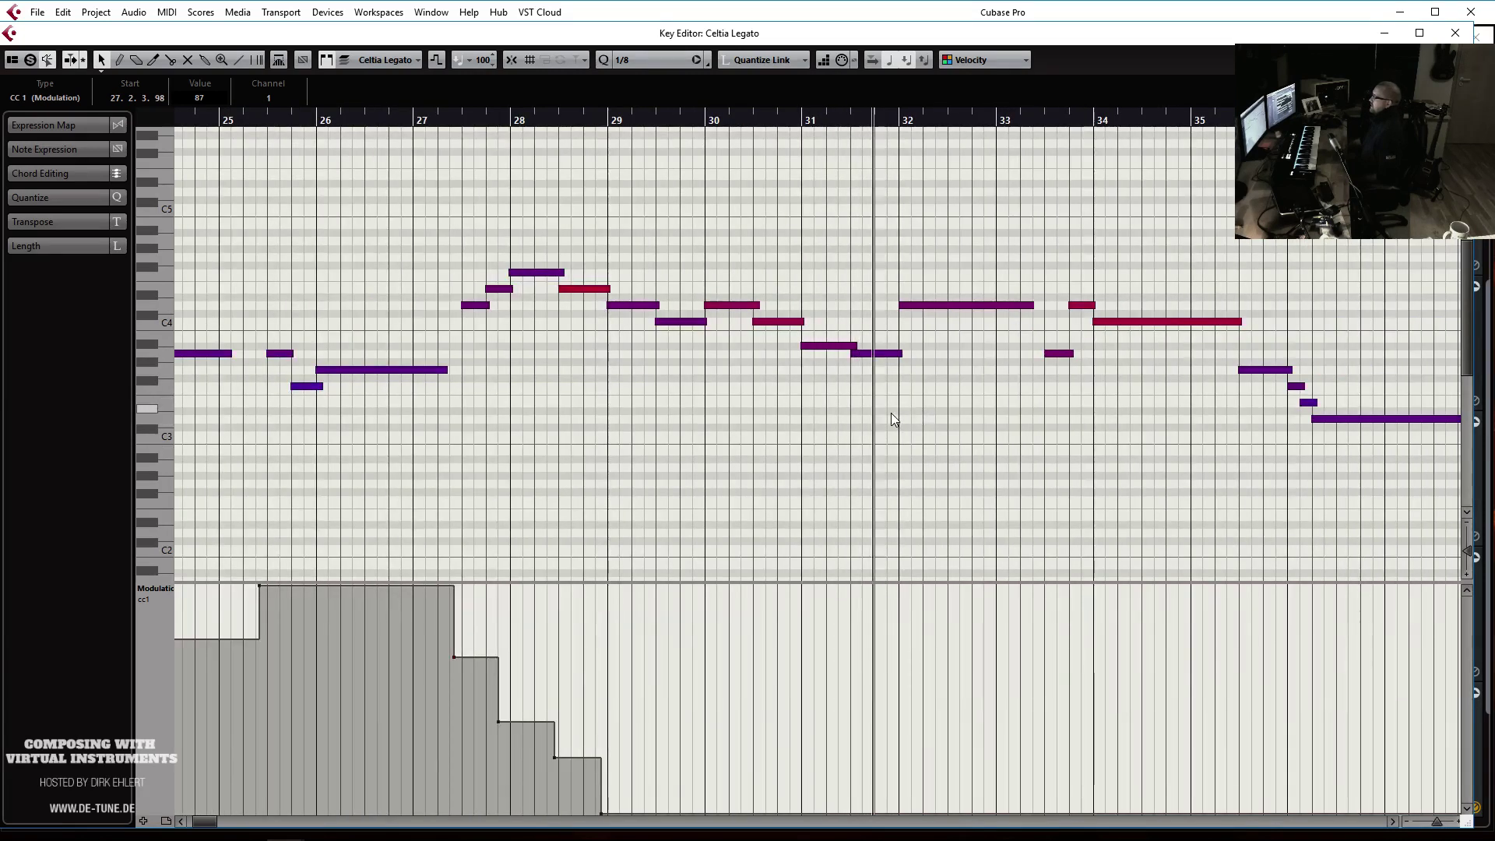
pyautogui.click(885, 354)
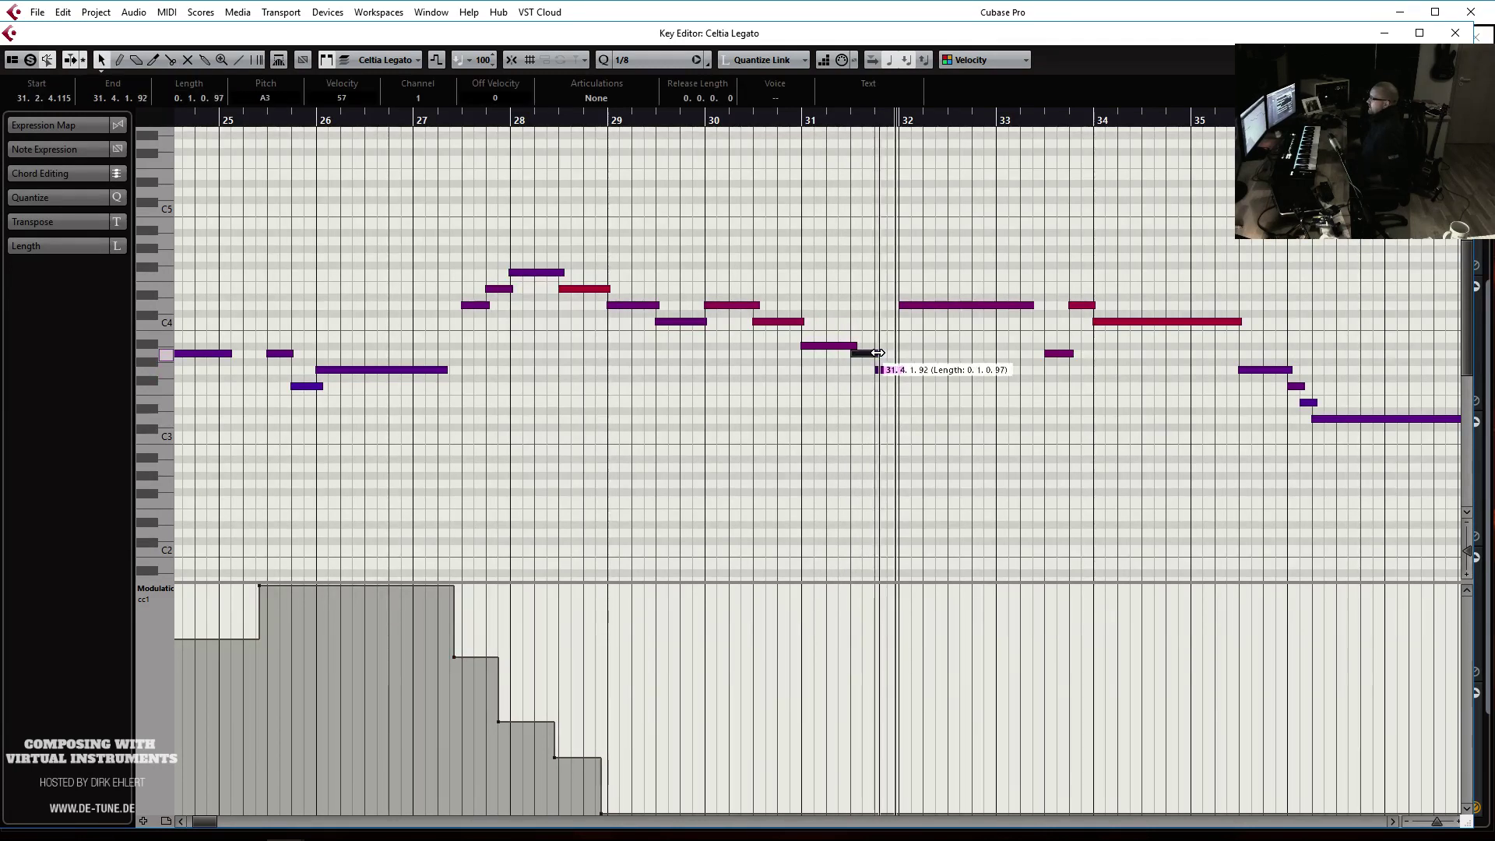
# Lower the long note at bar 32 to A3 and replay the phrase from just before bar 31
pyautogui.press('Right')
pyautogui.press('Down')
pyautogui.press('Down')
pyautogui.press('Down')
pyautogui.press('Down')
pyautogui.press('Down')
pyautogui.press('Down')
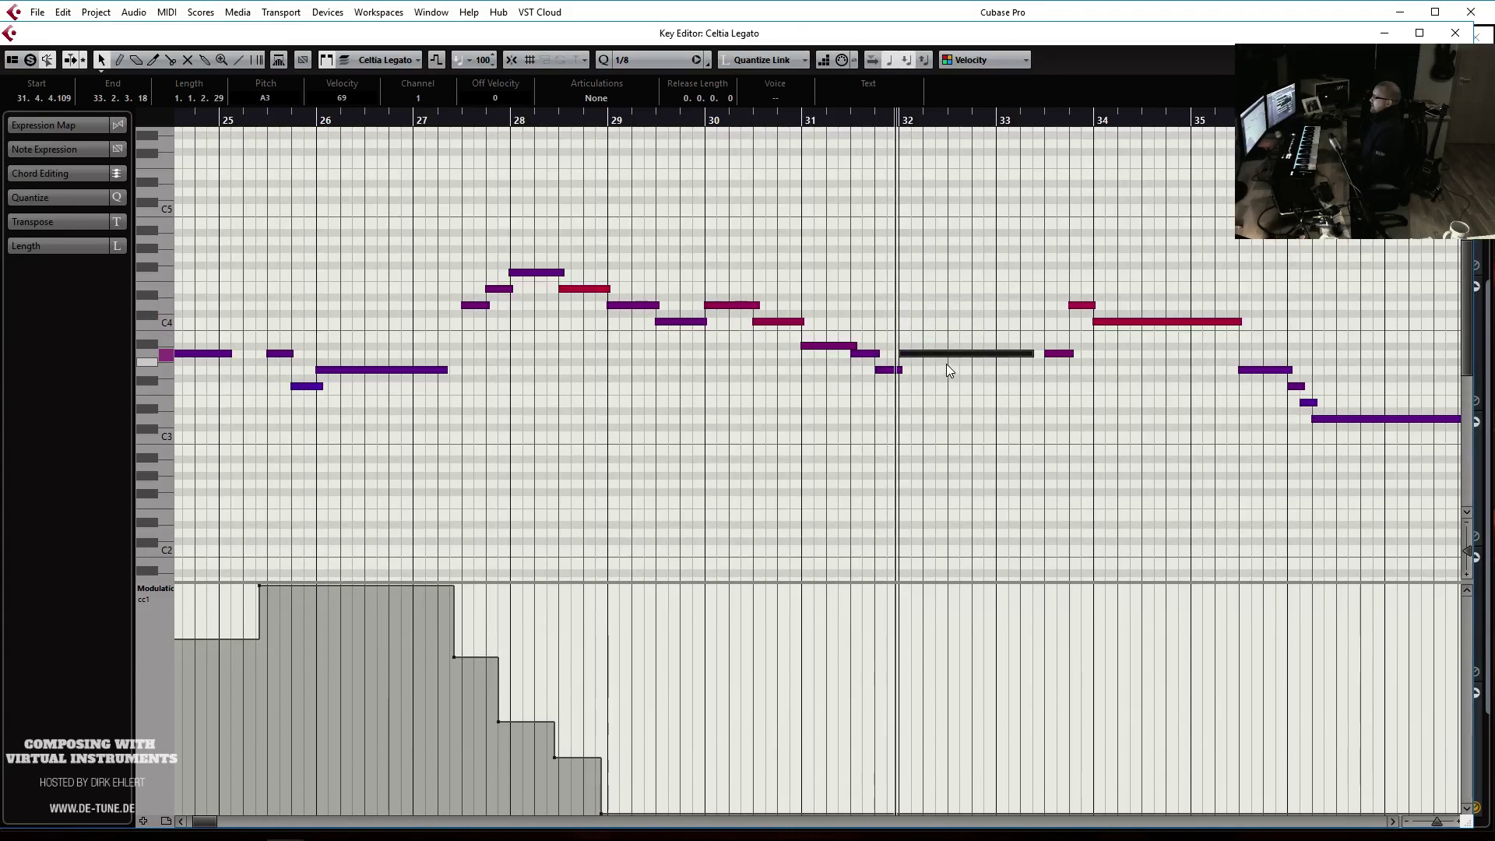
pyautogui.click(777, 122)
pyautogui.press('space')
pyautogui.press('space')
# Return to the project window, open the Celtia Legato instrument, and hide its on-screen keyboard
pyautogui.hscroll(-3, 857, 254)
pyautogui.press('Return')
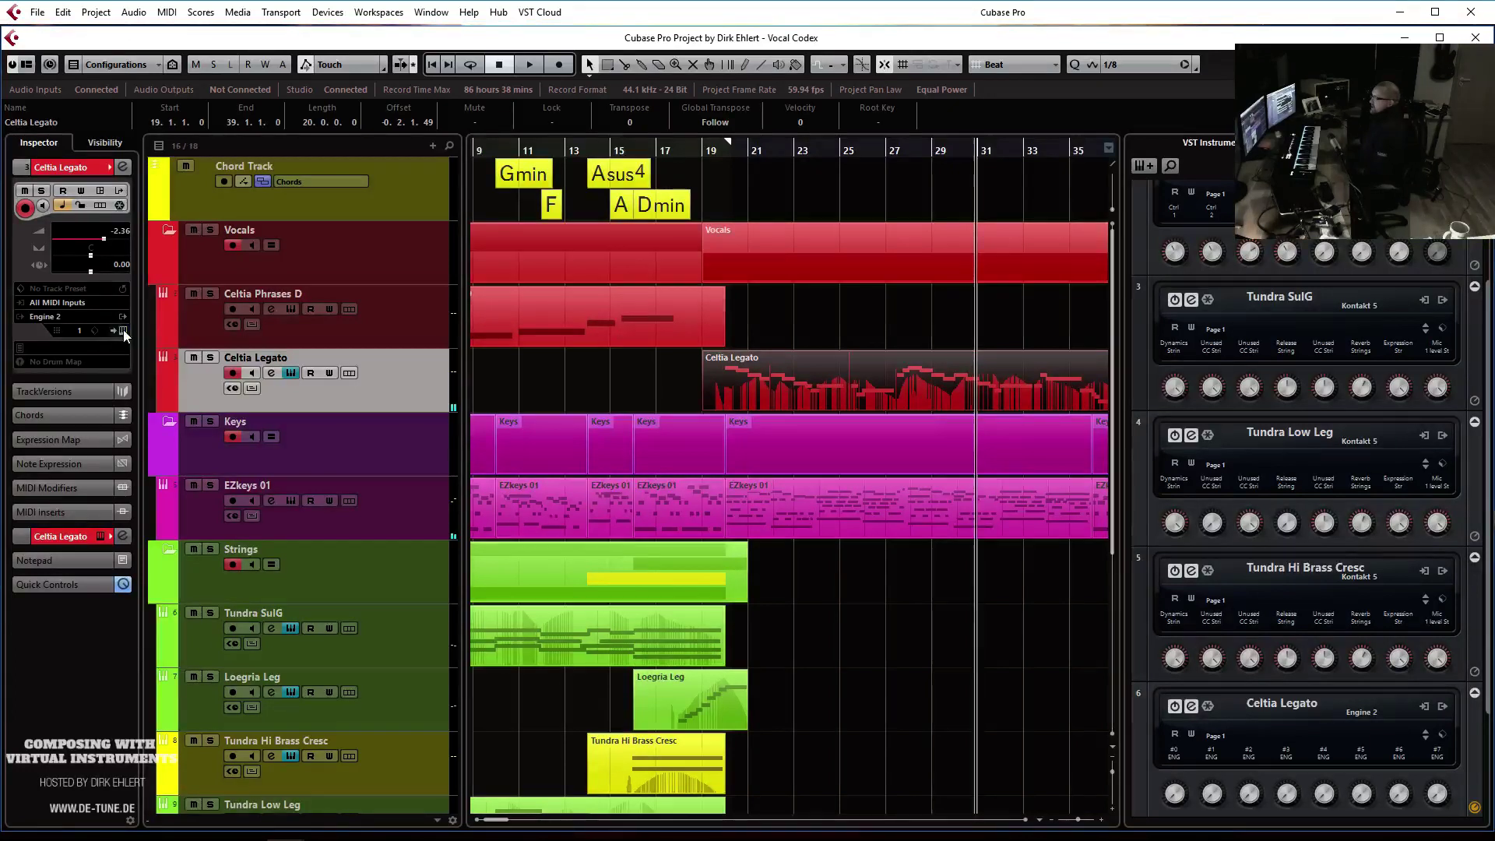
pyautogui.moveTo(1491, 156); pyautogui.dragTo(933, 73)
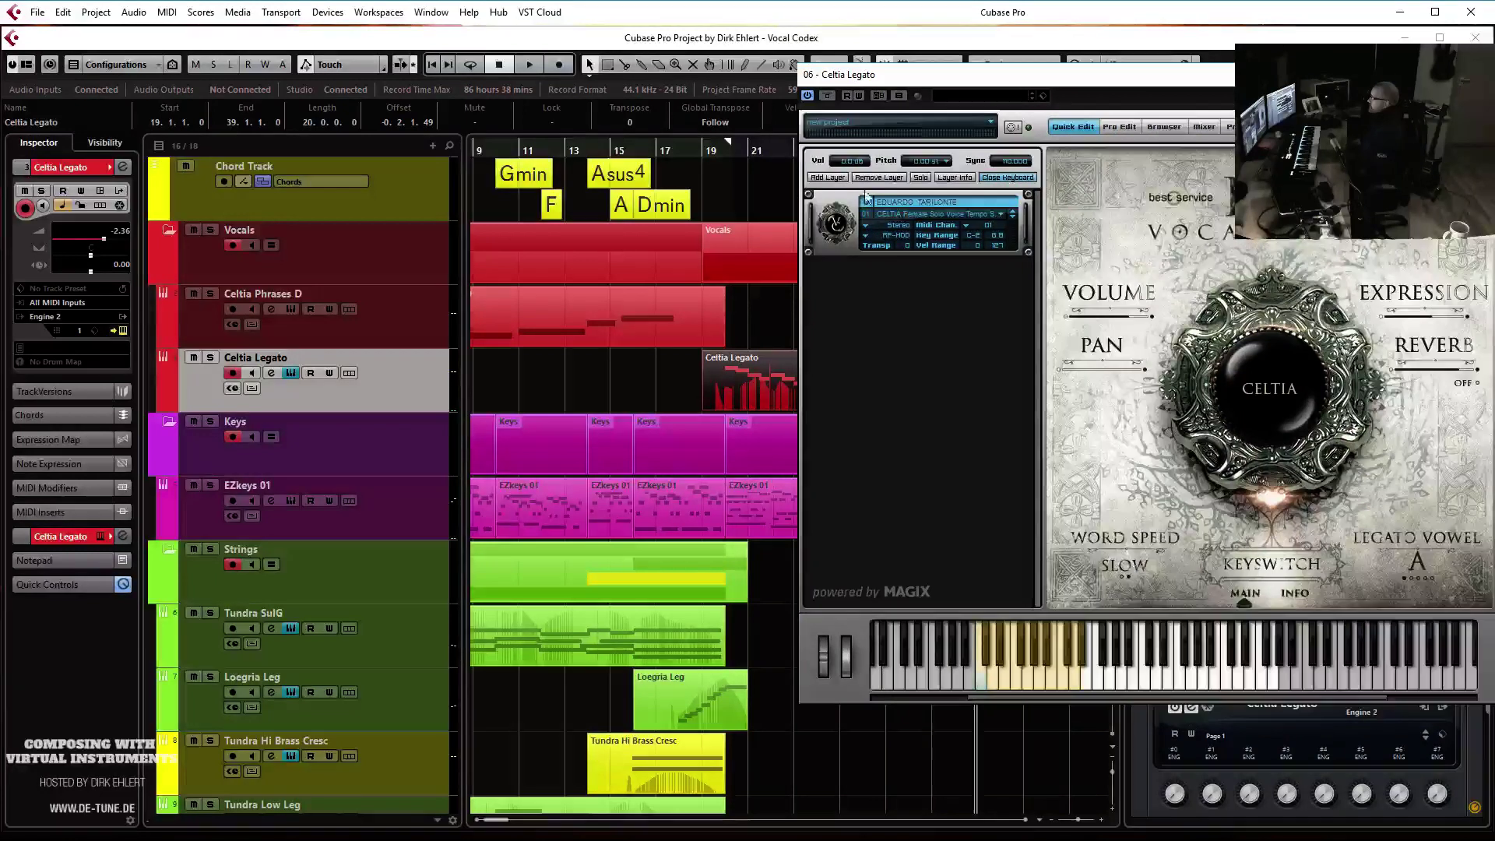
pyautogui.click(1005, 177)
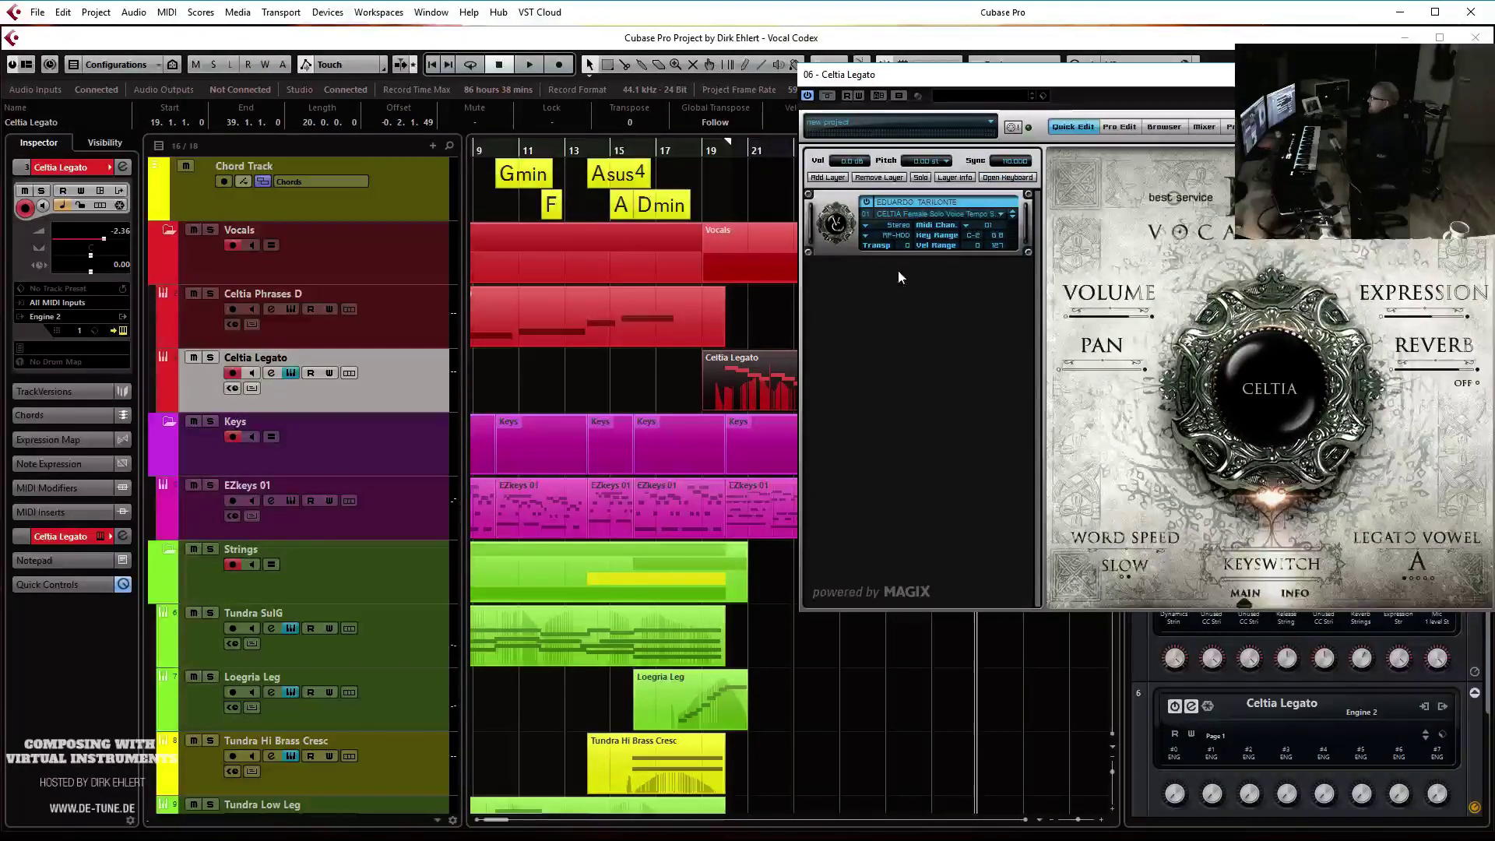
# Move the instrument window aside and reopen the Celtia Legato part in the Key Editor beside it
pyautogui.moveTo(1087, 83); pyautogui.dragTo(76, 41)
pyautogui.doubleClick(725, 363)
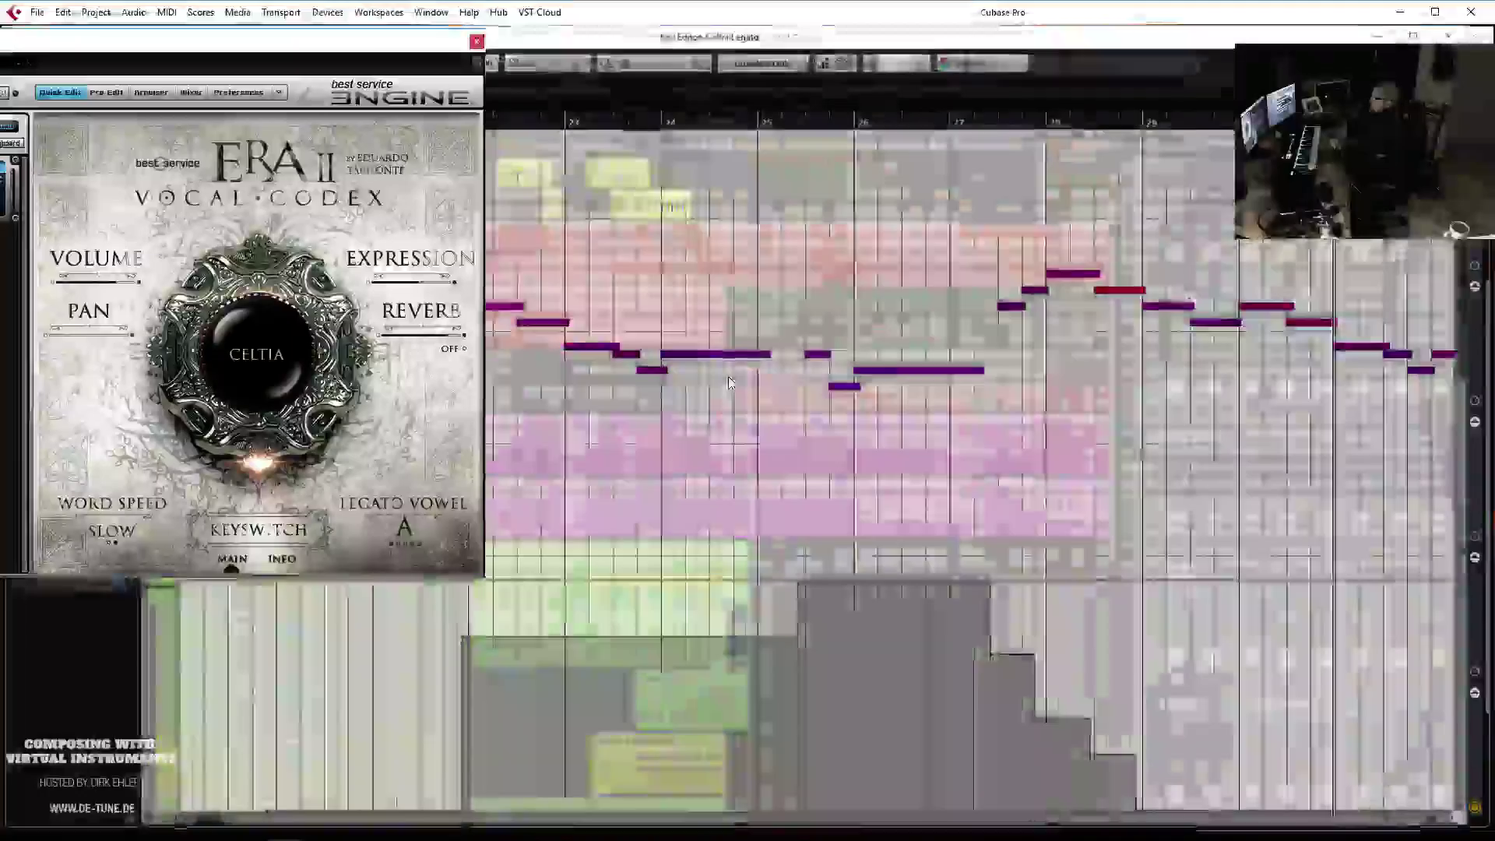
pyautogui.moveTo(617, 45); pyautogui.dragTo(962, 47)
# Insert a short keyswitch note in bar 20 around C0 and raise it stepwise to C#1
pyautogui.scroll(-3, 693, 507)
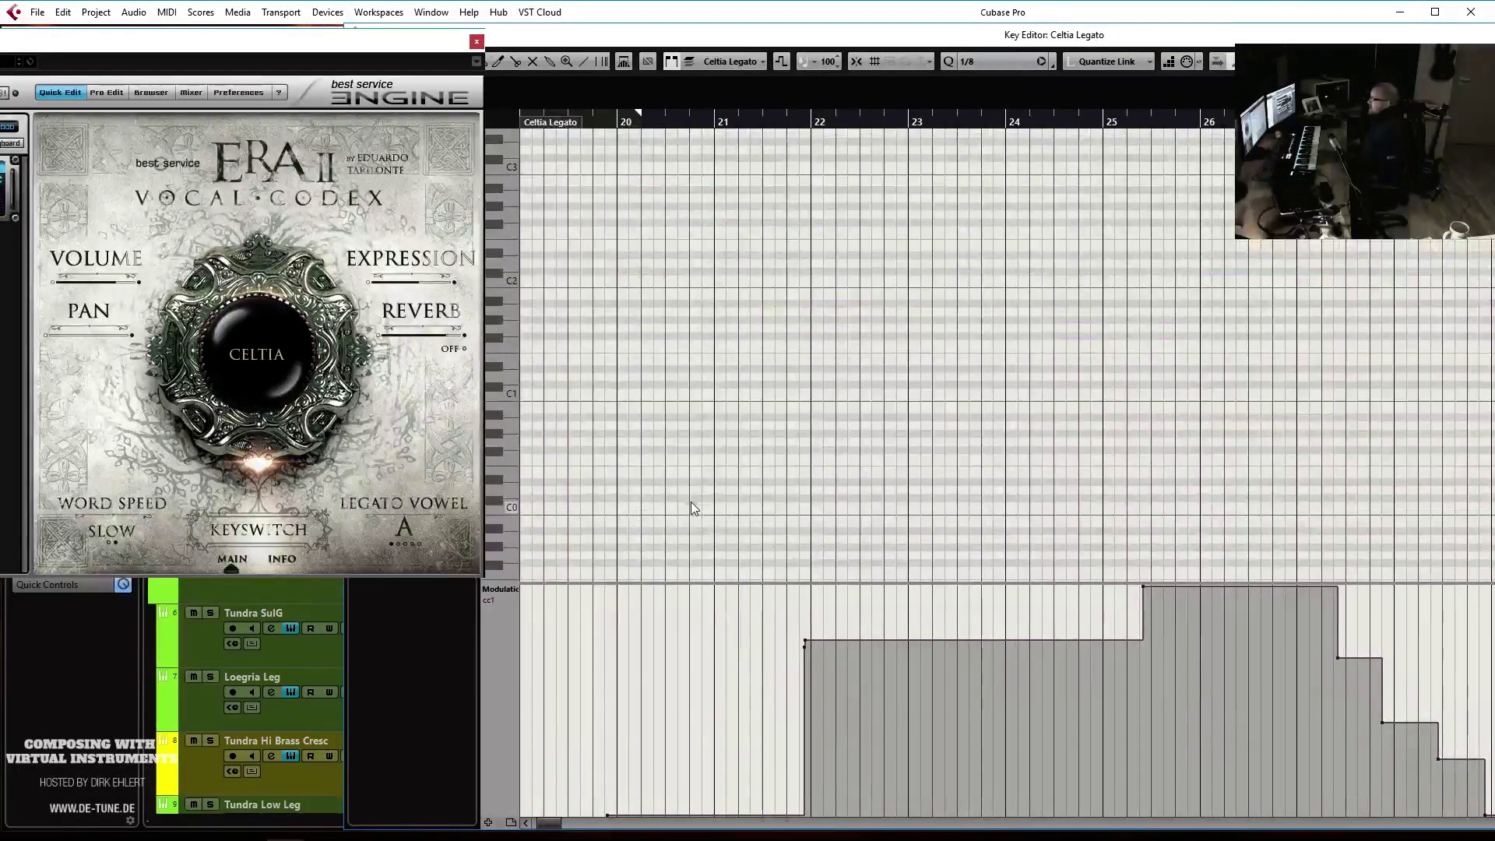
pyautogui.click(638, 506)
pyautogui.press('Up')
pyautogui.press('Up')
pyautogui.press('Up')
pyautogui.press('Up')
pyautogui.press('Up')
pyautogui.press('Up')
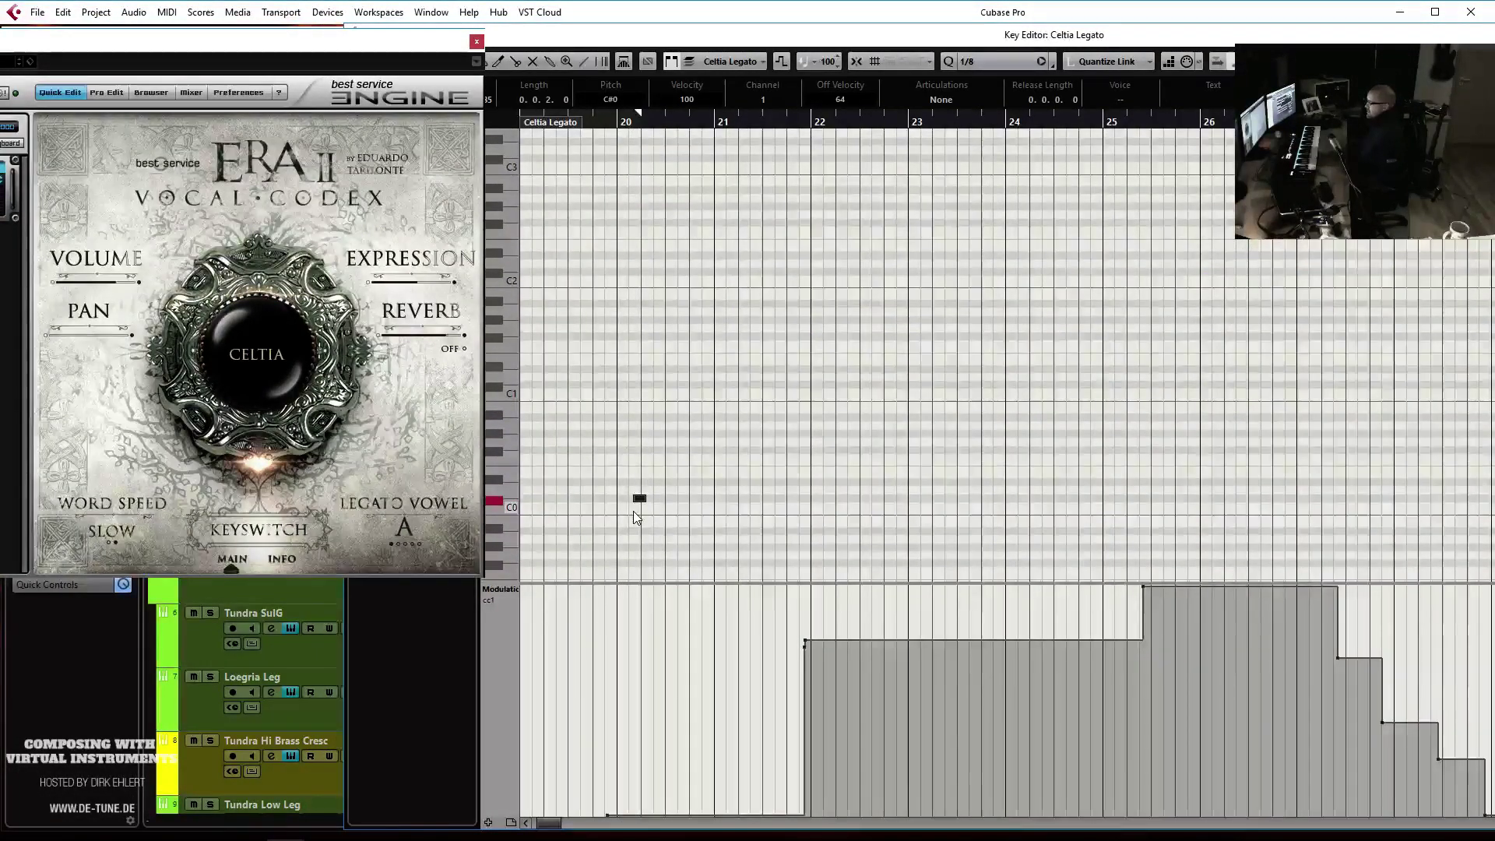
pyautogui.press('Up')
pyautogui.press('Up')
pyautogui.press('Up')
pyautogui.press('Up')
pyautogui.press('Up')
pyautogui.press('Up')
pyautogui.press('Up')
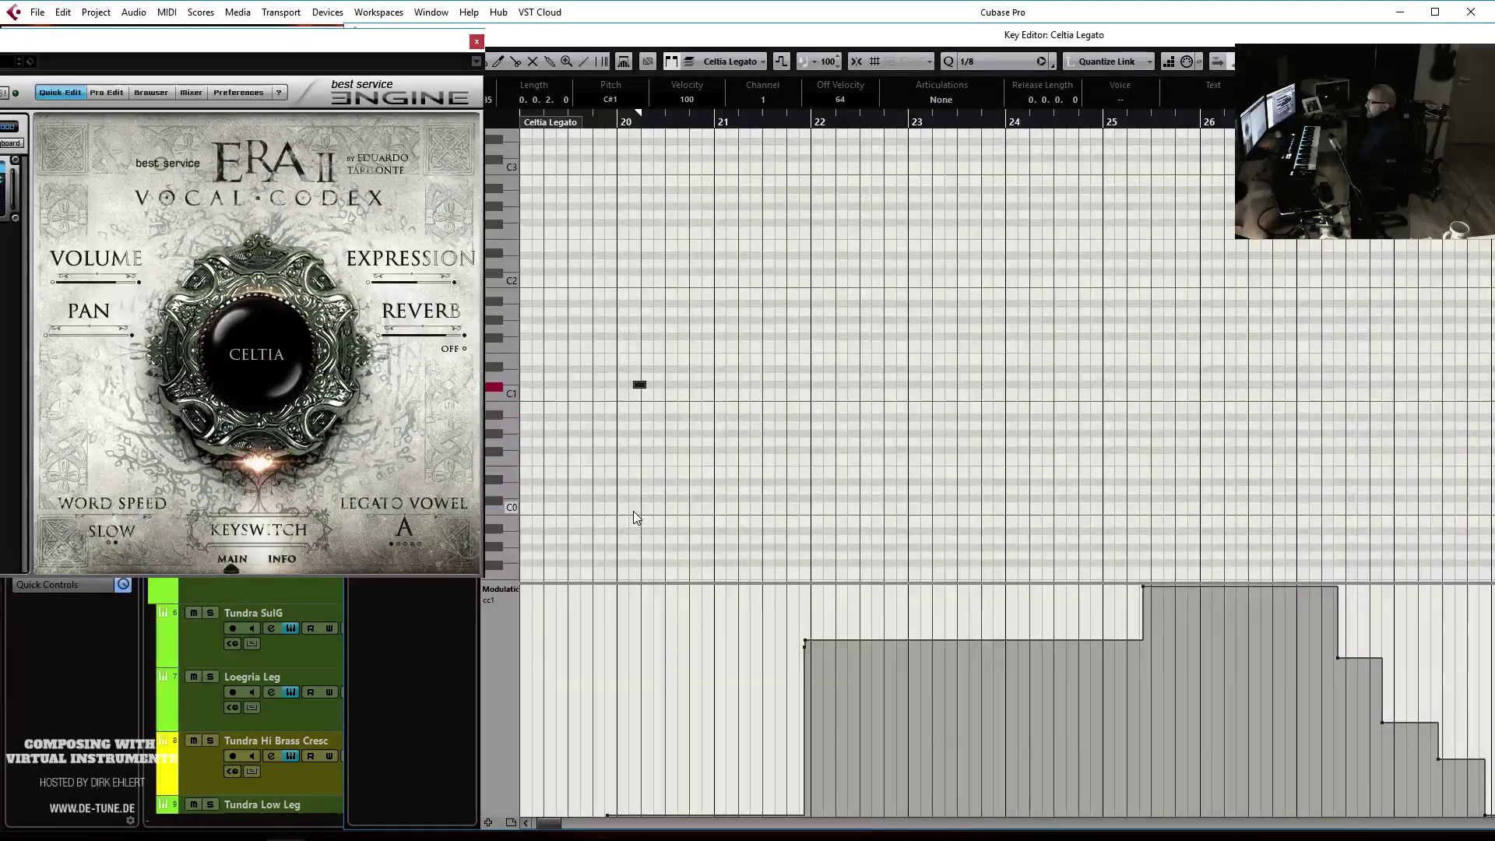
# Place the C#1 keyswitch note just before bar 20, add a C1 keyswitch note near mid-bar 20, and play the phrase
pyautogui.scroll(4, 692, 433)
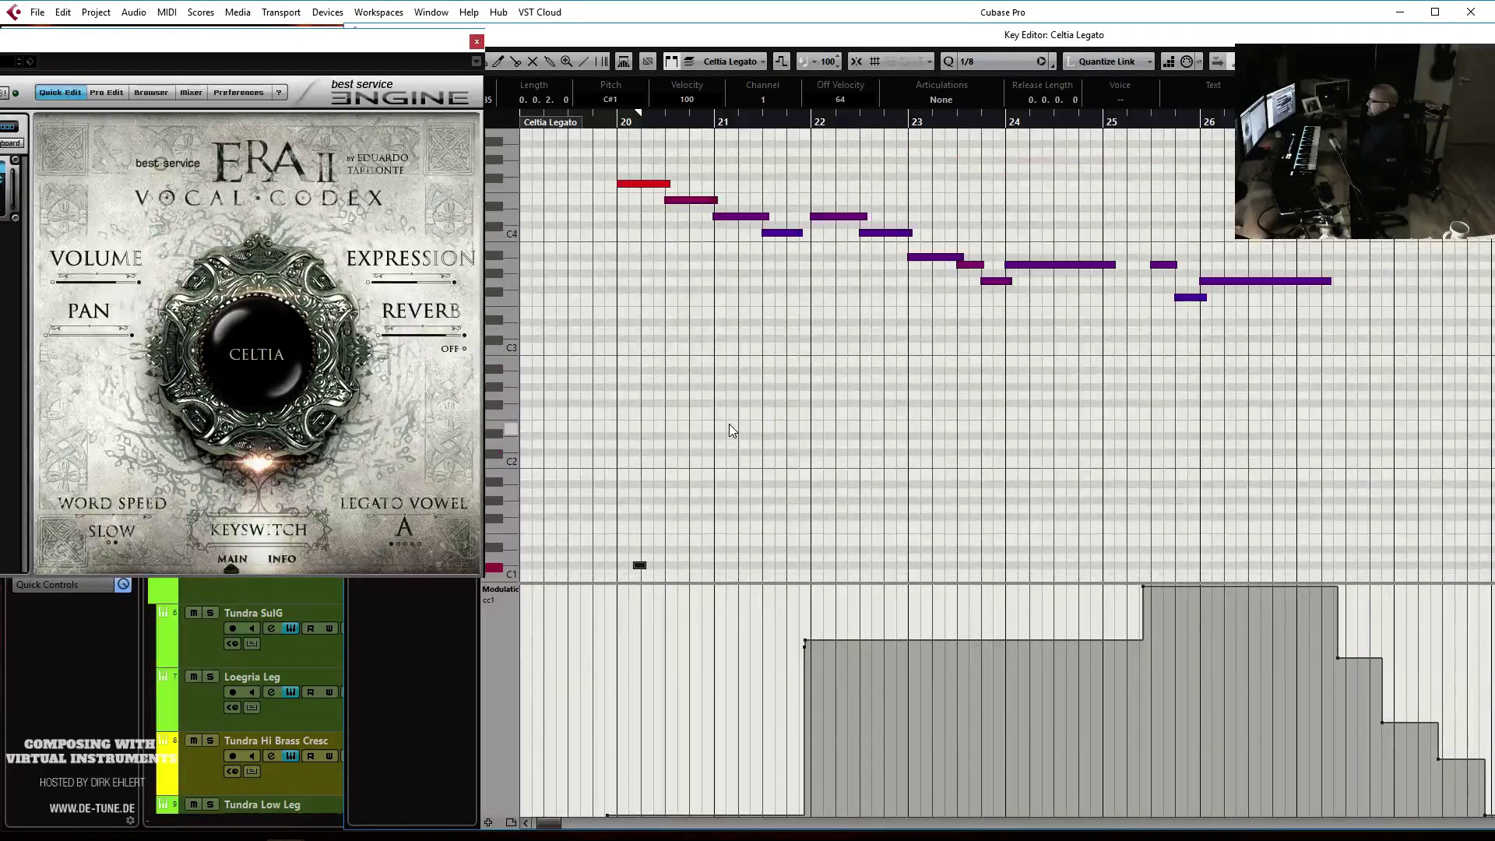
pyautogui.scroll(-1, 620, 564)
pyautogui.moveTo(615, 554); pyautogui.dragTo(616, 555)
pyautogui.click(659, 558)
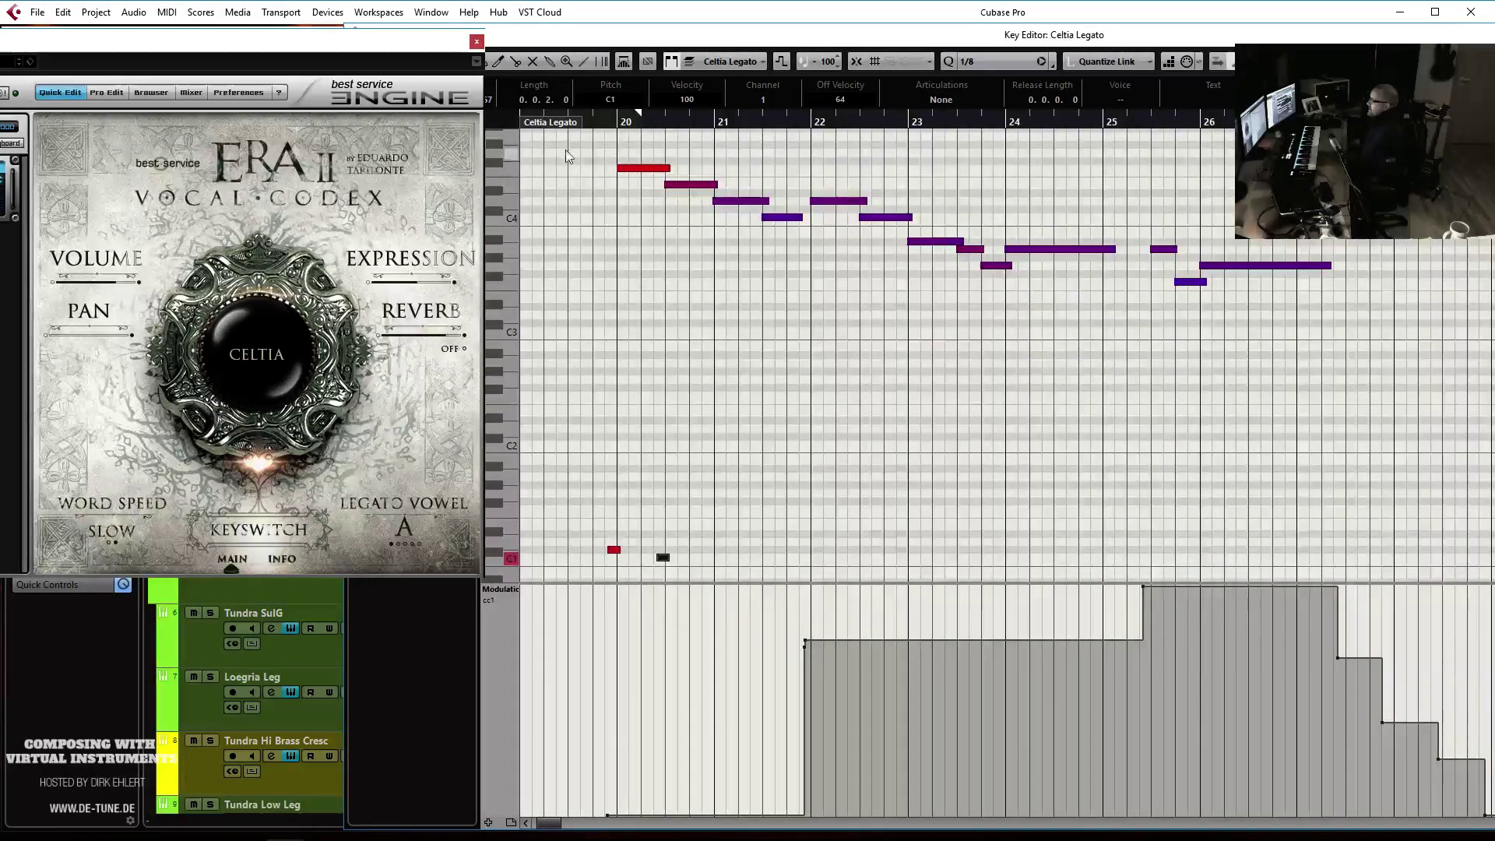
pyautogui.press('space')
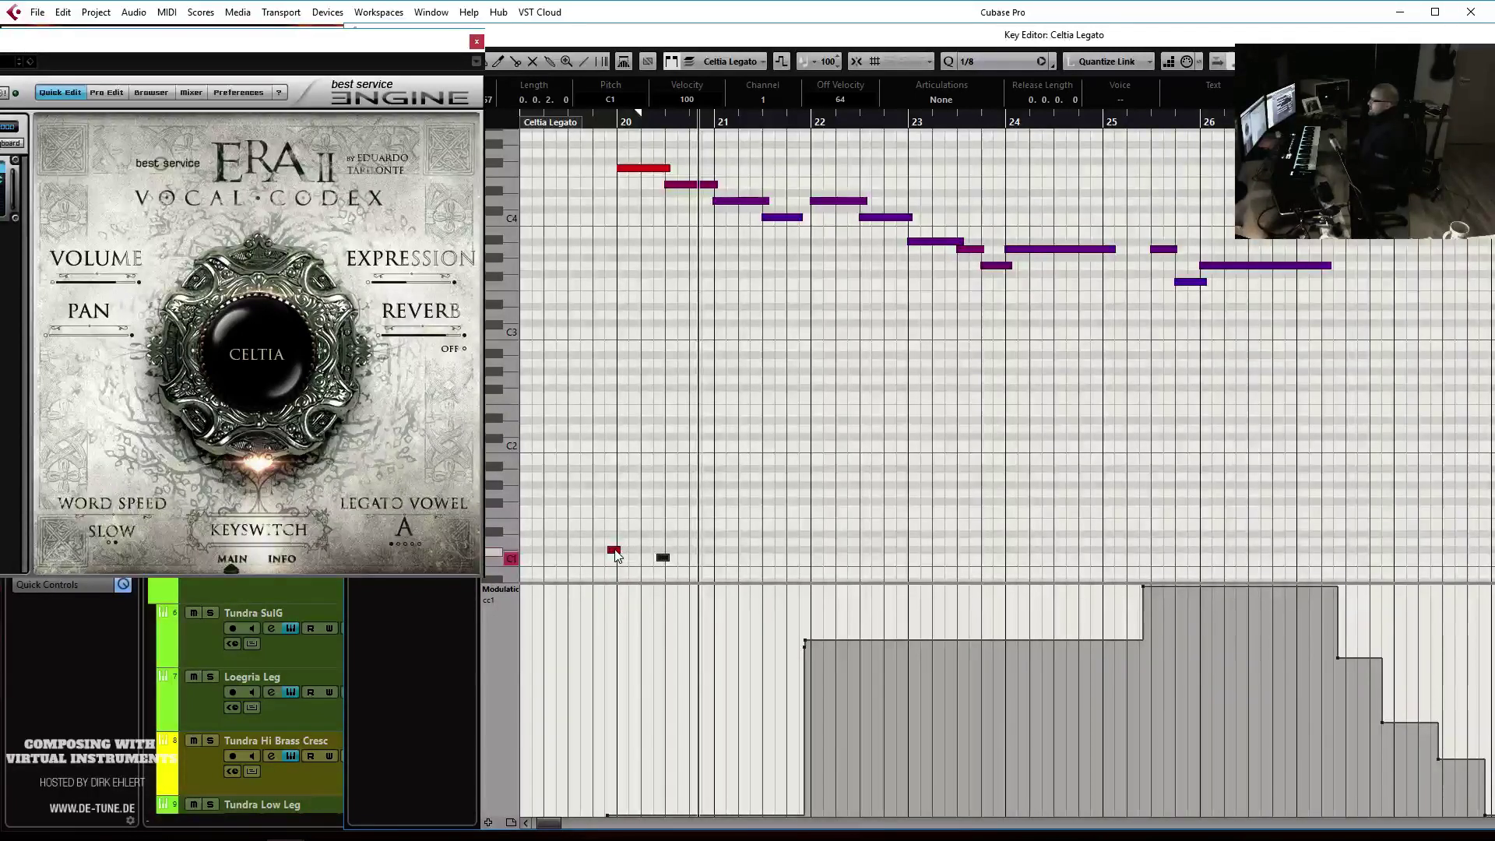
# Try D1 and F1 for the keyswitch note before bar 20, set it to D#1, and replay the opening
pyautogui.click(617, 126)
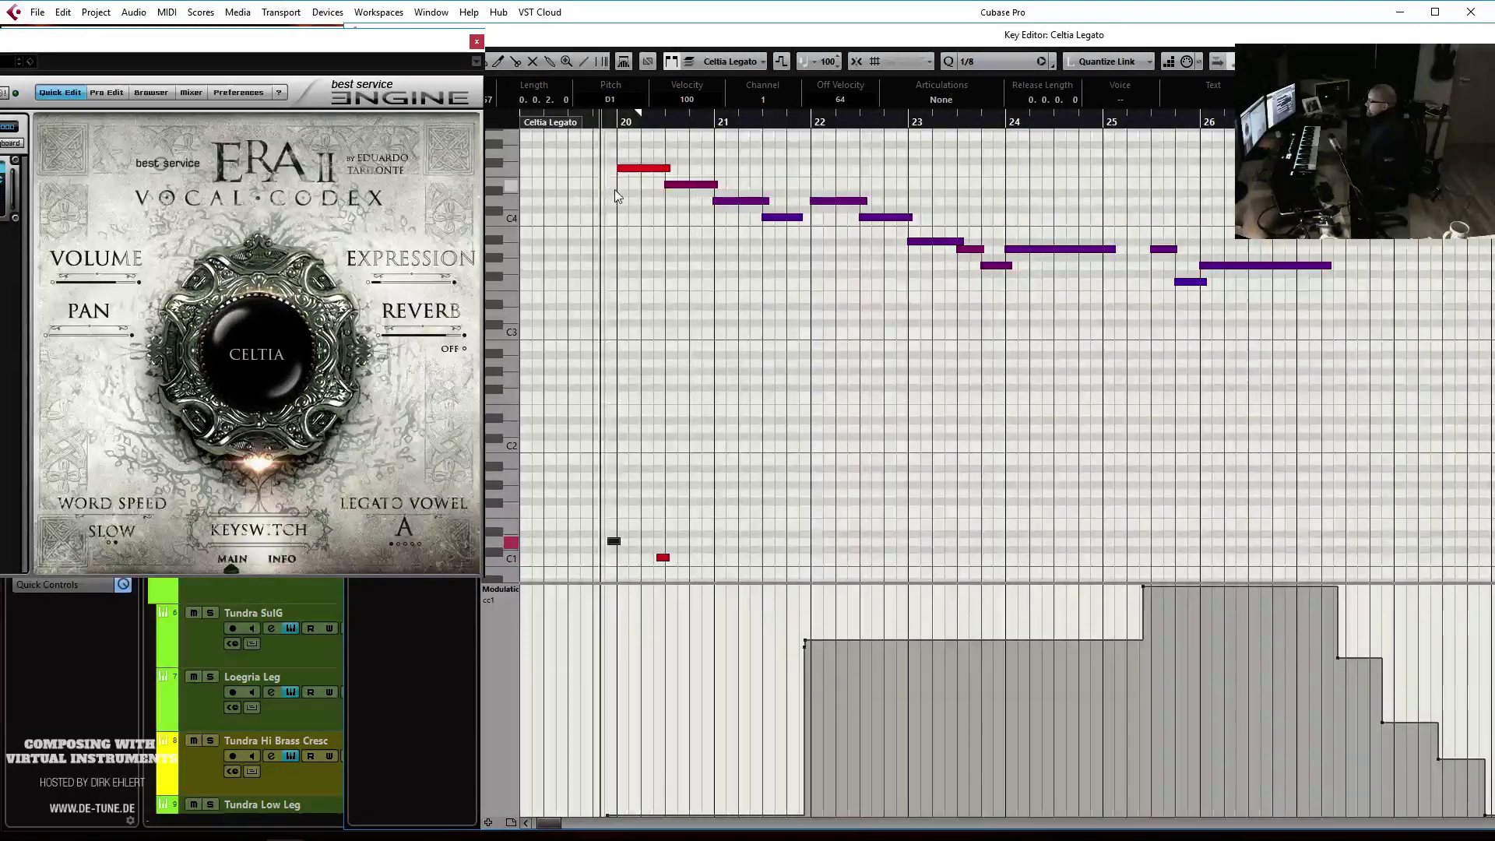
pyautogui.moveTo(602, 449); pyautogui.dragTo(627, 543)
pyautogui.press('Up')
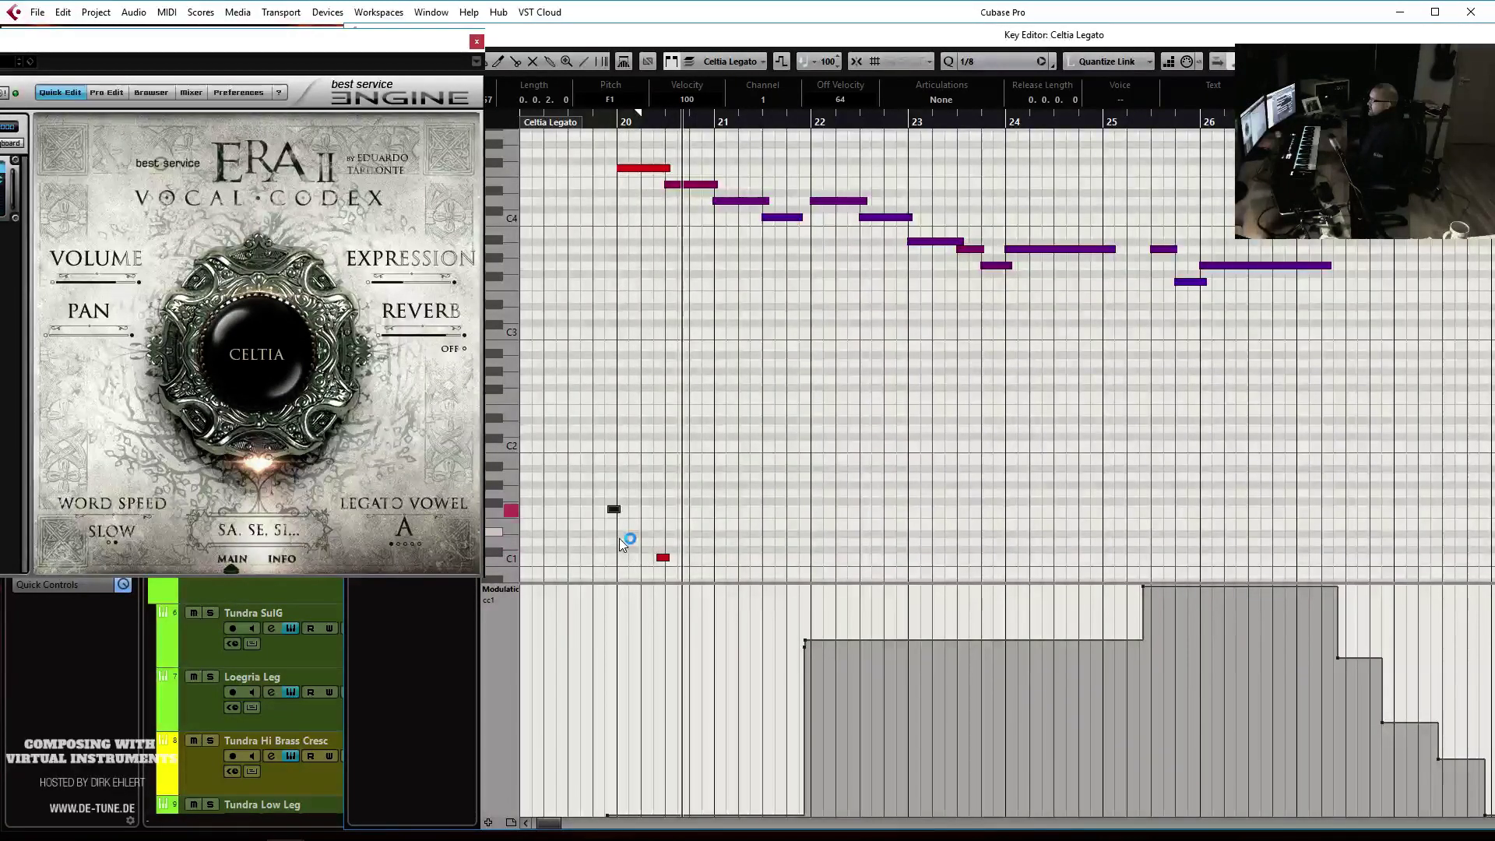
pyautogui.click(615, 536)
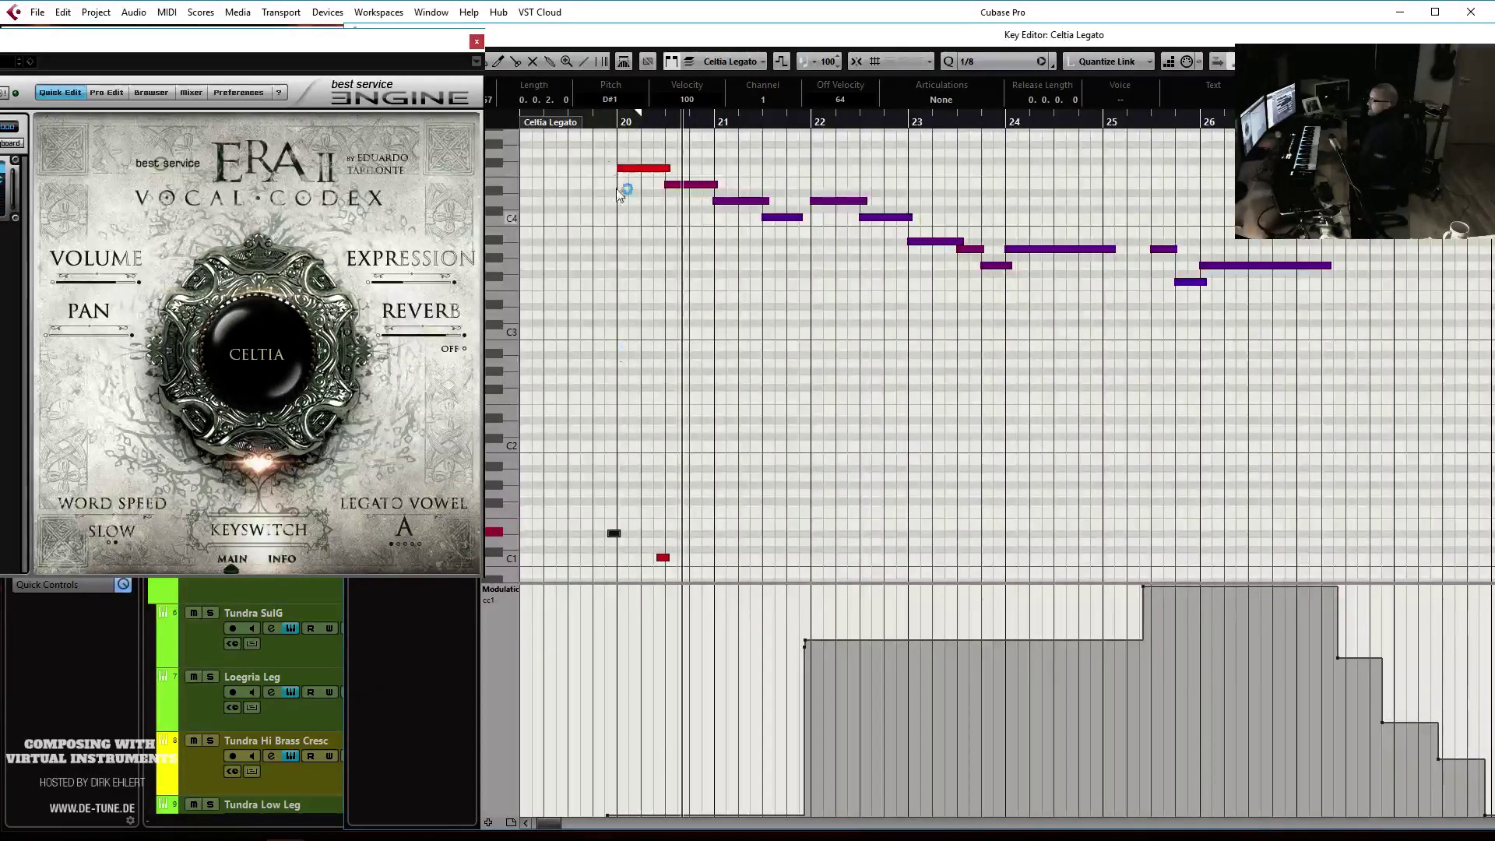
pyautogui.click(603, 123)
pyautogui.press('space')
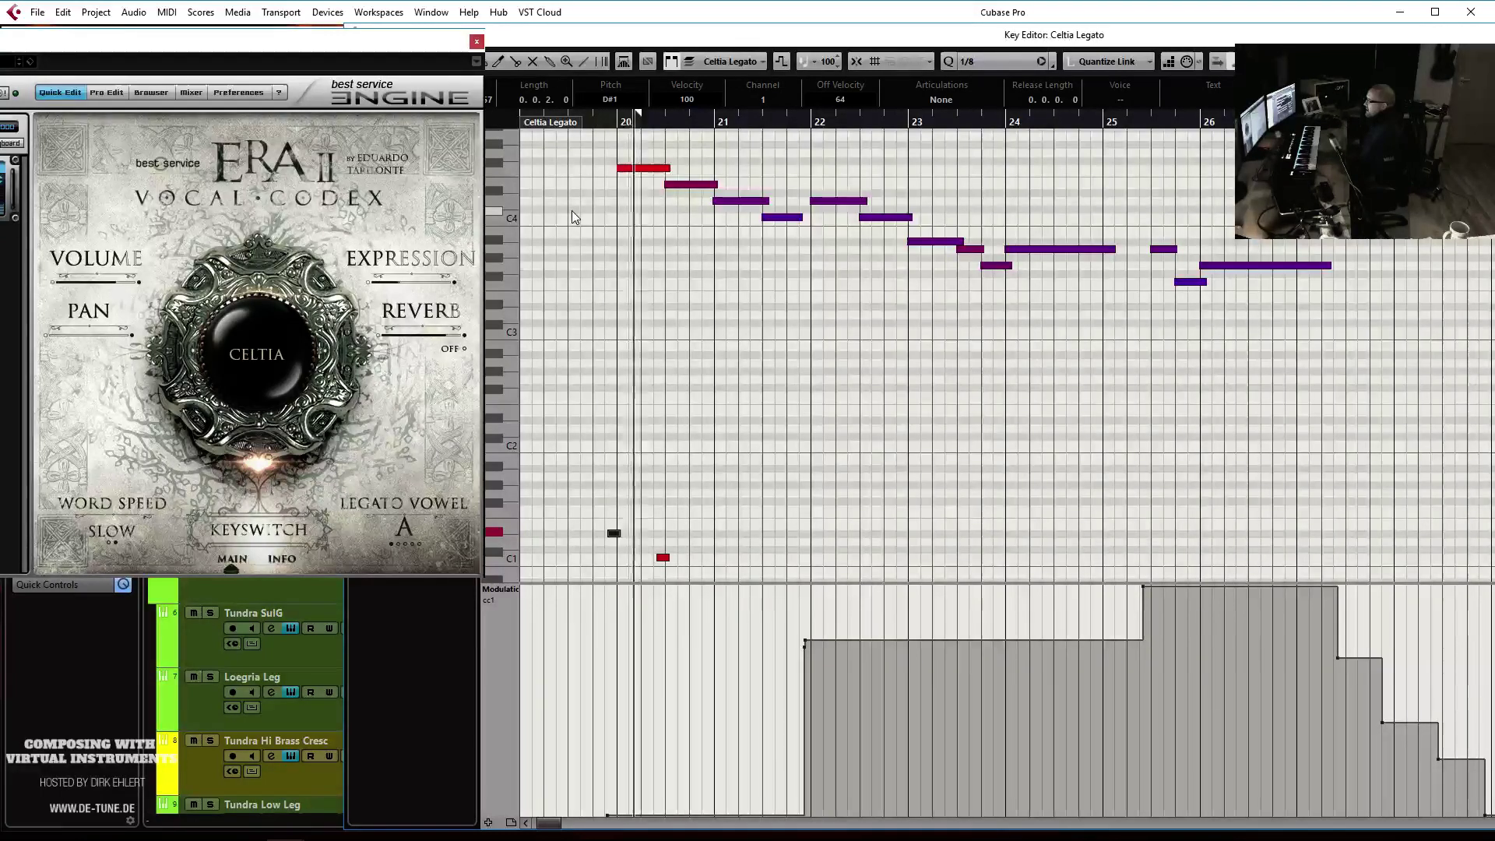
# Extend the first F4 note to start slightly before bar 20, shift the D#1 keyswitch note earlier, and replay
pyautogui.moveTo(616, 168); pyautogui.dragTo(611, 170)
pyautogui.moveTo(616, 540); pyautogui.dragTo(607, 541)
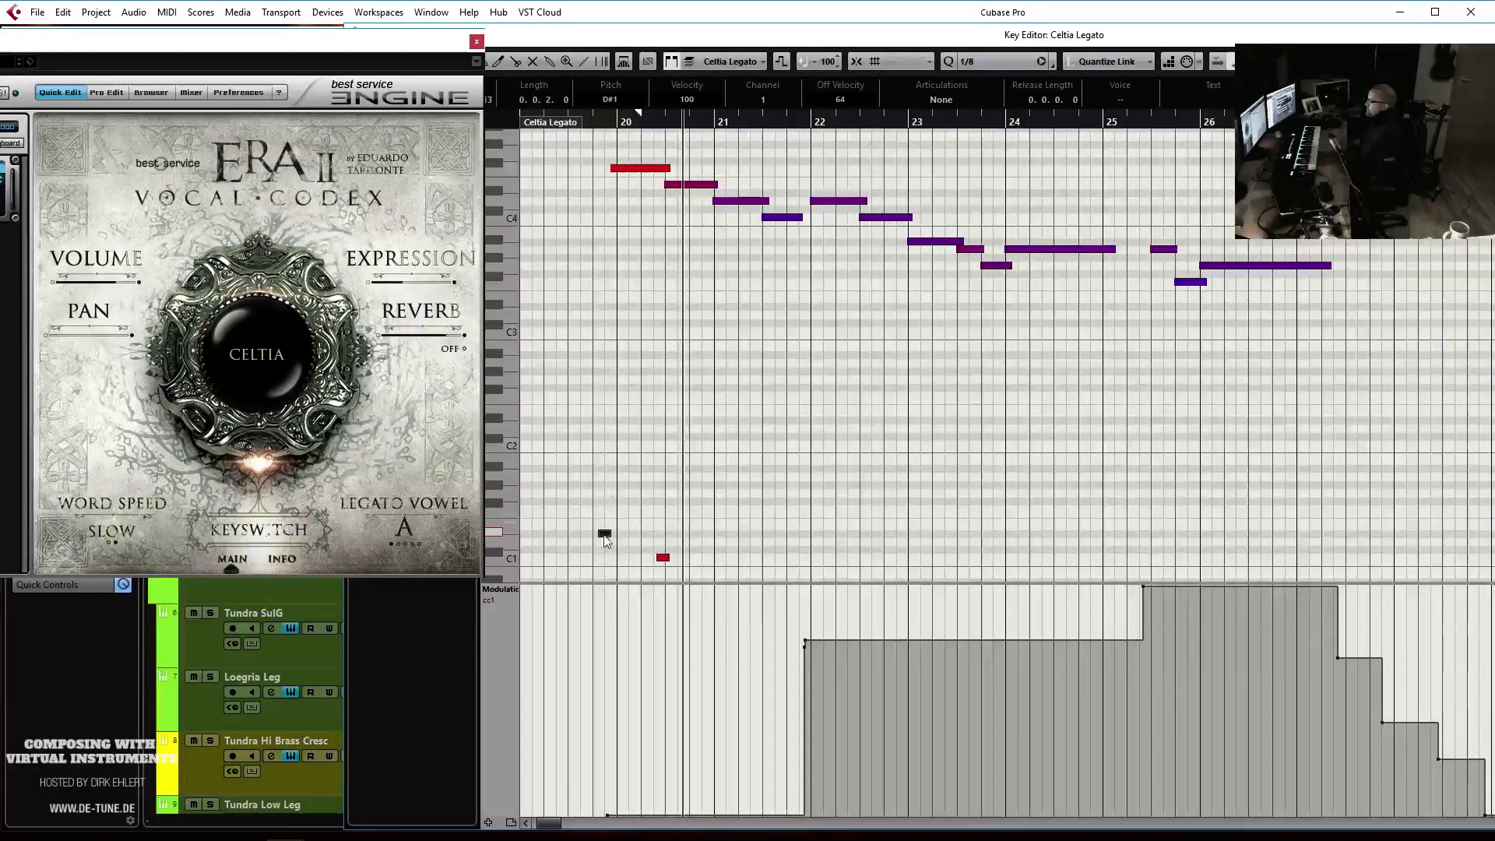
pyautogui.press('space')
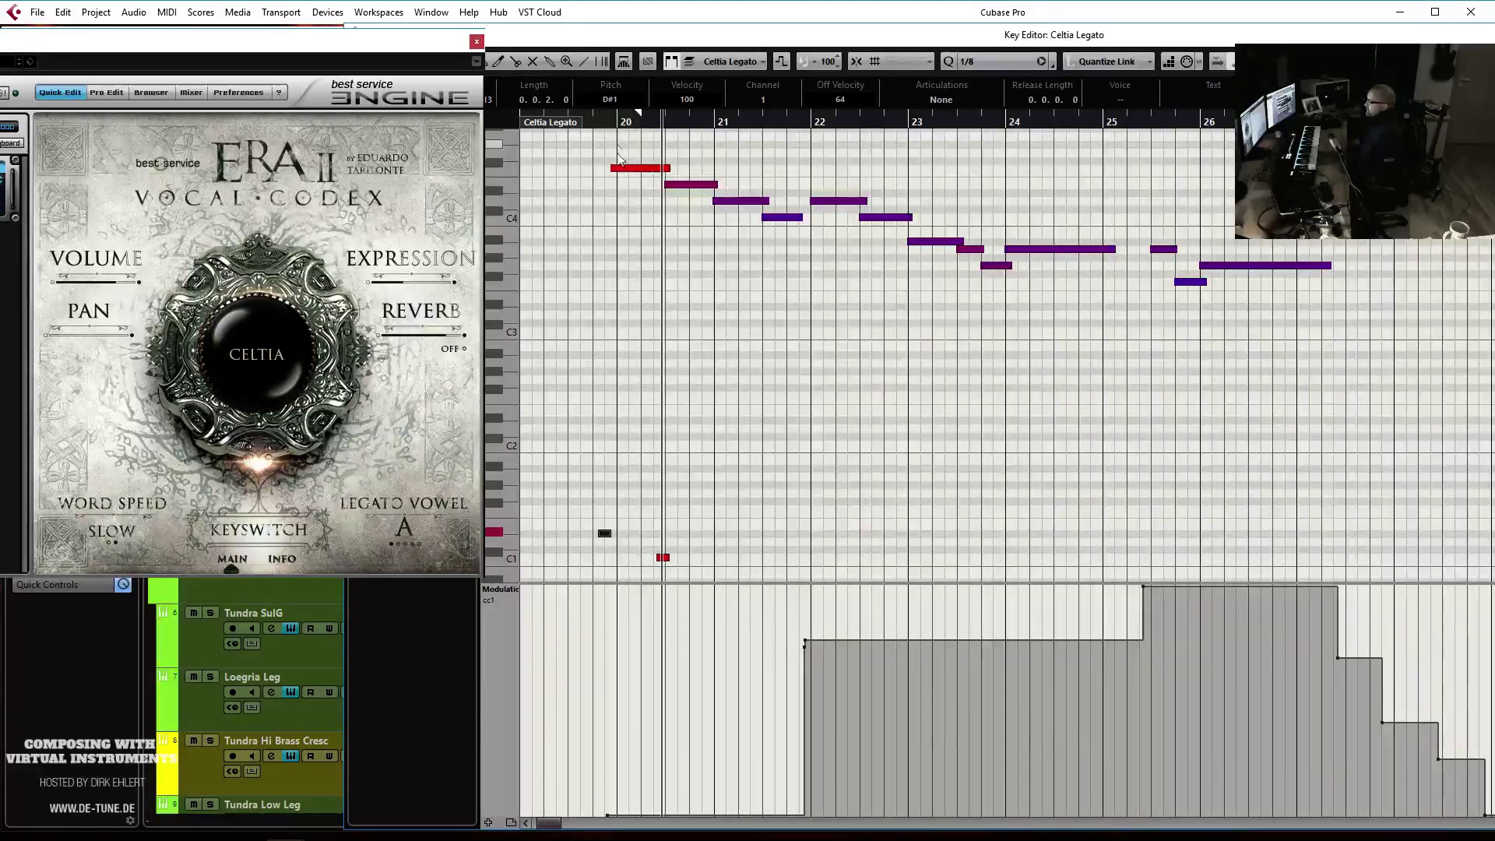
pyautogui.moveTo(615, 167); pyautogui.dragTo(606, 169)
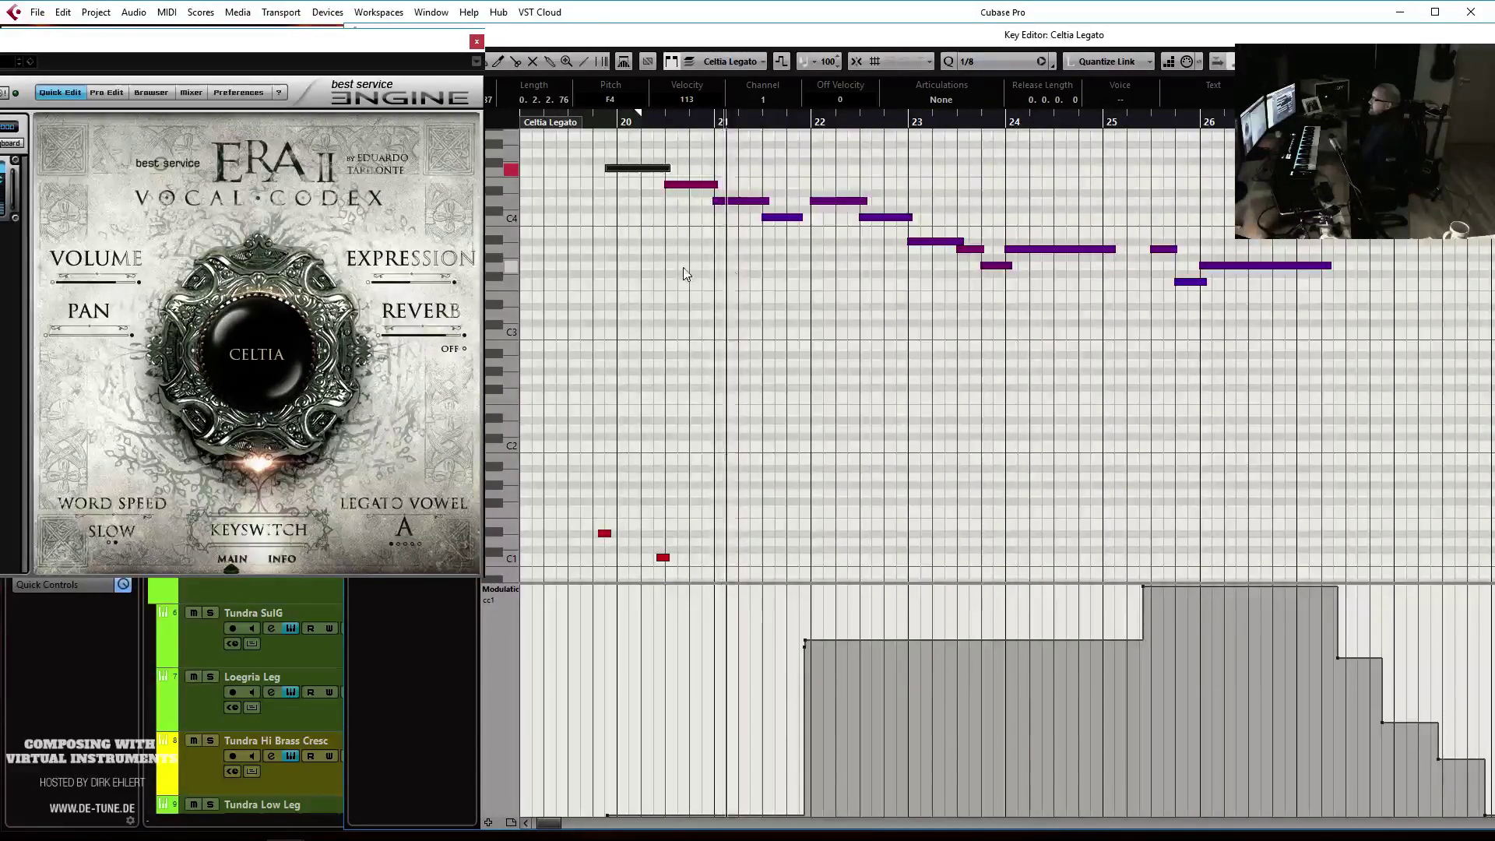
pyautogui.press('space')
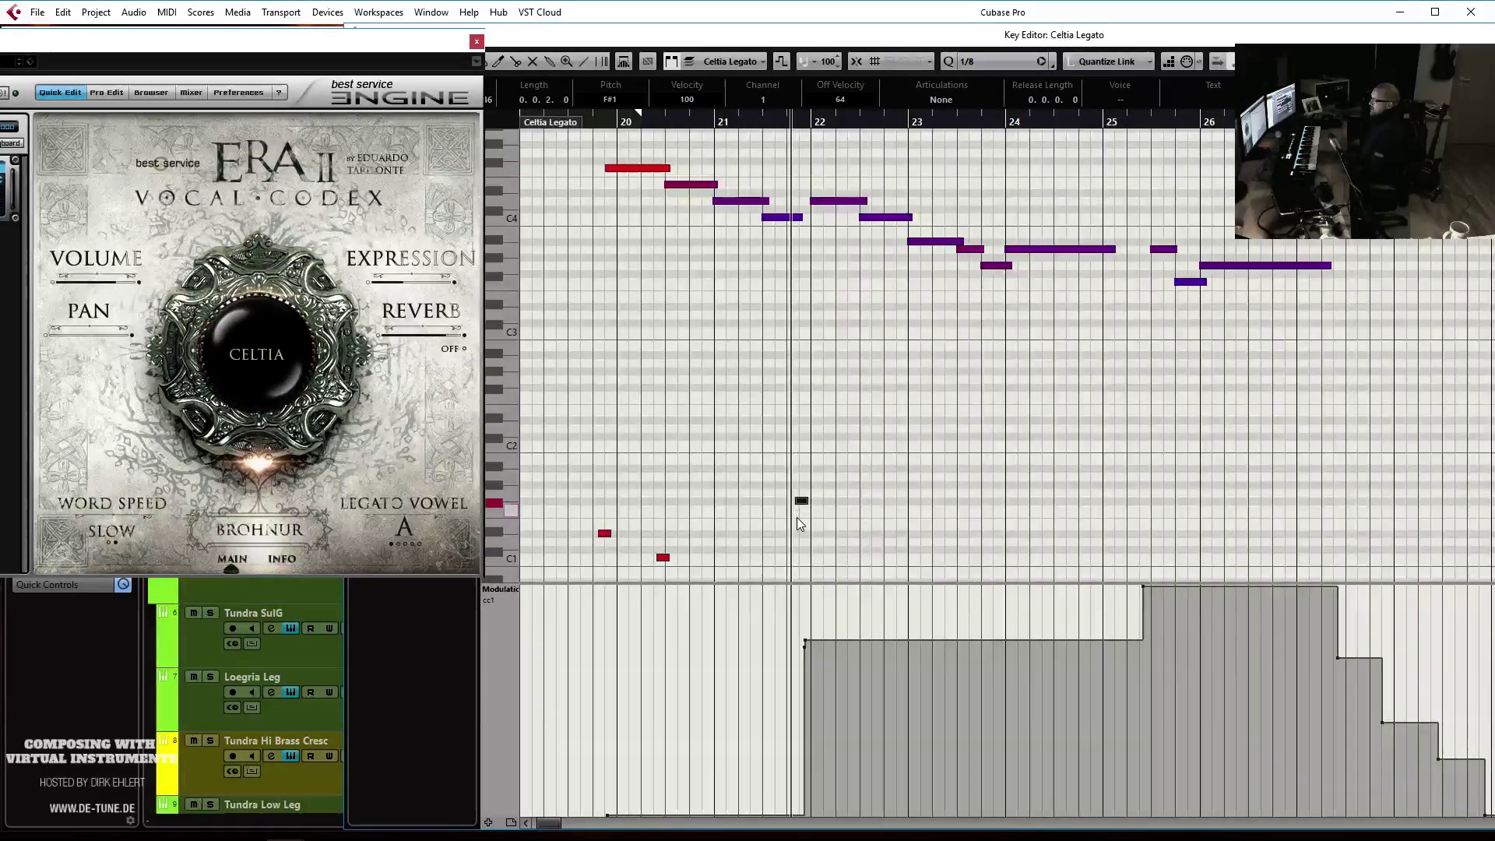
# Set the keyswitch note just before bar 22 to F#1 and play the phrase
pyautogui.moveTo(798, 518); pyautogui.dragTo(800, 485)
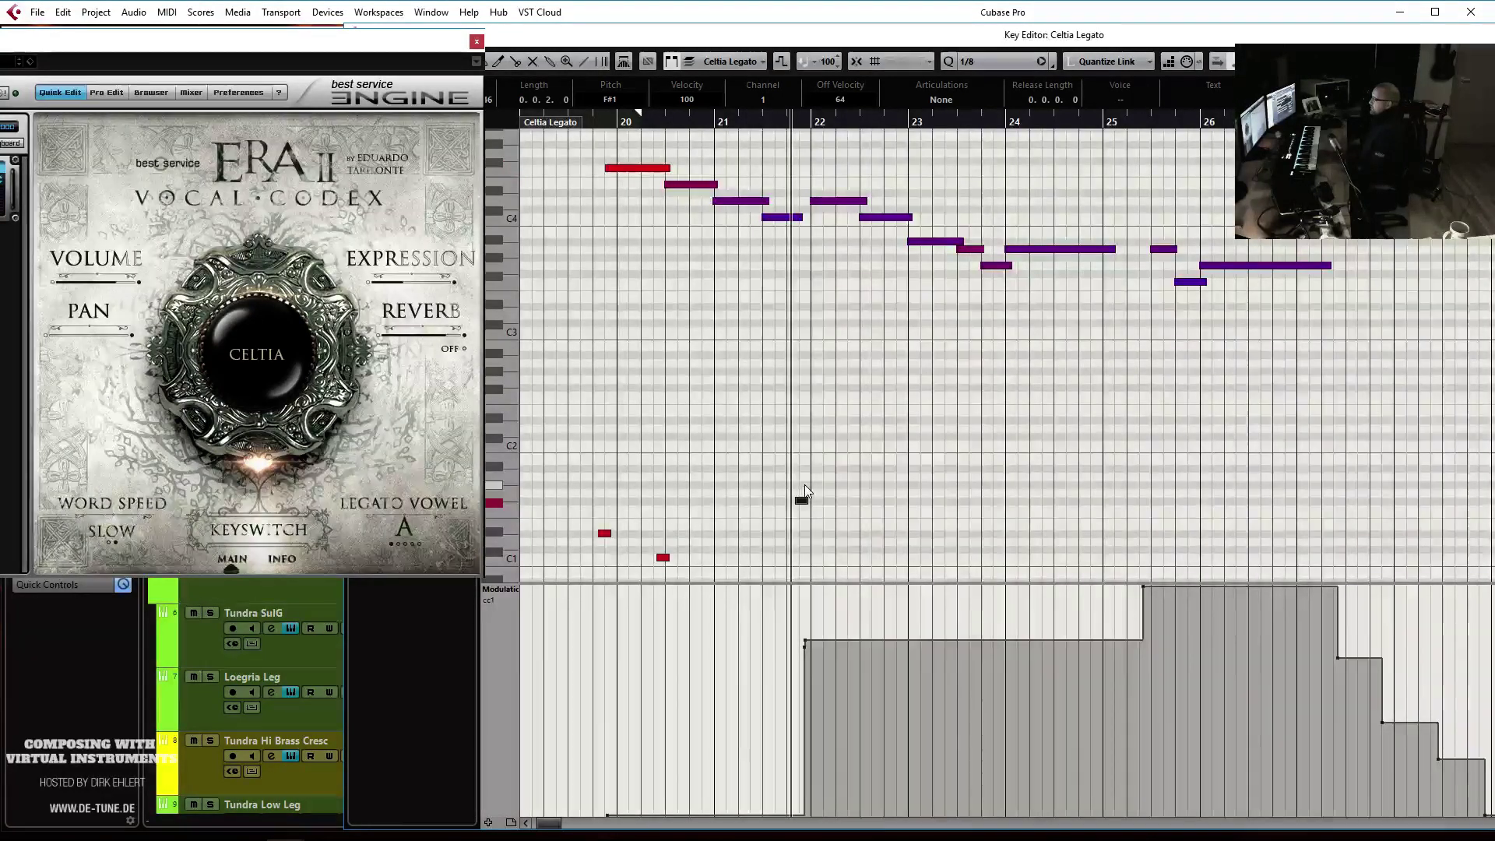
pyautogui.press('space')
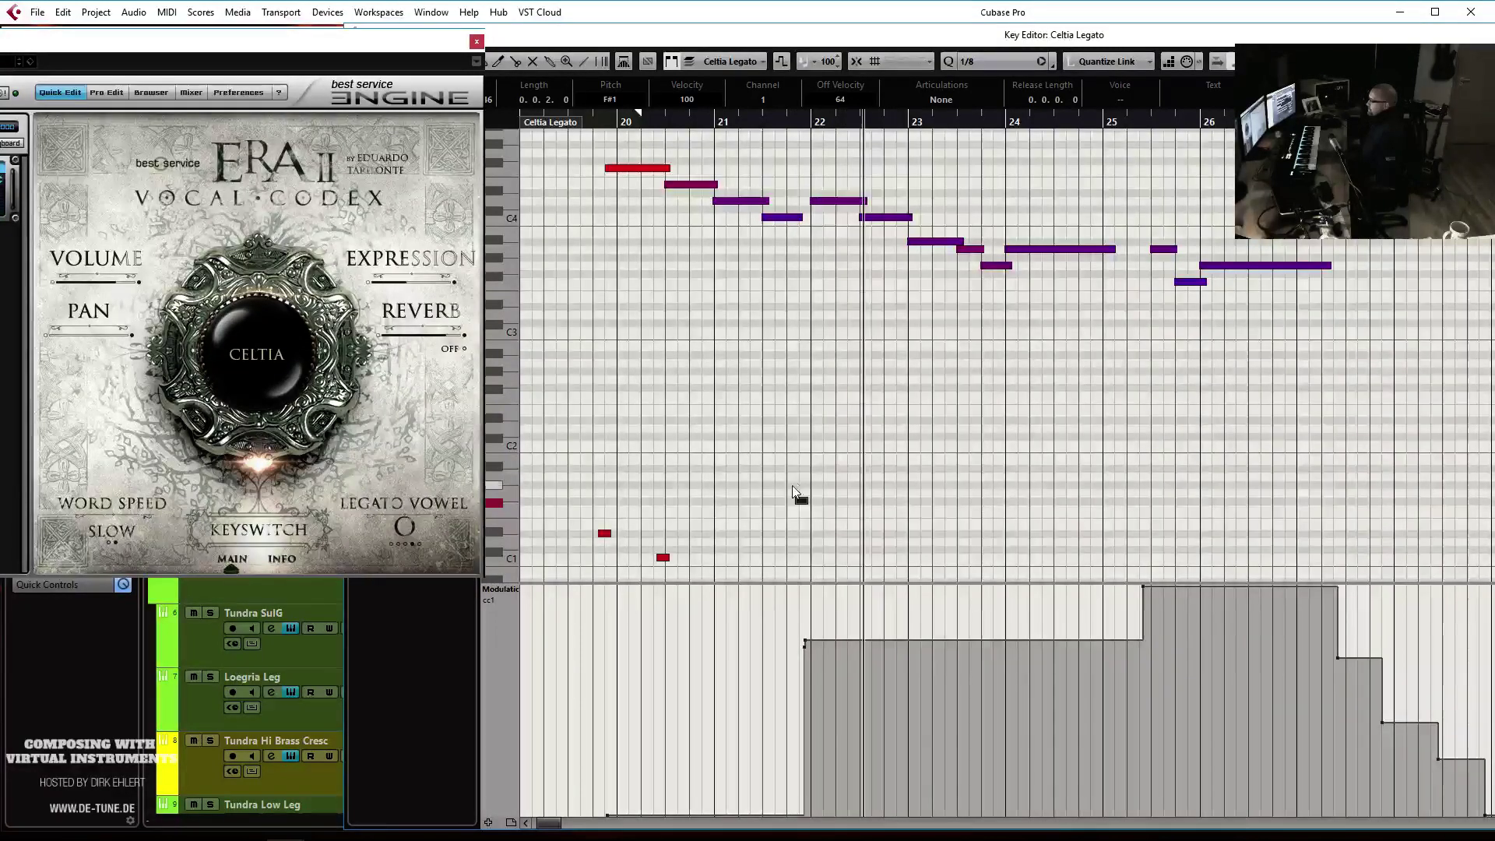
# Lower the velocity of the D4 note at bar 22 to 12, start it slightly earlier, and replay from before bar 20
pyautogui.click(501, 590)
pyautogui.click(566, 286)
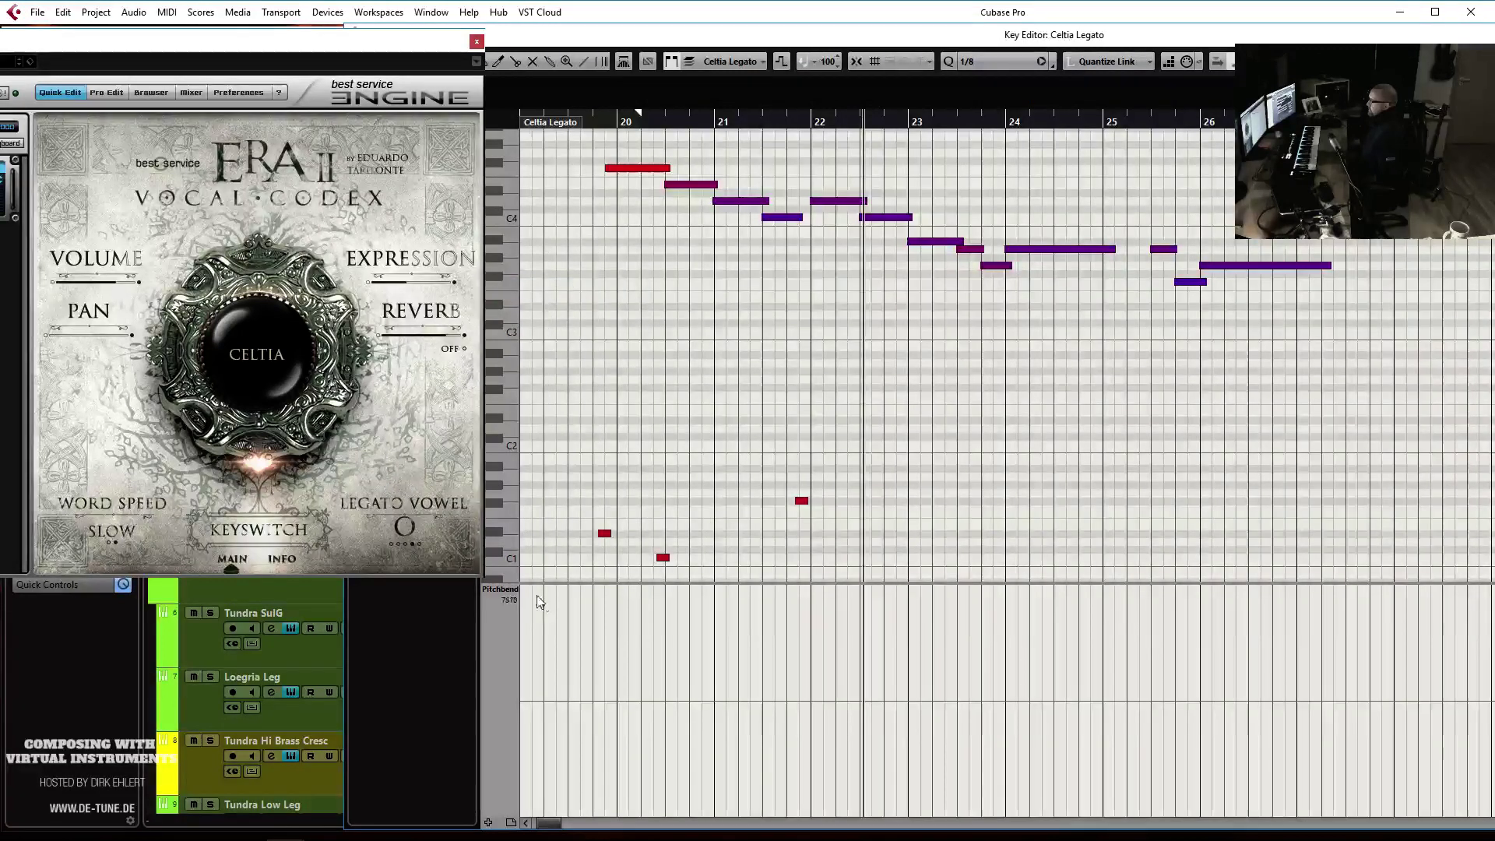
pyautogui.click(502, 591)
pyautogui.click(566, 268)
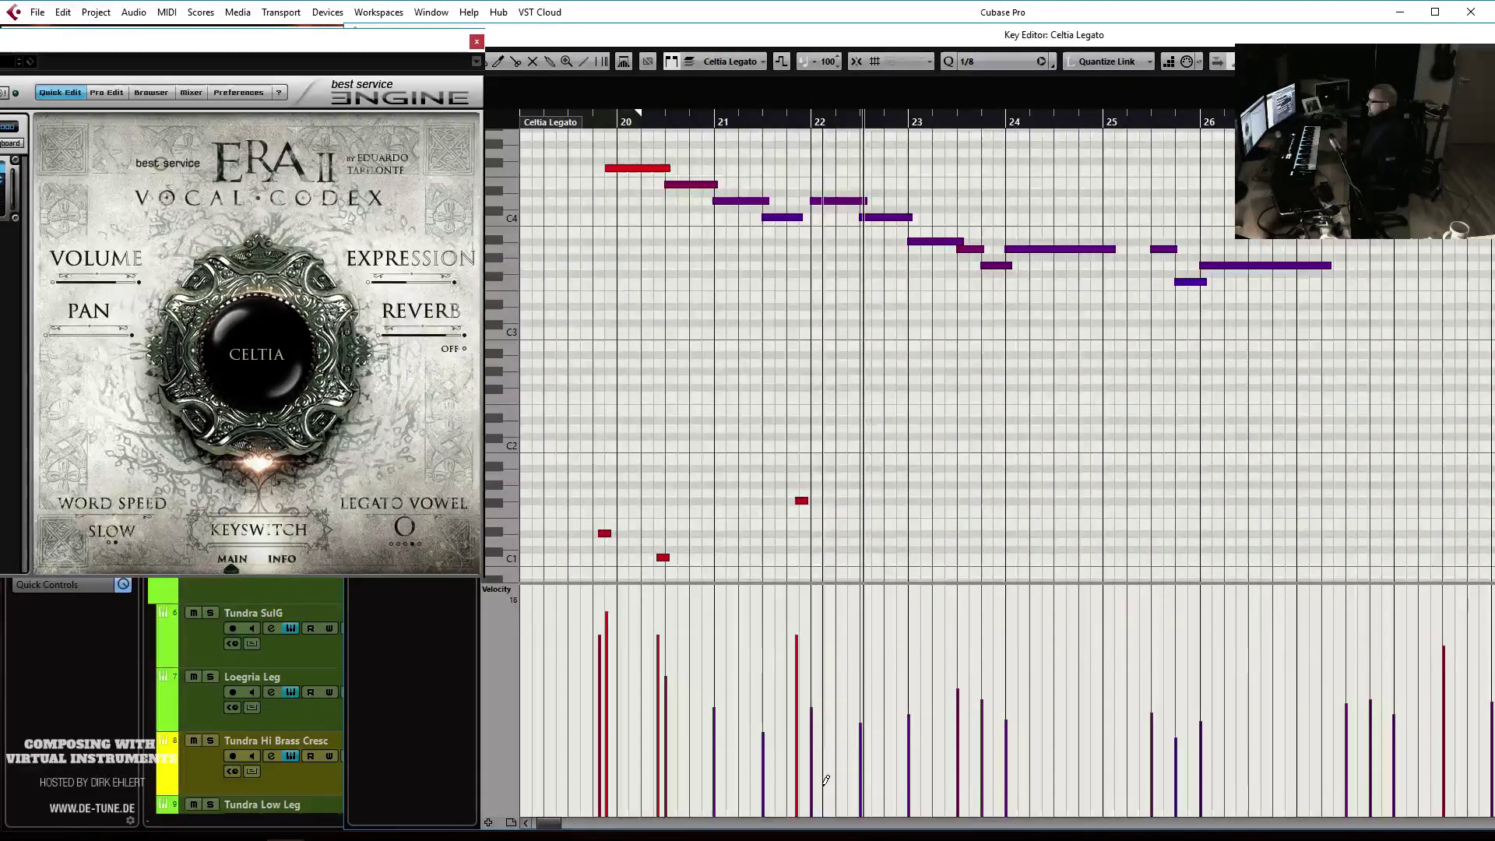
pyautogui.click(760, 119)
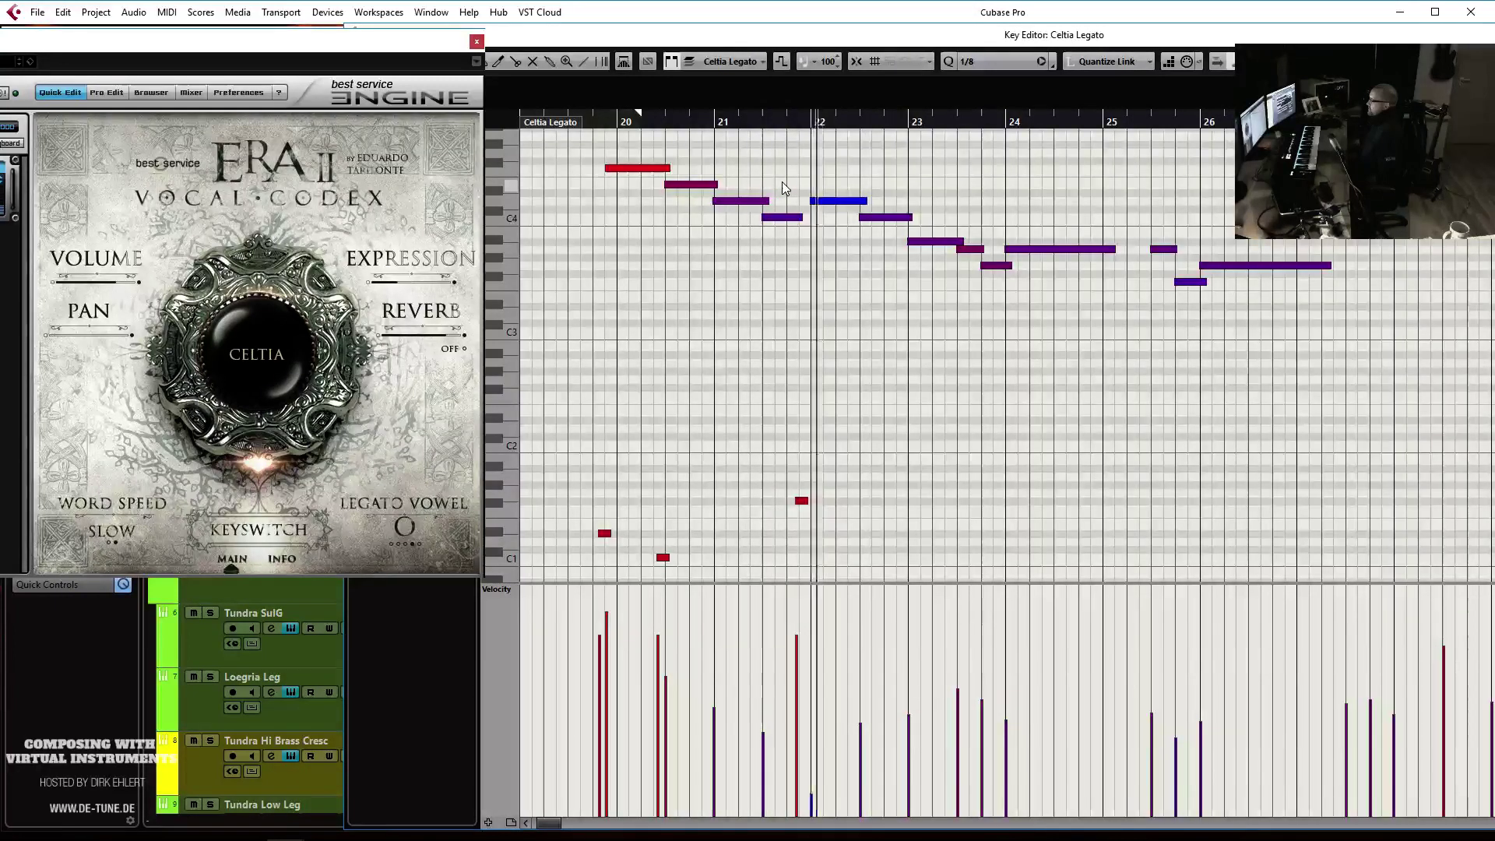
pyautogui.click(811, 202)
pyautogui.moveTo(811, 202); pyautogui.dragTo(806, 202)
pyautogui.click(588, 122)
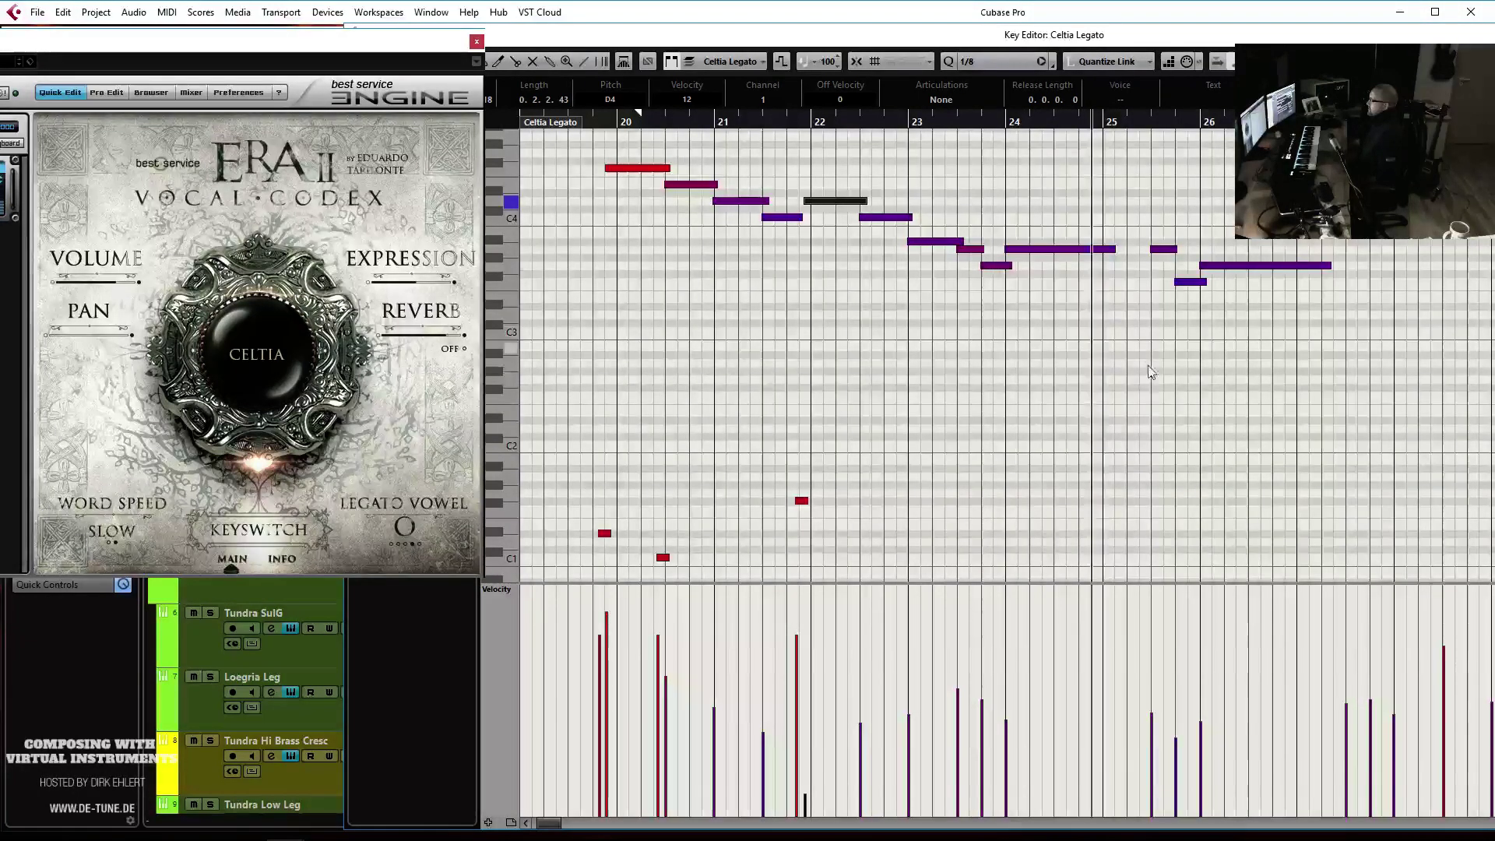
# Insert a G1 keyswitch note in the middle of bar 25 and strongly lower the velocity of the melody note starting there
pyautogui.press('space')
pyautogui.click(1151, 491)
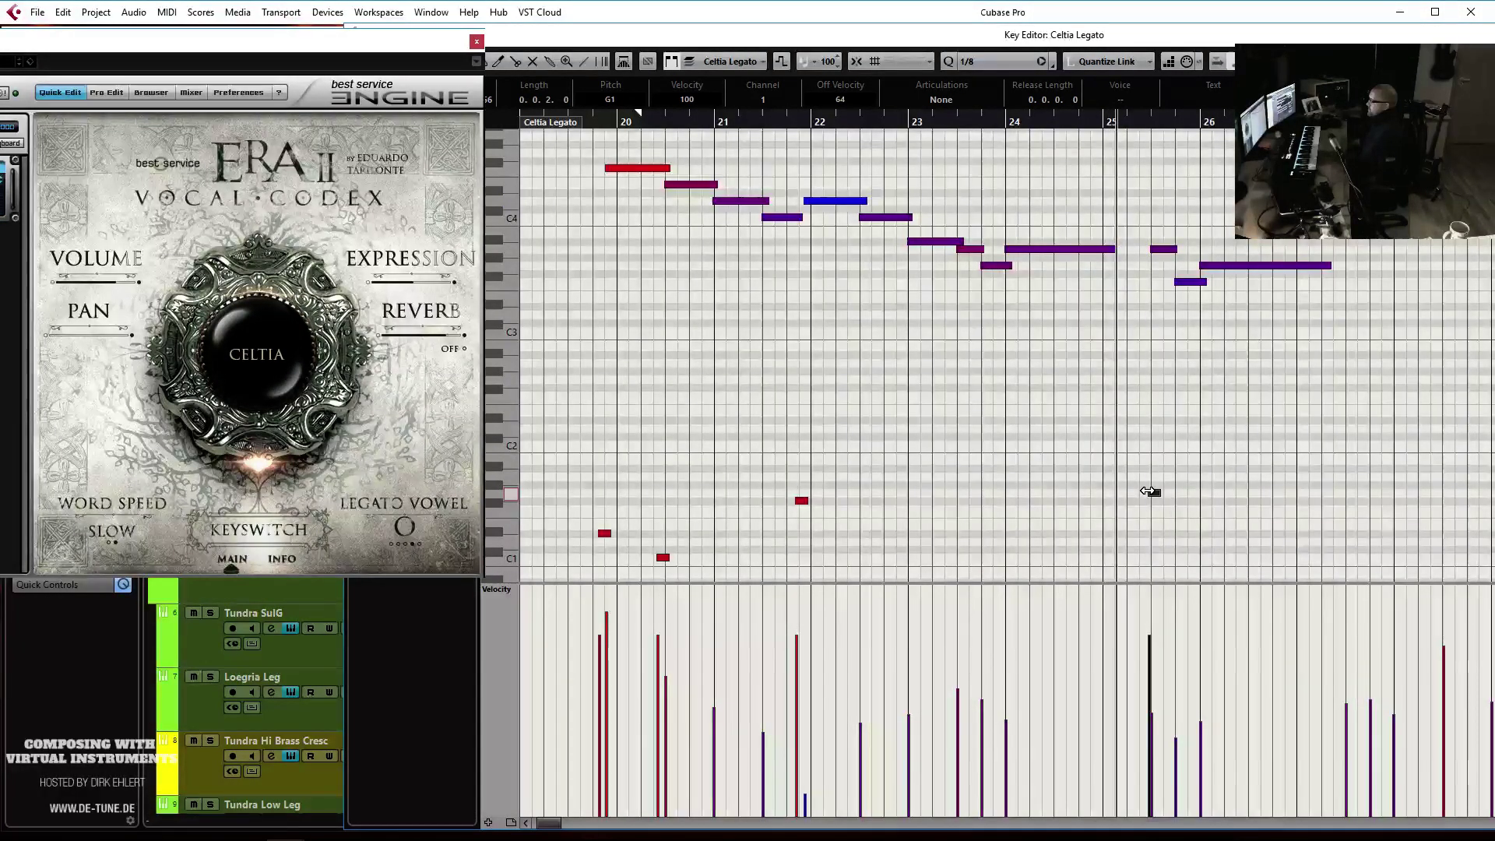
pyautogui.click(1153, 493)
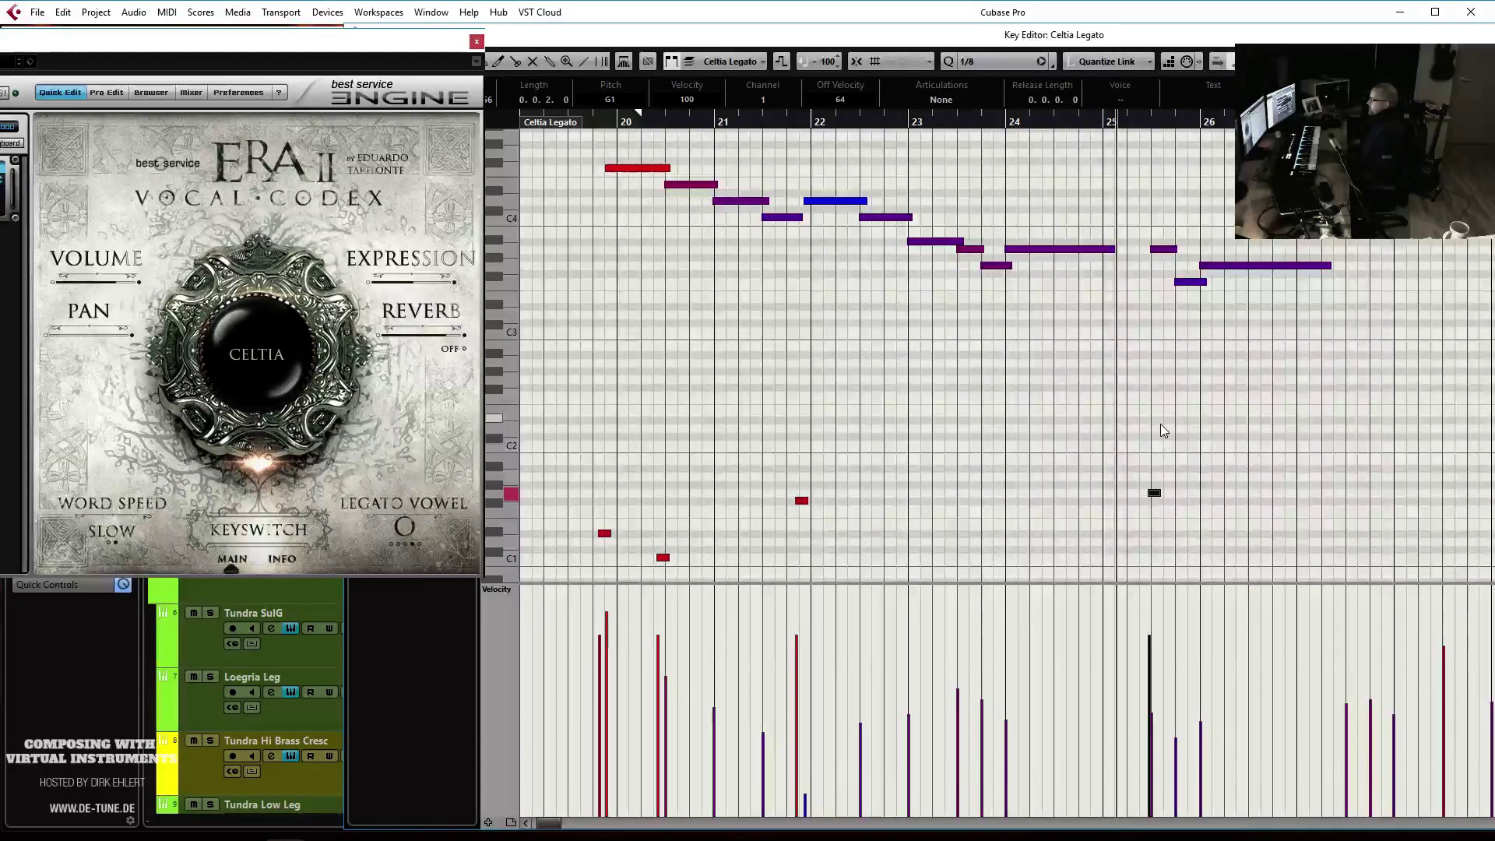
pyautogui.press('space')
pyautogui.moveTo(1152, 591); pyautogui.dragTo(1160, 768)
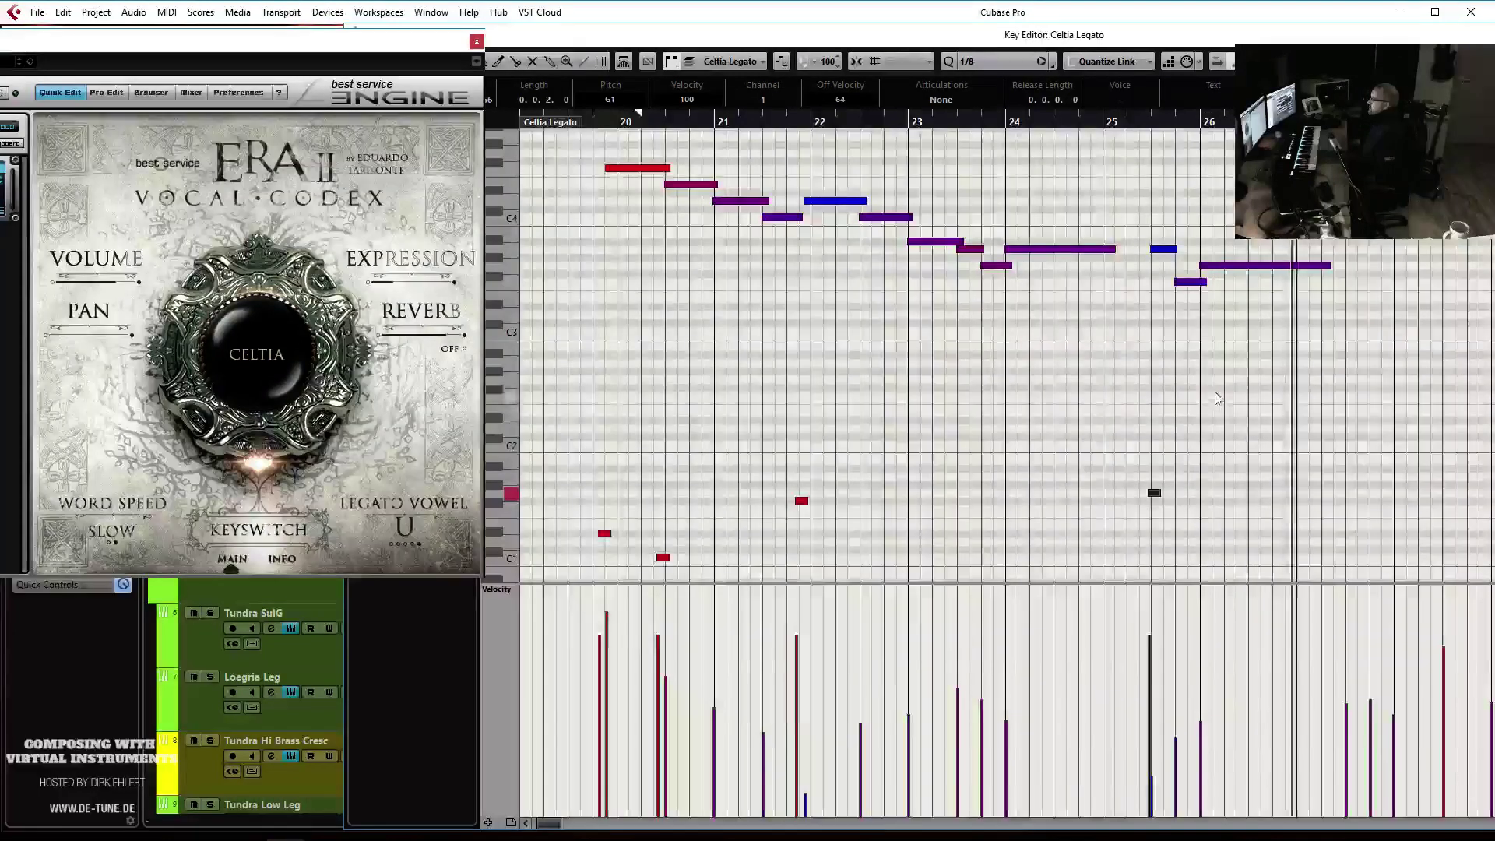
# Raise the CC 1 modulation step around bar 28 and insert a C1 keyswitch note before the melody re-enters in bar 27
pyautogui.press('g')
pyautogui.press('g')
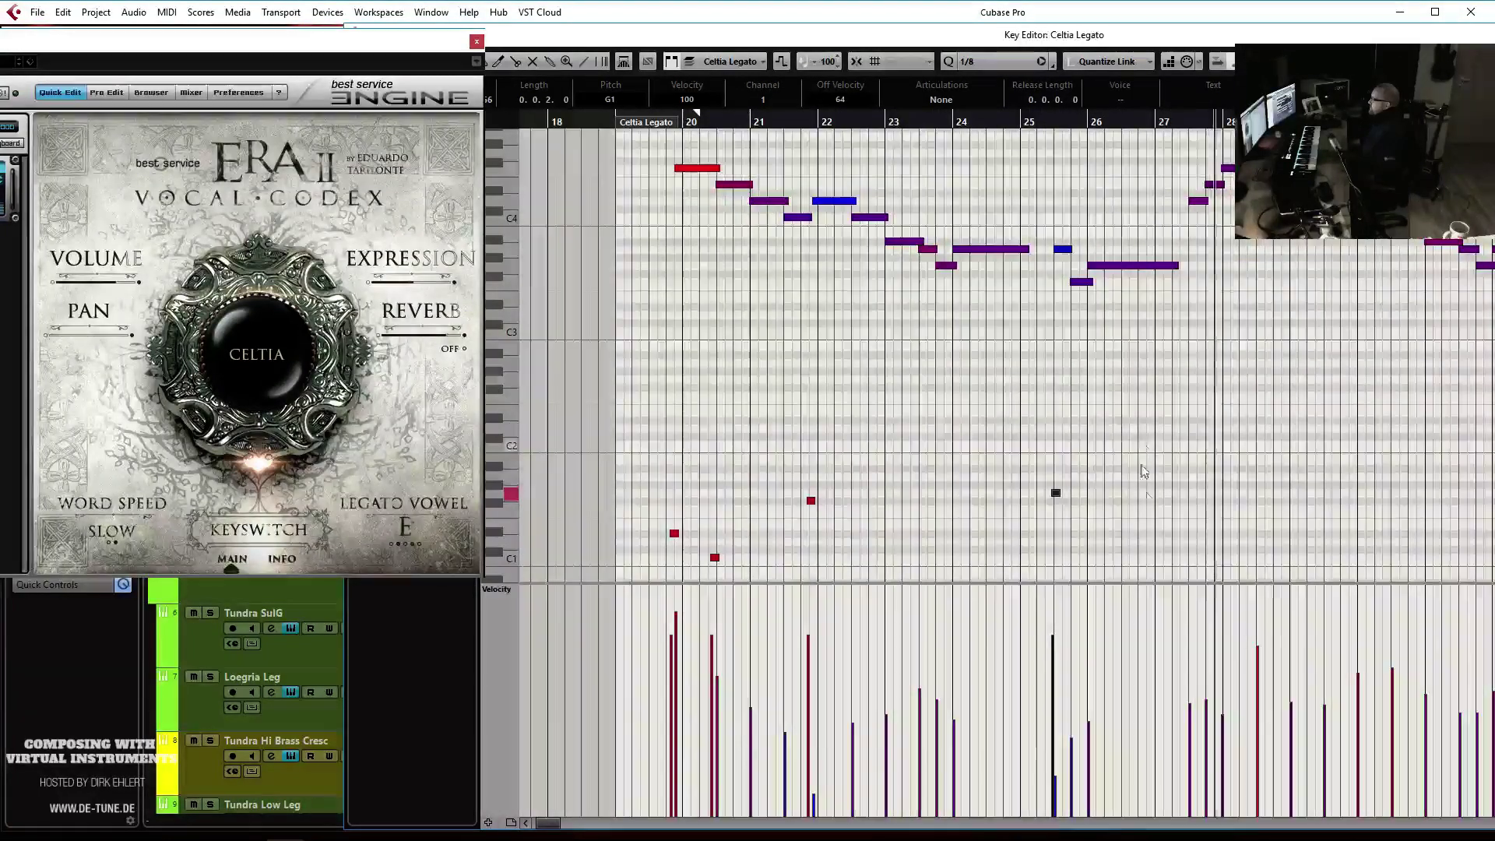
pyautogui.hscroll(1, 1184, 417)
pyautogui.press('h')
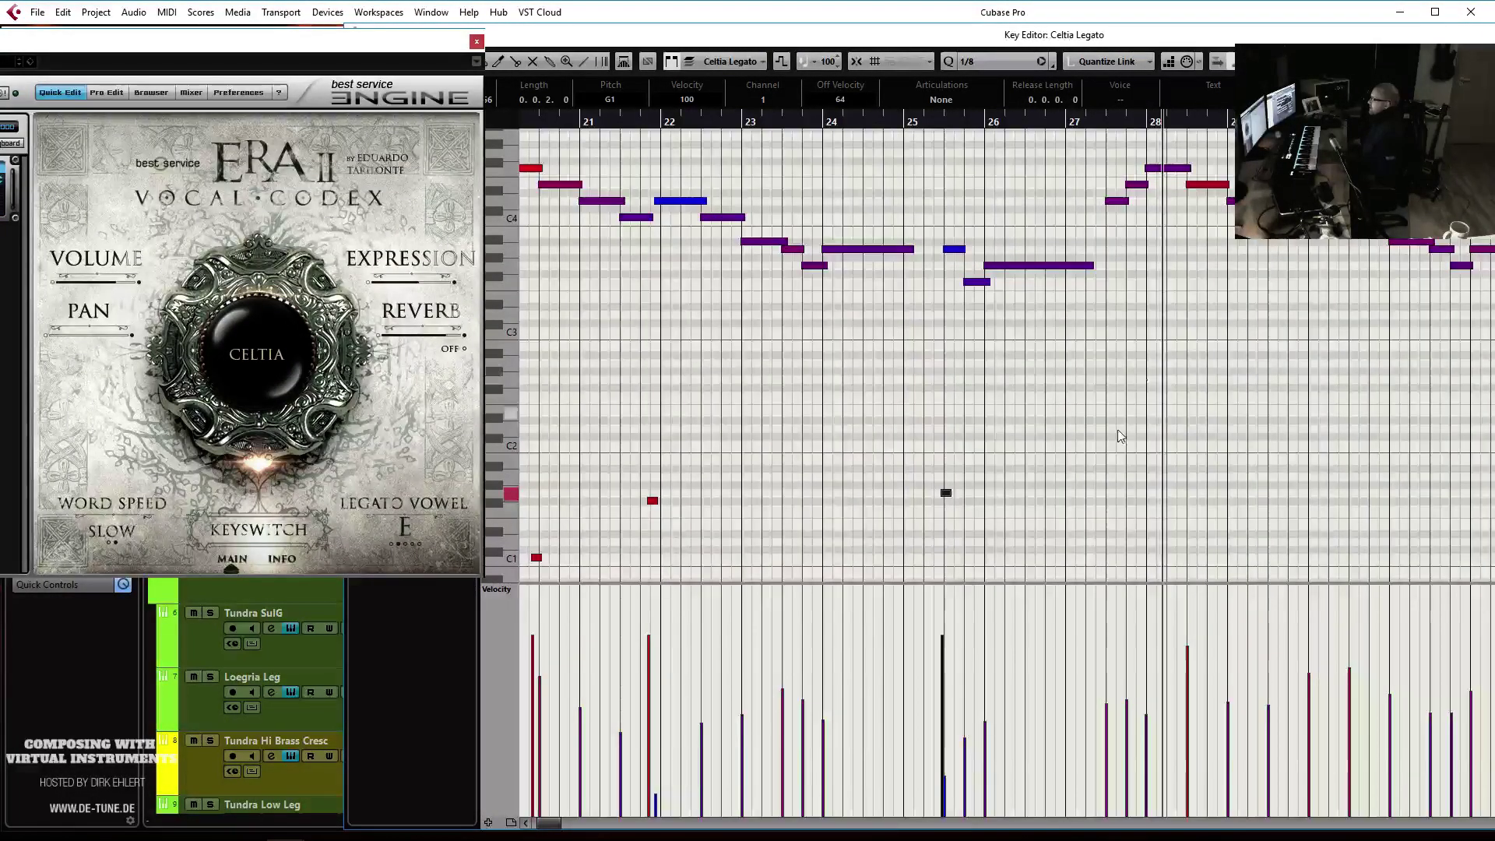
pyautogui.click(507, 588)
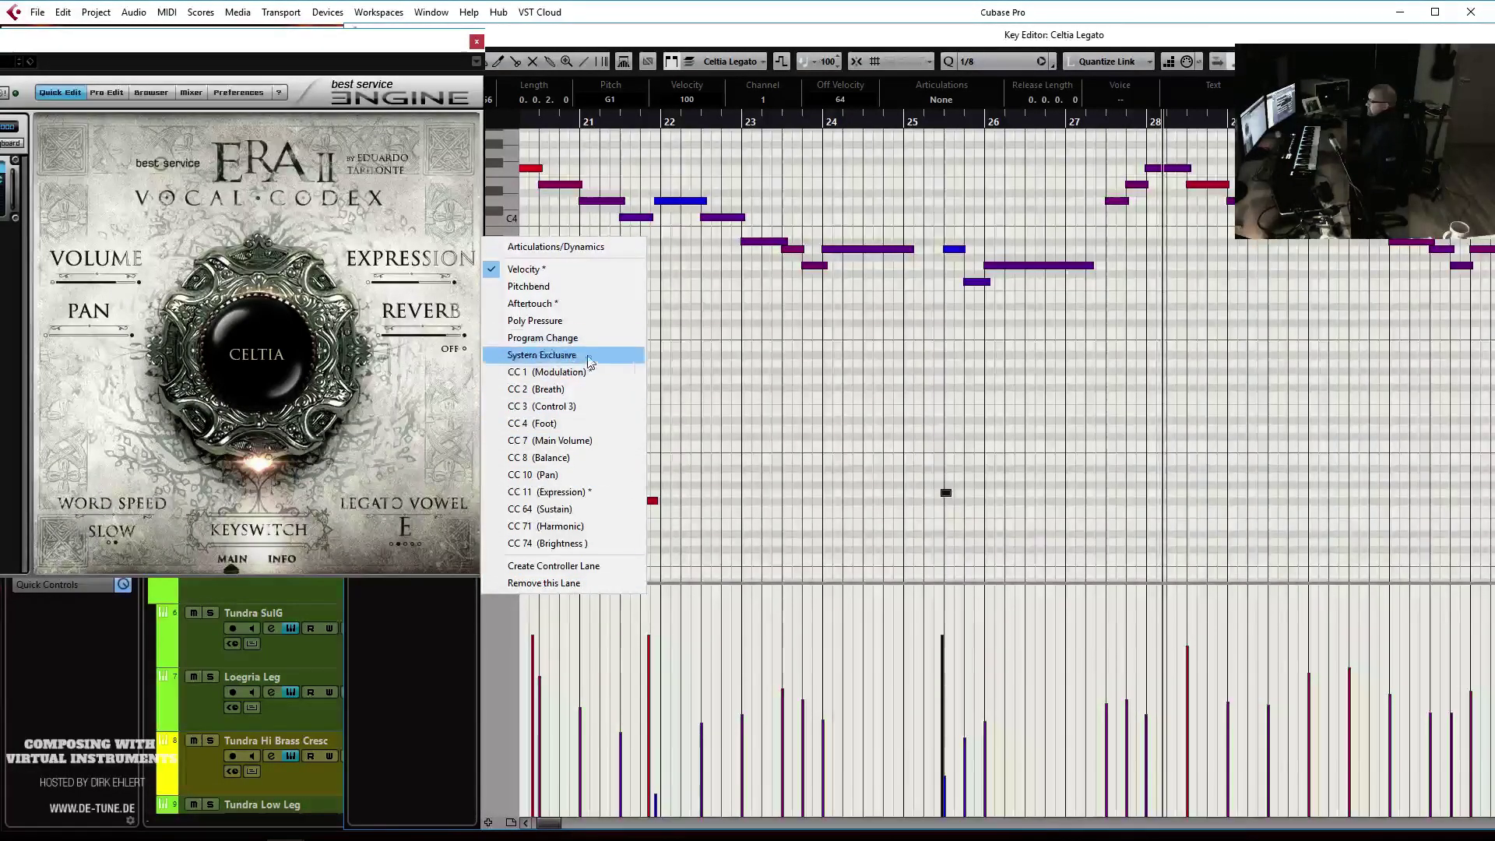
pyautogui.click(560, 371)
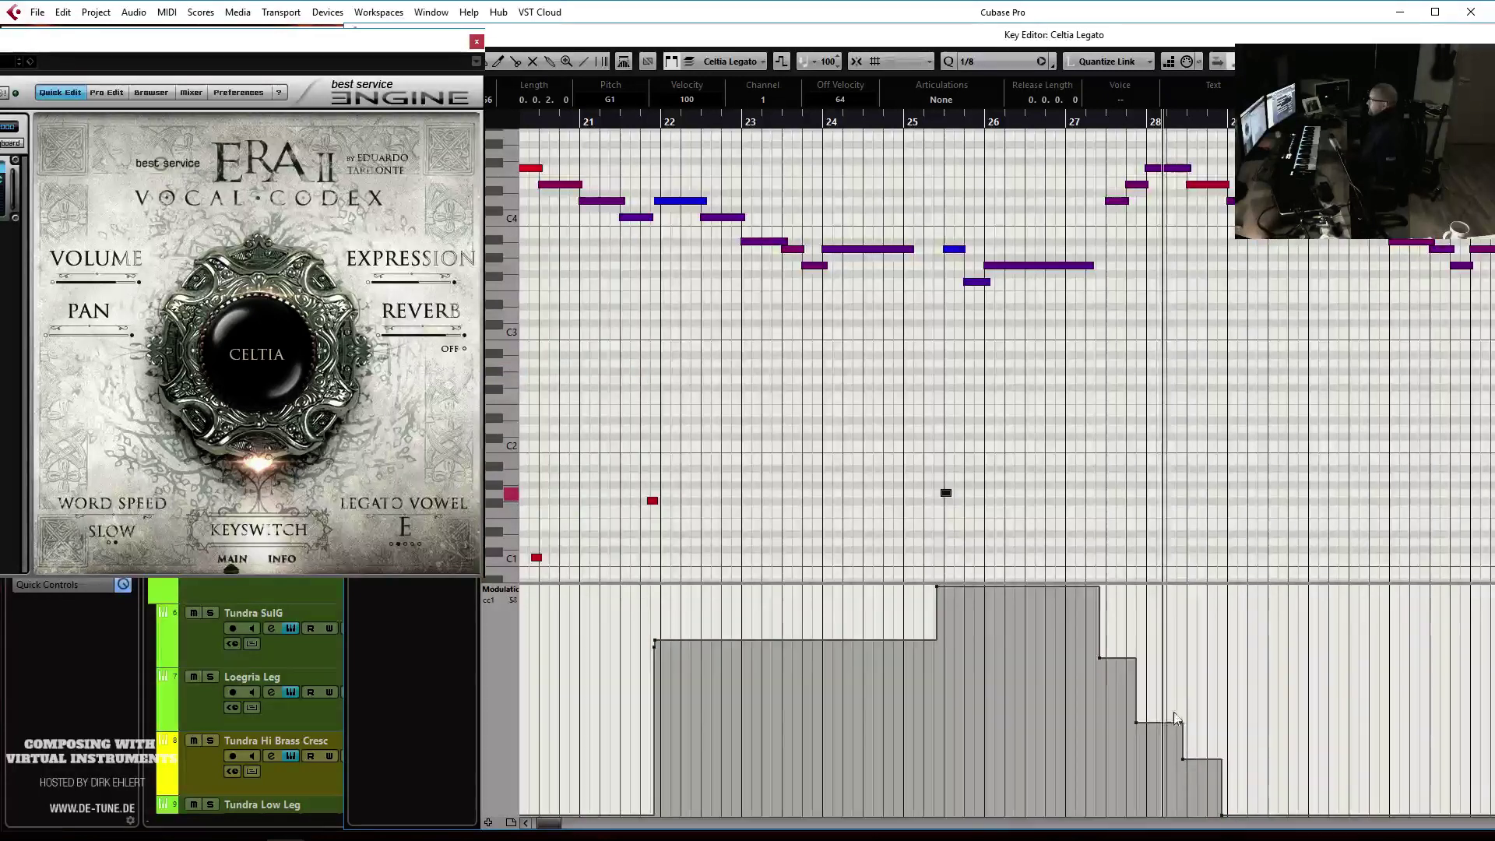
pyautogui.moveTo(1174, 718); pyautogui.dragTo(1166, 604)
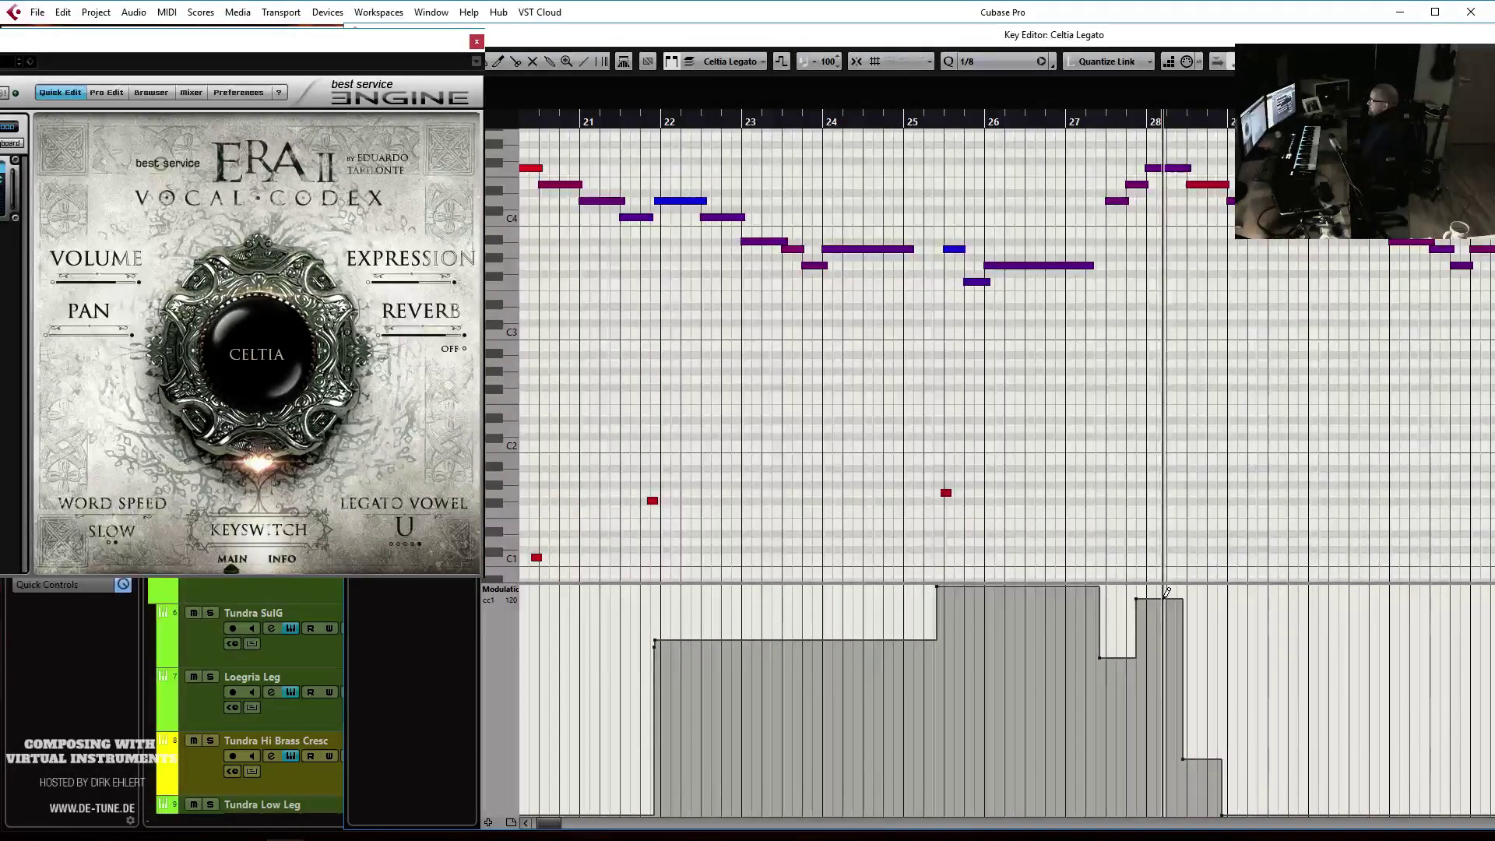
pyautogui.click(1045, 119)
pyautogui.click(1095, 557)
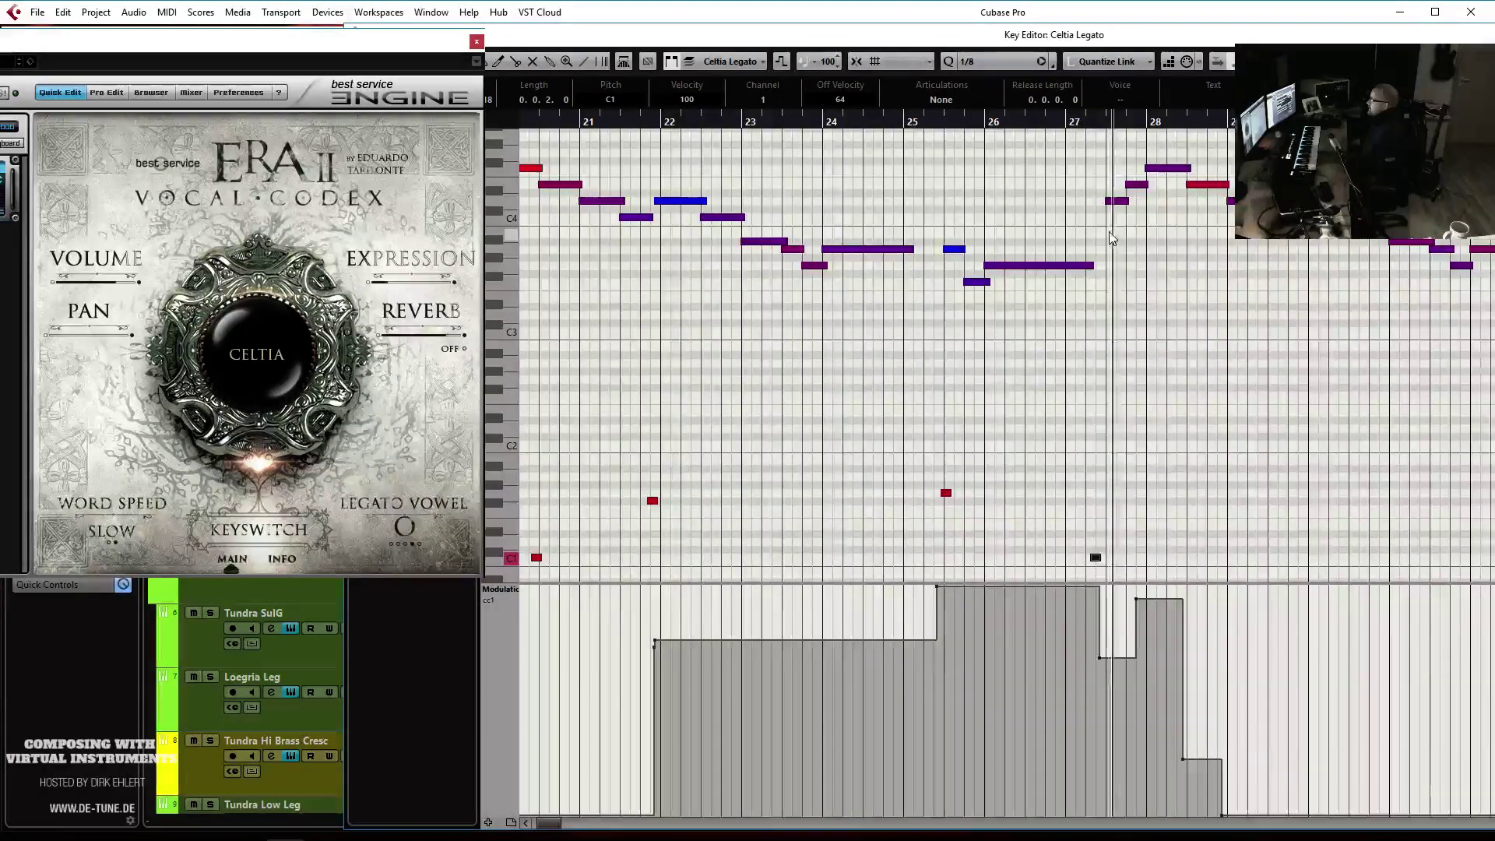
# Raise the CC 11 expression curve from mid-bar 27 into bar 28 and replay from bar 27
pyautogui.click(521, 611)
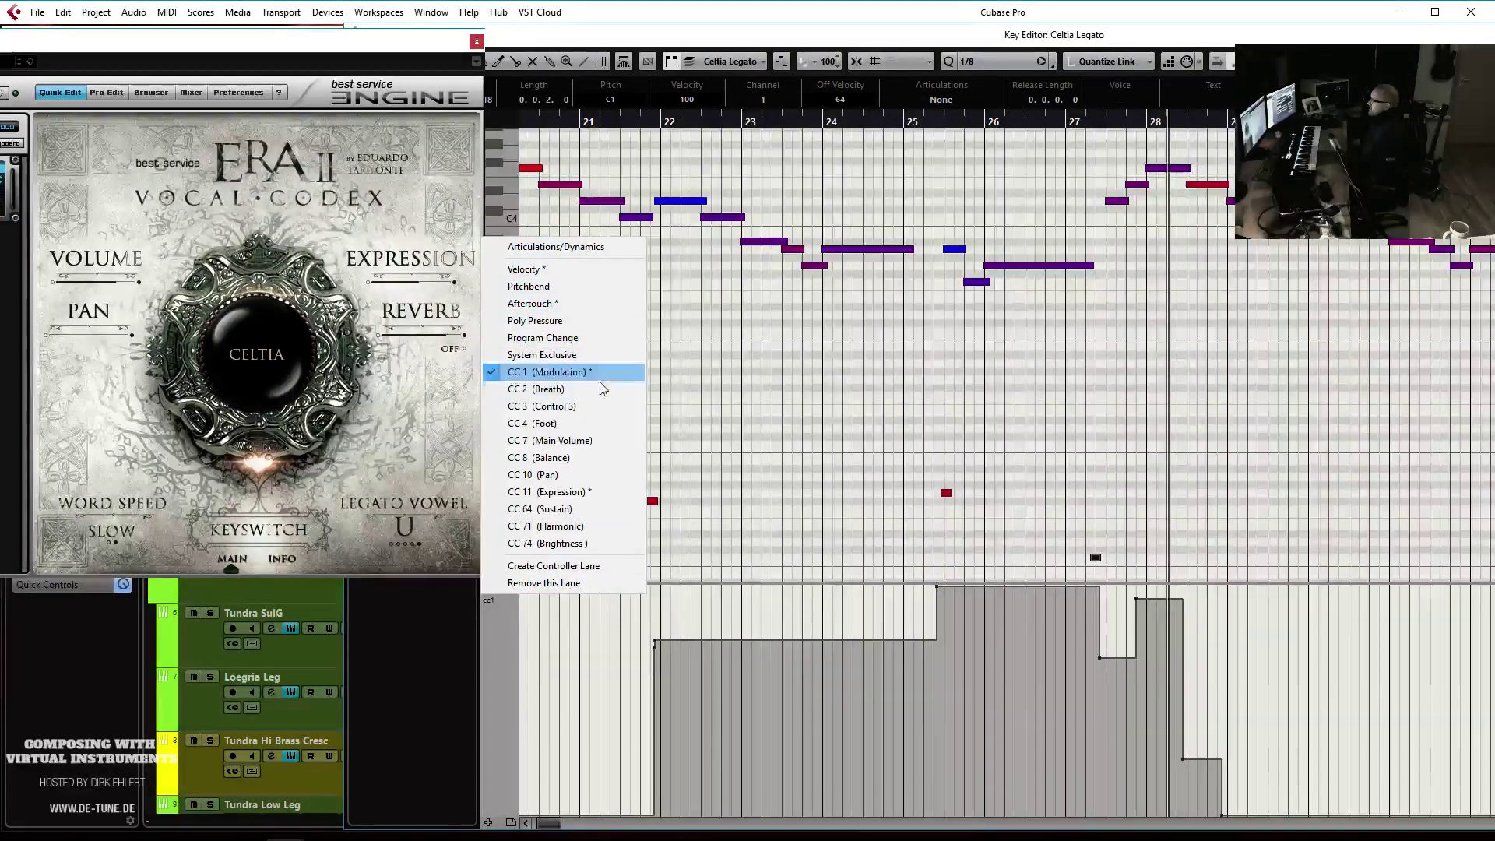
pyautogui.click(592, 495)
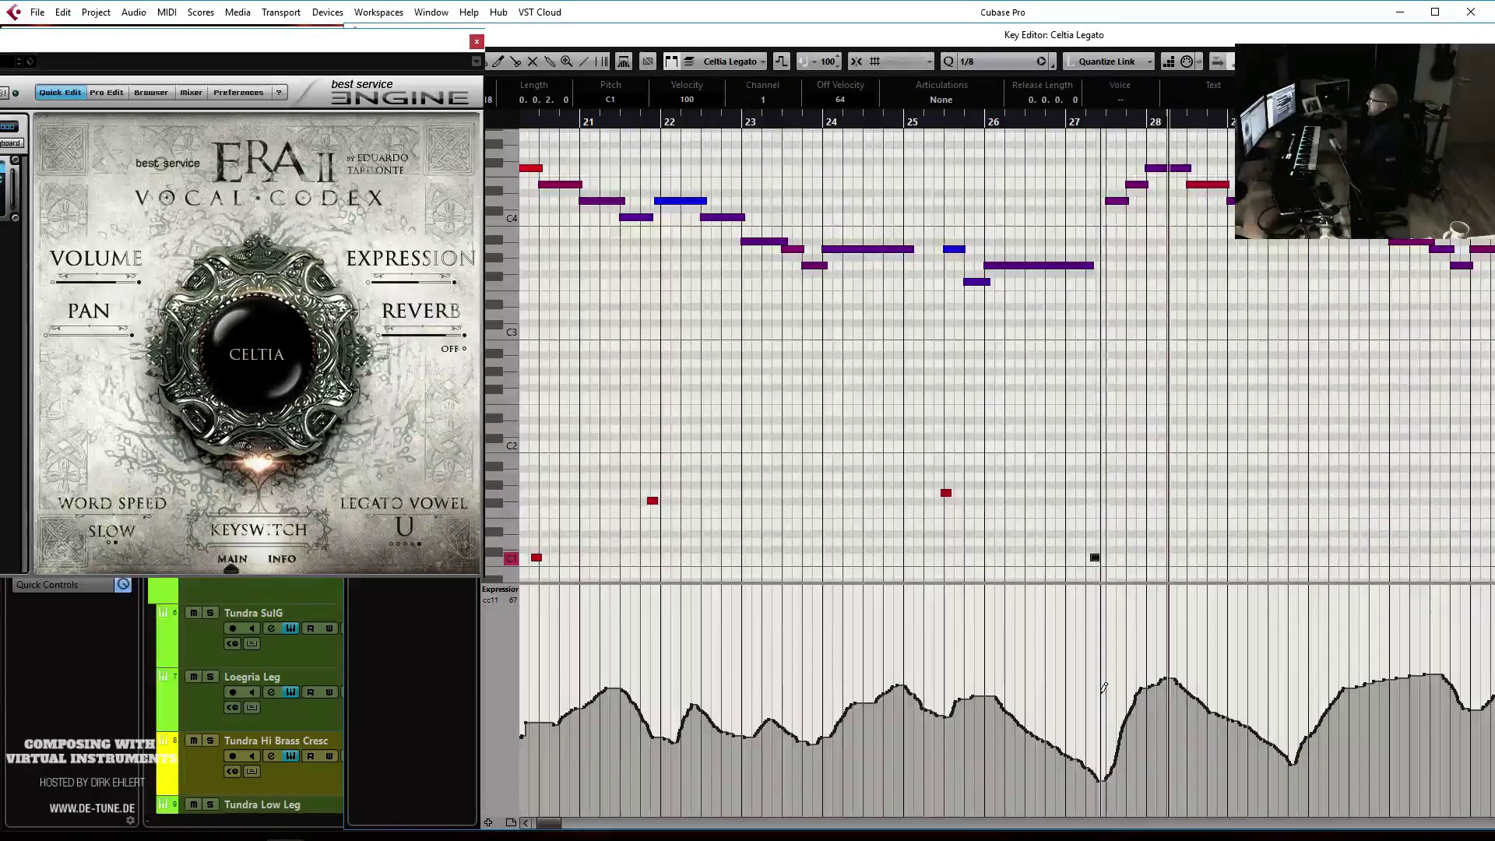
pyautogui.moveTo(1103, 692); pyautogui.dragTo(1196, 686)
pyautogui.click(1073, 123)
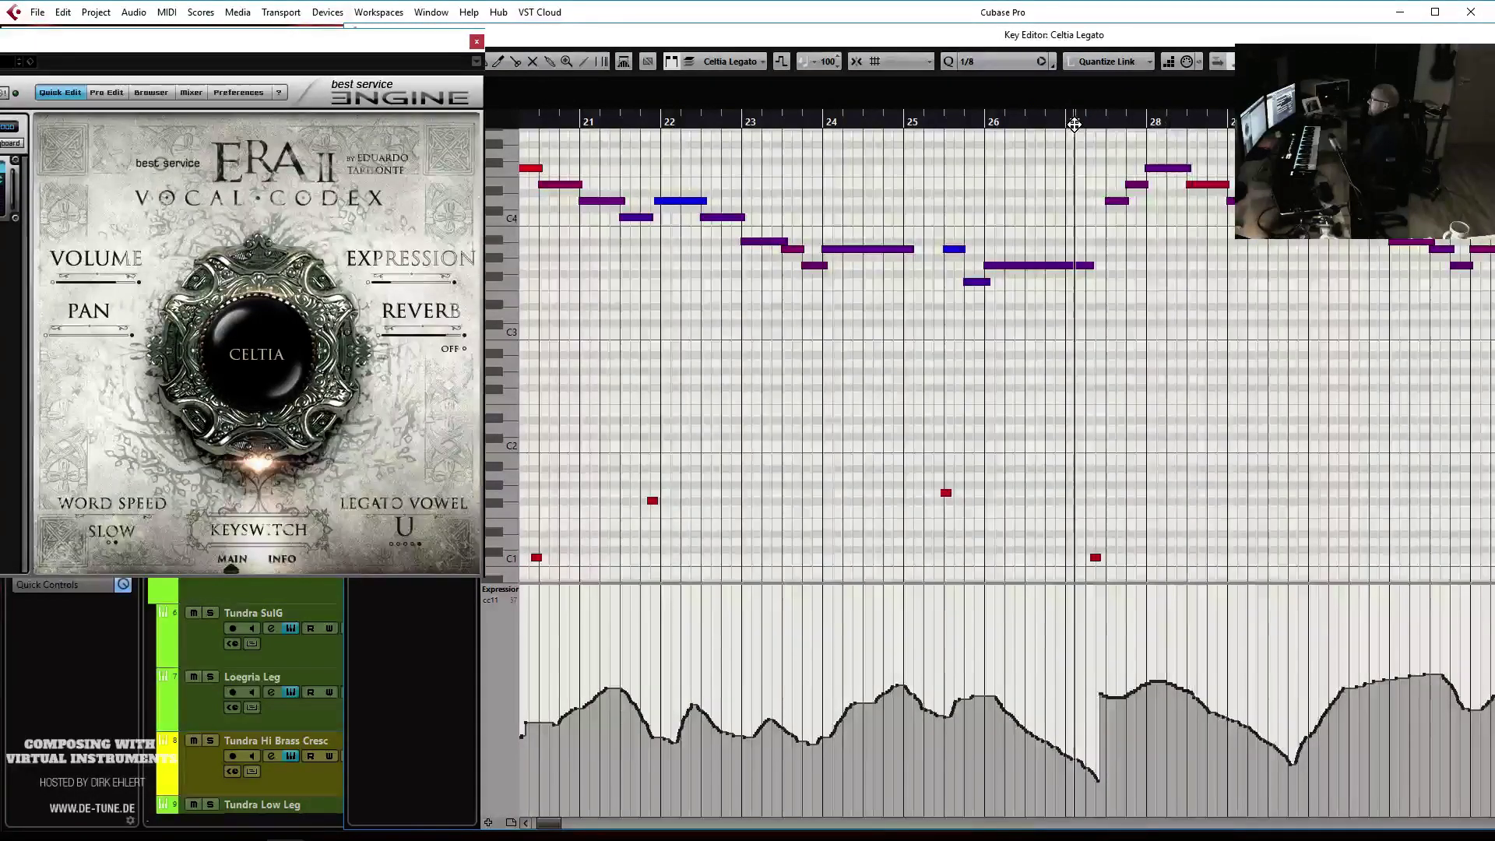
pyautogui.press('space')
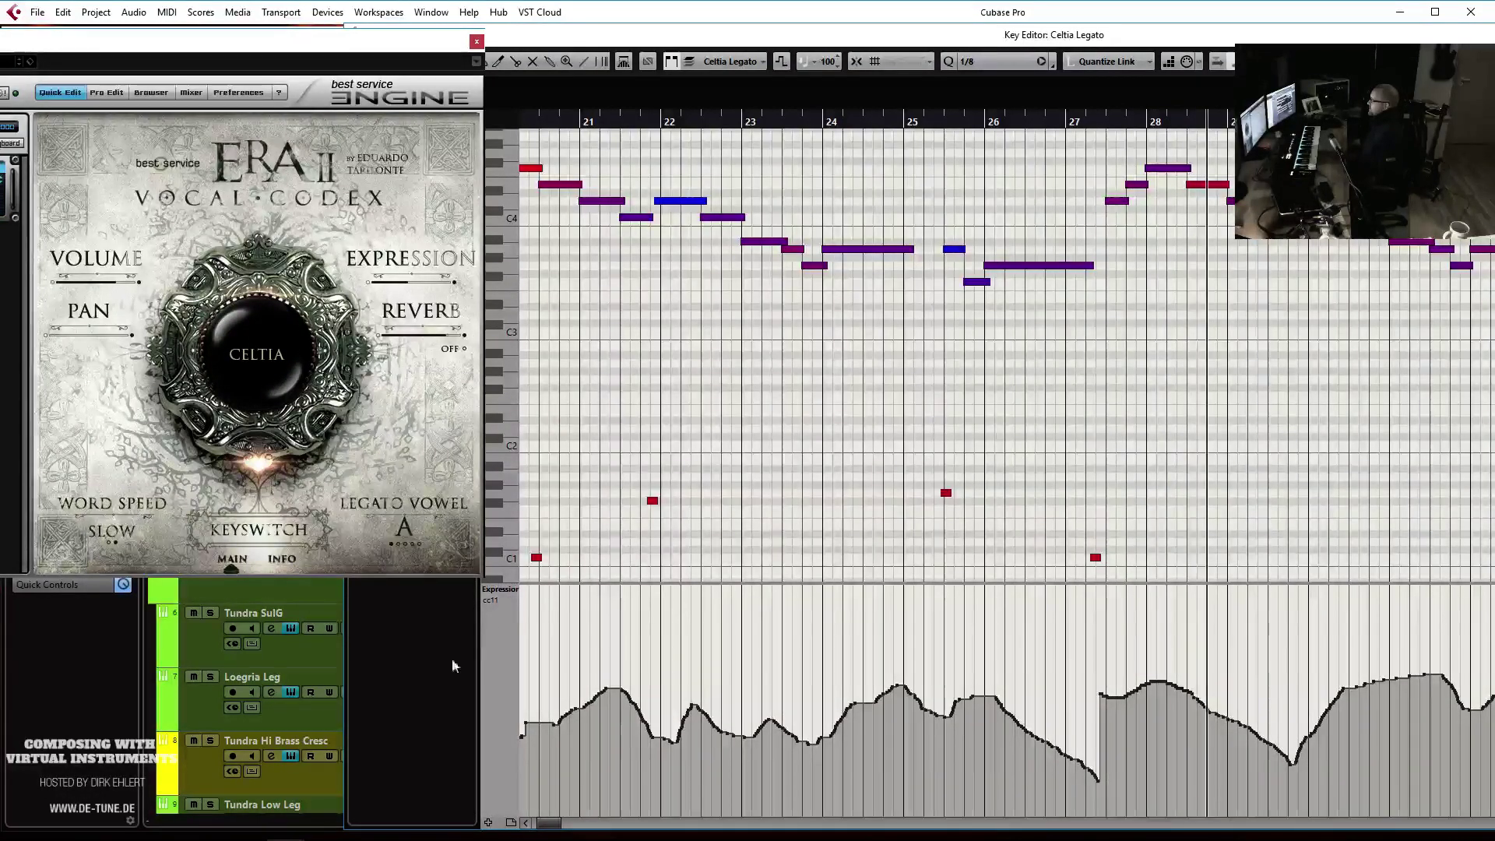
# Remove the low CC 1 modulation step late in bar 28, drop modulation to zero around bar 29, and replay
pyautogui.click(514, 590)
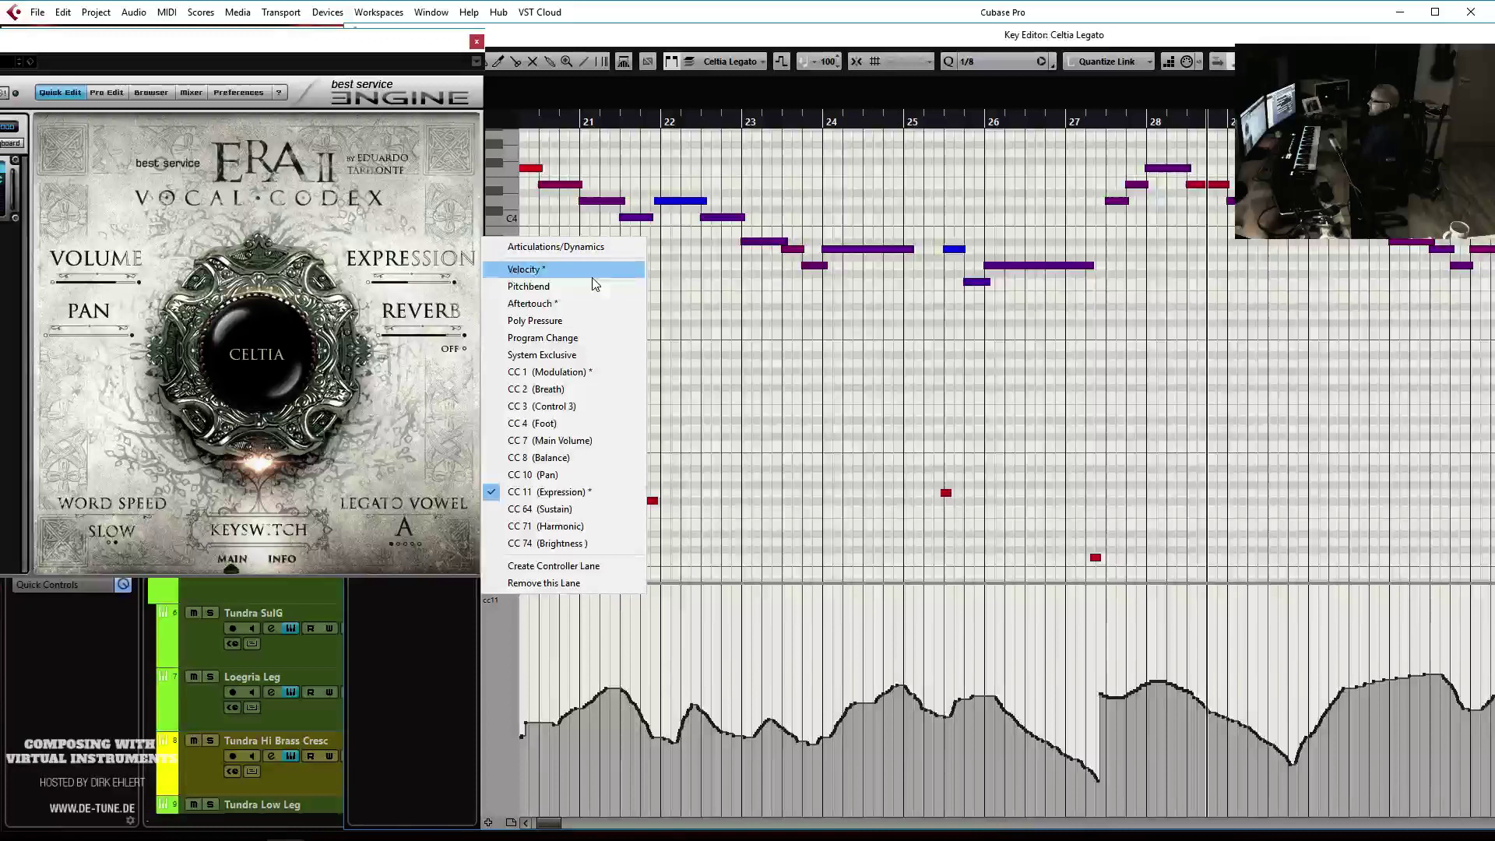
pyautogui.click(594, 372)
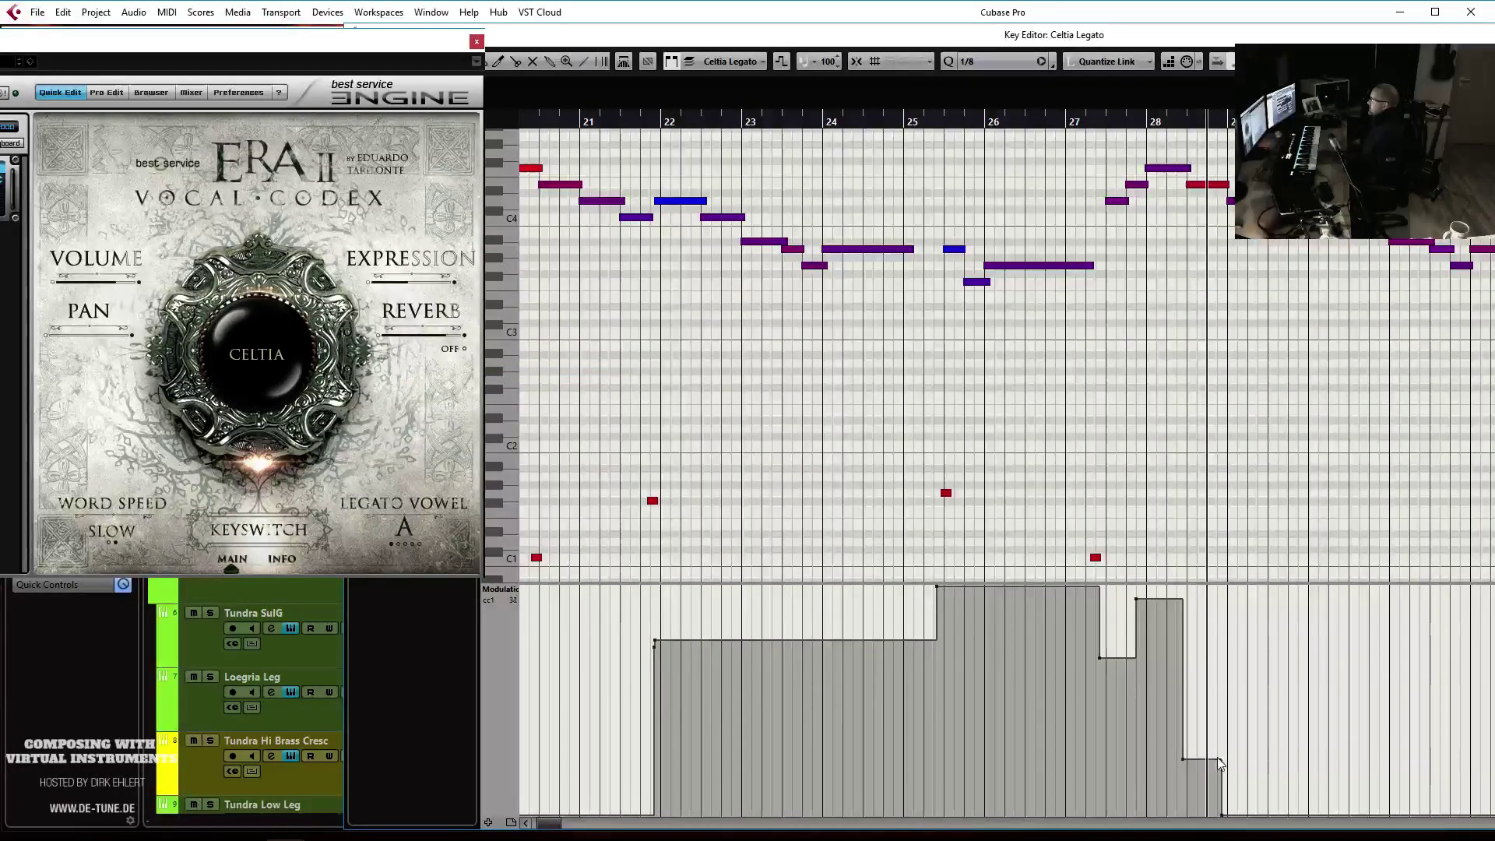
pyautogui.moveTo(1187, 767); pyautogui.dragTo(1224, 823)
pyautogui.click(1235, 814)
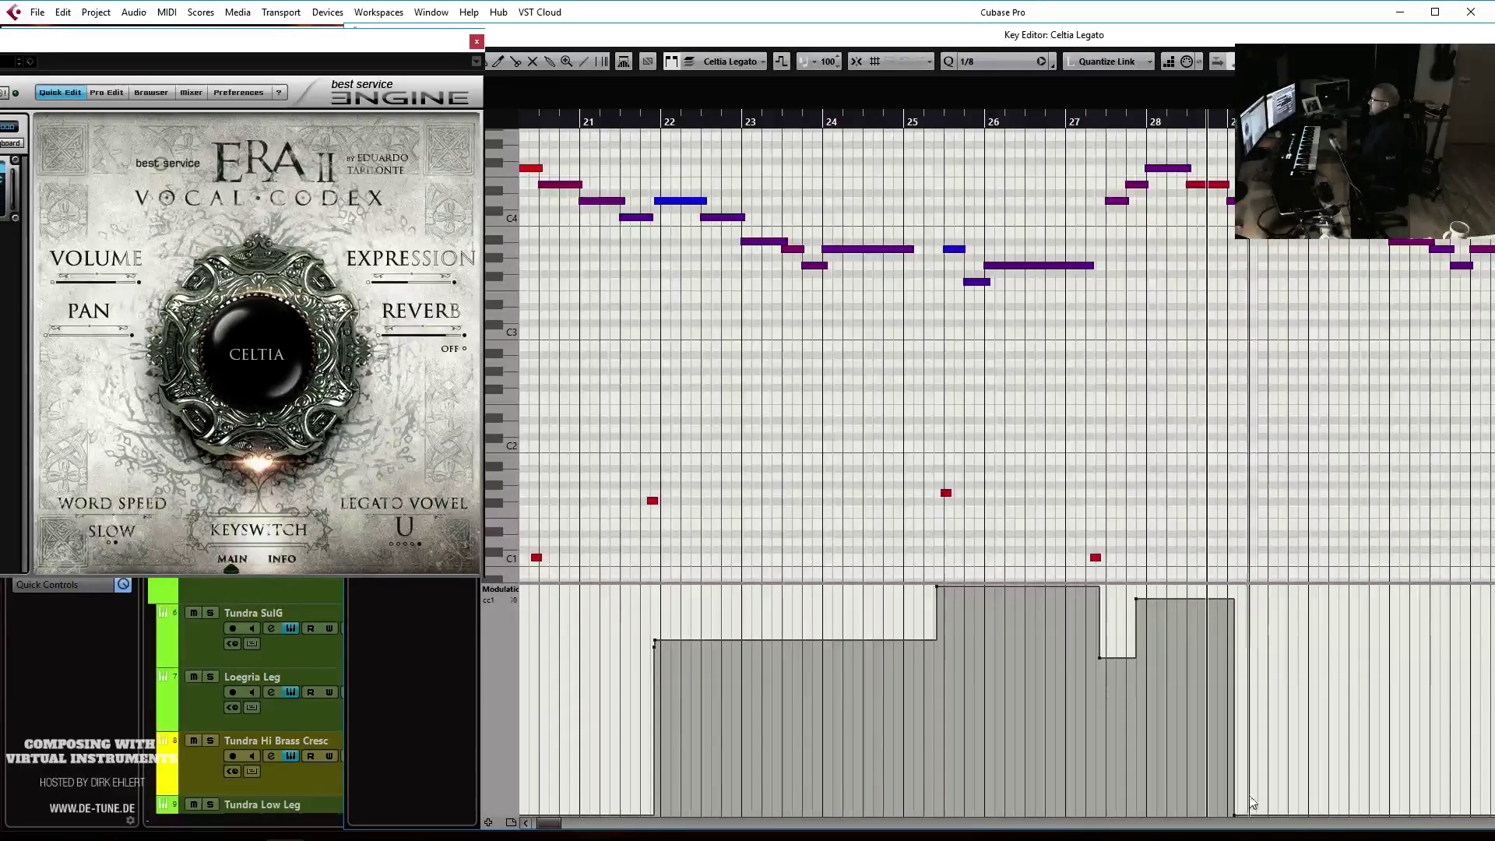
pyautogui.click(1096, 125)
pyautogui.press('space')
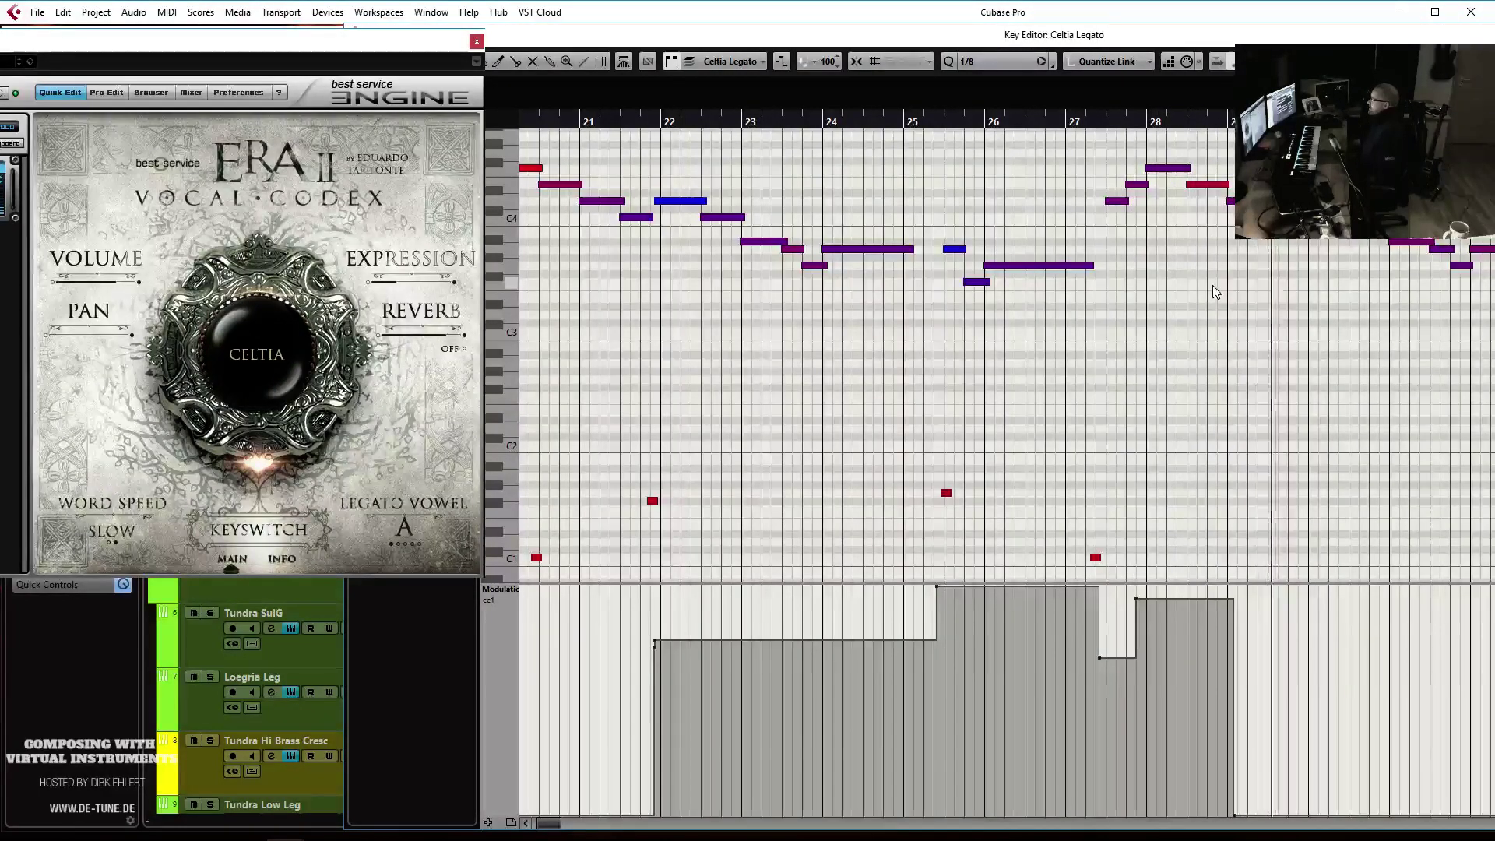
# Add a B1 keyswitch note just before bar 30, and soften the D4 note there and start it slightly earlier
pyautogui.click(1289, 218)
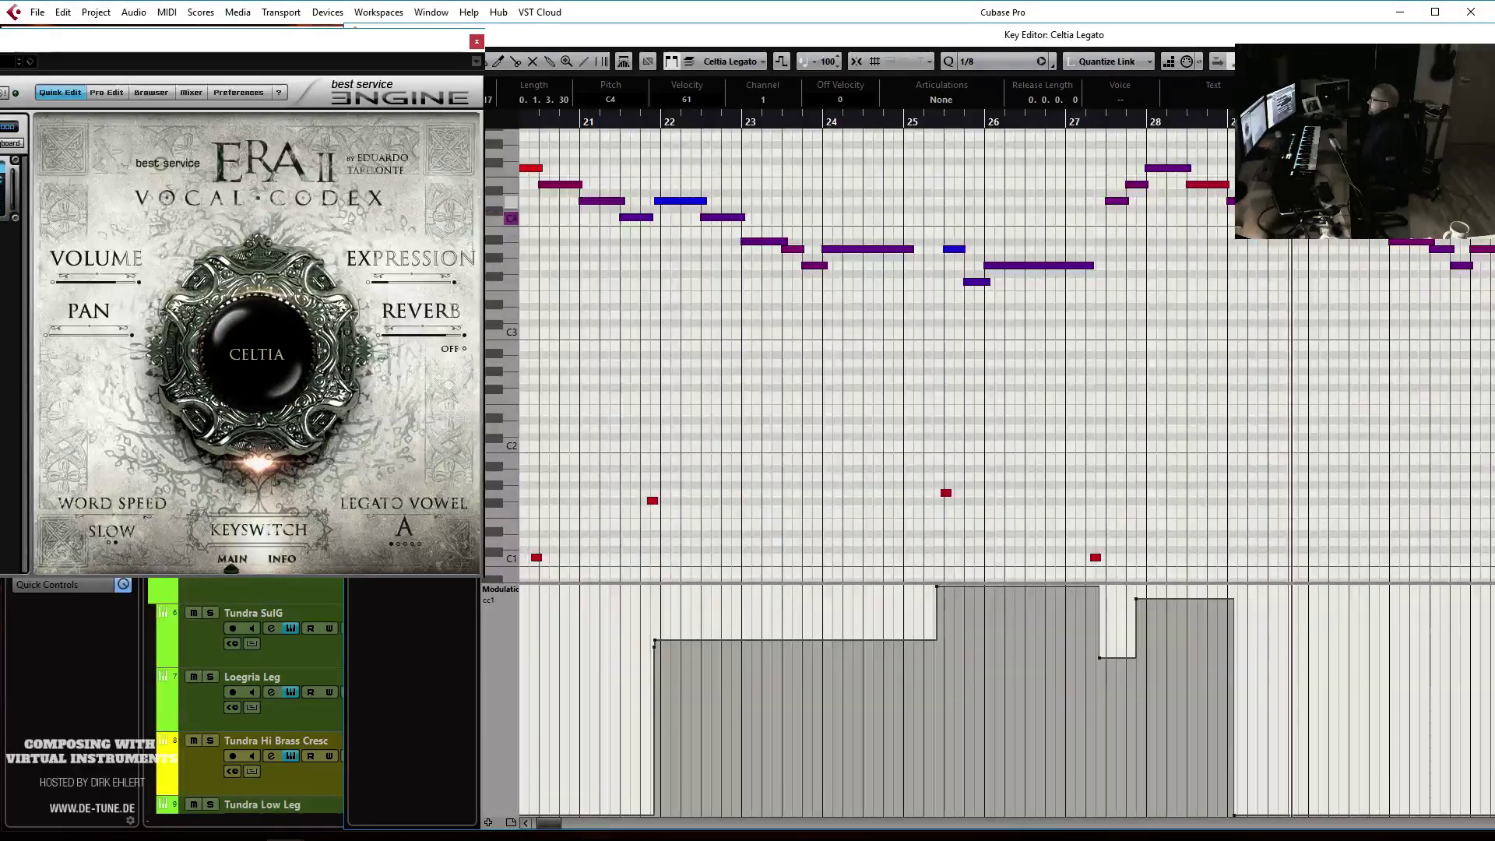
pyautogui.click(1299, 500)
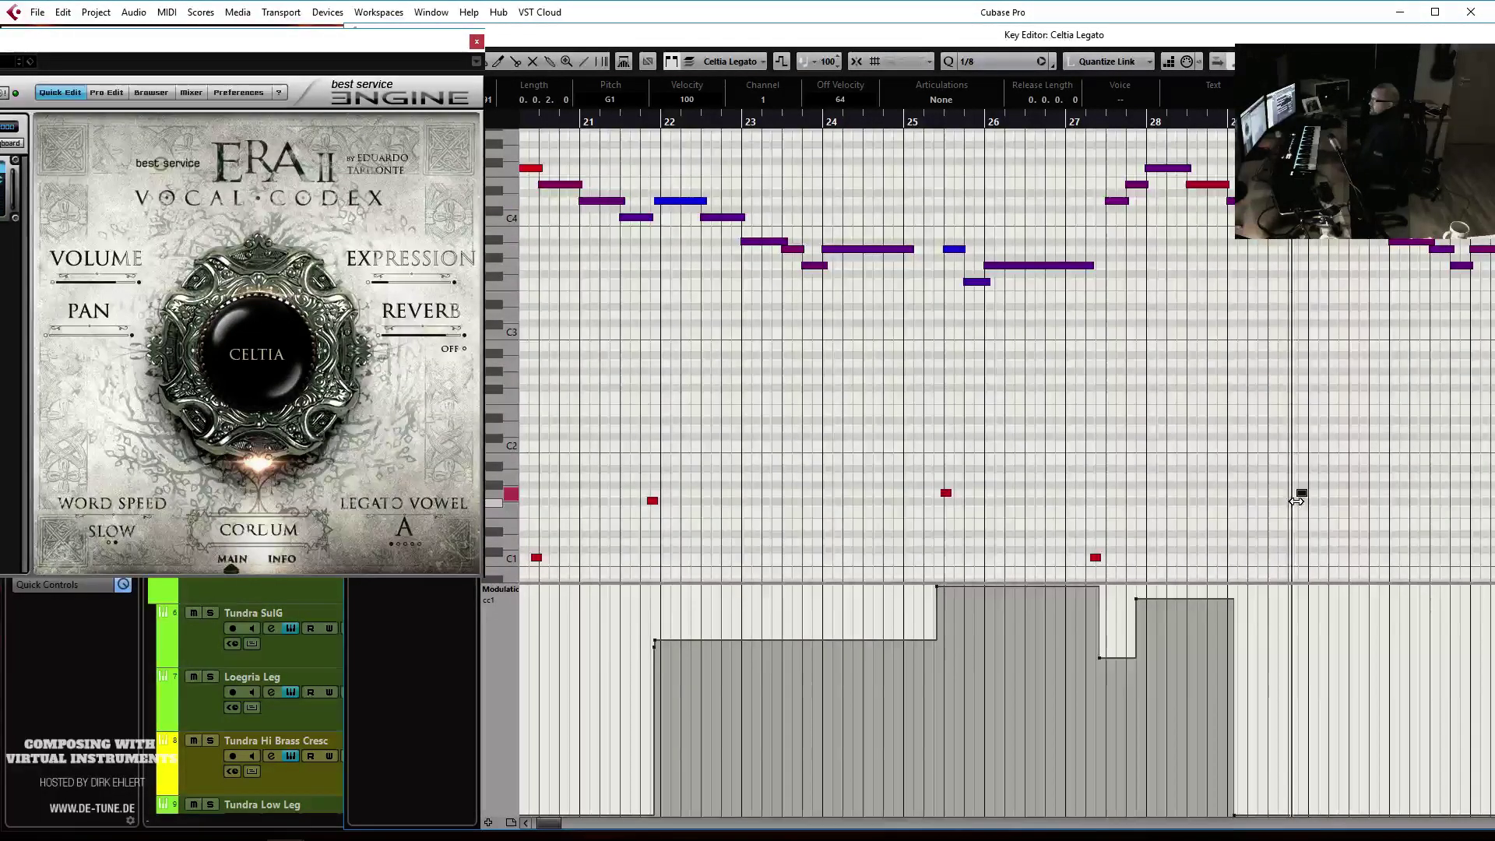
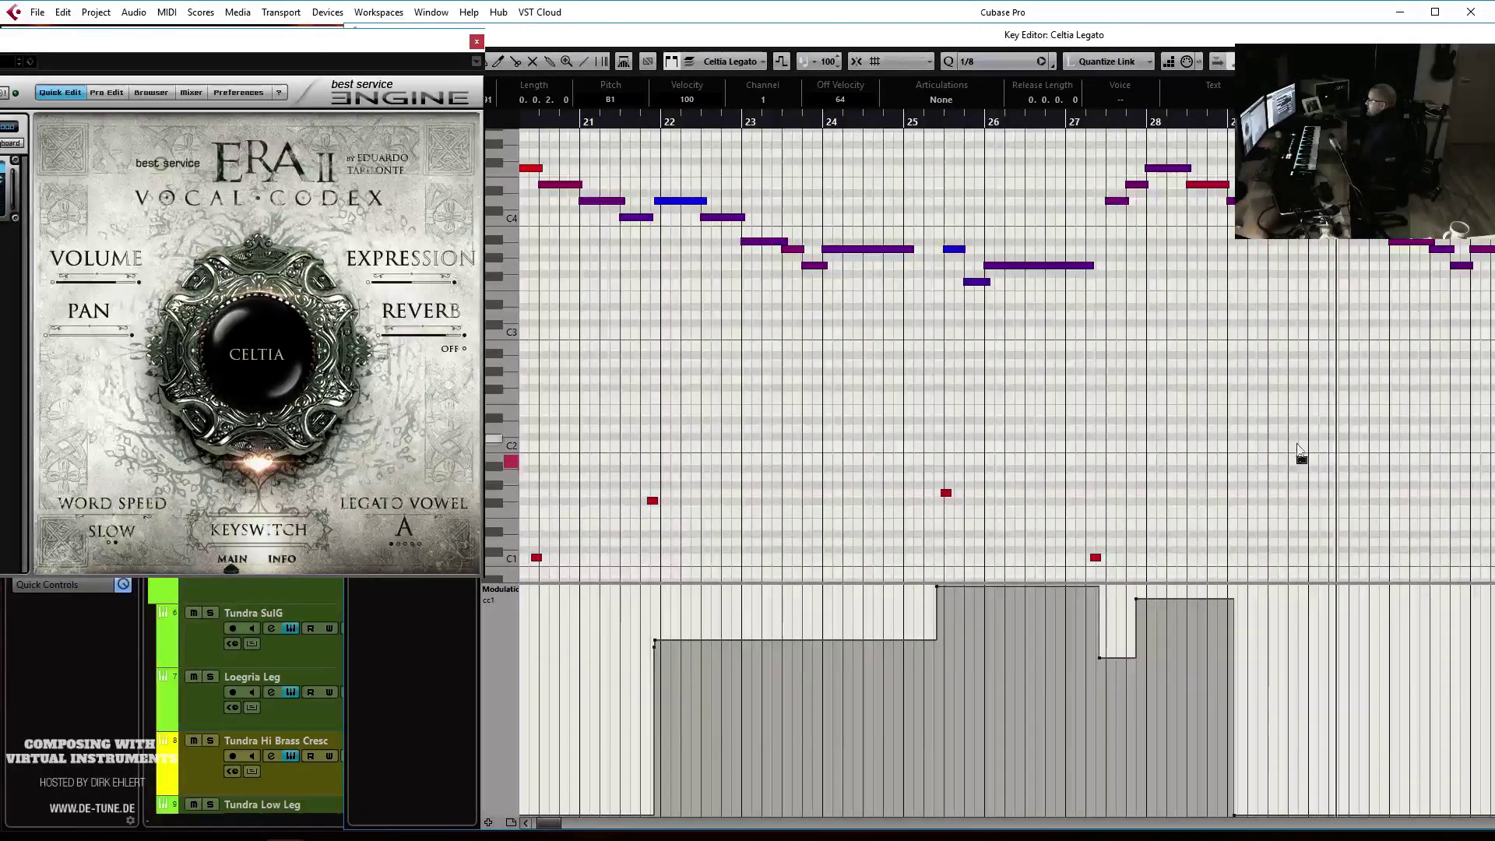
pyautogui.click(502, 593)
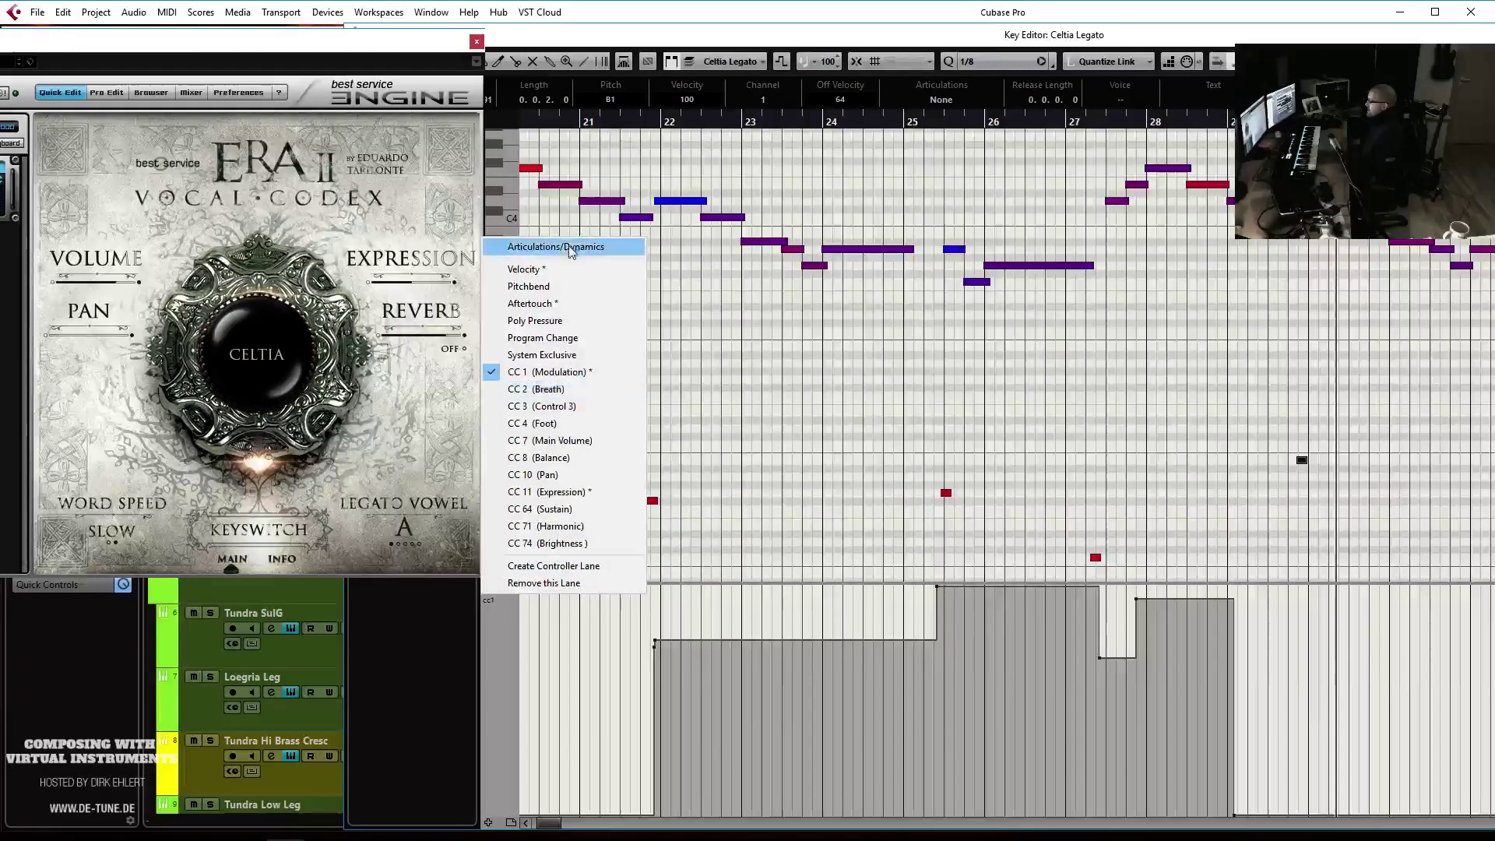
pyautogui.click(574, 268)
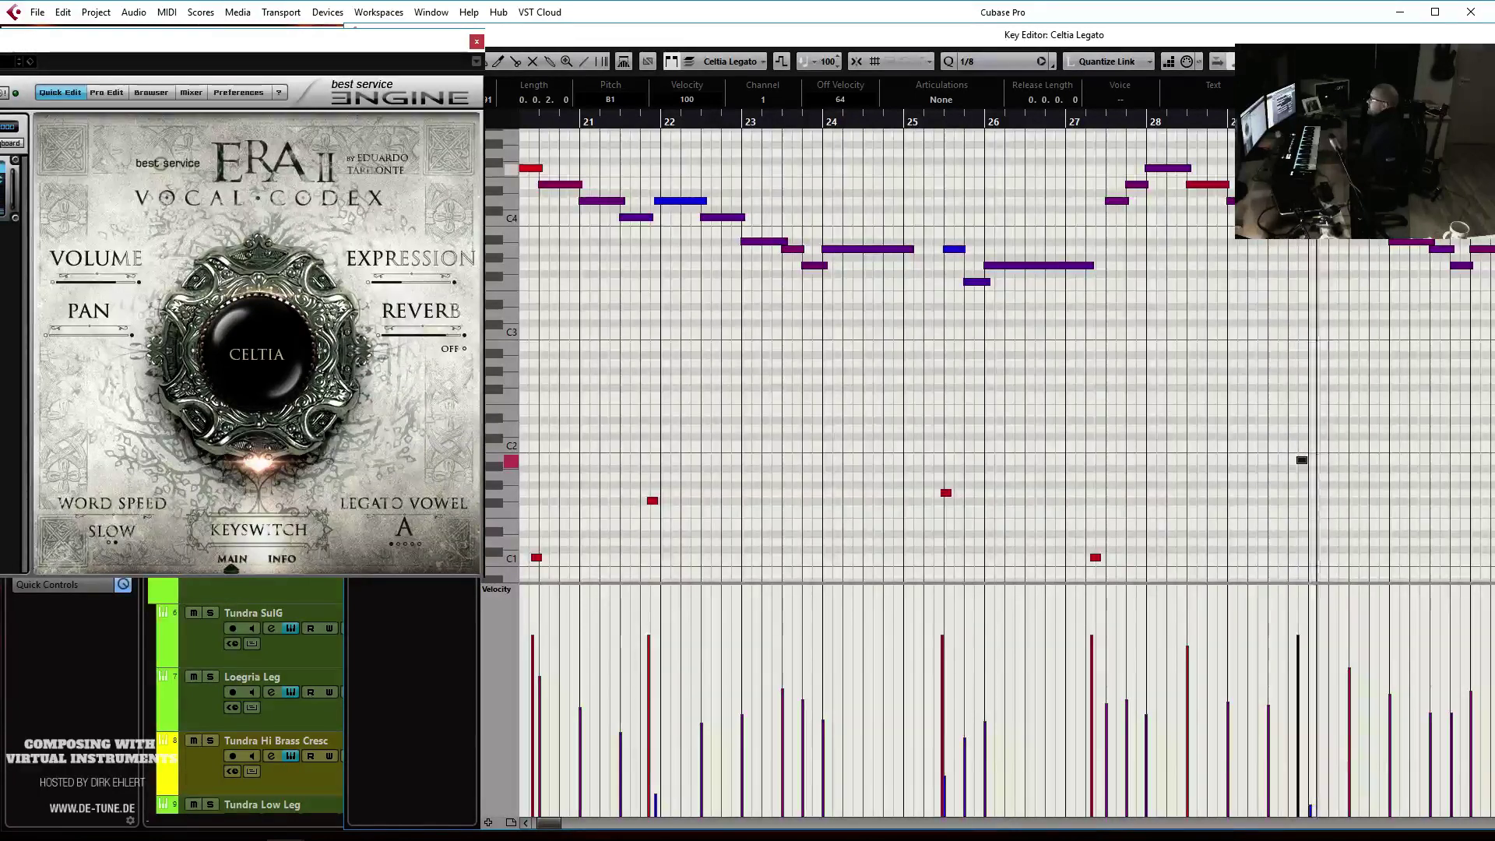
pyautogui.moveTo(1310, 201); pyautogui.dragTo(1298, 217)
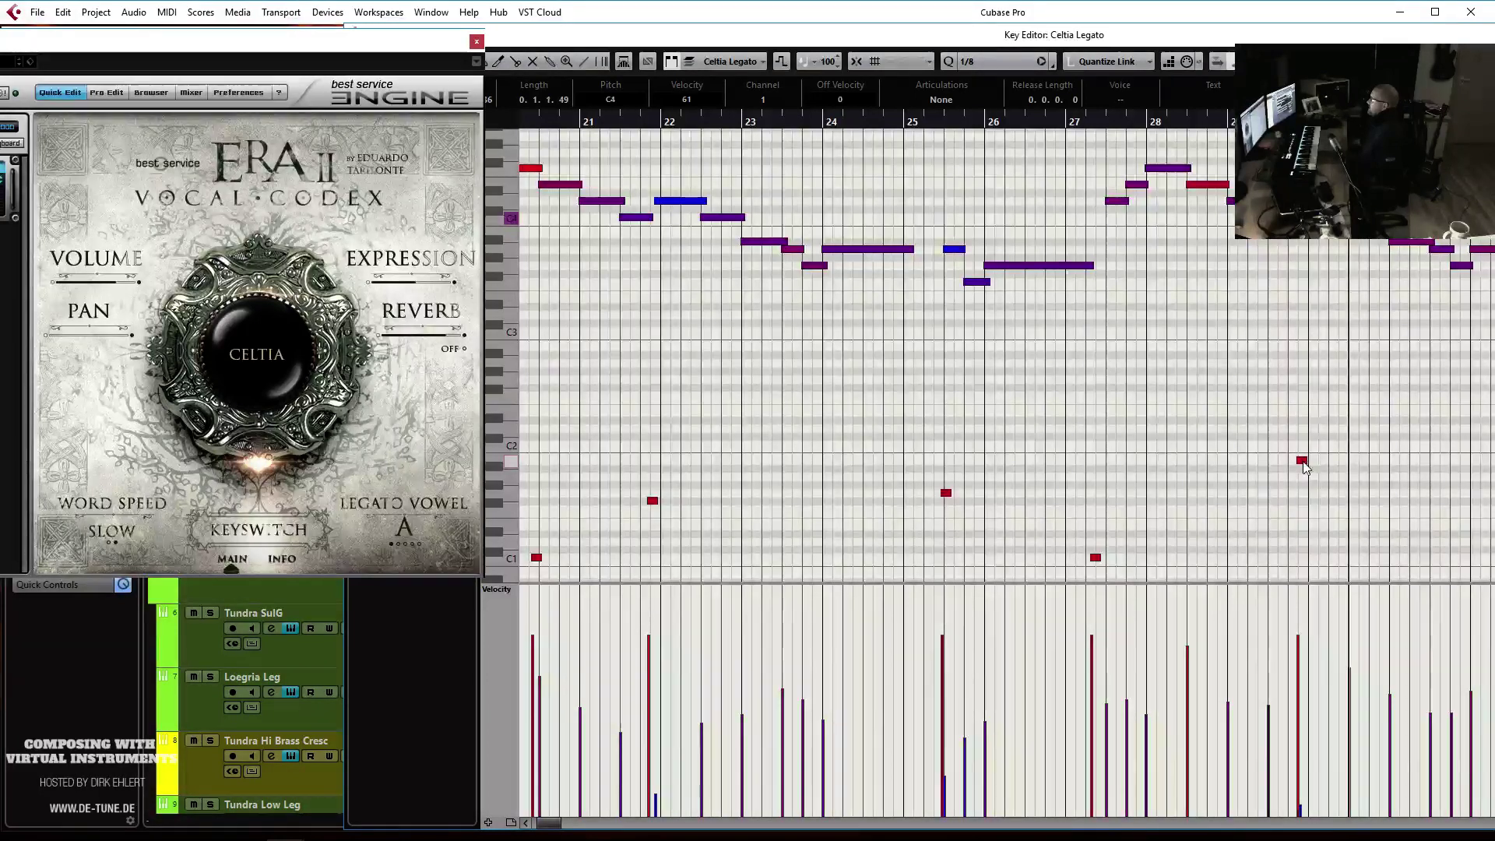
pyautogui.moveTo(1297, 462); pyautogui.dragTo(1299, 460)
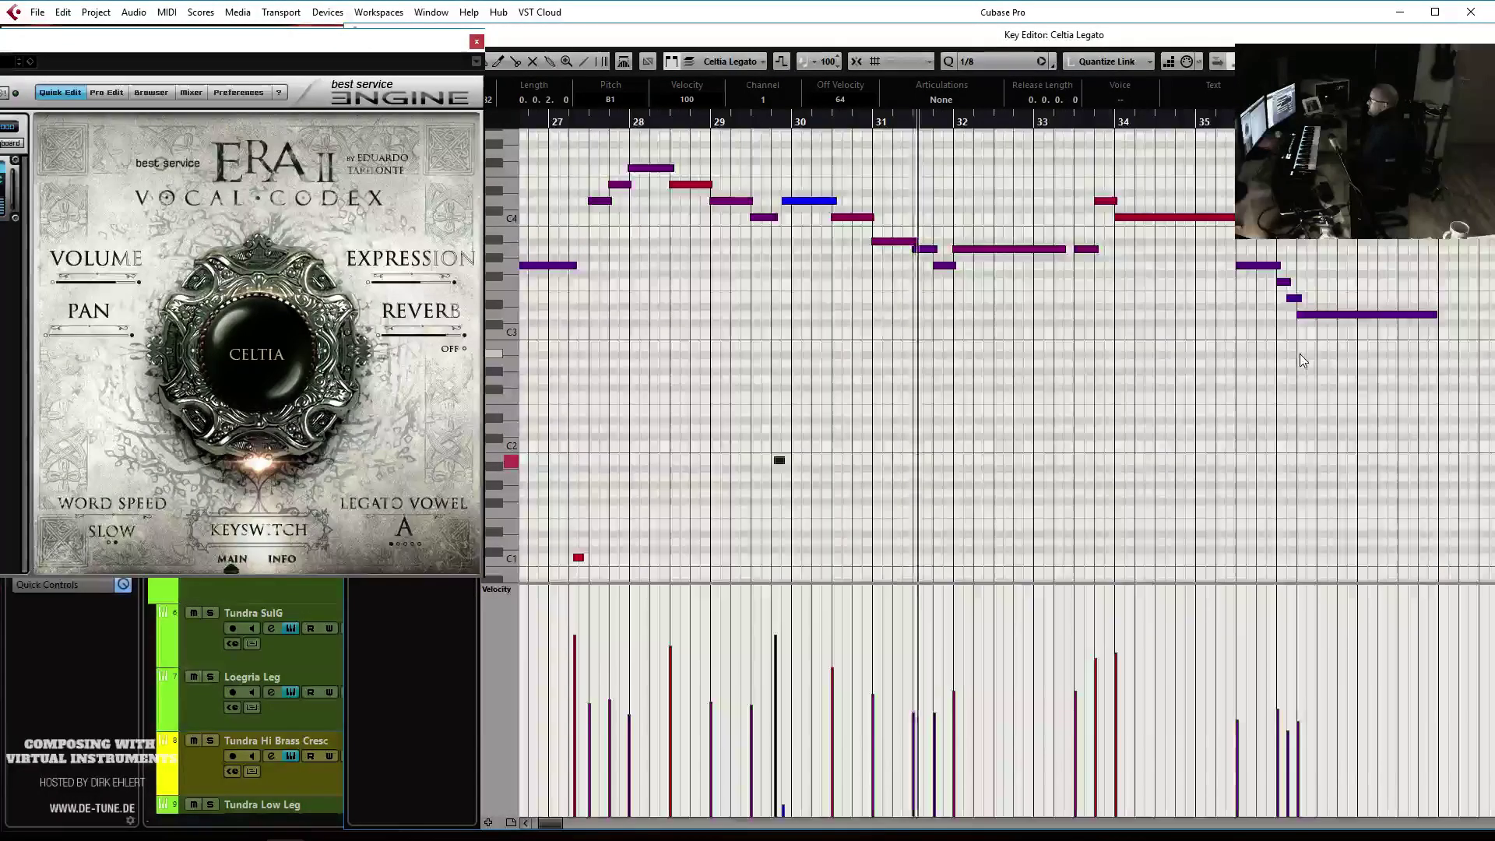
# Redraw the CC 11 expression higher from just before bar 30 to mid-bar 30, and move playback to that point
pyautogui.hscroll(1, 1300, 355)
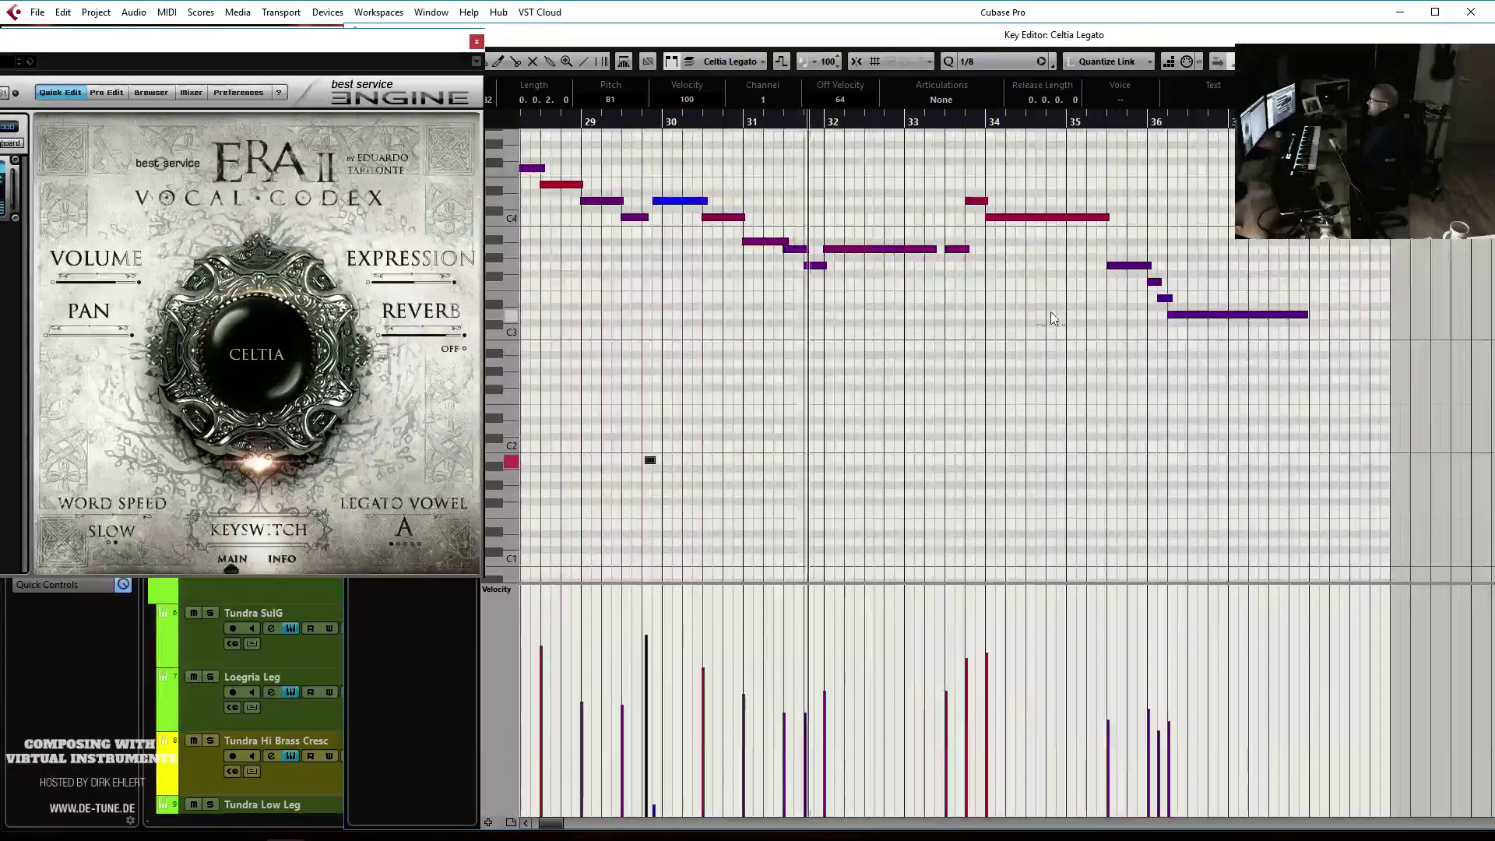
pyautogui.click(507, 594)
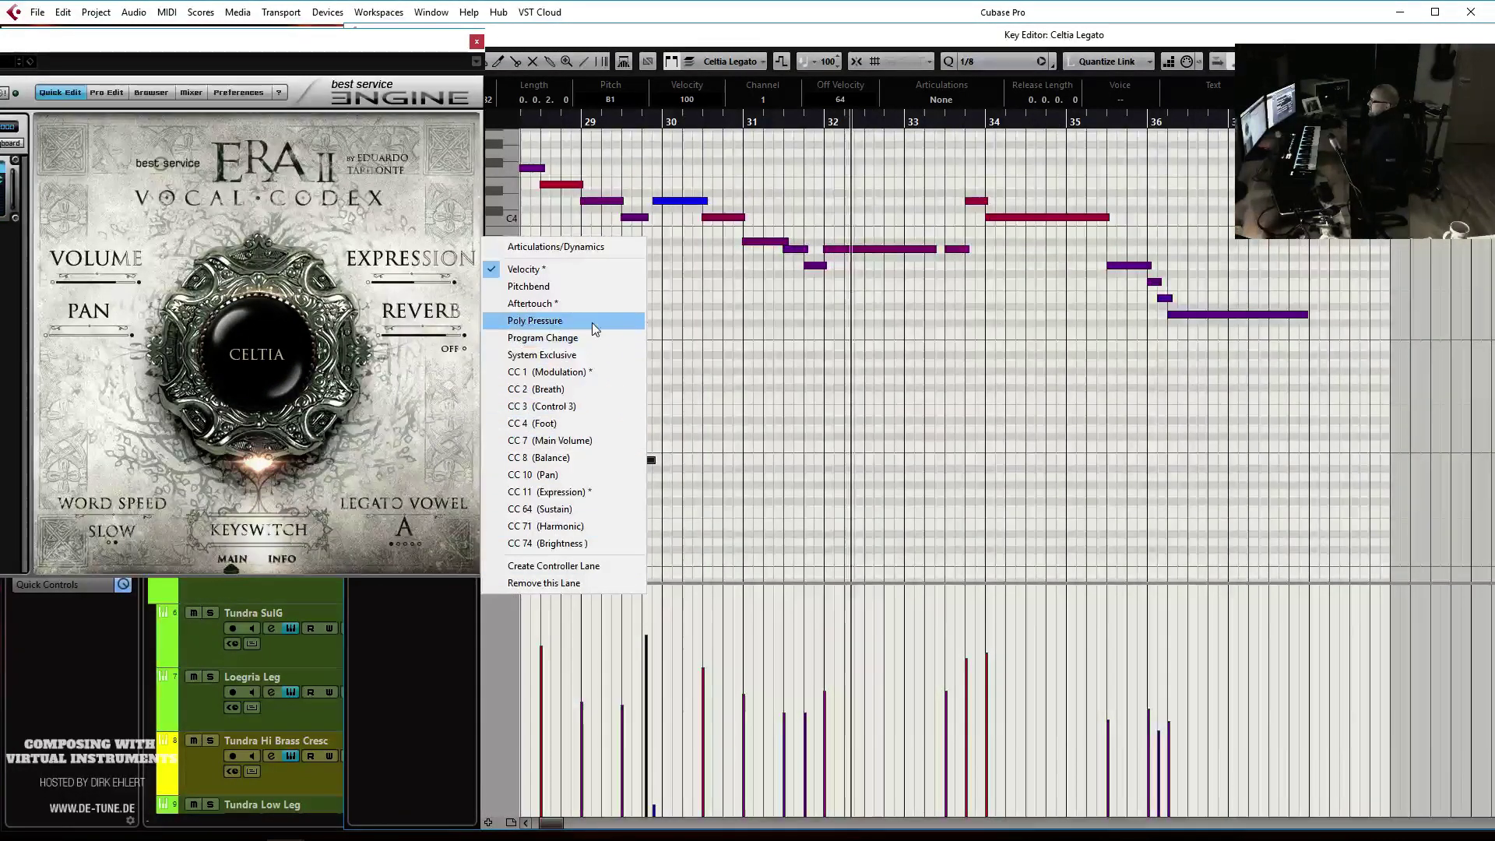
pyautogui.click(576, 492)
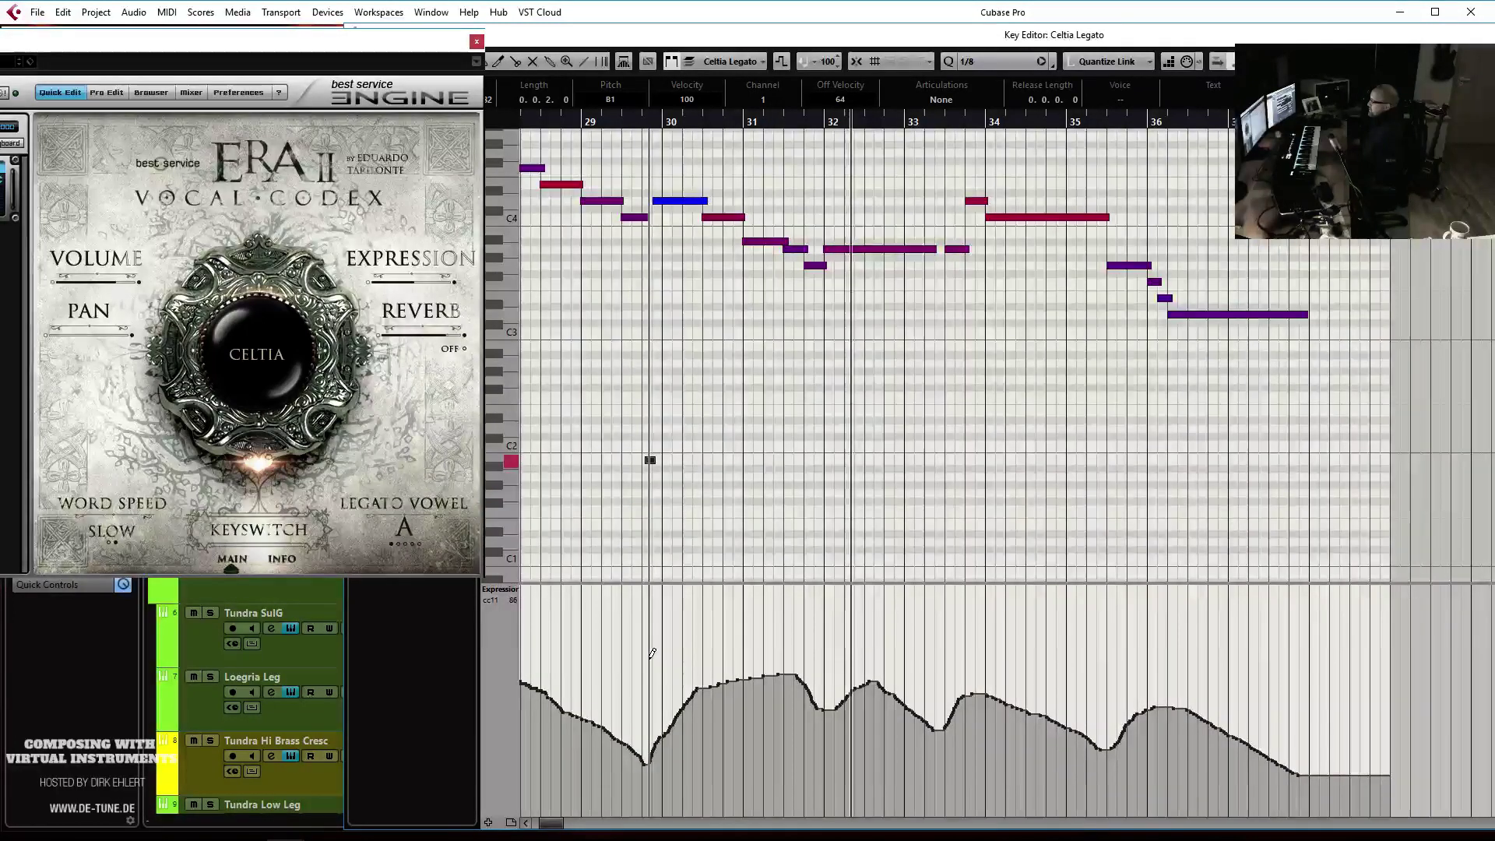
pyautogui.moveTo(651, 654); pyautogui.dragTo(715, 677)
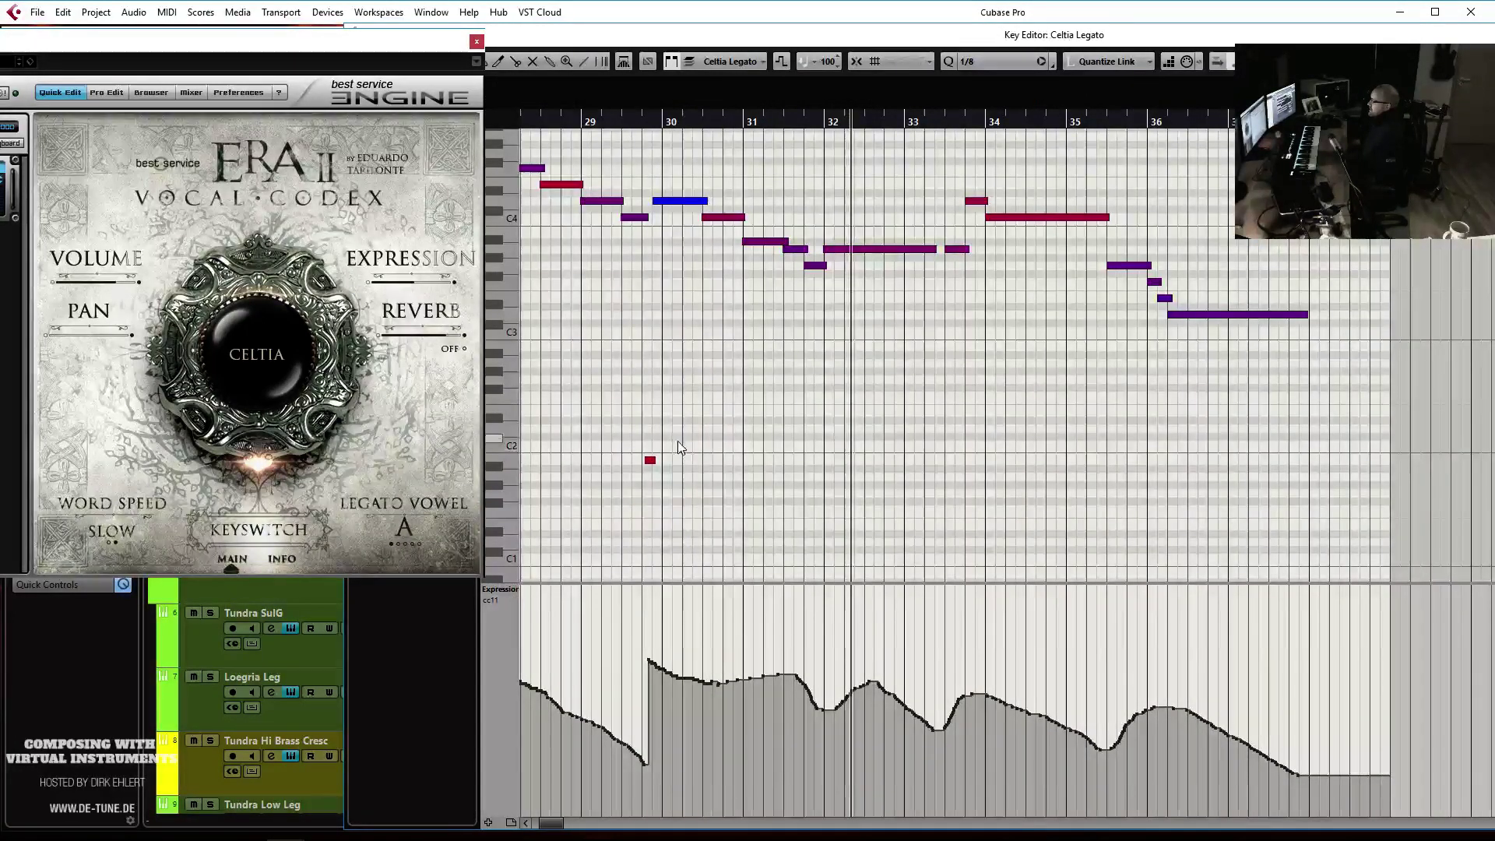
pyautogui.click(647, 119)
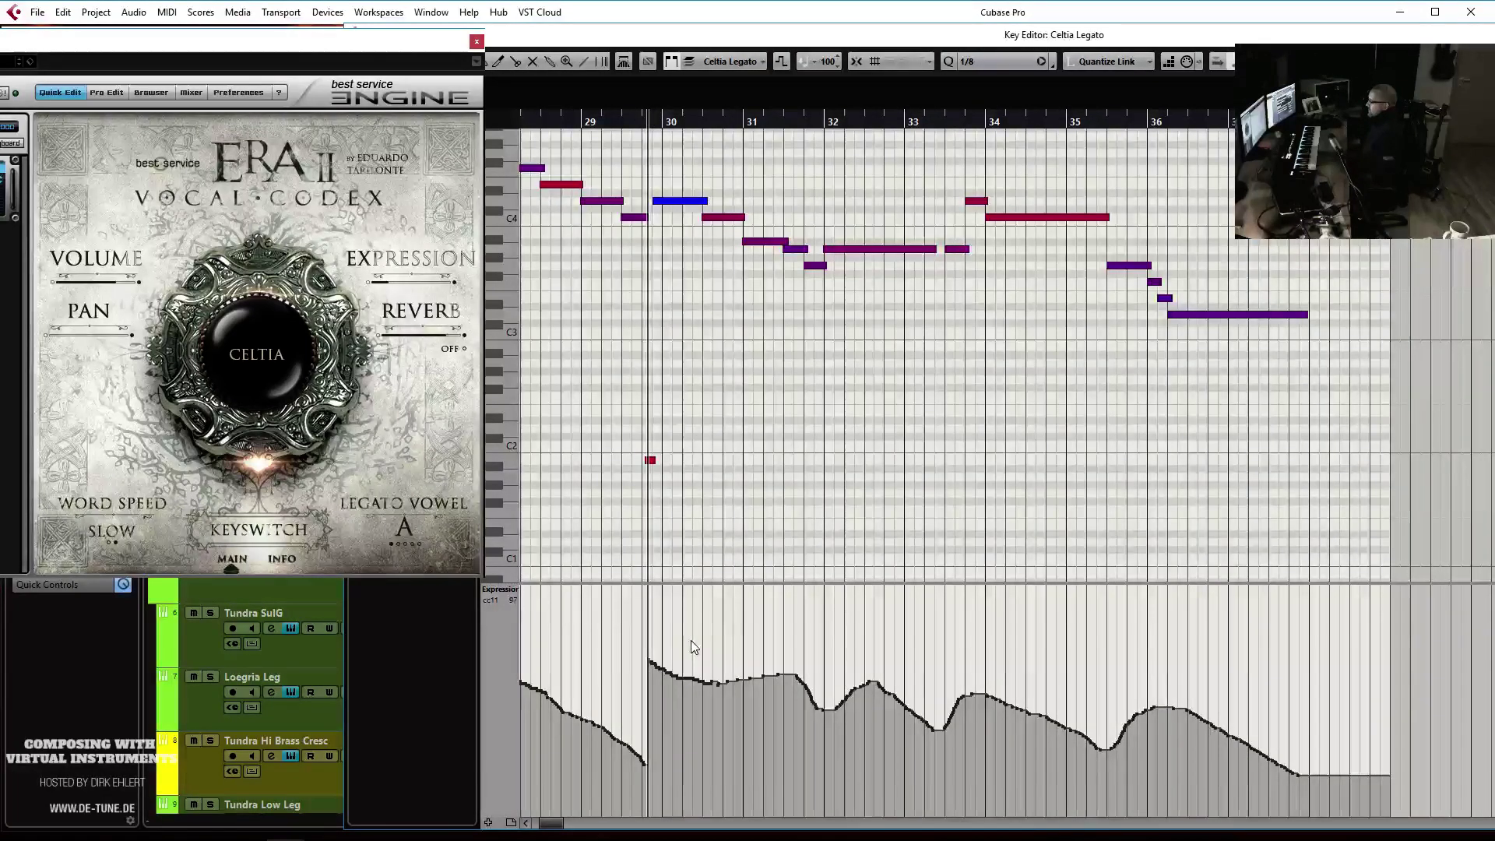
# Shift the CC 11 expression jump just before bar 30 slightly later and replay from mid-bar 28
pyautogui.scroll(6, 1168, 654)
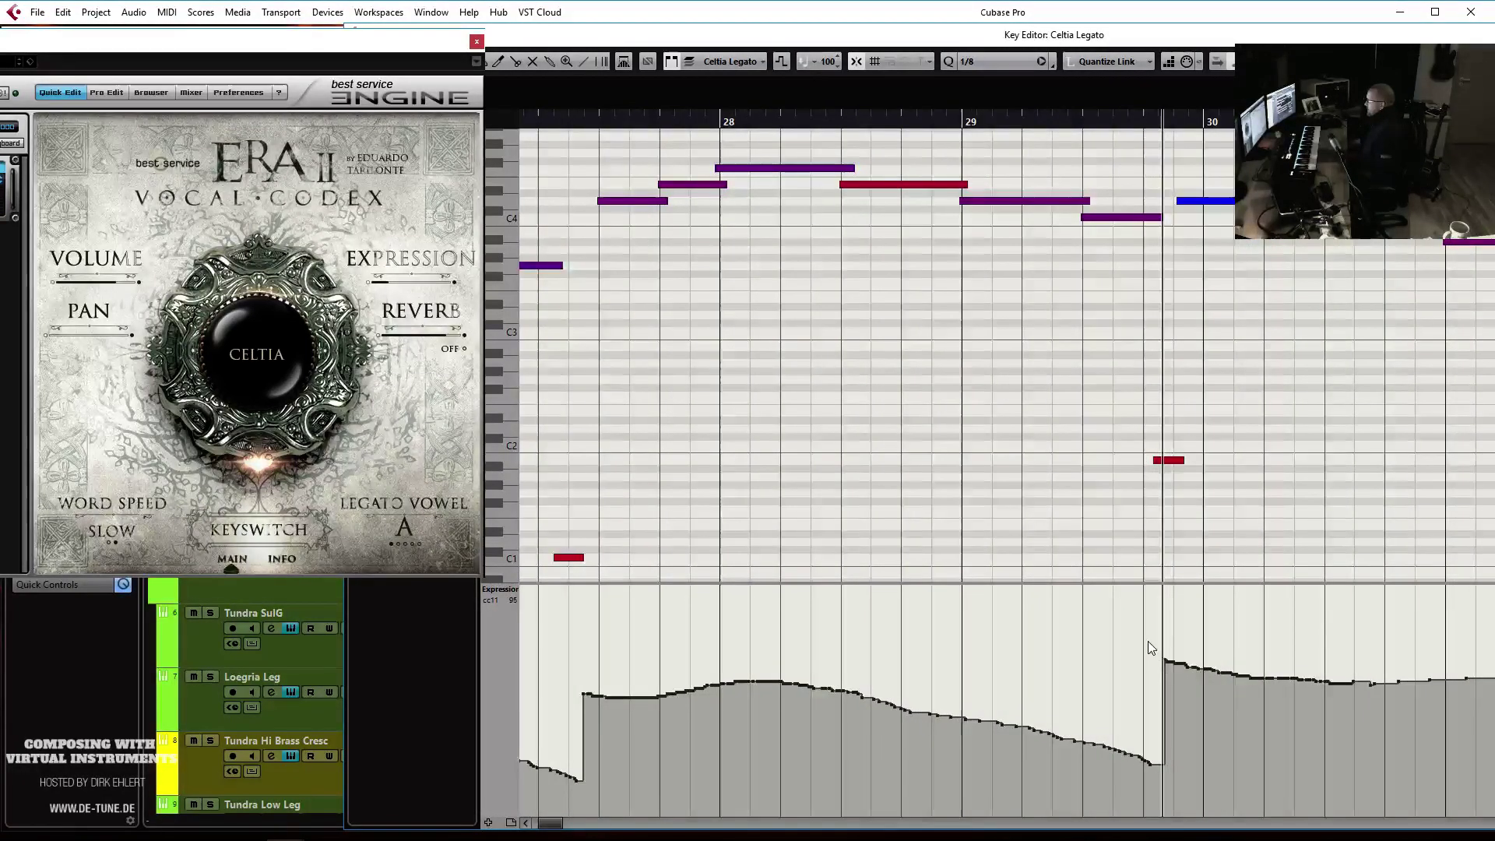
pyautogui.click(1170, 668)
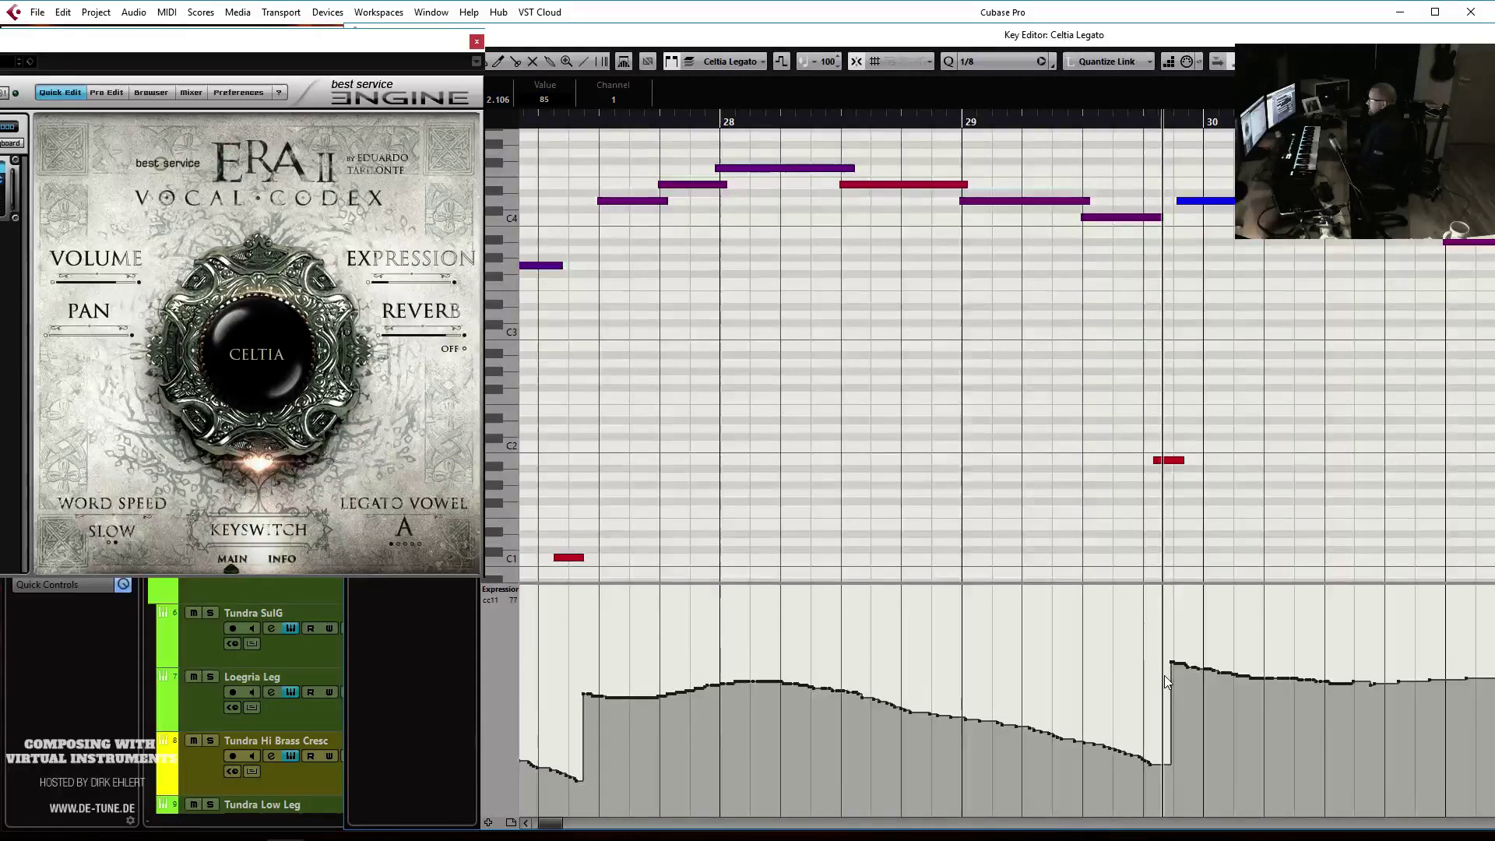
pyautogui.click(816, 147)
pyautogui.press('space')
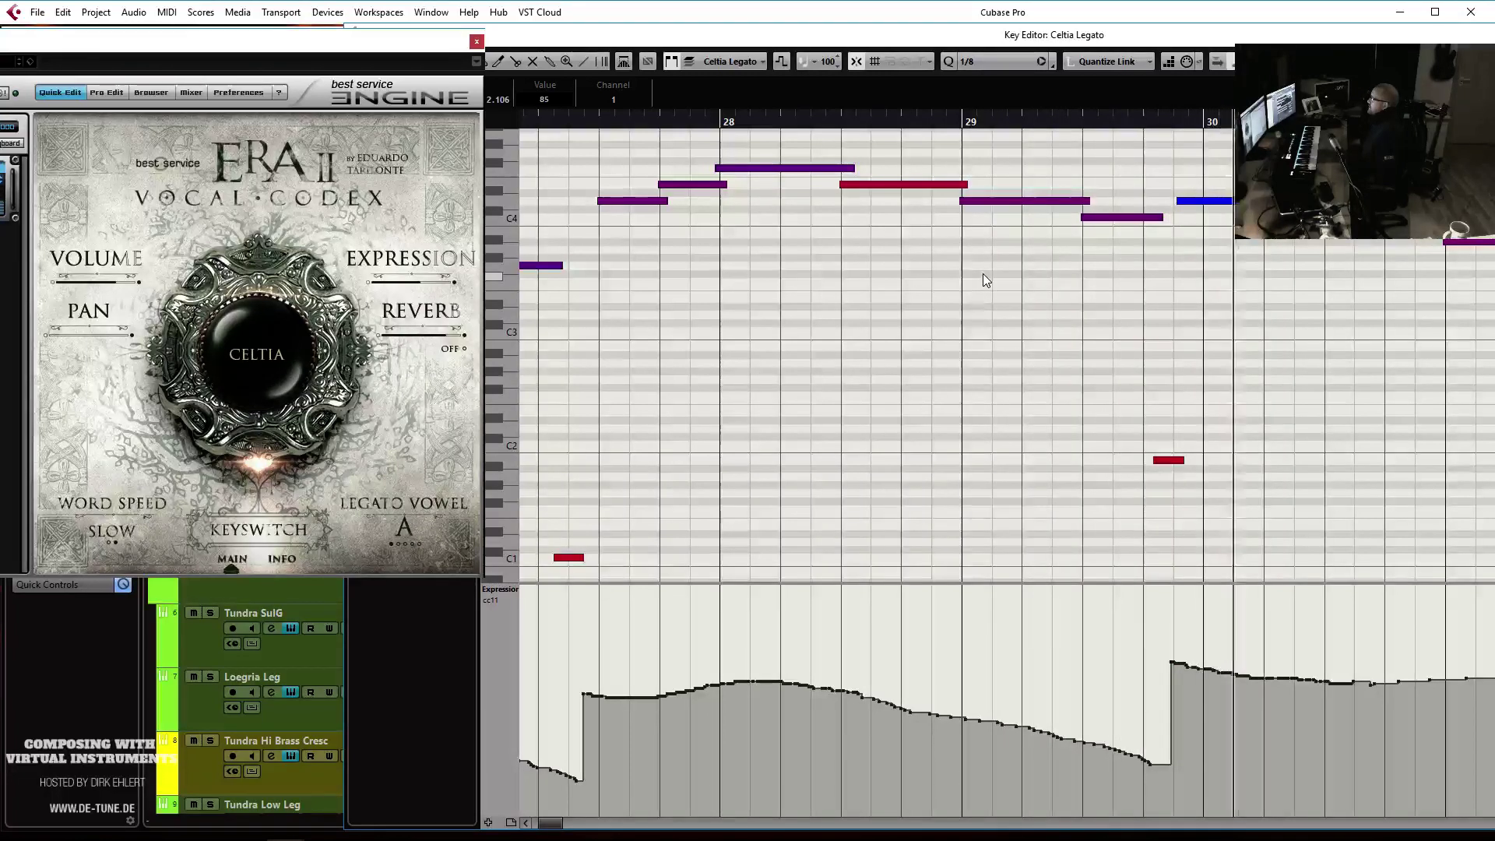
# Shorten the end of the C4 note just before bar 30 and replay the melody from mid-bar 27
pyautogui.moveTo(1162, 218); pyautogui.dragTo(1135, 222)
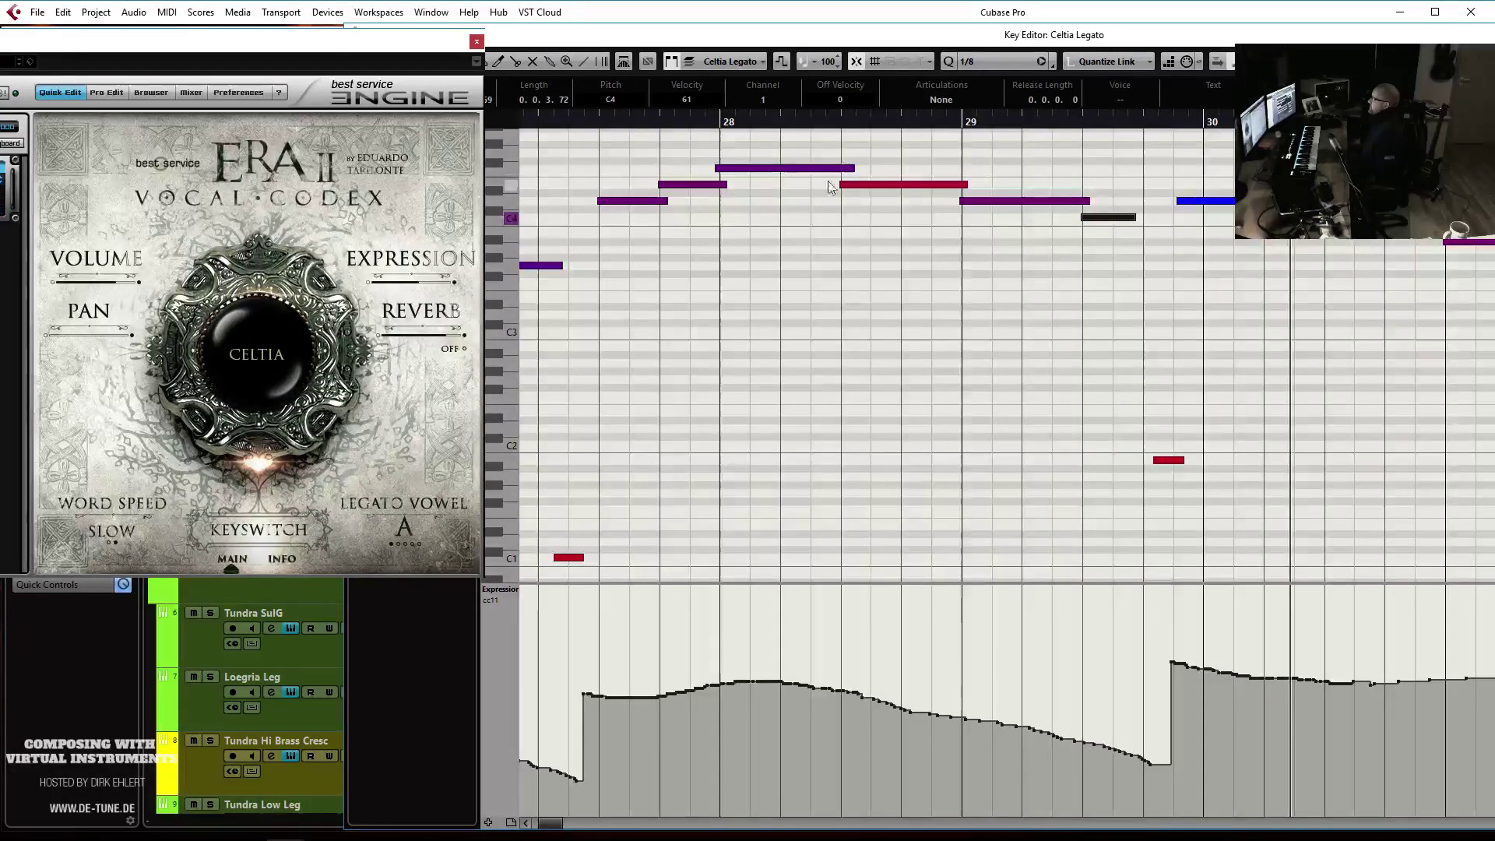
pyautogui.click(580, 123)
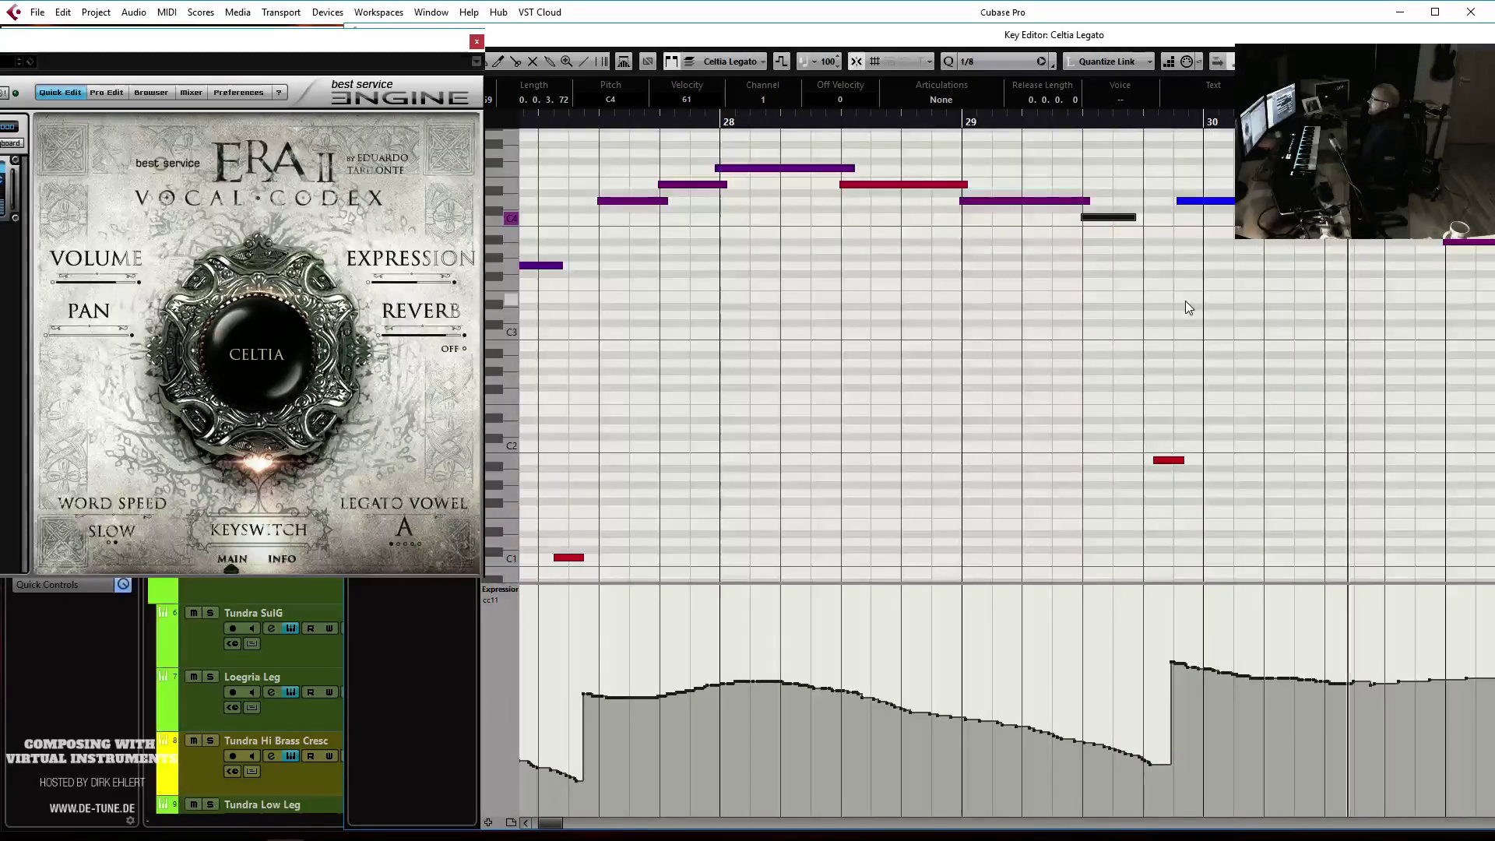
pyautogui.press('g')
pyautogui.press('g')
pyautogui.press('g')
pyautogui.press('g')
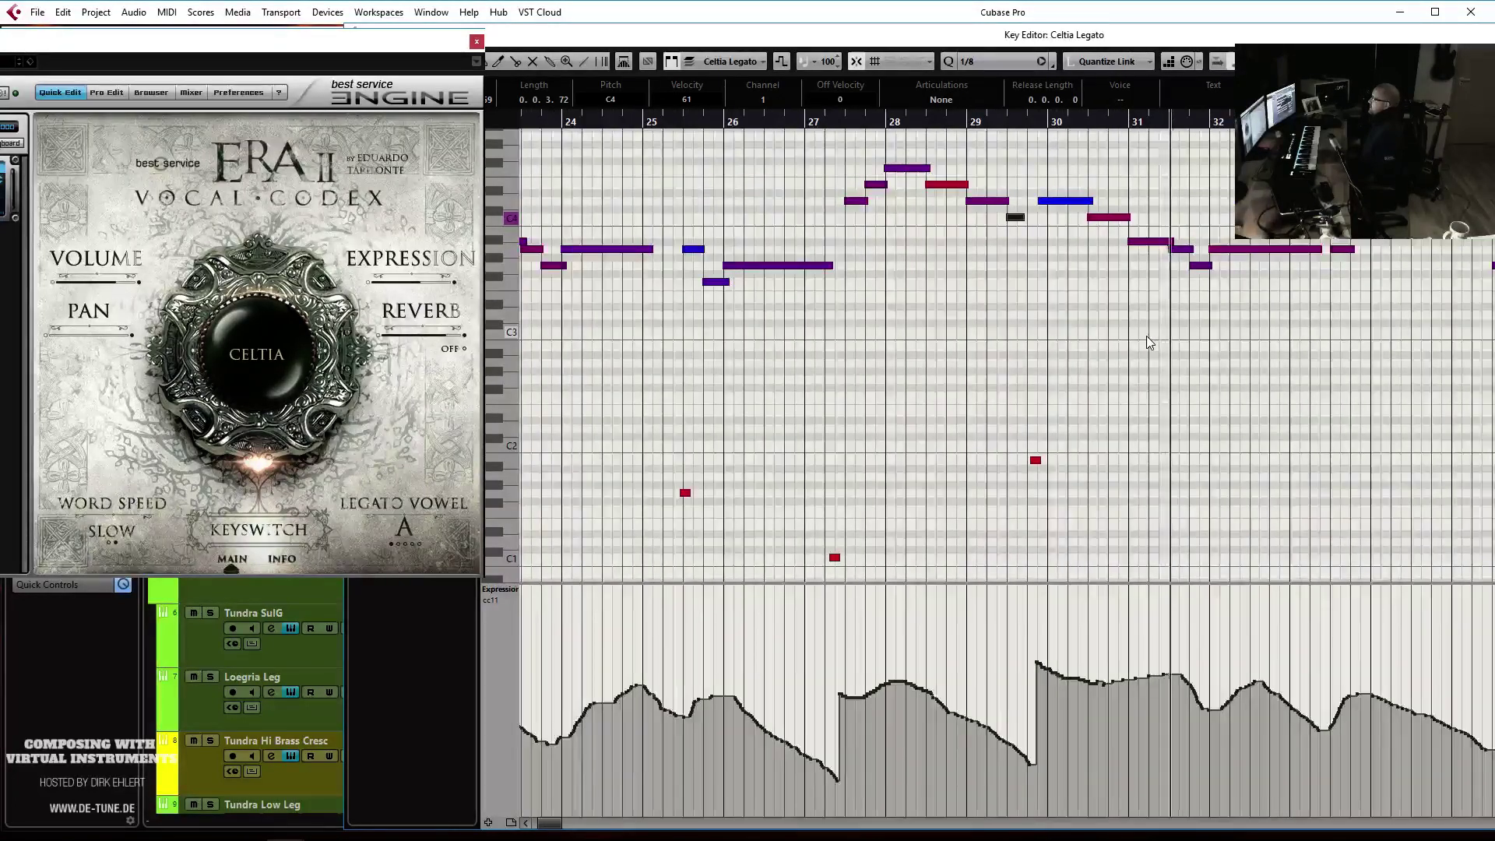
pyautogui.press('g')
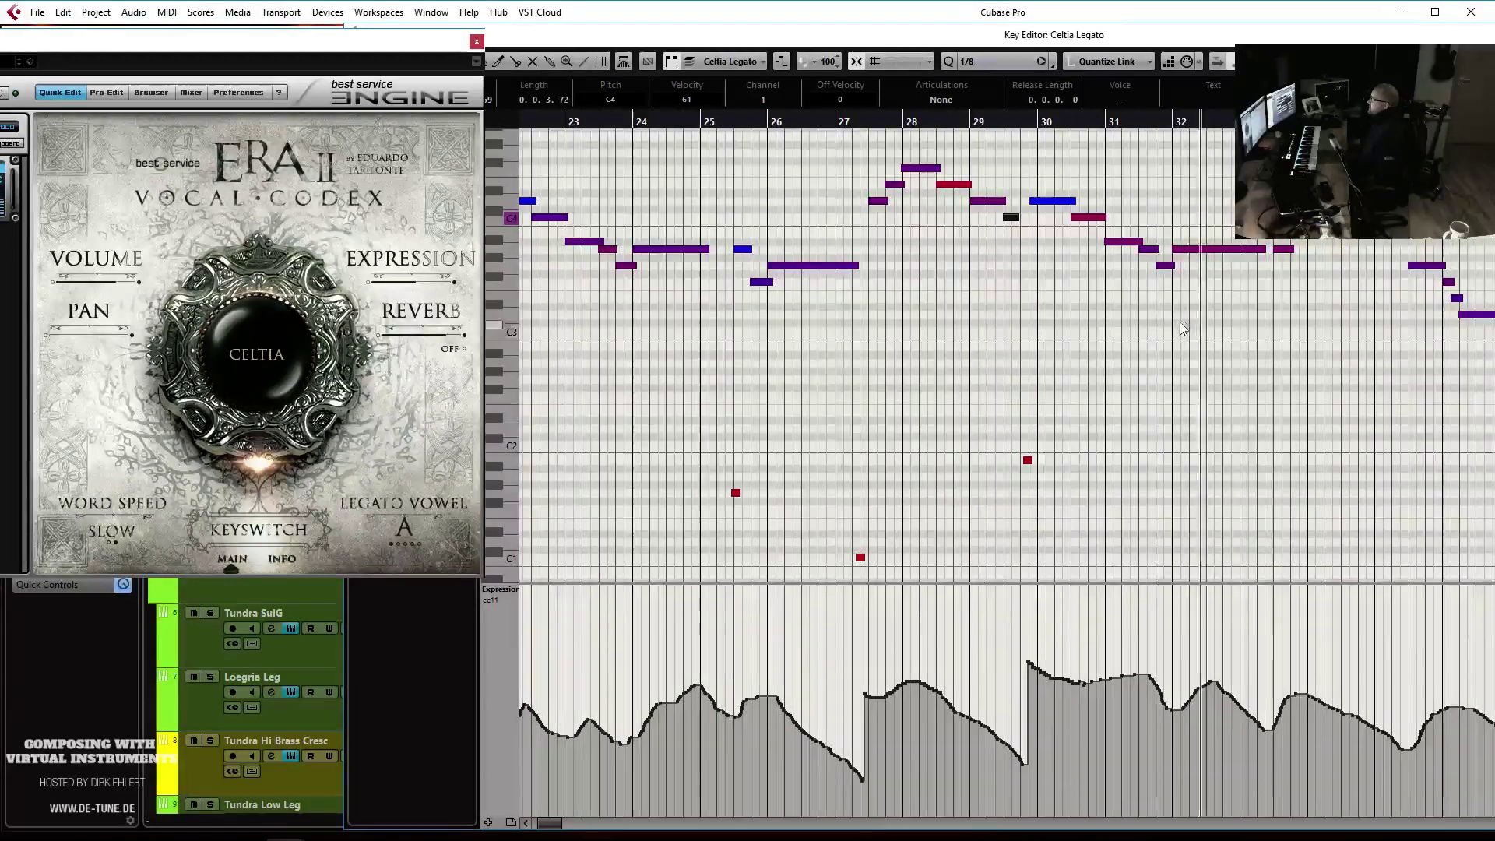
pyautogui.press('g')
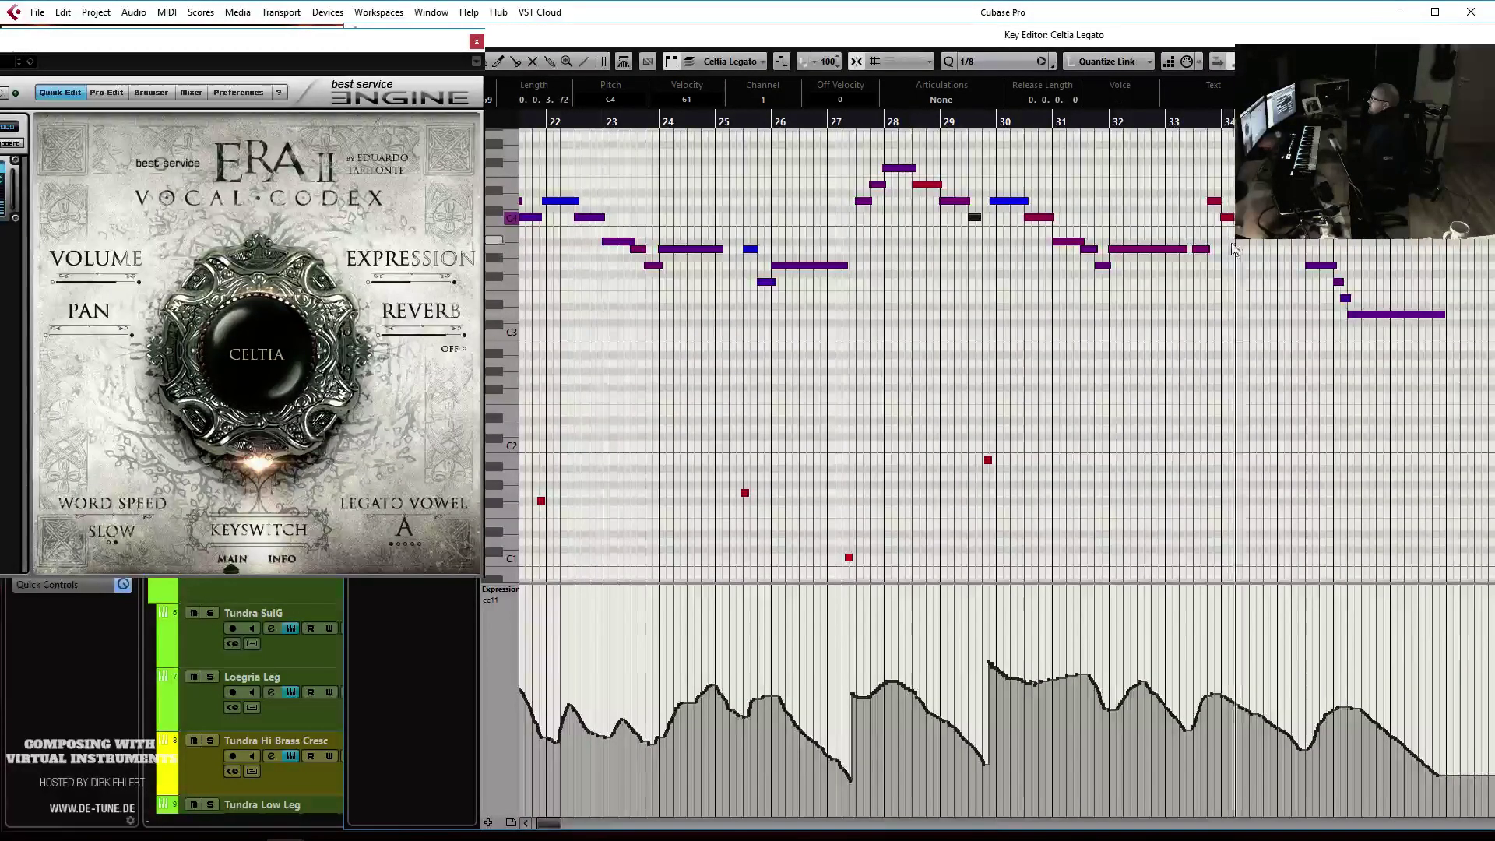
# Lower the two notes around bar 34 to F3 and G3, and trim the end of the long G3 note
pyautogui.press('Down')
pyautogui.press('Down')
pyautogui.press('Down')
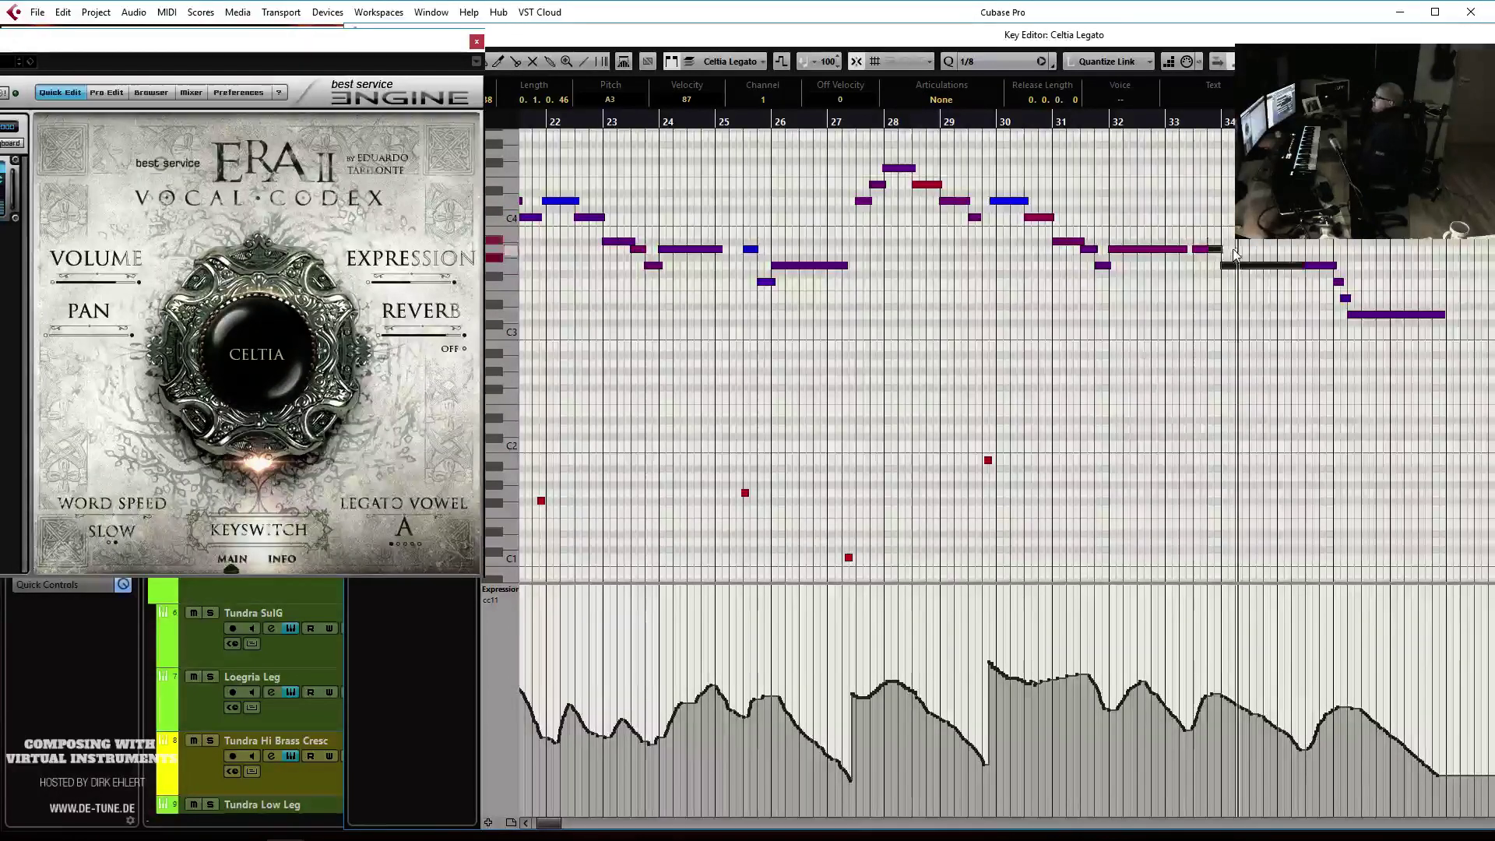
pyautogui.moveTo(1246, 306); pyautogui.dragTo(1246, 299)
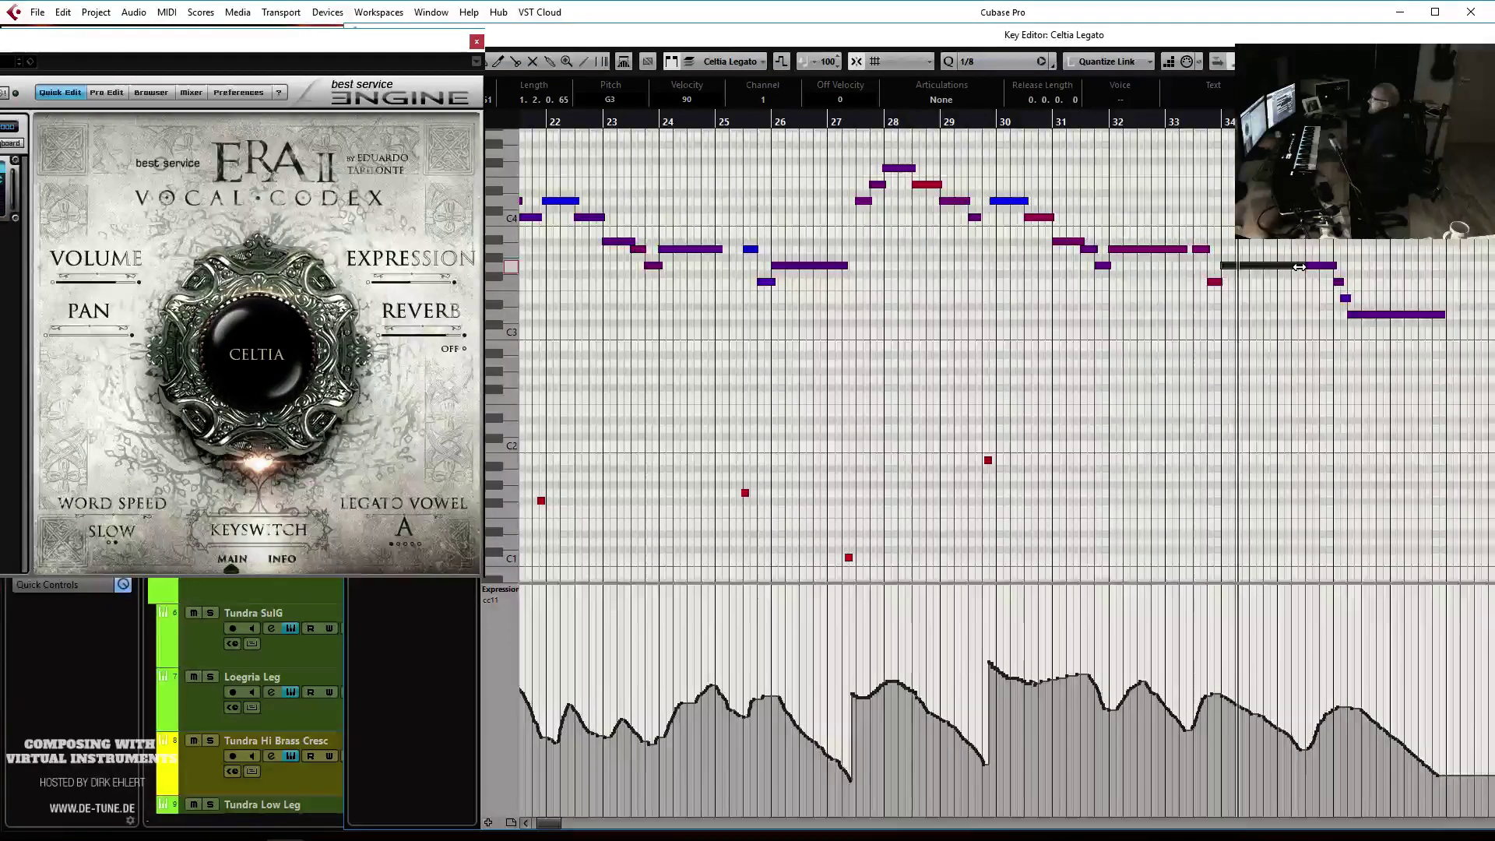
pyautogui.moveTo(1297, 267); pyautogui.dragTo(1291, 267)
pyautogui.press('space')
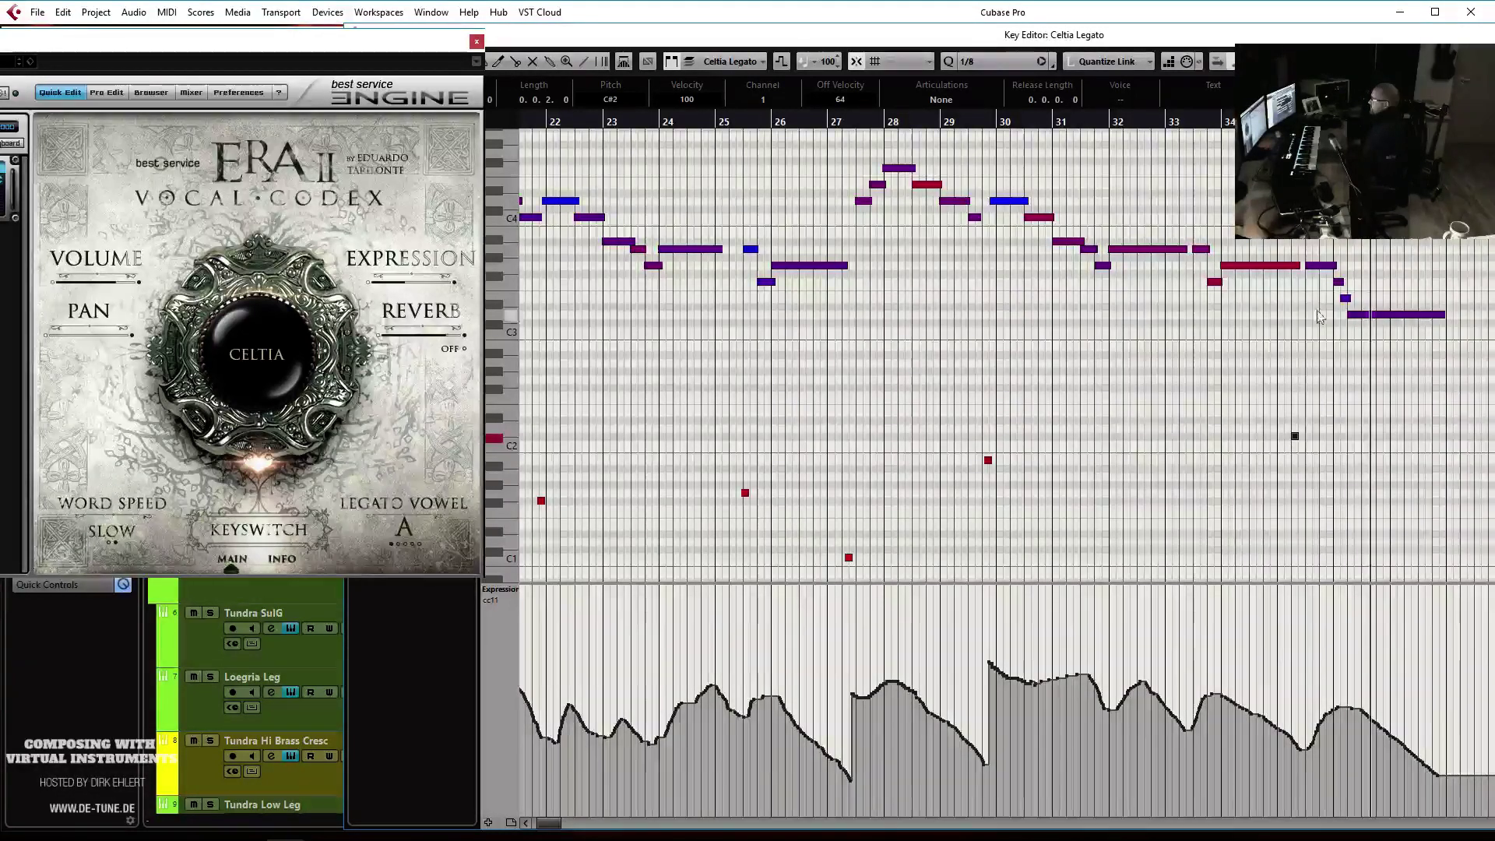
# Reduce the velocity of the keyswitch note just after bar 35 to 24, soften the G3 note following it, and replay from mid-bar 33
pyautogui.click(1277, 460)
pyautogui.scroll(1, 1277, 459)
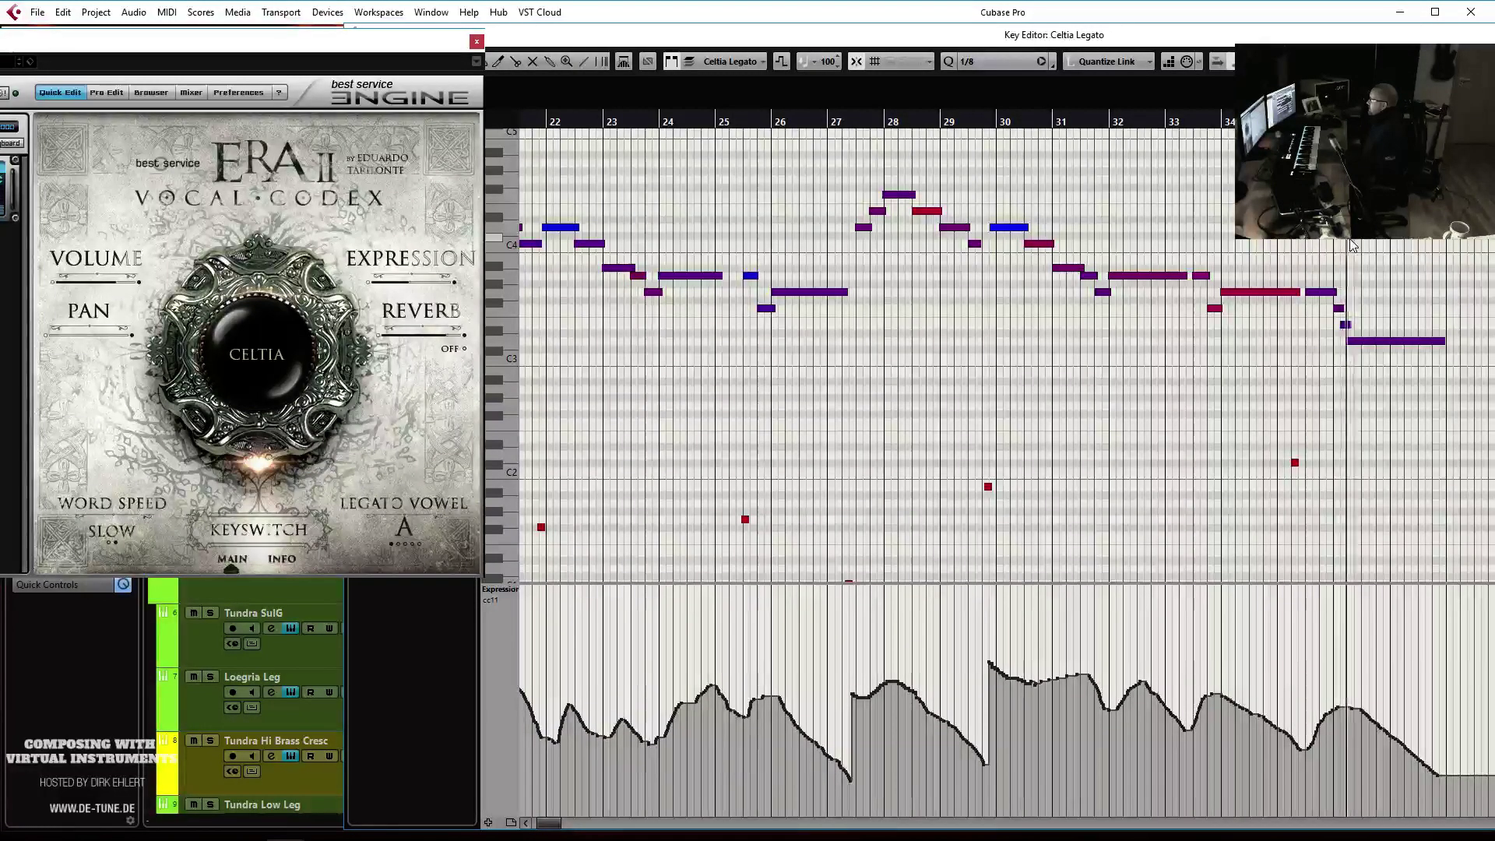
pyautogui.moveTo(1310, 481); pyautogui.dragTo(1310, 480)
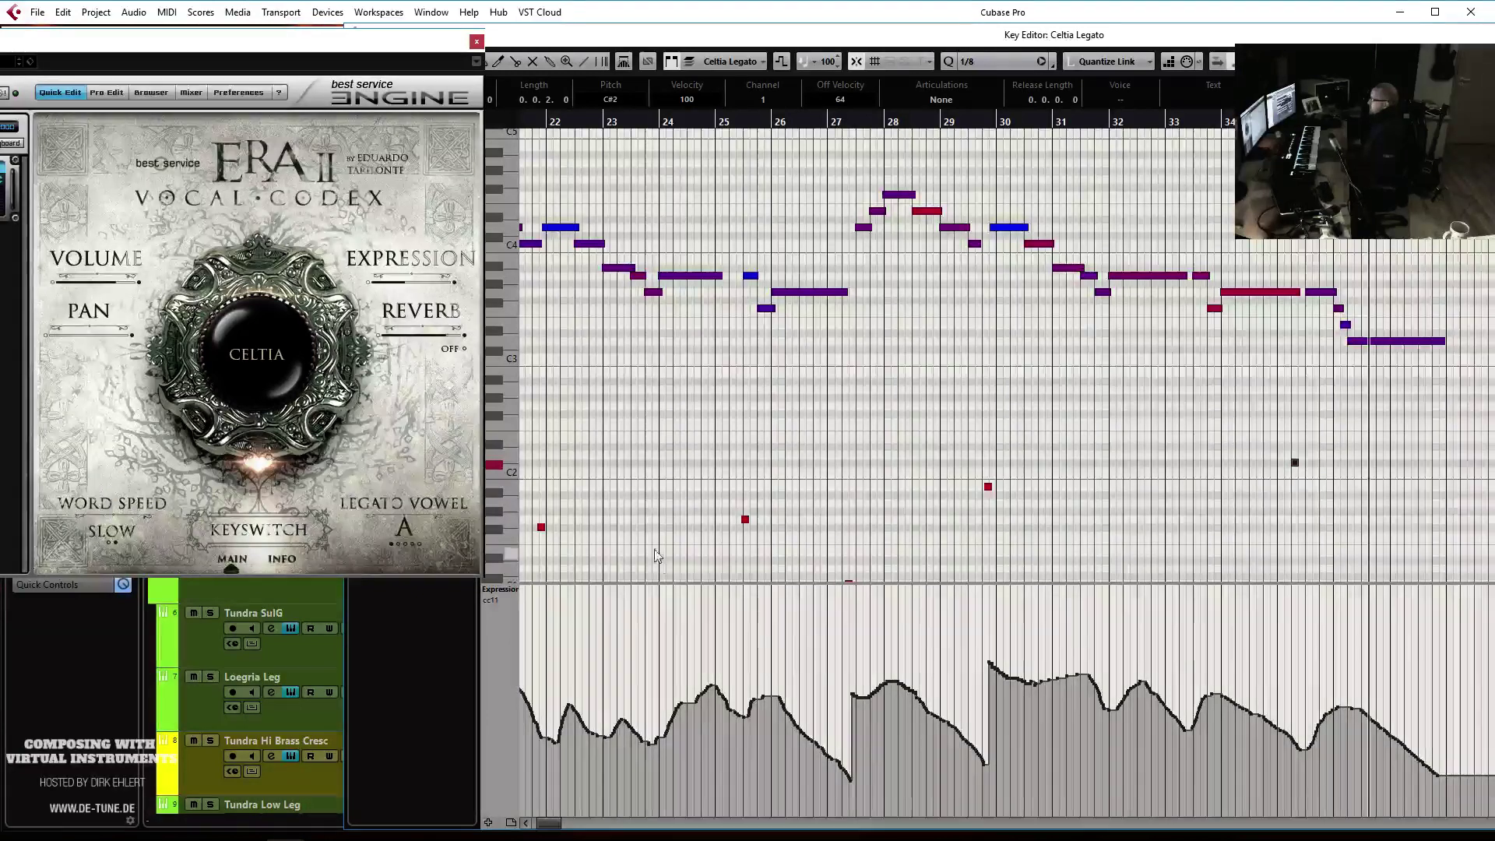
pyautogui.click(500, 596)
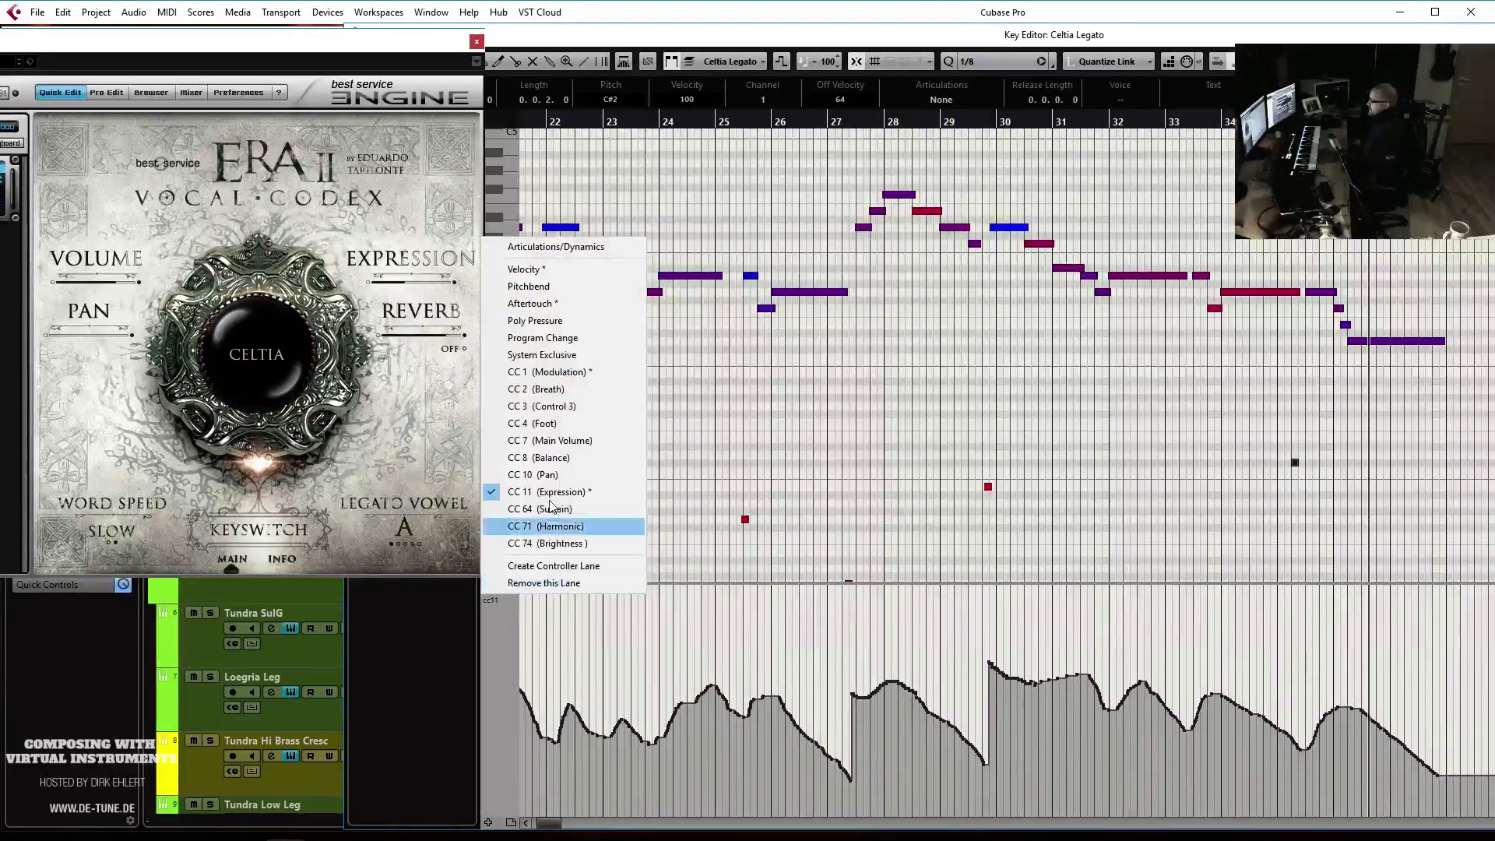
pyautogui.click(547, 275)
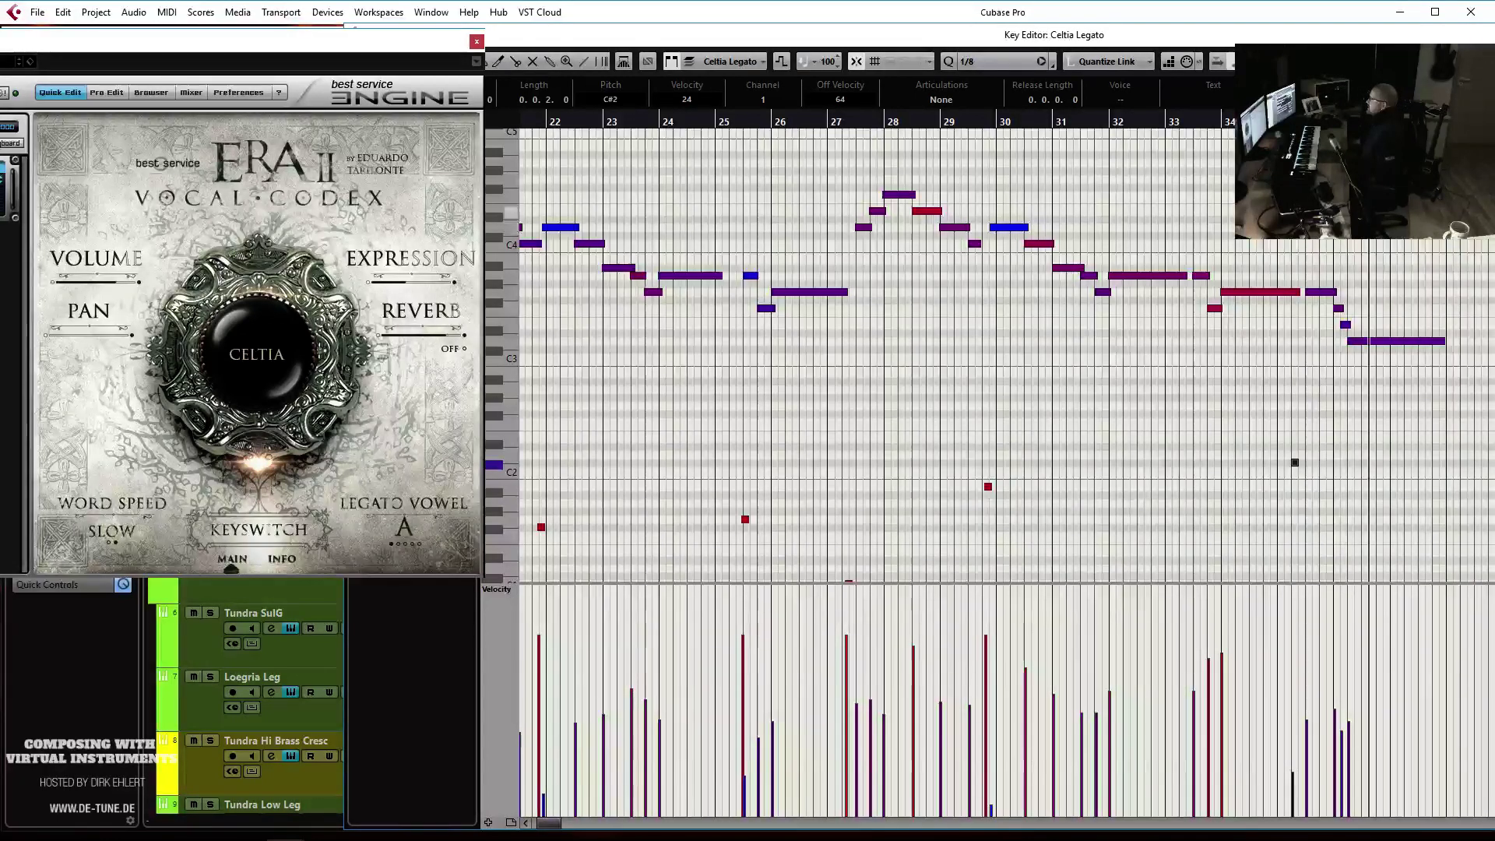
pyautogui.click(1199, 118)
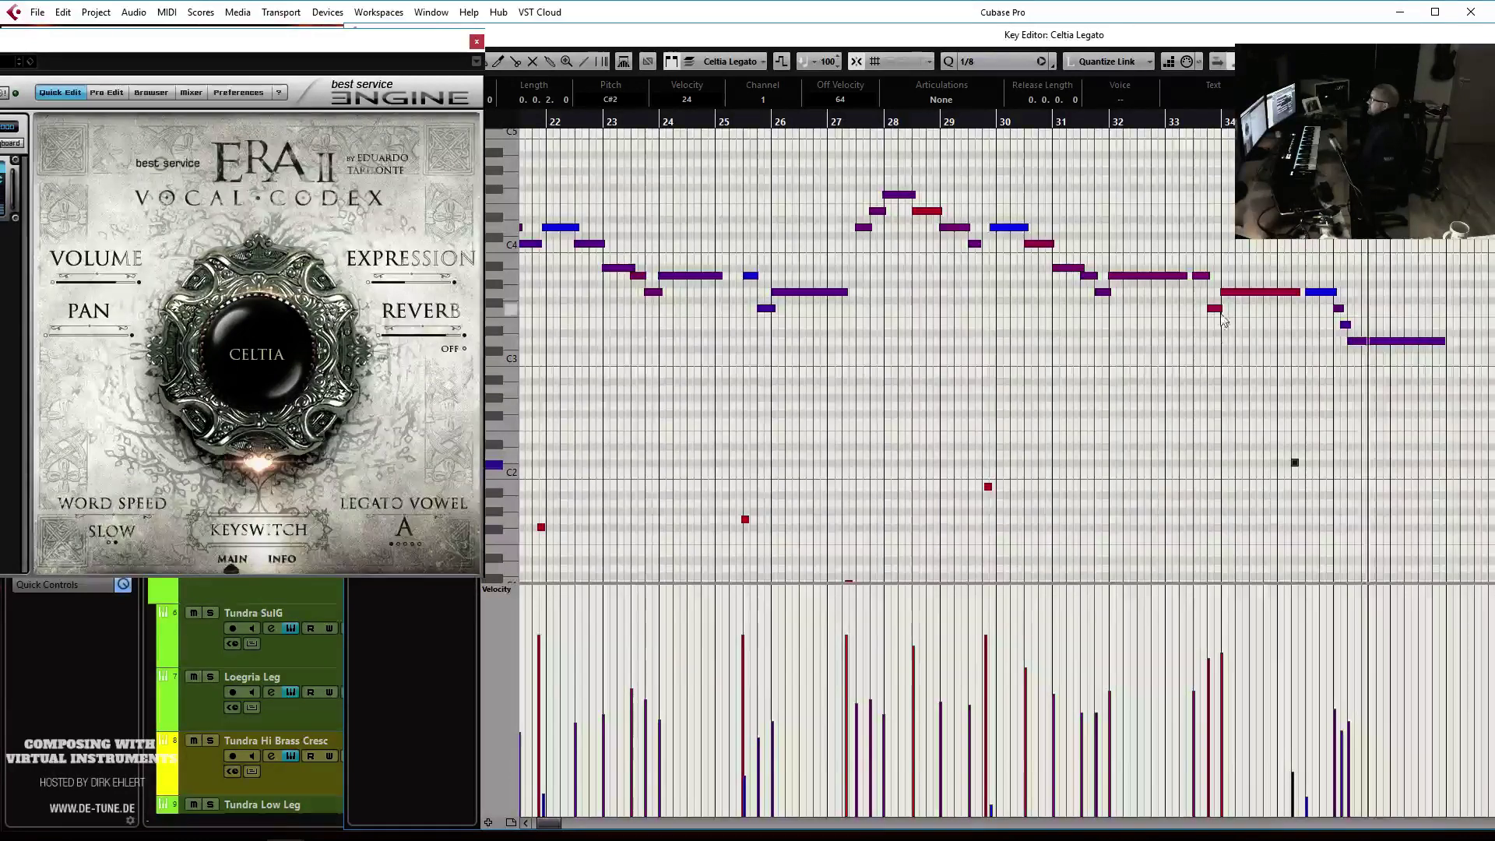
# Transpose the keyswitch just after bar 35 down to F1, replay from bar 33, and shorten the long A3 note starting at bar 32
pyautogui.press('Down')
pyautogui.press('Down')
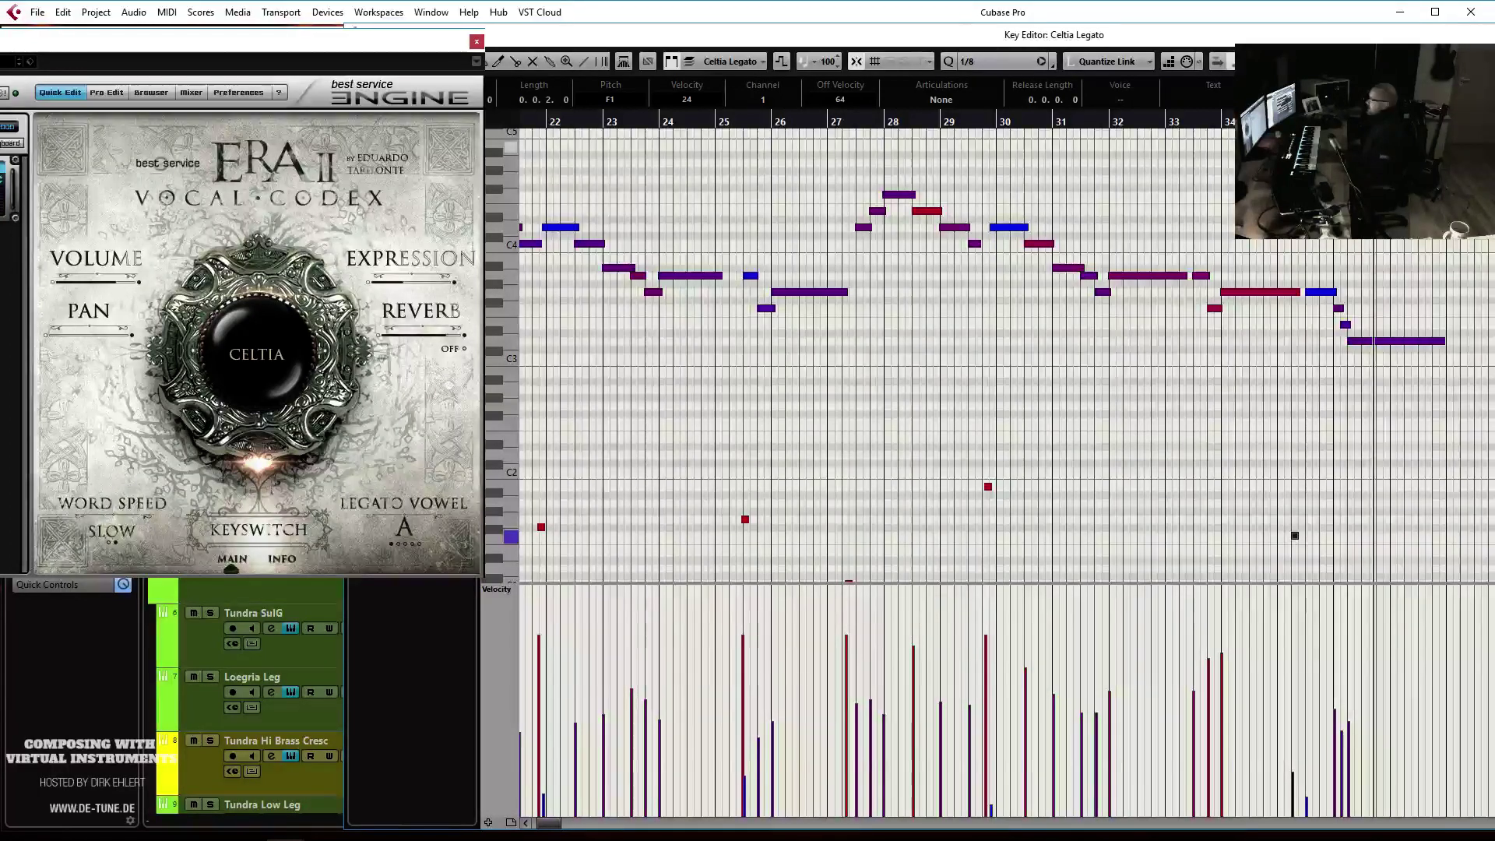
pyautogui.click(1174, 144)
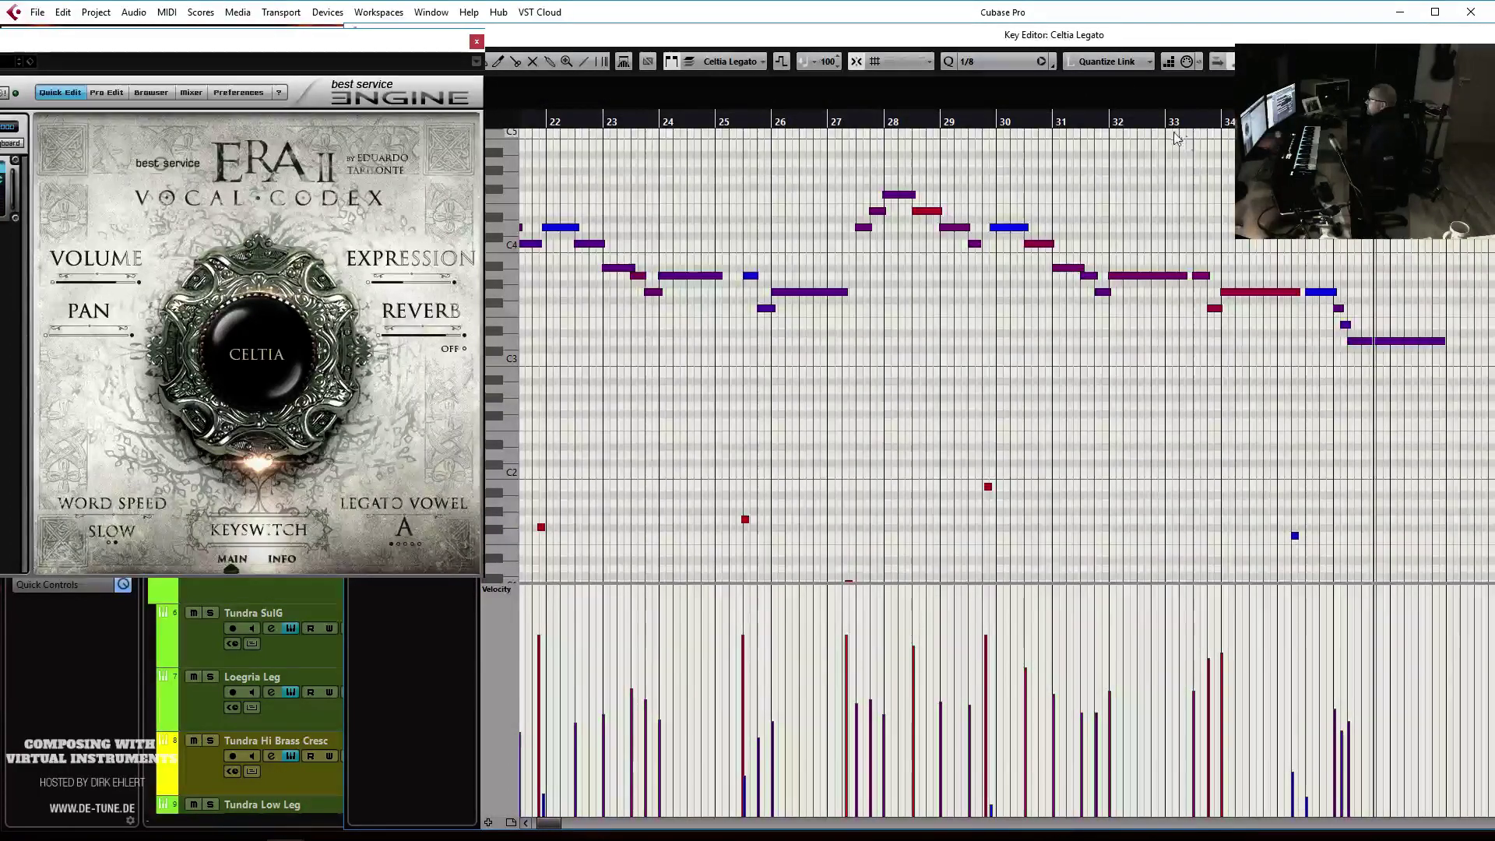
pyautogui.press('space')
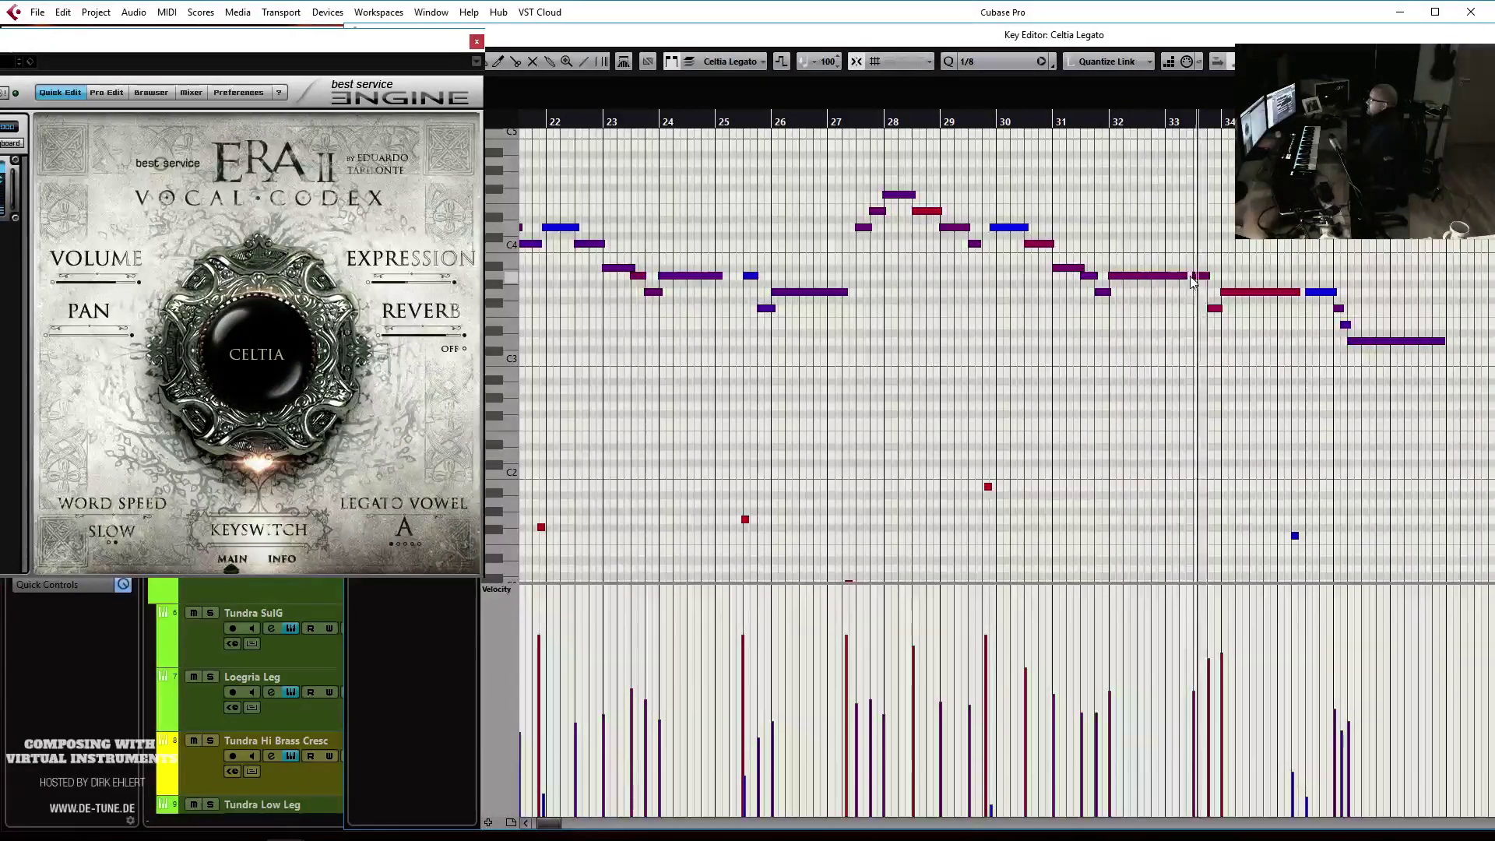
pyautogui.moveTo(1186, 277); pyautogui.dragTo(1169, 276)
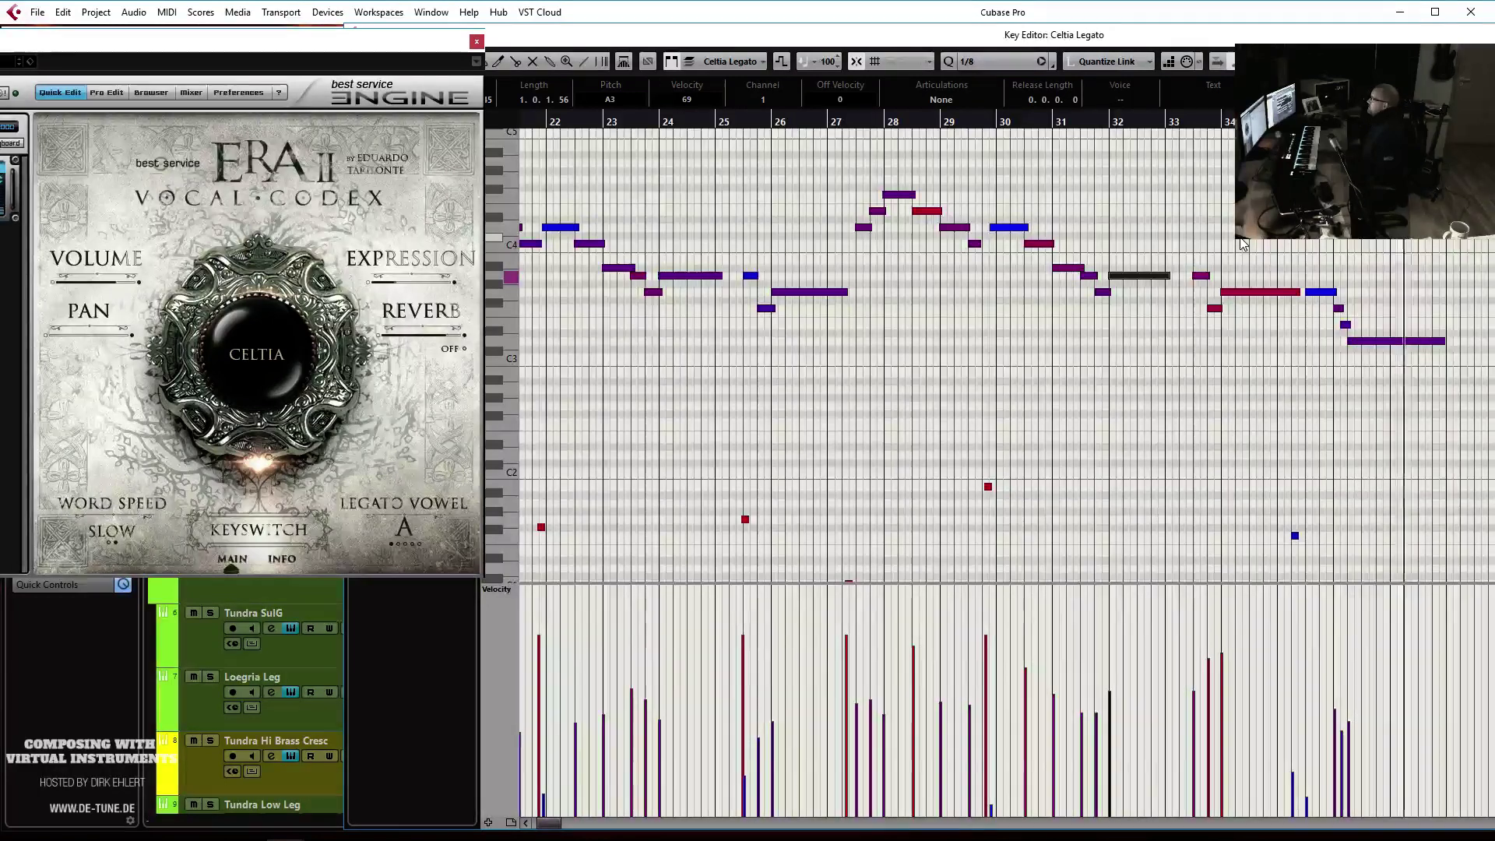
# Return to the project arrangement by closing the Key Editor and the ERA II Vocal Codex instrument window
pyautogui.press('Escape')
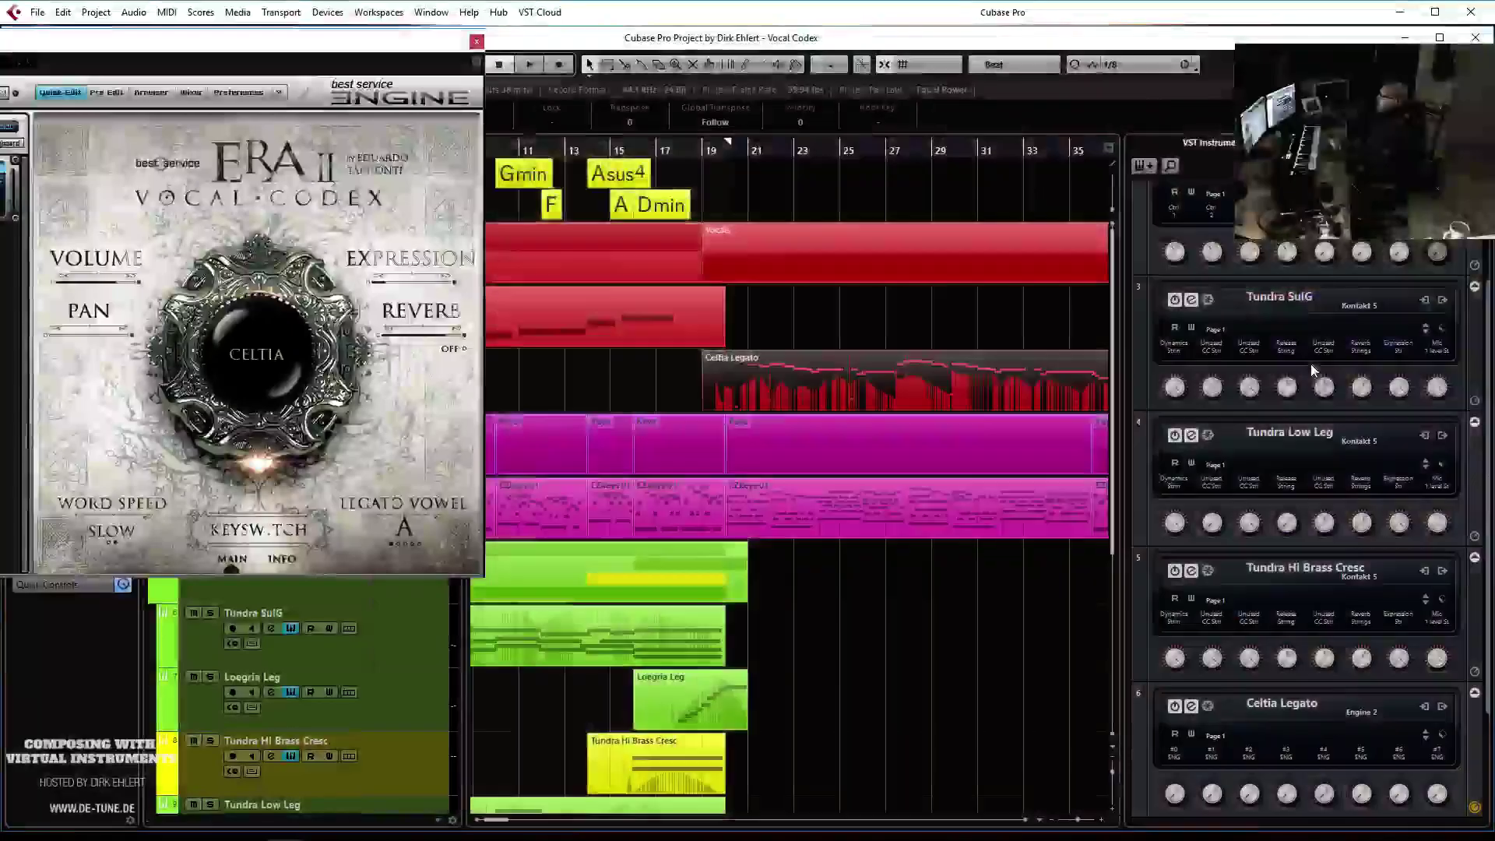
pyautogui.click(476, 41)
pyautogui.press('g')
pyautogui.press('g')
pyautogui.press('g')
pyautogui.press('g')
pyautogui.press('g')
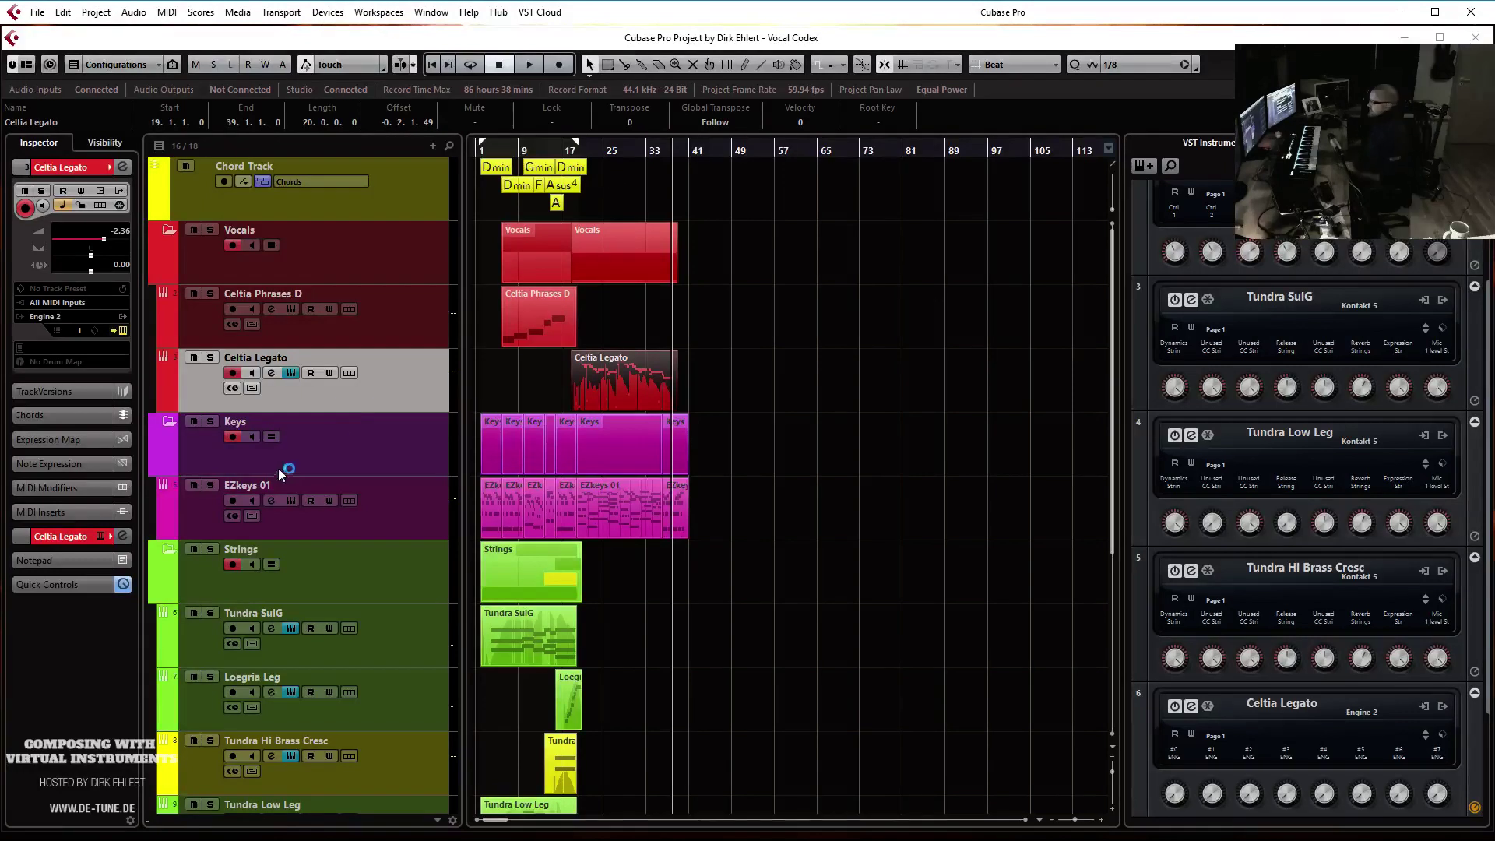
# Duplicate the Celtia Legato track and rename the copy Celtia Legato Harm
pyautogui.rightClick(385, 383)
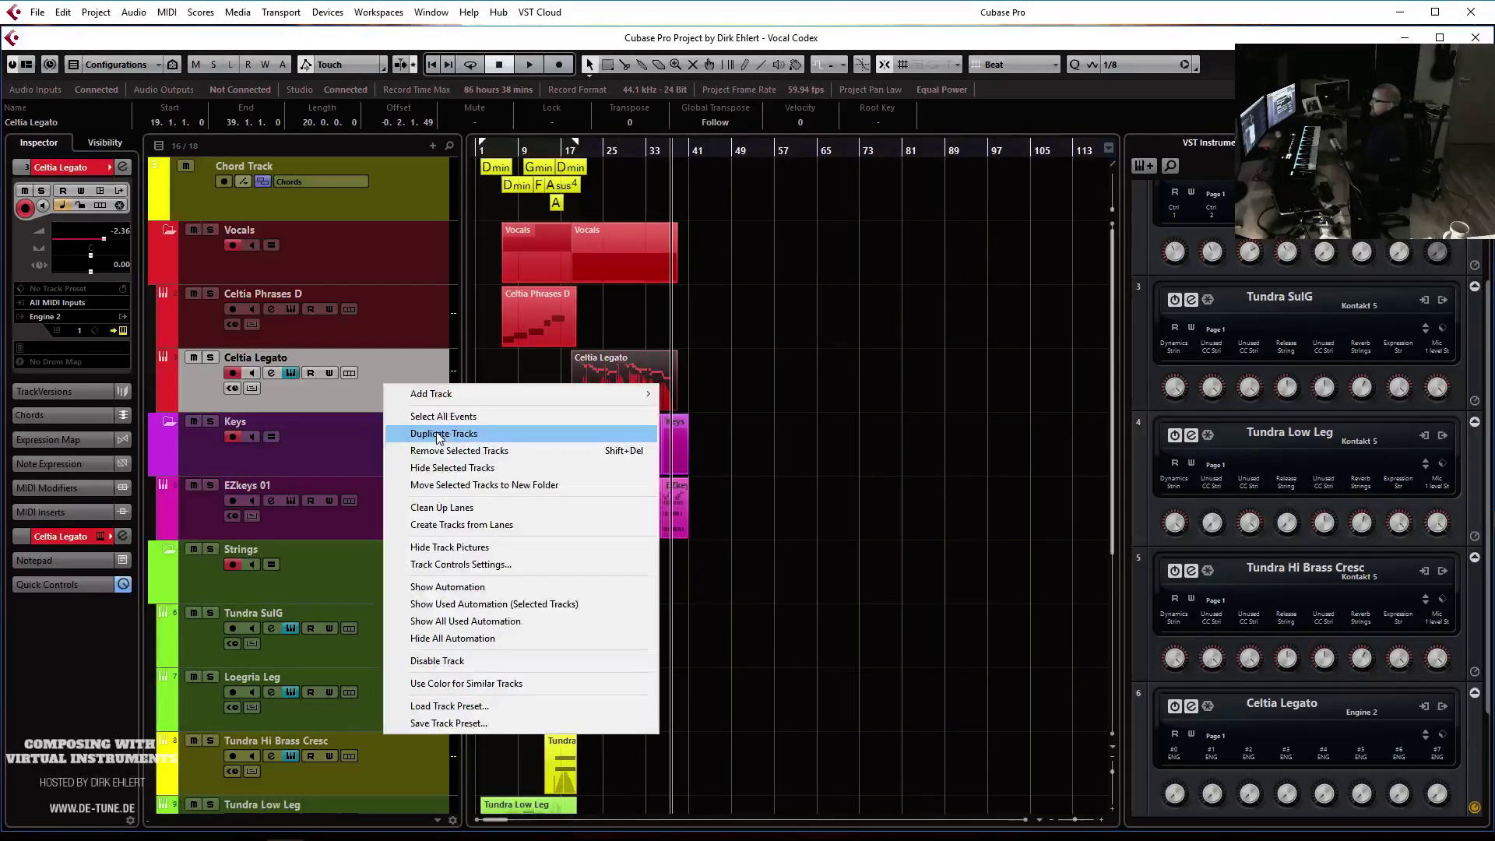
pyautogui.press('Escape')
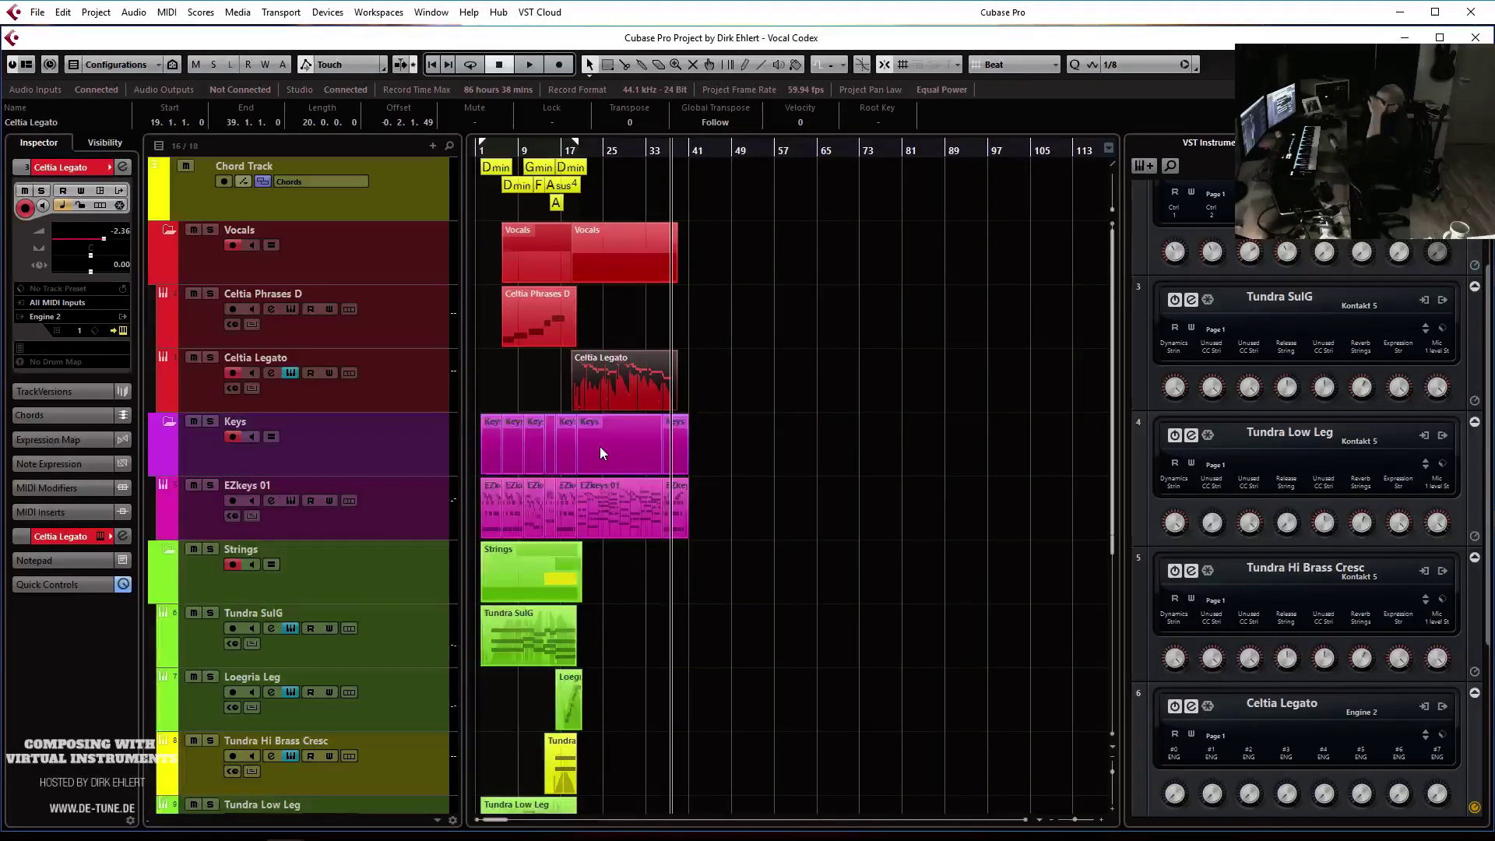
pyautogui.doubleClick(310, 425)
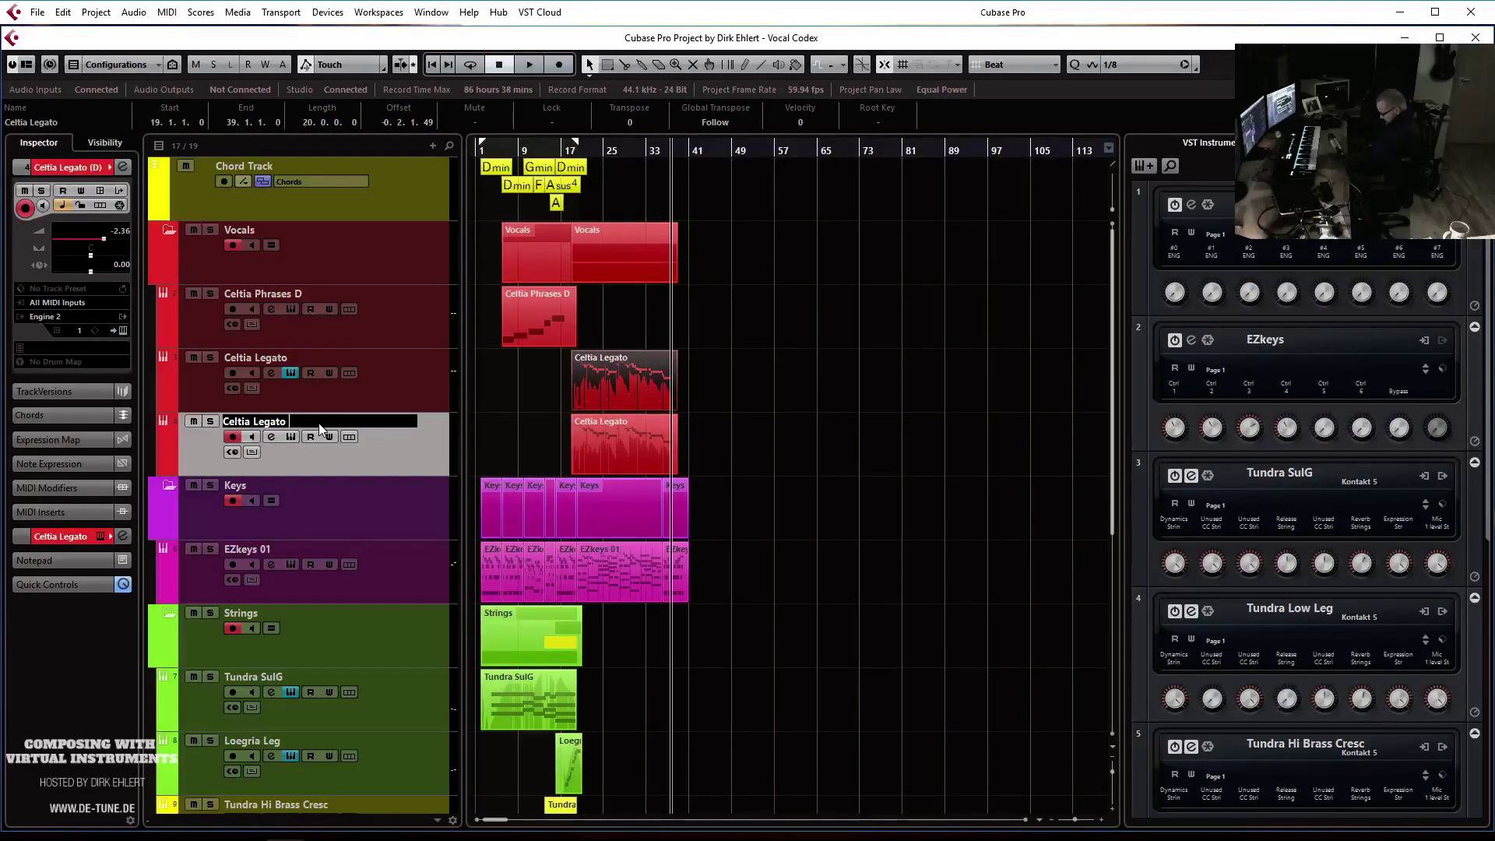
pyautogui.write('Harm')
pyautogui.press('Return')
# Look over the notes of the duplicated part and lower the Celtia Legato Harm track volume to -6.22
pyautogui.doubleClick(579, 452)
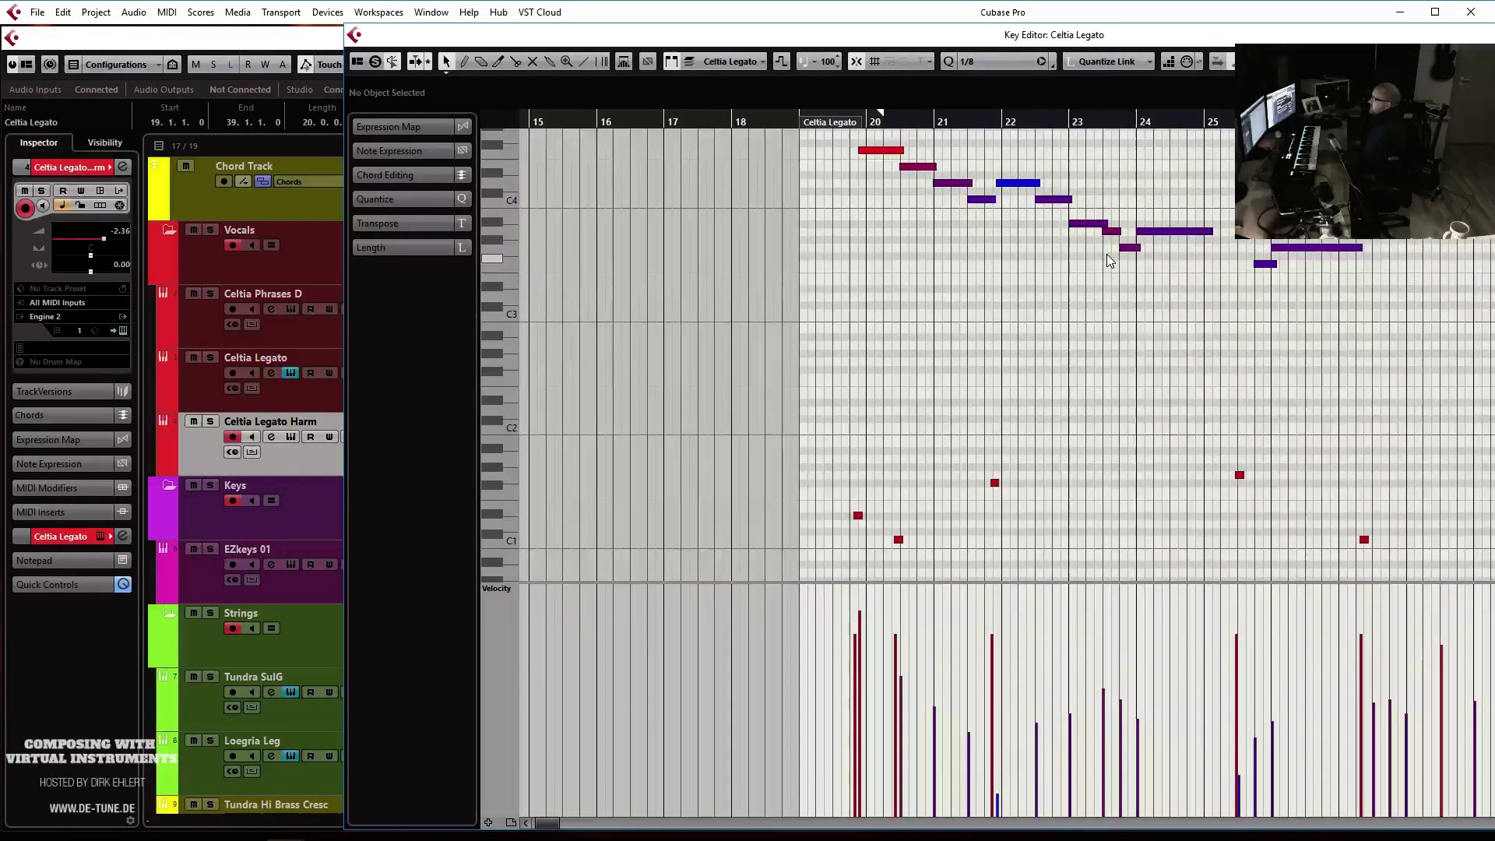
pyautogui.scroll(-1, 1054, 256)
pyautogui.hscroll(4, 1074, 273)
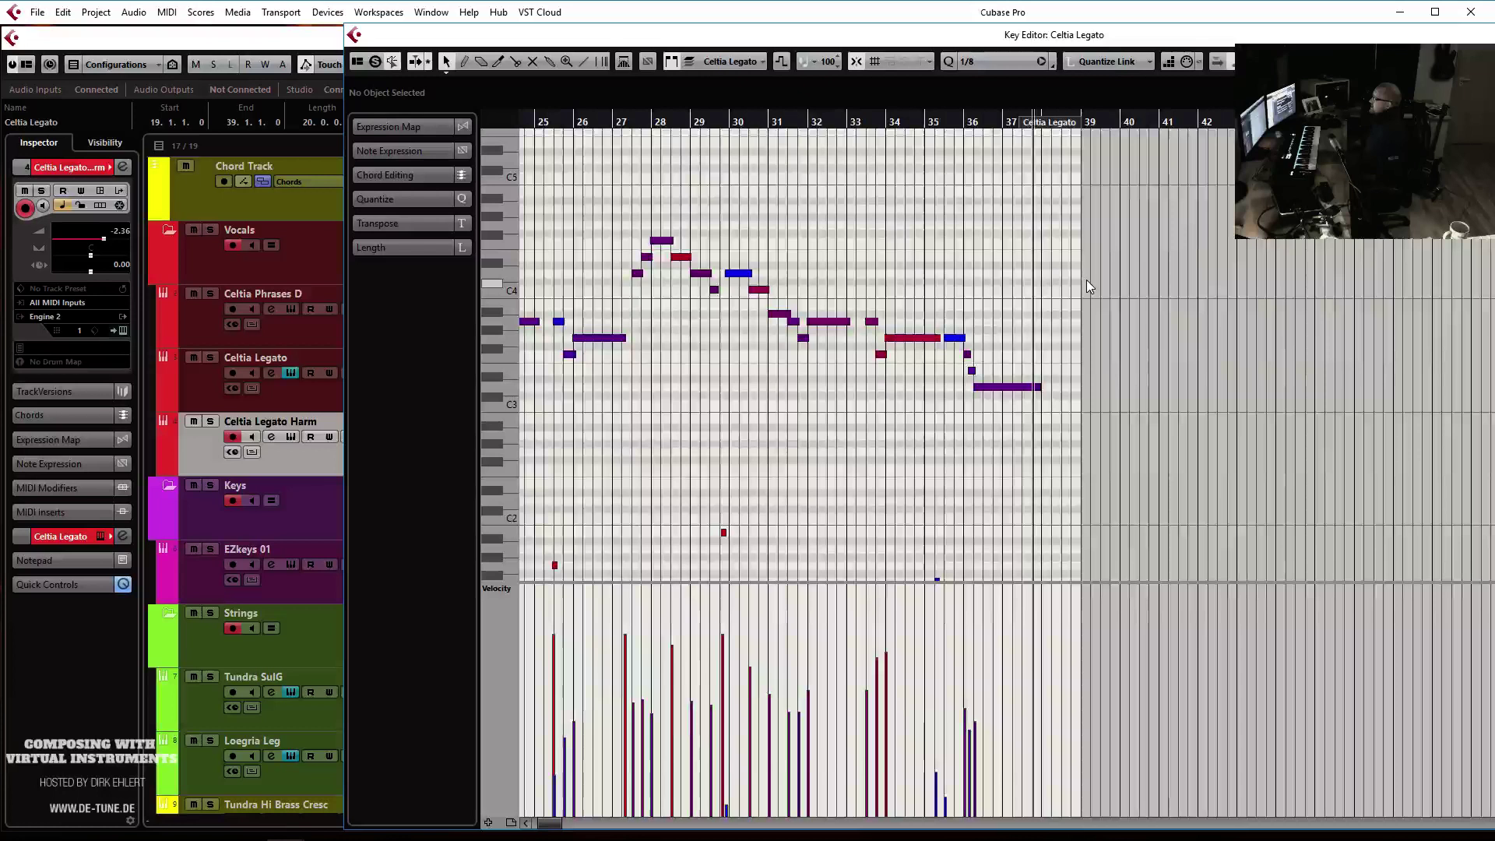
pyautogui.hscroll(-3, 1087, 280)
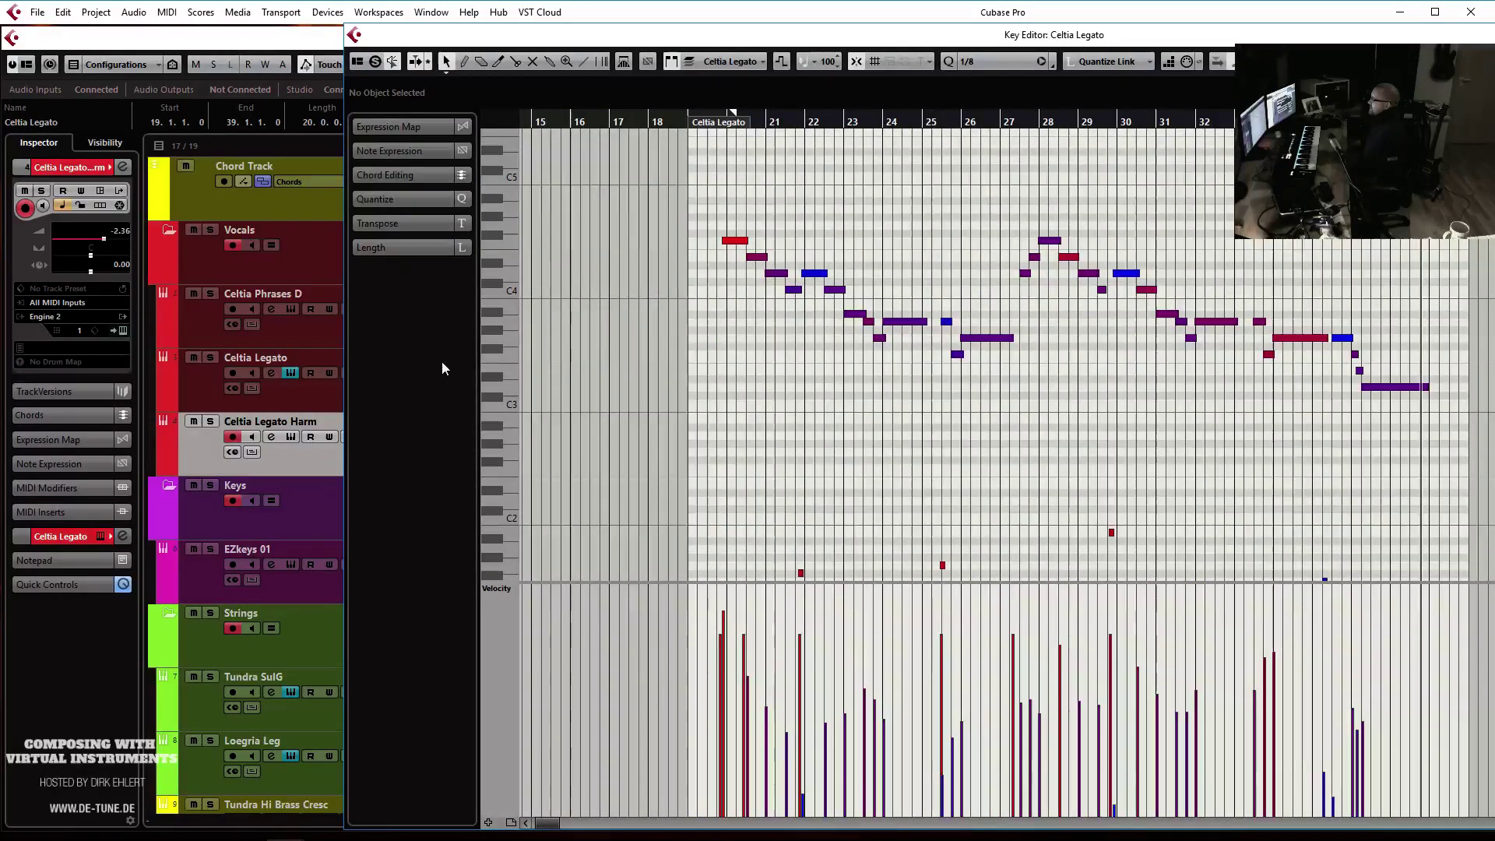
pyautogui.moveTo(106, 245); pyautogui.dragTo(97, 244)
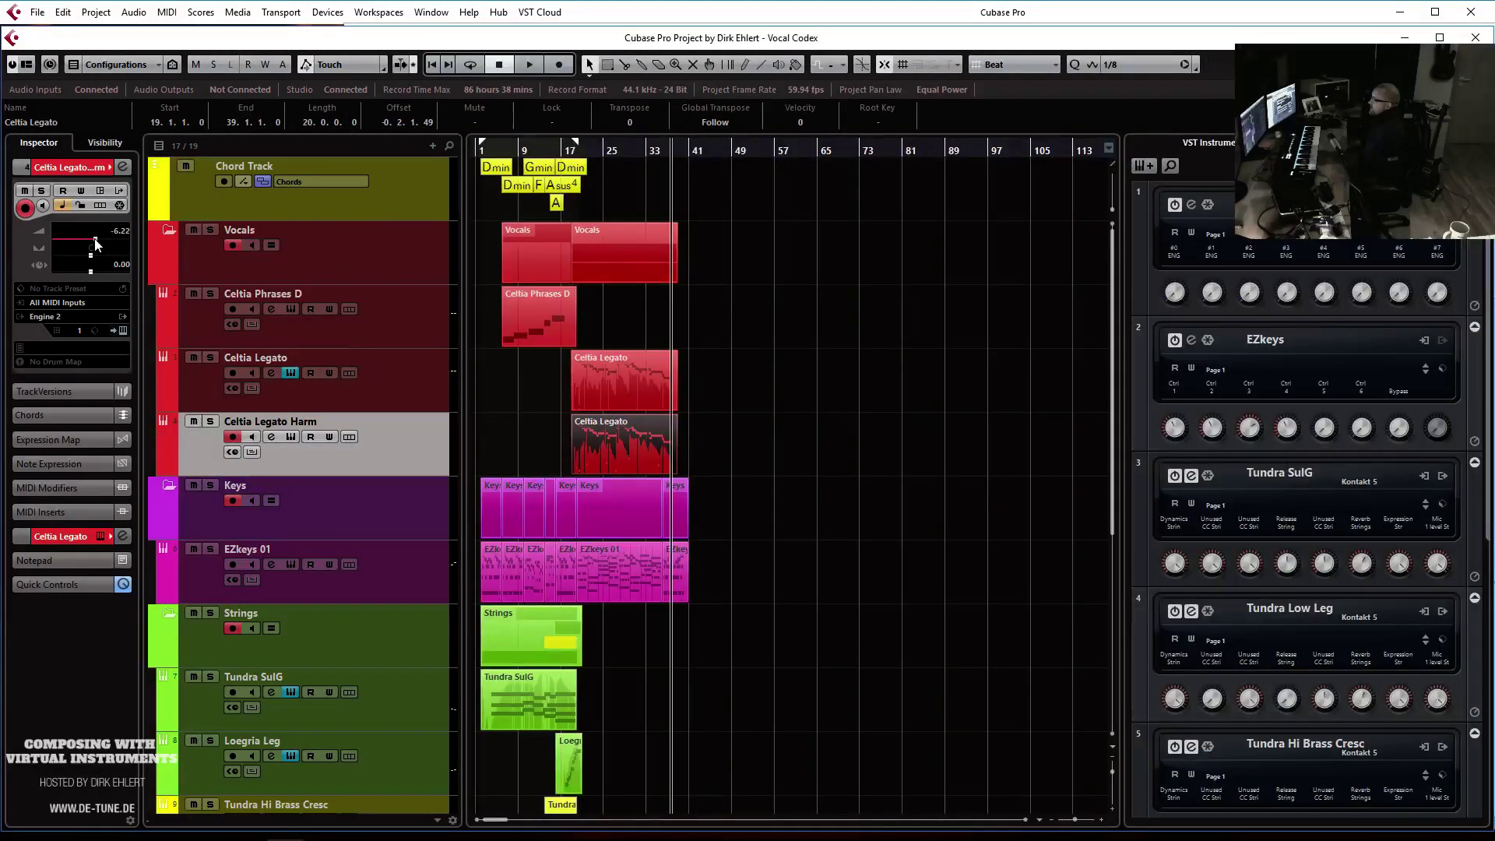
# Transpose the first four melody notes of the Celtia Legato Harm part down to D4, C4, A#3 and A3
pyautogui.doubleClick(610, 447)
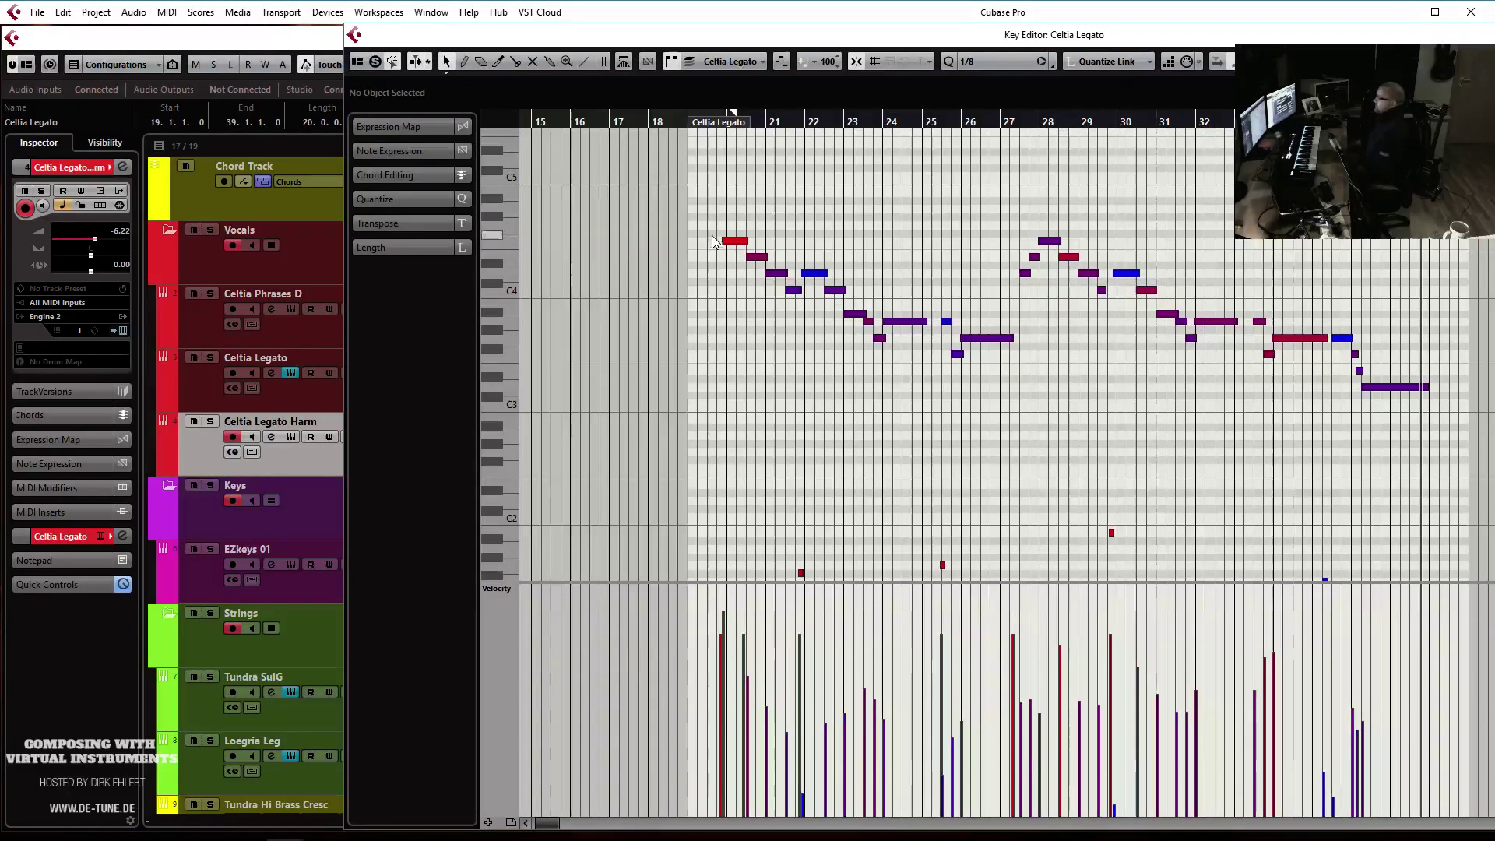
pyautogui.moveTo(744, 282); pyautogui.dragTo(753, 288)
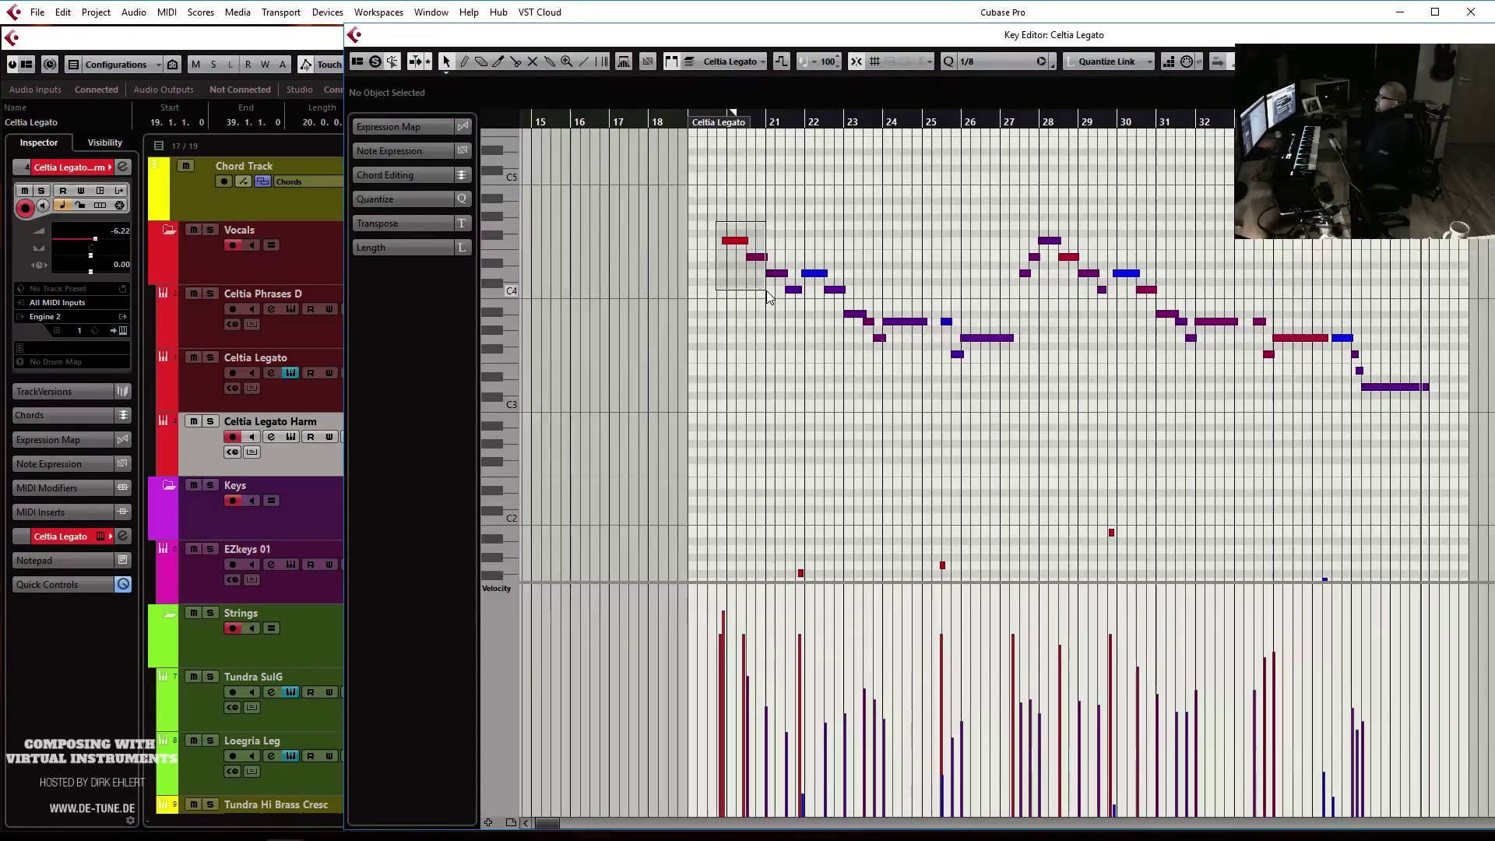
pyautogui.moveTo(789, 305); pyautogui.dragTo(789, 304)
pyautogui.moveTo(789, 303); pyautogui.dragTo(799, 339)
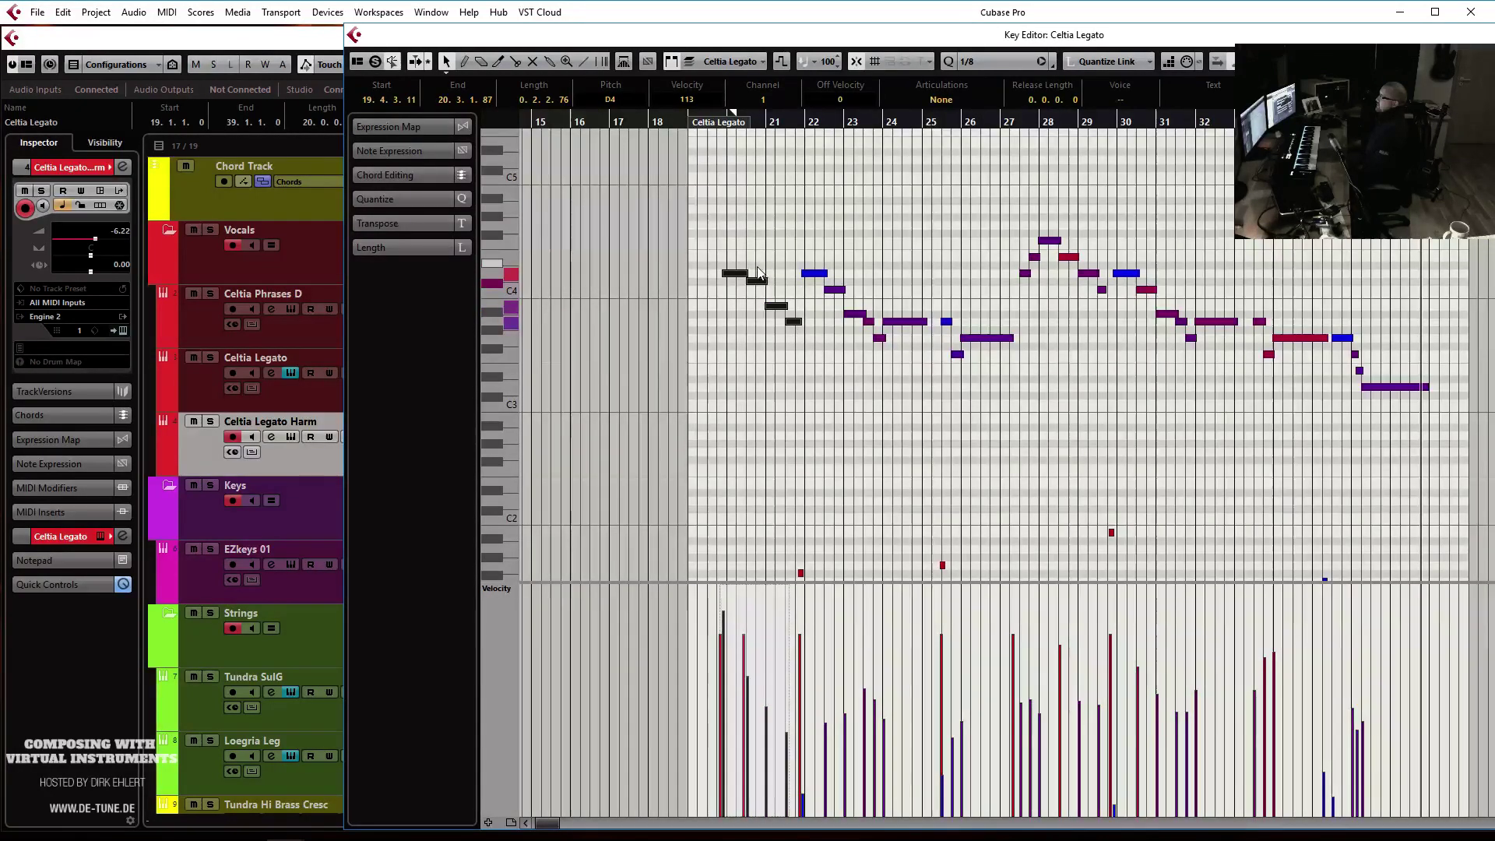
pyautogui.click(776, 314)
pyautogui.click(795, 319)
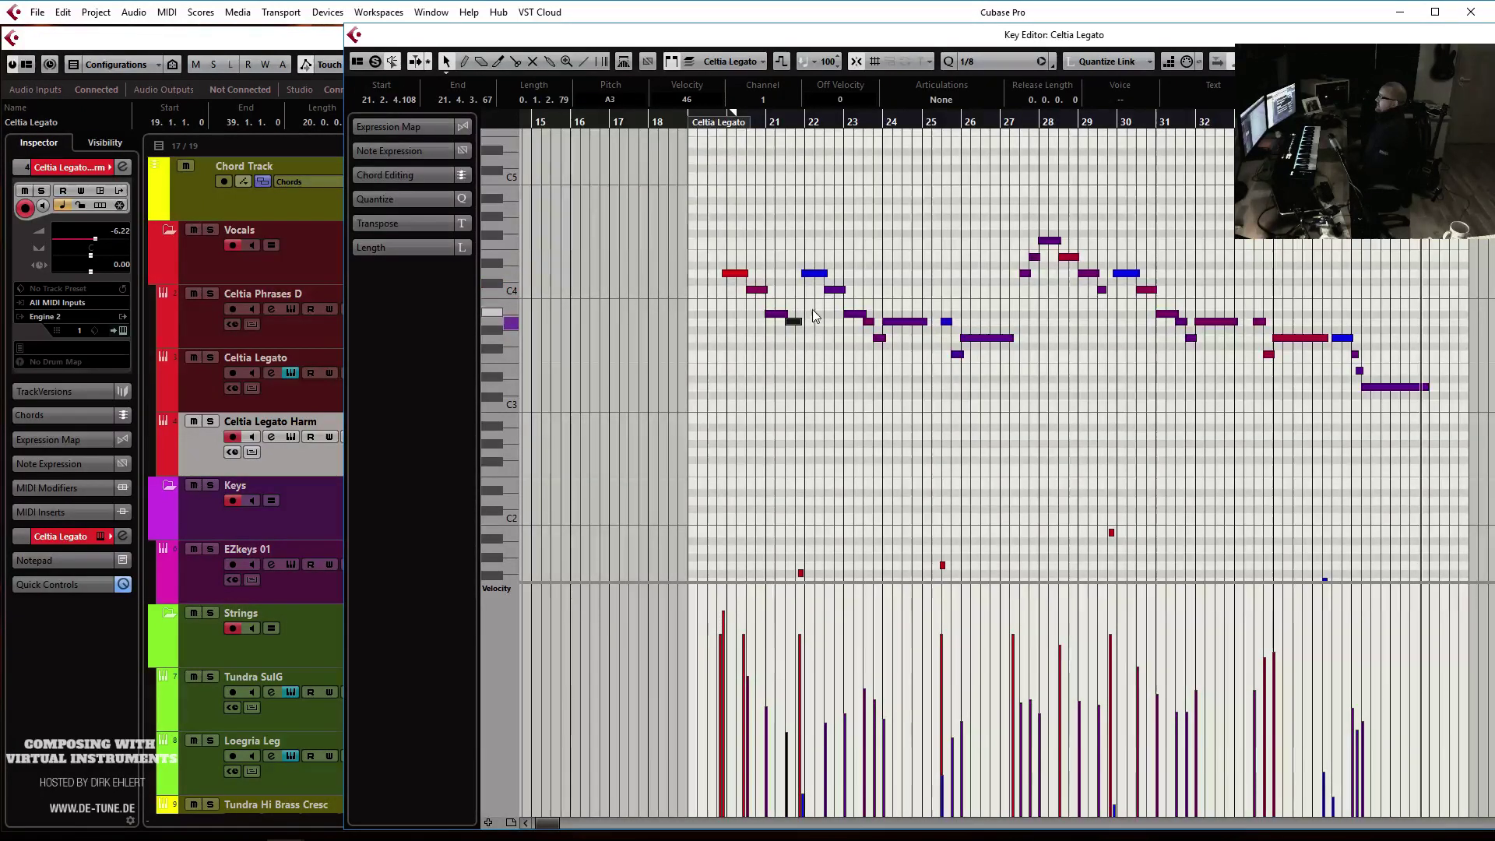
# Lower the harmony notes from about bar 22 to bar 25 to A#3, A3, G3, F3, E3 and a long F3
pyautogui.moveTo(814, 273); pyautogui.dragTo(855, 331)
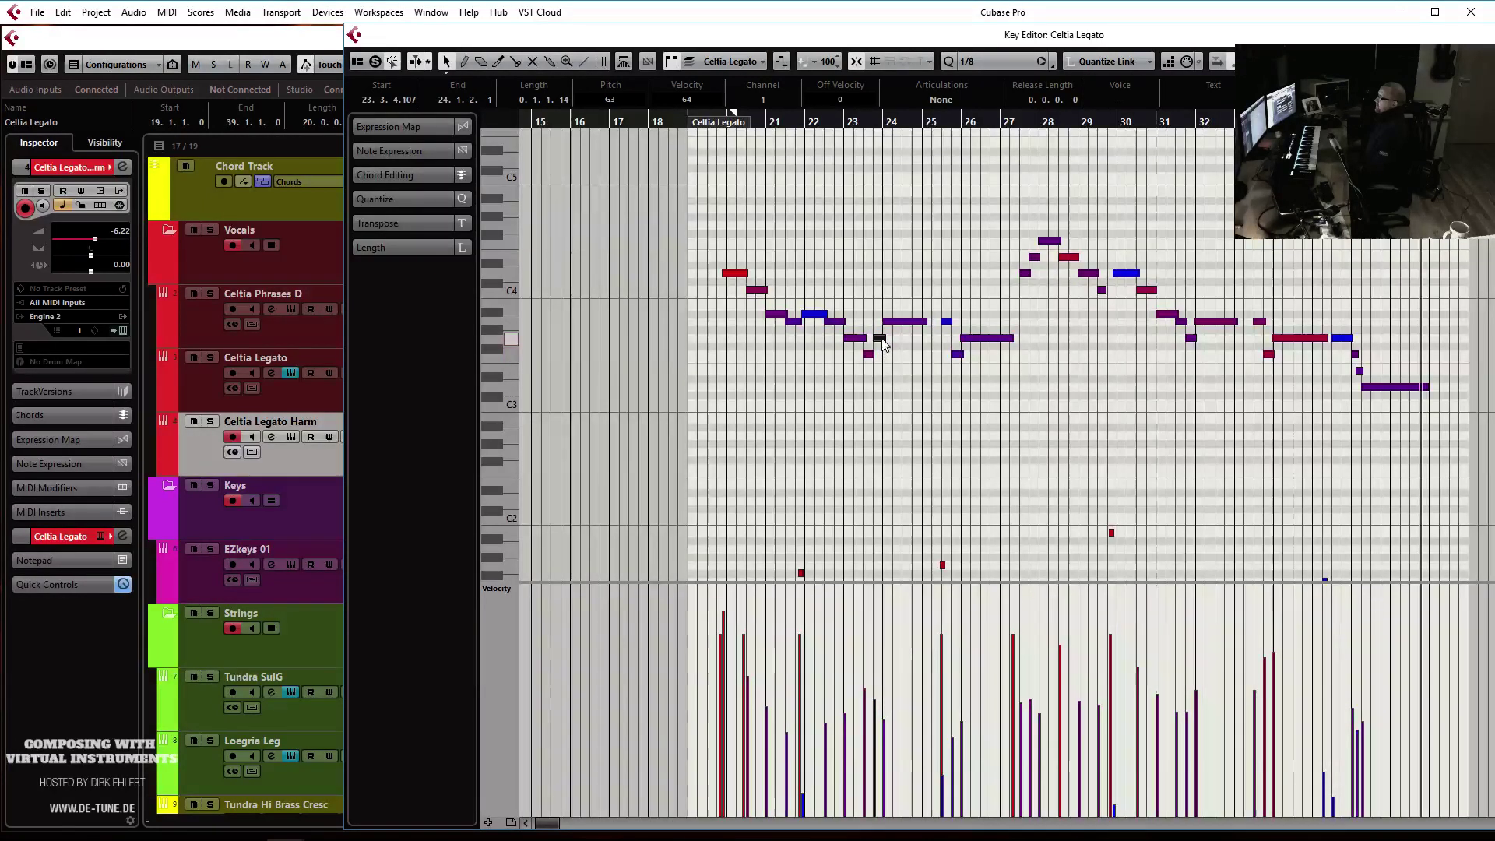
pyautogui.moveTo(902, 322); pyautogui.dragTo(907, 390)
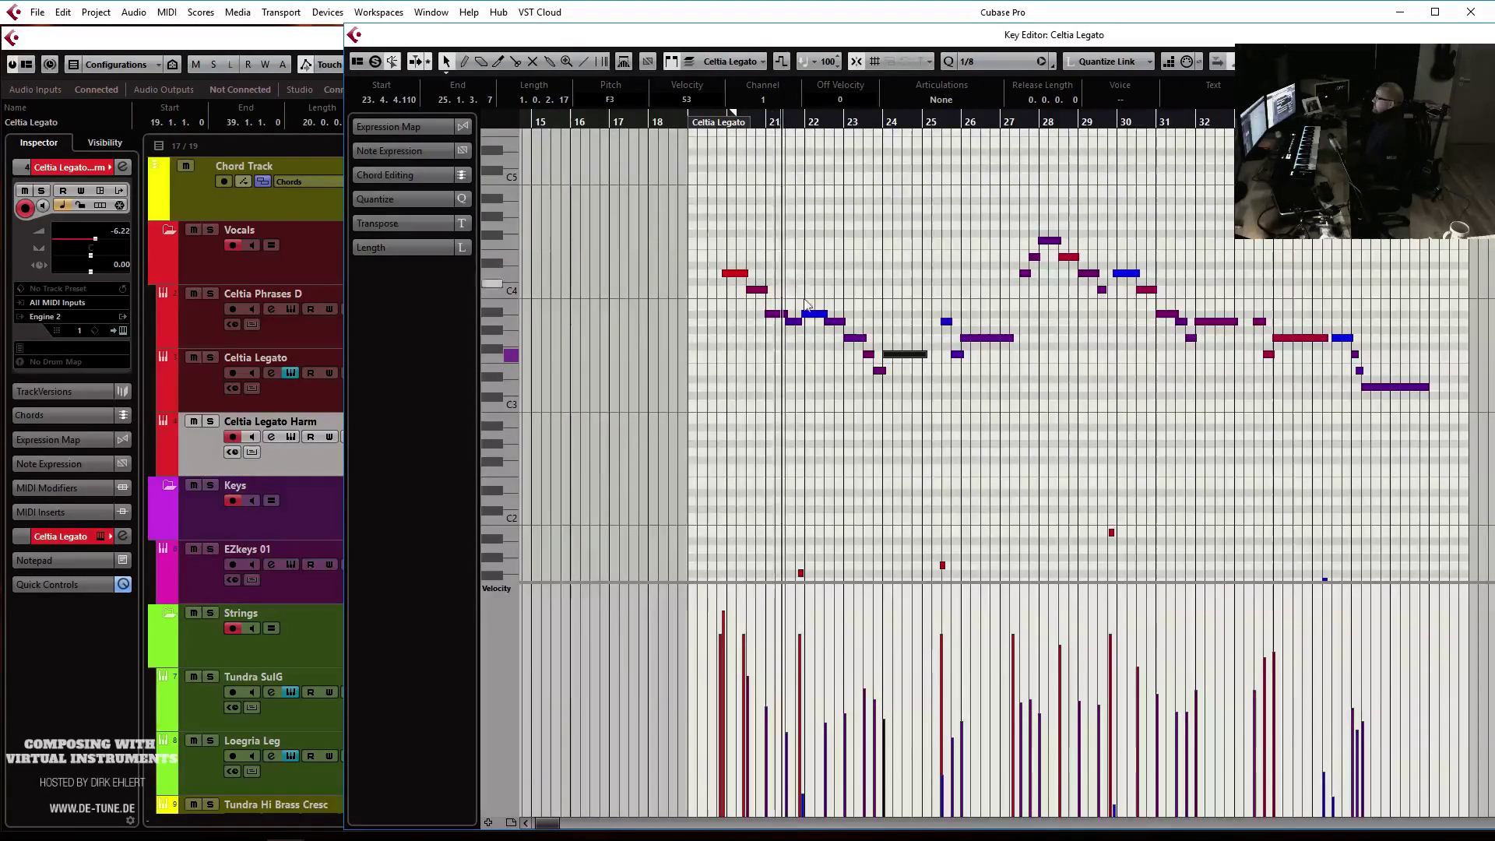
# Lower the three-note harmony phrase from about bar 25.5 to bar 27 to F3, D3 and a long E3
pyautogui.hscroll(-5, 923, 379)
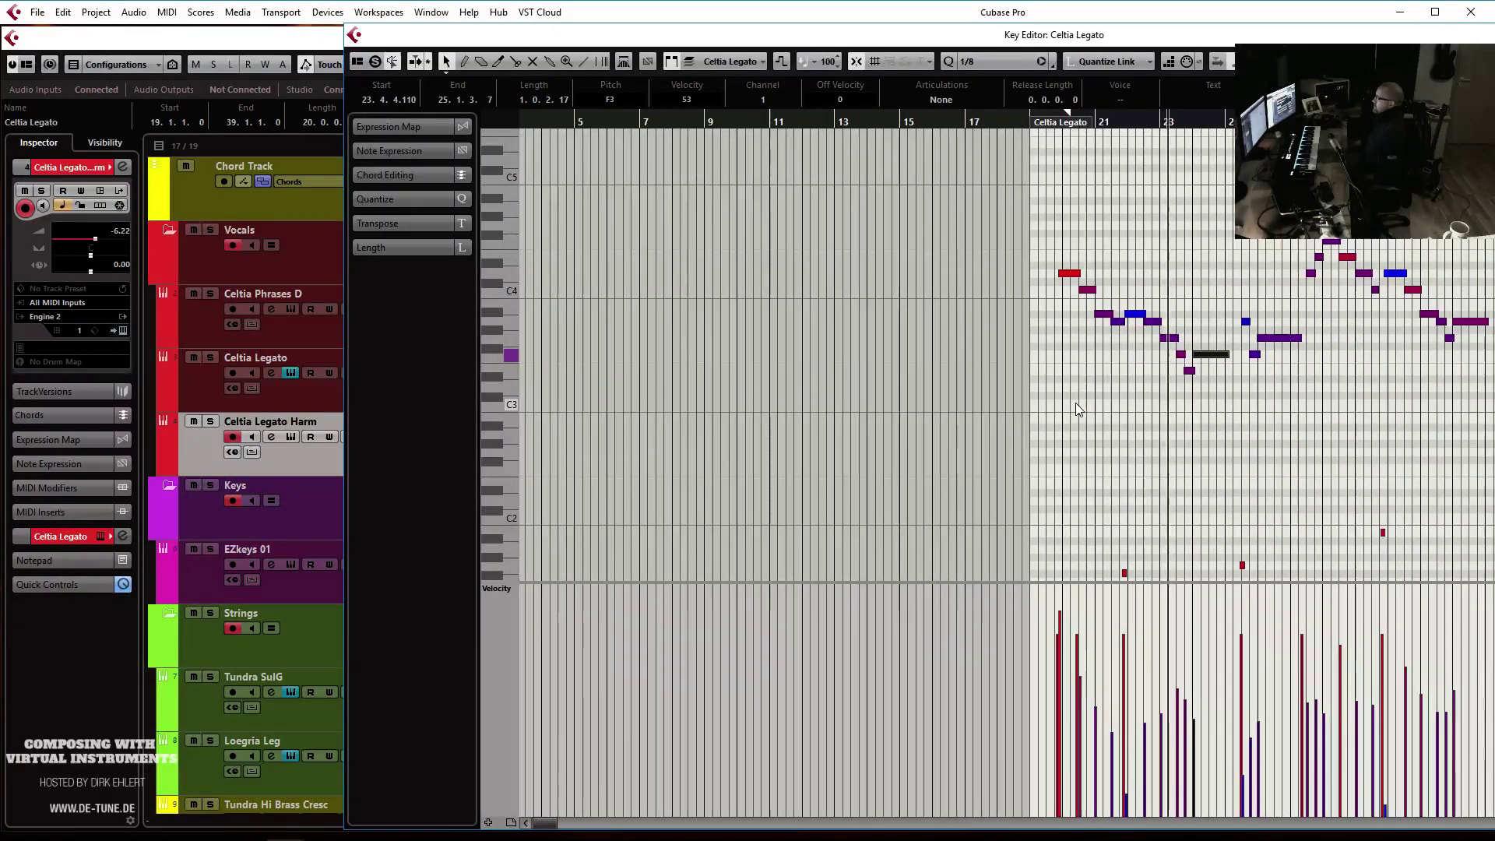
pyautogui.press('h')
pyautogui.press('h')
pyautogui.press('g')
pyautogui.press('g')
pyautogui.press('g')
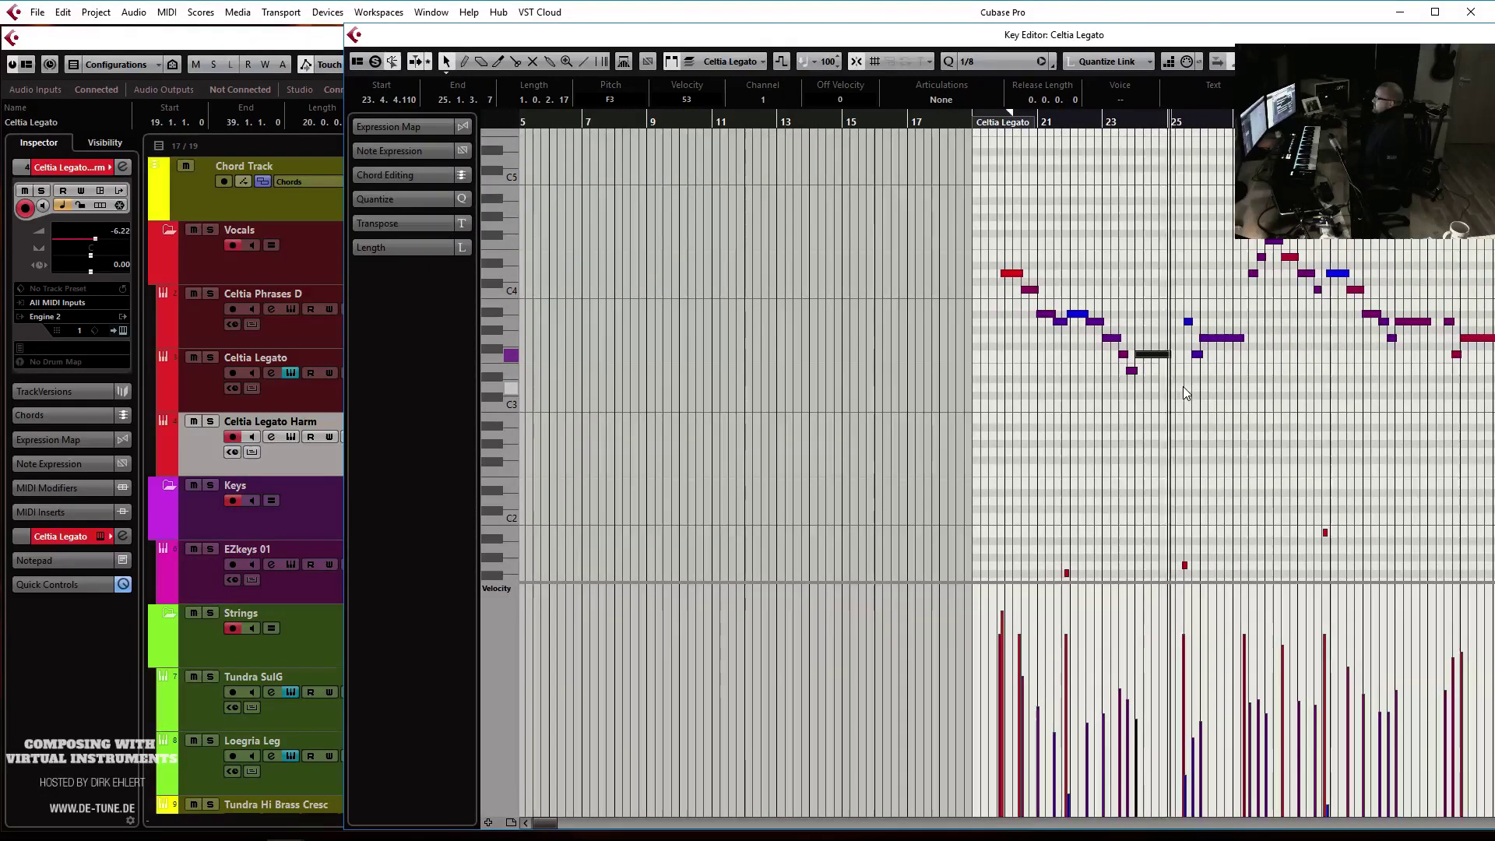
pyautogui.press('h')
pyautogui.press('h')
pyautogui.press('h')
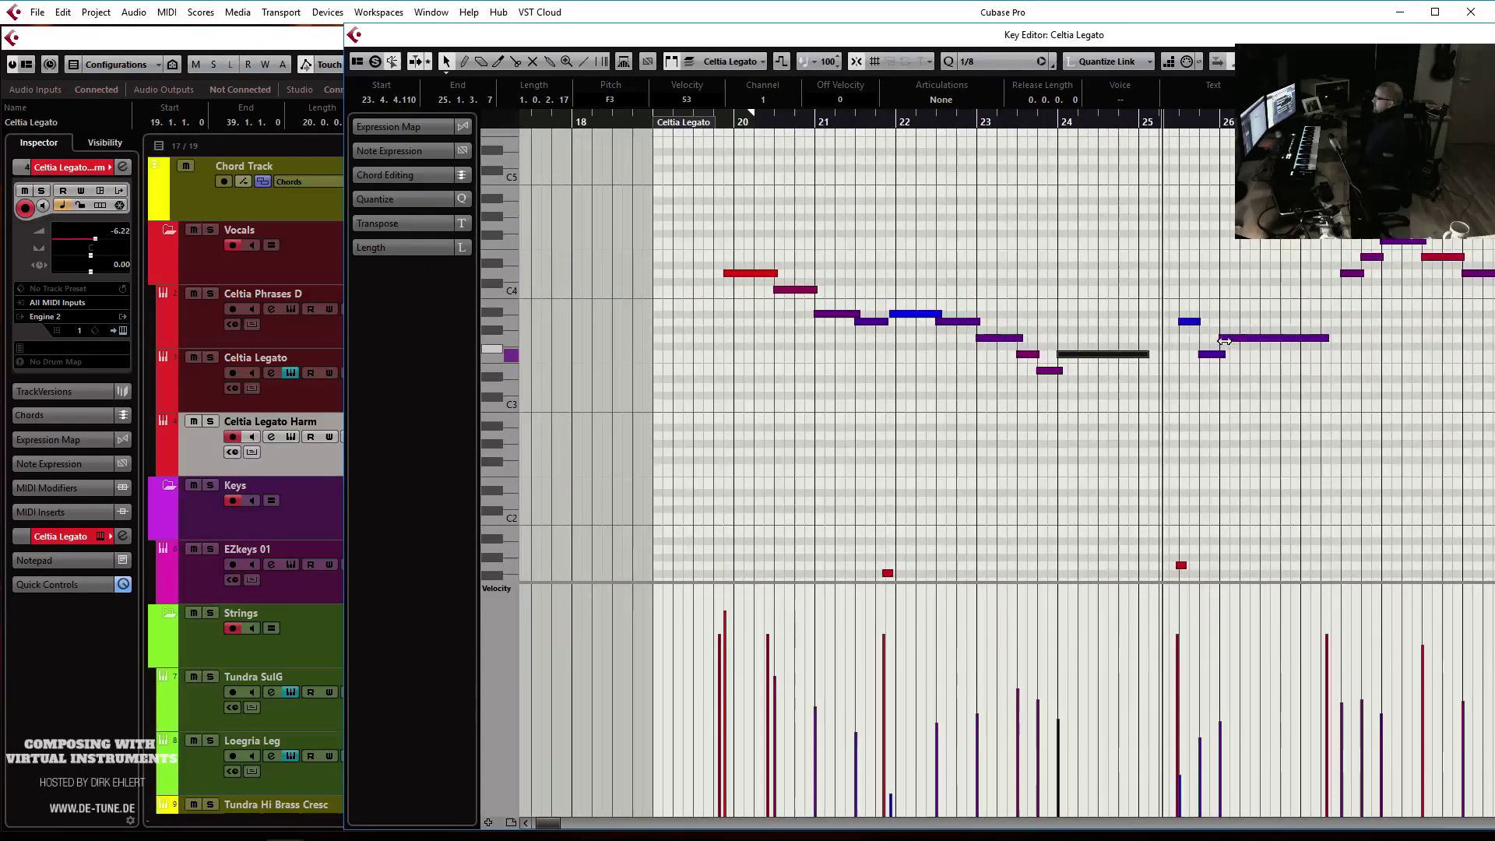
pyautogui.moveTo(1191, 314); pyautogui.dragTo(1230, 371)
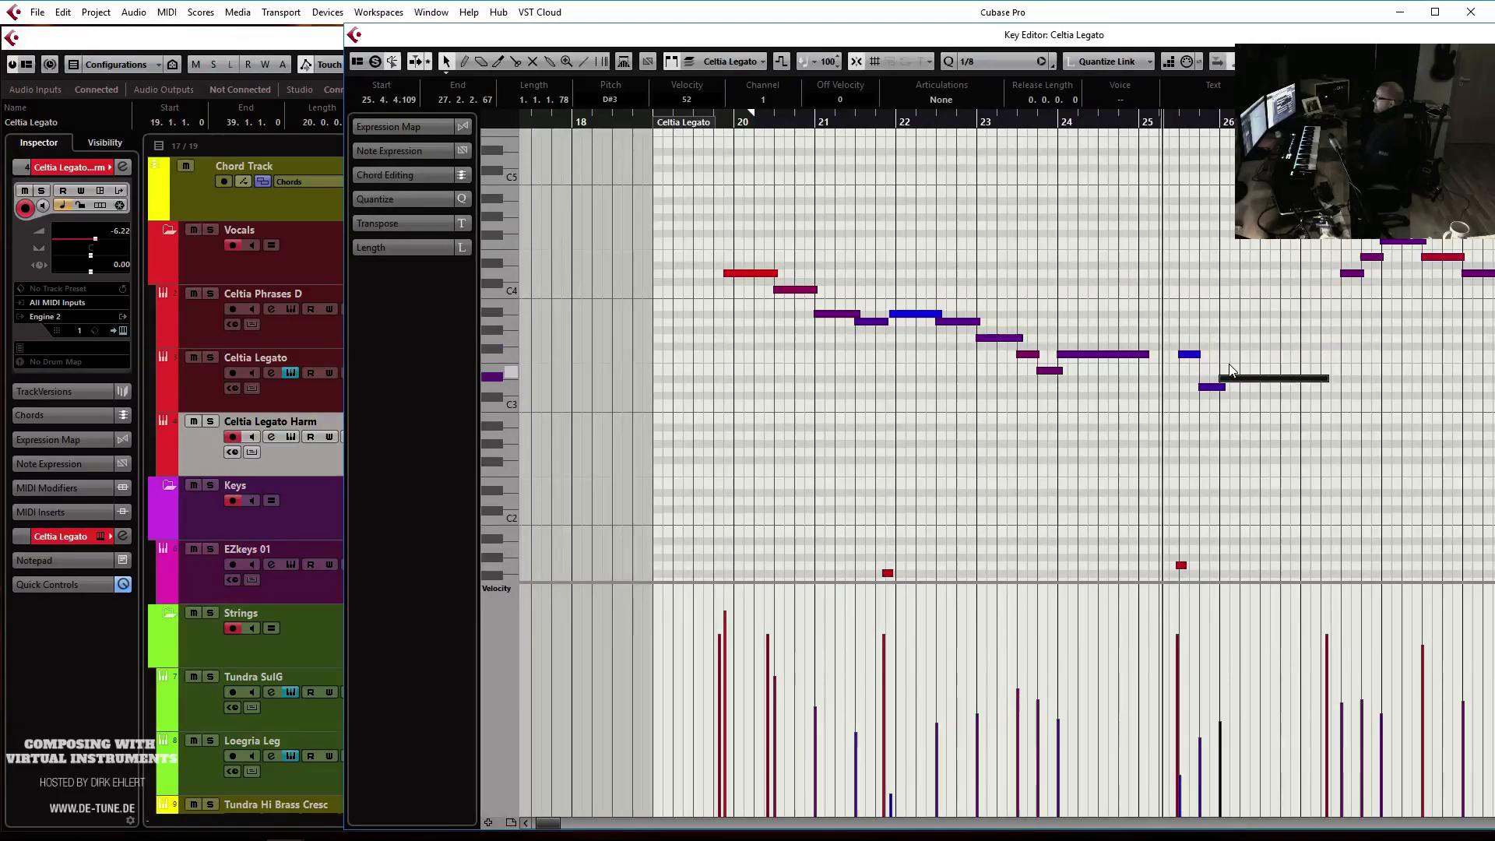
pyautogui.press('Up')
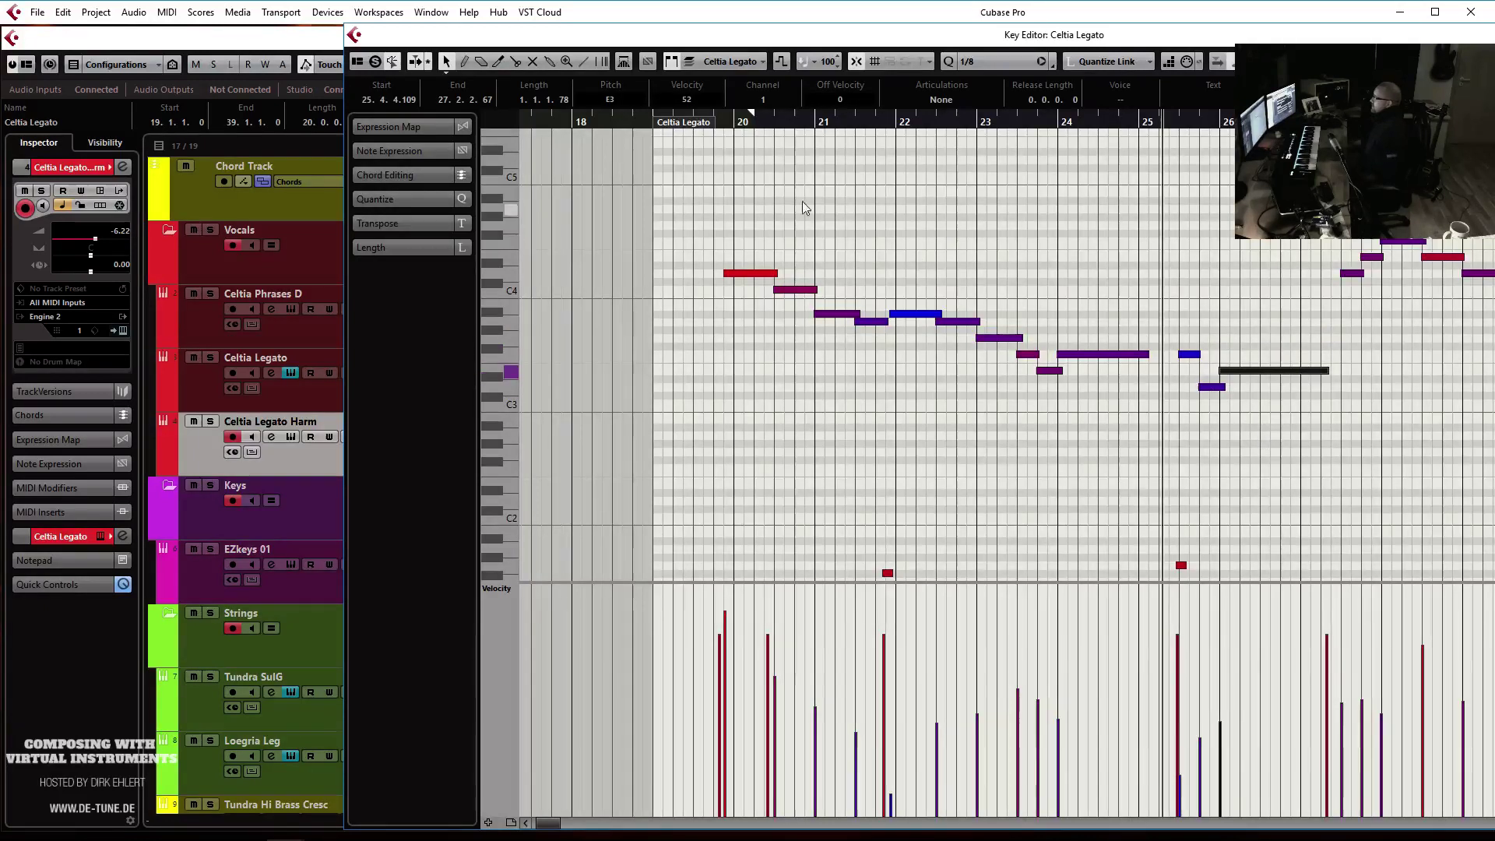
# Play back the harmony part from bar 19, checking its melody and the low keyswitch notes
pyautogui.moveTo(772, 121); pyautogui.dragTo(653, 127)
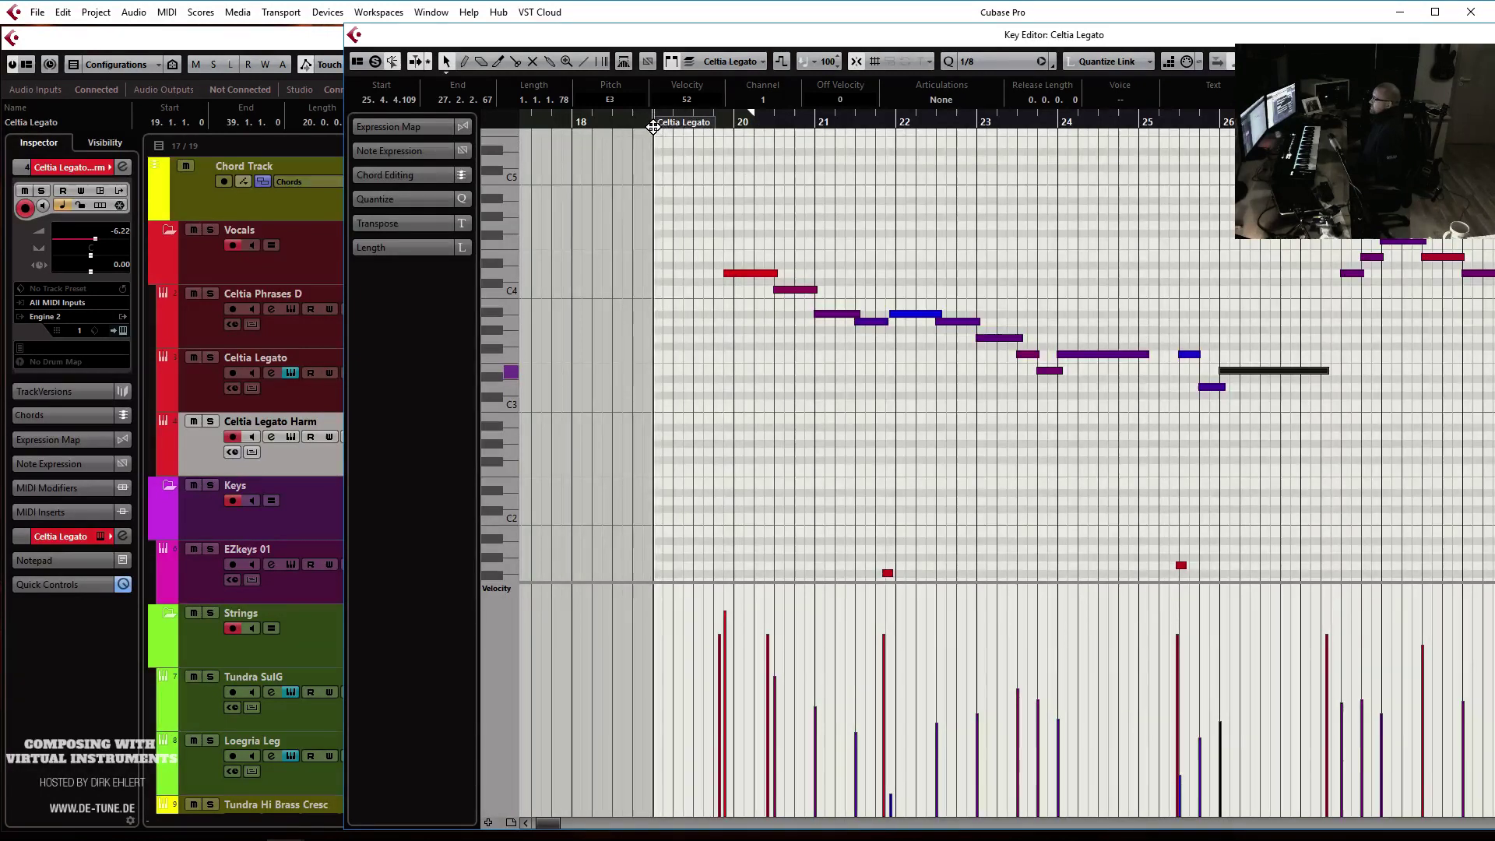
pyautogui.press('space')
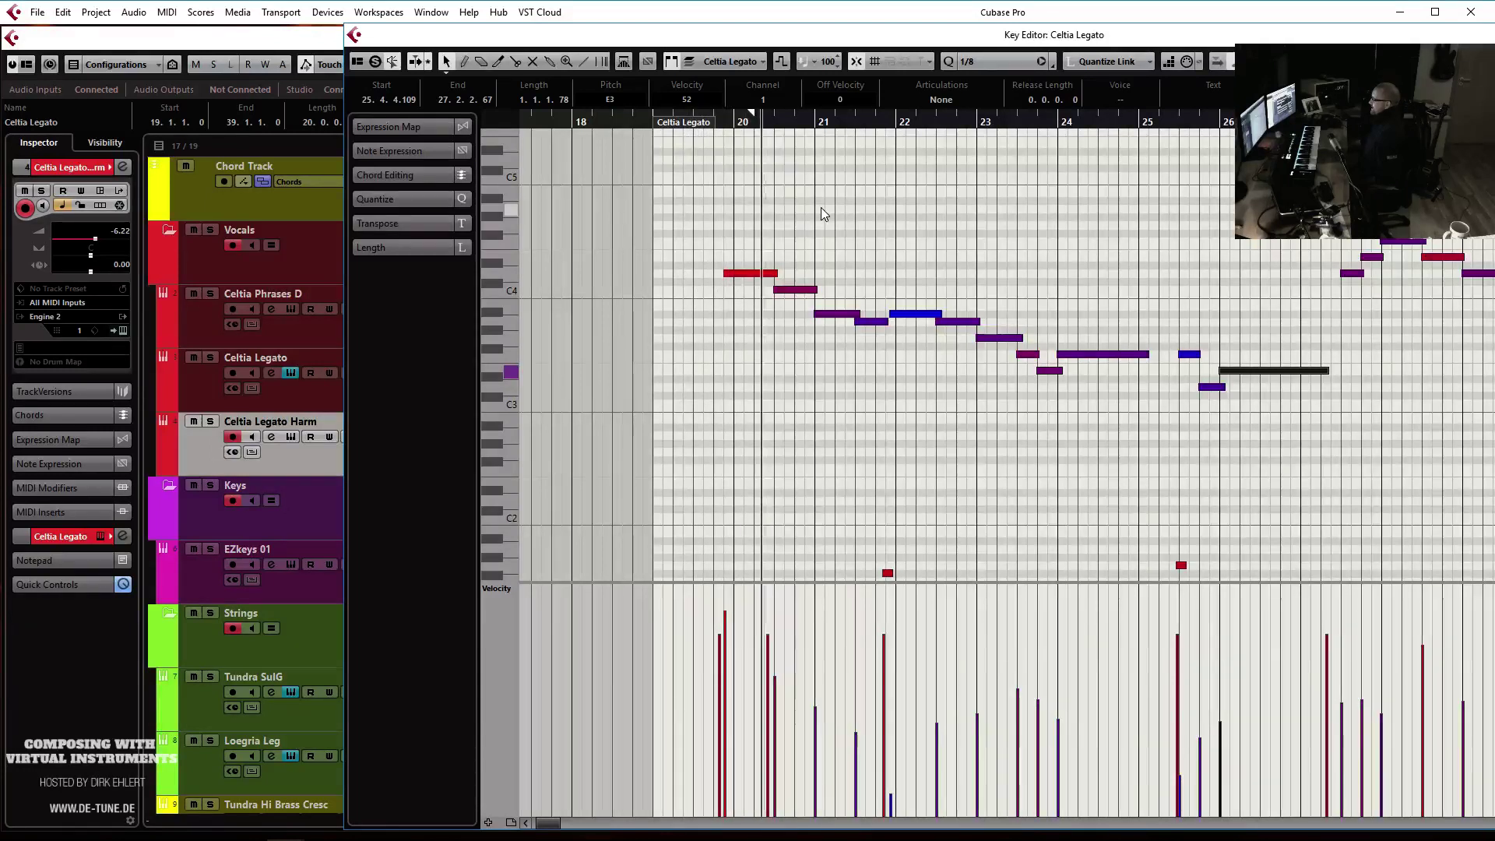
pyautogui.scroll(-5, 827, 217)
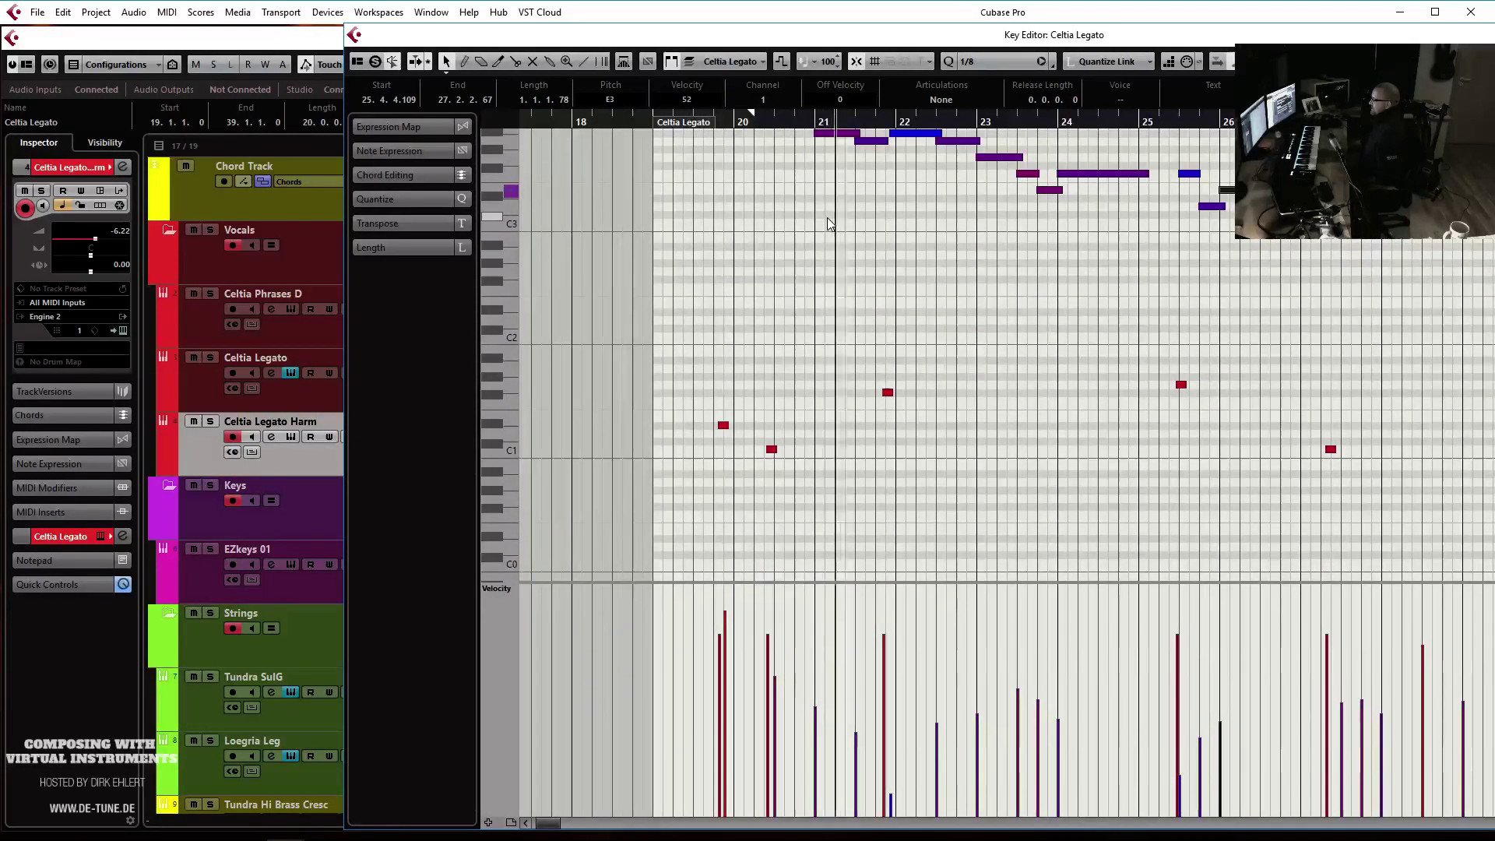
pyautogui.scroll(2, 827, 223)
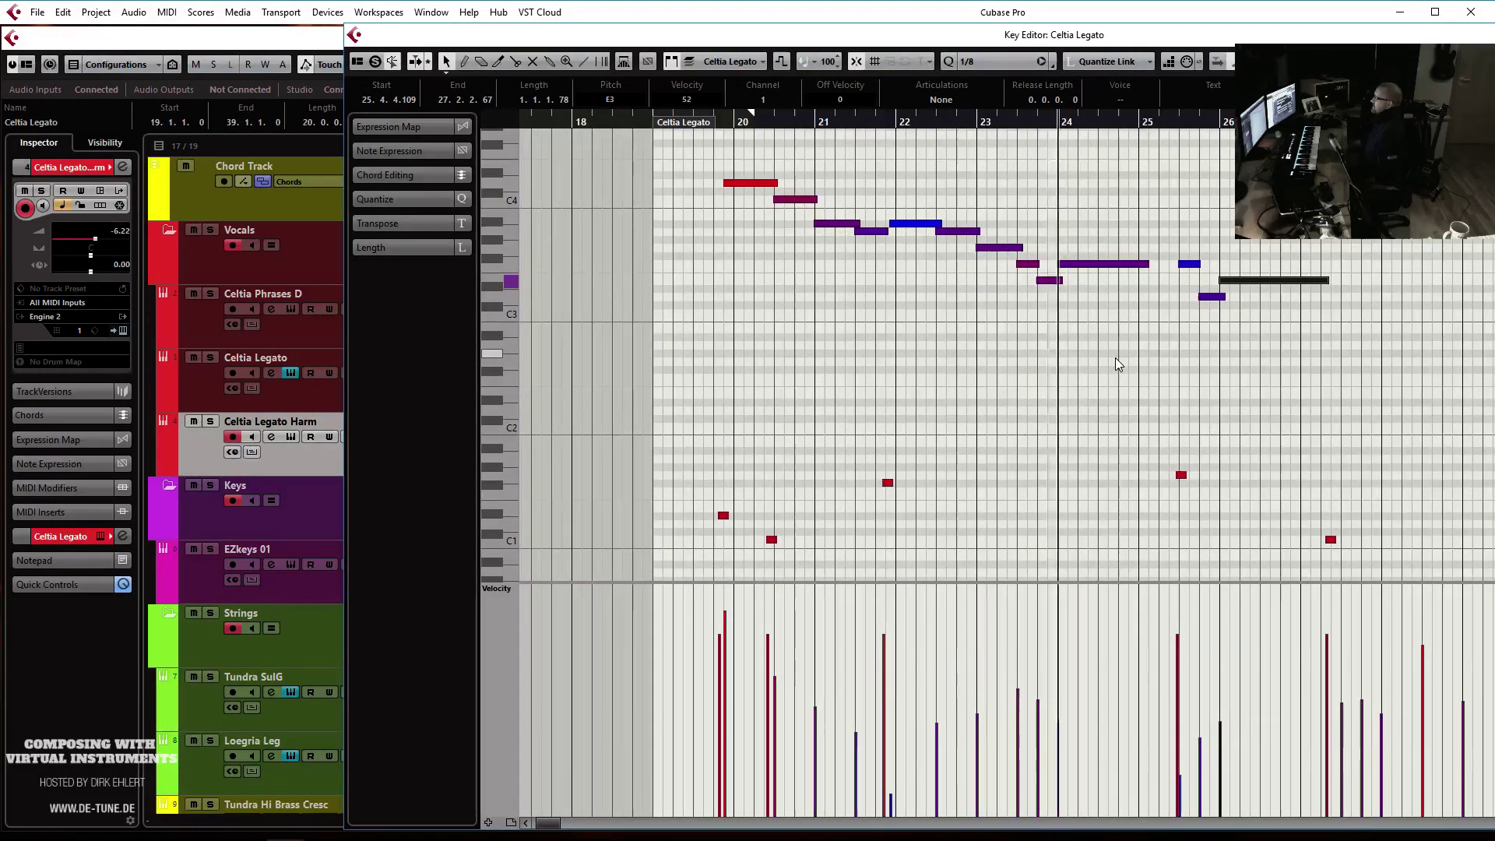
pyautogui.hscroll(4, 1113, 367)
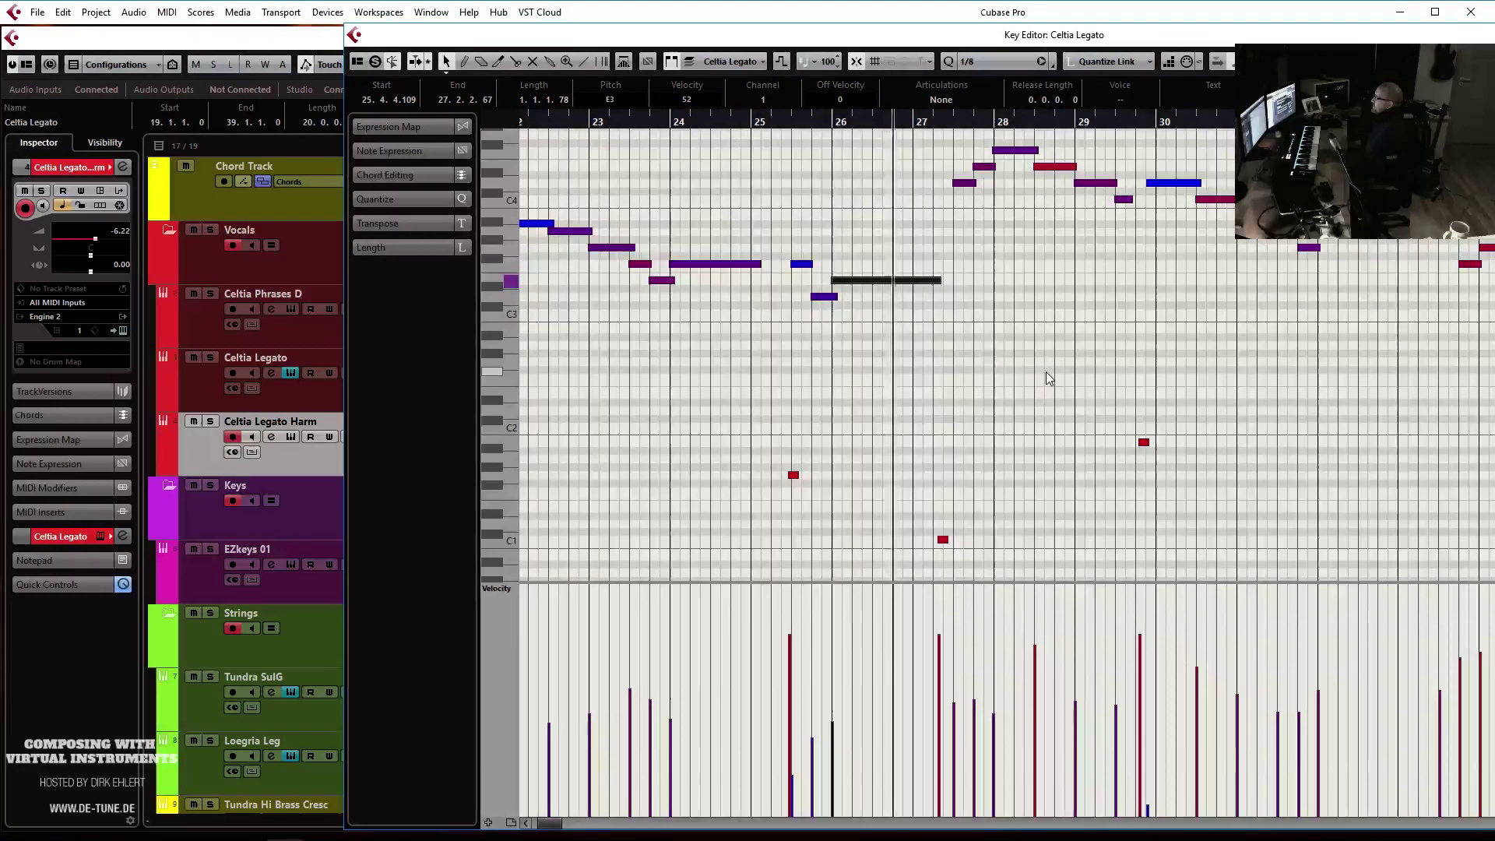
# Lower the four harmony notes from about bar 27.5 to bar 28.5 to A3, C4, D4 and C4
pyautogui.scroll(3, 1045, 371)
pyautogui.click(963, 274)
pyautogui.press('Down')
pyautogui.press('Down')
pyautogui.press('Down')
pyautogui.press('Down')
pyautogui.click(983, 257)
pyautogui.press('Down')
pyautogui.click(1016, 240)
pyautogui.press('Down')
pyautogui.press('Down')
pyautogui.press('Down')
pyautogui.click(1053, 257)
pyautogui.press('Down')
pyautogui.press('Down')
pyautogui.press('Down')
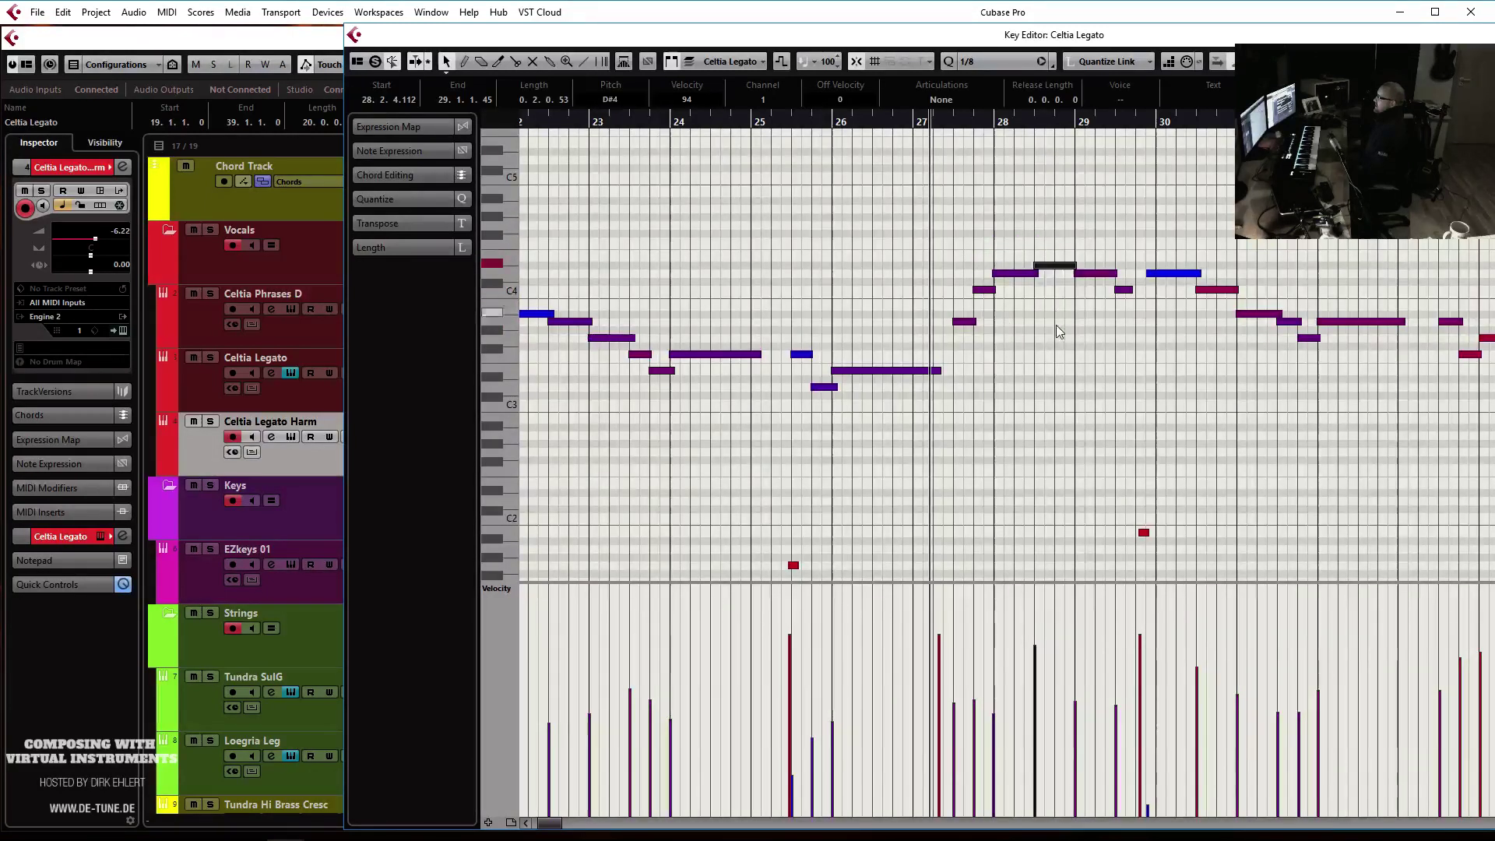
# Lower the two harmony notes in bar 29 to A#3 and A3
pyautogui.click(1094, 273)
pyautogui.press('Down')
pyautogui.press('Down')
pyautogui.press('Down')
pyautogui.click(1123, 290)
pyautogui.press('Down')
pyautogui.press('Down')
pyautogui.press('Down')
pyautogui.press('Down')
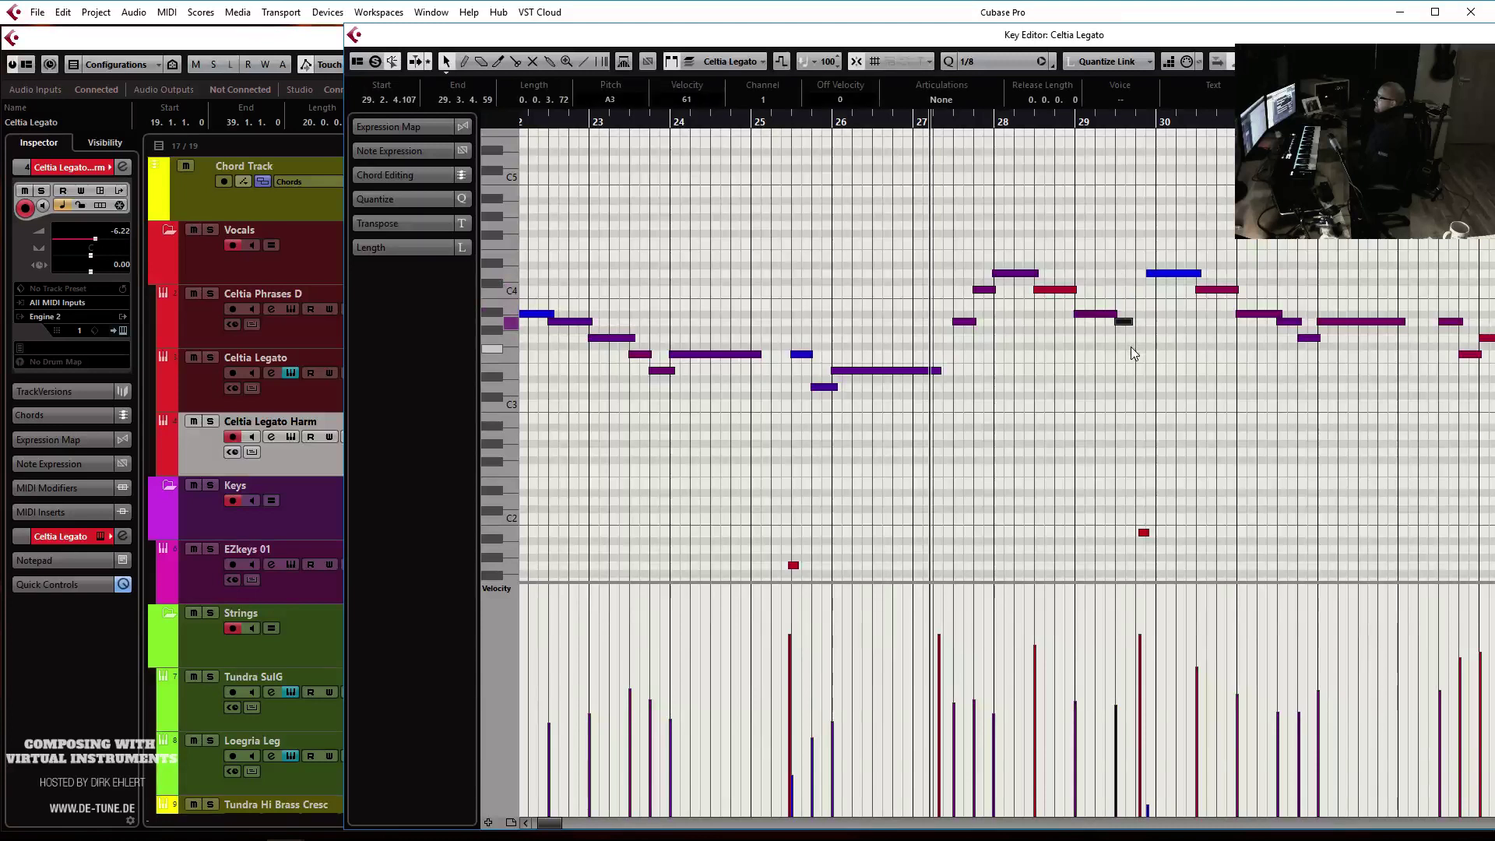
# Lower the three harmony notes from bar 30 to the start of bar 31 to A#3, A3 and G3
pyautogui.click(1166, 274)
pyautogui.press('Down')
pyautogui.press('Down')
pyautogui.press('Down')
pyautogui.press('Down')
pyautogui.click(1218, 291)
pyautogui.press('Down')
pyautogui.press('Down')
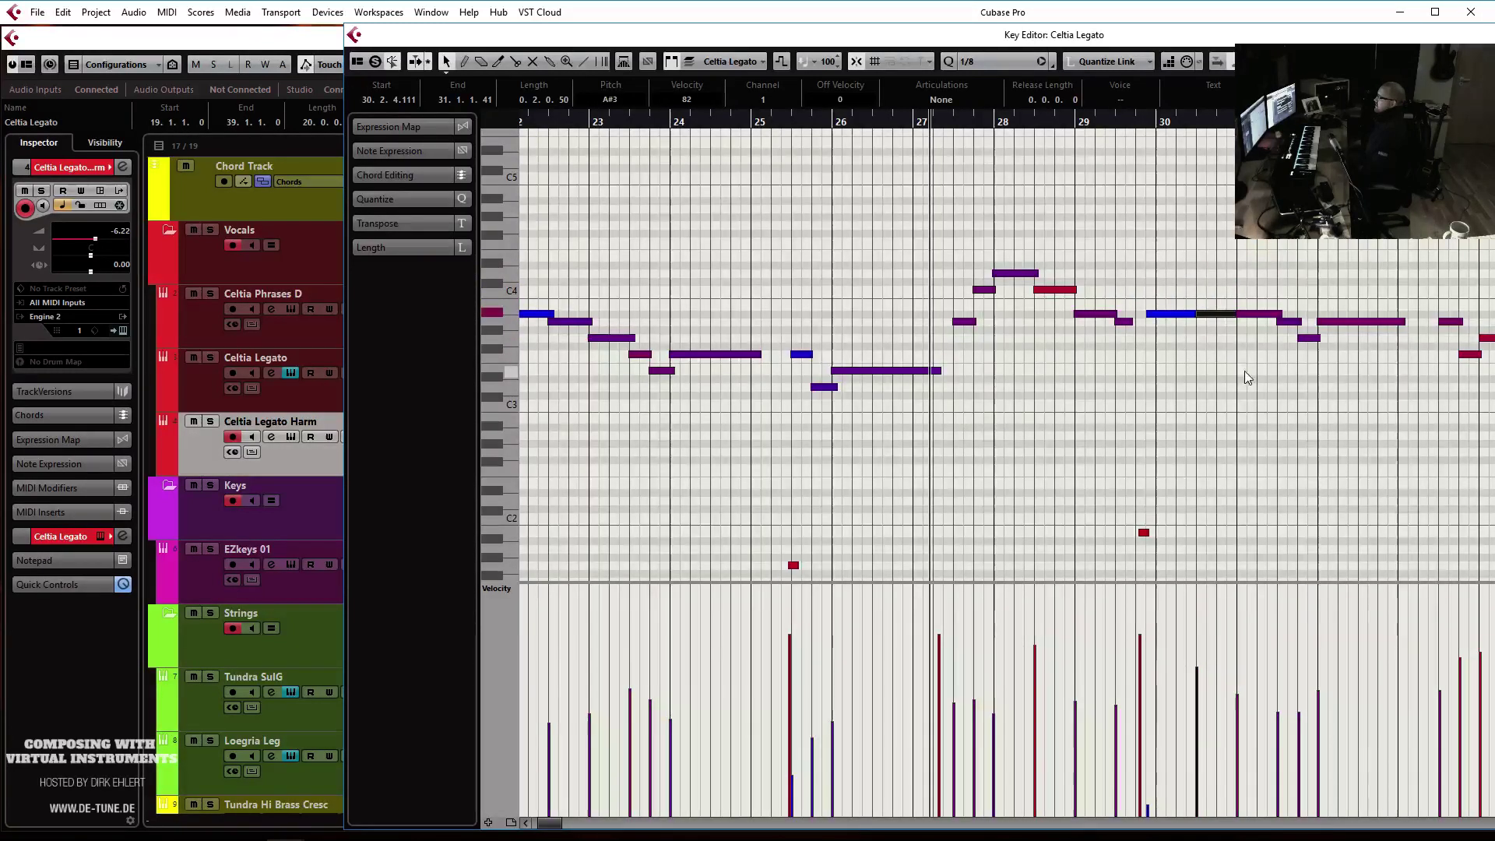
pyautogui.click(1252, 313)
pyautogui.press('Down')
# Lower the two short notes at the end of bar 31 to F3 and E3 and the long bar 32 note to F3
pyautogui.click(1293, 321)
pyautogui.press('Down')
pyautogui.press('Down')
pyautogui.scroll(-3, 1362, 377)
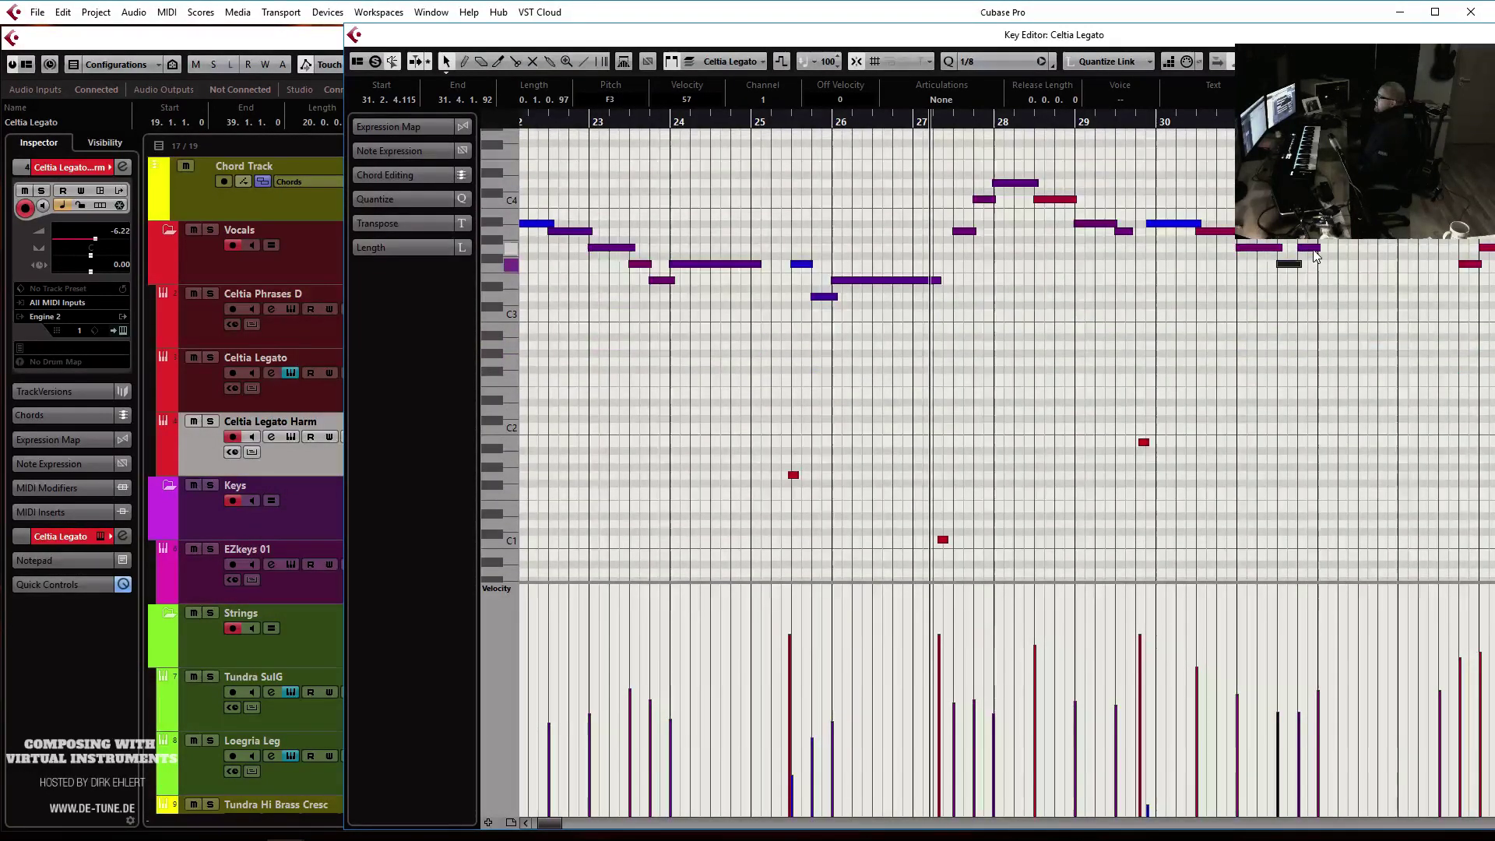
pyautogui.press('Down')
pyautogui.press('Down')
pyautogui.press('Down')
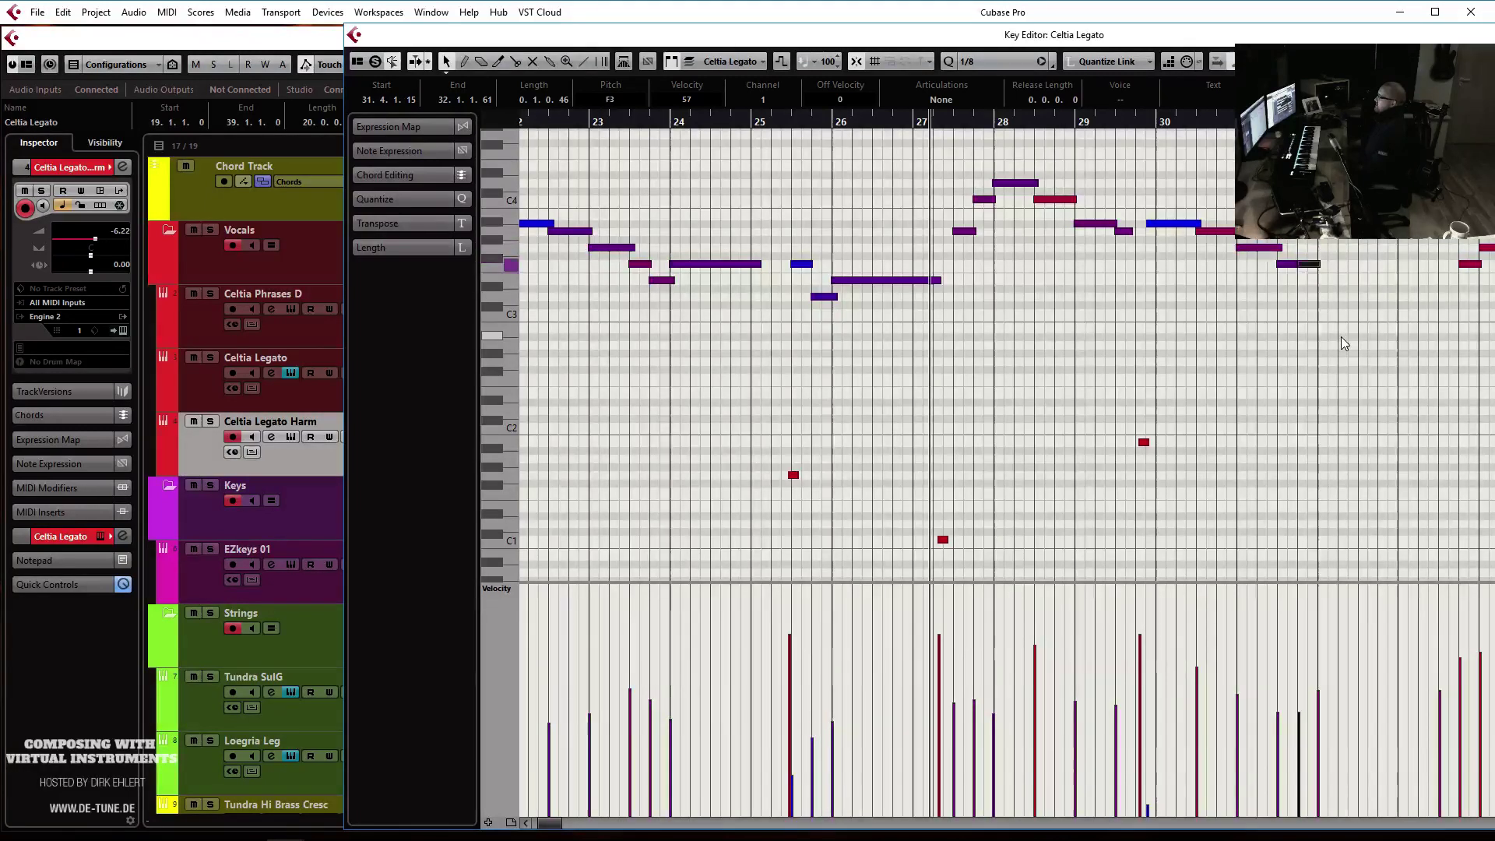
pyautogui.click(1339, 231)
pyautogui.press('Down')
pyautogui.press('Down')
pyautogui.press('Down')
pyautogui.press('Down')
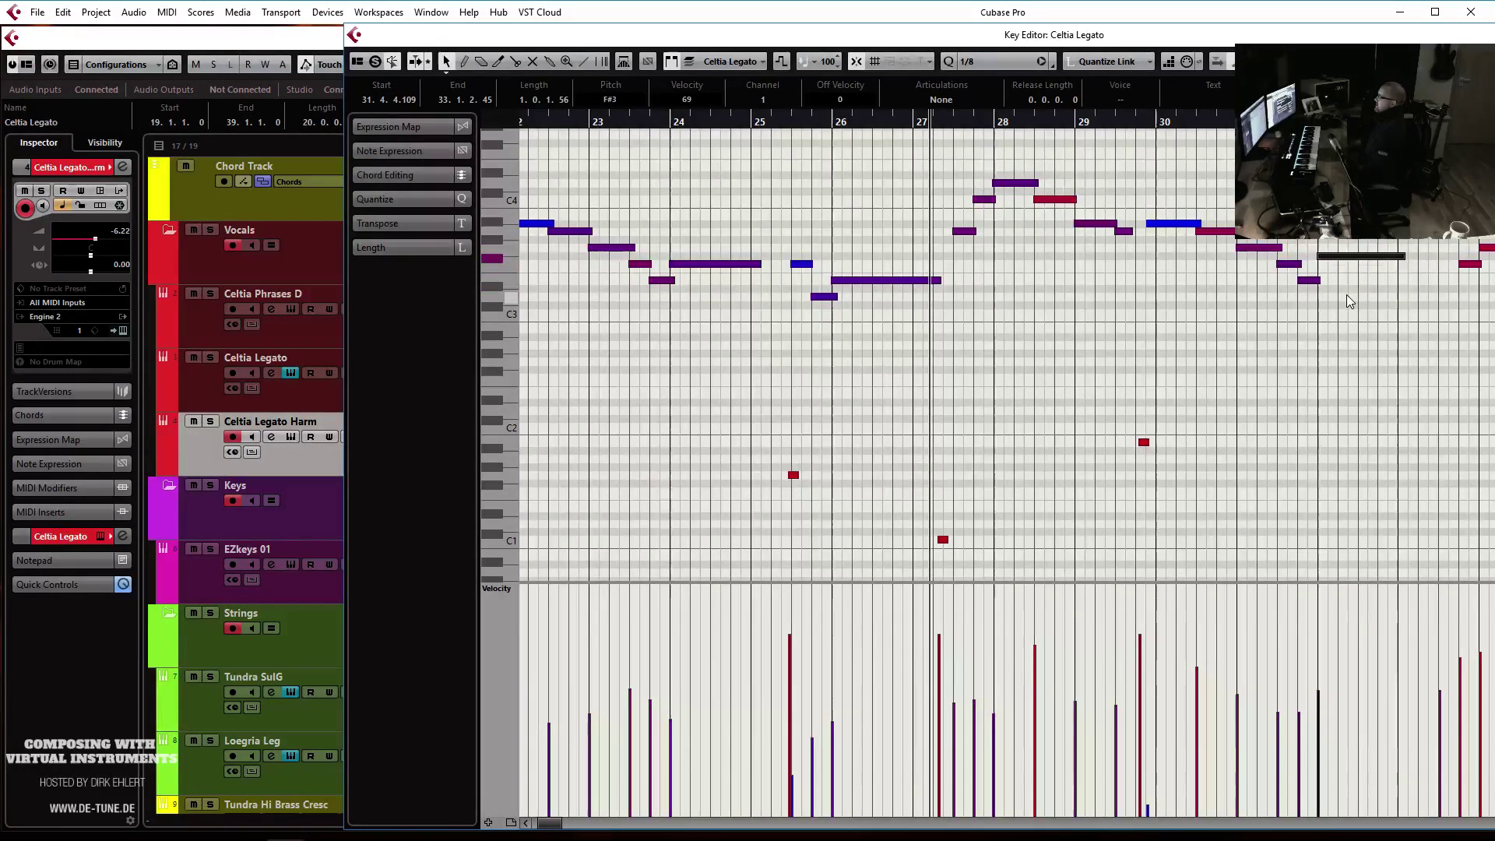
# Play back the reworked harmony line from bar 27 to bar 33
pyautogui.press('space')
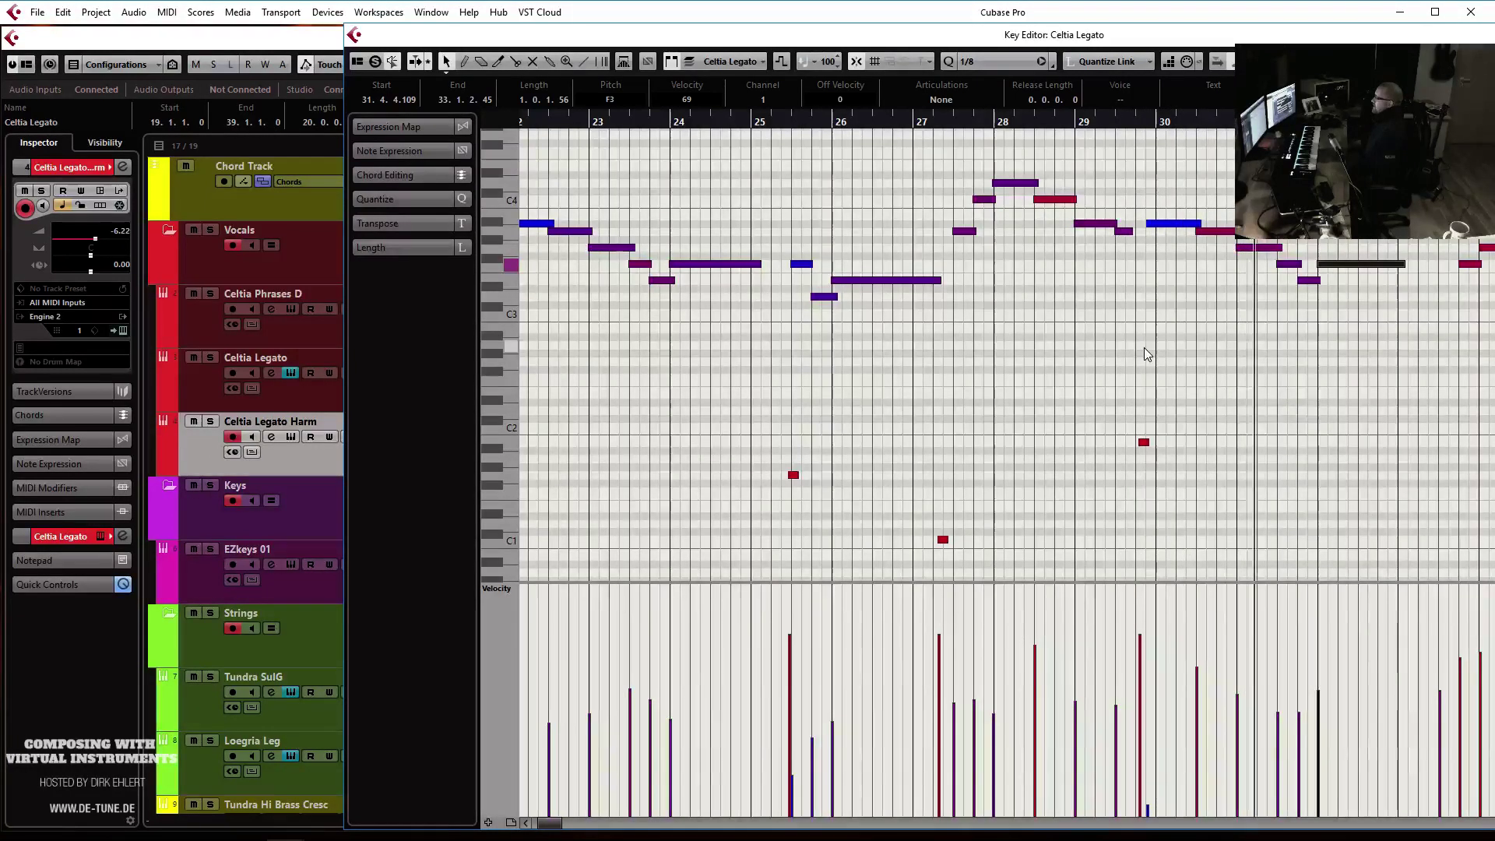
pyautogui.hscroll(3, 1161, 387)
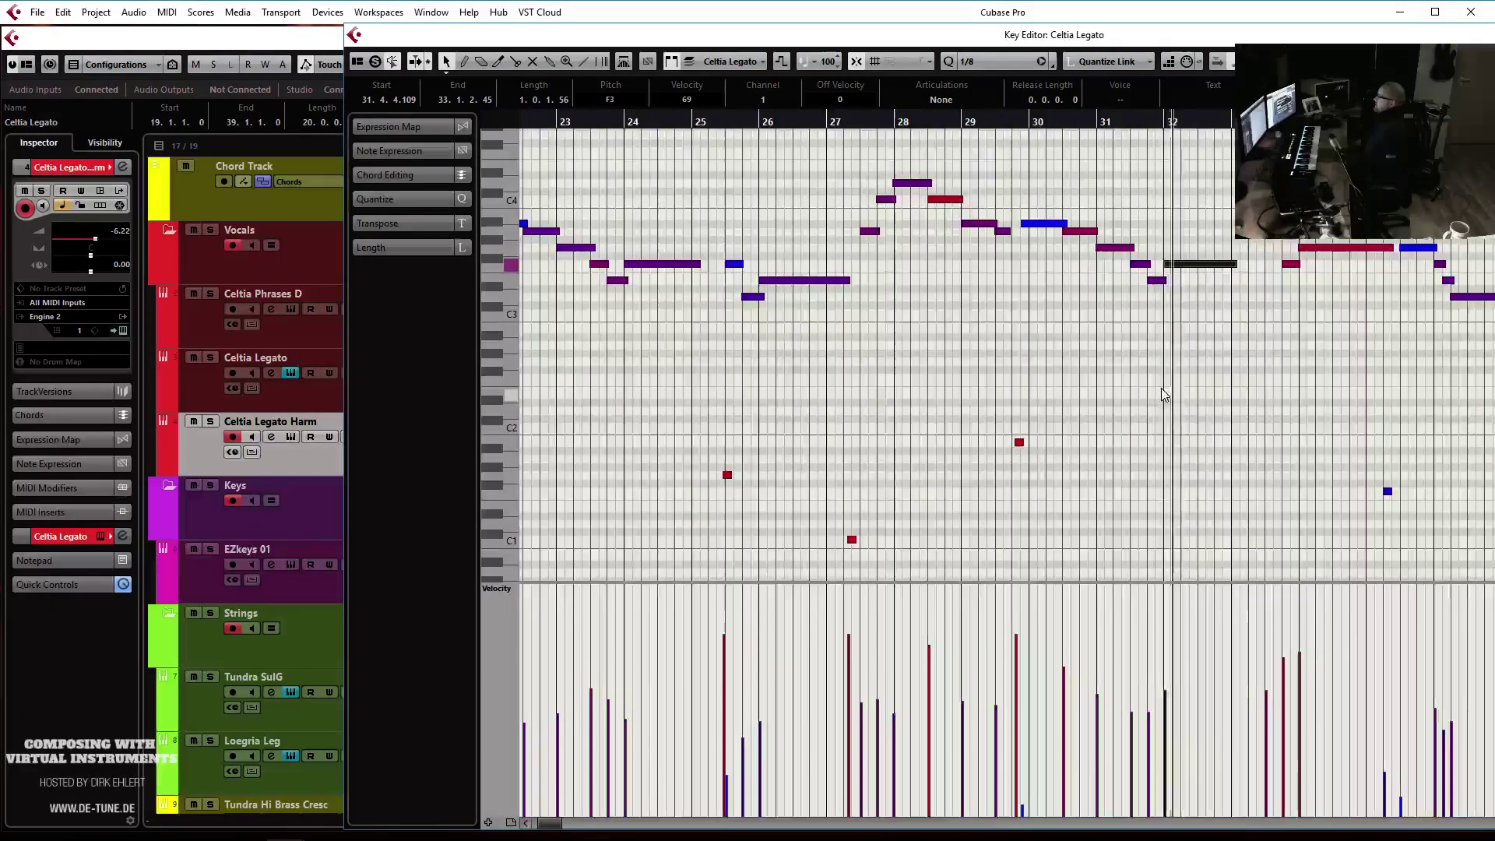
pyautogui.hscroll(4, 1282, 390)
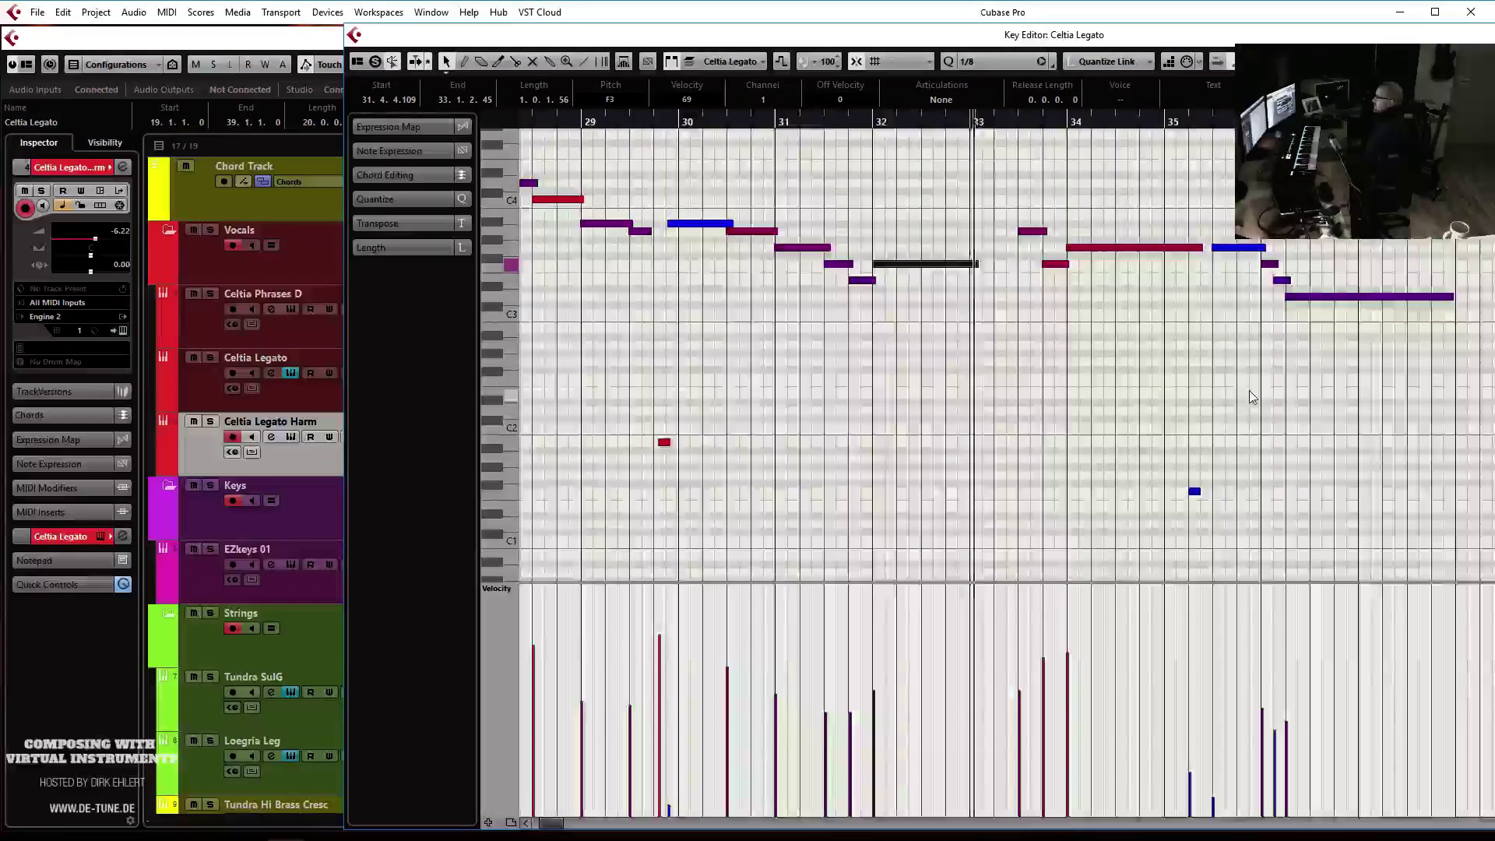
# Lower the two short notes in the second half of bar 33 to F3 and D3 and the long bar 34 note to F3
pyautogui.moveTo(902, 231); pyautogui.dragTo(907, 256)
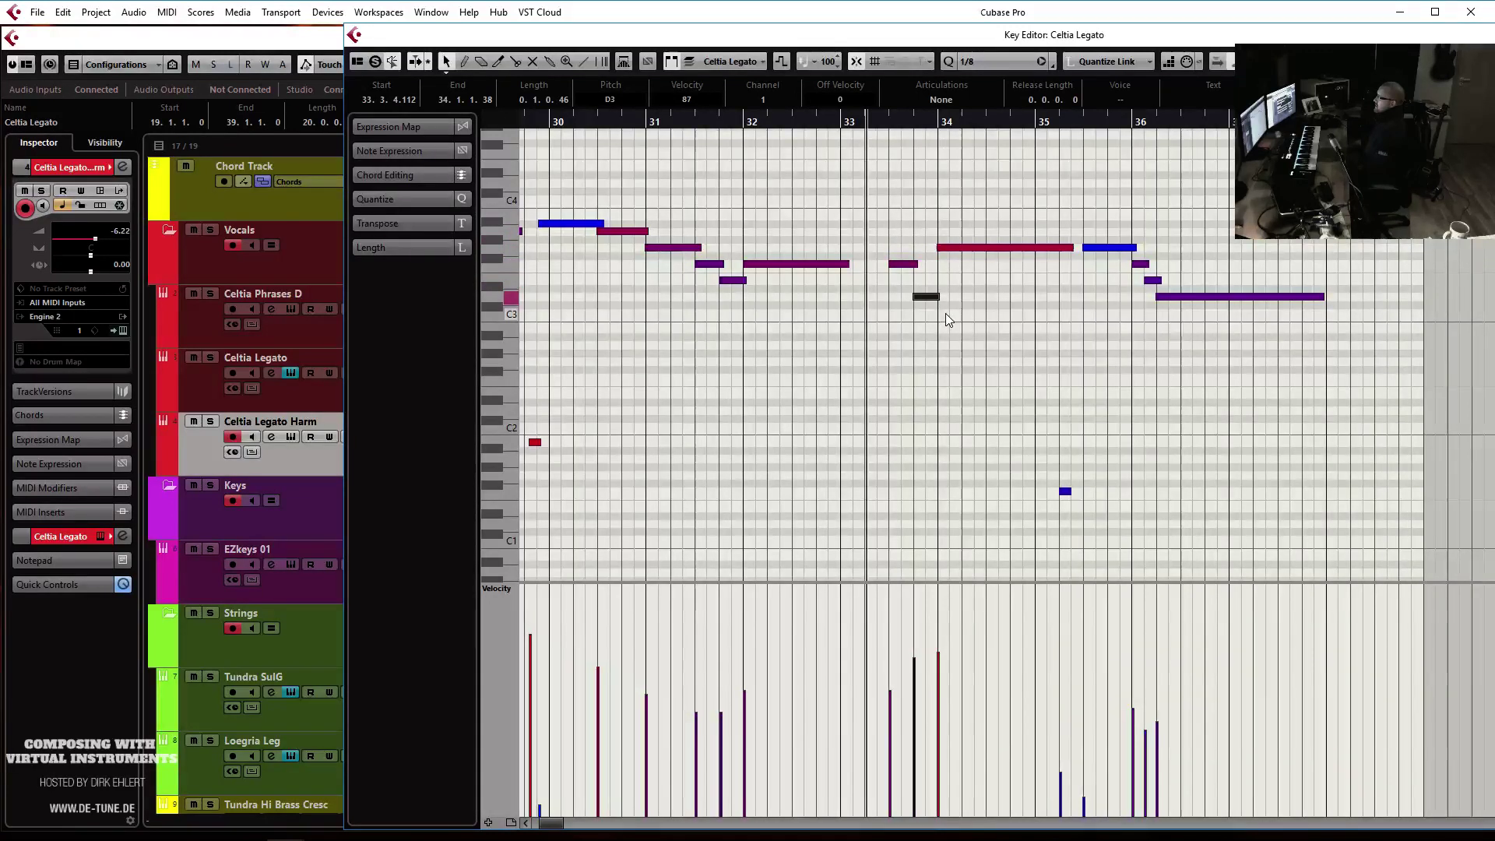
pyautogui.click(980, 248)
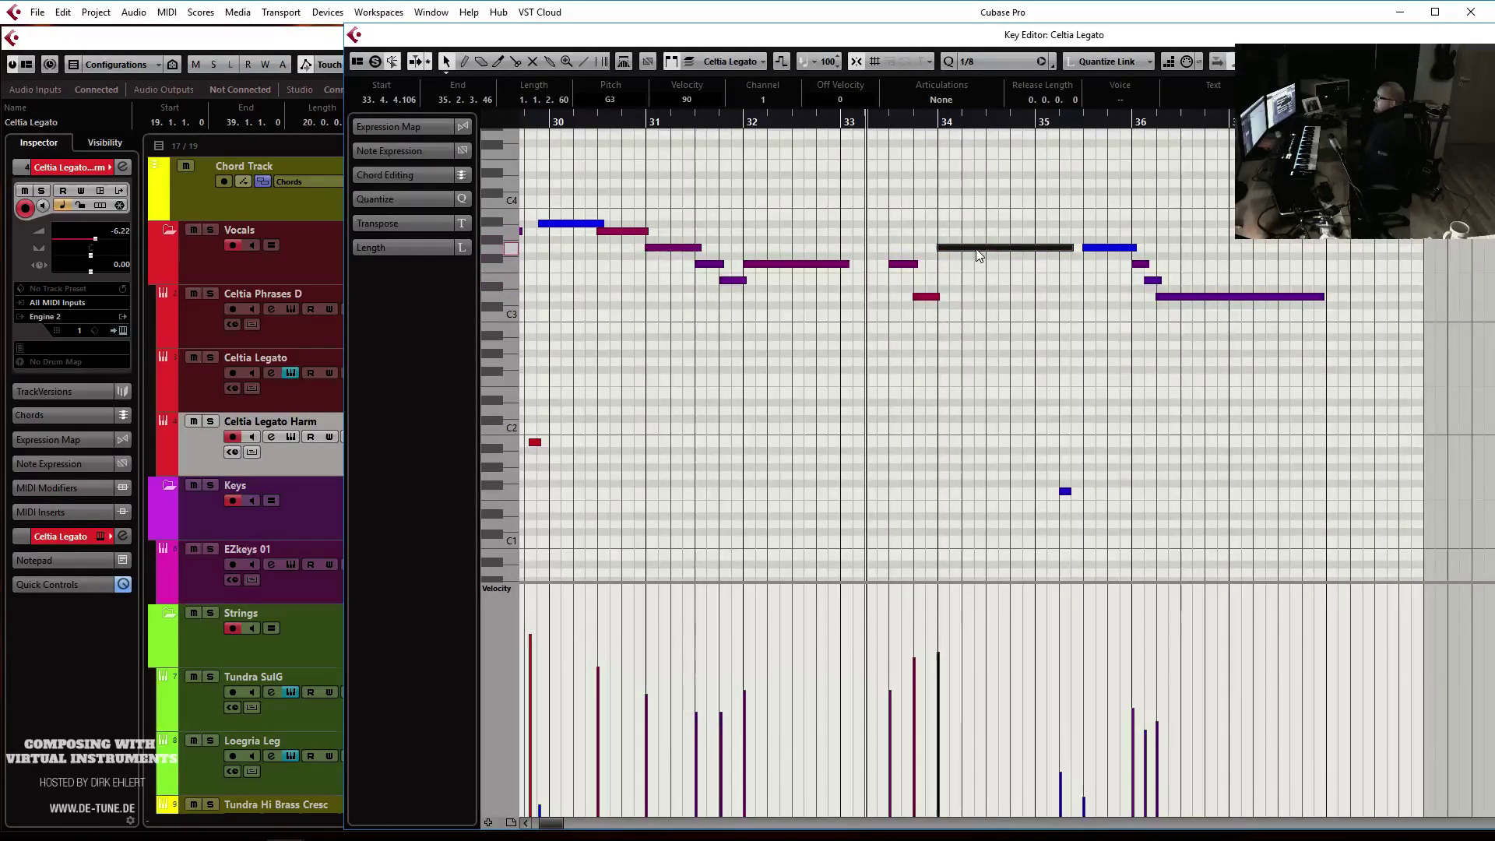
pyautogui.press('Down')
pyautogui.press('Down')
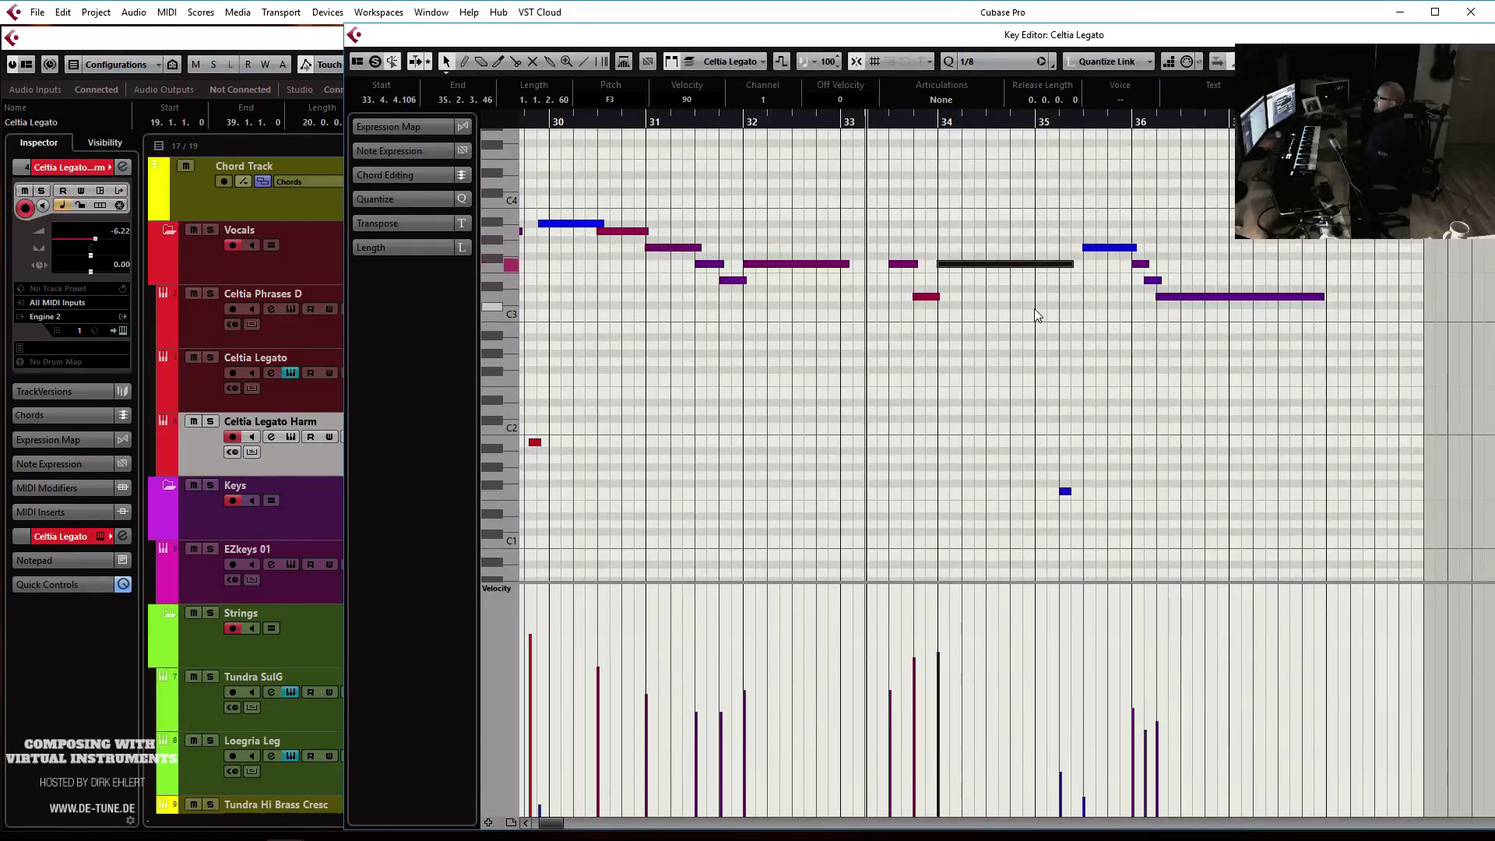
# Split the long F3 note of bar 34 at beats 2, 3 and 4 and at the start of bar 35
pyautogui.click(968, 265)
pyautogui.click(993, 265)
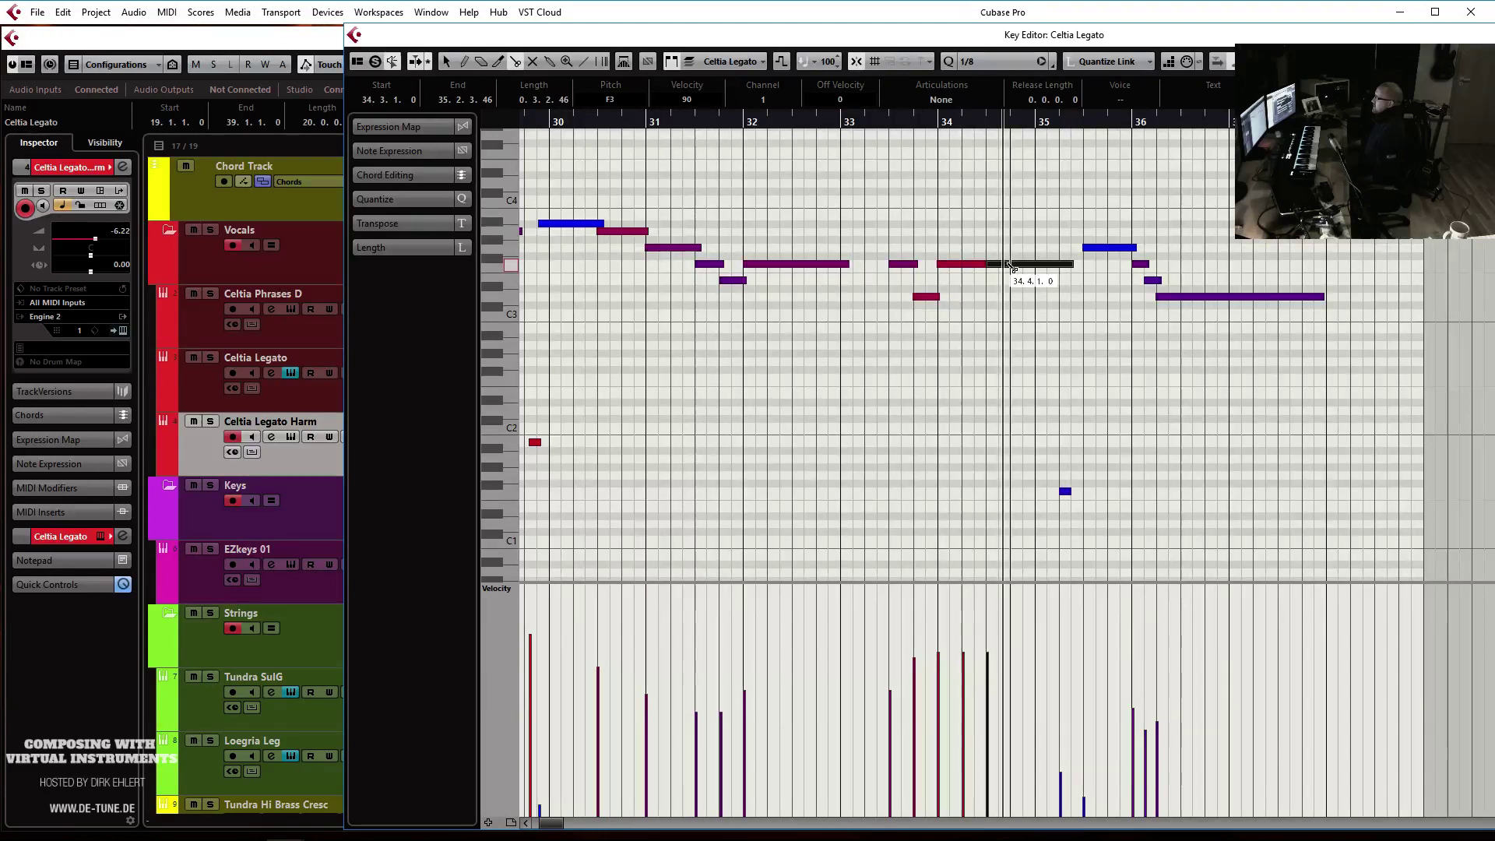
pyautogui.click(1040, 265)
pyautogui.press('1')
# Transpose the split notes to F3, E3, D3, C3 and E3, lengthen the first four so they overlap slightly, and play back from bar 33
pyautogui.click(975, 266)
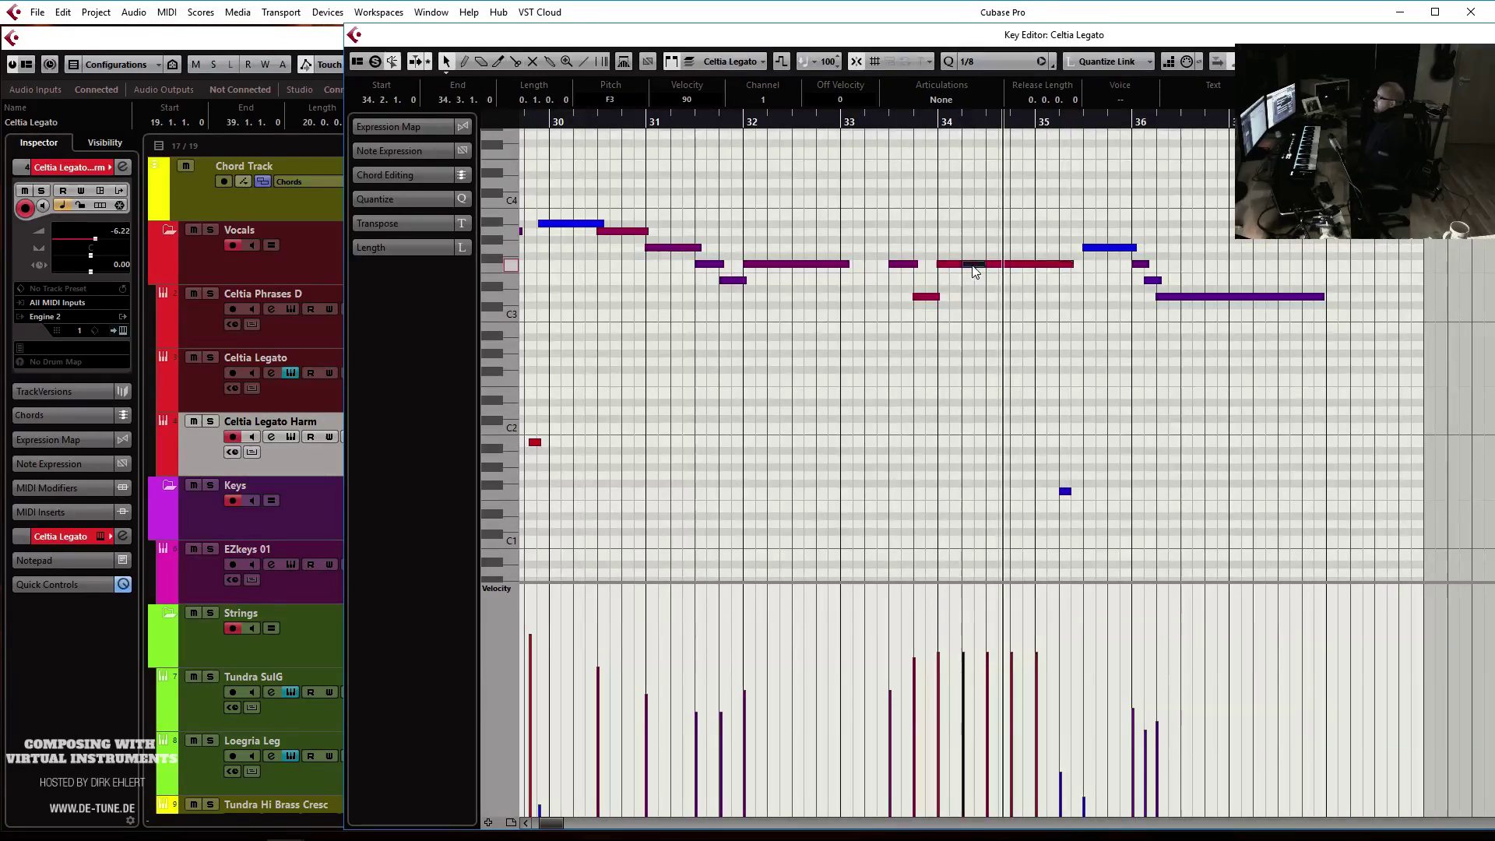
pyautogui.click(1024, 266)
pyautogui.press('Down')
pyautogui.press('Down')
pyautogui.press('Down')
pyautogui.press('Down')
pyautogui.press('Down')
pyautogui.press('Down')
pyautogui.click(1055, 265)
pyautogui.press('Down')
pyautogui.press('Down')
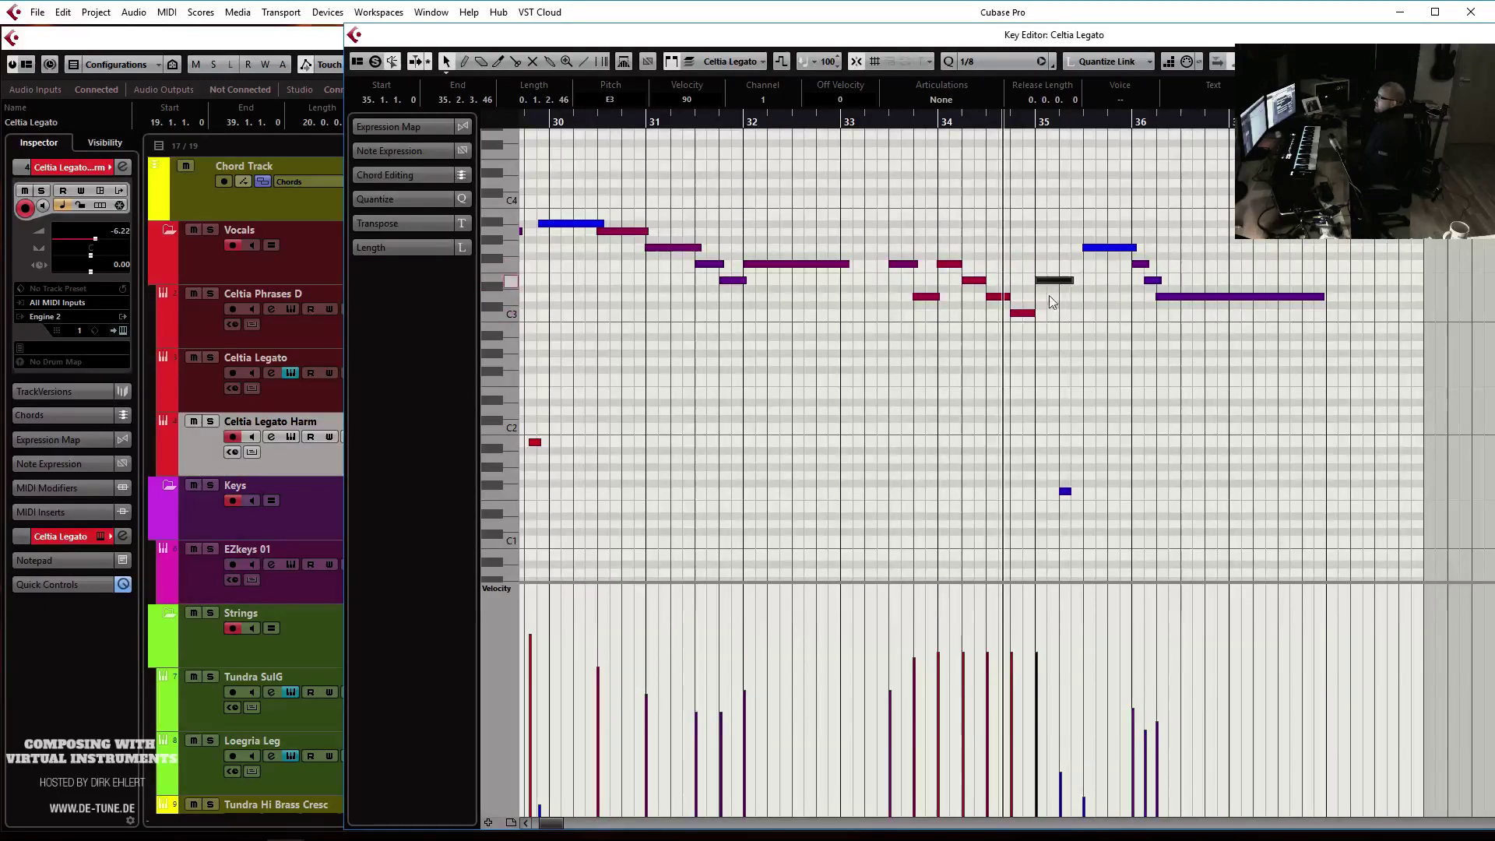
pyautogui.moveTo(956, 248); pyautogui.dragTo(1038, 314)
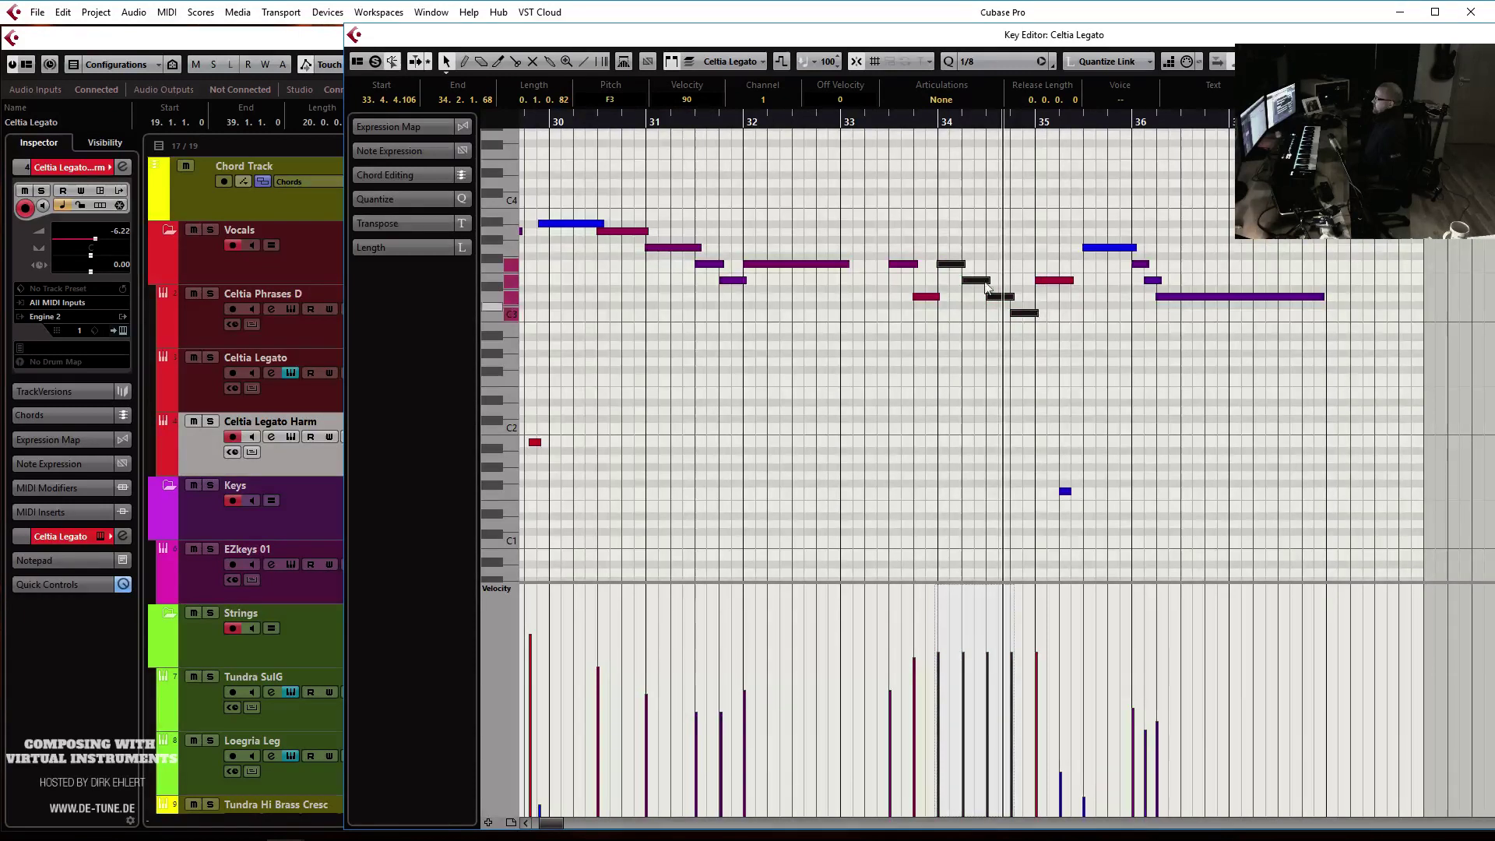
pyautogui.click(886, 120)
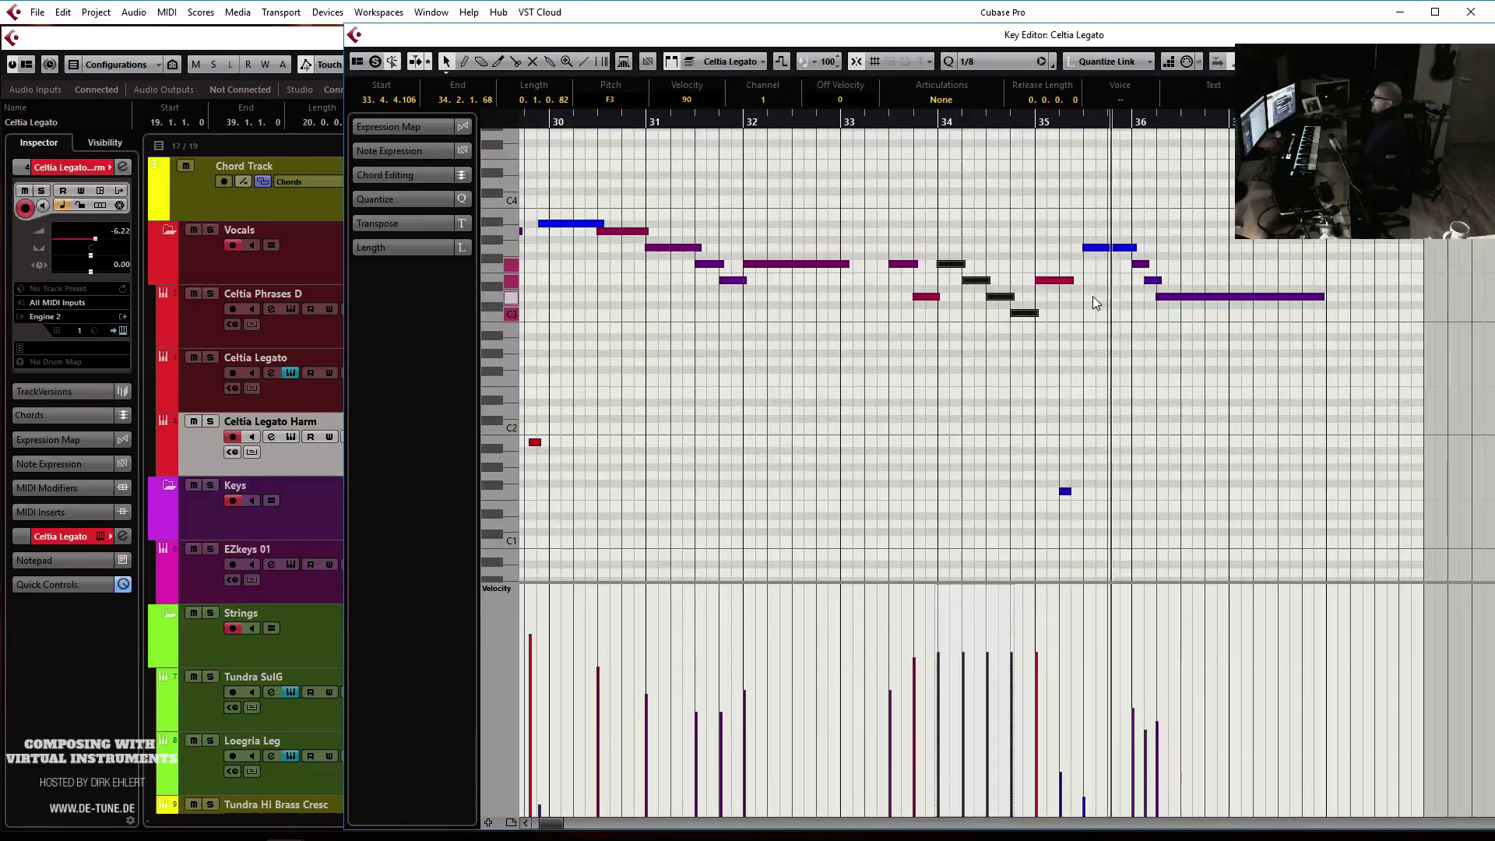
# Lower the note before bar 36 to E3 and the two short notes at bar 36 to D3 and C3
pyautogui.moveTo(1110, 248); pyautogui.dragTo(1143, 297)
pyautogui.click(1152, 280)
pyautogui.press('Down')
pyautogui.press('Down')
pyautogui.press('Down')
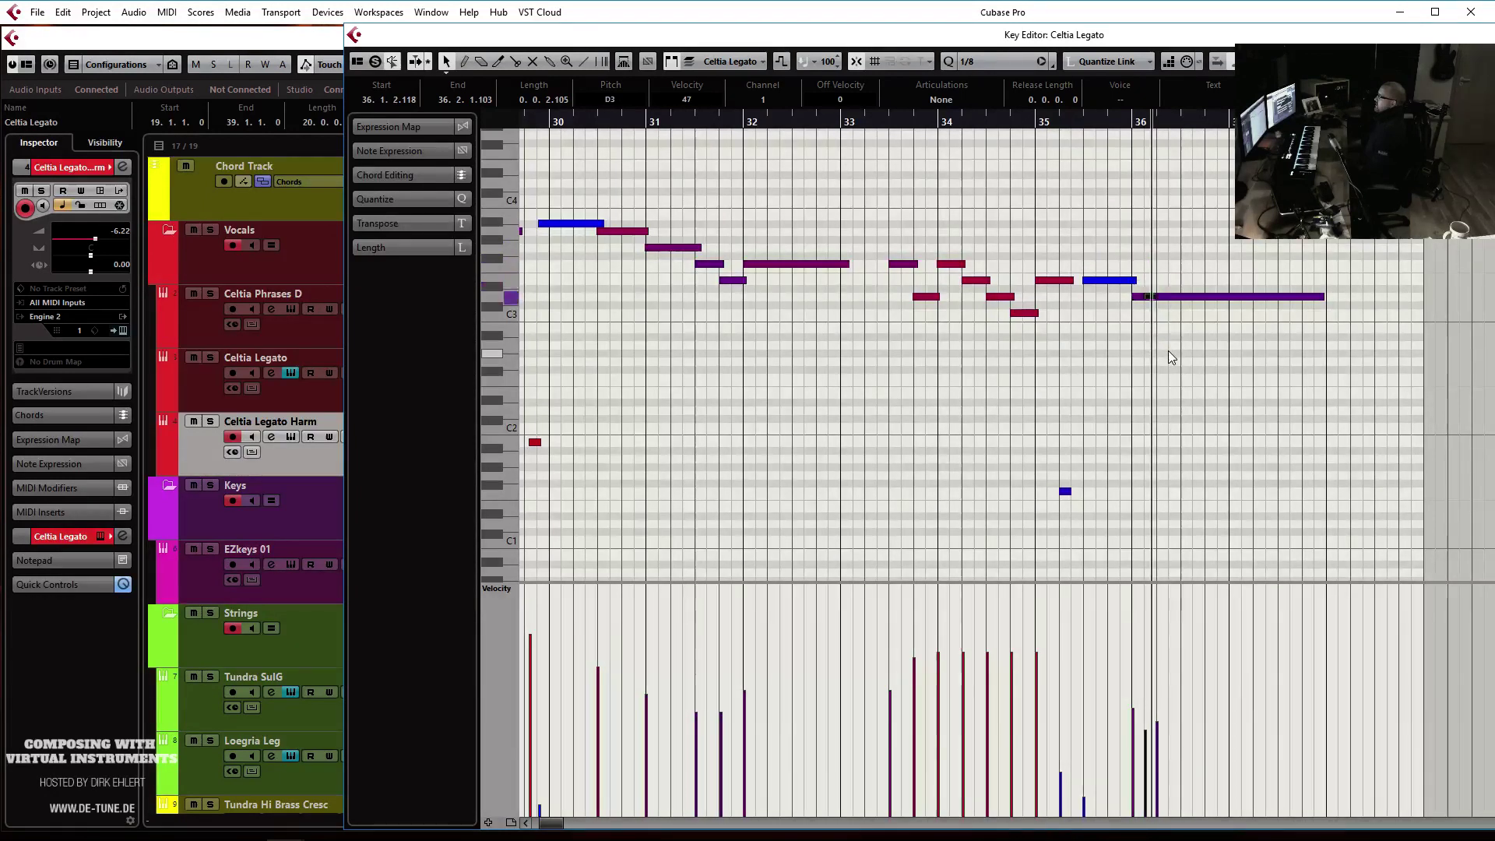
# Lower the final long harmony note to A2 and play back the ending from about bar 33
pyautogui.click(1178, 299)
pyautogui.press('Down')
pyautogui.press('Down')
pyautogui.press('Down')
pyautogui.press('Down')
pyautogui.press('Down')
pyautogui.moveTo(884, 121); pyautogui.dragTo(887, 129)
pyautogui.press('space')
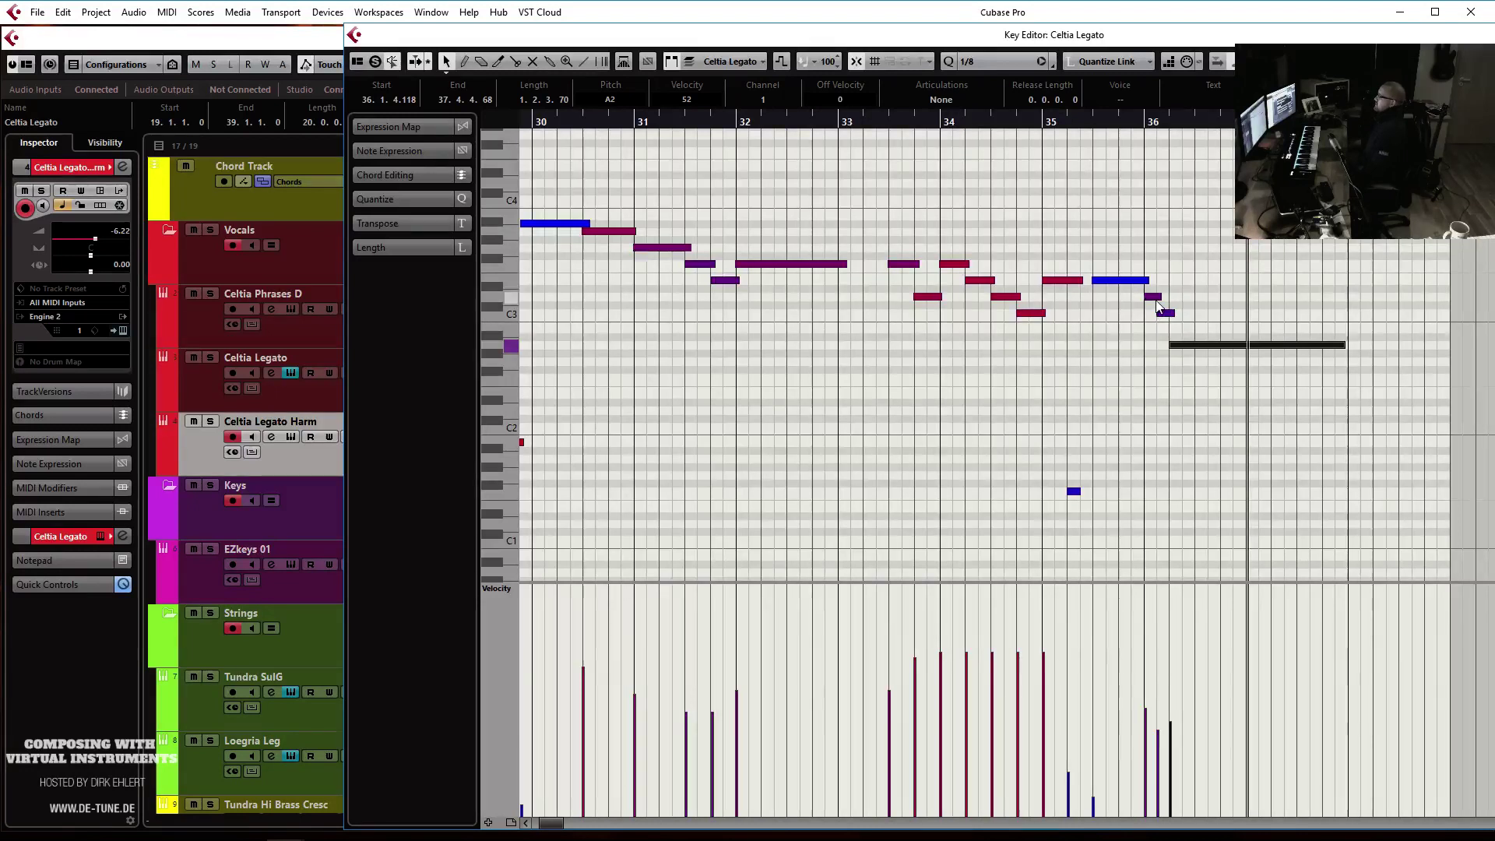
# Replace the two short notes at bar 36 with a single D3 starting at 36.1.1.0, play back the ending and close the note editor
pyautogui.moveTo(1160, 313); pyautogui.dragTo(1148, 315)
pyautogui.press('space')
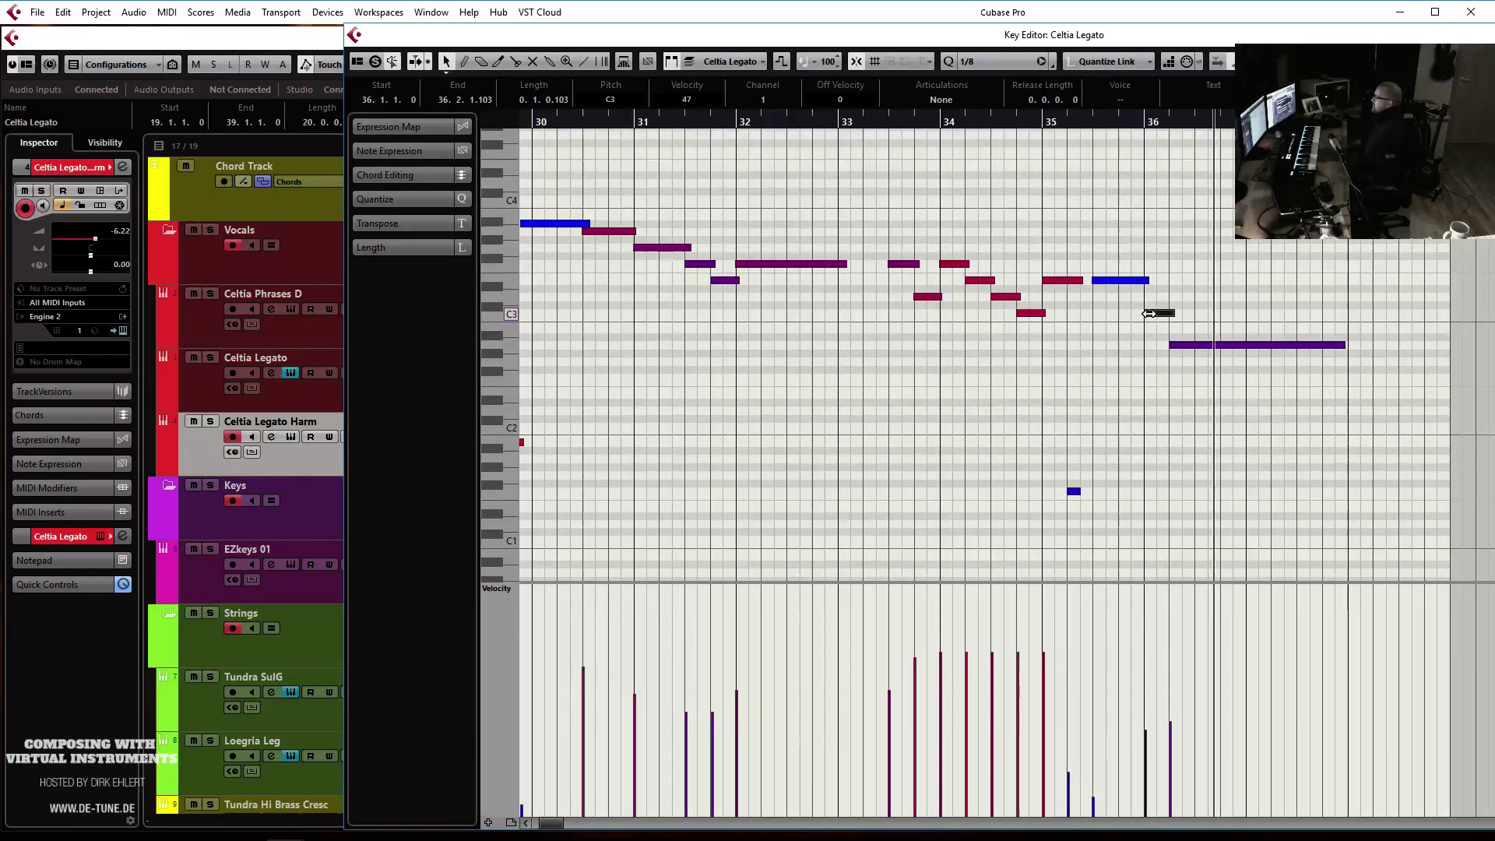
pyautogui.click(1075, 125)
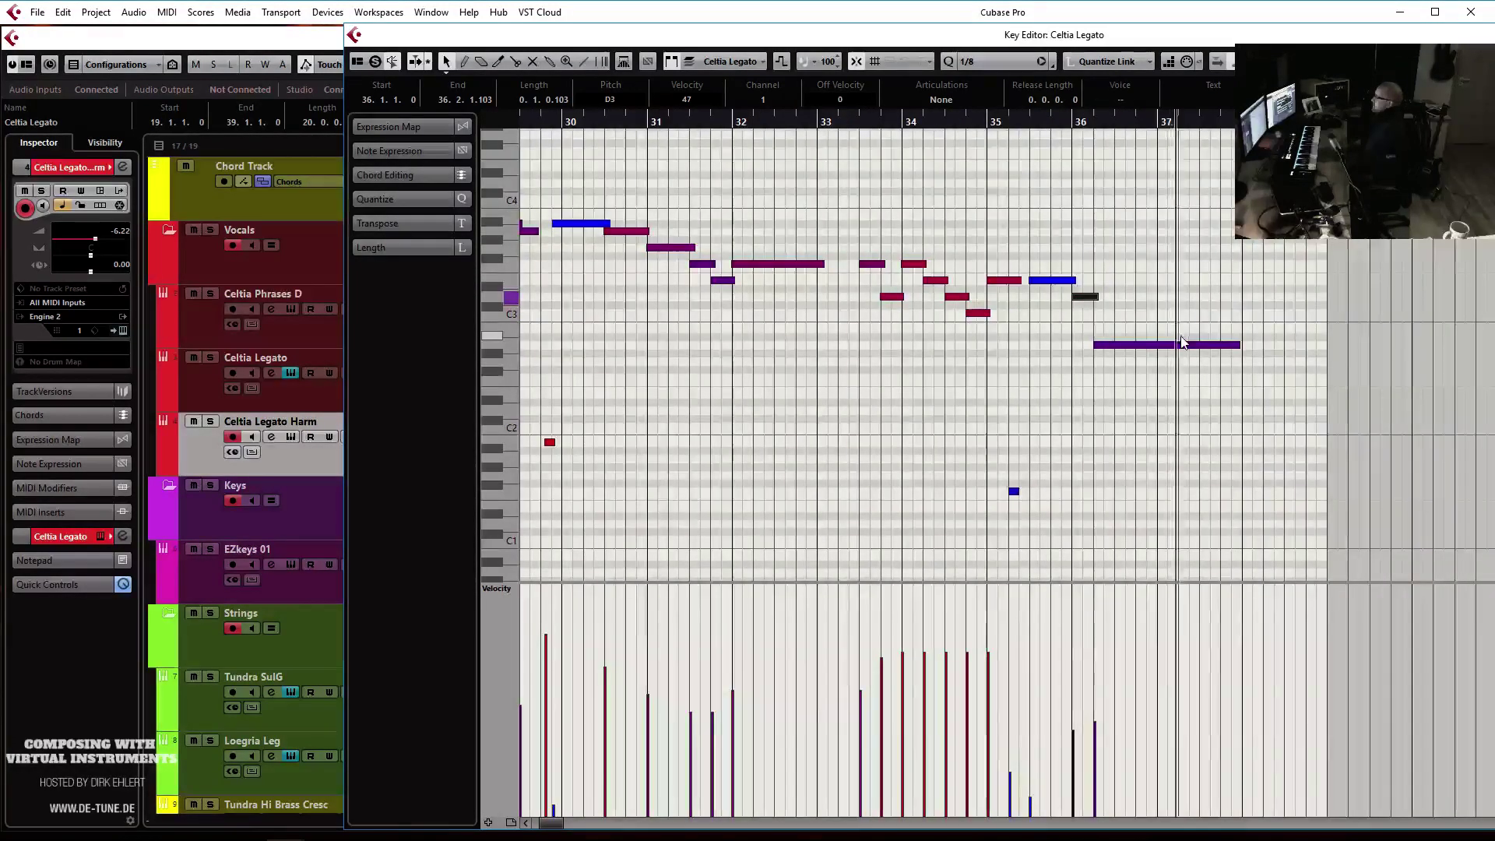
pyautogui.press('Escape')
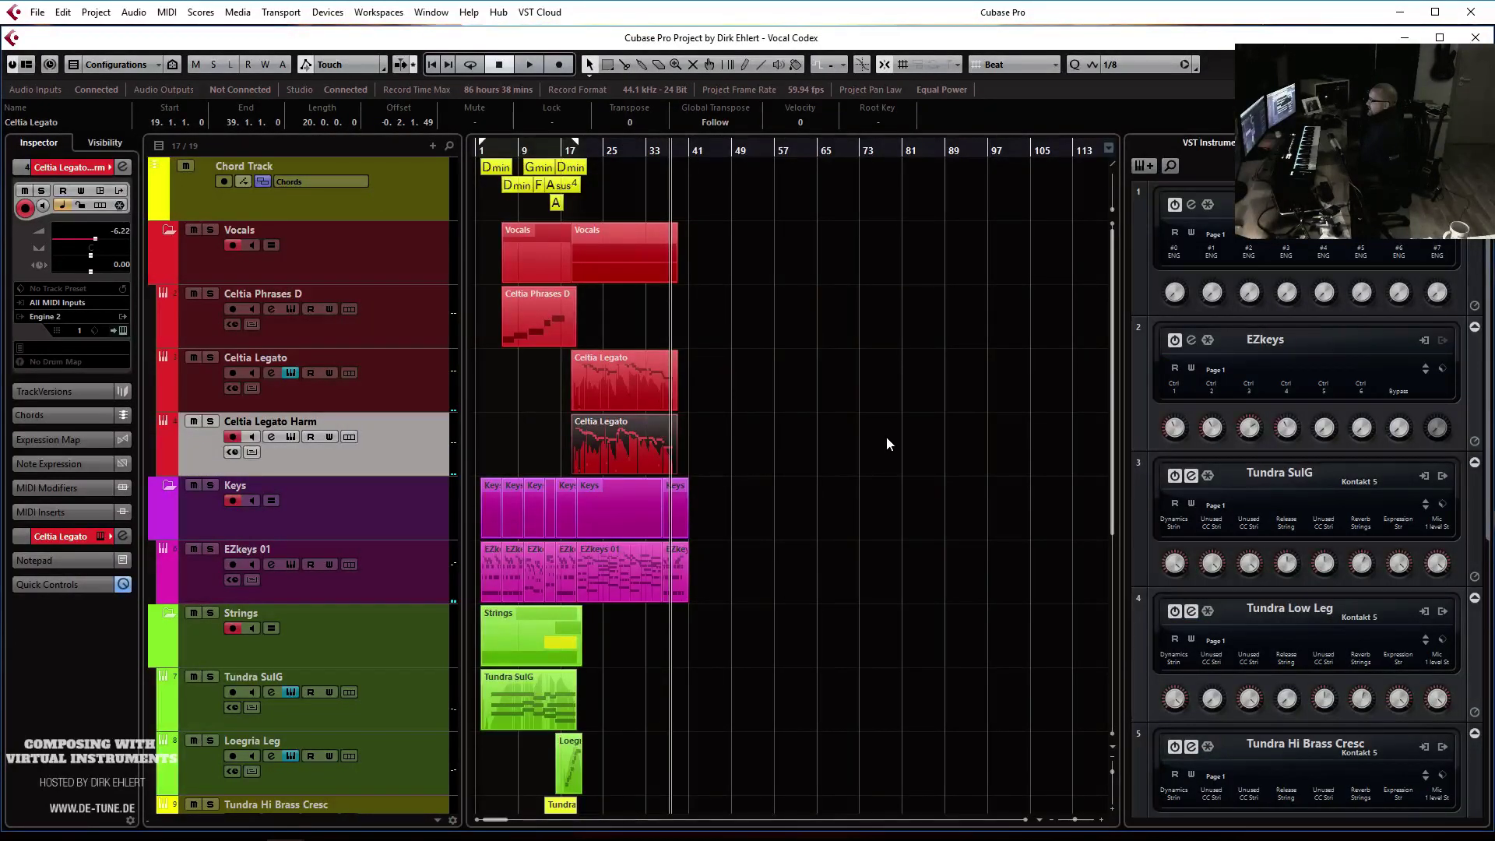
# Copy the Gmin chord event on the Chord Track to bar 19
pyautogui.press('h')
pyautogui.press('h')
pyautogui.press('h')
pyautogui.press('h')
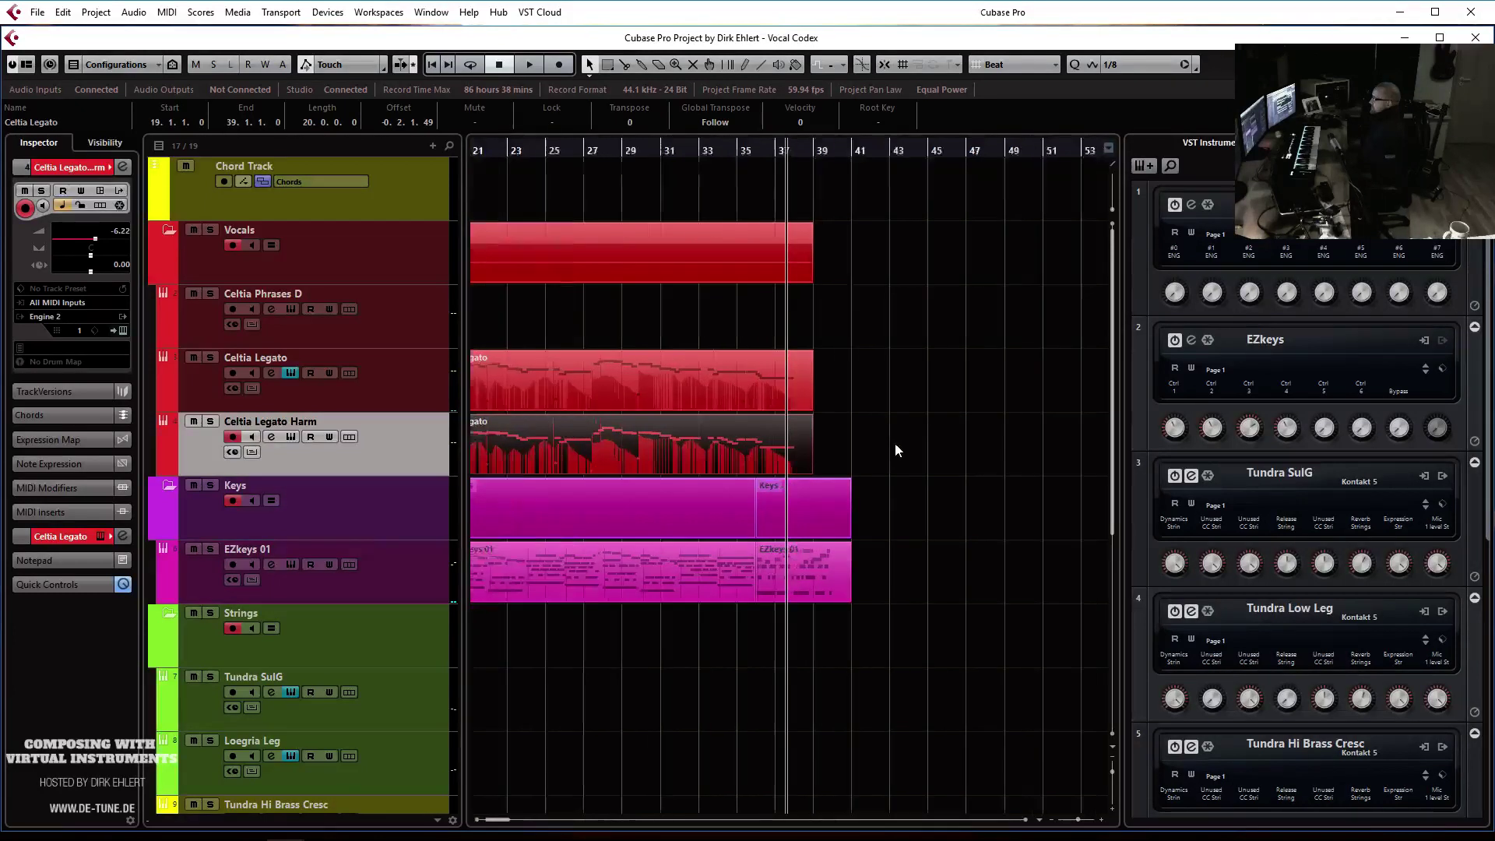
pyautogui.press('h')
pyautogui.click(785, 152)
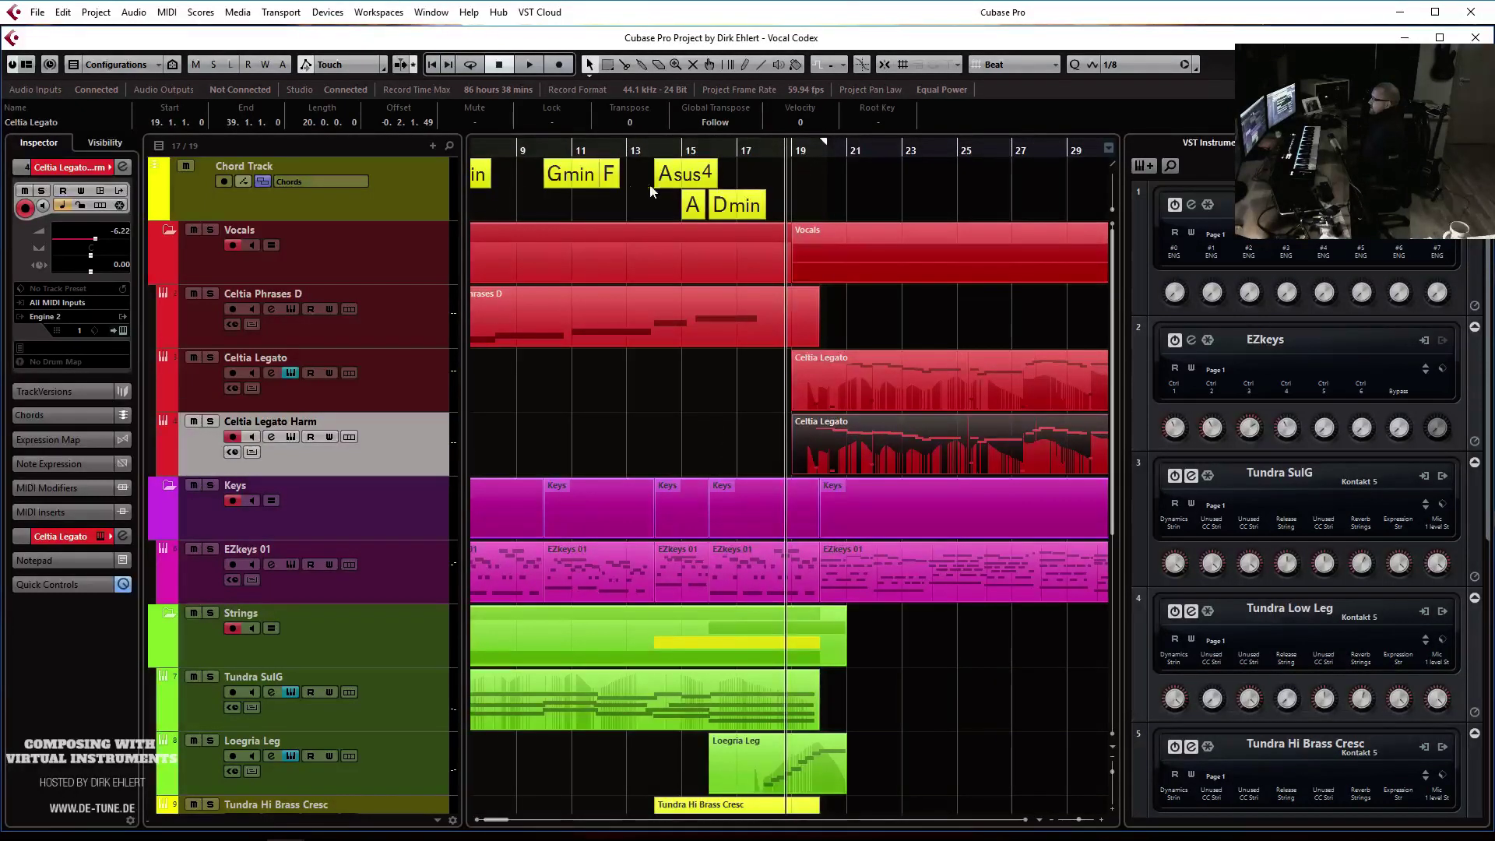
pyautogui.moveTo(569, 175); pyautogui.dragTo(819, 179)
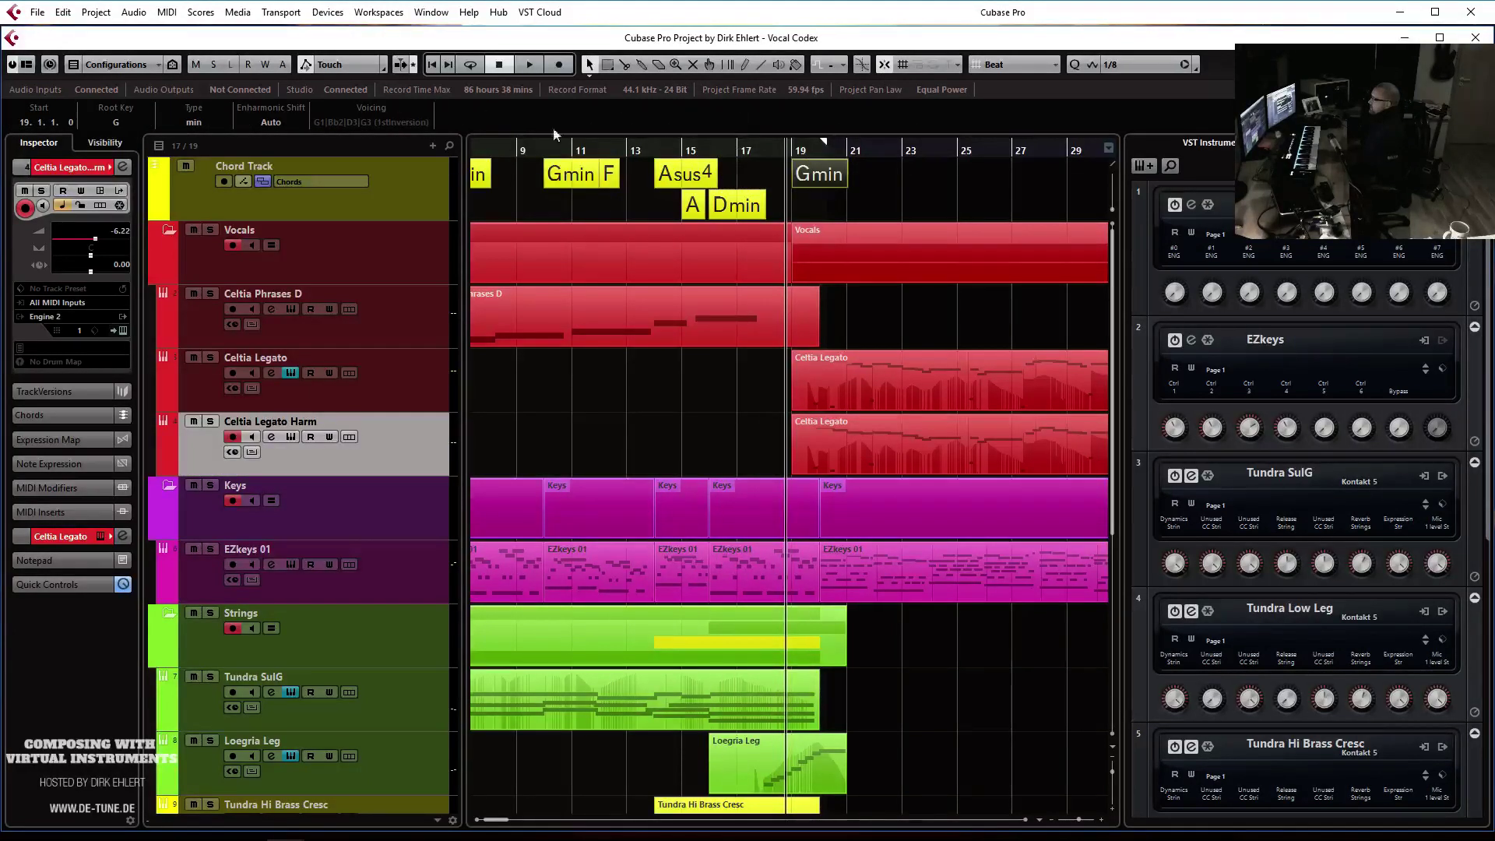
# Change the chord event at bar 19 to root key A# with type maj
pyautogui.click(117, 123)
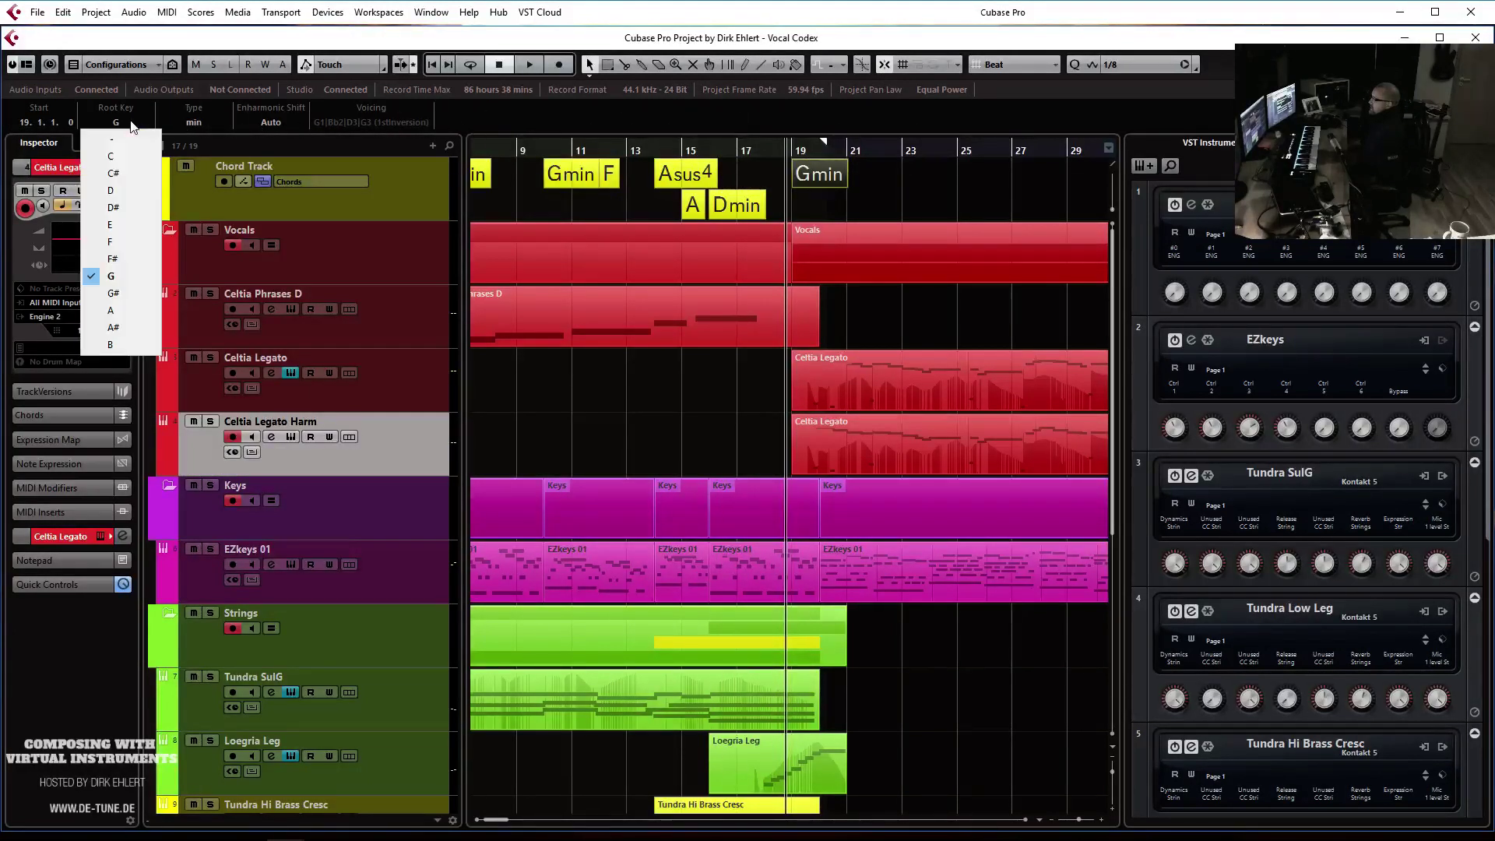
pyautogui.click(152, 330)
pyautogui.click(193, 122)
pyautogui.click(199, 156)
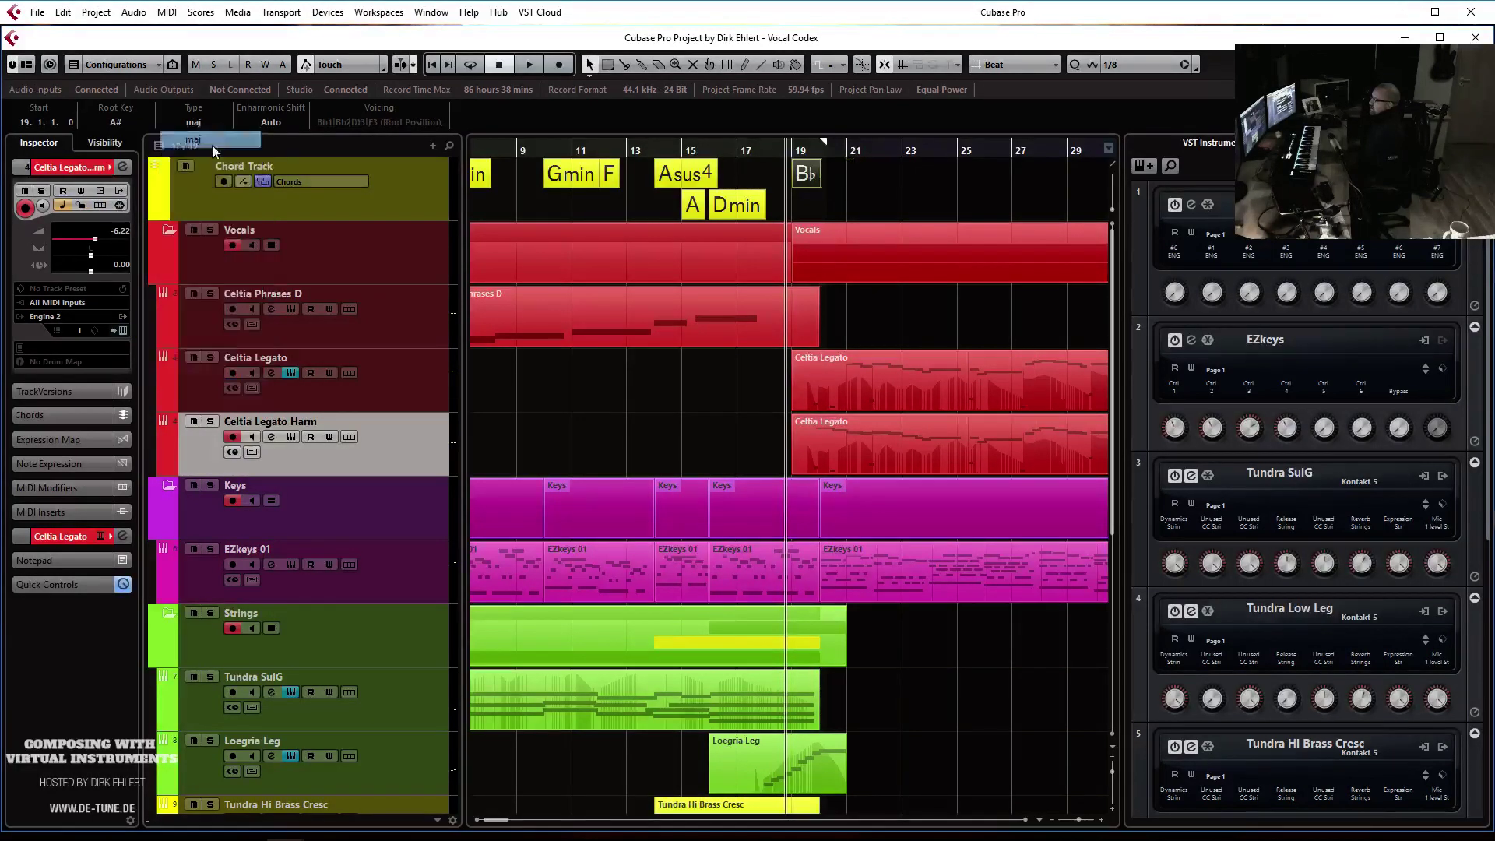
# Move the B♭ chord event to bar 20 and copy the Gmin chord to bar 22, checking against playback
pyautogui.press('space')
pyautogui.moveTo(623, 179); pyautogui.dragTo(834, 180)
pyautogui.press('space')
pyautogui.press('space')
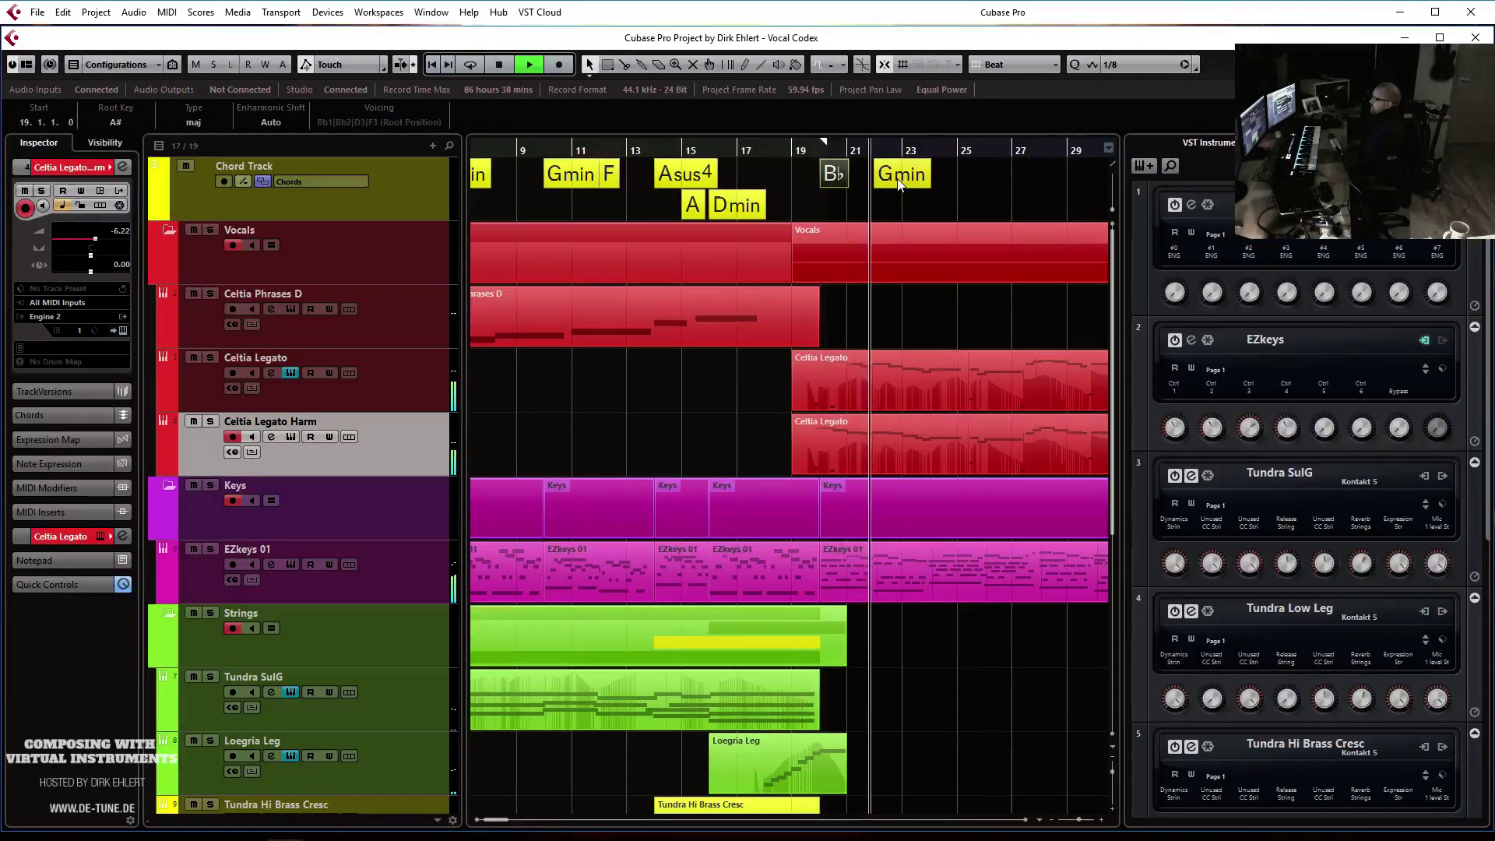
# Copy the Dmin chord event from bar 16 to bar 24 on the Chord Track
pyautogui.press('h')
pyautogui.press('h')
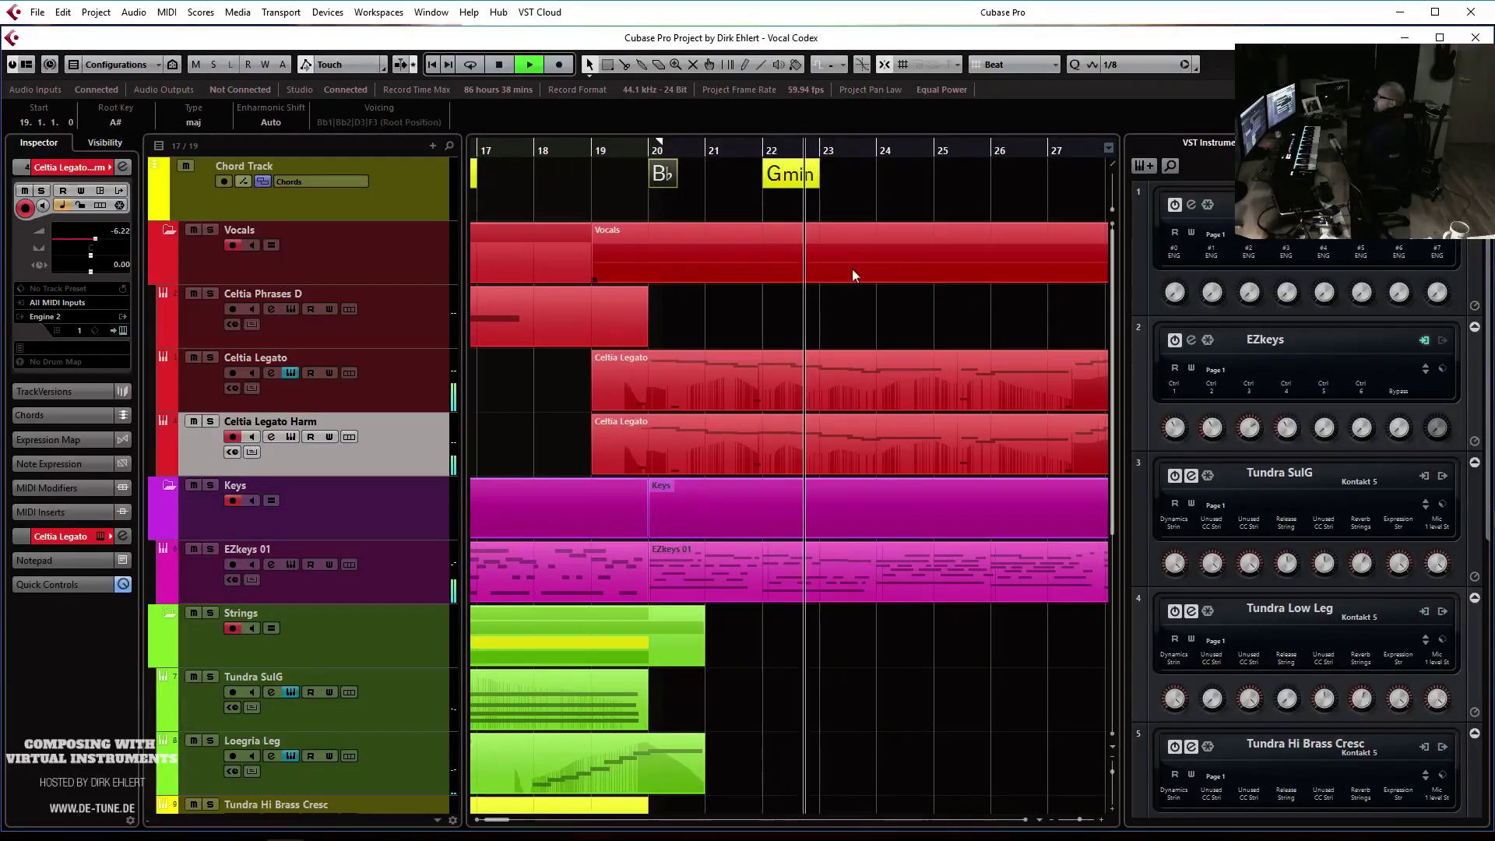
pyautogui.hscroll(-2, 845, 277)
pyautogui.moveTo(581, 181); pyautogui.dragTo(1034, 185)
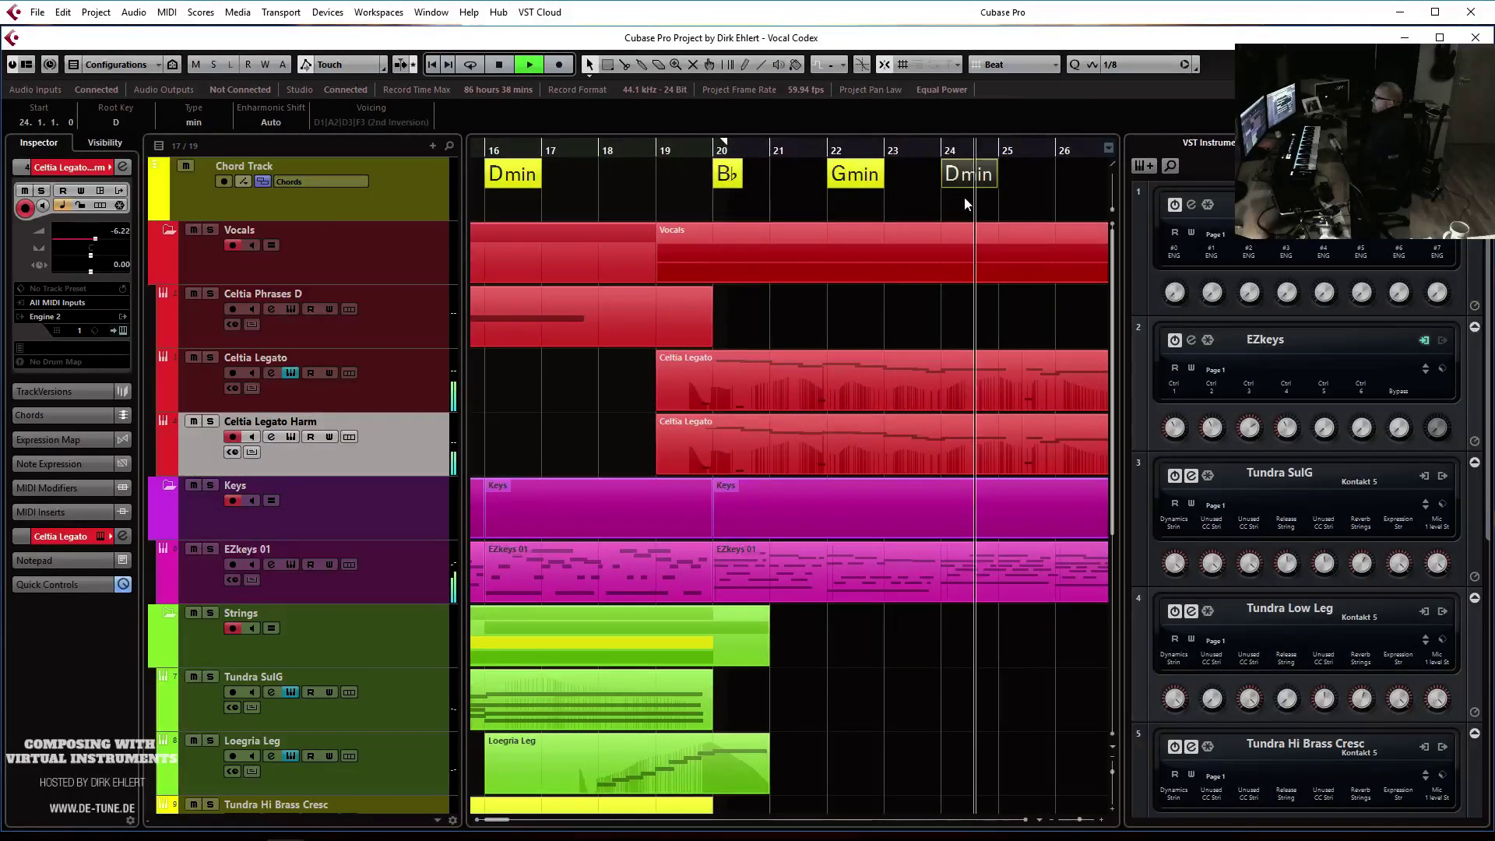
# Copy the B♭ chord event to bar 26 and change the copy to C maj
pyautogui.moveTo(727, 175); pyautogui.dragTo(1071, 183)
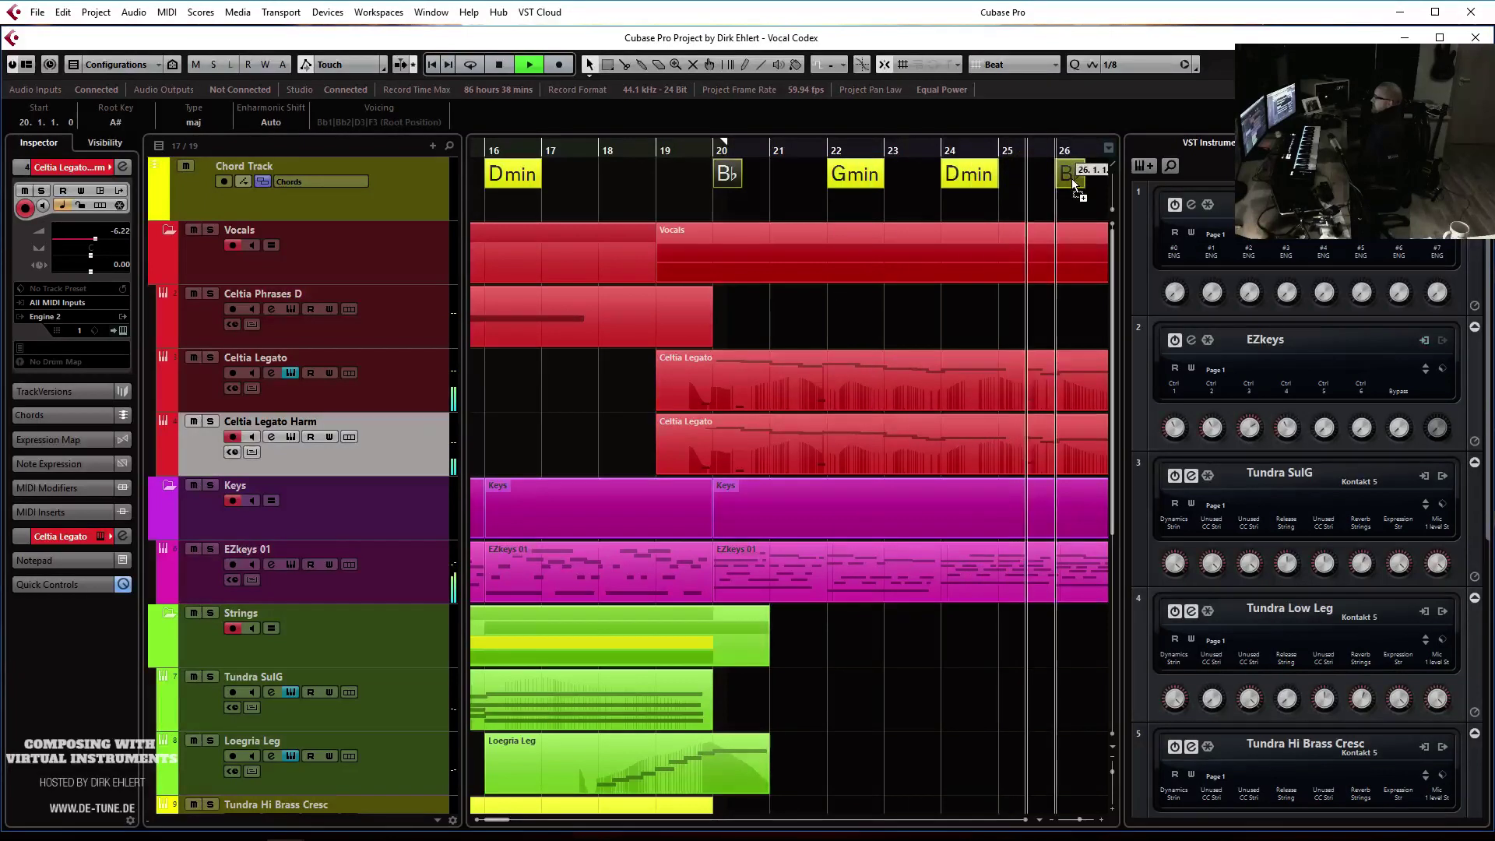
pyautogui.click(117, 123)
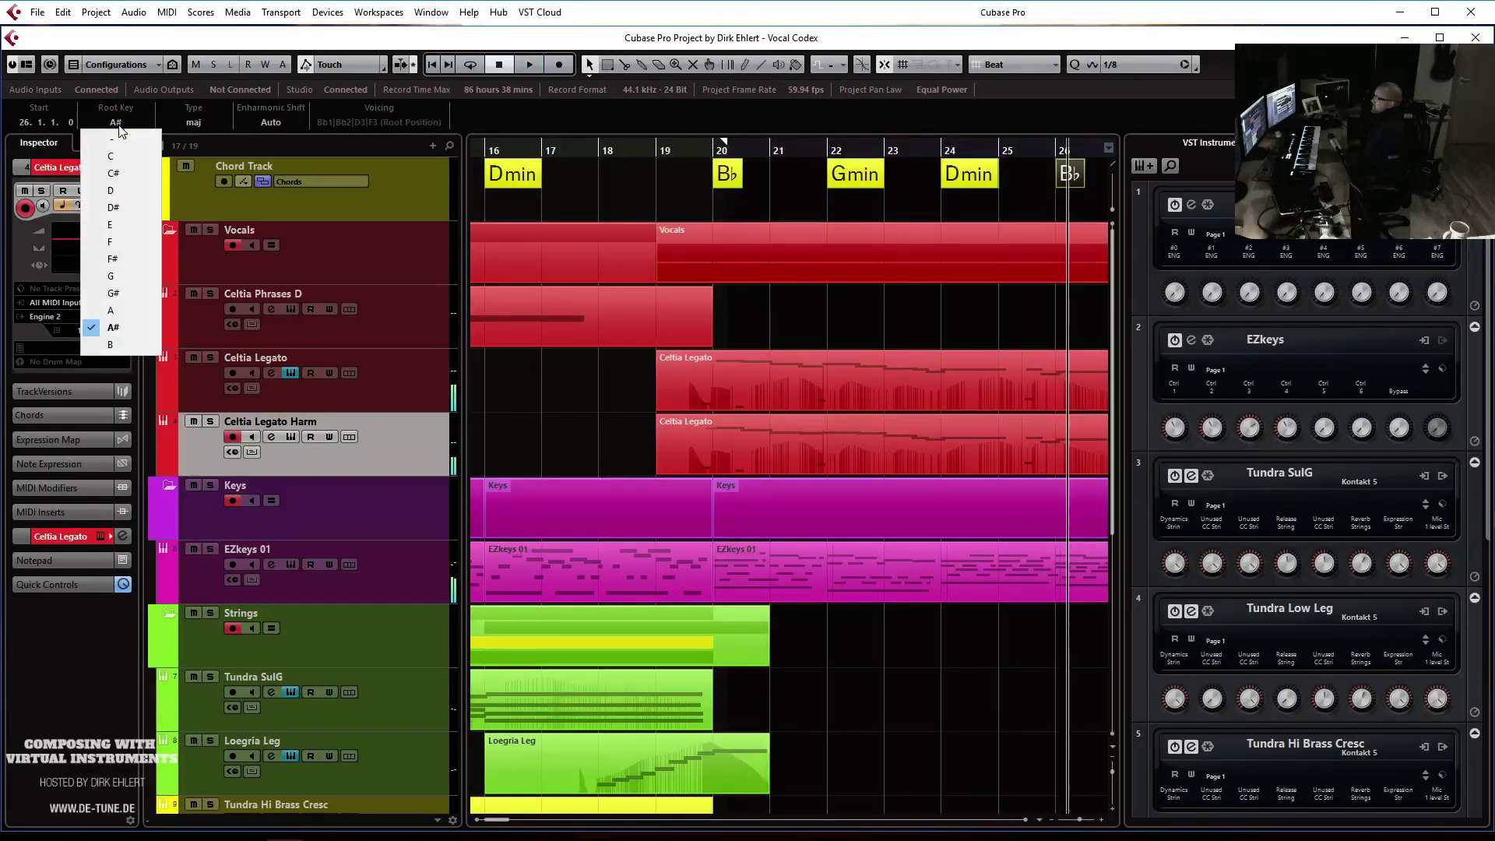
pyautogui.click(122, 156)
pyautogui.click(193, 122)
pyautogui.click(193, 138)
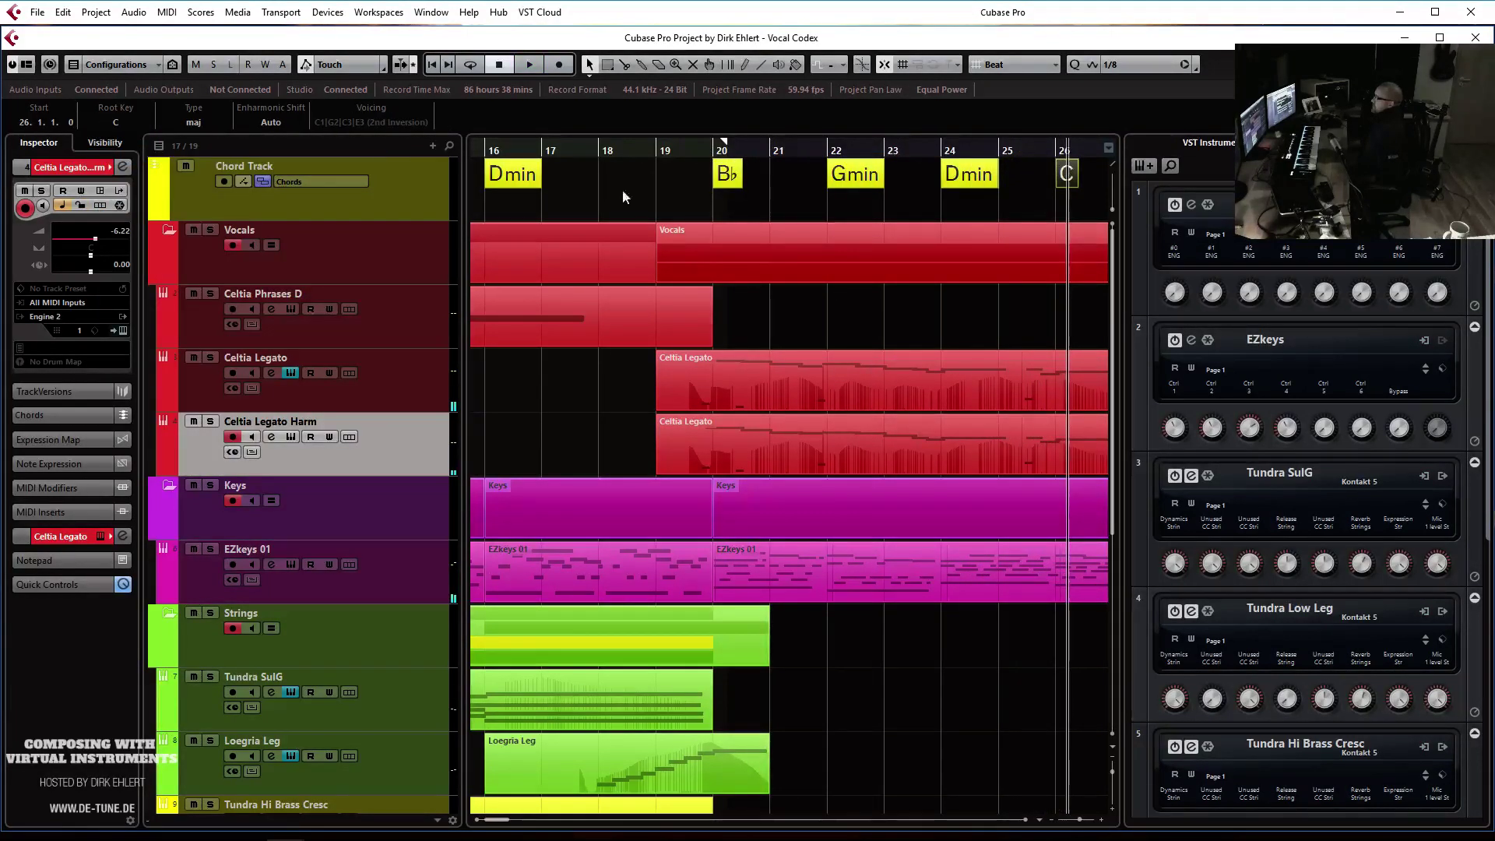
# During playback, copy the B♭, Gmin and Dmin chord events to bars 28, 30 and 32
pyautogui.press('space')
pyautogui.press('g')
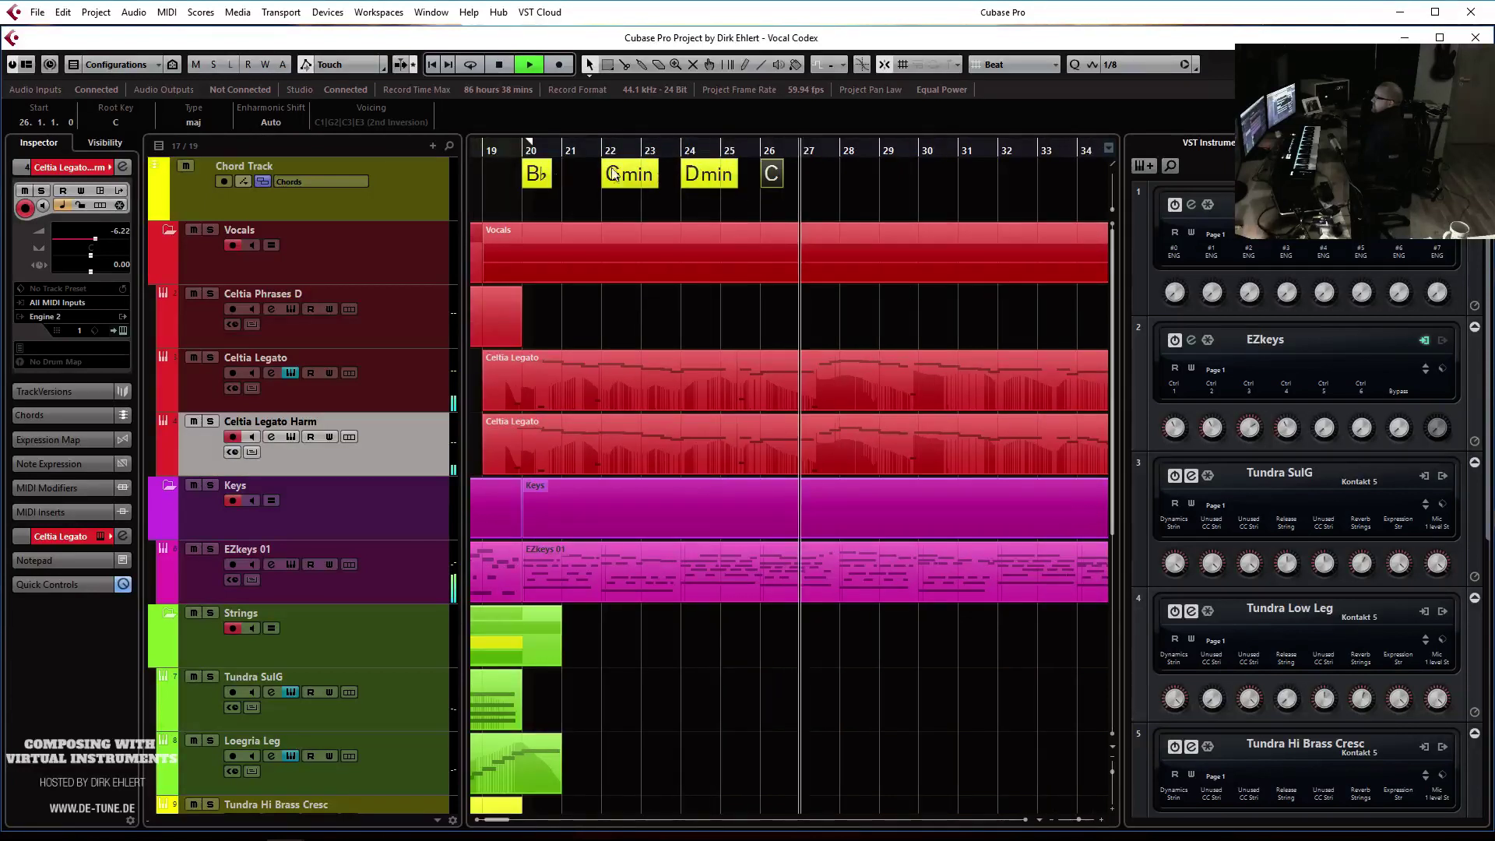
pyautogui.moveTo(537, 177); pyautogui.dragTo(857, 179)
pyautogui.moveTo(630, 174); pyautogui.dragTo(938, 178)
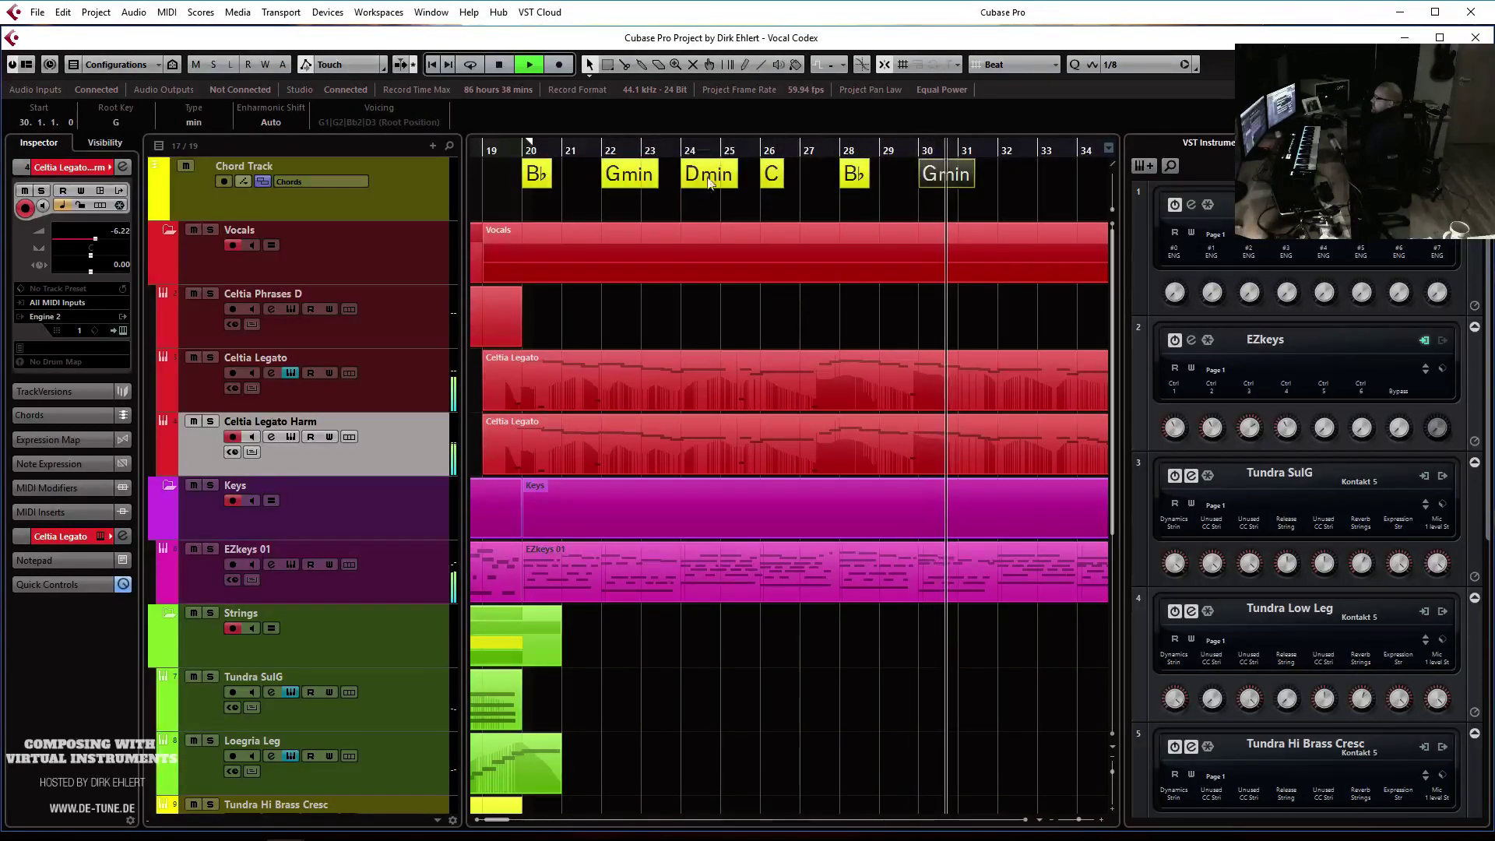
pyautogui.moveTo(700, 184); pyautogui.dragTo(1015, 183)
# Copy the C chord event to bar 34 and the Dmin chord to bar 36, and stop playback
pyautogui.hscroll(2, 1001, 237)
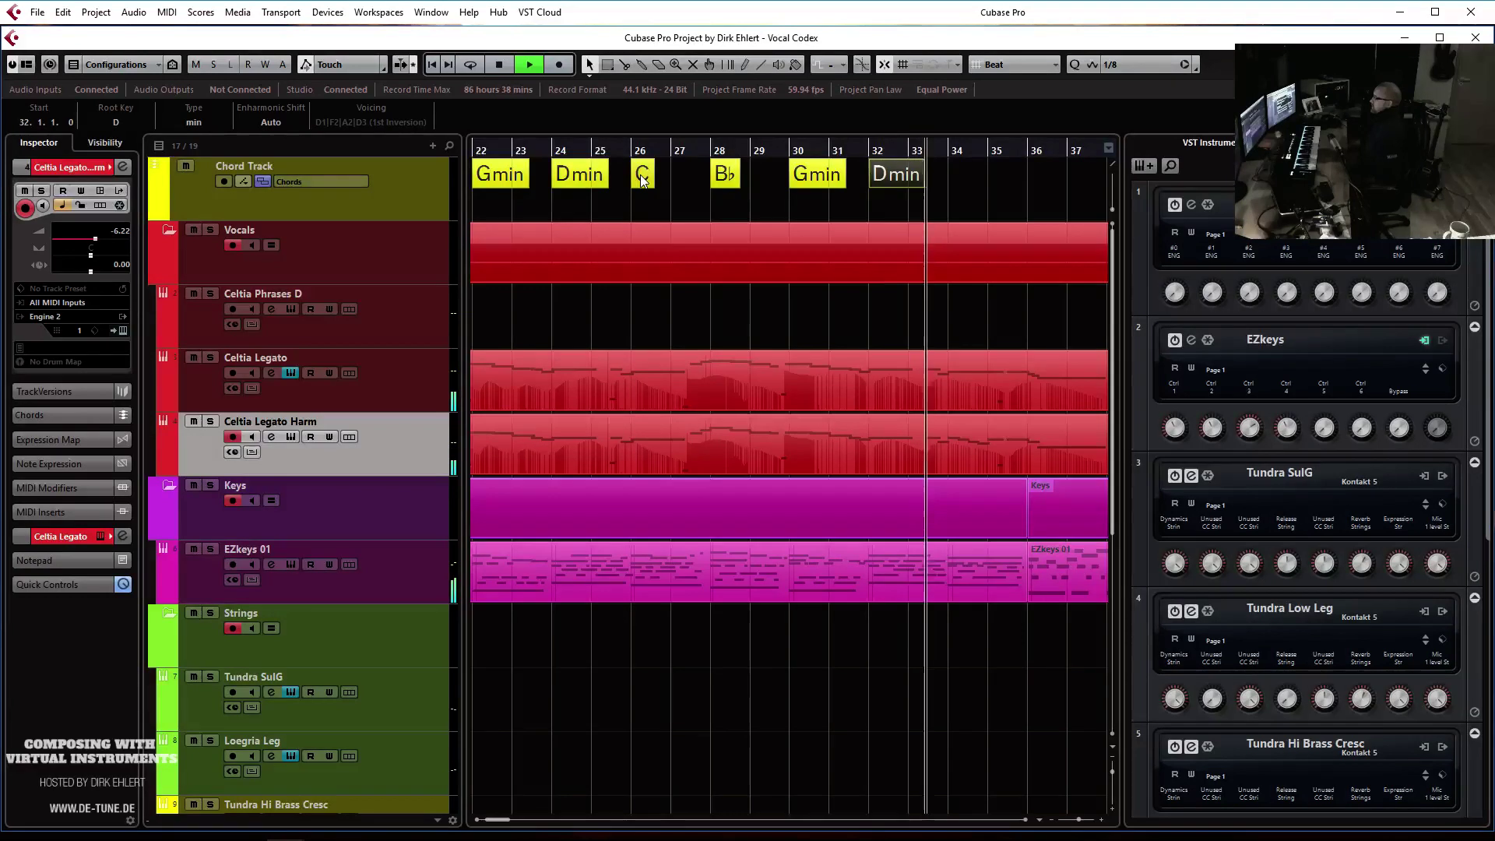
pyautogui.moveTo(643, 180); pyautogui.dragTo(962, 189)
pyautogui.moveTo(580, 180); pyautogui.dragTo(1064, 181)
pyautogui.press('g')
pyautogui.press('g')
pyautogui.press('g')
pyautogui.press('g')
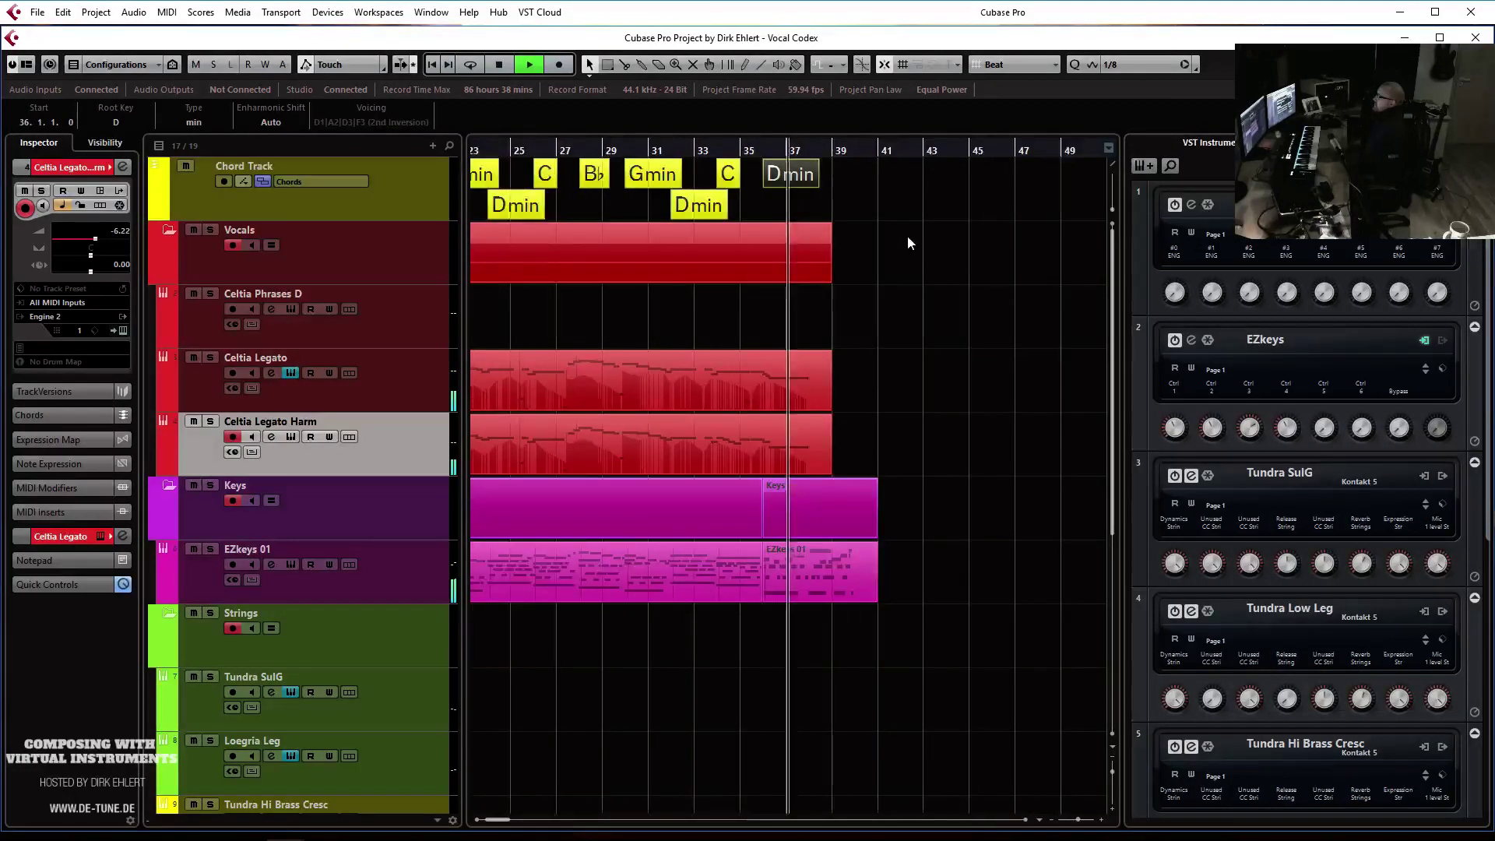
pyautogui.press('space')
pyautogui.press('g')
pyautogui.press('g')
pyautogui.press('g')
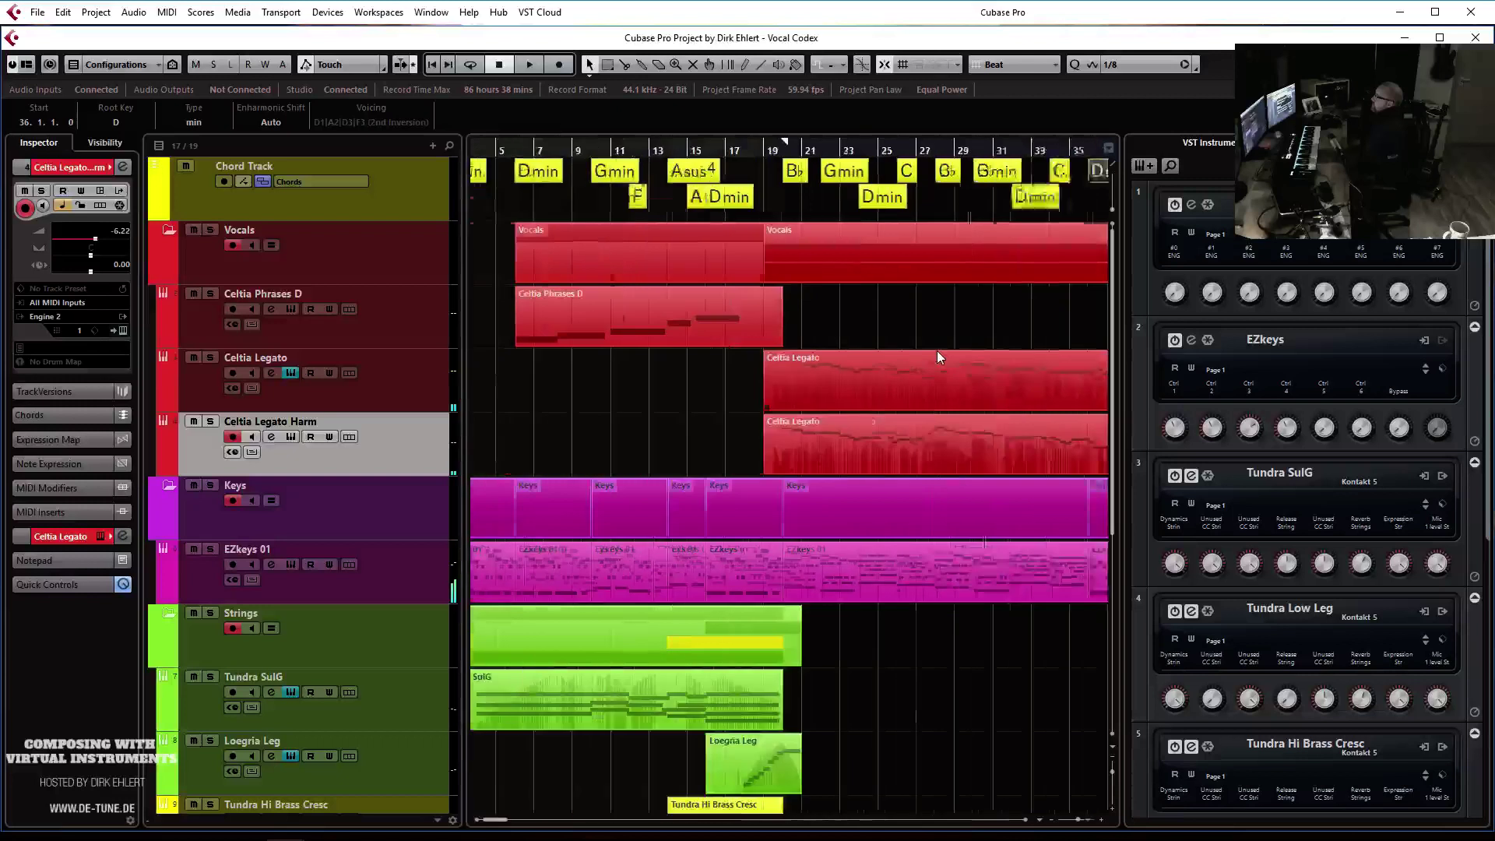
pyautogui.press('g')
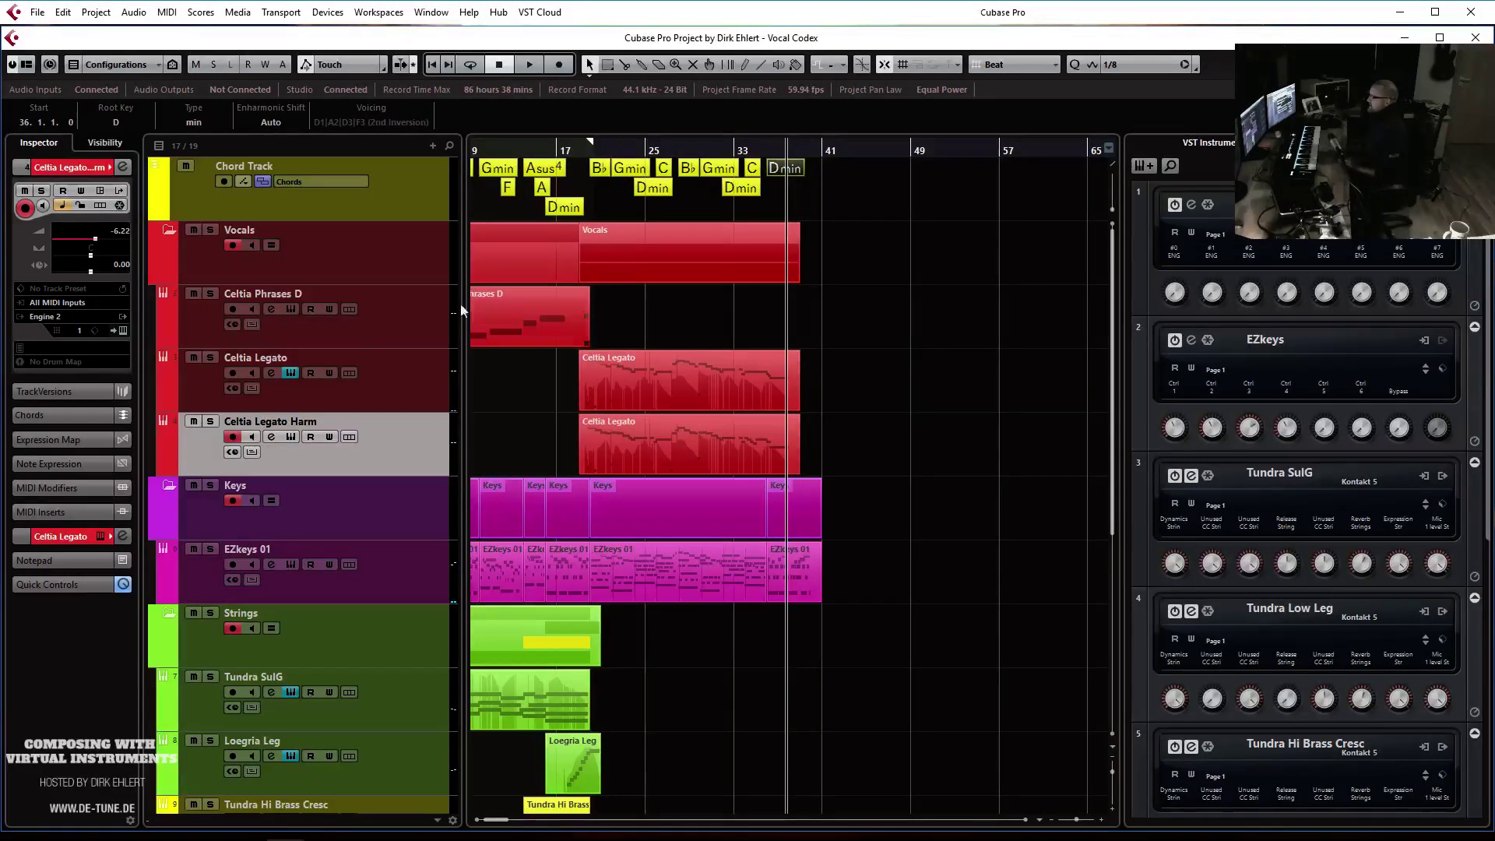
# Select the Celtia Phrases D track and play back the arrangement from about bar 19
pyautogui.click(391, 338)
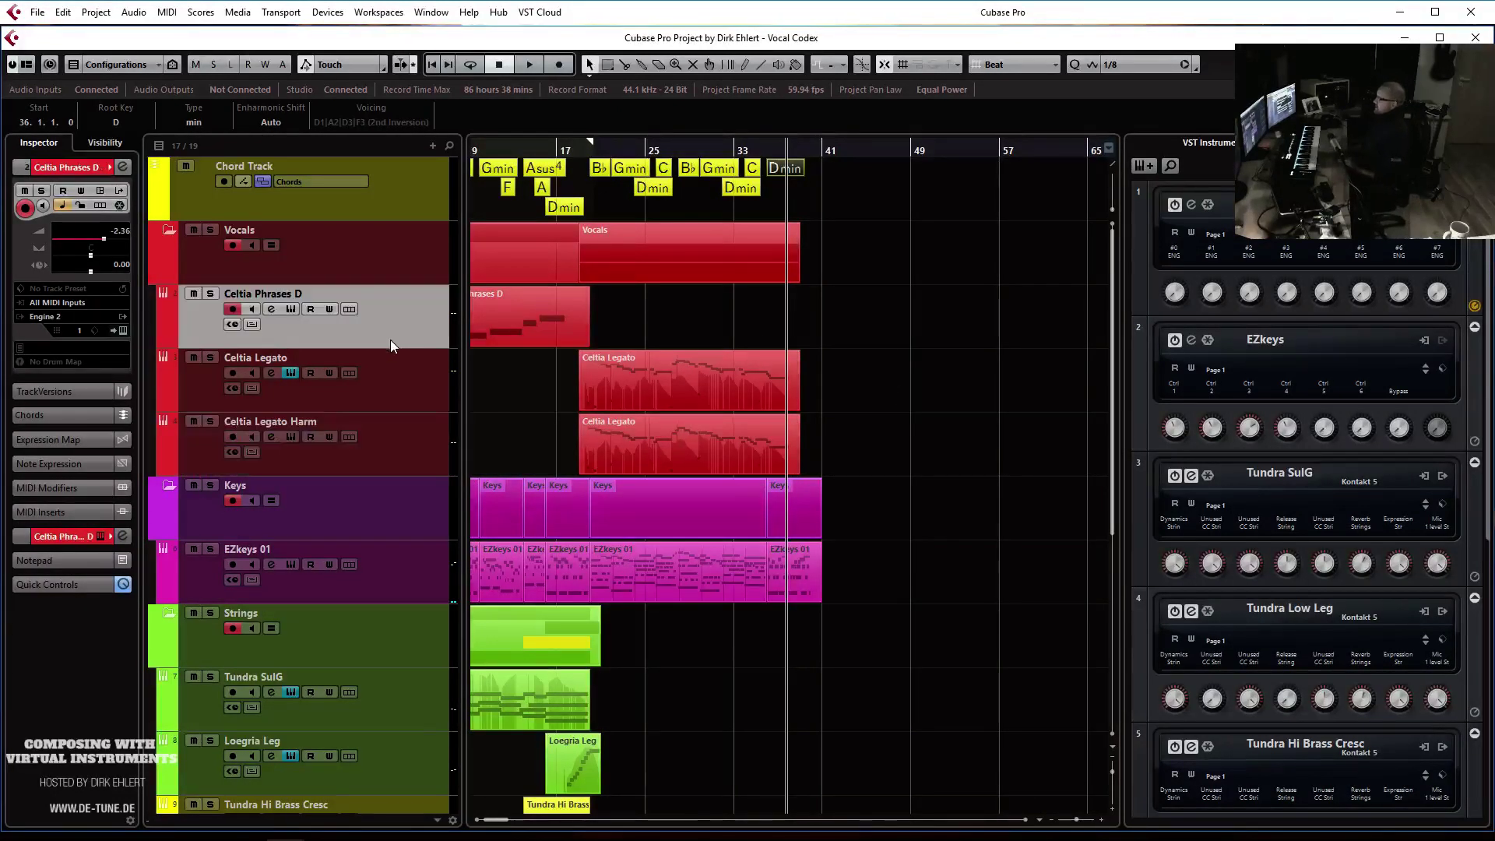
pyautogui.click(586, 146)
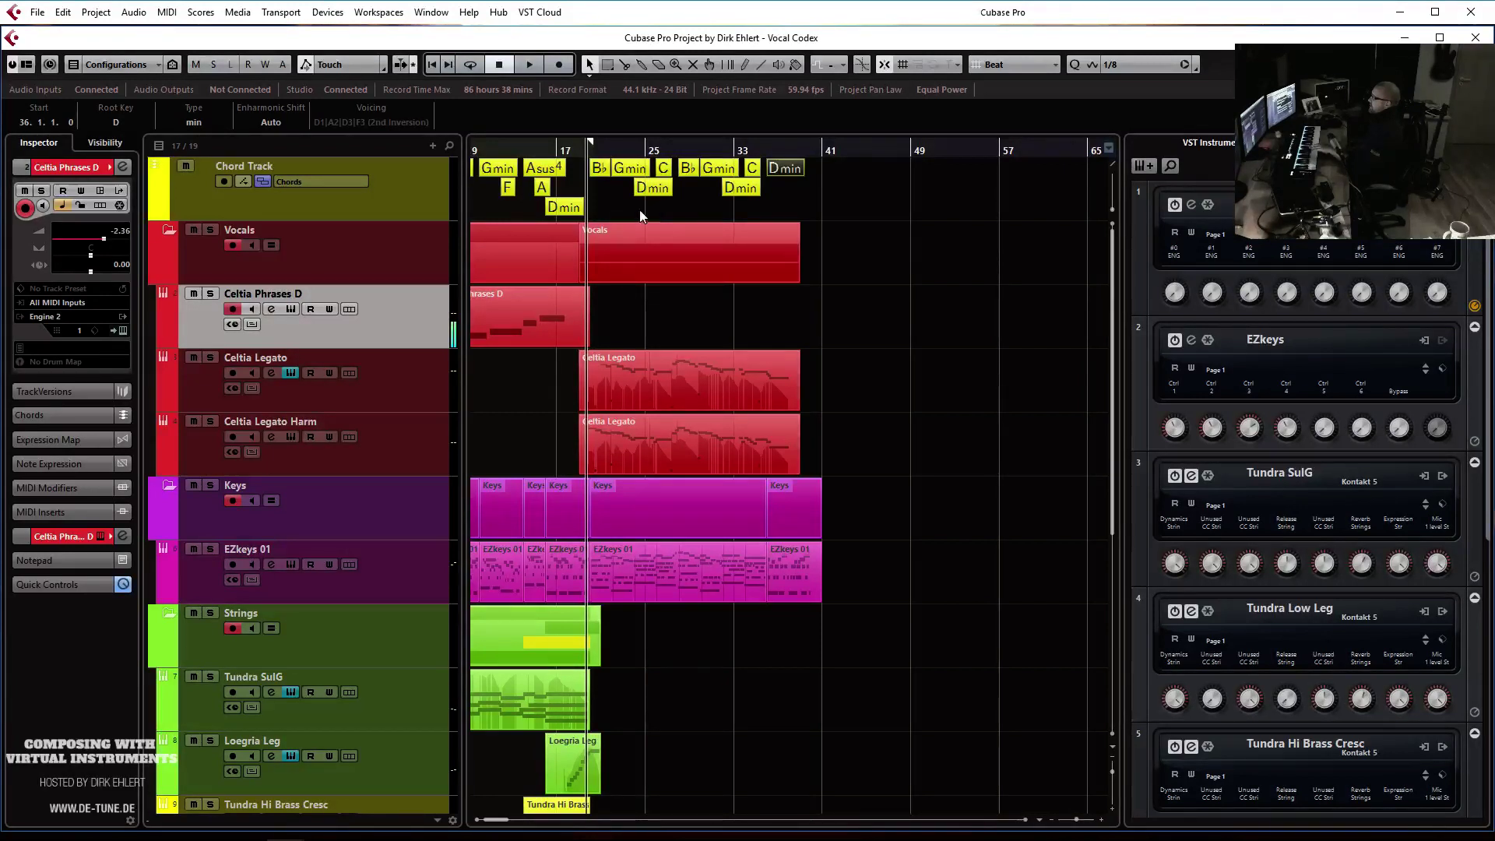
pyautogui.click(579, 148)
pyautogui.press('space')
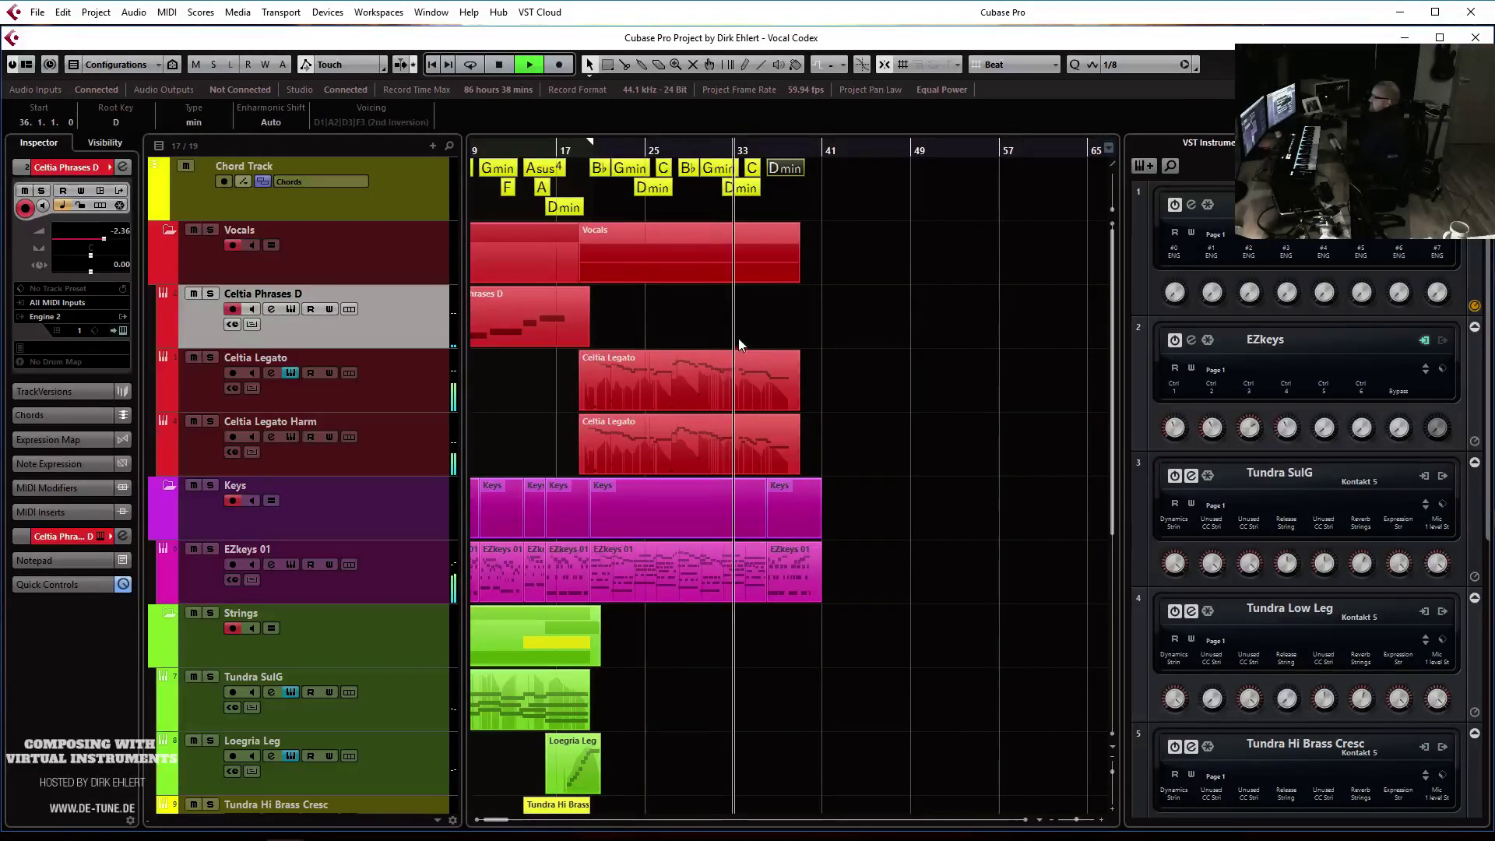
# Record a part with two long held notes on the Celtia Phrases D track, starting at bar 27
pyautogui.click(674, 148)
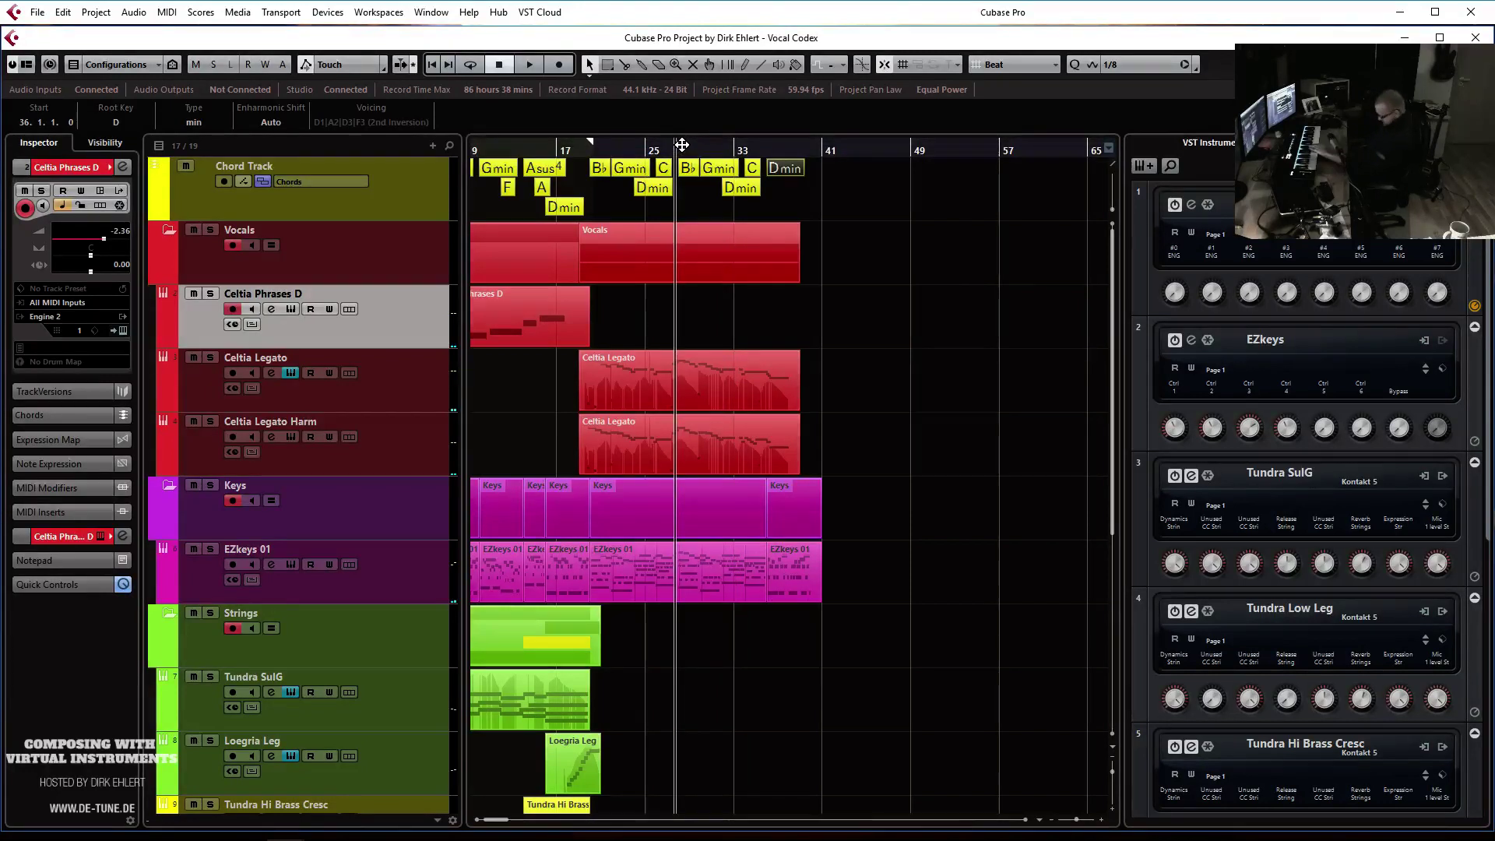
pyautogui.press('h')
pyautogui.press('h')
pyautogui.press('h')
pyautogui.press('h')
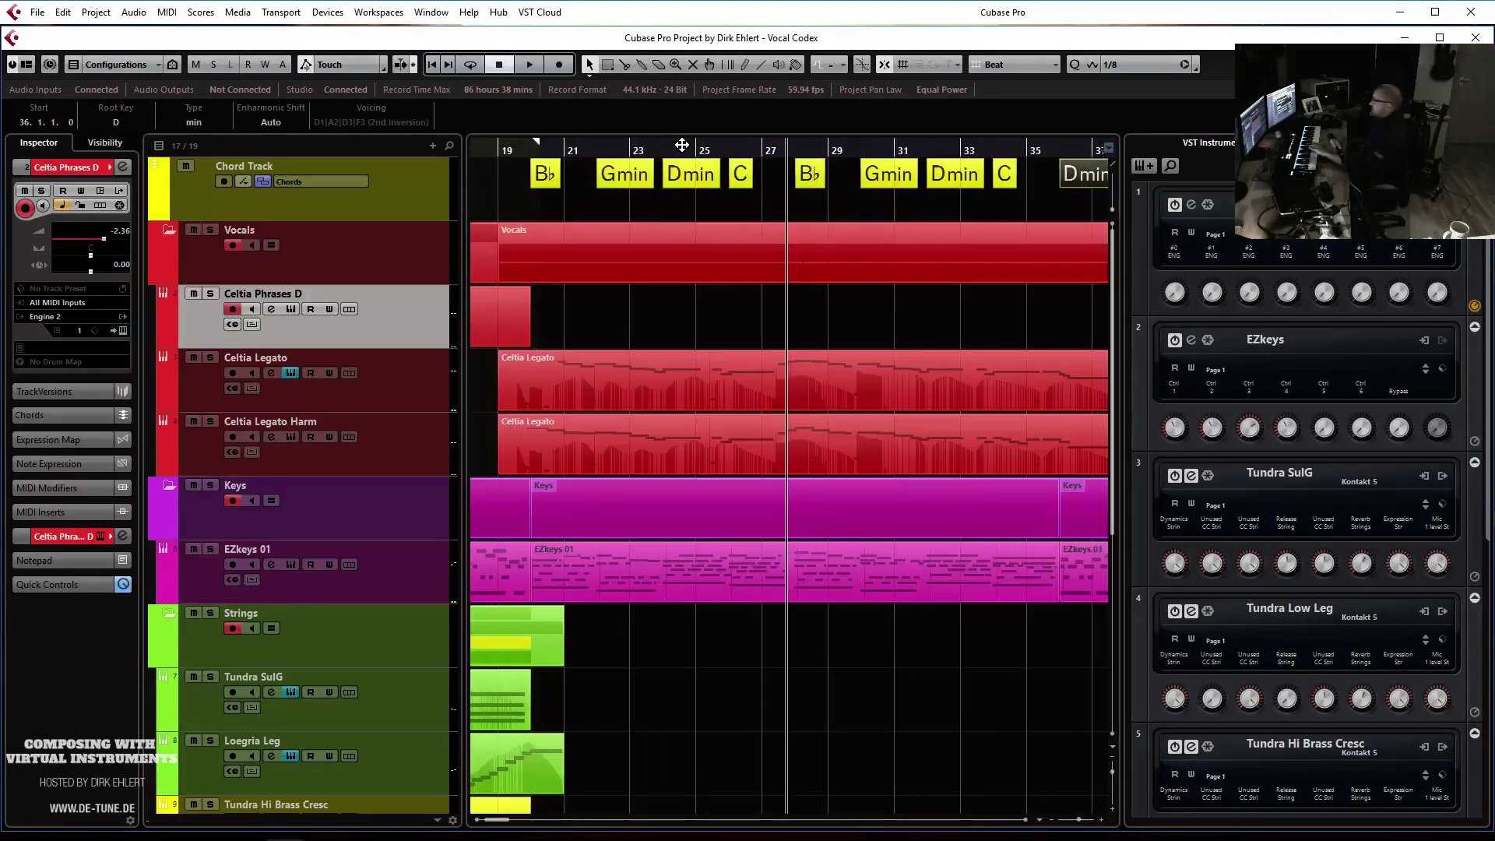
pyautogui.click(761, 152)
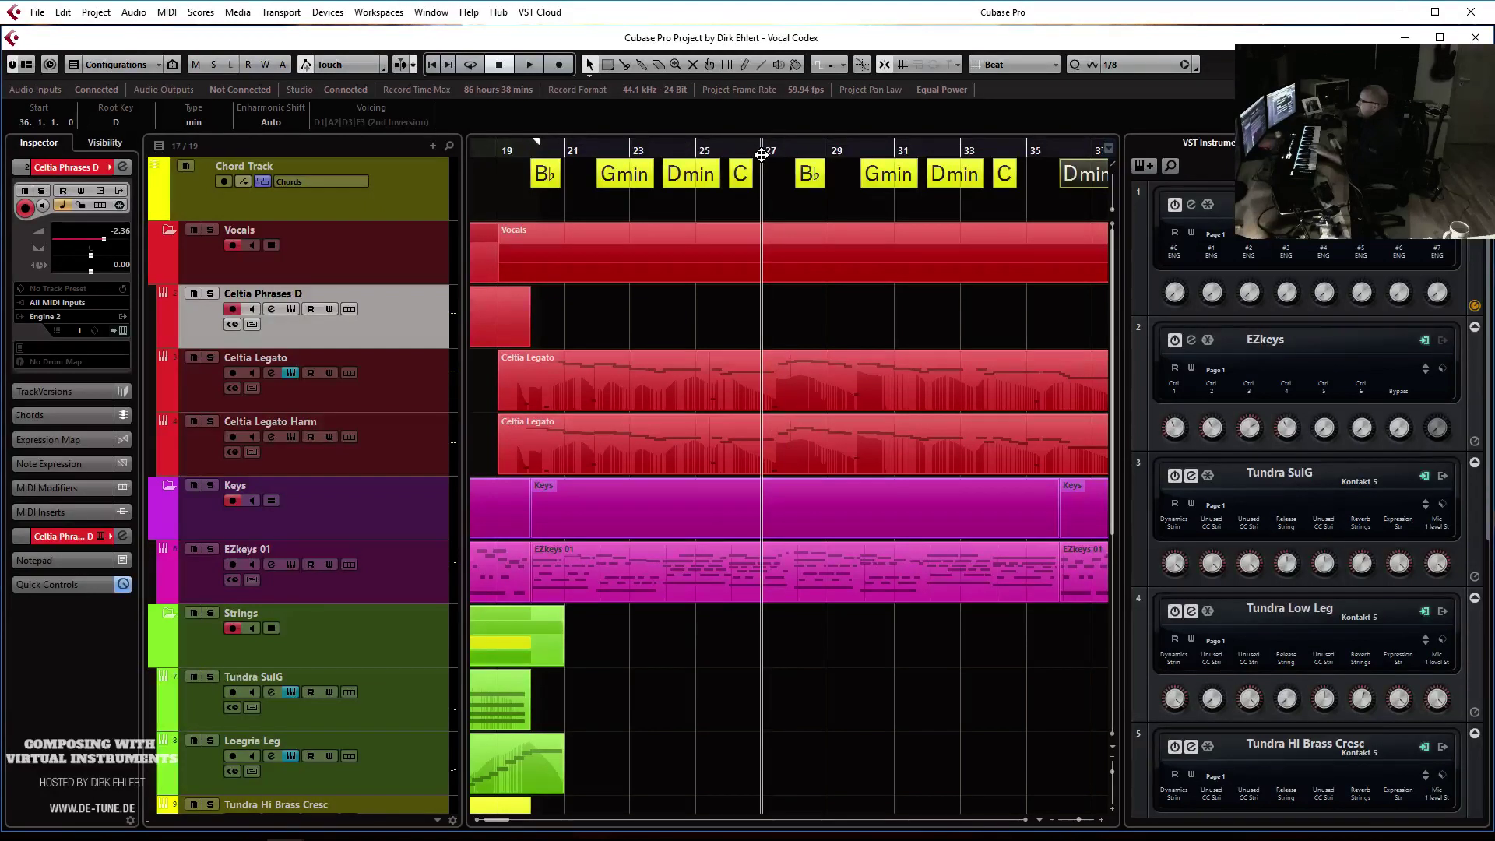
pyautogui.press('KP_Multiply')
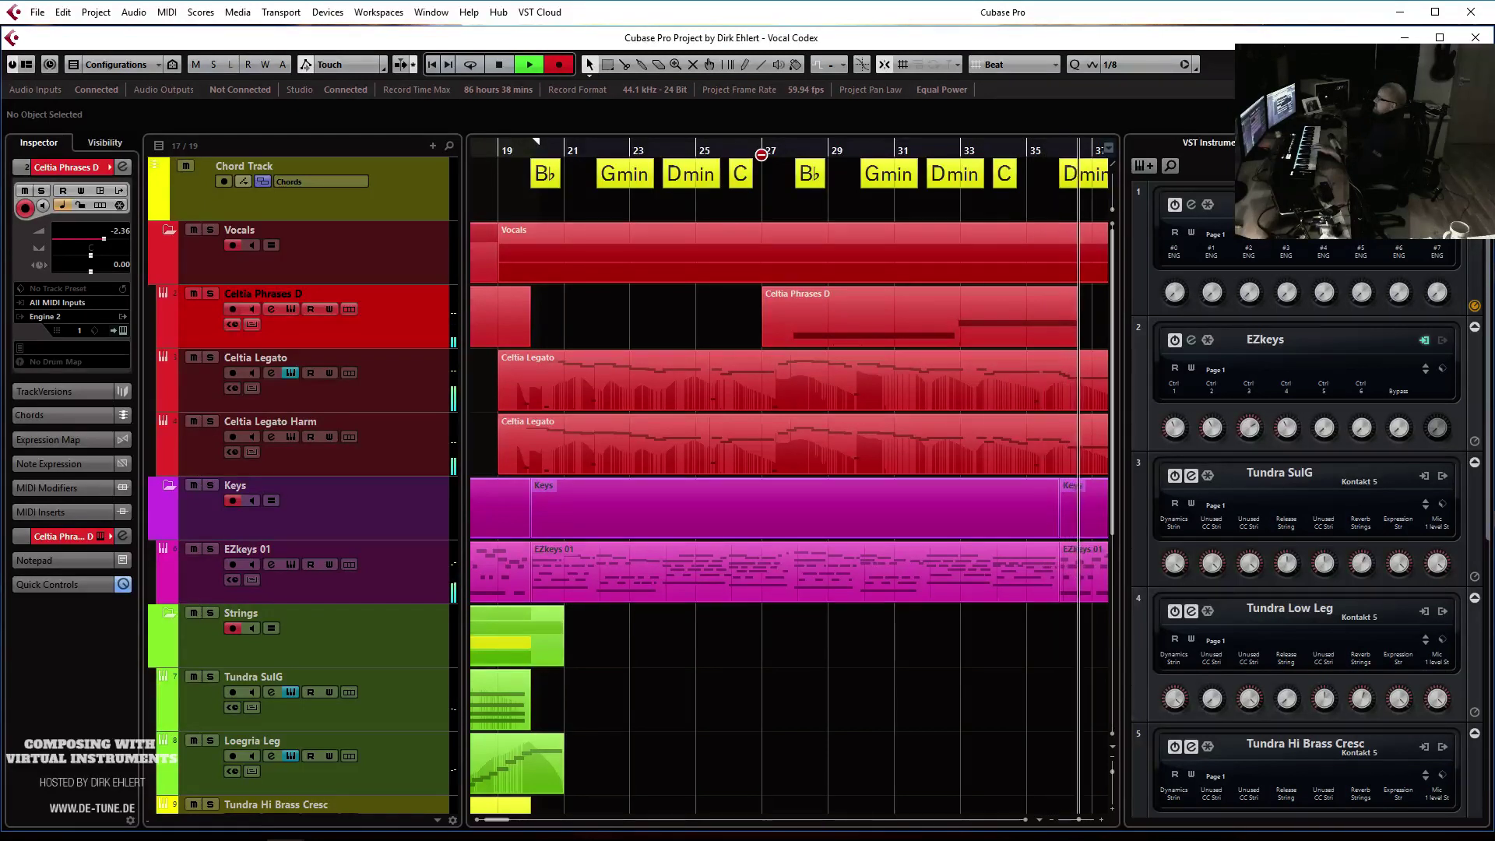
pyautogui.press('space')
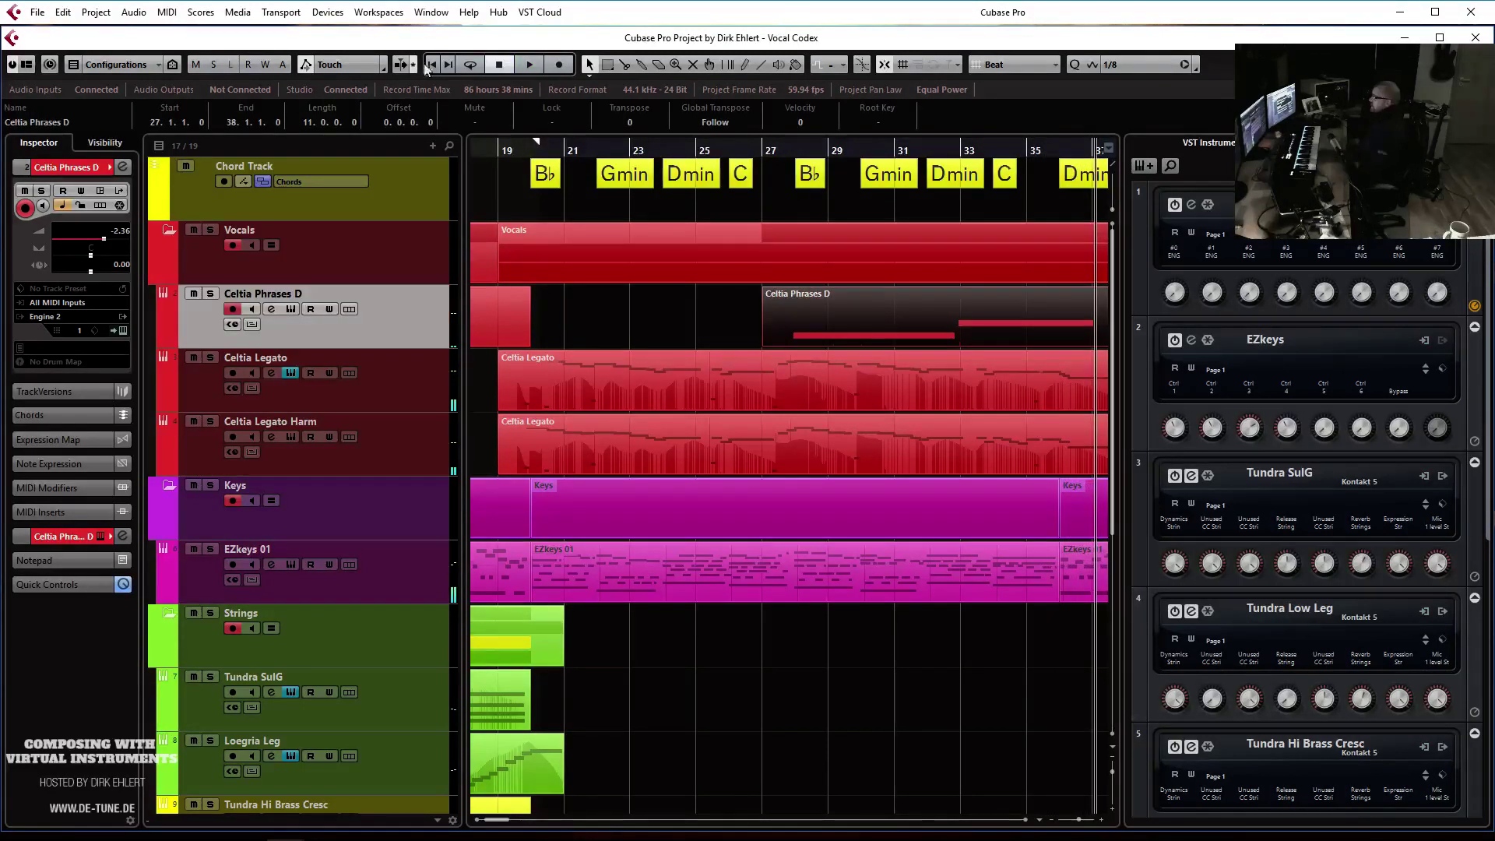
# Open the new Celtia Phrases D part for note editing, show the velocity lane and adjust the first note's velocity
pyautogui.doubleClick(809, 325)
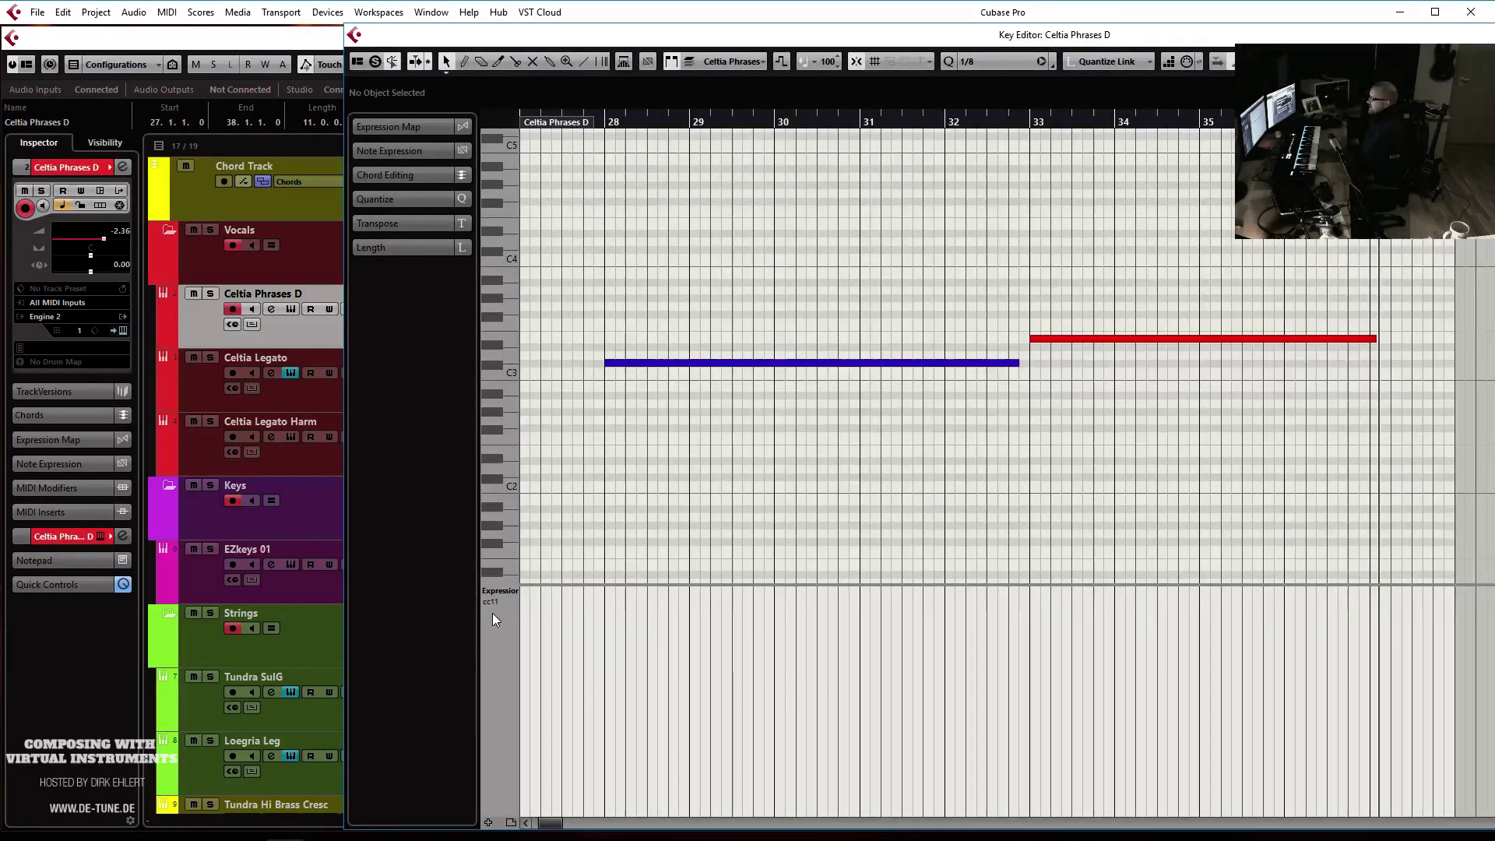
pyautogui.click(503, 594)
pyautogui.click(530, 227)
pyautogui.moveTo(626, 654); pyautogui.dragTo(606, 657)
# Try the E3 note at bar 35 without enlarging the part, and play back from just before it
pyautogui.moveTo(1068, 344); pyautogui.dragTo(1239, 343)
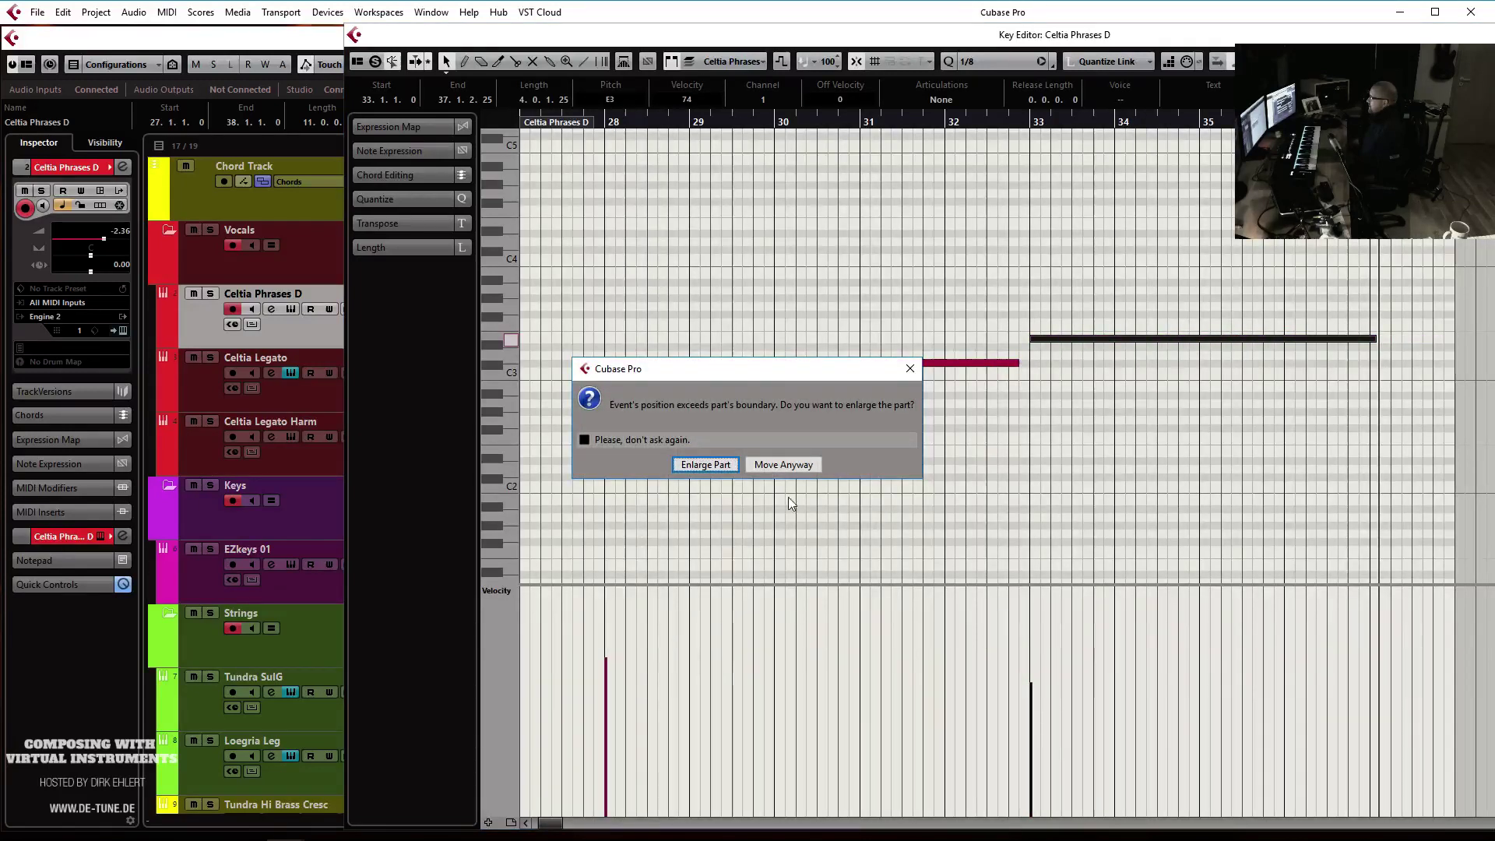
pyautogui.click(783, 465)
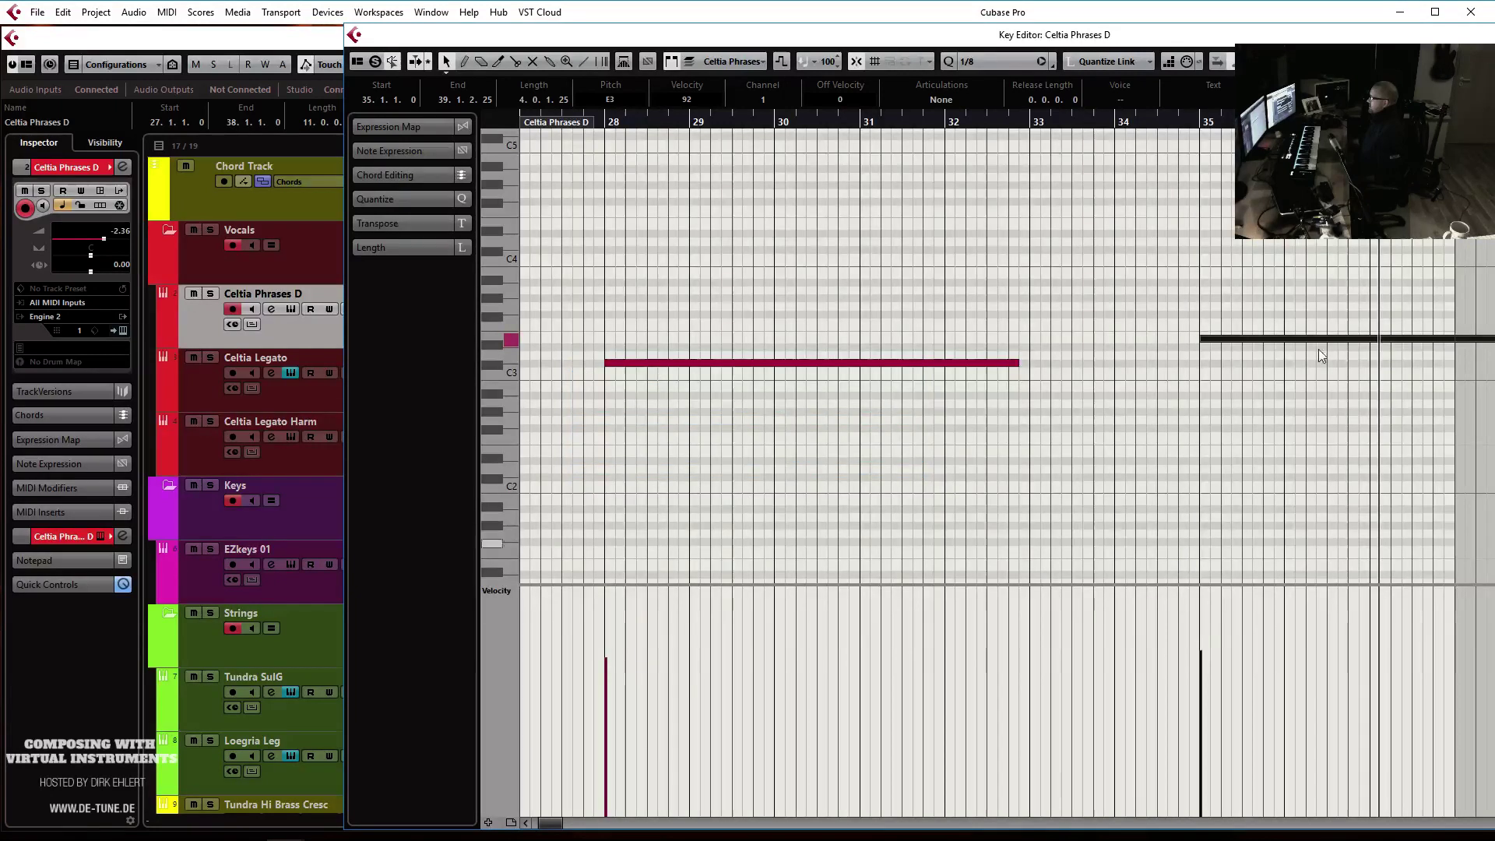
pyautogui.click(1182, 121)
pyautogui.press('space')
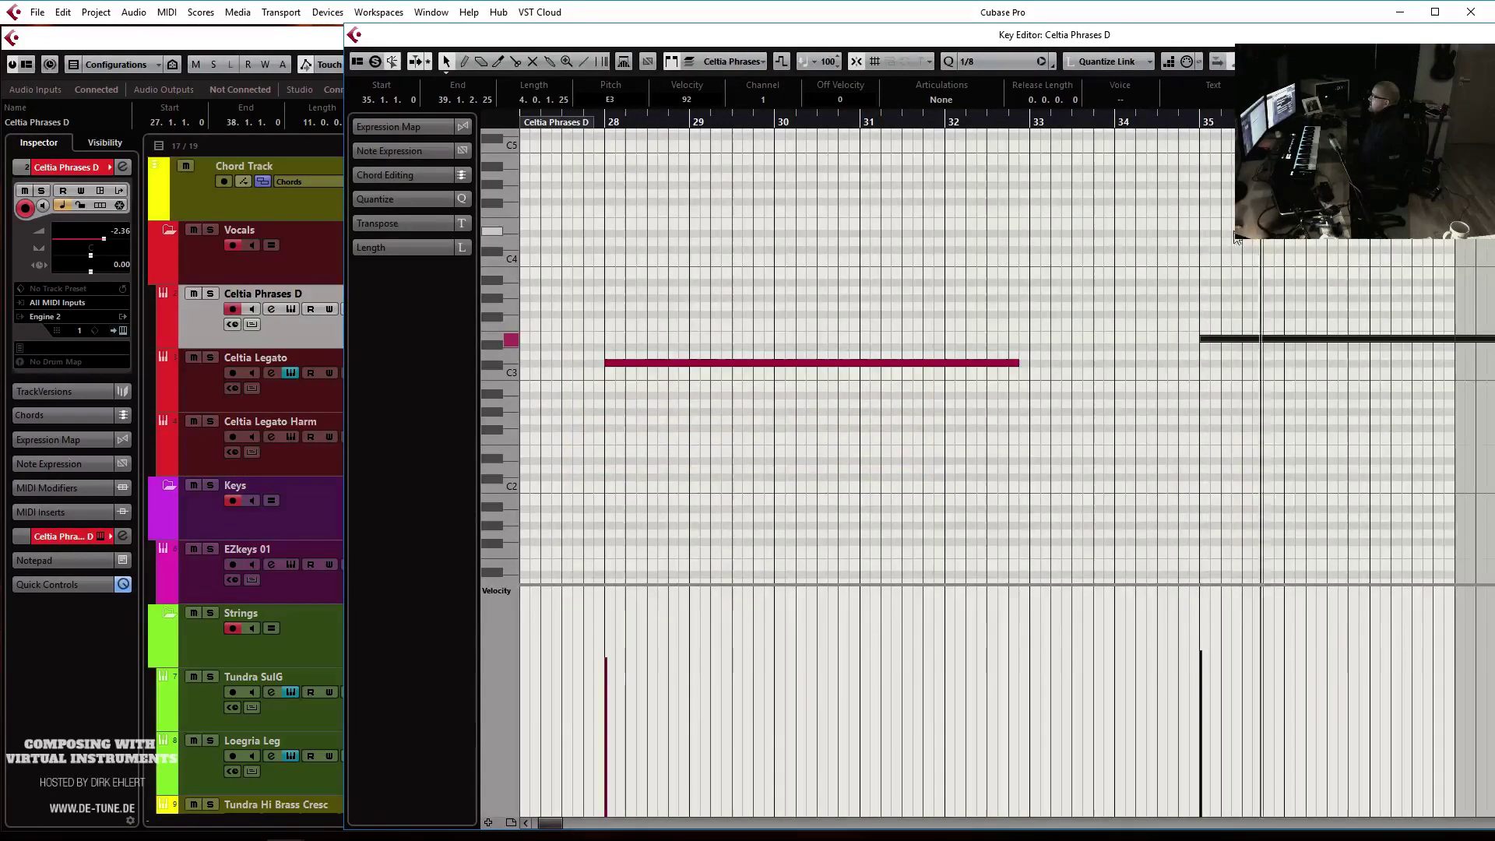
# Move the E3 note to 36.1.1.0 without enlarging the part, and close the note editor
pyautogui.moveTo(1218, 338); pyautogui.dragTo(1315, 350)
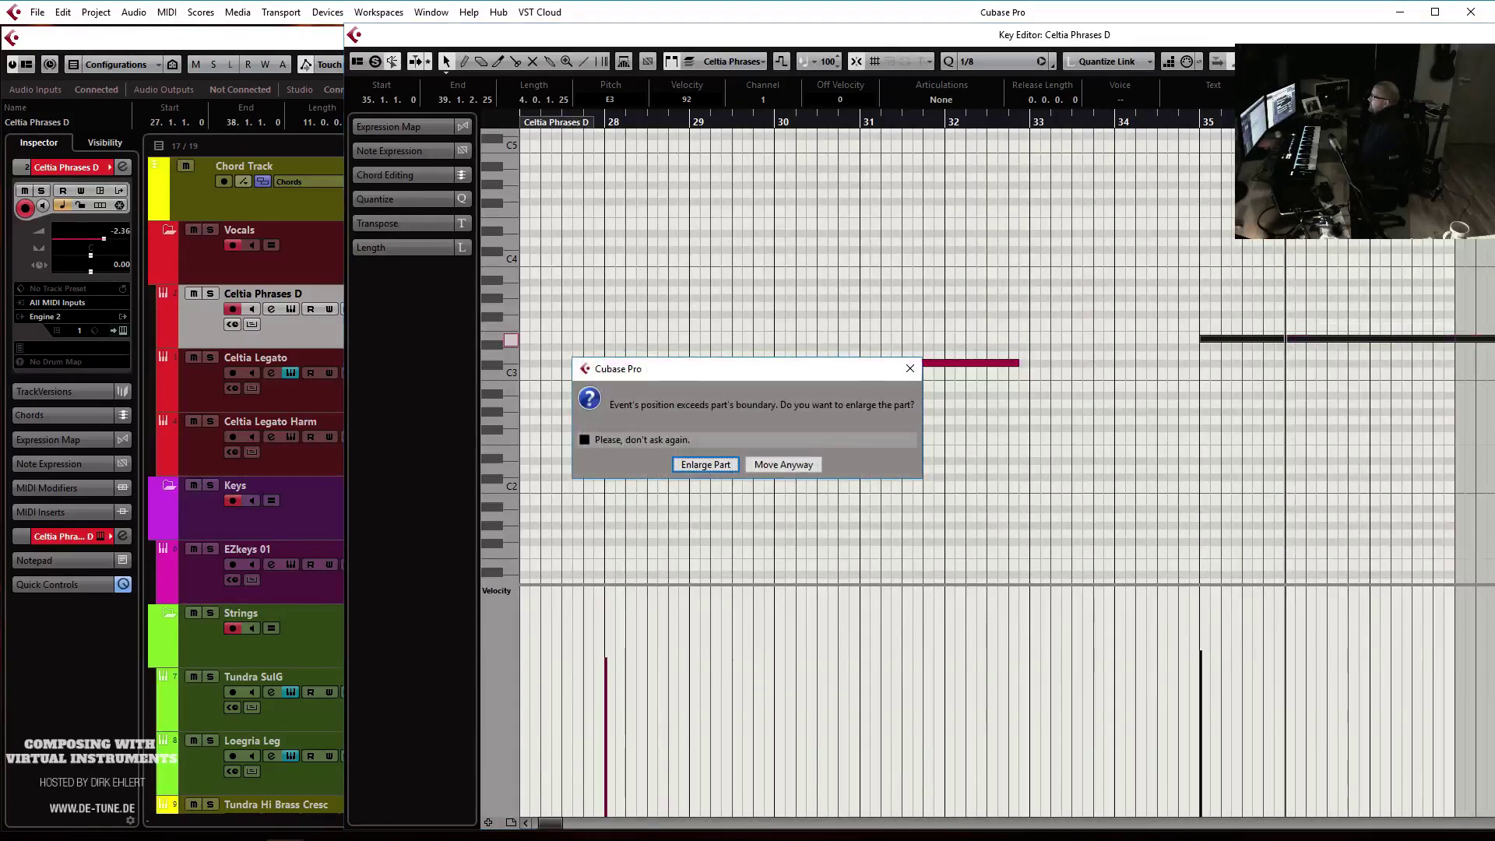
pyautogui.click(783, 464)
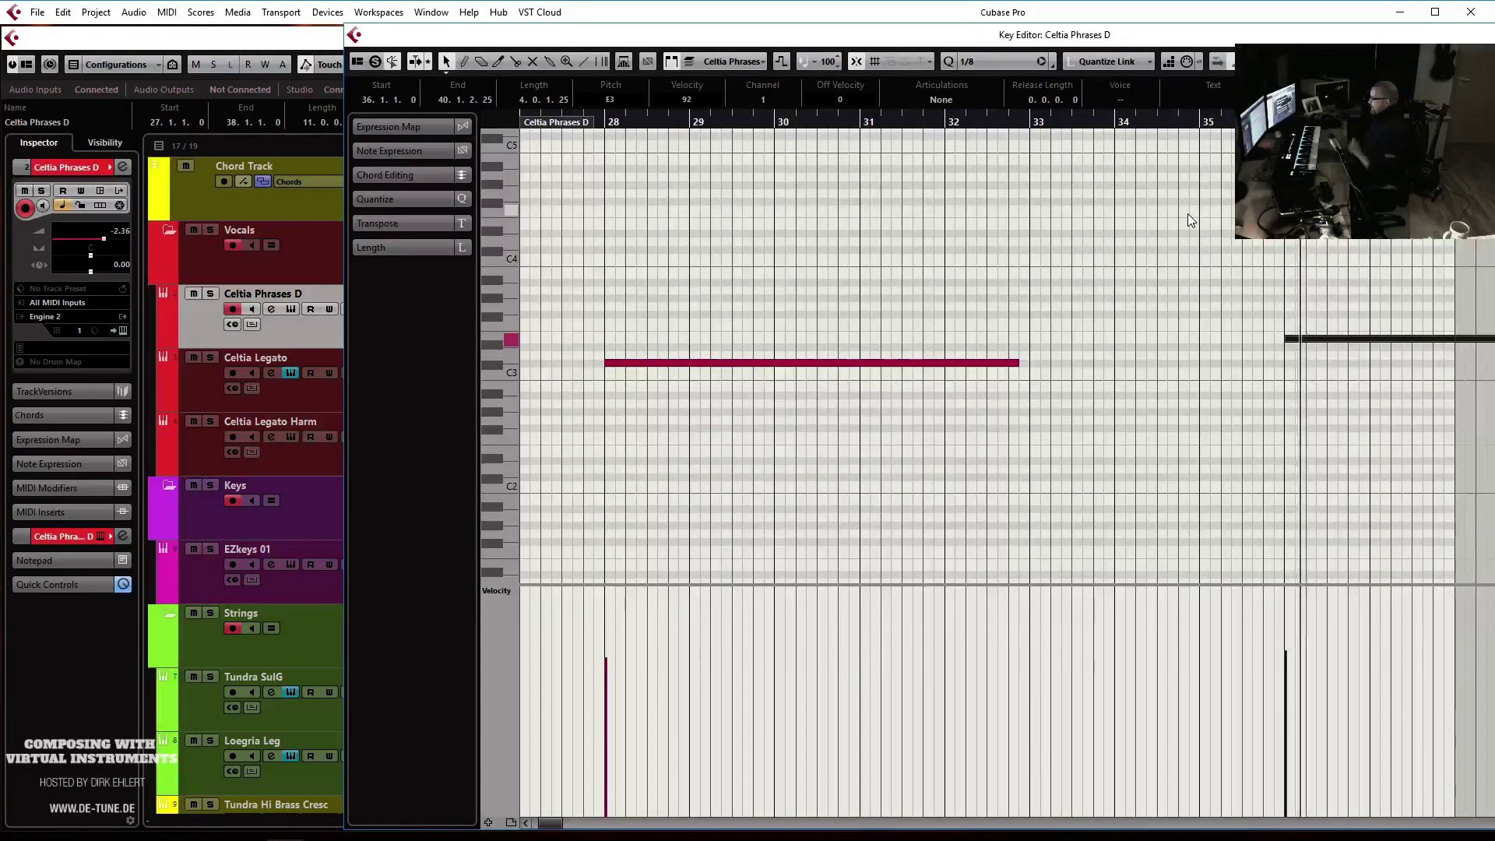
pyautogui.press('h')
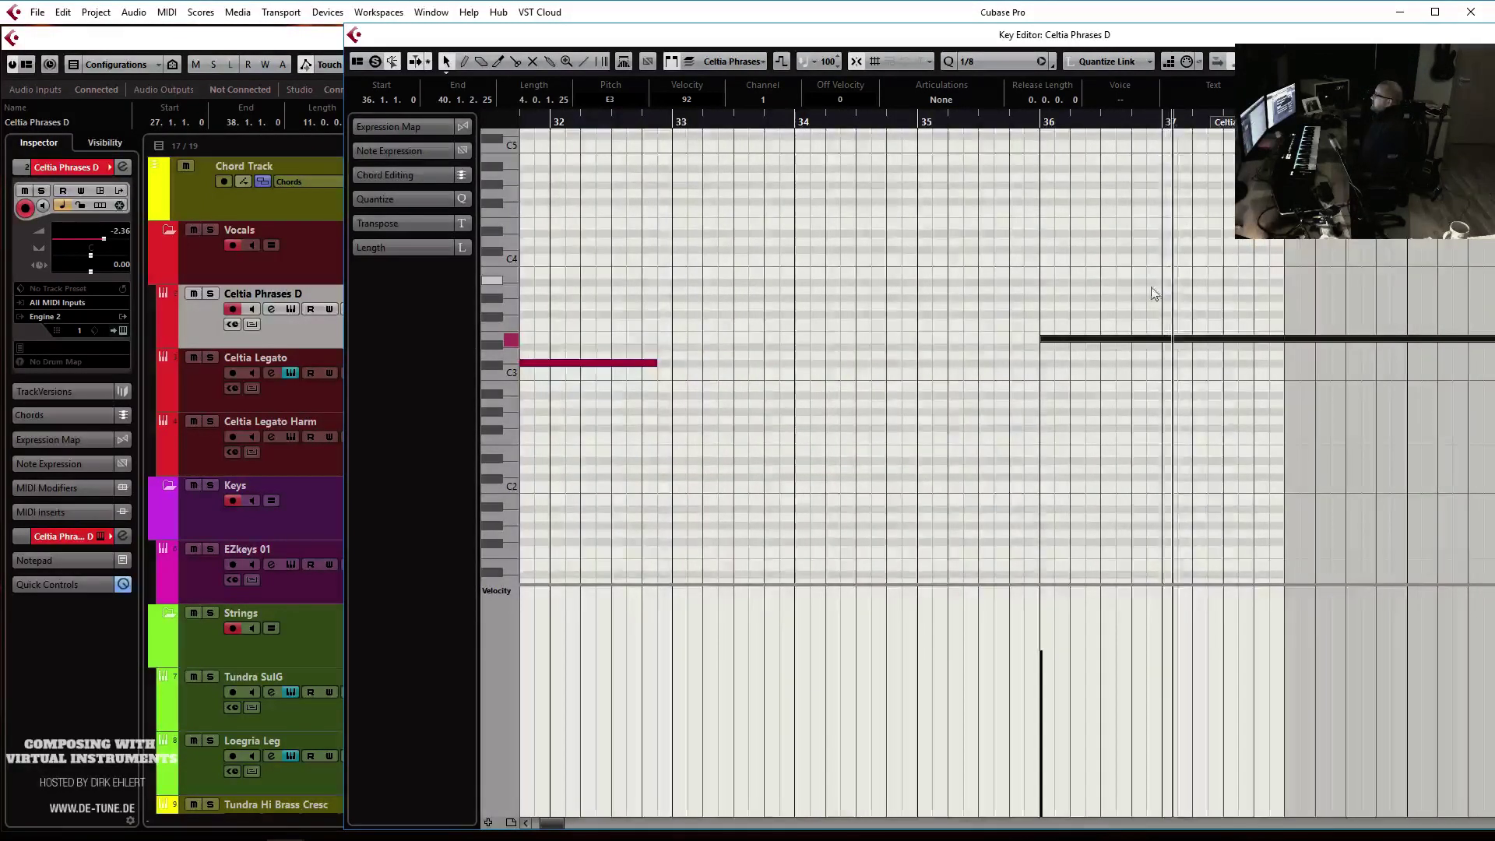
pyautogui.press('g')
pyautogui.press('g')
pyautogui.press('g')
pyautogui.press('g')
pyautogui.press('g')
pyautogui.press('g')
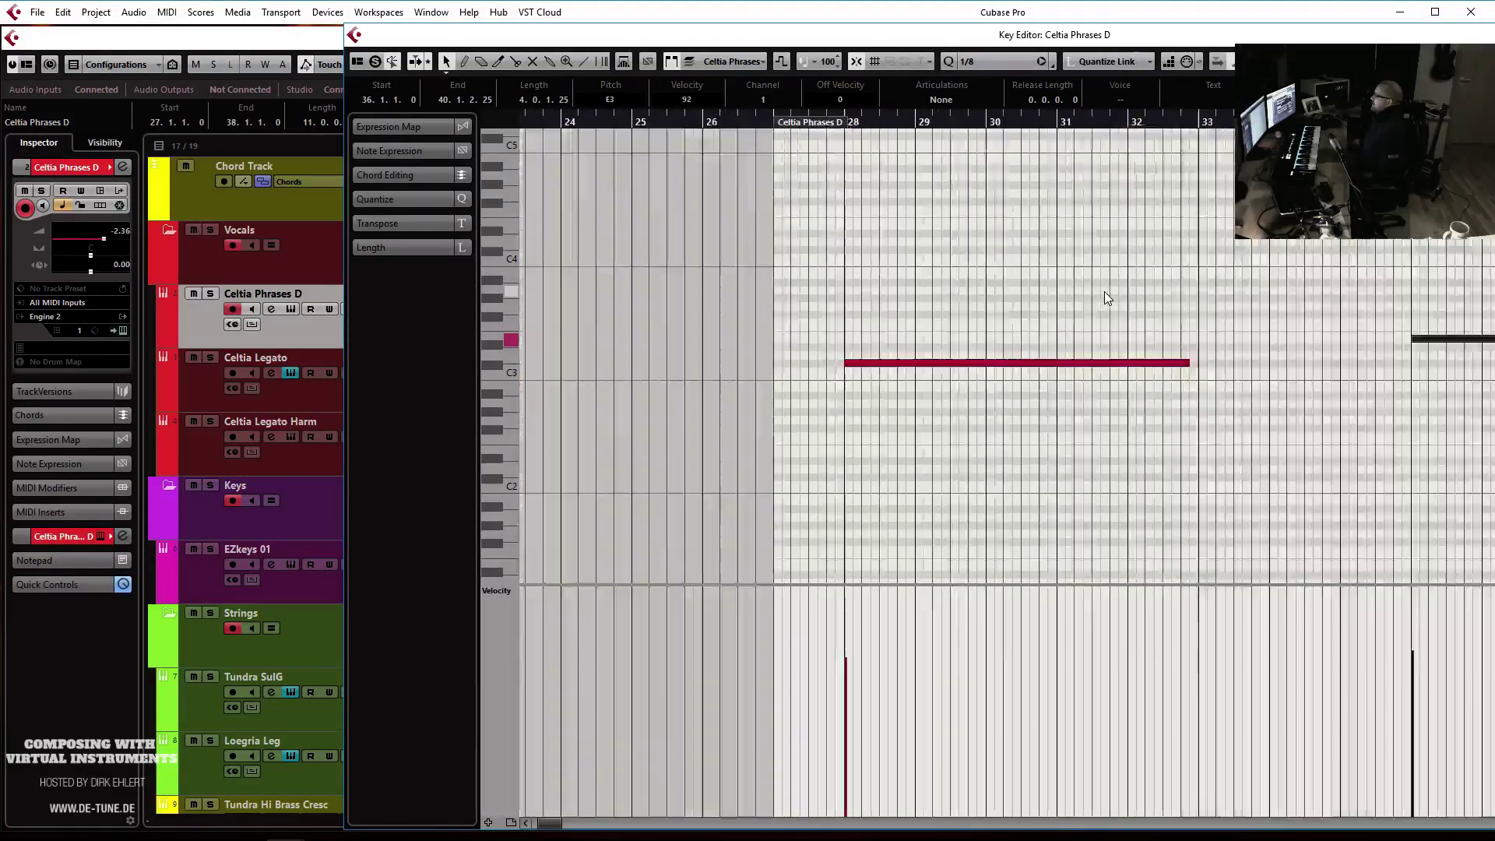
pyautogui.press('g')
pyautogui.press('g')
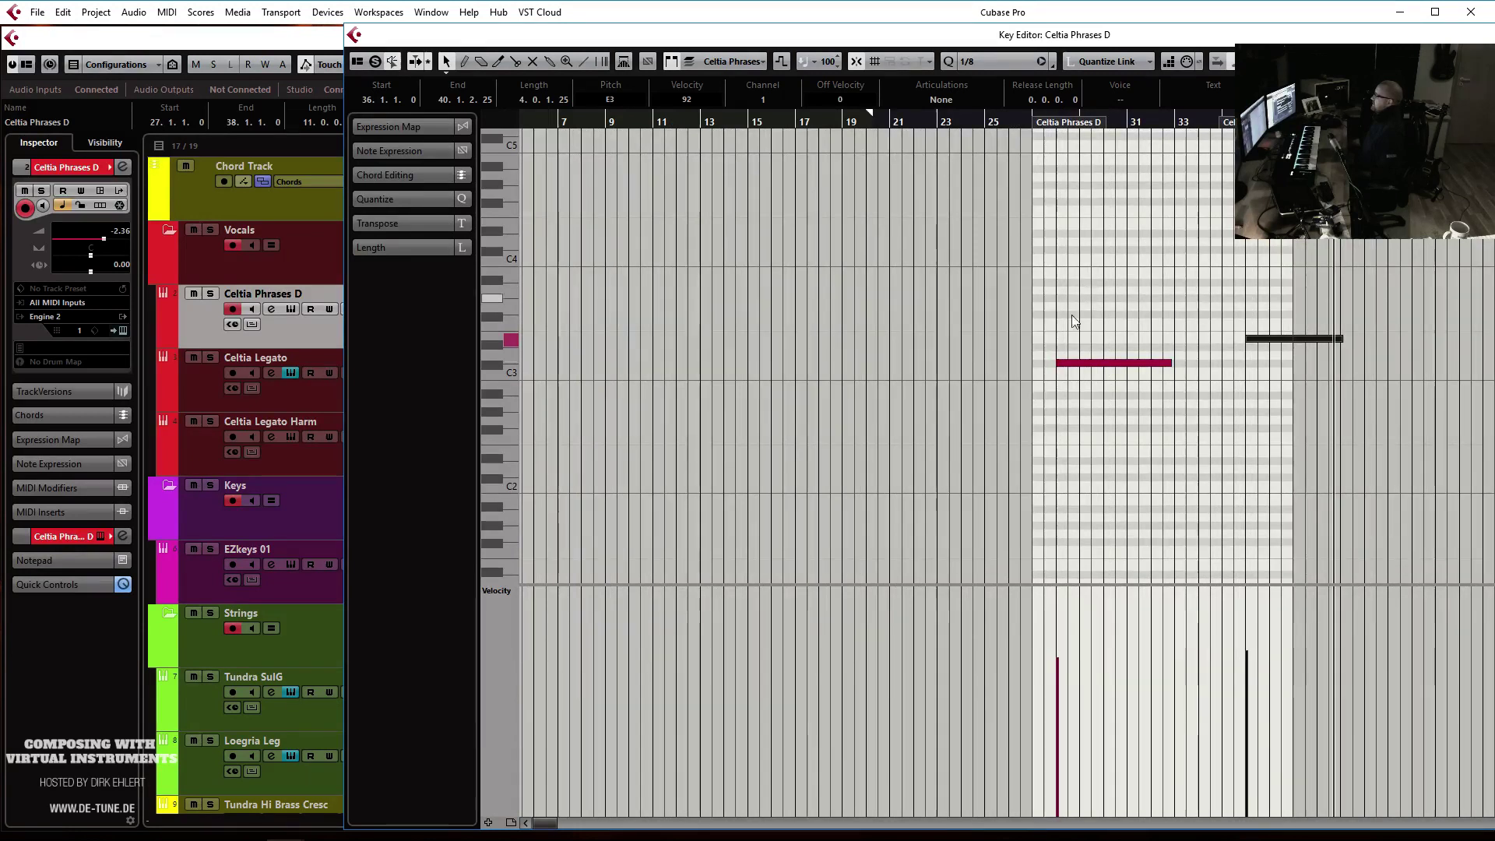
pyautogui.press('Return')
# Duplicate the Loegria Leg track in the Strings folder
pyautogui.click(767, 151)
pyautogui.press('g')
pyautogui.scroll(-3, 736, 374)
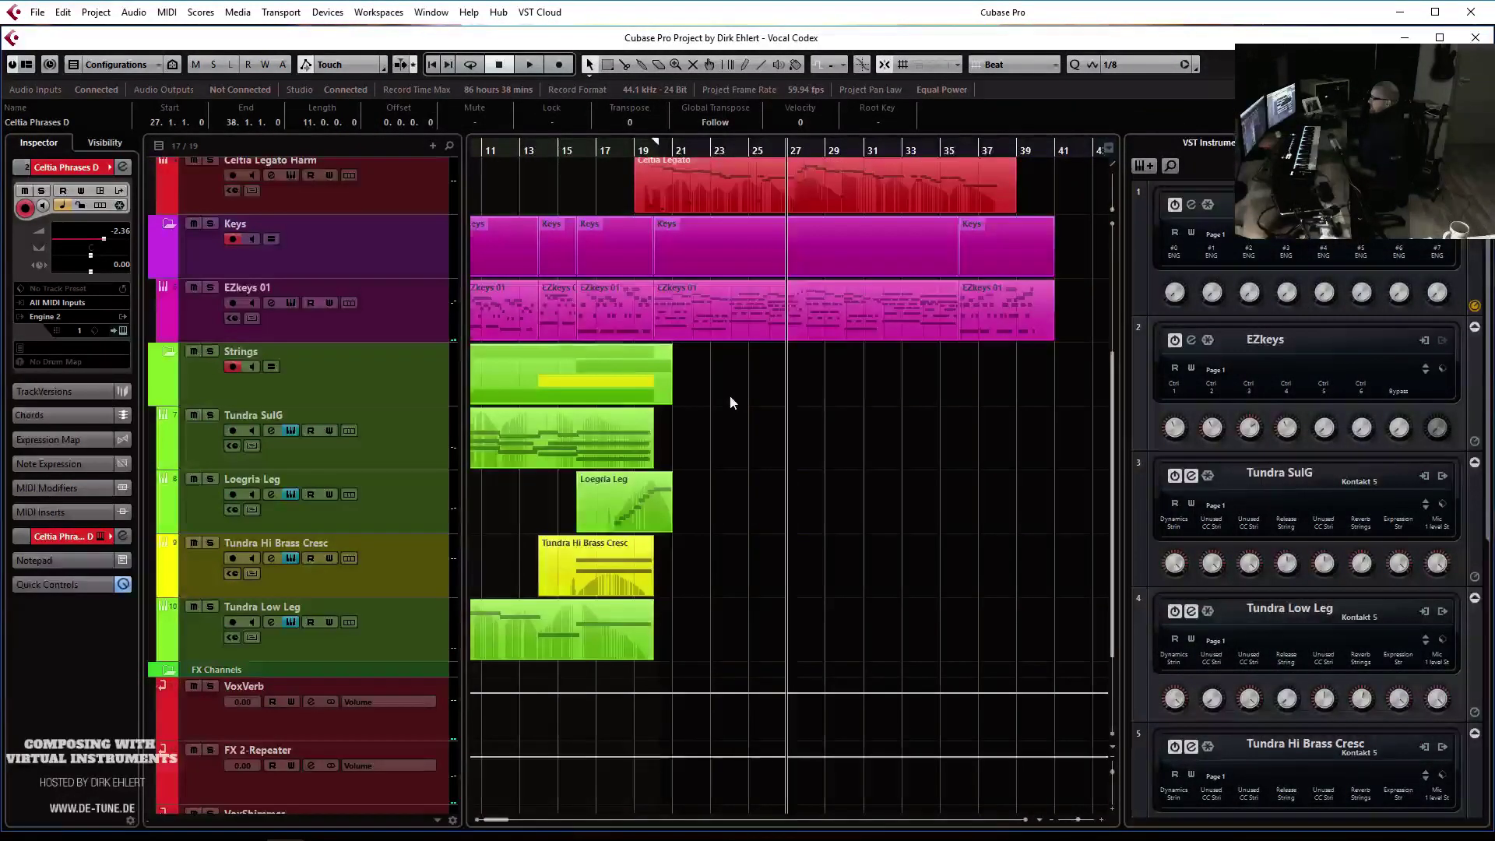
pyautogui.click(380, 441)
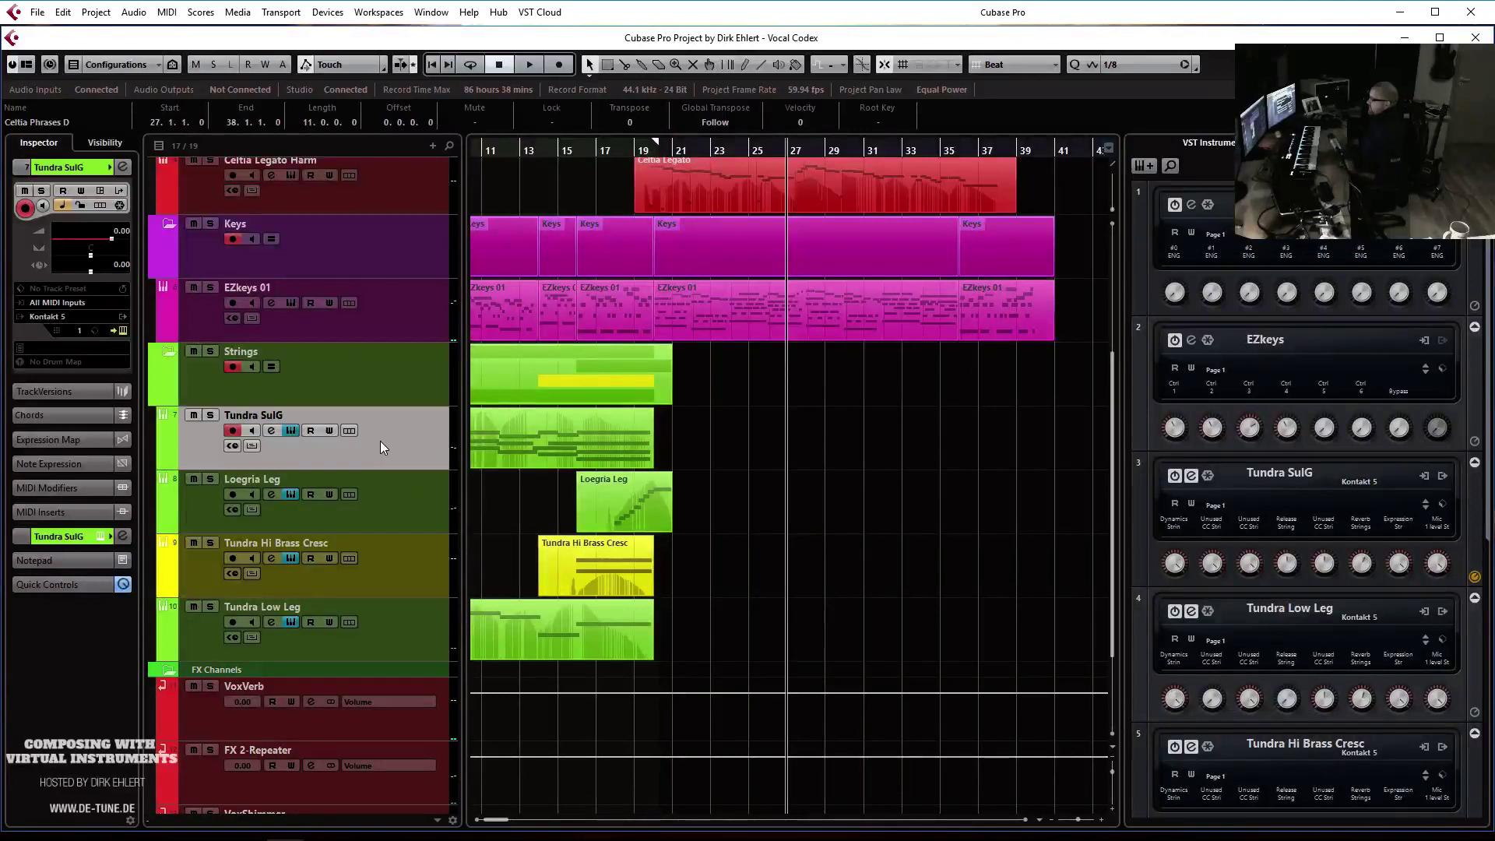
pyautogui.click(393, 506)
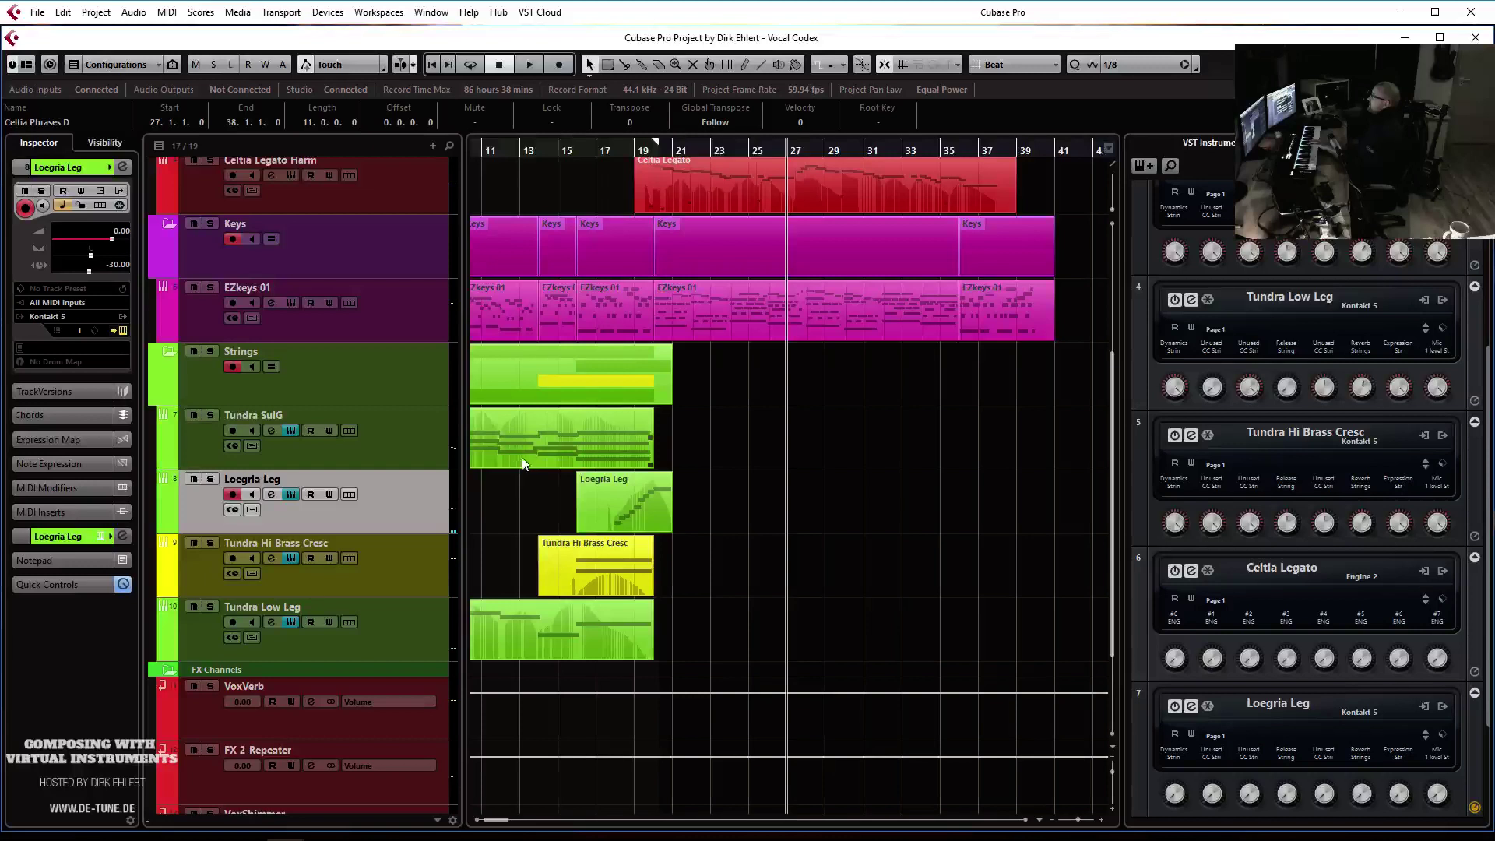
pyautogui.rightClick(409, 501)
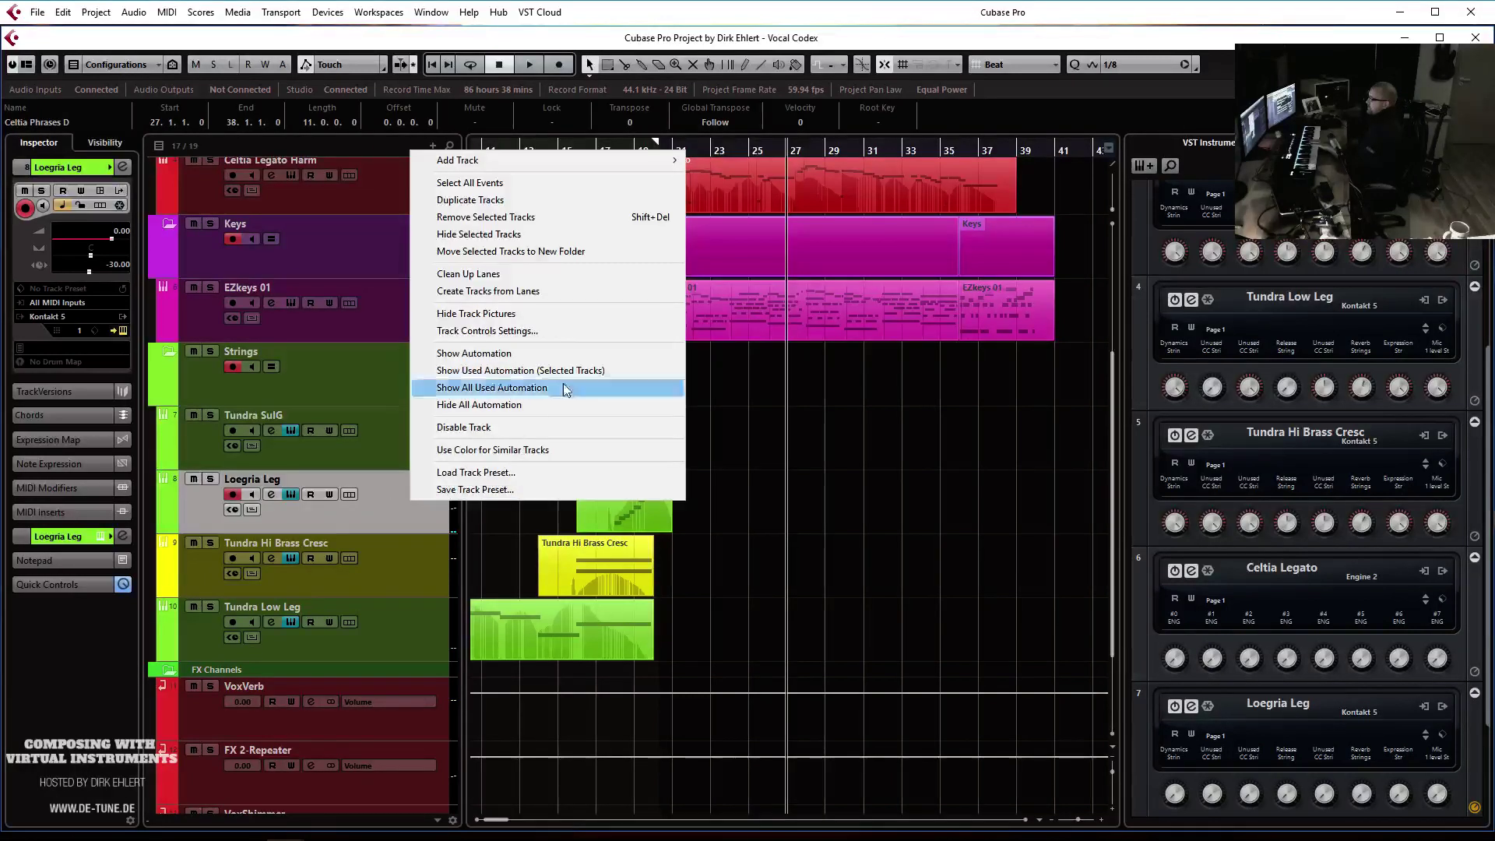
pyautogui.click(470, 201)
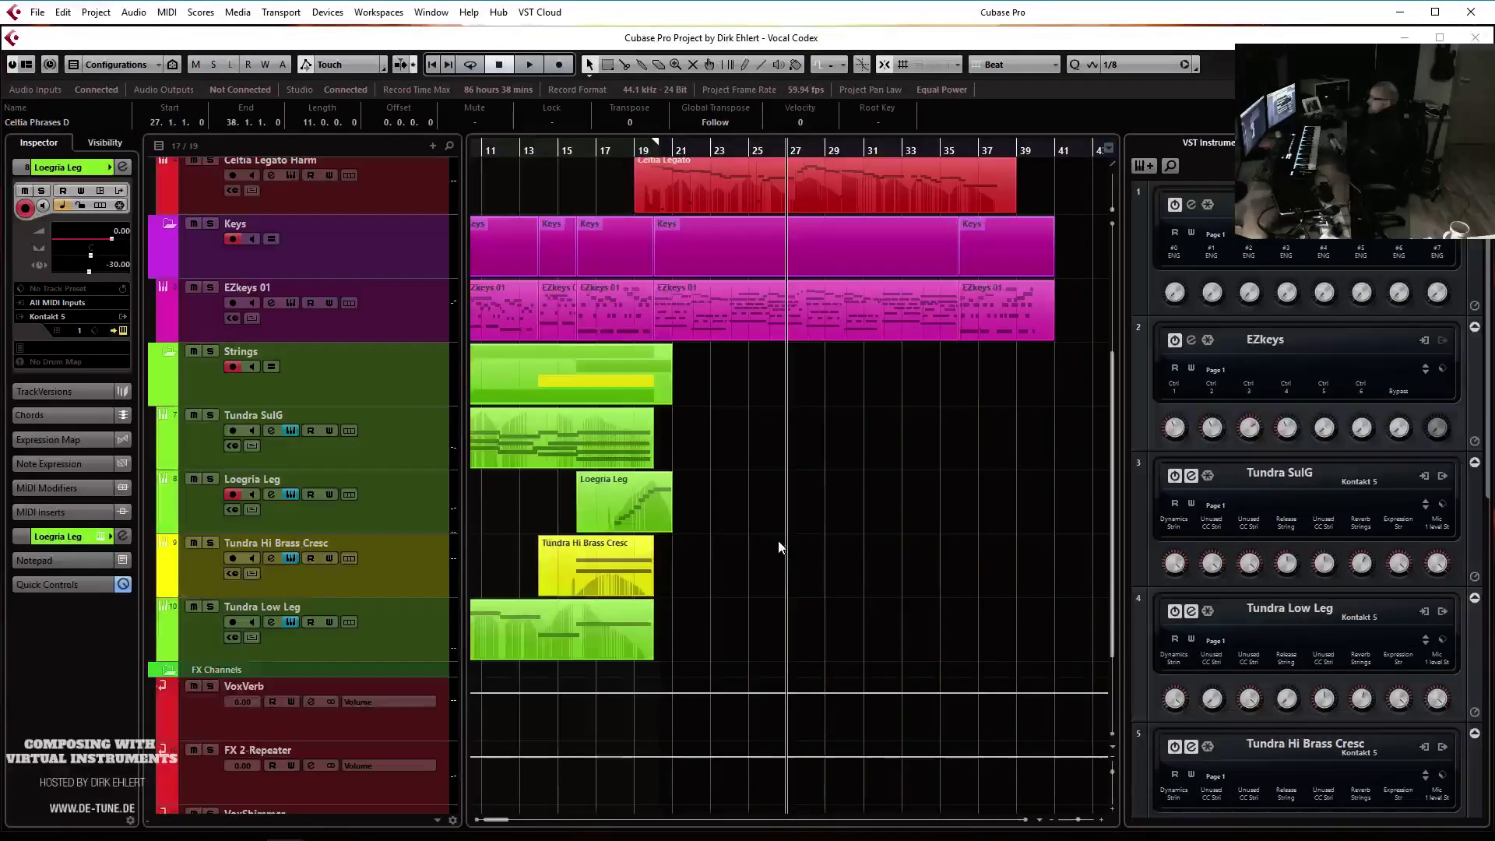
pyautogui.click(737, 564)
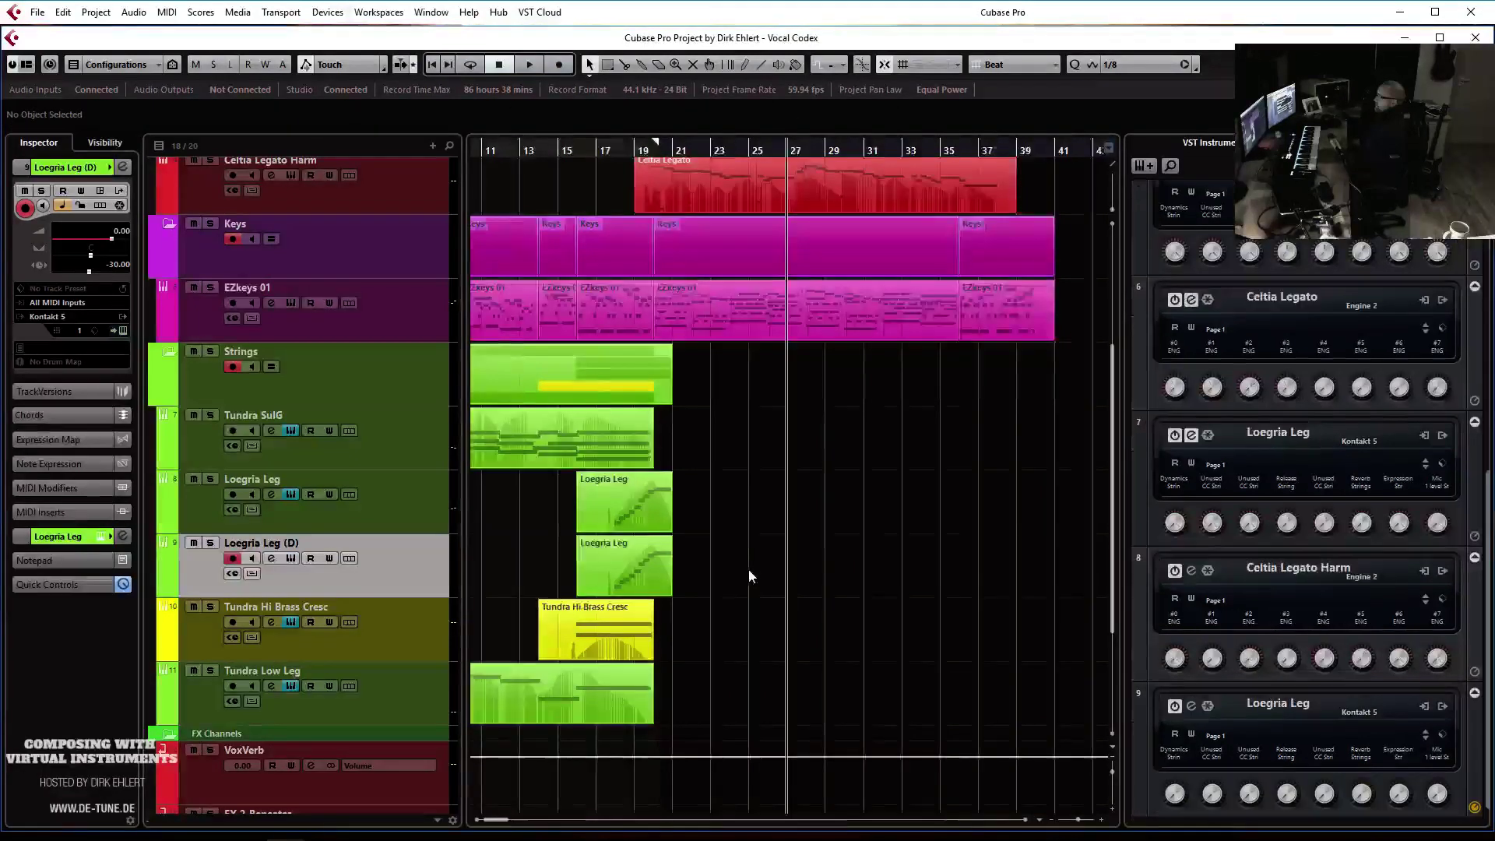
# Delete the copied part from the Loegria Leg (D) track and open that track's Kontakt instrument
pyautogui.press('g')
pyautogui.press('g')
pyautogui.press('g')
pyautogui.click(615, 561)
pyautogui.press('Delete')
pyautogui.click(115, 330)
pyautogui.click(106, 330)
pyautogui.click(122, 330)
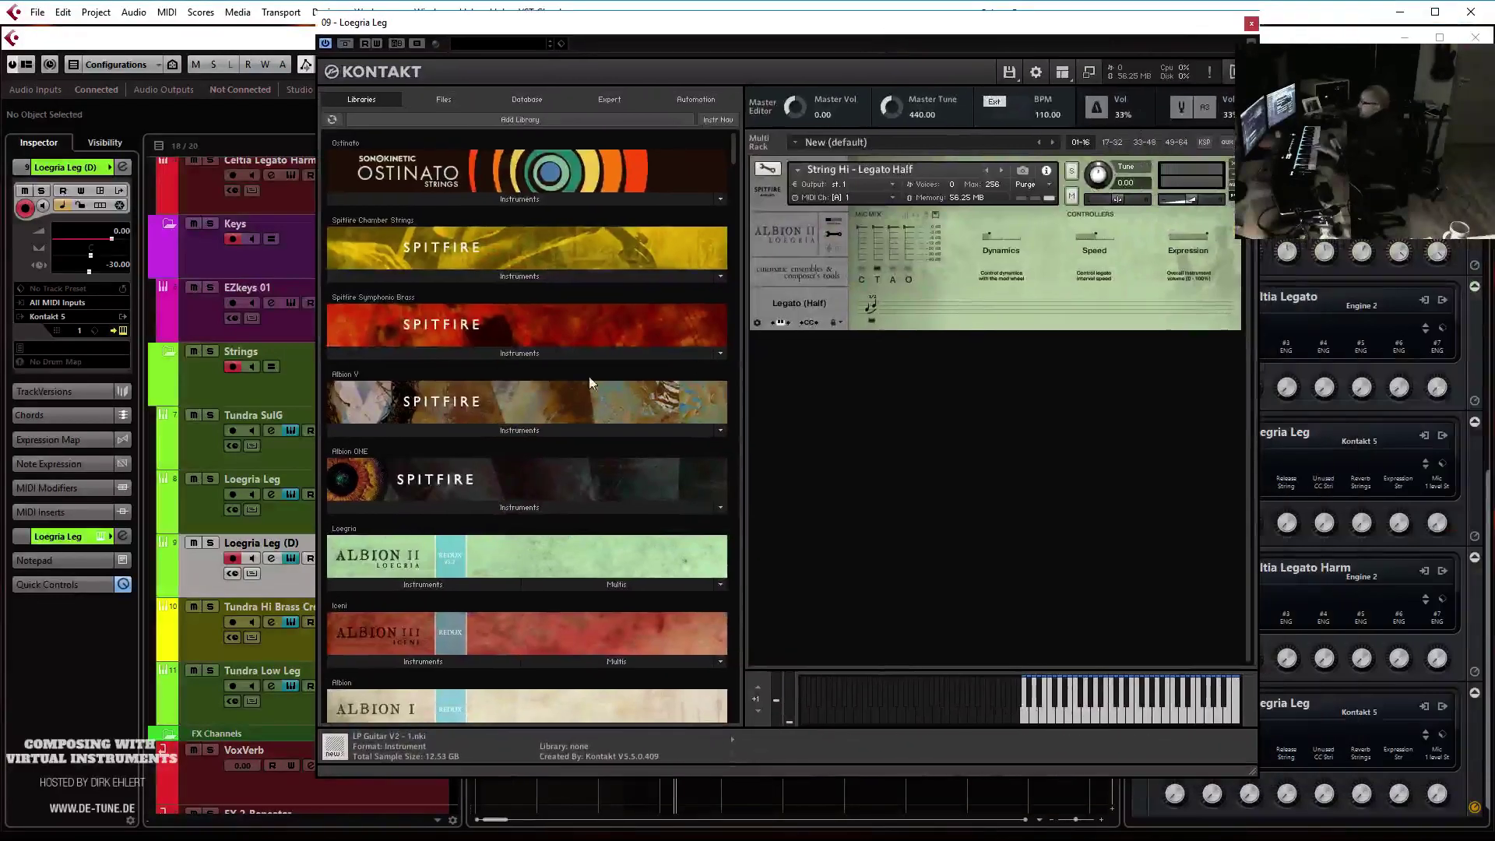
# Replace the String Hi - Legato Half patch with Strings High - Long - Flautando Con Sord from Albion V's individual patches
pyautogui.click(494, 431)
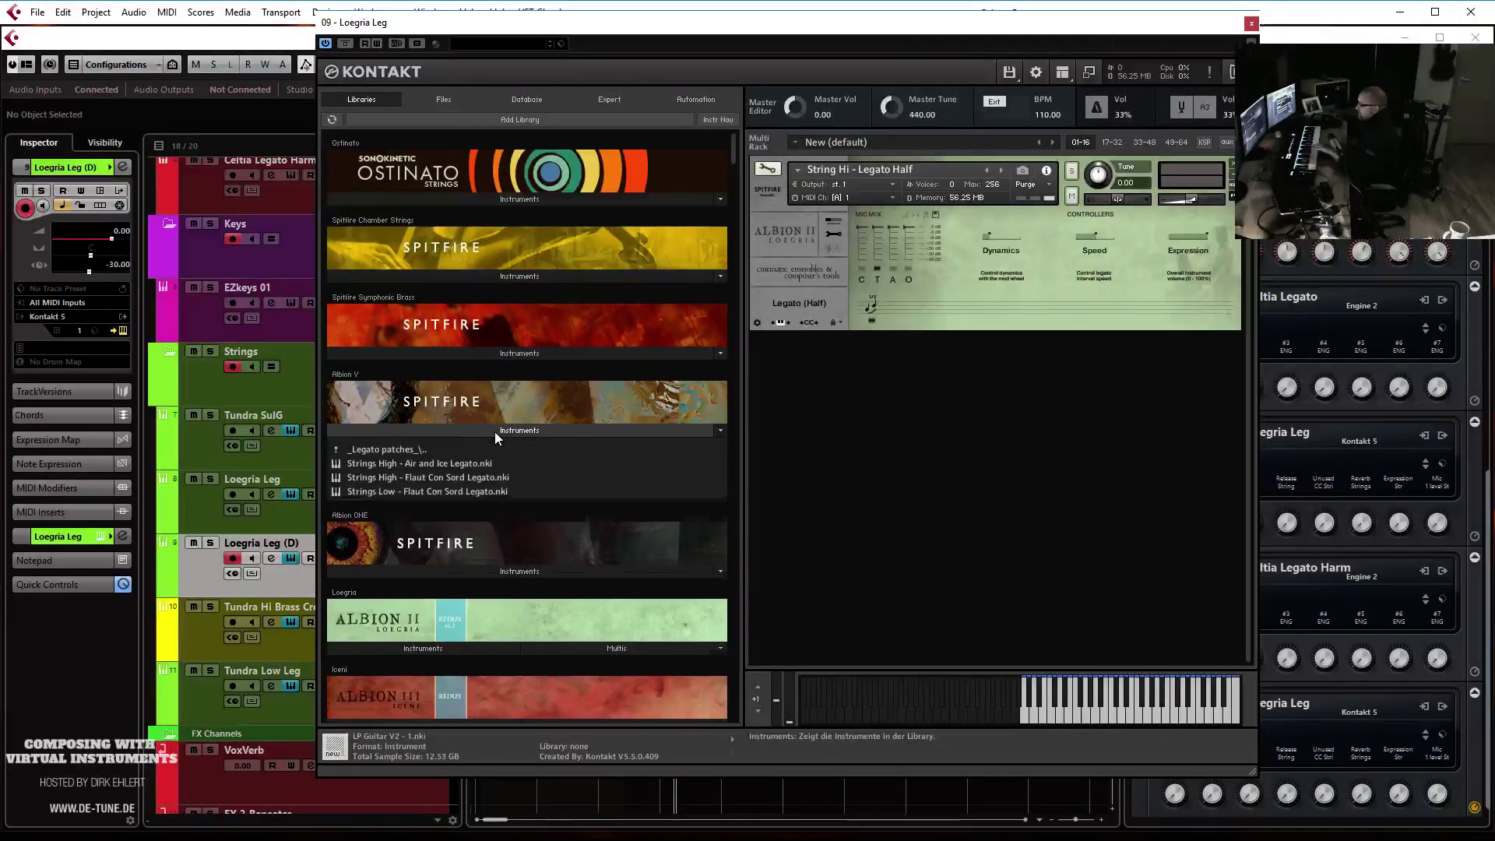
pyautogui.click(463, 427)
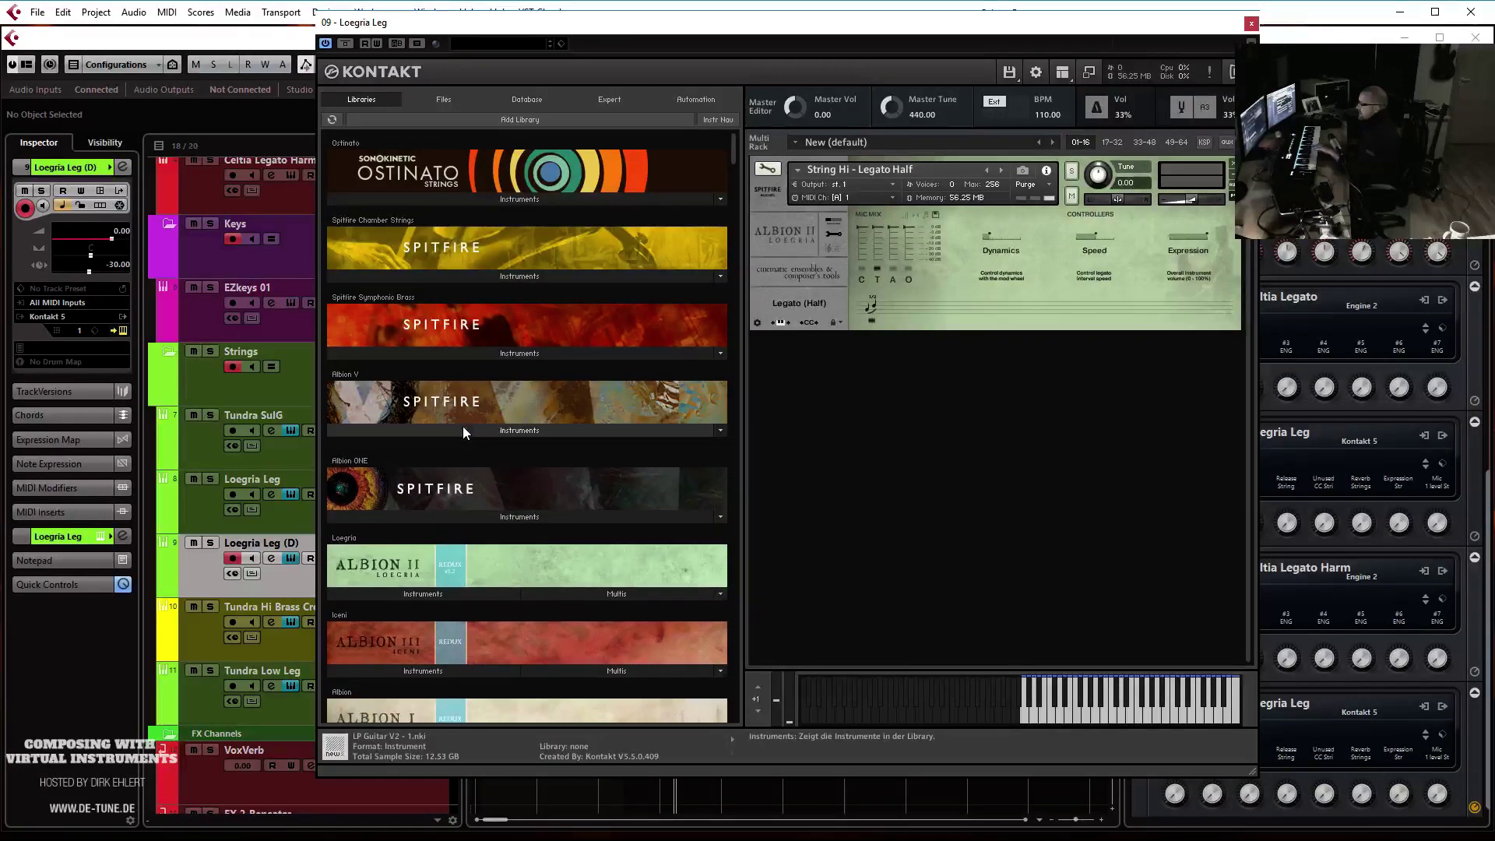
pyautogui.click(462, 427)
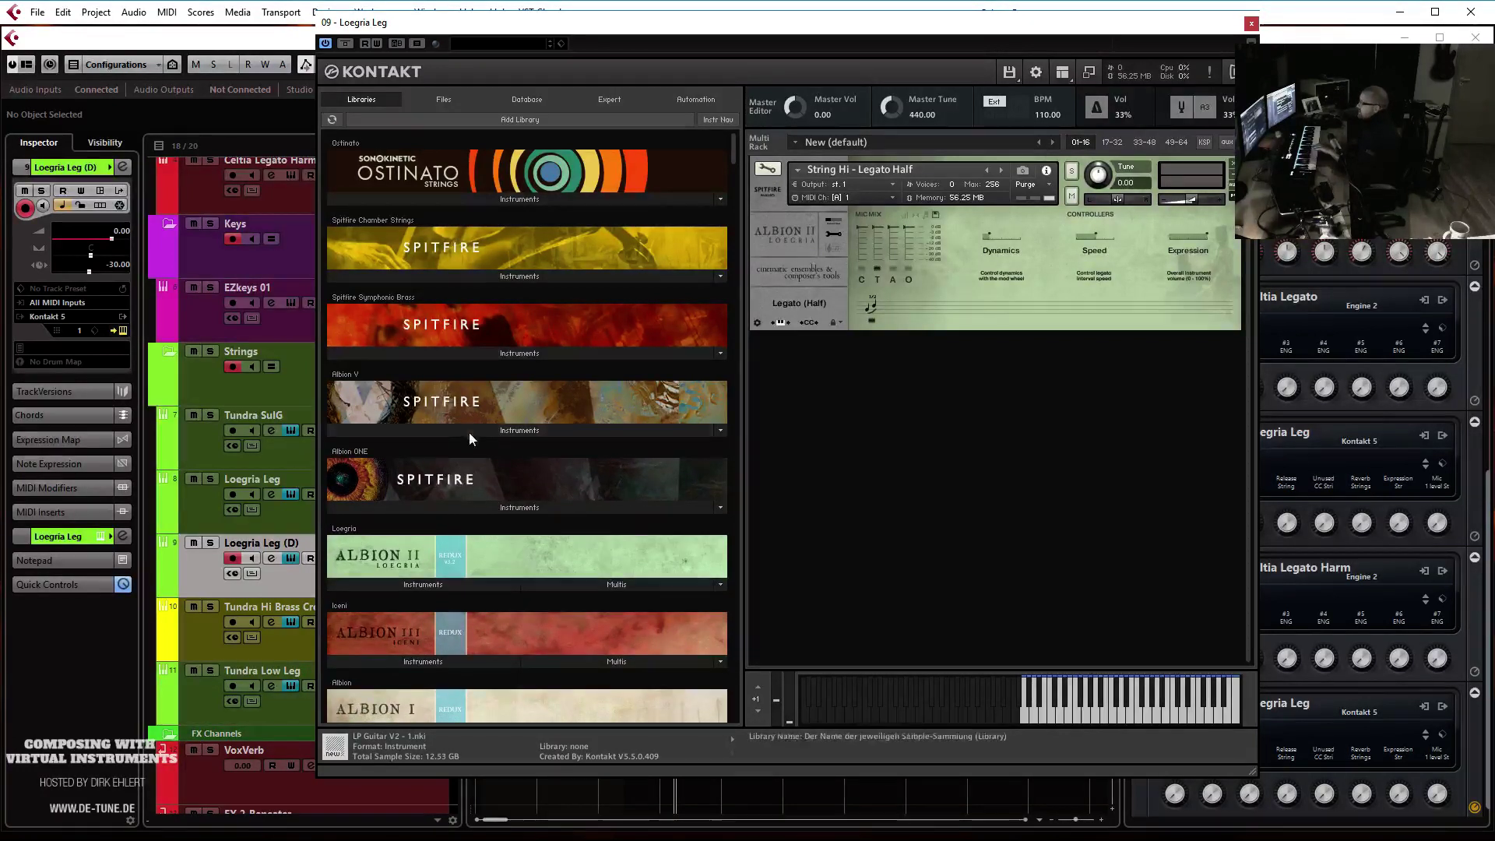
pyautogui.click(391, 450)
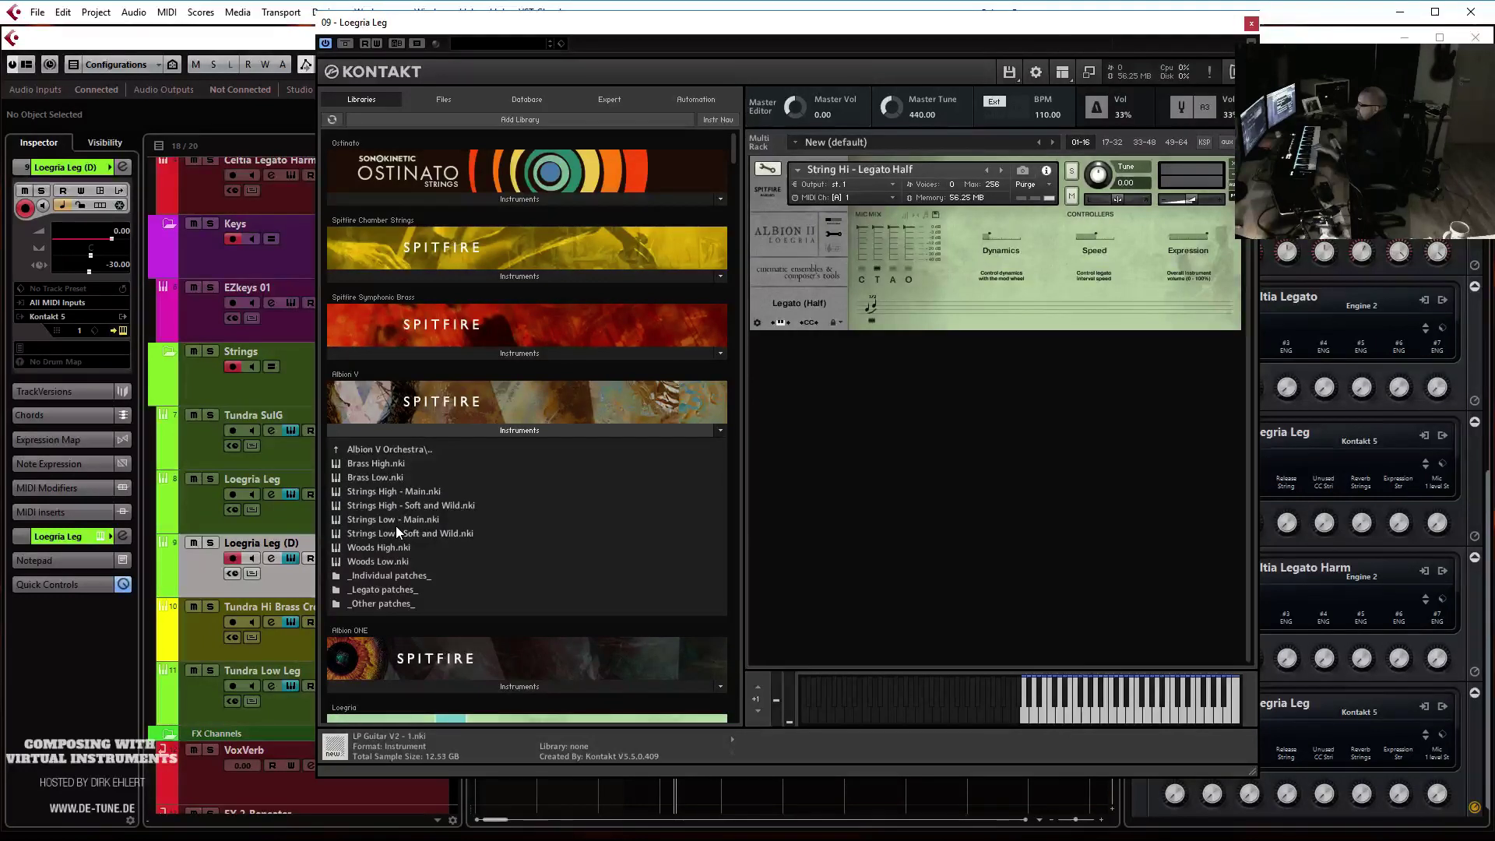
pyautogui.click(394, 575)
pyautogui.scroll(-6, 467, 444)
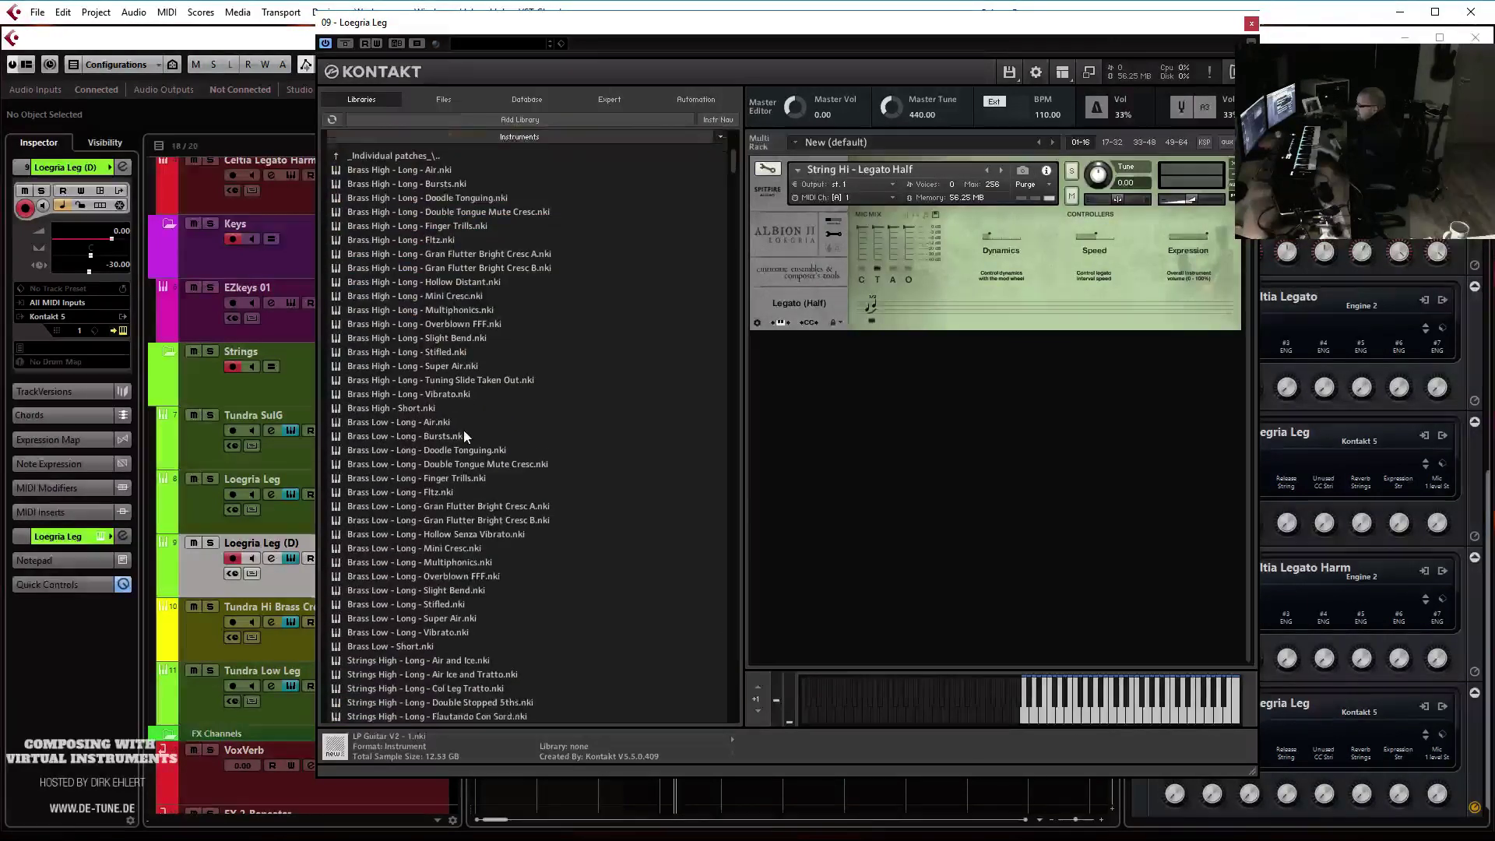
pyautogui.scroll(-2, 460, 467)
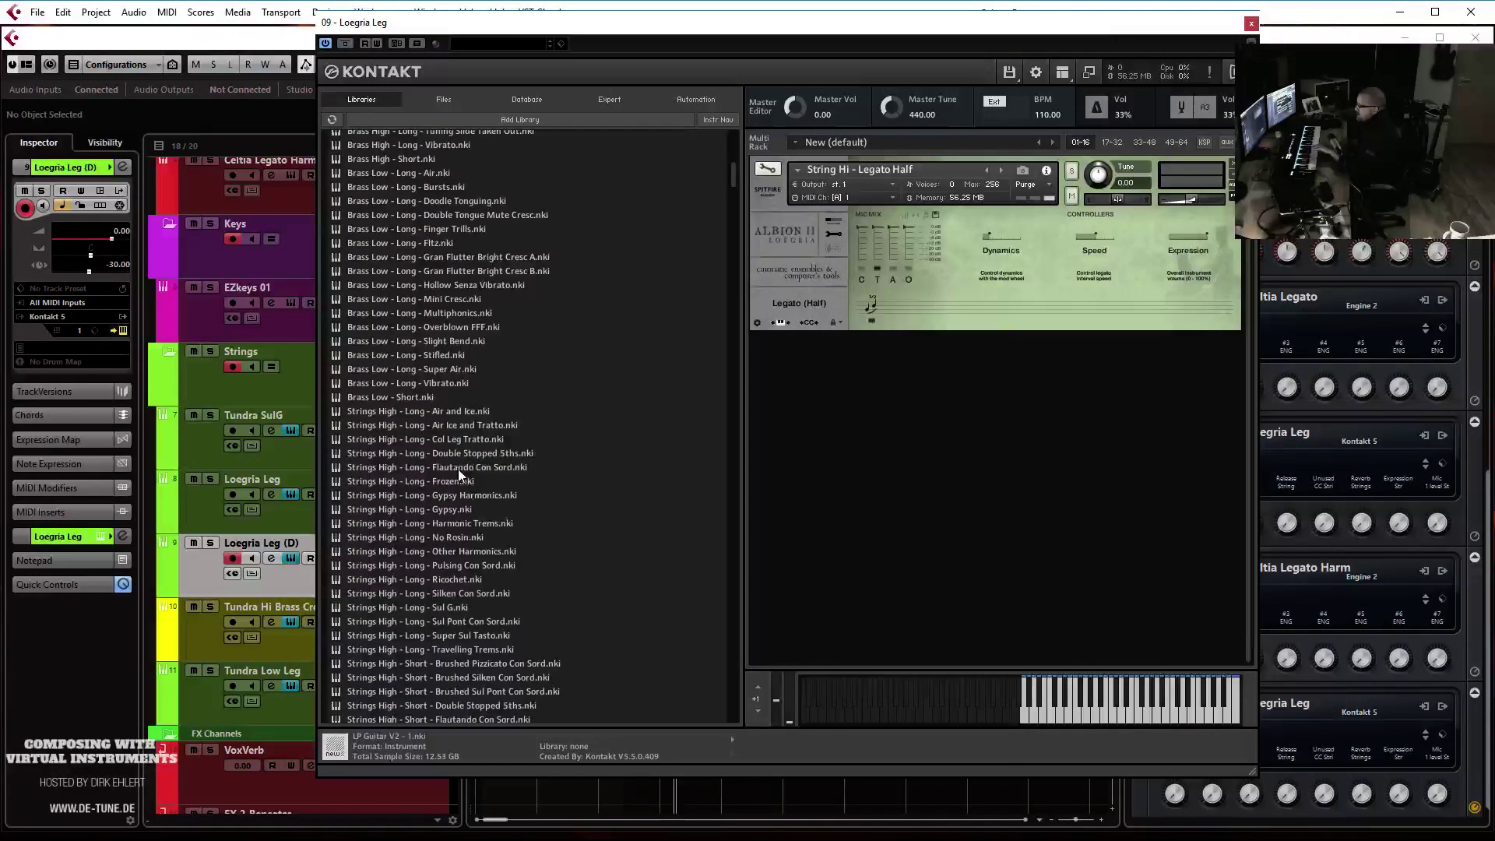
pyautogui.moveTo(446, 469); pyautogui.dragTo(926, 185)
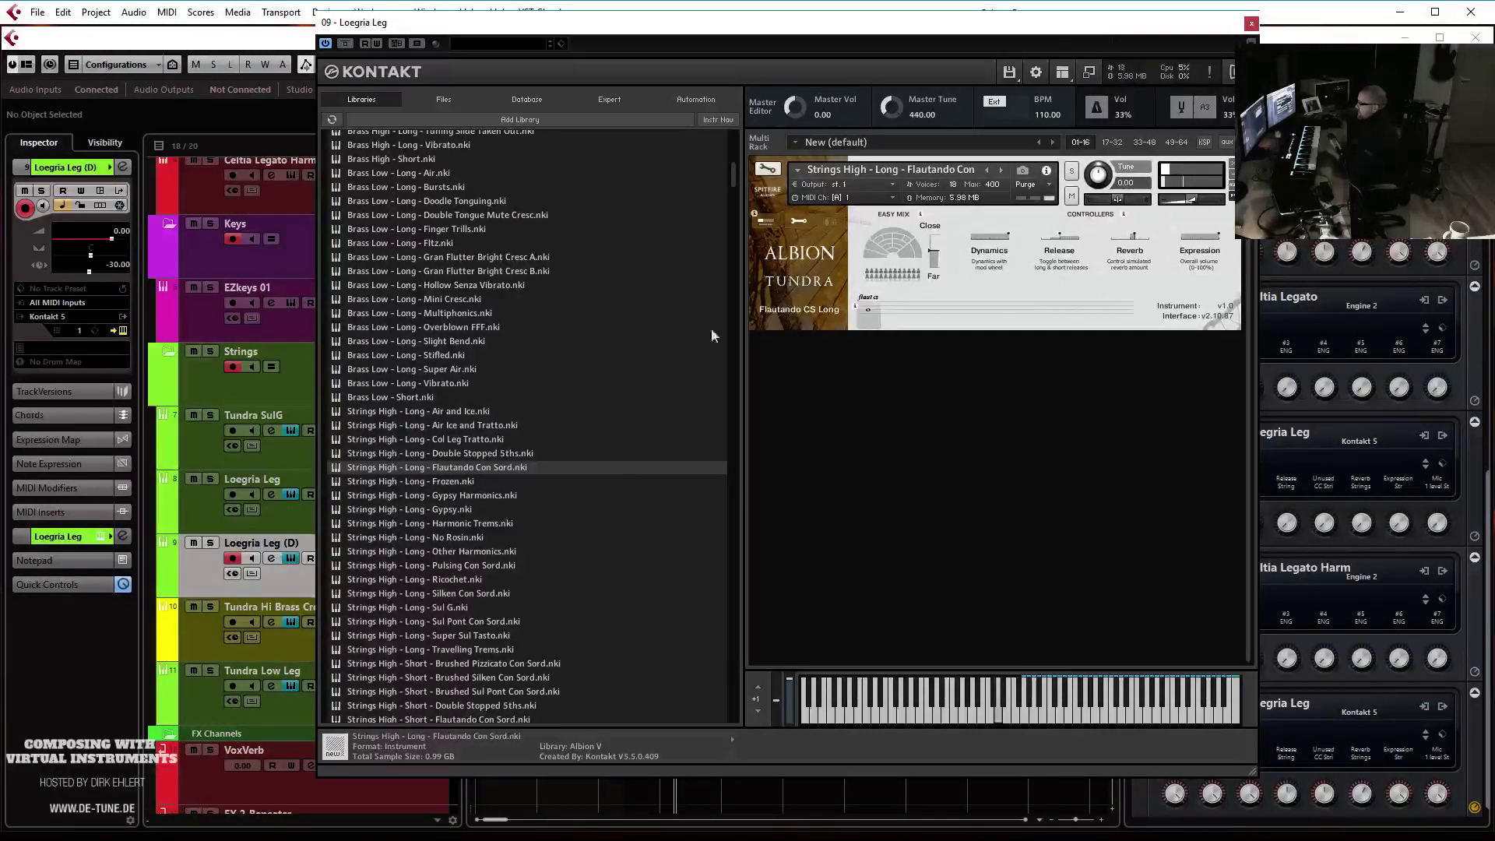
# Replace the long Flautando patch with Strings High - Short - Flautando Con Sord from Albion V
pyautogui.scroll(-1, 608, 543)
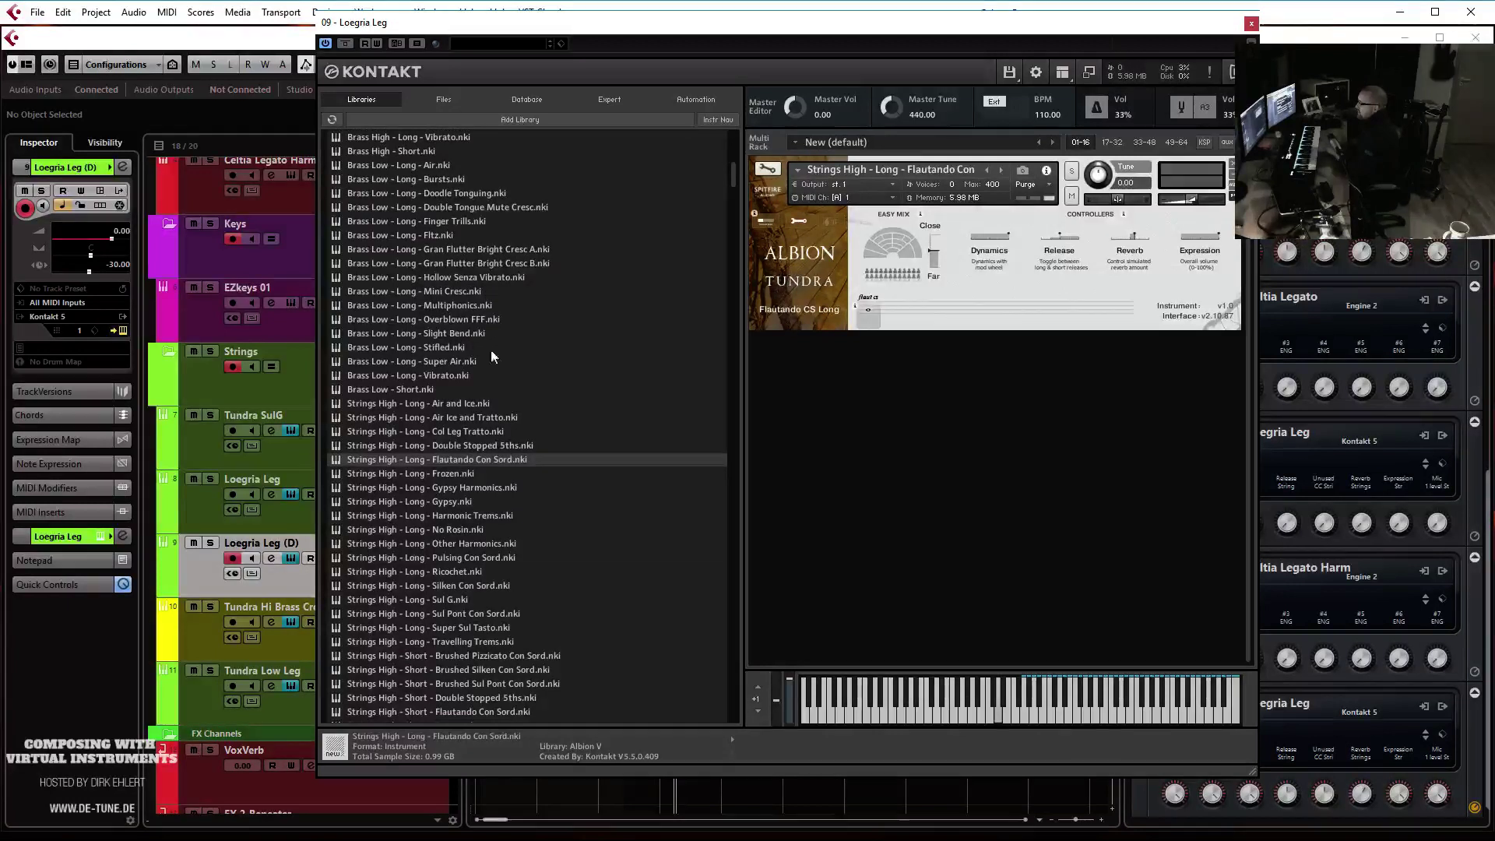
pyautogui.moveTo(483, 712); pyautogui.dragTo(961, 179)
pyautogui.click(742, 487)
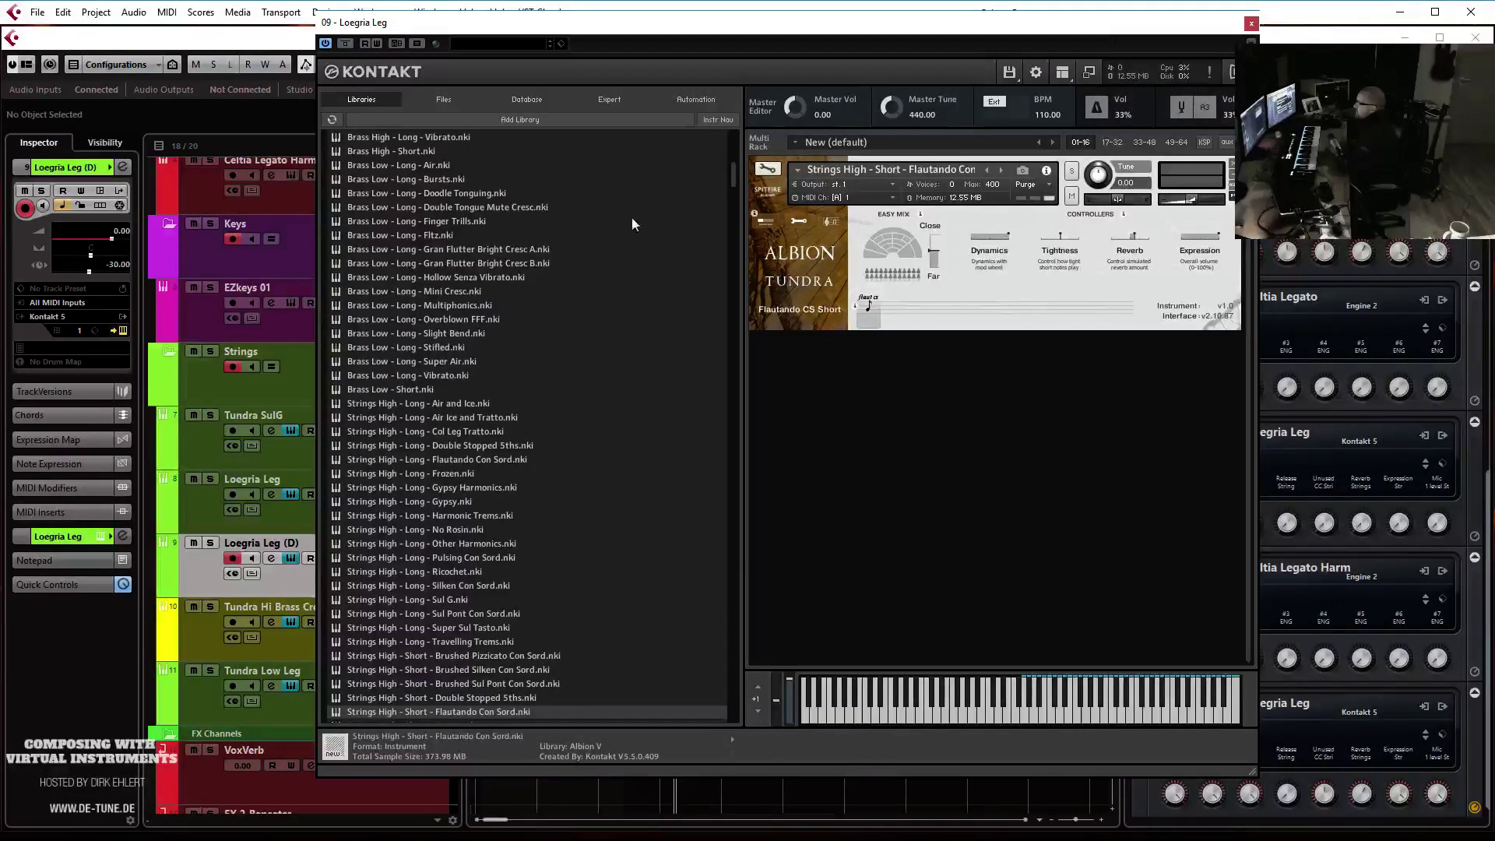
pyautogui.moveTo(732, 168); pyautogui.dragTo(732, 144)
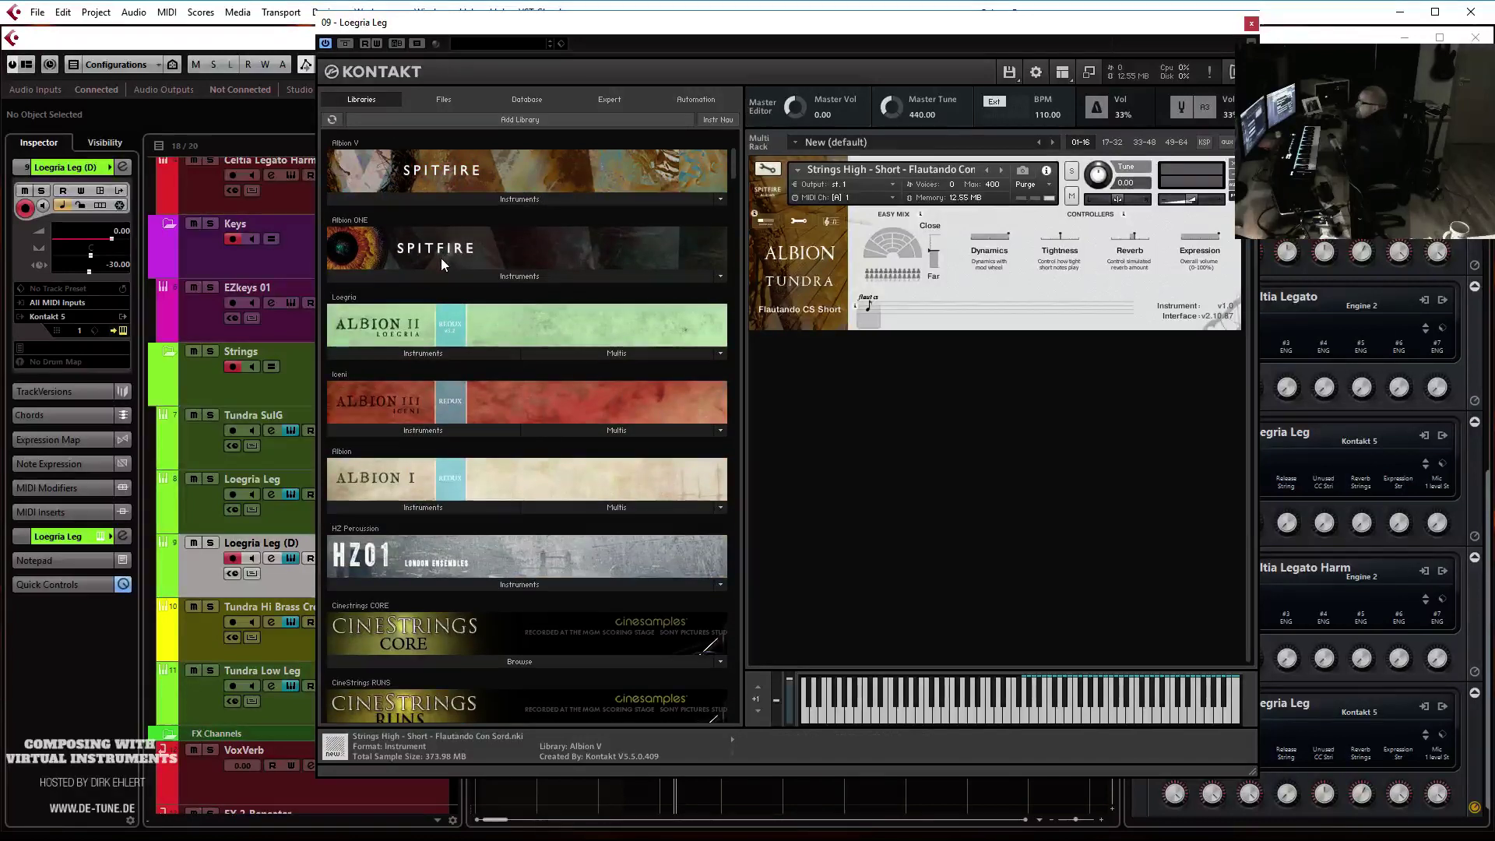
# Load All Strings Sustains (Soft) from Musical Sampling's Soaring Strings in place of the current patch, and close Kontakt
pyautogui.rightClick(877, 440)
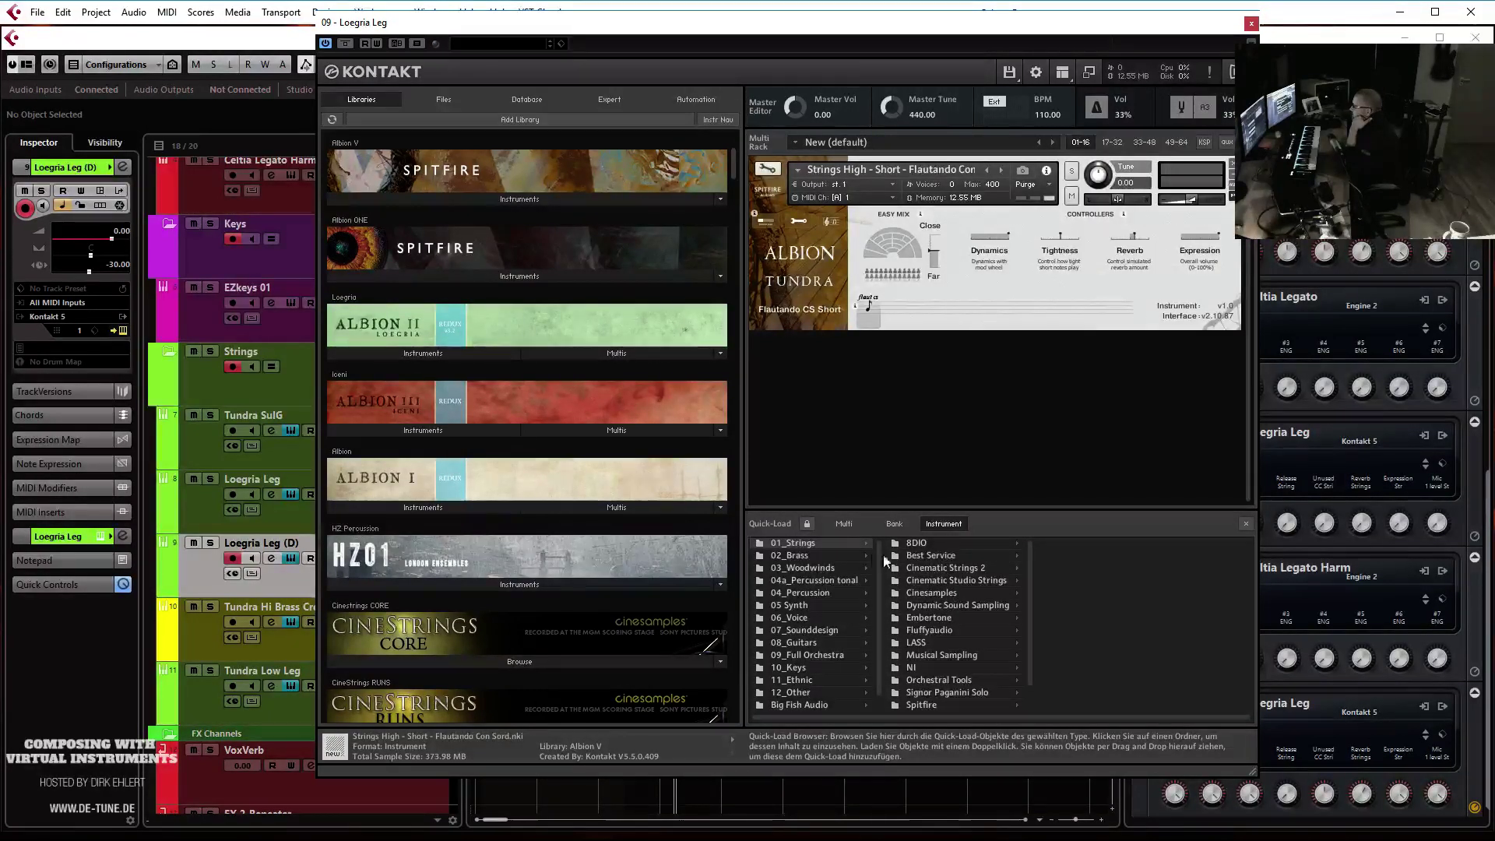
pyautogui.click(951, 655)
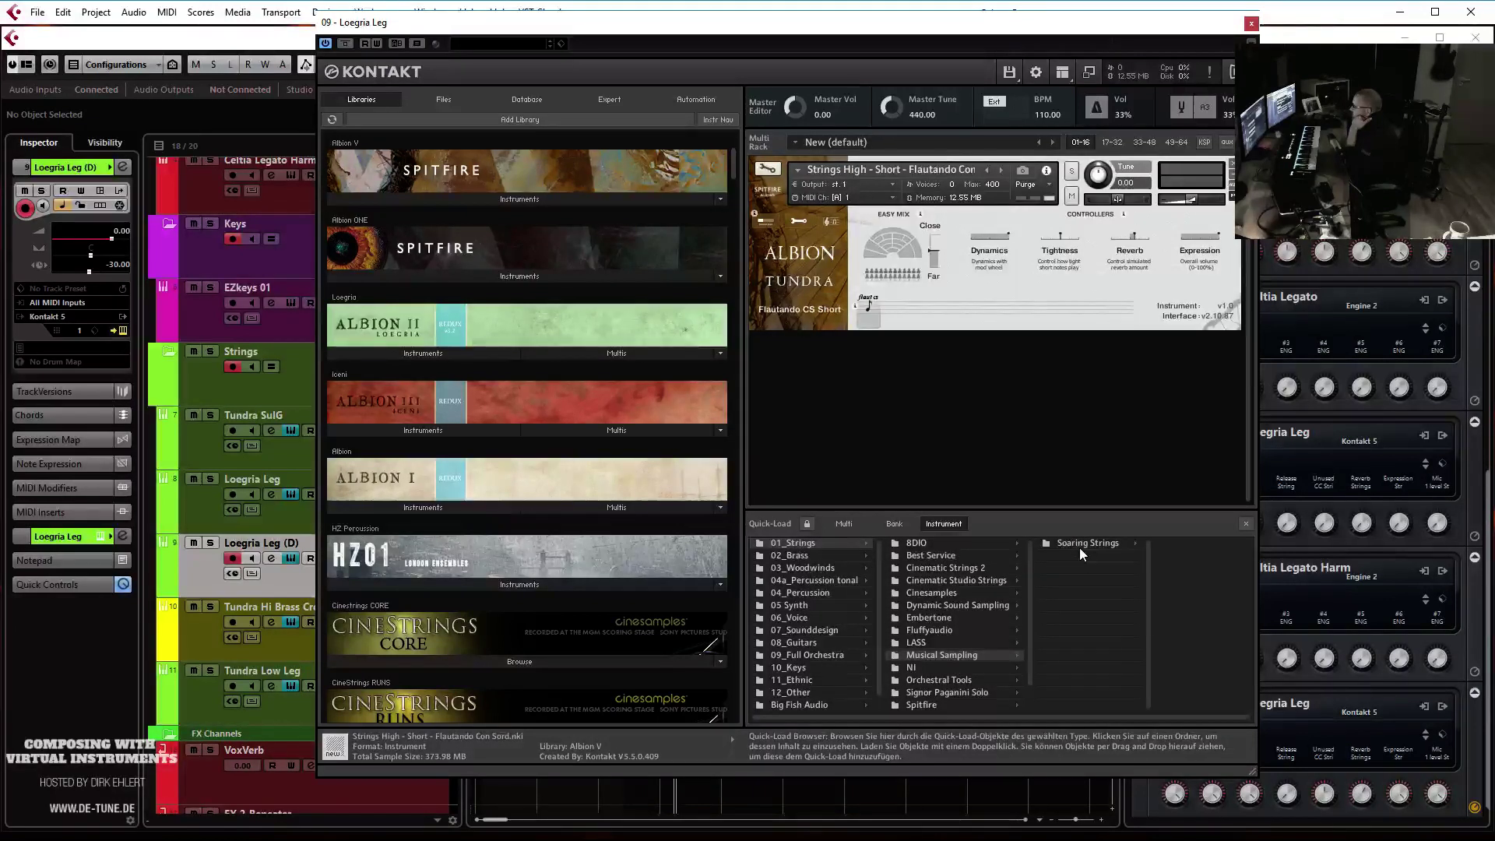
pyautogui.click(1184, 543)
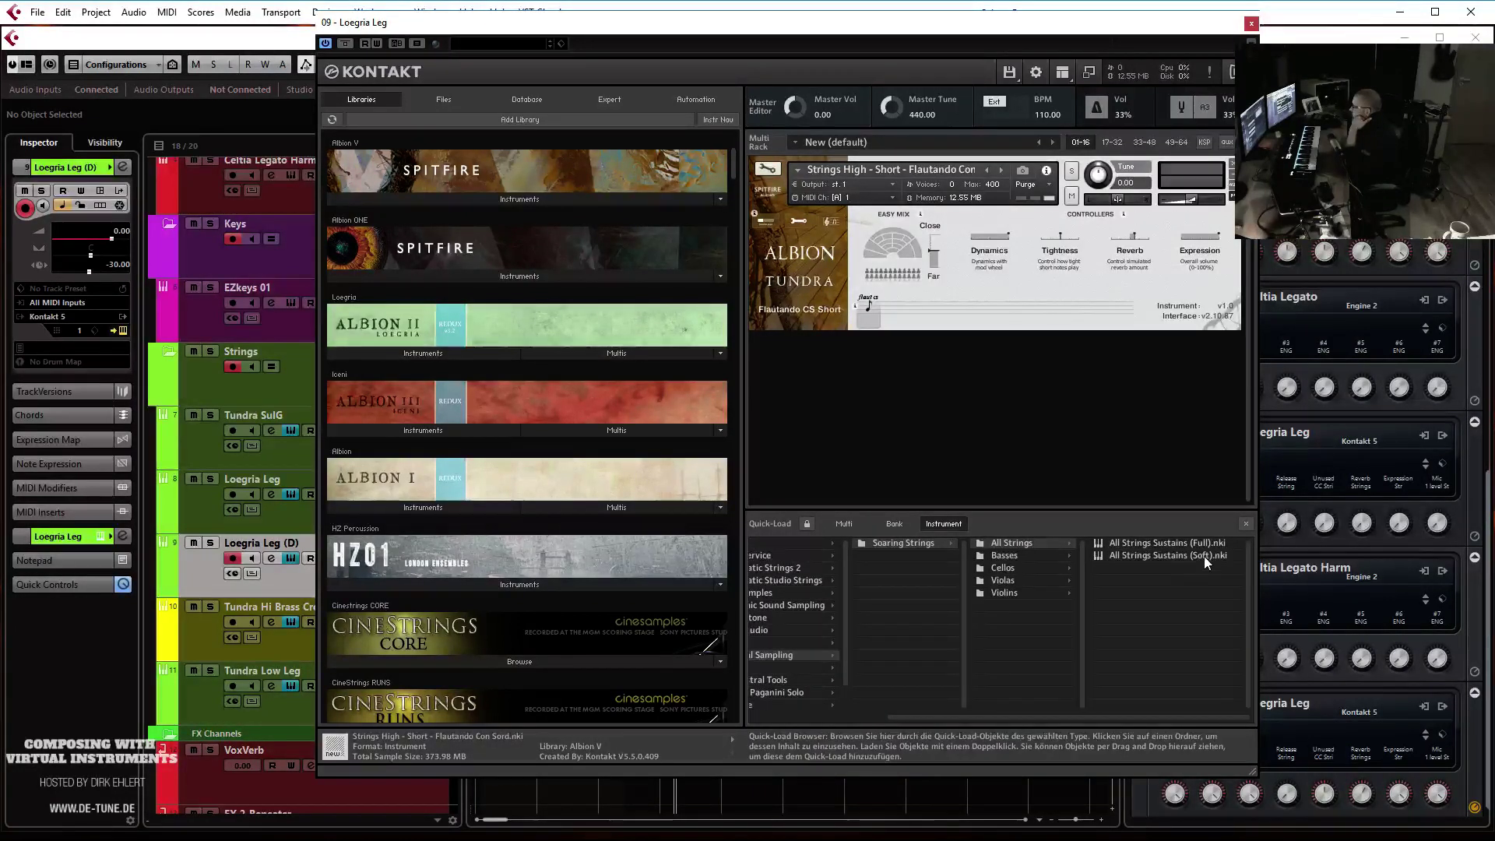
pyautogui.moveTo(957, 192); pyautogui.dragTo(960, 196)
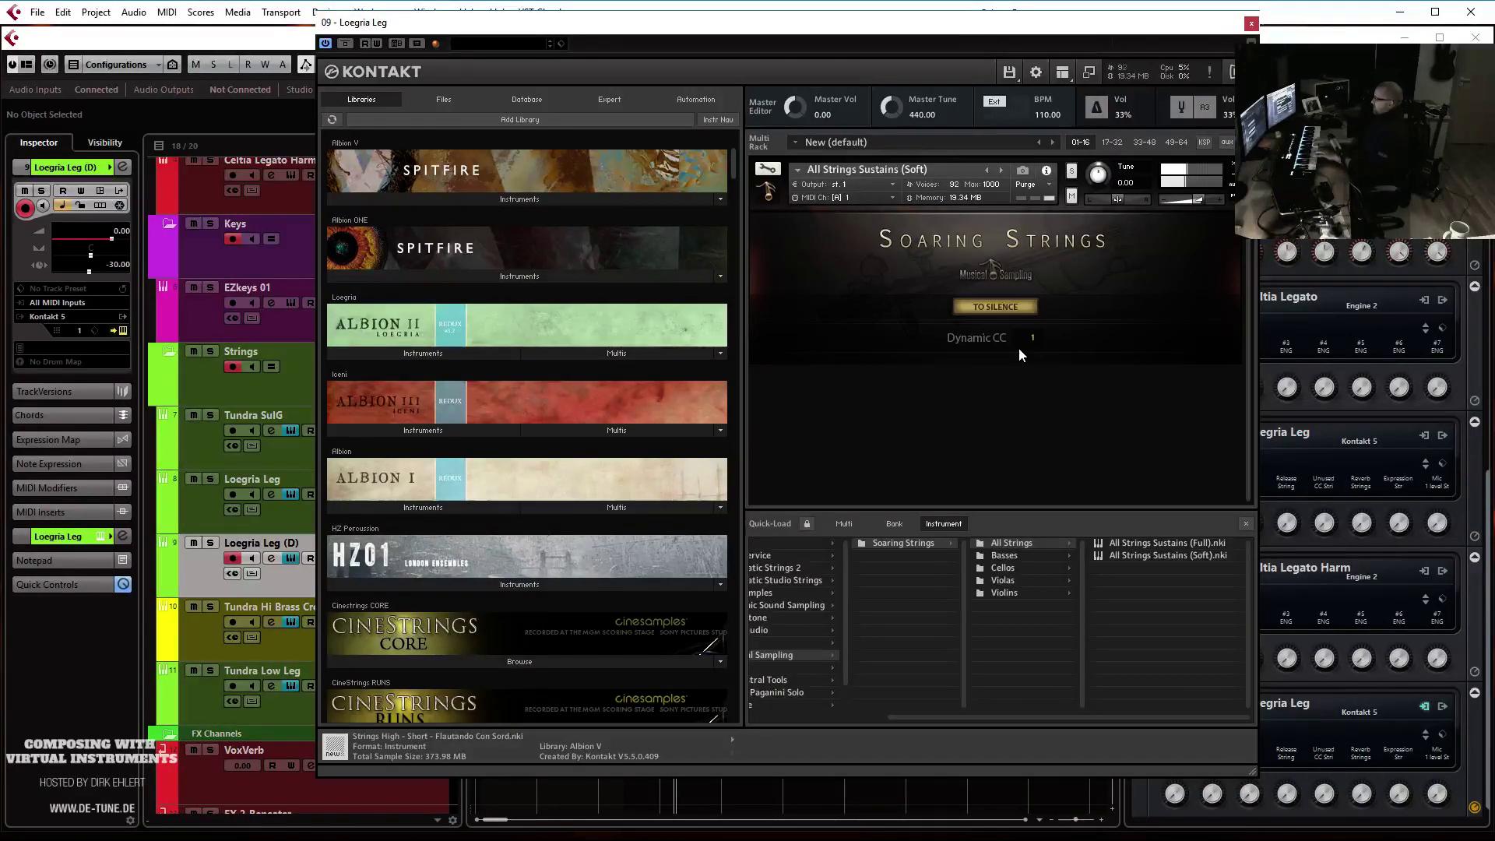
pyautogui.click(1251, 23)
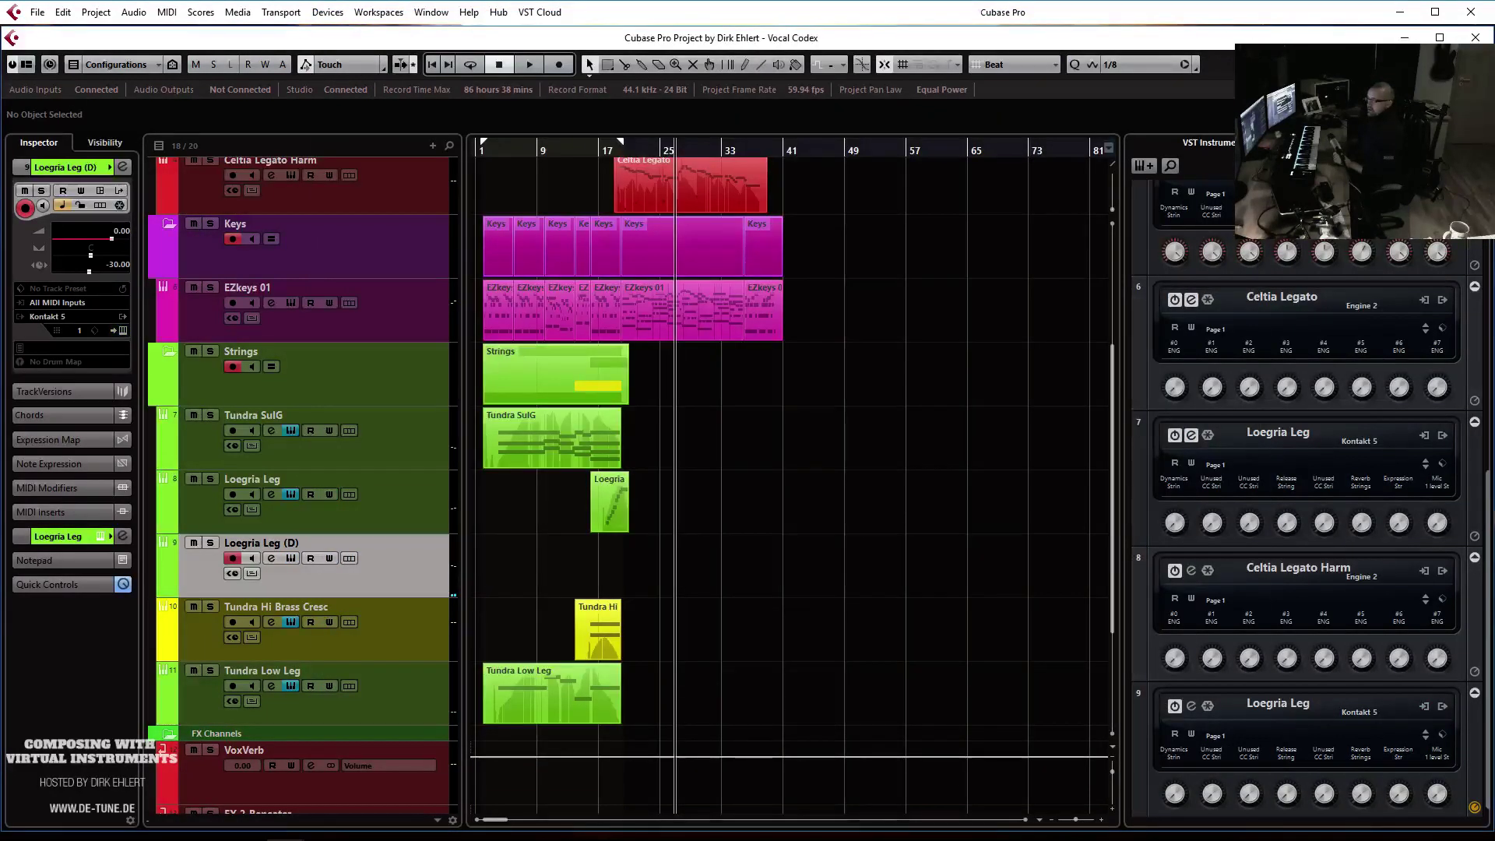
# Record a string part on the Loegria Leg (D) track from bar 17 to about bar 40
pyautogui.click(604, 150)
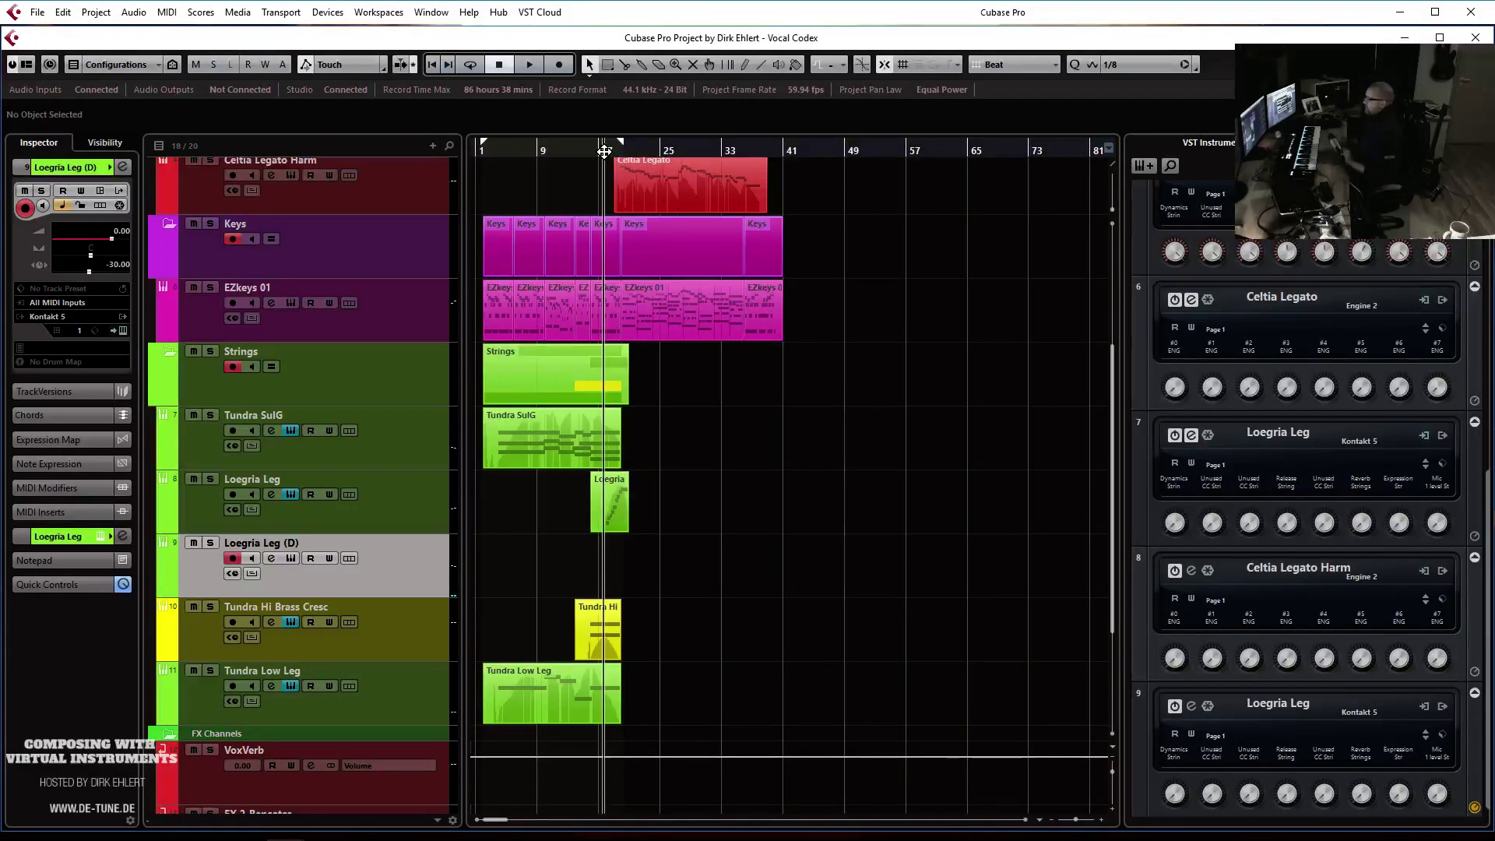
pyautogui.press('KP_Multiply')
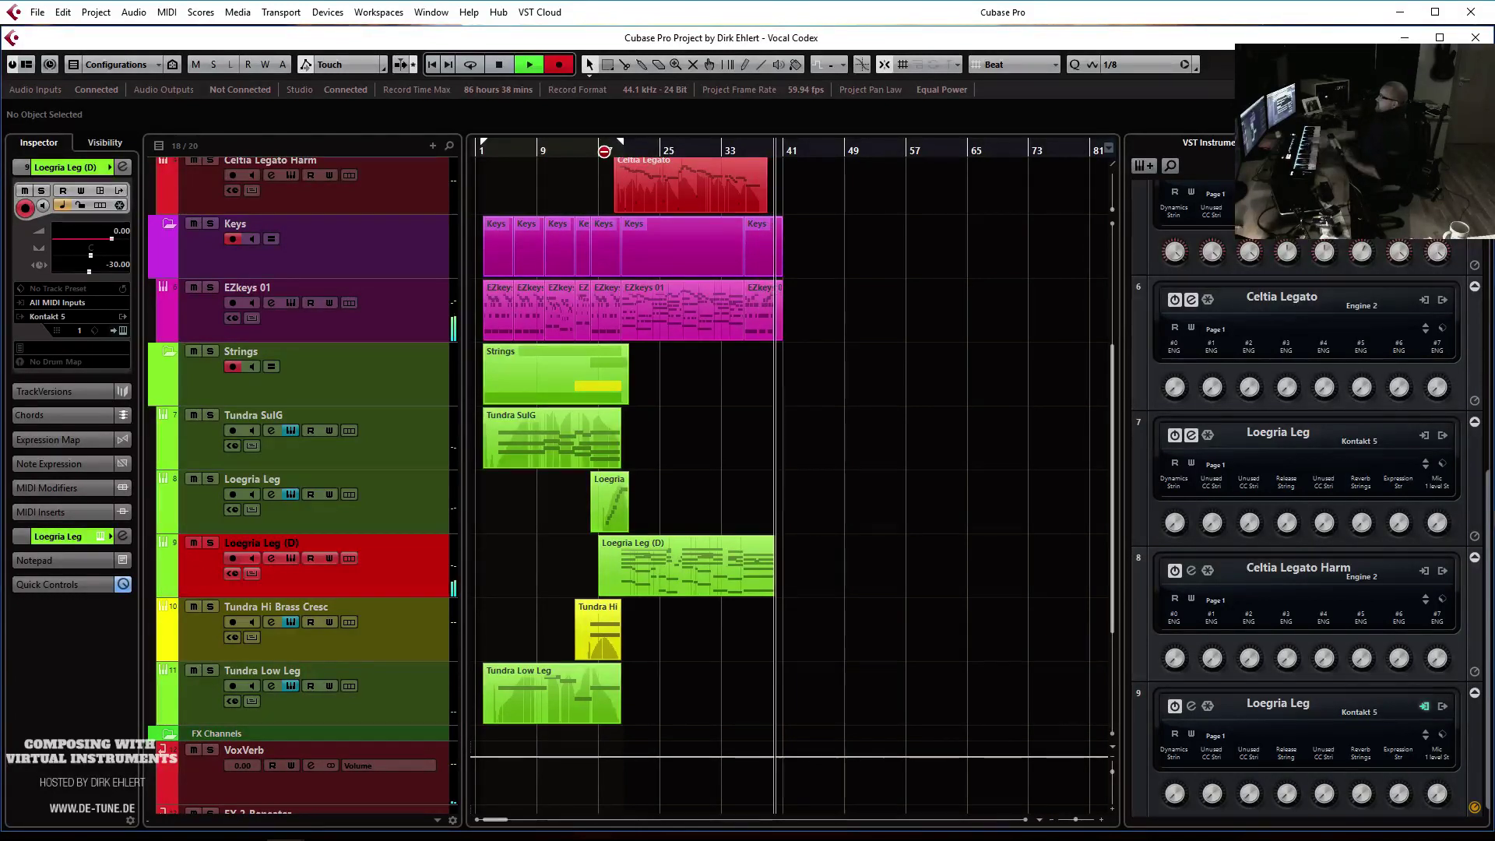
pyautogui.press('space')
# Rename the Loegria Leg (D) track to Soaring Soft
pyautogui.doubleClick(299, 543)
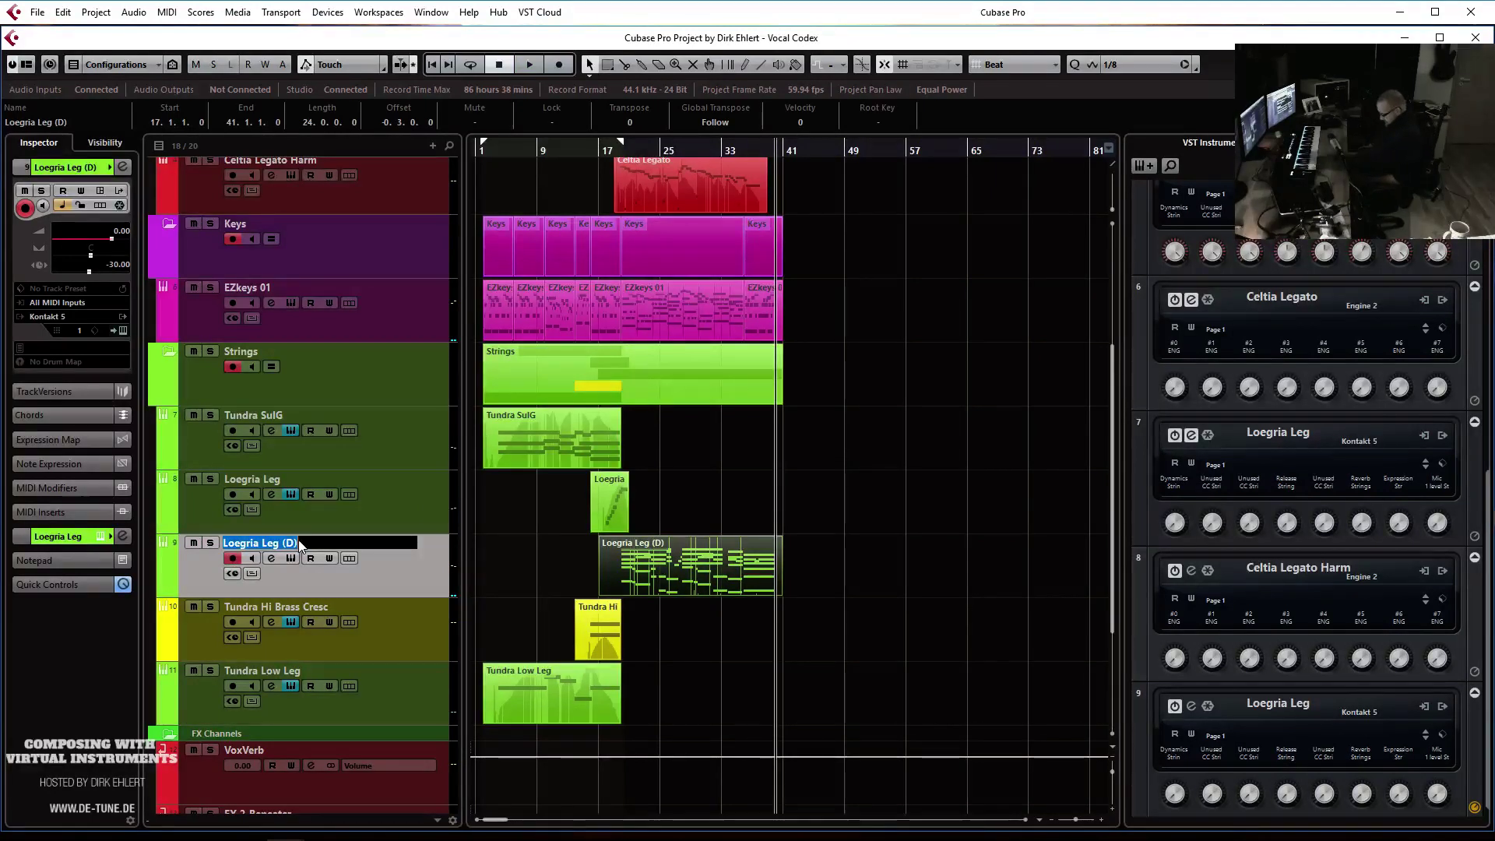
pyautogui.write('Soarin')
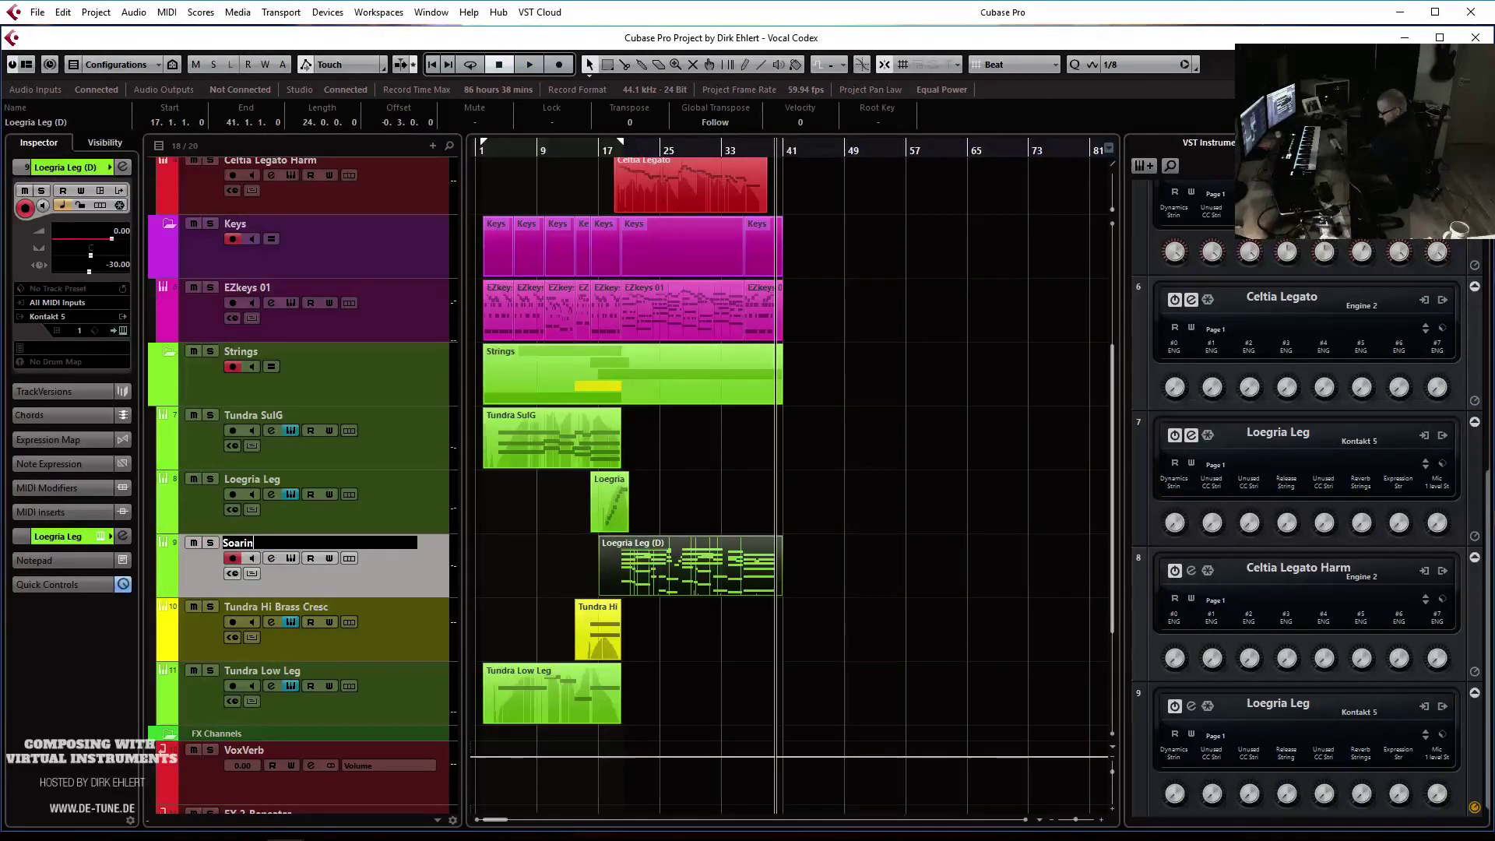
pyautogui.write('g Soft')
pyautogui.press('Return')
# Record another pass on the Soaring Soft track from bar 17 to about bar 40, and check the transport's record settings
pyautogui.click(600, 148)
pyautogui.press('KP_Multiply')
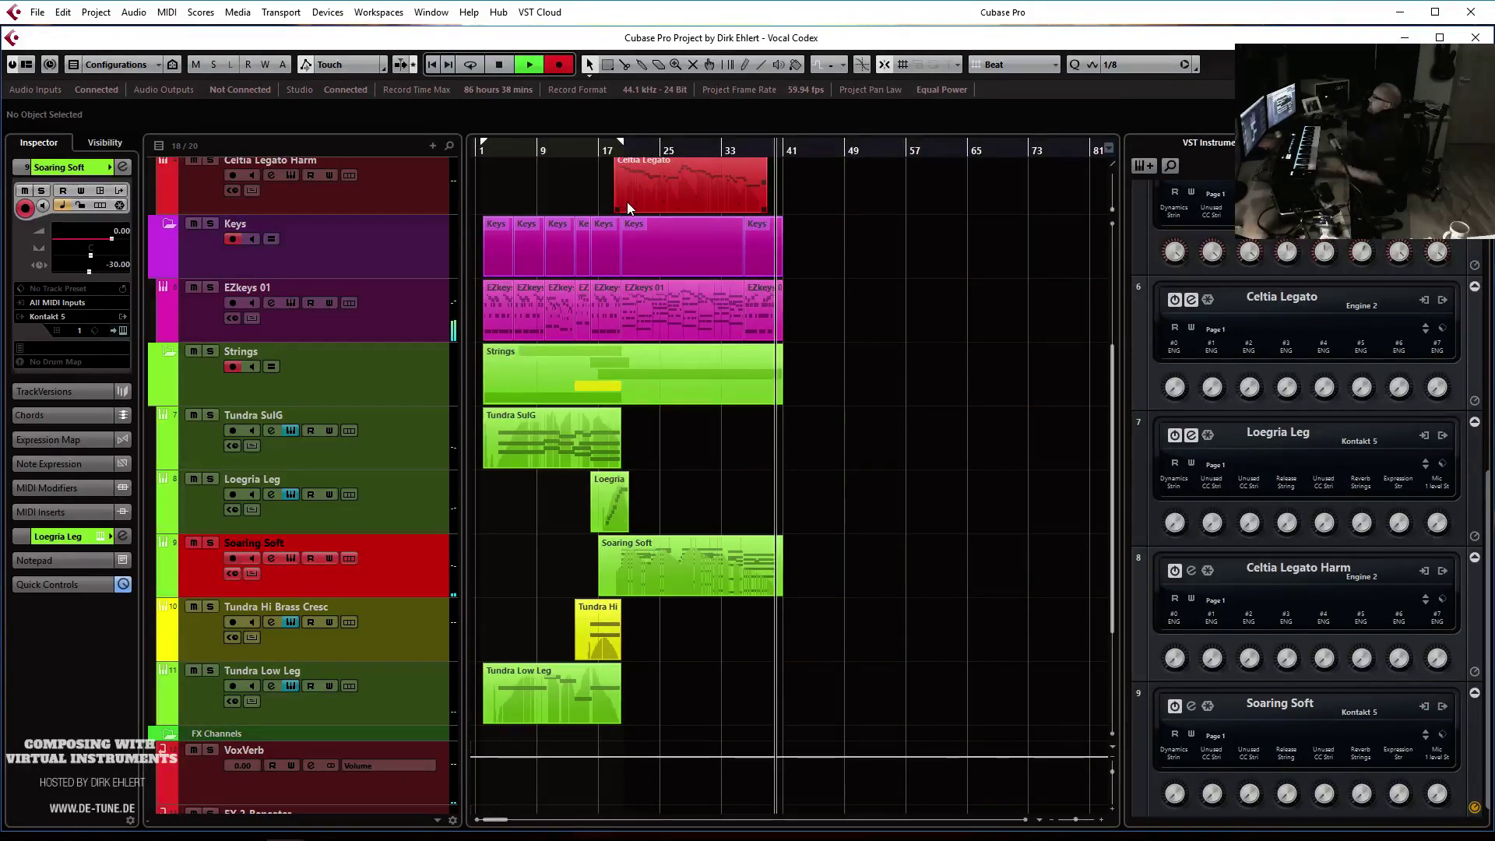
pyautogui.press('space')
pyautogui.press('F2')
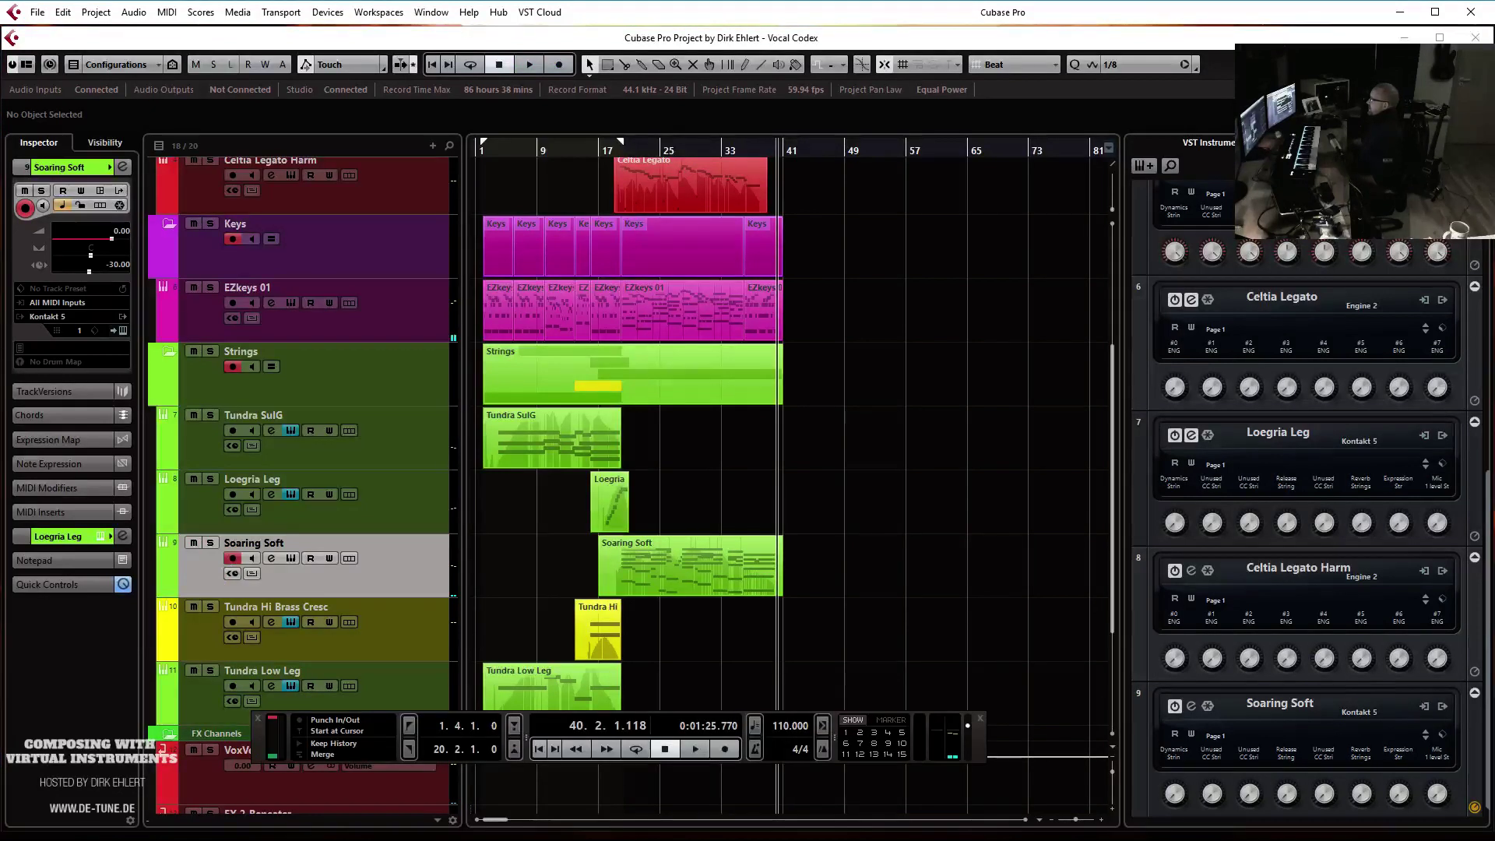
pyautogui.press('F2')
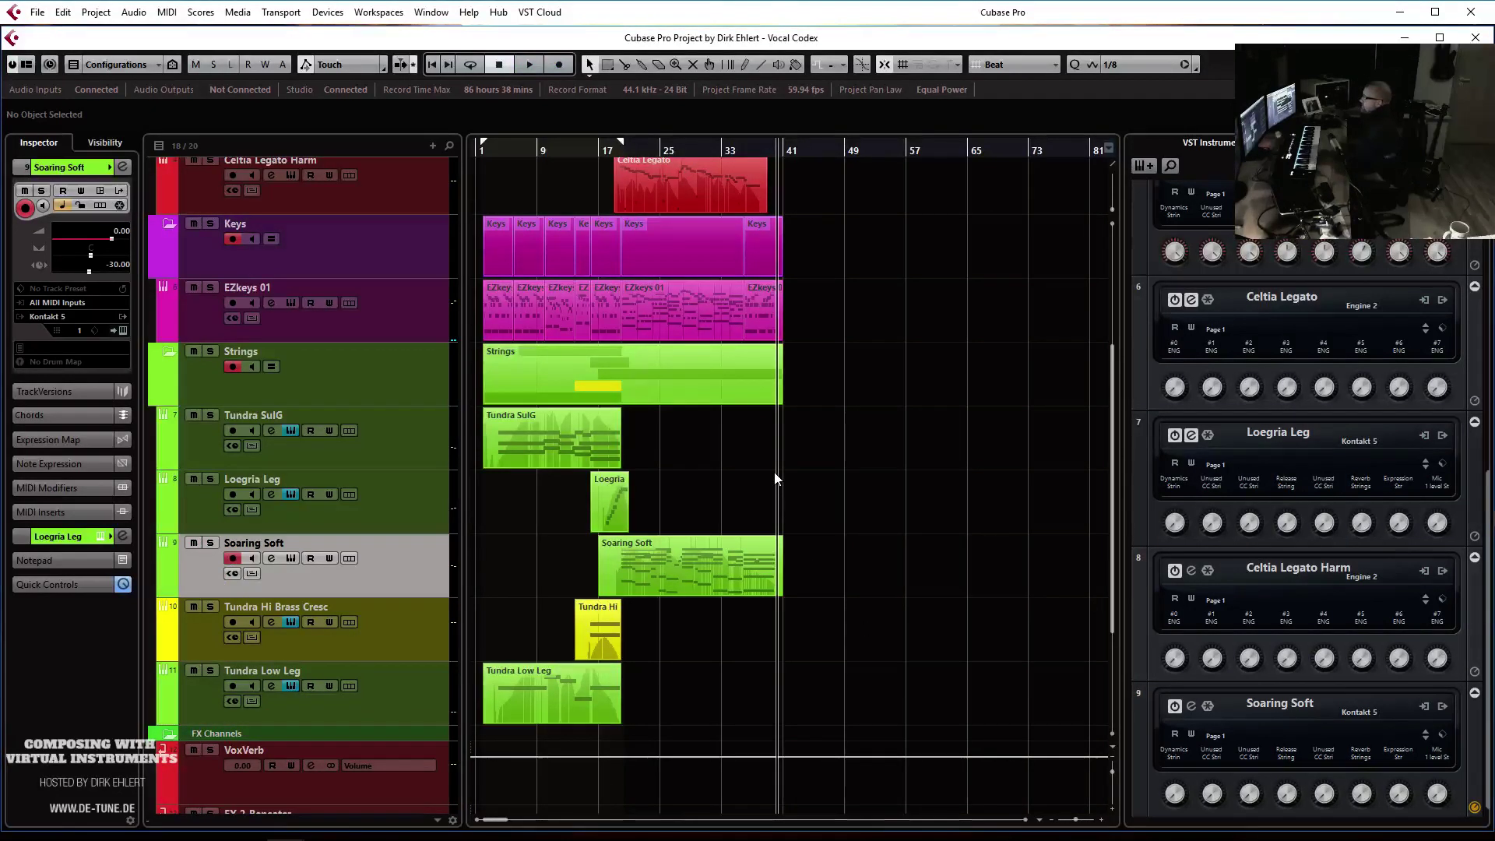
# Duplicate the Tundra Hi Brass Cresc track and delete the copied part from the duplicate
pyautogui.click(598, 146)
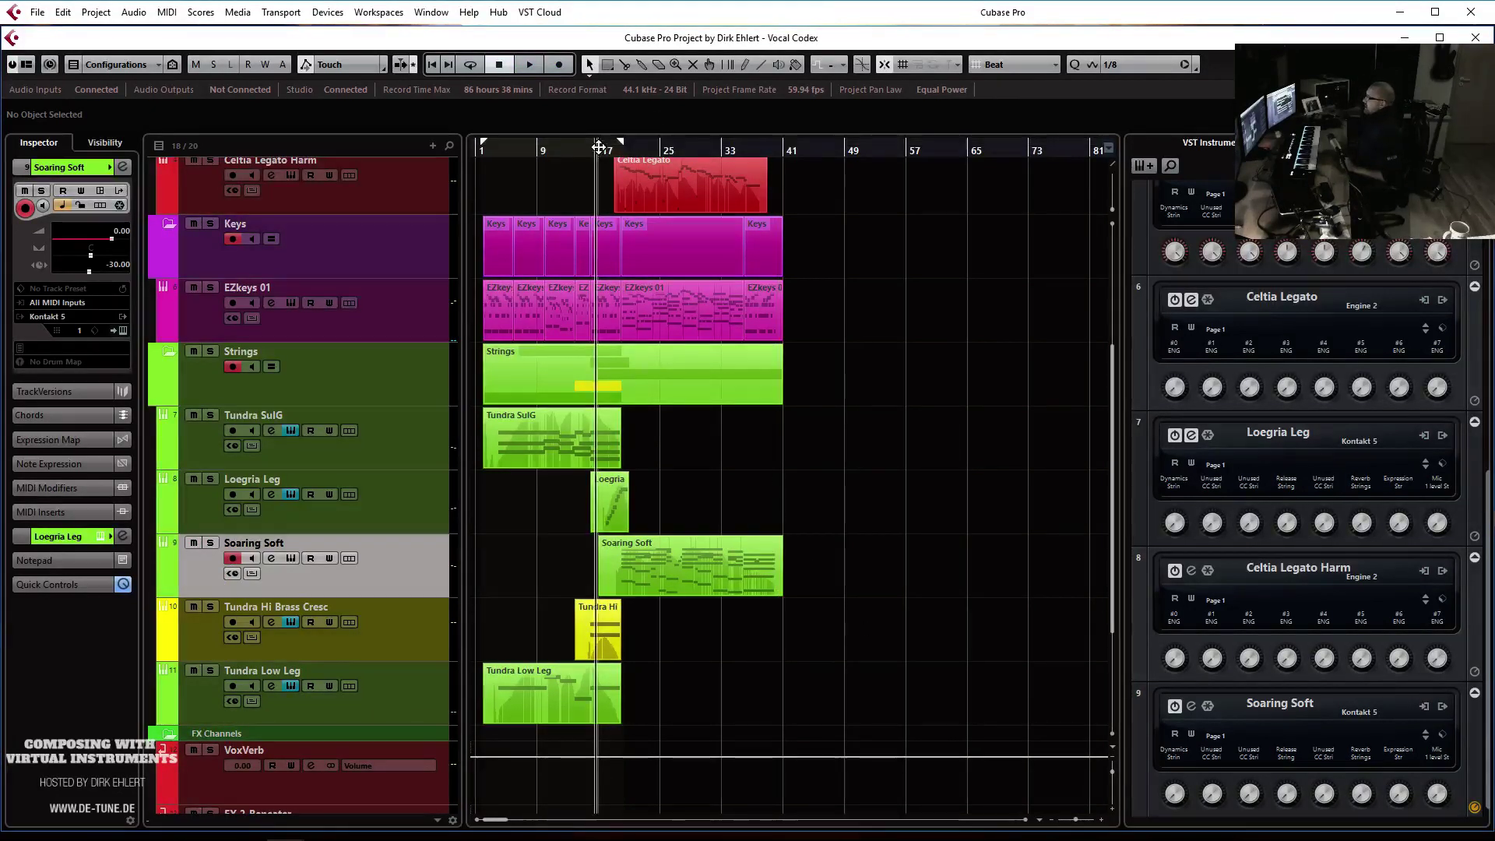
pyautogui.click(417, 628)
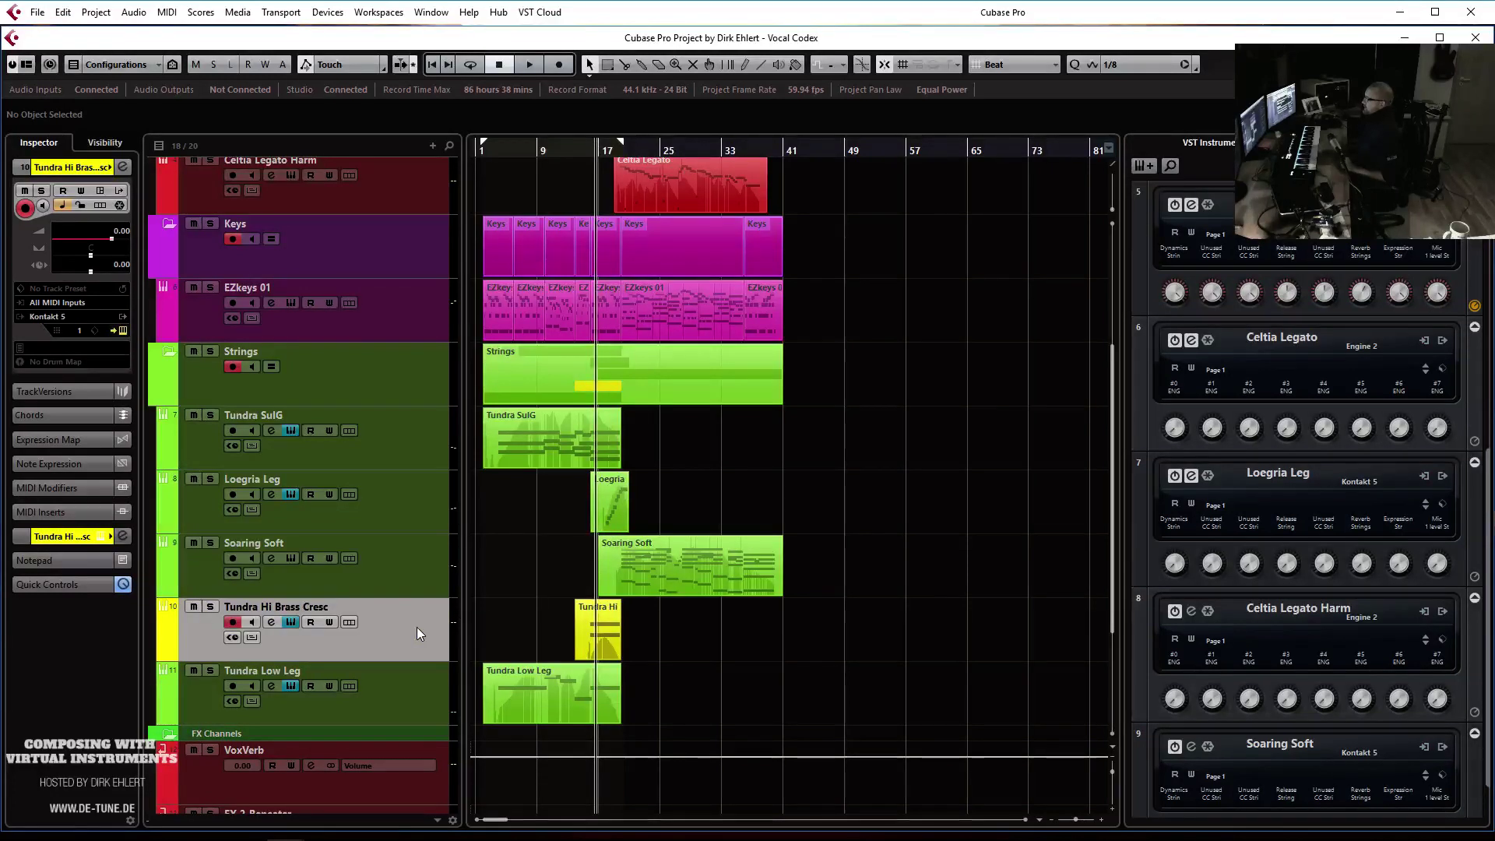
pyautogui.rightClick(417, 627)
pyautogui.click(506, 325)
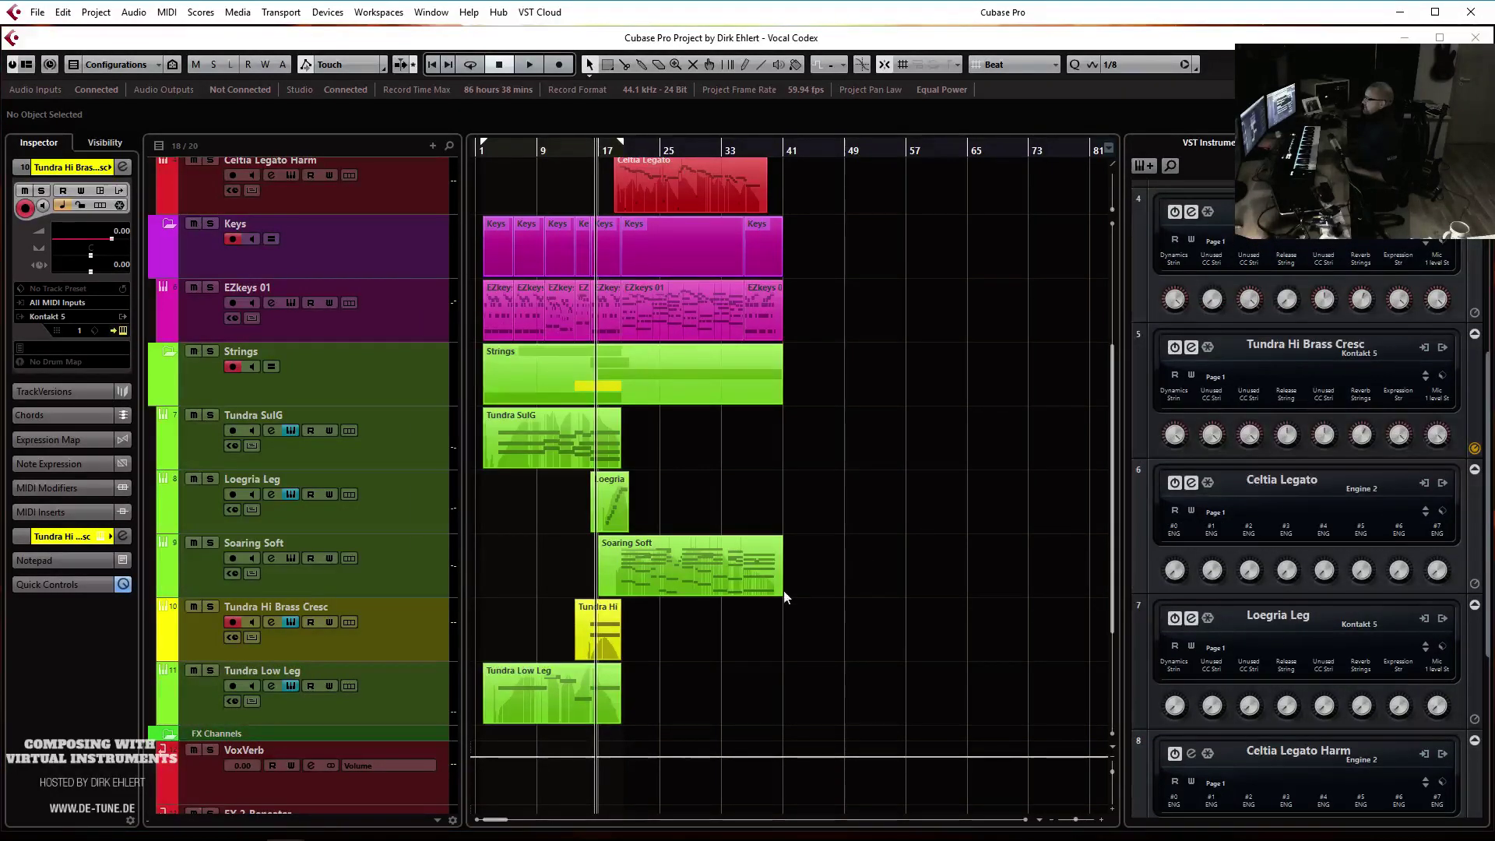
pyautogui.moveTo(681, 688); pyautogui.dragTo(555, 690)
pyautogui.press('Delete')
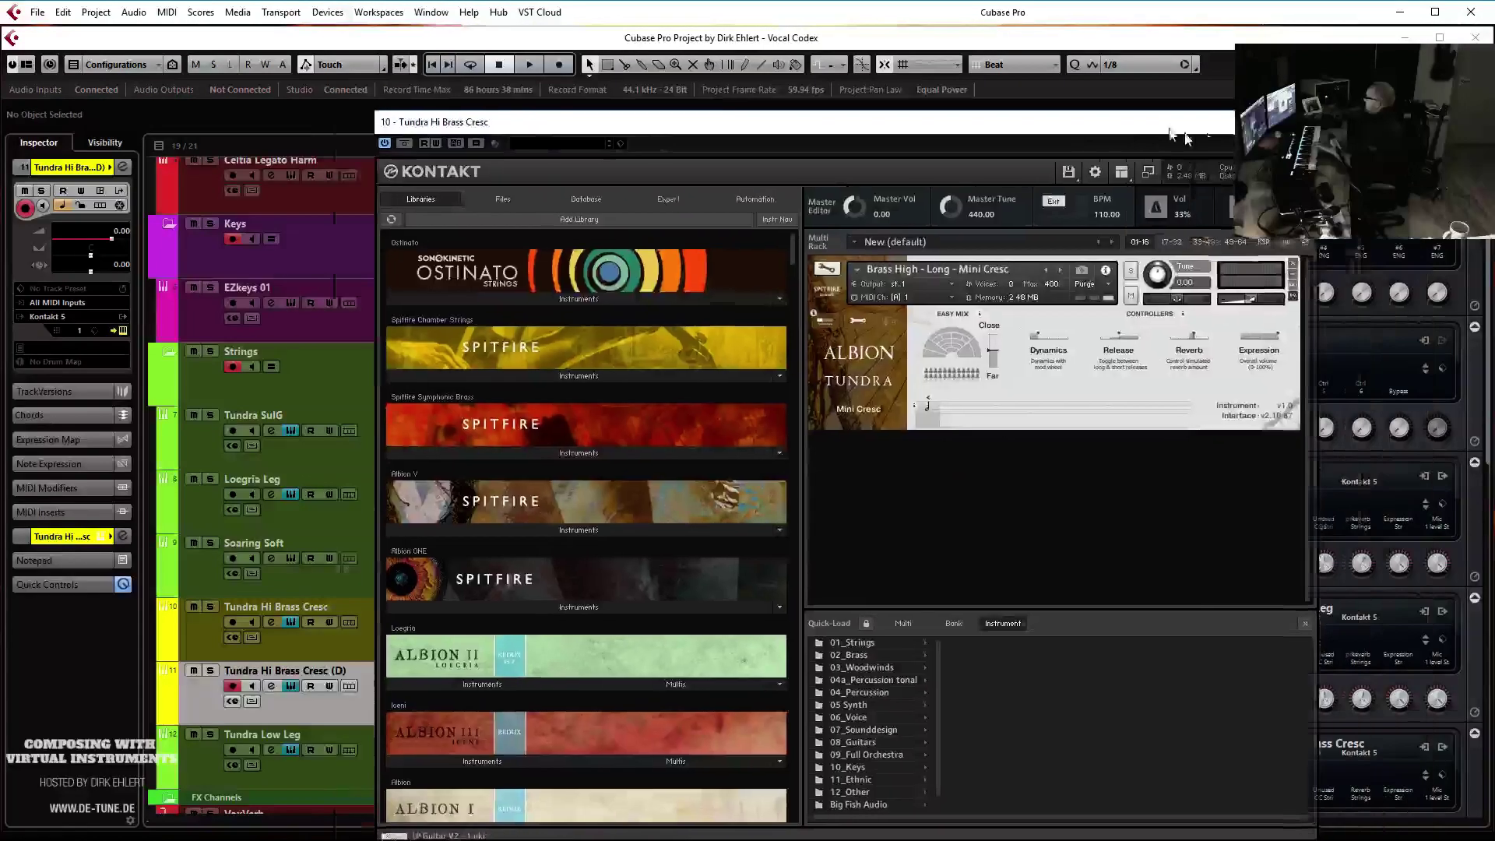
# Load Albion V's Brass High - Long - Super Air patch into the duplicated brass track's Kontakt, and hide the quick-load browser
pyautogui.moveTo(1186, 131); pyautogui.dragTo(1137, 117)
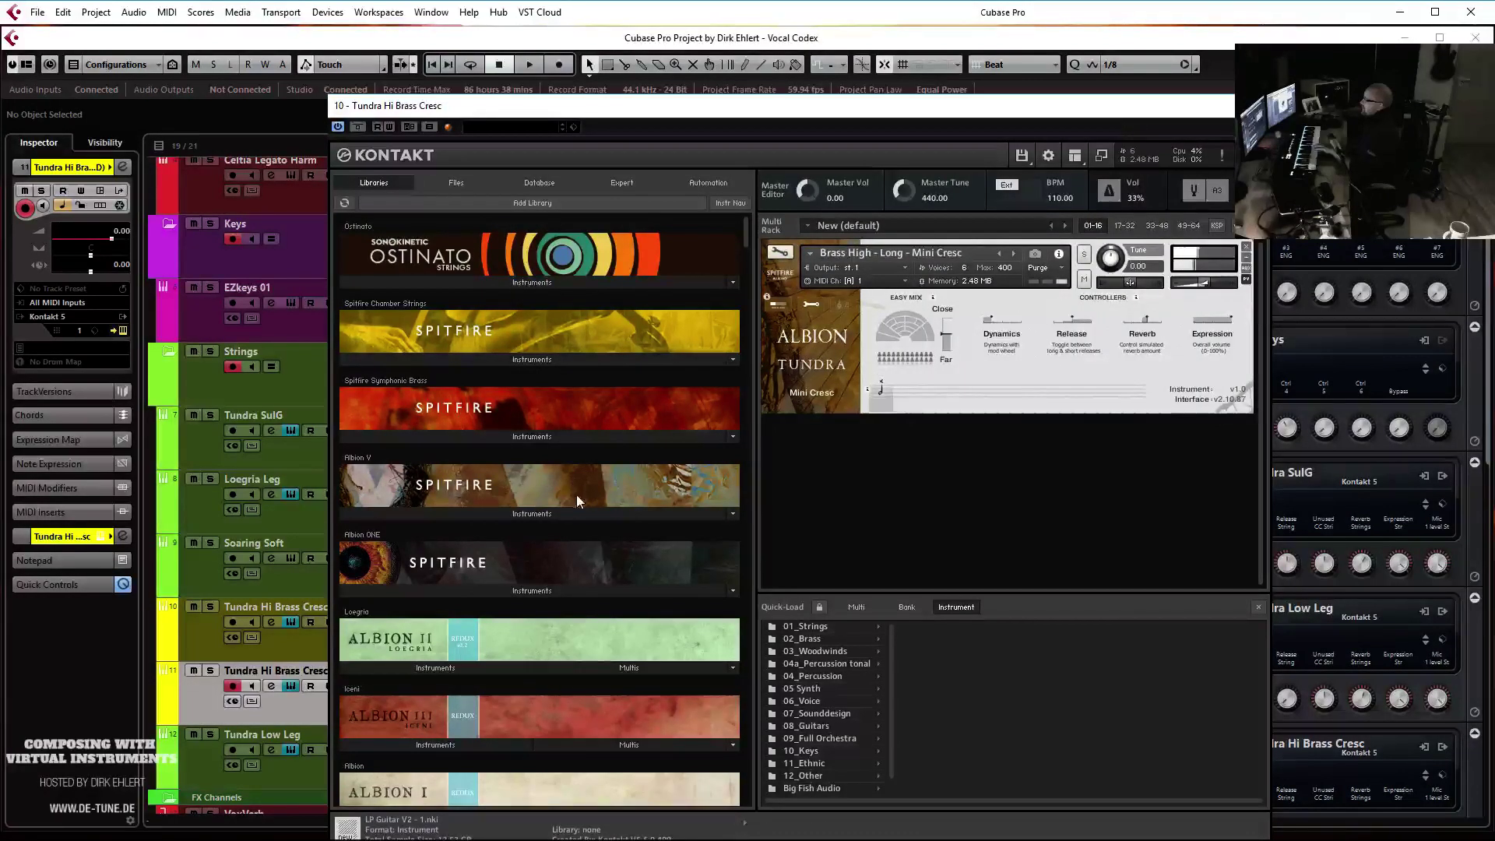
pyautogui.click(548, 512)
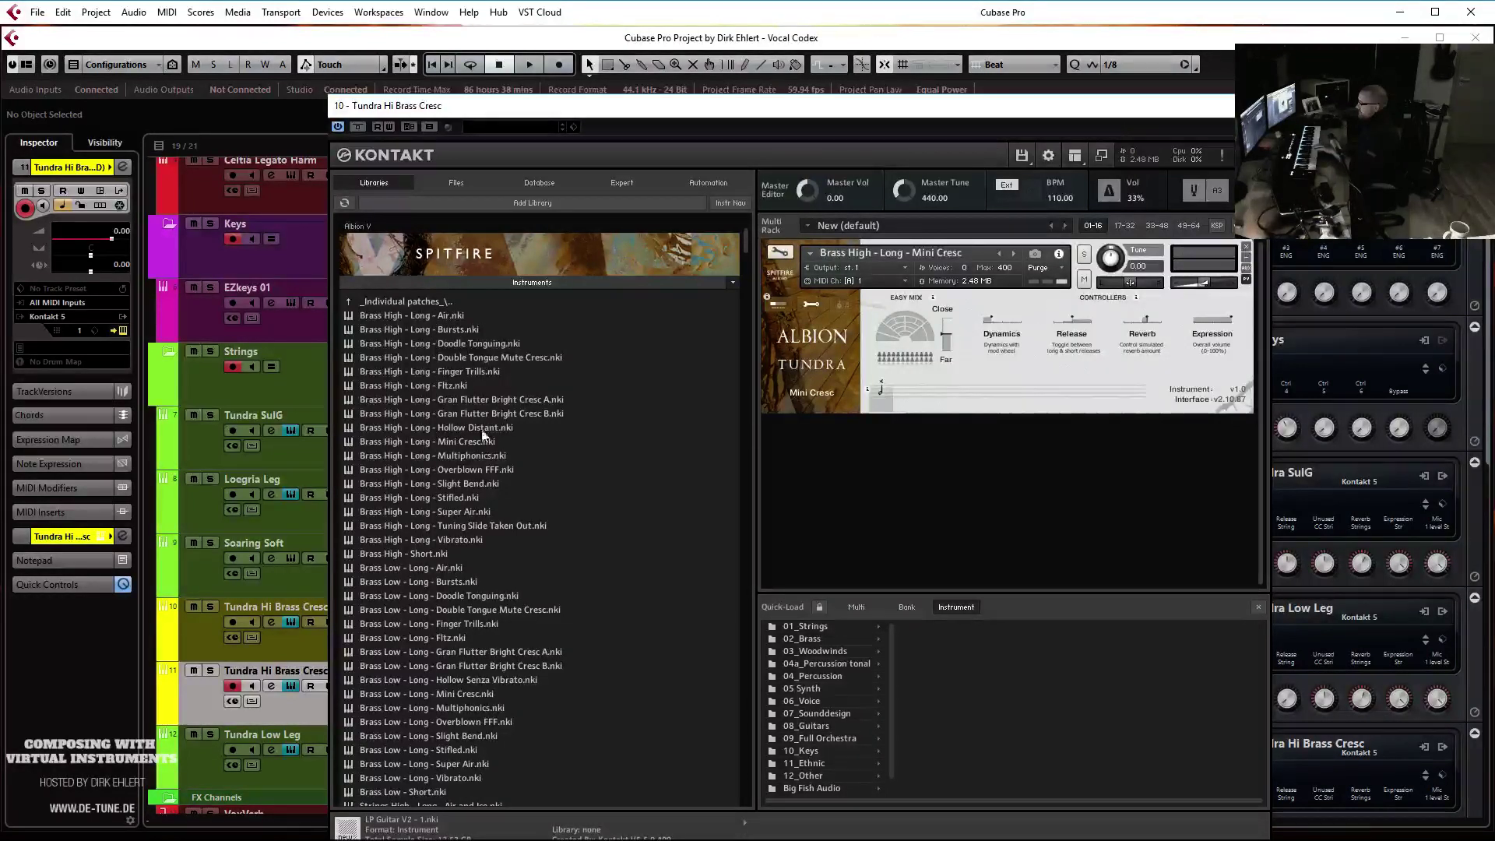
pyautogui.scroll(-2, 485, 452)
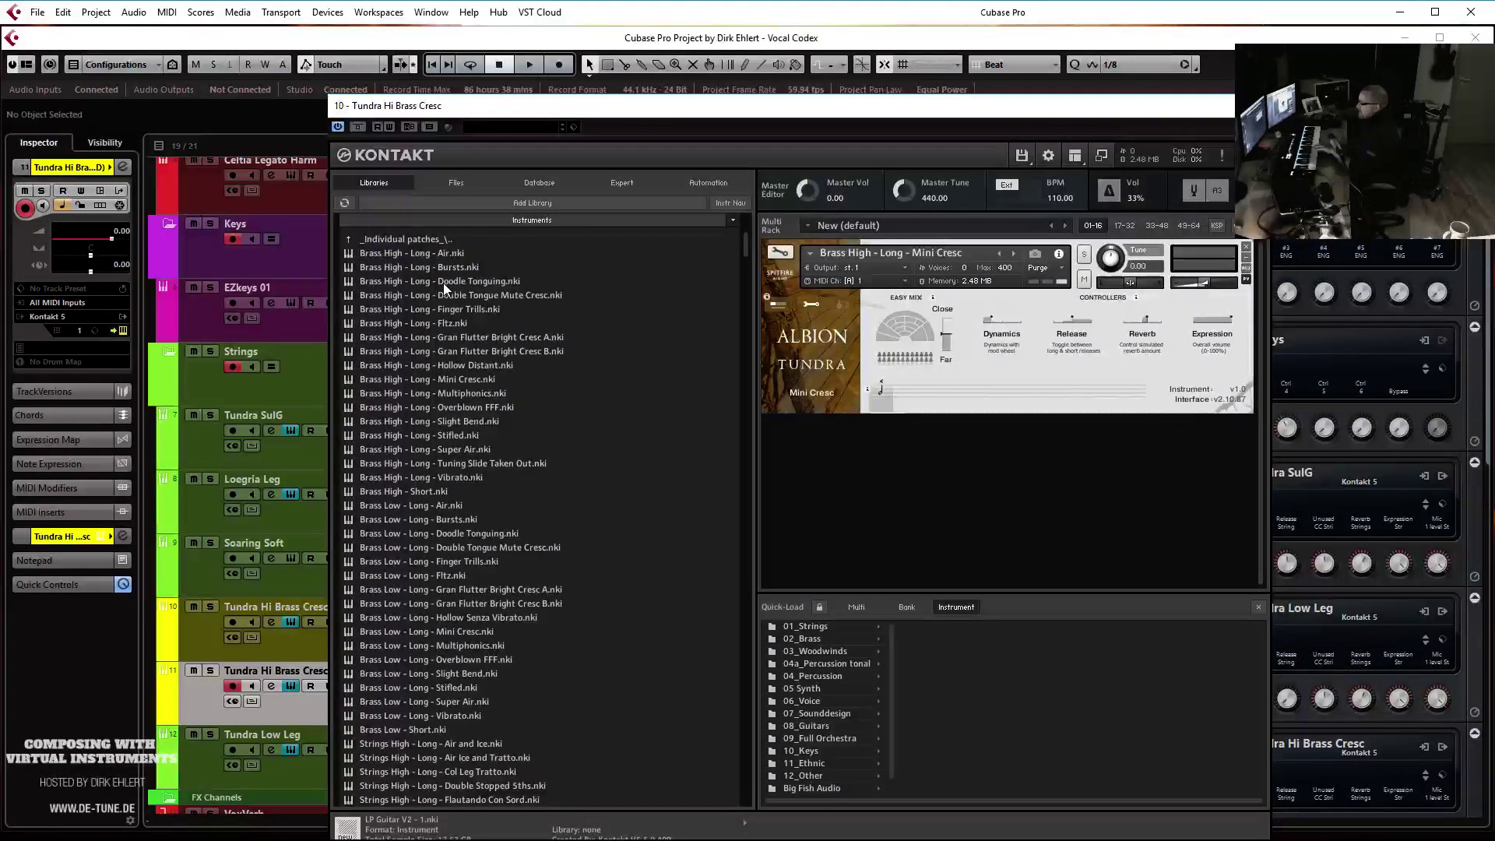
pyautogui.click(422, 321)
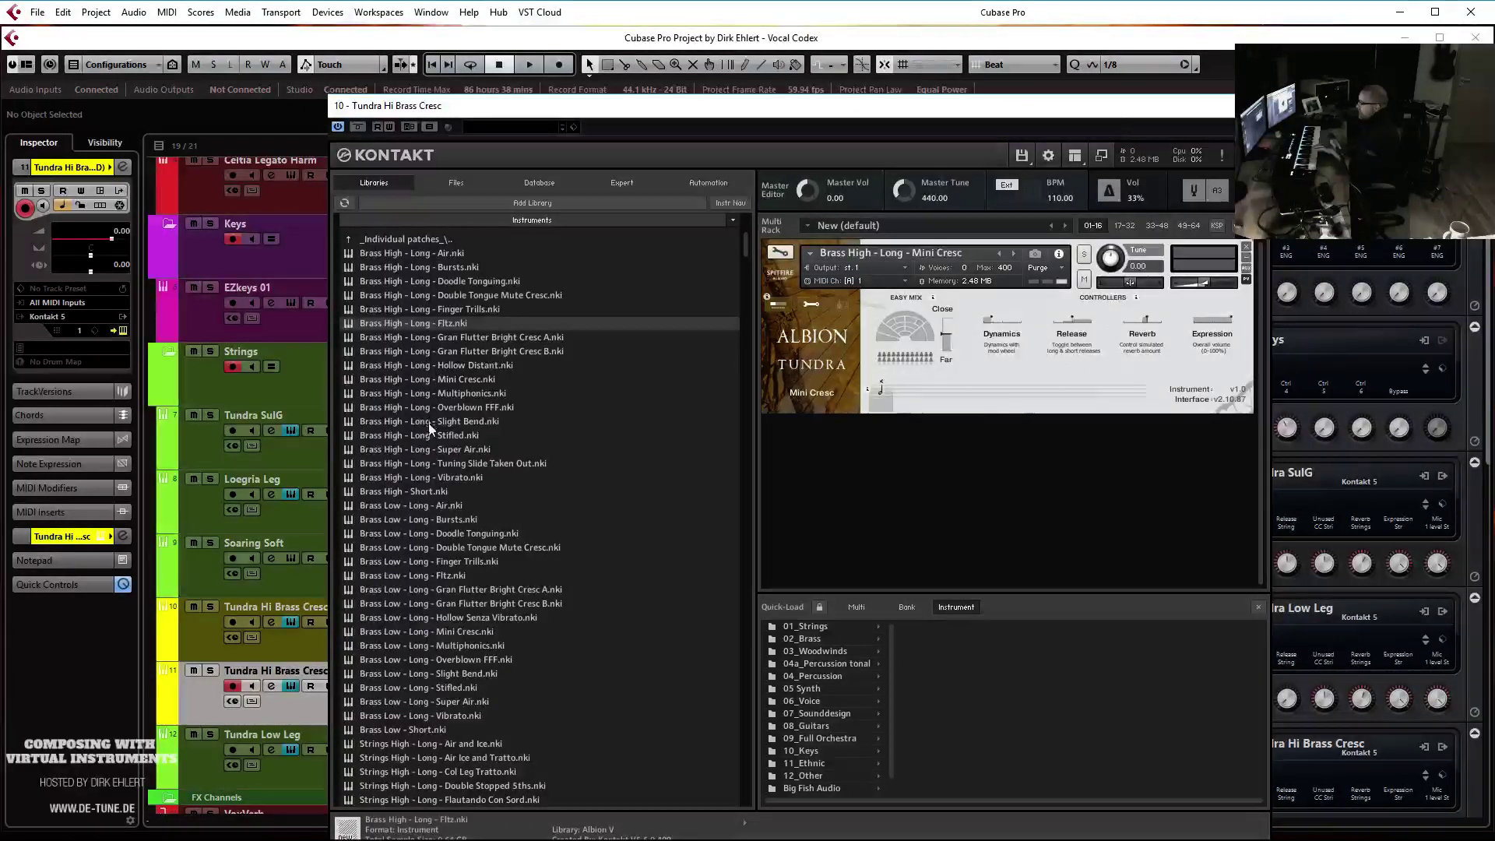
pyautogui.doubleClick(432, 451)
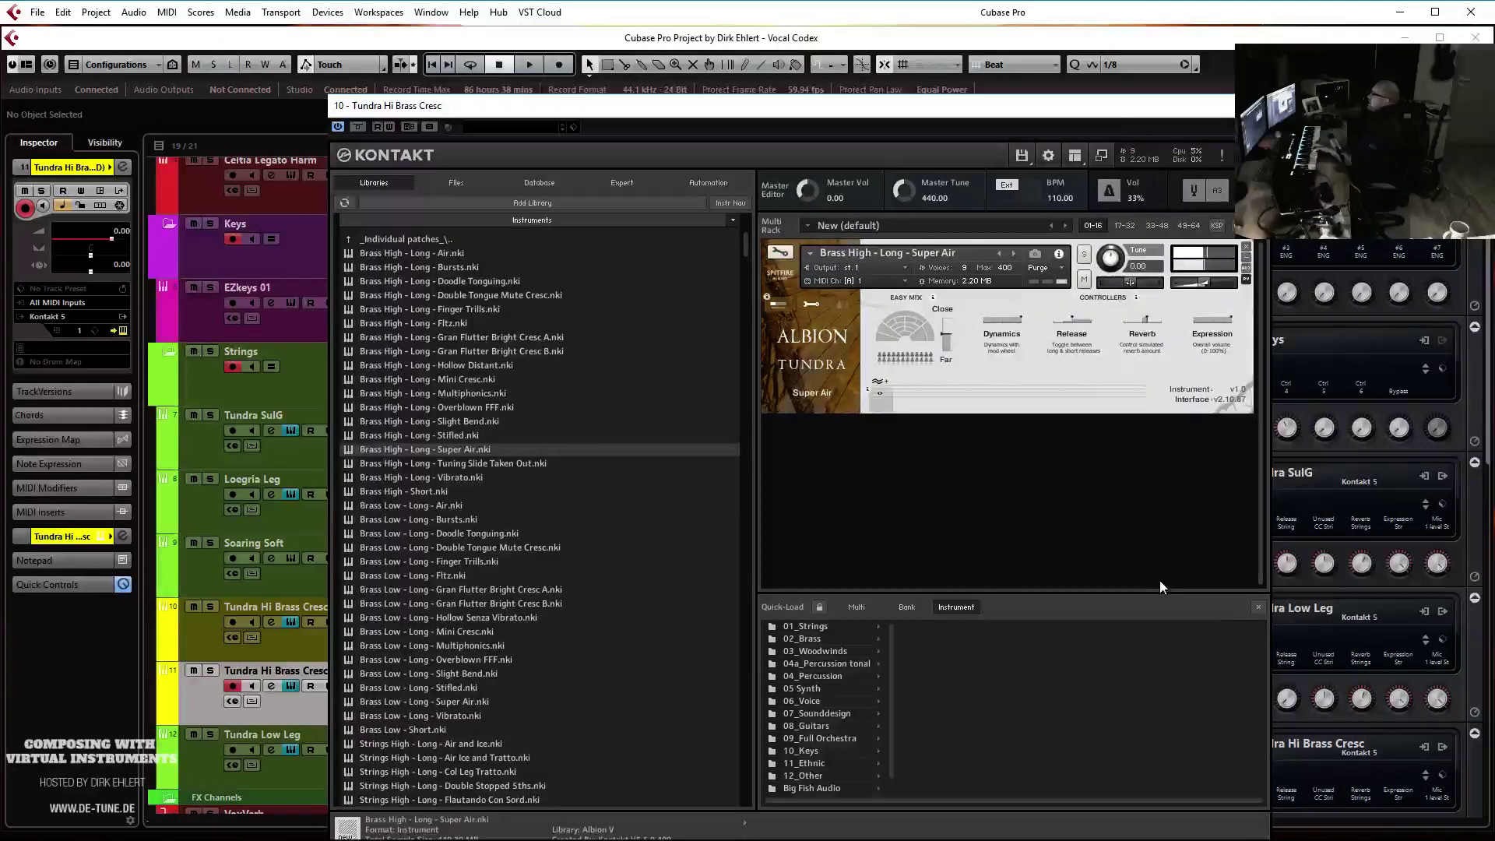
pyautogui.click(1255, 609)
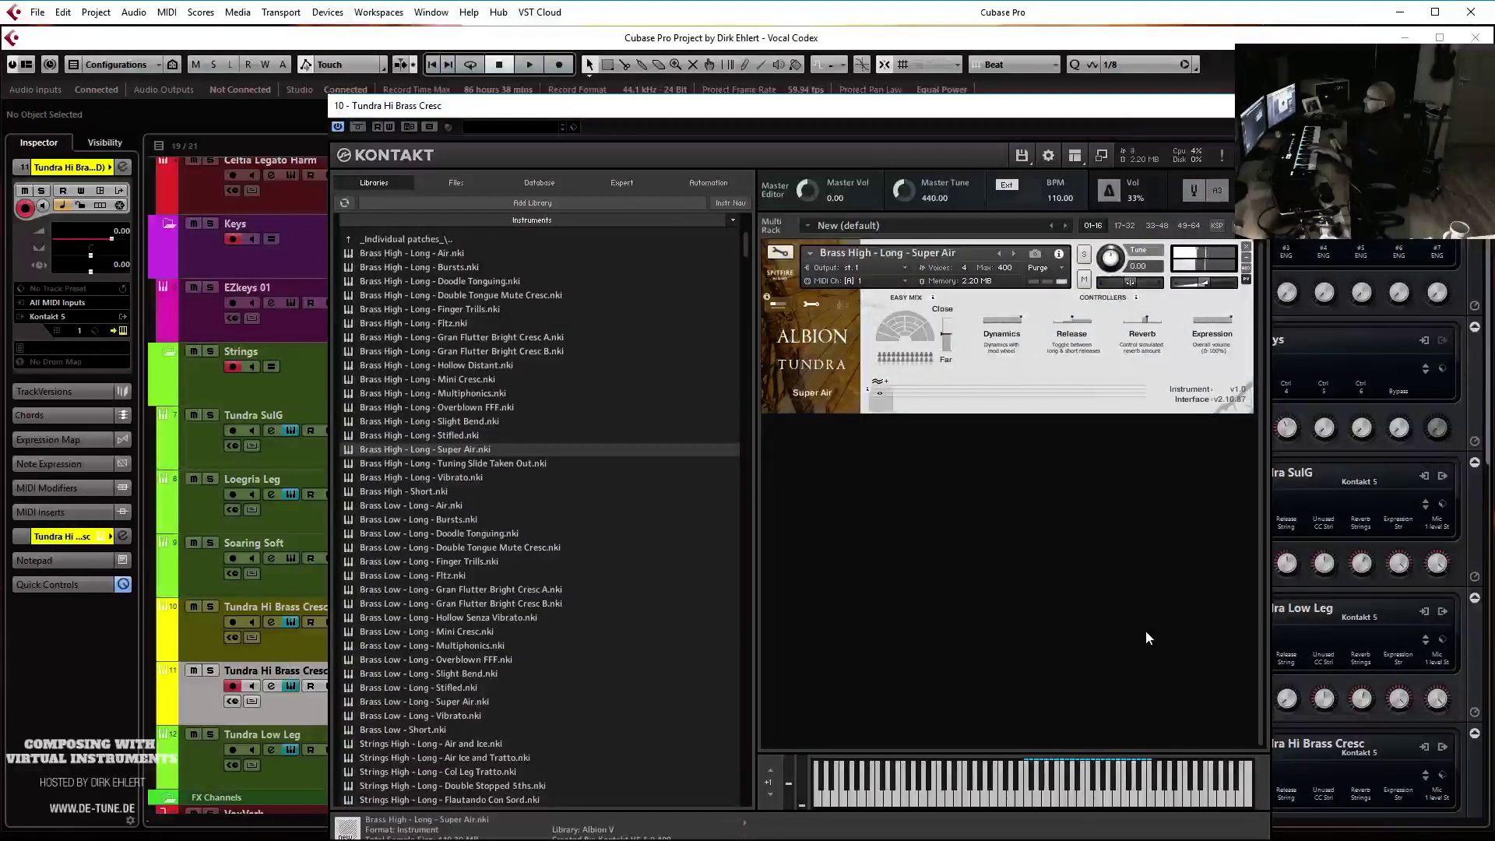
# Load Brass High - Long - Vibrato in Kontakt and record a part on the Tundra Hi Brass Cresc (D) track from bar 17 to 41
pyautogui.doubleClick(479, 477)
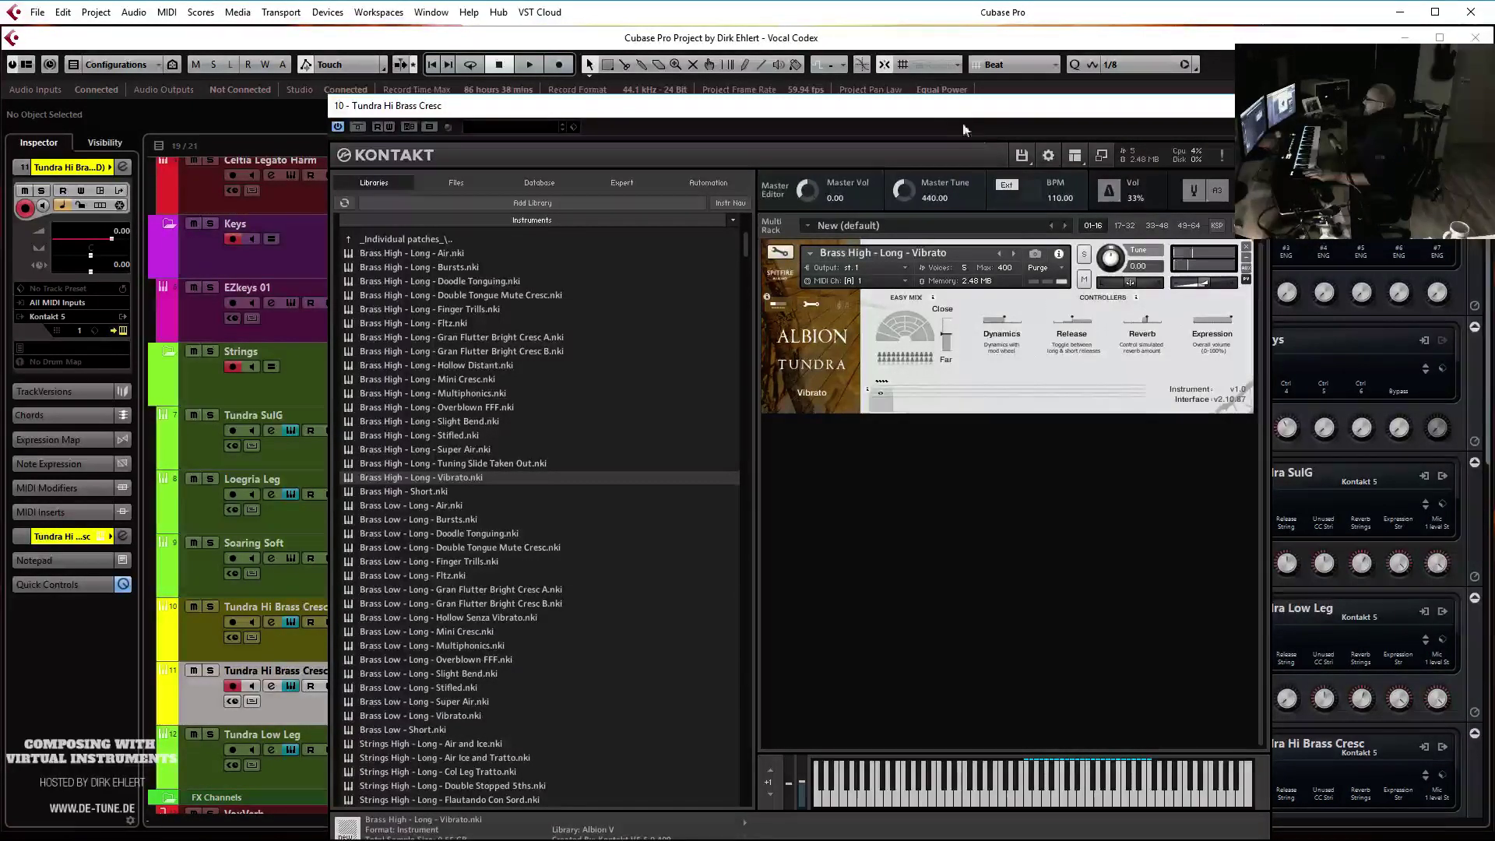
pyautogui.hotkey('ctrl', 'w')
pyautogui.click(595, 153)
pyautogui.click(600, 151)
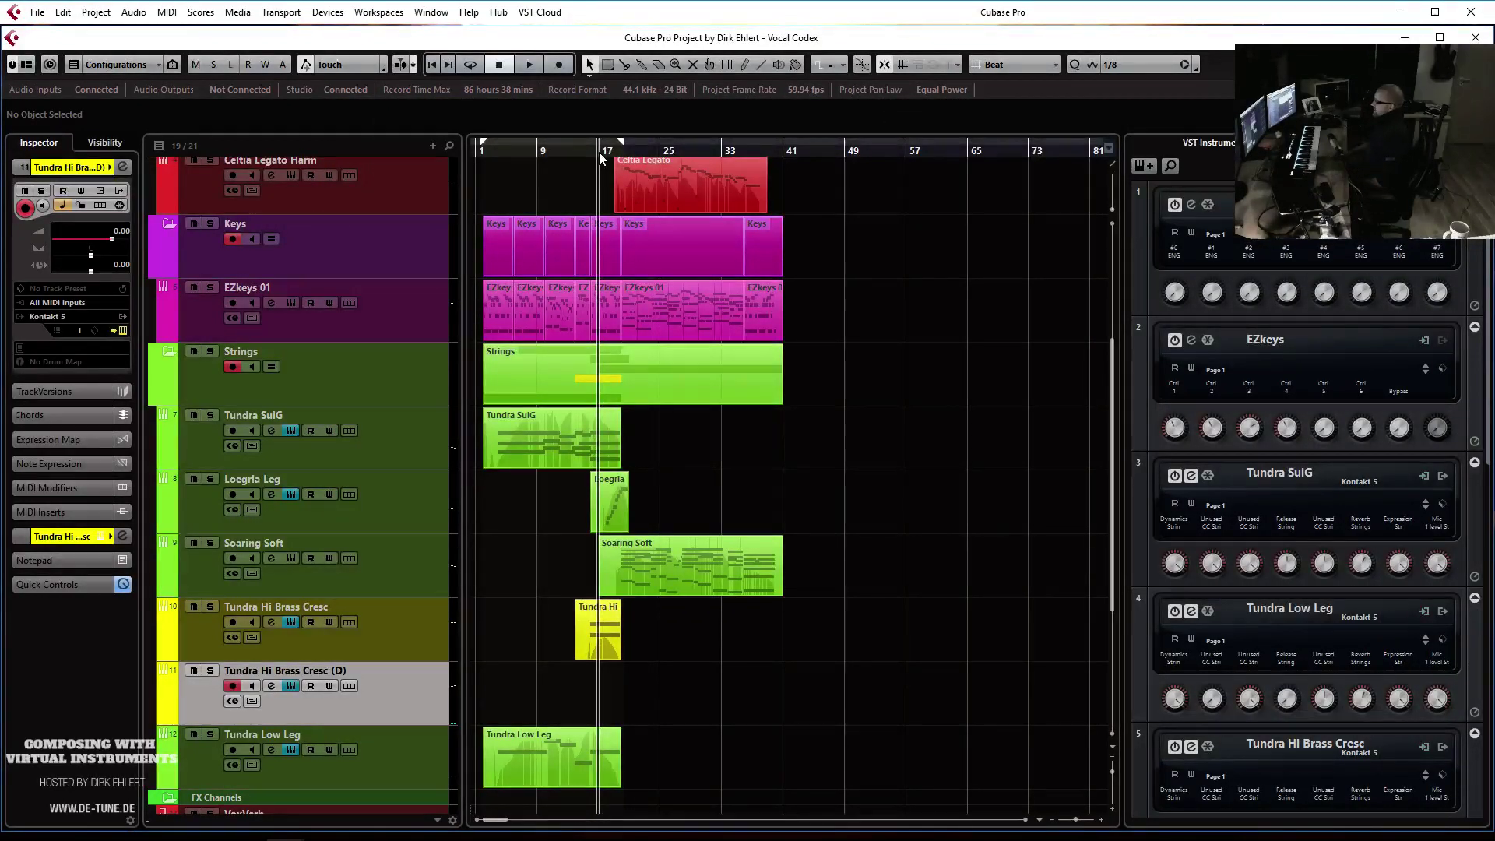
pyautogui.press('KP_Multiply')
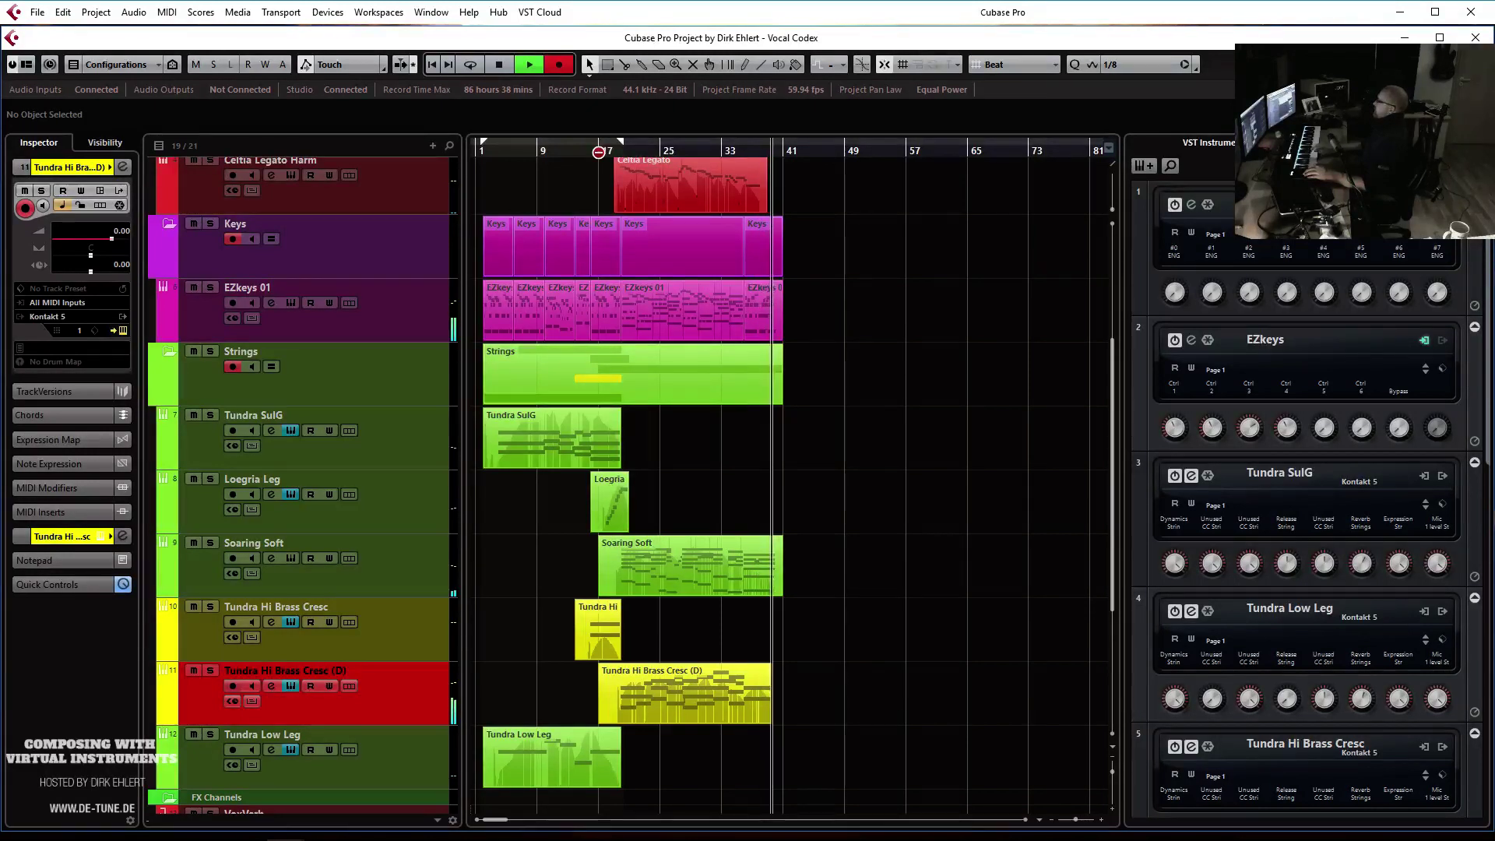
pyautogui.press('space')
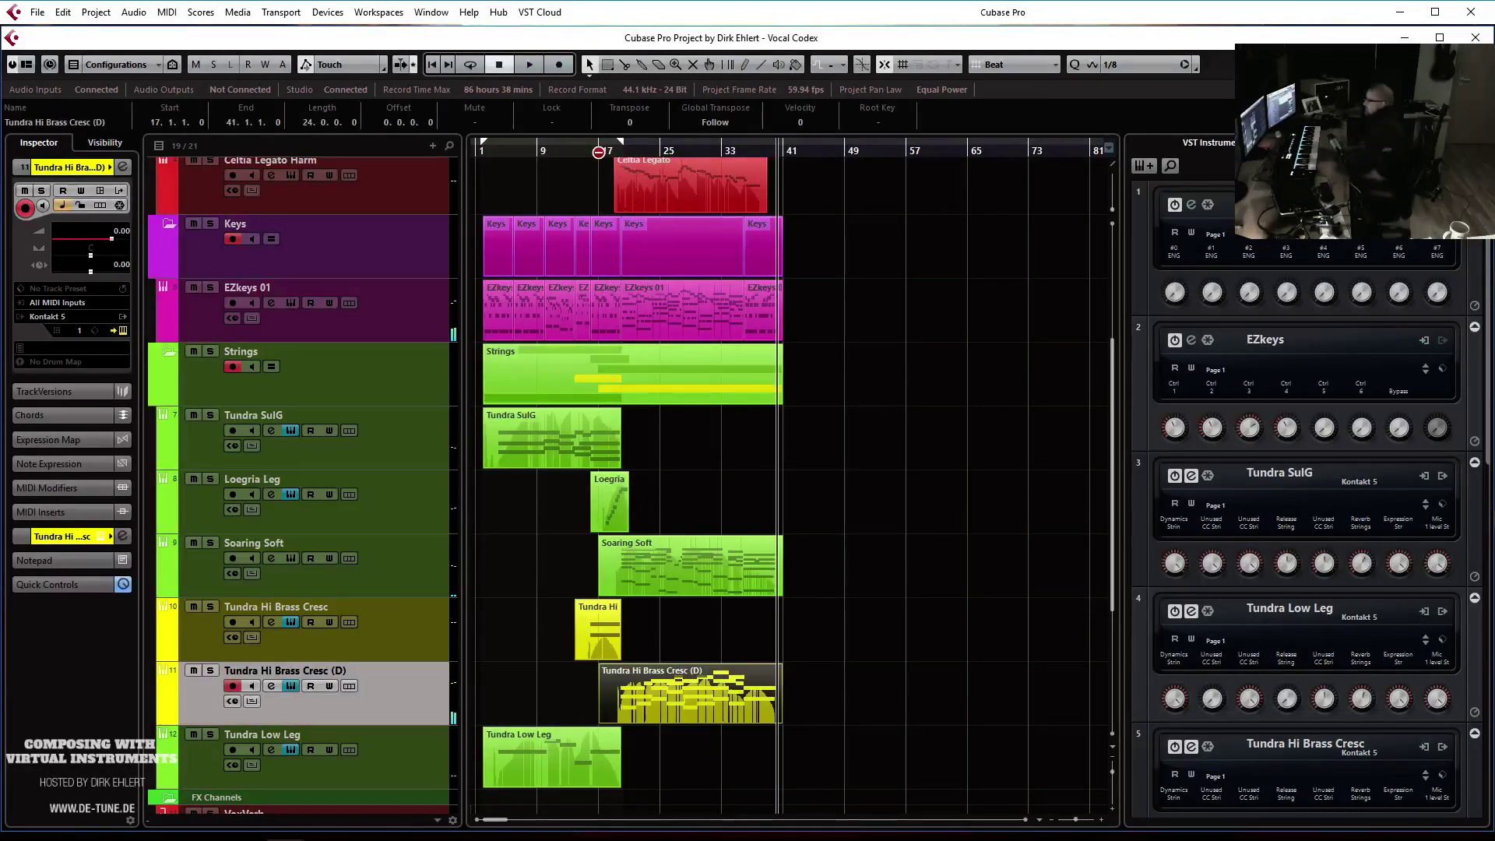
# Rename the Tundra Hi Brass Cresc (D) track as Tundra Hi Brass Vib
pyautogui.doubleClick(341, 670)
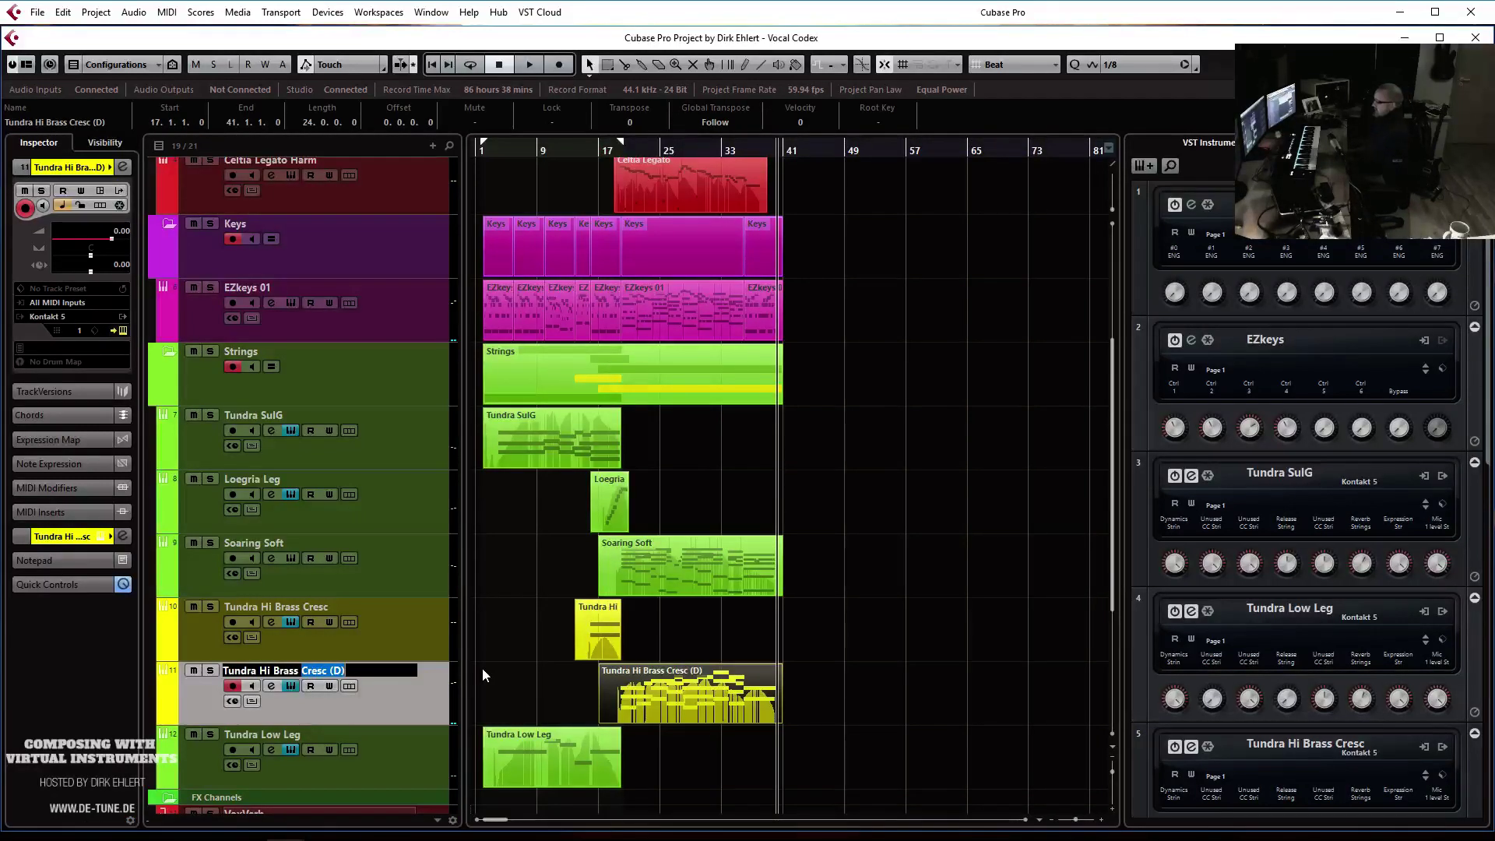
pyautogui.write('Vib')
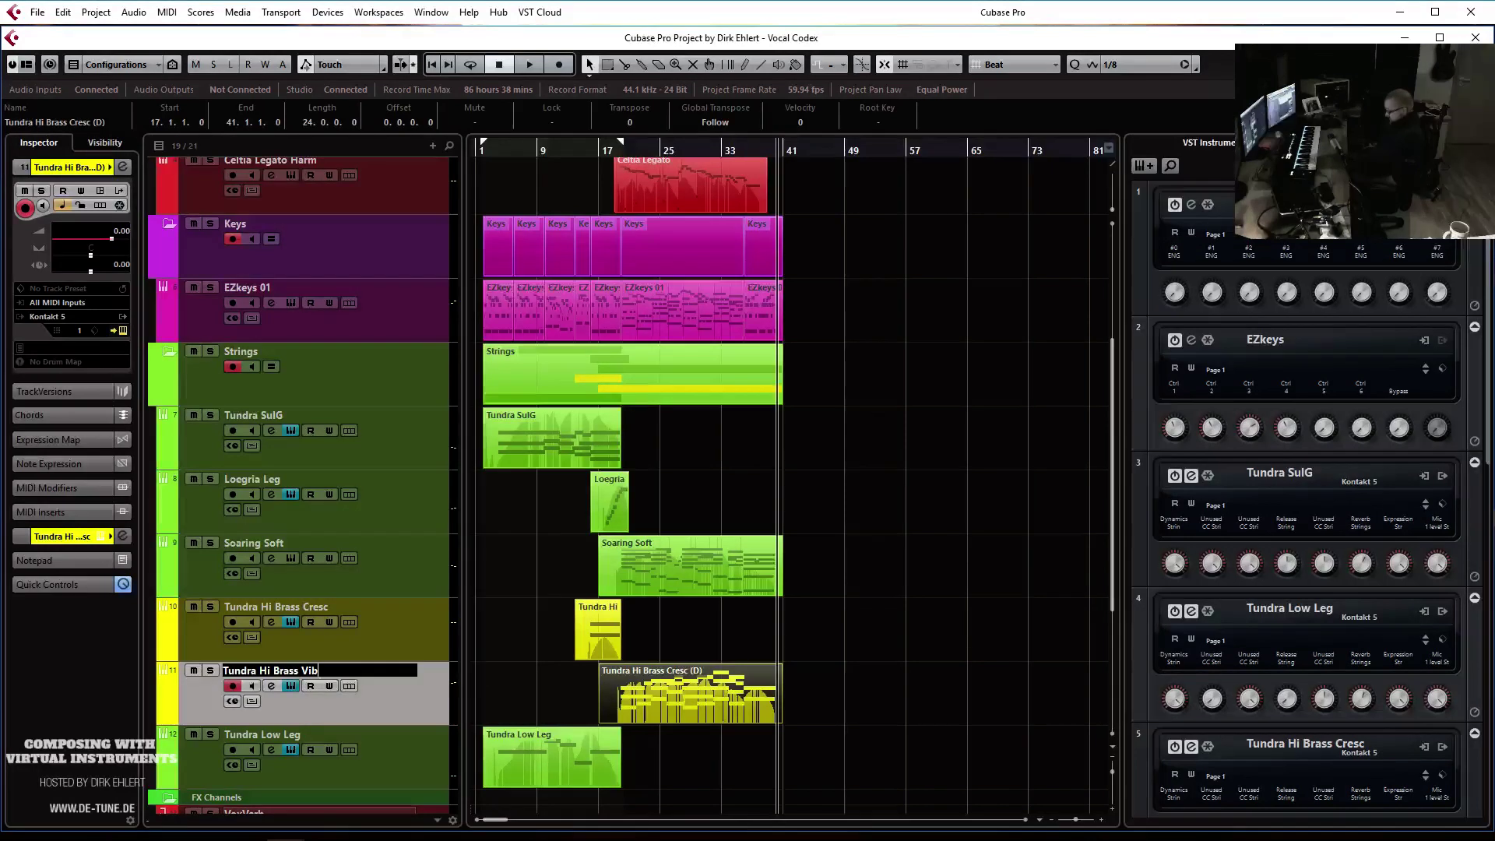
pyautogui.press('Return')
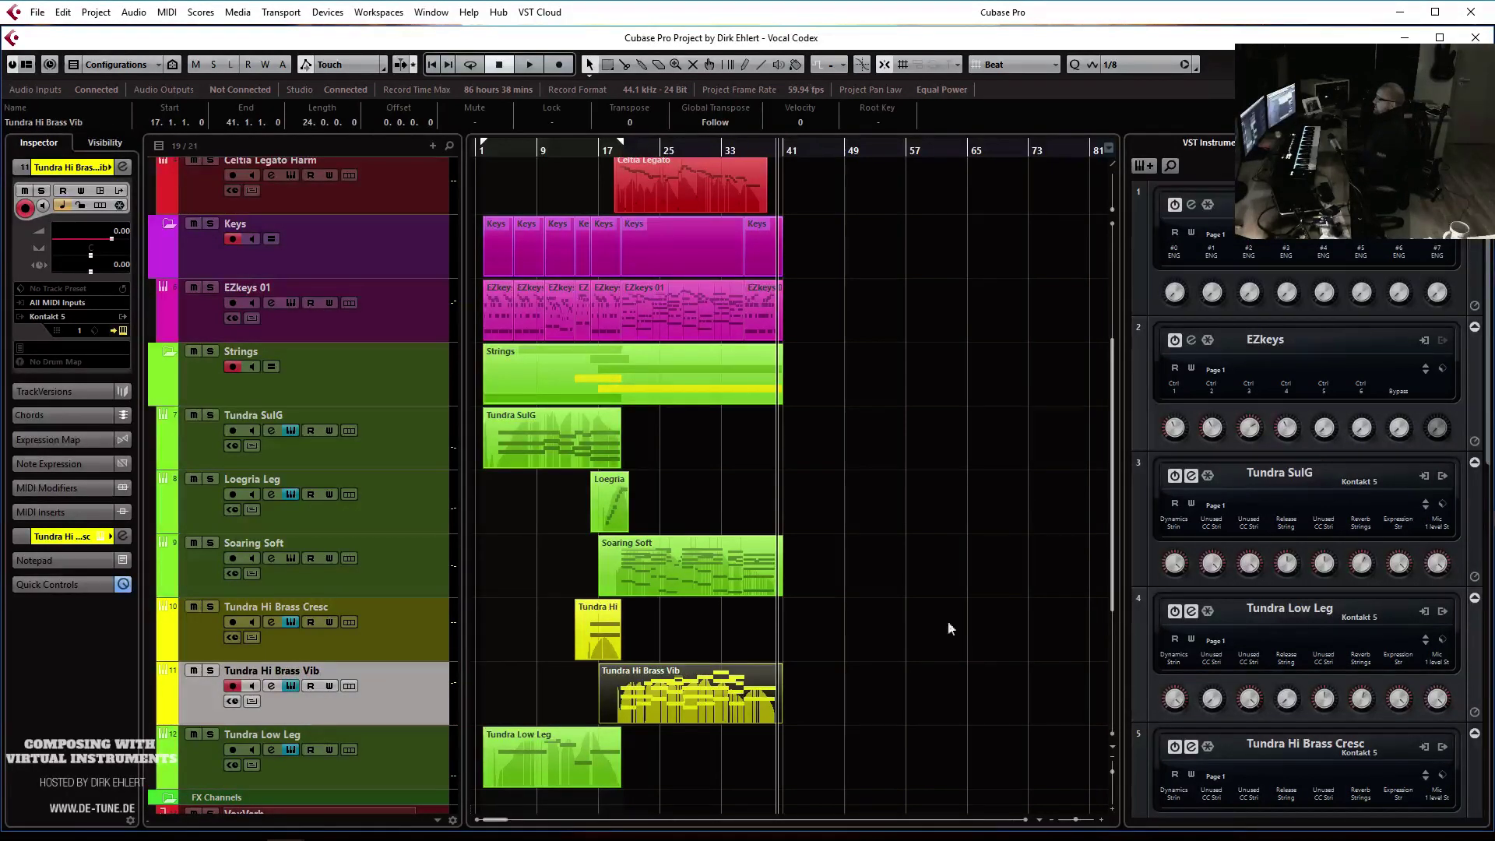
# Select all notes of the recorded Tundra Hi Brass Vib part and shift them so the first chord starts at about bar 20
pyautogui.doubleClick(722, 702)
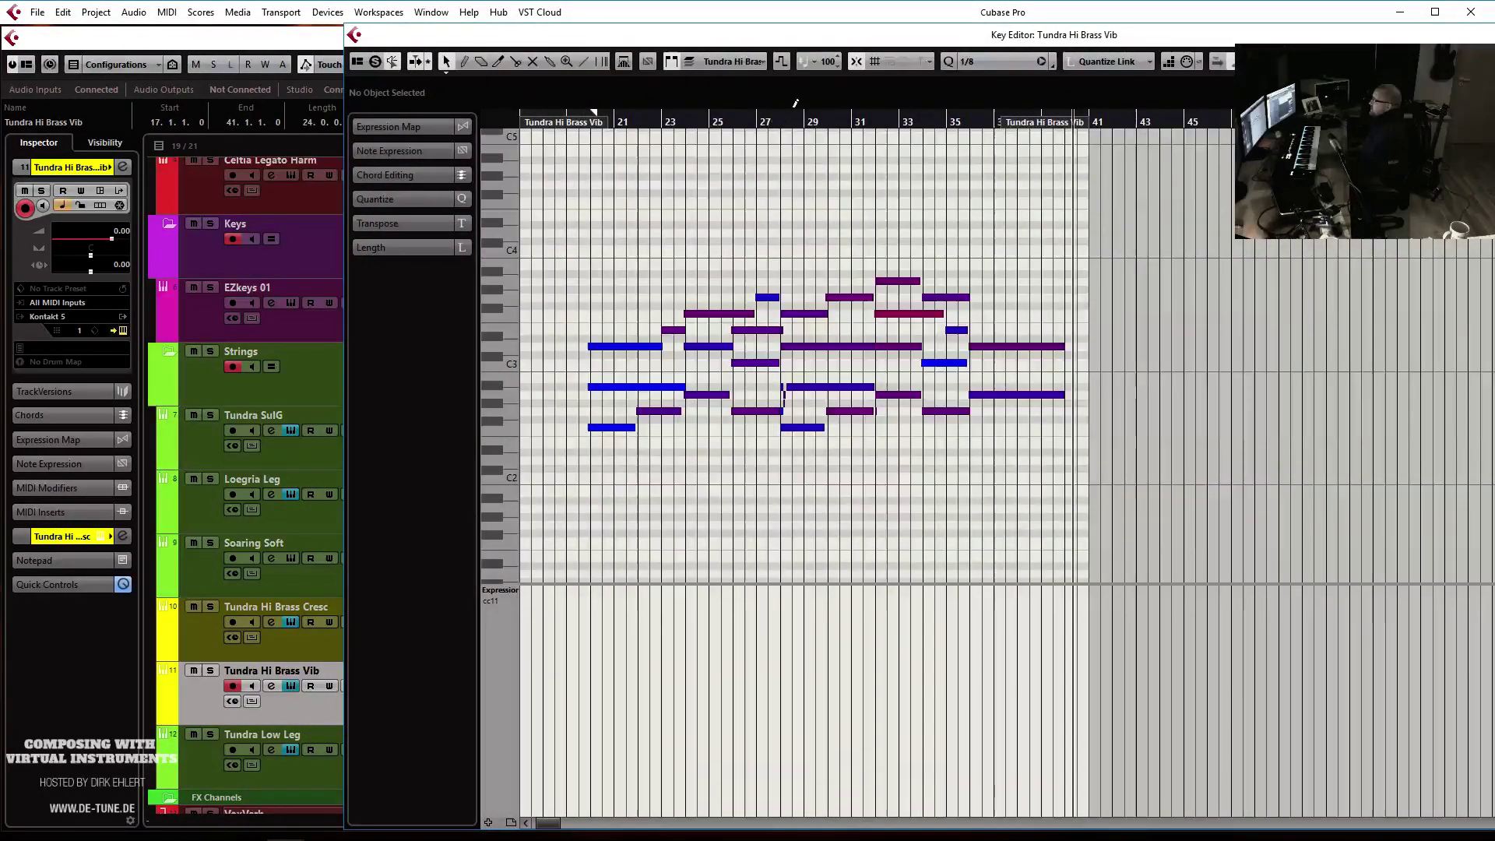
pyautogui.hotkey('ctrl', 'a')
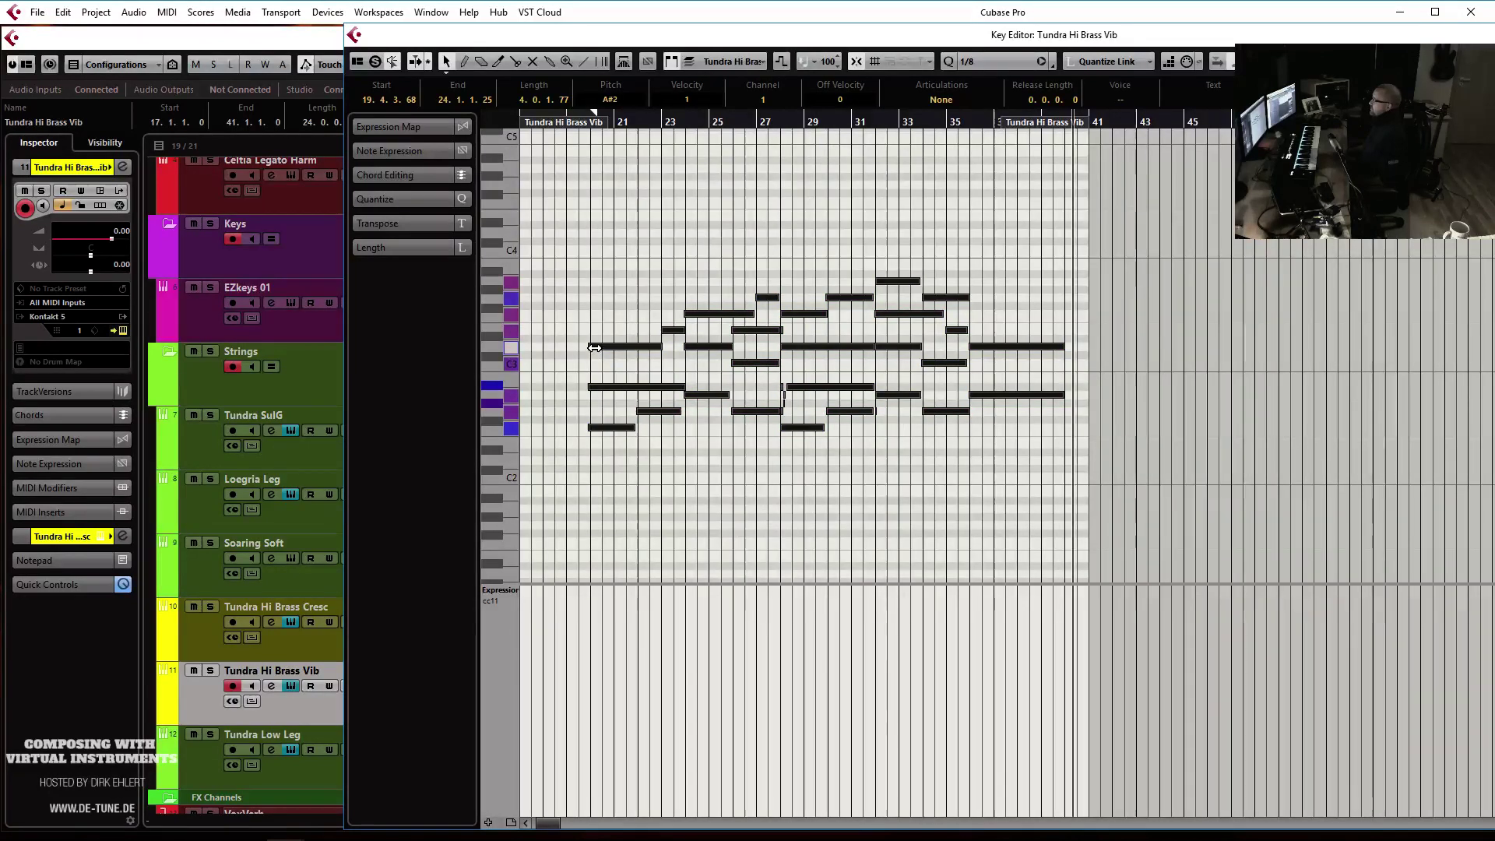
pyautogui.moveTo(600, 347); pyautogui.dragTo(603, 348)
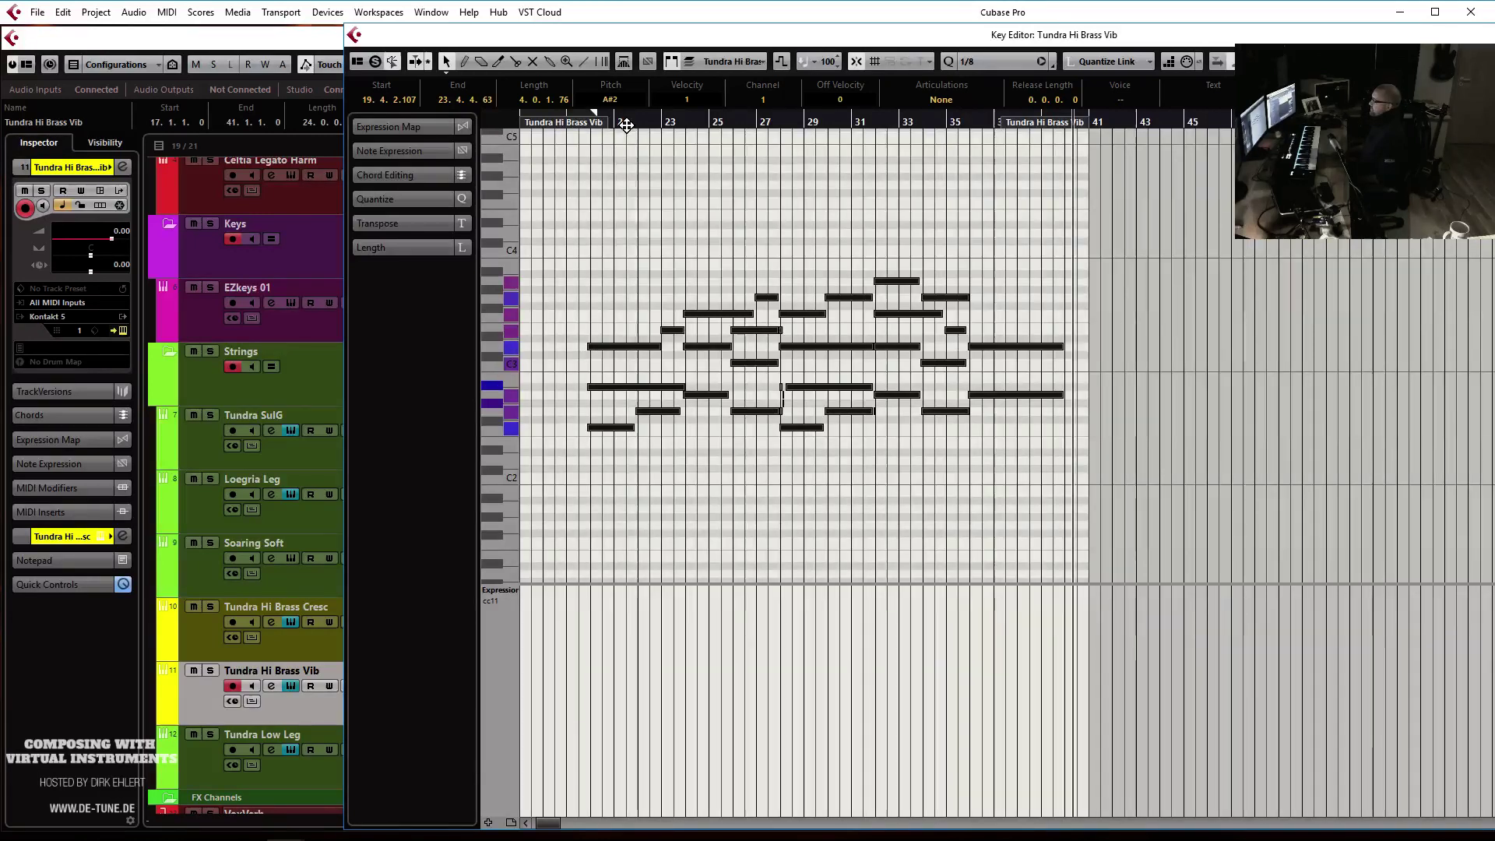
pyautogui.press('h')
pyautogui.press('h')
pyautogui.press('h')
pyautogui.press('h')
pyautogui.moveTo(909, 353); pyautogui.dragTo(934, 353)
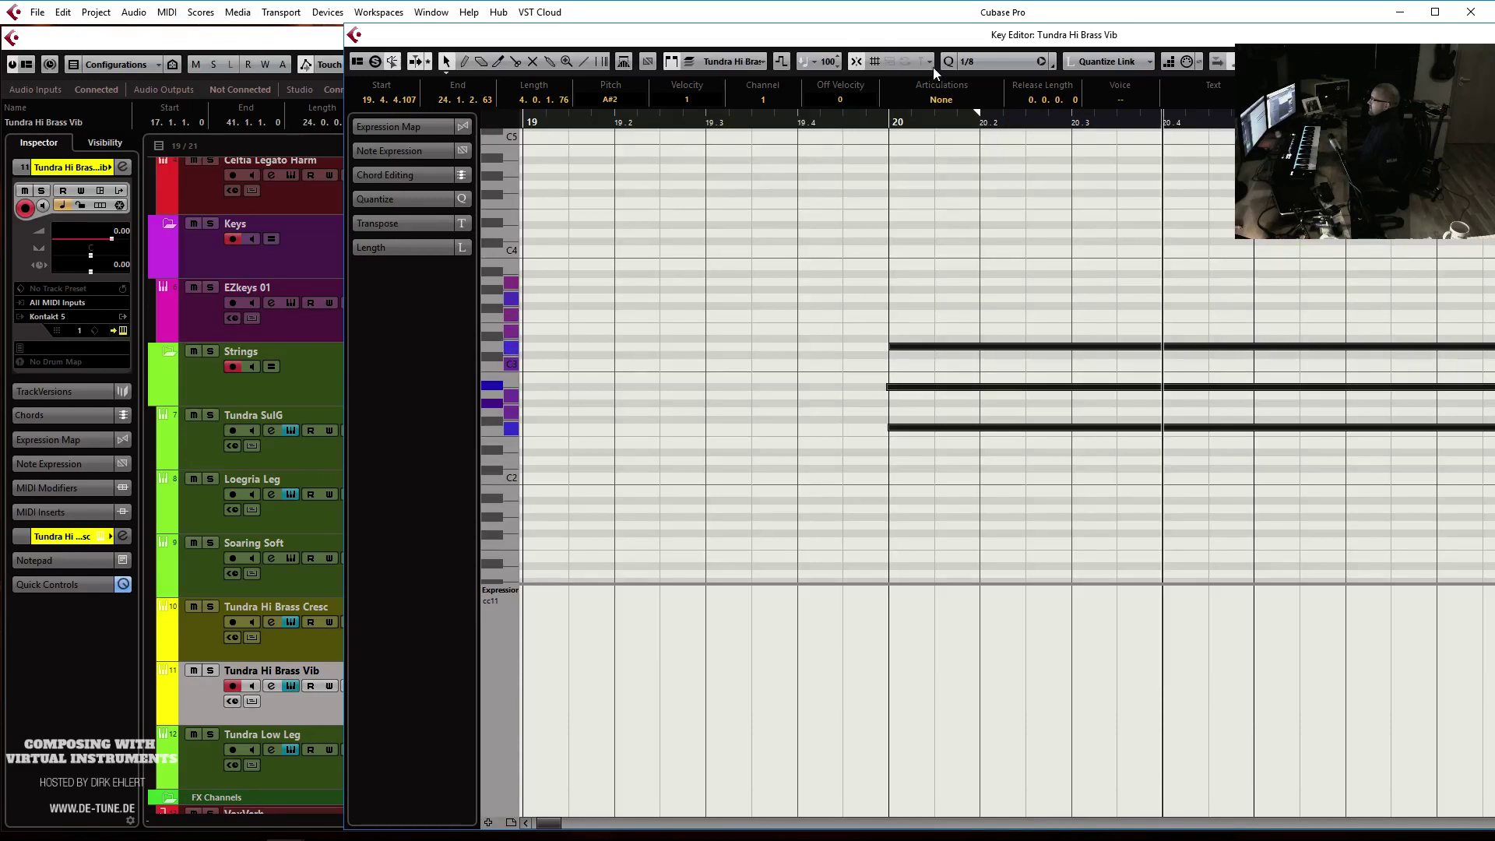
pyautogui.press('g')
pyautogui.press('g')
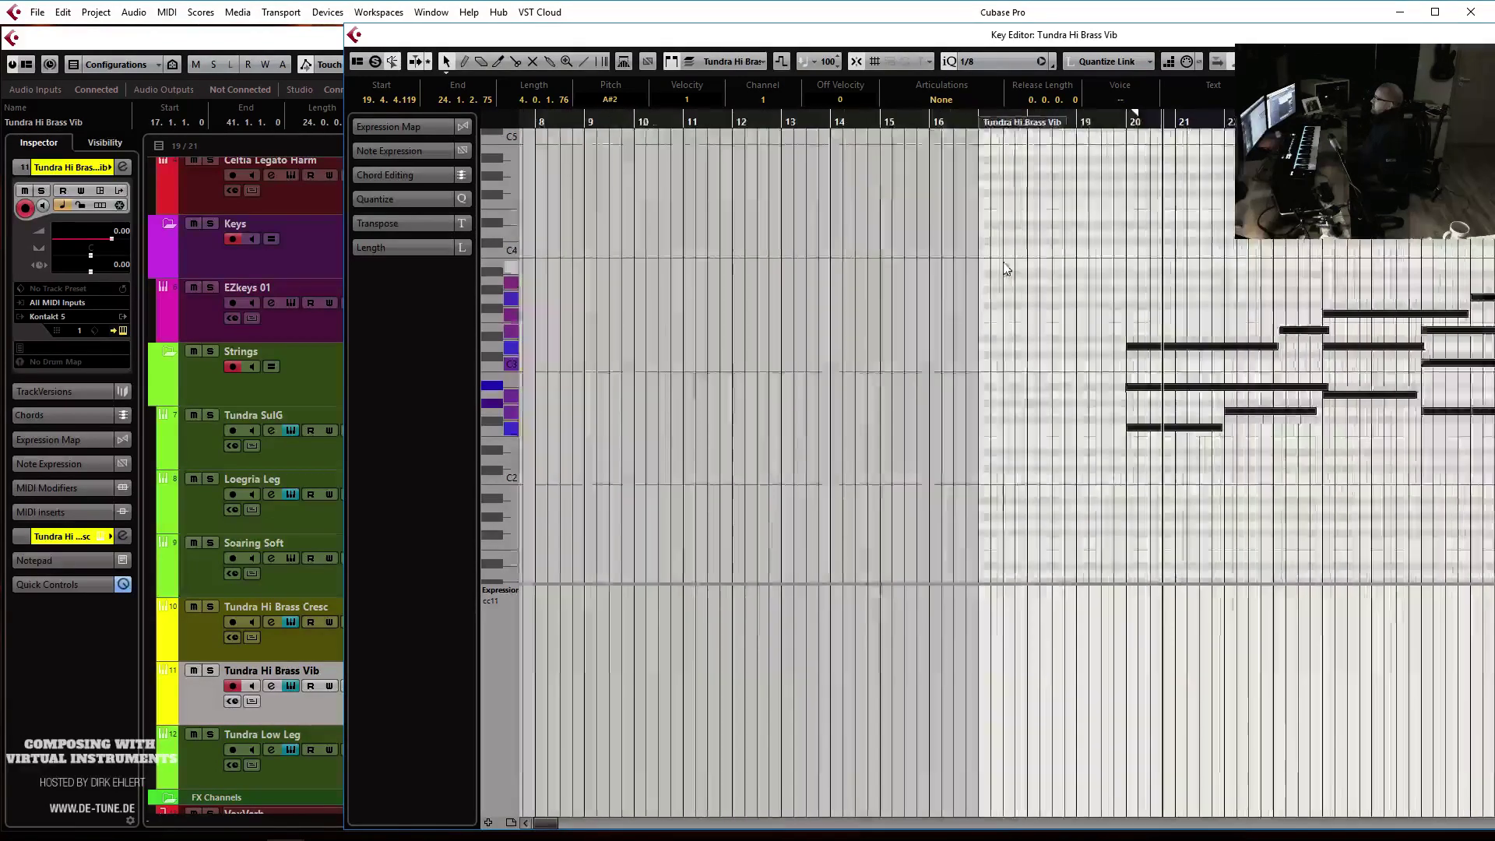
pyautogui.press('Return')
# Open the Soaring Soft and Tundra Hi Brass Vib parts together in the Key Editor, and play them from before bar 20 with the brass part active
pyautogui.doubleClick(751, 564)
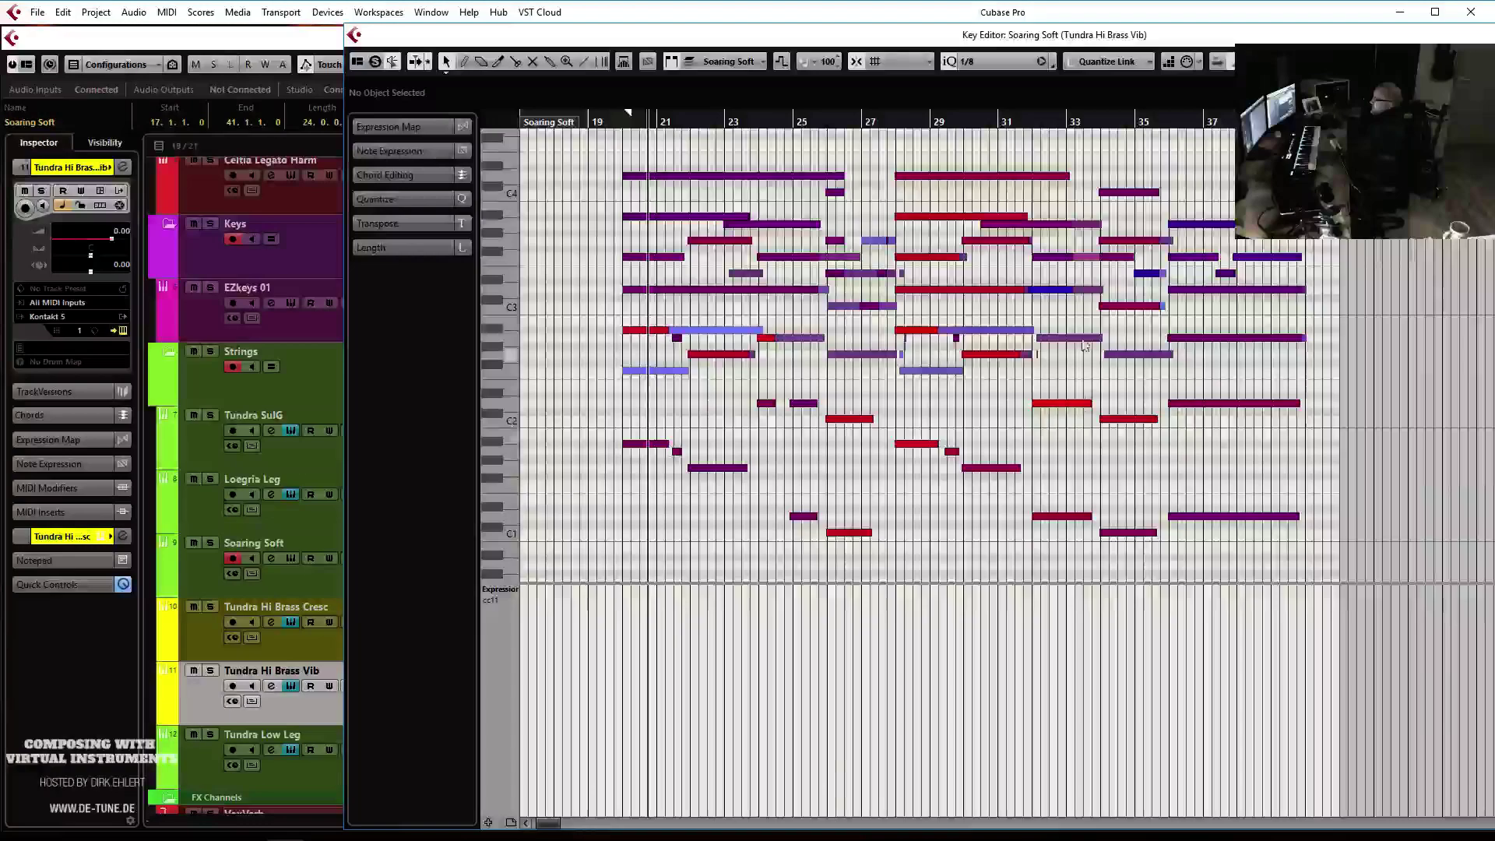
pyautogui.click(609, 123)
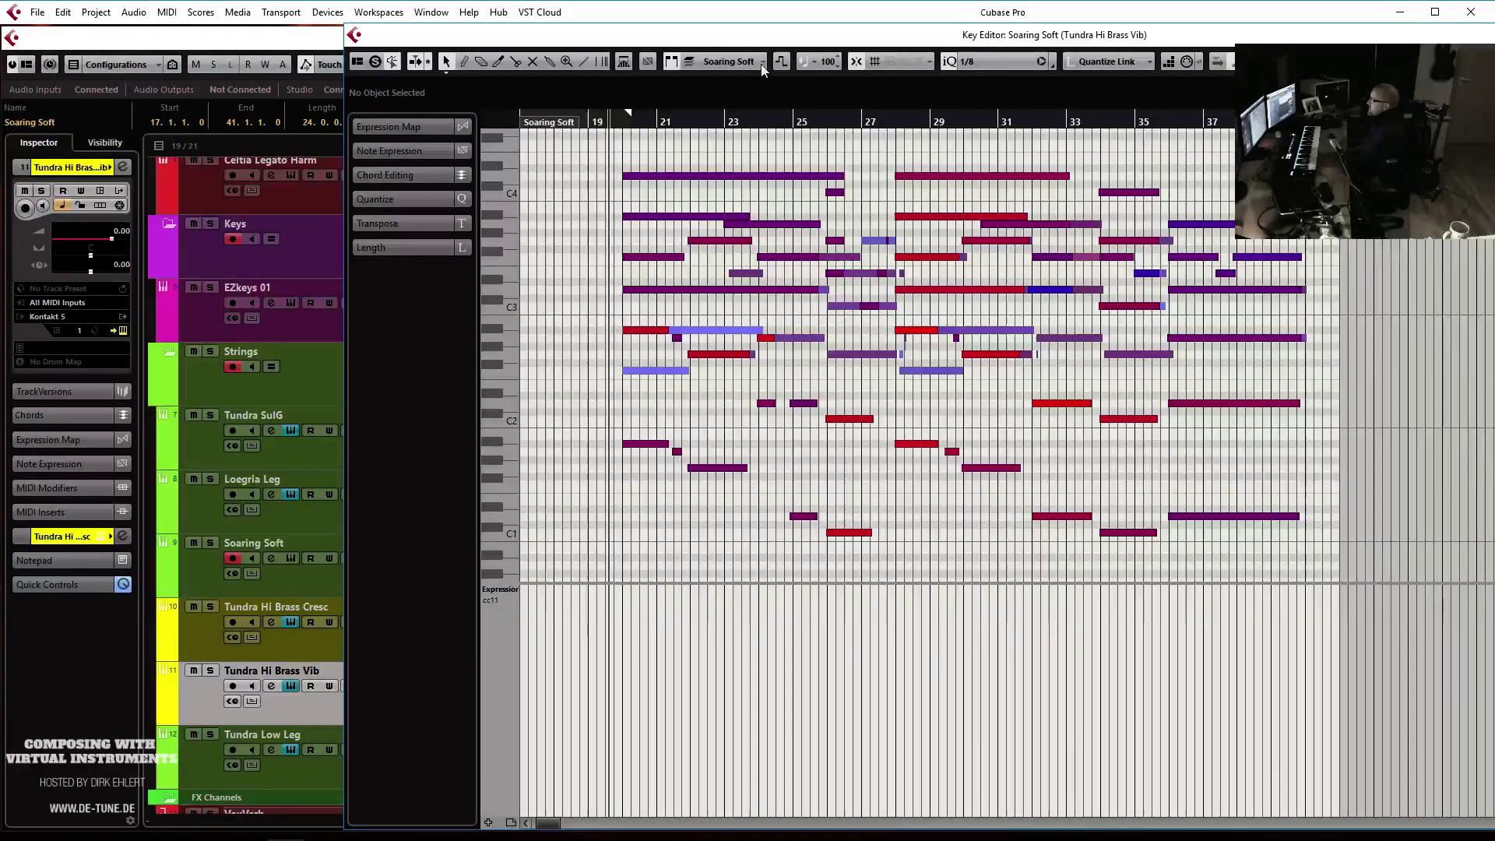
pyautogui.click(732, 61)
pyautogui.click(734, 100)
pyautogui.press('space')
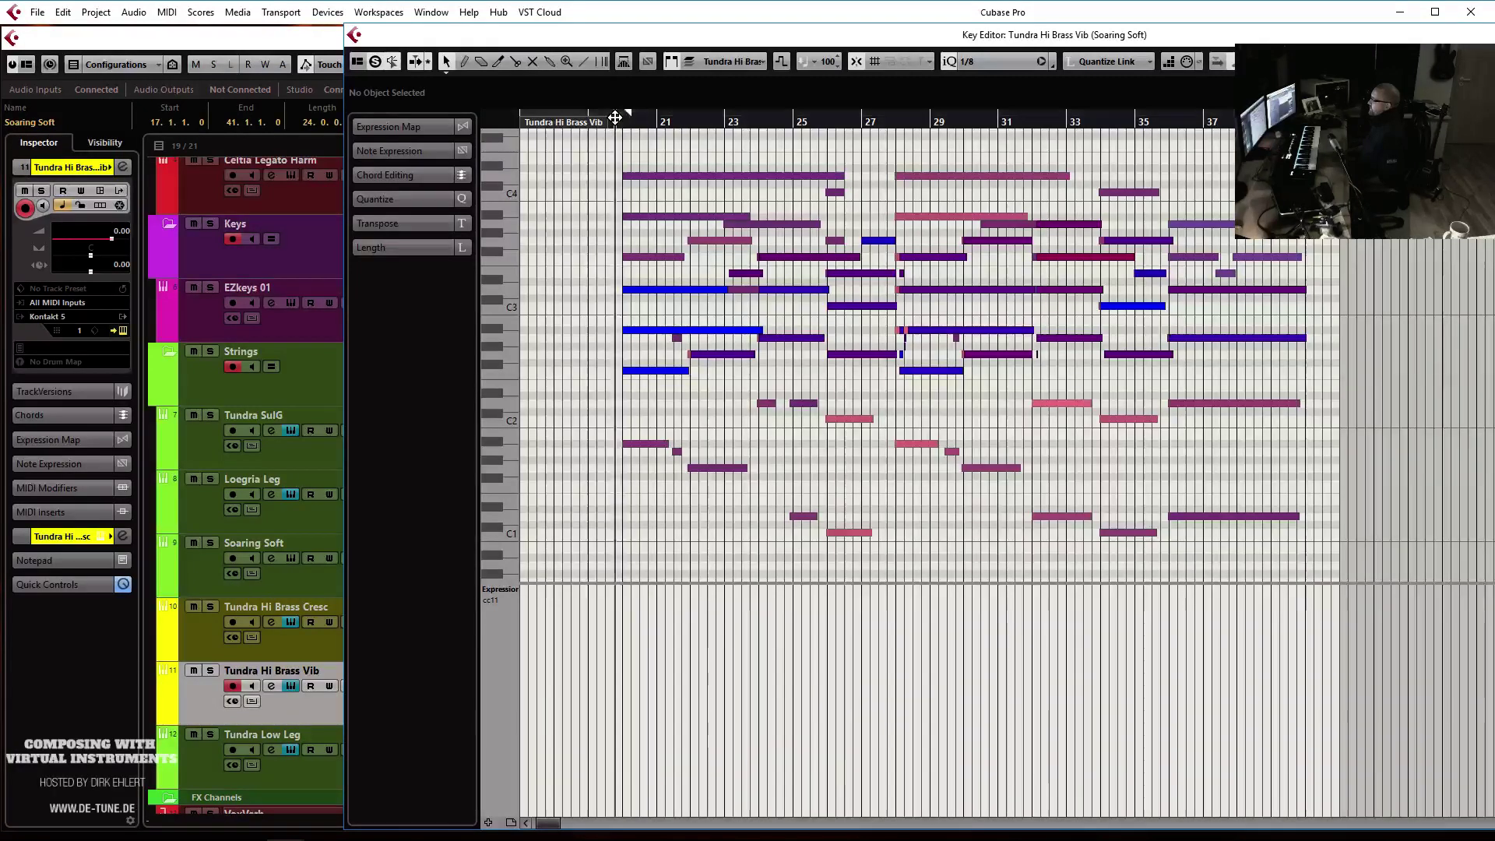
# Remove the stray short brass notes just after bar 28 and extend the chord's late notes back to start at bar 28
pyautogui.press('h')
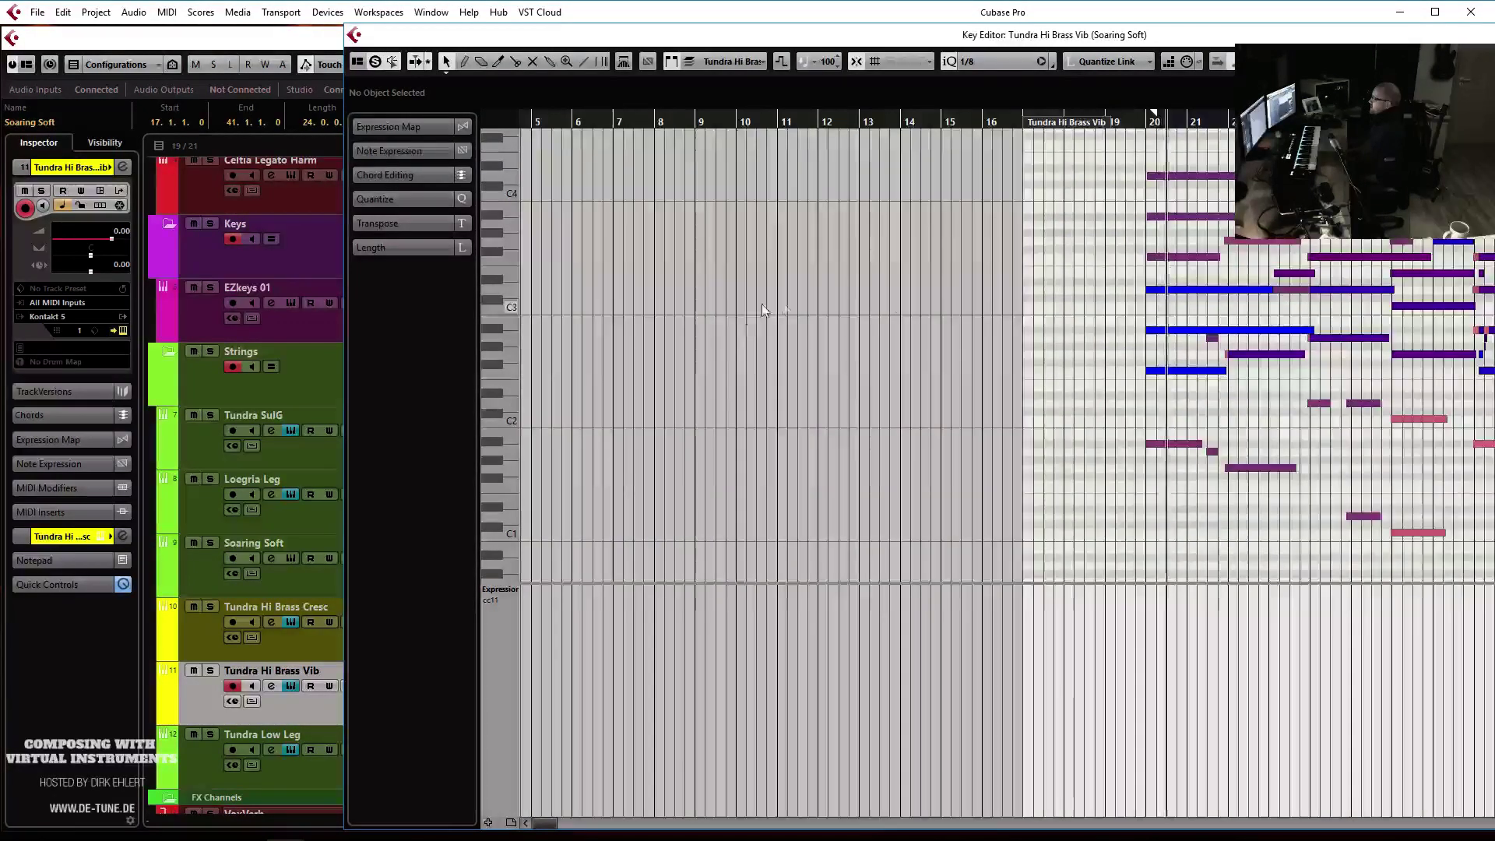
pyautogui.hscroll(5, 992, 366)
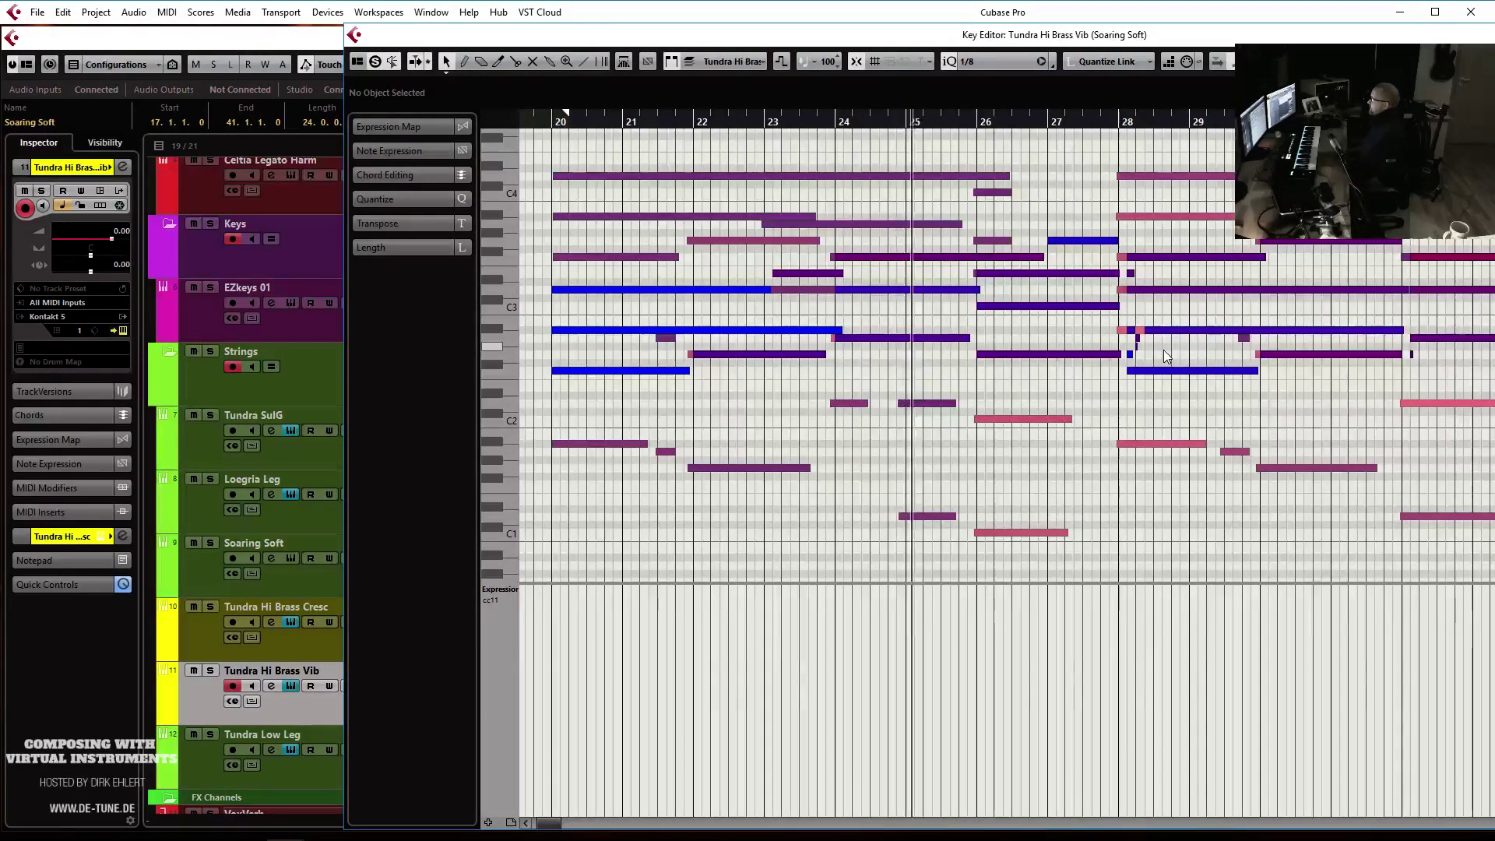
pyautogui.hscroll(4, 1098, 350)
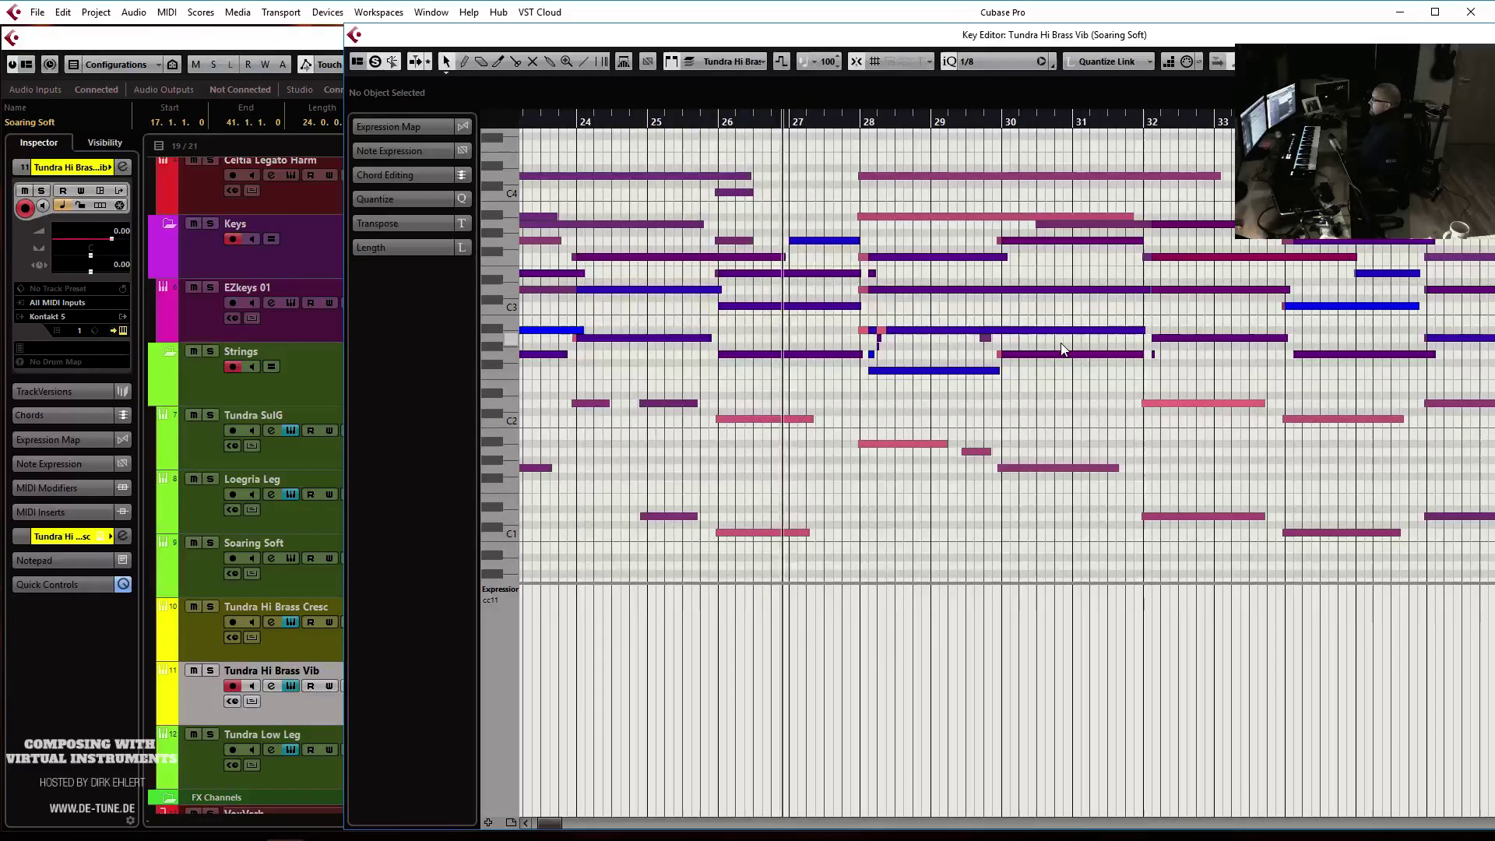
pyautogui.click(876, 291)
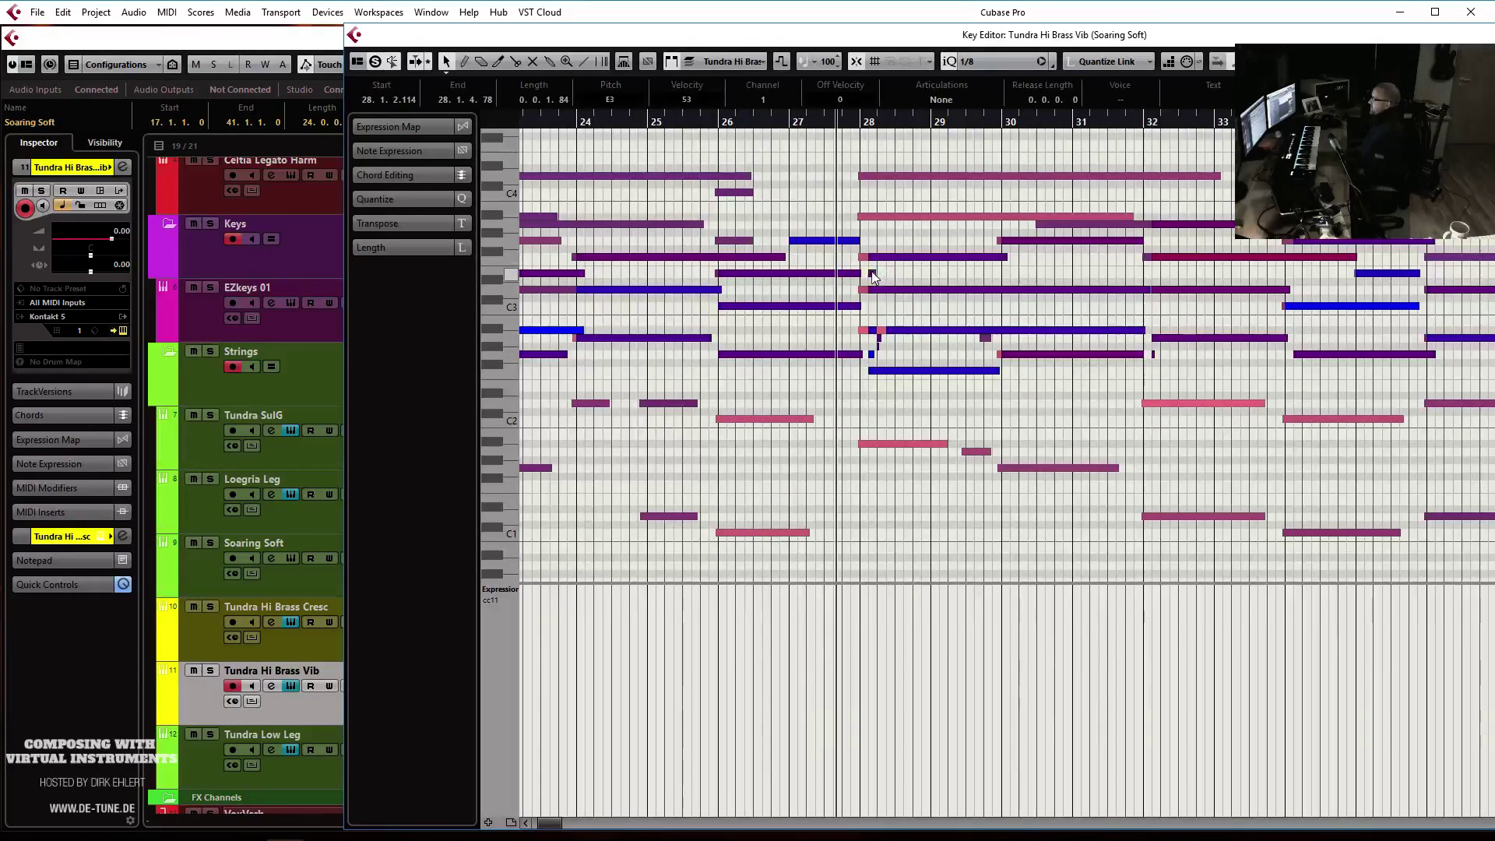
pyautogui.click(886, 330)
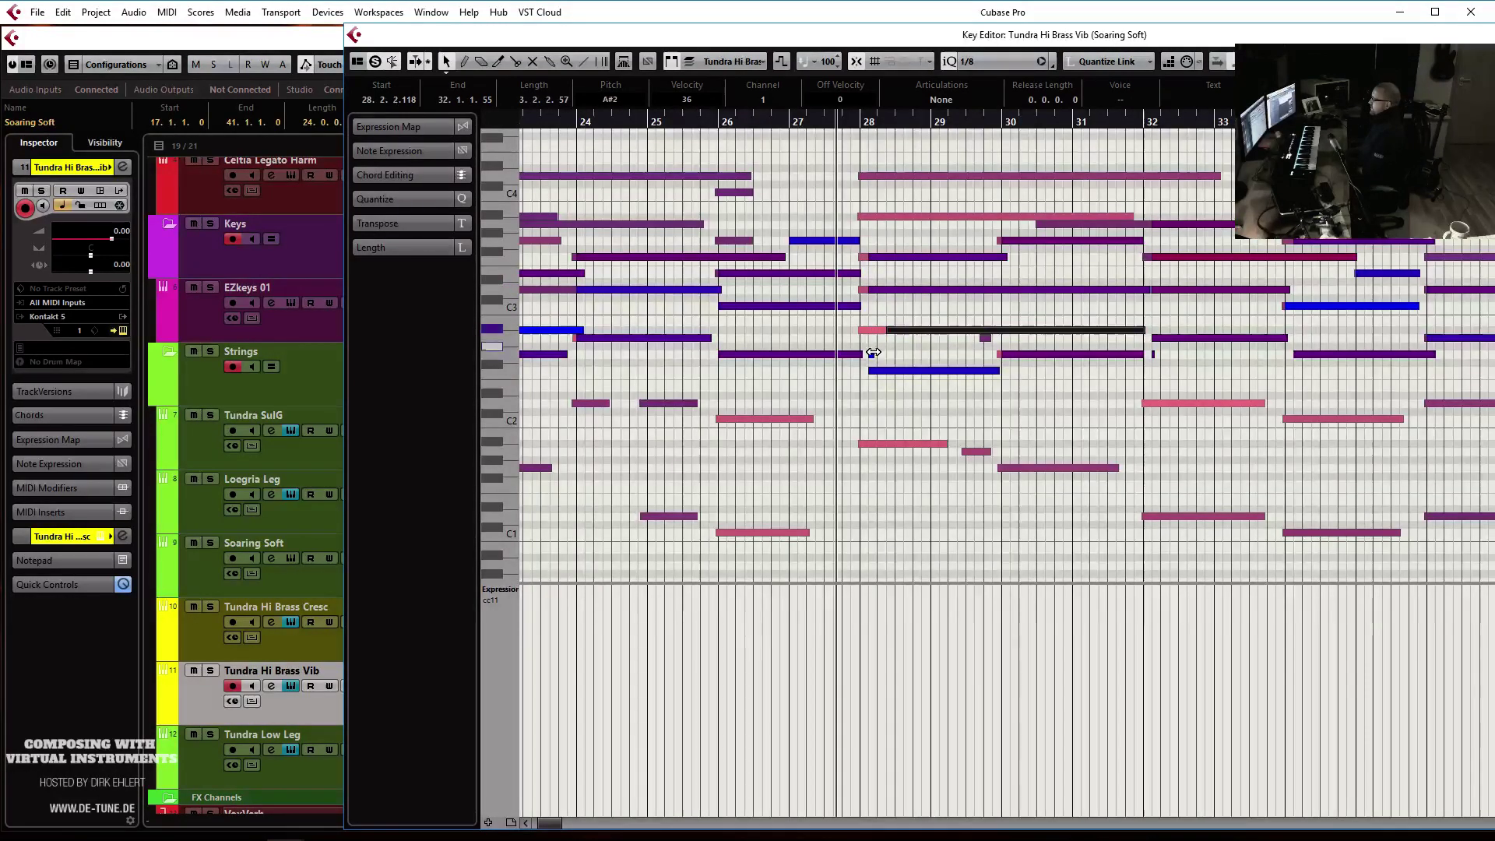
pyautogui.click(868, 371)
pyautogui.moveTo(868, 370); pyautogui.dragTo(866, 332)
pyautogui.click(867, 289)
pyautogui.click(872, 257)
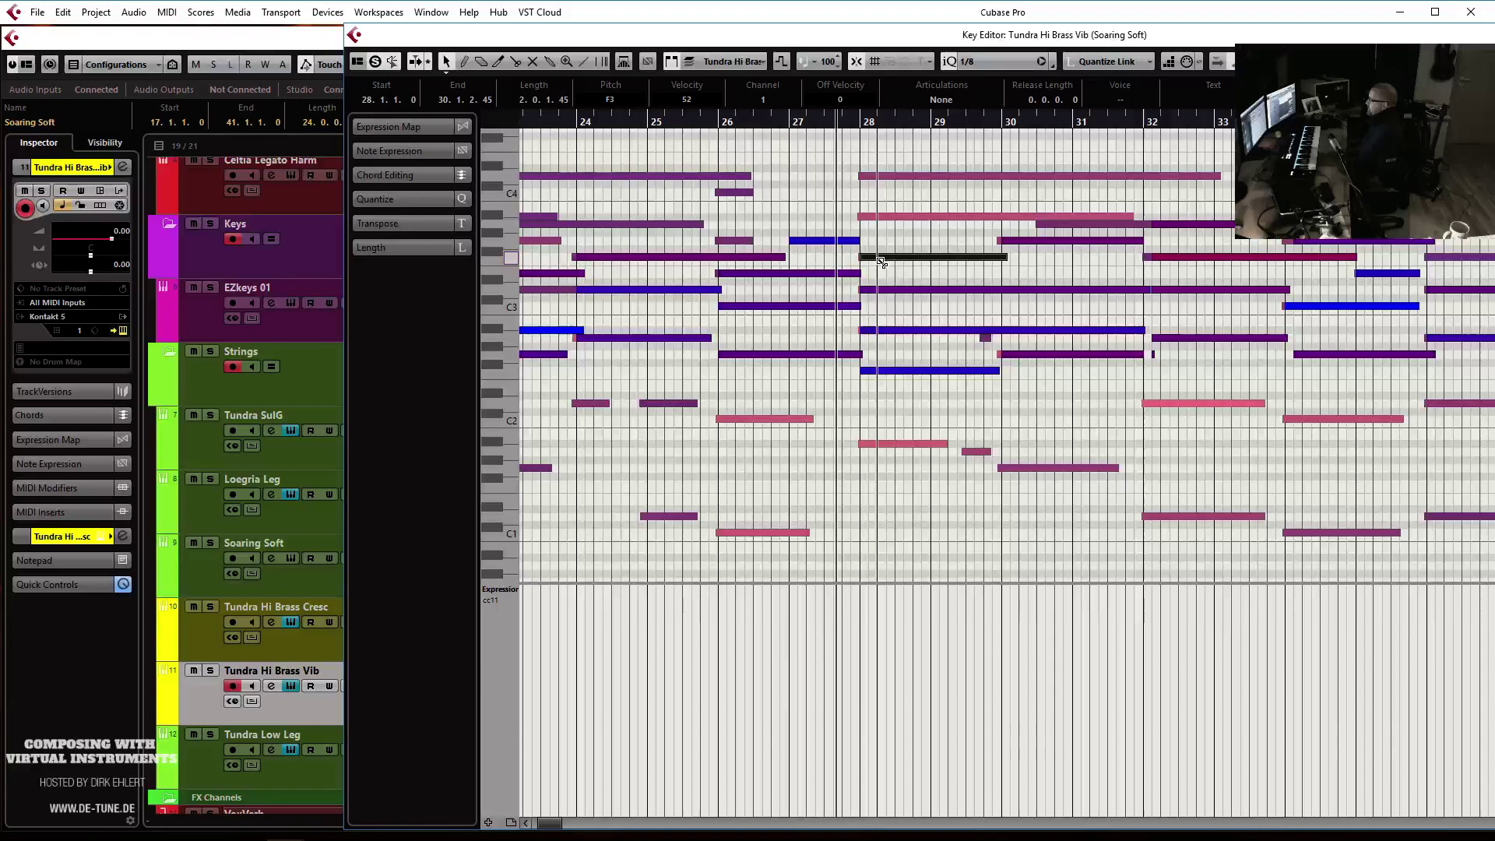
# Copy the F3 brass note at bar 28 up to A3 and shorten the copy to end at bar 29
pyautogui.press('Up')
pyautogui.press('Up')
pyautogui.press('Up')
pyautogui.press('Up')
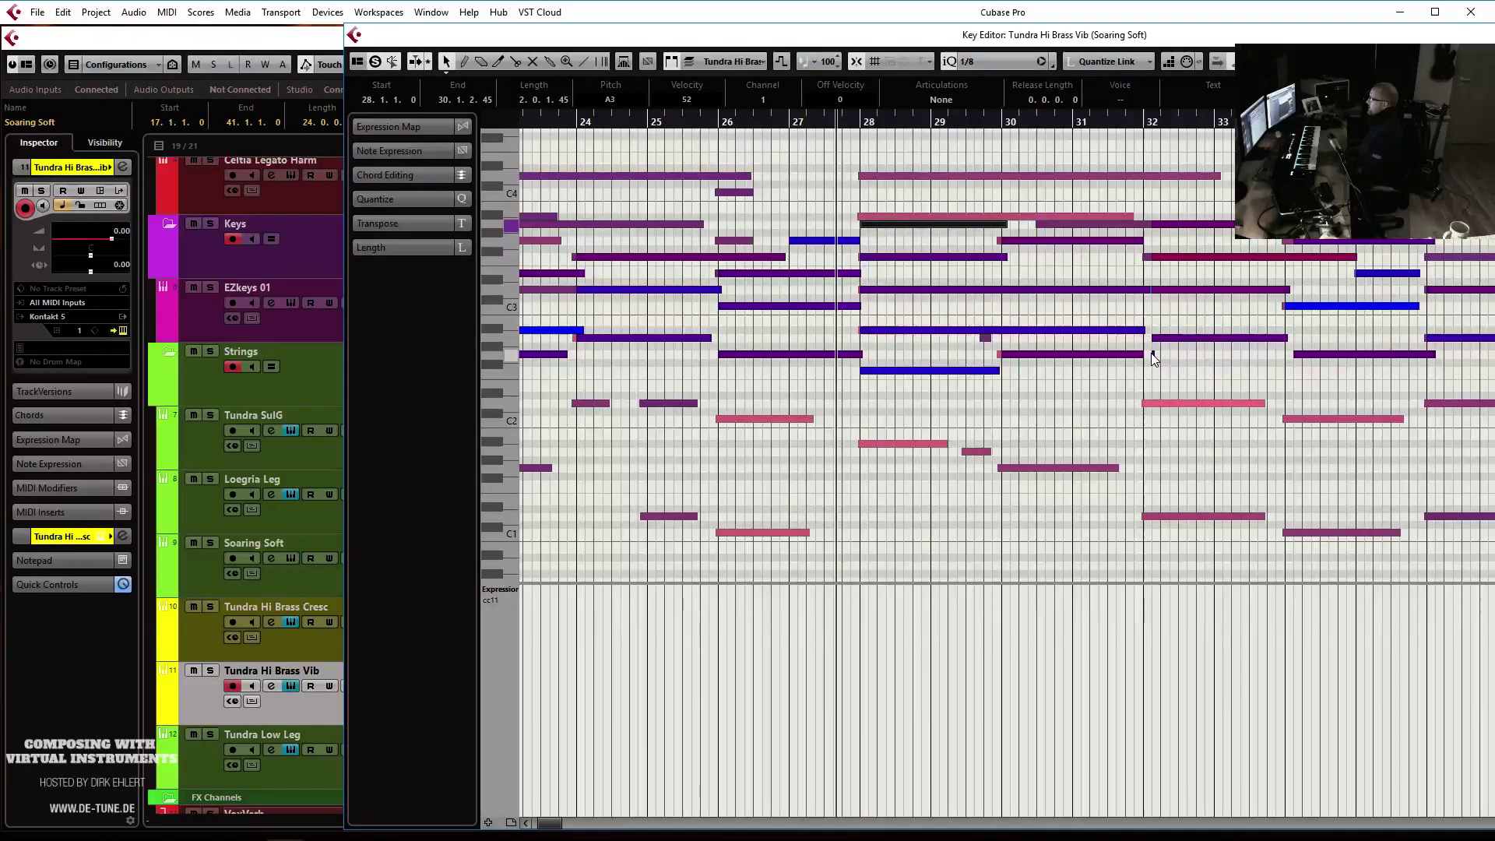
pyautogui.click(1176, 224)
pyautogui.click(716, 122)
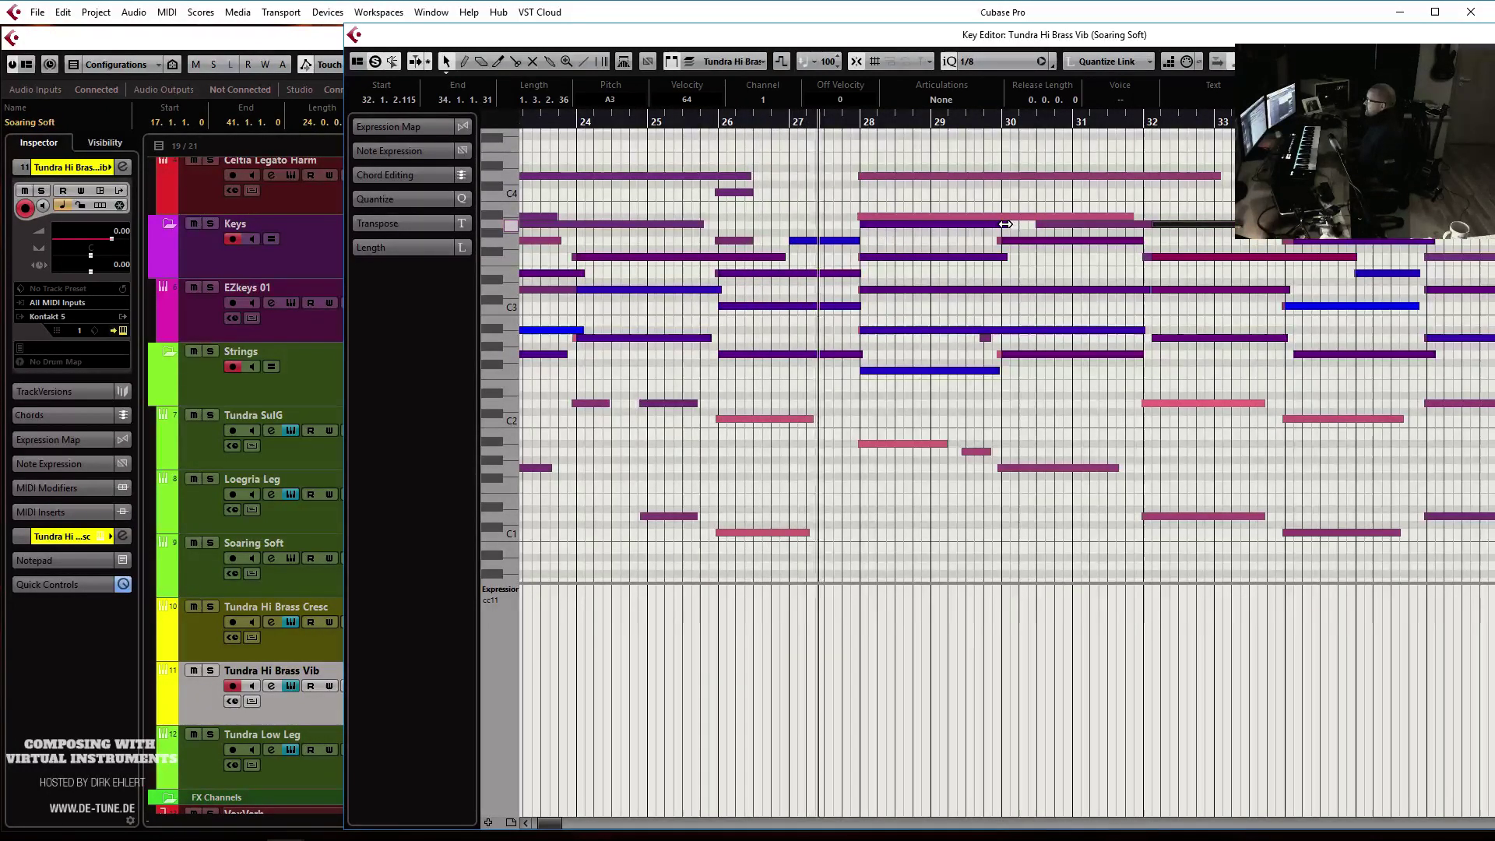
pyautogui.moveTo(1005, 225); pyautogui.dragTo(929, 232)
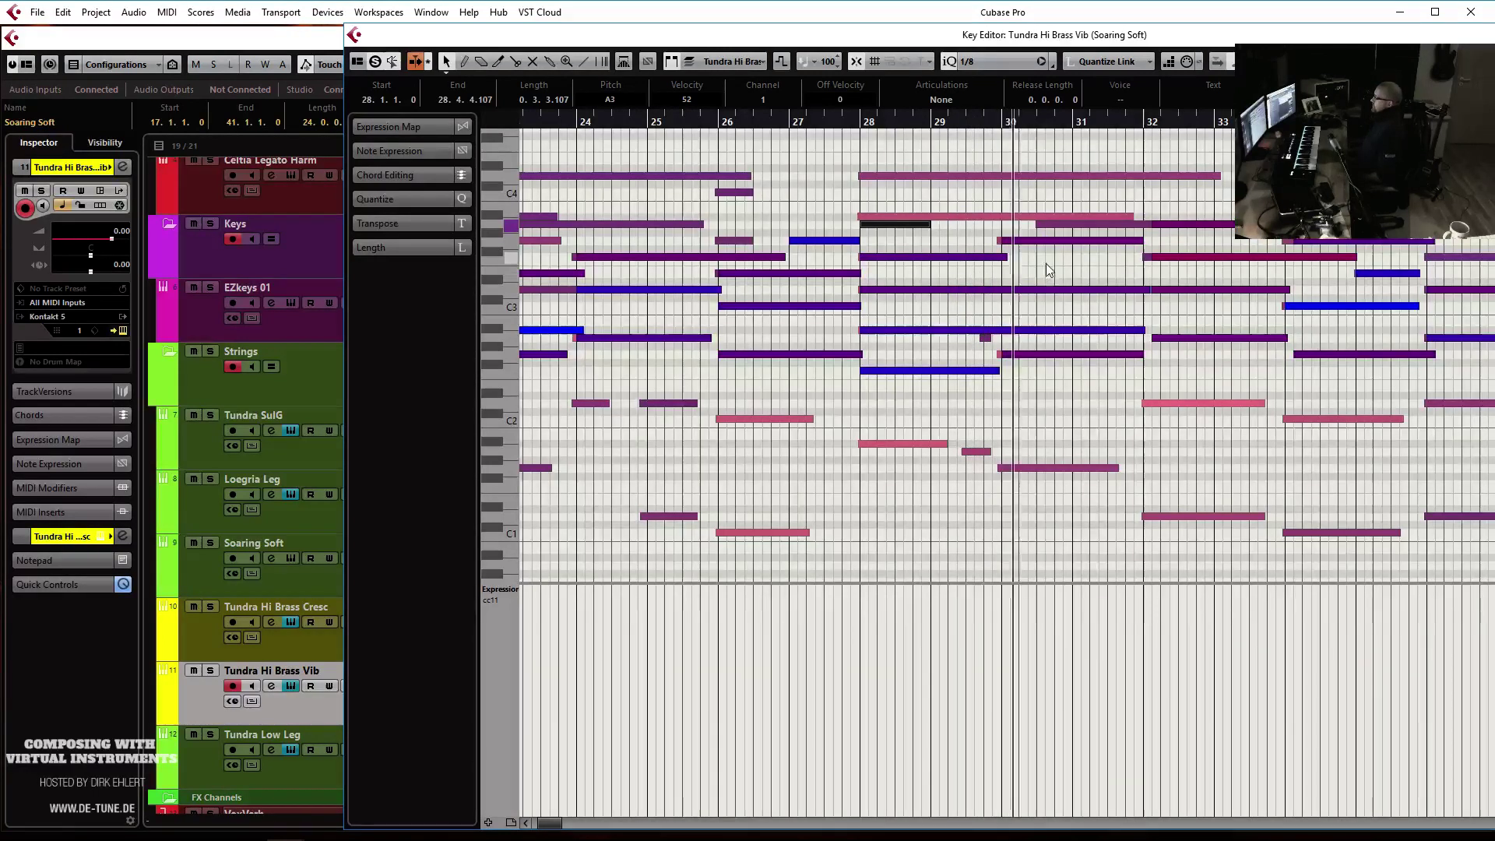
# Review the edited brass notes against the Soaring Soft part through bar 37 during playback, and close the Key Editor
pyautogui.press('g')
pyautogui.press('g')
pyautogui.press('g')
pyautogui.press('g')
pyautogui.press('g')
pyautogui.press('g')
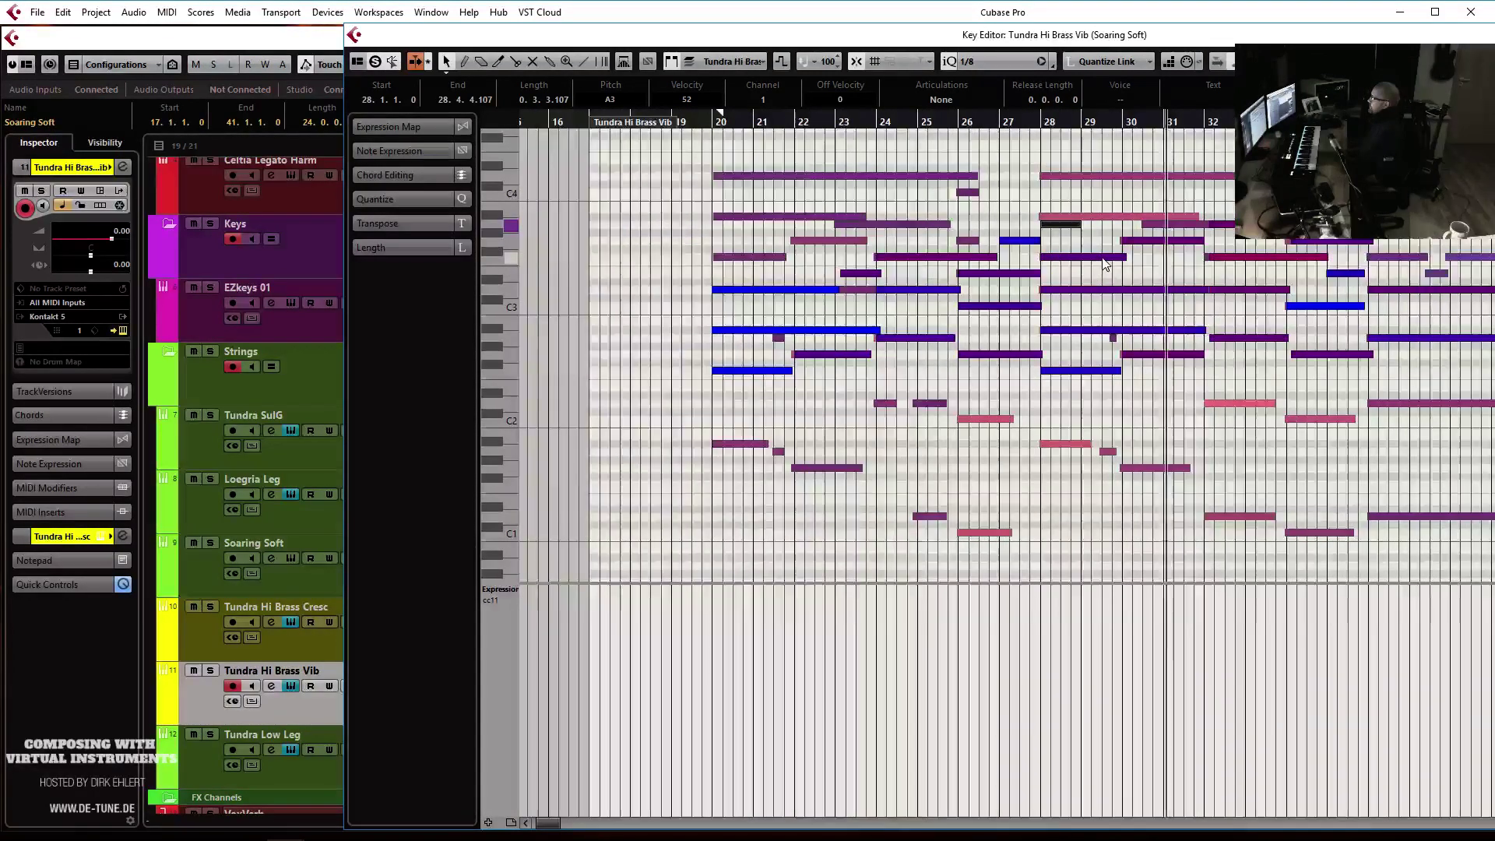
pyautogui.press('h')
pyautogui.press('h')
pyautogui.press('h')
pyautogui.press('h')
pyautogui.press('h')
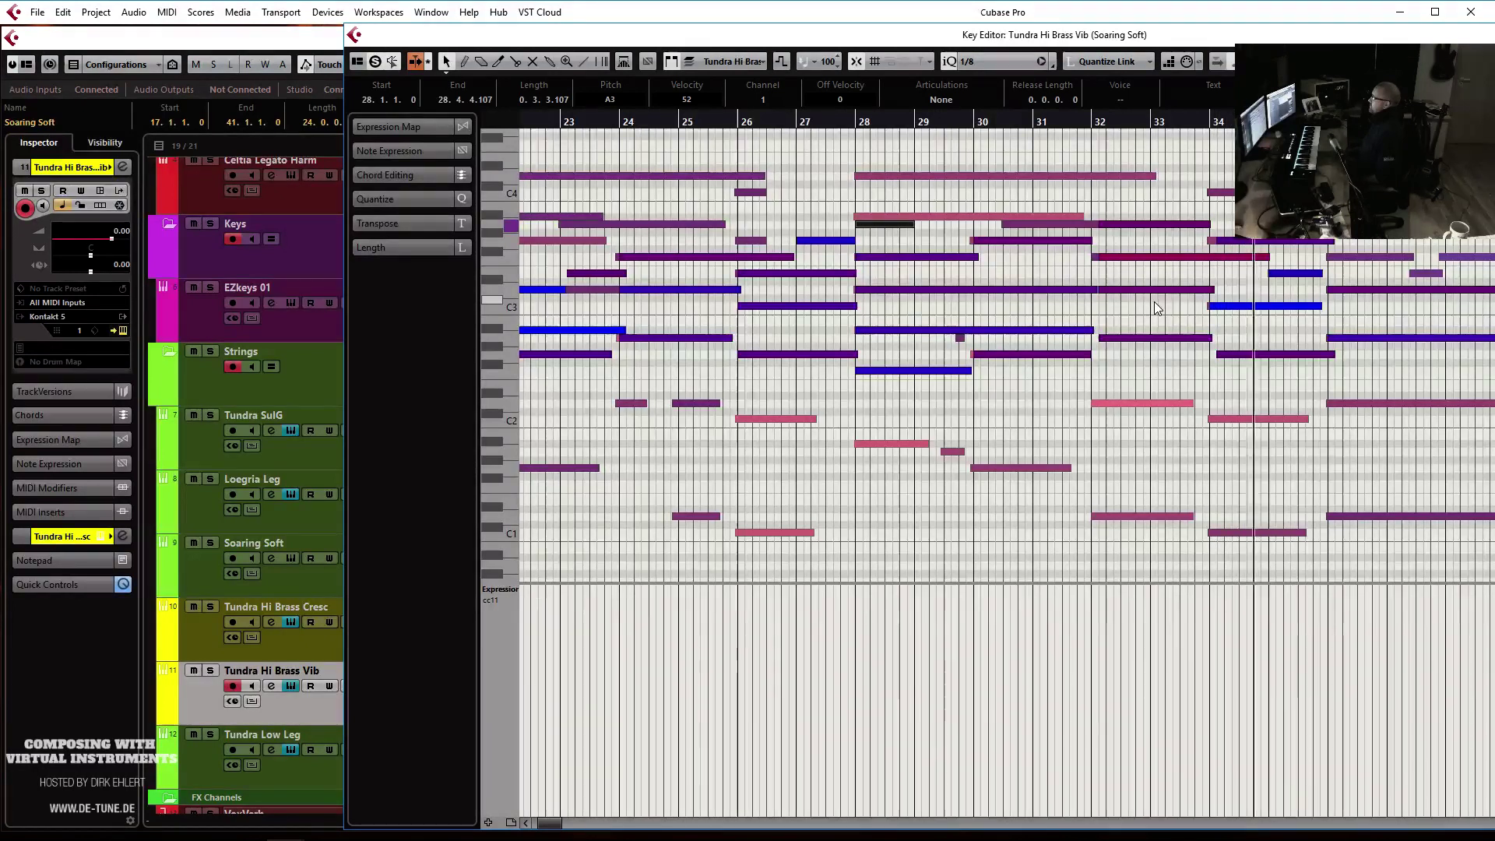
pyautogui.press('g')
pyautogui.press('g')
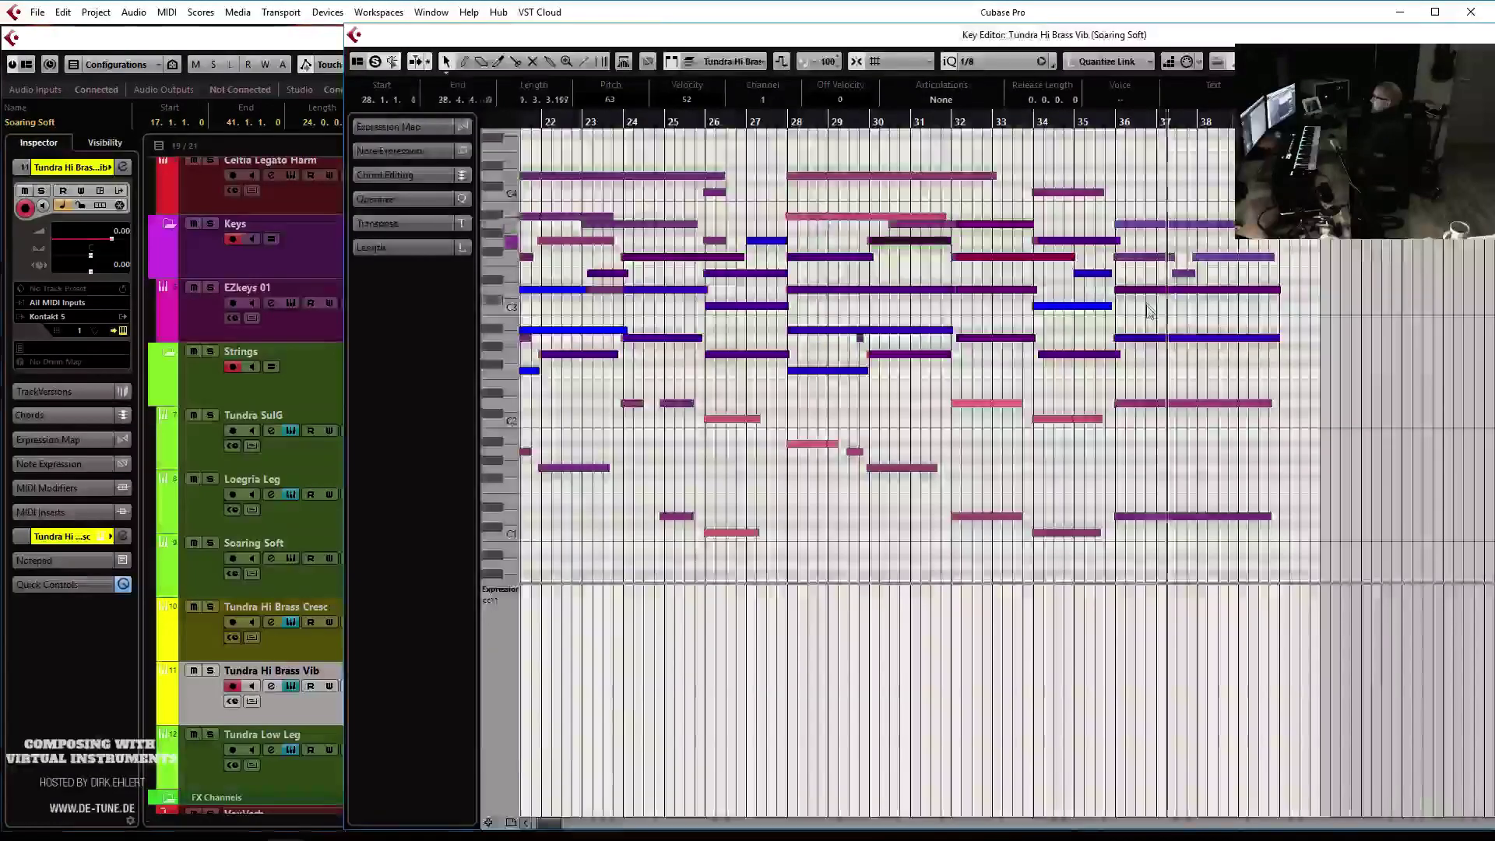
pyautogui.press('Return')
# Duplicate the Tundra Low Leg track and delete the copied part from the duplicate
pyautogui.scroll(-4, 840, 427)
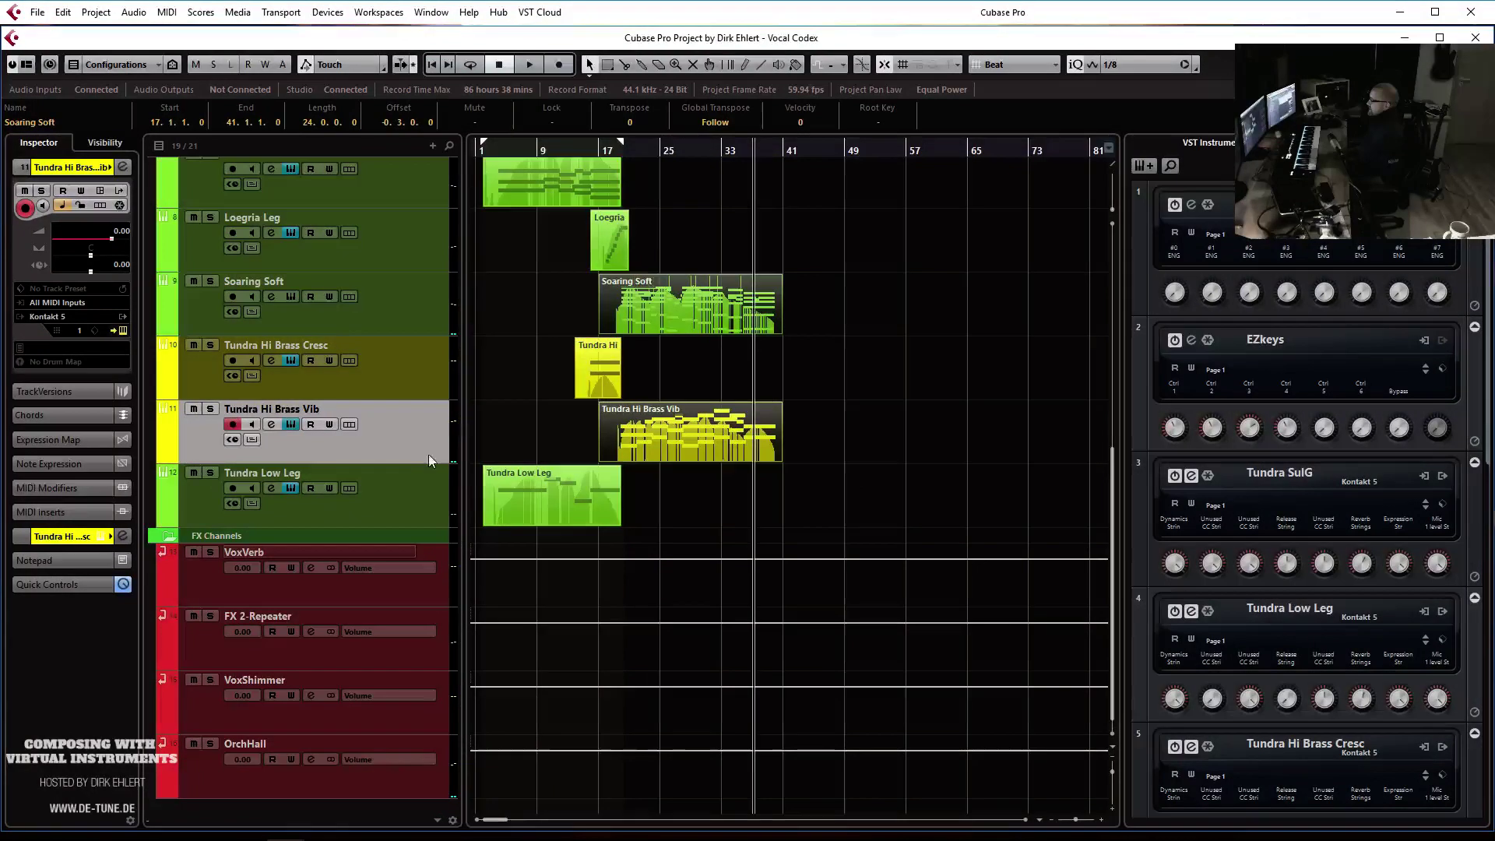
pyautogui.click(424, 499)
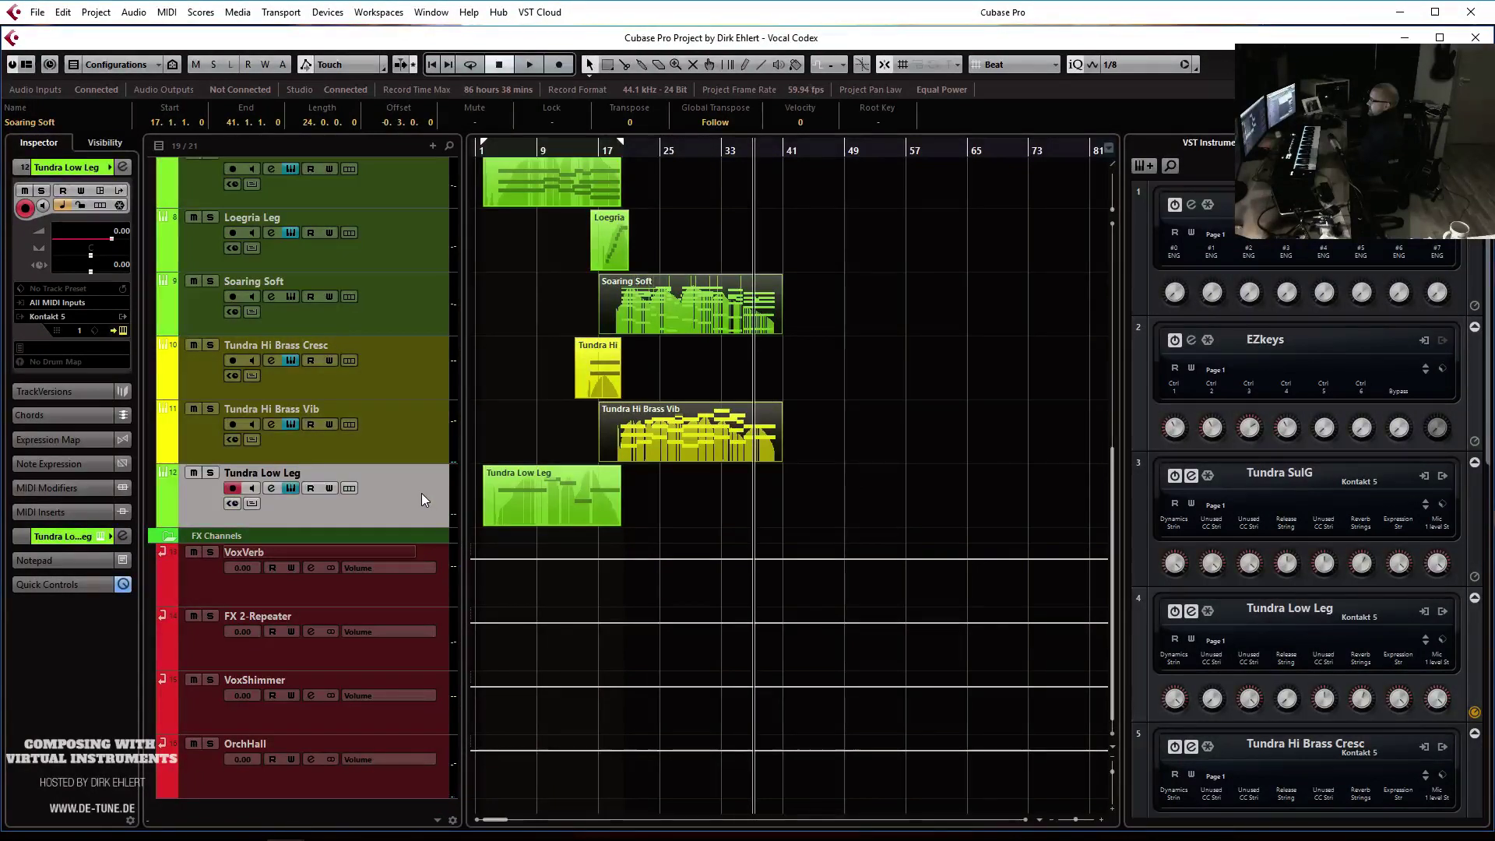
pyautogui.rightClick(422, 493)
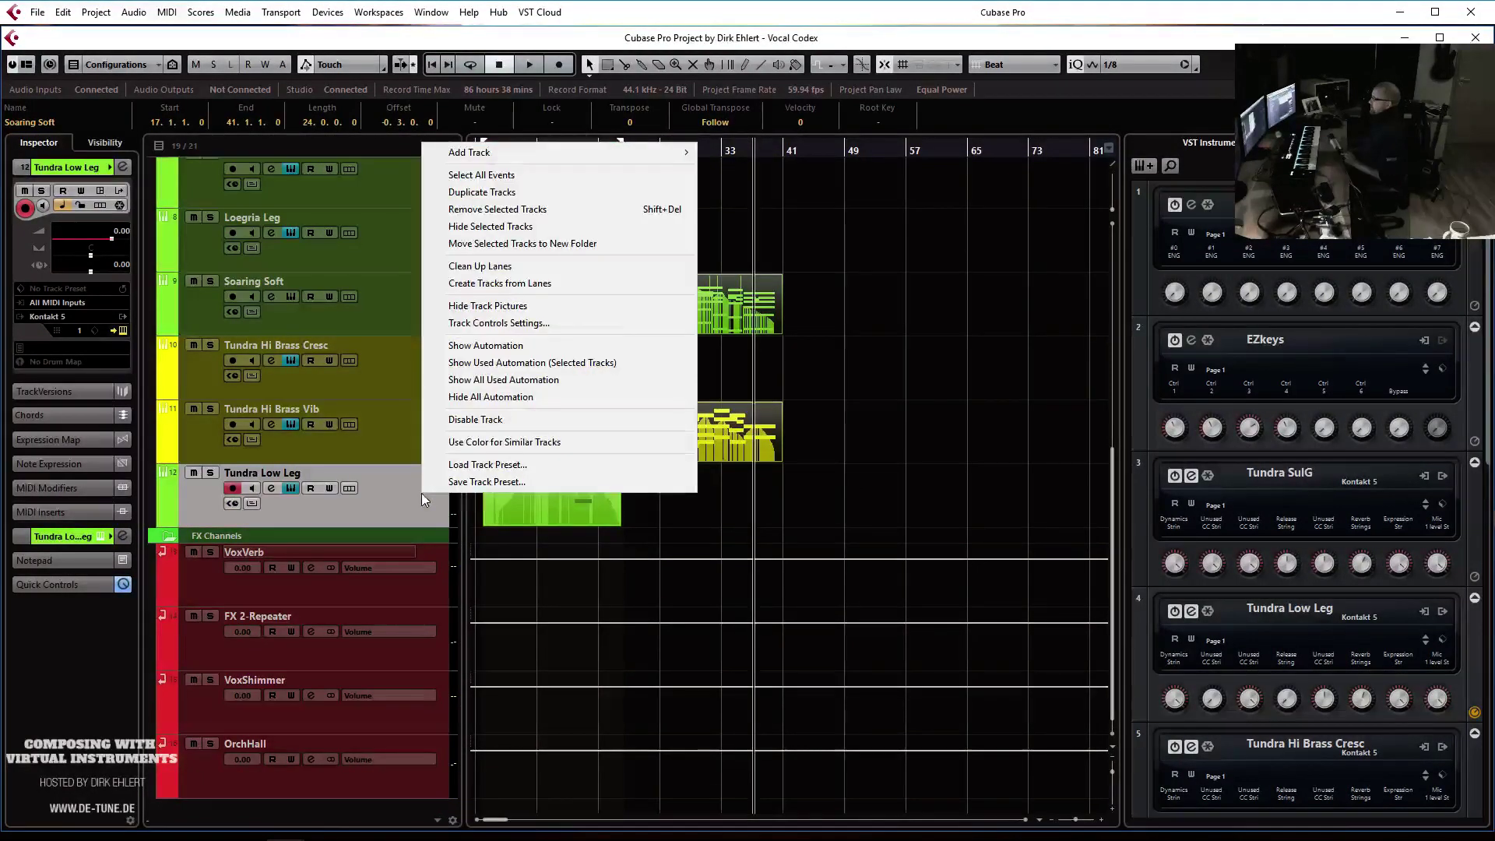
pyautogui.click(511, 195)
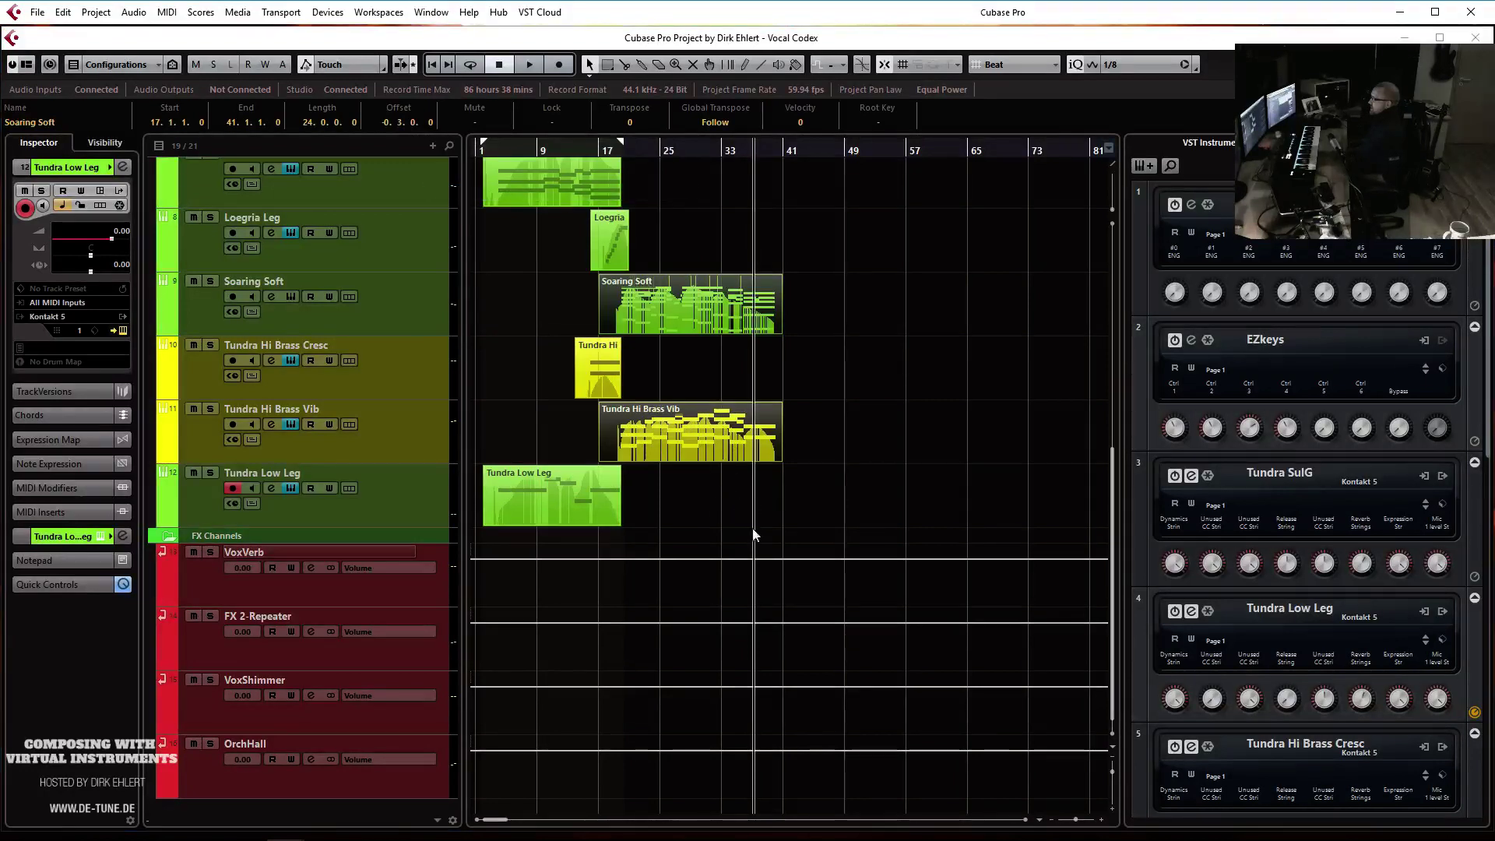
pyautogui.moveTo(719, 559); pyautogui.dragTo(496, 560)
pyautogui.press('Delete')
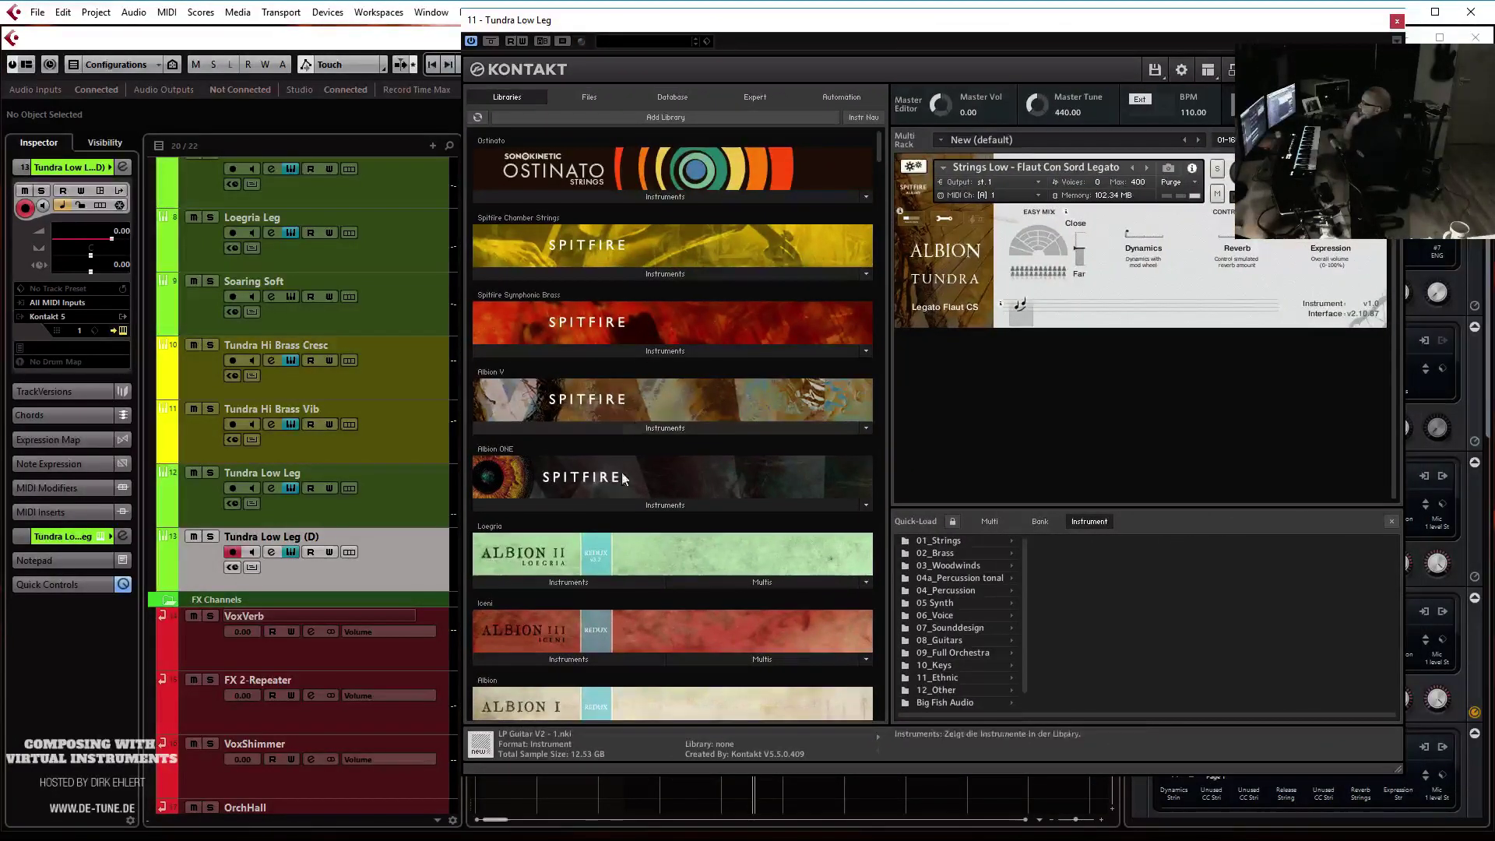
# Replace the duplicated track's Tundra patch with String Lo - Legato Half from the Albion II Loegria individual patches
pyautogui.click(623, 582)
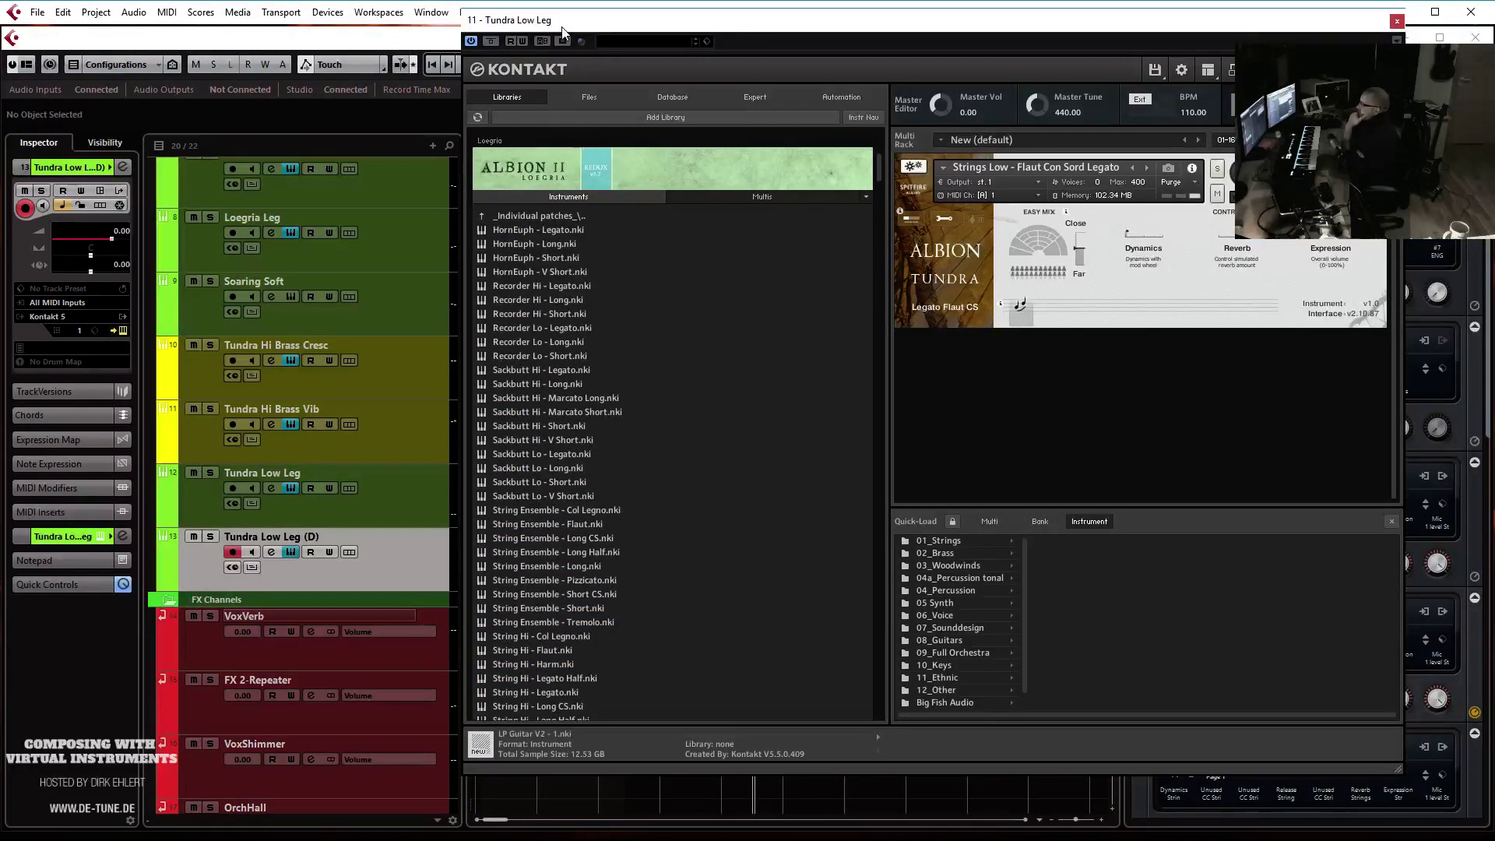
pyautogui.scroll(-5, 574, 453)
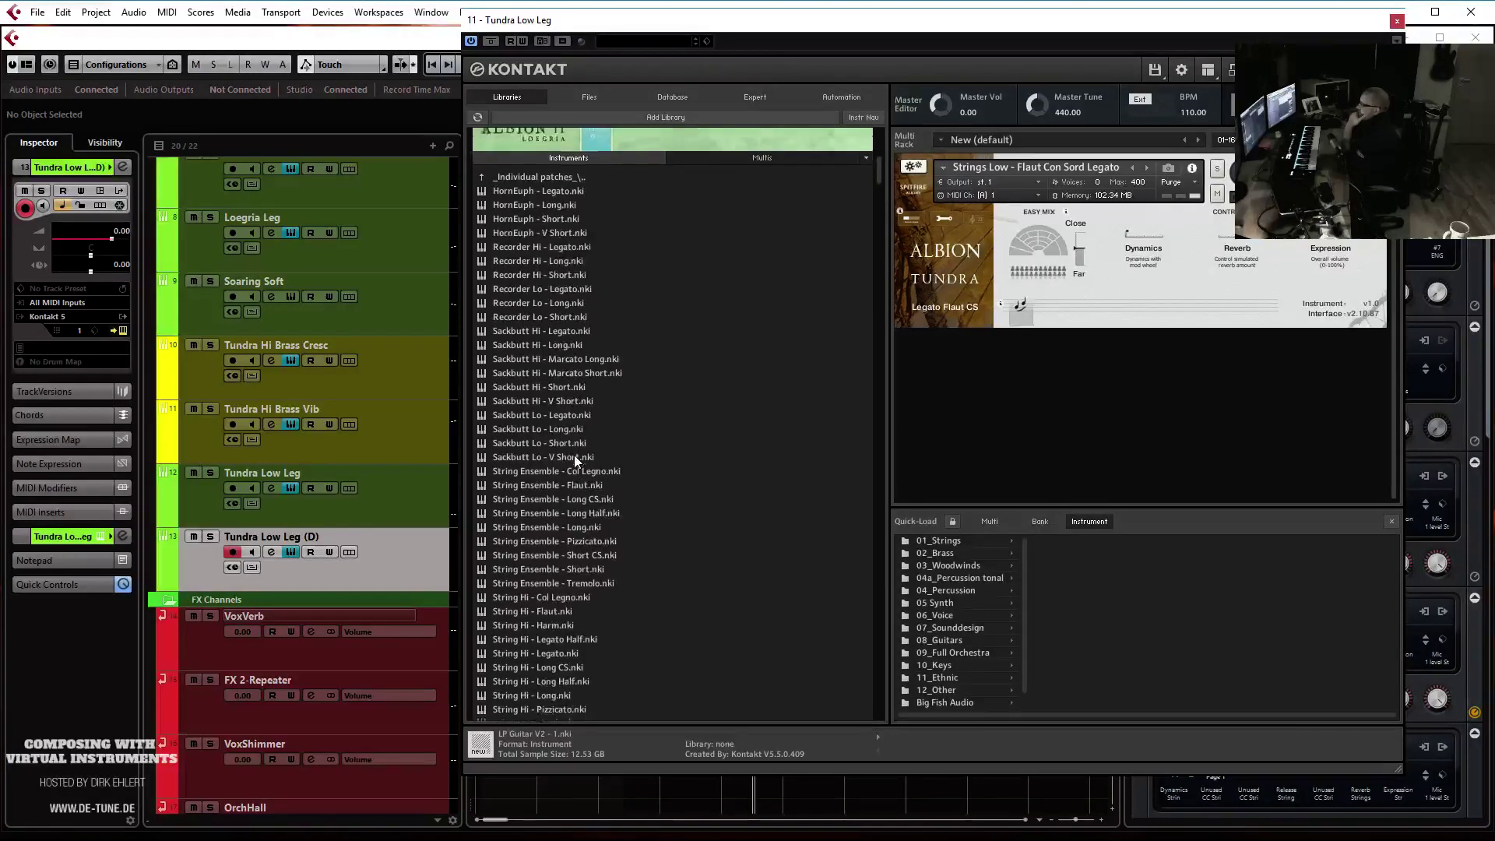
pyautogui.scroll(-5, 587, 503)
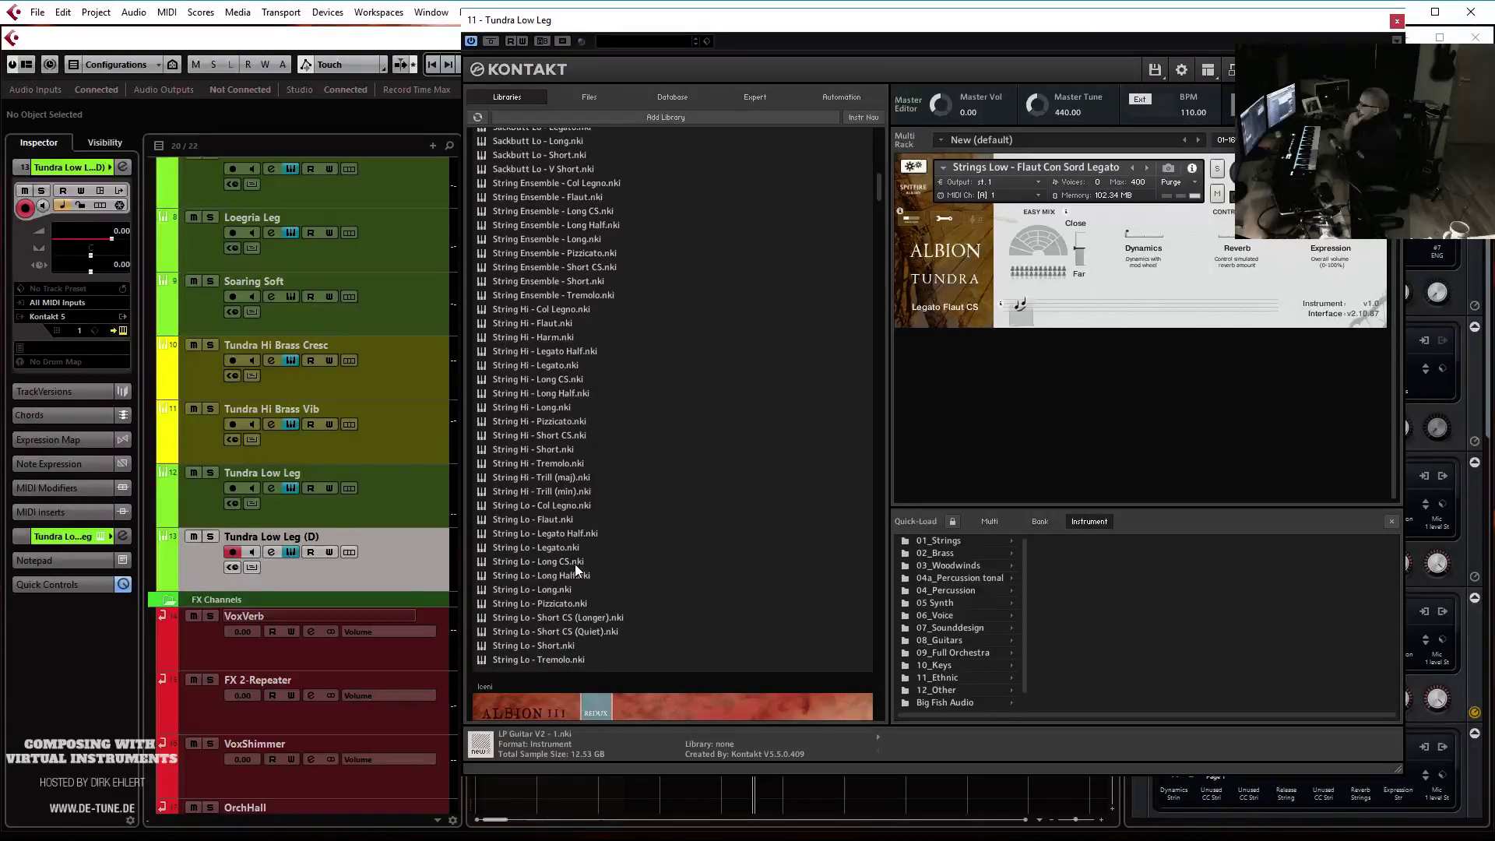
pyautogui.click(556, 549)
pyautogui.moveTo(557, 534); pyautogui.dragTo(1072, 201)
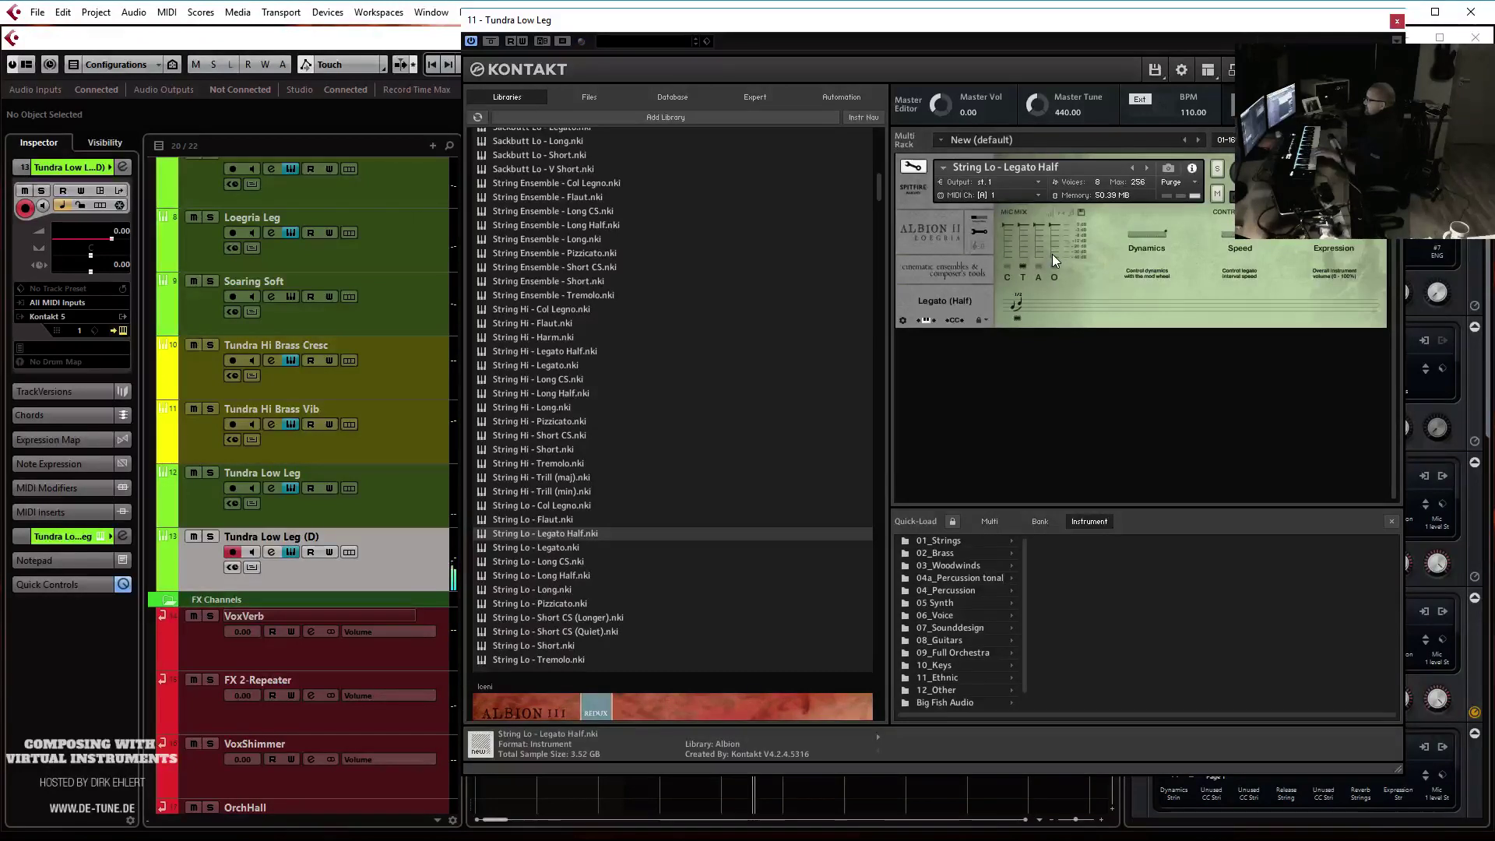
pyautogui.moveTo(881, 195); pyautogui.dragTo(878, 171)
pyautogui.click(573, 213)
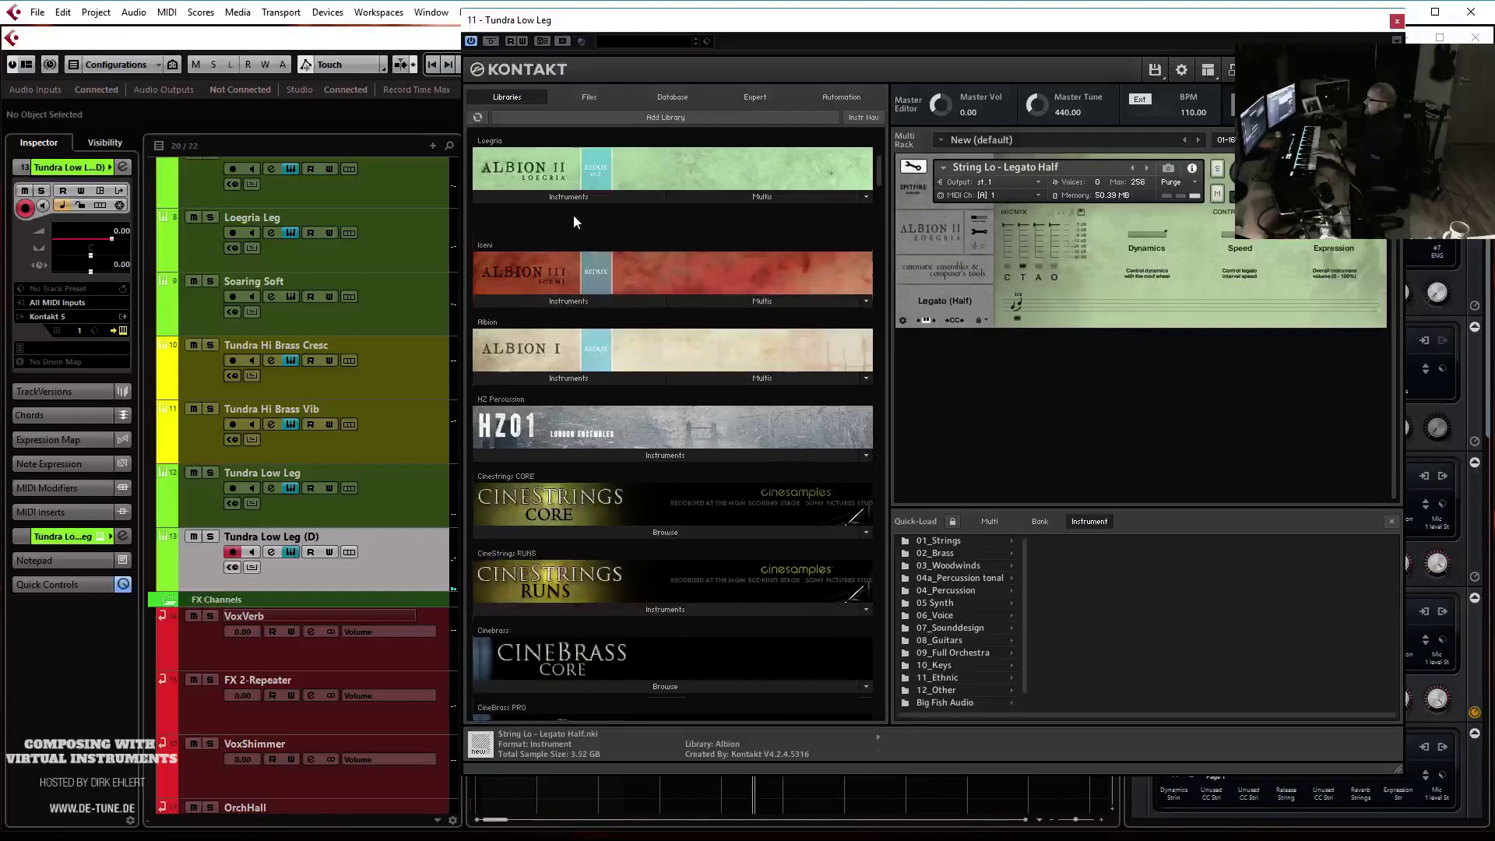
pyautogui.click(588, 272)
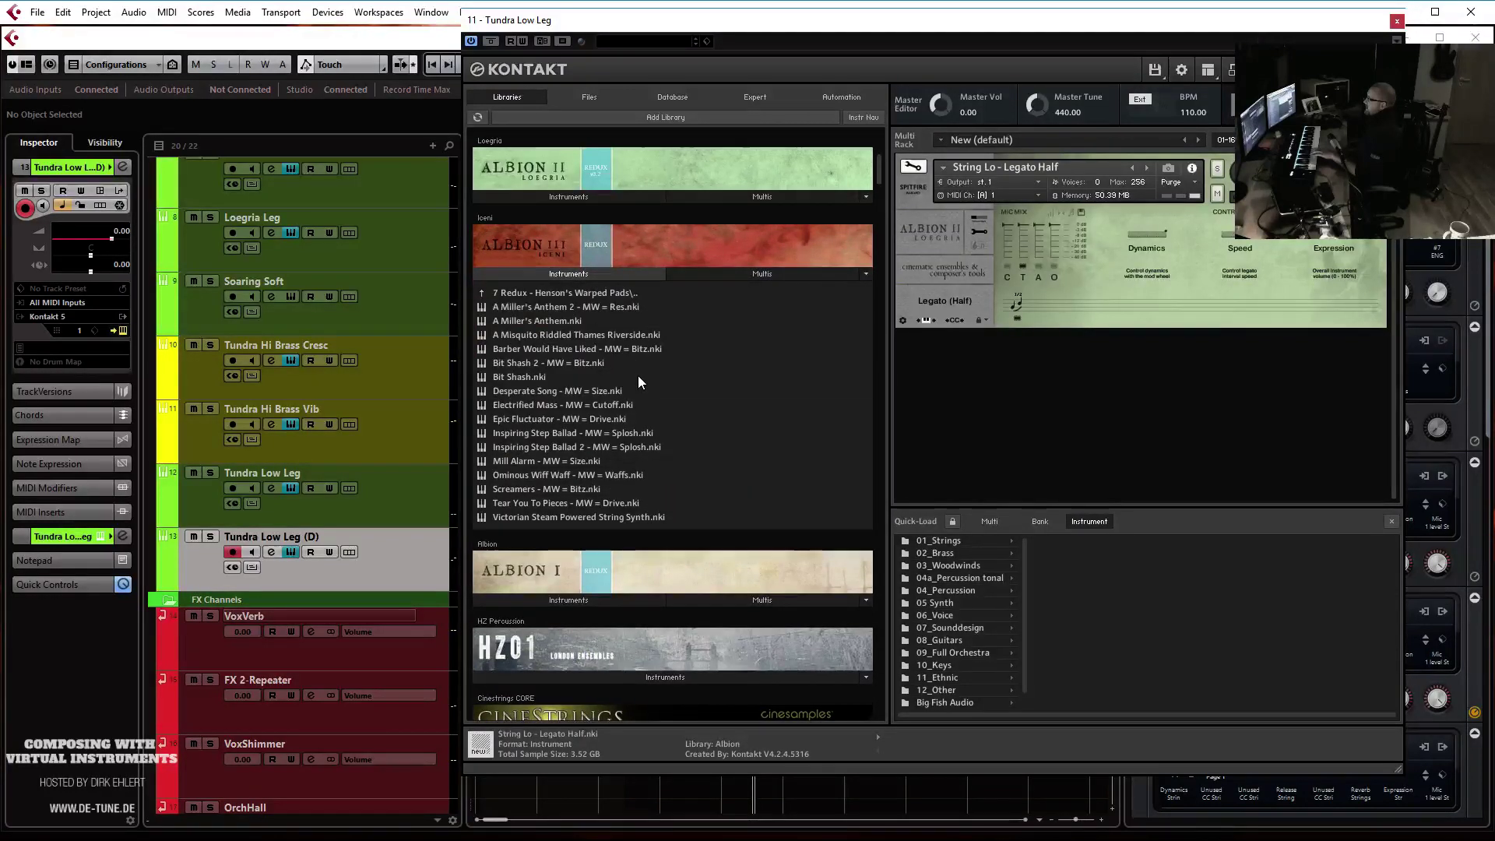
pyautogui.click(517, 293)
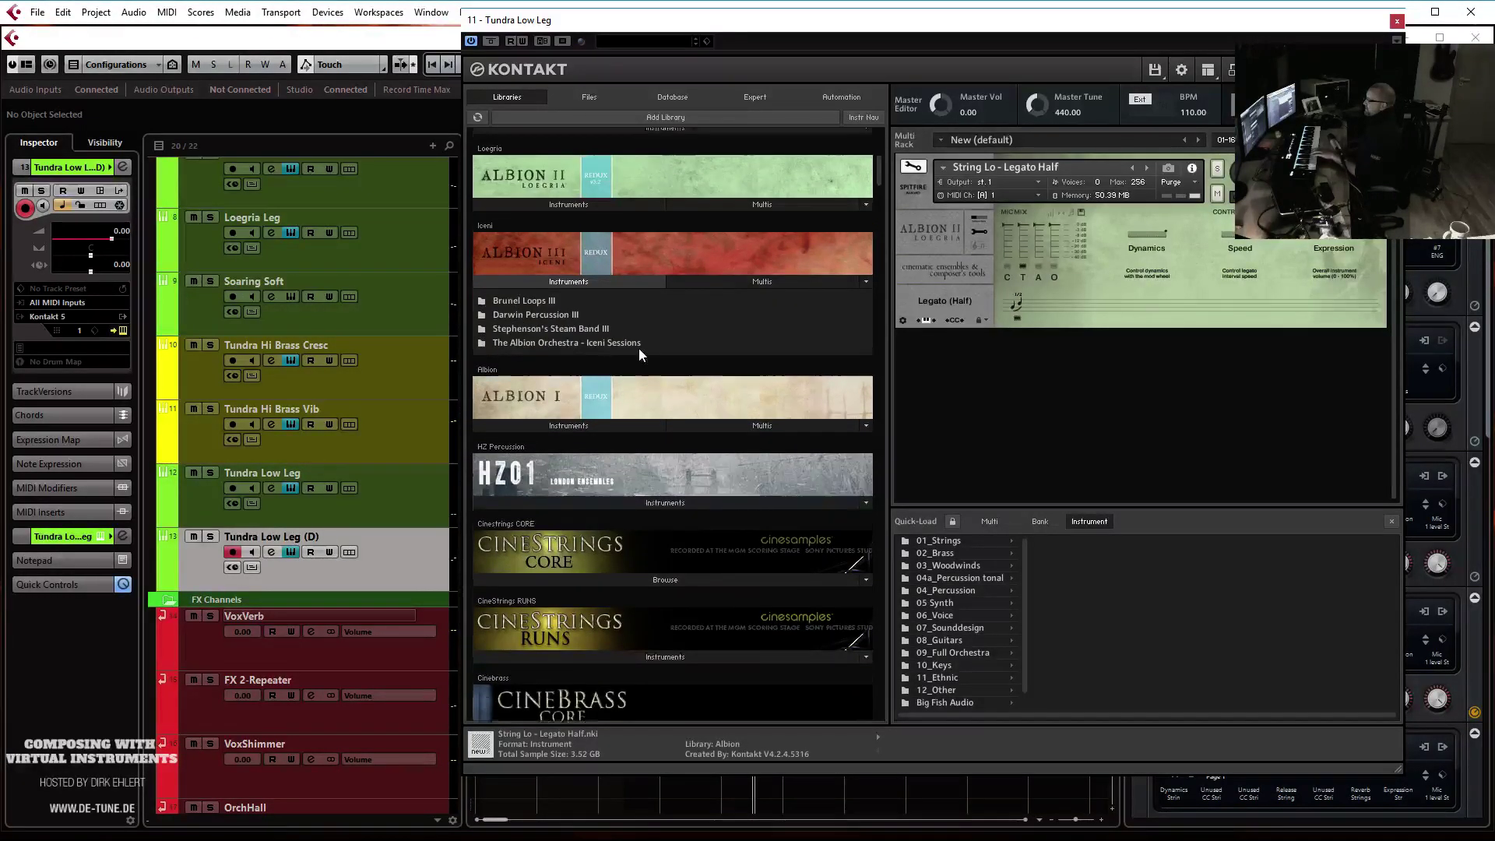
# Load Strings Low (Octave) CS from Albion ONE's individual legato sections as the duplicated track's instrument, and close Kontakt
pyautogui.scroll(3, 639, 349)
pyautogui.click(678, 221)
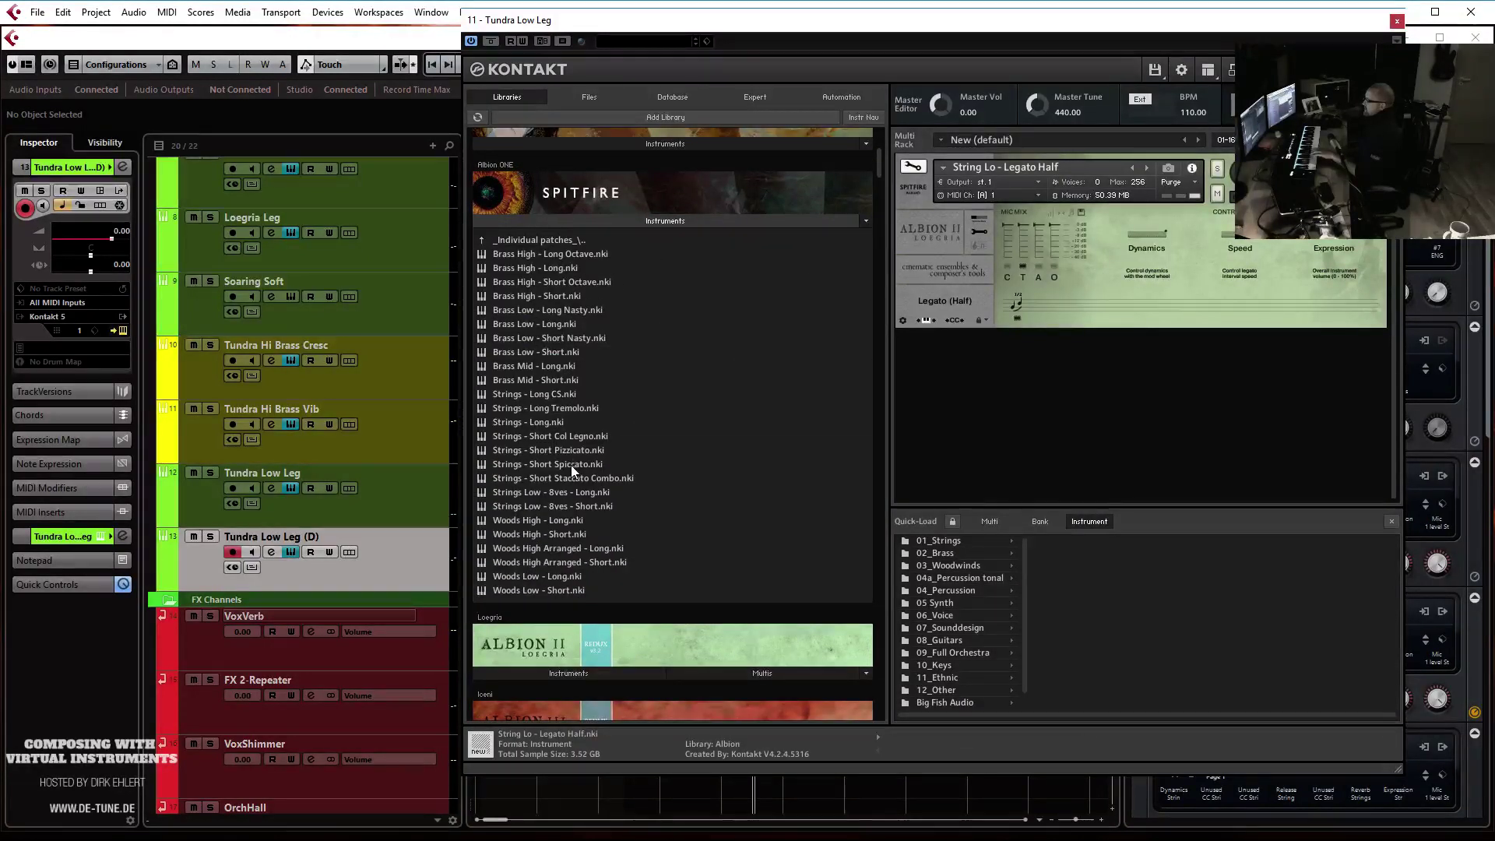
pyautogui.click(554, 241)
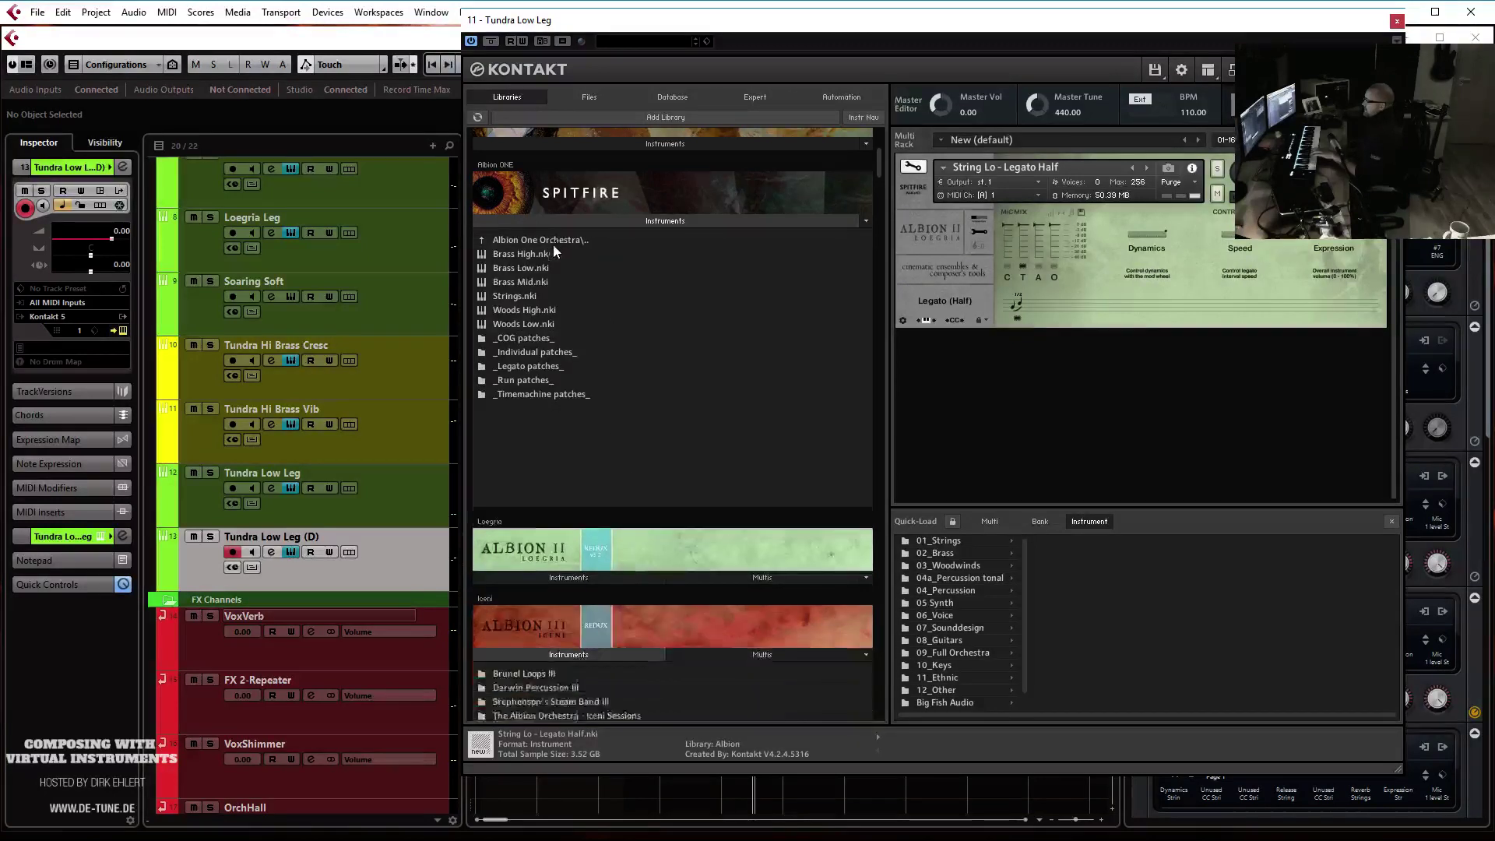
pyautogui.click(535, 366)
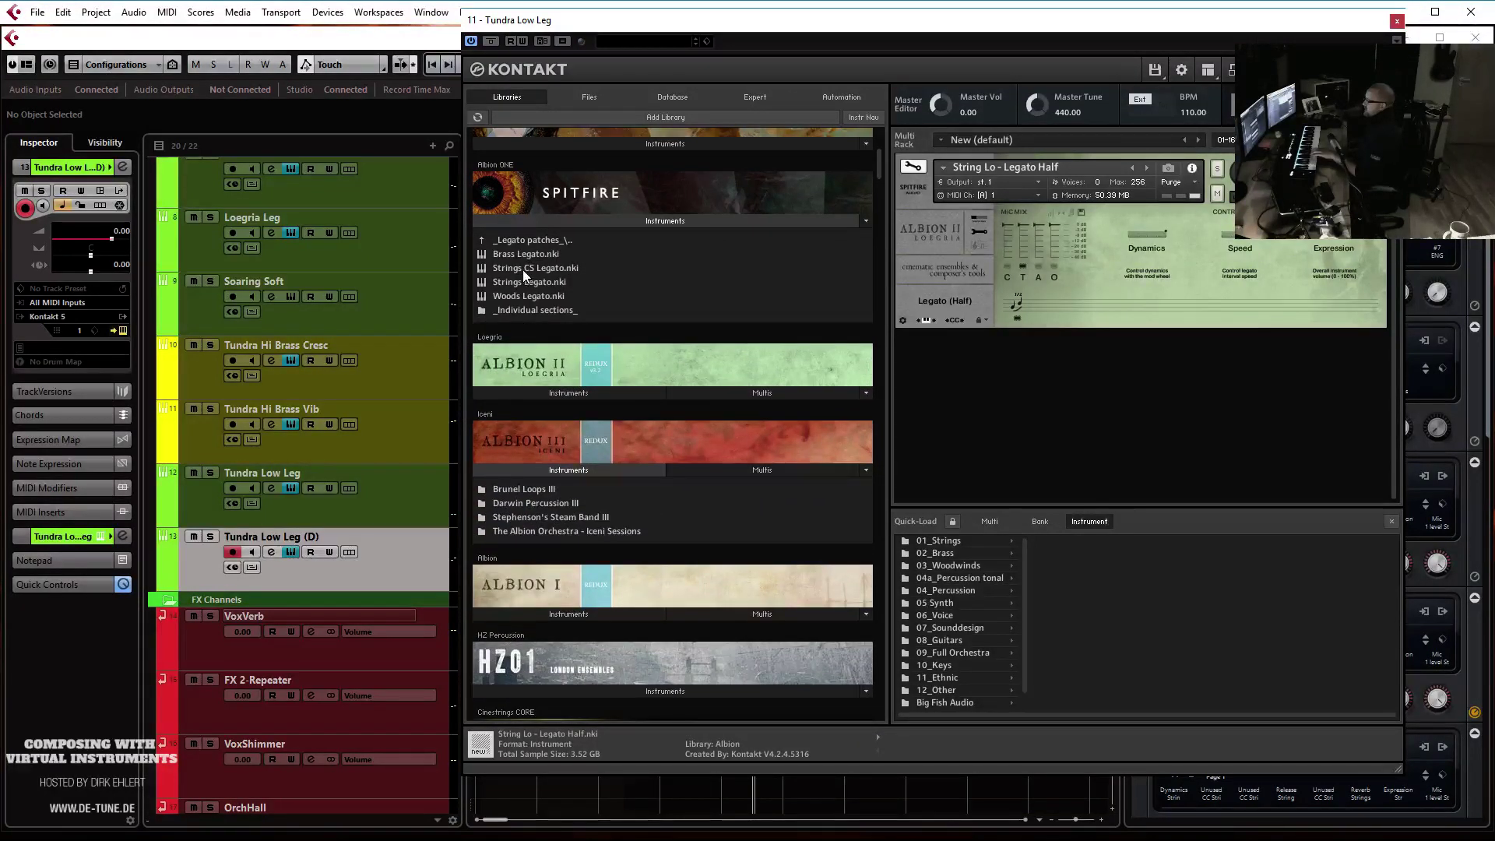
pyautogui.click(517, 311)
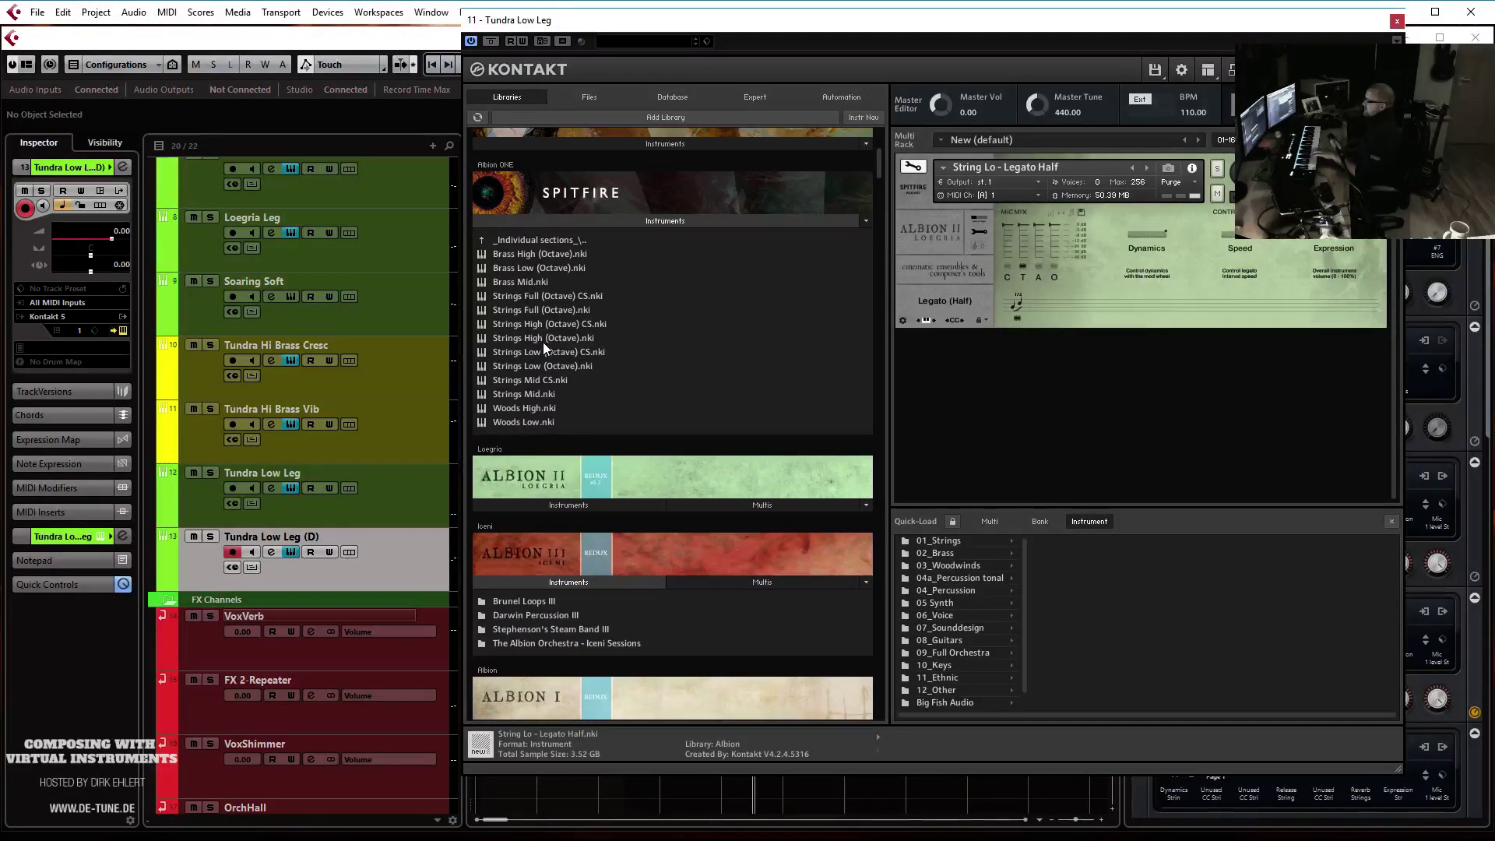
pyautogui.click(546, 353)
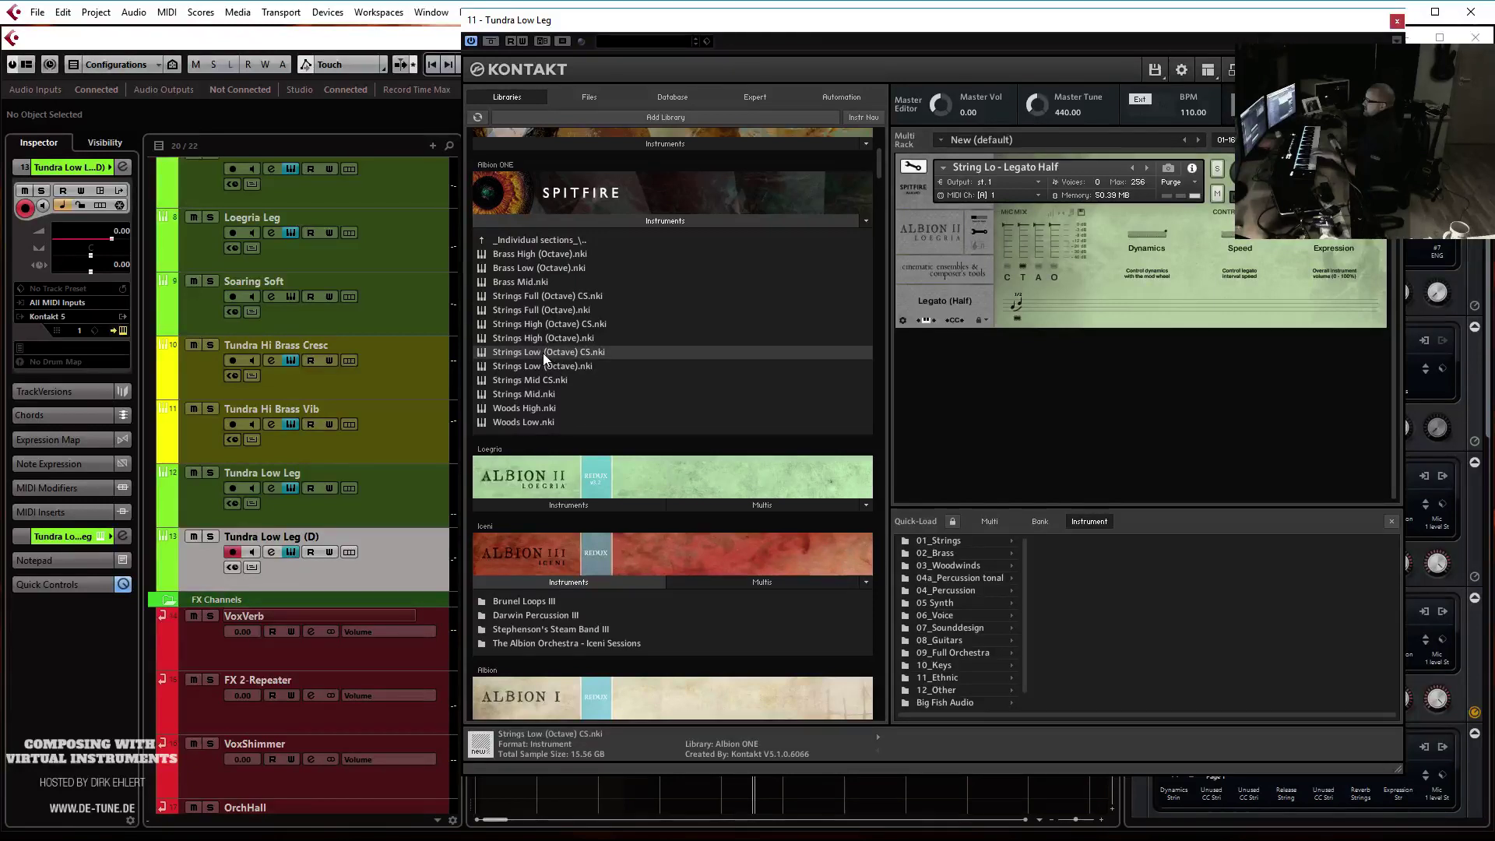
pyautogui.moveTo(1050, 197); pyautogui.dragTo(1051, 197)
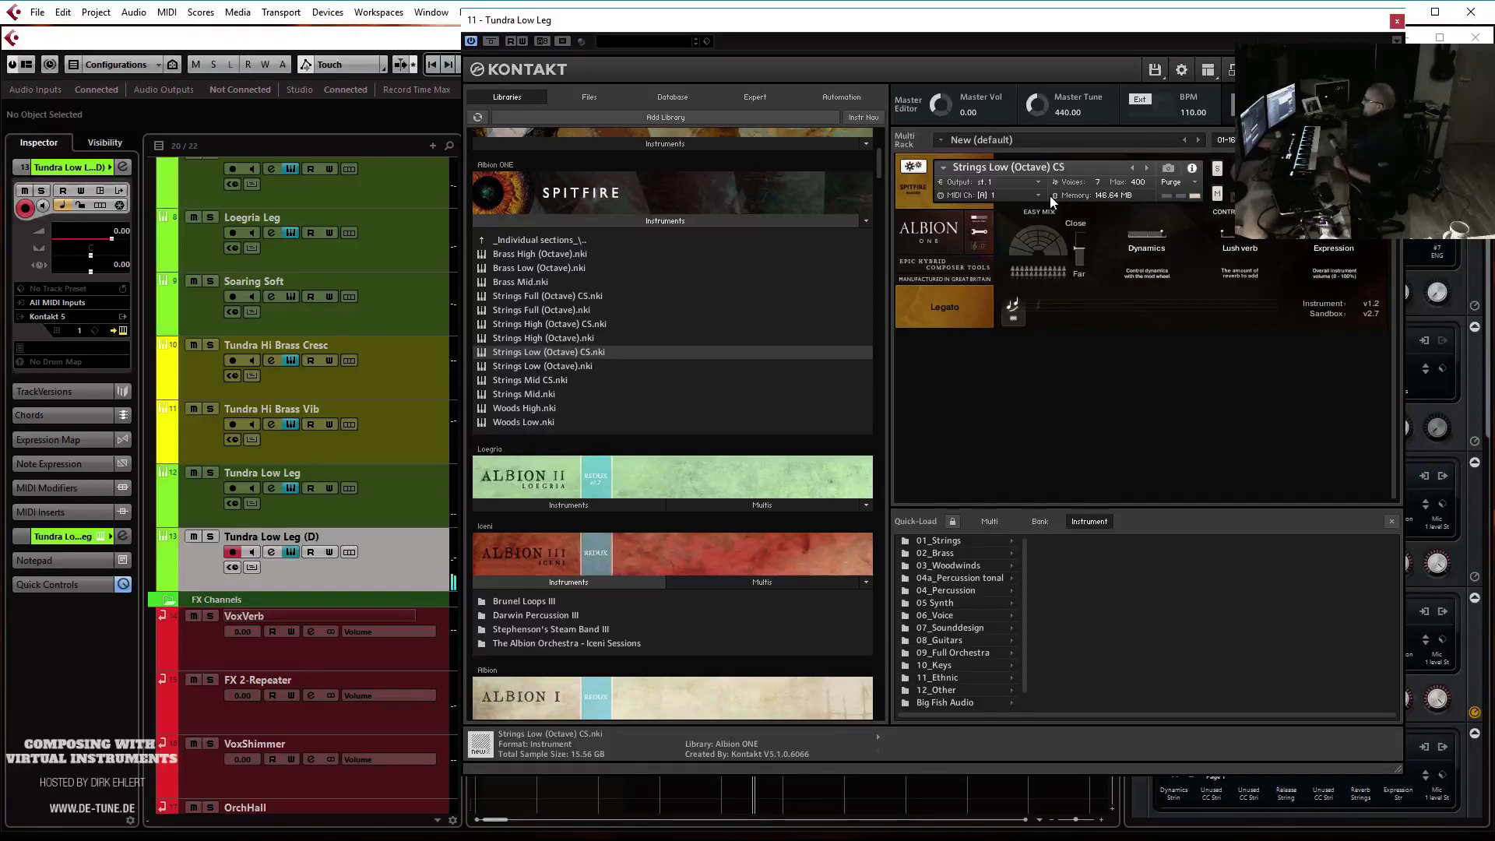
pyautogui.moveTo(840, 29); pyautogui.dragTo(1494, 43)
# With the Vocals folder muted, record a low strings part on Tundra Low Leg (D) from bar 16 to bar 41, and unmute the vocals
pyautogui.click(596, 146)
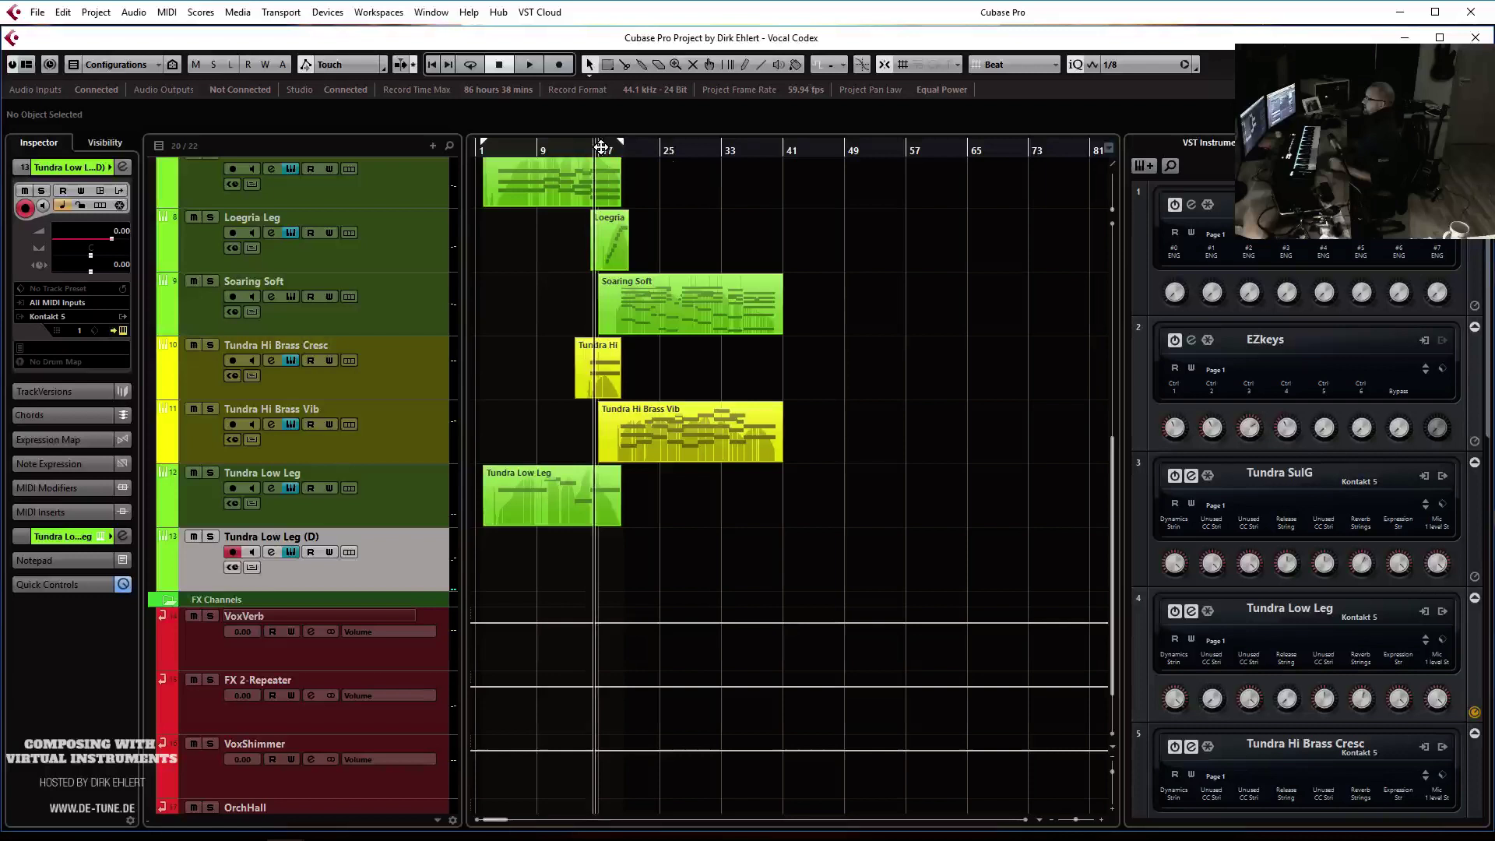
pyautogui.scroll(8, 848, 265)
pyautogui.click(189, 233)
pyautogui.scroll(-3, 903, 257)
pyautogui.scroll(3, 904, 257)
pyautogui.press('KP_Multiply')
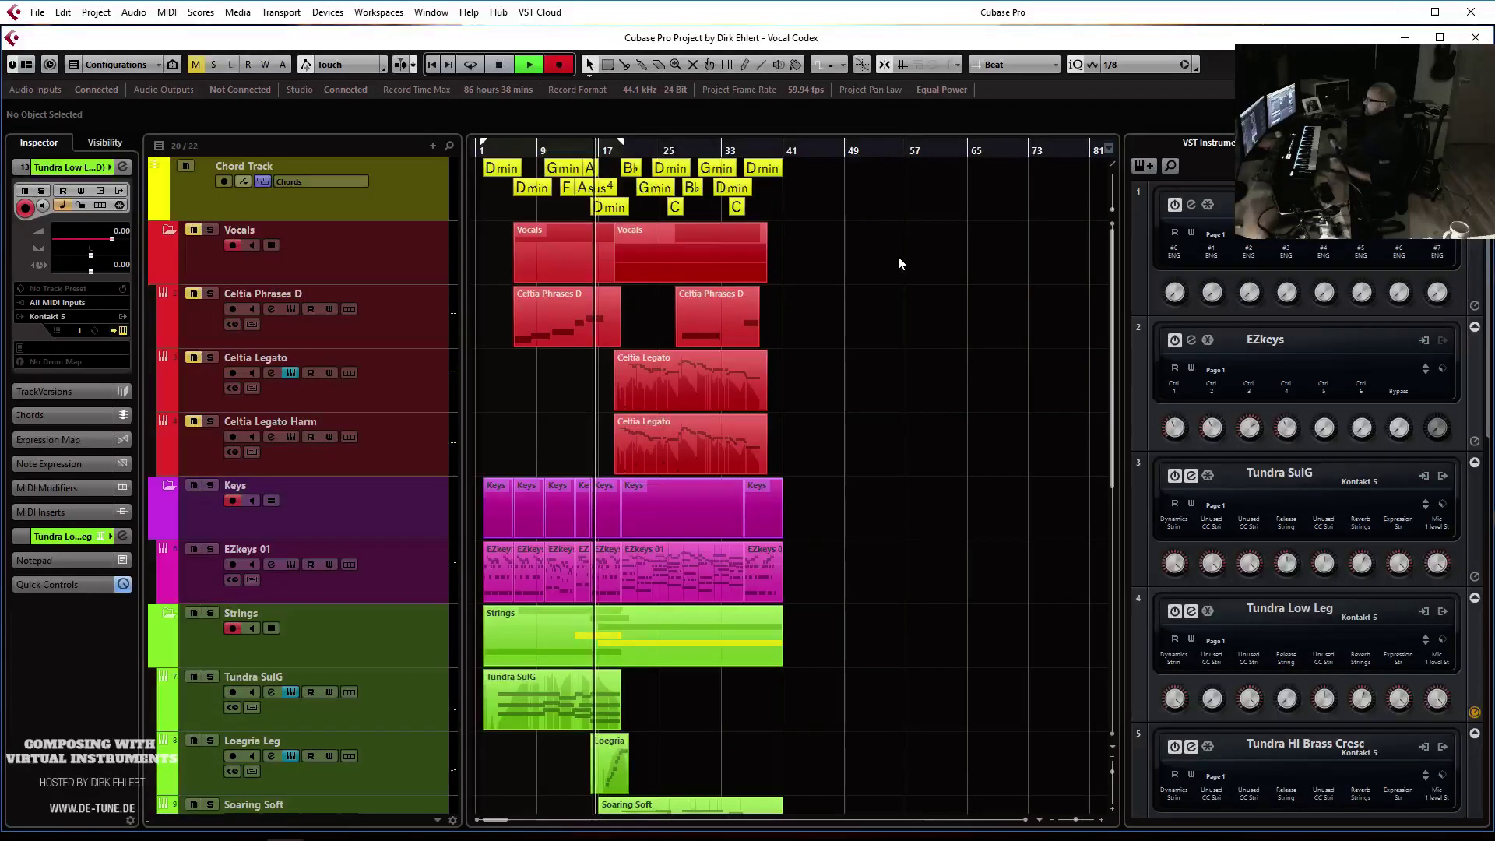
pyautogui.scroll(-5, 883, 300)
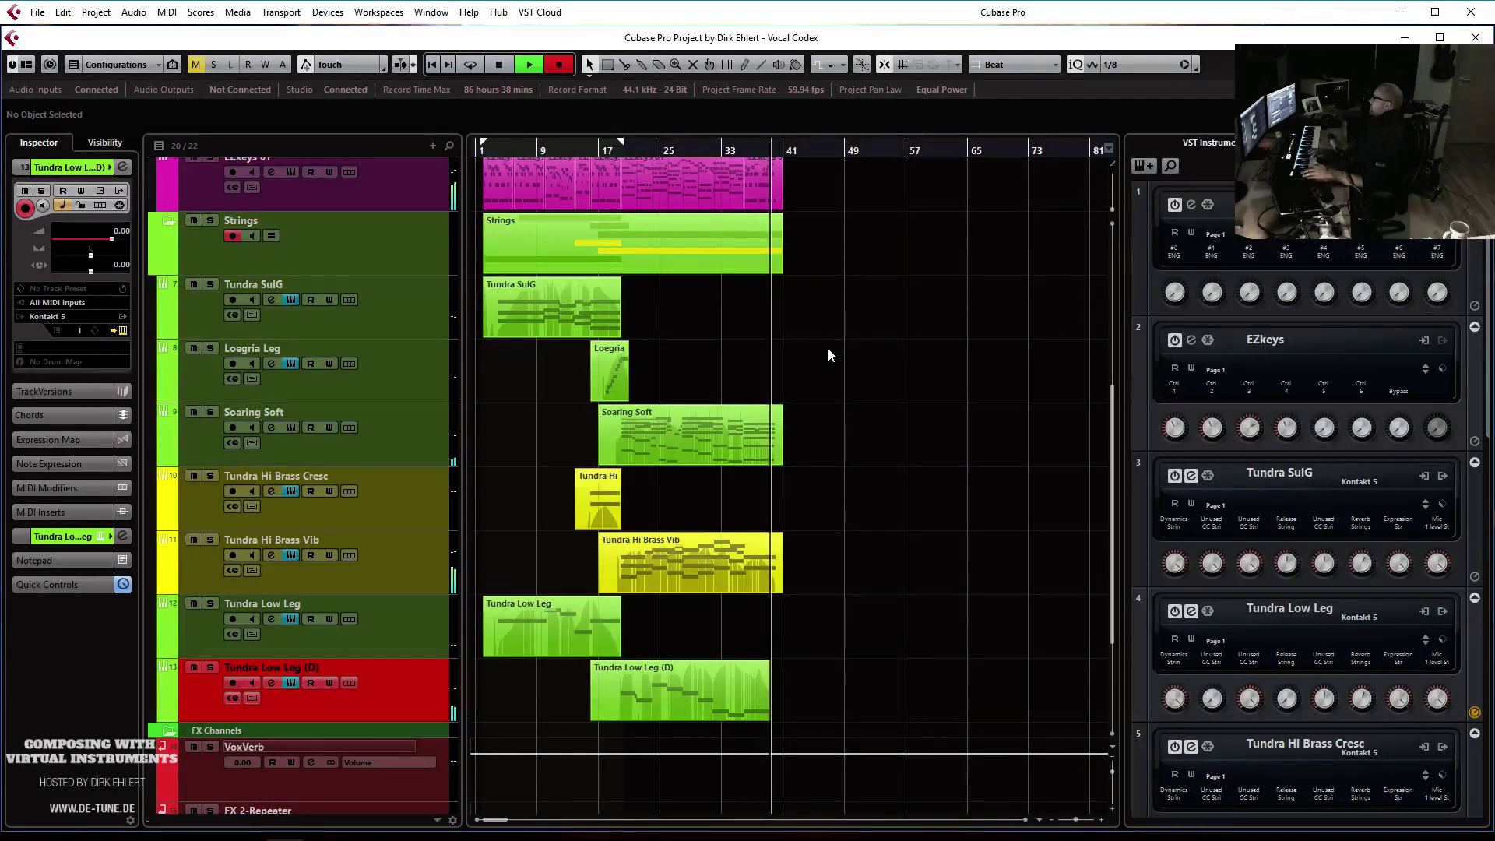
pyautogui.press('space')
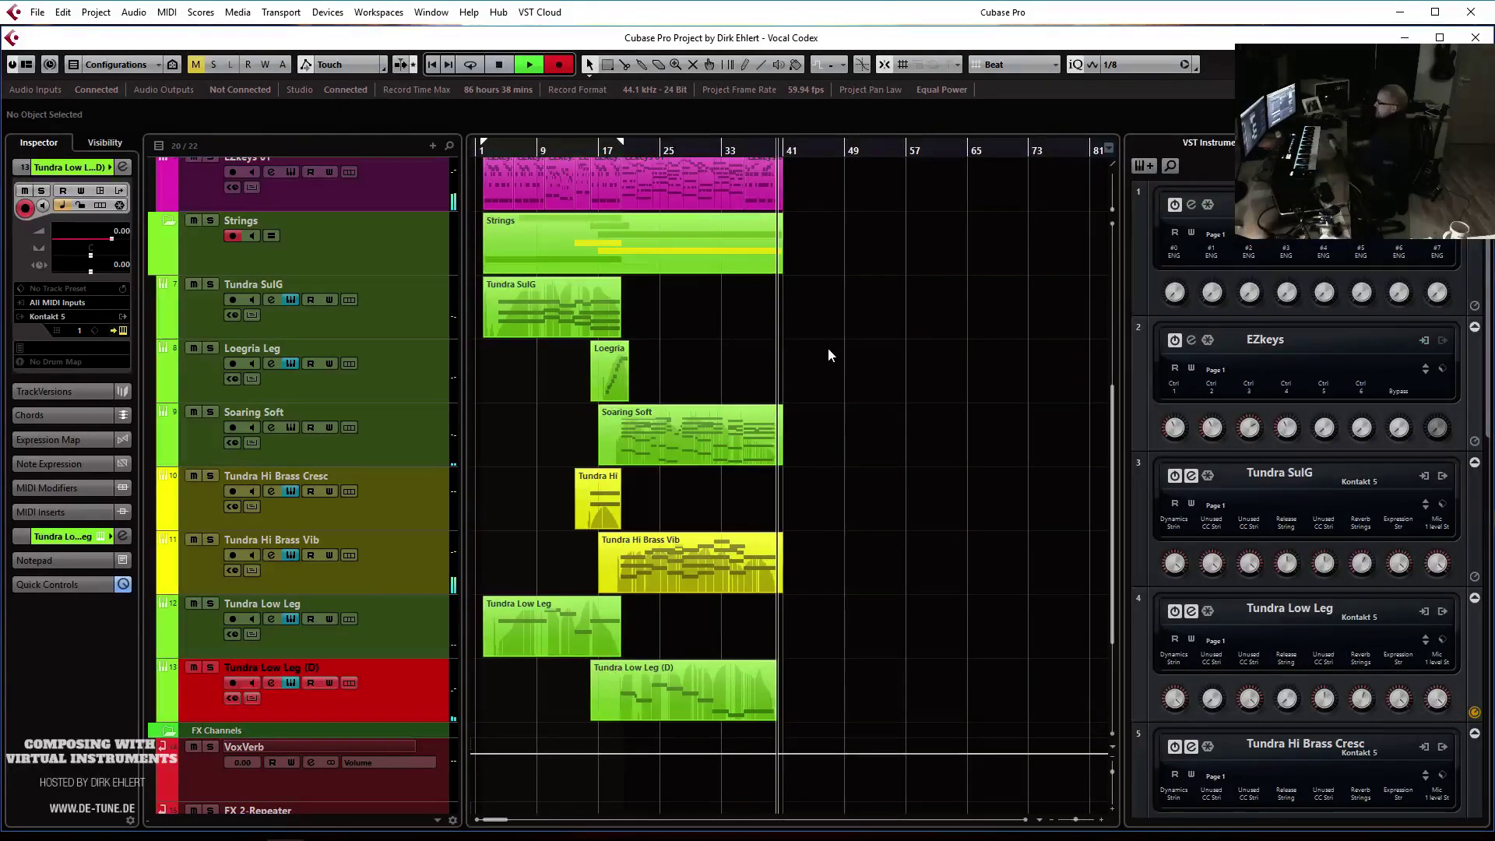
pyautogui.scroll(4, 821, 430)
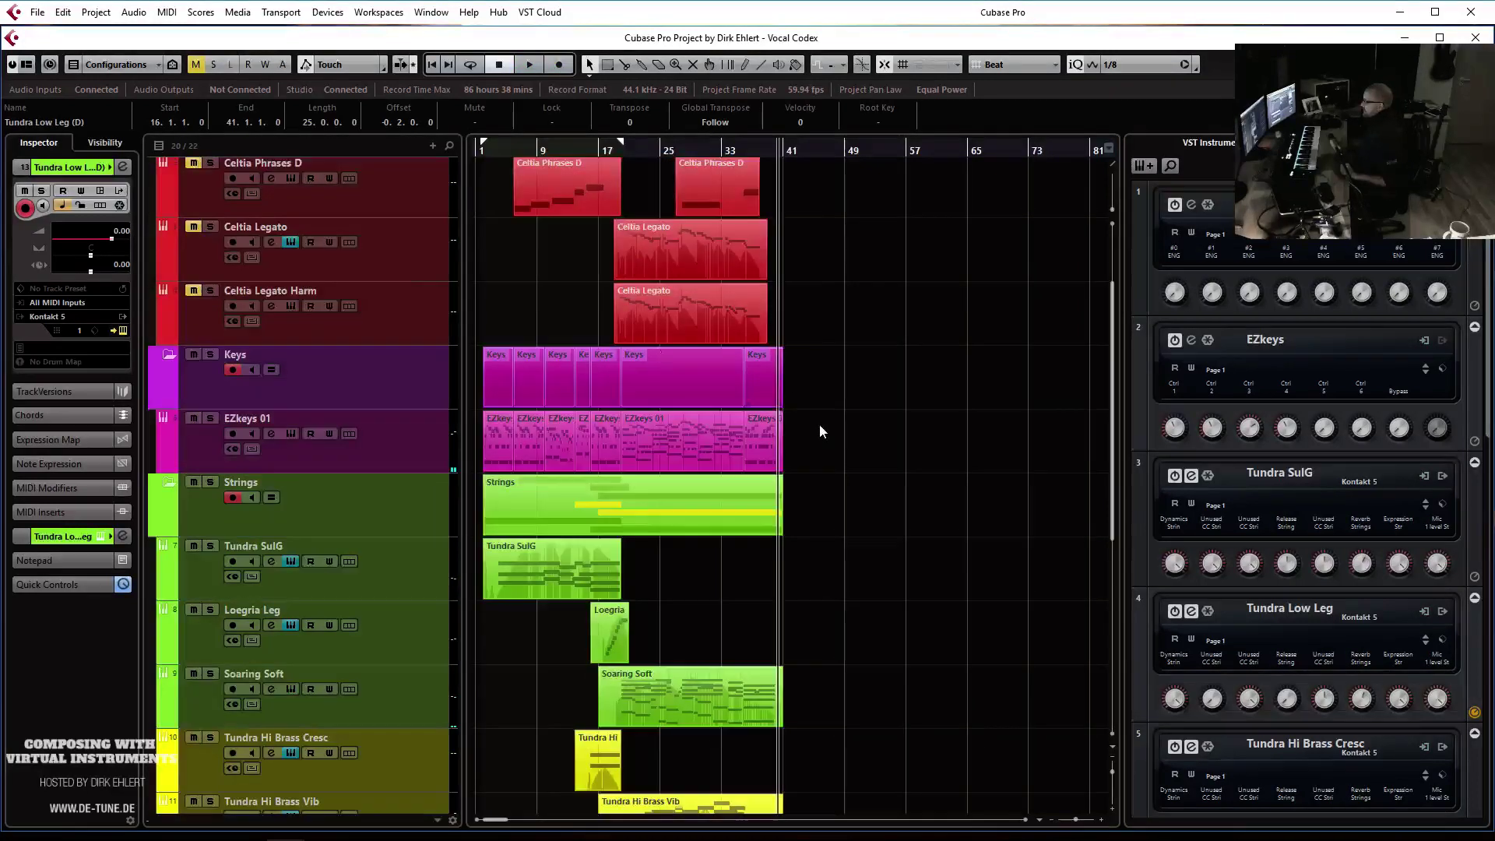
pyautogui.scroll(2, 322, 226)
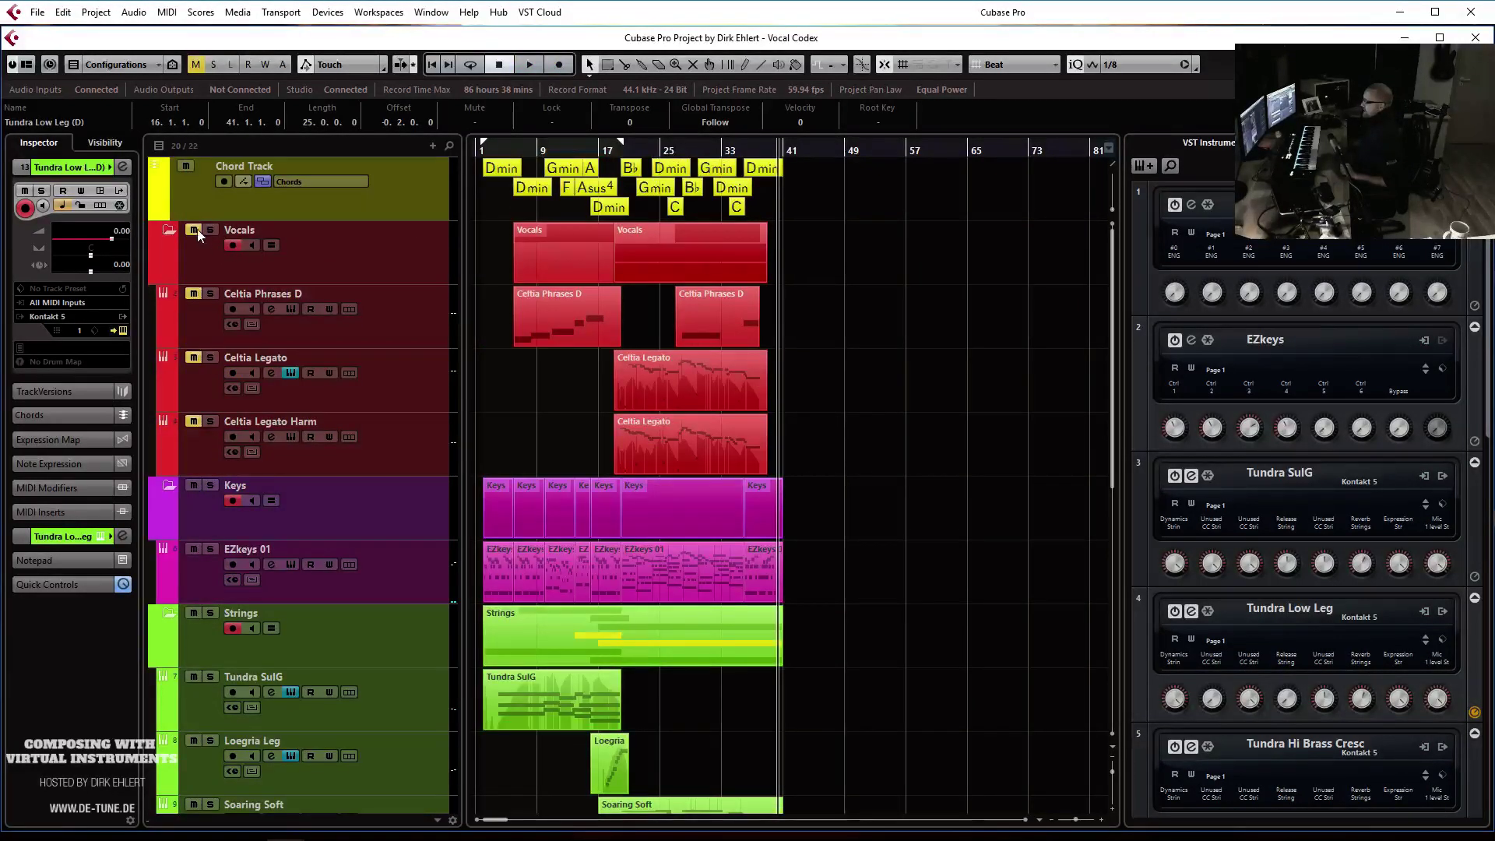
# Rename the Tundra Low Leg (D) track as Alb Low Leg
pyautogui.scroll(-8, 890, 363)
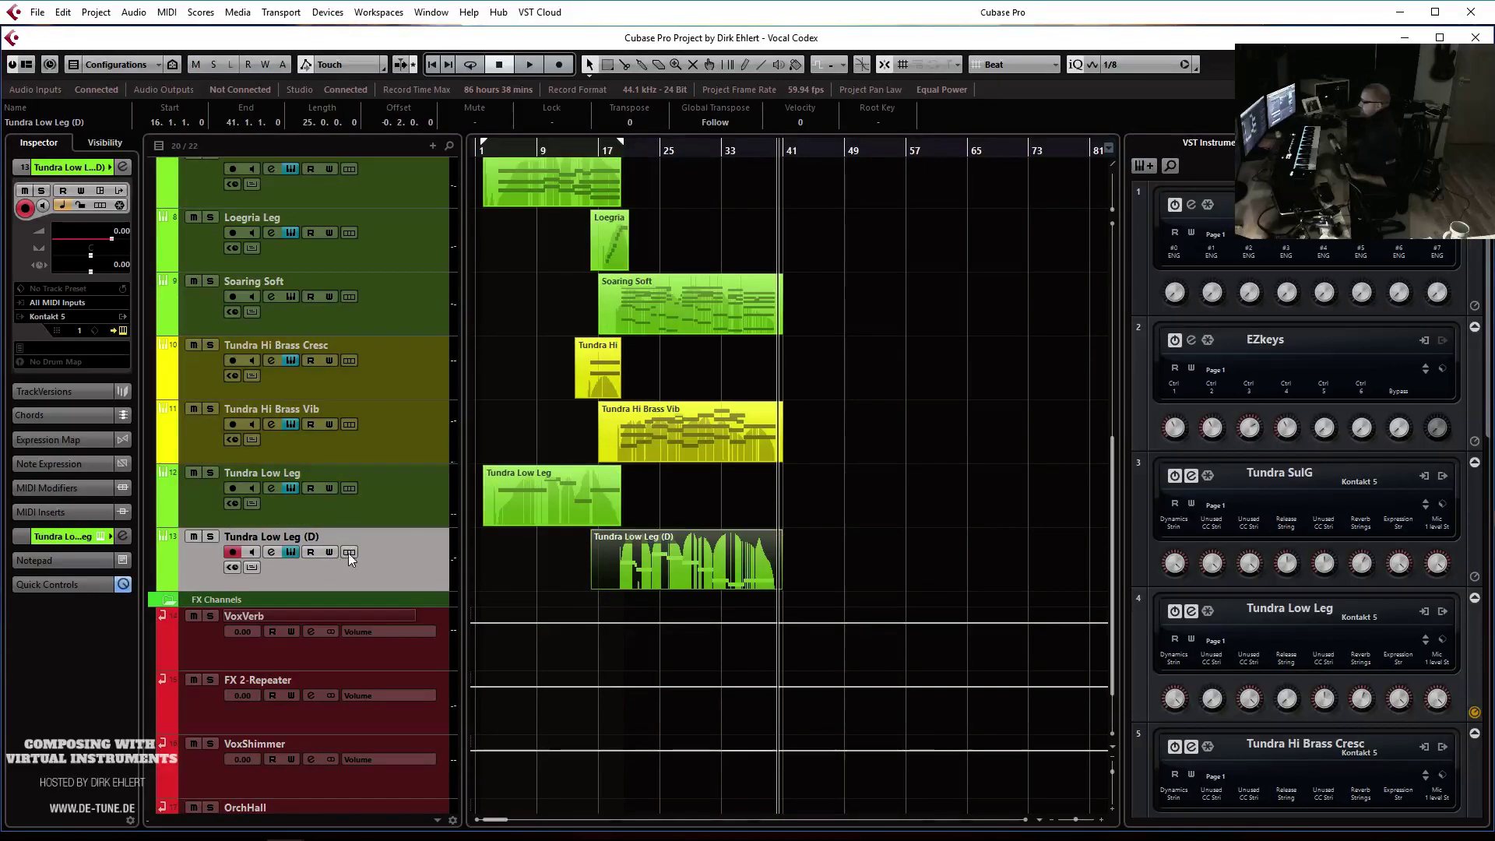
pyautogui.doubleClick(300, 538)
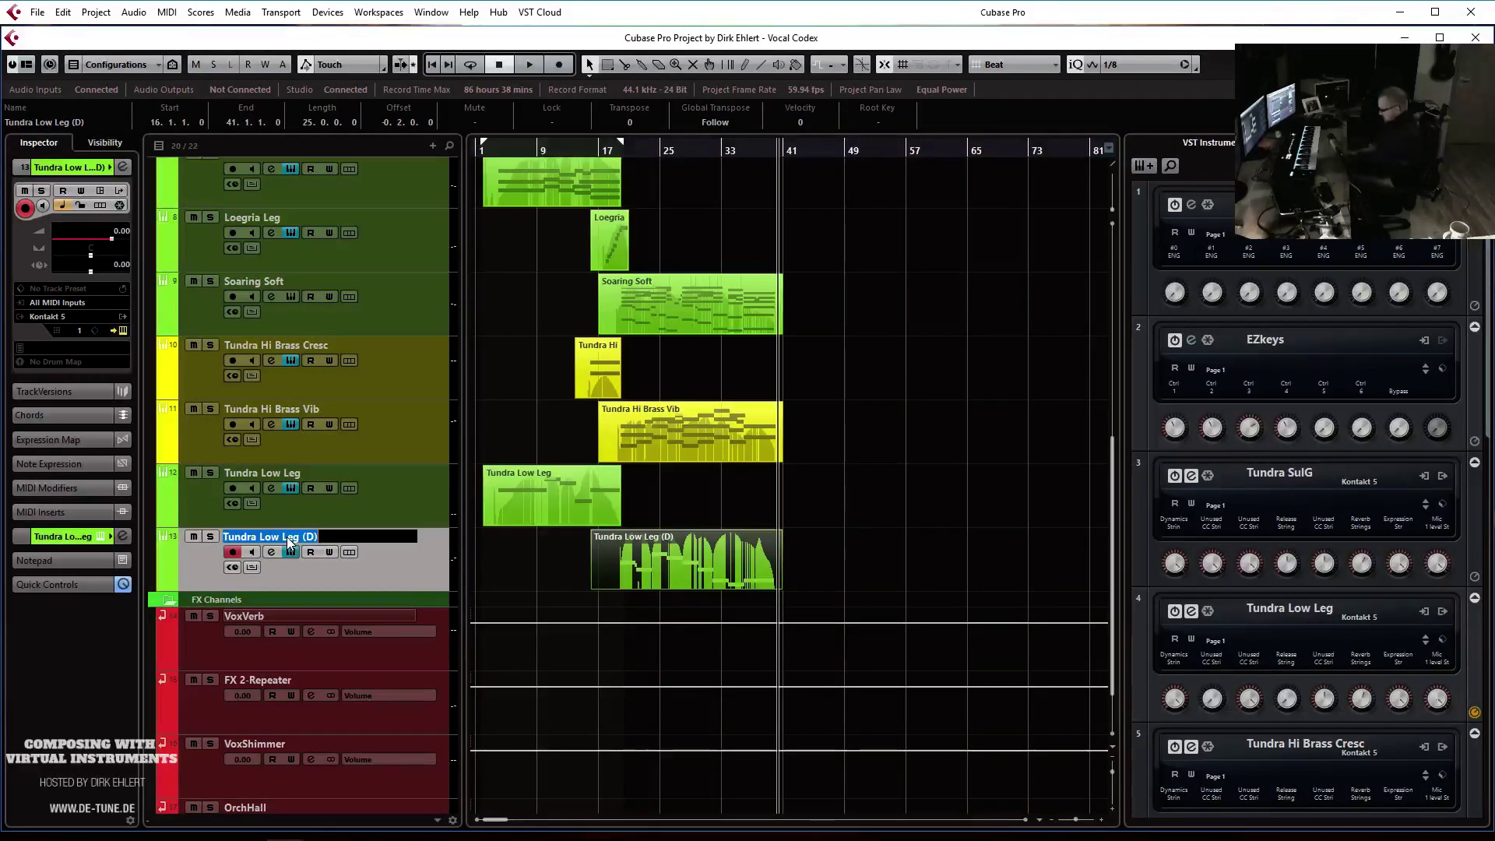
pyautogui.write('Alb Low Leg')
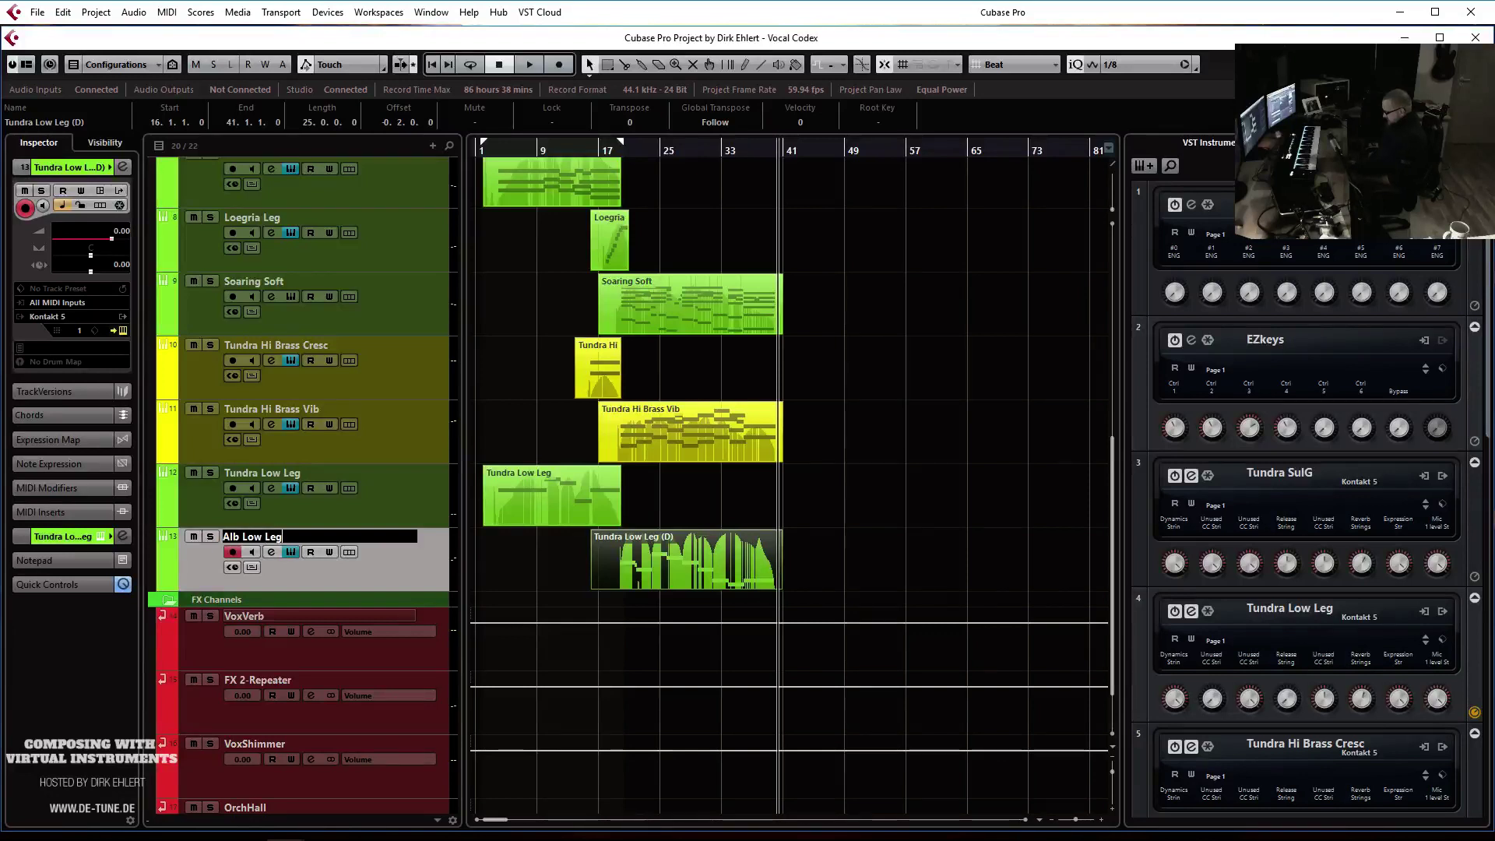
pyautogui.press('Return')
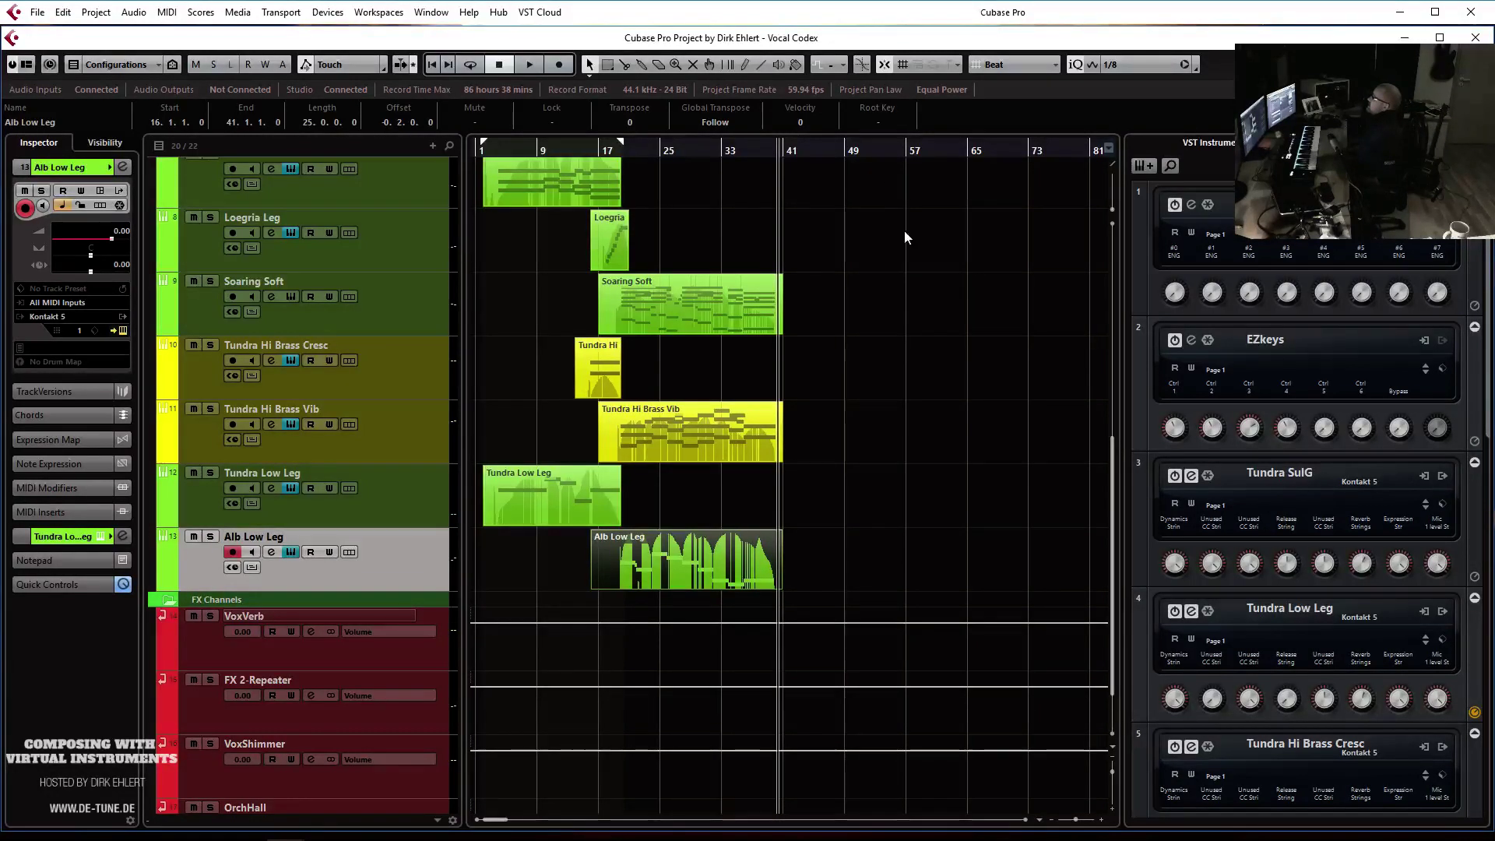
# Show the detailed mic mix of Alb Low Leg's Strings Low (Octave) CS, adjust the close mic level, and close Kontakt
pyautogui.click(122, 330)
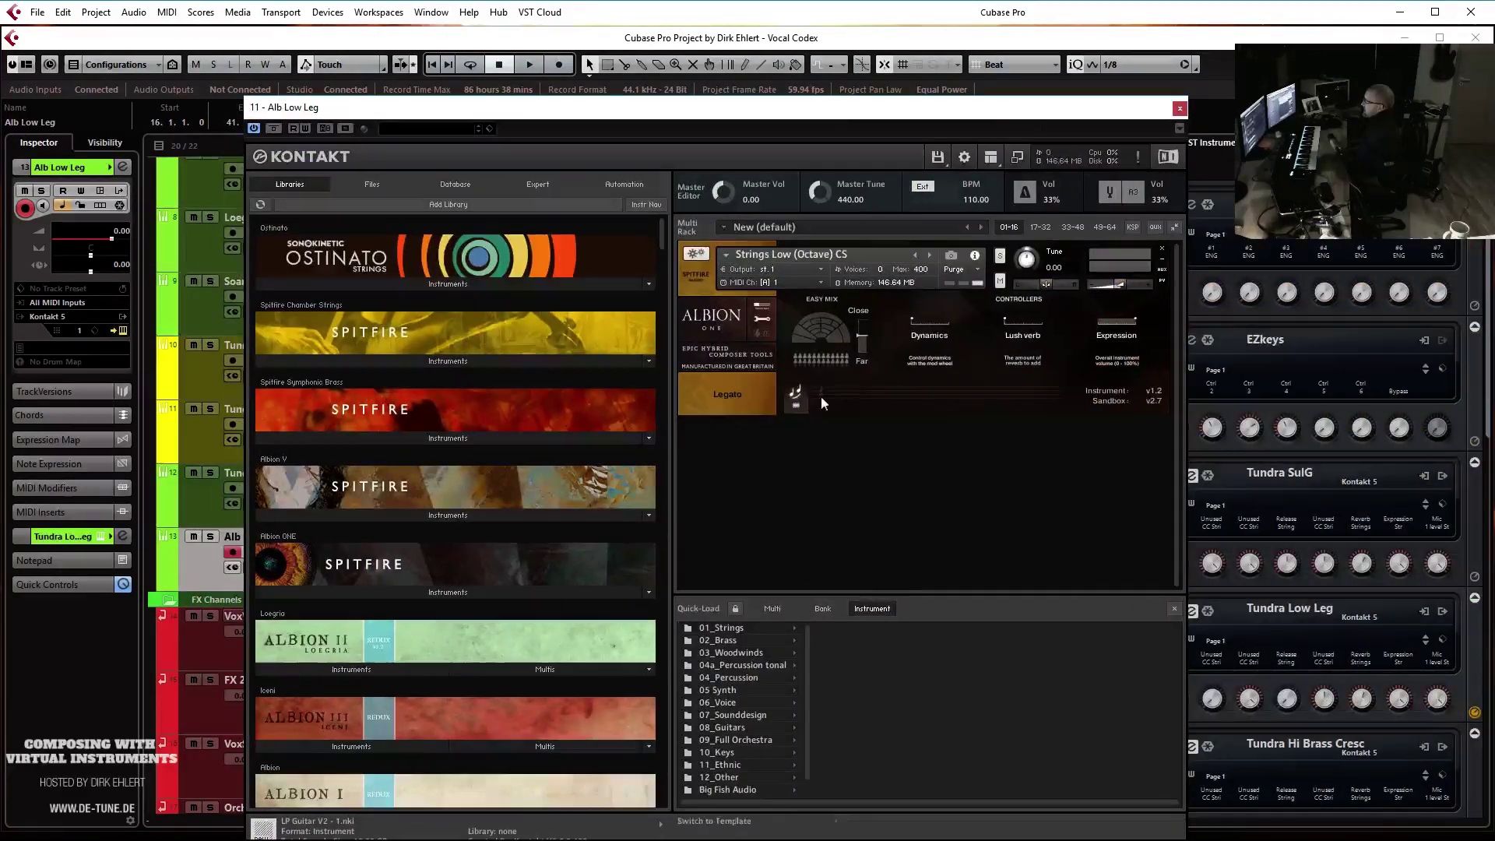
pyautogui.click(763, 321)
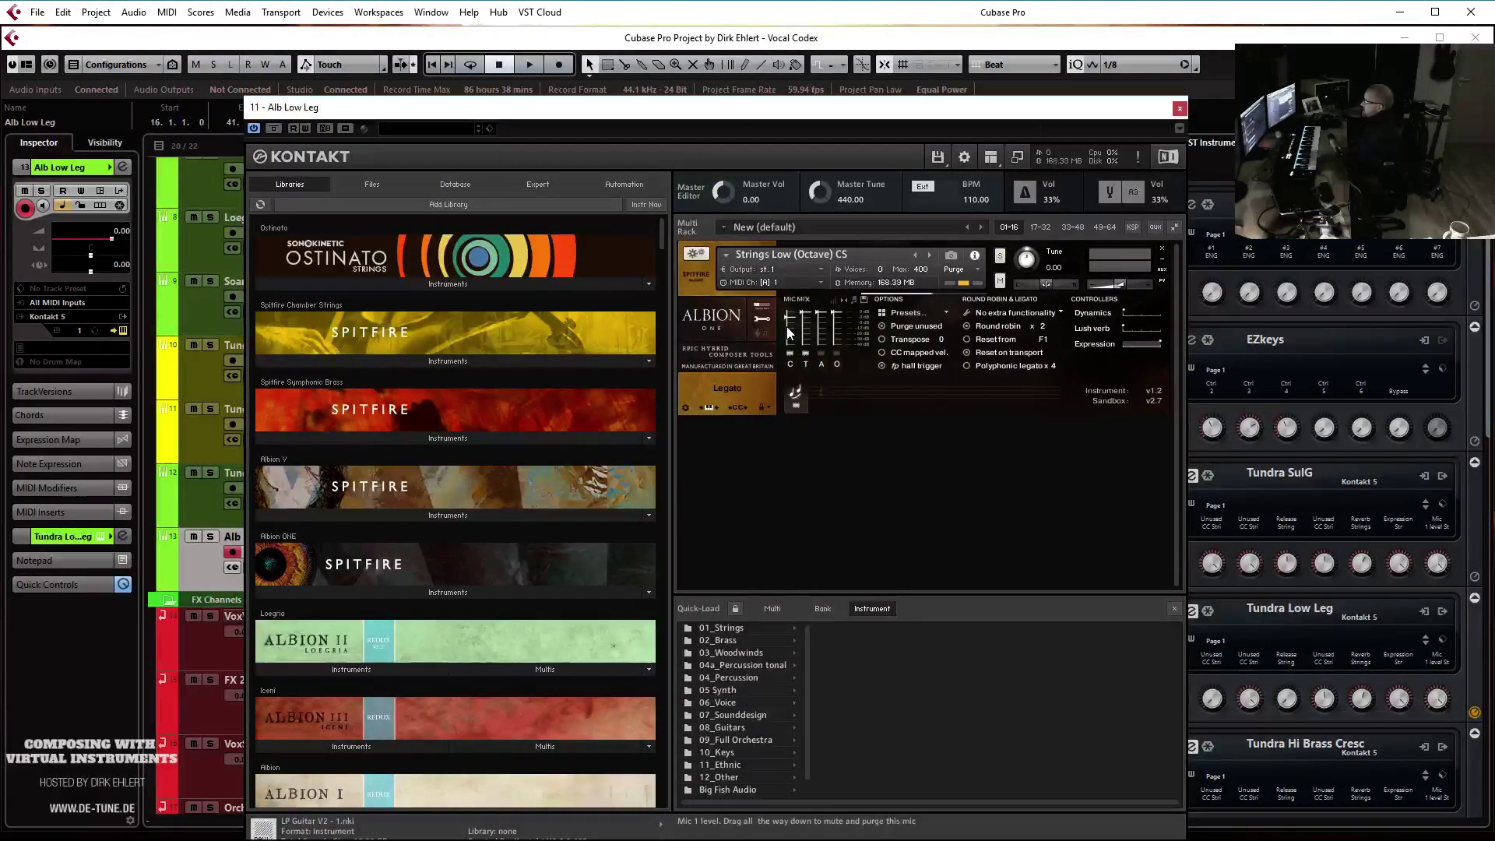
pyautogui.click(1180, 107)
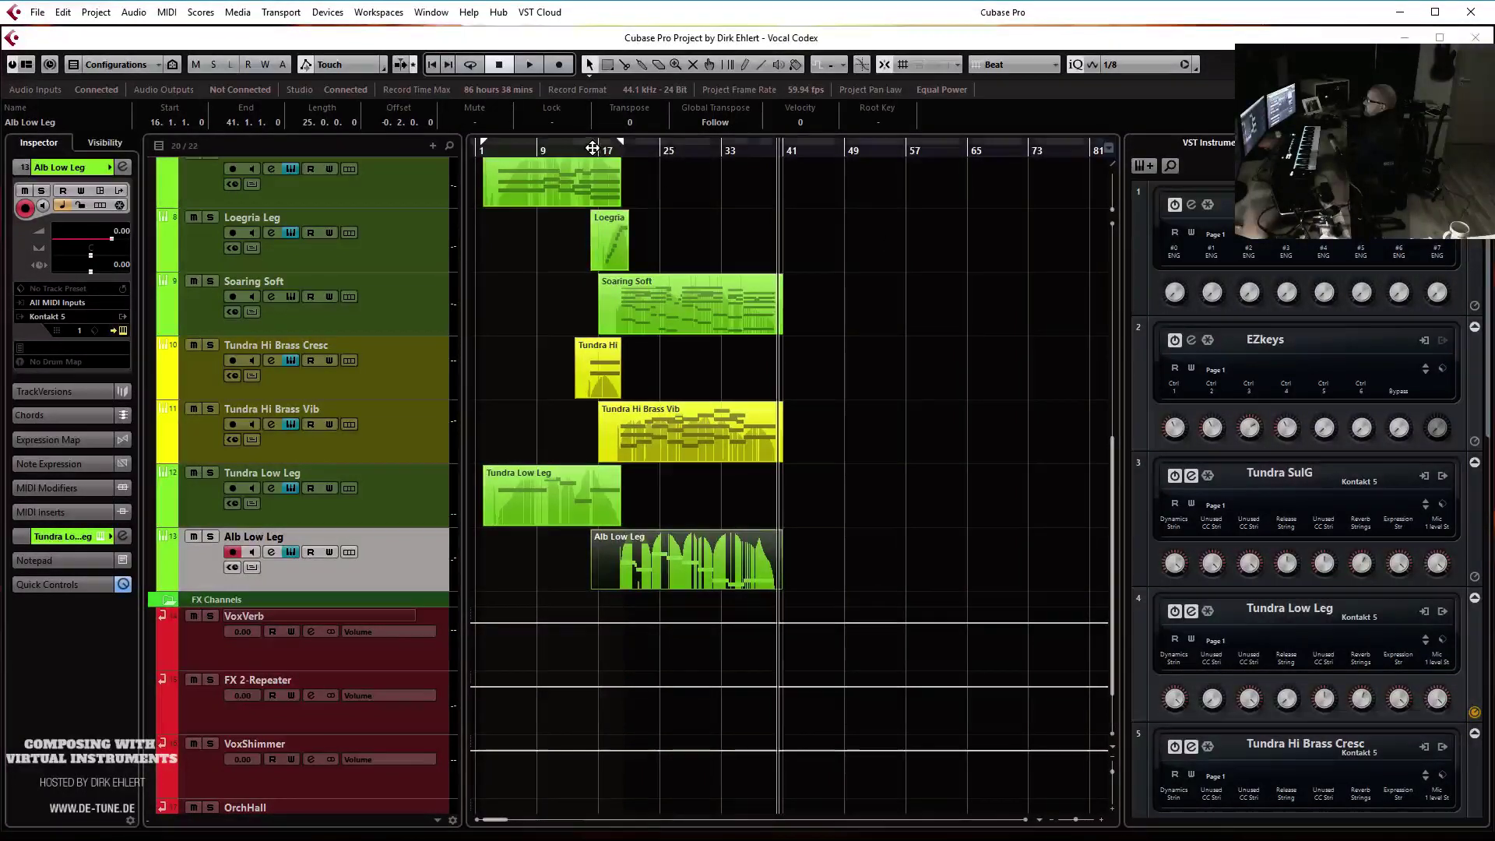
# Solo the Strings folder and play the arrangement from about bar 16 to past bar 20 to check the transition
pyautogui.scroll(2, 755, 245)
pyautogui.click(207, 222)
pyautogui.press('space')
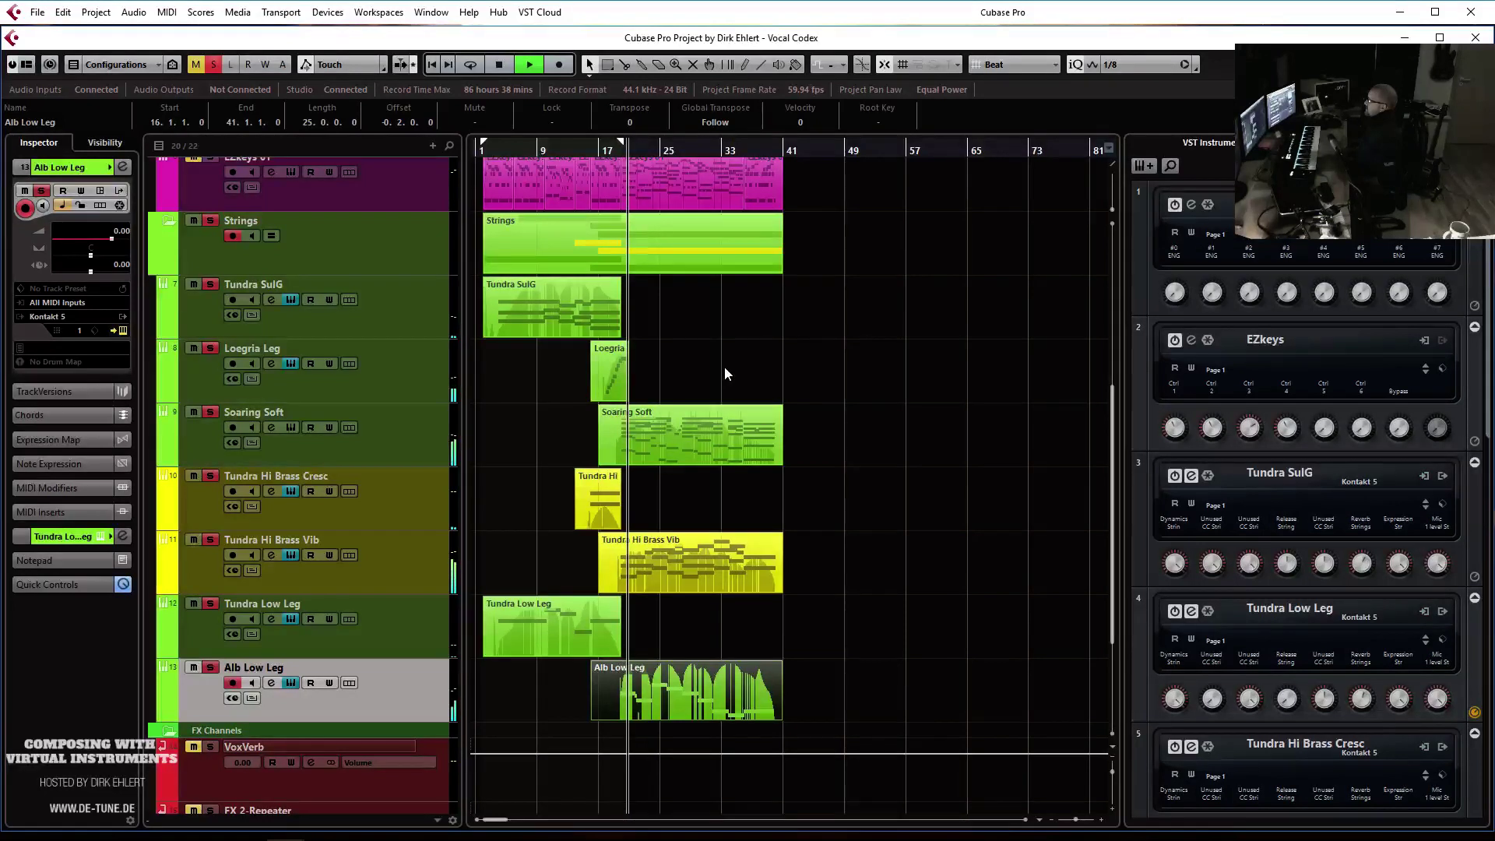
pyautogui.press('space')
# Lengthen the last Loegria Leg note to about the middle of bar 21, fade its modulation to zero by about bar 22, and start playback
pyautogui.doubleClick(621, 389)
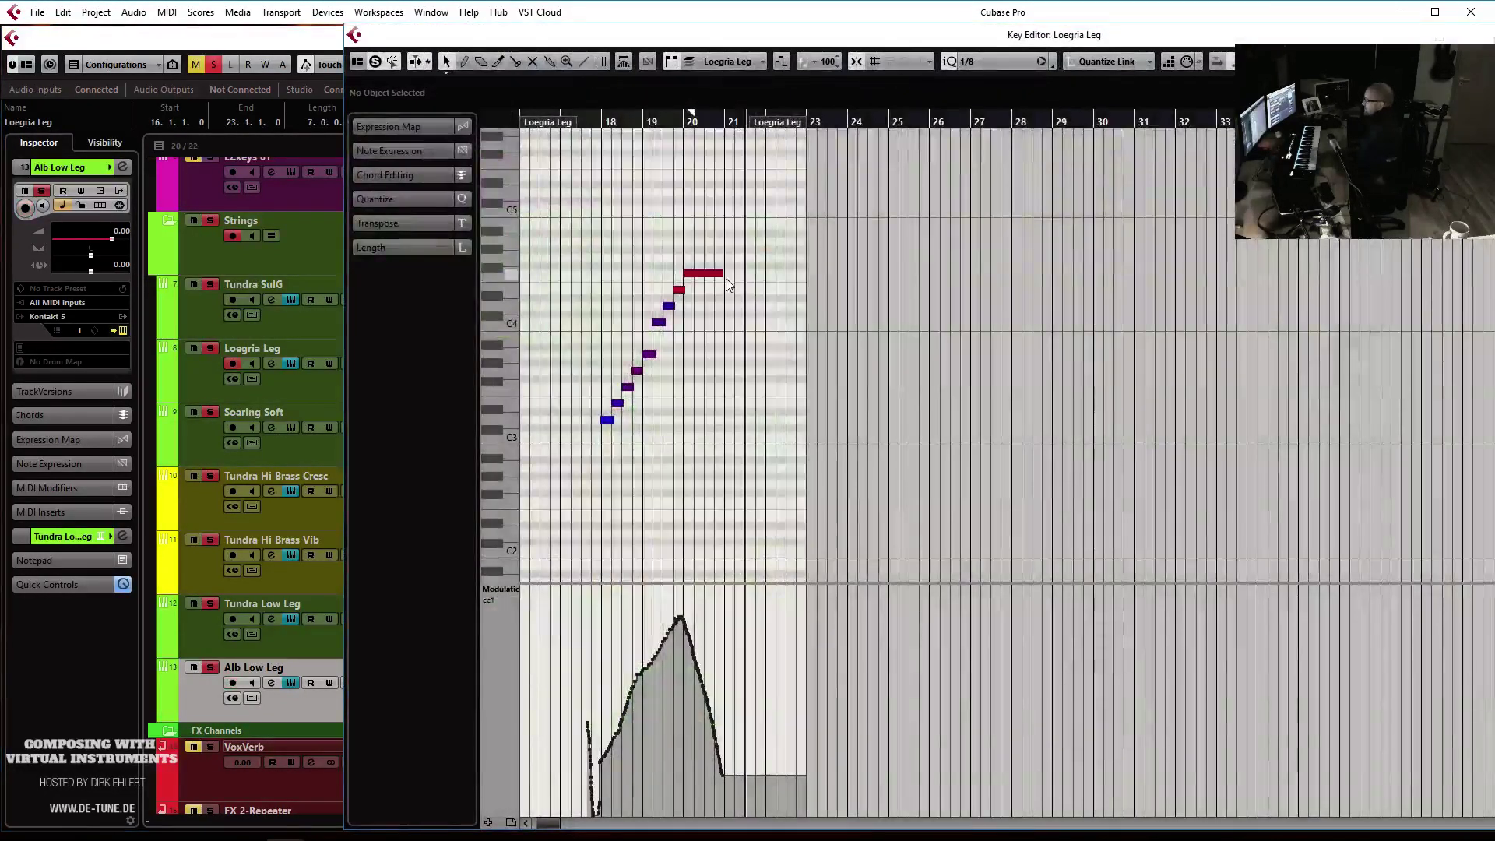
pyautogui.moveTo(721, 274); pyautogui.dragTo(743, 275)
pyautogui.moveTo(705, 713); pyautogui.dragTo(770, 813)
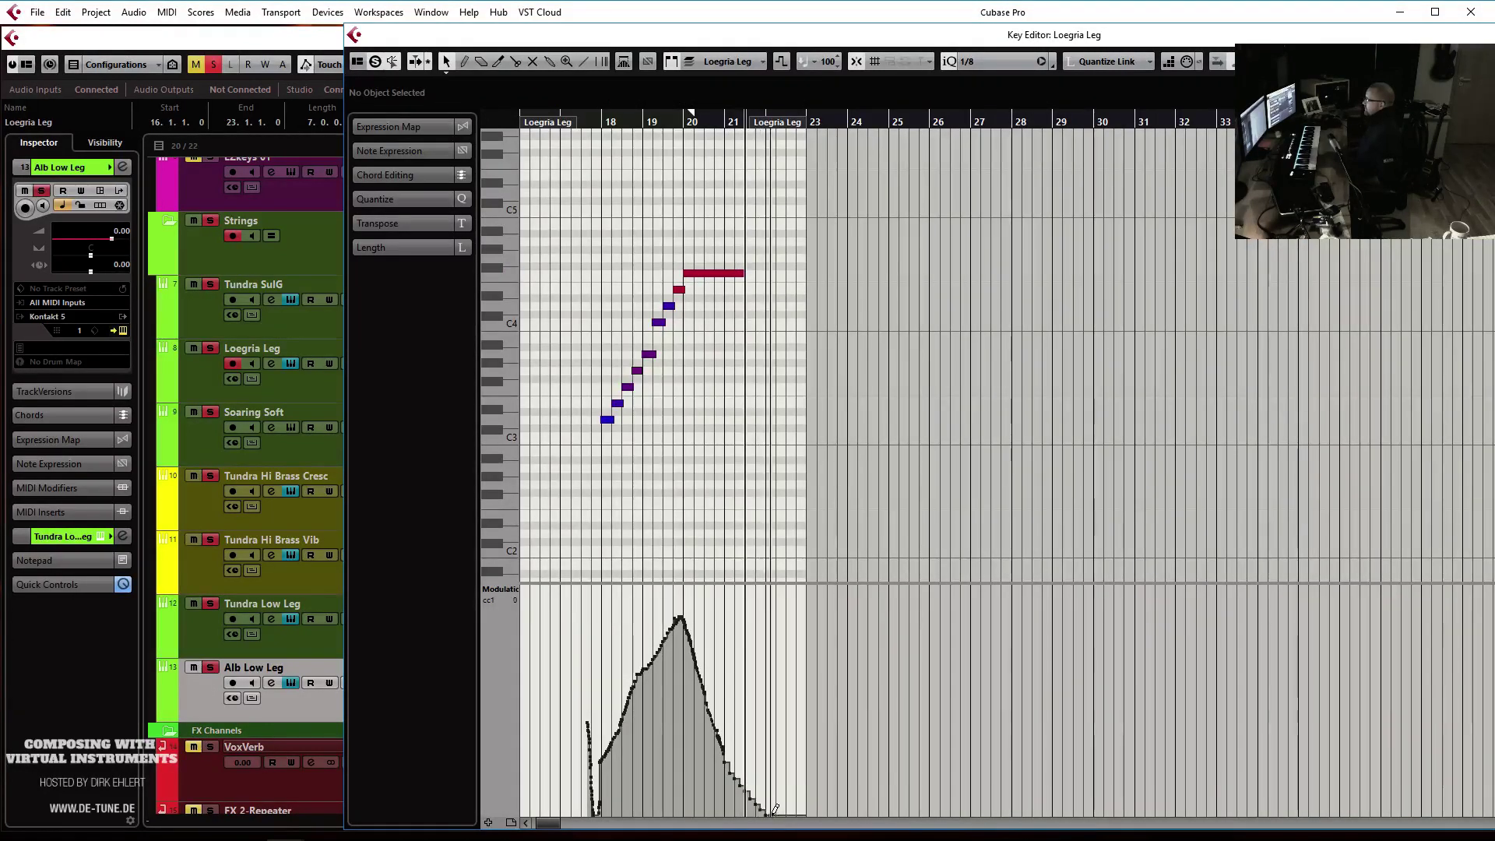
pyautogui.click(624, 118)
pyautogui.press('space')
pyautogui.press('Escape')
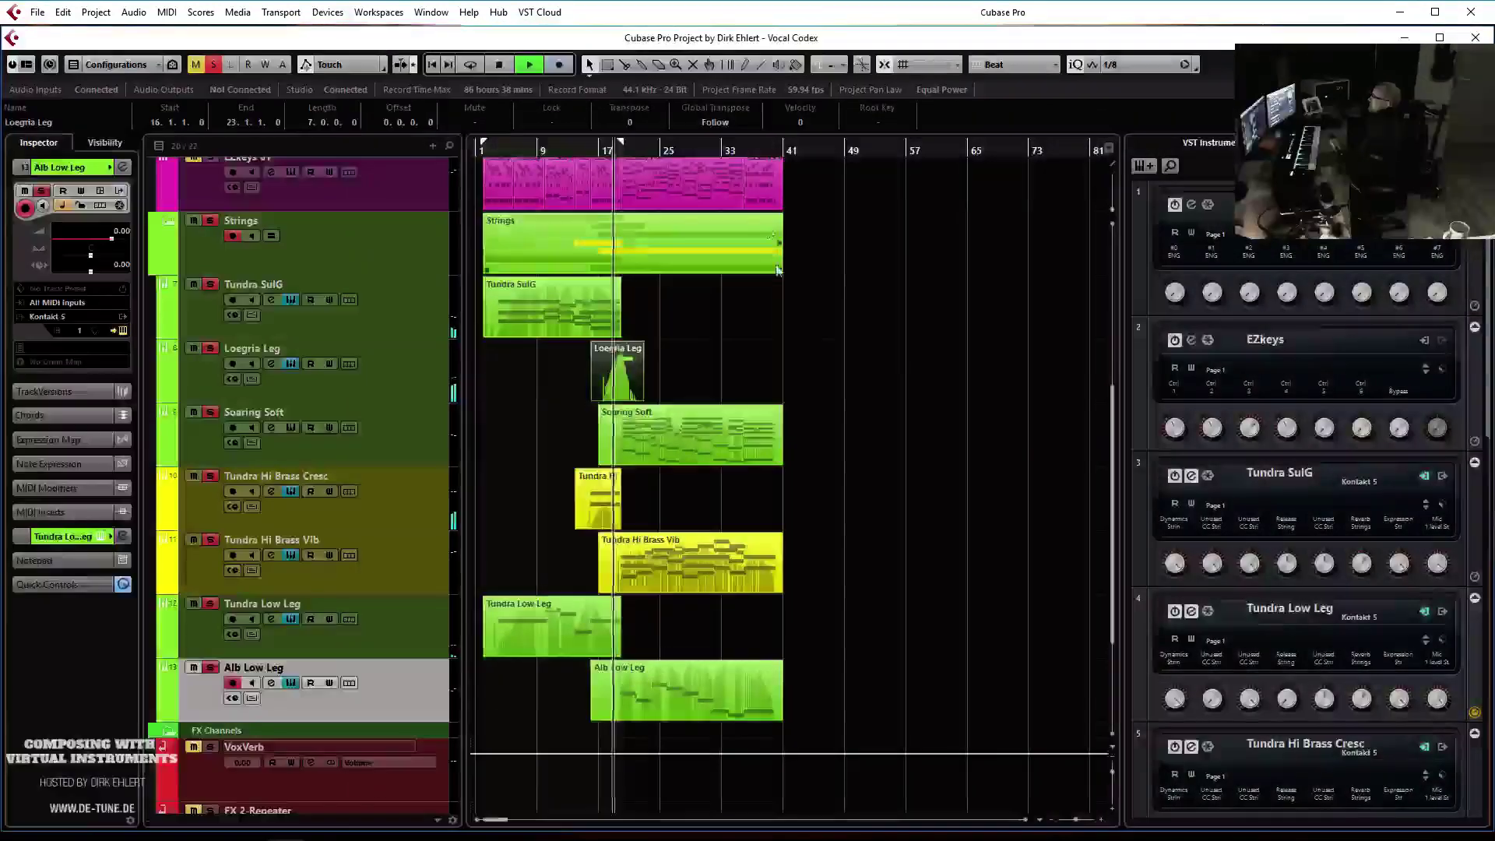
# Set the Loegria Leg track's volume to -2.19 and pan to L30 during playback, then stop and unsolo the Strings folder
pyautogui.click(428, 371)
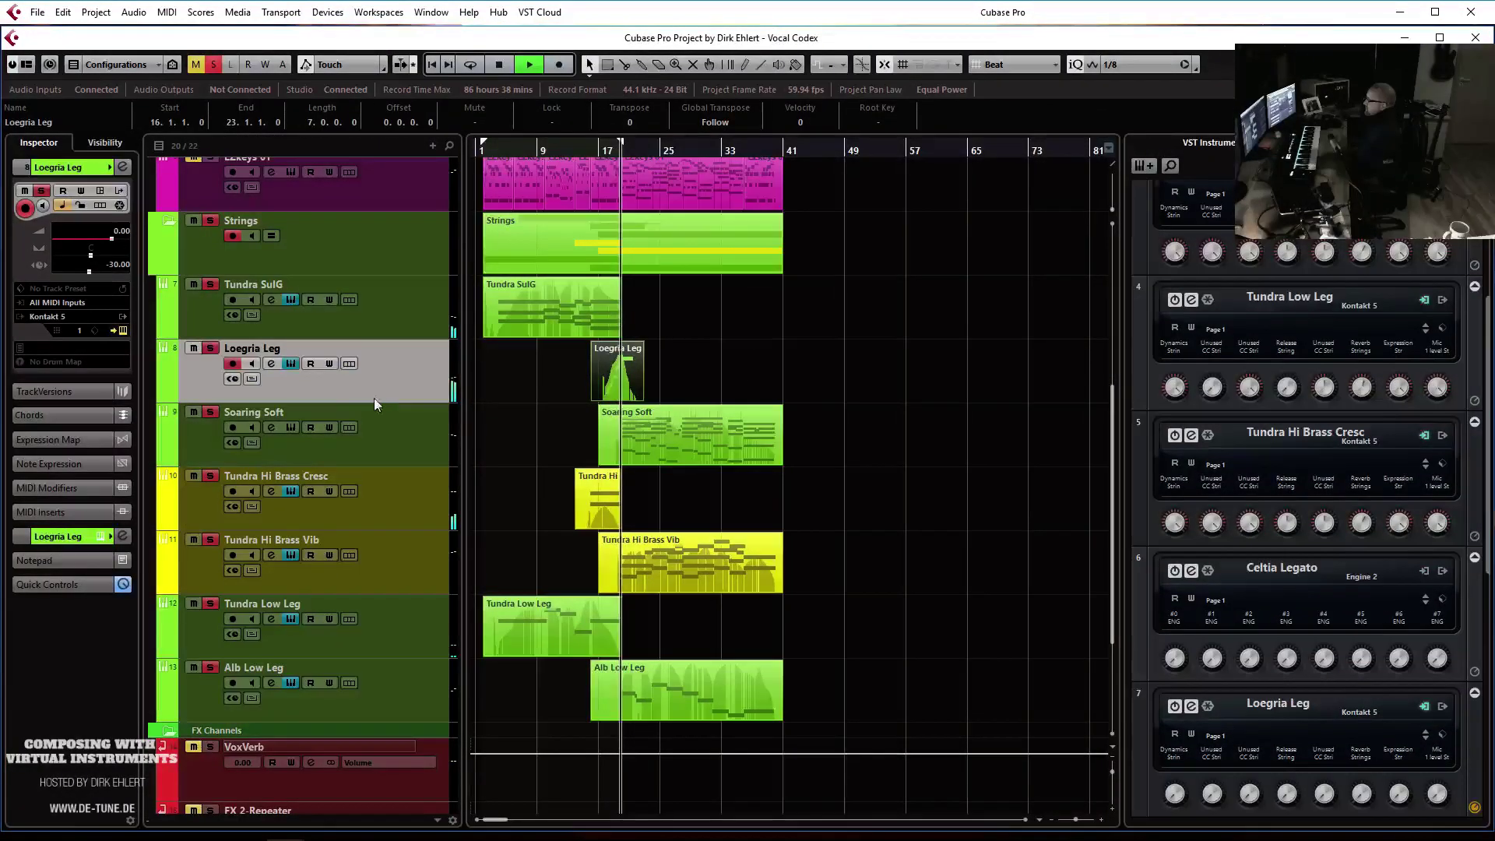
pyautogui.moveTo(111, 238); pyautogui.dragTo(105, 240)
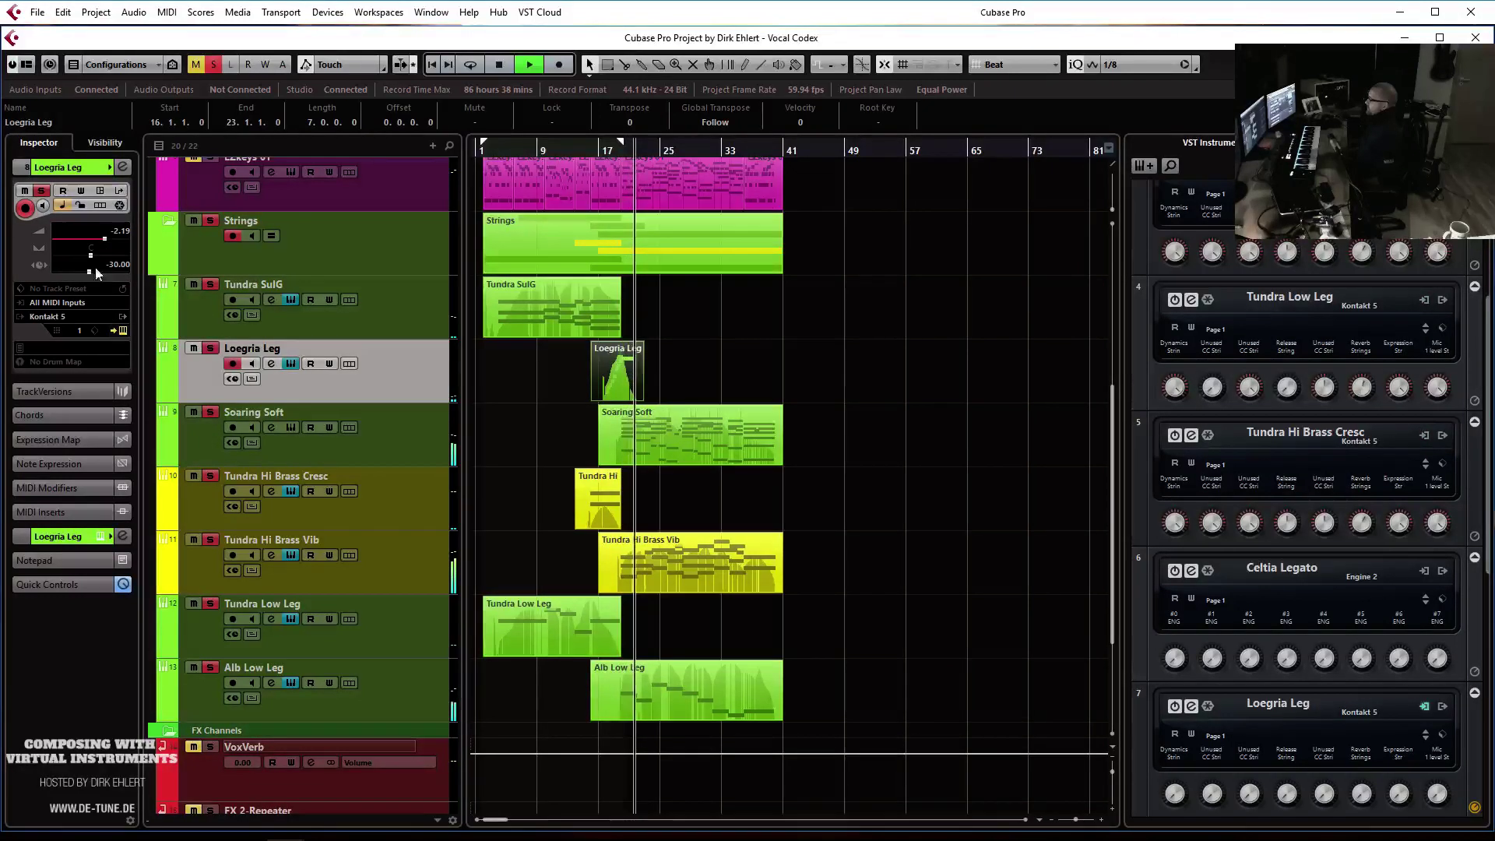
pyautogui.moveTo(89, 257); pyautogui.dragTo(79, 257)
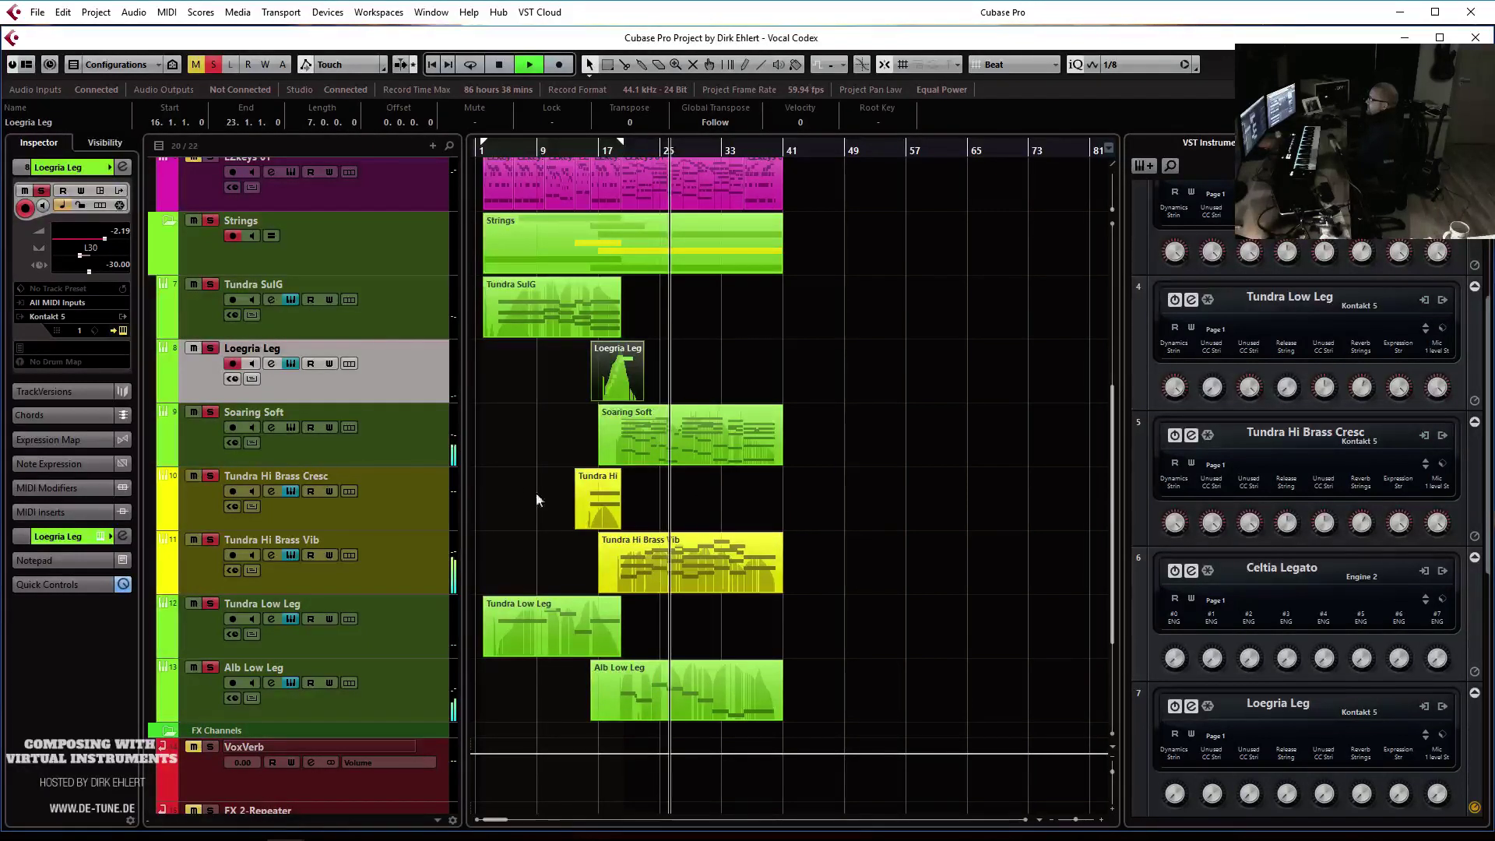
pyautogui.press('space')
pyautogui.click(209, 221)
# Duplicate the Alb Low Leg track with its recorded part
pyautogui.click(405, 691)
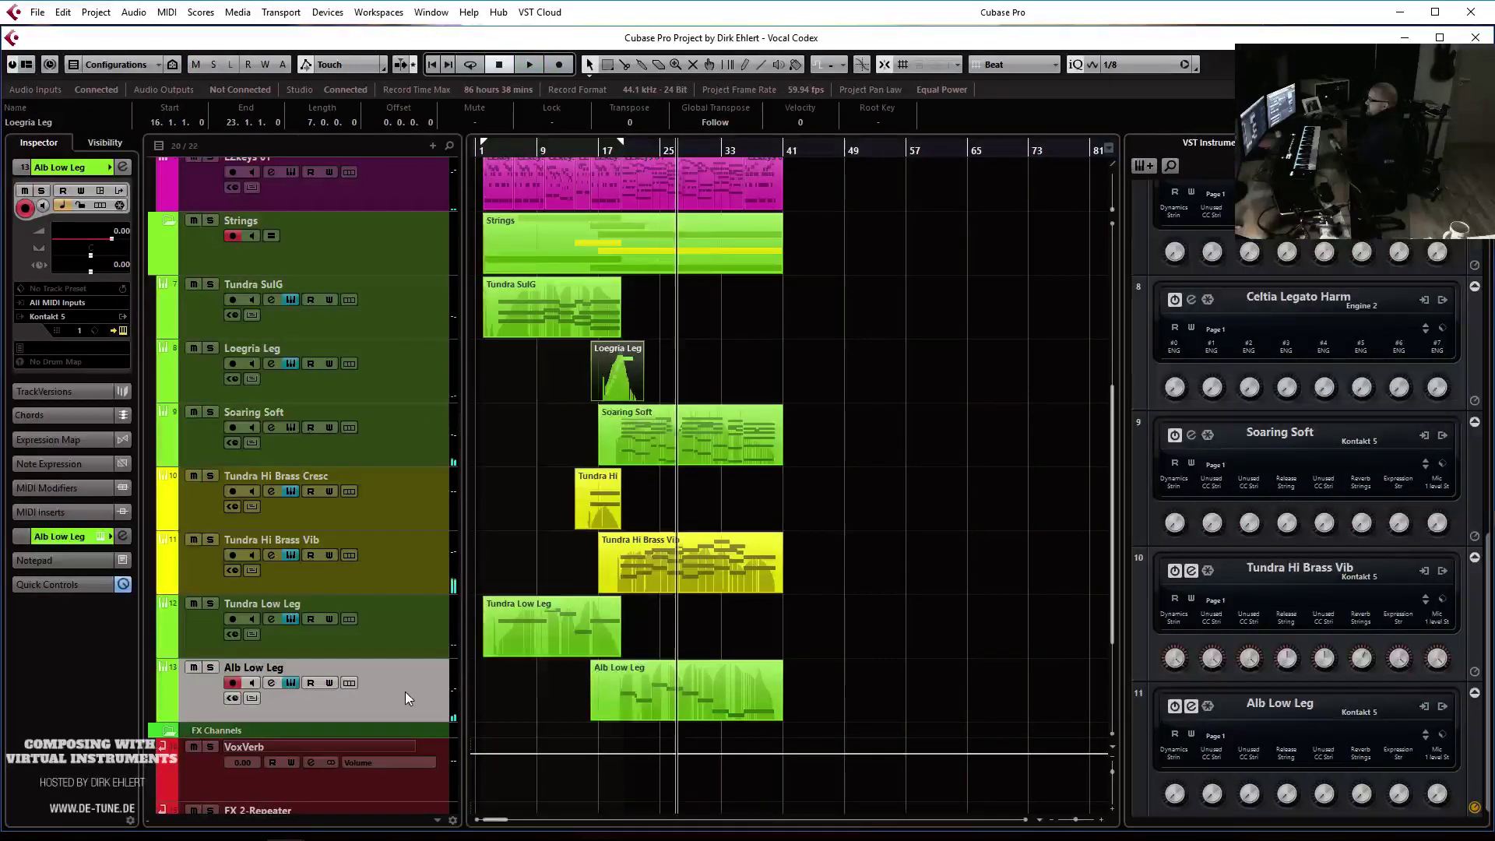
pyautogui.rightClick(405, 692)
pyautogui.click(467, 390)
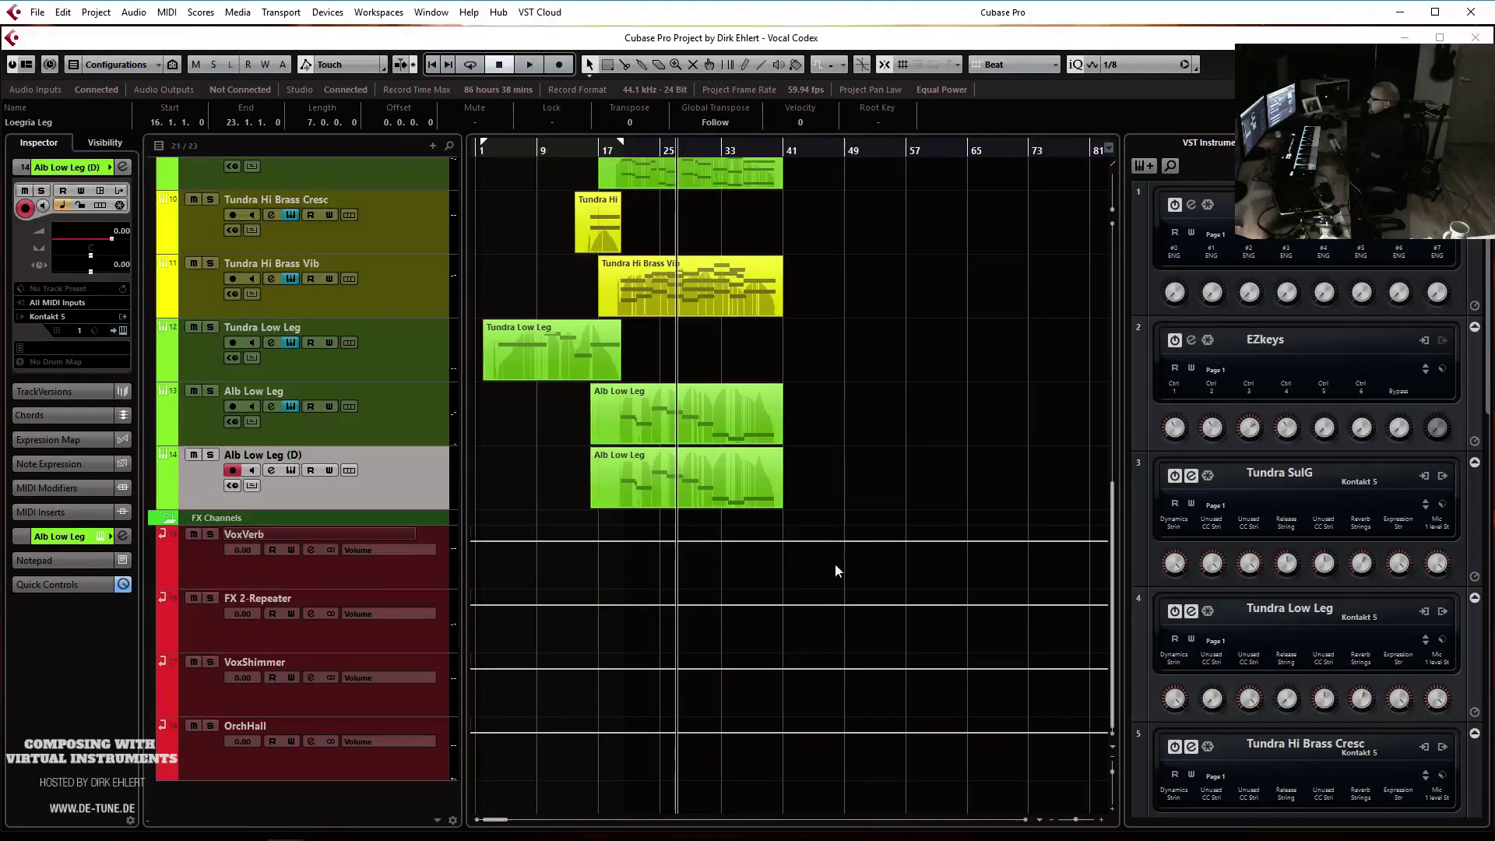
# Delete the copied part from the duplicated Alb Low Leg track and open that track's Kontakt instrument
pyautogui.click(694, 497)
pyautogui.press('Delete')
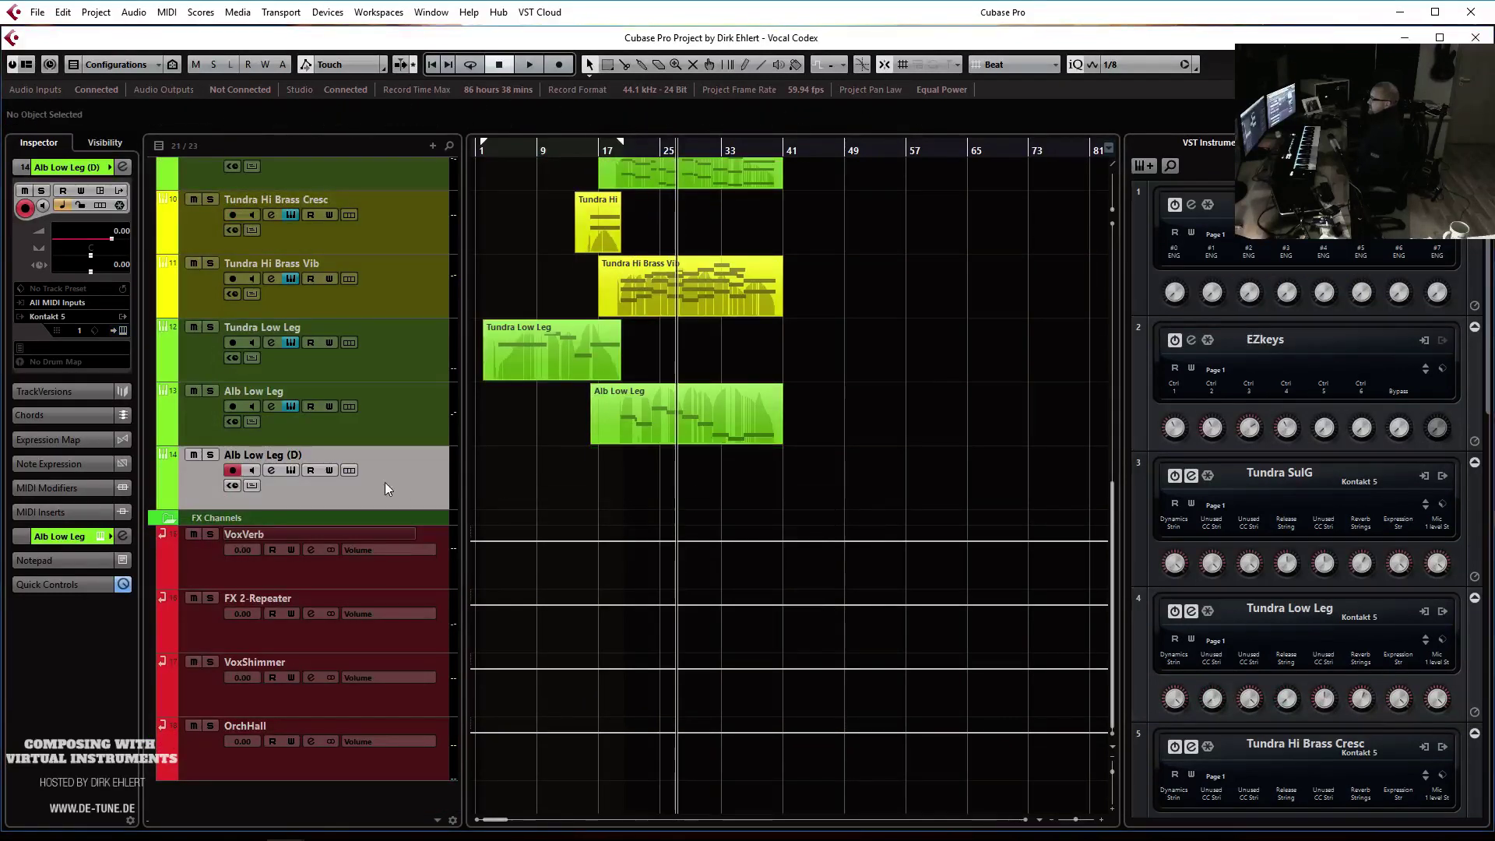
pyautogui.click(109, 167)
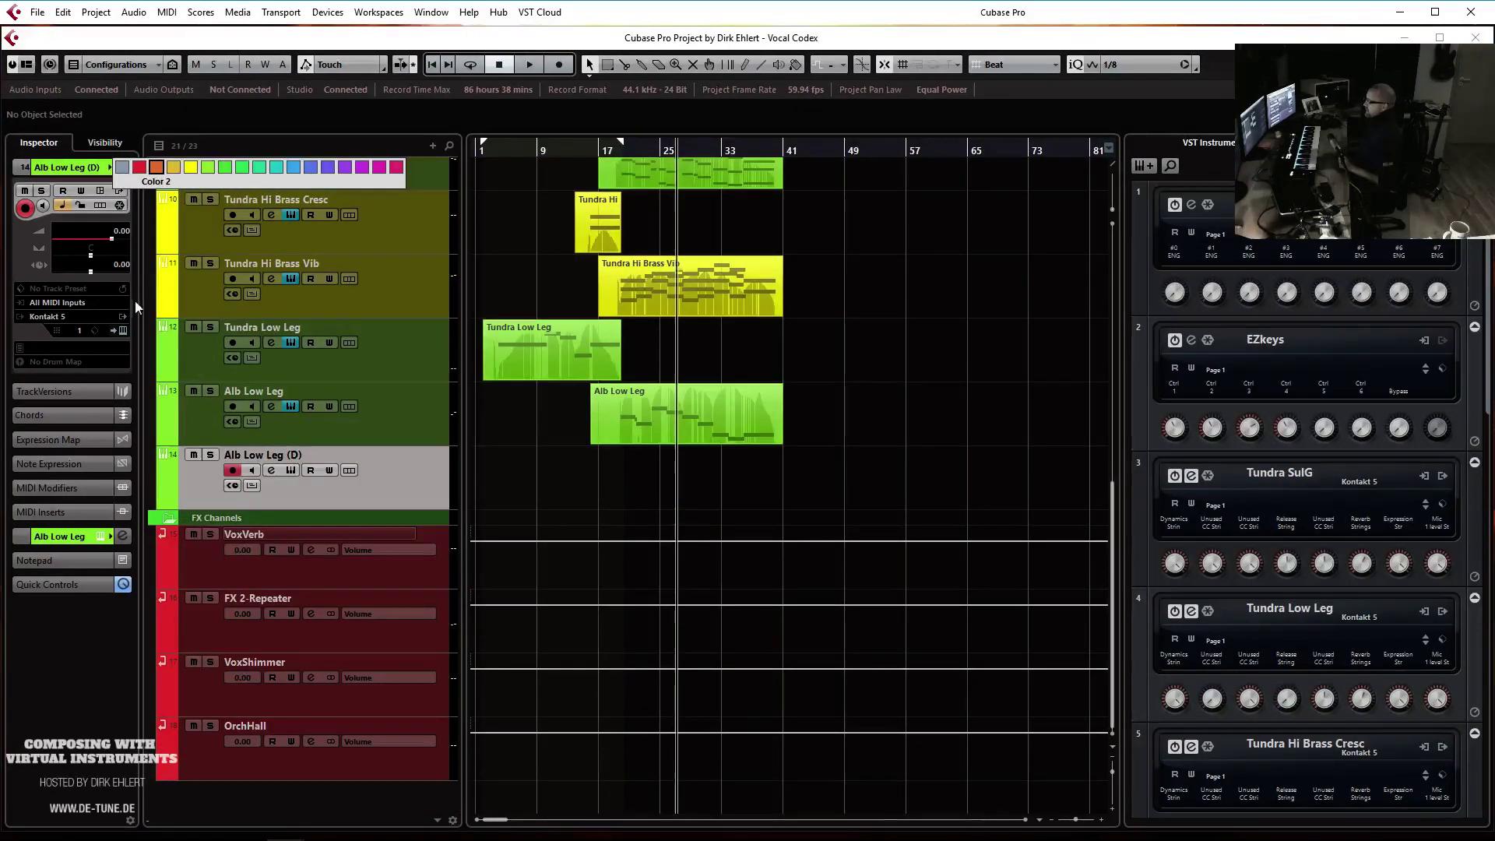
pyautogui.click(130, 328)
pyautogui.click(120, 330)
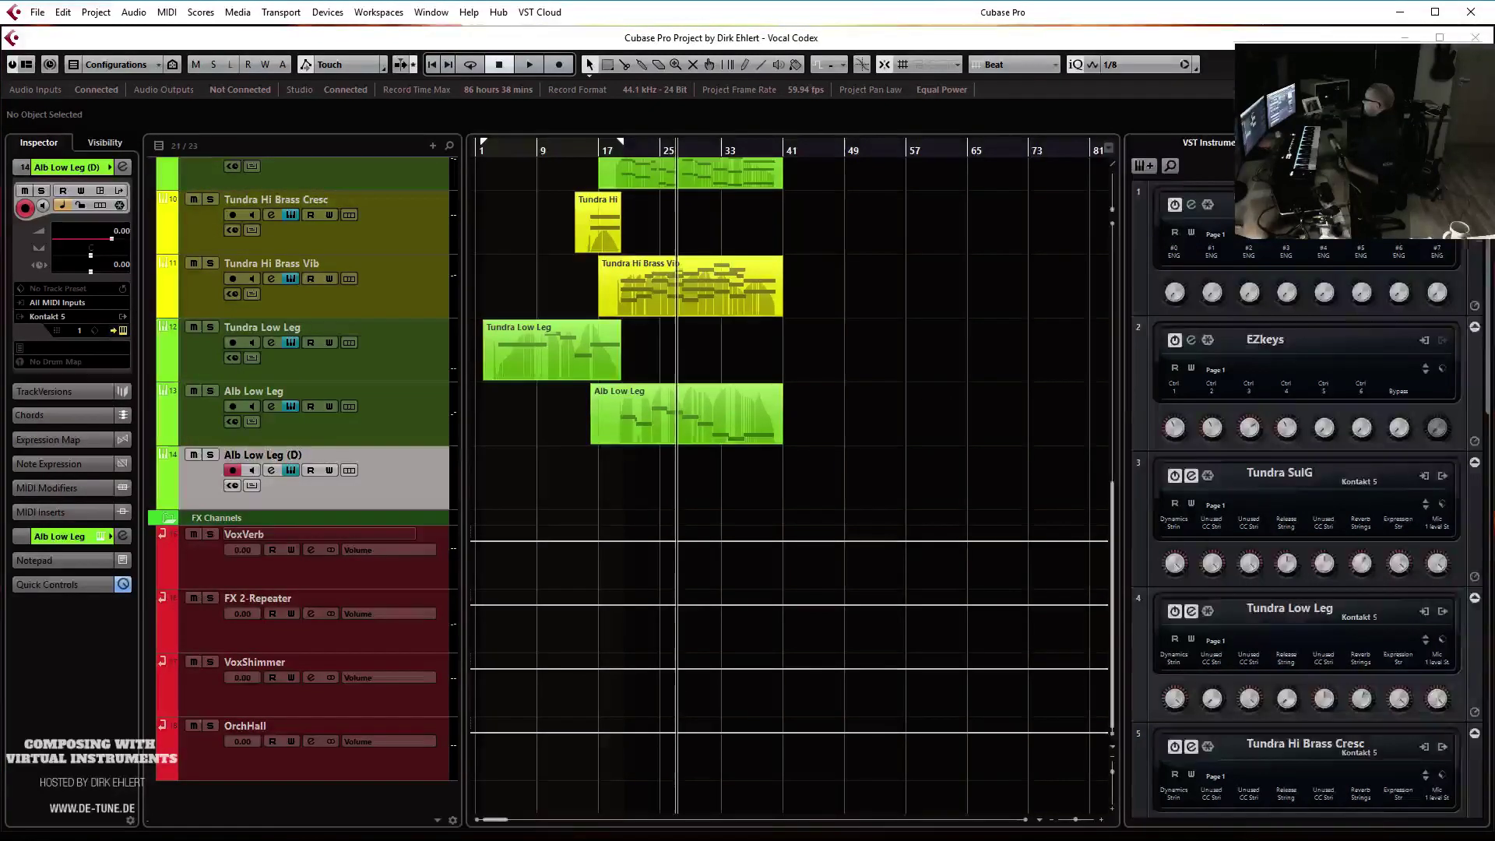
pyautogui.click(1048, 423)
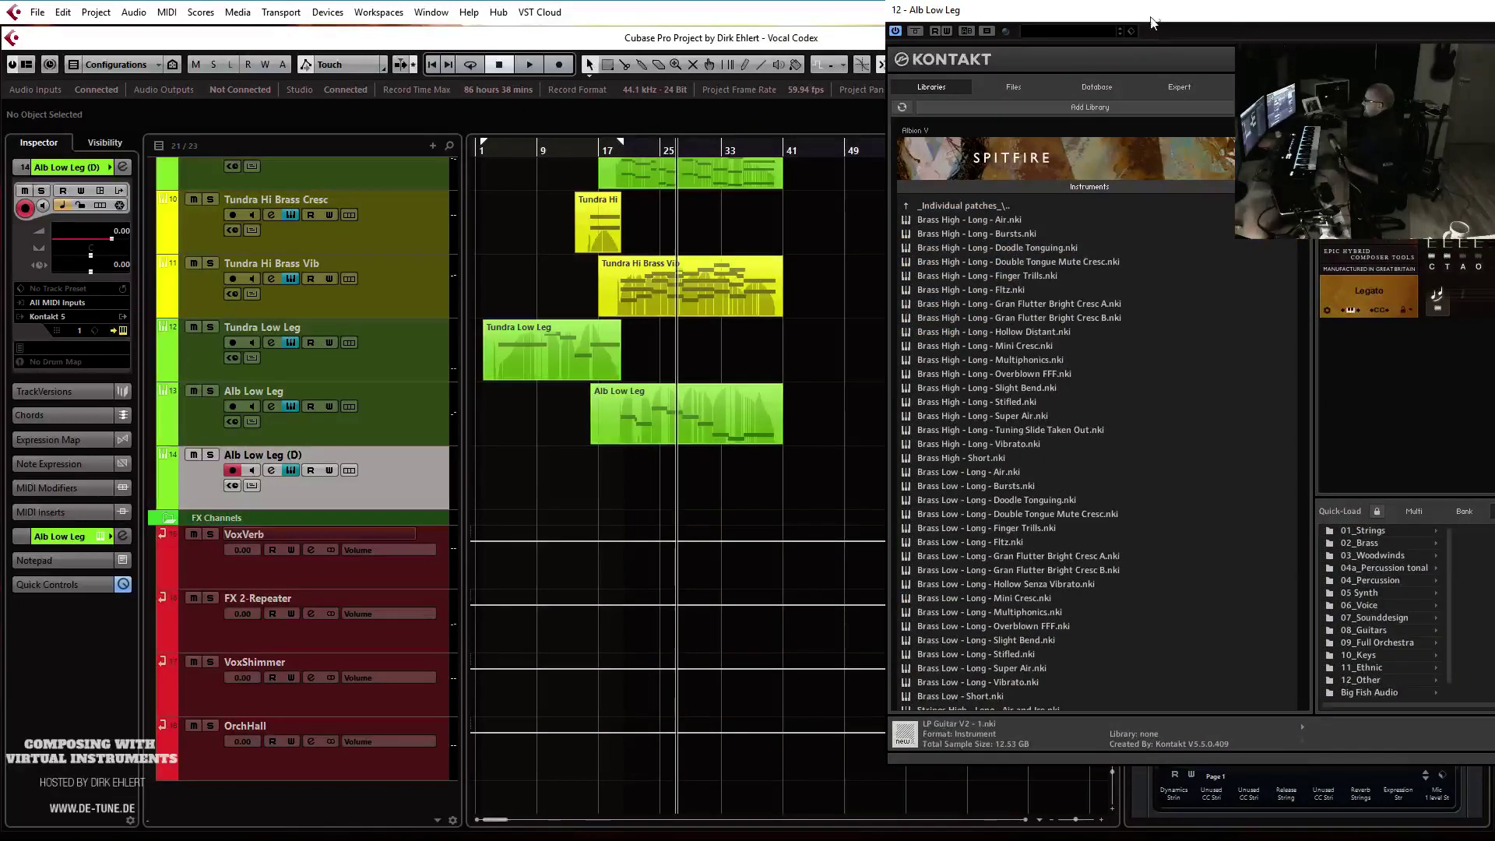
pyautogui.moveTo(1155, 17); pyautogui.dragTo(773, 55)
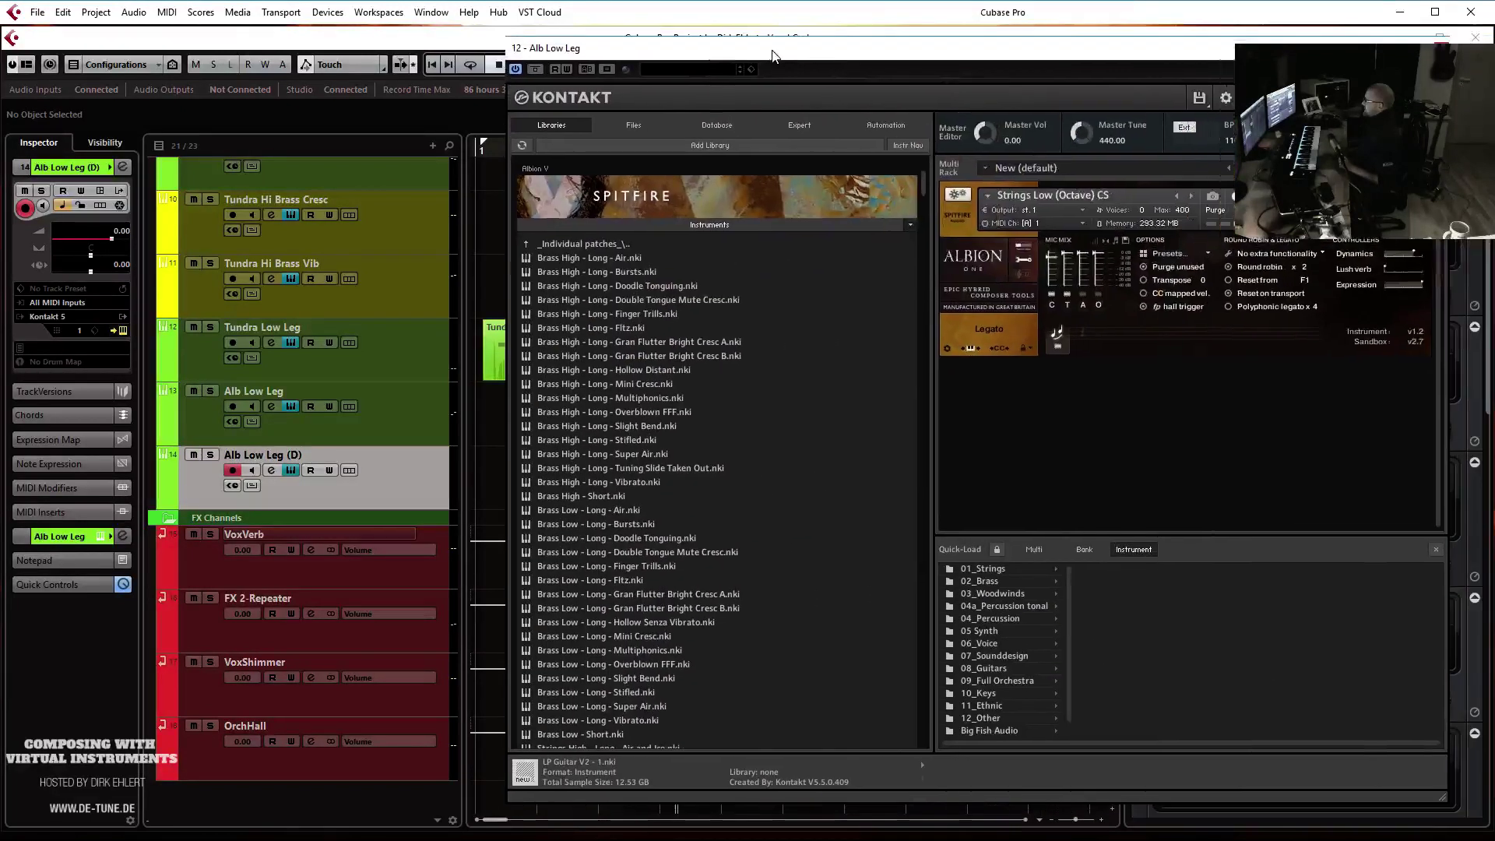
# Replace the duplicated track's Kontakt patch with Darwin Percussion.nki from the Albion V library and show the on-screen keyboard
pyautogui.click(560, 241)
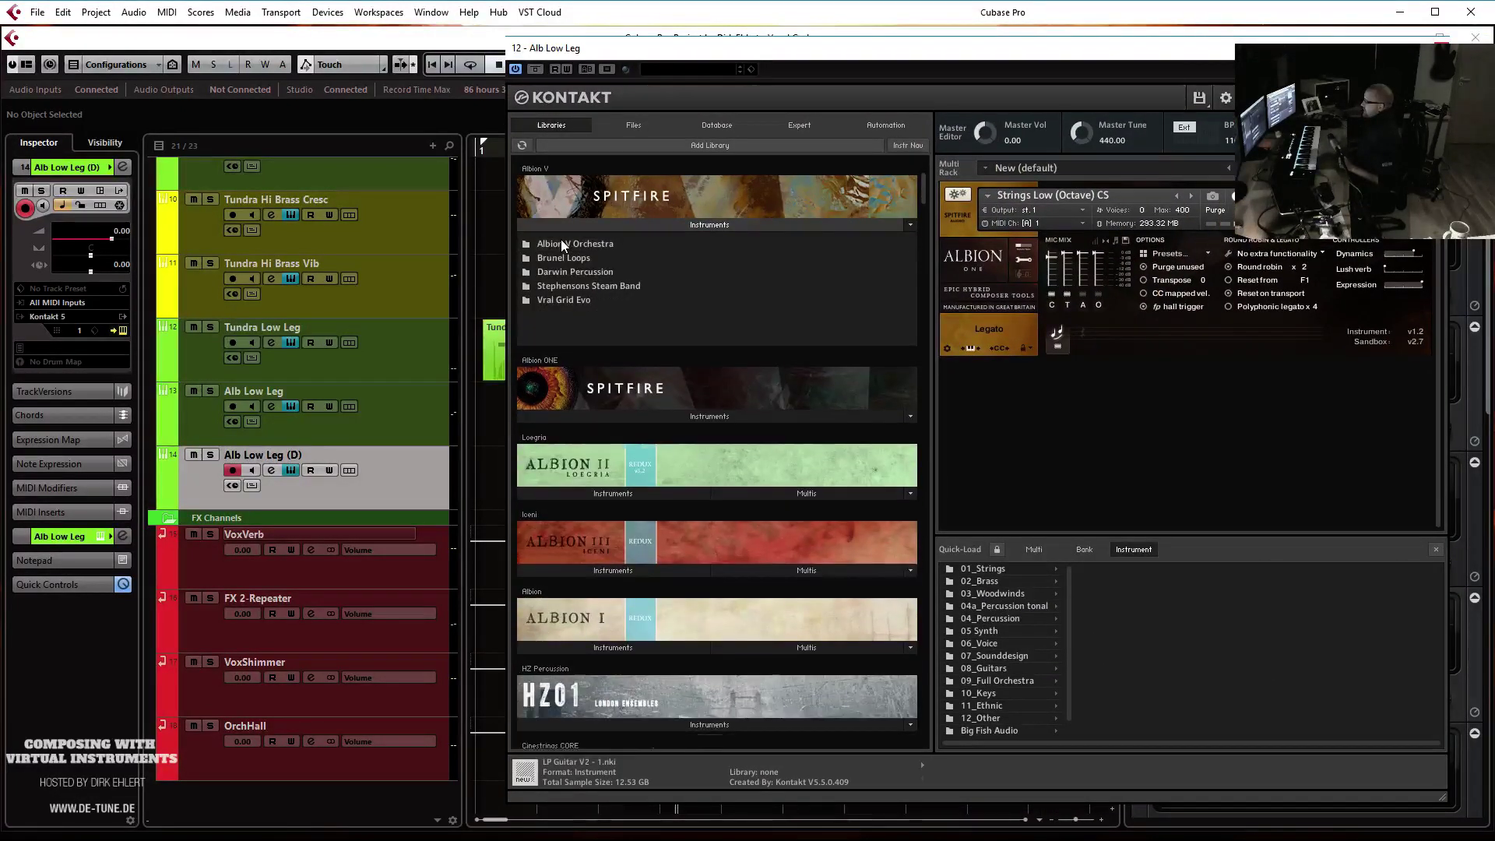
pyautogui.click(564, 272)
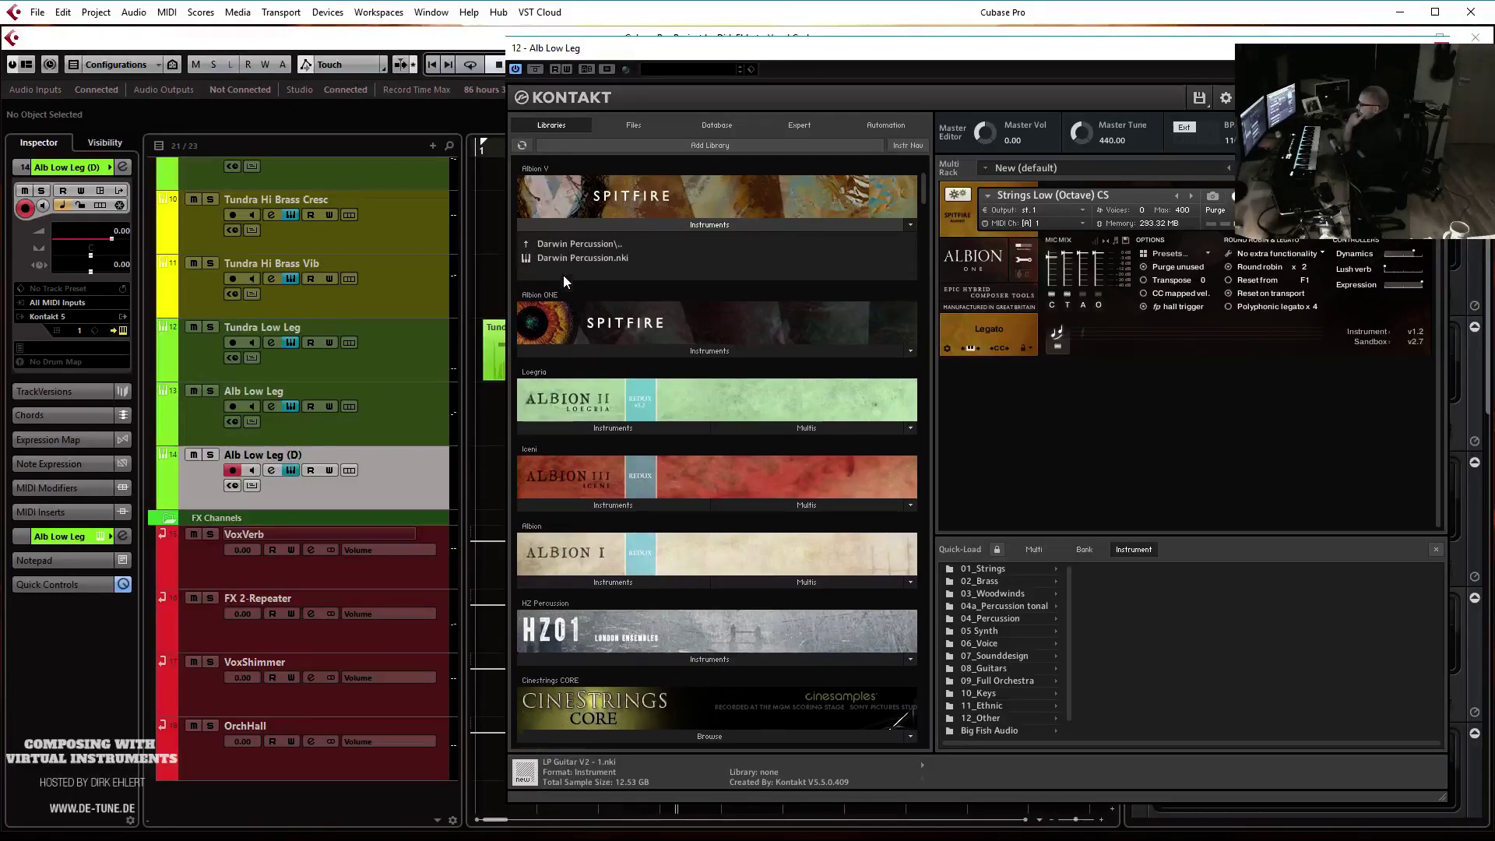
pyautogui.moveTo(570, 262); pyautogui.dragTo(1015, 223)
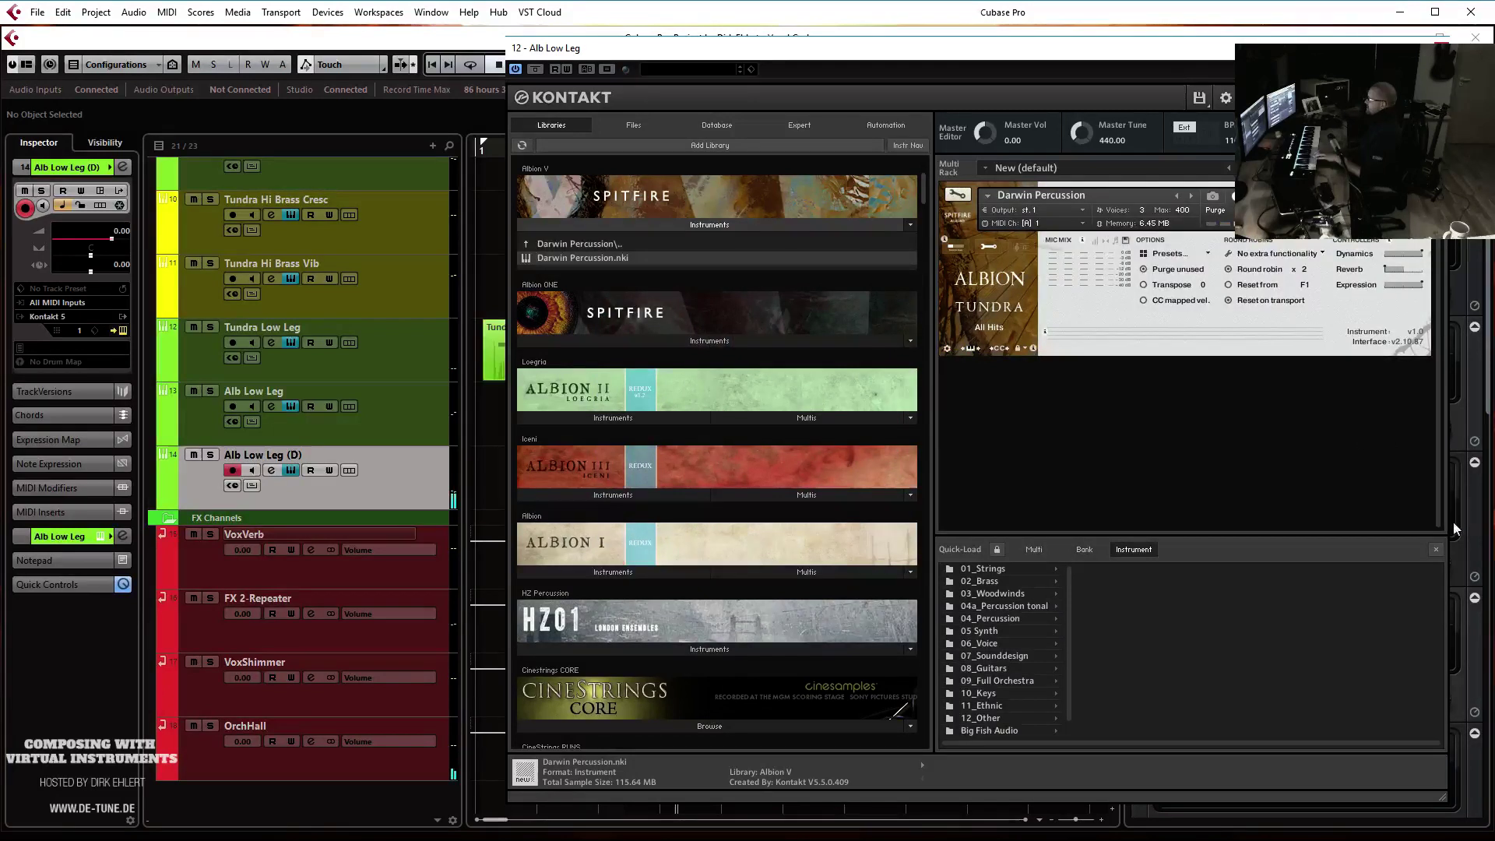
pyautogui.click(1436, 549)
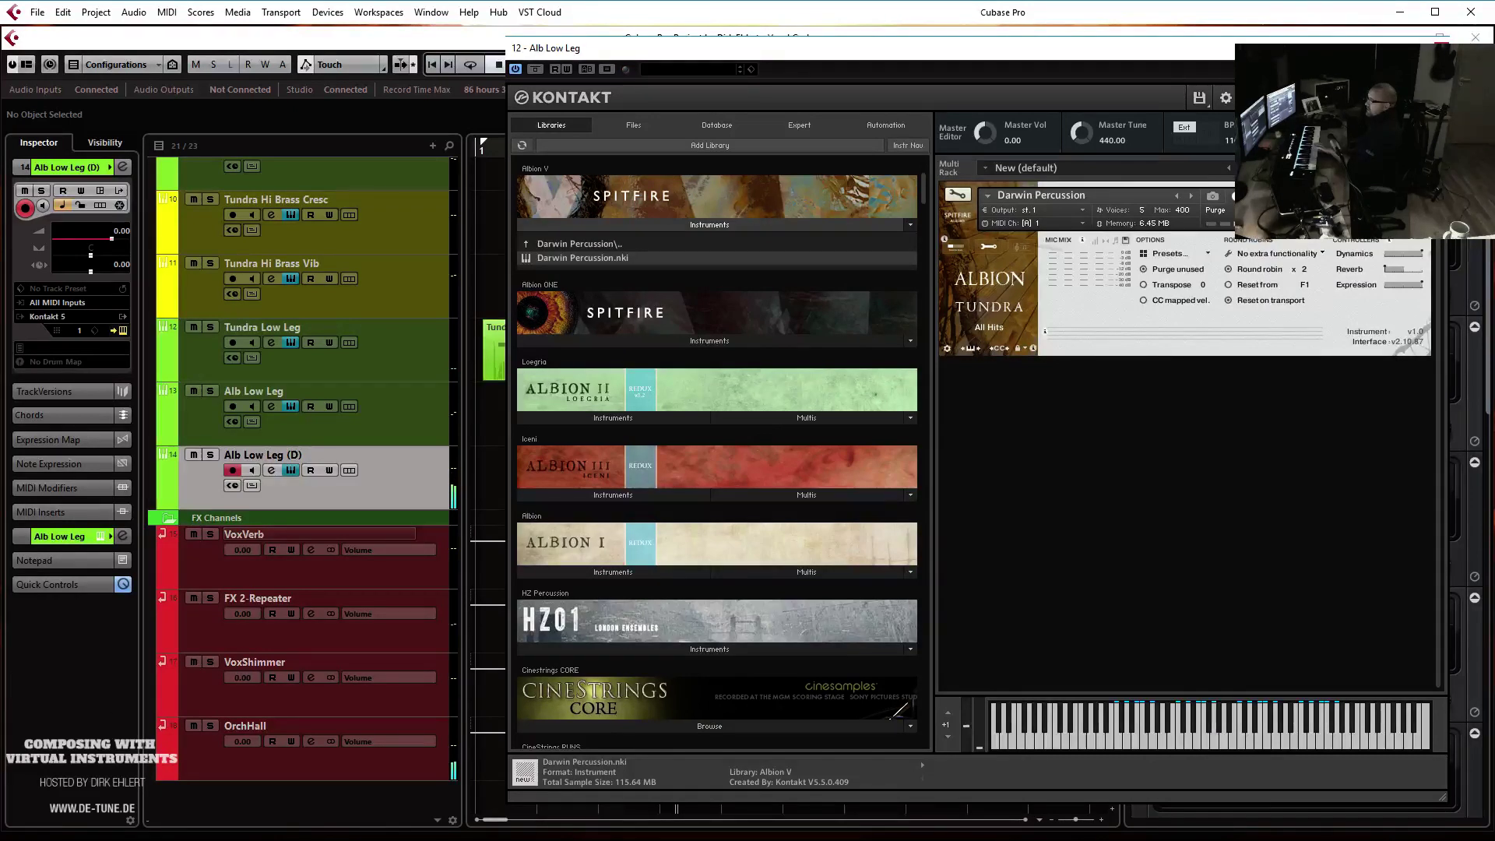
# Lower the duplicated track's OrchHall send to -13.8 in the MixConsole and return to the project
pyautogui.press('F3')
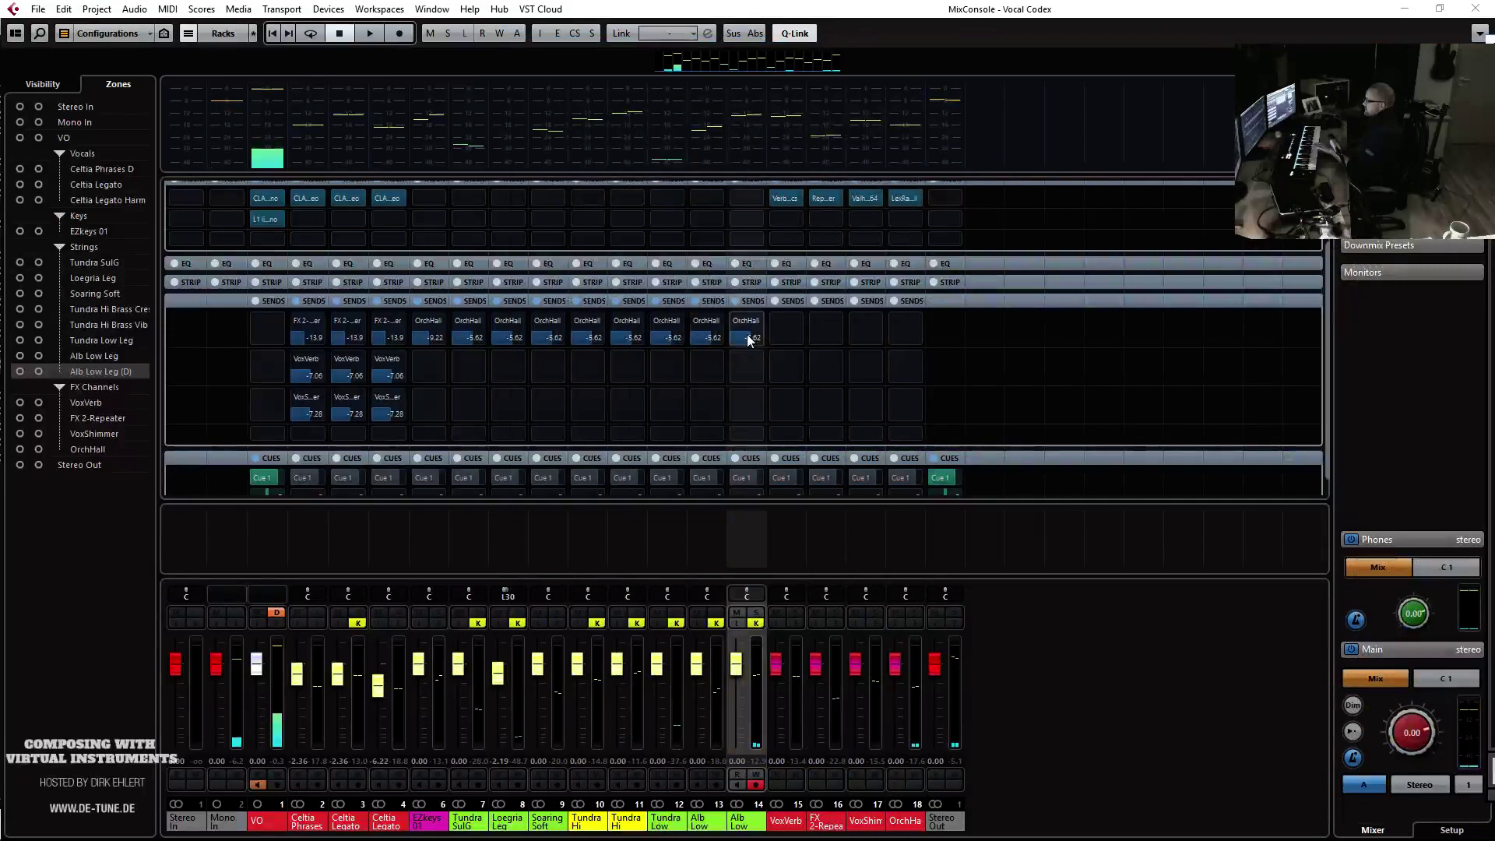
pyautogui.click(743, 336)
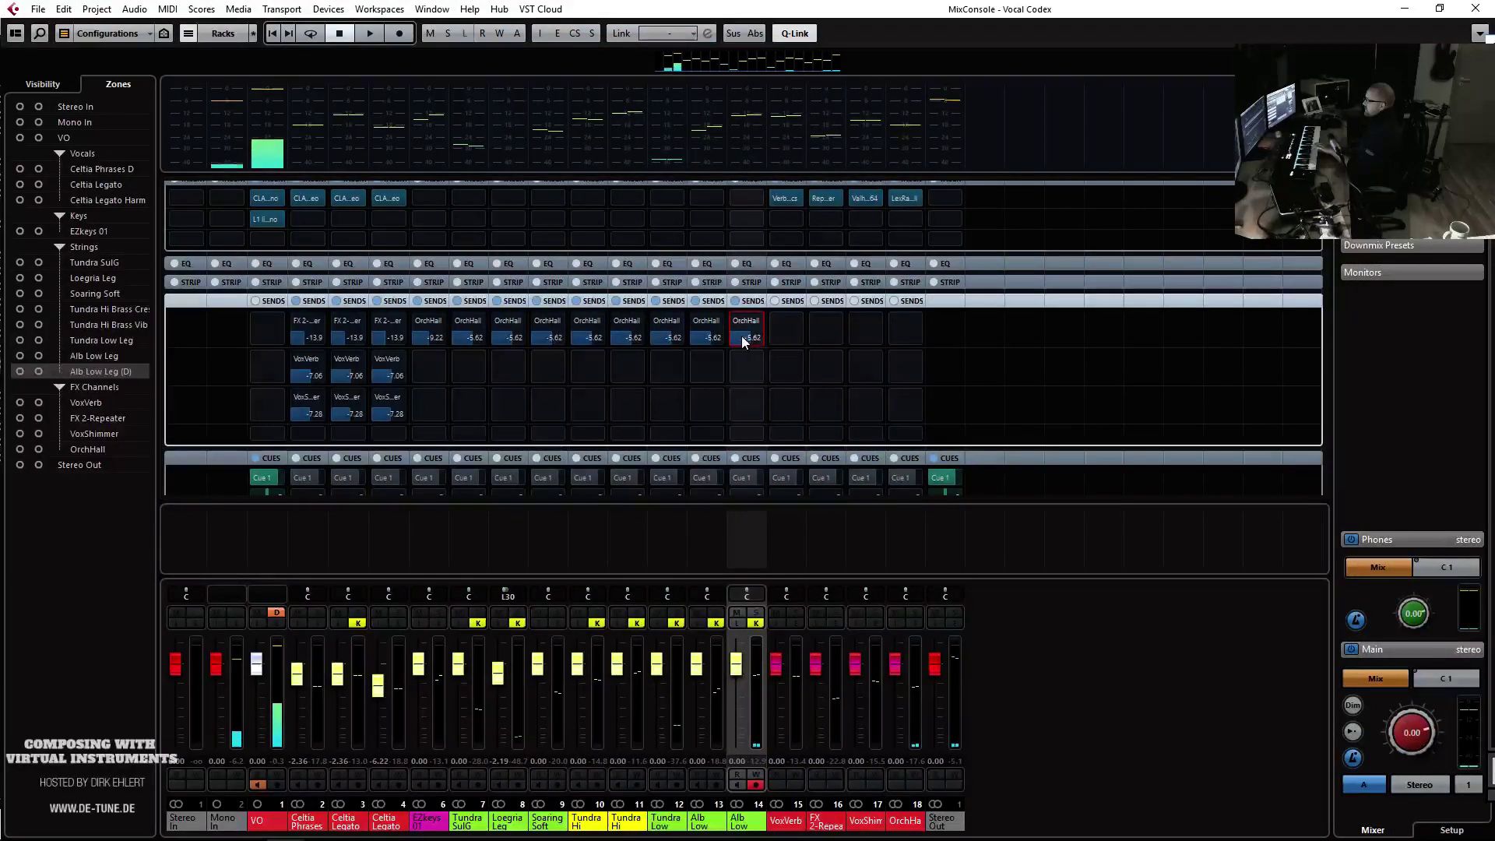
pyautogui.moveTo(741, 340); pyautogui.dragTo(721, 340)
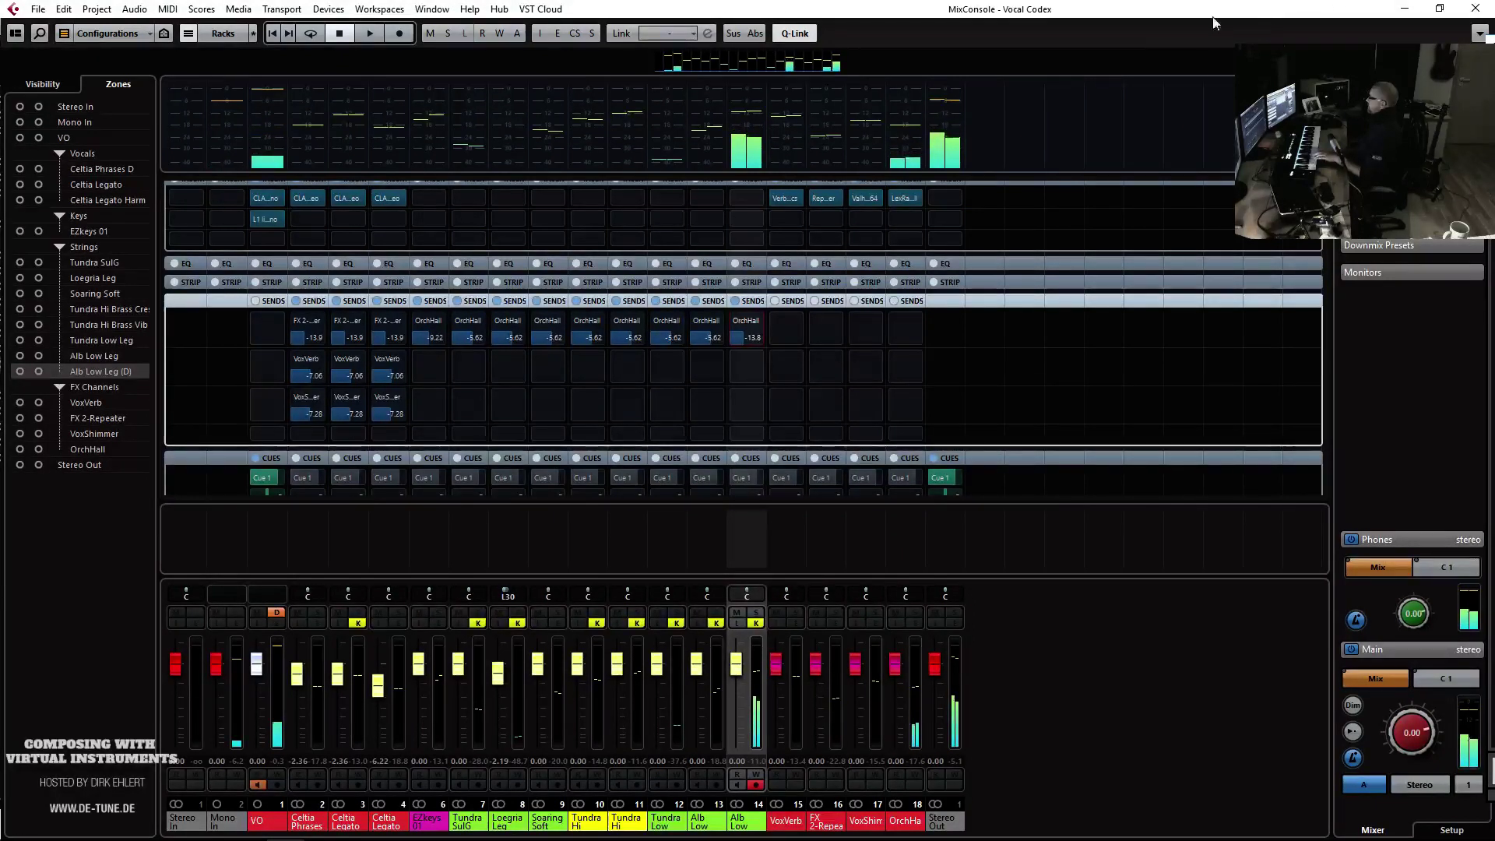
pyautogui.moveTo(1153, 11); pyautogui.dragTo(559, 38)
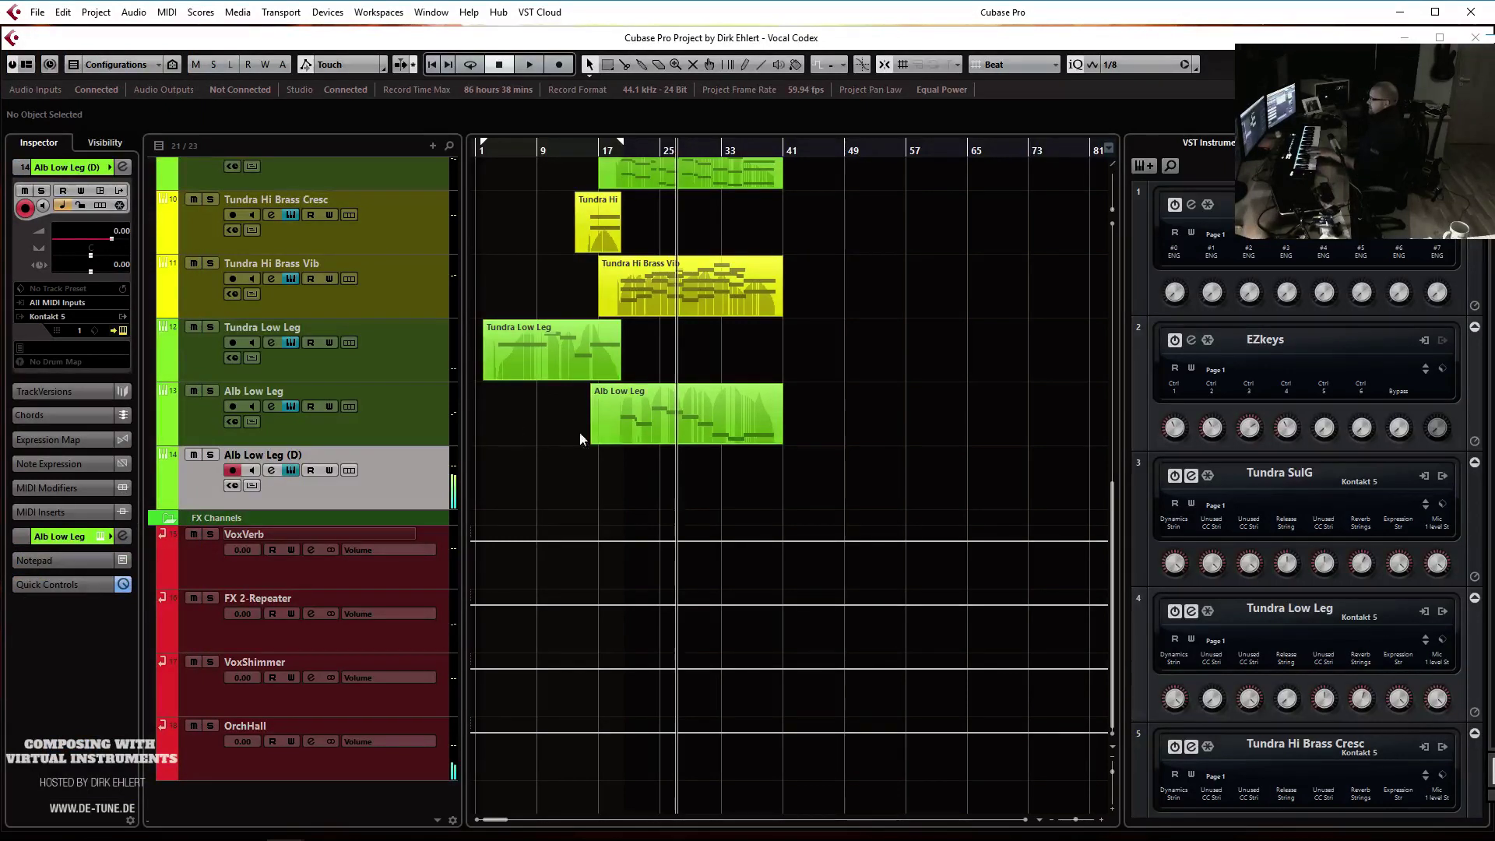
# Record a low percussion hit on the duplicated track from bar 17 to about bar 22
pyautogui.click(600, 152)
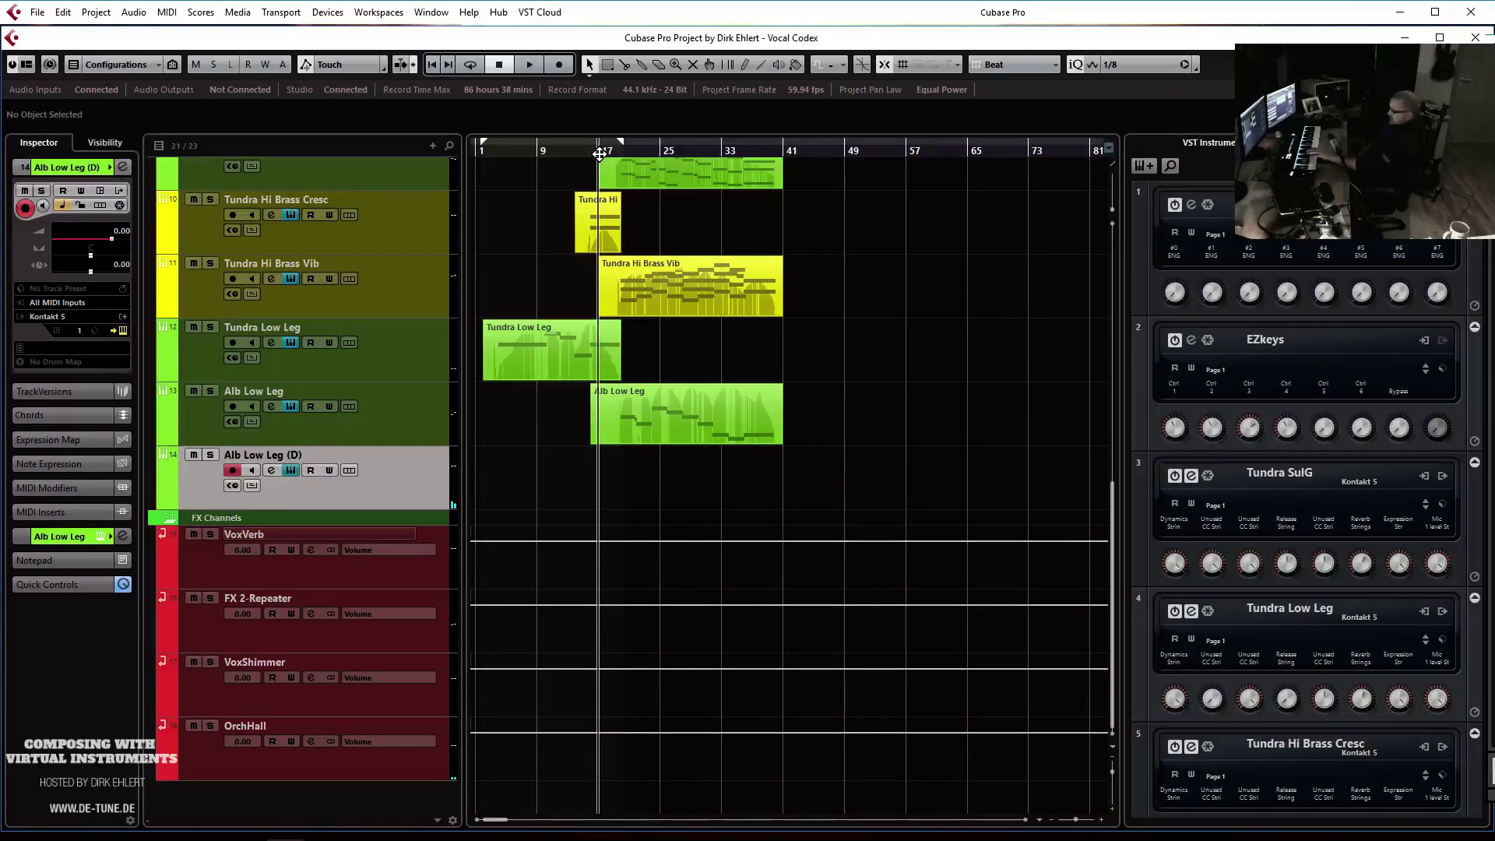
pyautogui.press('KP_Multiply')
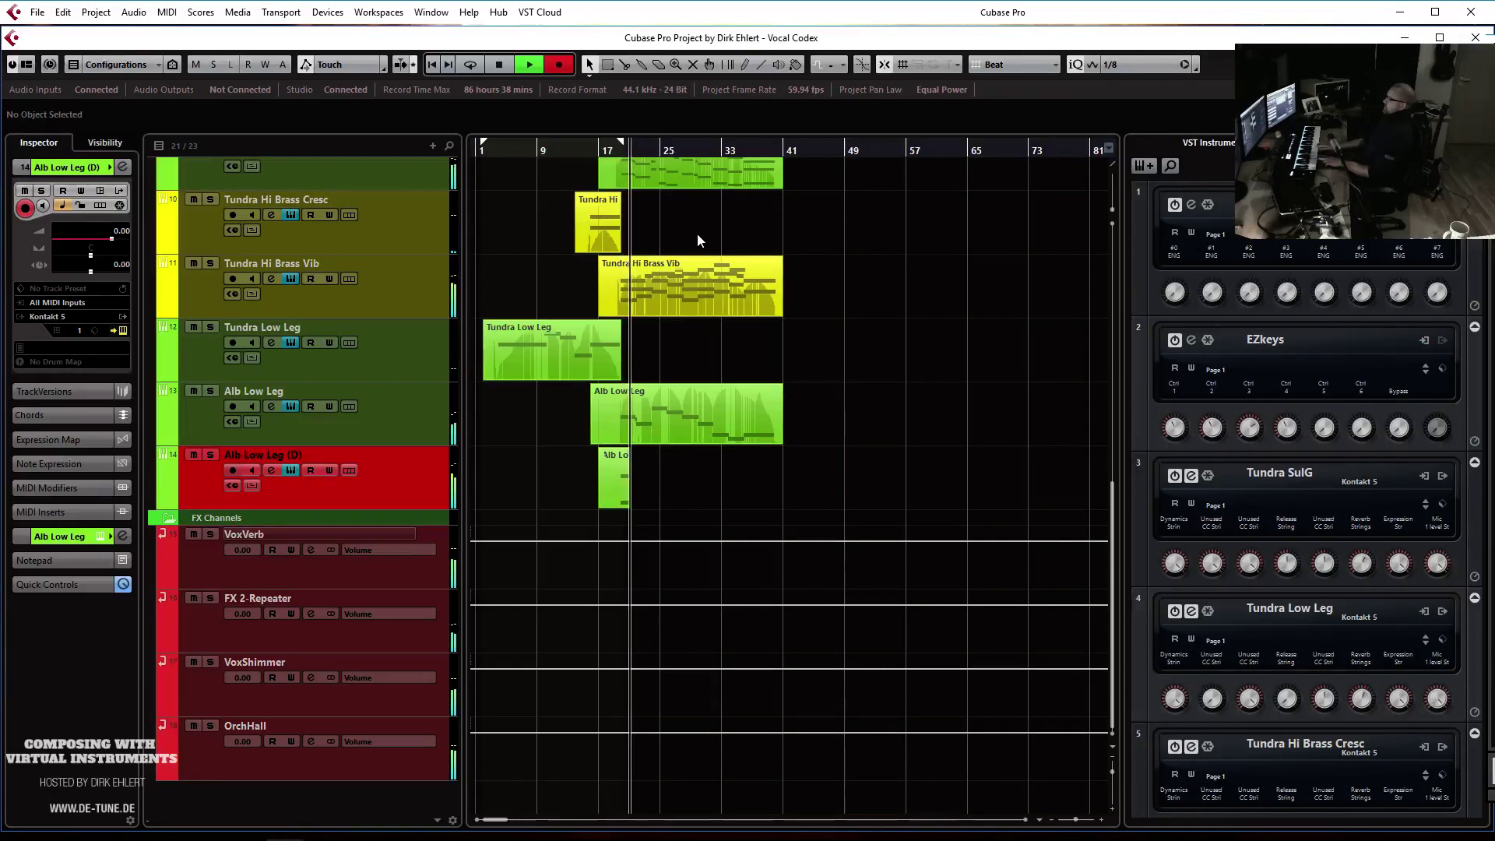
pyautogui.press('space')
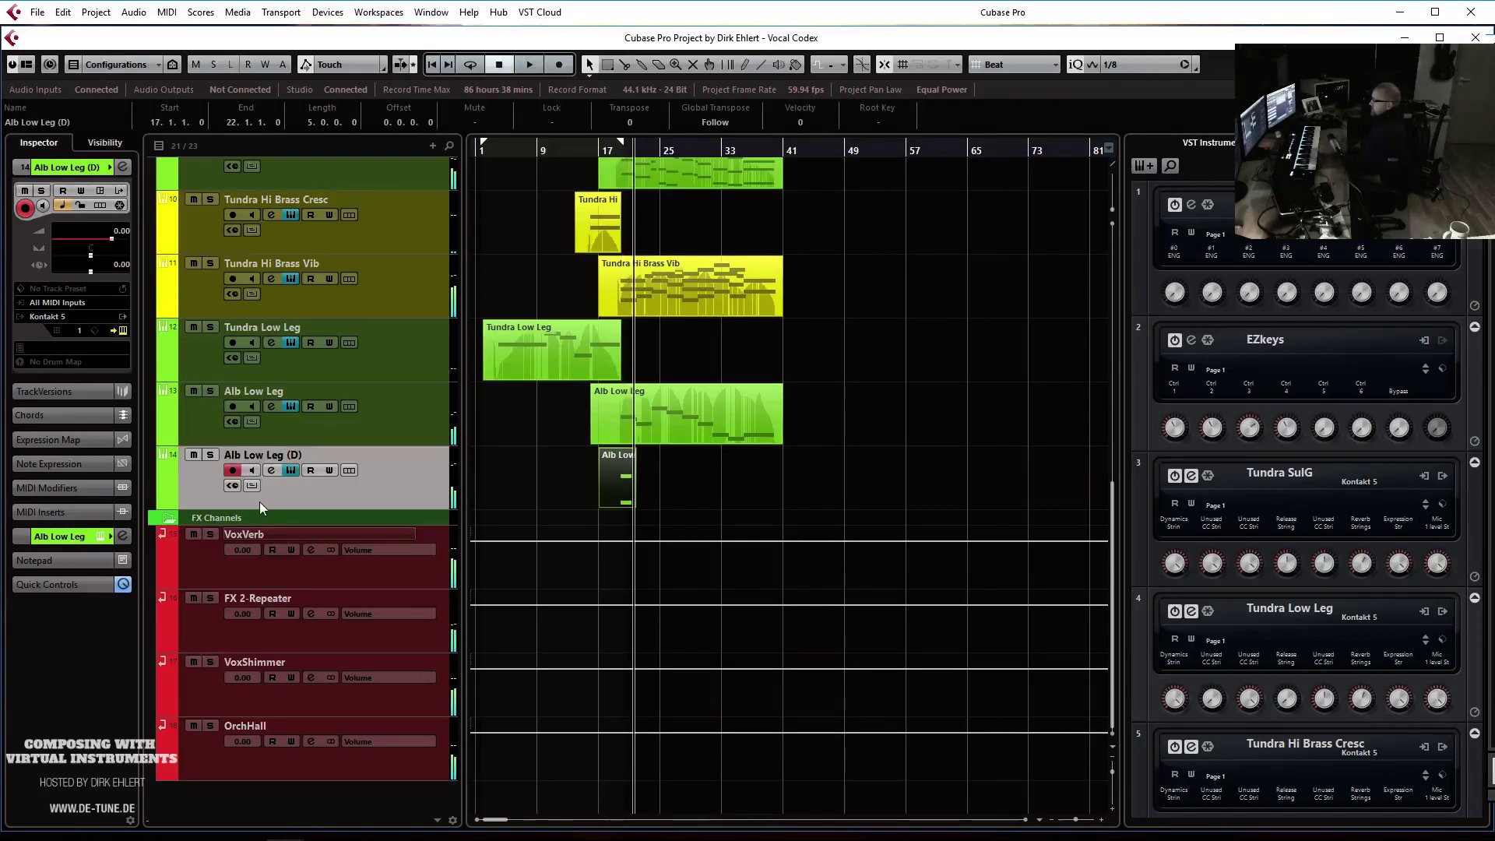
# Rename the percussion track to Tundra Low Boom and give it a golden orange colour
pyautogui.doubleClick(249, 457)
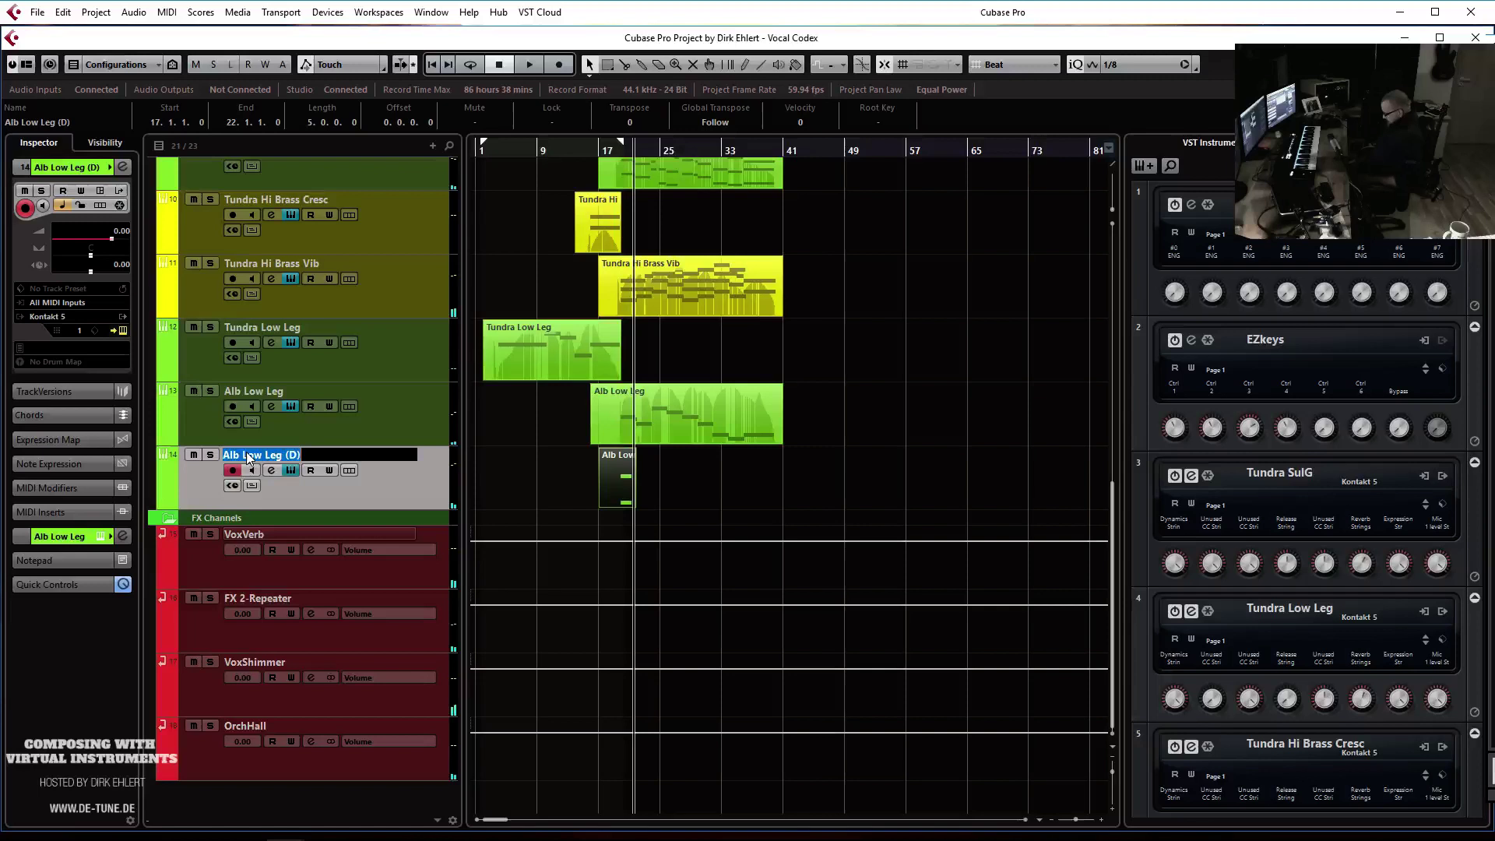
pyautogui.write('Low Boom')
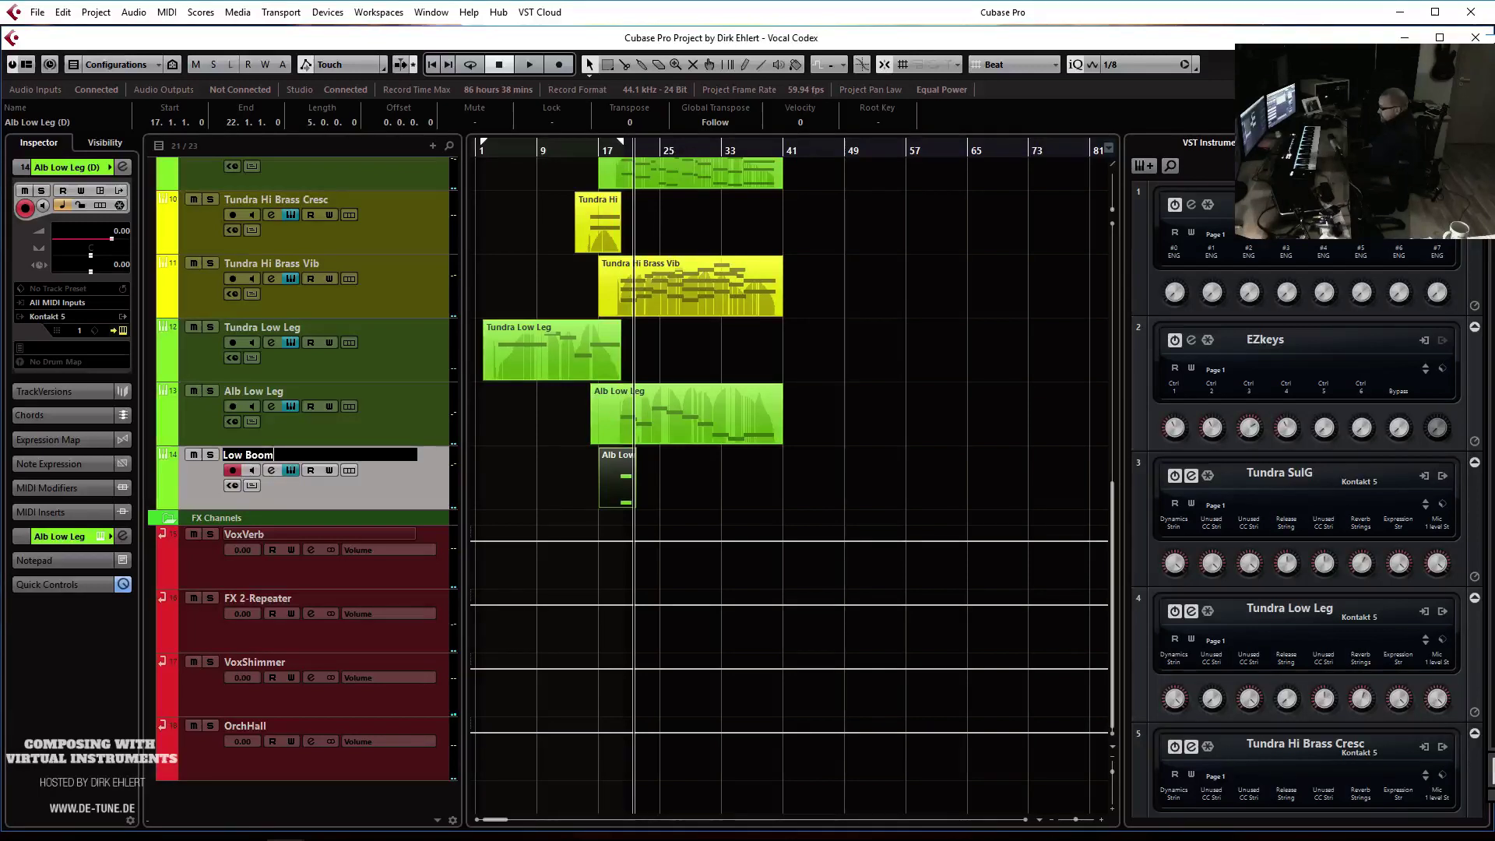
pyautogui.press('Return')
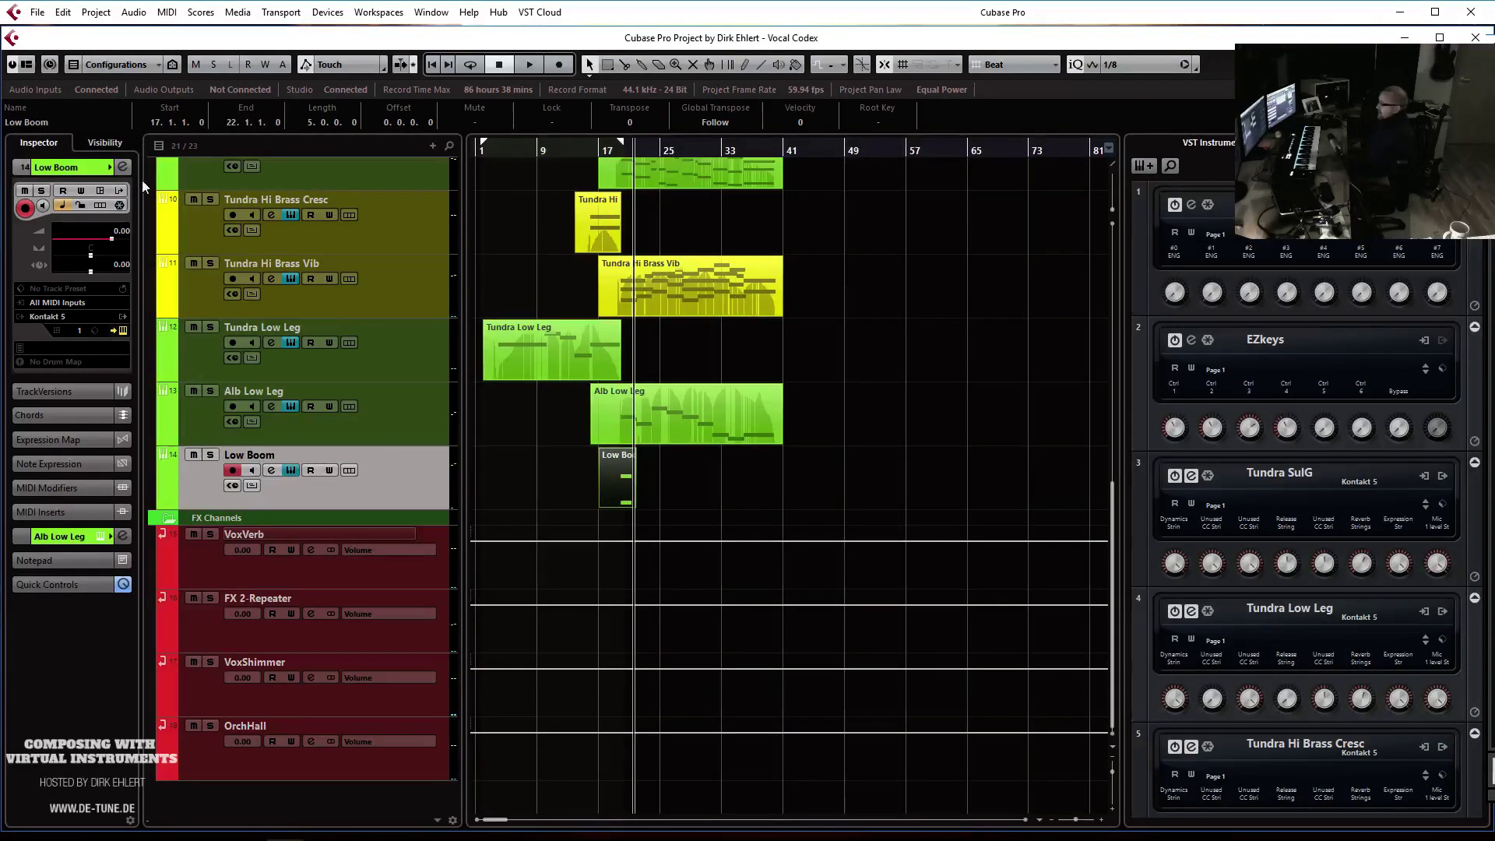
pyautogui.click(114, 165)
pyautogui.click(171, 167)
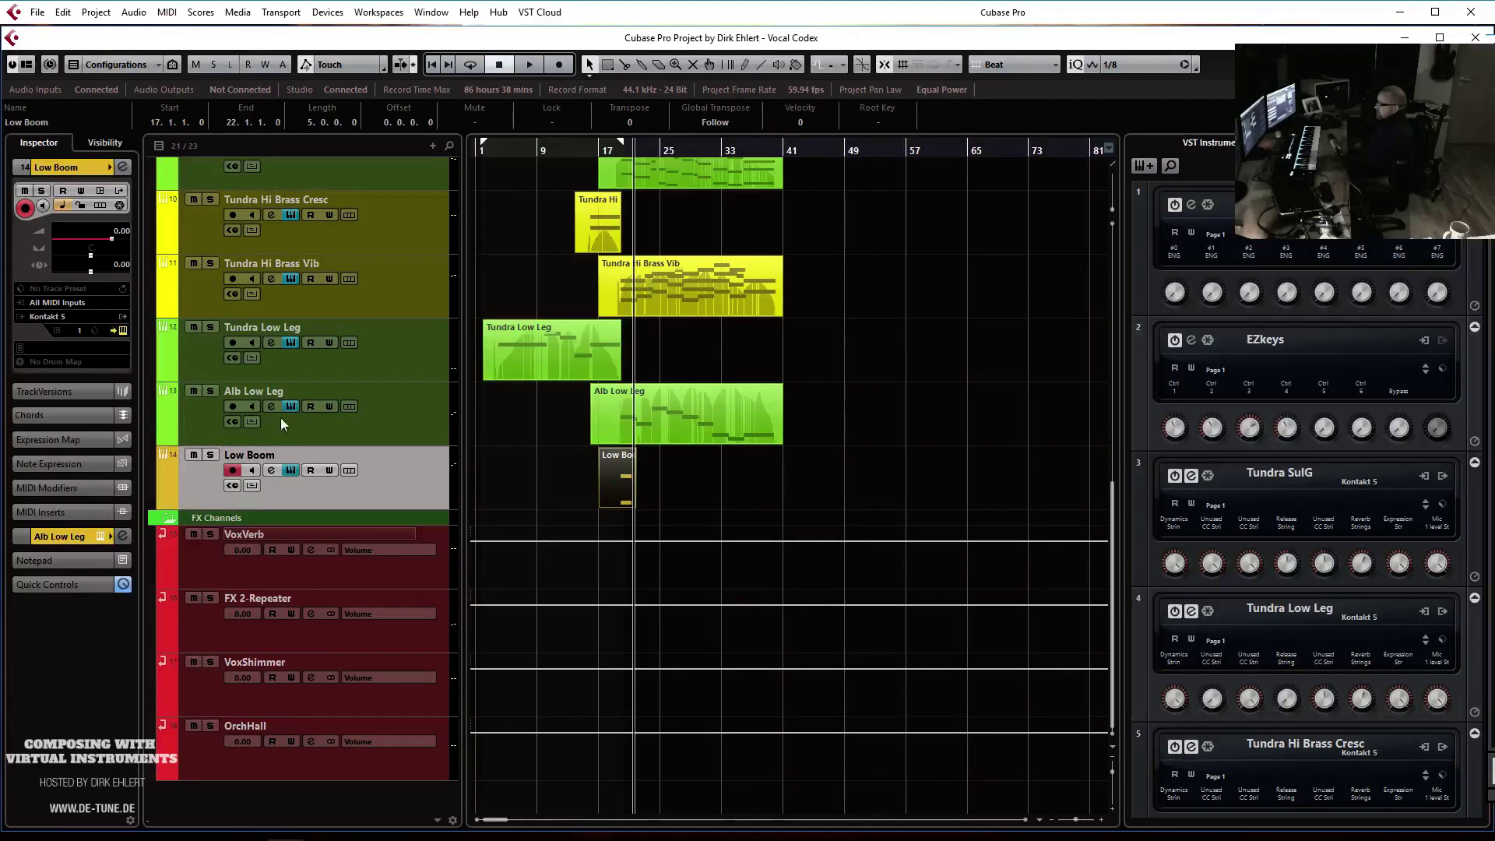
pyautogui.doubleClick(251, 459)
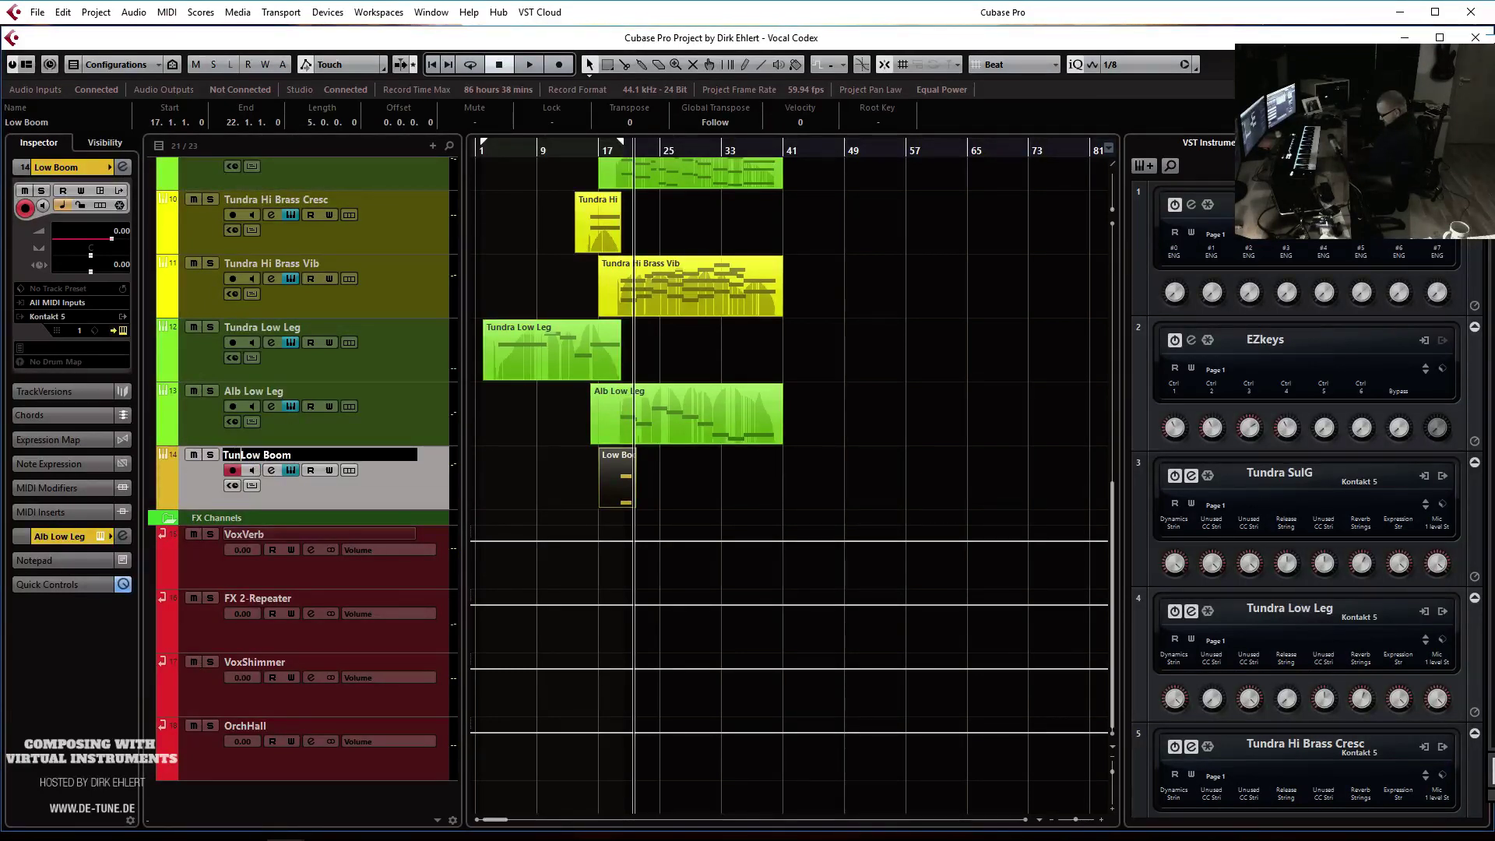
pyautogui.press('Return')
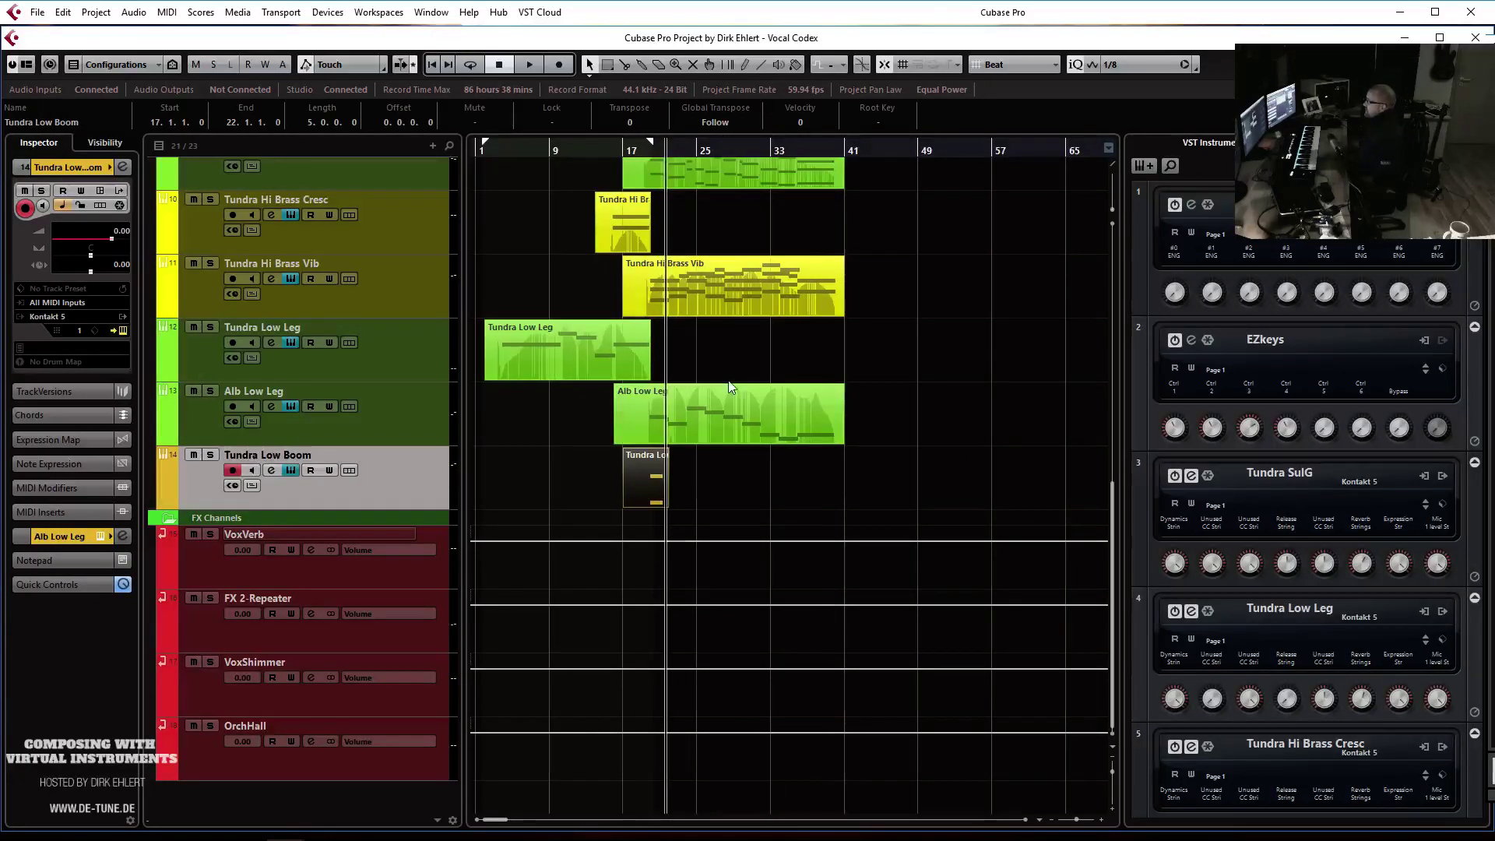
# Open the recorded Tundra Low Boom part, turn off iterative quantize and trim the part's start to bar 20
pyautogui.press('h')
pyautogui.press('h')
pyautogui.doubleClick(738, 454)
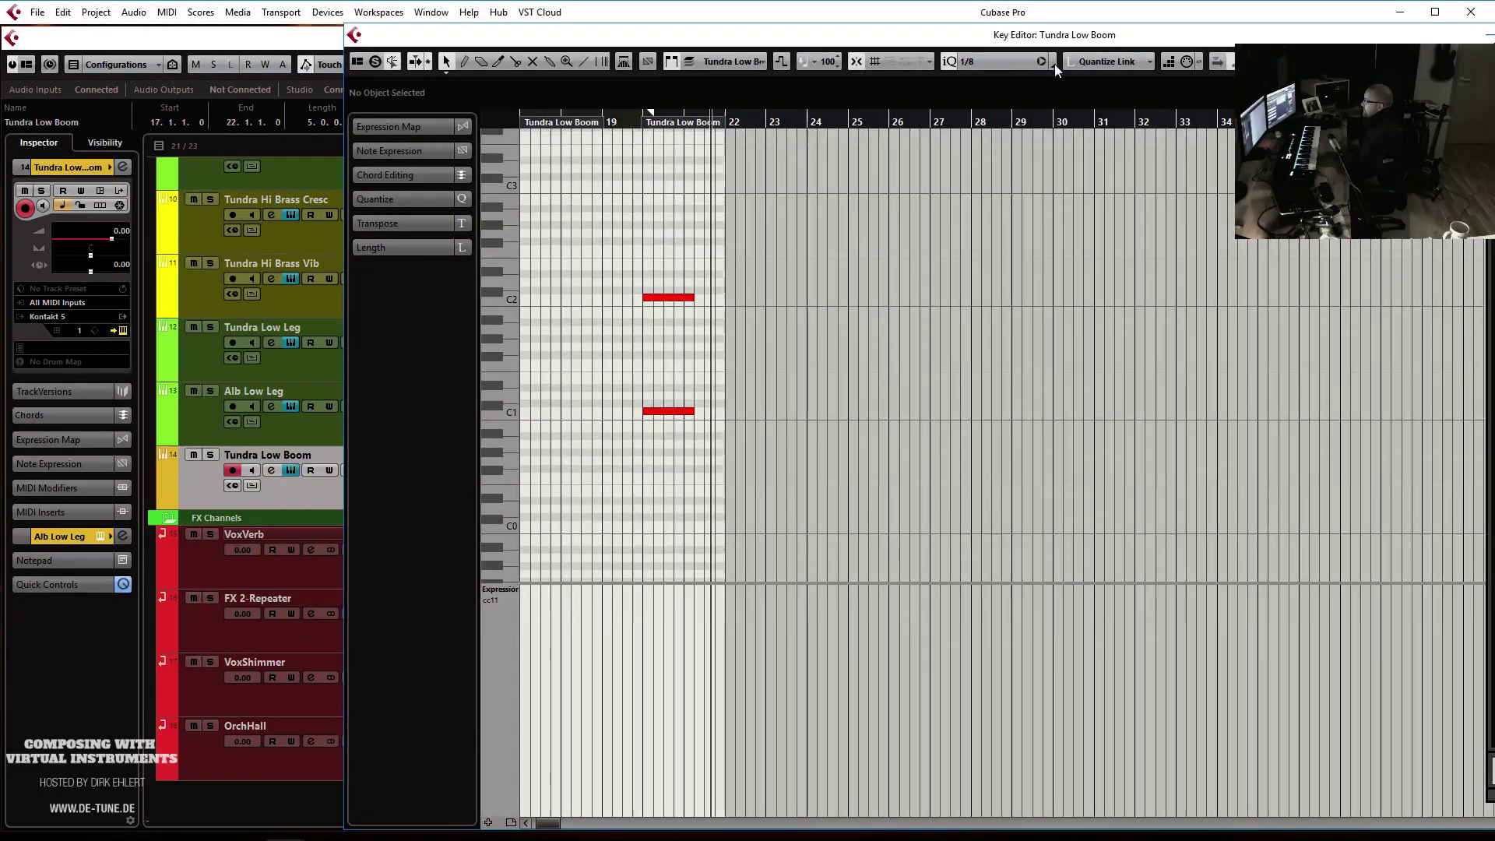
pyautogui.moveTo(574, 133); pyautogui.dragTo(700, 138)
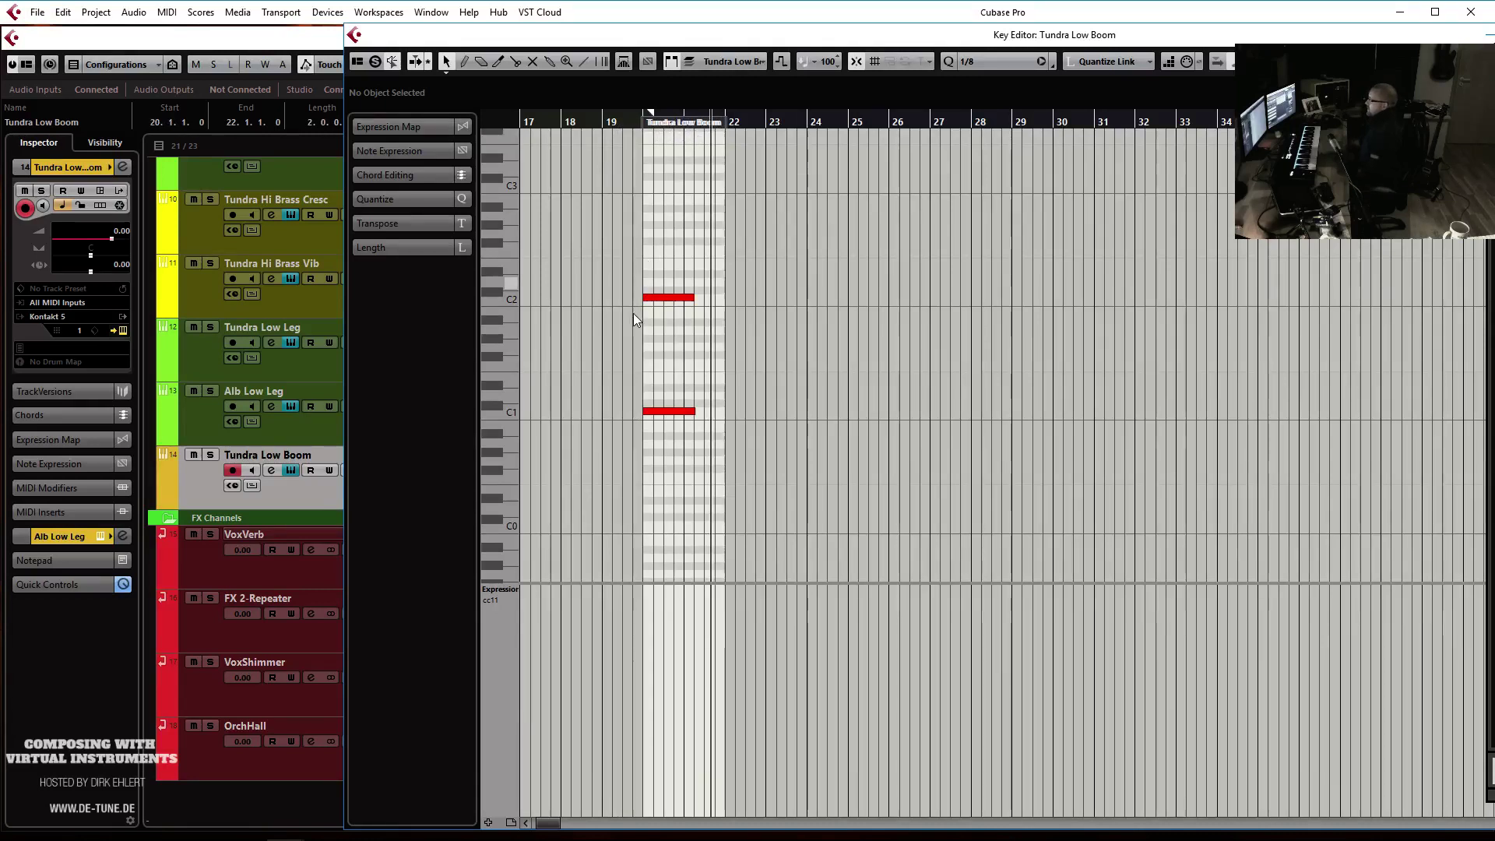
pyautogui.hotkey('ctrl', 'e')
# Copy the two-bar Tundra Low Boom part from bar 20 to bar 28
pyautogui.press('h')
pyautogui.press('h')
pyautogui.press('g')
pyautogui.press('g')
pyautogui.hscroll(1, 912, 492)
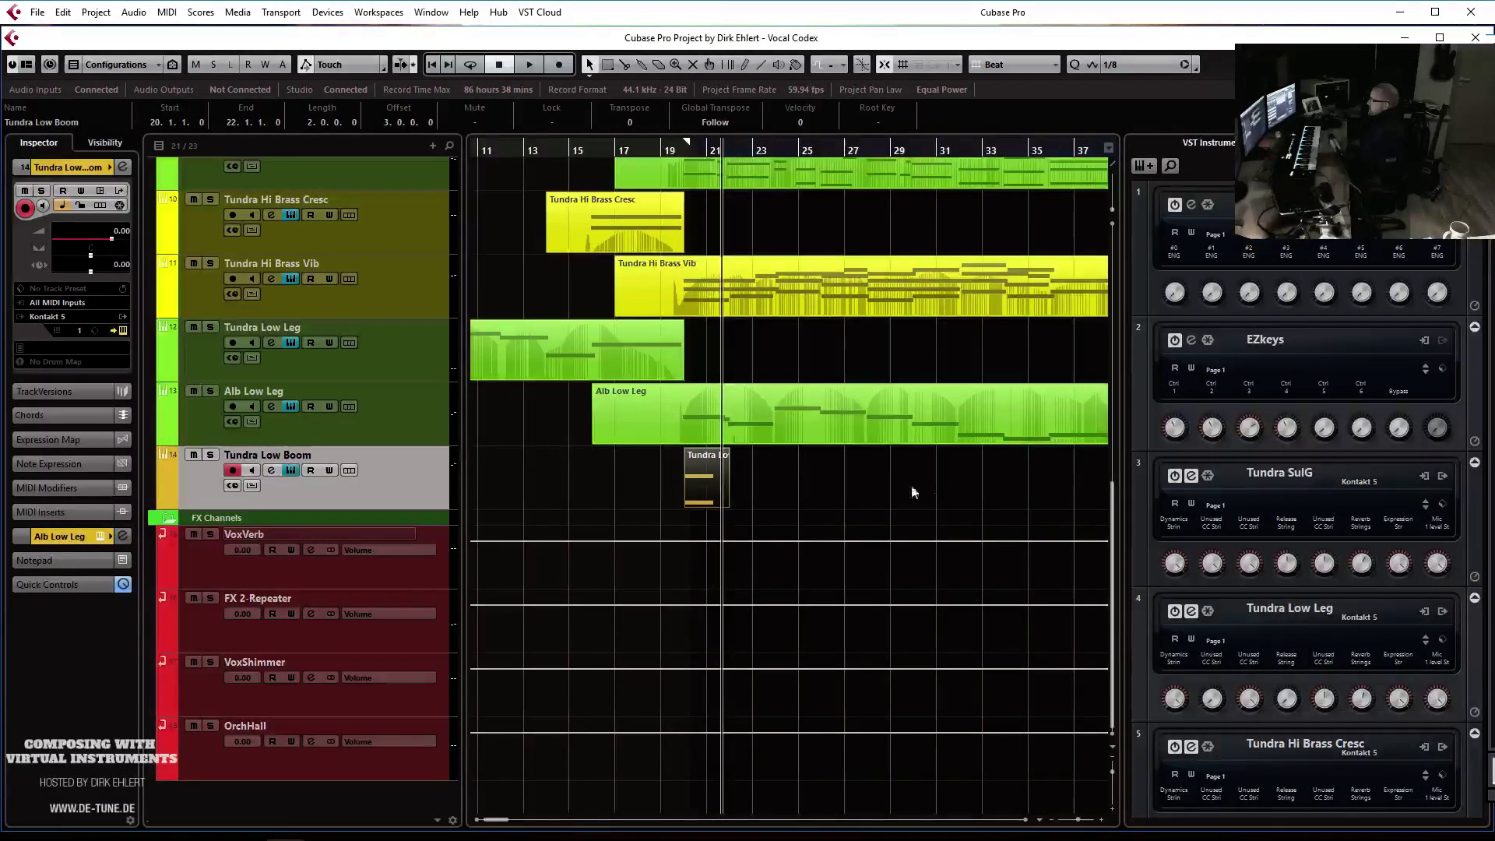
pyautogui.moveTo(721, 489); pyautogui.dragTo(880, 491)
# Play the arrangement from about bar 18 and place another copy of the Tundra Low Boom part at bar 24
pyautogui.click(657, 148)
pyautogui.press('space')
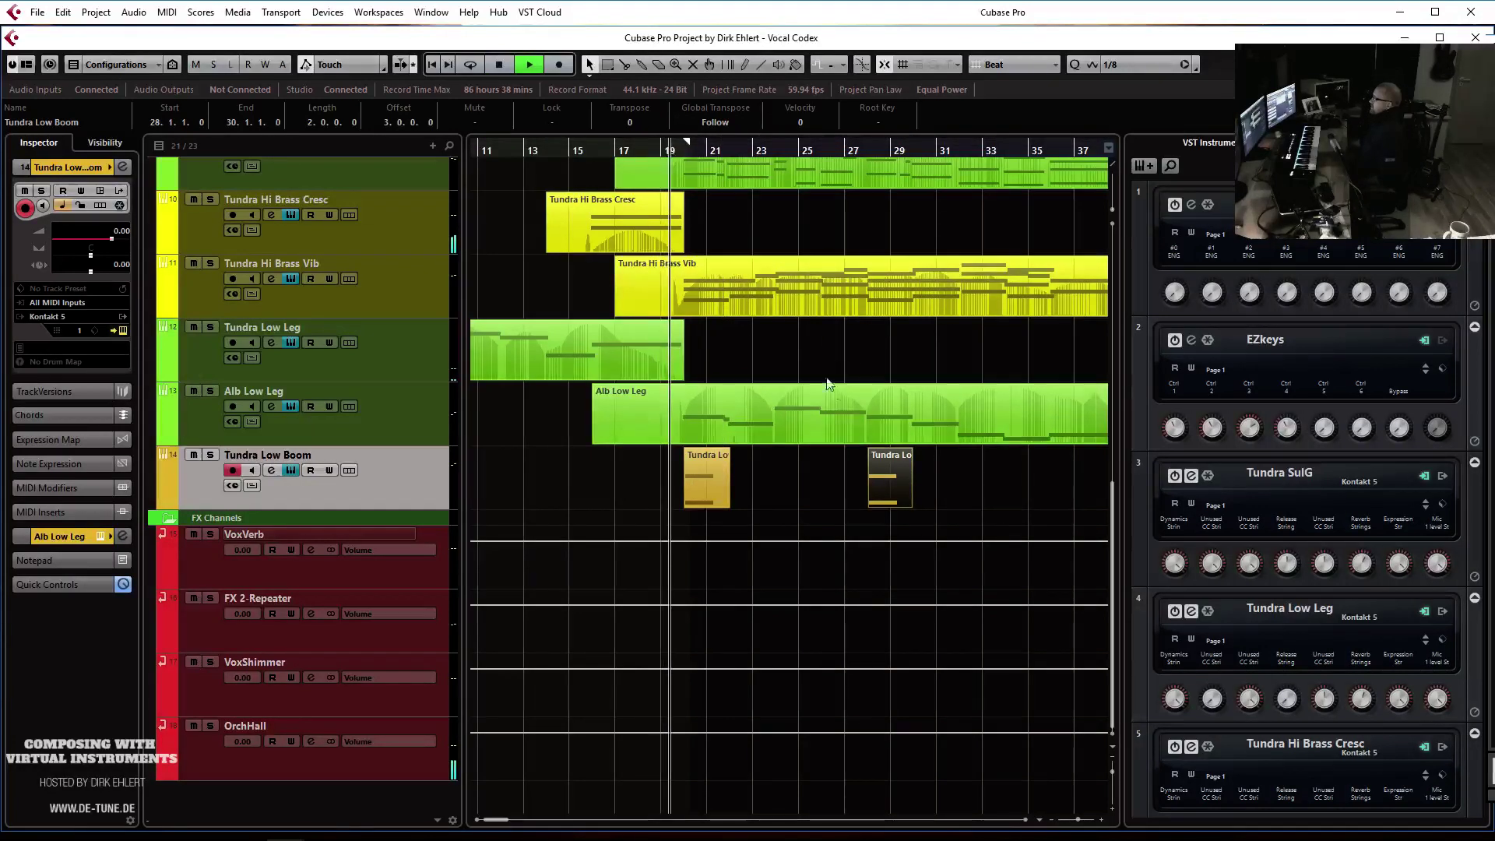
pyautogui.press('h')
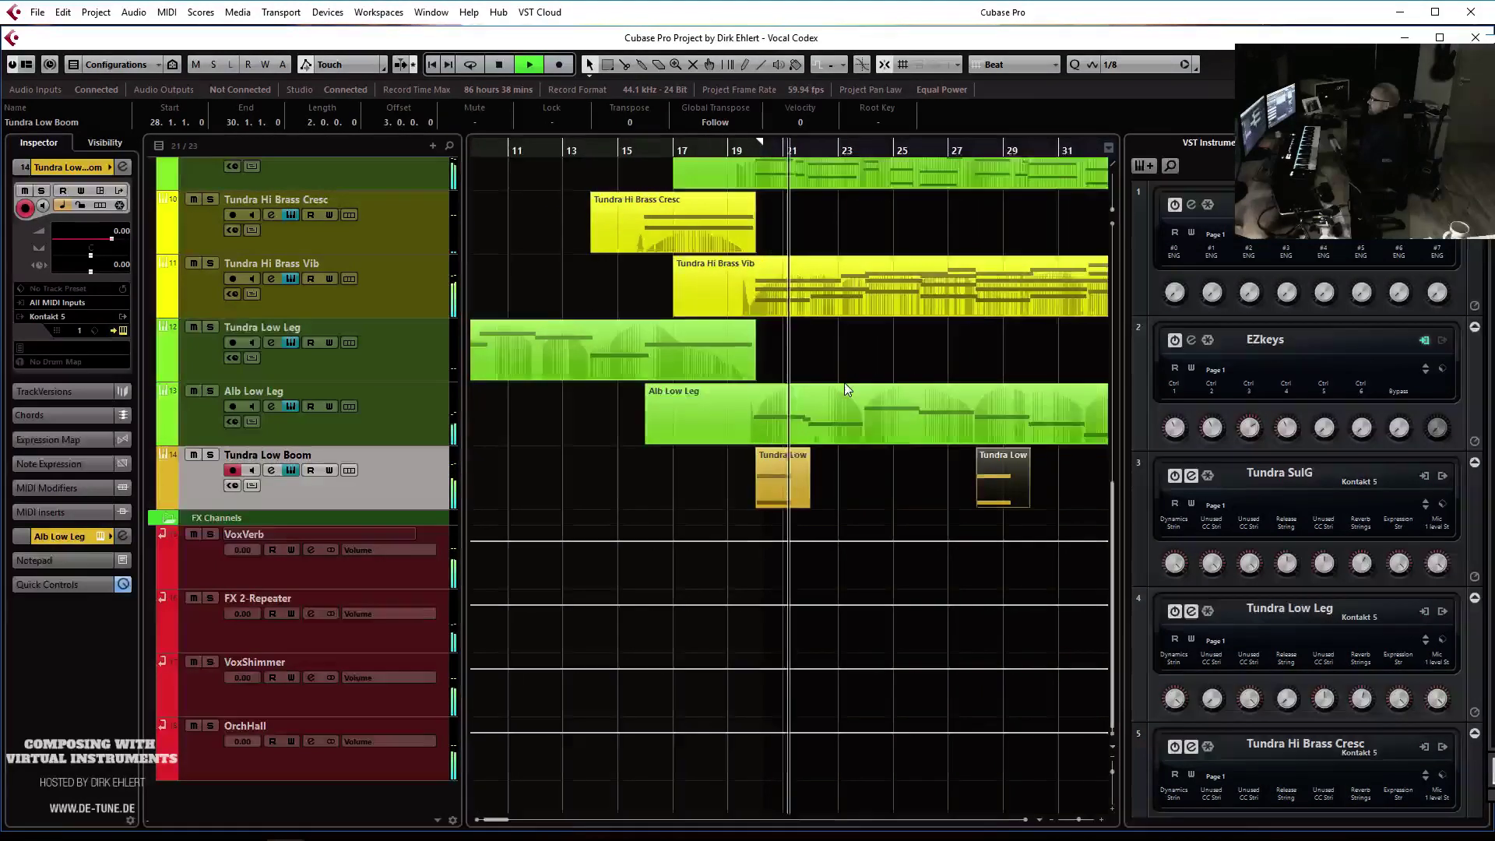
pyautogui.press('h')
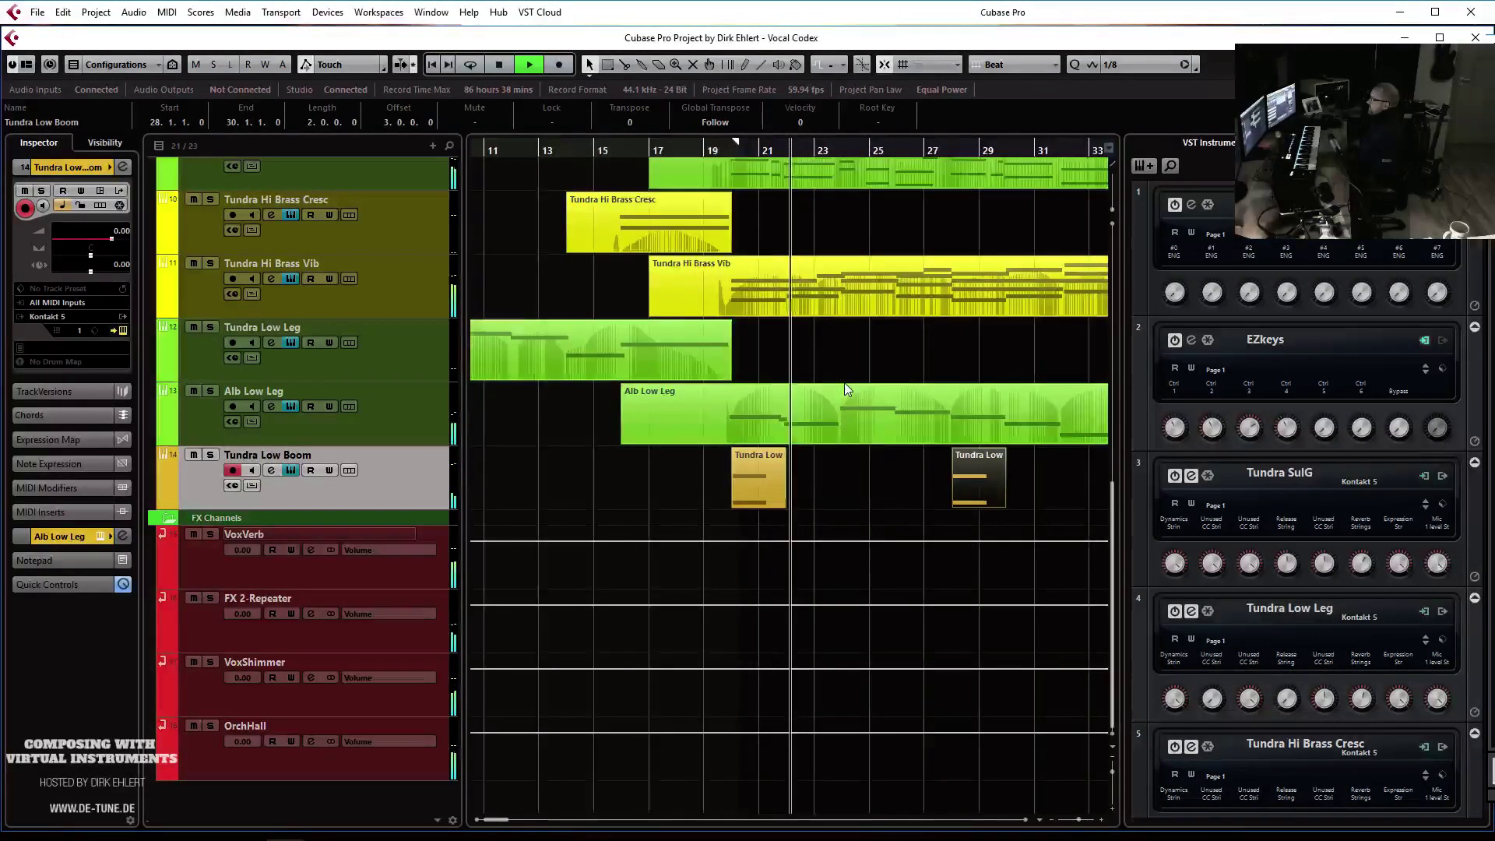
pyautogui.press('Left')
pyautogui.click(878, 492)
pyautogui.hotkey('ctrl', 'v')
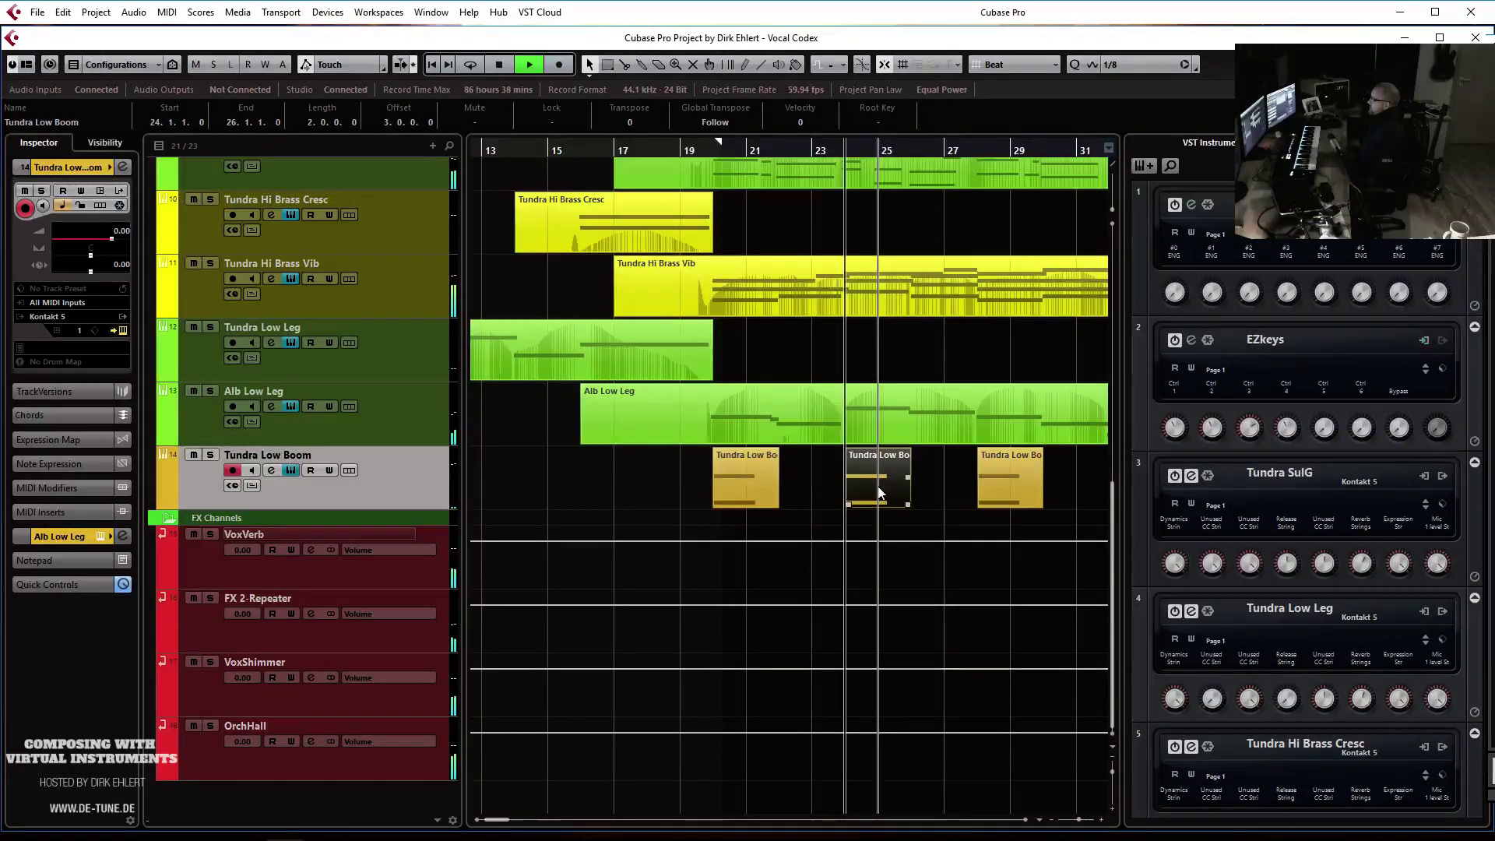
# Remove the upper C2 note from the Tundra Low Boom part at bar 24 and play from just before it
pyautogui.doubleClick(861, 483)
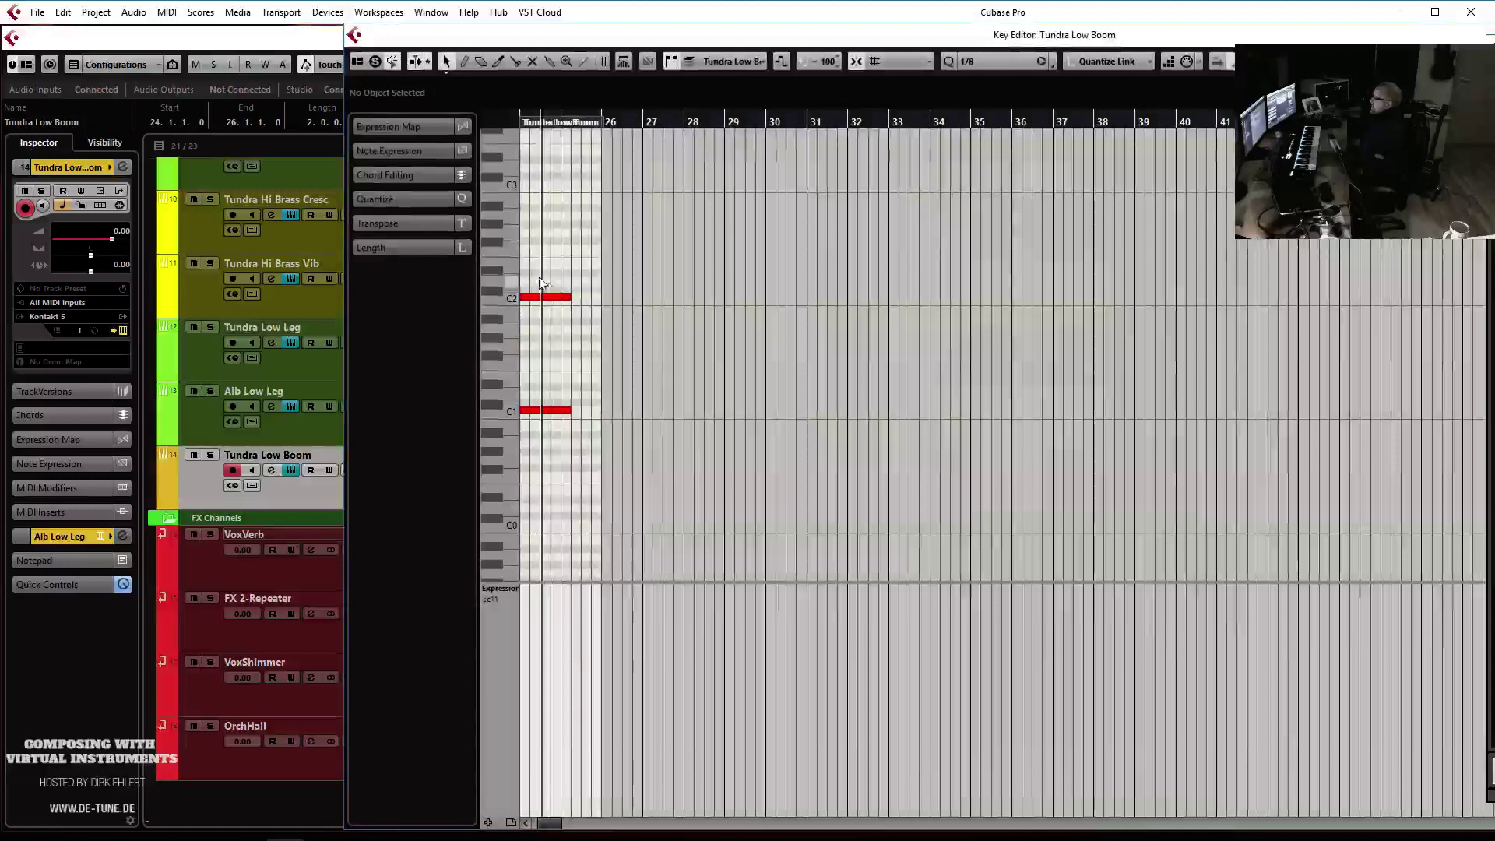
pyautogui.press('Escape')
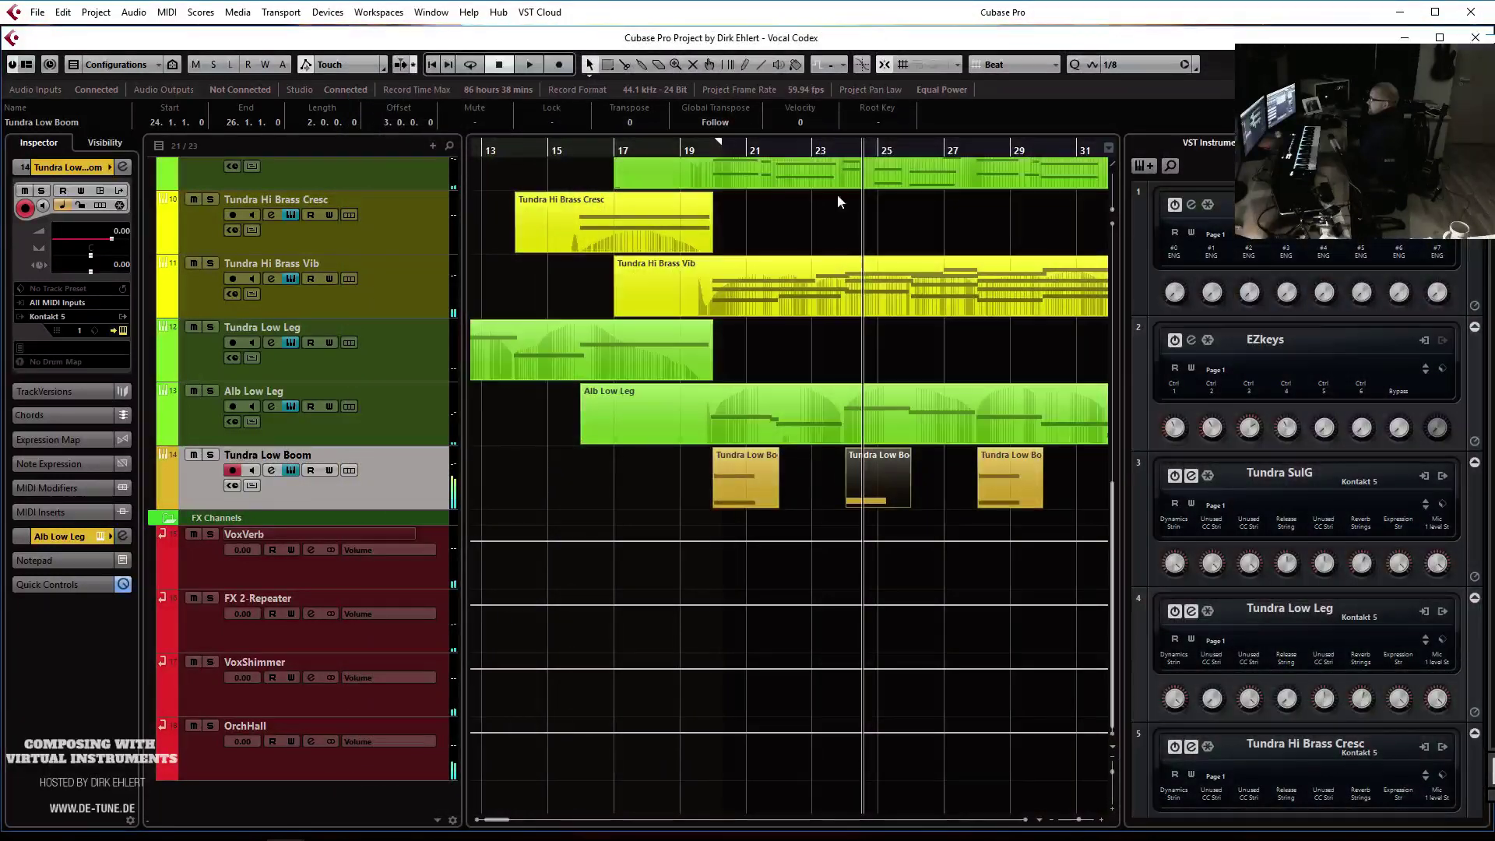
pyautogui.click(834, 153)
pyautogui.press('space')
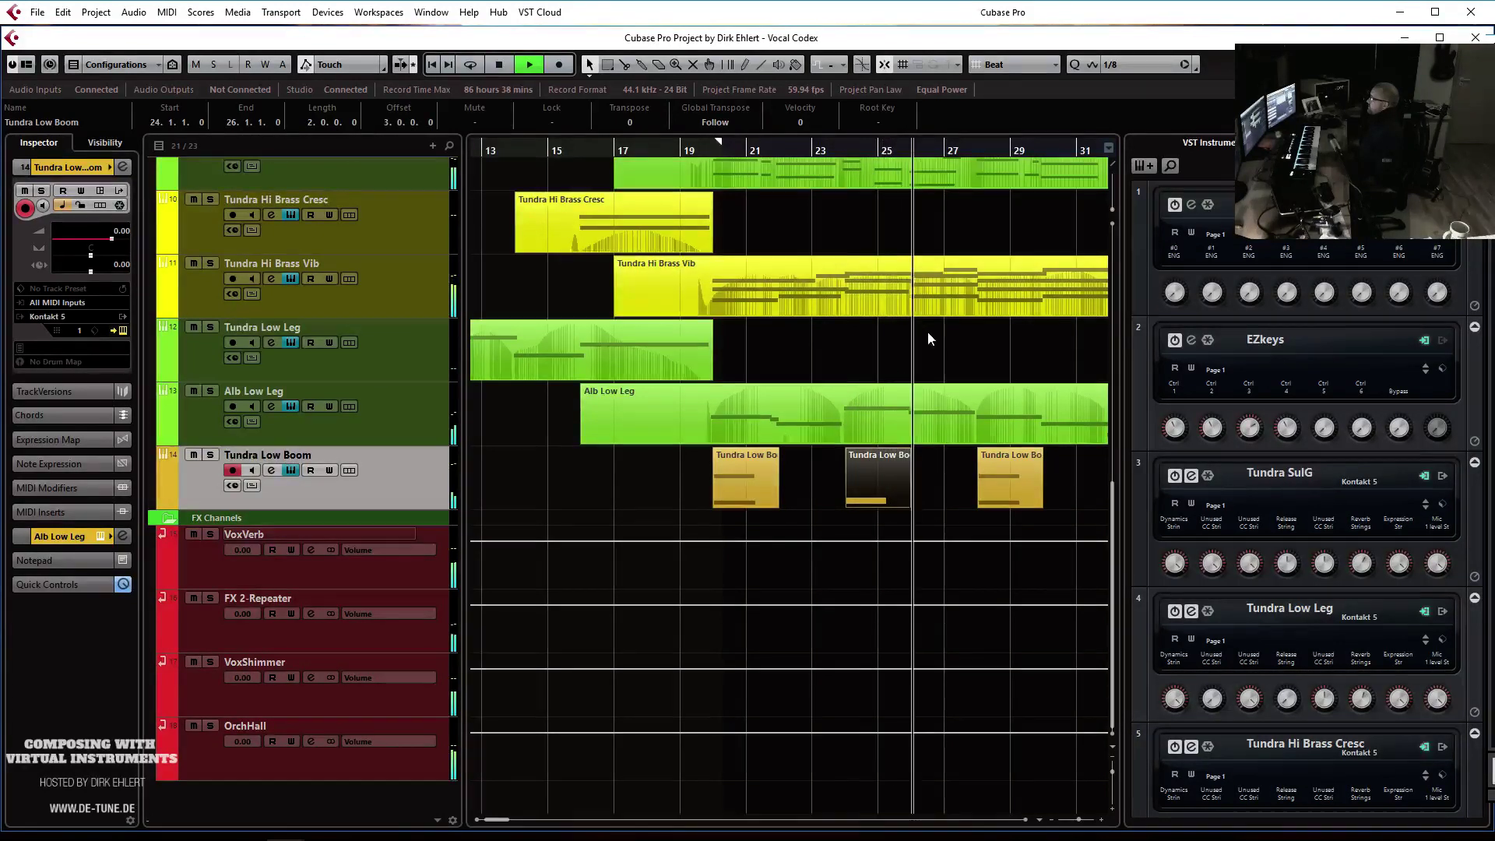
# Copy the edited Tundra Low Boom part from bar 24 to bar 32 during playback
pyautogui.press('h')
pyautogui.press('g')
pyautogui.press('g')
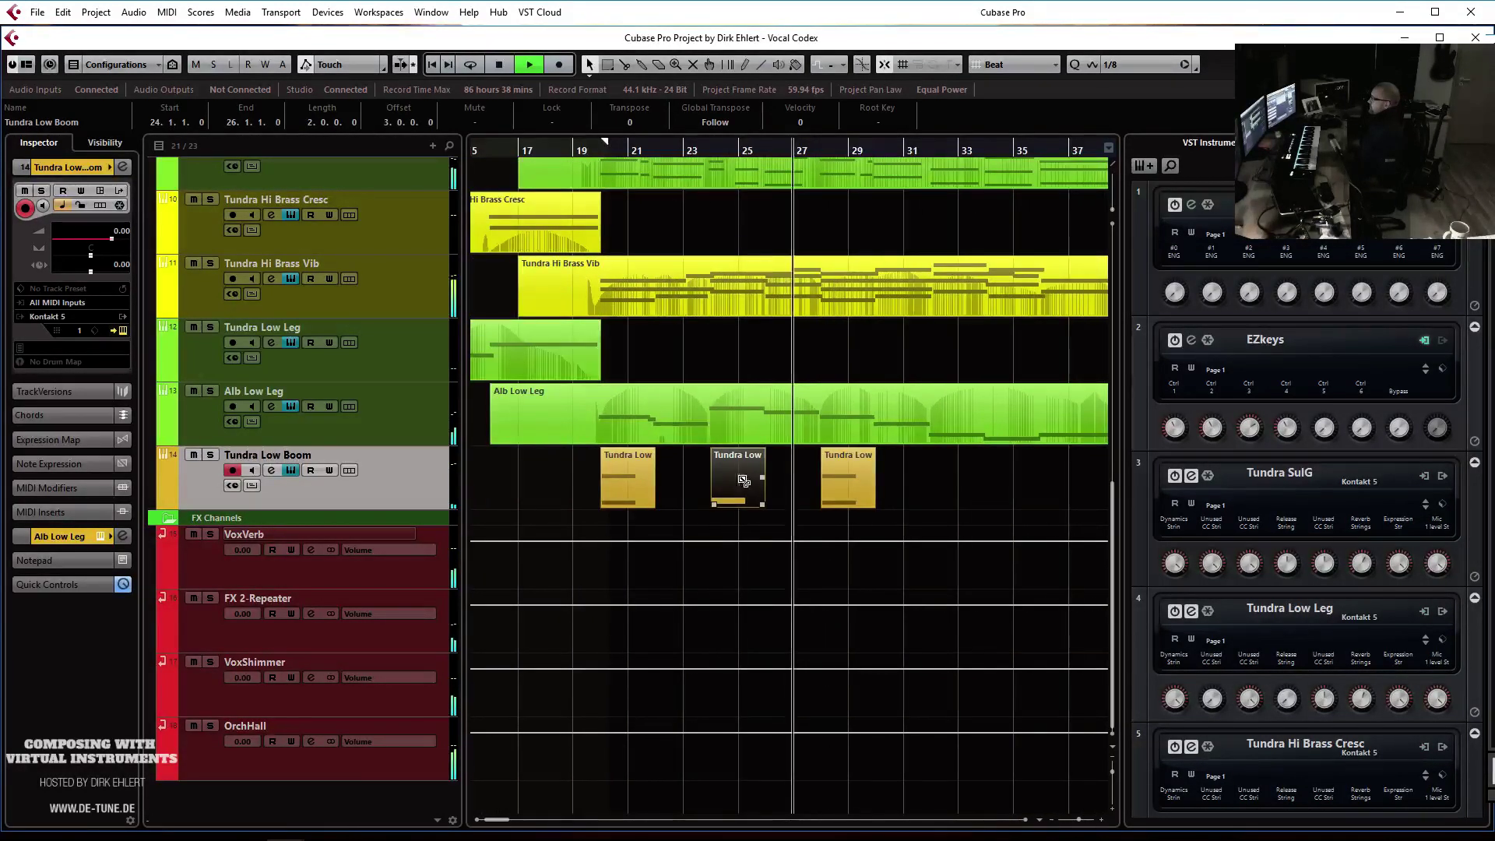
pyautogui.moveTo(743, 483); pyautogui.dragTo(961, 482)
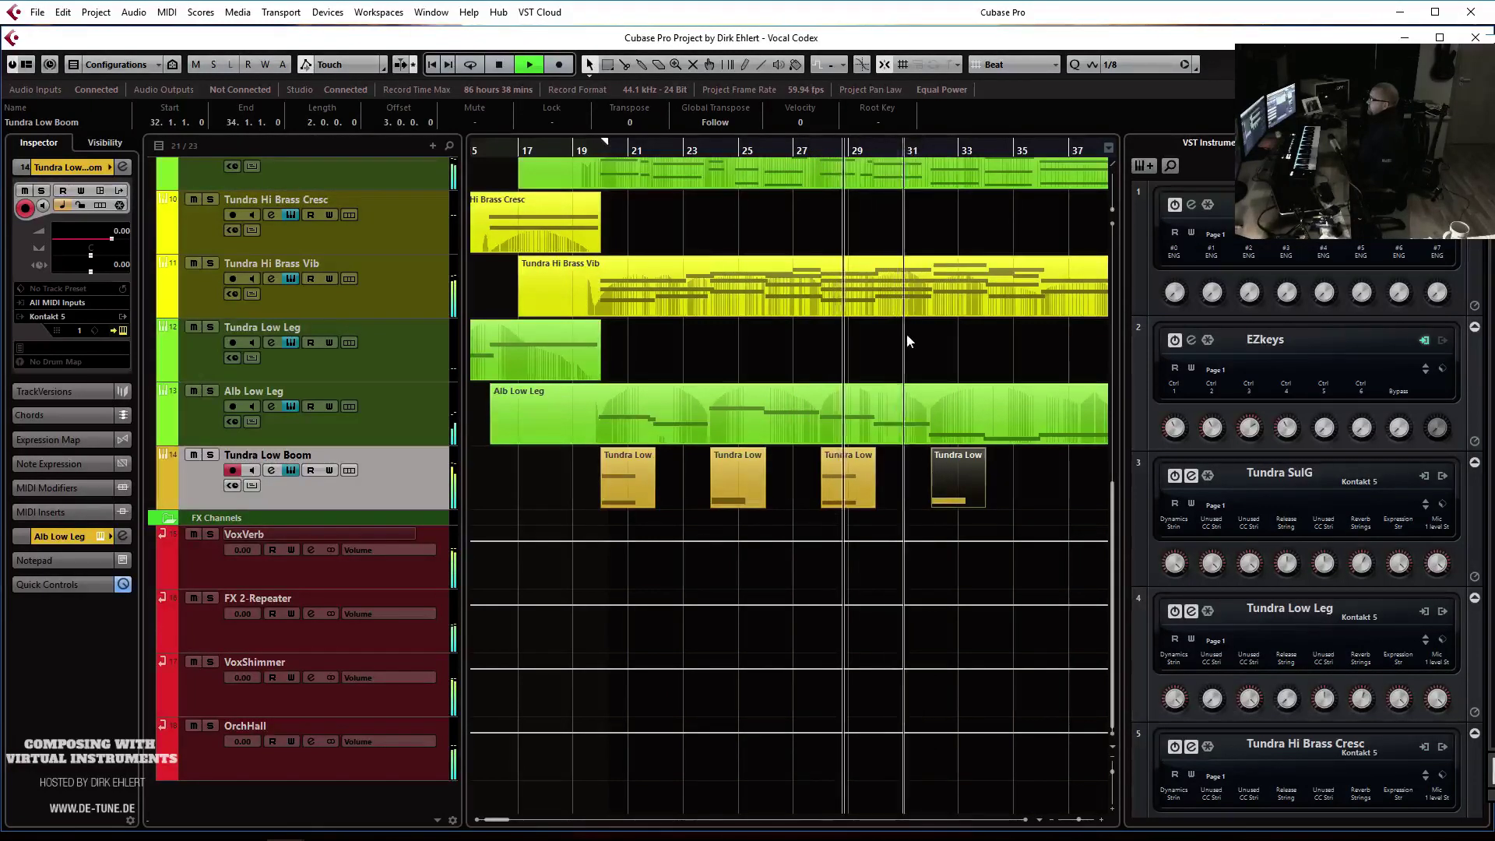
pyautogui.press('g')
pyautogui.press('g')
pyautogui.scroll(8, 914, 329)
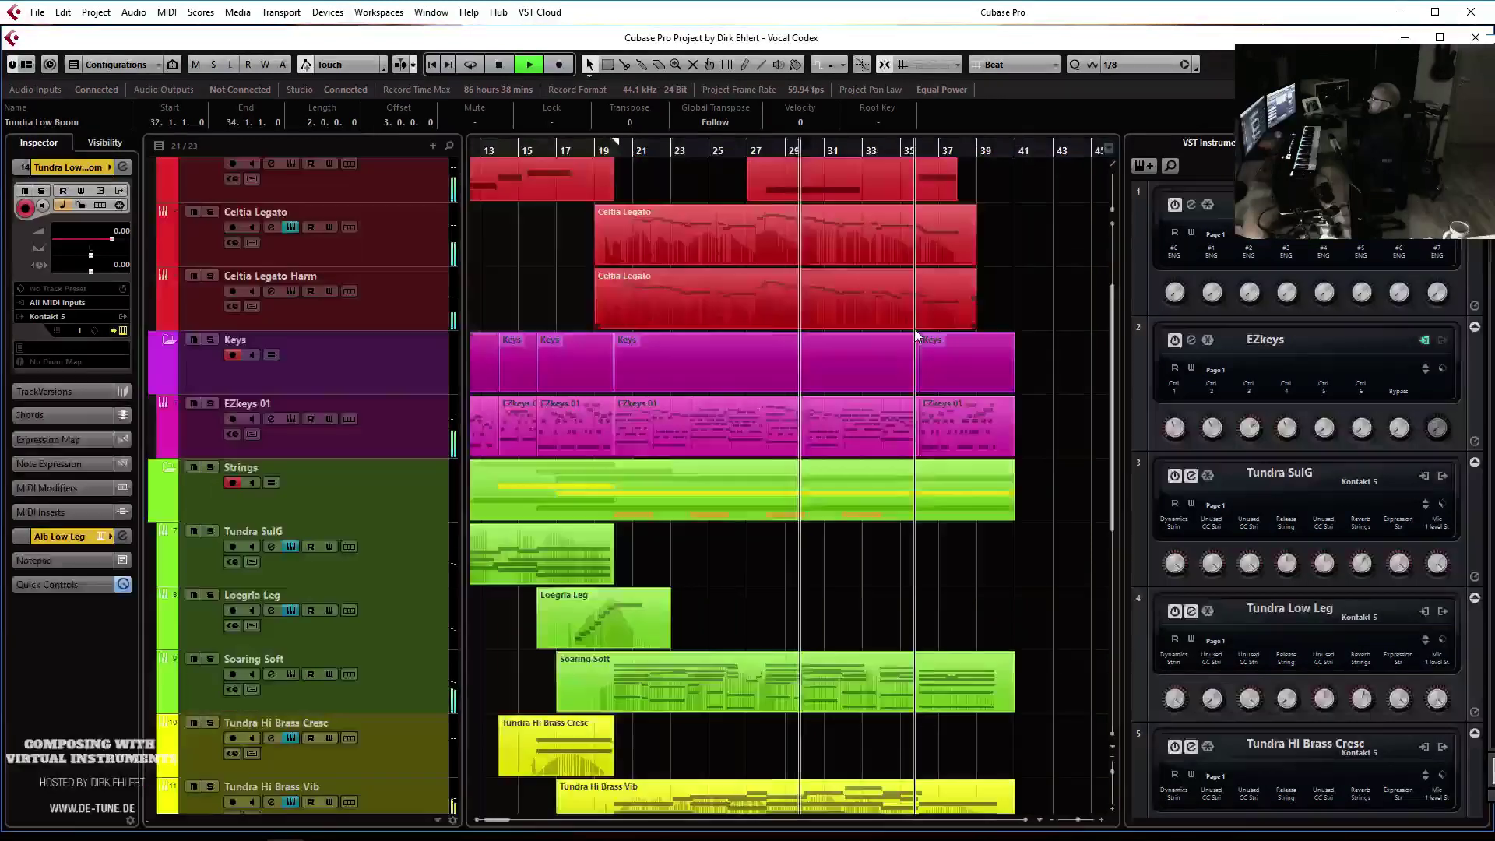
# Inspect the notes of the Celtia Phrases D part that starts at bar 27
pyautogui.scroll(2, 825, 226)
pyautogui.doubleClick(836, 222)
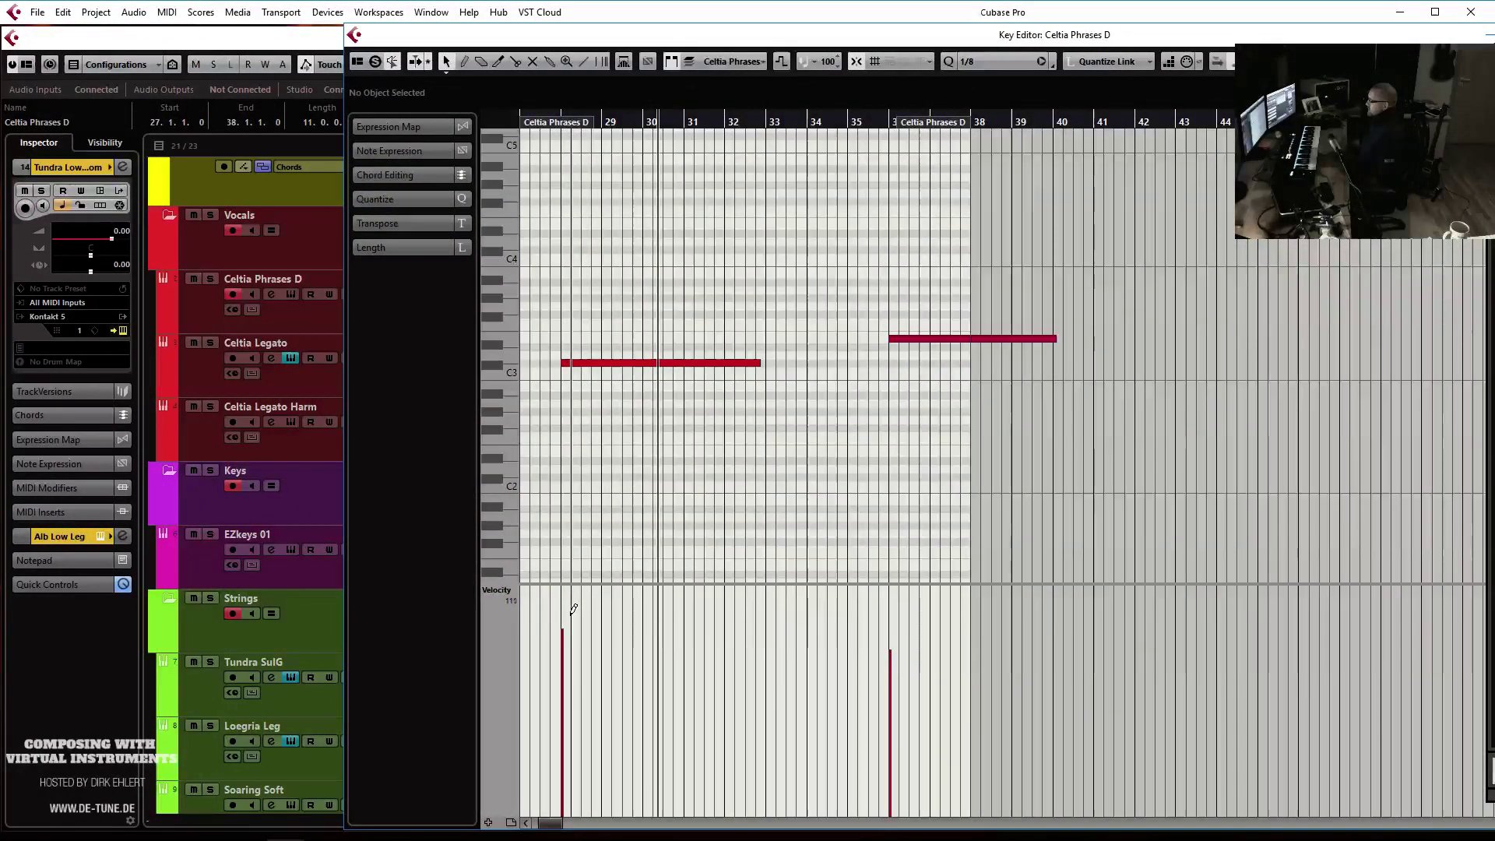
pyautogui.press('Escape')
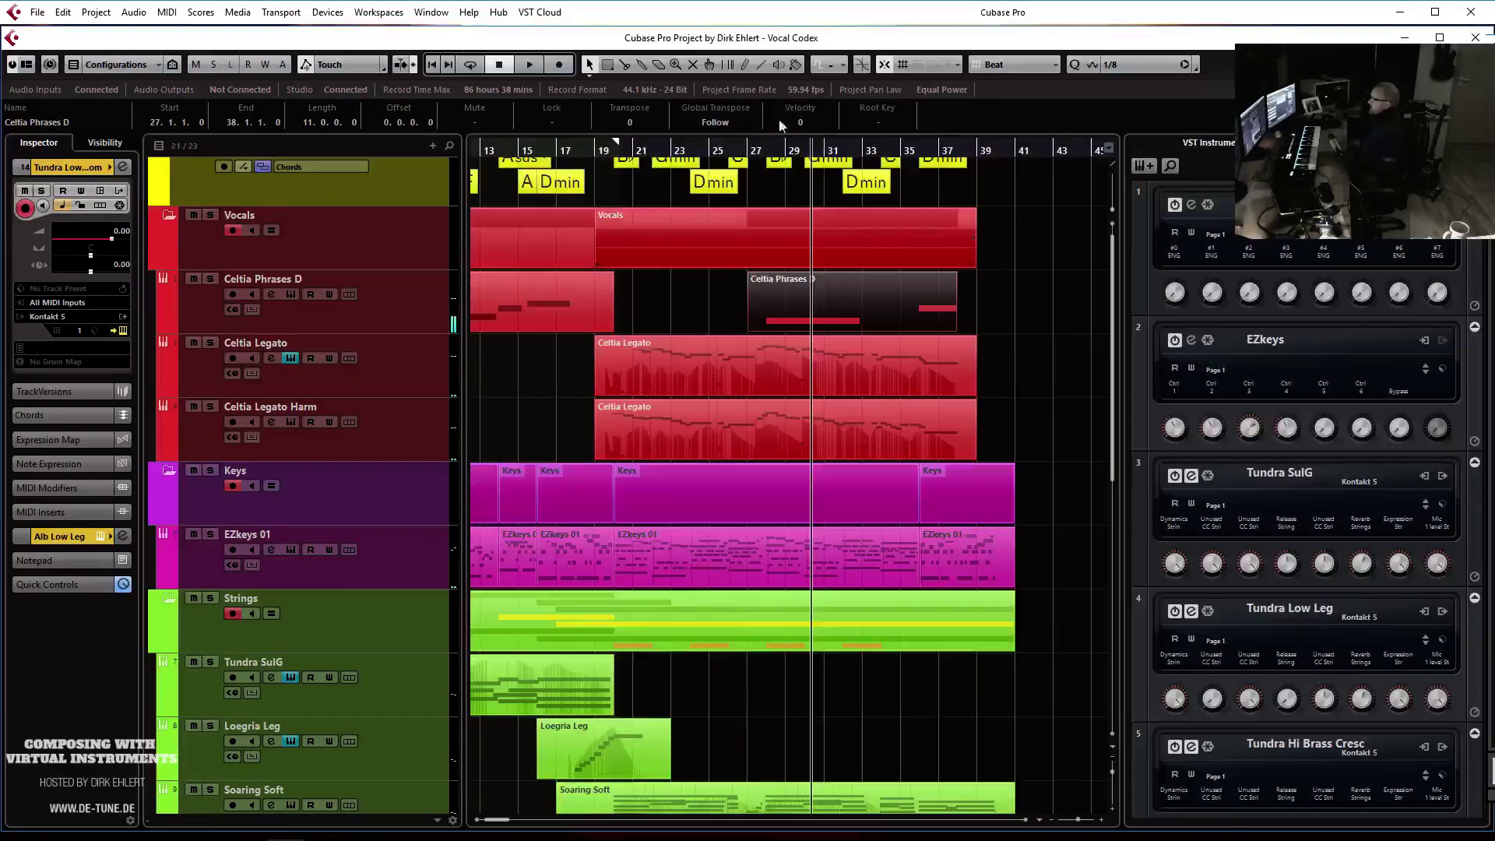
# Select the Loegria Leg track and play the arrangement from bar 27
pyautogui.click(745, 147)
pyautogui.scroll(-2, 513, 539)
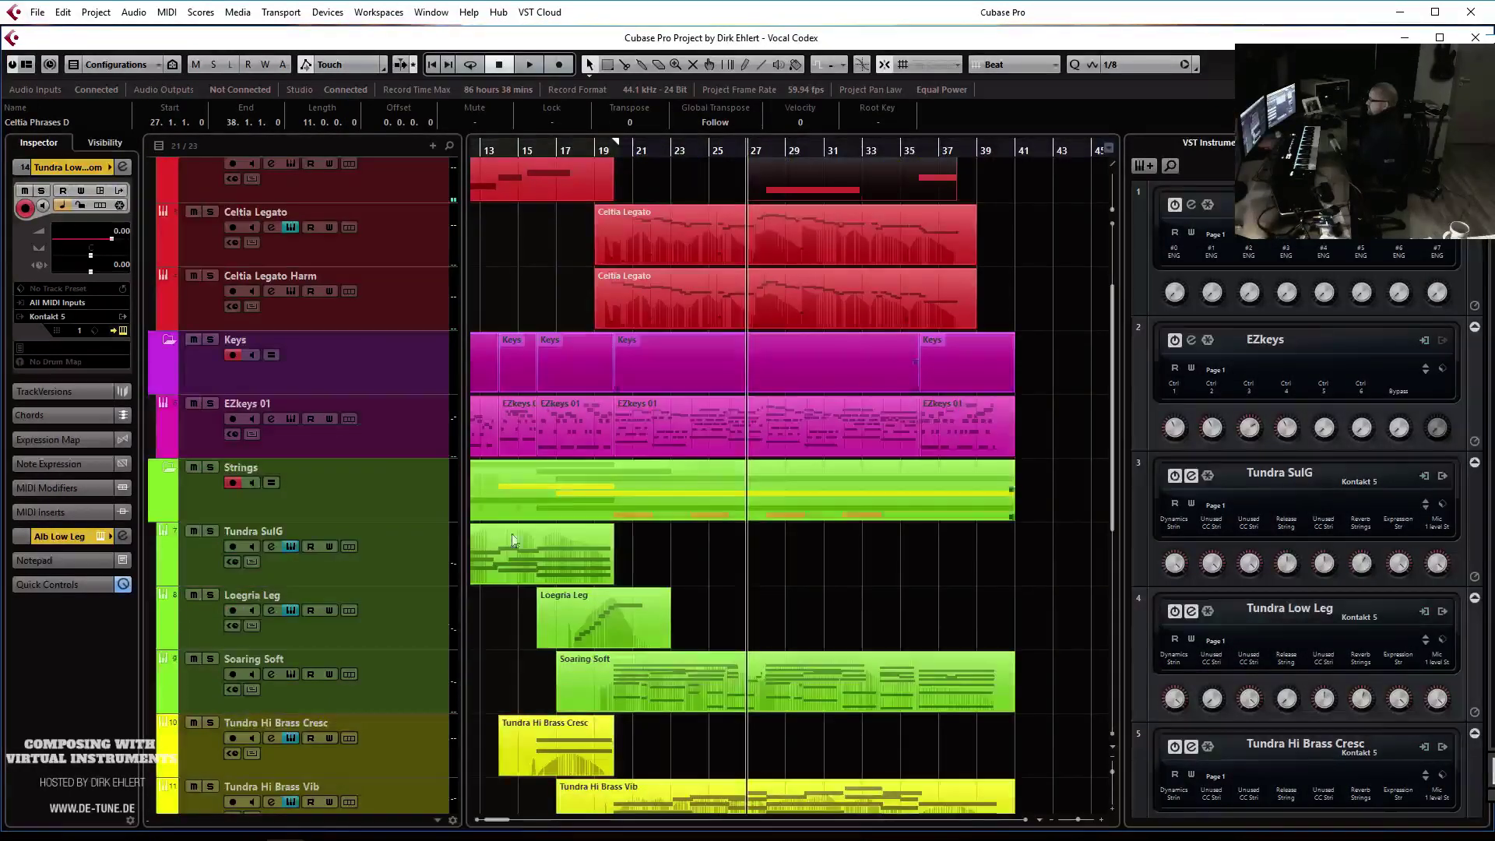
pyautogui.click(388, 628)
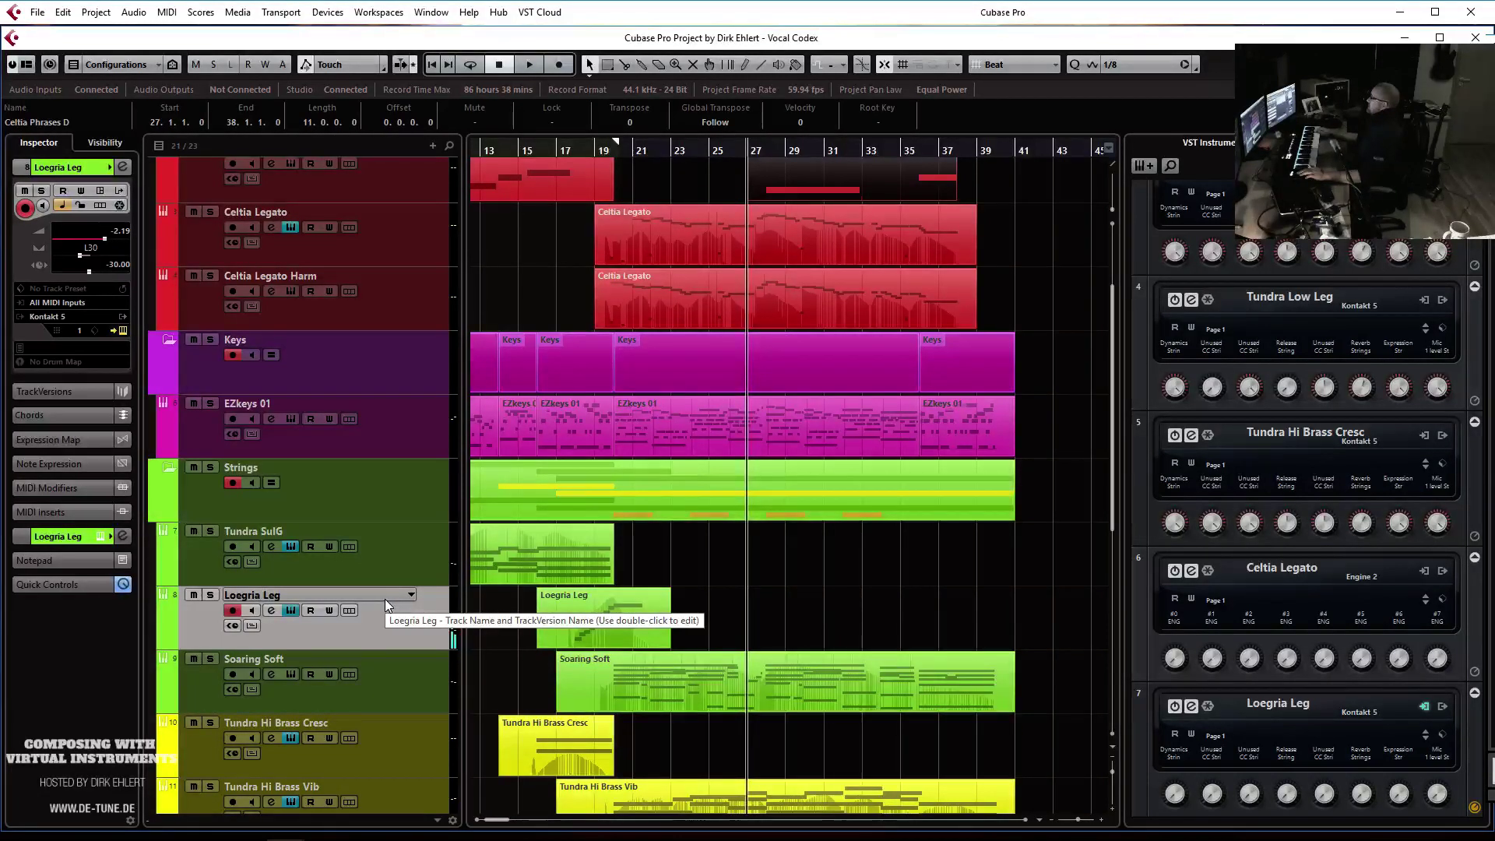
pyautogui.press('space')
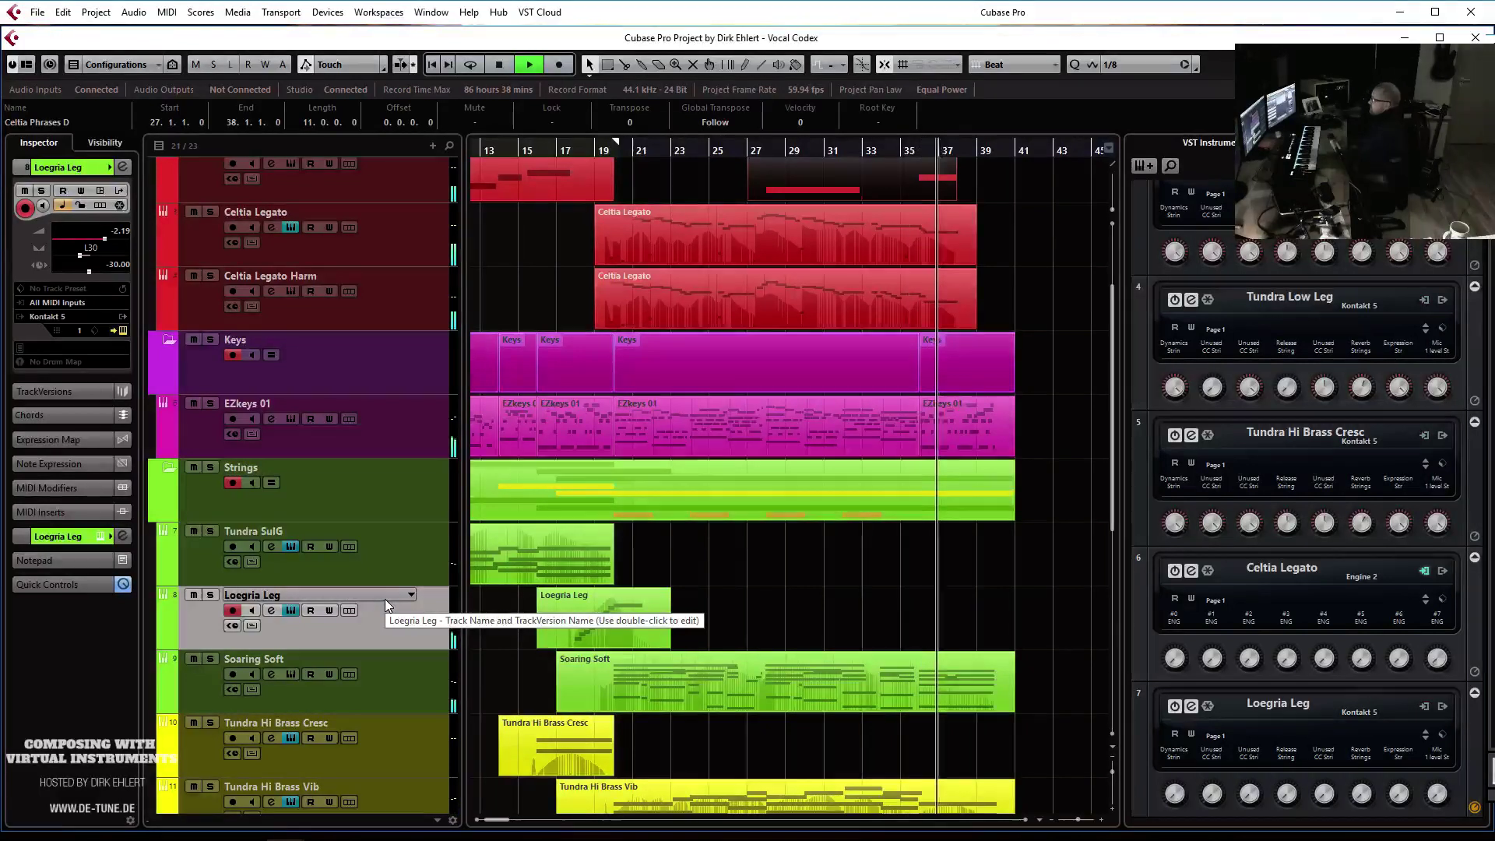
# Stop playback and copy the Tundra Low Boom part from bar 32 to bar 36
pyautogui.scroll(-5, 1005, 568)
pyautogui.press('space')
pyautogui.moveTo(872, 623); pyautogui.dragTo(948, 621)
pyautogui.scroll(5, 907, 621)
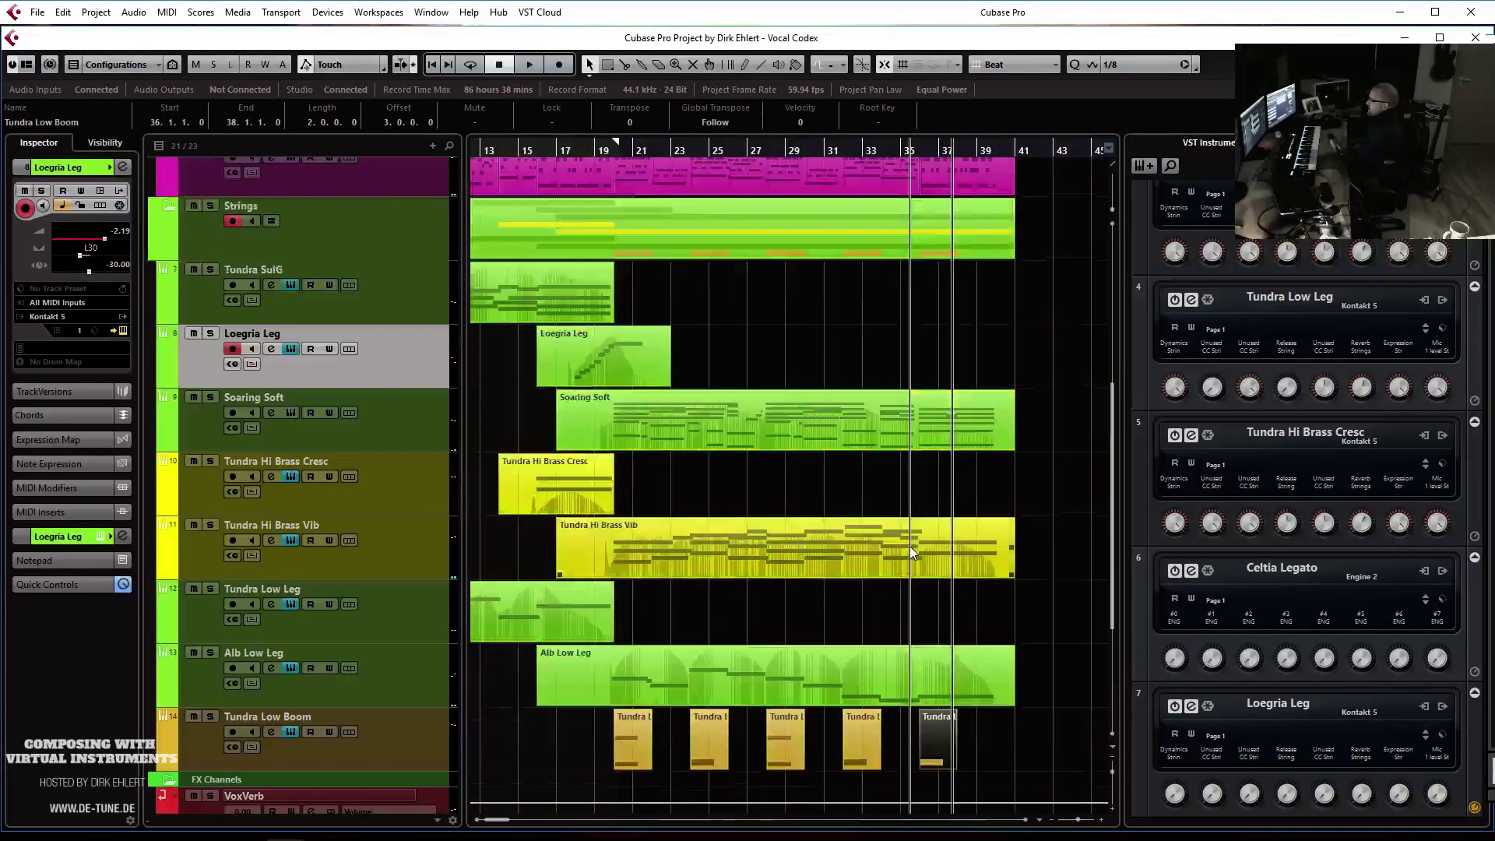
# Duplicate the Celtia Legato Harm track and delete the part on the duplicate
pyautogui.click(593, 149)
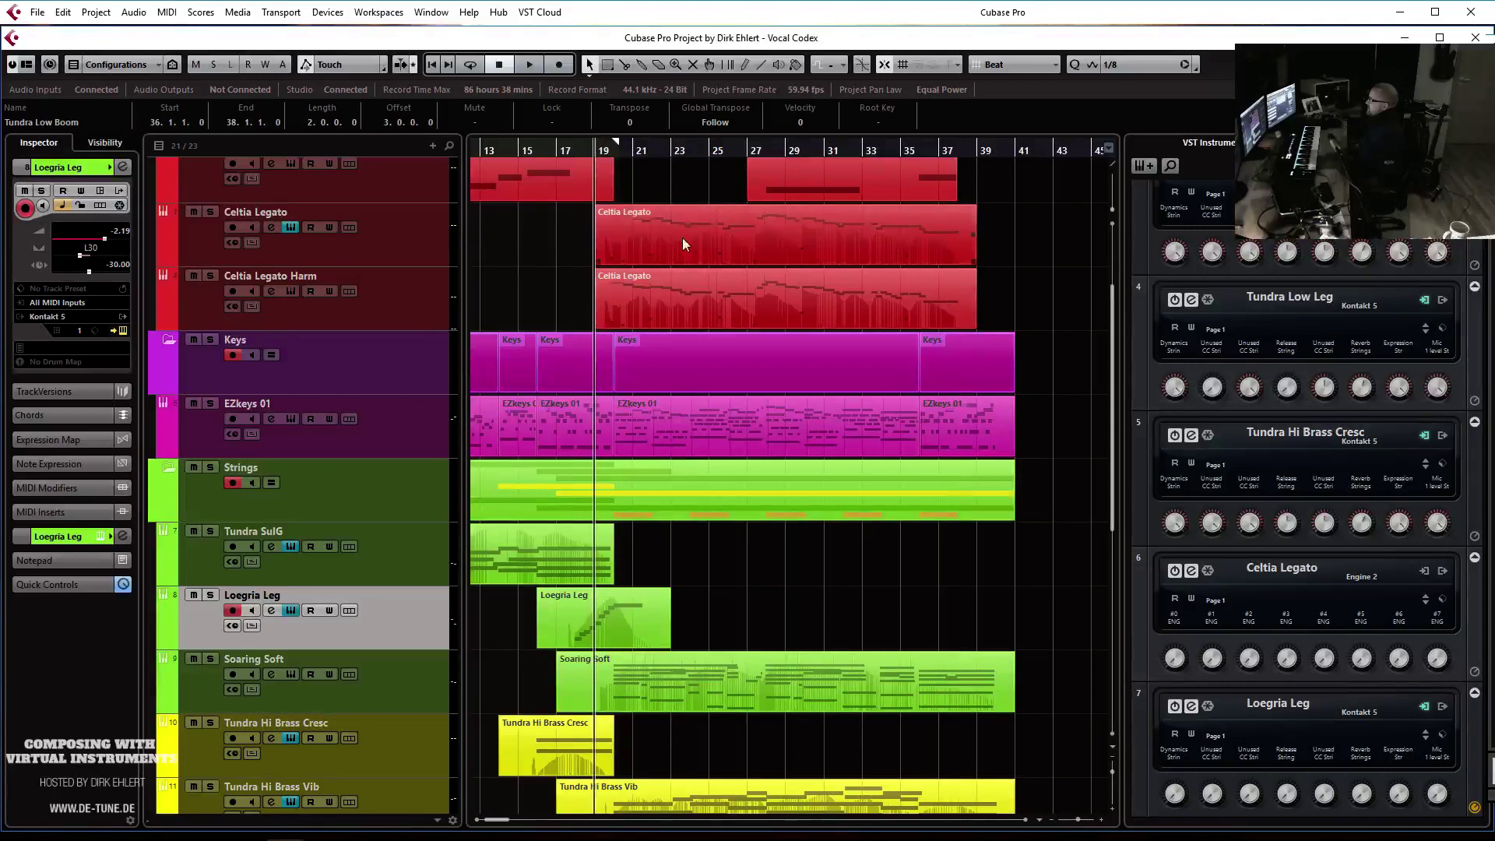
pyautogui.rightClick(419, 301)
pyautogui.click(495, 348)
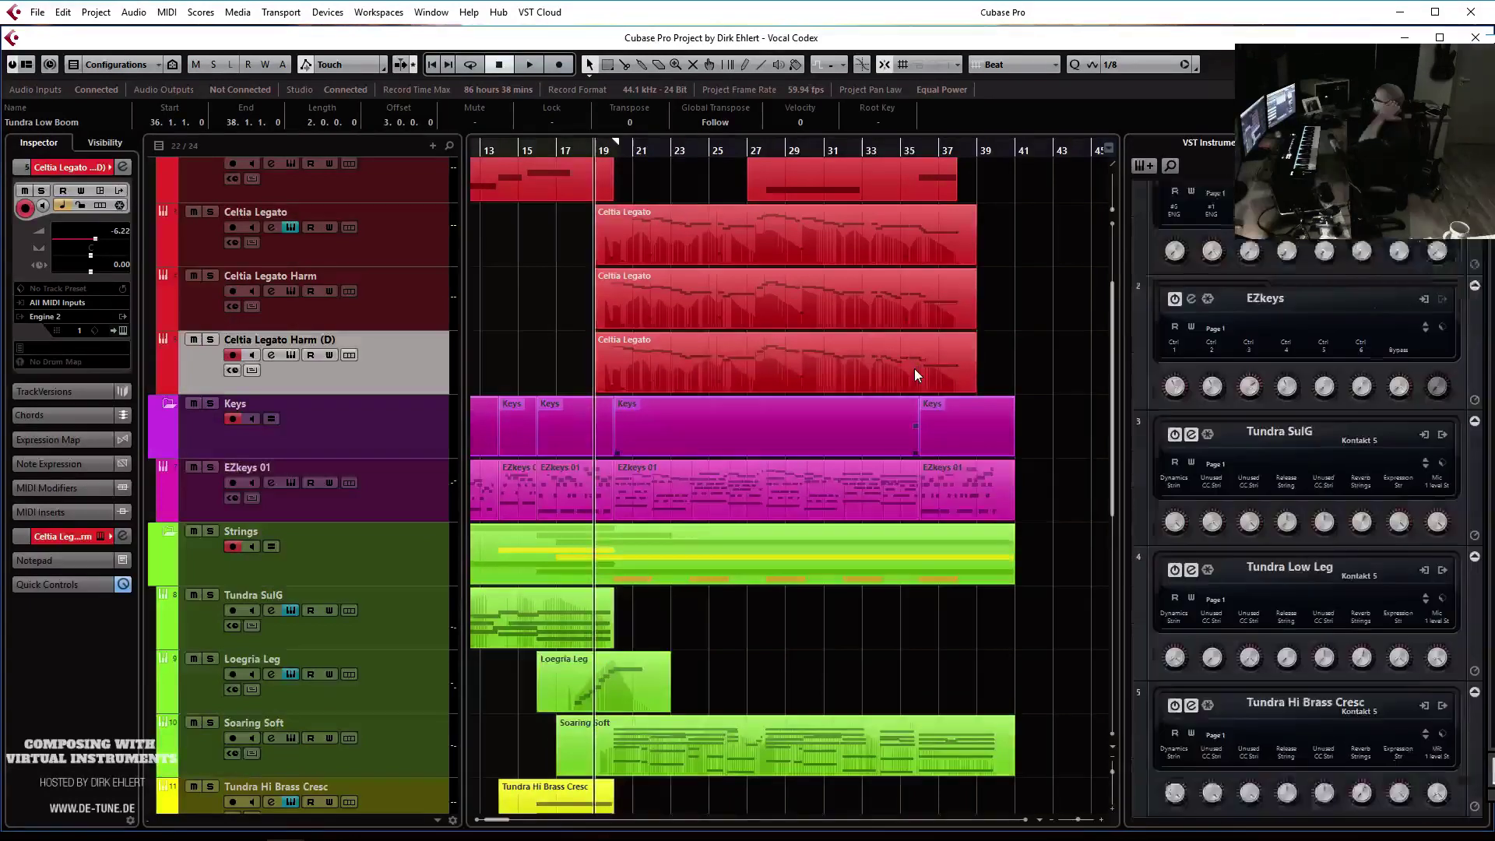
pyautogui.click(1017, 349)
pyautogui.moveTo(610, 362); pyautogui.dragTo(609, 363)
pyautogui.press('Delete')
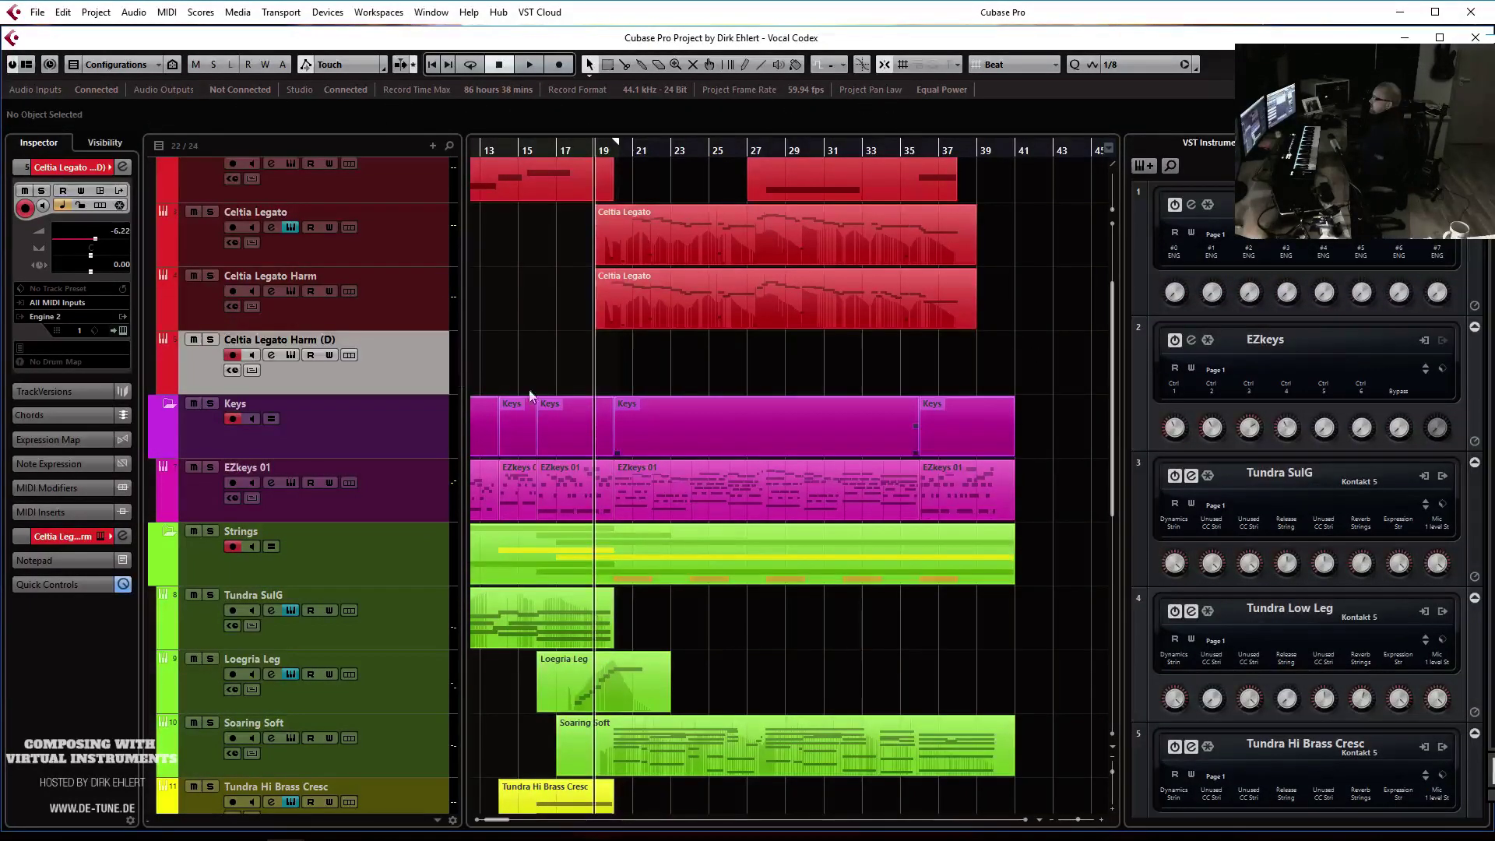
# Load the ERA II Vocal Codex patch MEDIEVAL TENOR male solo voice into the duplicated track's Engine instrument and clear its window away
pyautogui.click(122, 331)
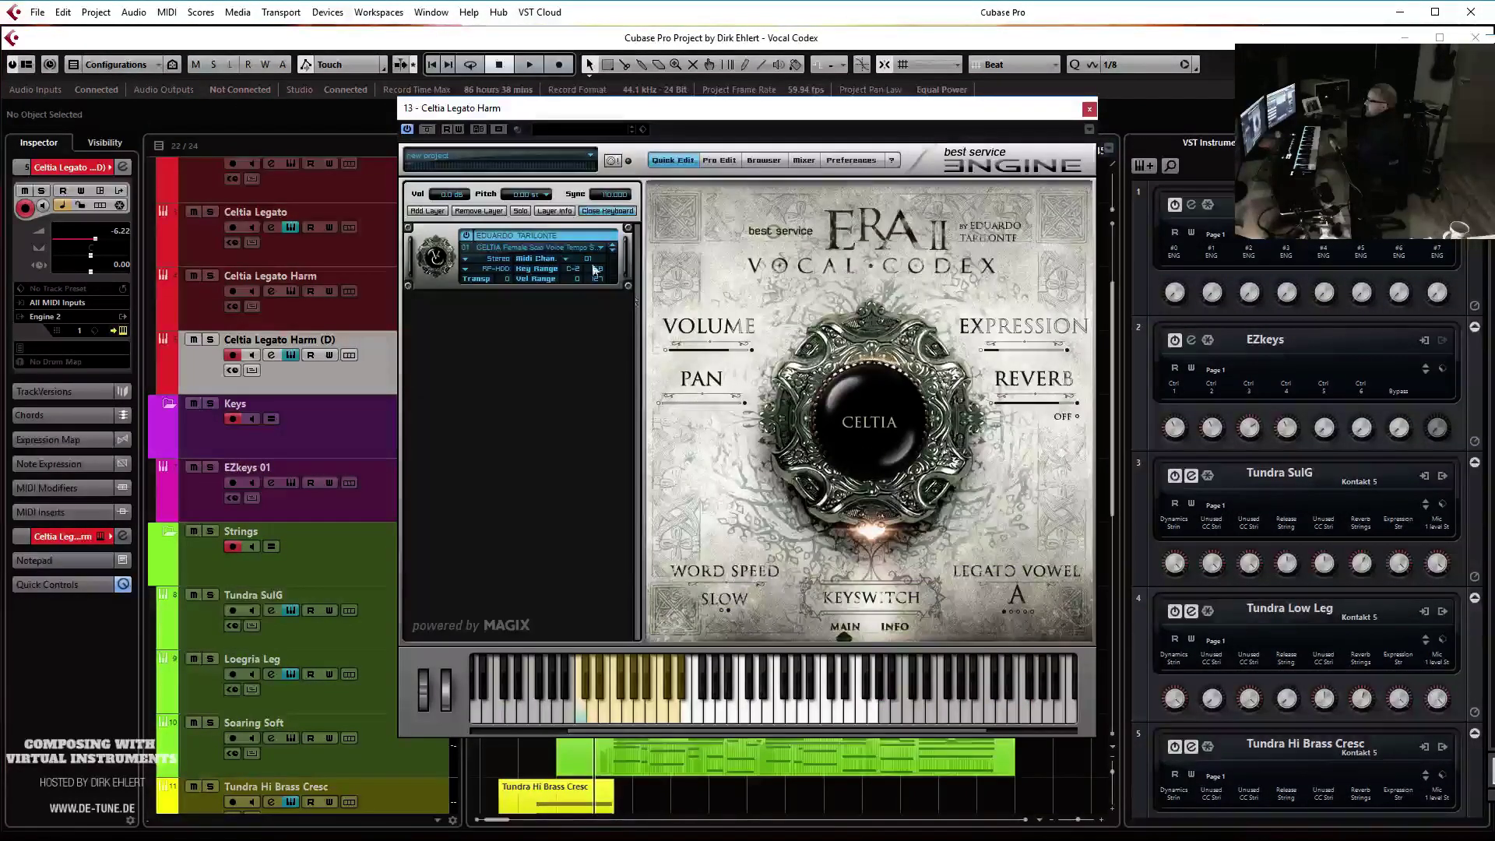
pyautogui.click(534, 245)
pyautogui.moveTo(527, 263)
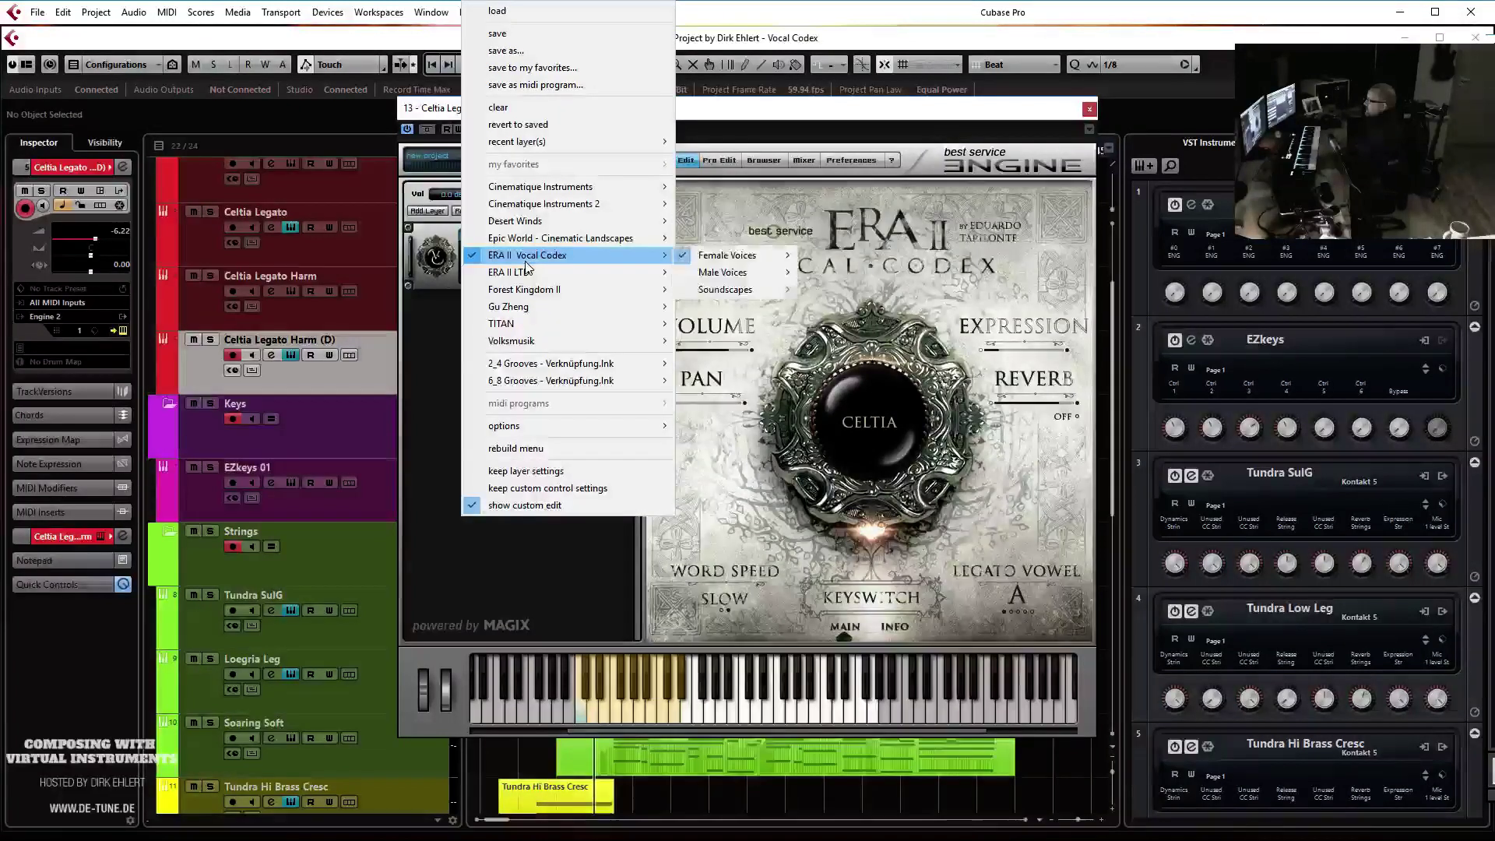
pyautogui.moveTo(742, 273)
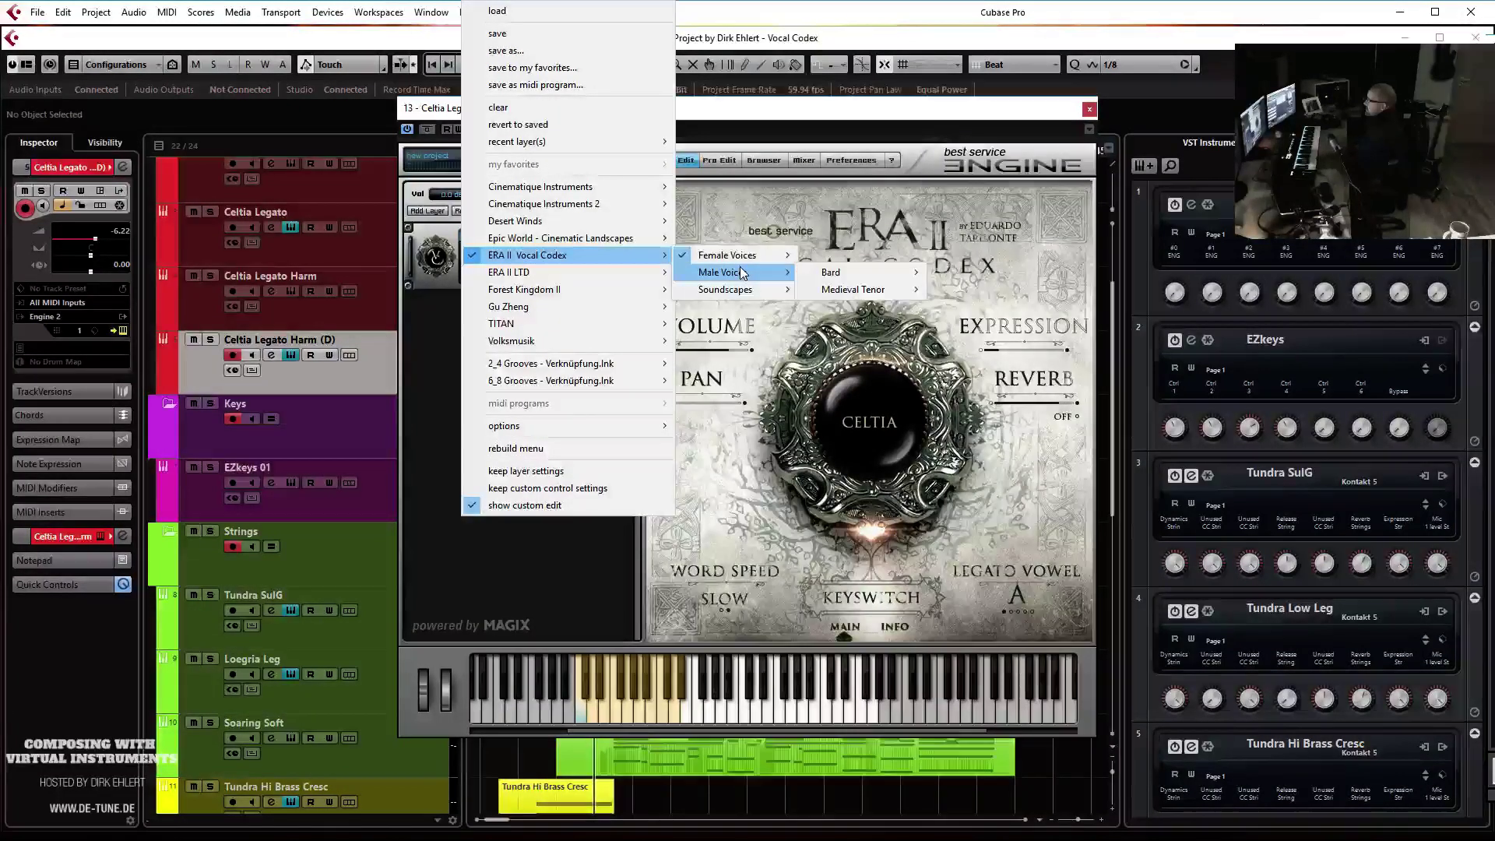
pyautogui.moveTo(841, 290)
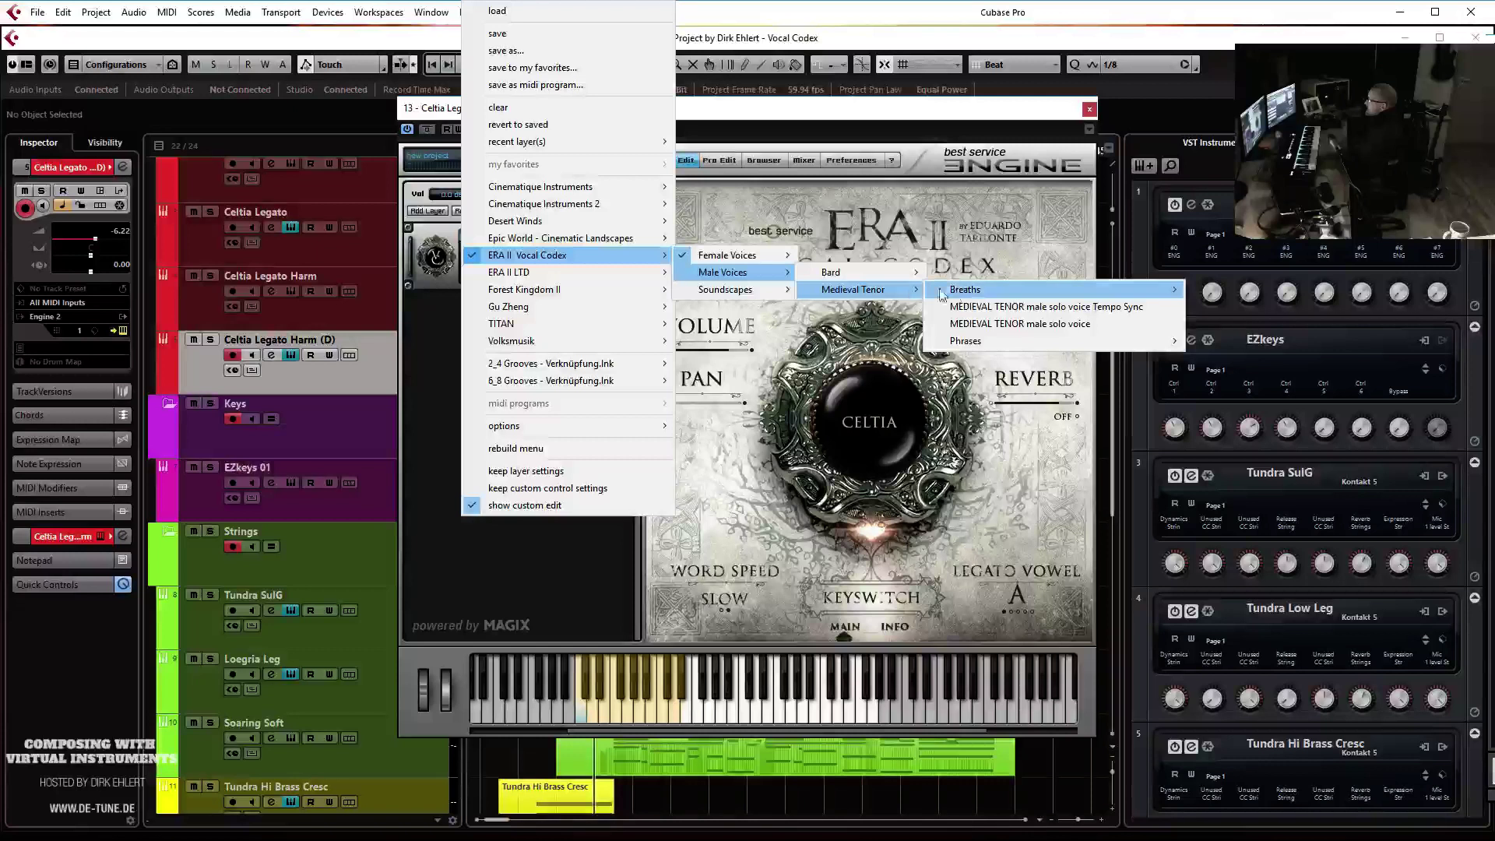
pyautogui.click(997, 325)
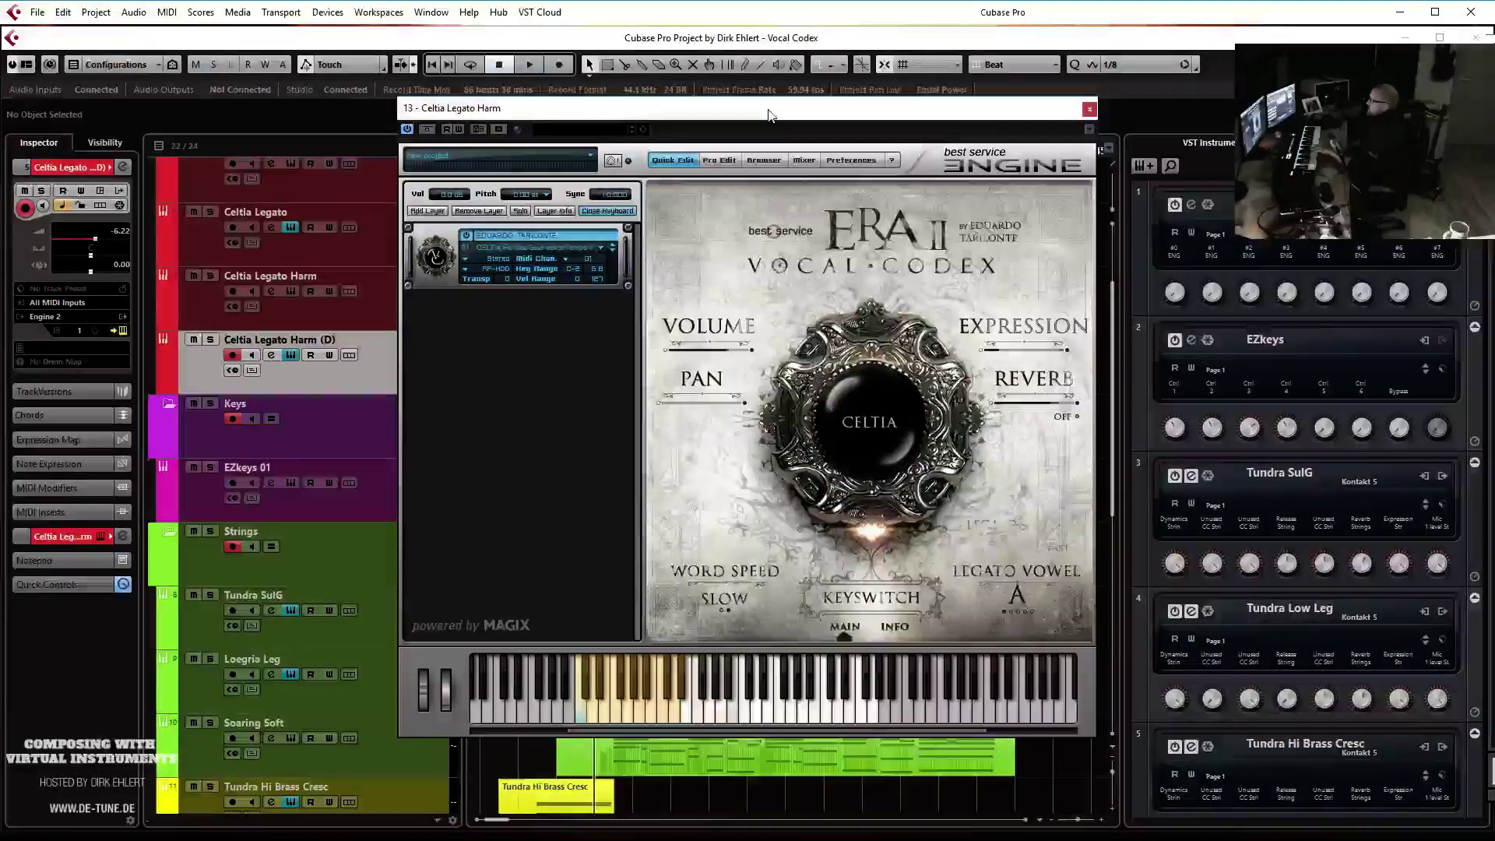
pyautogui.moveTo(779, 114); pyautogui.dragTo(802, 15)
pyautogui.moveTo(923, 14); pyautogui.dragTo(1494, 109)
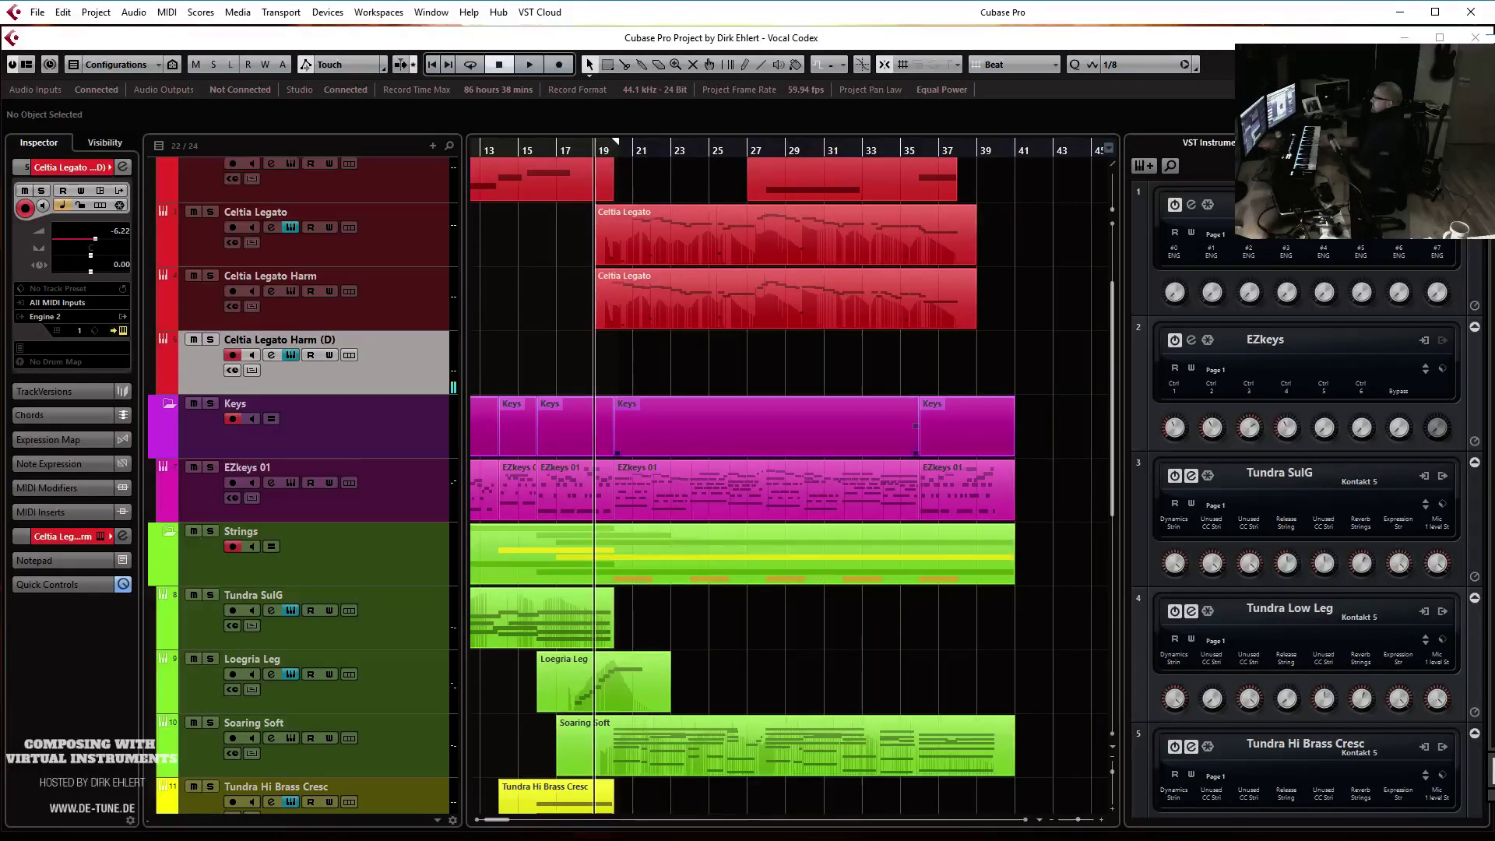
# Rehearse from bar 27 and record a tenor line on the Celtia Legato Harm (D) track from bar 27 to about bar 38
pyautogui.doubleClick(743, 153)
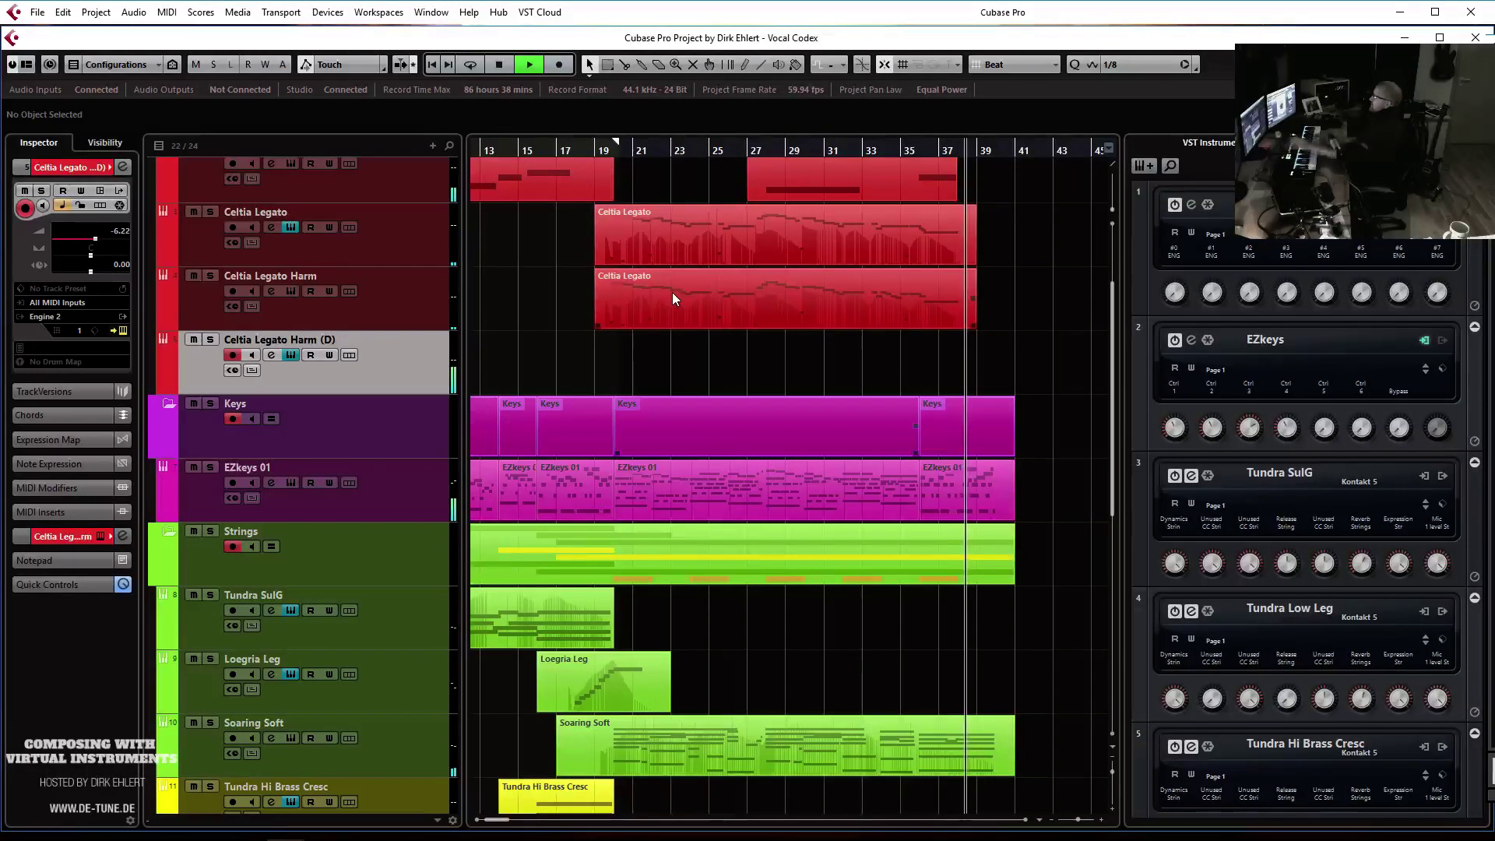
pyautogui.press('space')
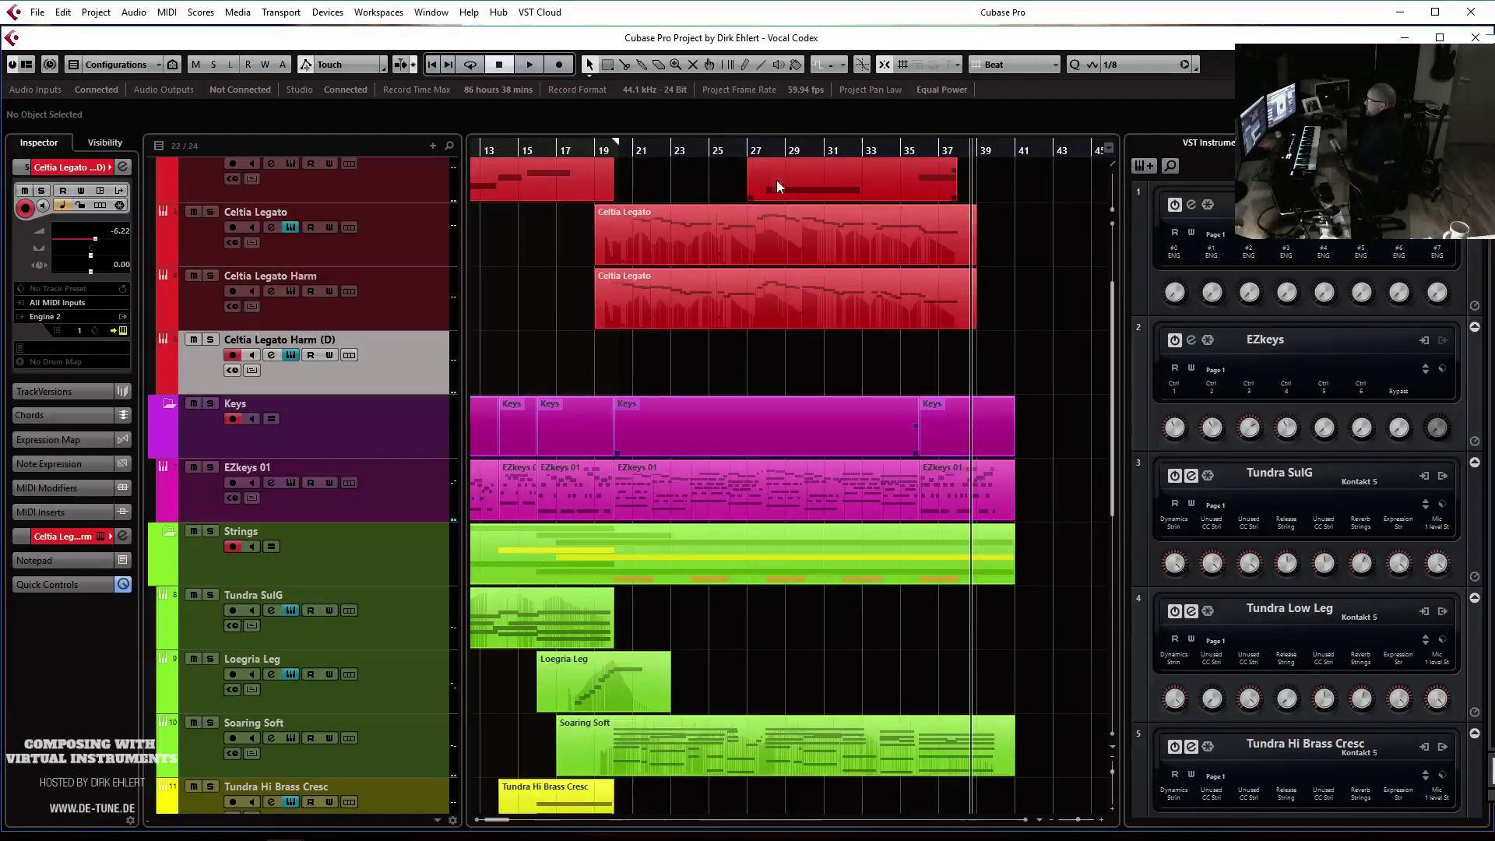
pyautogui.click(748, 150)
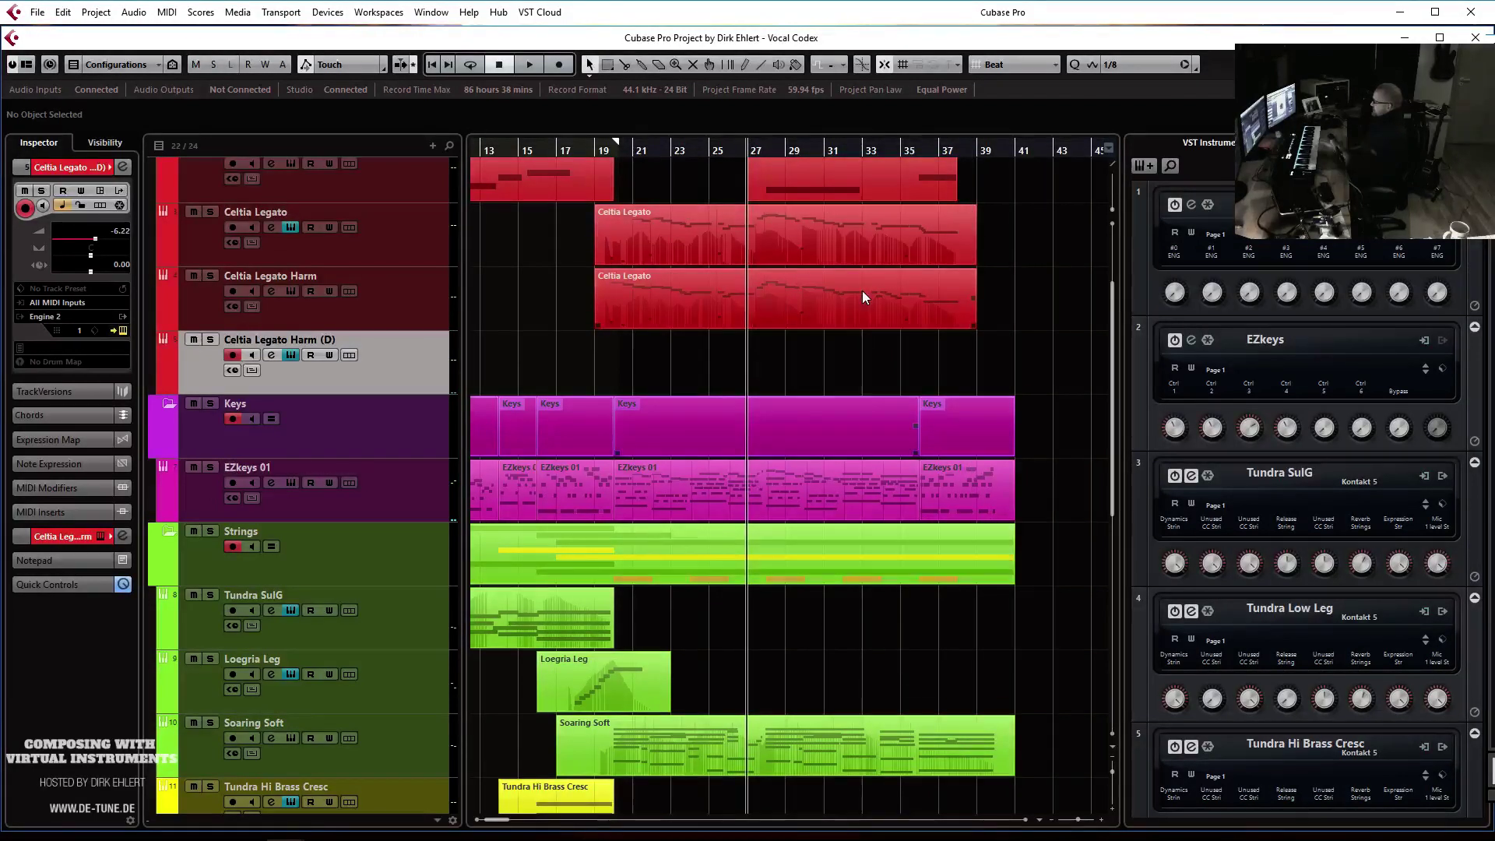
pyautogui.press('KP_Multiply')
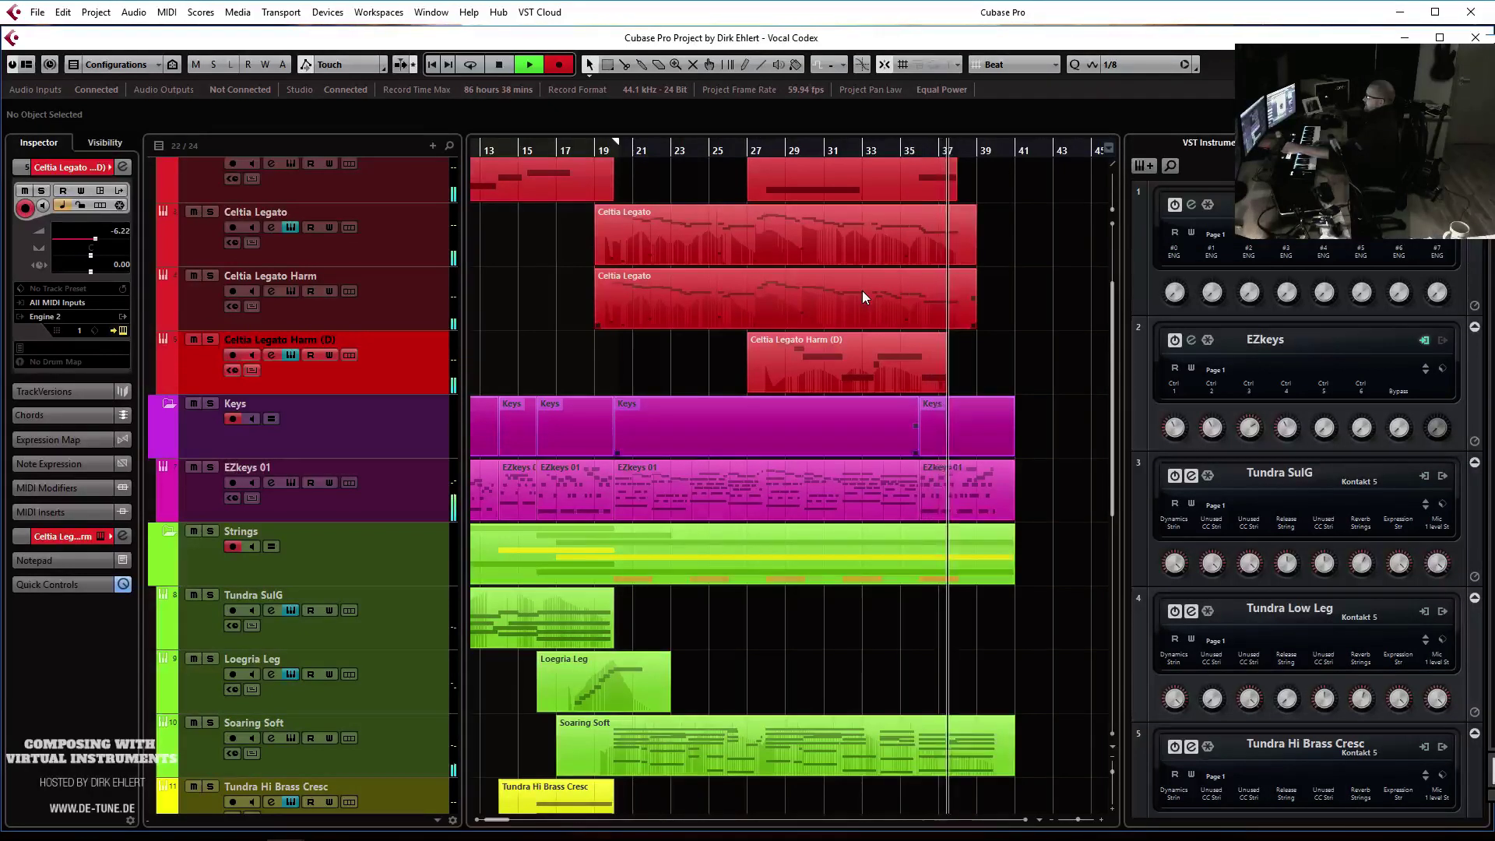
pyautogui.press('space')
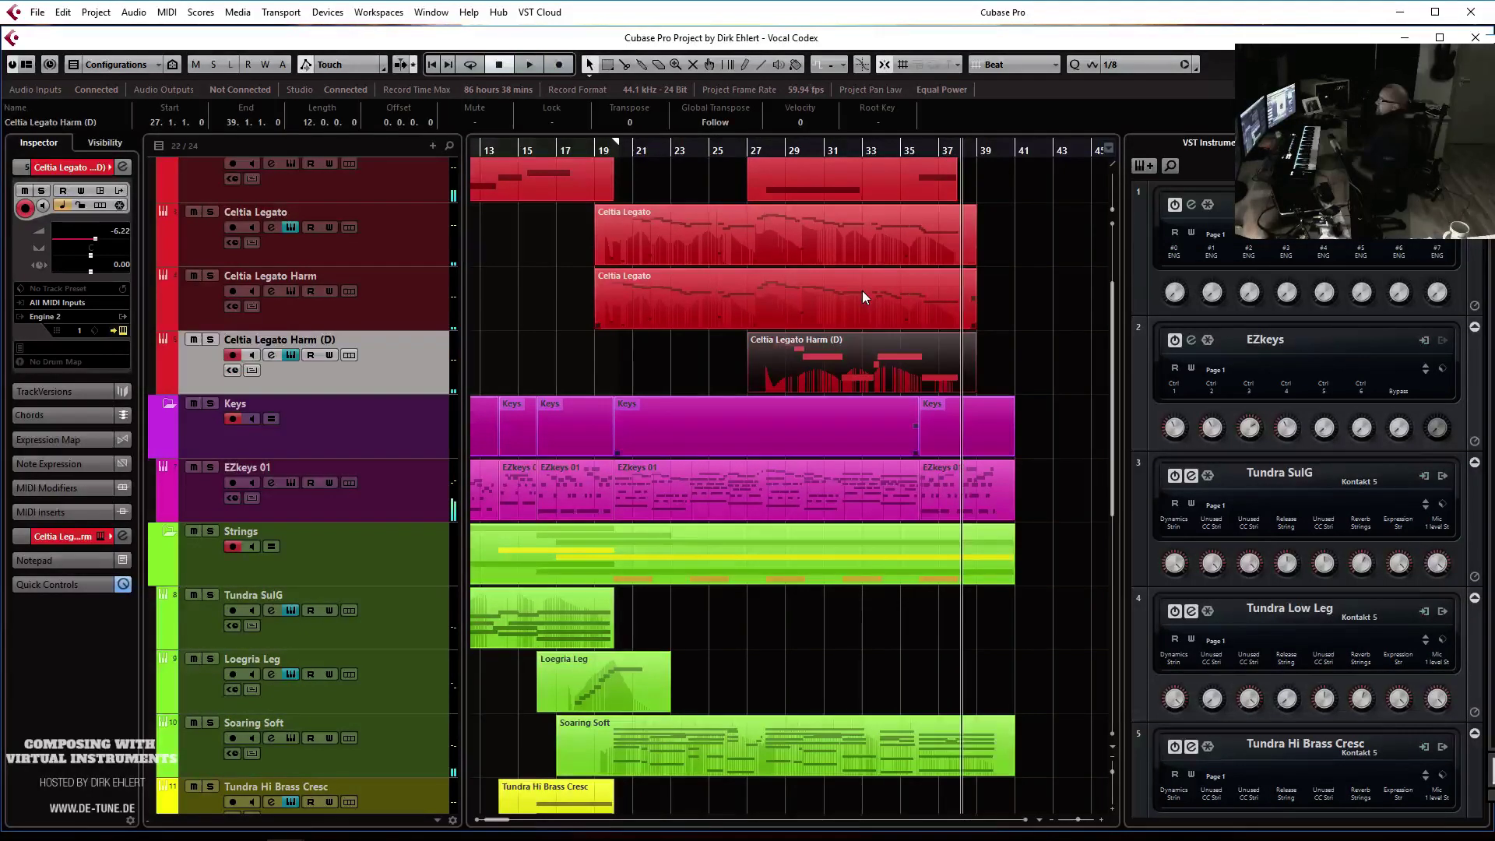
# Rename the duplicated vocal track as Med Tenor, lower its volume to -10.3 and pan it left to L36
pyautogui.doubleClick(285, 339)
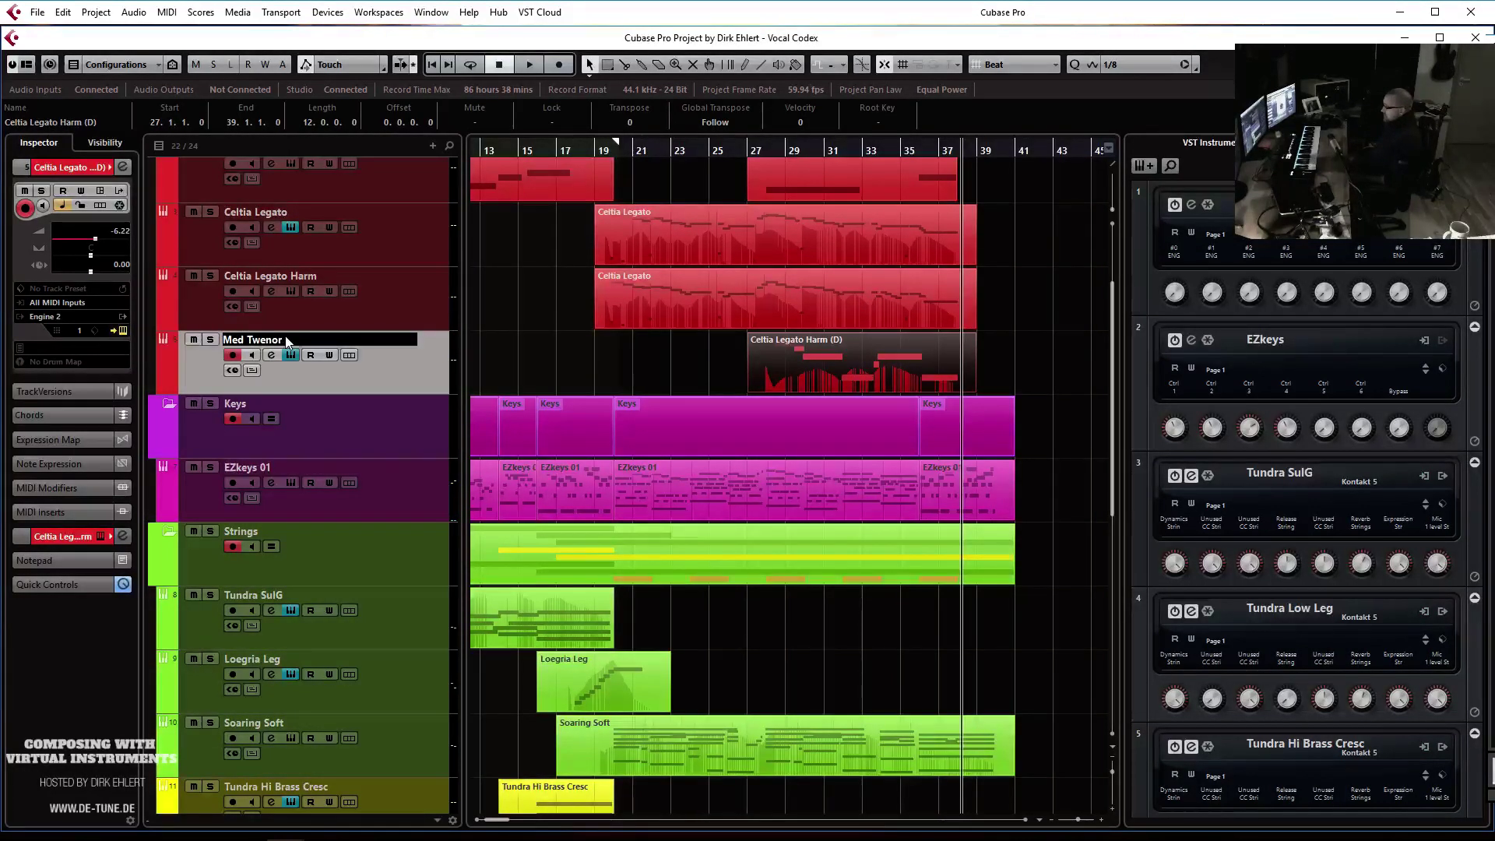
pyautogui.press('BackSpace')
pyautogui.press('Return')
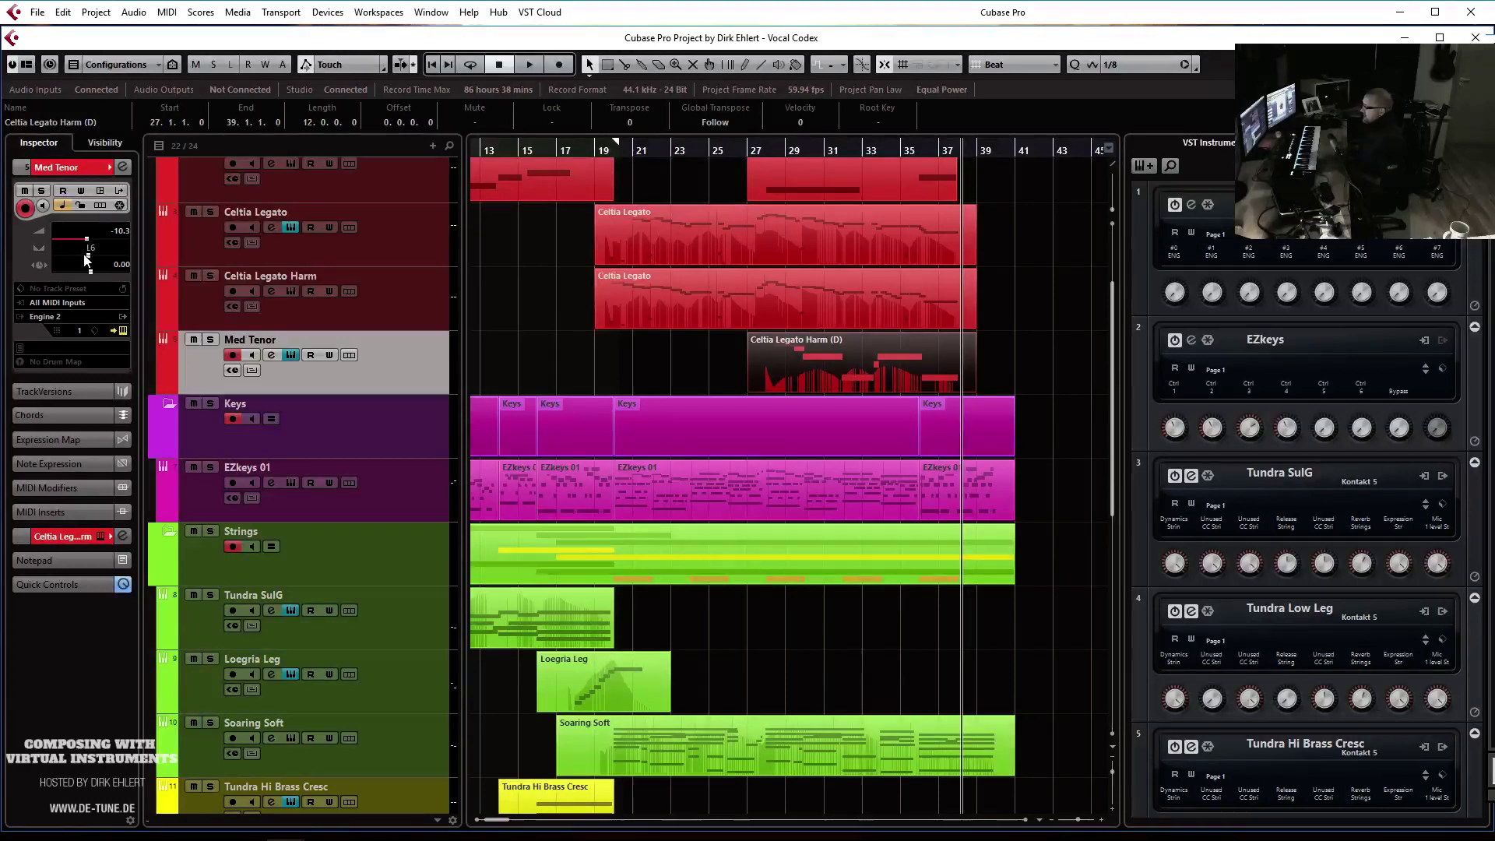
# Pan the Celtia Legato Harm track to R38 and play the arrangement from bar 25
pyautogui.click(199, 324)
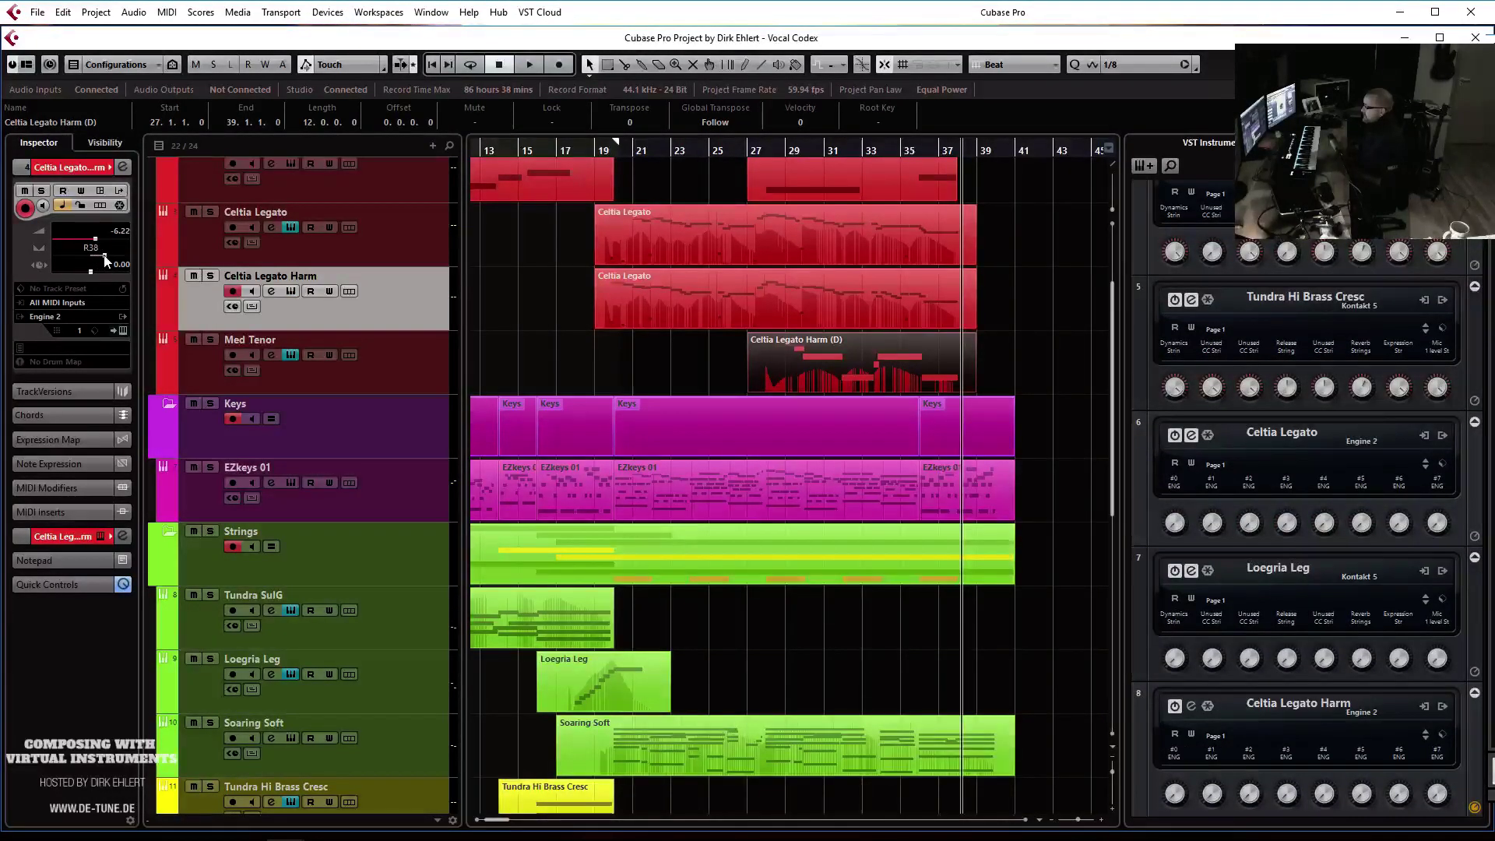
pyautogui.click(712, 153)
pyautogui.press('space')
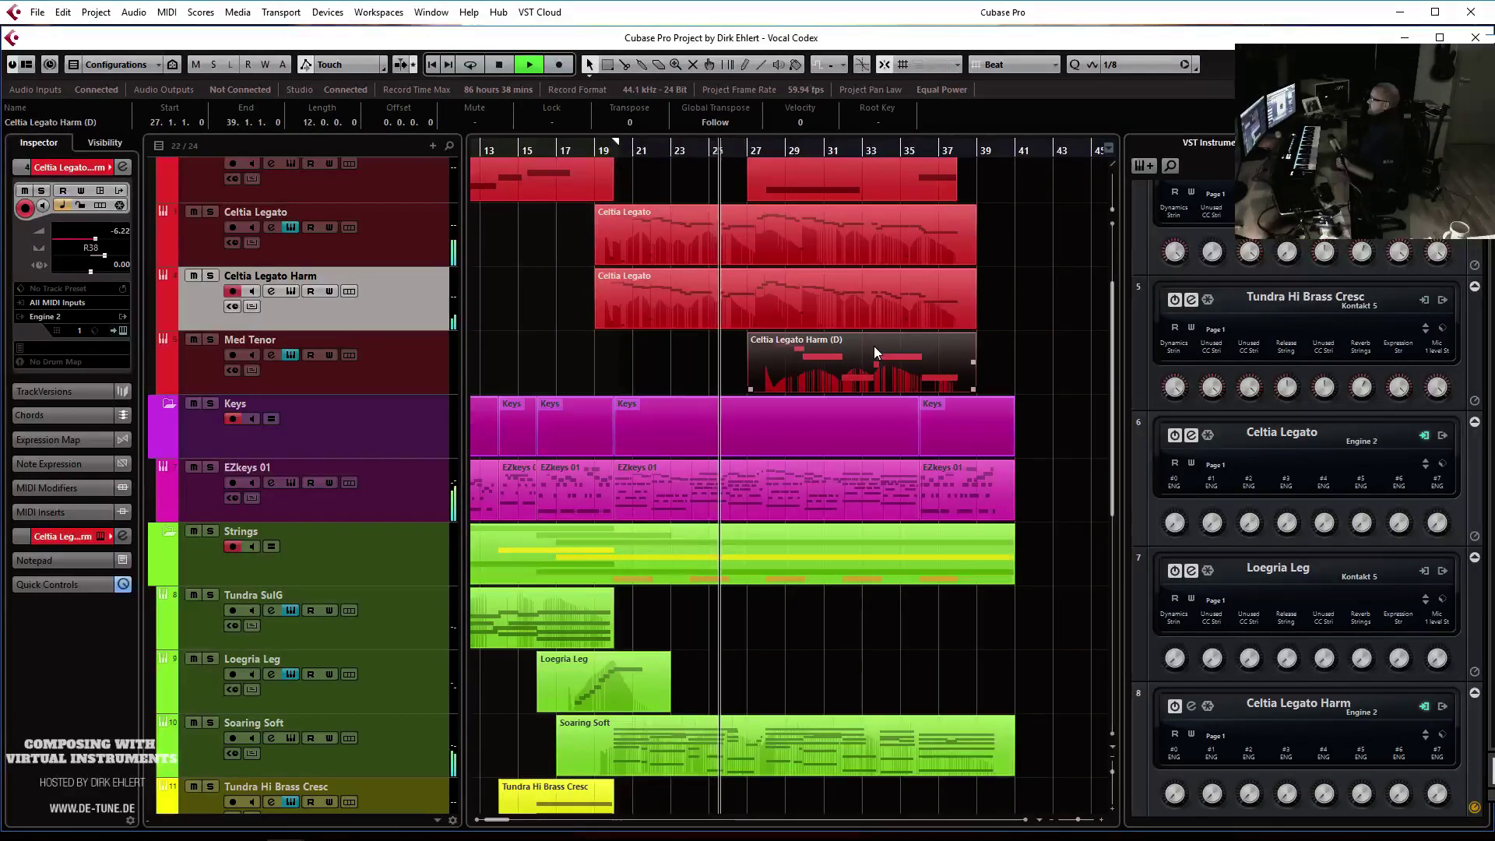
pyautogui.scroll(-4, 874, 346)
pyautogui.scroll(6, 873, 346)
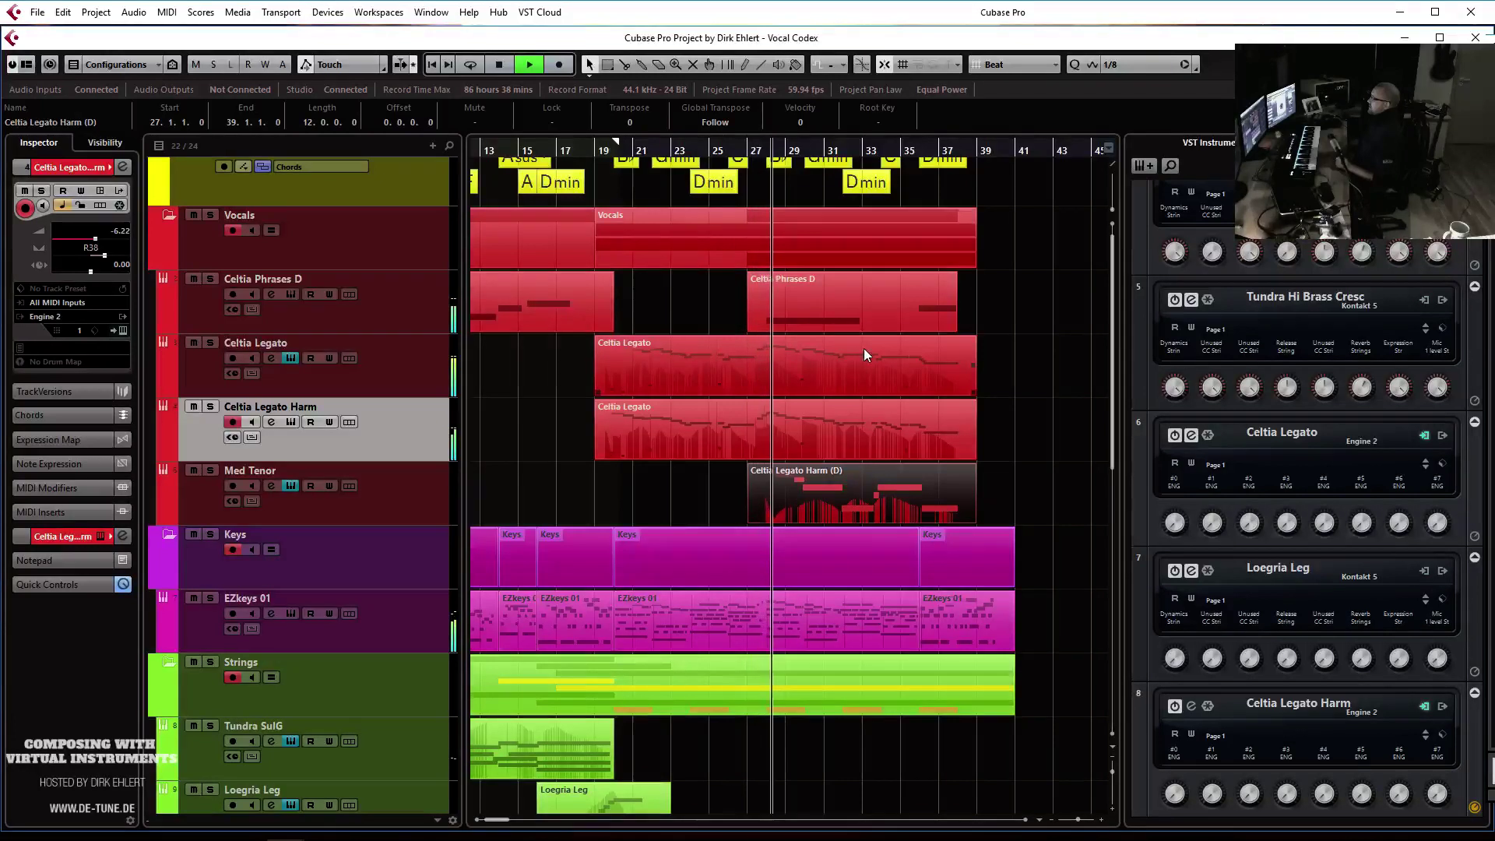
# Apply the Med Tenor track name to the recorded part at bar 27
pyautogui.doubleClick(325, 473)
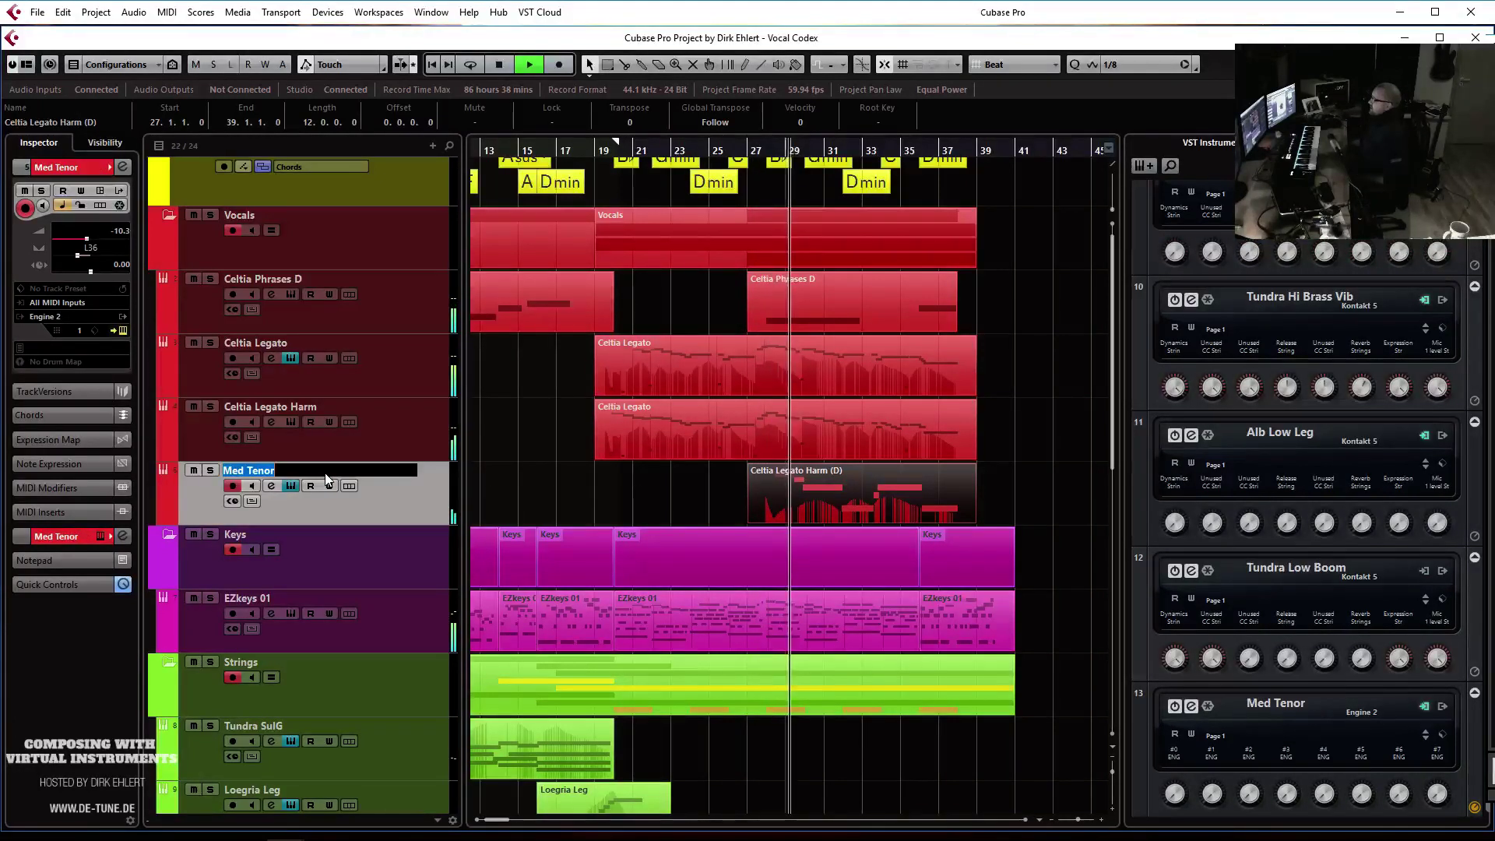
pyautogui.press('Return')
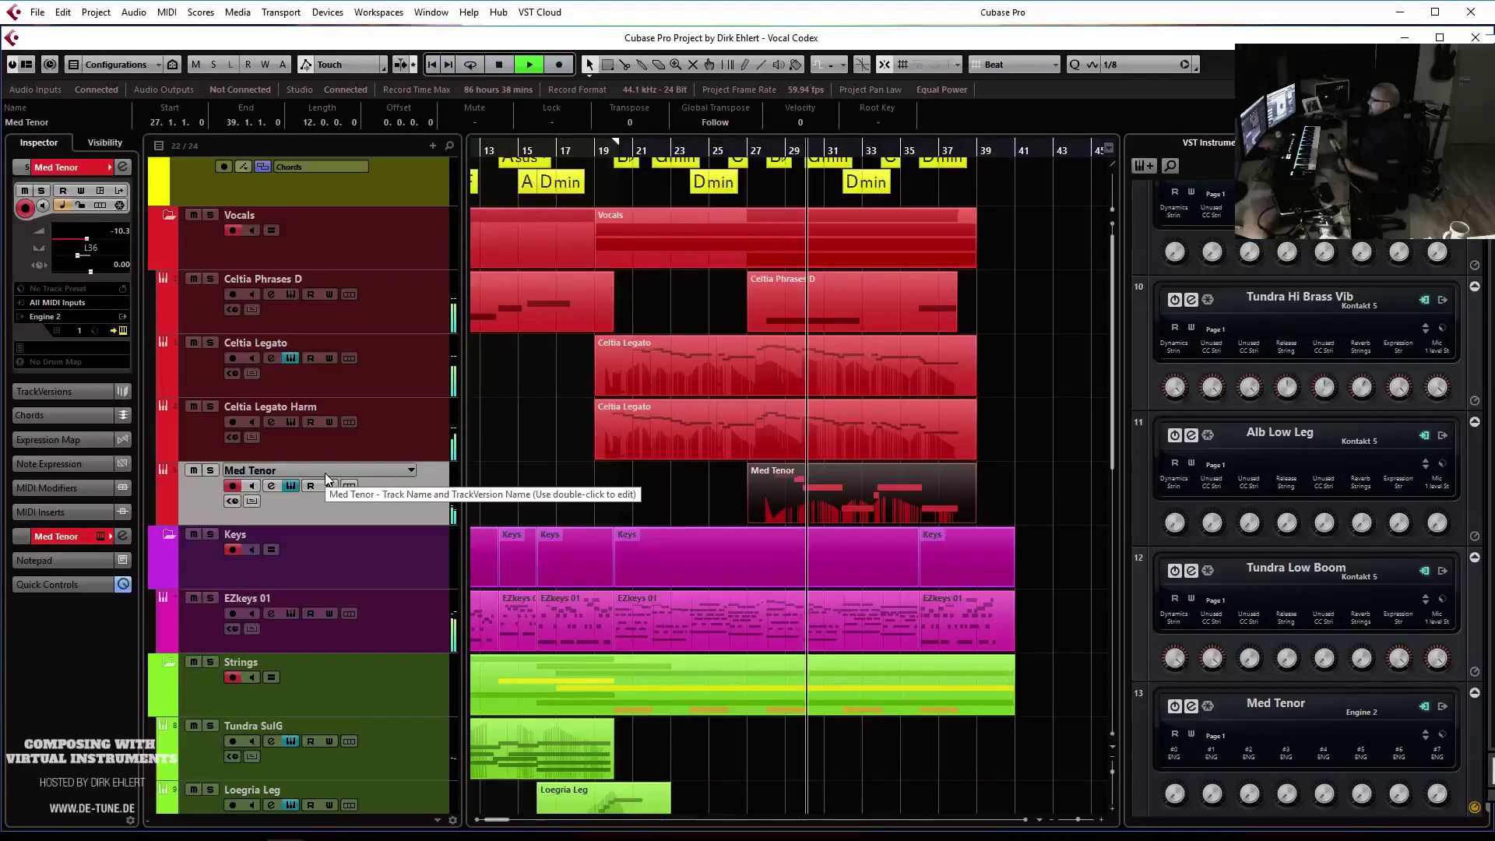
pyautogui.click(763, 477)
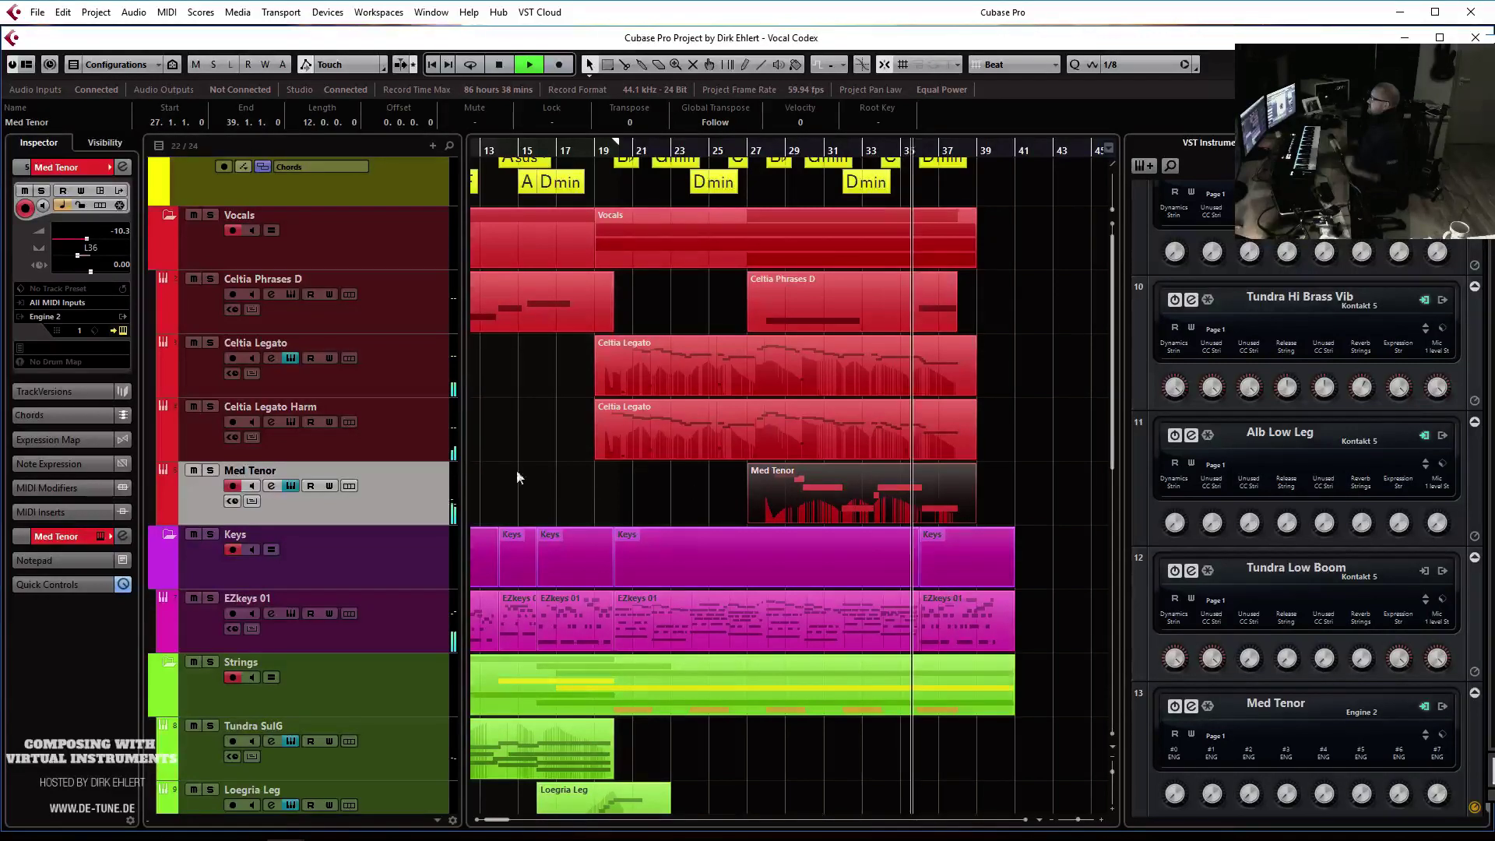
# Show CC 11 (Expression) for the Med Tenor part and redraw a lower curve from about bar 33.5 to bar 37
pyautogui.doubleClick(795, 499)
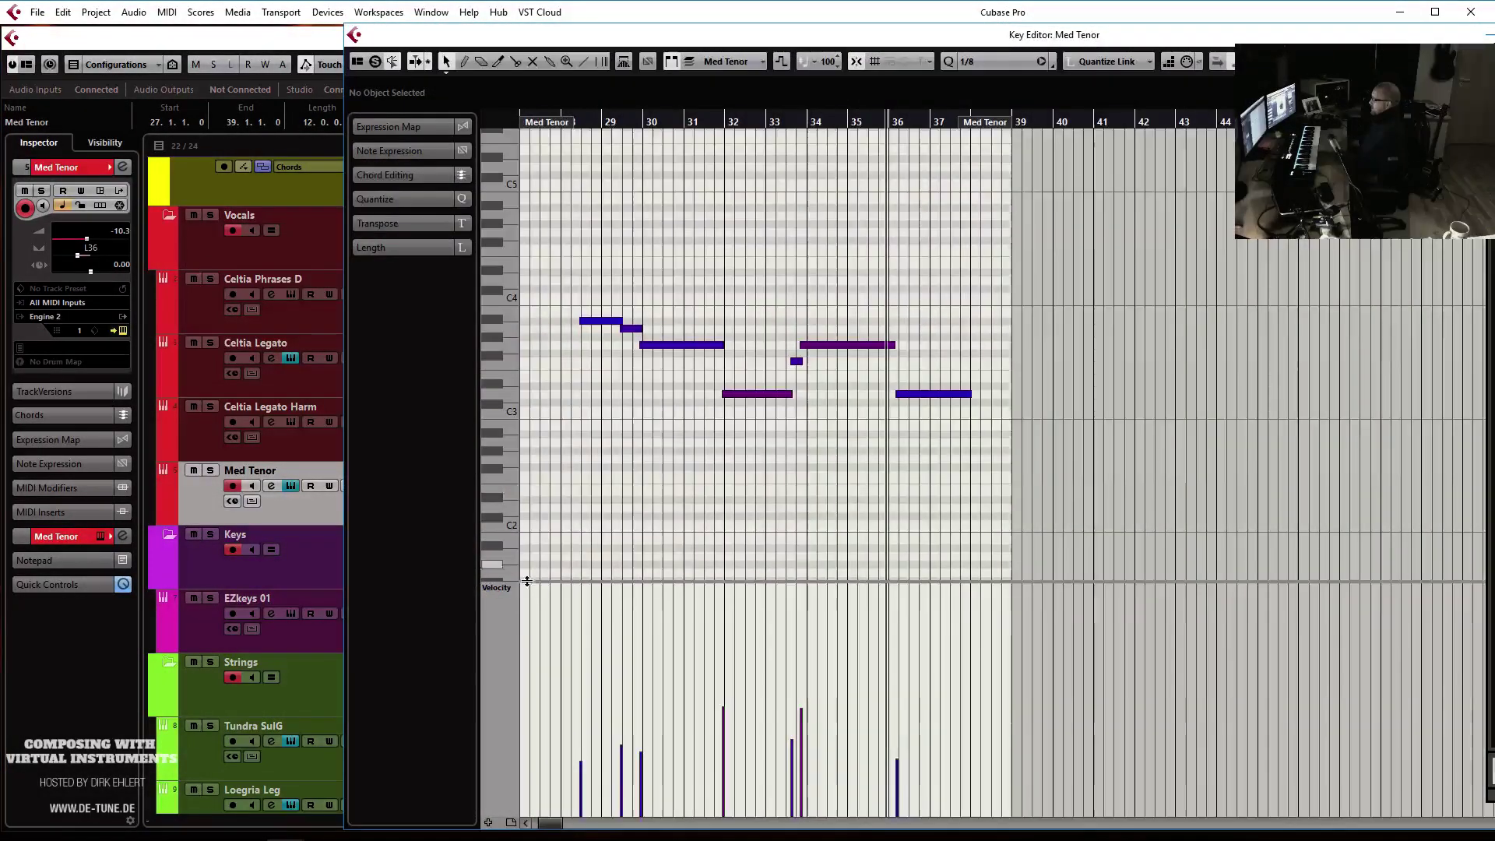
pyautogui.click(499, 589)
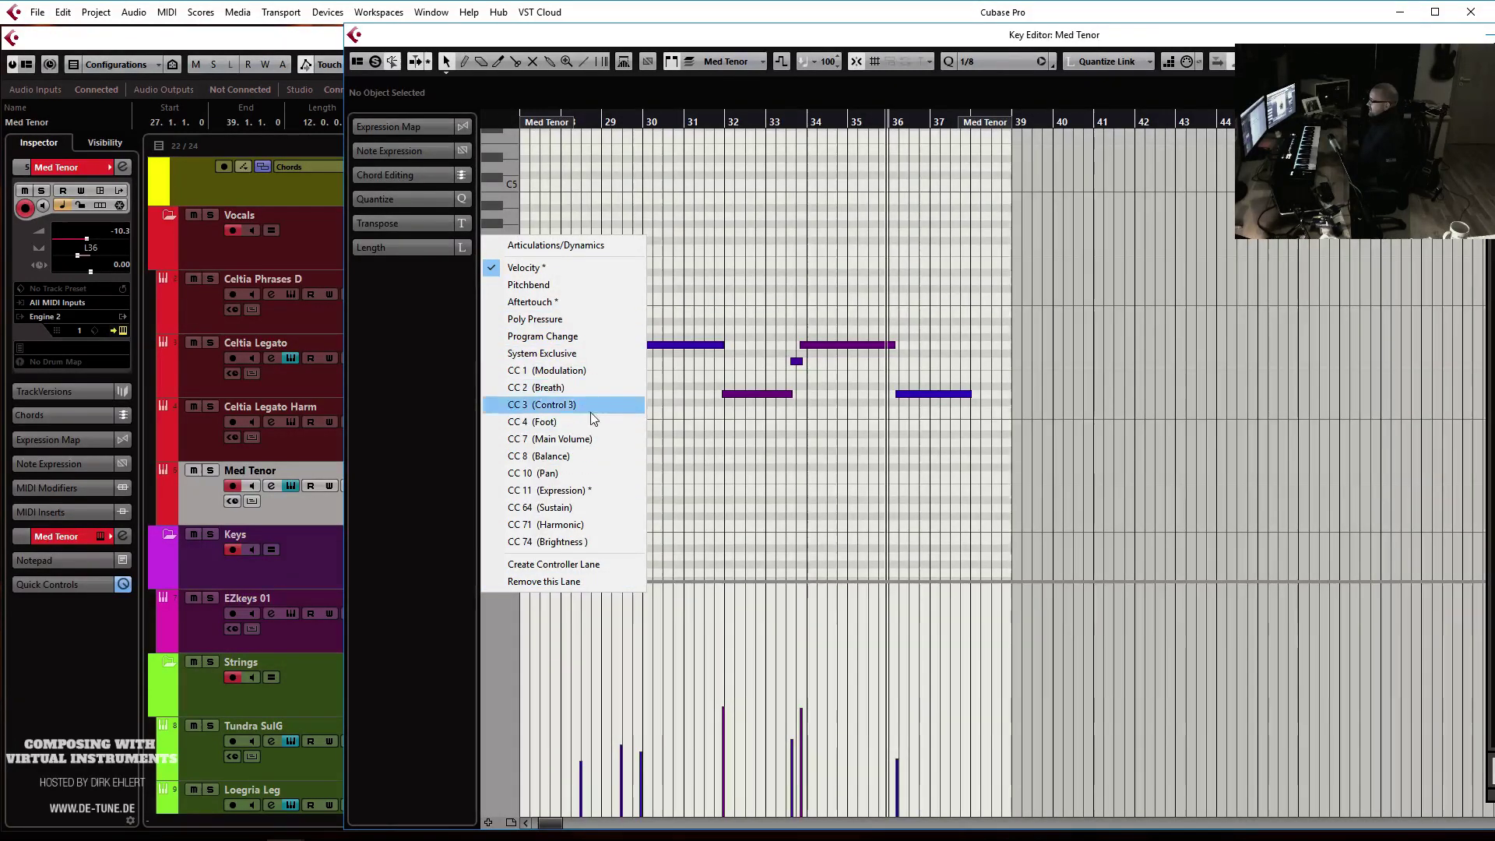
pyautogui.click(554, 490)
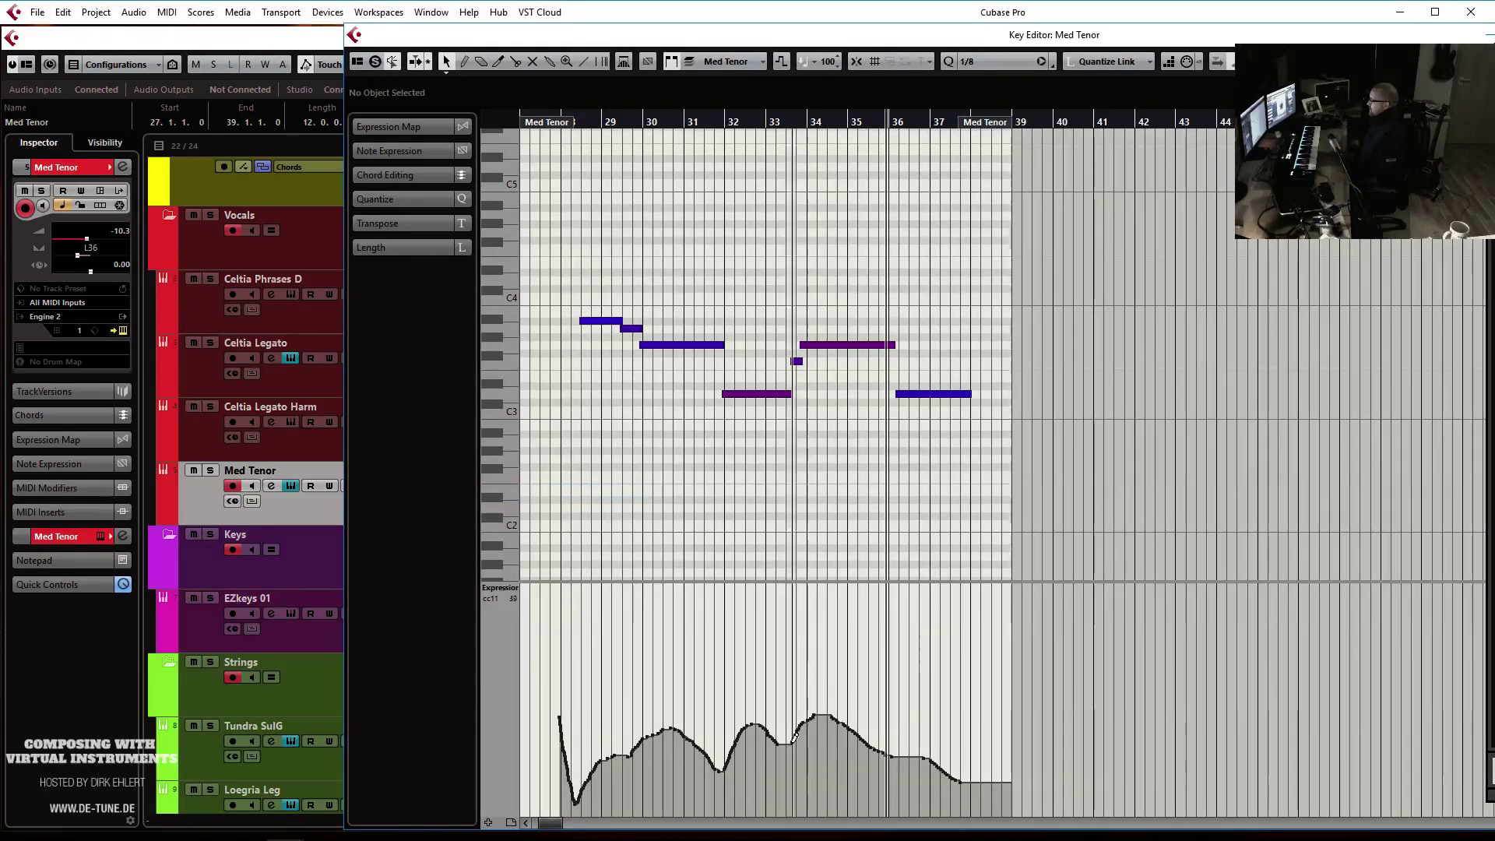
pyautogui.moveTo(791, 742)
pyautogui.mouseDown()
pyautogui.moveTo(855, 766)
pyautogui.moveTo(937, 768)
pyautogui.mouseUp()
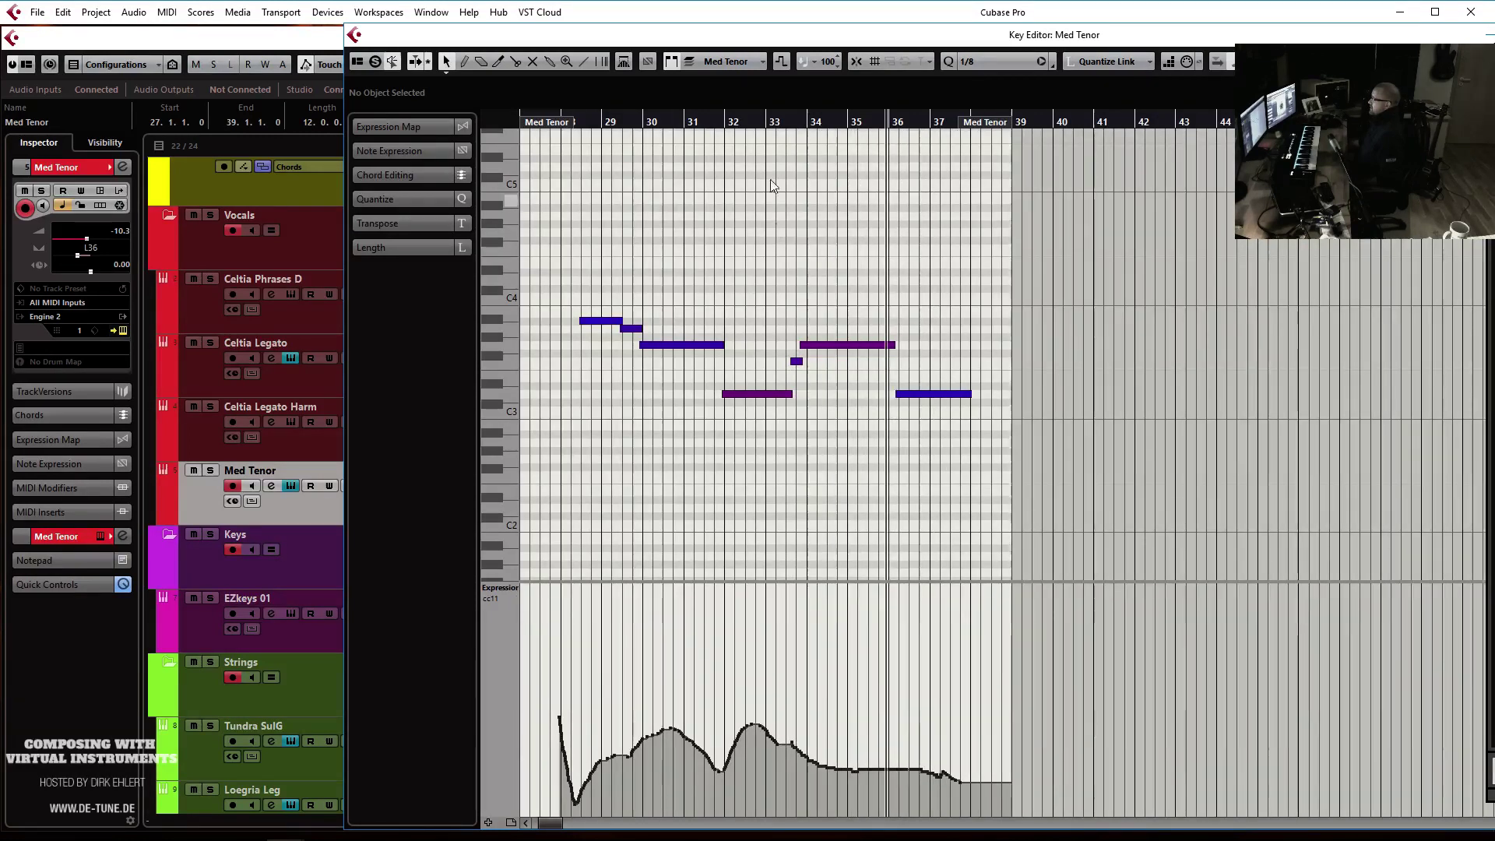
# Play the Med Tenor part from about bar 32, close its editor and move the project cursor to about bar 26
pyautogui.click(731, 119)
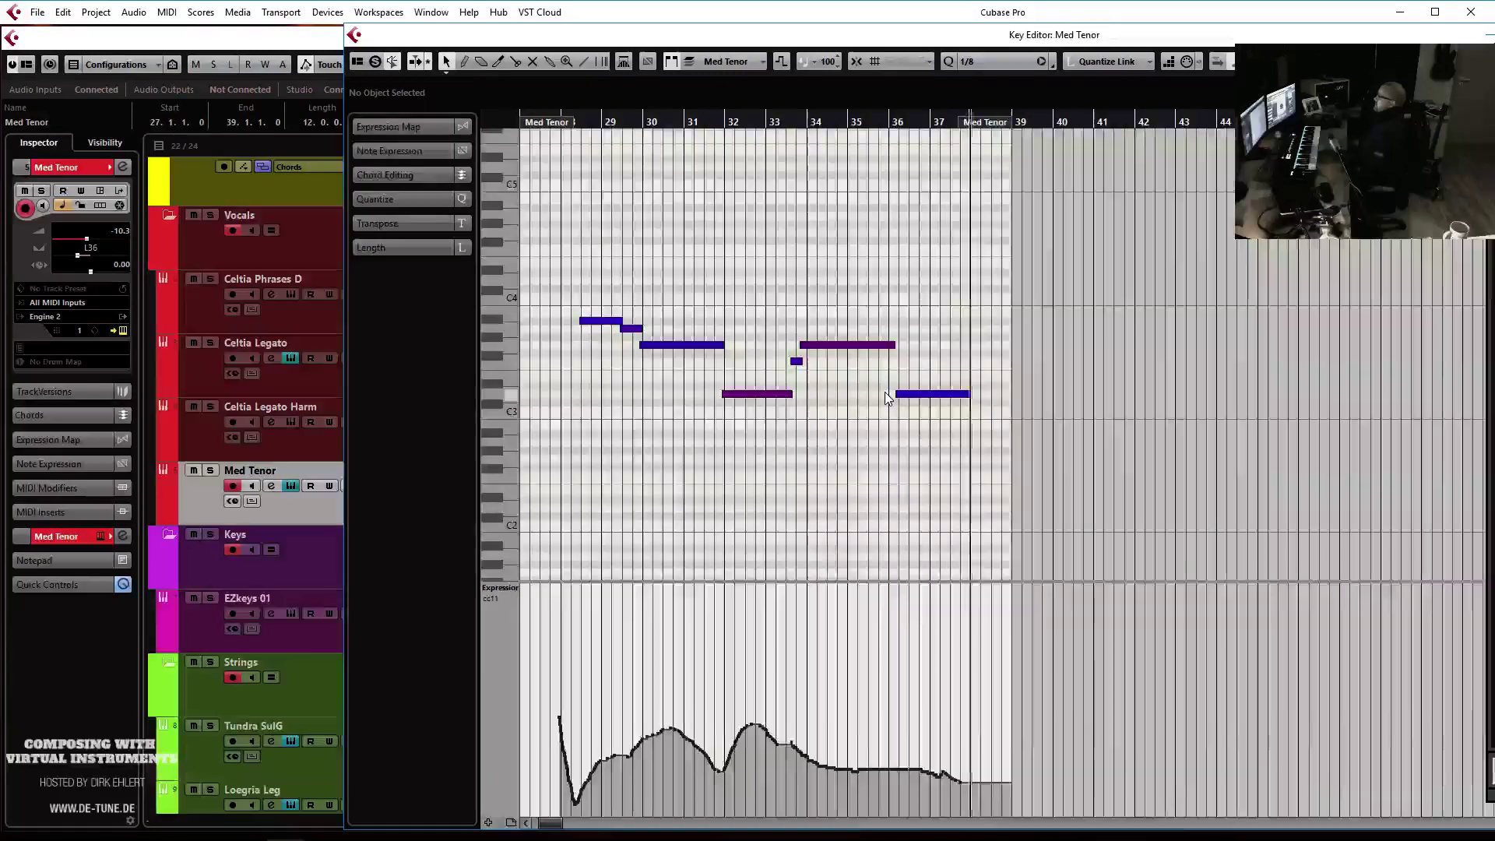
pyautogui.press('Return')
pyautogui.press('space')
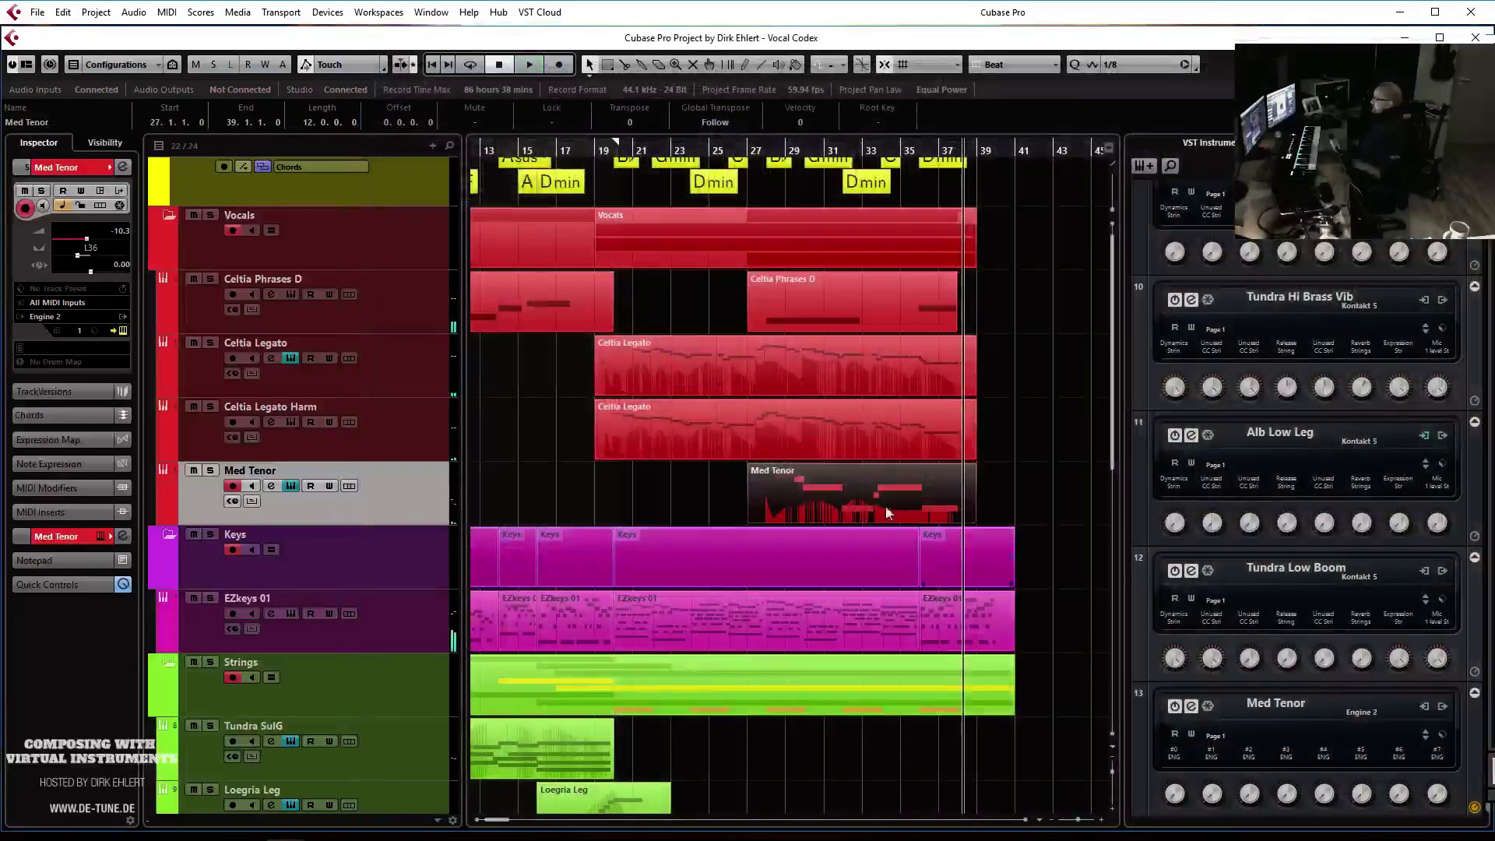
pyautogui.click(733, 150)
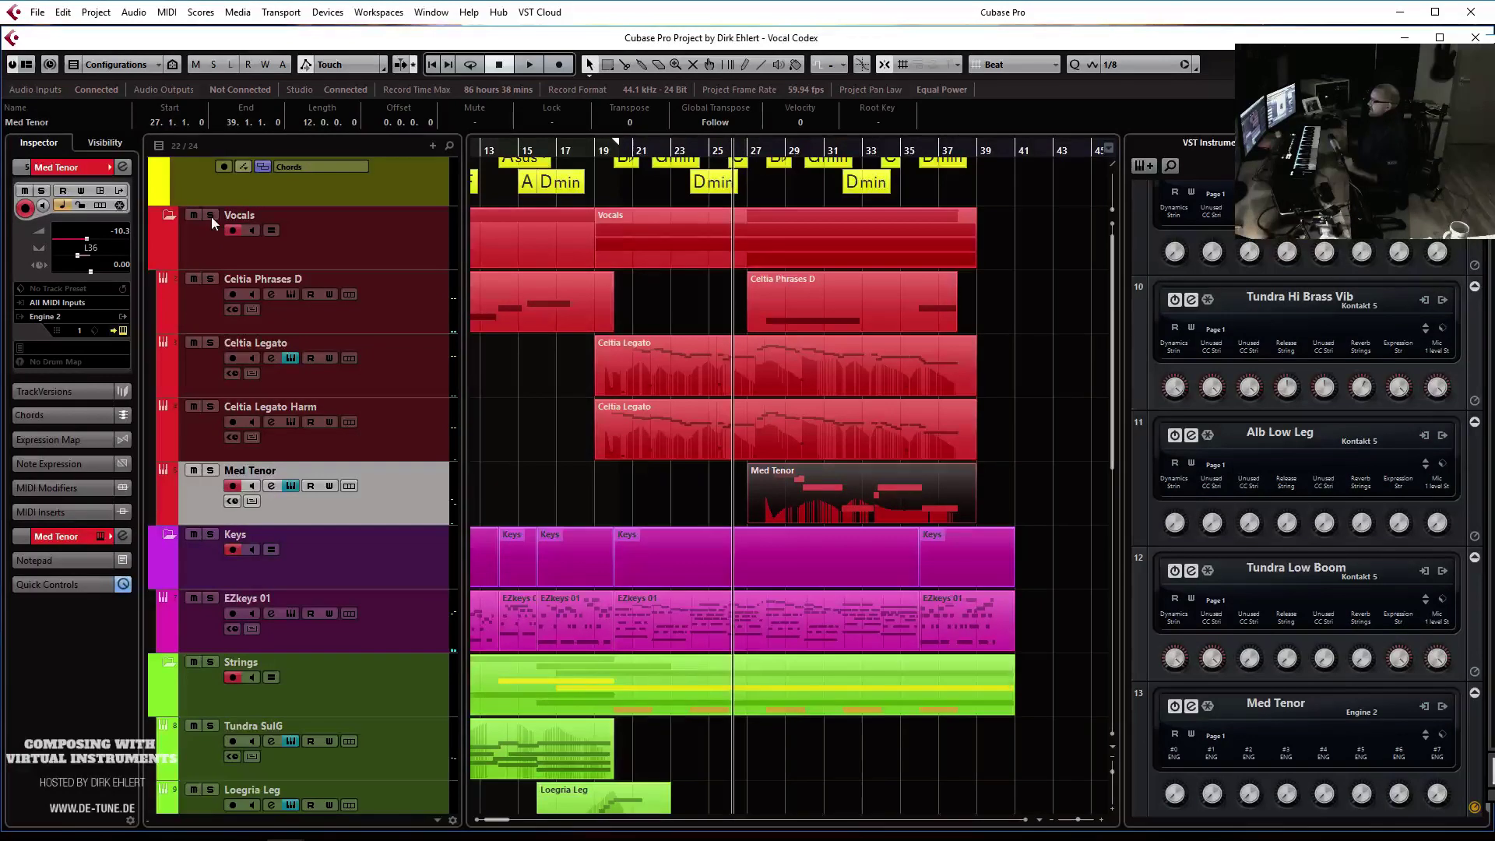
# Solo the Vocals folder, play its tracks from about bar 26 to bar 37 and end the solo playback
pyautogui.press('s')
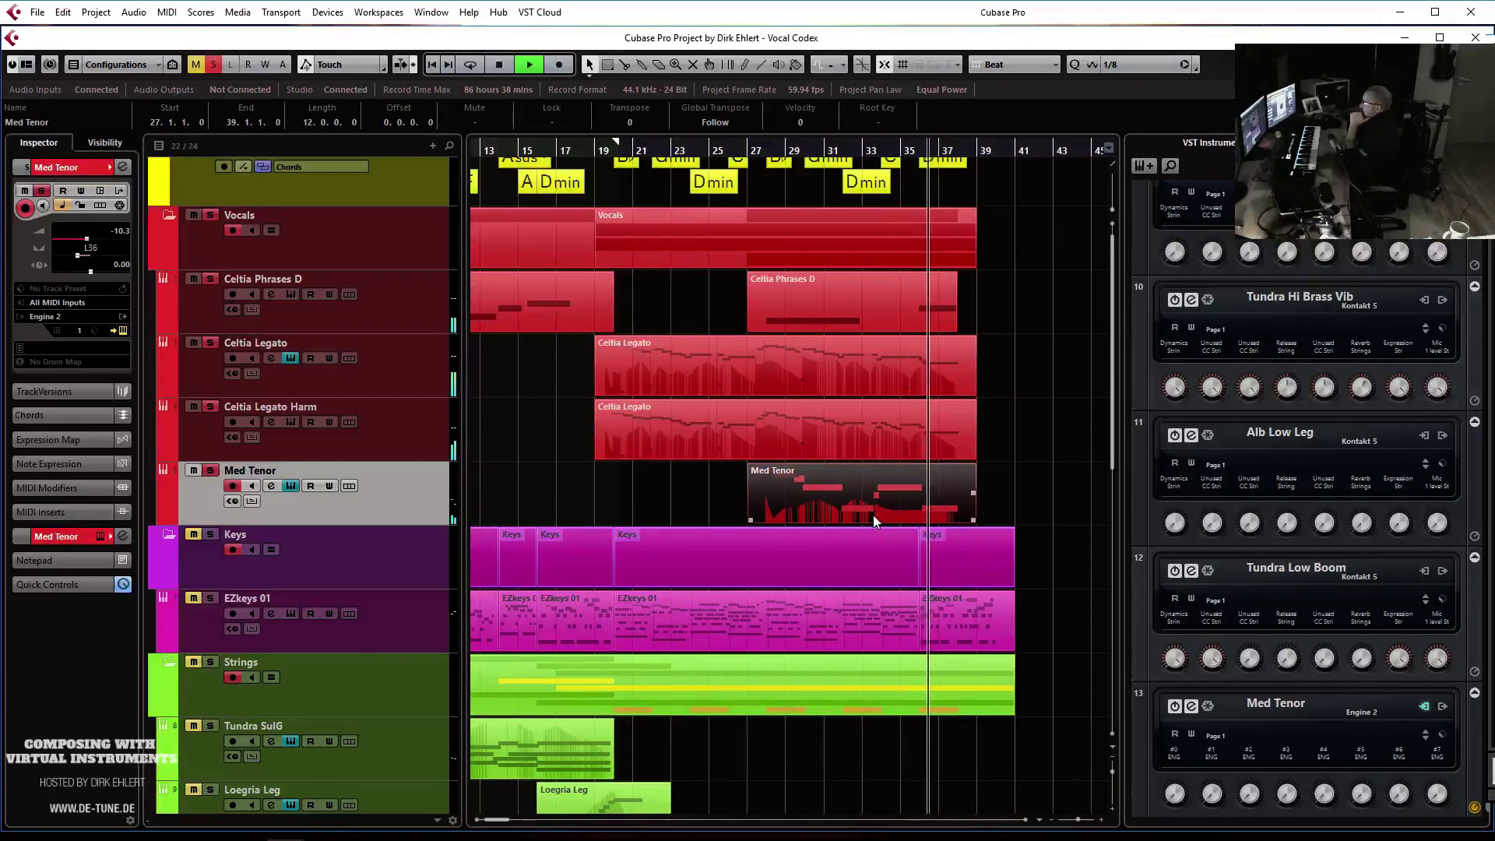
pyautogui.click(716, 430)
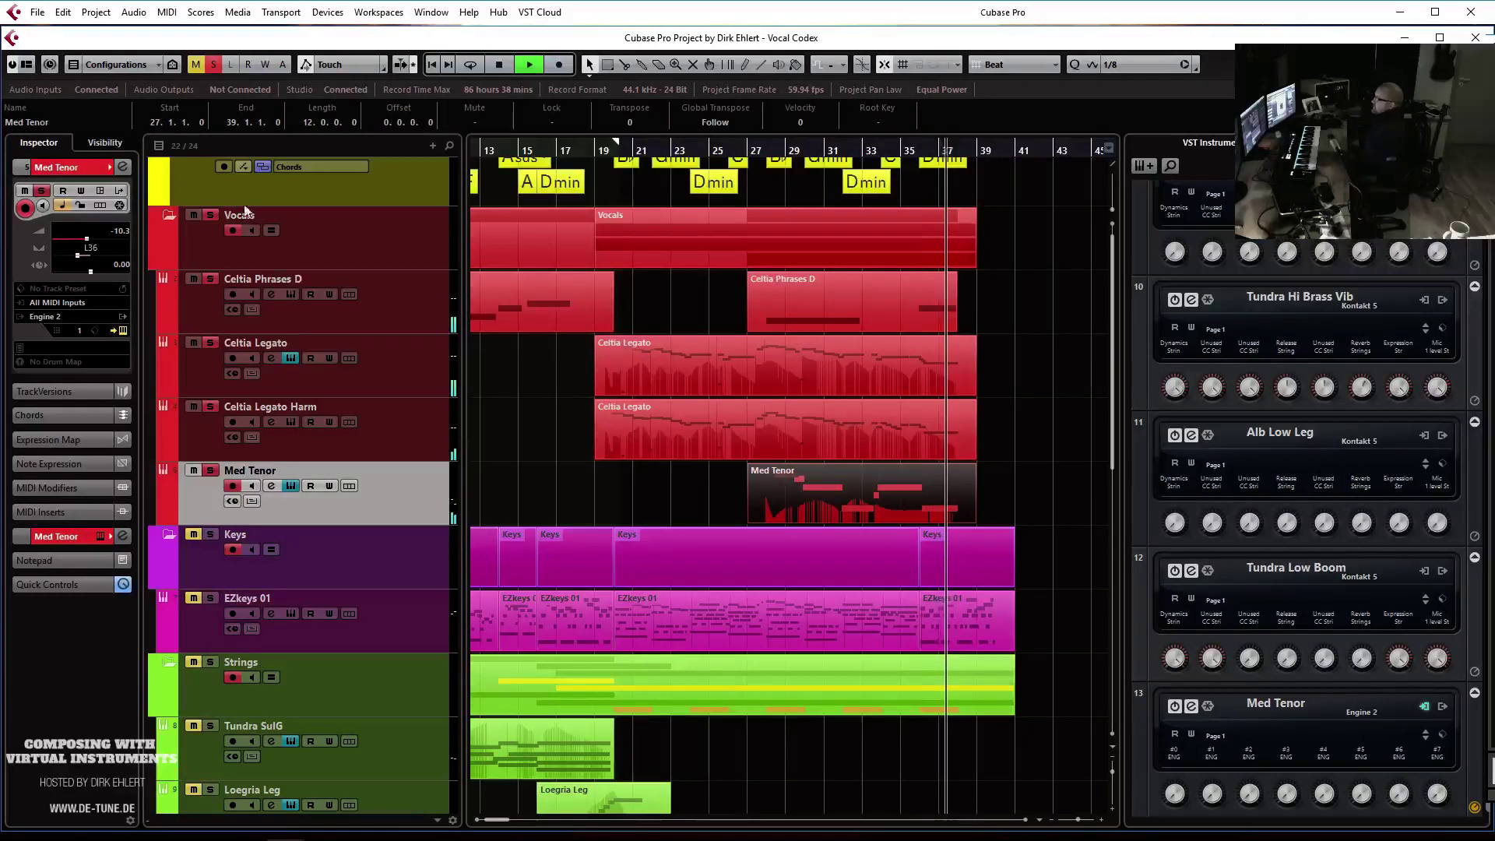
pyautogui.press('g')
pyautogui.press('g')
pyautogui.press('g')
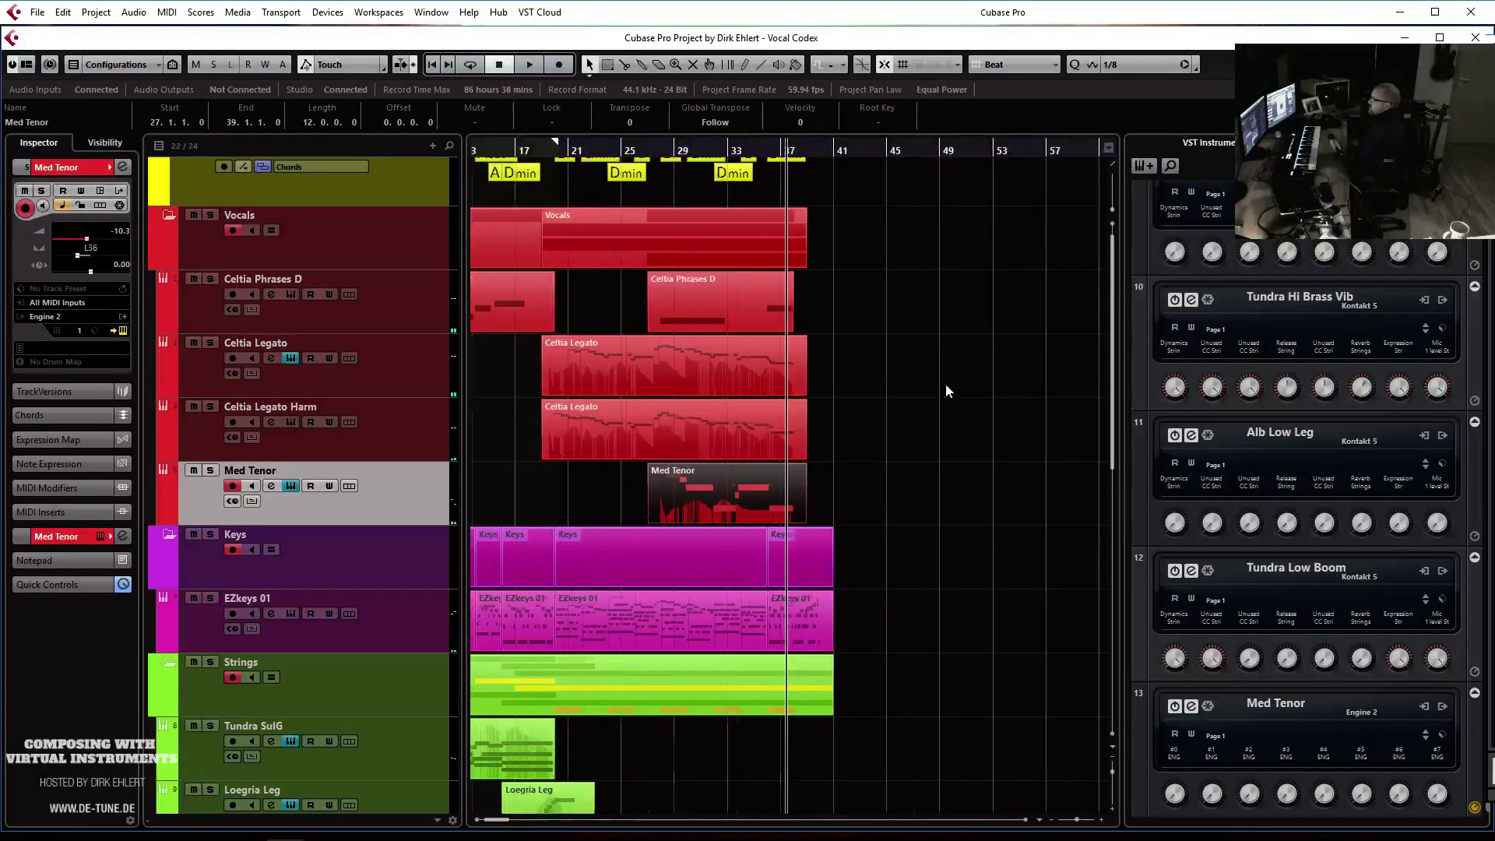
# Copy the last Tundra Low Boom part to bar 40
pyautogui.press('h')
pyautogui.scroll(-5, 857, 445)
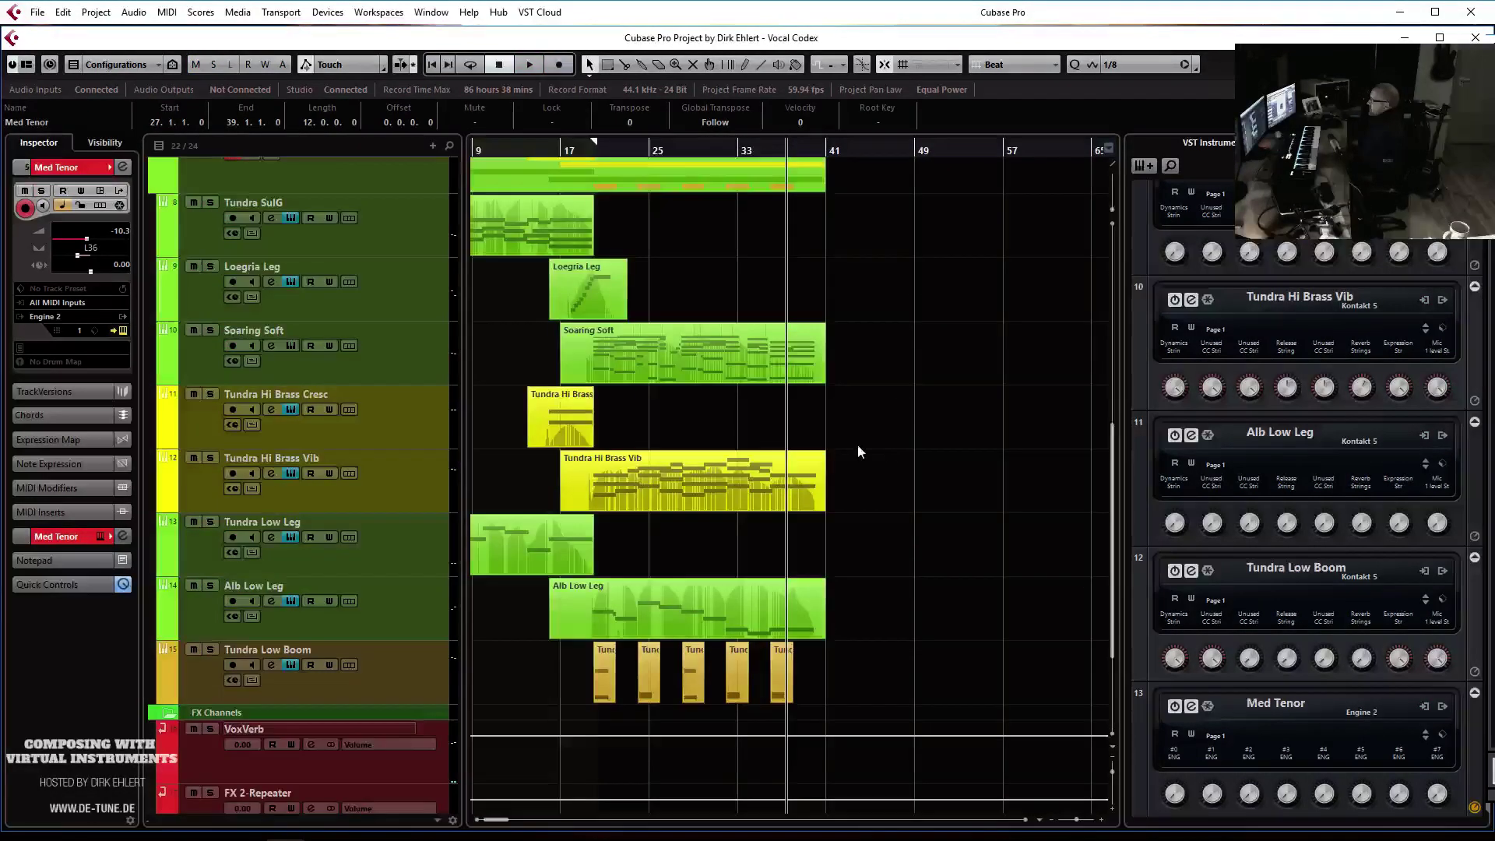
pyautogui.moveTo(782, 686); pyautogui.dragTo(826, 685)
# Set the locators to 1.4.1 and 42.3.1, turn on cycle and play the arrangement to about bar 14
pyautogui.click(842, 148)
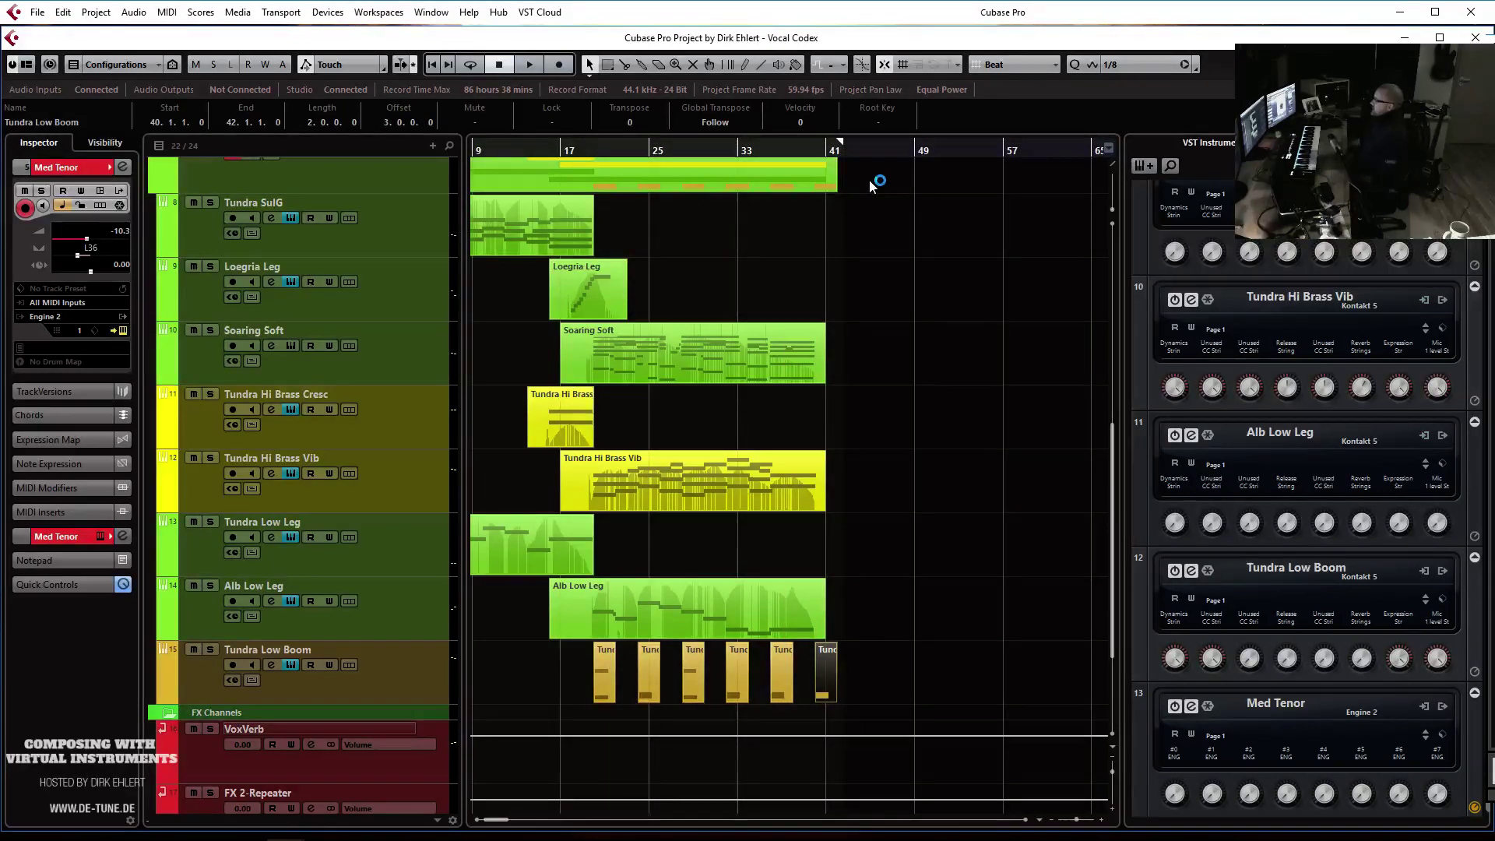
pyautogui.press('F2')
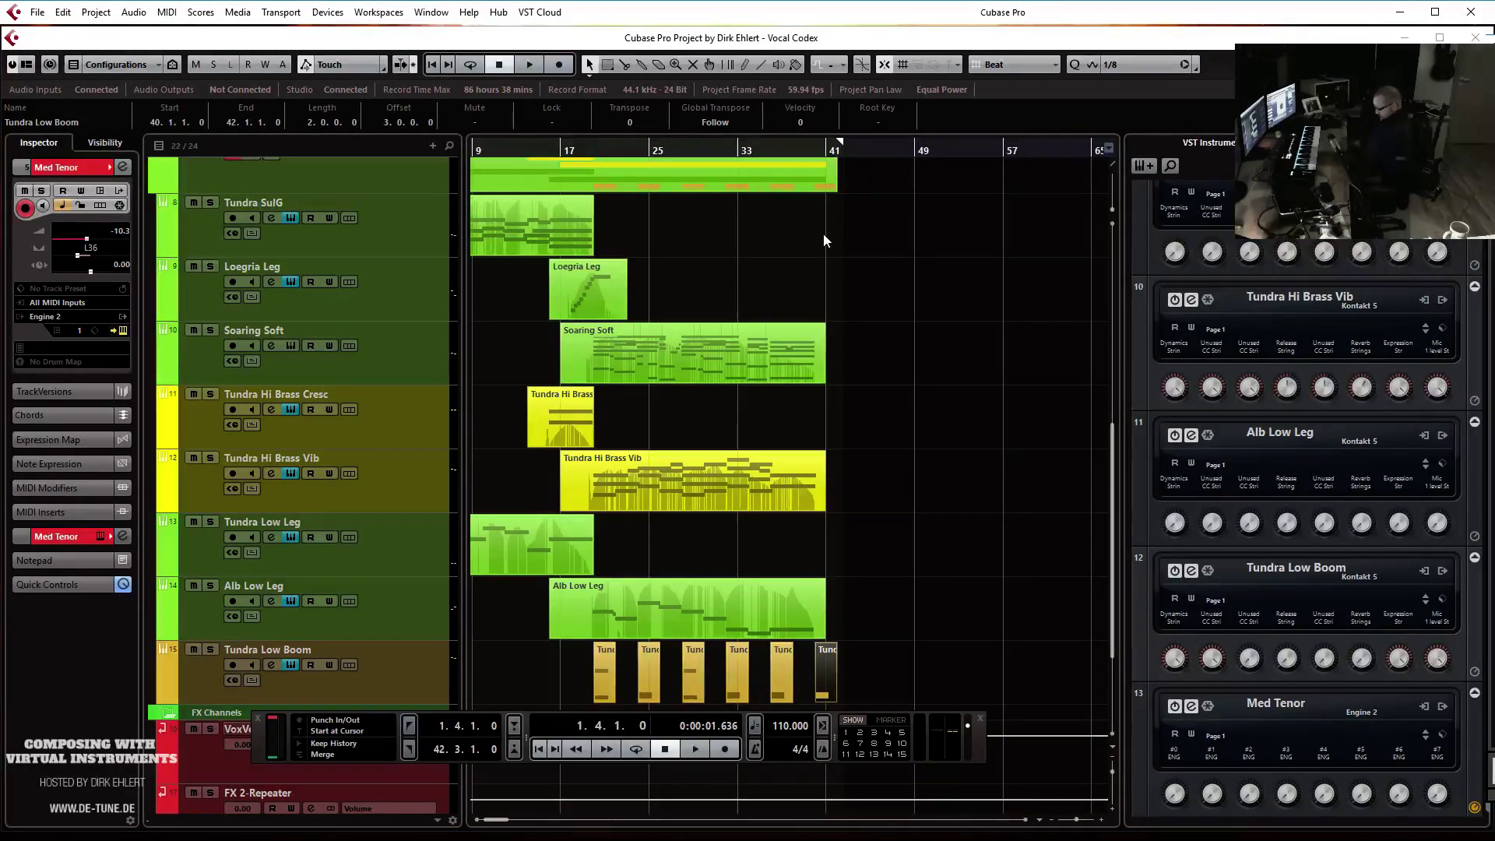
pyautogui.hscroll(-3, 824, 234)
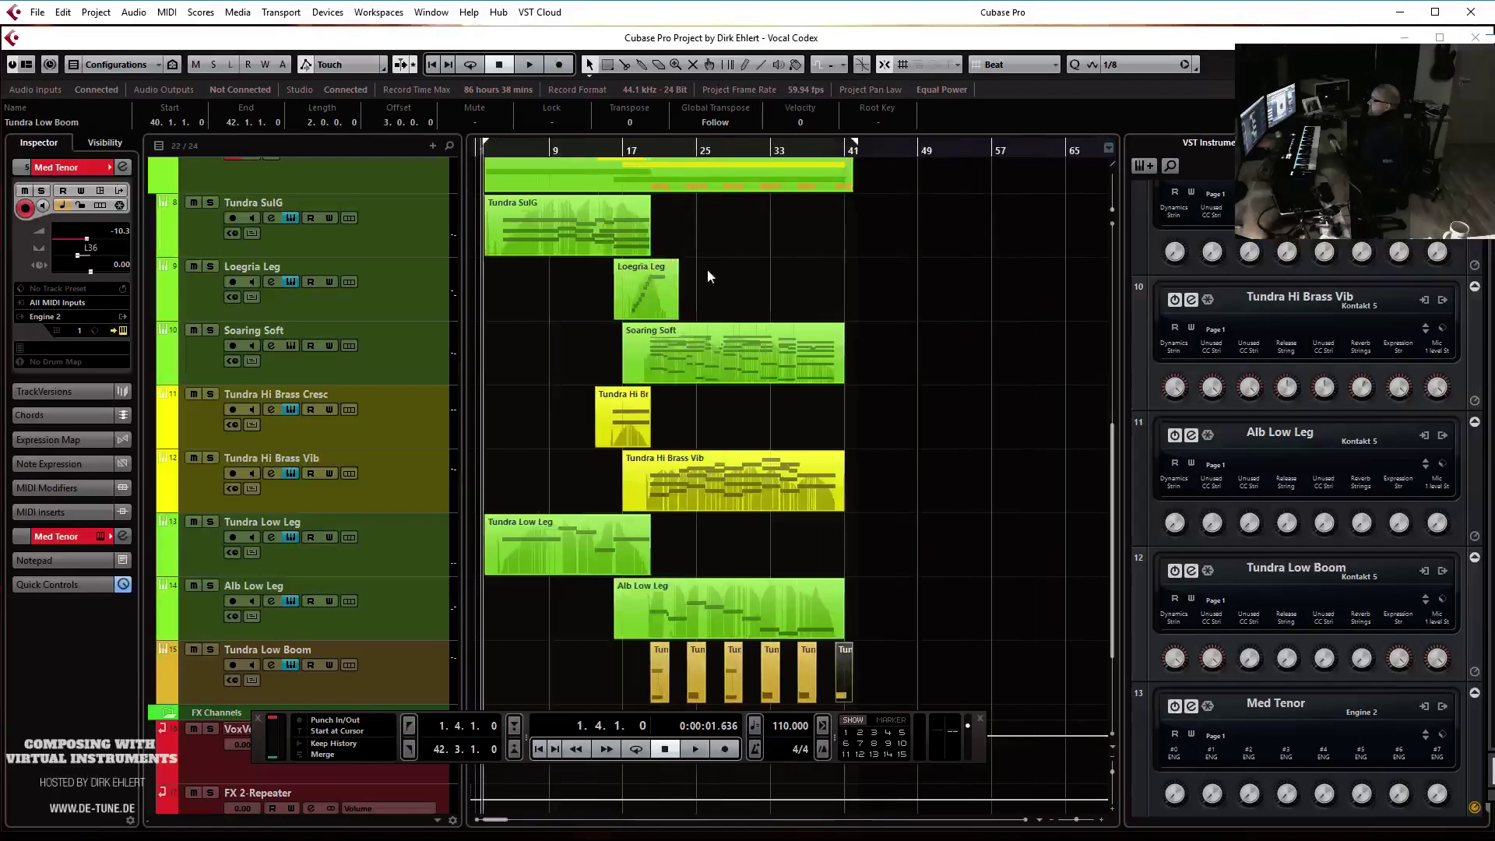
pyautogui.press('h')
pyautogui.press('h')
pyautogui.press('g')
pyautogui.press('KP_Divide')
pyautogui.press('g')
pyautogui.press('g')
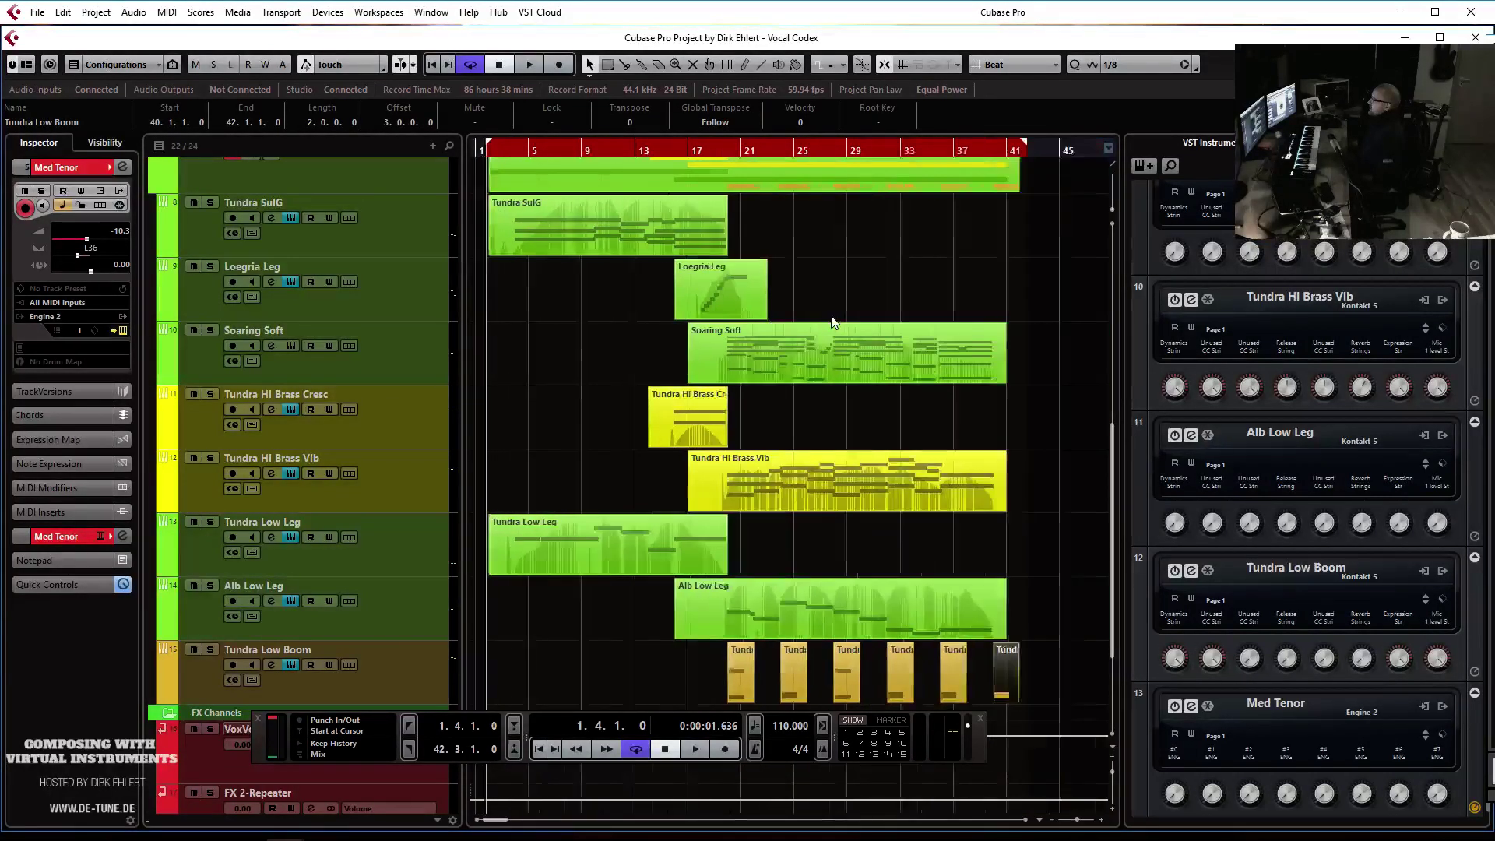
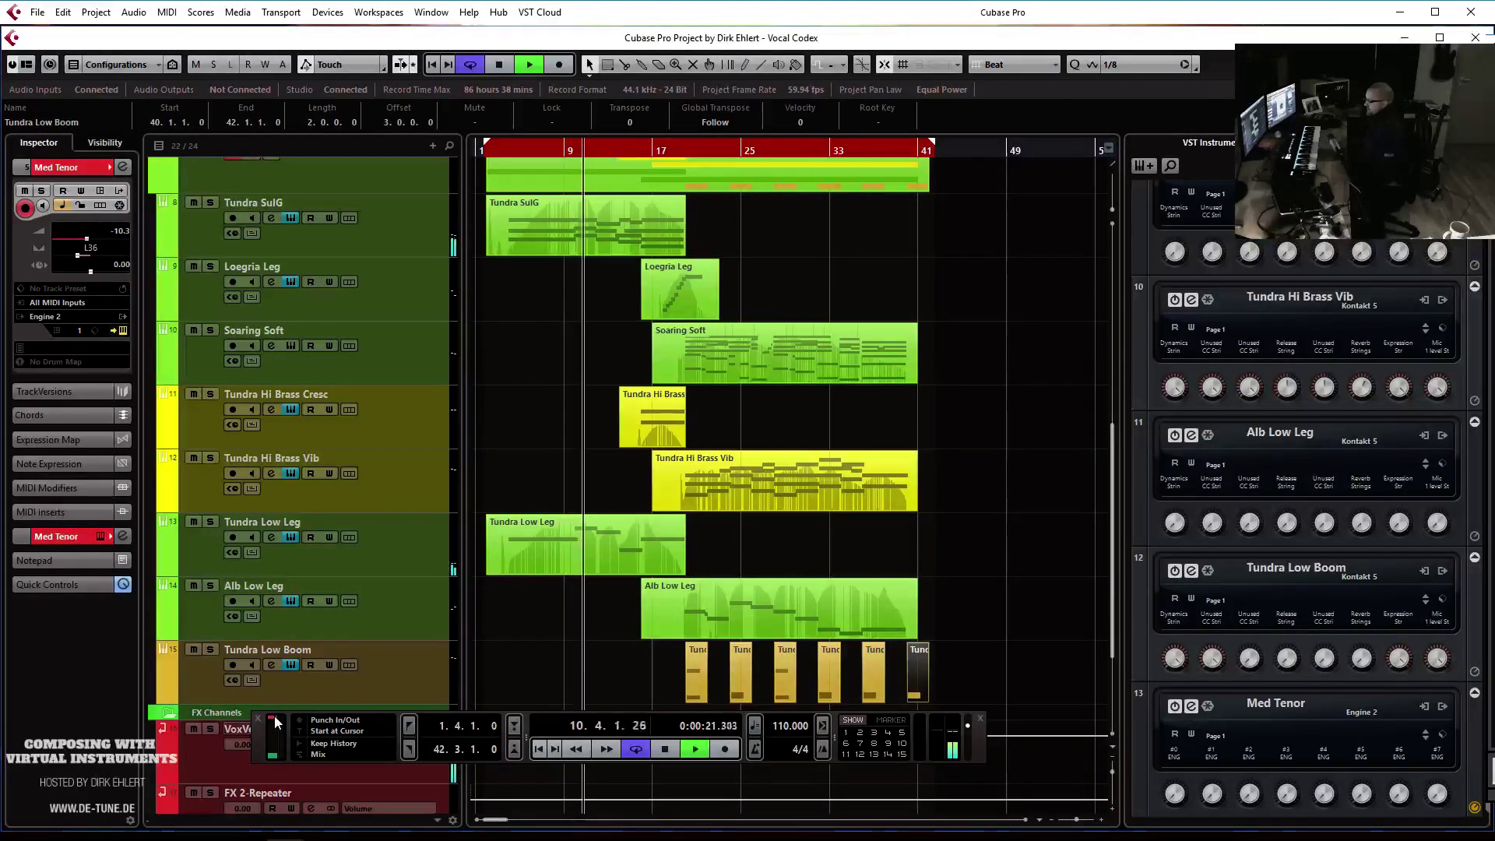
pyautogui.press('F2')
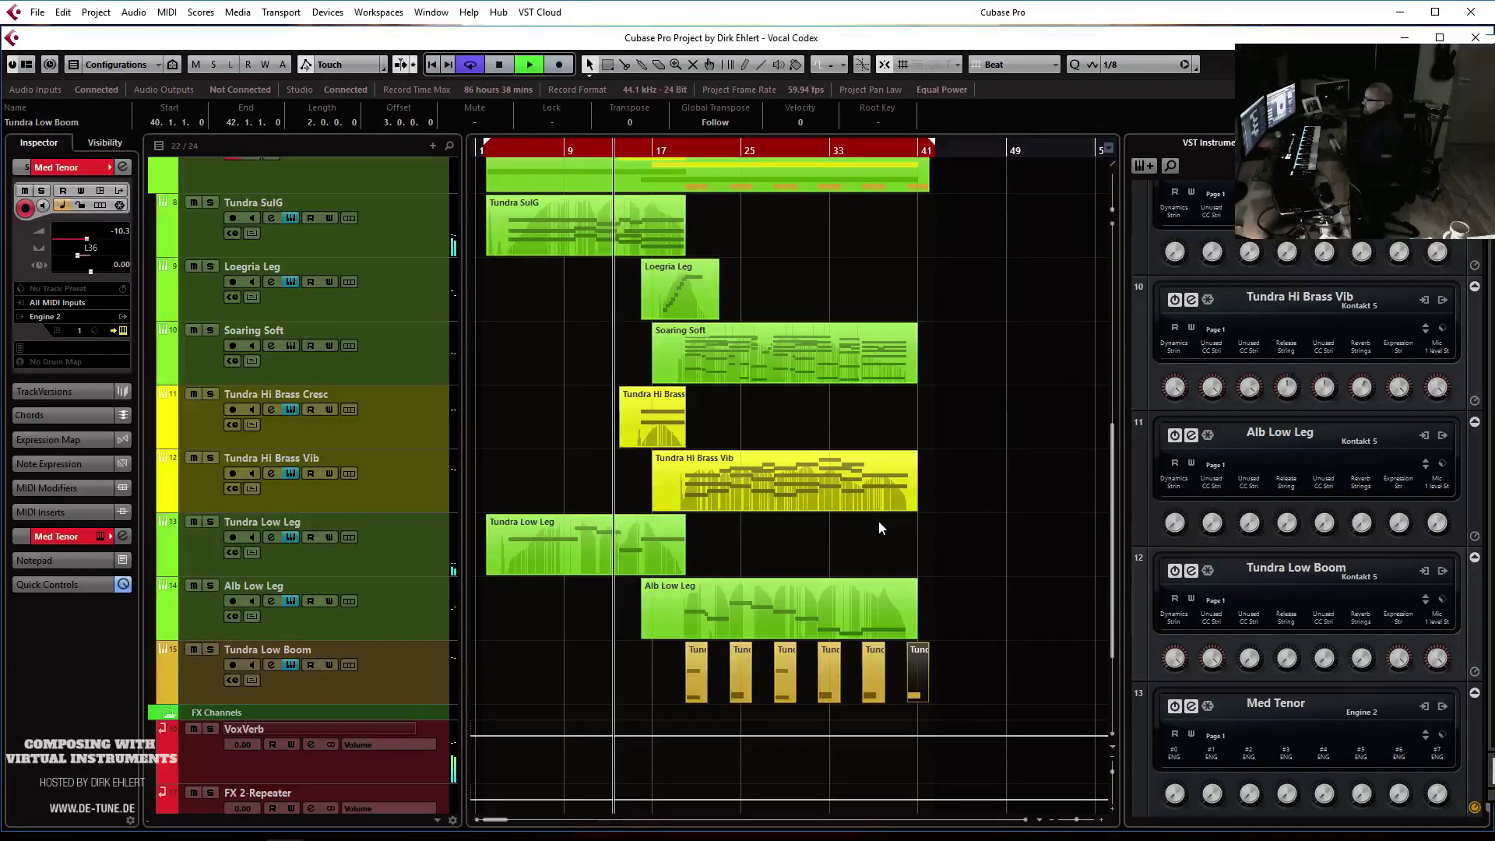
pyautogui.press('space')
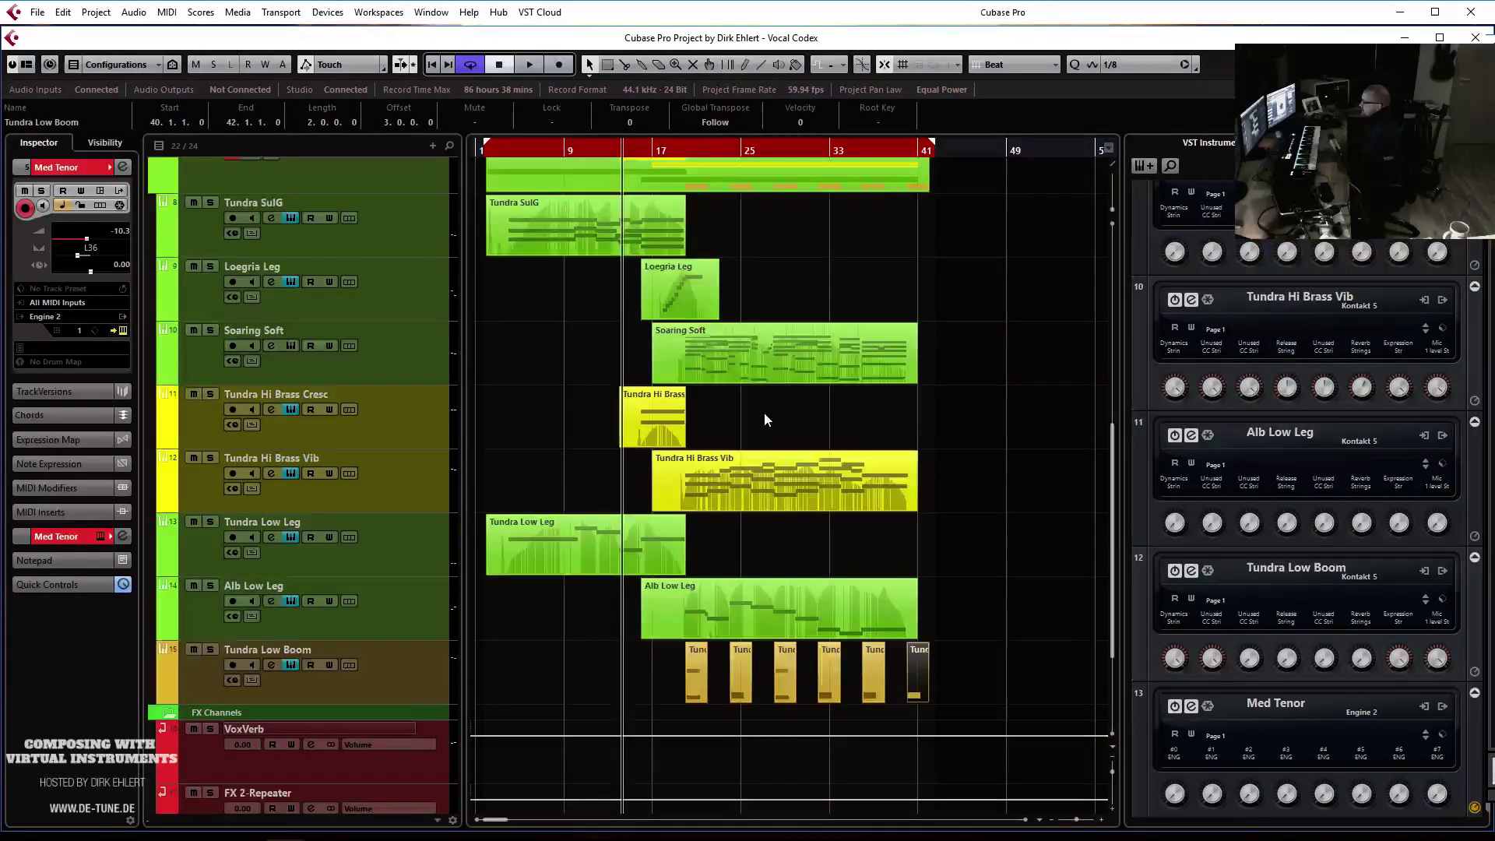
# Duplicate the Tundra Hi Brass Vib track
pyautogui.scroll(-2, 764, 413)
pyautogui.rightClick(408, 345)
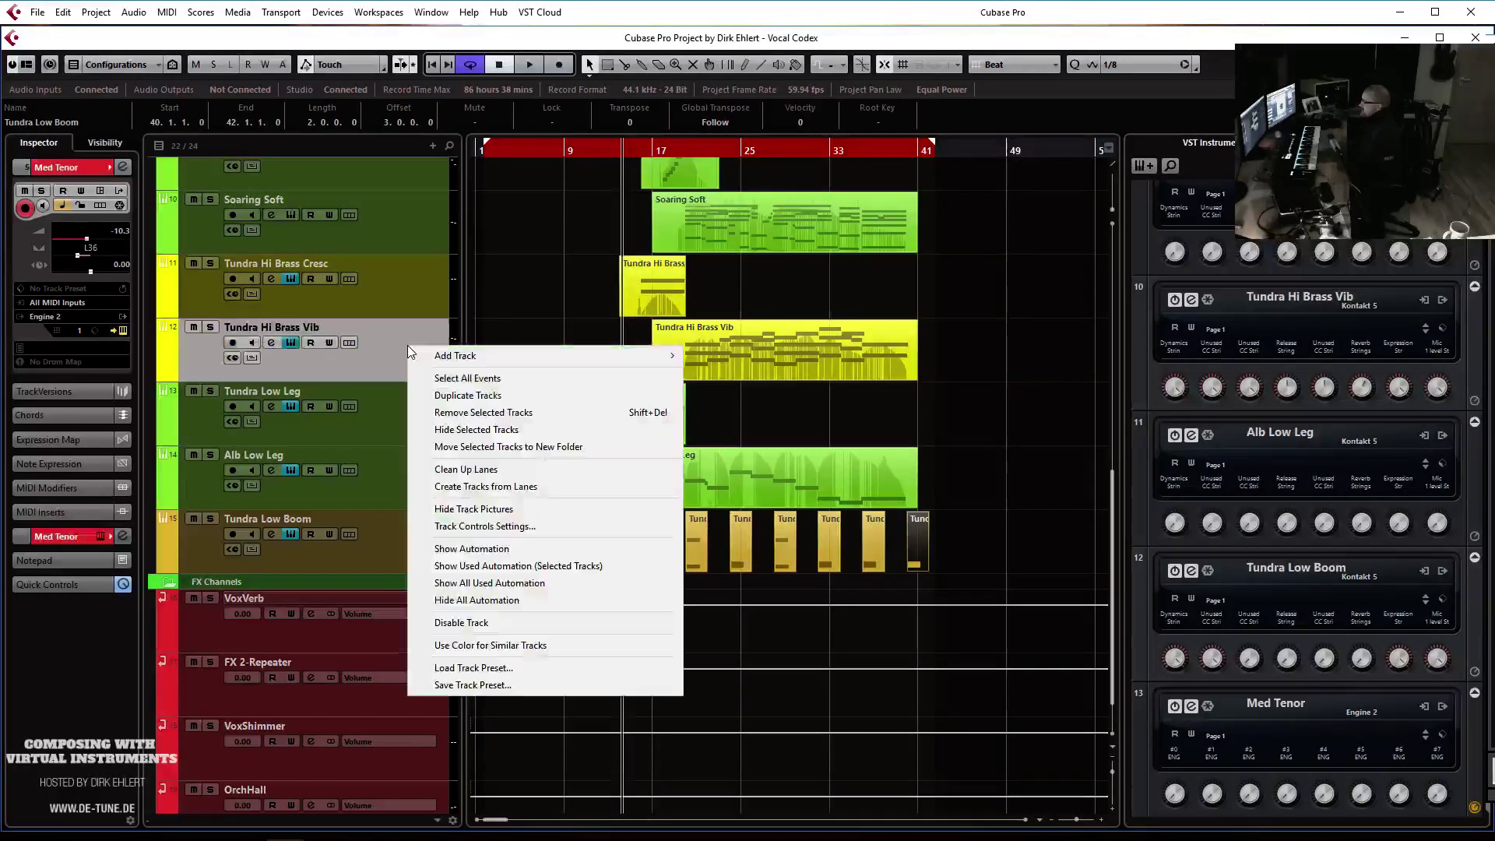
pyautogui.click(498, 394)
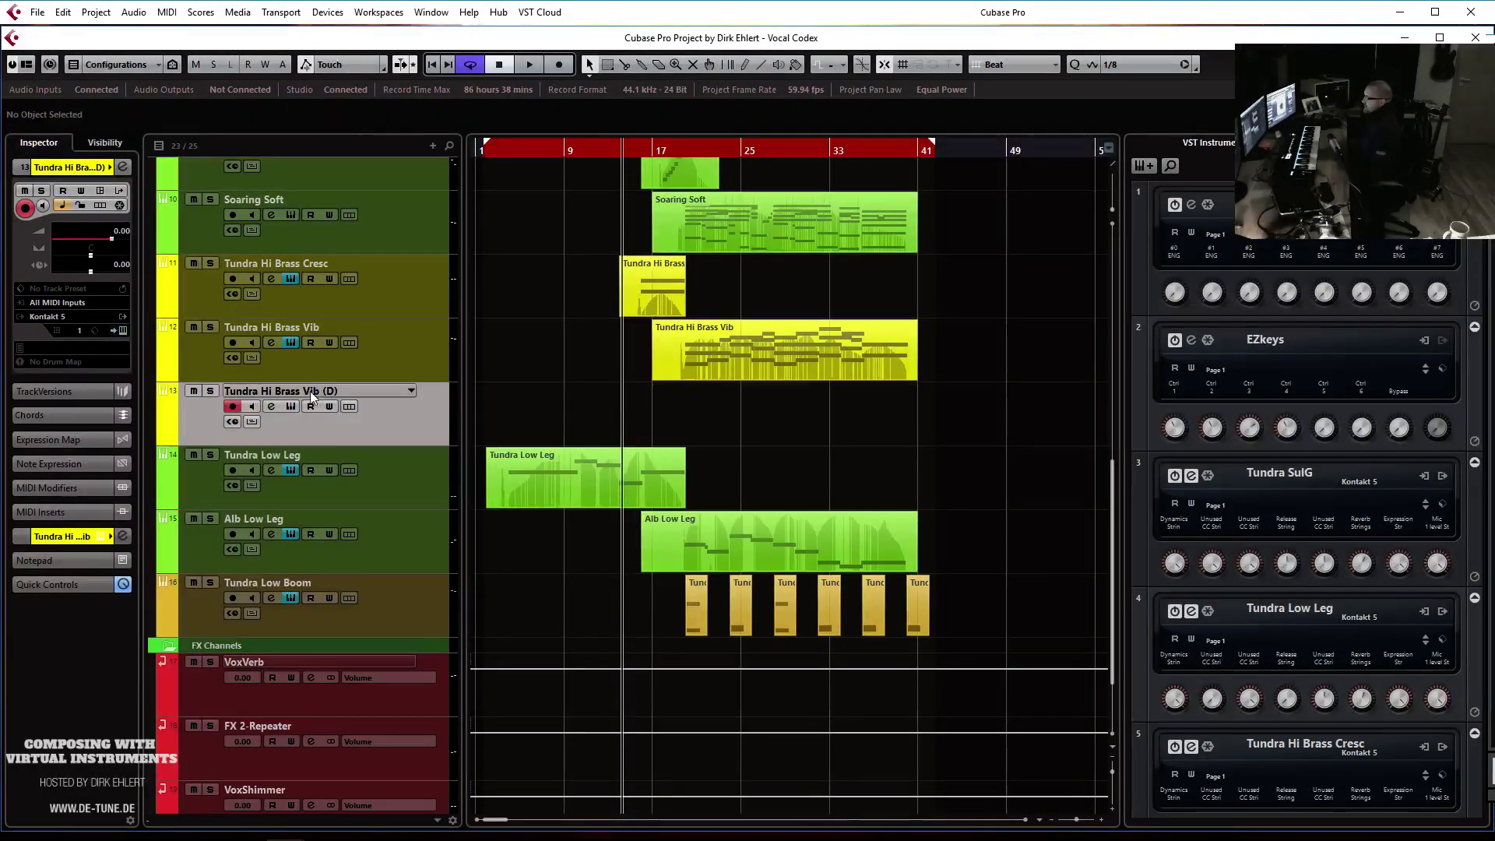
# Replace the duplicated track's Kontakt patch with Brass Low - Long - Vibrato.nki from the Albion V individual patches
pyautogui.click(122, 330)
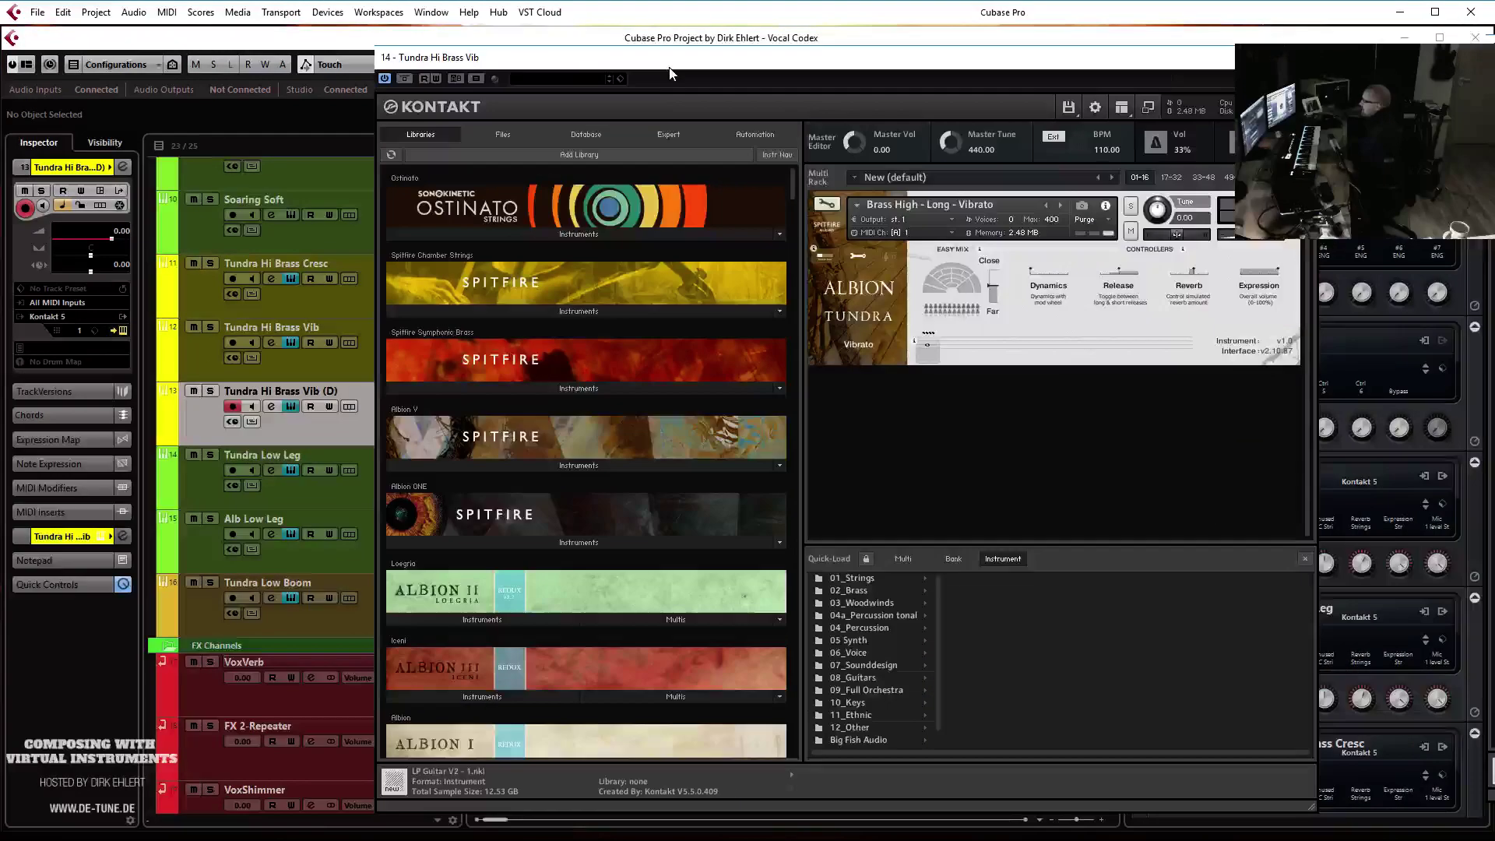
pyautogui.click(577, 465)
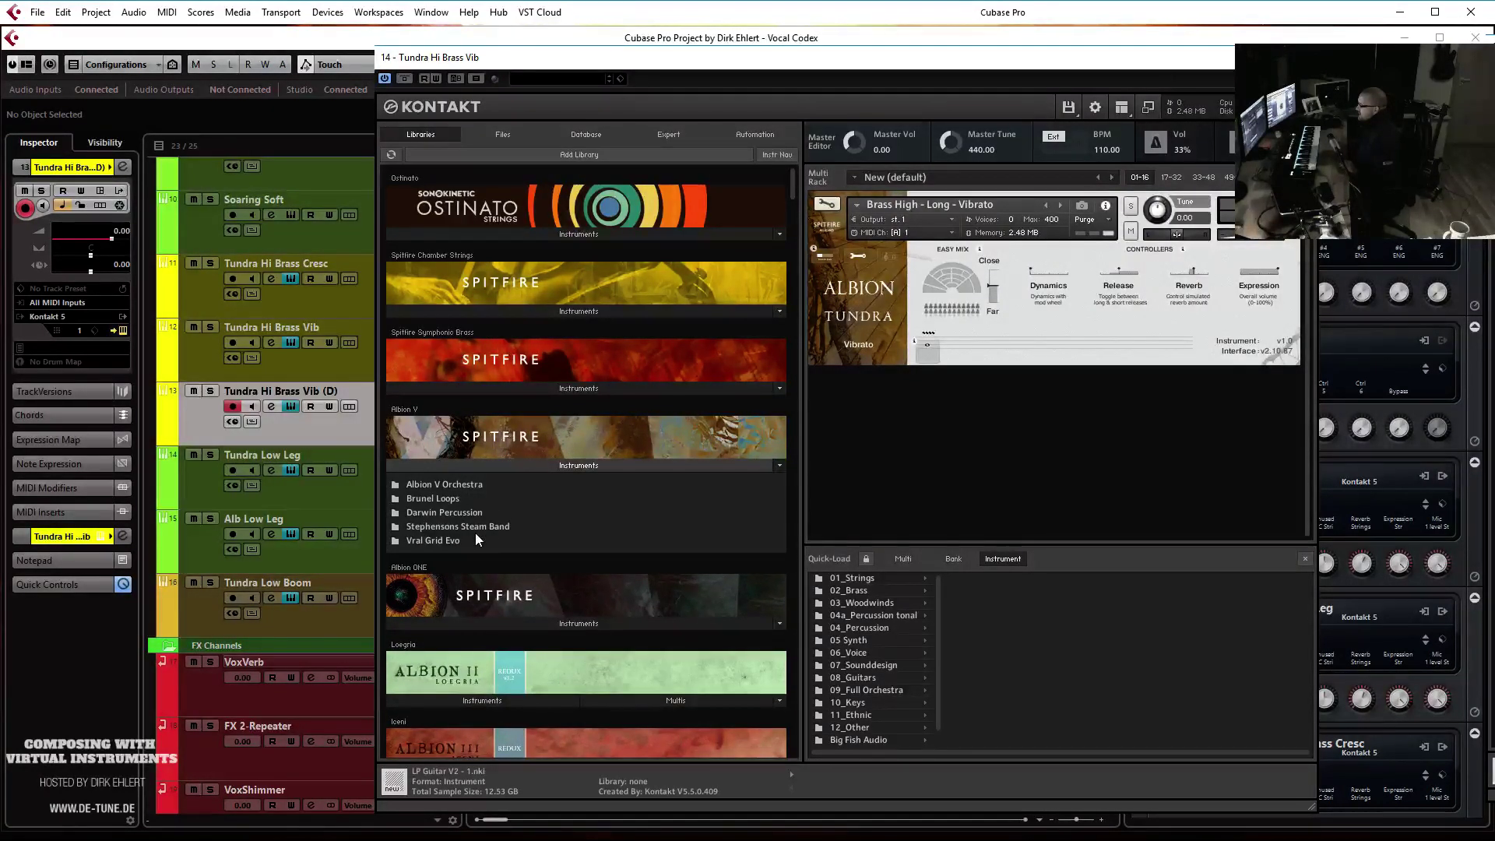
pyautogui.click(464, 484)
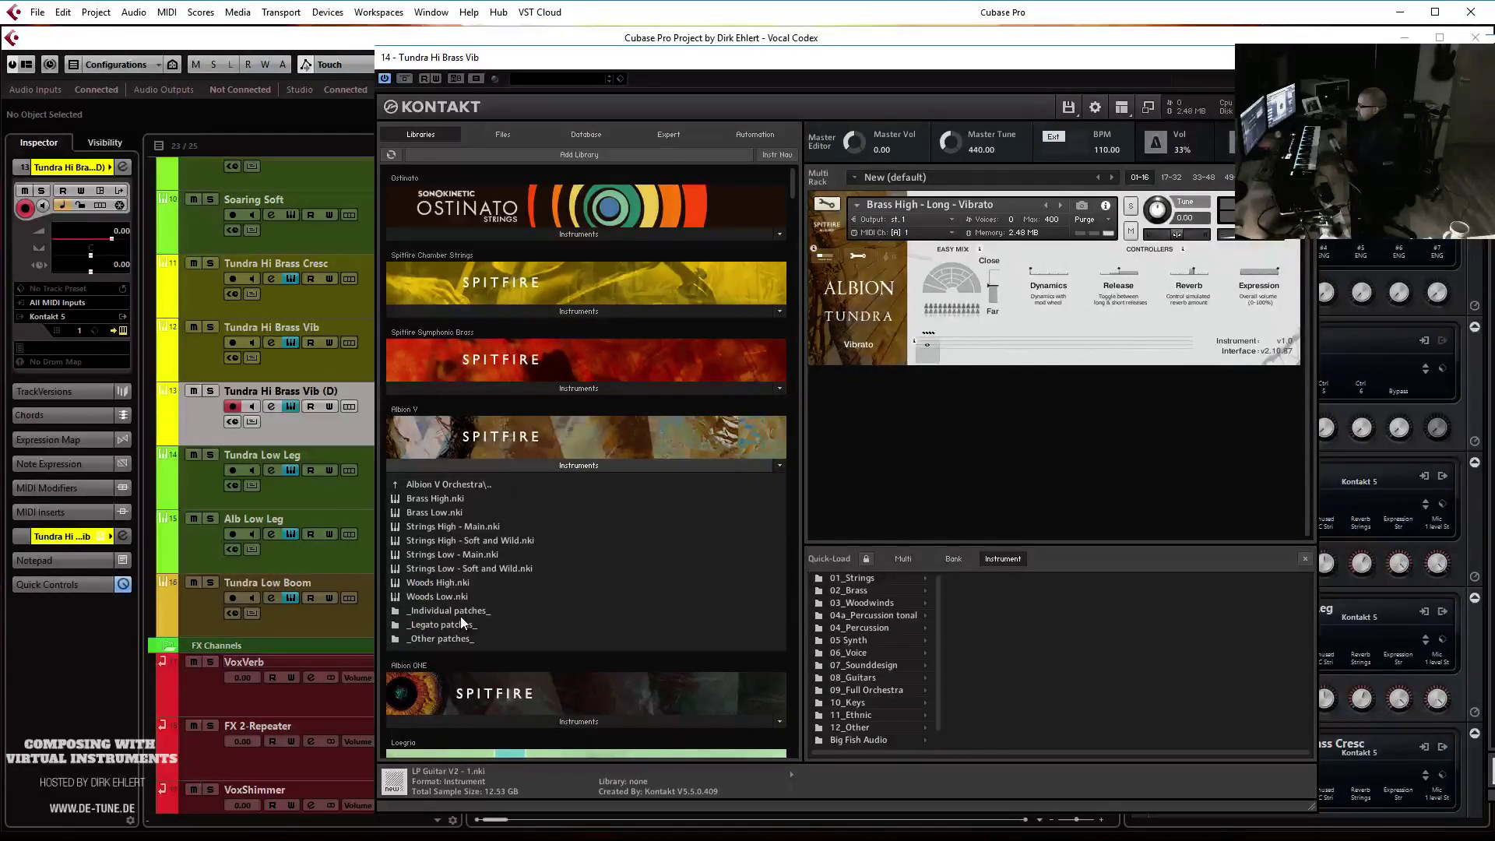
pyautogui.click(460, 614)
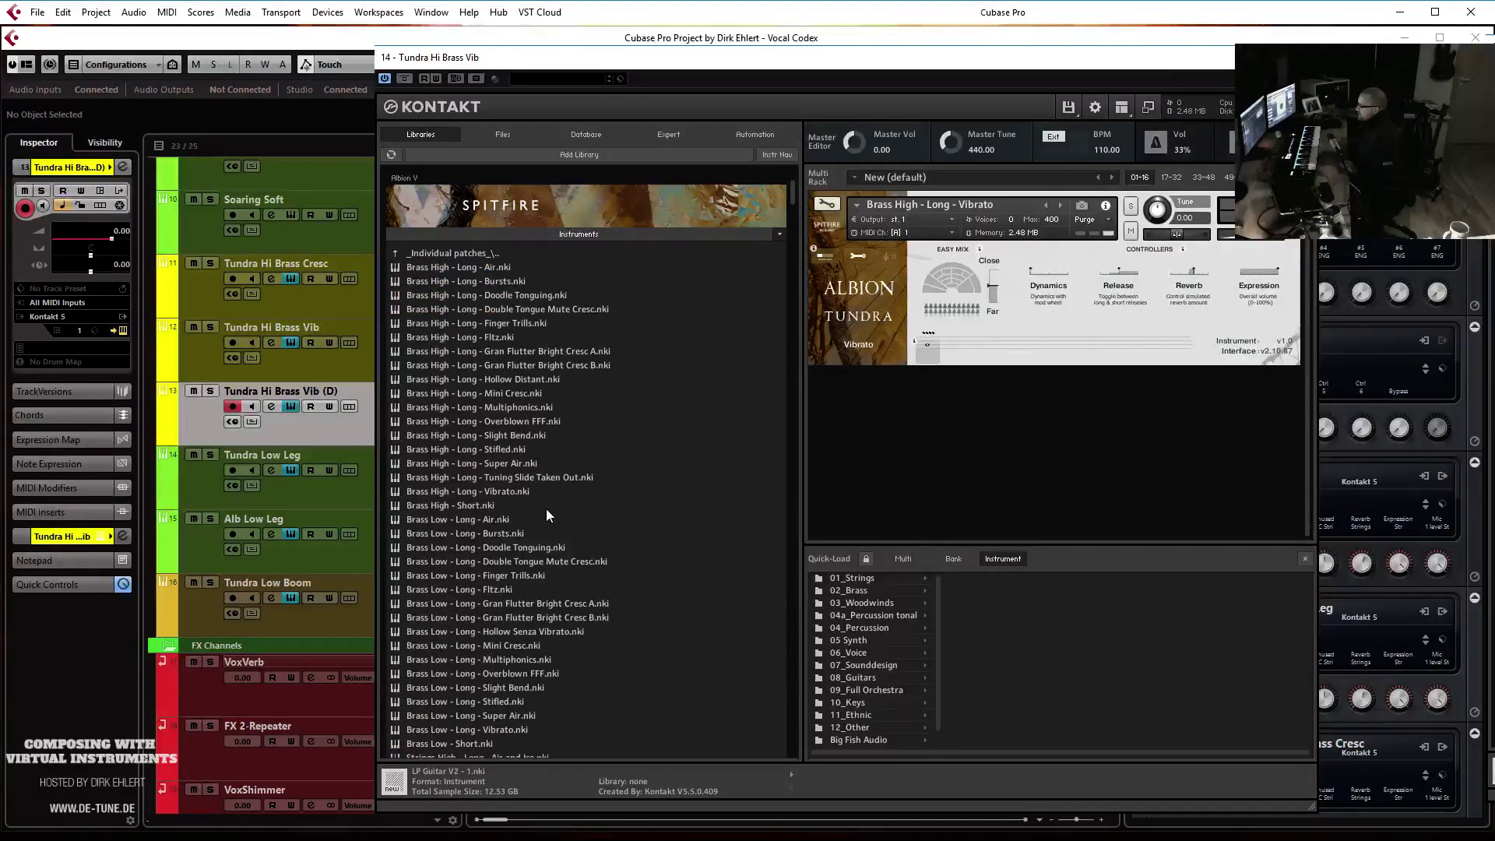
pyautogui.scroll(-2, 544, 508)
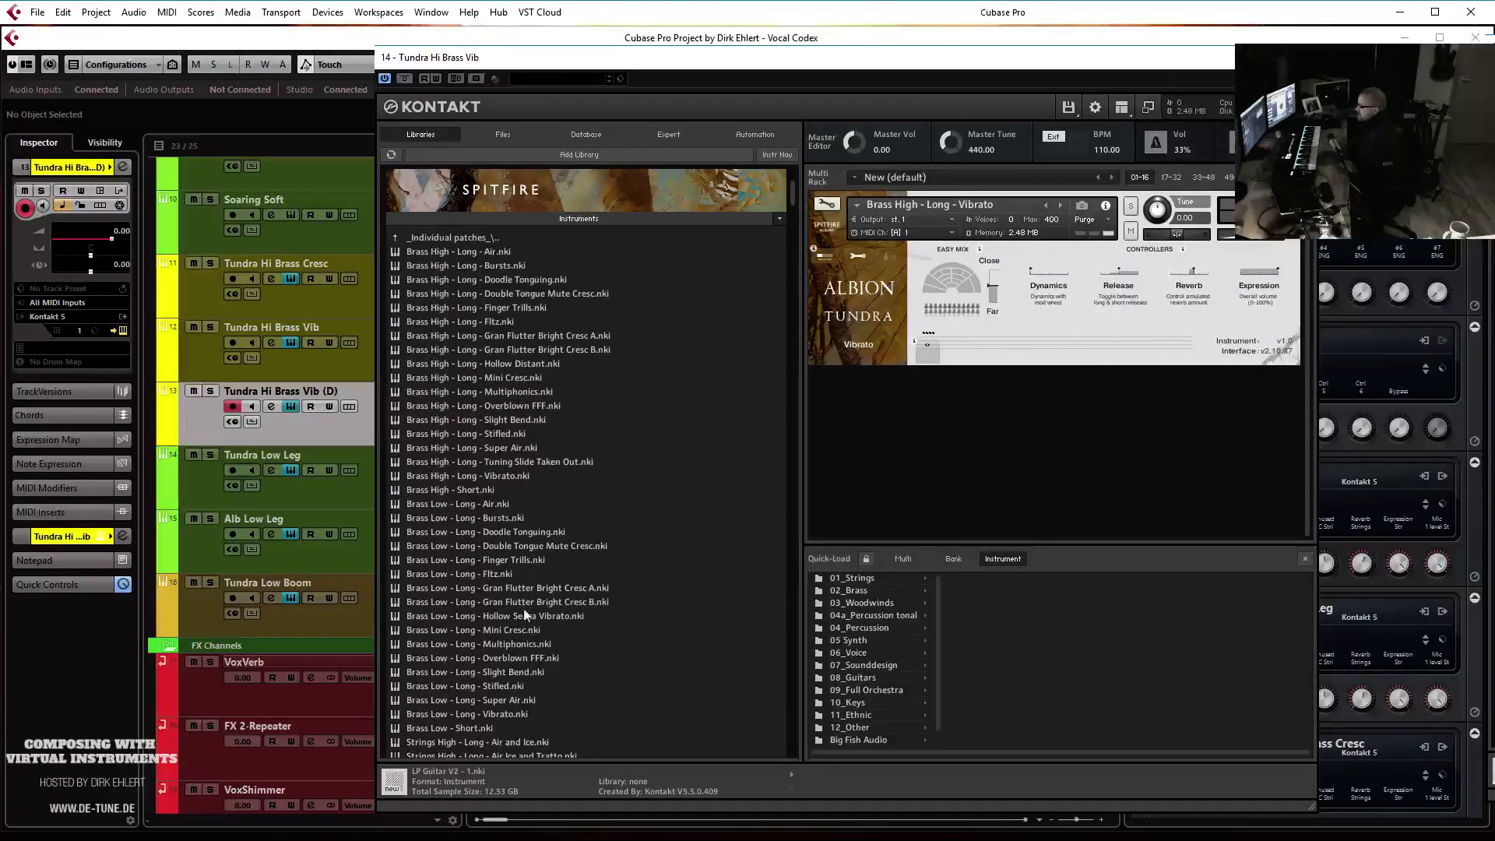
pyautogui.moveTo(501, 711); pyautogui.dragTo(887, 527)
pyautogui.moveTo(1020, 197); pyautogui.dragTo(1009, 204)
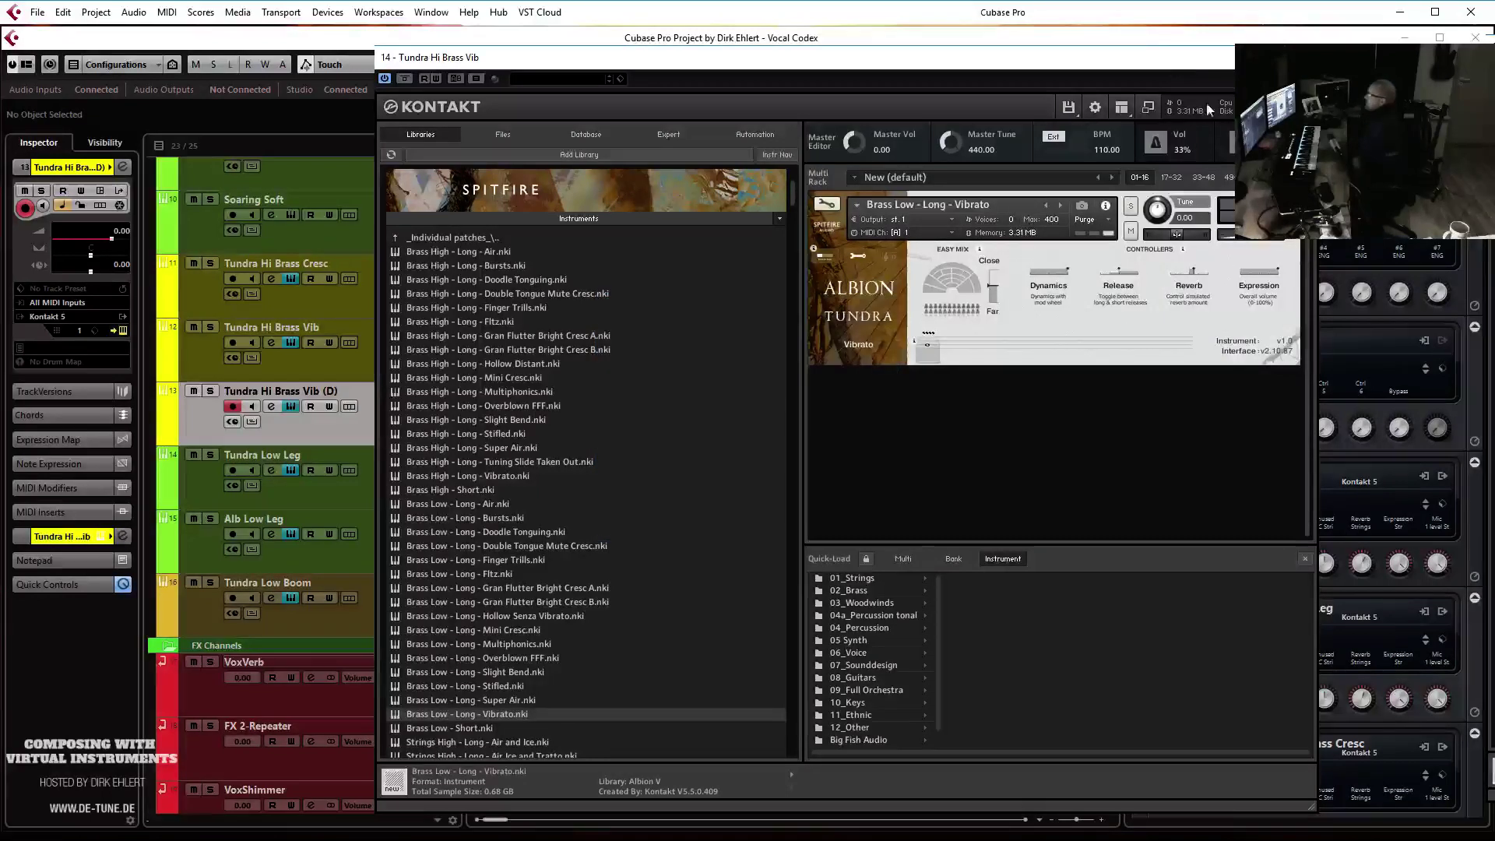
pyautogui.click(1299, 57)
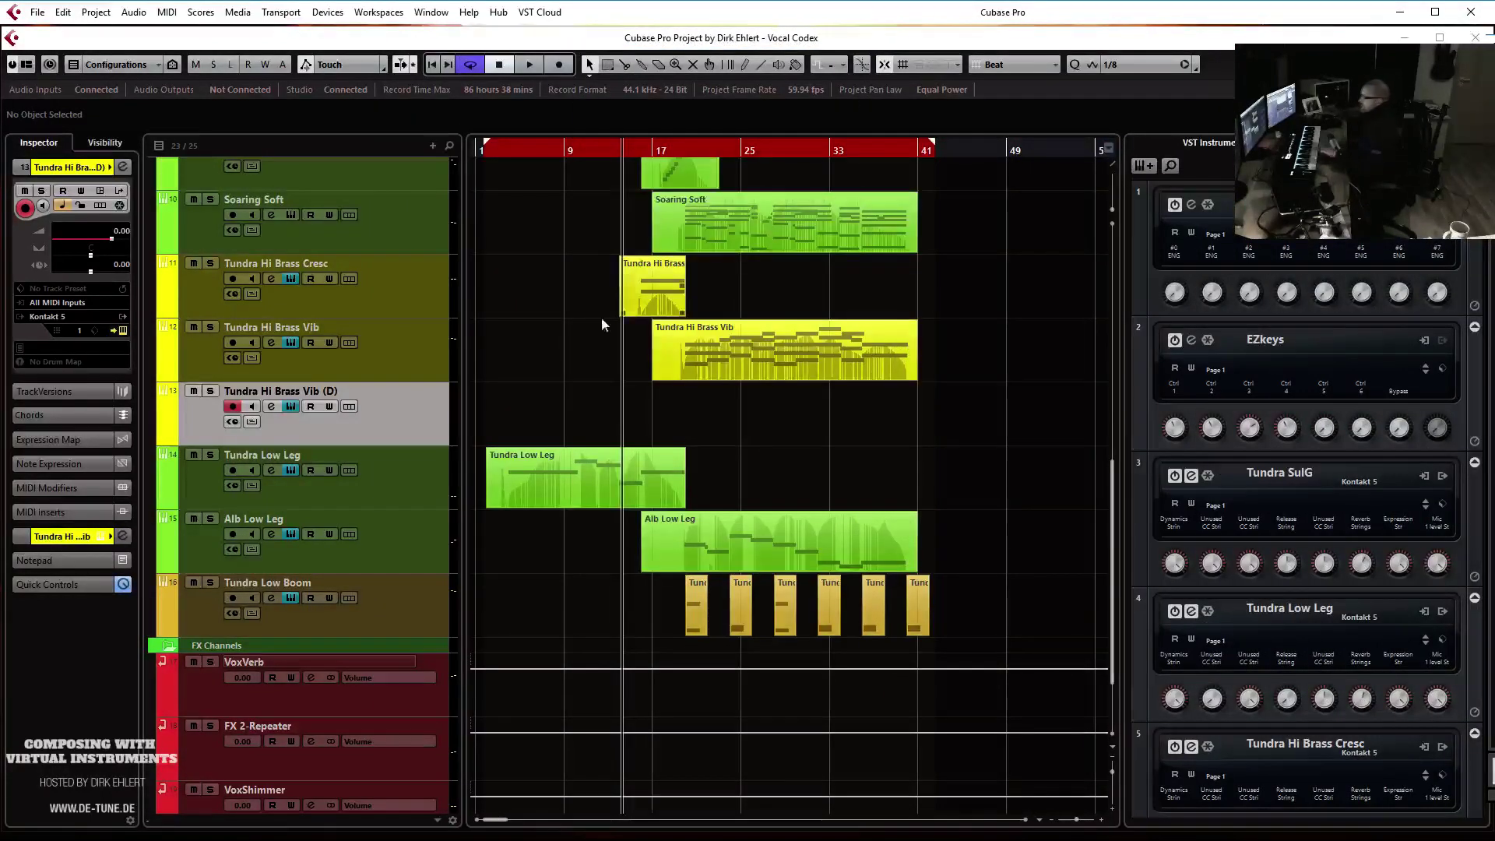
# Rename the duplicated brass track as Tundra Lo Brass Vib
pyautogui.doubleClick(282, 390)
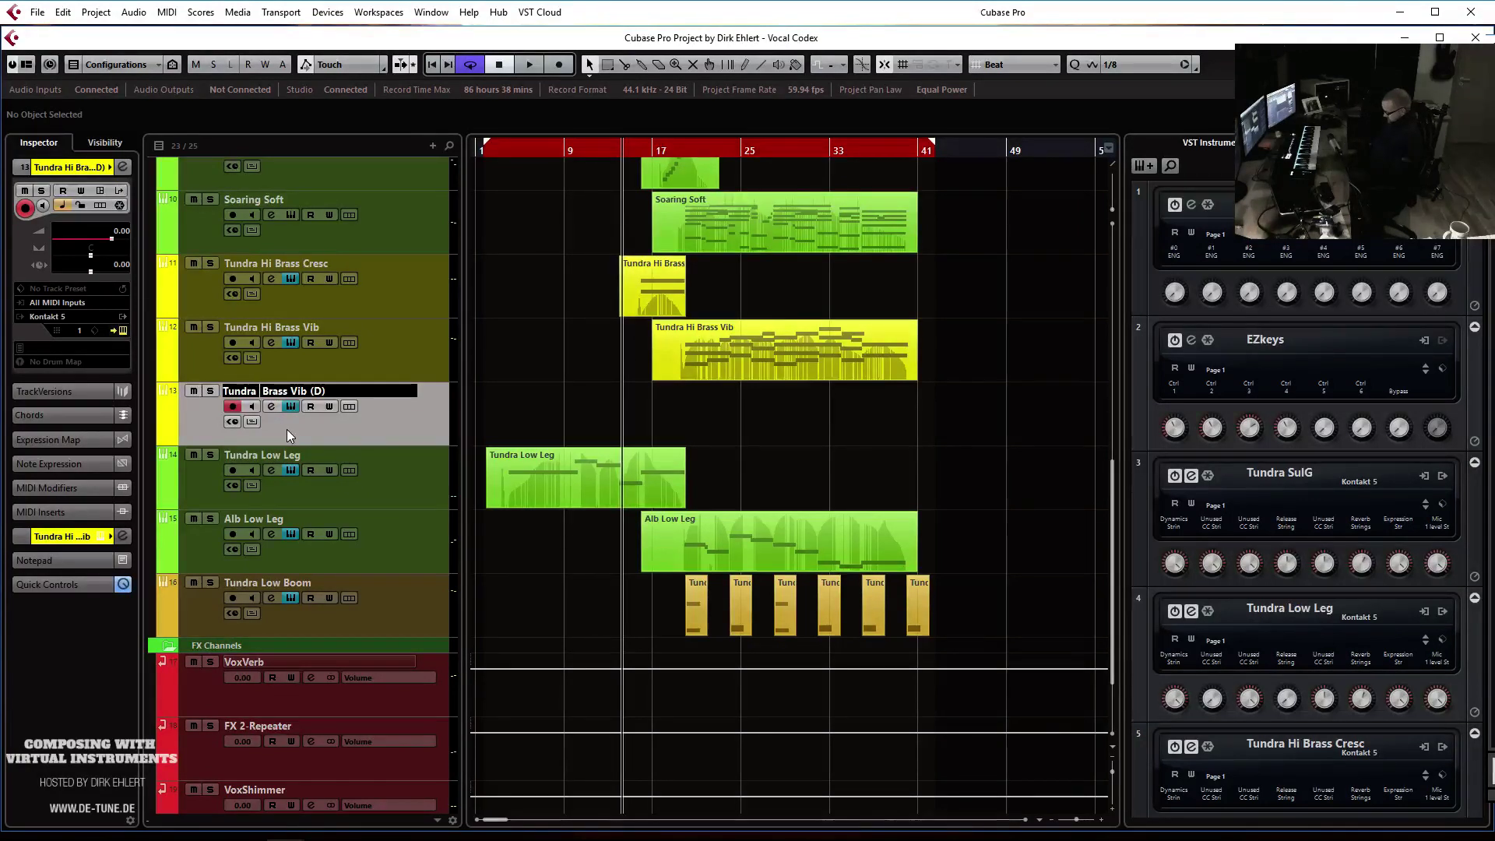
pyautogui.press('BackSpace')
pyautogui.press('BackSpace')
pyautogui.write('Lo')
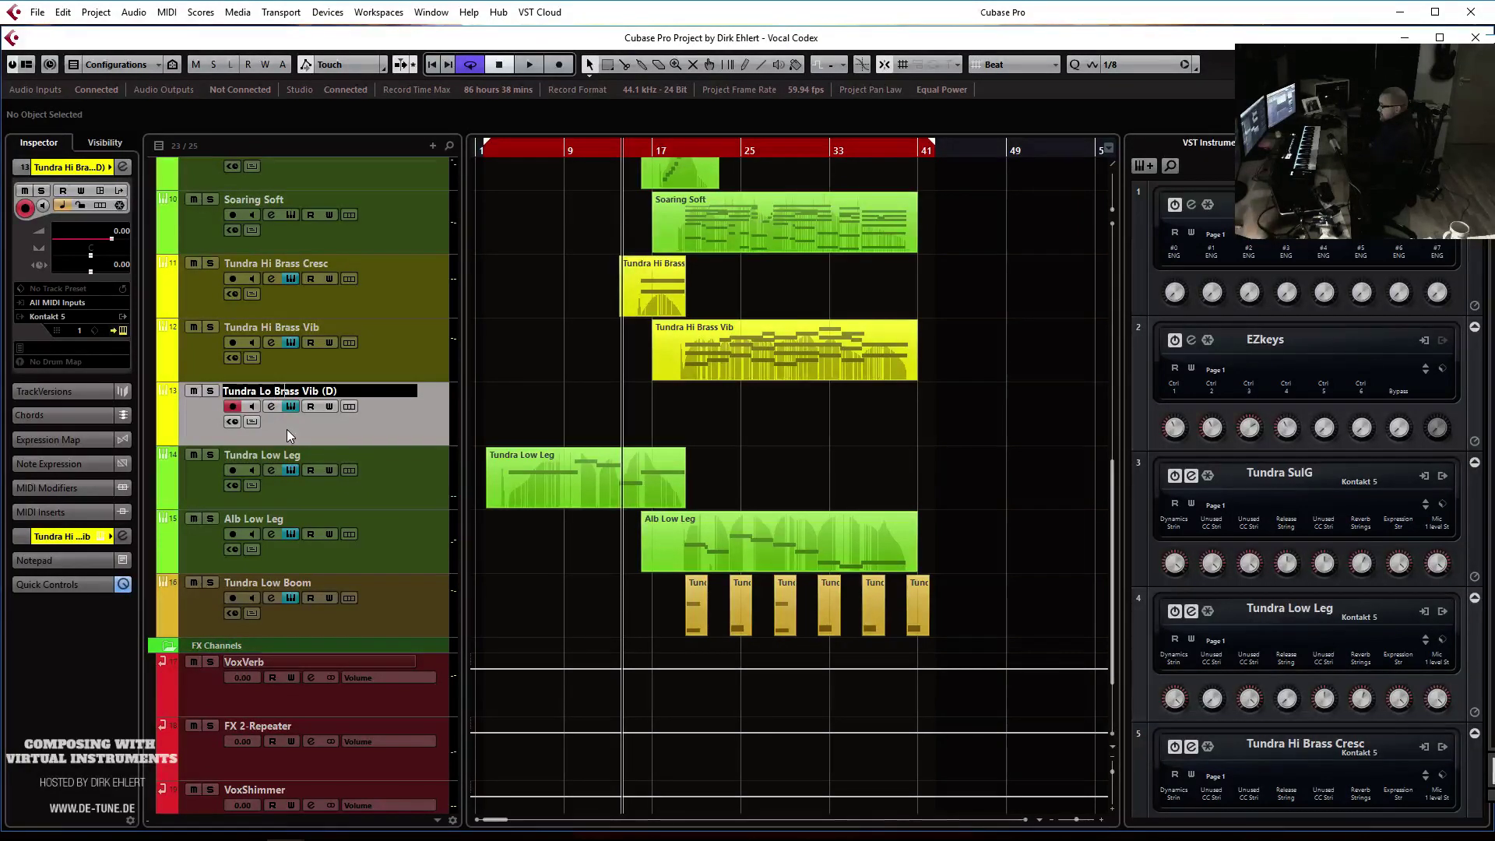
pyautogui.press('Delete')
pyautogui.press('Delete')
pyautogui.press('Delete')
pyautogui.press('Return')
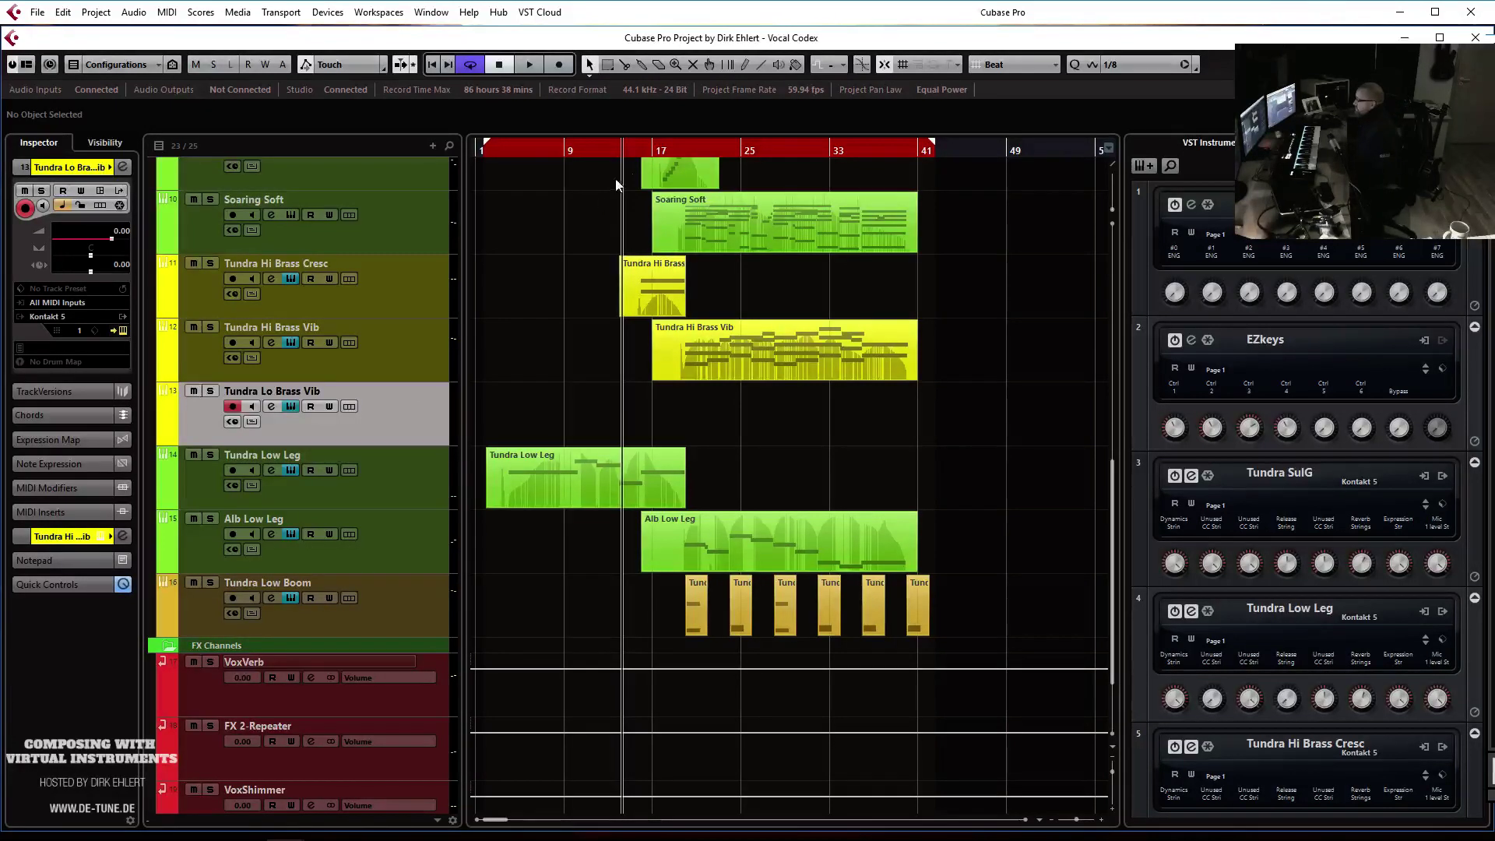
pyautogui.click(649, 150)
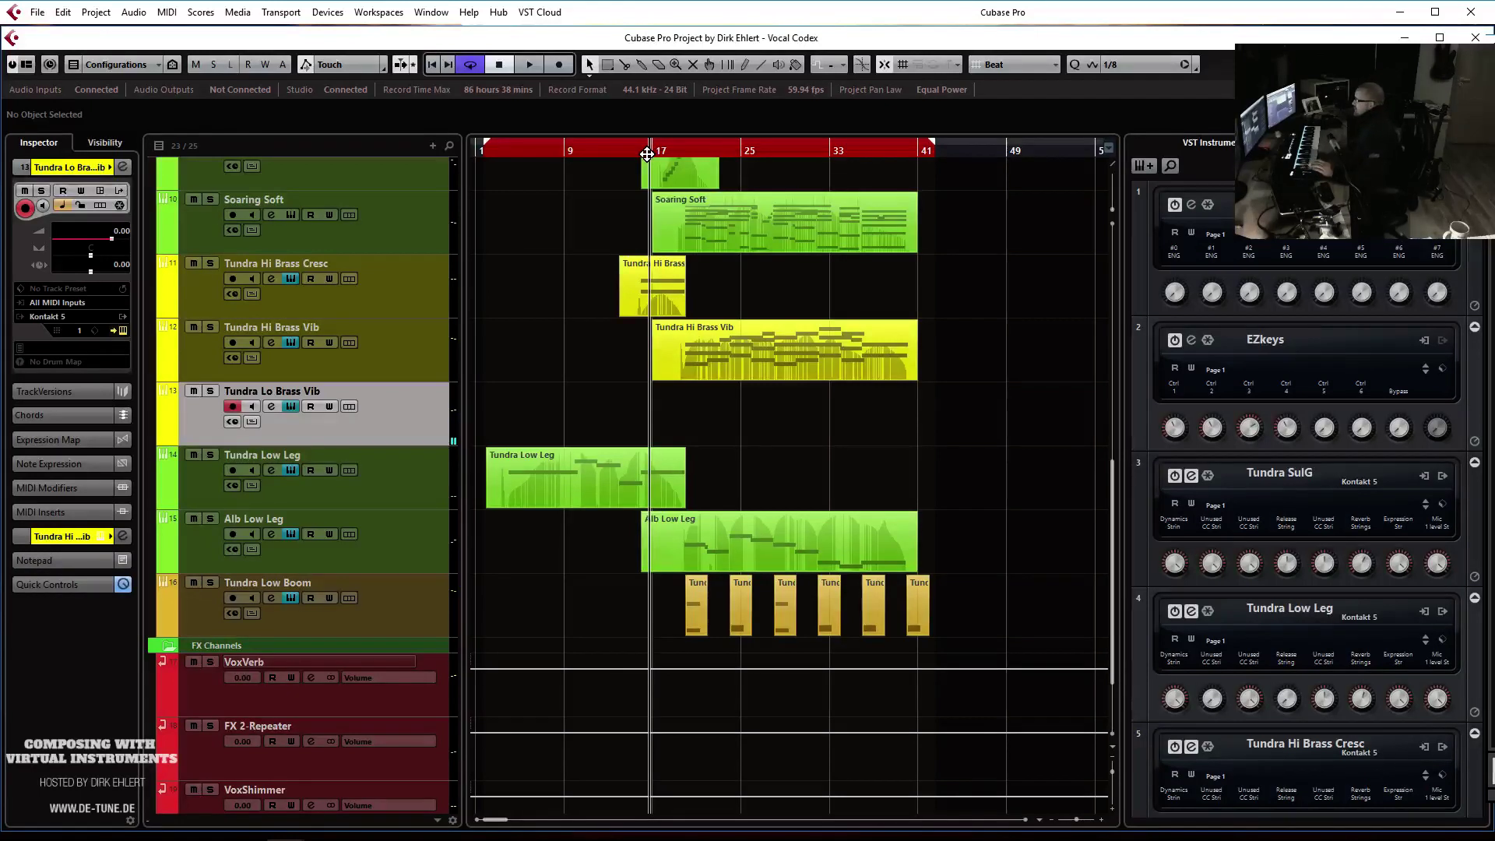
pyautogui.press('KP_Multiply')
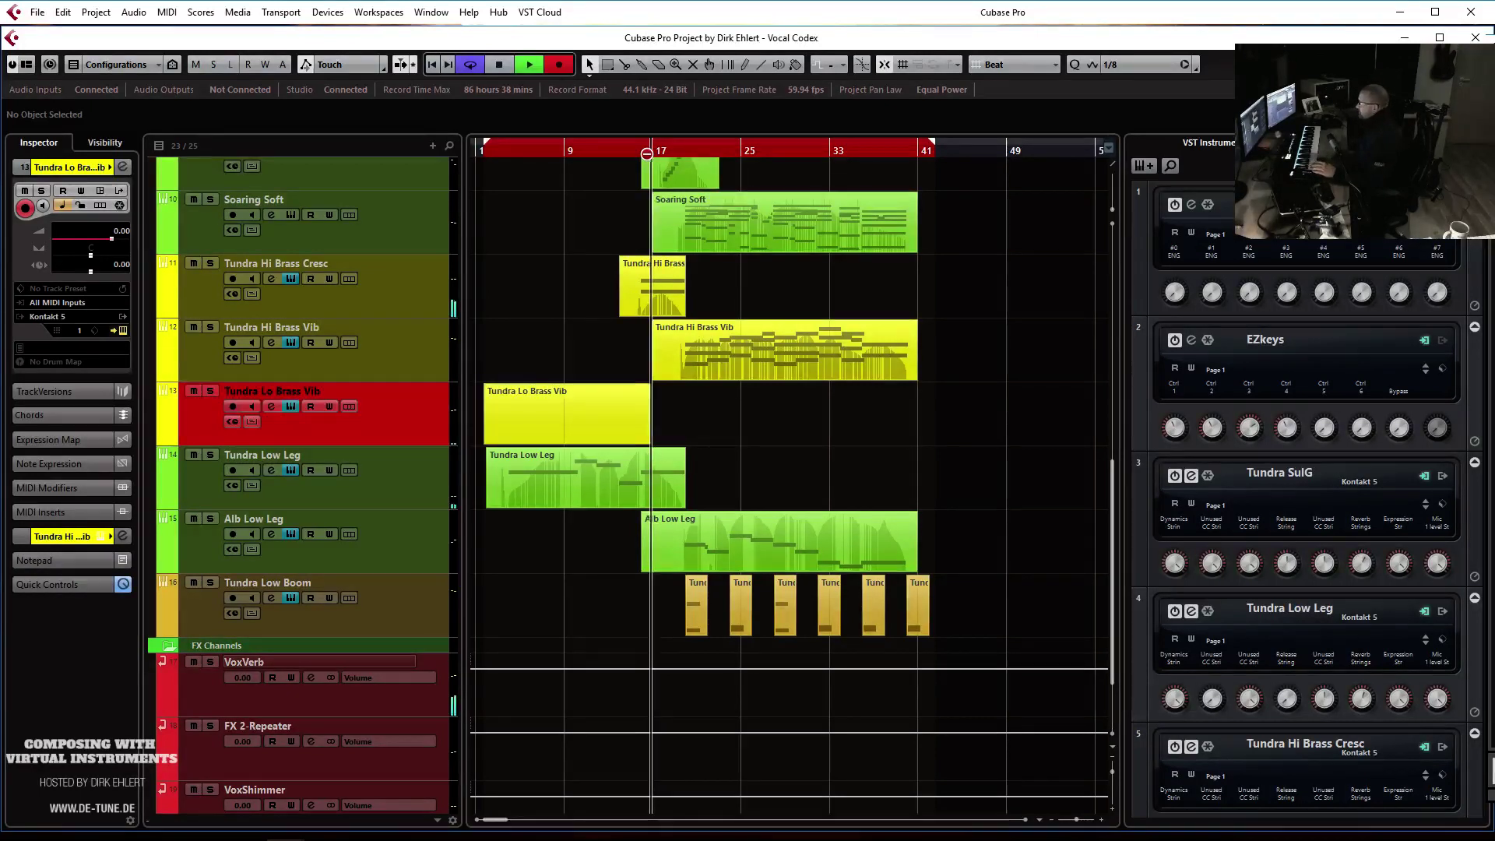
pyautogui.press('space')
# Turn off cycle and capture a low brass line on the Tundra Lo Brass Vib track from bar 15 to bar 41
pyautogui.click(608, 146)
pyautogui.click(627, 154)
pyautogui.click(615, 150)
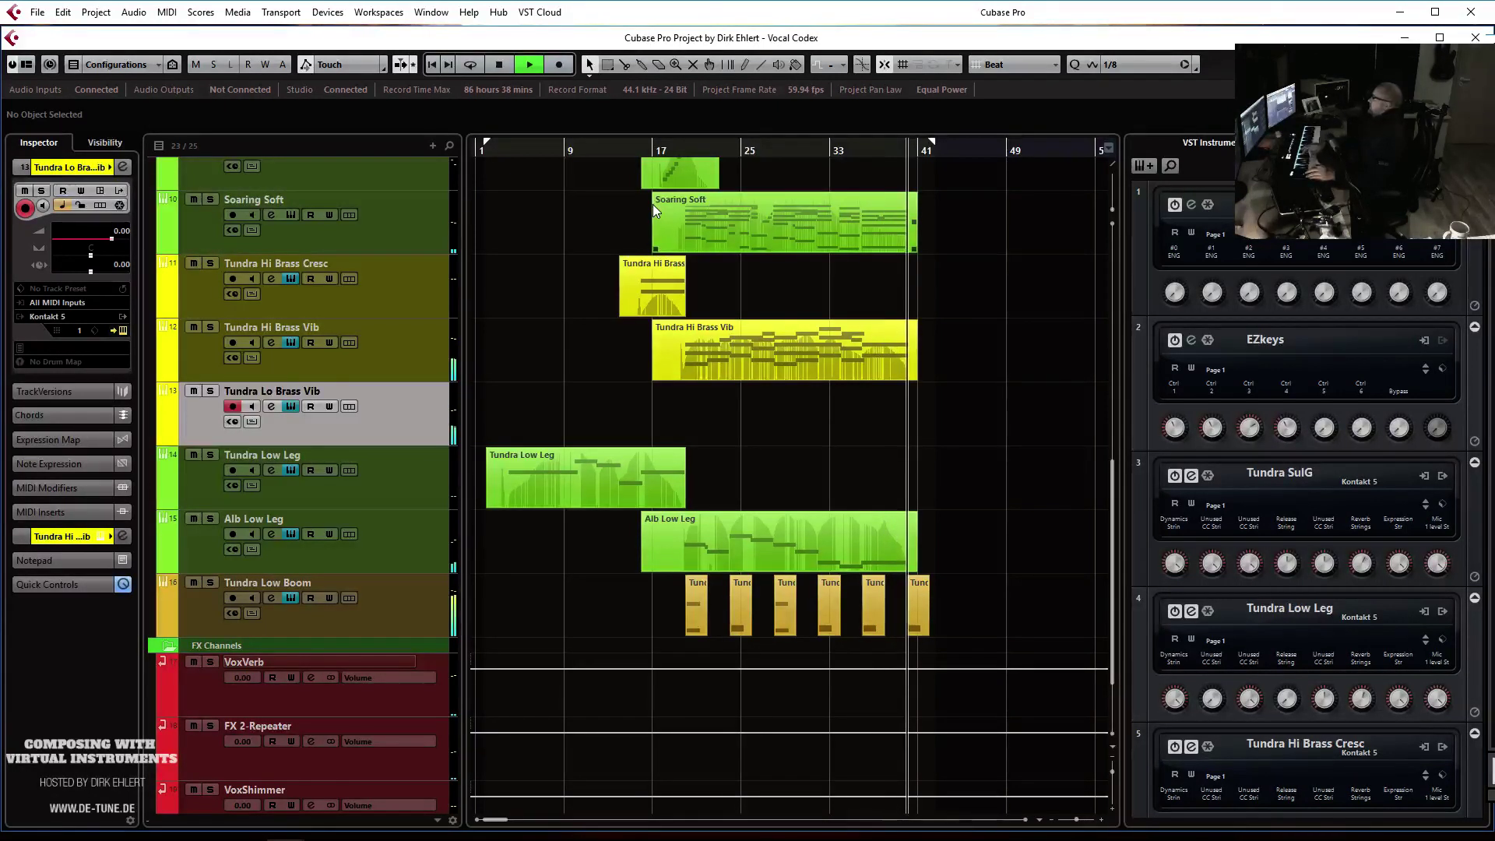
pyautogui.press('space')
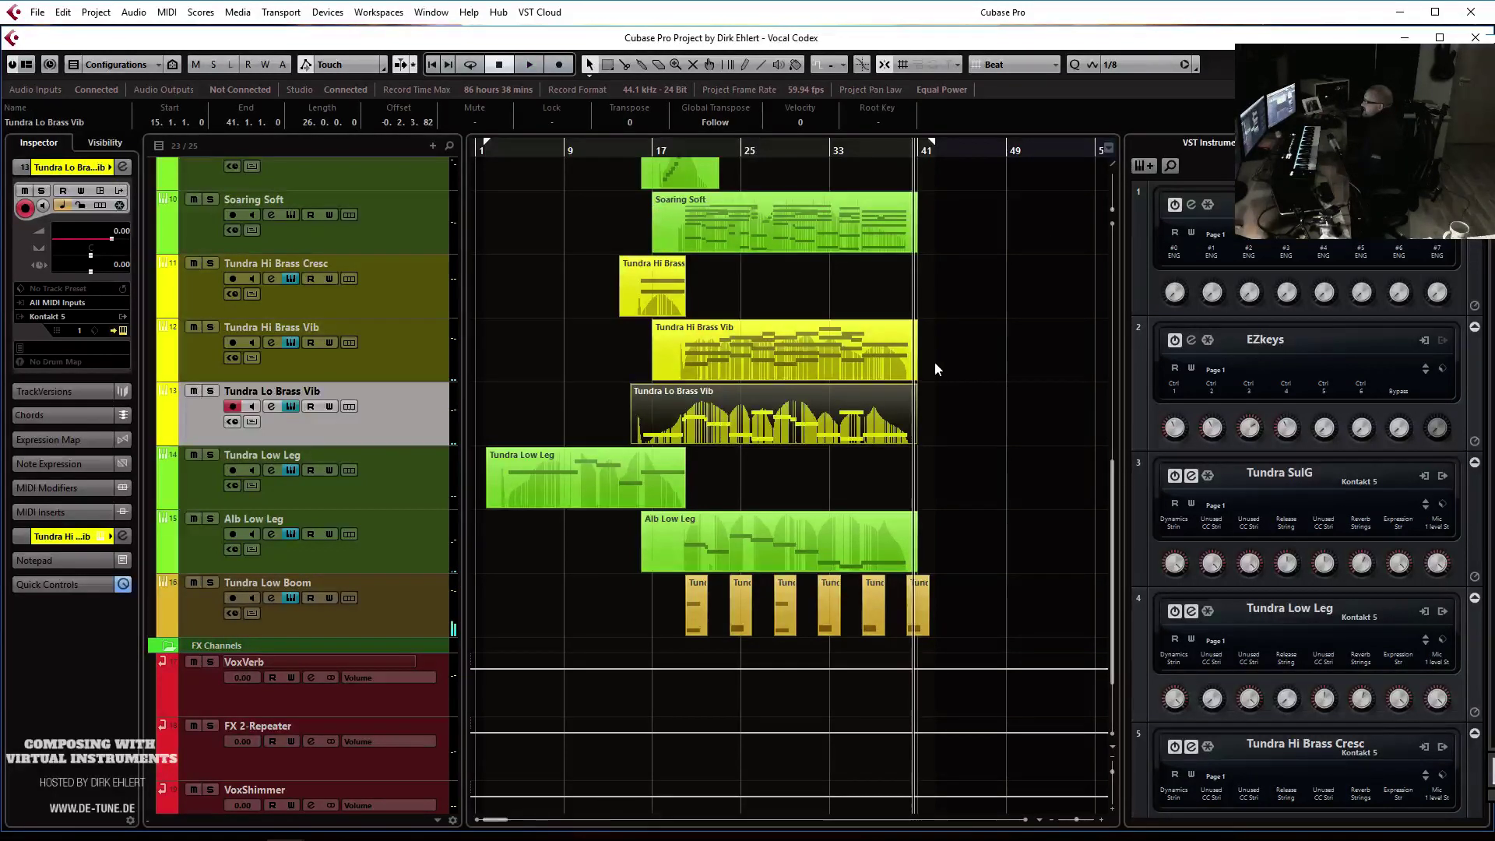
# Open the Tundra Hi and Lo Brass Vib parts together in the Key Editor, activate the low part and play from bar 19
pyautogui.doubleClick(911, 366)
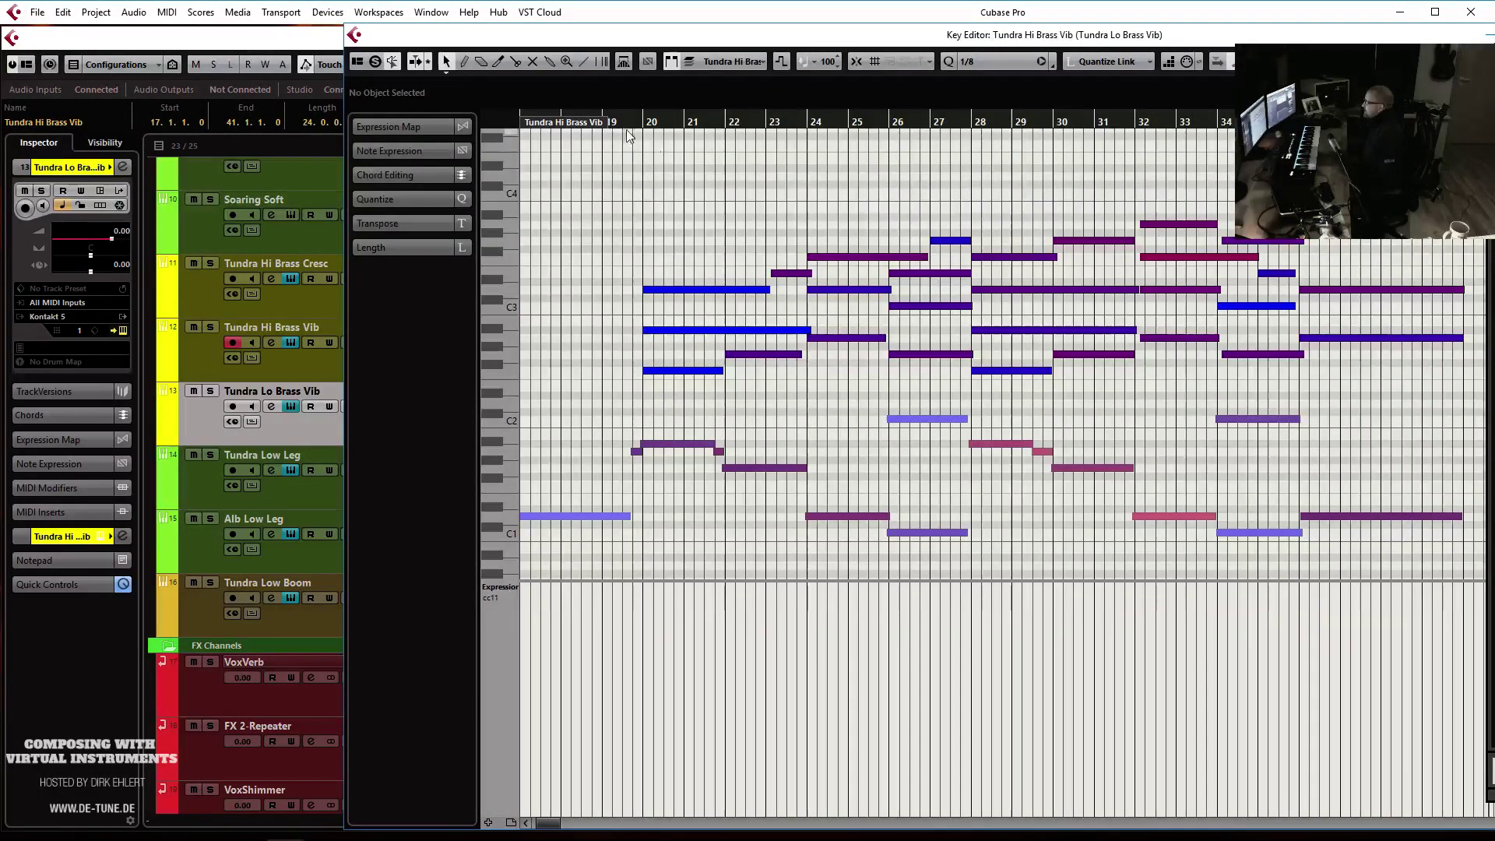
pyautogui.moveTo(626, 121); pyautogui.dragTo(593, 128)
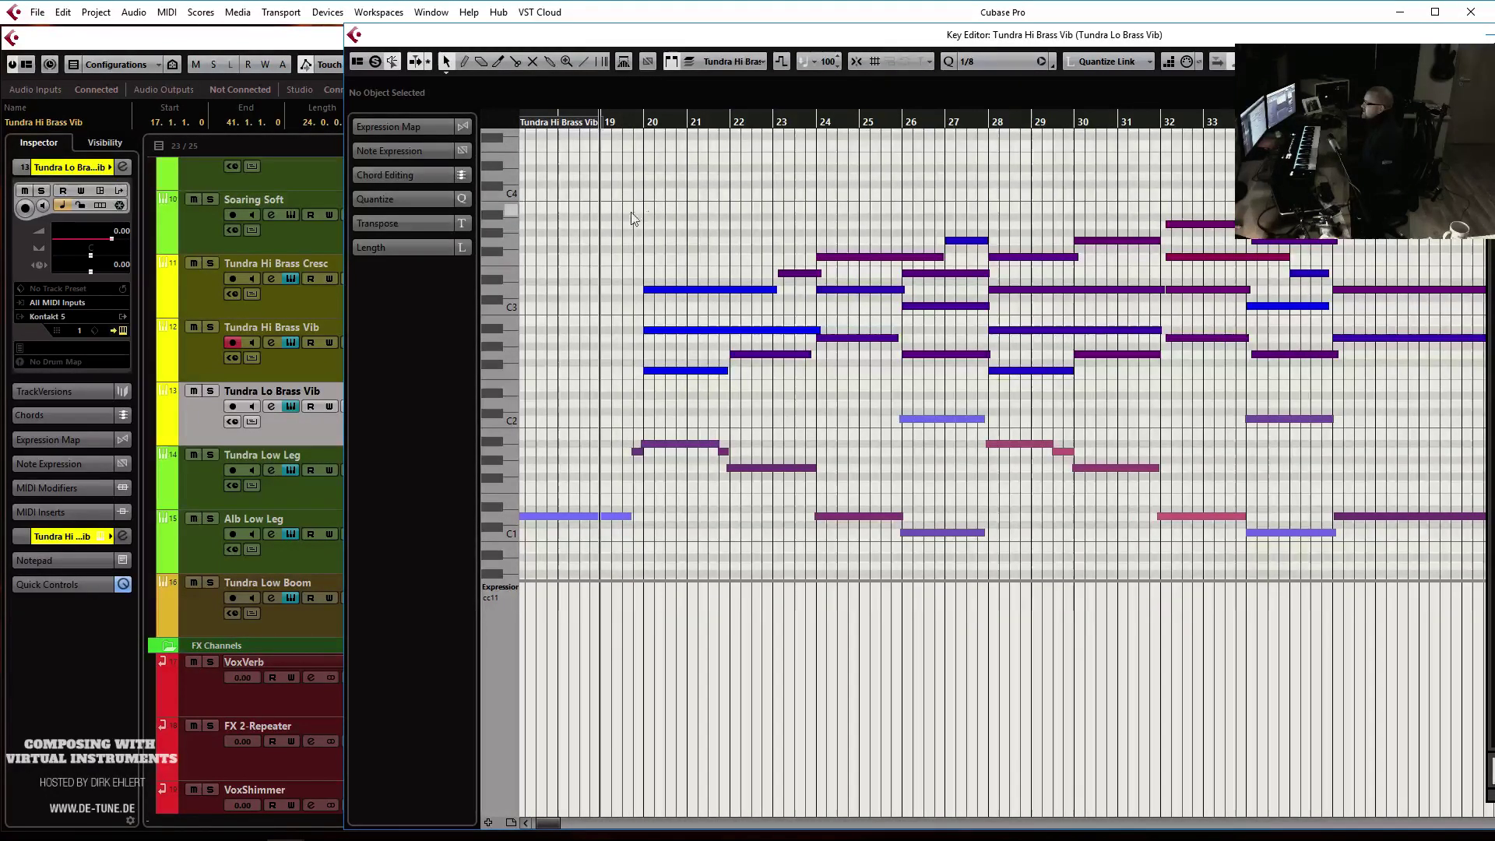
pyautogui.press('space')
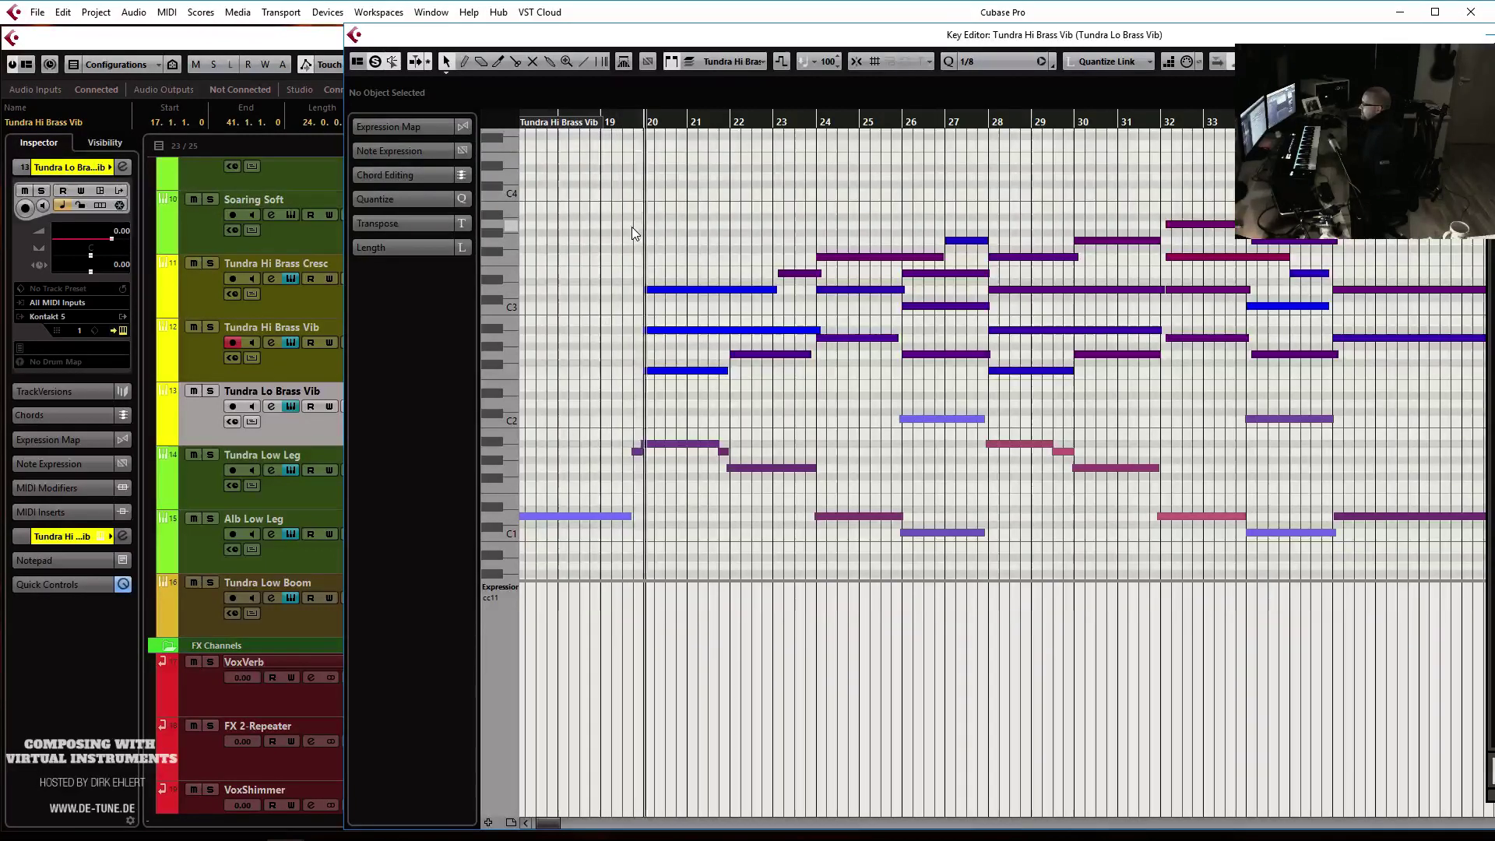
pyautogui.click(647, 445)
pyautogui.click(648, 148)
pyautogui.click(610, 122)
pyautogui.press('space')
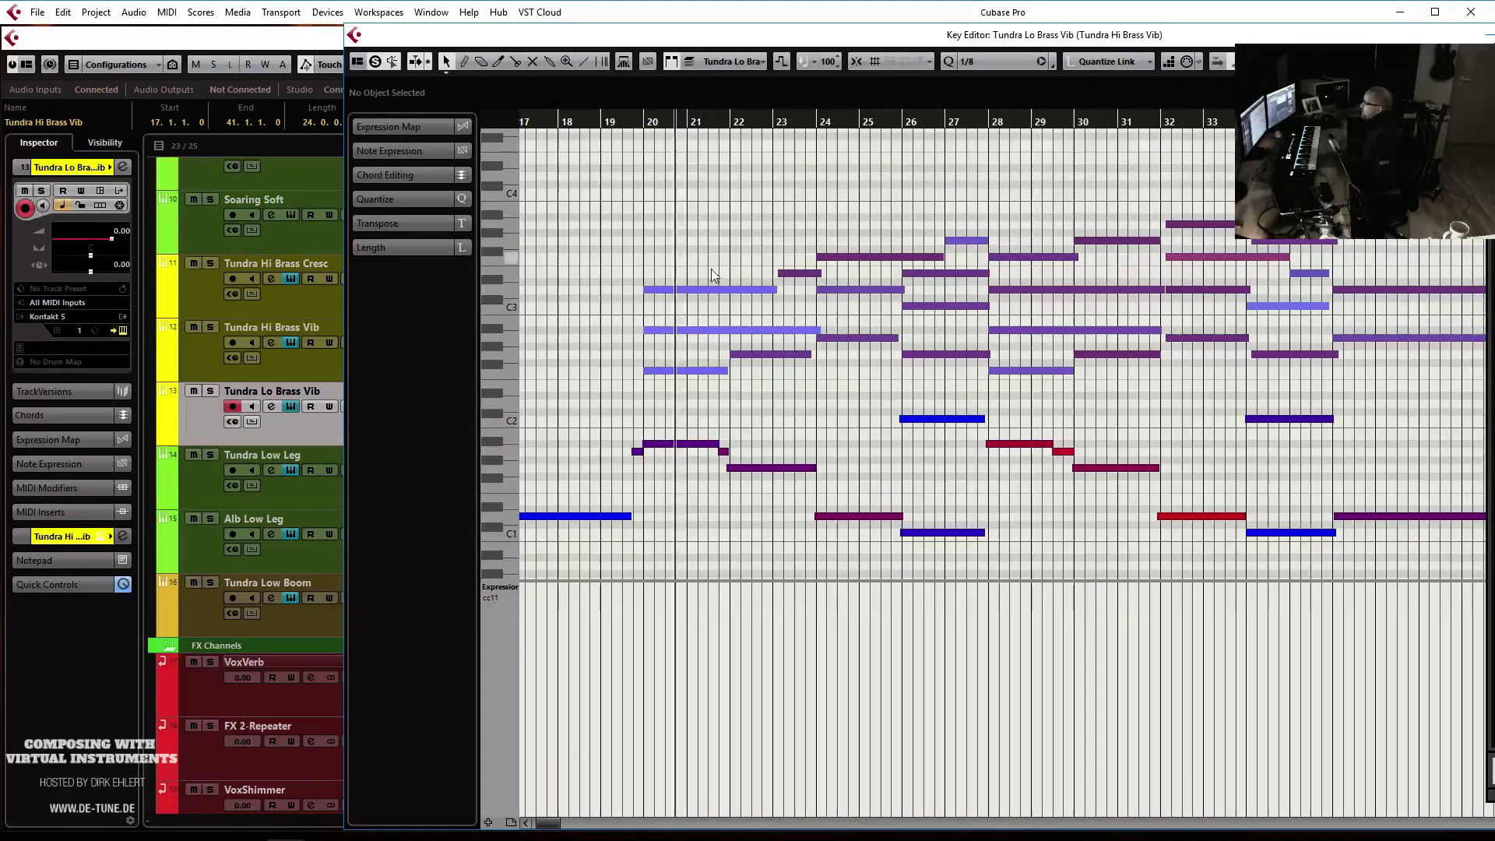
# Examine the timing of the low brass notes against the high brass part while the passage plays
pyautogui.scroll(4, 852, 381)
pyautogui.scroll(3, 941, 389)
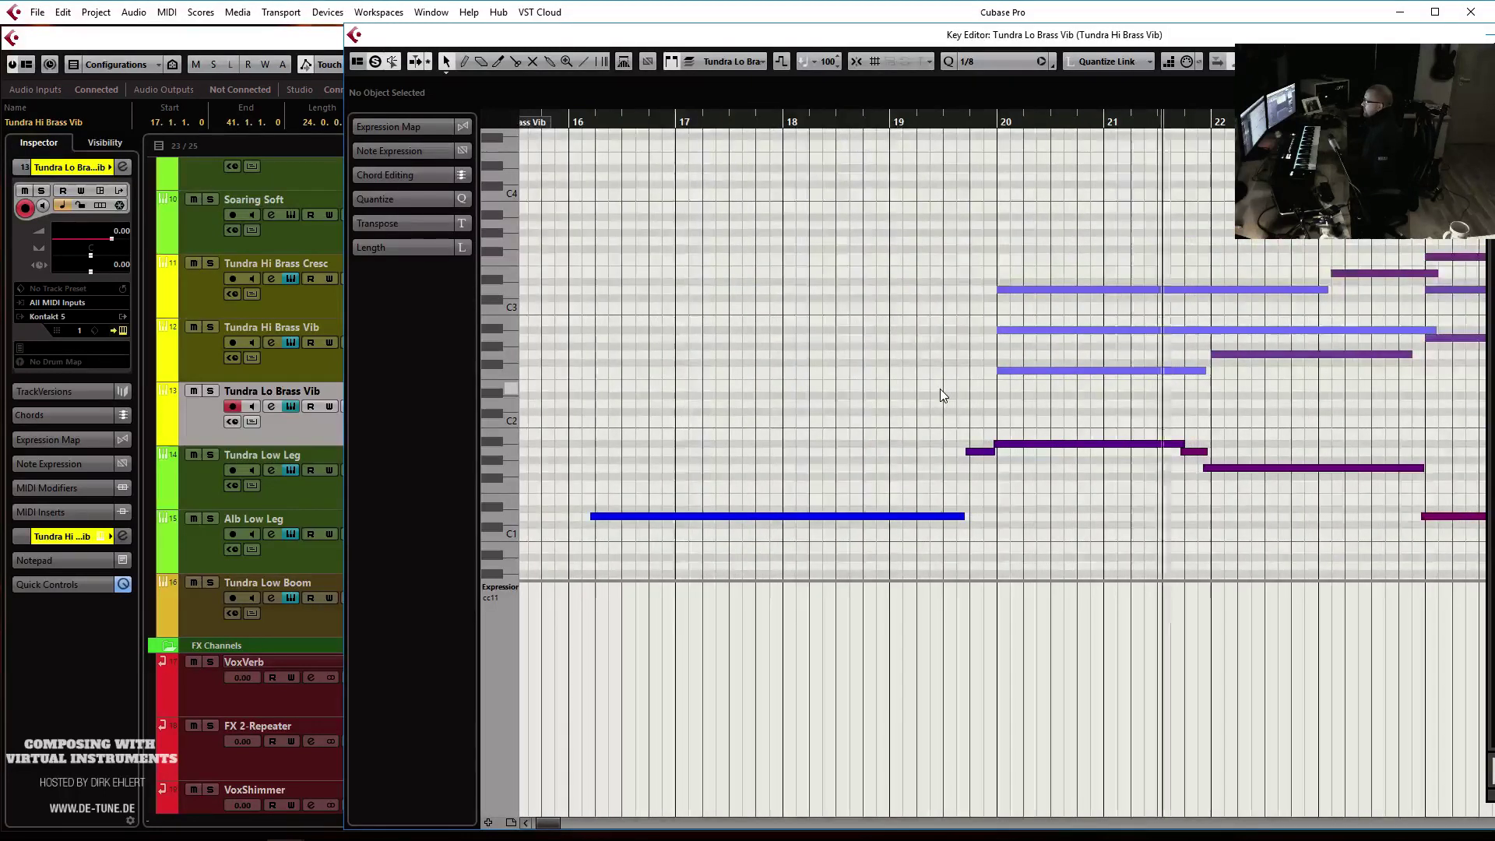
pyautogui.hscroll(2, 983, 406)
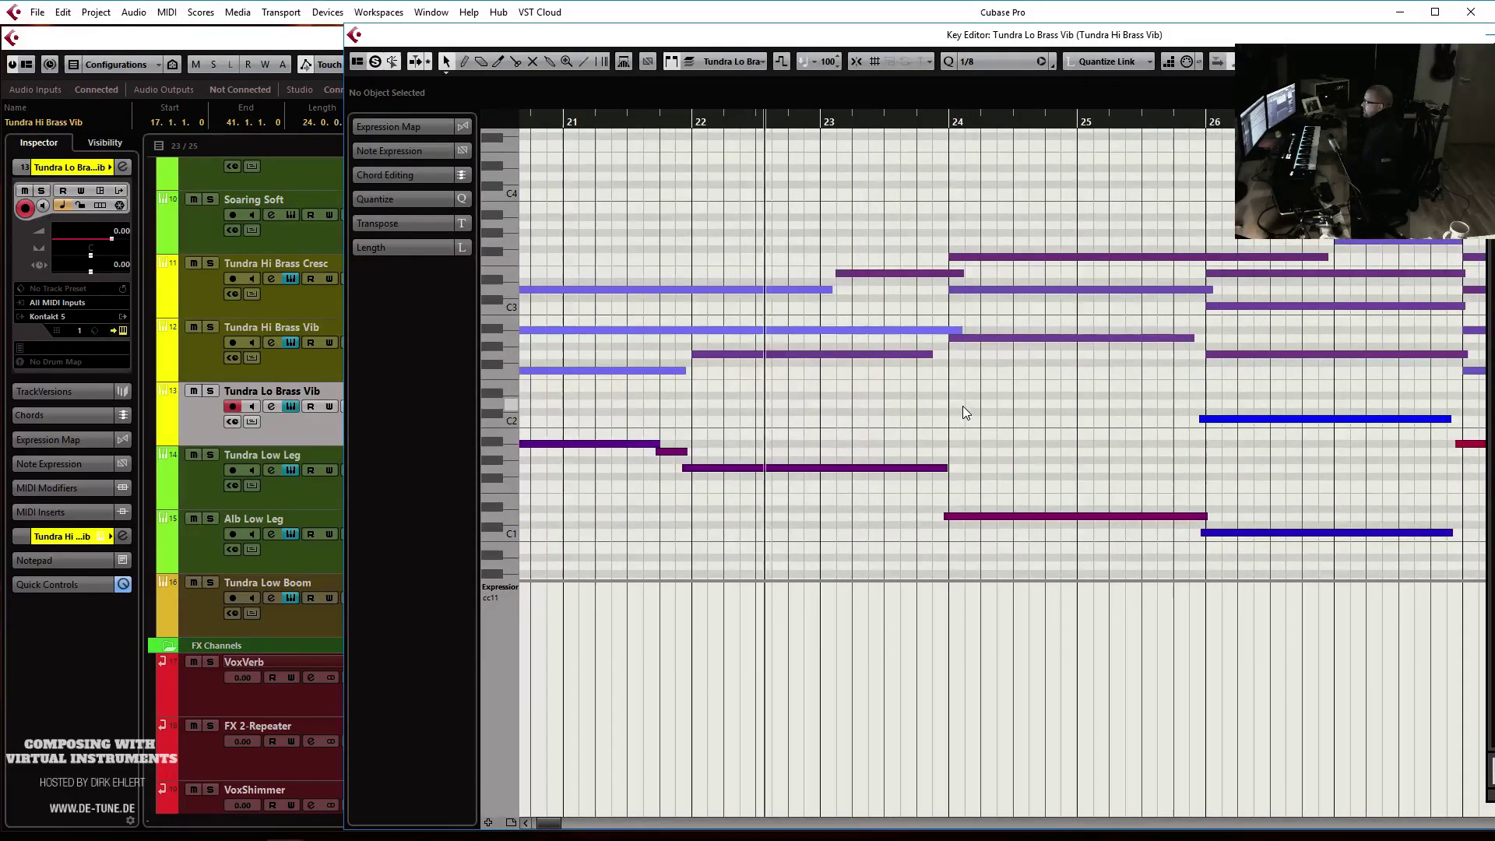
pyautogui.press('g')
pyautogui.press('g')
pyautogui.press('g')
pyautogui.press('g')
pyautogui.press('g')
pyautogui.press('g')
pyautogui.press('g')
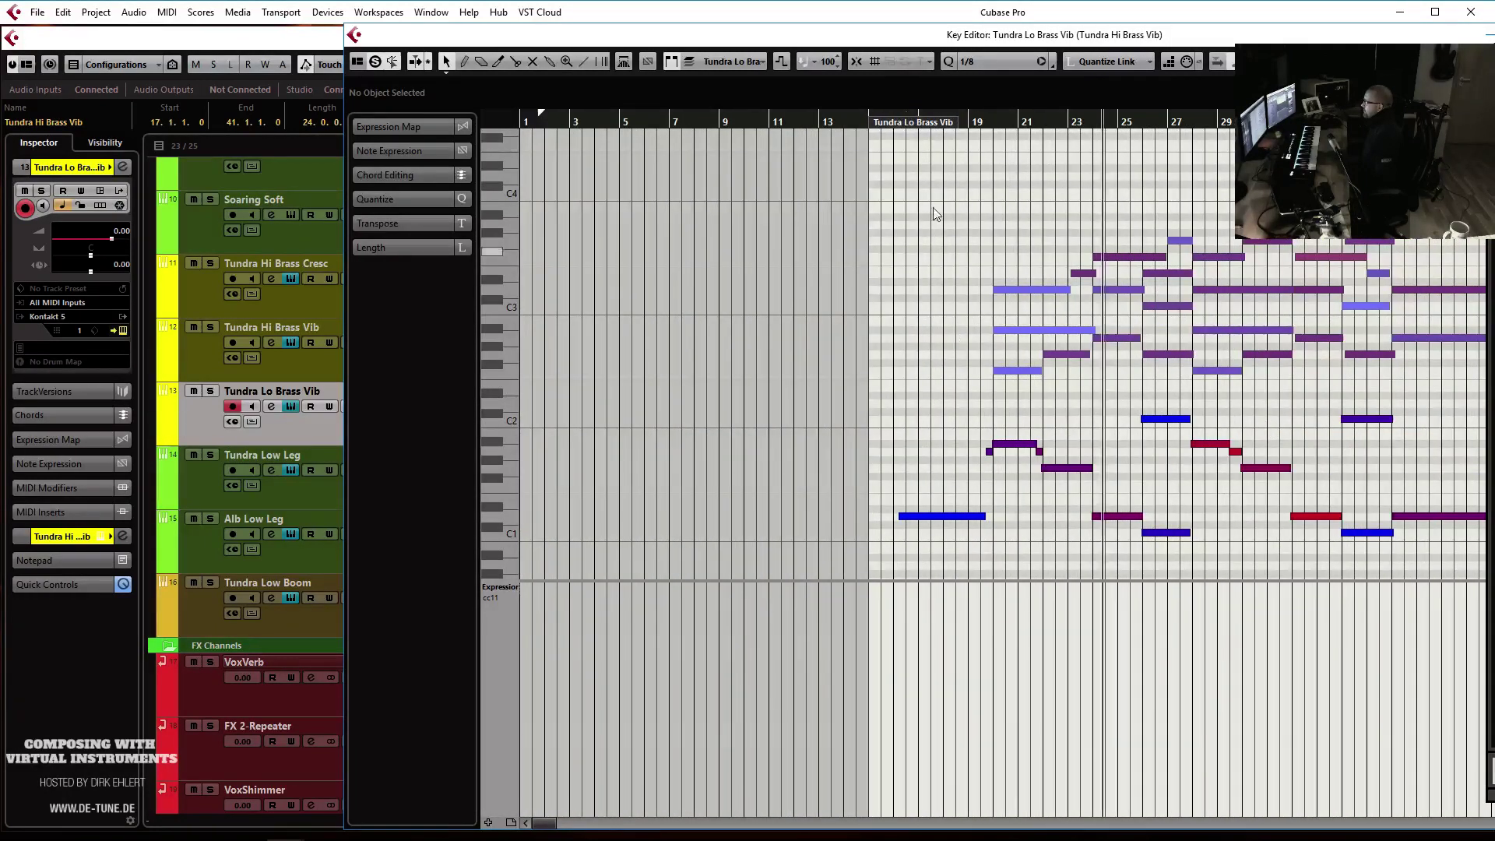
# Set the quantize value to 1/4 and iteratively quantize the Tundra Lo Brass Vib notes from bar 20 onward
pyautogui.click(736, 61)
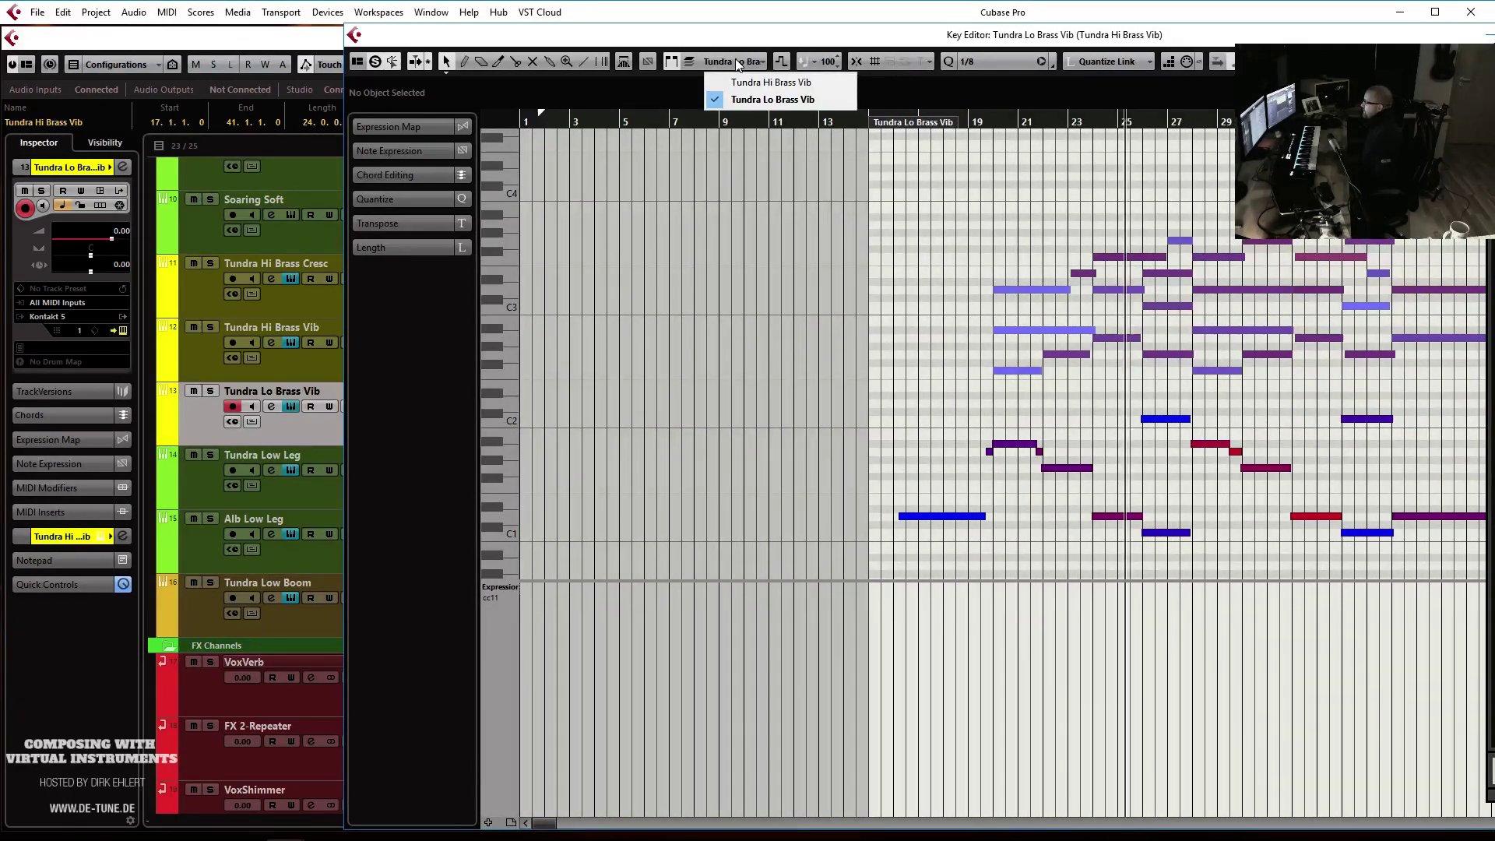
pyautogui.click(736, 61)
pyautogui.click(996, 61)
pyautogui.click(997, 117)
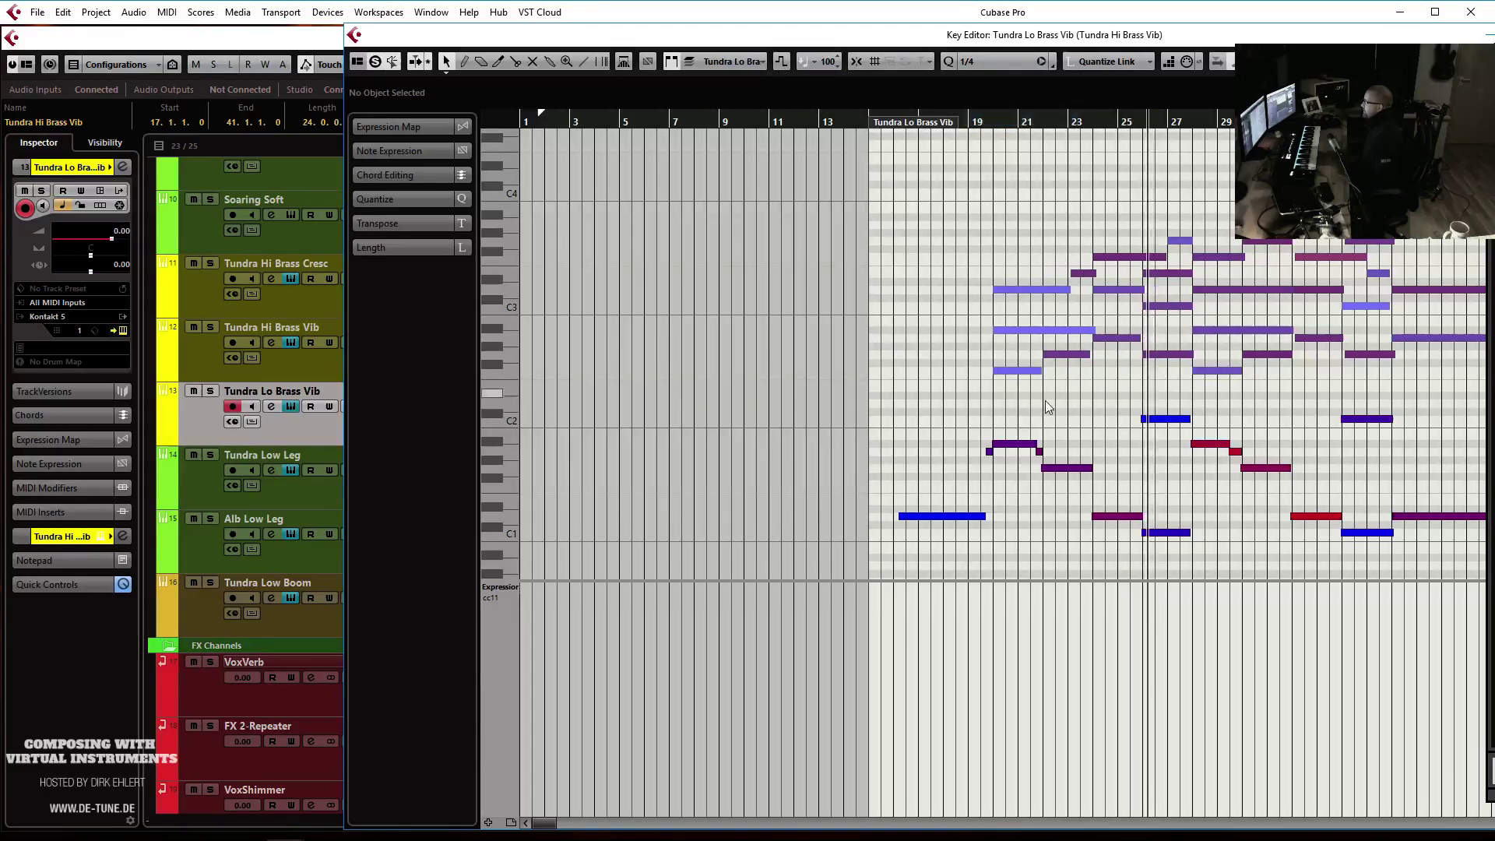
pyautogui.moveTo(1015, 411); pyautogui.dragTo(1432, 574)
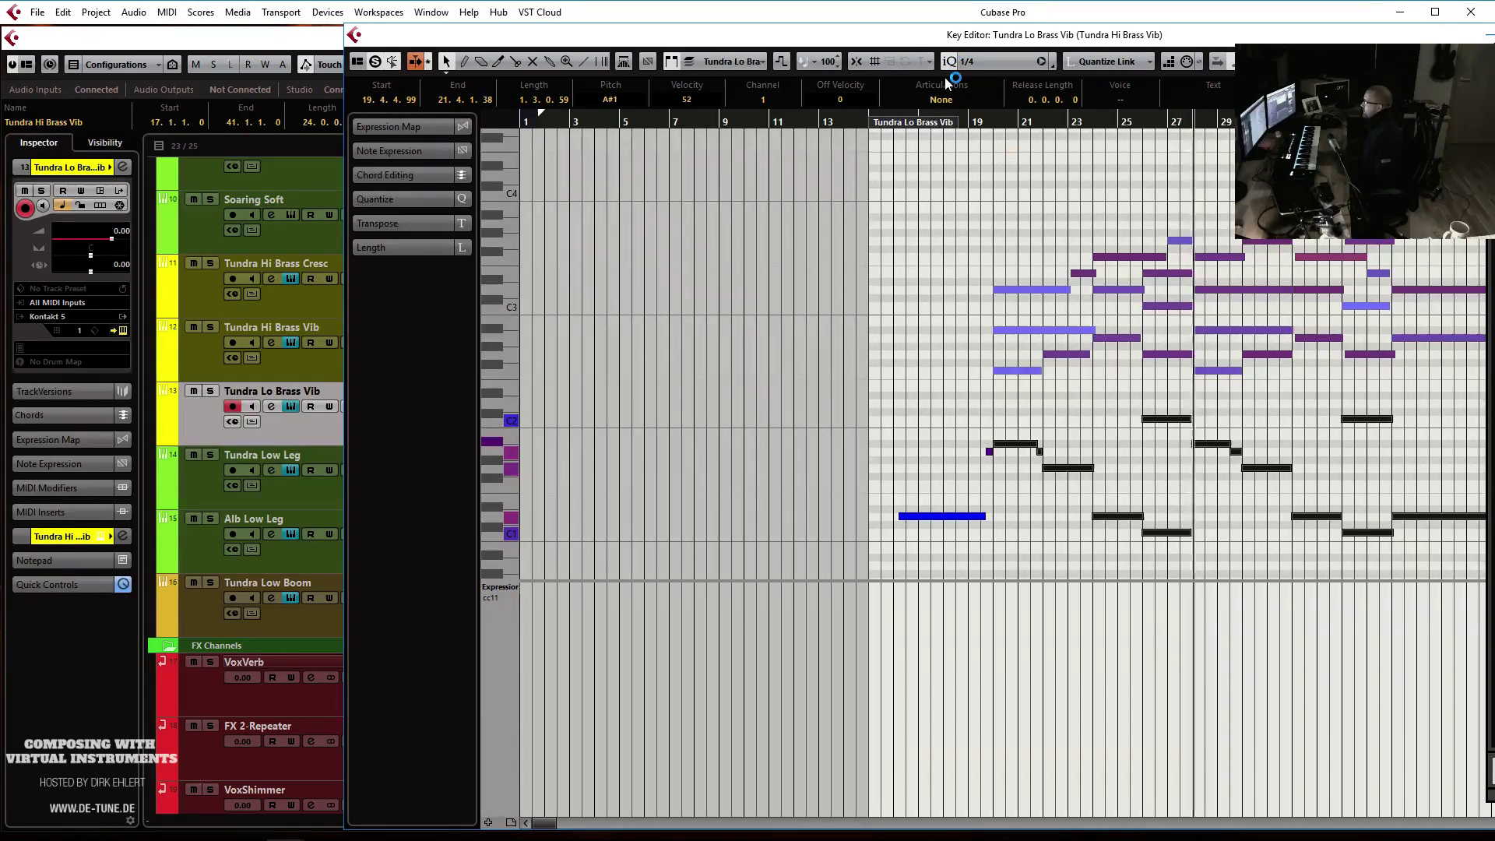
# In the Tundra Hi Brass Vib part, trim the note ends before bar 32, pull the following chord's starts to the bar line, and play the passage
pyautogui.hscroll(6, 1217, 364)
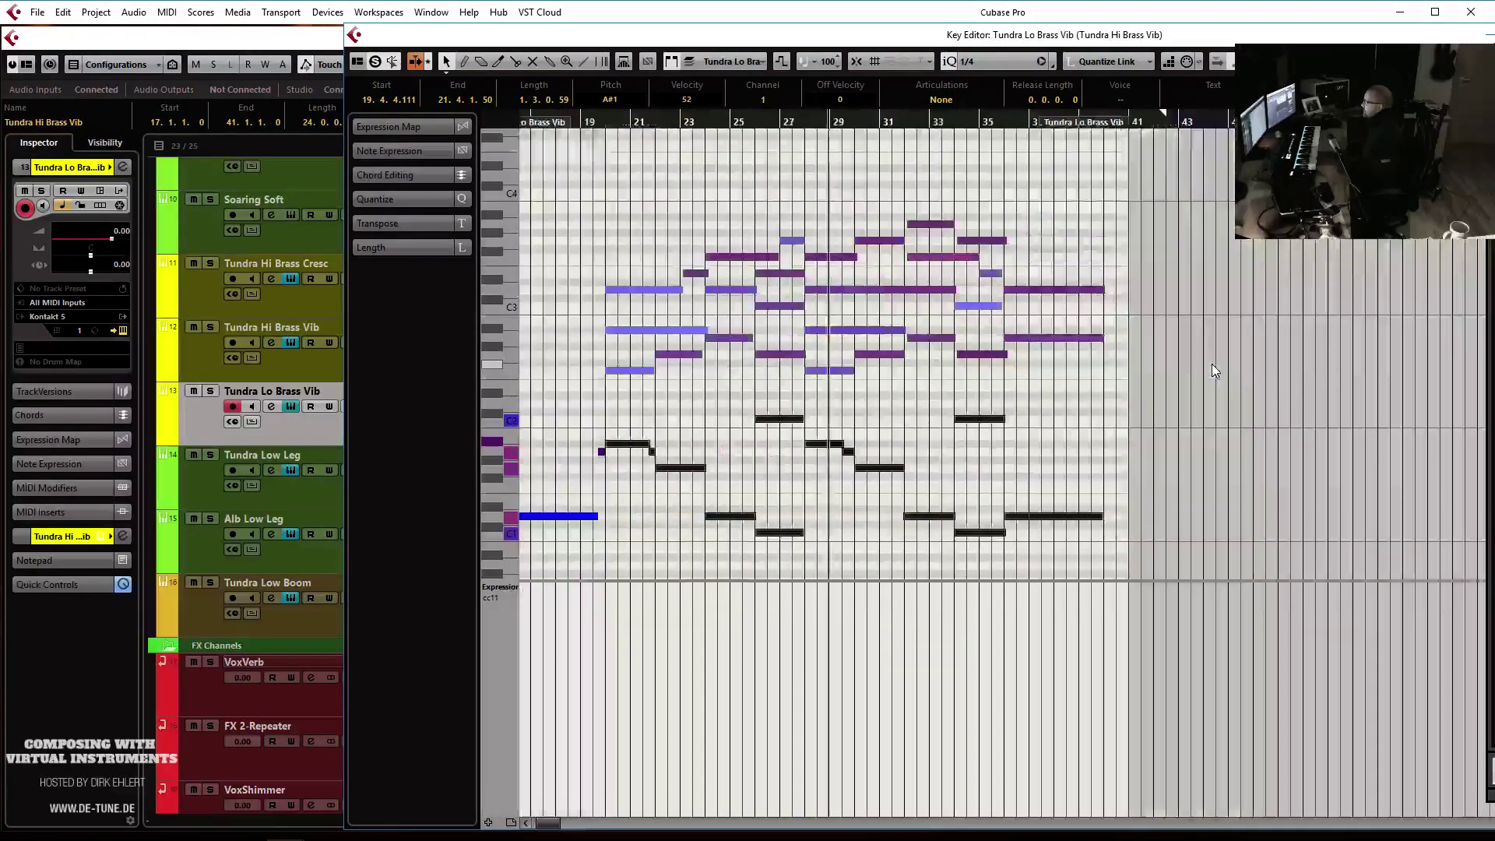
pyautogui.scroll(4, 1072, 355)
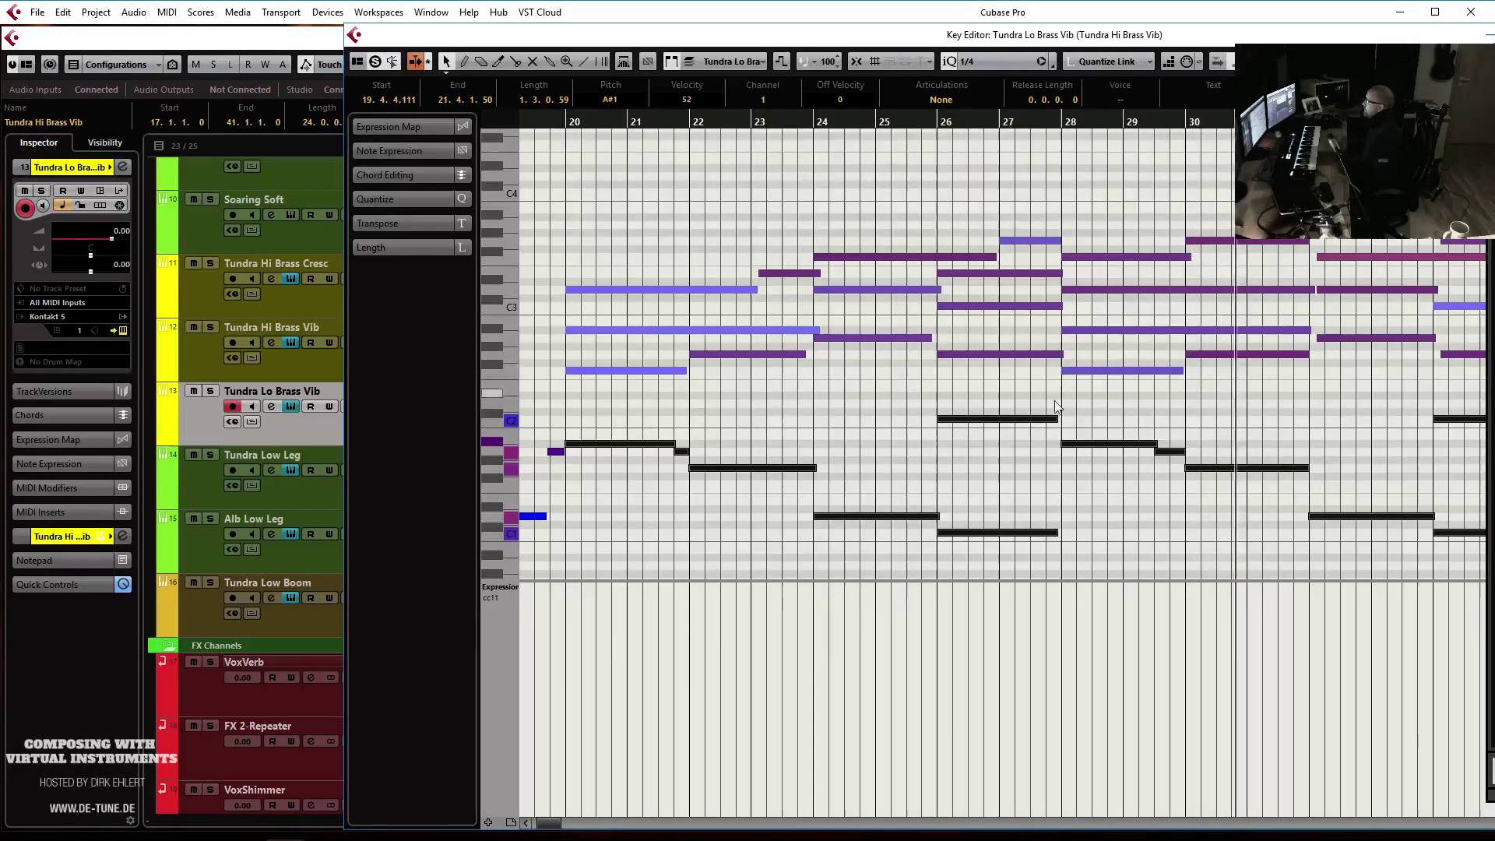
pyautogui.scroll(-3, 1183, 405)
pyautogui.scroll(-1, 1152, 383)
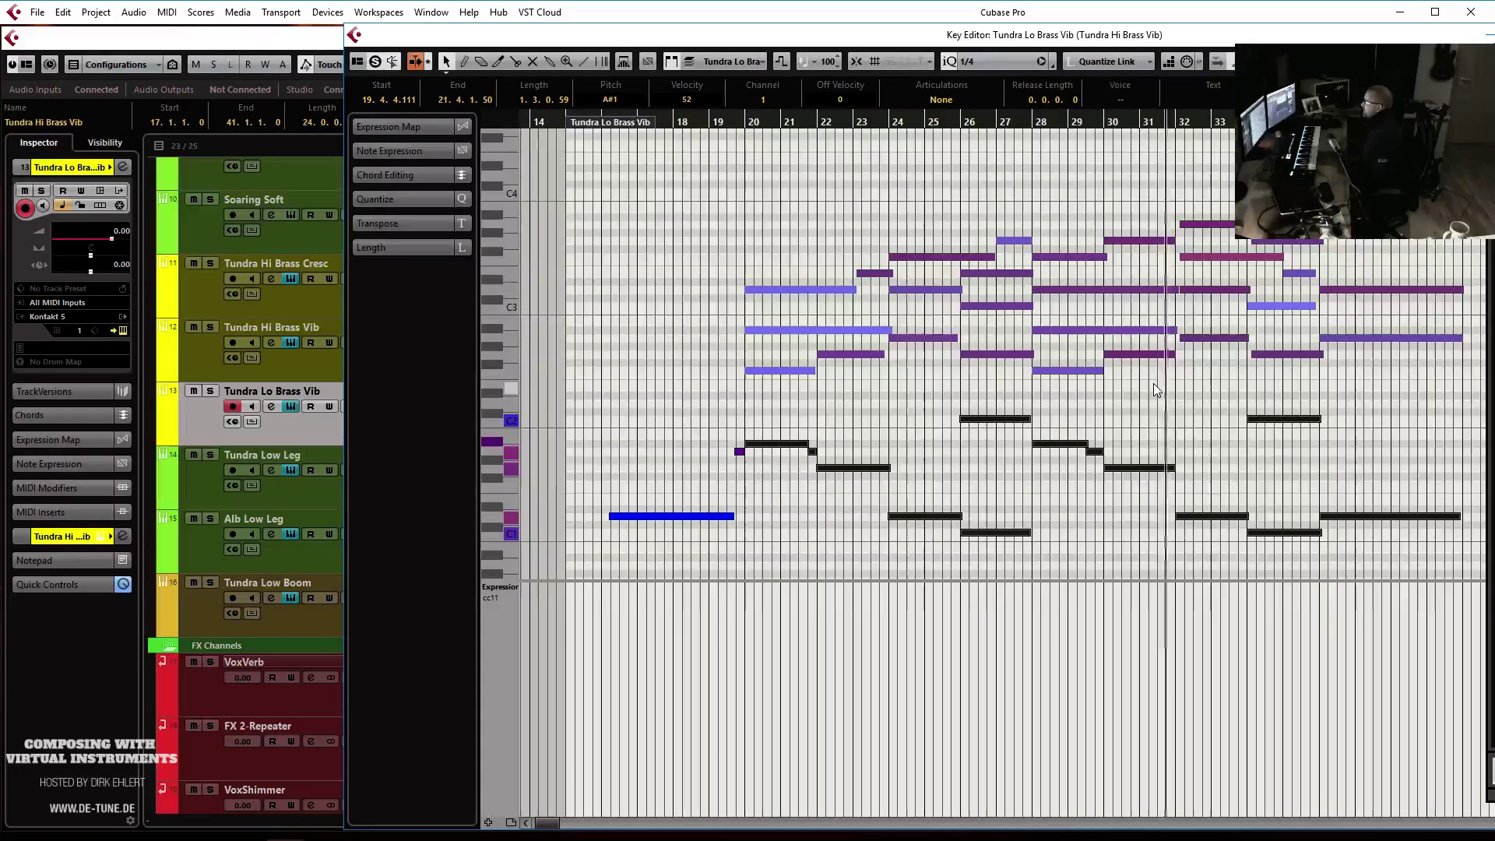
pyautogui.scroll(4, 1164, 397)
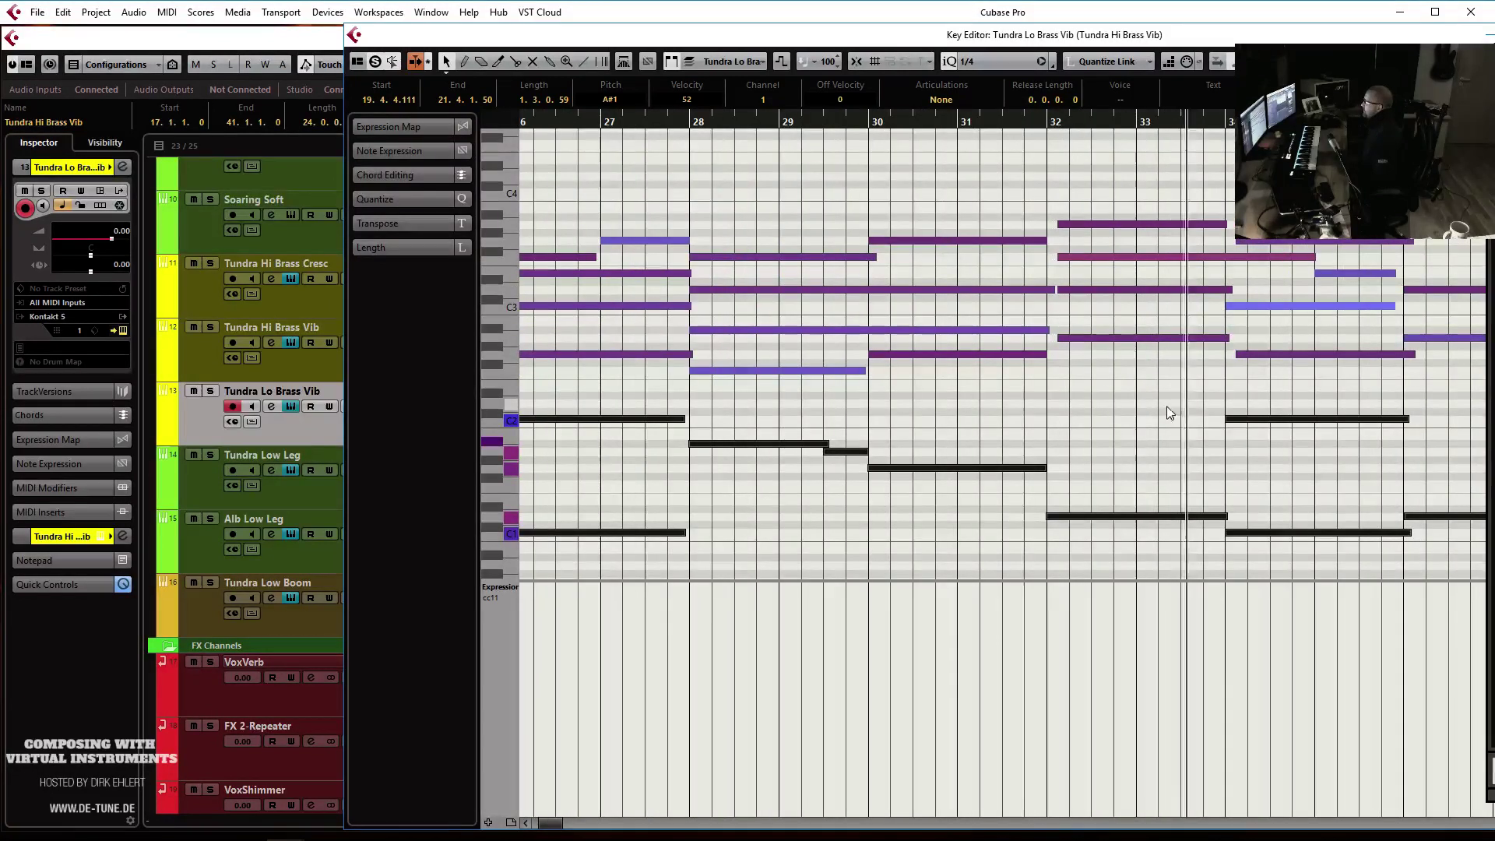
pyautogui.click(1034, 292)
pyautogui.moveTo(1011, 203); pyautogui.dragTo(1038, 356)
pyautogui.moveTo(1038, 289); pyautogui.dragTo(1042, 289)
pyautogui.moveTo(1060, 189); pyautogui.dragTo(1048, 336)
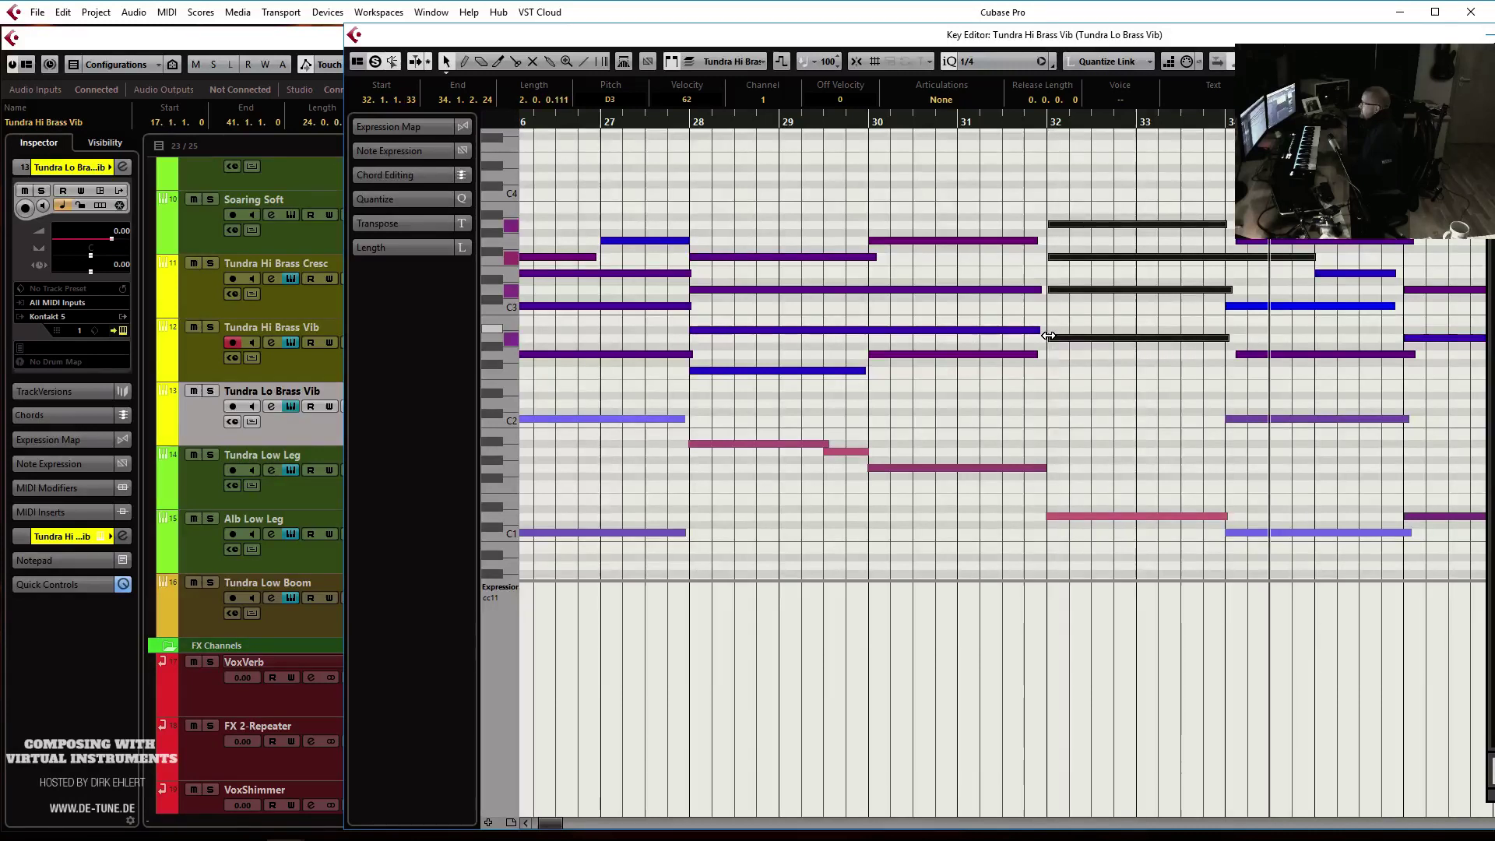
pyautogui.click(856, 122)
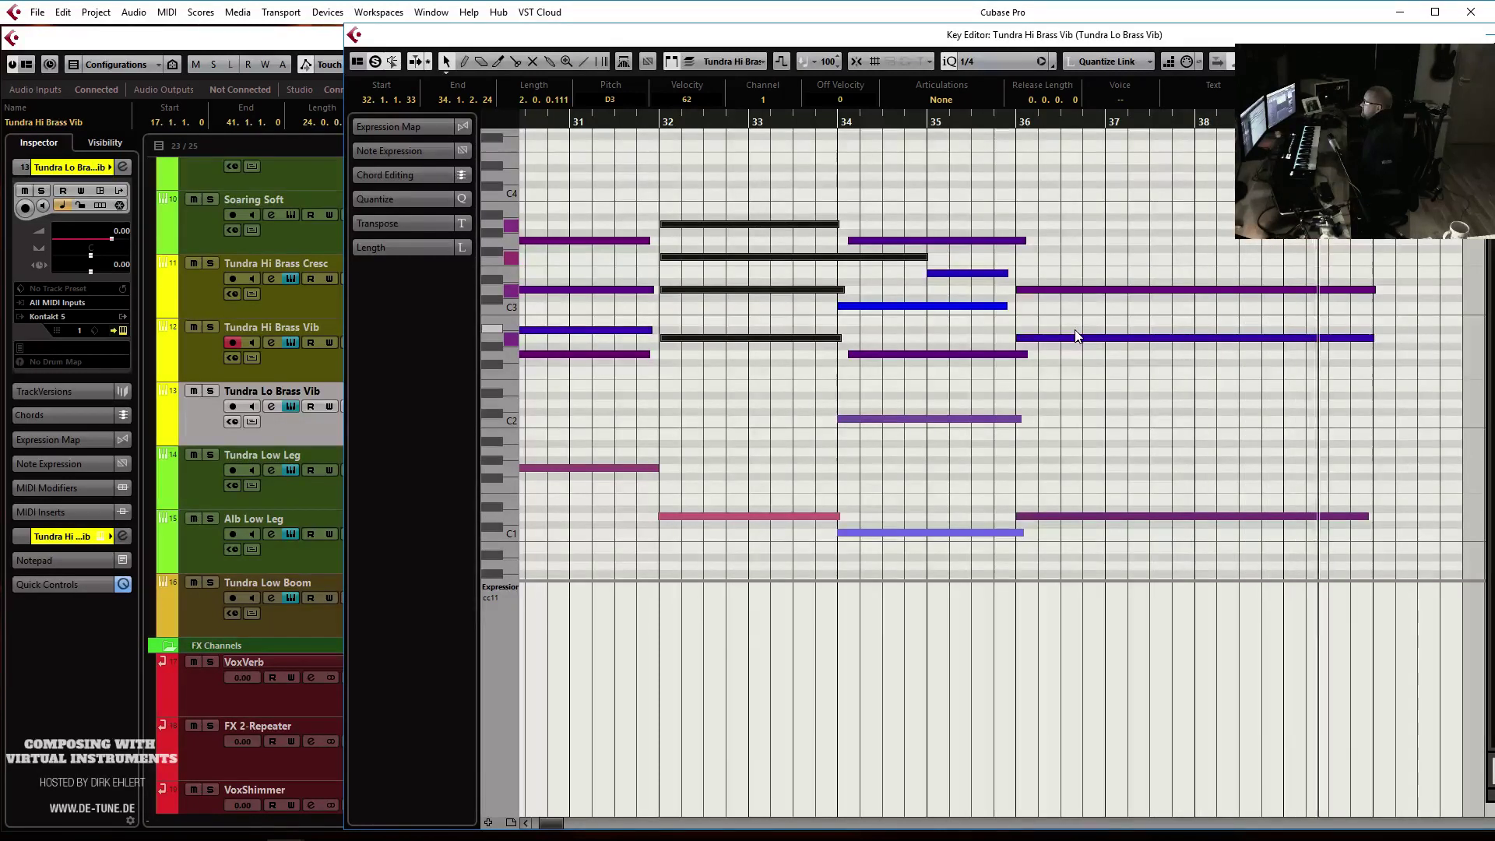
pyautogui.press('Return')
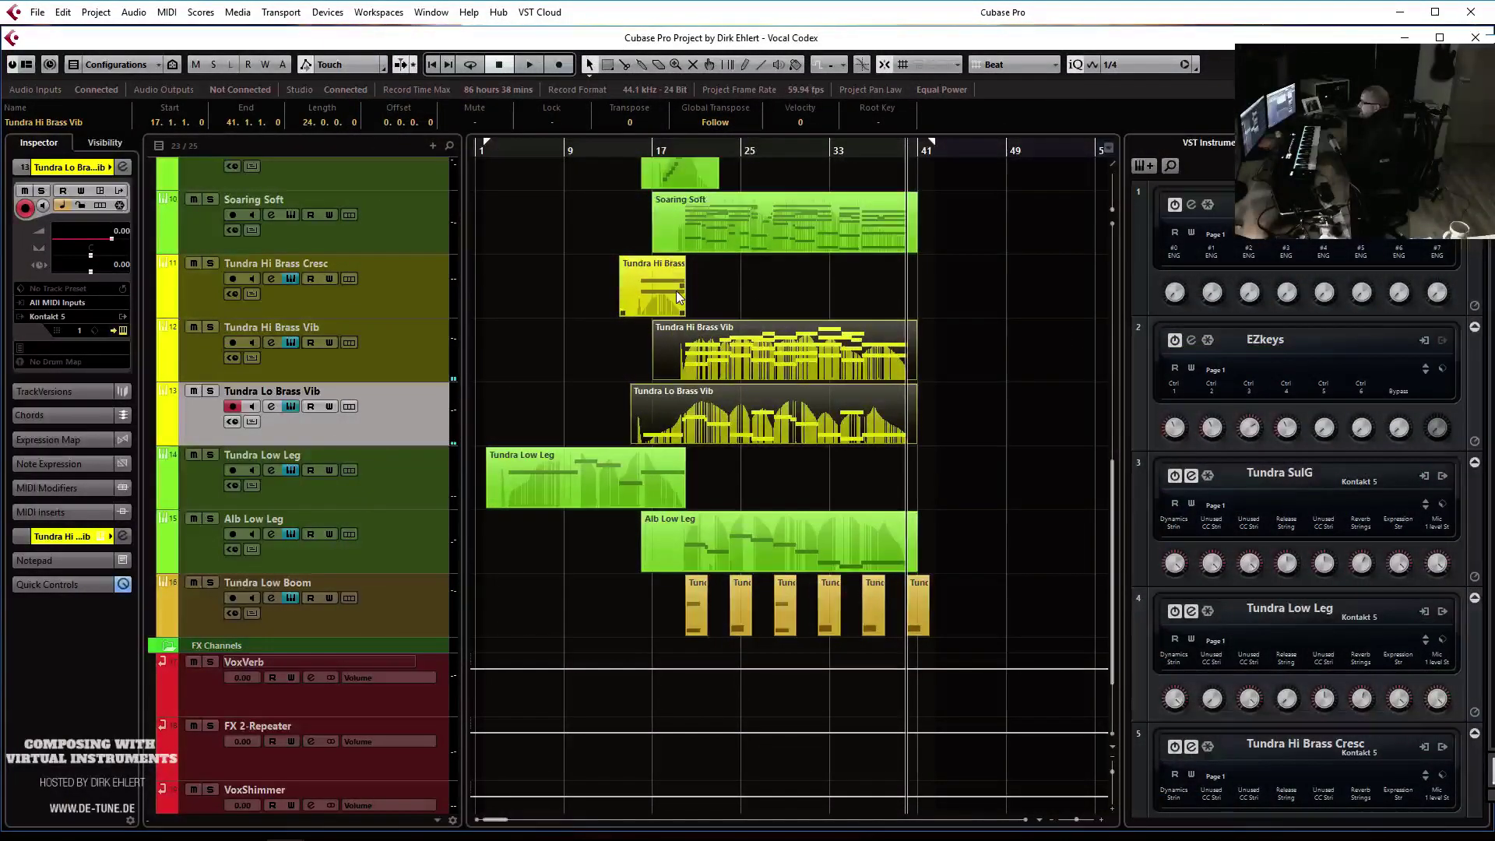
# Split the Tundra Hi Brass Vib part at 35.4.1 and move its ending segment to the Tundra Hi Brass Cresc track
pyautogui.click(878, 354)
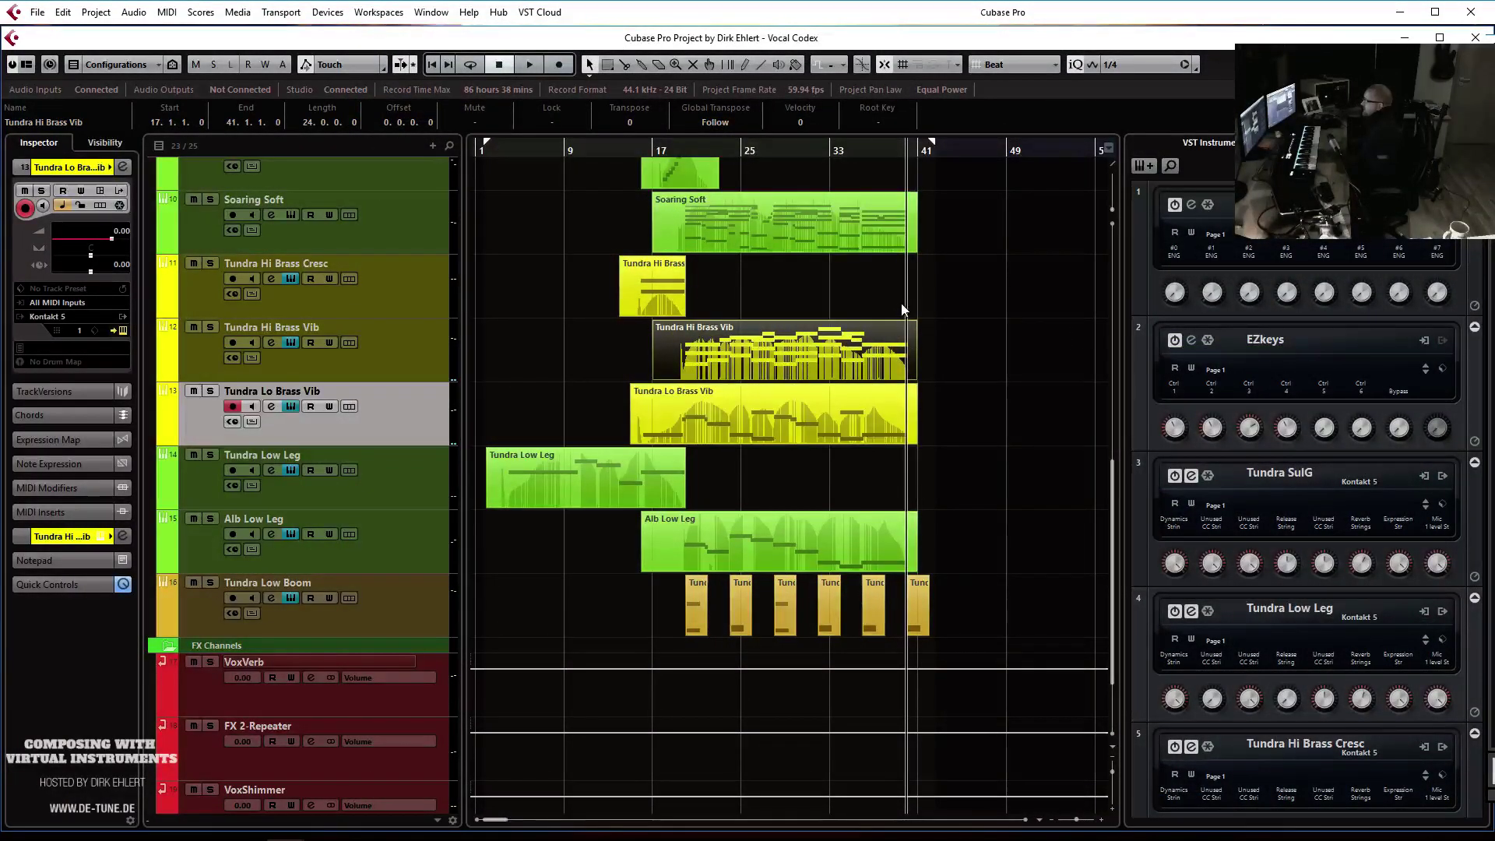
pyautogui.keyDown('alt'); pyautogui.click(860, 347); pyautogui.keyUp('alt')
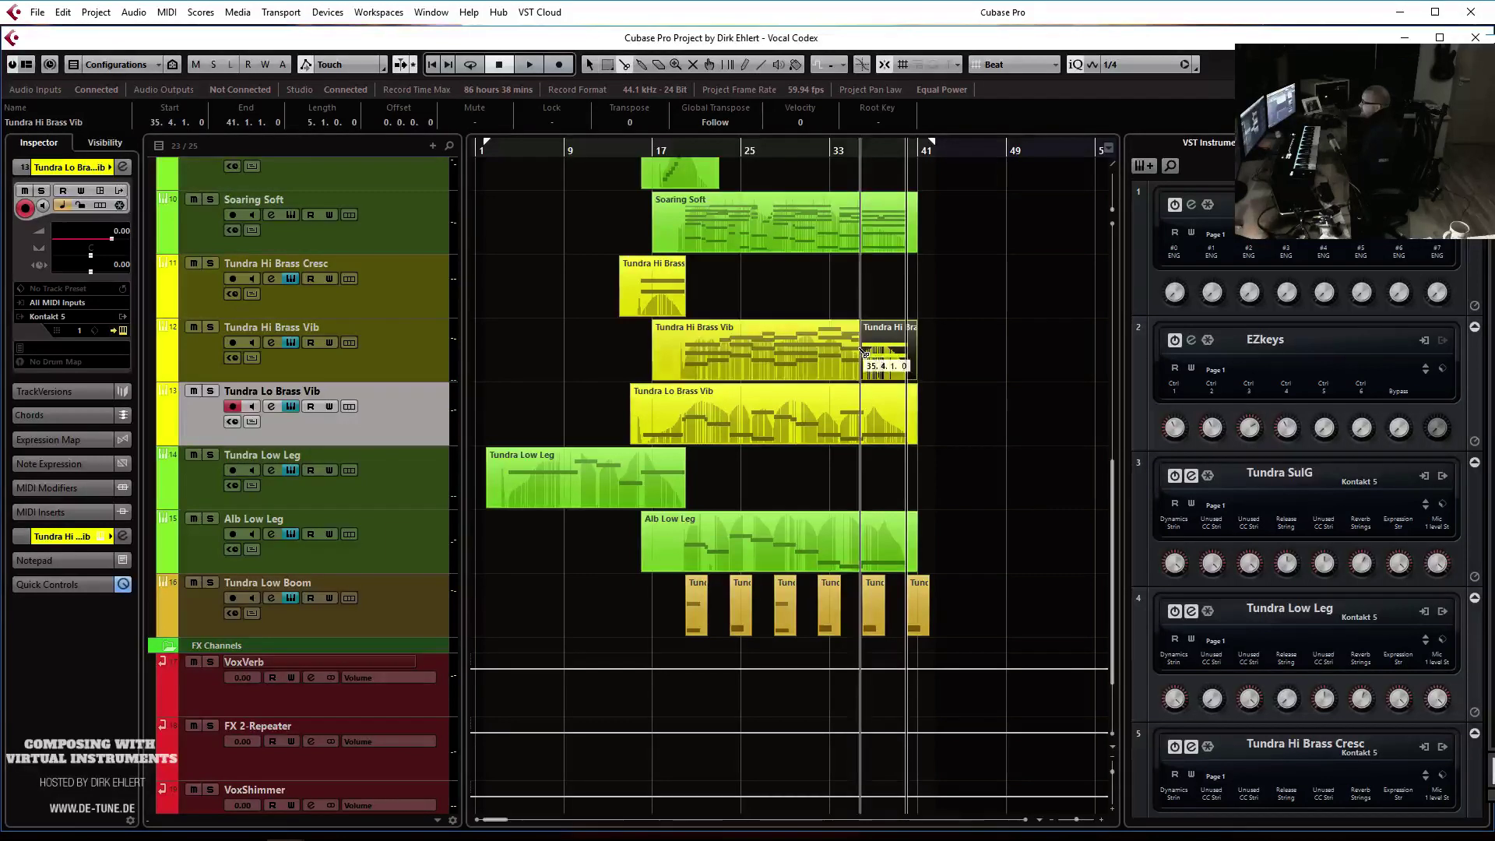
pyautogui.moveTo(874, 347); pyautogui.dragTo(855, 425)
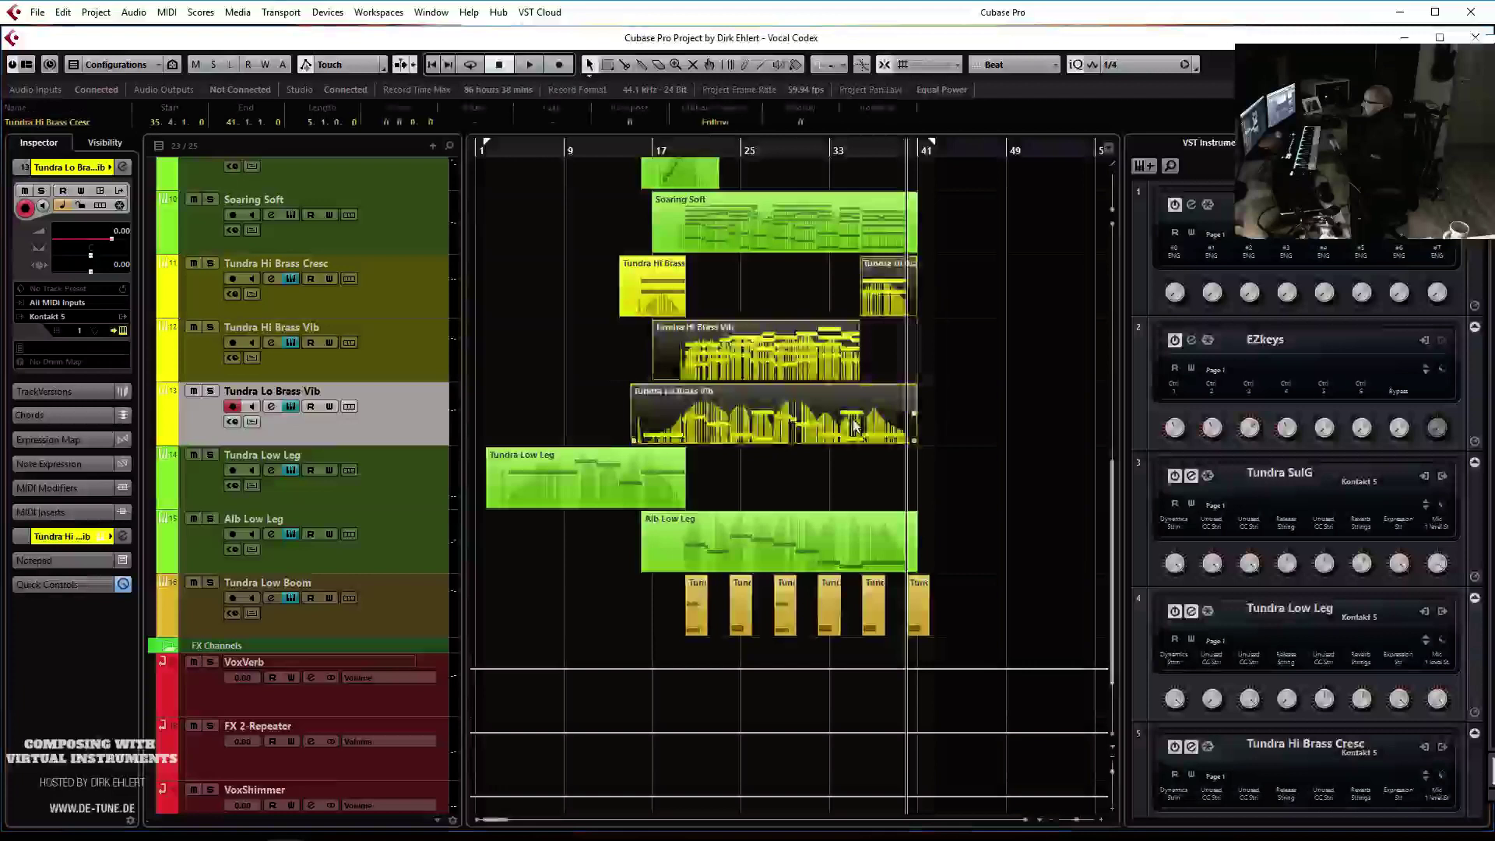
# Check the ending of the high crescendo, high vibrato and low vibrato brass parts together in the Key Editor with playback
pyautogui.press('Return')
pyautogui.press('space')
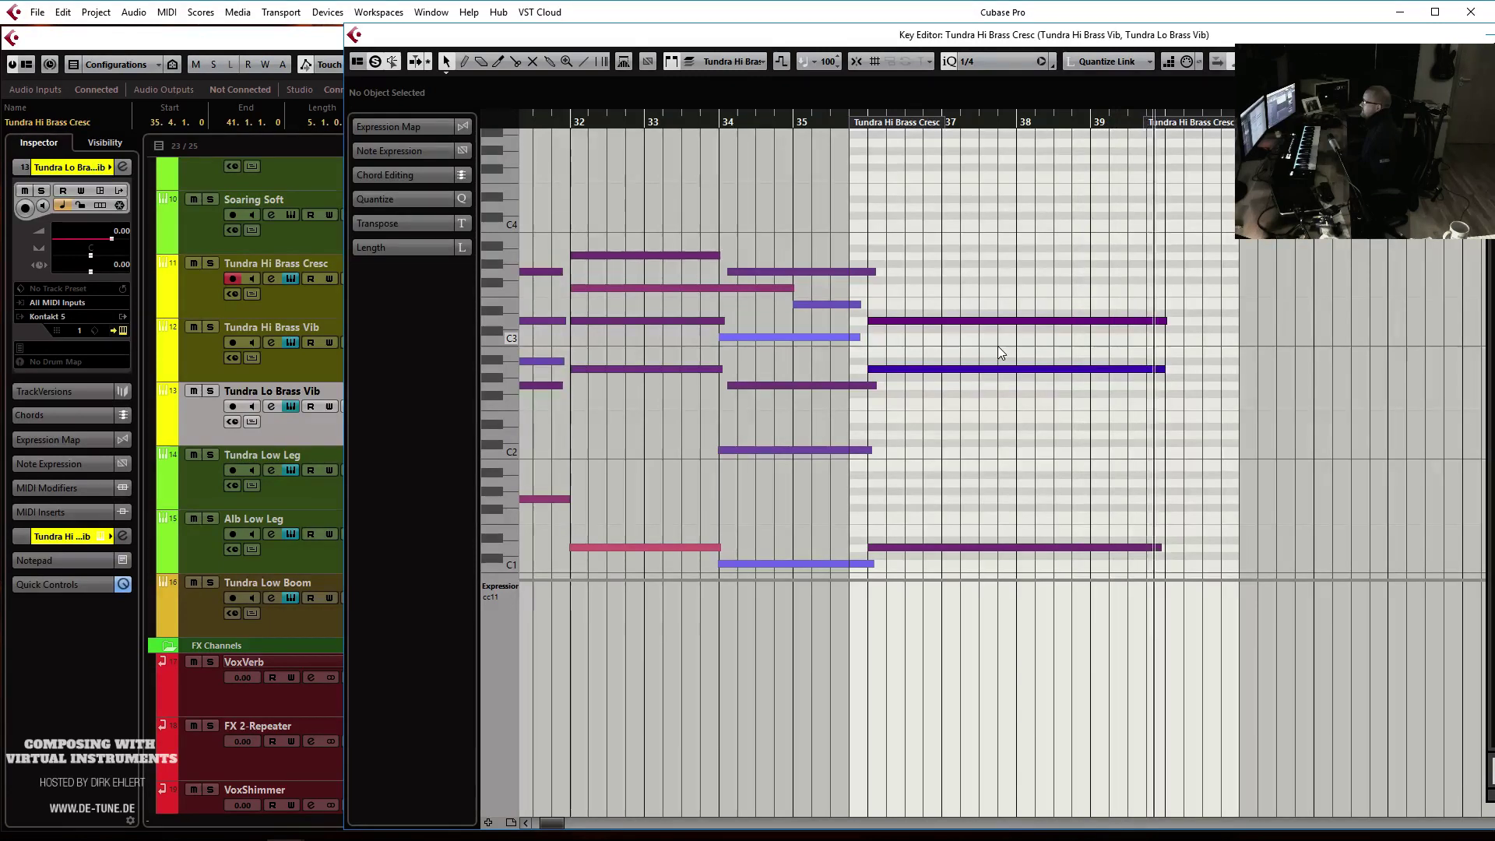
pyautogui.press('space')
pyautogui.press('Return')
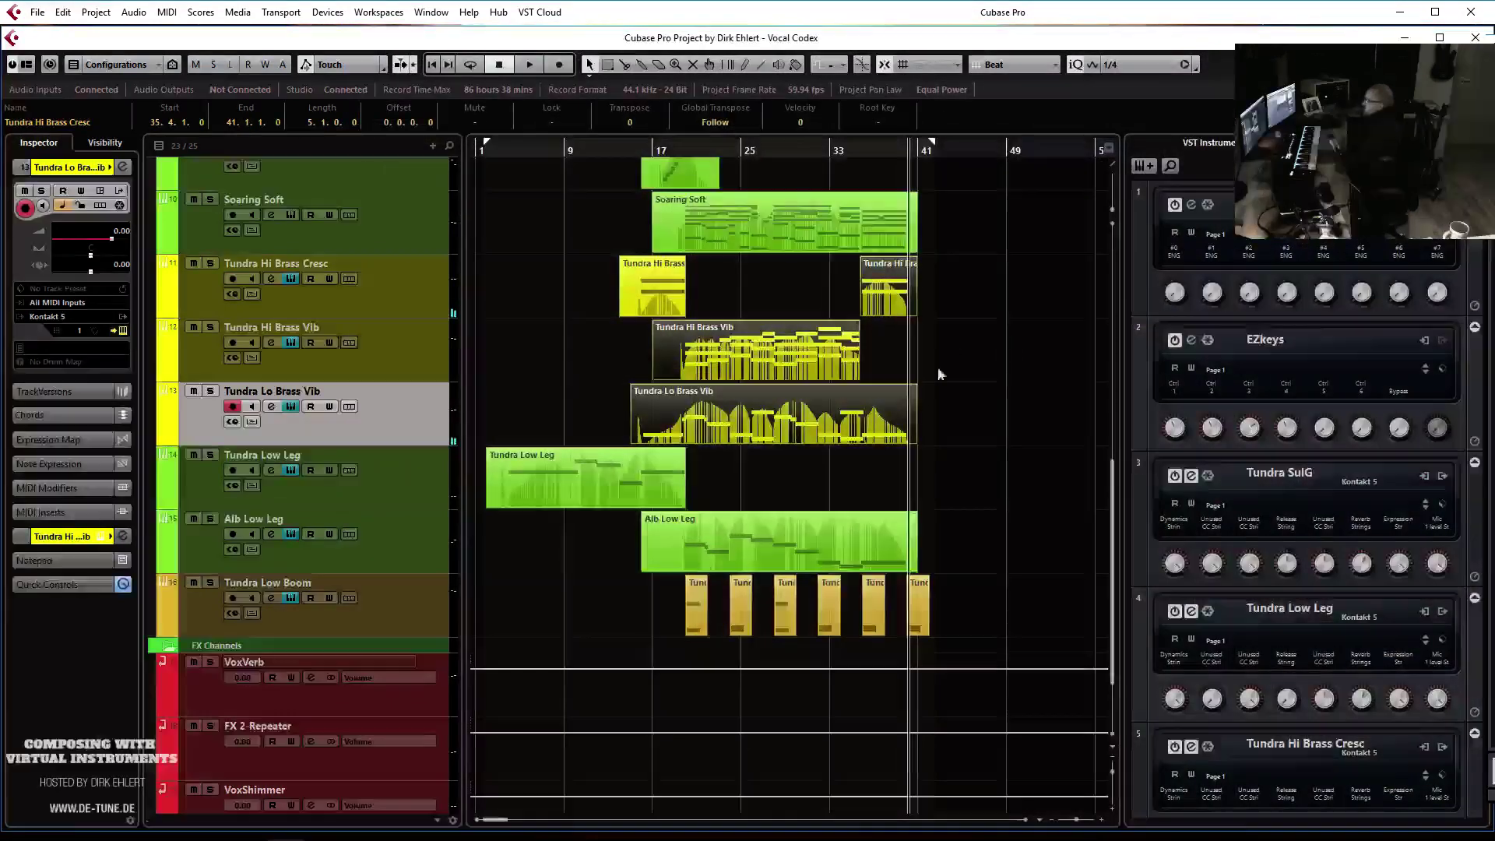
pyautogui.click(931, 394)
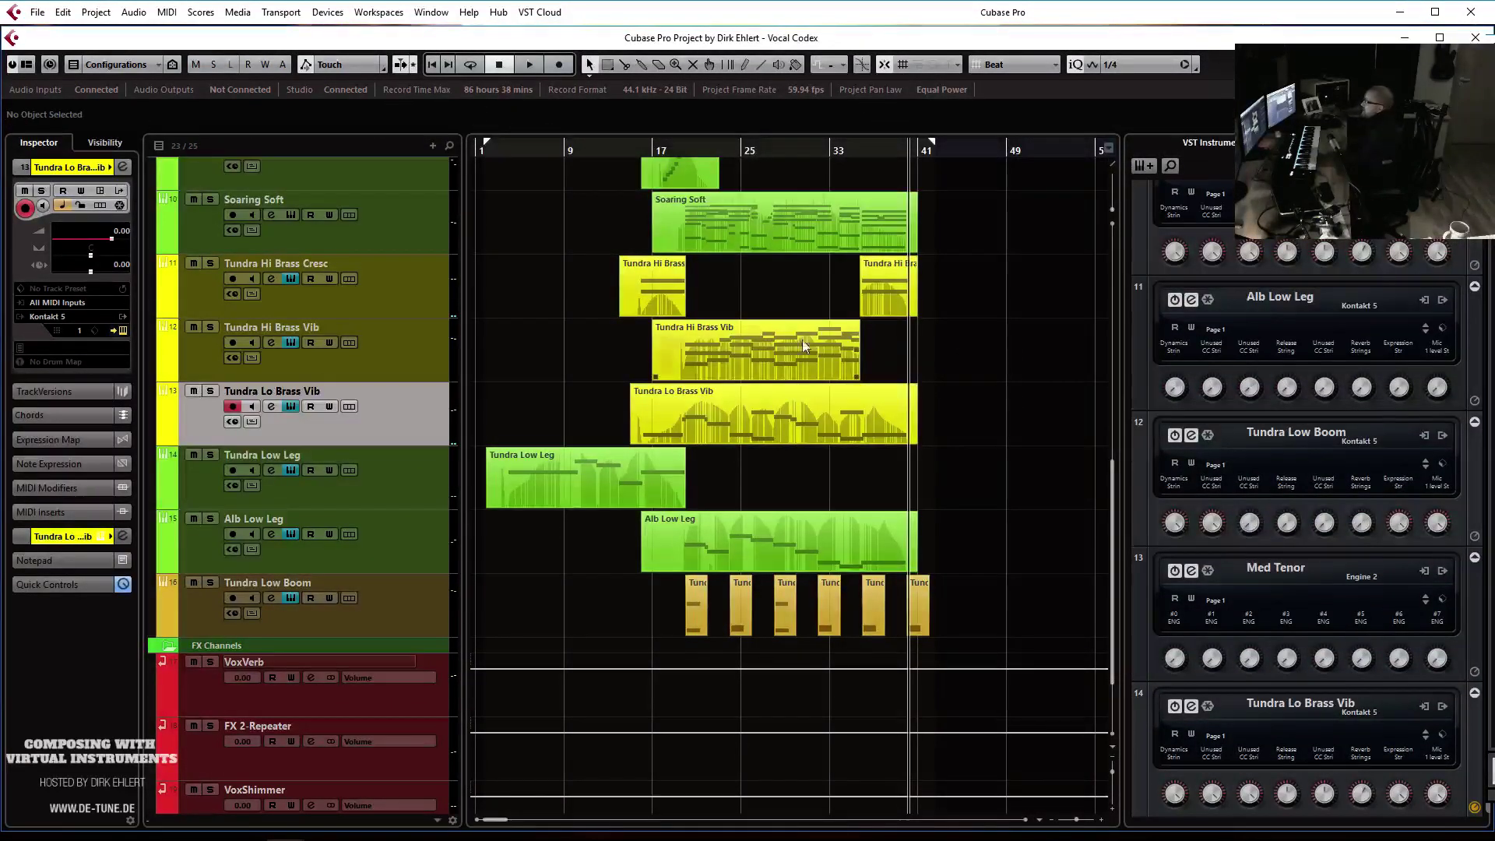
# Duplicate the Tundra Lo Brass Vib track and replace the copy's Kontakt patch with Brass Low - Long - Mini Cresc.nki from Albion V
pyautogui.rightClick(388, 414)
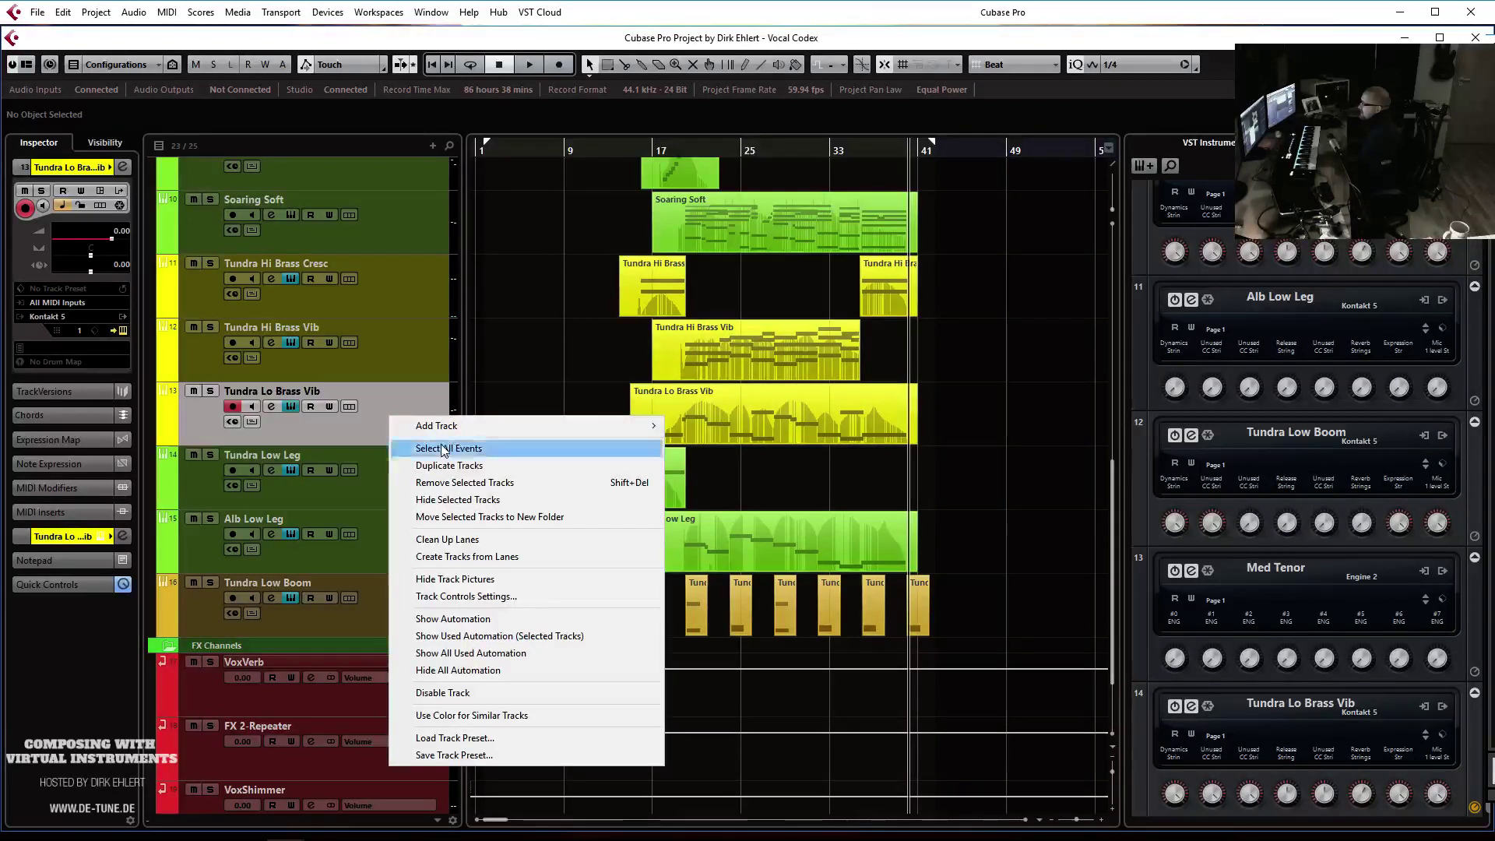
pyautogui.click(791, 444)
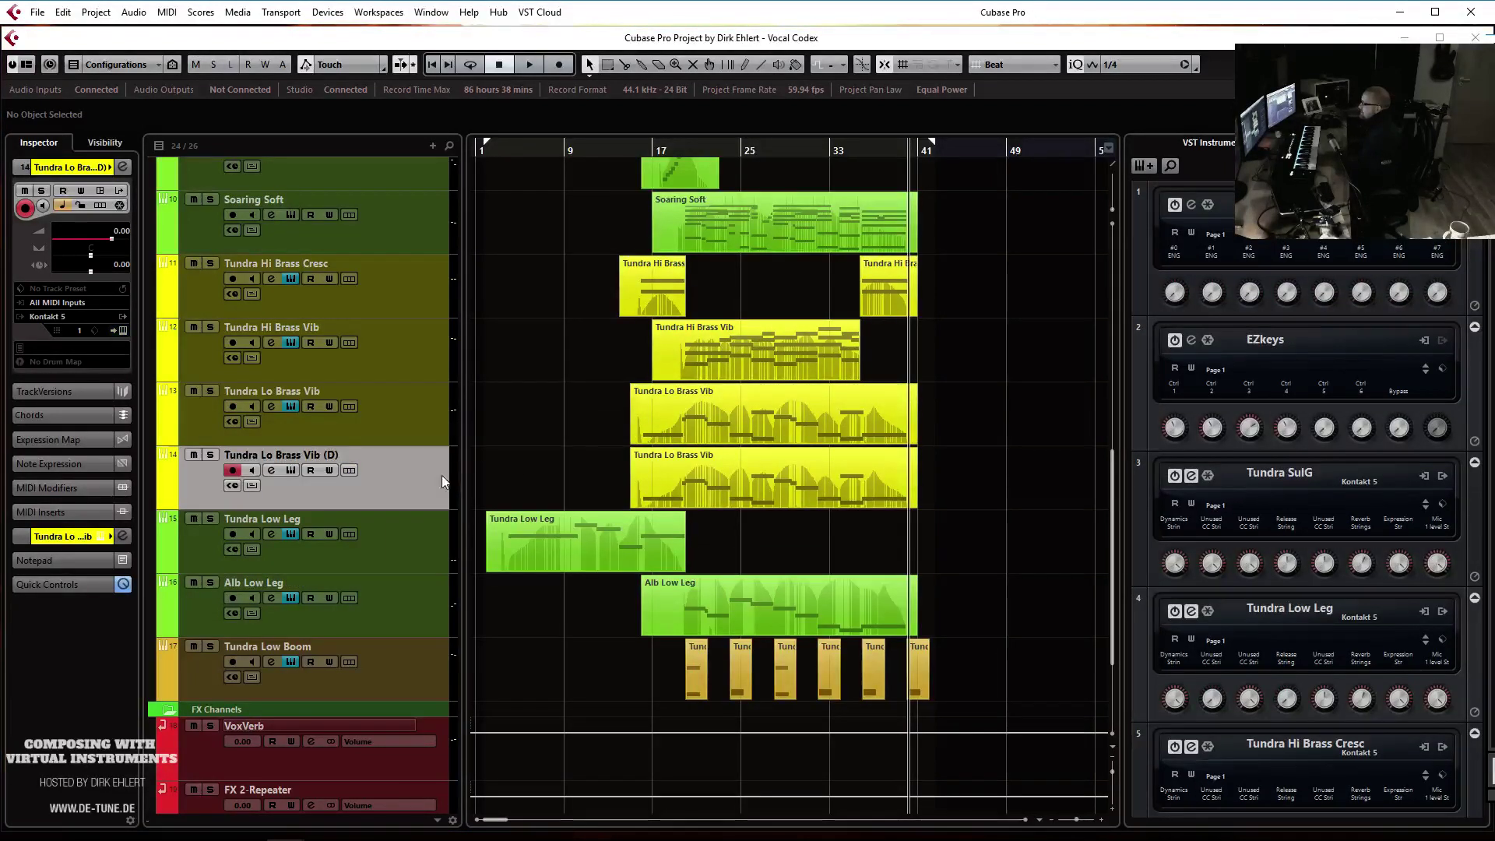
pyautogui.click(122, 331)
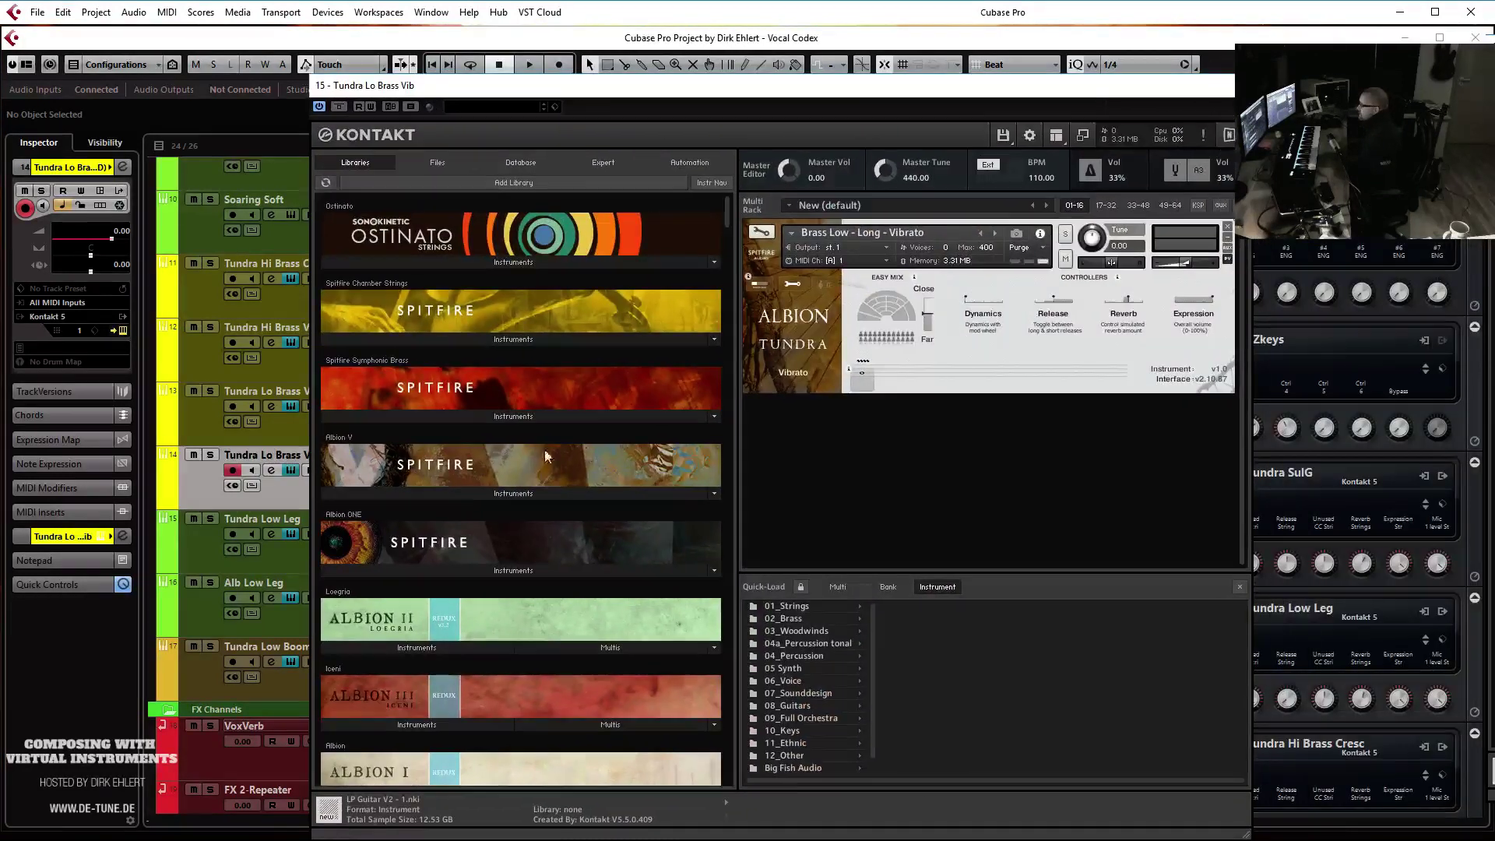
pyautogui.click(461, 491)
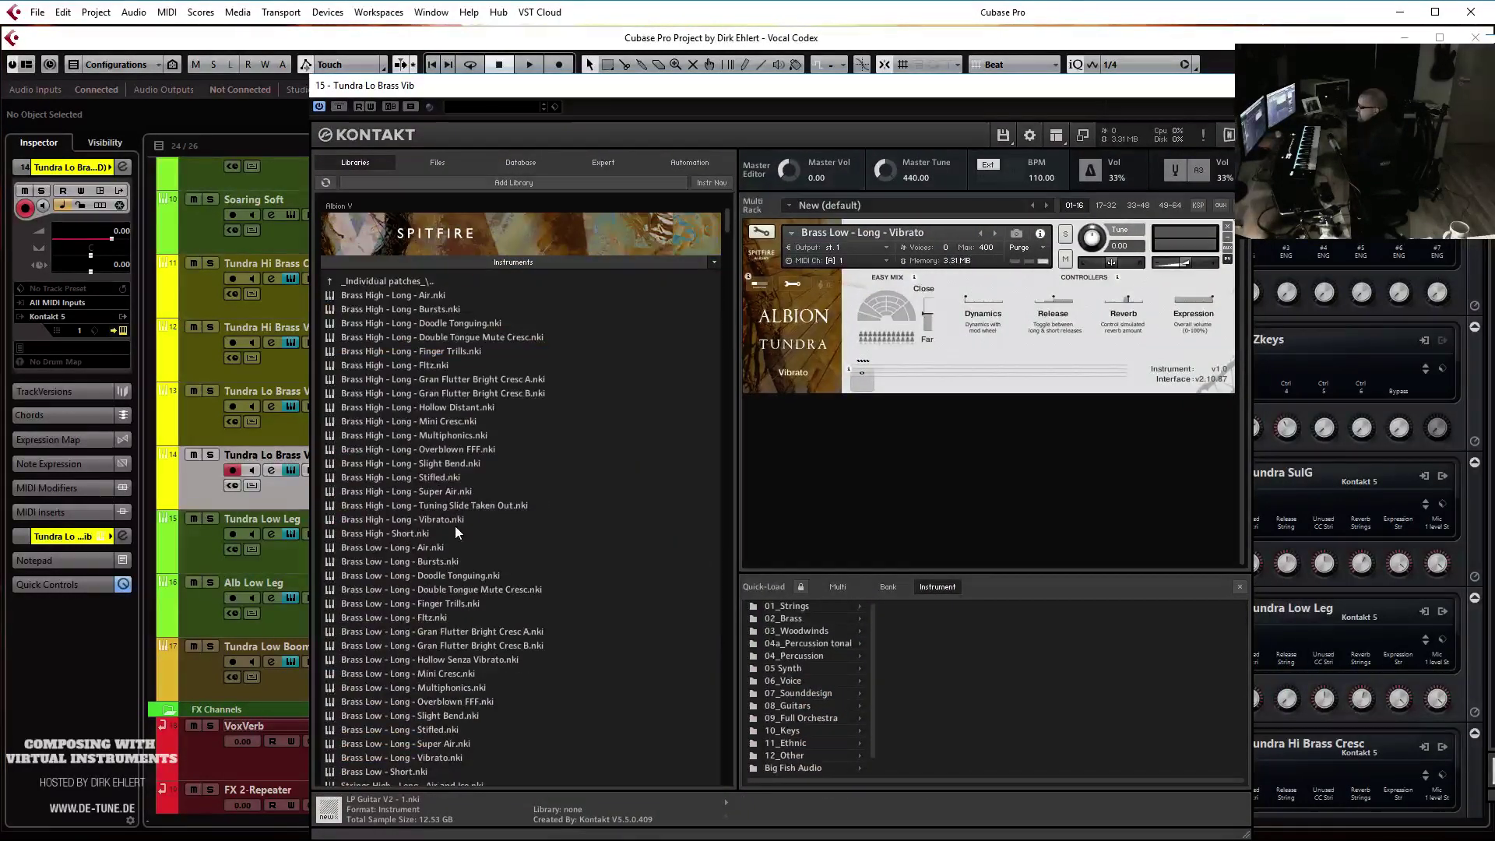
pyautogui.doubleClick(450, 673)
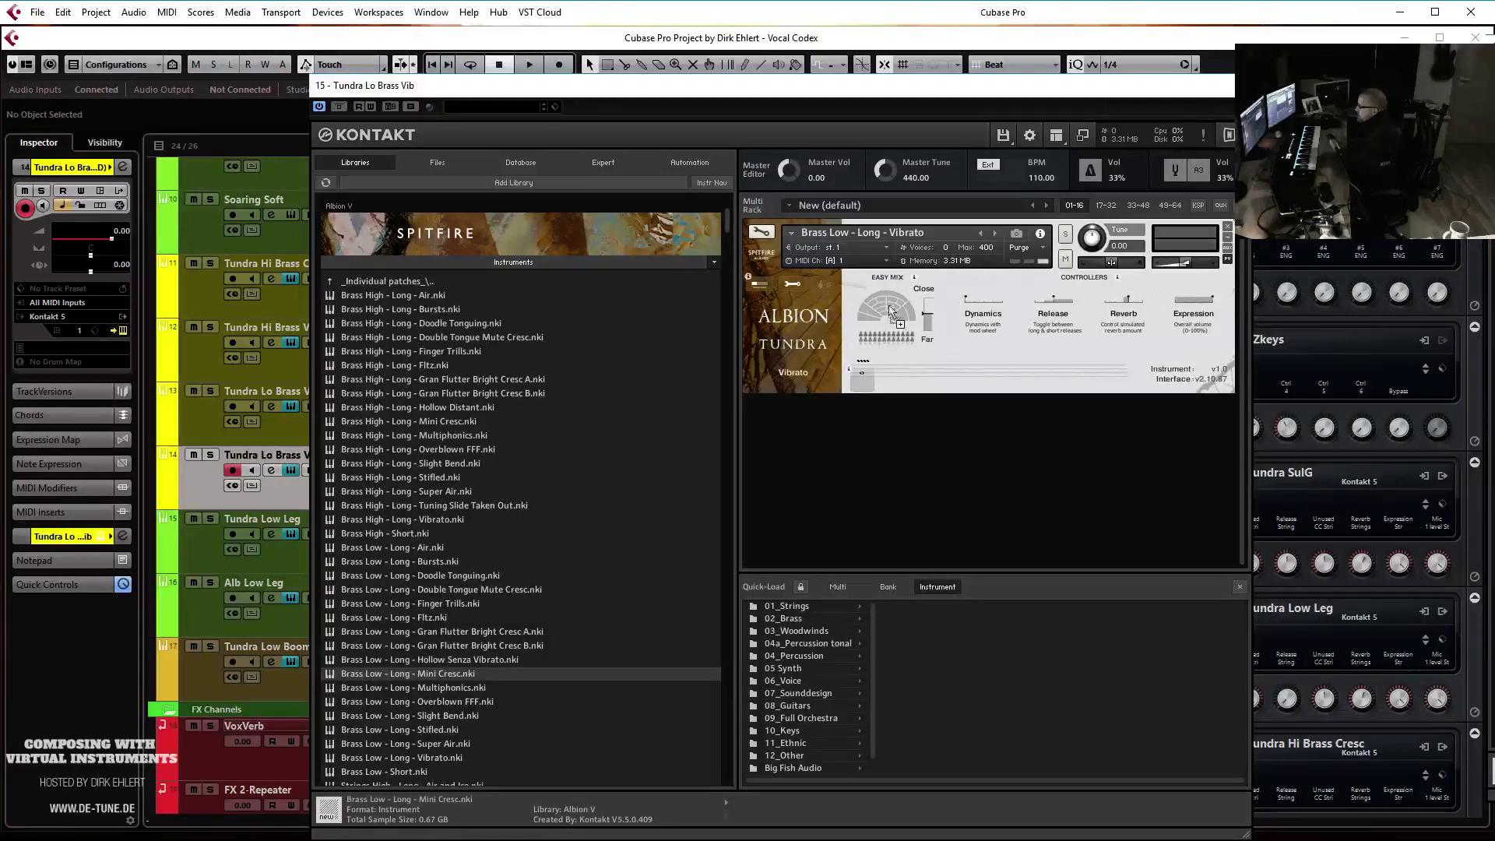
pyautogui.moveTo(885, 255); pyautogui.dragTo(886, 257)
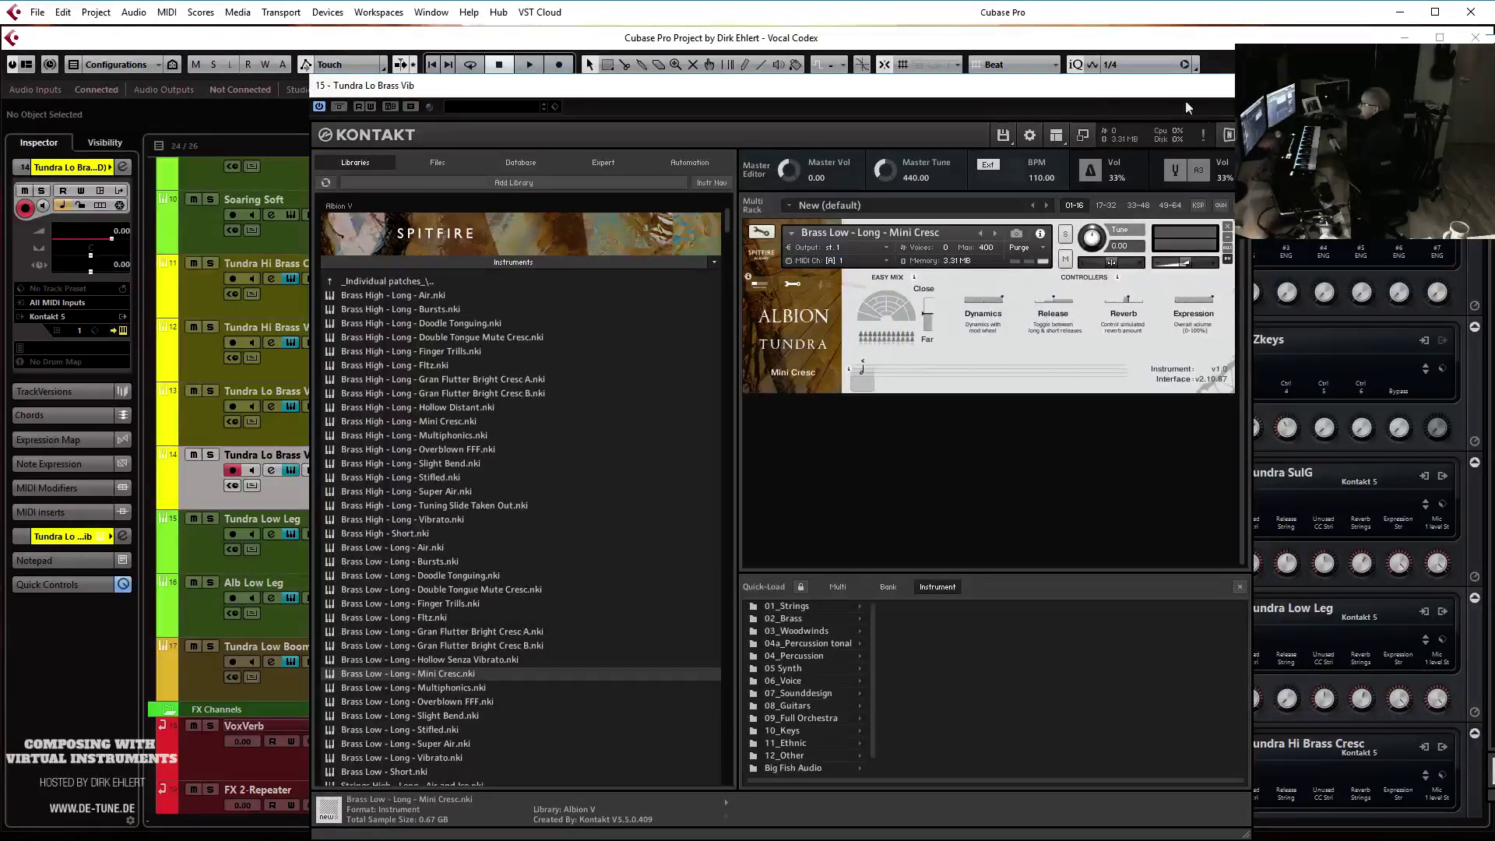
pyautogui.moveTo(1164, 88); pyautogui.dragTo(1494, 90)
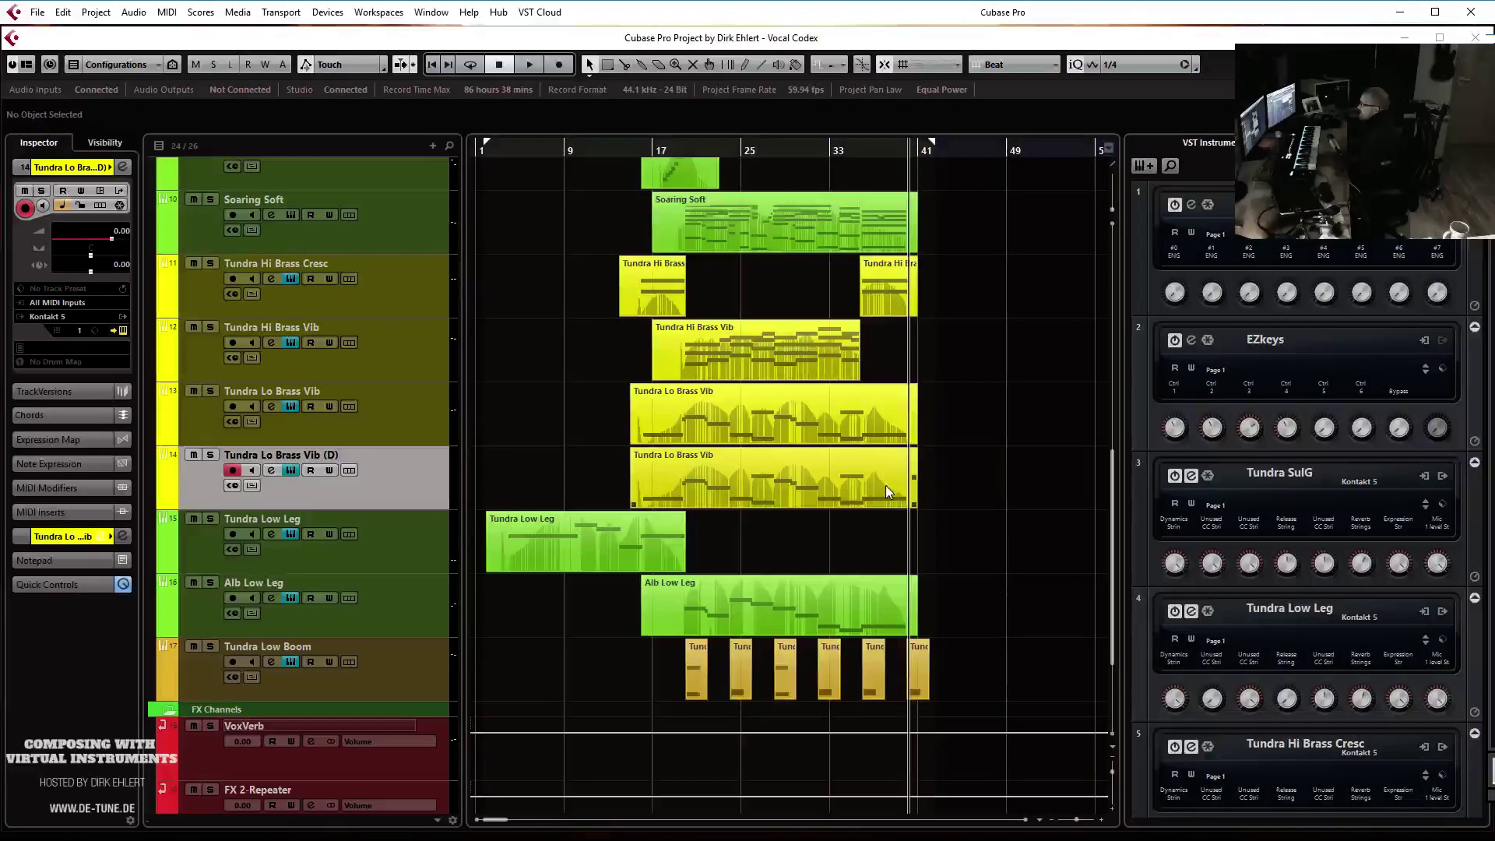
# Split both low brass parts around bar 35.3, then delete the original track's ending segment and the duplicate track's earlier segment
pyautogui.press('3')
pyautogui.click(857, 492)
pyautogui.click(859, 416)
pyautogui.press('1')
pyautogui.click(877, 431)
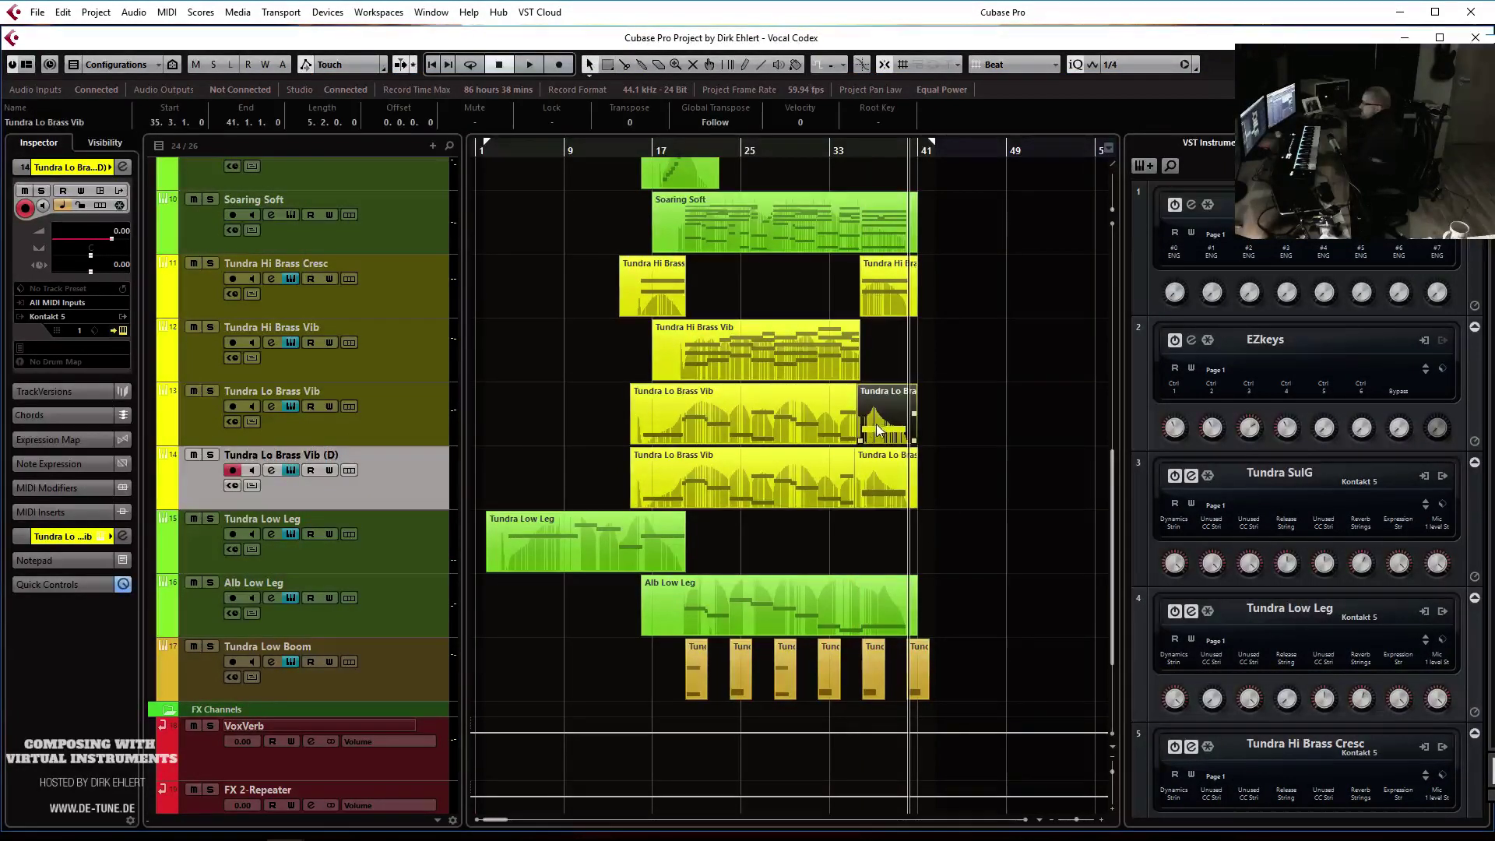
pyautogui.keyDown('shift'); pyautogui.click(812, 479); pyautogui.keyUp('shift')
pyautogui.press('Delete')
pyautogui.click(890, 498)
# Select the high and low brass parts, open them together in the Key Editor and listen to the closing crescendo chord
pyautogui.moveTo(1014, 506); pyautogui.dragTo(825, 277)
pyautogui.doubleClick(812, 306)
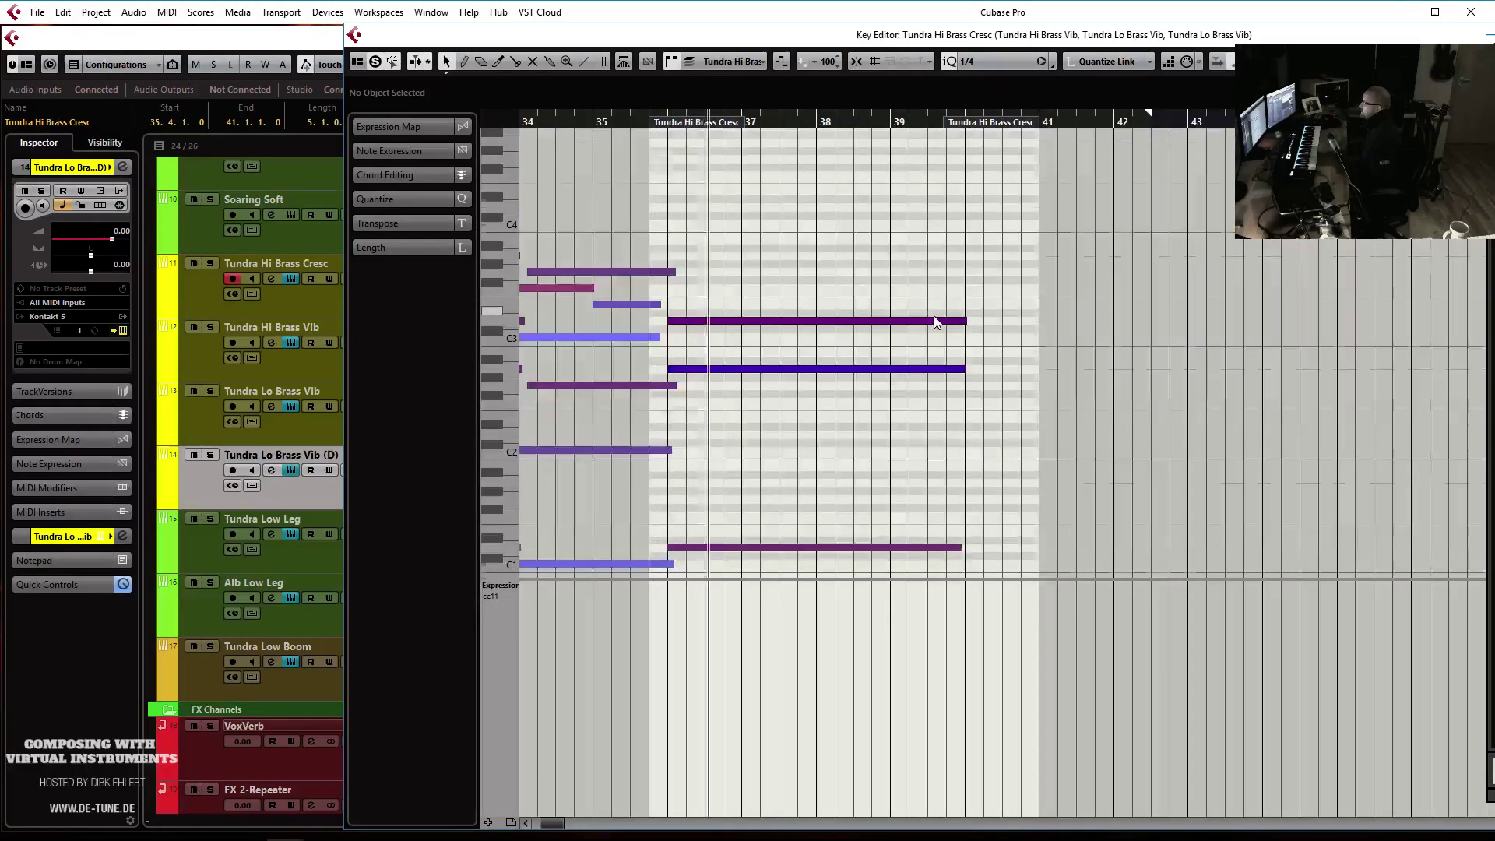
pyautogui.scroll(-4, 936, 321)
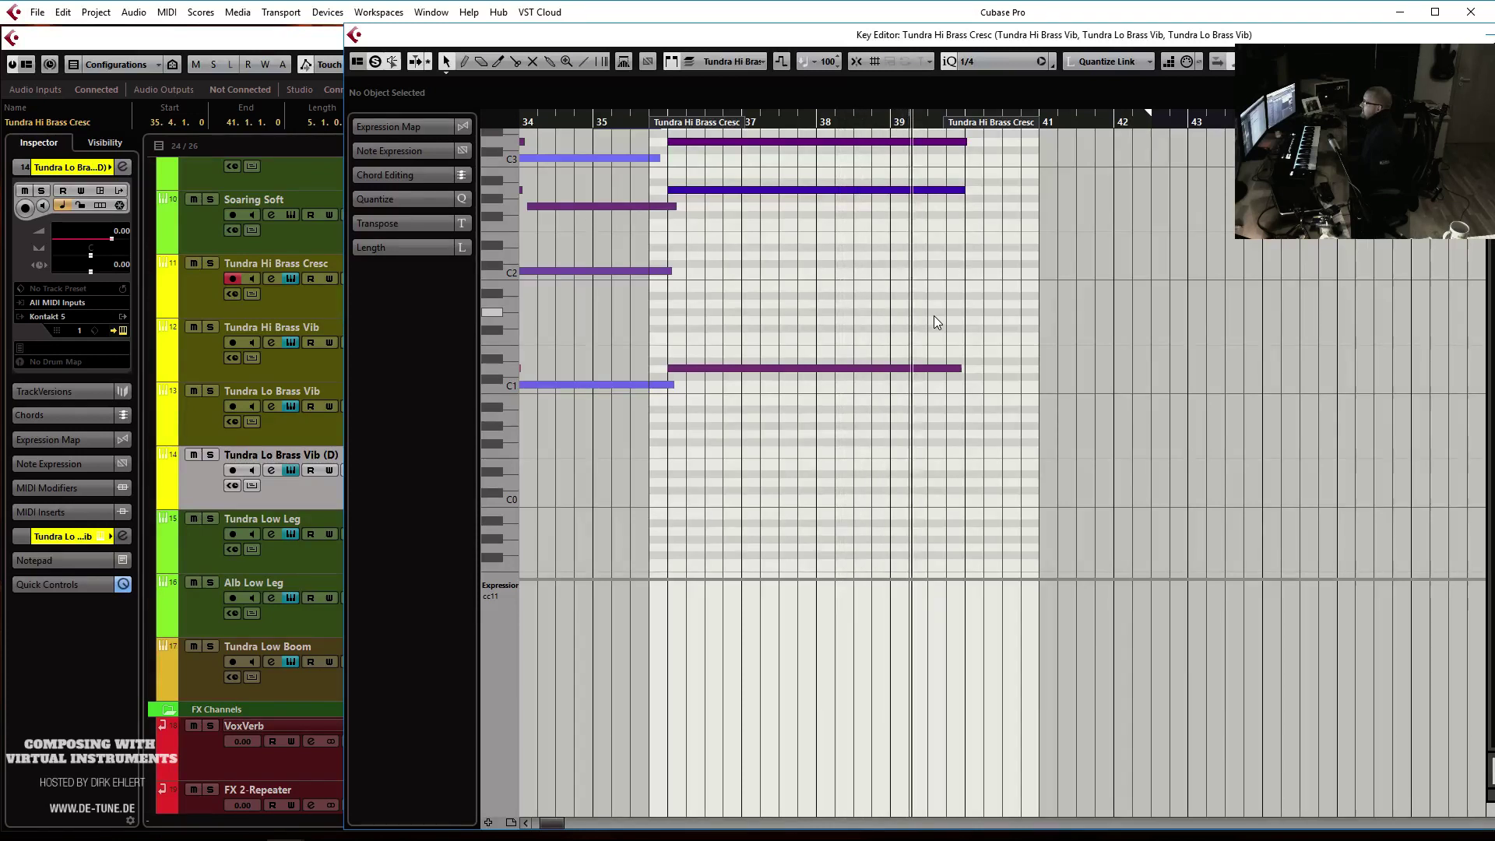
pyautogui.press('space')
pyautogui.press('Escape')
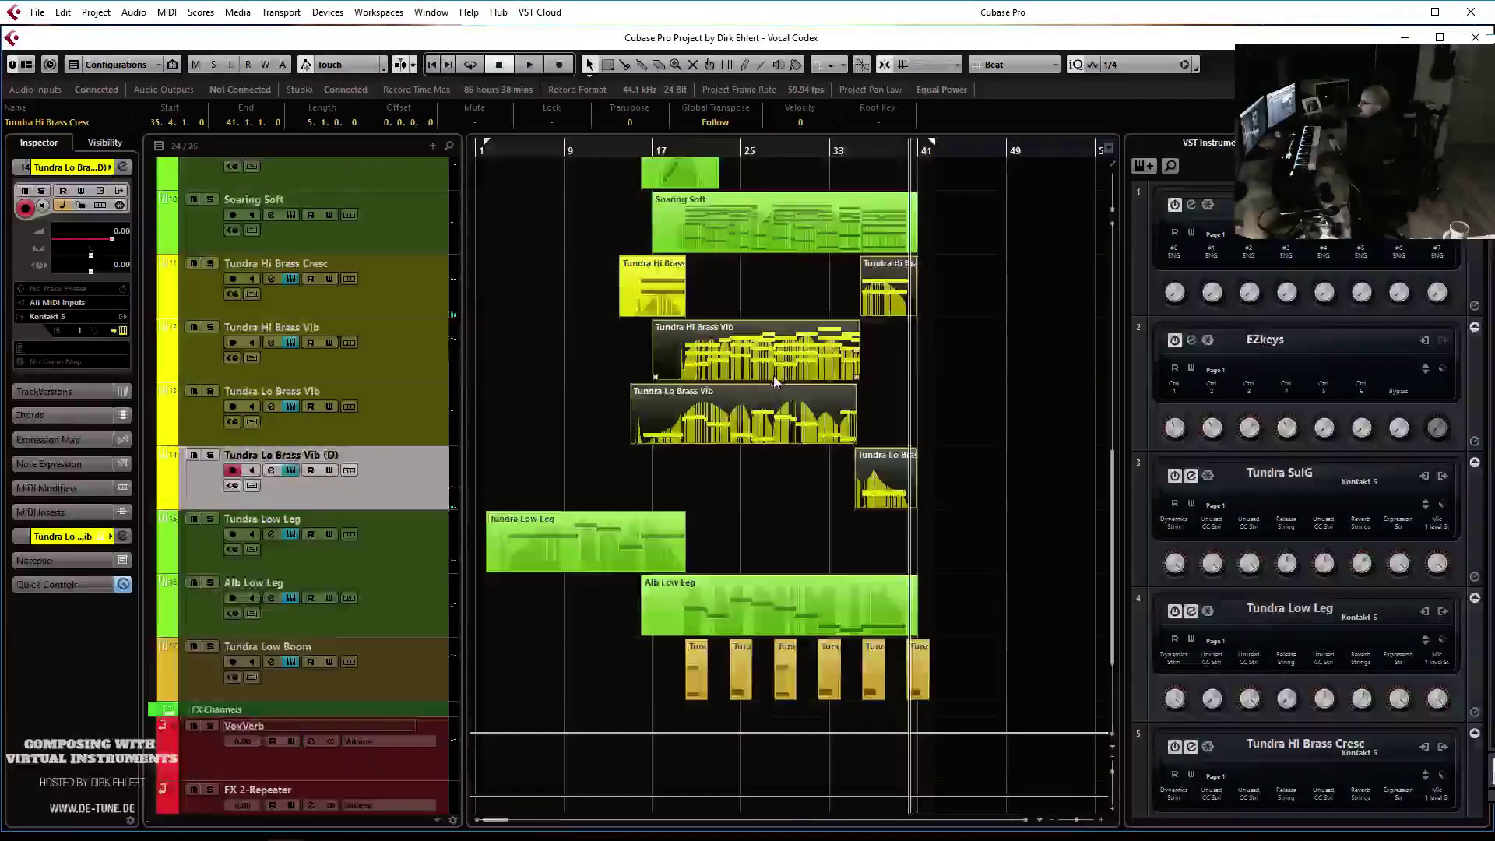
# Play the whole arrangement from about bar 13 to hear the brass with the strings and low booms
pyautogui.scroll(4, 747, 345)
pyautogui.click(621, 153)
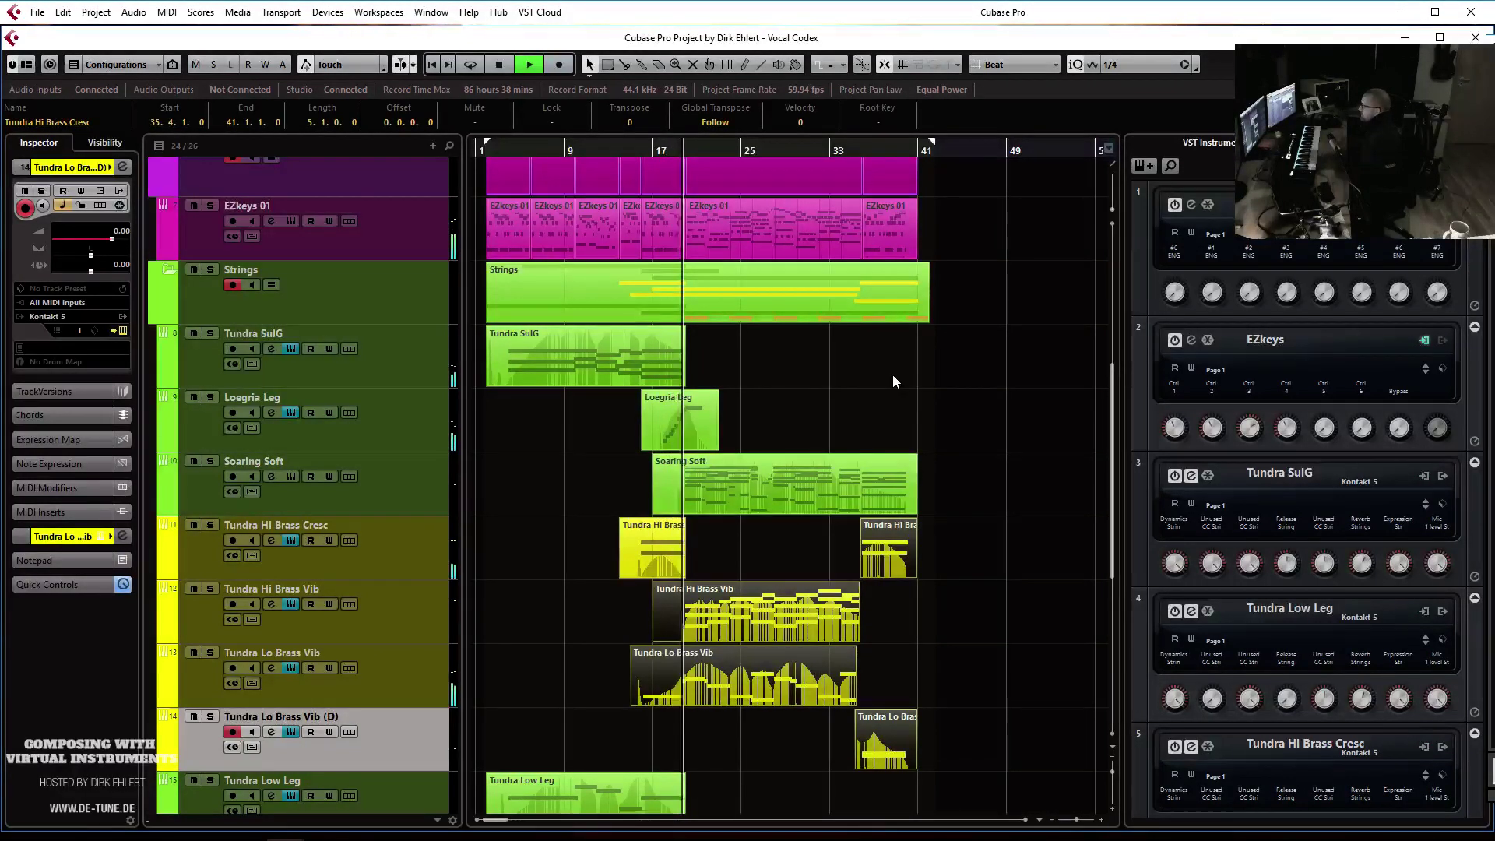
pyautogui.scroll(-4, 892, 376)
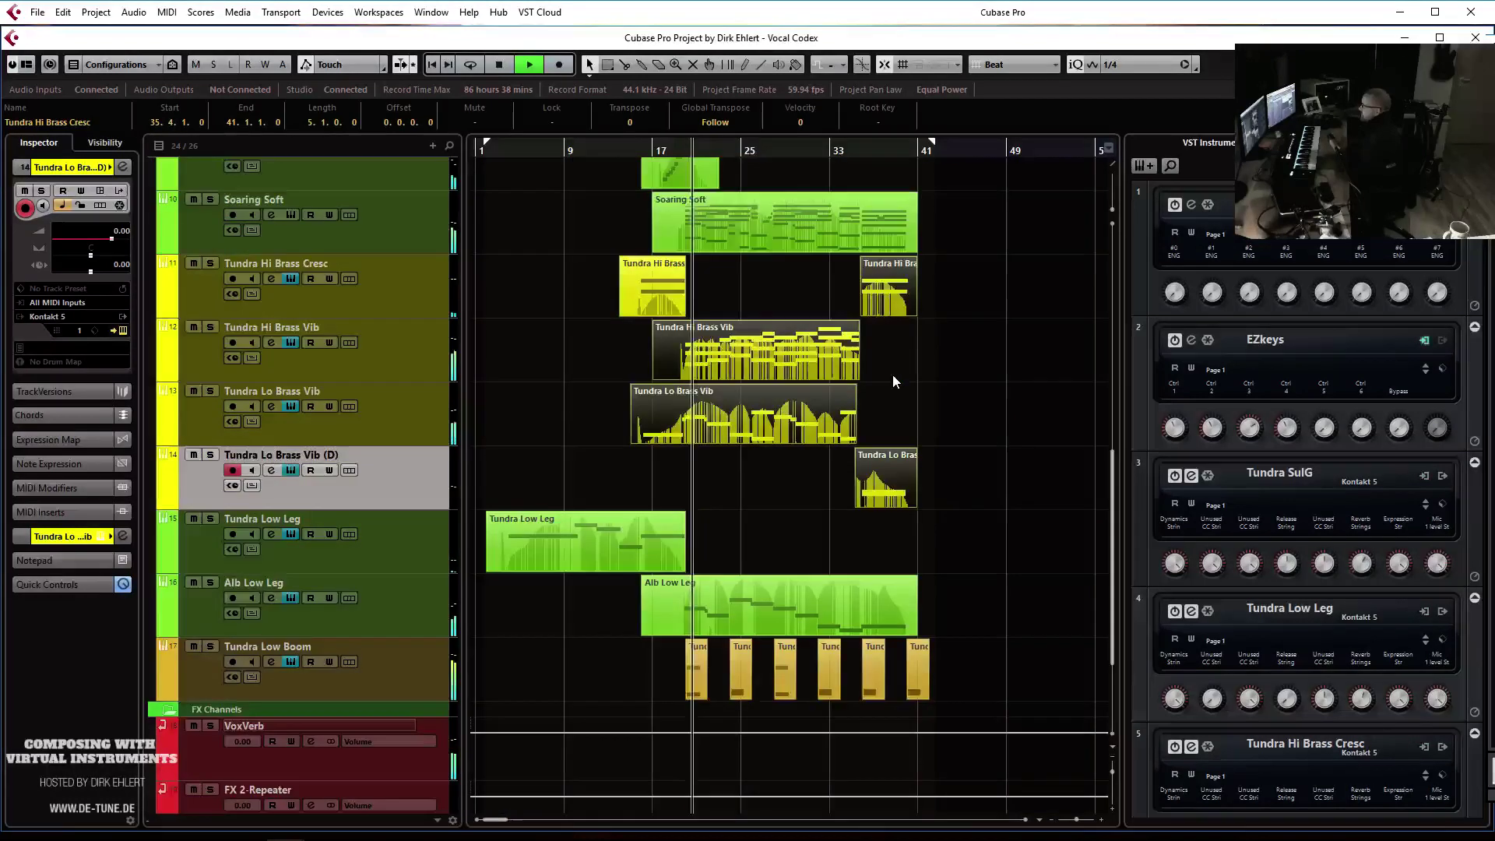
pyautogui.scroll(2, 893, 375)
pyautogui.scroll(-2, 818, 376)
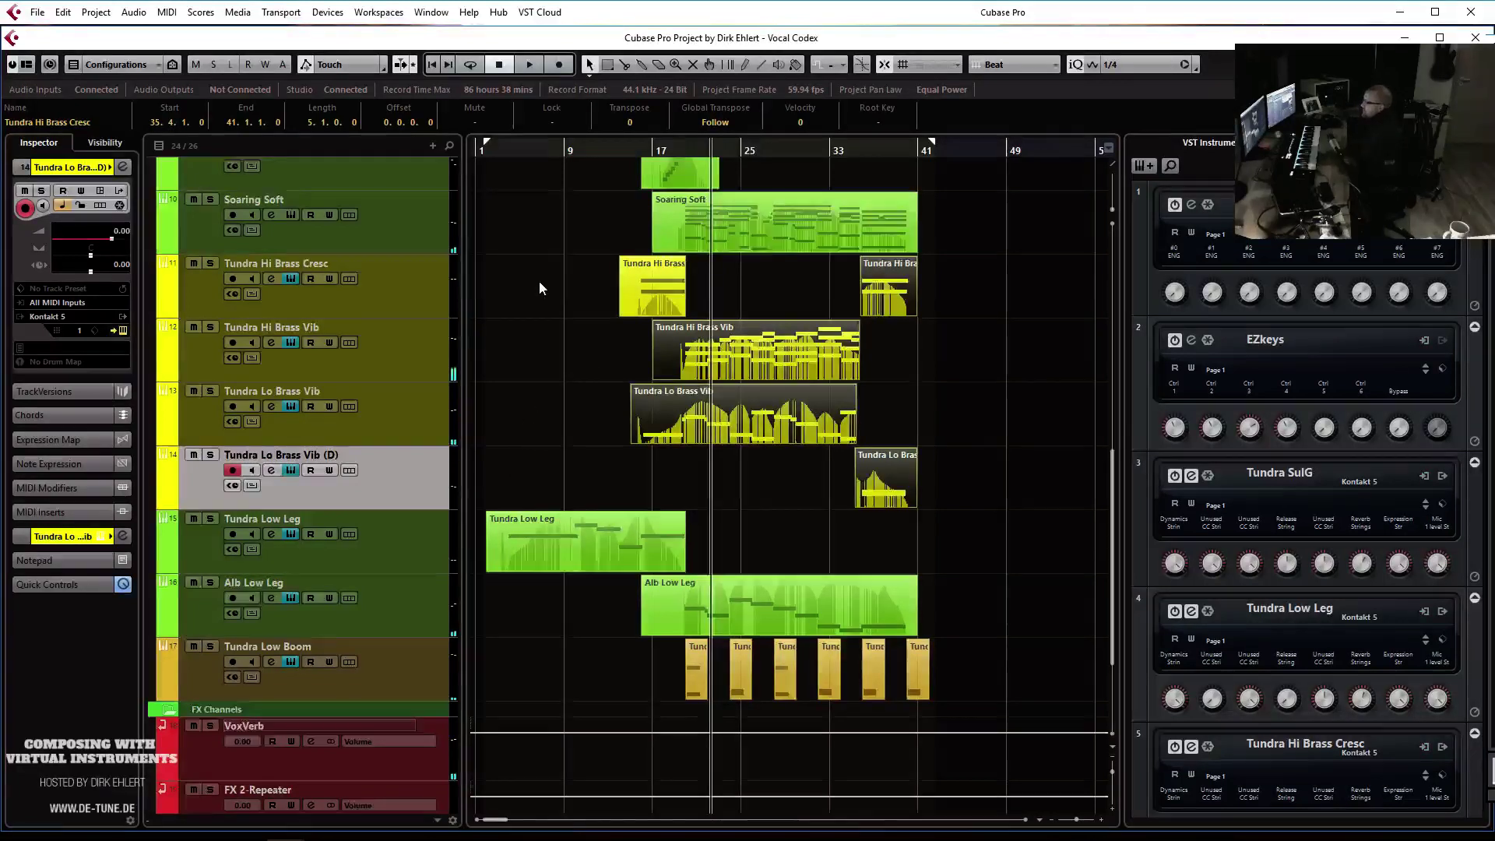
# Add one stereo audio track routed to Stereo Out directly below the Tundra SulG track
pyautogui.scroll(2, 539, 282)
pyautogui.rightClick(420, 253)
pyautogui.moveTo(622, 245)
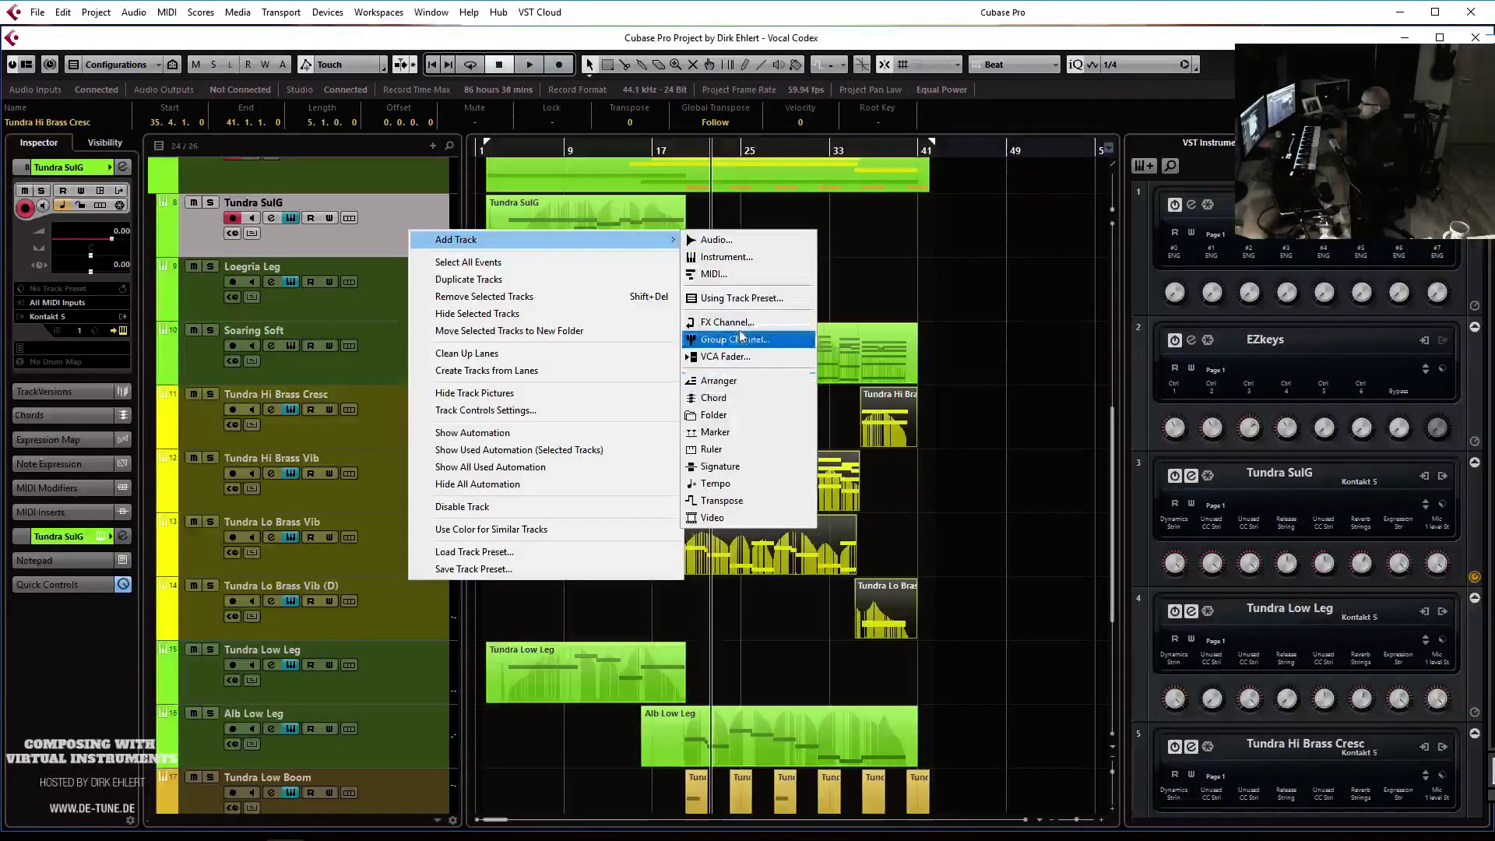
pyautogui.click(714, 240)
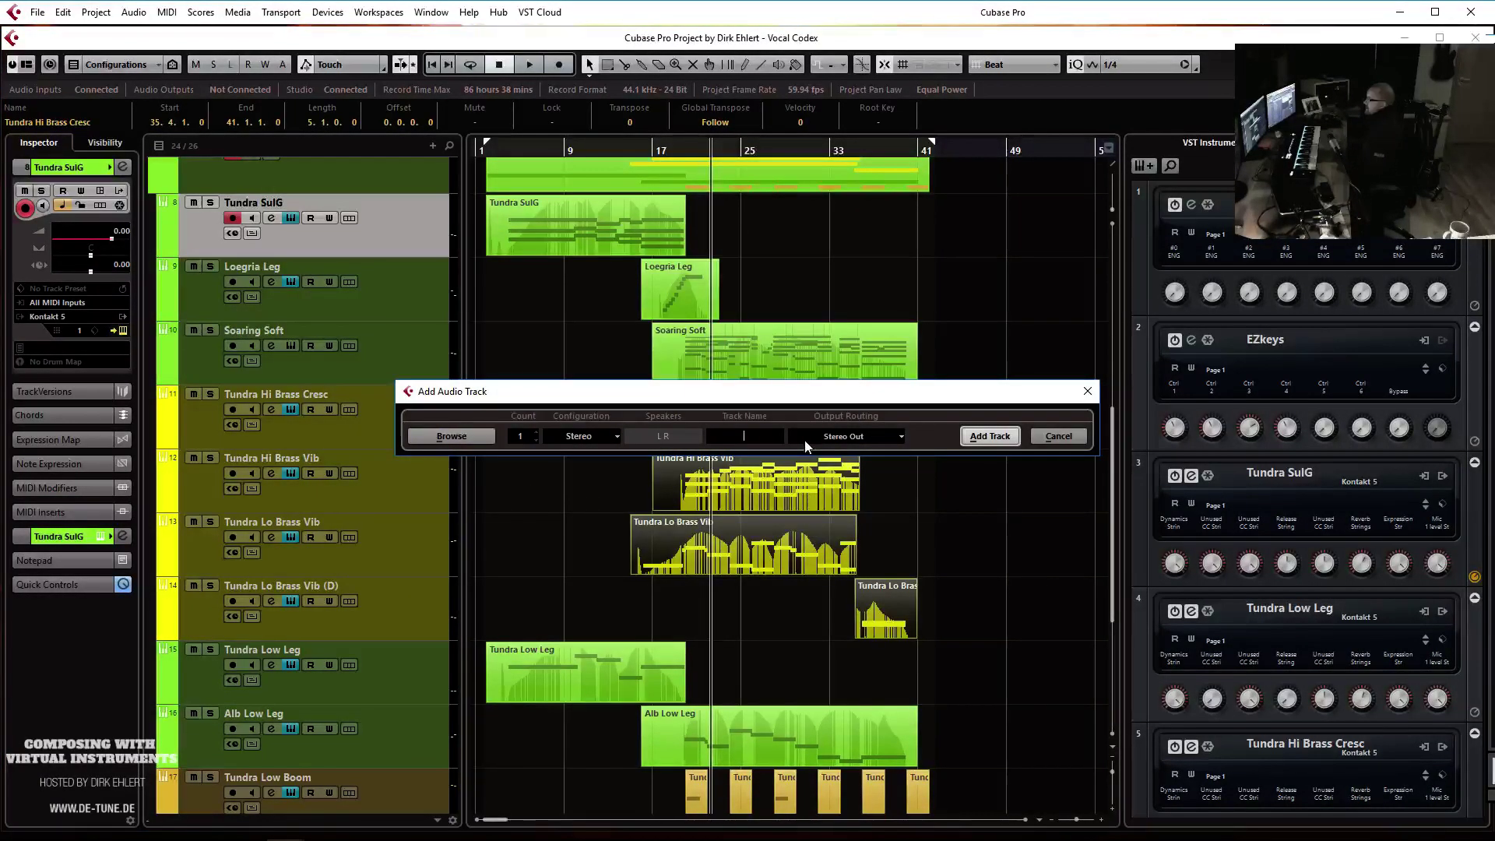
pyautogui.press('Return')
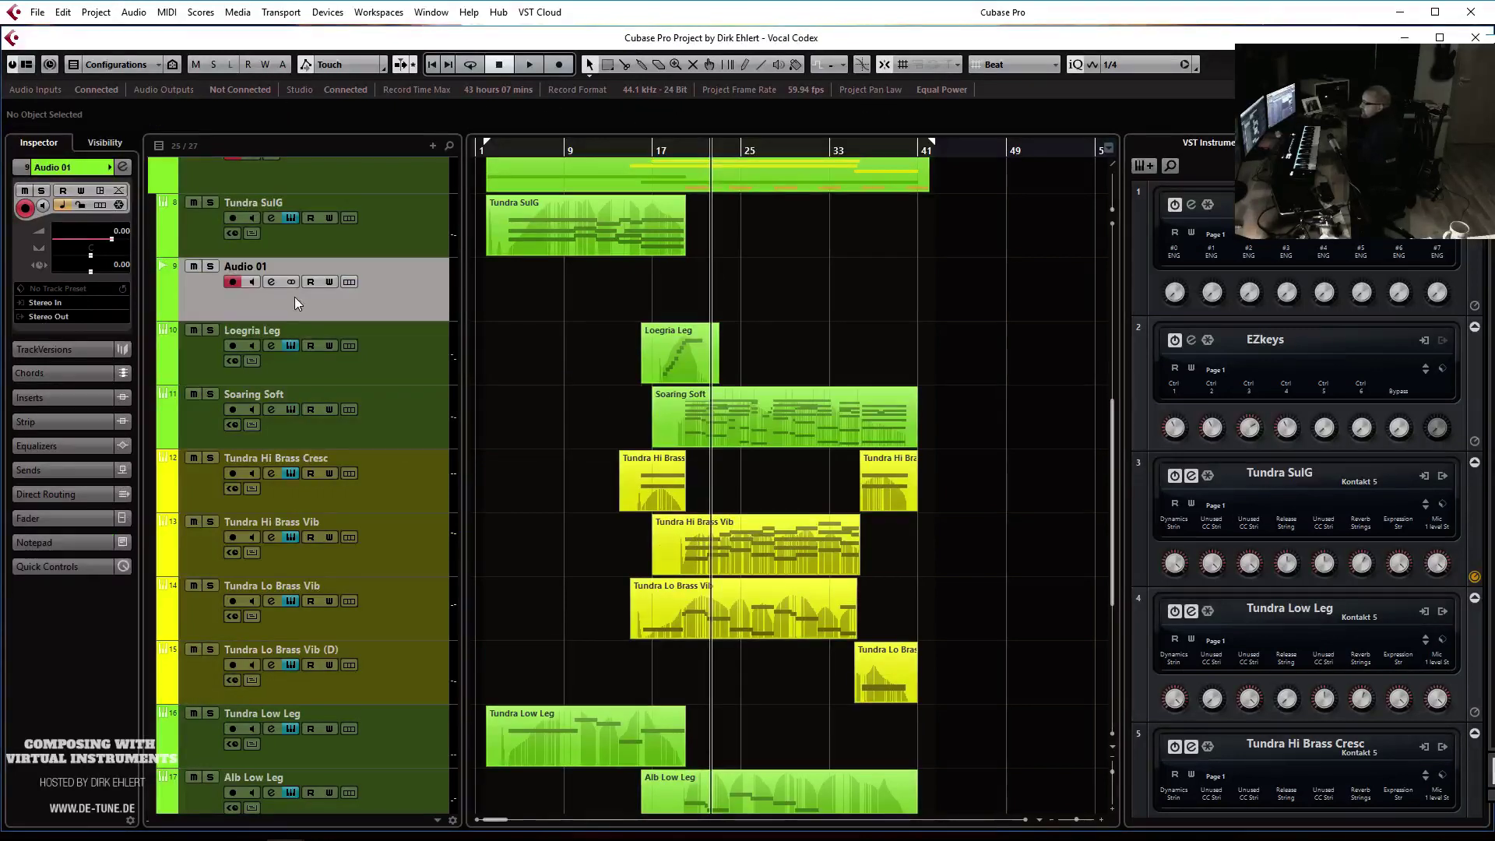
# Color the new audio track amber like Tundra Low Boom and move it directly above that track
pyautogui.click(109, 168)
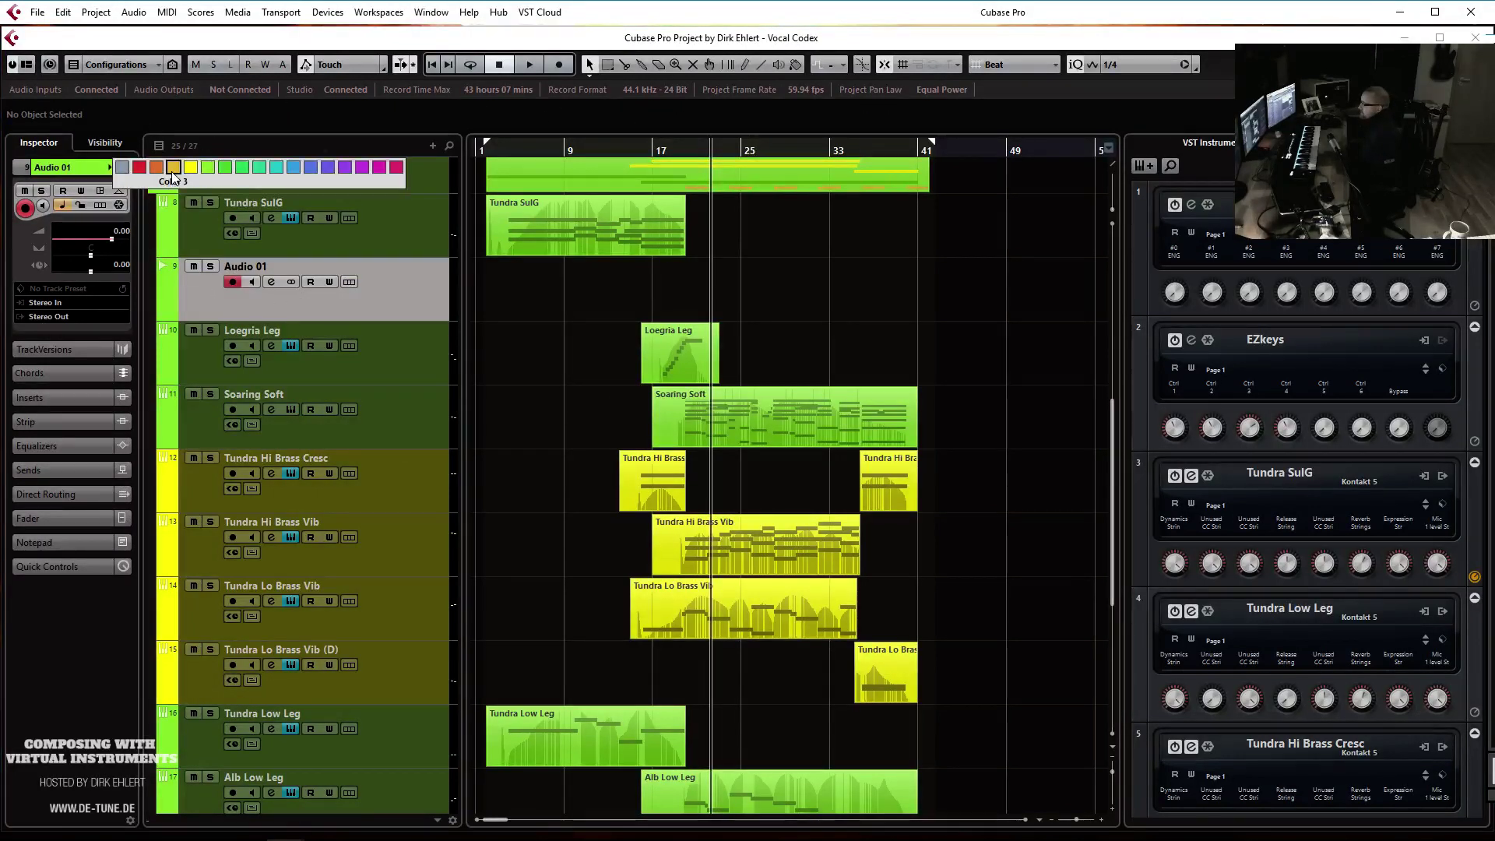
pyautogui.click(173, 167)
pyautogui.scroll(-2, 432, 212)
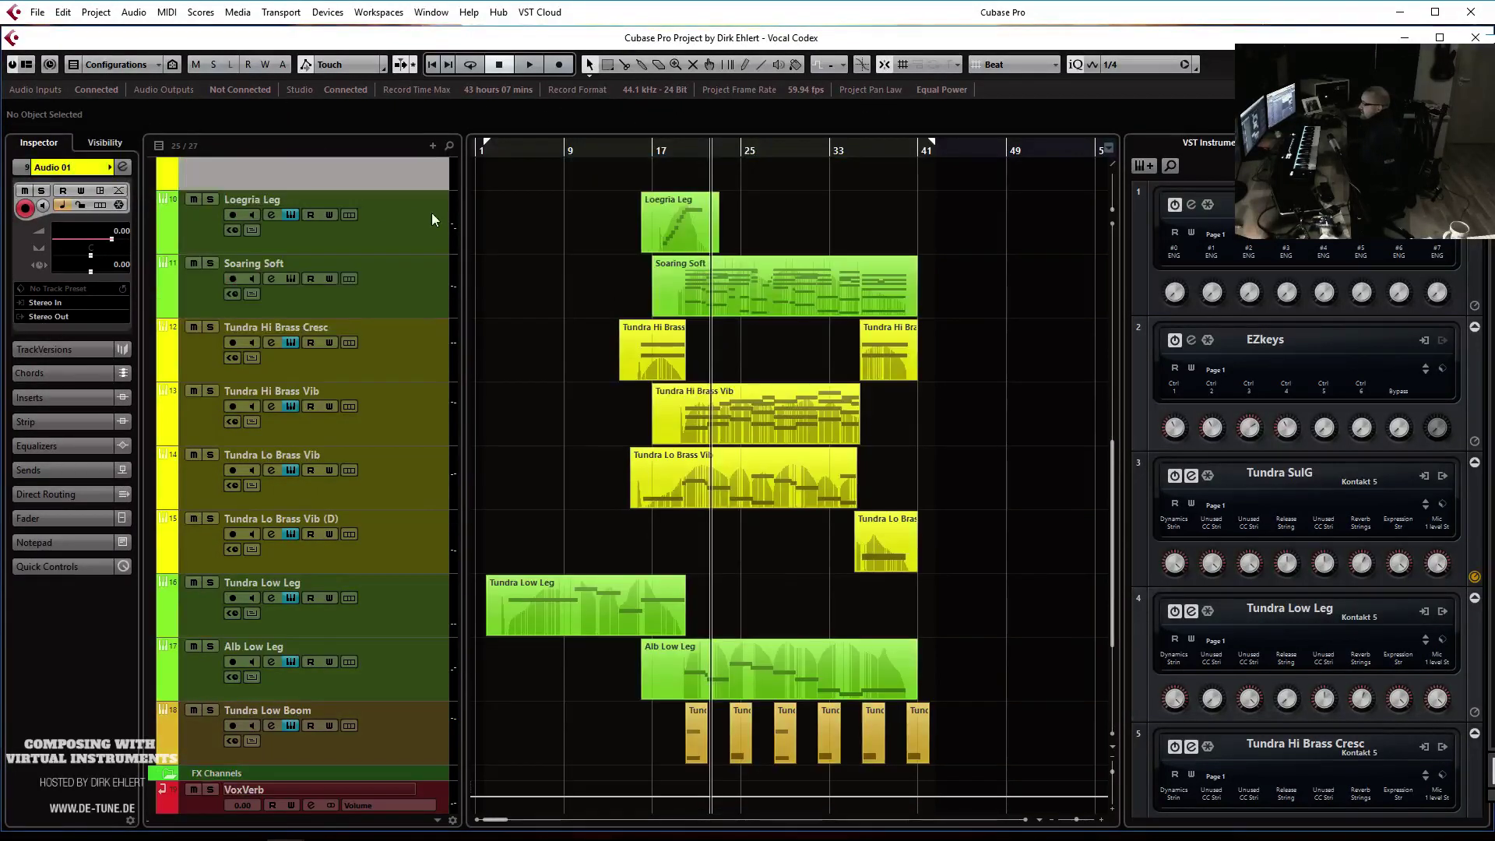
pyautogui.click(111, 167)
pyautogui.click(175, 169)
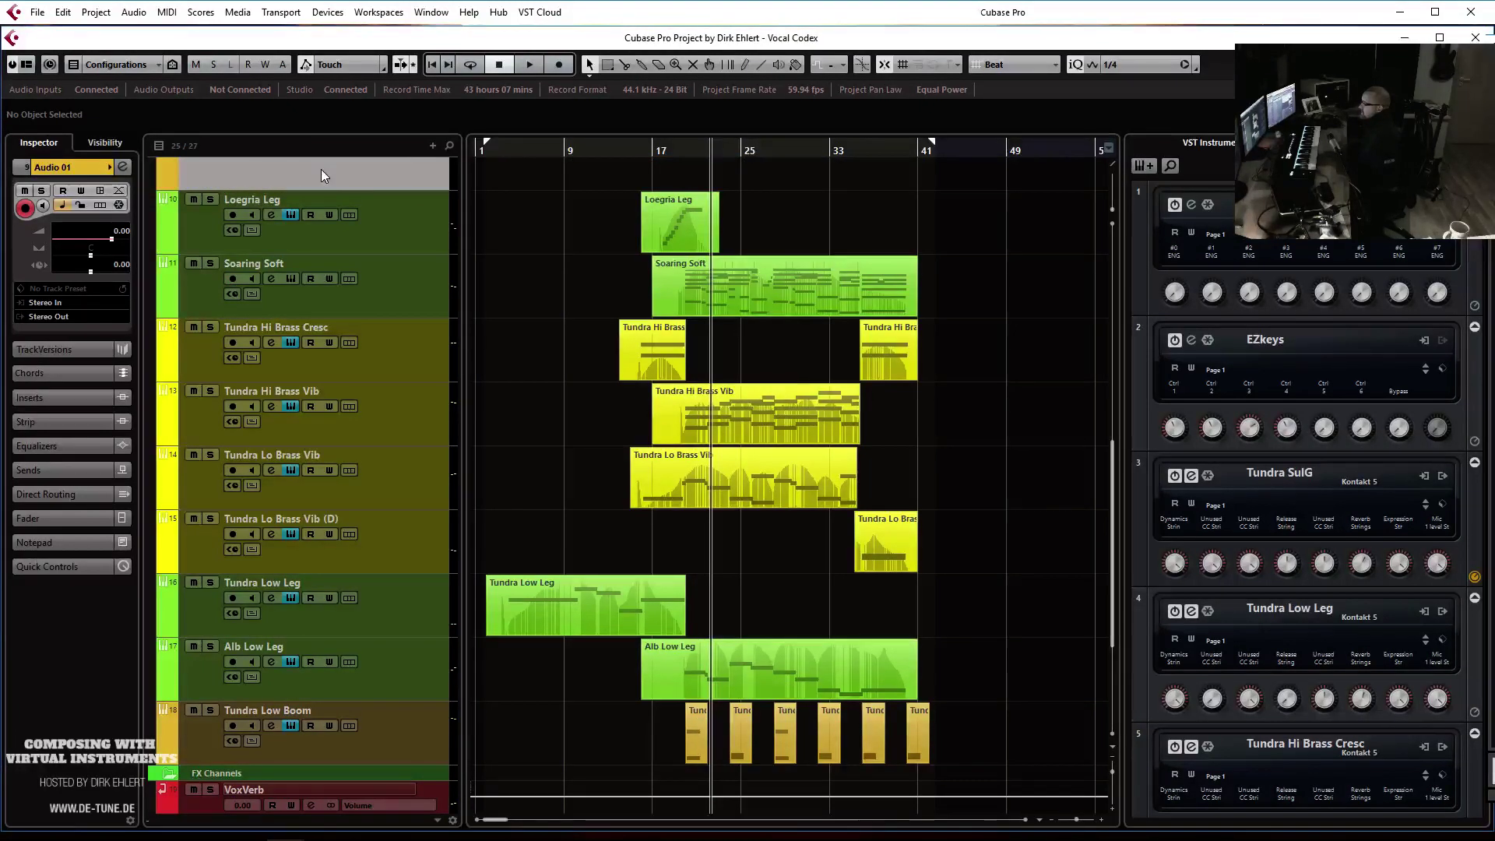
pyautogui.moveTo(363, 672); pyautogui.dragTo(363, 671)
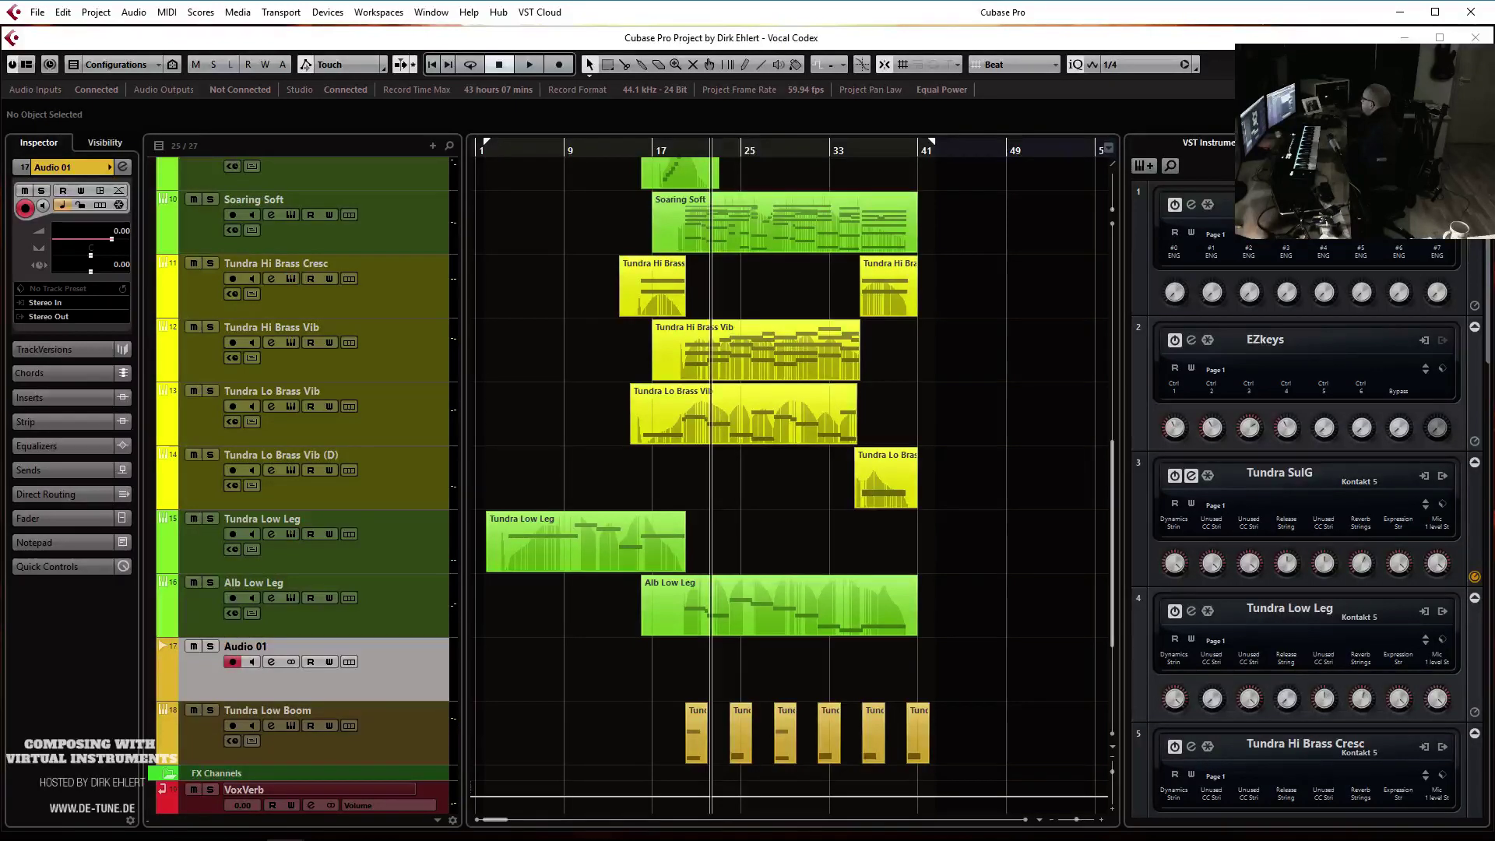
# Browse the MediaBay to the SWELLS folder of TS ORGANIC SAMPLES and audition DEEP SWELL and MOVING SWELL DARK
pyautogui.press('F5')
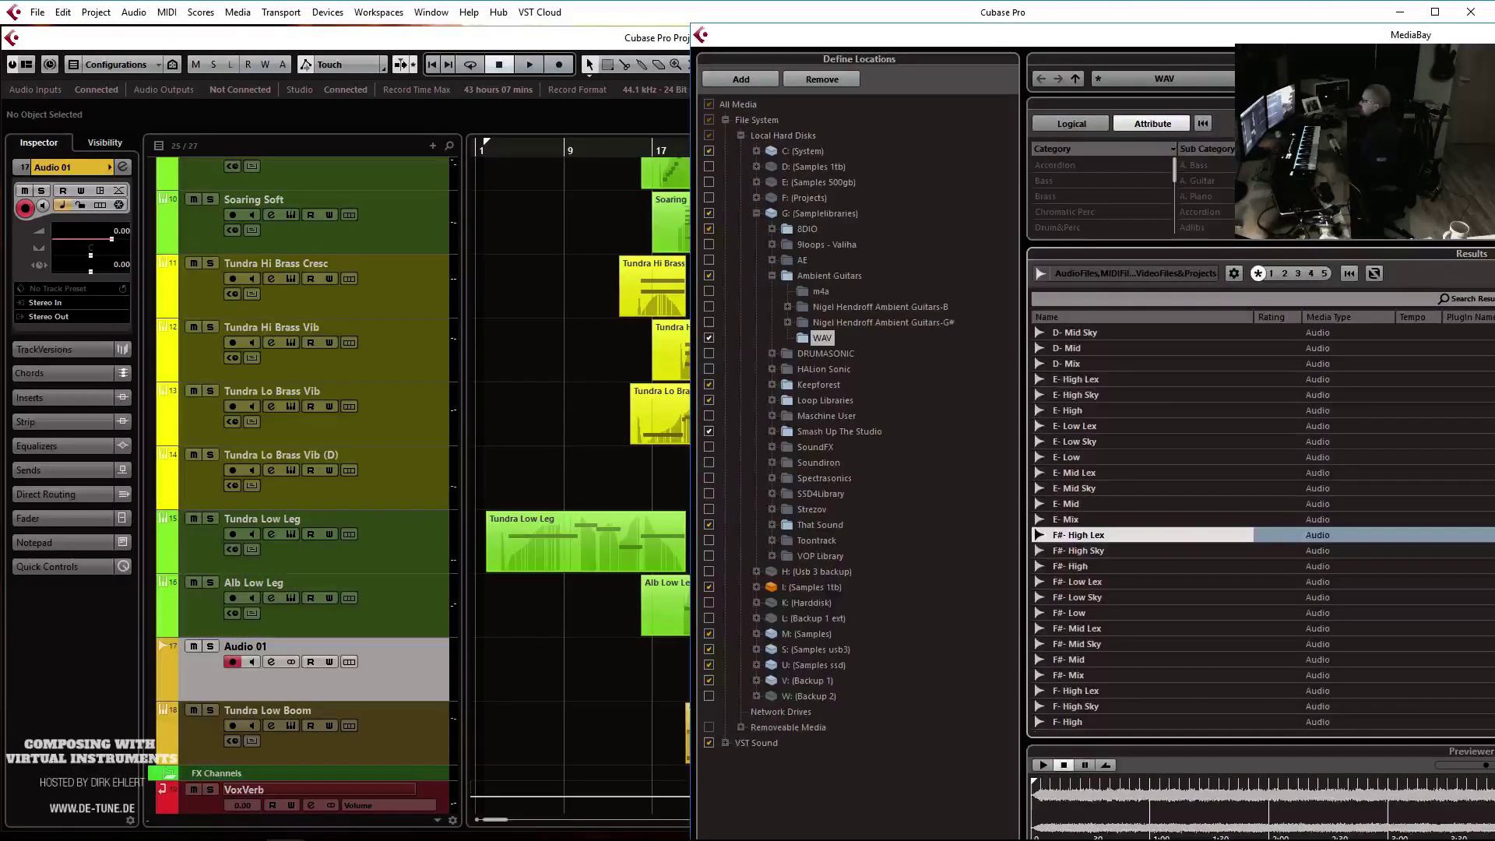
pyautogui.click(774, 275)
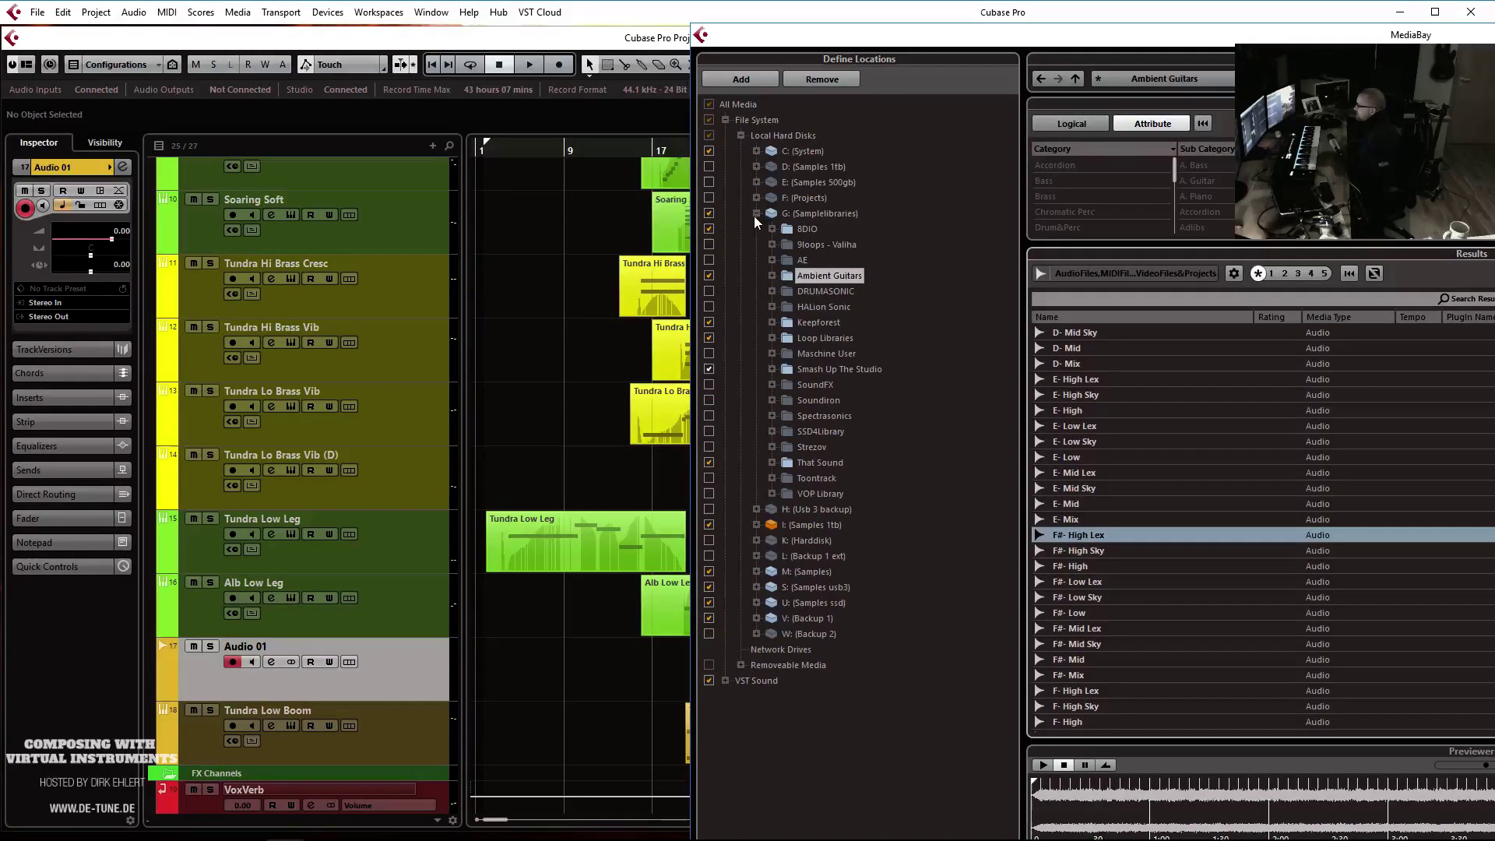
pyautogui.click(772, 463)
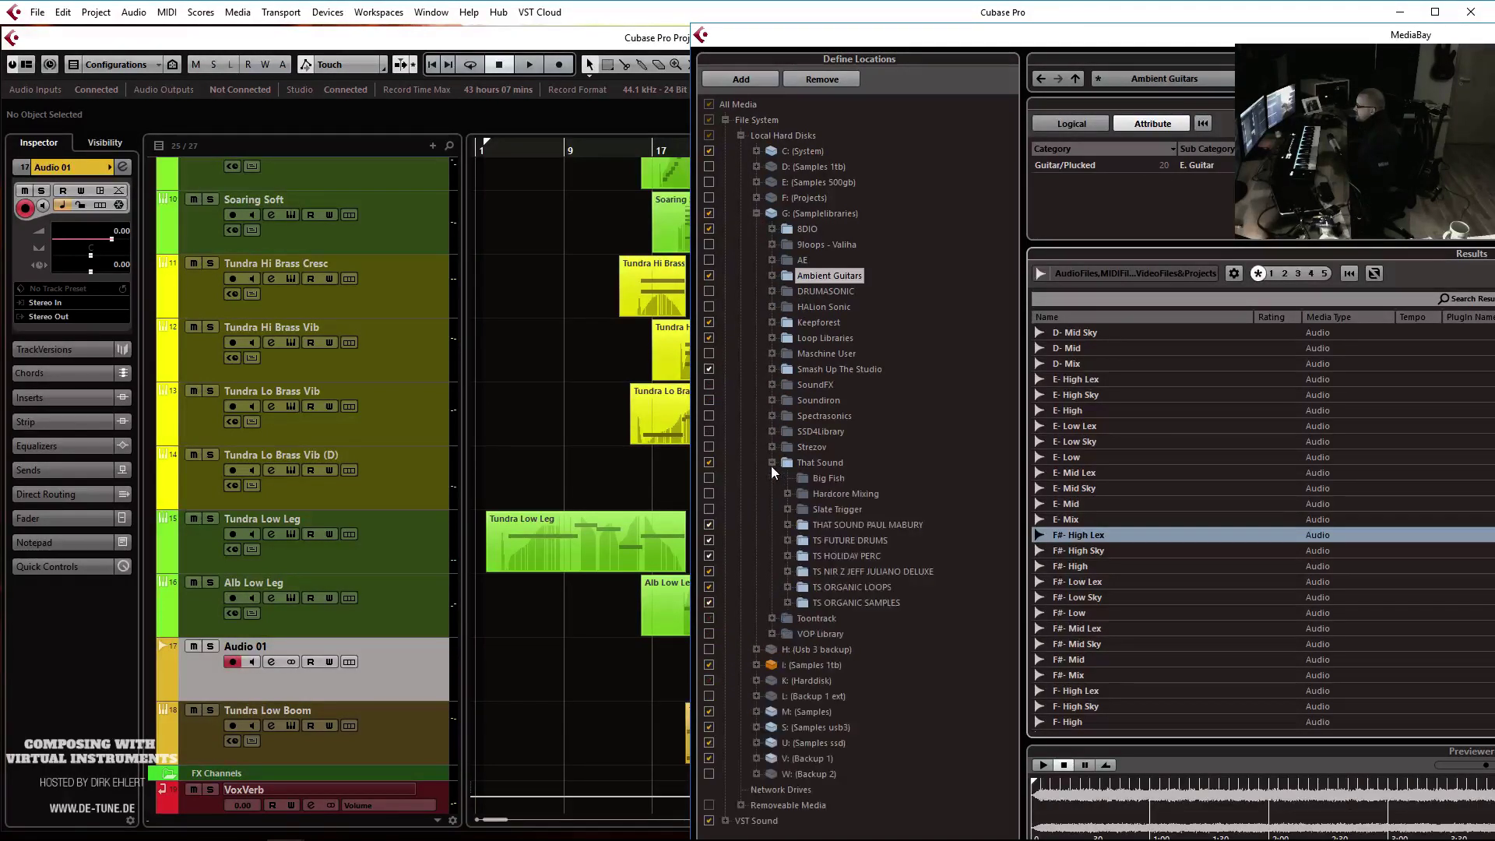
pyautogui.click(788, 603)
pyautogui.scroll(-5, 822, 587)
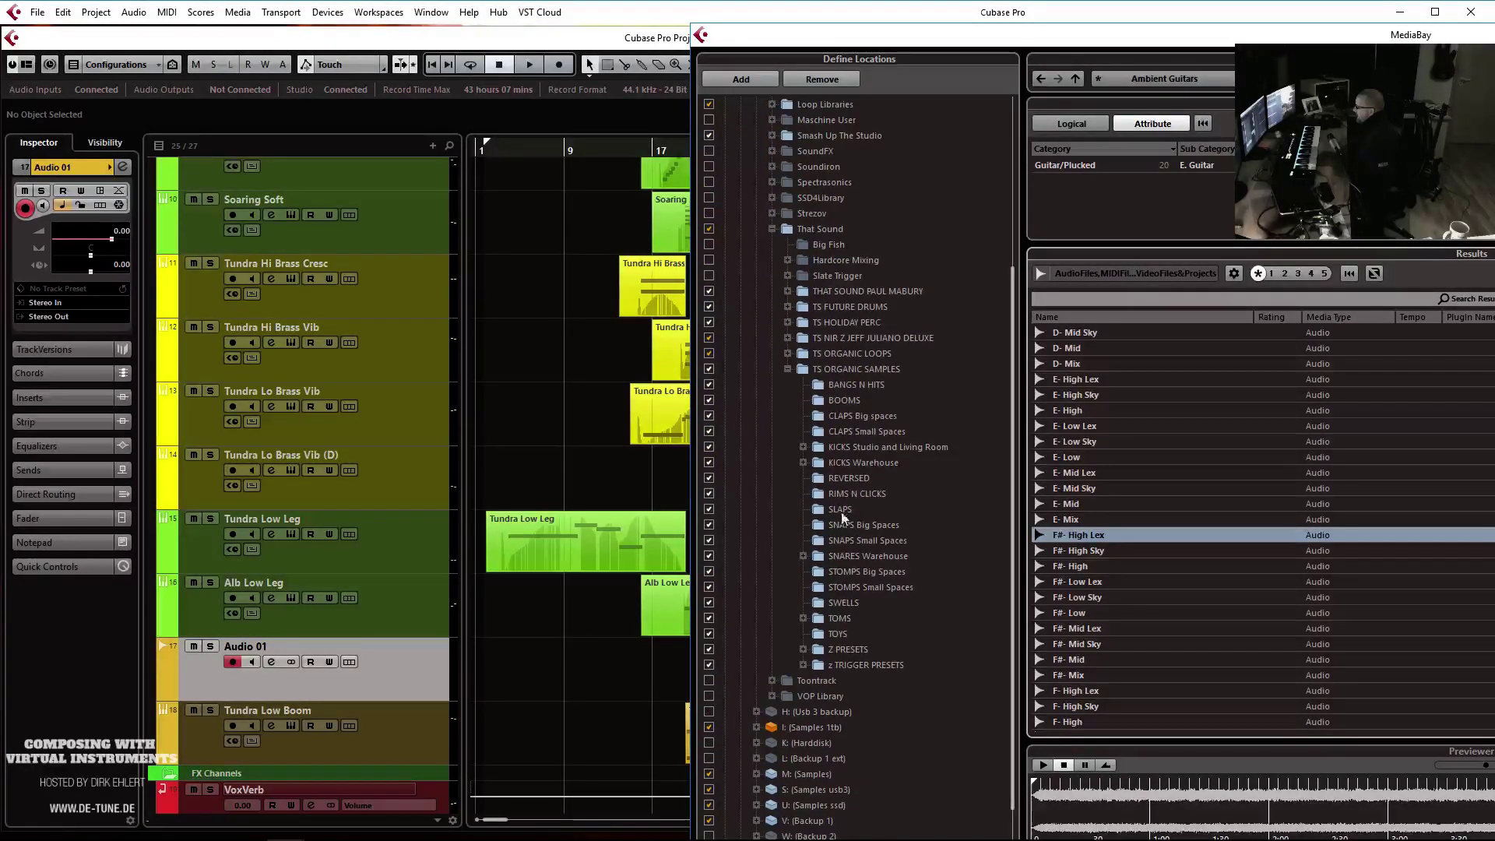
pyautogui.click(844, 603)
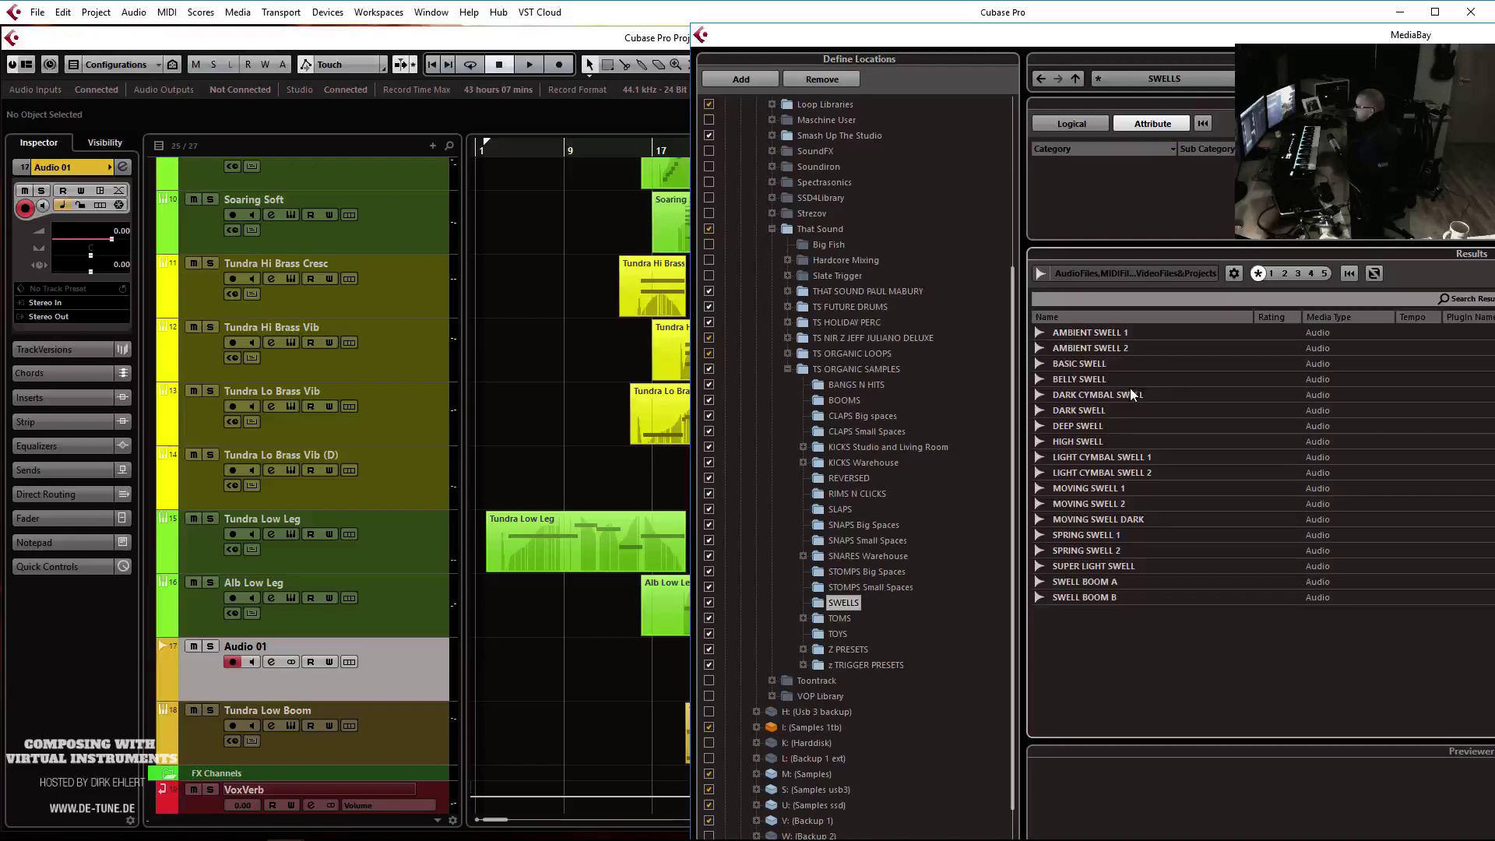
pyautogui.click(1106, 429)
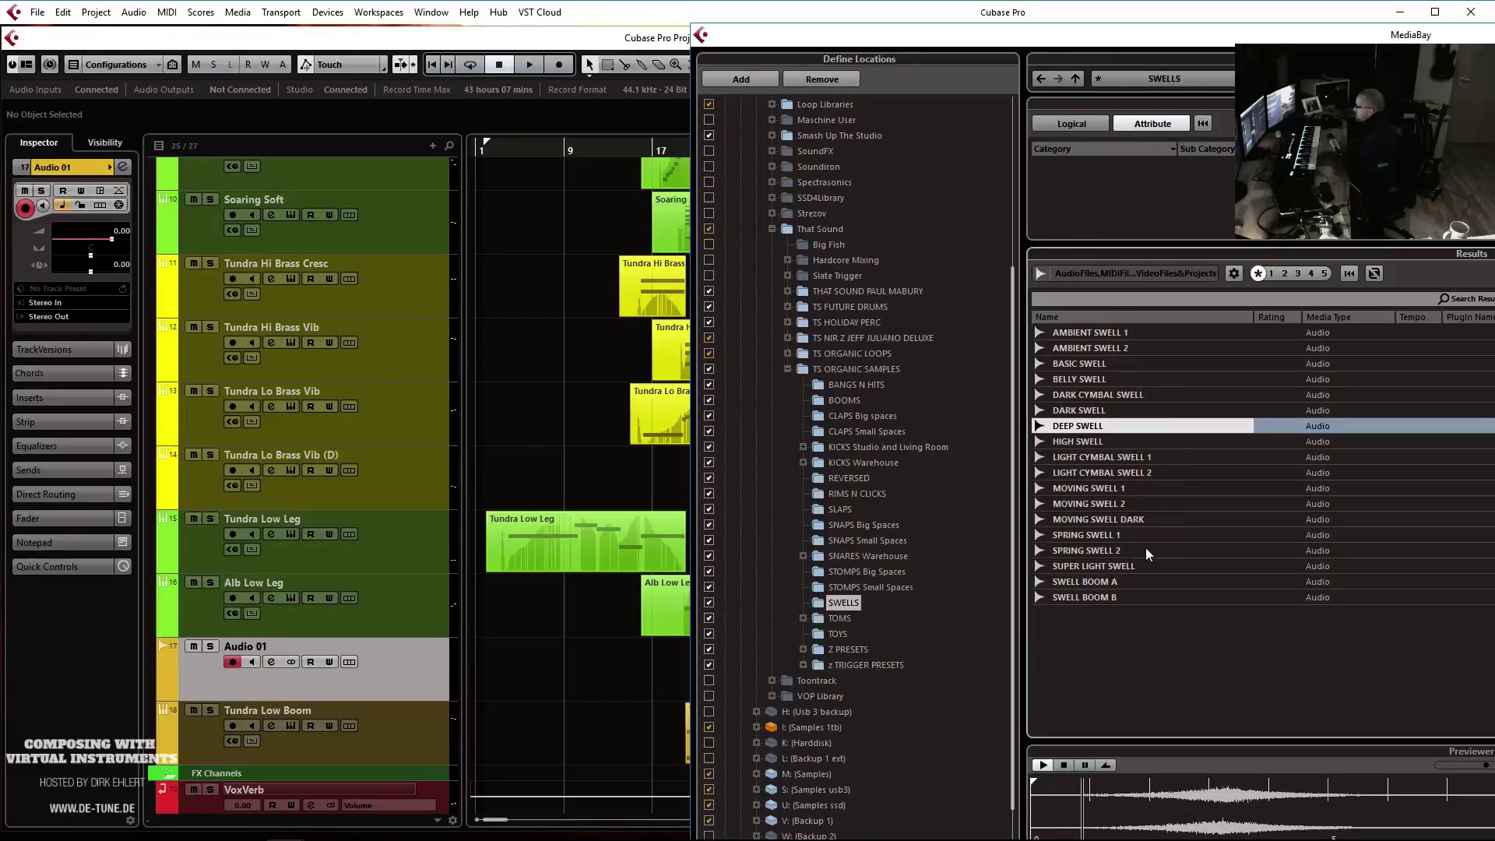
pyautogui.click(1097, 520)
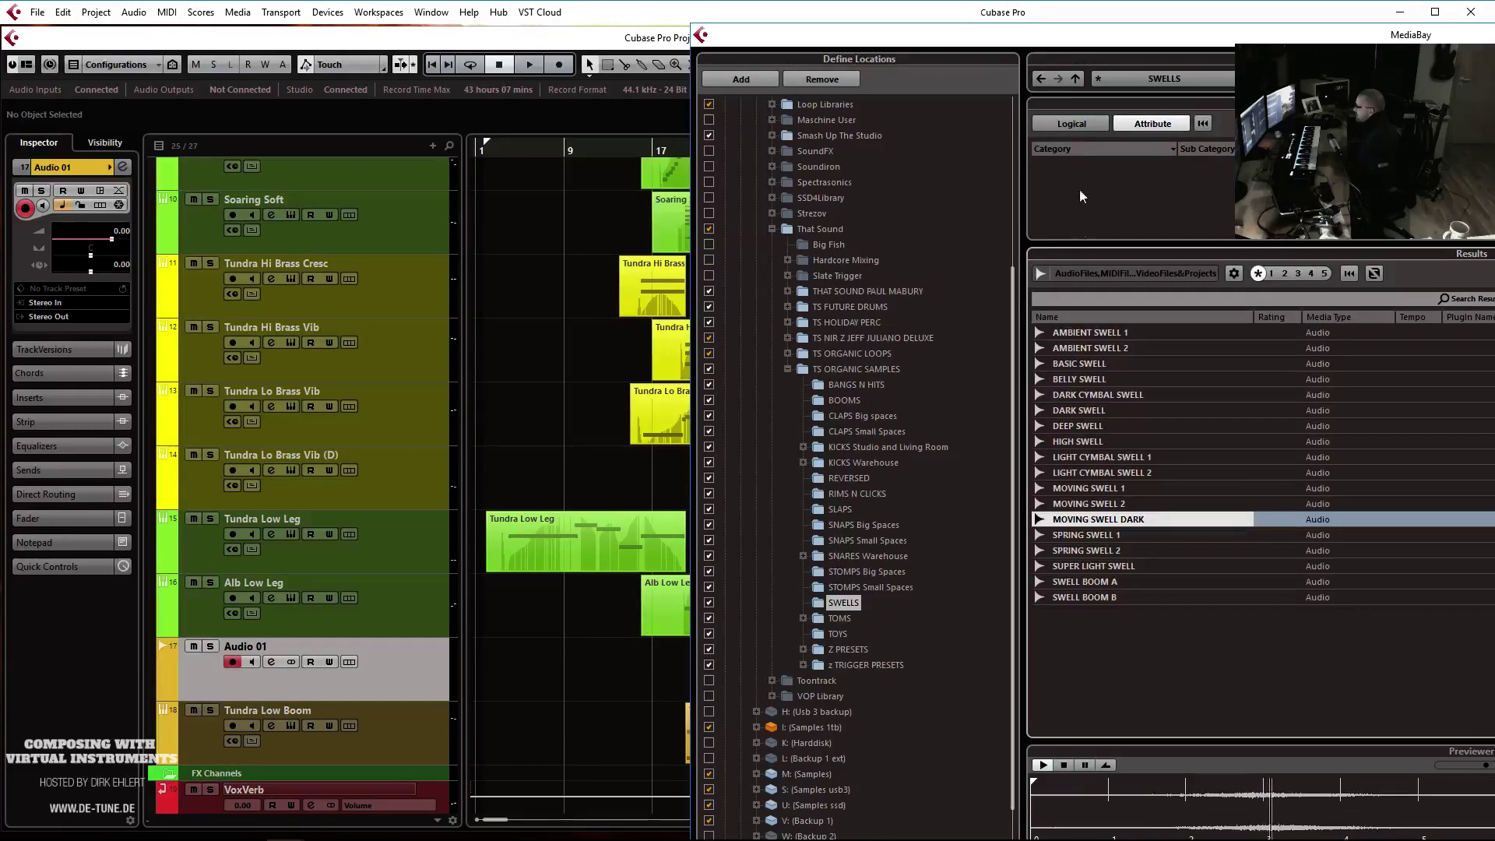
# Place the MOVING SWELL DARK sample on the Audio 01 track at about bar 19.3
pyautogui.moveTo(1061, 39); pyautogui.dragTo(1238, 37)
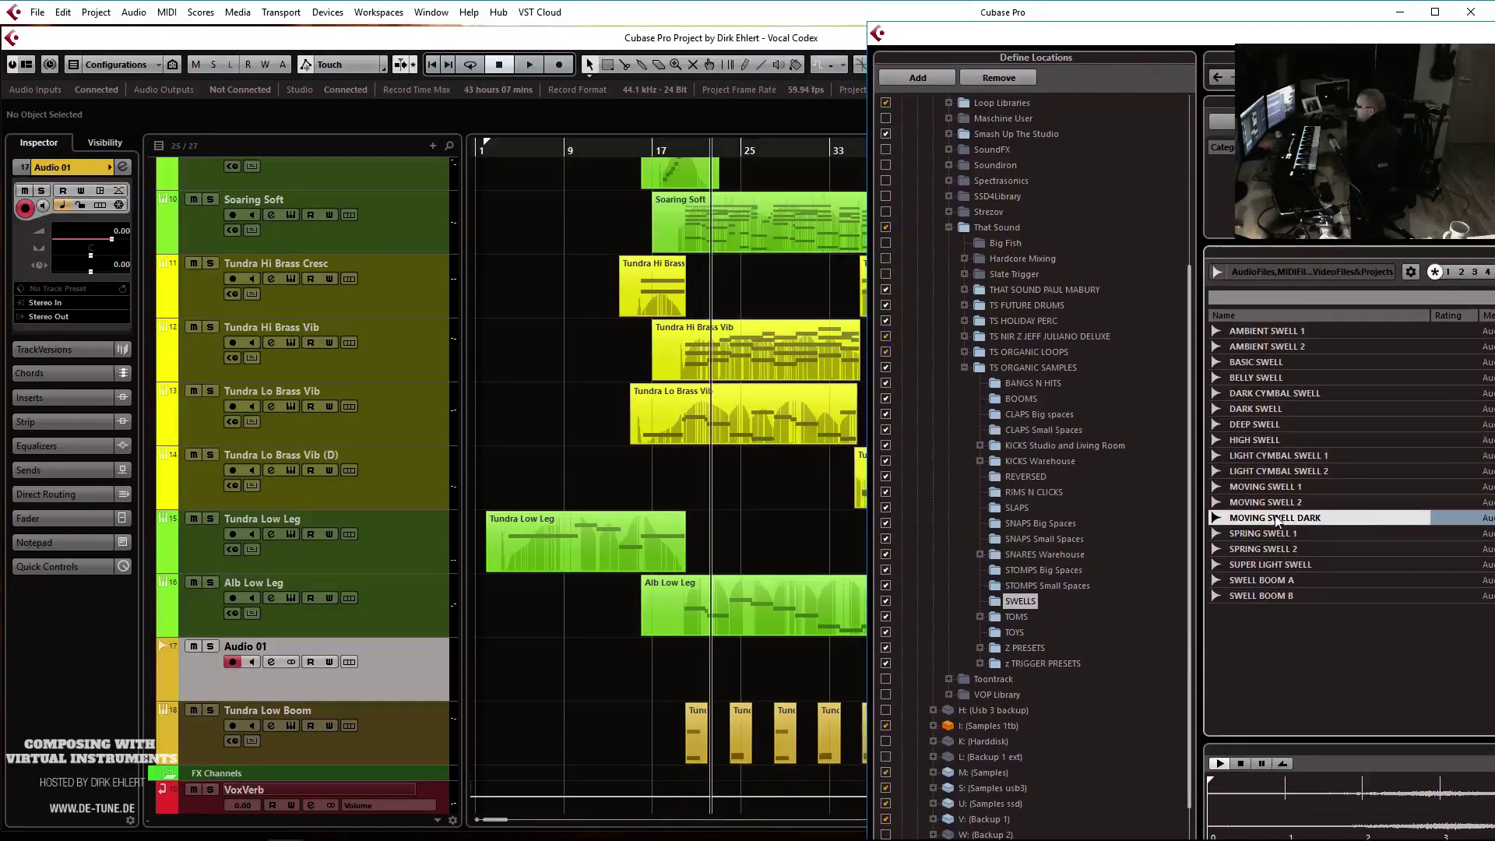
pyautogui.moveTo(703, 665); pyautogui.dragTo(680, 657)
pyautogui.press('Return')
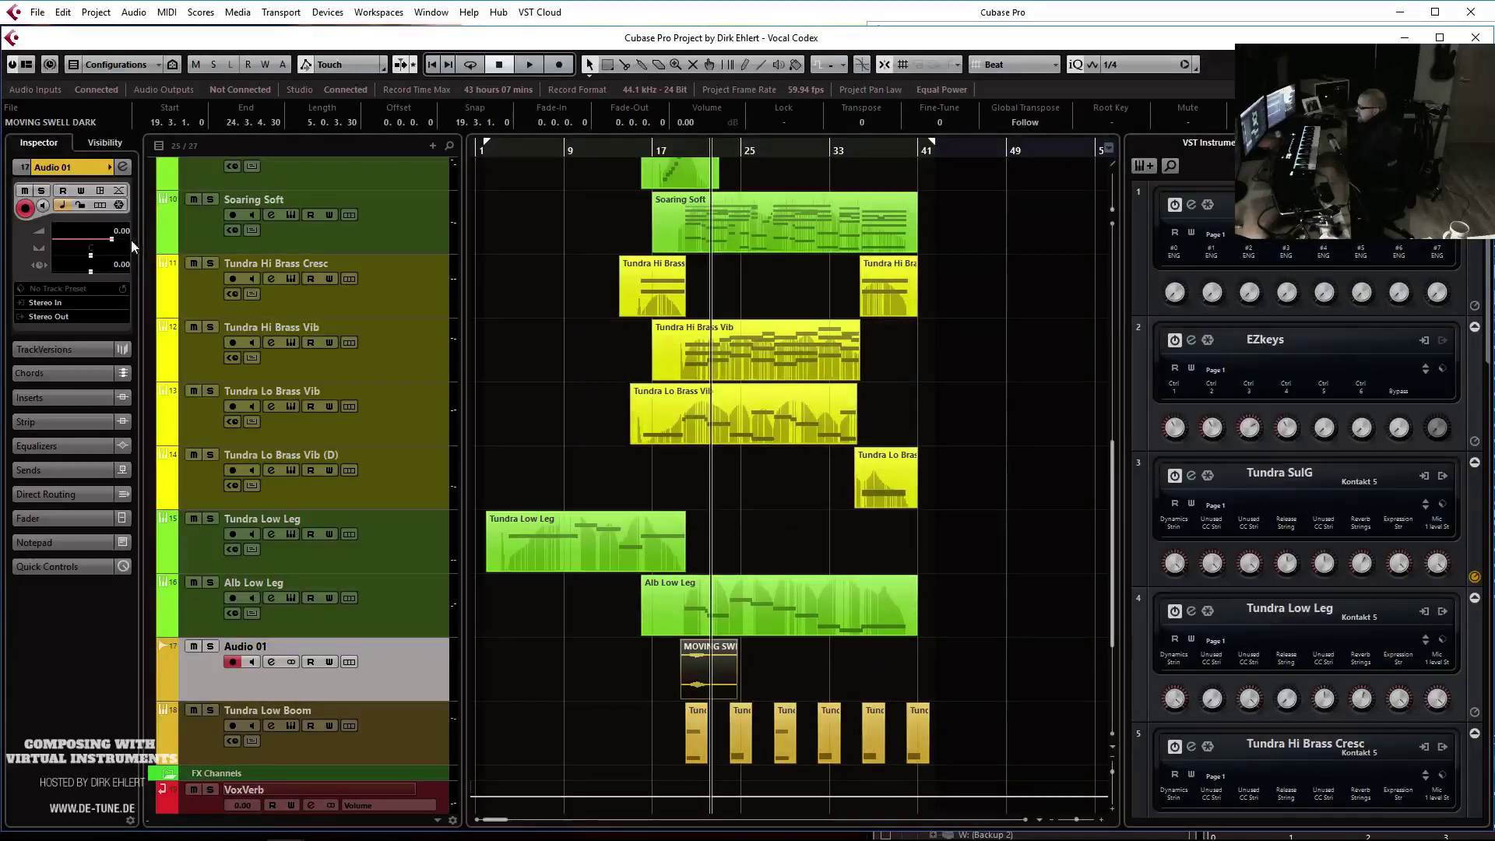
# Add a send from the Audio 01 track to OrchHall and set its level to -7.75
pyautogui.click(50, 468)
pyautogui.click(123, 345)
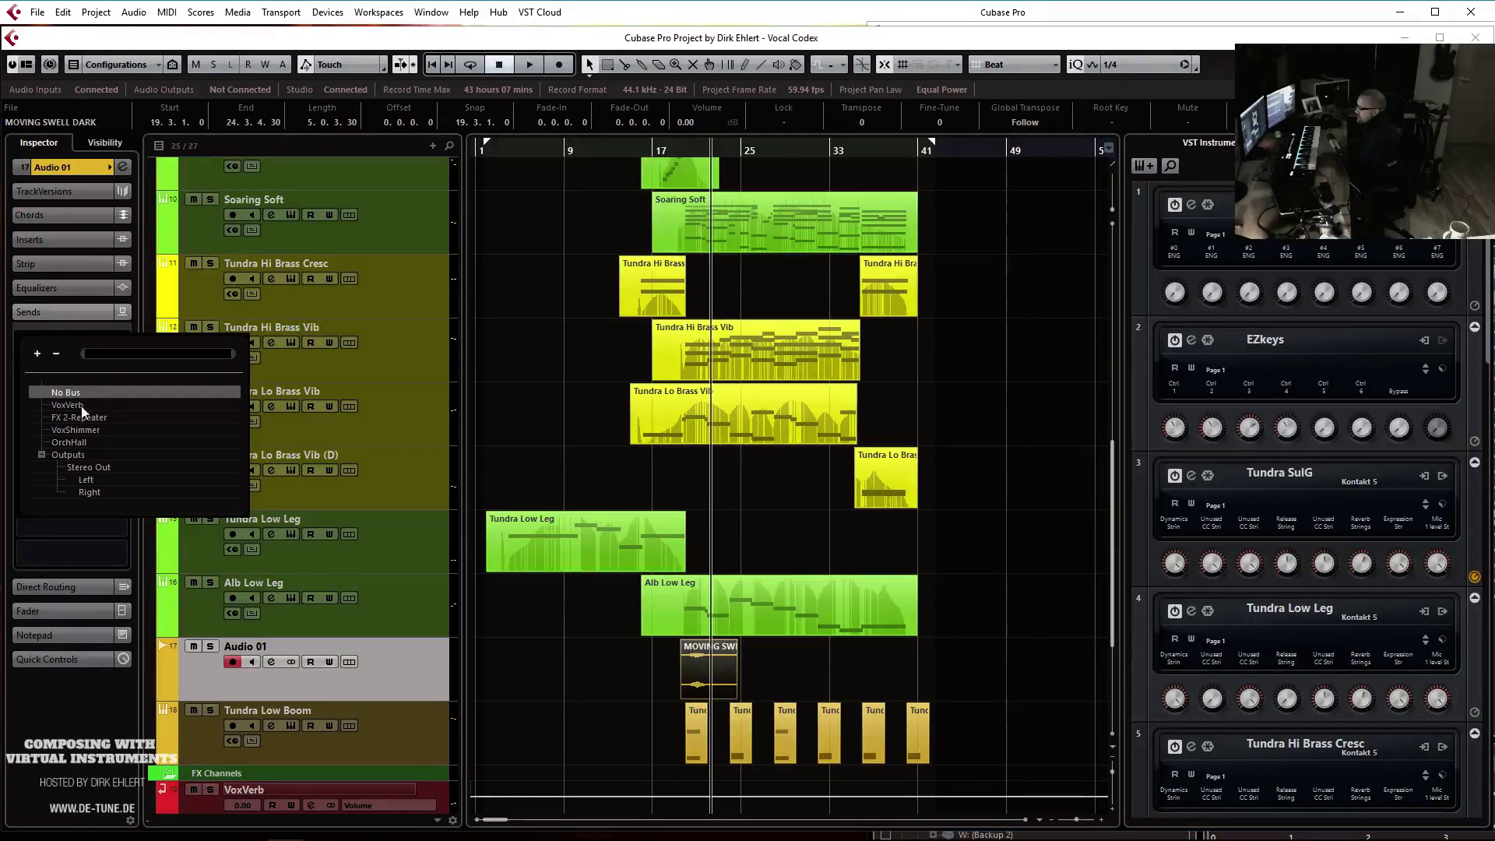
pyautogui.click(69, 442)
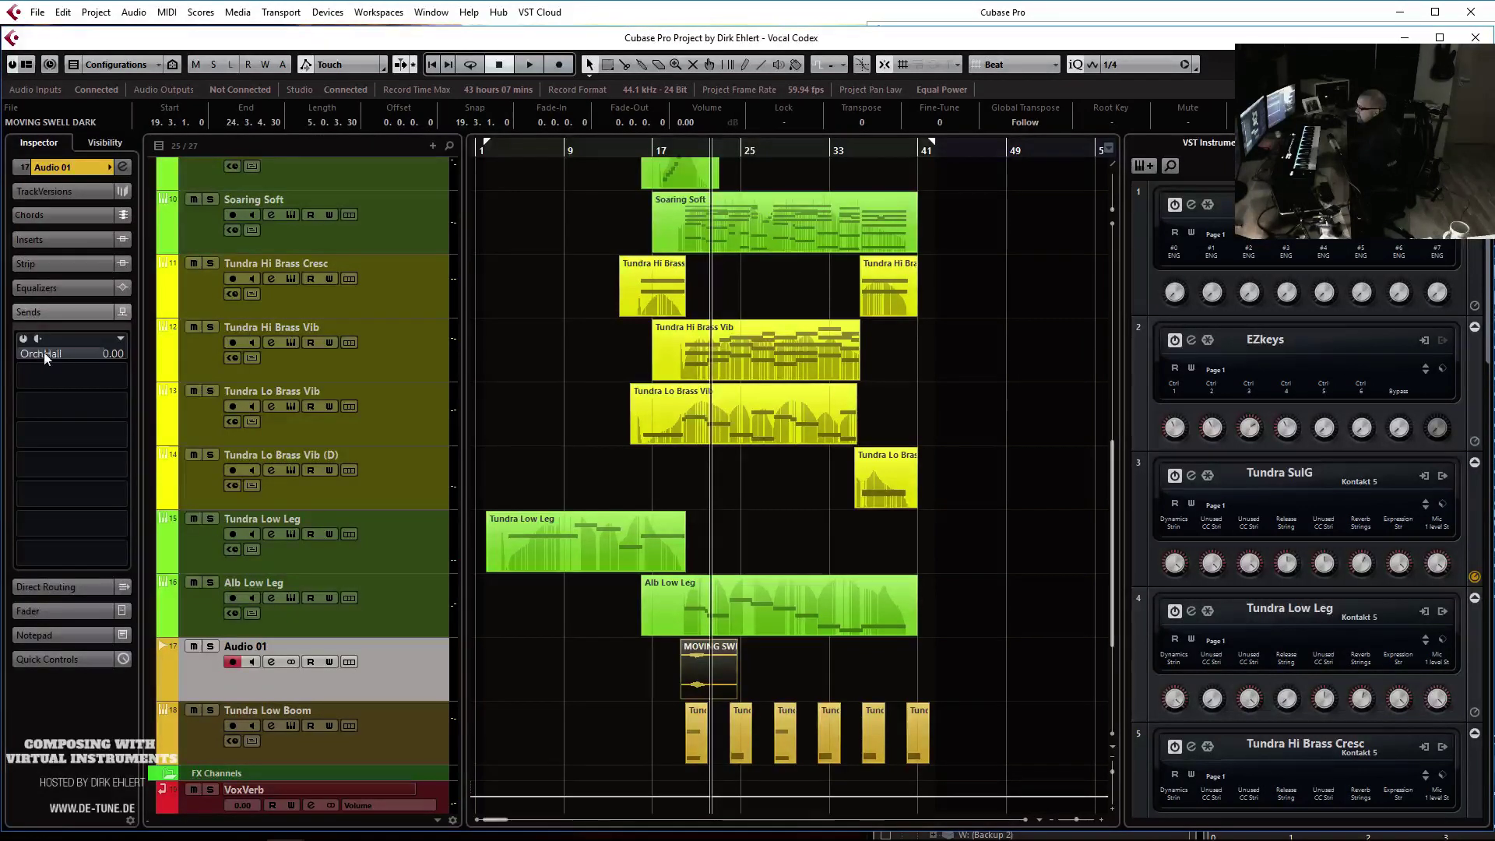
pyautogui.moveTo(47, 356); pyautogui.dragTo(34, 358)
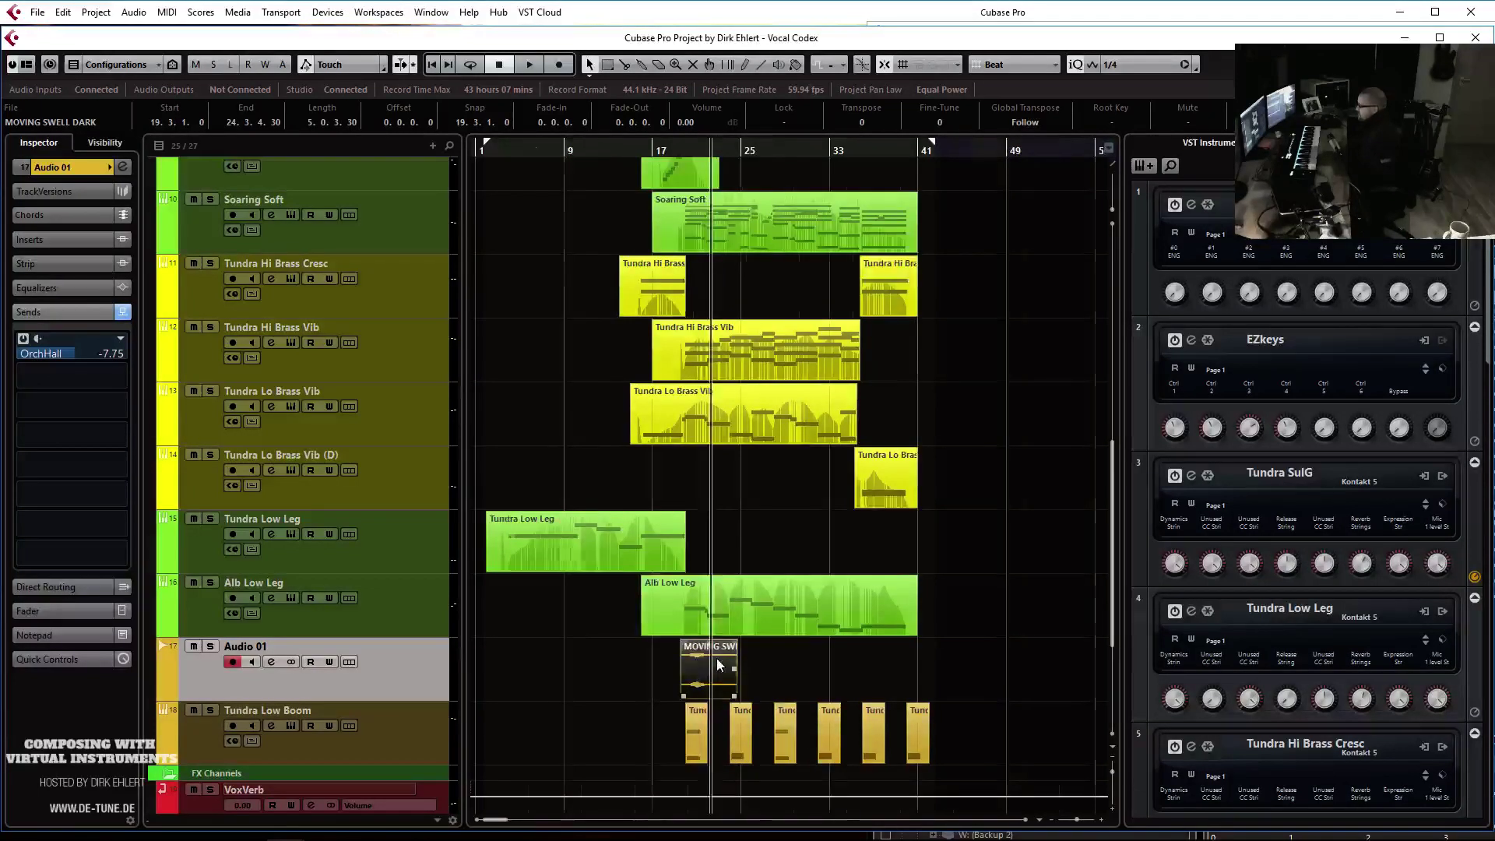
# Move the MOVING SWELL DARK event earlier so it starts at about 18.3.2.62
pyautogui.press('h')
pyautogui.press('h')
pyautogui.moveTo(805, 674); pyautogui.dragTo(762, 676)
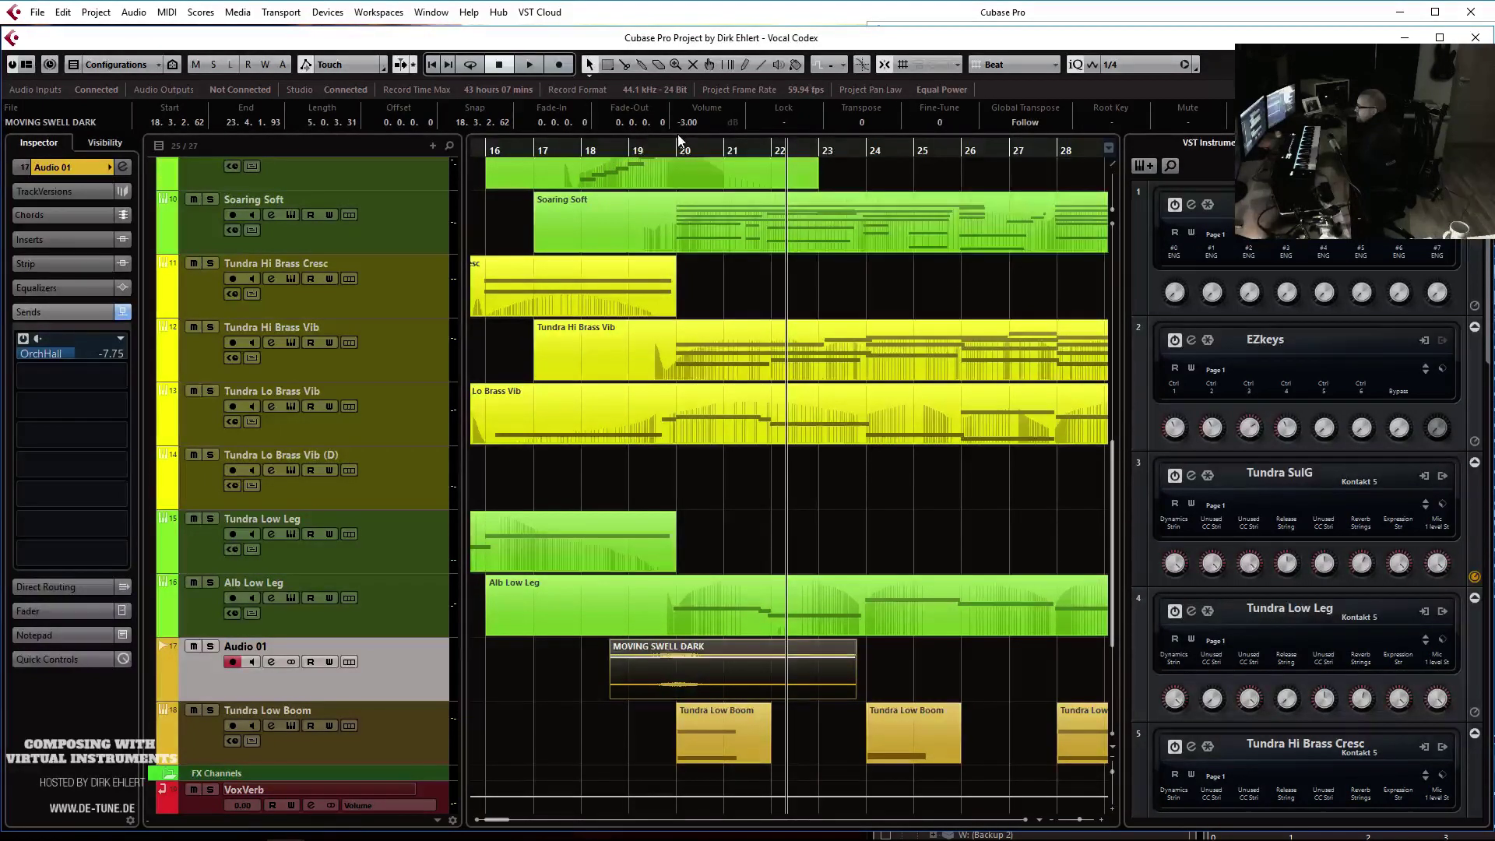
# Play the arrangement from about bar 16 to hear the swell leading into the bar 20 boom
pyautogui.click(492, 150)
pyautogui.press('space')
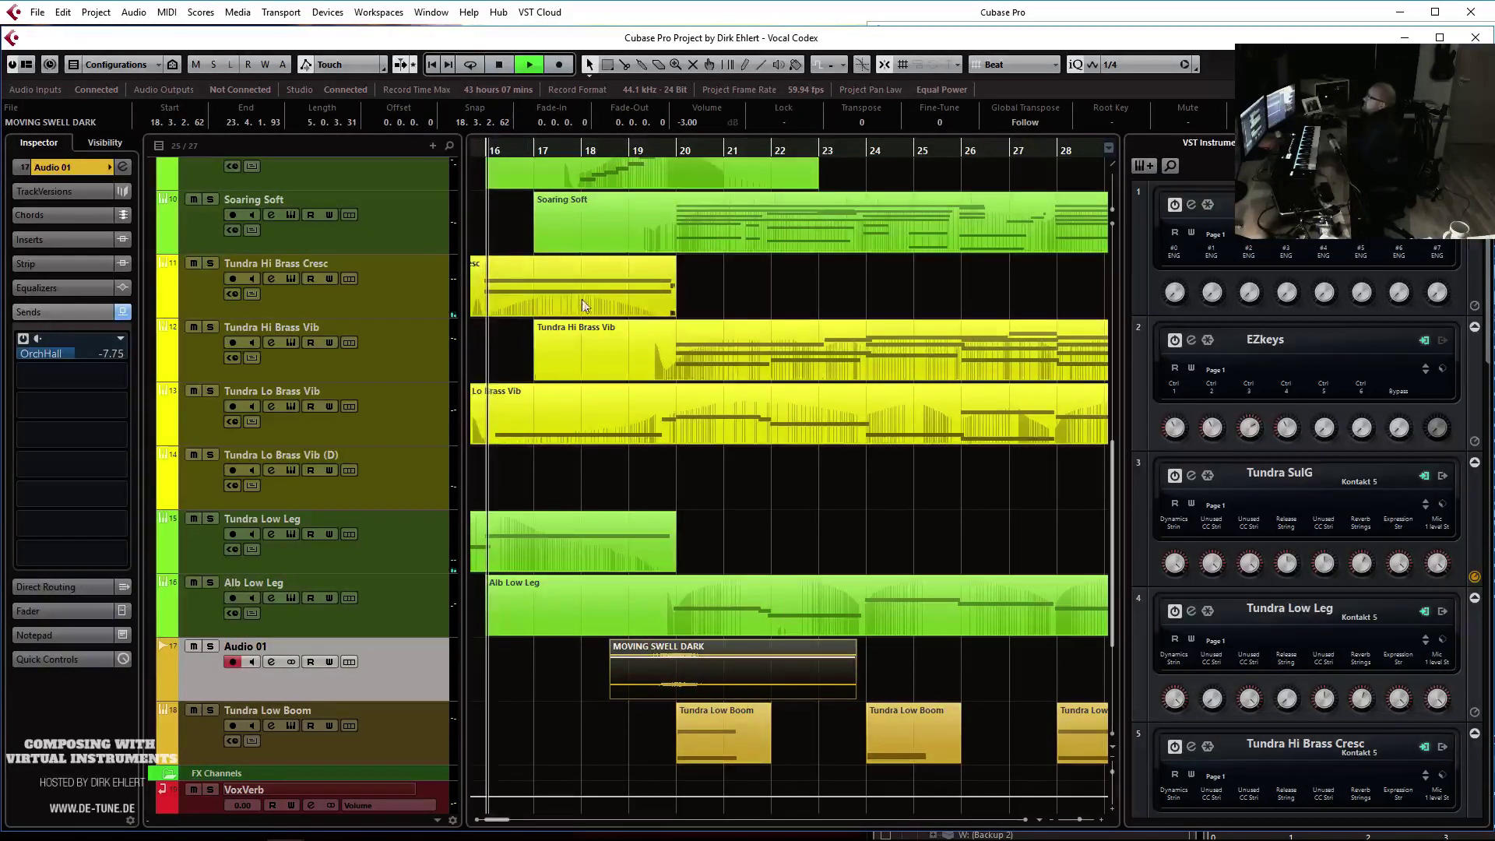
pyautogui.press('g')
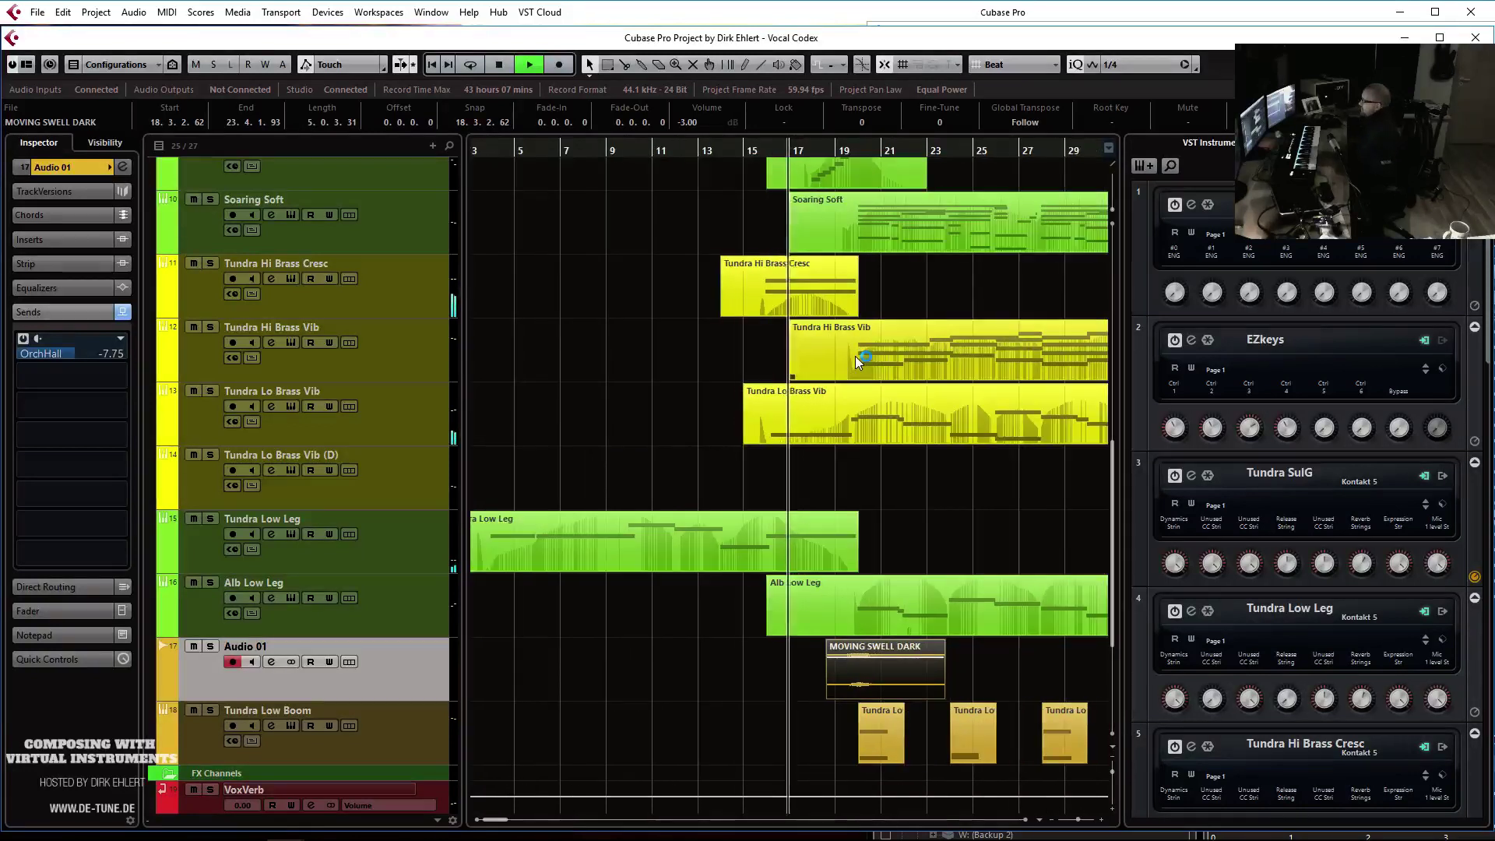
pyautogui.press('g')
pyautogui.press('g')
pyautogui.press('g')
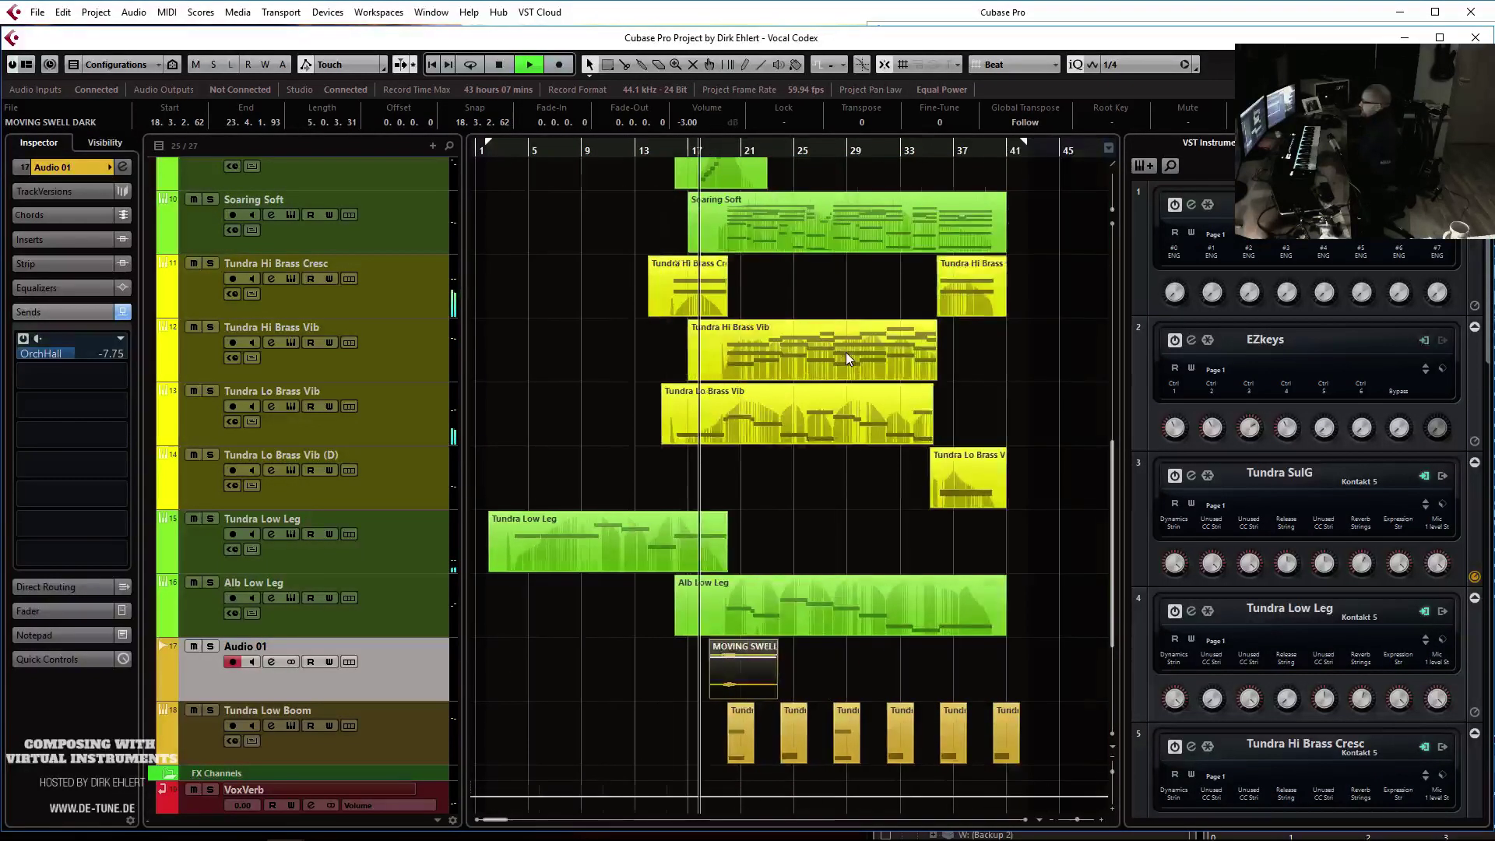
pyautogui.press('h')
pyautogui.press('h')
pyautogui.press('h')
pyautogui.press('h')
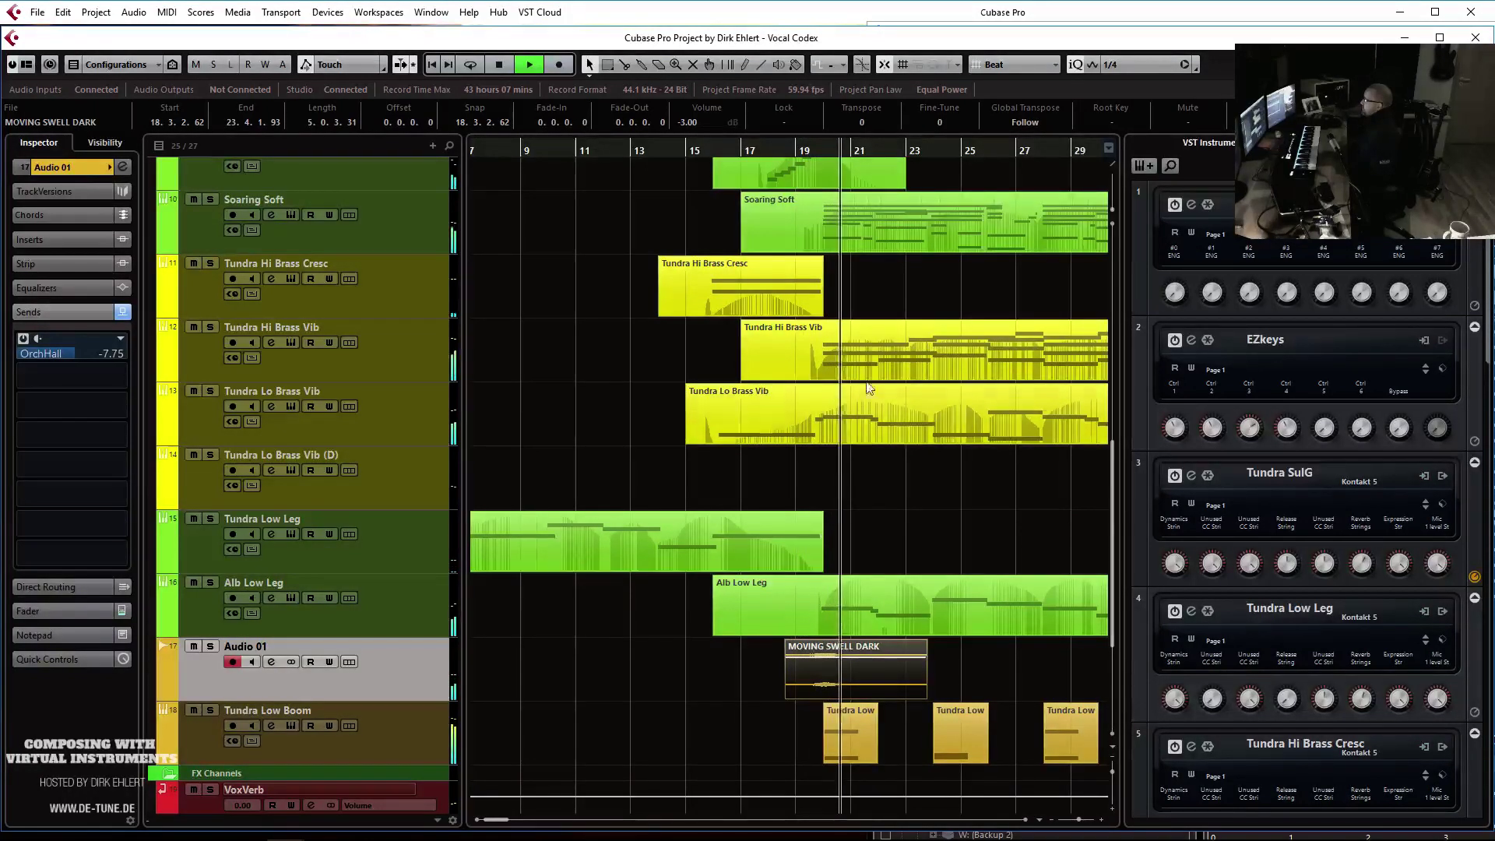
pyautogui.press('h')
pyautogui.press('h')
pyautogui.press('h')
pyautogui.press('space')
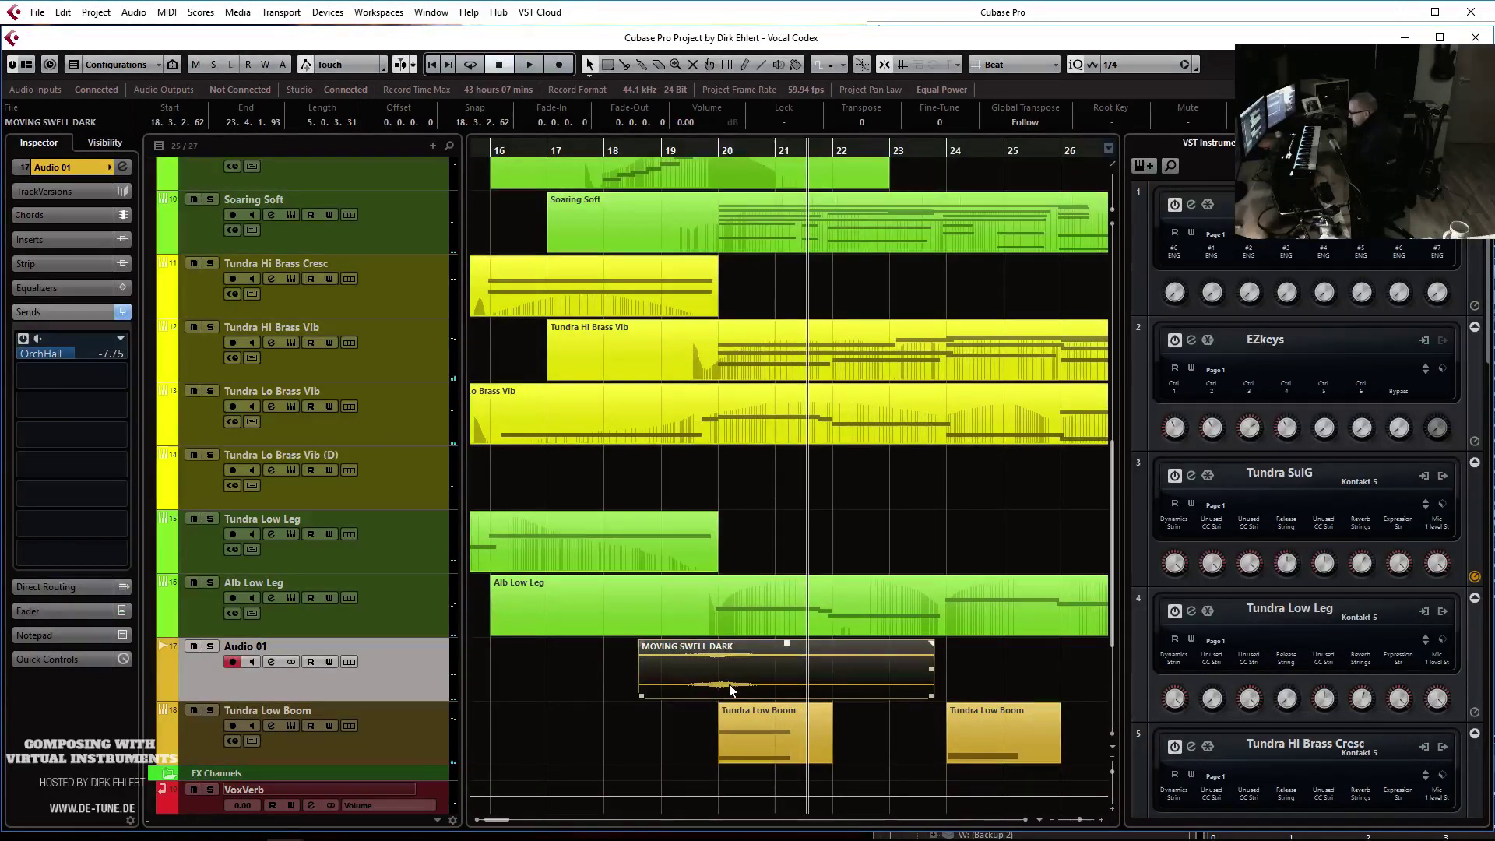
# Nudge the swell slightly earlier to 18.3.1.51 and lower the Audio 01 track's volume to -9.37 during playback
pyautogui.moveTo(727, 685); pyautogui.dragTo(723, 684)
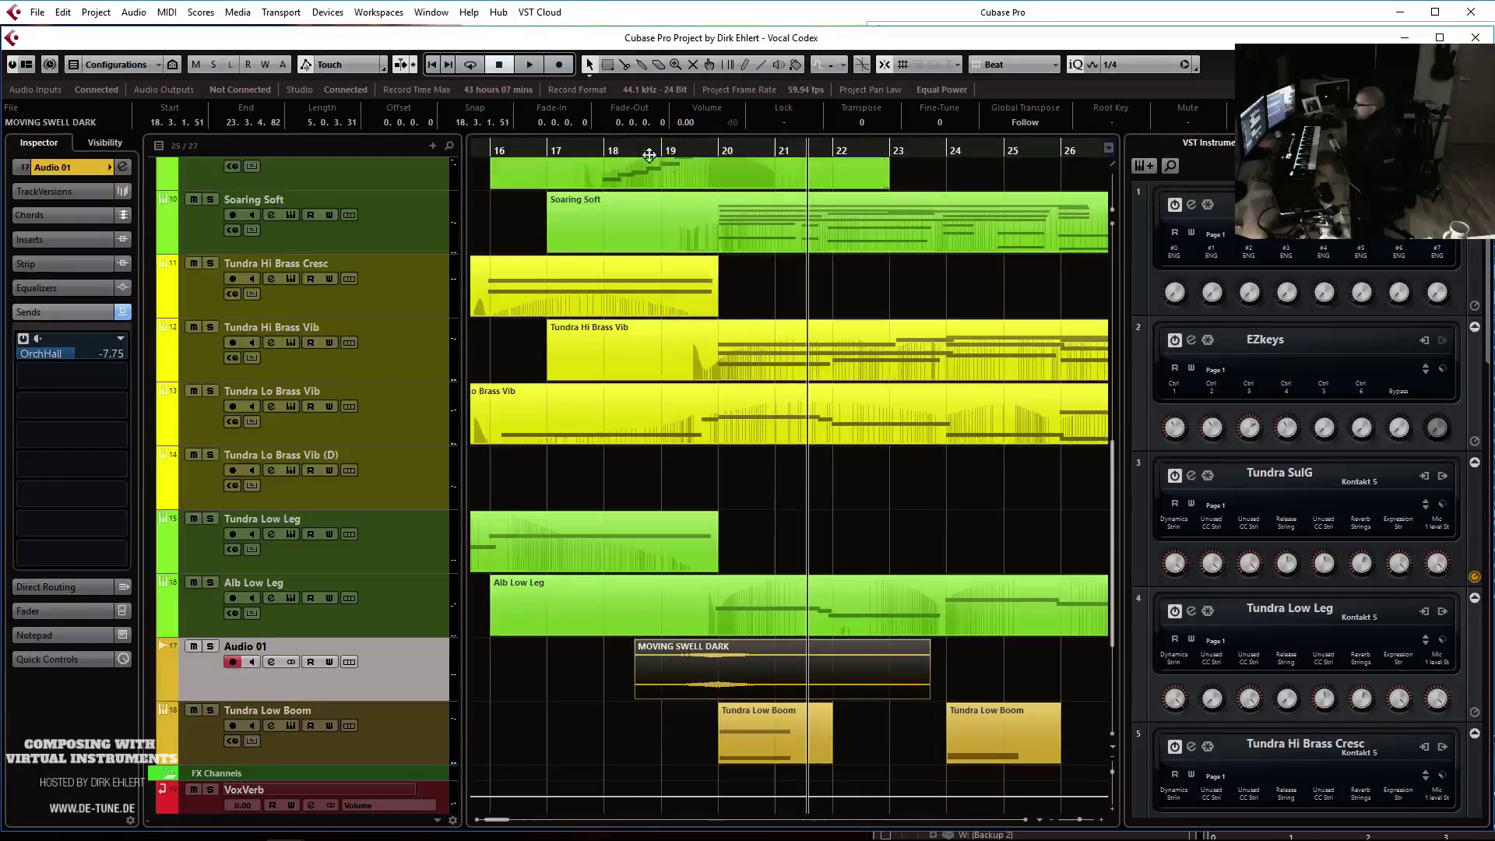
pyautogui.click(602, 152)
pyautogui.press('space')
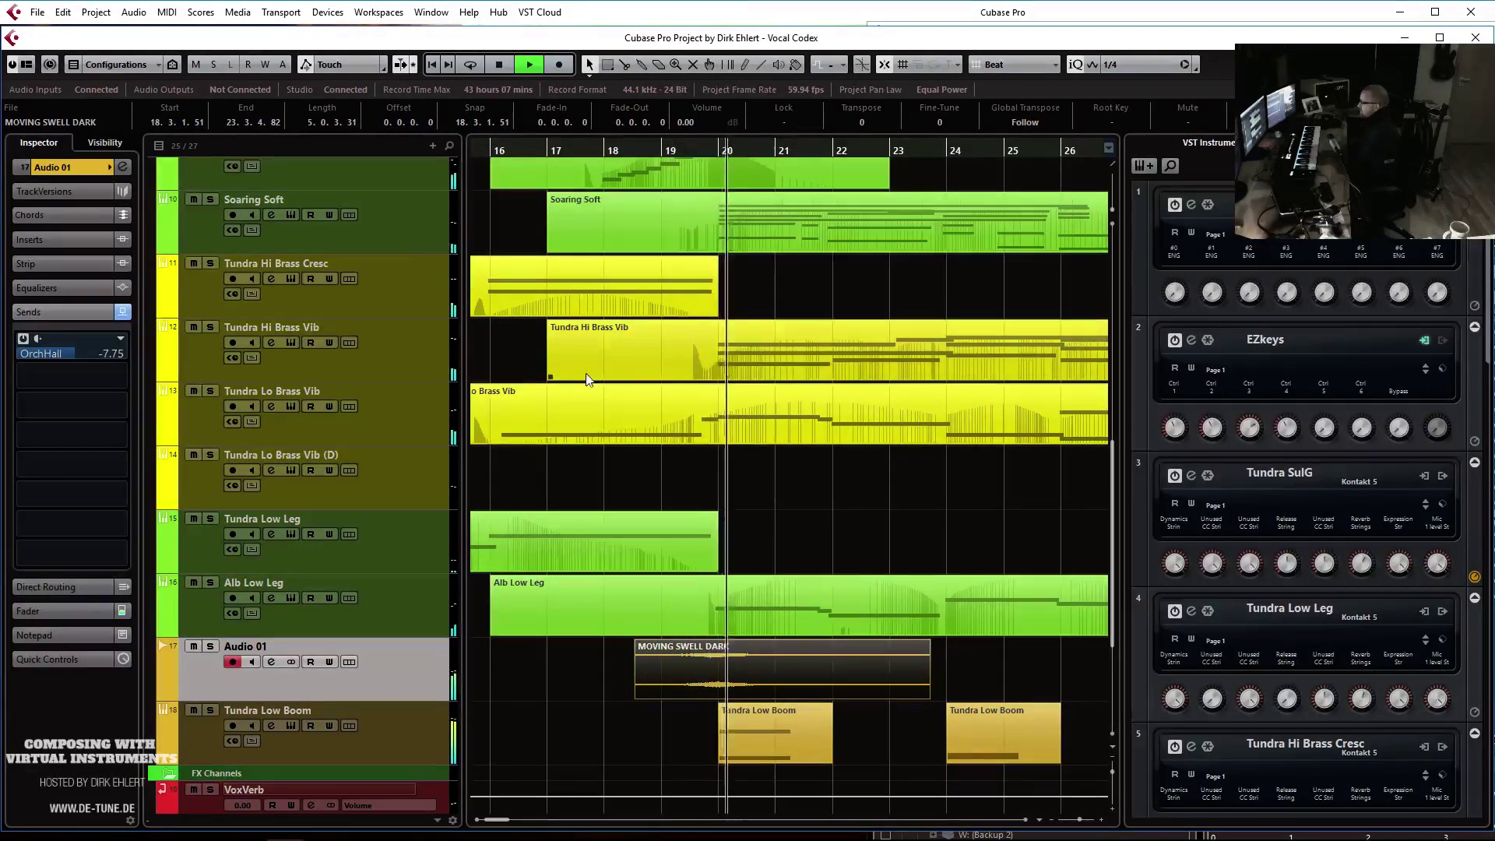
pyautogui.click(58, 613)
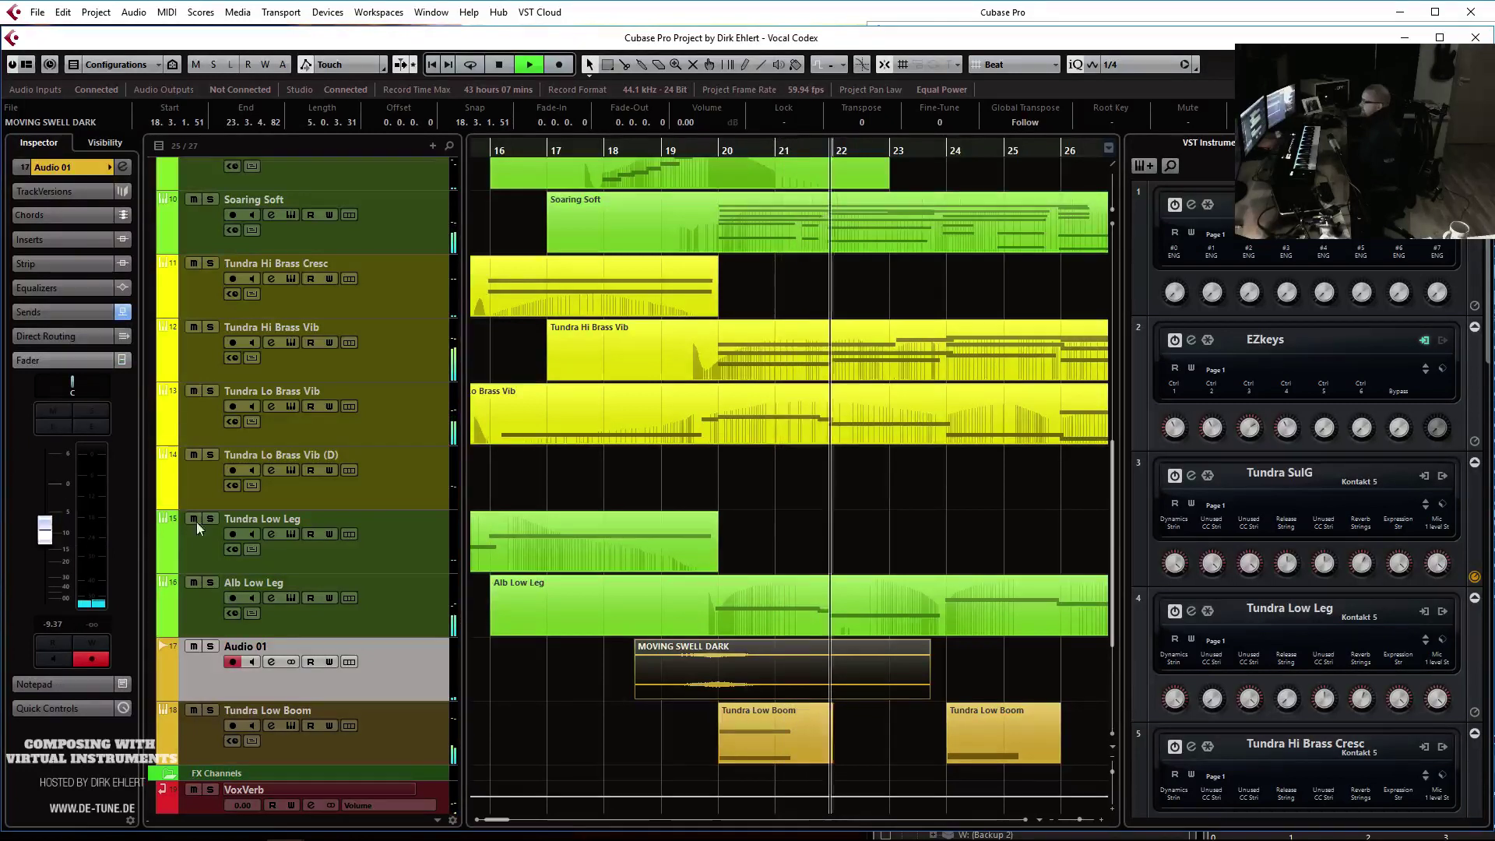
# Keep listening to the arrangement from about bar 22 while looking over the vocal, keys and string tracks
pyautogui.press('g')
pyautogui.press('g')
pyautogui.press('g')
pyautogui.press('g')
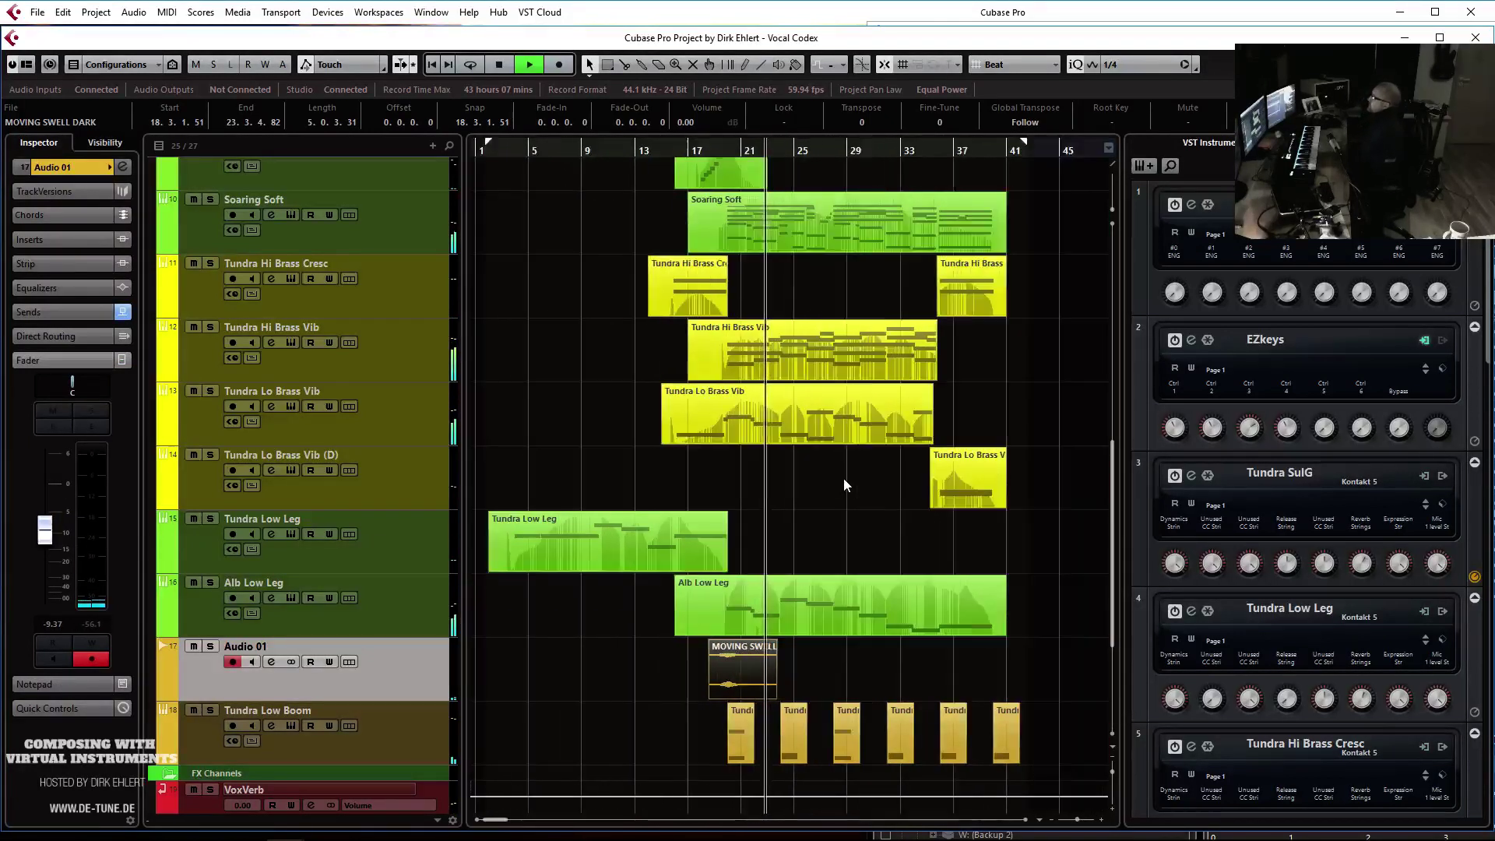
pyautogui.press('g')
pyautogui.press('g')
pyautogui.press('g')
pyautogui.press('g')
pyautogui.press('g')
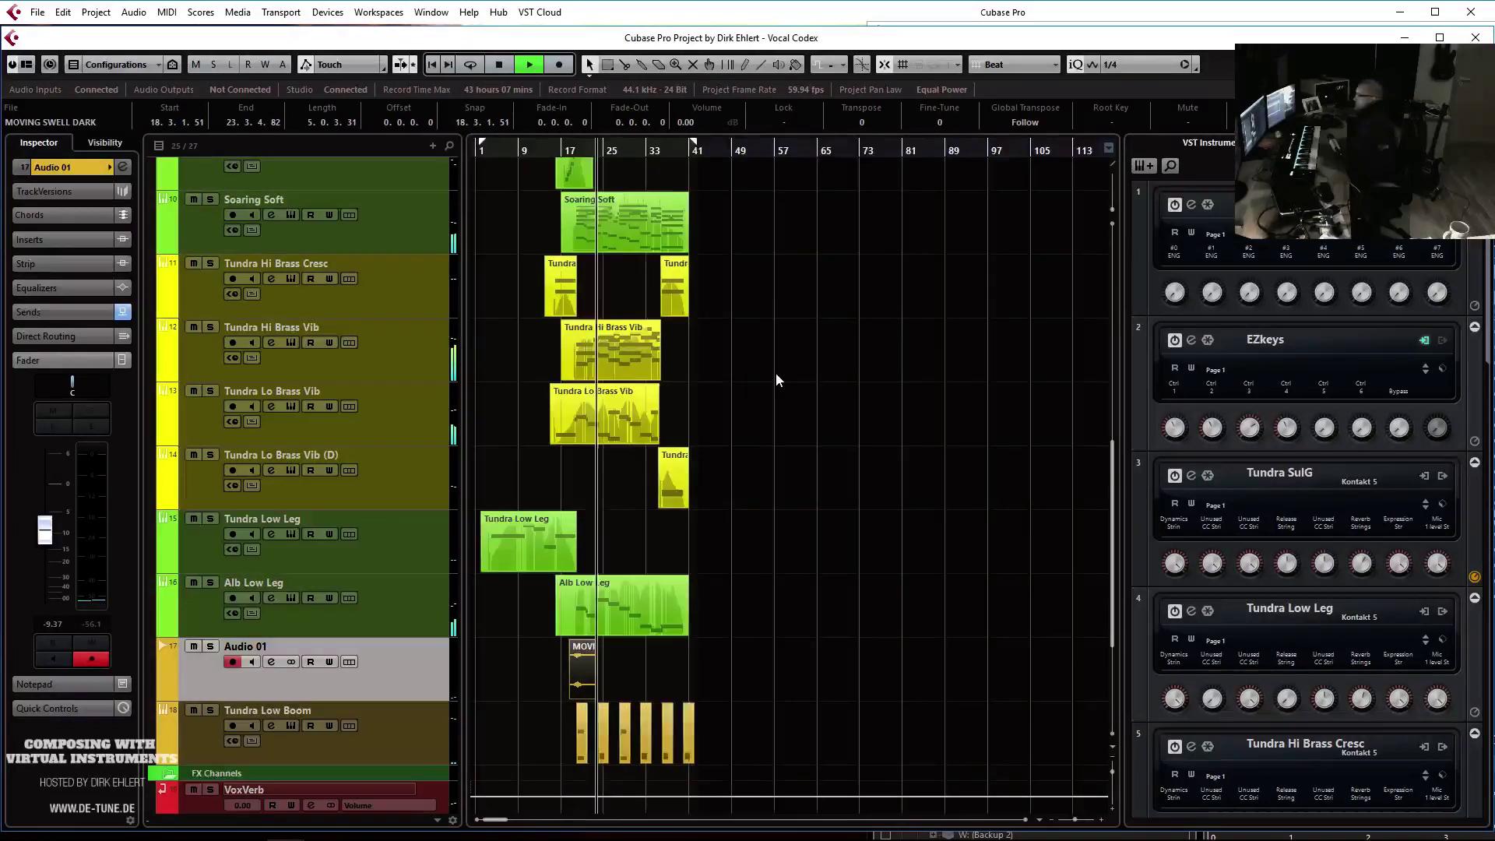
pyautogui.press('g')
pyautogui.scroll(10, 775, 372)
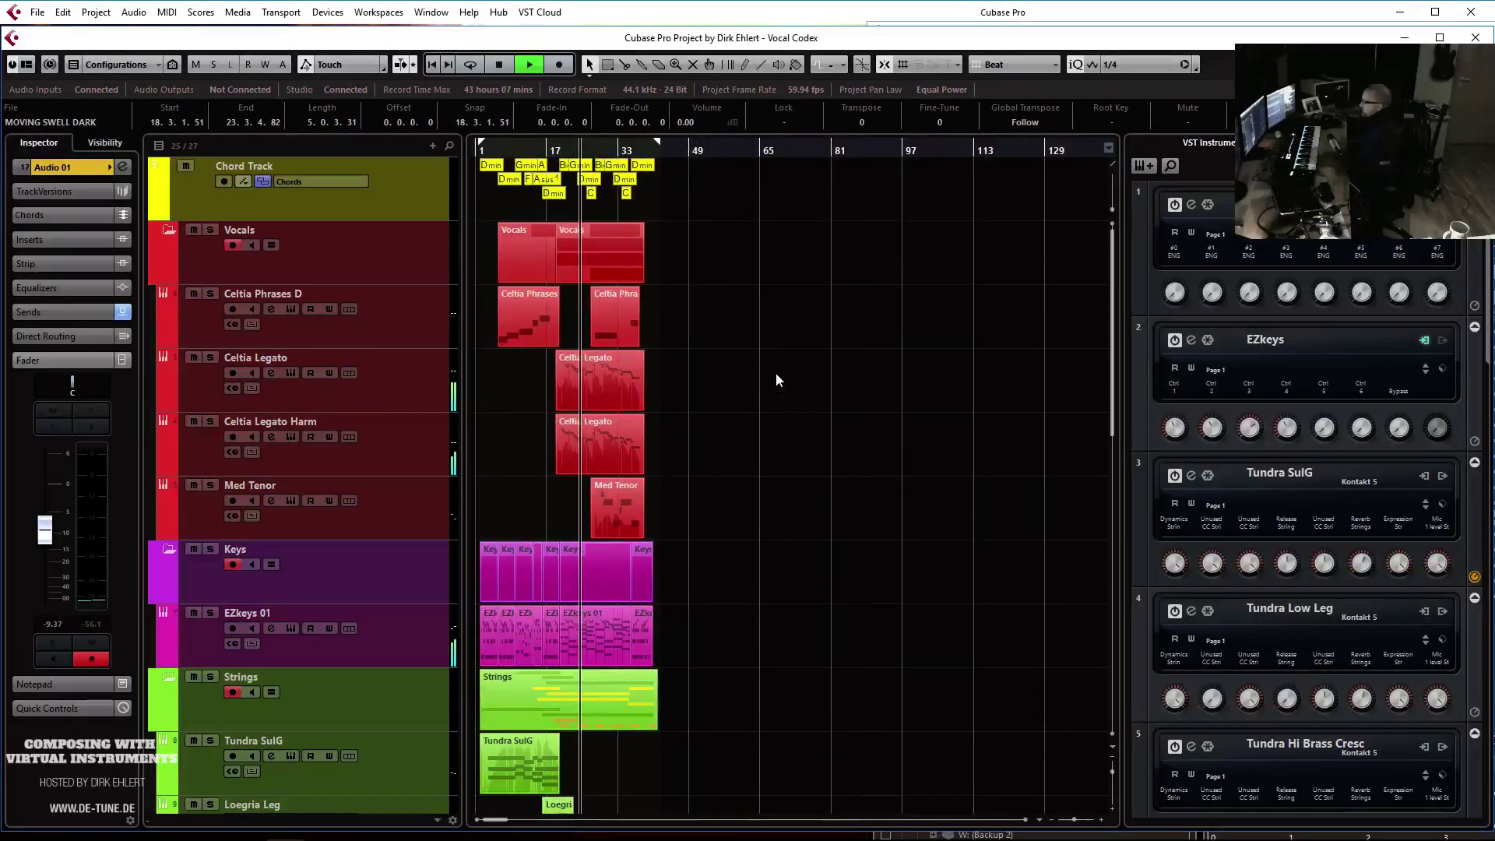
pyautogui.press('h')
pyautogui.press('h')
pyautogui.press('h')
pyautogui.press('h')
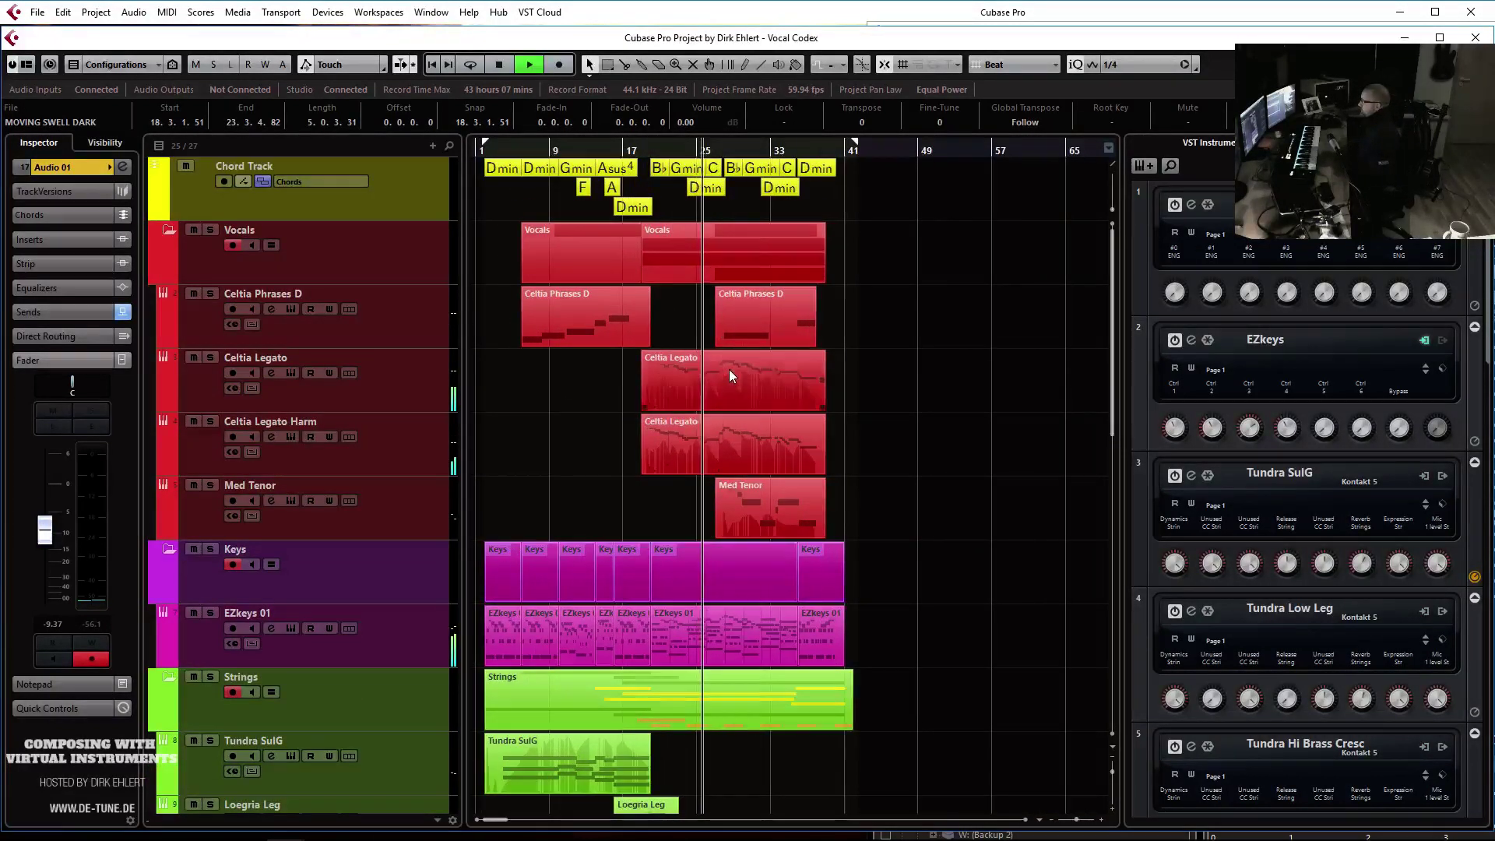
# Reduce the track heights so the whole arrangement from the Chord Track to the FX channels fits in view
pyautogui.click(347, 273)
pyautogui.moveTo(346, 273); pyautogui.dragTo(347, 254)
pyautogui.click(348, 315)
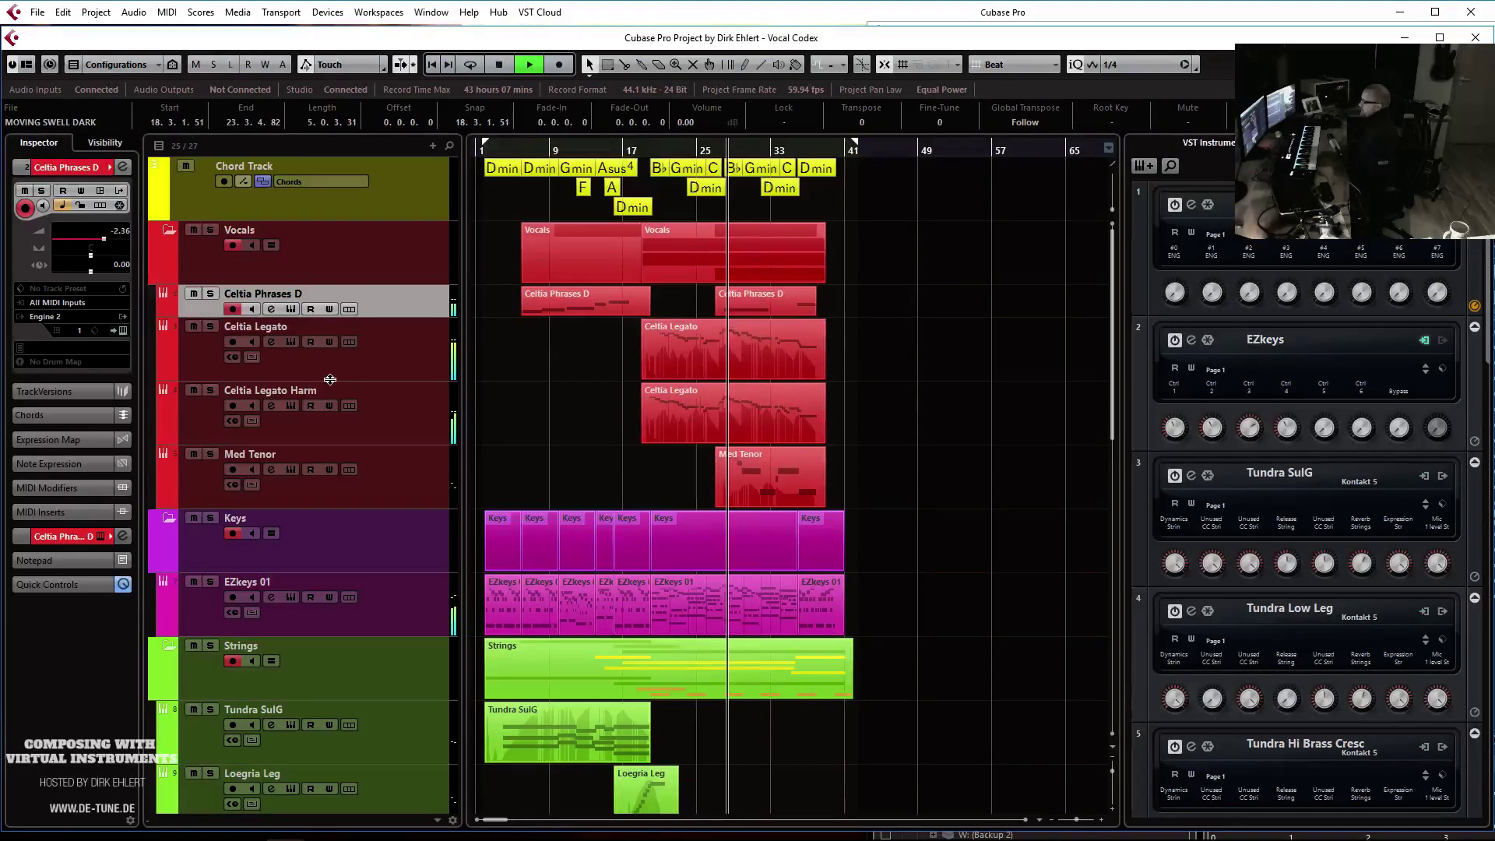
pyautogui.click(330, 380)
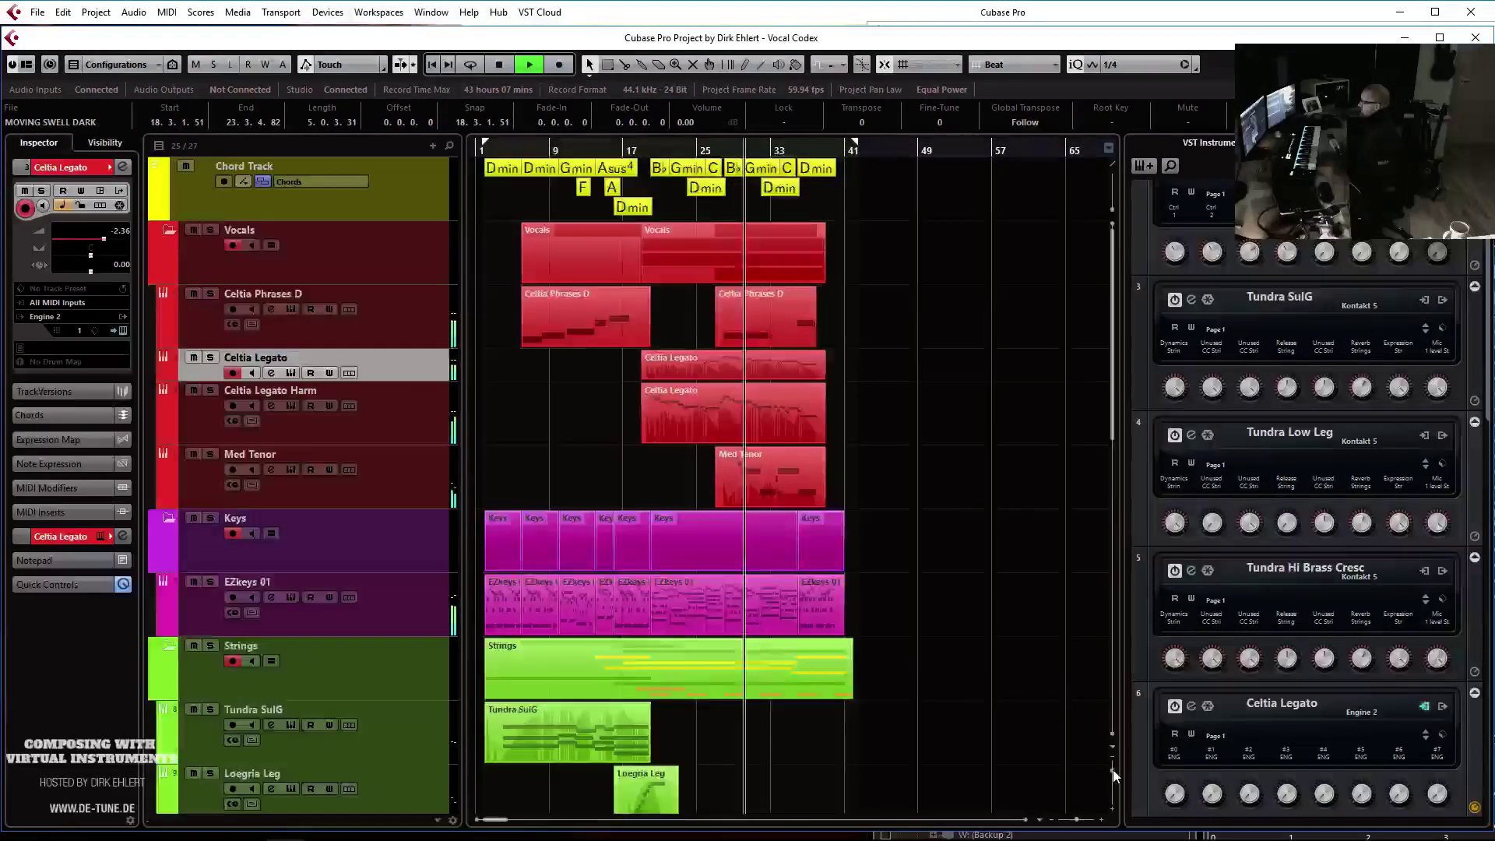
pyautogui.moveTo(1113, 770); pyautogui.dragTo(1113, 735)
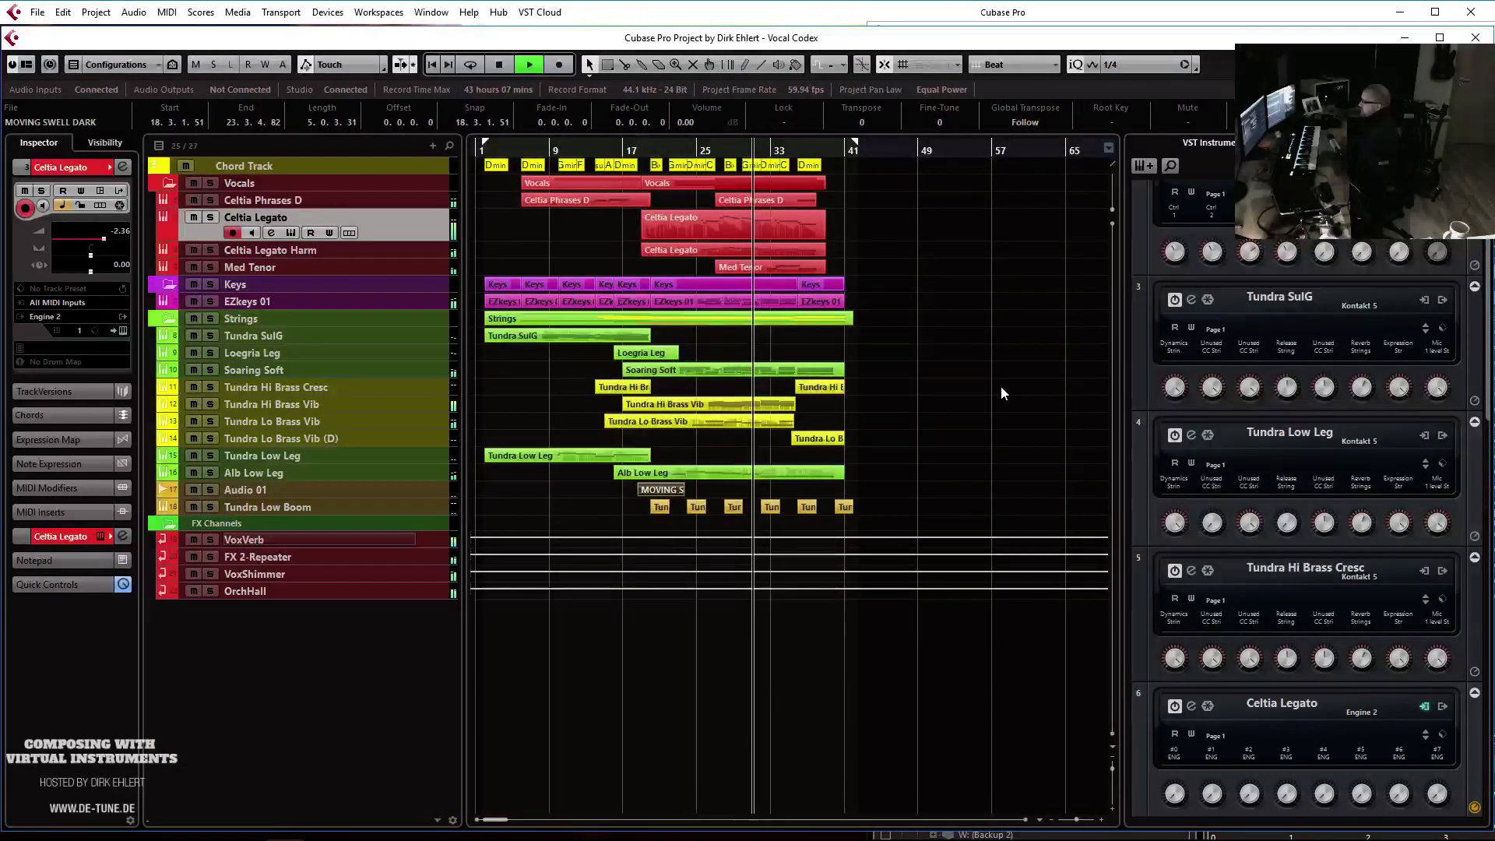
# Look over the Celtia Legato Harm and Chord Track lanes and the arrangement's ending during playback
pyautogui.click(414, 250)
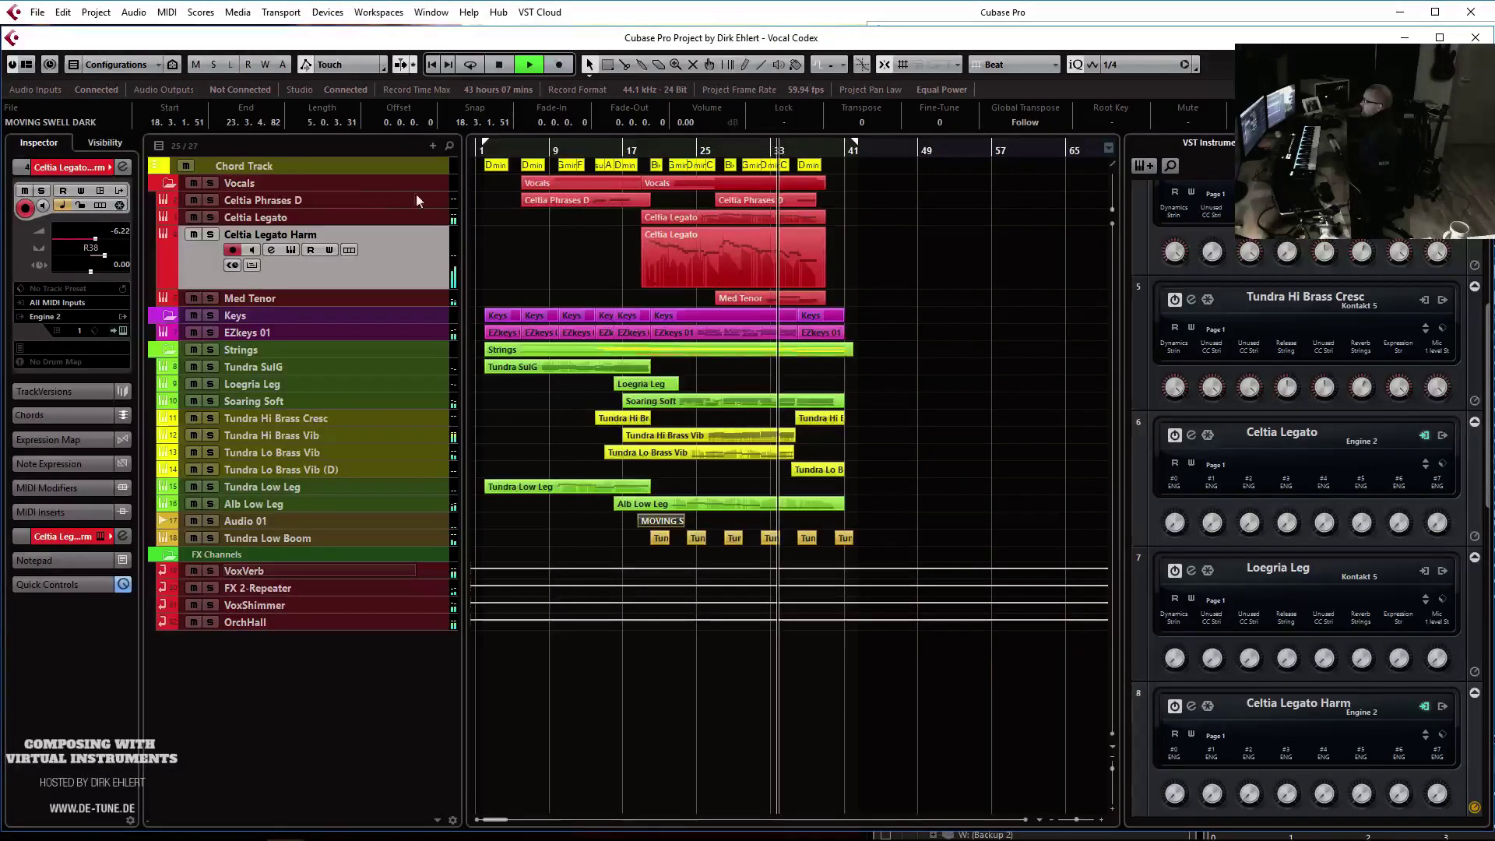
pyautogui.click(356, 173)
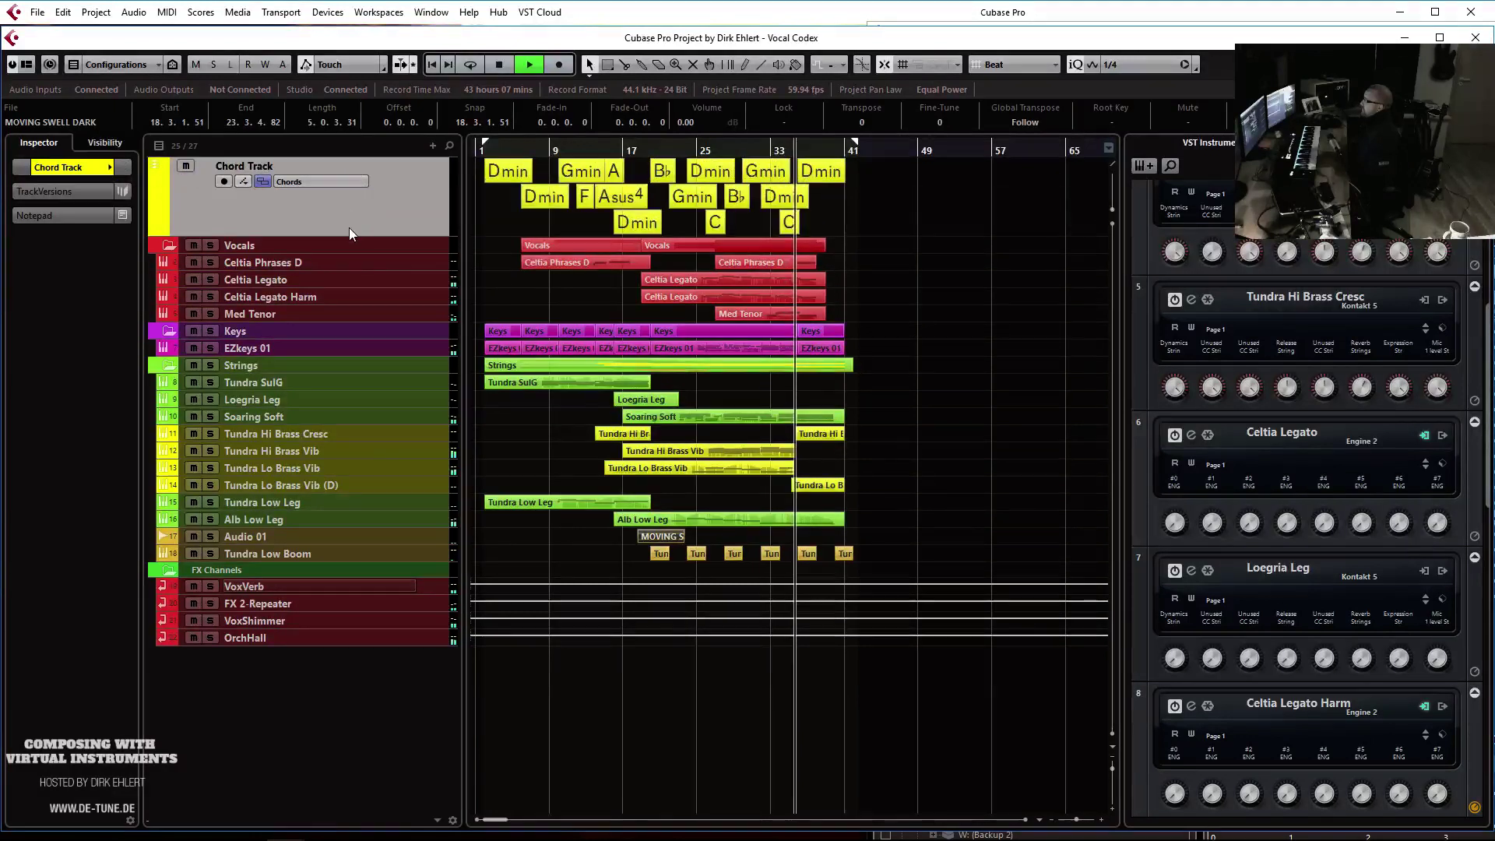
pyautogui.click(366, 296)
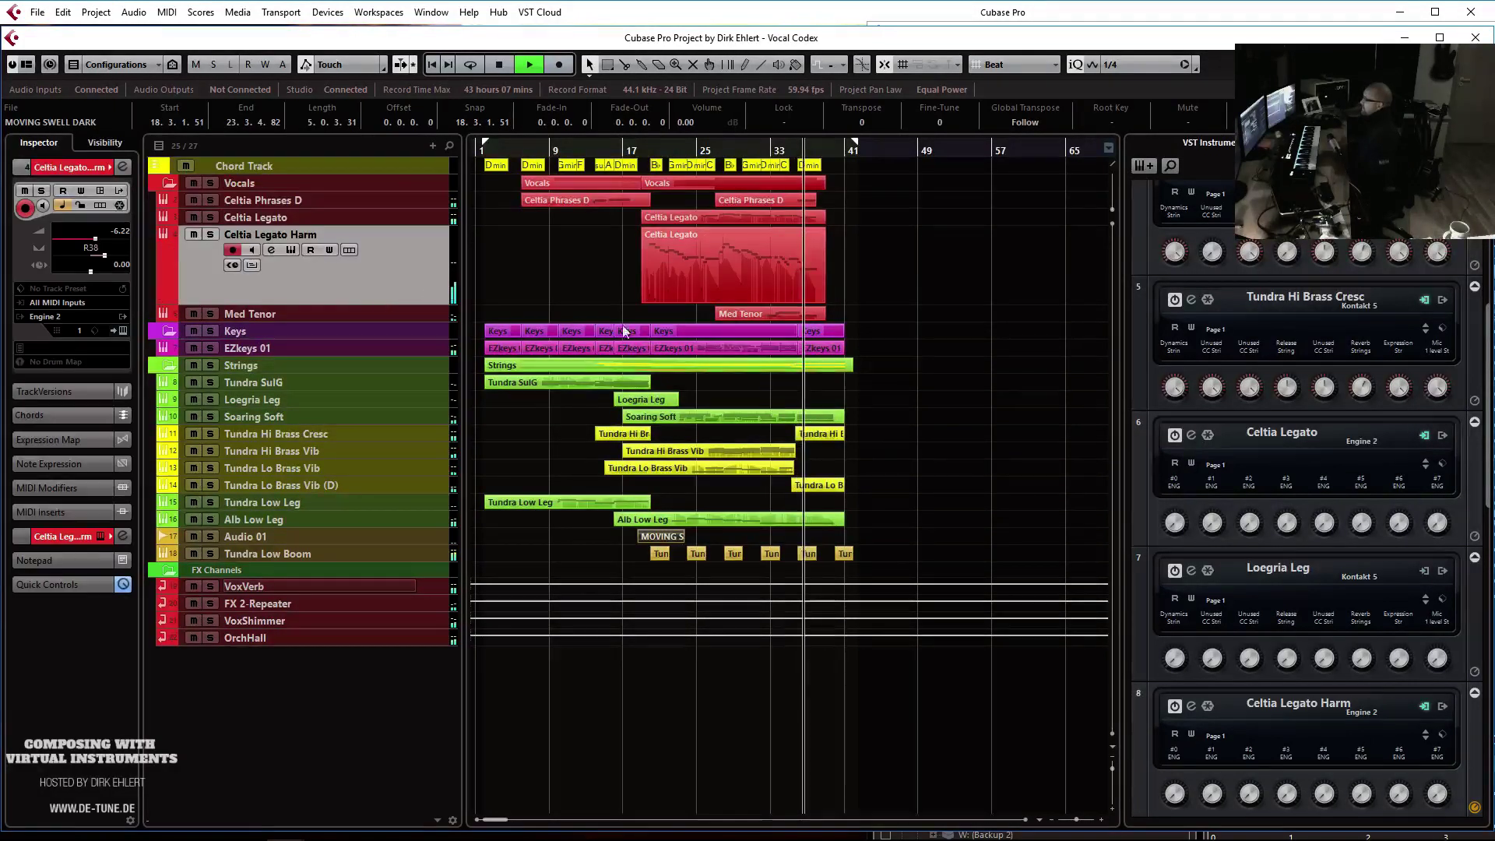
pyautogui.press('h')
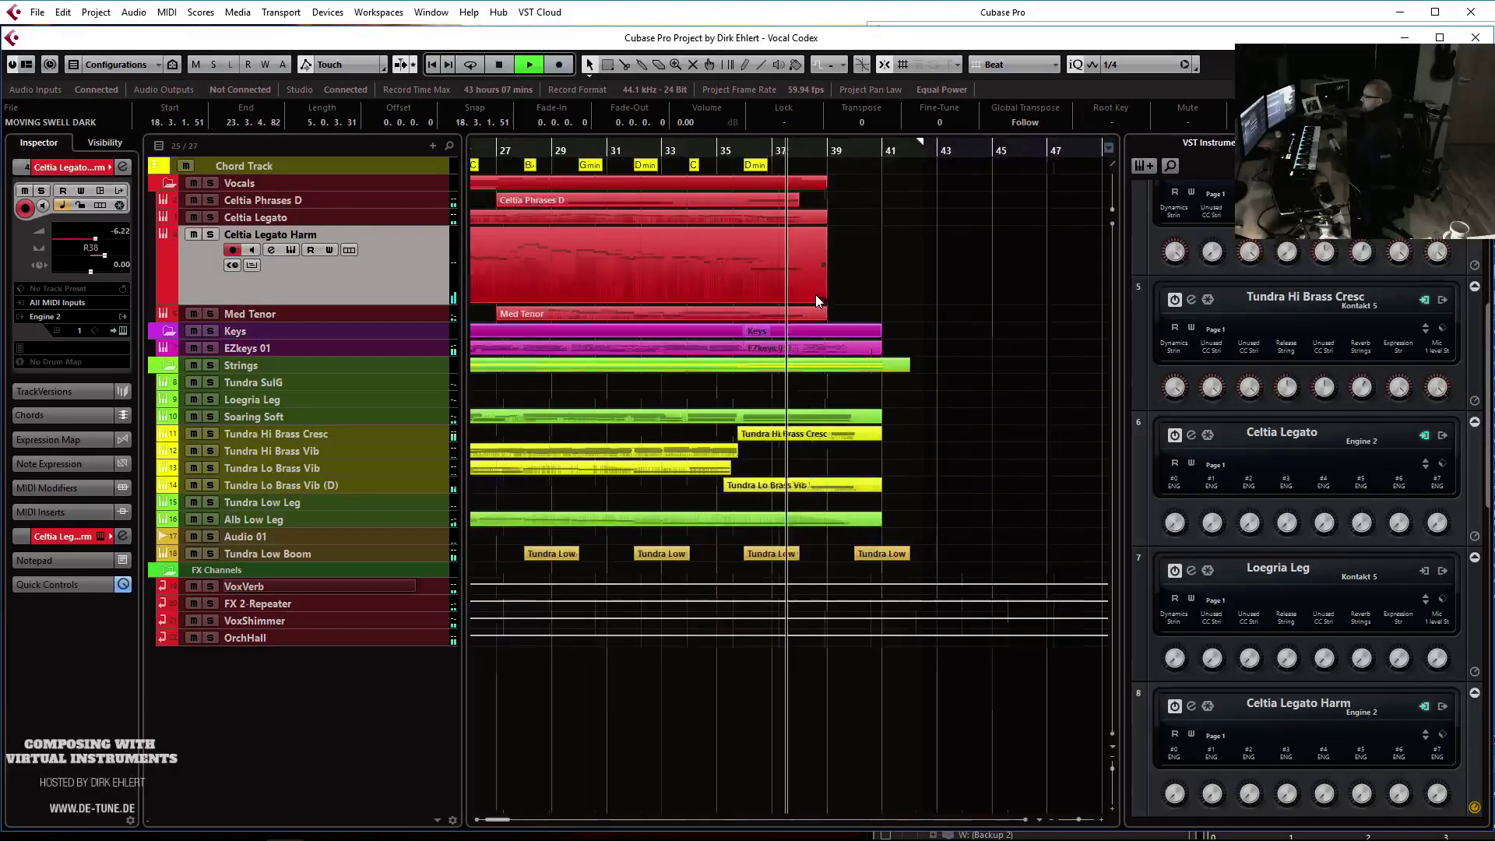
pyautogui.press('g')
pyautogui.press('g')
pyautogui.press('g')
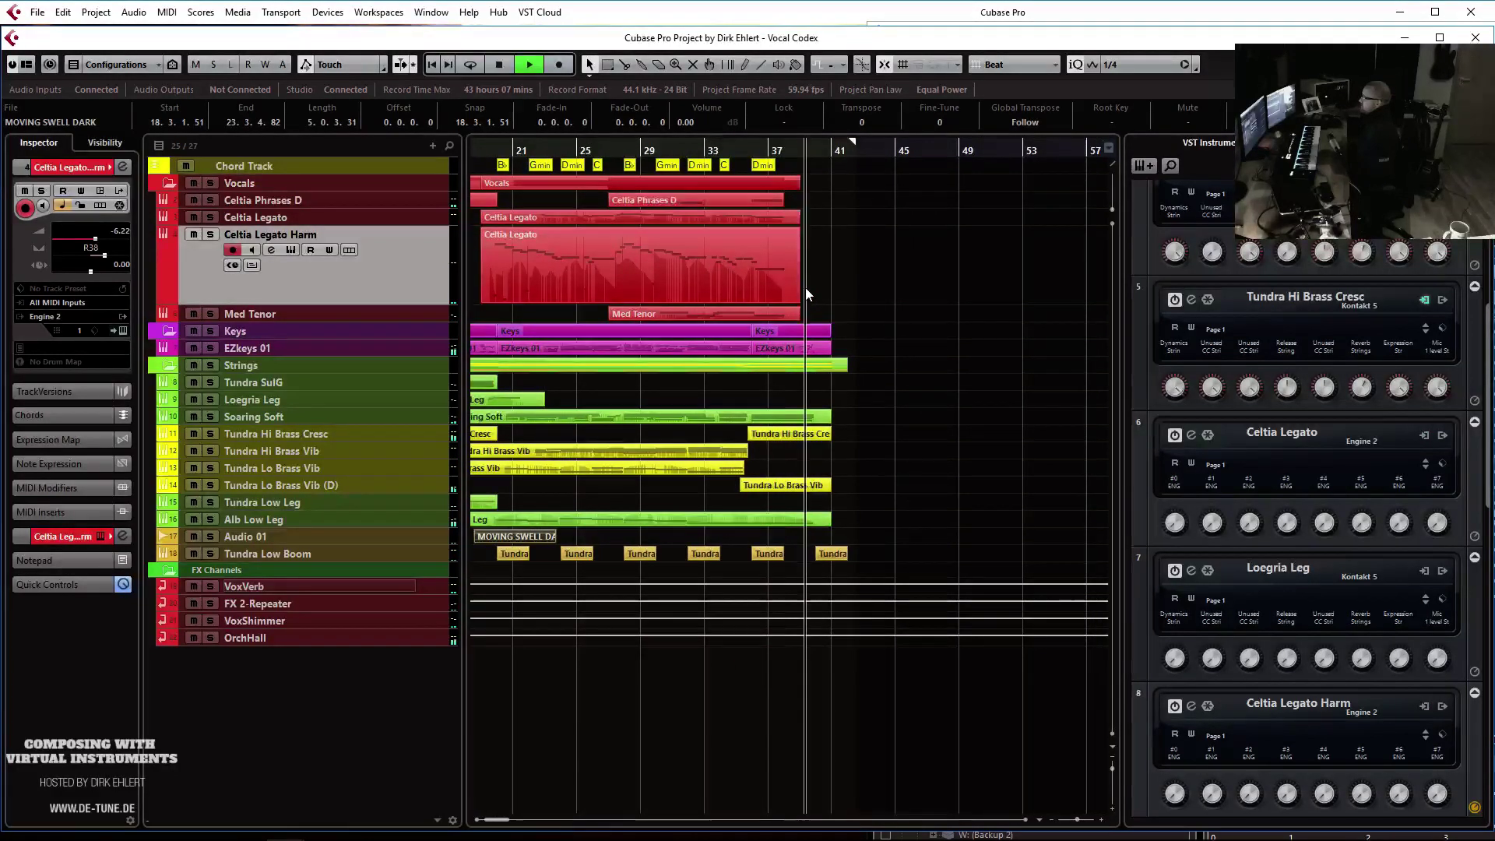
# Extend the closing EZkeys 01 part to 42.4.1 and add a D0–D1 octave at bar 40, lengthened to about 41.1.2
pyautogui.doubleClick(827, 353)
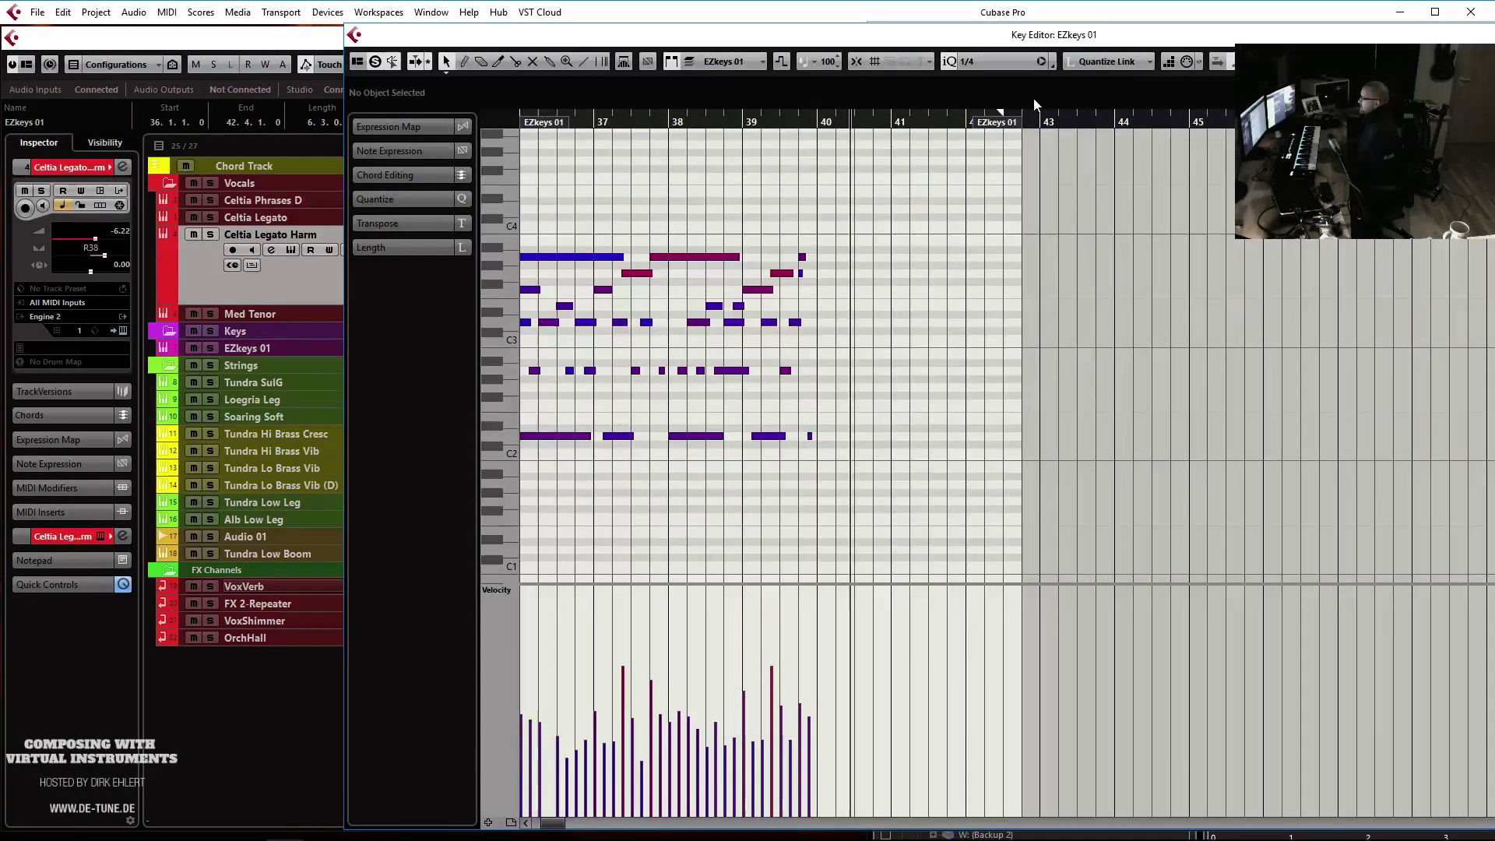
pyautogui.click(818, 115)
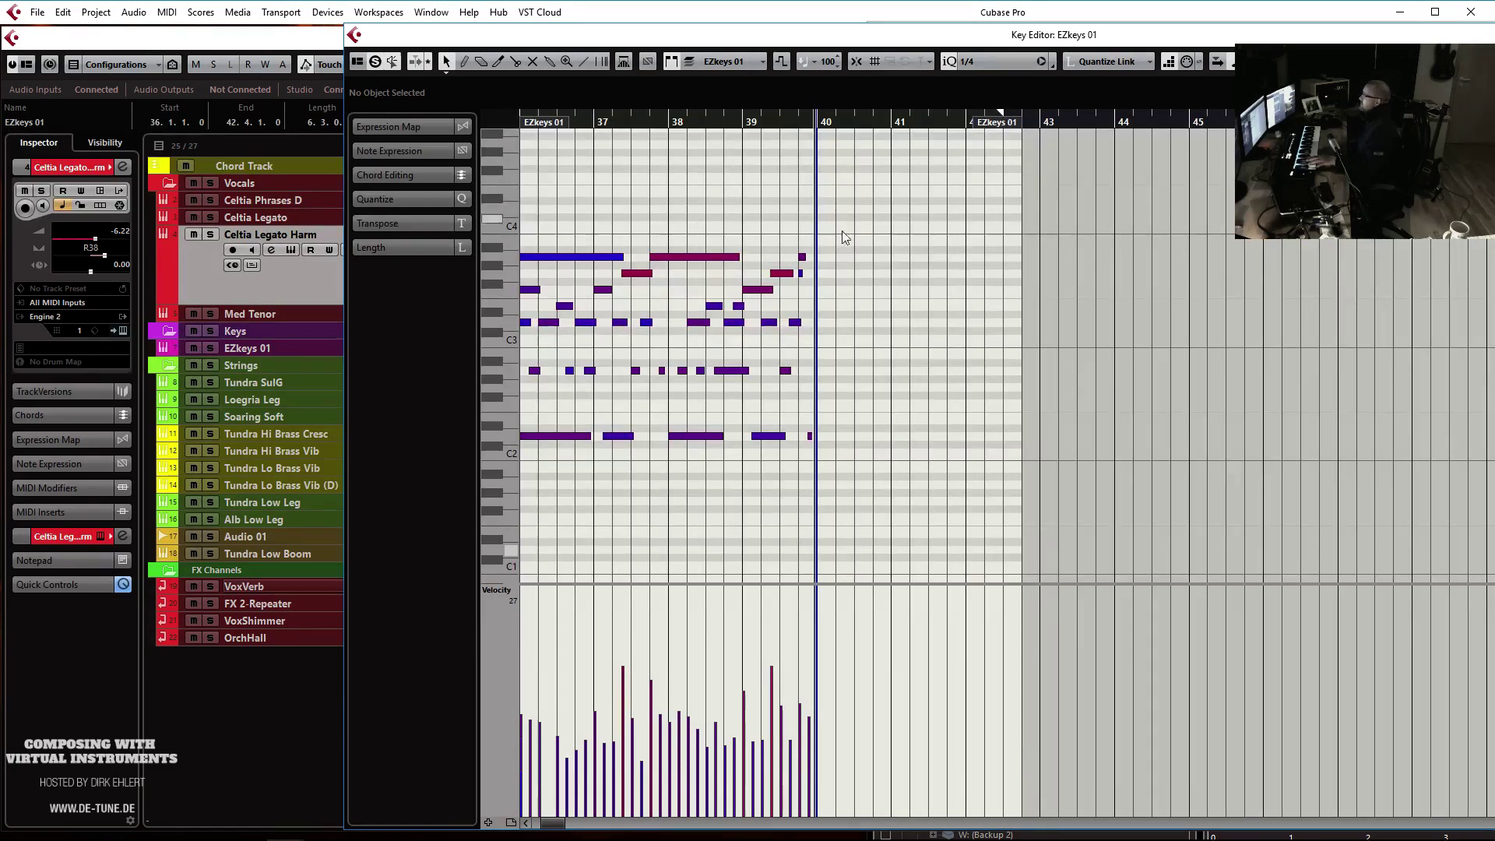
pyautogui.scroll(-4, 858, 291)
pyautogui.moveTo(821, 237)
pyautogui.mouseDown()
pyautogui.moveTo(847, 294)
pyautogui.moveTo(860, 436)
pyautogui.mouseUp()
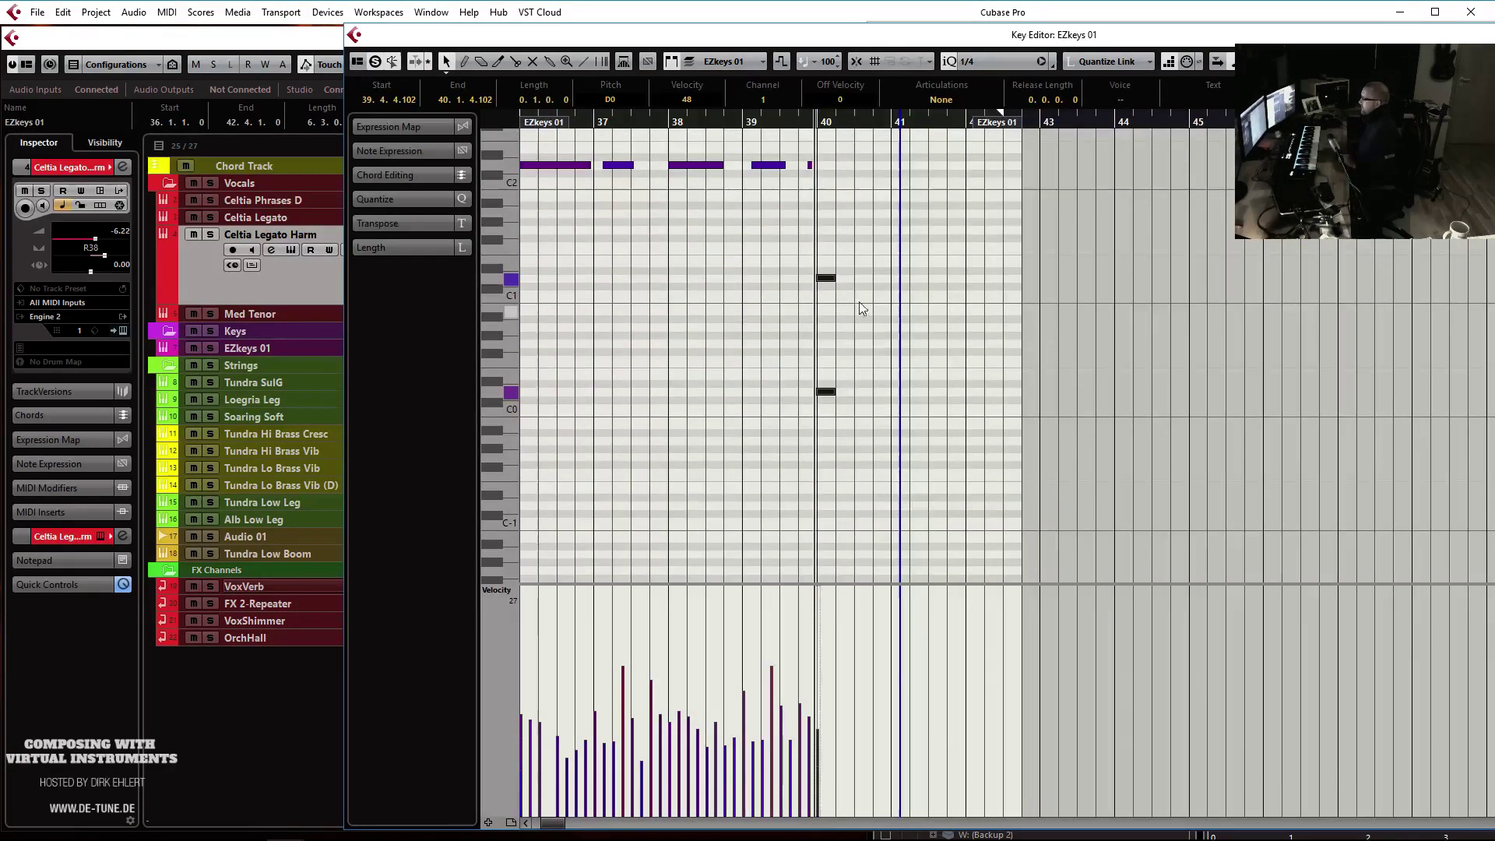
pyautogui.moveTo(832, 278); pyautogui.dragTo(896, 278)
pyautogui.press('space')
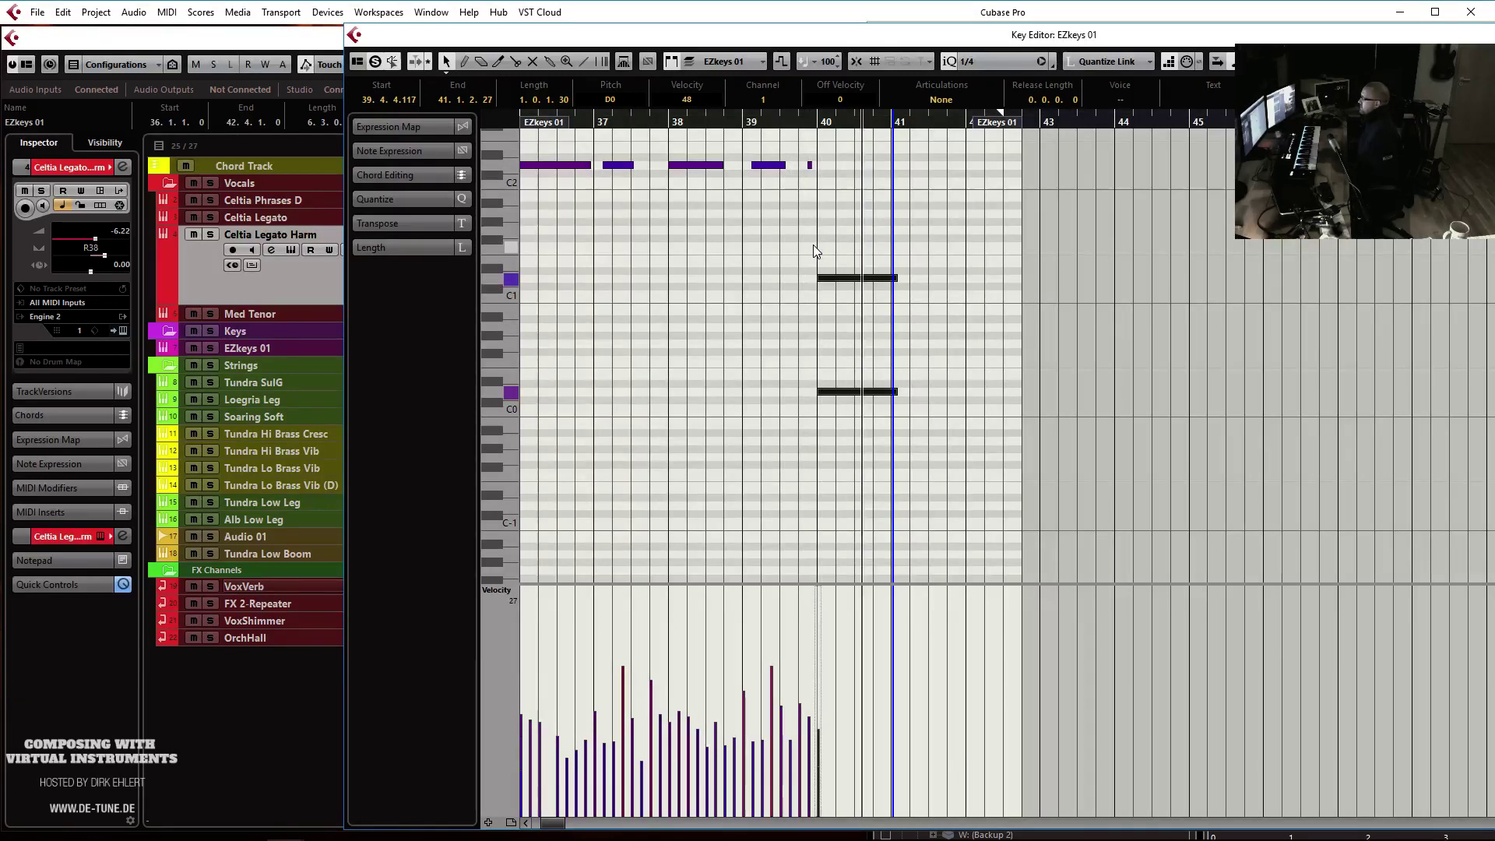
# Show the CC 64 (Sustain) data of the closing EZkeys 01 part and shift the pedal release to 40.1.1.42
pyautogui.click(500, 591)
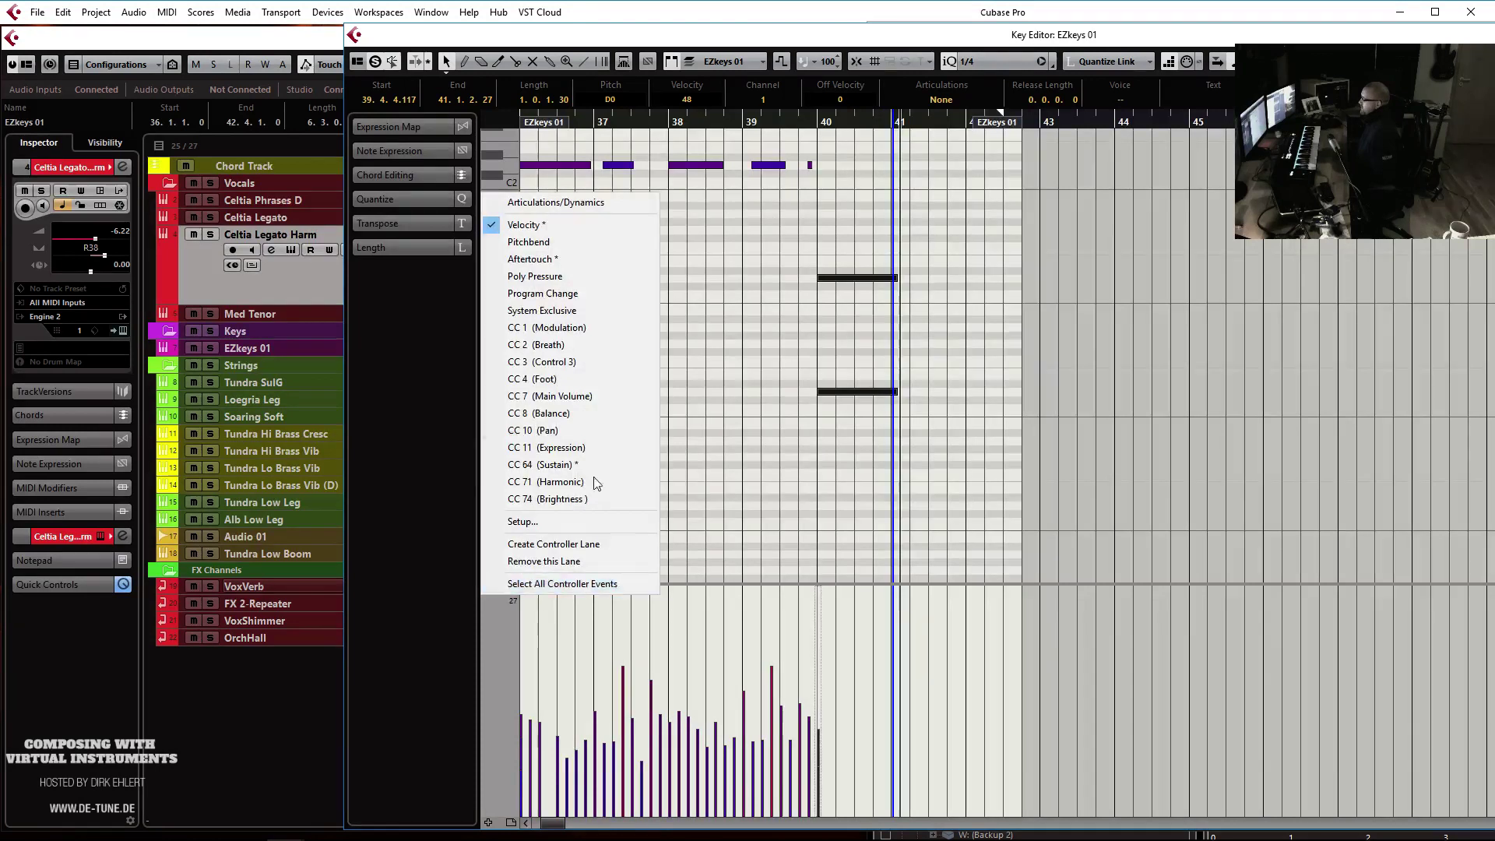
pyautogui.click(591, 464)
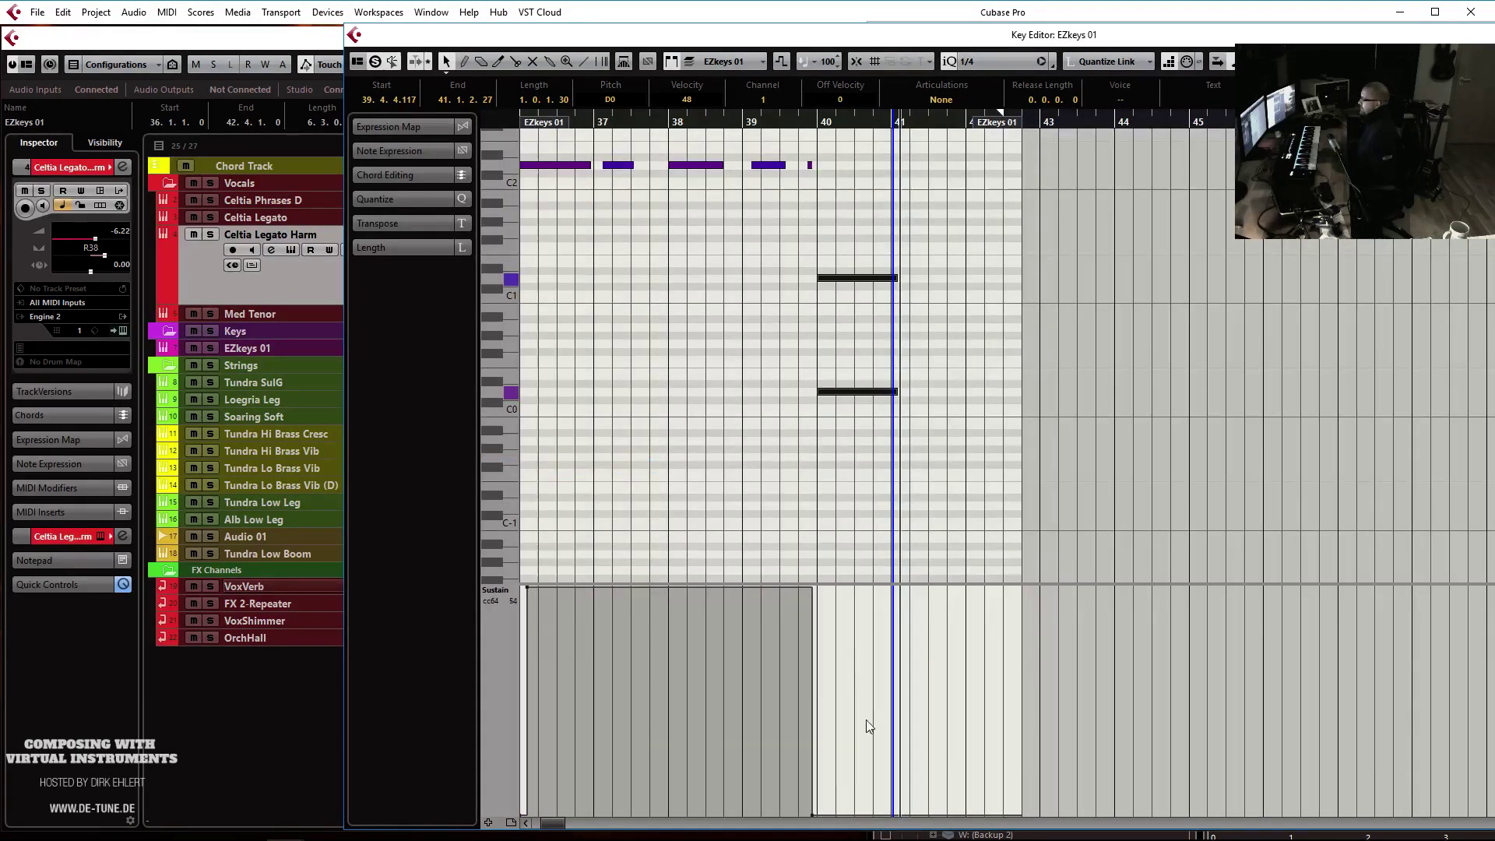
pyautogui.click(818, 813)
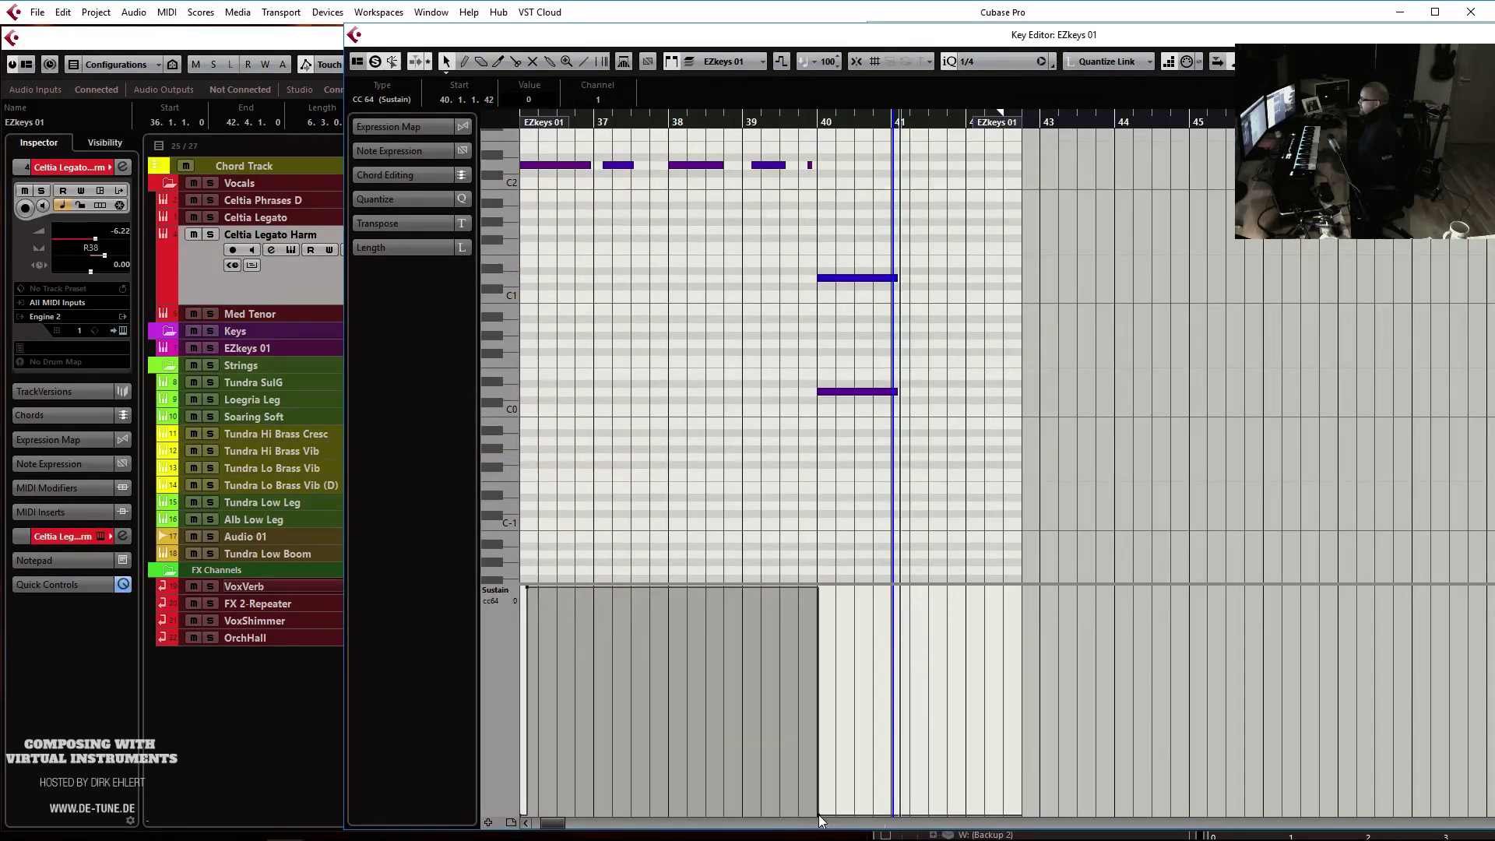
pyautogui.click(671, 125)
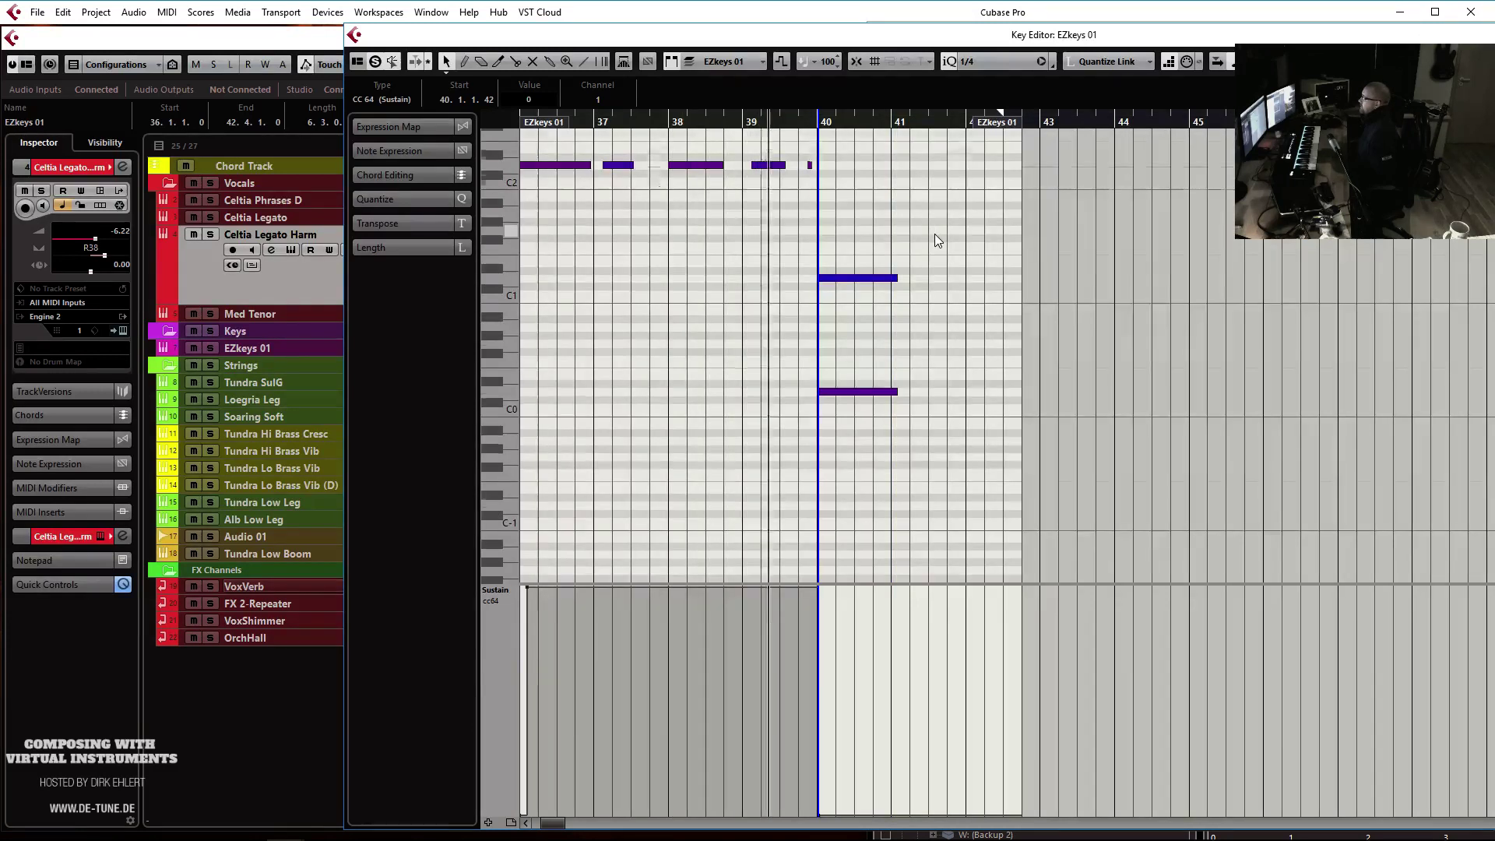
pyautogui.scroll(2, 934, 234)
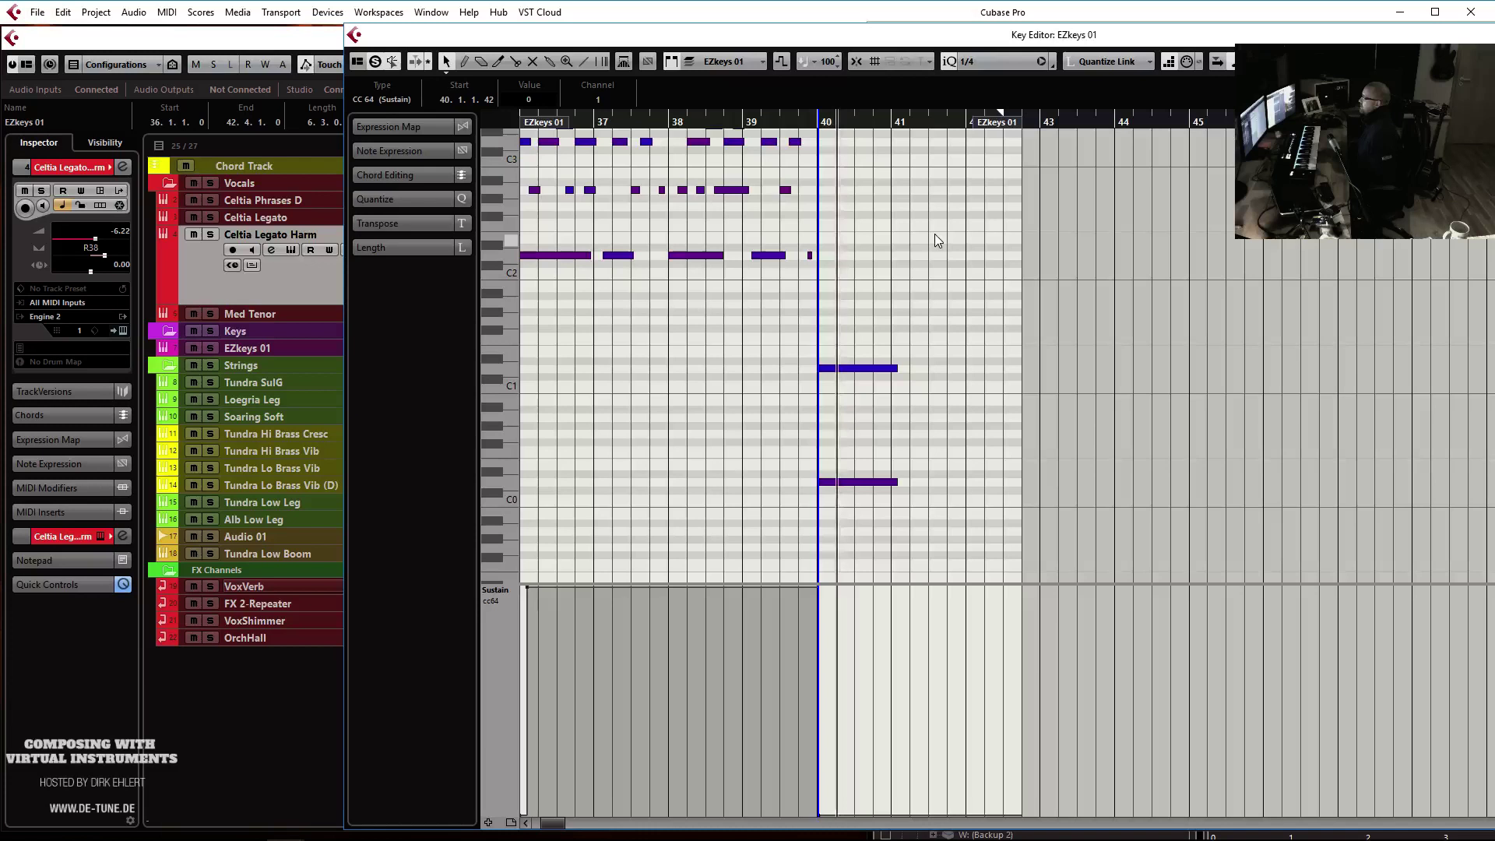
# Transpose the bar 40 octave up one octave and extend the sustain pedal to 42.2.3.104, checking it in playback
pyautogui.moveTo(843, 309); pyautogui.dragTo(941, 613)
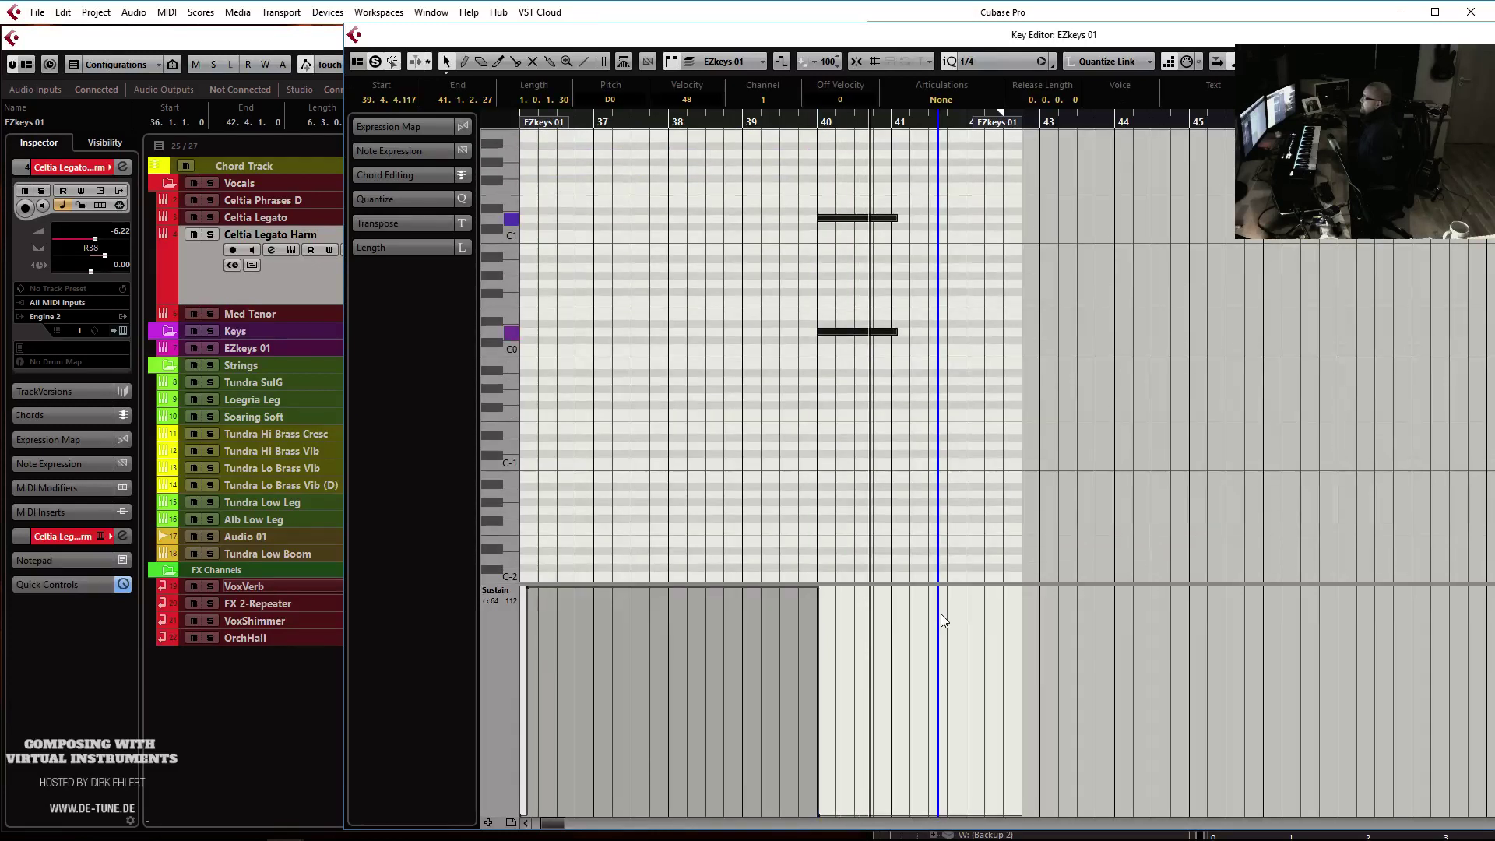
pyautogui.hotkey('shift', 'Up')
pyautogui.click(741, 117)
pyautogui.press('space')
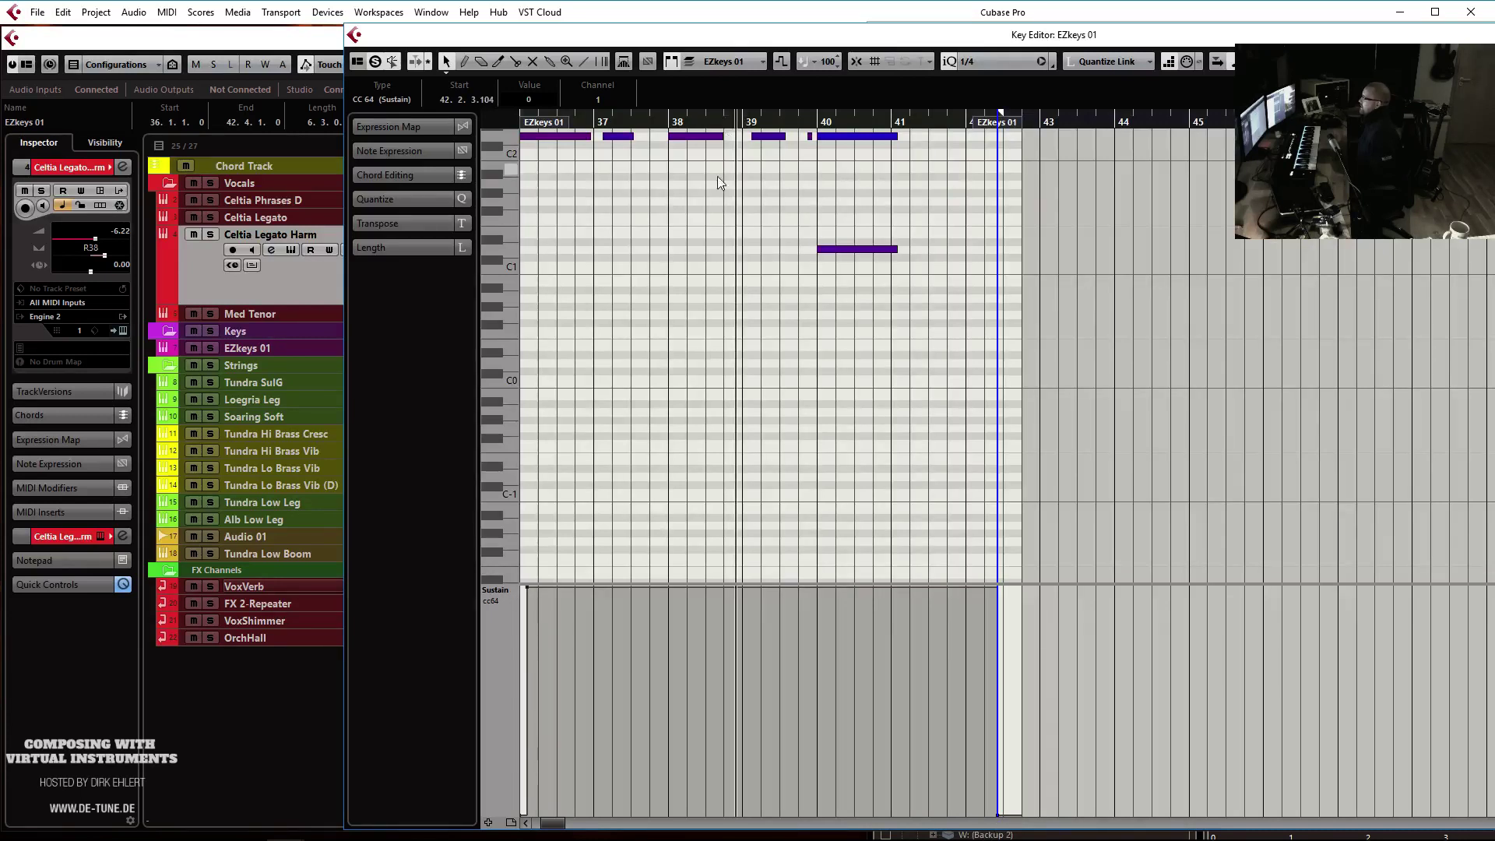
pyautogui.scroll(3, 960, 329)
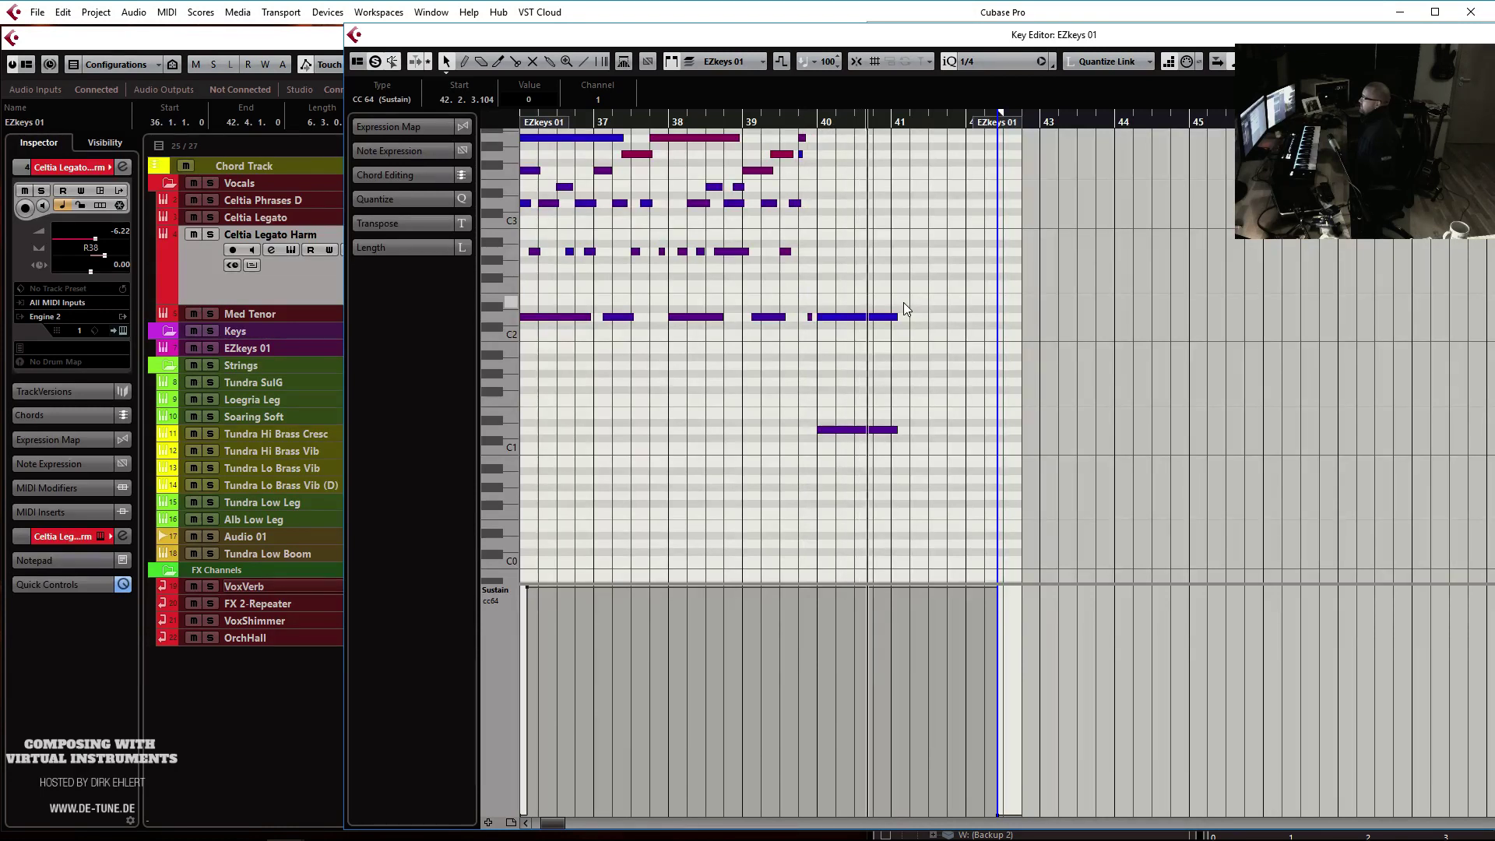
pyautogui.scroll(-2, 927, 303)
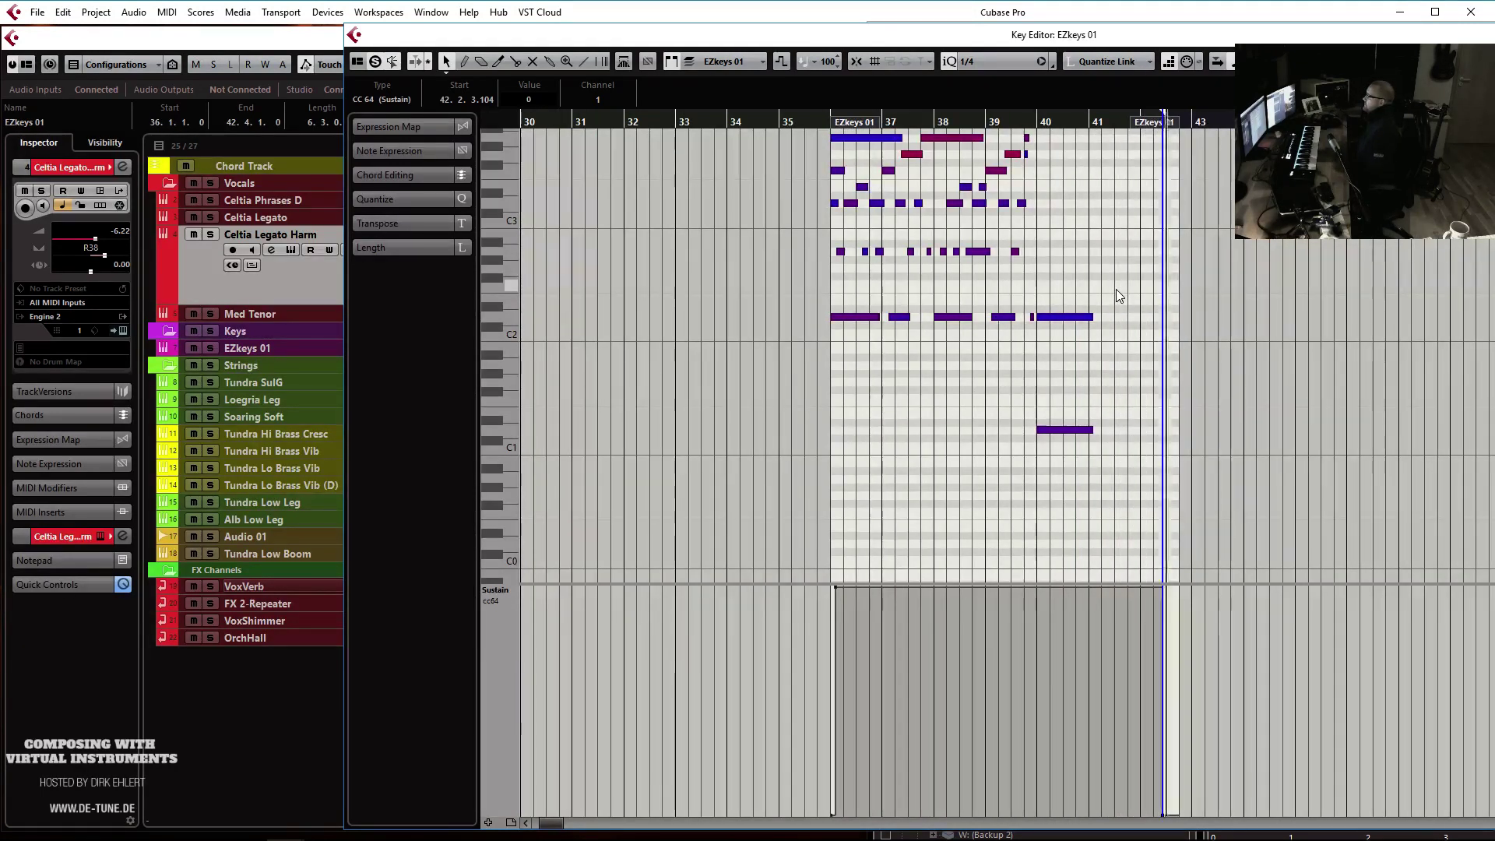
pyautogui.press('Return')
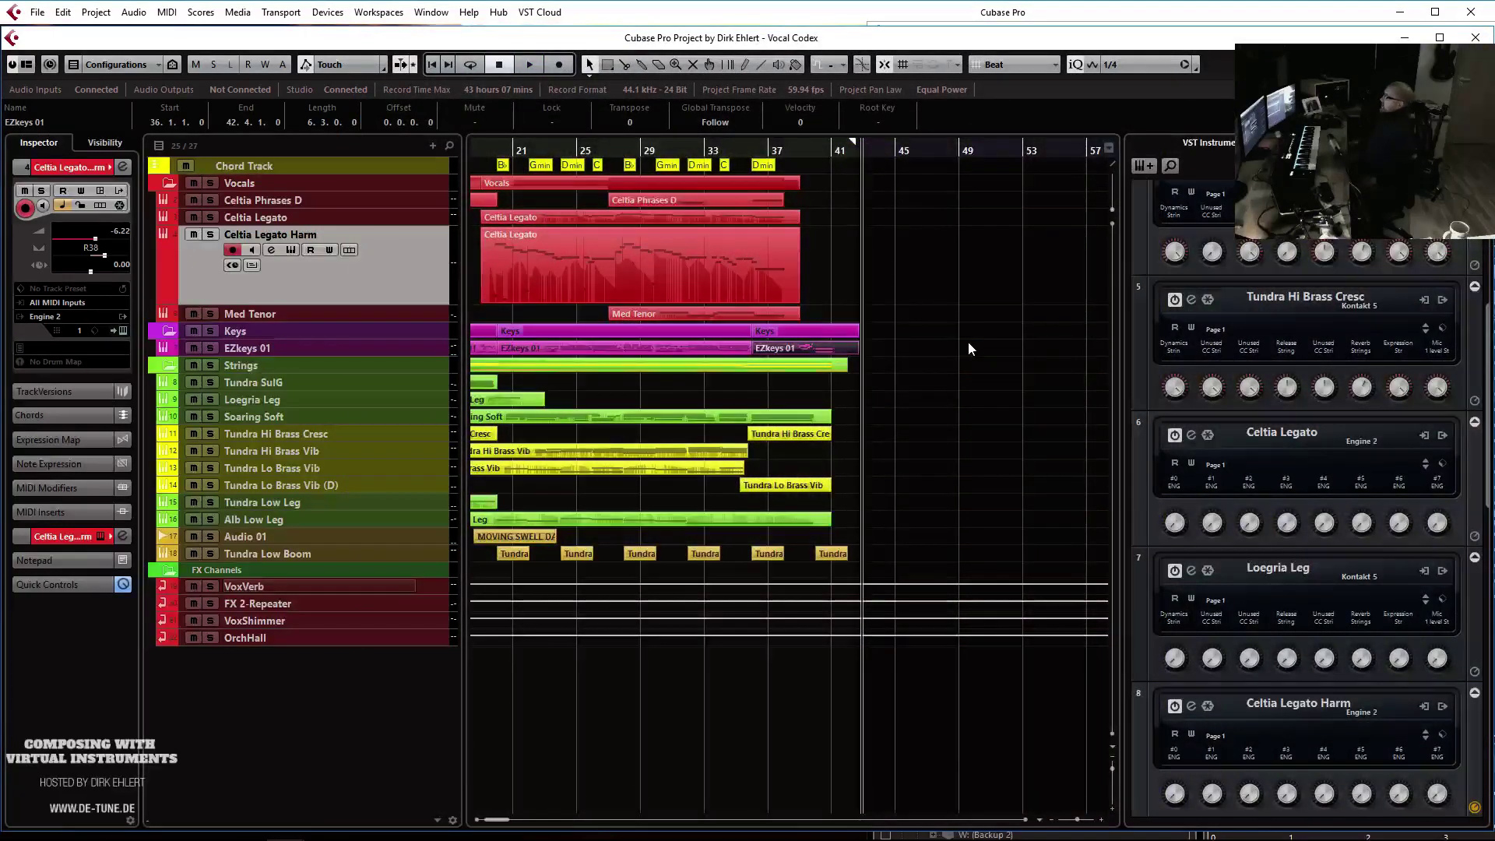
# Play the full arrangement from about bar 35 to hear the new piano ending
pyautogui.click(743, 150)
pyautogui.press('space')
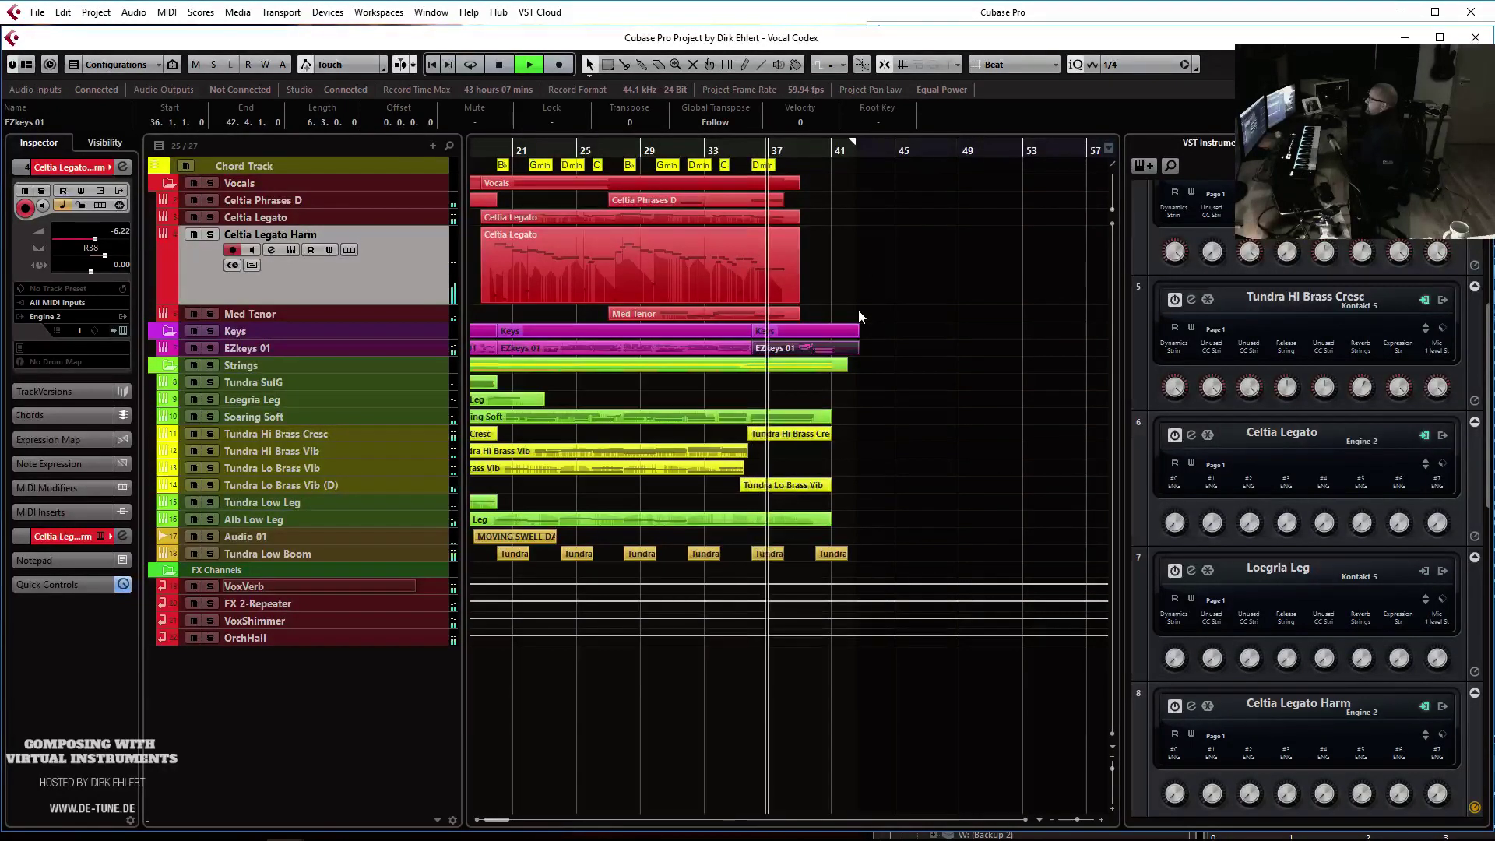
pyautogui.press('h')
pyautogui.press('h')
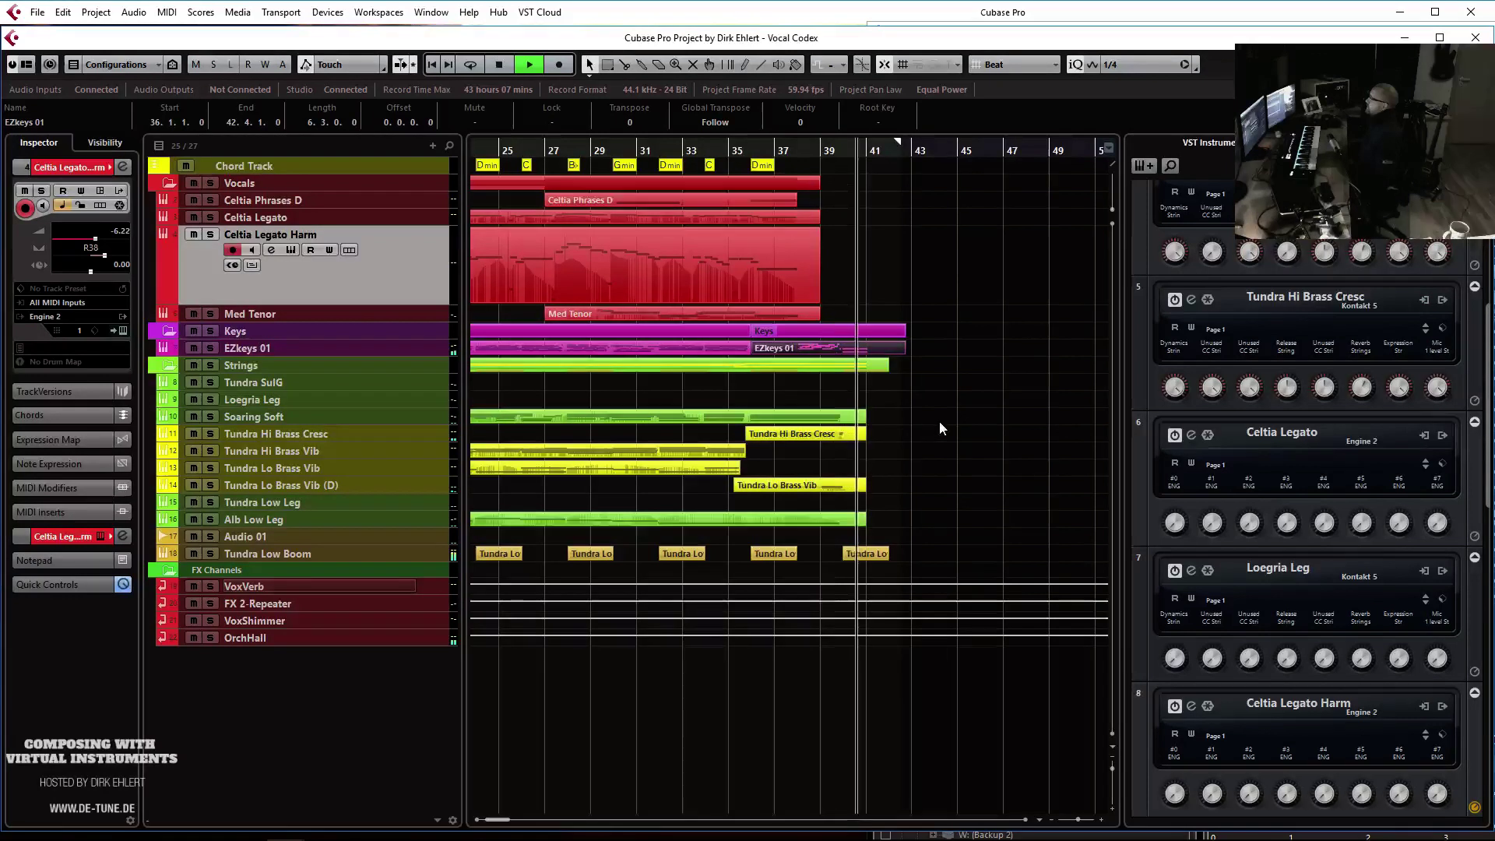
pyautogui.press('space')
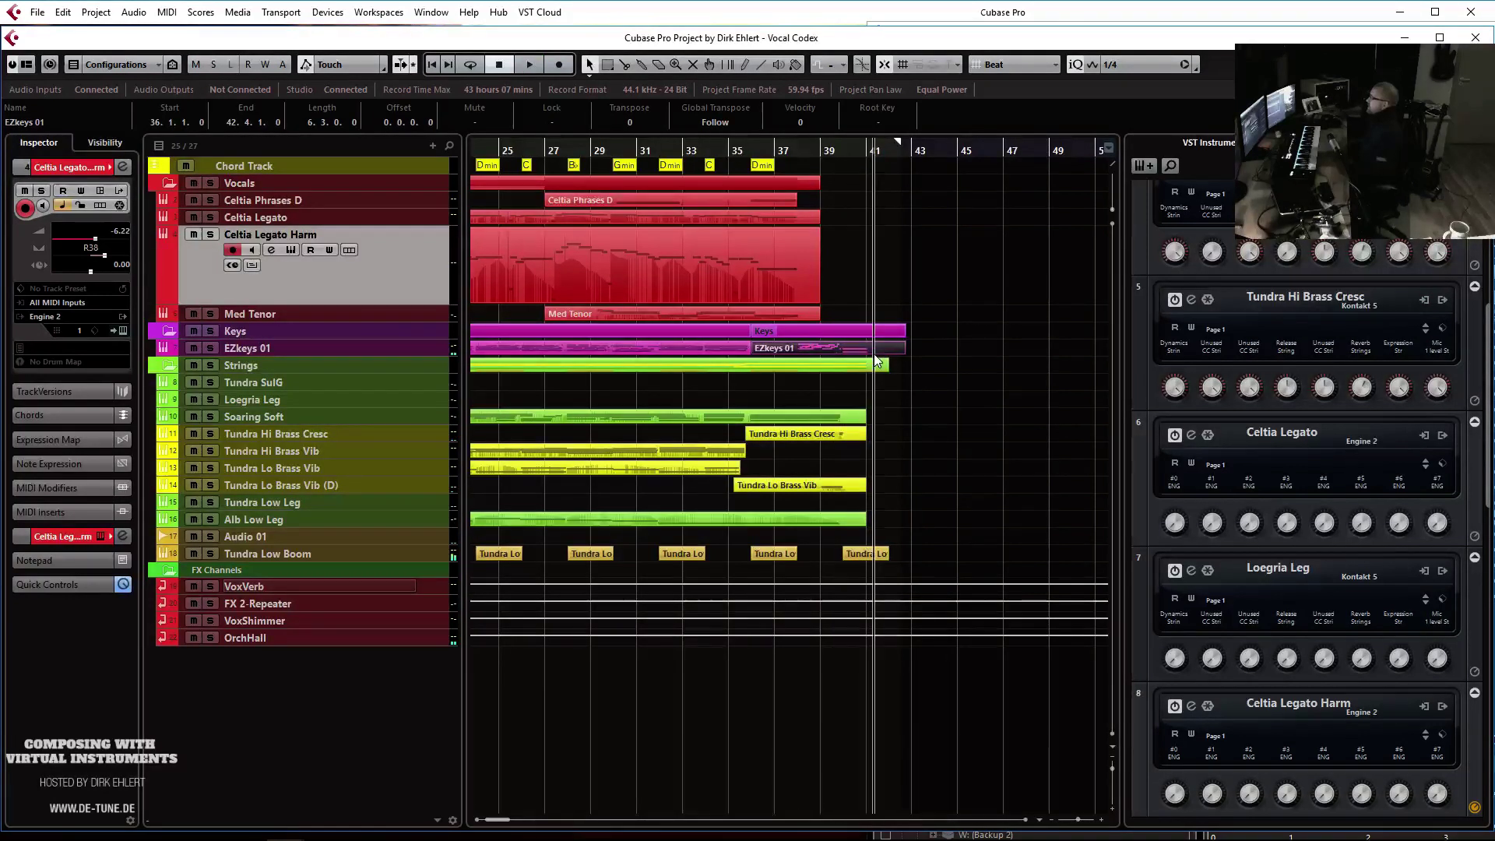
# Insert a brief sustain pedal release and re-press in the closing EZkeys 01 part just after bar 40, around 40.1.2.70
pyautogui.doubleClick(873, 351)
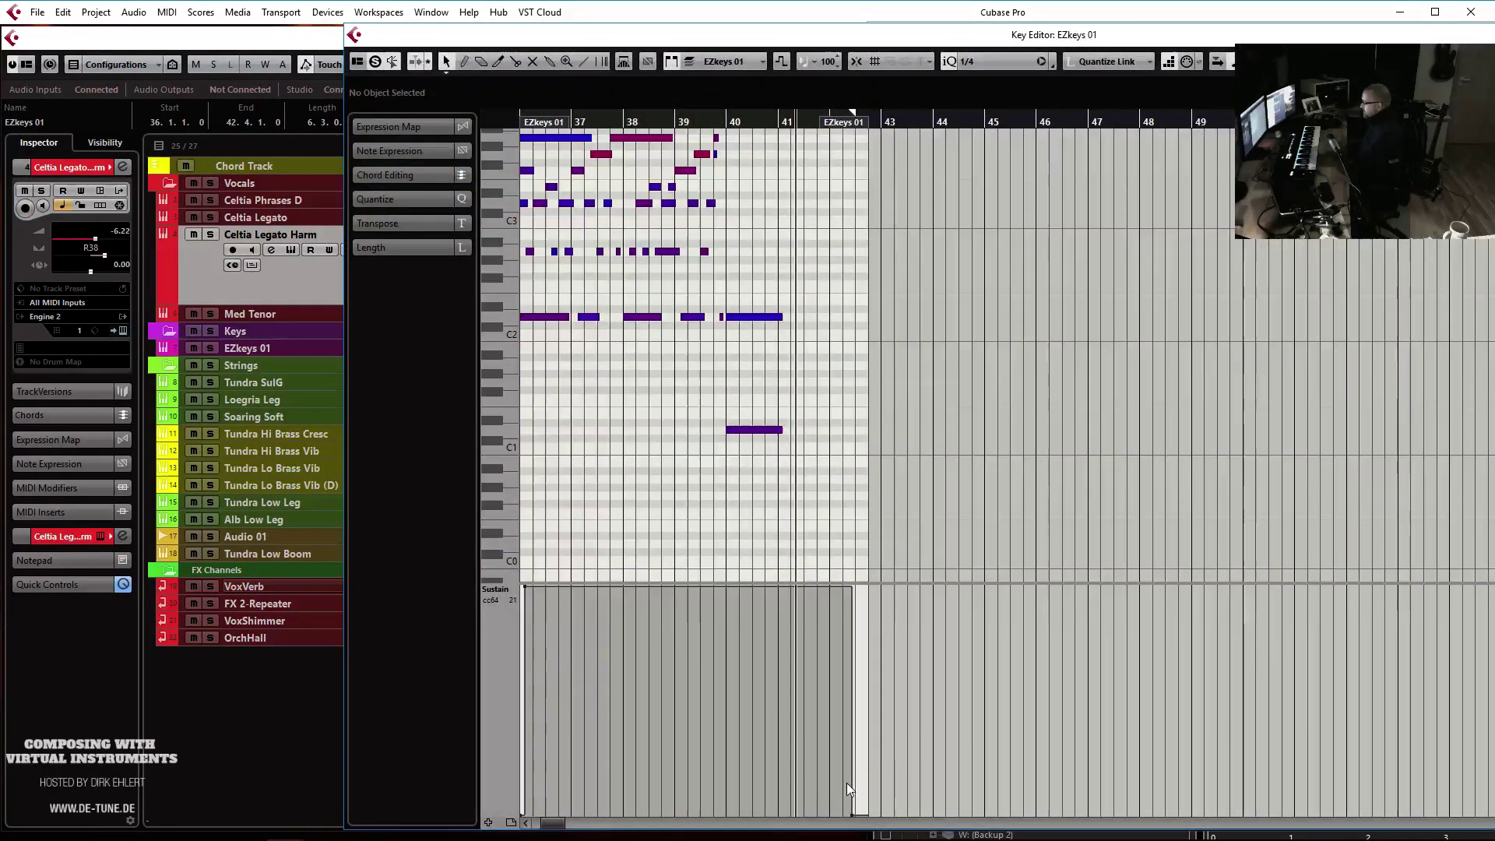
pyautogui.press('3')
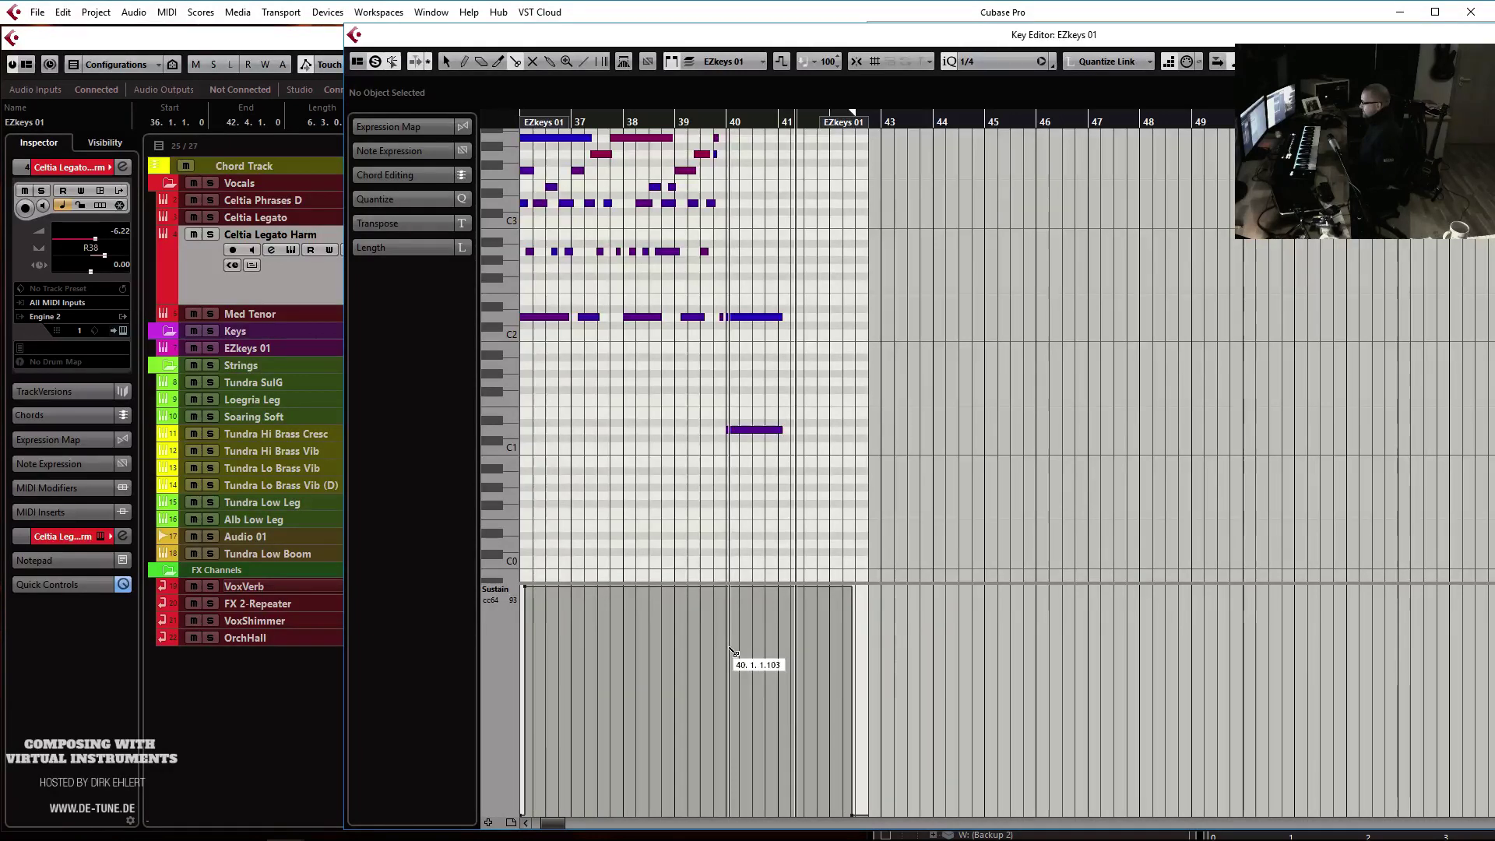
pyautogui.press('1')
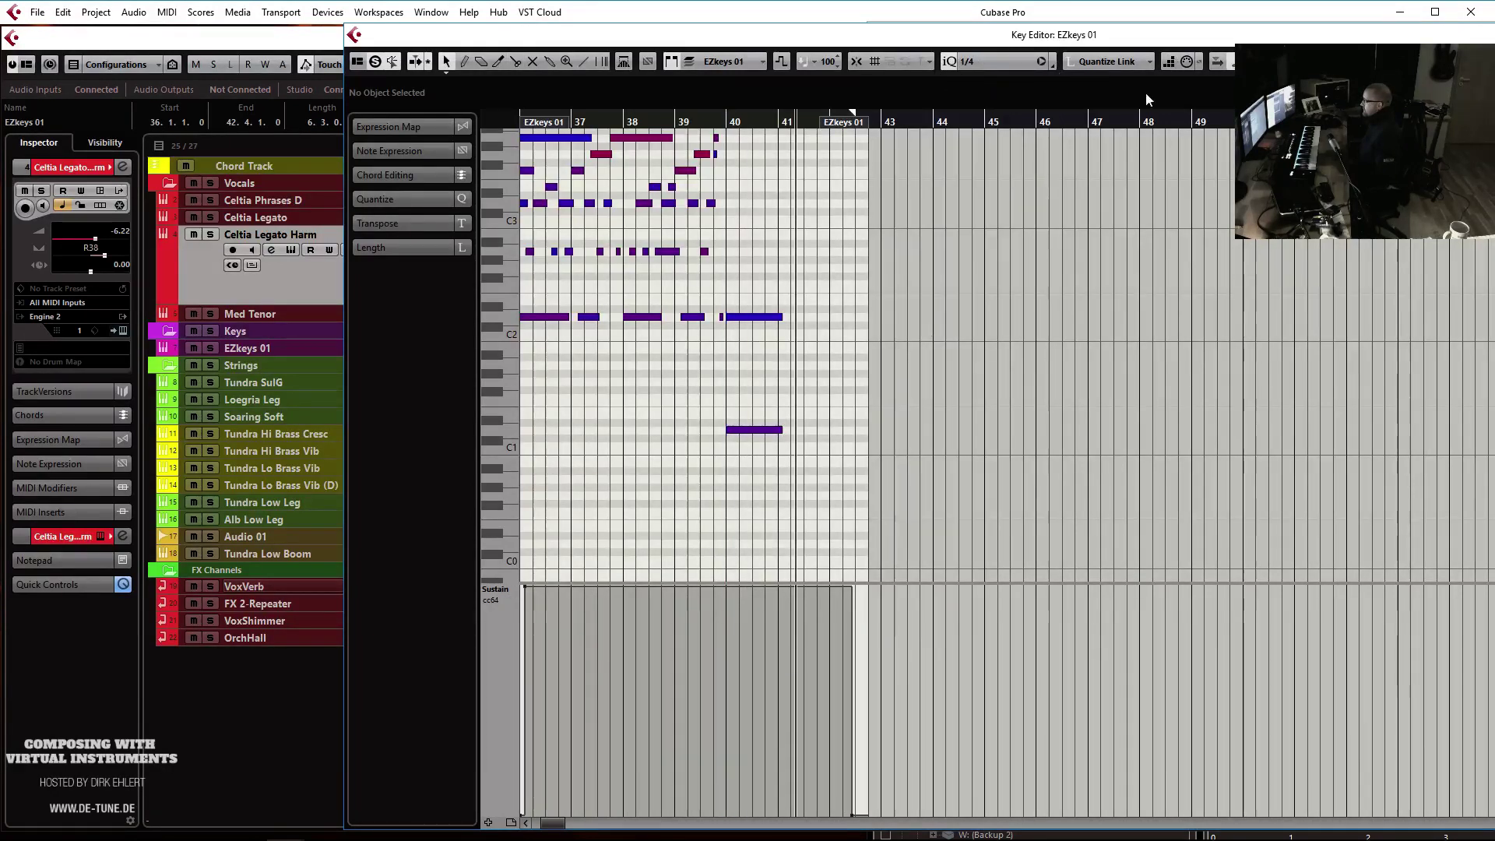
pyautogui.press('3')
pyautogui.press('1')
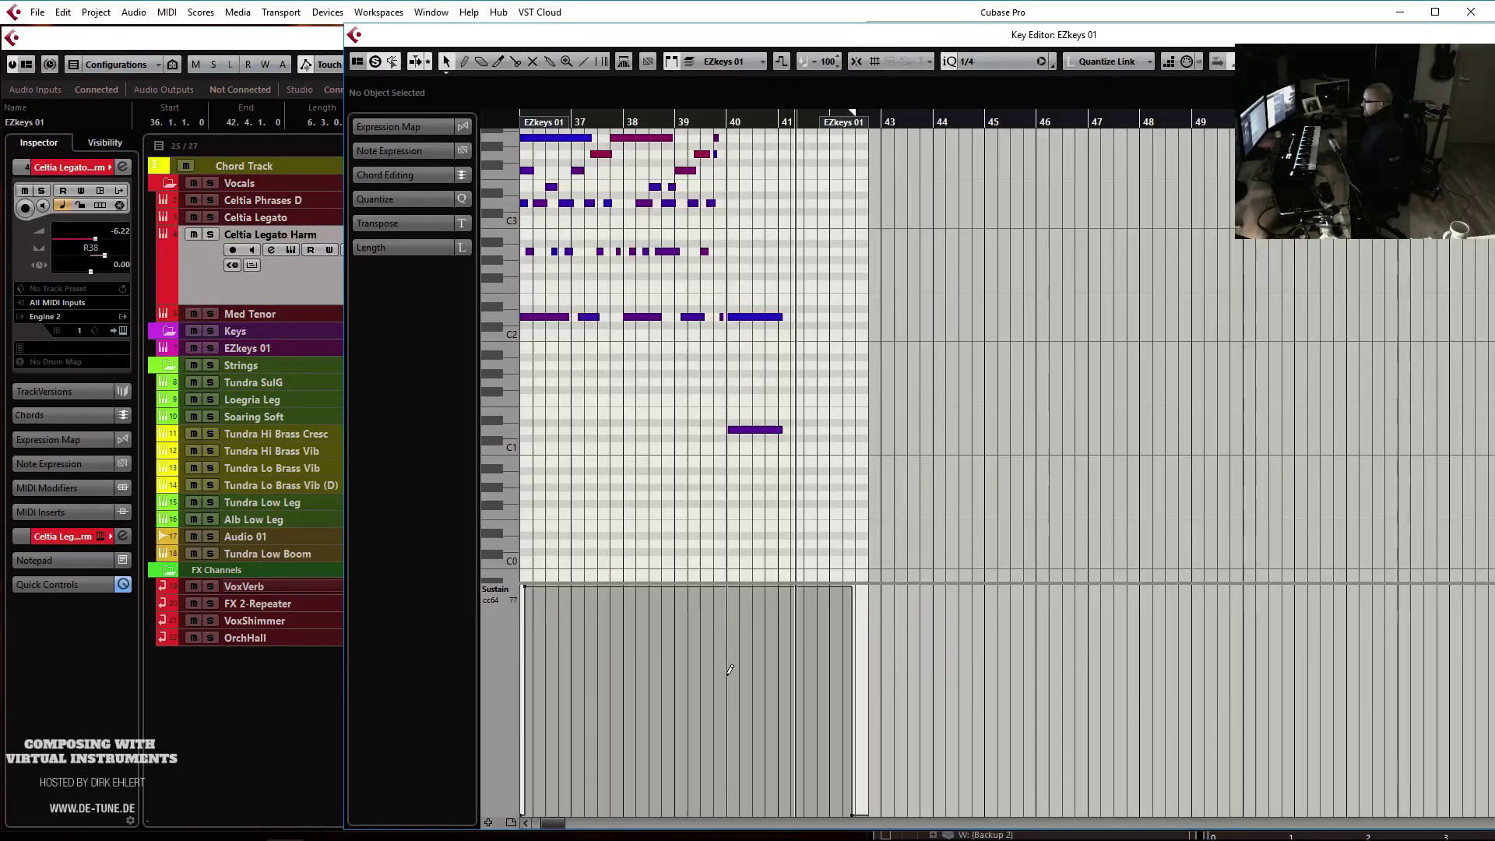
pyautogui.click(727, 675)
pyautogui.click(736, 675)
pyautogui.moveTo(743, 669); pyautogui.dragTo(756, 543)
pyautogui.moveTo(732, 729)
pyautogui.mouseDown()
pyautogui.moveTo(737, 831)
pyautogui.moveTo(769, 589)
pyautogui.mouseUp()
pyautogui.moveTo(727, 819); pyautogui.dragTo(732, 818)
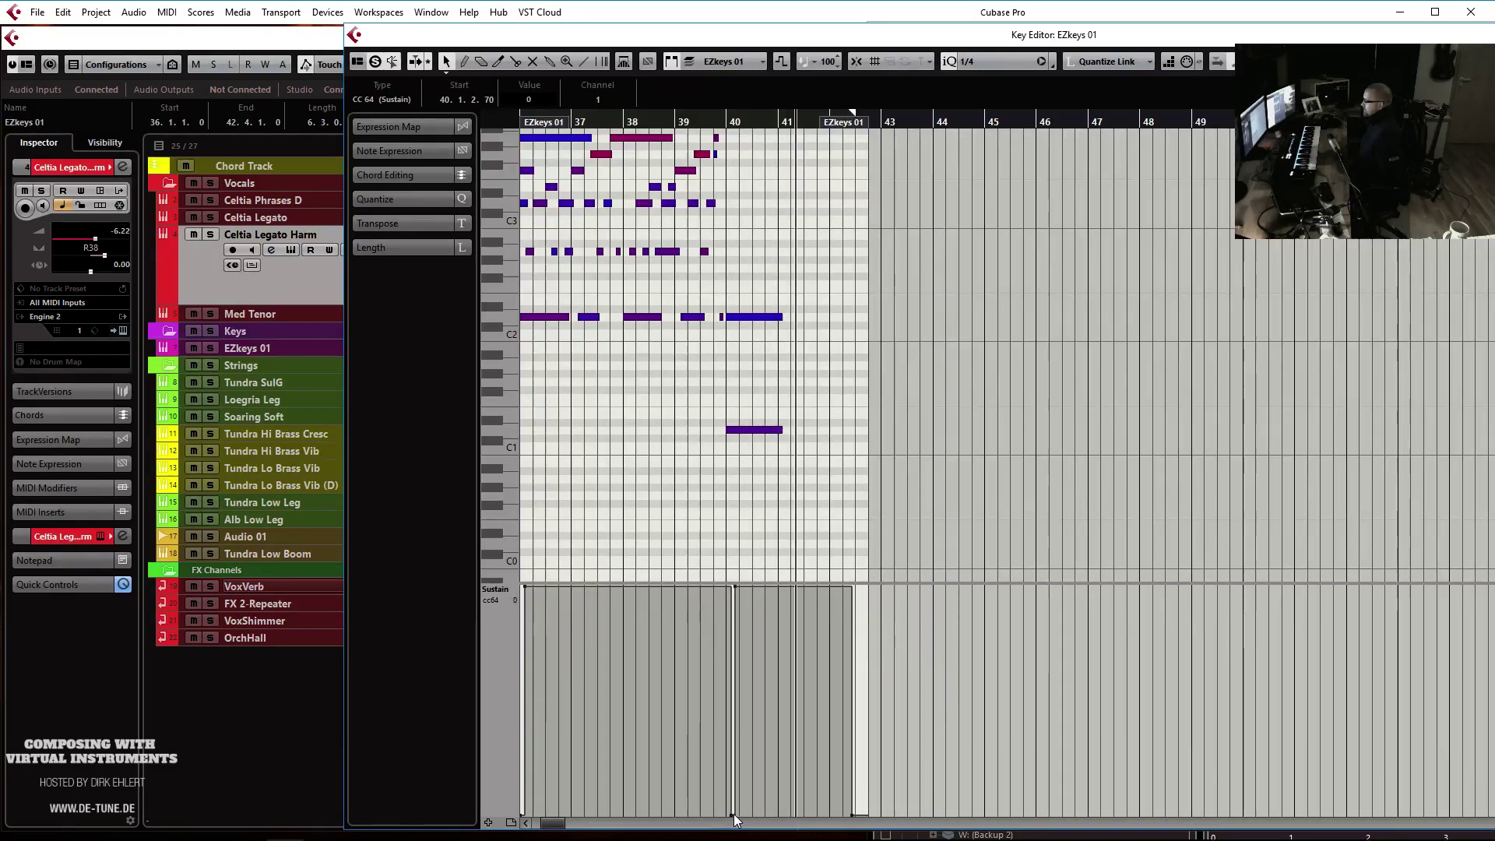
# Play the closing EZkeys 01 part from late bar 38 to hear the pedal change, and return to the project
pyautogui.click(666, 122)
pyautogui.press('space')
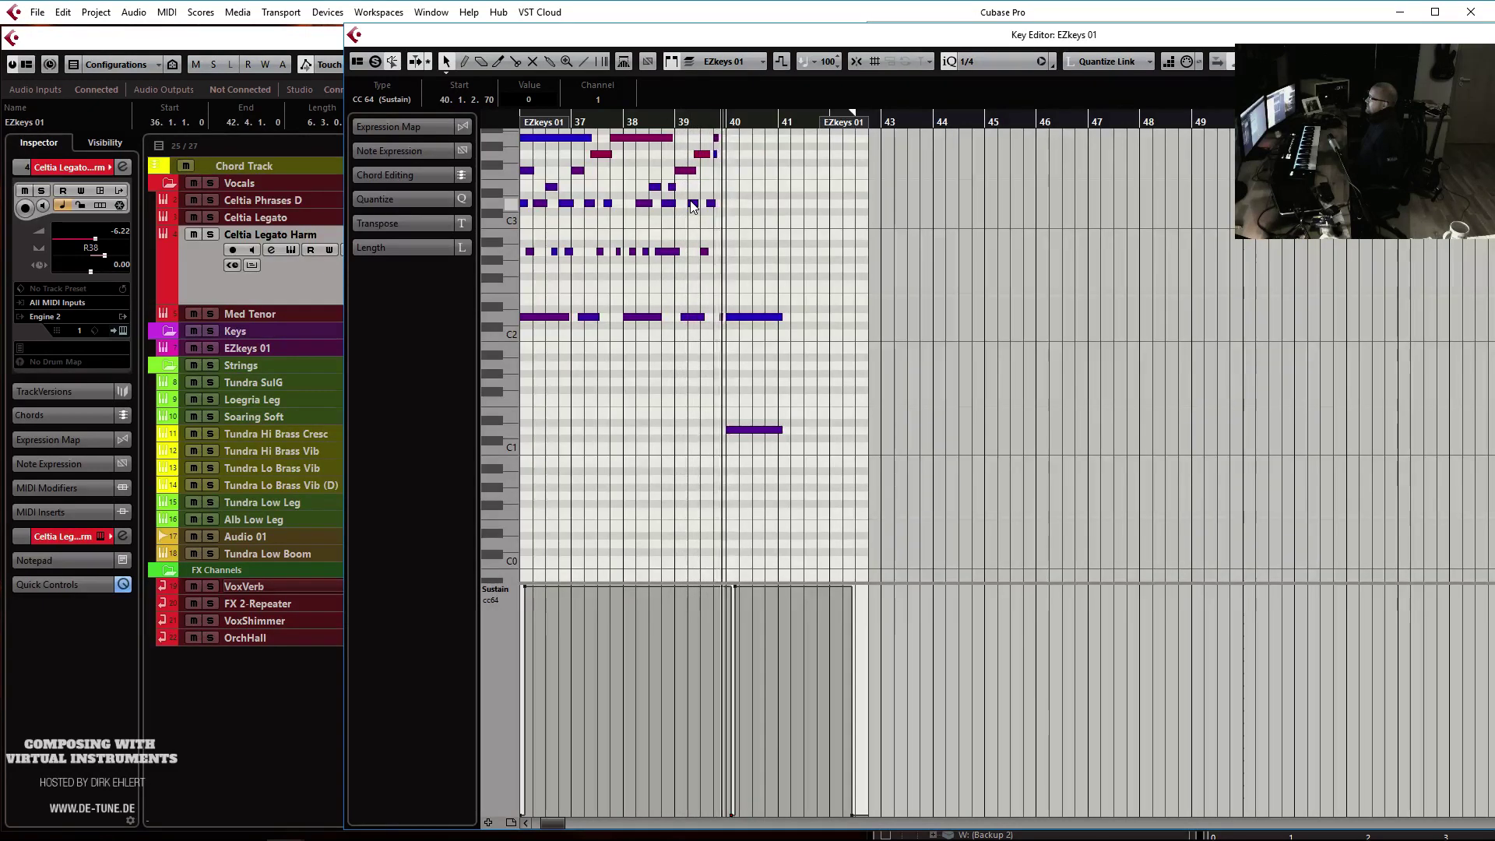
pyautogui.press('Return')
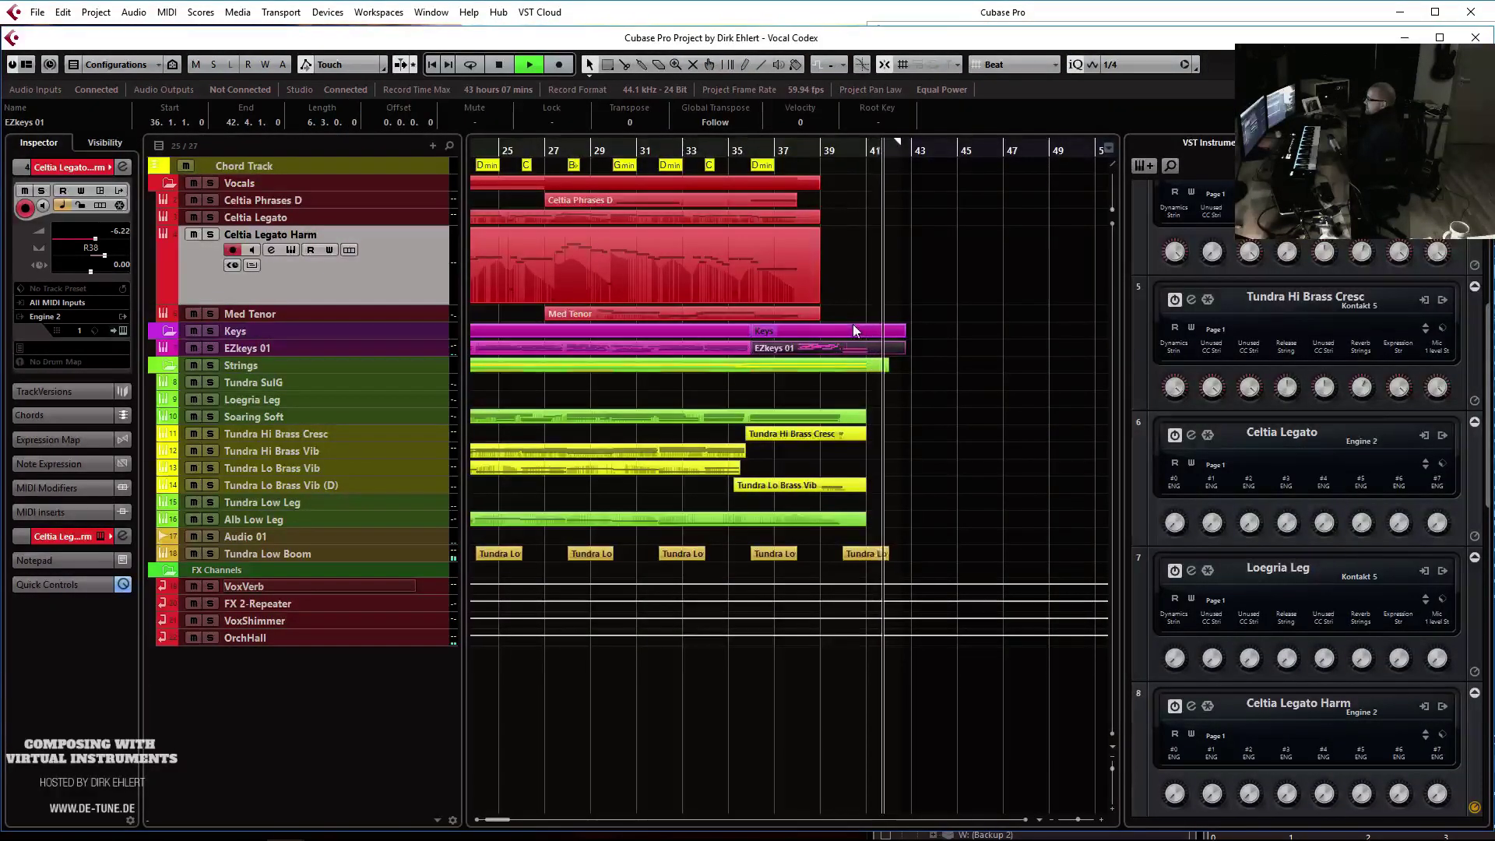
pyautogui.press('space')
# Lengthen the final Soaring Soft chord to about 41.4.3 and extend the part's end to 42.2.3
pyautogui.doubleClick(861, 421)
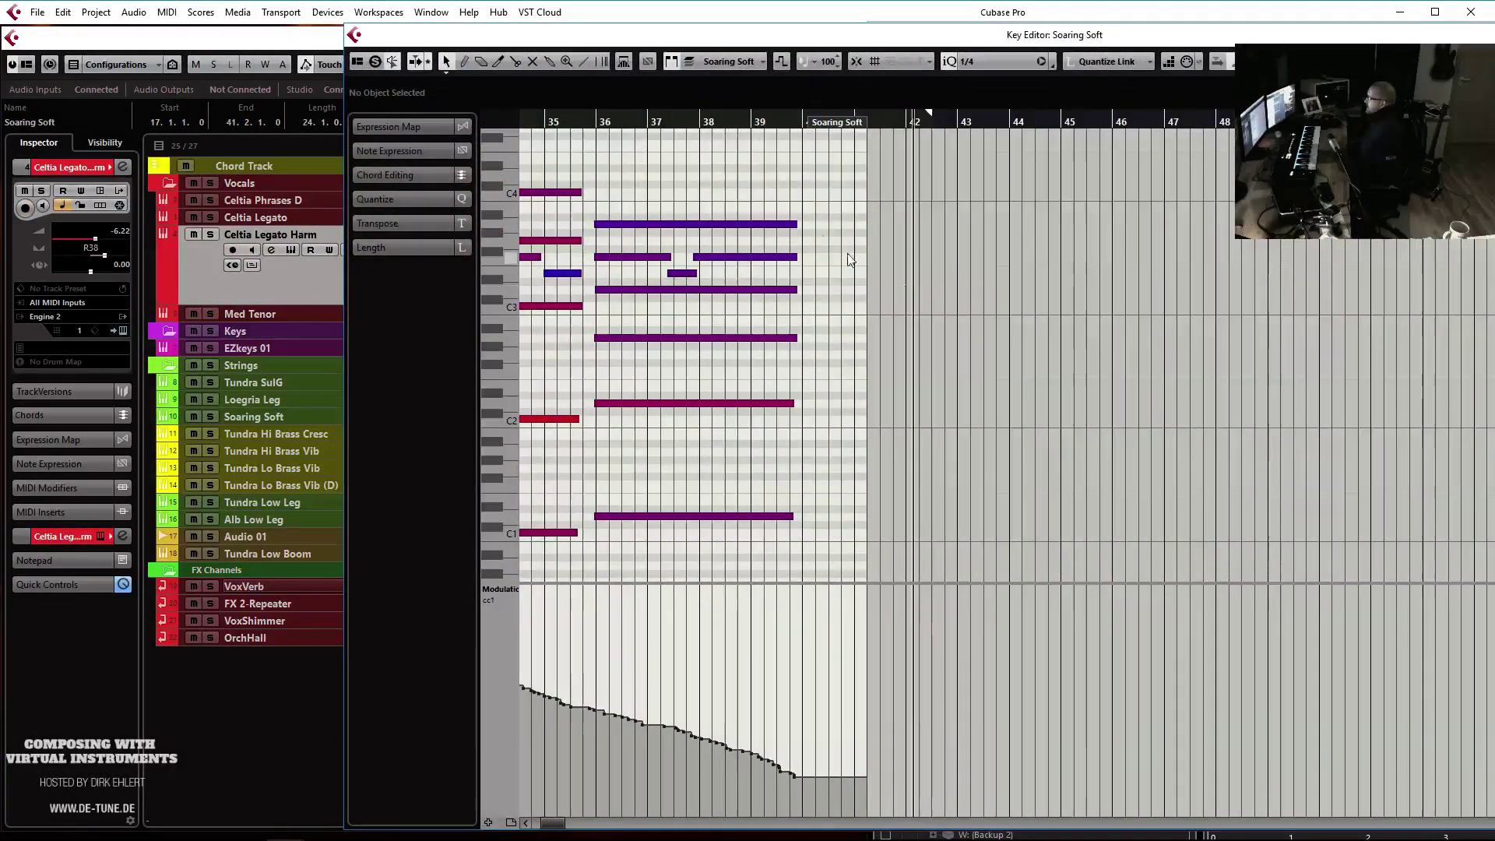
pyautogui.moveTo(745, 189); pyautogui.dragTo(897, 518)
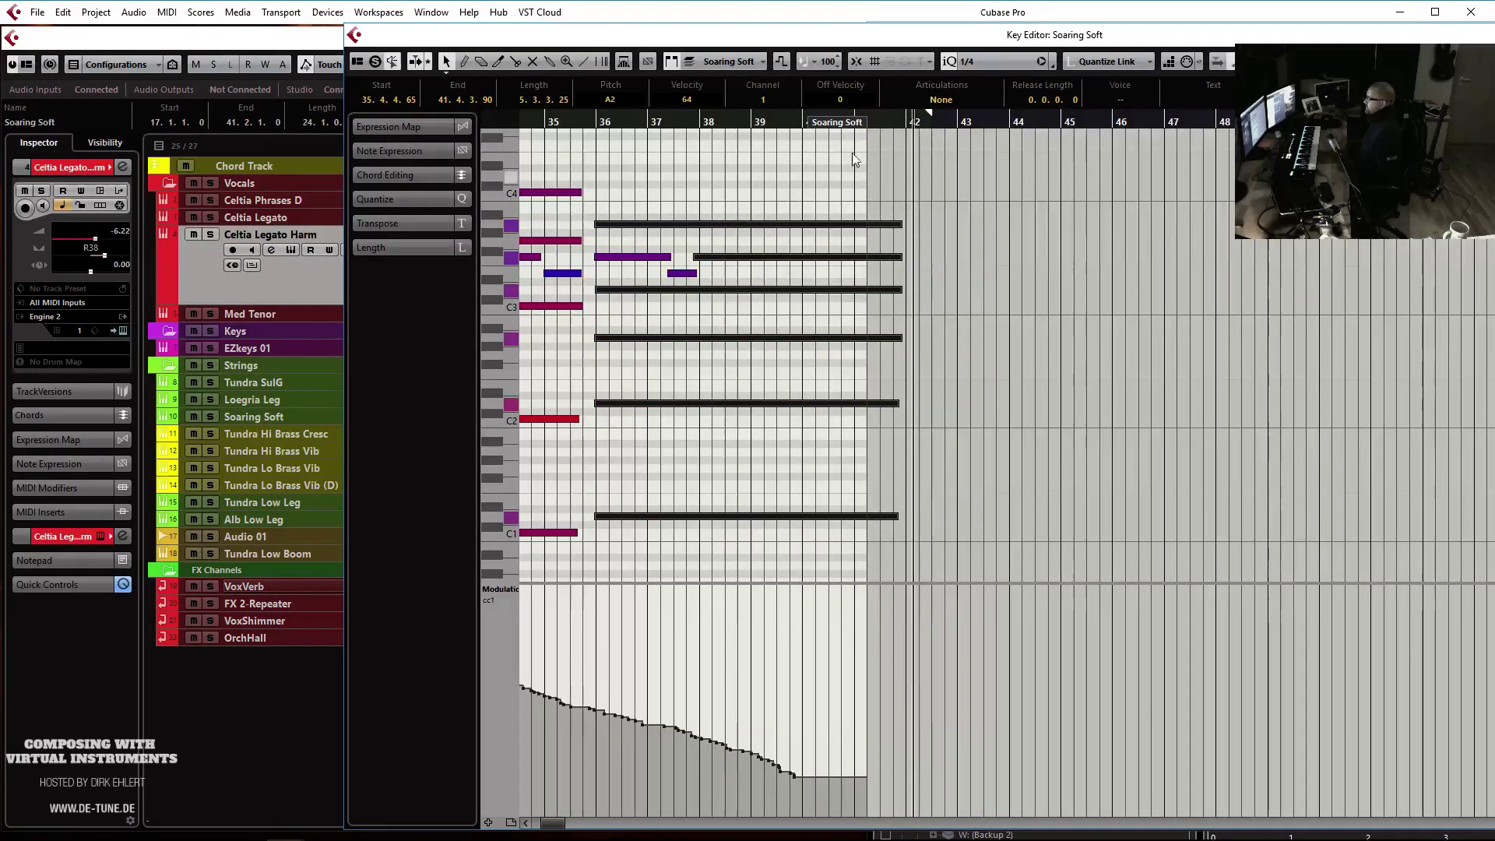
pyautogui.moveTo(845, 126); pyautogui.dragTo(892, 131)
# Draw a straight Soaring Soft modulation fade from bar 37 down to zero late in bar 41, and play the ending from about bar 35
pyautogui.rightClick(931, 154)
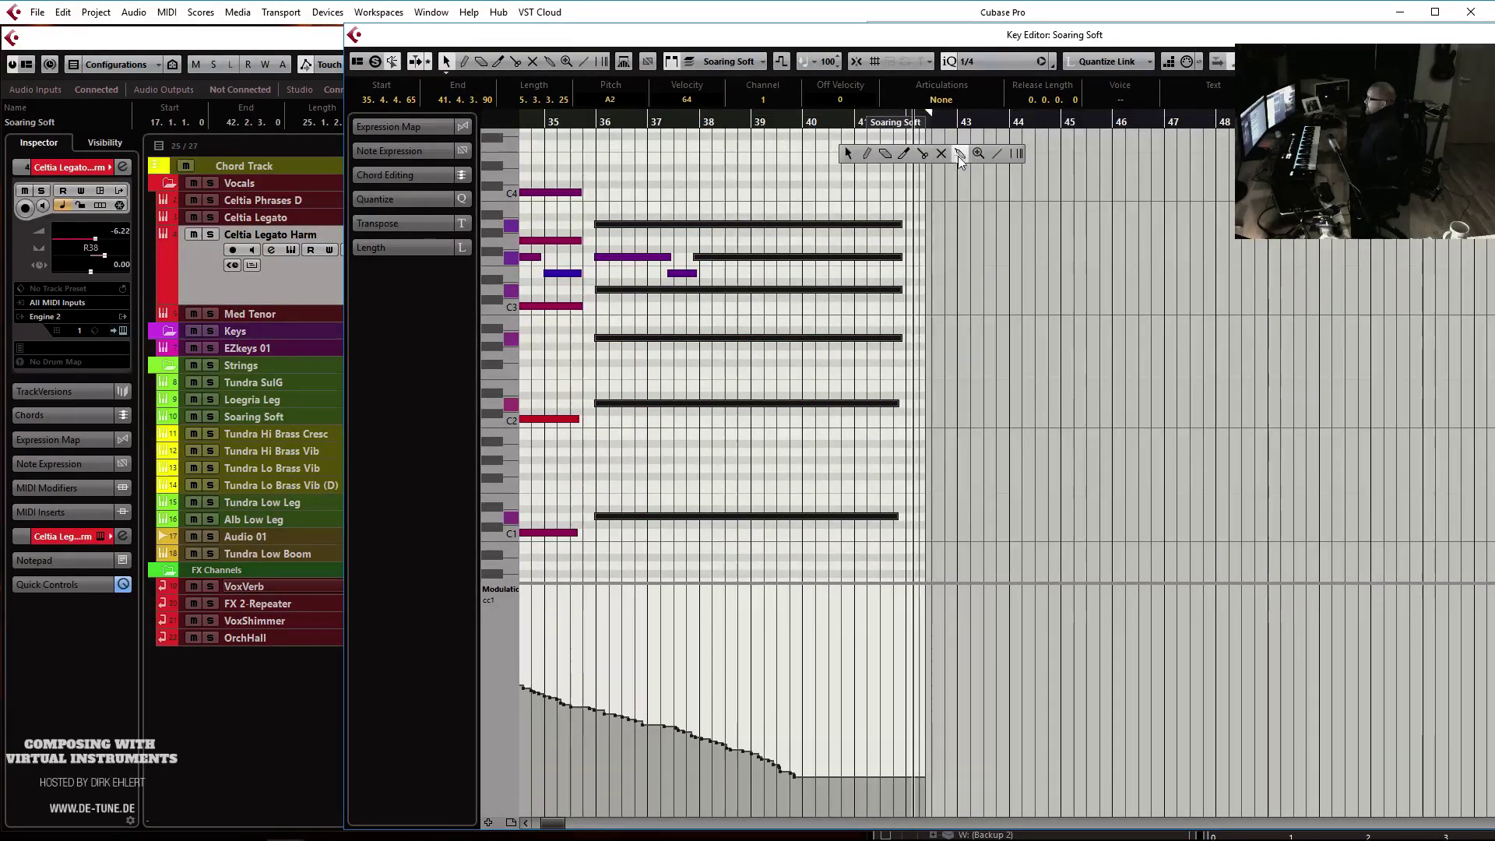
pyautogui.click(982, 155)
pyautogui.rightClick(817, 658)
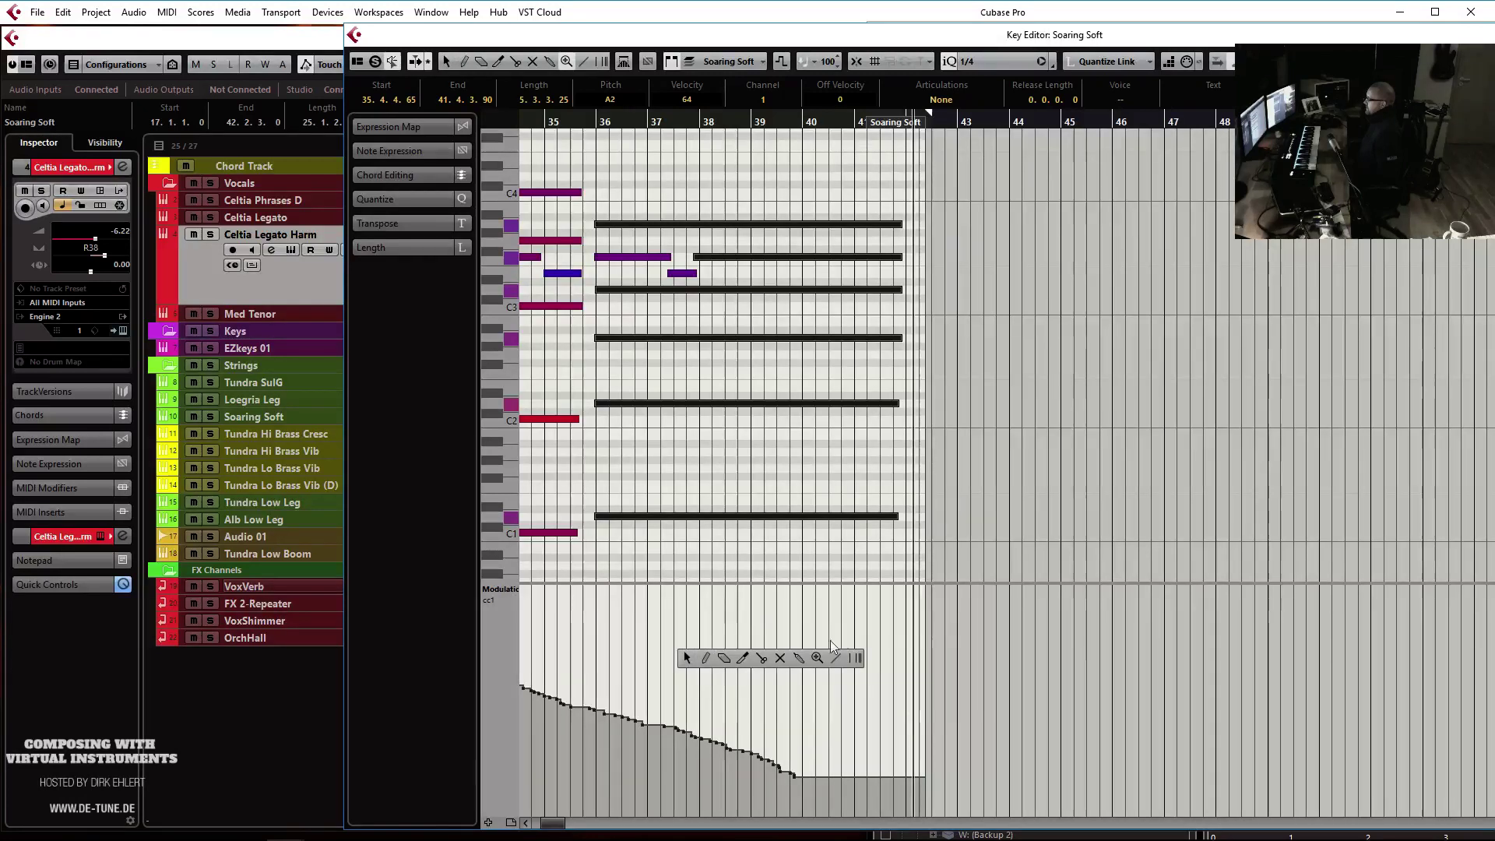
pyautogui.click(838, 658)
pyautogui.moveTo(647, 723); pyautogui.dragTo(892, 815)
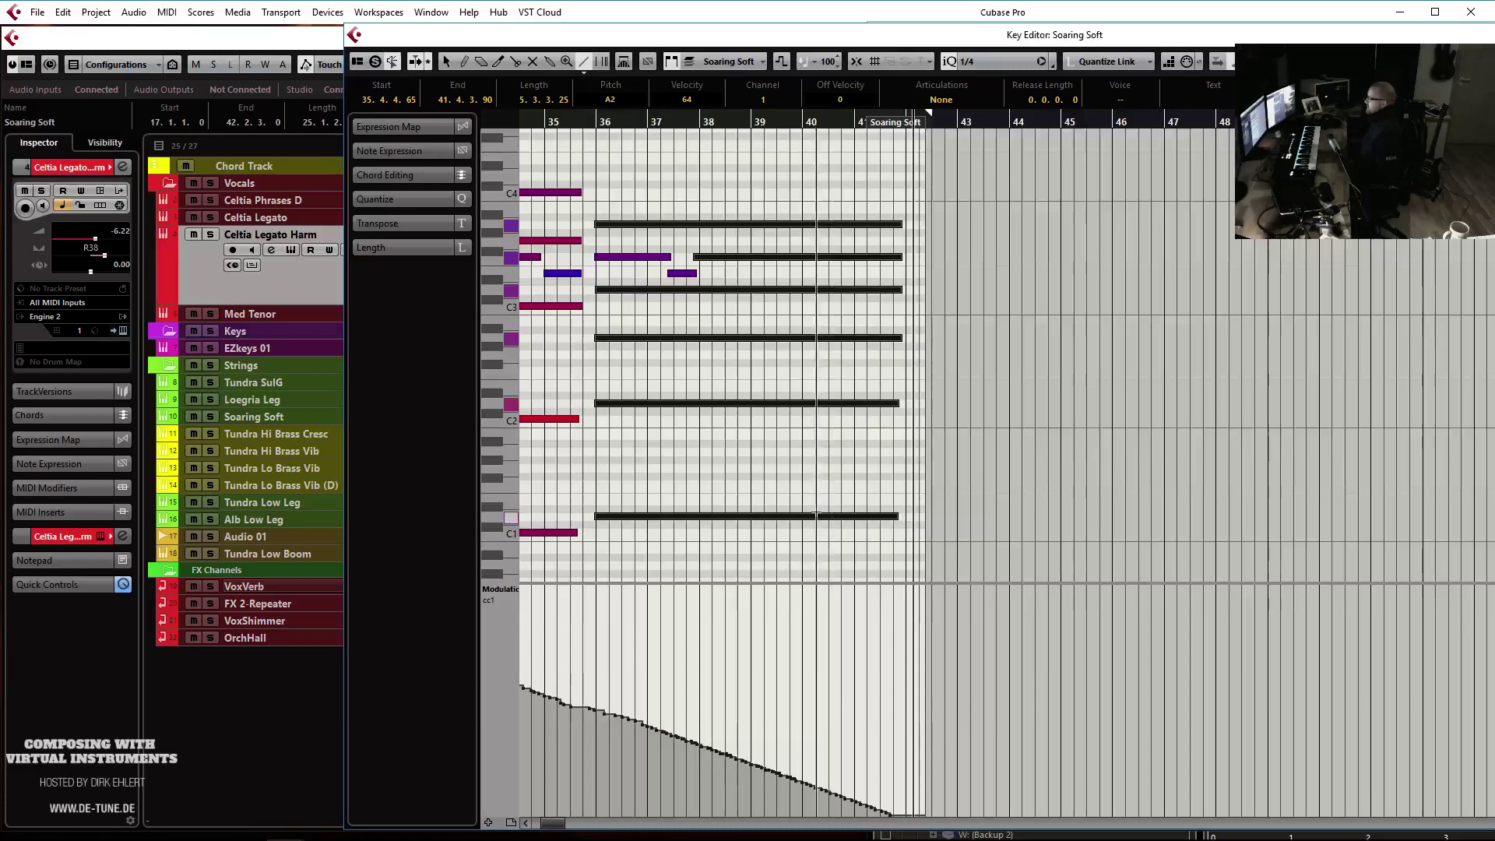
pyautogui.press('Escape')
pyautogui.click(741, 150)
pyautogui.press('space')
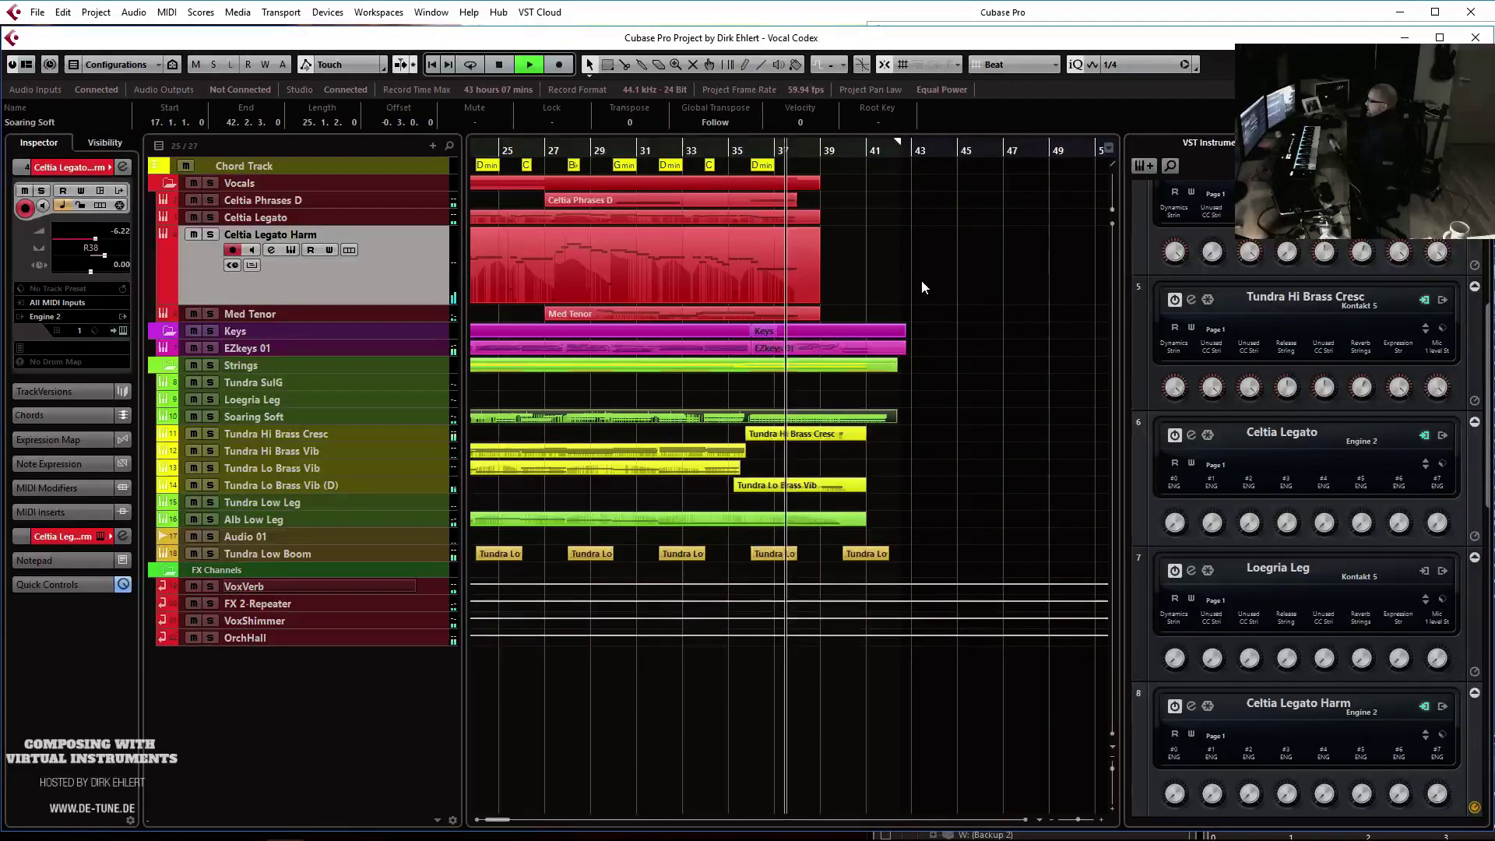
# Listen to the ending through bar 41 and examine where the final Soaring Soft notes and modulation fade stop
pyautogui.press('h')
pyautogui.press('h')
pyautogui.press('h')
pyautogui.press('g')
pyautogui.press('g')
pyautogui.press('g')
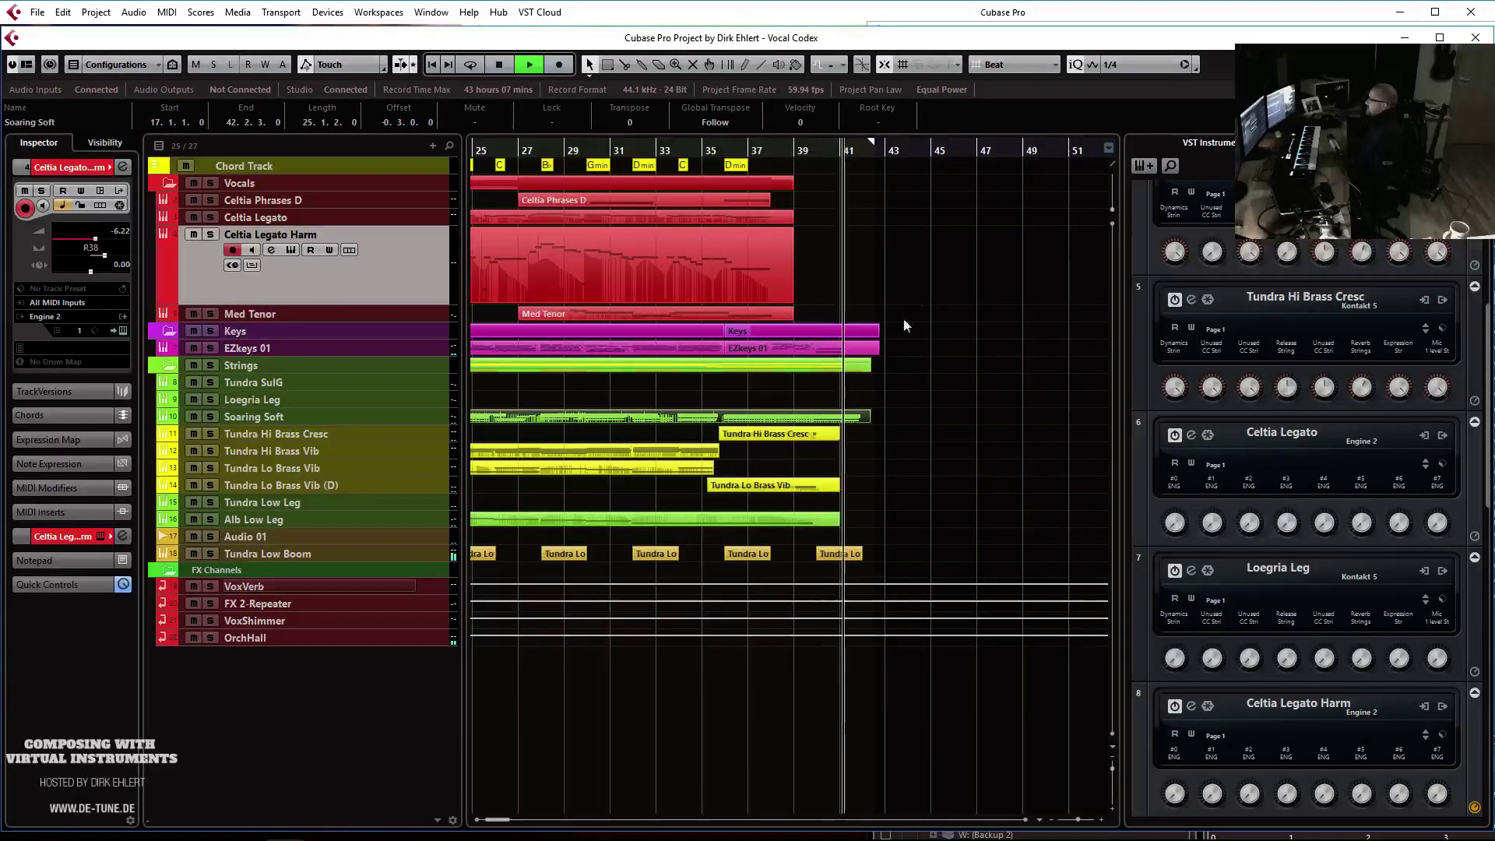
pyautogui.press('space')
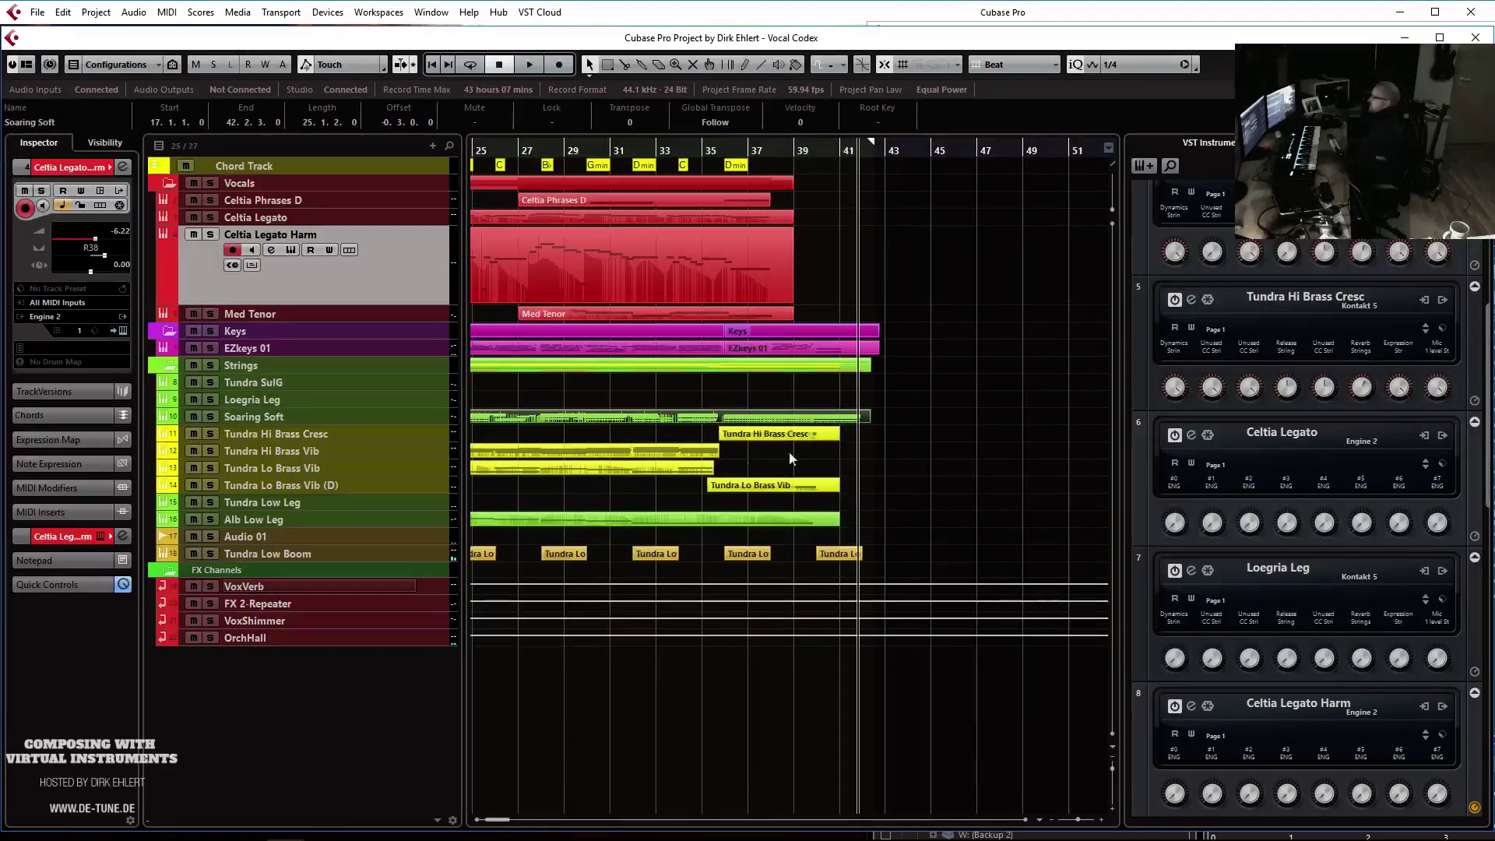
pyautogui.doubleClick(860, 421)
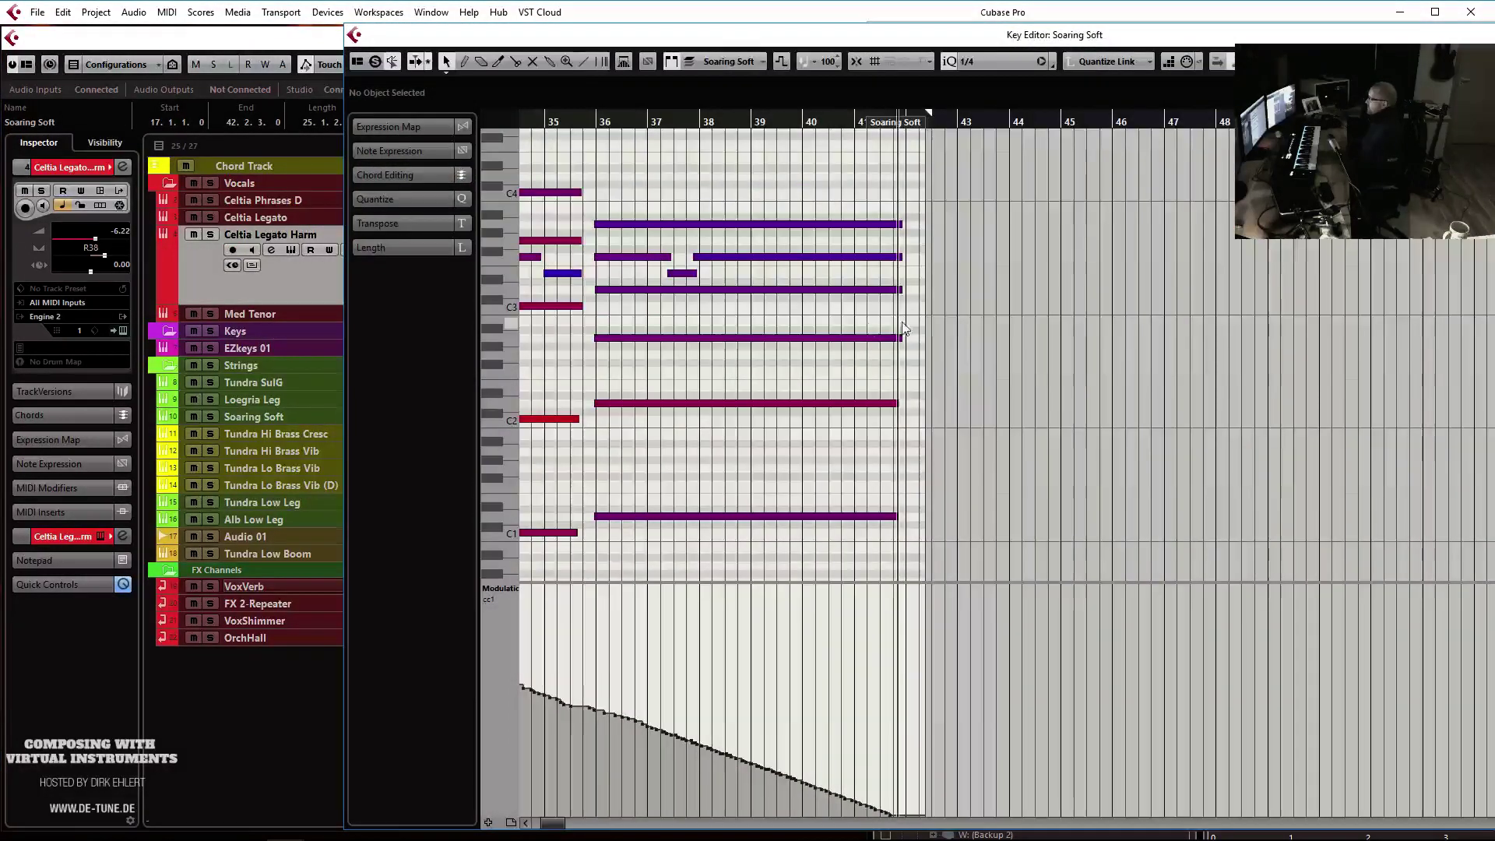
pyautogui.press('Right')
pyautogui.moveTo(872, 204); pyautogui.dragTo(801, 293)
pyautogui.hotkey('ctrl', 'e')
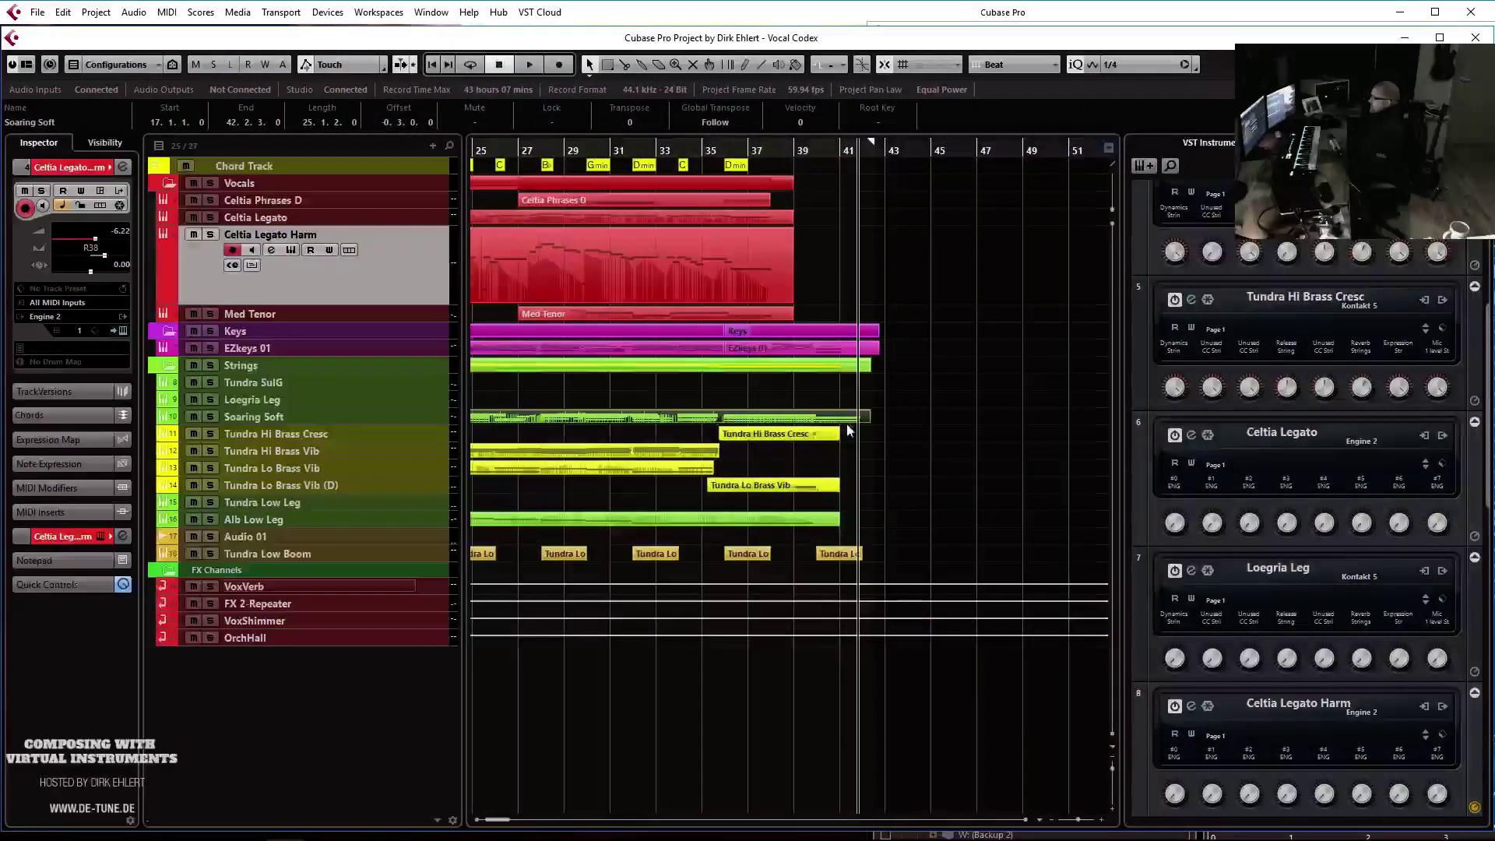
# Extend the end of the Alb Low Leg part to 42.2.1 and lengthen its final D1 note to about 41.4.3
pyautogui.doubleClick(838, 523)
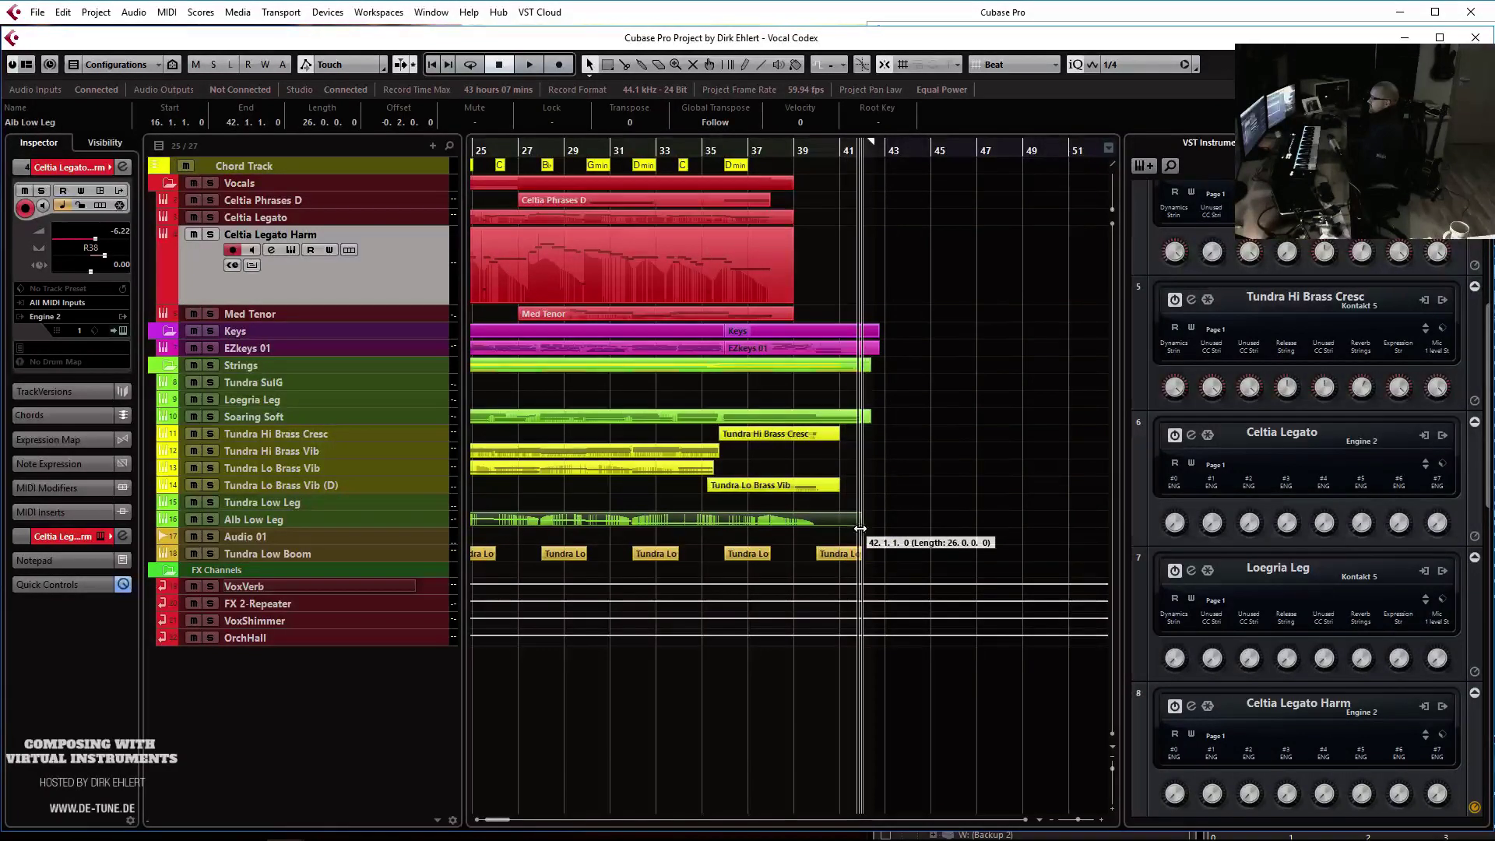
pyautogui.hscroll(10, 1209, 303)
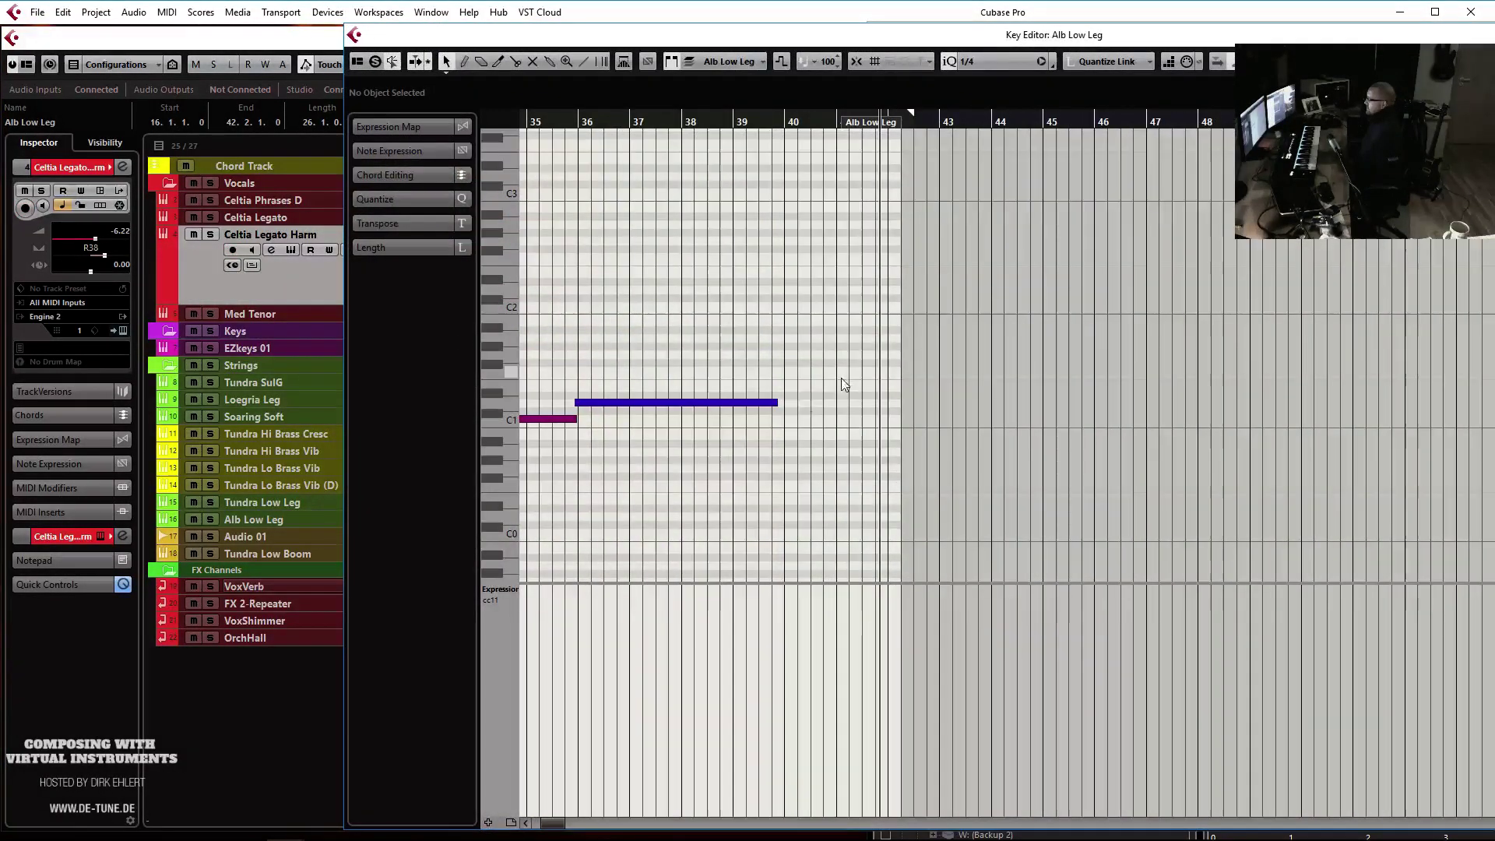
pyautogui.moveTo(587, 39); pyautogui.dragTo(241, 37)
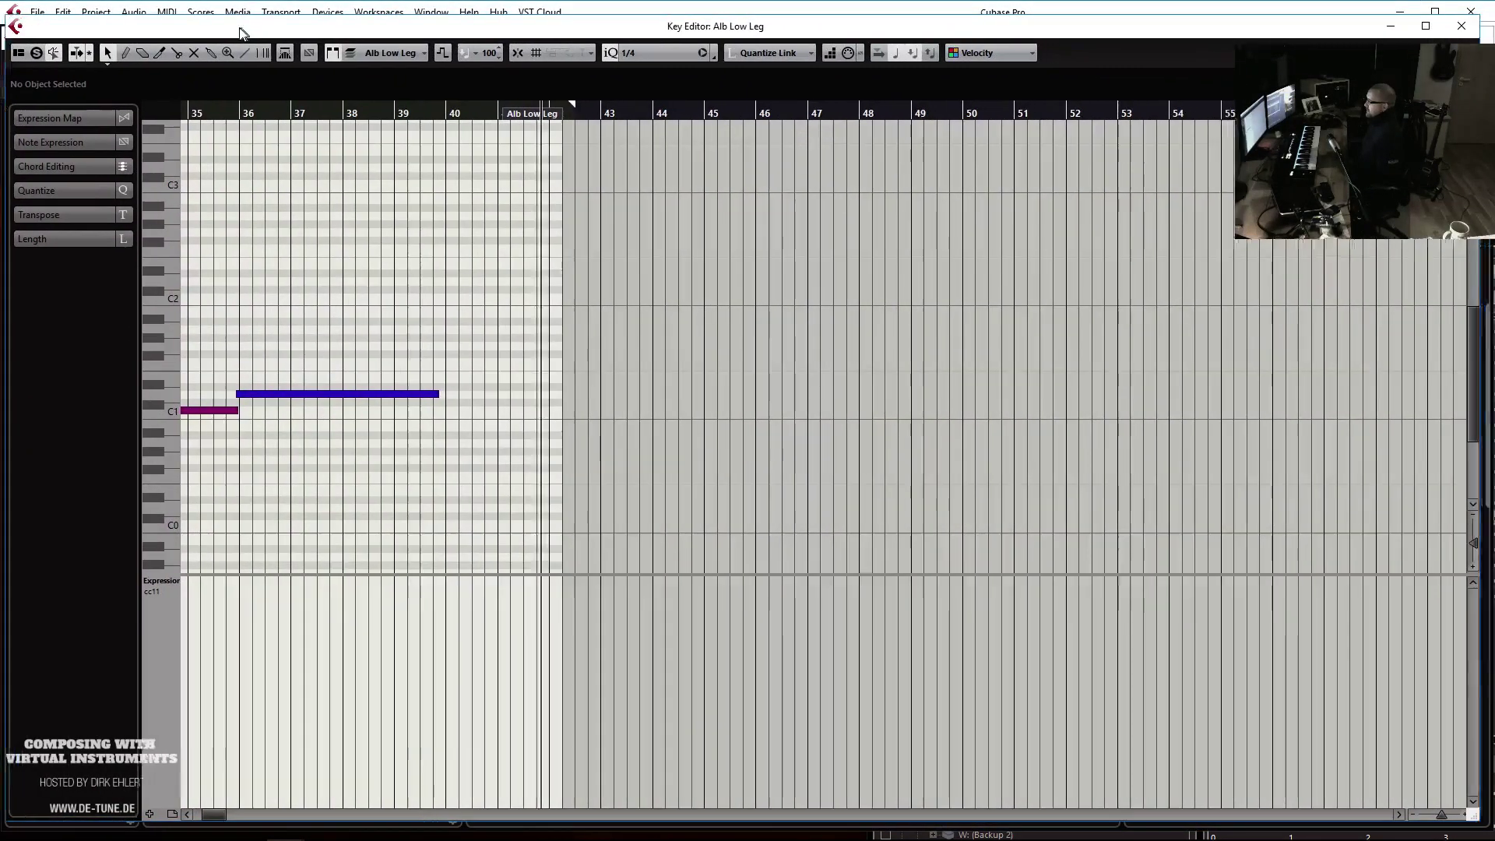
pyautogui.moveTo(430, 401); pyautogui.dragTo(536, 402)
# Draw a CC 1 modulation fade for Alb Low Leg from about bar 39 to near zero late in bar 41, and set playback to bar 36
pyautogui.click(148, 592)
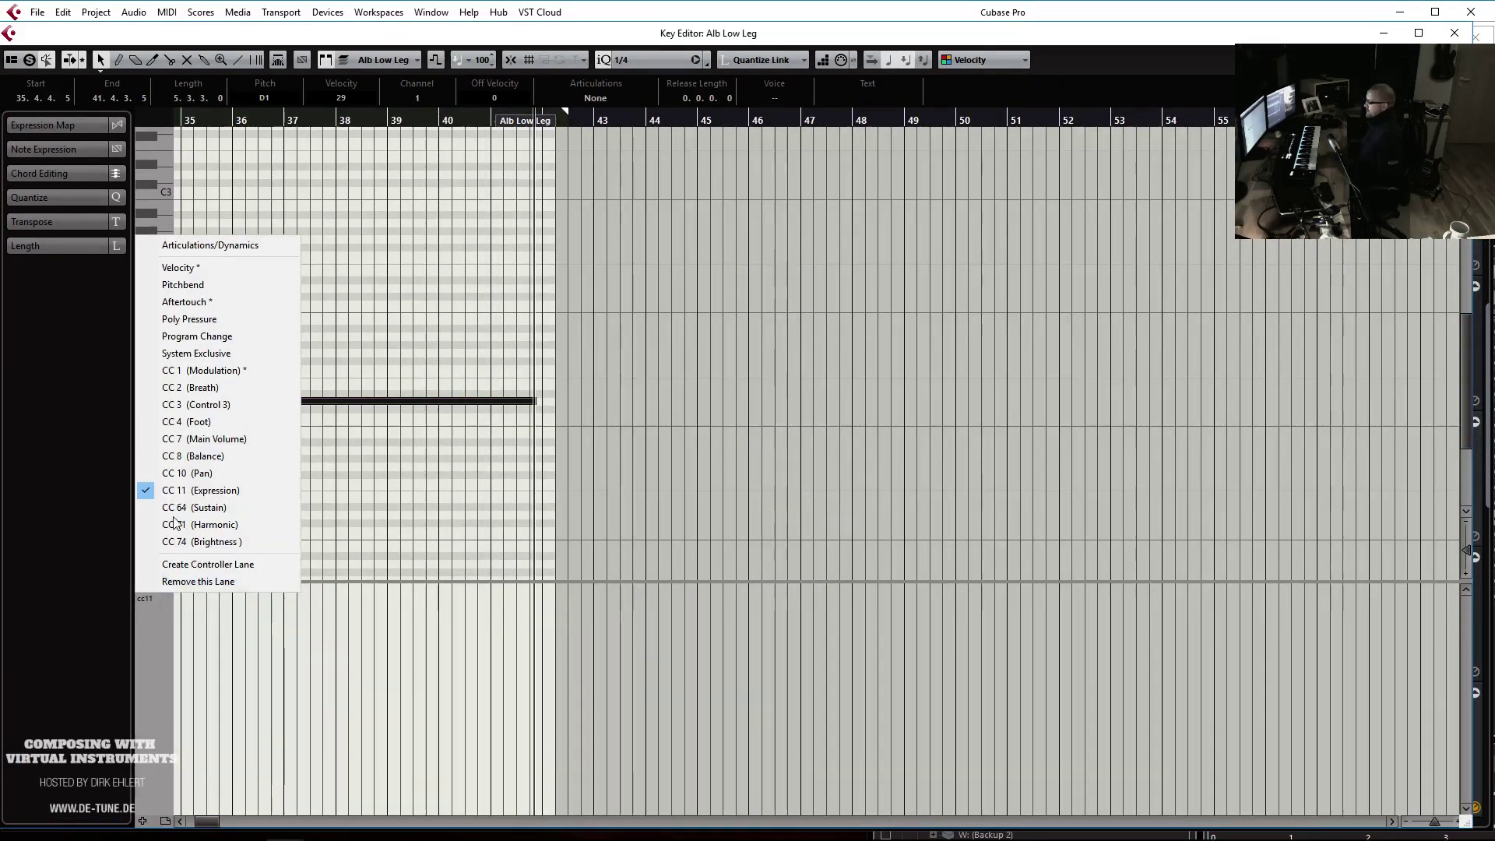
pyautogui.click(215, 372)
pyautogui.click(356, 686)
pyautogui.moveTo(387, 683)
pyautogui.mouseDown()
pyautogui.moveTo(434, 739)
pyautogui.moveTo(536, 806)
pyautogui.mouseUp()
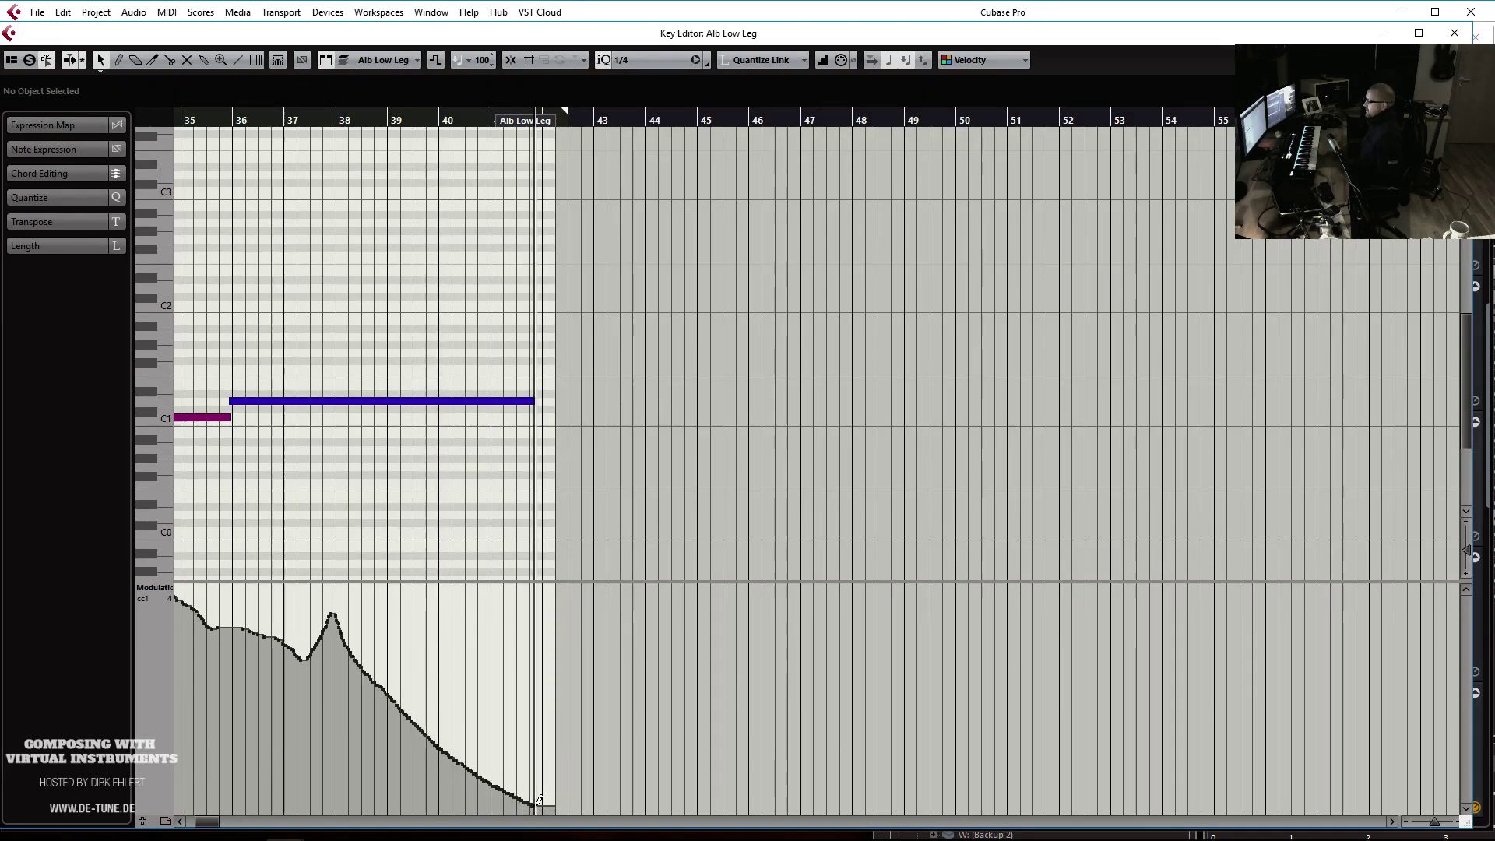
pyautogui.press('Return')
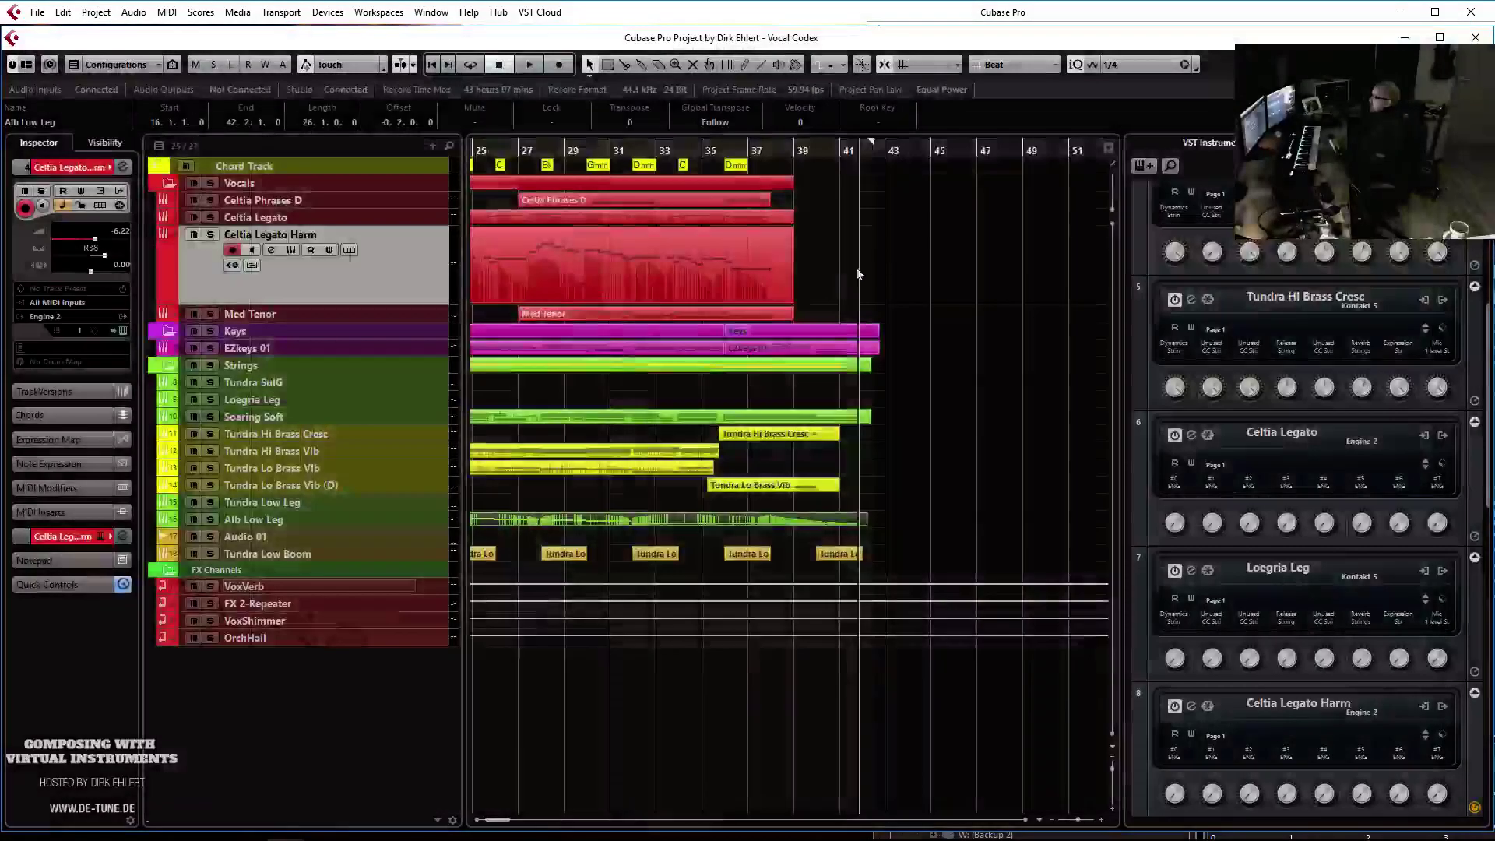
pyautogui.click(723, 151)
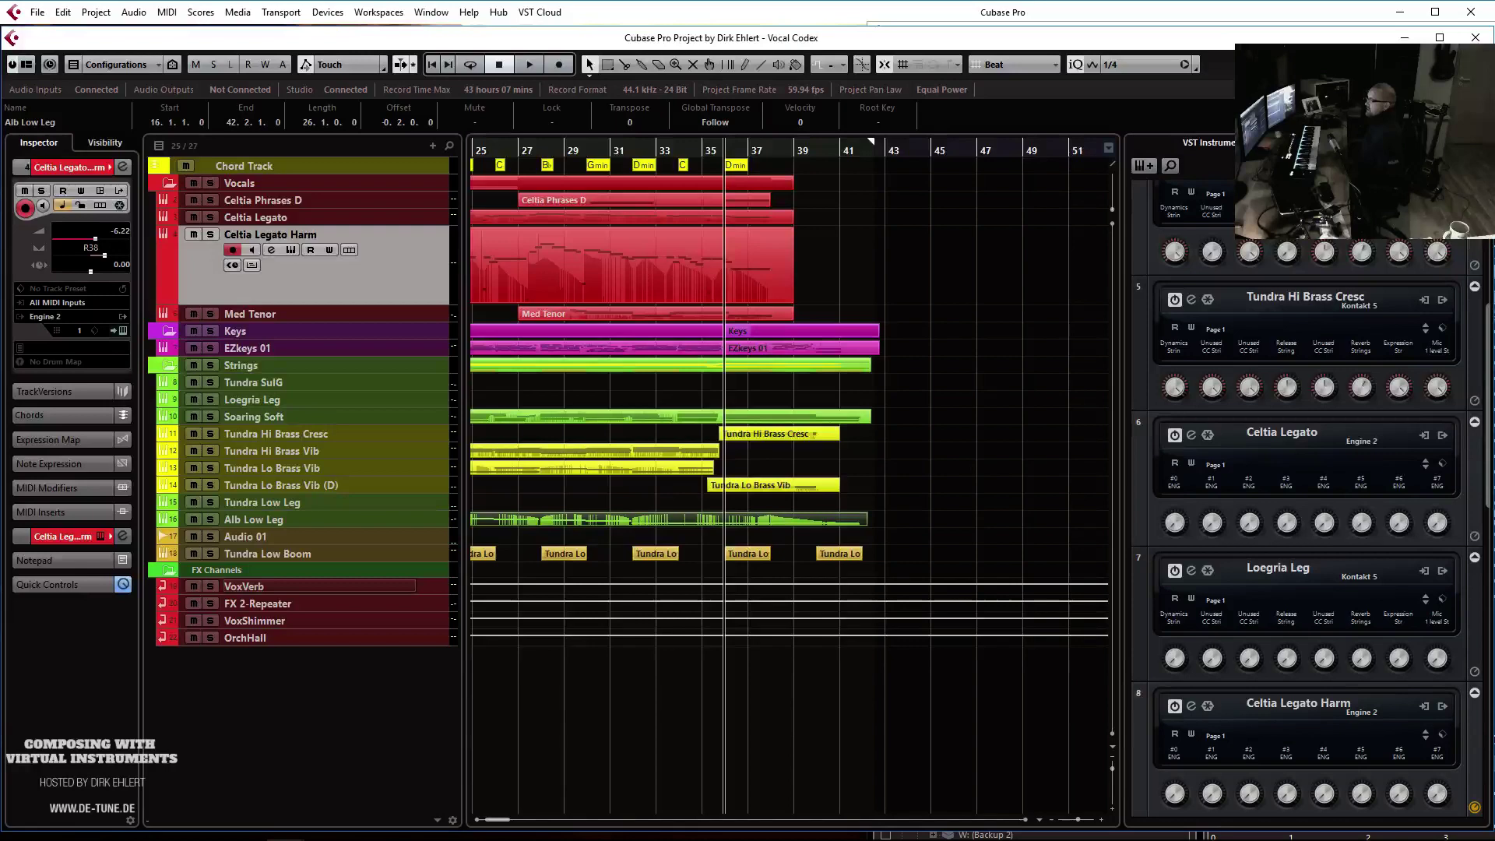
# Insert the Virtual Mix Rack channel strip plug-in in the first insert slot of Stereo Out
pyautogui.press('F3')
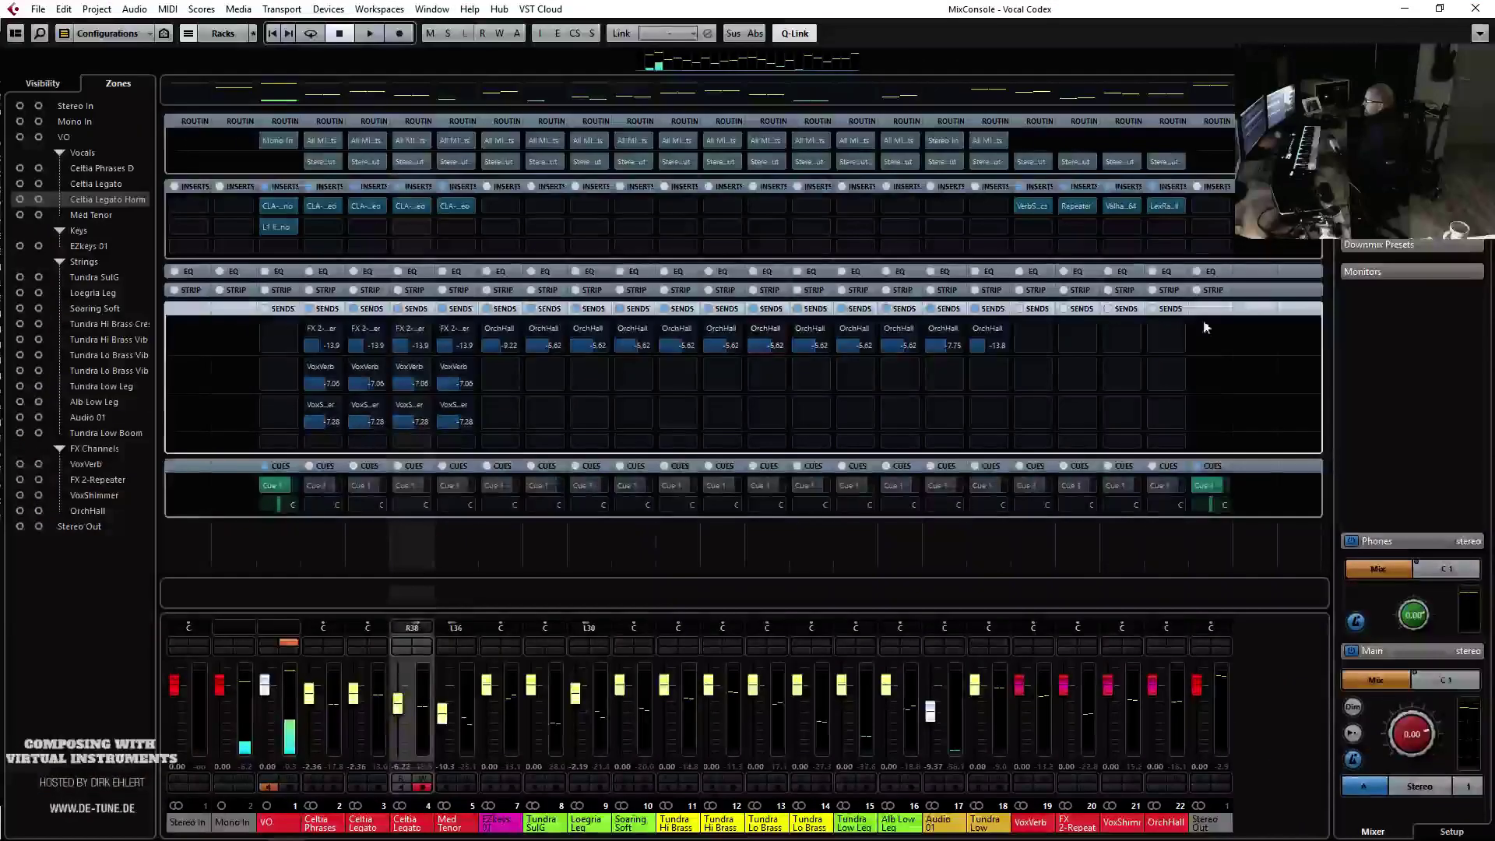
pyautogui.click(1222, 205)
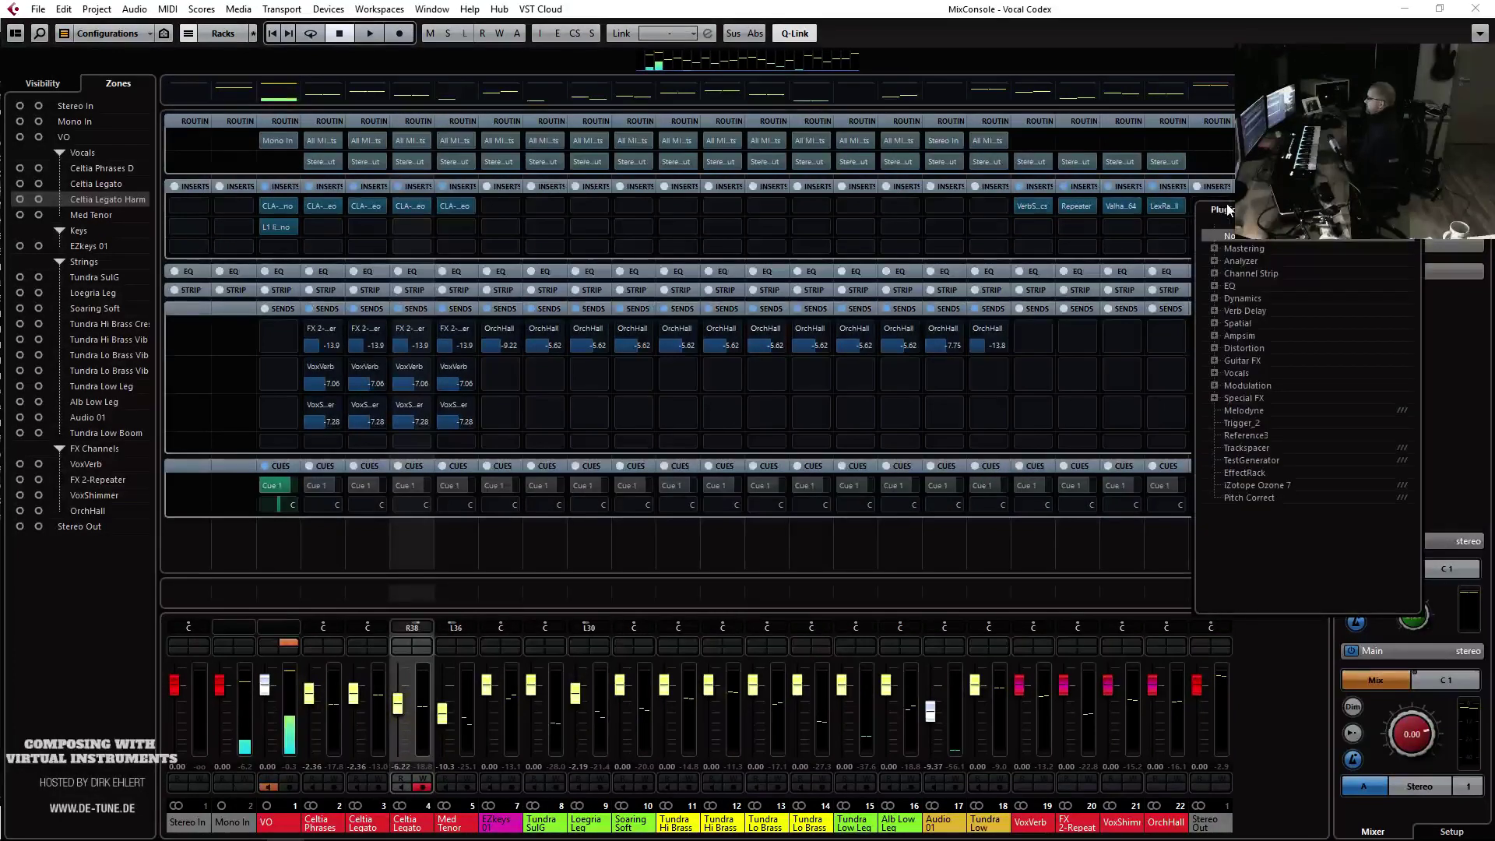
pyautogui.click(1213, 275)
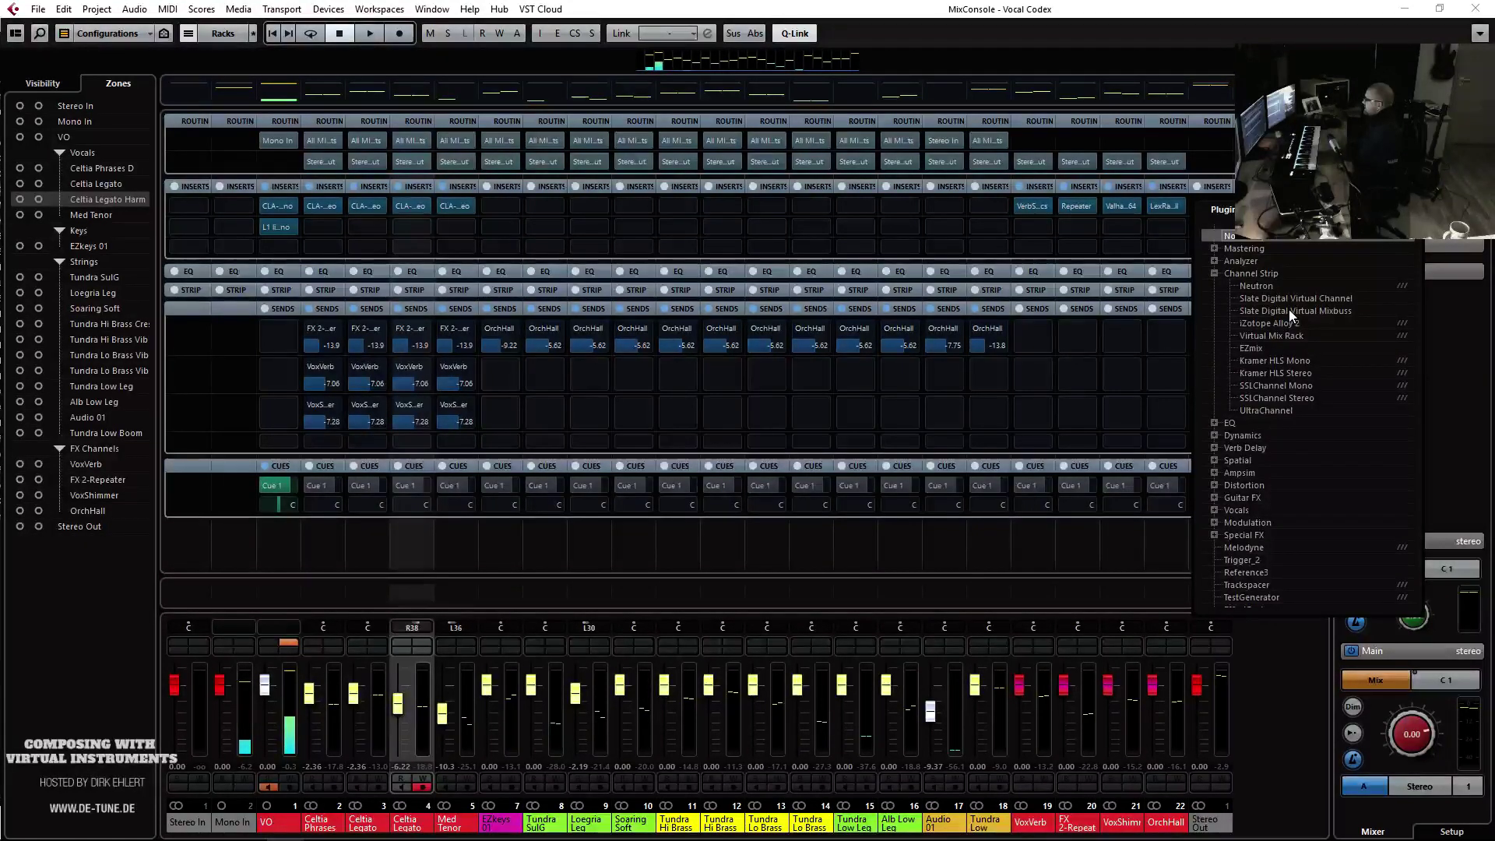
pyautogui.click(1272, 336)
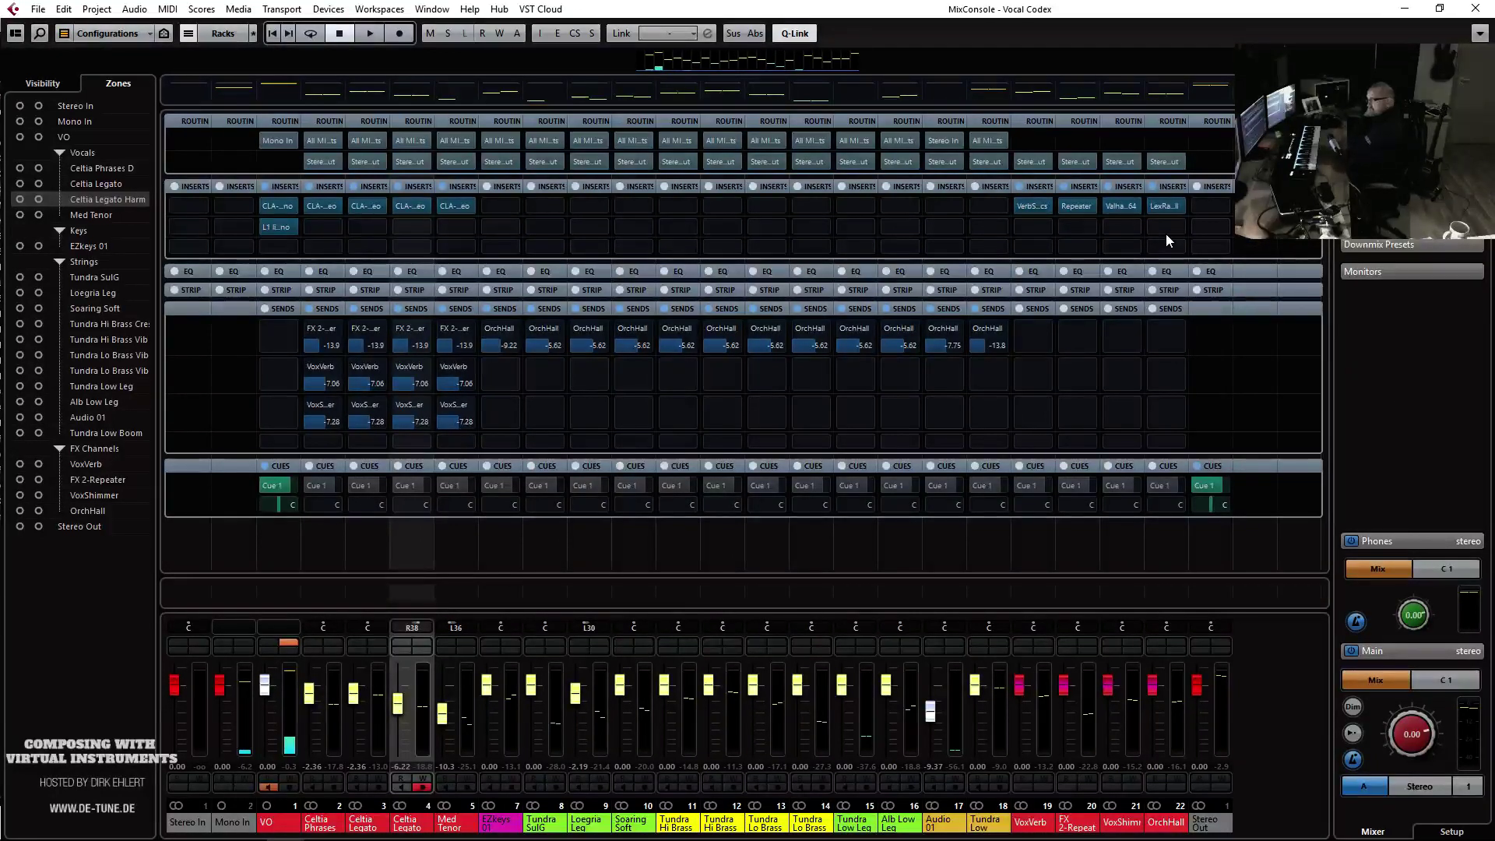
# Load VCC MixBuss into the rack's first slot with the Brit 4k G console and turn on noise reduction
pyautogui.click(1207, 215)
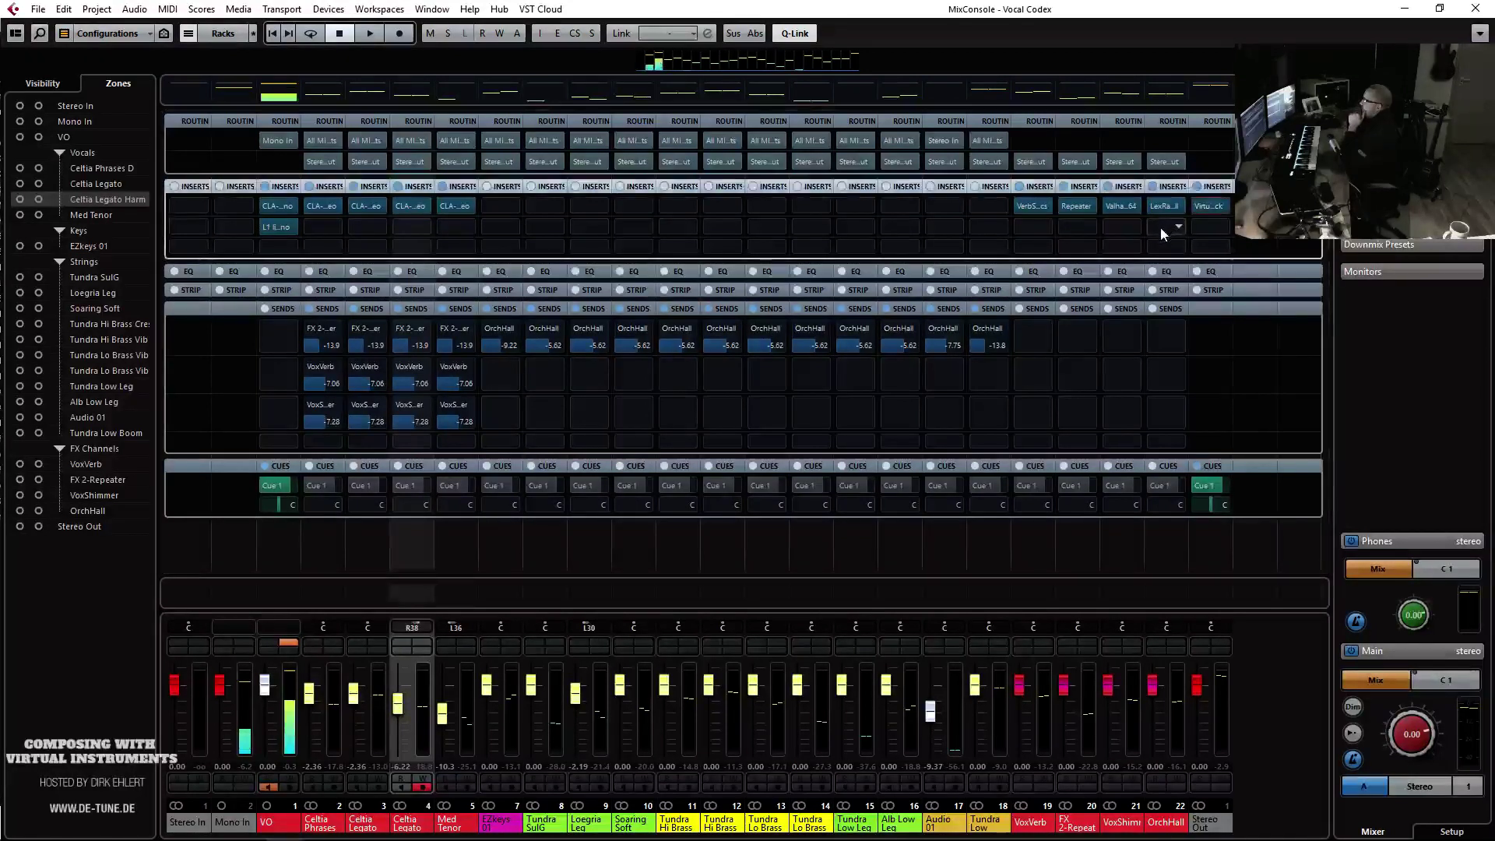
pyautogui.click(1209, 206)
pyautogui.moveTo(679, 374); pyautogui.dragTo(760, 463)
pyautogui.scroll(-1, 654, 642)
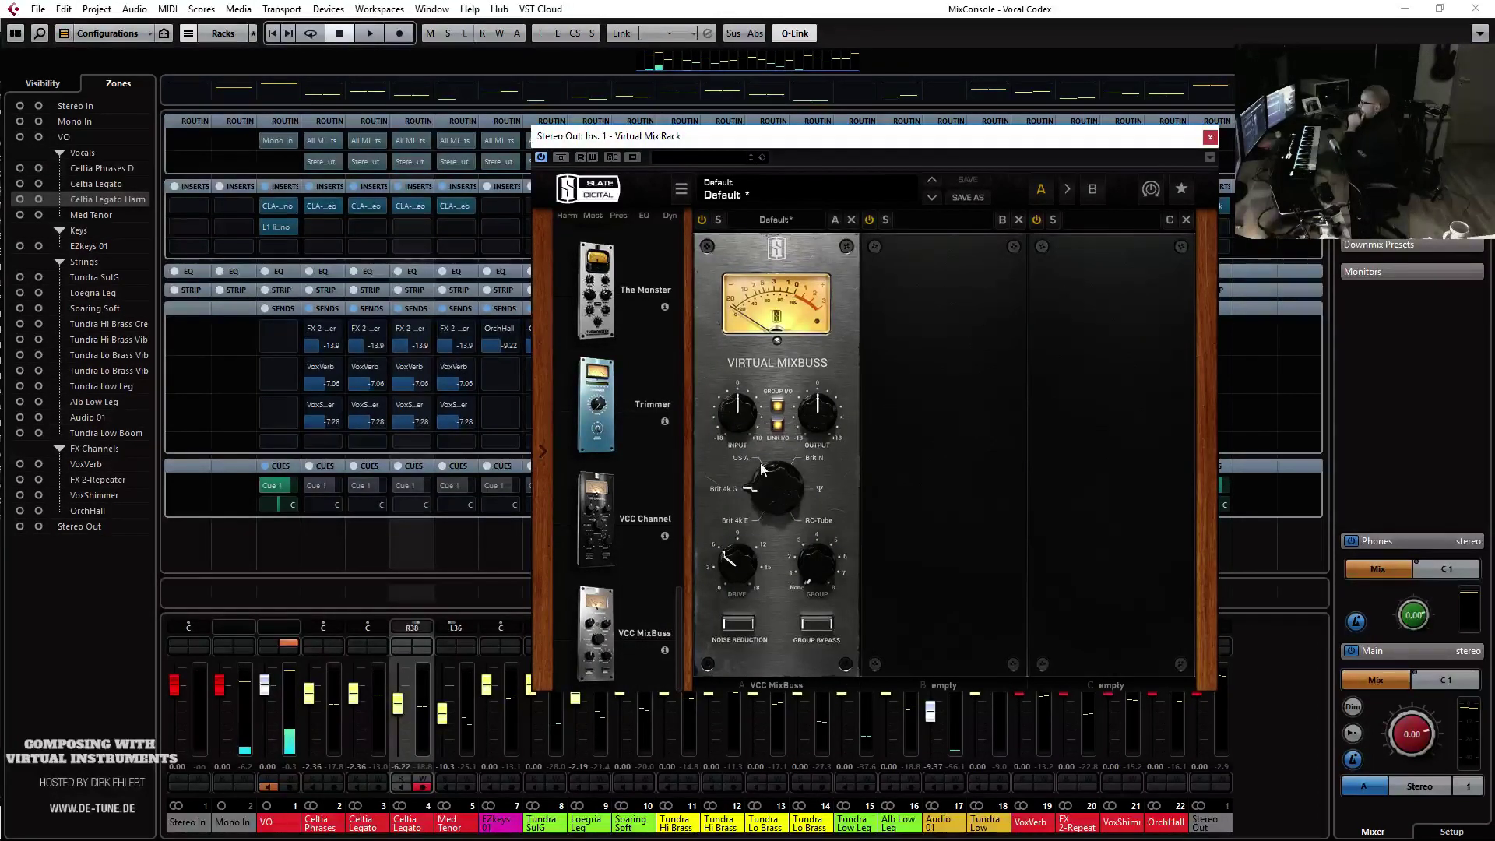
pyautogui.click(738, 623)
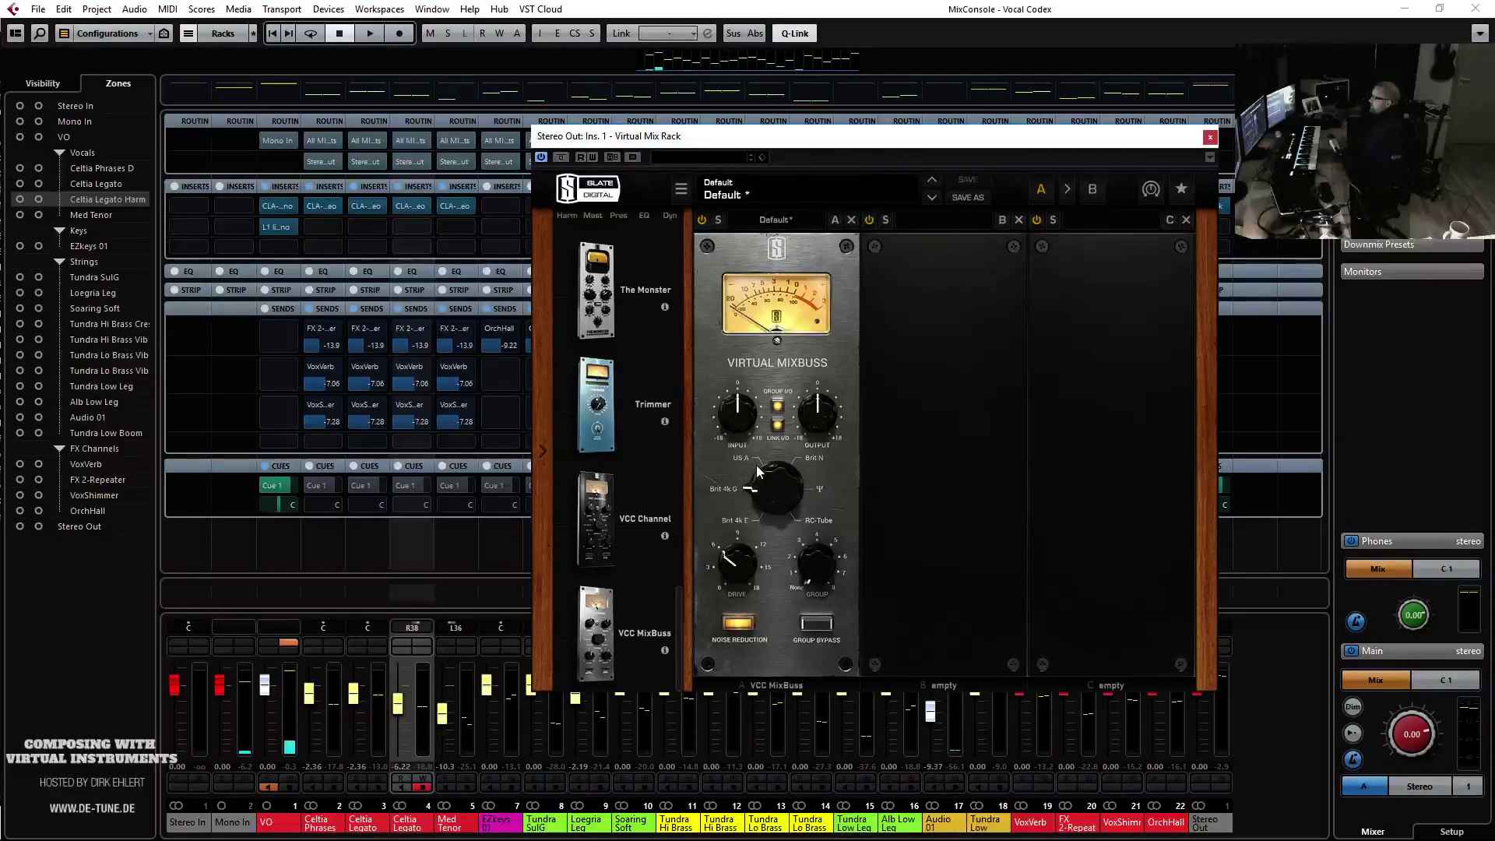
# Play the song through the Virtual Mixbuss and watch its meter with the plug-in over the project
pyautogui.press('space')
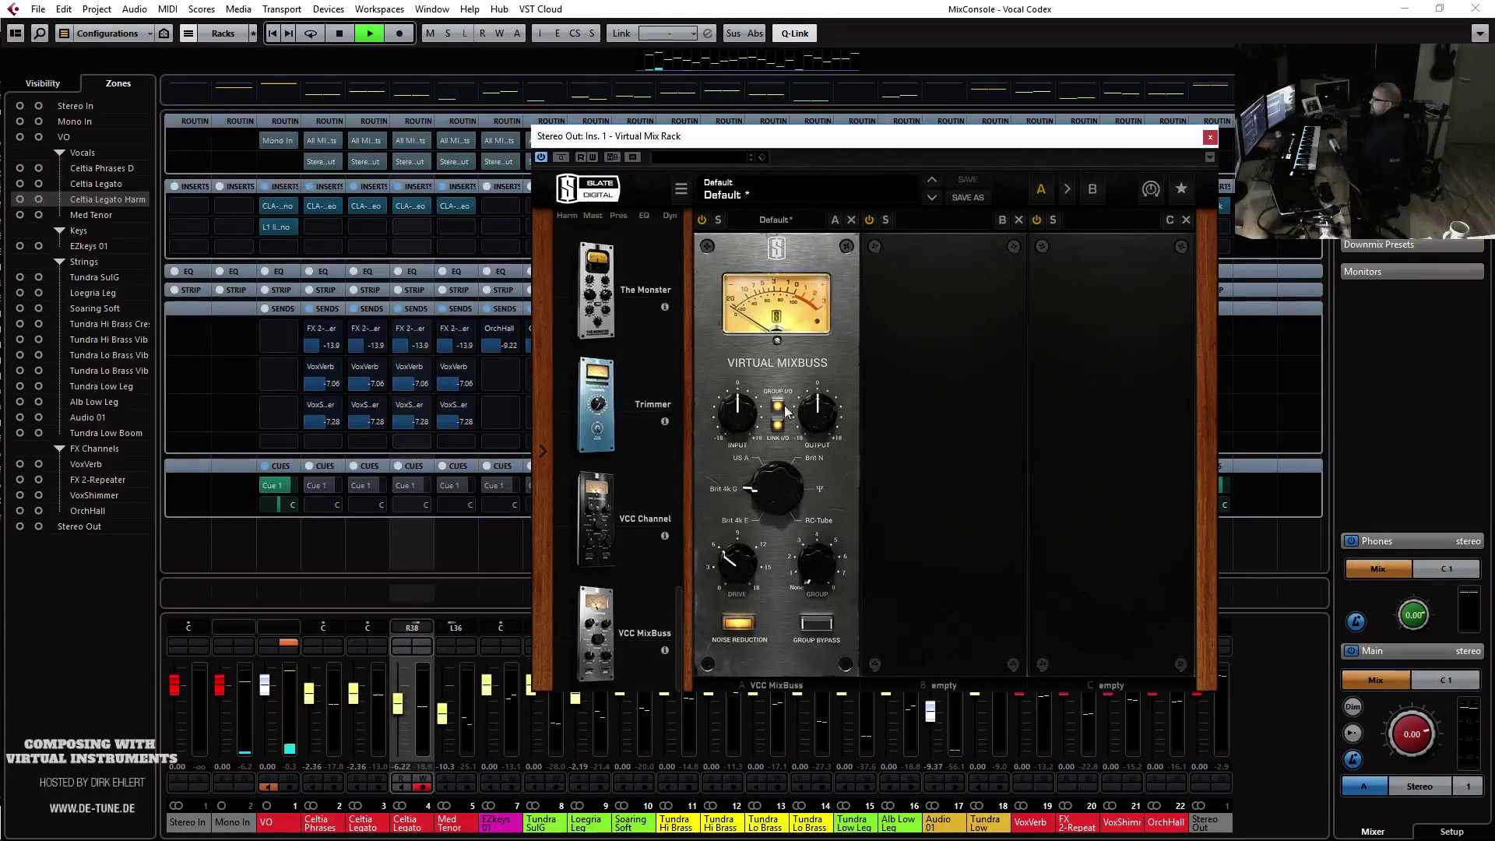
pyautogui.click(736, 410)
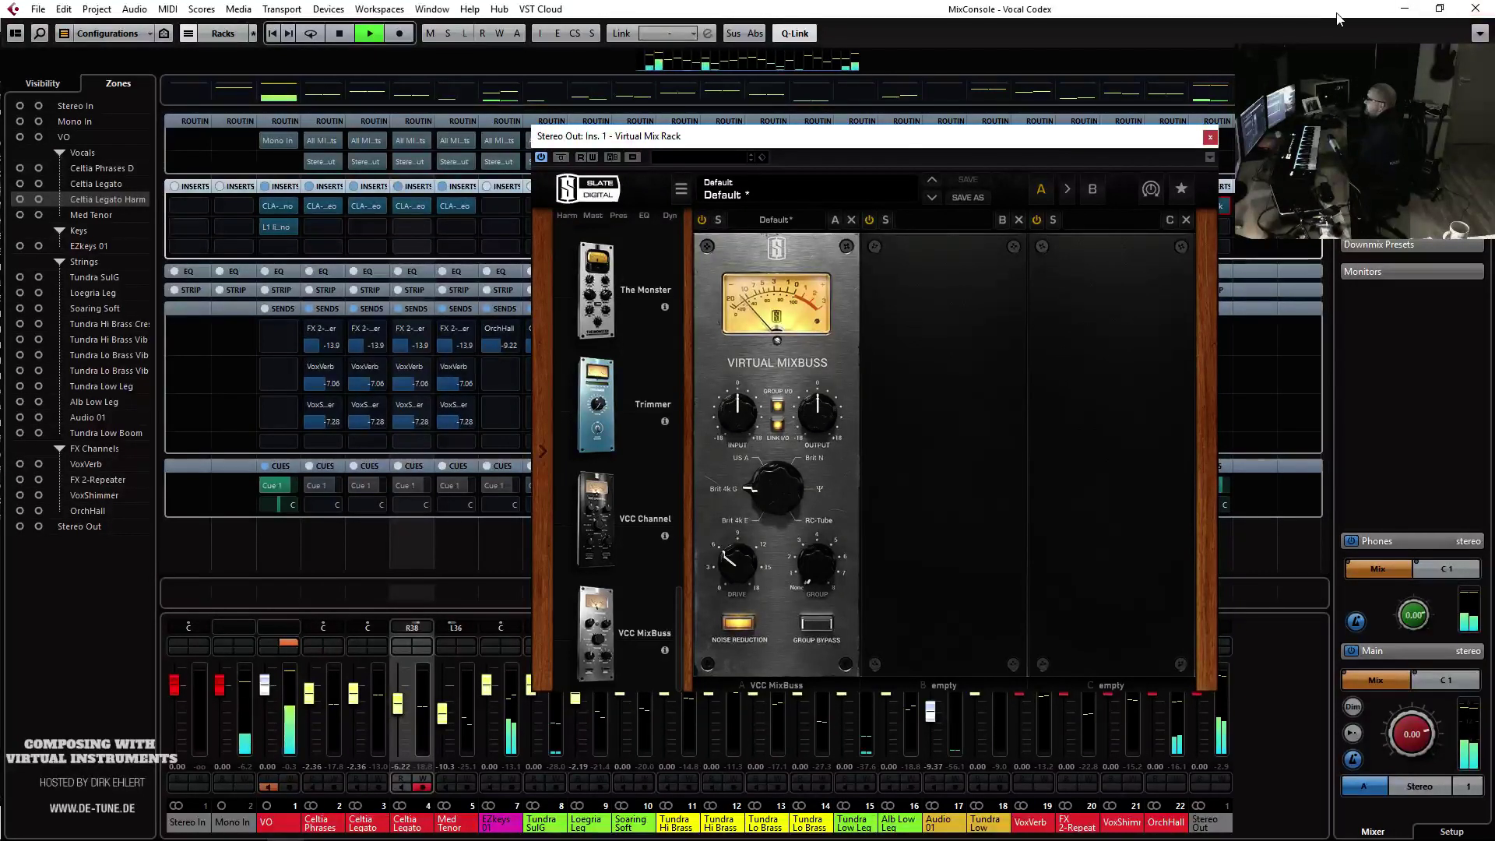
pyautogui.click(1440, 8)
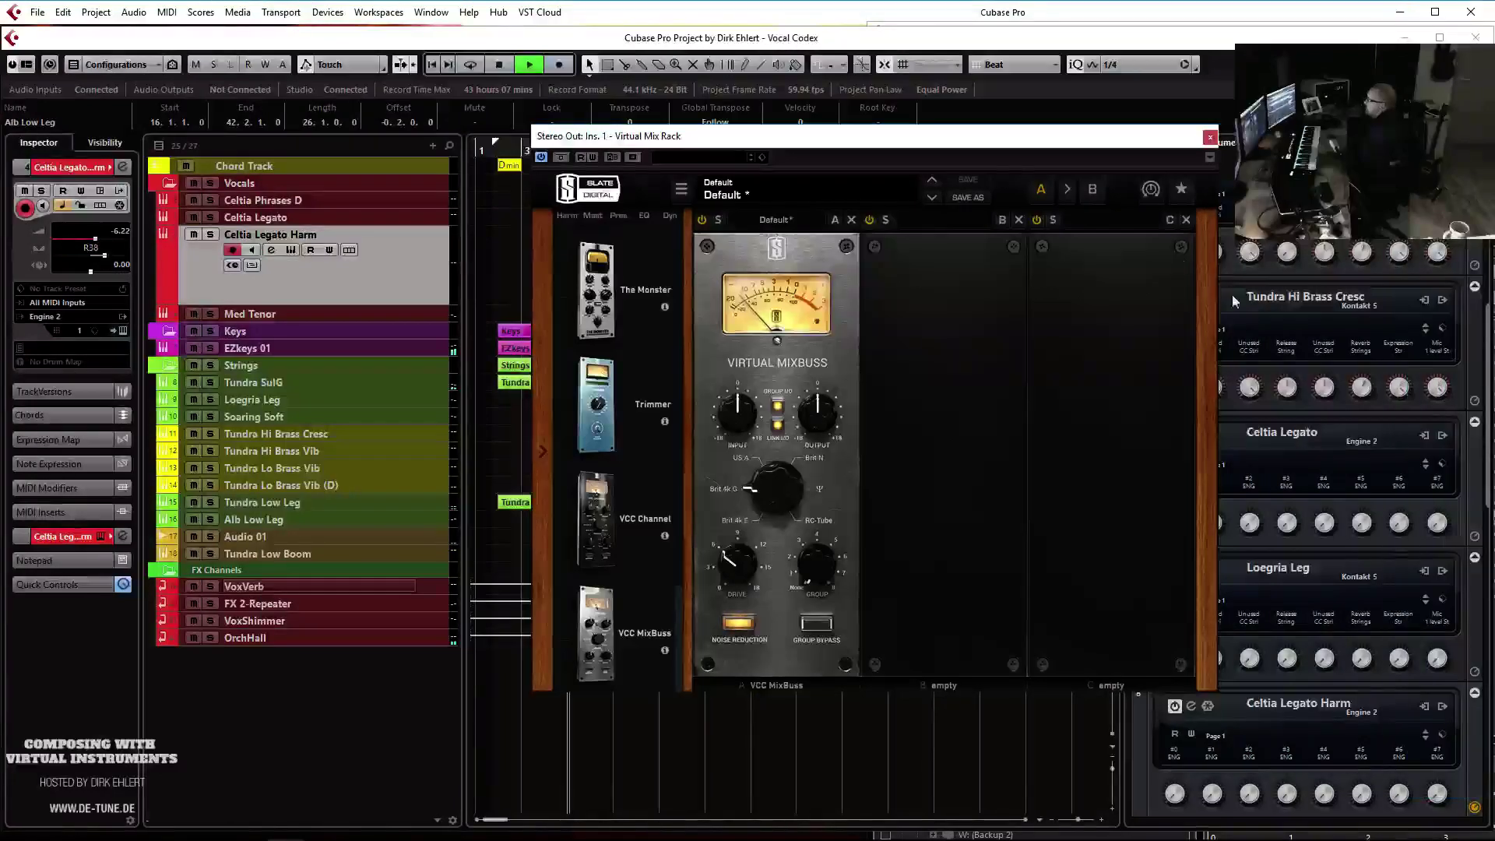
pyautogui.moveTo(946, 140); pyautogui.dragTo(883, 182)
pyautogui.moveTo(678, 465)
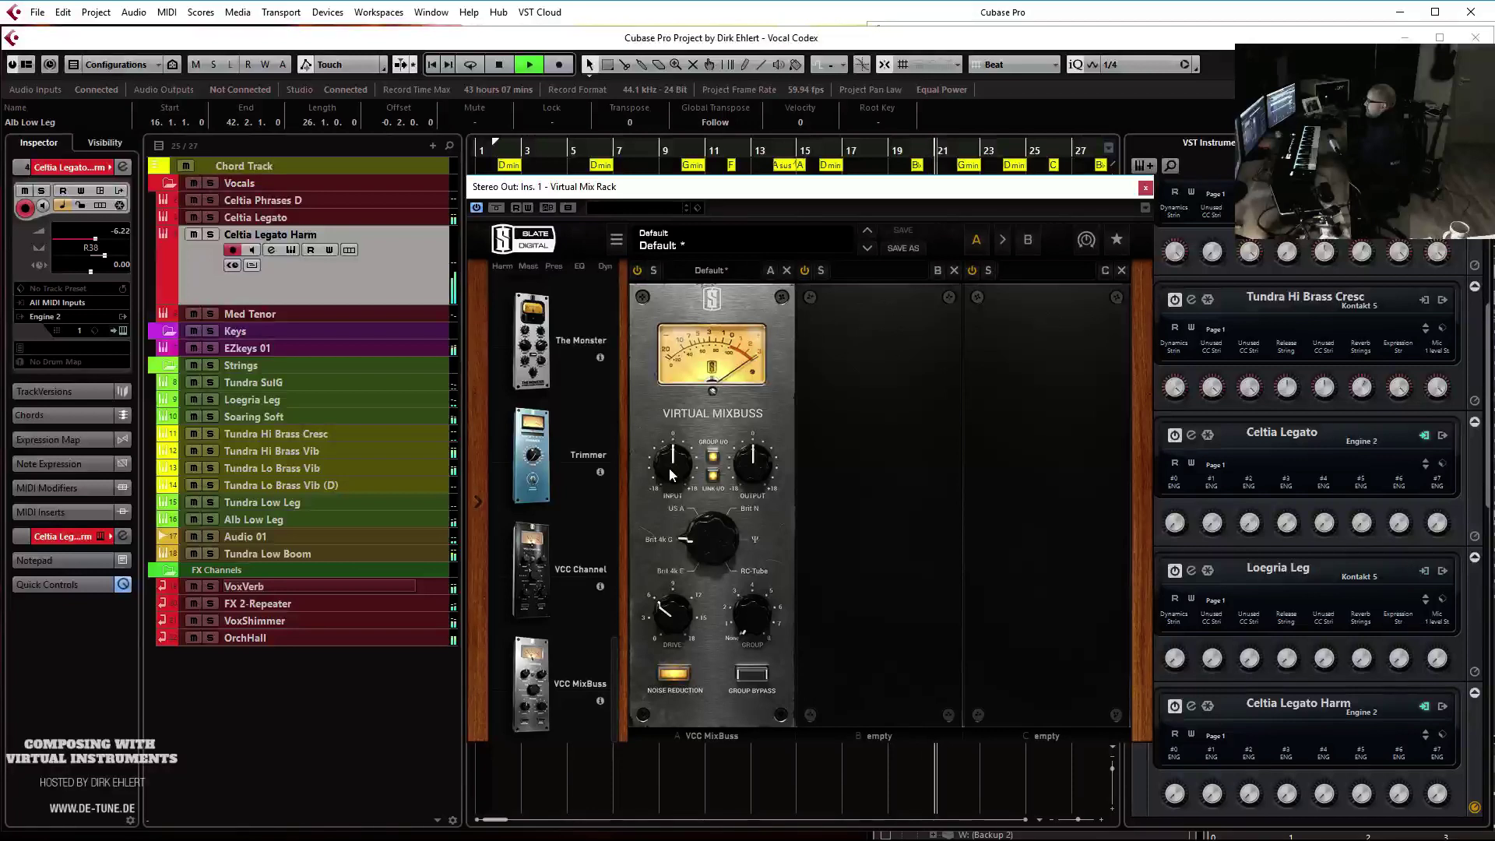
# Add the Revival module to the rack's second slot, raise its Shimmer and Thickness, and close the Virtual Mix Rack
pyautogui.scroll(2, 613, 655)
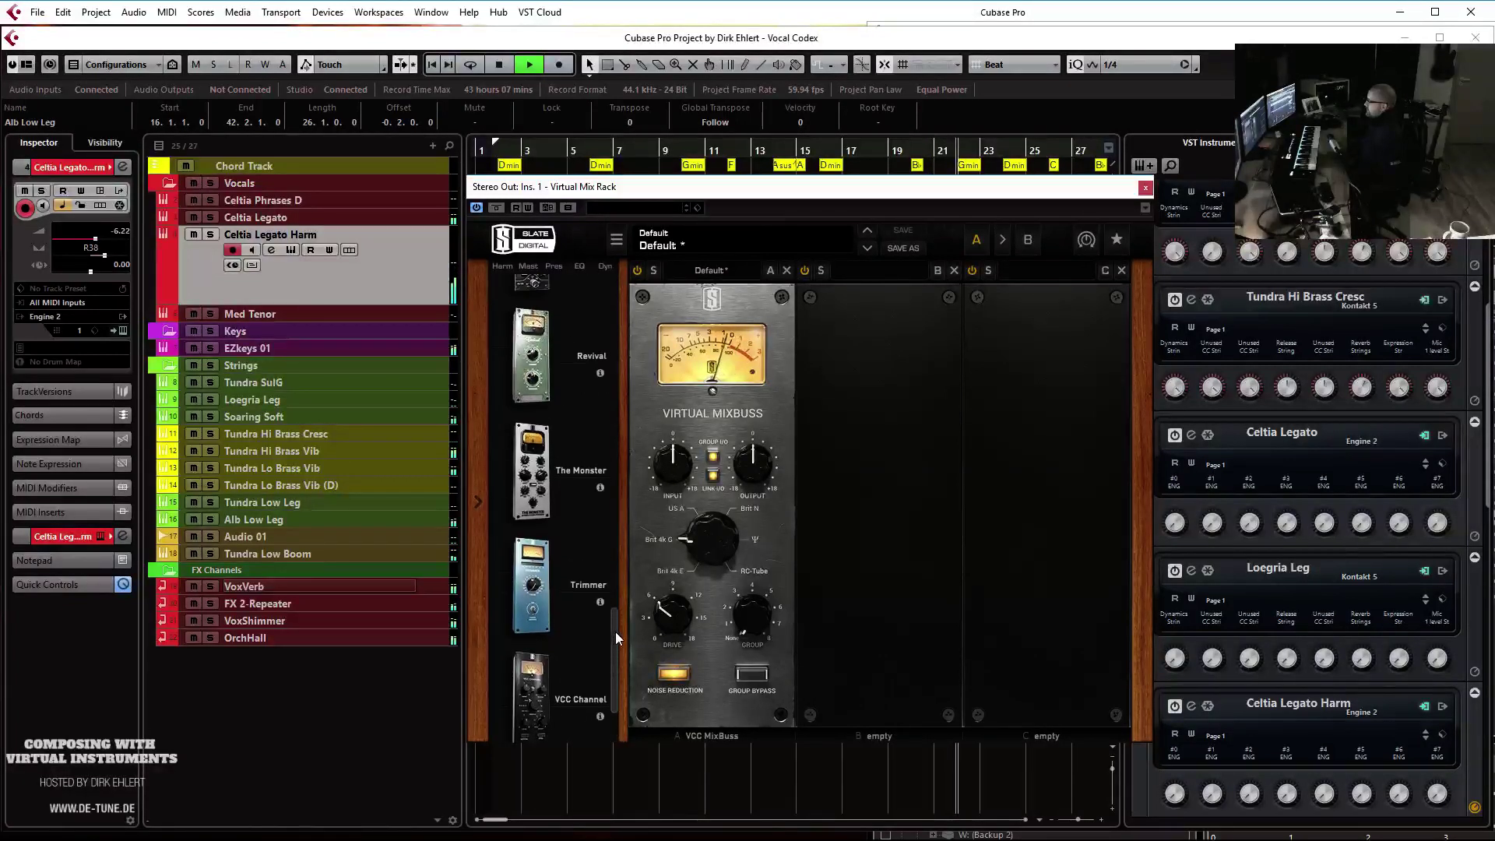
pyautogui.moveTo(532, 354); pyautogui.dragTo(842, 535)
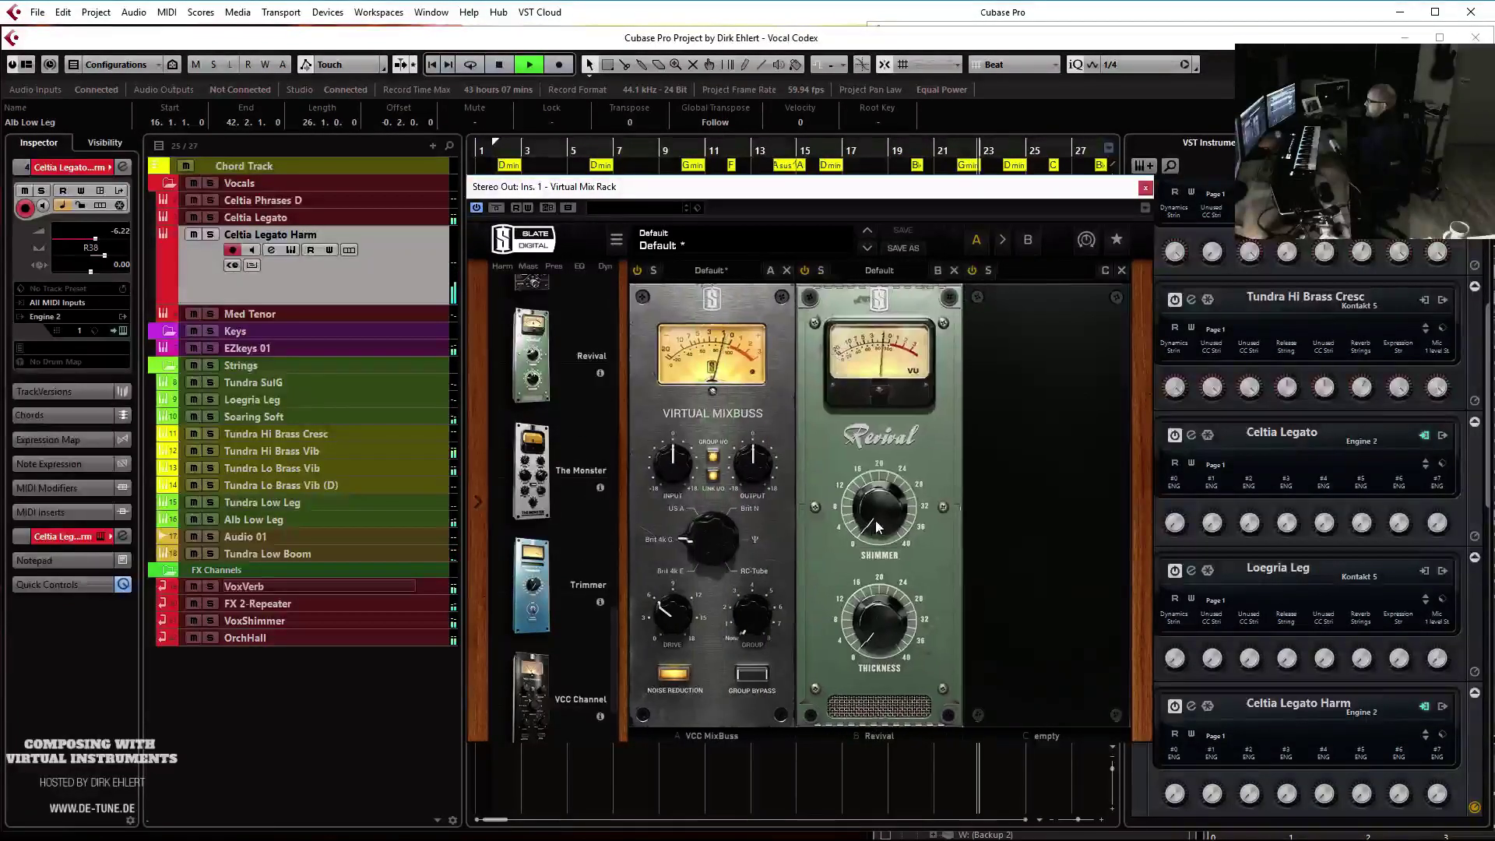
pyautogui.moveTo(865, 627); pyautogui.dragTo(862, 584)
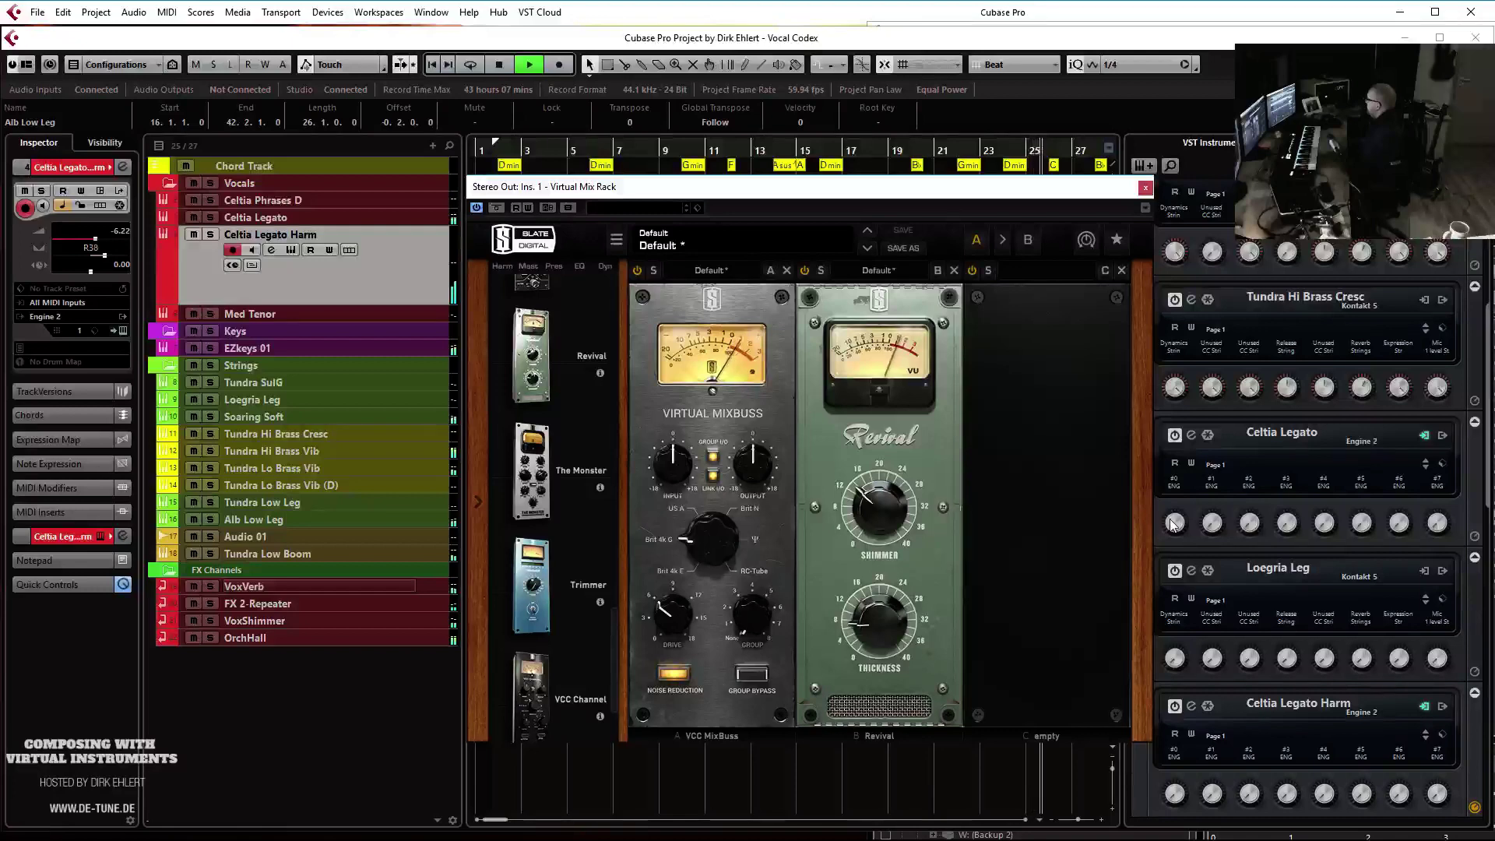
pyautogui.click(1145, 188)
# Insert the Slate VBC Rack compressor plug-in in the second insert slot of Stereo Out
pyautogui.press('F3')
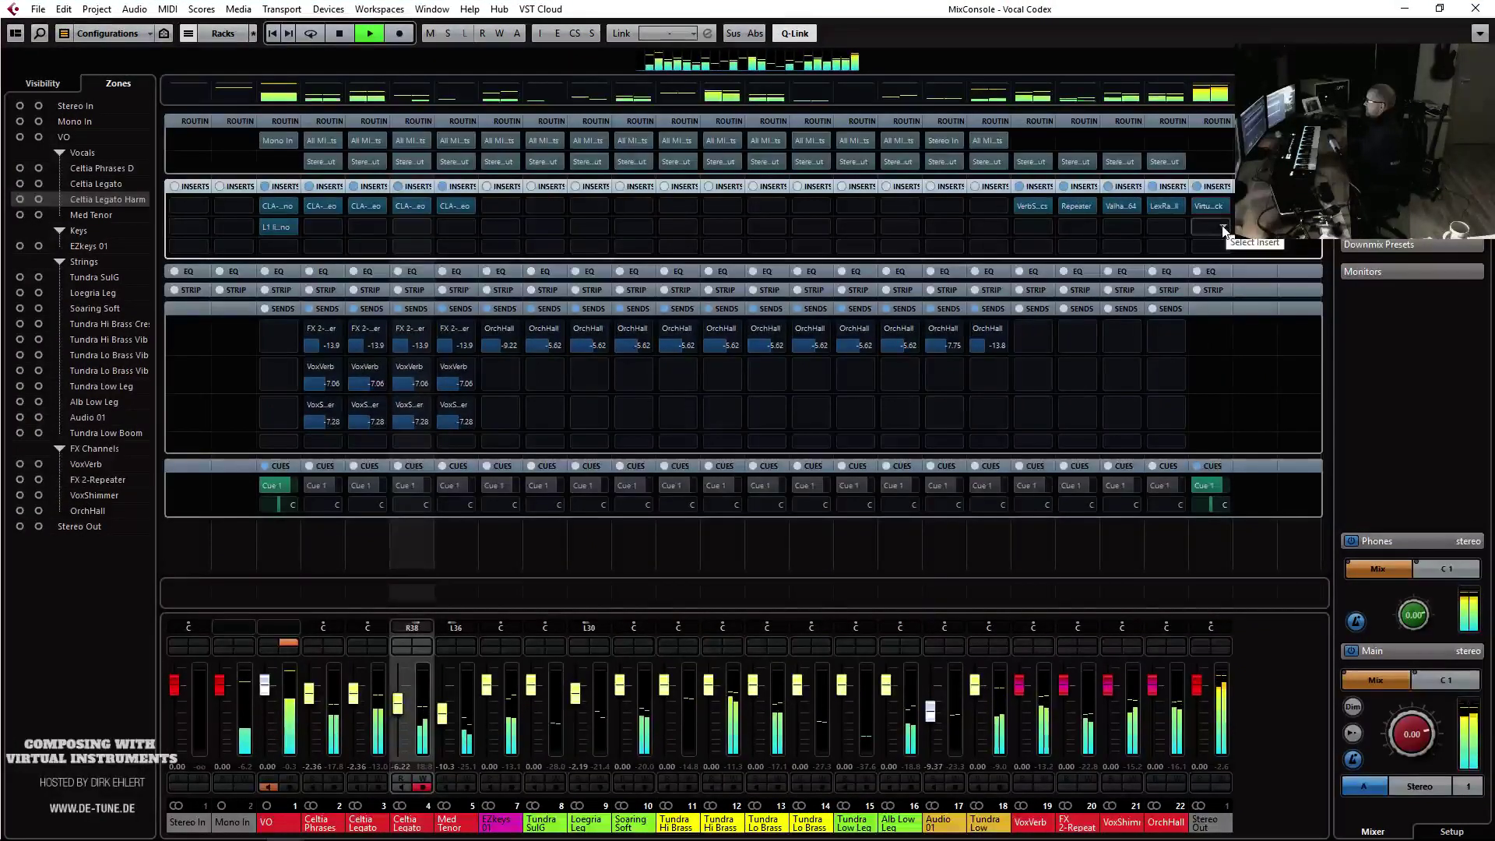
pyautogui.press('space')
pyautogui.click(1223, 231)
pyautogui.click(1214, 318)
pyautogui.click(1230, 356)
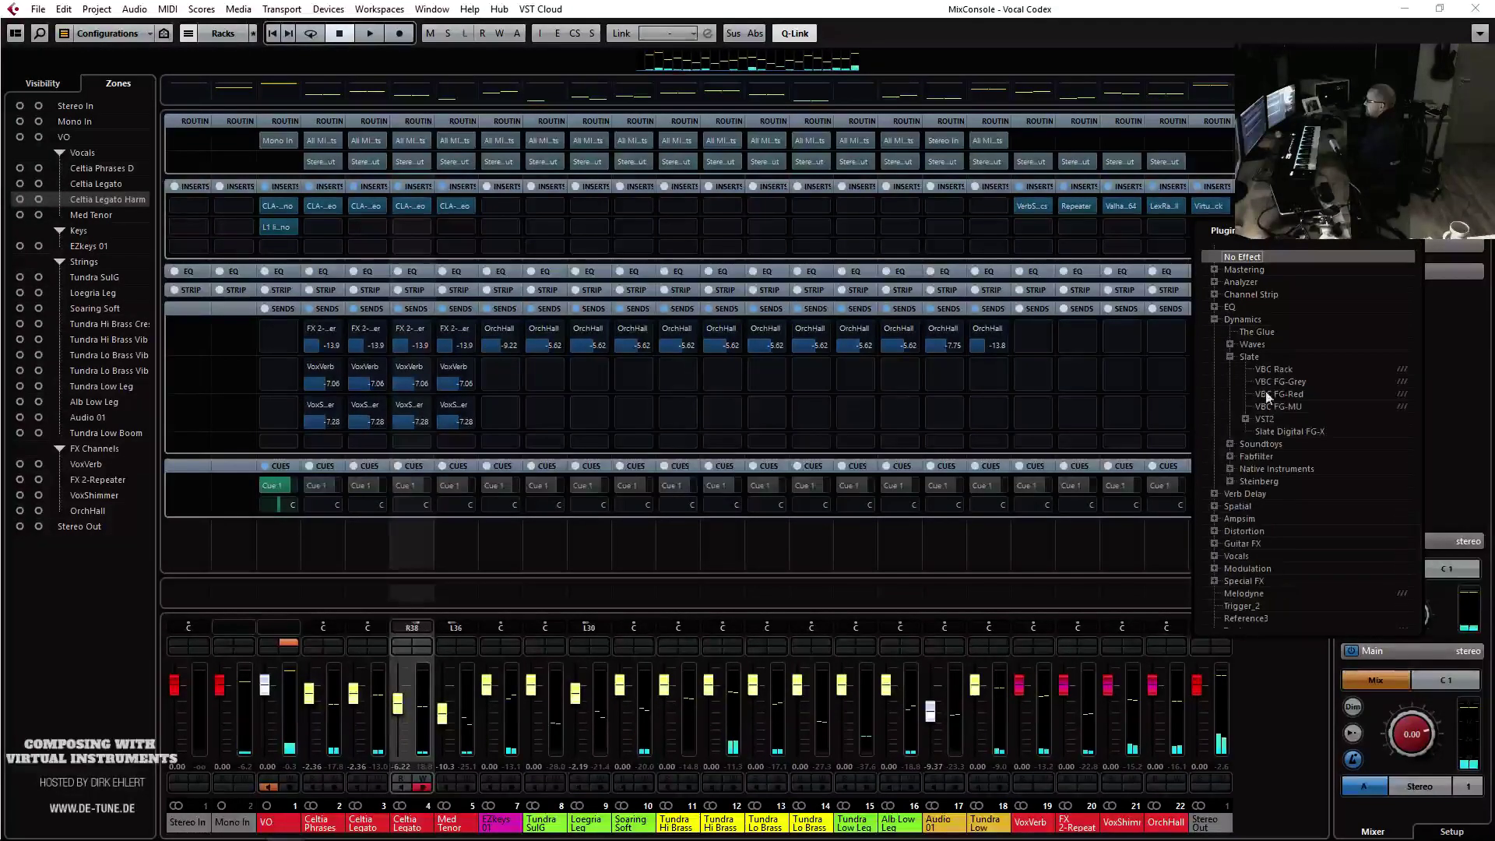
pyautogui.click(1284, 378)
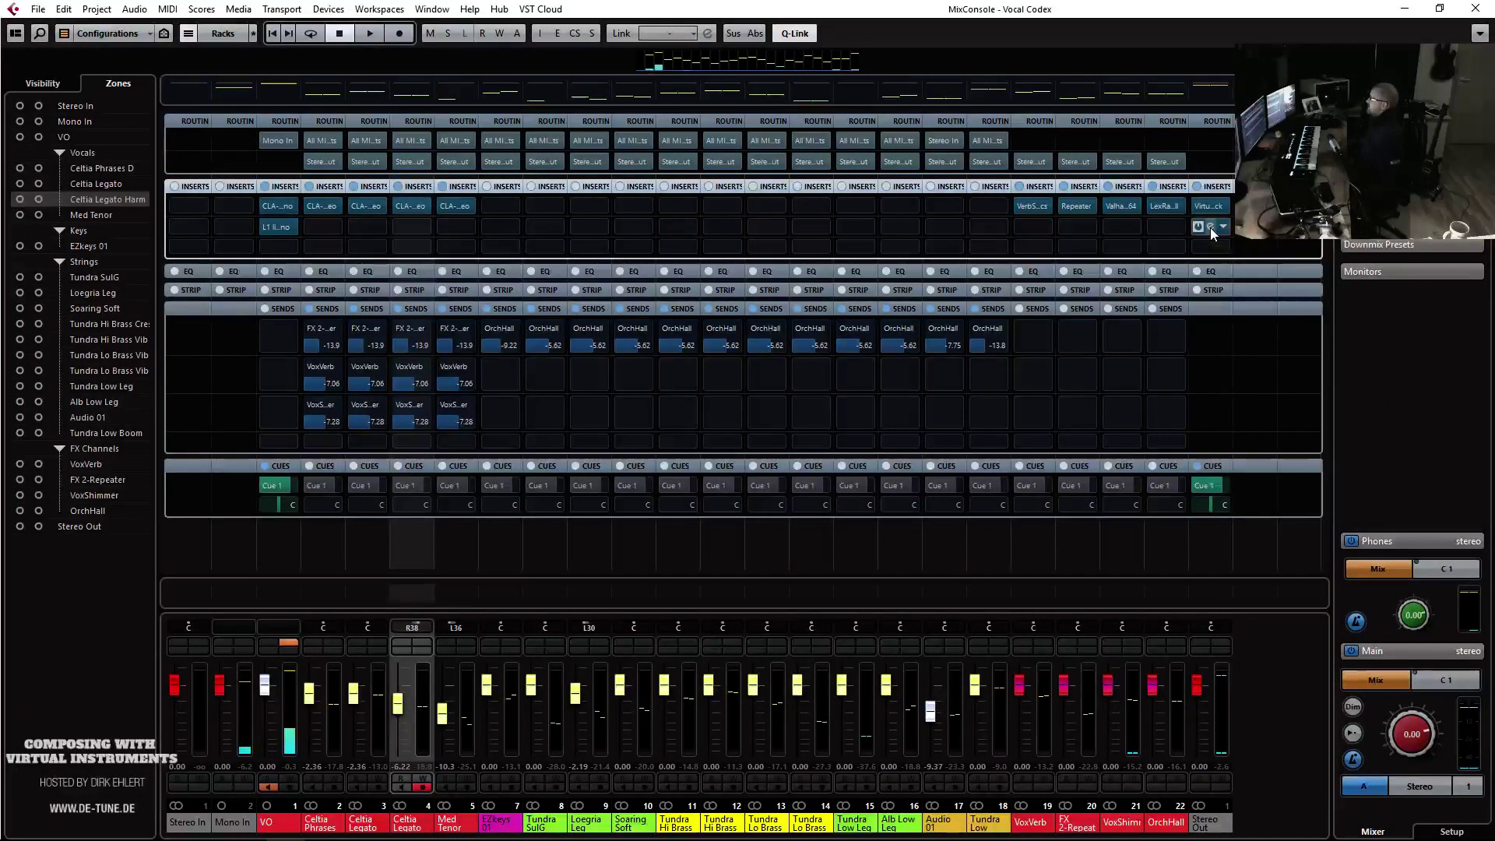
pyautogui.moveTo(1494, 187); pyautogui.dragTo(752, 125)
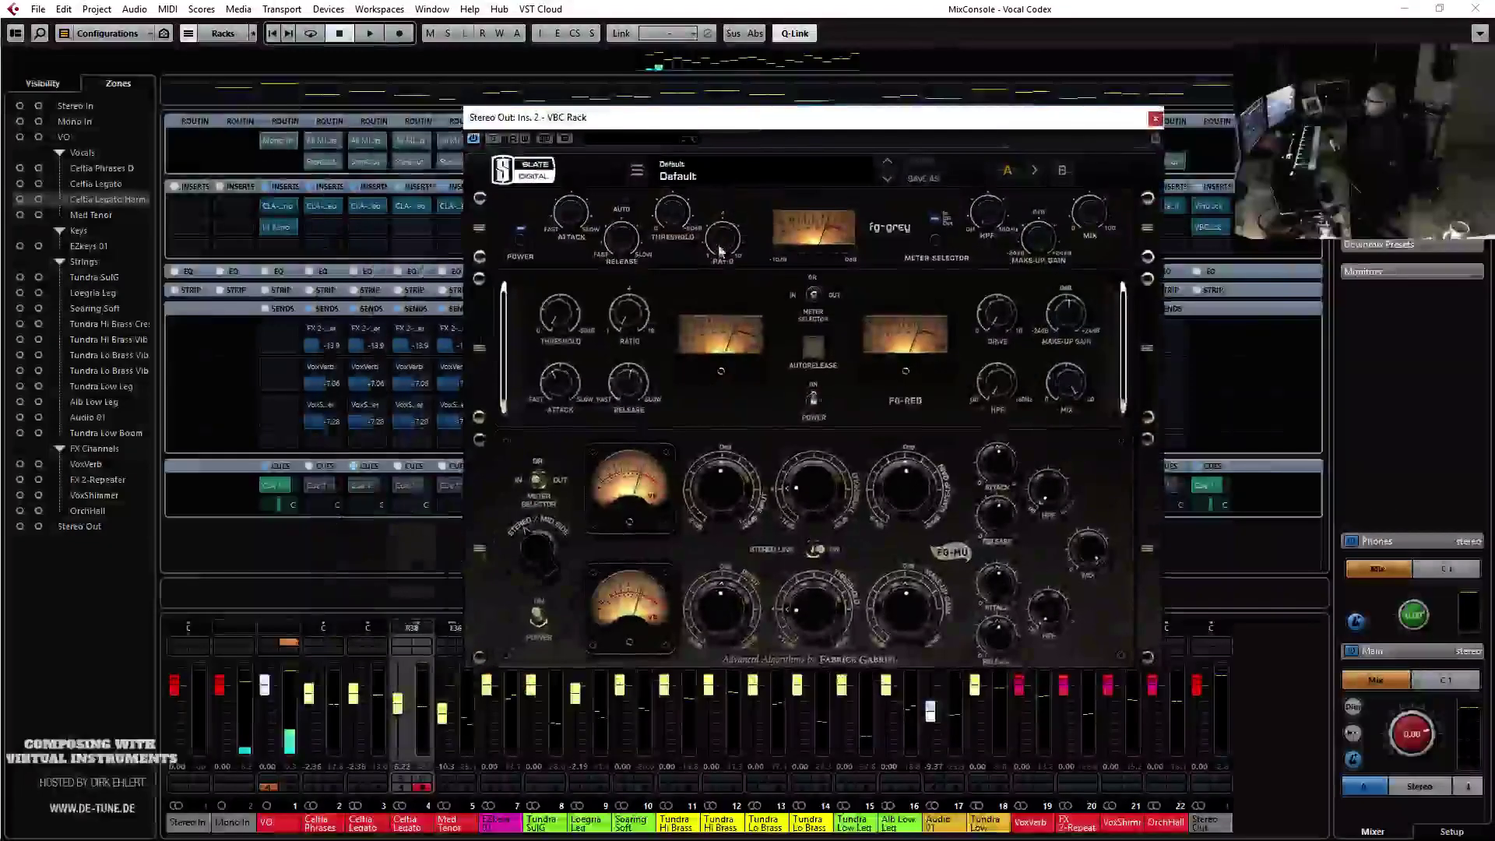
# Adjust the FG-Grey compressor's attack, threshold and high-pass filter during playback with a ratio of 1.5, and close the VBC Rack
pyautogui.press('space')
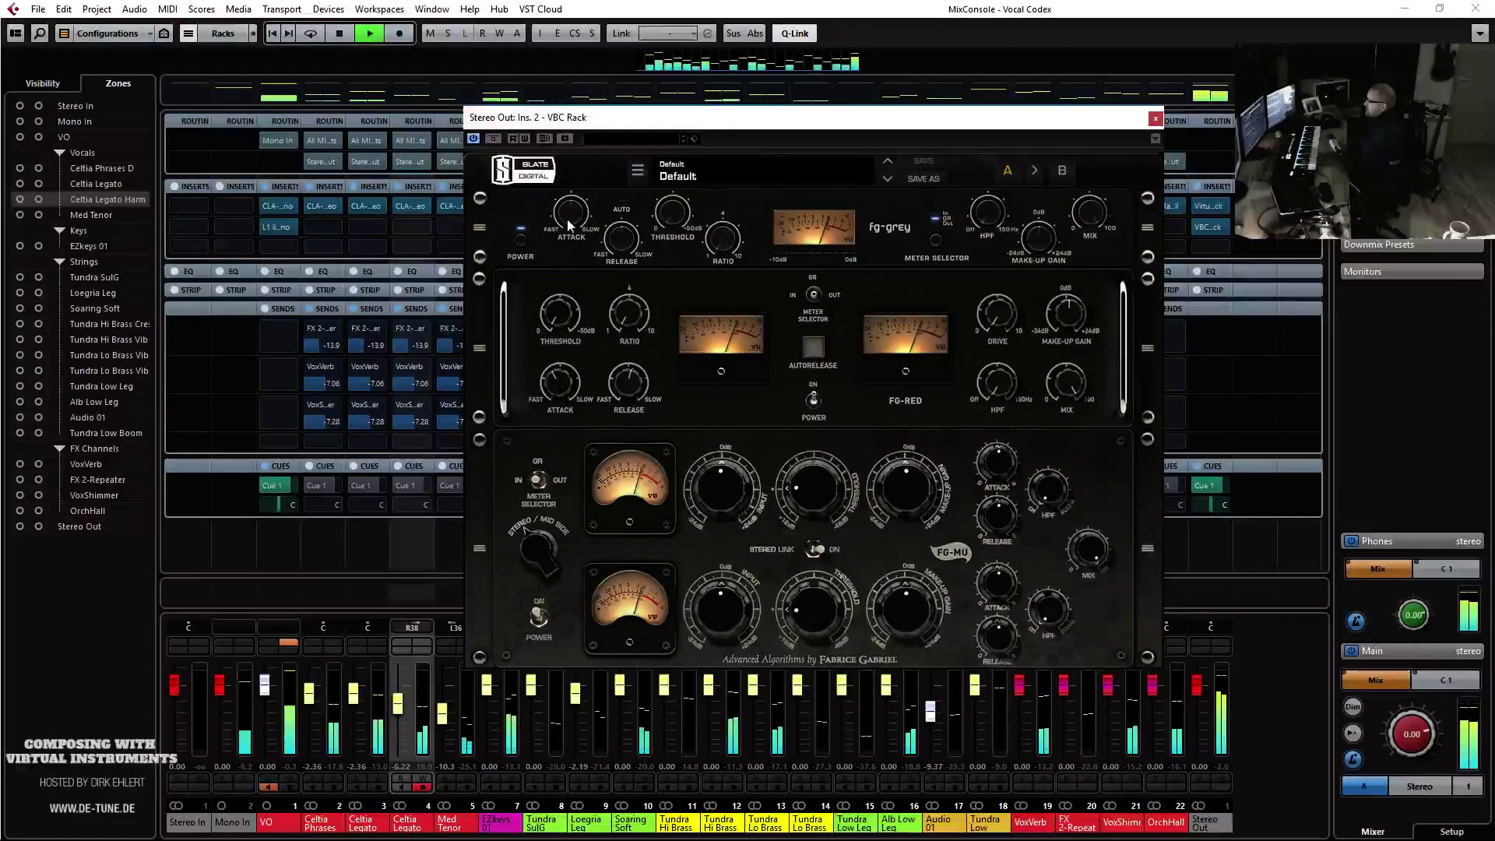
pyautogui.moveTo(568, 223); pyautogui.dragTo(579, 254)
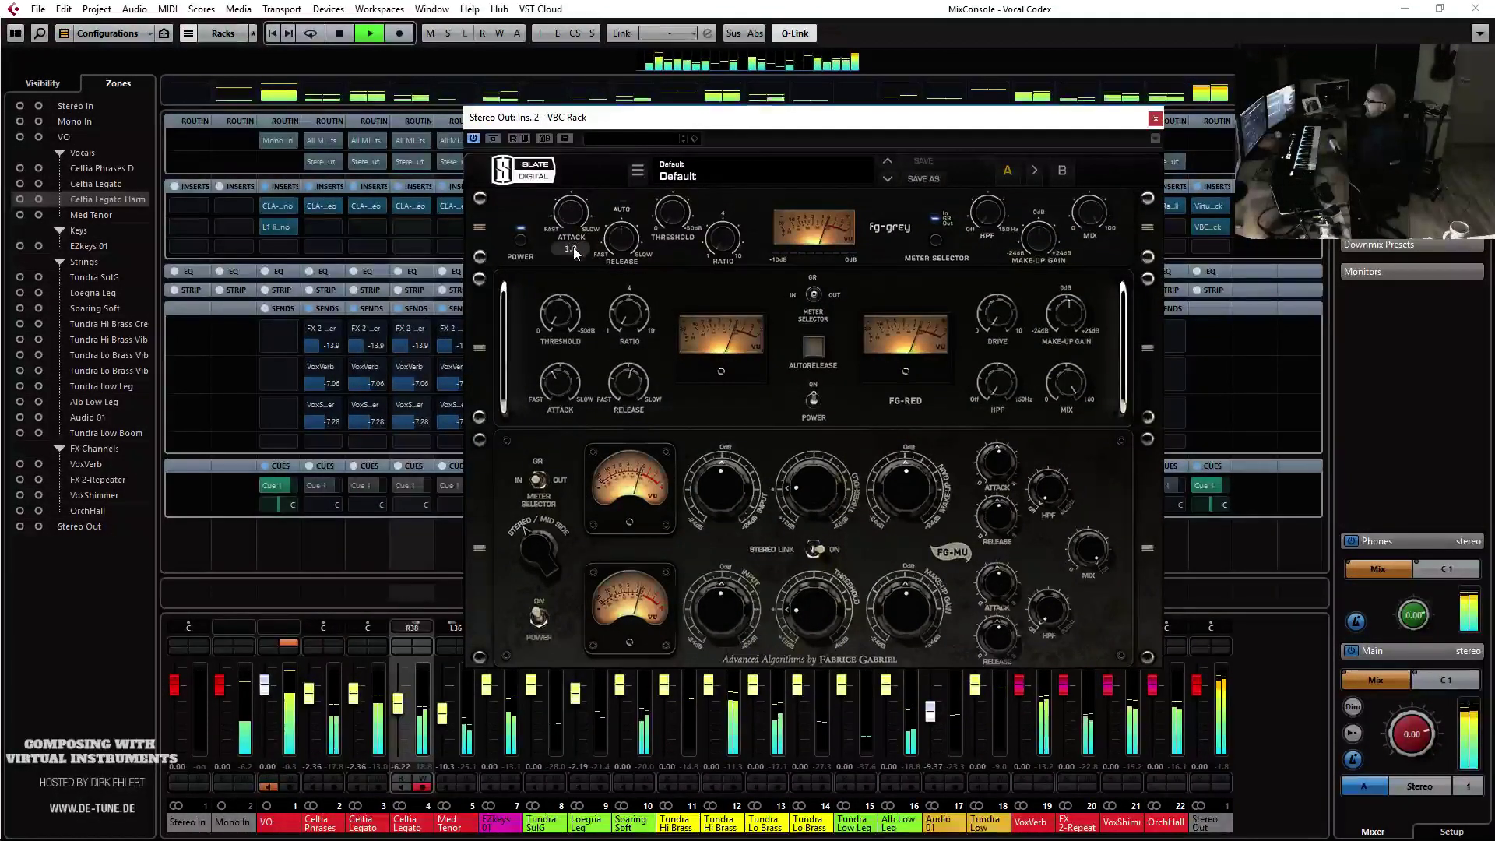
pyautogui.moveTo(661, 221); pyautogui.dragTo(841, 257)
pyautogui.click(718, 236)
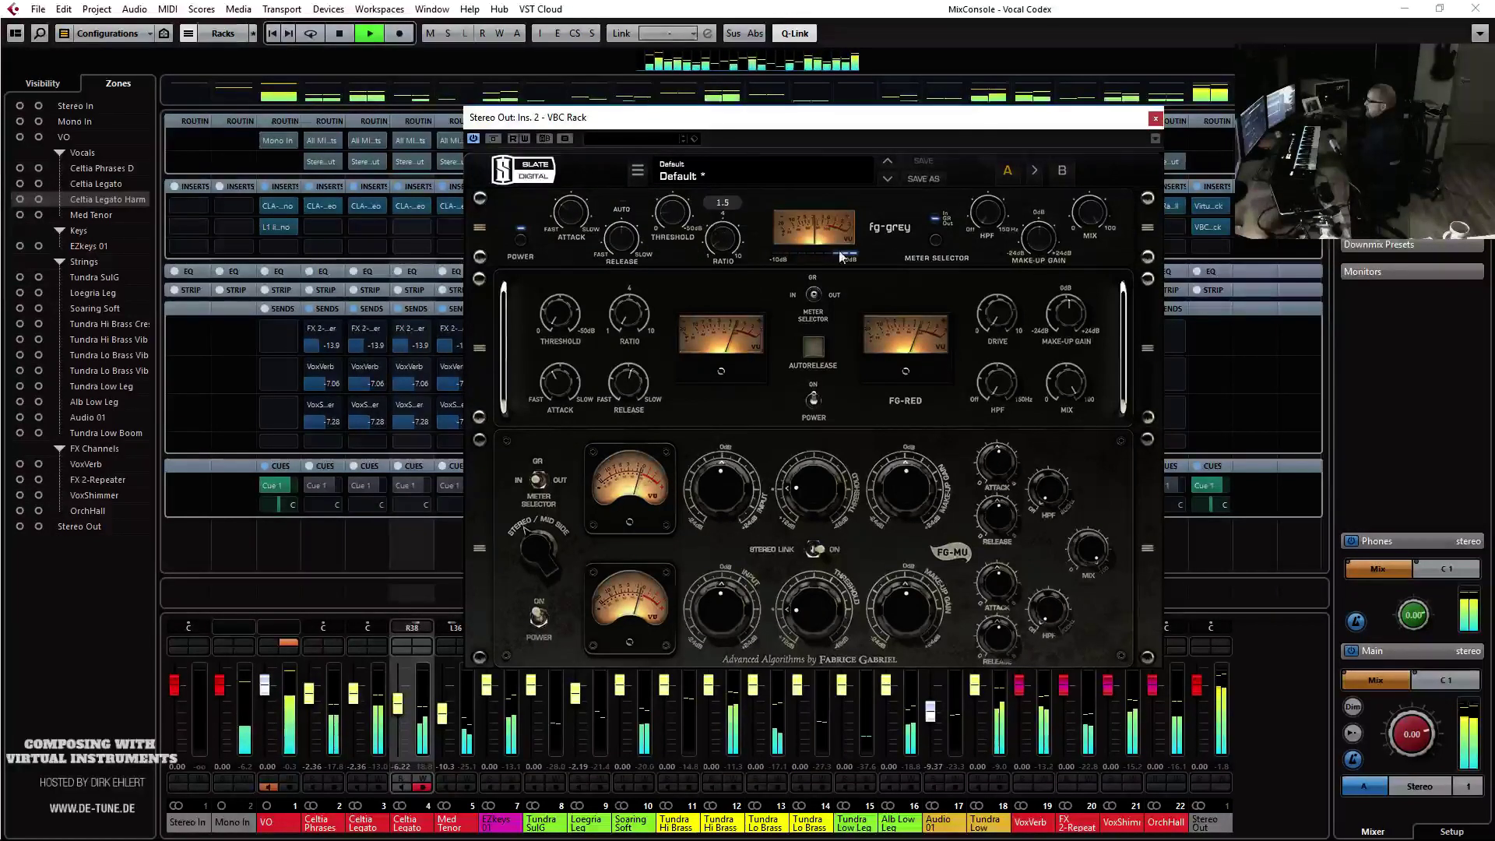
pyautogui.click(992, 221)
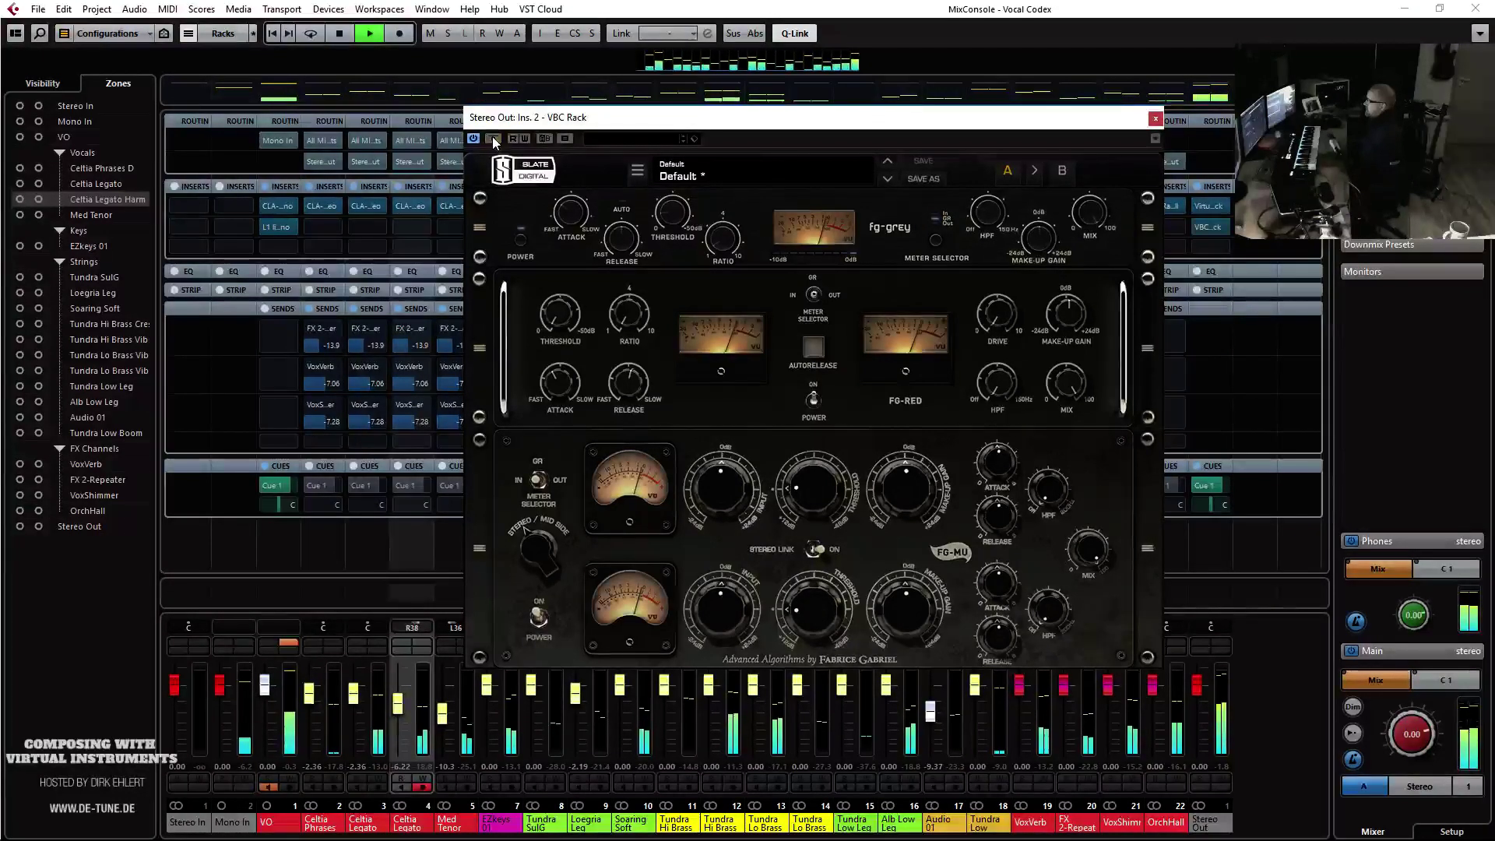
pyautogui.click(1156, 119)
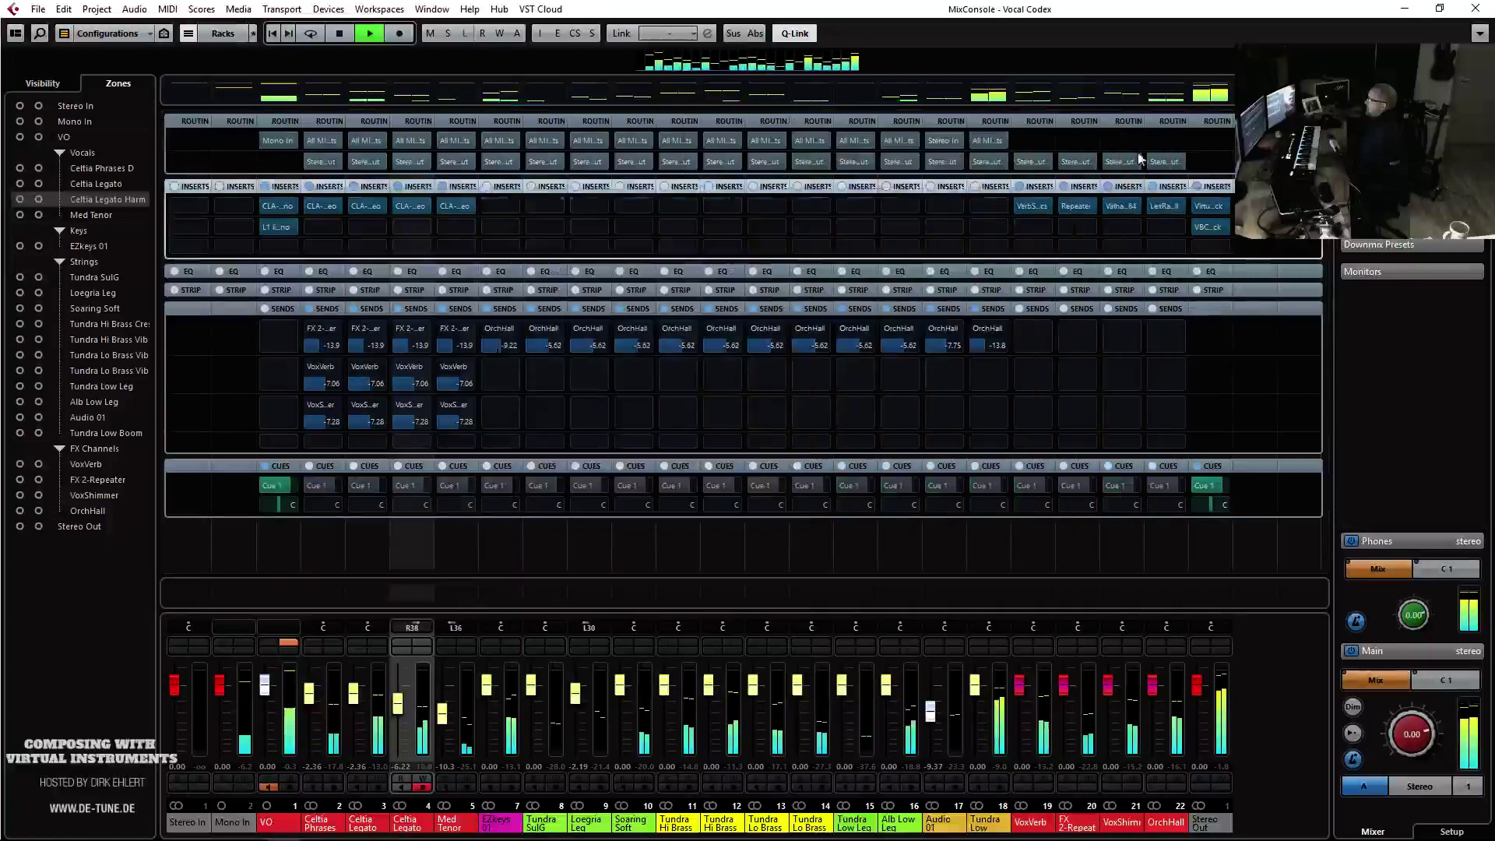
# Stop playback and insert the FabFilter Pro-L limiter in the third insert slot of Stereo Out
pyautogui.press('space')
pyautogui.click(1222, 245)
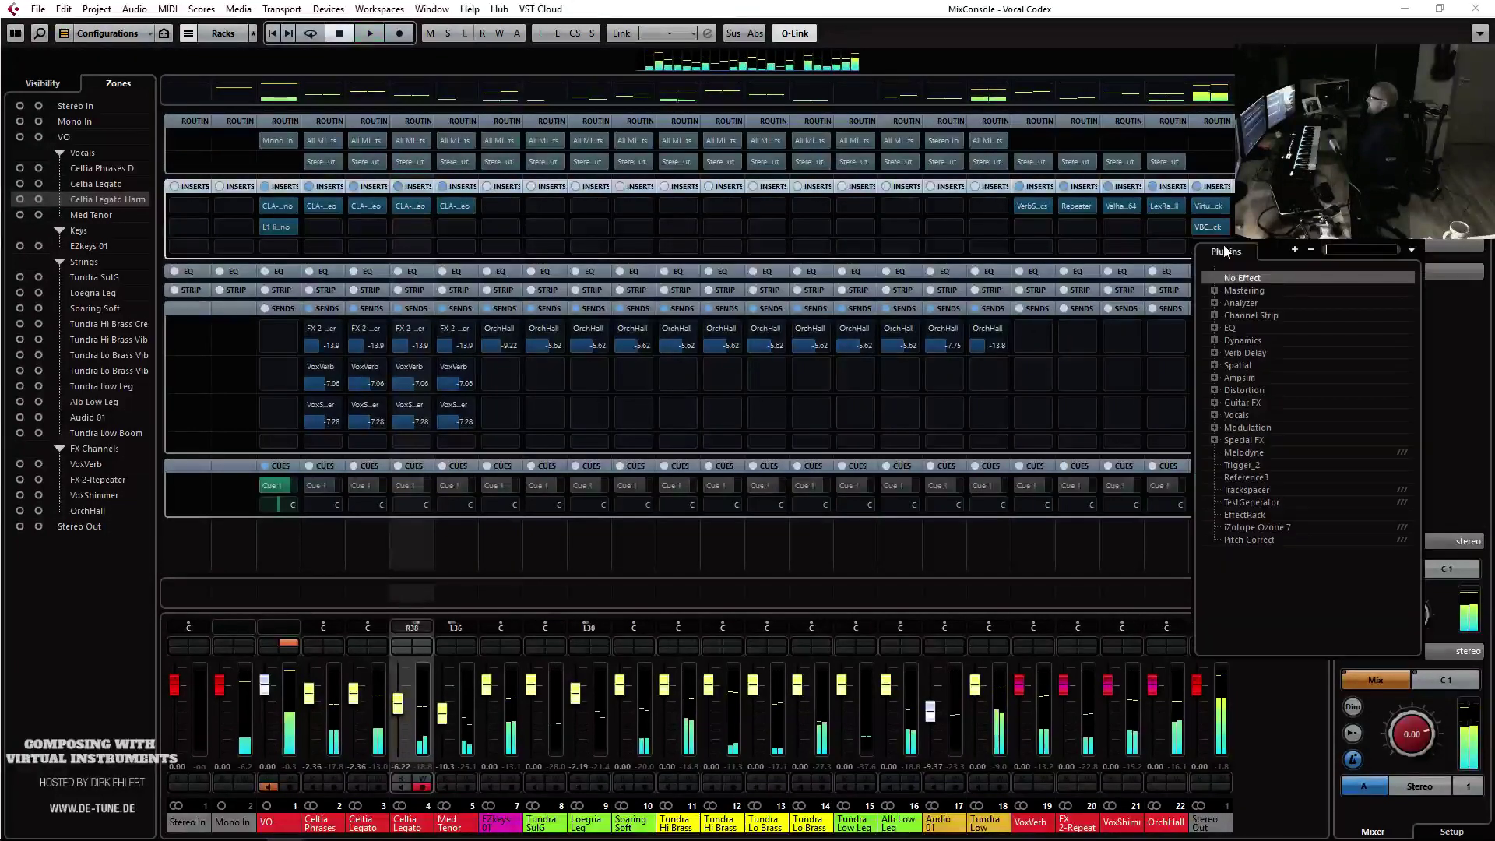
pyautogui.click(1213, 341)
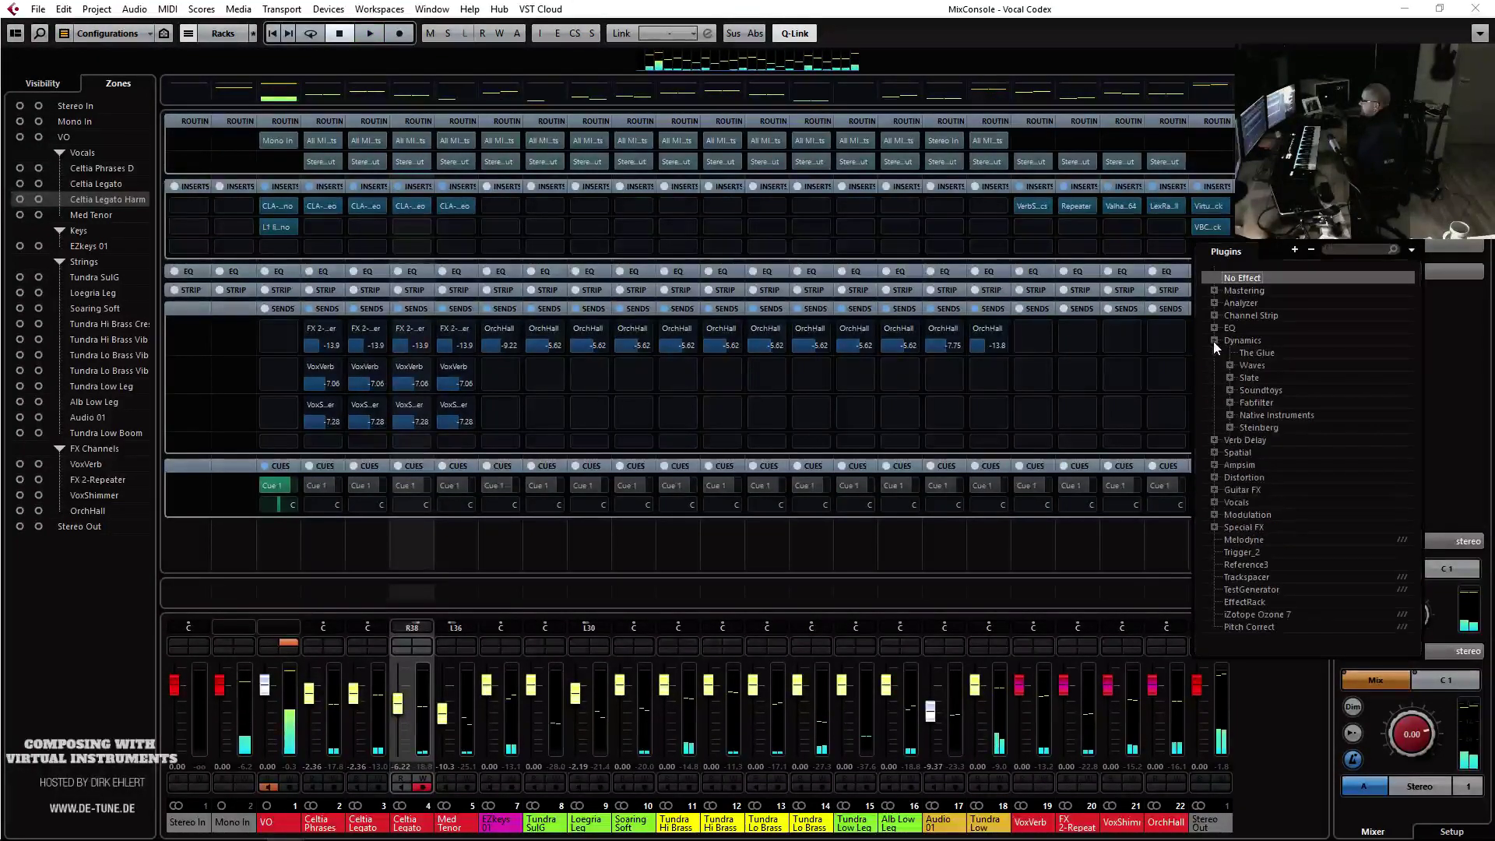
pyautogui.click(1229, 390)
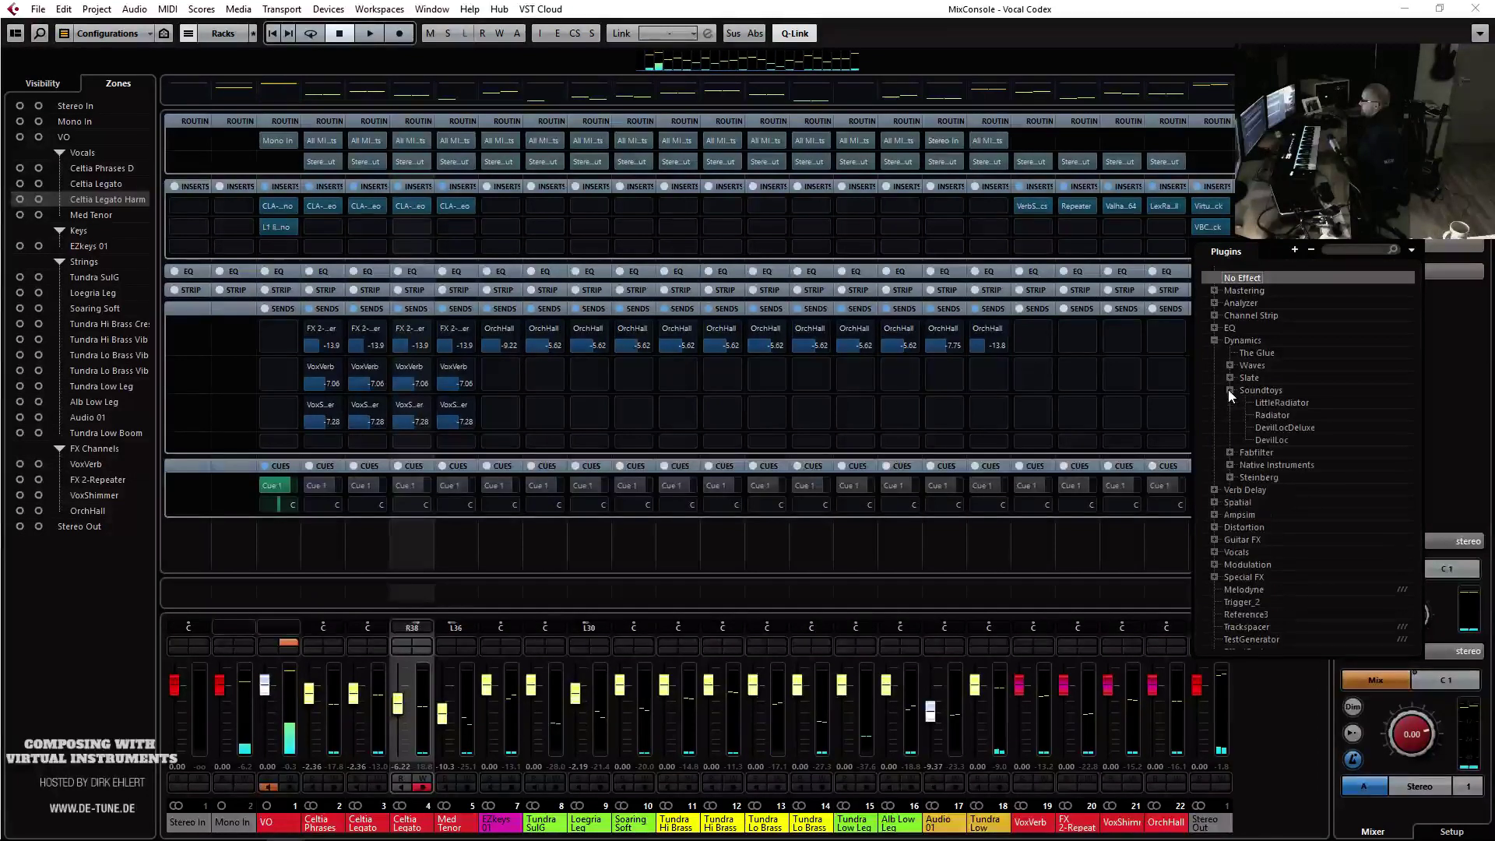
pyautogui.click(1230, 390)
pyautogui.click(1230, 402)
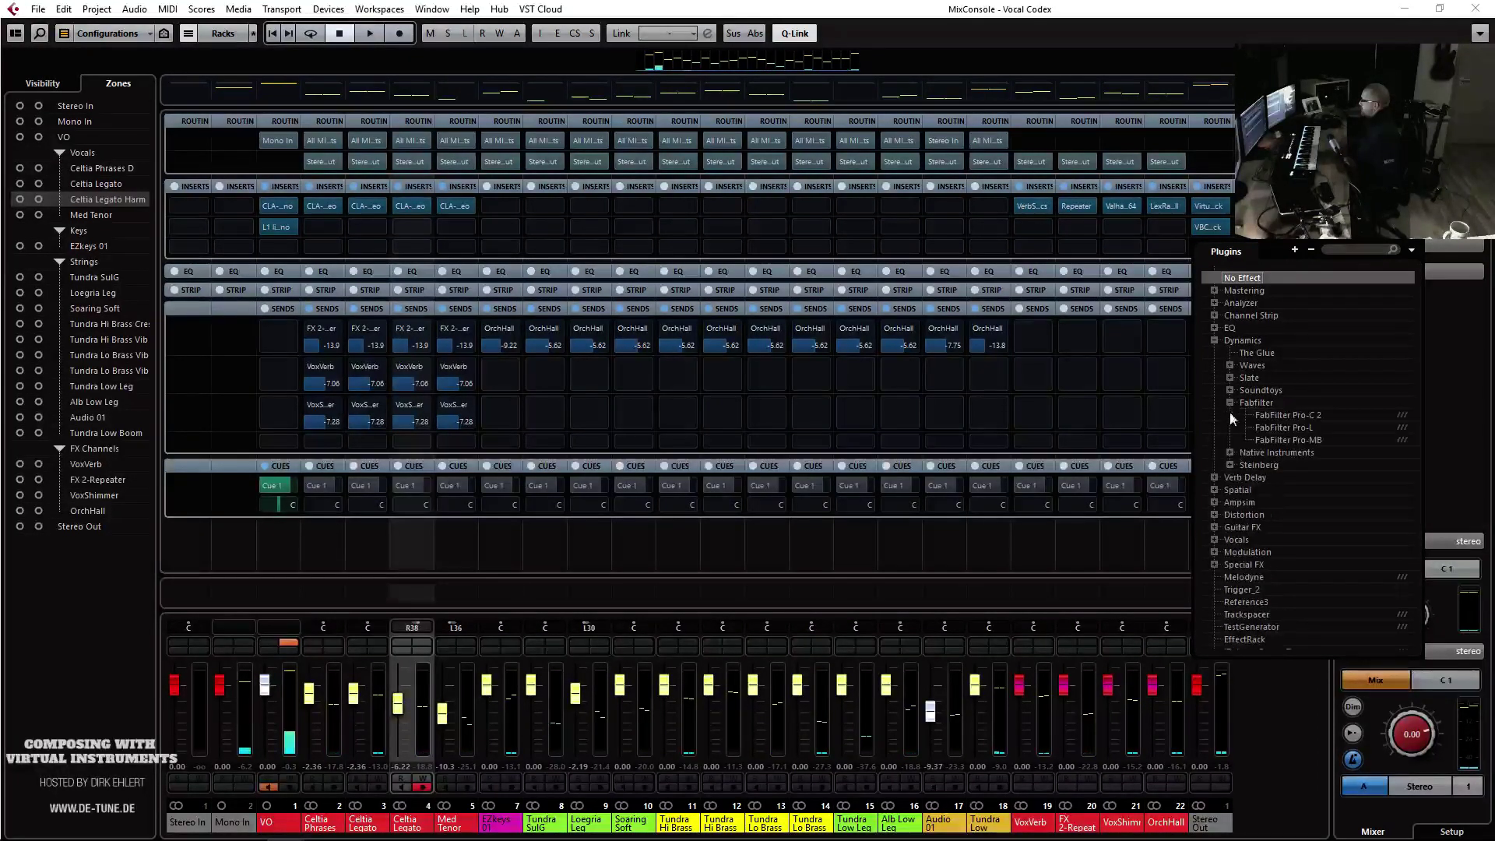
pyautogui.click(1301, 429)
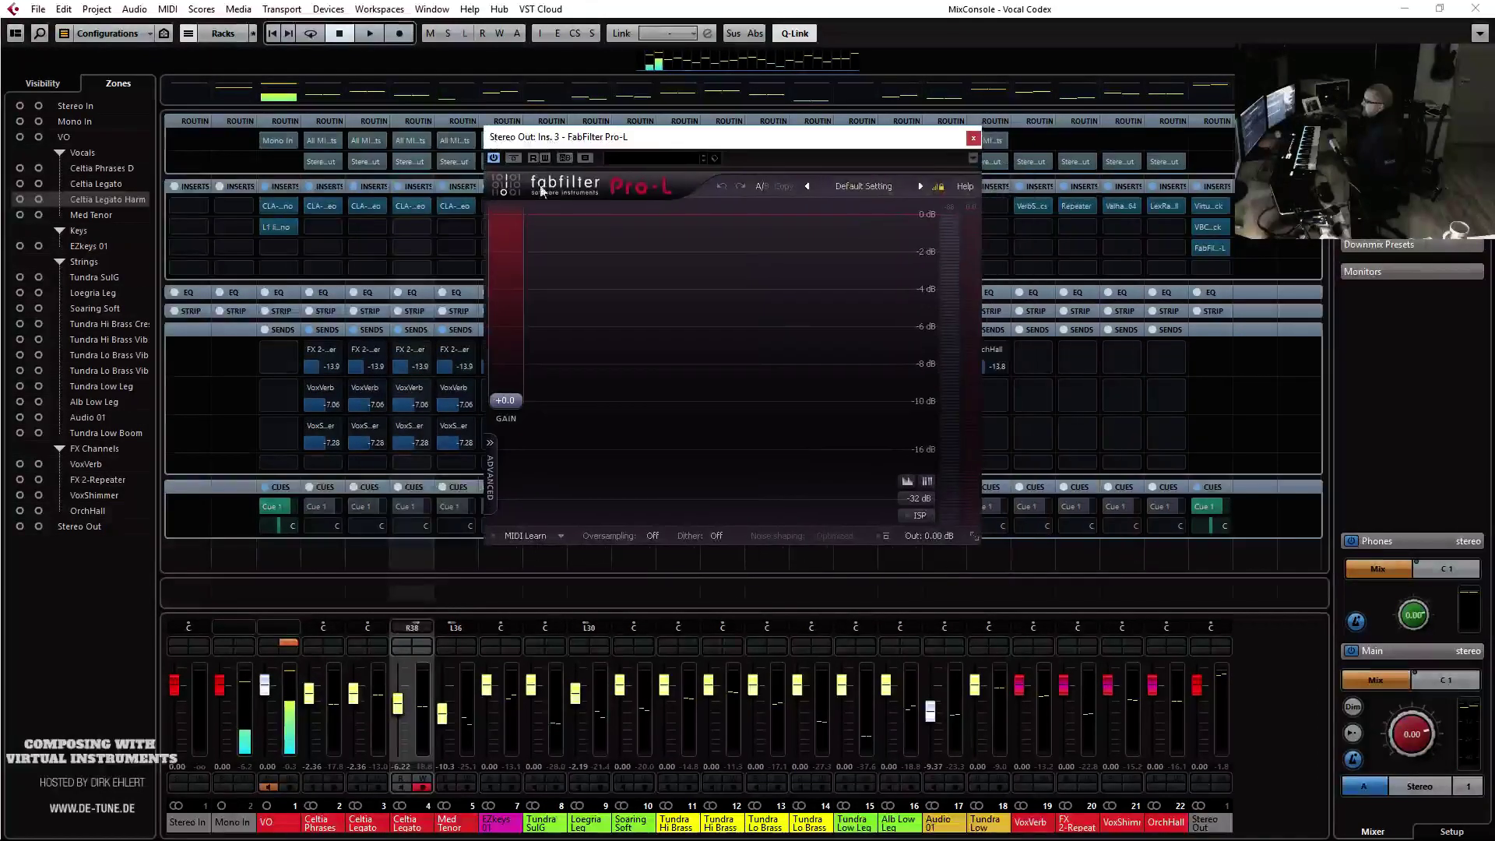
# Set the Pro-L gain to +3.1 and its output level to -0.45 dB, and start playback
pyautogui.moveTo(519, 405); pyautogui.dragTo(523, 387)
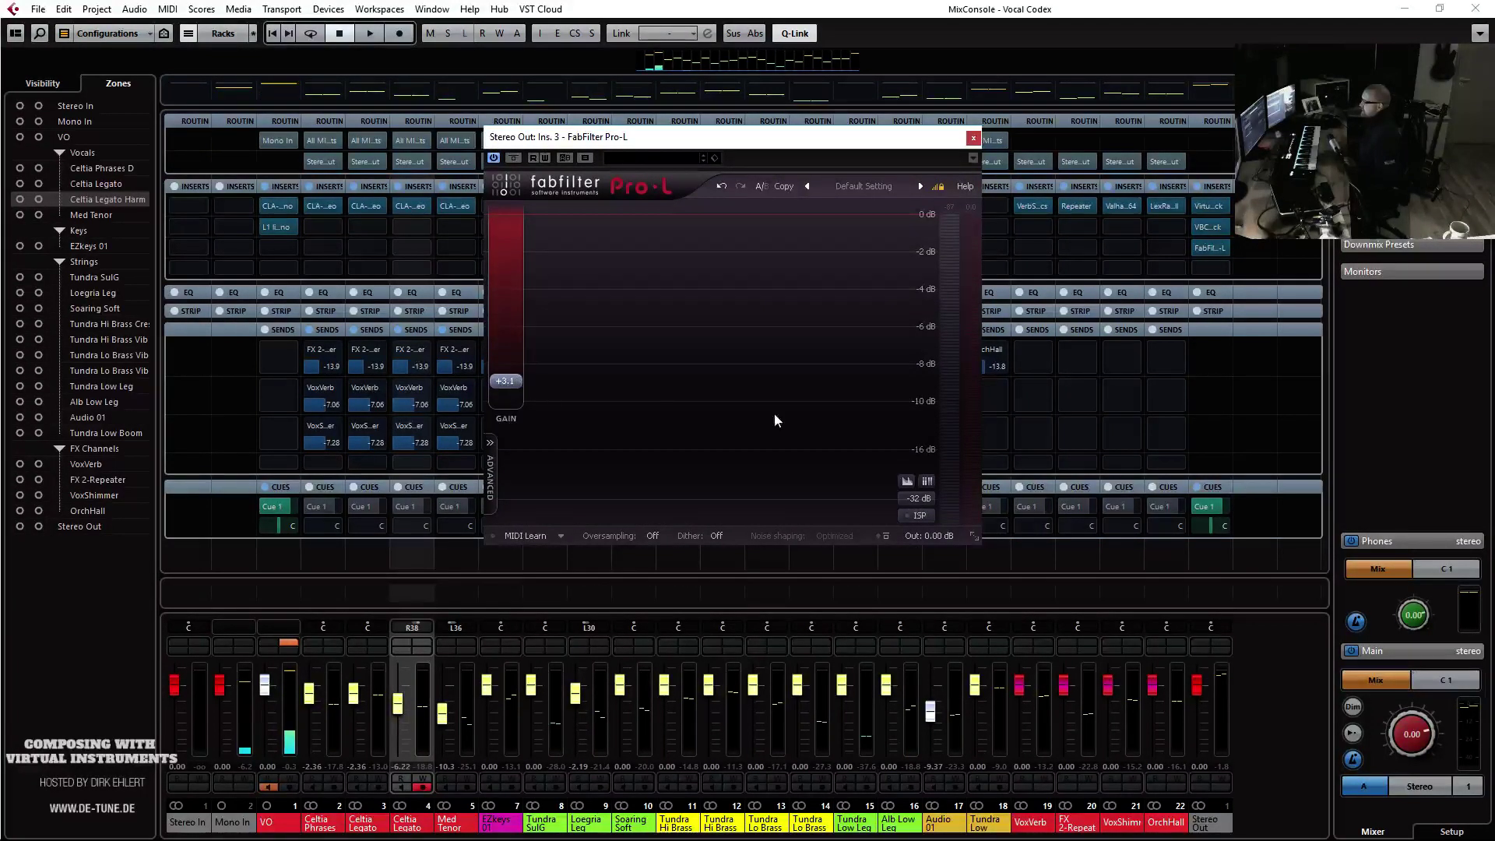
pyautogui.moveTo(934, 507); pyautogui.dragTo(950, 507)
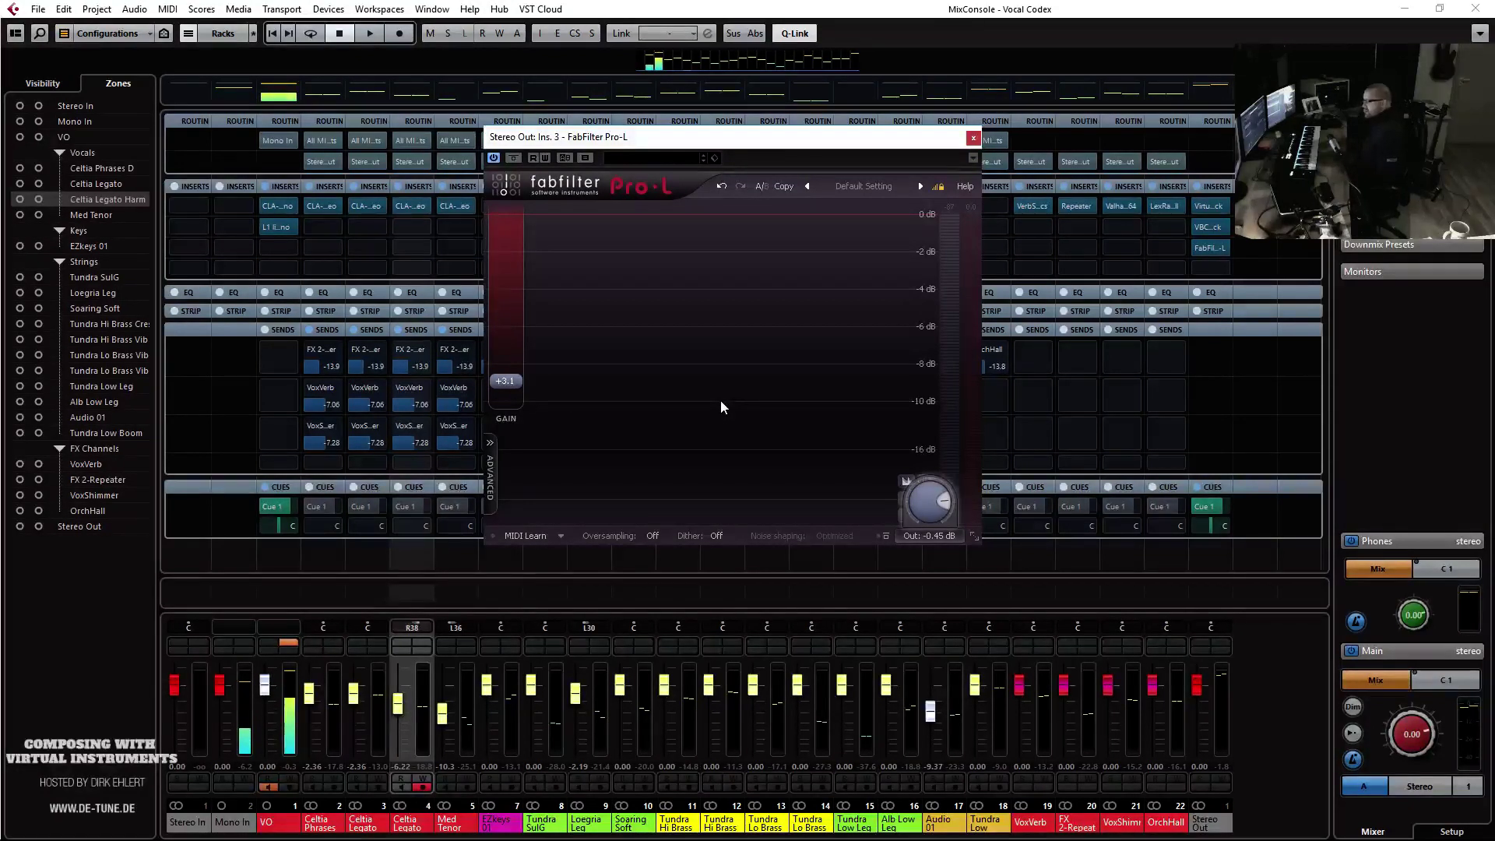
pyautogui.press('space')
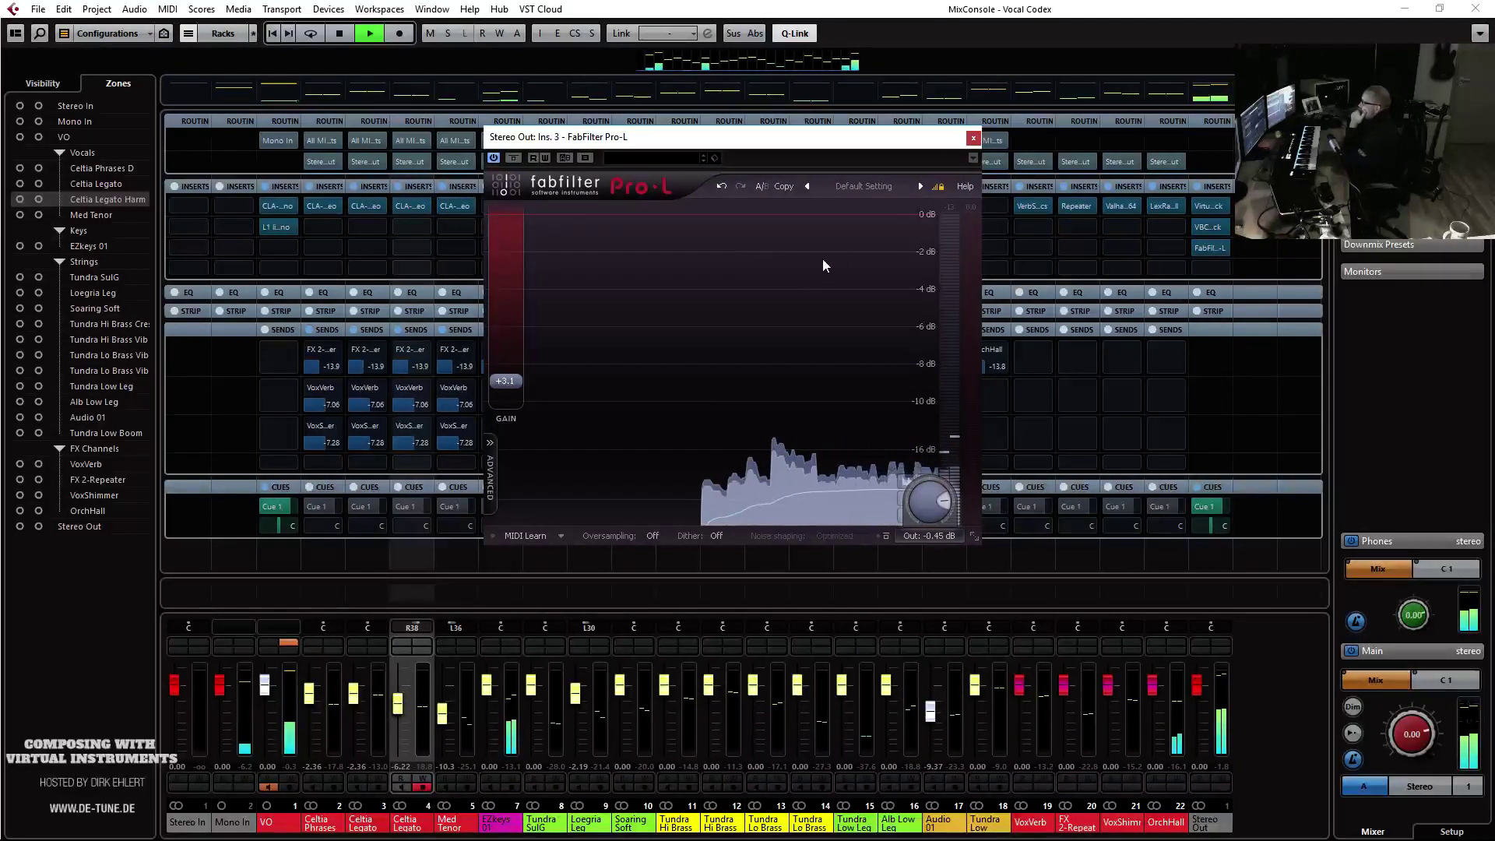
# Show the loudness meter and restart its measurement, mute the VO channel, and enlarge the mixer's fader section
pyautogui.click(1451, 83)
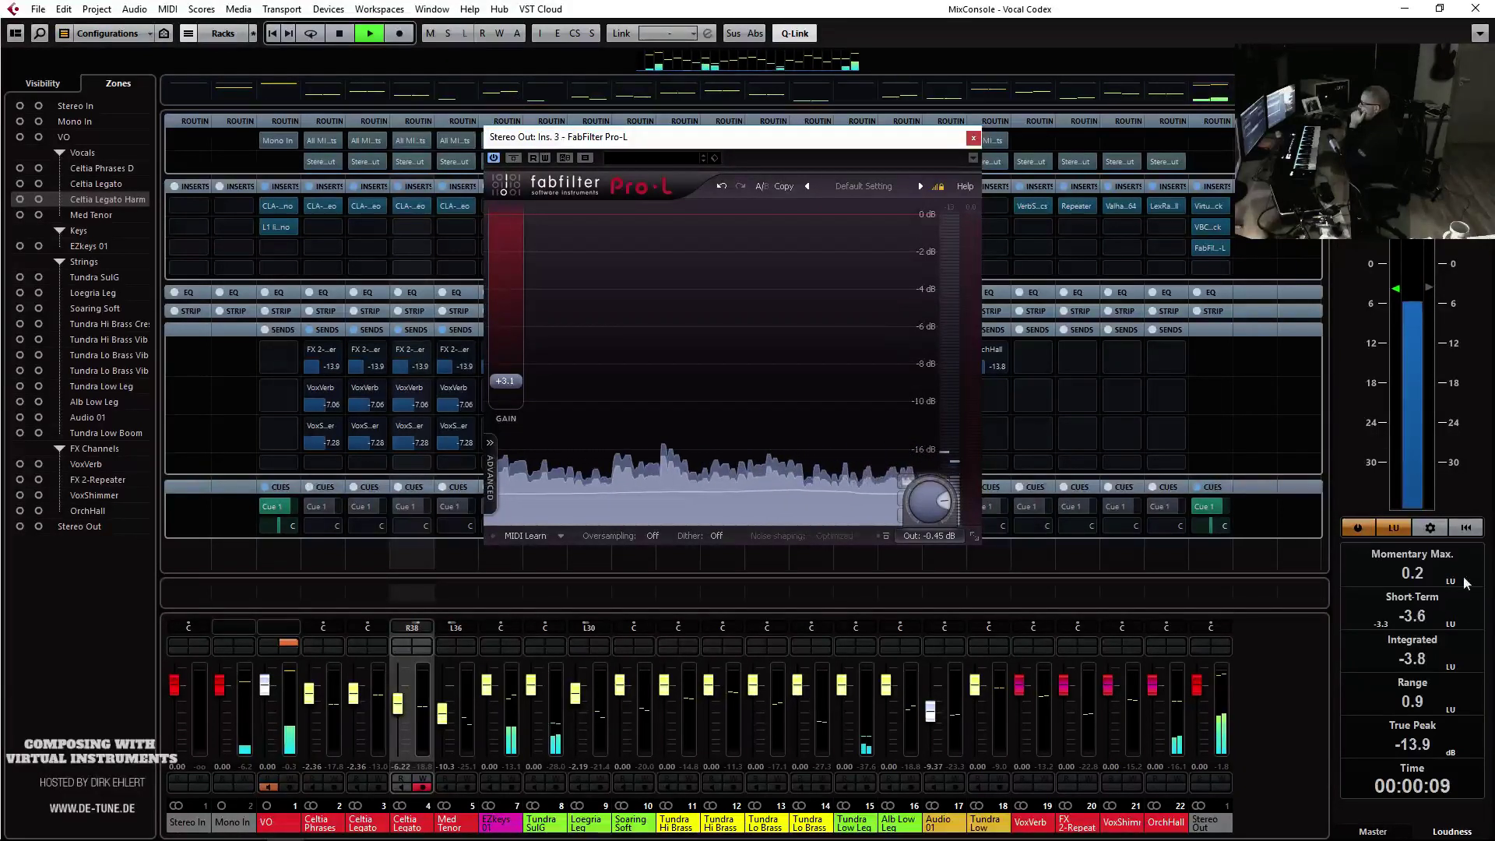
pyautogui.click(1470, 531)
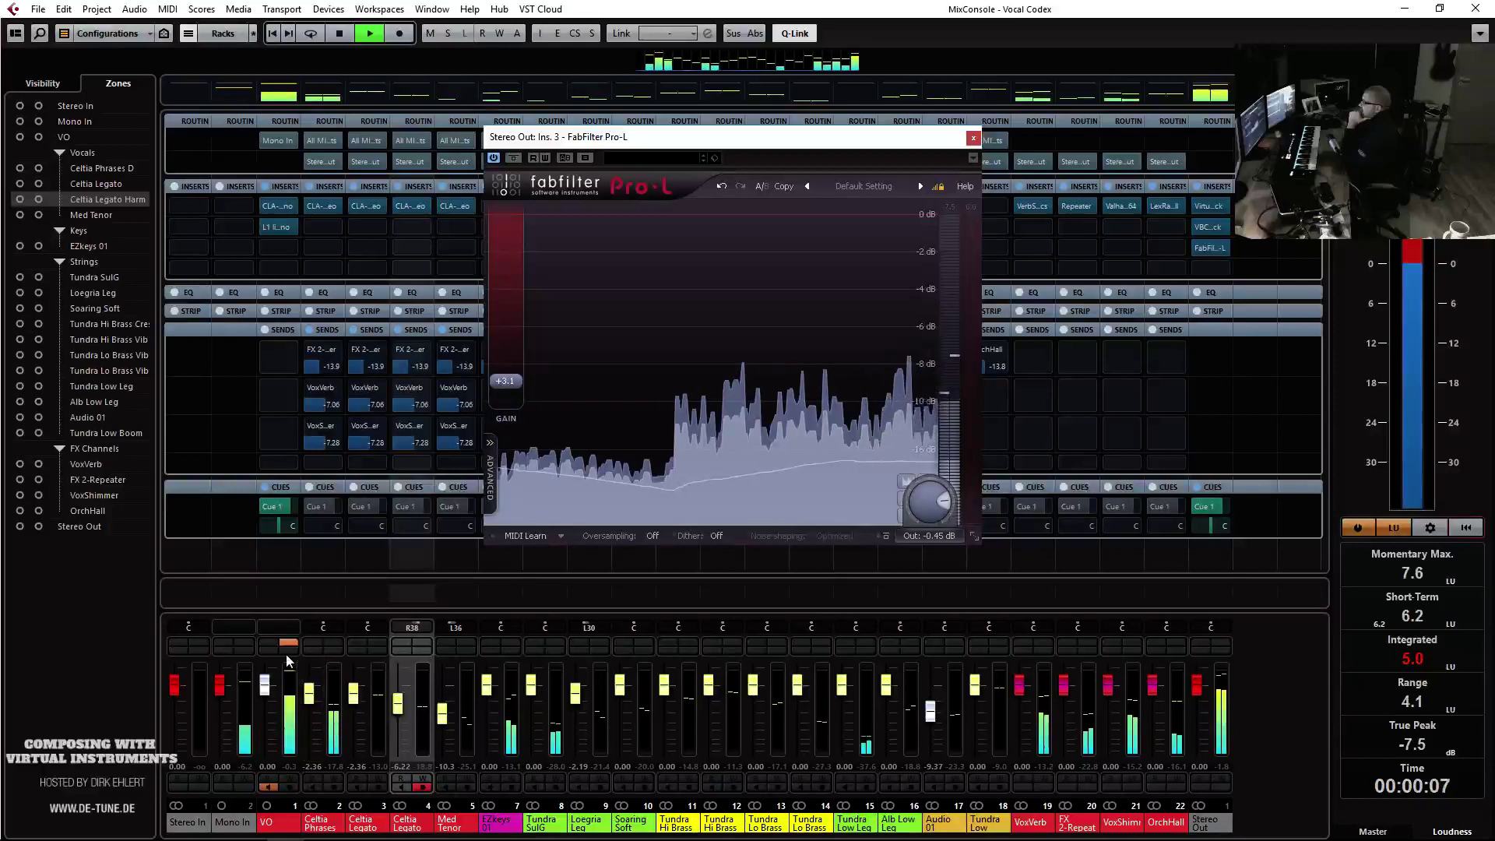
pyautogui.click(269, 643)
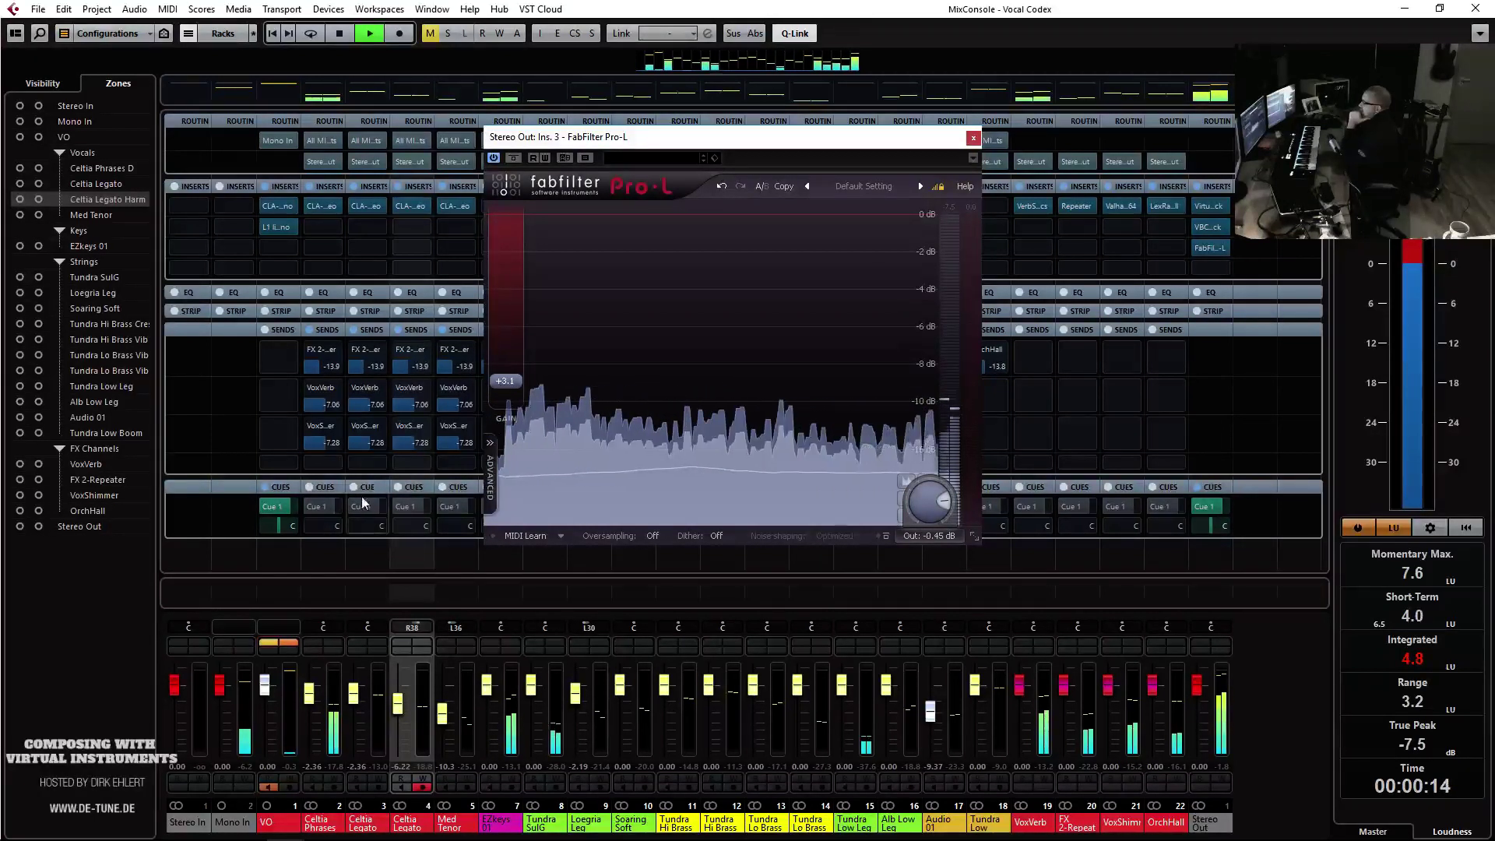
pyautogui.moveTo(363, 573); pyautogui.dragTo(365, 498)
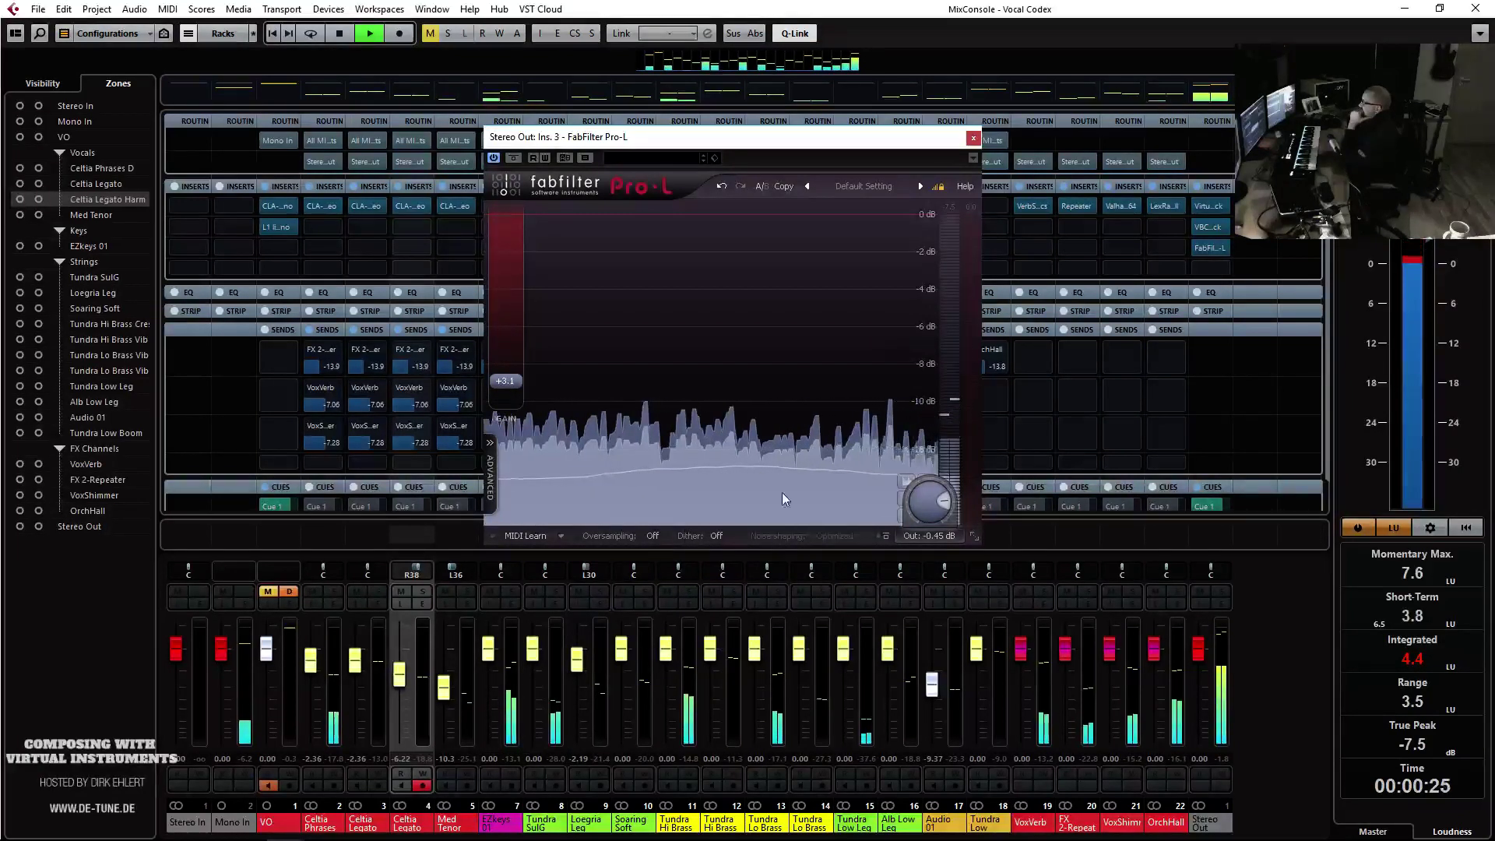
# Close Pro-L and examine the EZkeys 01 channel's settings and equalizer spectrum during playback
pyautogui.click(972, 138)
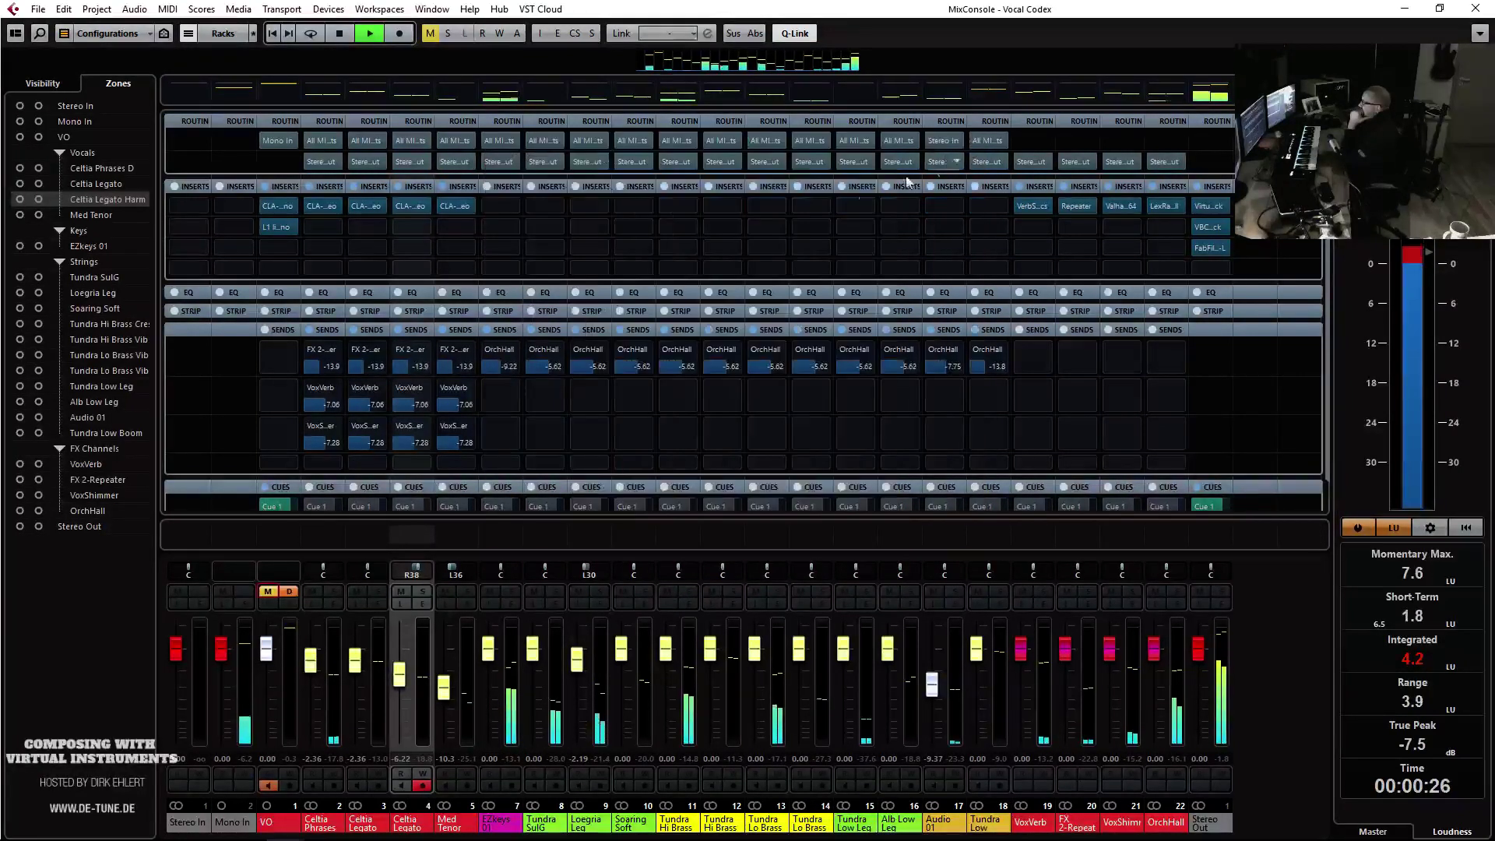
pyautogui.click(516, 605)
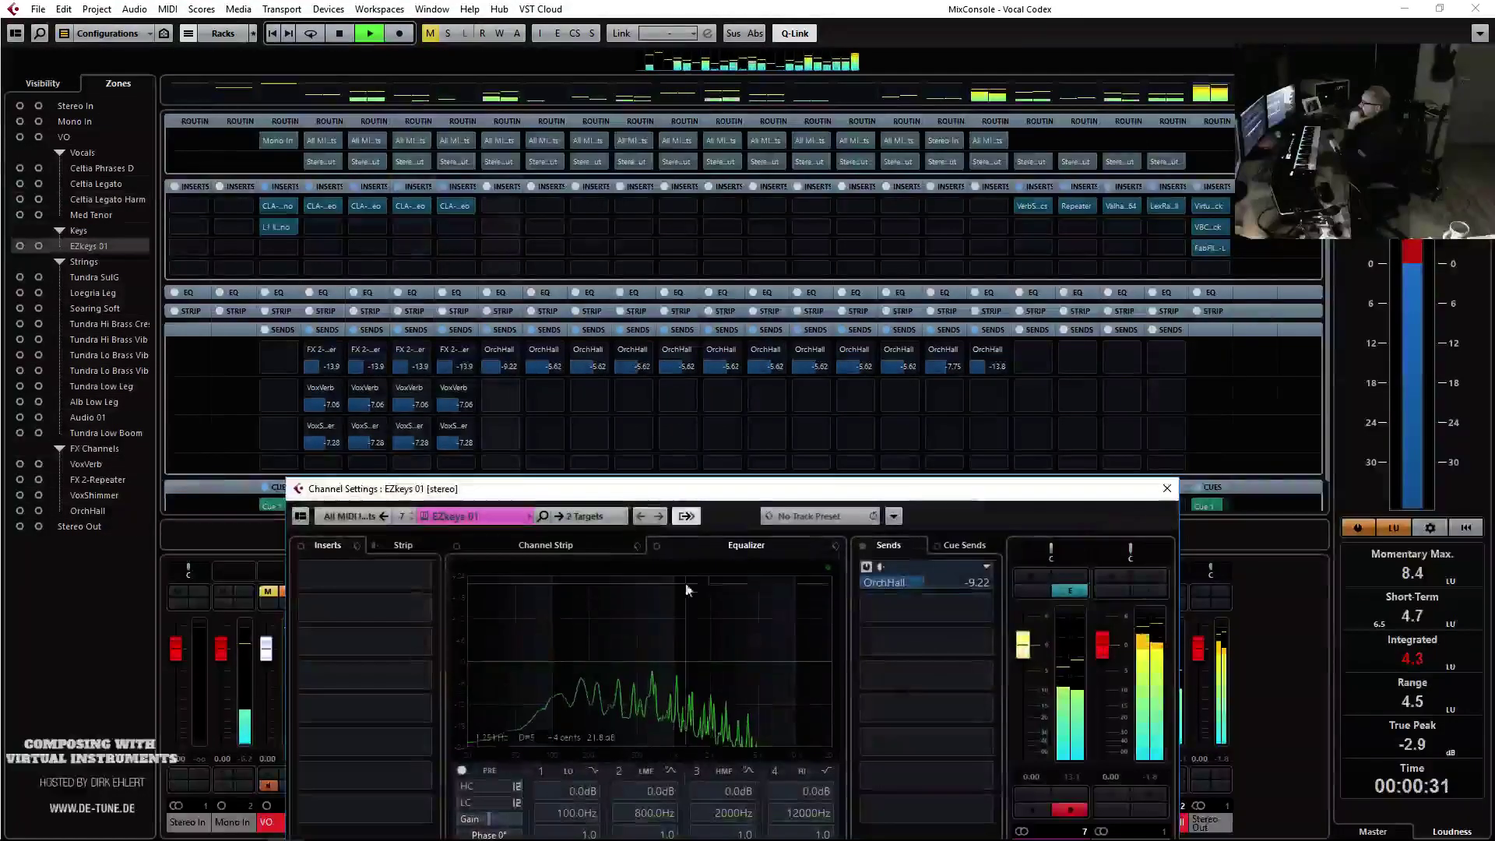
pyautogui.moveTo(652, 489); pyautogui.dragTo(674, 325)
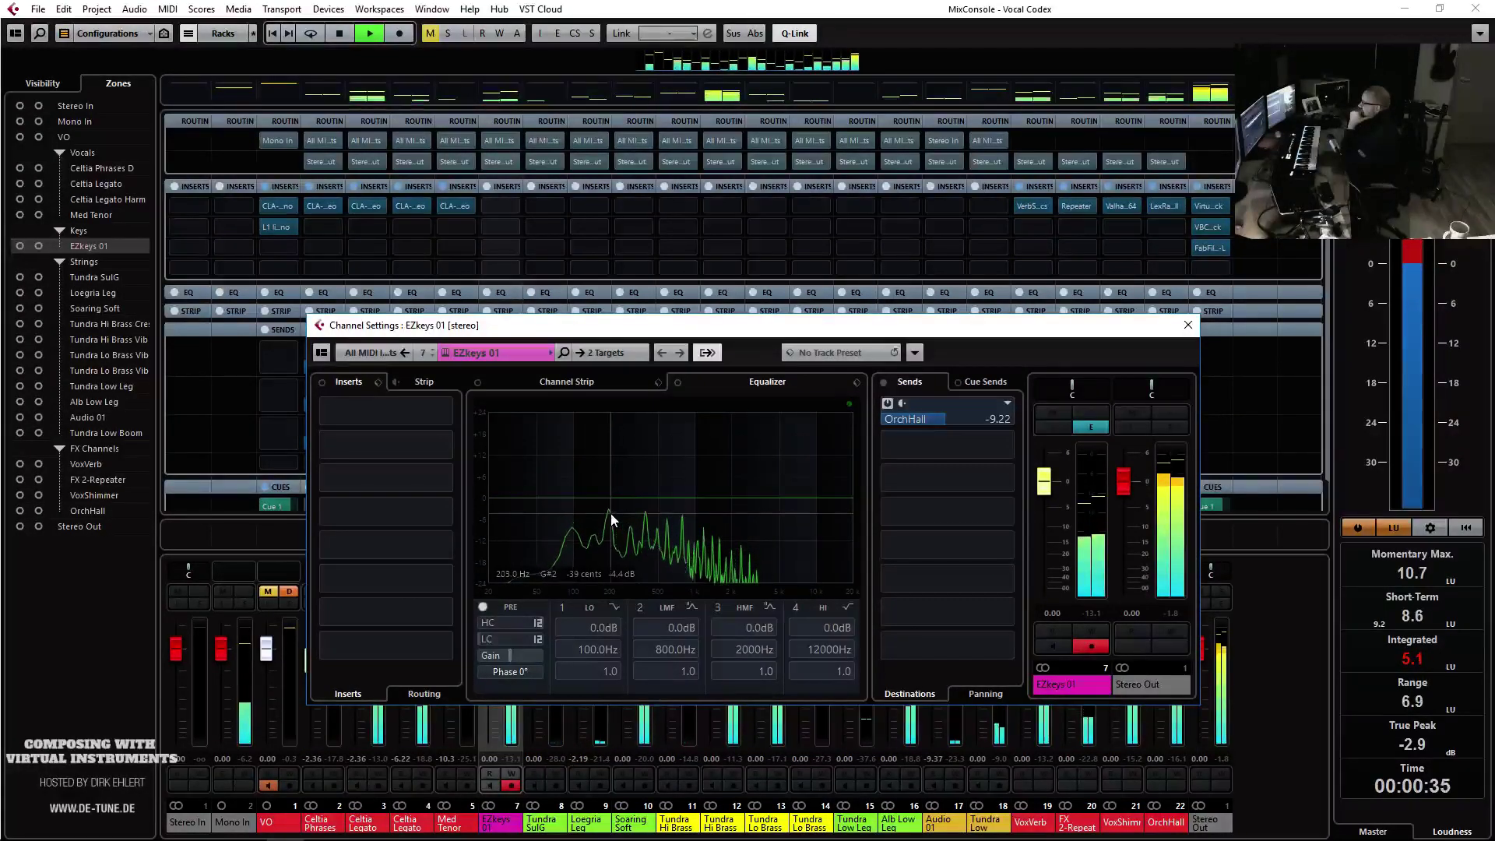
pyautogui.click(1188, 325)
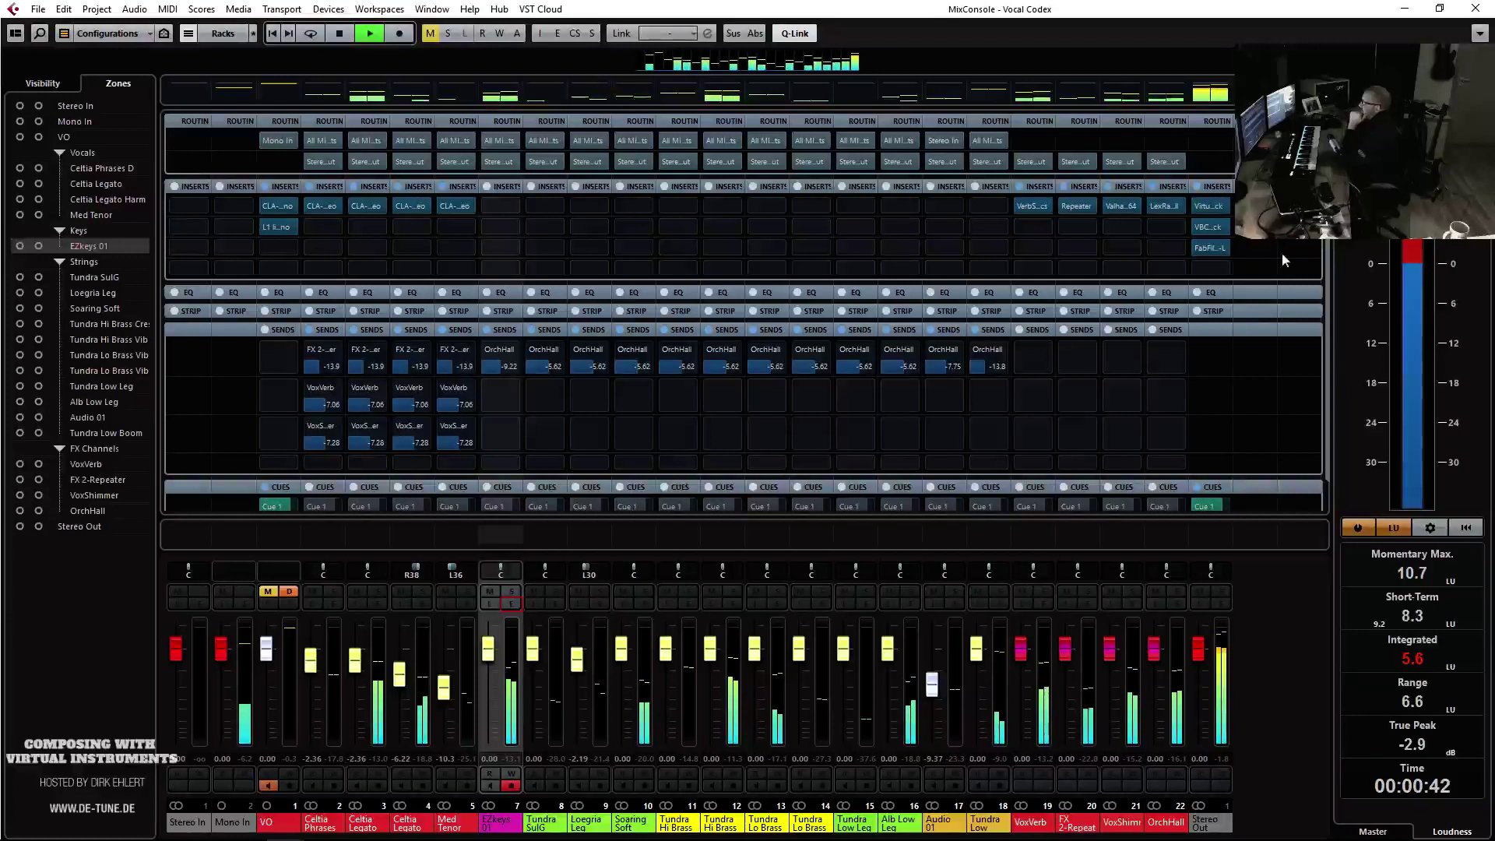
# Reopen Pro-L on Stereo Out, raise its gain to +4.6 during playback, and close the plug-in
pyautogui.click(1216, 246)
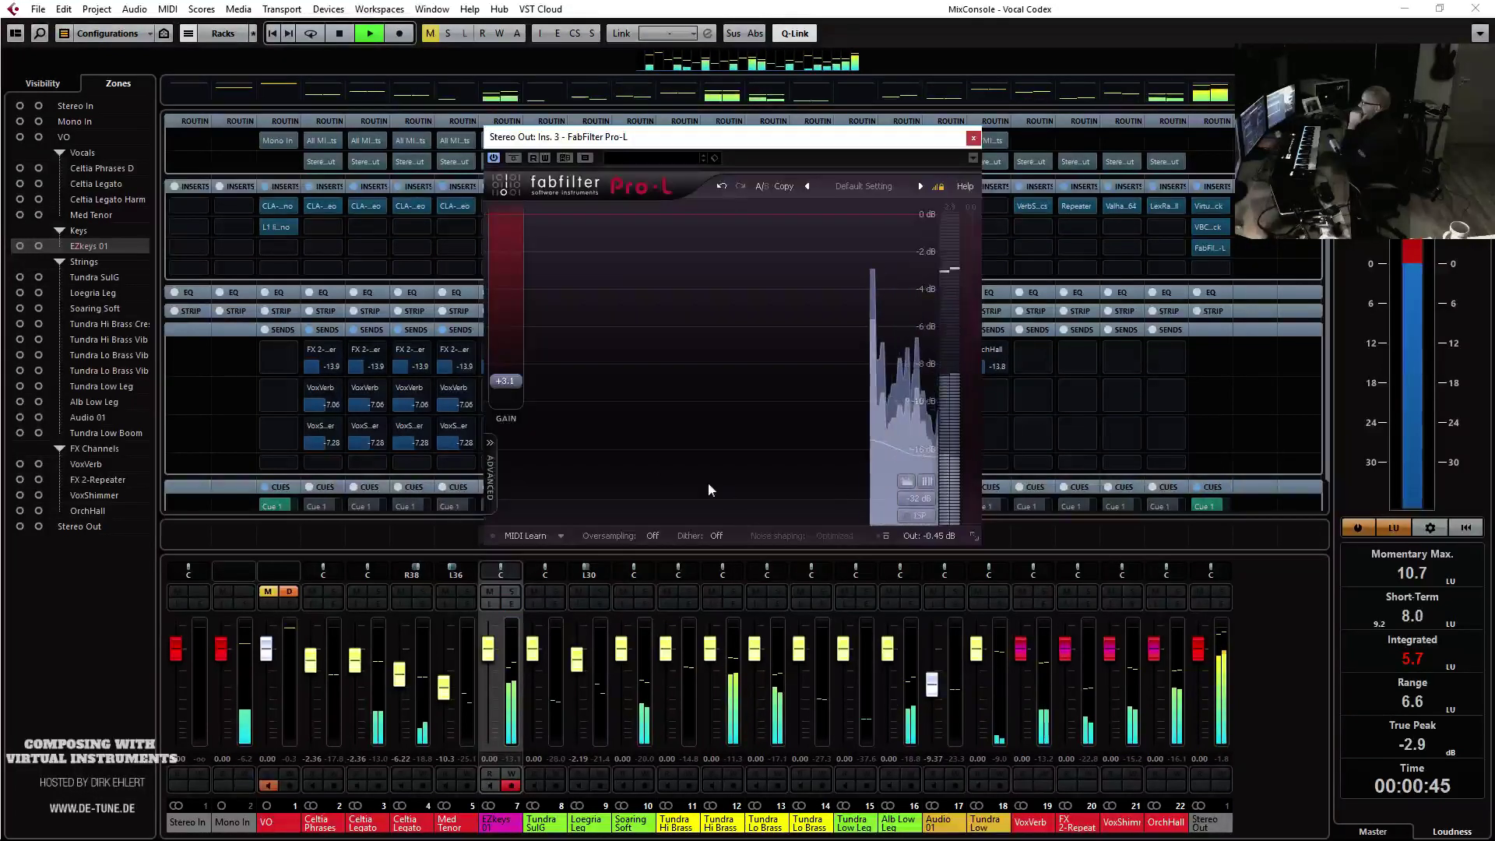
pyautogui.moveTo(514, 380); pyautogui.dragTo(517, 375)
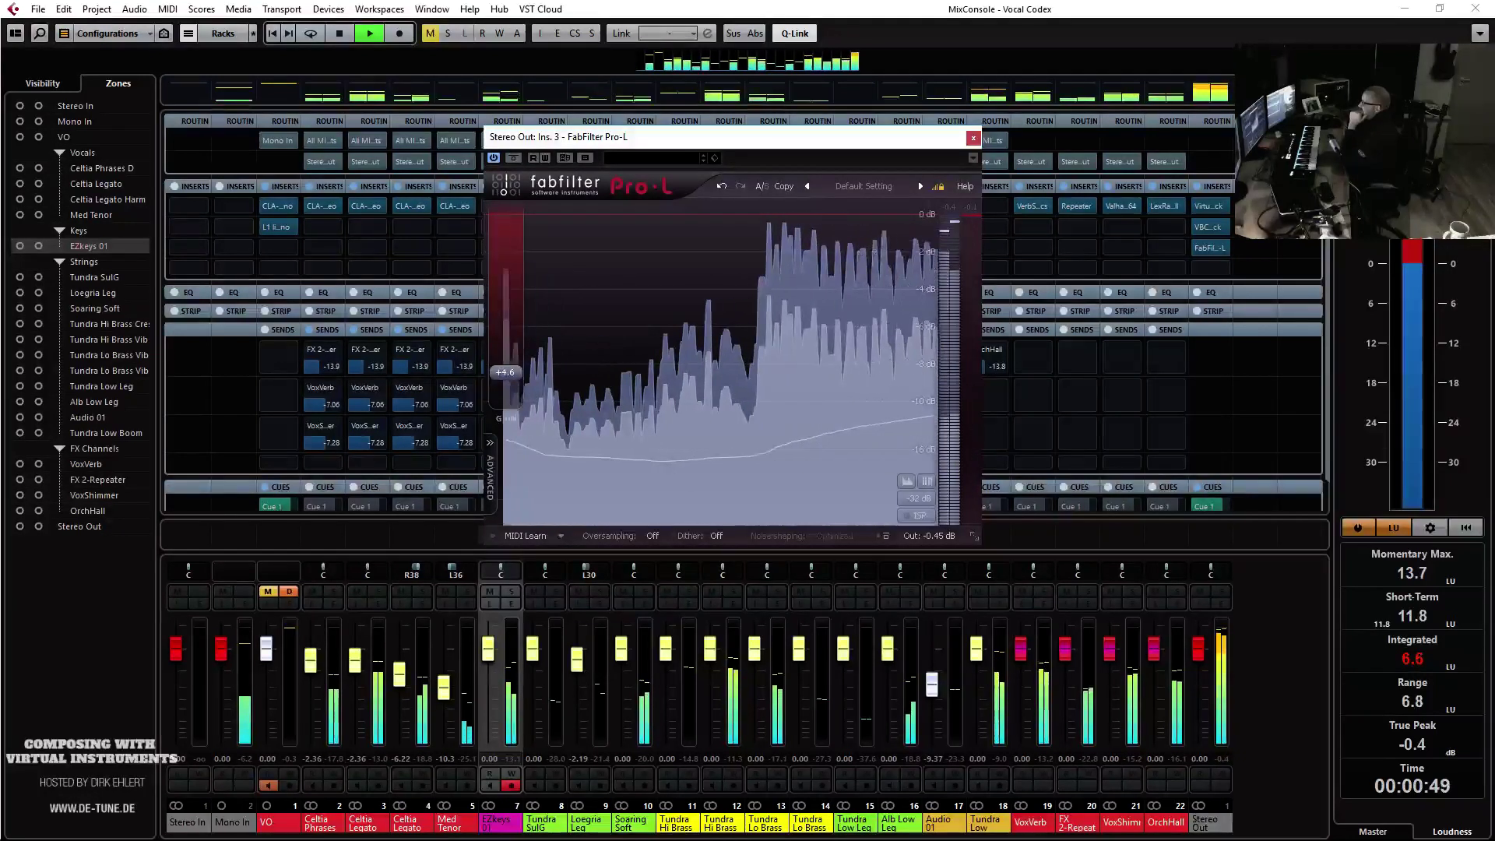
pyautogui.click(1373, 83)
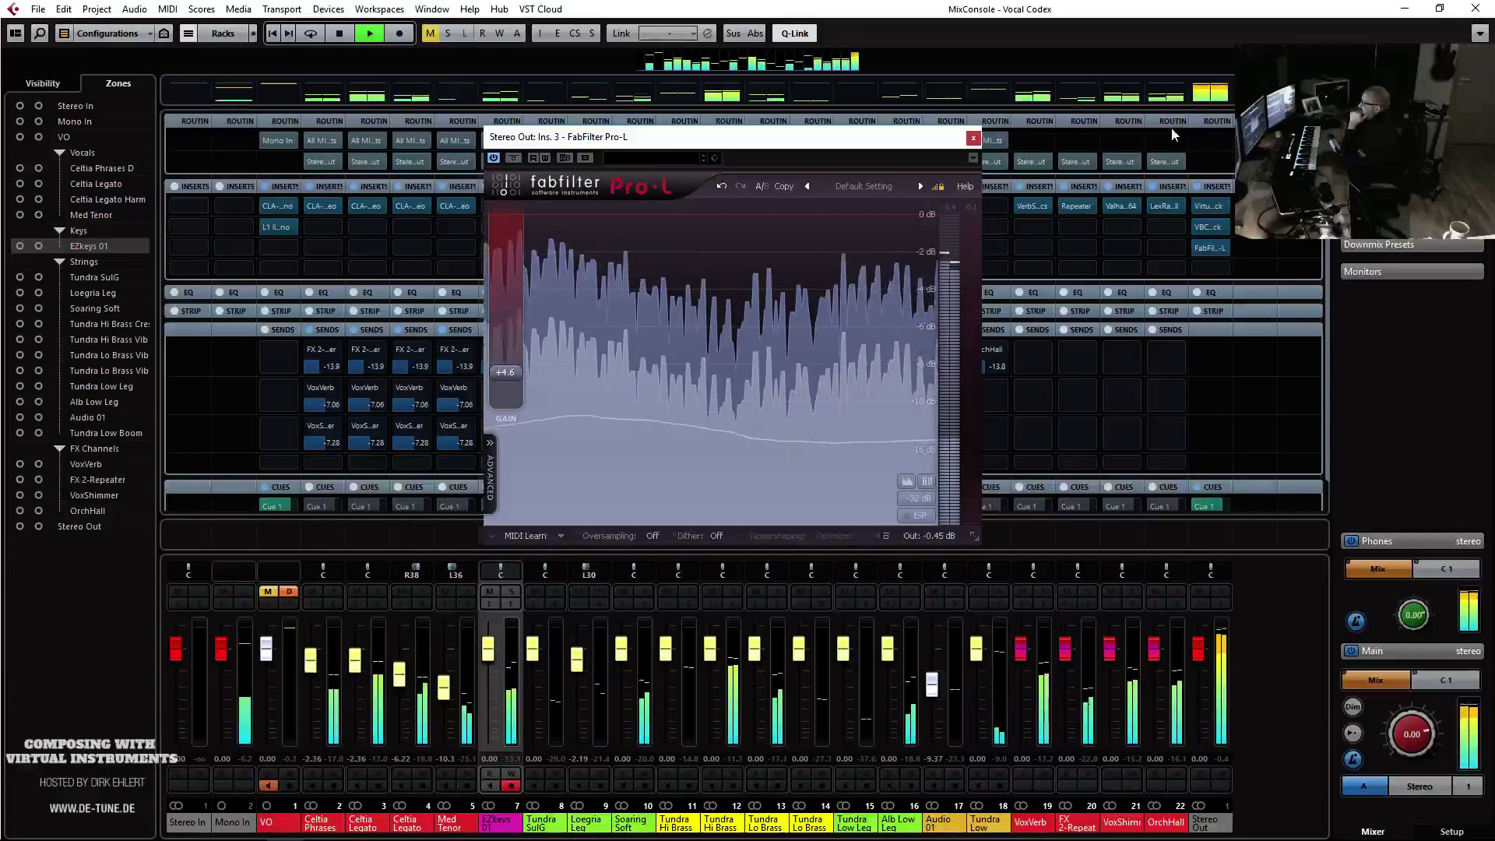
pyautogui.click(972, 140)
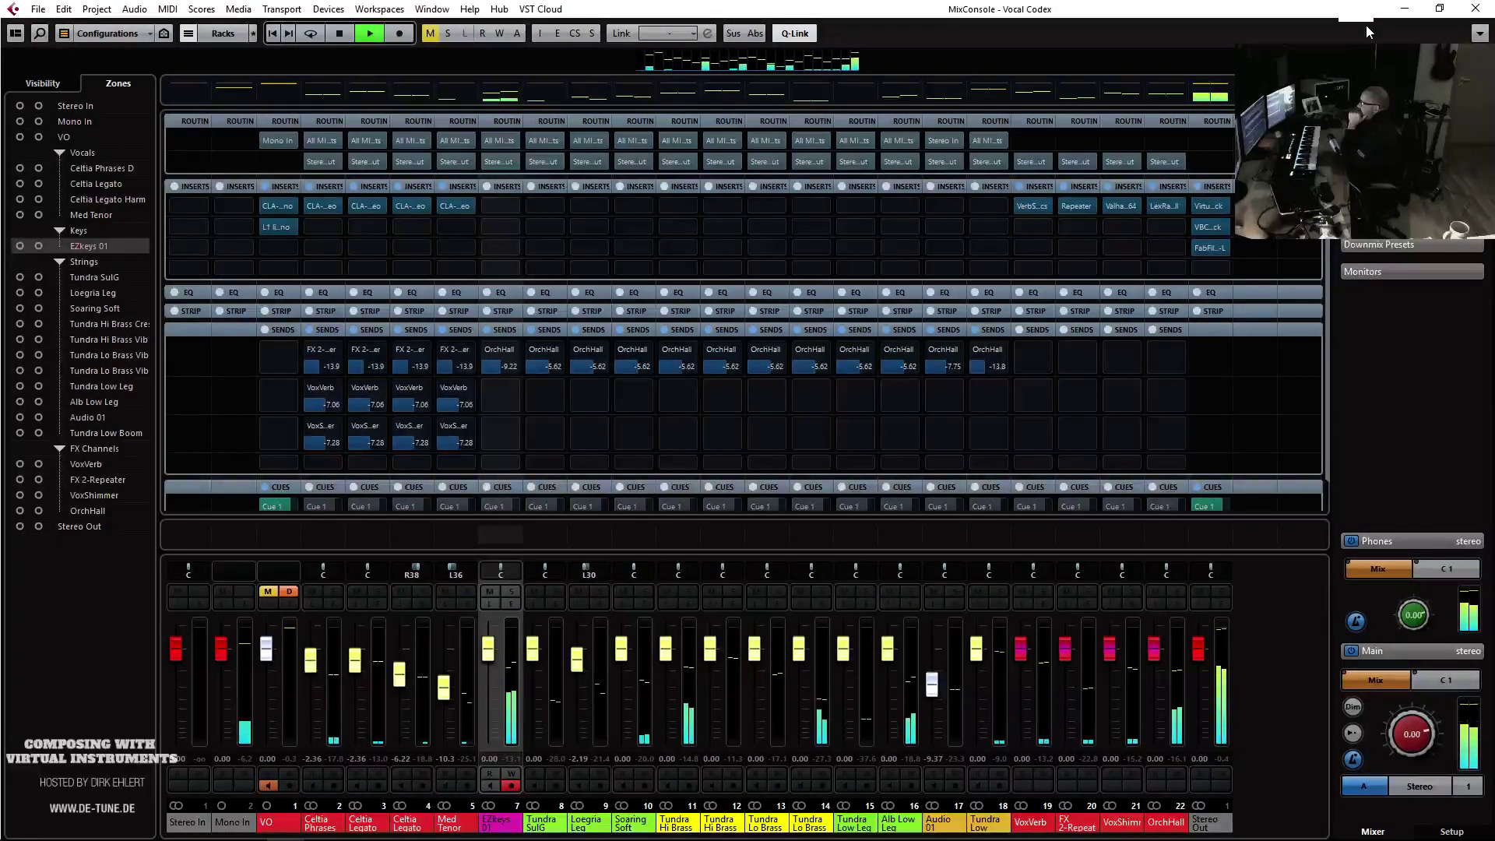
# Return to the project window, stop playback, duplicate the Med Tenor track and delete the event on the copy
pyautogui.click(1479, 14)
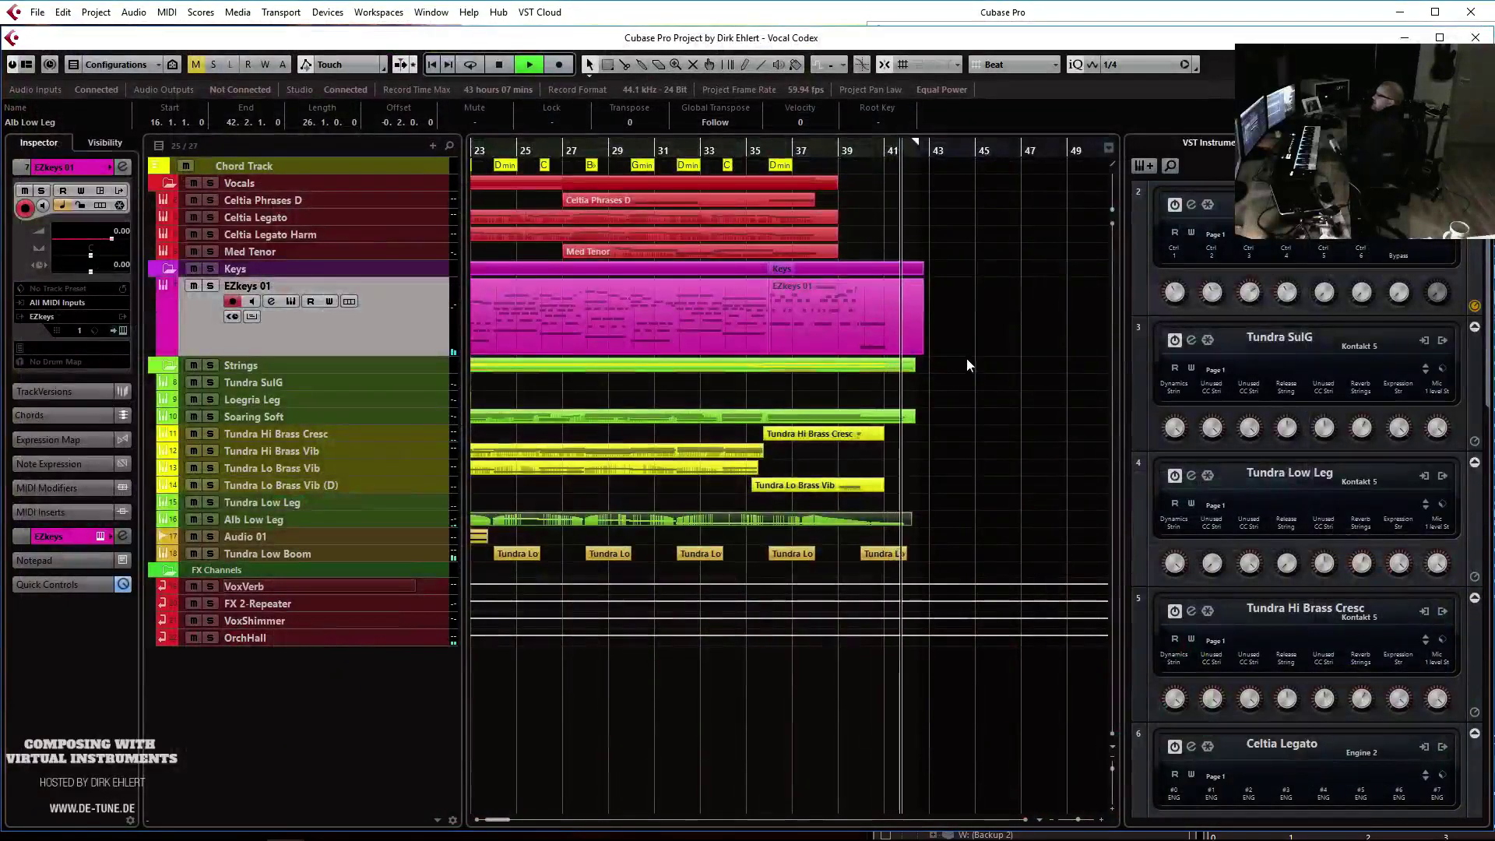
pyautogui.press('space')
pyautogui.click(342, 252)
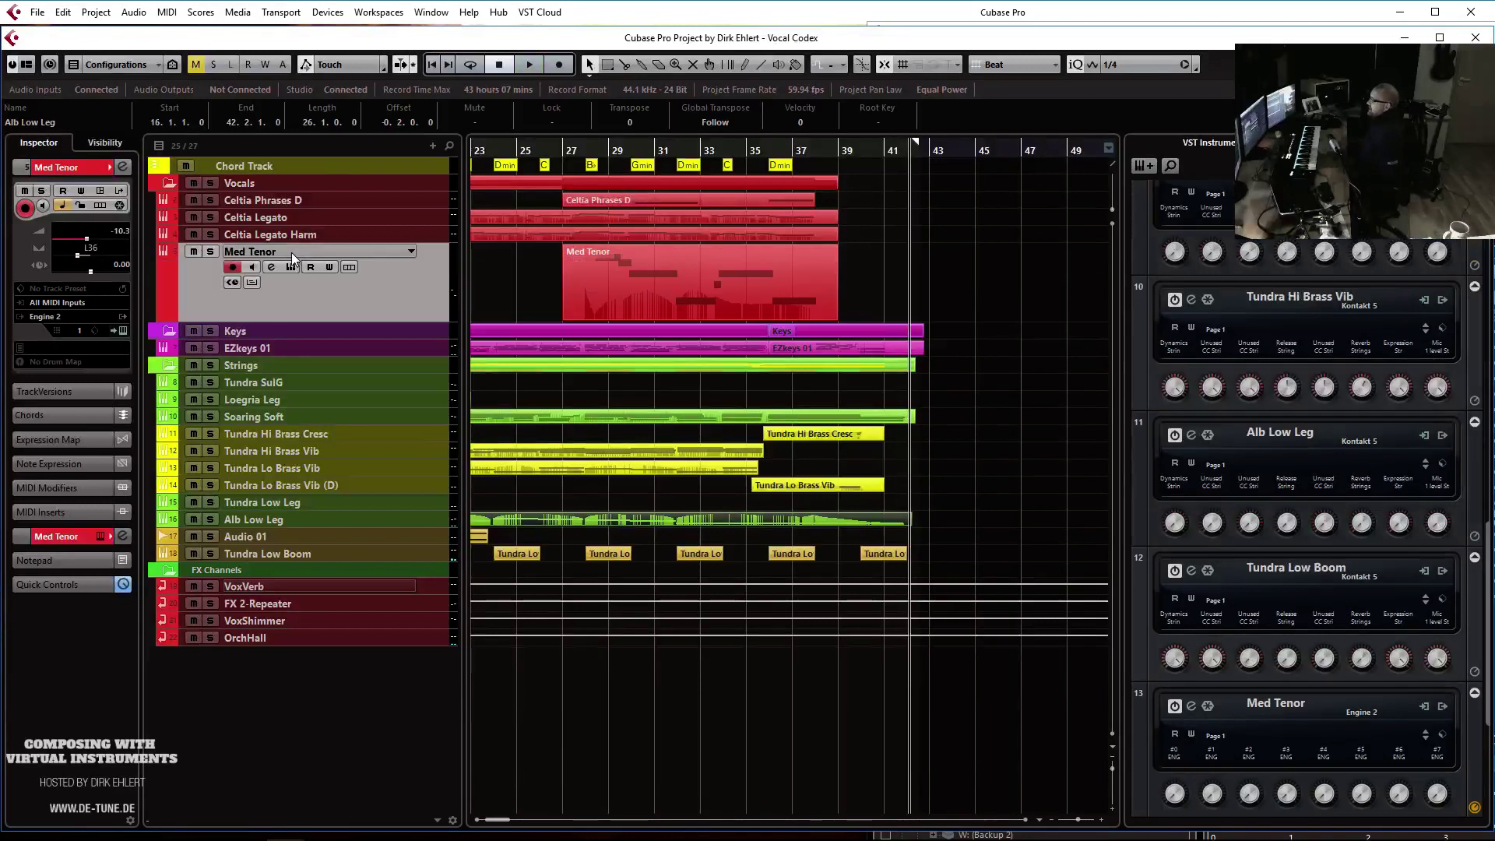
pyautogui.rightClick(293, 251)
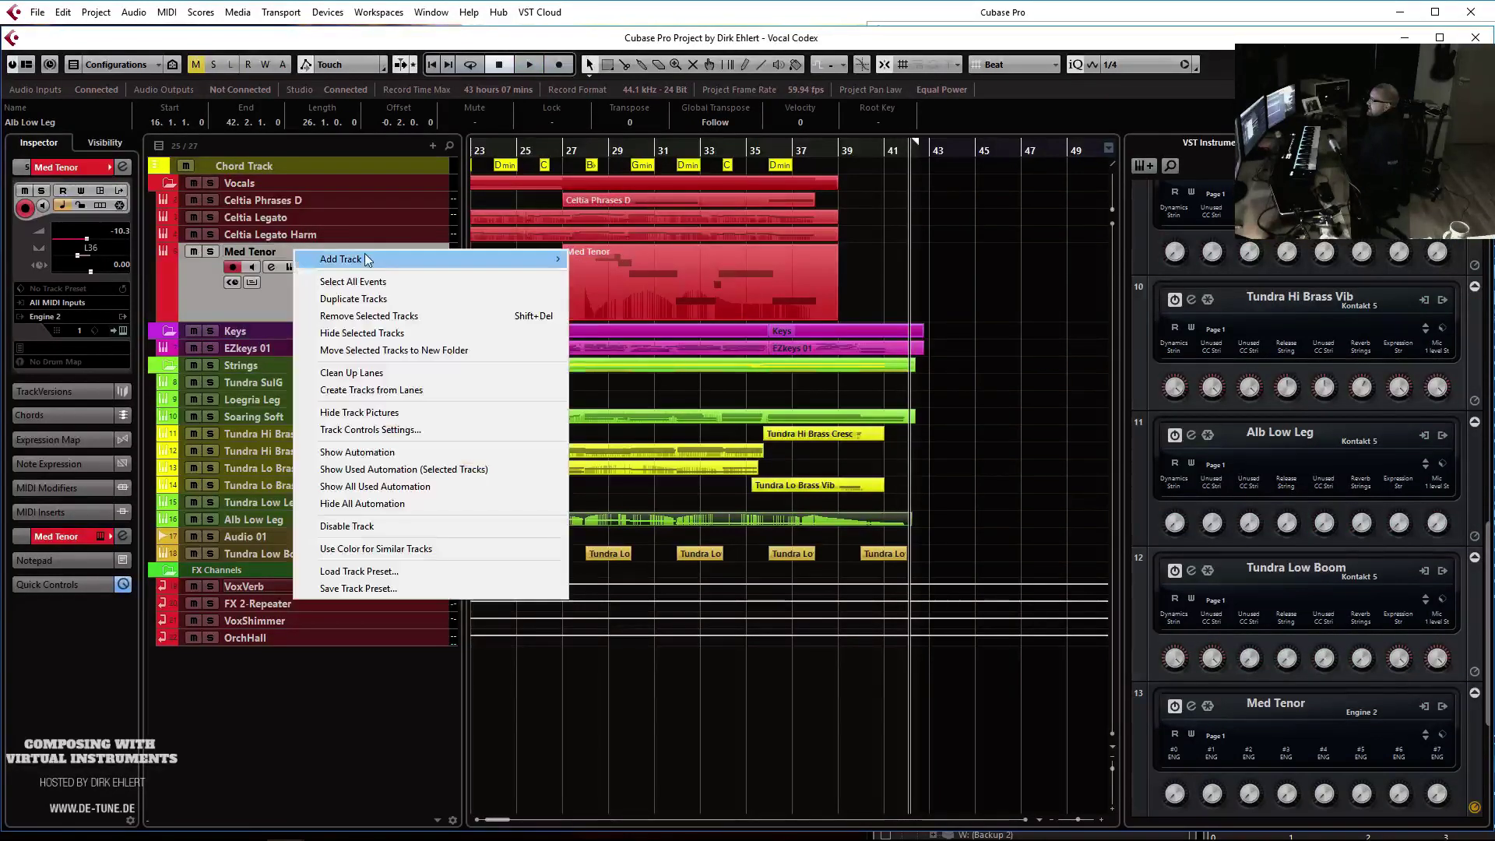
pyautogui.click(381, 300)
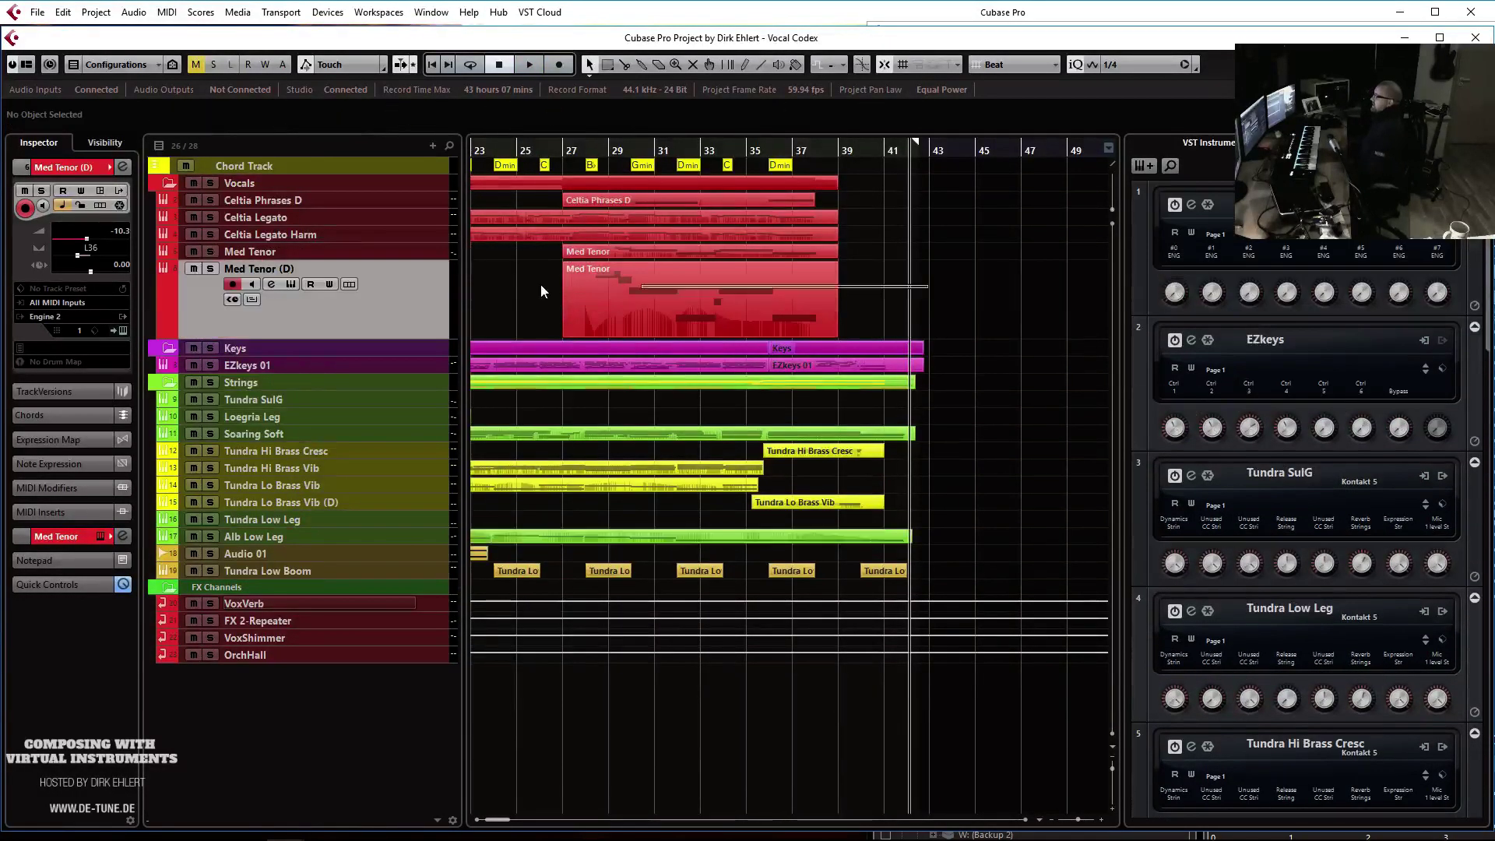
pyautogui.press('Home')
# Open the duplicated track's Engine instrument and load the ERA II Vocal Codex soundscapes Adventuring and Alone in turn
pyautogui.keyDown('ctrl'); pyautogui.click(87, 256); pyautogui.keyUp('ctrl')
pyautogui.click(123, 330)
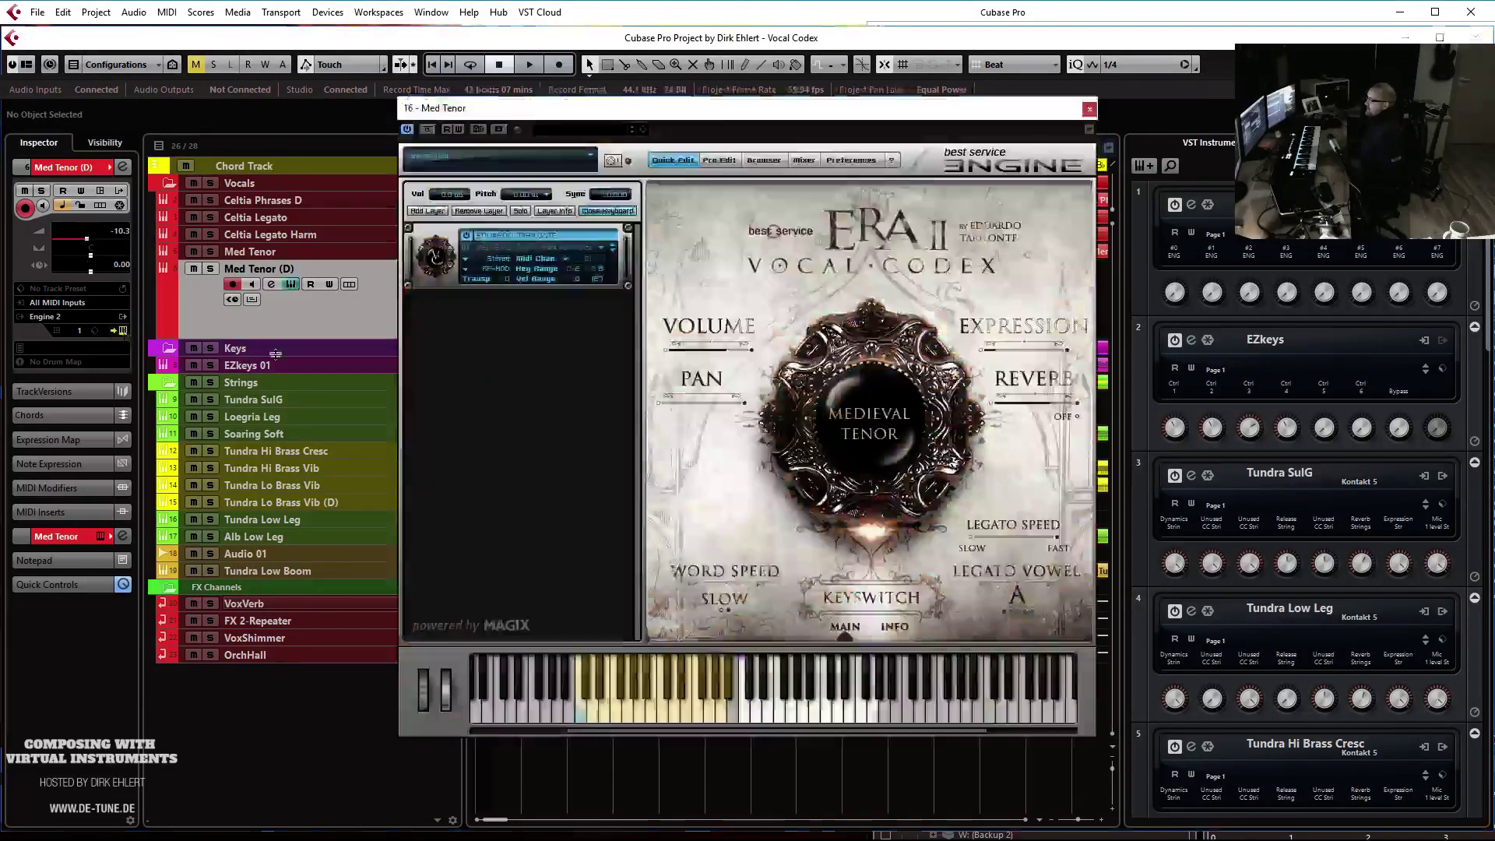
pyautogui.click(534, 252)
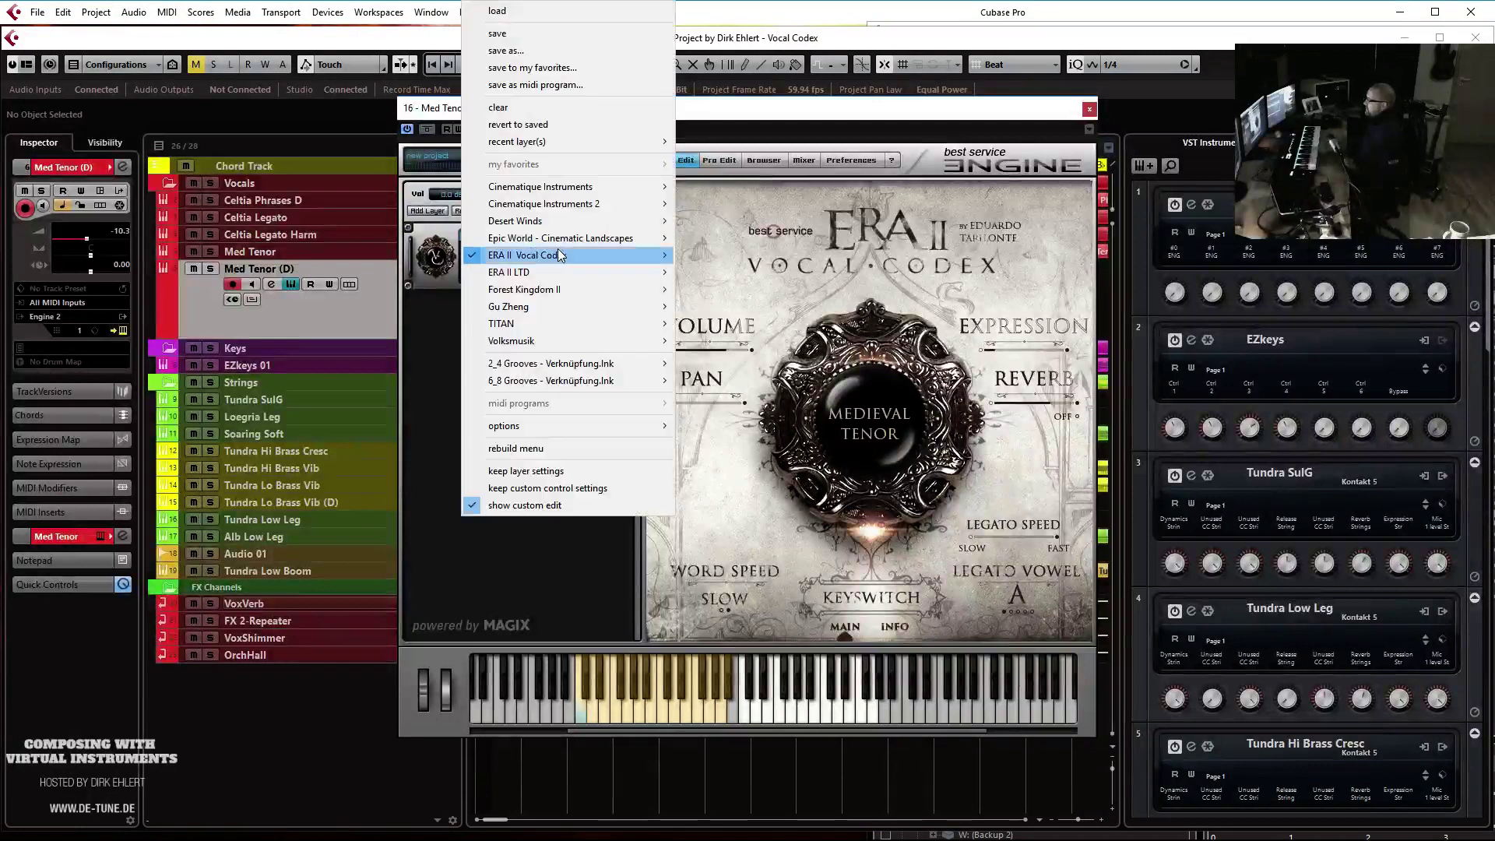
pyautogui.moveTo(538, 254)
pyautogui.moveTo(726, 288)
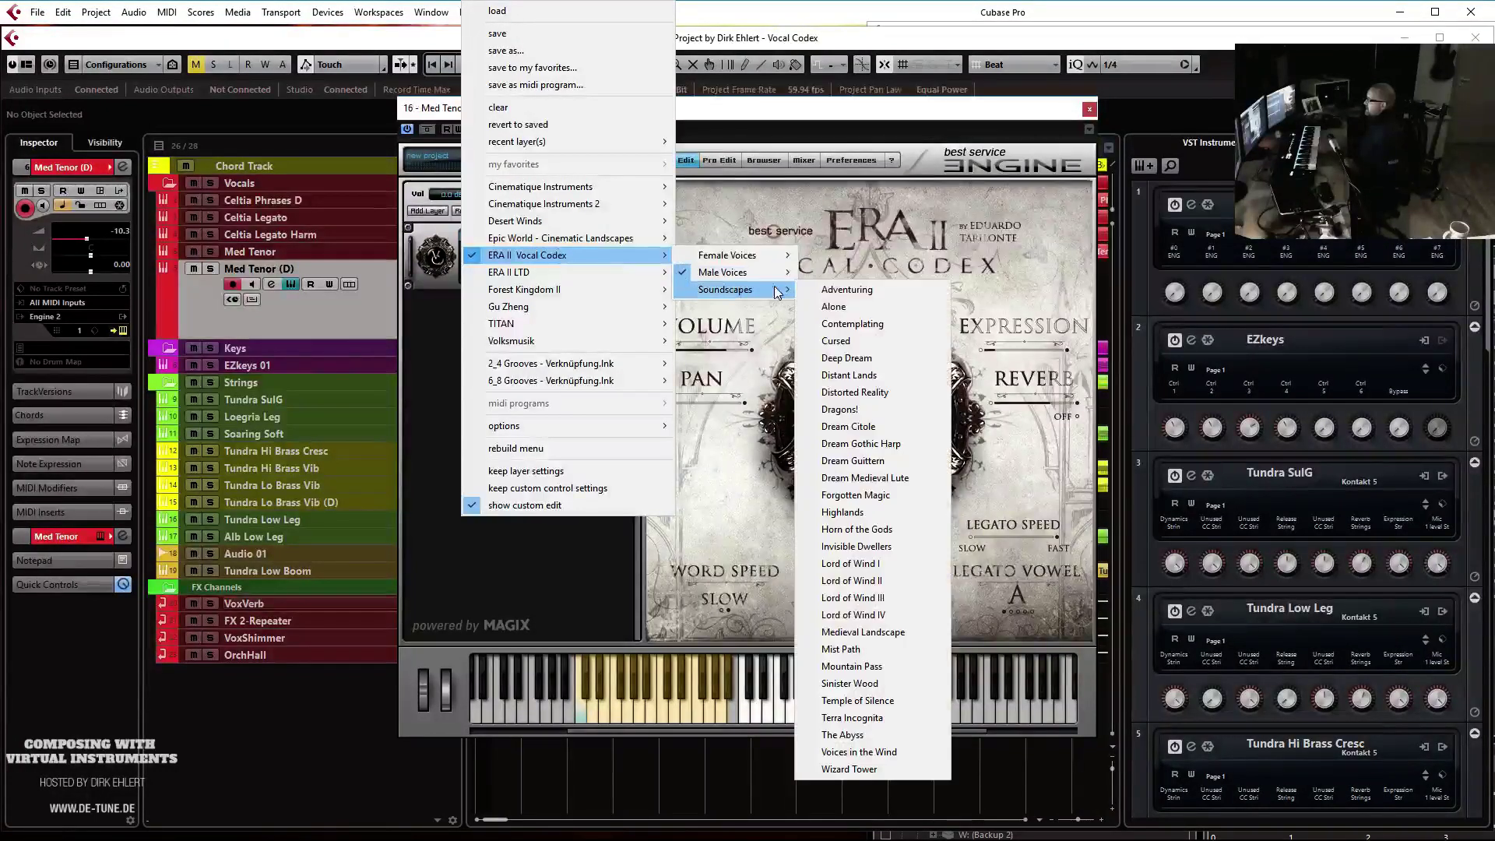
pyautogui.click(847, 289)
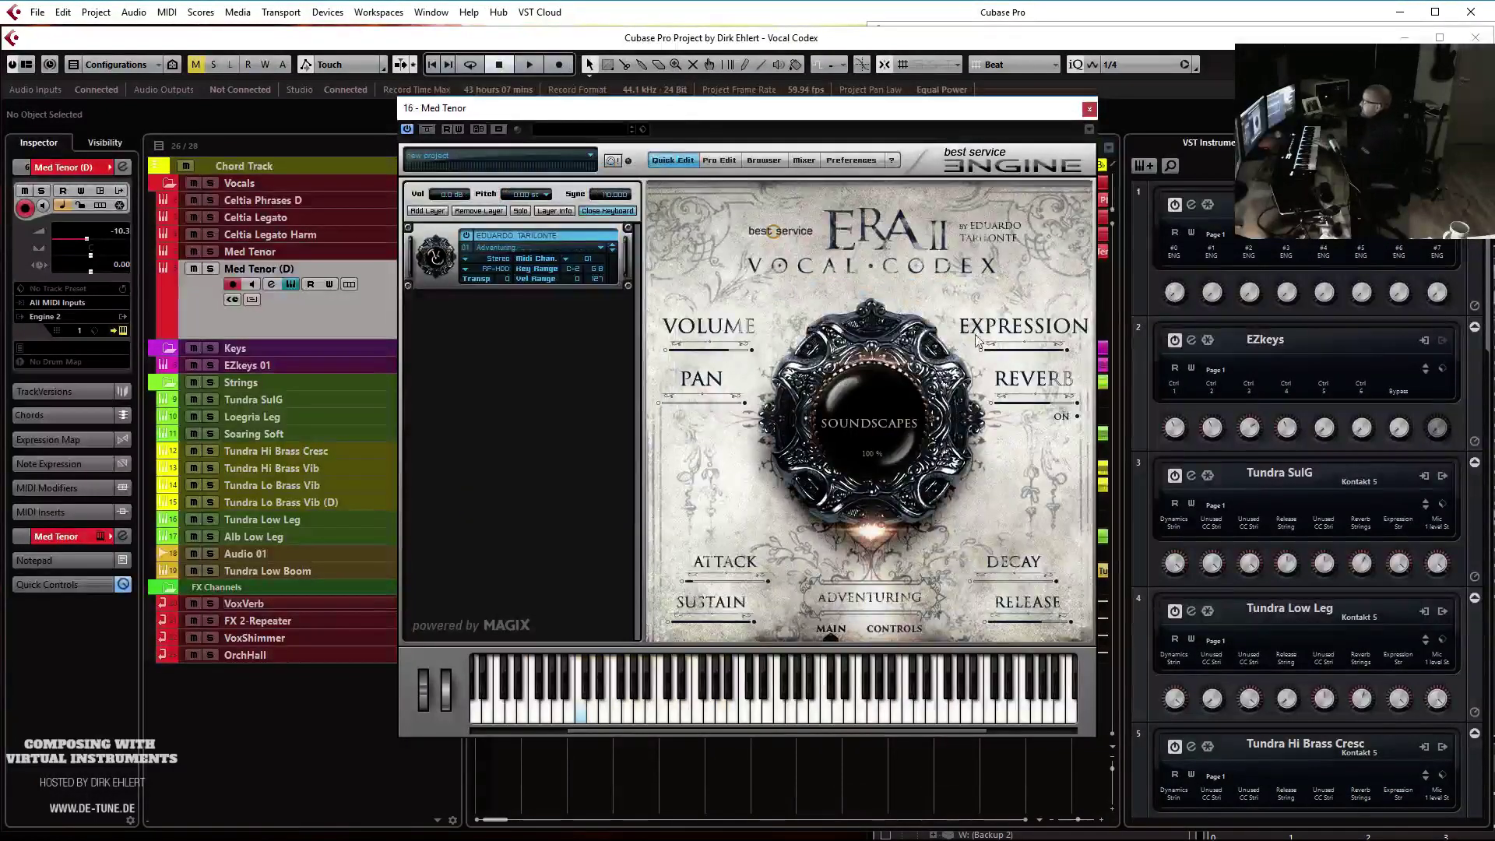
pyautogui.moveTo(693, 316)
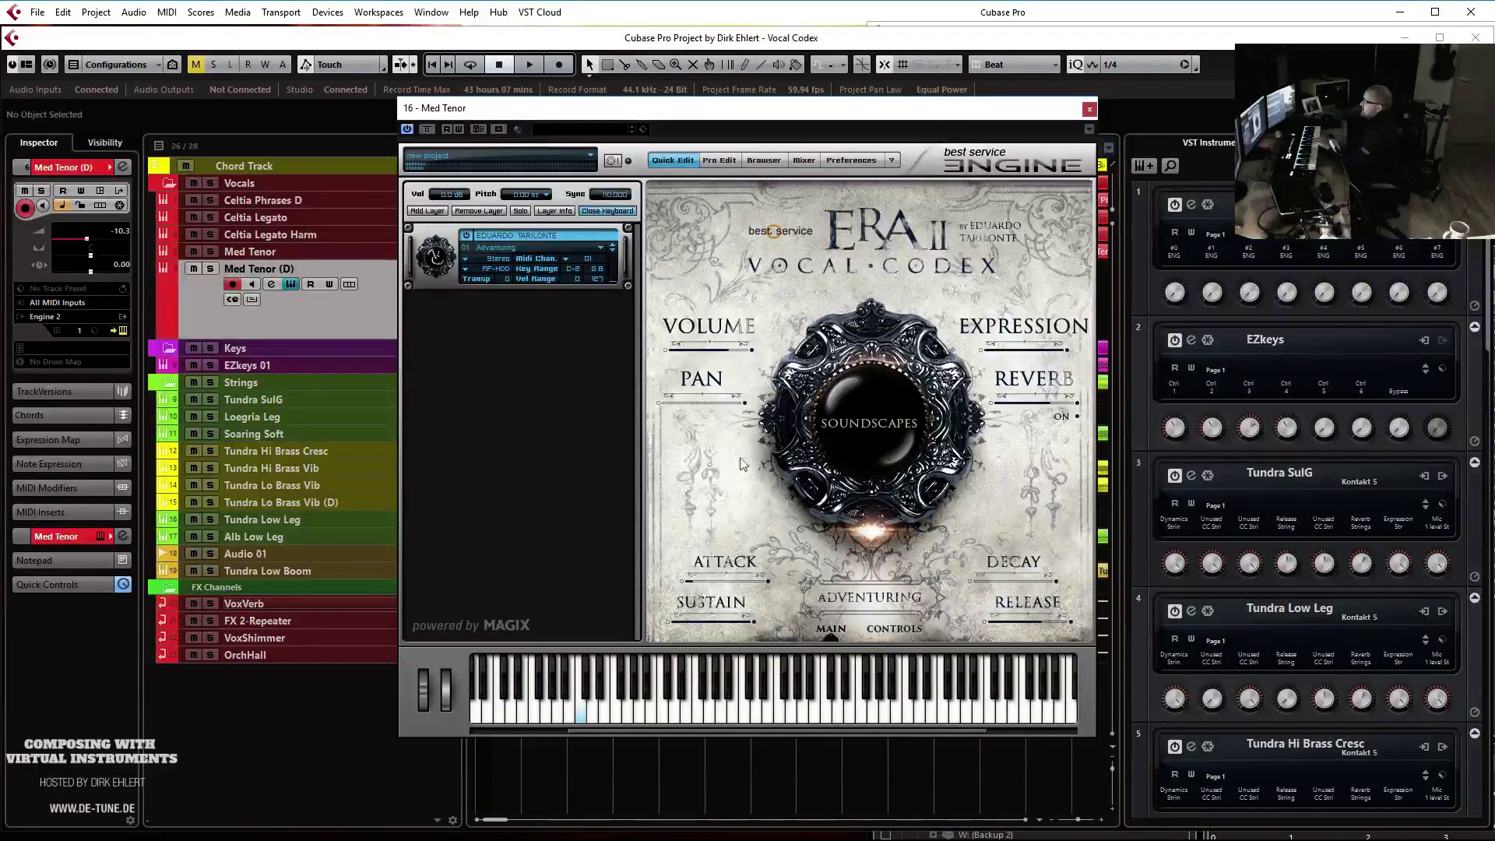
pyautogui.click(614, 250)
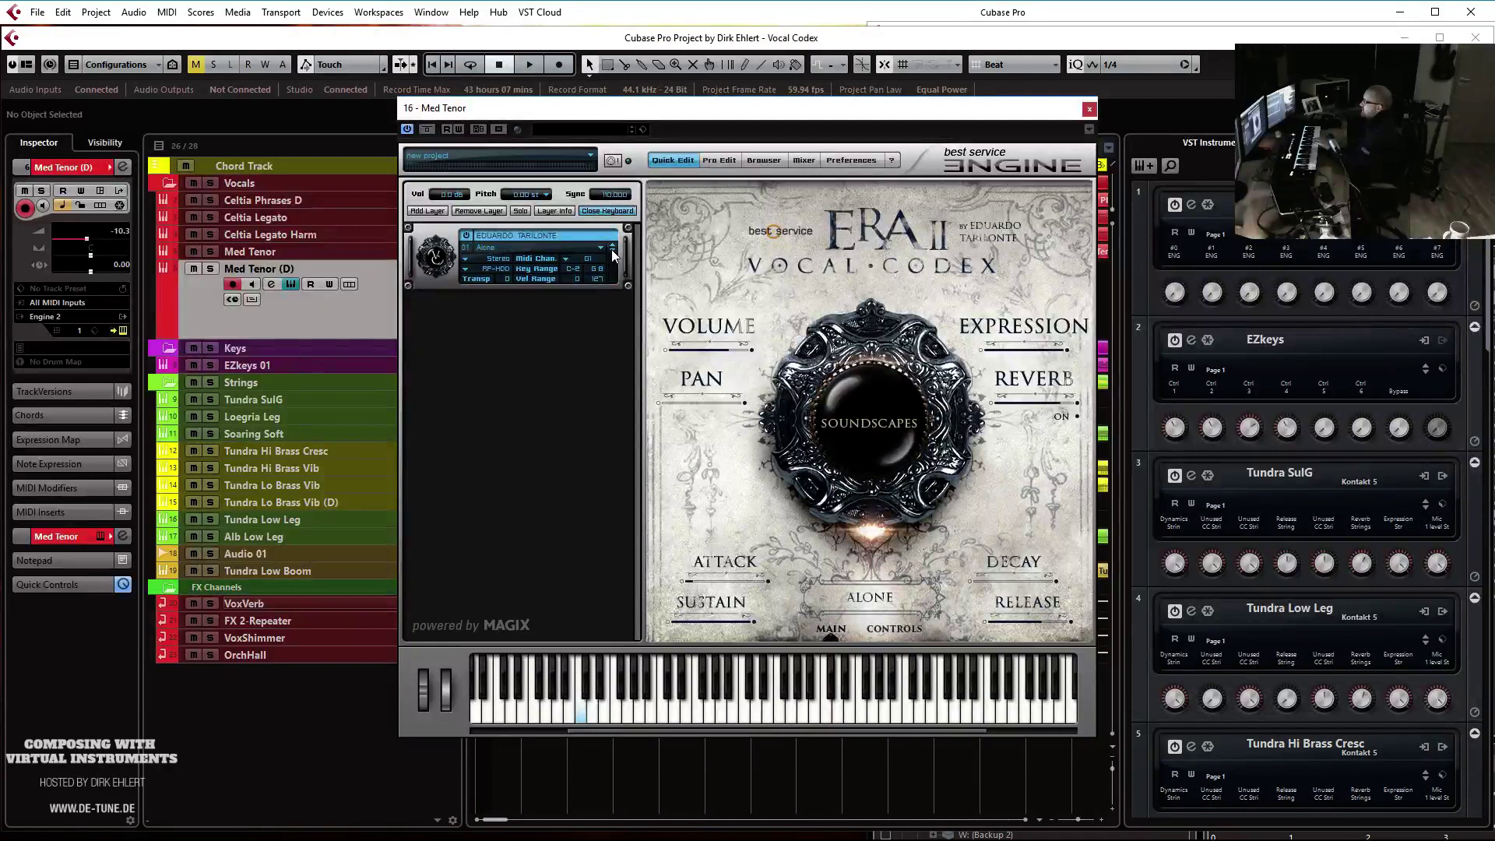
# Display the duplicated track's audio sends and switch off its CLA-76 Stereo insert
pyautogui.click(62, 539)
pyautogui.click(64, 429)
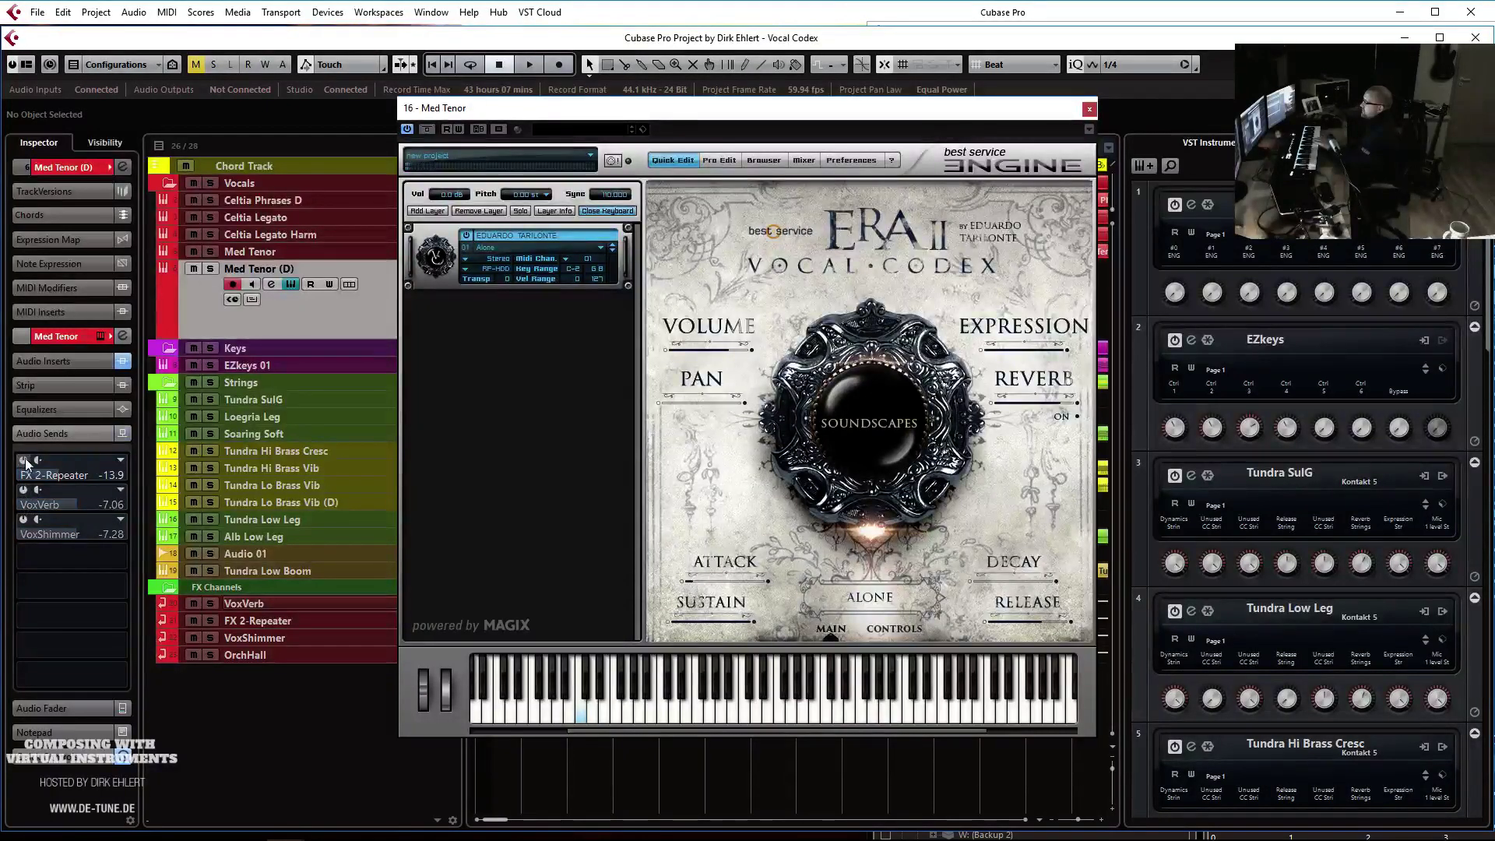
pyautogui.click(47, 360)
pyautogui.click(23, 388)
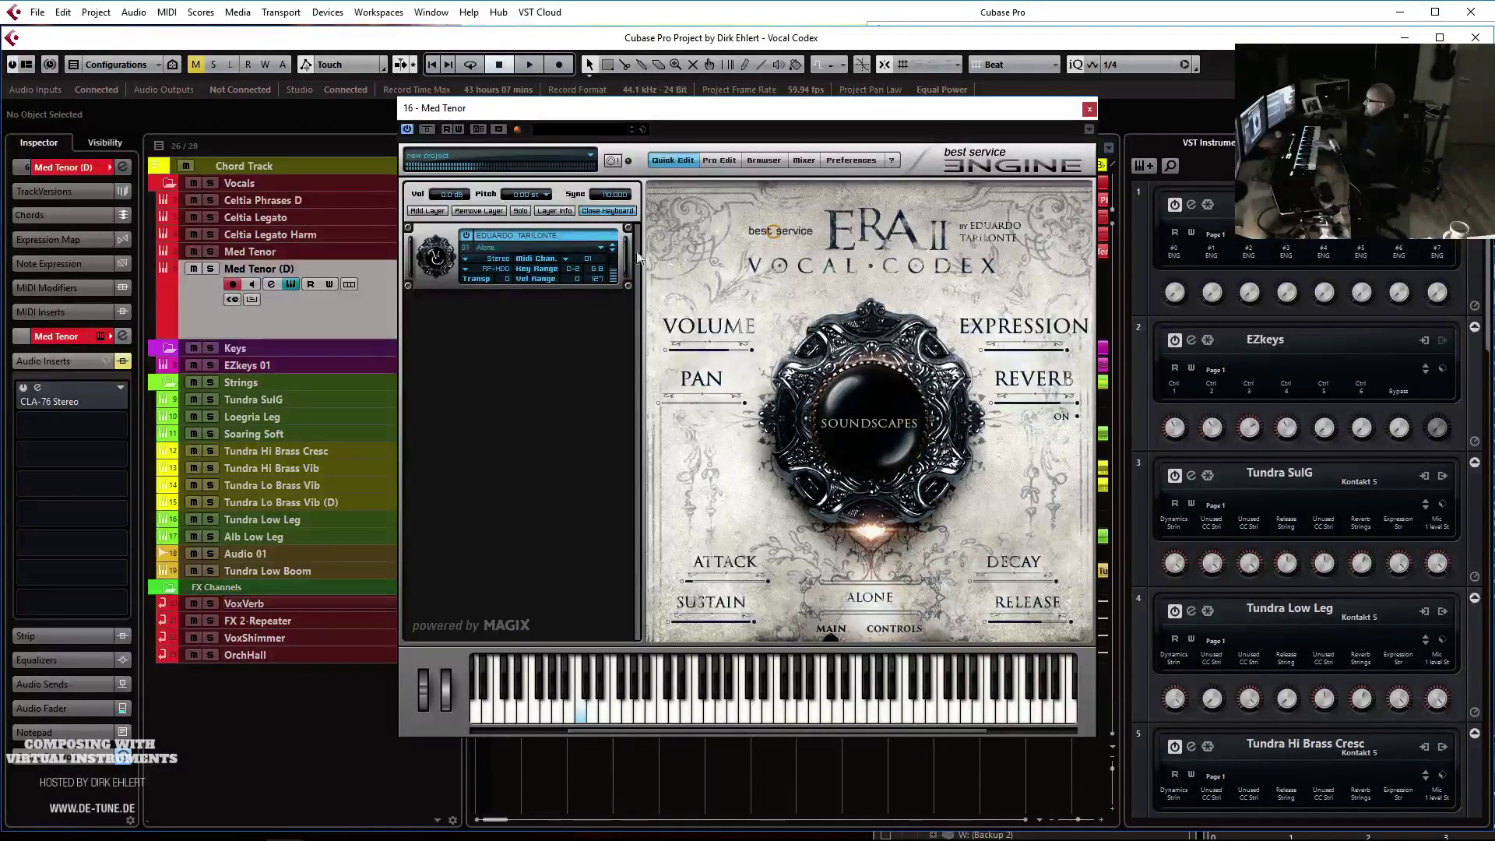
# Load the Contemplating soundscape on the duplicated track, close the instrument, and show the arrangement's ending
pyautogui.click(612, 251)
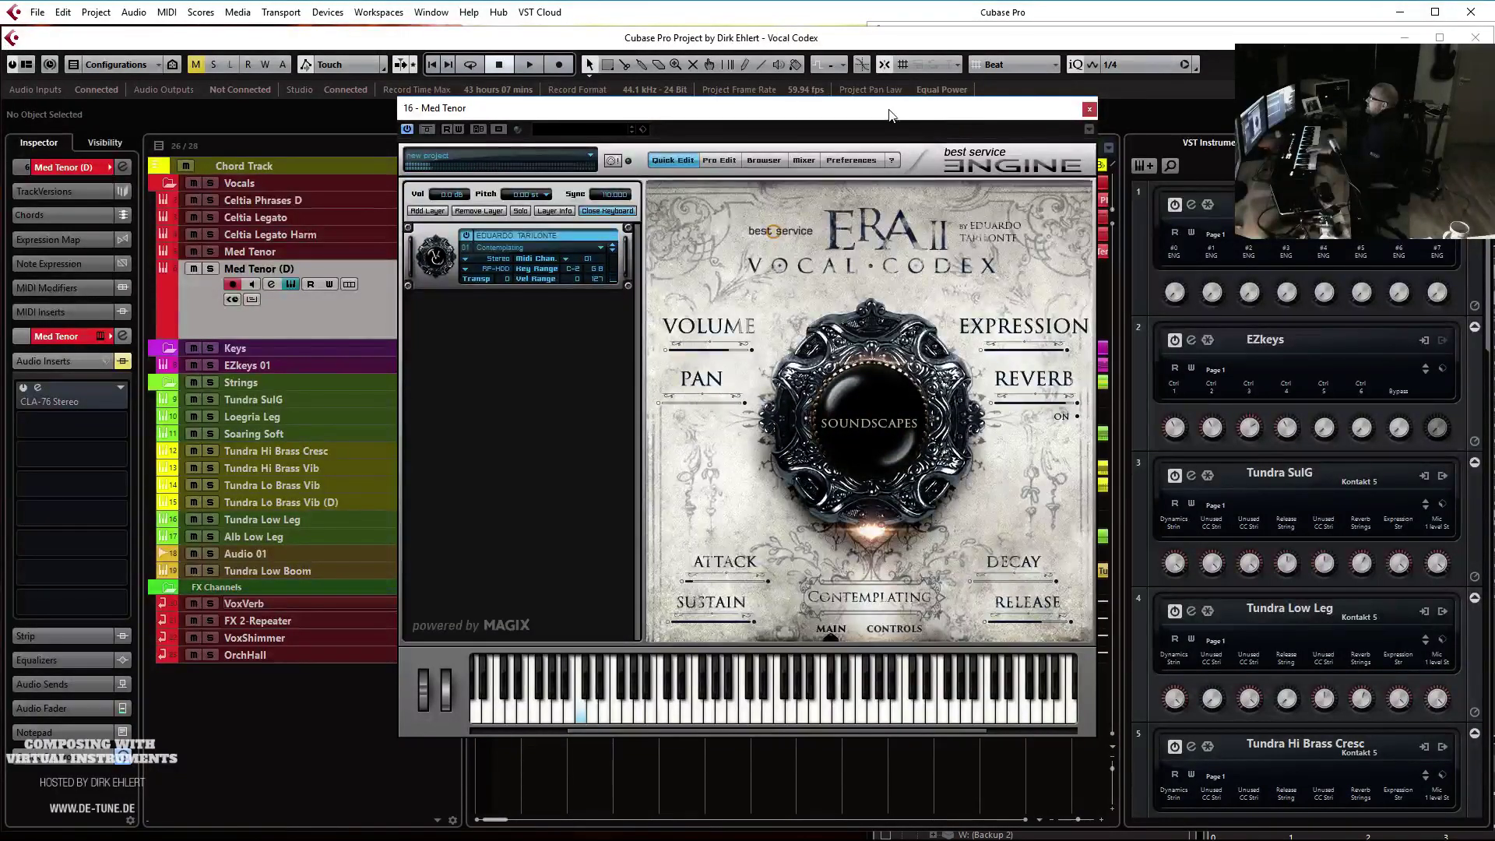
pyautogui.hotkey('ctrl', 'w')
pyautogui.moveTo(766, 303); pyautogui.dragTo(862, 304)
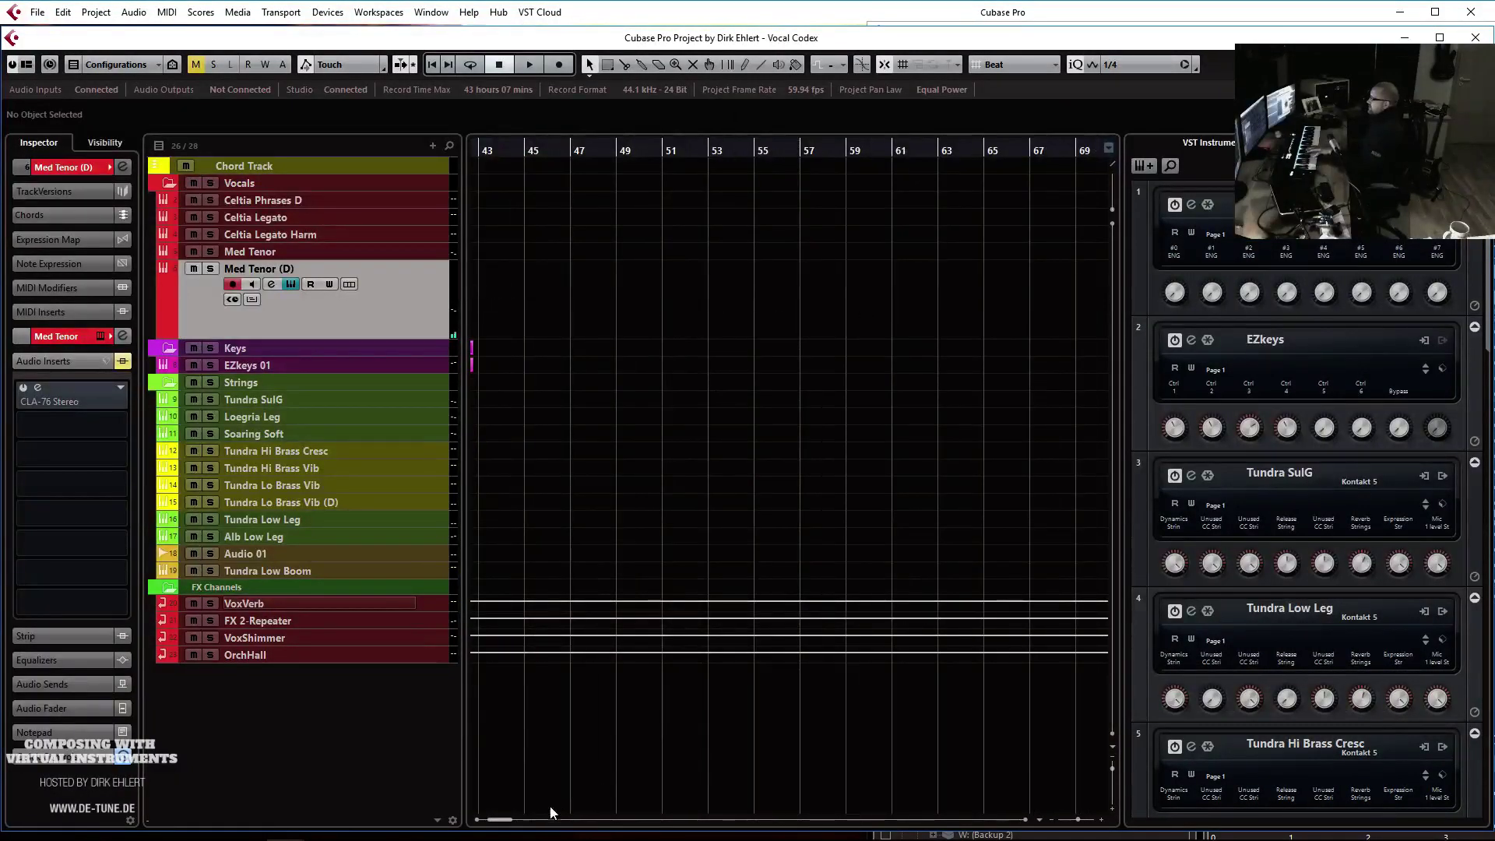
pyautogui.moveTo(505, 822); pyautogui.dragTo(495, 821)
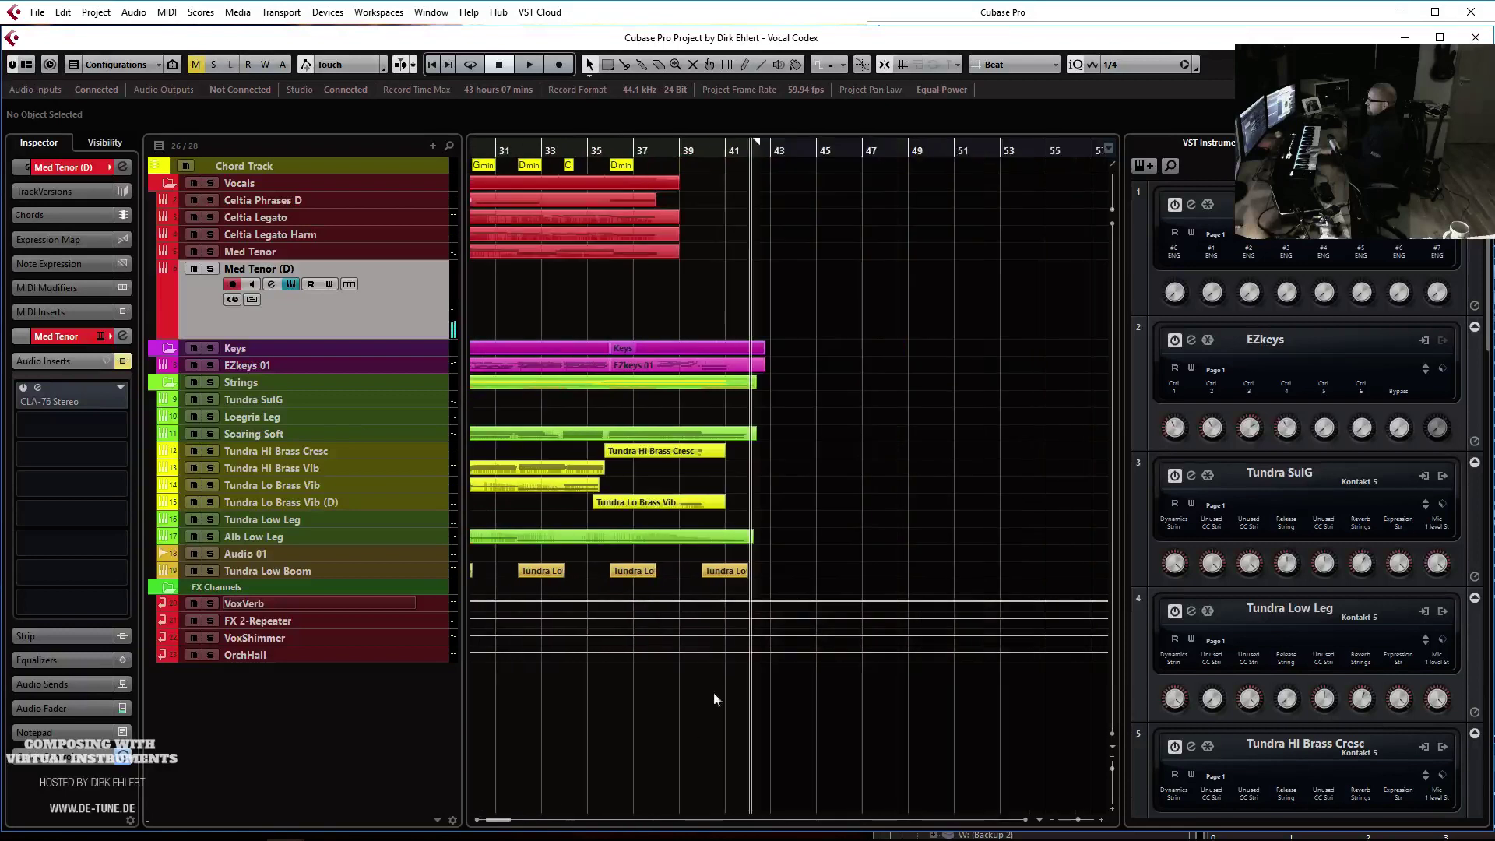
# Record a MIDI part on the Med Tenor (D) track from bar 36 to bar 45
pyautogui.click(606, 151)
pyautogui.click(610, 151)
pyautogui.press('KP_Multiply')
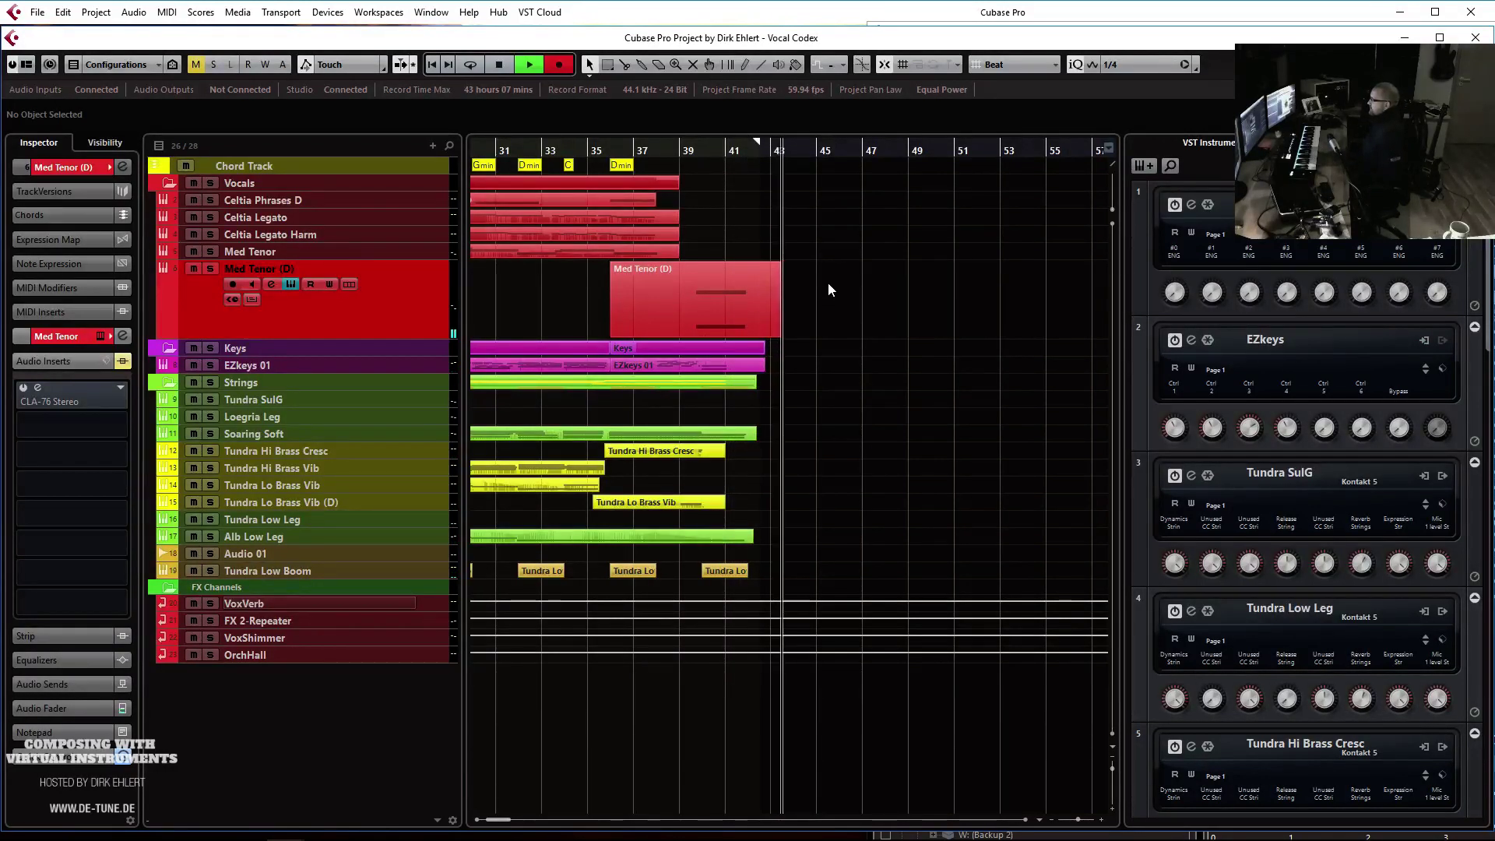
pyautogui.press('space')
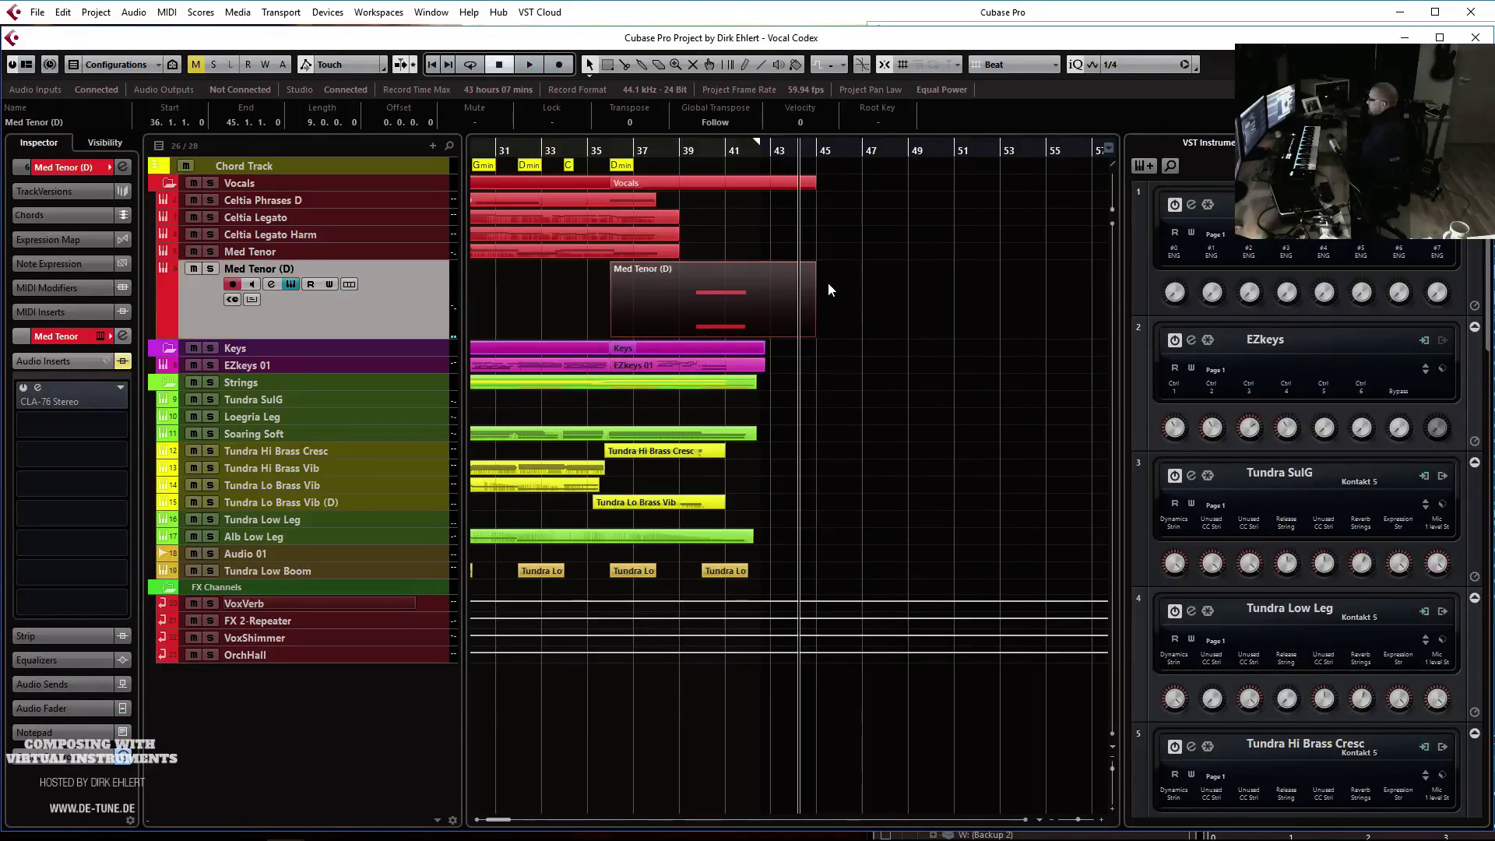
# Rename the Med Tenor (D) track as Soundscape Contemplating
pyautogui.doubleClick(327, 270)
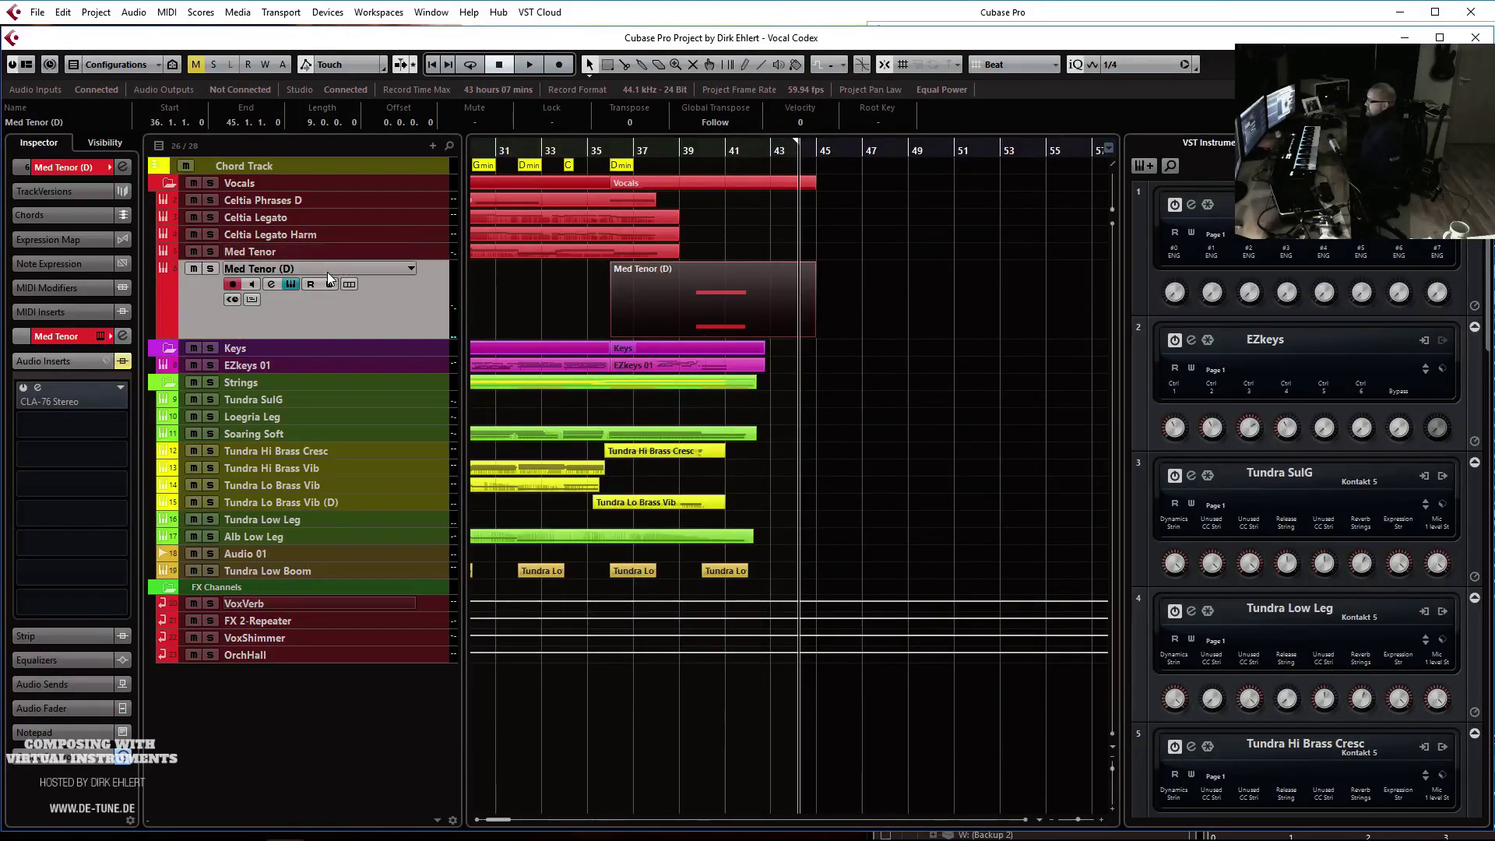
pyautogui.write('Soundscape Contemplating')
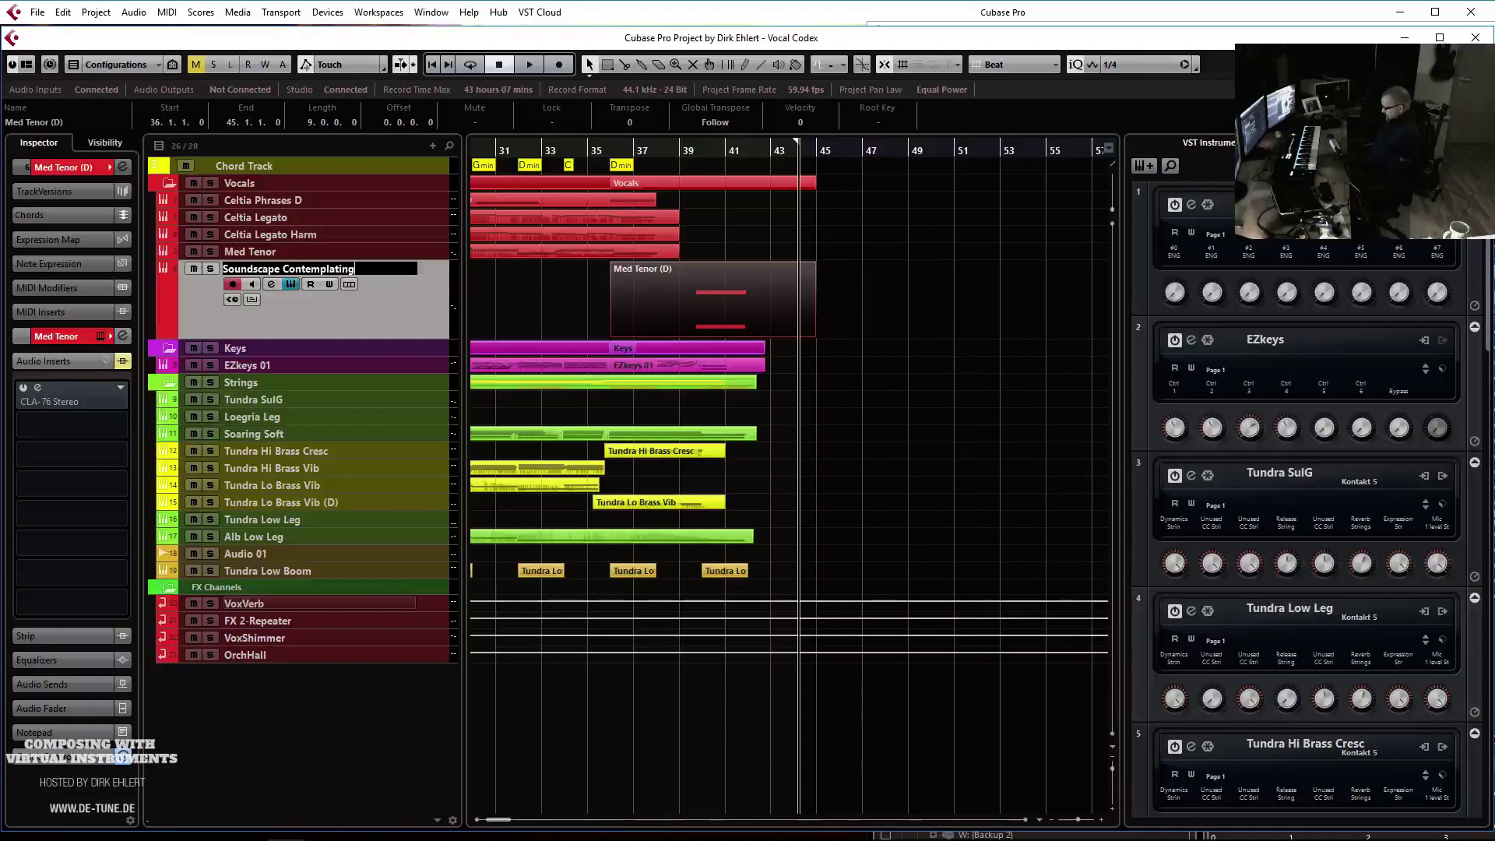
pyautogui.press('Return')
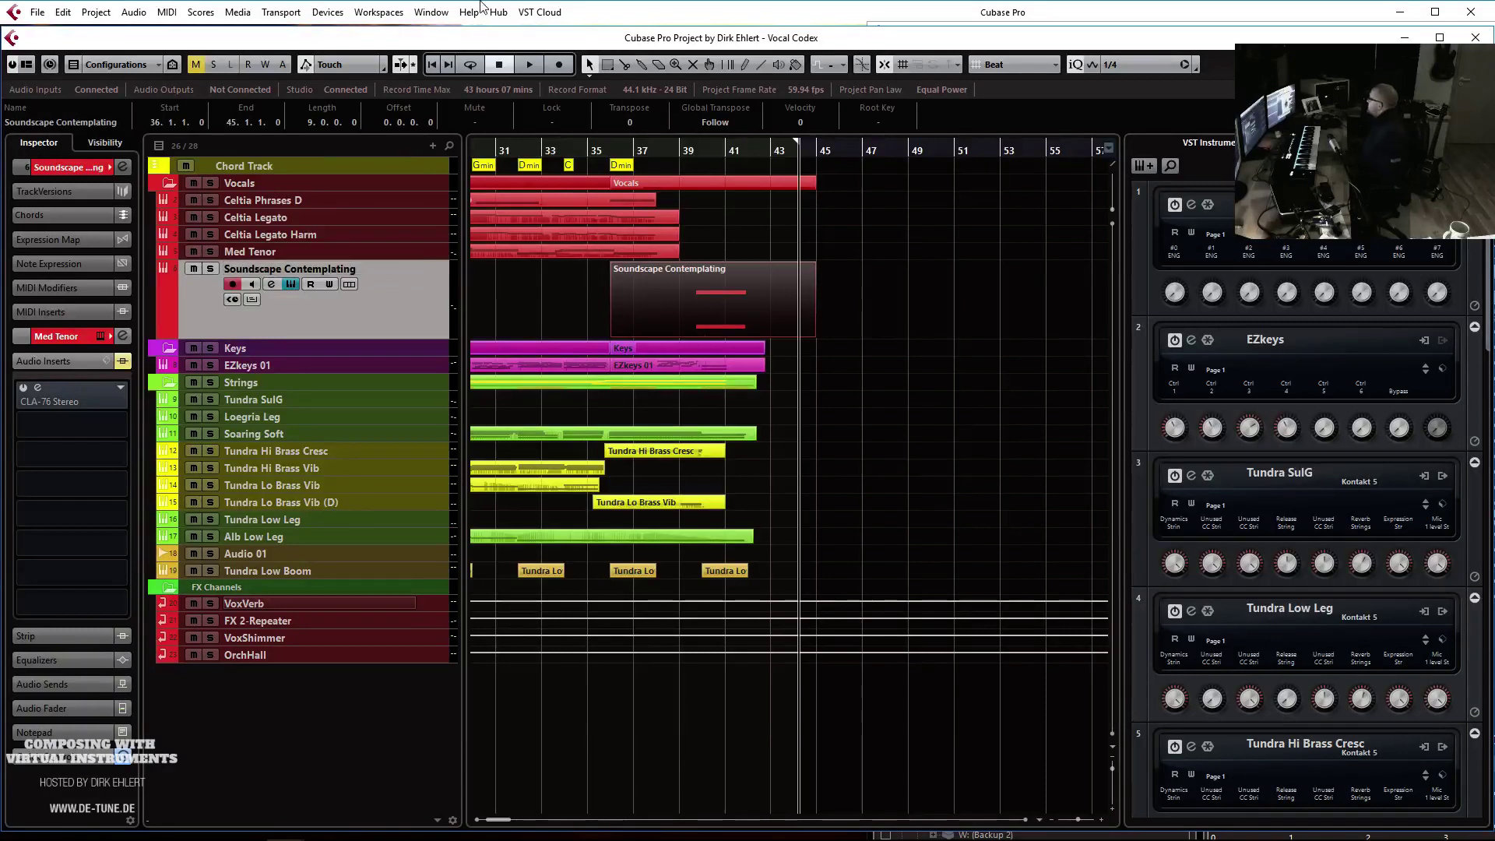
# Check the Soundscape Contemplating track's Engine instrument and play the arrangement from bar 36 through its ending
pyautogui.click(349, 283)
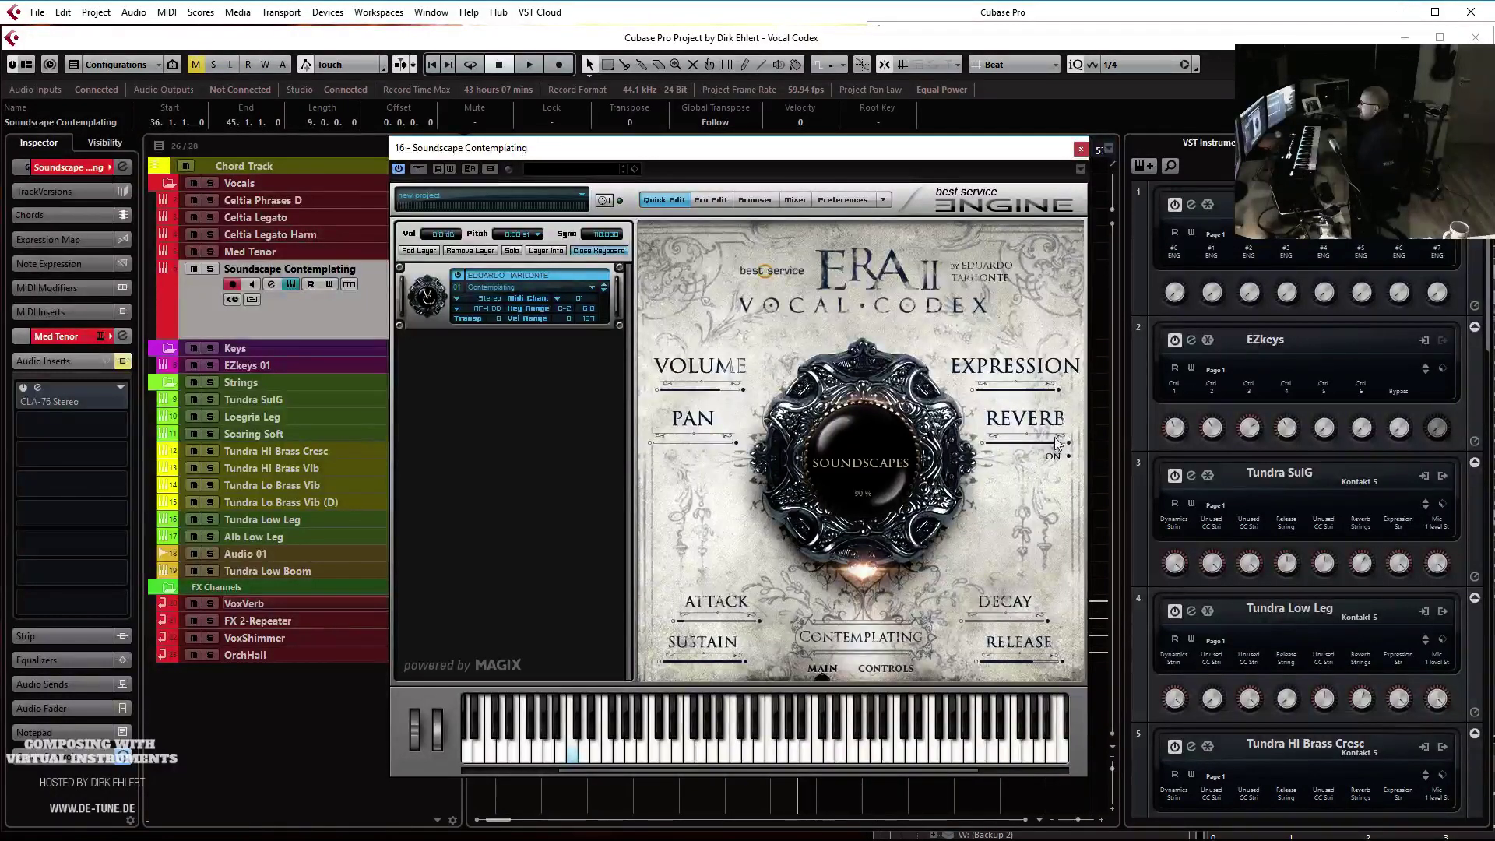
pyautogui.click(1081, 149)
pyautogui.click(611, 151)
pyautogui.press('space')
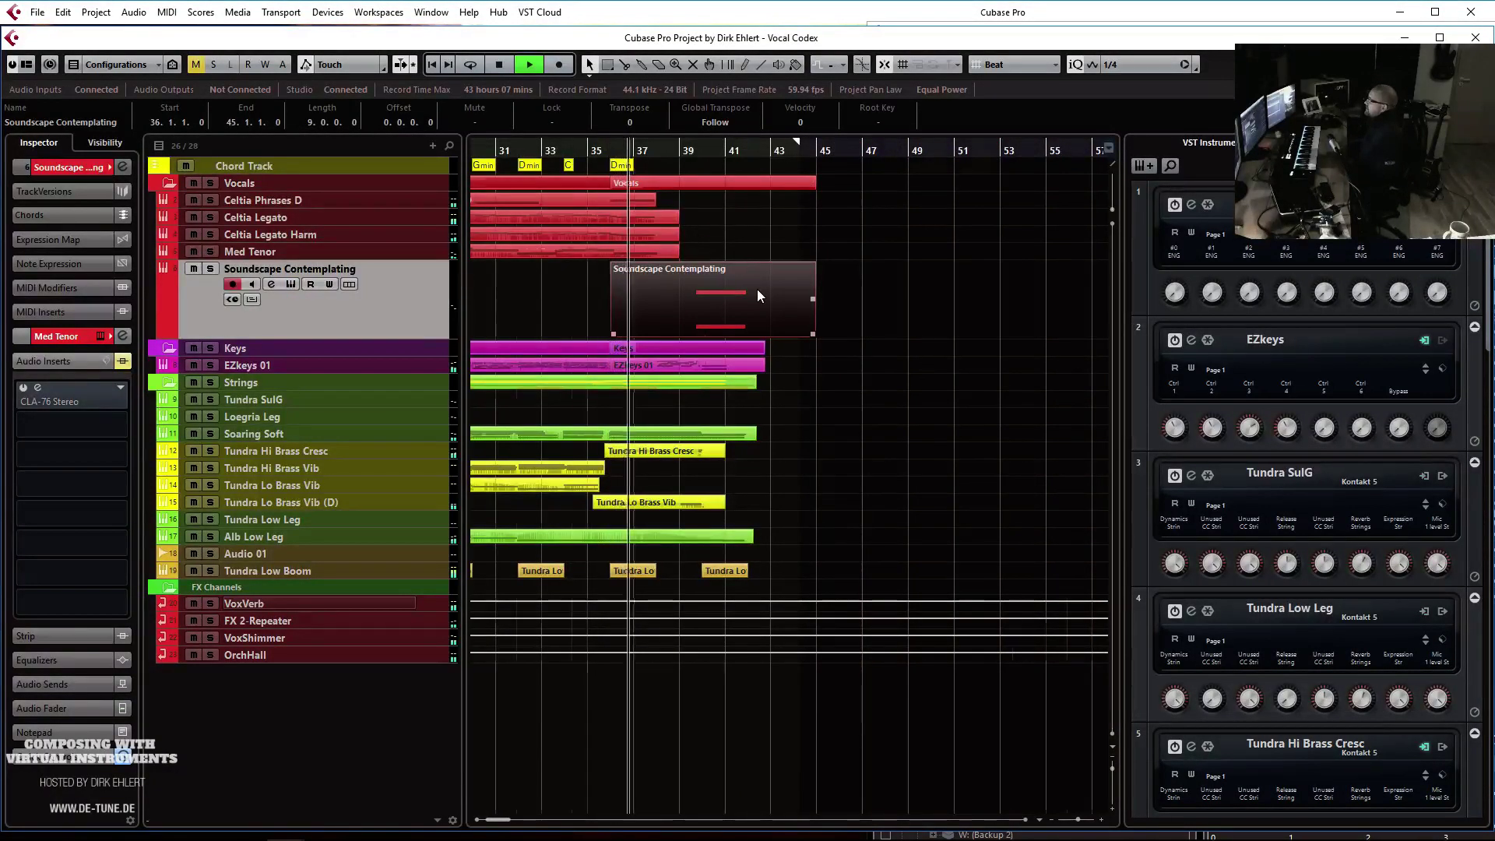
pyautogui.scroll(4, 756, 288)
pyautogui.scroll(-2, 871, 309)
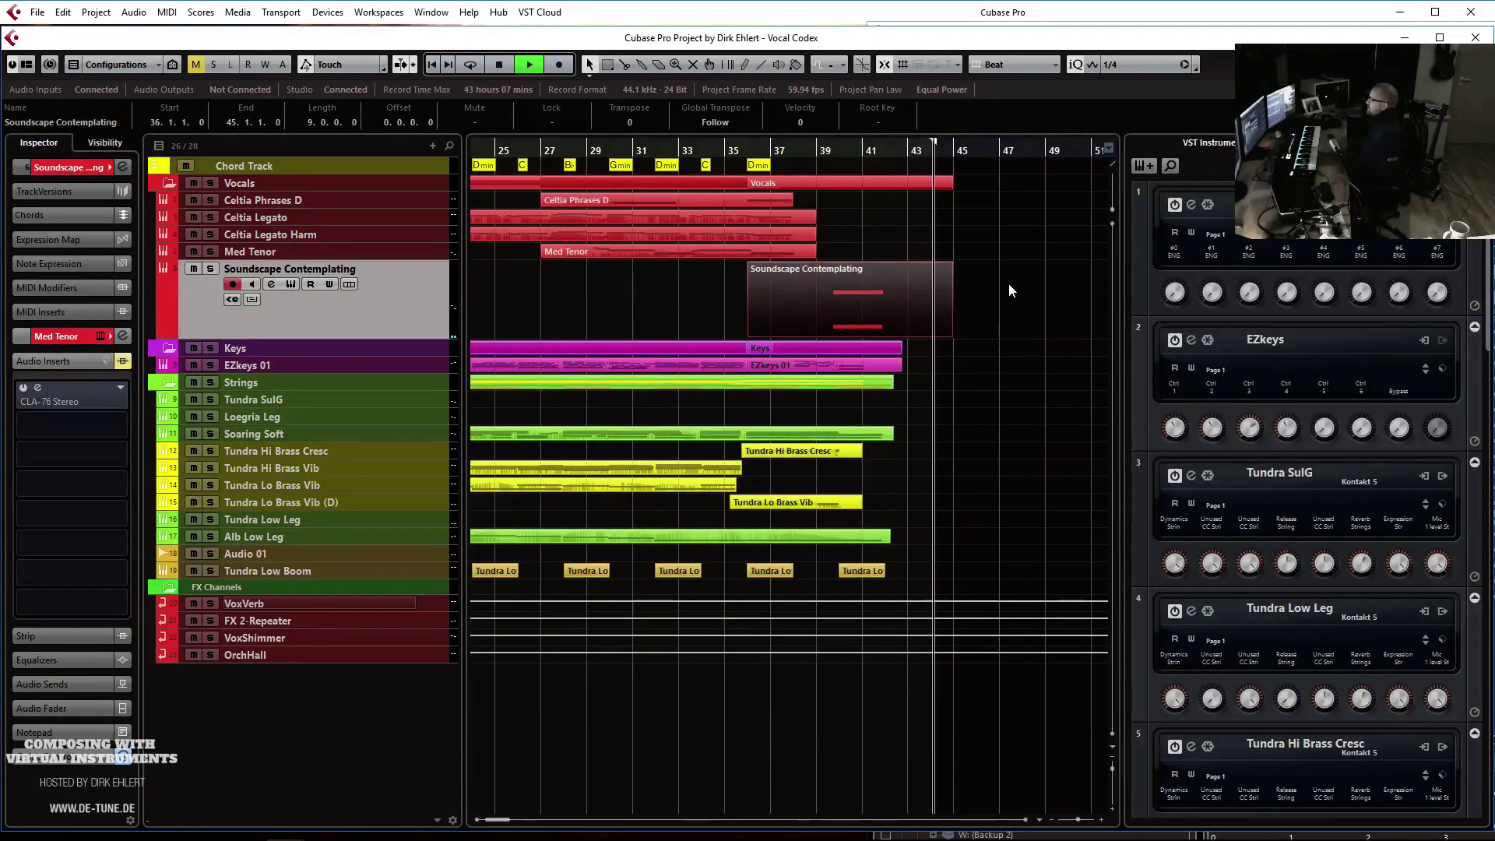
pyautogui.press('space')
# Return to the project start, show the whole arrangement and look through the Celtia vocal tracks
pyautogui.press('Home')
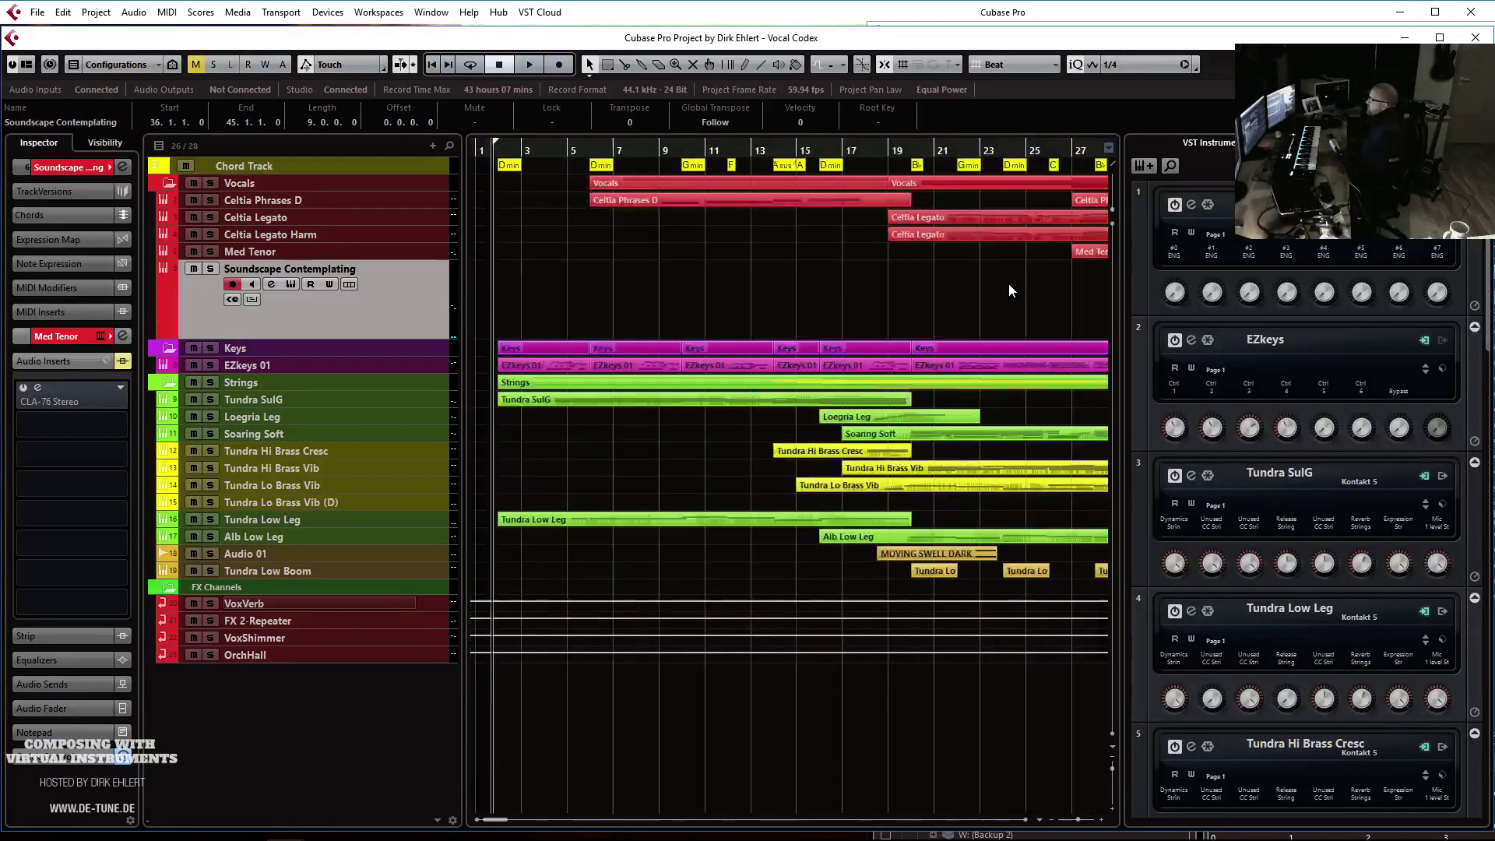
pyautogui.press('g')
pyautogui.press('g')
pyautogui.press('g')
pyautogui.press('g')
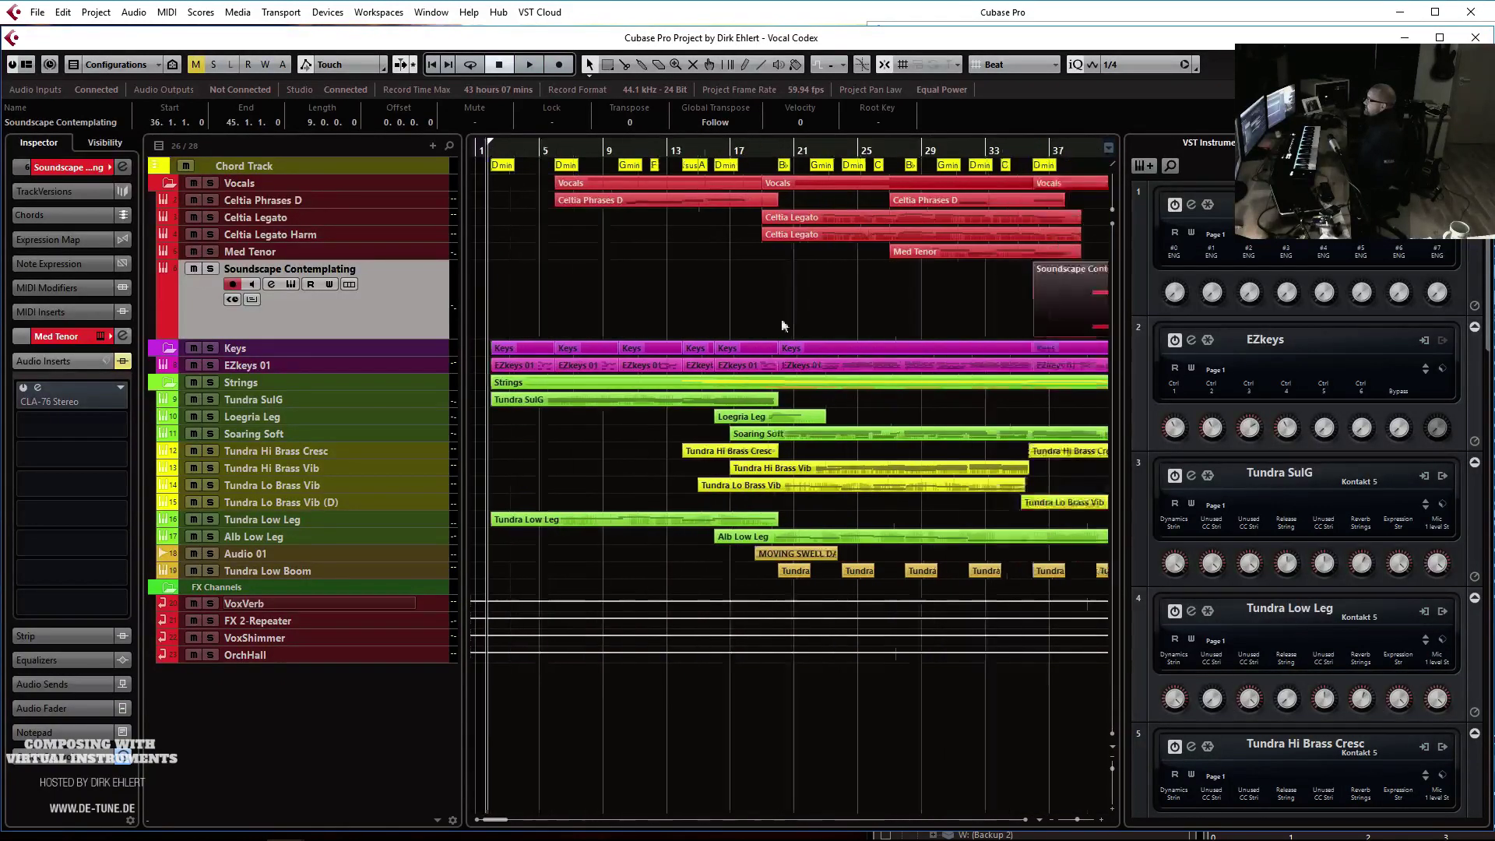
pyautogui.click(294, 203)
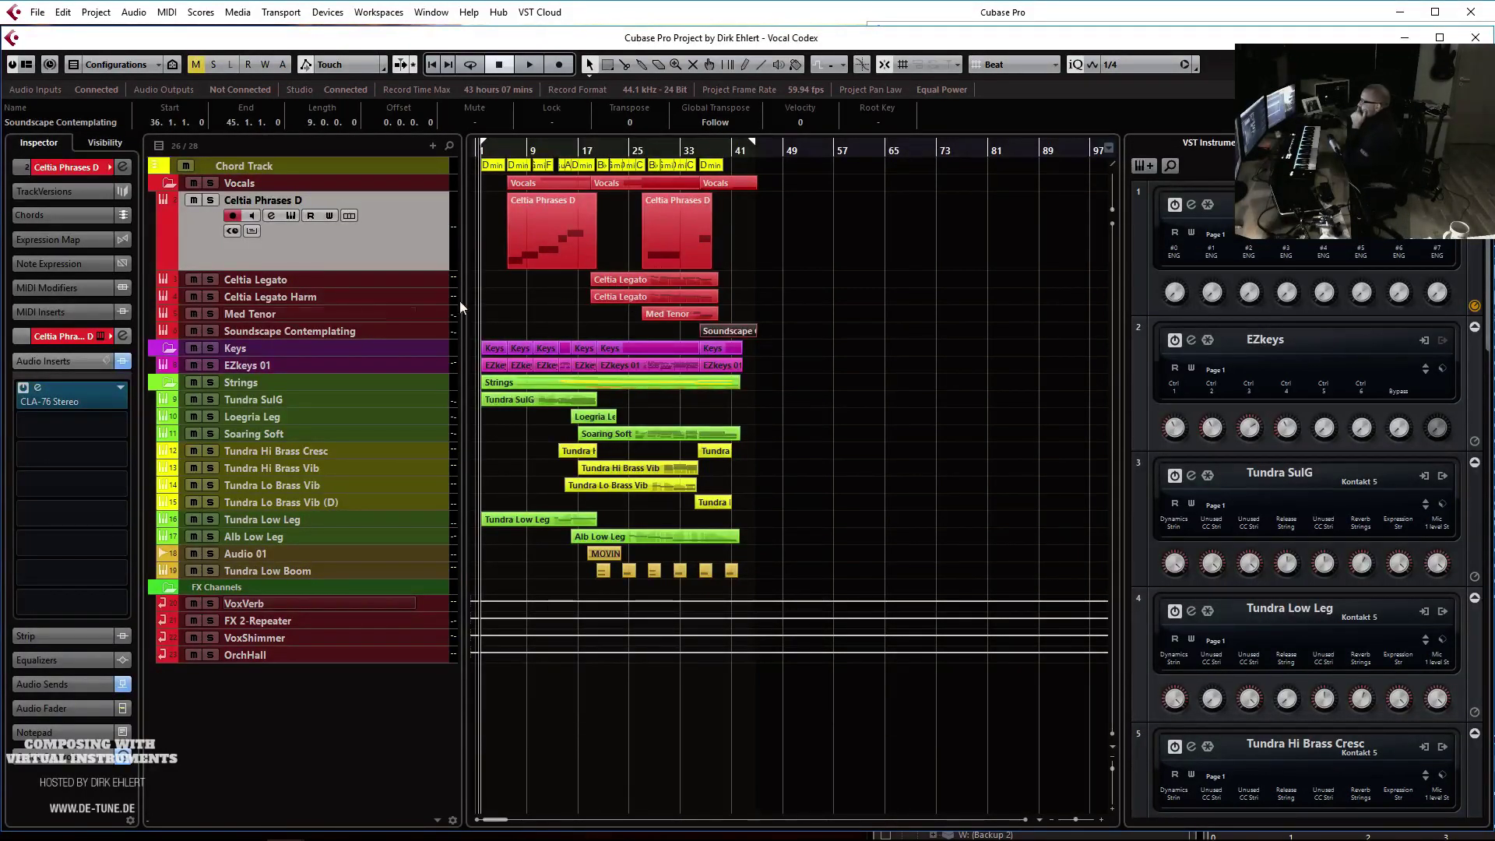
pyautogui.click(320, 299)
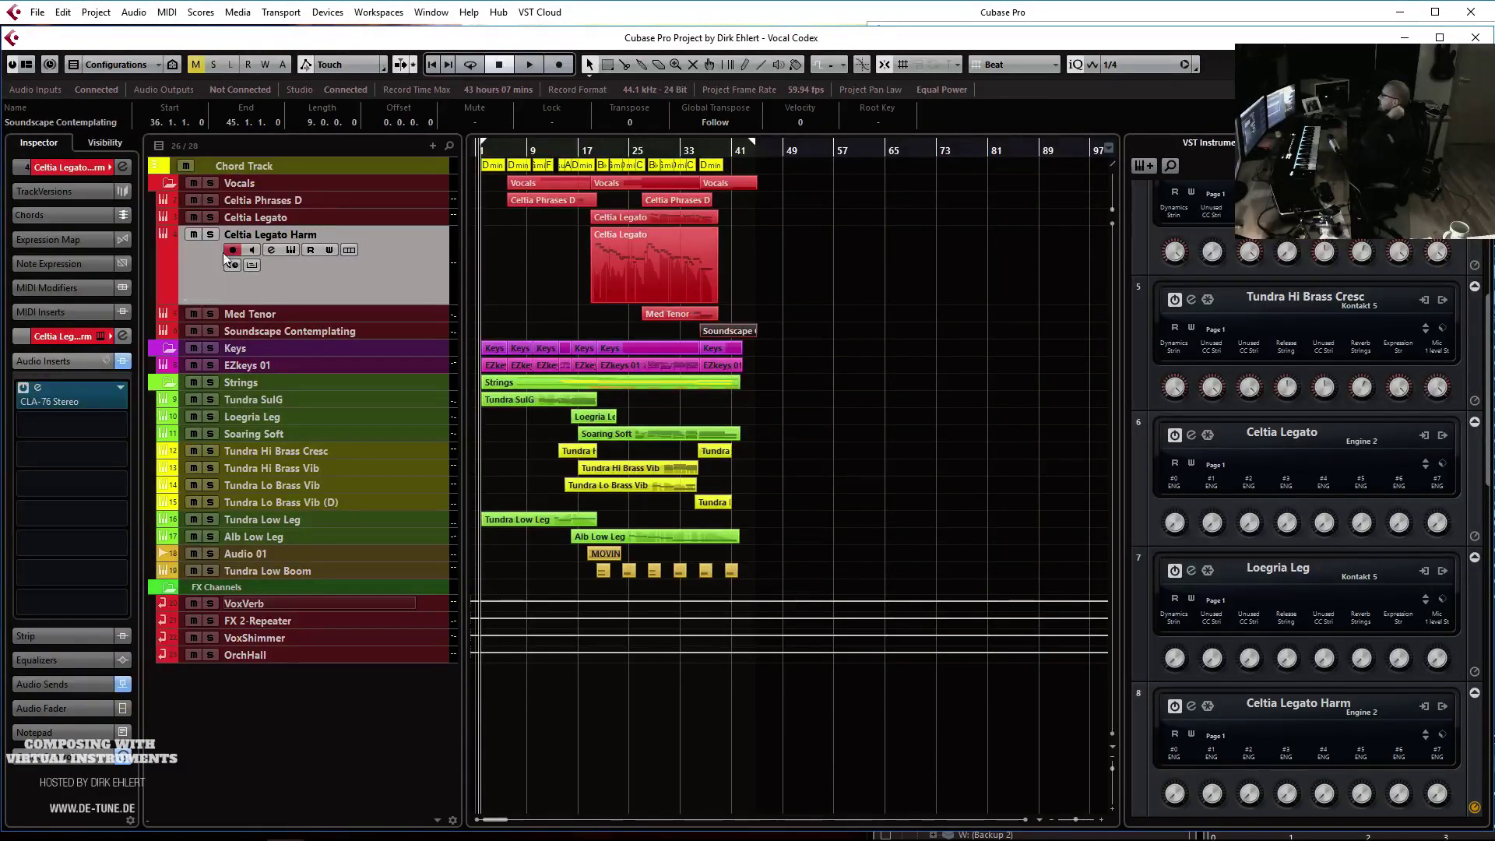
pyautogui.click(378, 219)
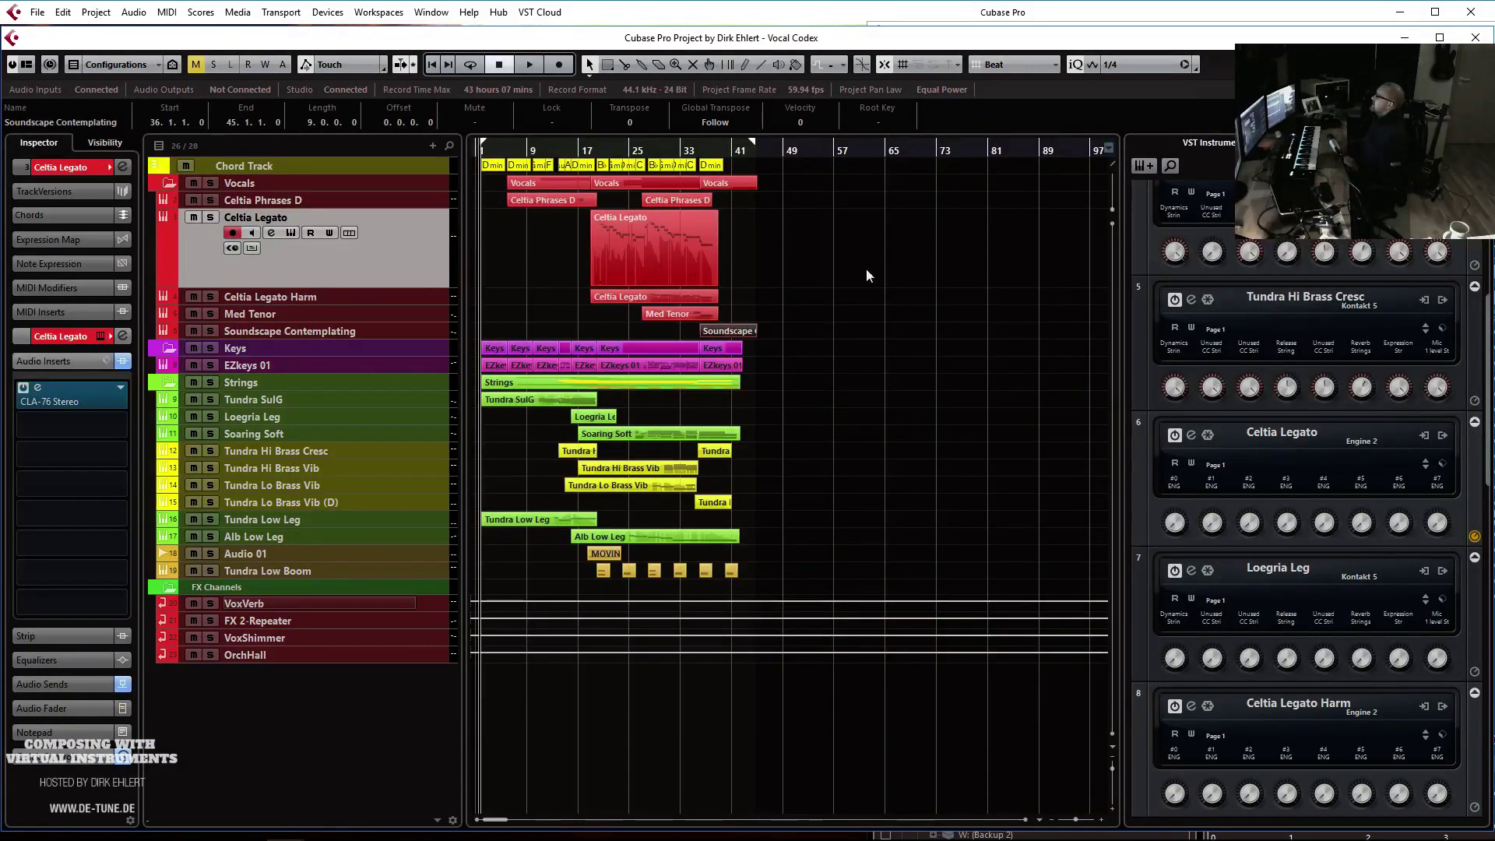
pyautogui.click(348, 361)
pyautogui.click(332, 239)
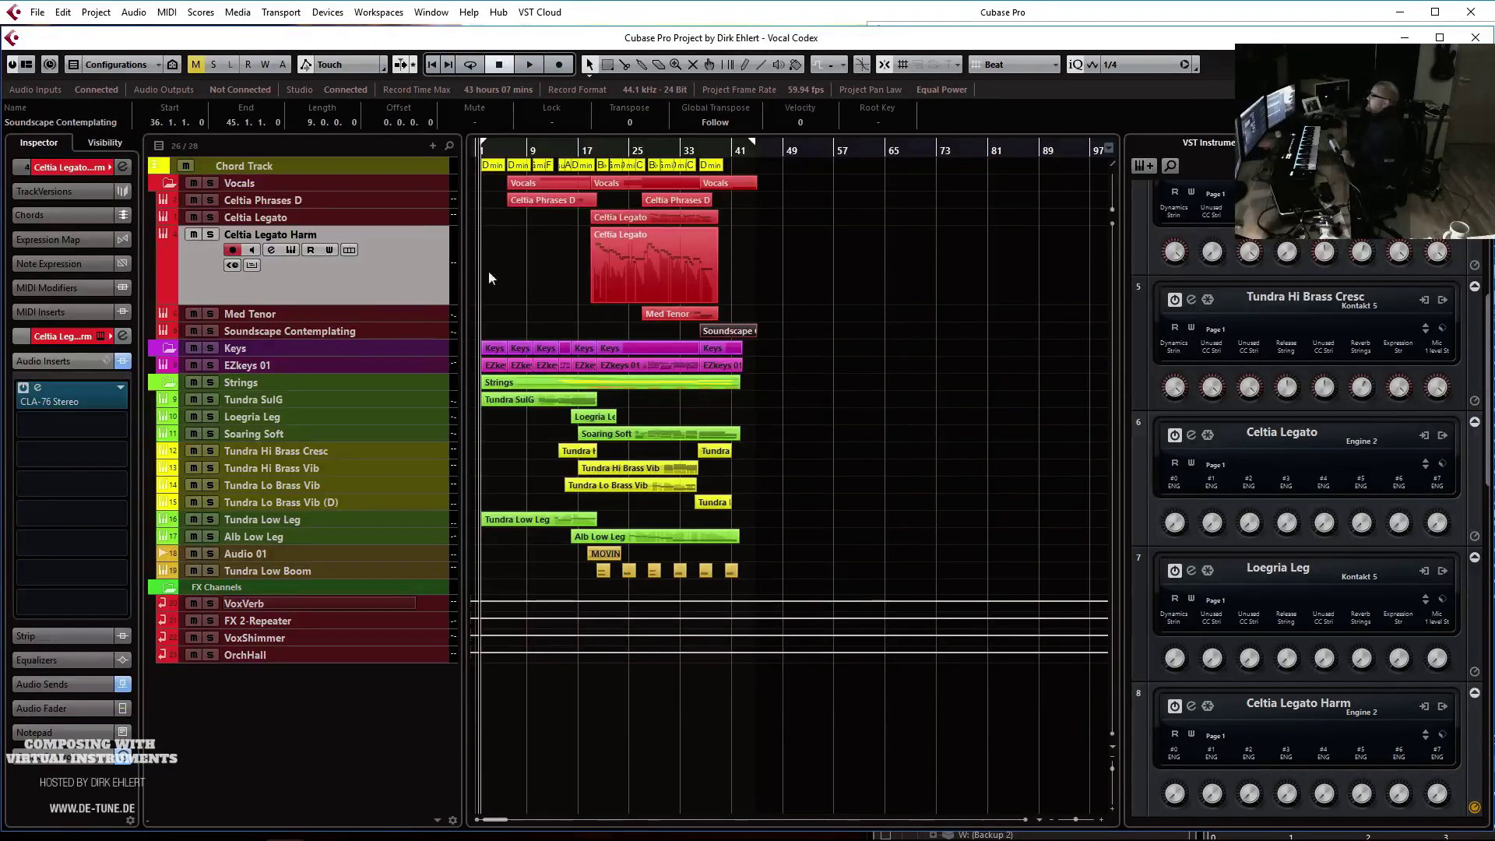
pyautogui.click(345, 214)
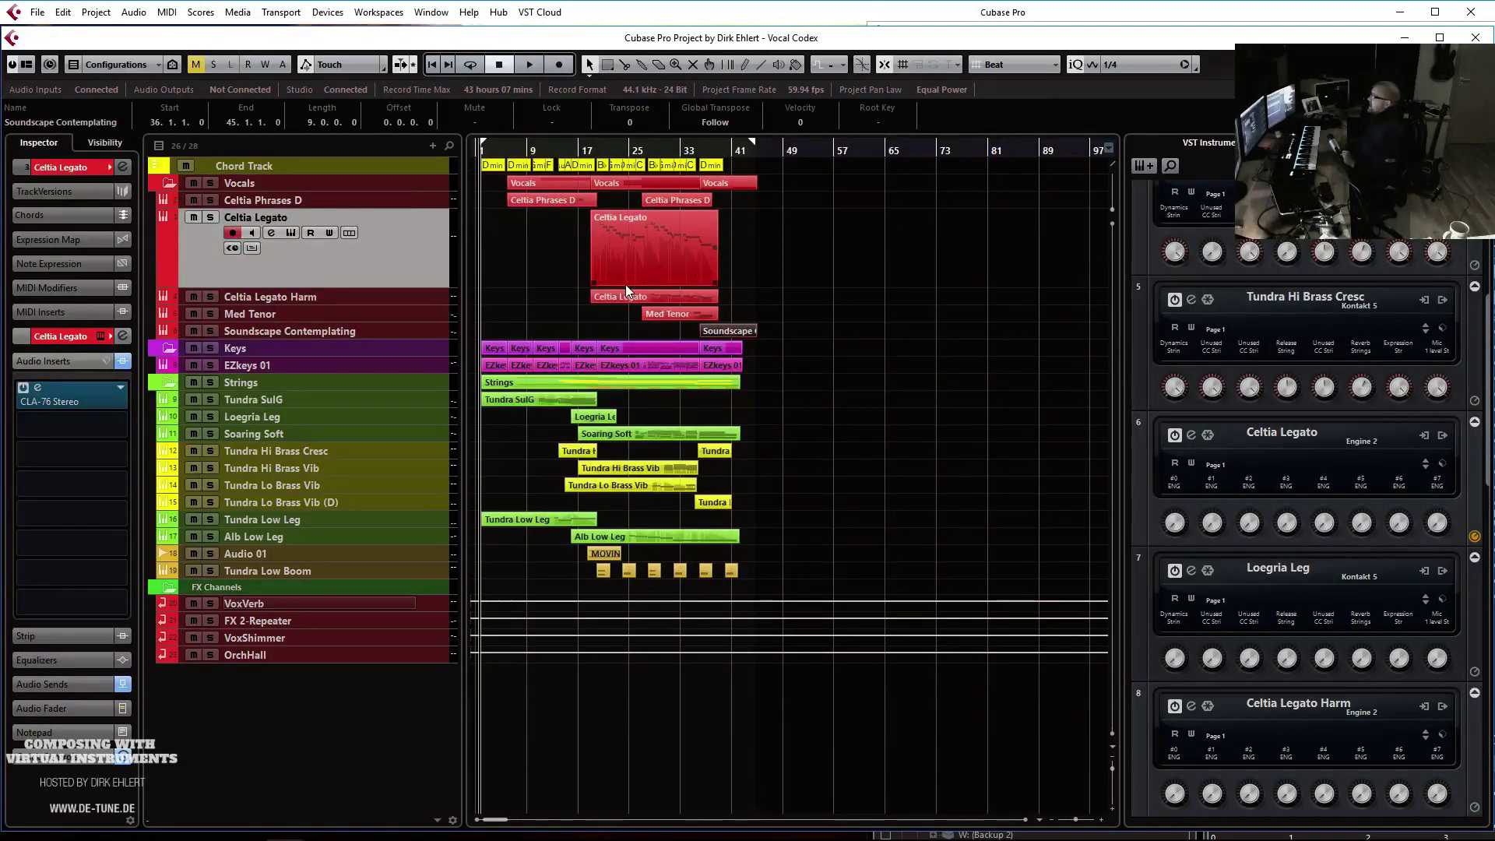
pyautogui.click(612, 303)
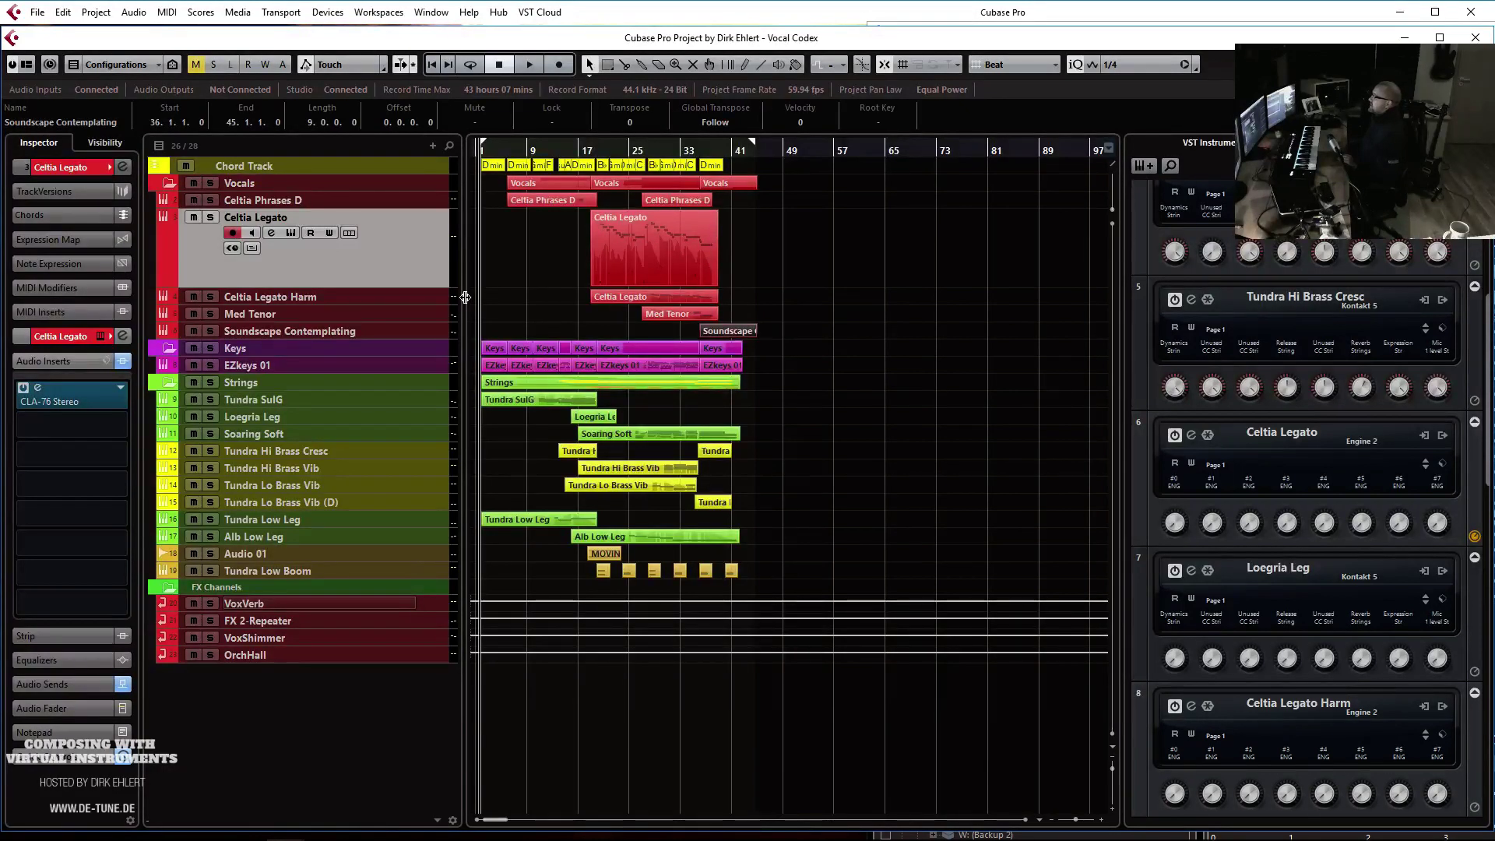
# Expand the chord track and review its chords across the whole arrangement
pyautogui.click(358, 173)
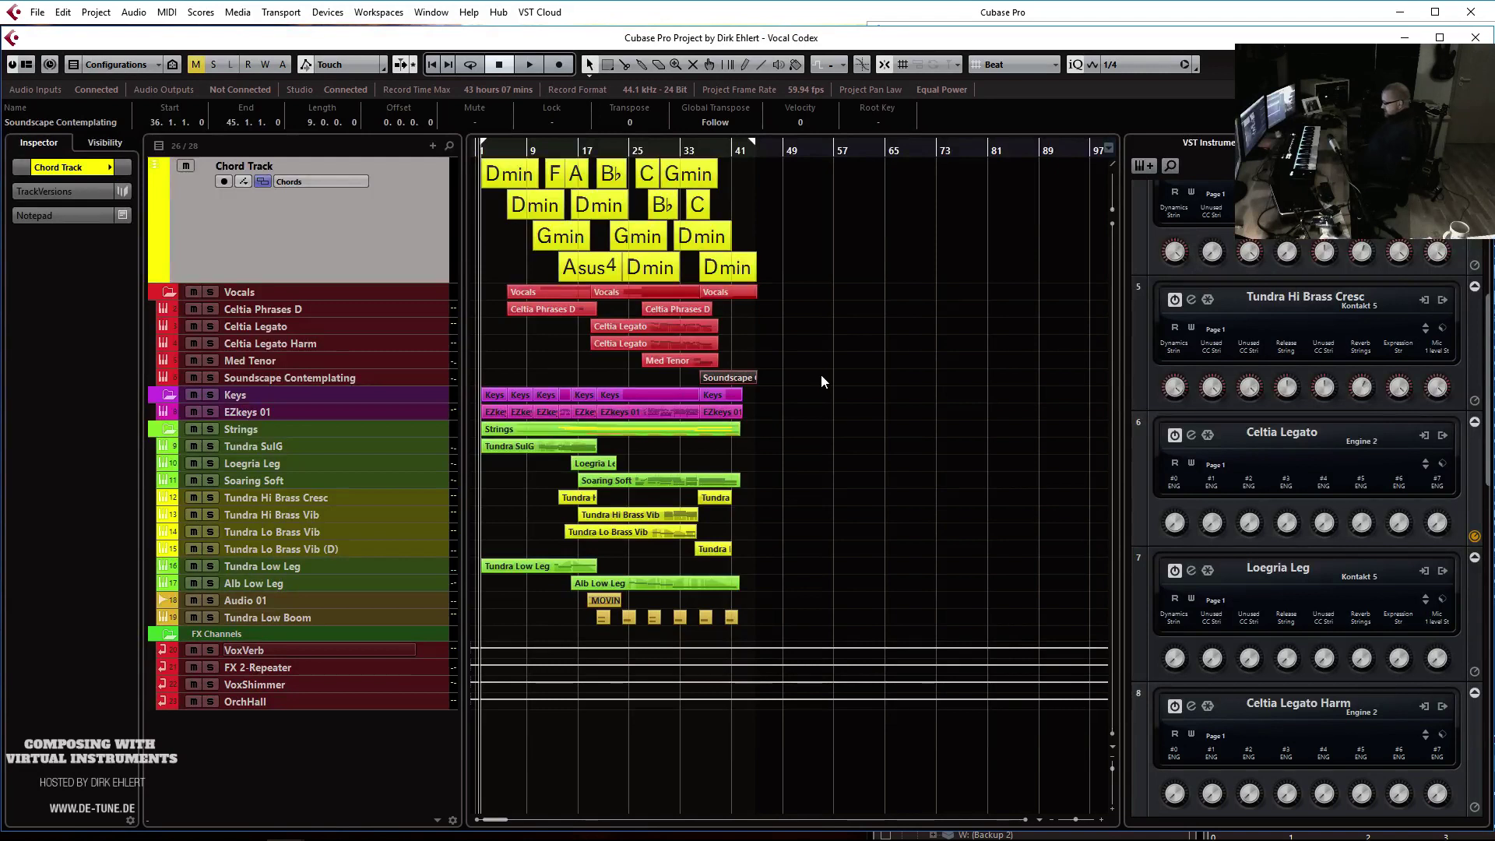
pyautogui.press('h')
pyautogui.press('h')
pyautogui.press('h')
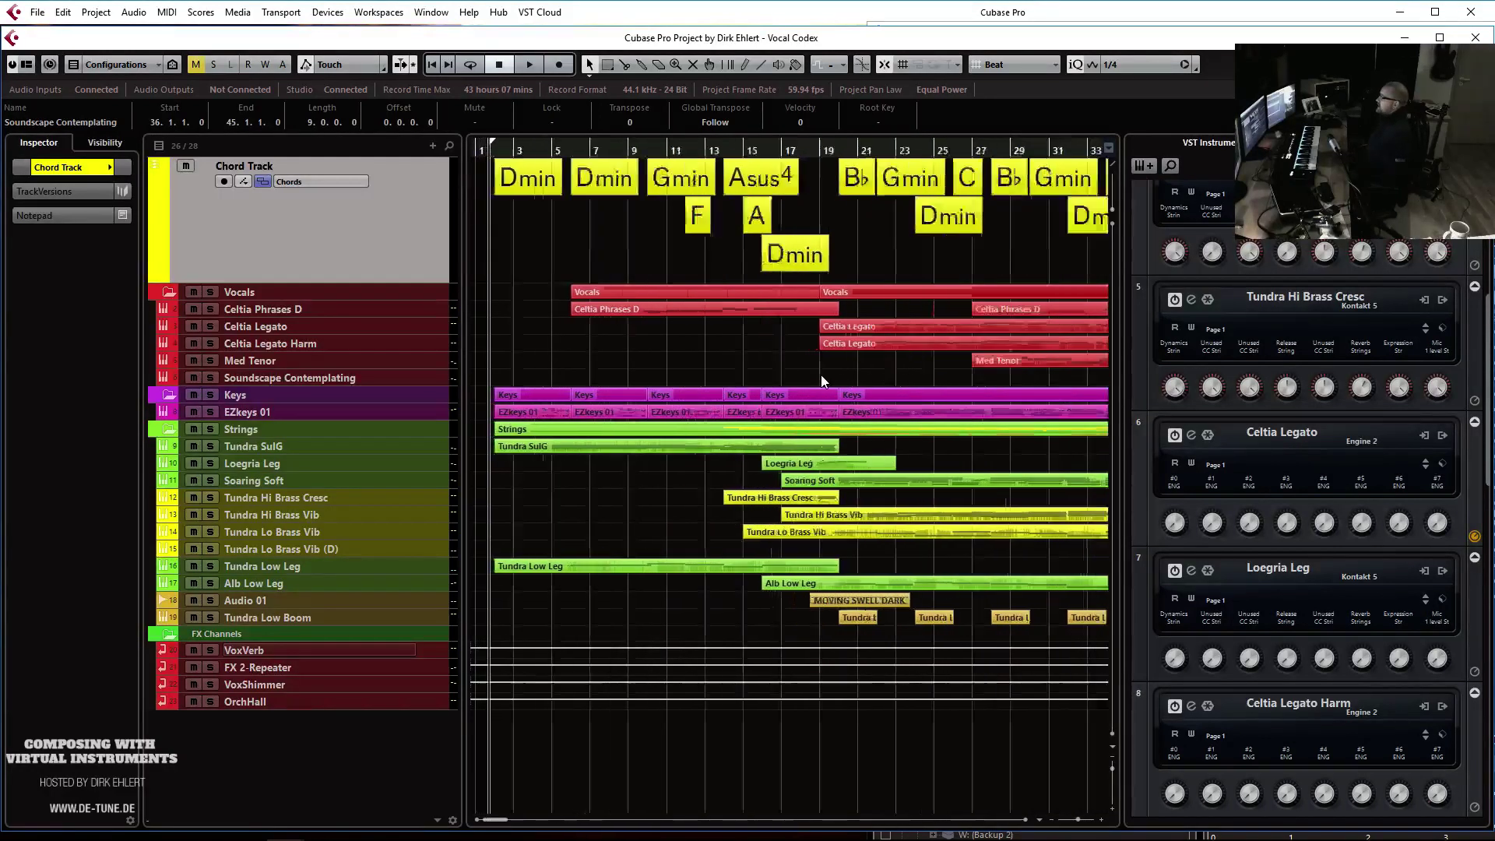
pyautogui.press('h')
pyautogui.press('g')
pyautogui.press('g')
pyautogui.press('g')
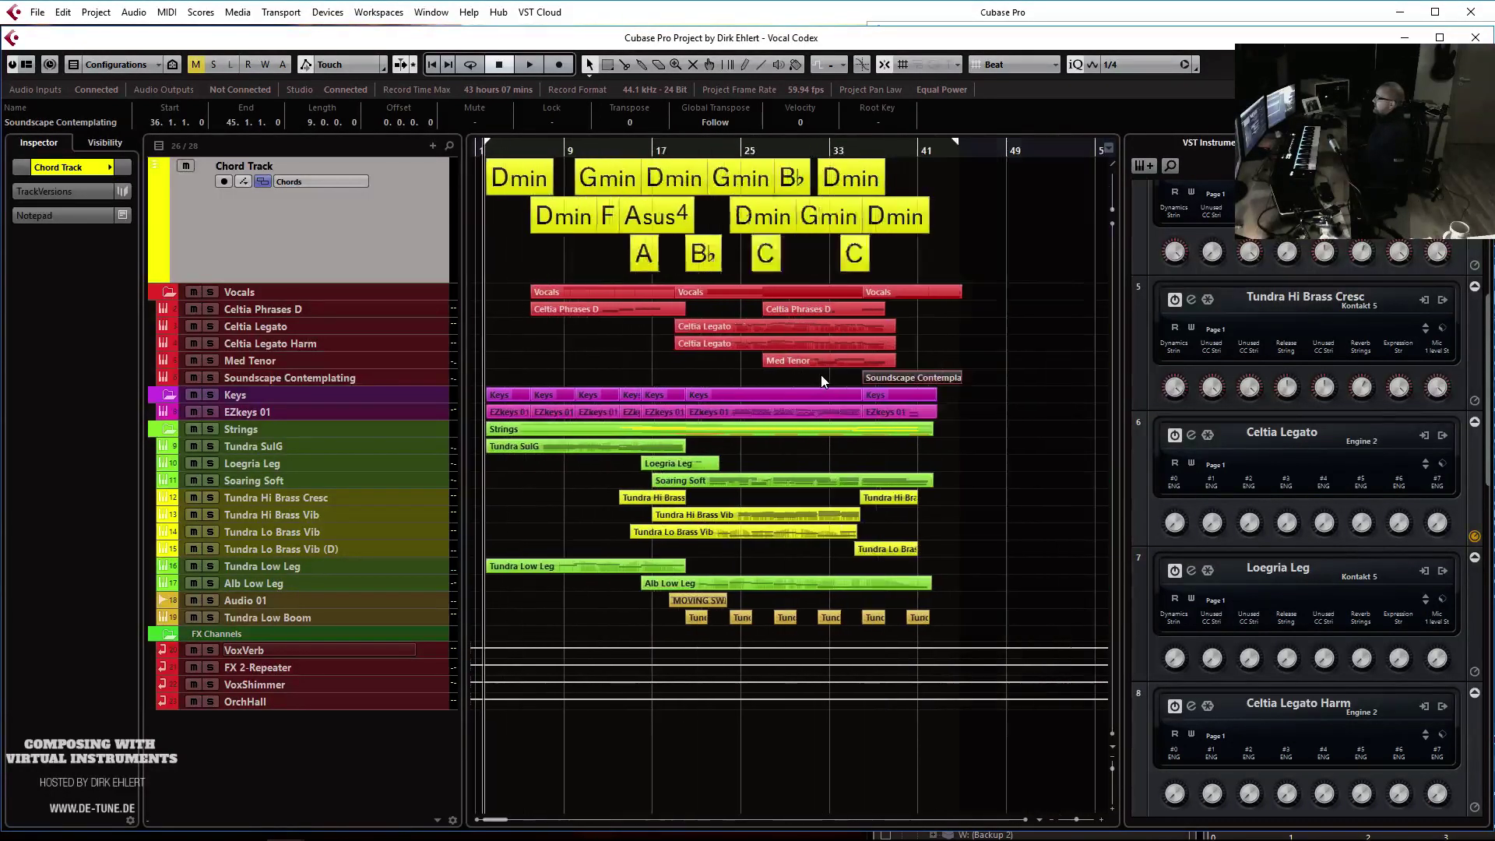
pyautogui.press('g')
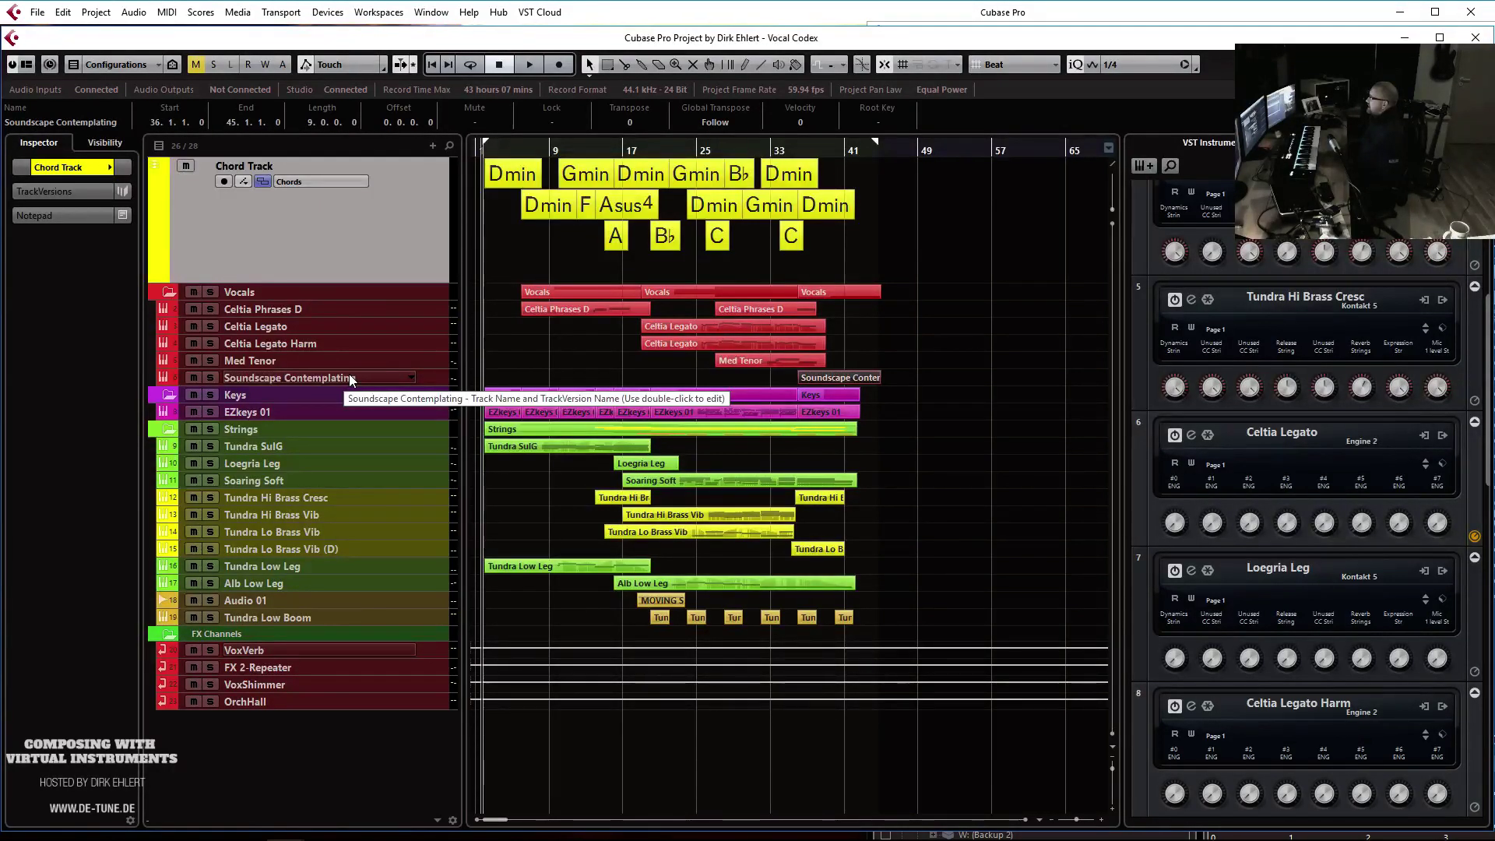
# Select the Soundscape Contemplating track, clear the event selection and reduce the track's height
pyautogui.click(308, 372)
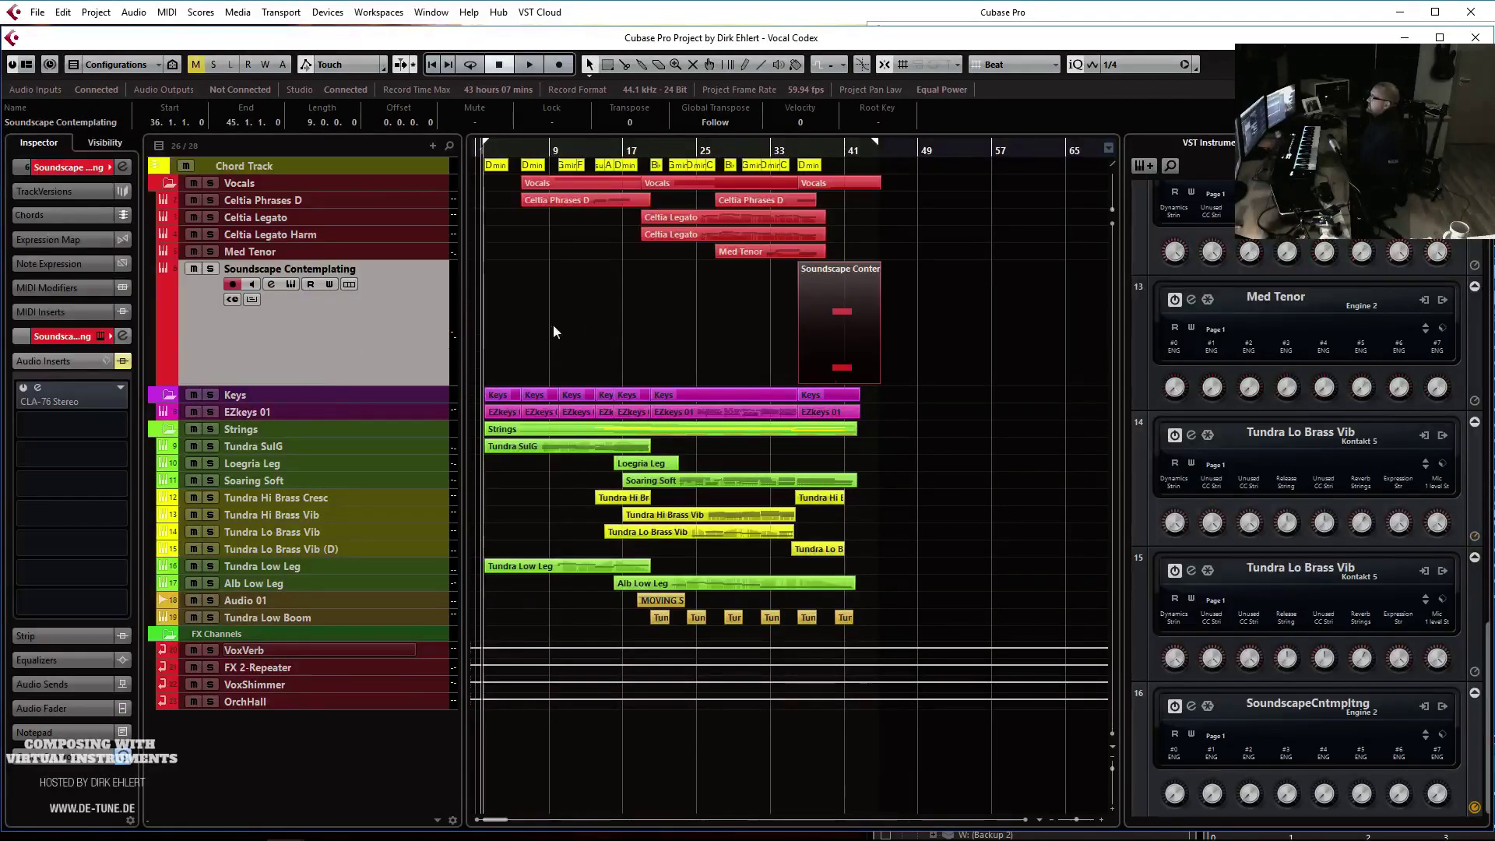
pyautogui.click(1028, 319)
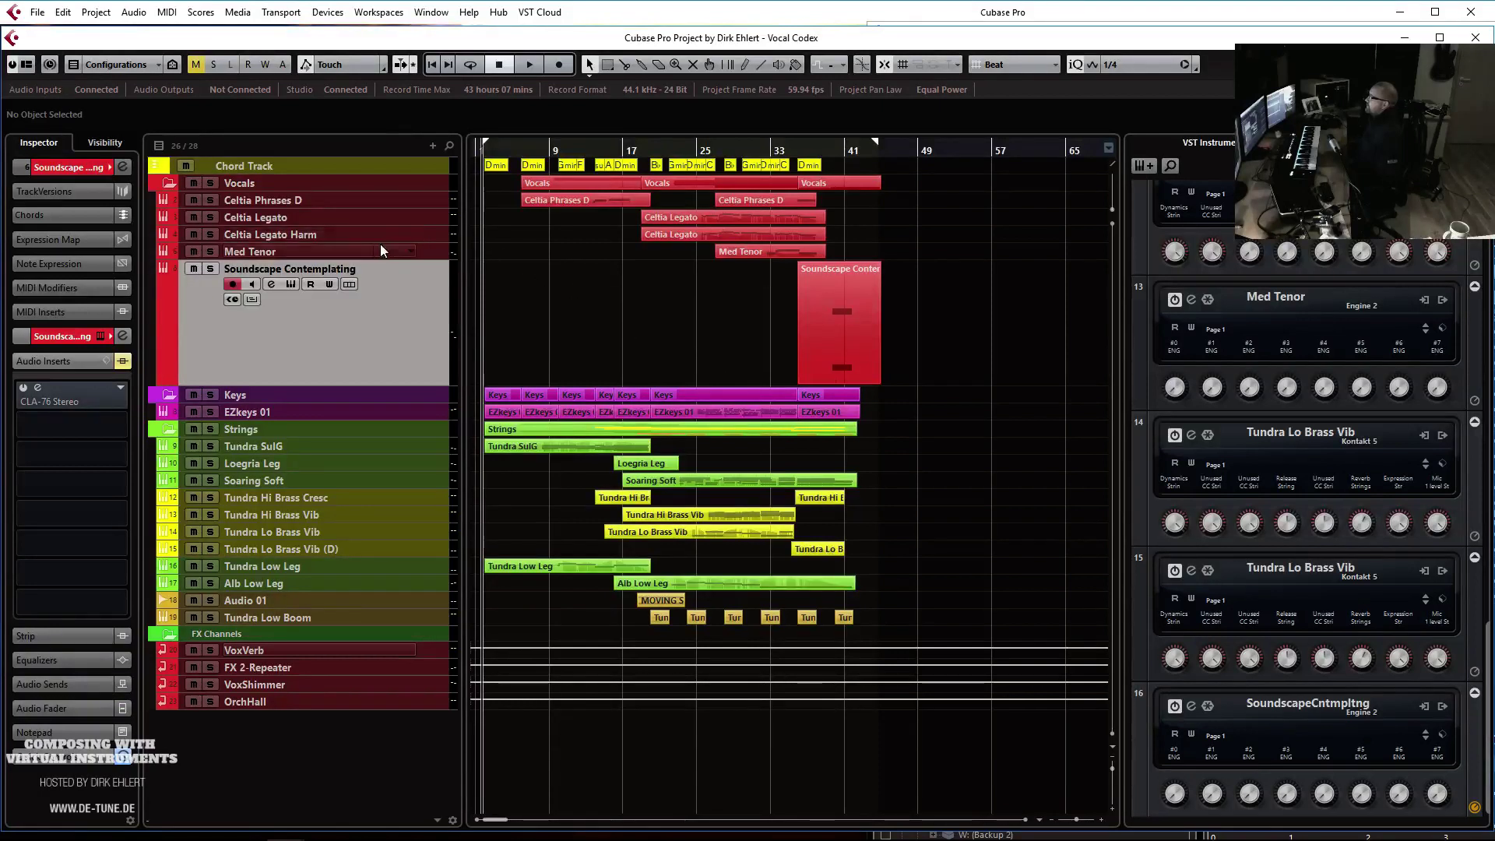
pyautogui.moveTo(380, 389); pyautogui.dragTo(391, 324)
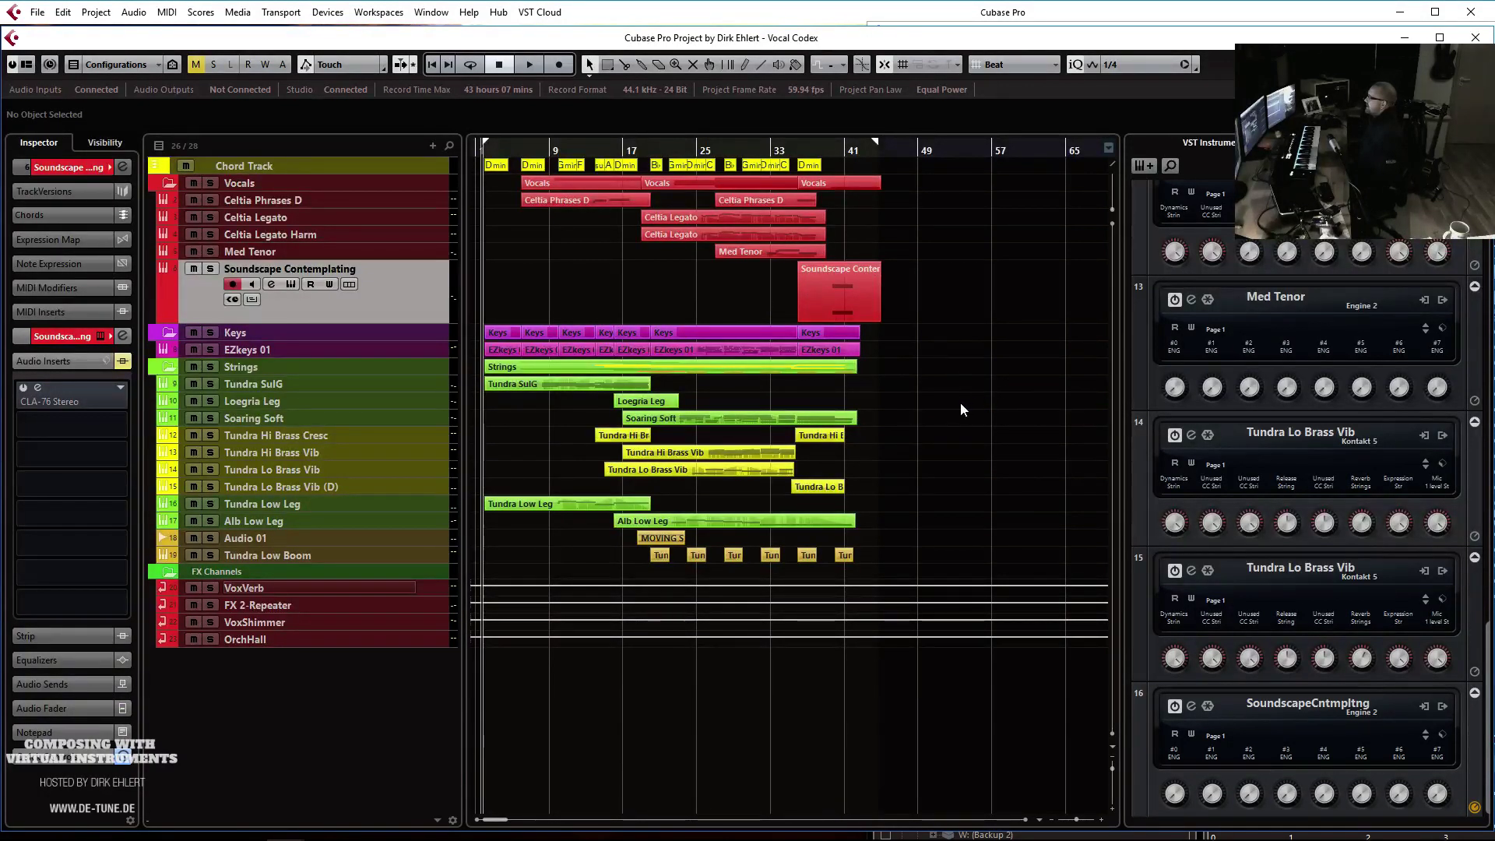
# Show the transport panel and remove the CLA-76 Stereo insert from the Soundscape Contemplating track
pyautogui.press('F2')
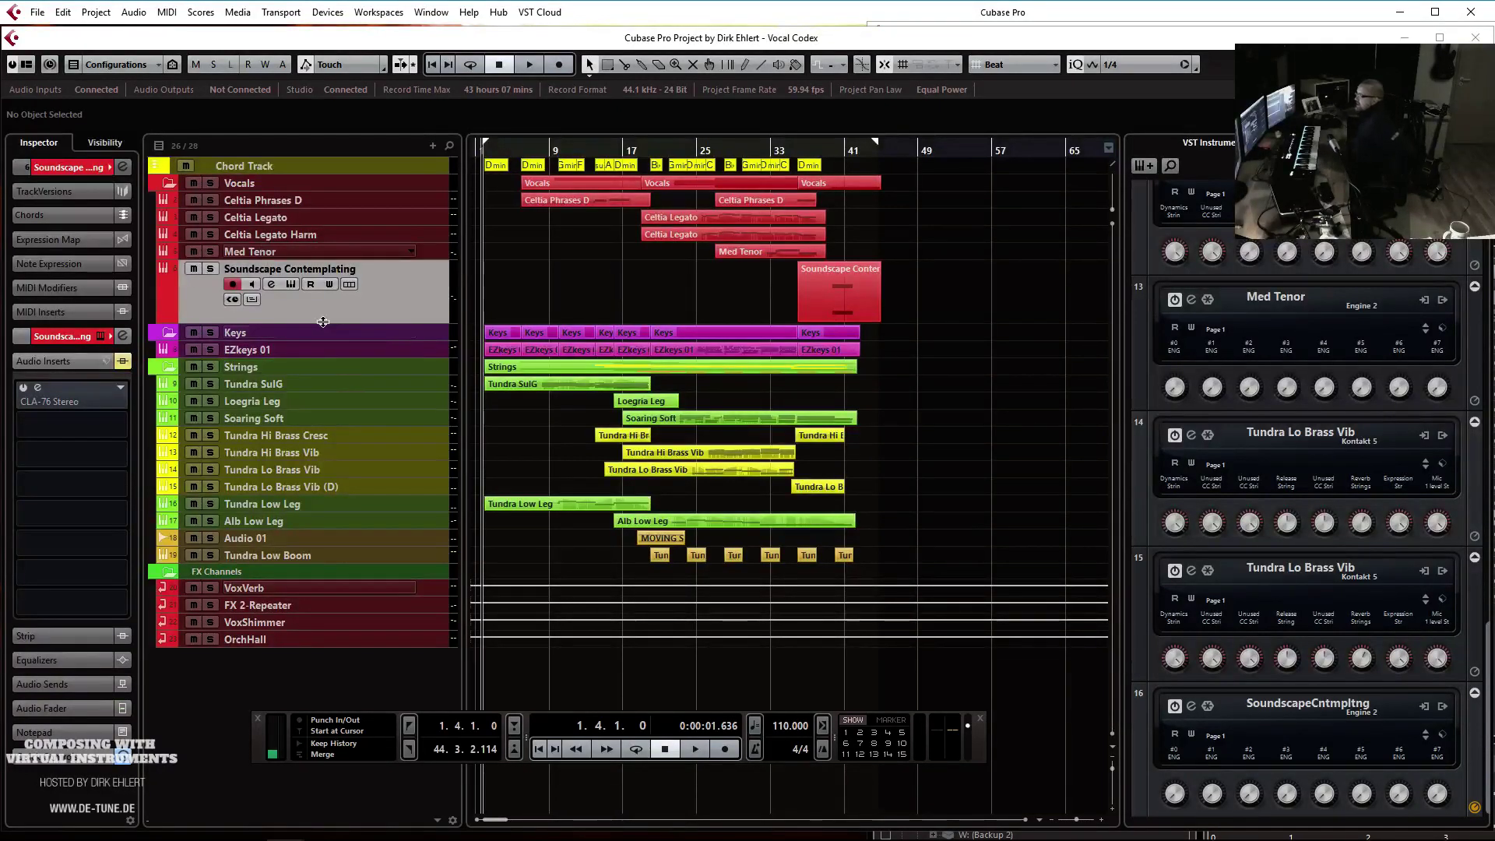
pyautogui.click(120, 387)
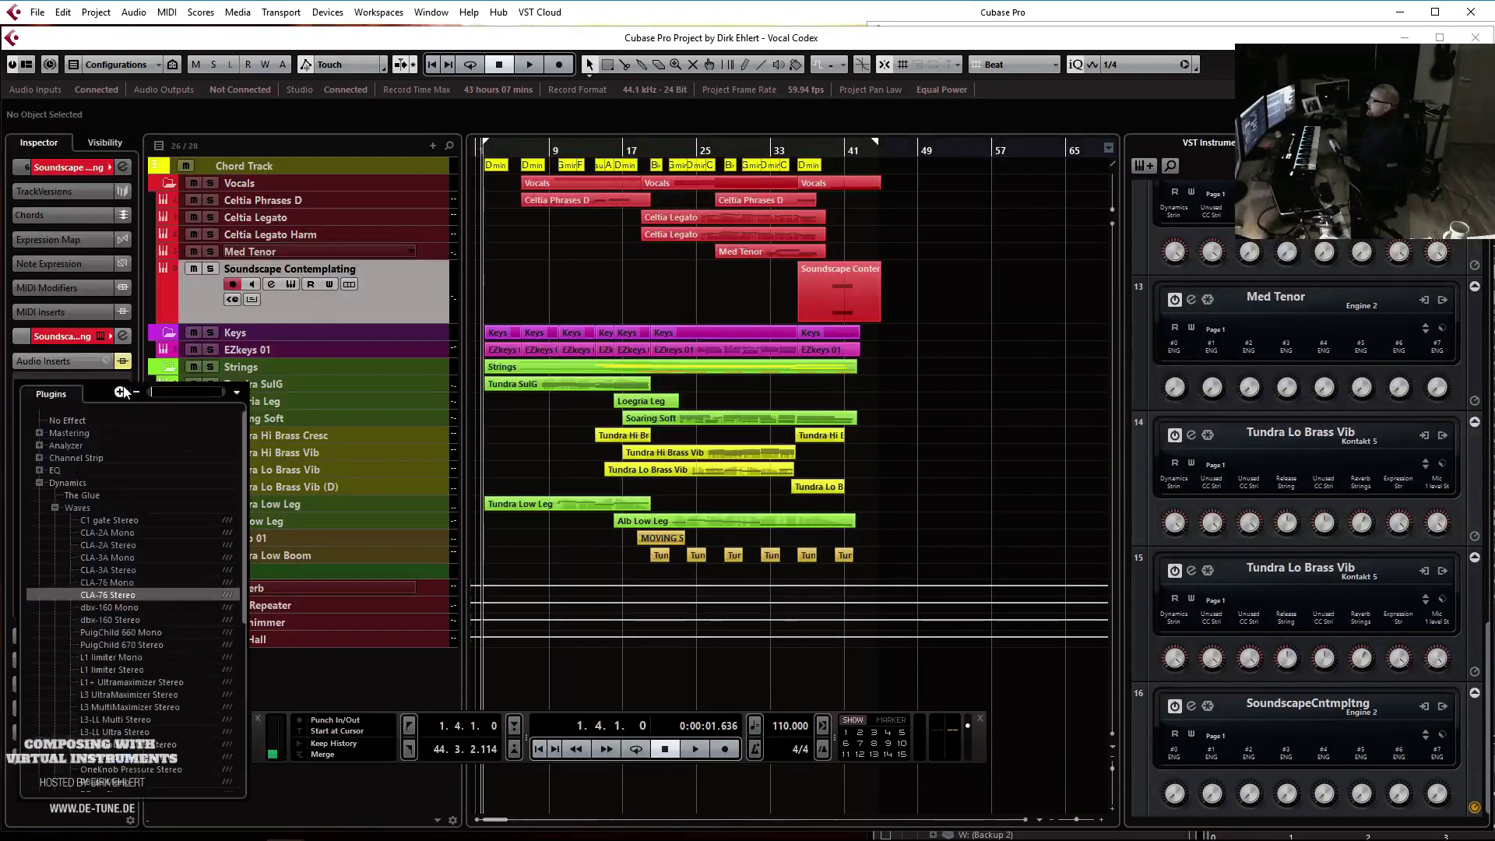
pyautogui.click(114, 418)
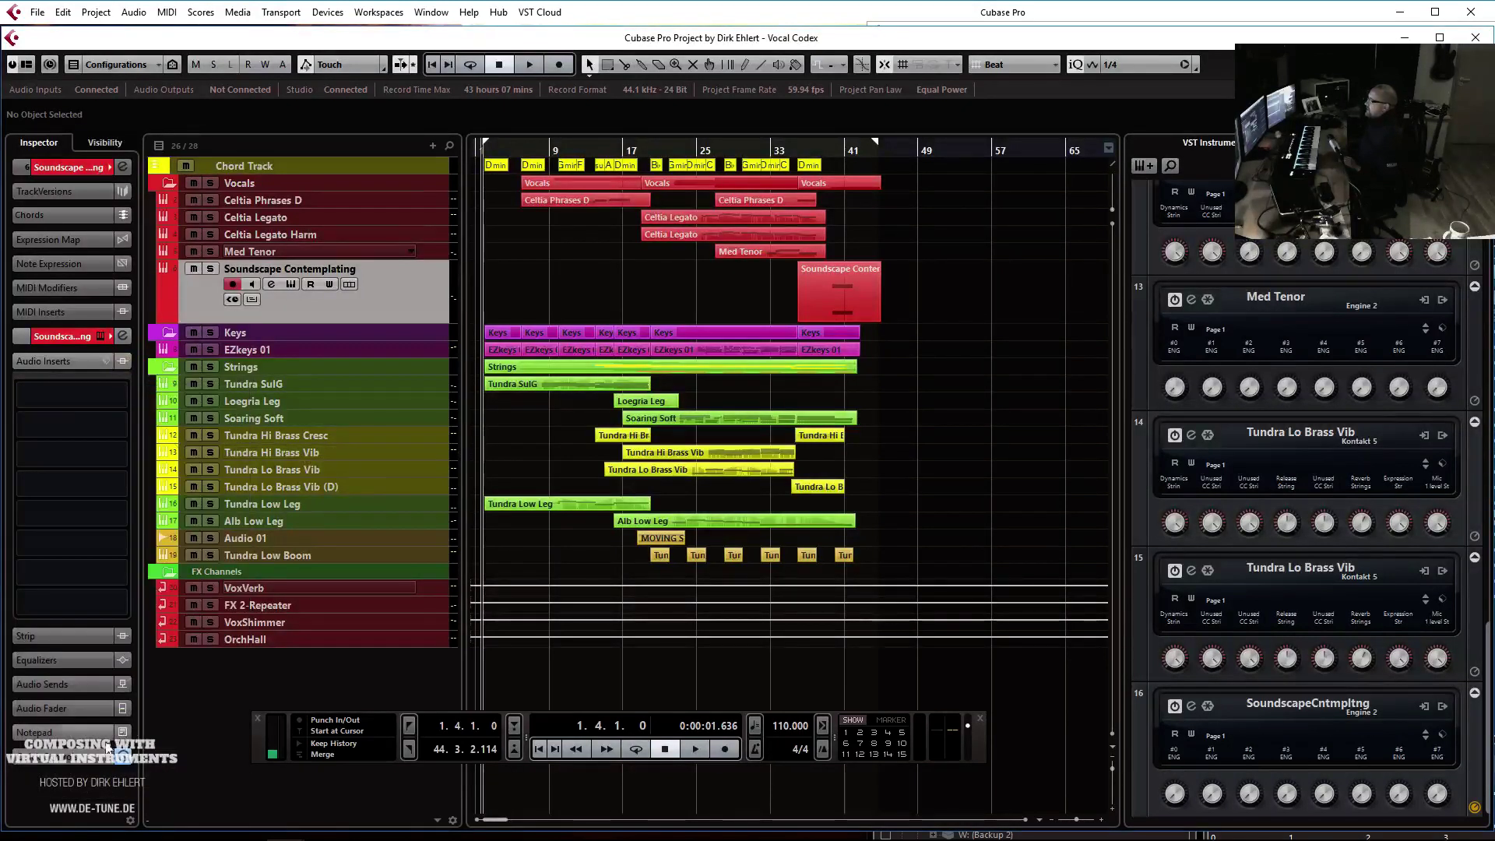
# Remove the FX 2-Repeater, VoxVerb and VoxShimmer sends from the Soundscape Contemplating track
pyautogui.click(54, 709)
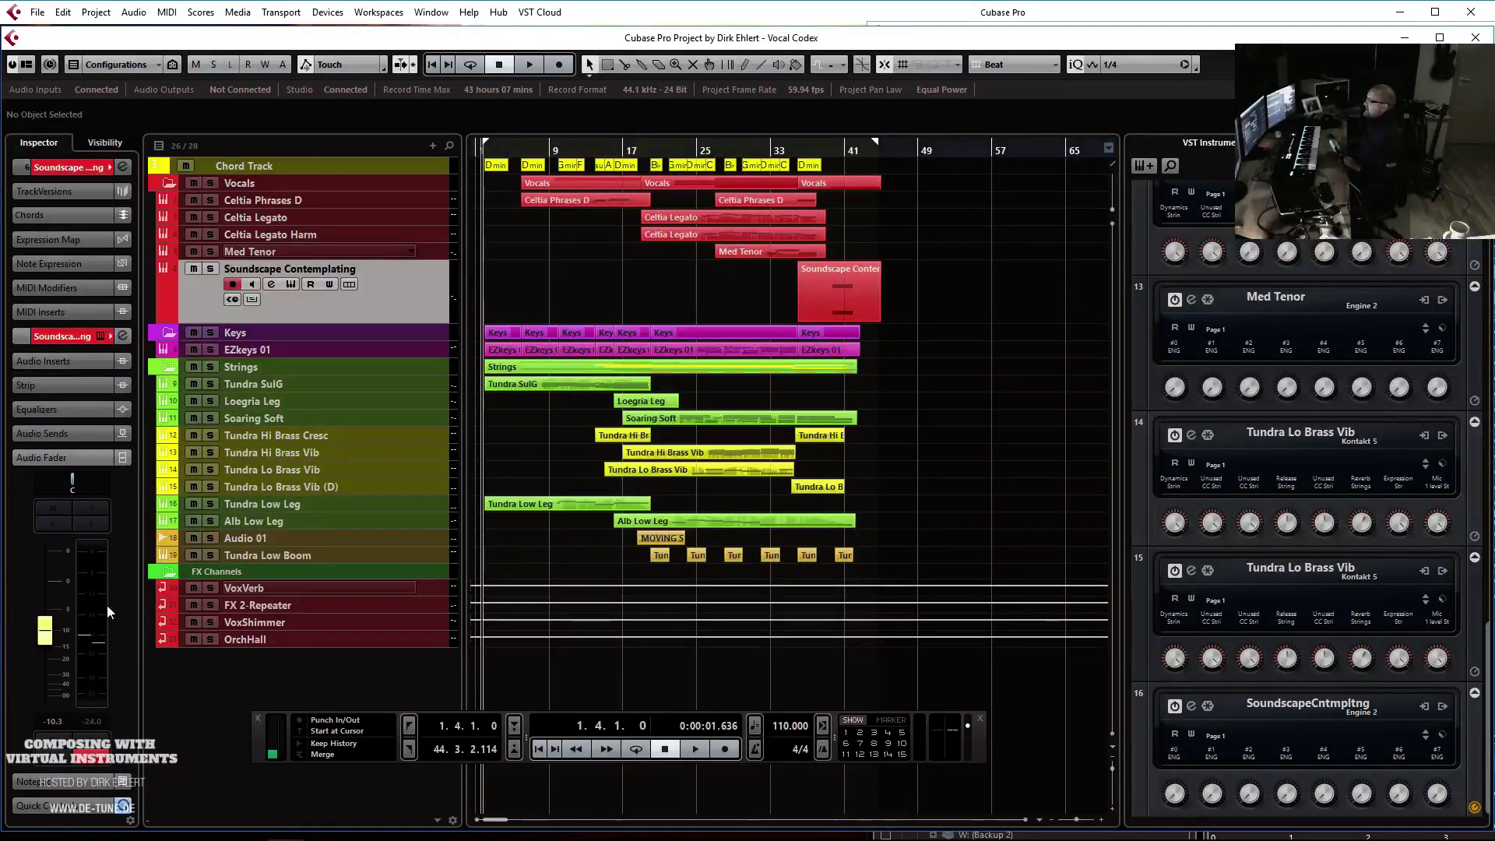
pyautogui.click(46, 433)
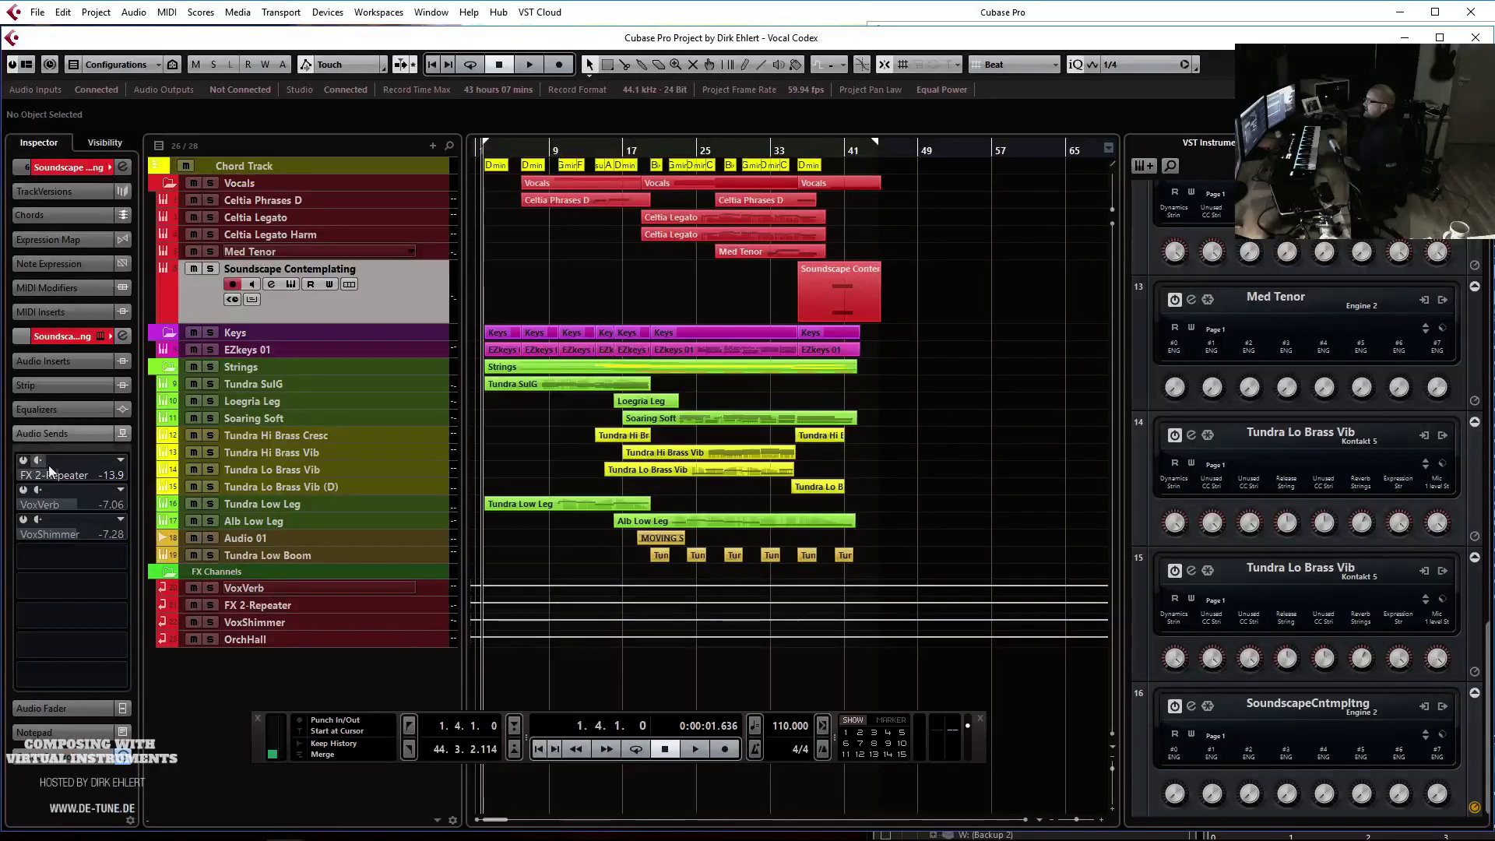
pyautogui.click(123, 465)
pyautogui.click(88, 516)
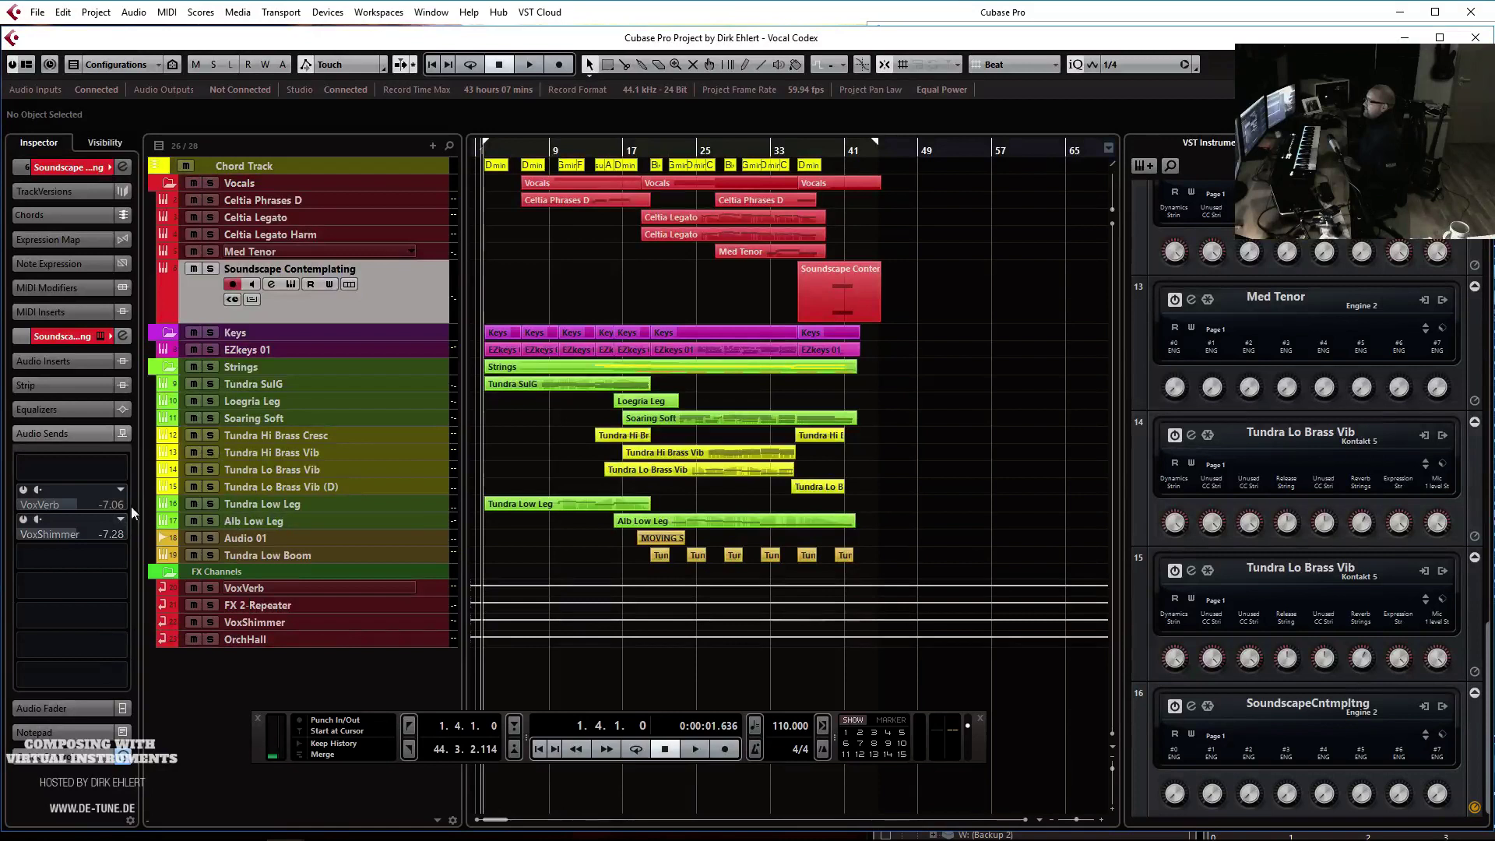
pyautogui.click(120, 489)
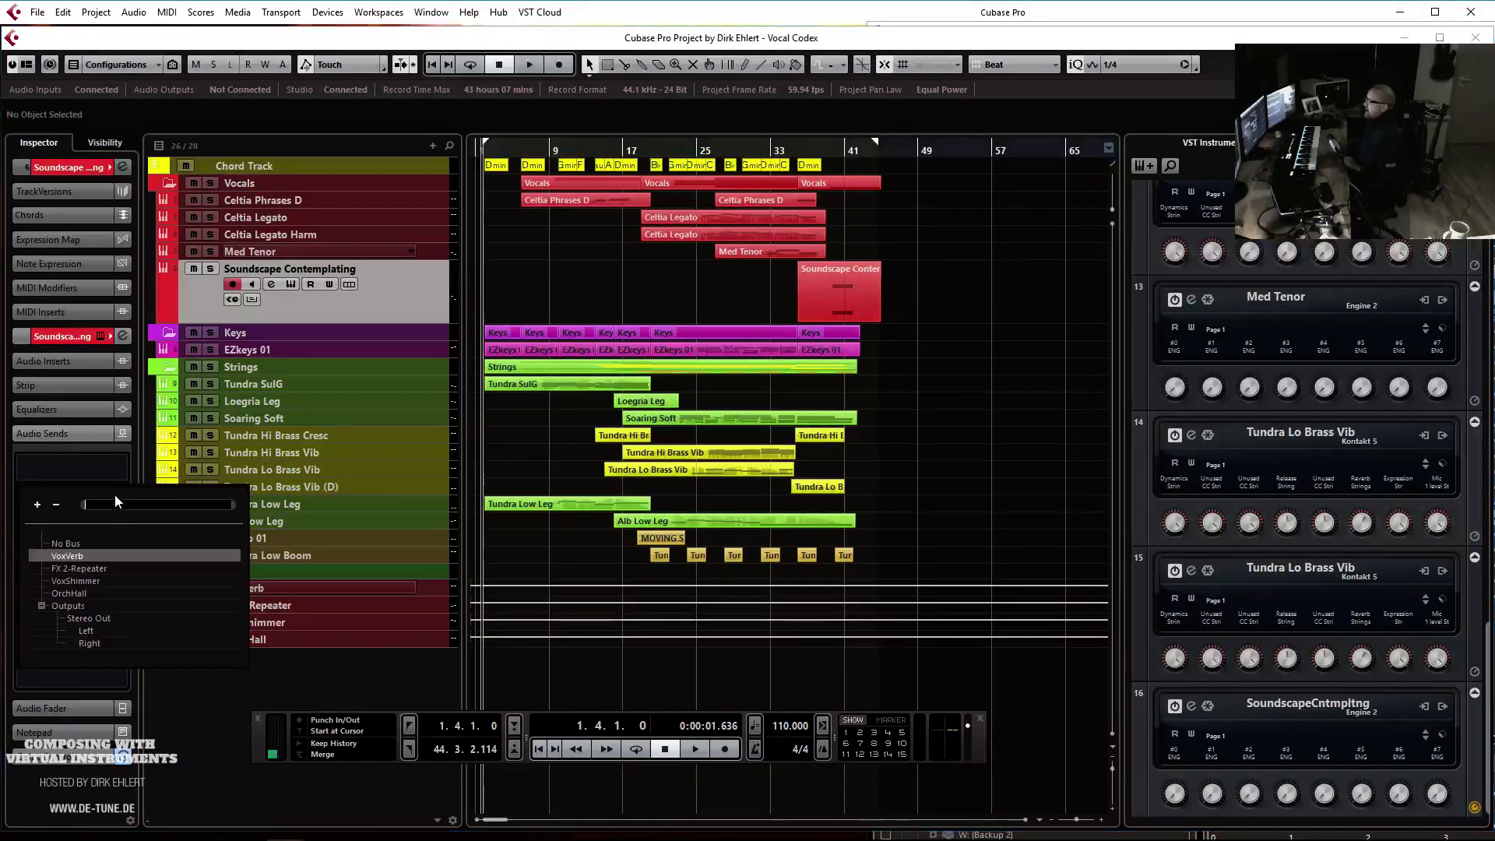
pyautogui.click(78, 543)
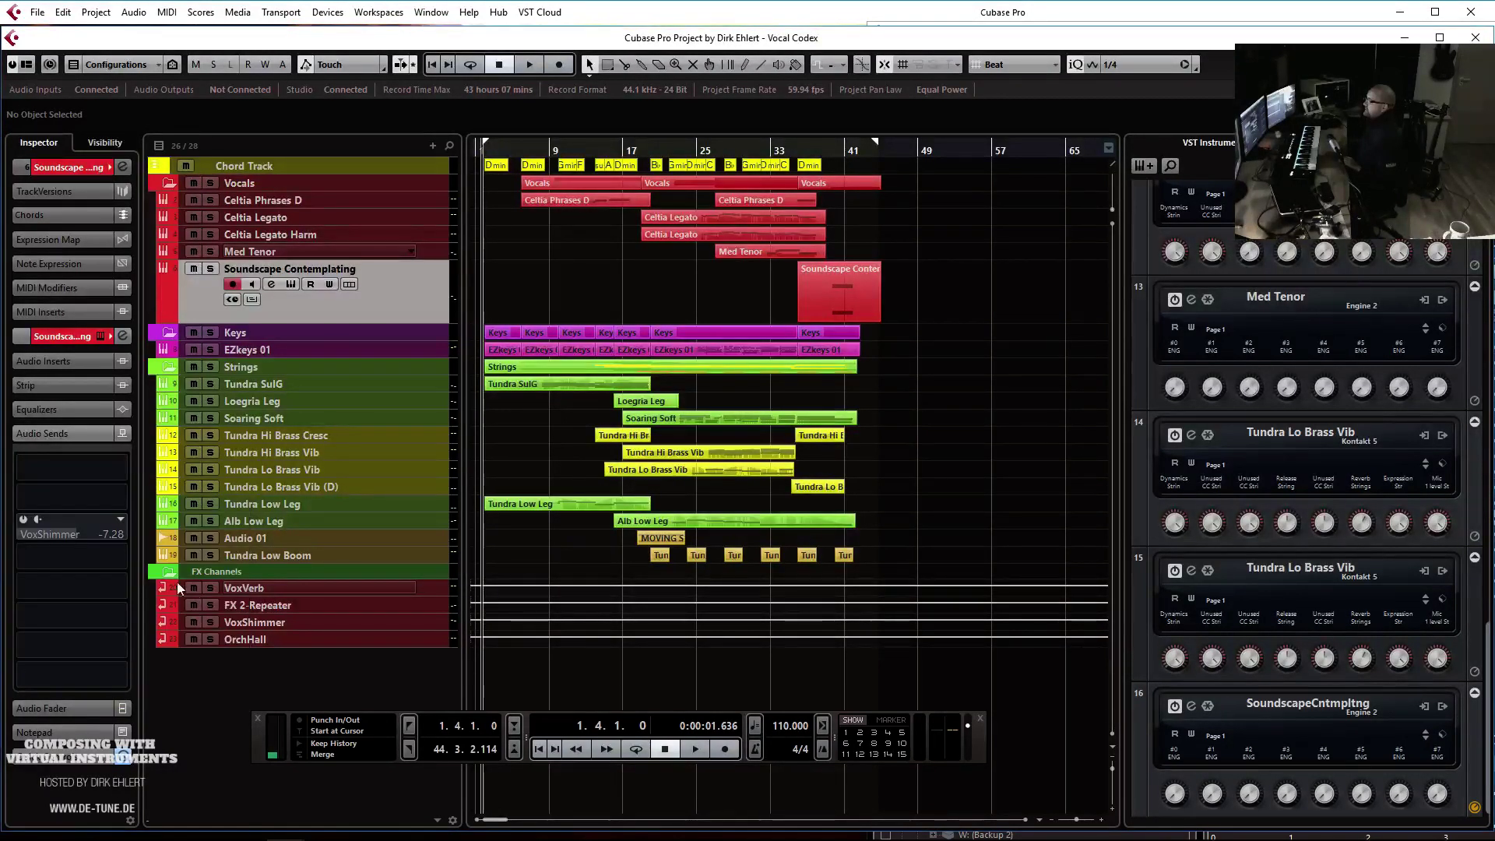
pyautogui.click(121, 519)
pyautogui.click(97, 561)
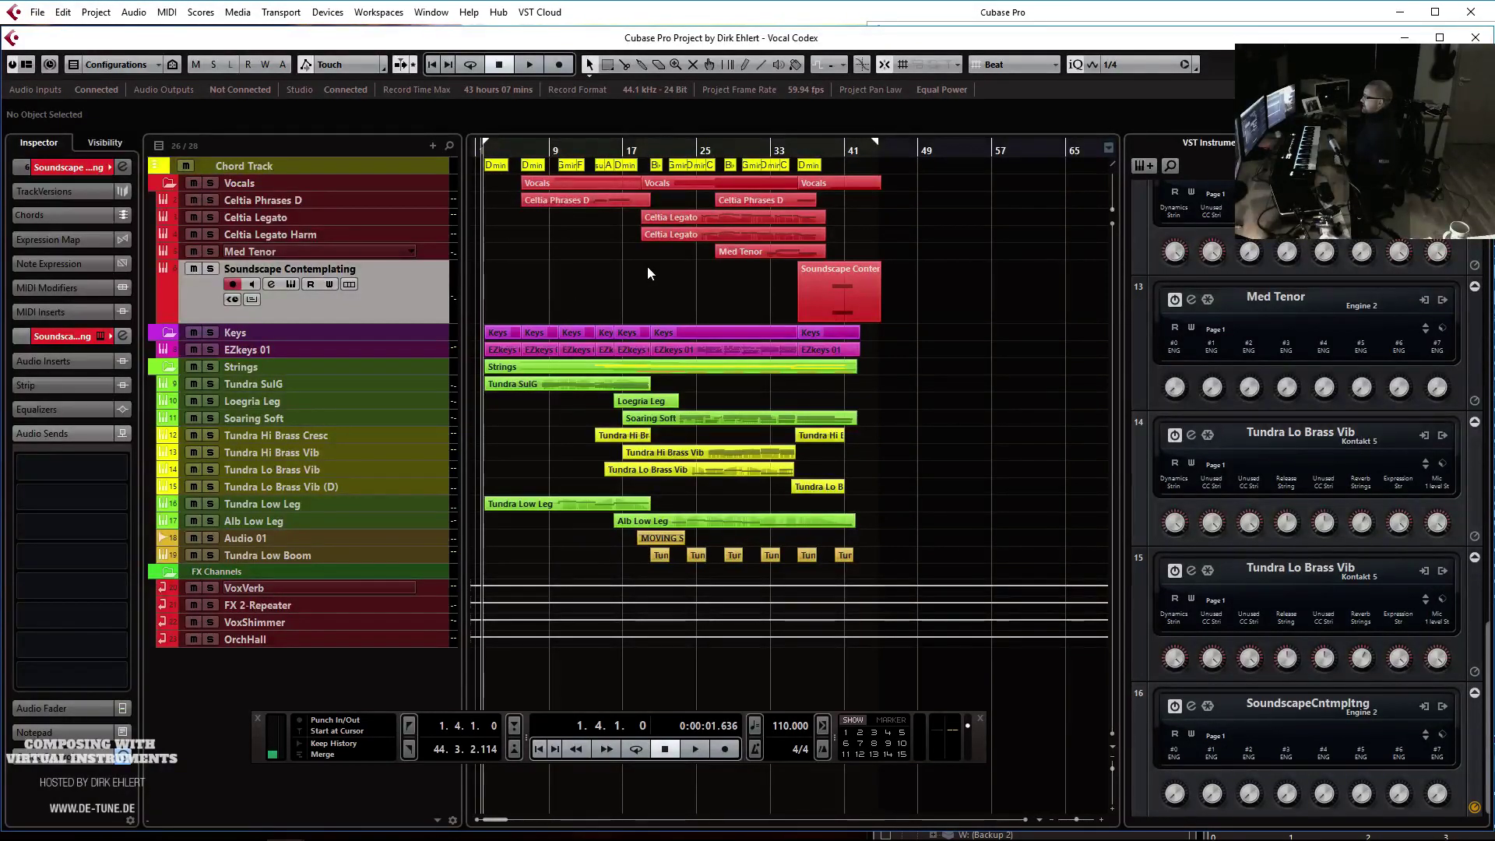
# Check the sends of the Med Tenor and Celtia Phrases D tracks, and play the arrangement from the start through its ending
pyautogui.click(311, 249)
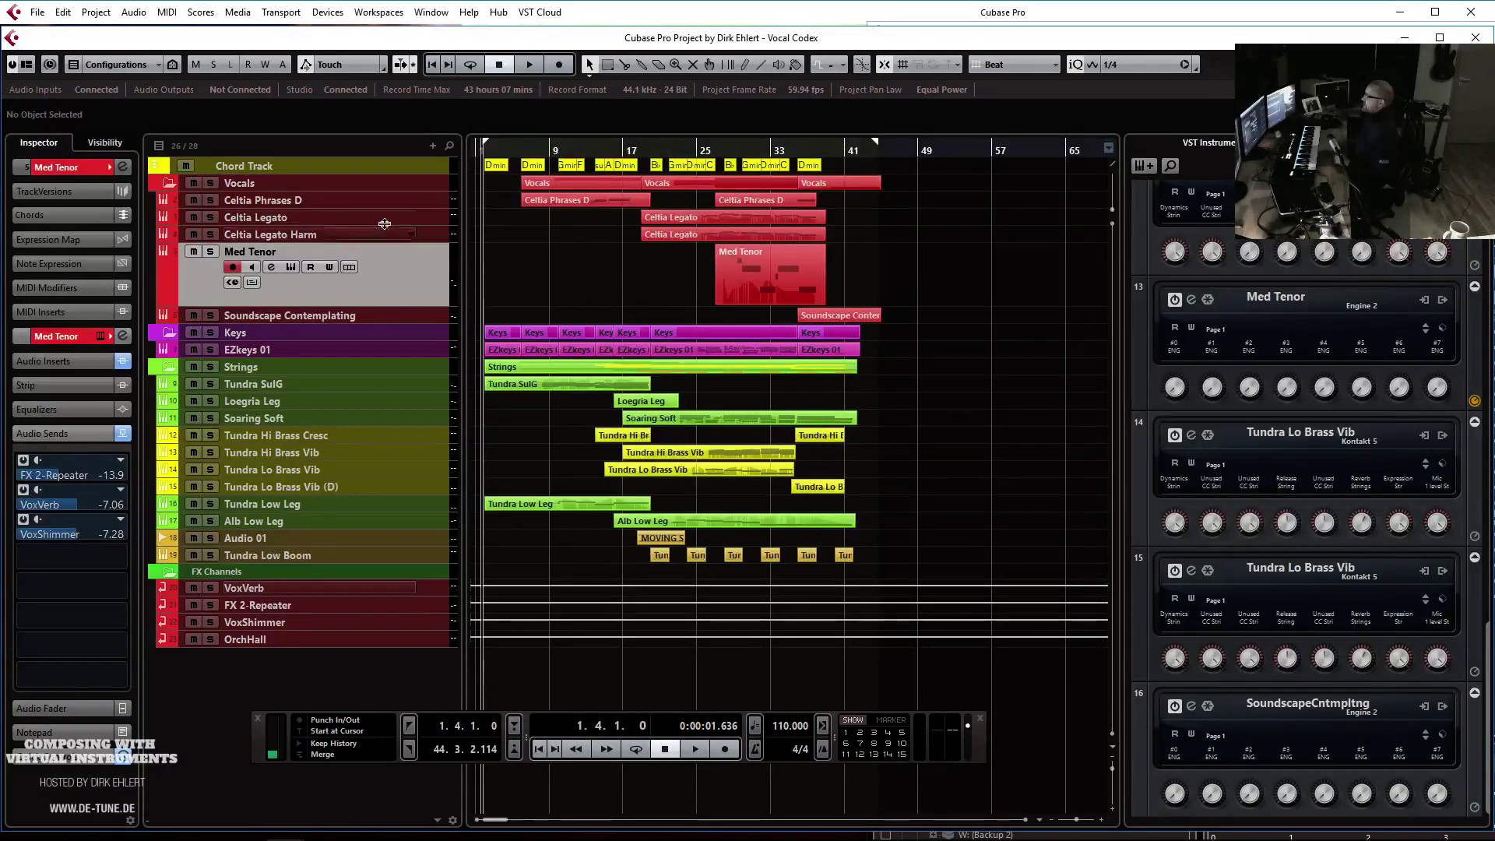
pyautogui.click(292, 200)
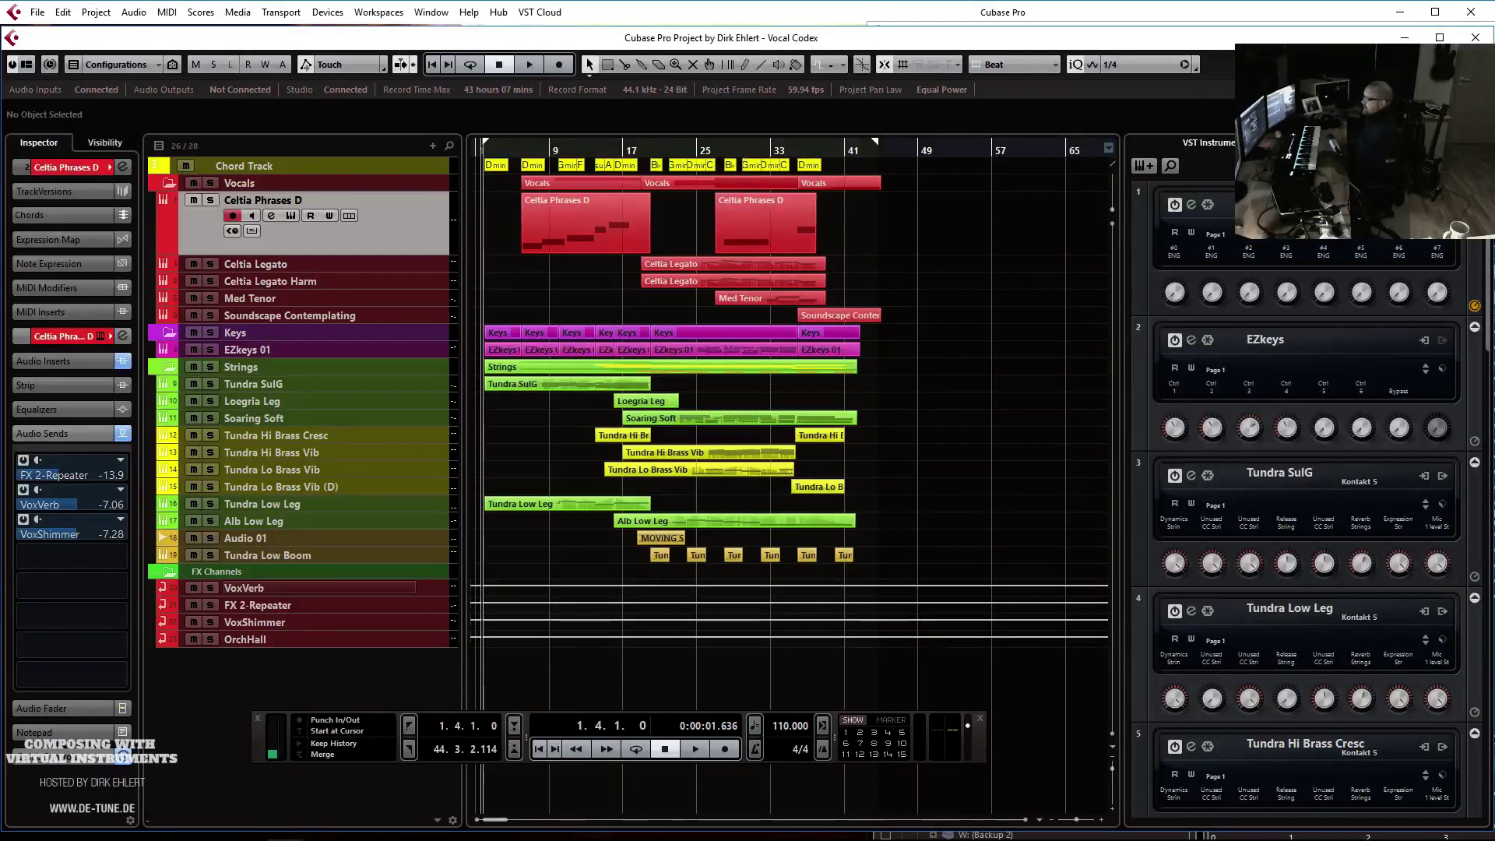
pyautogui.press('space')
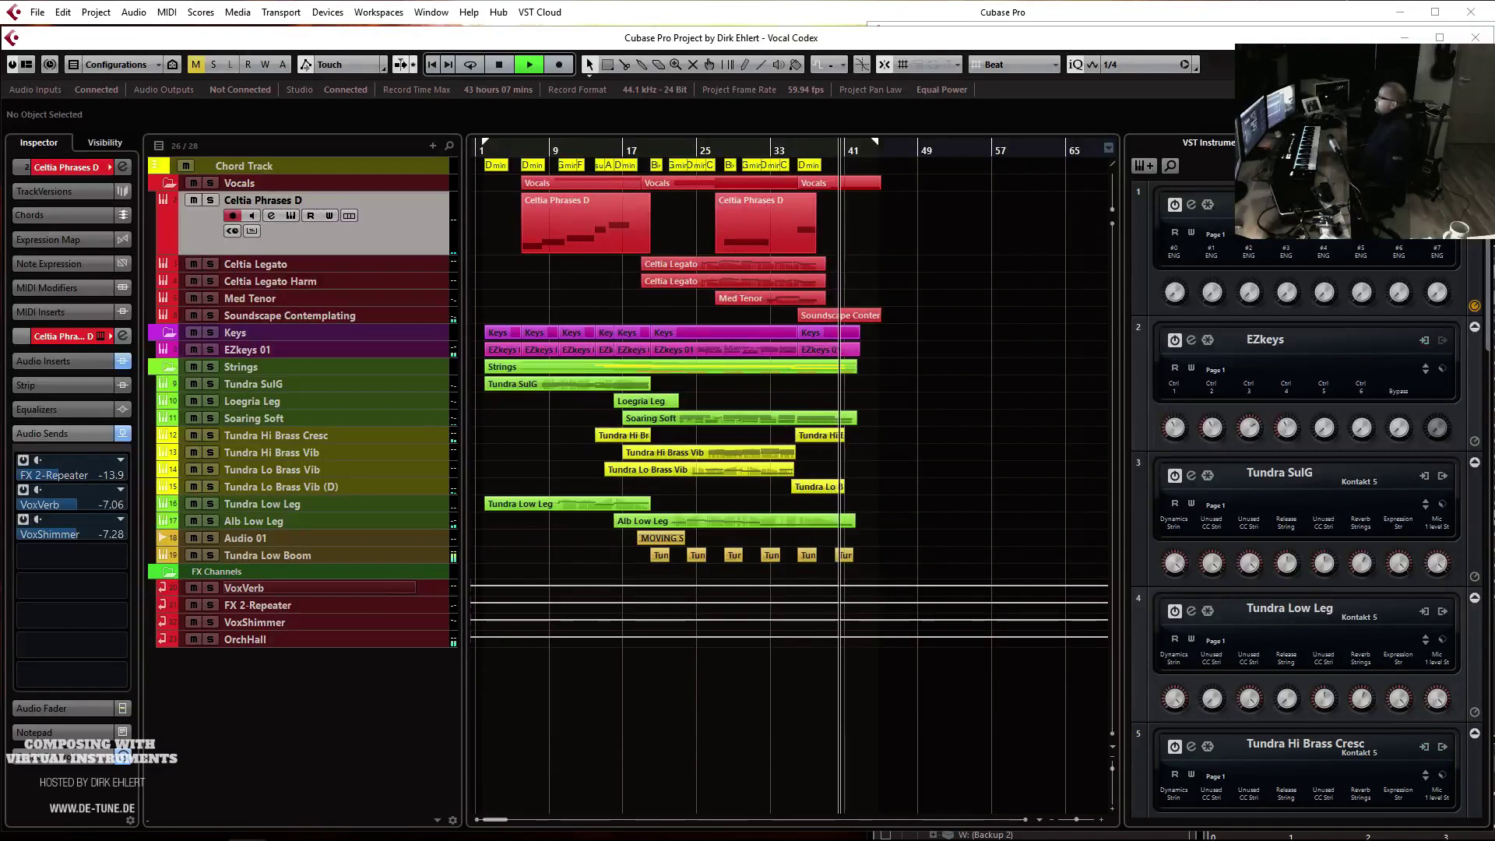
pyautogui.click(952, 361)
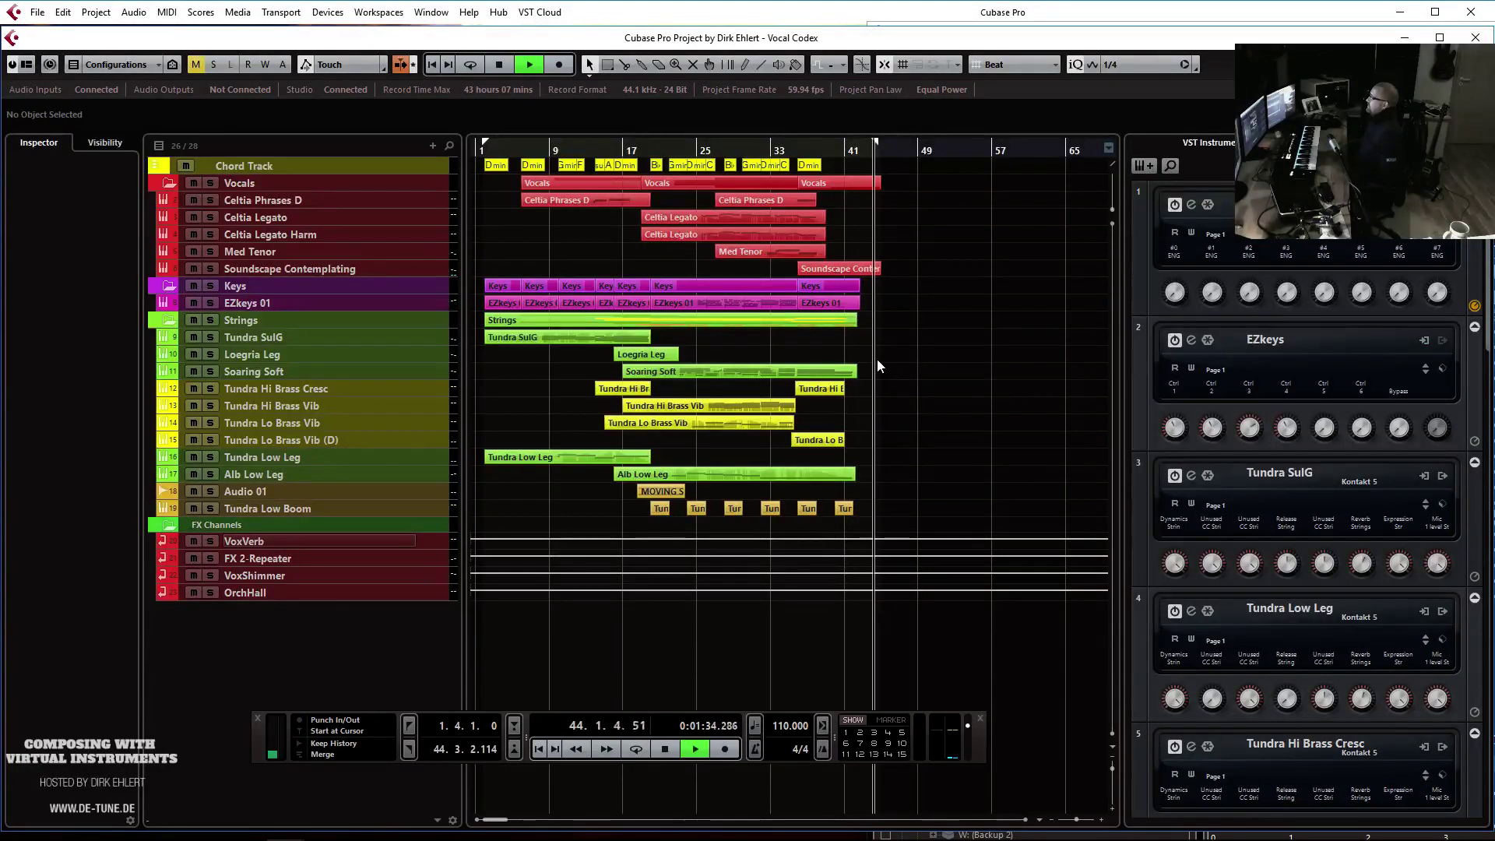
pyautogui.press('space')
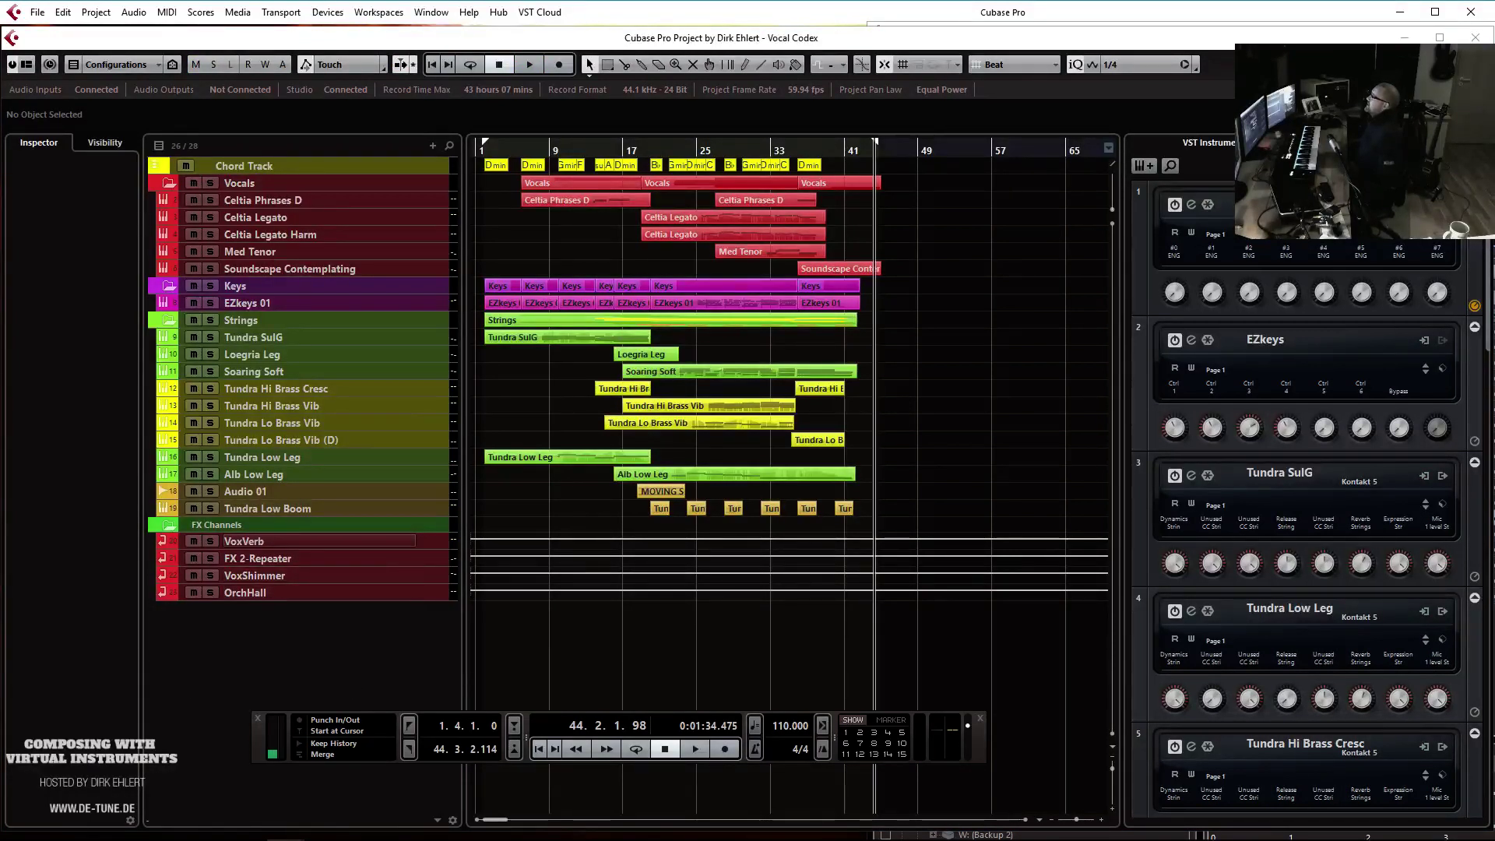
pyautogui.press('F2')
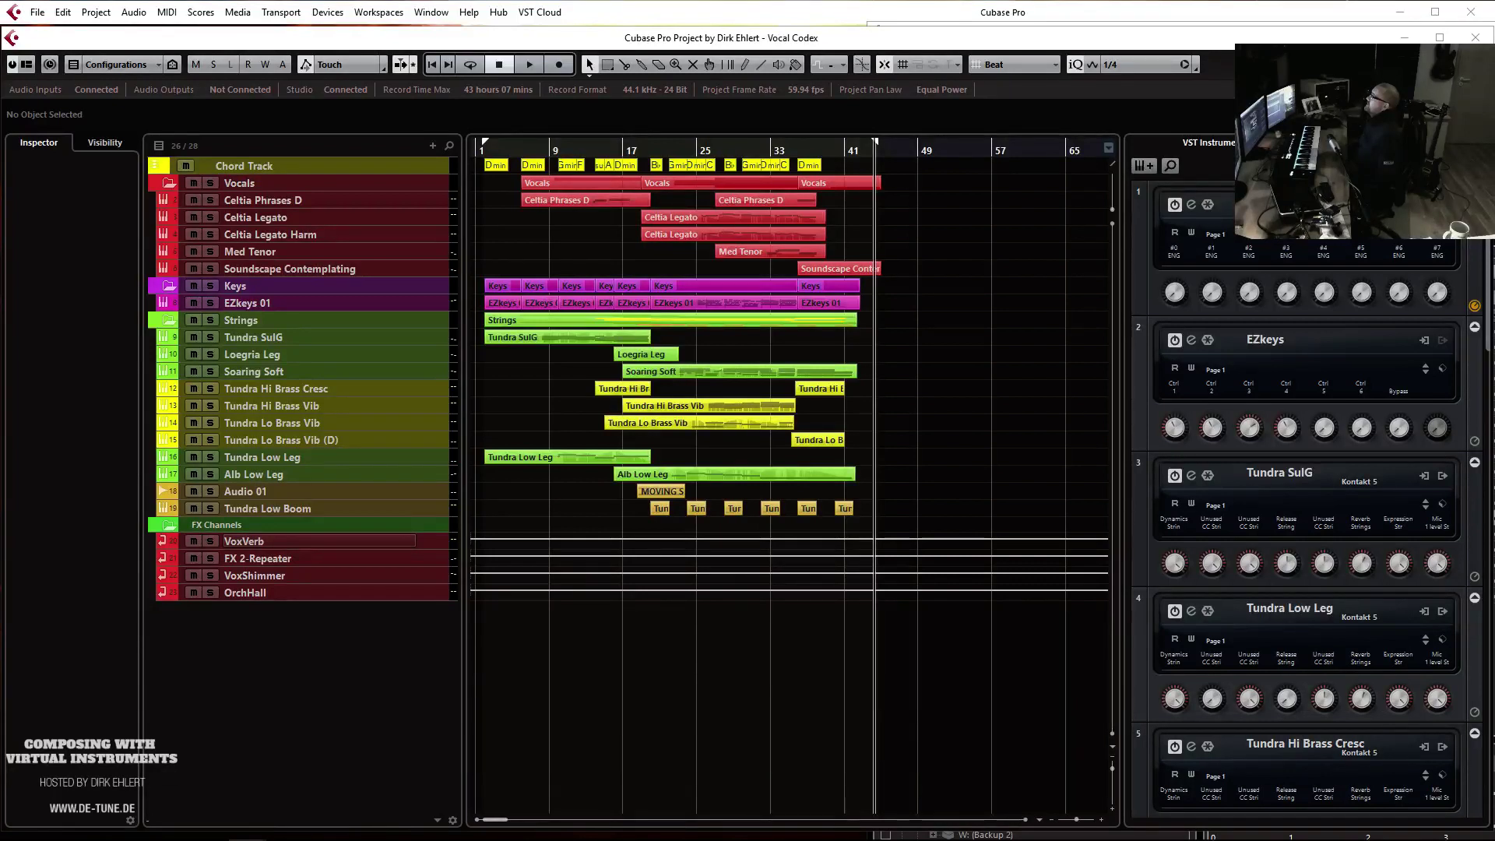